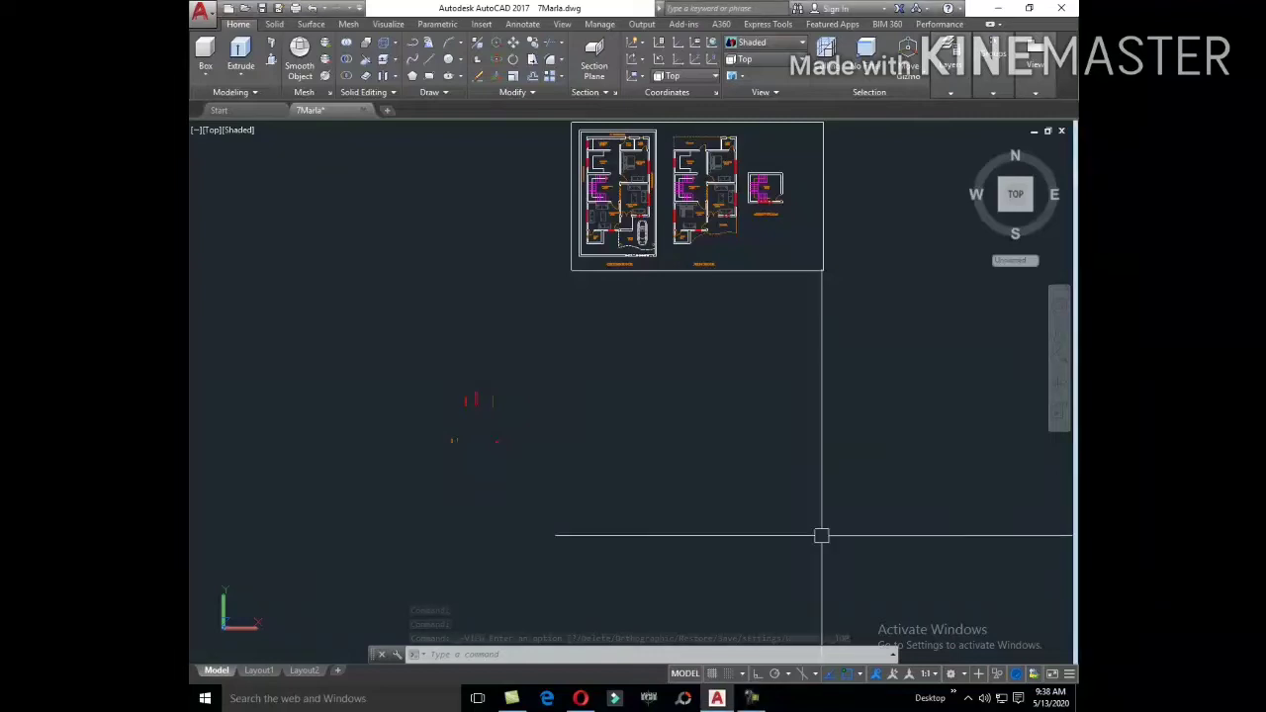
Step: Frame the ground, first and mumty floor plans and show the preset Views list, currently Top
{"action": "middle_click_drag", "start_coordinate": [712, 367], "coordinate": [777, 479]}
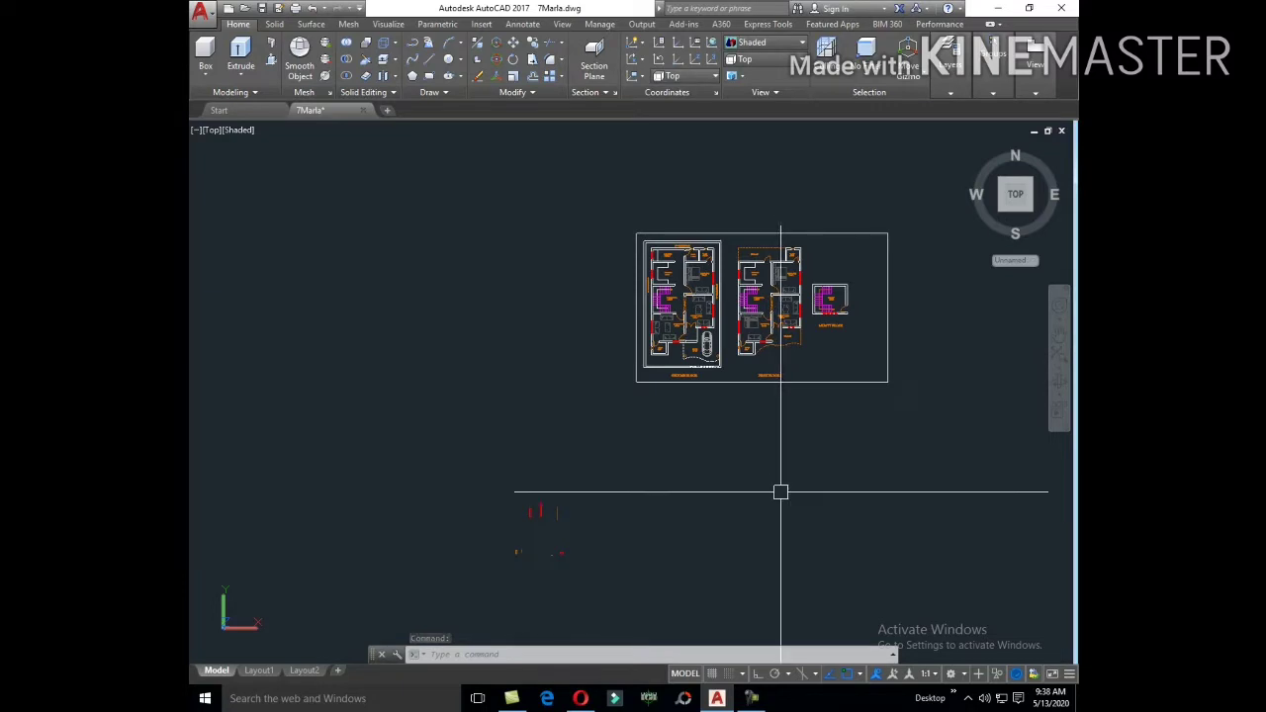
{"action": "scroll", "coordinate": [708, 393], "scroll_direction": "up", "scroll_amount": 3}
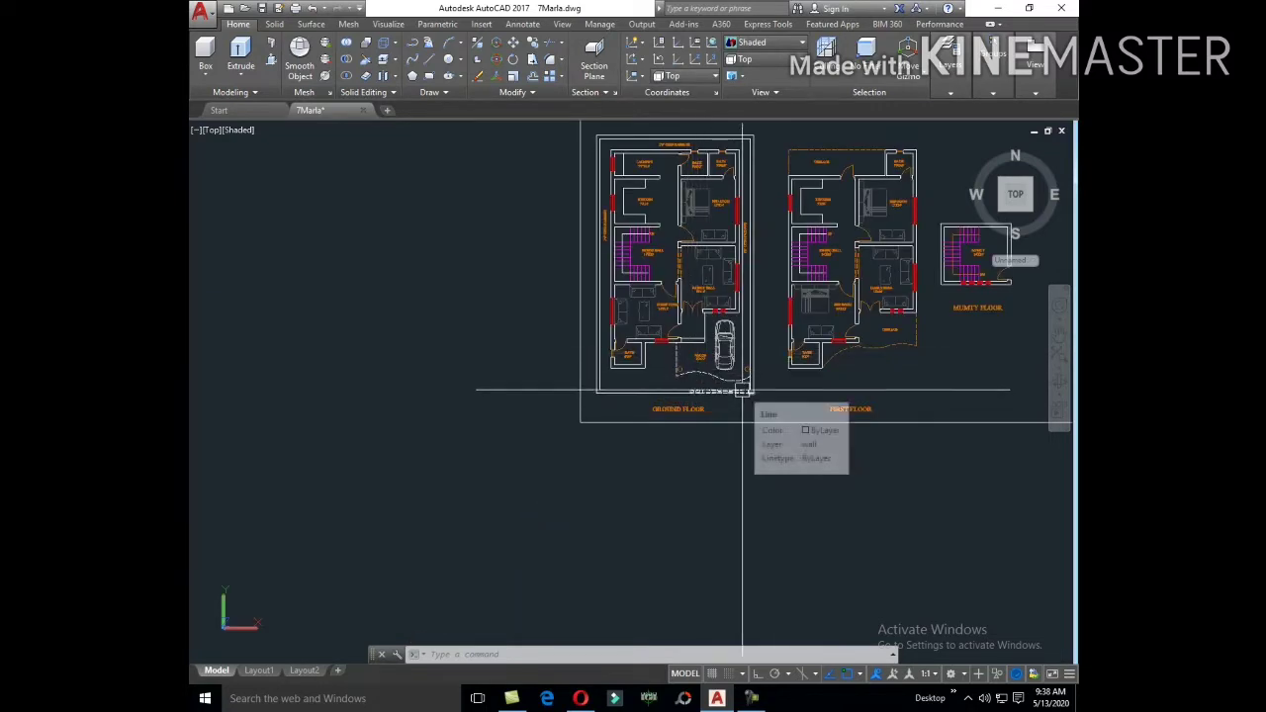
{"action": "middle_click_drag", "start_coordinate": [737, 398], "coordinate": [719, 432]}
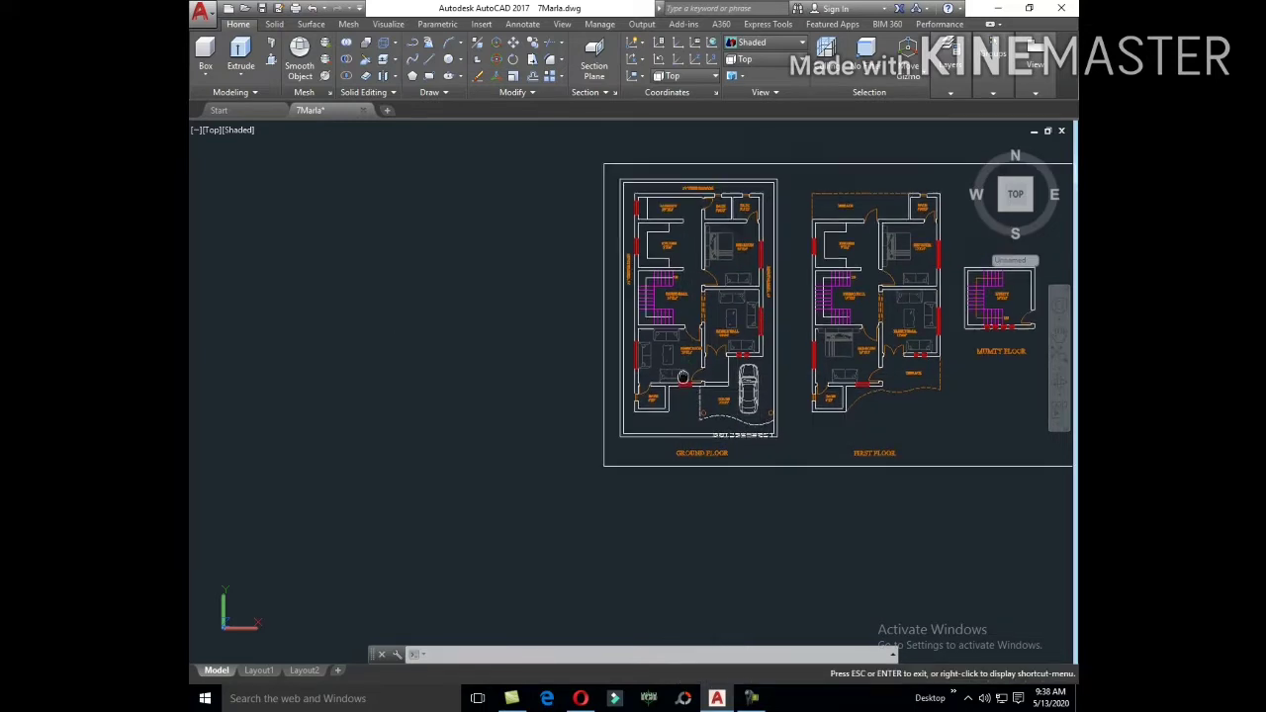
{"action": "scroll", "coordinate": [774, 411], "scroll_direction": "up", "scroll_amount": 2}
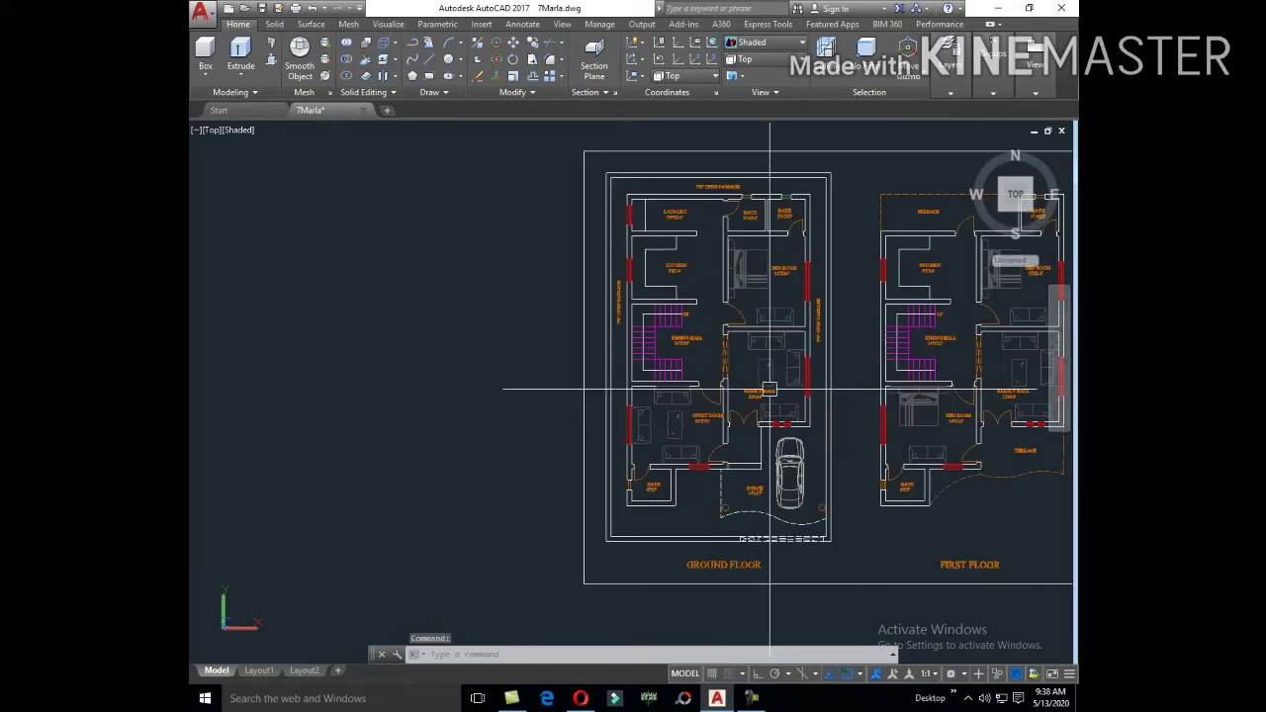
{"action": "mouse_move", "coordinate": [785, 510]}
{"action": "middle_mouse_down"}
{"action": "mouse_move", "coordinate": [711, 332]}
{"action": "mouse_move", "coordinate": [785, 389]}
{"action": "middle_mouse_up"}
{"action": "scroll", "coordinate": [711, 333], "scroll_direction": "down", "scroll_amount": 3}
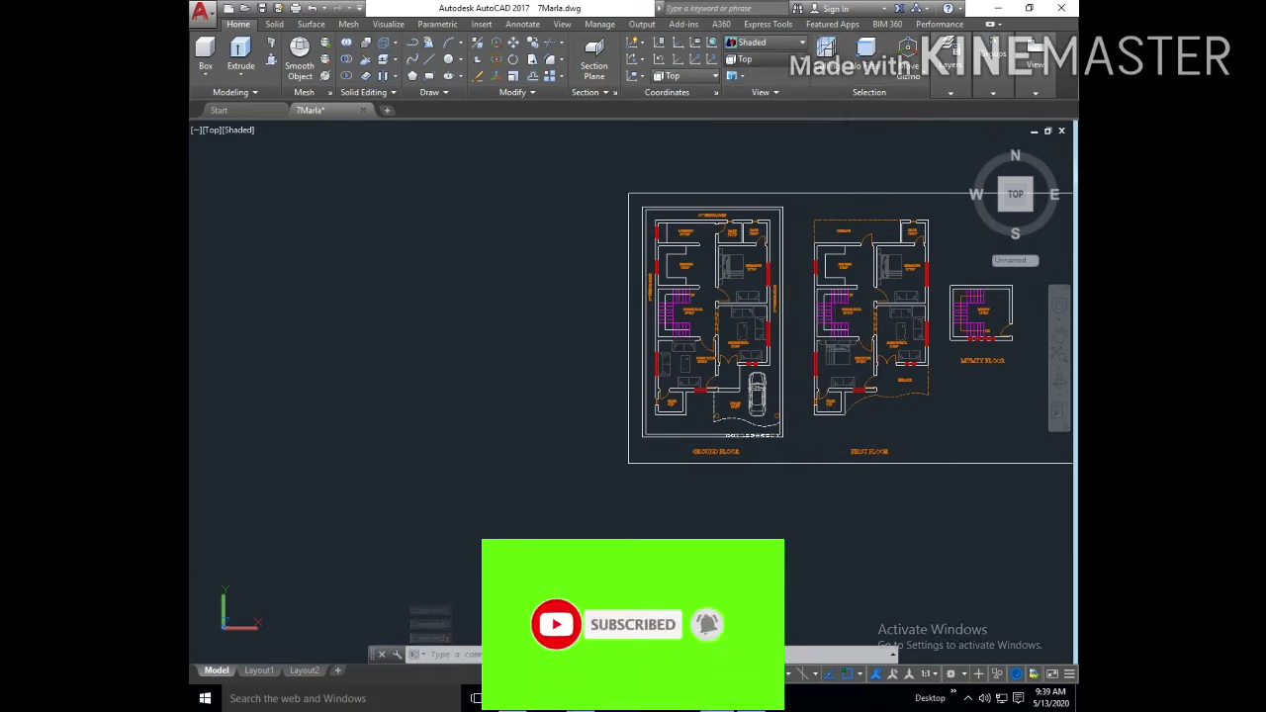
{"action": "left_click", "coordinate": [761, 59]}
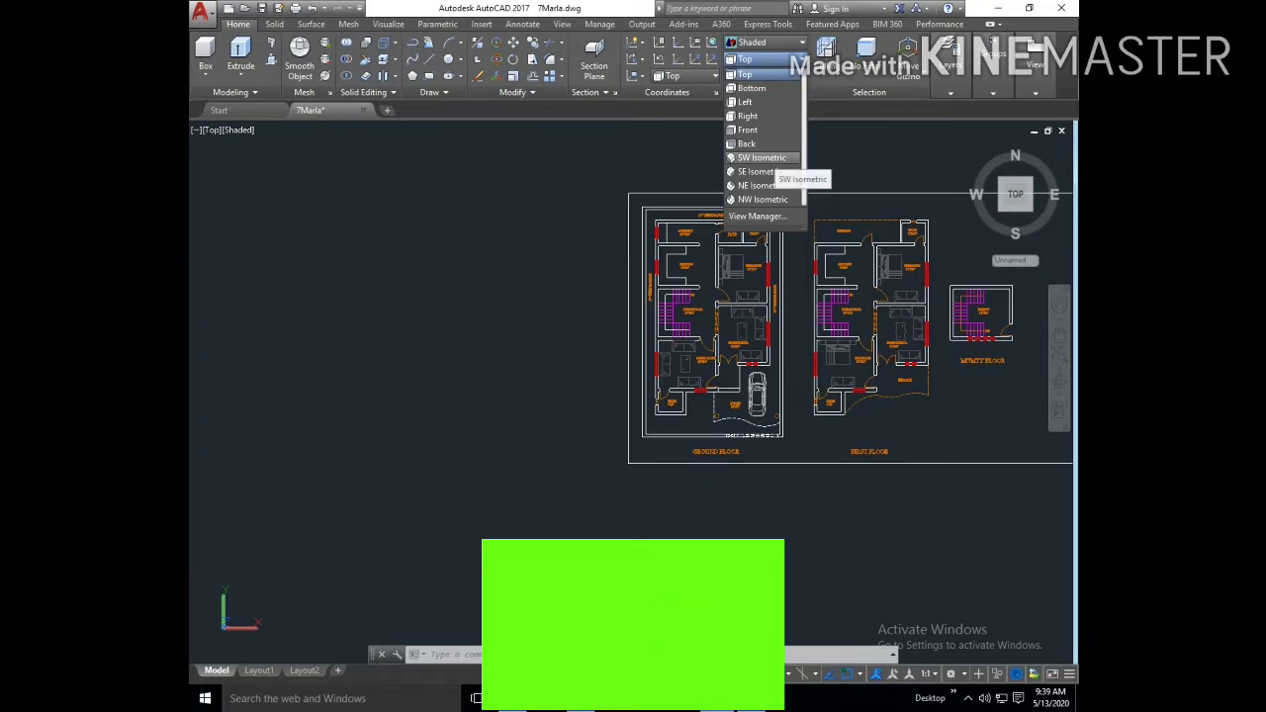
Step: Select the walls around the BATH and the walls to its left
{"action": "scroll", "coordinate": [718, 366], "scroll_direction": "up", "scroll_amount": 5}
{"action": "scroll", "coordinate": [718, 376], "scroll_direction": "up", "scroll_amount": 3}
{"action": "left_click", "coordinate": [731, 373]}
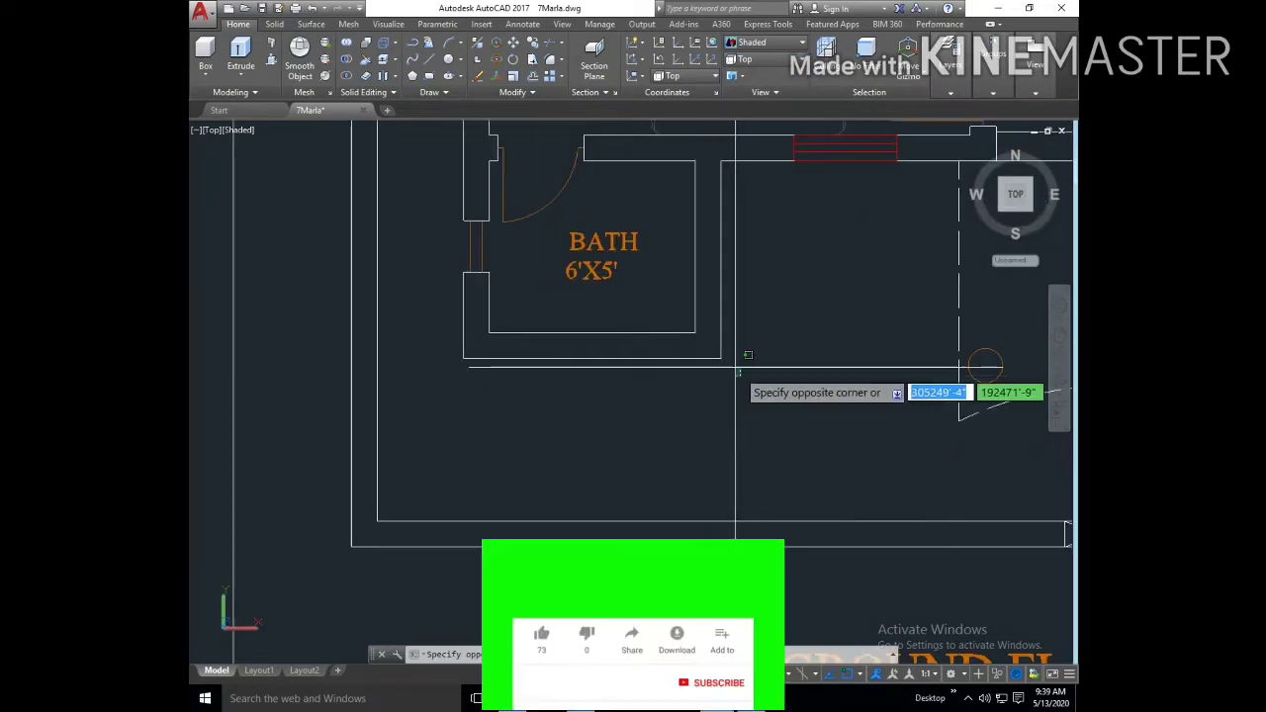
{"action": "left_click", "coordinate": [627, 295]}
{"action": "scroll", "coordinate": [672, 395], "scroll_direction": "down", "scroll_amount": 1}
{"action": "left_click", "coordinate": [678, 409]}
{"action": "left_click", "coordinate": [649, 341]}
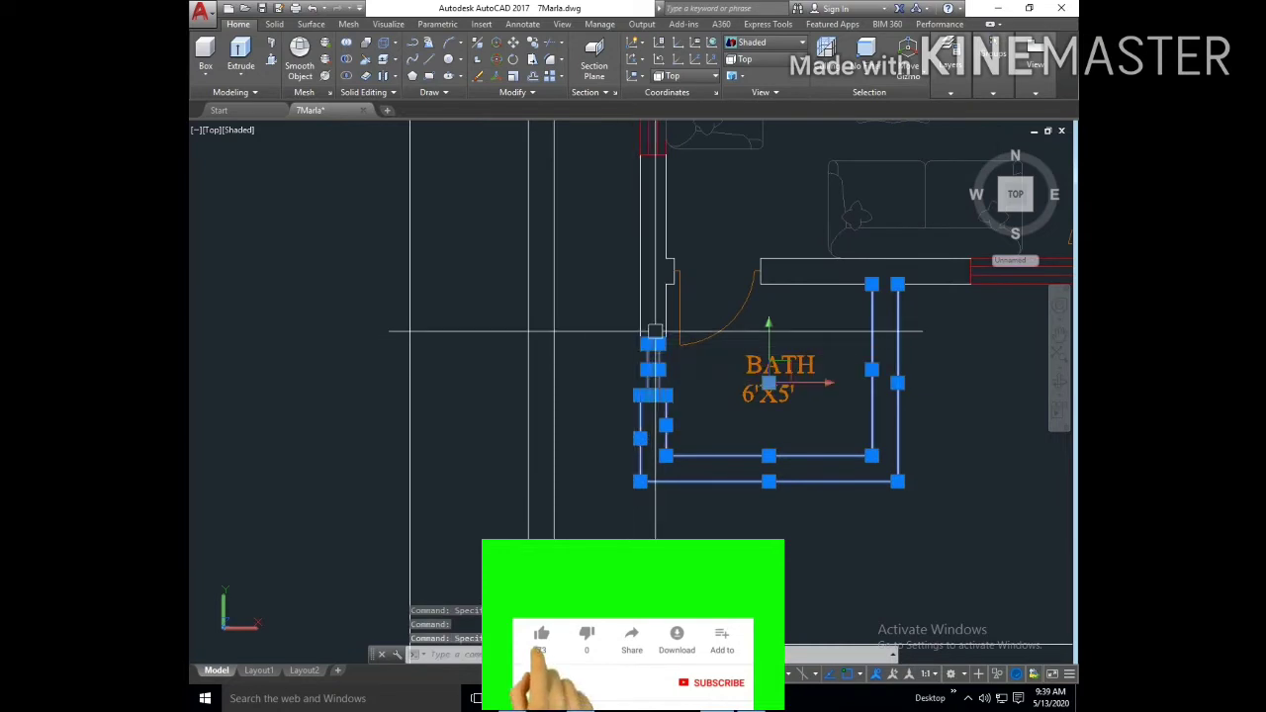
{"action": "scroll", "coordinate": [692, 379], "scroll_direction": "up", "scroll_amount": 4}
{"action": "scroll", "coordinate": [633, 366], "scroll_direction": "down", "scroll_amount": 2}
{"action": "scroll", "coordinate": [613, 415], "scroll_direction": "down", "scroll_amount": 2}
{"action": "scroll", "coordinate": [732, 485], "scroll_direction": "up", "scroll_amount": 4}
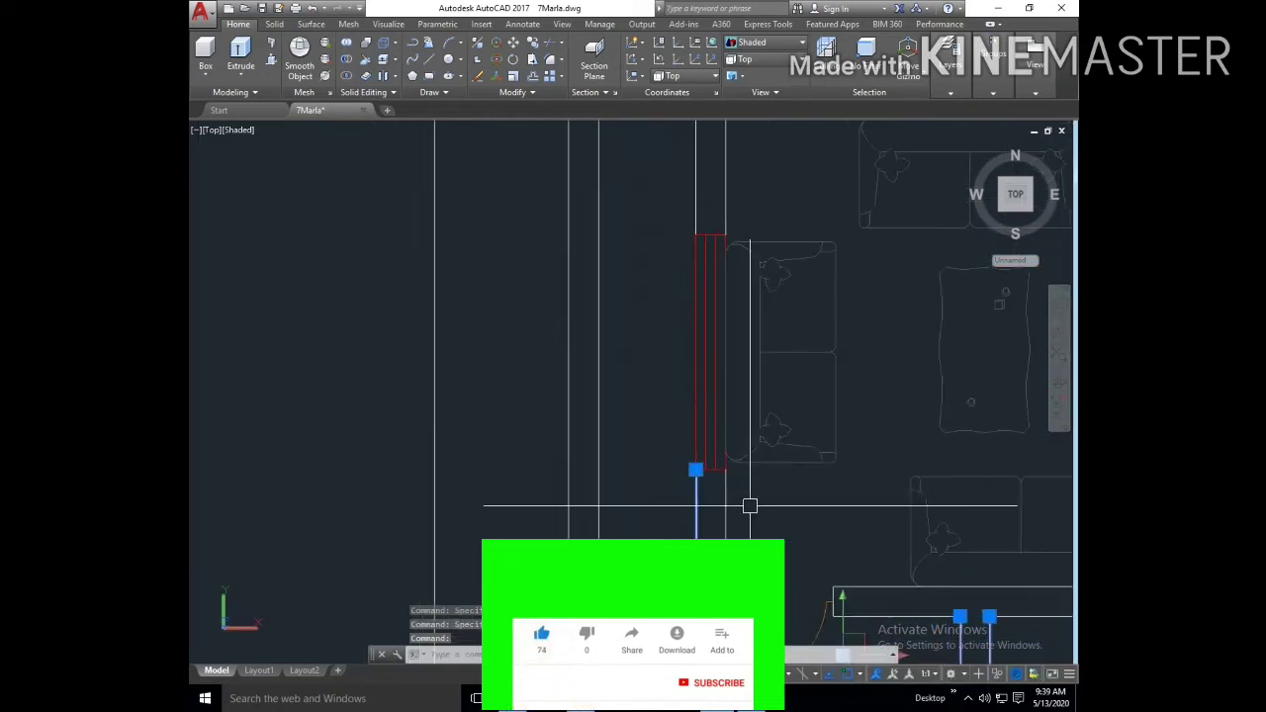
Step: Add the wall beside the sofa and the vertical walls beside the stairs
{"action": "left_click", "coordinate": [689, 482]}
{"action": "left_click", "coordinate": [755, 193]}
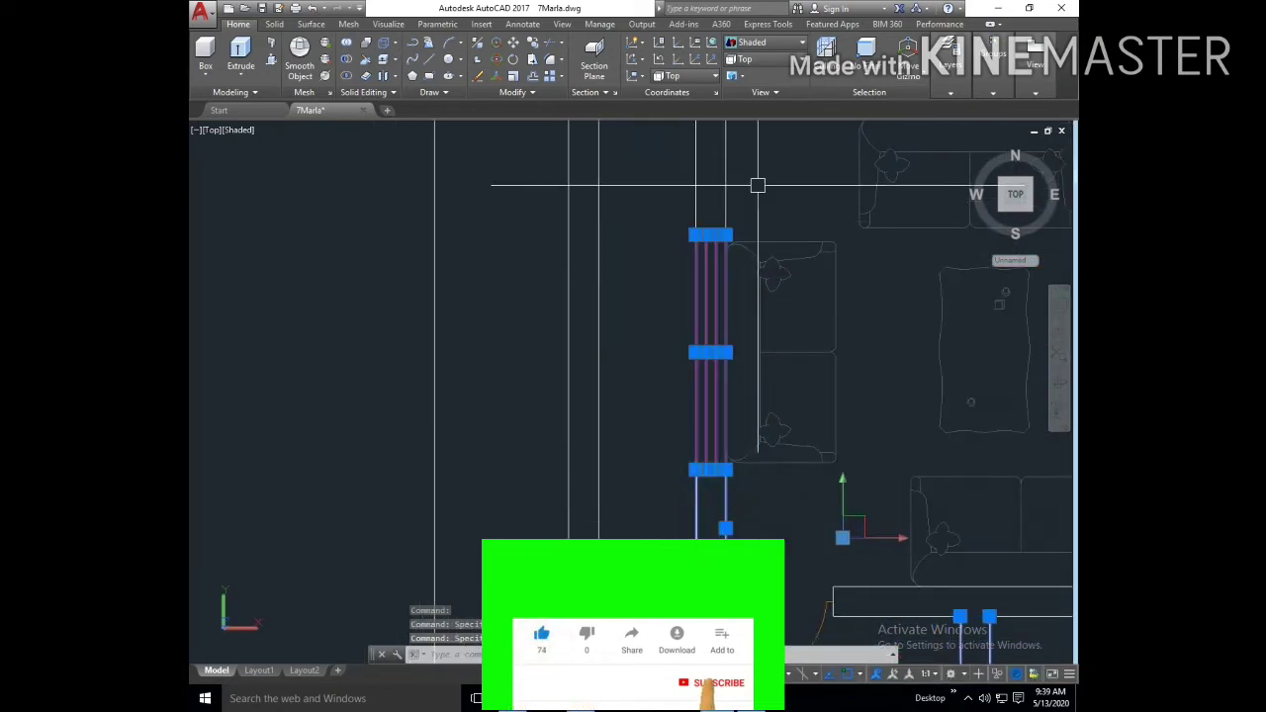
{"action": "middle_click_drag", "start_coordinate": [754, 186], "coordinate": [790, 610]}
{"action": "left_click", "coordinate": [790, 610]}
{"action": "left_click", "coordinate": [711, 582]}
{"action": "left_click", "coordinate": [779, 503]}
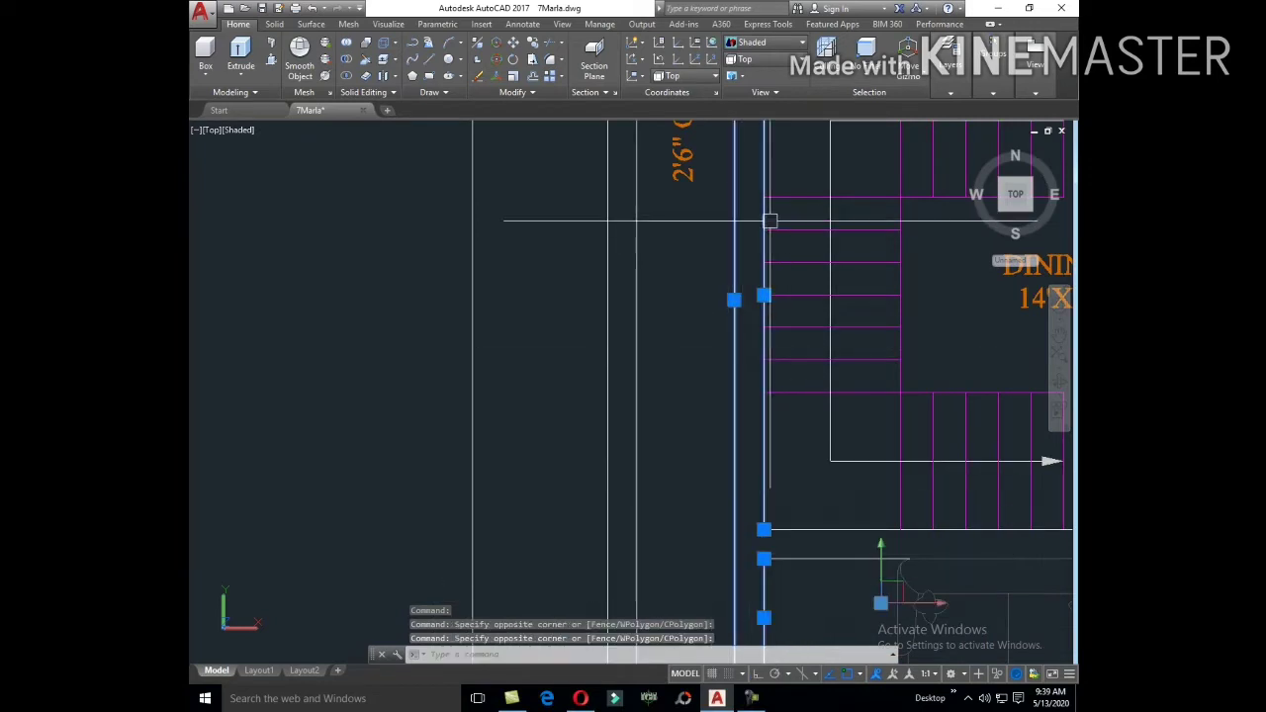
Step: Add the outer wall by the LAUNDRY and KITCHEN plus the open passage wall line
{"action": "middle_click_drag", "start_coordinate": [769, 218], "coordinate": [754, 247]}
{"action": "scroll", "coordinate": [656, 412], "scroll_direction": "down", "scroll_amount": 4}
{"action": "left_click", "coordinate": [686, 481]}
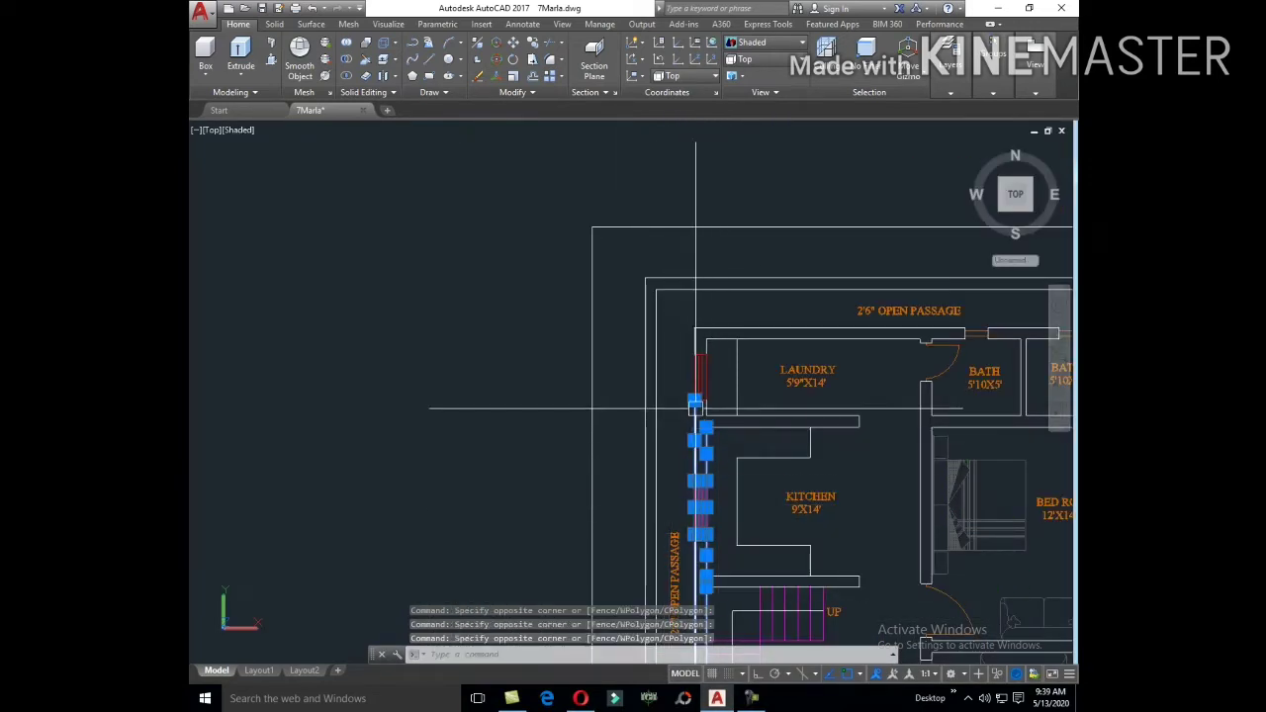
{"action": "scroll", "coordinate": [696, 405], "scroll_direction": "up", "scroll_amount": 2}
{"action": "left_click", "coordinate": [740, 396]}
{"action": "left_click", "coordinate": [666, 279]}
{"action": "middle_click_drag", "start_coordinate": [1068, 282], "coordinate": [766, 388]}
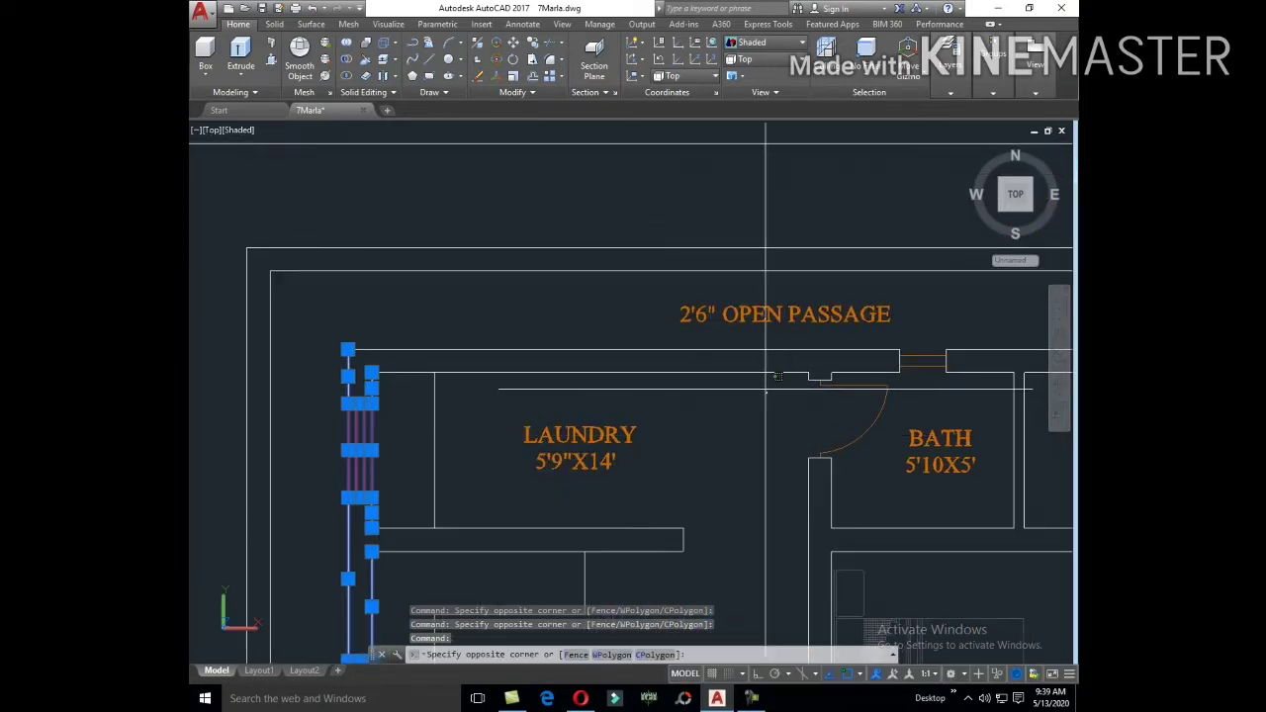
{"action": "left_click", "coordinate": [744, 341]}
{"action": "middle_click_drag", "start_coordinate": [743, 341], "coordinate": [616, 438]}
{"action": "scroll", "coordinate": [621, 413], "scroll_direction": "up", "scroll_amount": 4}
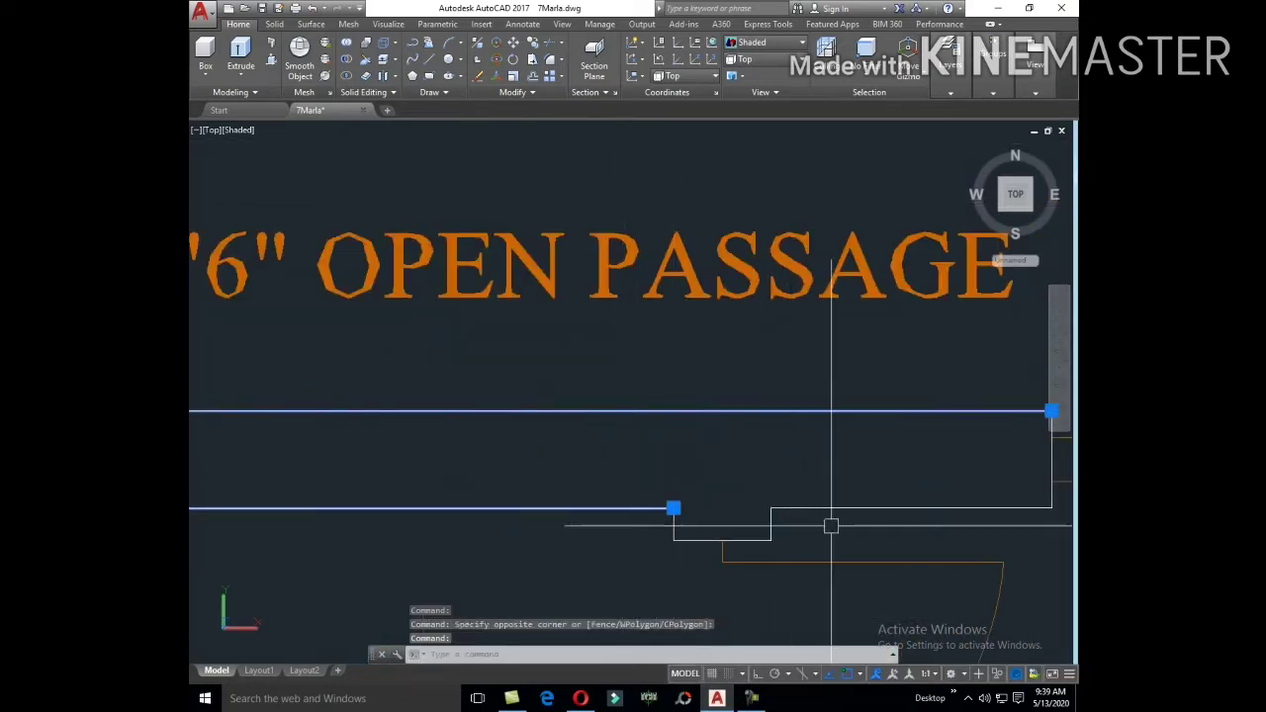
{"action": "scroll", "coordinate": [695, 389], "scroll_direction": "down", "scroll_amount": 3}
Step: Add the wall lines beside and to the right of the first bath
{"action": "middle_click_drag", "start_coordinate": [768, 474], "coordinate": [501, 511]}
{"action": "left_click", "coordinate": [470, 394]}
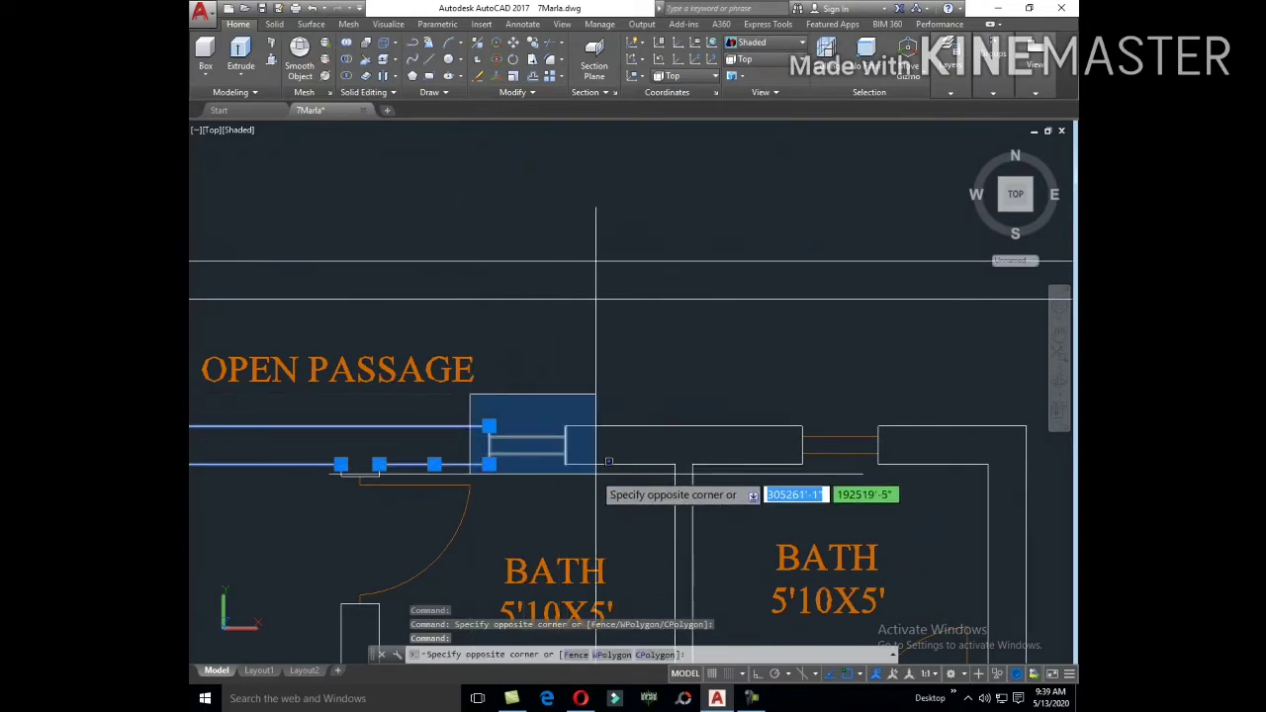
{"action": "left_click", "coordinate": [595, 473]}
{"action": "left_click", "coordinate": [643, 489]}
{"action": "left_click", "coordinate": [602, 395]}
{"action": "middle_click_drag", "start_coordinate": [761, 510], "coordinate": [506, 487]}
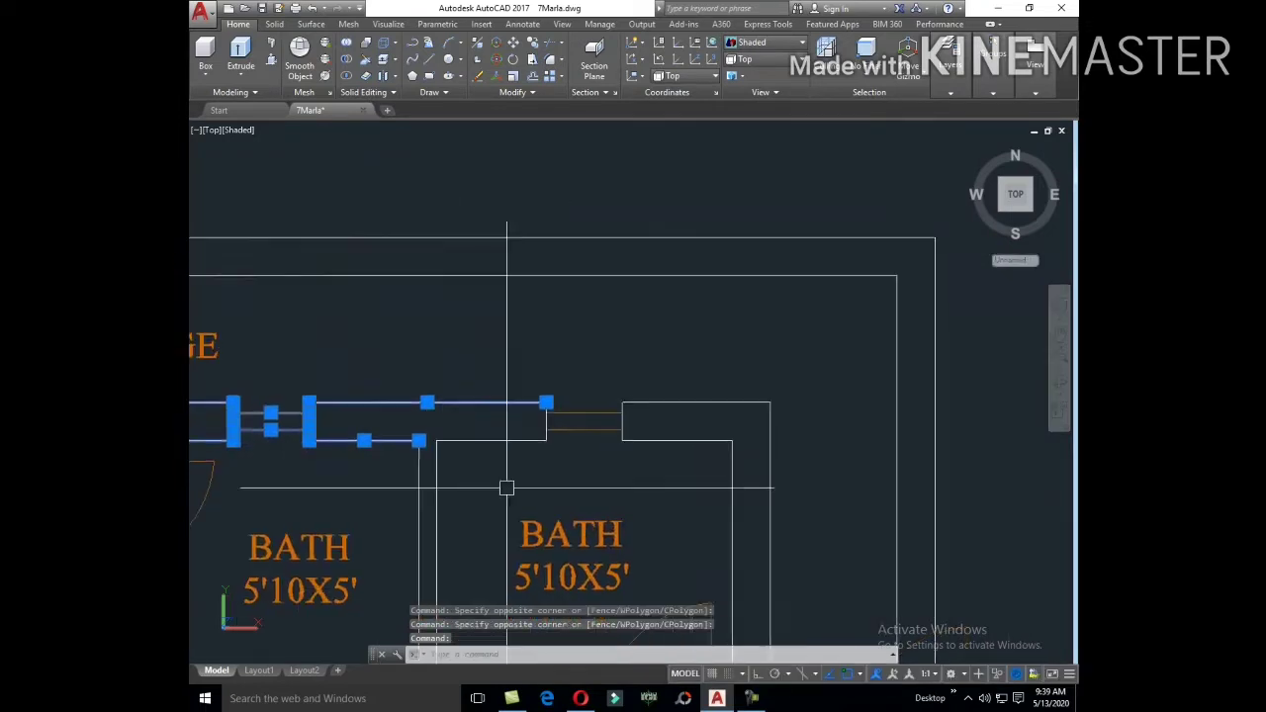
{"action": "left_click", "coordinate": [507, 371]}
{"action": "left_click", "coordinate": [610, 471]}
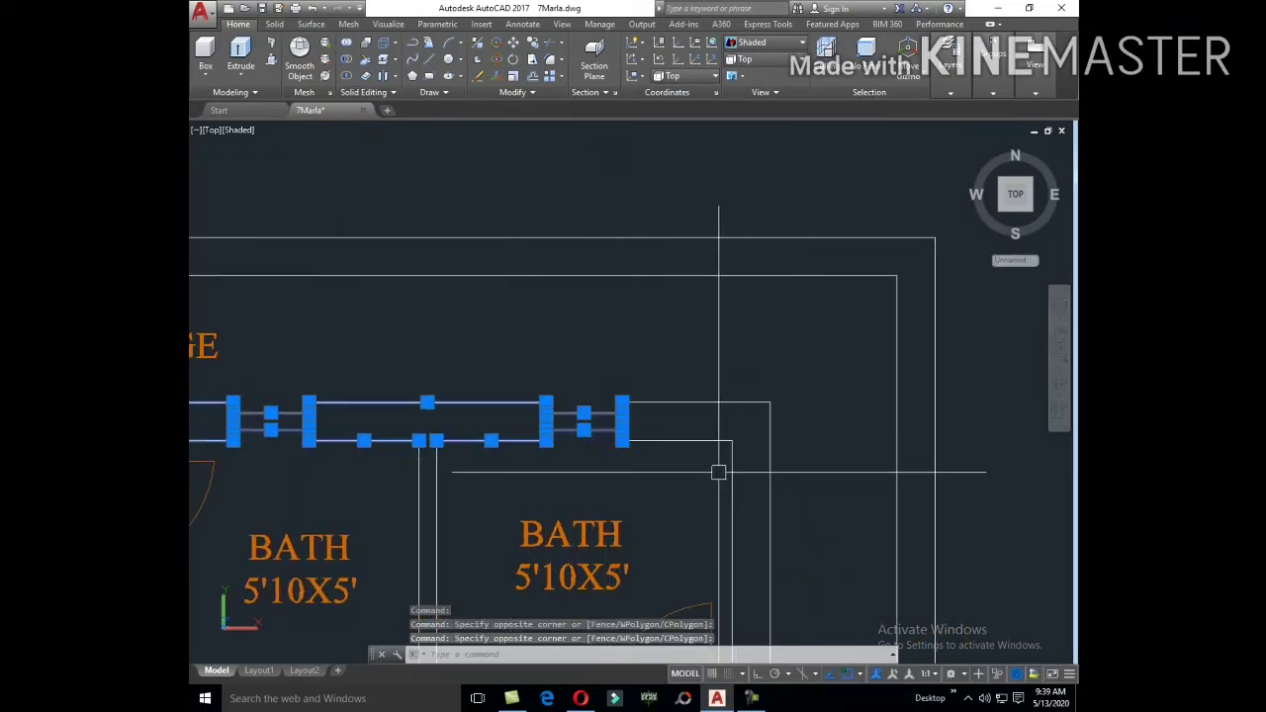
{"action": "scroll", "coordinate": [718, 471], "scroll_direction": "down", "scroll_amount": 1}
{"action": "scroll", "coordinate": [663, 333], "scroll_direction": "down", "scroll_amount": 3}
{"action": "scroll", "coordinate": [701, 395], "scroll_direction": "up", "scroll_amount": 3}
Step: Add the second bath's wall, the bedroom walls, red window lines and the OPEN PASSAGE wall
{"action": "left_click", "coordinate": [704, 381]}
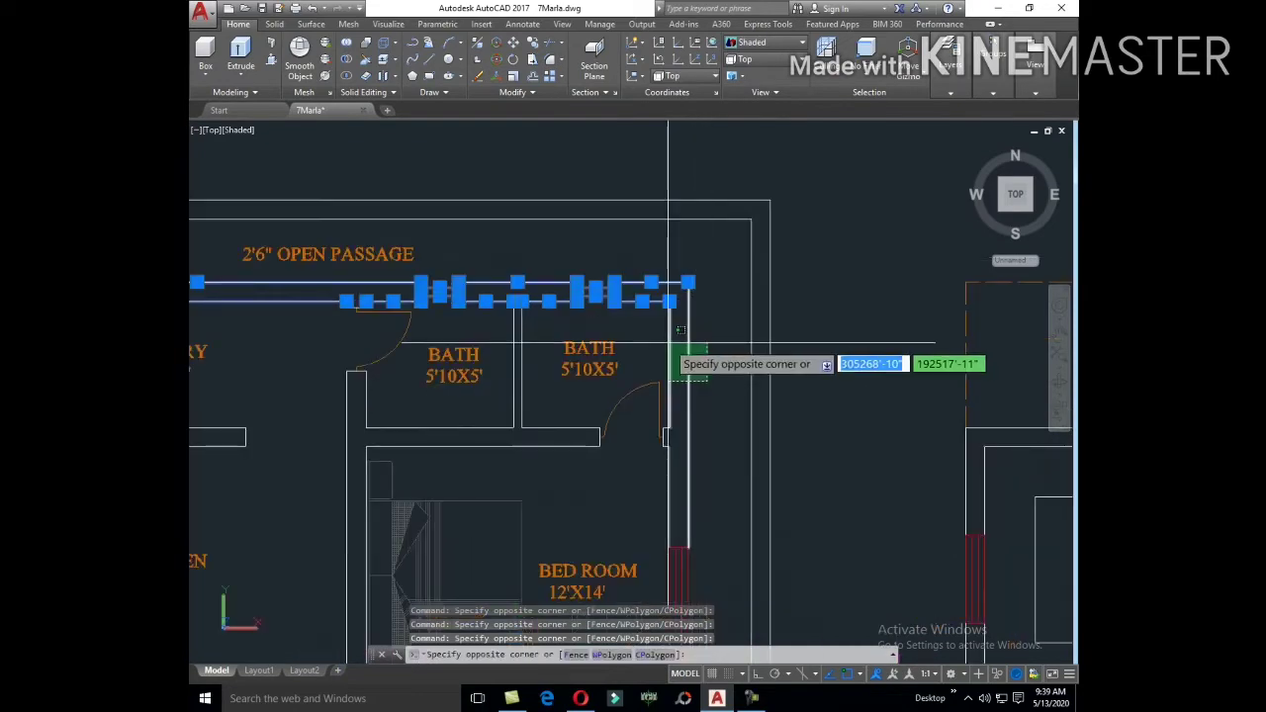
{"action": "left_click", "coordinate": [678, 333]}
{"action": "middle_click_drag", "start_coordinate": [666, 340], "coordinate": [666, 152]}
{"action": "left_click", "coordinate": [683, 272]}
{"action": "middle_click_drag", "start_coordinate": [673, 450], "coordinate": [668, 335]}
{"action": "left_click", "coordinate": [644, 238]}
{"action": "left_click", "coordinate": [714, 452]}
{"action": "middle_click_drag", "start_coordinate": [707, 458], "coordinate": [707, 293]}
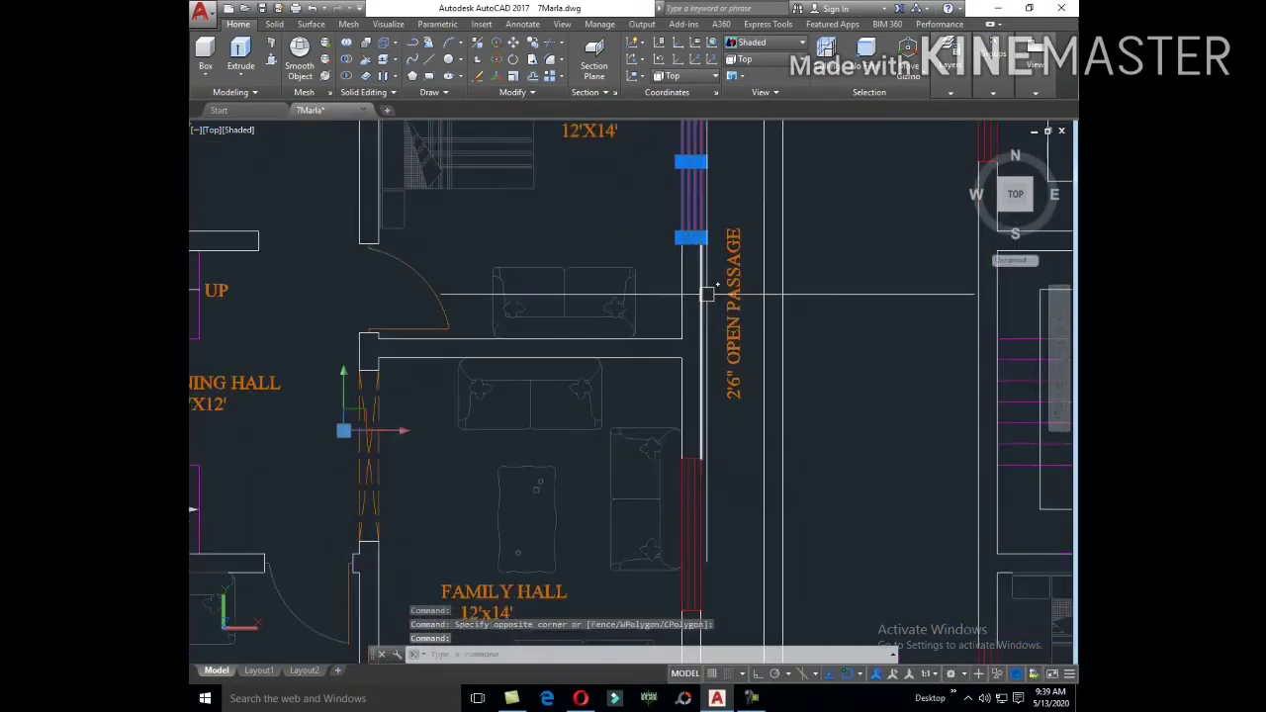
{"action": "left_click", "coordinate": [707, 294]}
Step: Add the FAMILY HALL's red window lines, its lower wall and the bottom wall line
{"action": "middle_click_drag", "start_coordinate": [685, 503], "coordinate": [683, 338]}
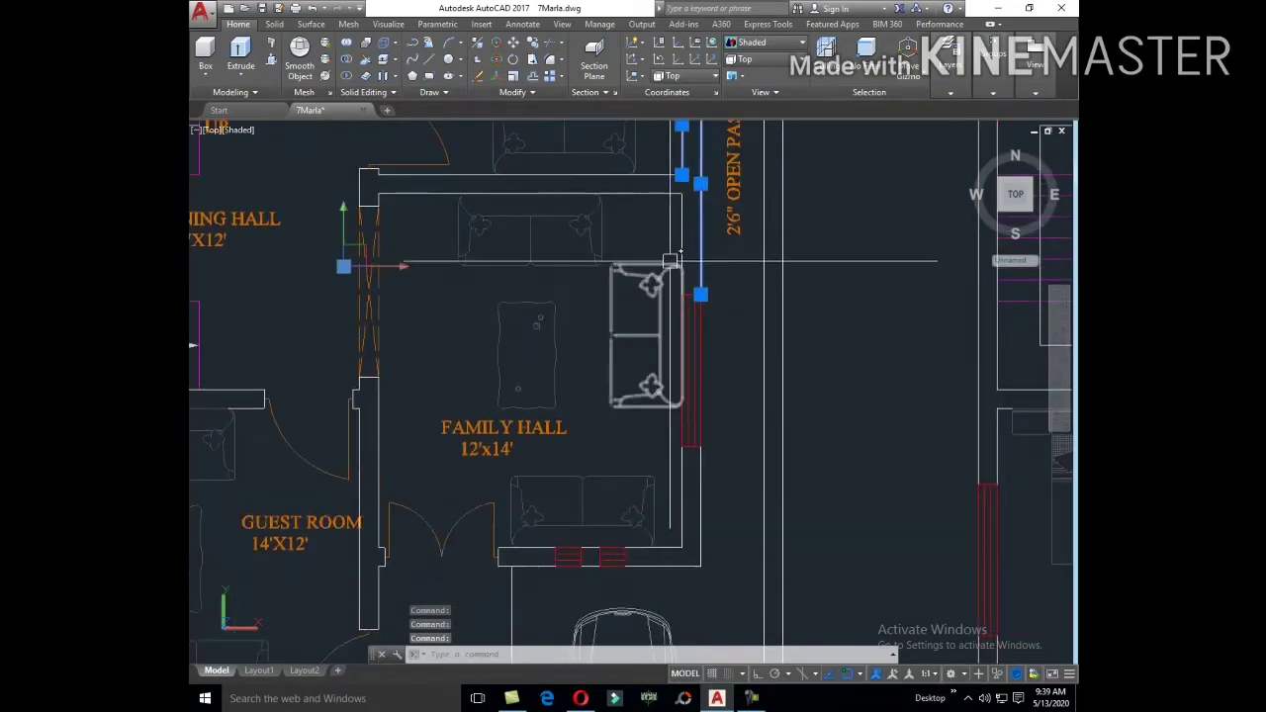
{"action": "left_click", "coordinate": [668, 244]}
{"action": "left_click", "coordinate": [729, 514]}
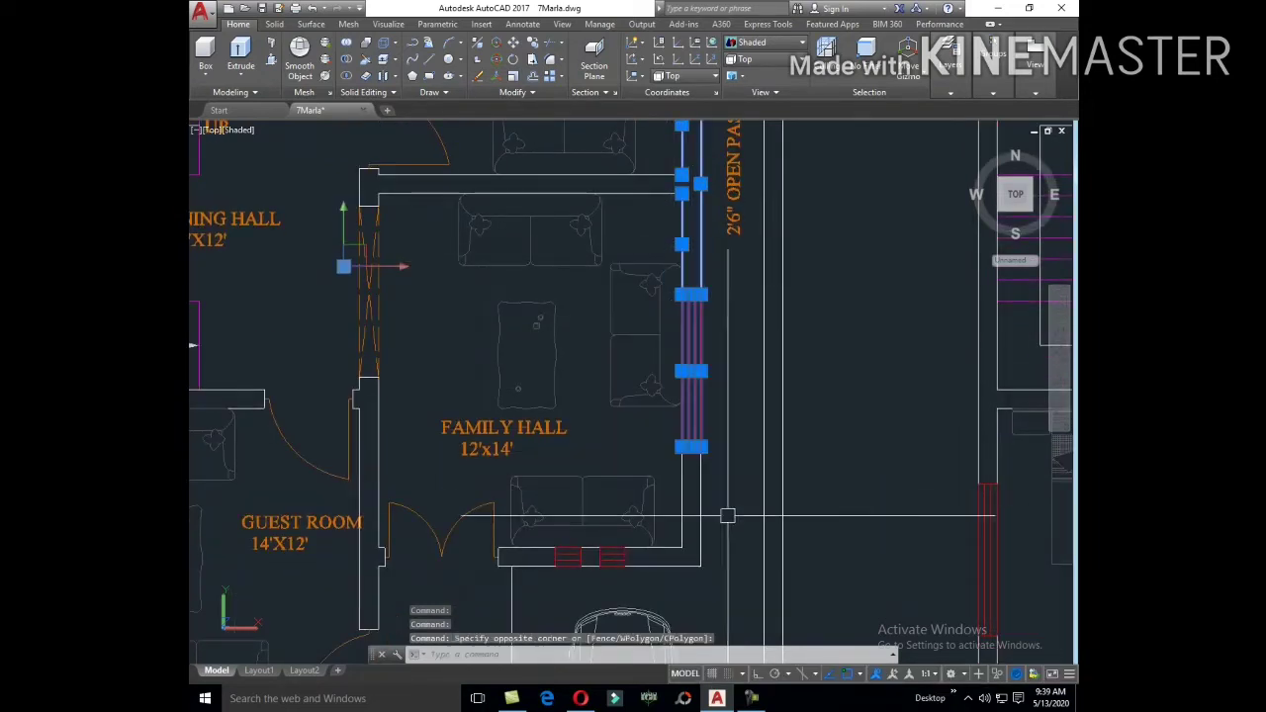
{"action": "middle_click_drag", "start_coordinate": [722, 550], "coordinate": [751, 387]}
{"action": "left_click", "coordinate": [748, 421]}
{"action": "left_click", "coordinate": [712, 339]}
{"action": "scroll", "coordinate": [573, 395], "scroll_direction": "up", "scroll_amount": 5}
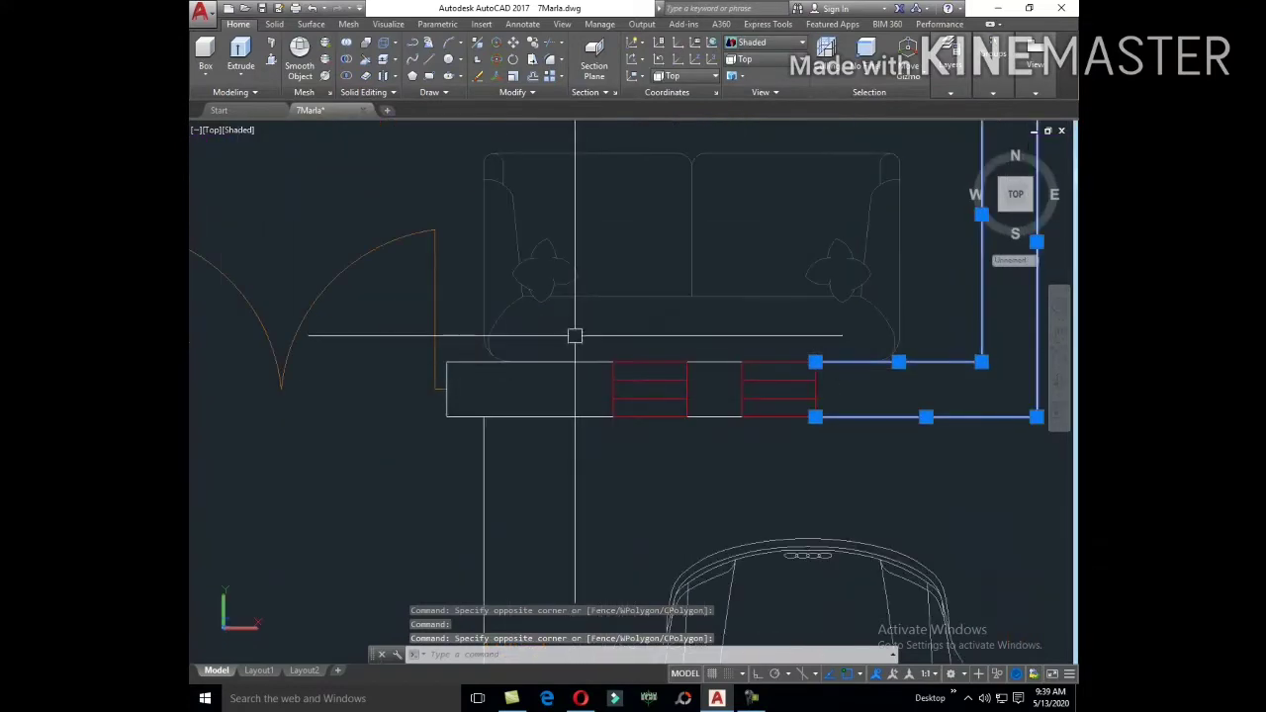
{"action": "left_click", "coordinate": [603, 341]}
{"action": "left_click", "coordinate": [821, 425]}
{"action": "left_click", "coordinate": [455, 406]}
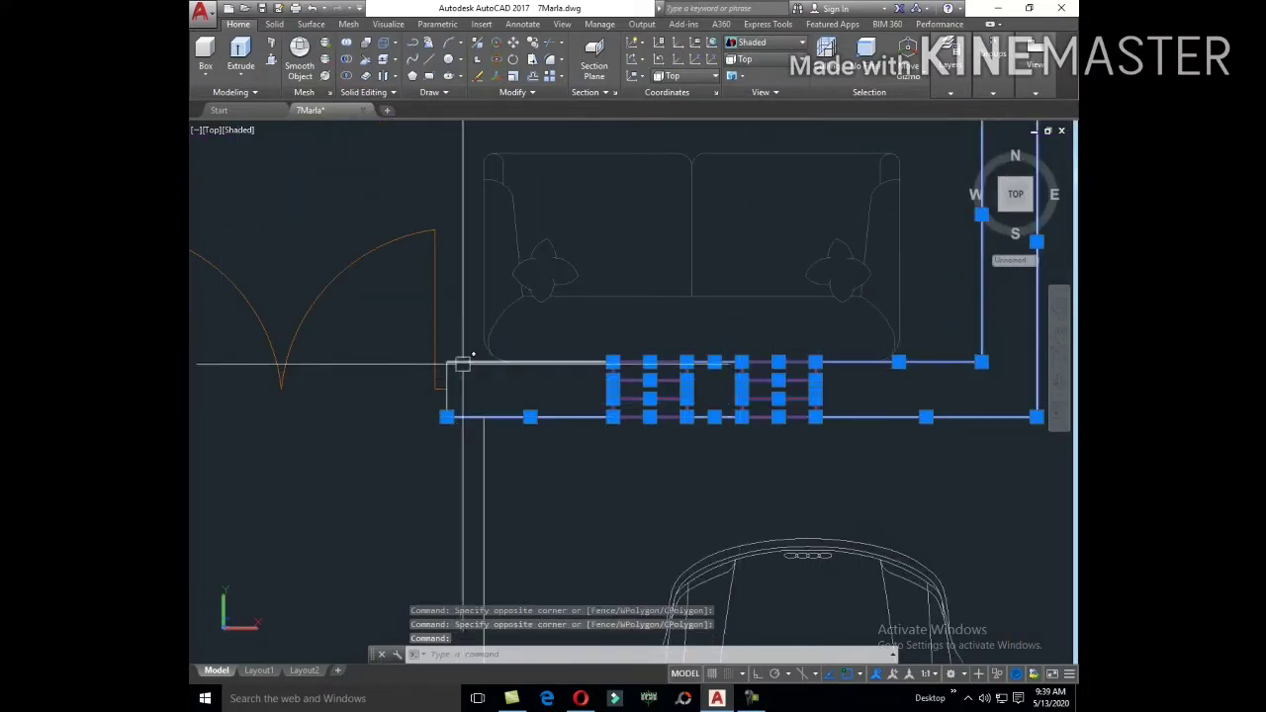
Step: Add the door-side wall lines near the GUEST ROOM and the door-jamb lines by the PORCH
{"action": "scroll", "coordinate": [648, 399], "scroll_direction": "down", "scroll_amount": 5}
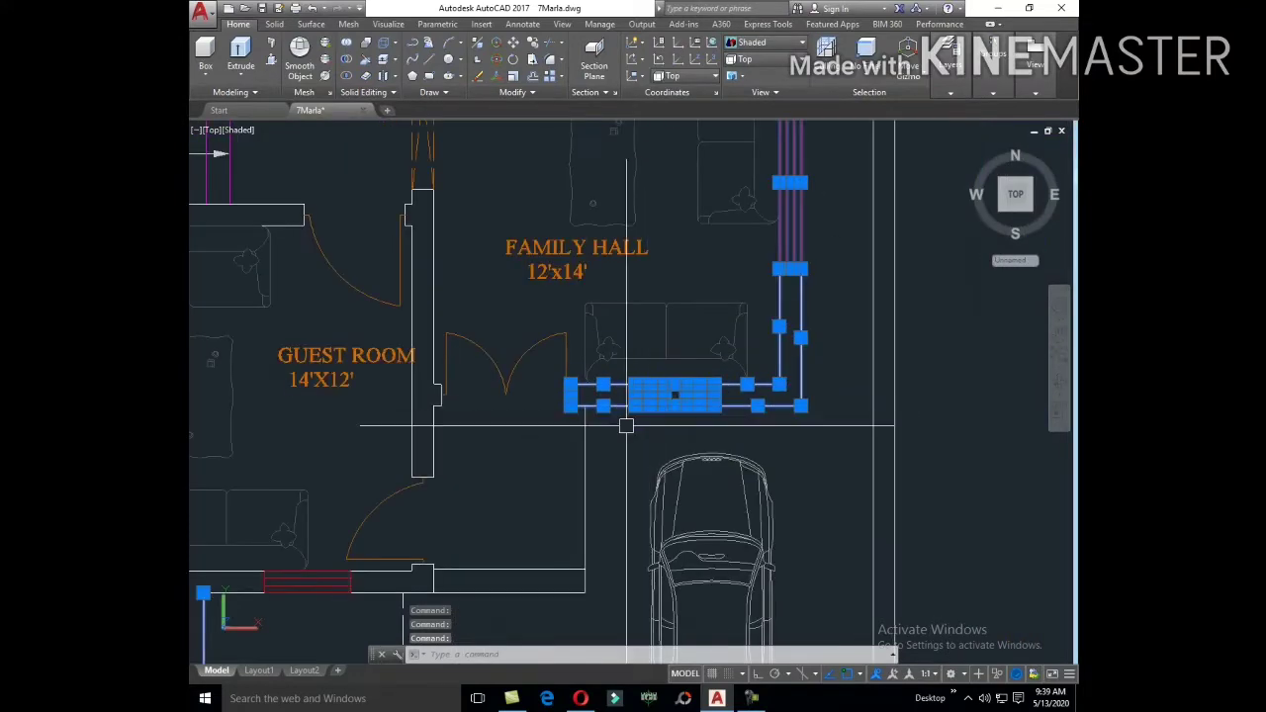
{"action": "scroll", "coordinate": [426, 413], "scroll_direction": "up", "scroll_amount": 5}
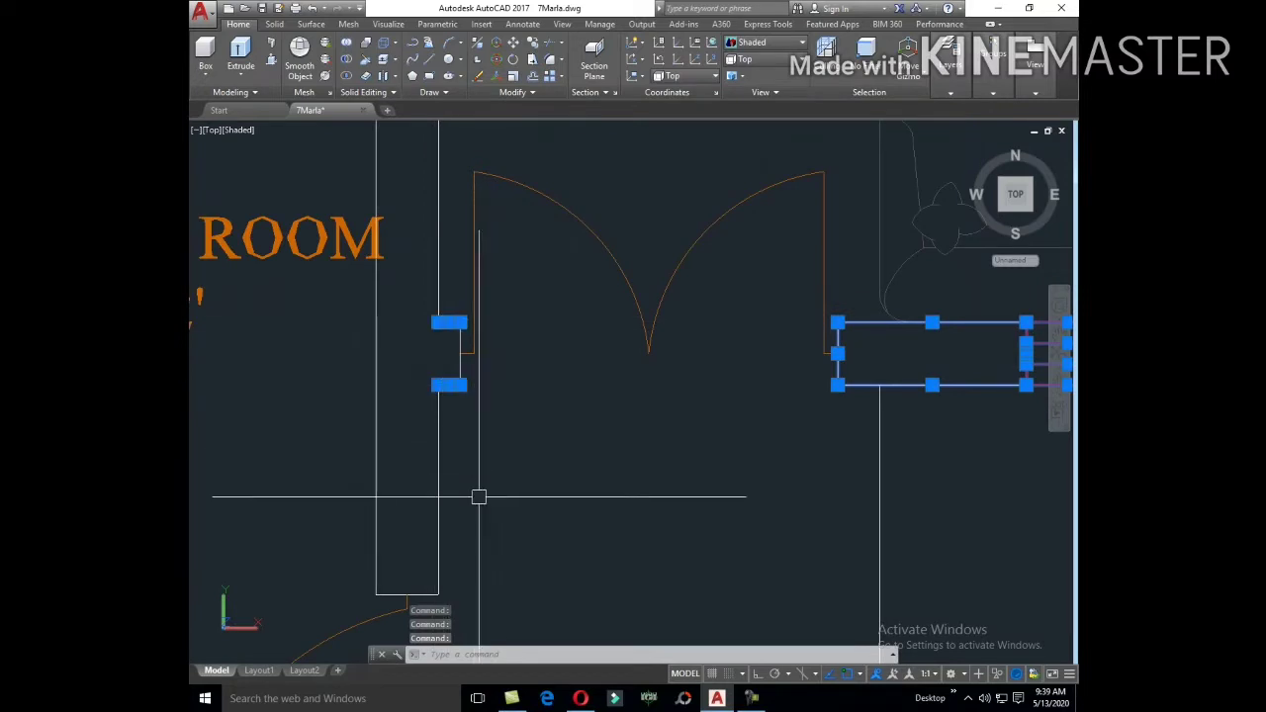
{"action": "scroll", "coordinate": [402, 387], "scroll_direction": "down", "scroll_amount": 5}
{"action": "middle_click_drag", "start_coordinate": [494, 415], "coordinate": [580, 288]}
{"action": "scroll", "coordinate": [580, 286], "scroll_direction": "up", "scroll_amount": 5}
{"action": "left_click", "coordinate": [500, 250]}
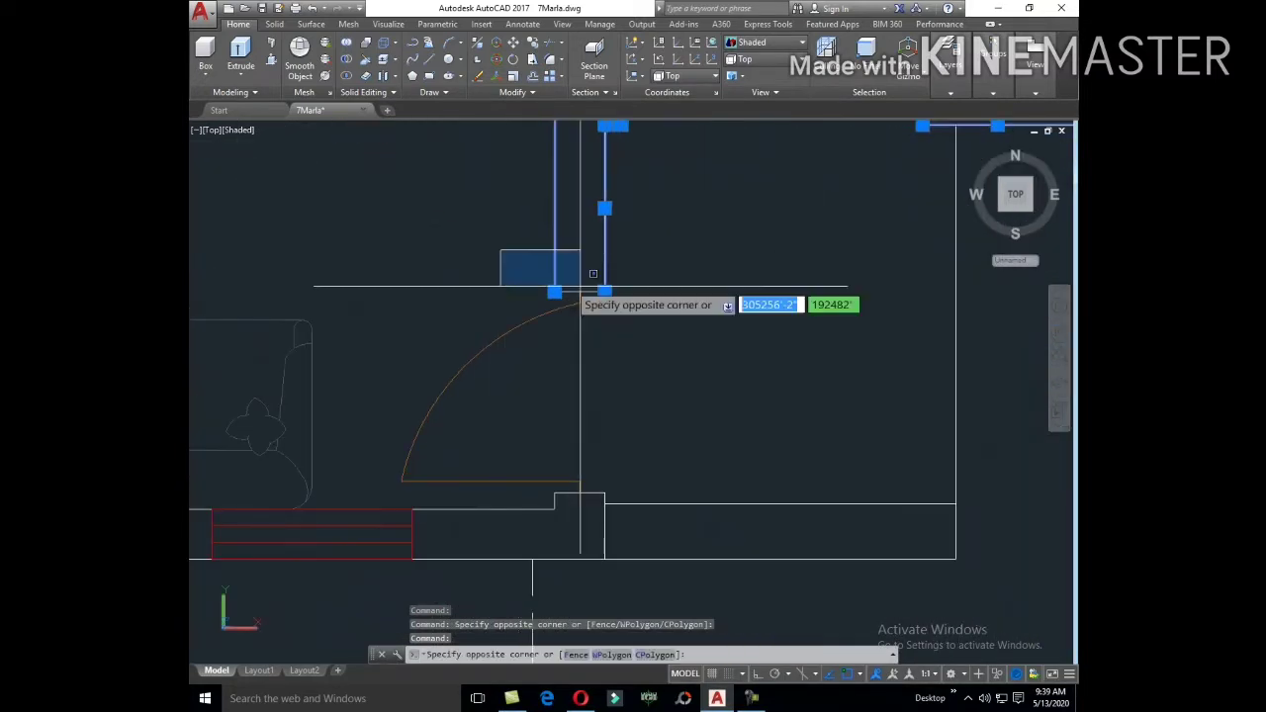
{"action": "left_click", "coordinate": [581, 286]}
{"action": "middle_click_drag", "start_coordinate": [530, 495], "coordinate": [559, 322]}
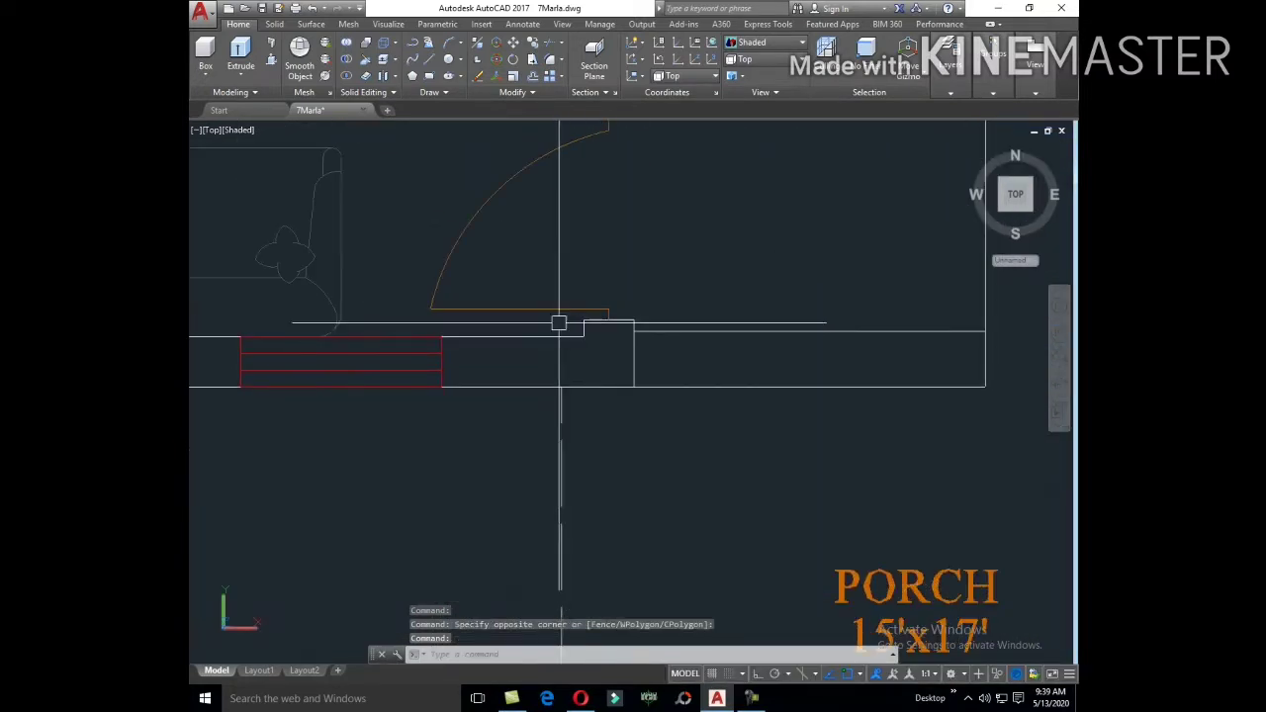
{"action": "left_click", "coordinate": [556, 319]}
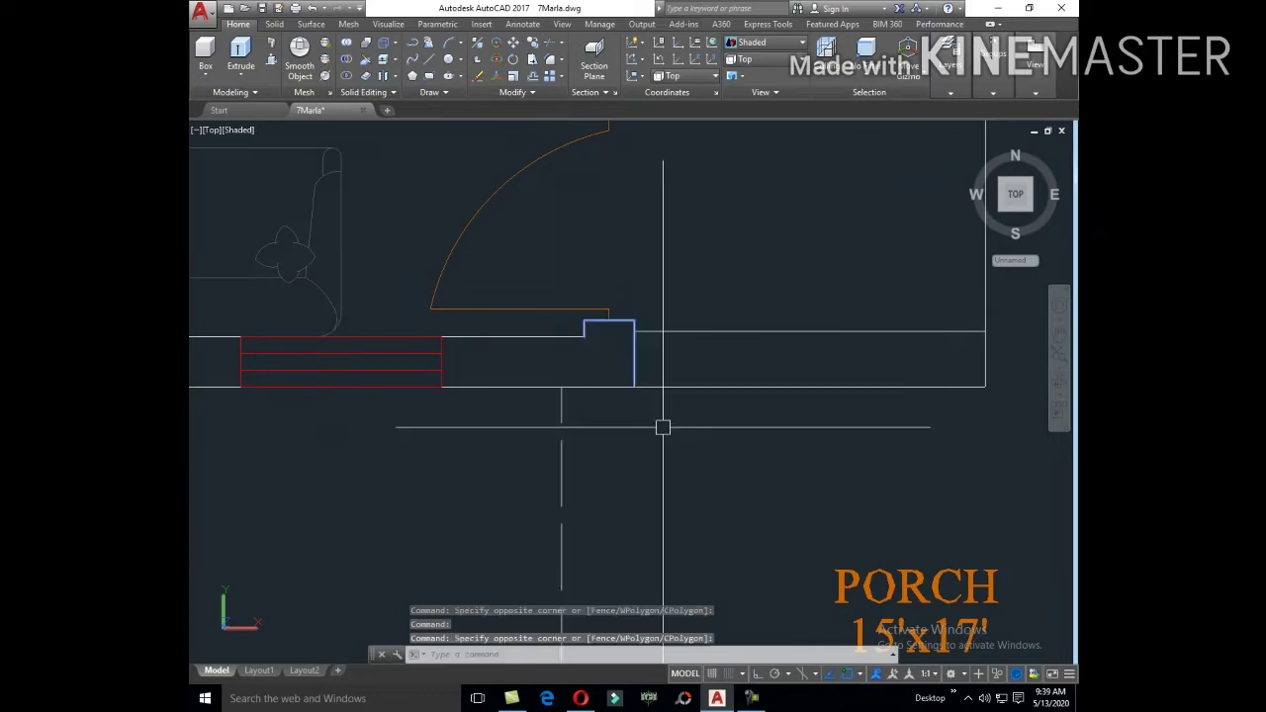
{"action": "left_click", "coordinate": [500, 339]}
Step: Add the red window lines above the porch, then zoom out to both floor plans
{"action": "scroll", "coordinate": [554, 396], "scroll_direction": "down", "scroll_amount": 3}
{"action": "scroll", "coordinate": [580, 401], "scroll_direction": "up", "scroll_amount": 3}
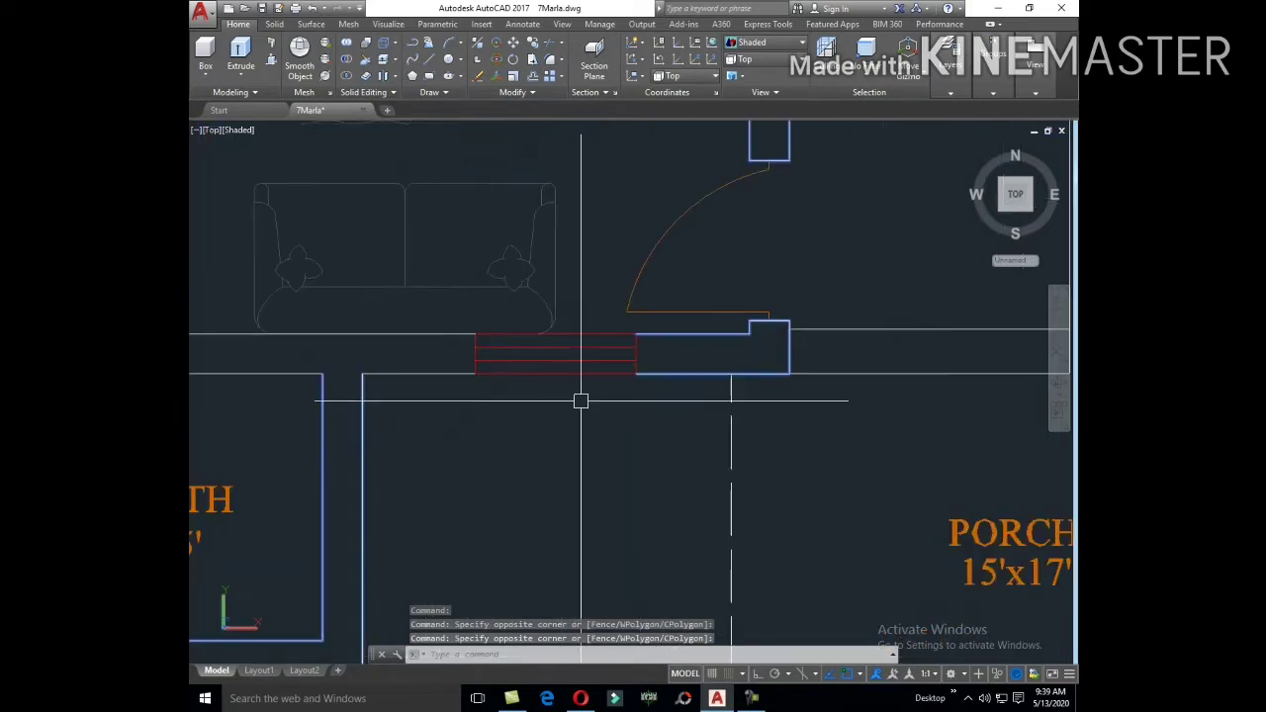
{"action": "left_click", "coordinate": [455, 318]}
{"action": "left_click", "coordinate": [645, 392]}
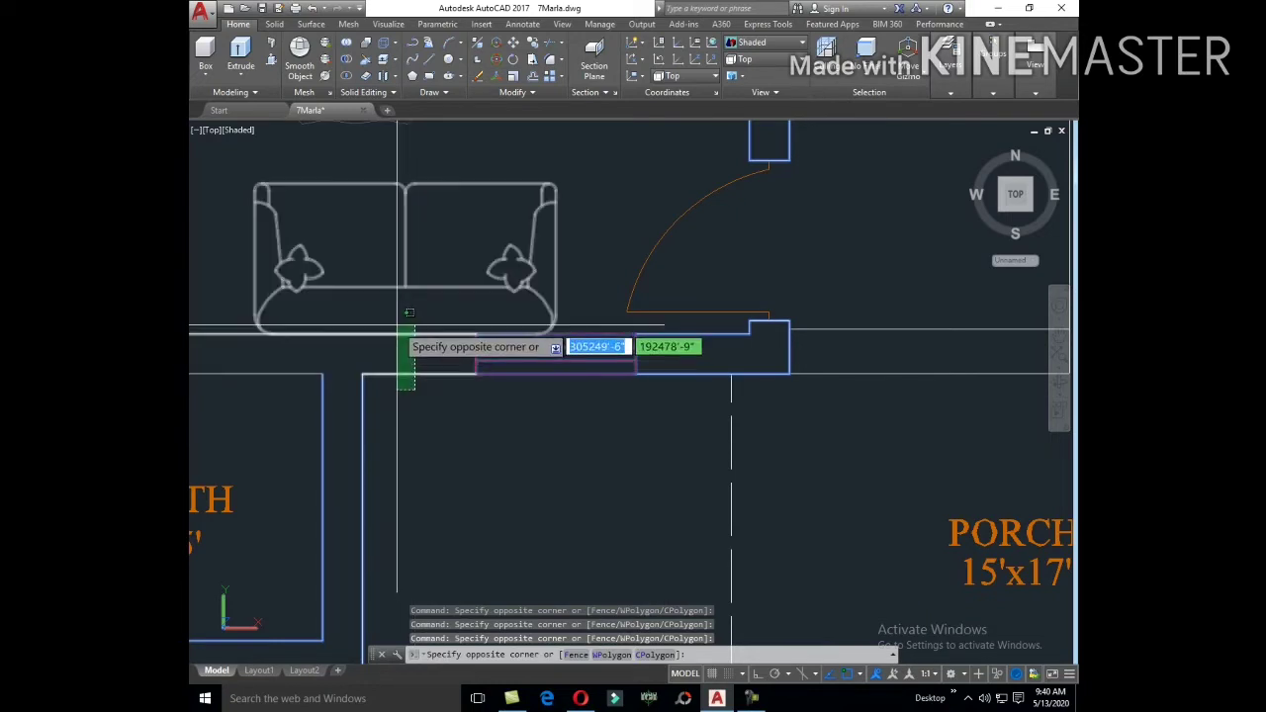
{"action": "scroll", "coordinate": [654, 383], "scroll_direction": "down", "scroll_amount": 3}
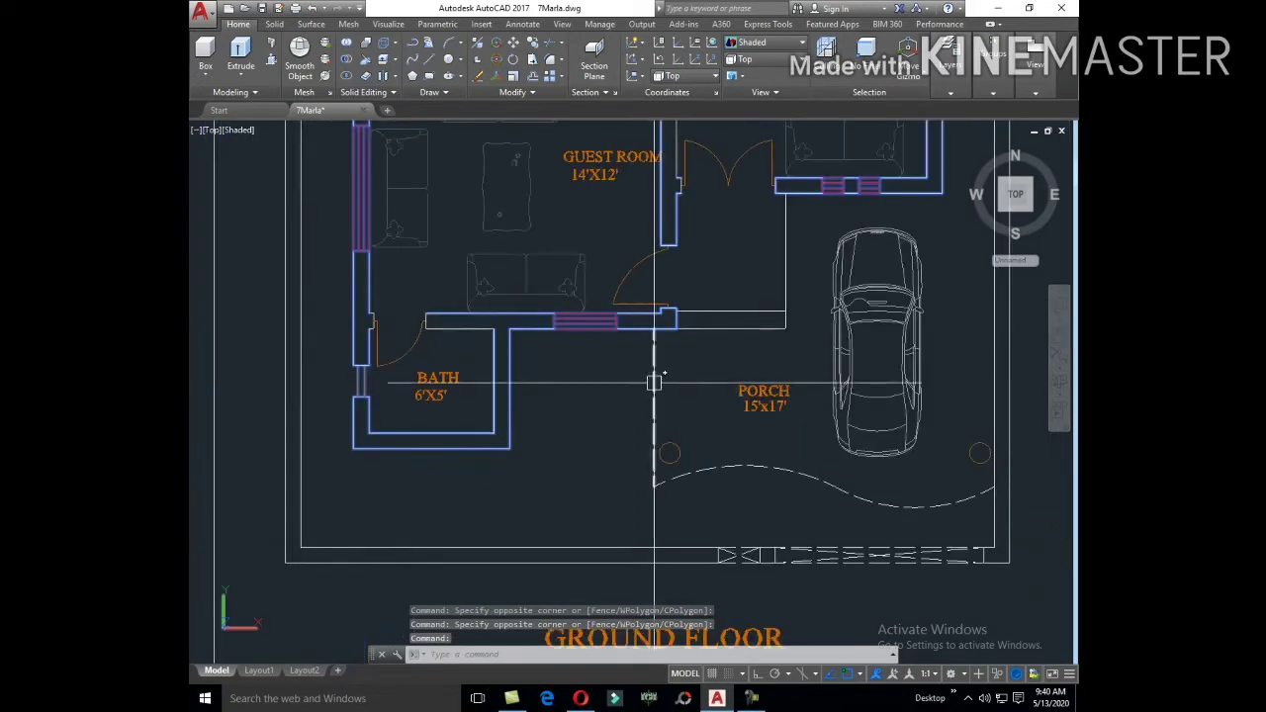
{"action": "scroll", "coordinate": [606, 380], "scroll_direction": "down", "scroll_amount": 3}
{"action": "scroll", "coordinate": [582, 392], "scroll_direction": "down", "scroll_amount": 2}
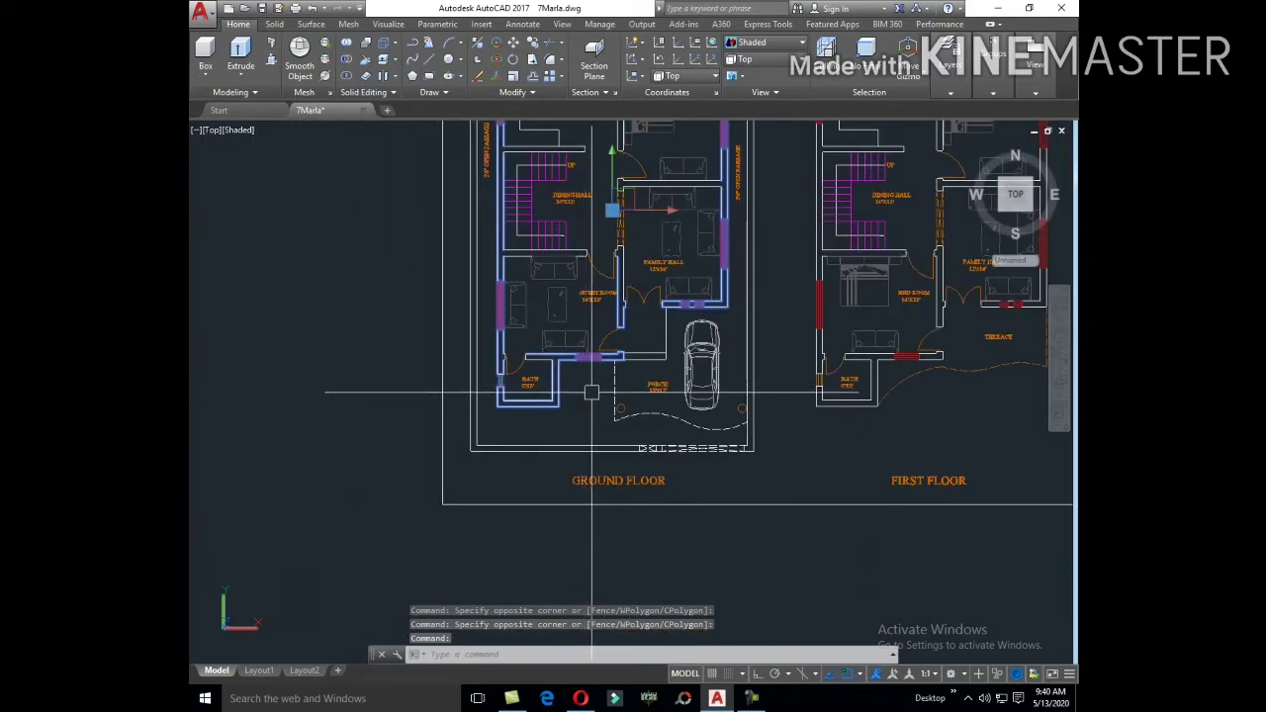
Step: Copy the ground-floor wall outline to an empty area of the drawing
{"action": "type", "text": "co"}
{"action": "key", "text": "Return"}
{"action": "scroll", "coordinate": [593, 346], "scroll_direction": "up", "scroll_amount": 3}
{"action": "left_click", "coordinate": [633, 326]}
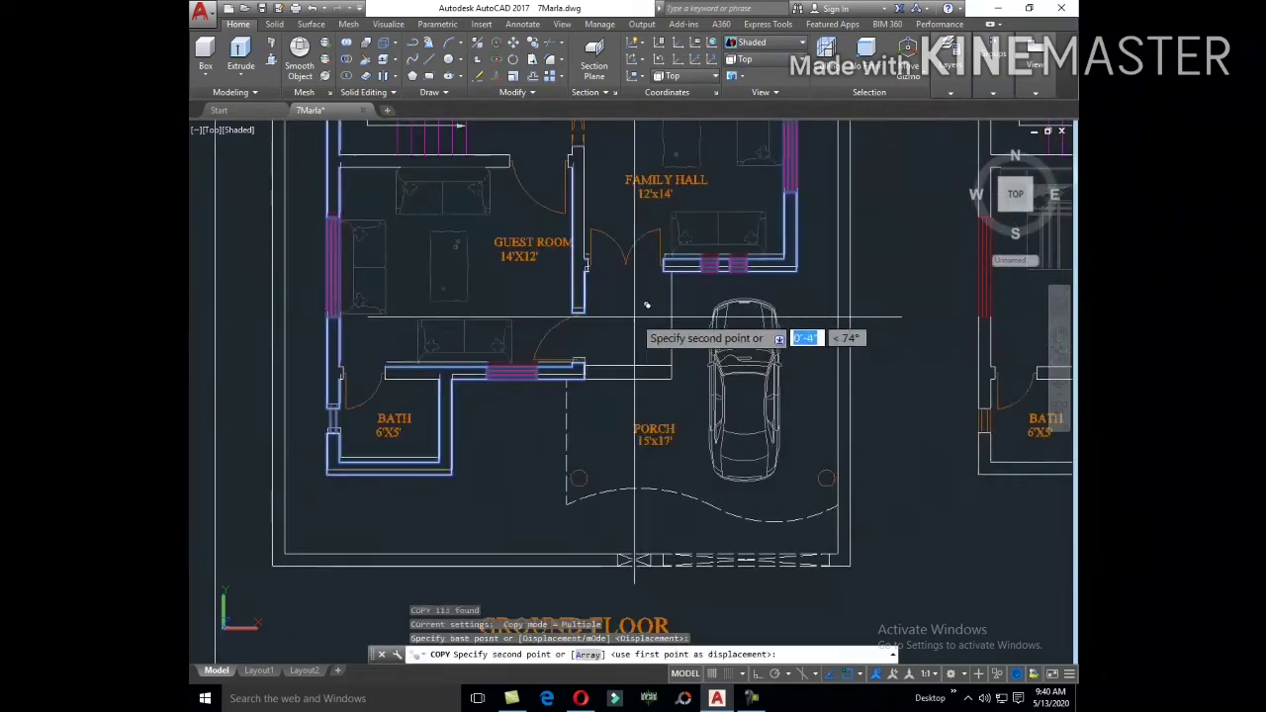
{"action": "scroll", "coordinate": [646, 297], "scroll_direction": "down", "scroll_amount": 3}
{"action": "scroll", "coordinate": [652, 455], "scroll_direction": "down", "scroll_amount": 4}
{"action": "scroll", "coordinate": [650, 425], "scroll_direction": "up", "scroll_amount": 3}
{"action": "scroll", "coordinate": [662, 445], "scroll_direction": "up", "scroll_amount": 2}
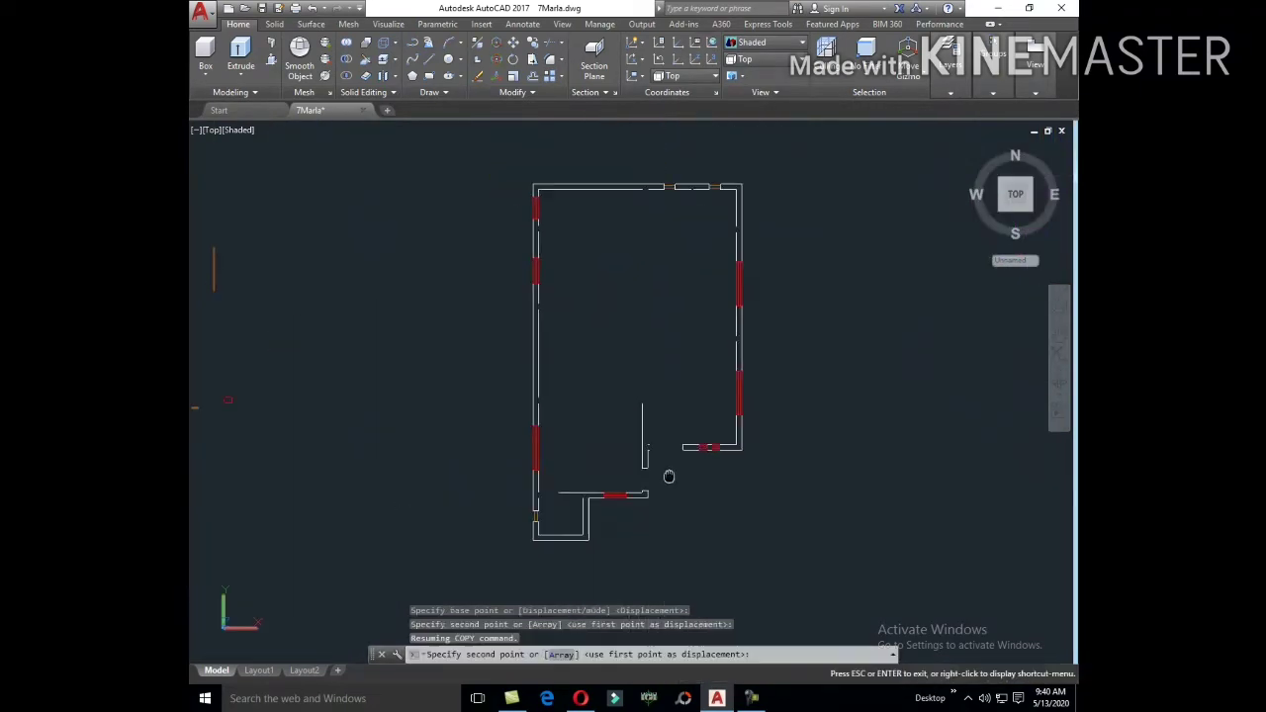
{"action": "key", "text": "Escape"}
{"action": "scroll", "coordinate": [722, 415], "scroll_direction": "up", "scroll_amount": 2}
{"action": "scroll", "coordinate": [692, 435], "scroll_direction": "up", "scroll_amount": 2}
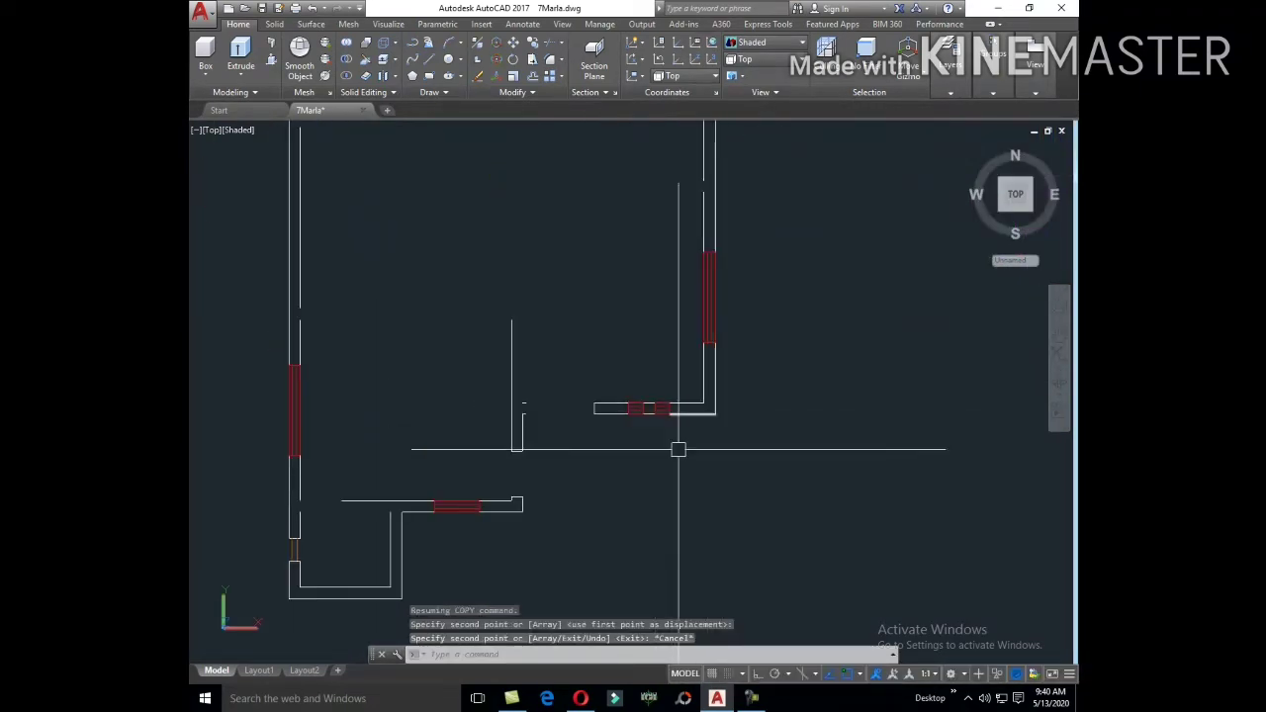
{"action": "scroll", "coordinate": [538, 427], "scroll_direction": "up", "scroll_amount": 4}
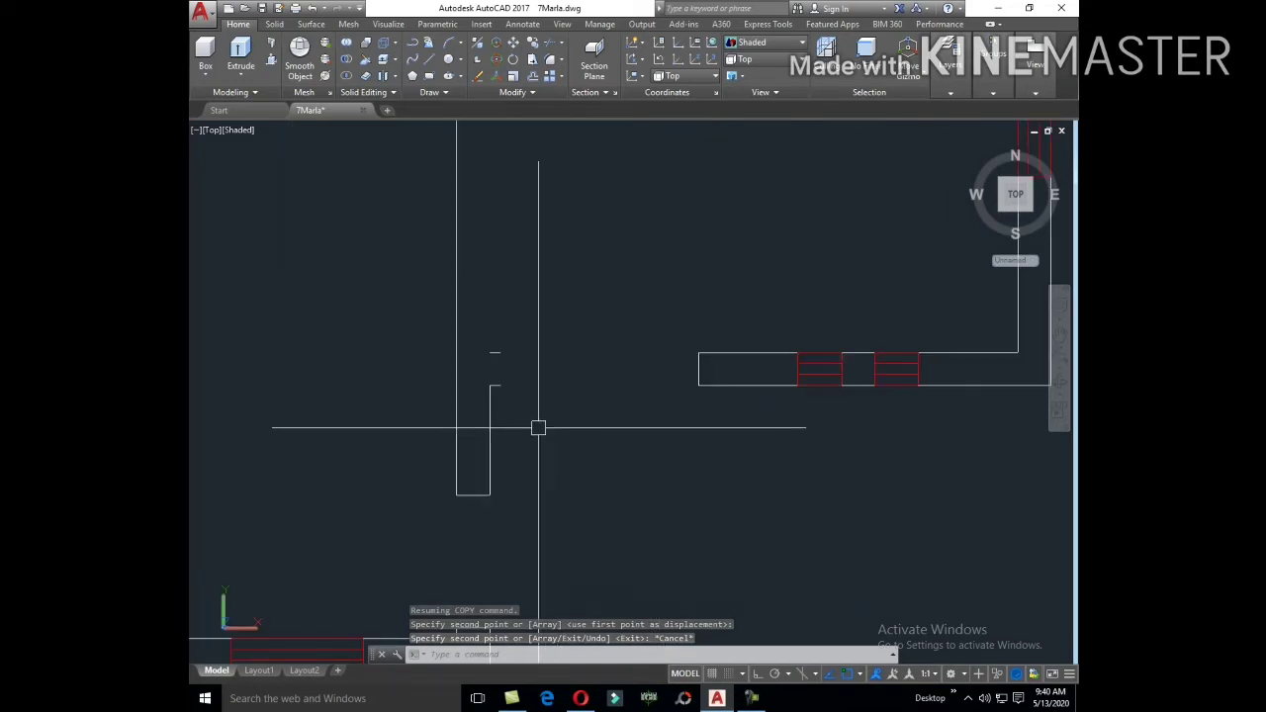
Step: Draw a vertical line closing the gap in the wall
{"action": "type", "text": "ex"}
{"action": "key", "text": "Return"}
{"action": "scroll", "coordinate": [489, 356], "scroll_direction": "up", "scroll_amount": 3}
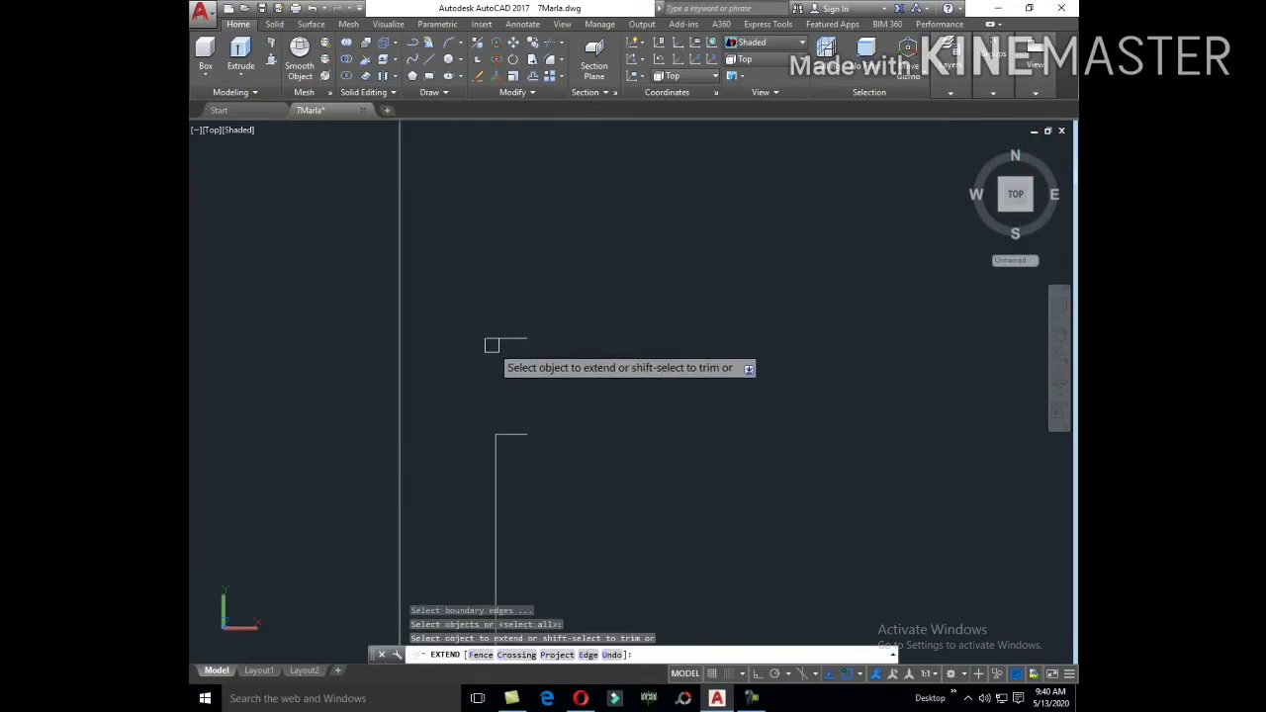
{"action": "key", "text": "Escape"}
{"action": "type", "text": "l"}
{"action": "key", "text": "Return"}
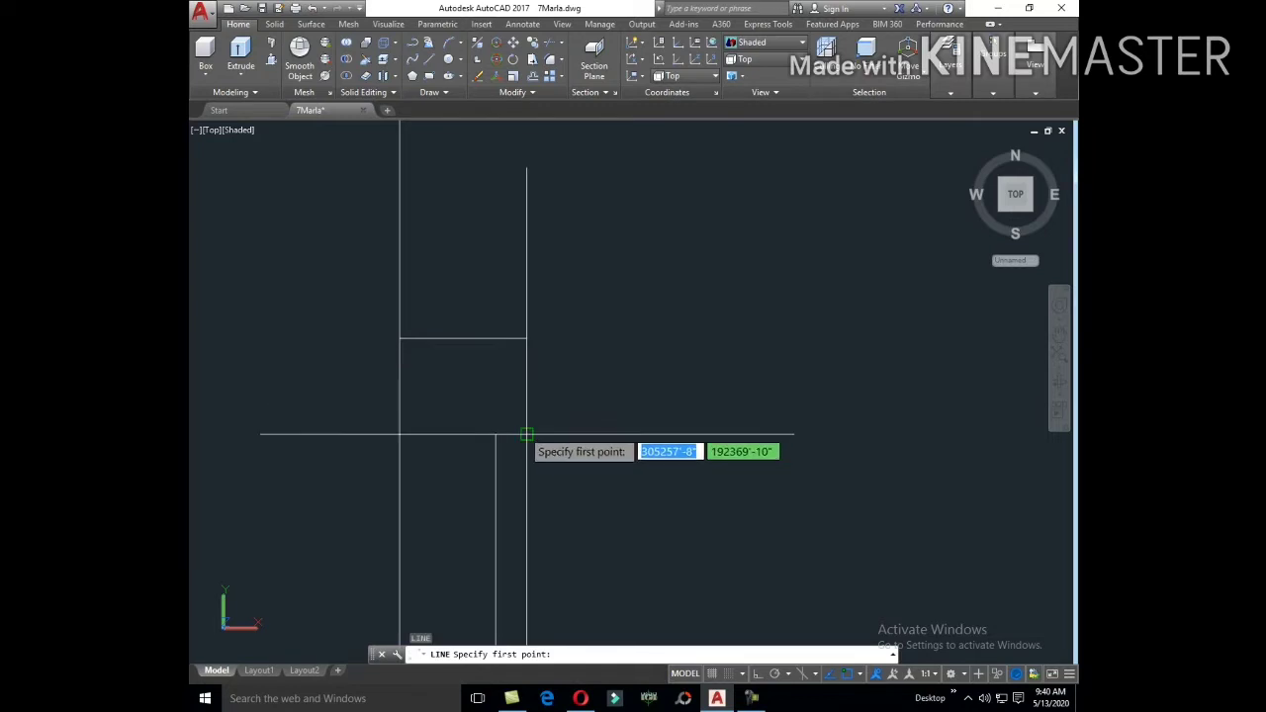
{"action": "left_click", "coordinate": [527, 433]}
{"action": "left_click", "coordinate": [527, 338]}
{"action": "key", "text": "Escape"}
Step: Trim away the wall stub with a crossing window
{"action": "key", "text": "Return"}
{"action": "key", "text": "Return"}
{"action": "left_click", "coordinate": [466, 347]}
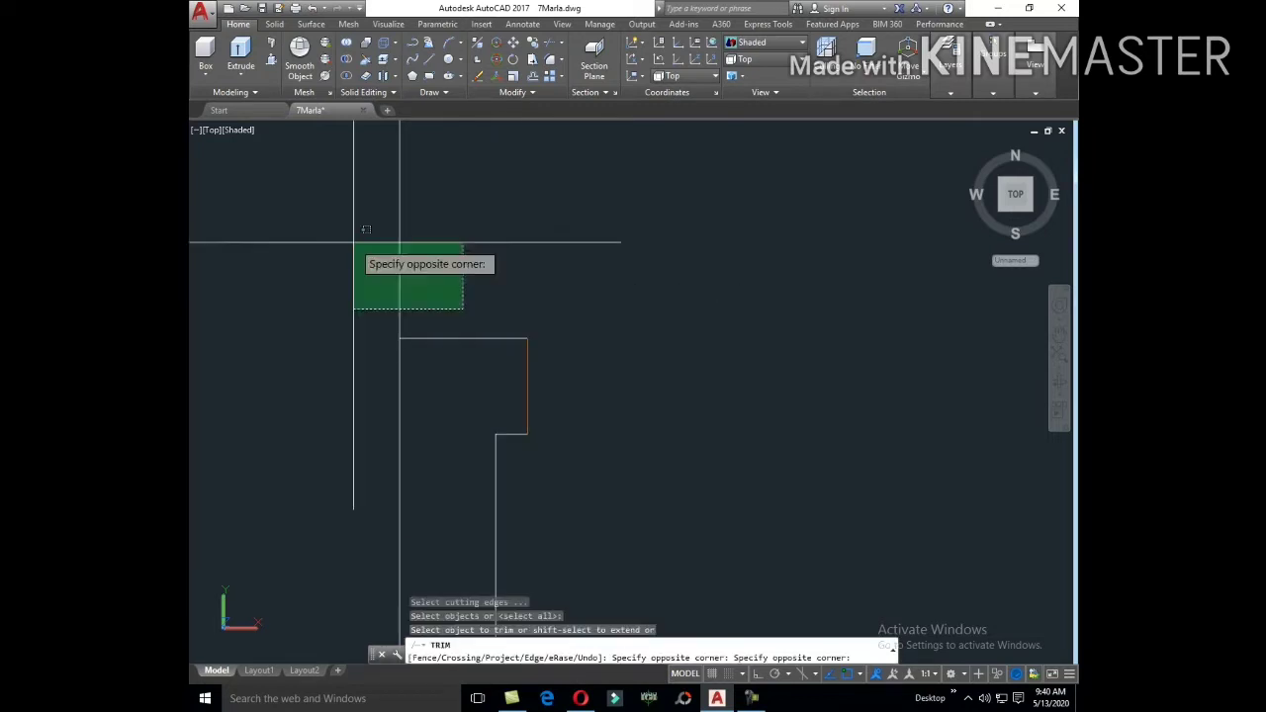
{"action": "left_click", "coordinate": [362, 226]}
{"action": "key", "text": "Escape"}
Step: Make wall the current layer
{"action": "type", "text": "a"}
{"action": "key", "text": "Return"}
{"action": "left_click", "coordinate": [526, 395]}
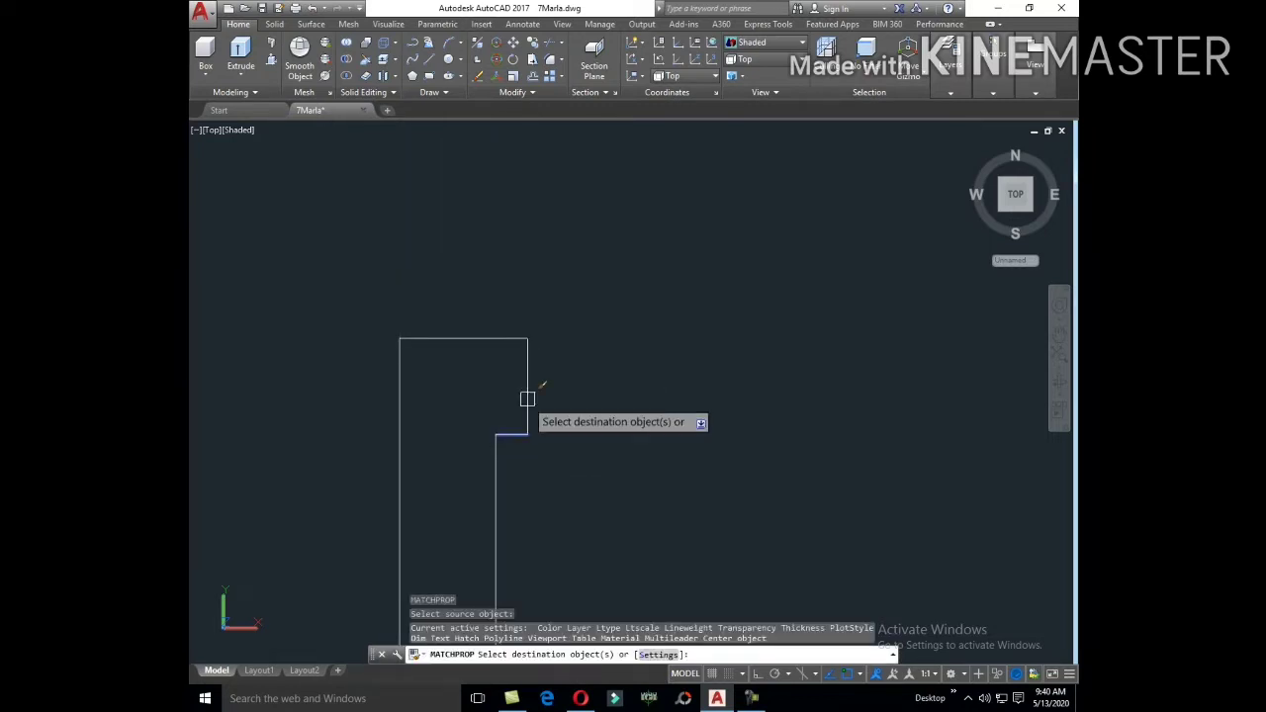
{"action": "key", "text": "Escape"}
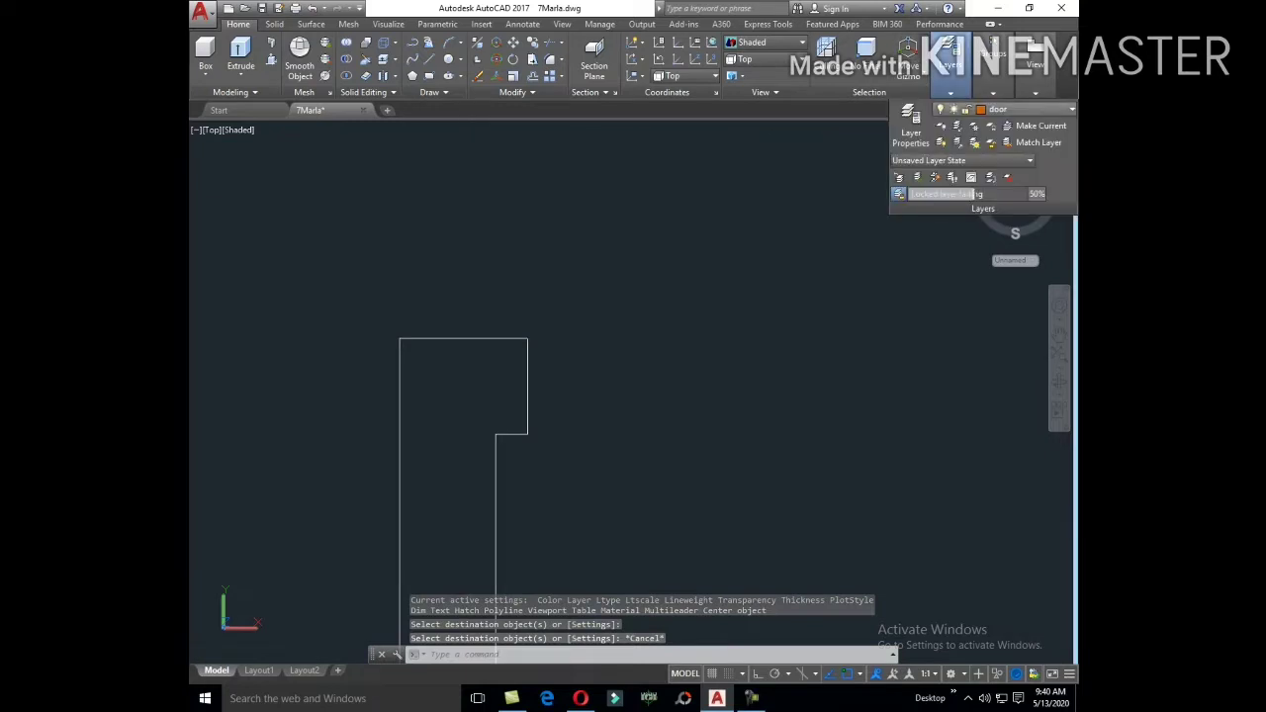
{"action": "left_click", "coordinate": [1004, 109]}
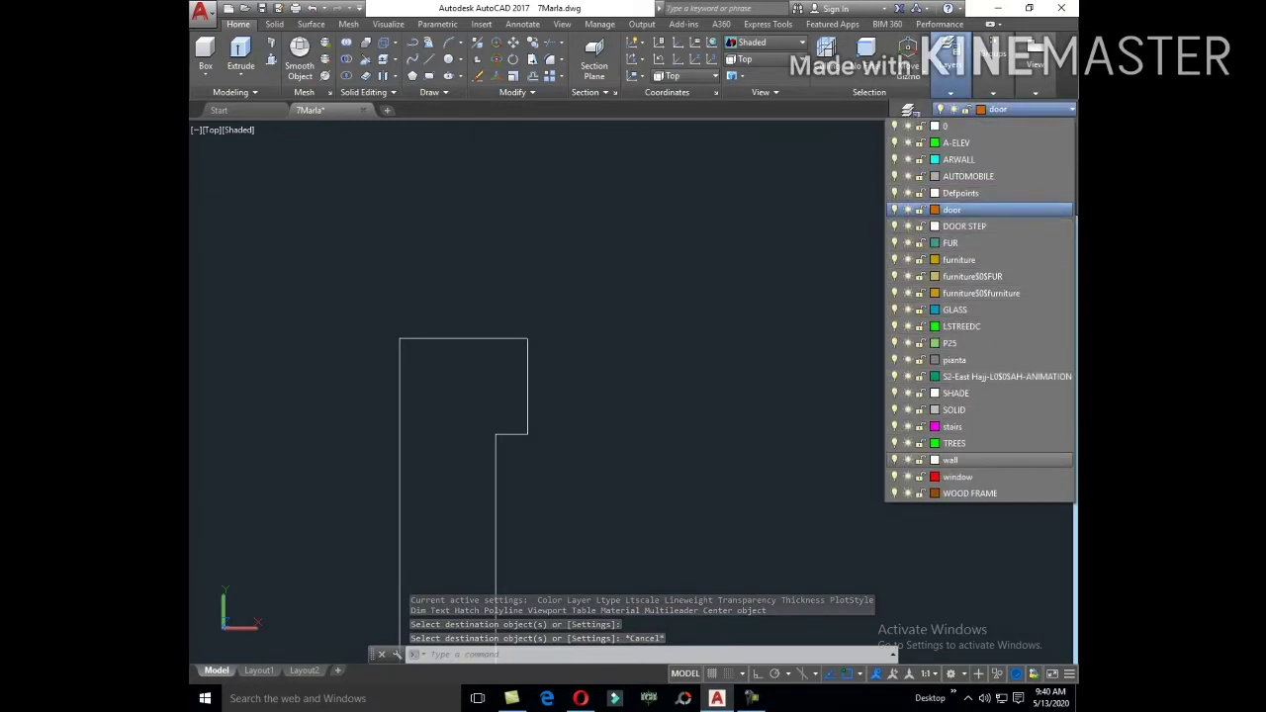
{"action": "left_click", "coordinate": [949, 460]}
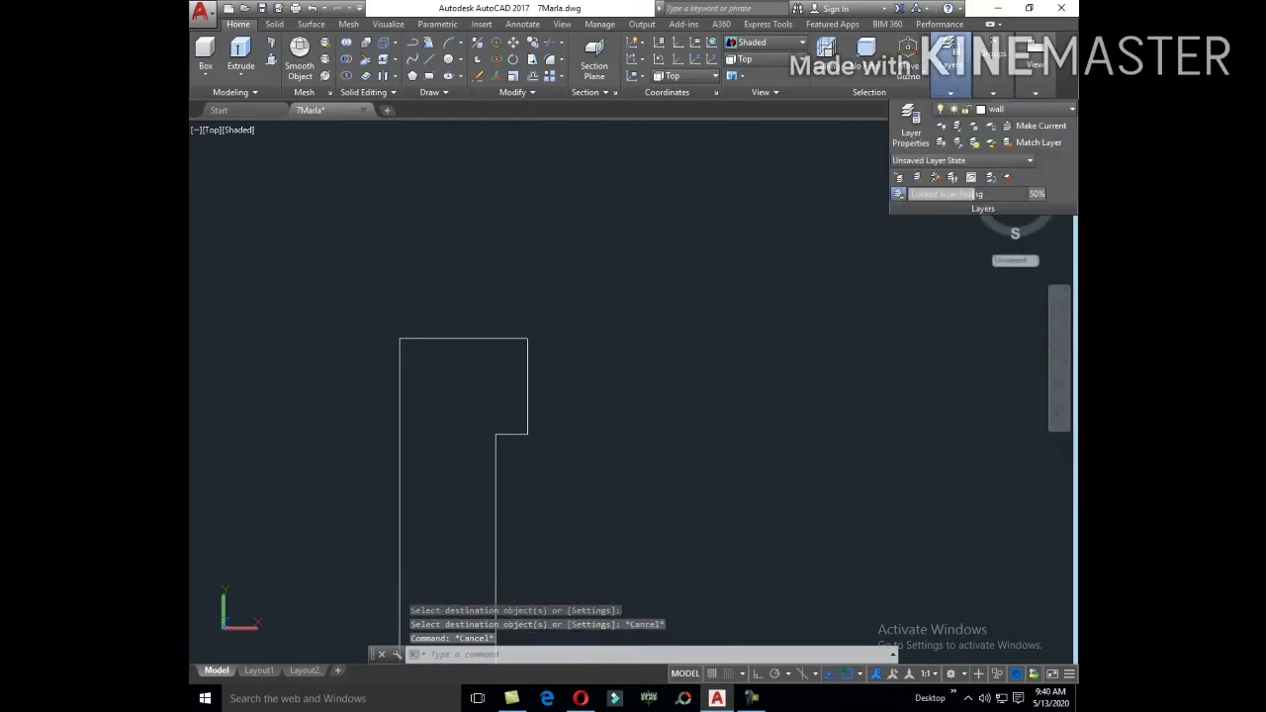
{"action": "key", "text": "Escape"}
{"action": "key", "text": "Escape"}
{"action": "scroll", "coordinate": [653, 288], "scroll_direction": "down", "scroll_amount": 3}
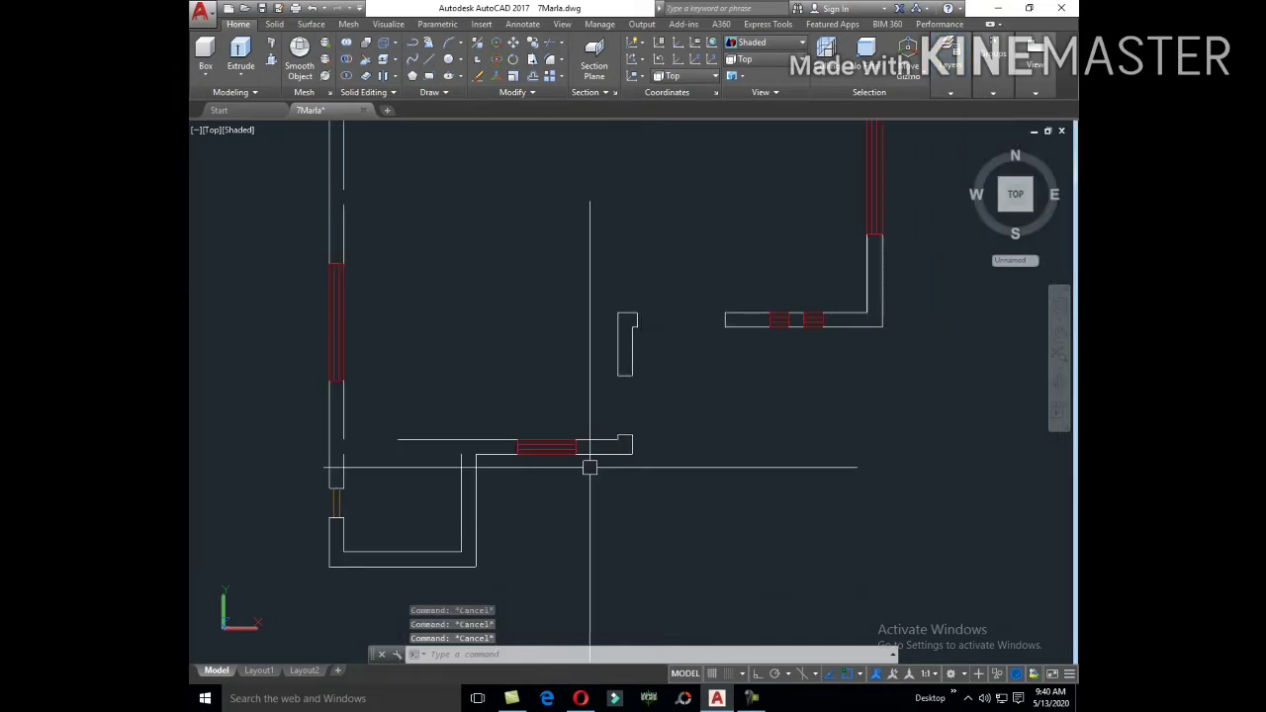
{"action": "type", "text": "EX"}
Step: Extend the inner wall line to the top wall and trim the top line's left stub
{"action": "key", "text": "Return"}
{"action": "left_click", "coordinate": [461, 447]}
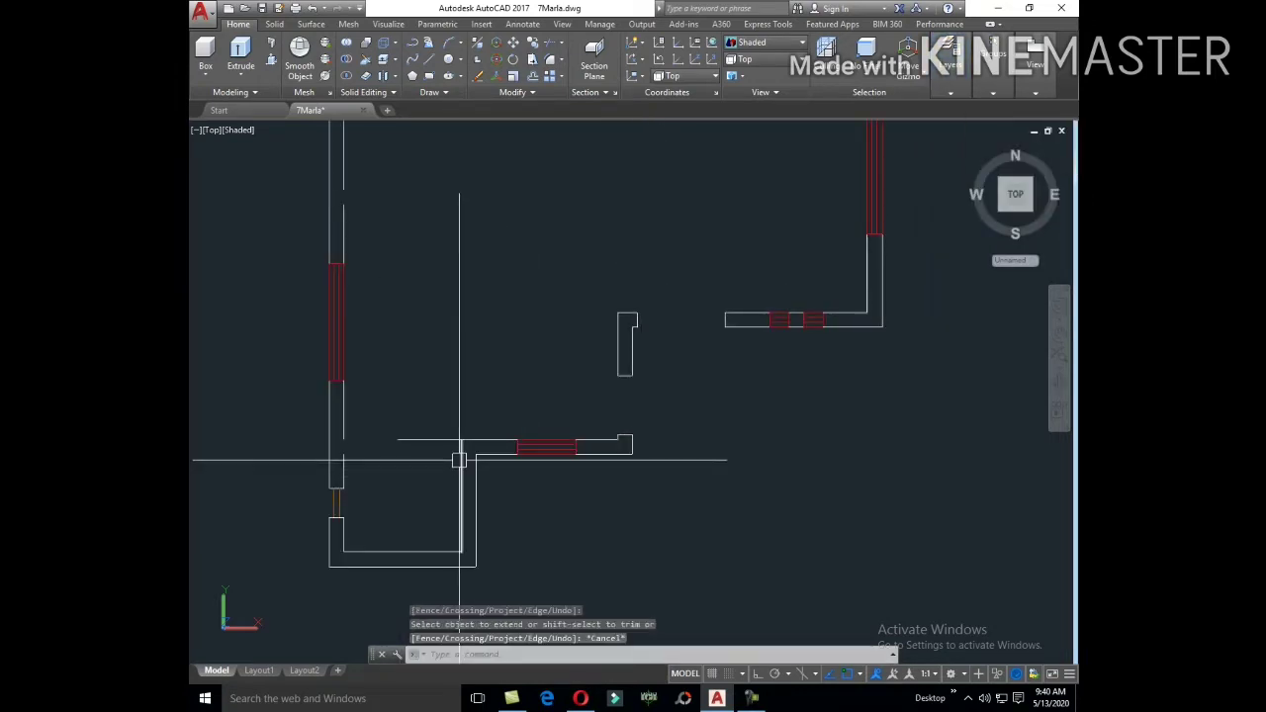
{"action": "type", "text": "tr"}
{"action": "key", "text": "Return"}
{"action": "left_click", "coordinate": [425, 440]}
{"action": "key", "text": "Escape"}
{"action": "scroll", "coordinate": [497, 358], "scroll_direction": "up", "scroll_amount": 3}
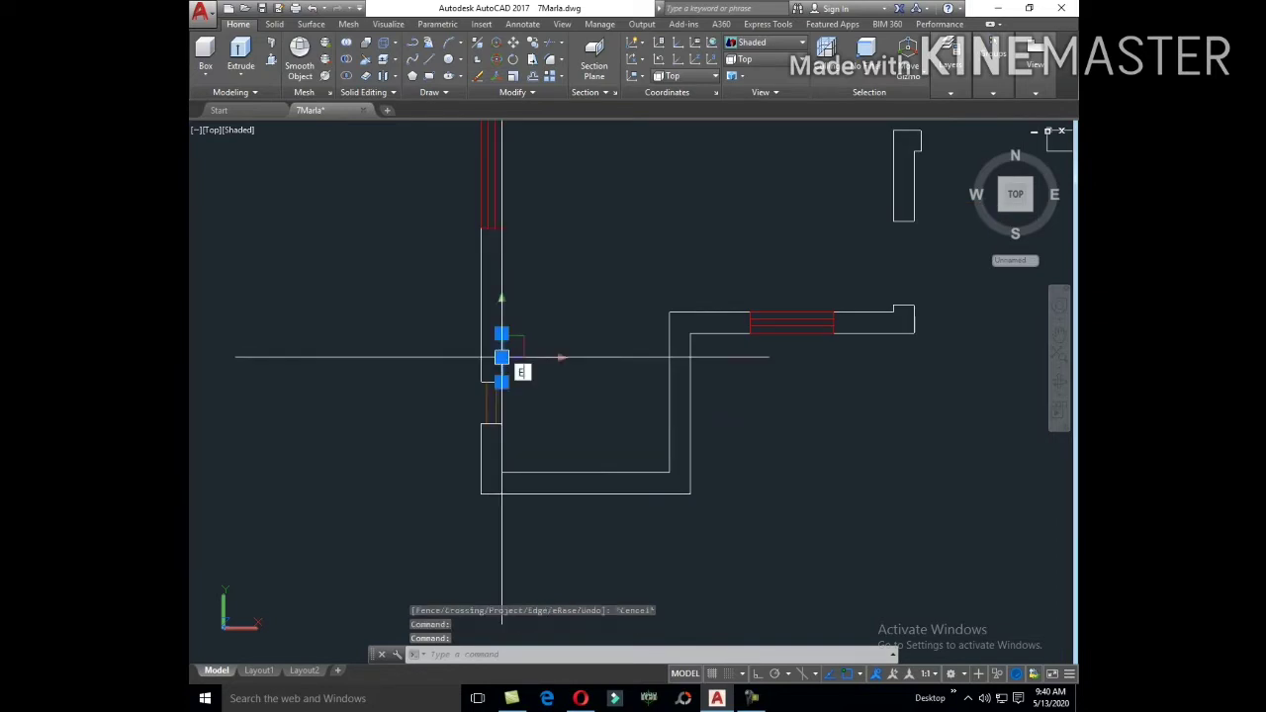
Step: Extend the wall lines at the corner using all lines as boundaries
{"action": "type", "text": "ex"}
{"action": "key", "text": "Return"}
{"action": "key", "text": "Escape"}
{"action": "scroll", "coordinate": [573, 271], "scroll_direction": "down", "scroll_amount": 3}
{"action": "scroll", "coordinate": [545, 395], "scroll_direction": "down", "scroll_amount": 2}
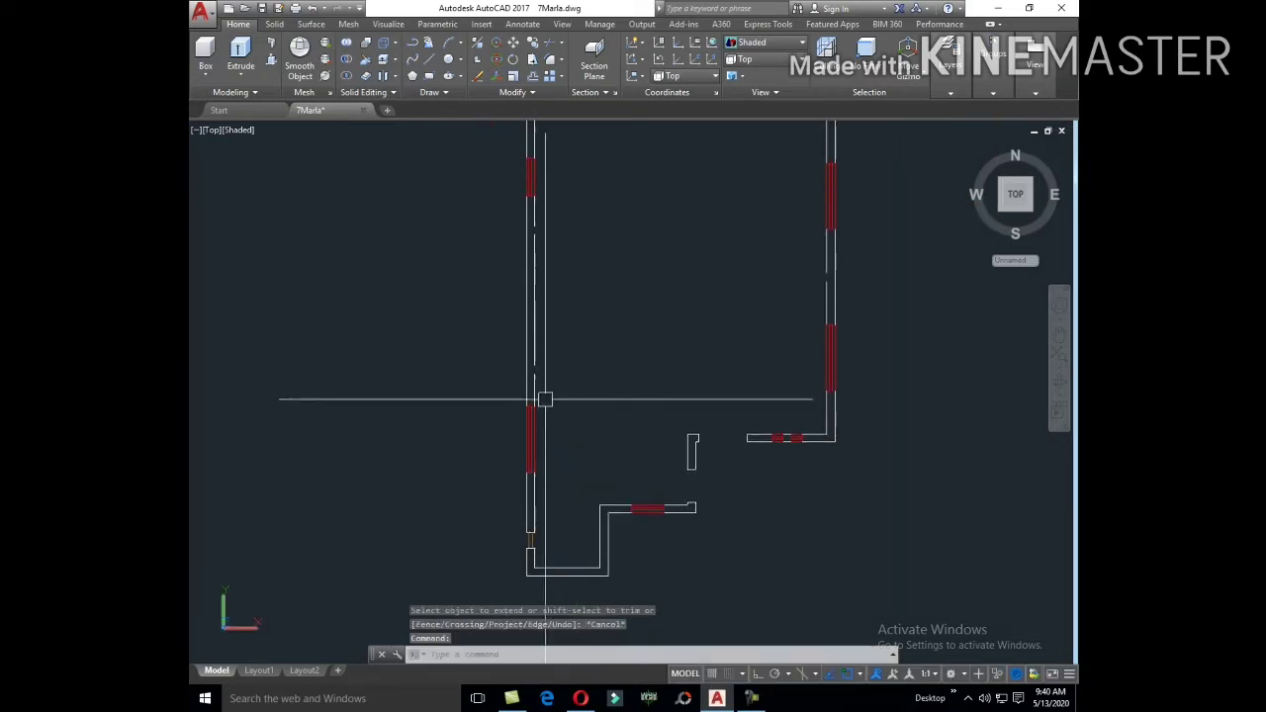
{"action": "scroll", "coordinate": [517, 339], "scroll_direction": "up", "scroll_amount": 5}
{"action": "left_click", "coordinate": [521, 366]}
{"action": "key", "text": "Escape"}
{"action": "type", "text": "ex"}
{"action": "key", "text": "Return"}
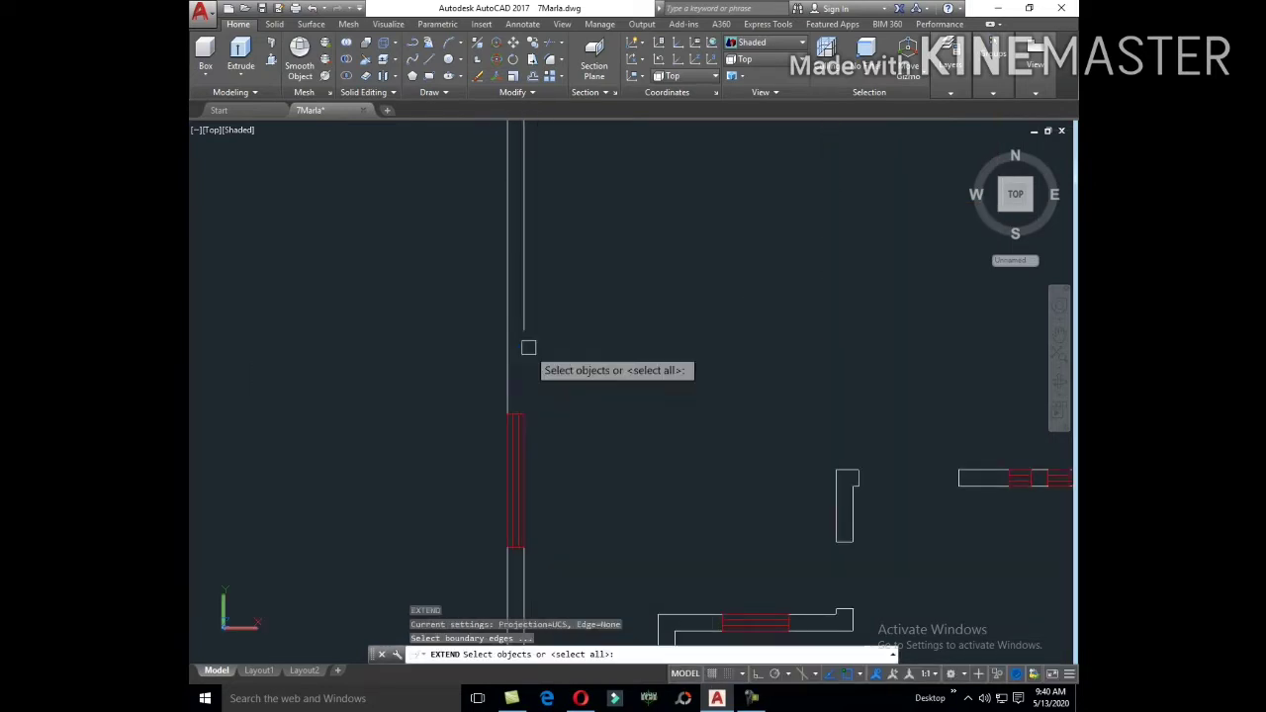
{"action": "key", "text": "Return"}
{"action": "scroll", "coordinate": [614, 234], "scroll_direction": "down", "scroll_amount": 4}
{"action": "key", "text": "Escape"}
{"action": "scroll", "coordinate": [554, 386], "scroll_direction": "up", "scroll_amount": 5}
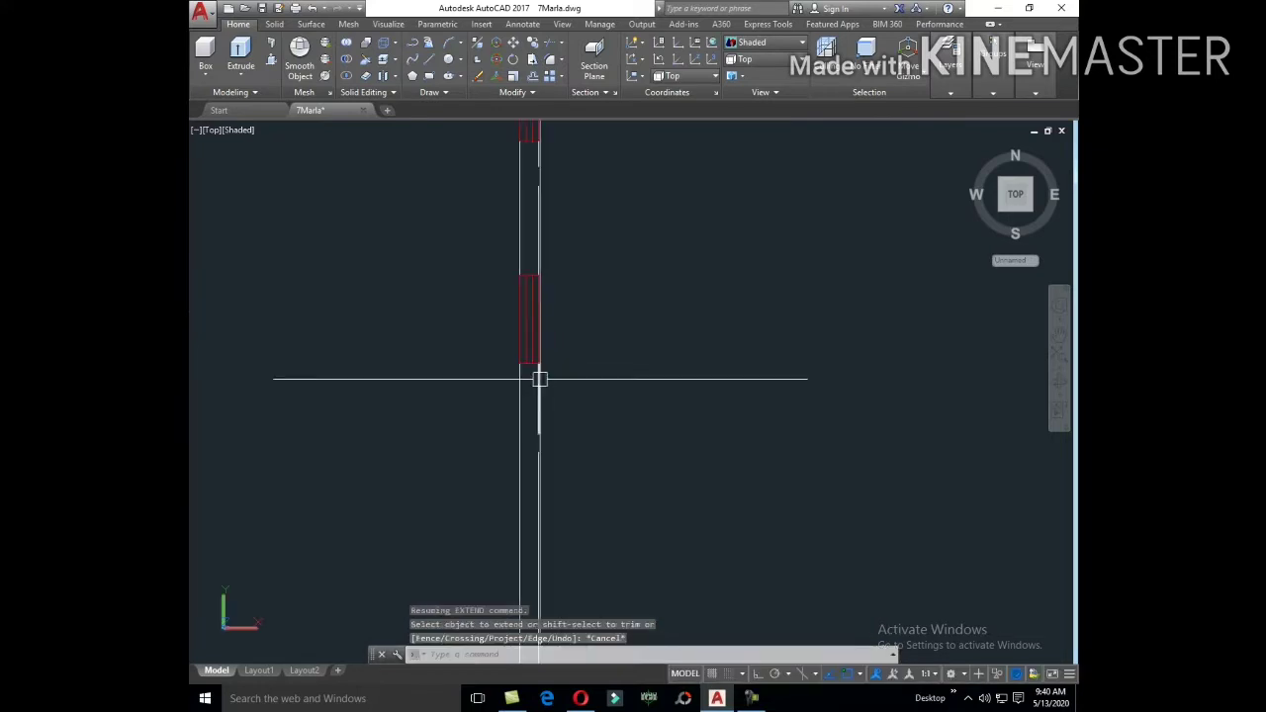
Step: Erase the stray wall segment
{"action": "type", "text": "e"}
{"action": "key", "text": "Return"}
{"action": "left_click", "coordinate": [573, 392]}
{"action": "key", "text": "Return"}
Step: Extend the top wall line to close its corner
{"action": "type", "text": "ex"}
{"action": "key", "text": "Return"}
{"action": "key", "text": "Return"}
{"action": "scroll", "coordinate": [568, 347], "scroll_direction": "down", "scroll_amount": 2}
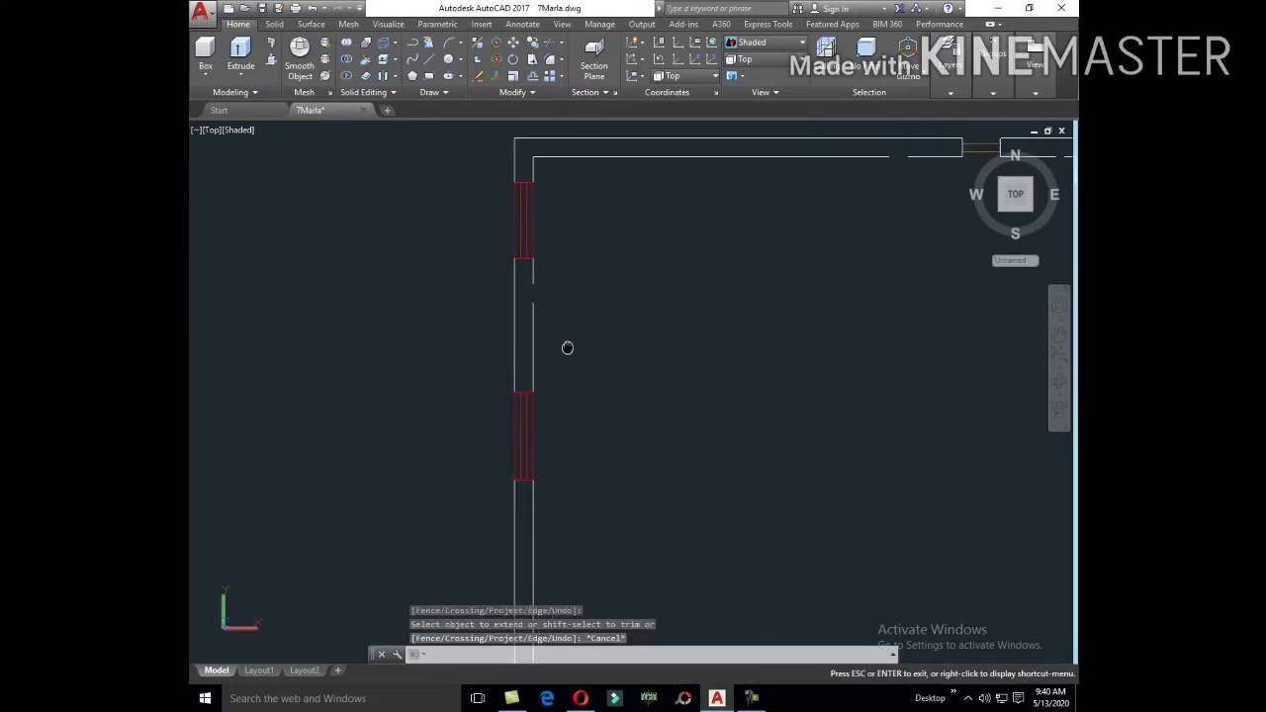
{"action": "key", "text": "Escape"}
{"action": "type", "text": "ex"}
{"action": "key", "text": "Return"}
{"action": "key", "text": "Return"}
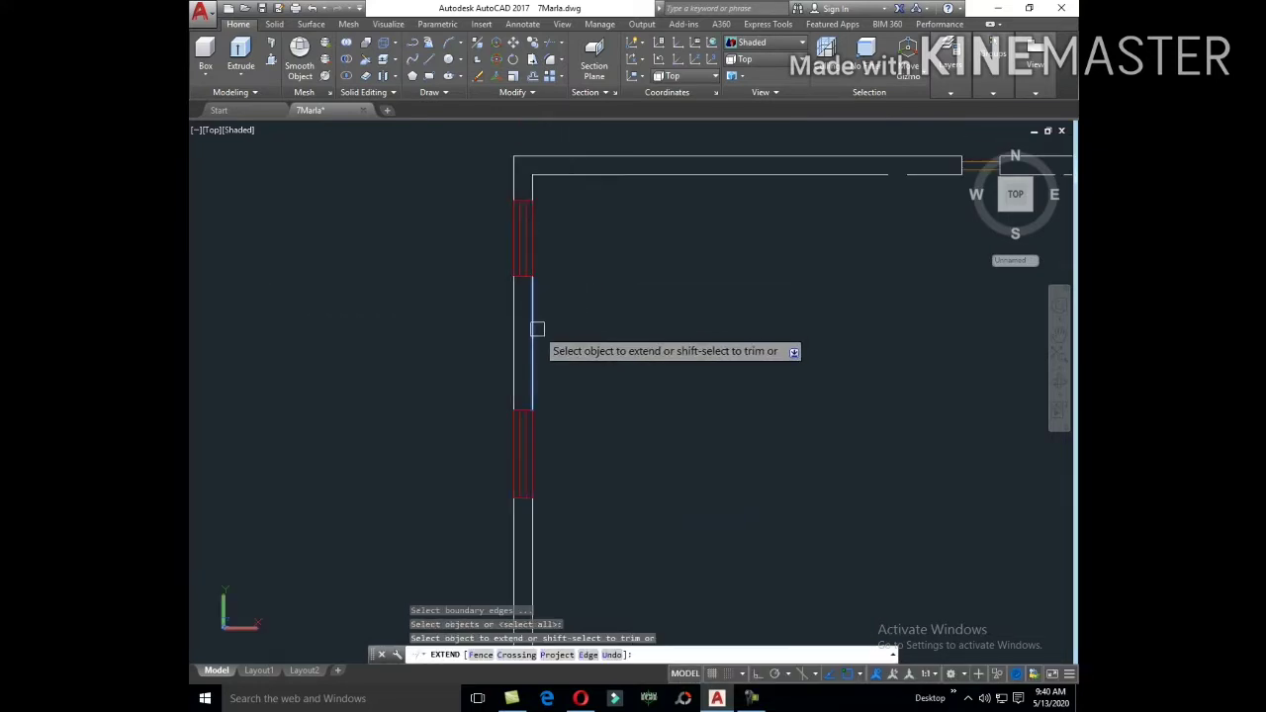
{"action": "key", "text": "Escape"}
{"action": "middle_click_drag", "start_coordinate": [658, 277], "coordinate": [588, 282]}
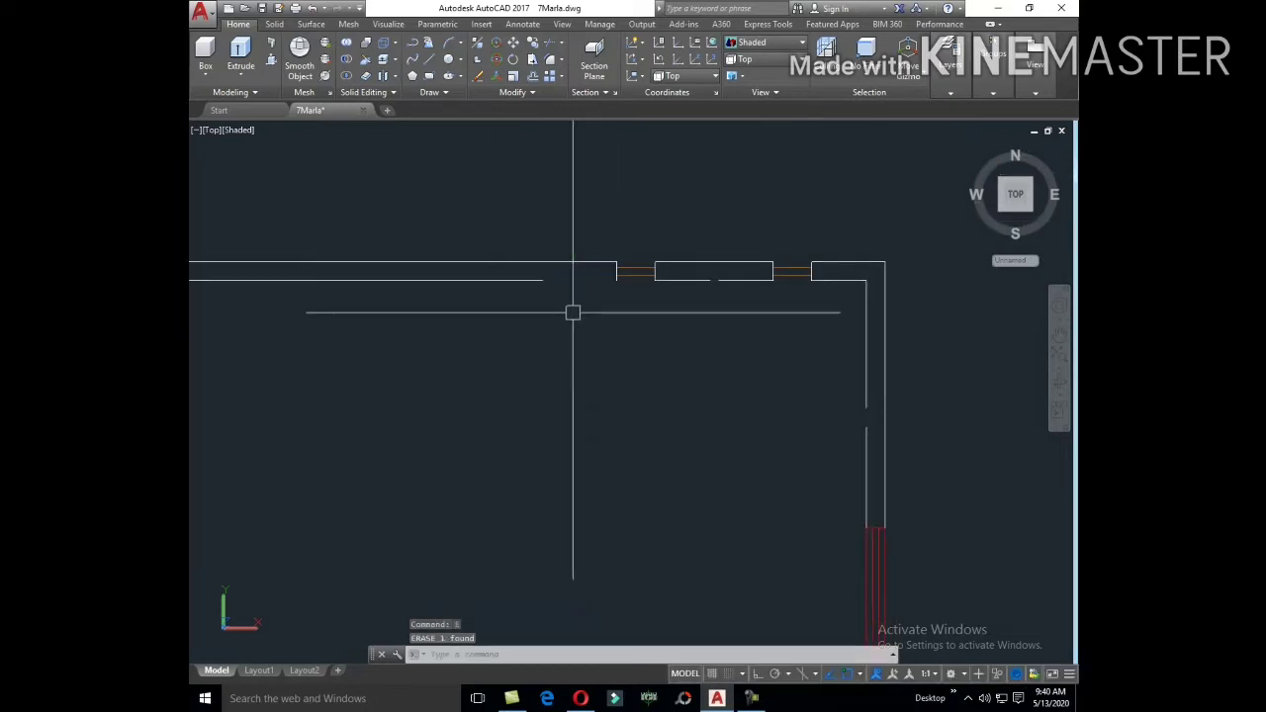
{"action": "type", "text": "EX"}
{"action": "key", "text": "Return"}
{"action": "key", "text": "Escape"}
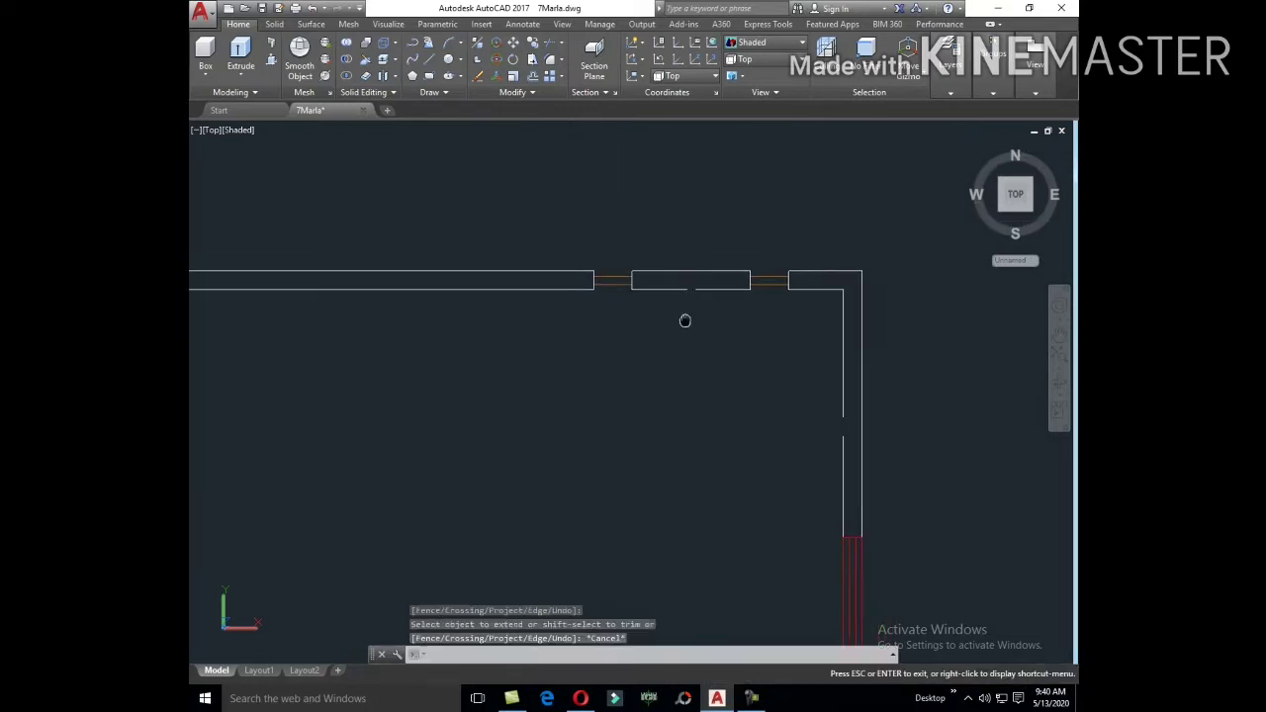
Step: Select the short vertical wall line at the top-right corner for extending
{"action": "middle_click_drag", "start_coordinate": [751, 277], "coordinate": [639, 312]}
{"action": "type", "text": "ex"}
{"action": "key", "text": "Return"}
{"action": "key", "text": "Return"}
{"action": "key", "text": "Escape"}
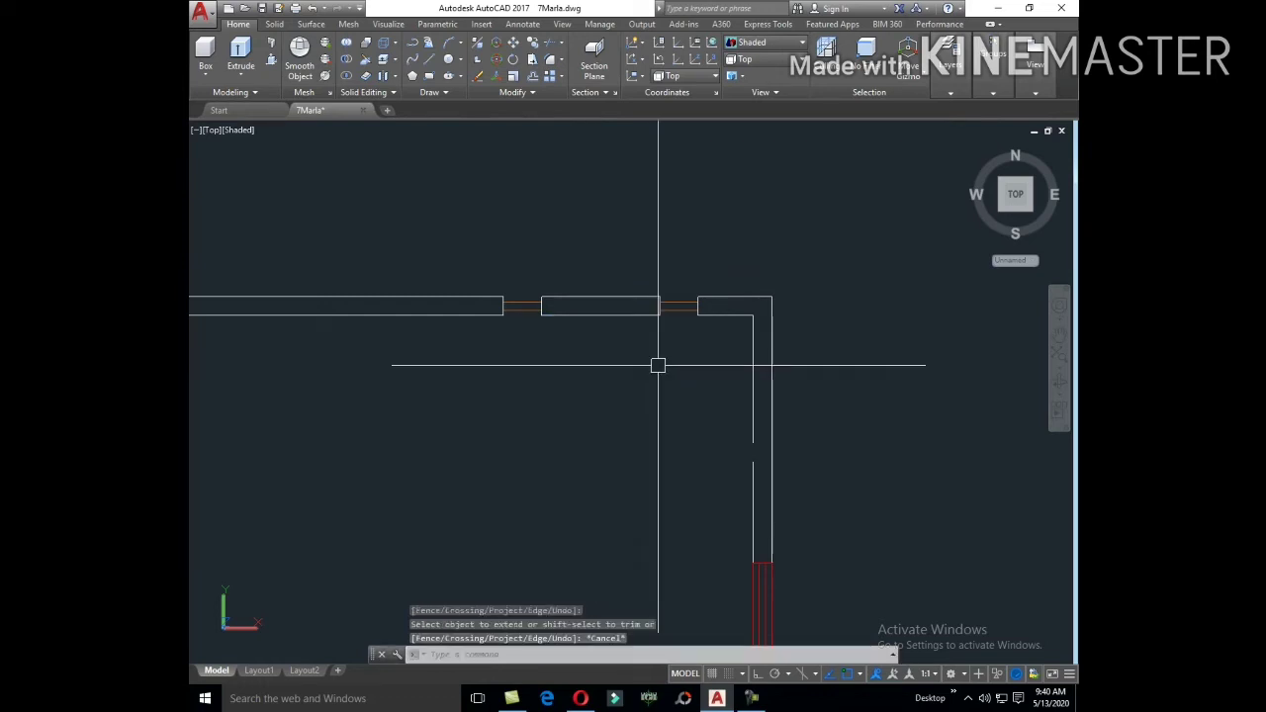
{"action": "middle_click_drag", "start_coordinate": [658, 362], "coordinate": [679, 271]}
{"action": "left_click", "coordinate": [681, 261]}
{"action": "key", "text": "Escape"}
Step: Extend the remaining wall lines with all lines as extend boundaries
{"action": "type", "text": "ex"}
{"action": "key", "text": "Return"}
{"action": "key", "text": "Return"}
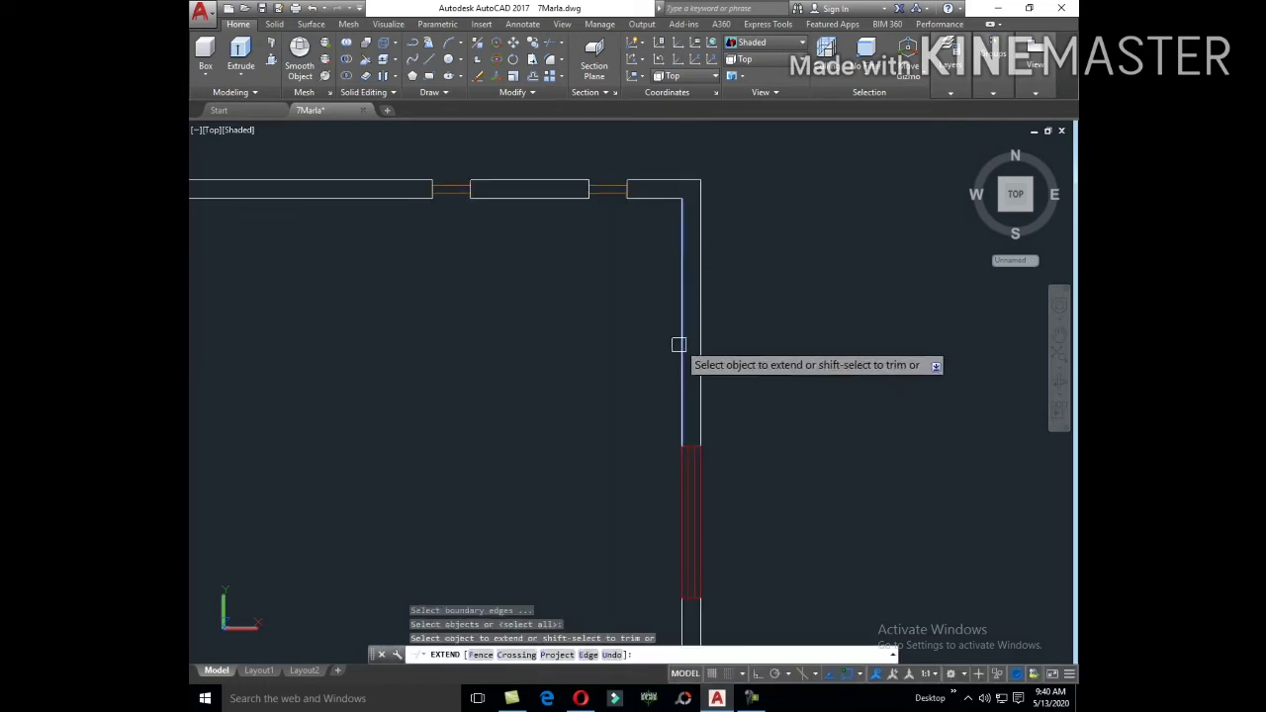
{"action": "key", "text": "Escape"}
{"action": "scroll", "coordinate": [737, 234], "scroll_direction": "down", "scroll_amount": 4}
{"action": "scroll", "coordinate": [729, 400], "scroll_direction": "up", "scroll_amount": 5}
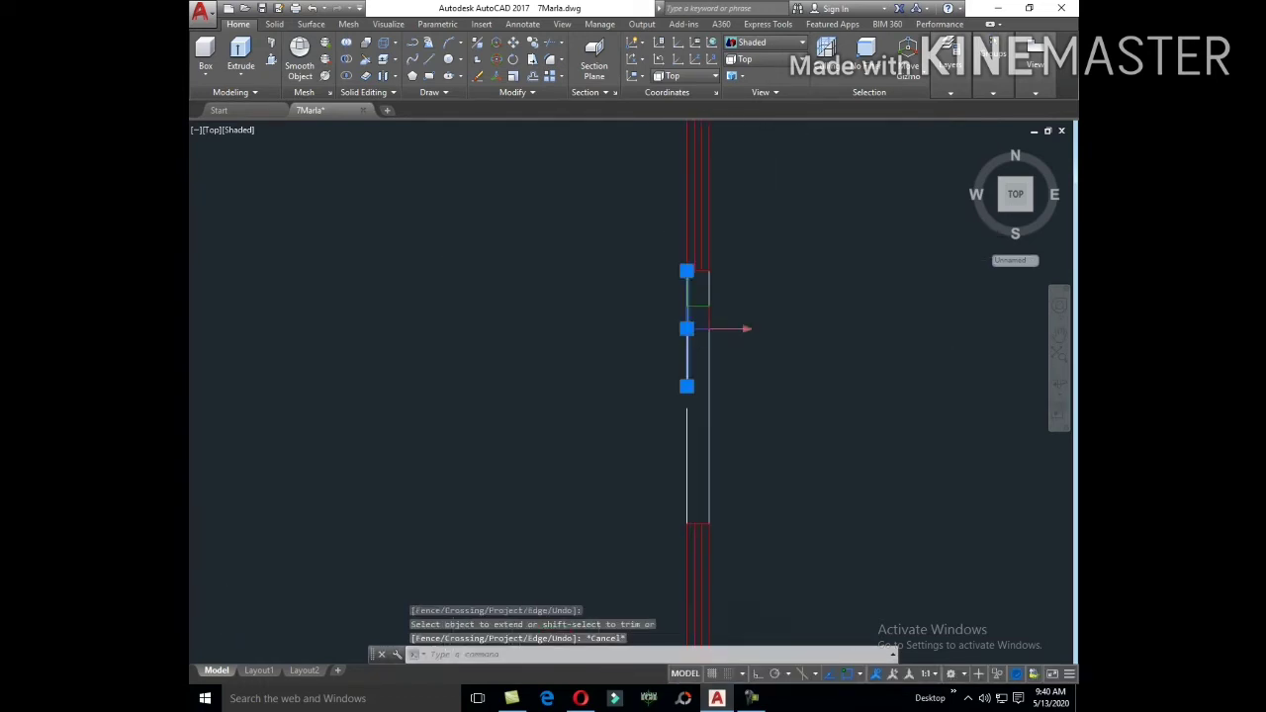
{"action": "key", "text": "Escape"}
{"action": "type", "text": "ex"}
{"action": "key", "text": "Return"}
{"action": "key", "text": "Return"}
{"action": "key", "text": "Escape"}
{"action": "scroll", "coordinate": [683, 424], "scroll_direction": "down", "scroll_amount": 5}
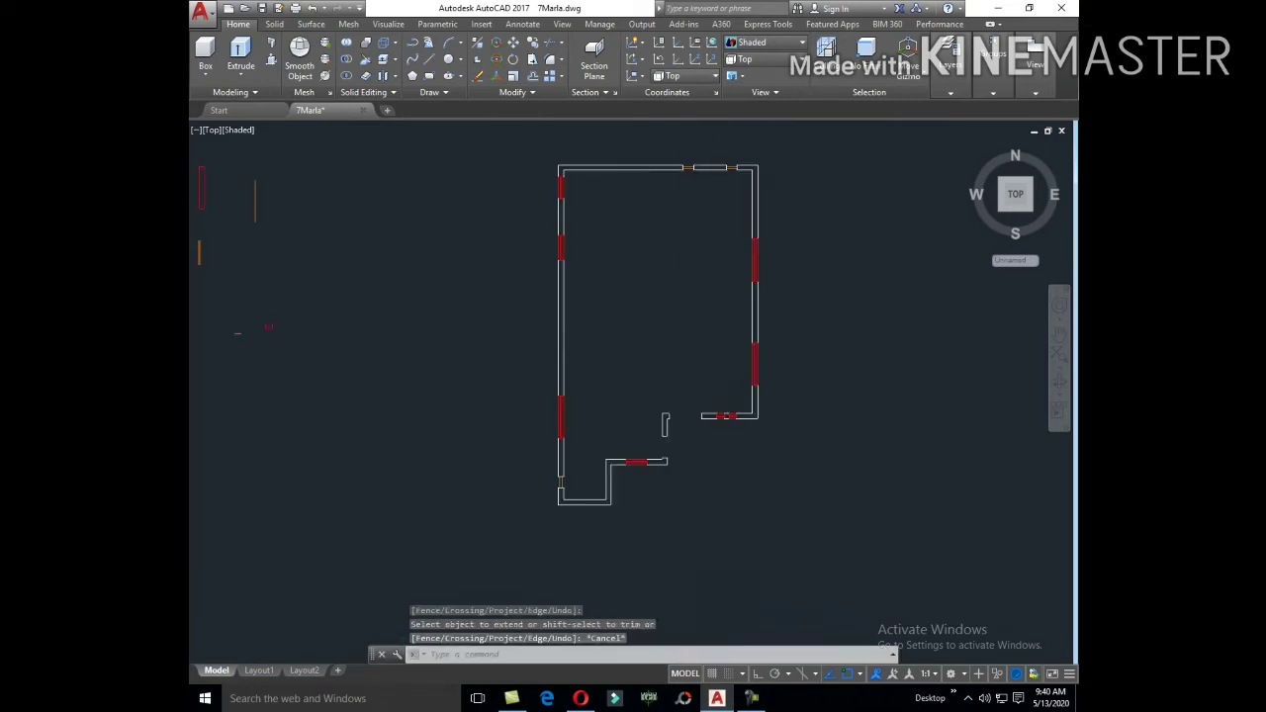
{"action": "scroll", "coordinate": [665, 450], "scroll_direction": "up", "scroll_amount": 3}
{"action": "scroll", "coordinate": [644, 425], "scroll_direction": "down", "scroll_amount": 2}
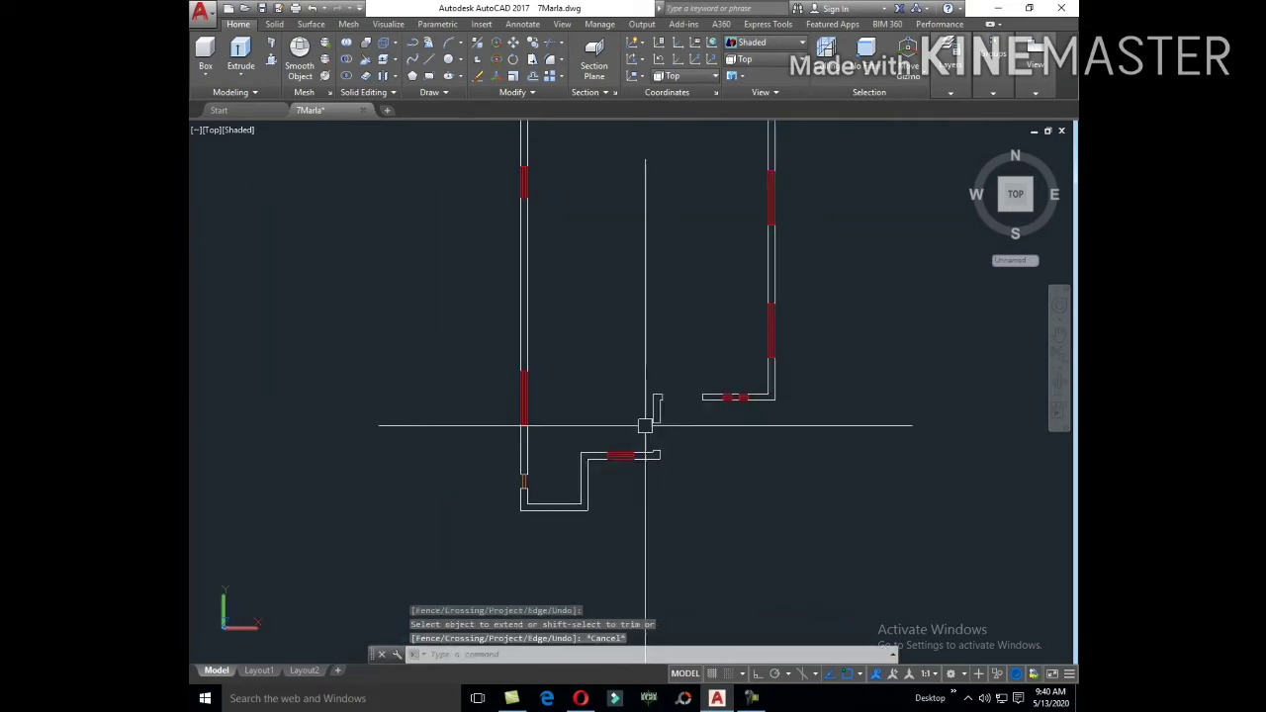
Step: Run BOUNDARY and pick internal points in the right, small and lower wall regions
{"action": "type", "text": "Bo"}
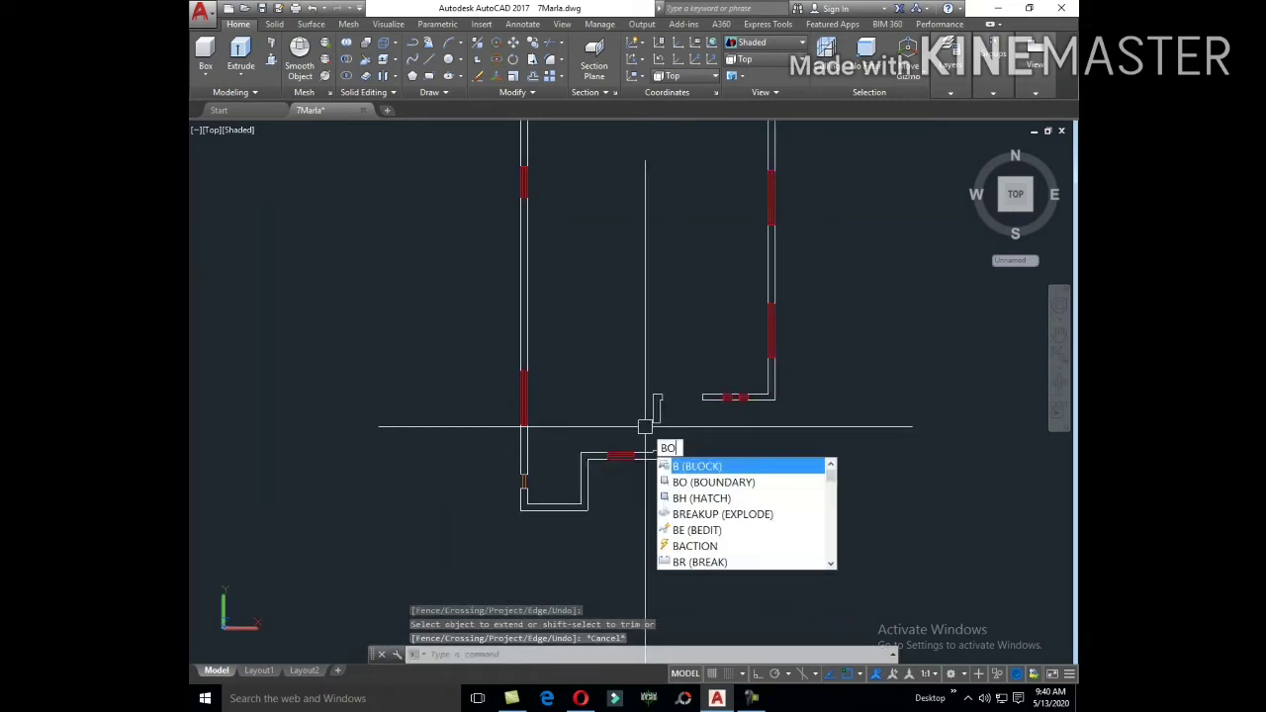
{"action": "key", "text": "Return"}
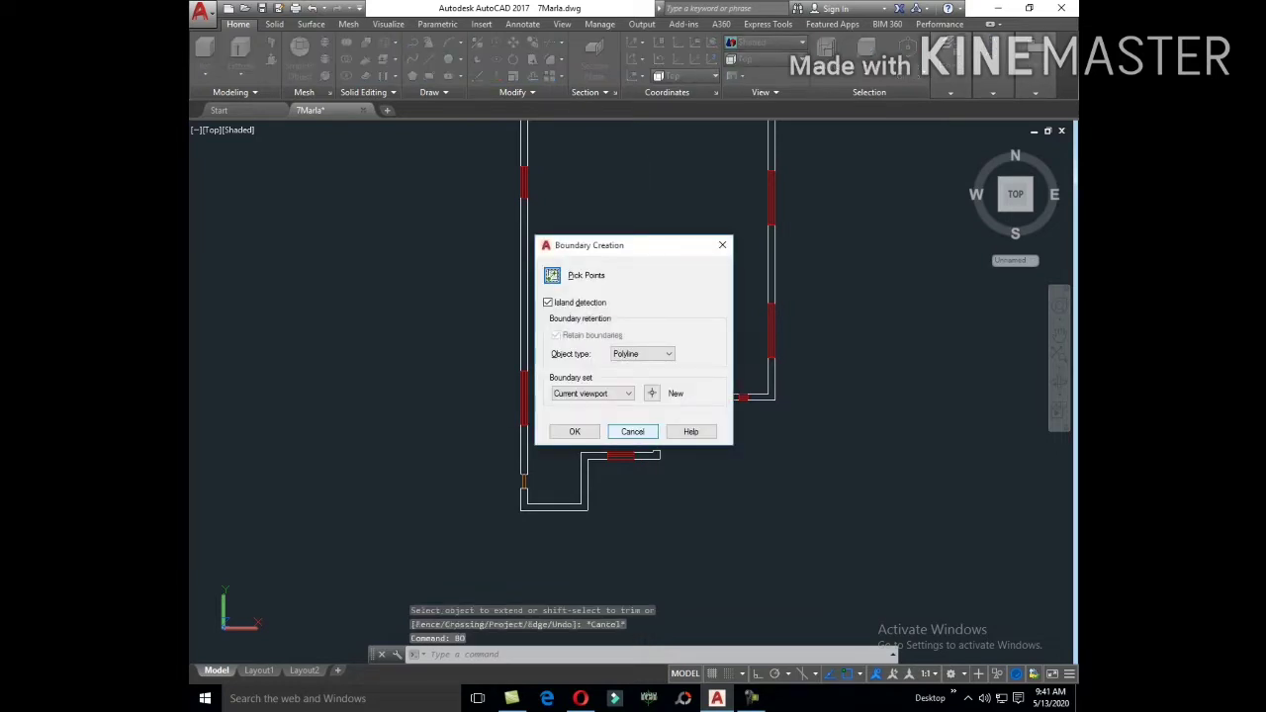
{"action": "left_click", "coordinate": [571, 276]}
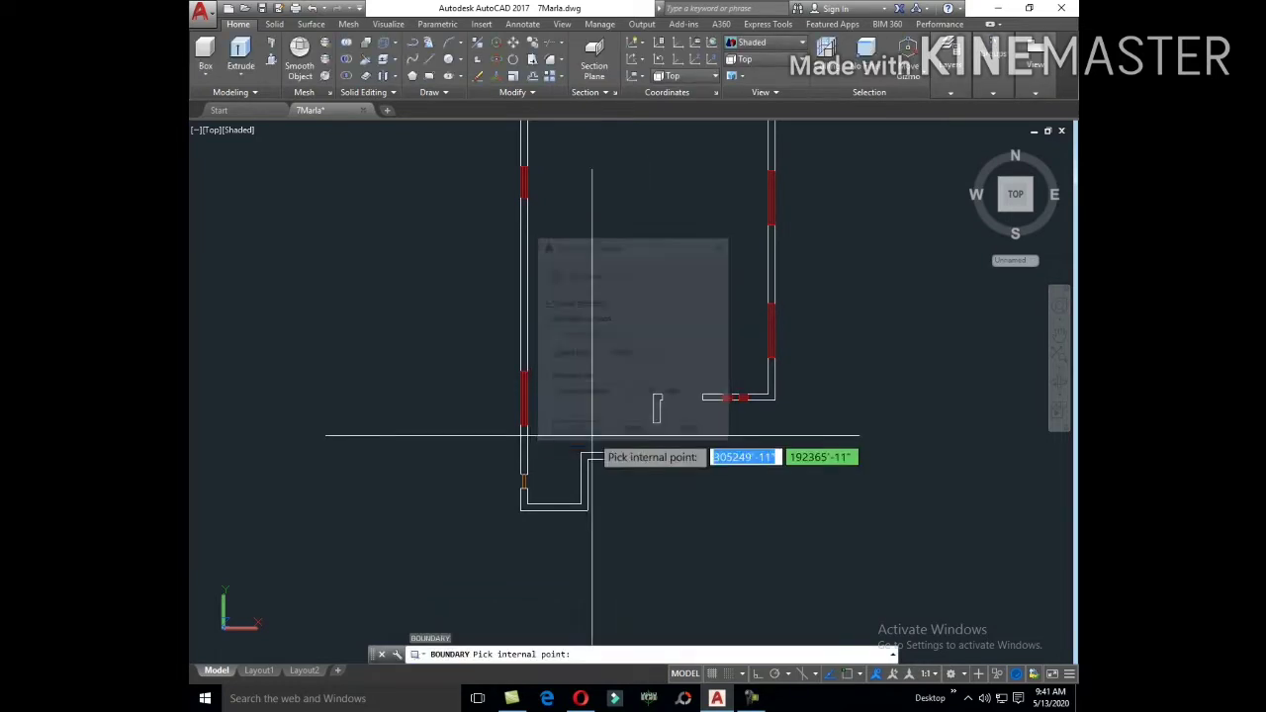
{"action": "left_click", "coordinate": [655, 402]}
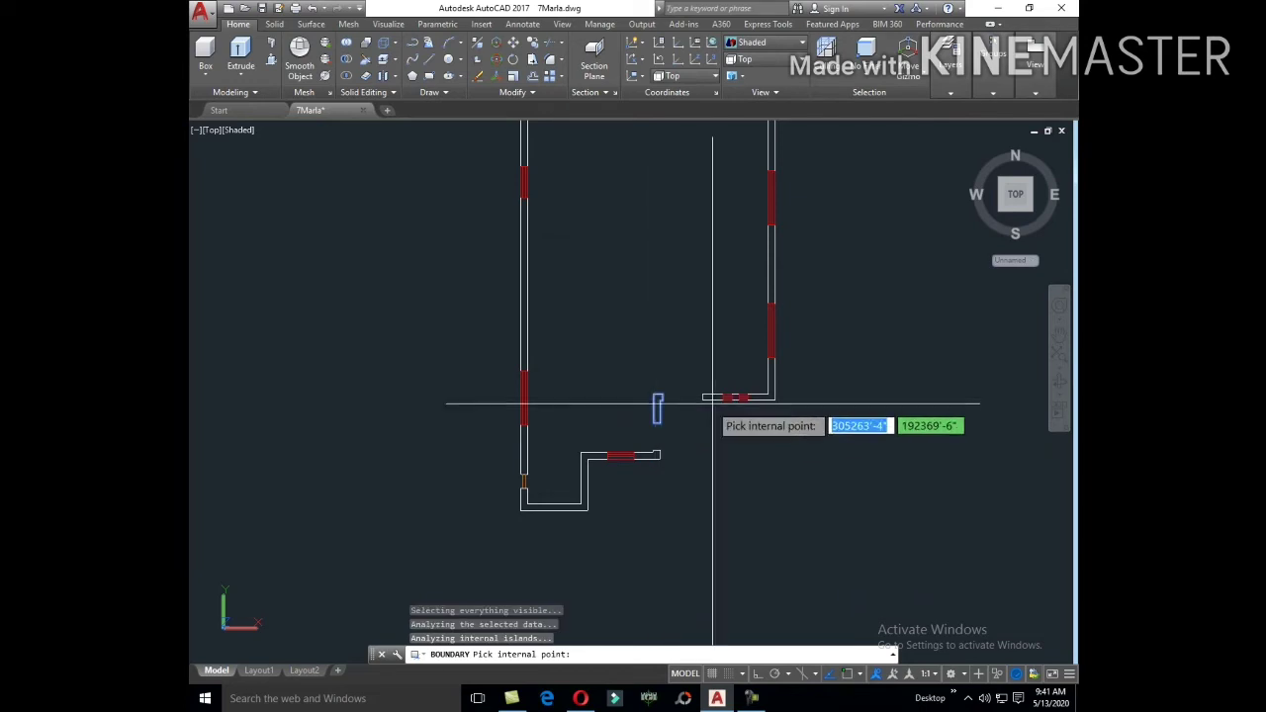
{"action": "left_click", "coordinate": [711, 396]}
{"action": "scroll", "coordinate": [736, 401], "scroll_direction": "up", "scroll_amount": 1}
{"action": "left_click", "coordinate": [736, 397]}
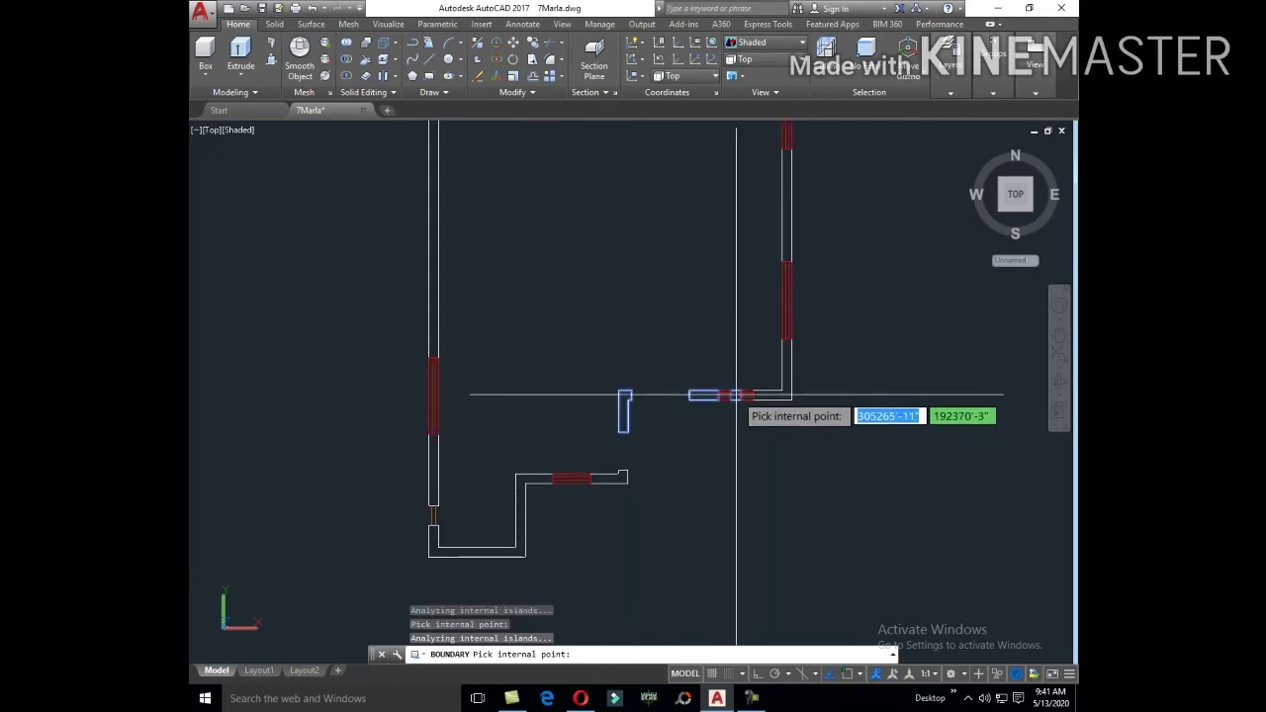
{"action": "left_click", "coordinate": [620, 477]}
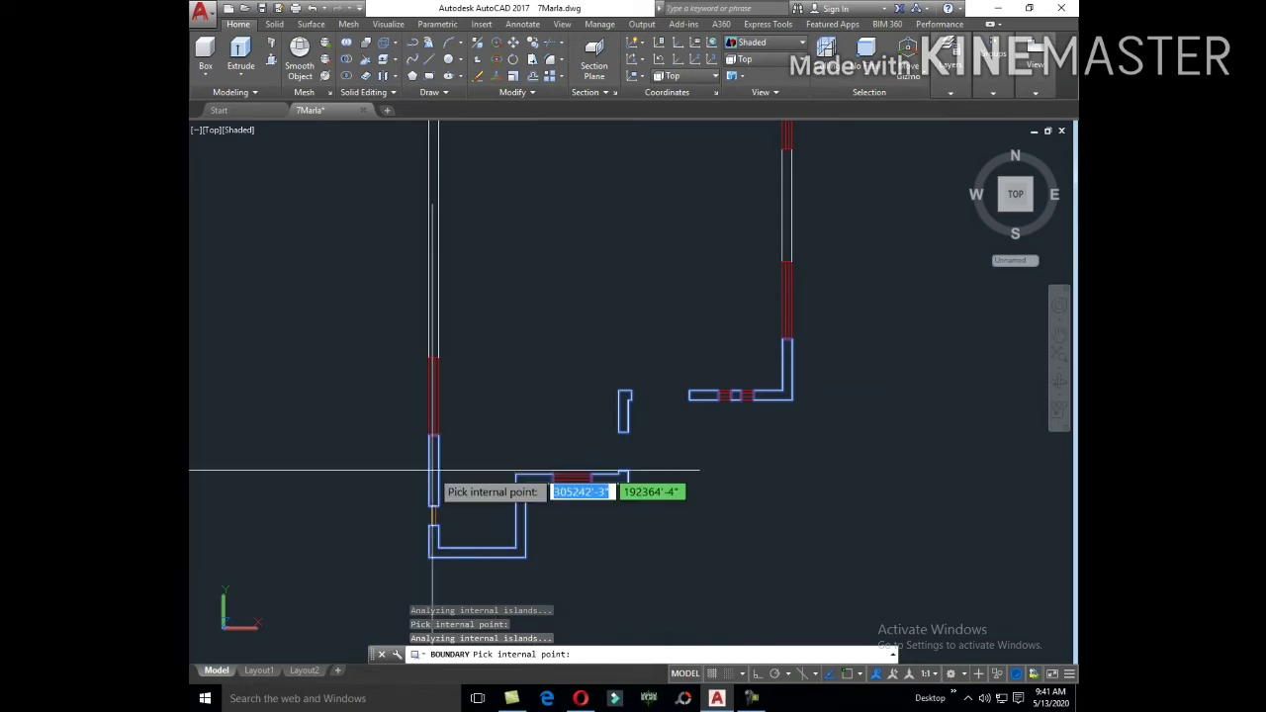
Step: Pick points inside the top and upper-left walls, dismissing the boundary error
{"action": "middle_click_drag", "start_coordinate": [436, 246], "coordinate": [496, 415]}
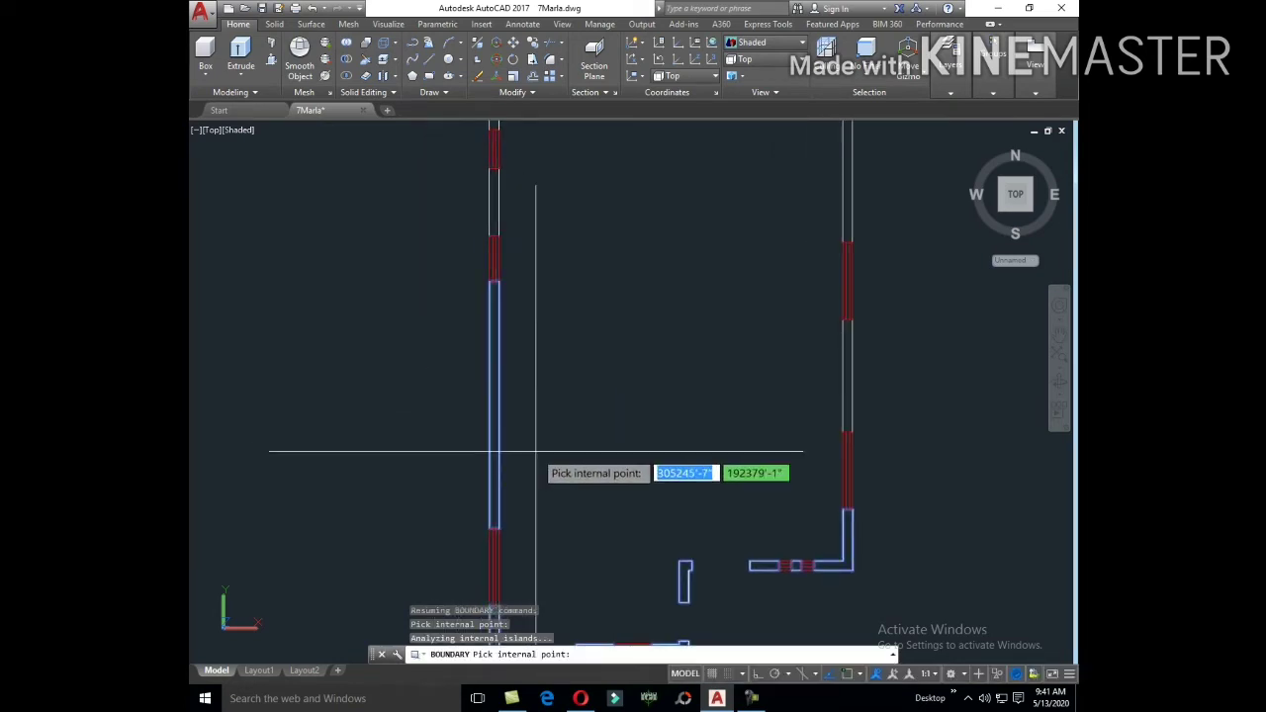
{"action": "scroll", "coordinate": [536, 451], "scroll_direction": "down", "scroll_amount": 2}
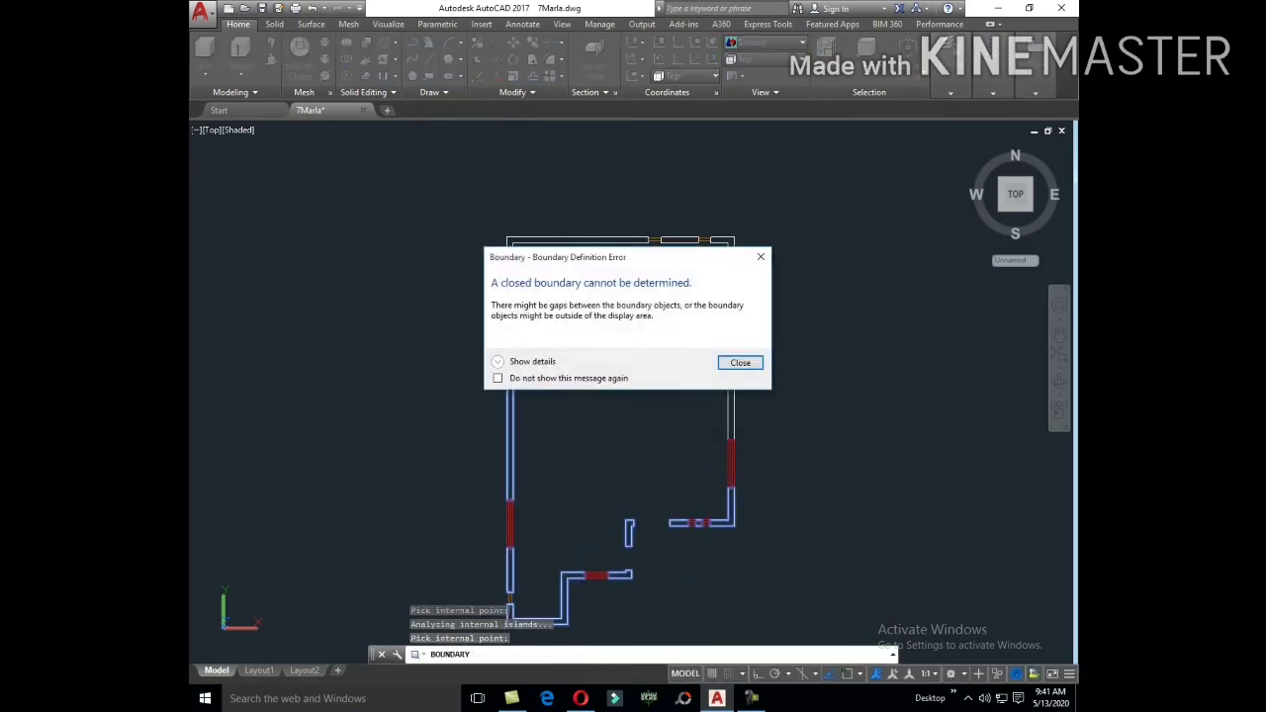
{"action": "left_click", "coordinate": [740, 362]}
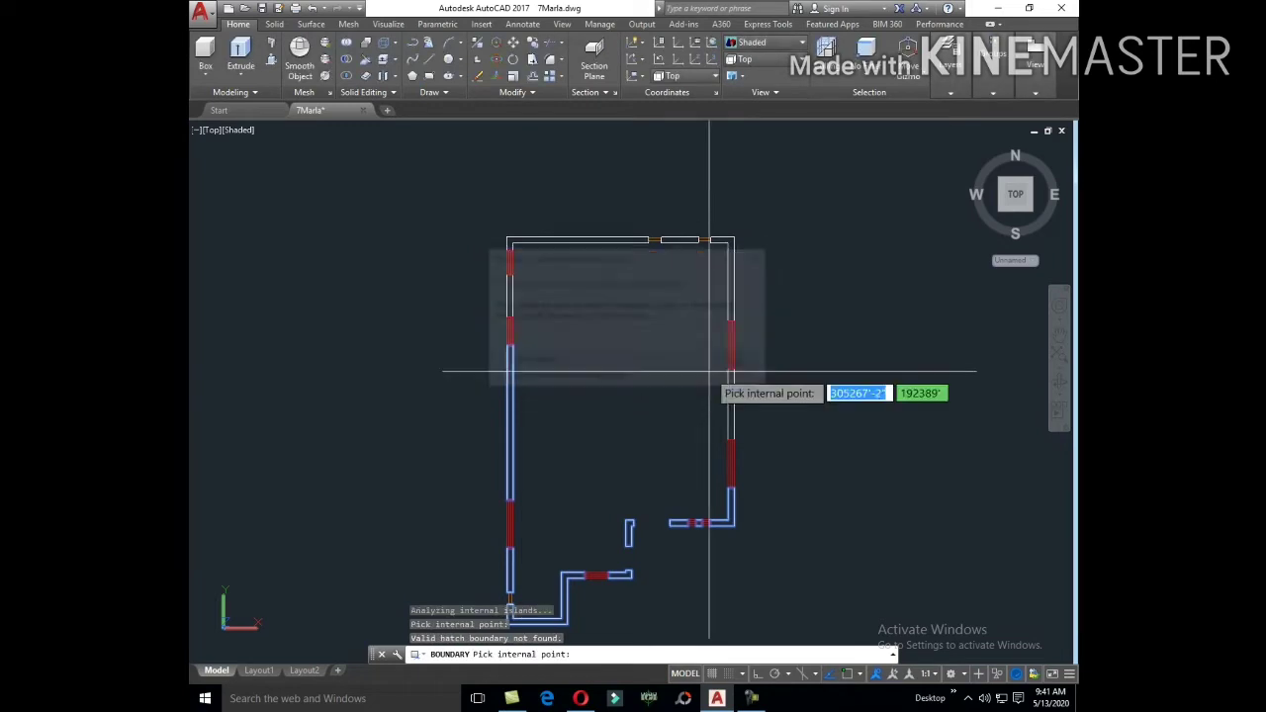
{"action": "left_click", "coordinate": [596, 240]}
{"action": "key", "text": "Return"}
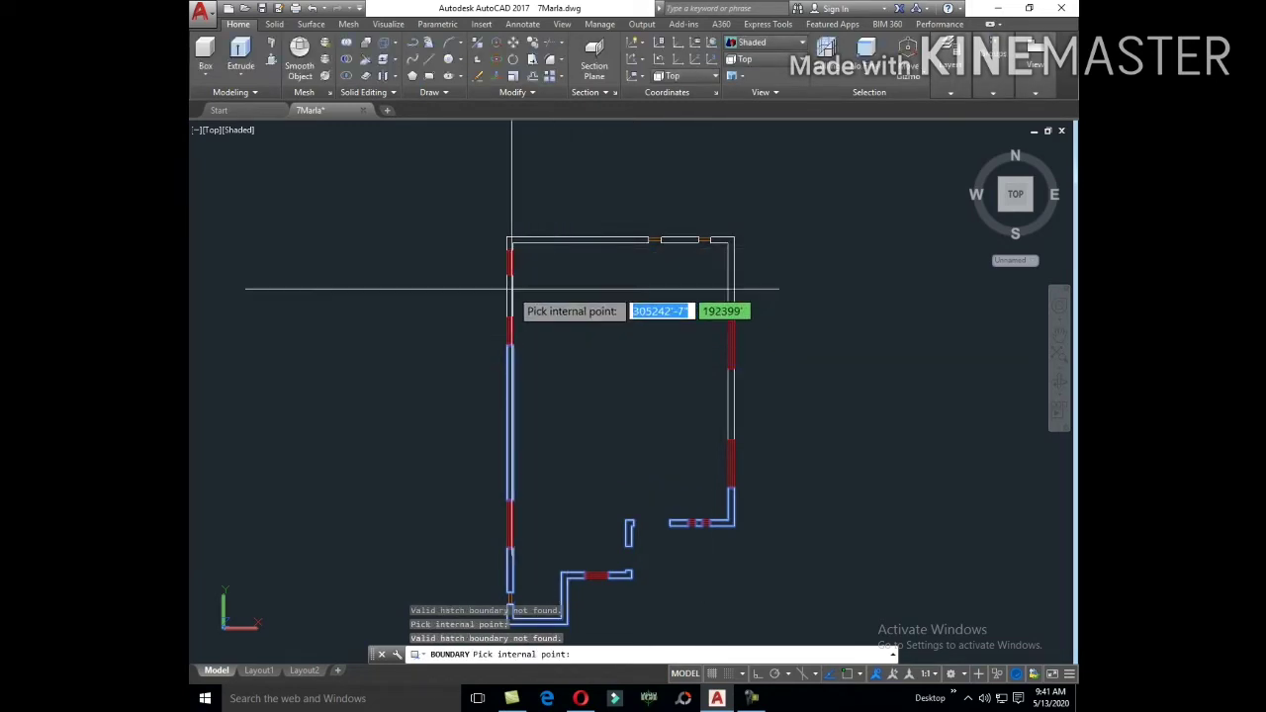
{"action": "scroll", "coordinate": [509, 274], "scroll_direction": "up", "scroll_amount": 2}
{"action": "left_click", "coordinate": [508, 274]}
Step: Pick points inside the left and horizontal walls, closing each boundary error
{"action": "left_click", "coordinate": [740, 362]}
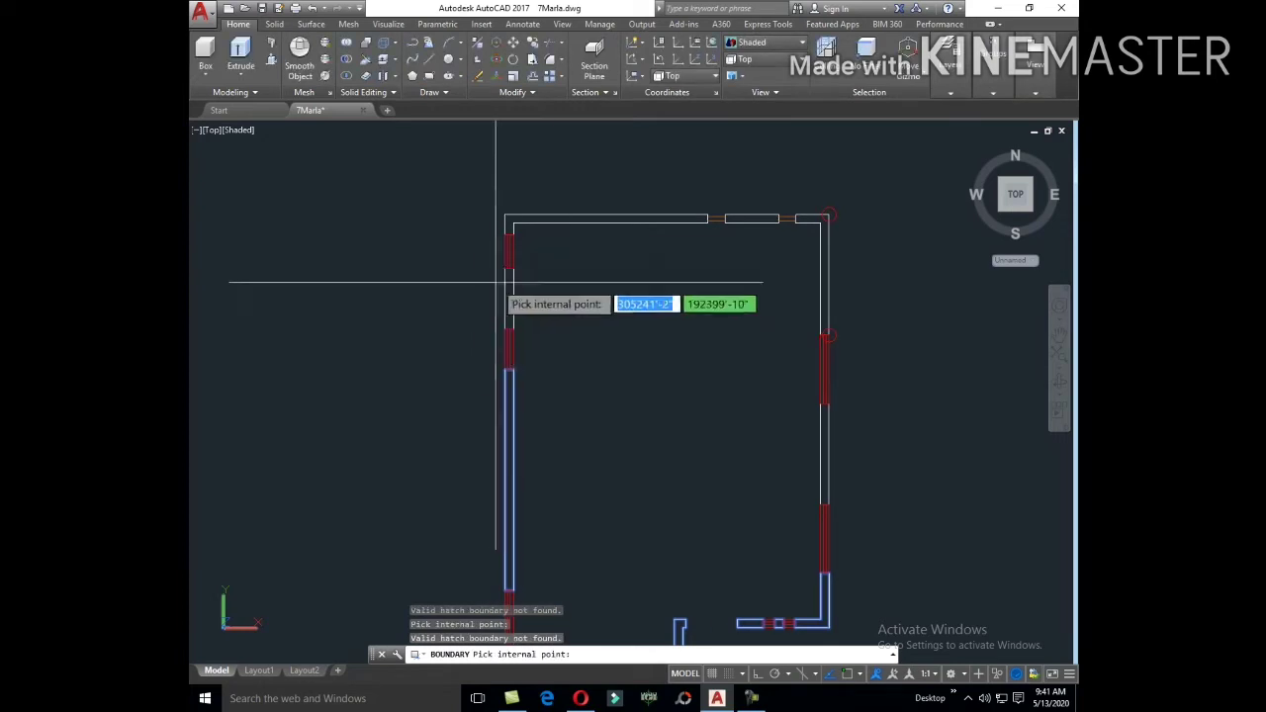
{"action": "scroll", "coordinate": [504, 283], "scroll_direction": "up", "scroll_amount": 2}
{"action": "left_click", "coordinate": [537, 283]}
{"action": "left_click", "coordinate": [739, 362]}
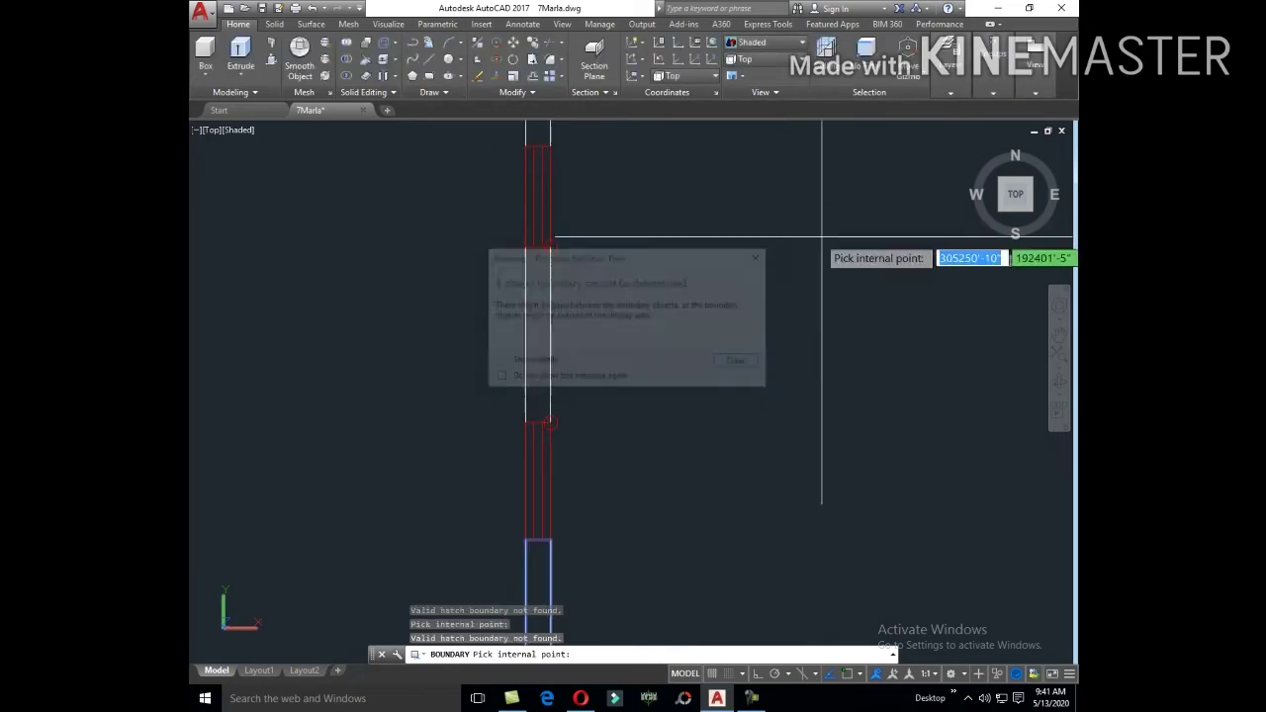
{"action": "scroll", "coordinate": [604, 395], "scroll_direction": "up", "scroll_amount": 2}
{"action": "left_click", "coordinate": [782, 356]}
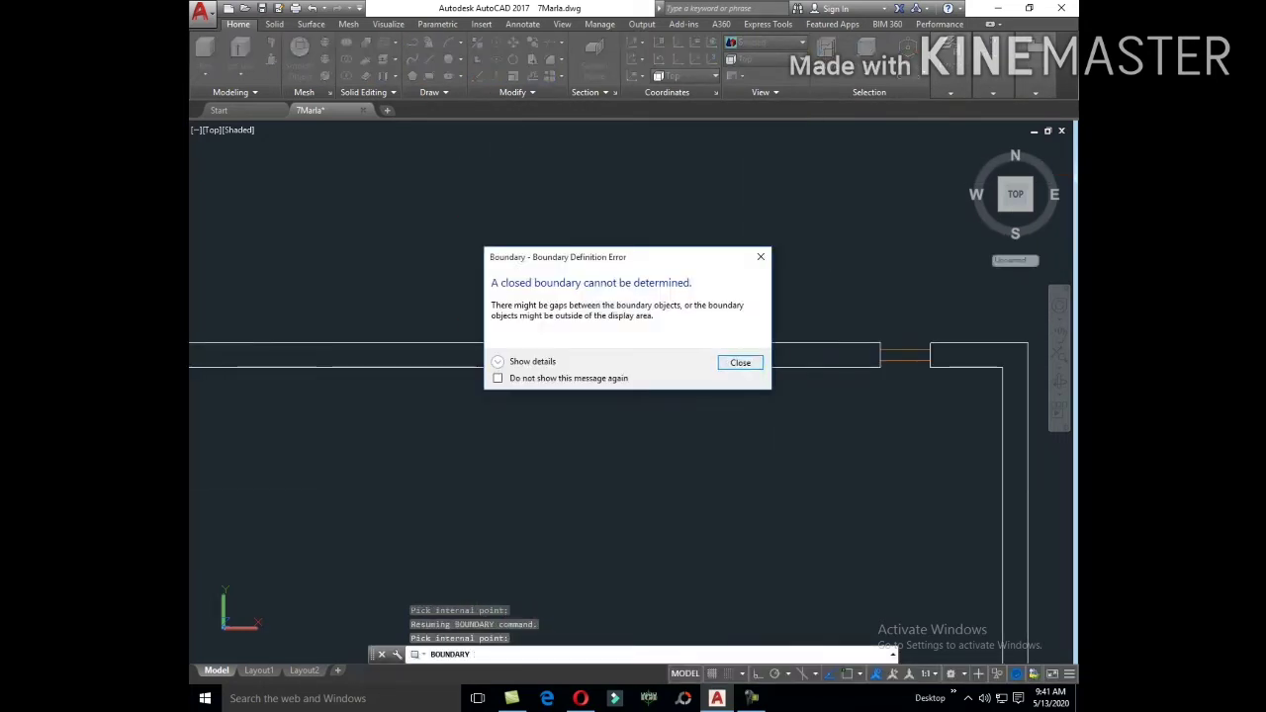
{"action": "left_click", "coordinate": [740, 362]}
Step: Pick inside the wall corner and finish, creating 8 boundary polylines
{"action": "scroll", "coordinate": [644, 361], "scroll_direction": "down", "scroll_amount": 2}
{"action": "scroll", "coordinate": [720, 375], "scroll_direction": "down", "scroll_amount": 2}
{"action": "scroll", "coordinate": [737, 368], "scroll_direction": "down", "scroll_amount": 2}
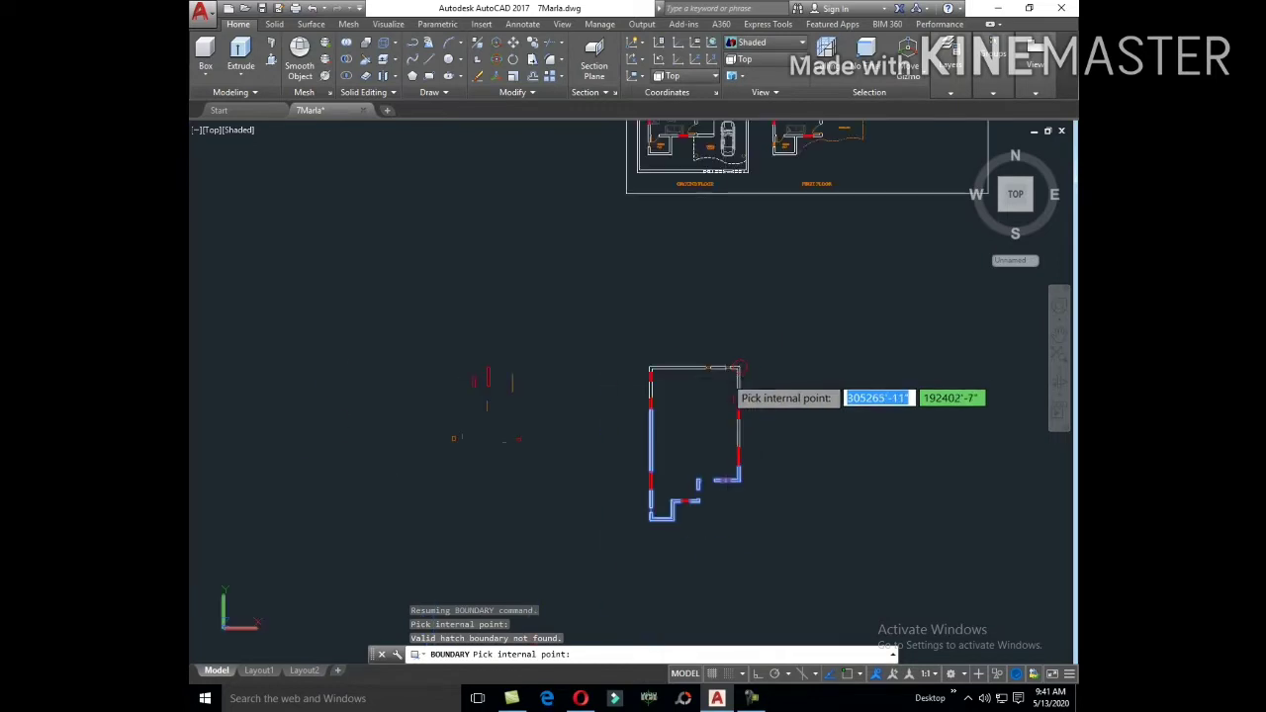
{"action": "left_click", "coordinate": [722, 367]}
{"action": "left_click", "coordinate": [737, 362]}
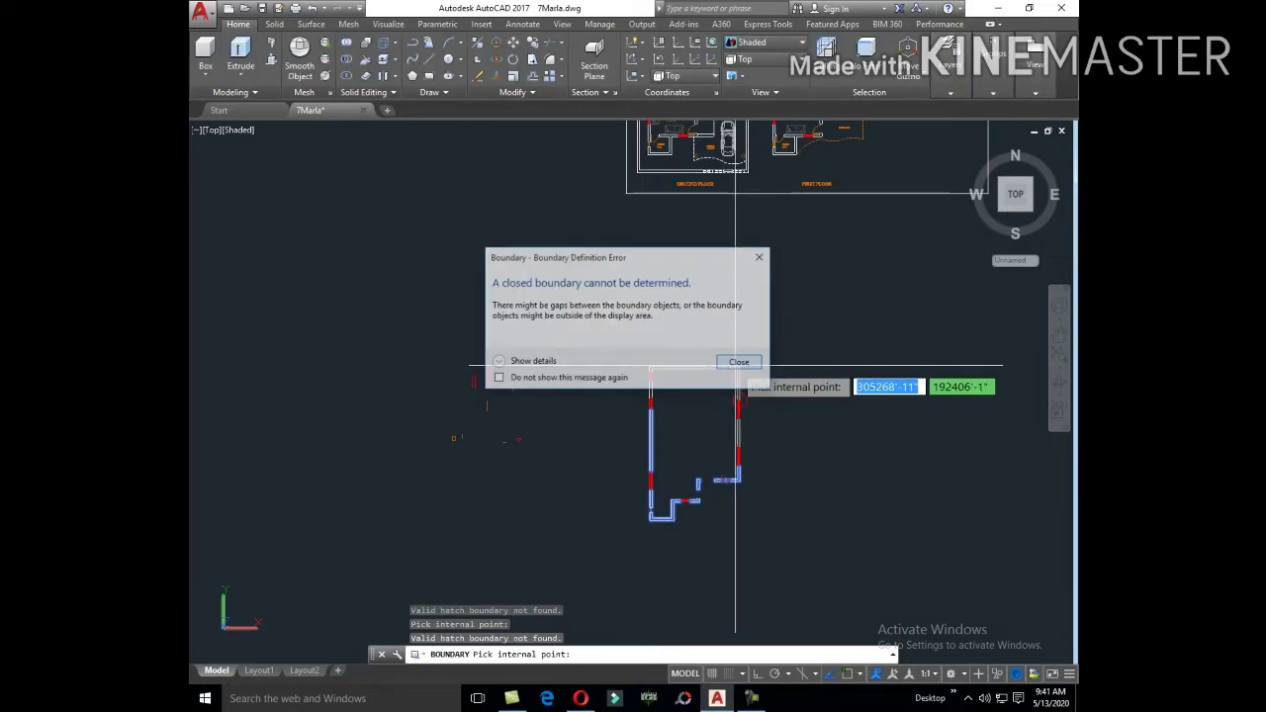
{"action": "scroll", "coordinate": [735, 372], "scroll_direction": "up", "scroll_amount": 2}
{"action": "left_click", "coordinate": [735, 372]}
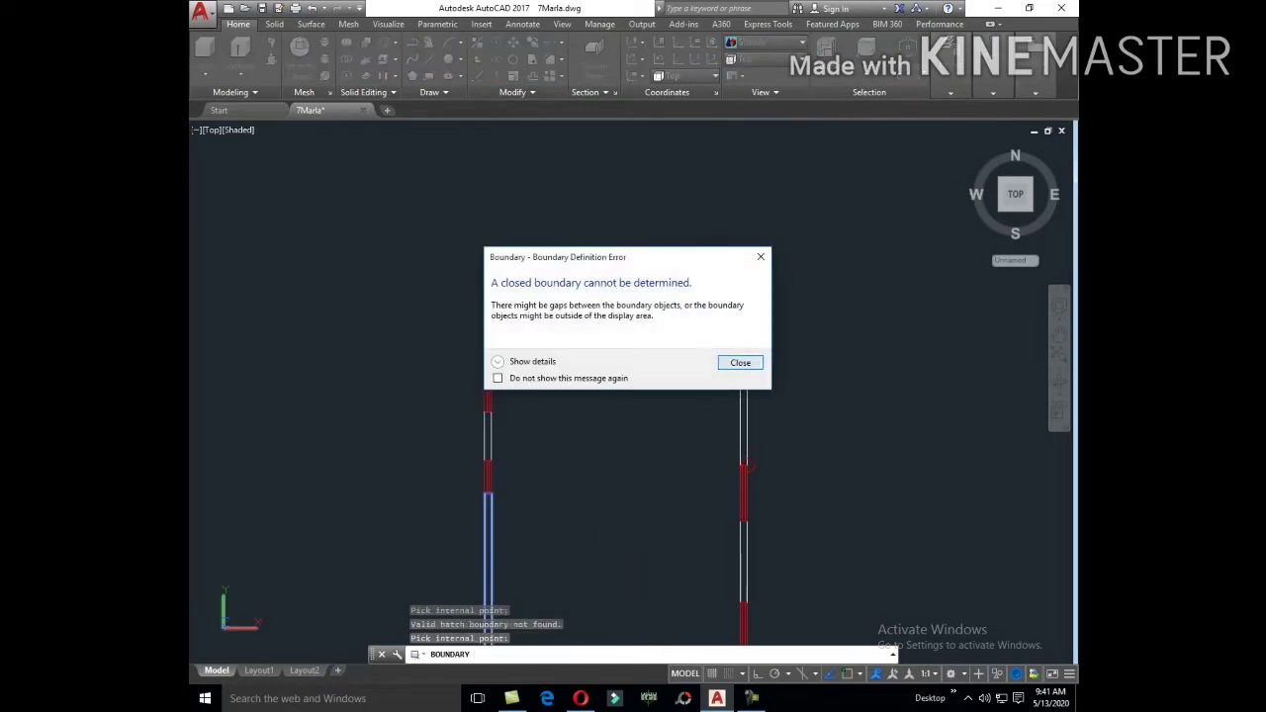
{"action": "left_click", "coordinate": [740, 362]}
{"action": "key", "text": "Return"}
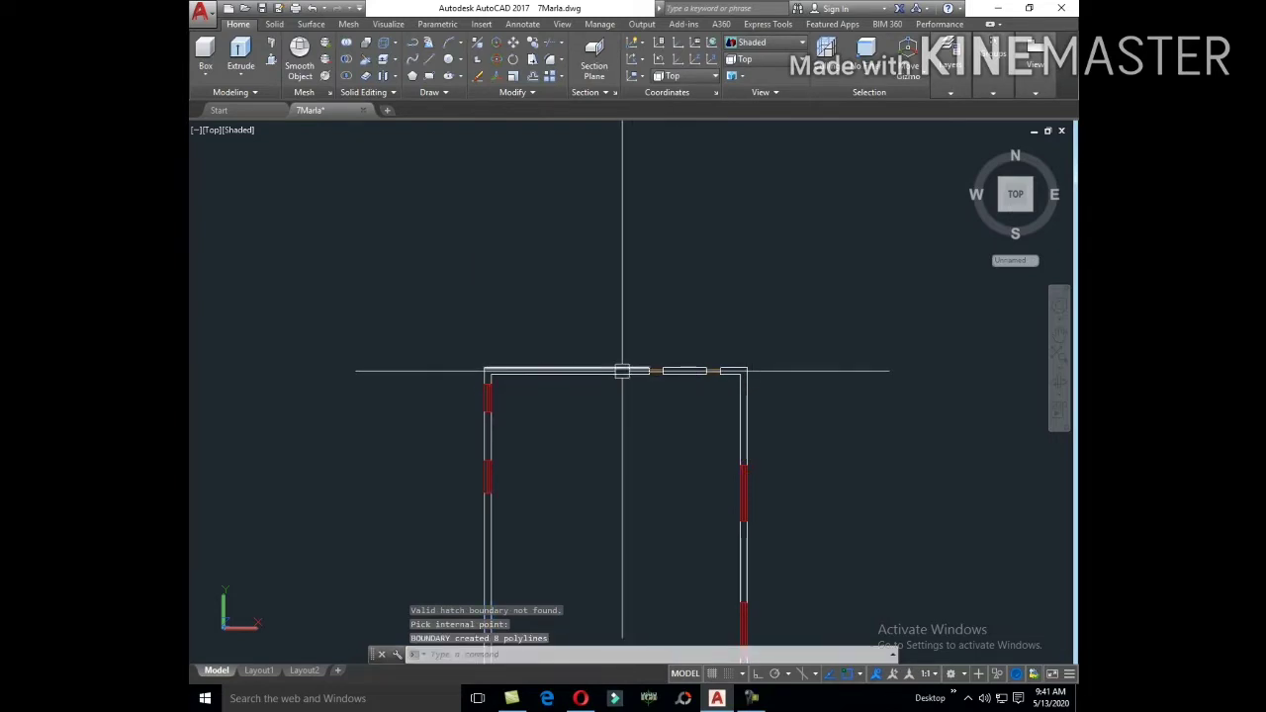
{"action": "middle_click_drag", "start_coordinate": [517, 494], "coordinate": [527, 352]}
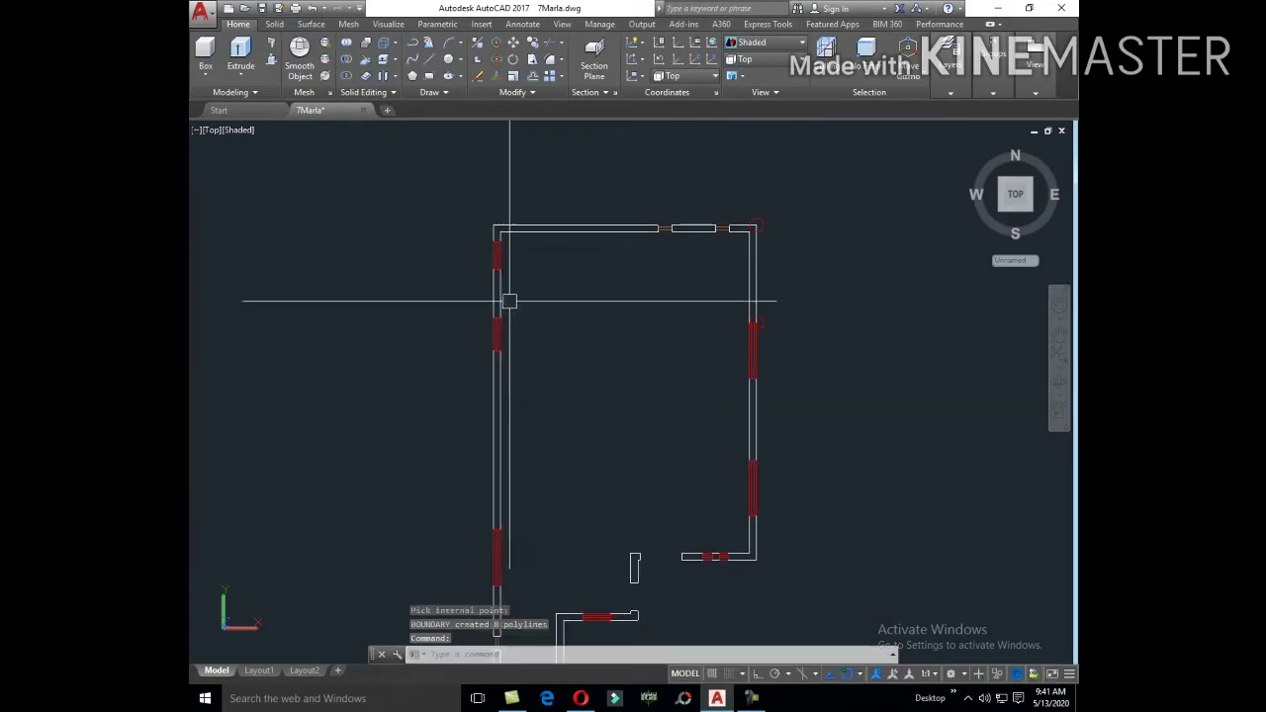
{"action": "type", "text": "BO"}
Step: Pick a point inside the walls to create five more wall boundary polylines
{"action": "key", "text": "Return"}
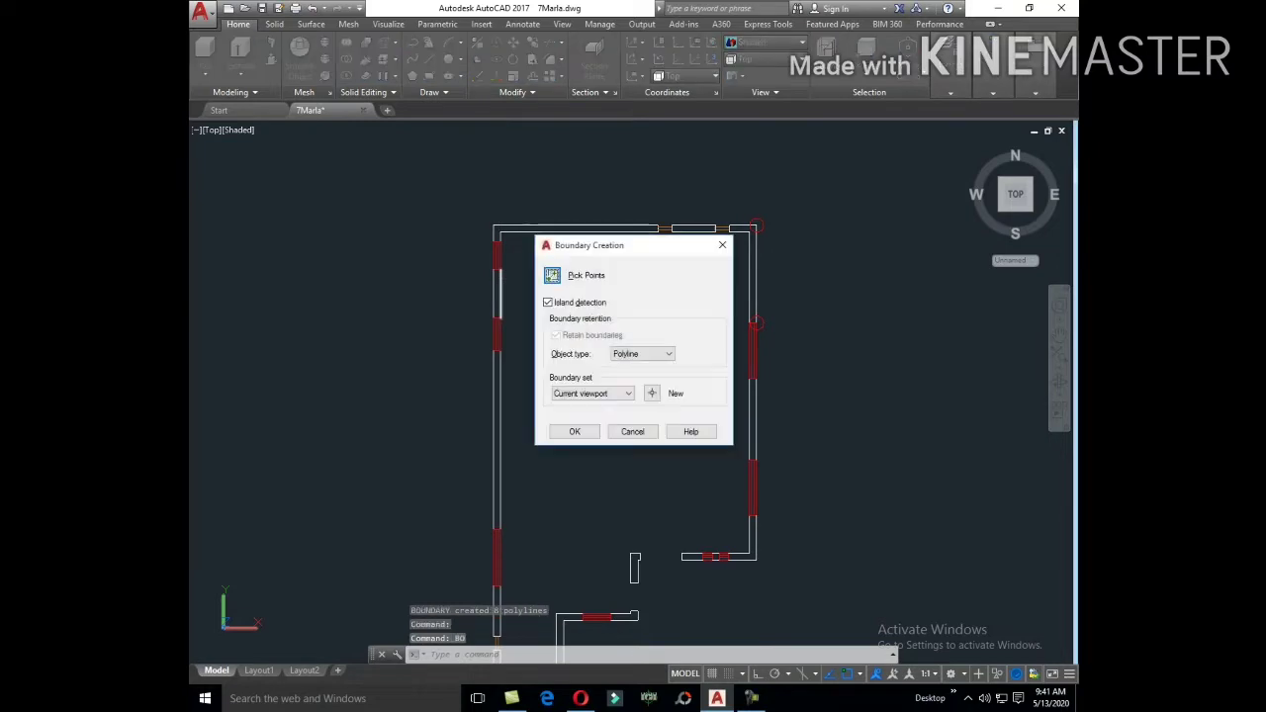
{"action": "left_click", "coordinate": [551, 275]}
{"action": "left_click", "coordinate": [498, 286]}
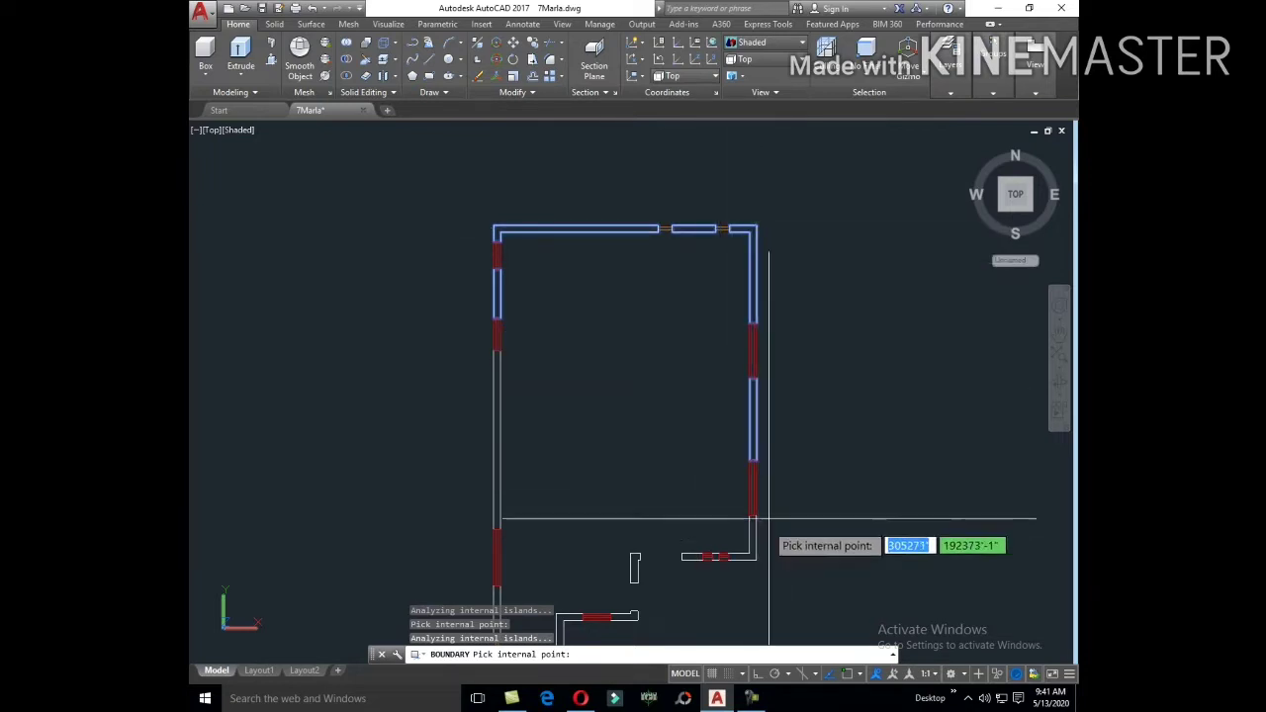
{"action": "key", "text": "Return"}
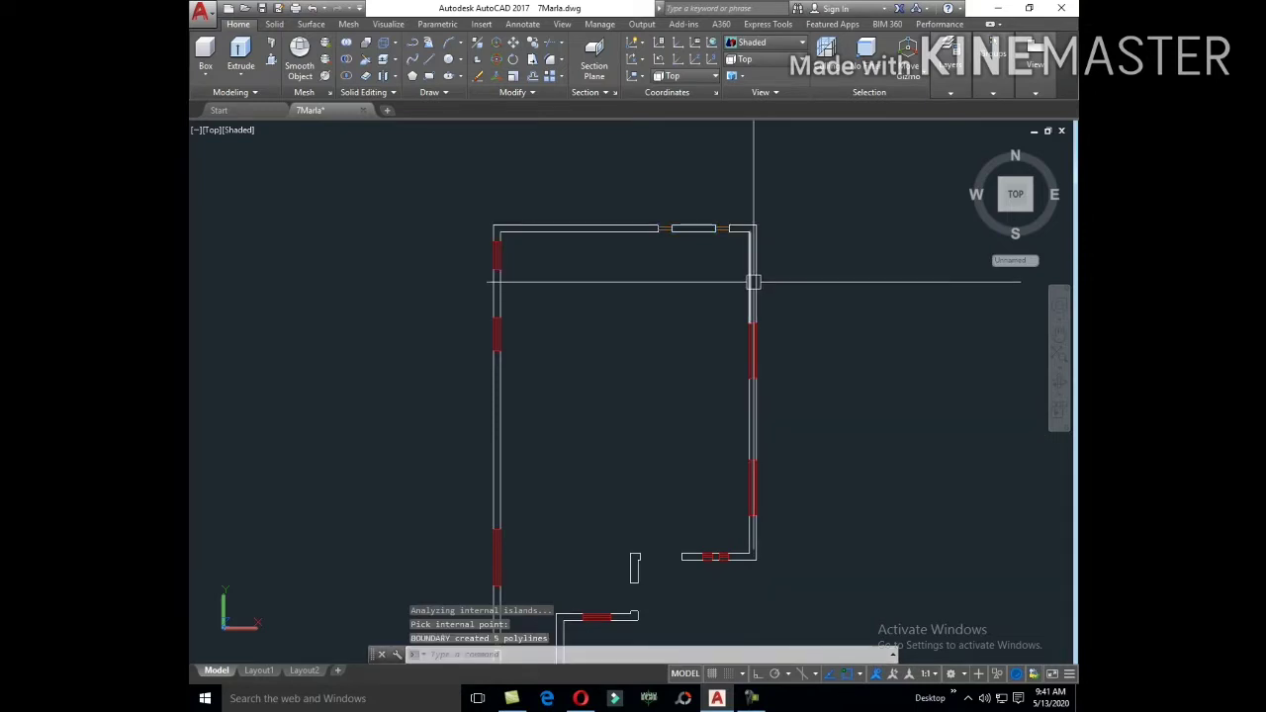
Step: Erase the leftover right, top and left wall lines
{"action": "left_click", "coordinate": [753, 282]}
{"action": "key", "text": "Delete"}
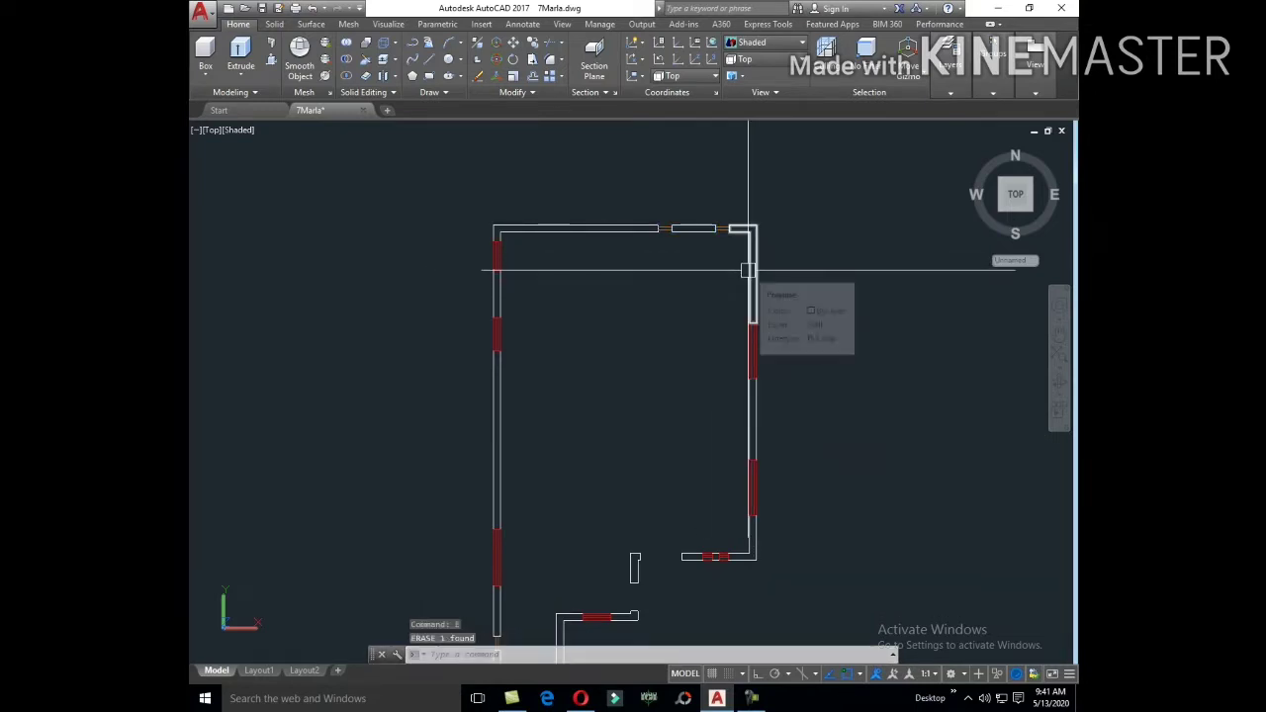
{"action": "type", "text": "E"}
{"action": "key", "text": "Return"}
{"action": "left_click", "coordinate": [607, 248]}
{"action": "key", "text": "e"}
{"action": "key", "text": "Return"}
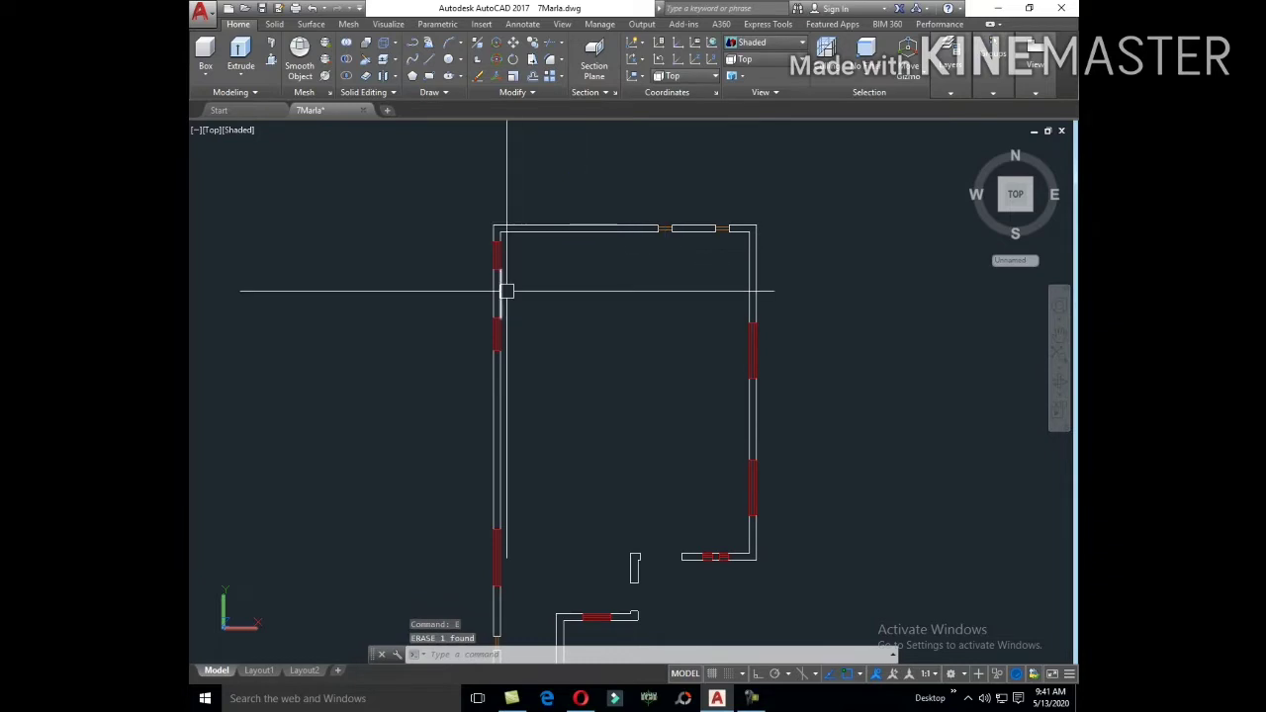
{"action": "left_click", "coordinate": [503, 283]}
{"action": "key", "text": "e"}
{"action": "key", "text": "Return"}
Step: Erase the remaining left wall segment and the stray lines near the window
{"action": "middle_click_drag", "start_coordinate": [553, 451], "coordinate": [580, 248]}
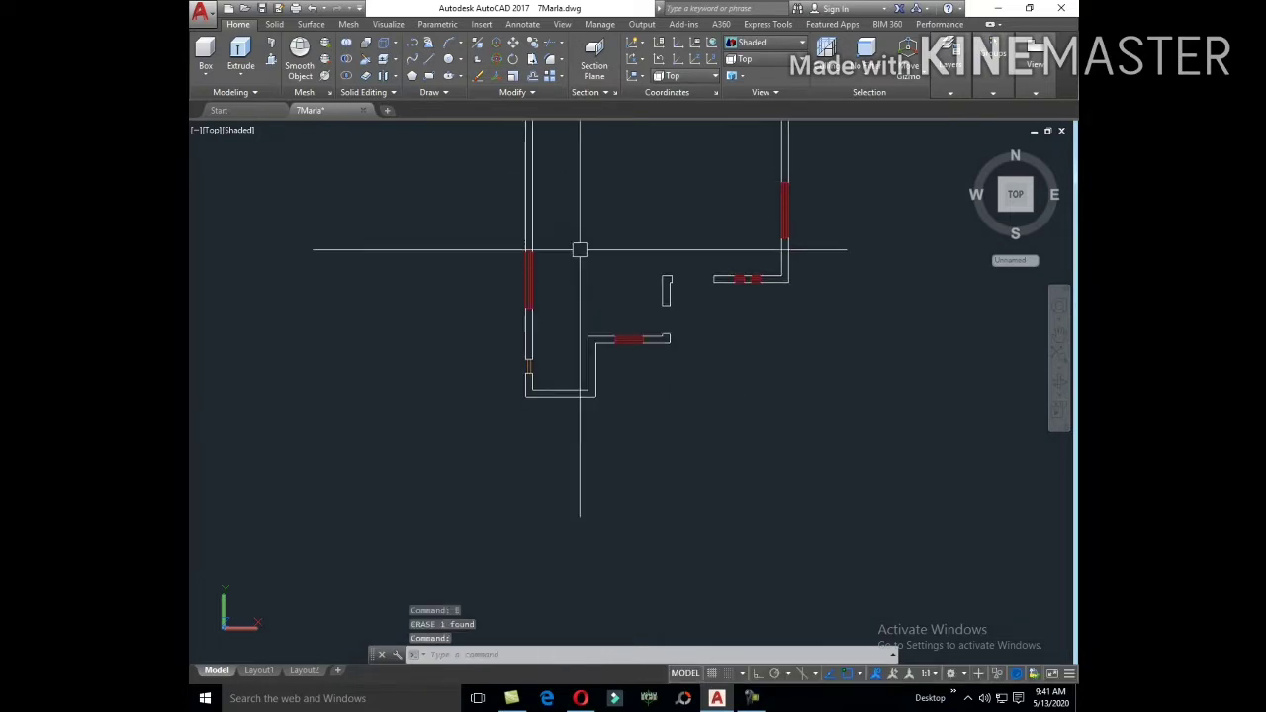
{"action": "scroll", "coordinate": [534, 320], "scroll_direction": "up", "scroll_amount": 2}
{"action": "left_click", "coordinate": [527, 338]}
{"action": "key", "text": "Return"}
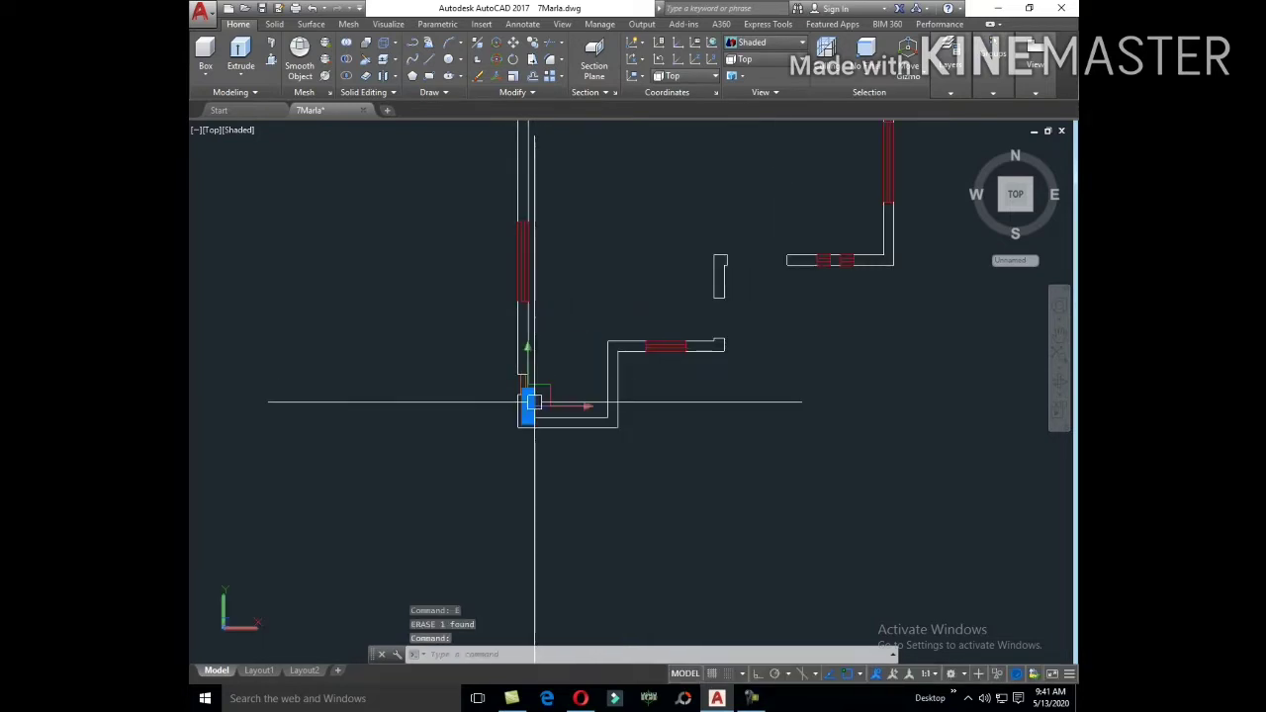
{"action": "scroll", "coordinate": [831, 273], "scroll_direction": "up", "scroll_amount": 2}
{"action": "scroll", "coordinate": [820, 267], "scroll_direction": "up", "scroll_amount": 1}
{"action": "left_click", "coordinate": [816, 270]}
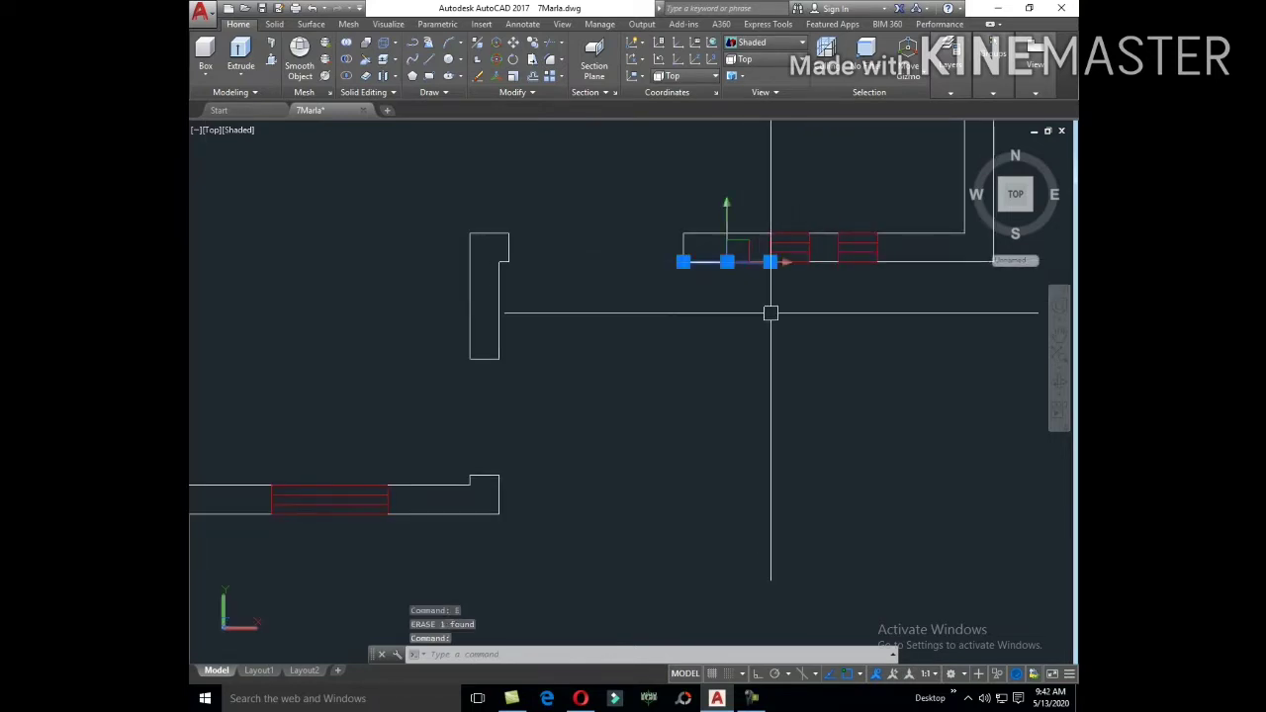
{"action": "left_click", "coordinate": [906, 262]}
{"action": "scroll", "coordinate": [791, 336], "scroll_direction": "down", "scroll_amount": 3}
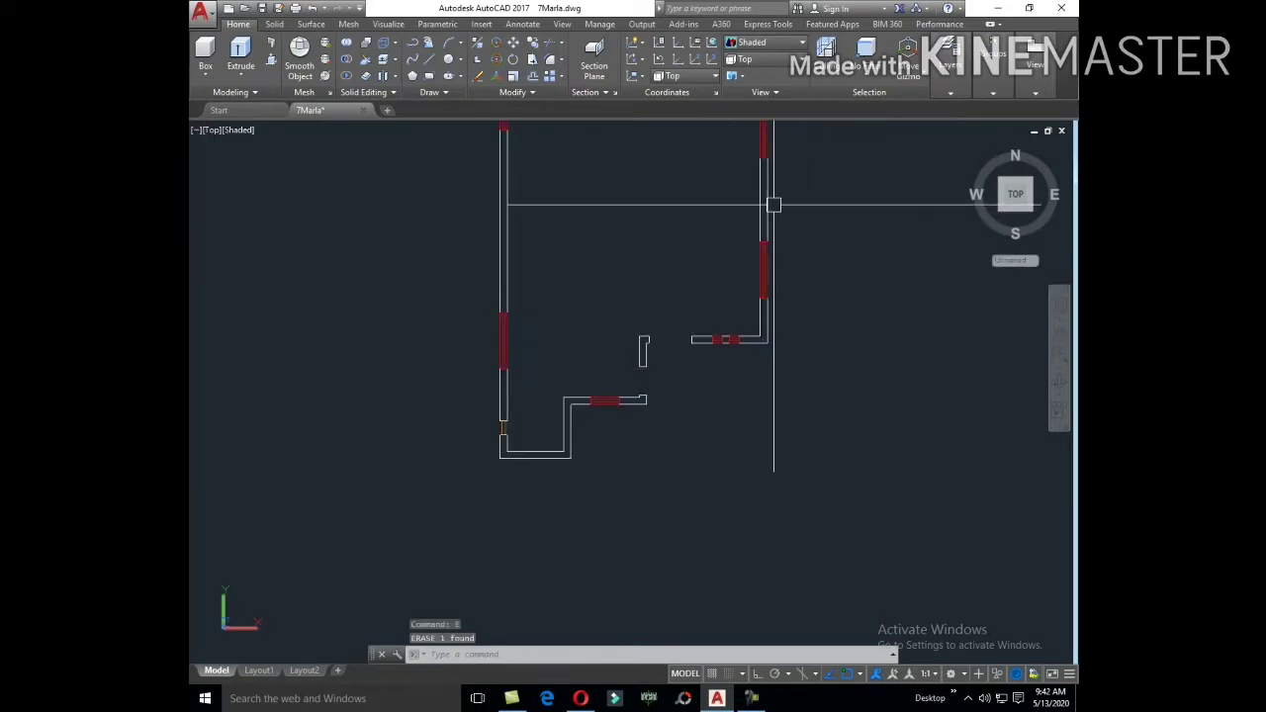
{"action": "key", "text": "Return"}
{"action": "middle_click_drag", "start_coordinate": [805, 246], "coordinate": [734, 446]}
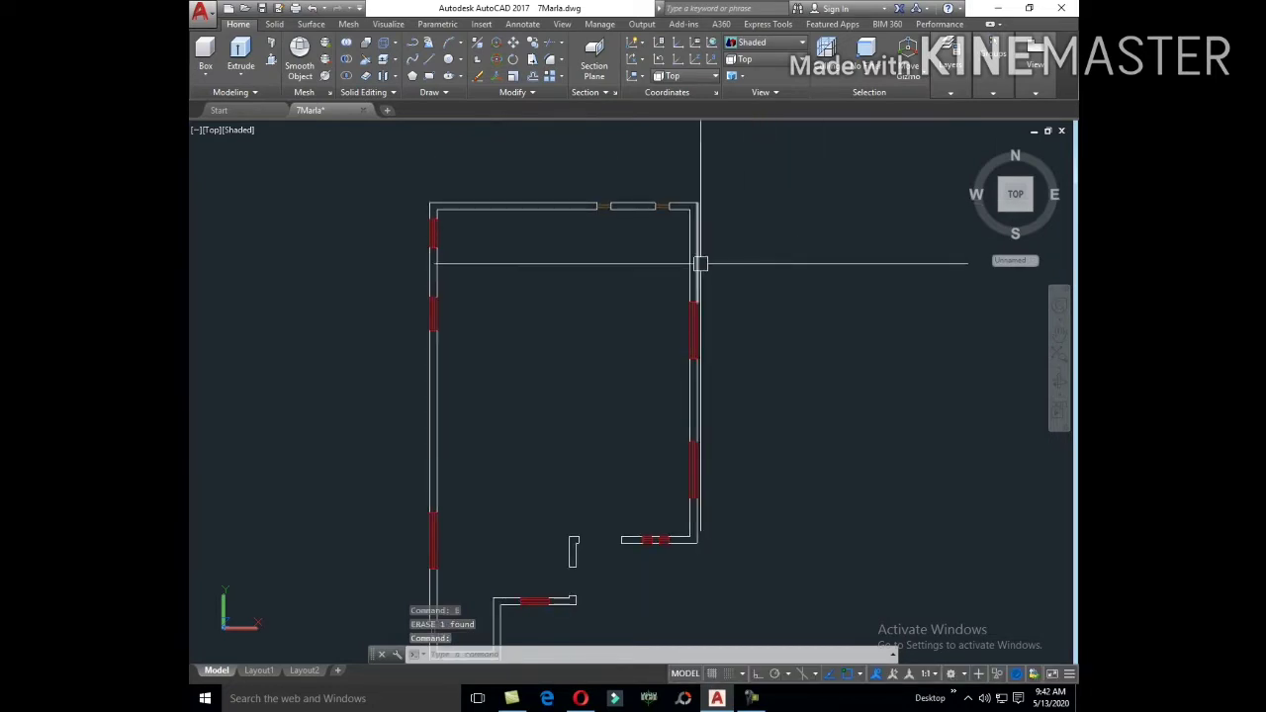
Step: Switch to the southeast isometric view and erase an unwanted polyline
{"action": "left_click", "coordinate": [761, 58]}
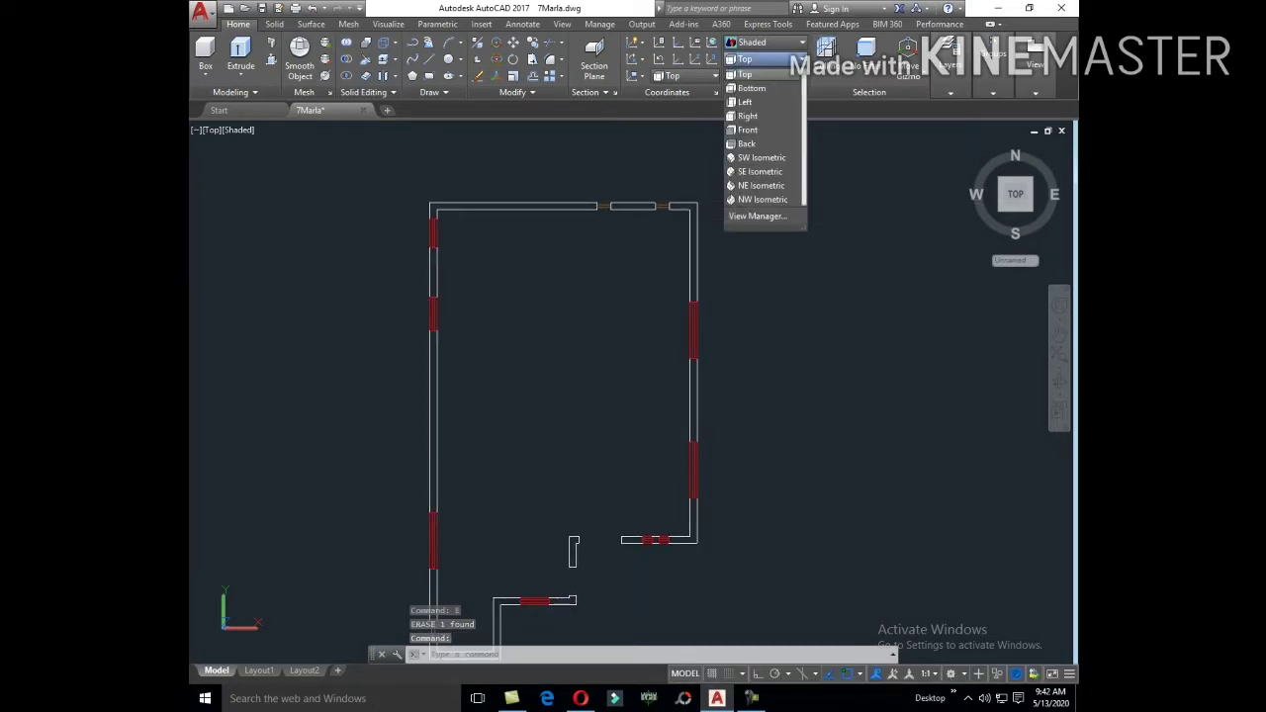
{"action": "left_click", "coordinate": [759, 171]}
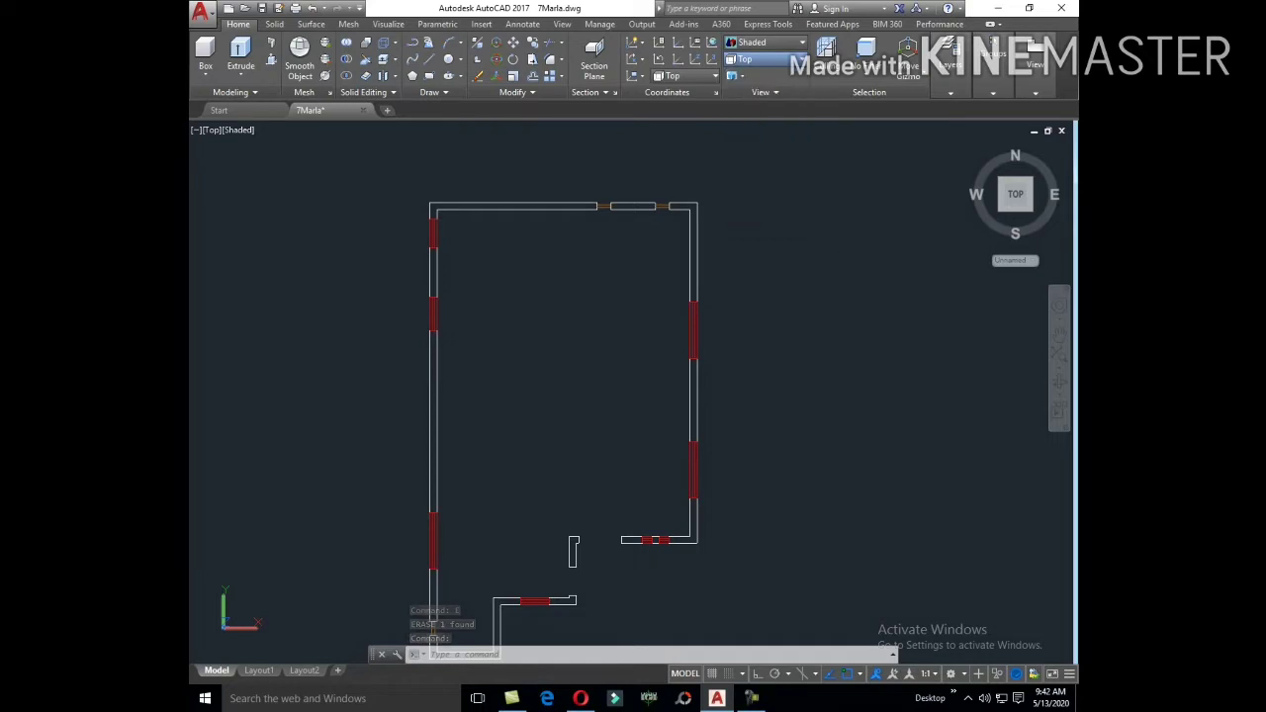
{"action": "scroll", "coordinate": [398, 240], "scroll_direction": "up", "scroll_amount": 3}
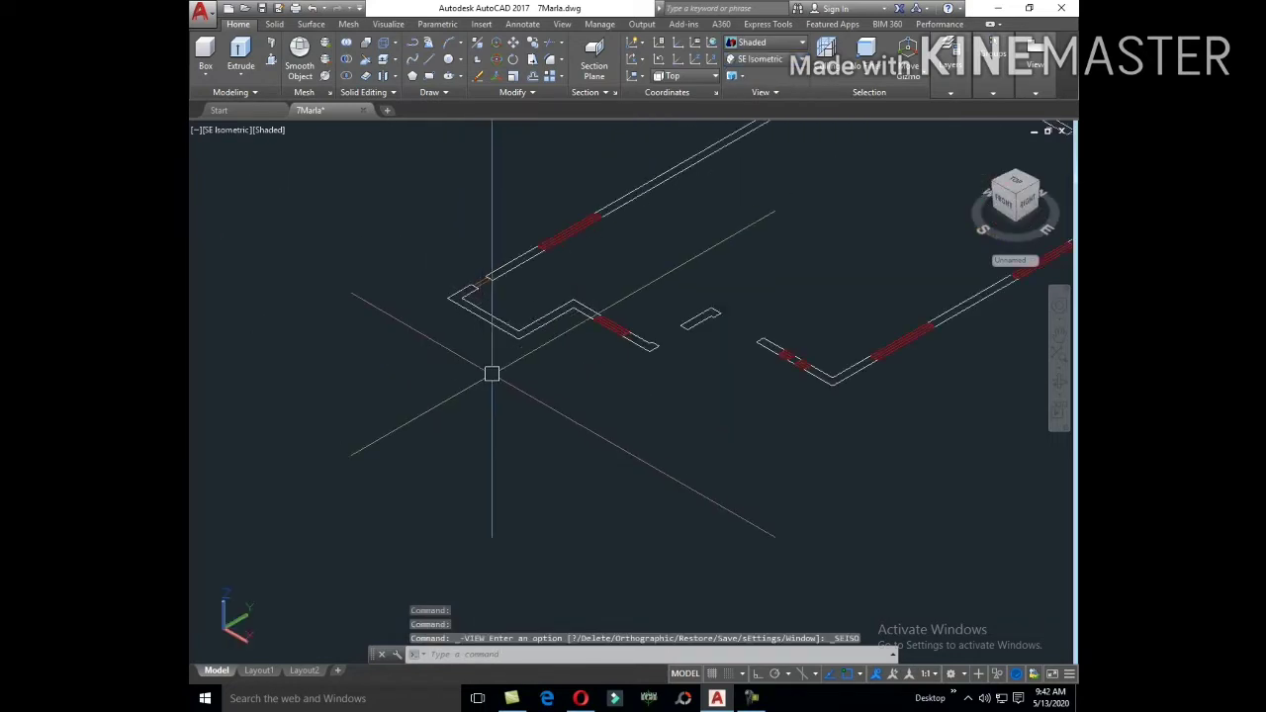
{"action": "type", "text": "EX"}
{"action": "key", "text": "Return"}
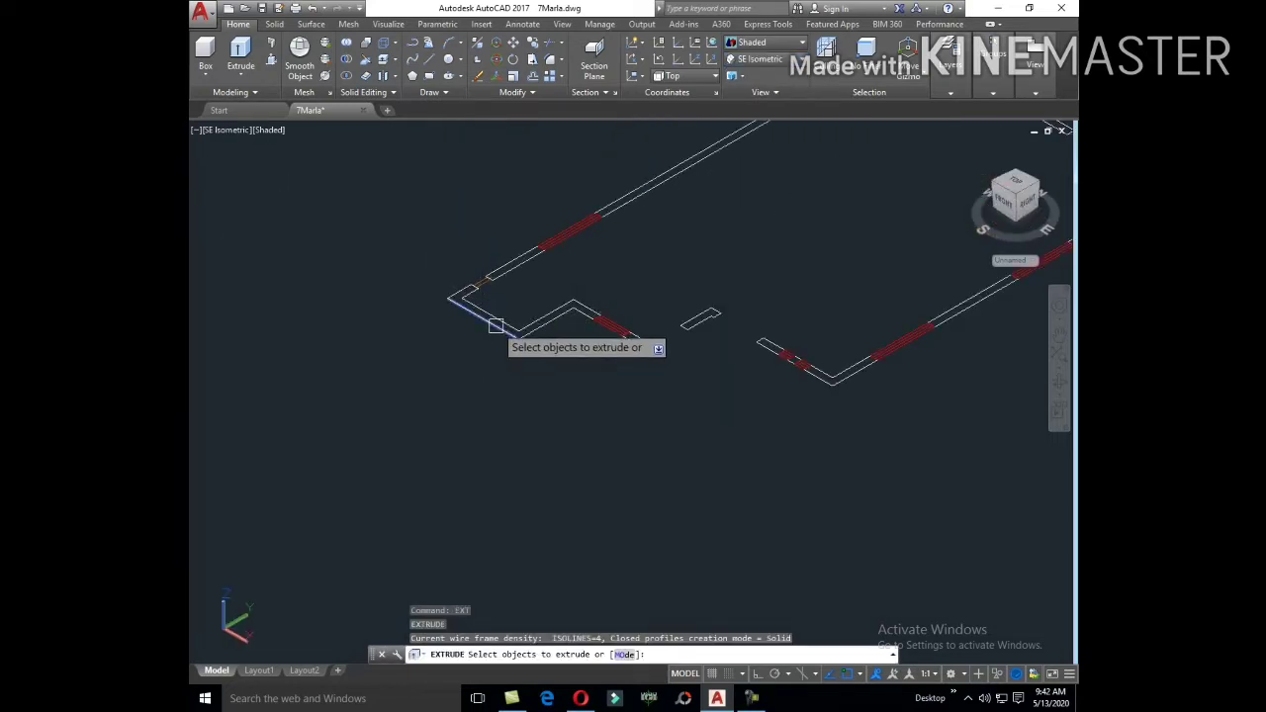
{"action": "left_click", "coordinate": [495, 326]}
{"action": "key", "text": "Escape"}
{"action": "type", "text": "E"}
{"action": "key", "text": "Return"}
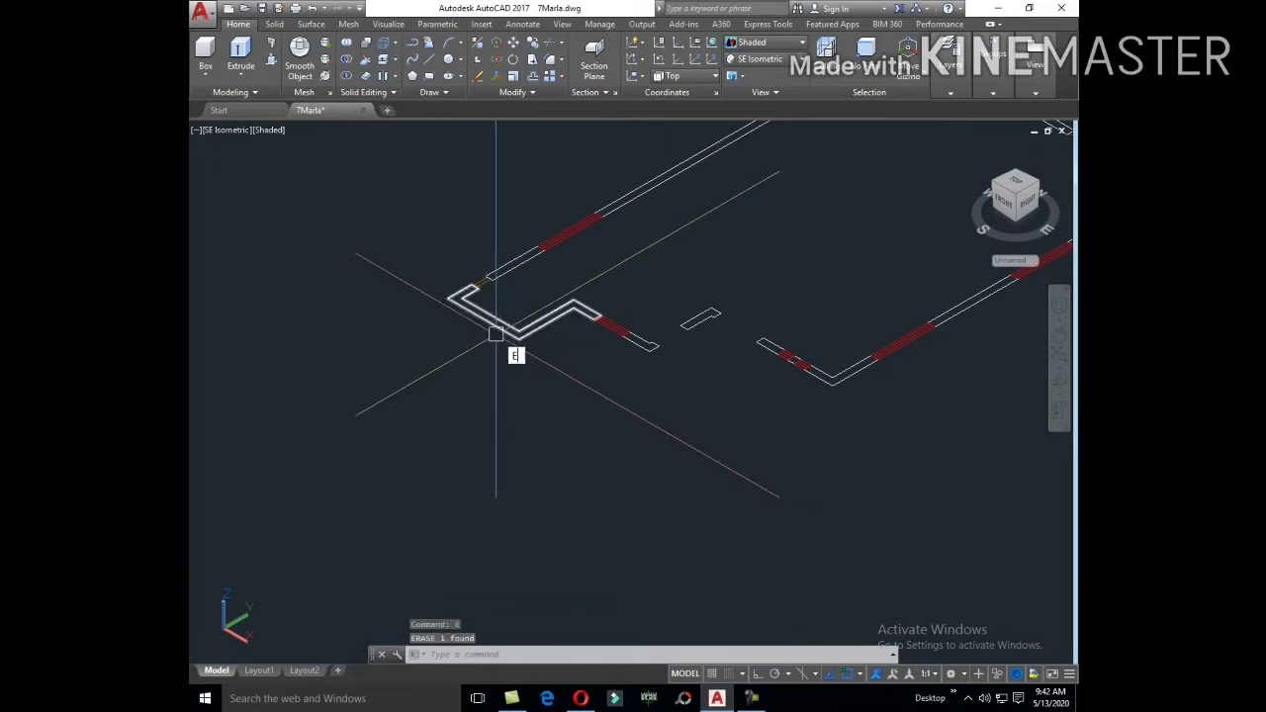
Step: Start EXTRUDE and select the first seven wall outlines, including the lower-right one
{"action": "key", "text": "Return"}
{"action": "left_click", "coordinate": [495, 334]}
{"action": "left_click", "coordinate": [515, 269]}
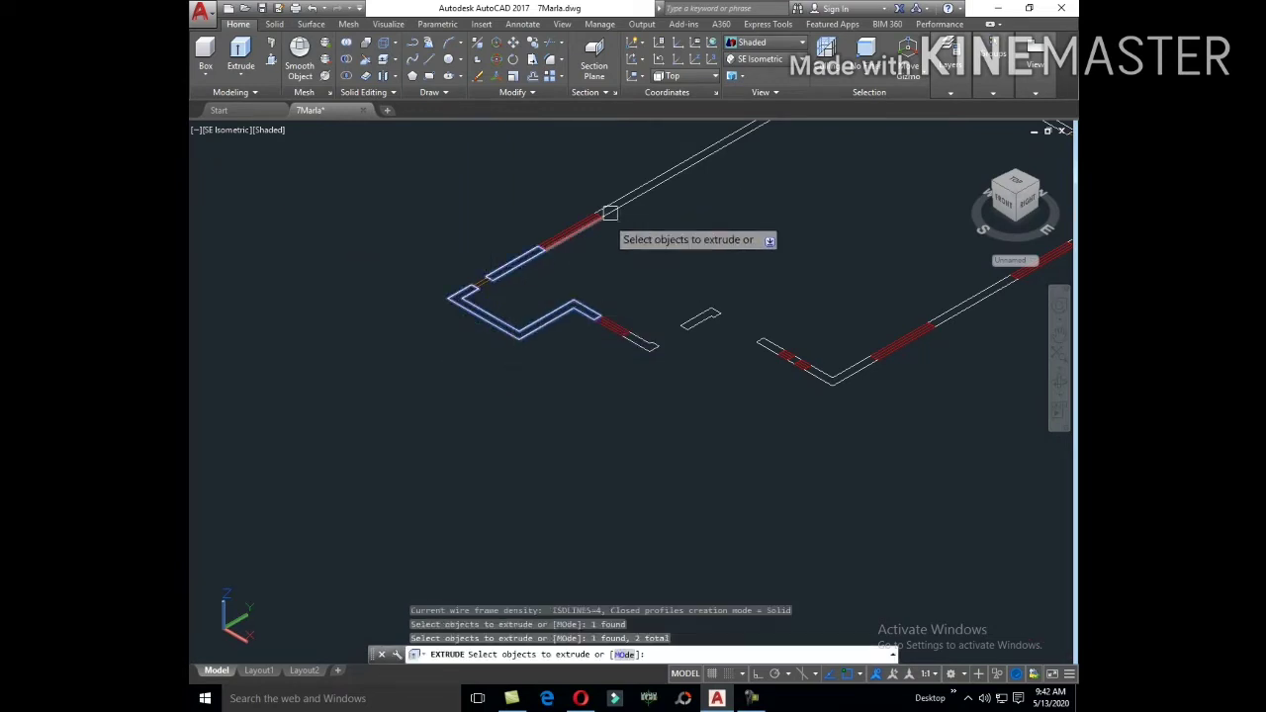
{"action": "left_click", "coordinate": [613, 202]}
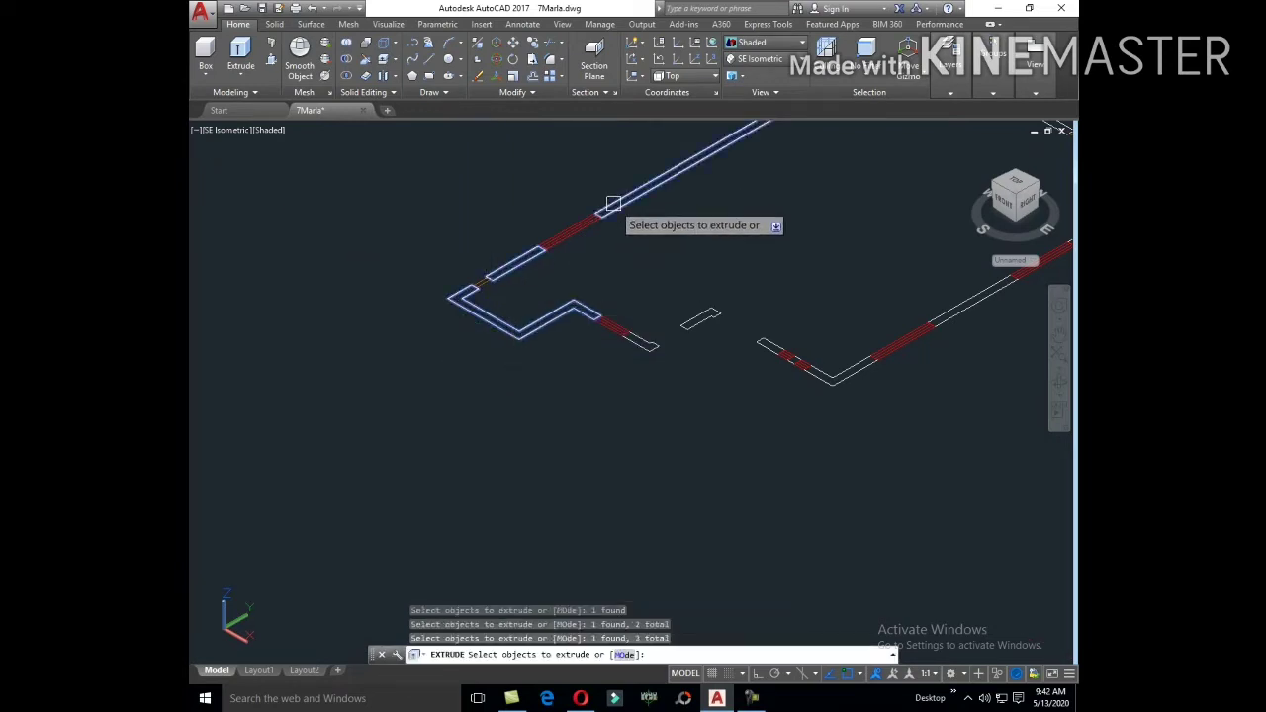
{"action": "left_click", "coordinate": [700, 318]}
{"action": "left_click", "coordinate": [759, 346]}
{"action": "scroll", "coordinate": [781, 348], "scroll_direction": "up", "scroll_amount": 1}
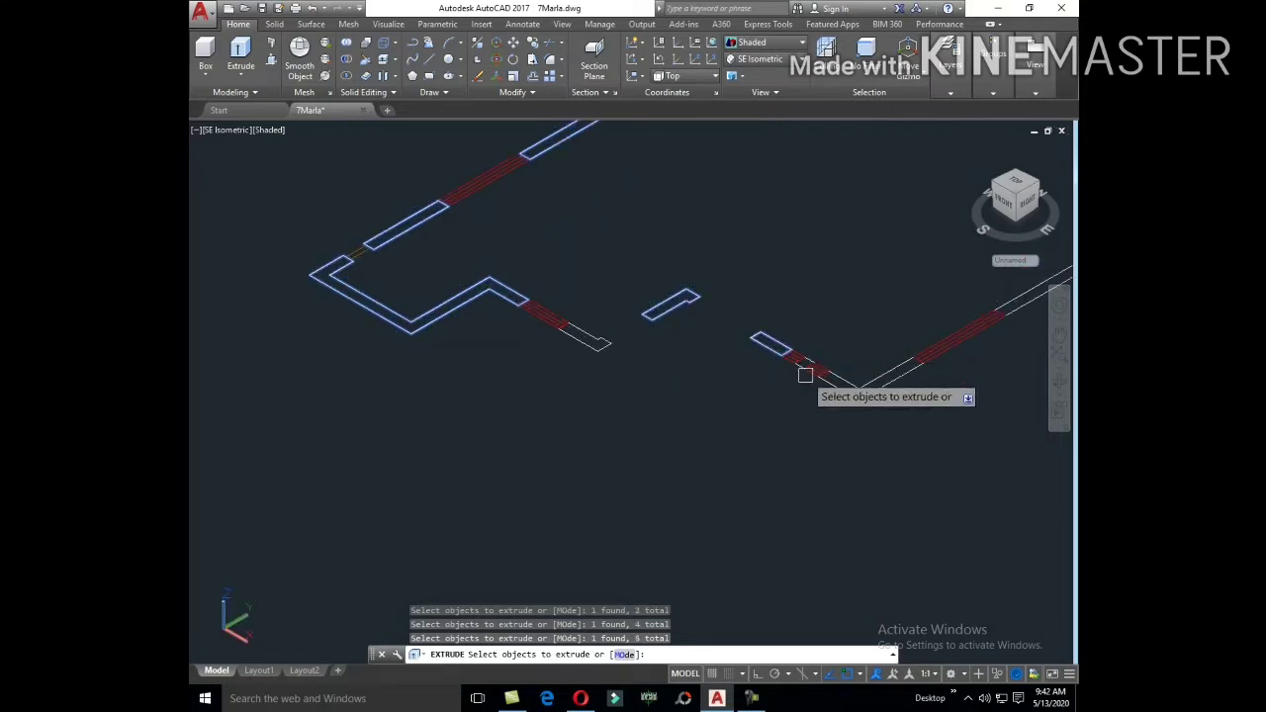
{"action": "scroll", "coordinate": [791, 358], "scroll_direction": "up", "scroll_amount": 1}
{"action": "left_click", "coordinate": [867, 403]}
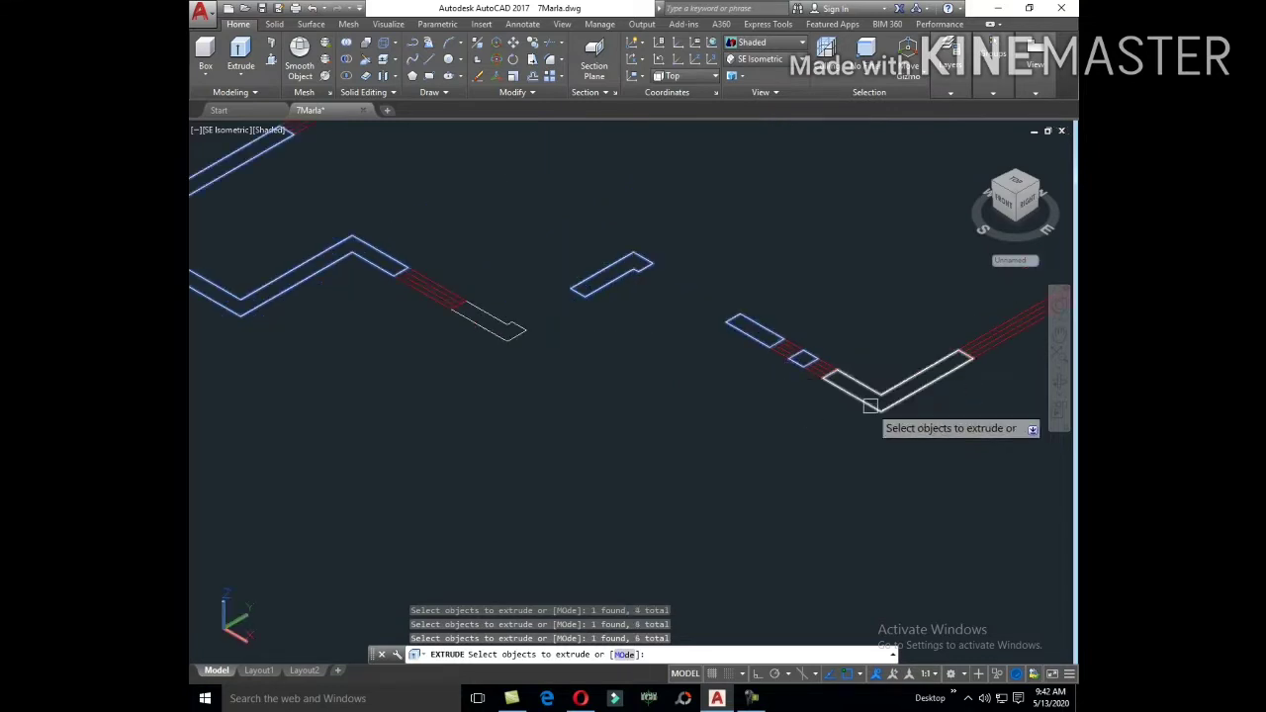
{"action": "scroll", "coordinate": [789, 426], "scroll_direction": "down", "scroll_amount": 3}
{"action": "middle_click_drag", "start_coordinate": [876, 418], "coordinate": [674, 438]}
{"action": "scroll", "coordinate": [675, 438], "scroll_direction": "up", "scroll_amount": 2}
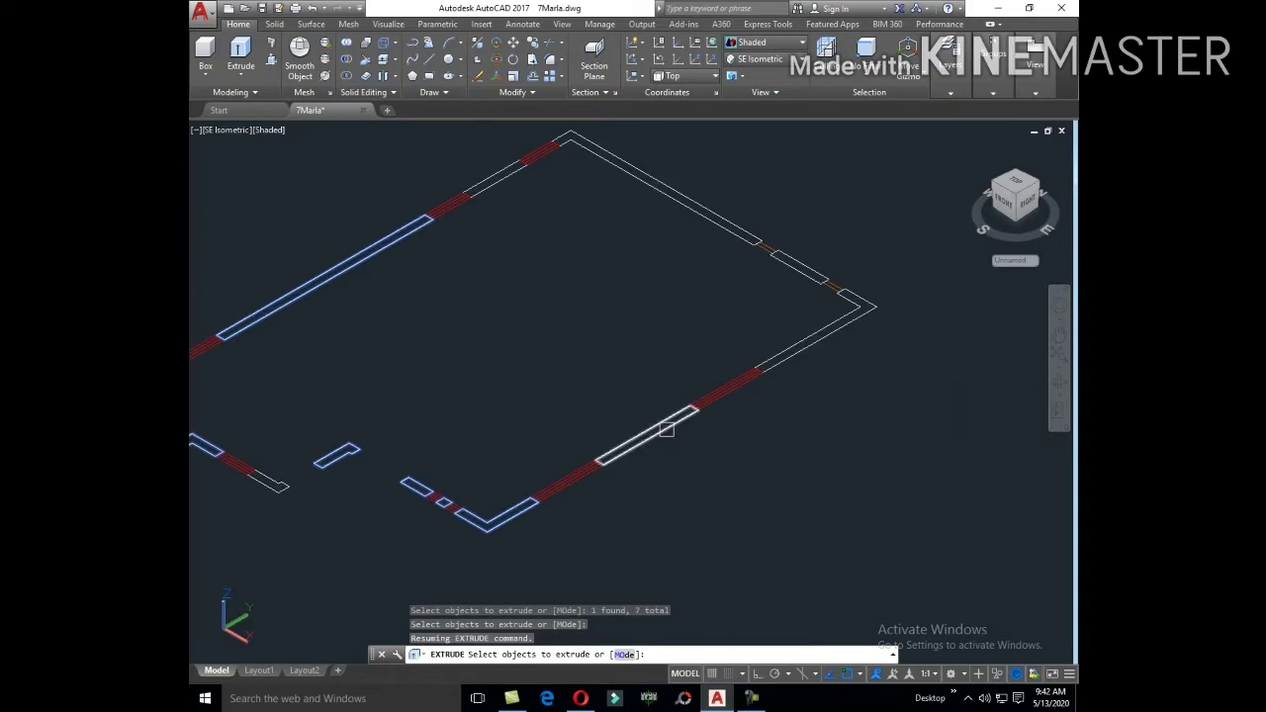
{"action": "left_click", "coordinate": [673, 423]}
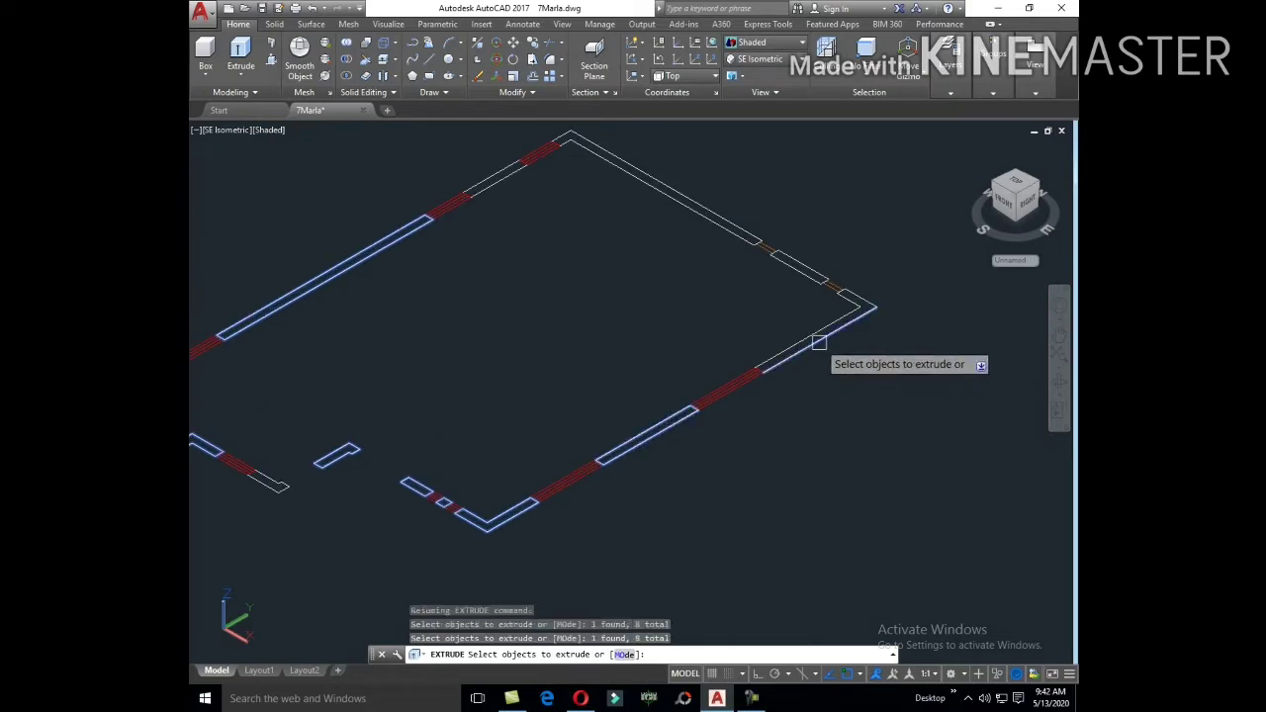
Step: Drop the wrongly picked diagonal wall and add the last outlines, confirming twelve walls
{"action": "scroll", "coordinate": [858, 328], "scroll_direction": "up", "scroll_amount": 2}
{"action": "left_click", "coordinate": [854, 314], "text": "shift"}
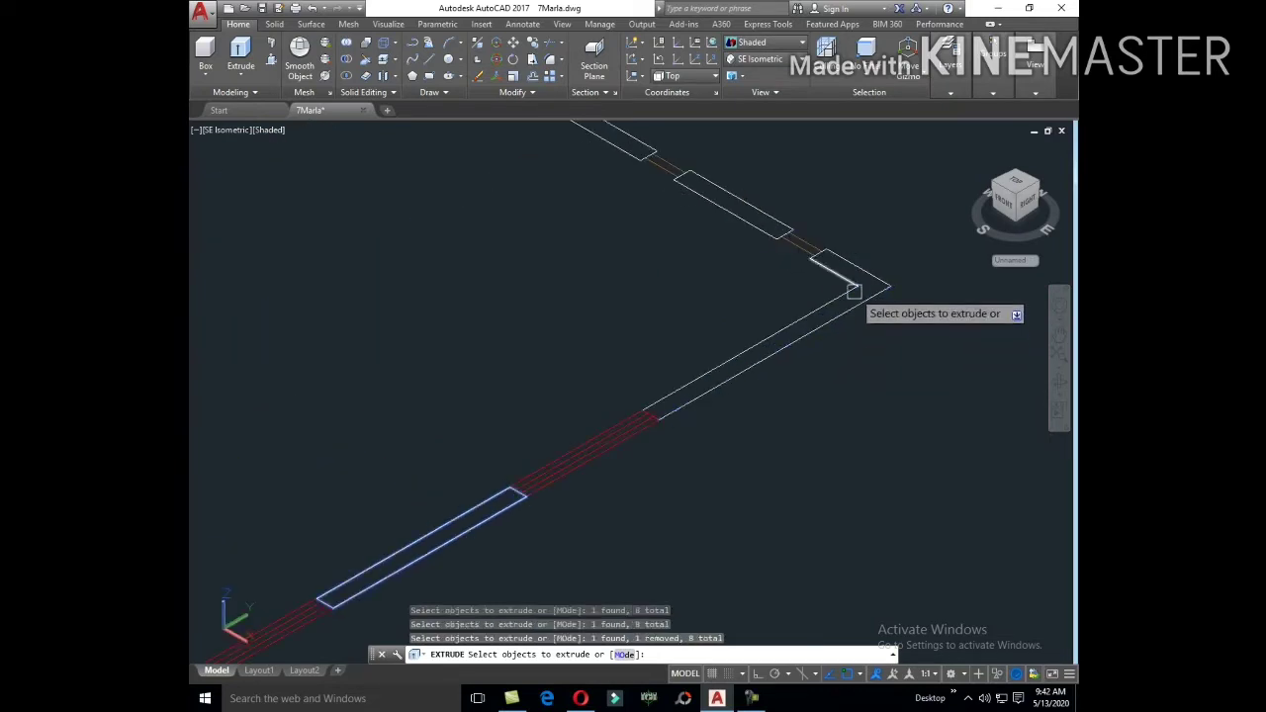
{"action": "scroll", "coordinate": [851, 291], "scroll_direction": "up", "scroll_amount": 2}
{"action": "scroll", "coordinate": [849, 286], "scroll_direction": "down", "scroll_amount": 4}
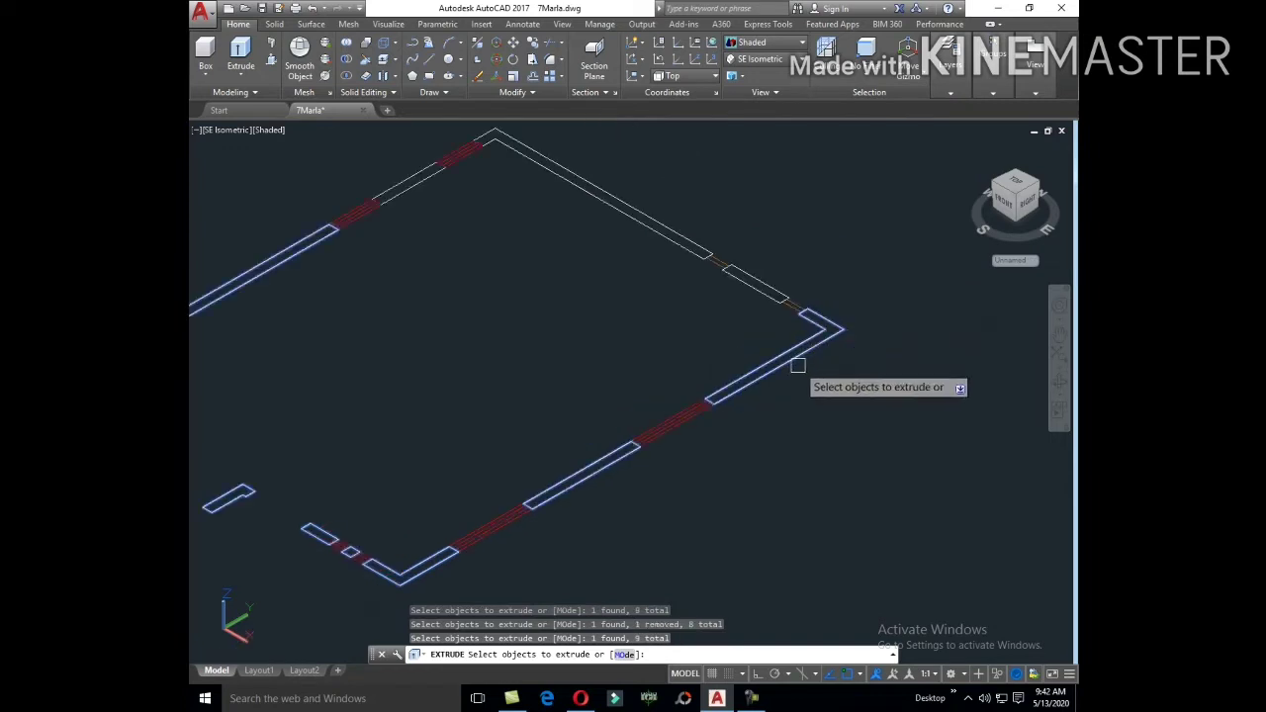
{"action": "scroll", "coordinate": [782, 326], "scroll_direction": "up", "scroll_amount": 3}
{"action": "scroll", "coordinate": [770, 297], "scroll_direction": "down", "scroll_amount": 3}
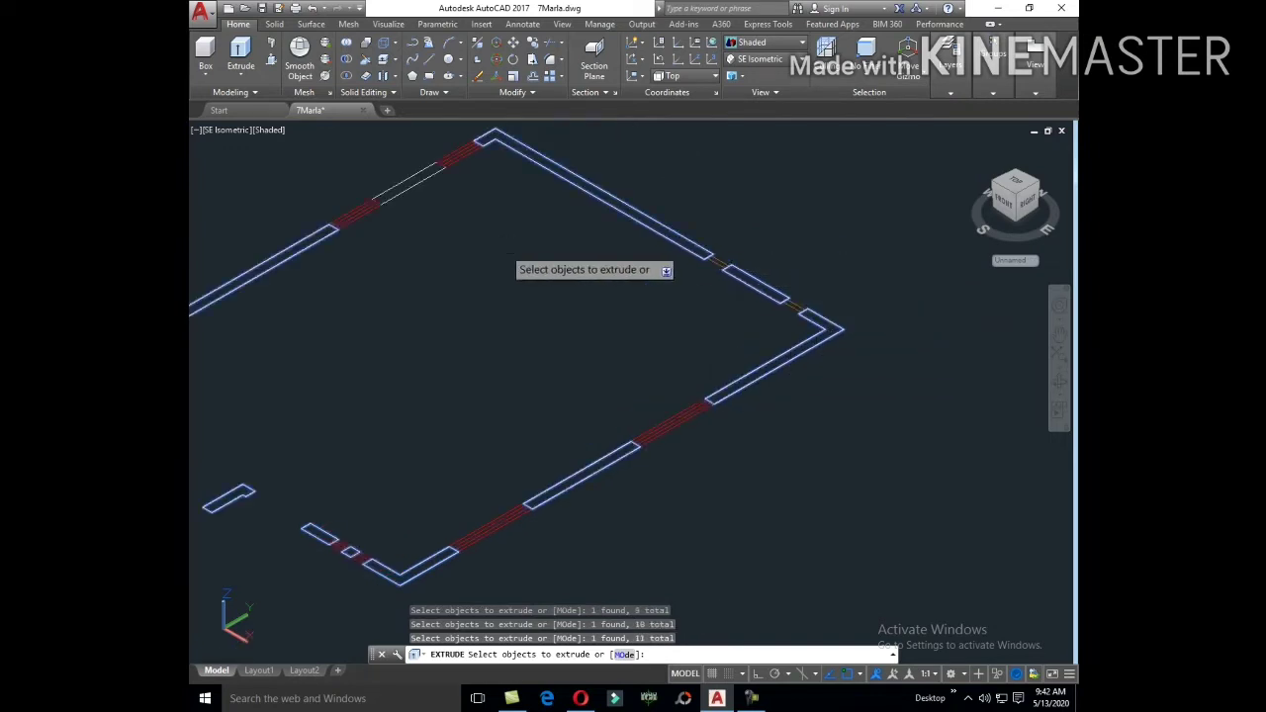
{"action": "scroll", "coordinate": [667, 299], "scroll_direction": "up", "scroll_amount": 3}
{"action": "left_click", "coordinate": [667, 300]}
{"action": "left_click", "coordinate": [658, 295]}
{"action": "right_click", "coordinate": [669, 332]}
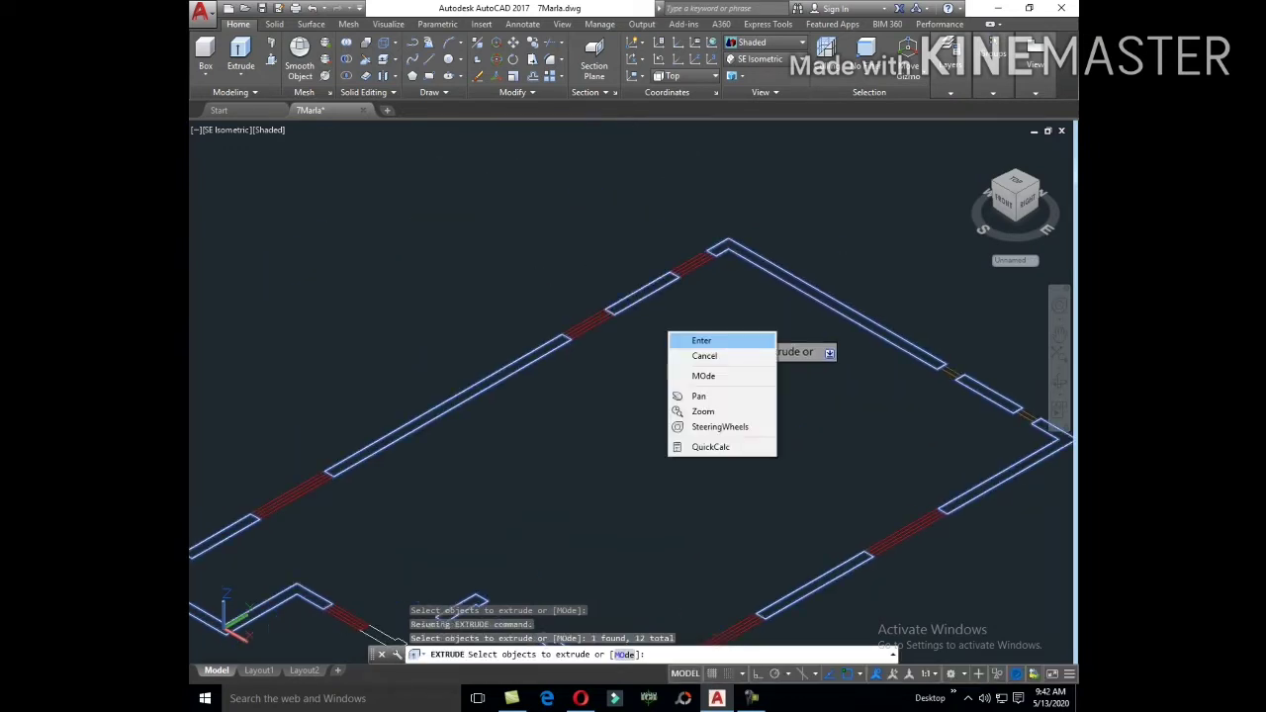
{"action": "left_click", "coordinate": [694, 338]}
Step: Extrude the twelve selected wall outlines to an 11' height
{"action": "scroll", "coordinate": [714, 297], "scroll_direction": "down", "scroll_amount": 5}
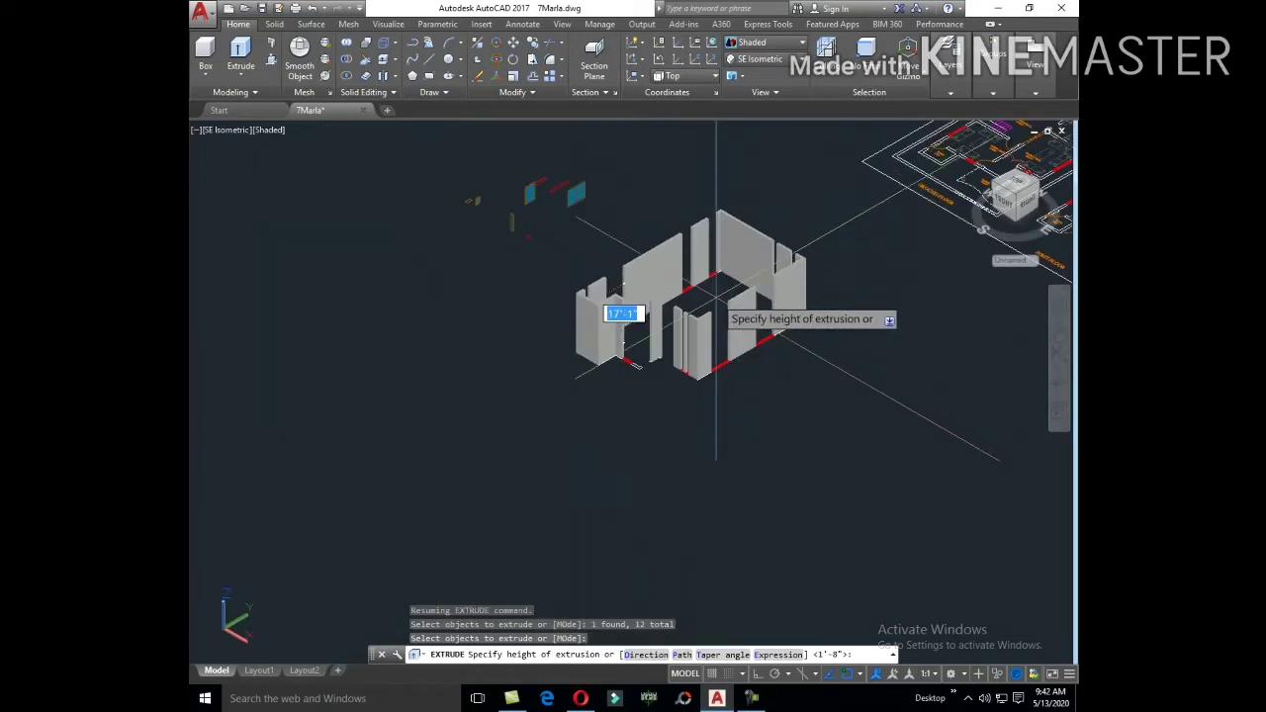
{"action": "scroll", "coordinate": [714, 304], "scroll_direction": "up", "scroll_amount": 3}
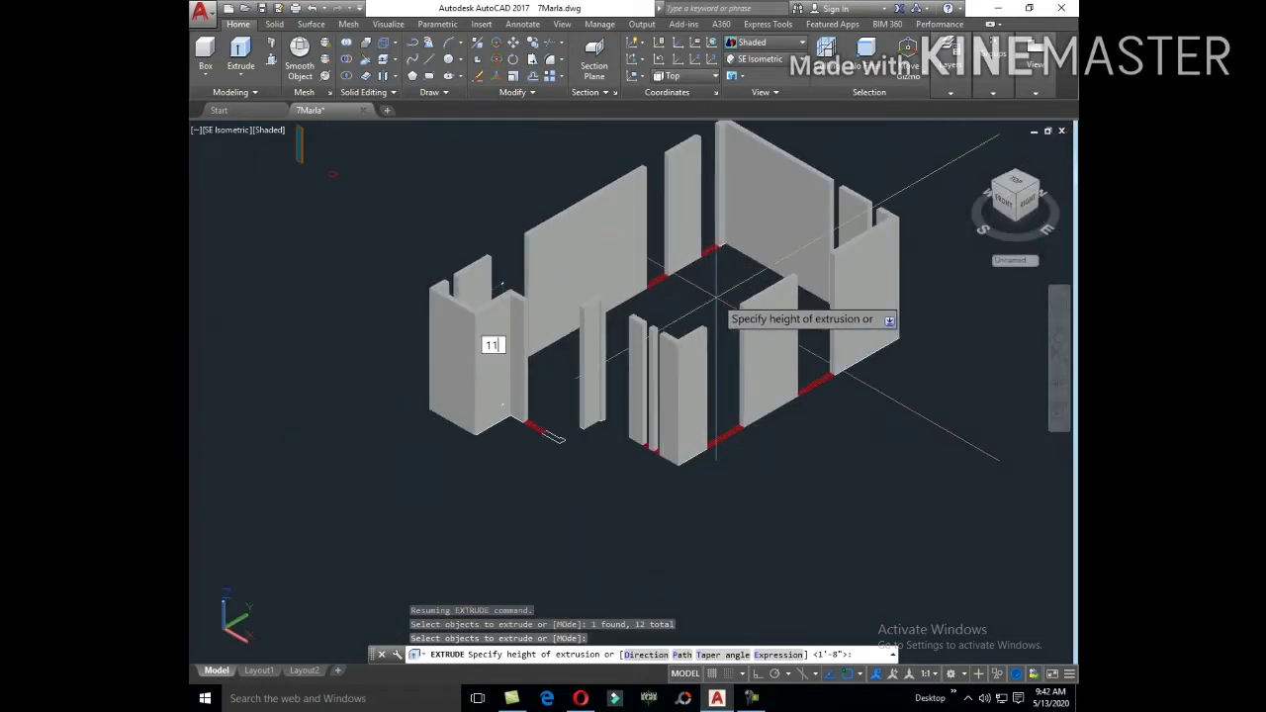
{"action": "scroll", "coordinate": [716, 296], "scroll_direction": "down", "scroll_amount": 2}
{"action": "key", "text": "Return"}
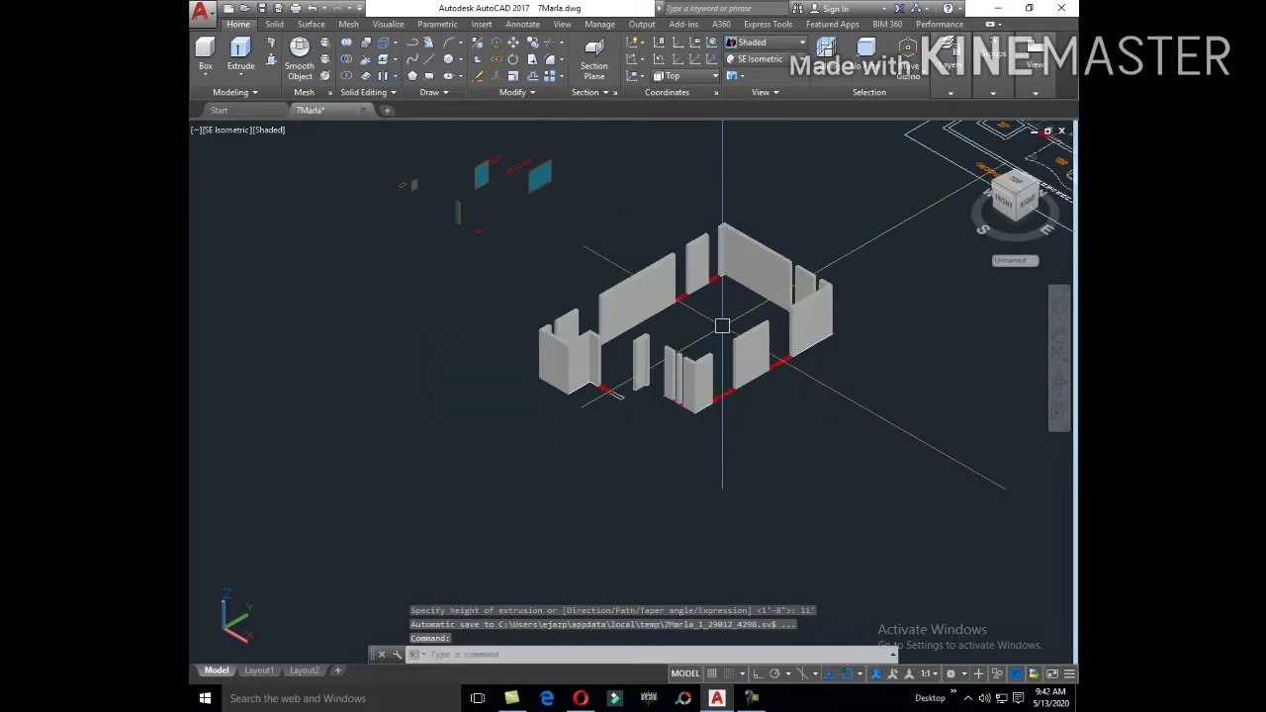
Step: Delete the leftover stray object with E
{"action": "scroll", "coordinate": [639, 391], "scroll_direction": "up", "scroll_amount": 2}
{"action": "left_click", "coordinate": [598, 401]}
{"action": "type", "text": "e"}
{"action": "key", "text": "Return"}
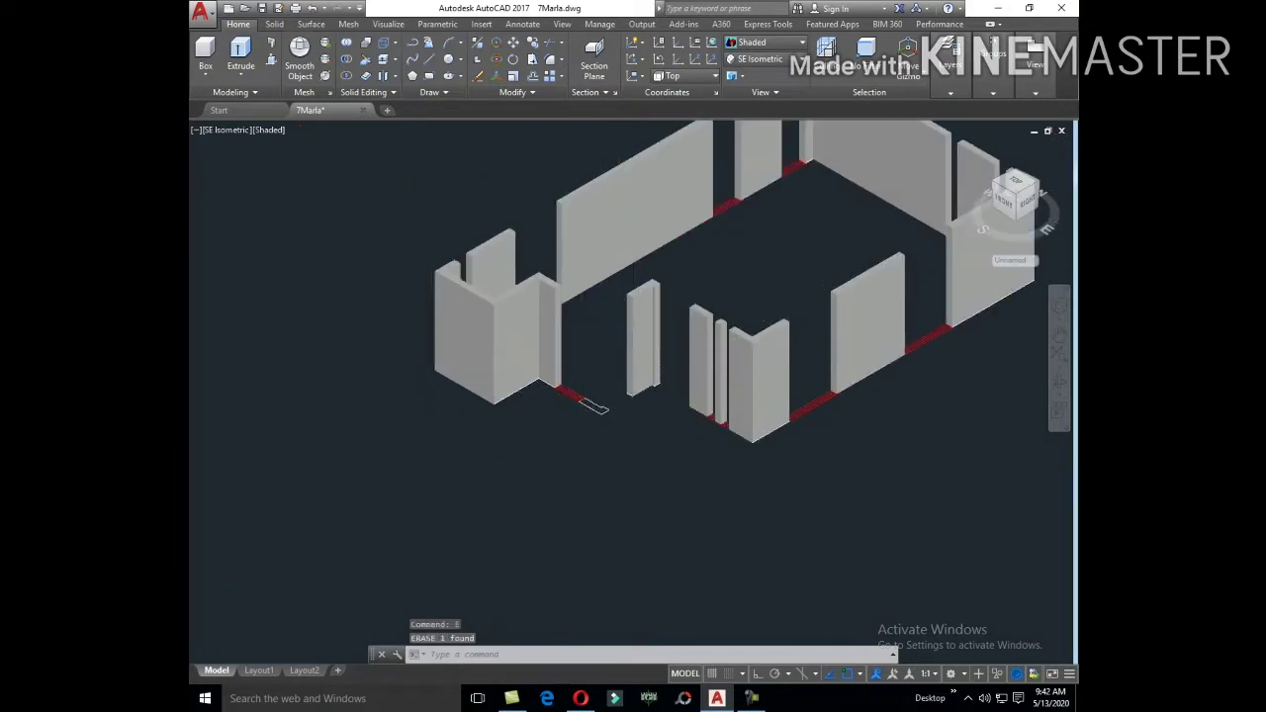
{"action": "scroll", "coordinate": [636, 388], "scroll_direction": "up", "scroll_amount": 3}
{"action": "type", "text": "EXT"}
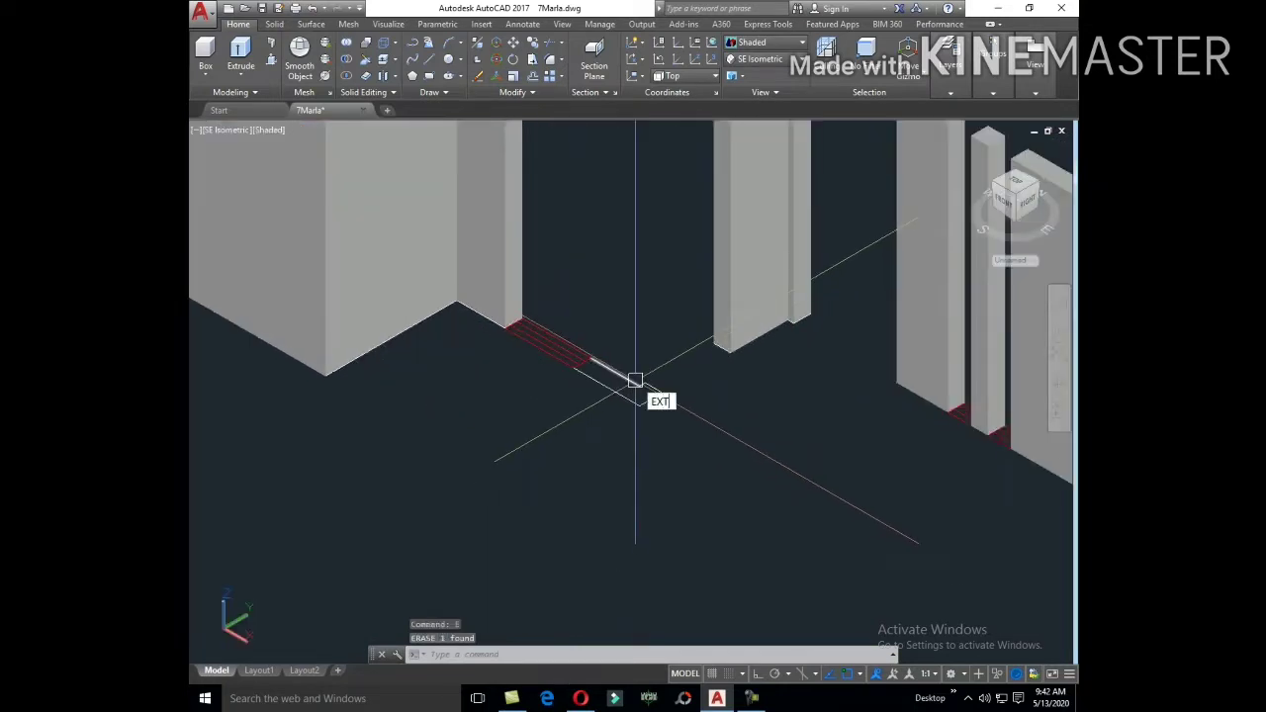
Step: Extrude the remaining wall outline to 11' as well
{"action": "key", "text": "Return"}
{"action": "scroll", "coordinate": [634, 391], "scroll_direction": "up", "scroll_amount": 2}
{"action": "middle_click_drag", "start_coordinate": [634, 392], "coordinate": [653, 367], "text": "shift"}
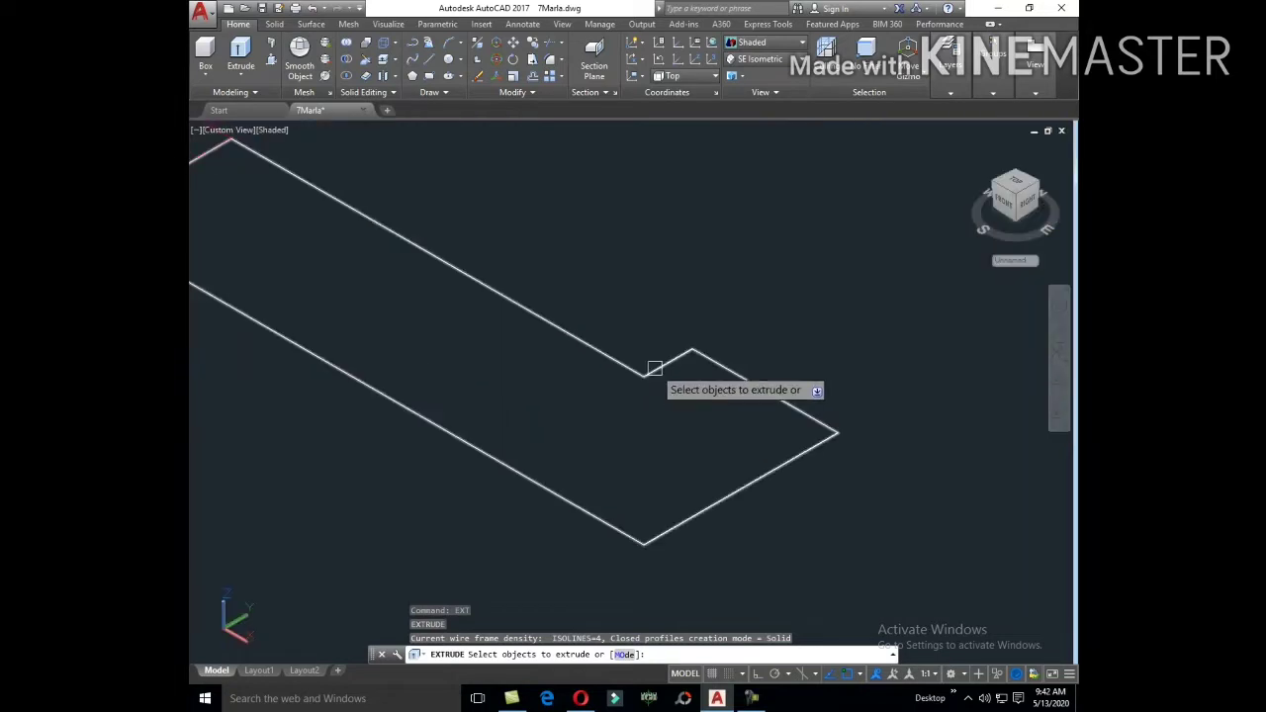
{"action": "left_click", "coordinate": [652, 368]}
{"action": "right_click", "coordinate": [629, 395]}
{"action": "left_click", "coordinate": [660, 400]}
{"action": "scroll", "coordinate": [638, 381], "scroll_direction": "down", "scroll_amount": 5}
{"action": "scroll", "coordinate": [664, 275], "scroll_direction": "up", "scroll_amount": 4}
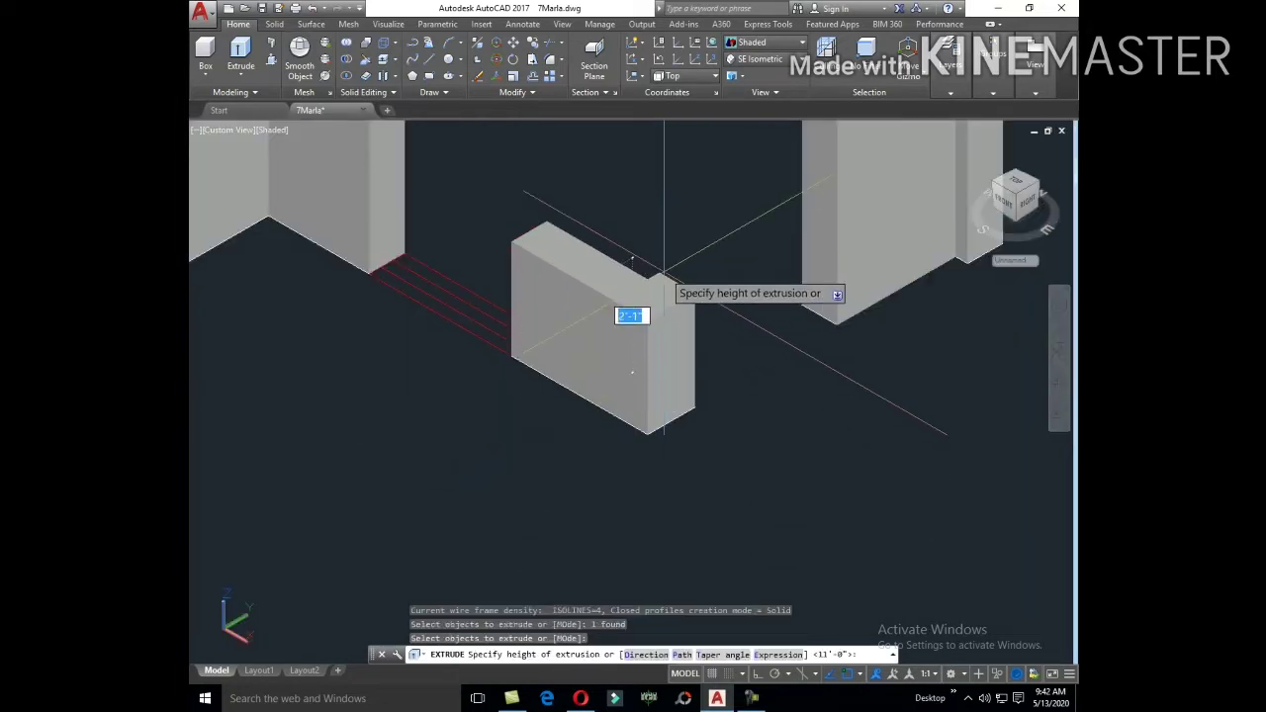
{"action": "key", "text": "Return"}
{"action": "scroll", "coordinate": [596, 441], "scroll_direction": "down", "scroll_amount": 5}
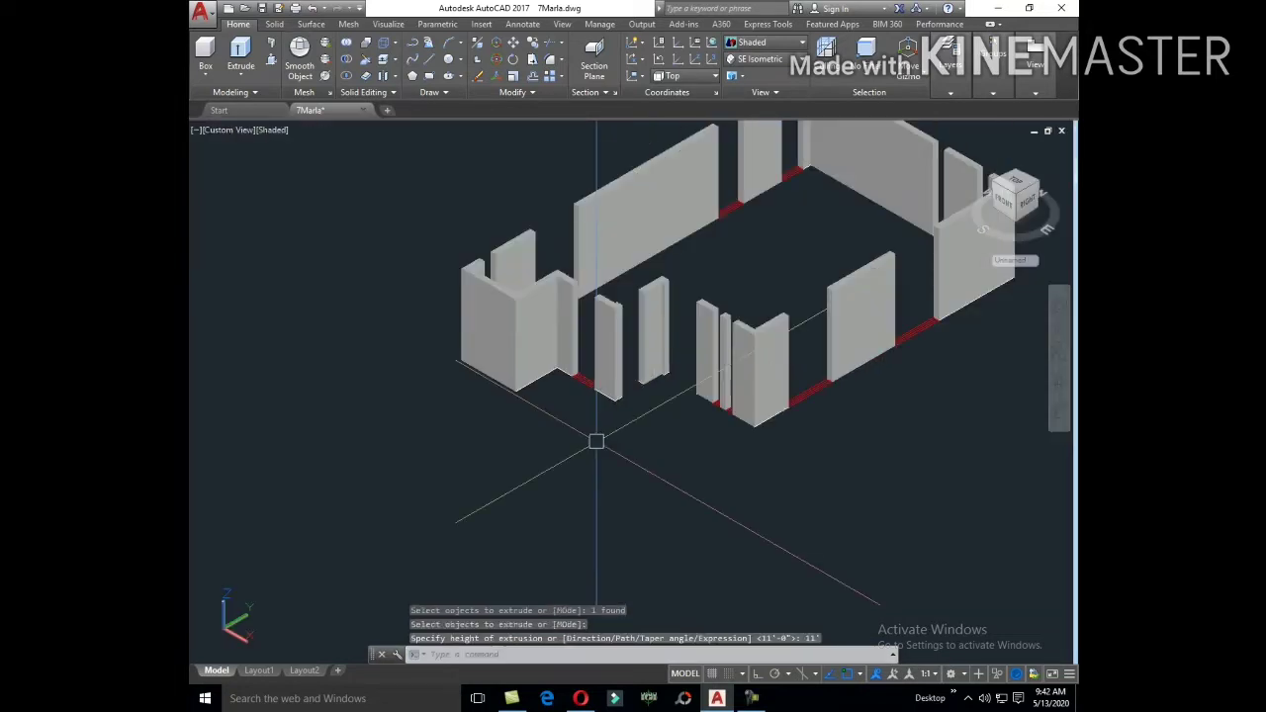
{"action": "scroll", "coordinate": [616, 418], "scroll_direction": "down", "scroll_amount": 5}
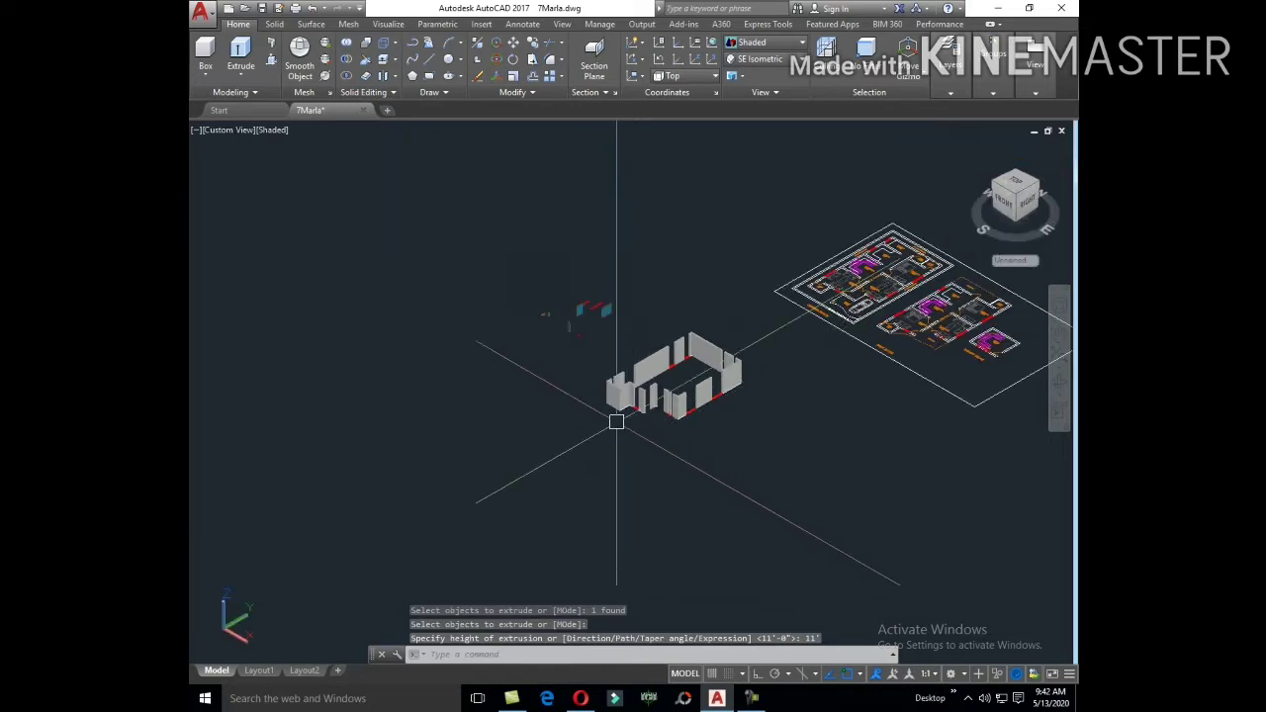
{"action": "scroll", "coordinate": [613, 376], "scroll_direction": "up", "scroll_amount": 5}
{"action": "middle_click_drag", "start_coordinate": [626, 378], "coordinate": [602, 471]}
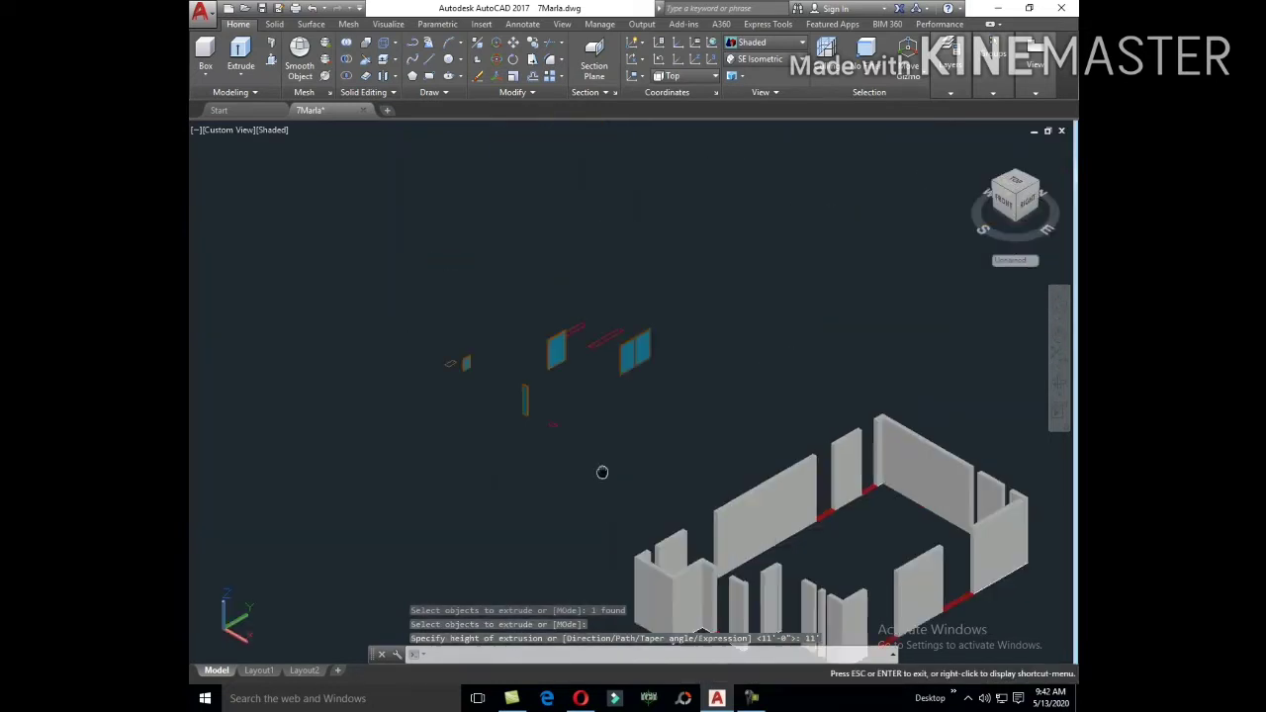
{"action": "scroll", "coordinate": [582, 345], "scroll_direction": "up", "scroll_amount": 4}
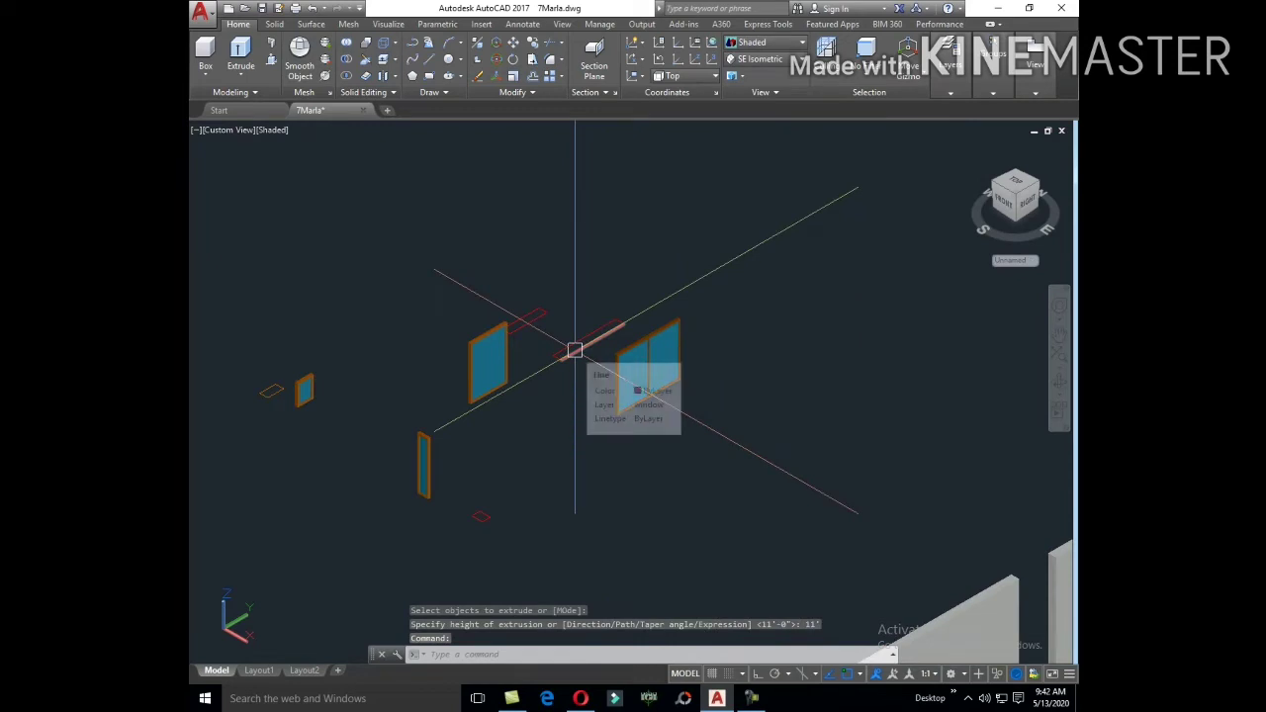
Step: Create a boundary above the opening and extrude it into a block of height 2
{"action": "type", "text": "Bo"}
{"action": "key", "text": "Return"}
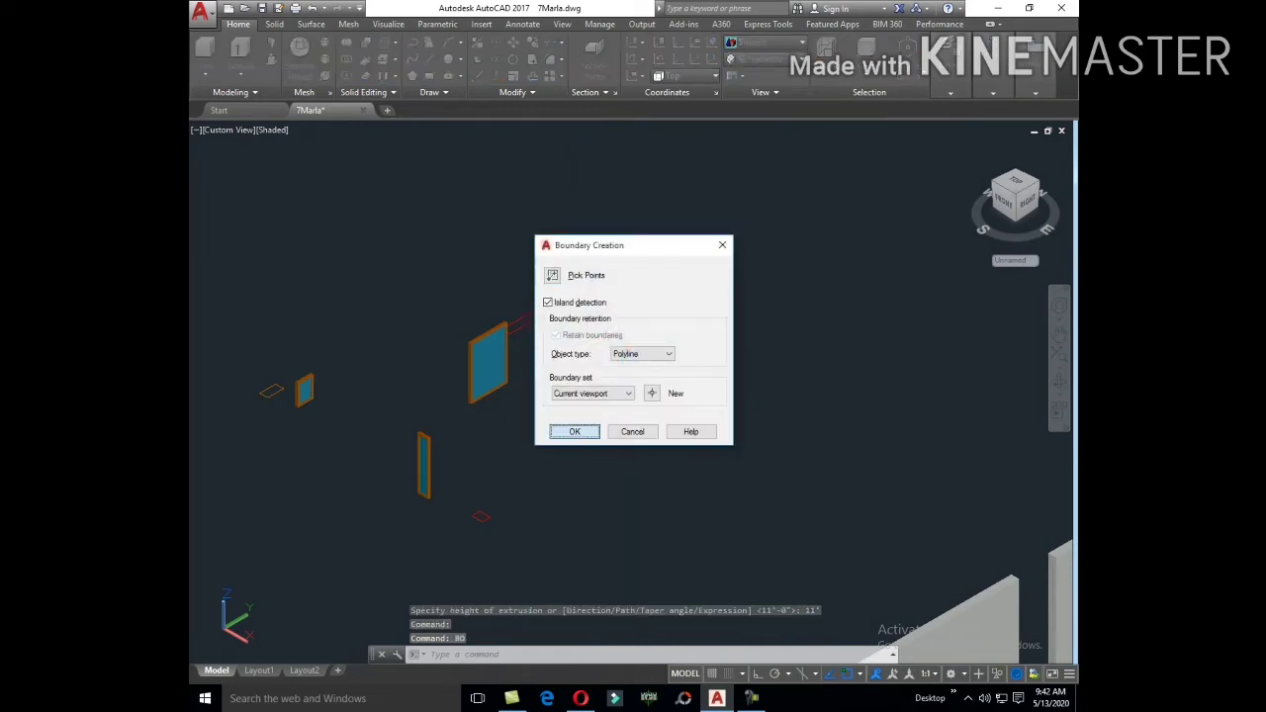
{"action": "left_click", "coordinate": [559, 275]}
{"action": "scroll", "coordinate": [579, 387], "scroll_direction": "up", "scroll_amount": 3}
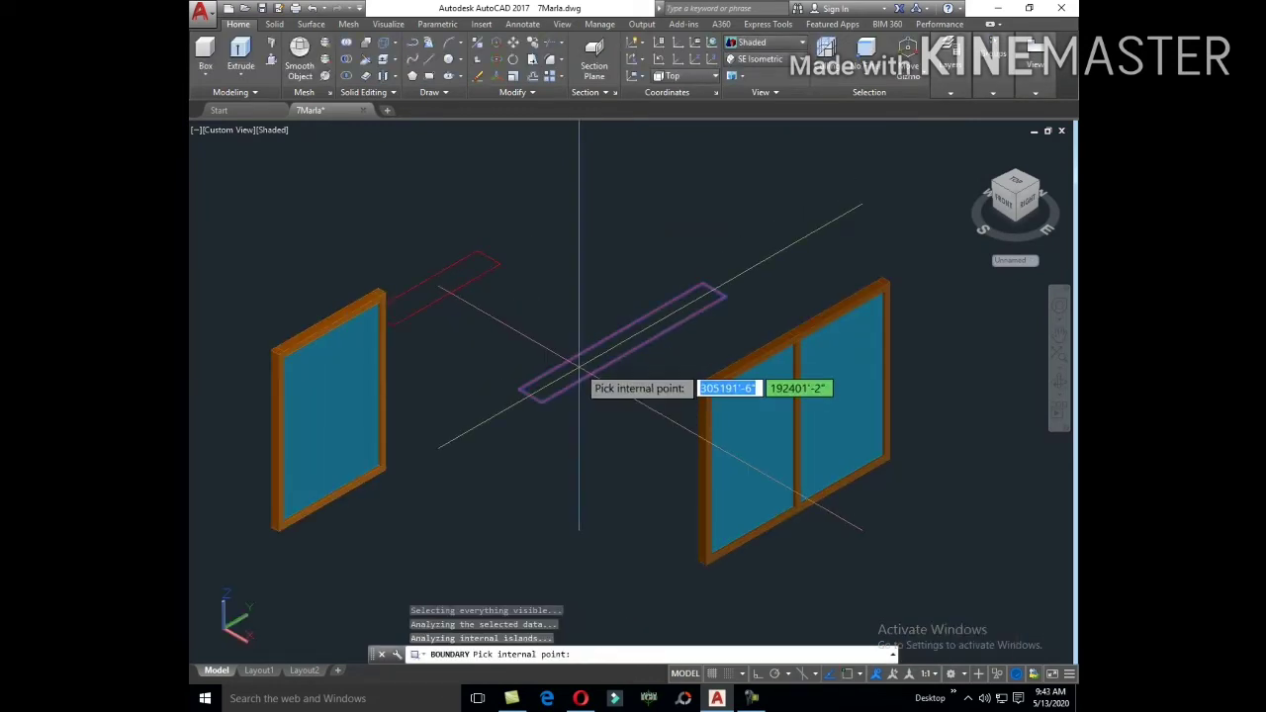
{"action": "key", "text": "Return"}
{"action": "type", "text": "EXT"}
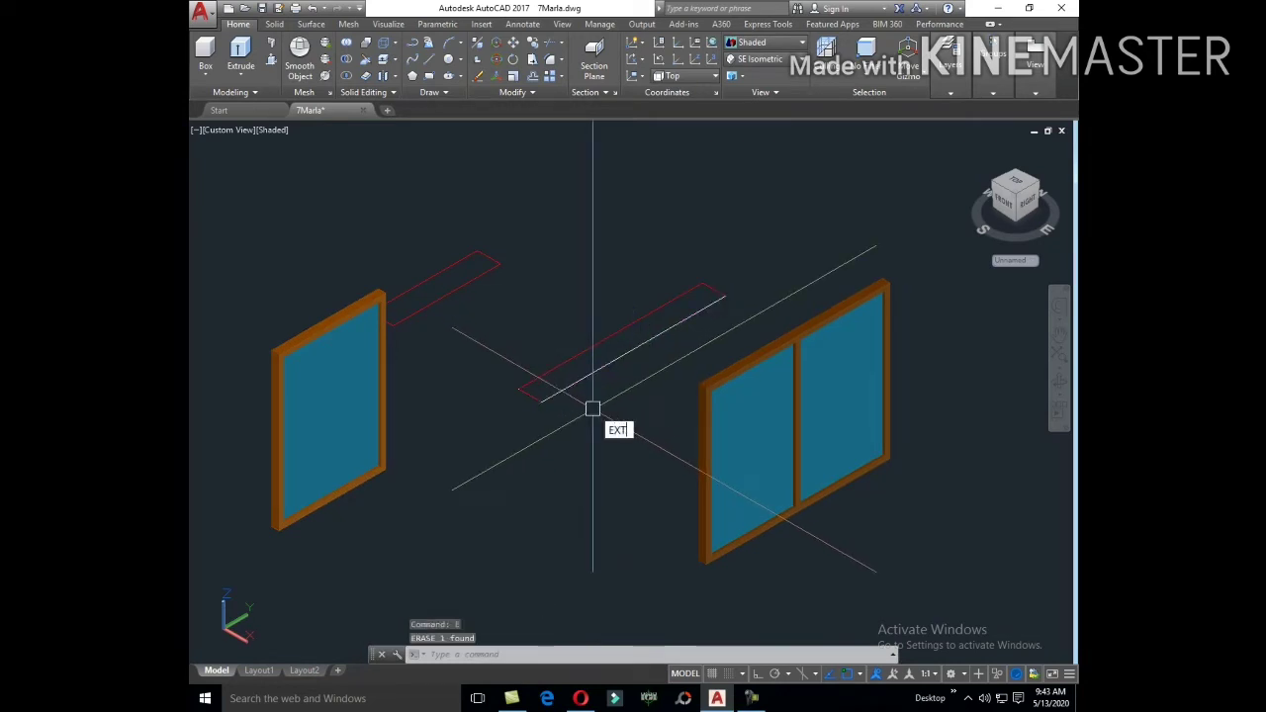
{"action": "key", "text": "Return"}
{"action": "left_click", "coordinate": [593, 408]}
{"action": "right_click", "coordinate": [594, 398]}
{"action": "left_click", "coordinate": [623, 404]}
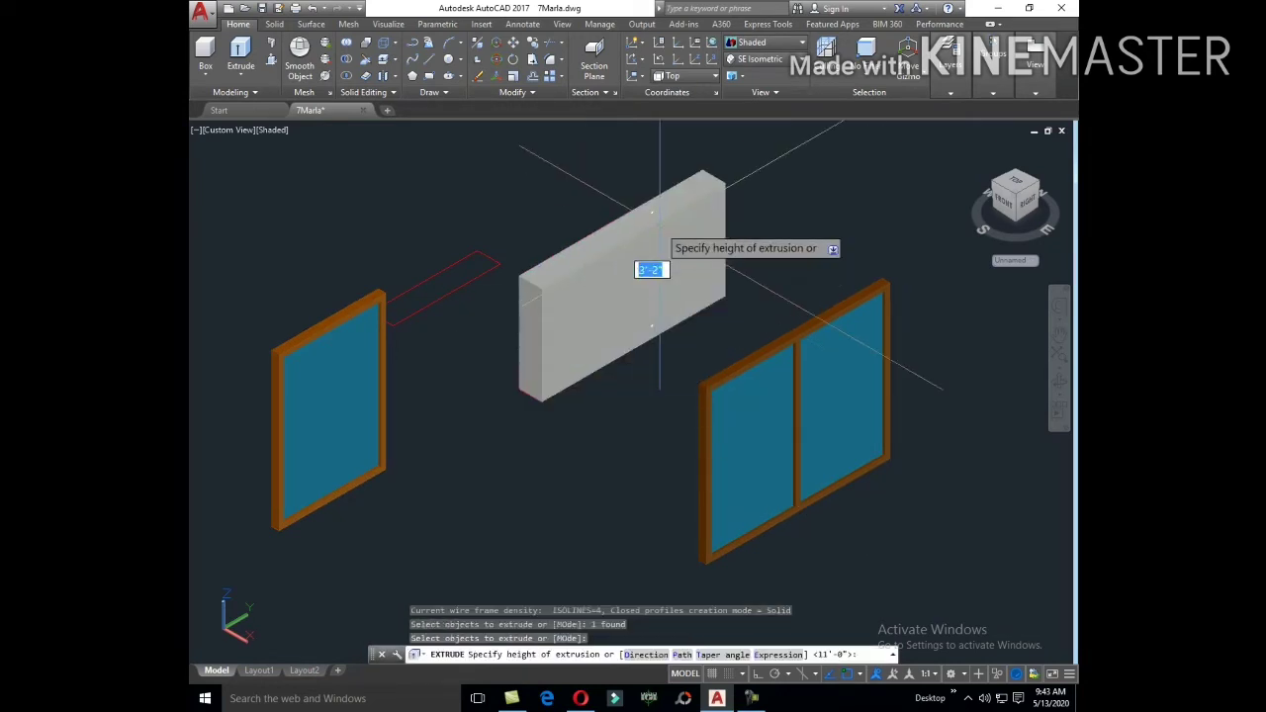
{"action": "type", "text": "2"}
{"action": "key", "text": "Return"}
Step: Try moving the new block solid, then cancel and clear the selection
{"action": "left_click", "coordinate": [638, 308]}
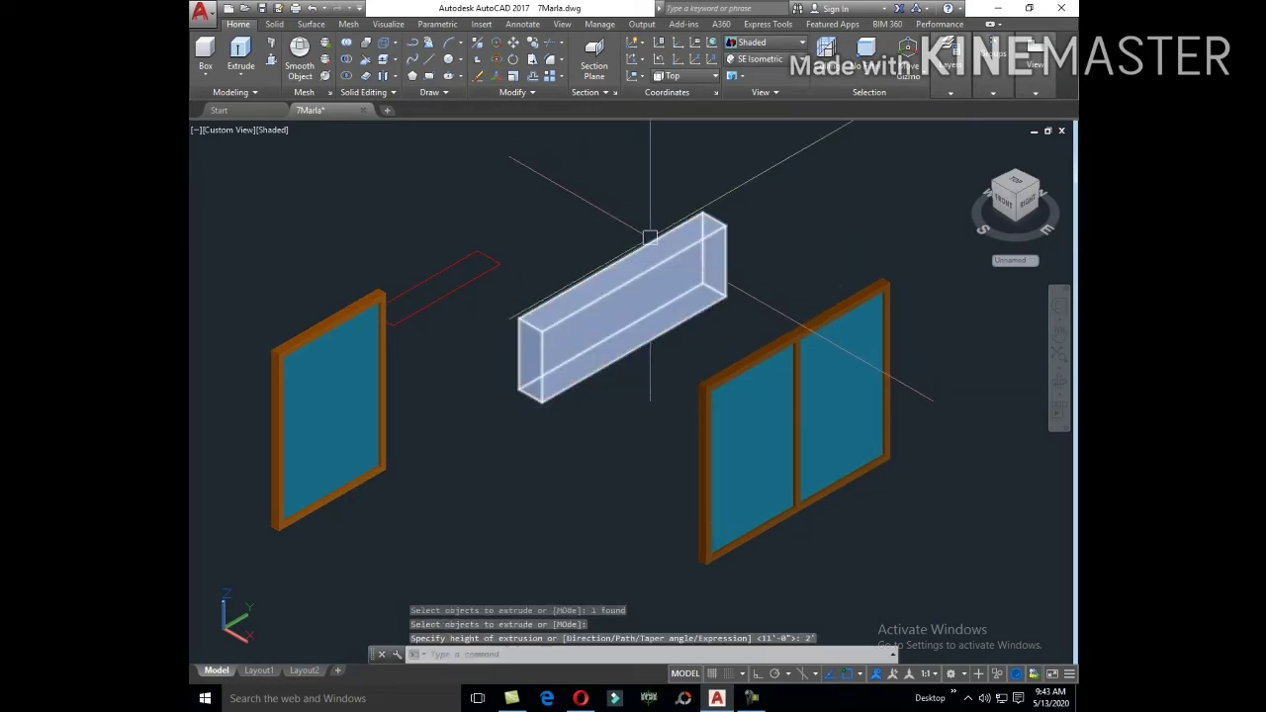
{"action": "type", "text": "m"}
{"action": "key", "text": "Return"}
{"action": "left_click", "coordinate": [638, 308]}
{"action": "scroll", "coordinate": [645, 356], "scroll_direction": "down", "scroll_amount": 5}
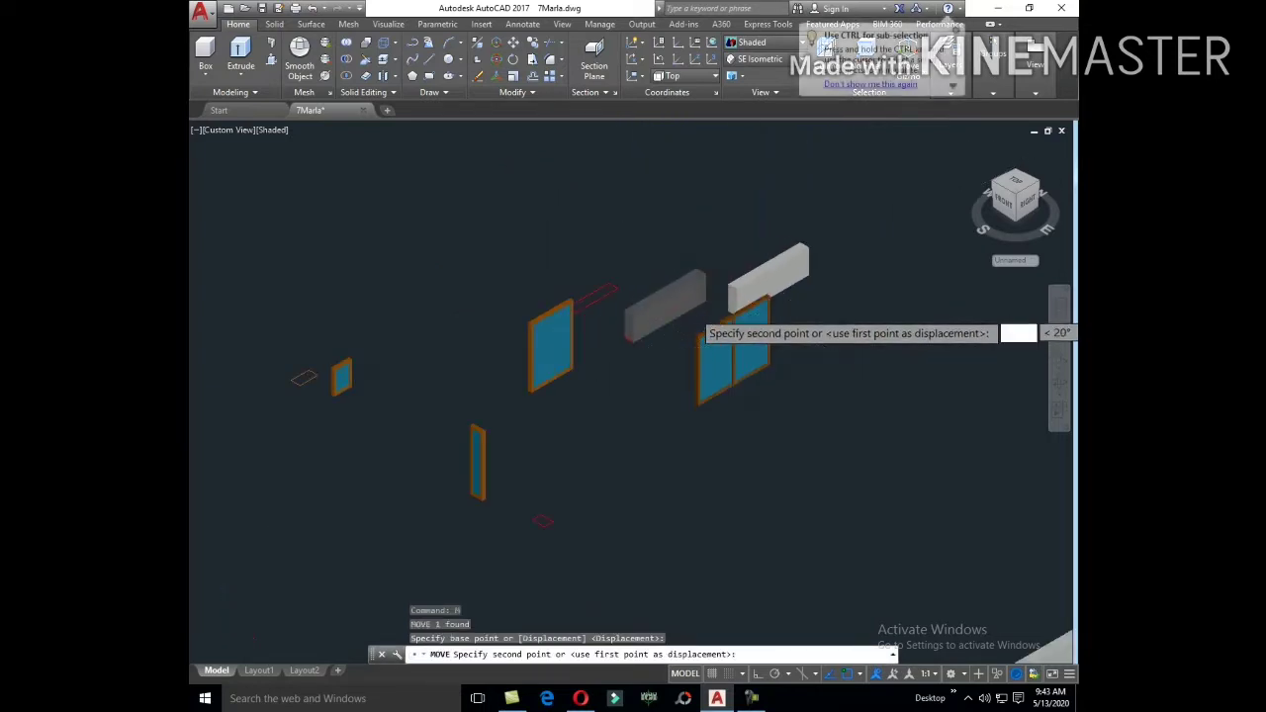
{"action": "scroll", "coordinate": [697, 321], "scroll_direction": "down", "scroll_amount": 3}
{"action": "scroll", "coordinate": [736, 456], "scroll_direction": "up", "scroll_amount": 5}
{"action": "scroll", "coordinate": [723, 444], "scroll_direction": "up", "scroll_amount": 3}
{"action": "key", "text": "Escape"}
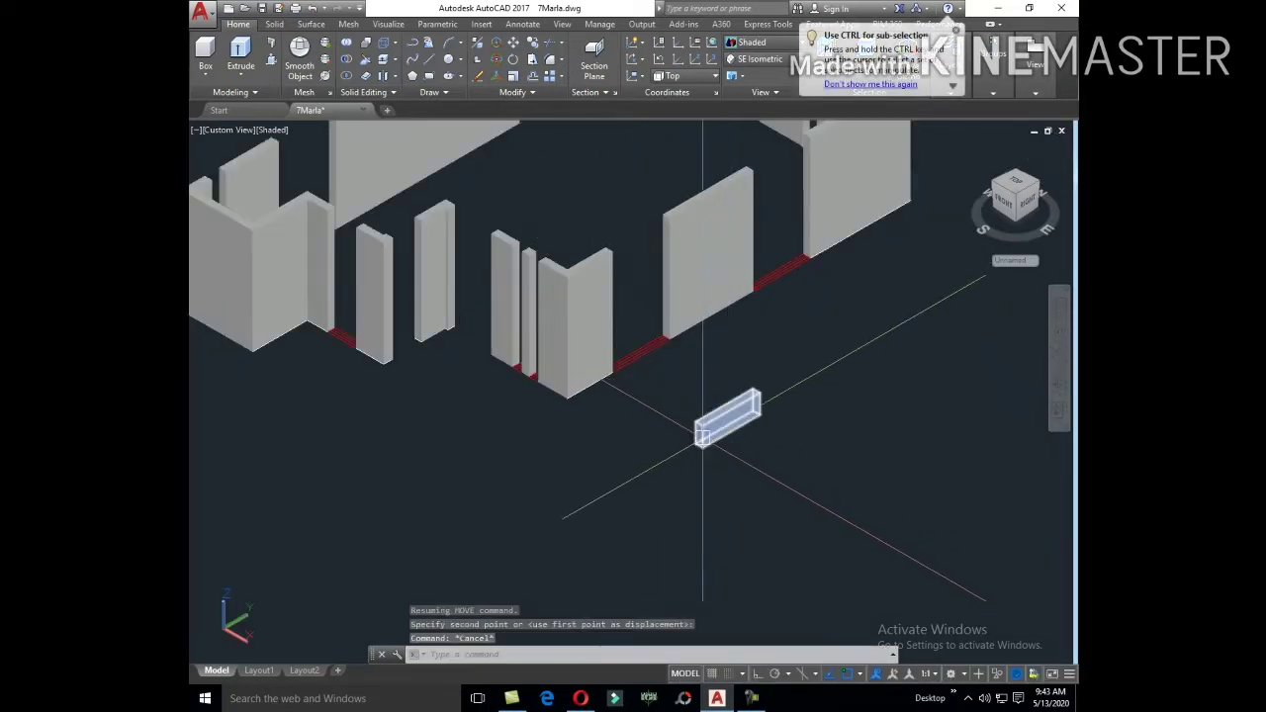
{"action": "scroll", "coordinate": [673, 395], "scroll_direction": "down", "scroll_amount": 3}
{"action": "left_click", "coordinate": [644, 347]}
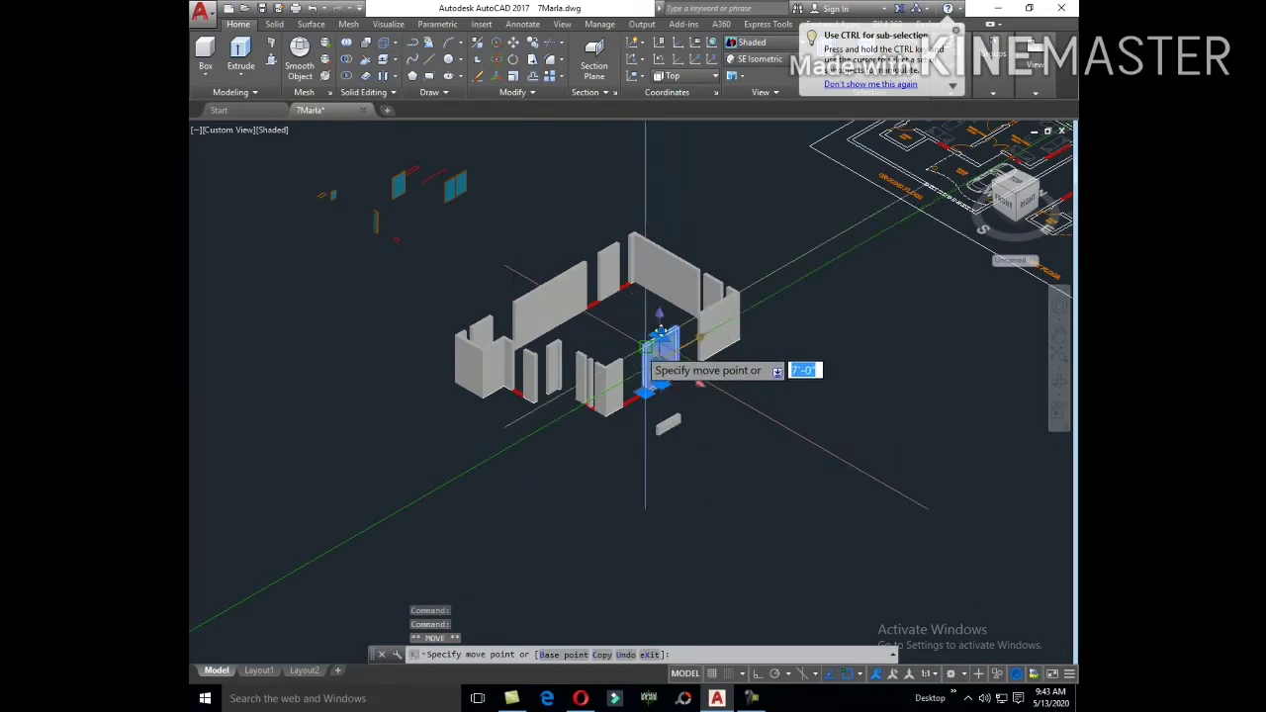
{"action": "key", "text": "Escape"}
{"action": "key", "text": "Escape"}
{"action": "key", "text": "Escape"}
Step: Select the back, corner, column and L-shaped walls and move them to a new position
{"action": "left_click", "coordinate": [779, 302]}
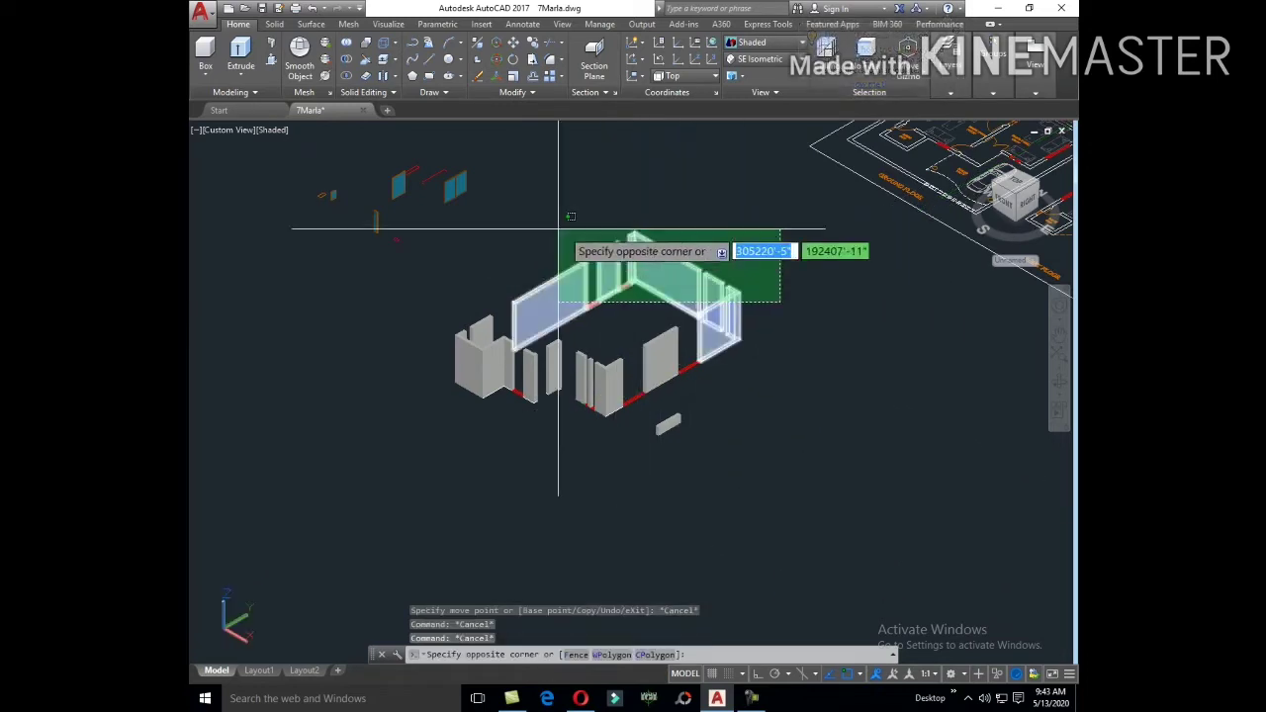
{"action": "left_click", "coordinate": [559, 272]}
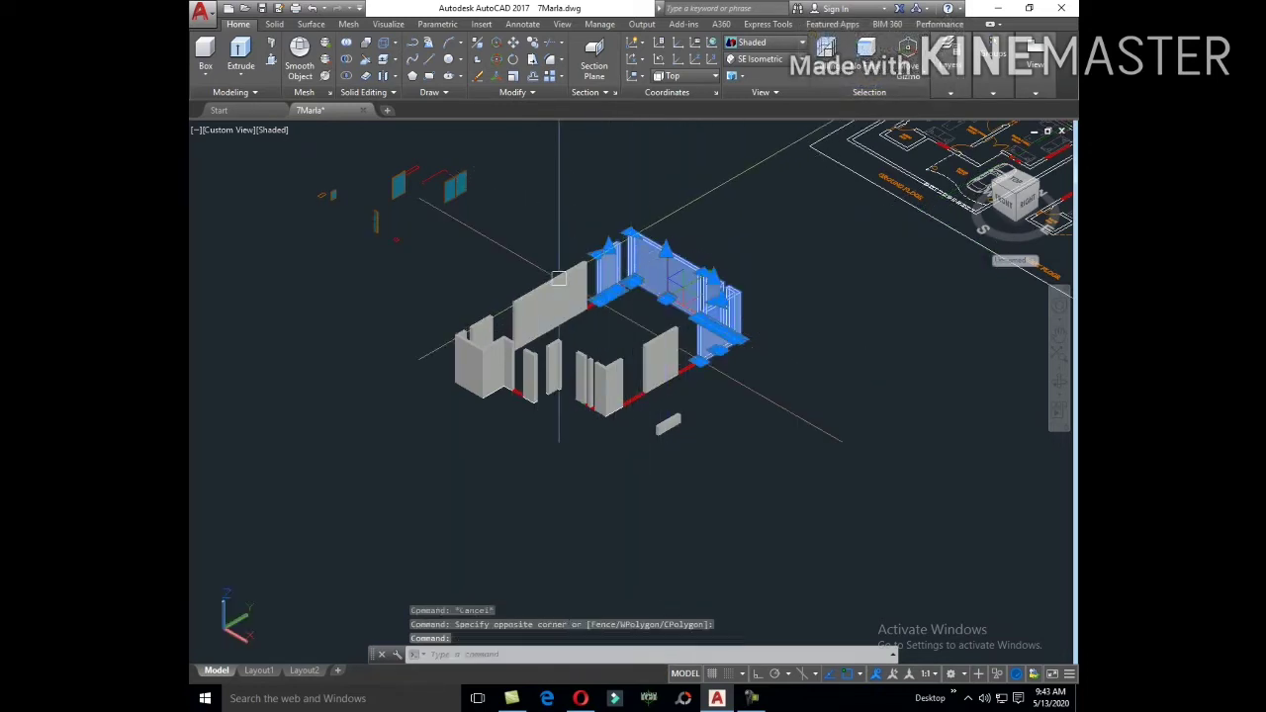
{"action": "scroll", "coordinate": [484, 309], "scroll_direction": "up", "scroll_amount": 3}
{"action": "left_click", "coordinate": [475, 376]}
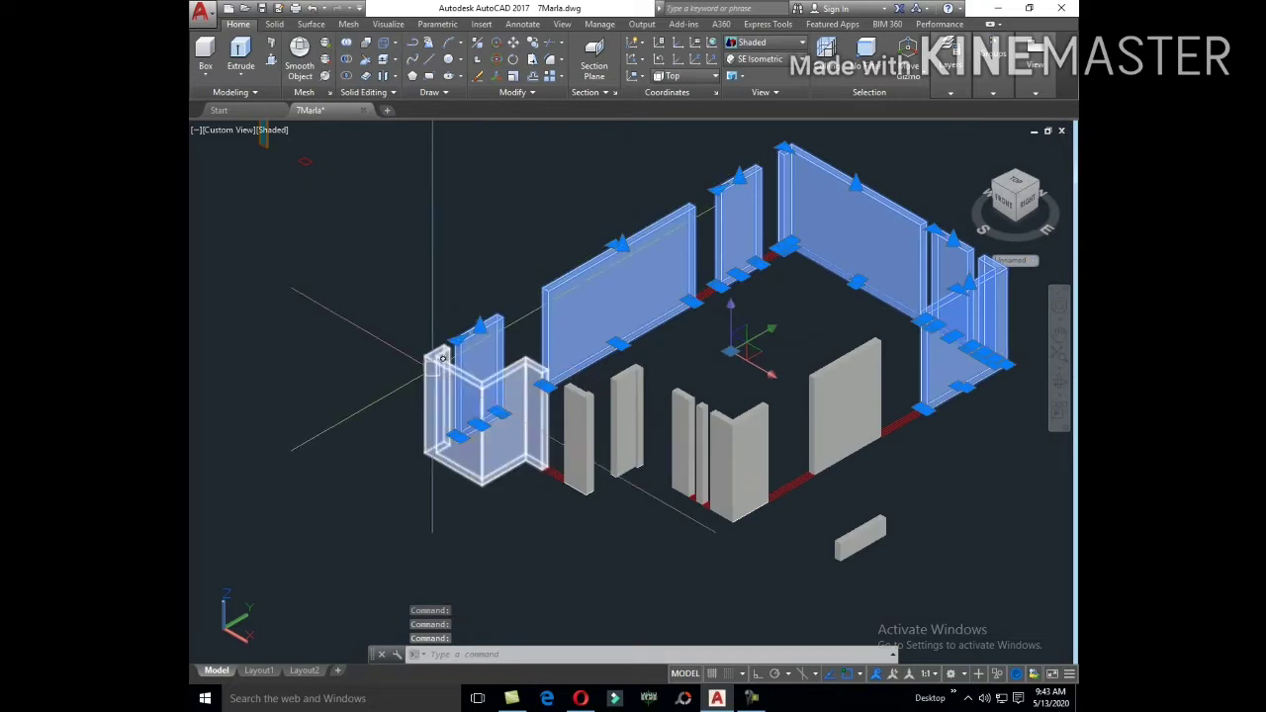
{"action": "left_click", "coordinate": [607, 381]}
{"action": "scroll", "coordinate": [692, 396], "scroll_direction": "up", "scroll_amount": 4}
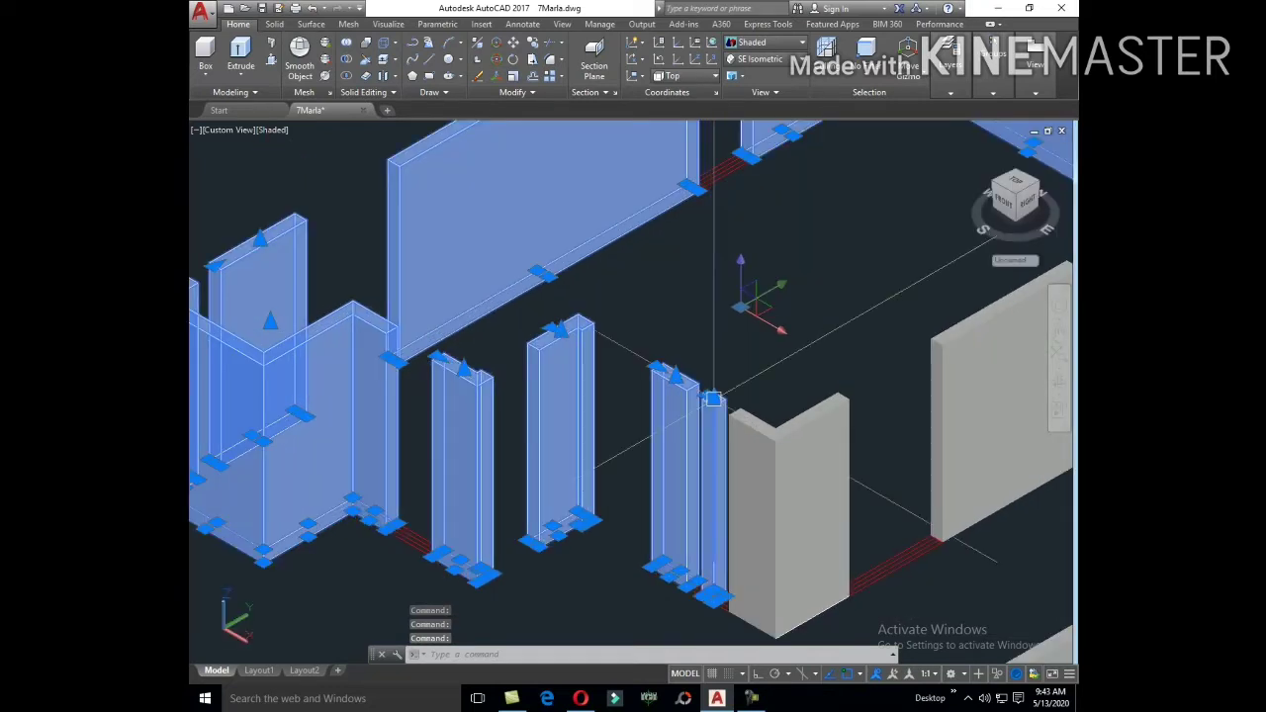
{"action": "left_click", "coordinate": [804, 405]}
{"action": "scroll", "coordinate": [804, 405], "scroll_direction": "down", "scroll_amount": 2}
{"action": "scroll", "coordinate": [752, 336], "scroll_direction": "down", "scroll_amount": 3}
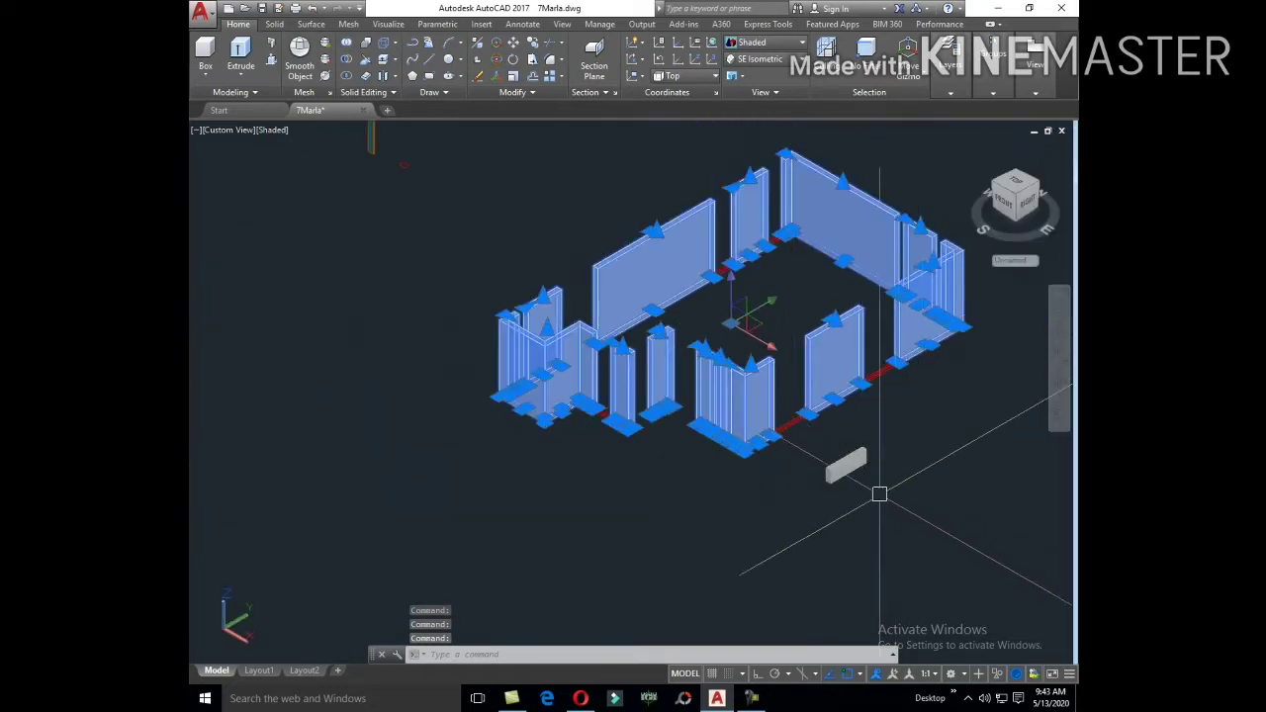
{"action": "type", "text": "m"}
{"action": "key", "text": "Return"}
{"action": "left_click", "coordinate": [970, 387]}
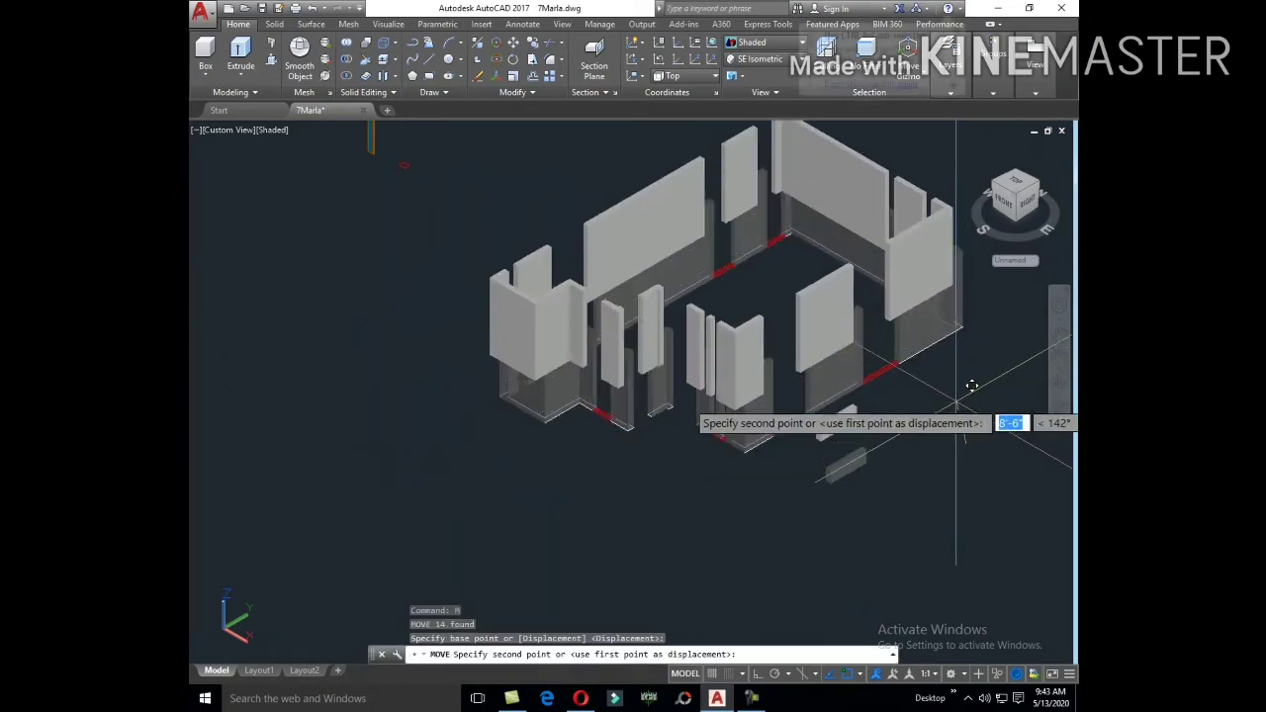
{"action": "scroll", "coordinate": [820, 472], "scroll_direction": "down", "scroll_amount": 3}
{"action": "scroll", "coordinate": [771, 480], "scroll_direction": "up", "scroll_amount": 3}
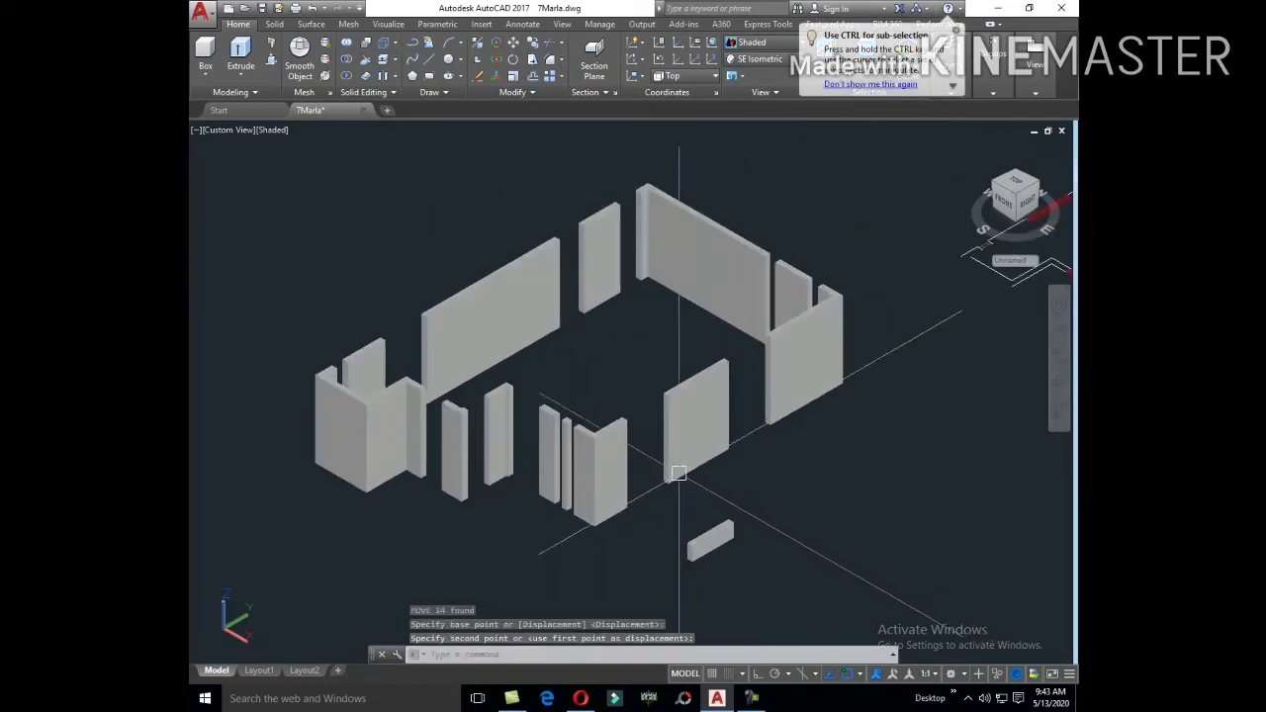
{"action": "left_click", "coordinate": [710, 539]}
Step: Move the small block by its corner to sit against the wall's base
{"action": "type", "text": "m"}
{"action": "key", "text": "Return"}
{"action": "scroll", "coordinate": [683, 520], "scroll_direction": "up", "scroll_amount": 4}
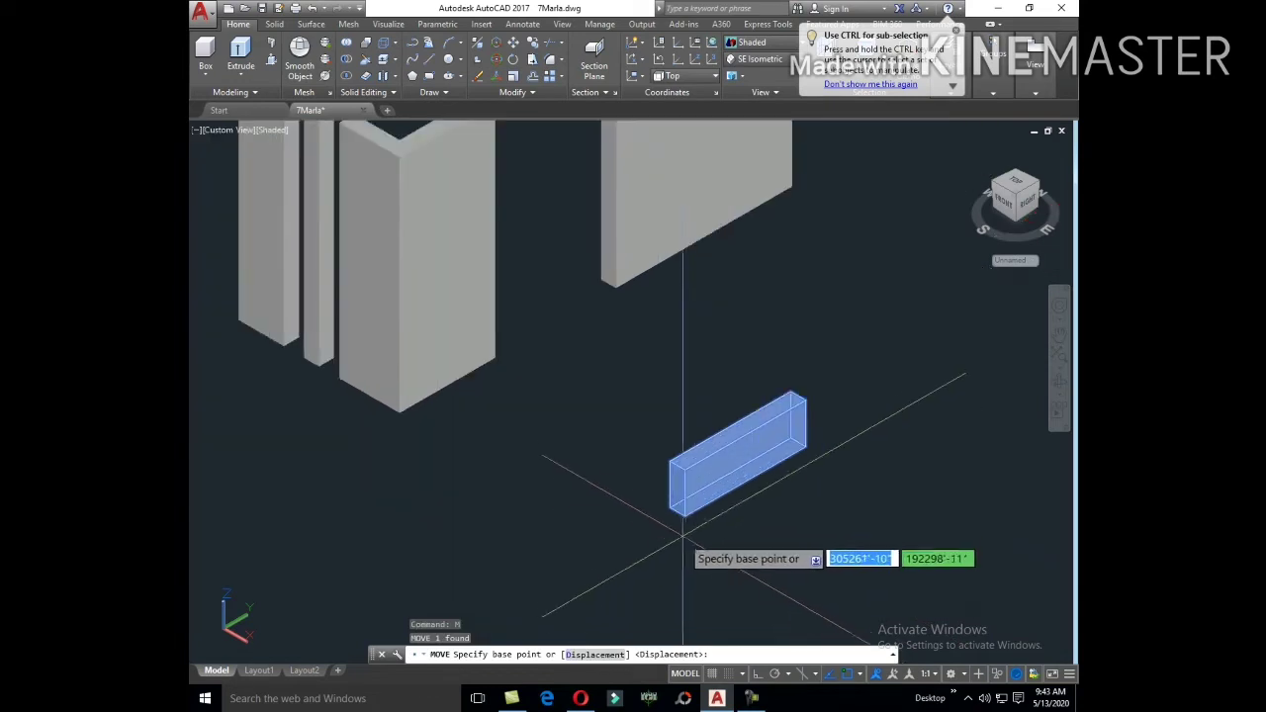
{"action": "left_click", "coordinate": [678, 506]}
{"action": "scroll", "coordinate": [518, 344], "scroll_direction": "up", "scroll_amount": 3}
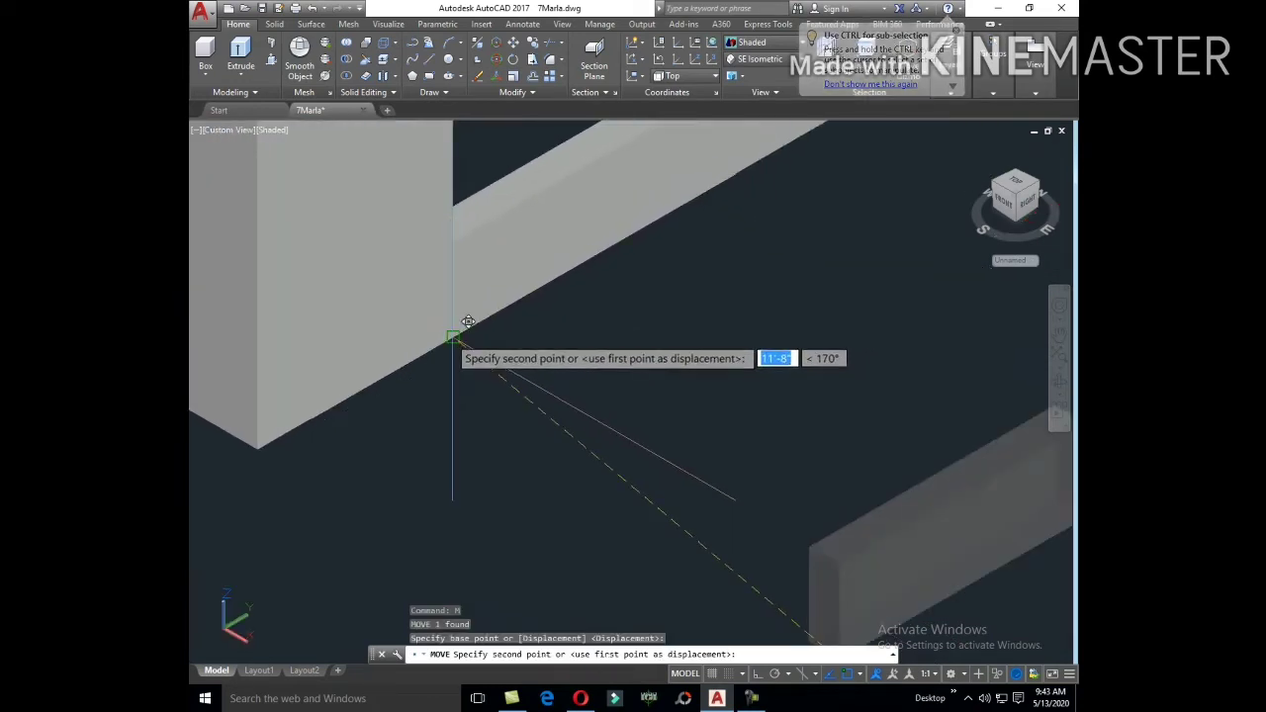
{"action": "left_click", "coordinate": [465, 319]}
{"action": "scroll", "coordinate": [466, 319], "scroll_direction": "down", "scroll_amount": 5}
Step: Copy the small block from its corner to another wall opening, then end COPY
{"action": "type", "text": "o"}
{"action": "key", "text": "Return"}
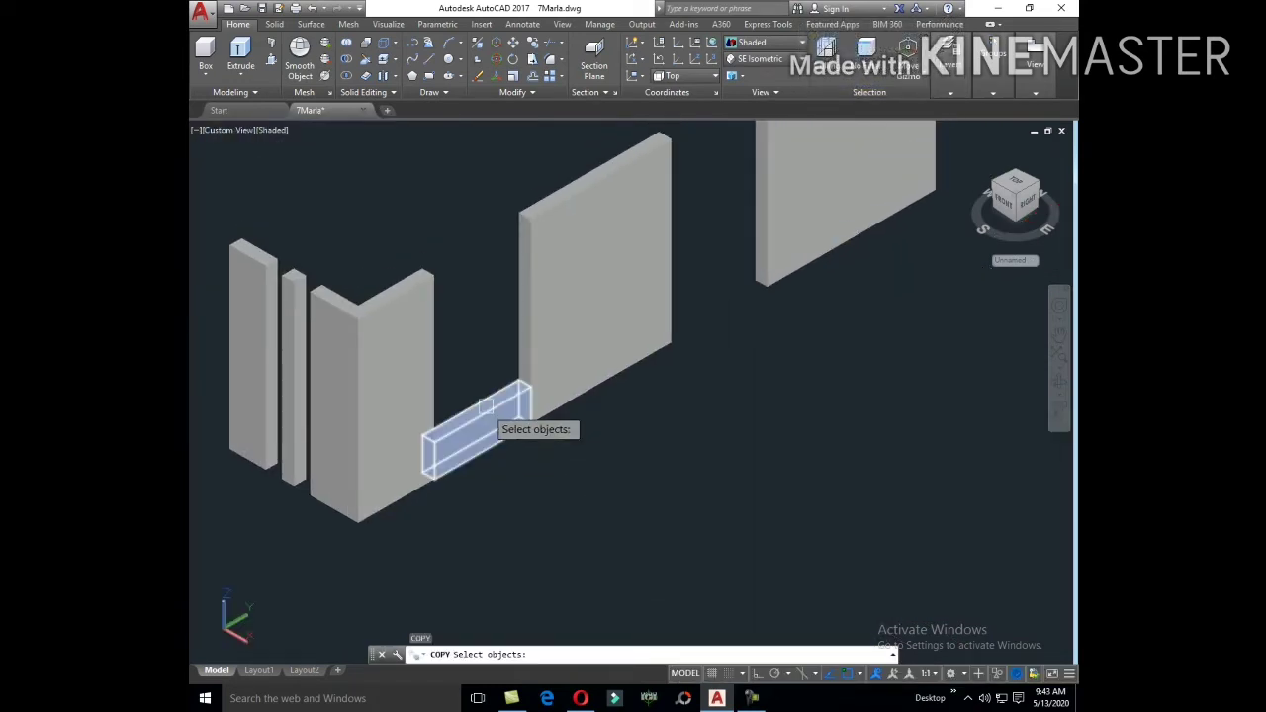
{"action": "left_click", "coordinate": [485, 425]}
{"action": "key", "text": "Return"}
{"action": "scroll", "coordinate": [501, 414], "scroll_direction": "up", "scroll_amount": 3}
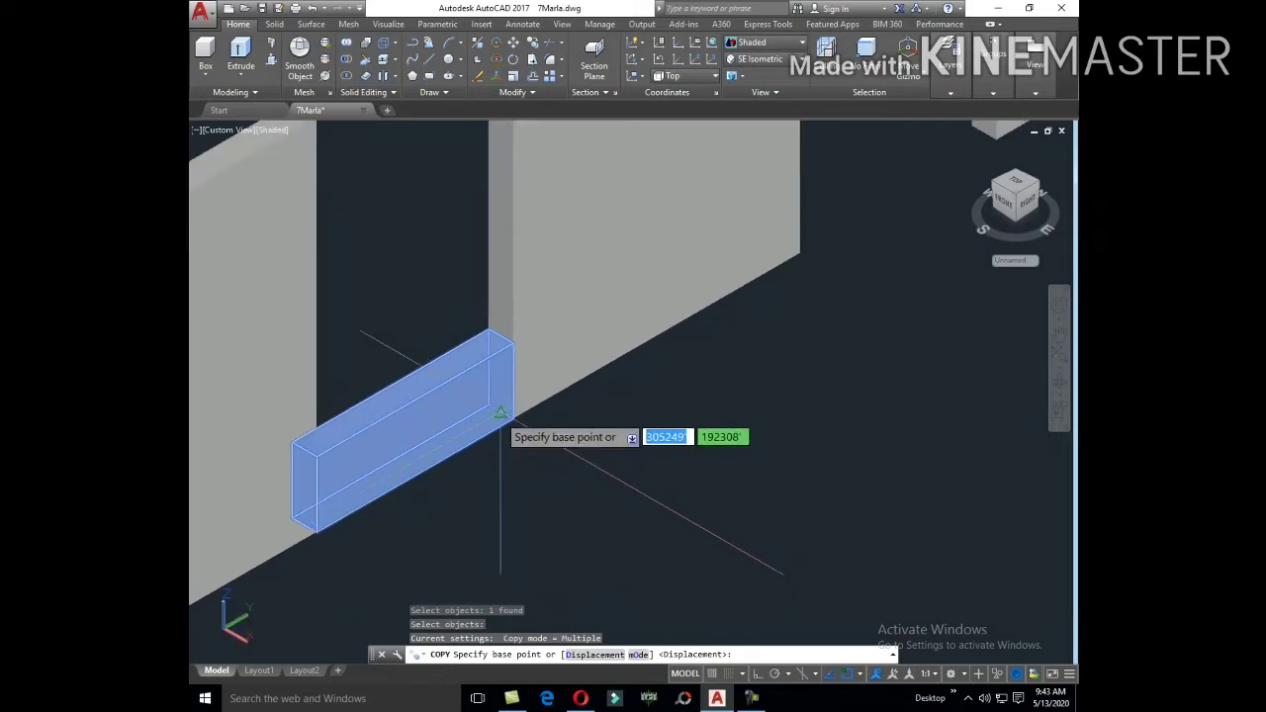
{"action": "left_click", "coordinate": [317, 529]}
{"action": "scroll", "coordinate": [371, 524], "scroll_direction": "down", "scroll_amount": 2}
{"action": "scroll", "coordinate": [657, 361], "scroll_direction": "up", "scroll_amount": 2}
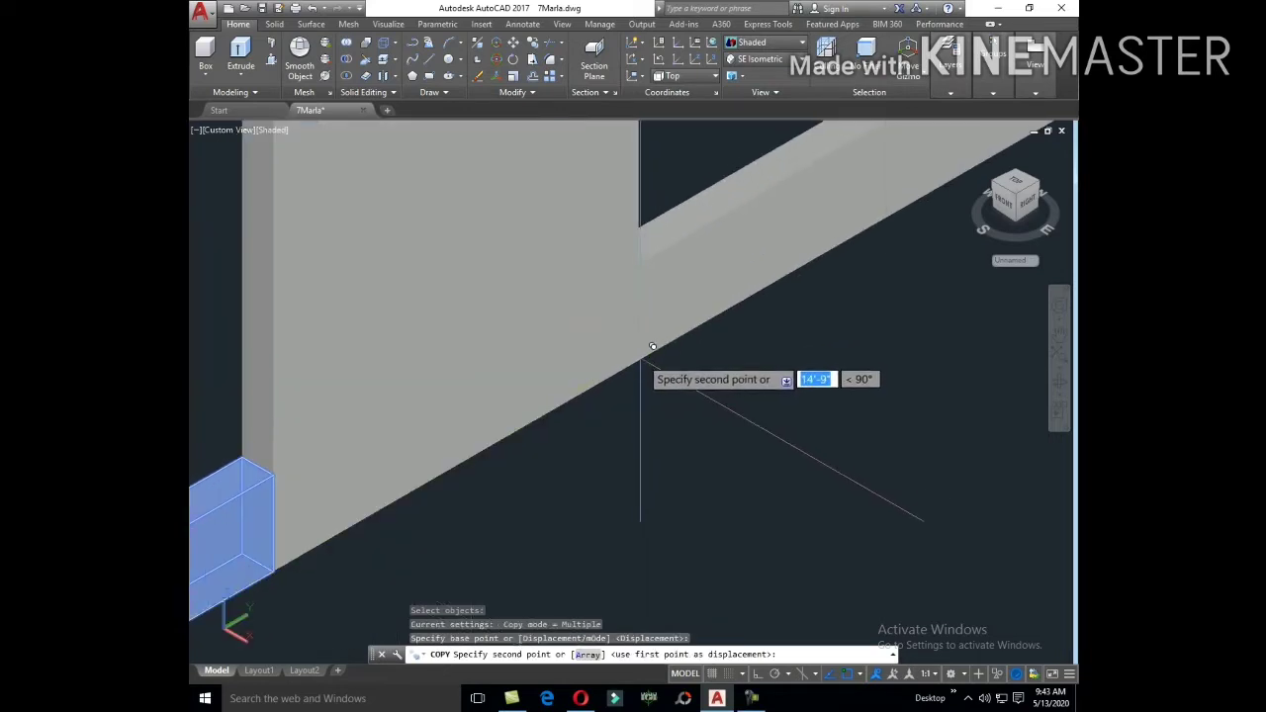
{"action": "scroll", "coordinate": [633, 416], "scroll_direction": "down", "scroll_amount": 5}
{"action": "scroll", "coordinate": [590, 415], "scroll_direction": "up", "scroll_amount": 1}
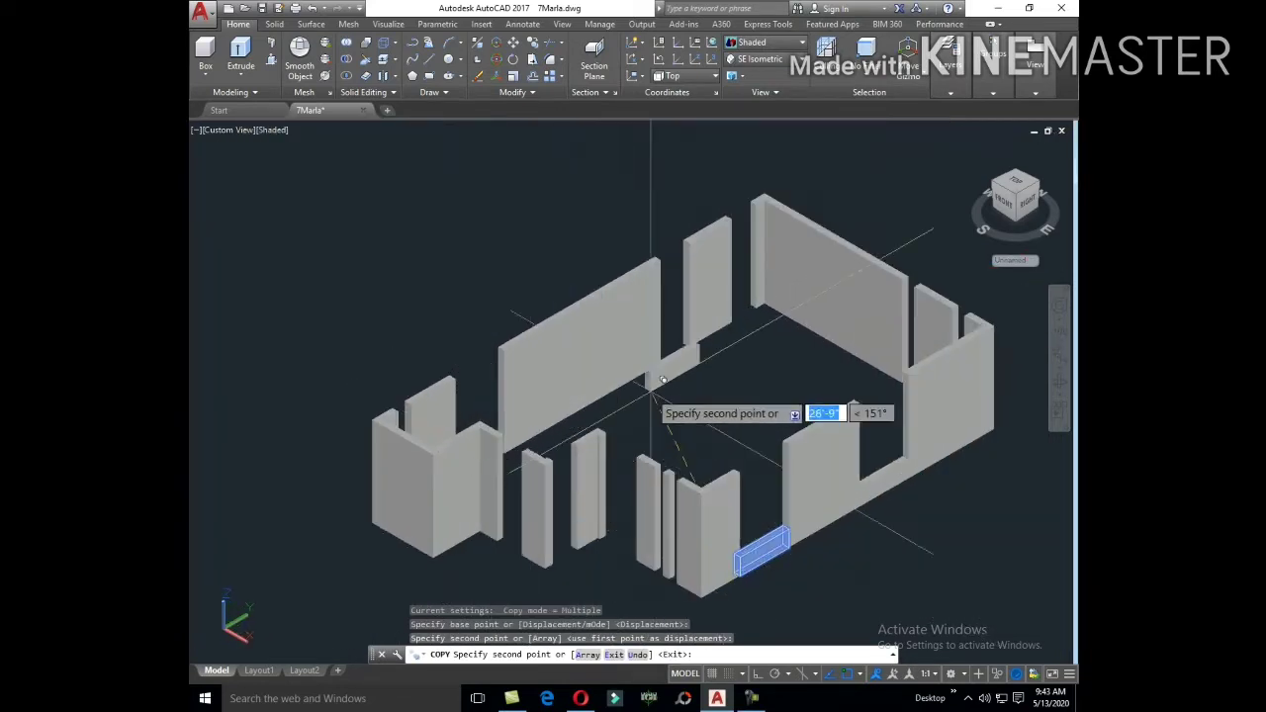
{"action": "scroll", "coordinate": [672, 395], "scroll_direction": "up", "scroll_amount": 2}
{"action": "scroll", "coordinate": [752, 410], "scroll_direction": "up", "scroll_amount": 2}
{"action": "scroll", "coordinate": [576, 363], "scroll_direction": "up", "scroll_amount": 1}
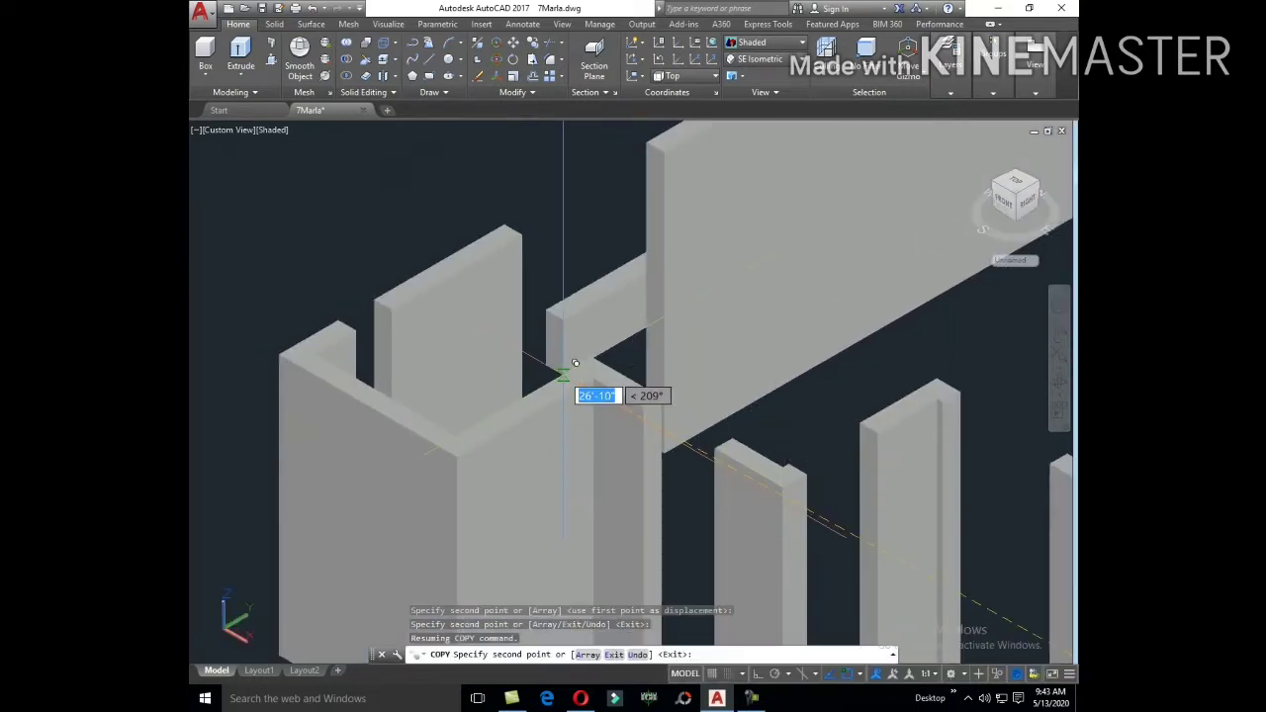
{"action": "scroll", "coordinate": [545, 531], "scroll_direction": "down", "scroll_amount": 1}
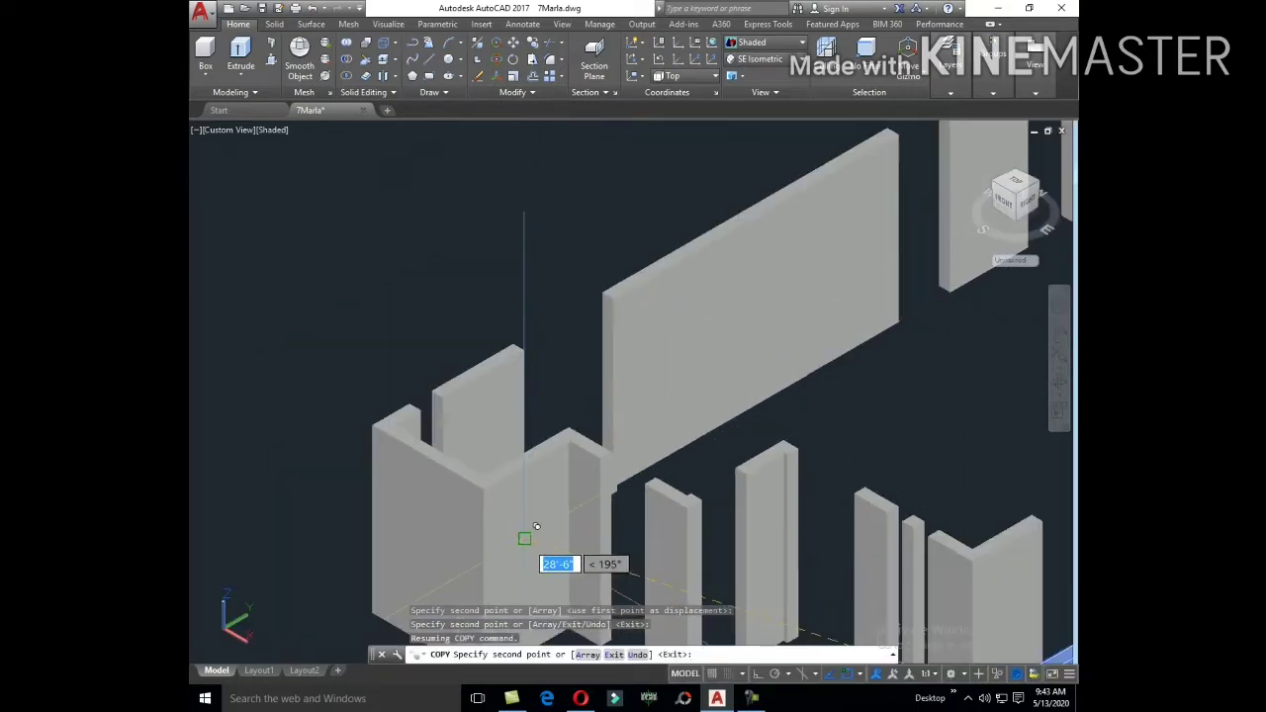
{"action": "key", "text": "Escape"}
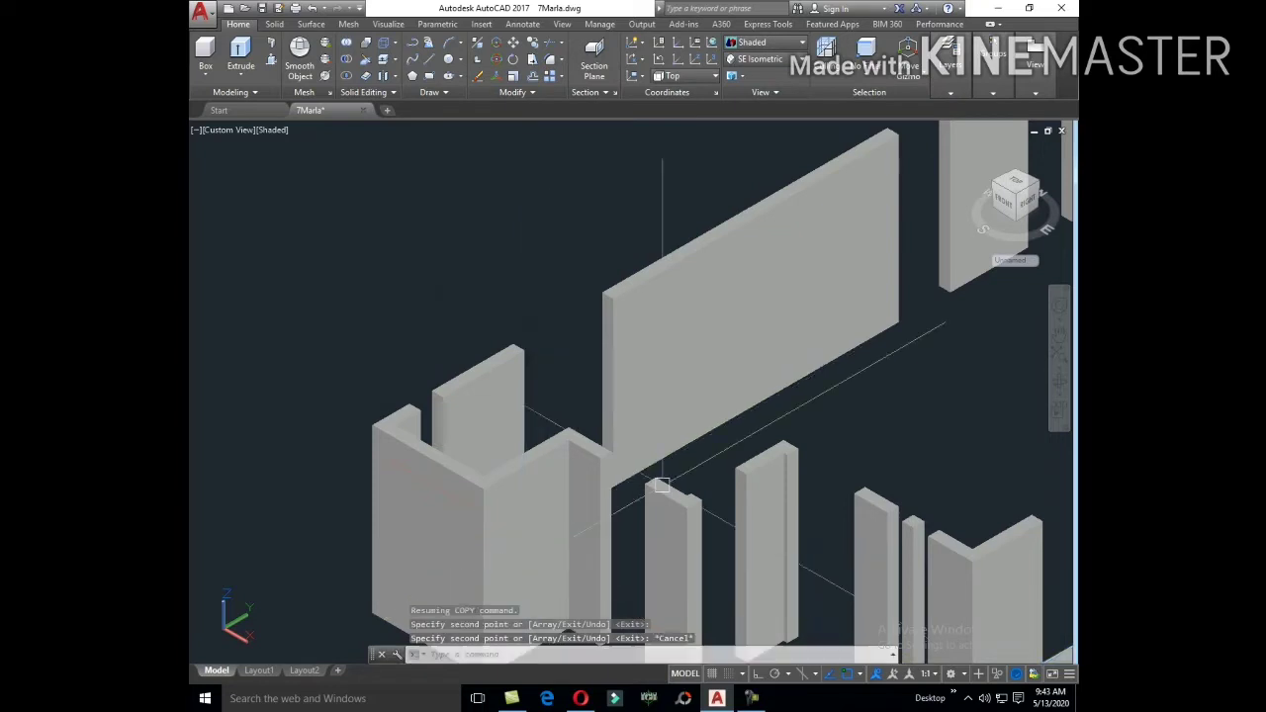
Step: Create a closed boundary from the outline above the door frame
{"action": "mouse_move", "coordinate": [870, 404]}
{"action": "middle_mouse_down"}
{"action": "mouse_move", "coordinate": [490, 414]}
{"action": "mouse_move", "coordinate": [420, 556]}
{"action": "middle_mouse_up"}
{"action": "scroll", "coordinate": [490, 415], "scroll_direction": "down", "scroll_amount": 5}
{"action": "middle_click_drag", "start_coordinate": [718, 375], "coordinate": [658, 419]}
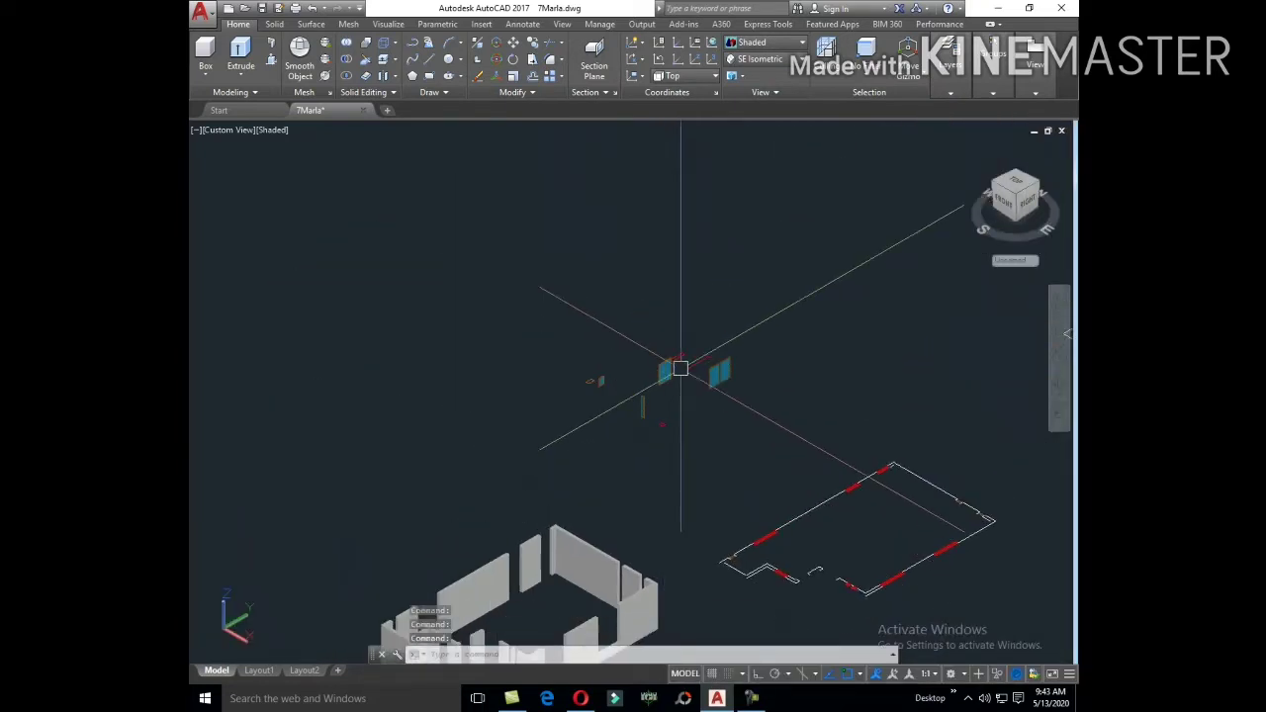
{"action": "scroll", "coordinate": [680, 368], "scroll_direction": "up", "scroll_amount": 6}
{"action": "type", "text": "B"}
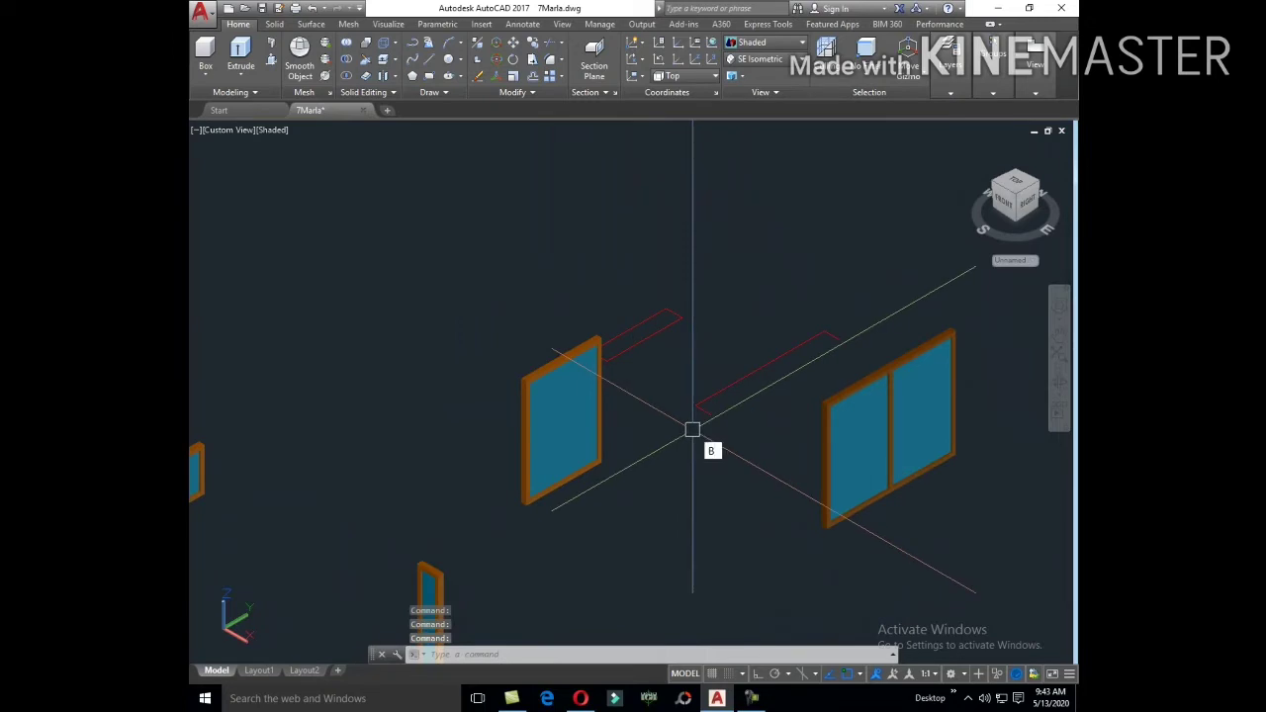
{"action": "type", "text": "o"}
{"action": "key", "text": "Return"}
{"action": "left_click", "coordinate": [551, 275]}
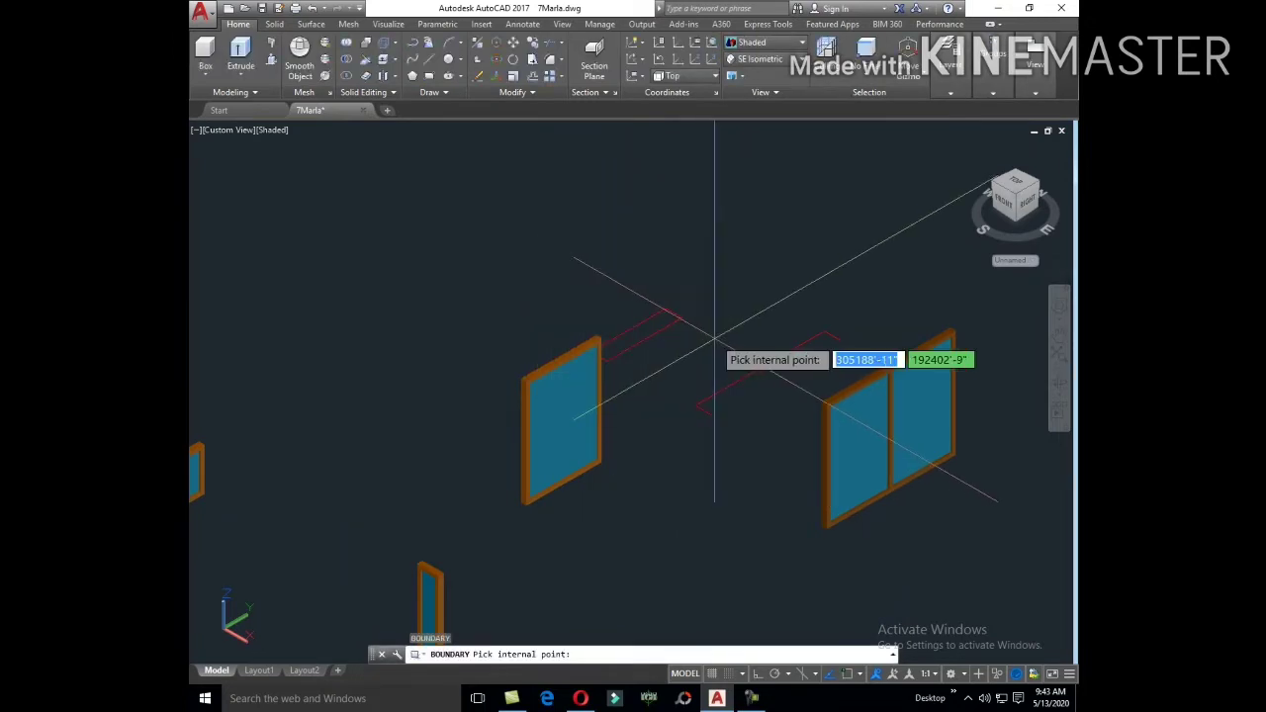
{"action": "left_click", "coordinate": [654, 324]}
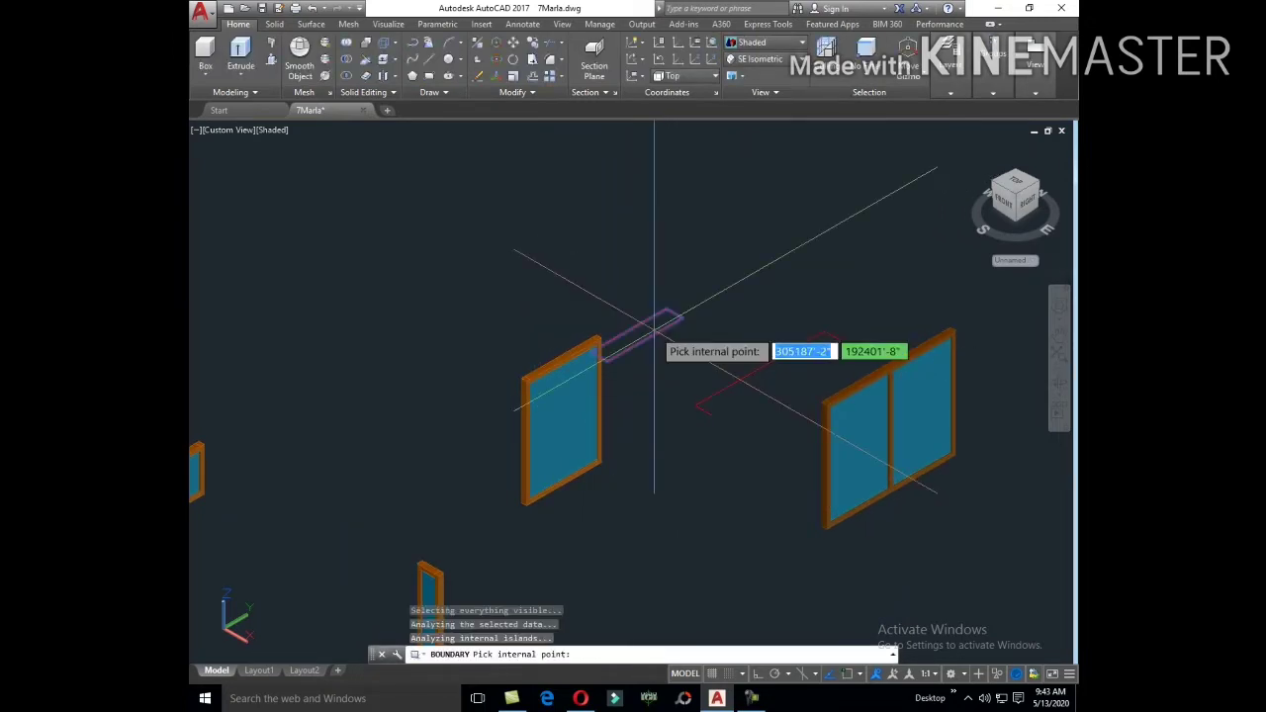
{"action": "key", "text": "Return"}
Step: Erase the extra outline and extrude the new boundary 2' into a solid block
{"action": "left_click", "coordinate": [656, 333]}
{"action": "type", "text": "e"}
{"action": "key", "text": "Return"}
{"action": "type", "text": "ex"}
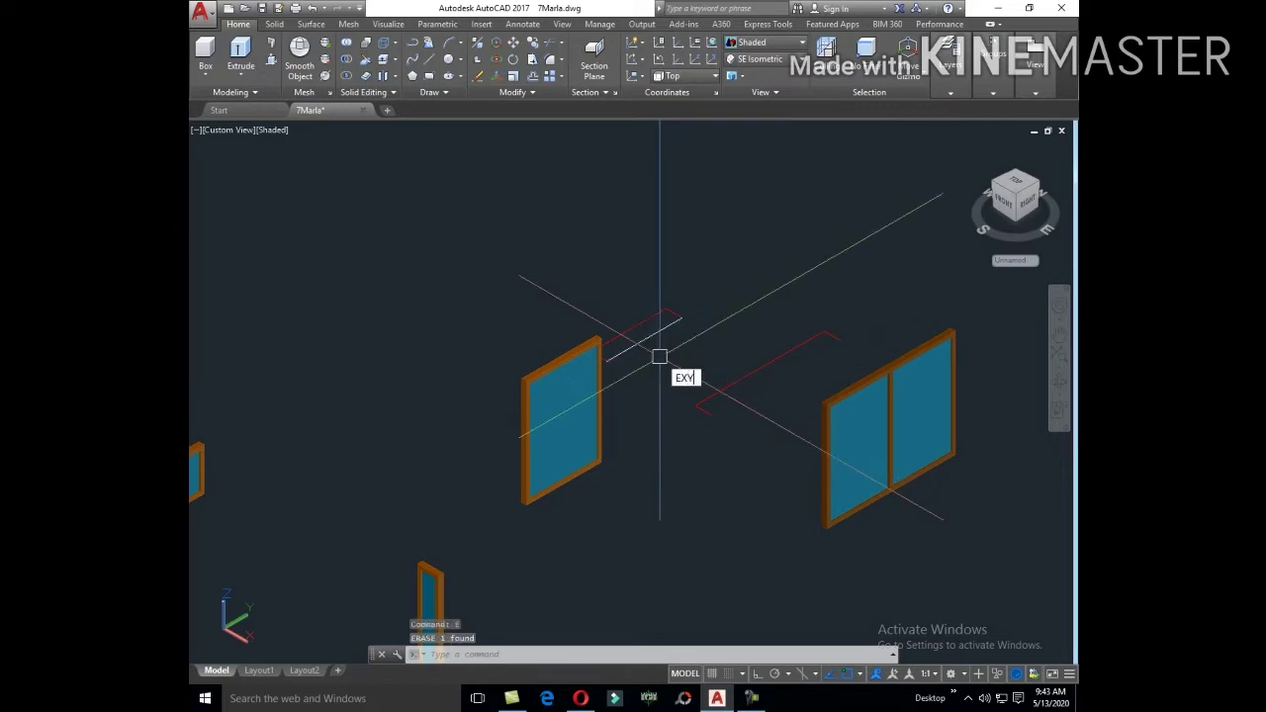
{"action": "type", "text": "t"}
{"action": "key", "text": "Return"}
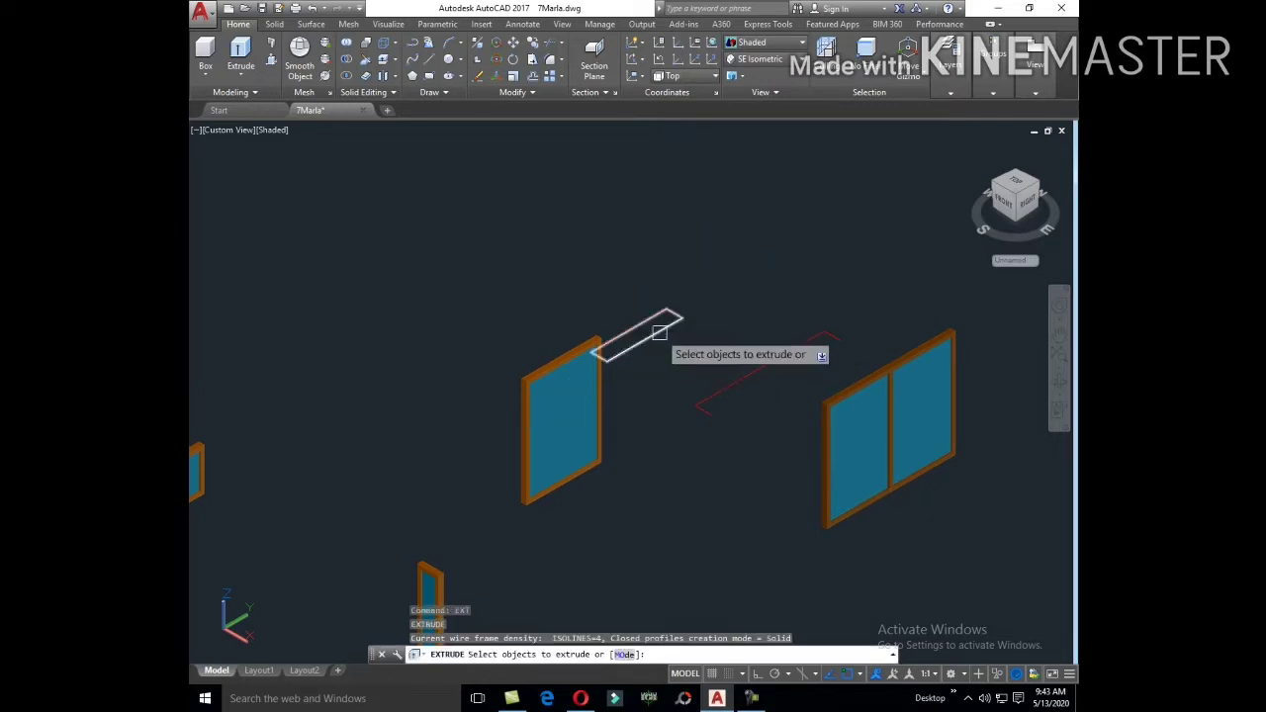
{"action": "left_click", "coordinate": [656, 348]}
{"action": "key", "text": "Return"}
{"action": "type", "text": "2'"}
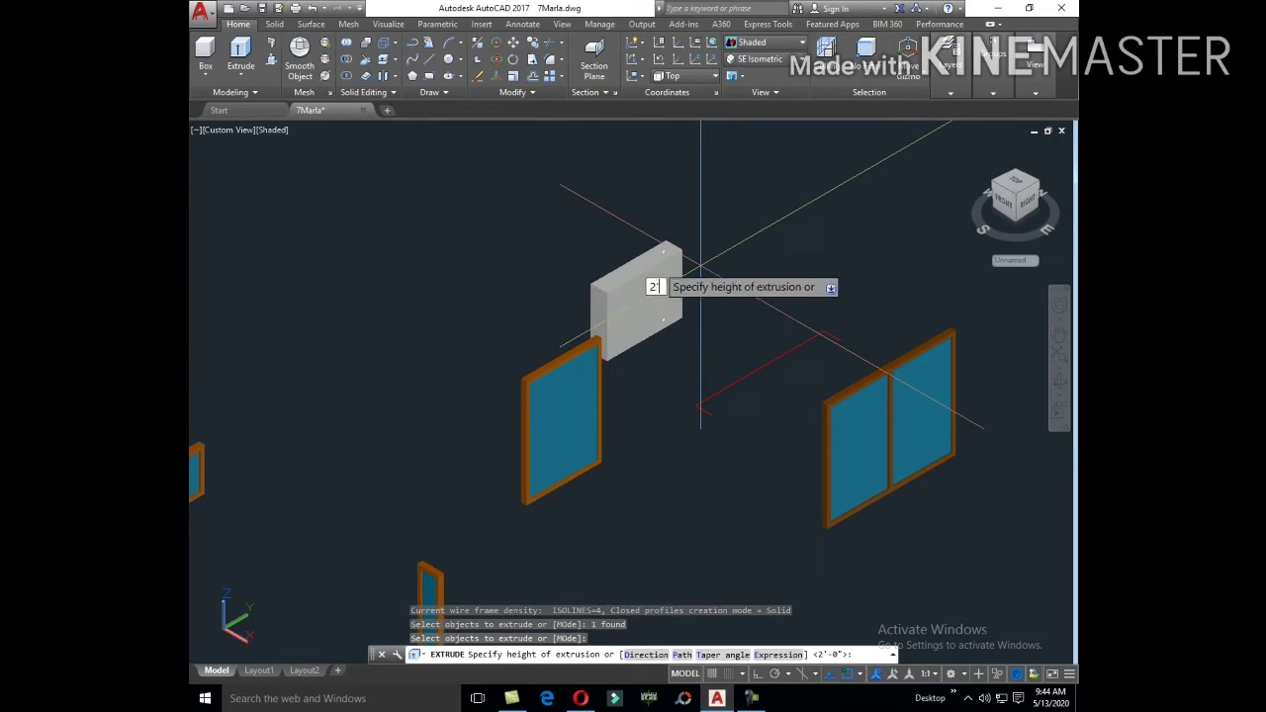
{"action": "key", "text": "Return"}
{"action": "key", "text": "Escape"}
Step: Start moving the new block from its bottom corner, then cancel the move
{"action": "left_click", "coordinate": [682, 274]}
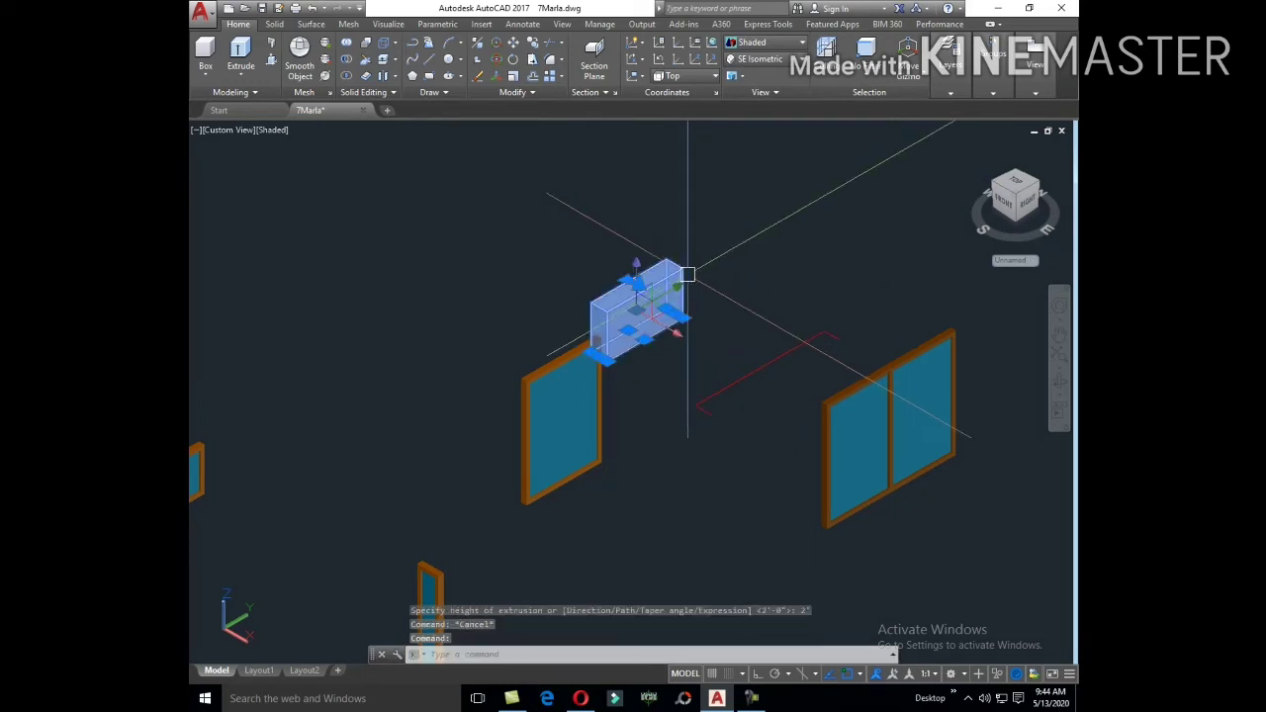
{"action": "type", "text": "m"}
{"action": "key", "text": "Return"}
{"action": "scroll", "coordinate": [574, 354], "scroll_direction": "up", "scroll_amount": 3}
{"action": "scroll", "coordinate": [568, 354], "scroll_direction": "up", "scroll_amount": 2}
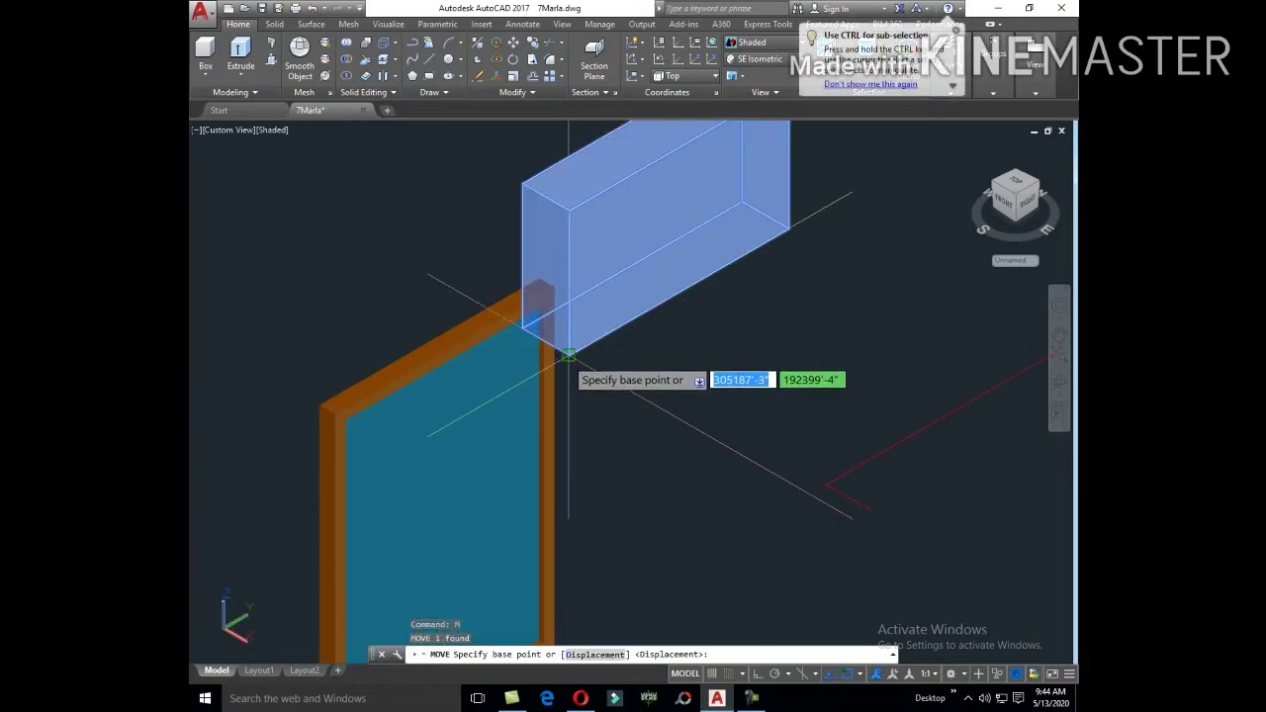
{"action": "left_click", "coordinate": [569, 353]}
{"action": "scroll", "coordinate": [763, 246], "scroll_direction": "down", "scroll_amount": 5}
{"action": "scroll", "coordinate": [643, 378], "scroll_direction": "up", "scroll_amount": 6}
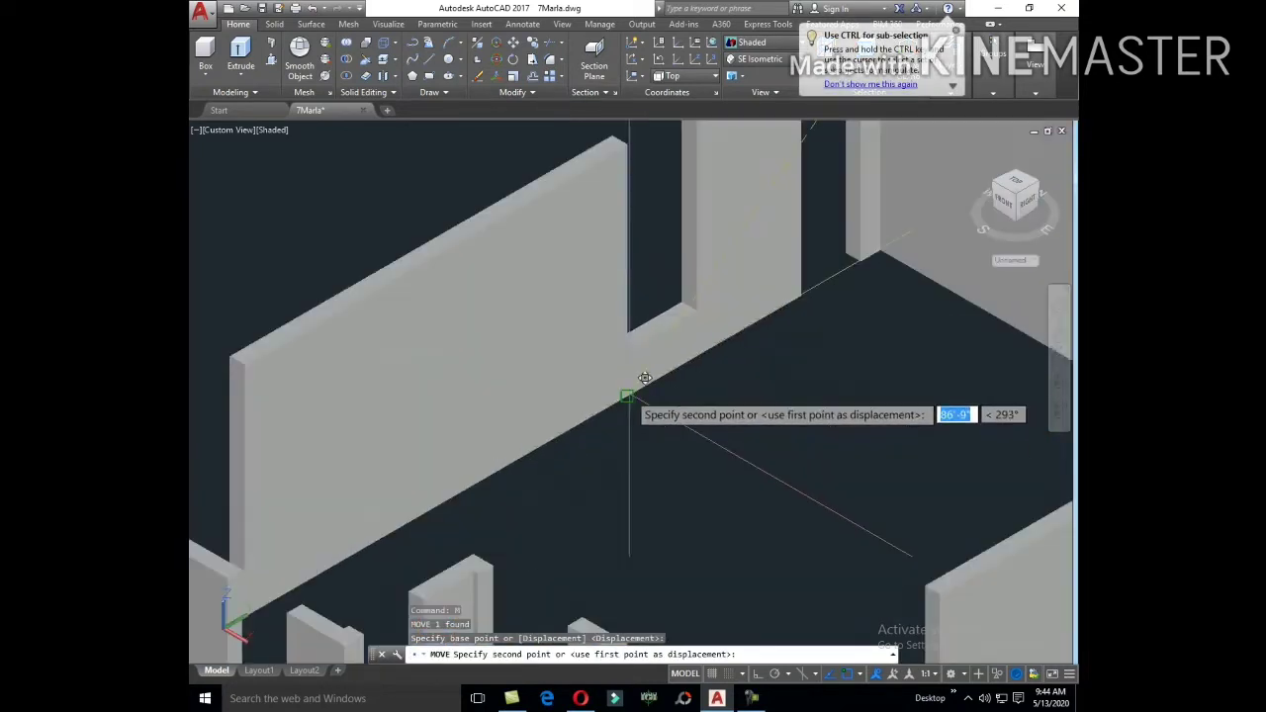
{"action": "scroll", "coordinate": [644, 371], "scroll_direction": "up", "scroll_amount": 3}
{"action": "scroll", "coordinate": [610, 413], "scroll_direction": "up", "scroll_amount": 2}
{"action": "key", "text": "Escape"}
{"action": "scroll", "coordinate": [770, 475], "scroll_direction": "down", "scroll_amount": 4}
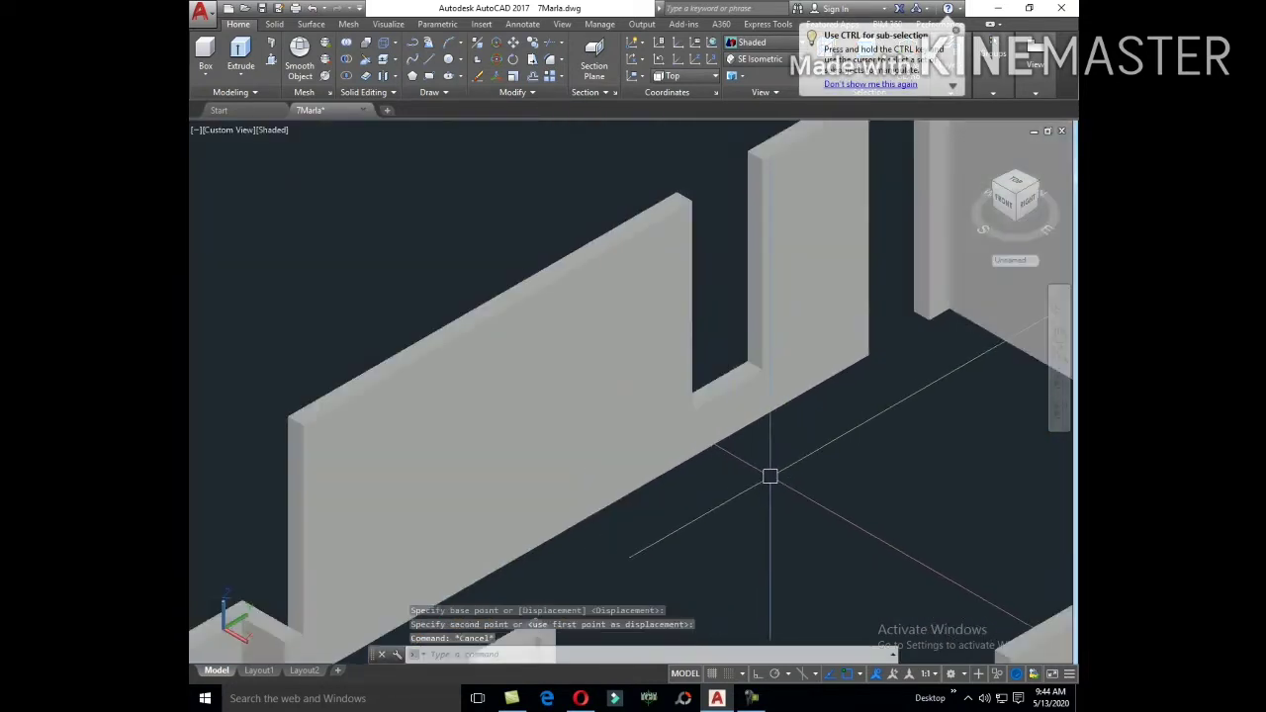
{"action": "scroll", "coordinate": [770, 476], "scroll_direction": "down", "scroll_amount": 4}
{"action": "scroll", "coordinate": [791, 416], "scroll_direction": "down", "scroll_amount": 3}
Step: Select the parallel wall lines around the door opening
{"action": "scroll", "coordinate": [821, 325], "scroll_direction": "down", "scroll_amount": 3}
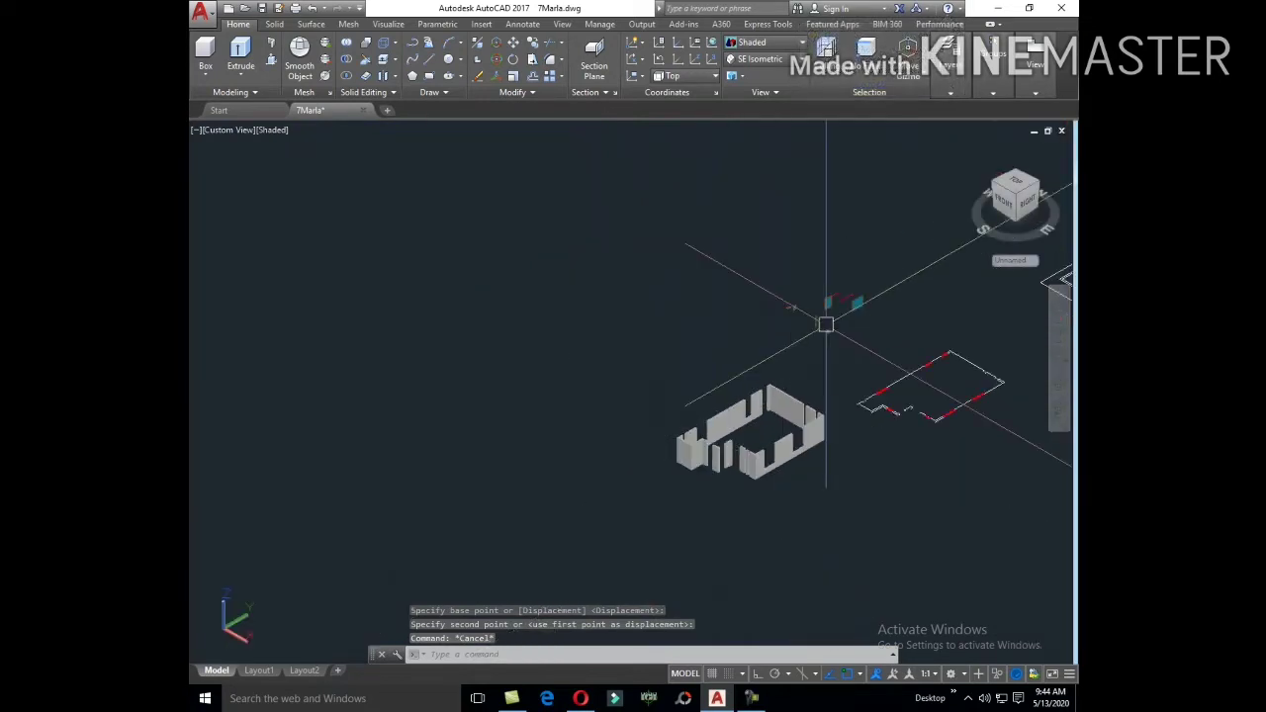
{"action": "middle_click_drag", "start_coordinate": [822, 326], "coordinate": [770, 412]}
{"action": "scroll", "coordinate": [744, 541], "scroll_direction": "up", "scroll_amount": 5}
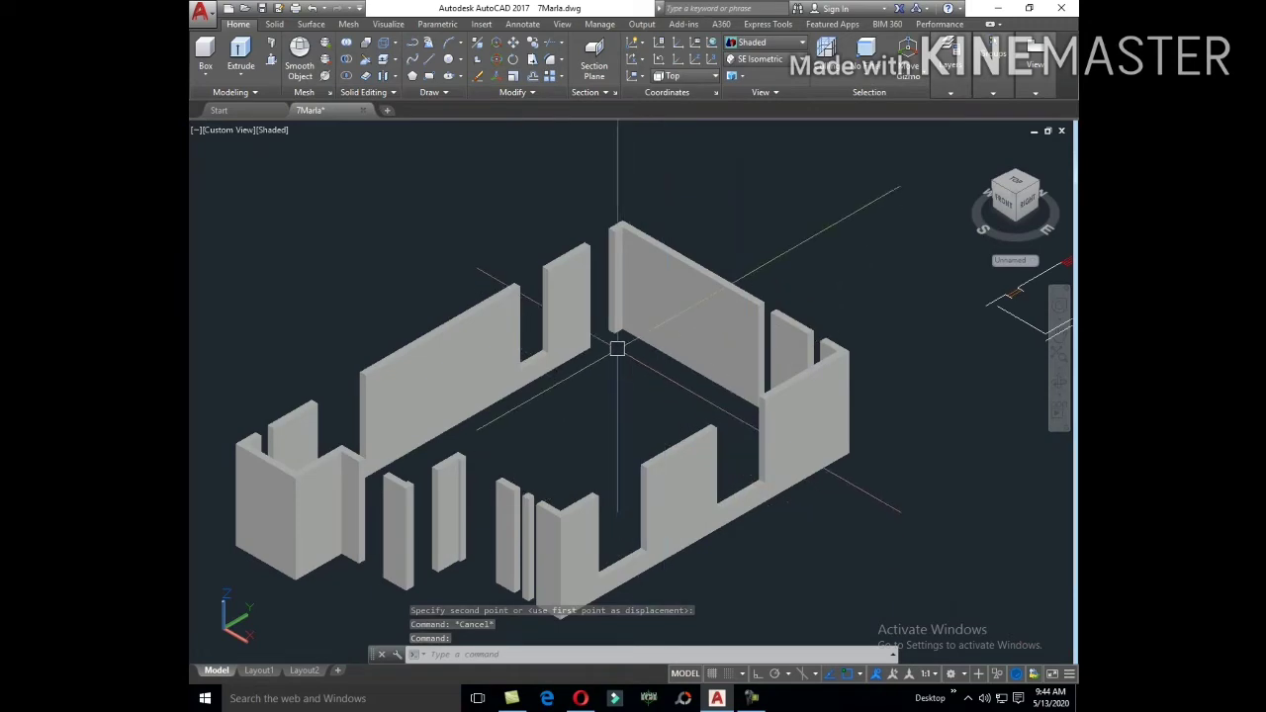
{"action": "scroll", "coordinate": [616, 348], "scroll_direction": "up", "scroll_amount": 2}
{"action": "scroll", "coordinate": [587, 359], "scroll_direction": "up", "scroll_amount": 3}
{"action": "scroll", "coordinate": [582, 402], "scroll_direction": "down", "scroll_amount": 5}
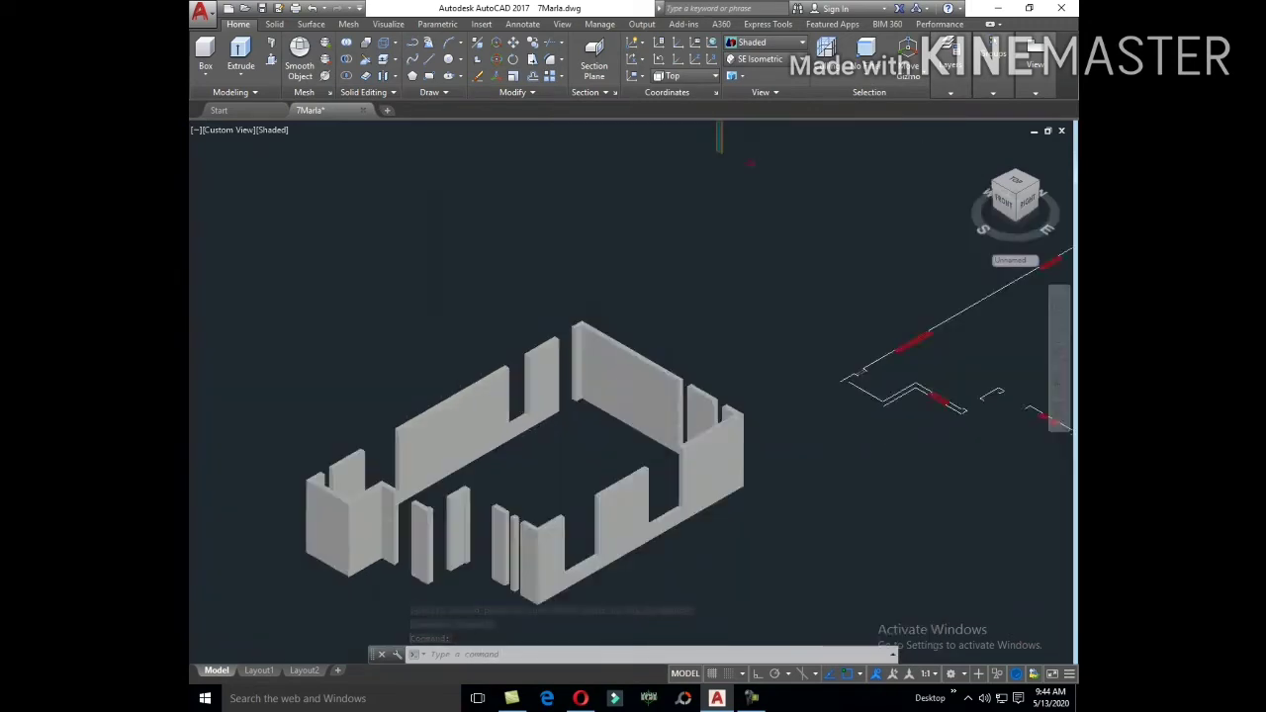
{"action": "scroll", "coordinate": [582, 405], "scroll_direction": "down", "scroll_amount": 3}
{"action": "scroll", "coordinate": [729, 378], "scroll_direction": "up", "scroll_amount": 3}
{"action": "scroll", "coordinate": [711, 295], "scroll_direction": "up", "scroll_amount": 5}
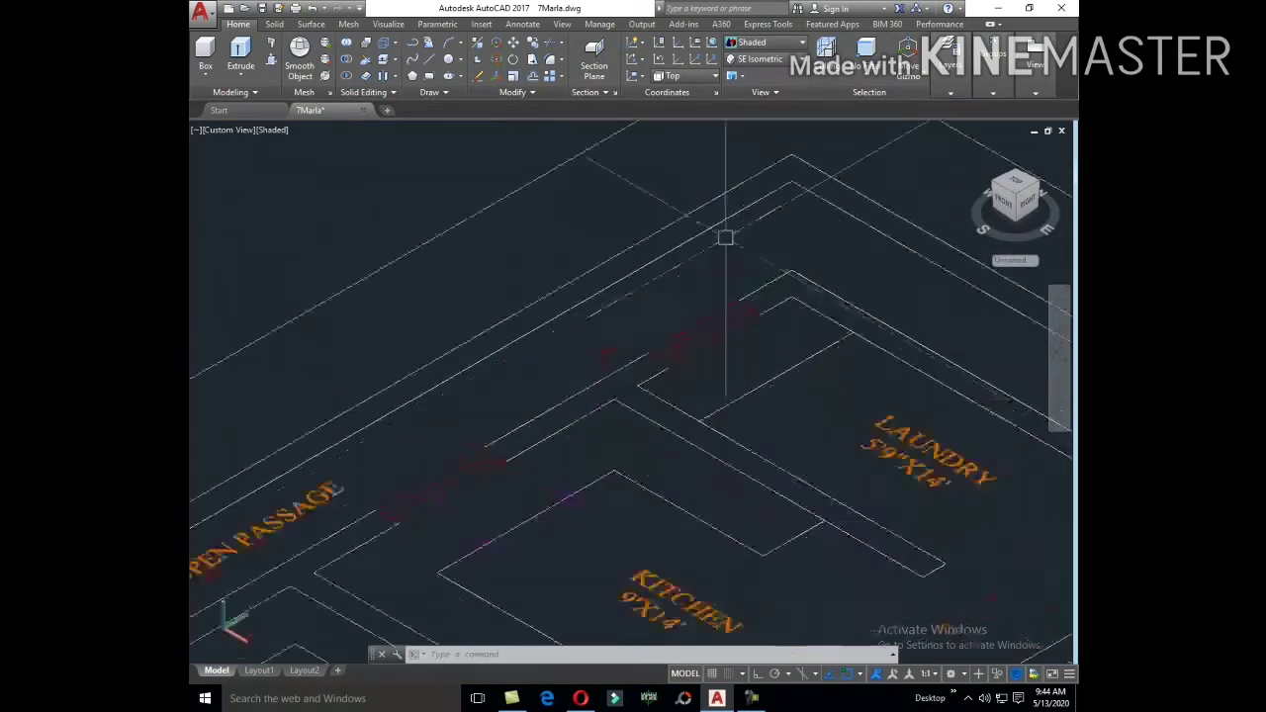
{"action": "scroll", "coordinate": [705, 429], "scroll_direction": "up", "scroll_amount": 3}
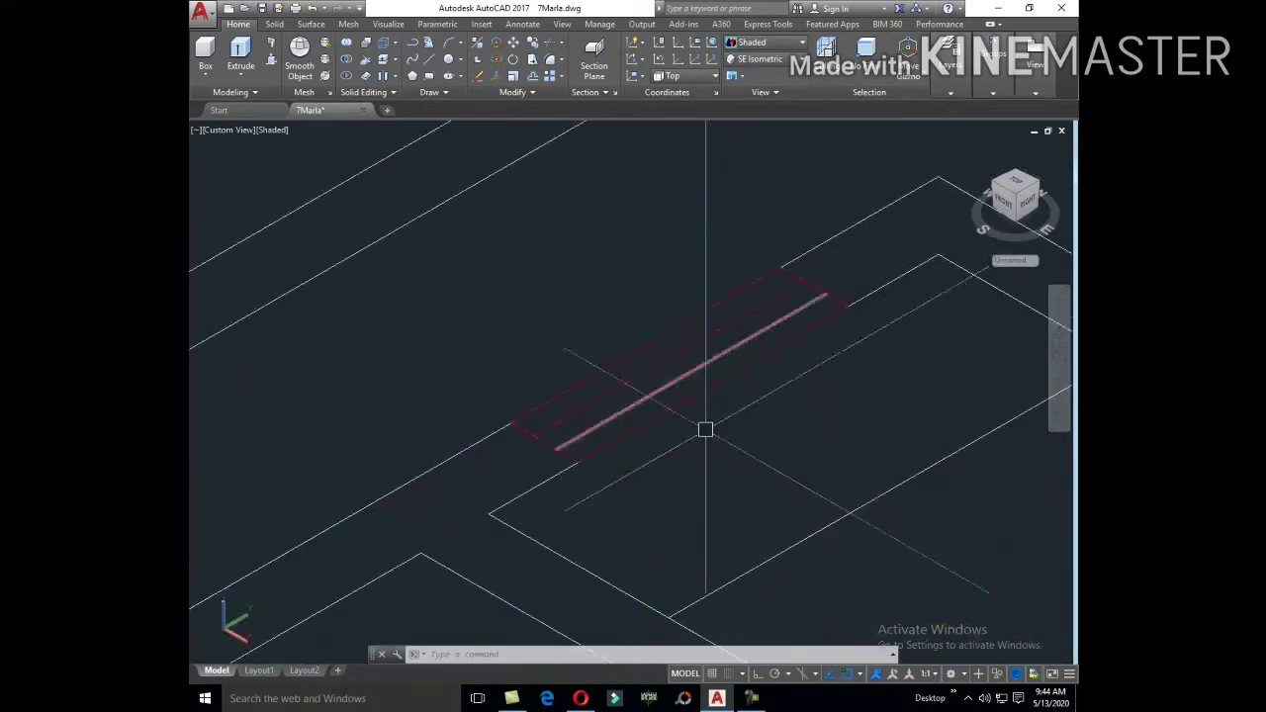
{"action": "left_click", "coordinate": [537, 441]}
{"action": "scroll", "coordinate": [541, 438], "scroll_direction": "up", "scroll_amount": 2}
{"action": "scroll", "coordinate": [544, 395], "scroll_direction": "up", "scroll_amount": 1}
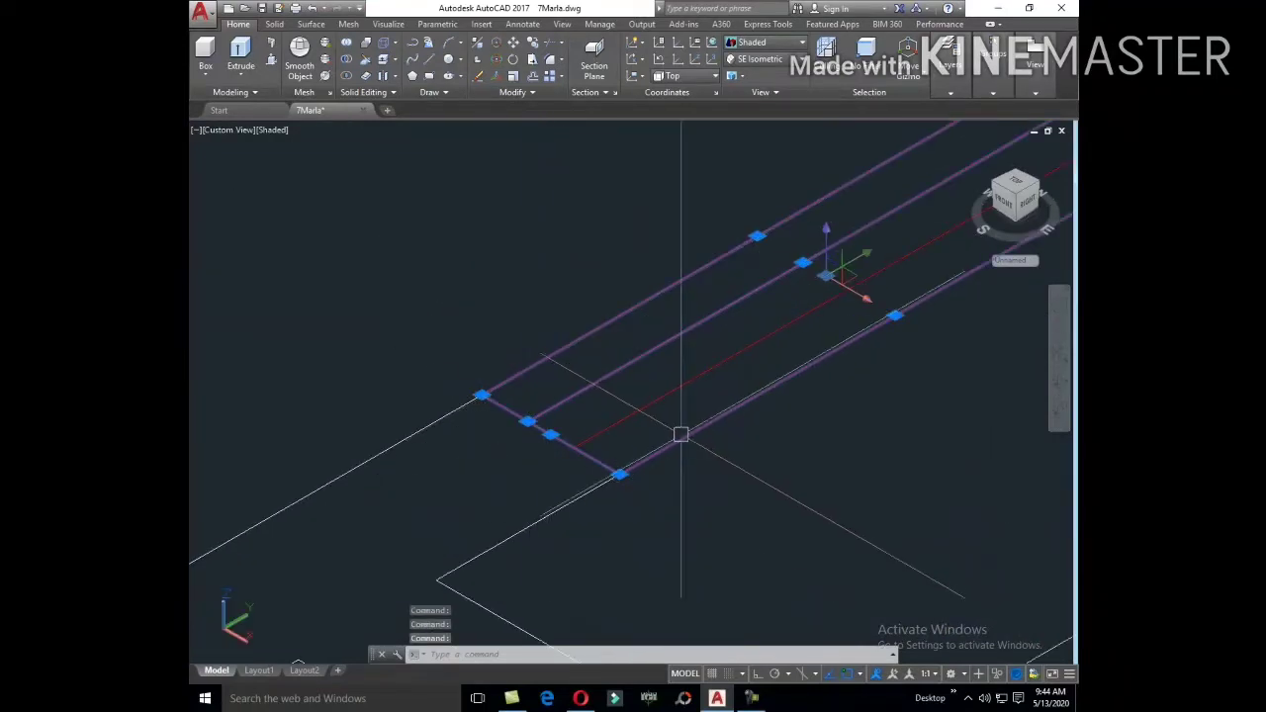
{"action": "scroll", "coordinate": [662, 399], "scroll_direction": "down", "scroll_amount": 3}
{"action": "left_click", "coordinate": [735, 283]}
{"action": "left_click", "coordinate": [809, 387]}
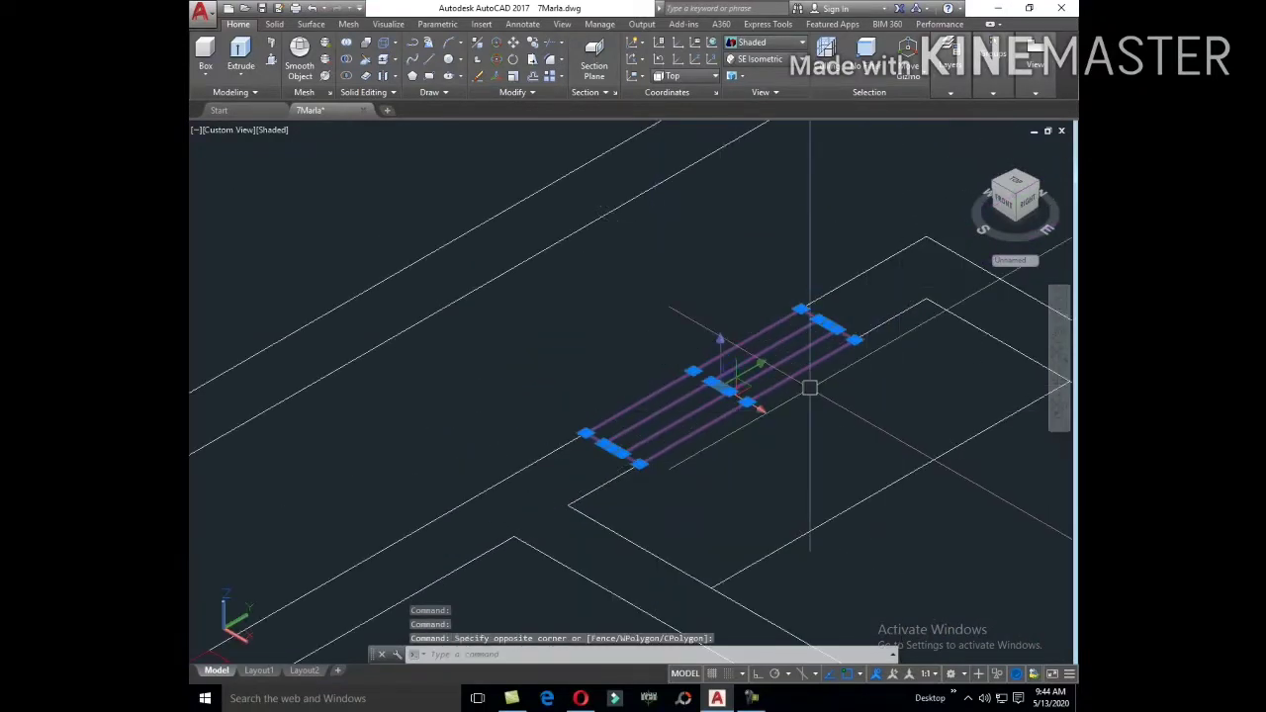
Step: Start copying the selected lines from a base point, then cancel the copy
{"action": "type", "text": "Co"}
{"action": "key", "text": "Return"}
{"action": "left_click", "coordinate": [803, 401]}
{"action": "scroll", "coordinate": [840, 197], "scroll_direction": "down", "scroll_amount": 3}
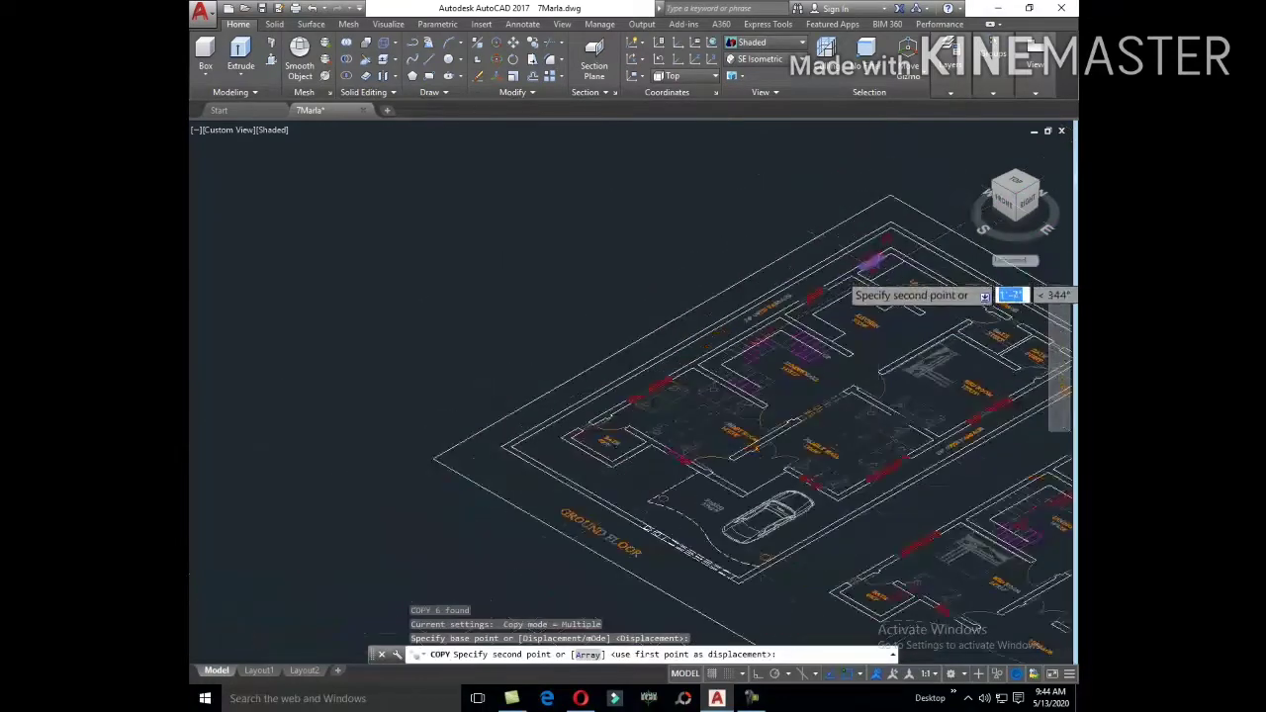
{"action": "scroll", "coordinate": [841, 286], "scroll_direction": "down", "scroll_amount": 3}
{"action": "mouse_move", "coordinate": [610, 509]}
{"action": "middle_mouse_down"}
{"action": "mouse_move", "coordinate": [601, 375]}
{"action": "mouse_move", "coordinate": [649, 472]}
{"action": "middle_mouse_up"}
{"action": "scroll", "coordinate": [678, 367], "scroll_direction": "up", "scroll_amount": 5}
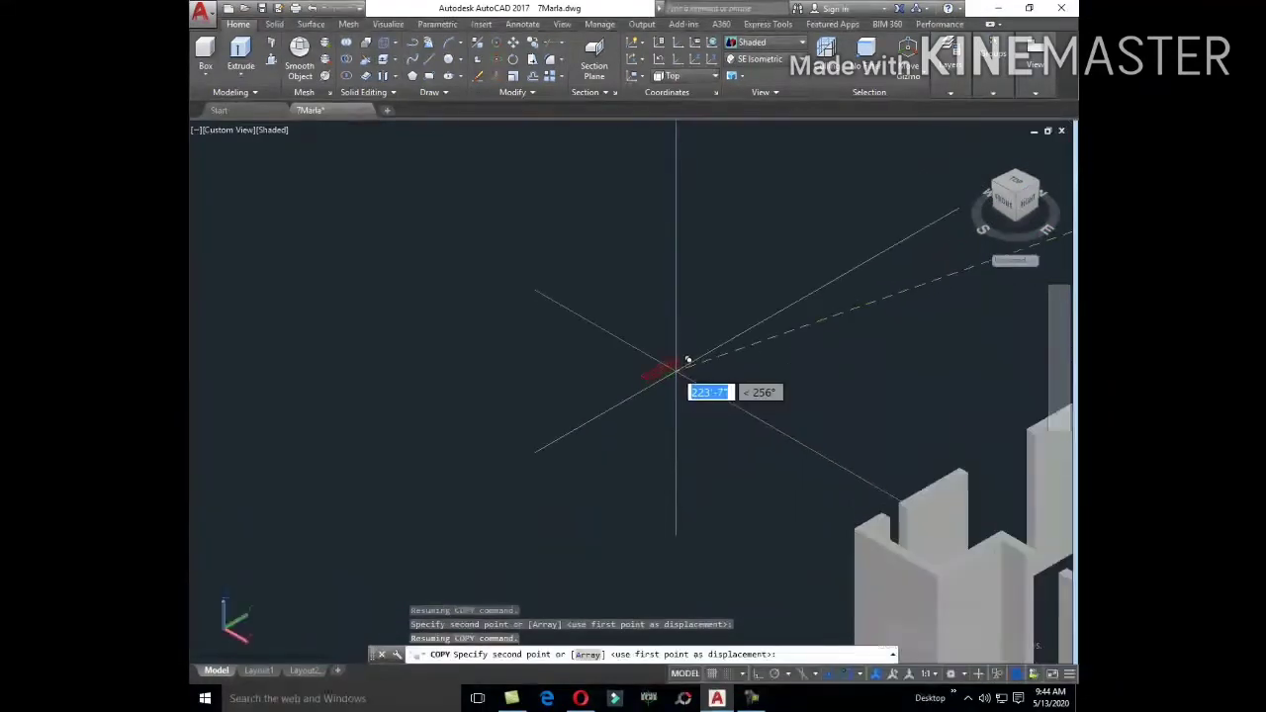
{"action": "scroll", "coordinate": [675, 379], "scroll_direction": "up", "scroll_amount": 3}
{"action": "key", "text": "Escape"}
Step: Offset the short end line 2 units inside the opening
{"action": "type", "text": "o"}
{"action": "key", "text": "Return"}
{"action": "type", "text": "2"}
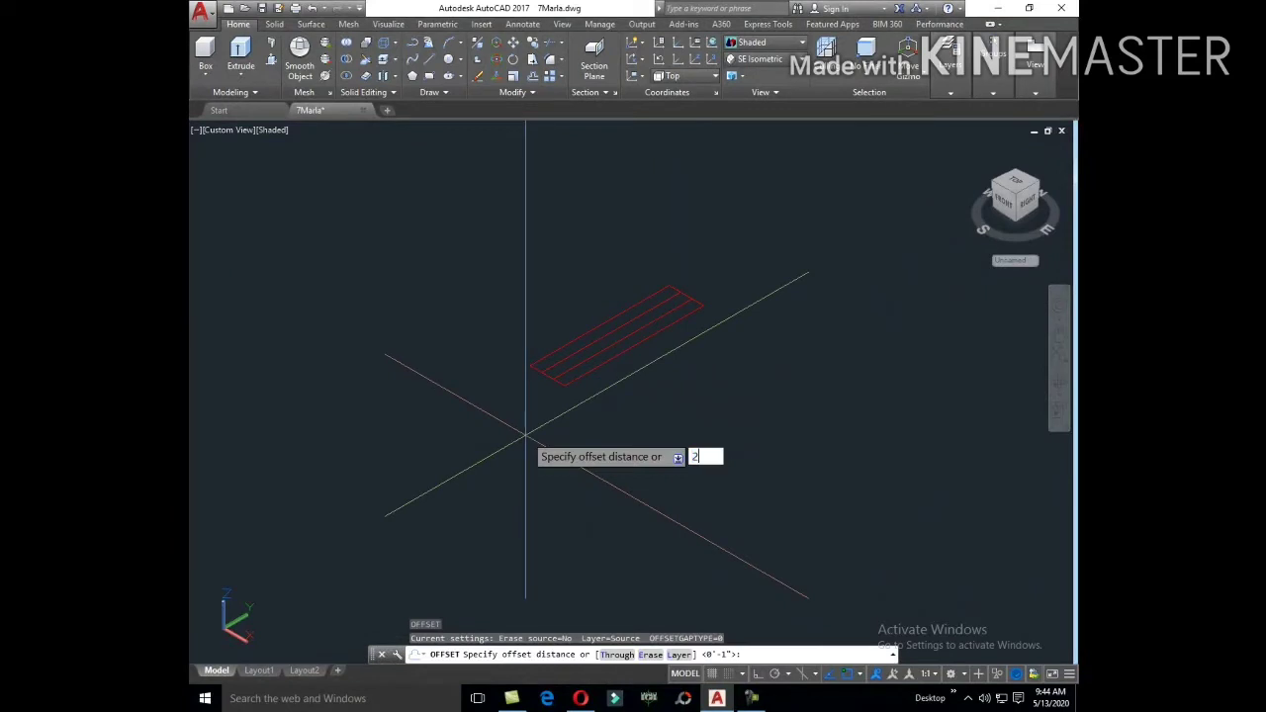
{"action": "key", "text": "Return"}
{"action": "left_click", "coordinate": [571, 367]}
{"action": "left_click", "coordinate": [721, 330]}
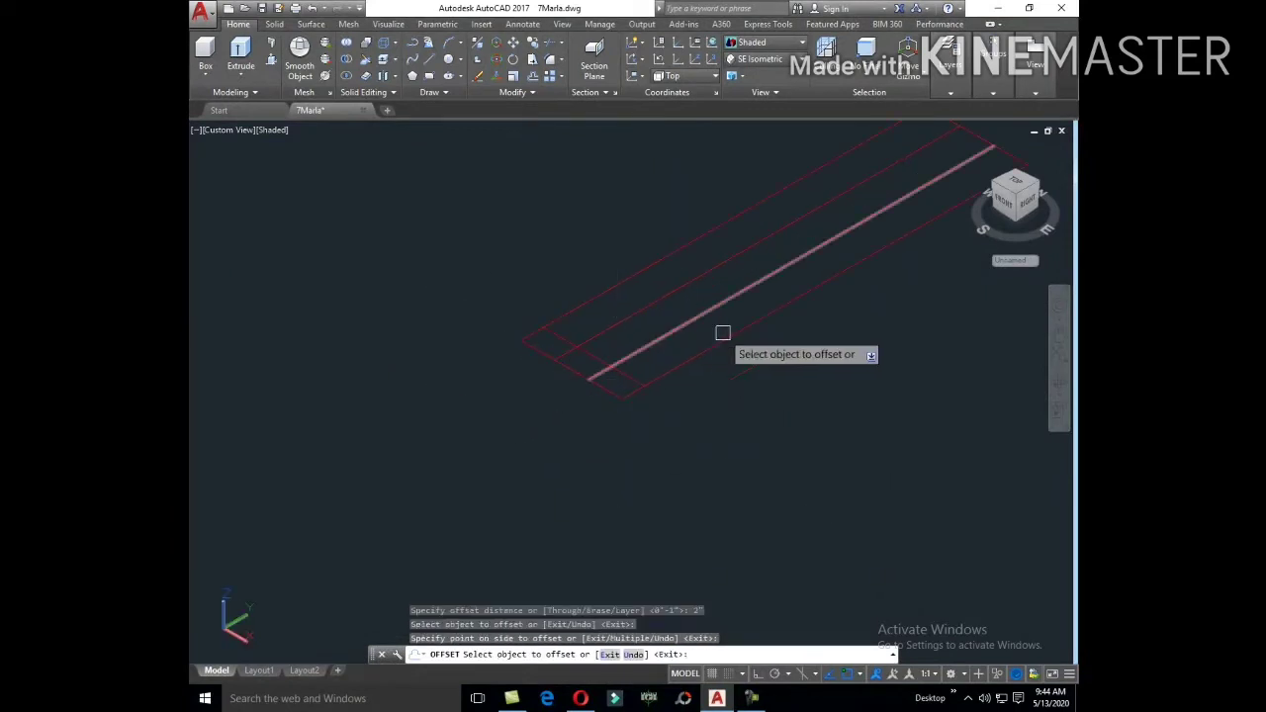
{"action": "scroll", "coordinate": [727, 321], "scroll_direction": "down", "scroll_amount": 3}
{"action": "key", "text": "Escape"}
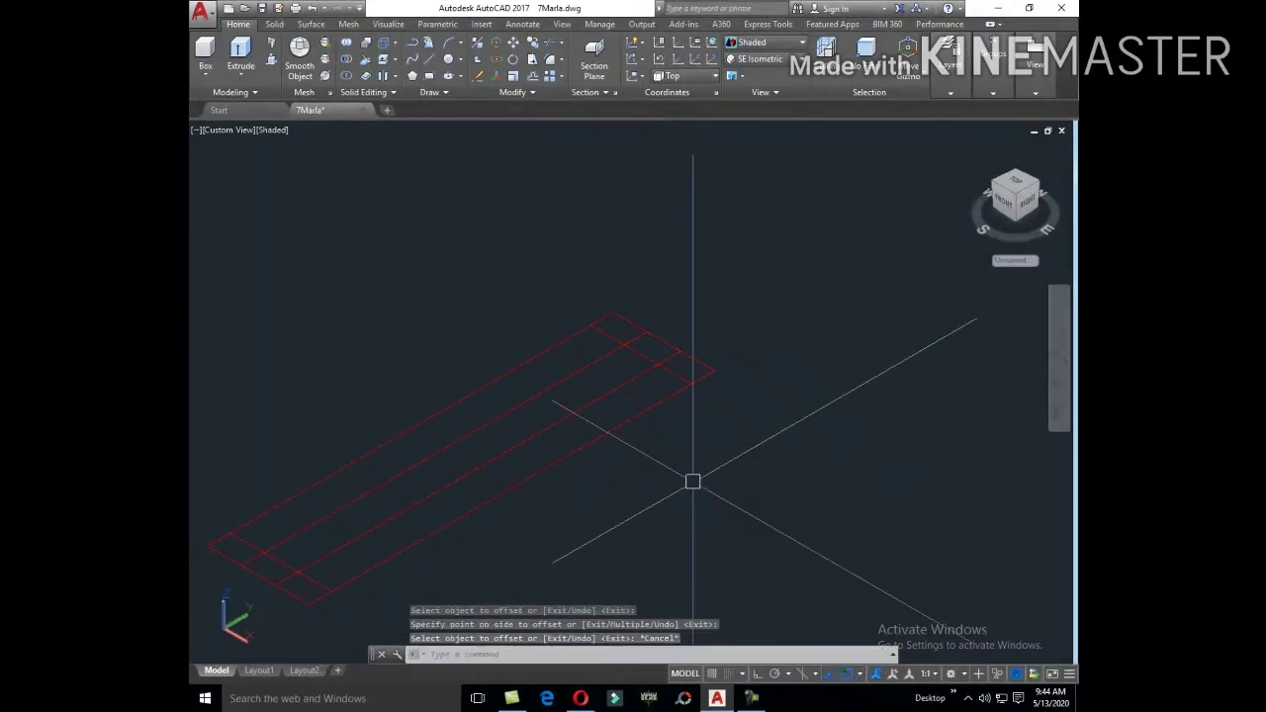
Step: Create closed outlines inside both end squares with BOUNDARY, then repeat the command
{"action": "type", "text": "Bo"}
{"action": "key", "text": "Return"}
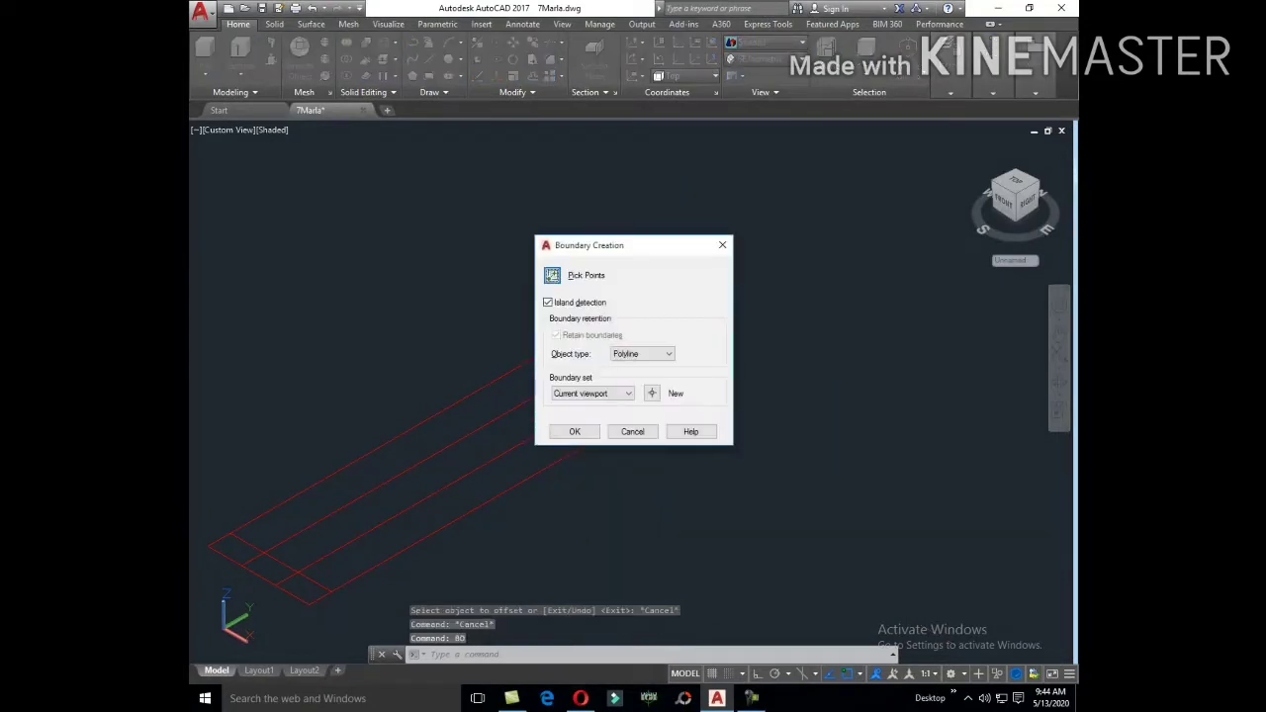
{"action": "left_click", "coordinate": [553, 276]}
{"action": "left_click", "coordinate": [652, 348]}
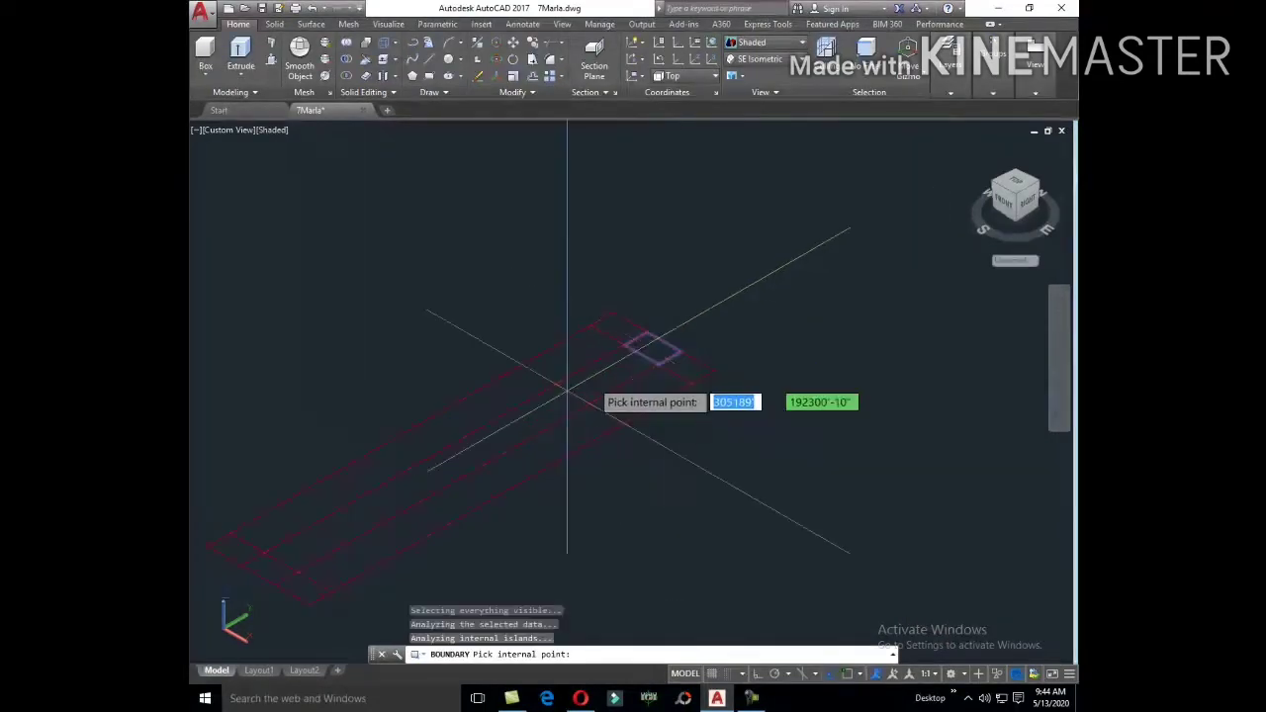
{"action": "left_click", "coordinate": [260, 567]}
{"action": "key", "text": "Return"}
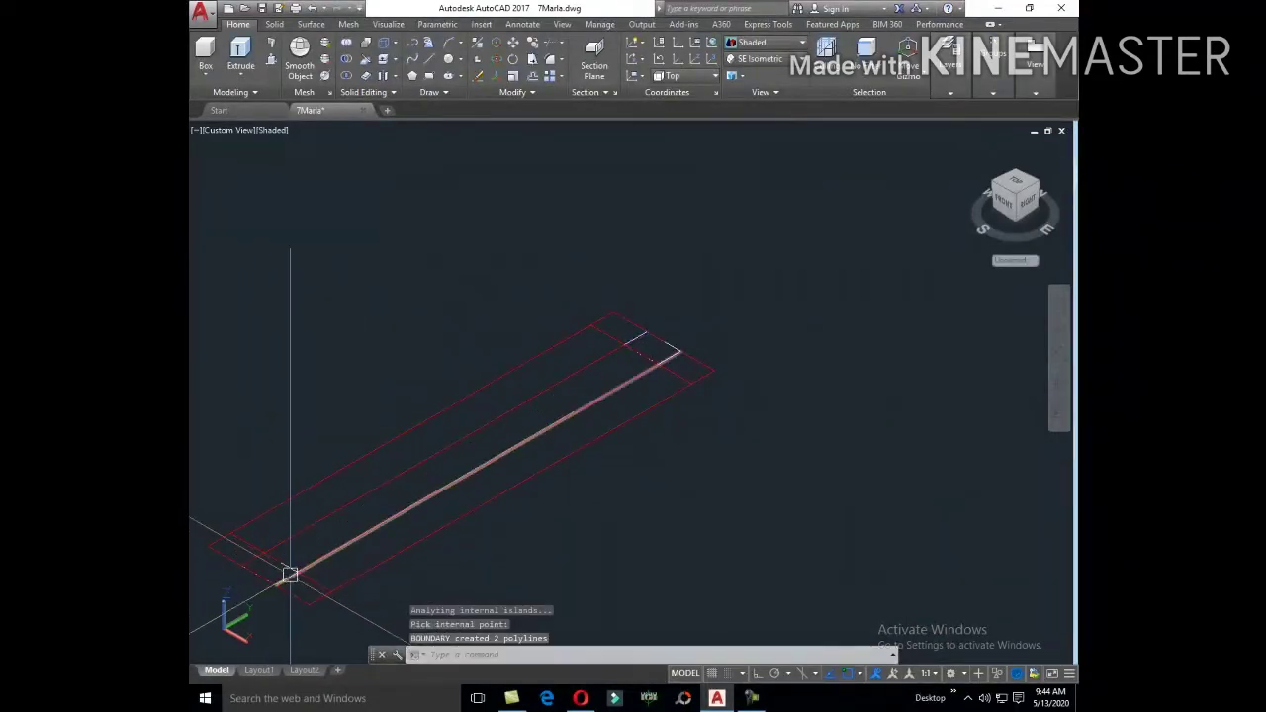
{"action": "right_click", "coordinate": [295, 574]}
{"action": "left_click", "coordinate": [326, 593]}
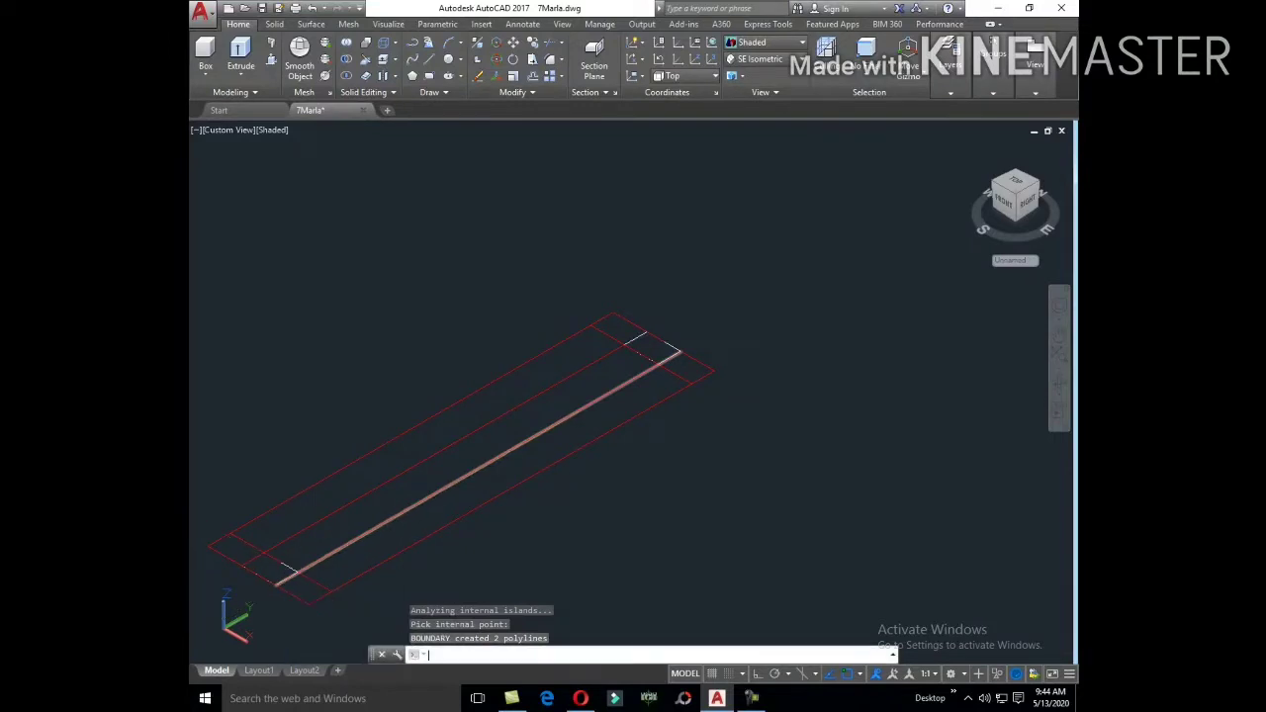
{"action": "left_click", "coordinate": [552, 275]}
Step: Outline the middle strip, then extrude both end squares 5' high into posts
{"action": "left_click", "coordinate": [498, 463]}
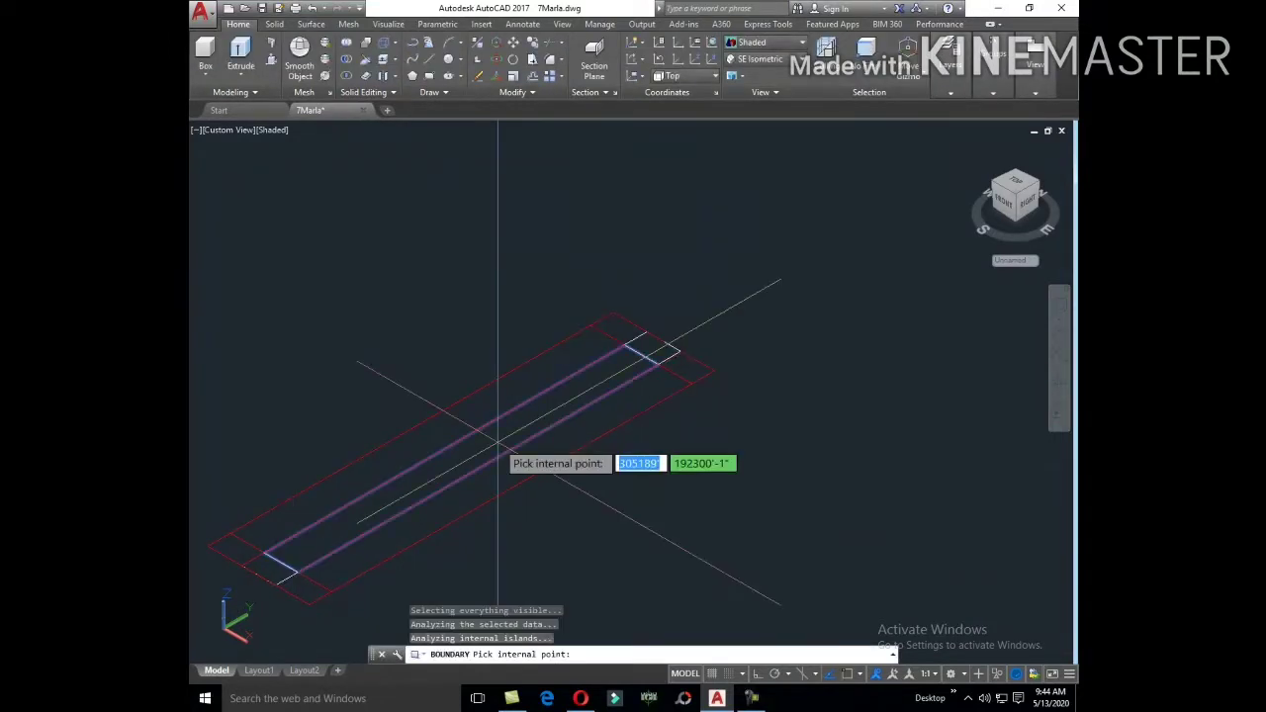
{"action": "key", "text": "Return"}
{"action": "type", "text": "t"}
{"action": "key", "text": "Return"}
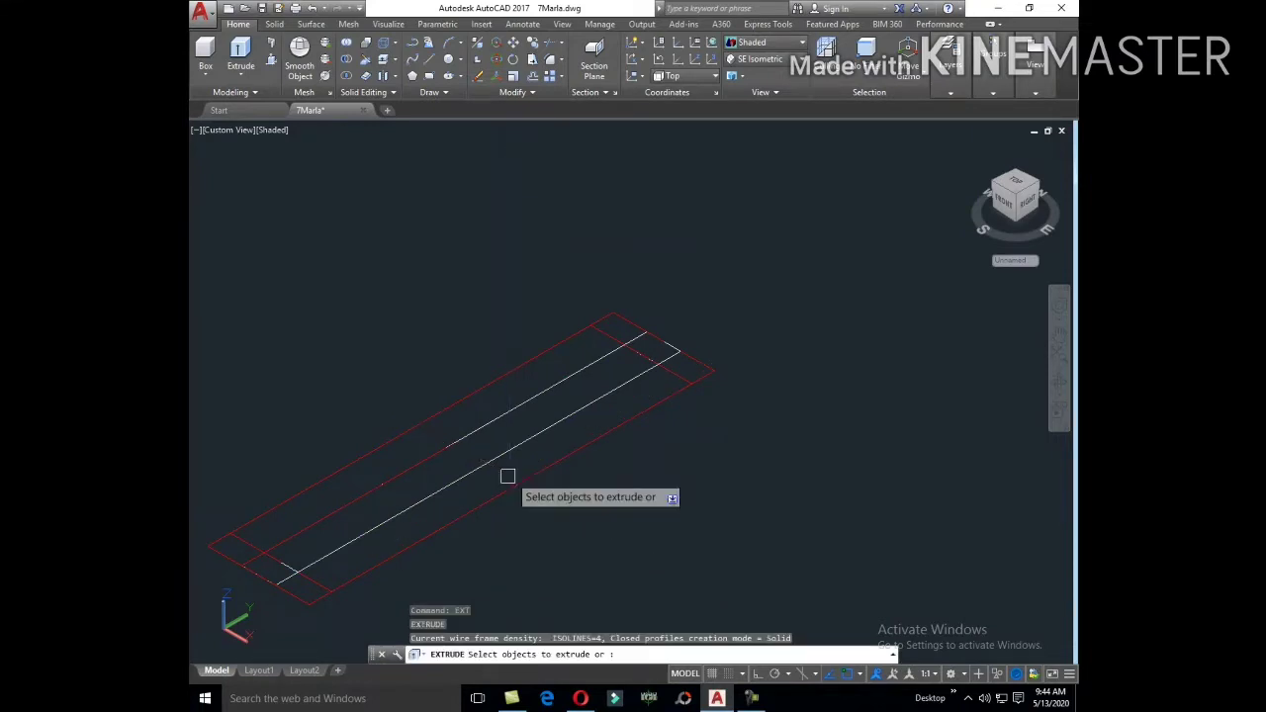
{"action": "scroll", "coordinate": [294, 554], "scroll_direction": "up", "scroll_amount": 1}
{"action": "scroll", "coordinate": [295, 552], "scroll_direction": "up", "scroll_amount": 1}
{"action": "left_click", "coordinate": [295, 552]}
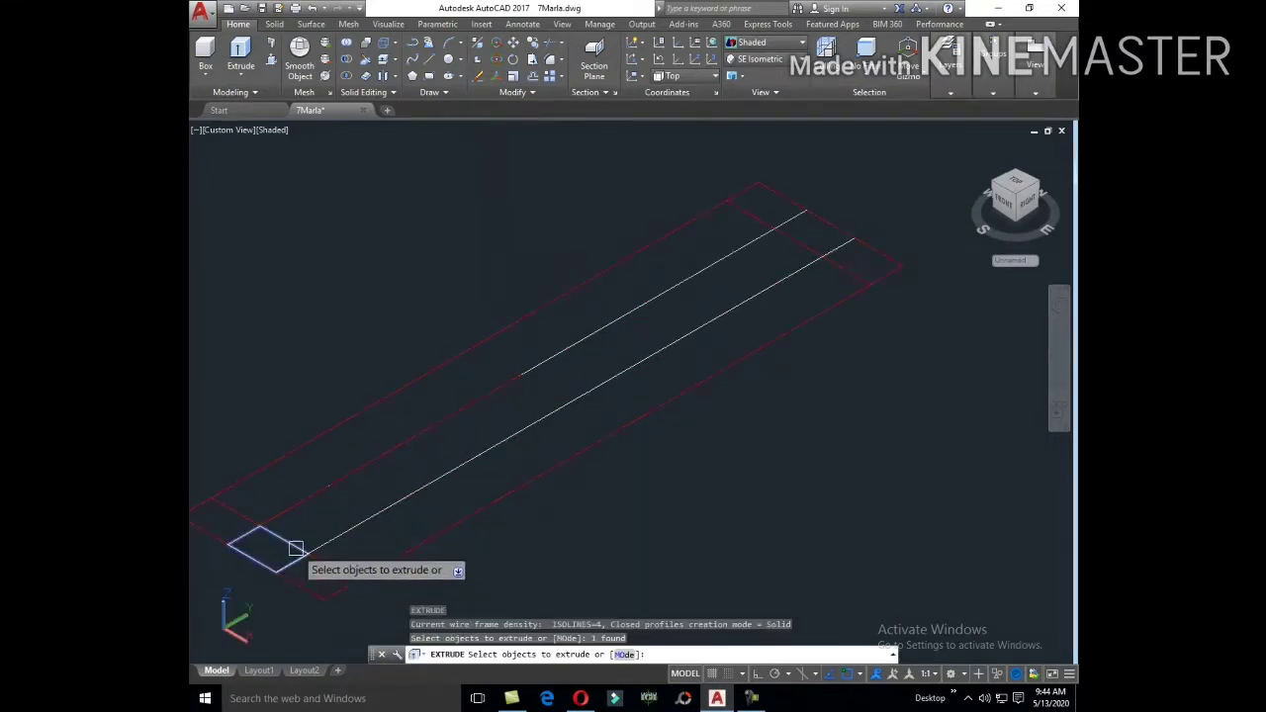
{"action": "left_click", "coordinate": [830, 245]}
{"action": "right_click", "coordinate": [731, 293]}
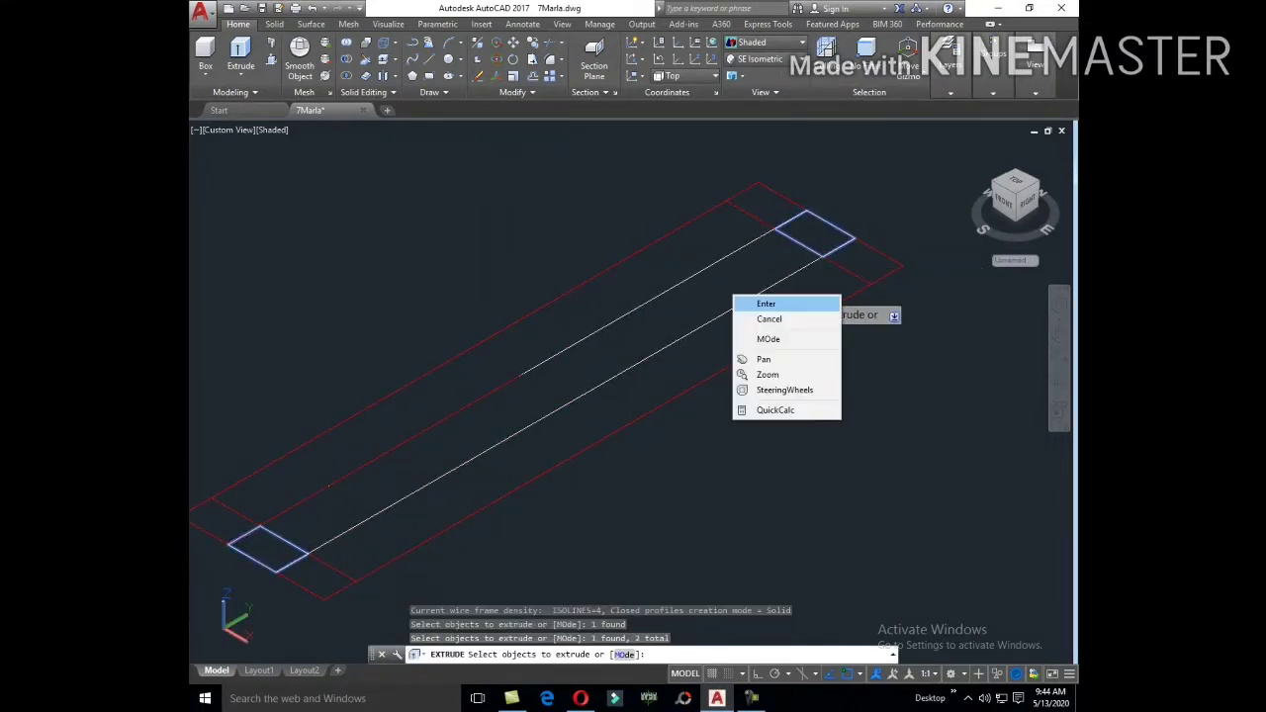
{"action": "left_click", "coordinate": [759, 301]}
{"action": "type", "text": "5"}
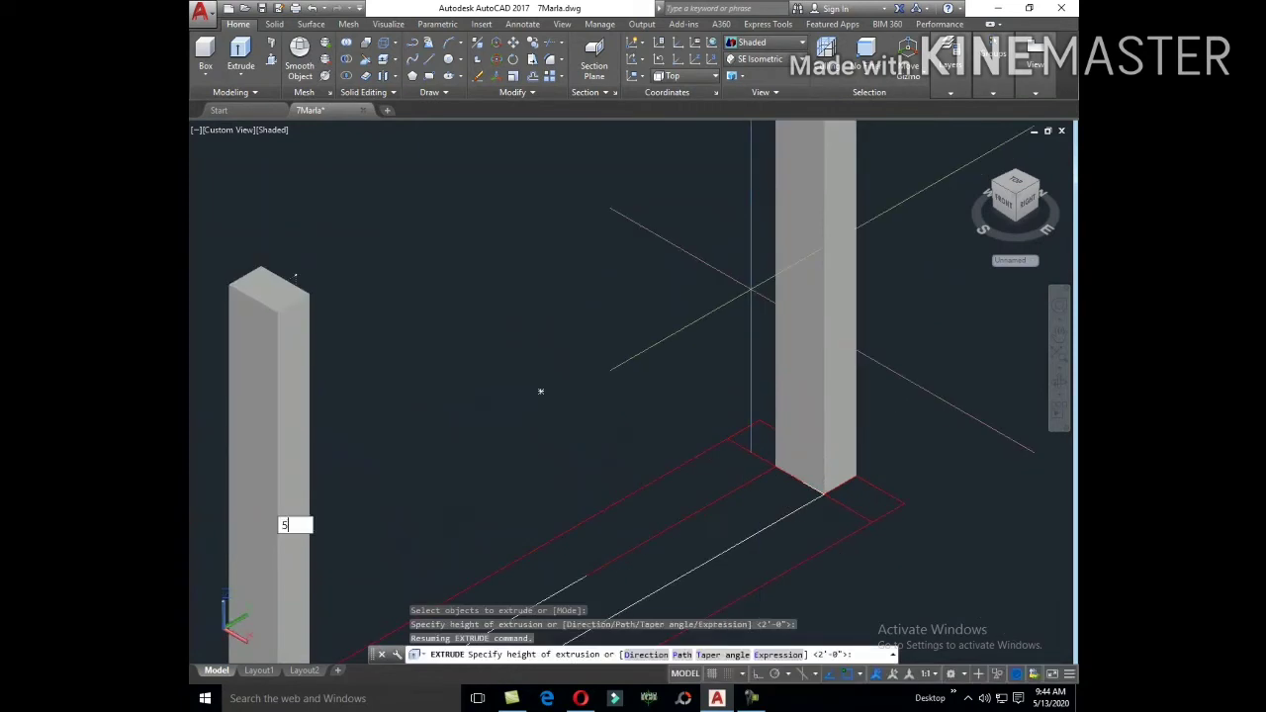
{"action": "key", "text": "Return"}
{"action": "scroll", "coordinate": [712, 311], "scroll_direction": "down", "scroll_amount": 3}
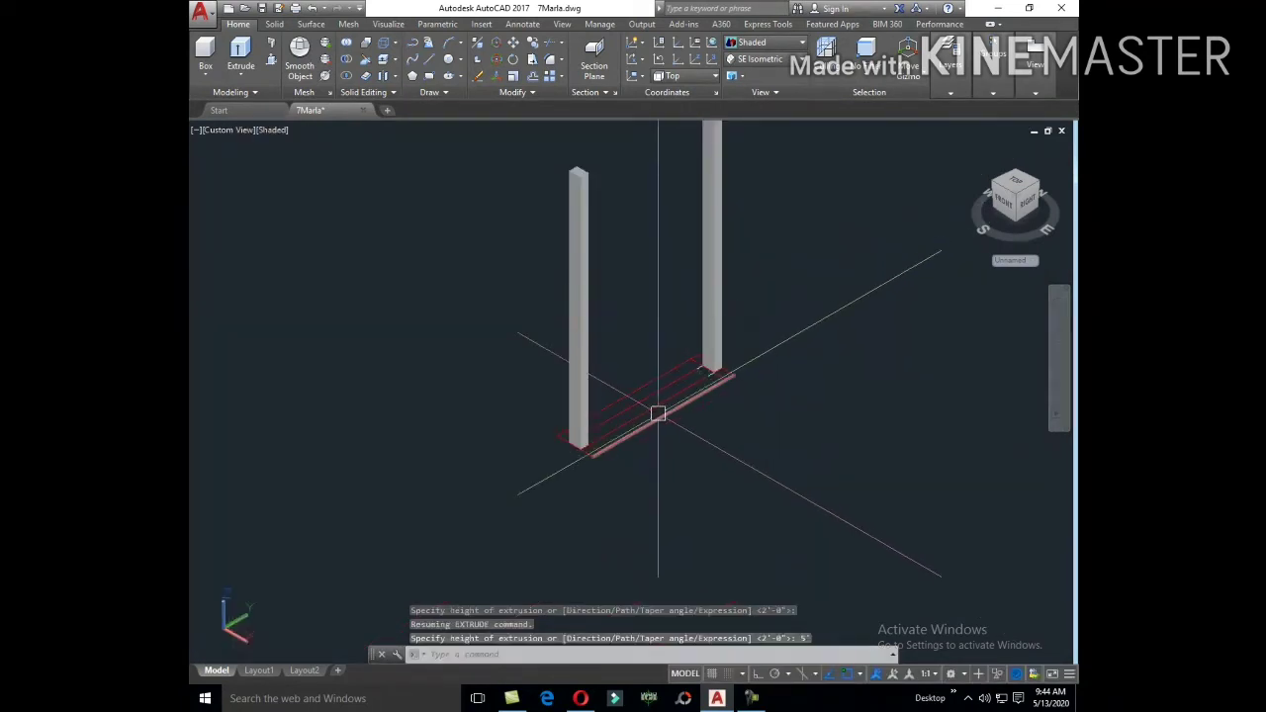
{"action": "type", "text": "EXT"}
Step: Erase the stray line along the middle strip
{"action": "key", "text": "Return"}
{"action": "scroll", "coordinate": [659, 396], "scroll_direction": "up", "scroll_amount": 2}
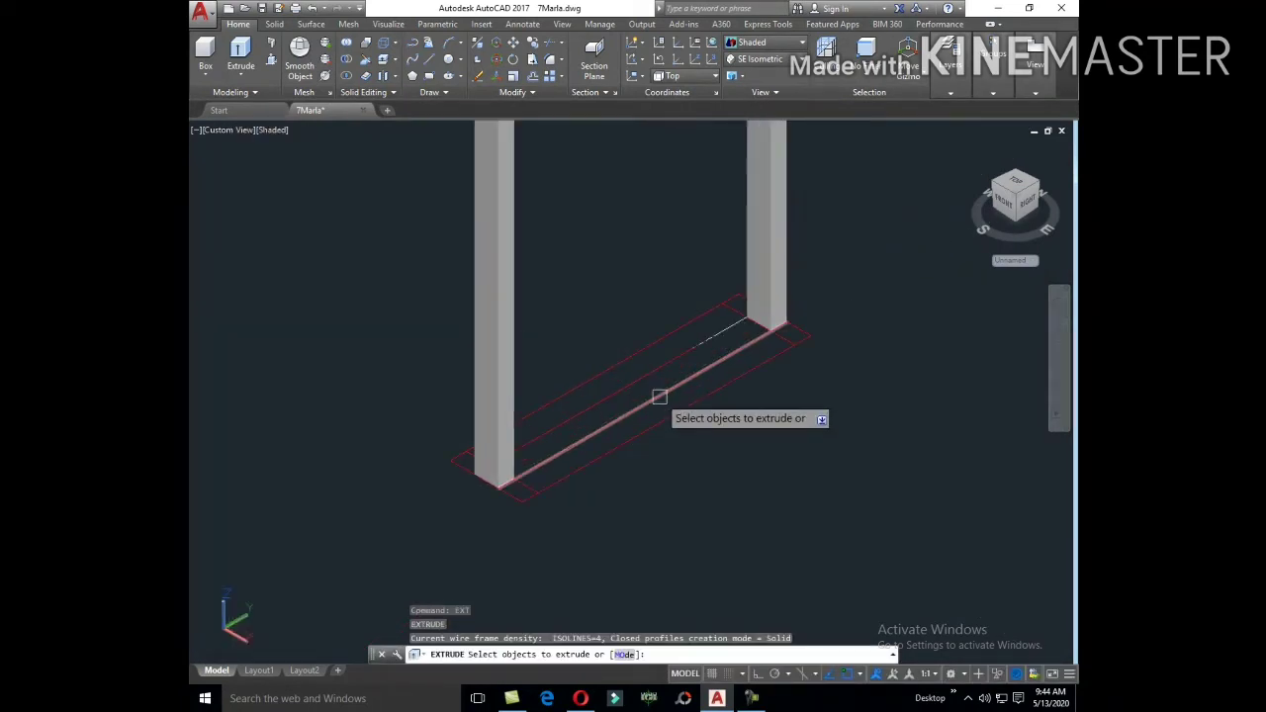
{"action": "scroll", "coordinate": [659, 396], "scroll_direction": "up", "scroll_amount": 3}
{"action": "middle_click_drag", "start_coordinate": [887, 149], "coordinate": [754, 296]}
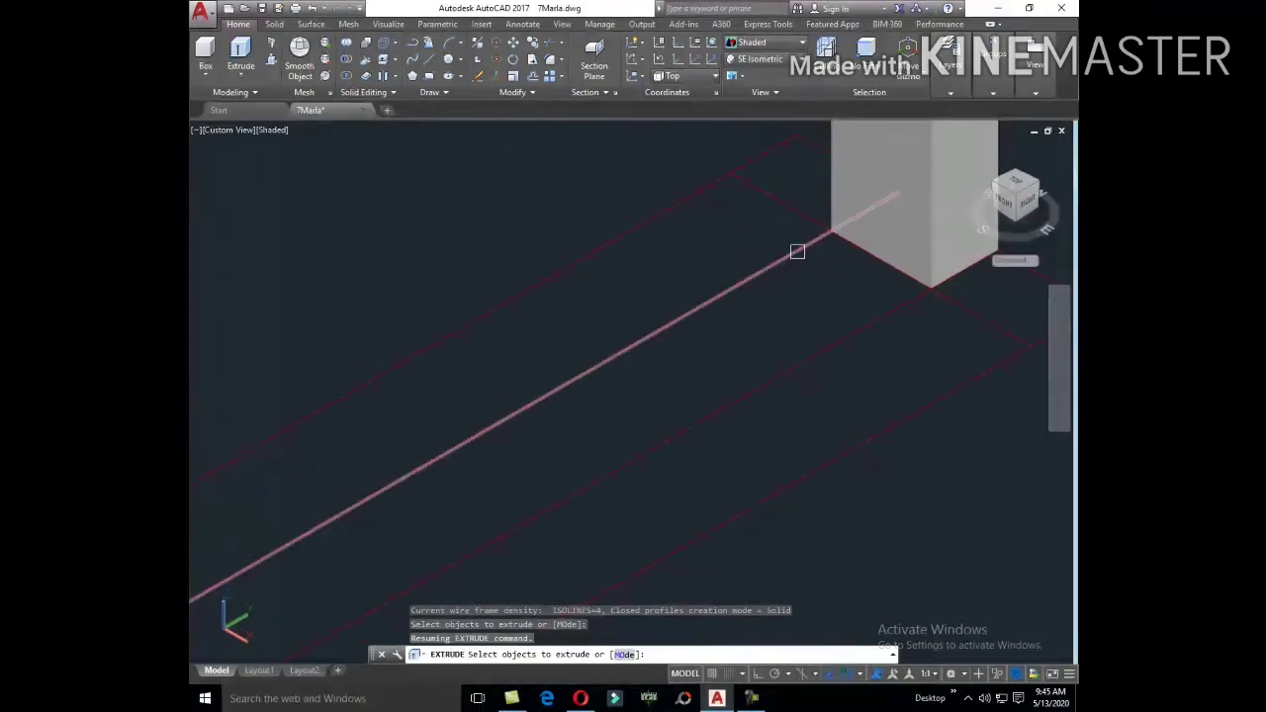
{"action": "scroll", "coordinate": [797, 251], "scroll_direction": "down", "scroll_amount": 3}
{"action": "key", "text": "Escape"}
{"action": "left_click", "coordinate": [841, 313]}
{"action": "type", "text": "E"}
{"action": "key", "text": "Return"}
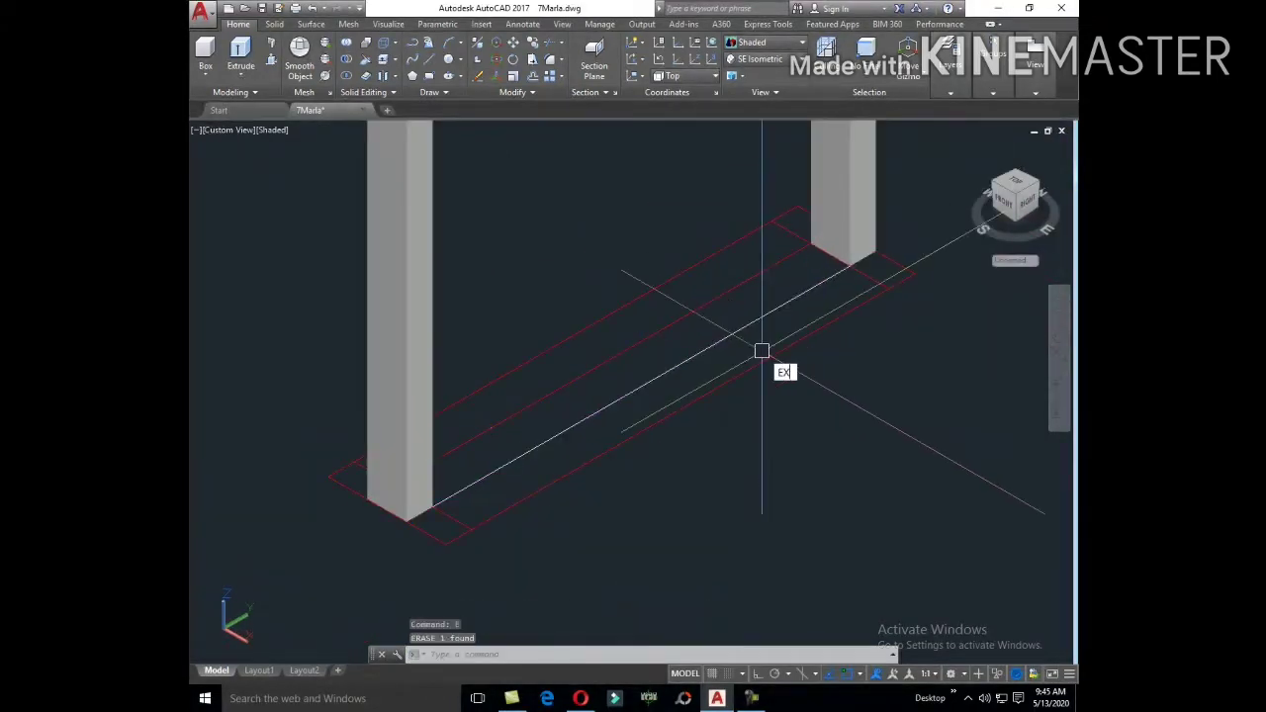
Step: Extrude the middle strip to height 2 as the frame's bottom rail
{"action": "type", "text": "T"}
{"action": "key", "text": "Return"}
{"action": "left_click", "coordinate": [759, 348]}
{"action": "right_click", "coordinate": [720, 327]}
{"action": "left_click", "coordinate": [741, 334]}
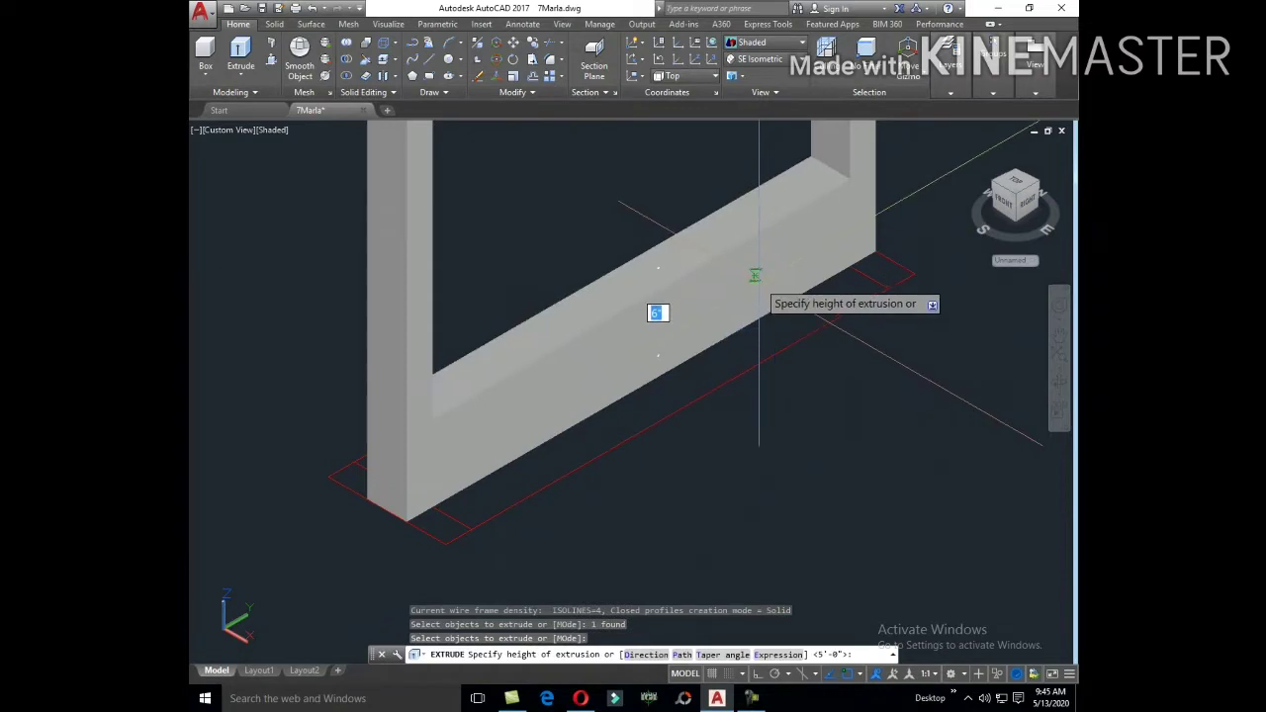
{"action": "key", "text": "Return"}
{"action": "scroll", "coordinate": [758, 283], "scroll_direction": "down", "scroll_amount": 3}
{"action": "scroll", "coordinate": [703, 369], "scroll_direction": "down", "scroll_amount": 3}
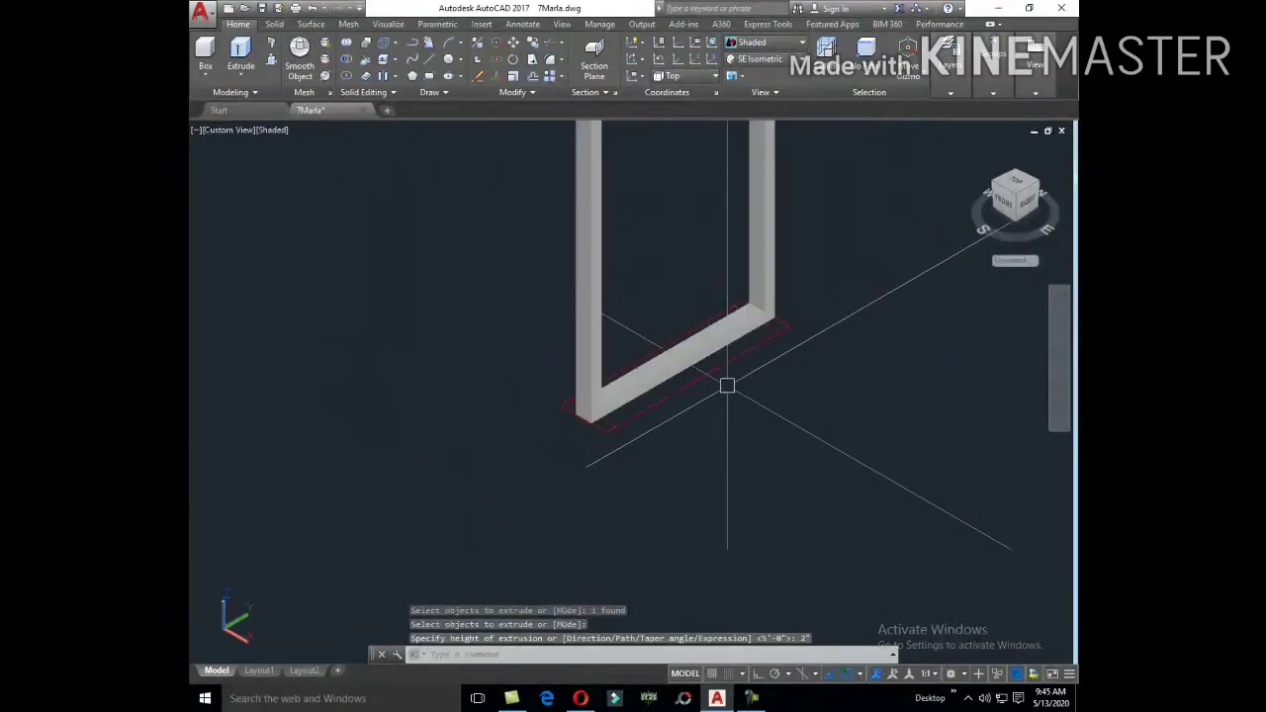
{"action": "scroll", "coordinate": [770, 310], "scroll_direction": "down", "scroll_amount": 2}
Step: Select the whole door frame and start moving it from a base point
{"action": "left_click", "coordinate": [770, 310]}
{"action": "left_click", "coordinate": [560, 223]}
{"action": "scroll", "coordinate": [652, 334], "scroll_direction": "up", "scroll_amount": 4}
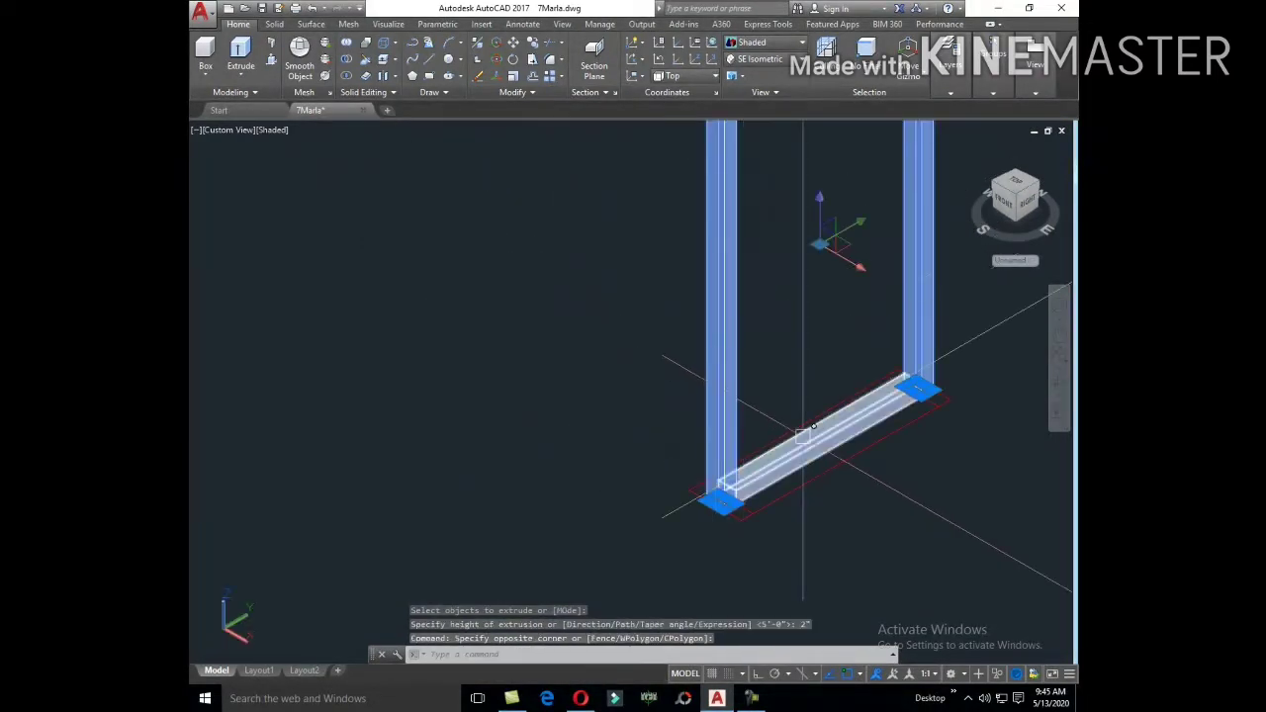
{"action": "type", "text": "m"}
{"action": "key", "text": "Return"}
{"action": "left_click", "coordinate": [811, 504]}
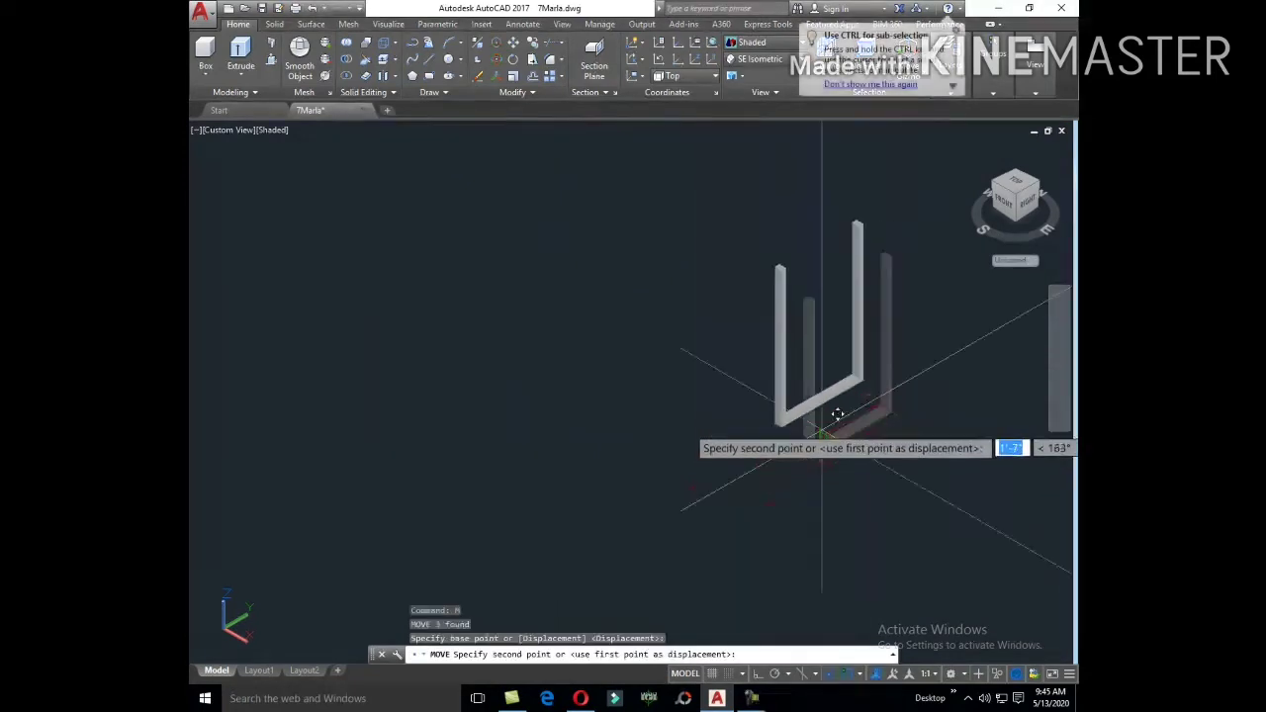
Step: Draw a line from the outline corner across the next opening
{"action": "key", "text": "Escape"}
{"action": "type", "text": "l"}
{"action": "key", "text": "Return"}
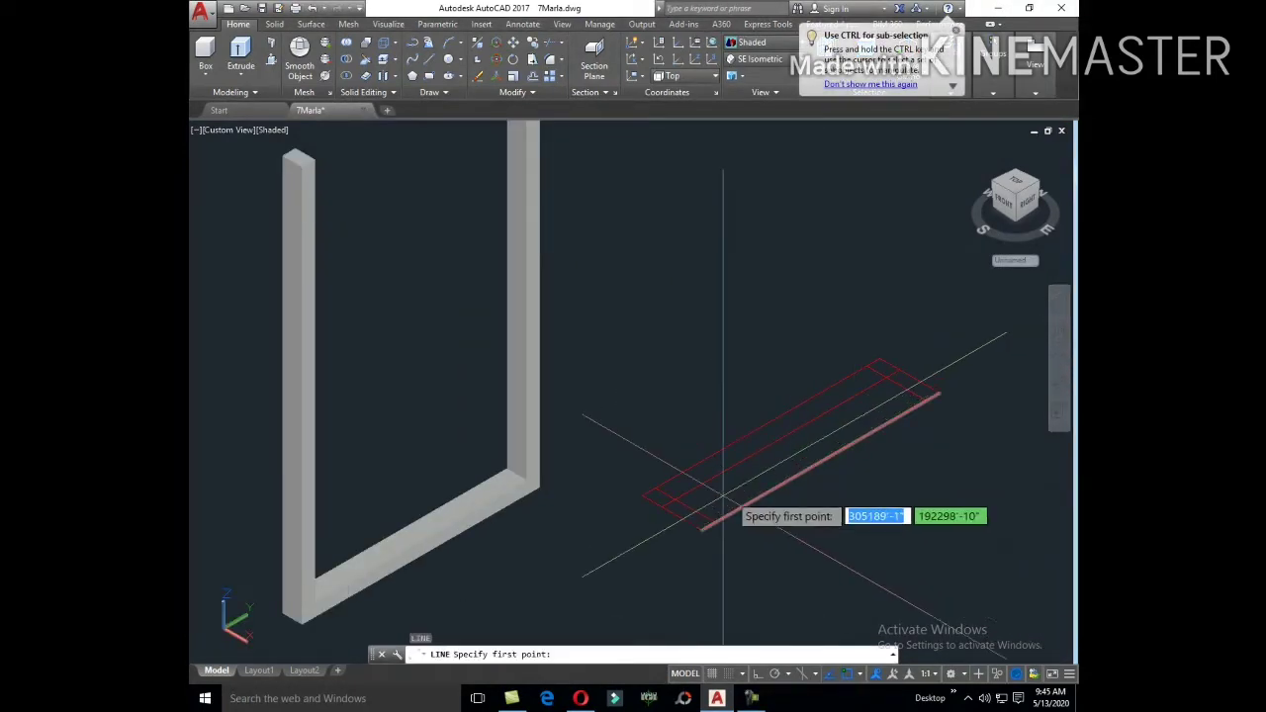
{"action": "left_click", "coordinate": [664, 491]}
{"action": "left_click", "coordinate": [894, 384]}
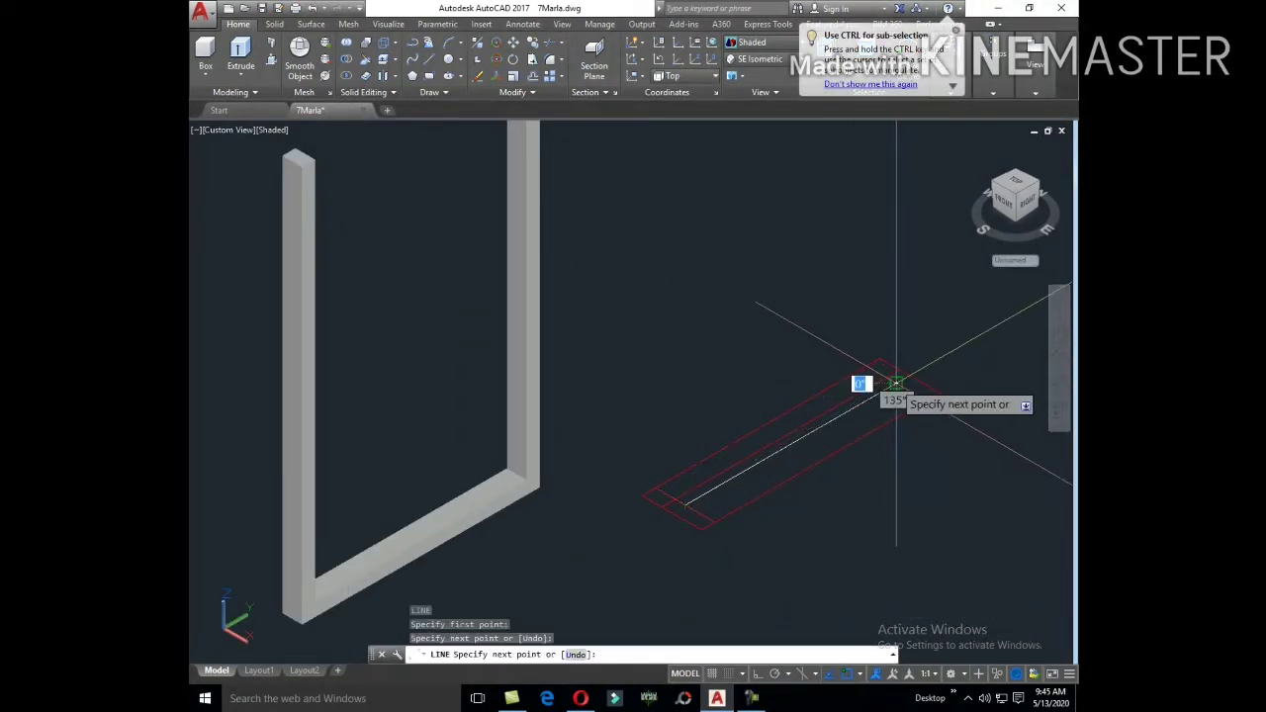
{"action": "key", "text": "Return"}
Step: Offset the new line by 0.5 to form a thin strip
{"action": "type", "text": "o"}
{"action": "key", "text": "Return"}
{"action": "key", "text": "BackSpace"}
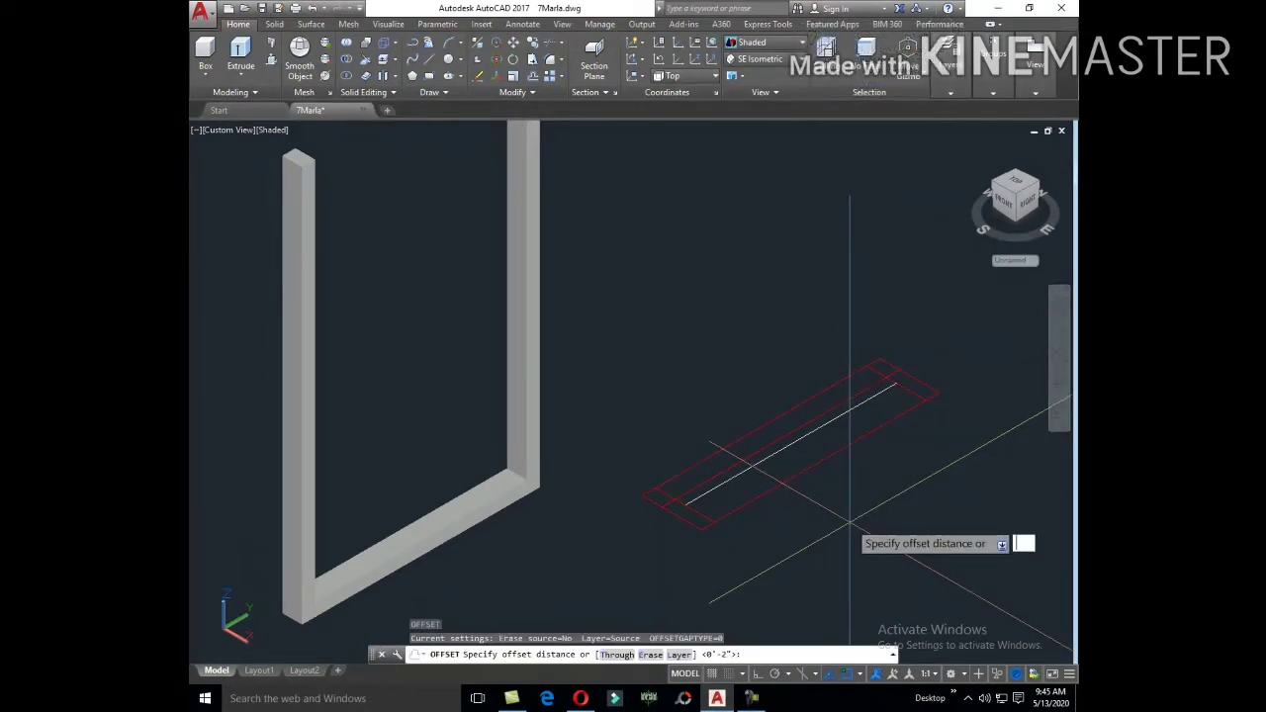
{"action": "type", "text": ".5"}
{"action": "key", "text": "Return"}
{"action": "scroll", "coordinate": [848, 522], "scroll_direction": "up", "scroll_amount": 3}
{"action": "scroll", "coordinate": [780, 494], "scroll_direction": "up", "scroll_amount": 2}
{"action": "left_click", "coordinate": [742, 446]}
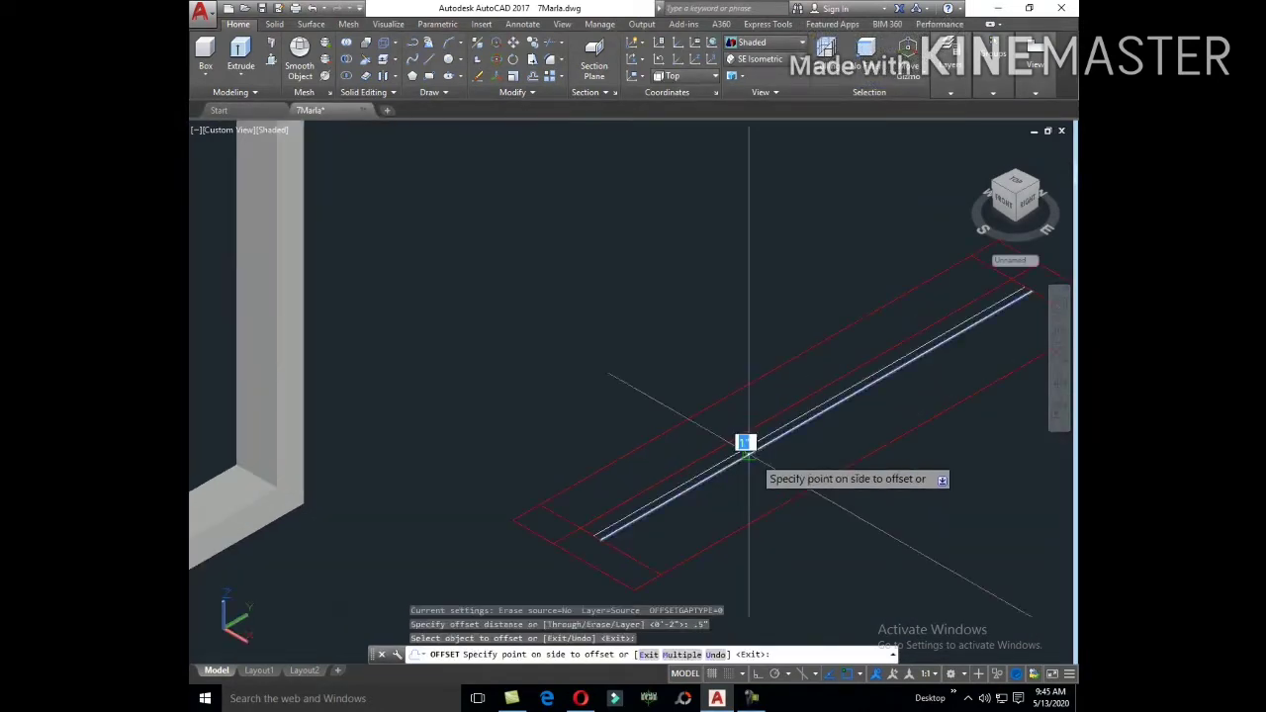
{"action": "left_click", "coordinate": [739, 464]}
{"action": "scroll", "coordinate": [739, 465], "scroll_direction": "up", "scroll_amount": 2}
{"action": "key", "text": "Escape"}
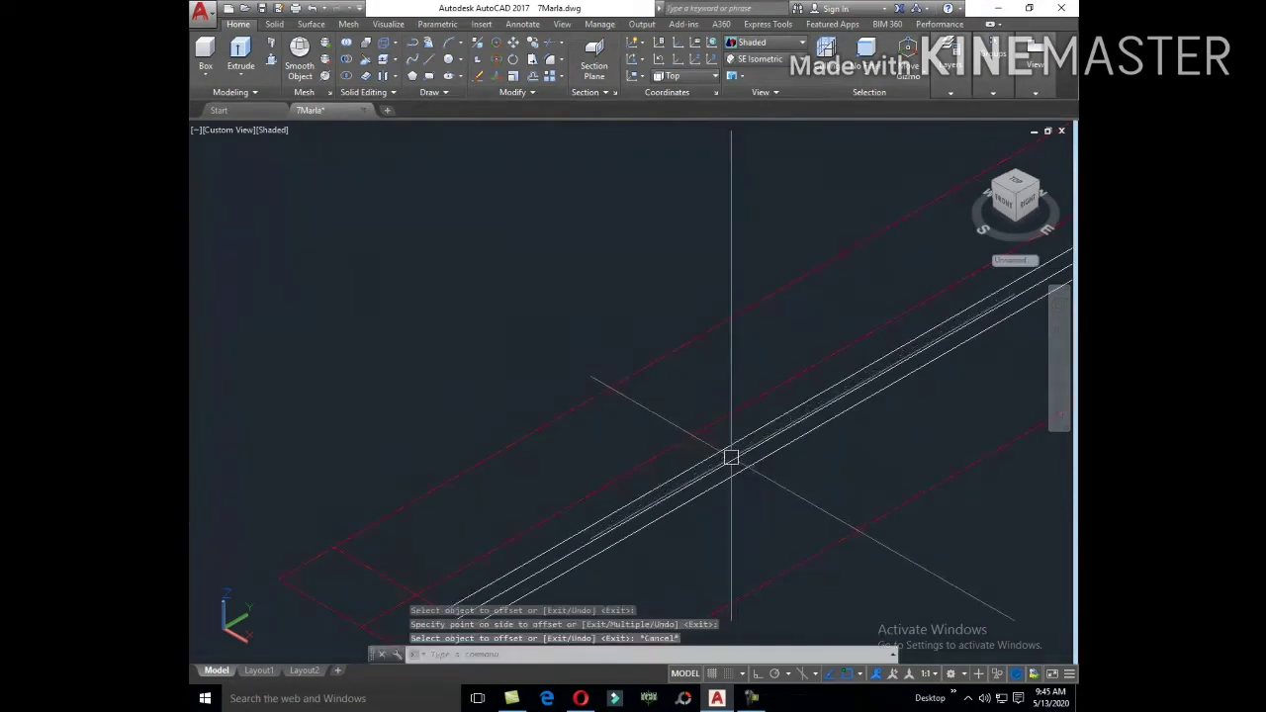
Step: Erase the original line and create a closed boundary from the thin strip
{"action": "type", "text": "e"}
{"action": "key", "text": "Return"}
{"action": "scroll", "coordinate": [769, 529], "scroll_direction": "down", "scroll_amount": 3}
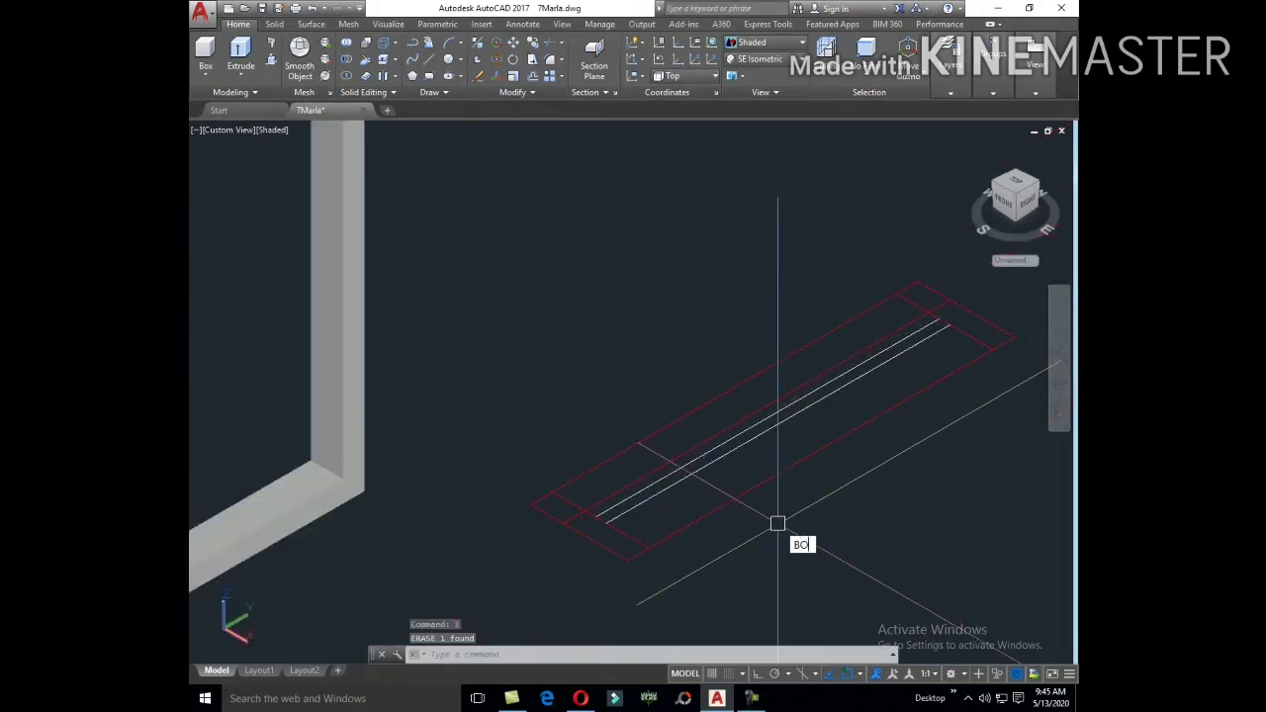
{"action": "key", "text": "Return"}
{"action": "left_click", "coordinate": [573, 275]}
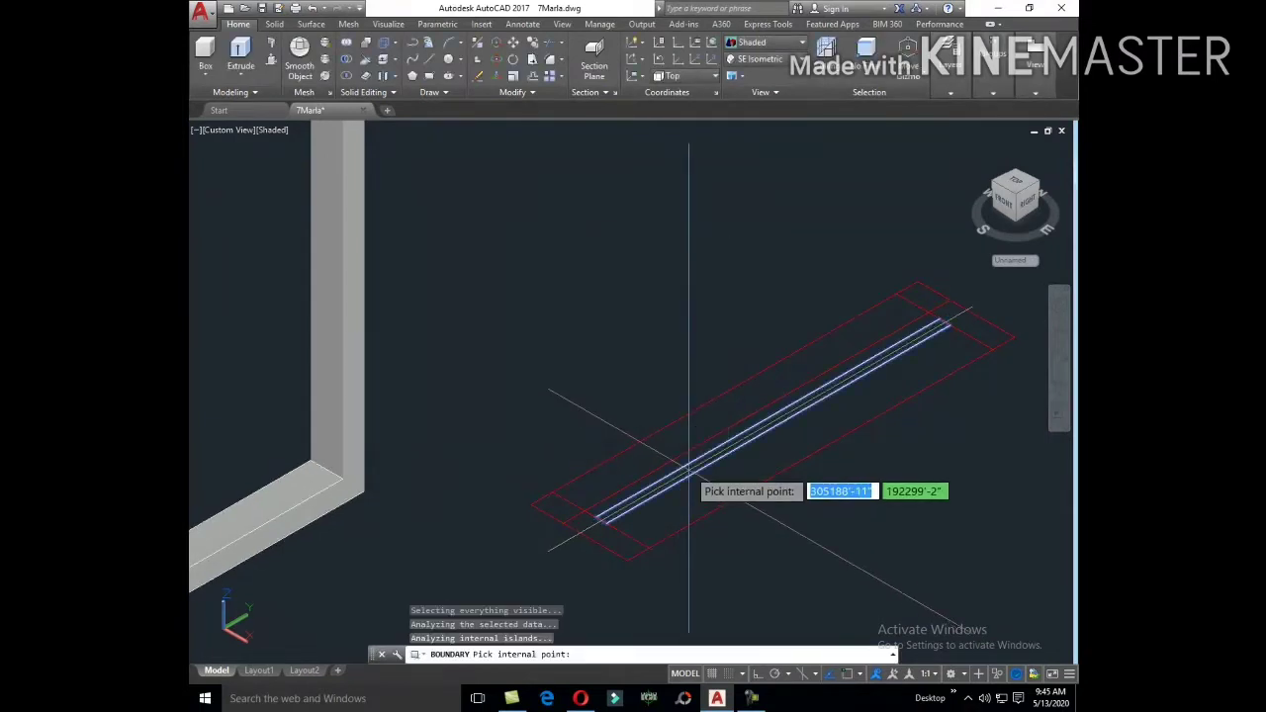
{"action": "key", "text": "Return"}
Step: Erase the leftover line inside the strip outline
{"action": "type", "text": "t"}
{"action": "key", "text": "Return"}
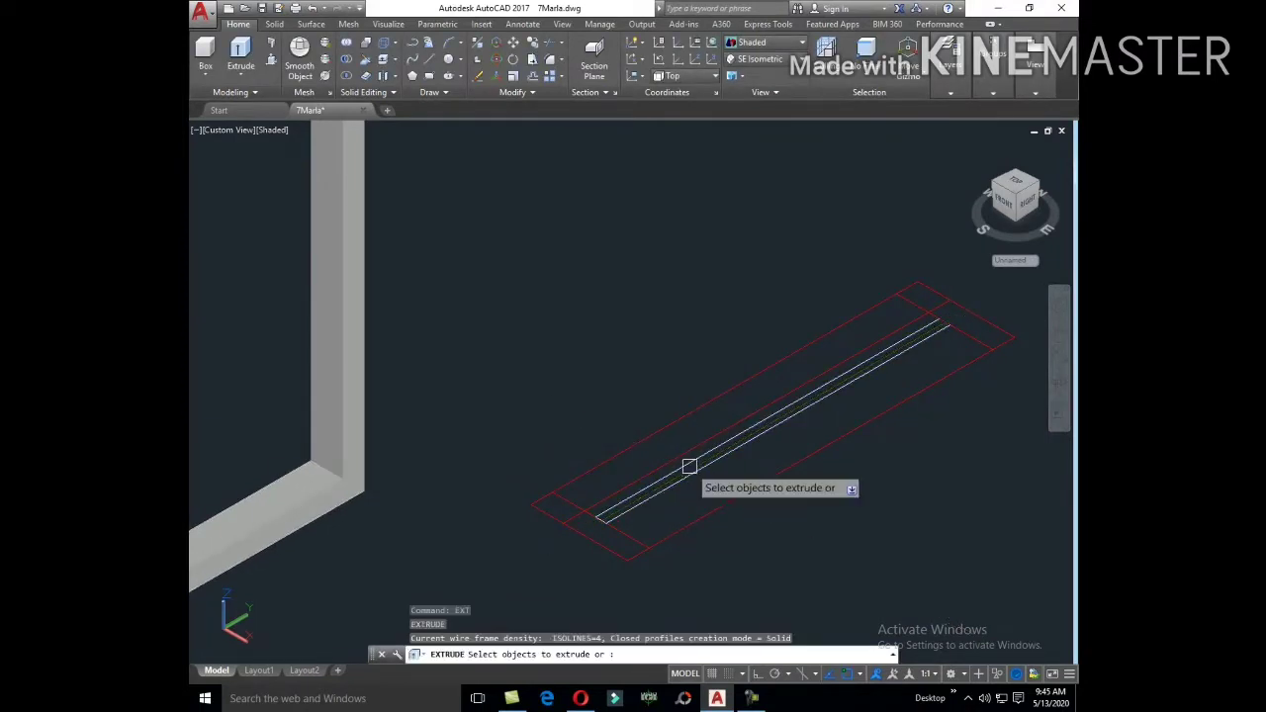
{"action": "key", "text": "Escape"}
{"action": "left_click", "coordinate": [692, 468]}
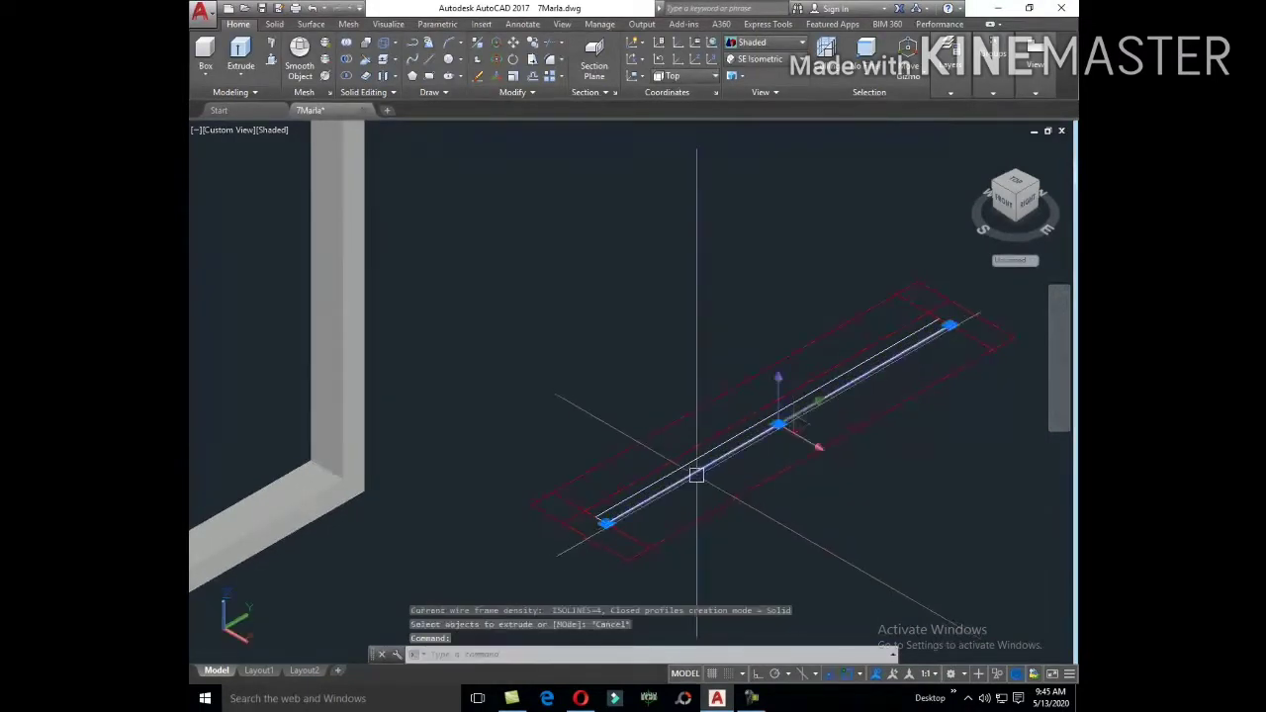
{"action": "type", "text": "e"}
{"action": "key", "text": "Return"}
{"action": "type", "text": "e"}
{"action": "key", "text": "Return"}
Step: Extrude the thin strip outline 4'8" tall into a shutter panel
{"action": "left_click", "coordinate": [701, 473]}
{"action": "right_click", "coordinate": [701, 483]}
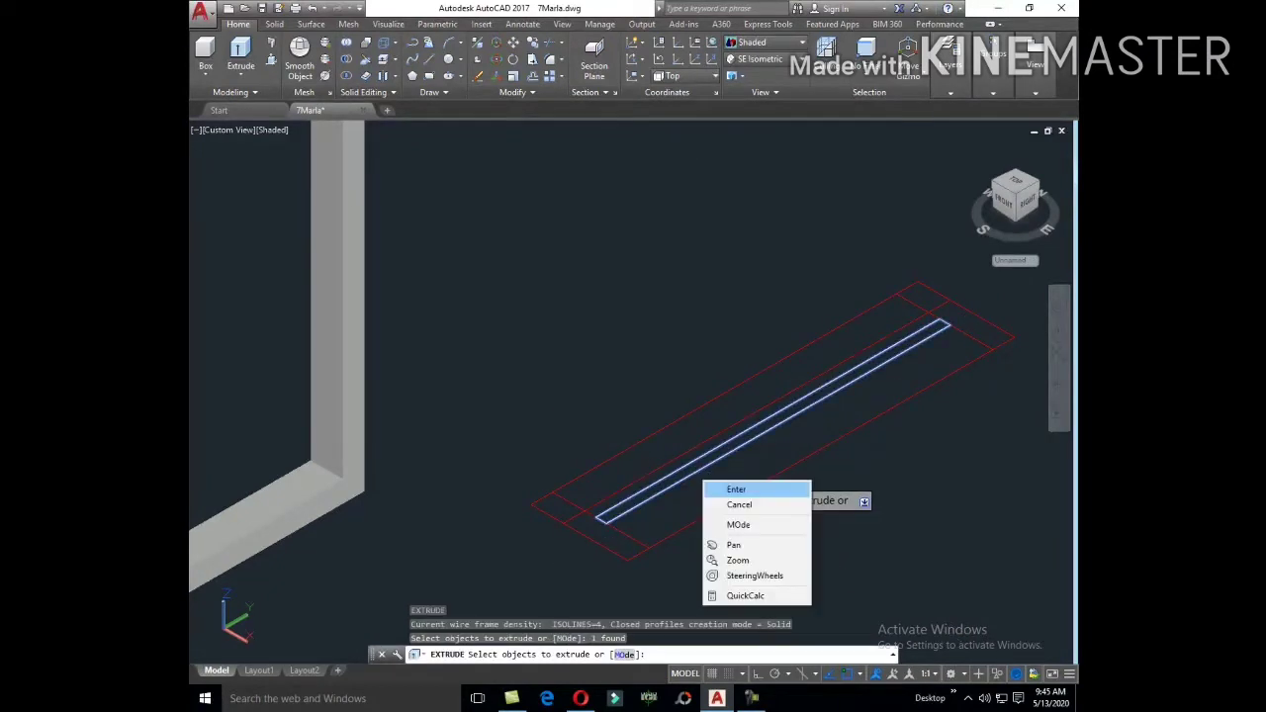
{"action": "left_click", "coordinate": [717, 488]}
{"action": "type", "text": "4'8"}
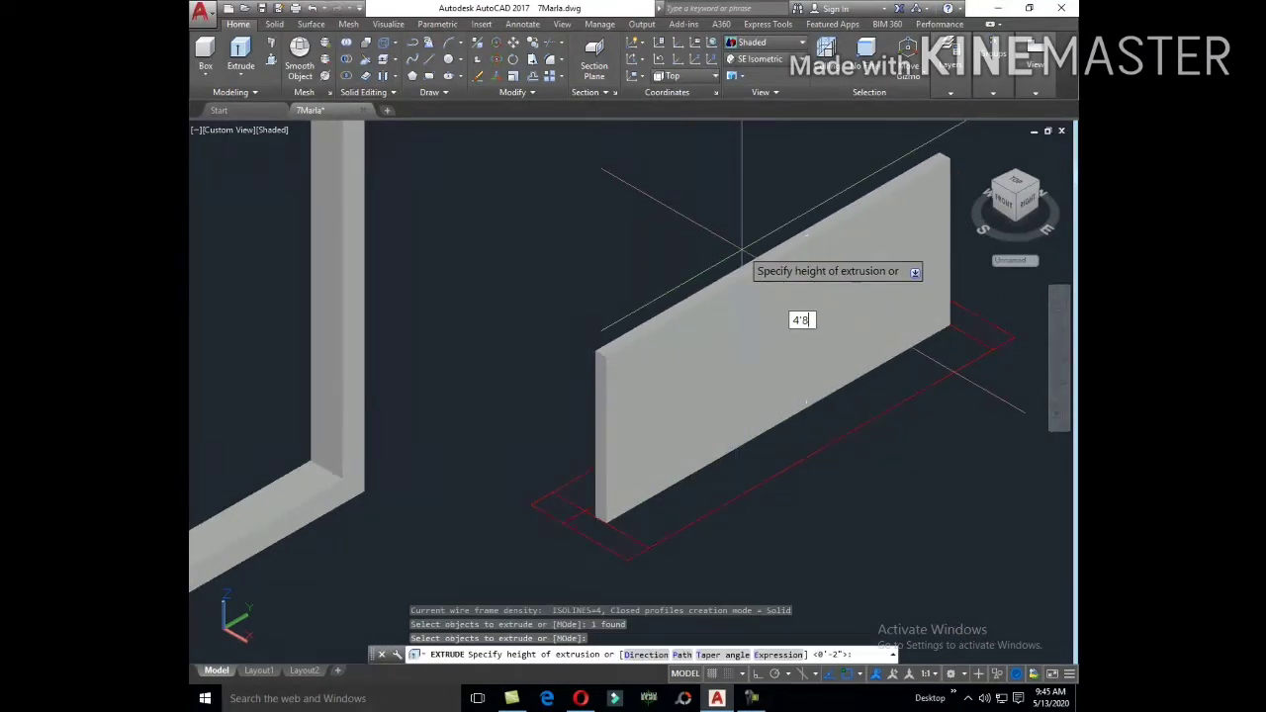
{"action": "key", "text": "Return"}
{"action": "scroll", "coordinate": [739, 388], "scroll_direction": "down", "scroll_amount": 4}
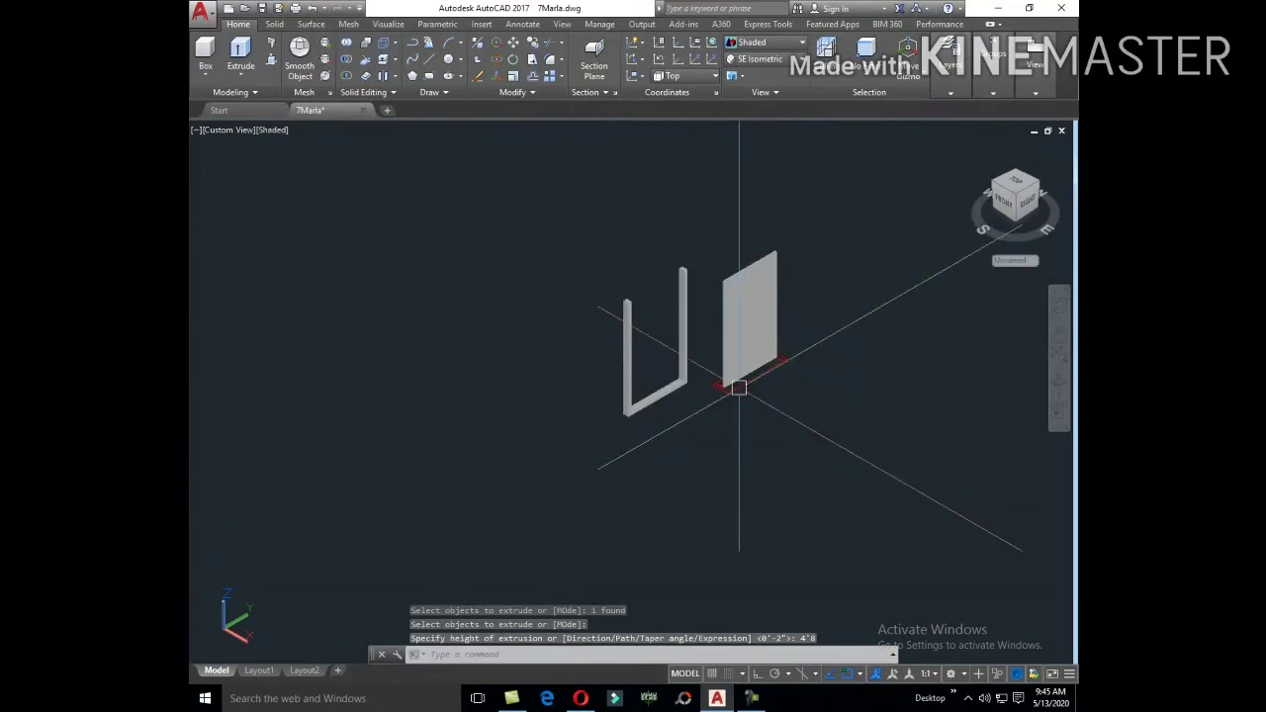
{"action": "type", "text": "MA"}
{"action": "key", "text": "Return"}
{"action": "scroll", "coordinate": [638, 333], "scroll_direction": "down", "scroll_amount": 4}
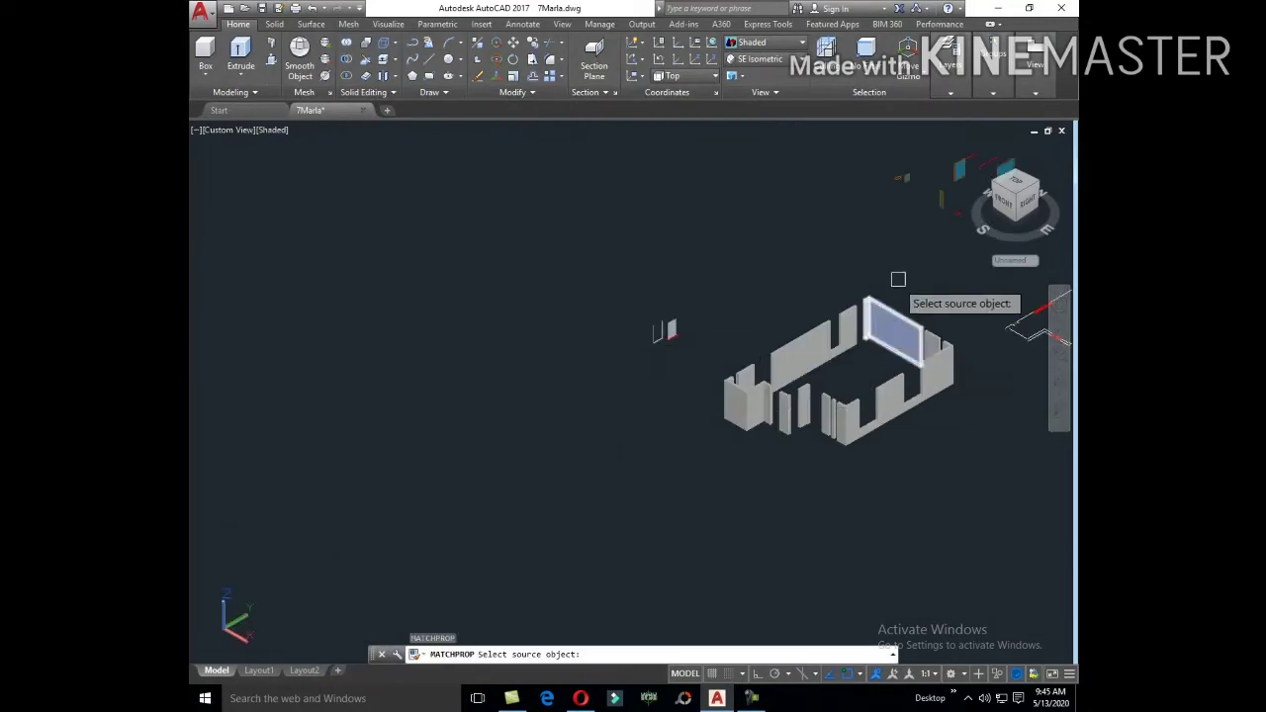
Step: Match the new panel's colour to the blue window shutter with MATCHPROP
{"action": "left_click", "coordinate": [912, 313]}
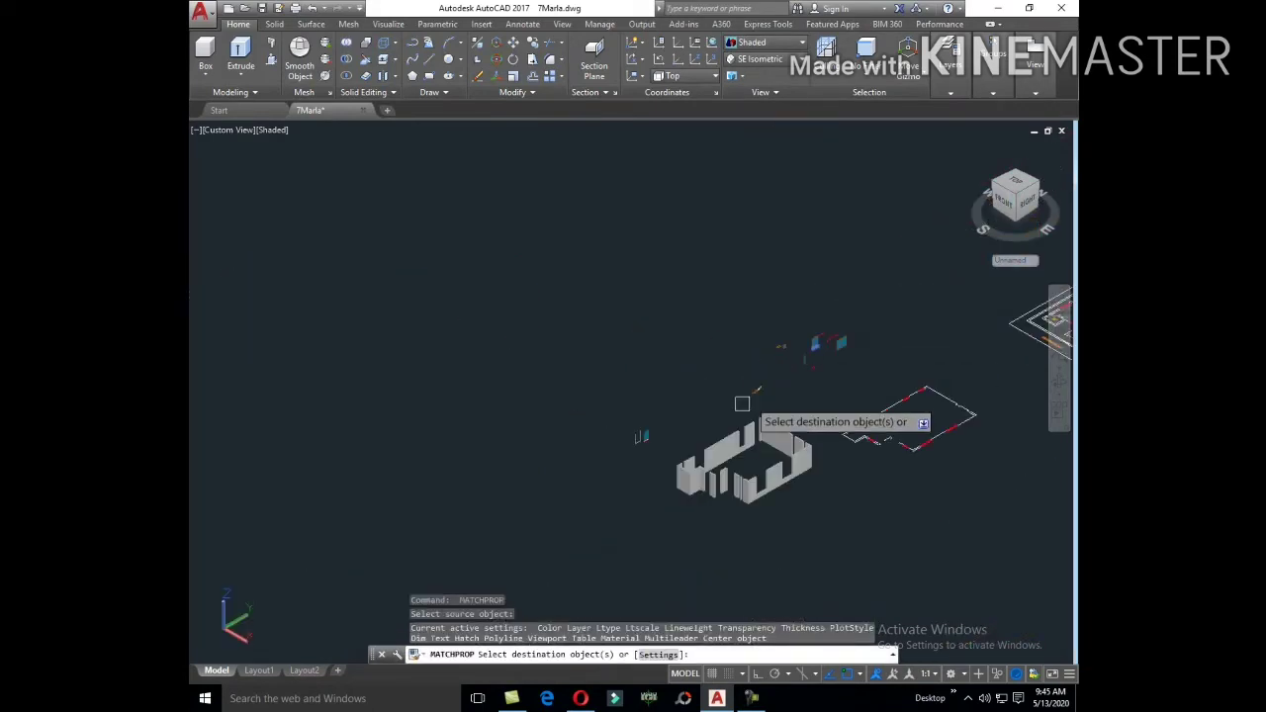
{"action": "left_click", "coordinate": [737, 396]}
{"action": "left_click", "coordinate": [615, 264]}
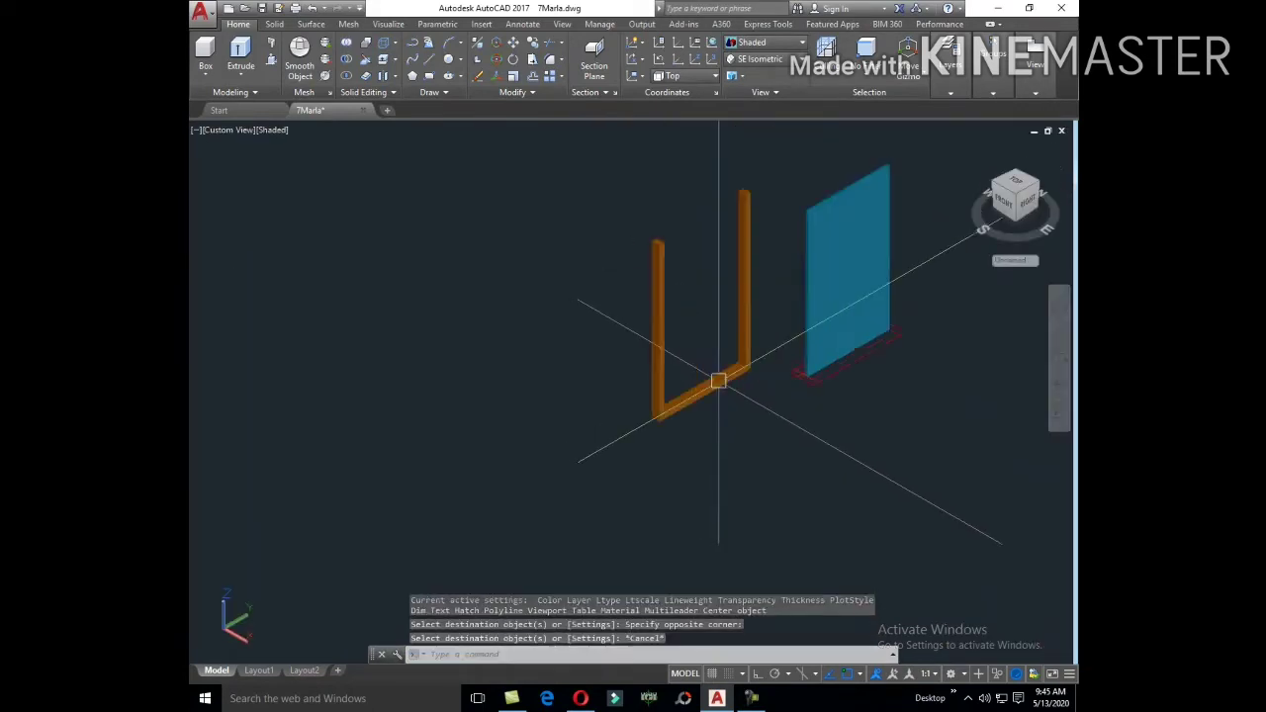
{"action": "key", "text": "Escape"}
Step: Copy the bottom beam up to close the top of the orange door frame
{"action": "type", "text": "co"}
{"action": "key", "text": "Return"}
{"action": "scroll", "coordinate": [766, 361], "scroll_direction": "up", "scroll_amount": 5}
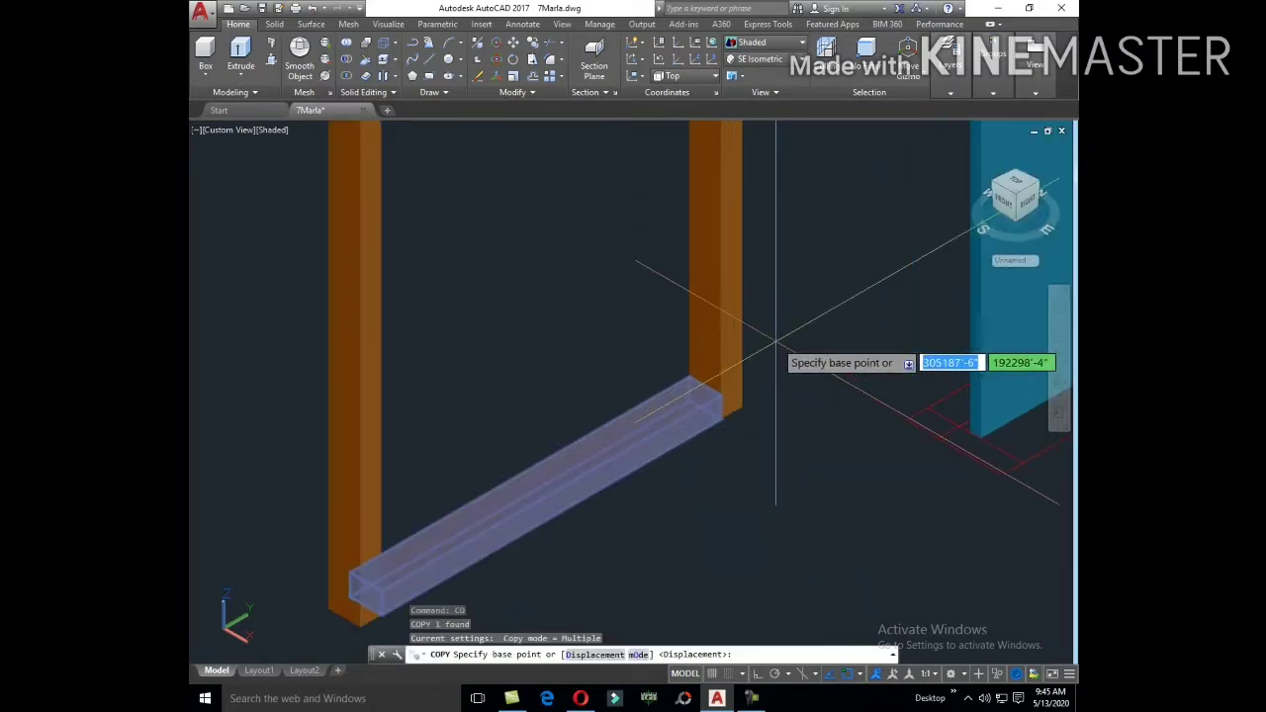
{"action": "left_click", "coordinate": [719, 395]}
{"action": "scroll", "coordinate": [720, 395], "scroll_direction": "down", "scroll_amount": 3}
{"action": "scroll", "coordinate": [734, 435], "scroll_direction": "down", "scroll_amount": 3}
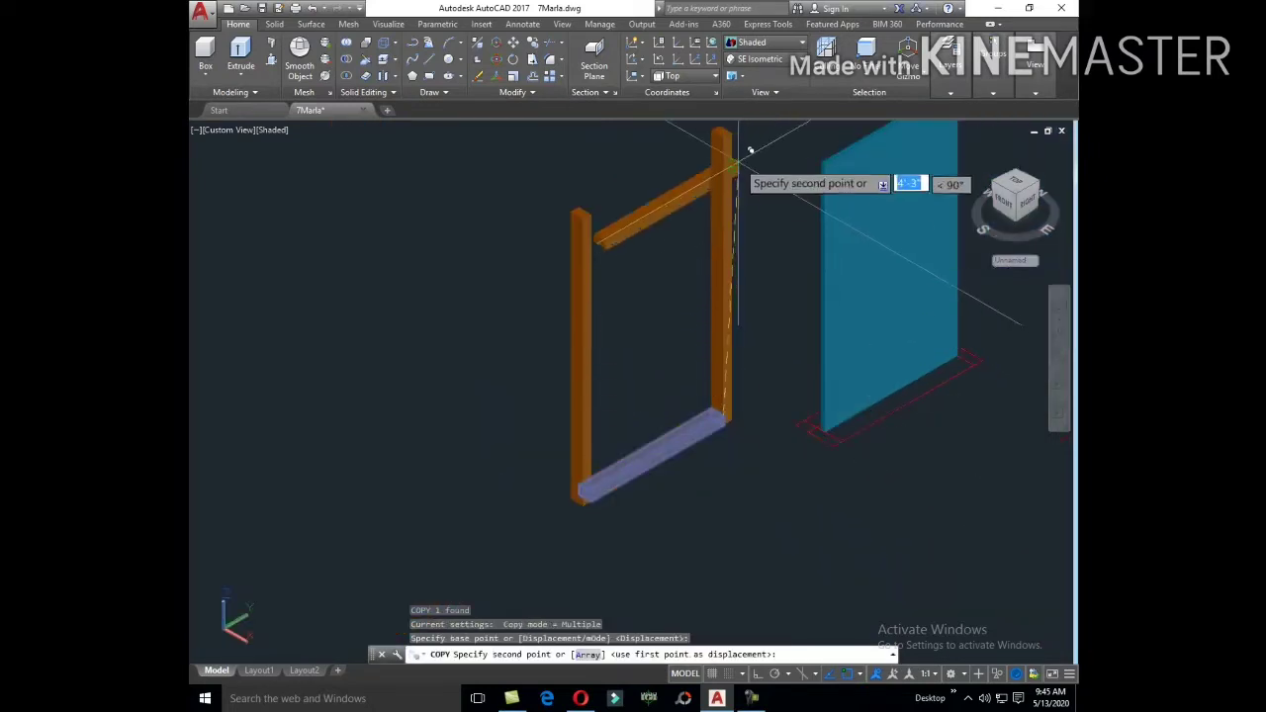
{"action": "left_click", "coordinate": [728, 129]}
{"action": "key", "text": "Escape"}
{"action": "scroll", "coordinate": [666, 315], "scroll_direction": "down", "scroll_amount": 3}
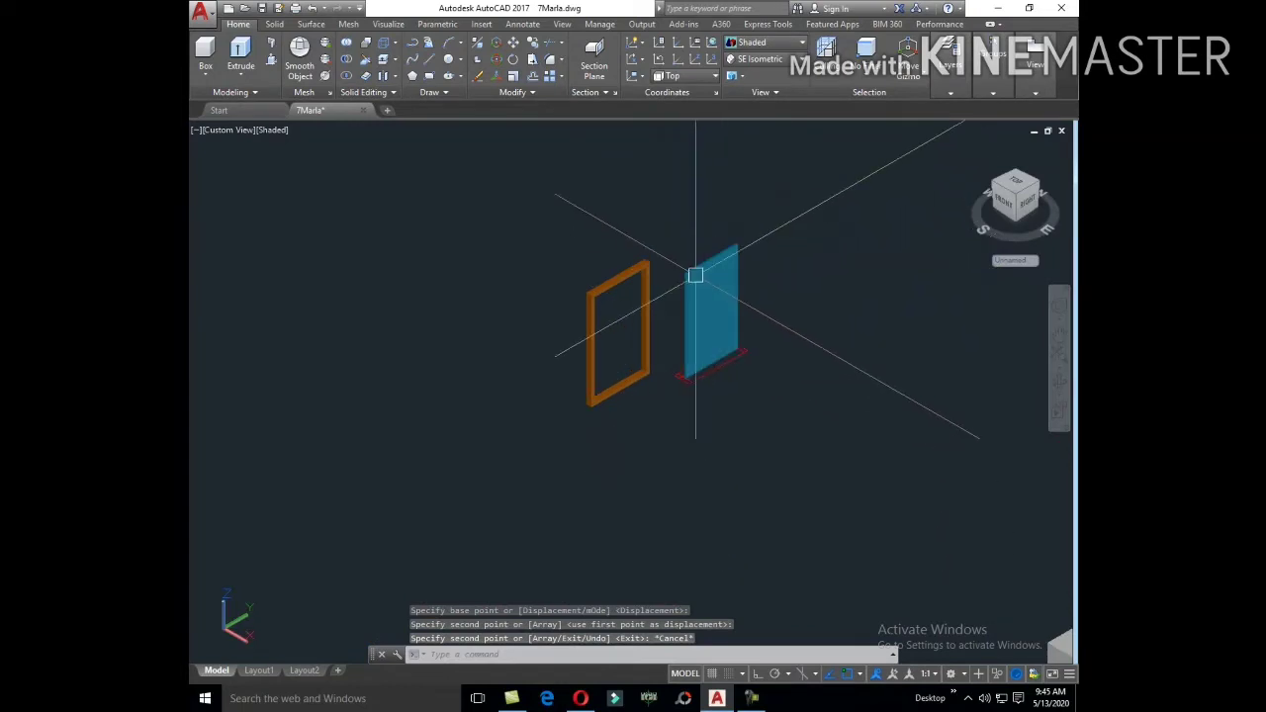
Step: Move the blue shutter panel into the frame's inner corner
{"action": "type", "text": "m"}
{"action": "key", "text": "Return"}
{"action": "scroll", "coordinate": [682, 390], "scroll_direction": "up", "scroll_amount": 3}
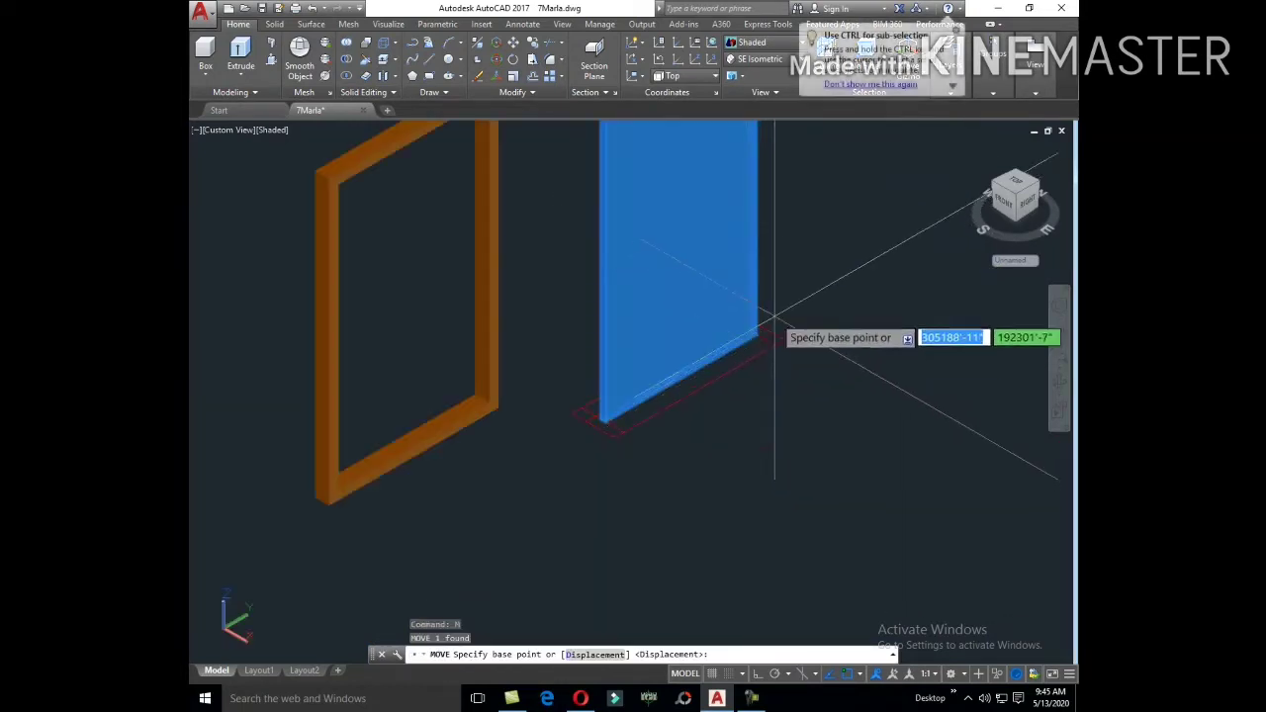
{"action": "scroll", "coordinate": [766, 331], "scroll_direction": "up", "scroll_amount": 3}
{"action": "left_click", "coordinate": [662, 450]}
{"action": "scroll", "coordinate": [780, 291], "scroll_direction": "down", "scroll_amount": 5}
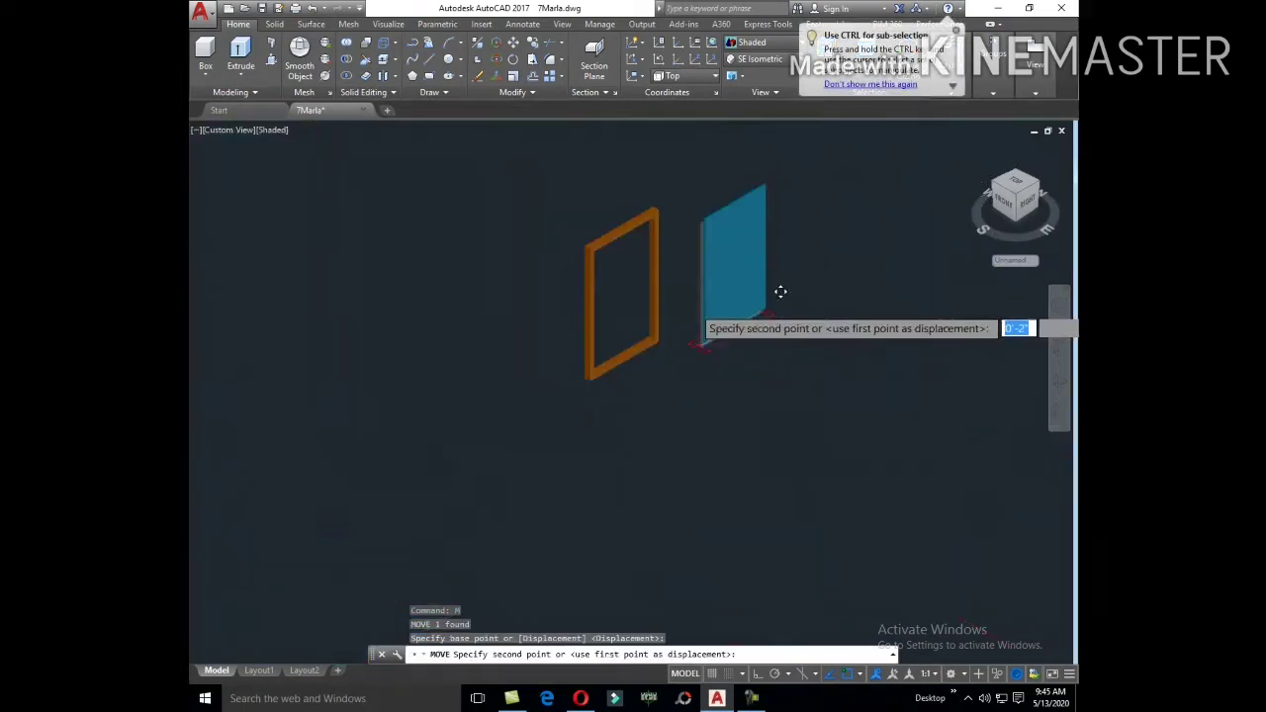
{"action": "scroll", "coordinate": [692, 319], "scroll_direction": "up", "scroll_amount": 2}
{"action": "scroll", "coordinate": [625, 304], "scroll_direction": "up", "scroll_amount": 3}
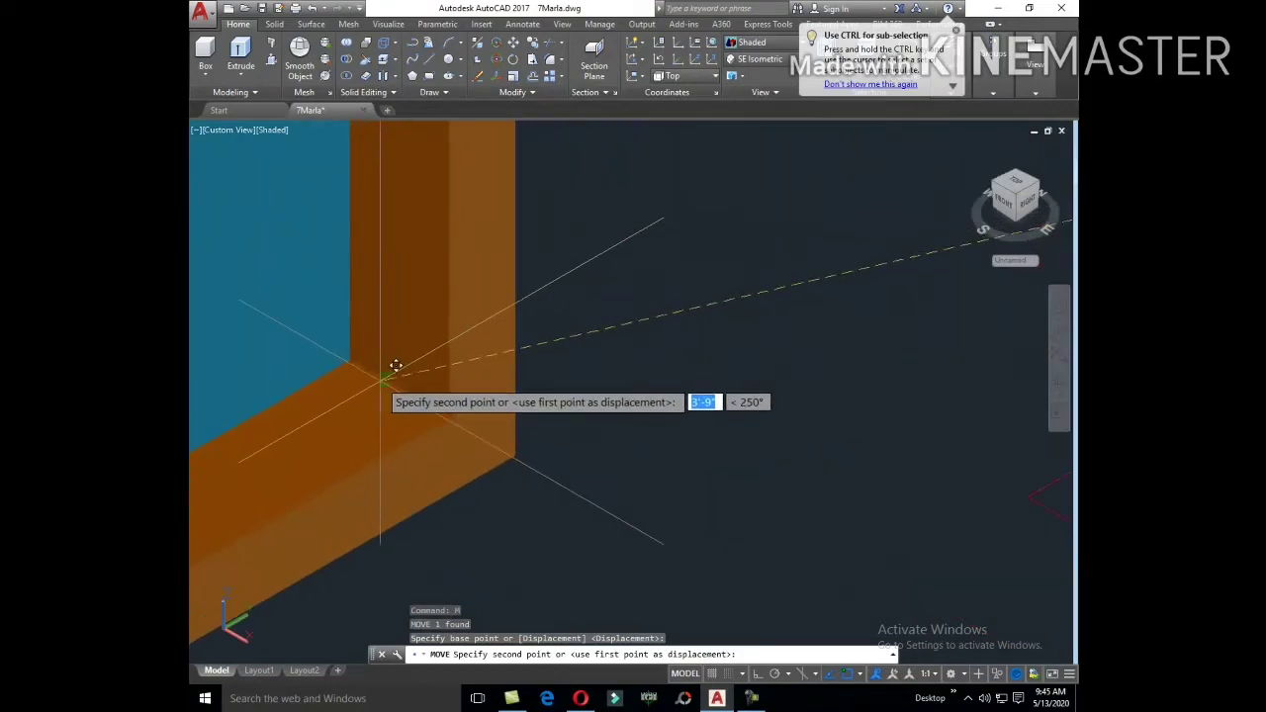
{"action": "scroll", "coordinate": [389, 353], "scroll_direction": "down", "scroll_amount": 2}
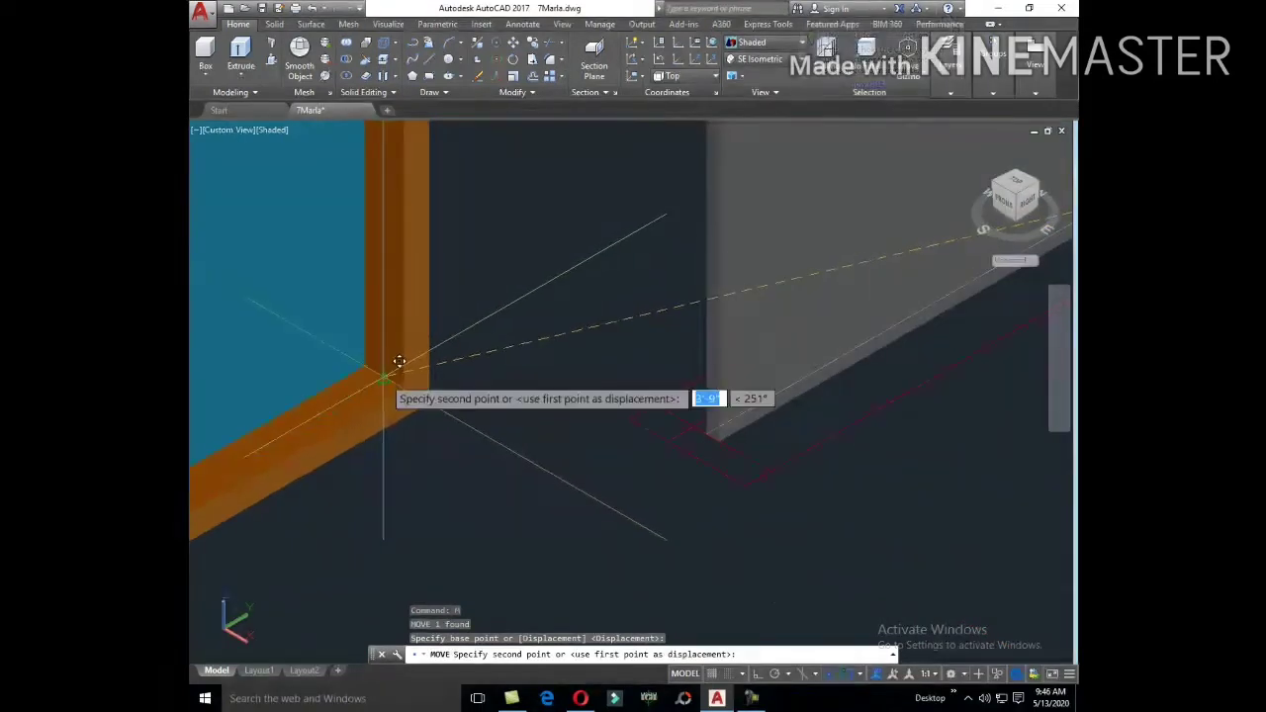
{"action": "left_click", "coordinate": [381, 376]}
{"action": "scroll", "coordinate": [591, 308], "scroll_direction": "down", "scroll_amount": 3}
{"action": "scroll", "coordinate": [592, 309], "scroll_direction": "down", "scroll_amount": 2}
Step: Select the frame with its panel and start a move, then cancel it
{"action": "left_click", "coordinate": [572, 354]}
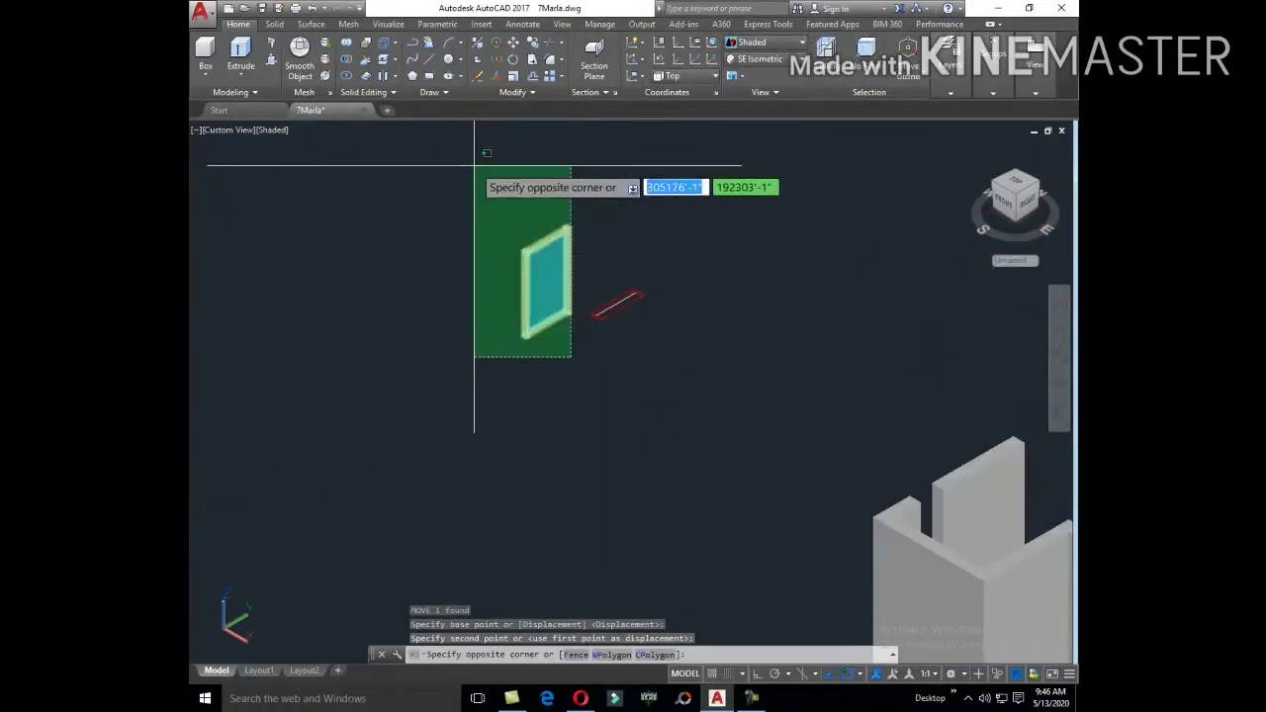
{"action": "left_click", "coordinate": [477, 158]}
{"action": "type", "text": "m"}
{"action": "key", "text": "Return"}
{"action": "scroll", "coordinate": [493, 296], "scroll_direction": "up", "scroll_amount": 5}
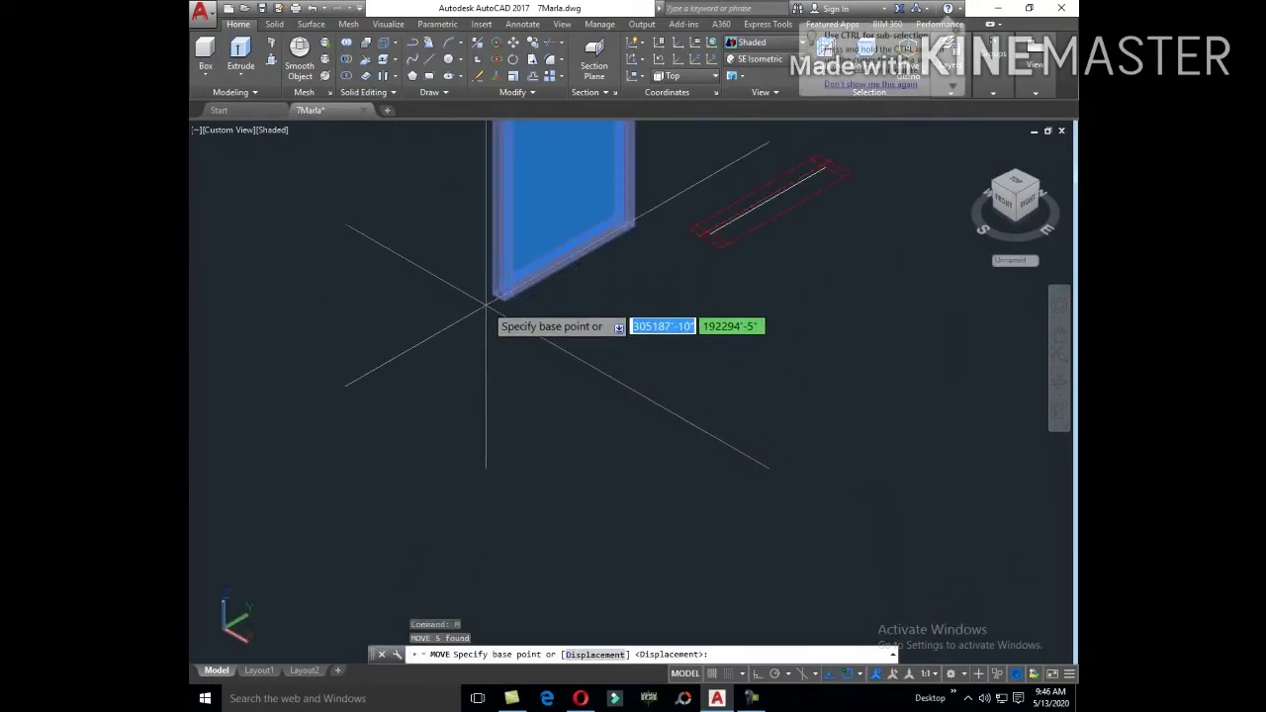
{"action": "left_click", "coordinate": [497, 297]}
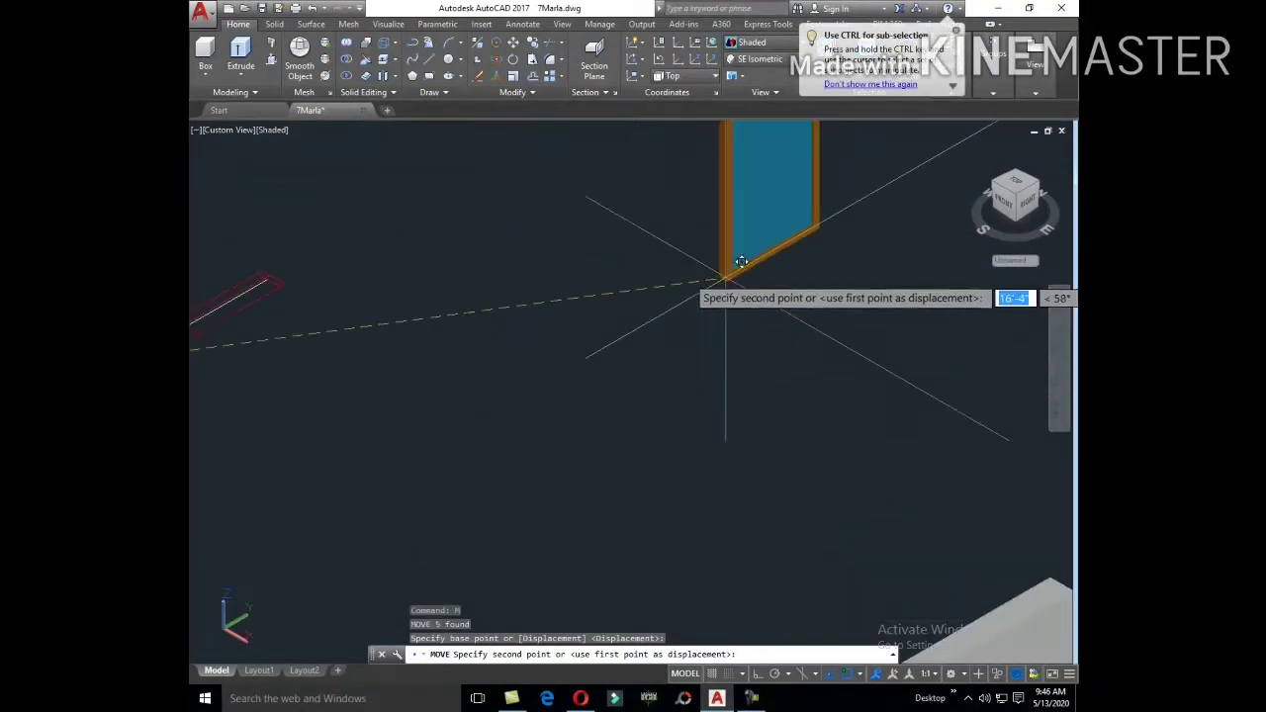
{"action": "key", "text": "Escape"}
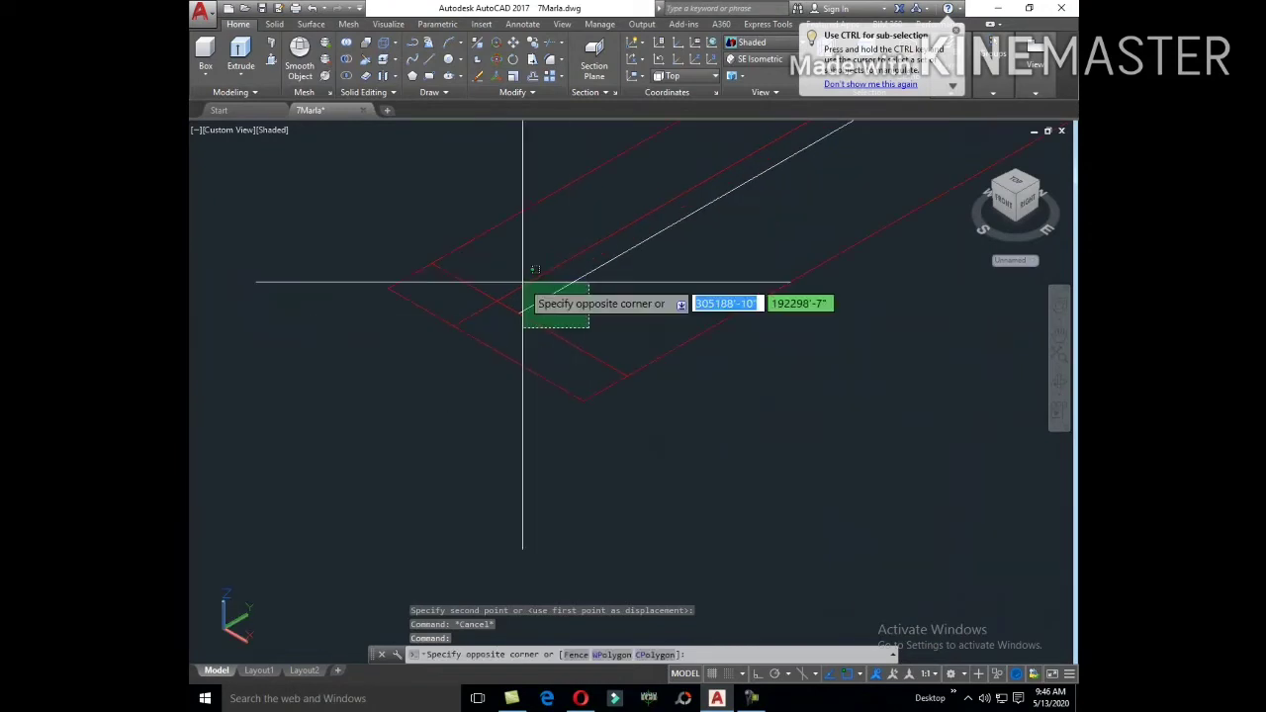
Step: Erase the stray line inside the opening and begin picking a boundary point there
{"action": "left_click", "coordinate": [523, 282]}
{"action": "key", "text": "Delete"}
{"action": "left_click", "coordinate": [701, 274]}
{"action": "type", "text": "e"}
{"action": "key", "text": "Return"}
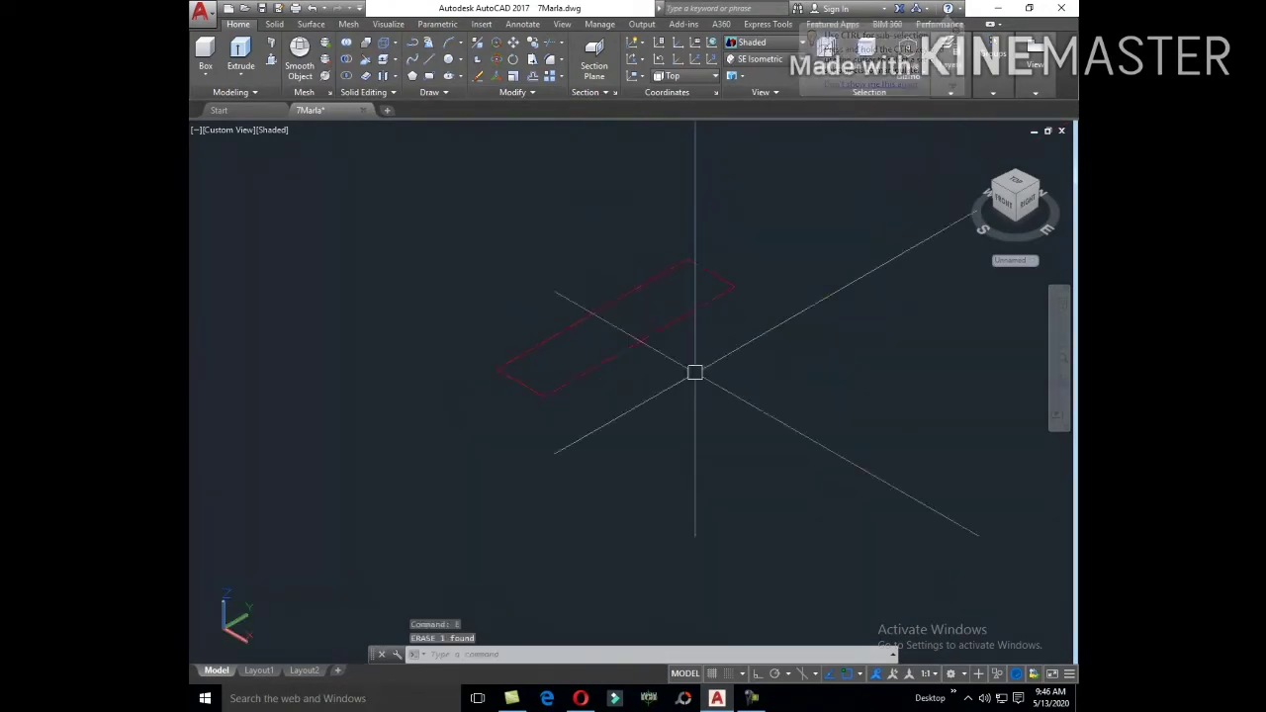
{"action": "type", "text": "BO"}
{"action": "key", "text": "Return"}
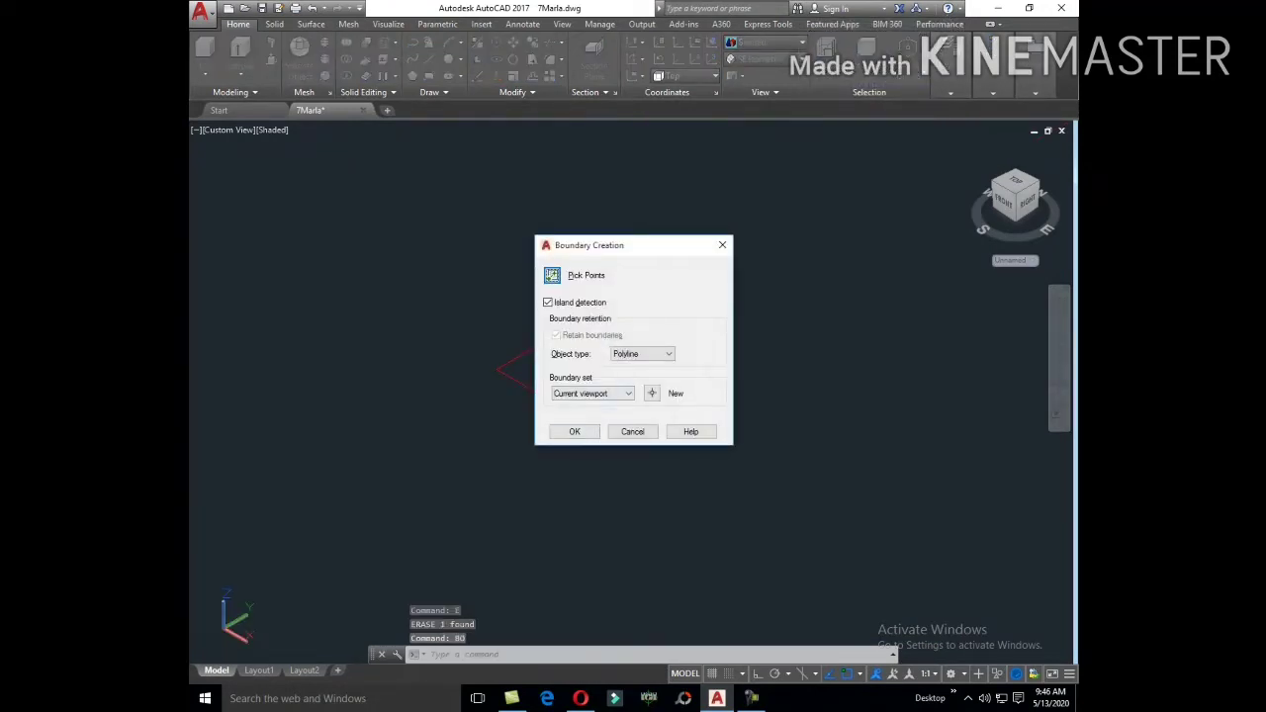
{"action": "left_click", "coordinate": [551, 275]}
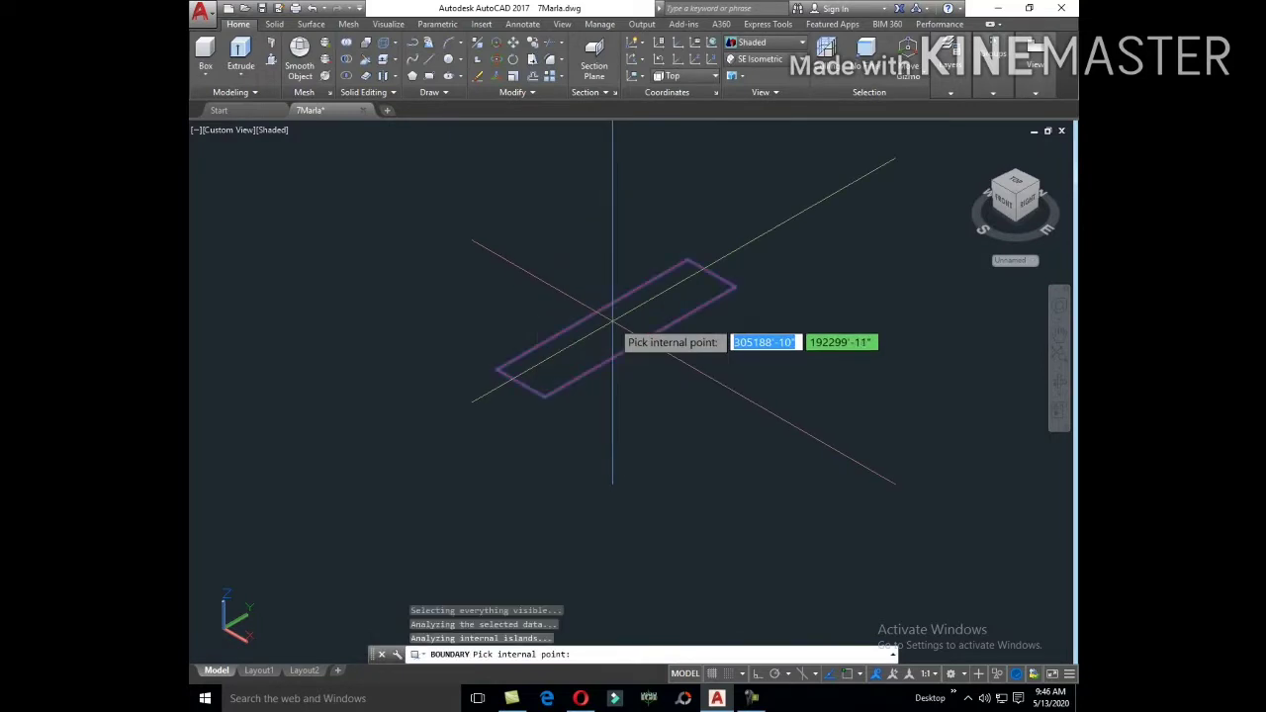
Step: Finish the boundary and extrude the rectangle into a 2'-tall block
{"action": "key", "text": "Return"}
{"action": "left_click", "coordinate": [623, 341]}
{"action": "key", "text": "Escape"}
{"action": "key", "text": "Escape"}
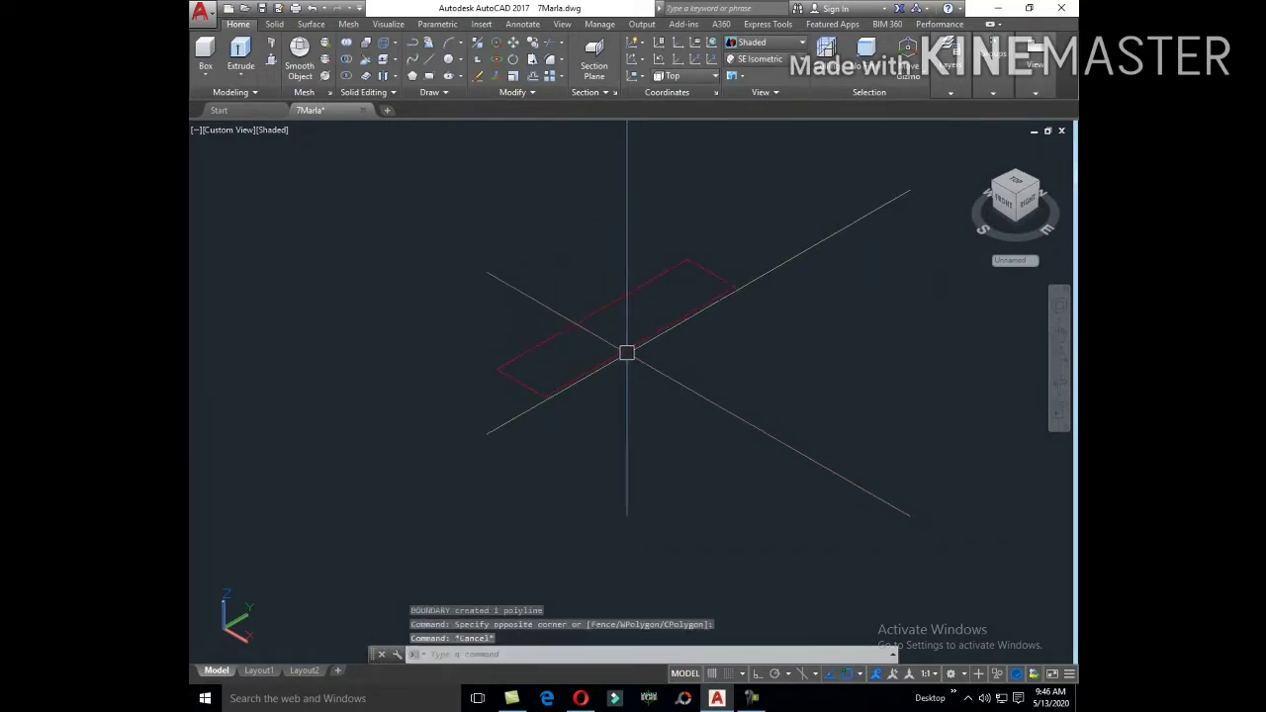
{"action": "left_click", "coordinate": [626, 354]}
{"action": "type", "text": "T"}
{"action": "key", "text": "Return"}
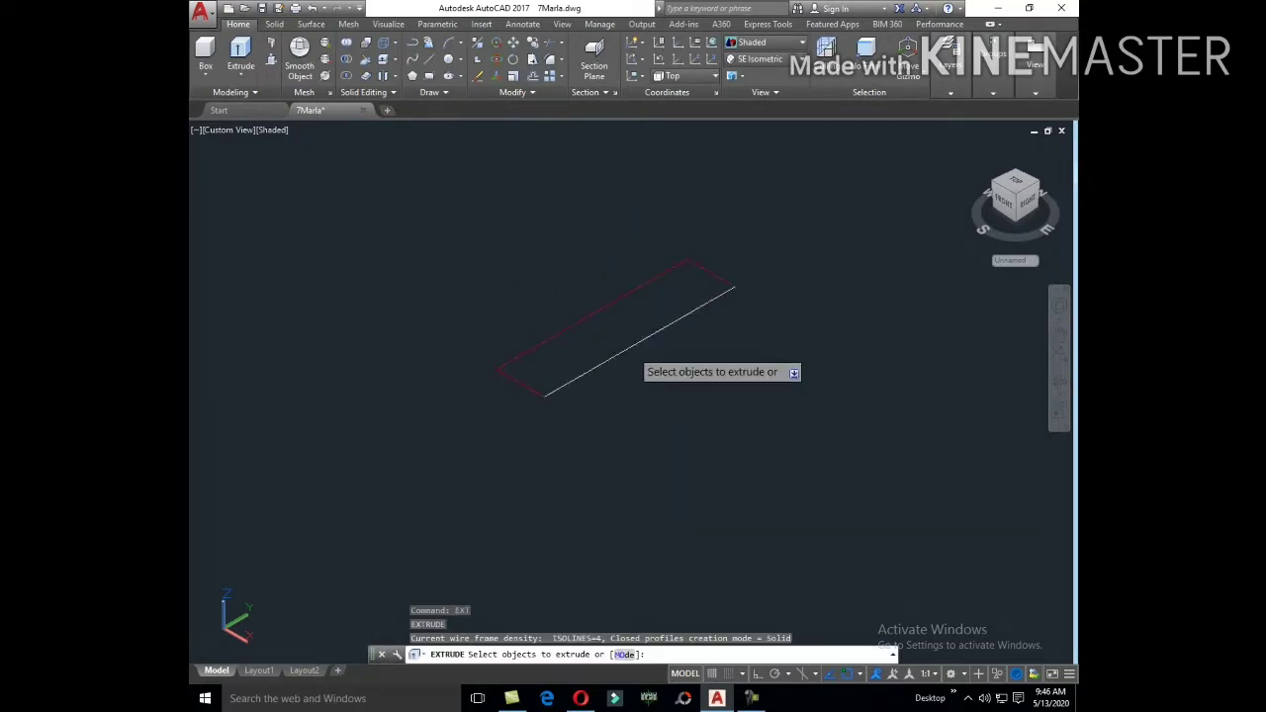
{"action": "left_click", "coordinate": [643, 358]}
{"action": "right_click", "coordinate": [663, 382]}
{"action": "left_click", "coordinate": [706, 390]}
{"action": "type", "text": "2'"}
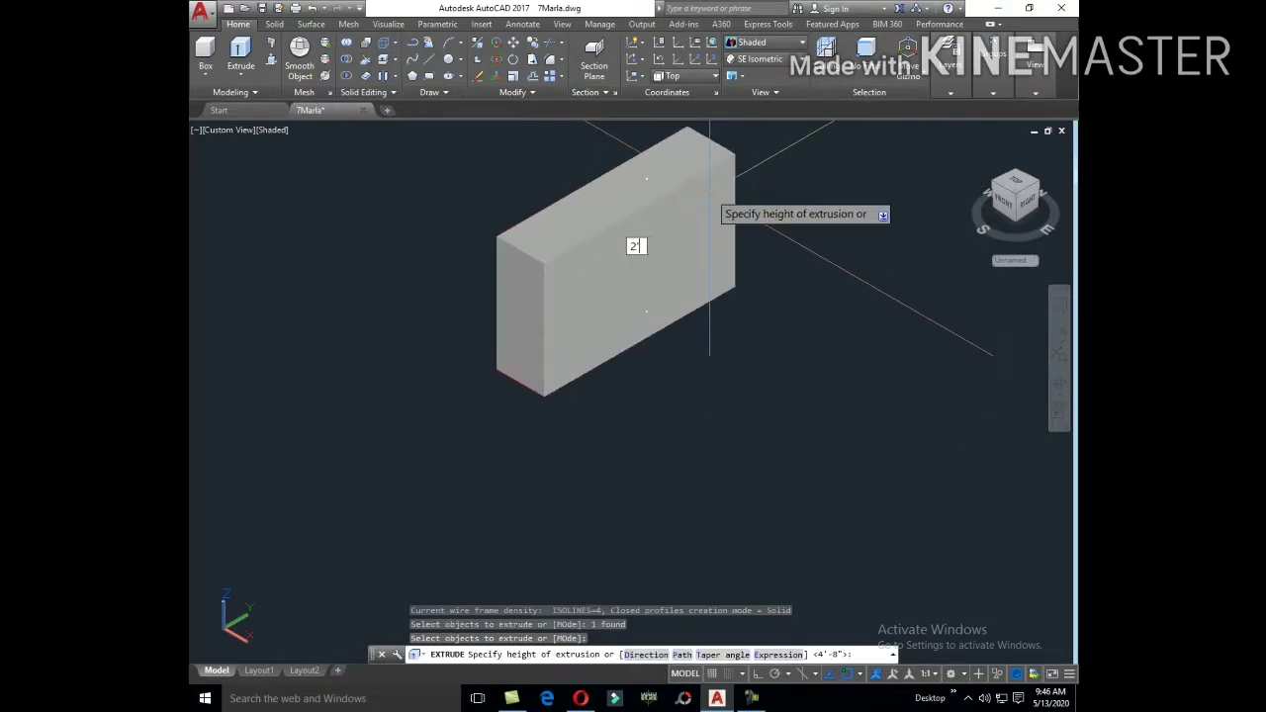
{"action": "key", "text": "Return"}
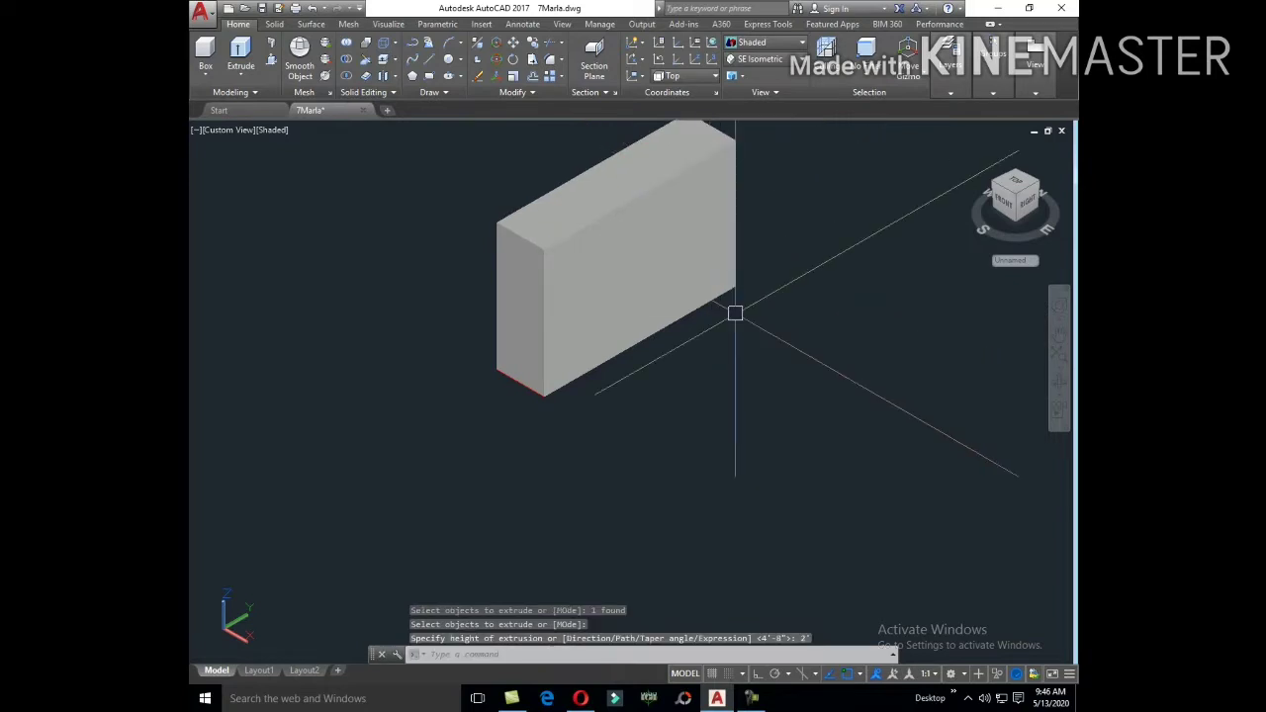
{"action": "scroll", "coordinate": [723, 348], "scroll_direction": "down", "scroll_amount": 8}
Step: Move the 2' block to the wall corner
{"action": "left_click", "coordinate": [705, 342]}
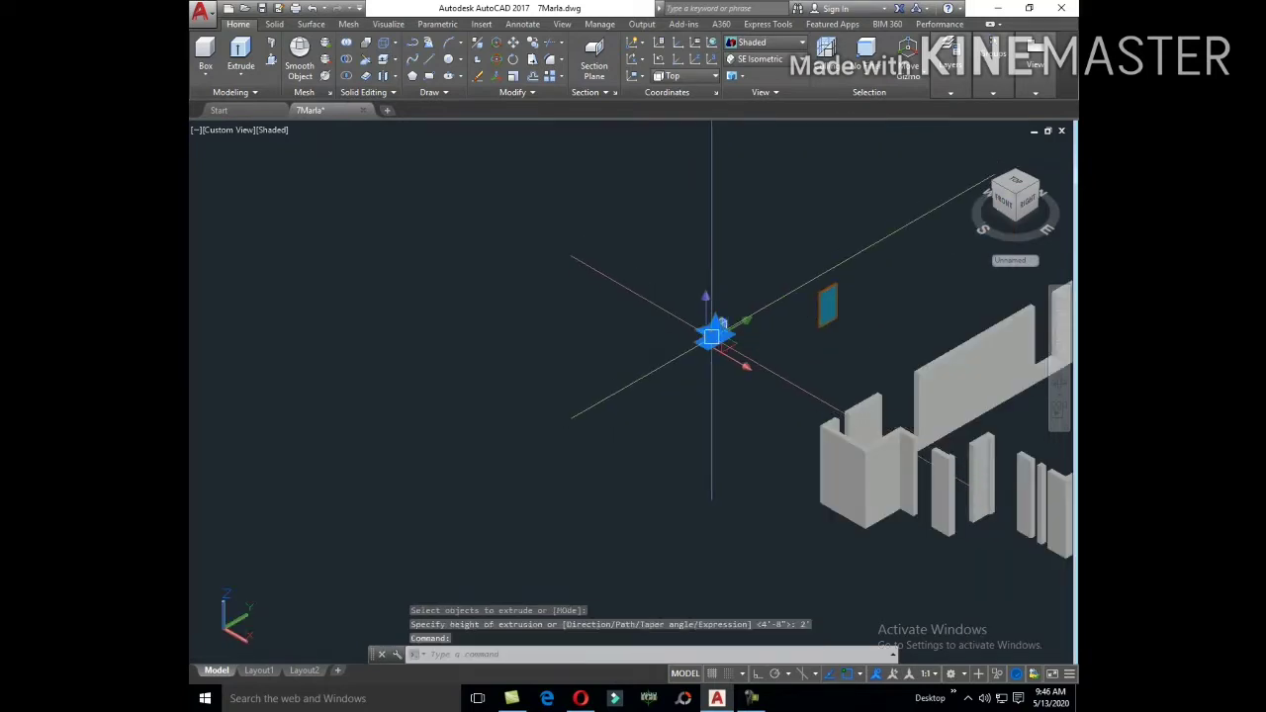
{"action": "type", "text": "m"}
{"action": "key", "text": "Return"}
{"action": "scroll", "coordinate": [711, 332], "scroll_direction": "up", "scroll_amount": 5}
{"action": "left_click", "coordinate": [712, 285]}
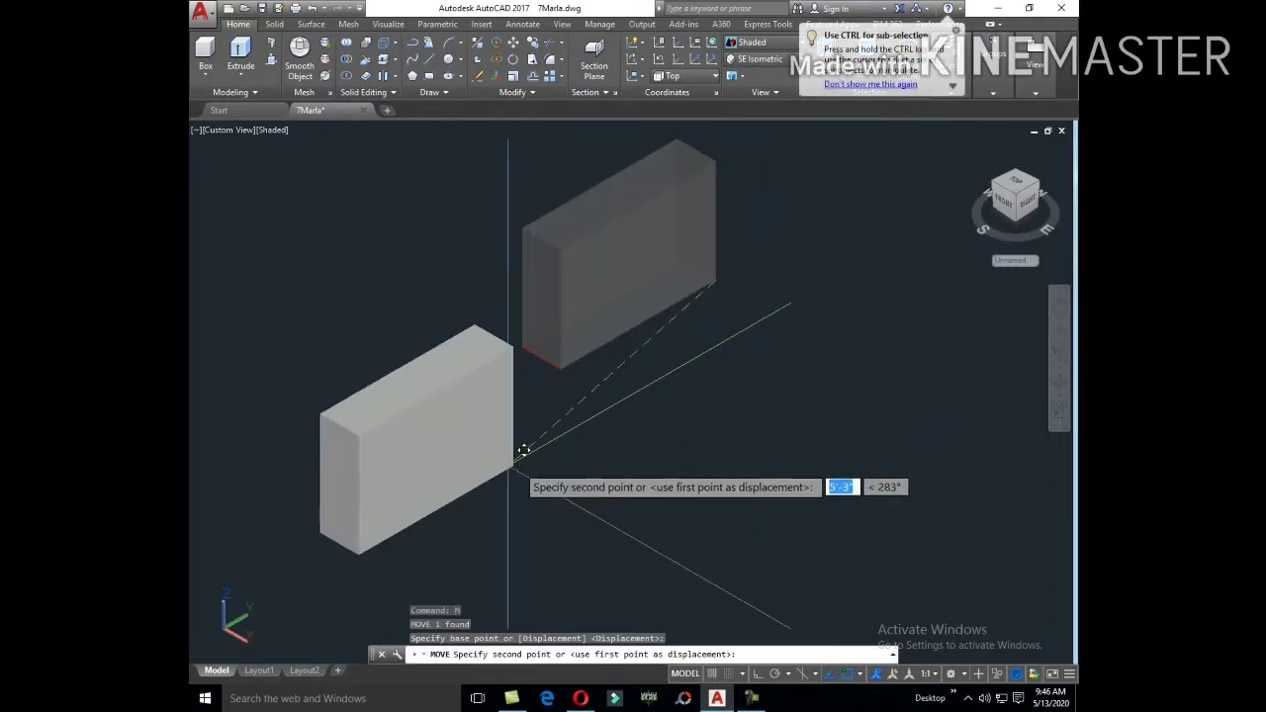
{"action": "scroll", "coordinate": [523, 451], "scroll_direction": "down", "scroll_amount": 5}
{"action": "scroll", "coordinate": [841, 461], "scroll_direction": "up", "scroll_amount": 3}
{"action": "scroll", "coordinate": [870, 435], "scroll_direction": "up", "scroll_amount": 3}
{"action": "scroll", "coordinate": [873, 342], "scroll_direction": "up", "scroll_amount": 2}
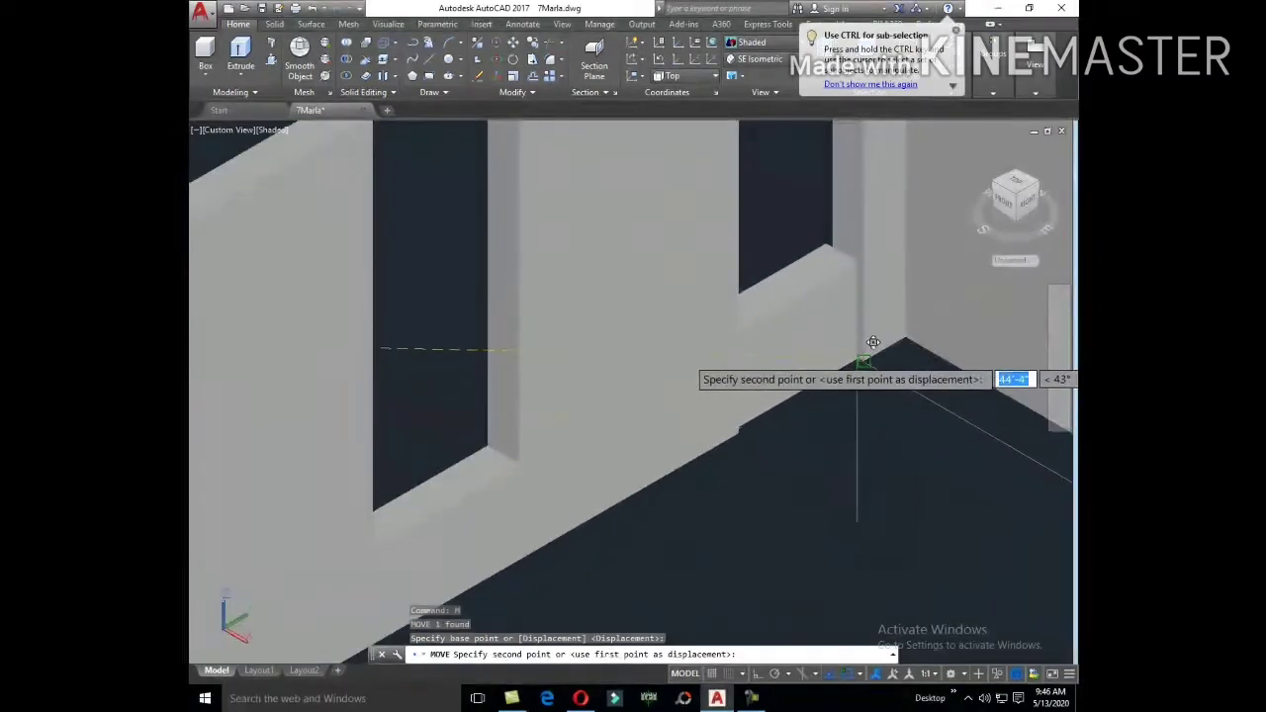
{"action": "left_click", "coordinate": [873, 343]}
{"action": "scroll", "coordinate": [677, 460], "scroll_direction": "down", "scroll_amount": 5}
Step: Reposition the block at the base of the opening beneath the window
{"action": "left_click", "coordinate": [365, 394]}
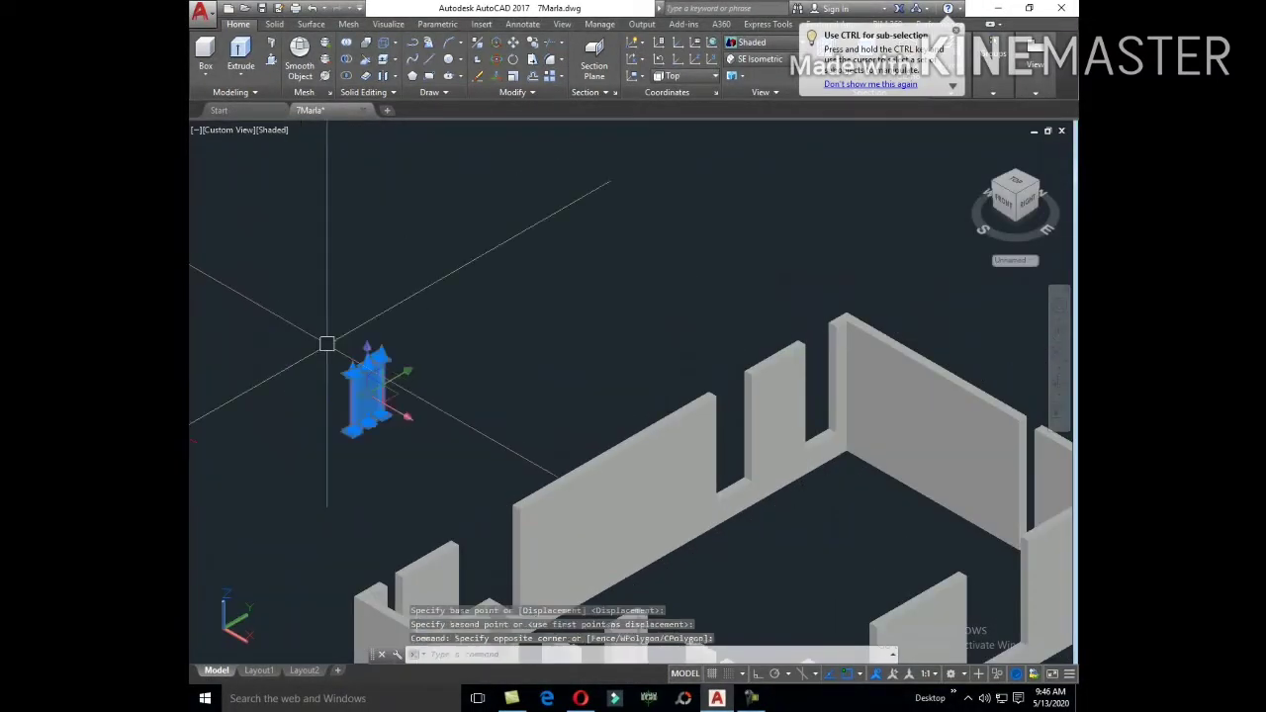
{"action": "type", "text": "m"}
{"action": "key", "text": "Return"}
{"action": "scroll", "coordinate": [480, 450], "scroll_direction": "up", "scroll_amount": 5}
{"action": "scroll", "coordinate": [480, 450], "scroll_direction": "up", "scroll_amount": 3}
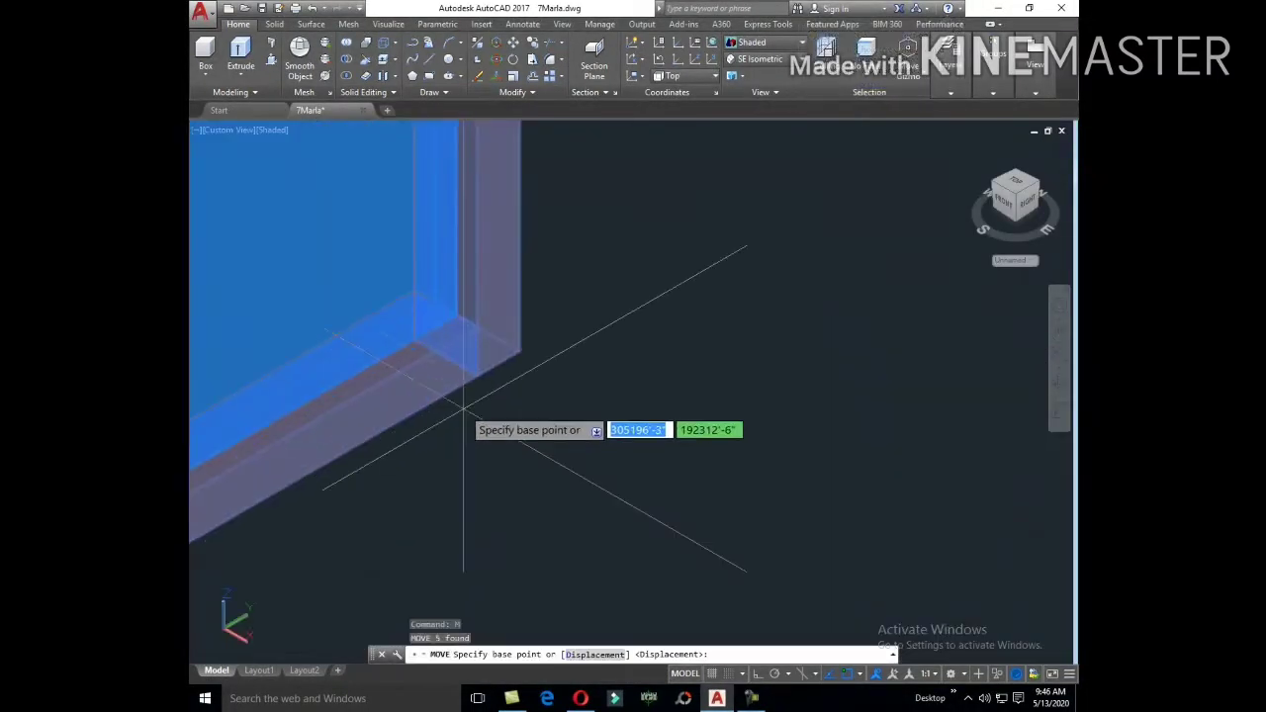
{"action": "left_click", "coordinate": [481, 348]}
{"action": "scroll", "coordinate": [369, 444], "scroll_direction": "up", "scroll_amount": 2}
{"action": "scroll", "coordinate": [416, 444], "scroll_direction": "down", "scroll_amount": 5}
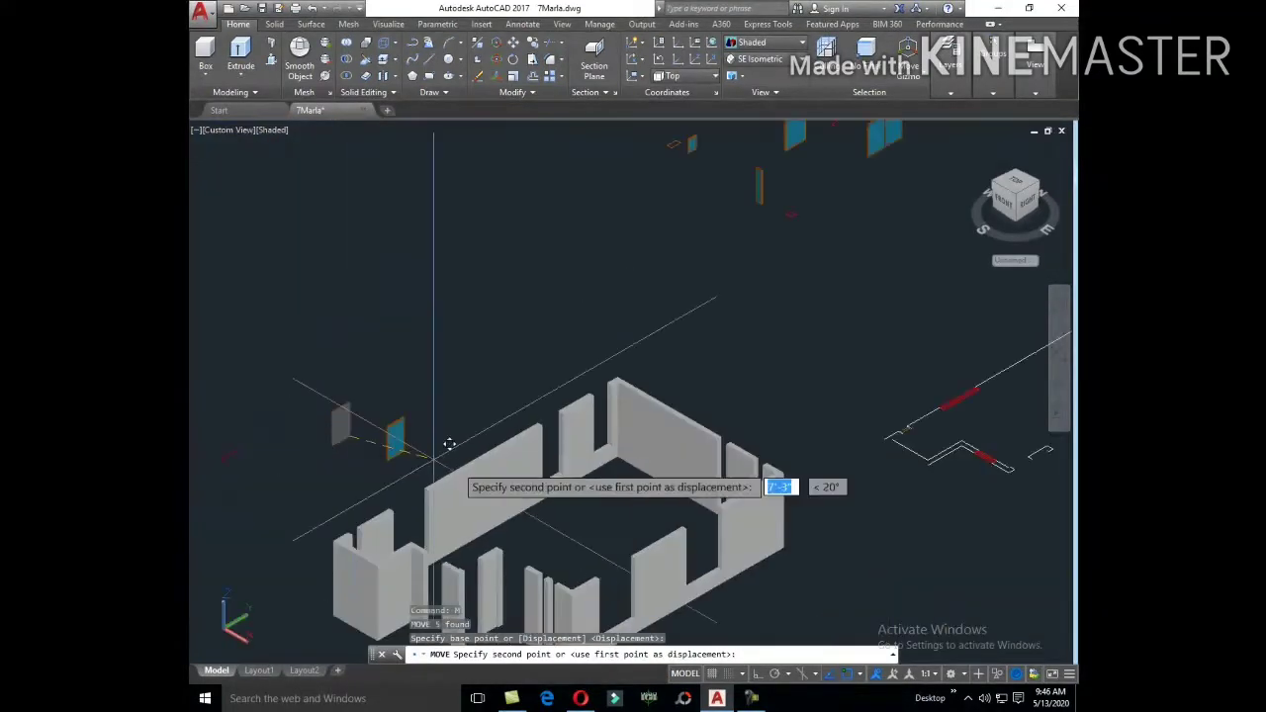
{"action": "scroll", "coordinate": [659, 438], "scroll_direction": "up", "scroll_amount": 2}
{"action": "scroll", "coordinate": [619, 429], "scroll_direction": "up", "scroll_amount": 3}
{"action": "scroll", "coordinate": [668, 492], "scroll_direction": "up", "scroll_amount": 2}
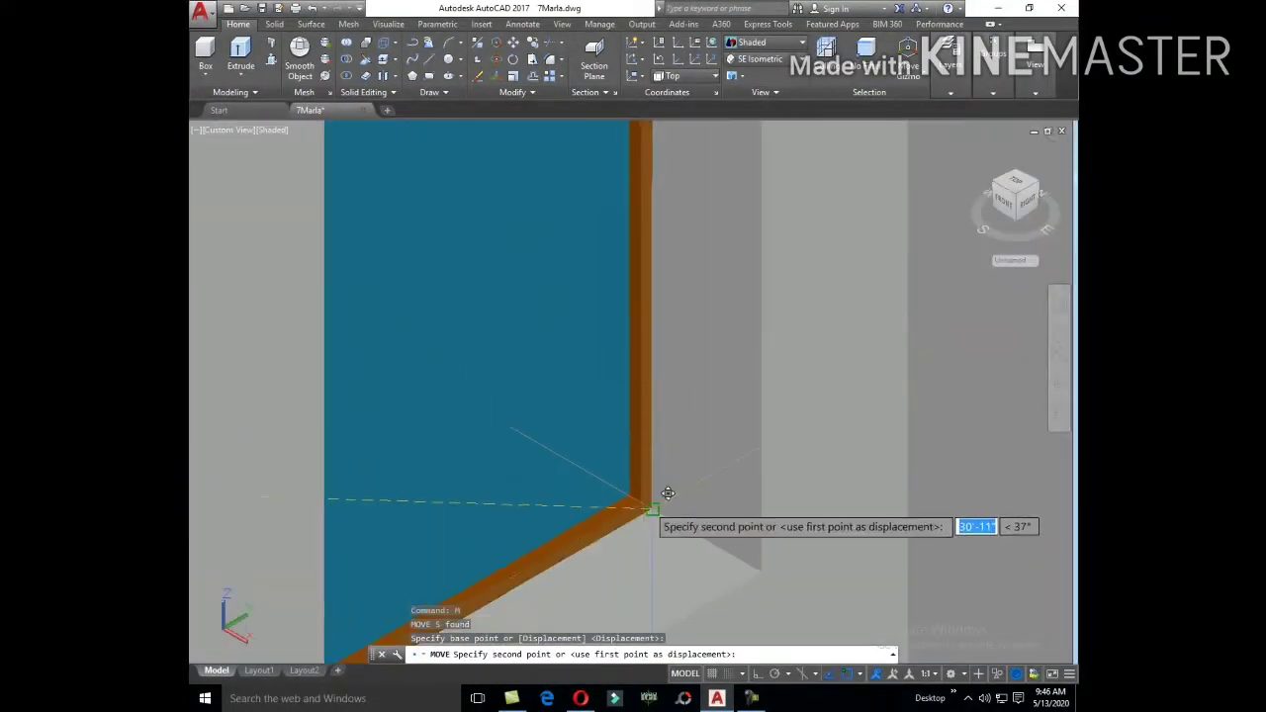
{"action": "left_click", "coordinate": [723, 524]}
{"action": "scroll", "coordinate": [727, 494], "scroll_direction": "down", "scroll_amount": 5}
{"action": "scroll", "coordinate": [741, 452], "scroll_direction": "down", "scroll_amount": 1}
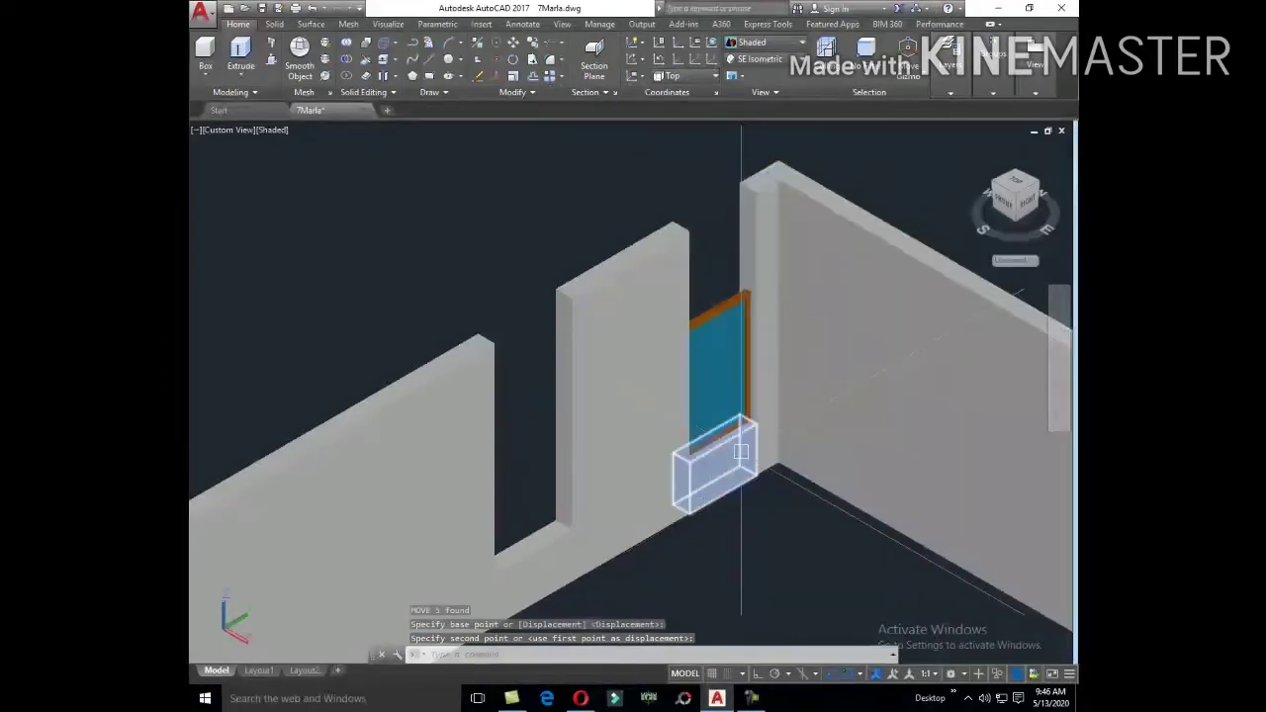
{"action": "type", "text": "co"}
{"action": "key", "text": "Return"}
{"action": "scroll", "coordinate": [744, 452], "scroll_direction": "down", "scroll_amount": 5}
Step: Copy the block into empty space beside the model
{"action": "scroll", "coordinate": [744, 435], "scroll_direction": "up", "scroll_amount": 4}
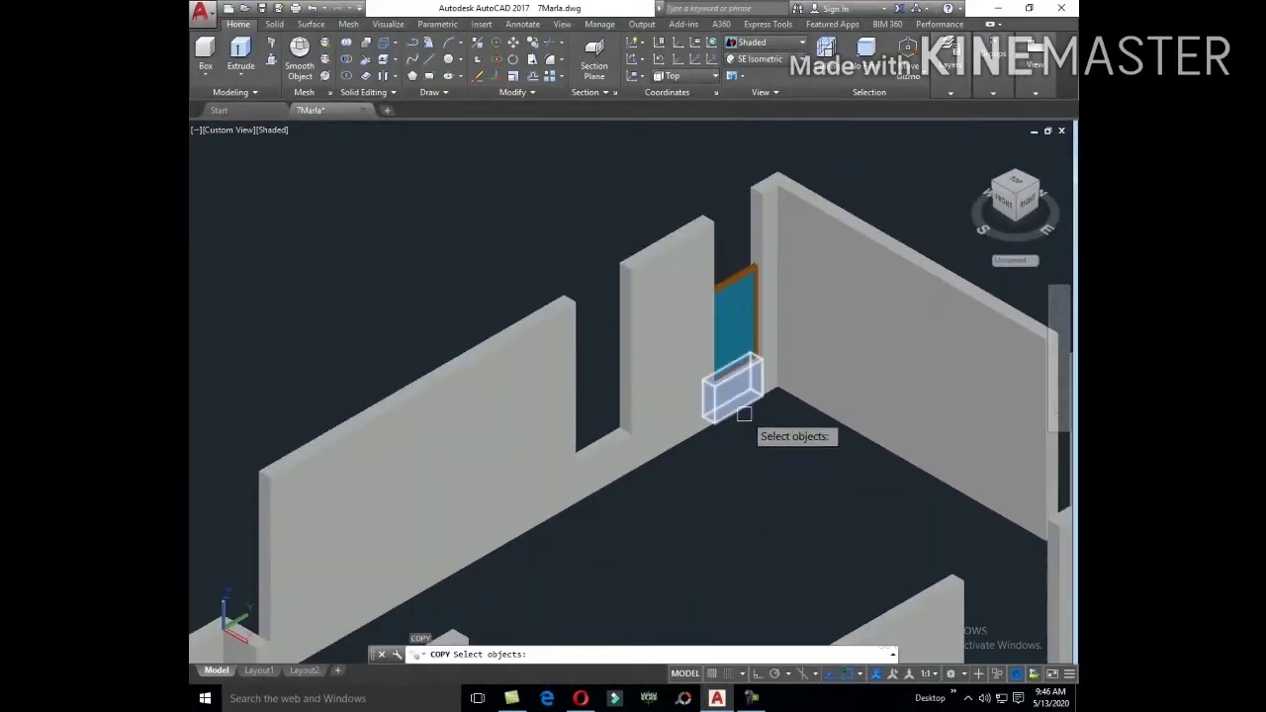
{"action": "key", "text": "Return"}
{"action": "left_click", "coordinate": [761, 452]}
{"action": "middle_click_drag", "start_coordinate": [471, 283], "coordinate": [630, 421]}
{"action": "left_click", "coordinate": [517, 318]}
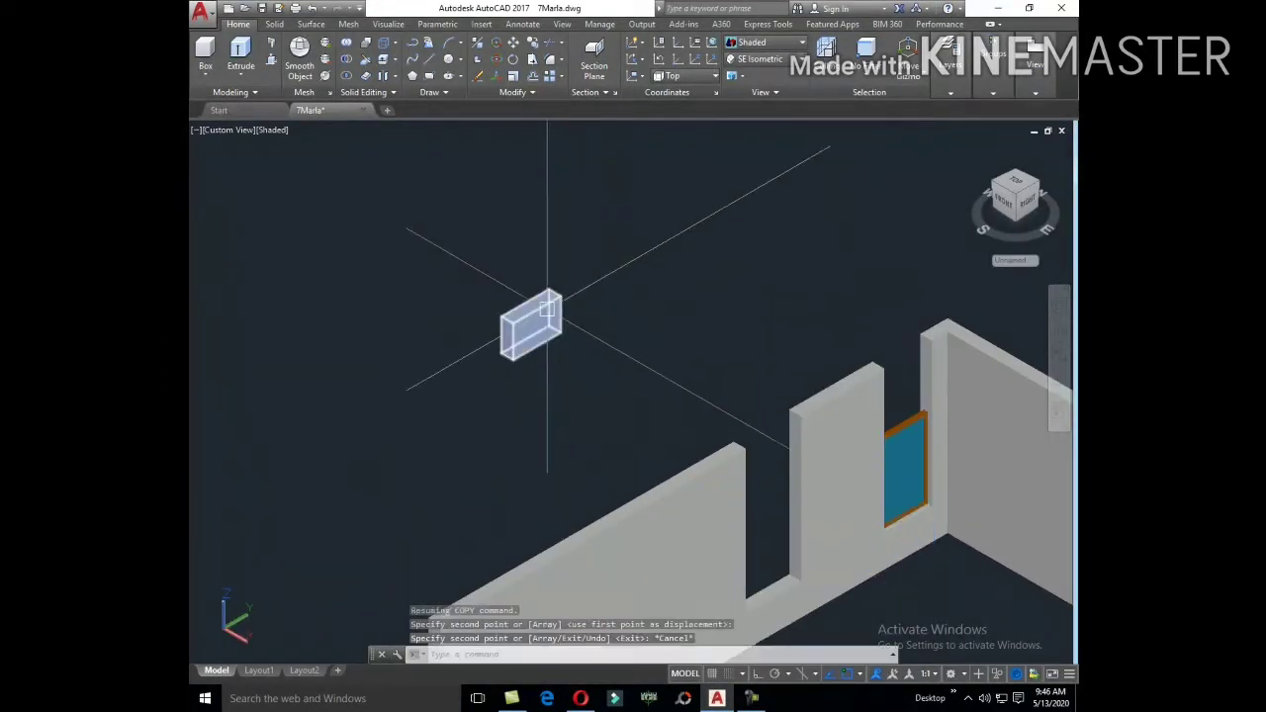
{"action": "key", "text": "Escape"}
Step: Grip-stretch the copy's top up by 2, then to its full height
{"action": "scroll", "coordinate": [538, 301], "scroll_direction": "up", "scroll_amount": 4}
{"action": "left_click", "coordinate": [497, 326]}
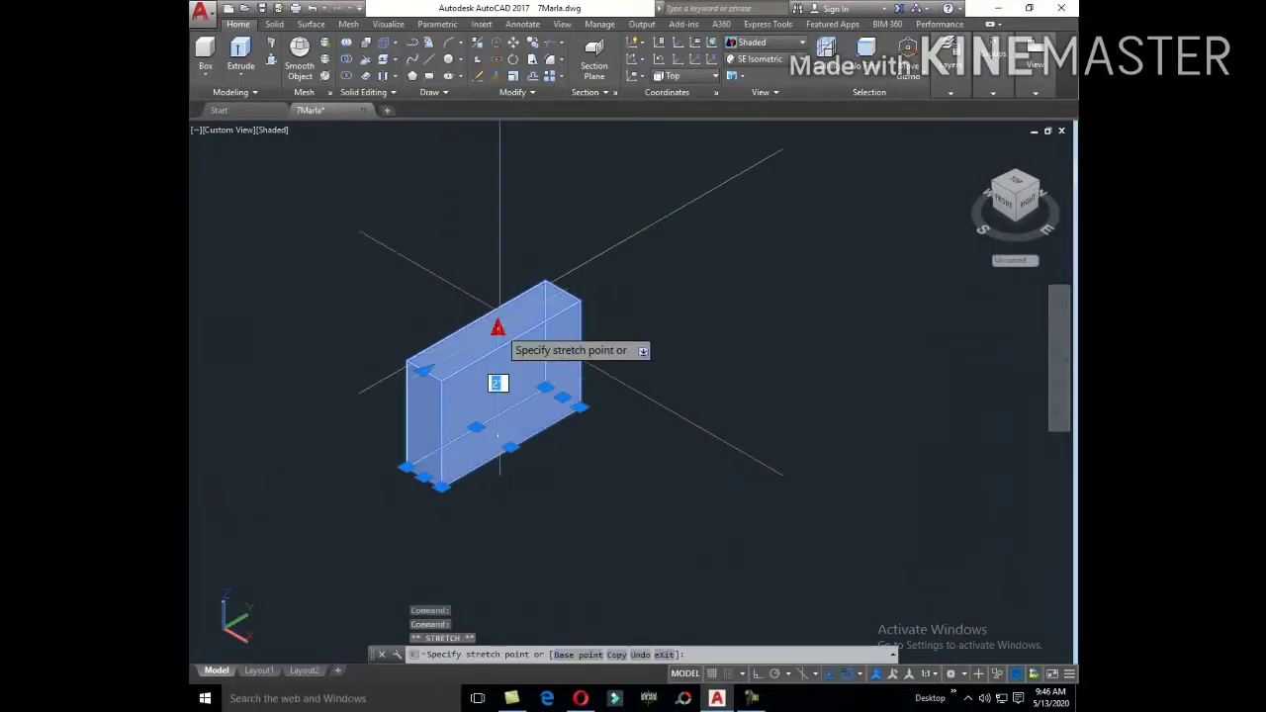
{"action": "type", "text": "2"}
{"action": "key", "text": "Return"}
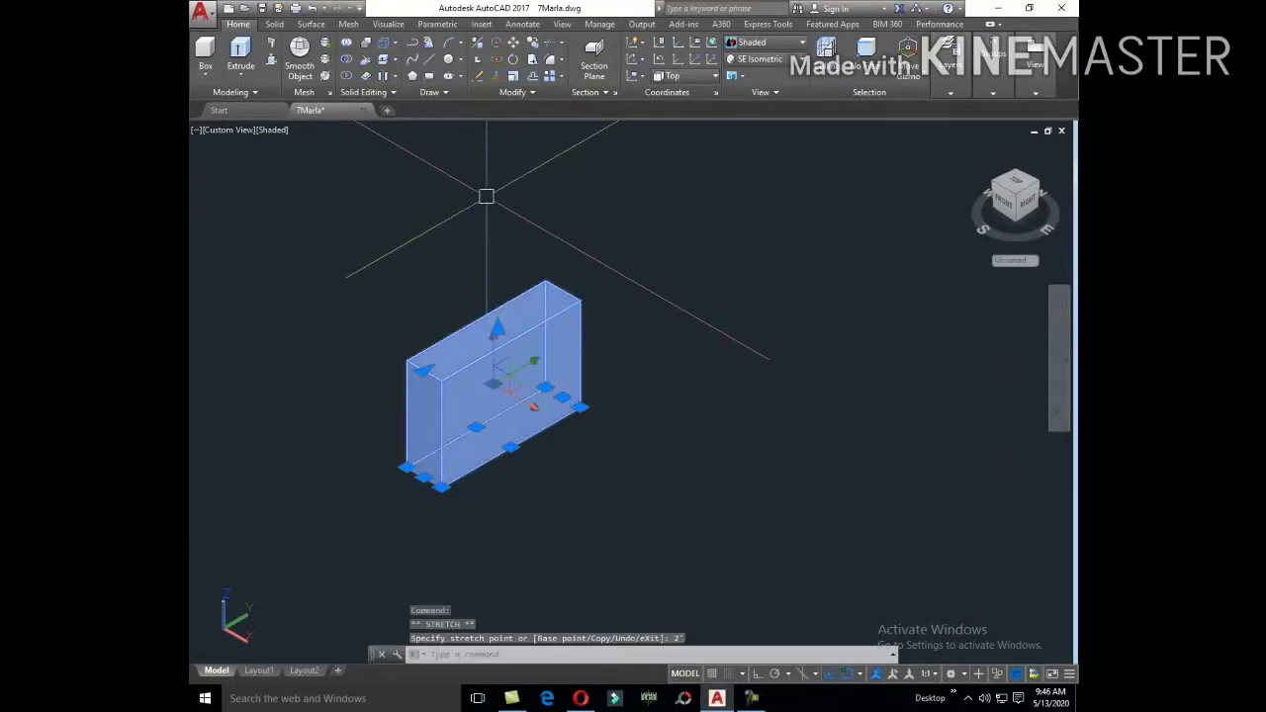
{"action": "left_click", "coordinate": [497, 326]}
{"action": "type", "text": "4'"}
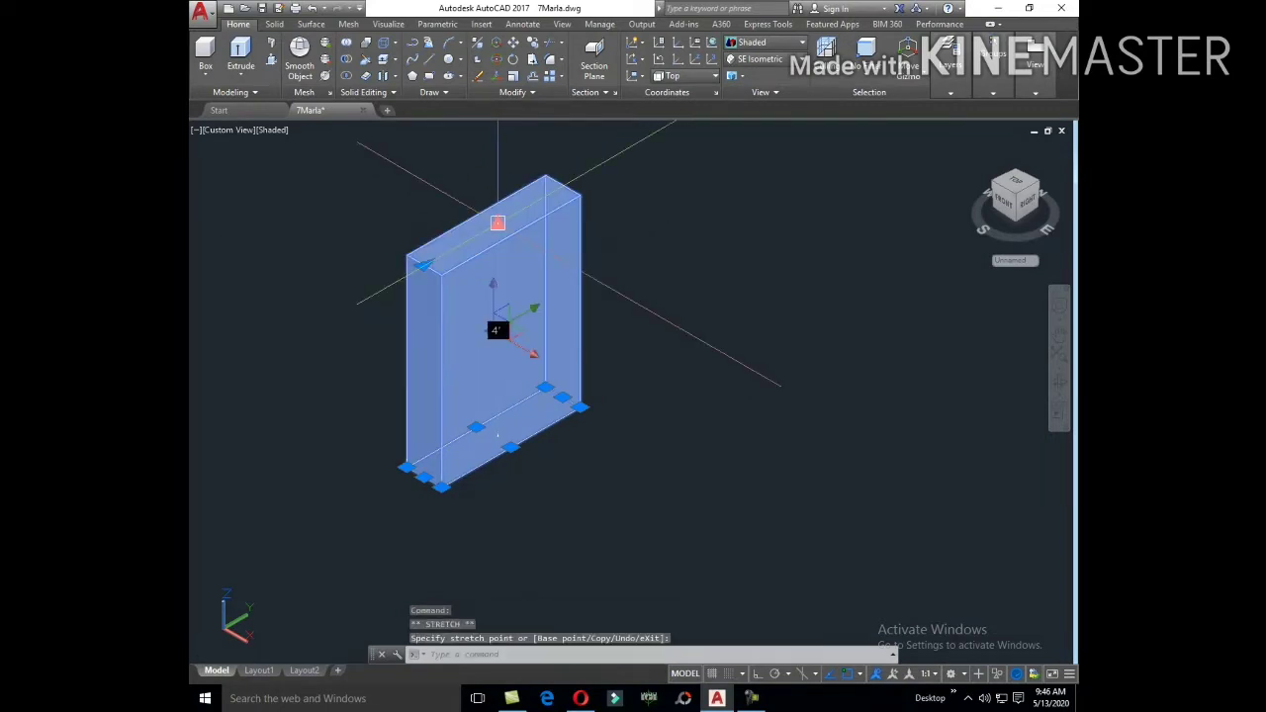
{"action": "left_click", "coordinate": [497, 220]}
{"action": "key", "text": "Escape"}
Step: Reselect the tall box and move it toward the wall above the window
{"action": "left_click", "coordinate": [483, 268]}
{"action": "type", "text": "c"}
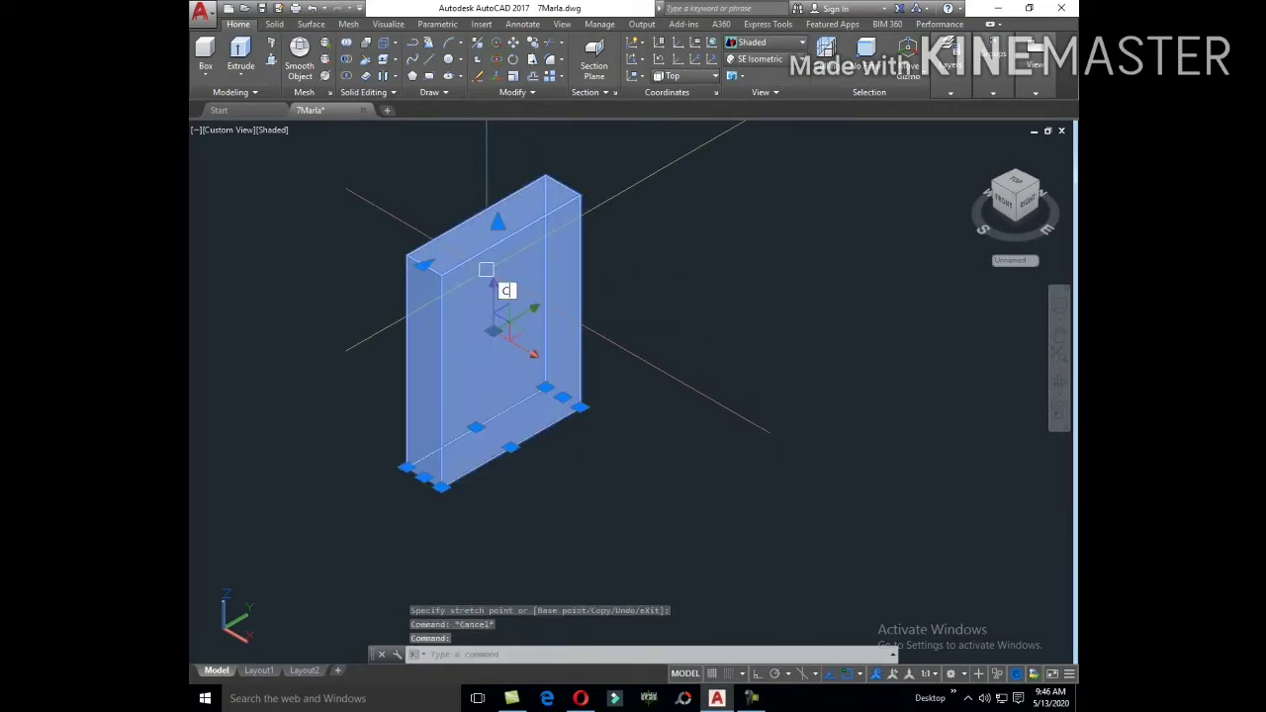
{"action": "key", "text": "Escape"}
{"action": "left_click", "coordinate": [534, 309]}
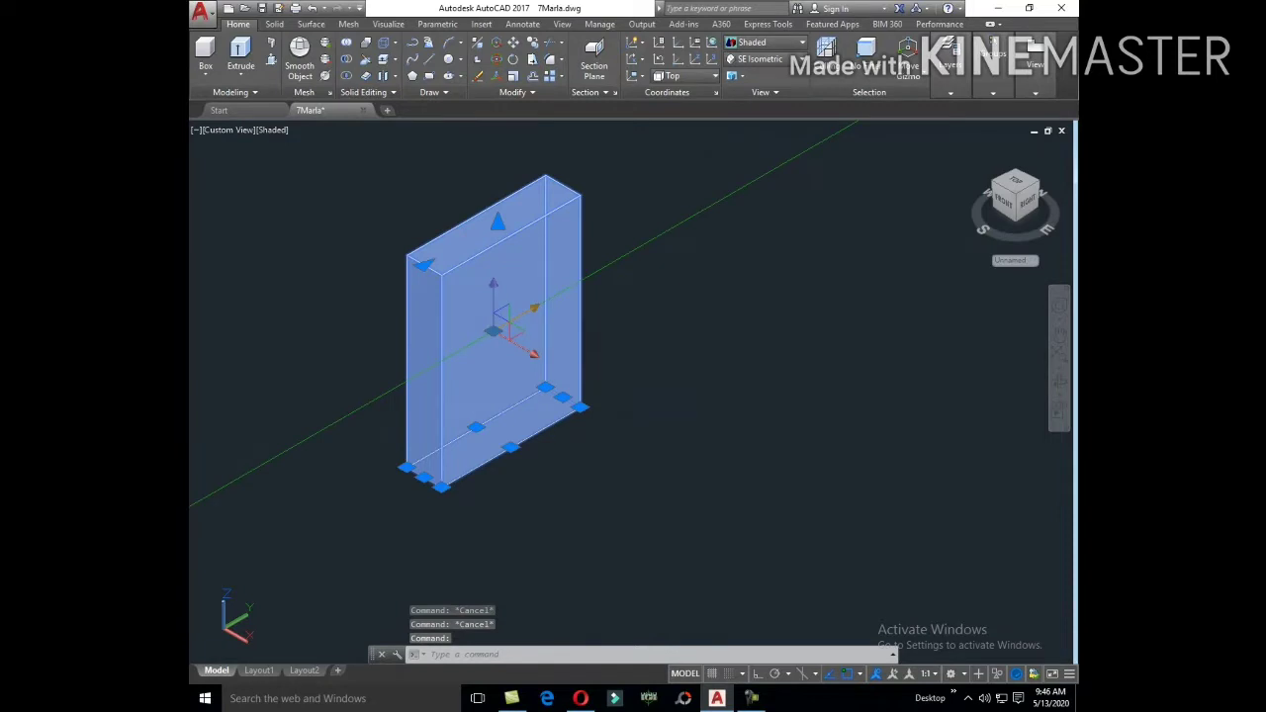
{"action": "type", "text": "m"}
{"action": "key", "text": "Return"}
{"action": "left_click", "coordinate": [580, 408]}
{"action": "scroll", "coordinate": [644, 263], "scroll_direction": "down", "scroll_amount": 3}
{"action": "scroll", "coordinate": [757, 375], "scroll_direction": "up", "scroll_amount": 4}
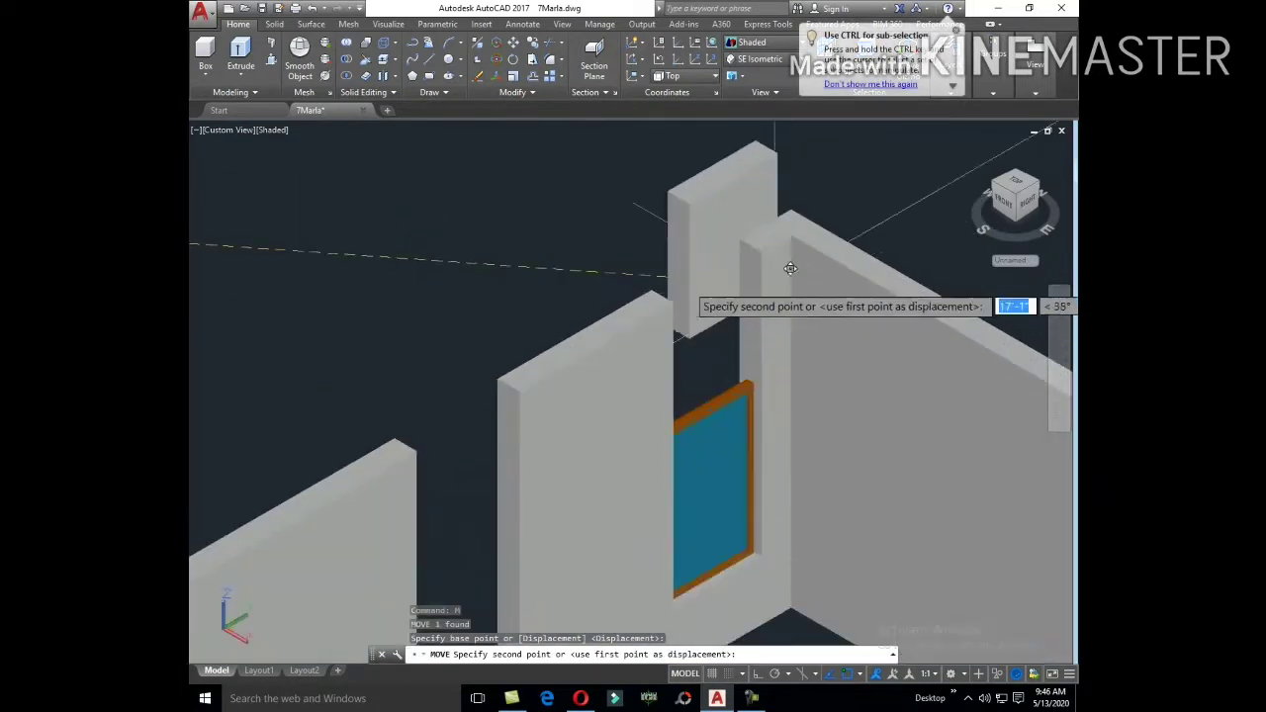
{"action": "scroll", "coordinate": [616, 285], "scroll_direction": "down", "scroll_amount": 3}
{"action": "left_click", "coordinate": [516, 255]}
Step: Move the tall box again, snapping its corner onto the wall corner above the blue window
{"action": "key", "text": "Return"}
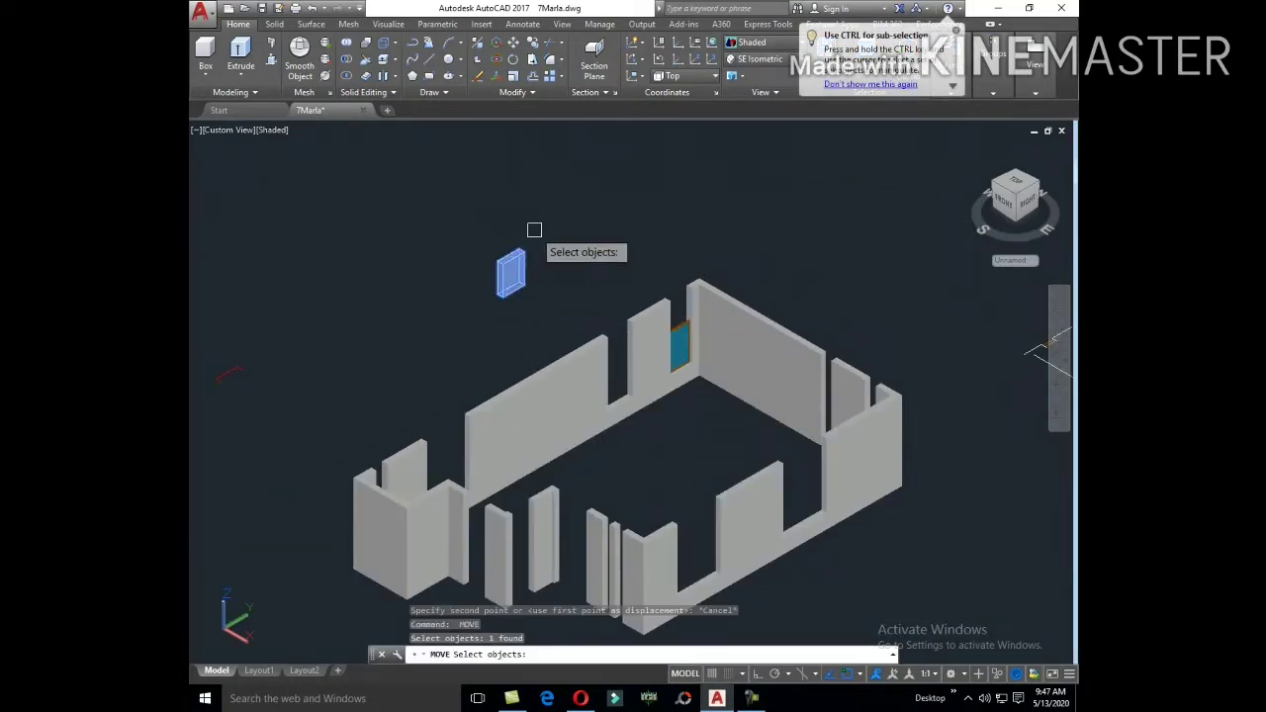
{"action": "left_click", "coordinate": [512, 272]}
{"action": "key", "text": "Return"}
{"action": "scroll", "coordinate": [524, 248], "scroll_direction": "up", "scroll_amount": 3}
{"action": "left_click", "coordinate": [511, 272]}
{"action": "scroll", "coordinate": [851, 316], "scroll_direction": "up", "scroll_amount": 5}
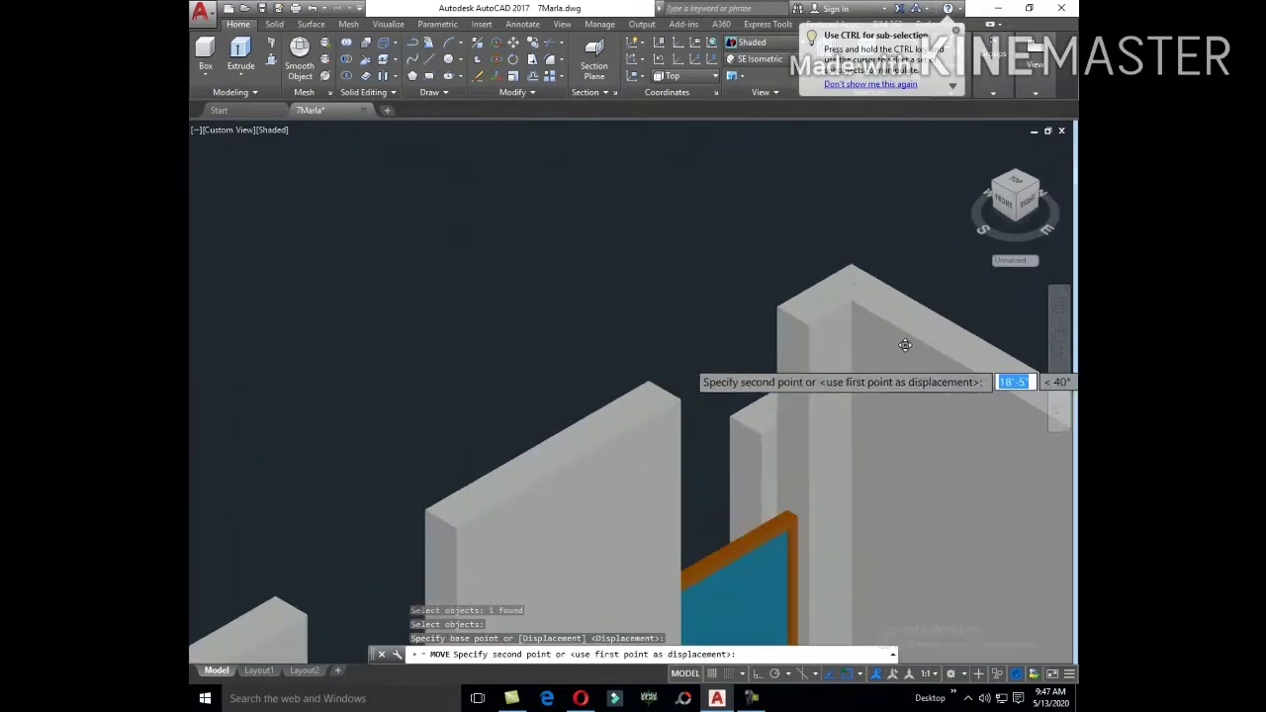
{"action": "left_click", "coordinate": [823, 310]}
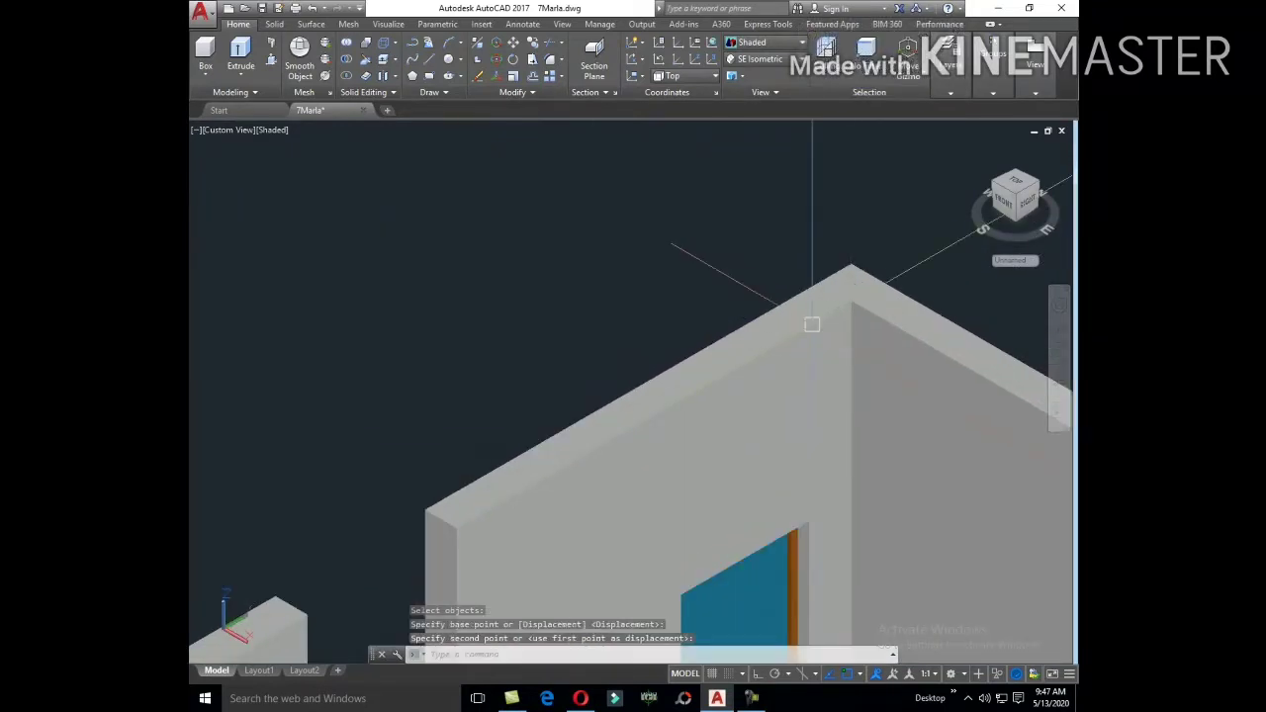
{"action": "mouse_move", "coordinate": [751, 698]}
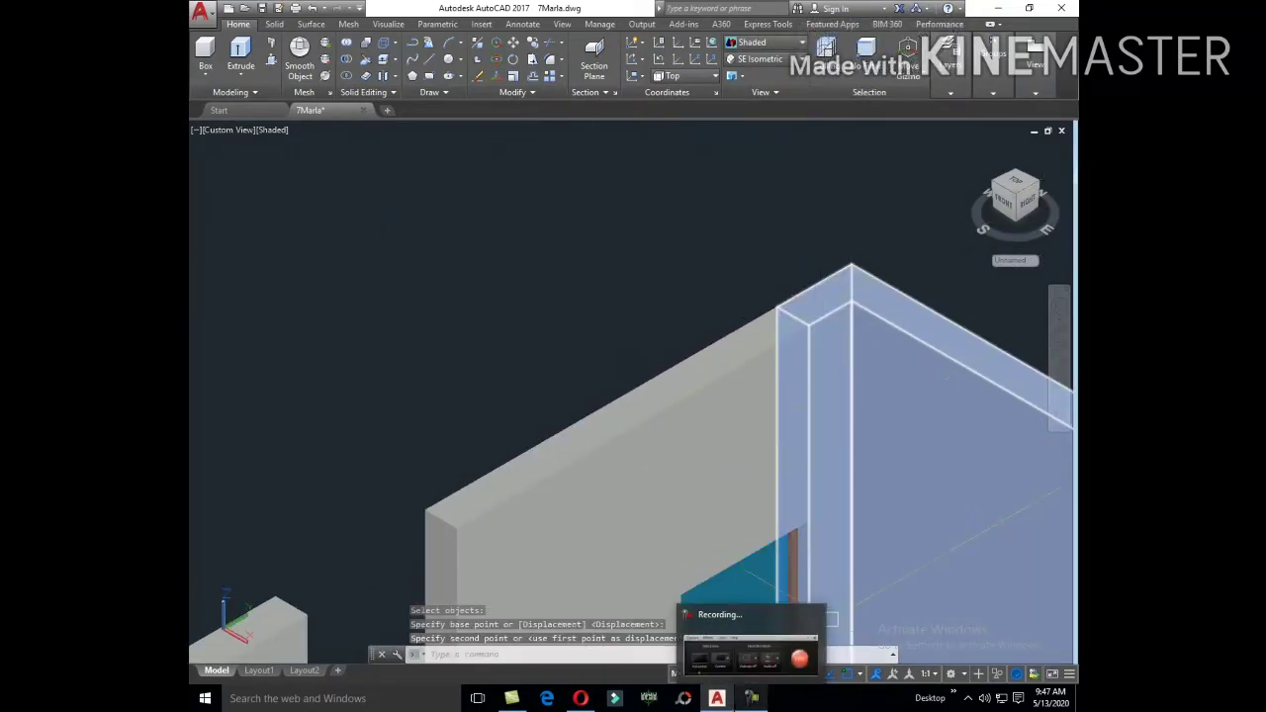
{"action": "scroll", "coordinate": [667, 206], "scroll_direction": "down", "scroll_amount": 3}
{"action": "scroll", "coordinate": [675, 271], "scroll_direction": "down", "scroll_amount": 2}
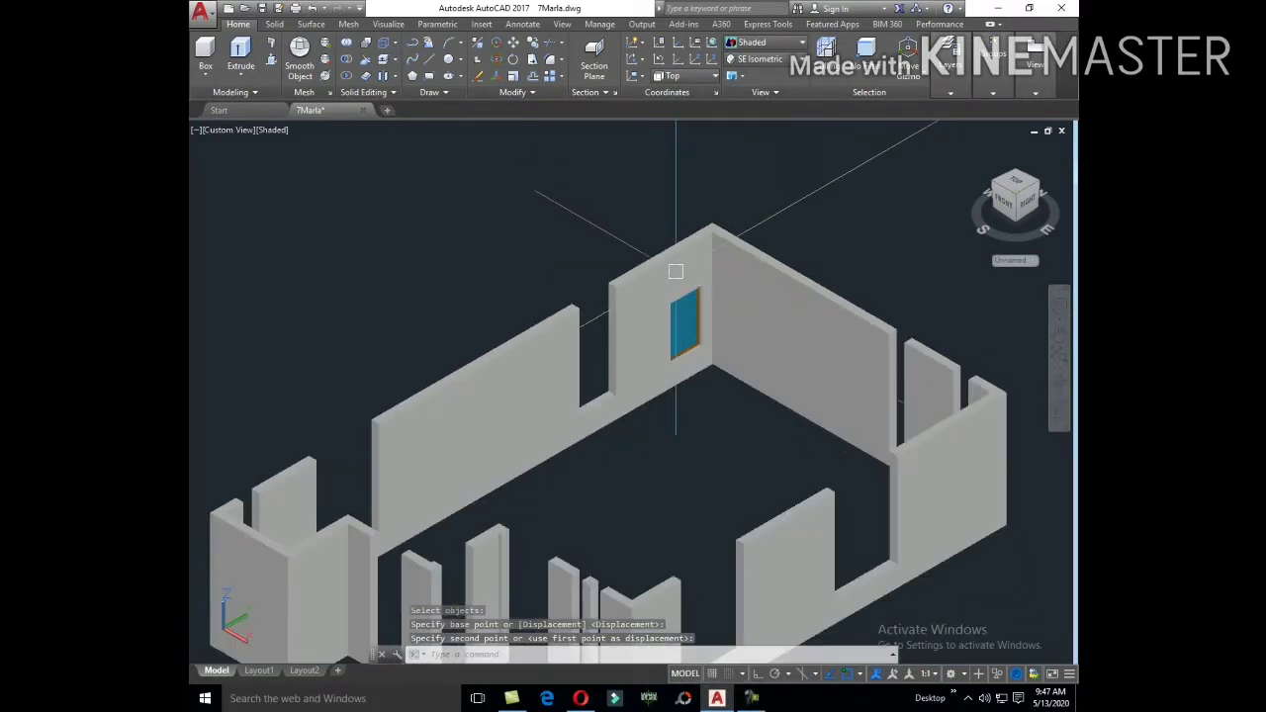
{"action": "left_click", "coordinate": [608, 416]}
{"action": "type", "text": "c"}
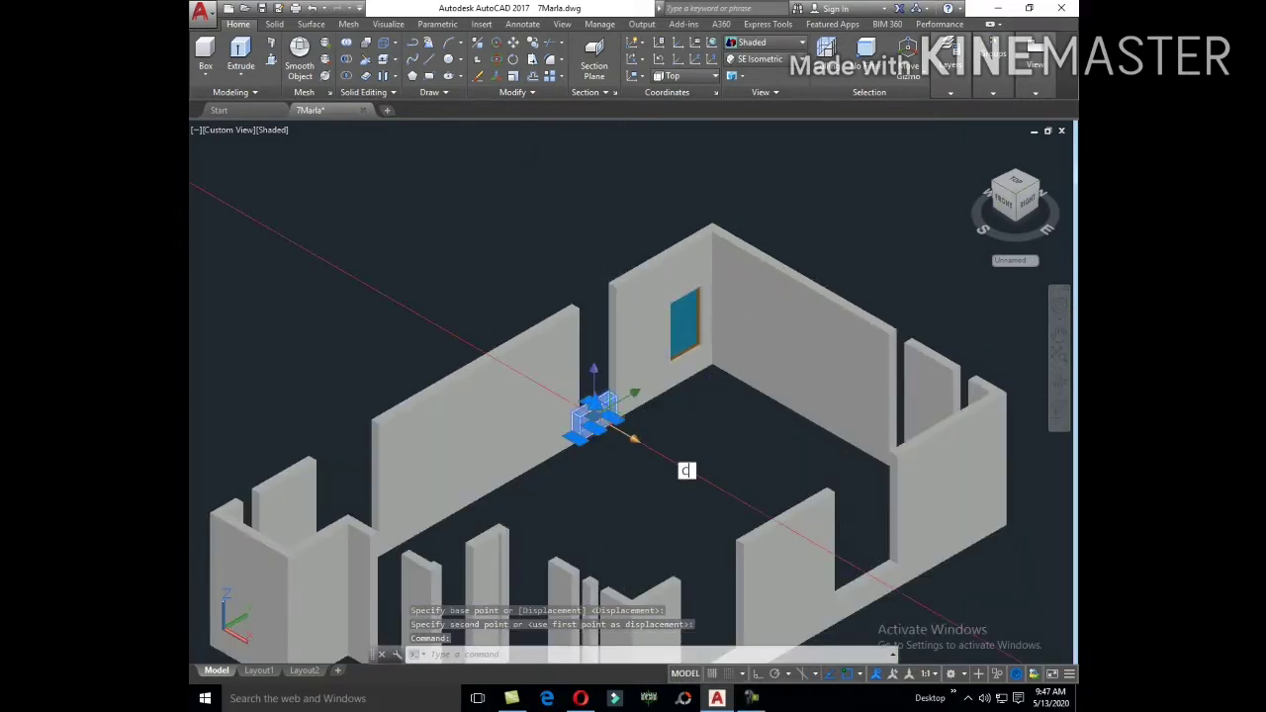
Step: Copy the placed block, then abandon a stretch of its top face
{"action": "type", "text": "o"}
{"action": "key", "text": "Return"}
{"action": "left_click", "coordinate": [588, 425]}
{"action": "scroll", "coordinate": [588, 425], "scroll_direction": "down", "scroll_amount": 5}
{"action": "scroll", "coordinate": [555, 315], "scroll_direction": "up", "scroll_amount": 5}
{"action": "key", "text": "Escape"}
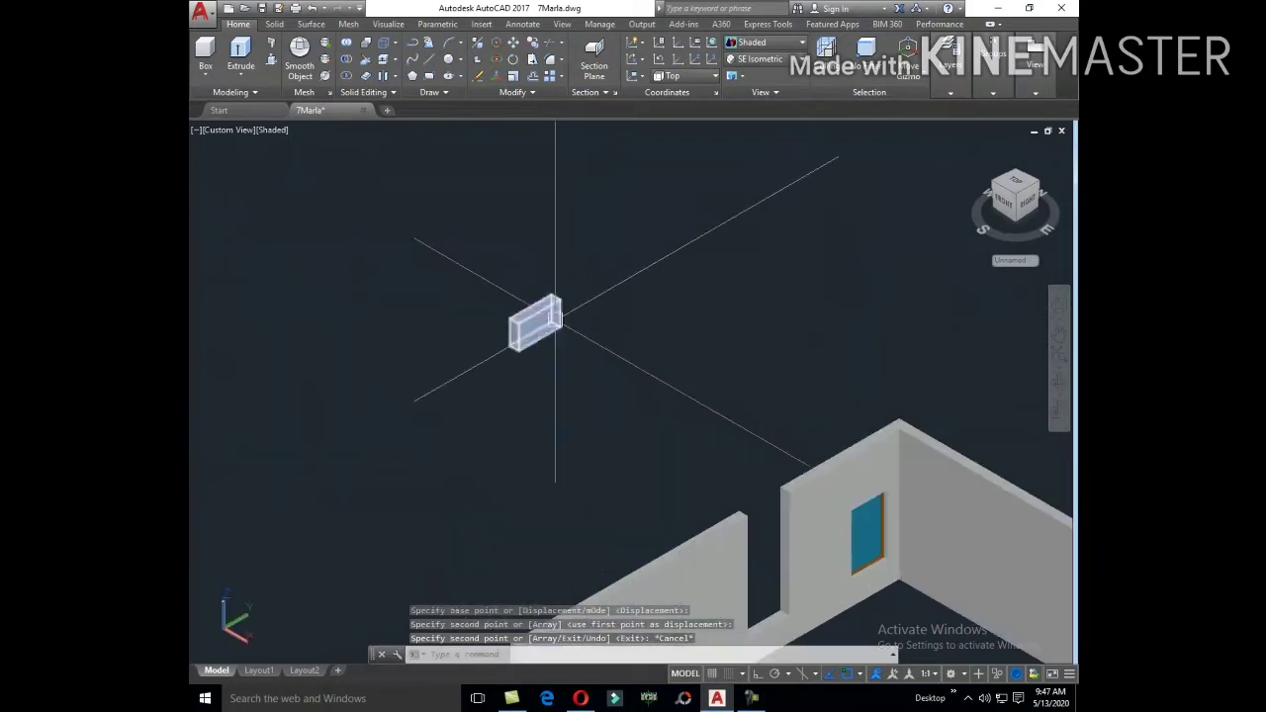
{"action": "scroll", "coordinate": [554, 314], "scroll_direction": "up", "scroll_amount": 2}
{"action": "scroll", "coordinate": [537, 342], "scroll_direction": "up", "scroll_amount": 3}
{"action": "left_click", "coordinate": [532, 330]}
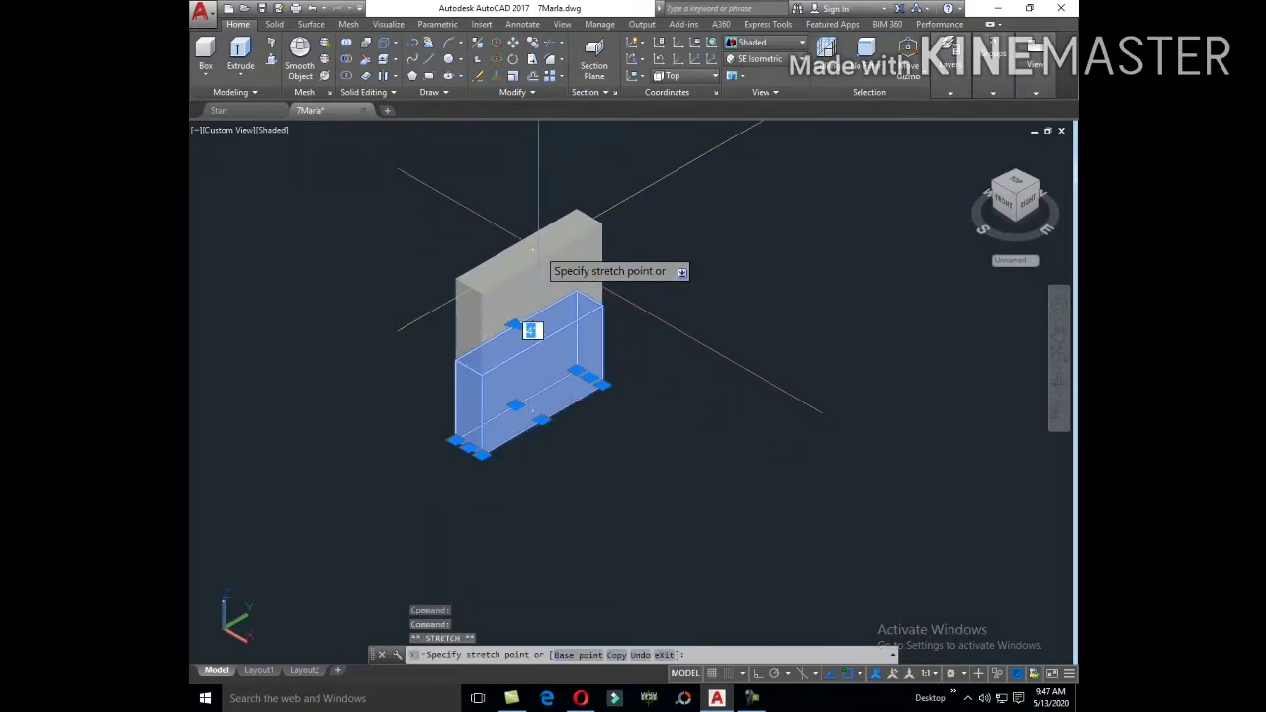
{"action": "key", "text": "Escape"}
{"action": "scroll", "coordinate": [583, 307], "scroll_direction": "down", "scroll_amount": 5}
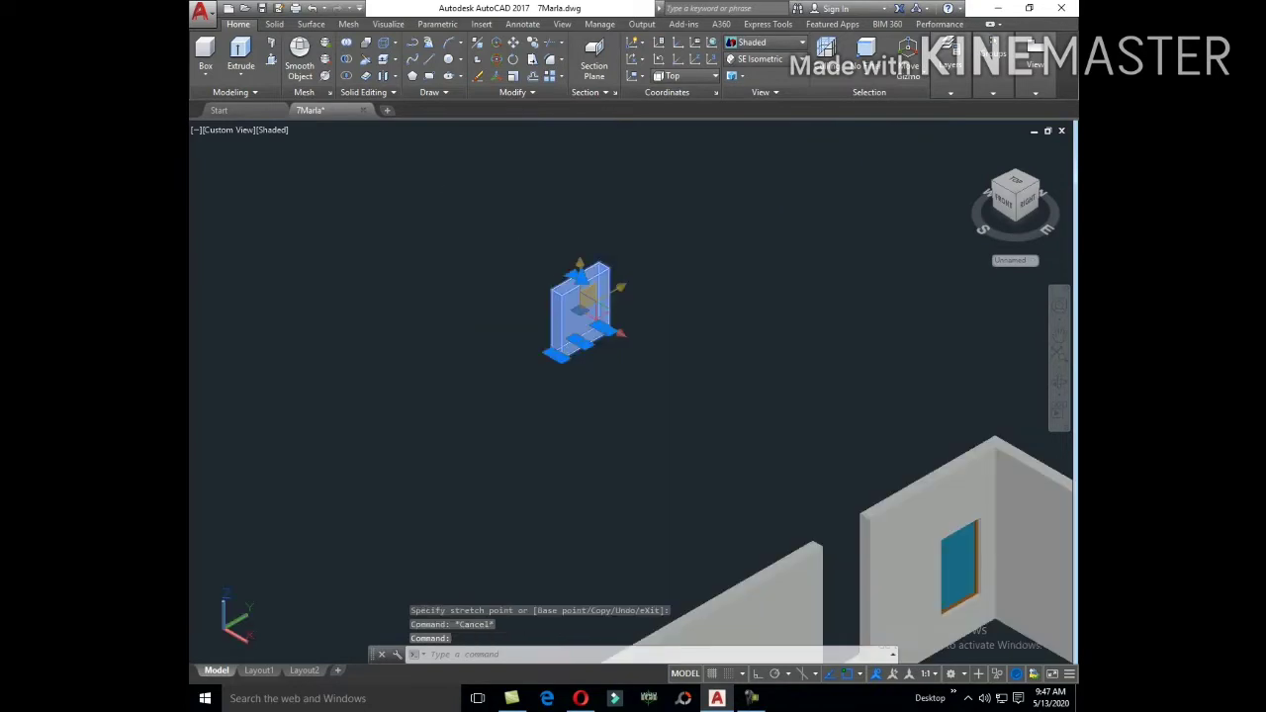
{"action": "type", "text": "M"}
Step: Move the block by its corner onto the wall with the square window opening
{"action": "key", "text": "Return"}
{"action": "scroll", "coordinate": [607, 367], "scroll_direction": "up", "scroll_amount": 3}
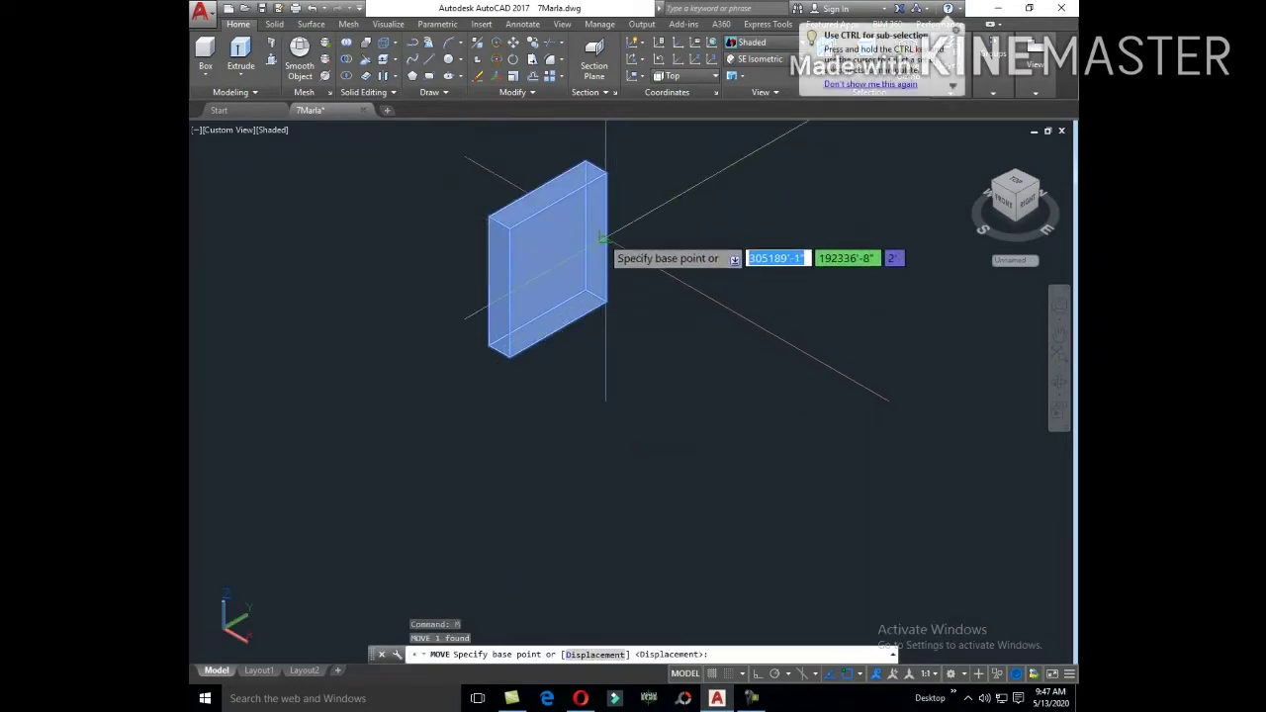
{"action": "left_click", "coordinate": [605, 172]}
{"action": "scroll", "coordinate": [593, 302], "scroll_direction": "down", "scroll_amount": 5}
{"action": "scroll", "coordinate": [695, 372], "scroll_direction": "up", "scroll_amount": 5}
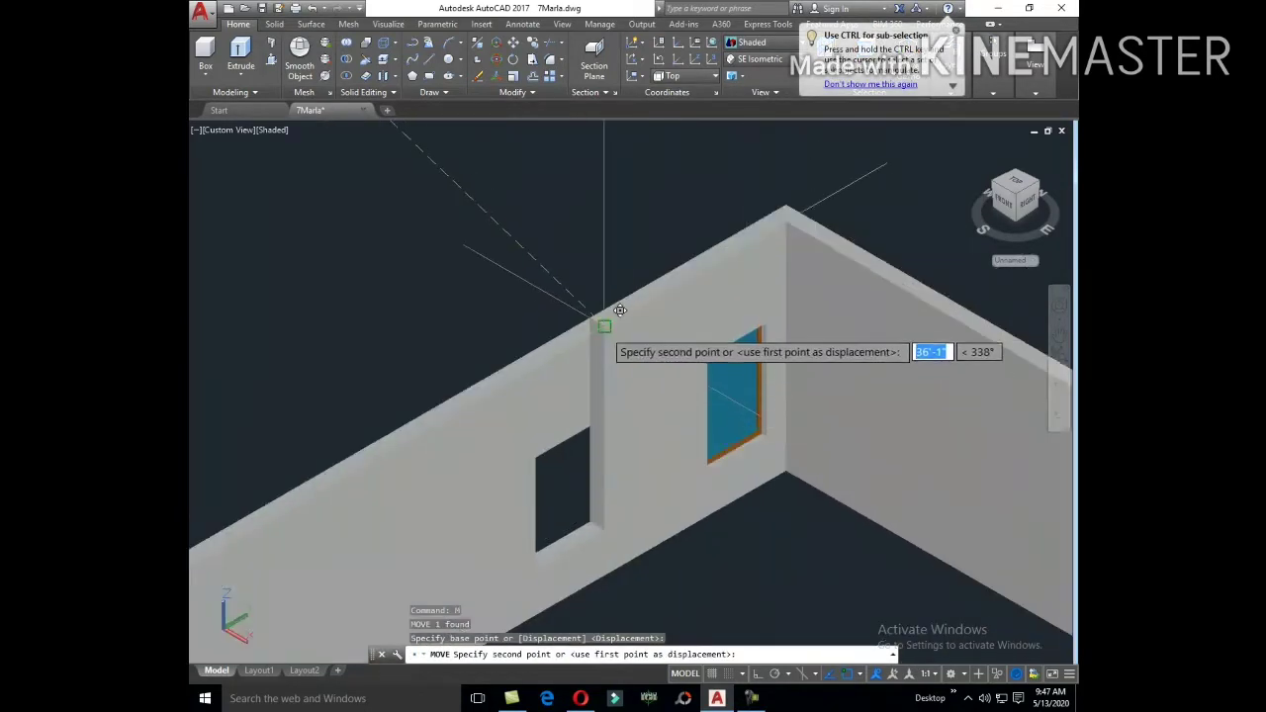
{"action": "left_click", "coordinate": [666, 297]}
{"action": "scroll", "coordinate": [666, 297], "scroll_direction": "down", "scroll_amount": 5}
{"action": "scroll", "coordinate": [577, 390], "scroll_direction": "up", "scroll_amount": 5}
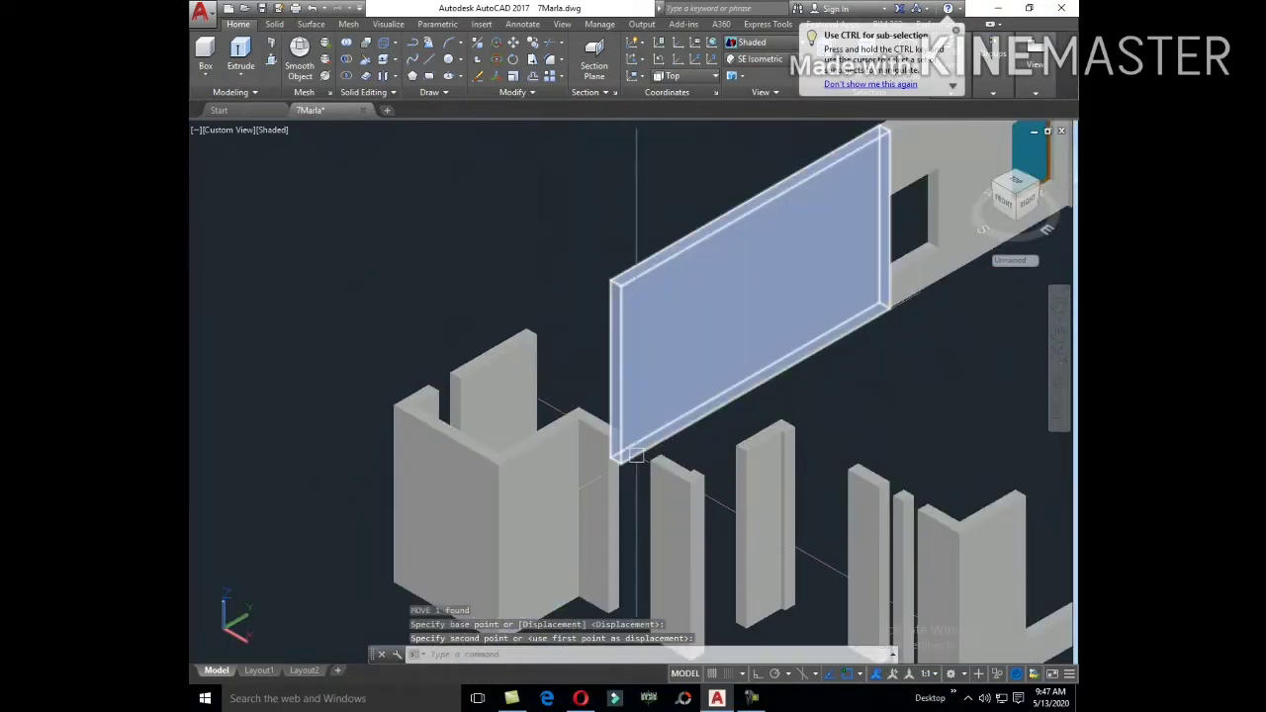
{"action": "scroll", "coordinate": [622, 470], "scroll_direction": "up", "scroll_amount": 3}
{"action": "scroll", "coordinate": [573, 450], "scroll_direction": "up", "scroll_amount": 2}
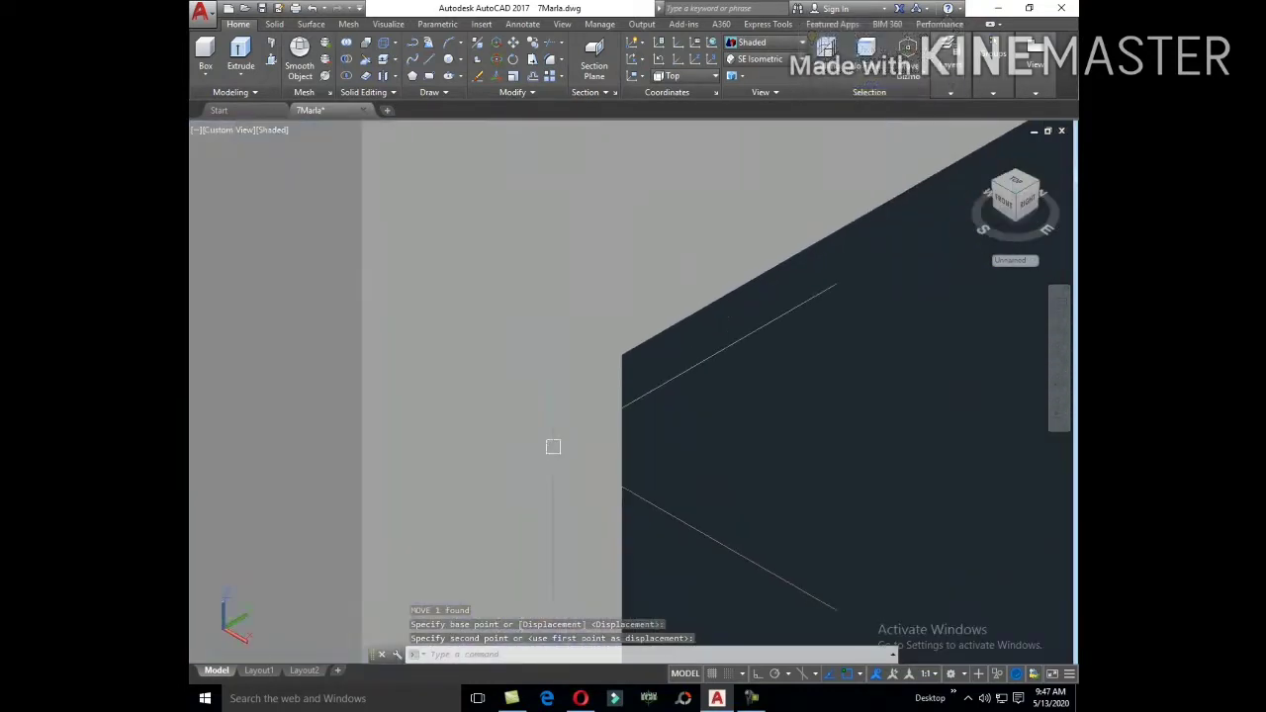
{"action": "scroll", "coordinate": [627, 352], "scroll_direction": "down", "scroll_amount": 1}
{"action": "scroll", "coordinate": [627, 341], "scroll_direction": "down", "scroll_amount": 1}
{"action": "scroll", "coordinate": [698, 443], "scroll_direction": "down", "scroll_amount": 1}
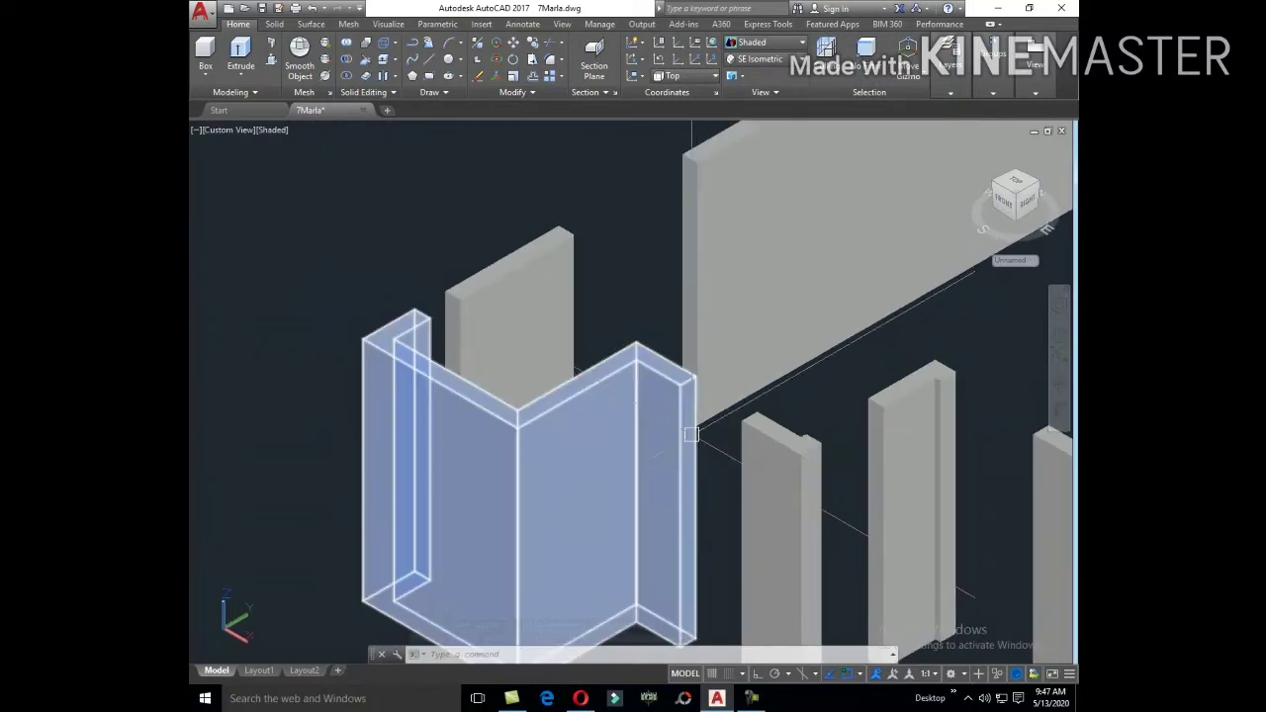
Step: Clear the wall highlight and window-select the small block
{"action": "left_click", "coordinate": [640, 354]}
{"action": "left_click", "coordinate": [587, 274]}
{"action": "left_click", "coordinate": [728, 438]}
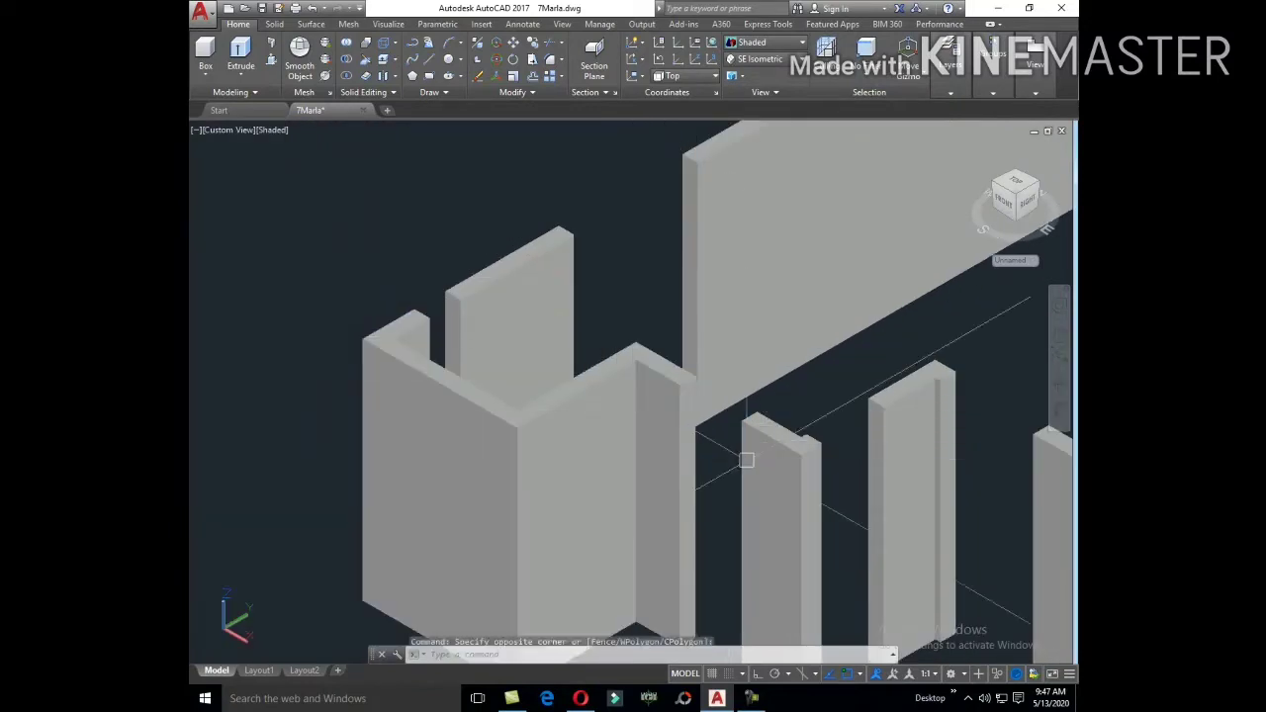
{"action": "left_click", "coordinate": [514, 202]}
{"action": "left_click", "coordinate": [721, 523]}
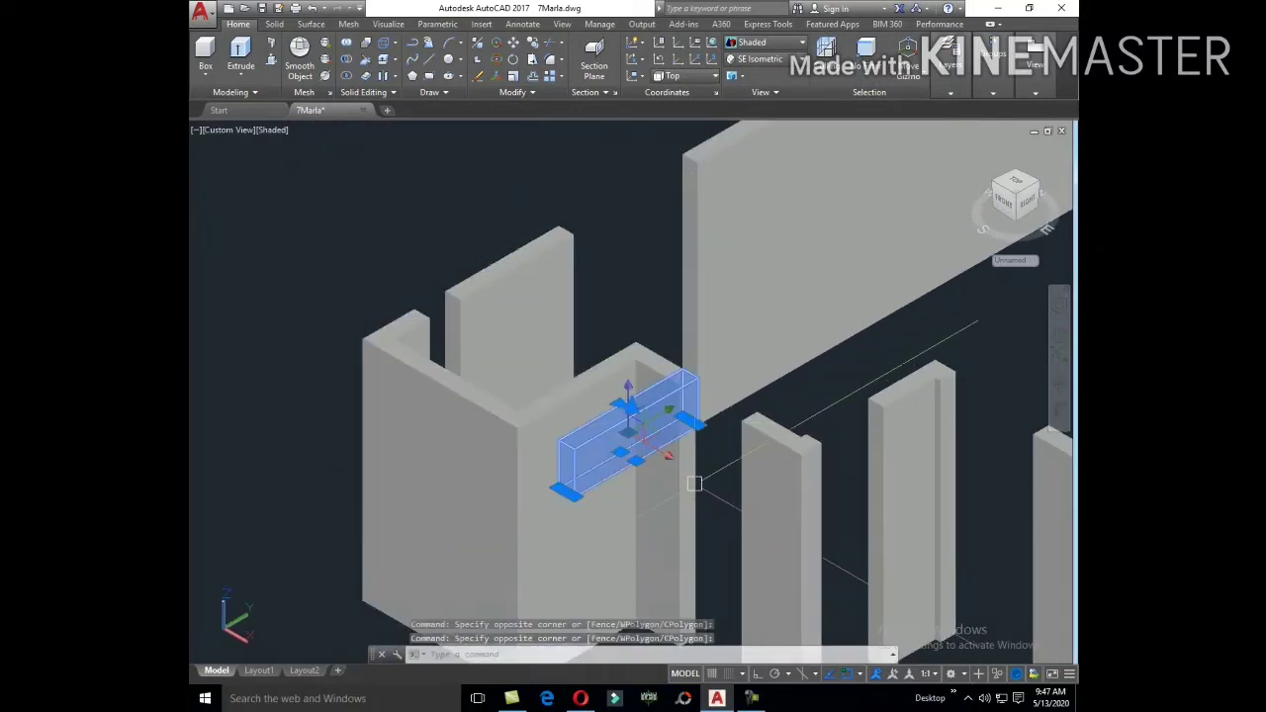
{"action": "type", "text": "CO"}
Step: Copy the small block into empty space and begin stretching its top taller
{"action": "key", "text": "Return"}
{"action": "left_click", "coordinate": [707, 482]}
{"action": "scroll", "coordinate": [678, 452], "scroll_direction": "down", "scroll_amount": 3}
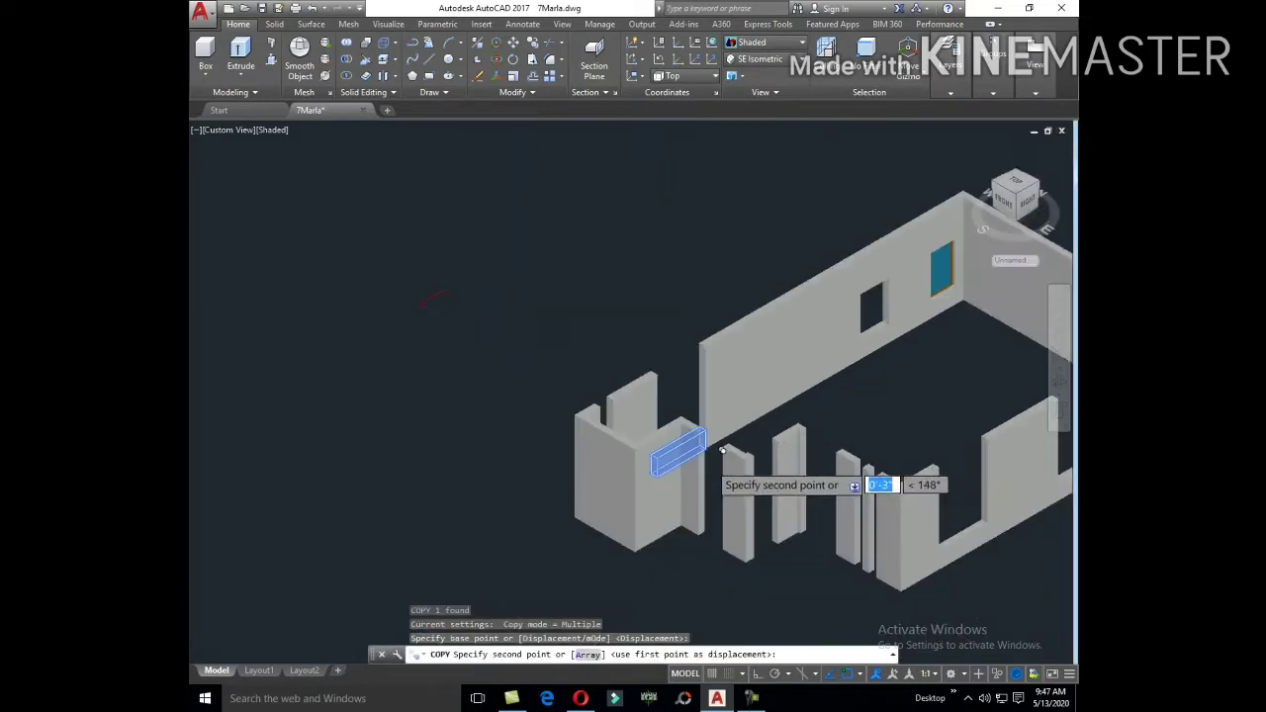
{"action": "scroll", "coordinate": [633, 302], "scroll_direction": "up", "scroll_amount": 2}
{"action": "left_click", "coordinate": [618, 296]}
{"action": "key", "text": "Escape"}
{"action": "scroll", "coordinate": [618, 297], "scroll_direction": "up", "scroll_amount": 3}
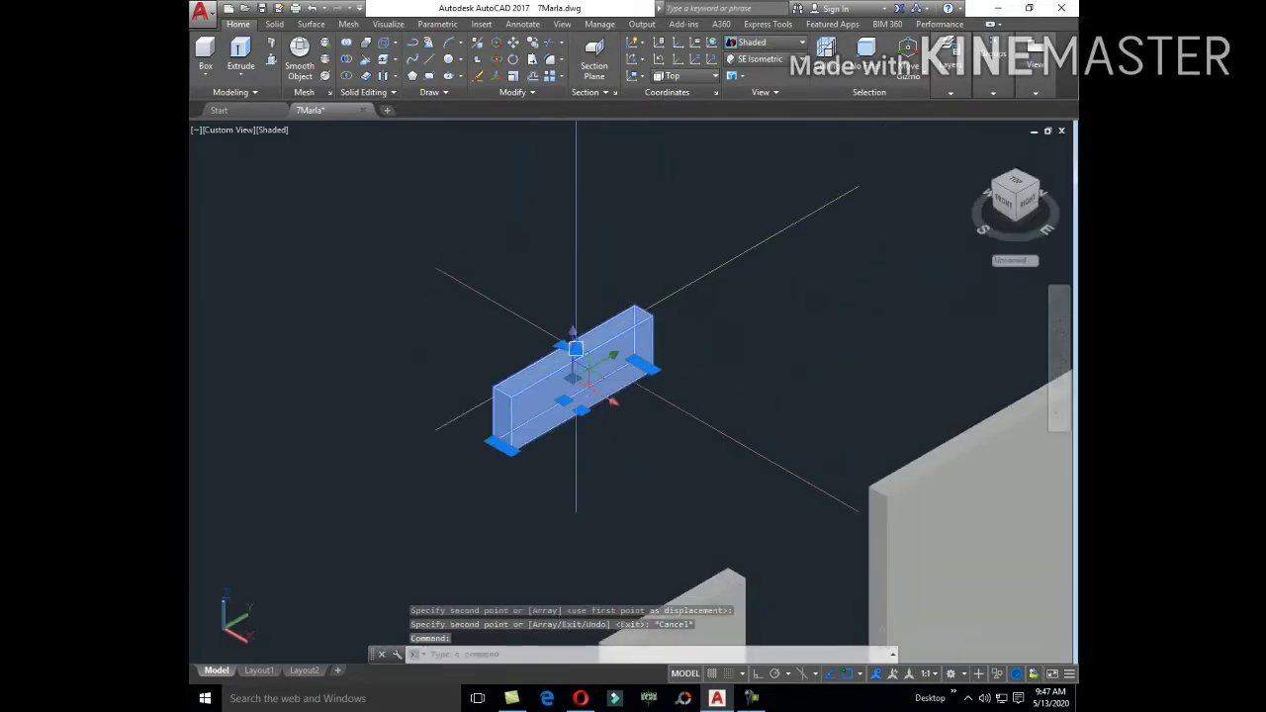
{"action": "left_click", "coordinate": [575, 348]}
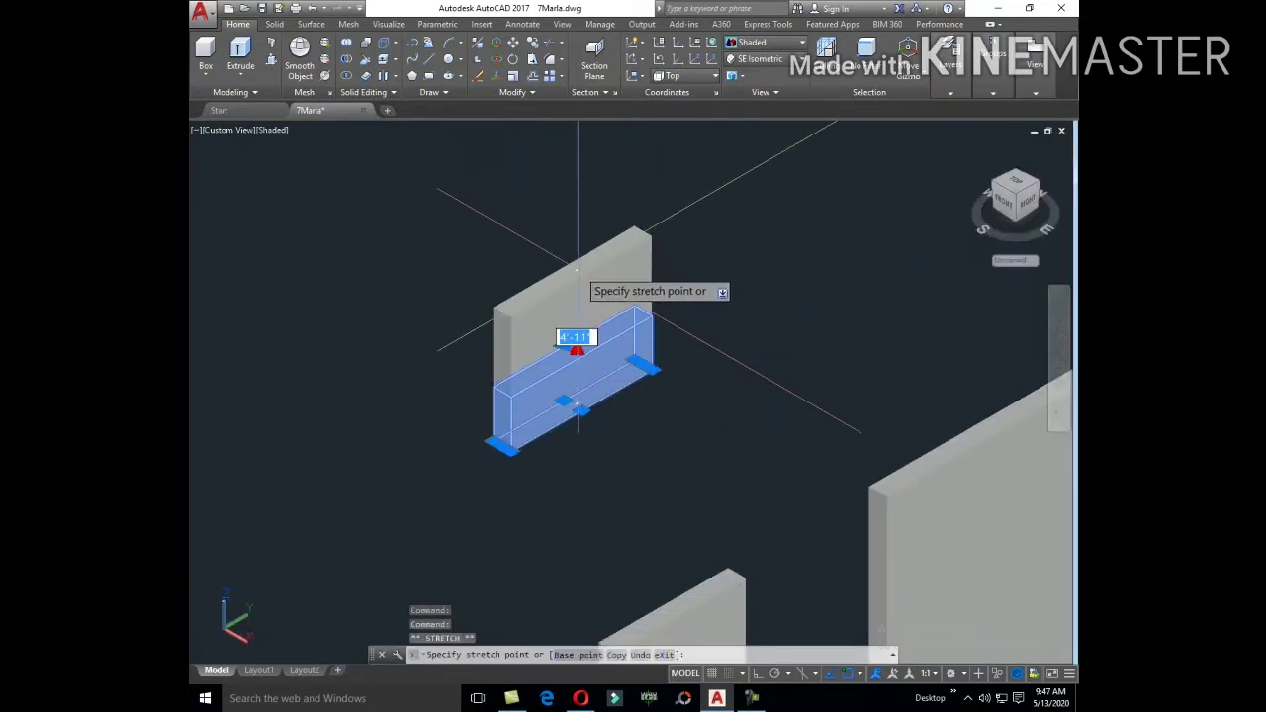
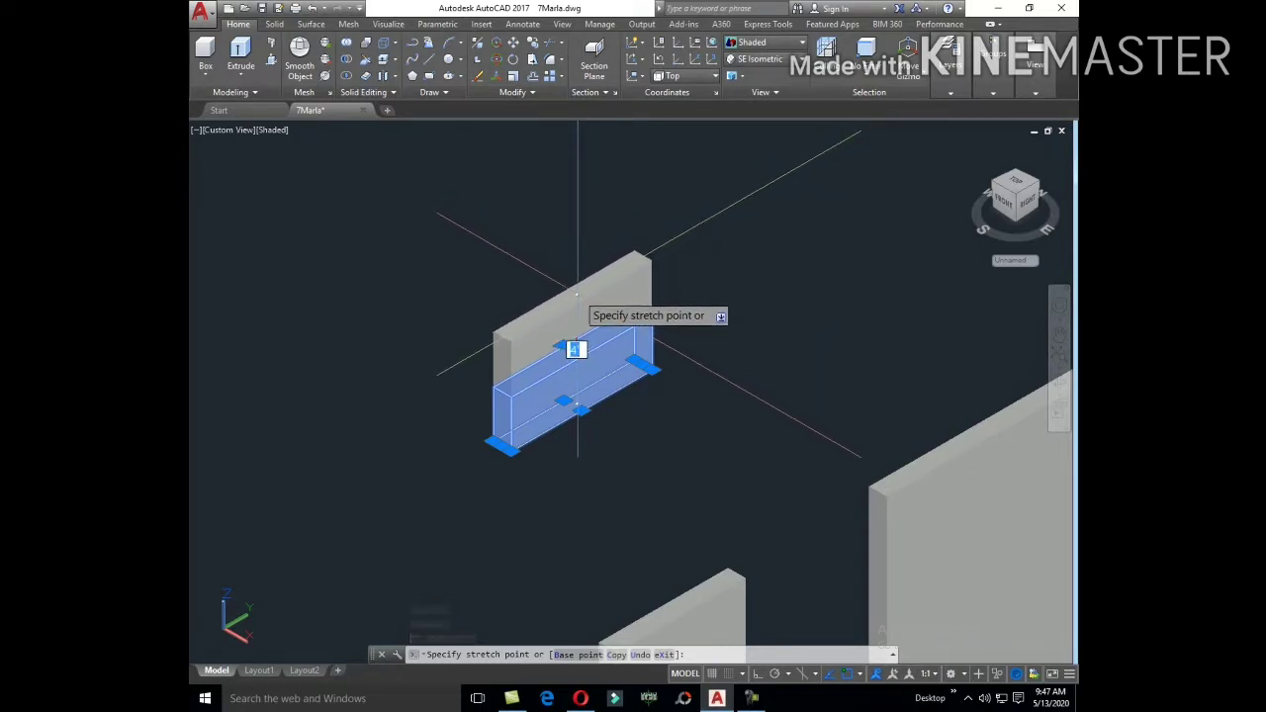
Step: Stretch the box to full wall height and move it into the wall opening
{"action": "left_click", "coordinate": [577, 294]}
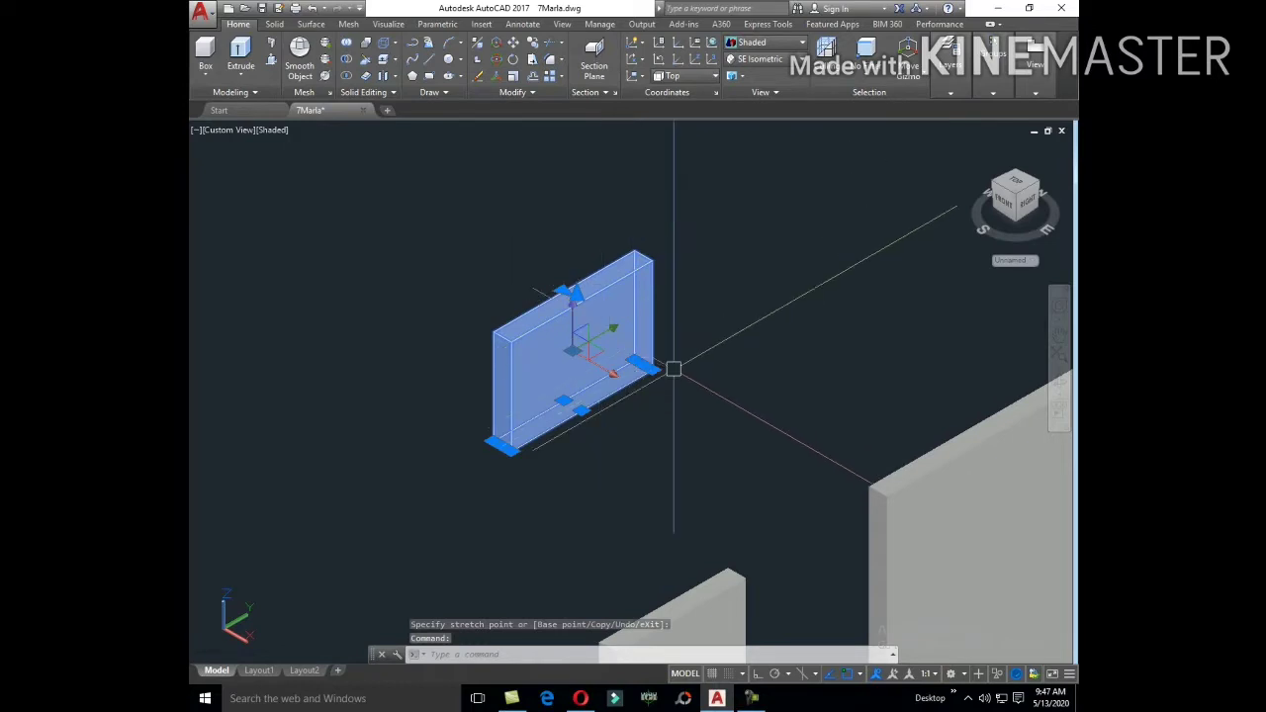
{"action": "type", "text": "m"}
{"action": "key", "text": "Return"}
{"action": "left_click", "coordinate": [637, 255]}
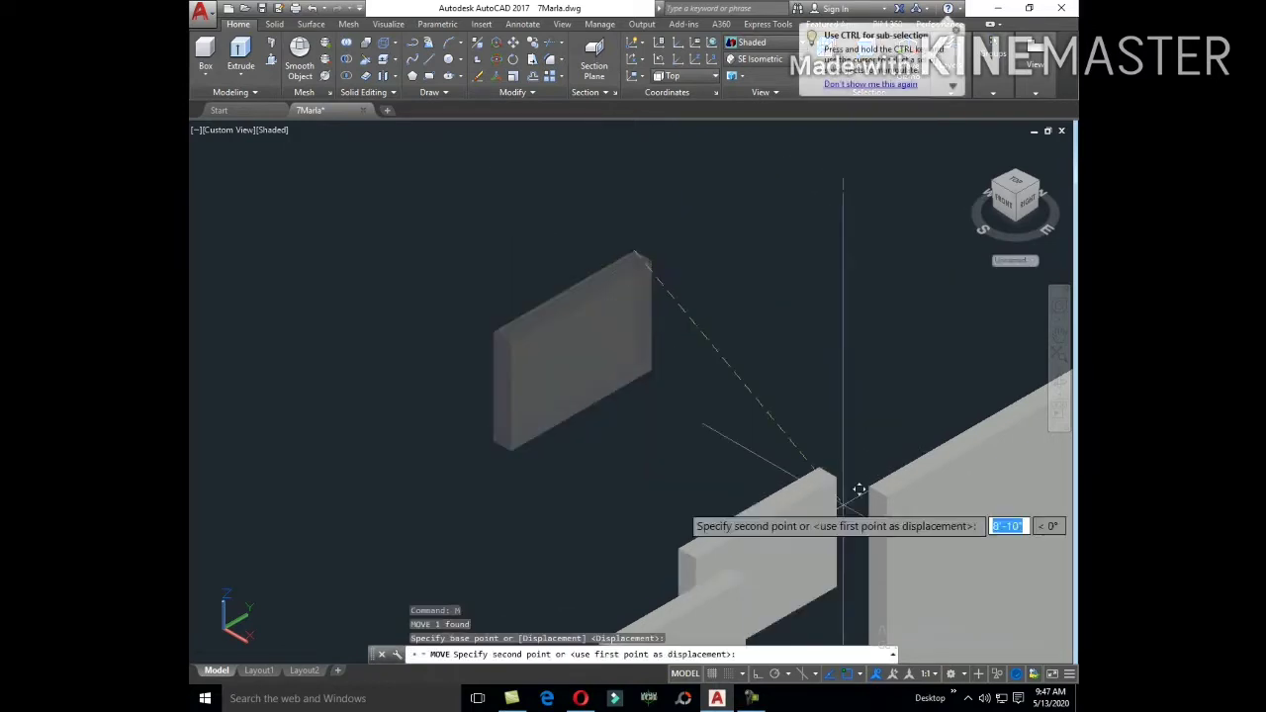
{"action": "scroll", "coordinate": [883, 472], "scroll_direction": "down", "scroll_amount": 5}
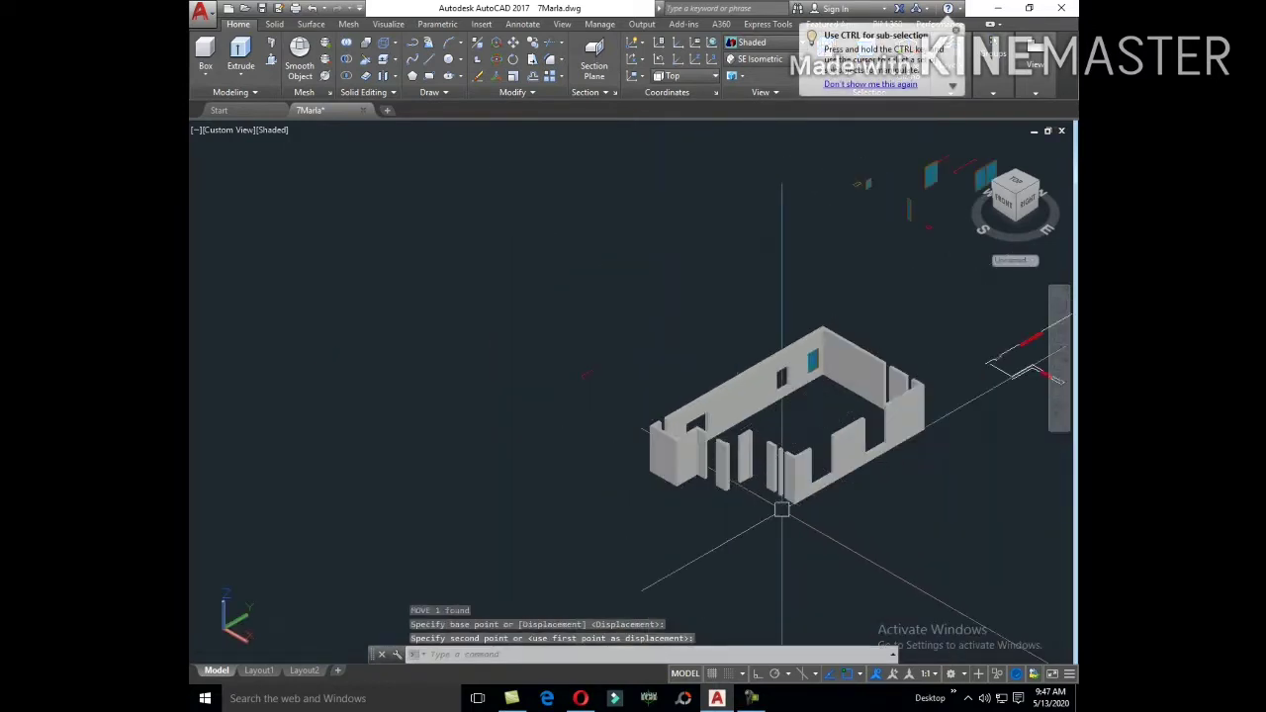
{"action": "scroll", "coordinate": [909, 476], "scroll_direction": "up", "scroll_amount": 5}
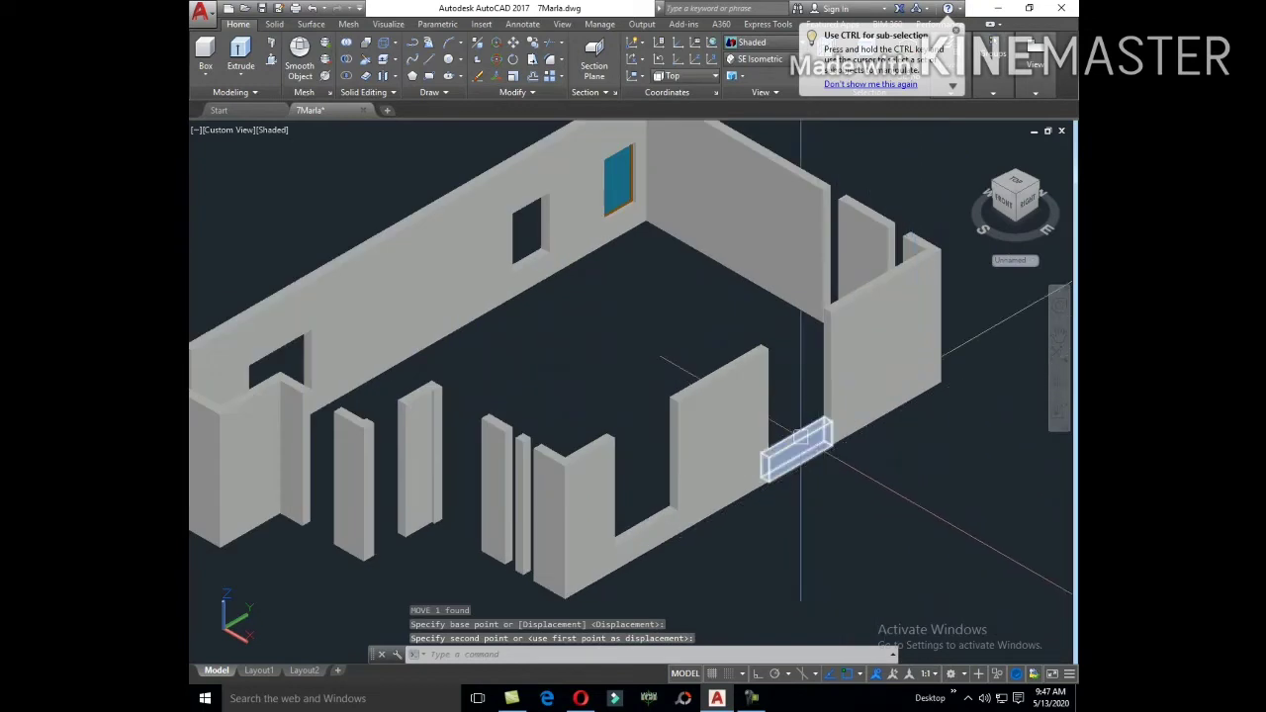
{"action": "left_click", "coordinate": [268, 311]}
Step: Copy the resized box into another wall opening
{"action": "type", "text": "co"}
{"action": "key", "text": "Return"}
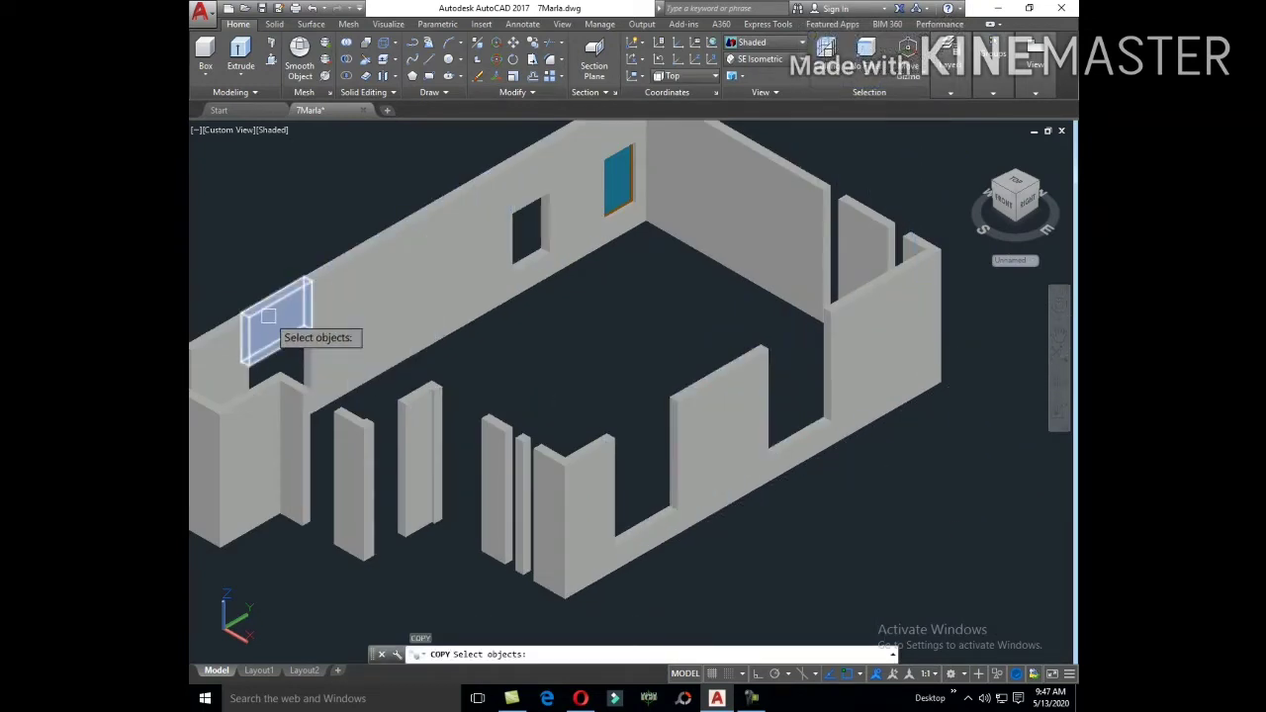
{"action": "key", "text": "Return"}
{"action": "scroll", "coordinate": [307, 262], "scroll_direction": "up", "scroll_amount": 2}
{"action": "left_click", "coordinate": [312, 289]}
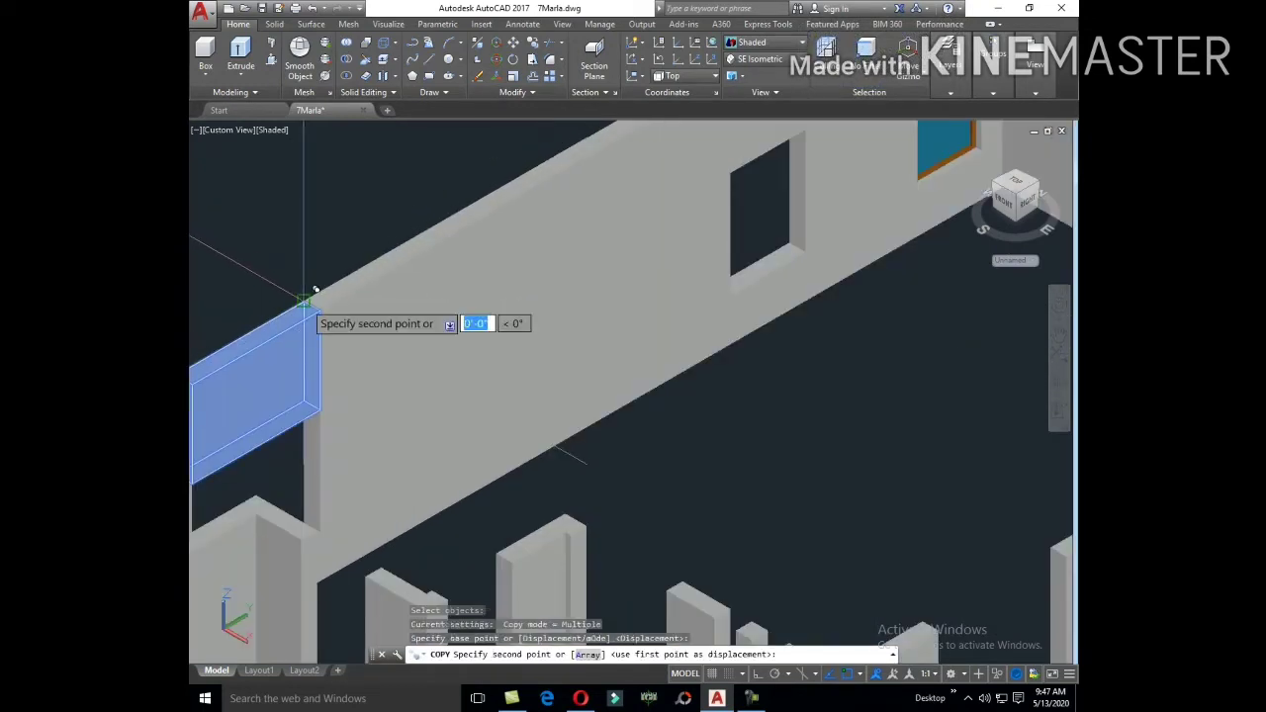
{"action": "scroll", "coordinate": [356, 391], "scroll_direction": "down", "scroll_amount": 5}
{"action": "scroll", "coordinate": [519, 396], "scroll_direction": "up", "scroll_amount": 4}
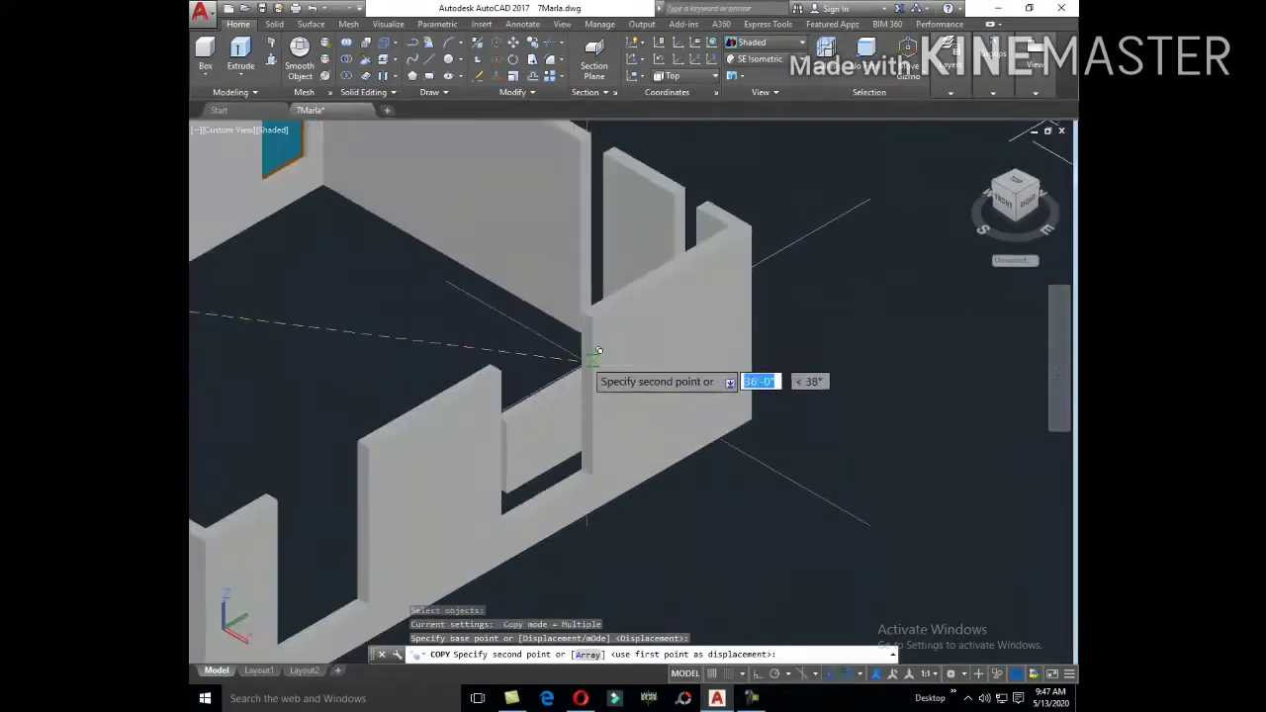
{"action": "left_click", "coordinate": [591, 299]}
{"action": "scroll", "coordinate": [593, 385], "scroll_direction": "down", "scroll_amount": 5}
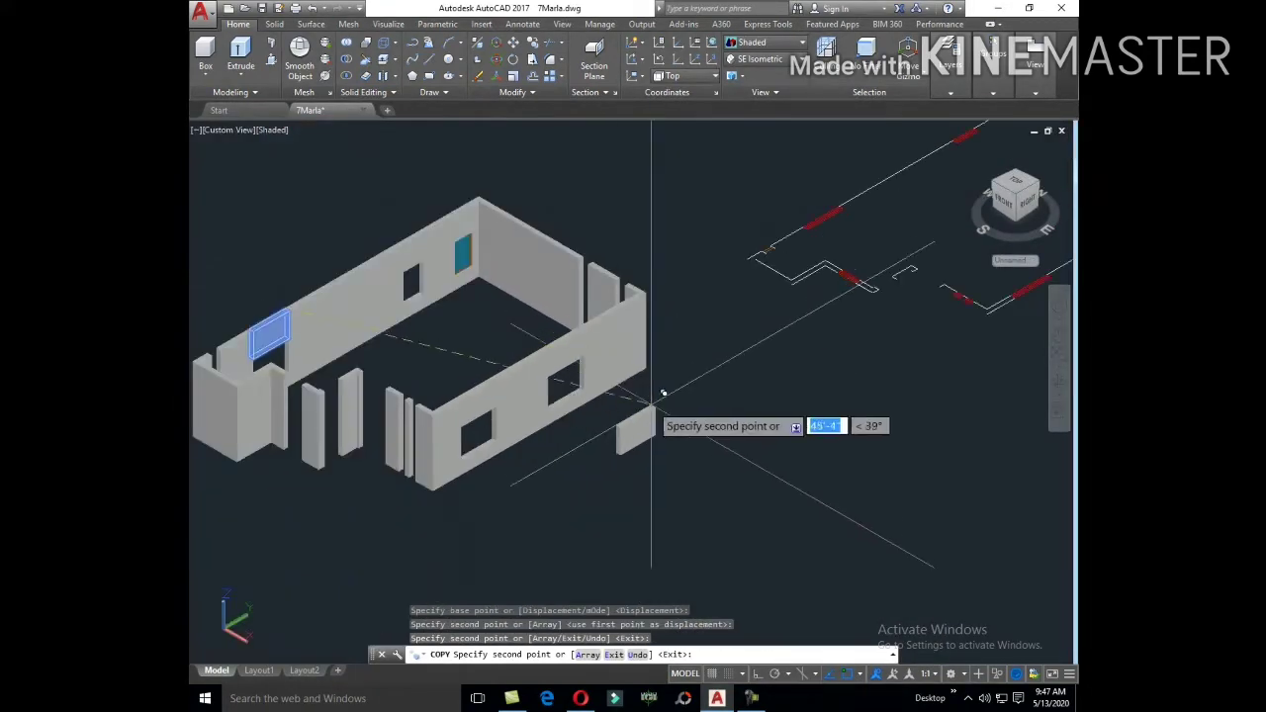
{"action": "key", "text": "Escape"}
{"action": "scroll", "coordinate": [639, 362], "scroll_direction": "down", "scroll_amount": 3}
{"action": "scroll", "coordinate": [671, 212], "scroll_direction": "up", "scroll_amount": 3}
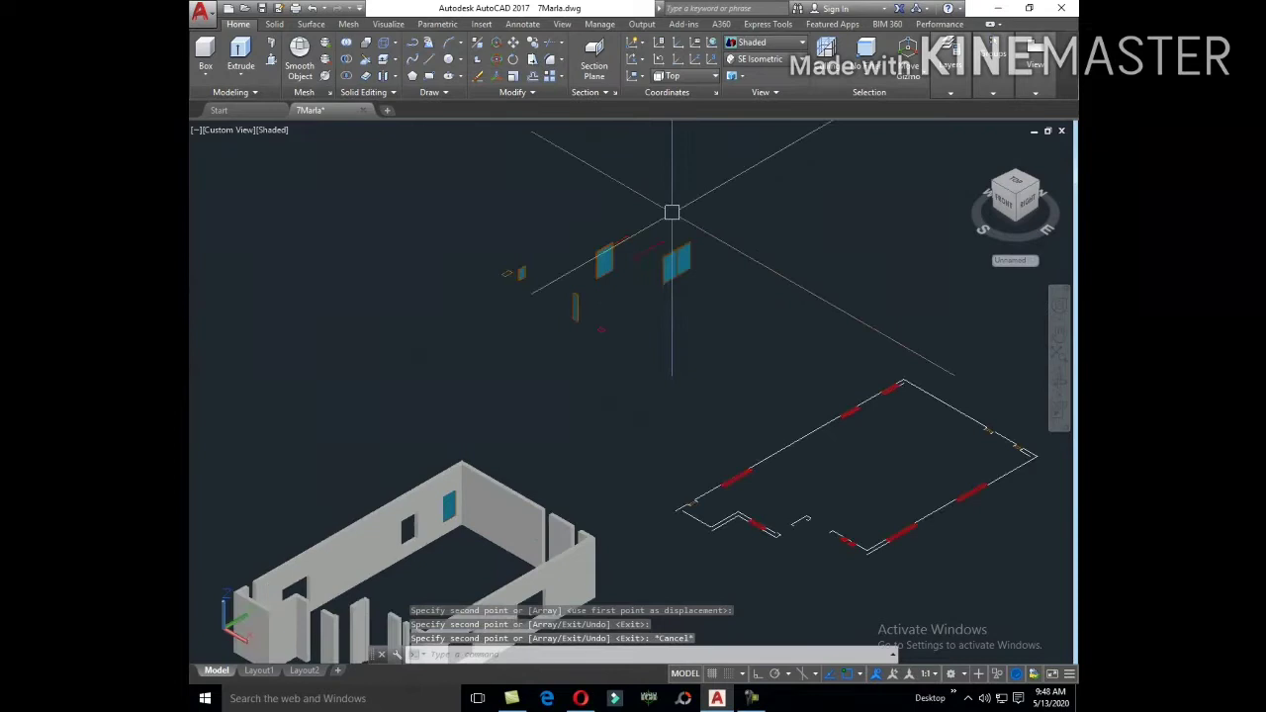
{"action": "scroll", "coordinate": [702, 292], "scroll_direction": "up", "scroll_amount": 3}
Step: Select the floating window frame and copy it into a wall opening
{"action": "left_click", "coordinate": [706, 297]}
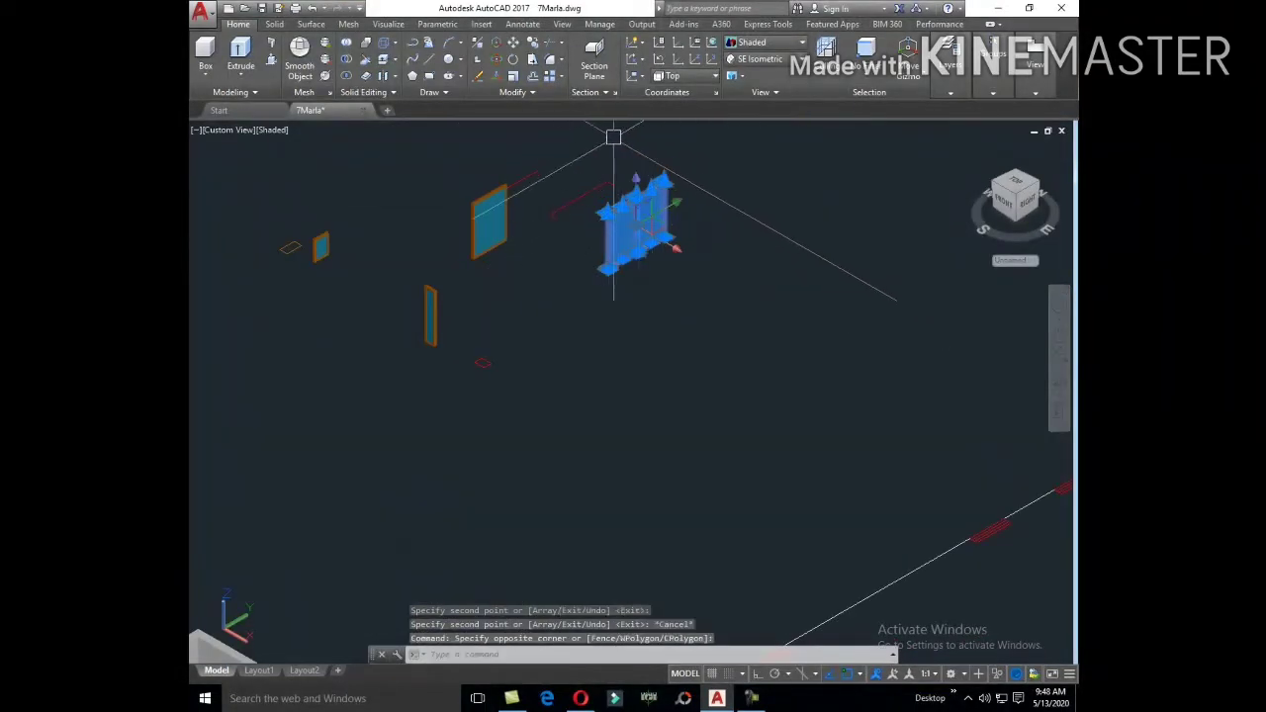
{"action": "left_click", "coordinate": [613, 136]}
{"action": "left_click", "coordinate": [712, 287]}
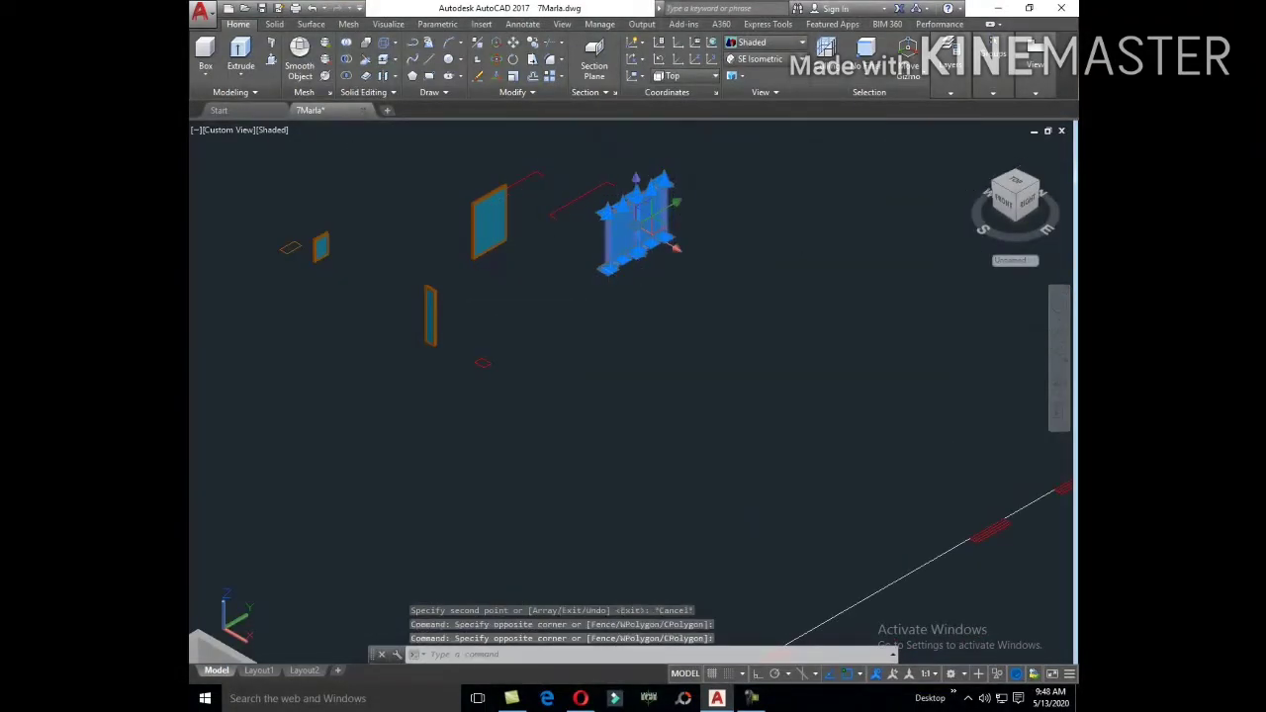
{"action": "type", "text": "co"}
{"action": "key", "text": "Return"}
{"action": "scroll", "coordinate": [673, 222], "scroll_direction": "up", "scroll_amount": 5}
{"action": "scroll", "coordinate": [609, 306], "scroll_direction": "up", "scroll_amount": 3}
{"action": "scroll", "coordinate": [641, 509], "scroll_direction": "up", "scroll_amount": 3}
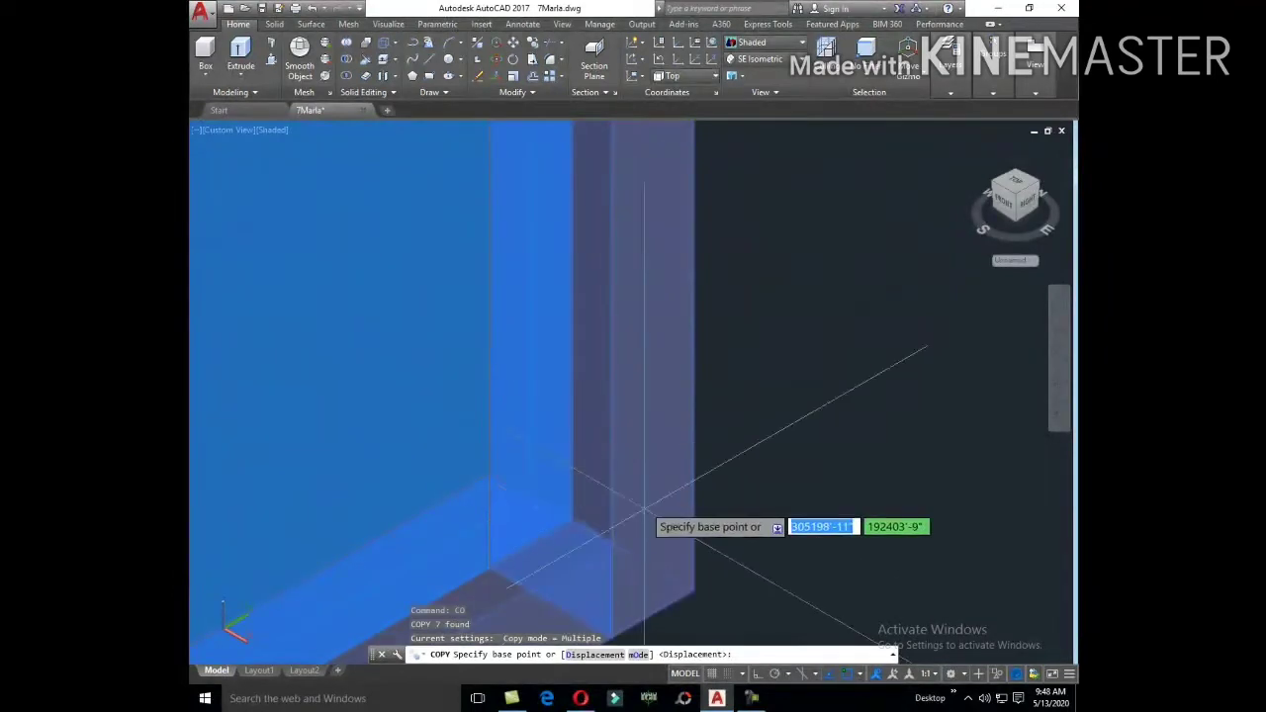
{"action": "left_click", "coordinate": [631, 559]}
{"action": "scroll", "coordinate": [732, 267], "scroll_direction": "down", "scroll_amount": 5}
{"action": "scroll", "coordinate": [771, 265], "scroll_direction": "down", "scroll_amount": 5}
{"action": "scroll", "coordinate": [693, 485], "scroll_direction": "down", "scroll_amount": 2}
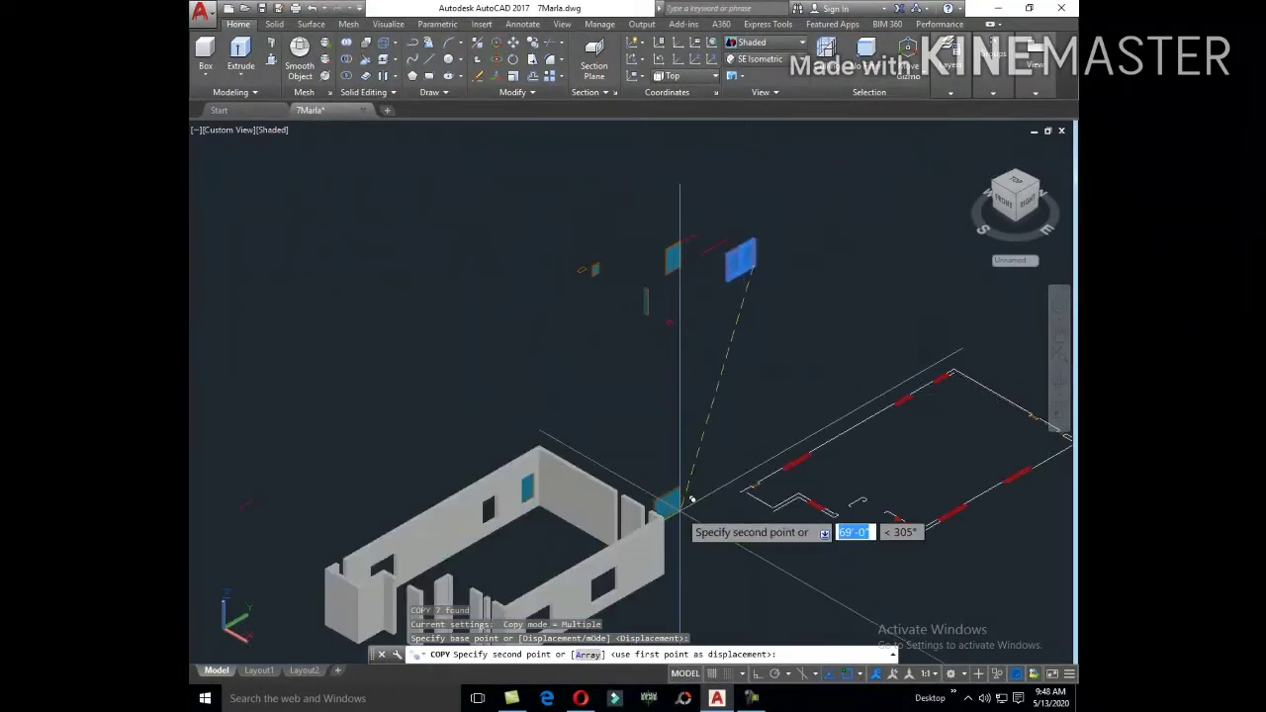
{"action": "scroll", "coordinate": [692, 499], "scroll_direction": "up", "scroll_amount": 3}
{"action": "scroll", "coordinate": [679, 379], "scroll_direction": "up", "scroll_amount": 5}
{"action": "scroll", "coordinate": [613, 336], "scroll_direction": "up", "scroll_amount": 2}
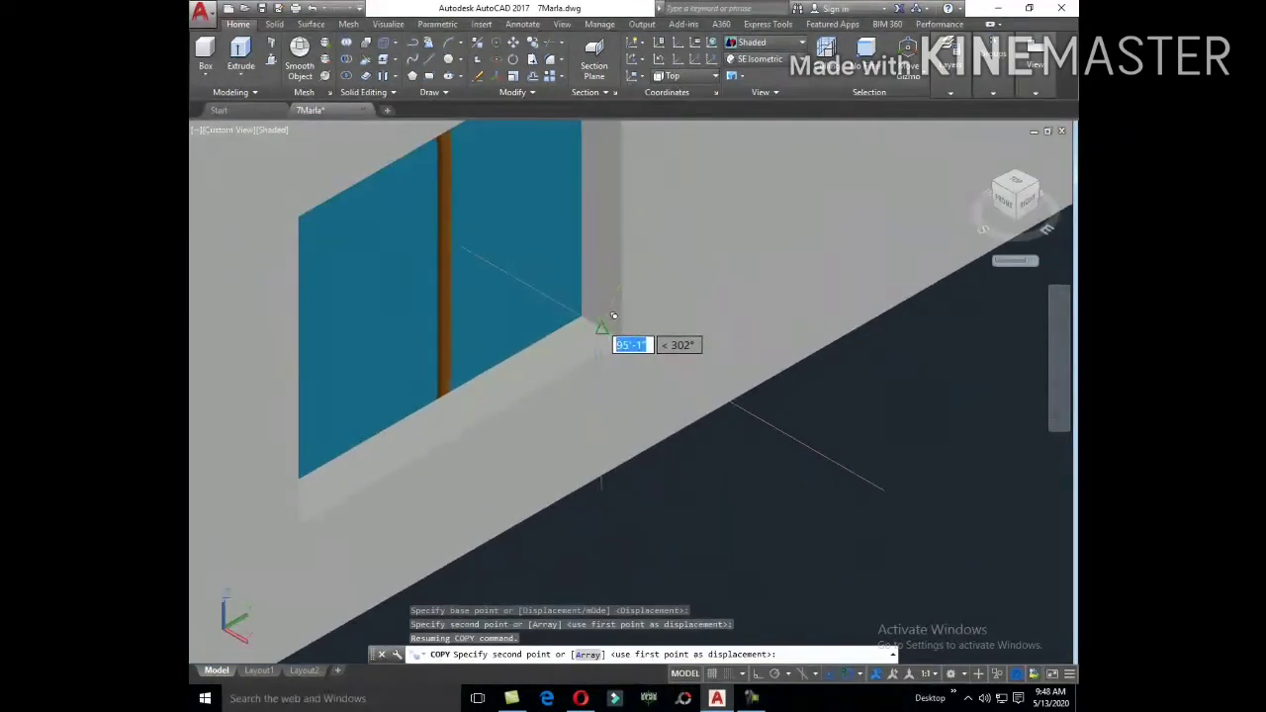
{"action": "left_click", "coordinate": [613, 316]}
Step: Place a second window frame copy into another wall opening
{"action": "scroll", "coordinate": [642, 287], "scroll_direction": "down", "scroll_amount": 3}
{"action": "scroll", "coordinate": [563, 391], "scroll_direction": "down", "scroll_amount": 3}
{"action": "scroll", "coordinate": [327, 474], "scroll_direction": "up", "scroll_amount": 3}
{"action": "scroll", "coordinate": [583, 220], "scroll_direction": "up", "scroll_amount": 4}
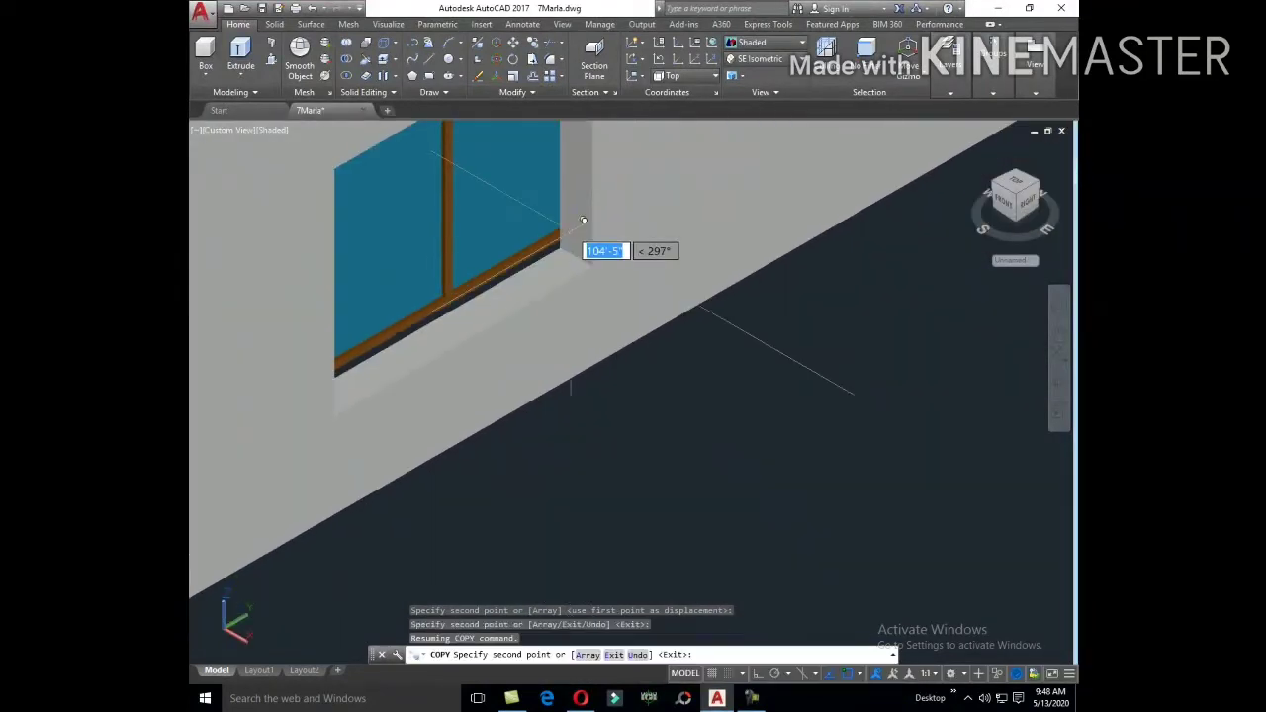
{"action": "scroll", "coordinate": [586, 257], "scroll_direction": "down", "scroll_amount": 2}
{"action": "scroll", "coordinate": [693, 307], "scroll_direction": "down", "scroll_amount": 3}
{"action": "scroll", "coordinate": [633, 287], "scroll_direction": "down", "scroll_amount": 2}
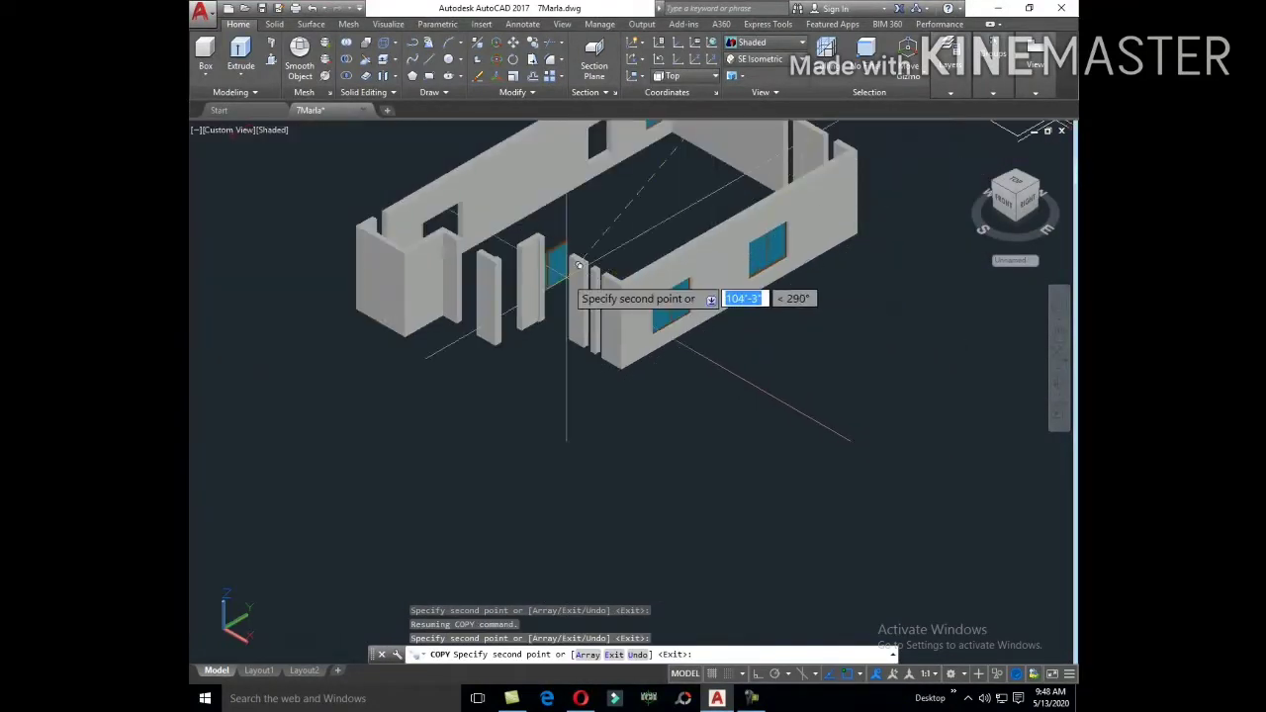
{"action": "left_click", "coordinate": [643, 219]}
{"action": "scroll", "coordinate": [642, 228], "scroll_direction": "up", "scroll_amount": 3}
{"action": "scroll", "coordinate": [560, 316], "scroll_direction": "up", "scroll_amount": 3}
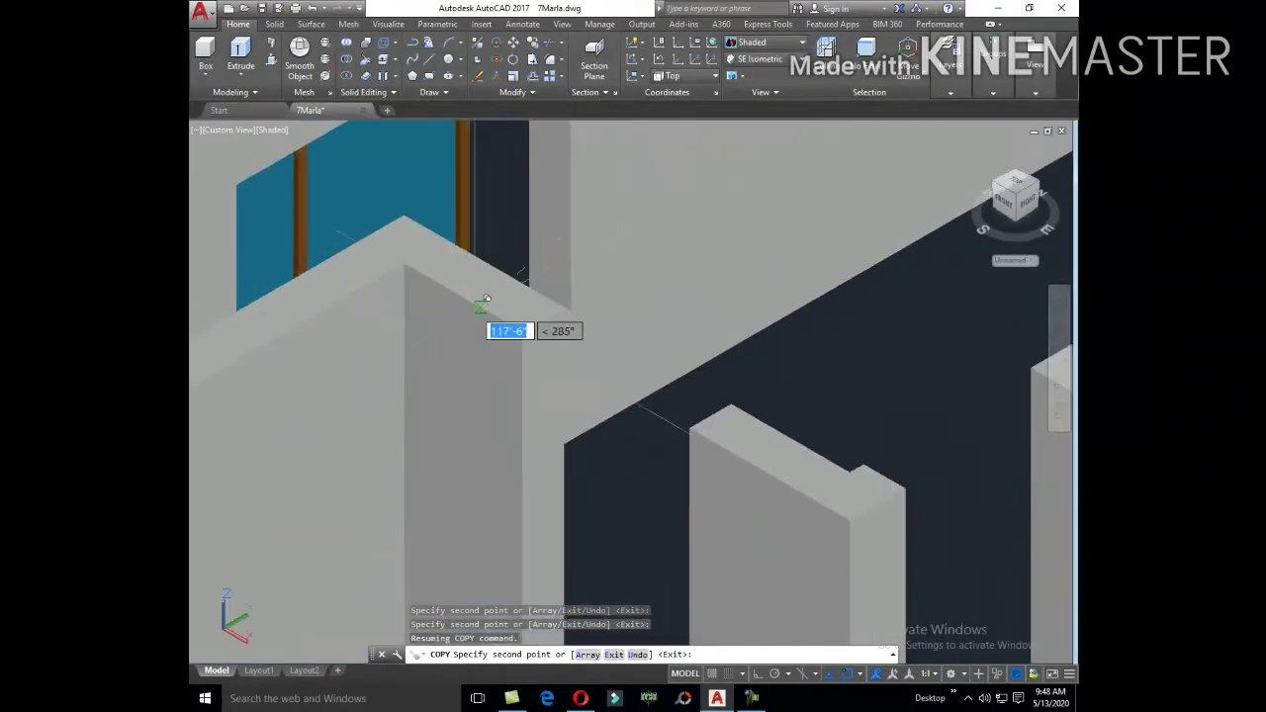
{"action": "scroll", "coordinate": [563, 280], "scroll_direction": "up", "scroll_amount": 3}
{"action": "scroll", "coordinate": [562, 287], "scroll_direction": "down", "scroll_amount": 3}
{"action": "scroll", "coordinate": [594, 287], "scroll_direction": "down", "scroll_amount": 3}
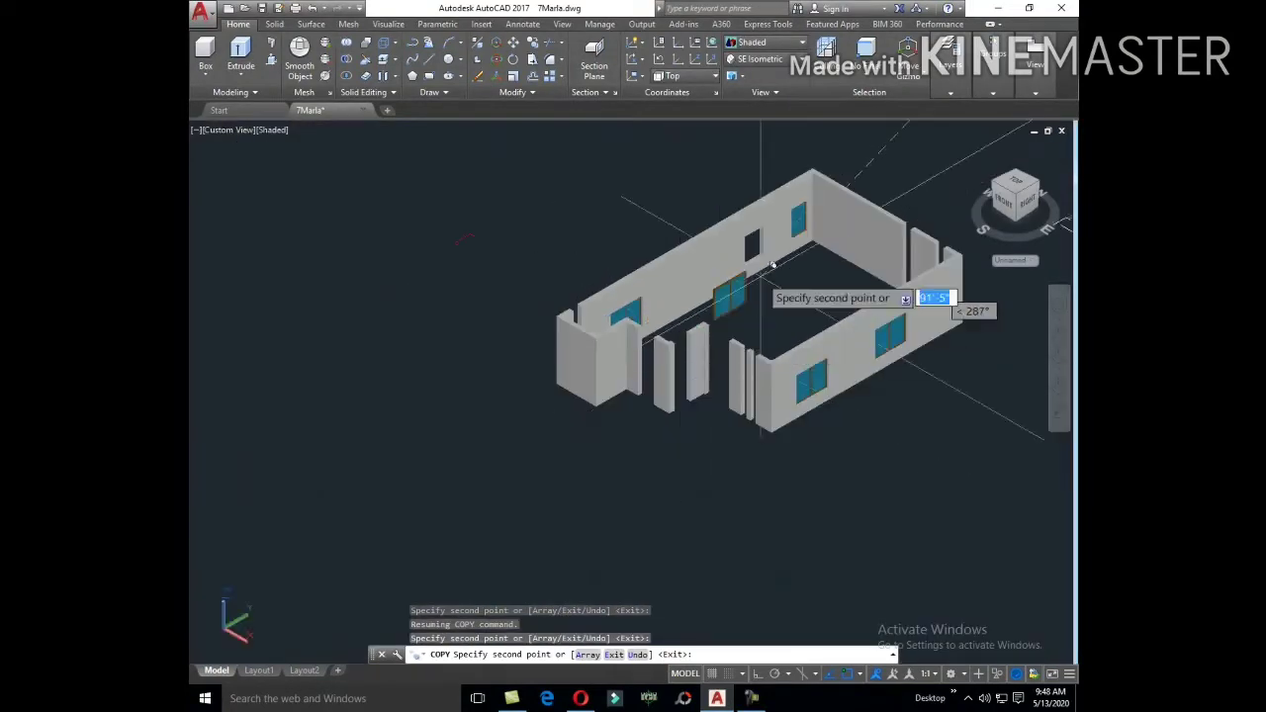
{"action": "scroll", "coordinate": [692, 267], "scroll_direction": "down", "scroll_amount": 2}
{"action": "key", "text": "Escape"}
Step: Select the middle window frame, removing an unwanted line from the selection
{"action": "middle_click_drag", "start_coordinate": [825, 252], "coordinate": [726, 391]}
{"action": "scroll", "coordinate": [692, 297], "scroll_direction": "up", "scroll_amount": 5}
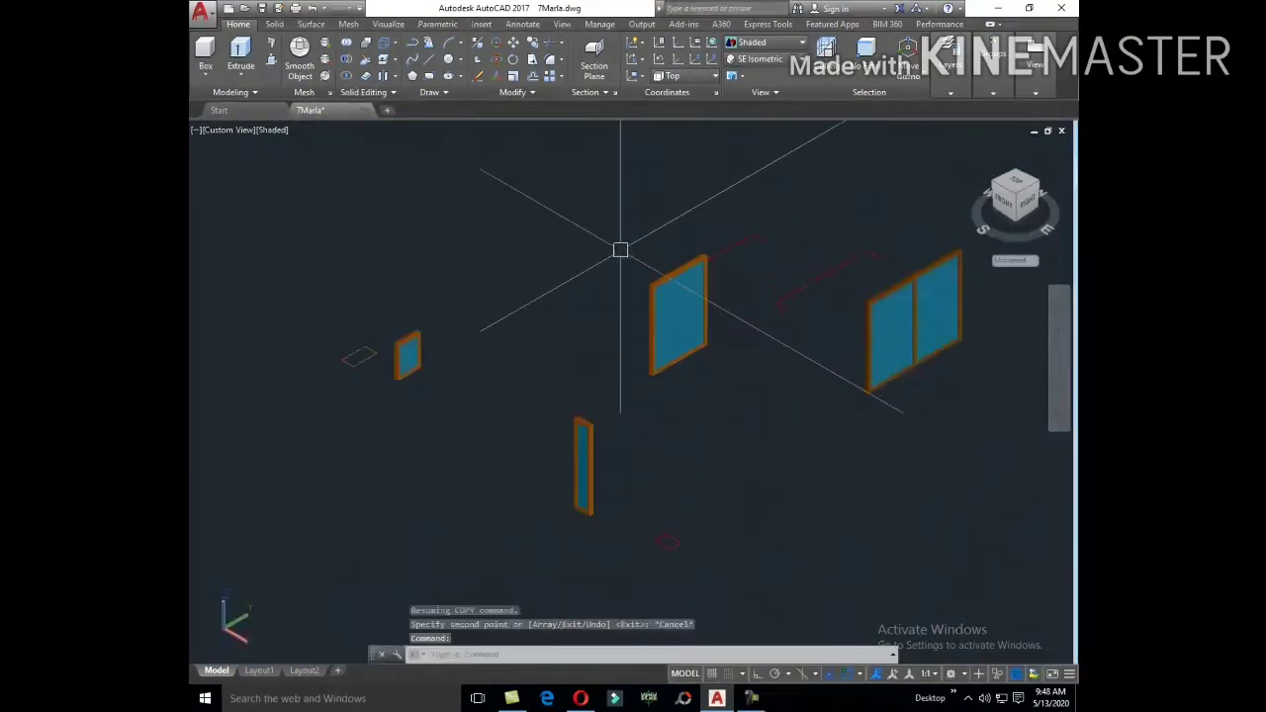
{"action": "left_click", "coordinate": [613, 211]}
{"action": "left_click", "coordinate": [726, 393]}
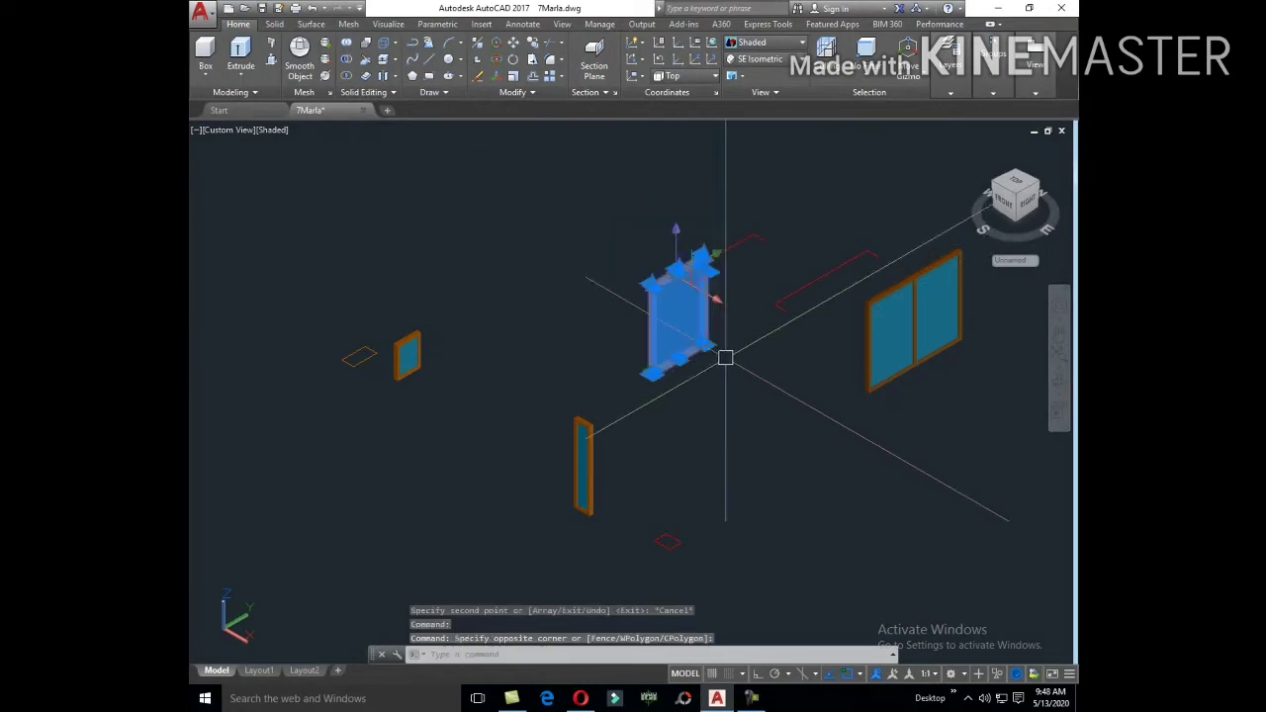
{"action": "scroll", "coordinate": [724, 316], "scroll_direction": "up", "scroll_amount": 5}
{"action": "scroll", "coordinate": [692, 285], "scroll_direction": "up", "scroll_amount": 4}
{"action": "left_click", "coordinate": [709, 276], "text": "shift"}
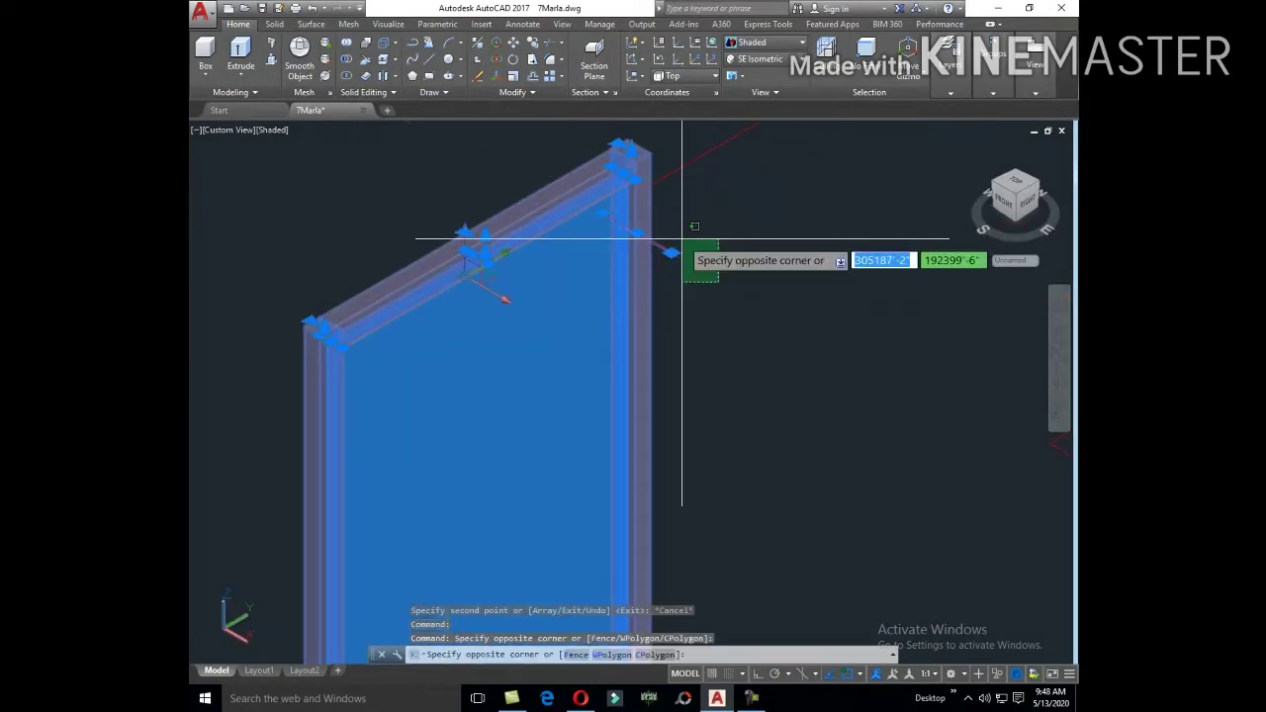
{"action": "left_click", "coordinate": [662, 212], "text": "shift"}
{"action": "type", "text": "CO"}
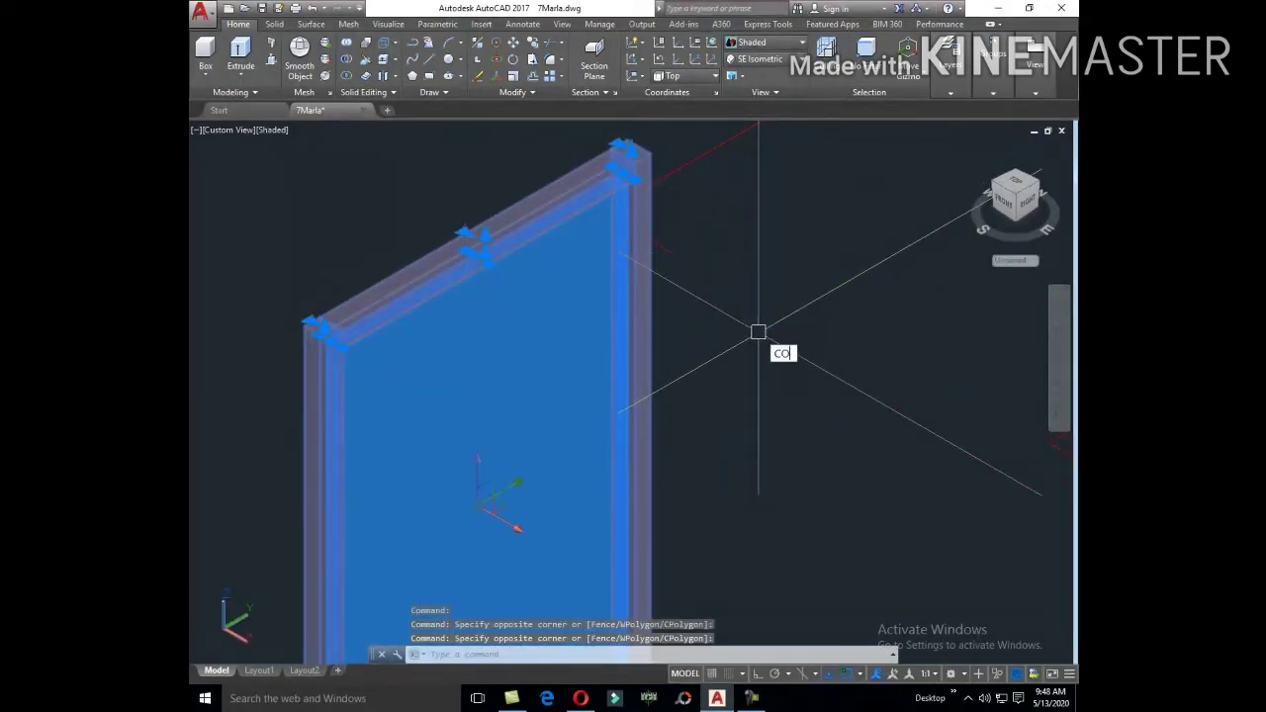
Step: Copy the middle window frame into the last wall opening
{"action": "key", "text": "Return"}
{"action": "scroll", "coordinate": [748, 203], "scroll_direction": "down", "scroll_amount": 5}
{"action": "scroll", "coordinate": [721, 396], "scroll_direction": "up", "scroll_amount": 4}
{"action": "scroll", "coordinate": [758, 395], "scroll_direction": "up", "scroll_amount": 3}
{"action": "scroll", "coordinate": [740, 403], "scroll_direction": "up", "scroll_amount": 3}
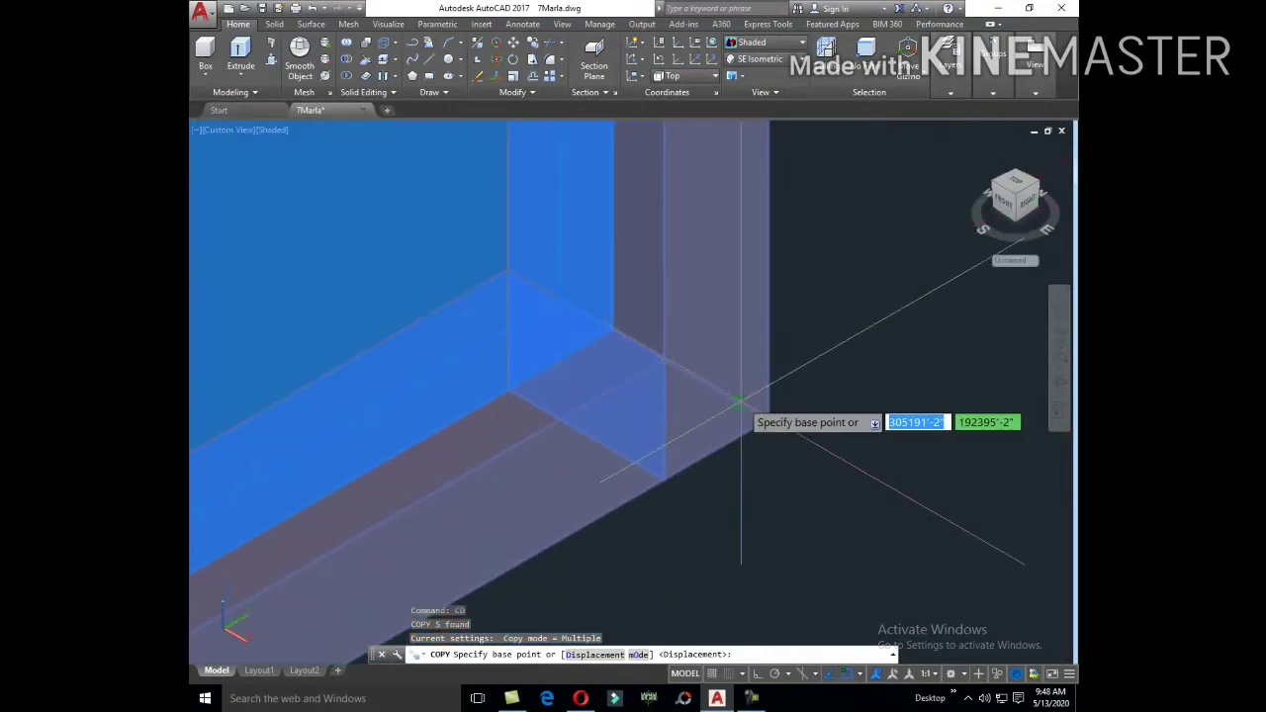
{"action": "left_click", "coordinate": [689, 376]}
{"action": "scroll", "coordinate": [791, 292], "scroll_direction": "down", "scroll_amount": 5}
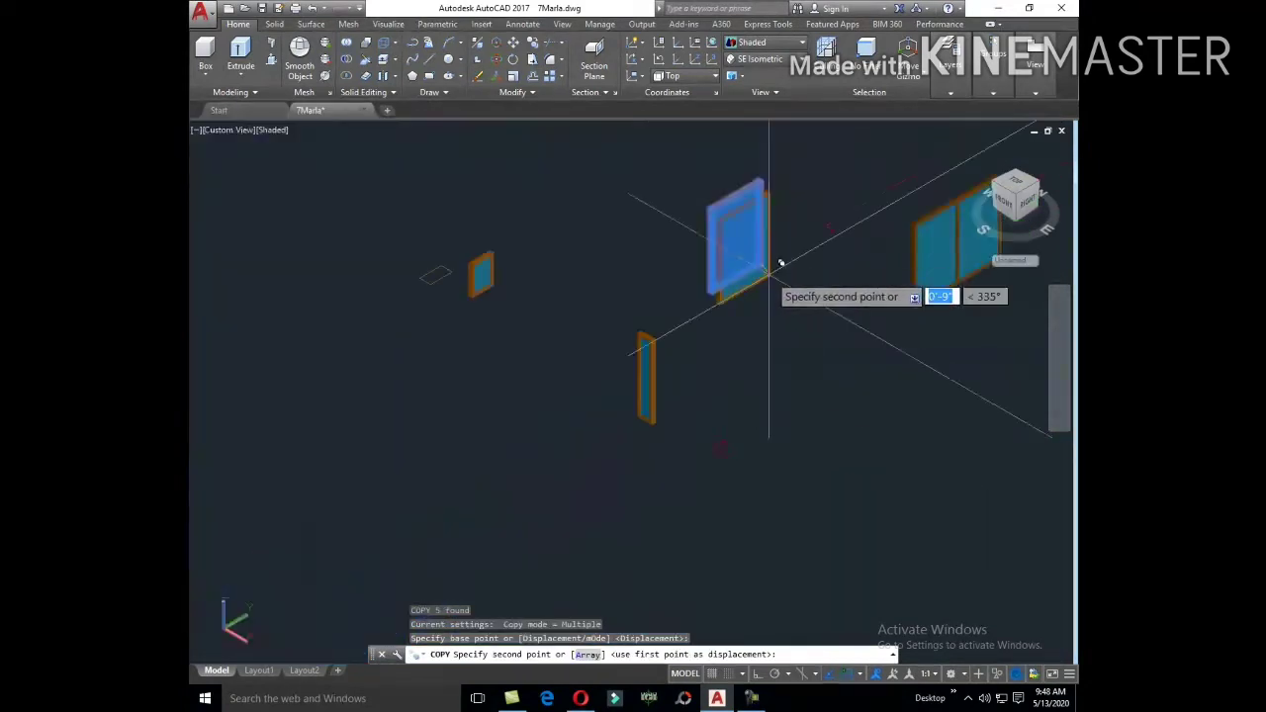
{"action": "scroll", "coordinate": [782, 334], "scroll_direction": "down", "scroll_amount": 3}
{"action": "scroll", "coordinate": [630, 465], "scroll_direction": "up", "scroll_amount": 5}
{"action": "scroll", "coordinate": [630, 465], "scroll_direction": "up", "scroll_amount": 3}
{"action": "scroll", "coordinate": [637, 436], "scroll_direction": "up", "scroll_amount": 4}
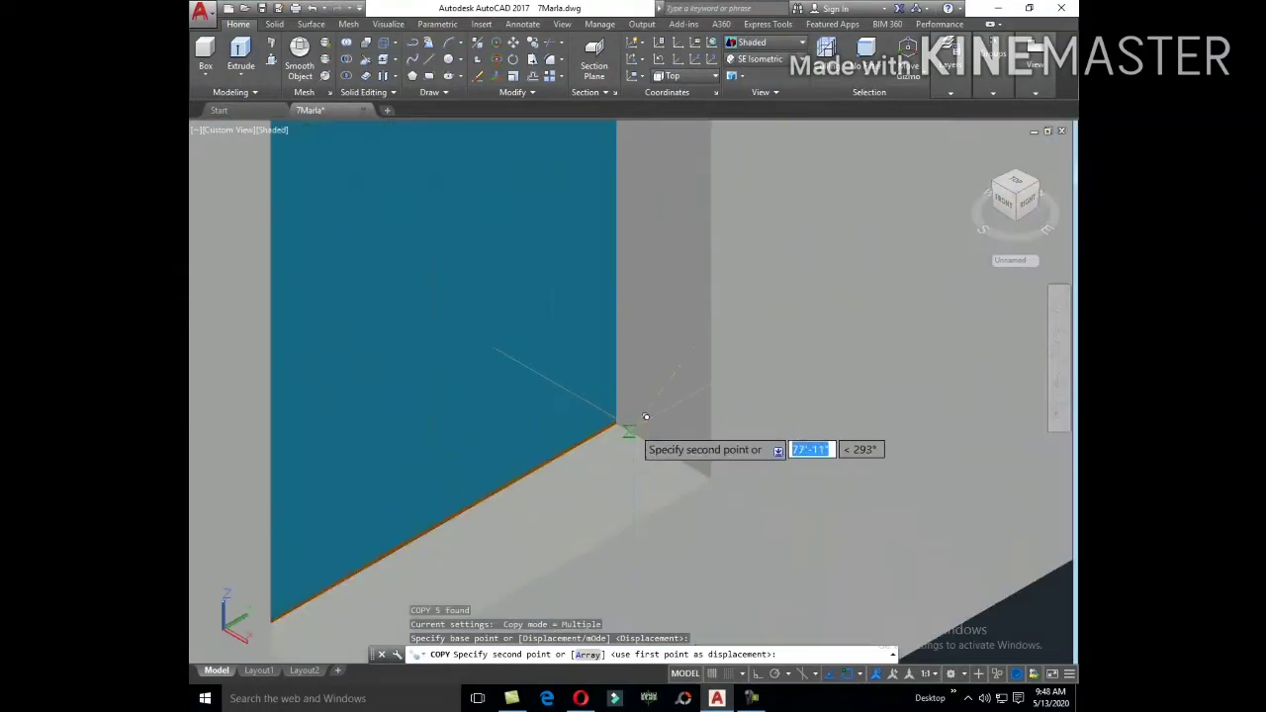
{"action": "scroll", "coordinate": [675, 439], "scroll_direction": "down", "scroll_amount": 2}
{"action": "scroll", "coordinate": [712, 405], "scroll_direction": "down", "scroll_amount": 5}
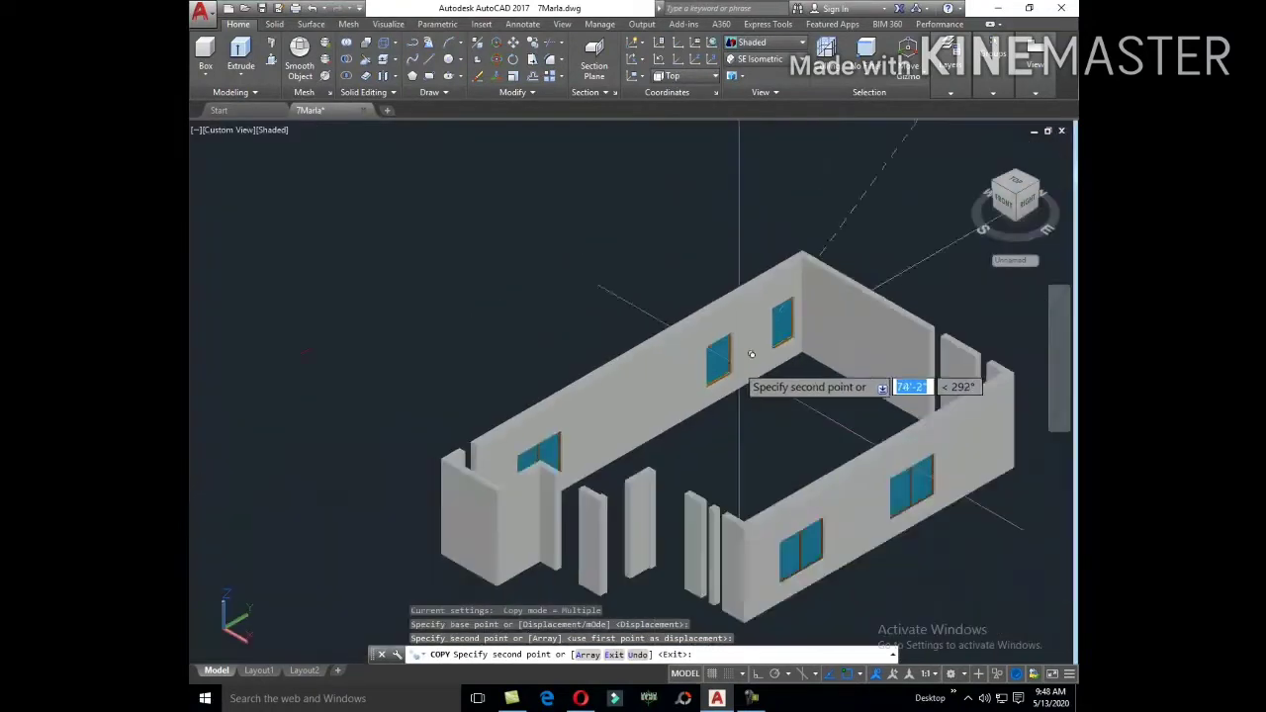
{"action": "left_click", "coordinate": [799, 398]}
{"action": "scroll", "coordinate": [769, 377], "scroll_direction": "down", "scroll_amount": 3}
{"action": "key", "text": "Escape"}
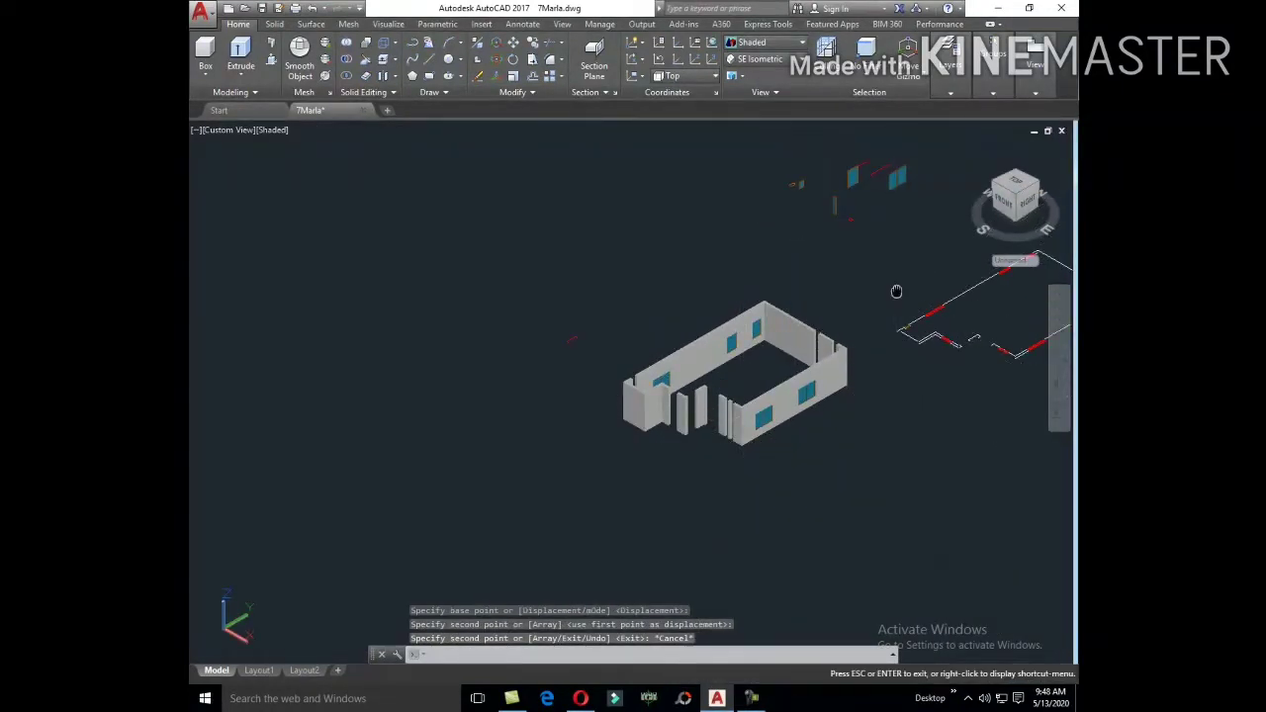
{"action": "middle_click_drag", "start_coordinate": [896, 288], "coordinate": [775, 308]}
{"action": "scroll", "coordinate": [669, 462], "scroll_direction": "up", "scroll_amount": 5}
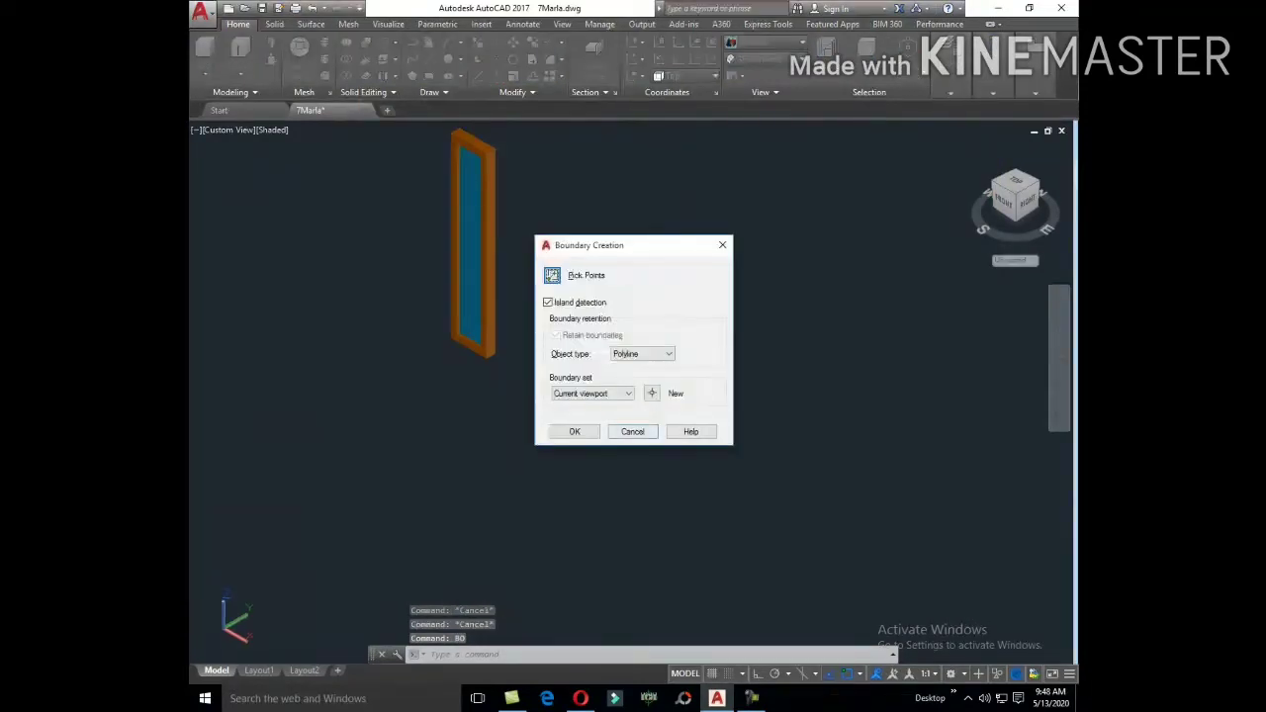
Step: Trace a boundary outline of the small area and extrude it 2' high
{"action": "left_click", "coordinate": [579, 275]}
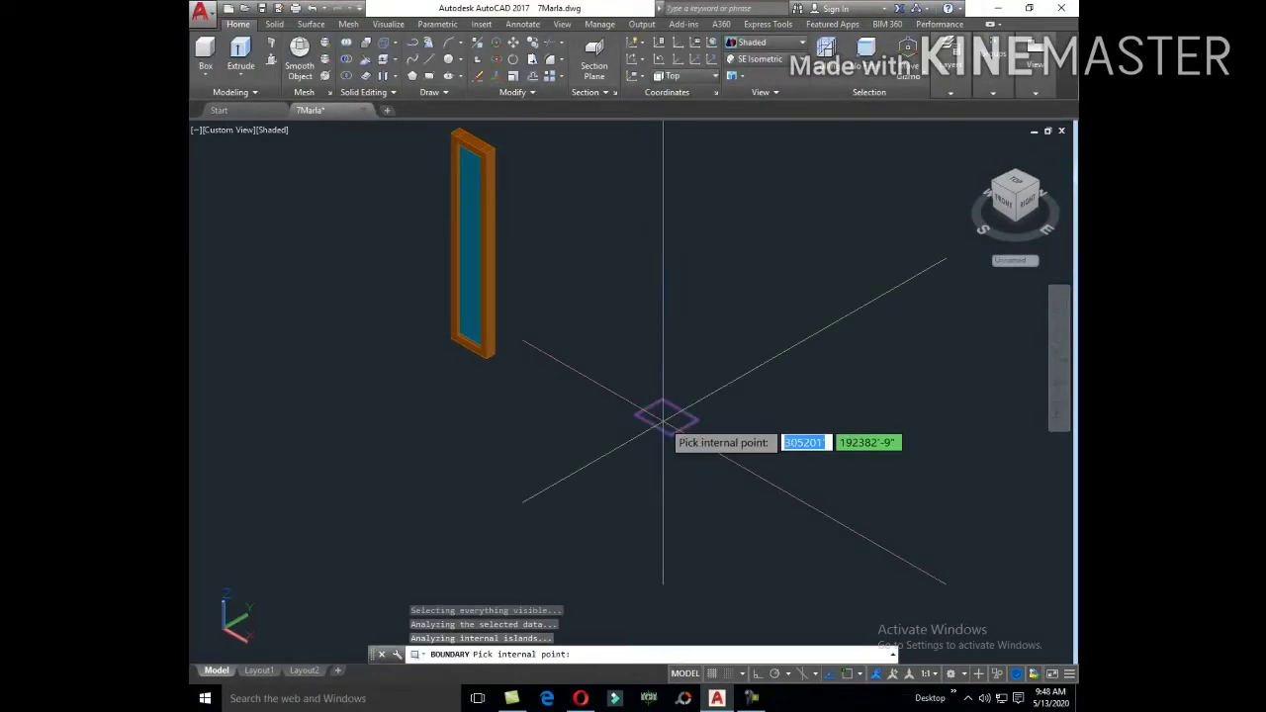
{"action": "key", "text": "Return"}
{"action": "type", "text": "EXT"}
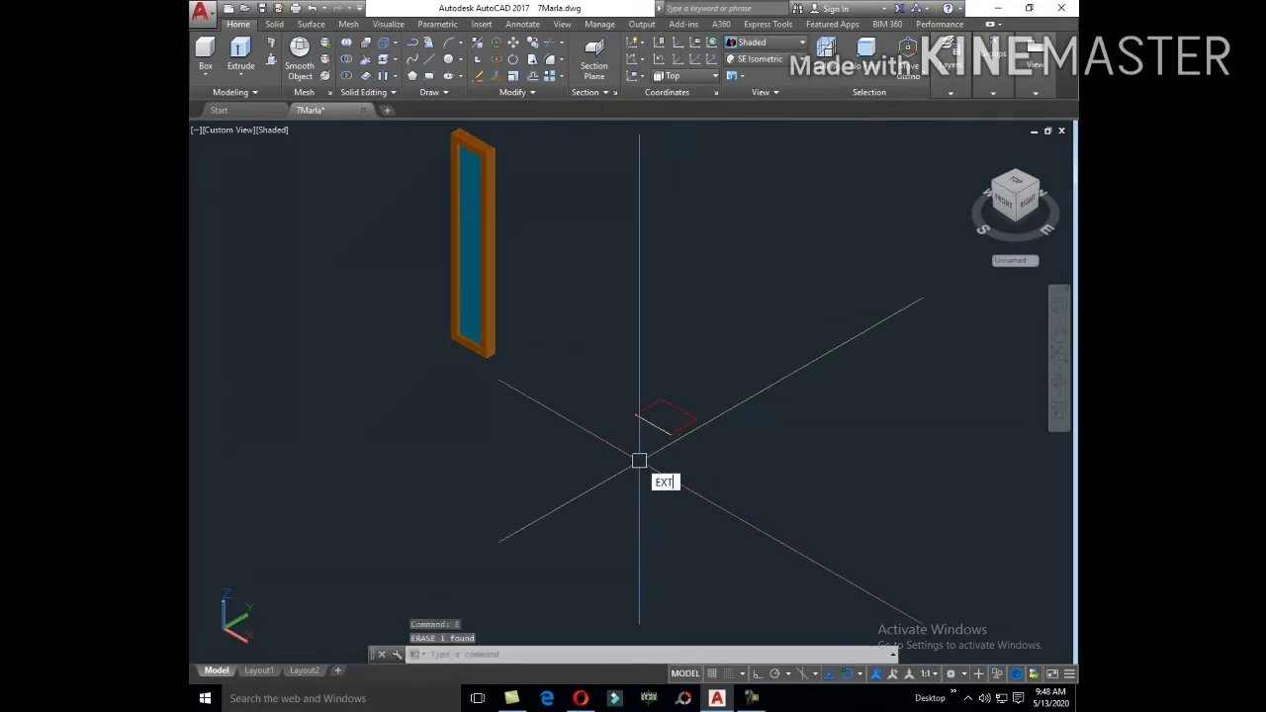
{"action": "key", "text": "Return"}
{"action": "left_click", "coordinate": [665, 421]}
{"action": "right_click", "coordinate": [649, 458]}
{"action": "left_click", "coordinate": [668, 469]}
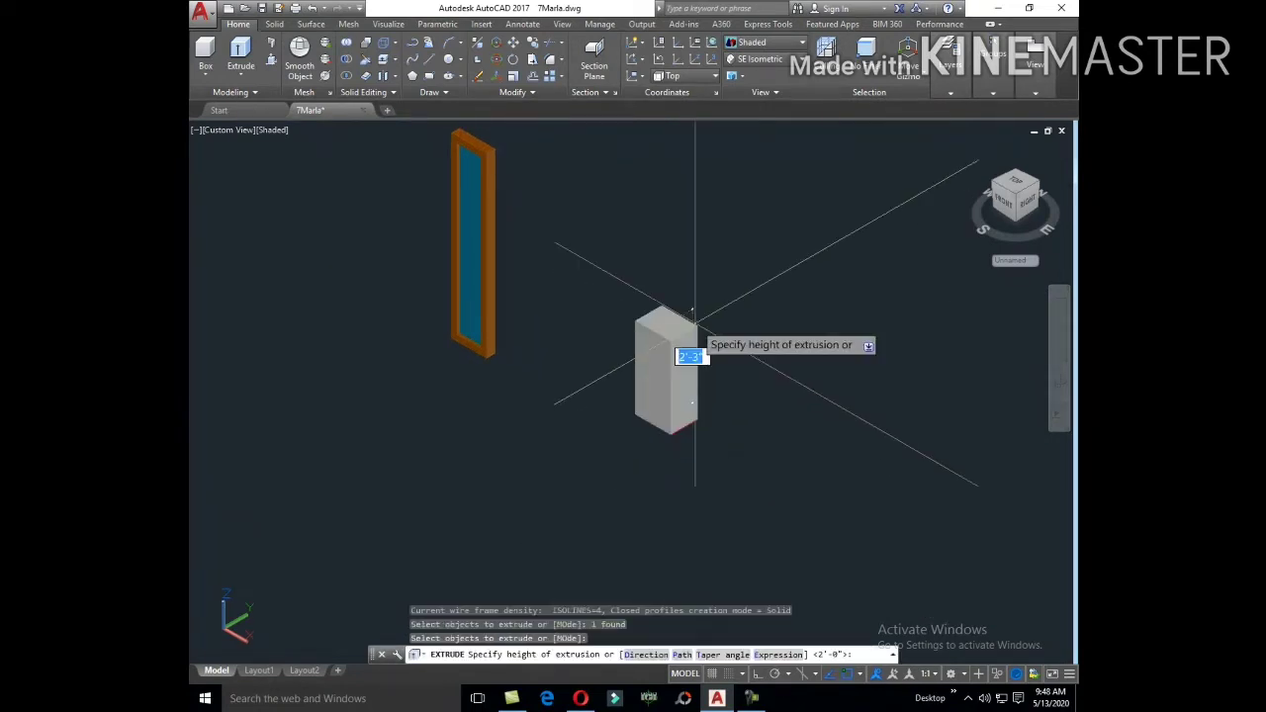
{"action": "type", "text": "2"}
{"action": "key", "text": "Return"}
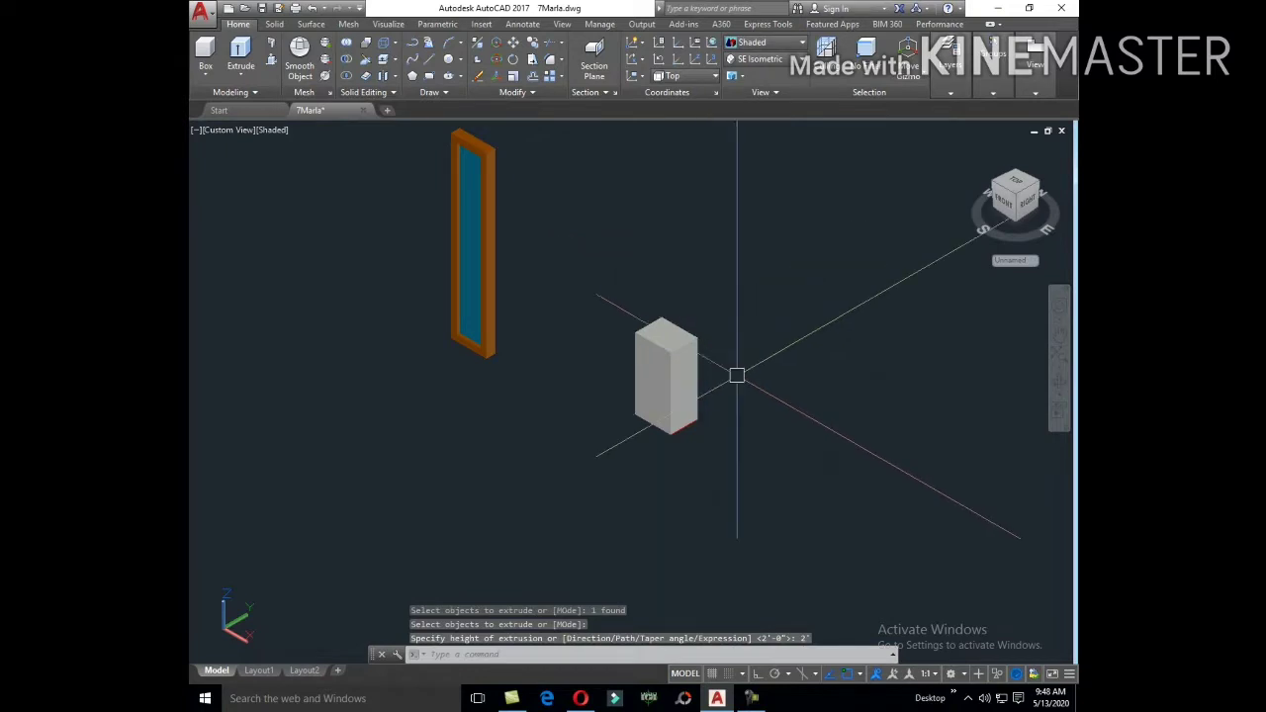
Step: Copy the 2' block to a spot nearby
{"action": "left_click", "coordinate": [687, 401]}
{"action": "key", "text": "Return"}
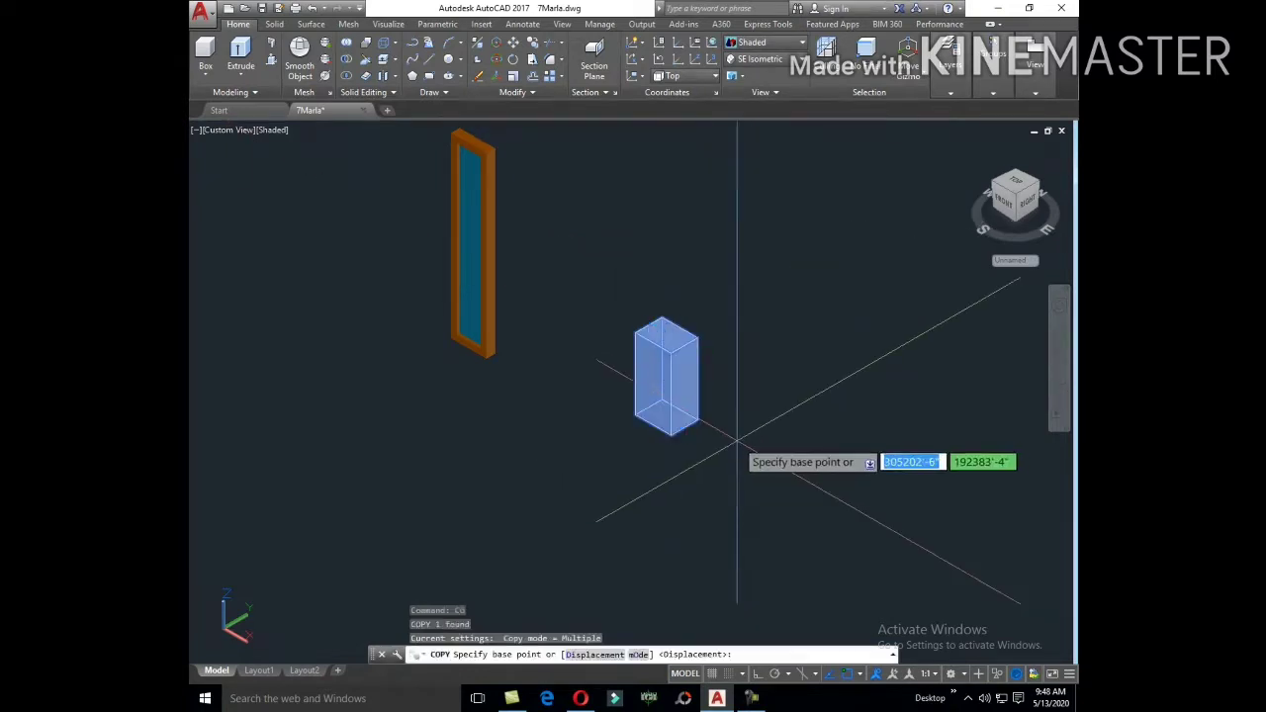
{"action": "left_click", "coordinate": [736, 450]}
{"action": "middle_click_drag", "start_coordinate": [805, 494], "coordinate": [814, 419]}
{"action": "left_click", "coordinate": [814, 418]}
{"action": "key", "text": "Escape"}
Step: Stretch the copied block upward into a tall column using its top grip
{"action": "left_click", "coordinate": [754, 341]}
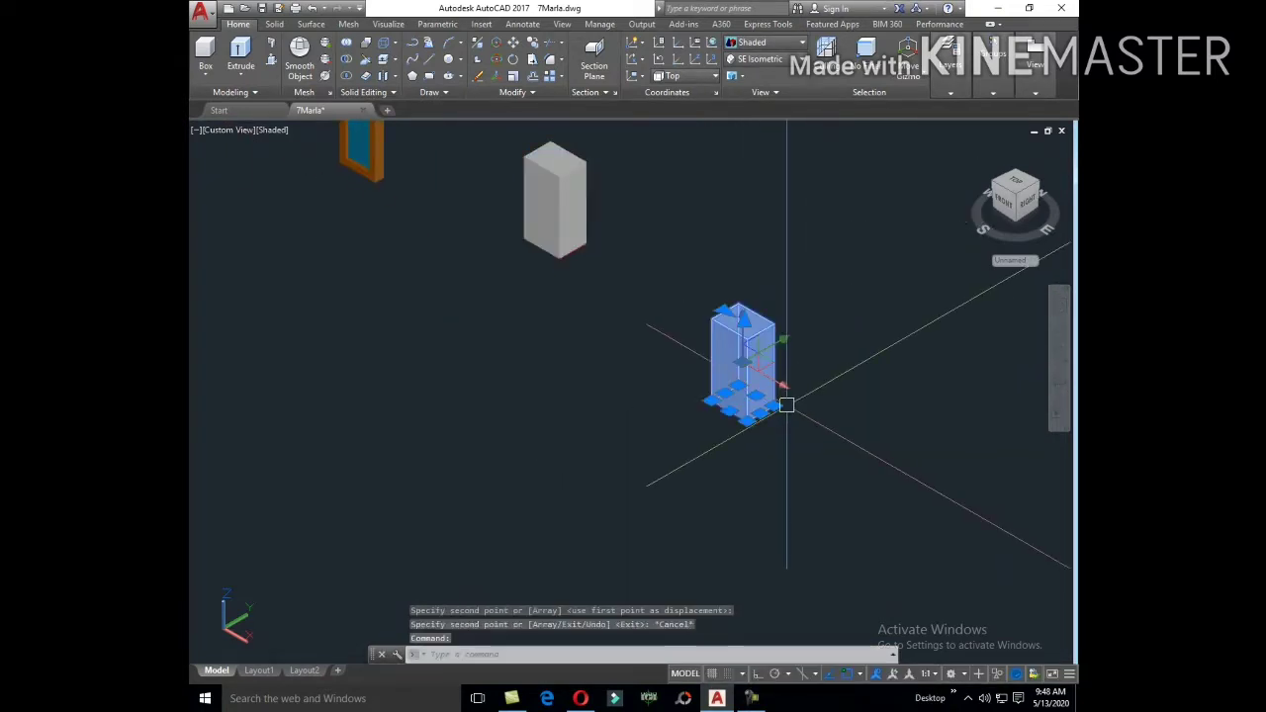
{"action": "left_click", "coordinate": [742, 318]}
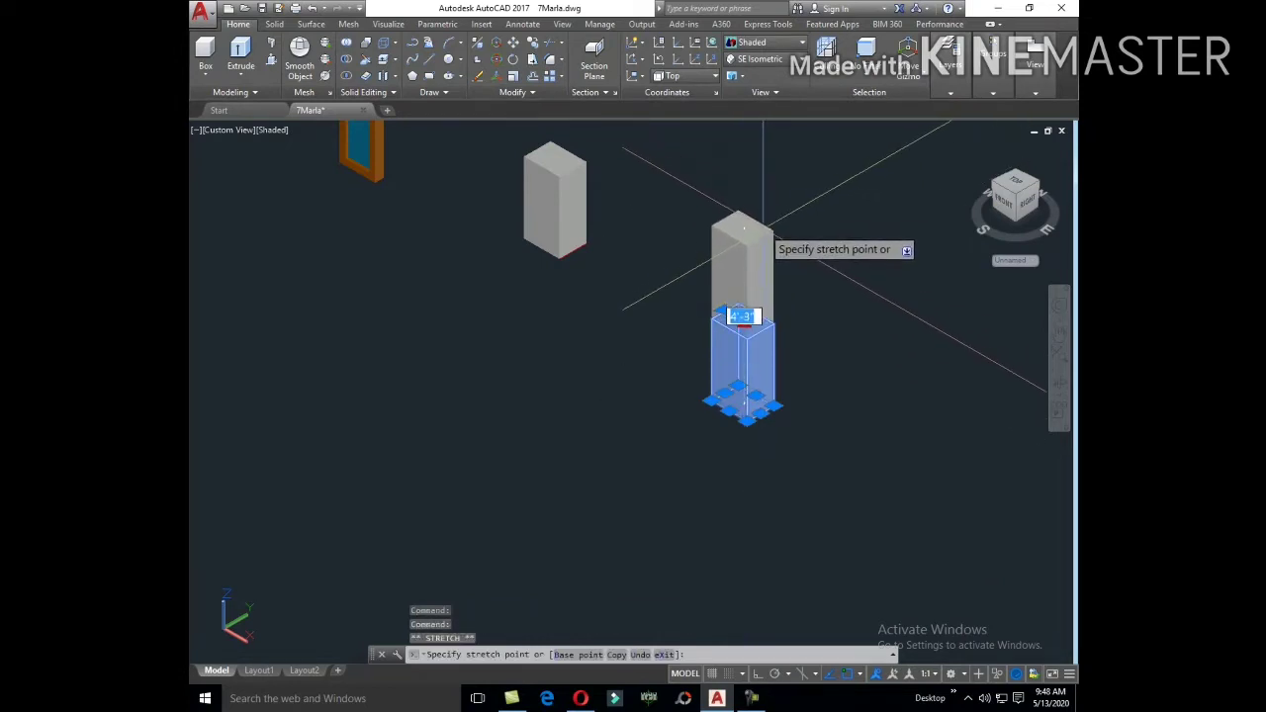
{"action": "type", "text": "4"}
{"action": "left_click", "coordinate": [762, 236]}
{"action": "key", "text": "Escape"}
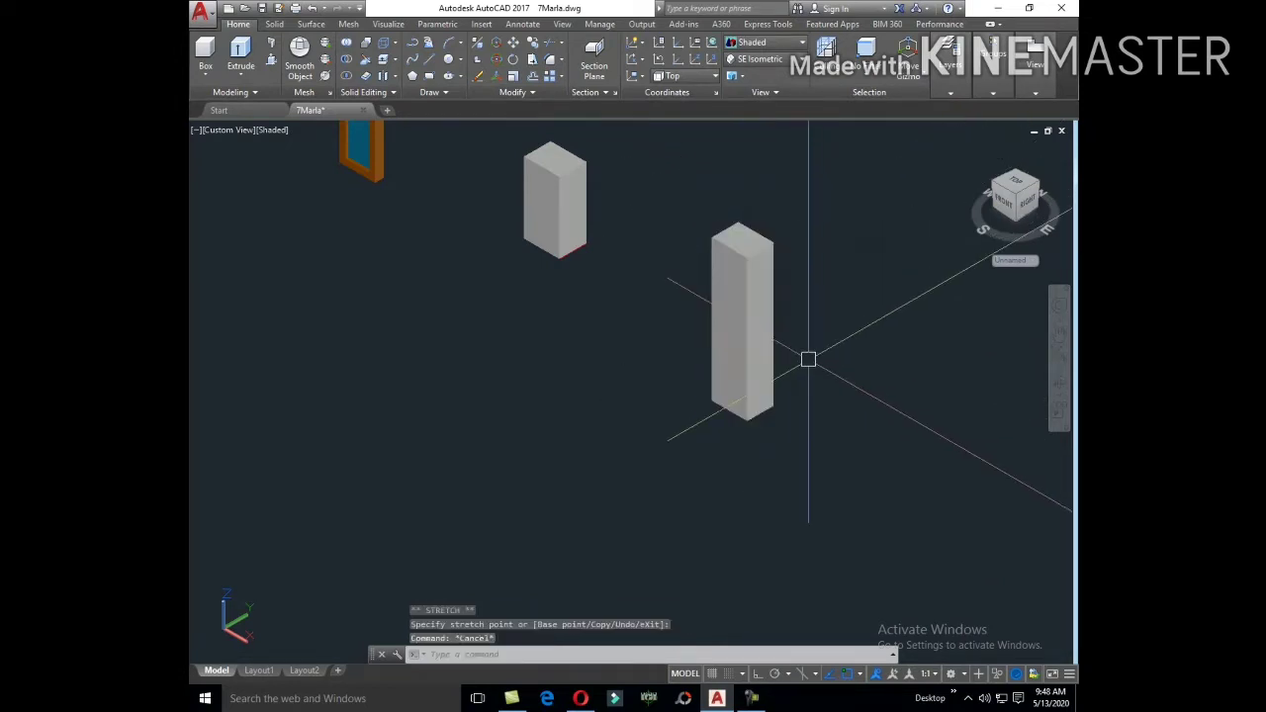
{"action": "scroll", "coordinate": [796, 348], "scroll_direction": "down", "scroll_amount": 4}
{"action": "left_click", "coordinate": [707, 306]}
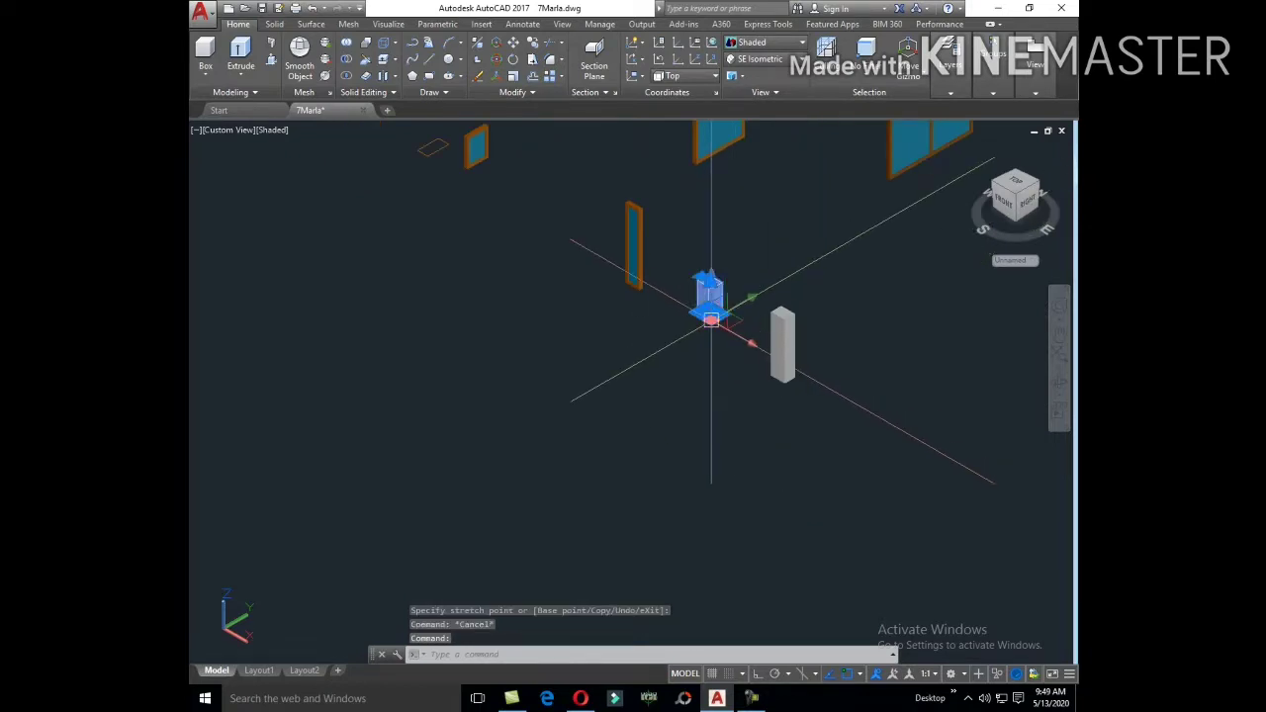
Step: Copy the small block into a wall opening, snapping to its base corner
{"action": "type", "text": "co"}
{"action": "key", "text": "Return"}
{"action": "scroll", "coordinate": [697, 326], "scroll_direction": "up", "scroll_amount": 4}
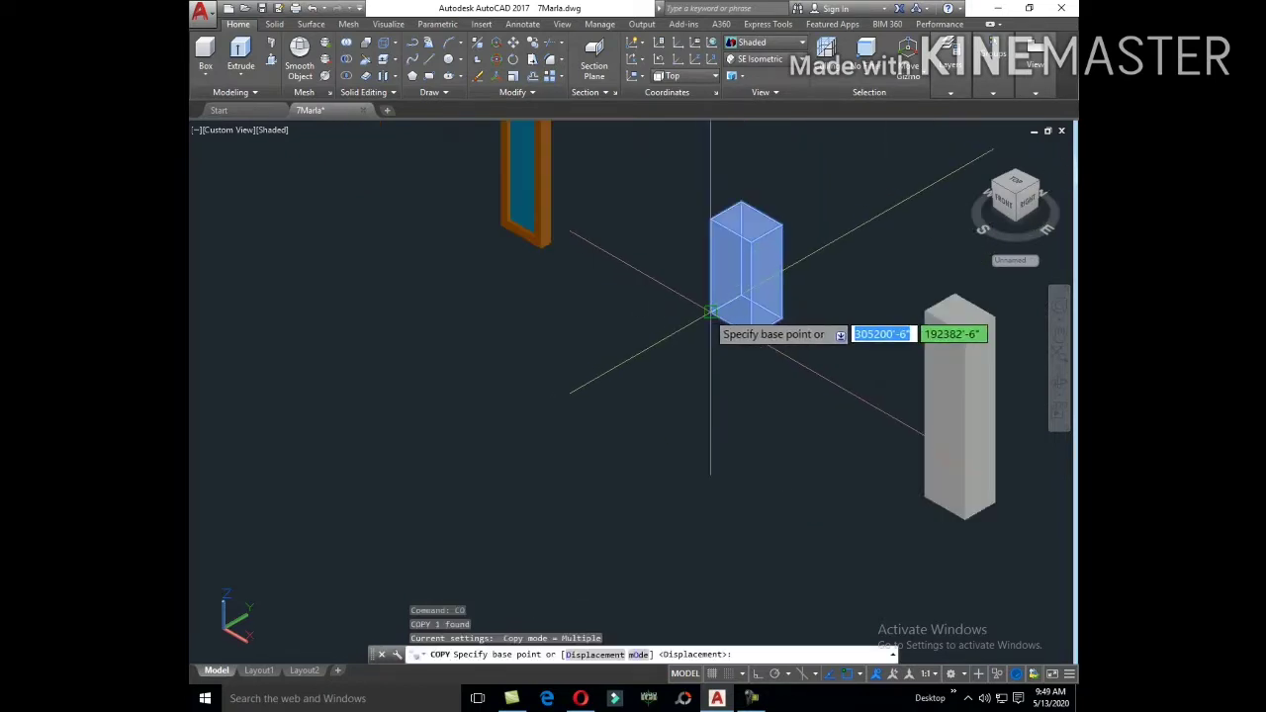
{"action": "left_click", "coordinate": [710, 316]}
{"action": "scroll", "coordinate": [840, 228], "scroll_direction": "down", "scroll_amount": 5}
{"action": "scroll", "coordinate": [706, 427], "scroll_direction": "up", "scroll_amount": 3}
{"action": "scroll", "coordinate": [758, 384], "scroll_direction": "up", "scroll_amount": 3}
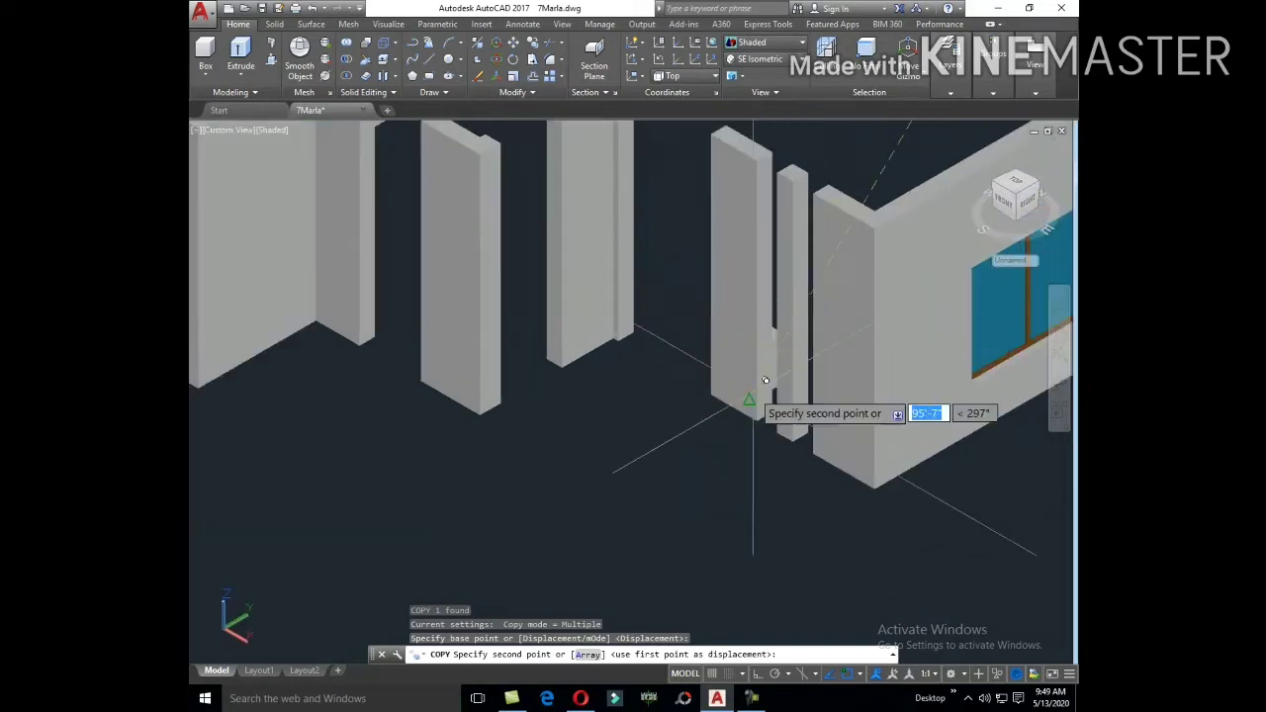
{"action": "scroll", "coordinate": [768, 384], "scroll_direction": "up", "scroll_amount": 2}
{"action": "left_click", "coordinate": [834, 389]}
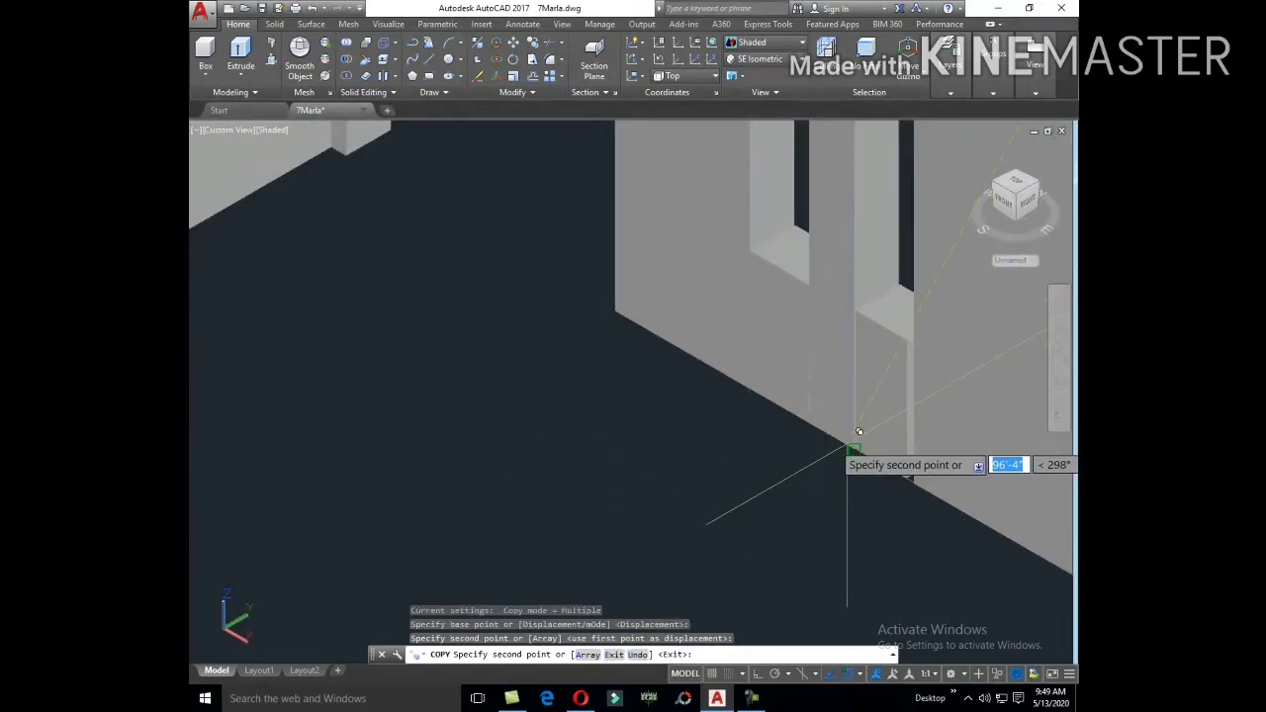
{"action": "scroll", "coordinate": [852, 450], "scroll_direction": "down", "scroll_amount": 3}
{"action": "scroll", "coordinate": [785, 455], "scroll_direction": "down", "scroll_amount": 3}
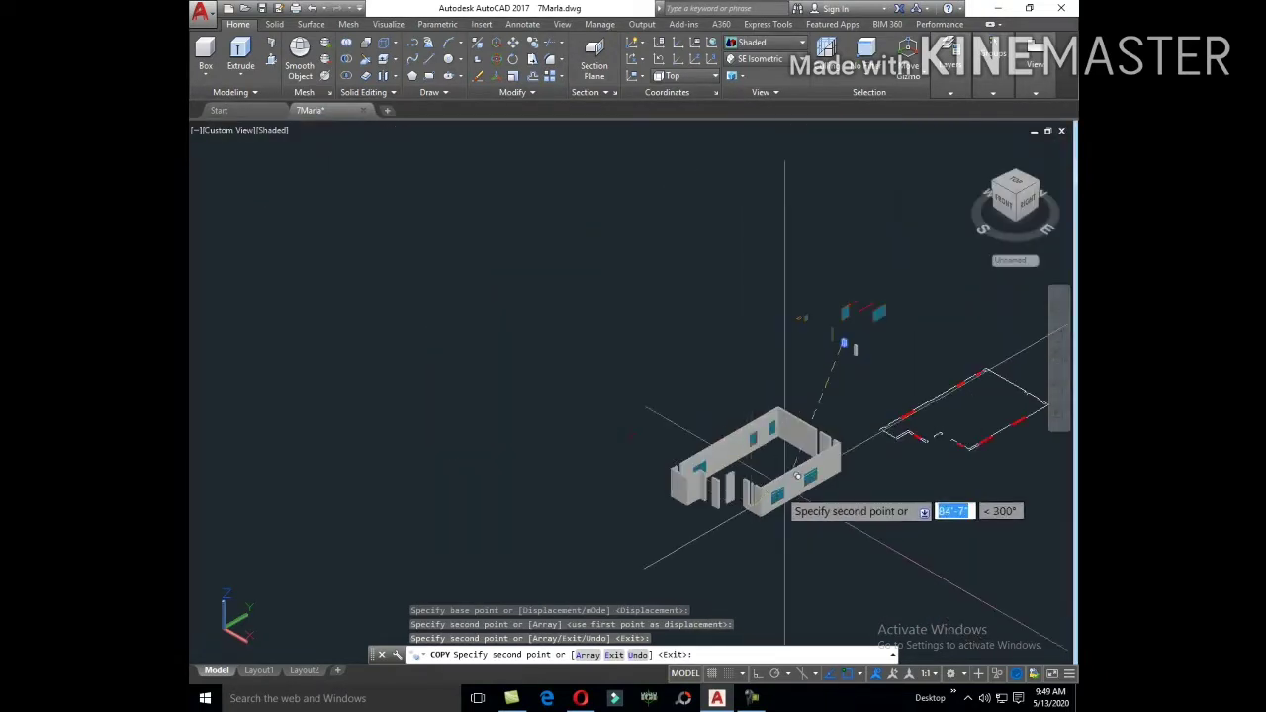
{"action": "scroll", "coordinate": [867, 305], "scroll_direction": "up", "scroll_amount": 3}
{"action": "key", "text": "Return"}
{"action": "key", "text": "Return"}
{"action": "key", "text": "Return"}
Step: Place two copies of the tall column at the wall openings
{"action": "scroll", "coordinate": [827, 423], "scroll_direction": "up", "scroll_amount": 2}
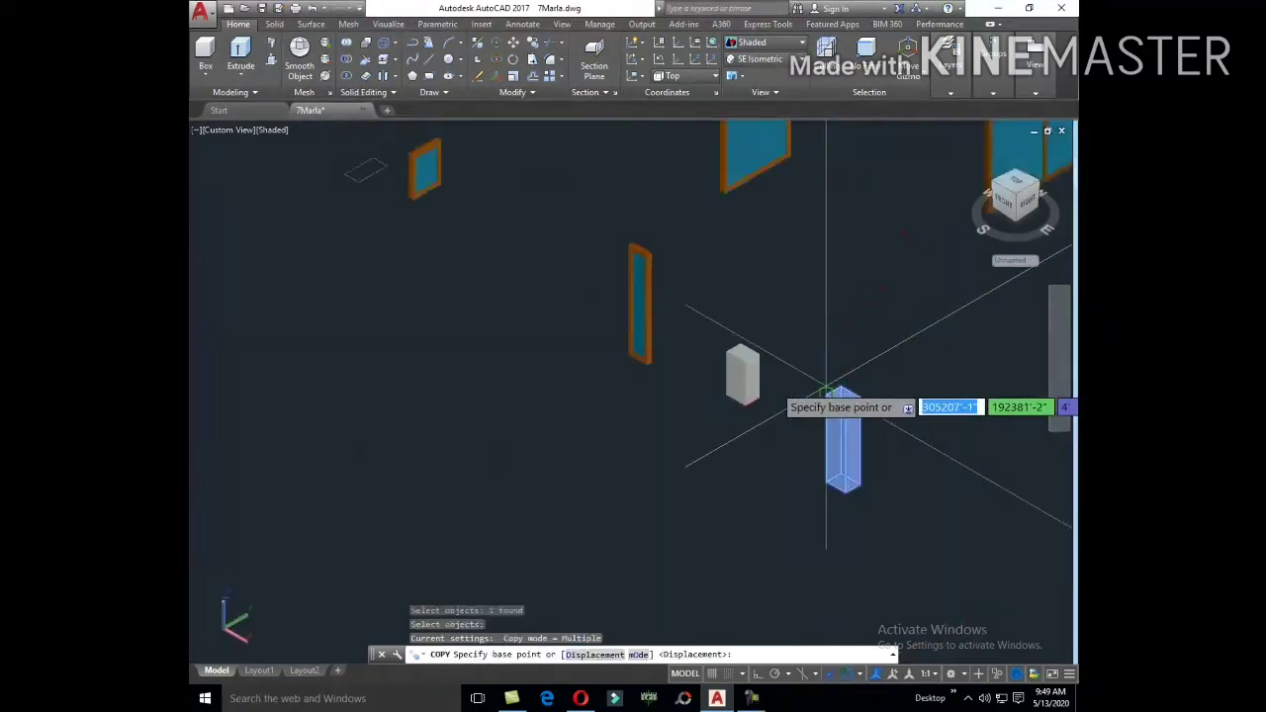
{"action": "left_click", "coordinate": [827, 396]}
{"action": "scroll", "coordinate": [827, 395], "scroll_direction": "down", "scroll_amount": 3}
{"action": "scroll", "coordinate": [842, 380], "scroll_direction": "down", "scroll_amount": 2}
{"action": "scroll", "coordinate": [841, 379], "scroll_direction": "up", "scroll_amount": 5}
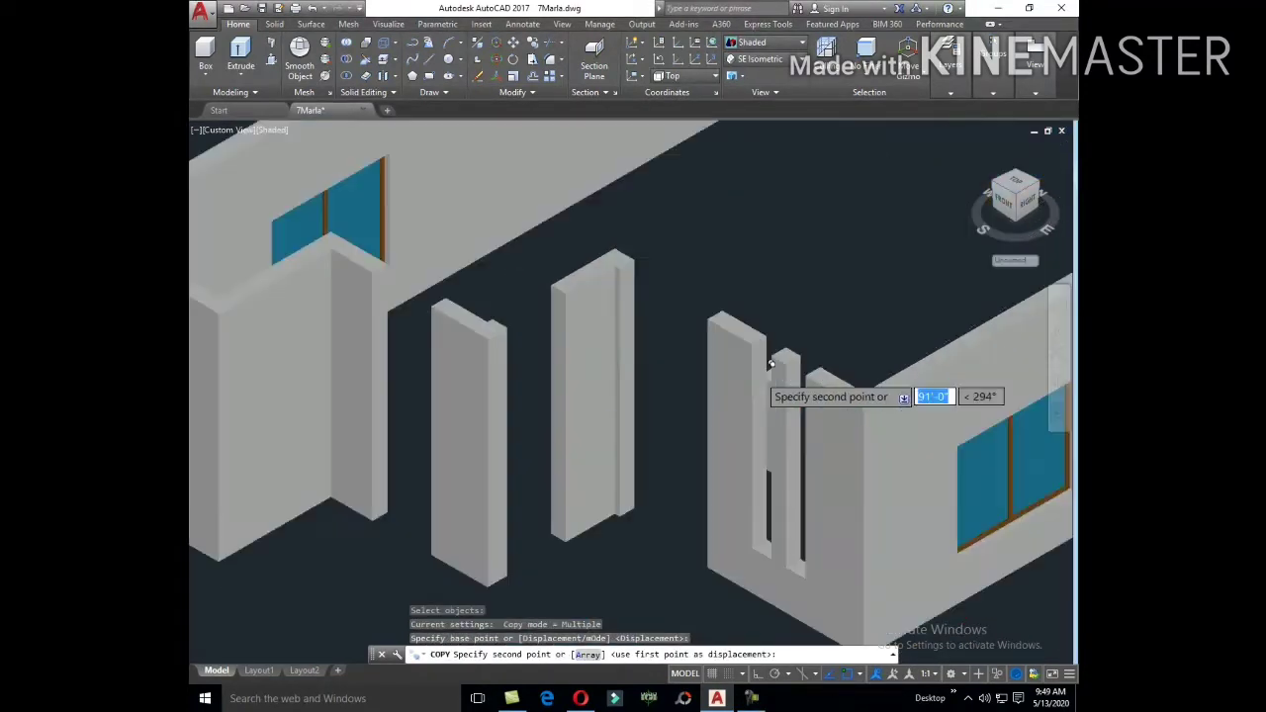
{"action": "scroll", "coordinate": [811, 360], "scroll_direction": "up", "scroll_amount": 2}
{"action": "left_click", "coordinate": [771, 338]}
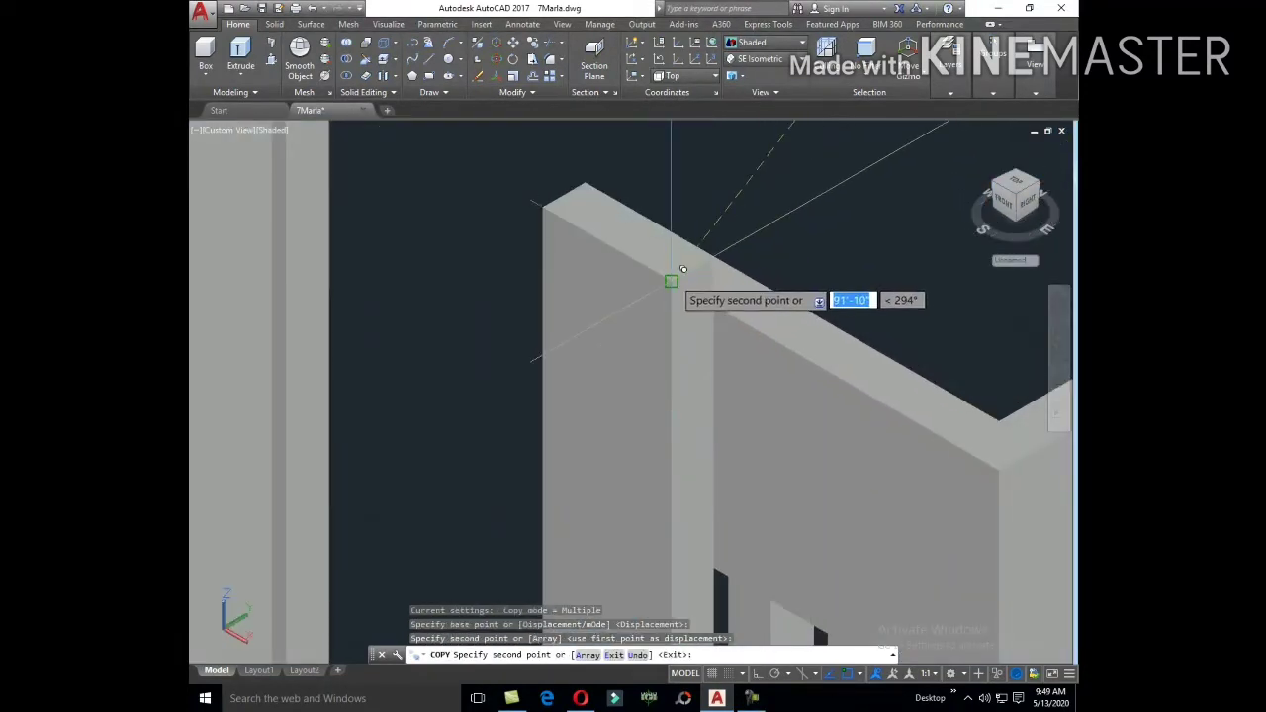
{"action": "left_click", "coordinate": [669, 277]}
{"action": "key", "text": "Escape"}
{"action": "scroll", "coordinate": [703, 397], "scroll_direction": "down", "scroll_amount": 5}
{"action": "scroll", "coordinate": [703, 397], "scroll_direction": "down", "scroll_amount": 3}
{"action": "scroll", "coordinate": [802, 305], "scroll_direction": "up", "scroll_amount": 4}
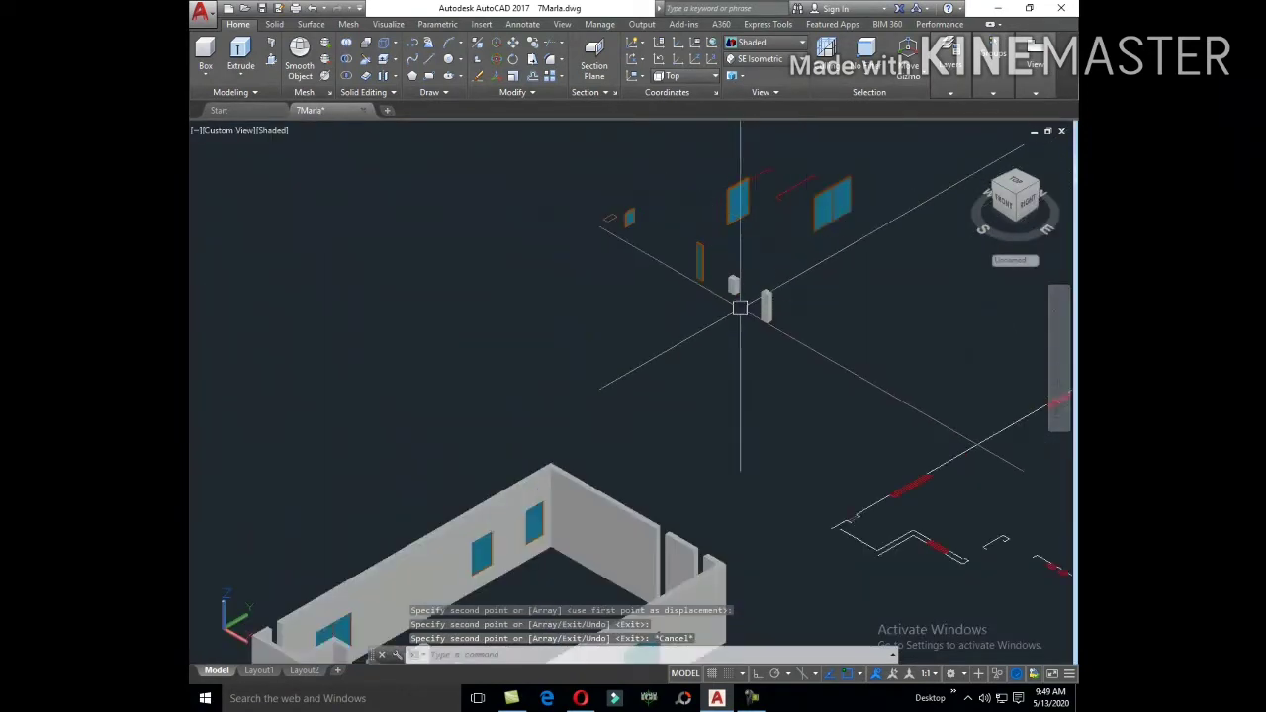
{"action": "scroll", "coordinate": [741, 306], "scroll_direction": "up", "scroll_amount": 3}
Step: Select a window frame and copy it into the left wall opening
{"action": "left_click", "coordinate": [768, 415]}
{"action": "left_click", "coordinate": [677, 237]}
{"action": "type", "text": "c"}
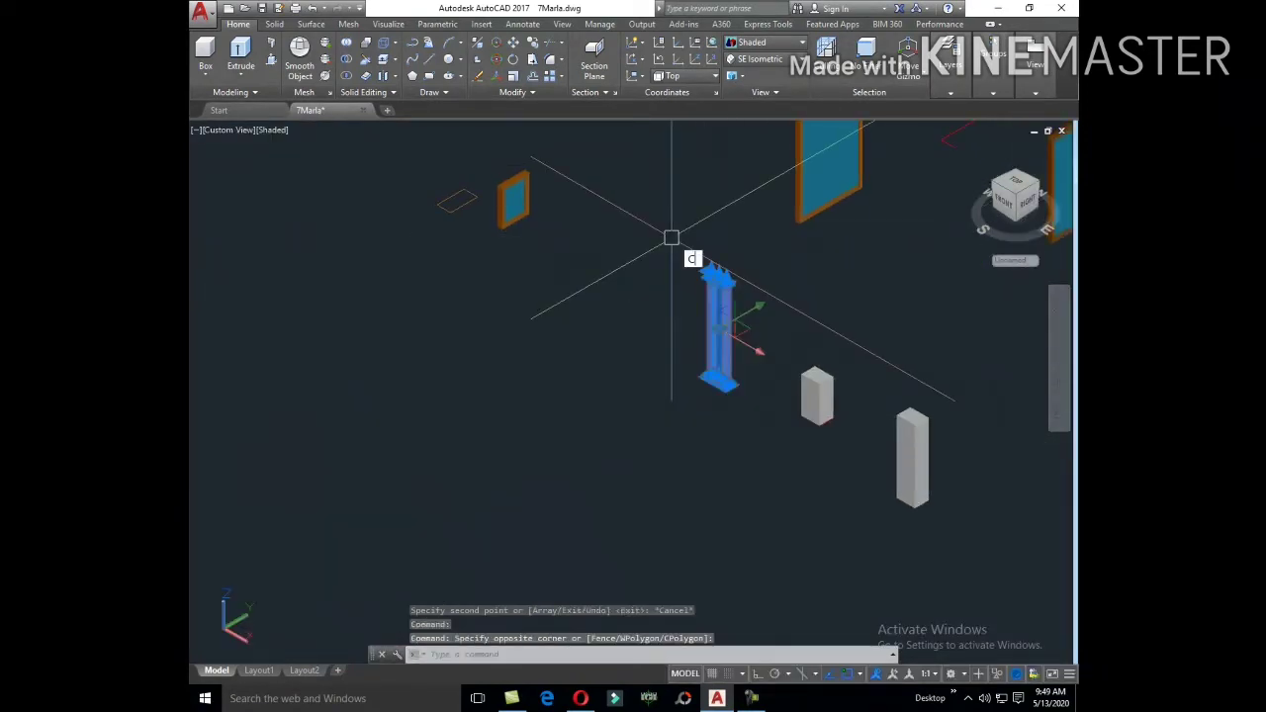
{"action": "type", "text": "o"}
{"action": "key", "text": "Return"}
{"action": "scroll", "coordinate": [706, 353], "scroll_direction": "up", "scroll_amount": 4}
{"action": "scroll", "coordinate": [740, 334], "scroll_direction": "up", "scroll_amount": 2}
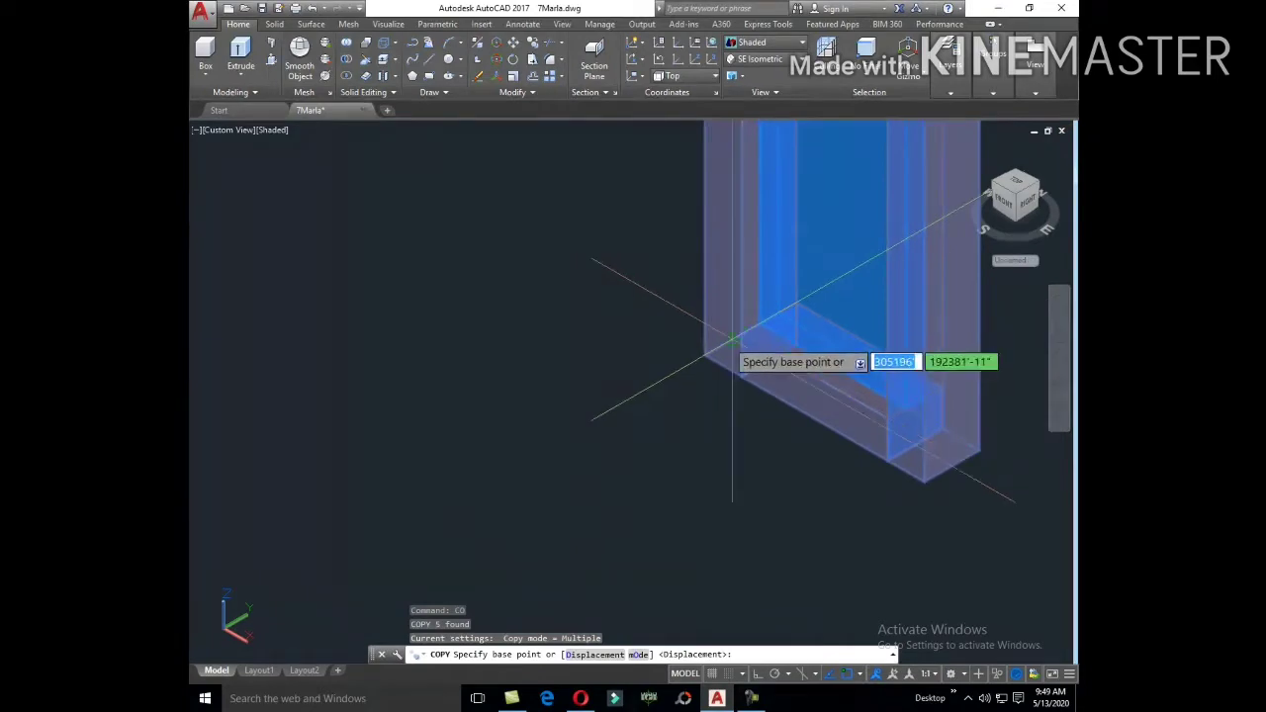
{"action": "left_click", "coordinate": [732, 340]}
{"action": "scroll", "coordinate": [791, 233], "scroll_direction": "down", "scroll_amount": 3}
{"action": "scroll", "coordinate": [814, 244], "scroll_direction": "down", "scroll_amount": 3}
{"action": "scroll", "coordinate": [741, 248], "scroll_direction": "up", "scroll_amount": 2}
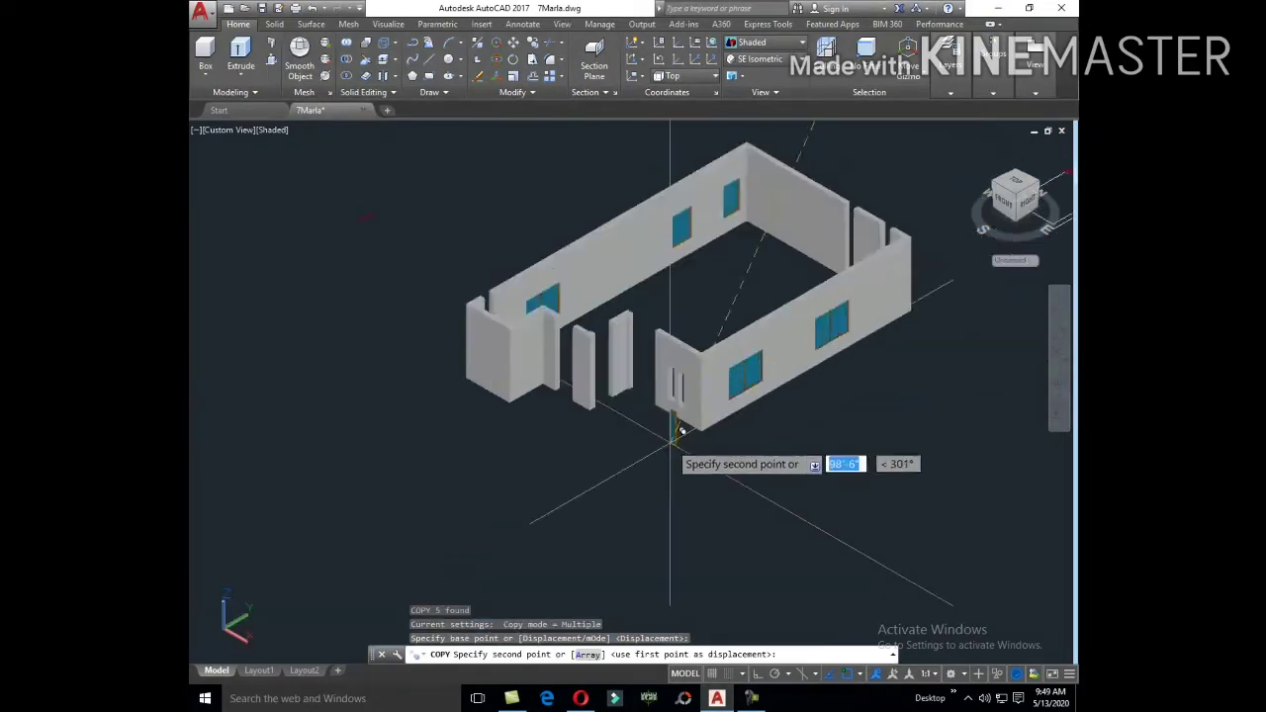
{"action": "scroll", "coordinate": [680, 431], "scroll_direction": "up", "scroll_amount": 4}
{"action": "scroll", "coordinate": [684, 395], "scroll_direction": "up", "scroll_amount": 3}
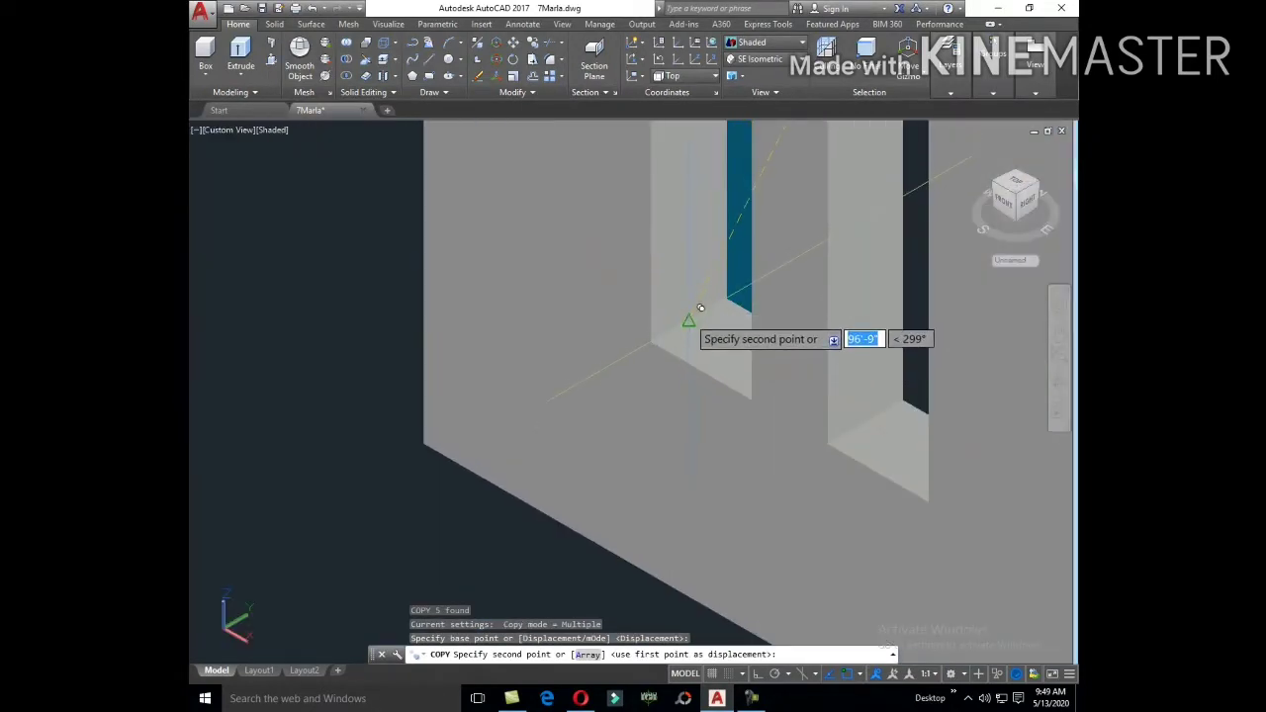
{"action": "left_click", "coordinate": [700, 309]}
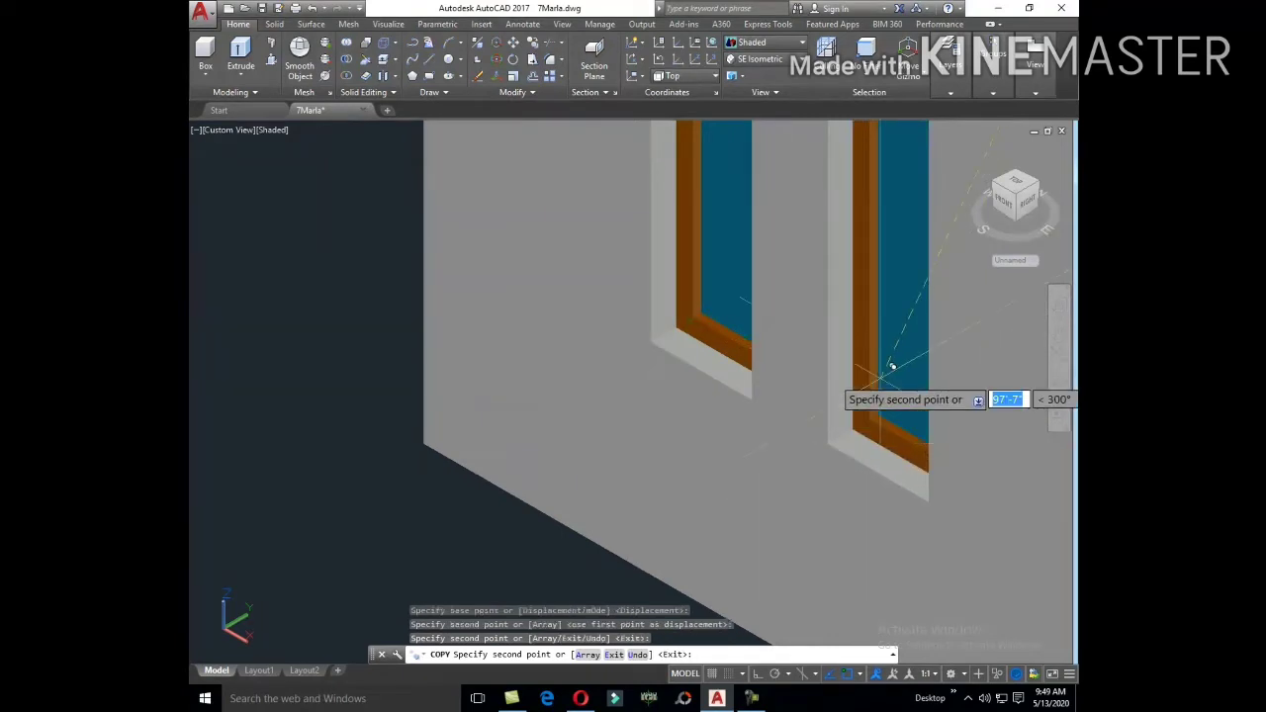
{"action": "scroll", "coordinate": [891, 367], "scroll_direction": "down", "scroll_amount": 4}
{"action": "scroll", "coordinate": [865, 385], "scroll_direction": "down", "scroll_amount": 3}
{"action": "scroll", "coordinate": [850, 396], "scroll_direction": "down", "scroll_amount": 2}
{"action": "key", "text": "Escape"}
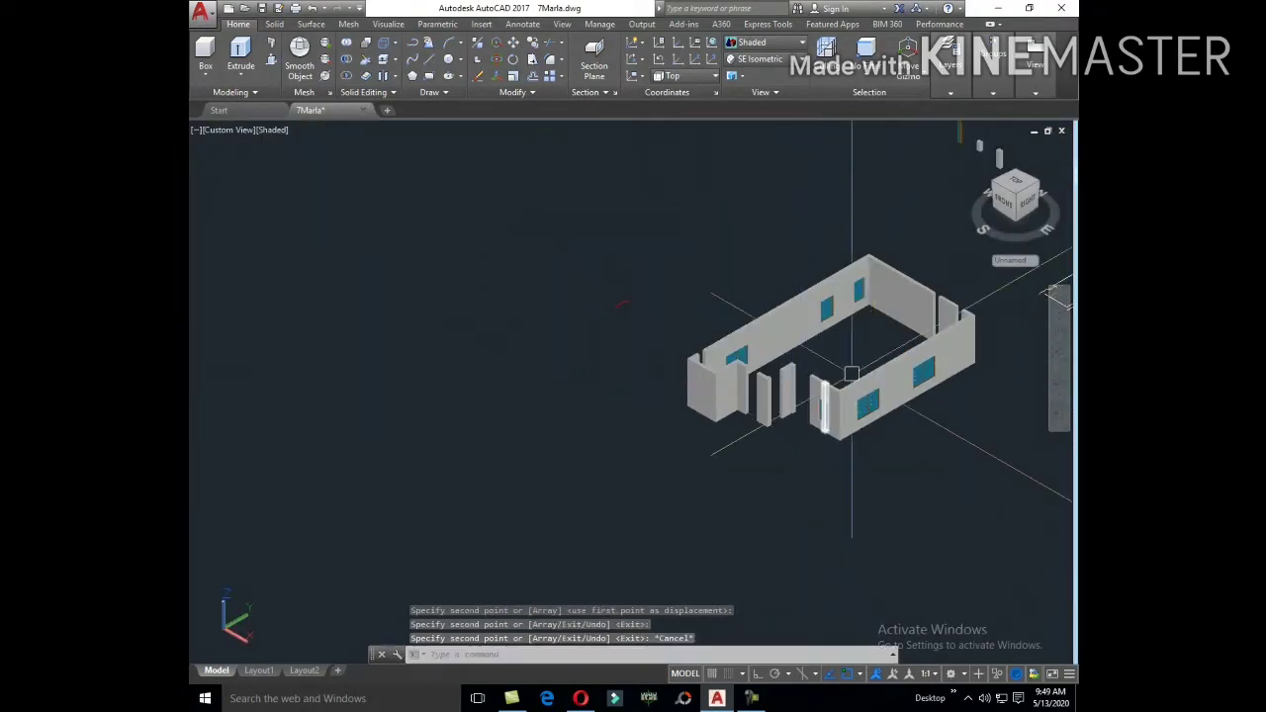
{"action": "middle_click_drag", "start_coordinate": [851, 373], "coordinate": [793, 414]}
Step: Start a copy, zoom around the floor plan to find the red rectangle, then cancel
{"action": "key", "text": "Return"}
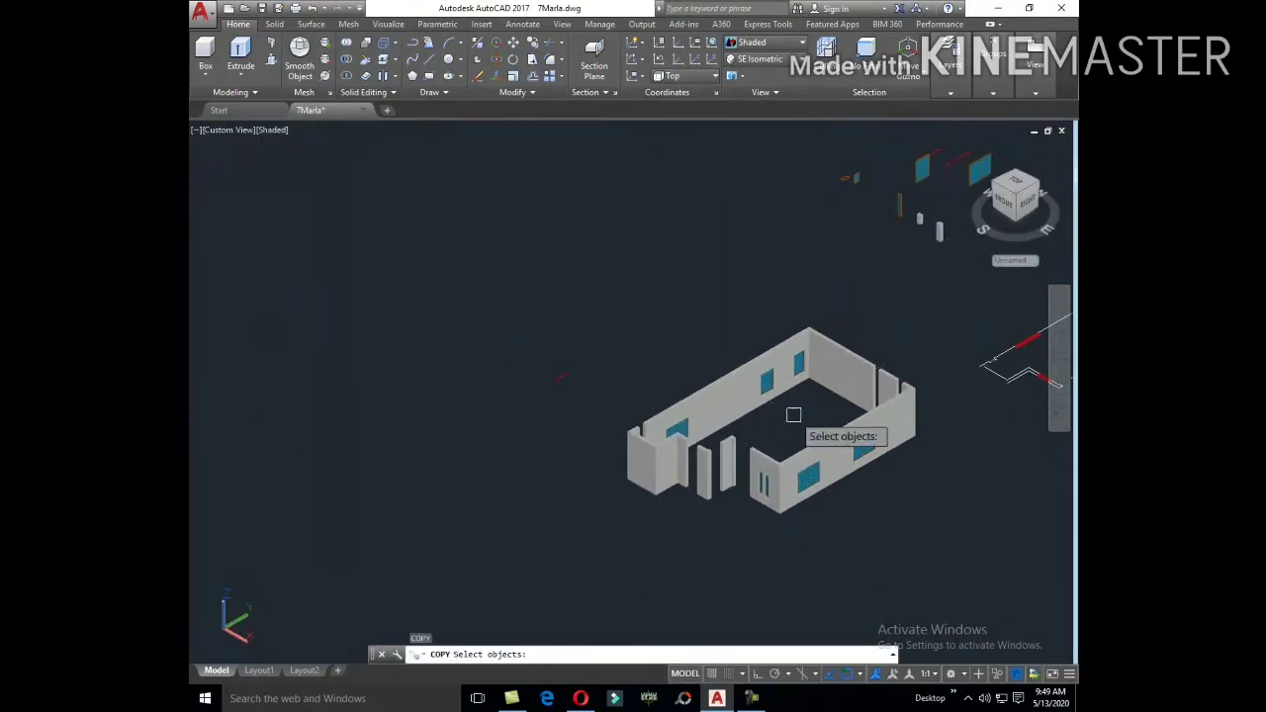
{"action": "scroll", "coordinate": [710, 503], "scroll_direction": "up", "scroll_amount": 3}
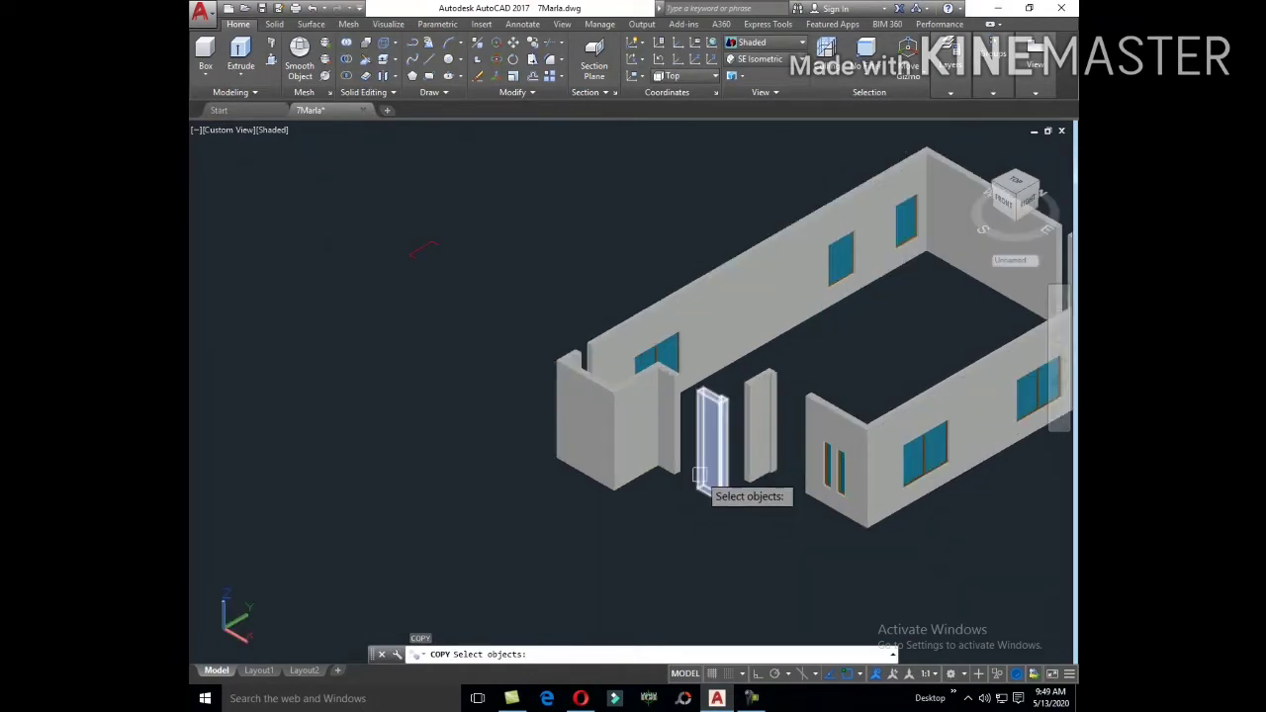
{"action": "scroll", "coordinate": [699, 476], "scroll_direction": "up", "scroll_amount": 2}
{"action": "scroll", "coordinate": [694, 456], "scroll_direction": "down", "scroll_amount": 2}
{"action": "scroll", "coordinate": [791, 317], "scroll_direction": "down", "scroll_amount": 5}
{"action": "key", "text": "Escape"}
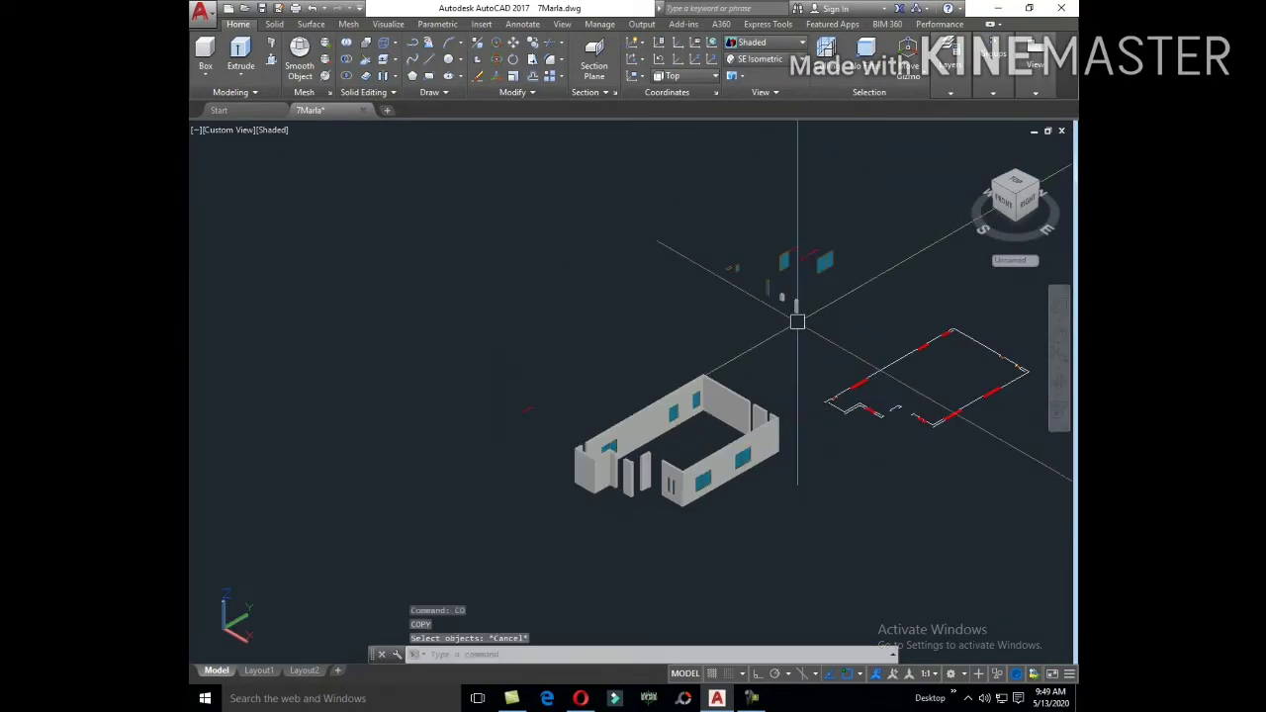
{"action": "scroll", "coordinate": [782, 280], "scroll_direction": "up", "scroll_amount": 4}
{"action": "scroll", "coordinate": [676, 311], "scroll_direction": "up", "scroll_amount": 4}
{"action": "scroll", "coordinate": [675, 311], "scroll_direction": "down", "scroll_amount": 3}
{"action": "scroll", "coordinate": [762, 425], "scroll_direction": "down", "scroll_amount": 2}
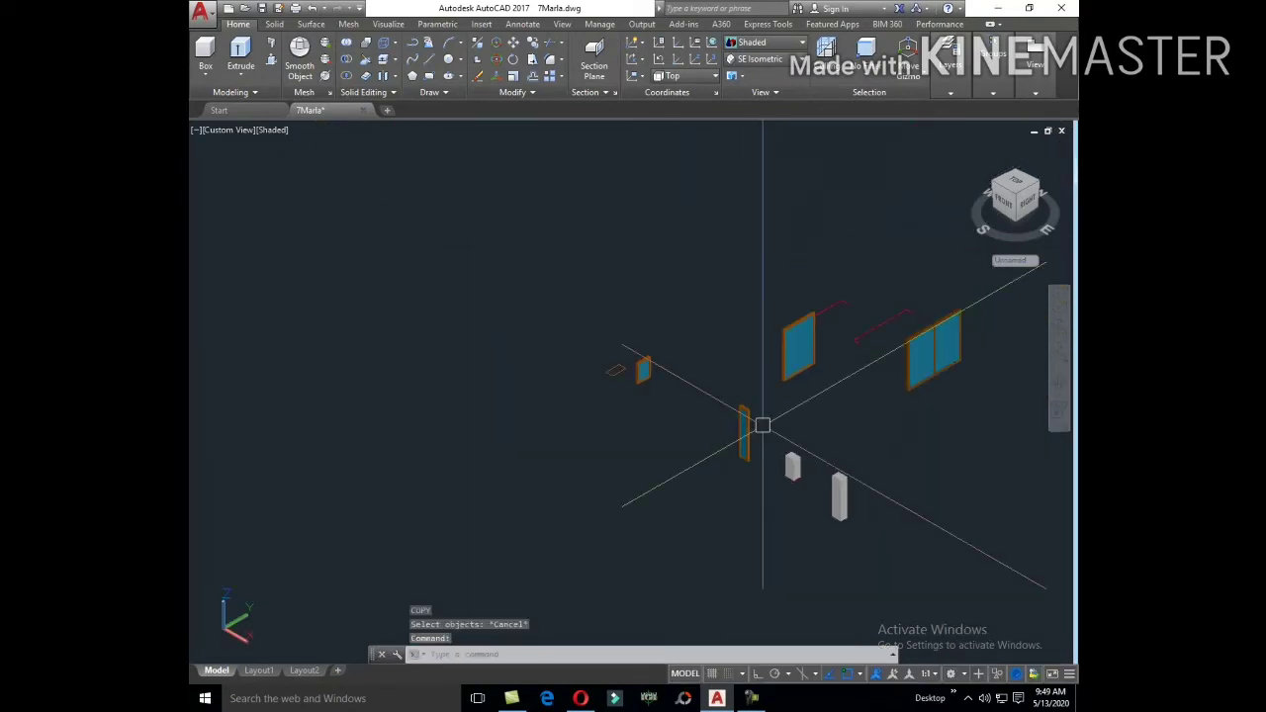
Step: Copy the red rectangle's lines with CO, selecting its edges and picking a base point
{"action": "type", "text": "co"}
{"action": "key", "text": "Return"}
{"action": "scroll", "coordinate": [616, 375], "scroll_direction": "down", "scroll_amount": 3}
{"action": "scroll", "coordinate": [856, 369], "scroll_direction": "up", "scroll_amount": 3}
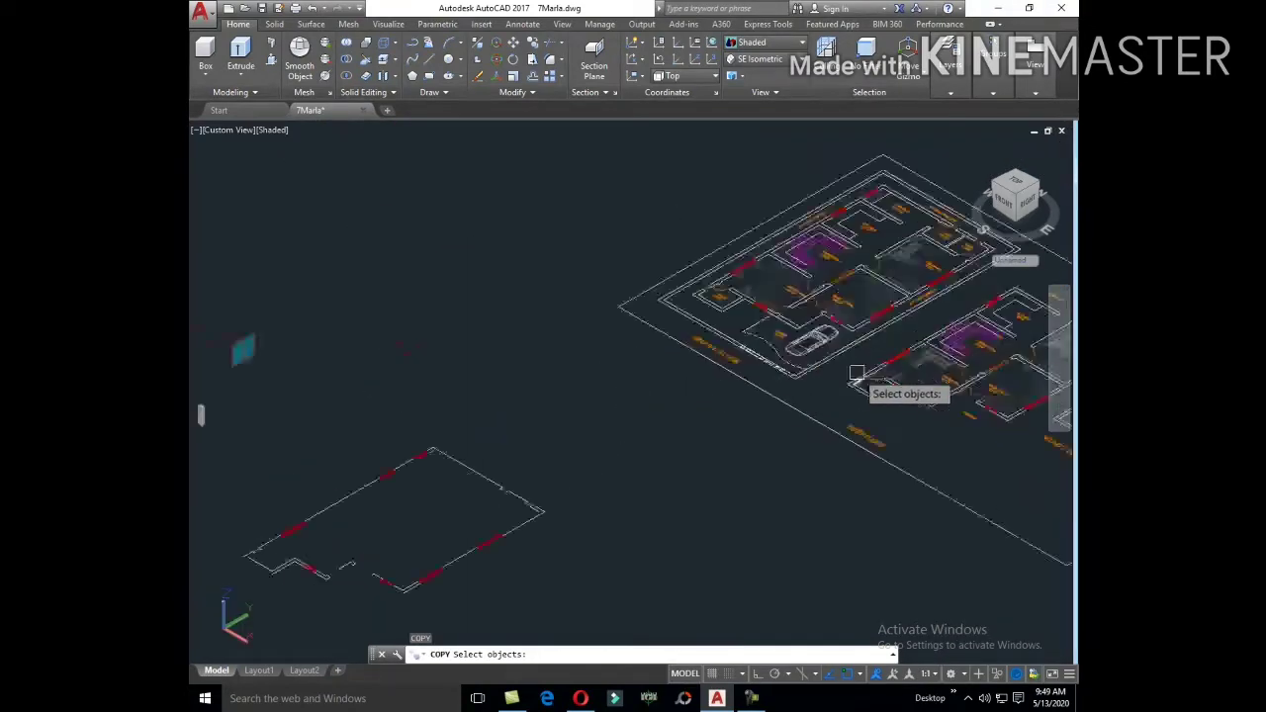
{"action": "scroll", "coordinate": [773, 297], "scroll_direction": "up", "scroll_amount": 2}
{"action": "scroll", "coordinate": [811, 336], "scroll_direction": "up", "scroll_amount": 3}
{"action": "left_click", "coordinate": [841, 352]}
{"action": "scroll", "coordinate": [891, 356], "scroll_direction": "up", "scroll_amount": 2}
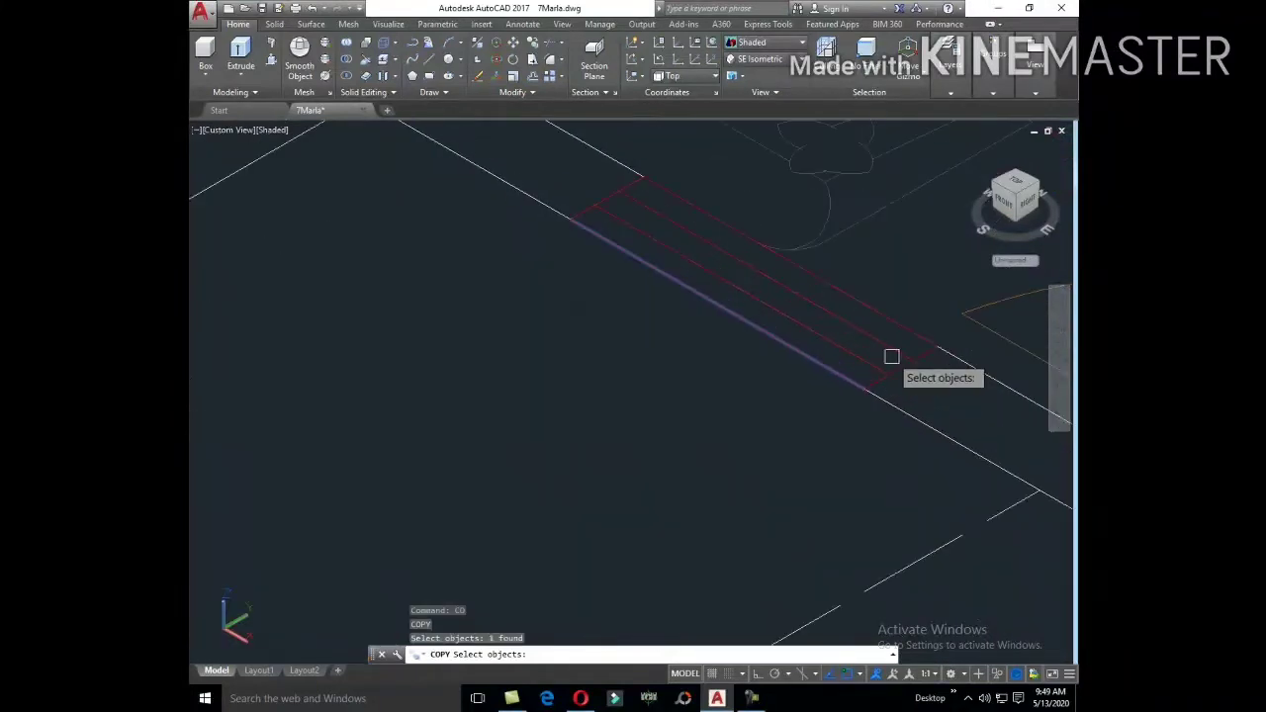
{"action": "left_click", "coordinate": [896, 373]}
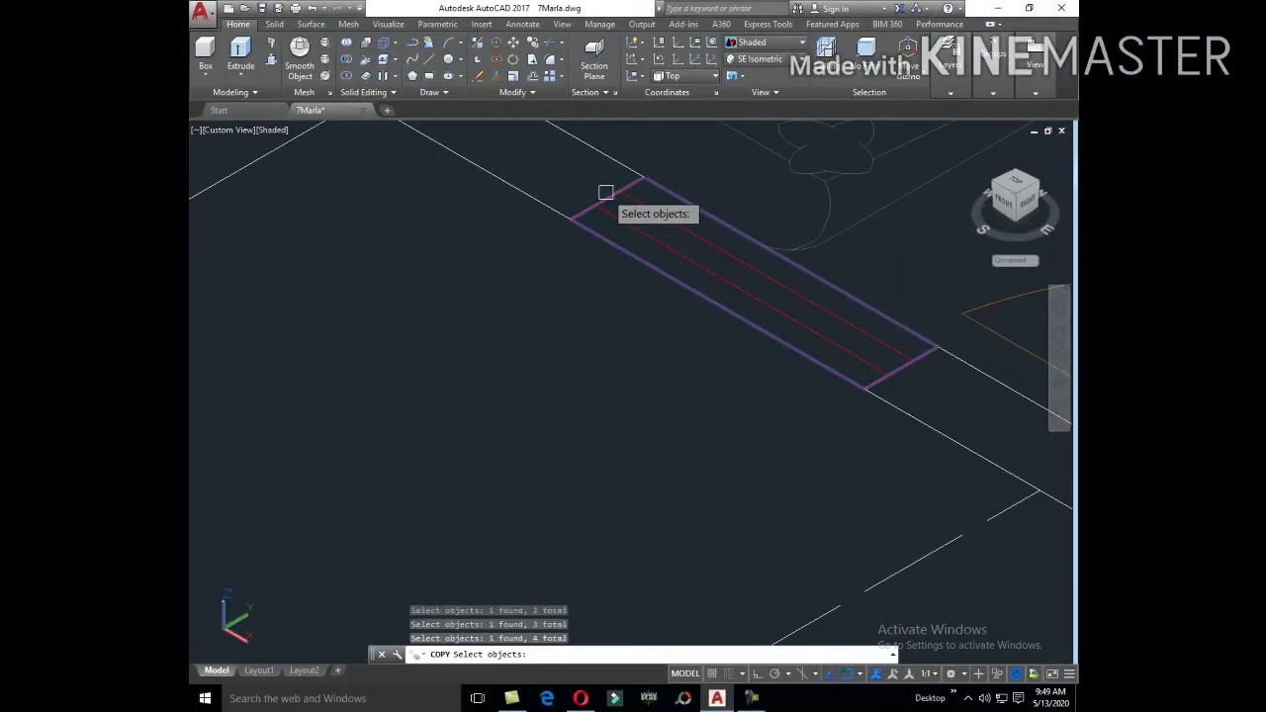
{"action": "key", "text": "Return"}
{"action": "left_click", "coordinate": [756, 272]}
{"action": "scroll", "coordinate": [781, 277], "scroll_direction": "down", "scroll_amount": 3}
{"action": "scroll", "coordinate": [796, 287], "scroll_direction": "down", "scroll_amount": 3}
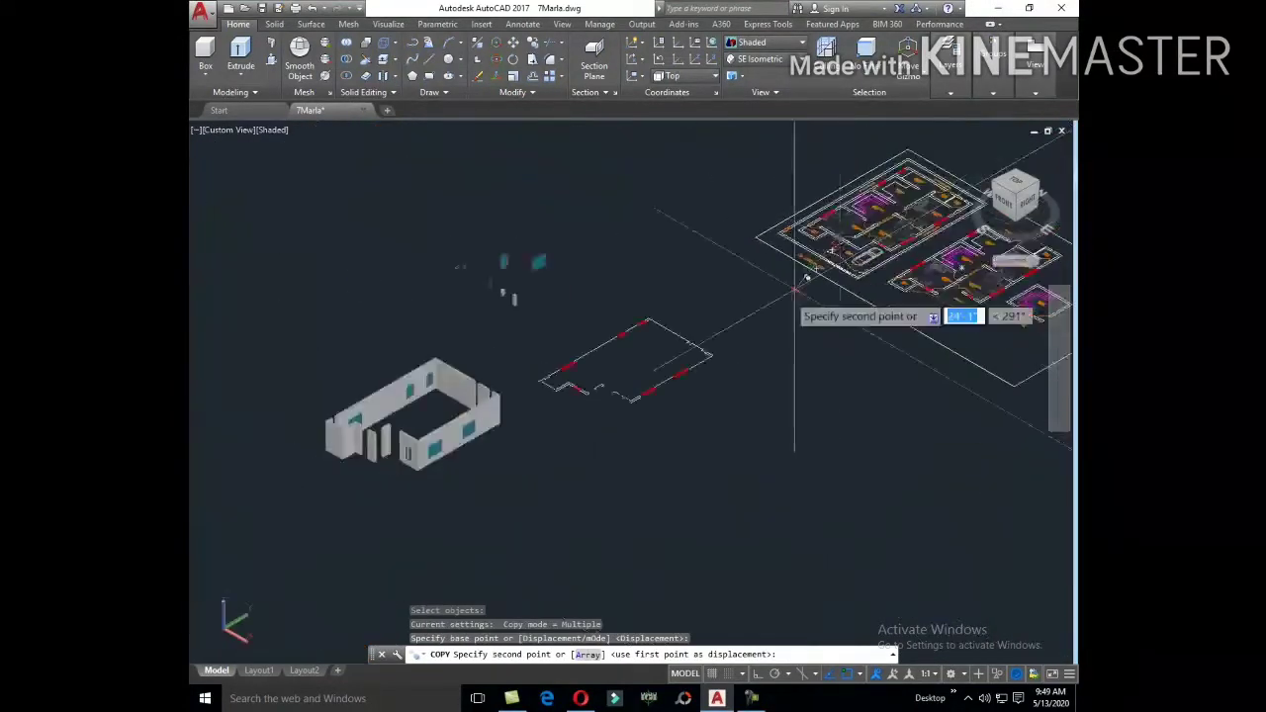
{"action": "scroll", "coordinate": [636, 418], "scroll_direction": "up", "scroll_amount": 3}
{"action": "scroll", "coordinate": [659, 347], "scroll_direction": "up", "scroll_amount": 3}
Step: Place the rectangle copy beside the walls and trace it into a boundary outline with BO
{"action": "left_click", "coordinate": [631, 506]}
{"action": "key", "text": "Escape"}
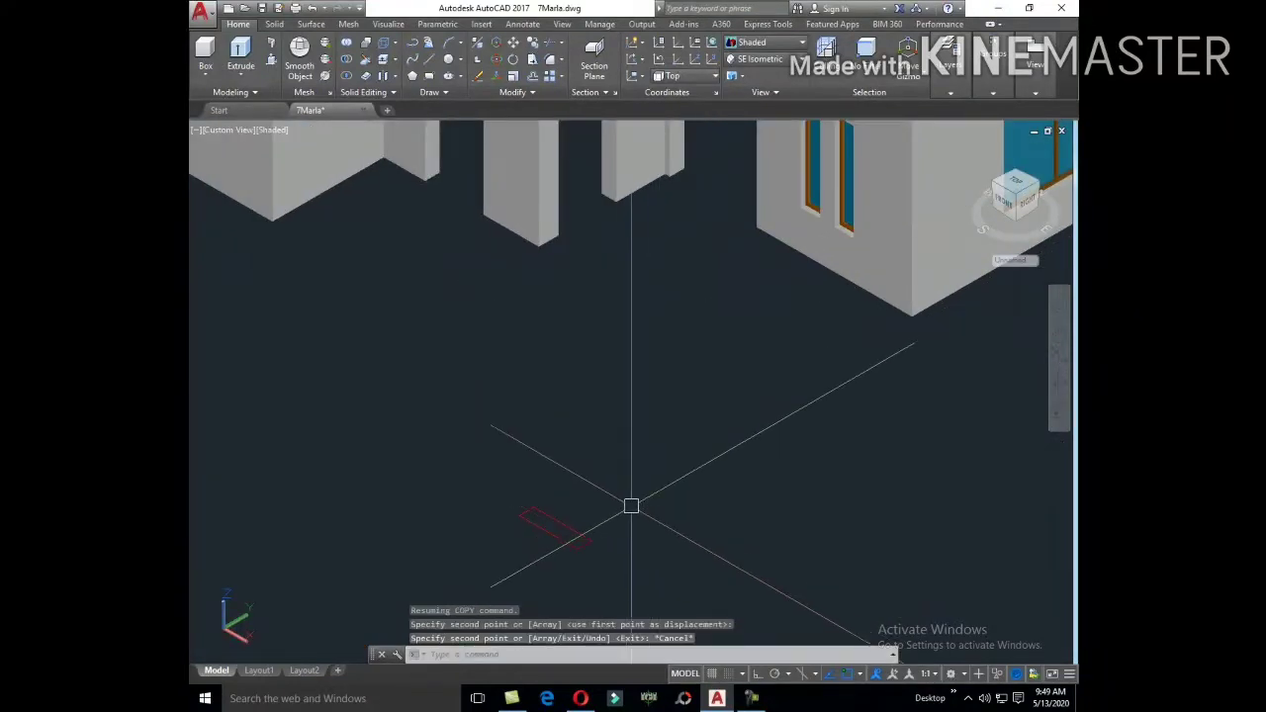
{"action": "type", "text": "bo"}
{"action": "key", "text": "Return"}
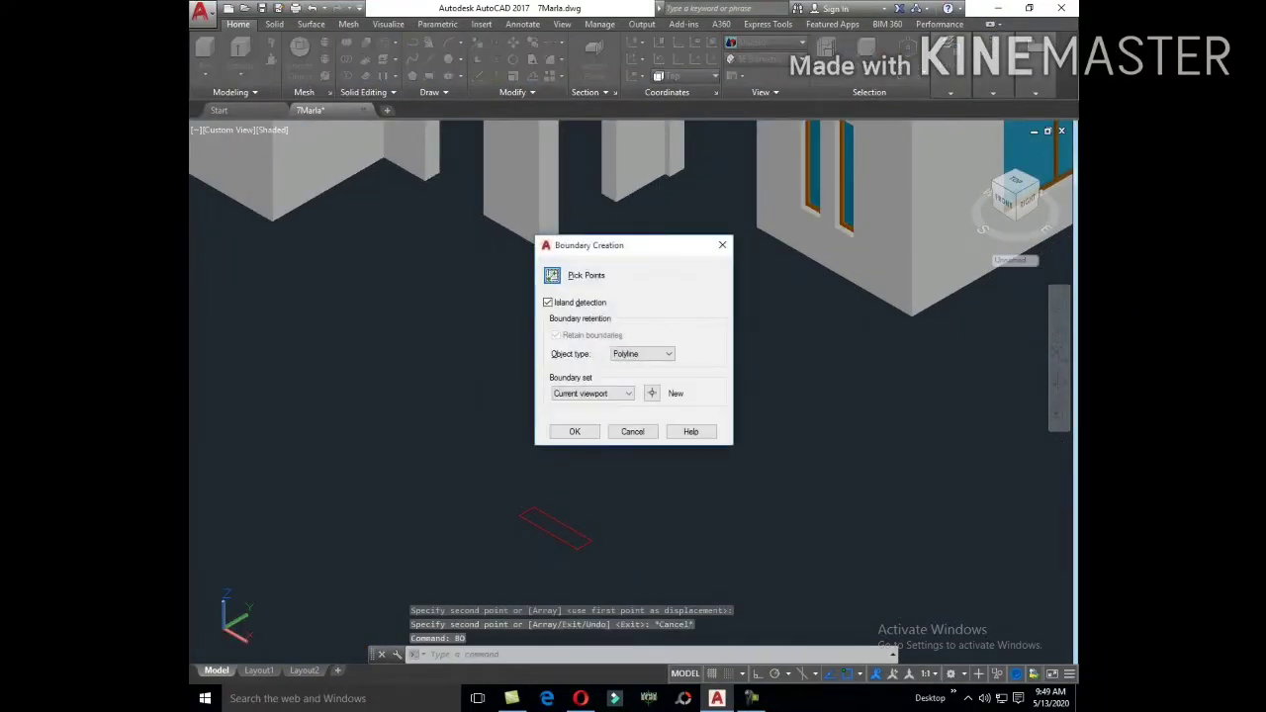
{"action": "left_click", "coordinate": [553, 276]}
{"action": "left_click", "coordinate": [555, 527]}
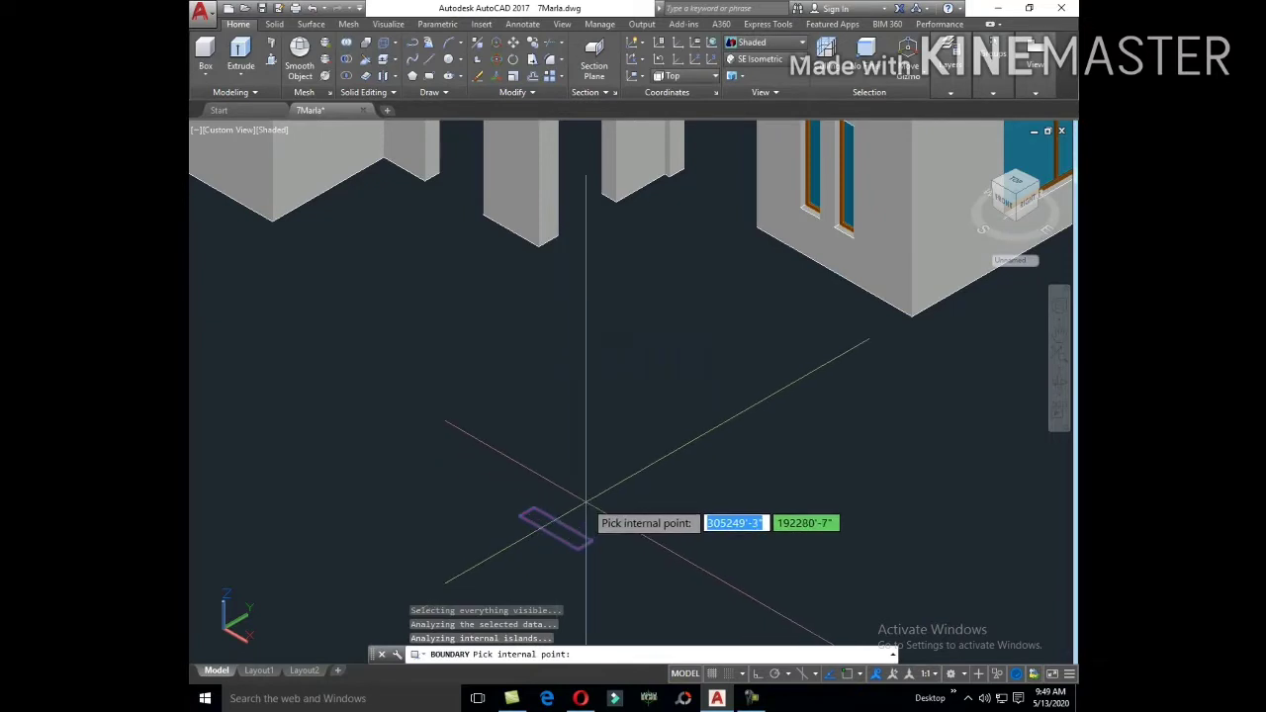
{"action": "key", "text": "Return"}
Step: Erase the extra outline and extrude the rectangle 2' high into a solid block
{"action": "left_click", "coordinate": [572, 522]}
{"action": "type", "text": "E"}
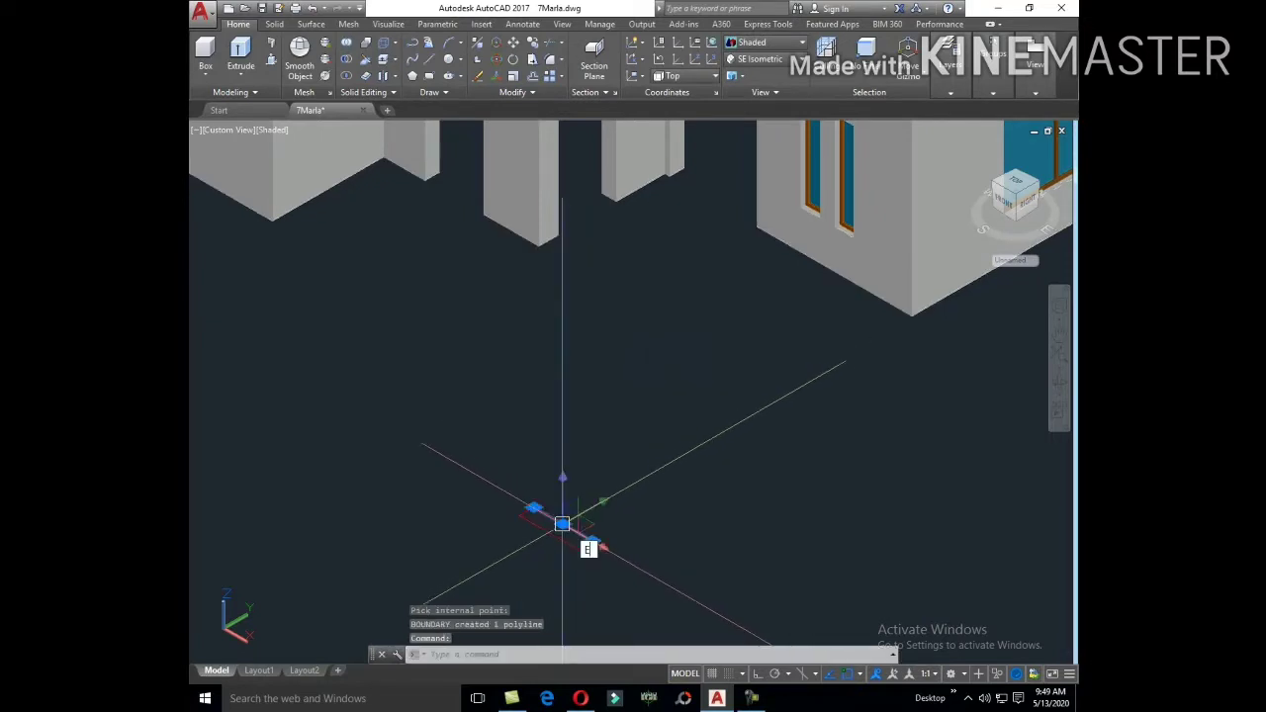
{"action": "type", "text": "e"}
{"action": "key", "text": "Return"}
{"action": "key", "text": "Return"}
{"action": "left_click", "coordinate": [574, 522]}
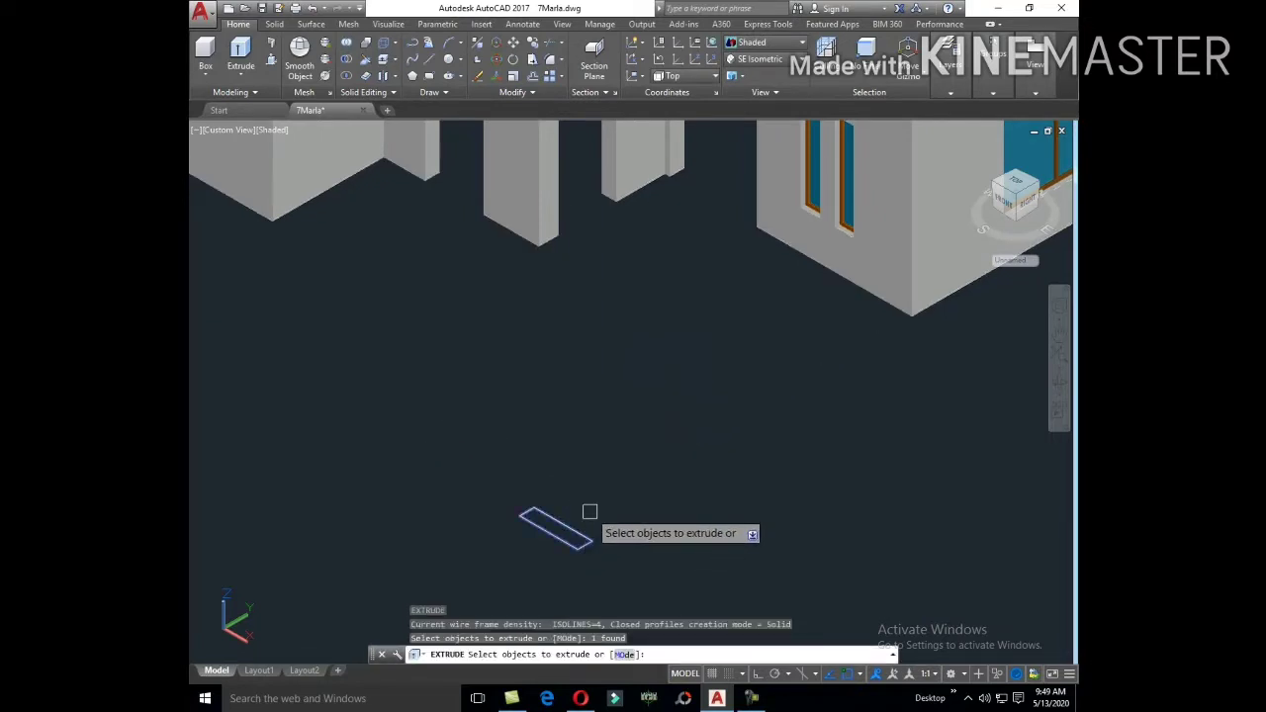
{"action": "right_click", "coordinate": [588, 511]}
{"action": "left_click", "coordinate": [621, 521]}
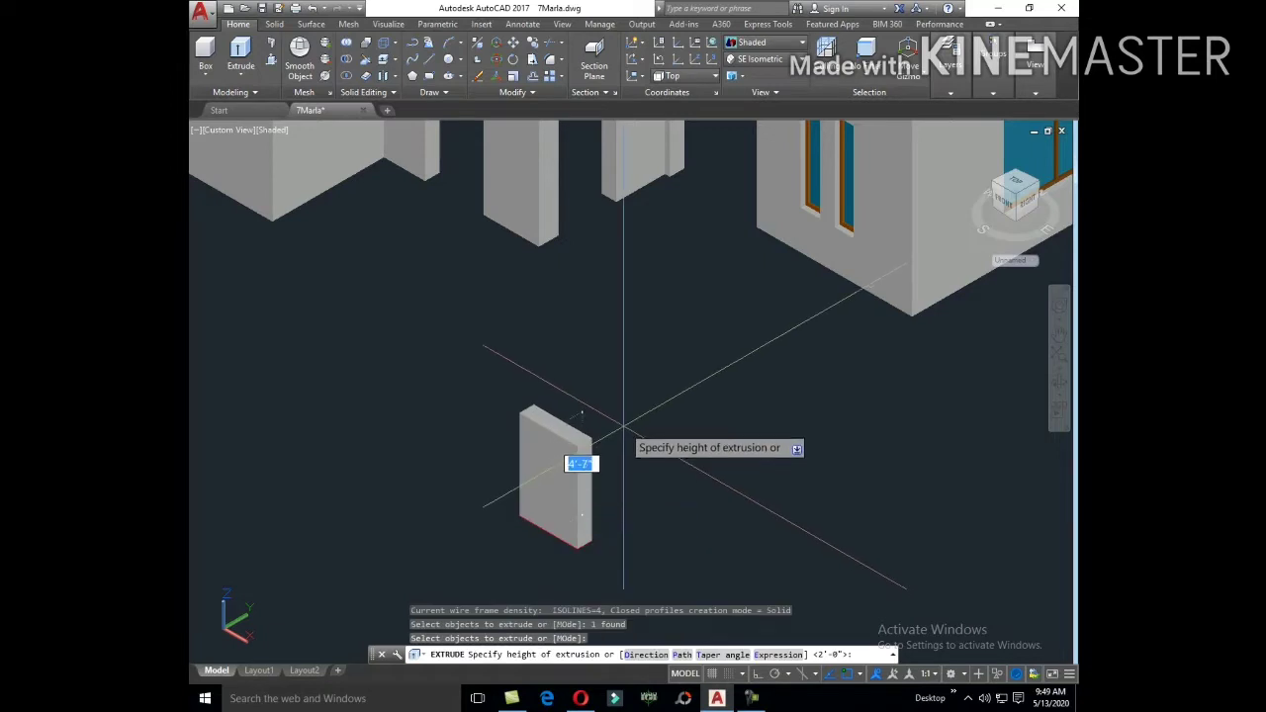
{"action": "key", "text": "Return"}
Step: Select the new 2' block and start moving it
{"action": "left_click", "coordinate": [565, 475]}
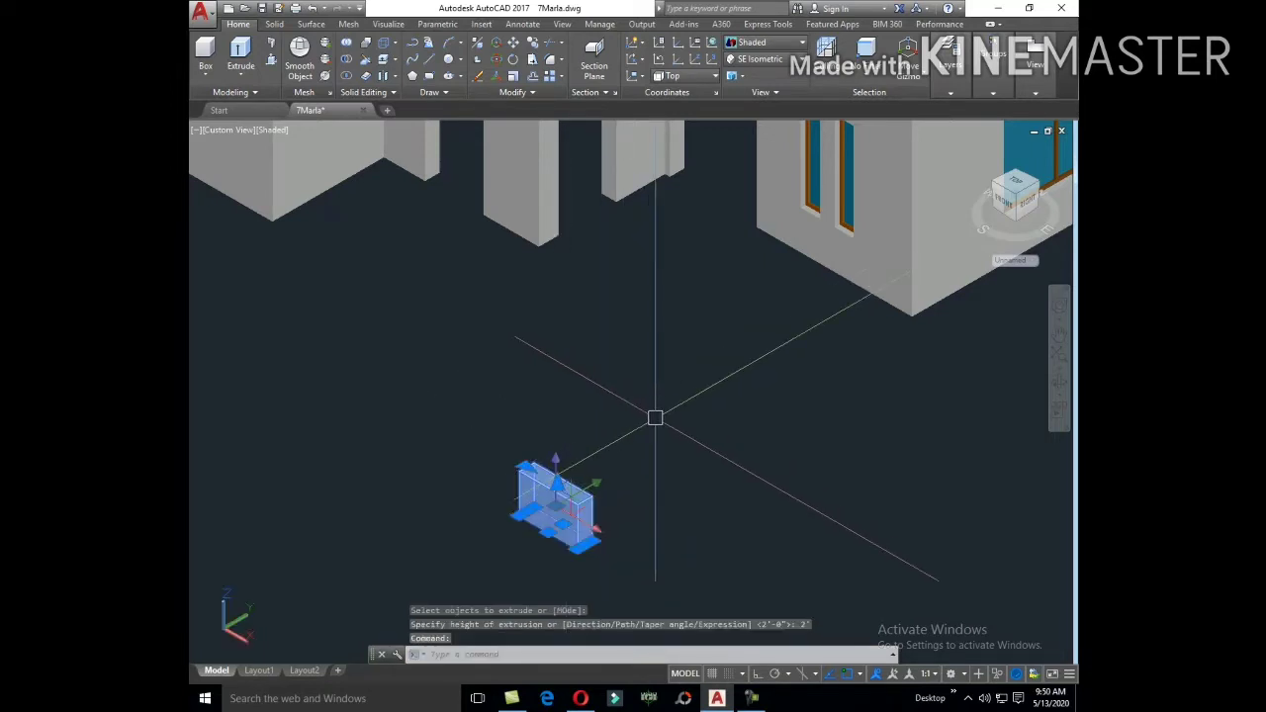
{"action": "type", "text": "m"}
{"action": "key", "text": "Return"}
{"action": "scroll", "coordinate": [548, 549], "scroll_direction": "up", "scroll_amount": 5}
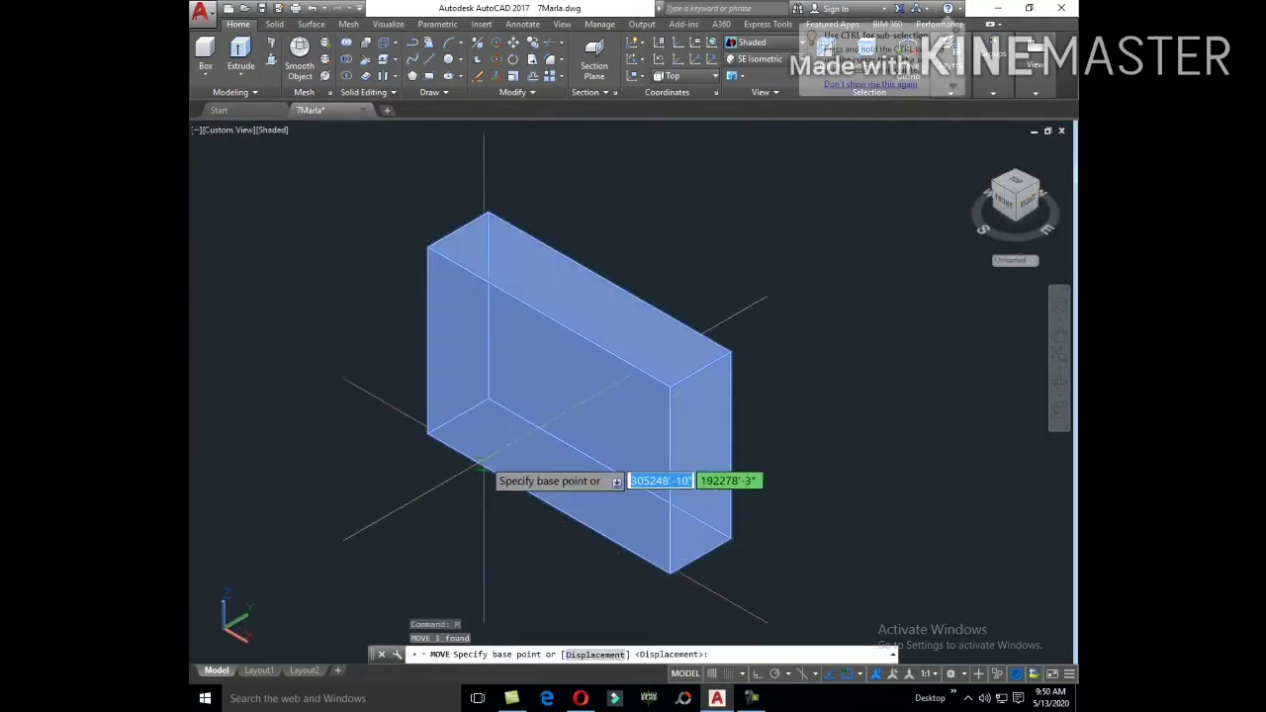
Step: Move the 2' block from its base point to its spot beside the wall opening
{"action": "left_click", "coordinate": [427, 432]}
{"action": "scroll", "coordinate": [429, 429], "scroll_direction": "down", "scroll_amount": 6}
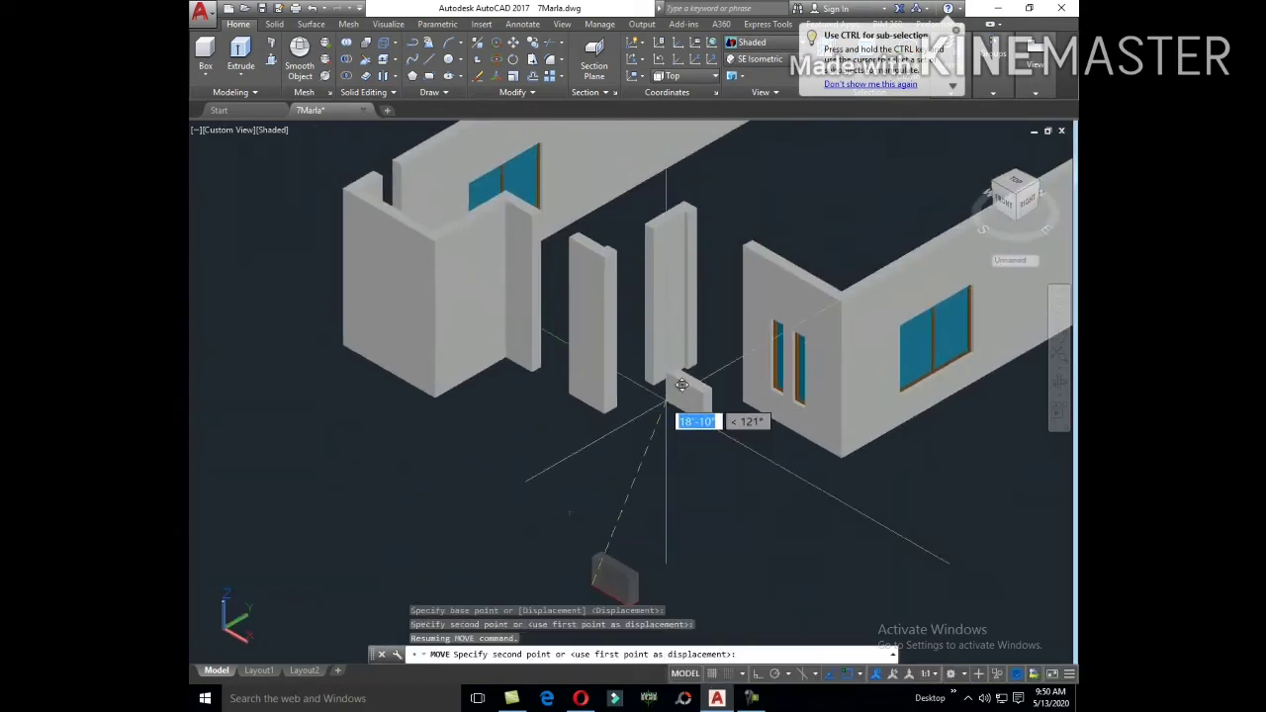
{"action": "scroll", "coordinate": [682, 385], "scroll_direction": "up", "scroll_amount": 5}
{"action": "left_click", "coordinate": [461, 366]}
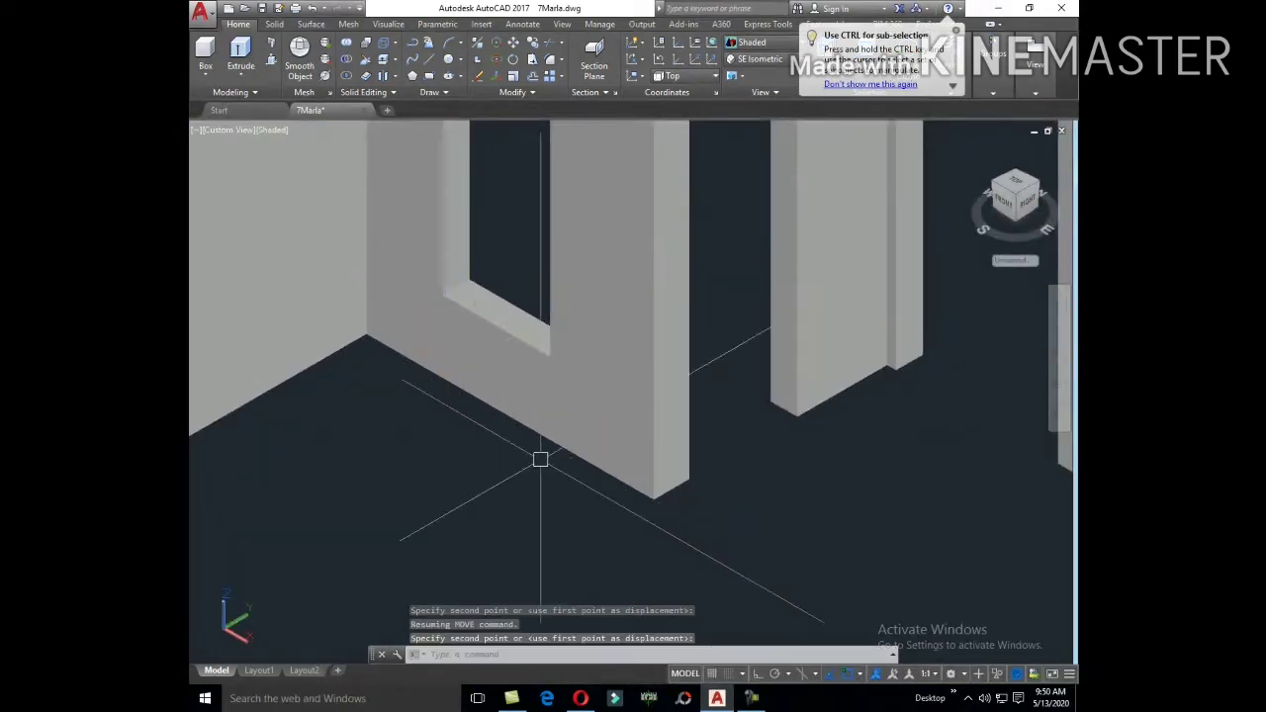
{"action": "scroll", "coordinate": [757, 497], "scroll_direction": "down", "scroll_amount": 4}
{"action": "key", "text": "Escape"}
{"action": "scroll", "coordinate": [759, 497], "scroll_direction": "down", "scroll_amount": 3}
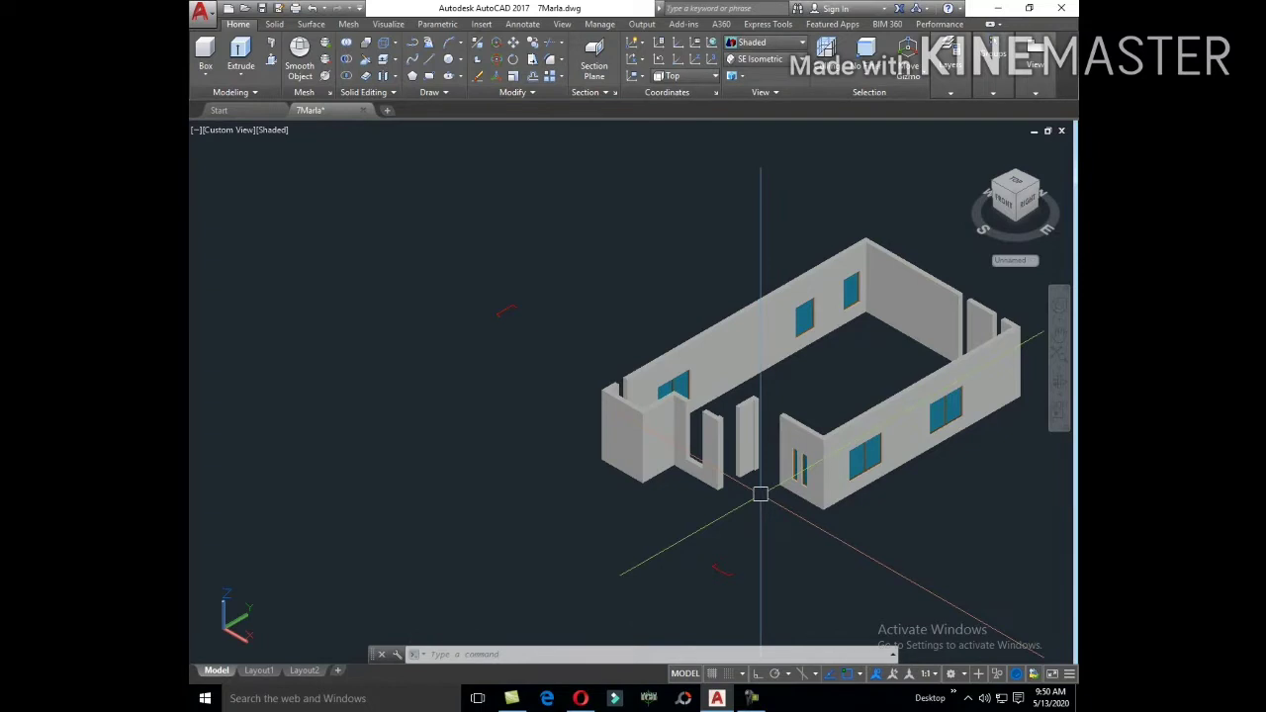
Step: Begin copying the selected plan lines from a base point, then cancel
{"action": "scroll", "coordinate": [739, 496], "scroll_direction": "down", "scroll_amount": 3}
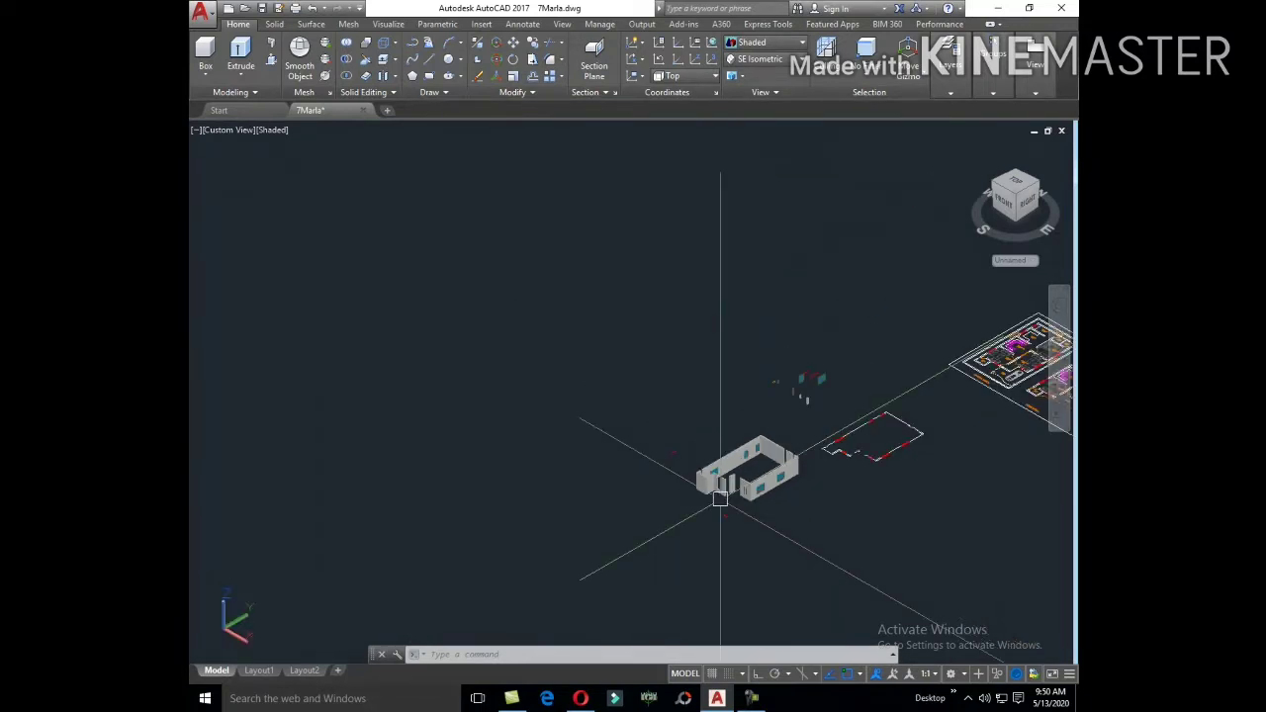
{"action": "scroll", "coordinate": [833, 436], "scroll_direction": "up", "scroll_amount": 3}
{"action": "scroll", "coordinate": [752, 470], "scroll_direction": "up", "scroll_amount": 3}
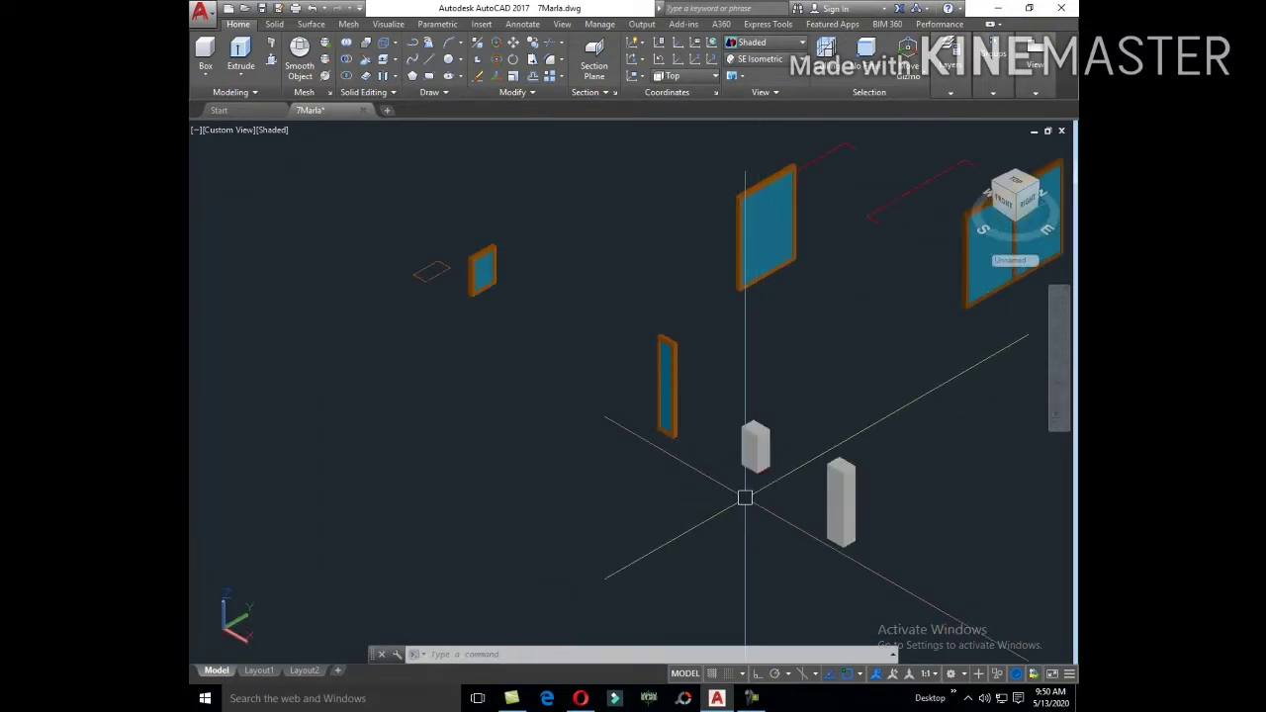
{"action": "scroll", "coordinate": [698, 486], "scroll_direction": "down", "scroll_amount": 3}
{"action": "scroll", "coordinate": [596, 425], "scroll_direction": "up", "scroll_amount": 2}
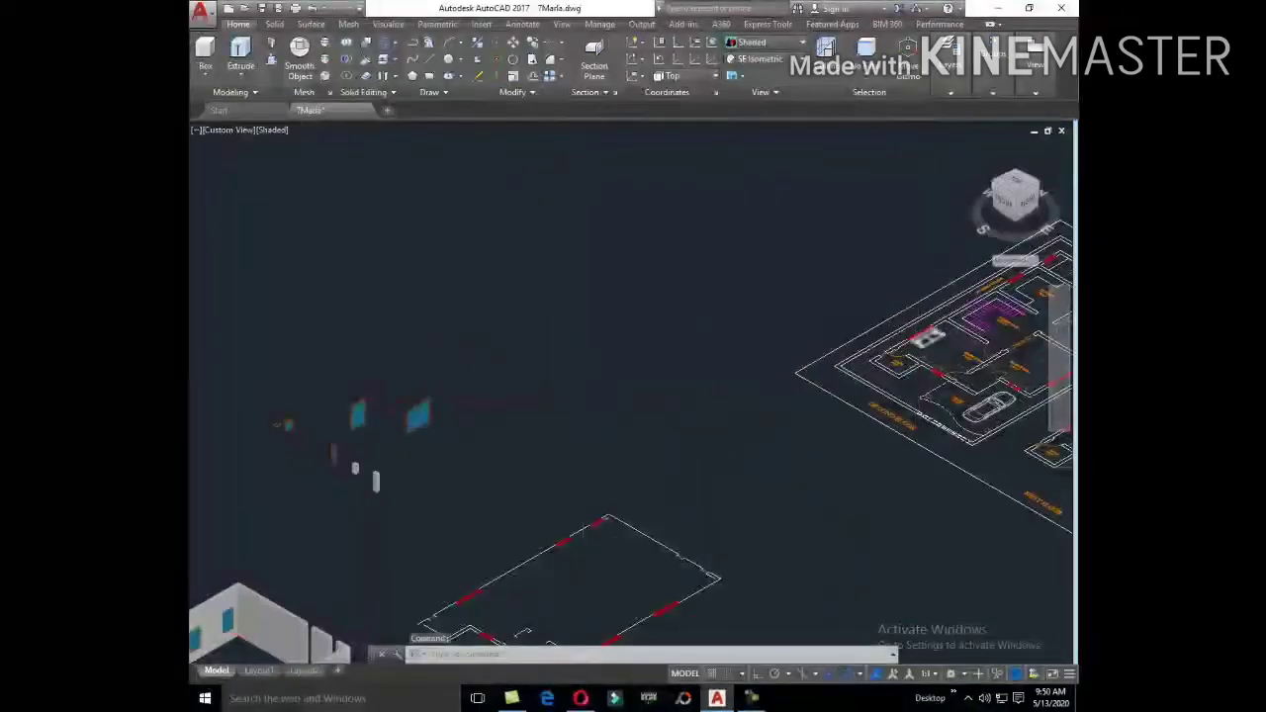
{"action": "scroll", "coordinate": [856, 372], "scroll_direction": "up", "scroll_amount": 3}
{"action": "scroll", "coordinate": [752, 402], "scroll_direction": "up", "scroll_amount": 2}
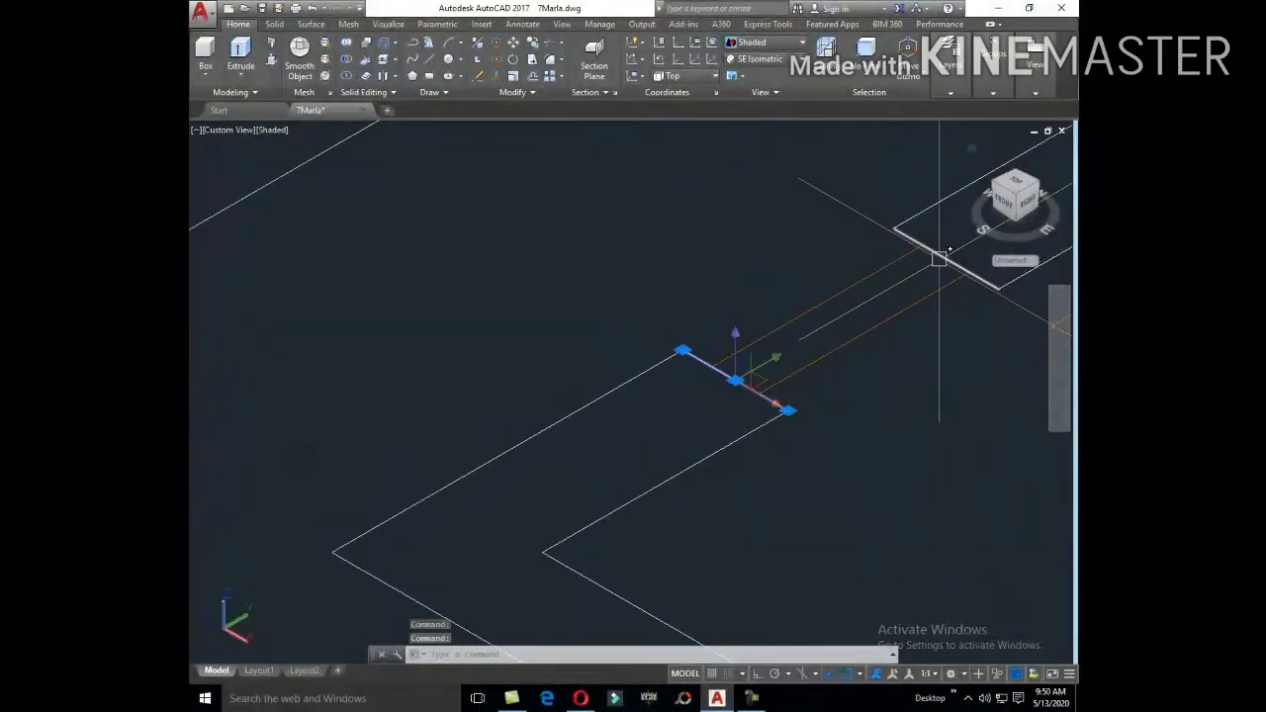
{"action": "type", "text": "o"}
{"action": "key", "text": "Return"}
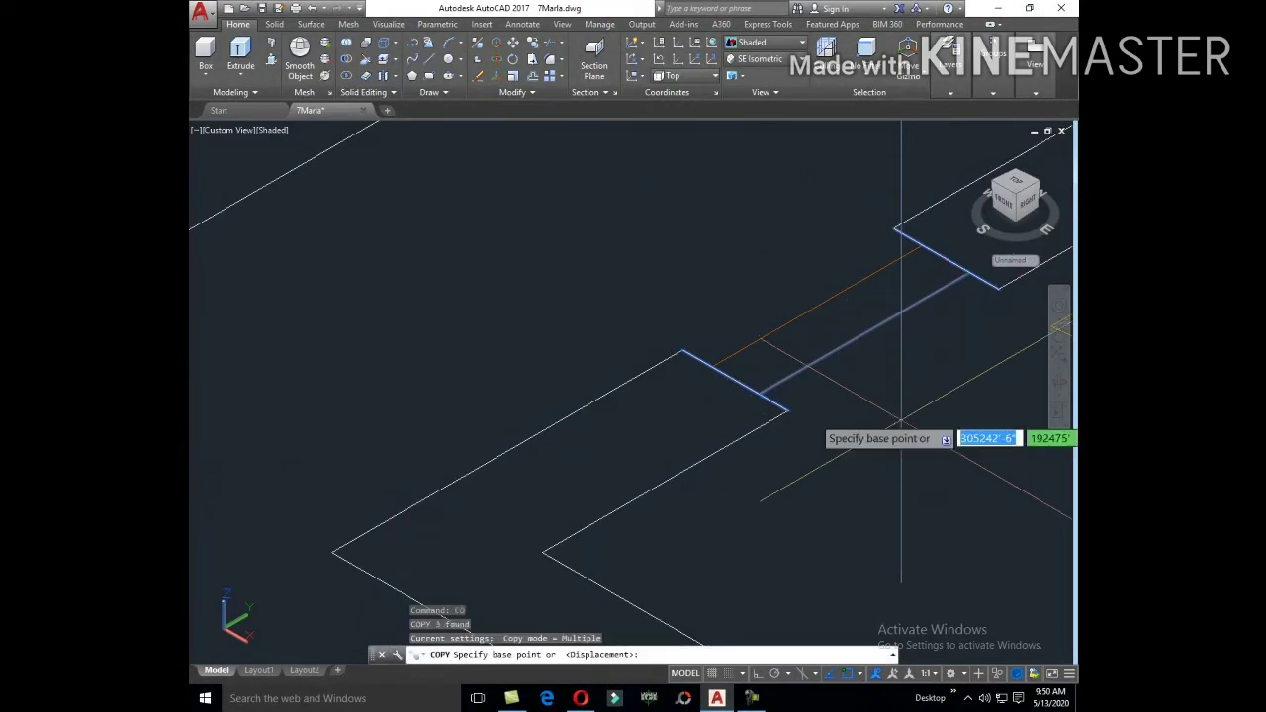
{"action": "left_click", "coordinate": [835, 210]}
{"action": "scroll", "coordinate": [849, 281], "scroll_direction": "down", "scroll_amount": 3}
{"action": "scroll", "coordinate": [498, 464], "scroll_direction": "down", "scroll_amount": 3}
{"action": "scroll", "coordinate": [504, 425], "scroll_direction": "down", "scroll_amount": 2}
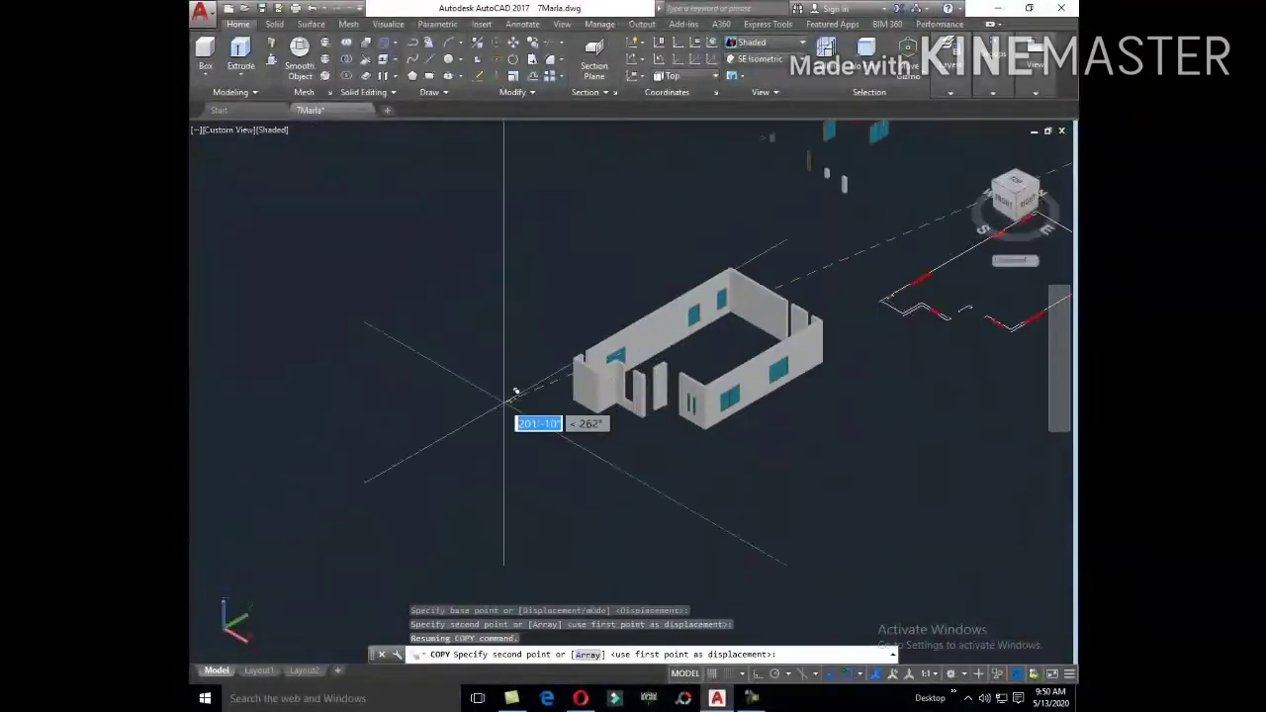
{"action": "scroll", "coordinate": [664, 184], "scroll_direction": "up", "scroll_amount": 3}
{"action": "scroll", "coordinate": [587, 390], "scroll_direction": "up", "scroll_amount": 2}
{"action": "scroll", "coordinate": [583, 385], "scroll_direction": "up", "scroll_amount": 3}
{"action": "key", "text": "Escape"}
Step: Select the short line and begin repositioning it, then cancel
{"action": "left_click", "coordinate": [580, 341]}
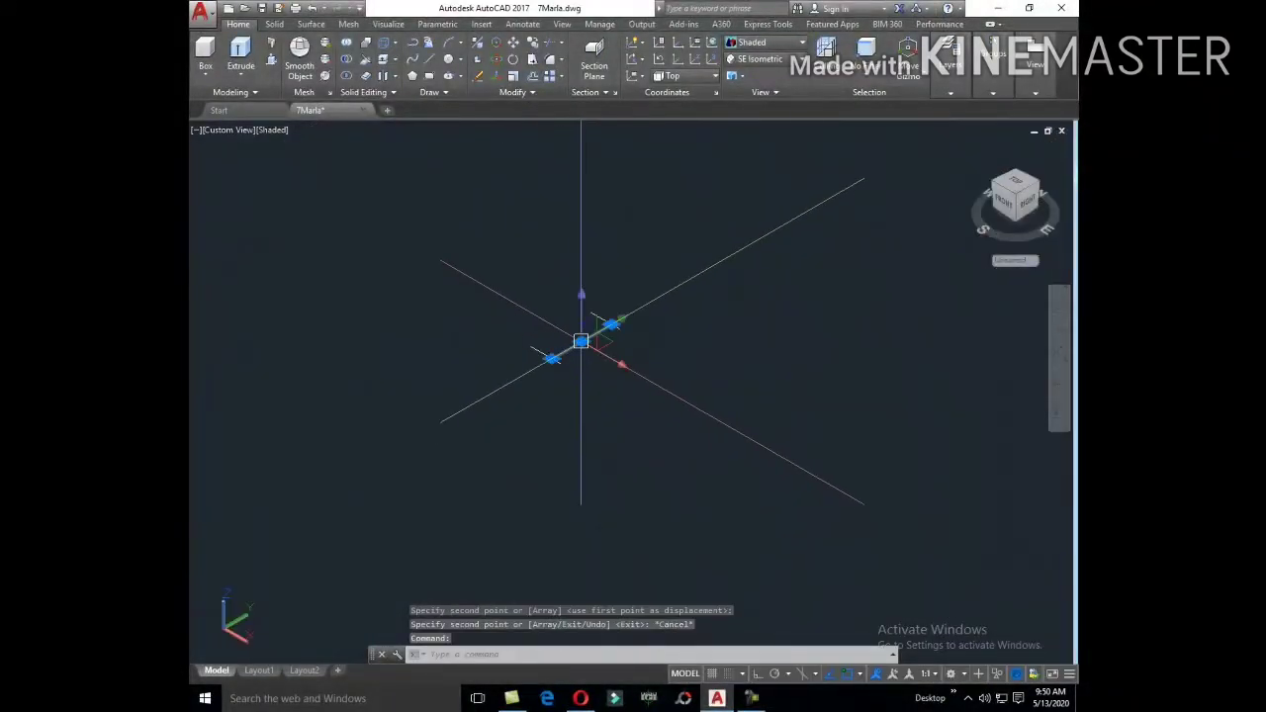
{"action": "type", "text": "M"}
{"action": "key", "text": "Return"}
{"action": "scroll", "coordinate": [574, 316], "scroll_direction": "up", "scroll_amount": 2}
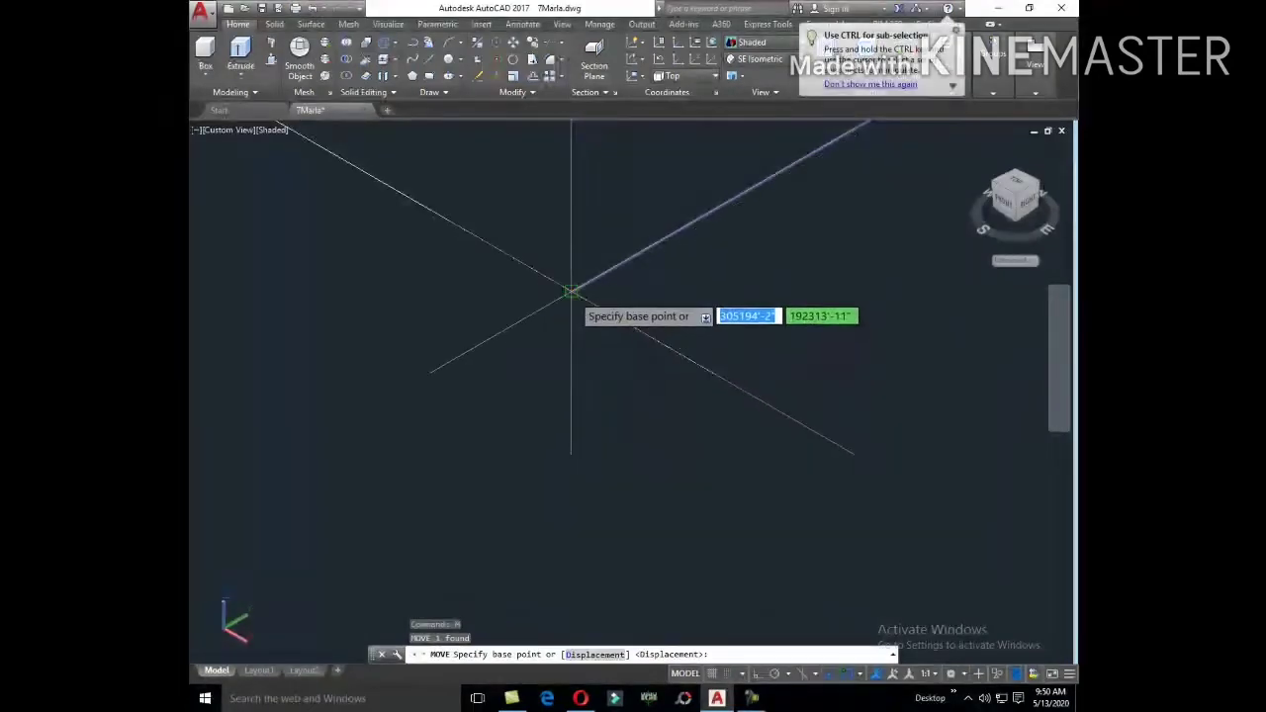
{"action": "left_click", "coordinate": [704, 360]}
{"action": "key", "text": "Escape"}
{"action": "scroll", "coordinate": [682, 445], "scroll_direction": "down", "scroll_amount": 1}
{"action": "scroll", "coordinate": [744, 403], "scroll_direction": "down", "scroll_amount": 1}
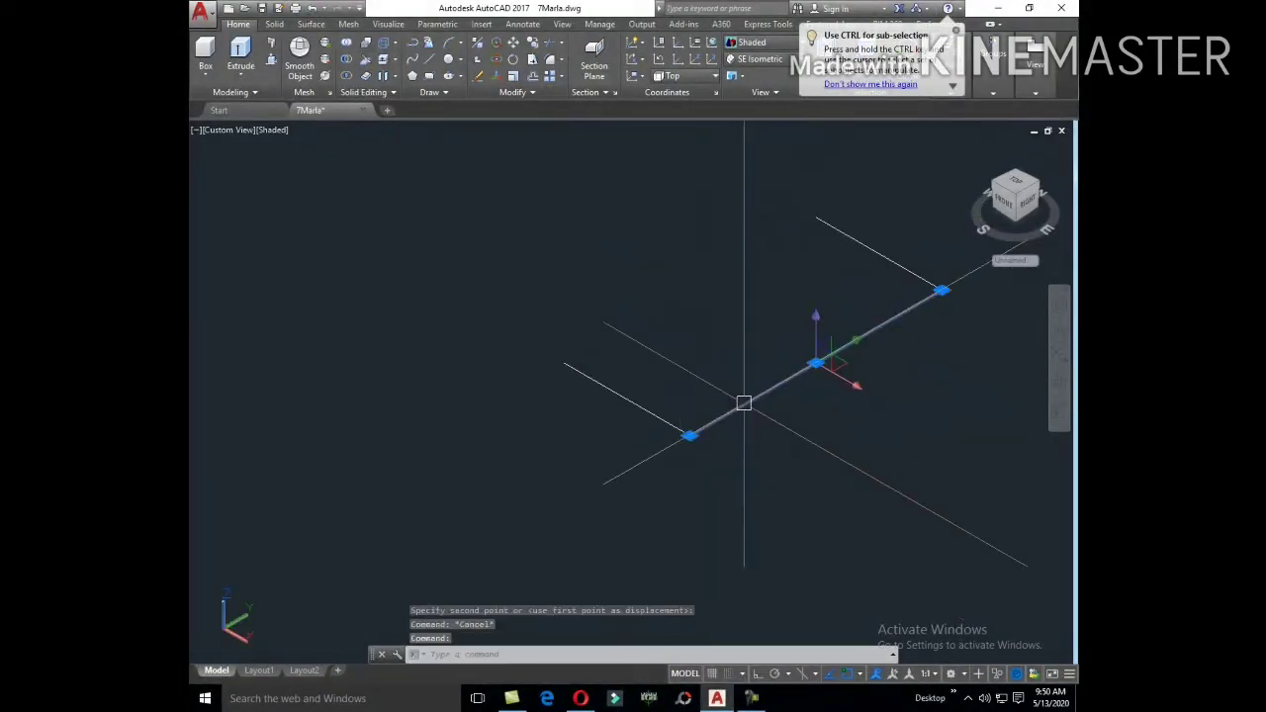
Step: Copy the short line across to close the small rectangular outline
{"action": "type", "text": "Co"}
{"action": "key", "text": "Return"}
{"action": "scroll", "coordinate": [692, 416], "scroll_direction": "up", "scroll_amount": 2}
{"action": "scroll", "coordinate": [683, 395], "scroll_direction": "up", "scroll_amount": 2}
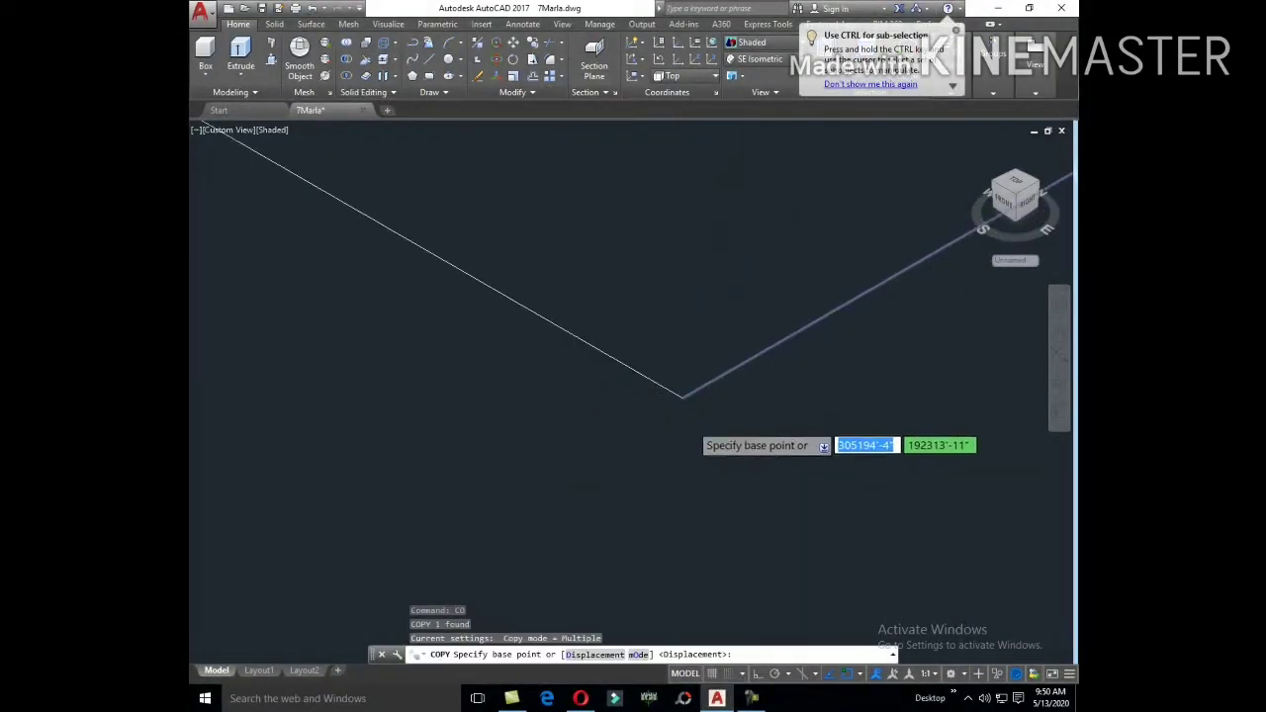
{"action": "left_click", "coordinate": [672, 370]}
{"action": "scroll", "coordinate": [729, 438], "scroll_direction": "down", "scroll_amount": 1}
{"action": "middle_click_drag", "start_coordinate": [729, 438], "coordinate": [511, 341]}
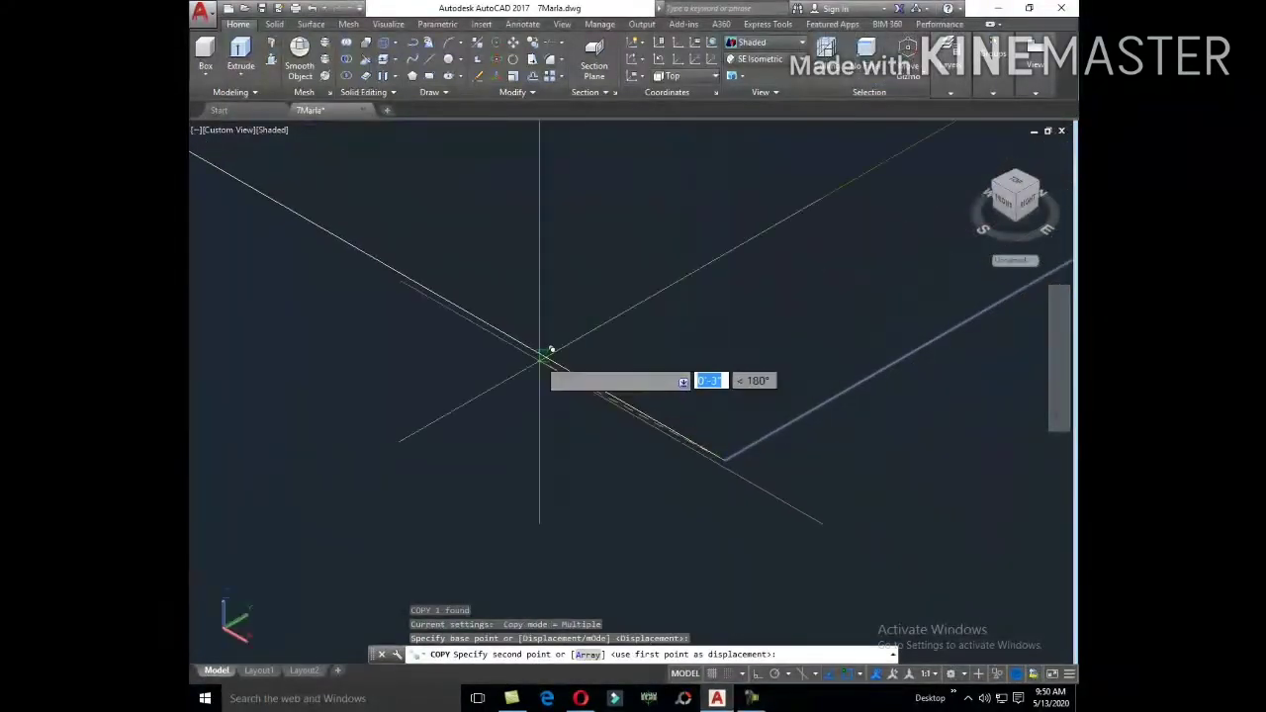
{"action": "left_click", "coordinate": [510, 341]}
{"action": "scroll", "coordinate": [554, 384], "scroll_direction": "down", "scroll_amount": 1}
{"action": "key", "text": "Escape"}
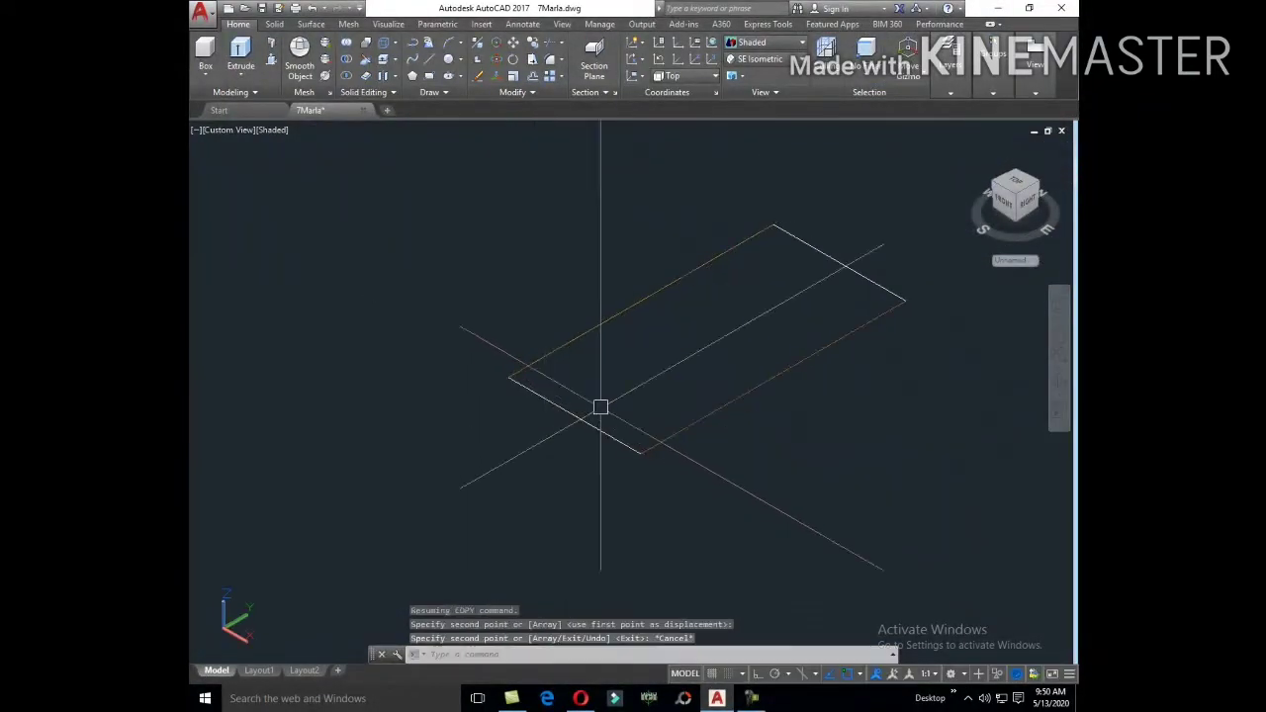
Step: Create a closed boundary polyline with BO by picking inside the traced outline
{"action": "type", "text": "bo"}
{"action": "key", "text": "Return"}
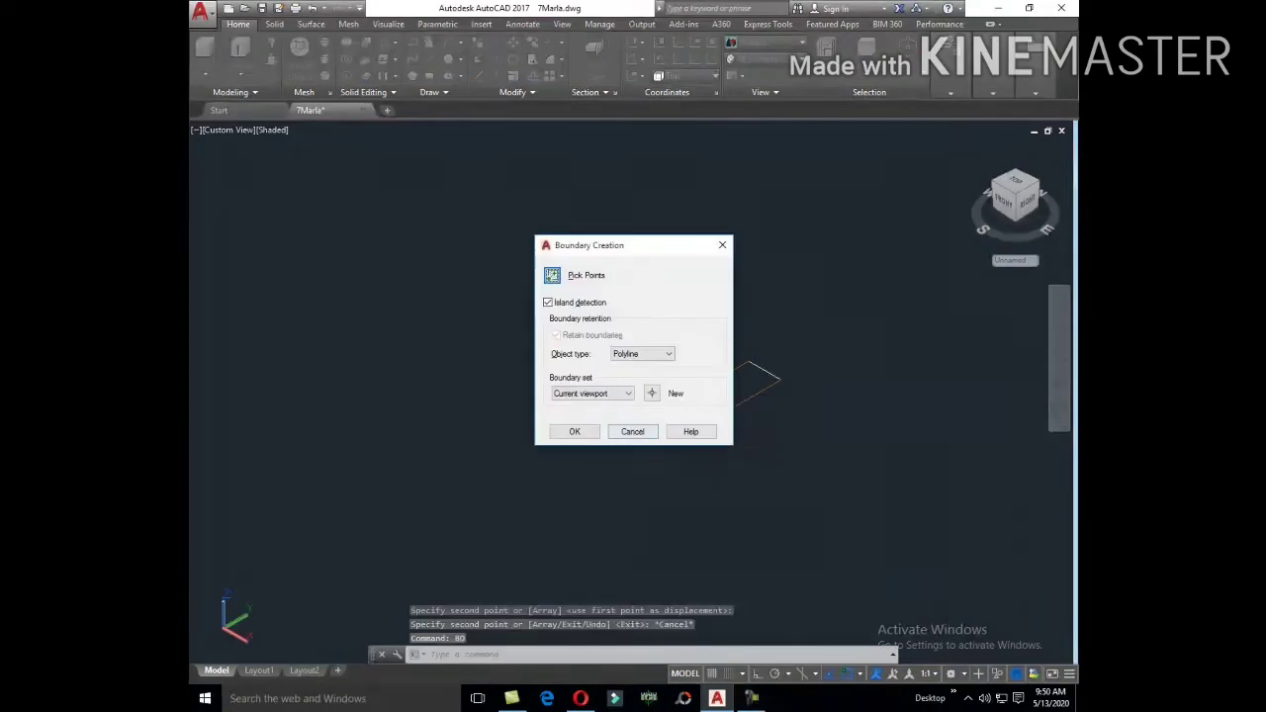
{"action": "left_click", "coordinate": [554, 271]}
{"action": "key", "text": "Return"}
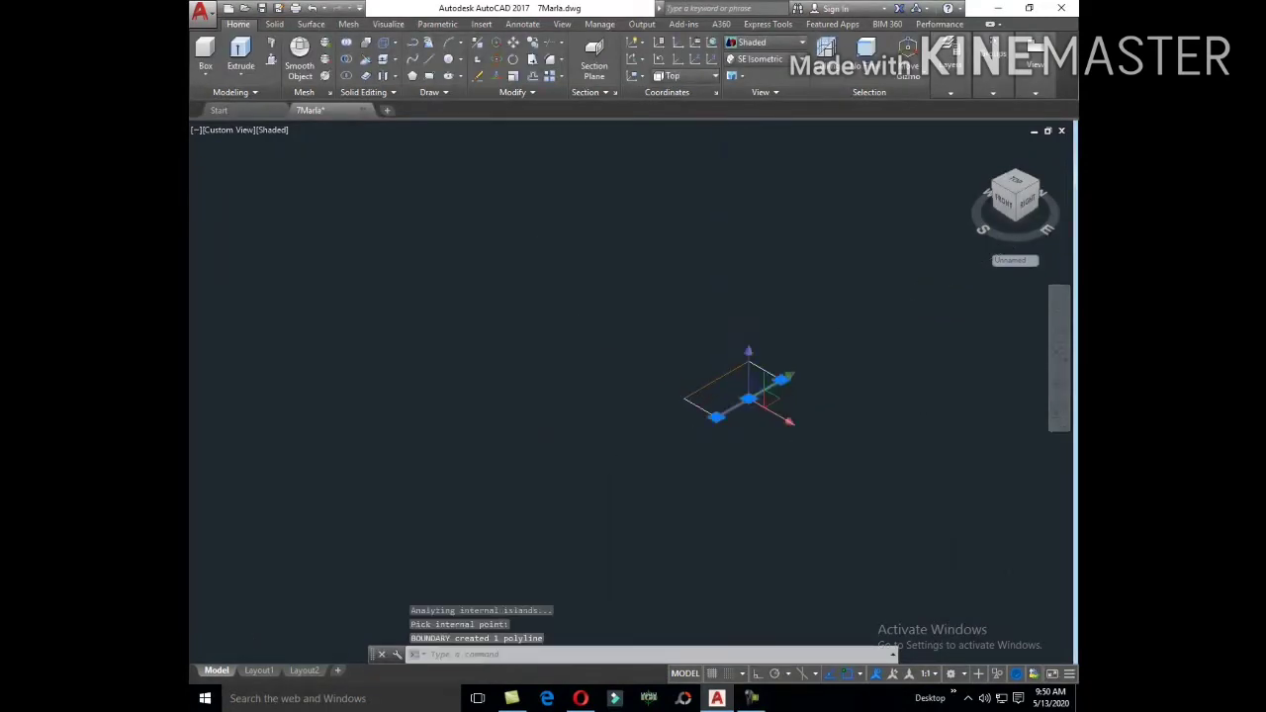
{"action": "type", "text": "EXT"}
Step: Extrude the boundary polyline 5' high into a tall column
{"action": "key", "text": "Return"}
{"action": "right_click", "coordinate": [748, 398]}
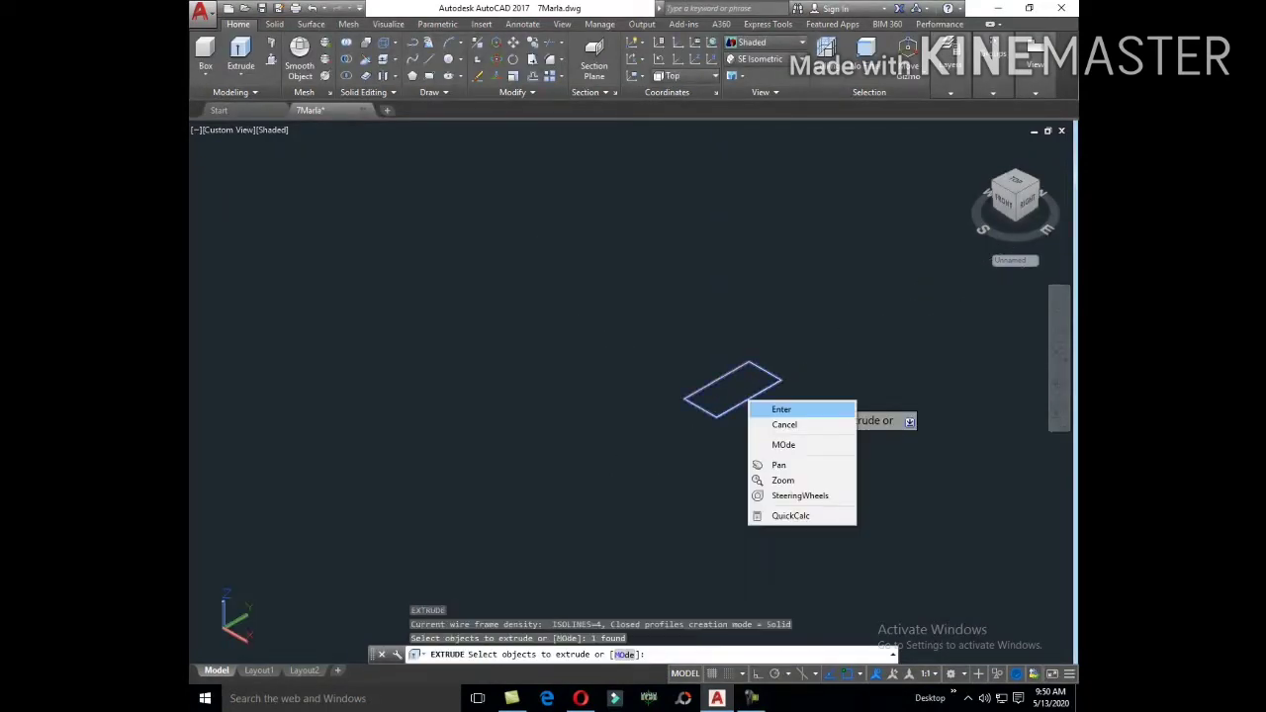
{"action": "right_click", "coordinate": [760, 393]}
{"action": "left_click", "coordinate": [796, 403]}
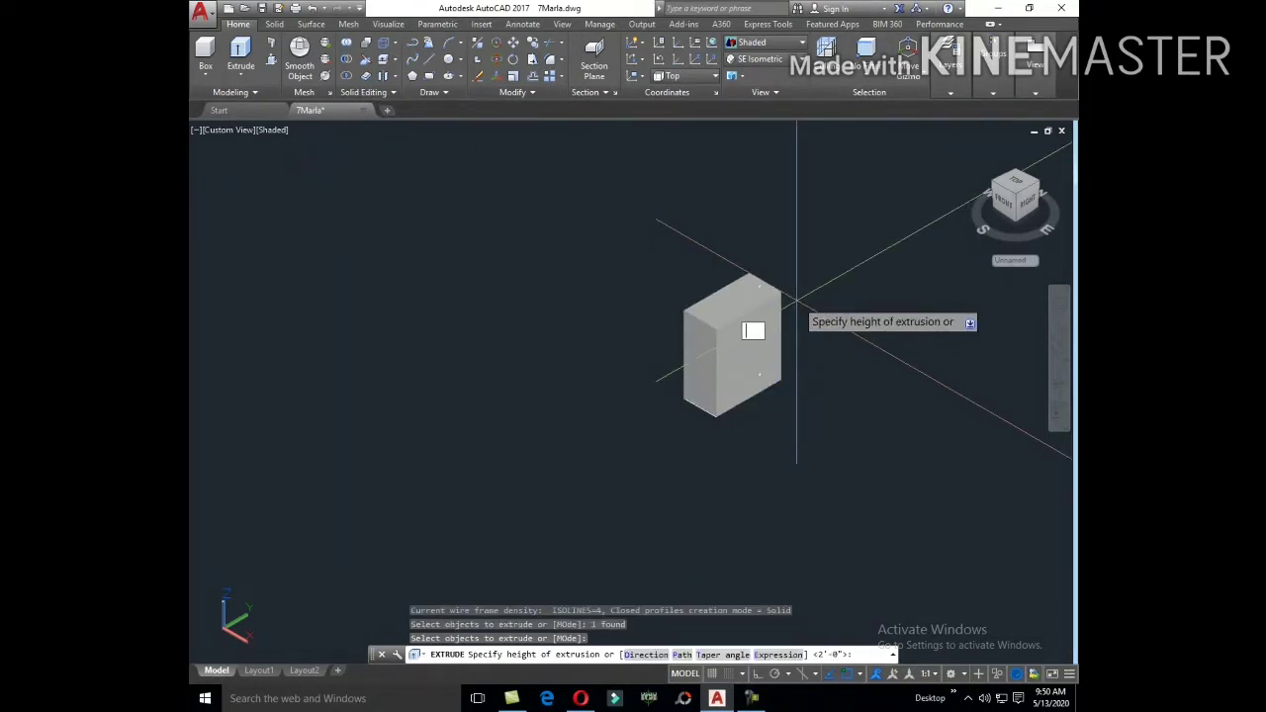
{"action": "type", "text": "5"}
{"action": "key", "text": "Return"}
{"action": "scroll", "coordinate": [796, 296], "scroll_direction": "down", "scroll_amount": 4}
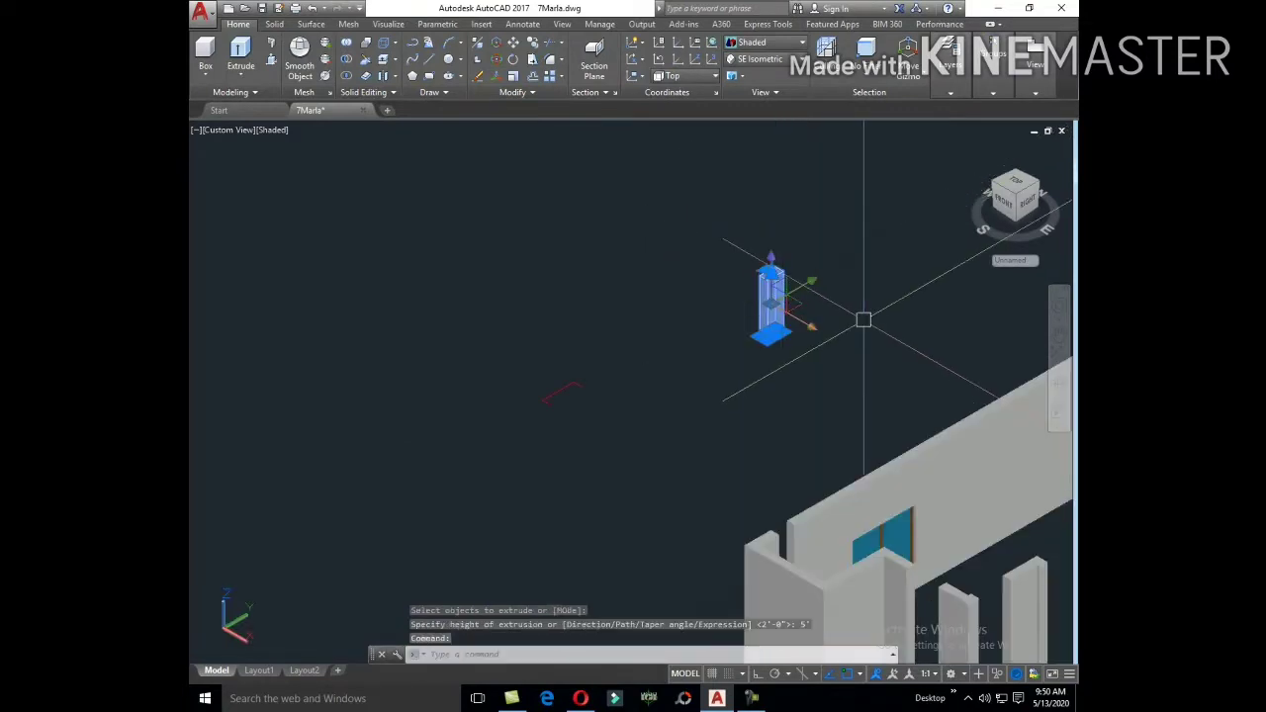
Step: Abandon a copy of the column and switch the visual style to 2D Wireframe
{"action": "type", "text": "co"}
{"action": "key", "text": "Return"}
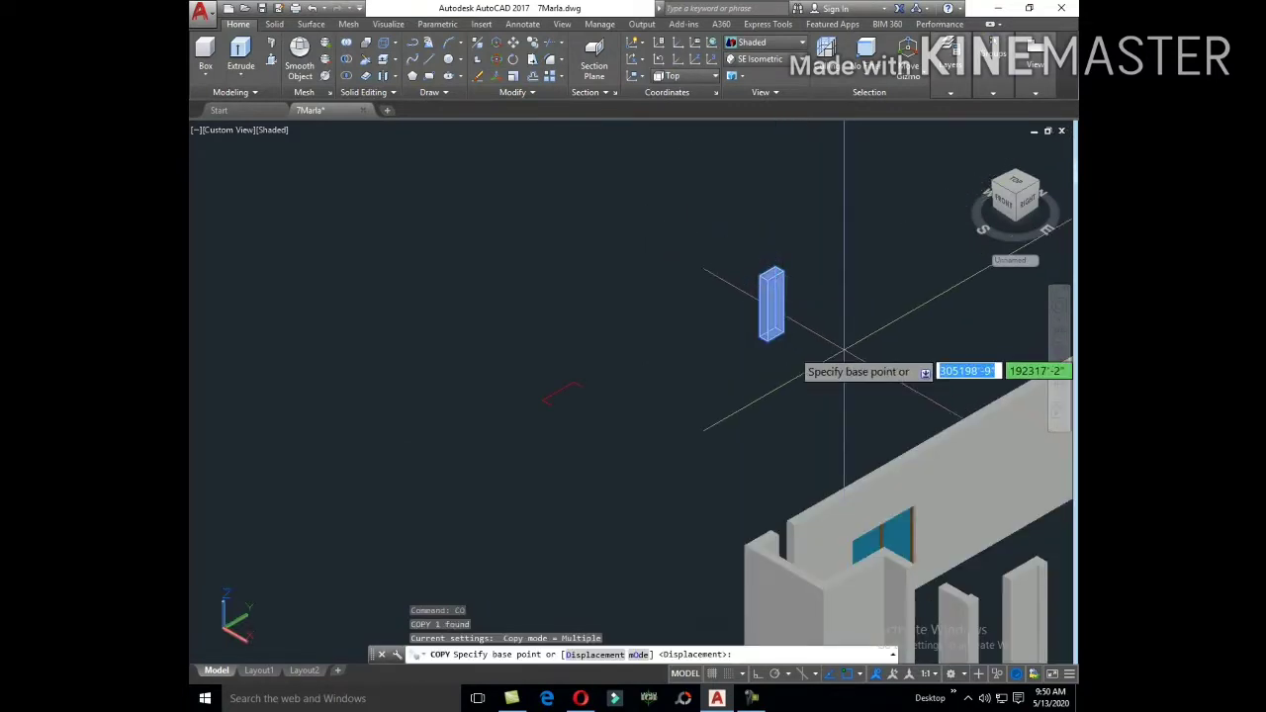
{"action": "scroll", "coordinate": [810, 296], "scroll_direction": "up", "scroll_amount": 3}
{"action": "key", "text": "Escape"}
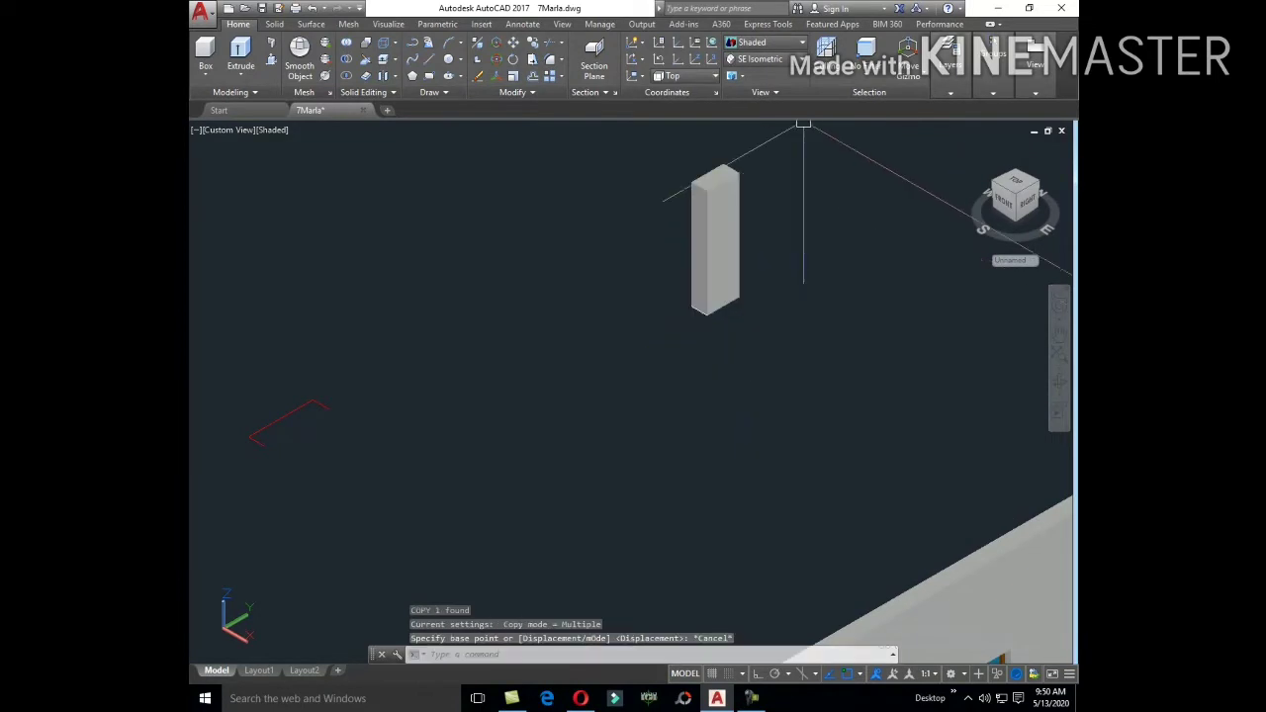
{"action": "left_click", "coordinate": [763, 41]}
{"action": "left_click", "coordinate": [748, 59]}
Step: Move the 5' column from its base point to its corner among the house walls
{"action": "left_click", "coordinate": [739, 287]}
{"action": "type", "text": "m"}
{"action": "key", "text": "Return"}
{"action": "scroll", "coordinate": [695, 249], "scroll_direction": "up", "scroll_amount": 3}
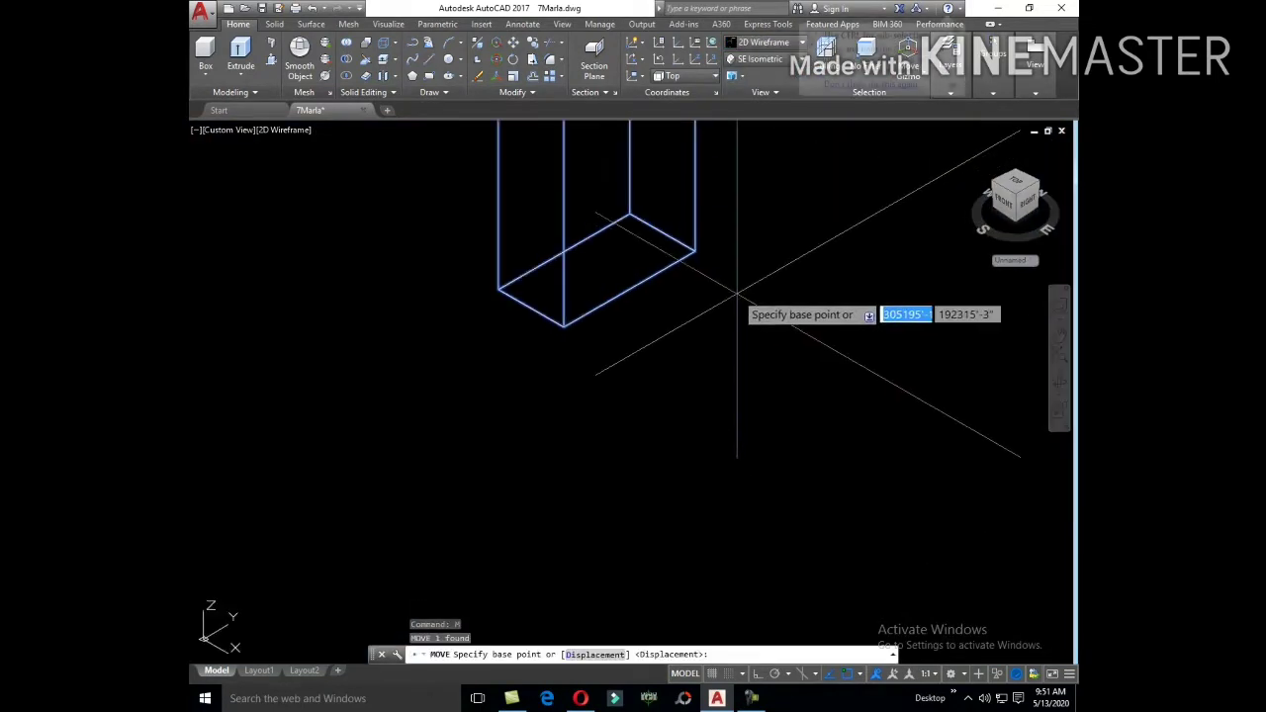
{"action": "left_click", "coordinate": [706, 237]}
{"action": "scroll", "coordinate": [773, 318], "scroll_direction": "down", "scroll_amount": 2}
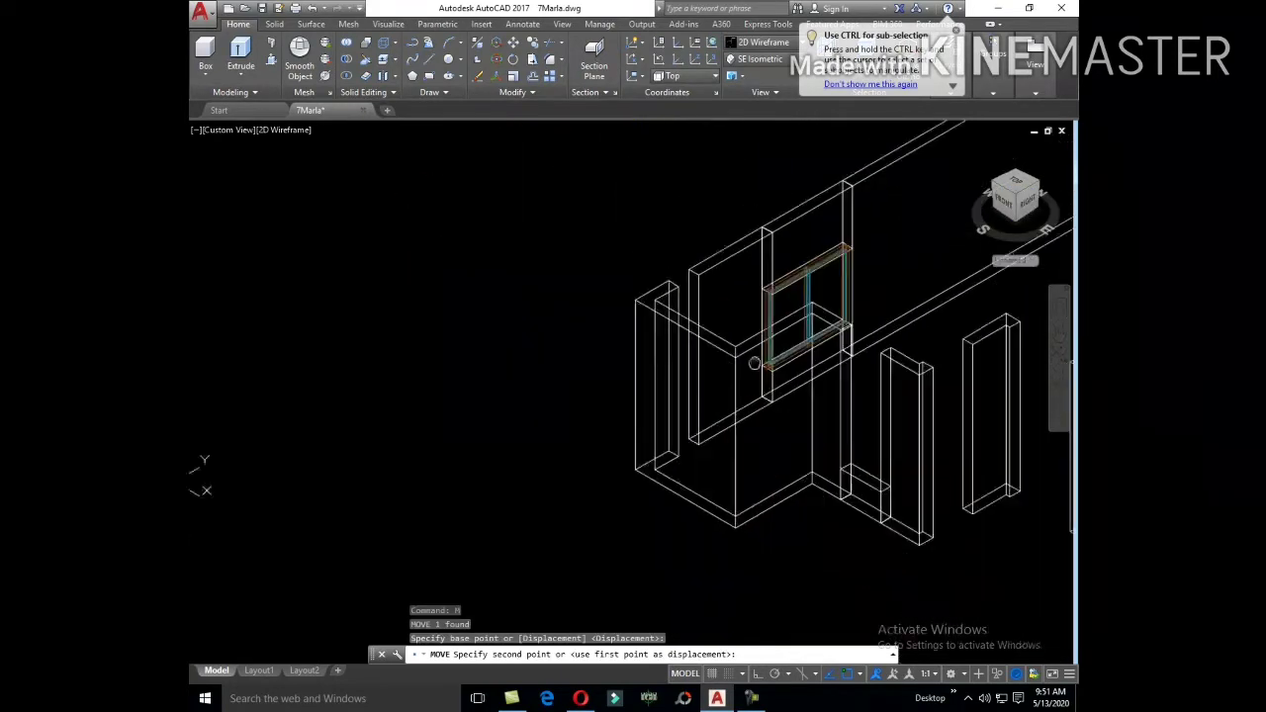
{"action": "scroll", "coordinate": [715, 432], "scroll_direction": "up", "scroll_amount": 3}
{"action": "scroll", "coordinate": [647, 282], "scroll_direction": "up", "scroll_amount": 2}
{"action": "left_click", "coordinate": [636, 281]}
{"action": "scroll", "coordinate": [679, 461], "scroll_direction": "down", "scroll_amount": 3}
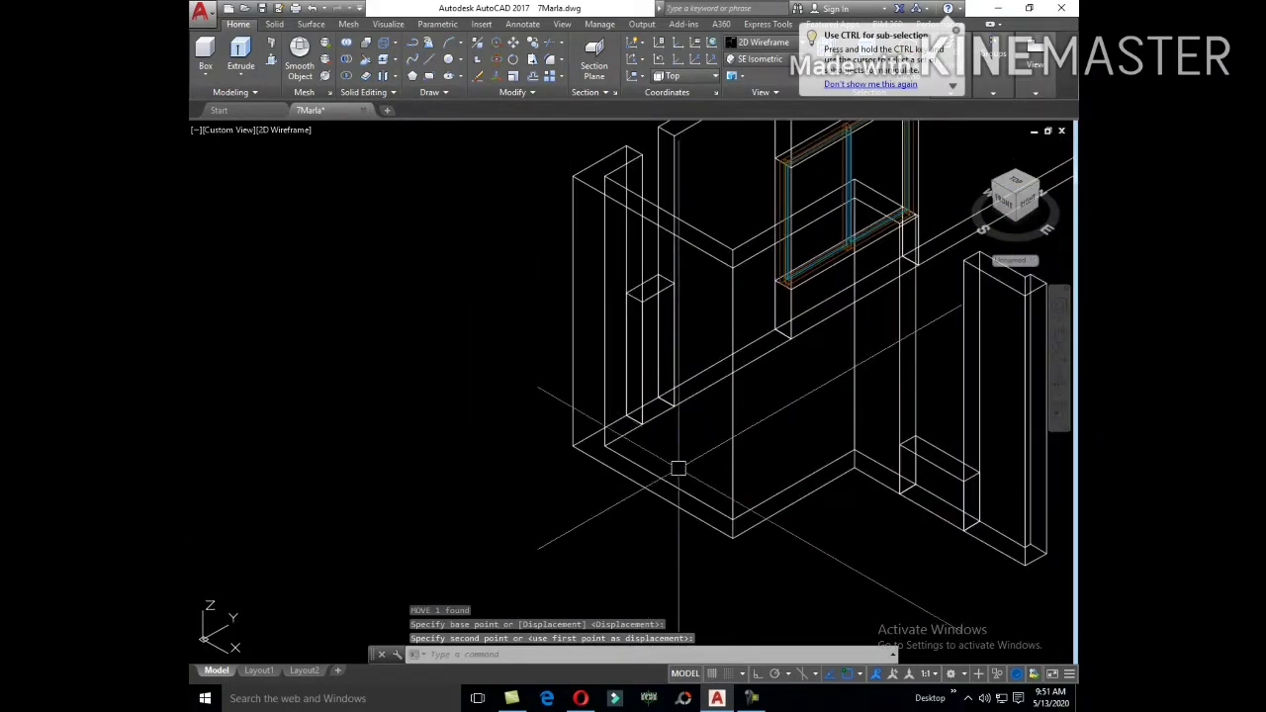
{"action": "scroll", "coordinate": [782, 207], "scroll_direction": "down", "scroll_amount": 2}
{"action": "scroll", "coordinate": [891, 304], "scroll_direction": "down", "scroll_amount": 3}
{"action": "scroll", "coordinate": [840, 365], "scroll_direction": "up", "scroll_amount": 1}
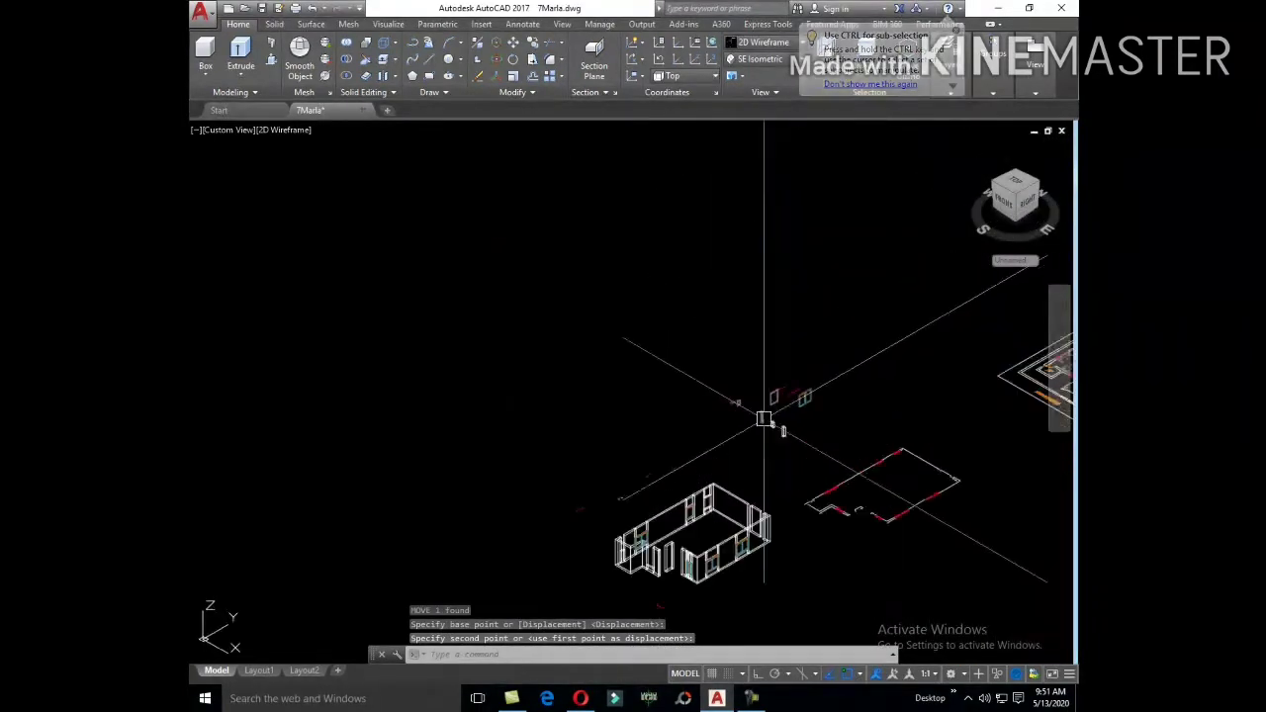
{"action": "scroll", "coordinate": [692, 385], "scroll_direction": "up", "scroll_amount": 3}
{"action": "scroll", "coordinate": [598, 336], "scroll_direction": "up", "scroll_amount": 2}
{"action": "left_click", "coordinate": [692, 342]}
Step: Begin copying the selected window frame pieces, then cancel the copy
{"action": "left_click", "coordinate": [620, 265]}
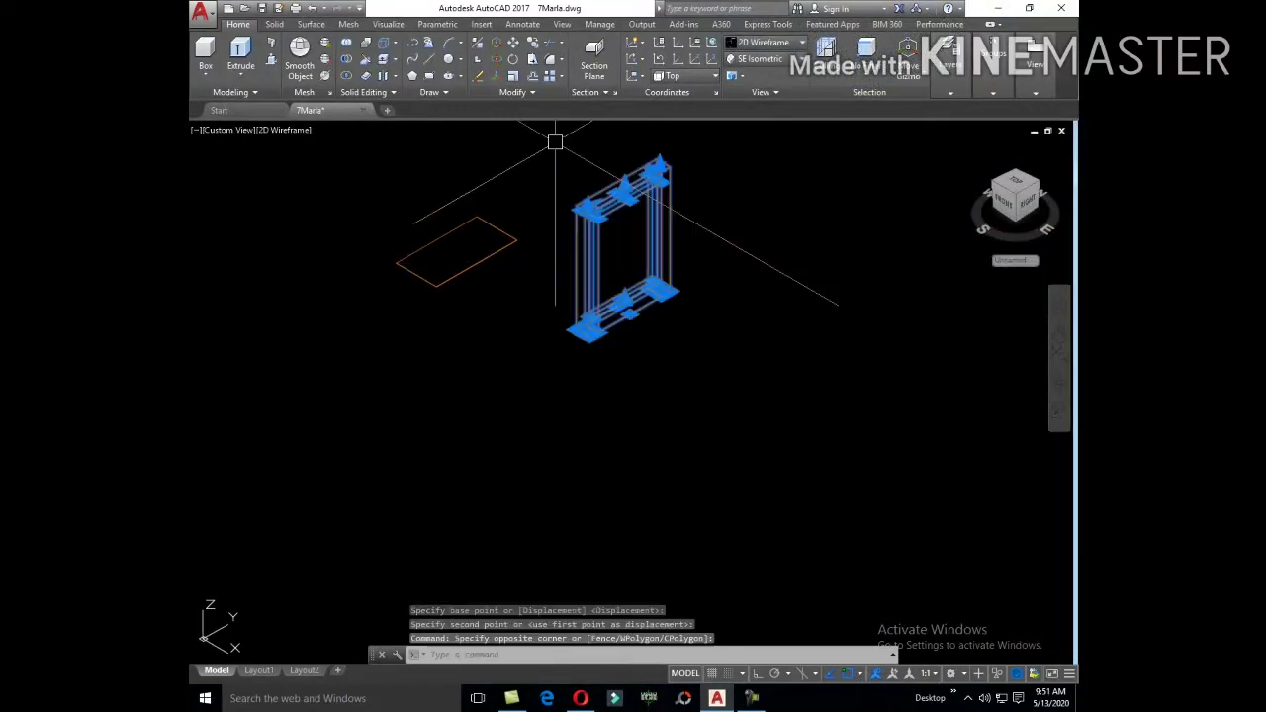
{"action": "type", "text": "CO"}
{"action": "key", "text": "Return"}
{"action": "scroll", "coordinate": [632, 296], "scroll_direction": "up", "scroll_amount": 4}
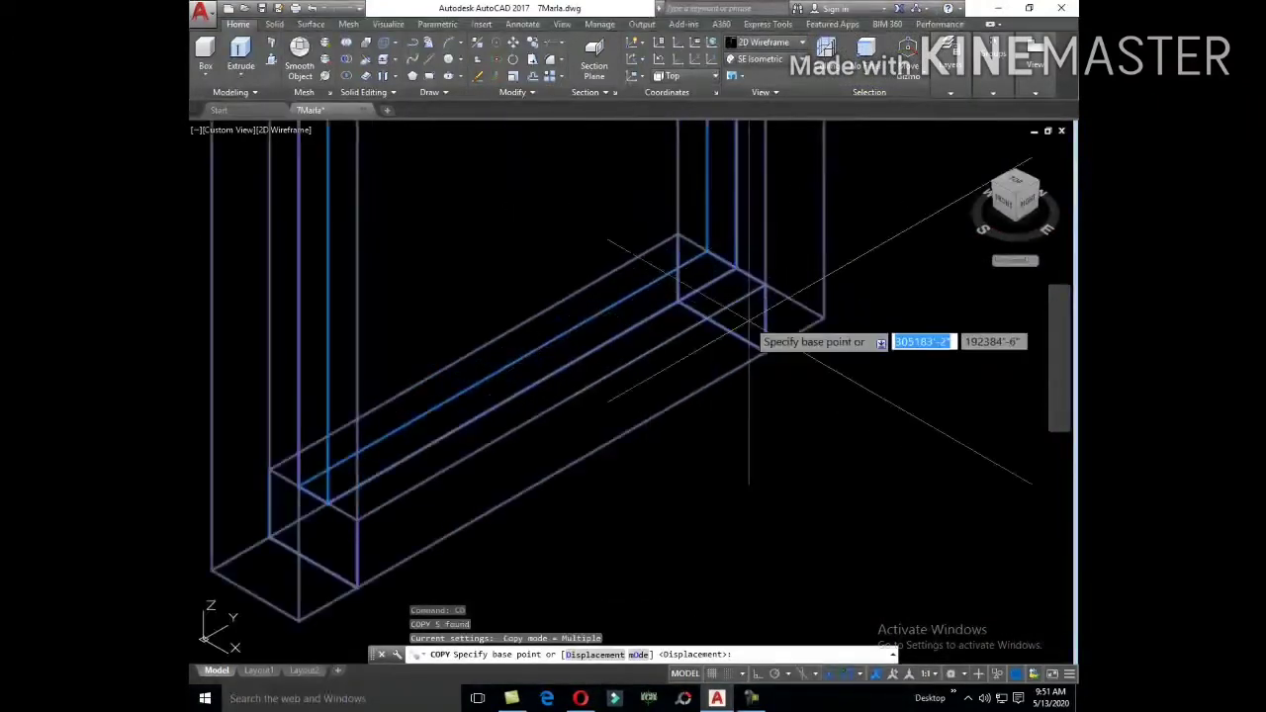
{"action": "left_click", "coordinate": [780, 294]}
{"action": "scroll", "coordinate": [805, 184], "scroll_direction": "down", "scroll_amount": 5}
{"action": "scroll", "coordinate": [805, 184], "scroll_direction": "down", "scroll_amount": 2}
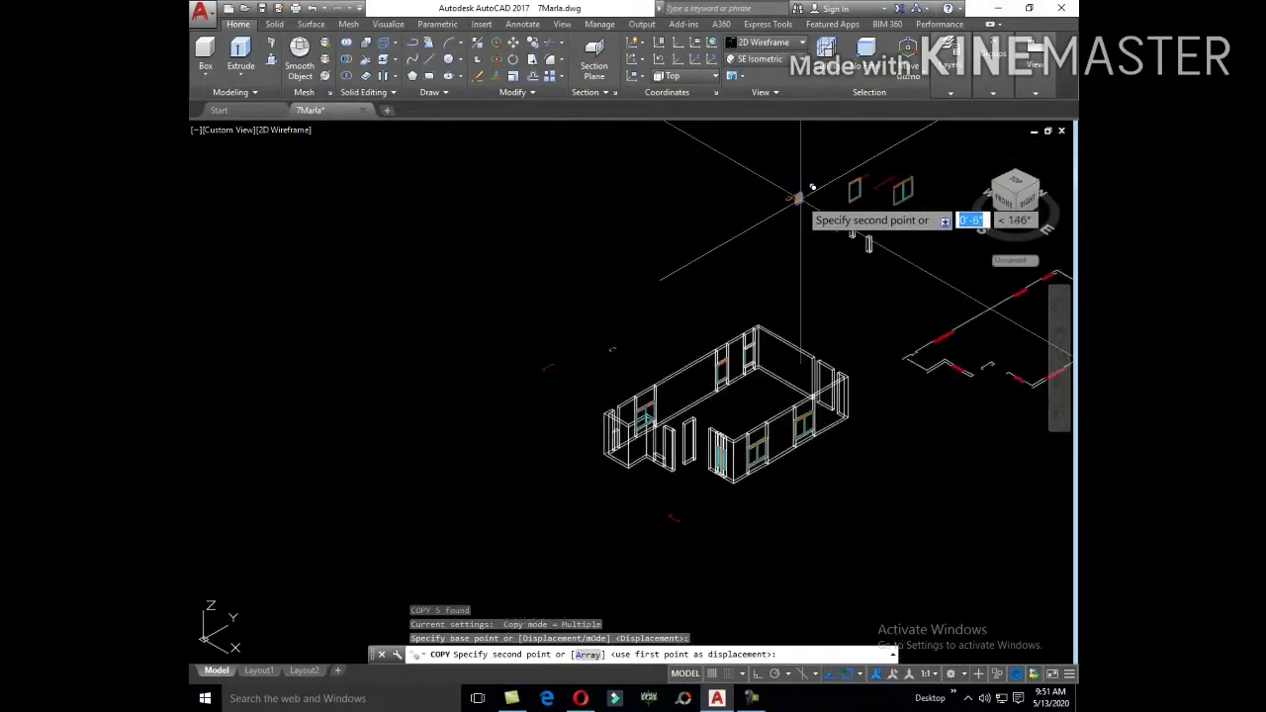
{"action": "scroll", "coordinate": [605, 442], "scroll_direction": "up", "scroll_amount": 5}
{"action": "scroll", "coordinate": [531, 265], "scroll_direction": "up", "scroll_amount": 3}
{"action": "scroll", "coordinate": [551, 271], "scroll_direction": "up", "scroll_amount": 2}
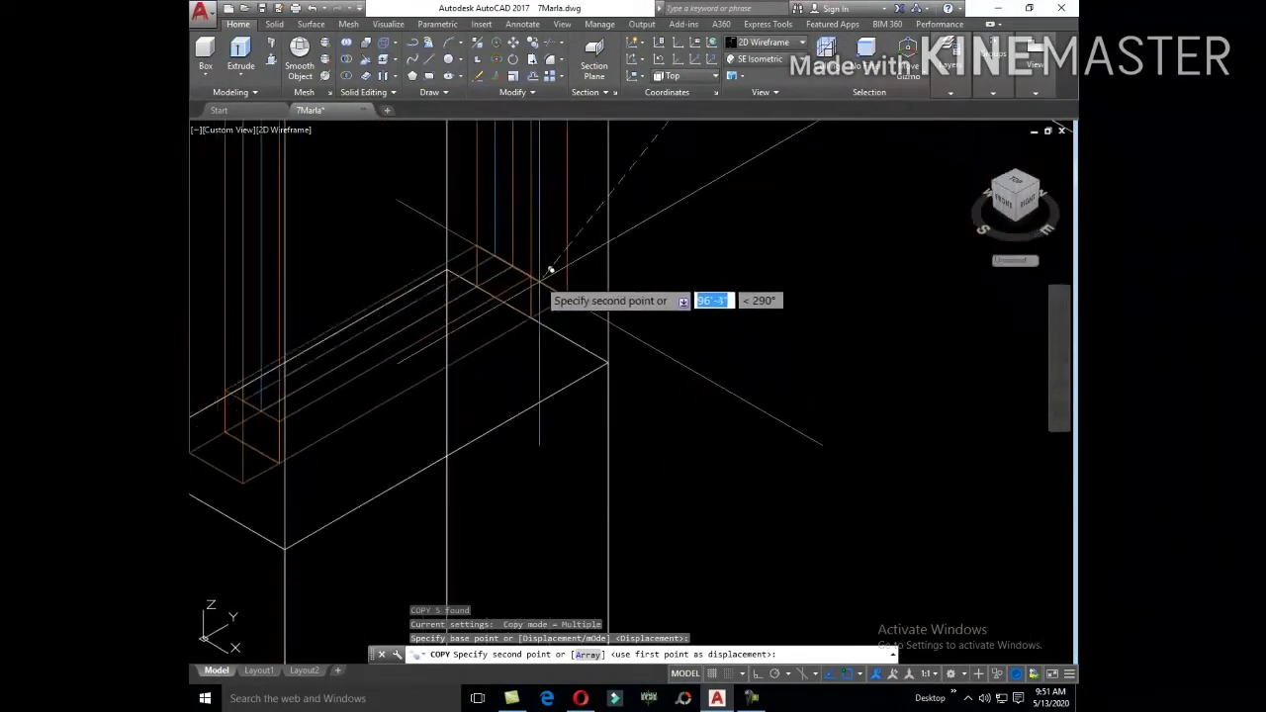
{"action": "scroll", "coordinate": [531, 314], "scroll_direction": "down", "scroll_amount": 3}
{"action": "key", "text": "Escape"}
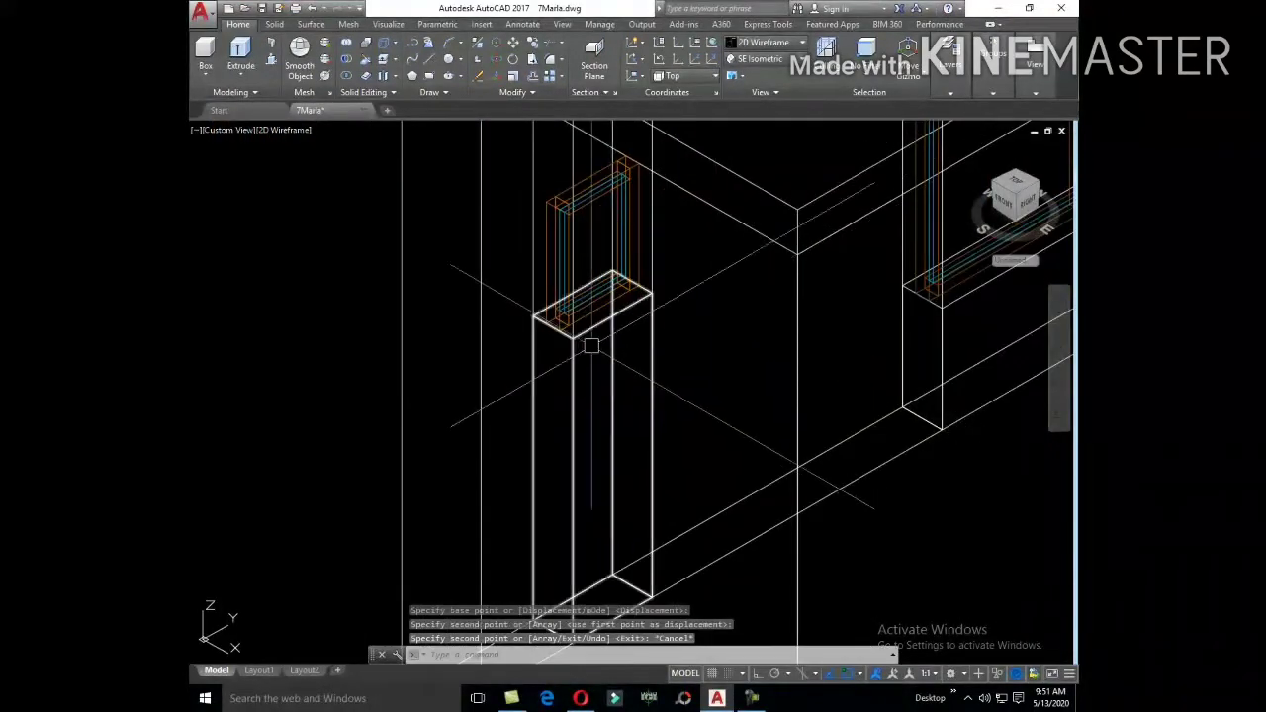
Step: Start a copy of the column from its base point, then cancel it
{"action": "type", "text": "Co"}
{"action": "key", "text": "Return"}
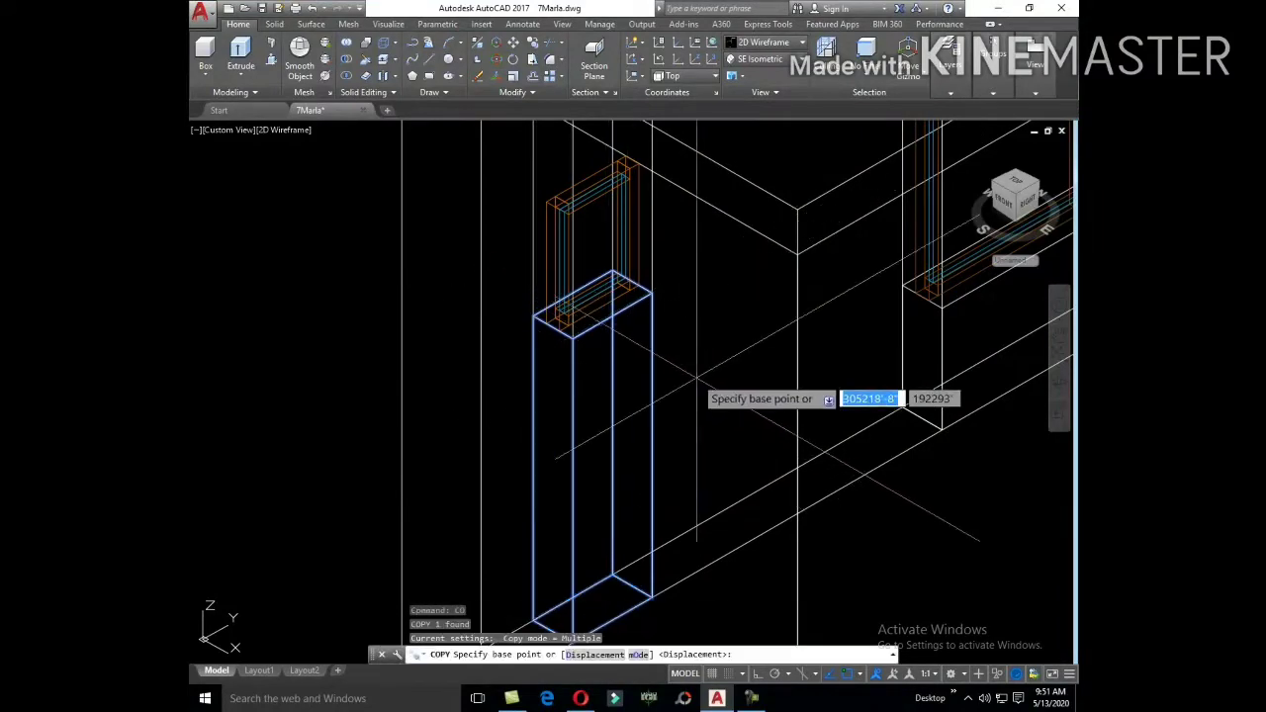
{"action": "left_click", "coordinate": [667, 356]}
{"action": "scroll", "coordinate": [727, 336], "scroll_direction": "down", "scroll_amount": 5}
{"action": "scroll", "coordinate": [653, 336], "scroll_direction": "up", "scroll_amount": 5}
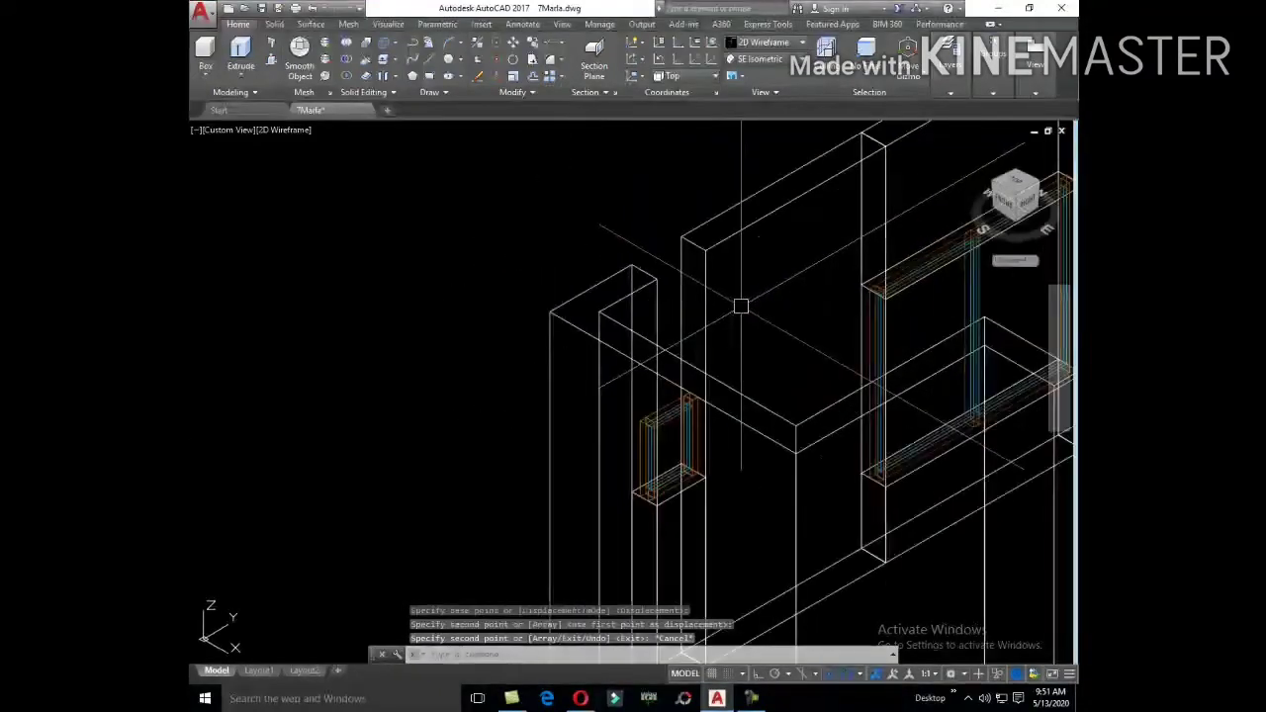
{"action": "key", "text": "Escape"}
Step: Measure the wall height beside the column with DIST, reading about 16'
{"action": "type", "text": "ist"}
{"action": "key", "text": "Return"}
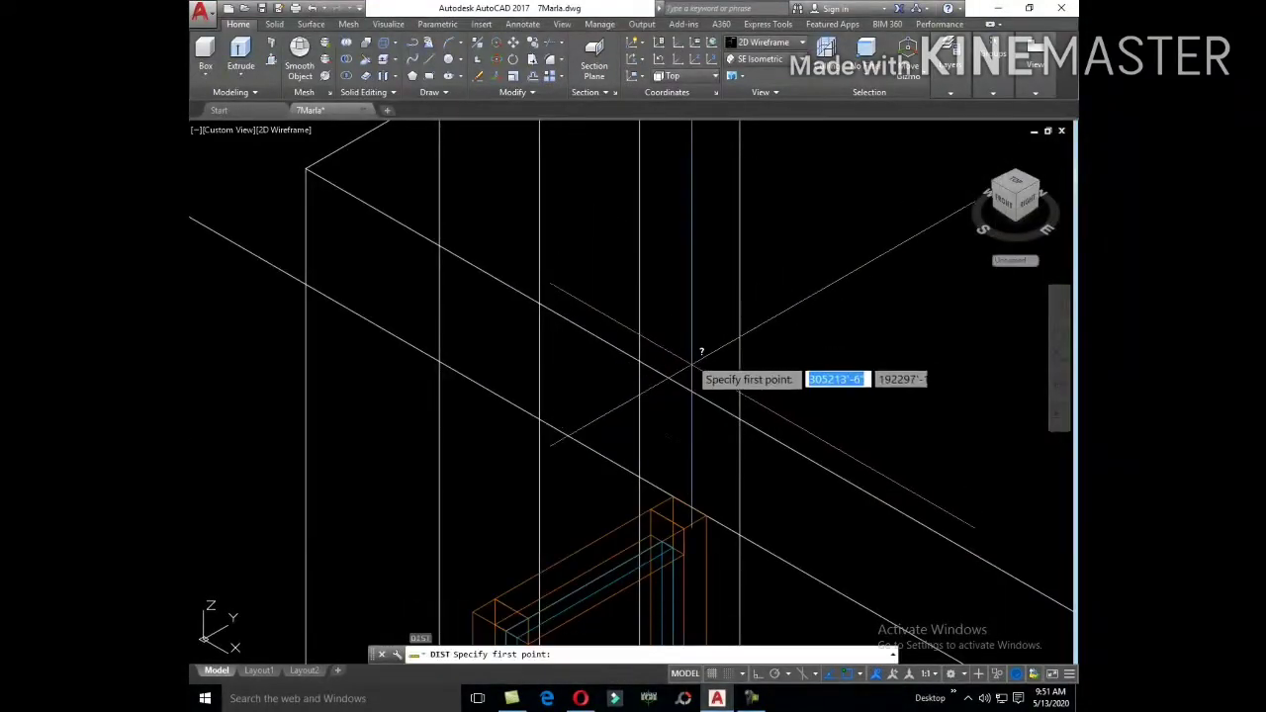
{"action": "left_click", "coordinate": [694, 502]}
{"action": "scroll", "coordinate": [697, 460], "scroll_direction": "down", "scroll_amount": 2}
{"action": "scroll", "coordinate": [697, 460], "scroll_direction": "up", "scroll_amount": 2}
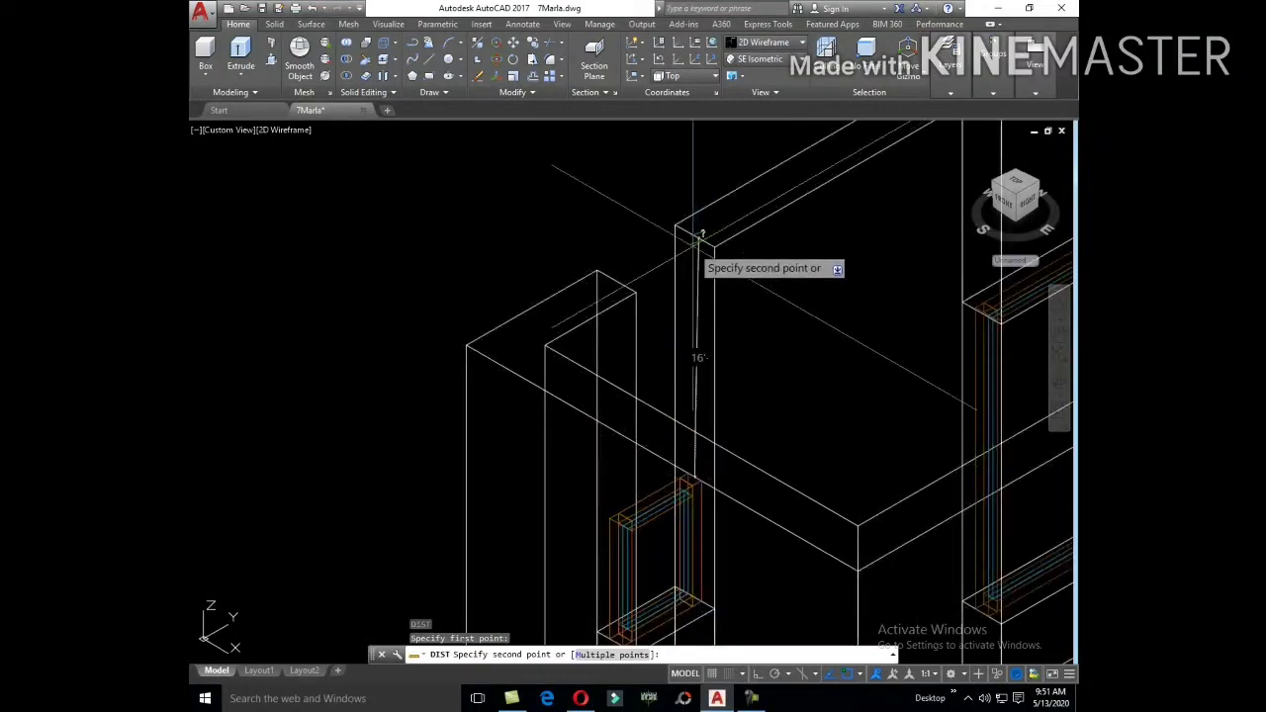
{"action": "key", "text": "Escape"}
{"action": "scroll", "coordinate": [657, 320], "scroll_direction": "down", "scroll_amount": 4}
{"action": "left_click", "coordinate": [543, 265]}
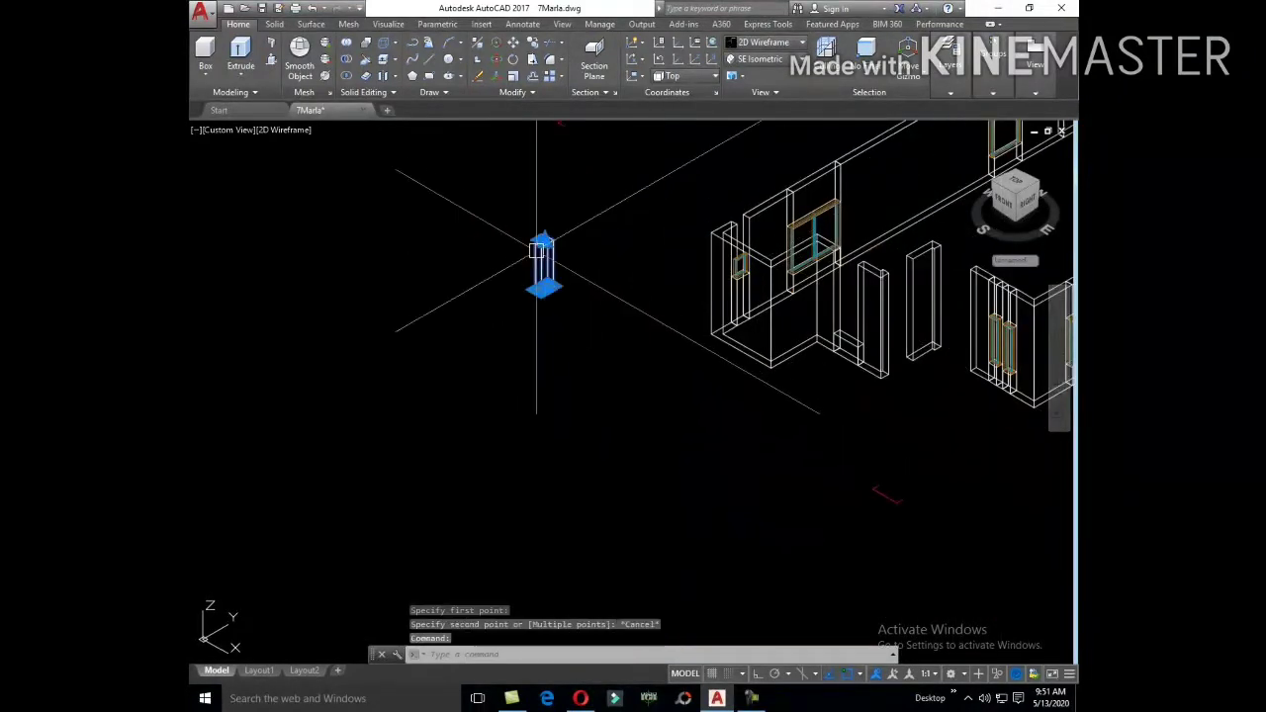
{"action": "scroll", "coordinate": [538, 267], "scroll_direction": "up", "scroll_amount": 3}
Step: Copy the 4' column from its top corner onto the first-floor wall's top corner
{"action": "left_click", "coordinate": [528, 275]}
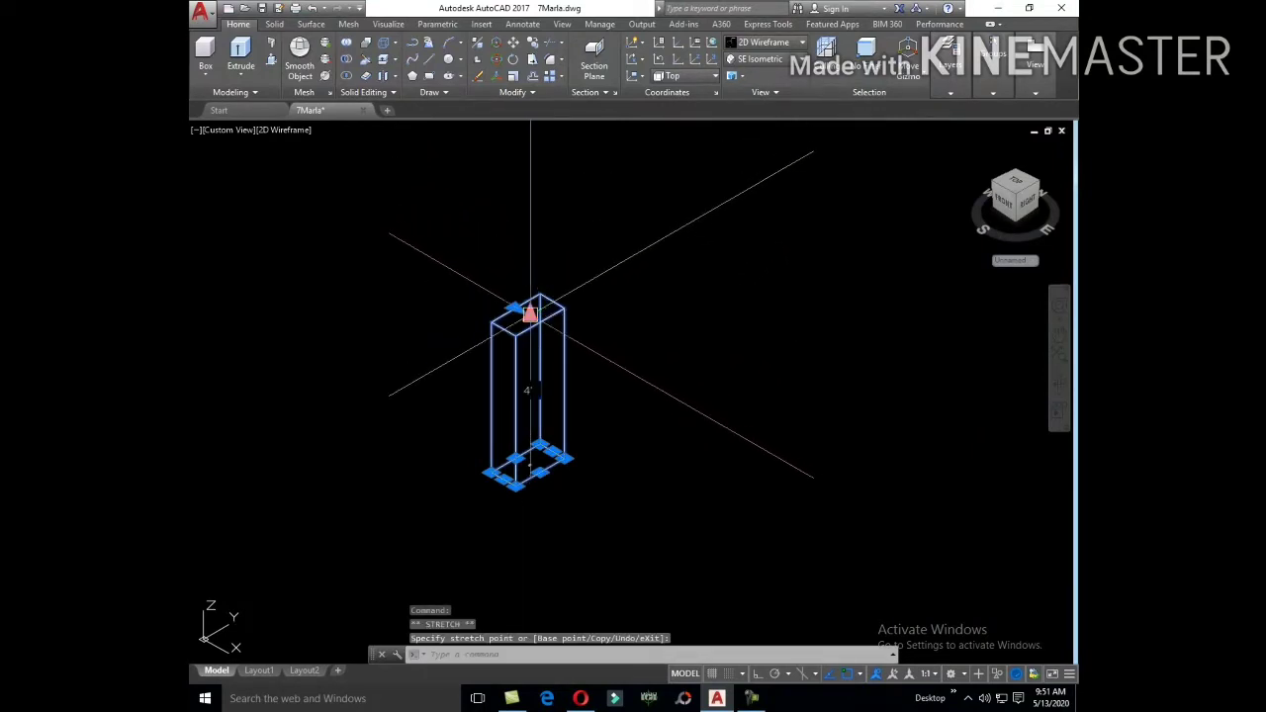
{"action": "key", "text": "Escape"}
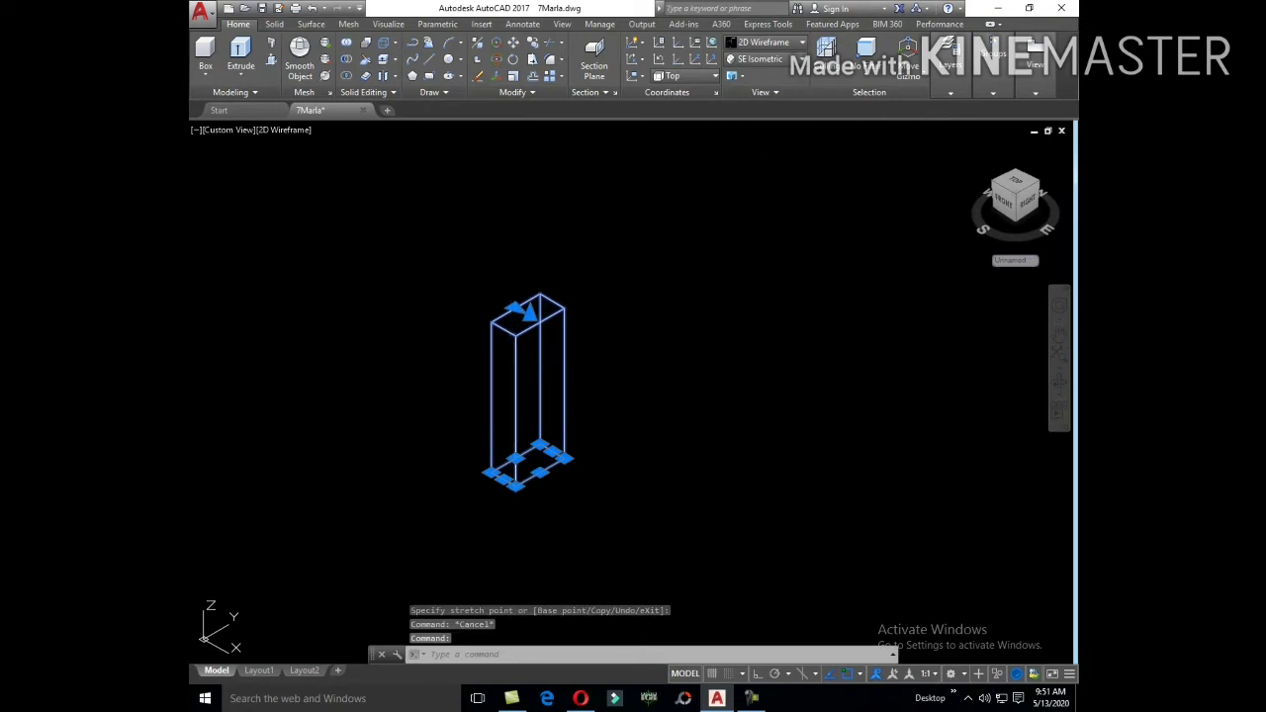
{"action": "type", "text": "co"}
{"action": "key", "text": "Return"}
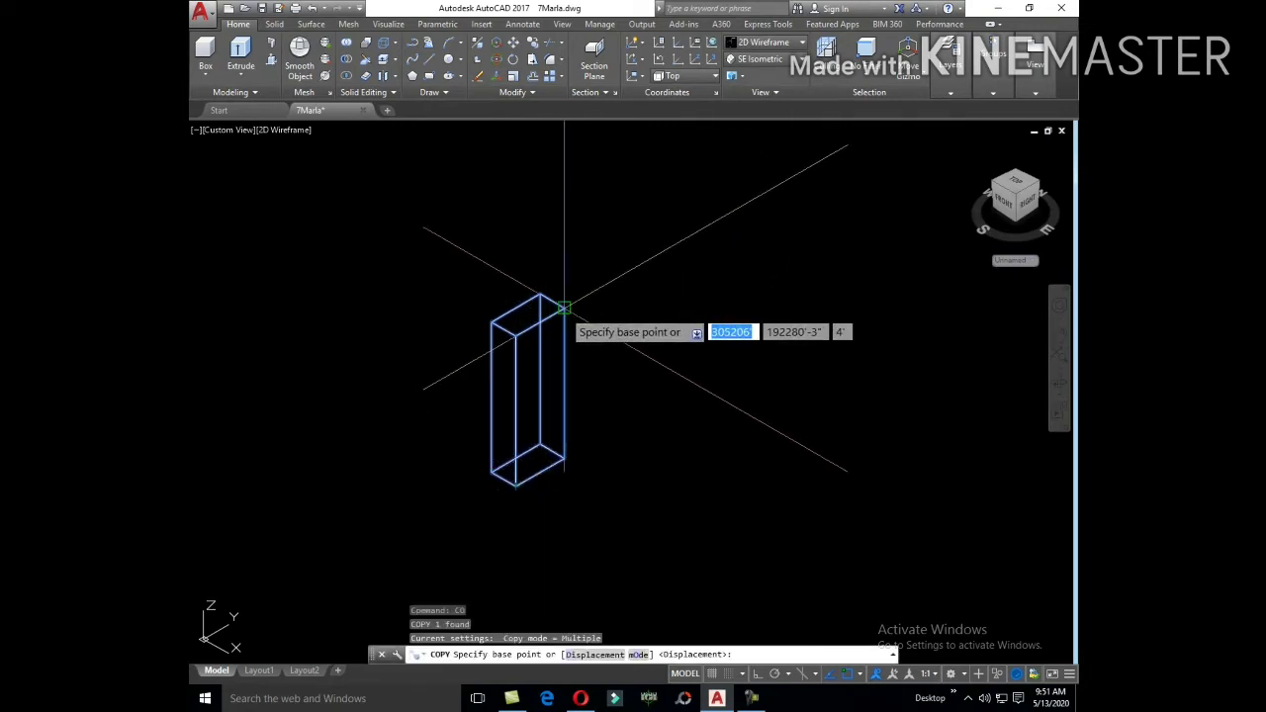
{"action": "left_click", "coordinate": [564, 307]}
{"action": "scroll", "coordinate": [692, 336], "scroll_direction": "down", "scroll_amount": 3}
{"action": "scroll", "coordinate": [799, 359], "scroll_direction": "up", "scroll_amount": 5}
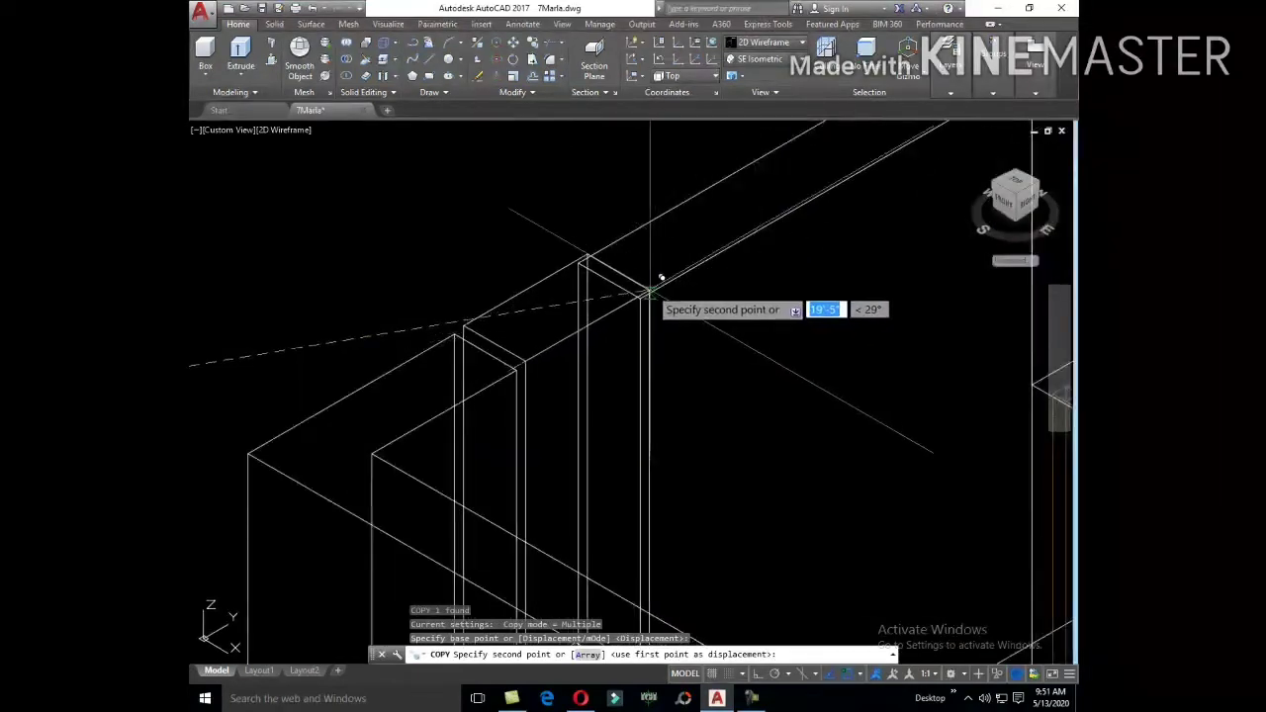
{"action": "left_click", "coordinate": [650, 291]}
{"action": "scroll", "coordinate": [633, 316], "scroll_direction": "down", "scroll_amount": 5}
{"action": "key", "text": "Escape"}
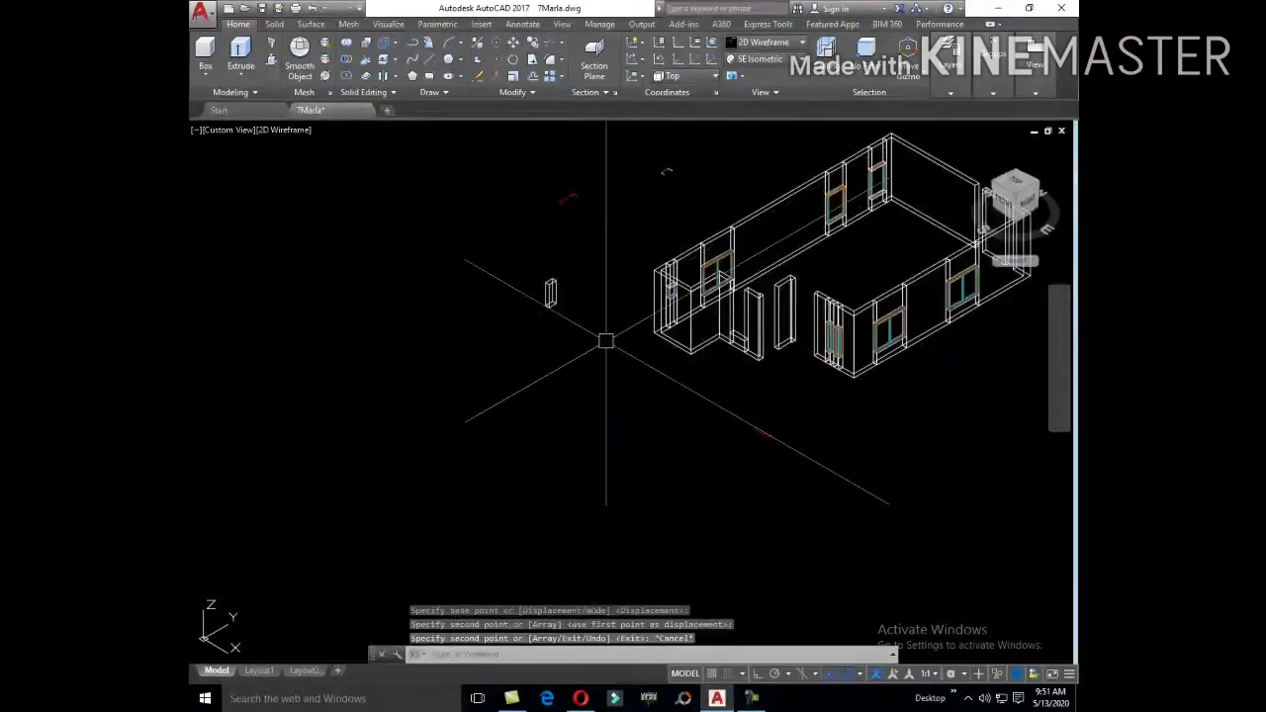
{"action": "left_click", "coordinate": [550, 291]}
Step: Erase the loose column and switch the display to the Shaded visual style
{"action": "type", "text": "e"}
{"action": "key", "text": "Return"}
{"action": "middle_click_drag", "start_coordinate": [919, 314], "coordinate": [692, 477]}
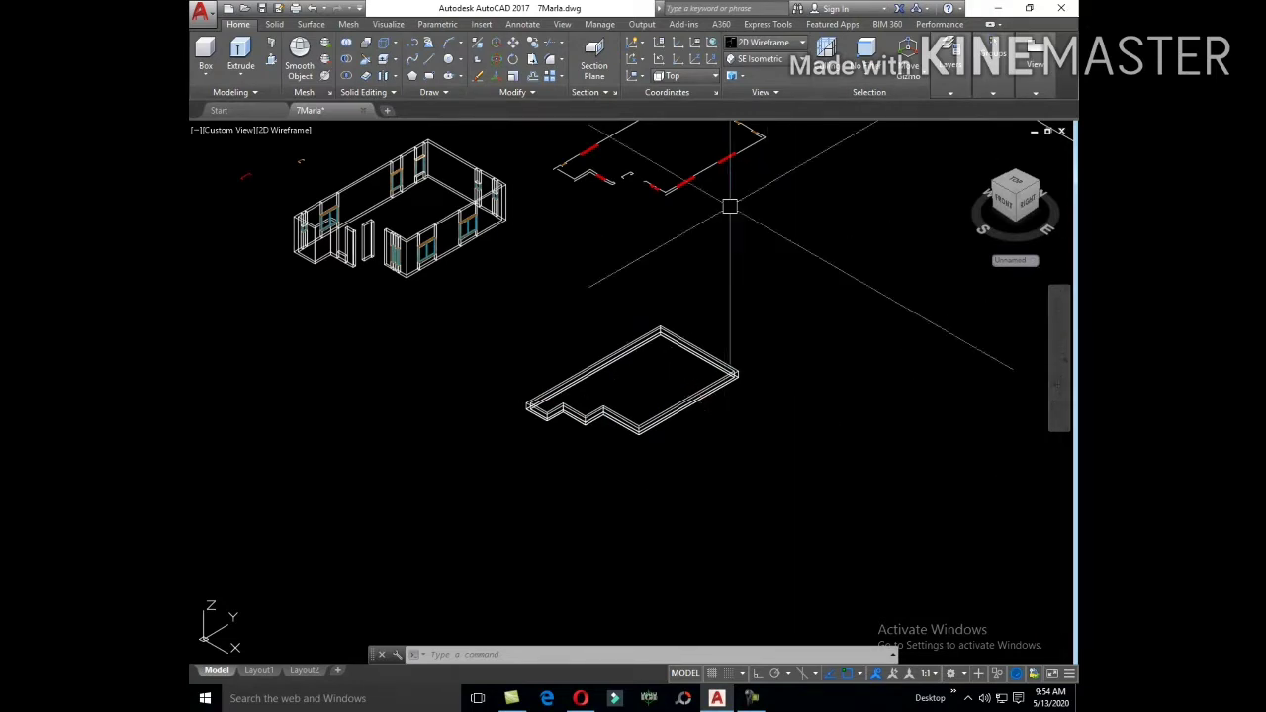
{"action": "left_click", "coordinate": [761, 58]}
{"action": "left_click", "coordinate": [766, 42]}
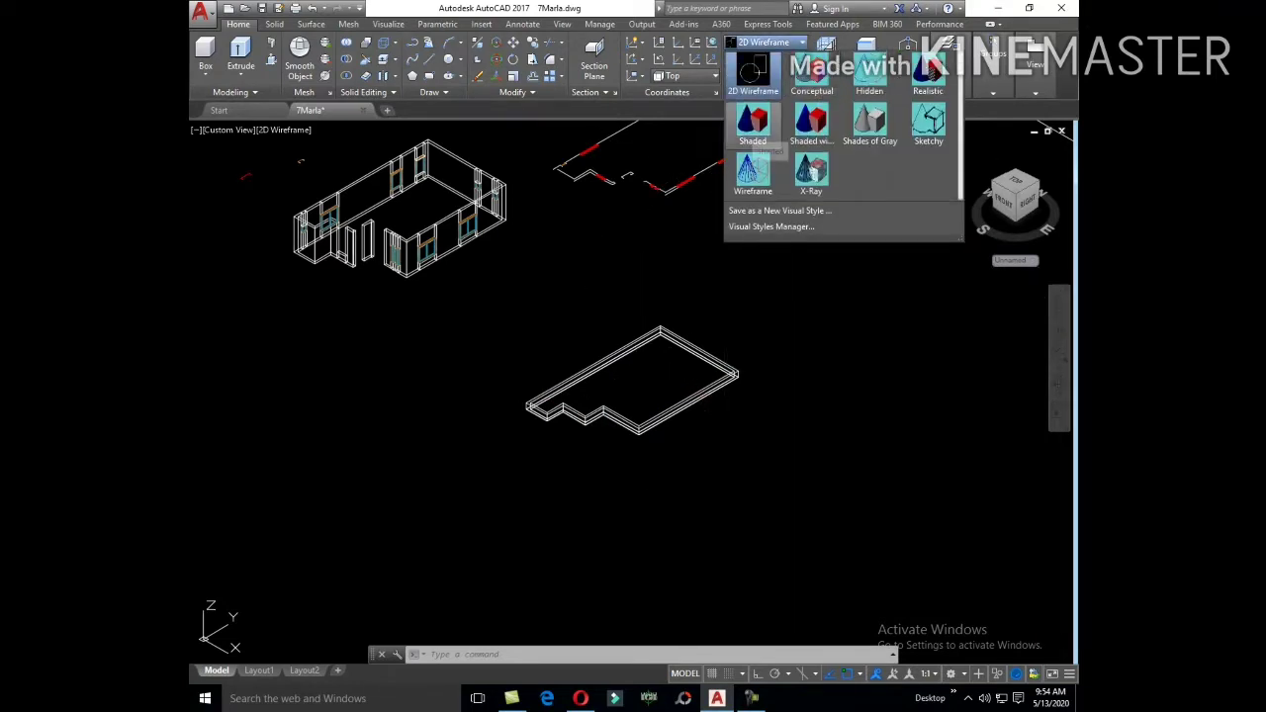
{"action": "left_click", "coordinate": [760, 139]}
{"action": "scroll", "coordinate": [631, 507], "scroll_direction": "up", "scroll_amount": 5}
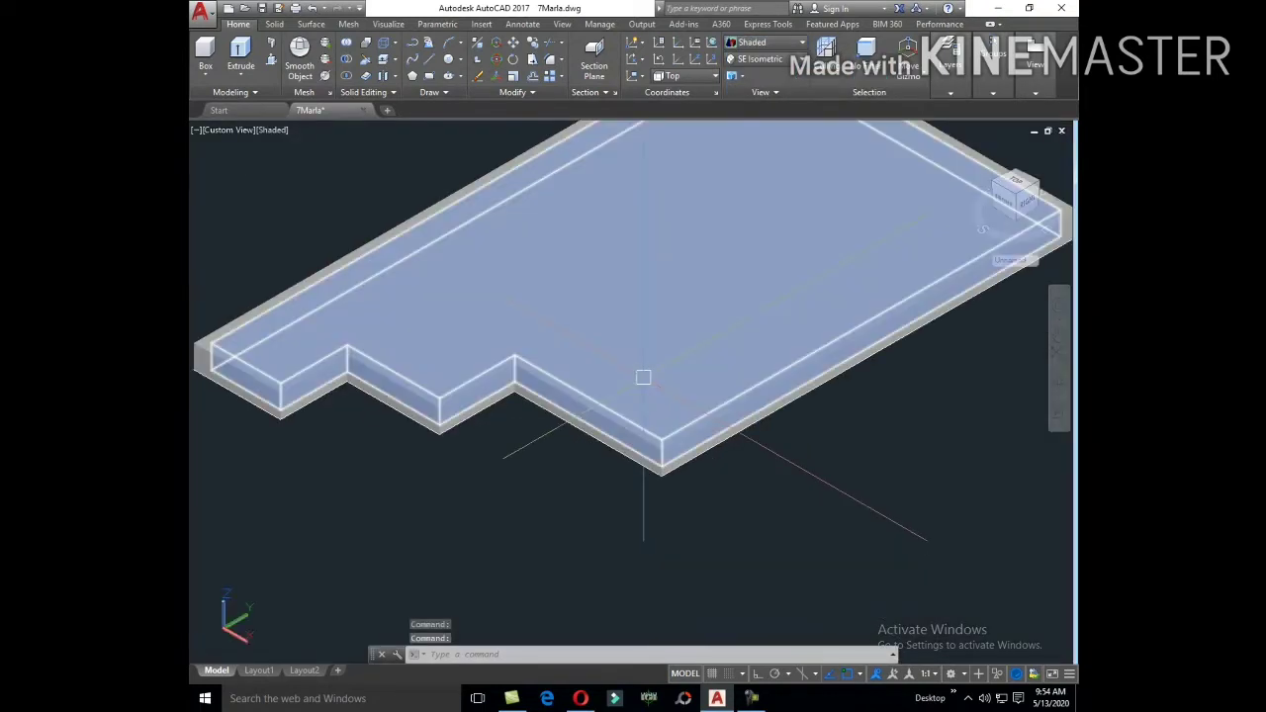
Step: Delete the roof slab, then undo the deletion to restore it
{"action": "left_click", "coordinate": [643, 376]}
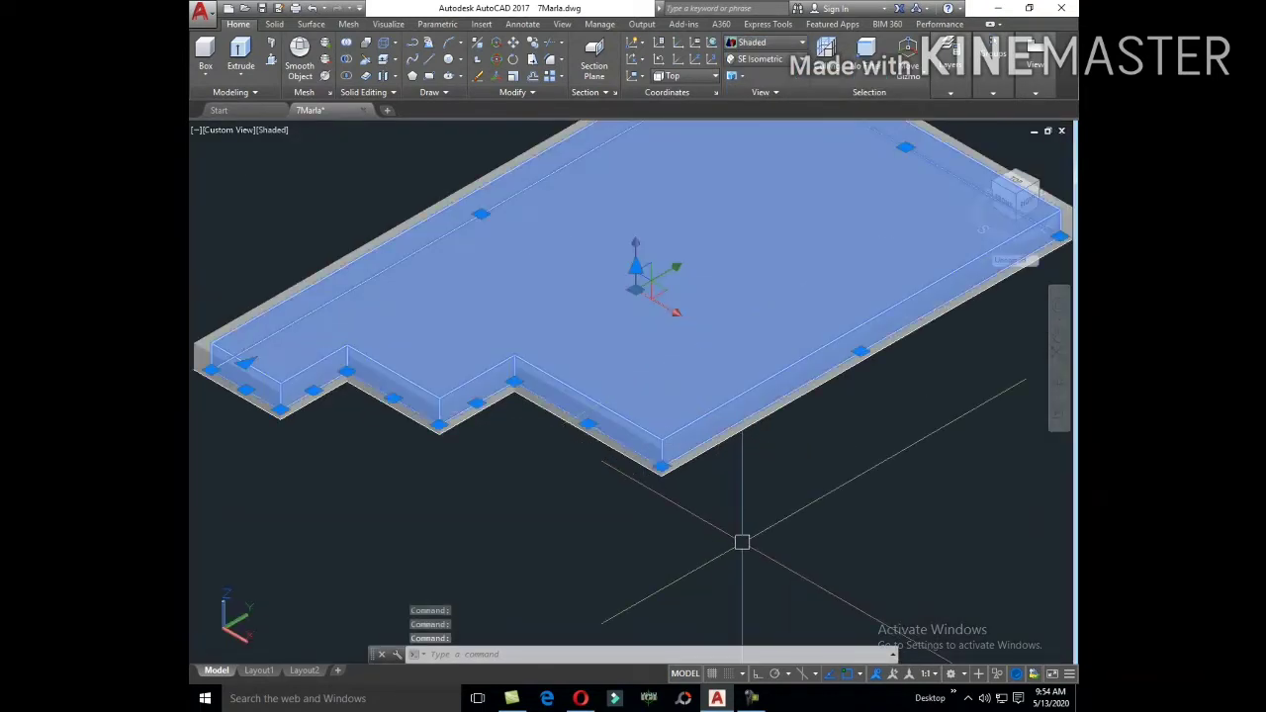
{"action": "type", "text": "E"}
{"action": "key", "text": "Return"}
{"action": "left_click", "coordinate": [648, 350]}
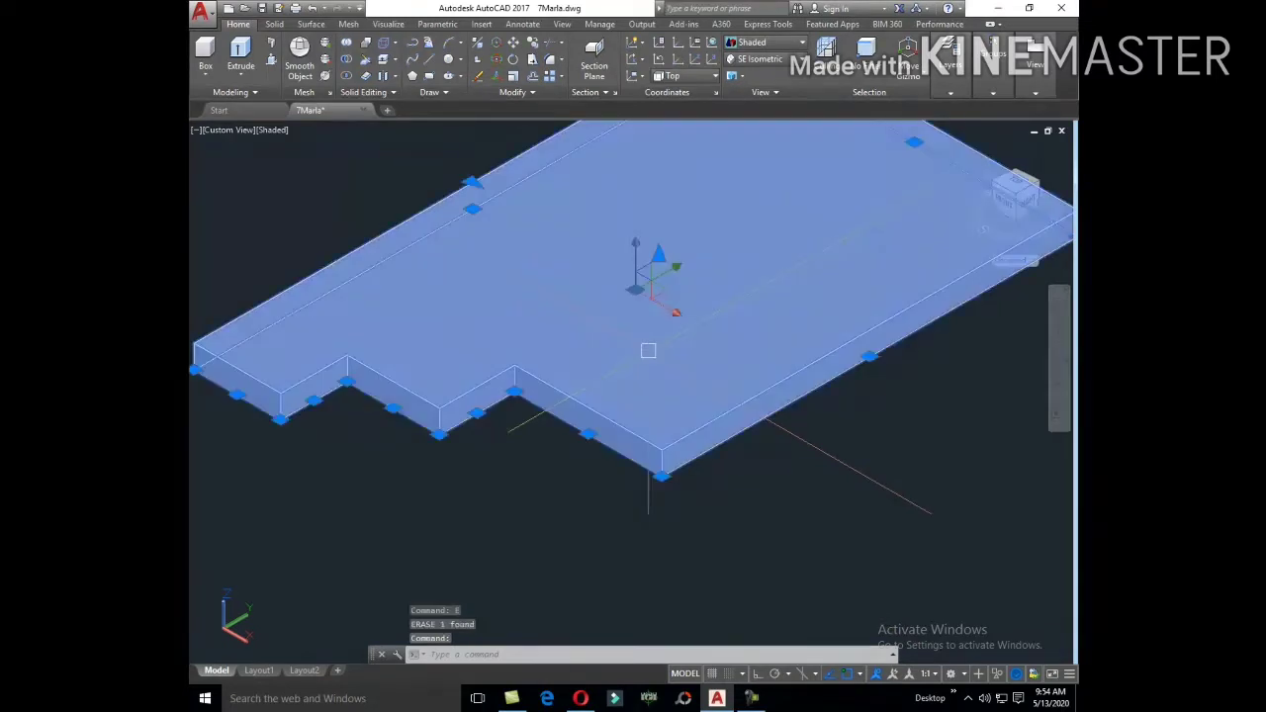
{"action": "type", "text": "u"}
{"action": "key", "text": "Return"}
Step: Clear the selection and undo back to the 2D Wireframe display
{"action": "left_click", "coordinate": [648, 350]}
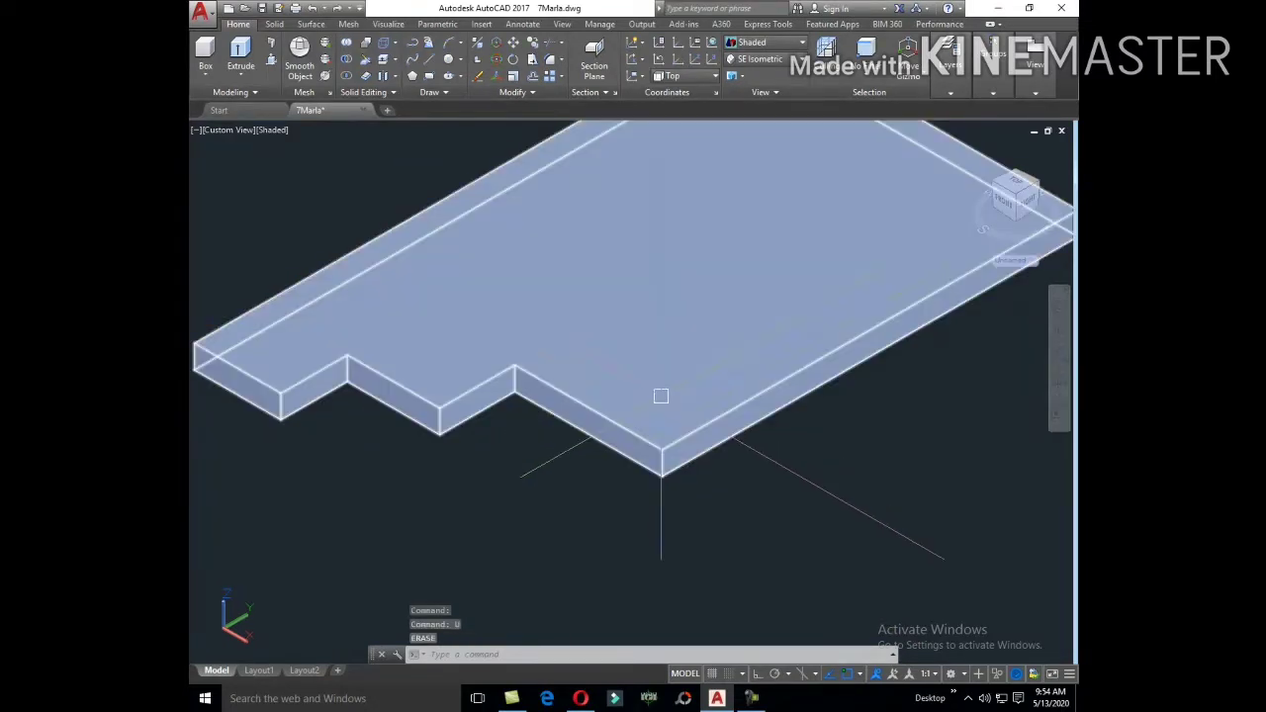
{"action": "scroll", "coordinate": [660, 390], "scroll_direction": "down", "scroll_amount": 5}
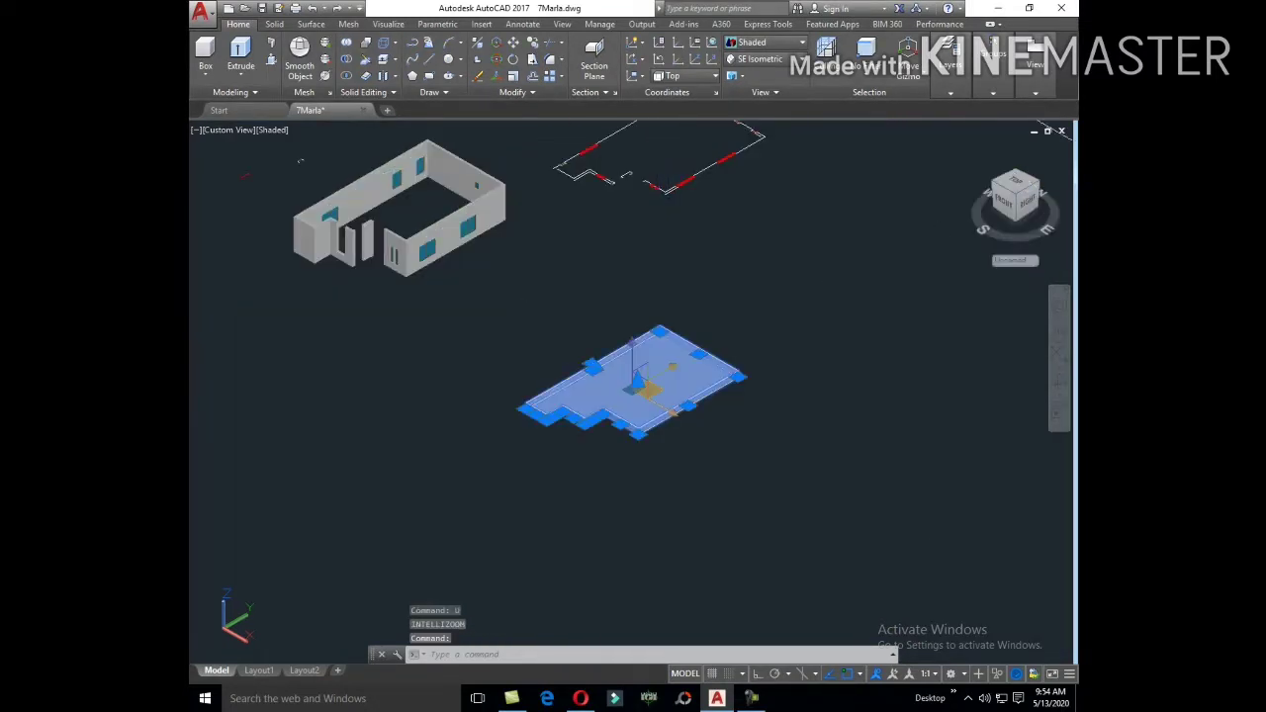
{"action": "scroll", "coordinate": [658, 379], "scroll_direction": "up", "scroll_amount": 5}
{"action": "scroll", "coordinate": [673, 425], "scroll_direction": "up", "scroll_amount": 3}
{"action": "key", "text": "Escape"}
{"action": "type", "text": "u"}
{"action": "key", "text": "Return"}
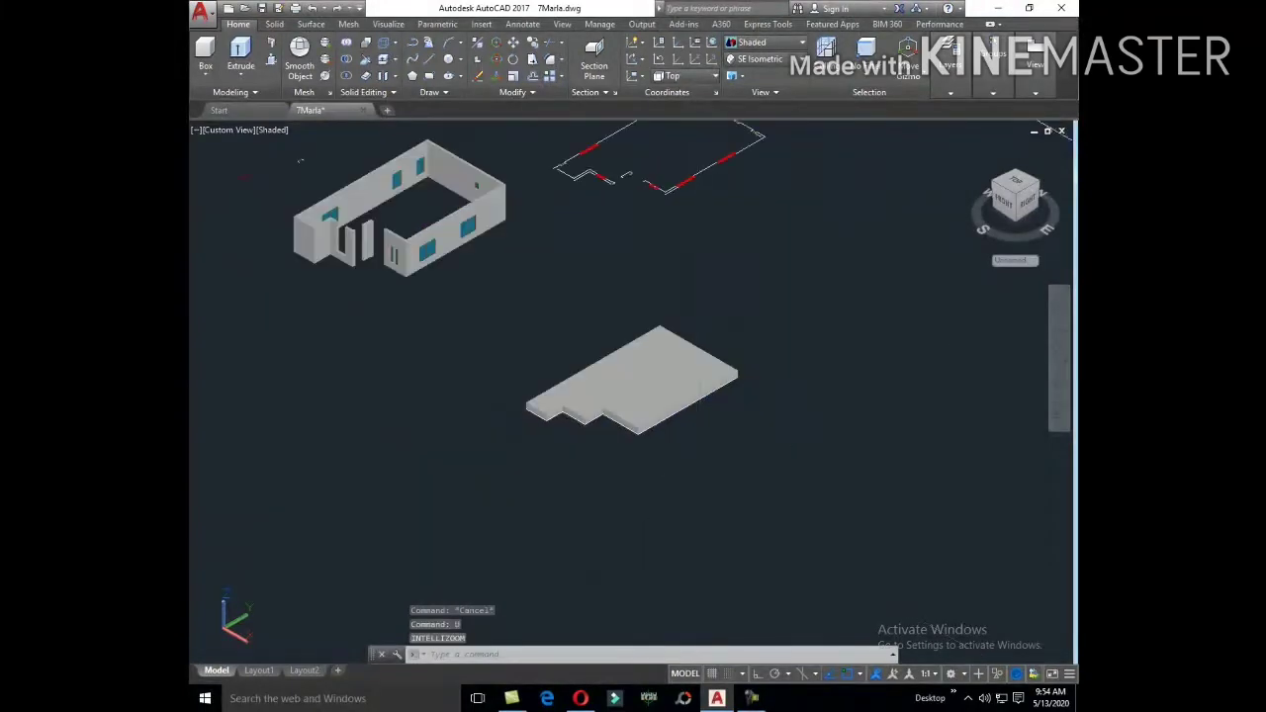
{"action": "type", "text": "u"}
{"action": "key", "text": "Return"}
{"action": "scroll", "coordinate": [648, 435], "scroll_direction": "up", "scroll_amount": 5}
Step: Subtract the inner solid from the outer roof slab, leaving a thin ring, shown Shaded
{"action": "left_click", "coordinate": [658, 468]}
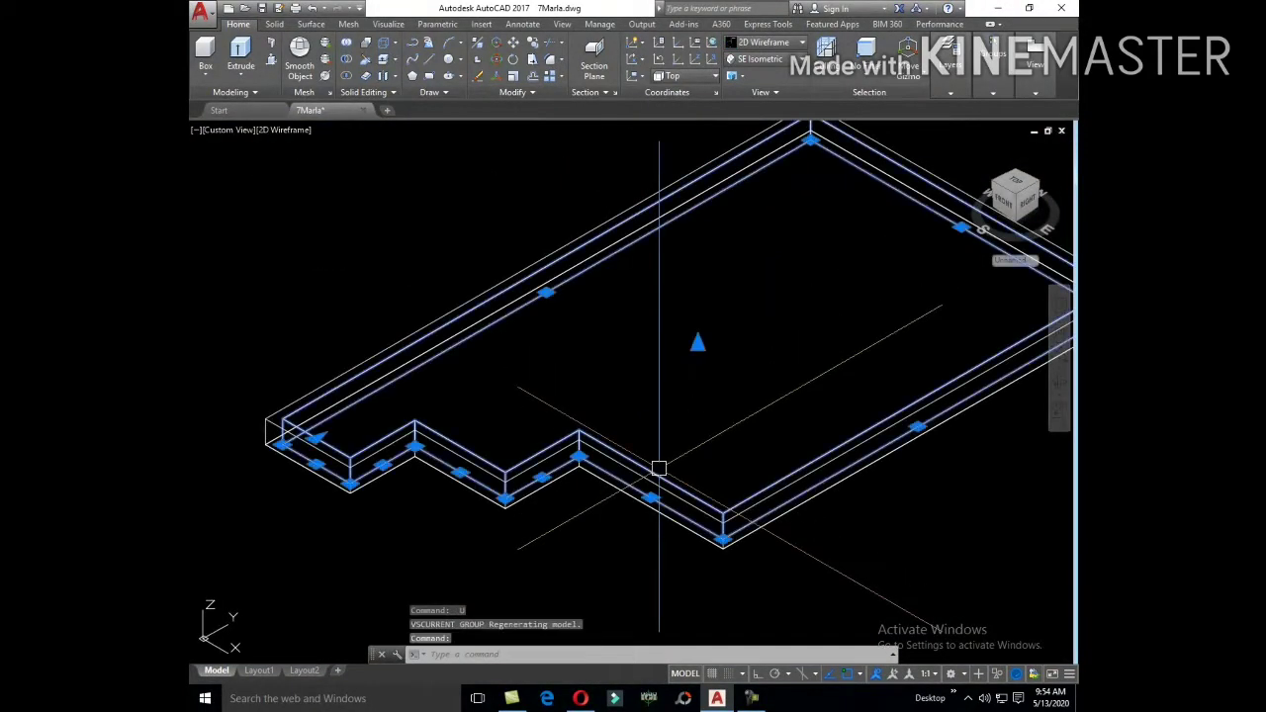
{"action": "key", "text": "Escape"}
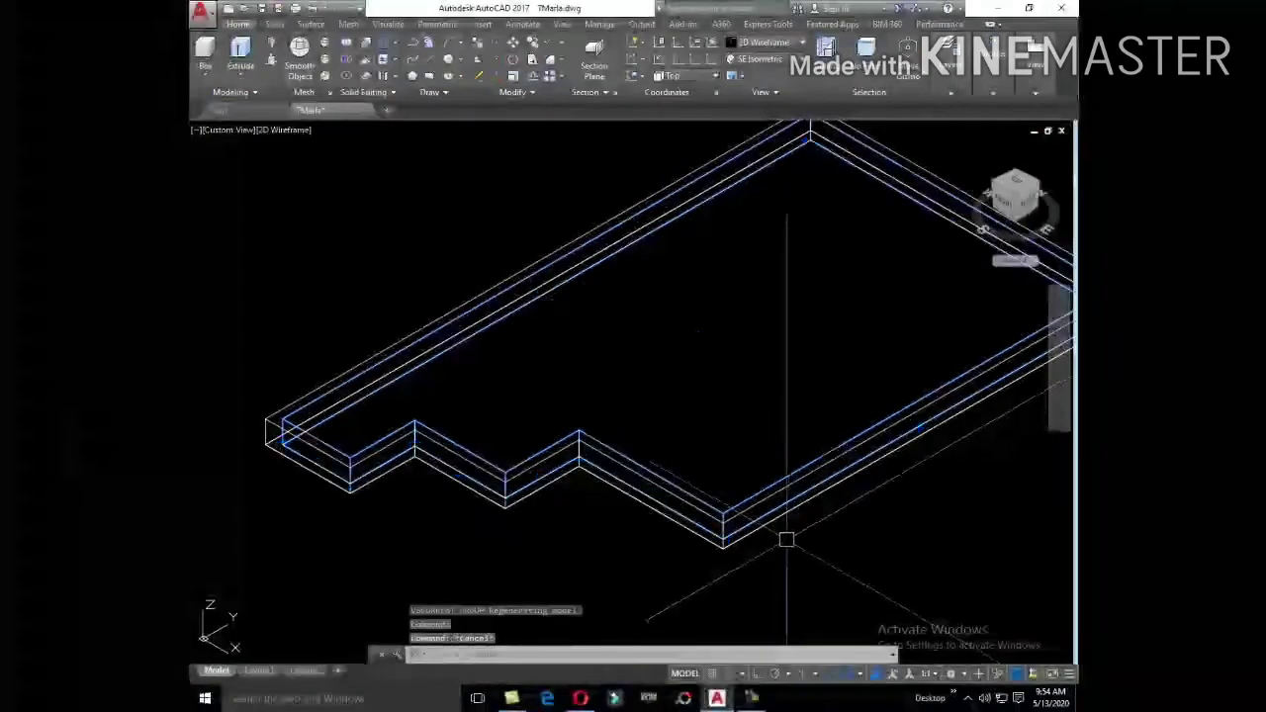
{"action": "type", "text": "su"}
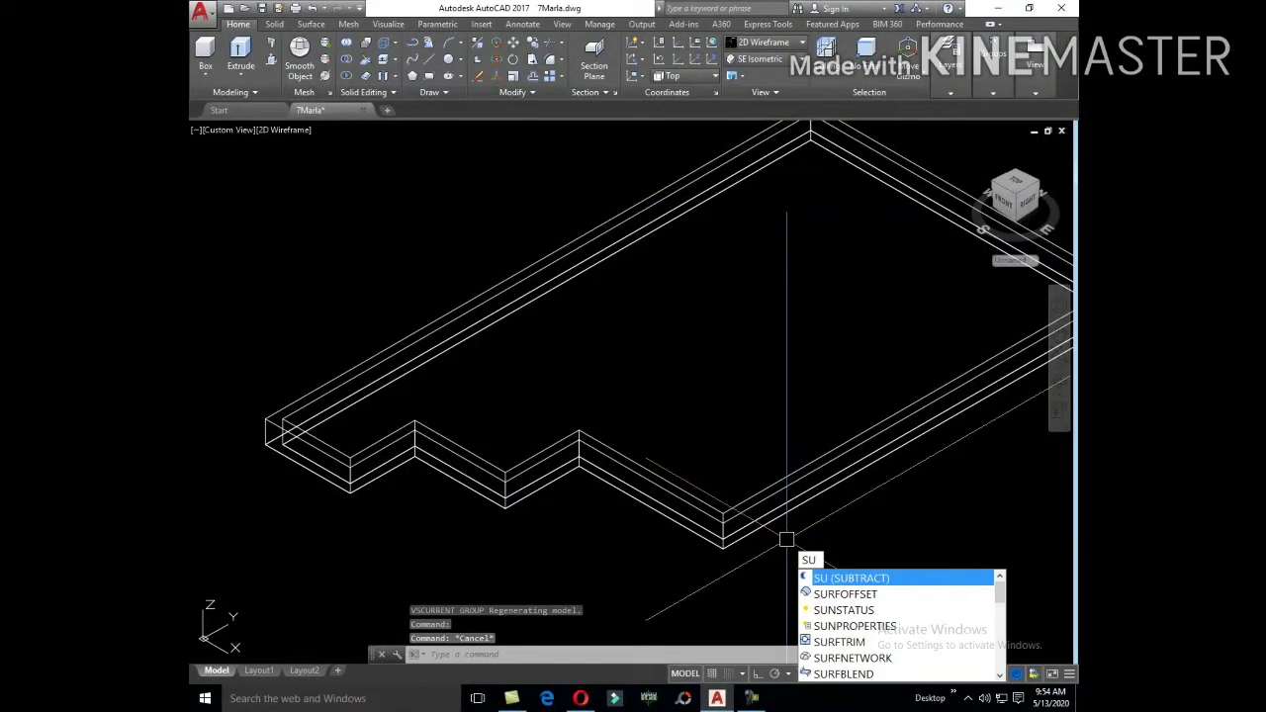
{"action": "key", "text": "Return"}
{"action": "scroll", "coordinate": [781, 535], "scroll_direction": "up", "scroll_amount": 5}
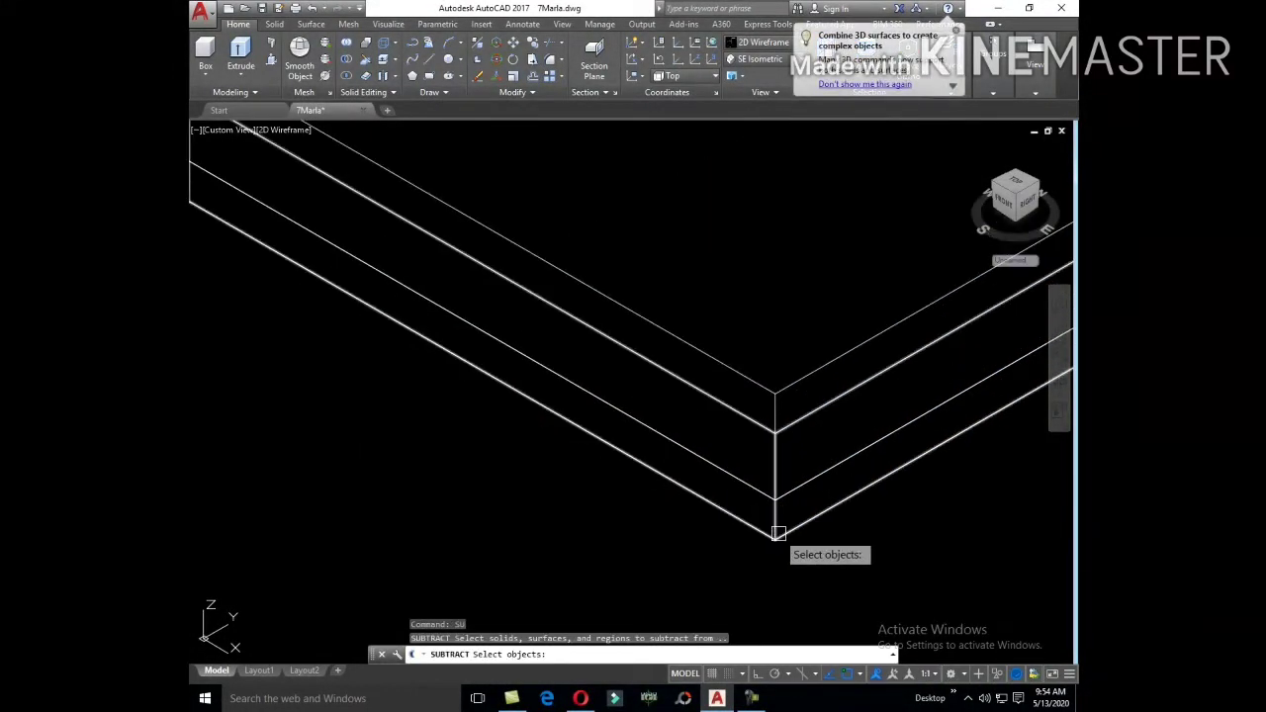
{"action": "left_click", "coordinate": [712, 537]}
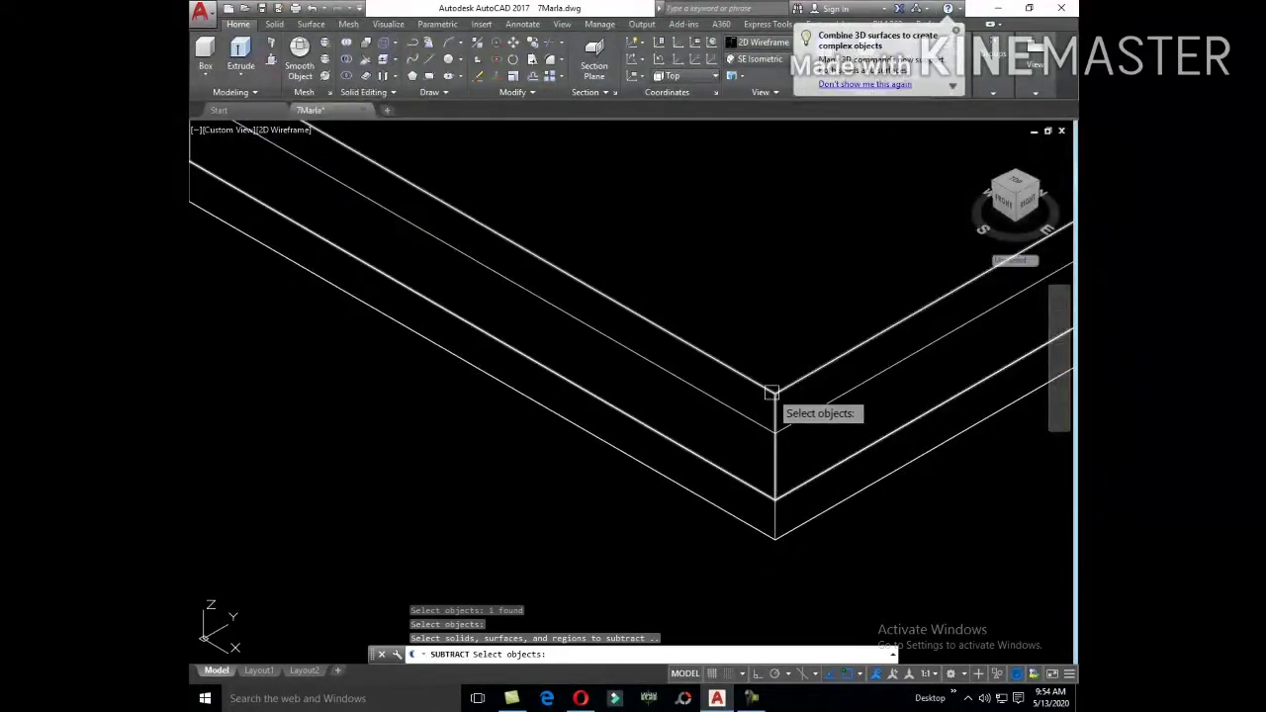
{"action": "key", "text": "Return"}
{"action": "scroll", "coordinate": [770, 395], "scroll_direction": "down", "scroll_amount": 4}
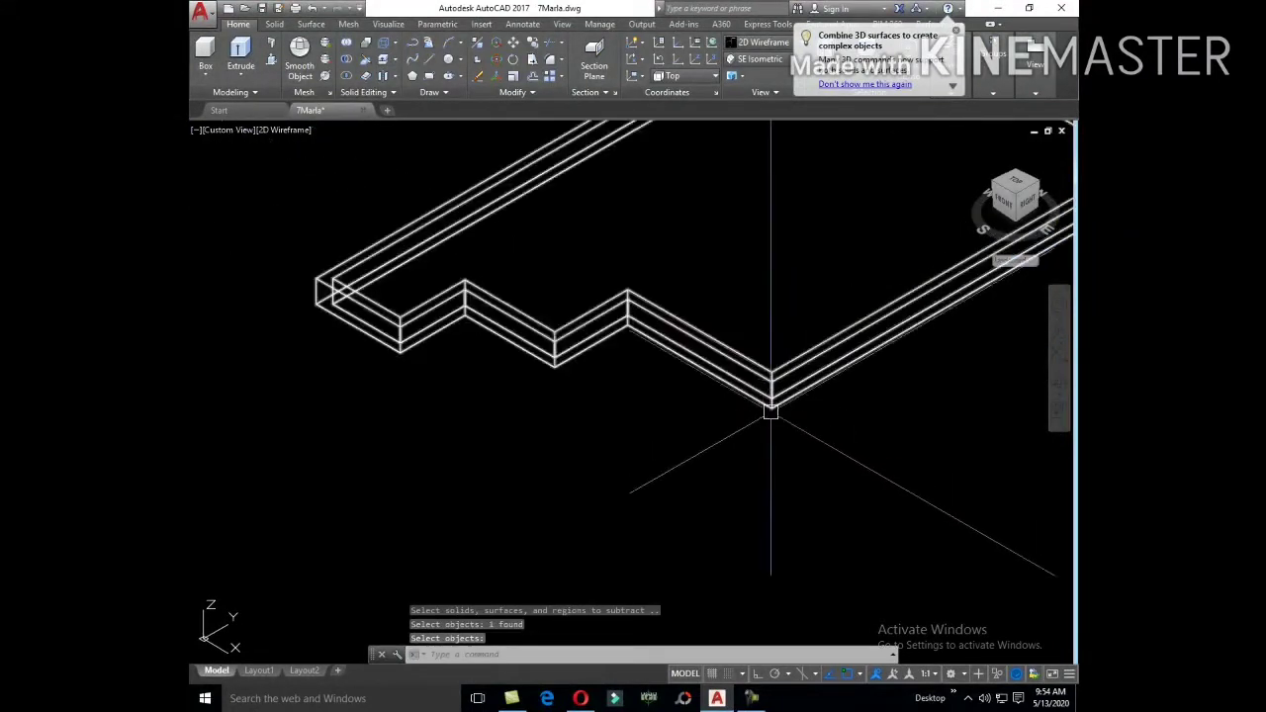
{"action": "left_click", "coordinate": [764, 42]}
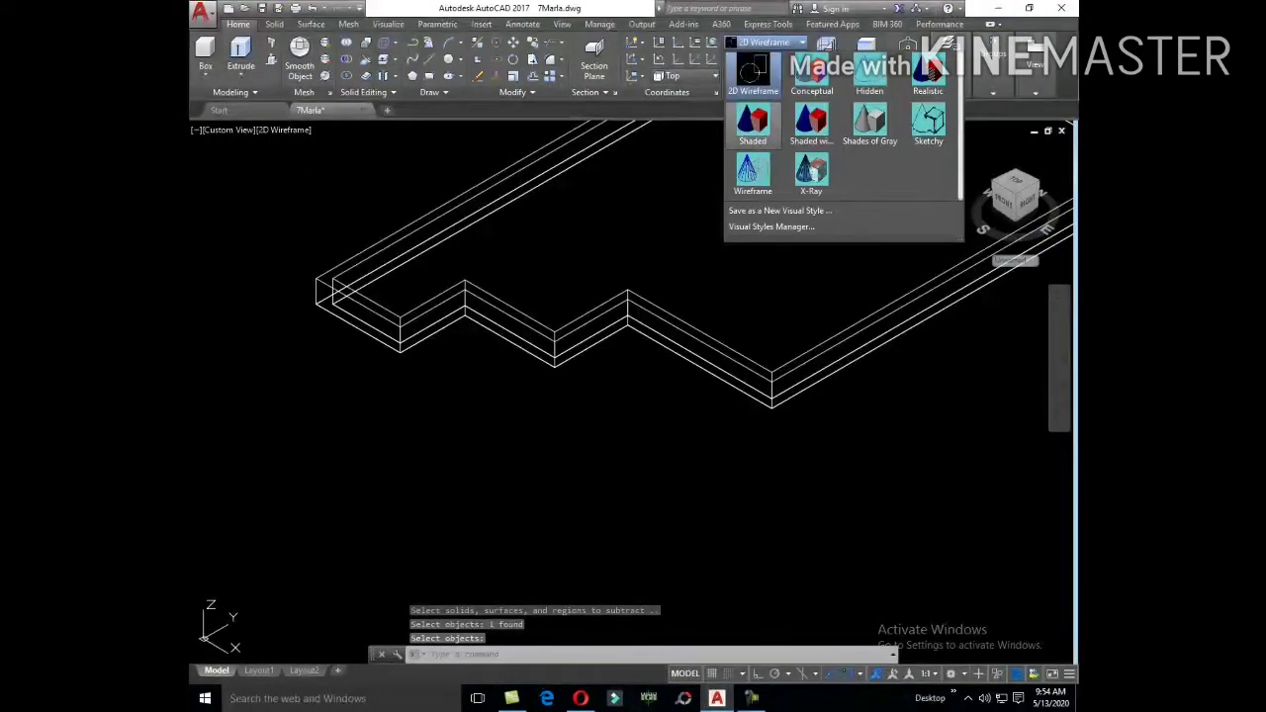
{"action": "left_click", "coordinate": [752, 124]}
Step: Move the hollow slab border so it lands on the building's wall corner
{"action": "scroll", "coordinate": [721, 480], "scroll_direction": "down", "scroll_amount": 3}
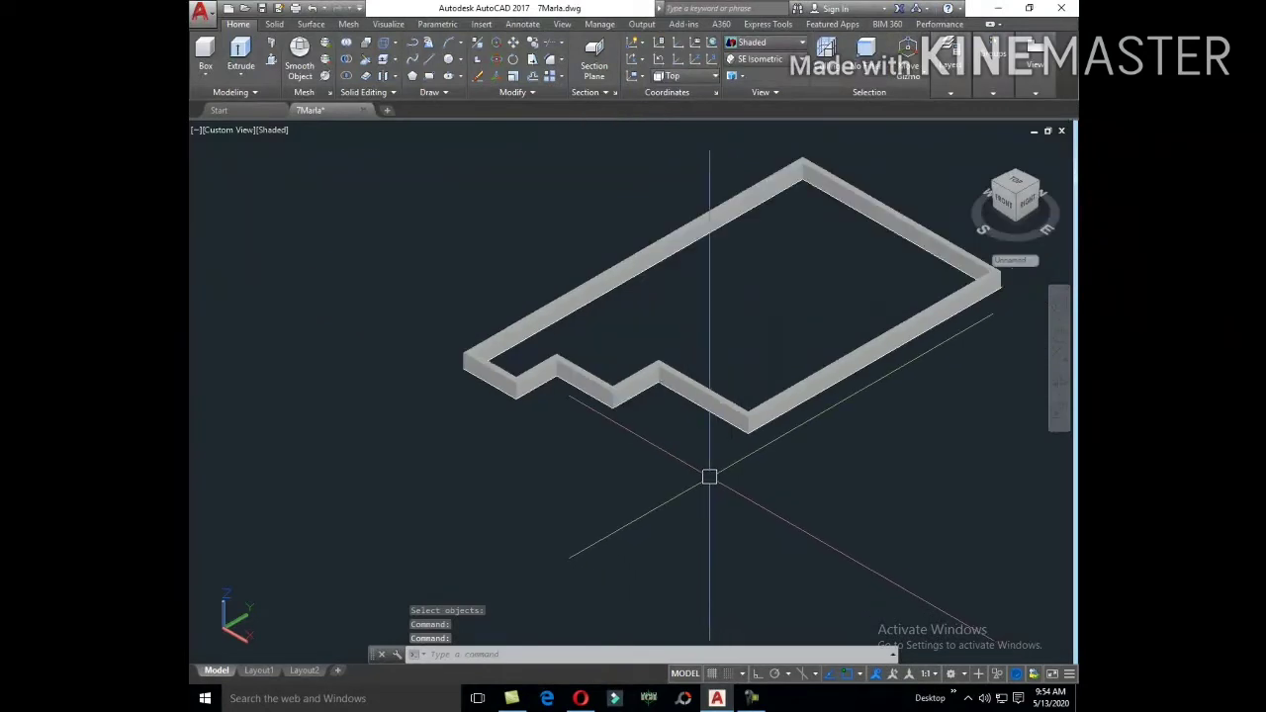
{"action": "scroll", "coordinate": [732, 445], "scroll_direction": "up", "scroll_amount": 4}
{"action": "left_click", "coordinate": [748, 407]}
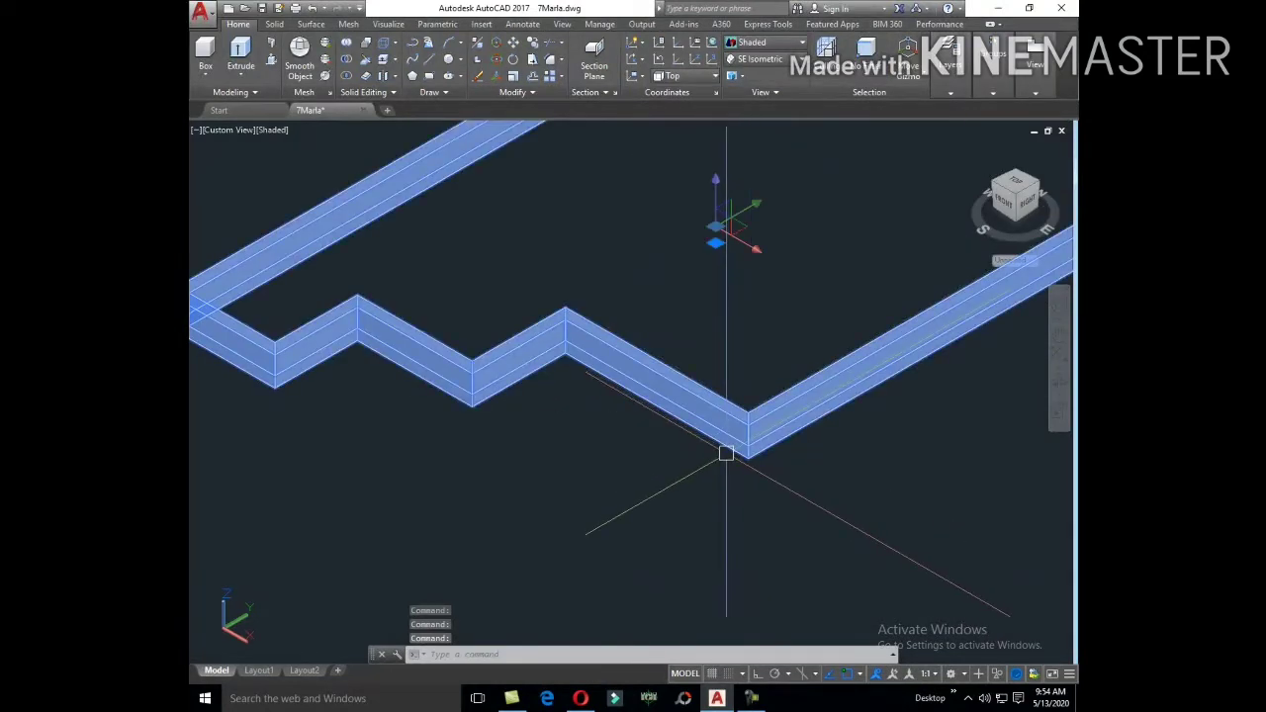
{"action": "type", "text": "M"}
{"action": "key", "text": "Return"}
{"action": "scroll", "coordinate": [729, 454], "scroll_direction": "down", "scroll_amount": 5}
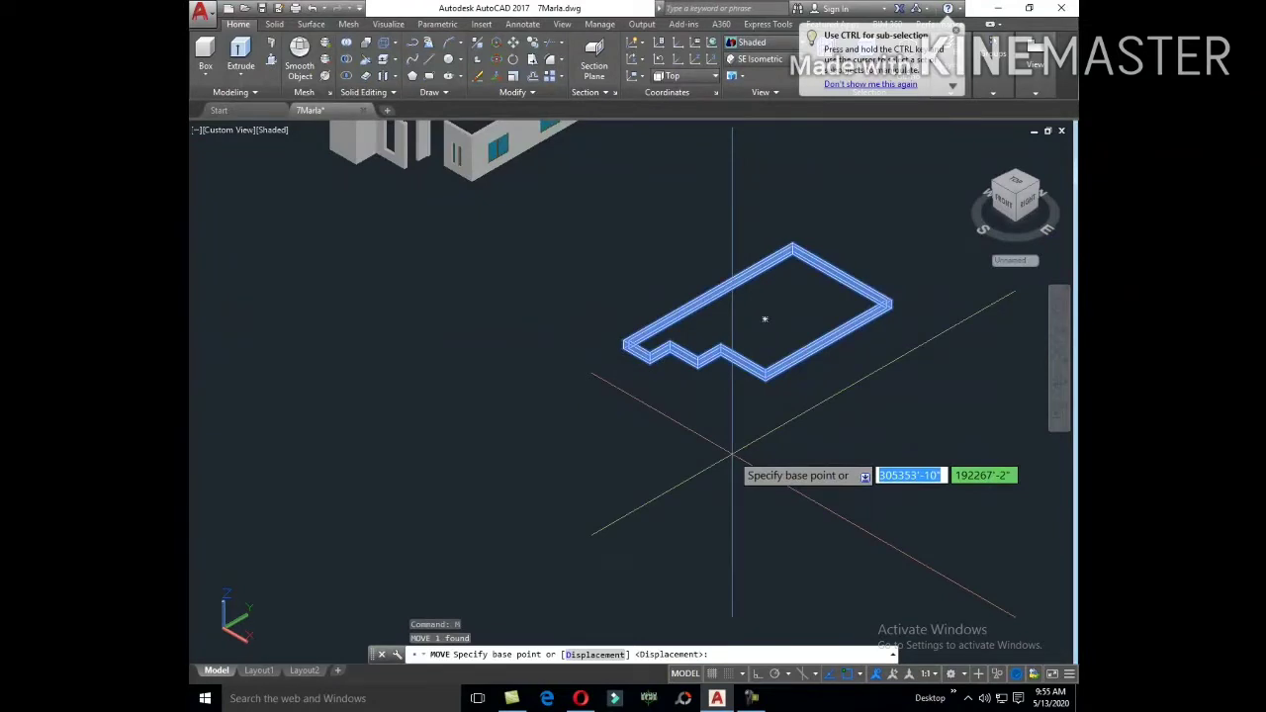
{"action": "scroll", "coordinate": [683, 375], "scroll_direction": "up", "scroll_amount": 3}
{"action": "scroll", "coordinate": [643, 351], "scroll_direction": "up", "scroll_amount": 3}
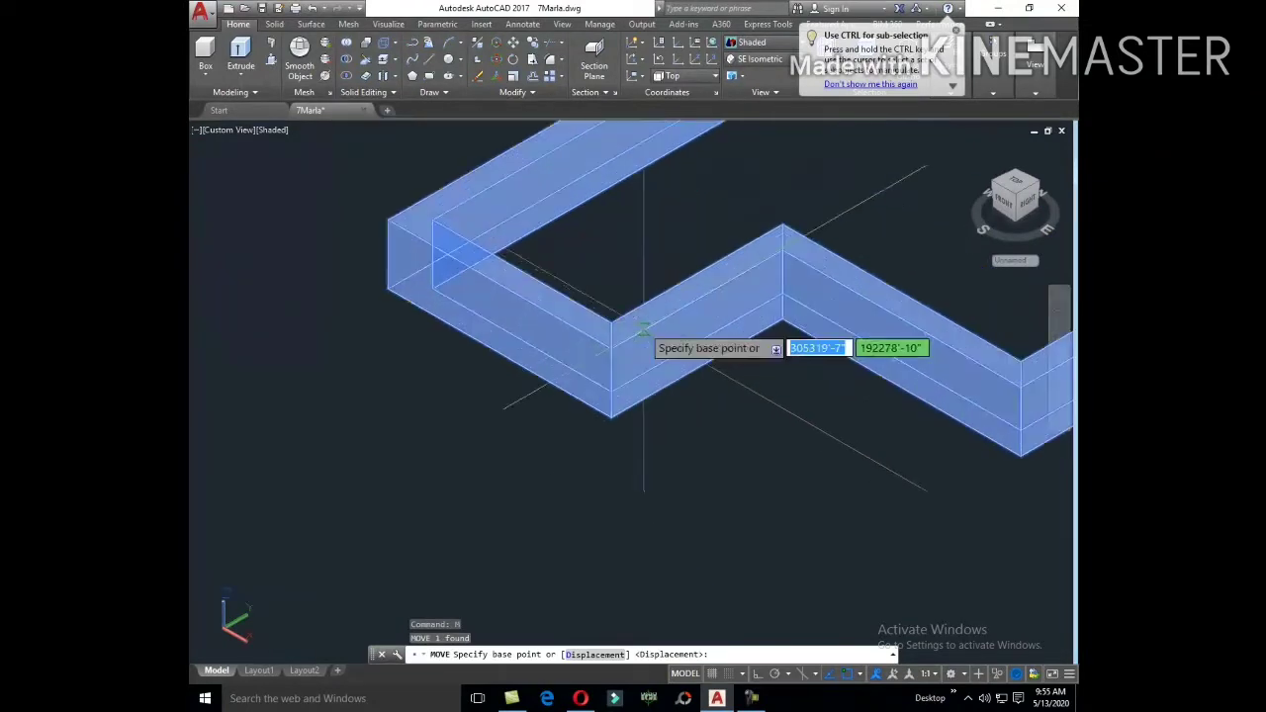
{"action": "left_click", "coordinate": [611, 348]}
{"action": "scroll", "coordinate": [692, 465], "scroll_direction": "down", "scroll_amount": 3}
{"action": "scroll", "coordinate": [702, 495], "scroll_direction": "down", "scroll_amount": 3}
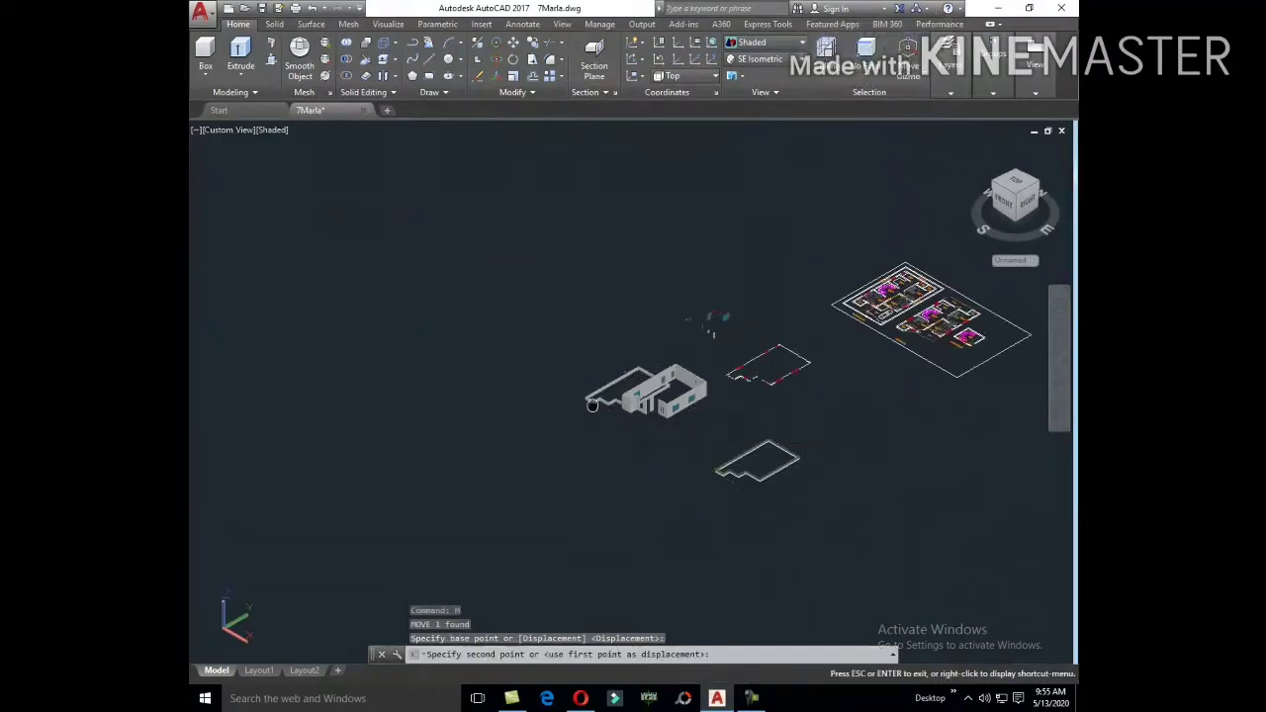
{"action": "scroll", "coordinate": [703, 492], "scroll_direction": "up", "scroll_amount": 3}
{"action": "scroll", "coordinate": [703, 491], "scroll_direction": "up", "scroll_amount": 3}
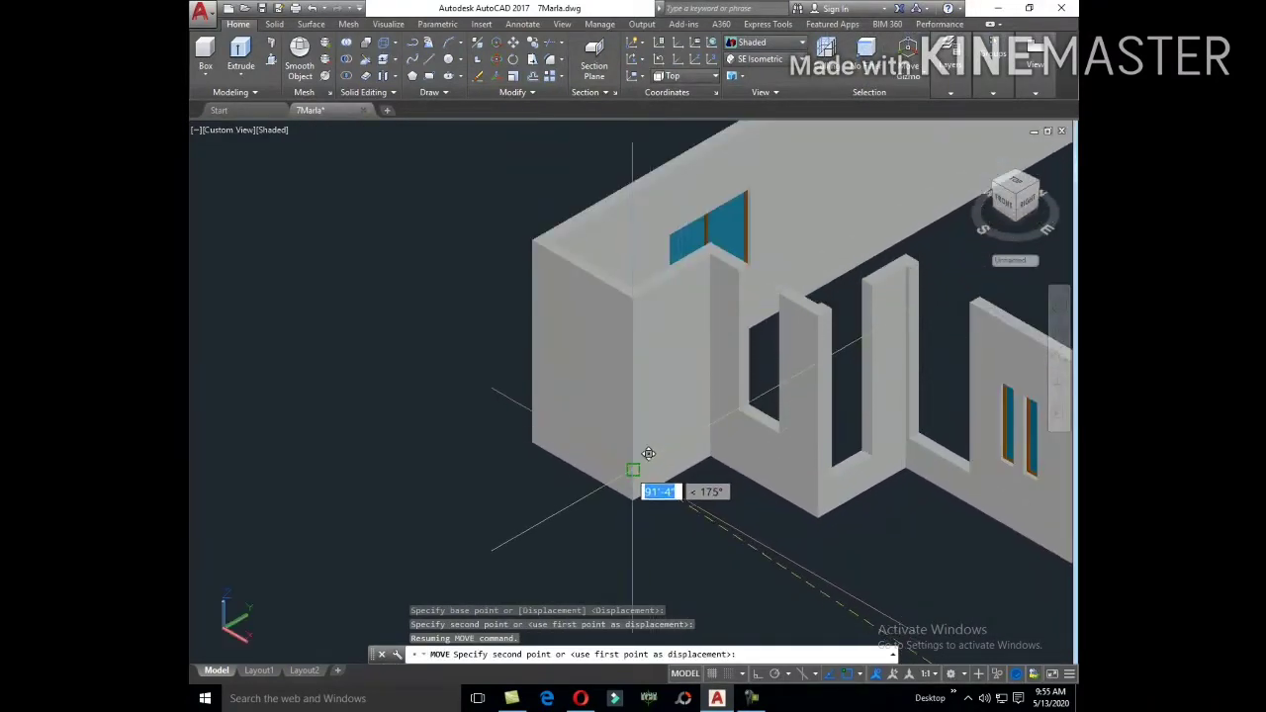
{"action": "left_click", "coordinate": [629, 468]}
Step: Zoom out to the porch area of the floor plan and begin window-selecting its lines
{"action": "scroll", "coordinate": [789, 485], "scroll_direction": "down", "scroll_amount": 3}
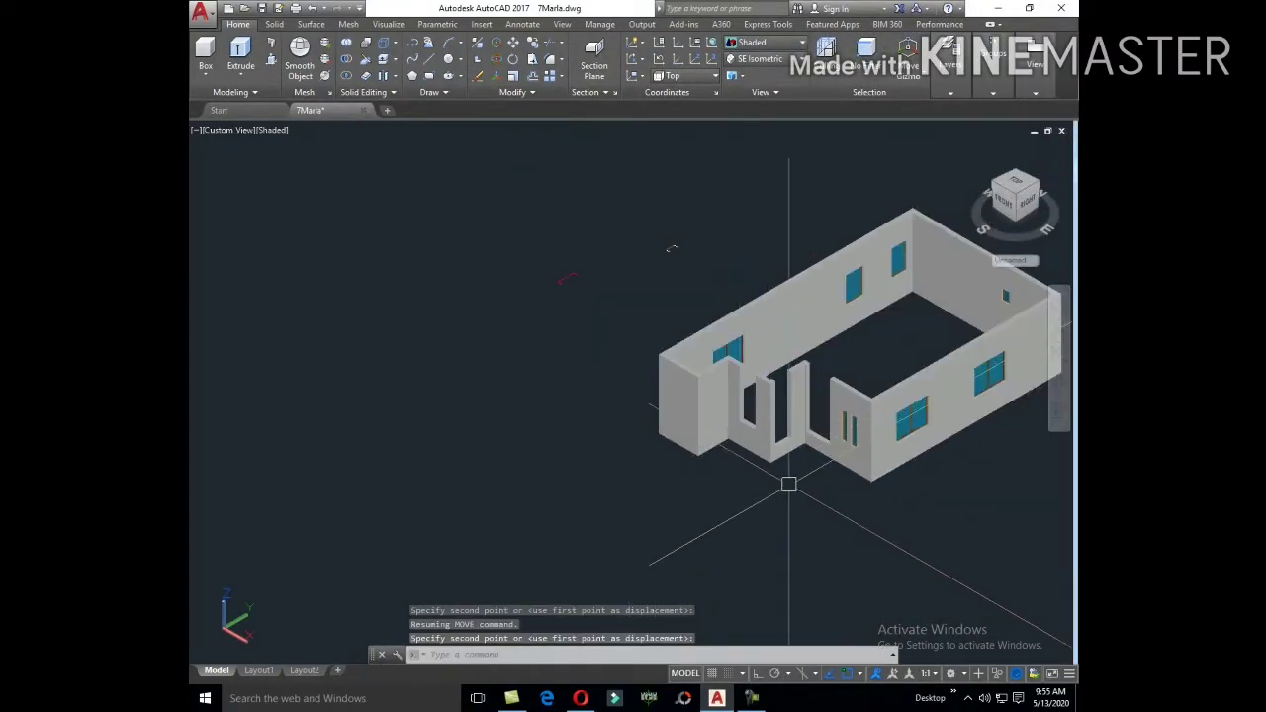
{"action": "scroll", "coordinate": [812, 479], "scroll_direction": "up", "scroll_amount": 2}
{"action": "scroll", "coordinate": [820, 452], "scroll_direction": "down", "scroll_amount": 4}
{"action": "scroll", "coordinate": [768, 452], "scroll_direction": "down", "scroll_amount": 2}
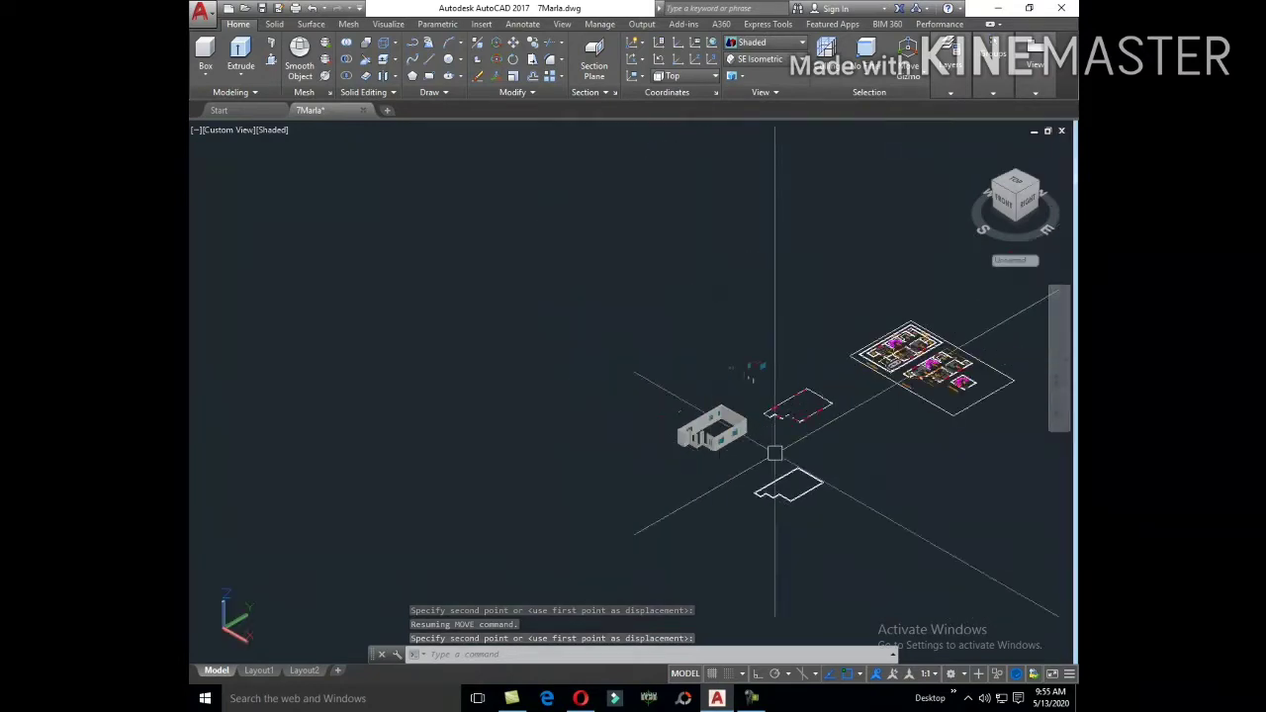
{"action": "scroll", "coordinate": [914, 376], "scroll_direction": "up", "scroll_amount": 2}
{"action": "scroll", "coordinate": [914, 375], "scroll_direction": "up", "scroll_amount": 4}
{"action": "scroll", "coordinate": [791, 395], "scroll_direction": "down", "scroll_amount": 2}
{"action": "scroll", "coordinate": [690, 404], "scroll_direction": "up", "scroll_amount": 3}
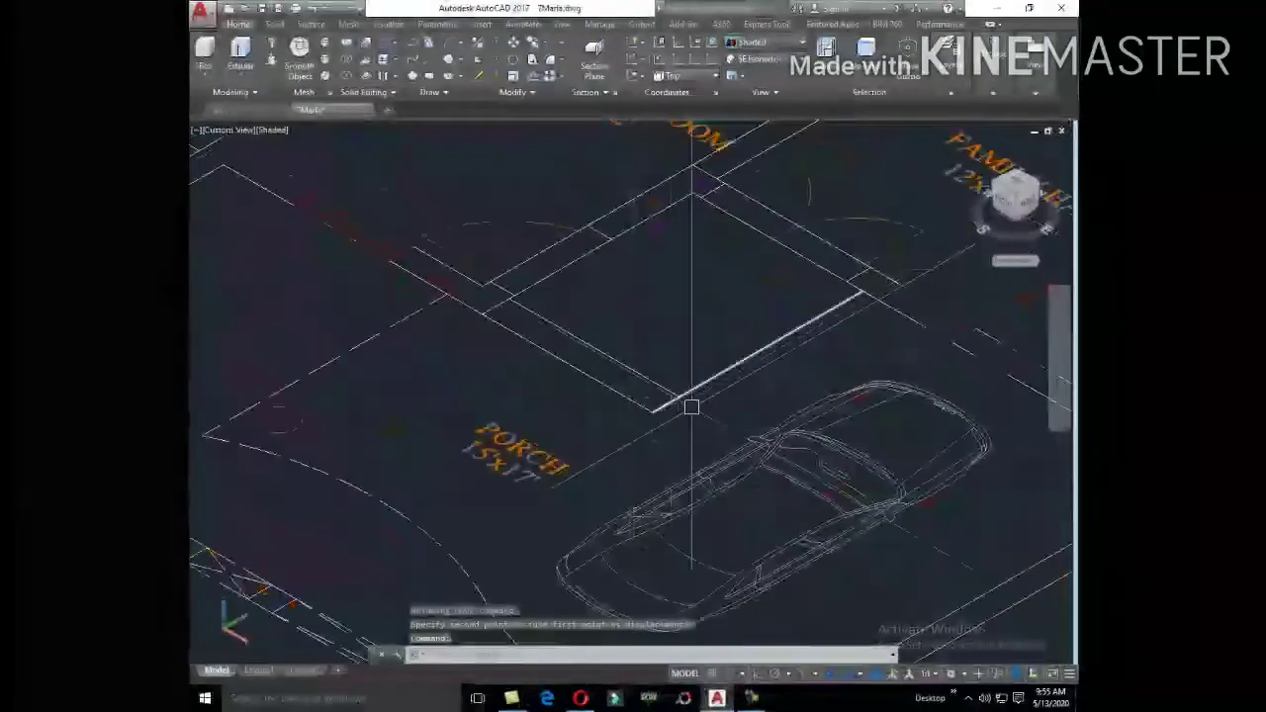
{"action": "left_click", "coordinate": [691, 419]}
Step: Trace the porch outline with a polyline and discard the stray segment
{"action": "left_click", "coordinate": [583, 338]}
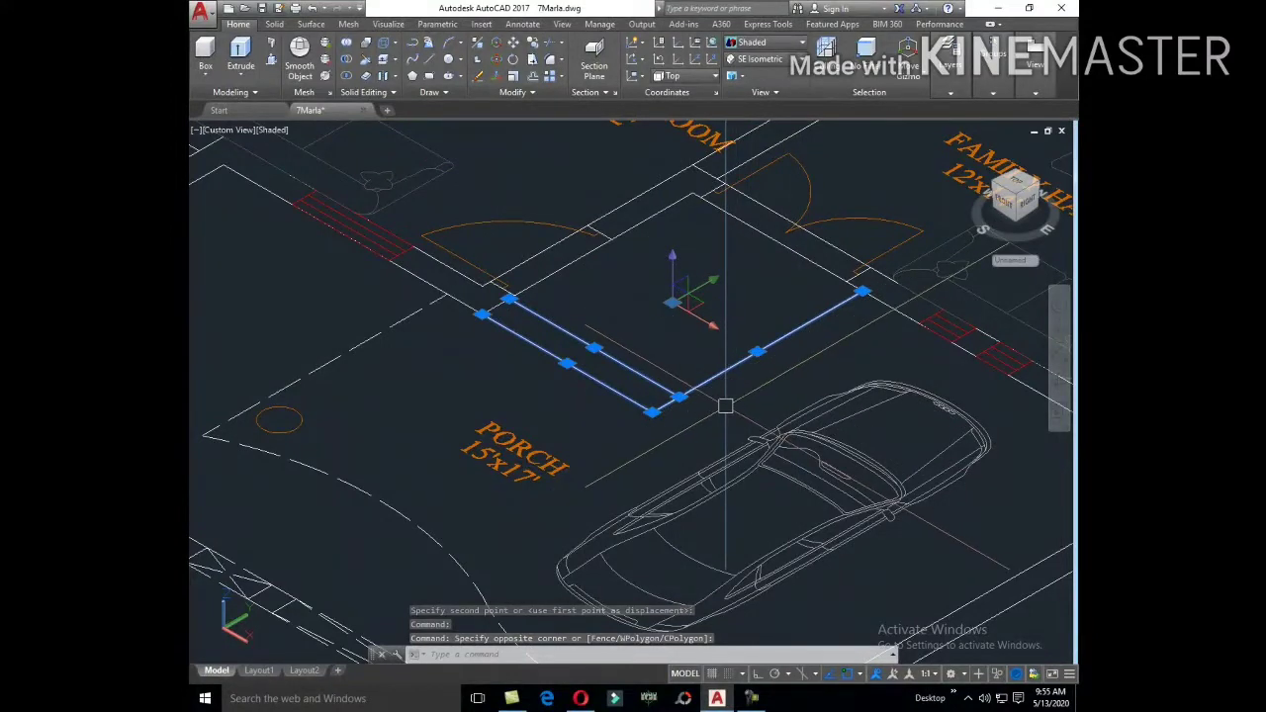
{"action": "key", "text": "Escape"}
{"action": "type", "text": "pl"}
{"action": "key", "text": "Return"}
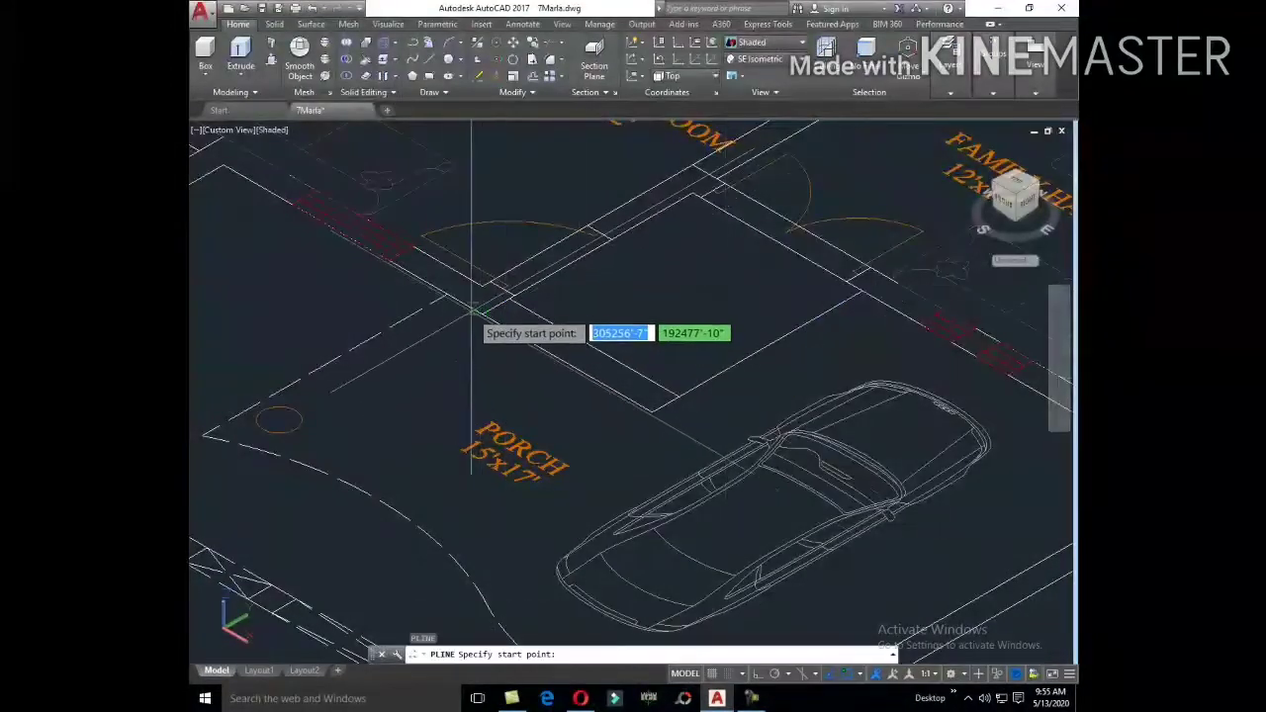
{"action": "left_click", "coordinate": [480, 311]}
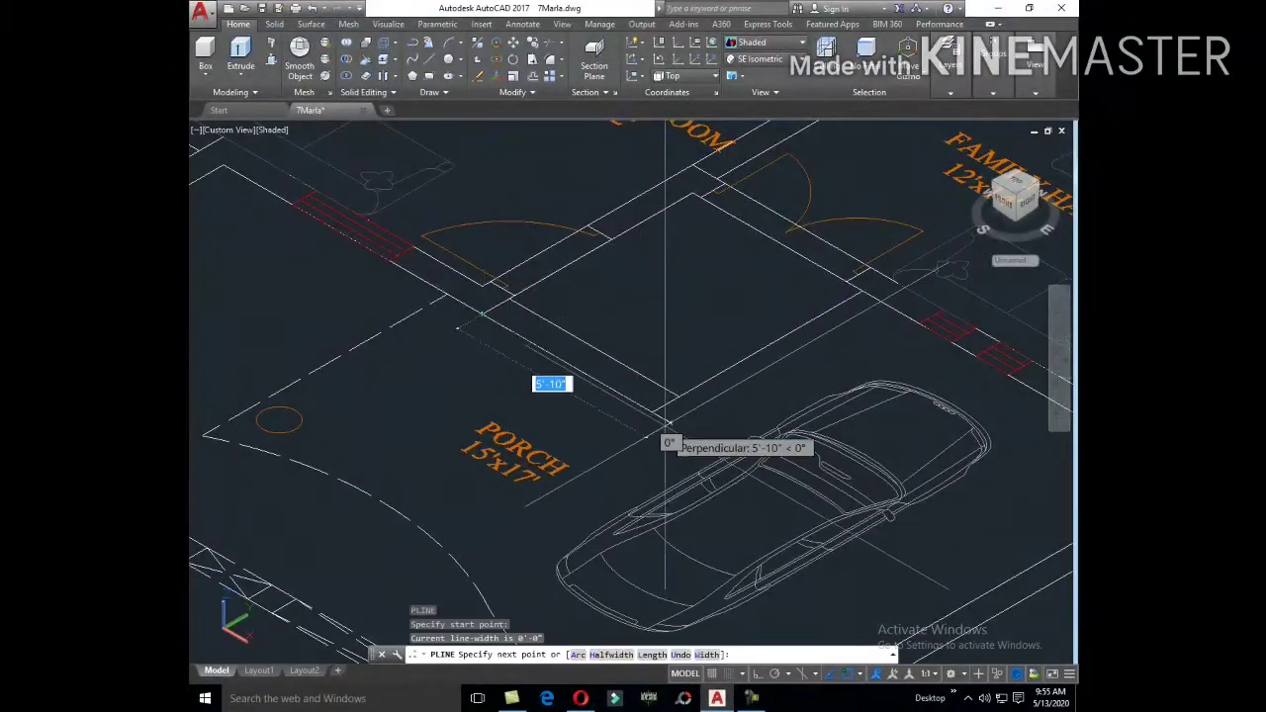
{"action": "left_click", "coordinate": [860, 291]}
{"action": "left_click", "coordinate": [688, 192]}
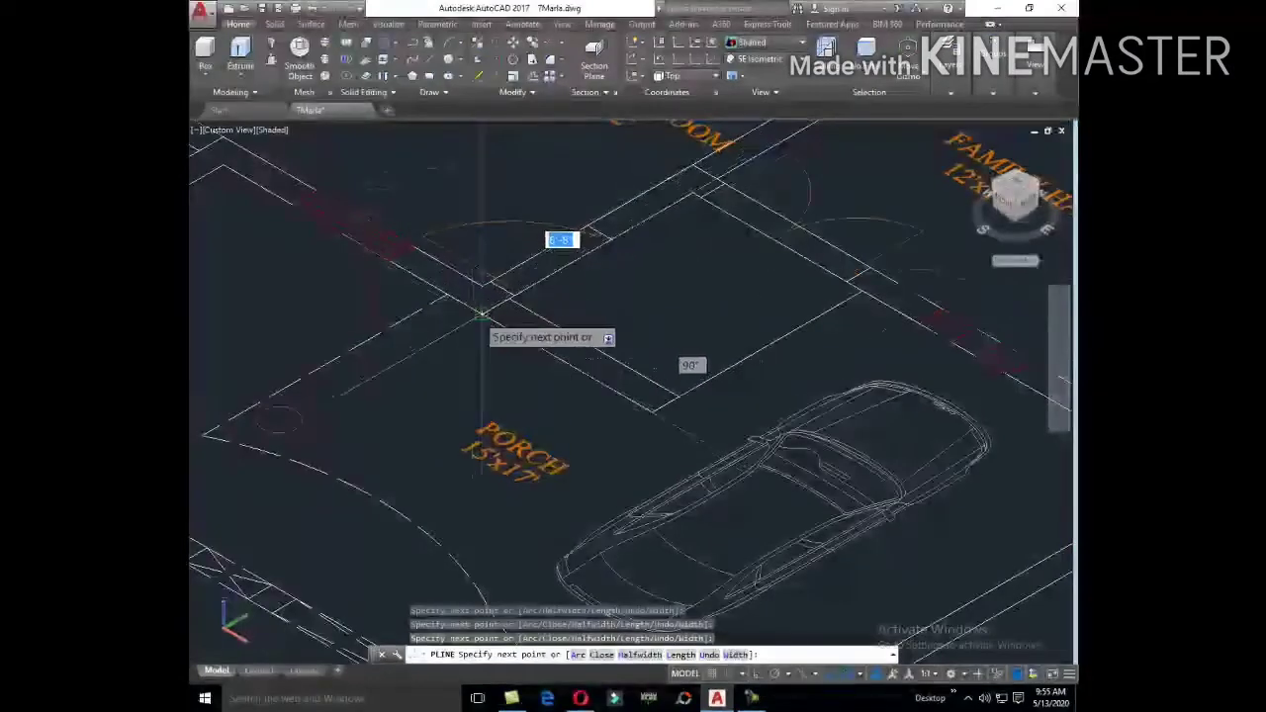
{"action": "key", "text": "Escape"}
{"action": "left_click", "coordinate": [567, 364]}
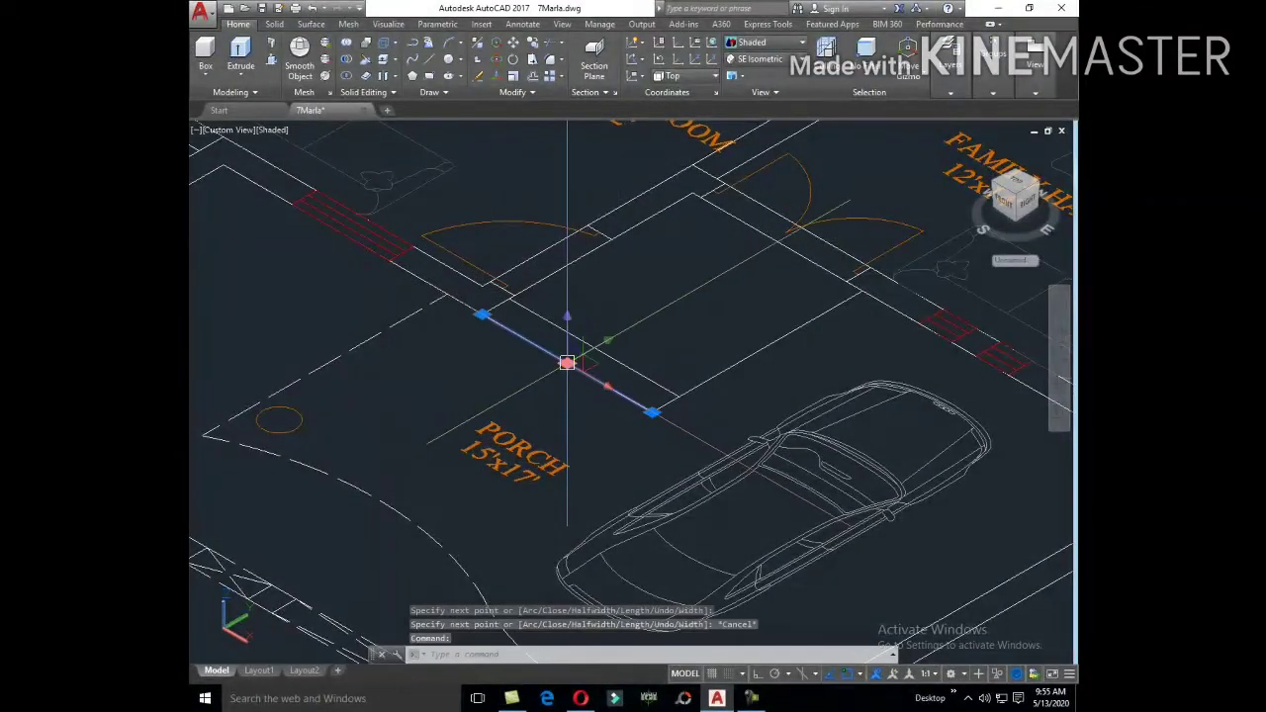
{"action": "key", "text": "Escape"}
Step: Copy the porch outline into empty space beside the plan
{"action": "left_click", "coordinate": [631, 406]}
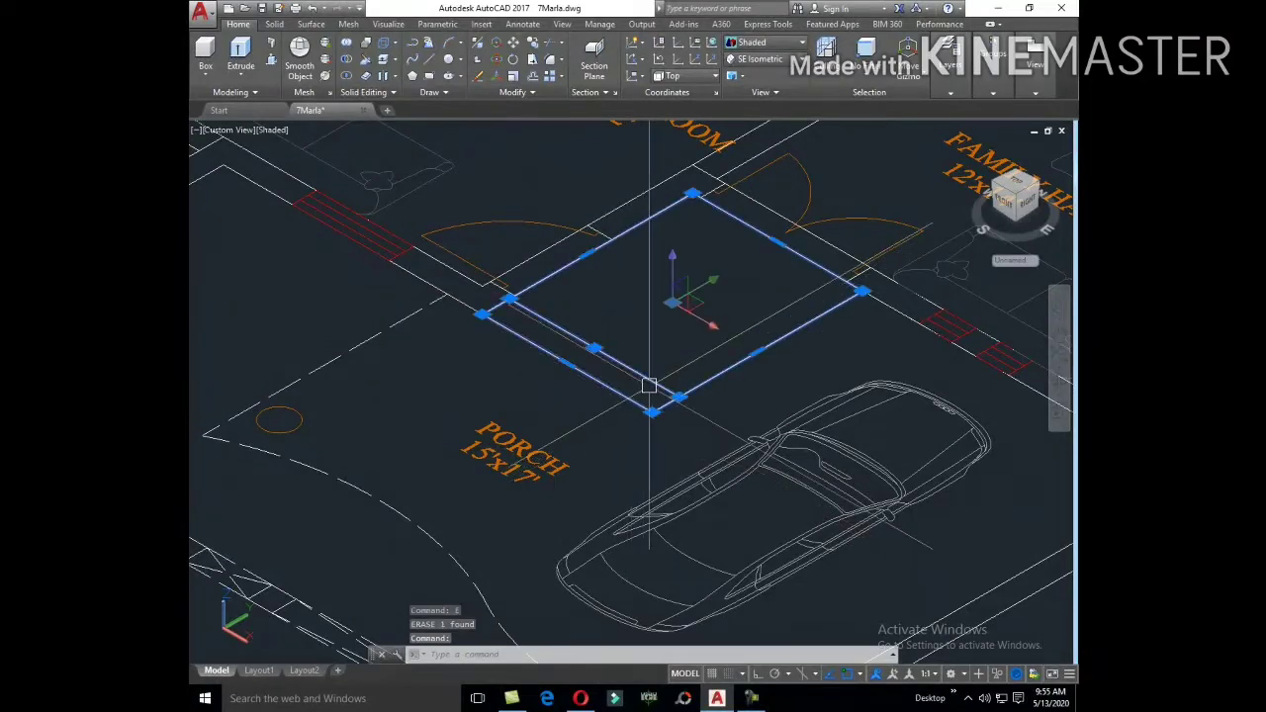
{"action": "type", "text": "co"}
{"action": "key", "text": "Return"}
{"action": "left_click", "coordinate": [650, 412]}
{"action": "scroll", "coordinate": [770, 280], "scroll_direction": "down", "scroll_amount": 5}
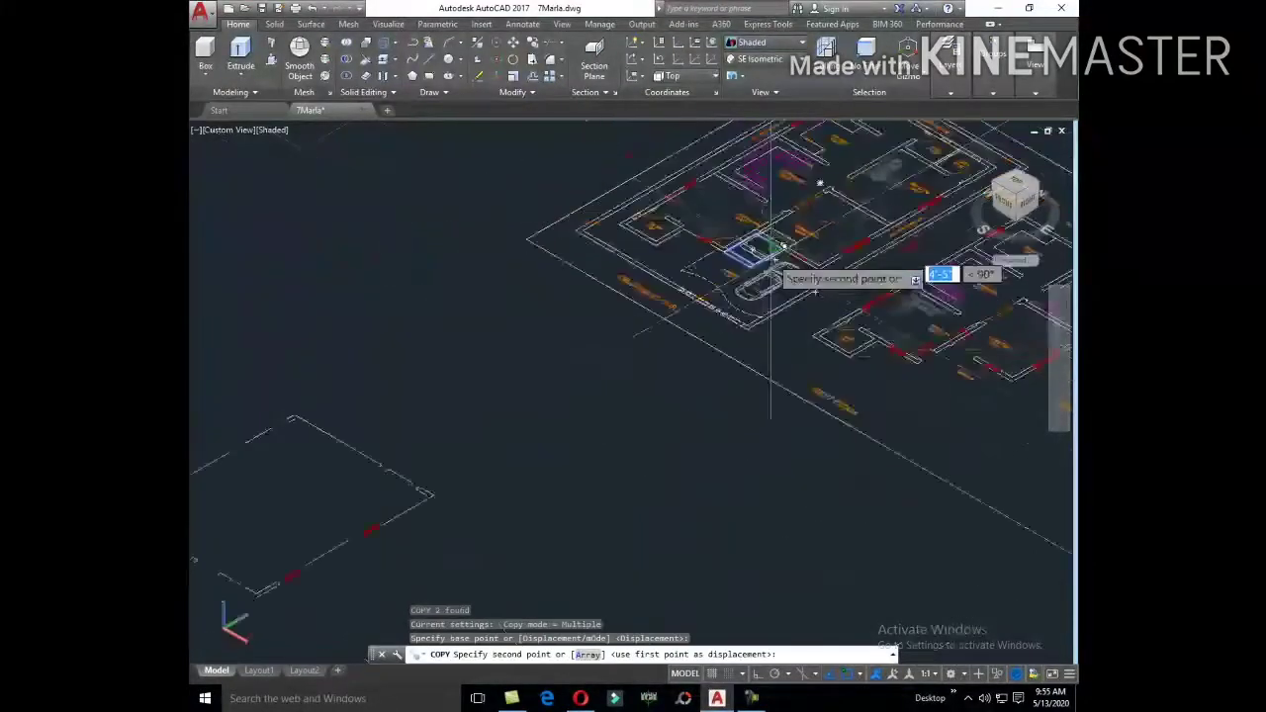
{"action": "scroll", "coordinate": [580, 452], "scroll_direction": "up", "scroll_amount": 5}
{"action": "scroll", "coordinate": [523, 418], "scroll_direction": "up", "scroll_amount": 3}
{"action": "scroll", "coordinate": [531, 410], "scroll_direction": "up", "scroll_amount": 3}
Step: Create boundary polylines for the front strip and platform inside the copied porch outline
{"action": "scroll", "coordinate": [577, 472], "scroll_direction": "up", "scroll_amount": 1}
{"action": "key", "text": "Escape"}
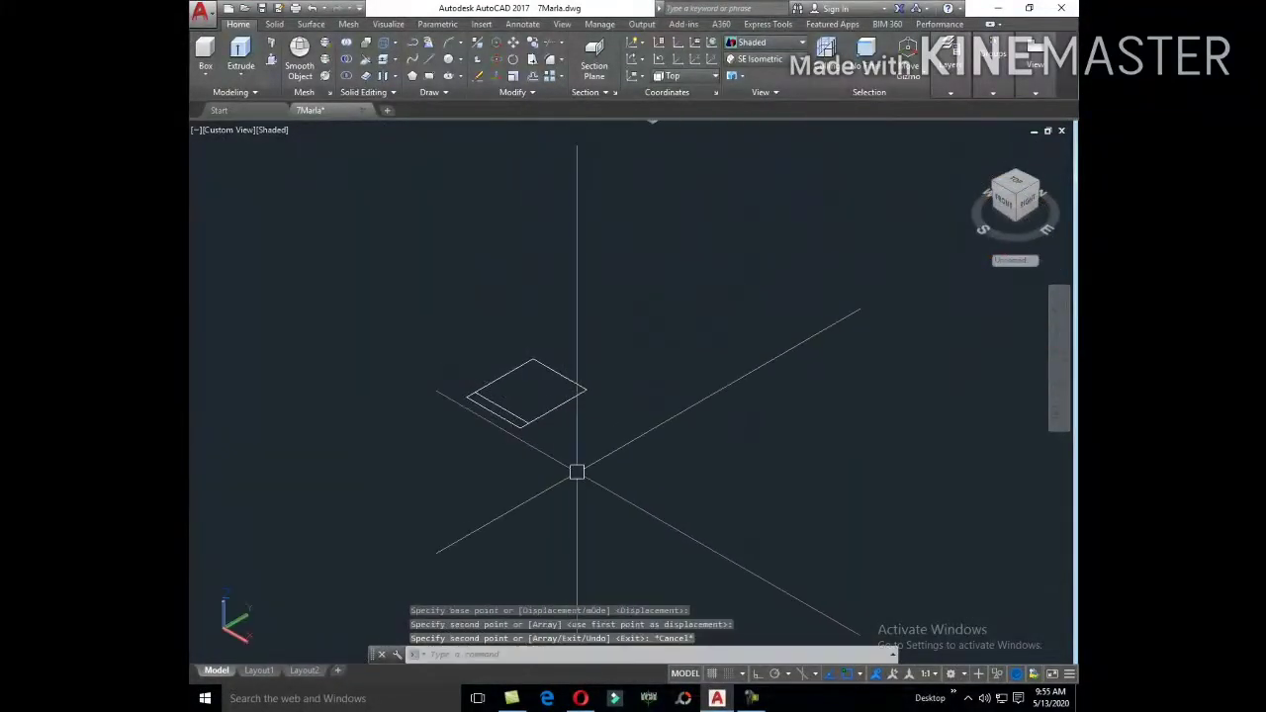
{"action": "type", "text": "BO"}
{"action": "key", "text": "Return"}
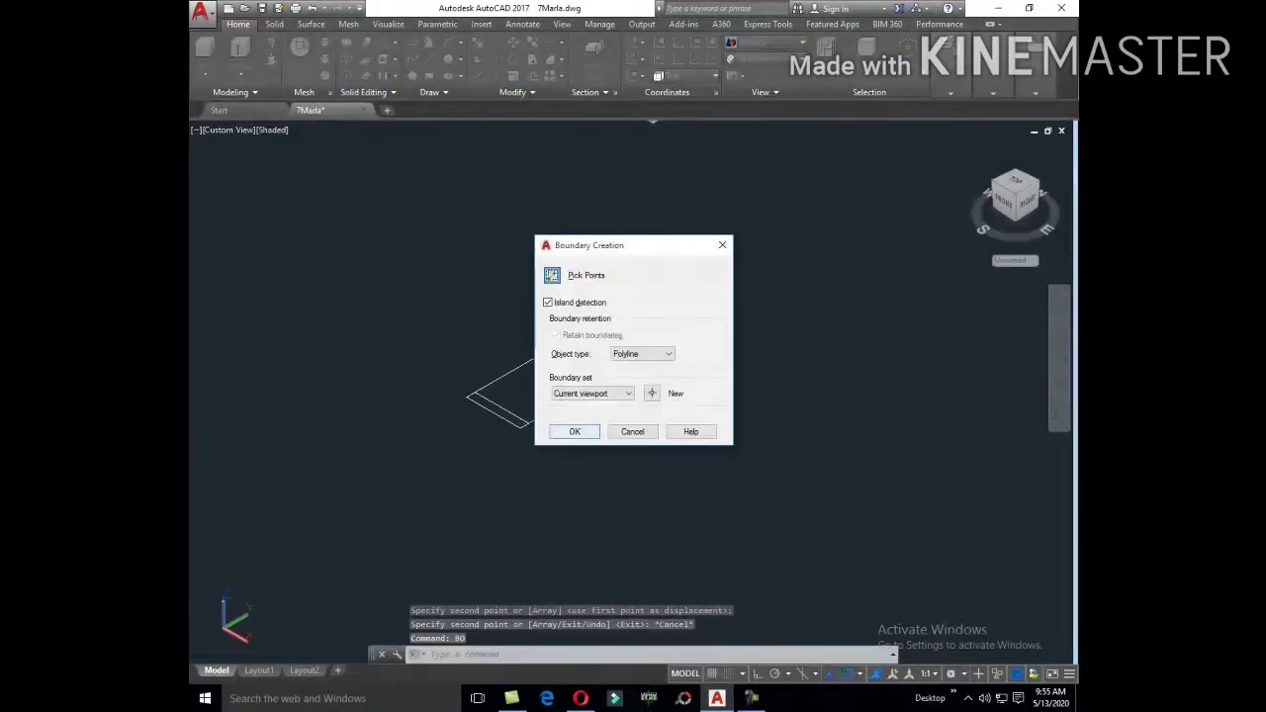
{"action": "left_click", "coordinate": [552, 275]}
{"action": "scroll", "coordinate": [503, 418], "scroll_direction": "up", "scroll_amount": 3}
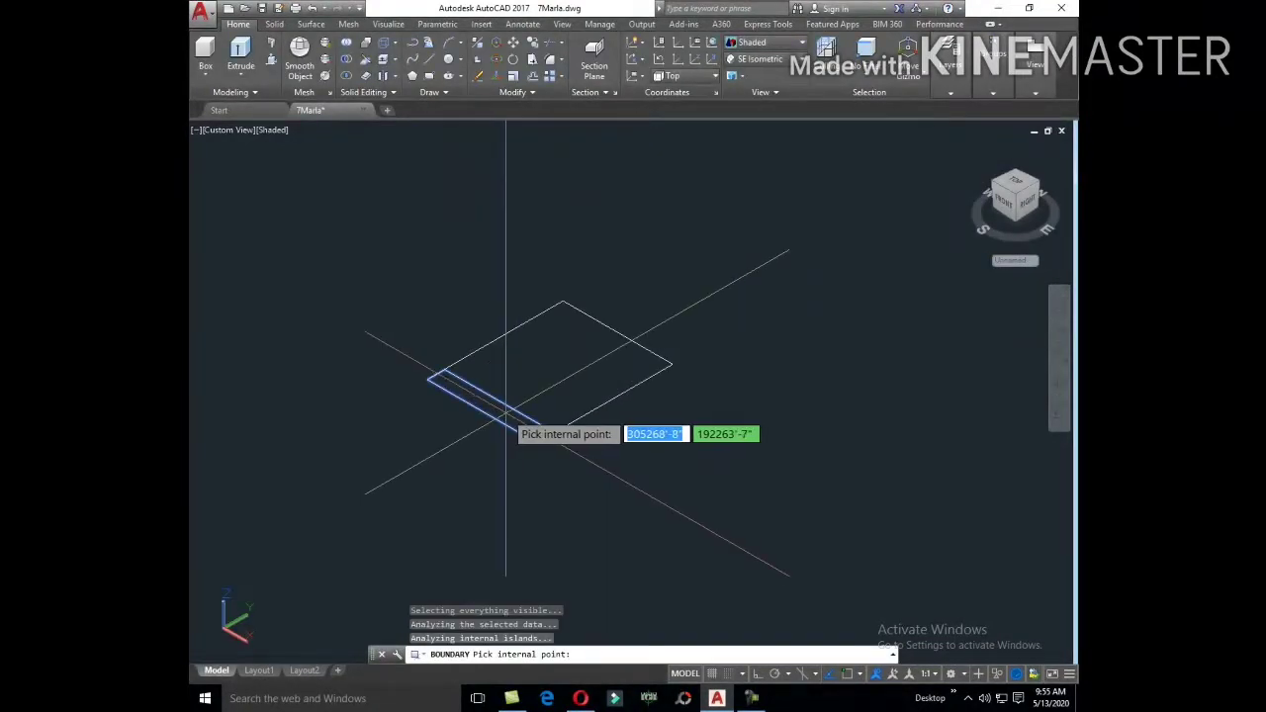
{"action": "key", "text": "Return"}
{"action": "key", "text": "Return"}
{"action": "left_click", "coordinate": [554, 269]}
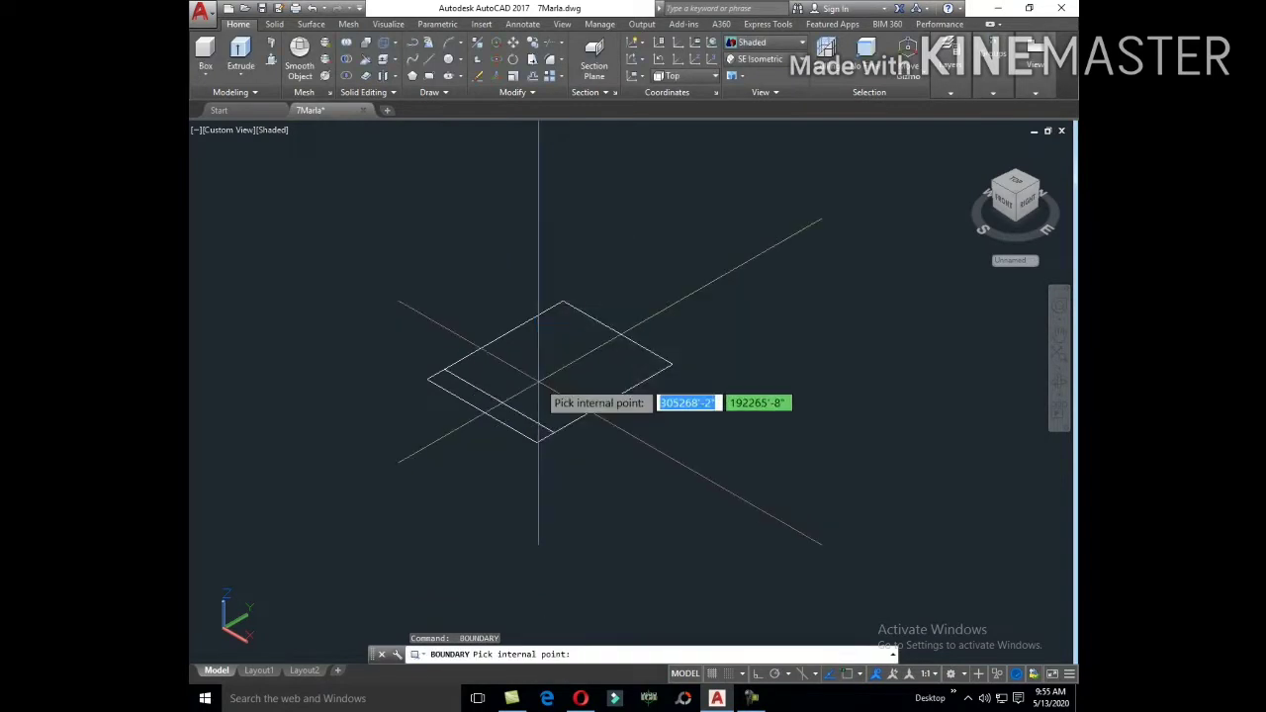
{"action": "left_click", "coordinate": [538, 381]}
{"action": "key", "text": "Return"}
{"action": "type", "text": "EXT"}
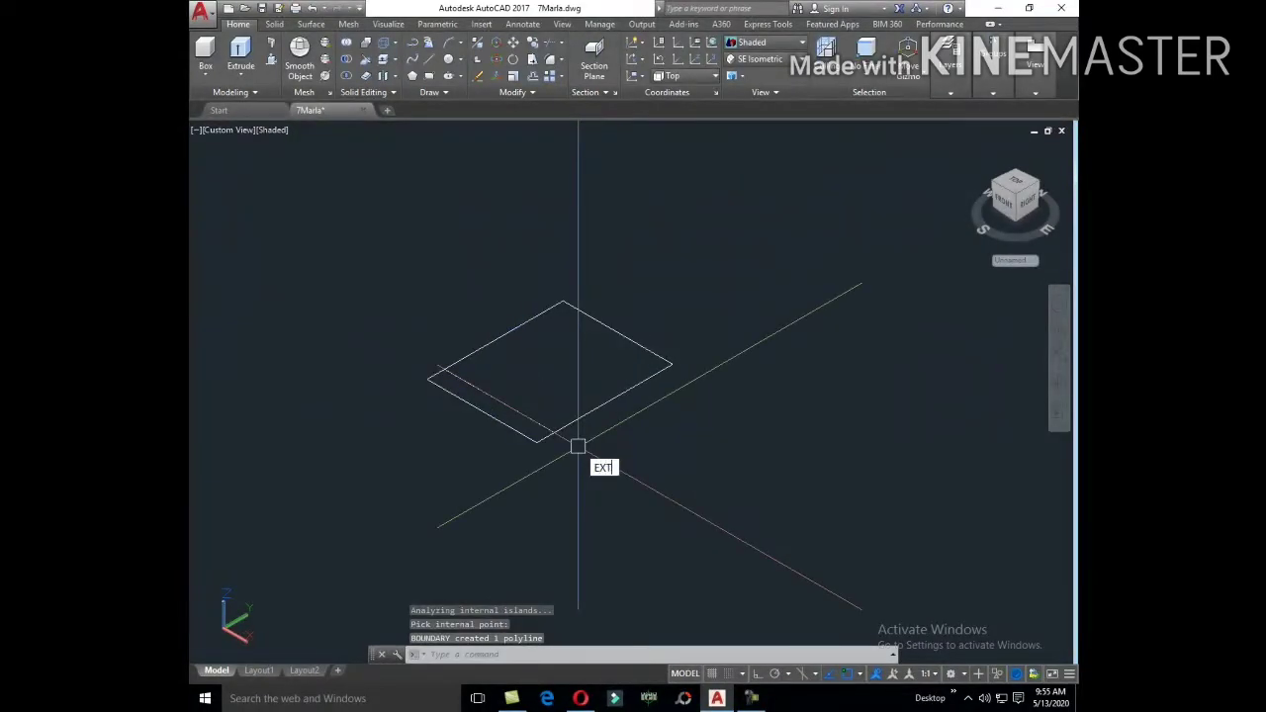
{"action": "key", "text": "Return"}
{"action": "left_click", "coordinate": [517, 435]}
{"action": "key", "text": "Escape"}
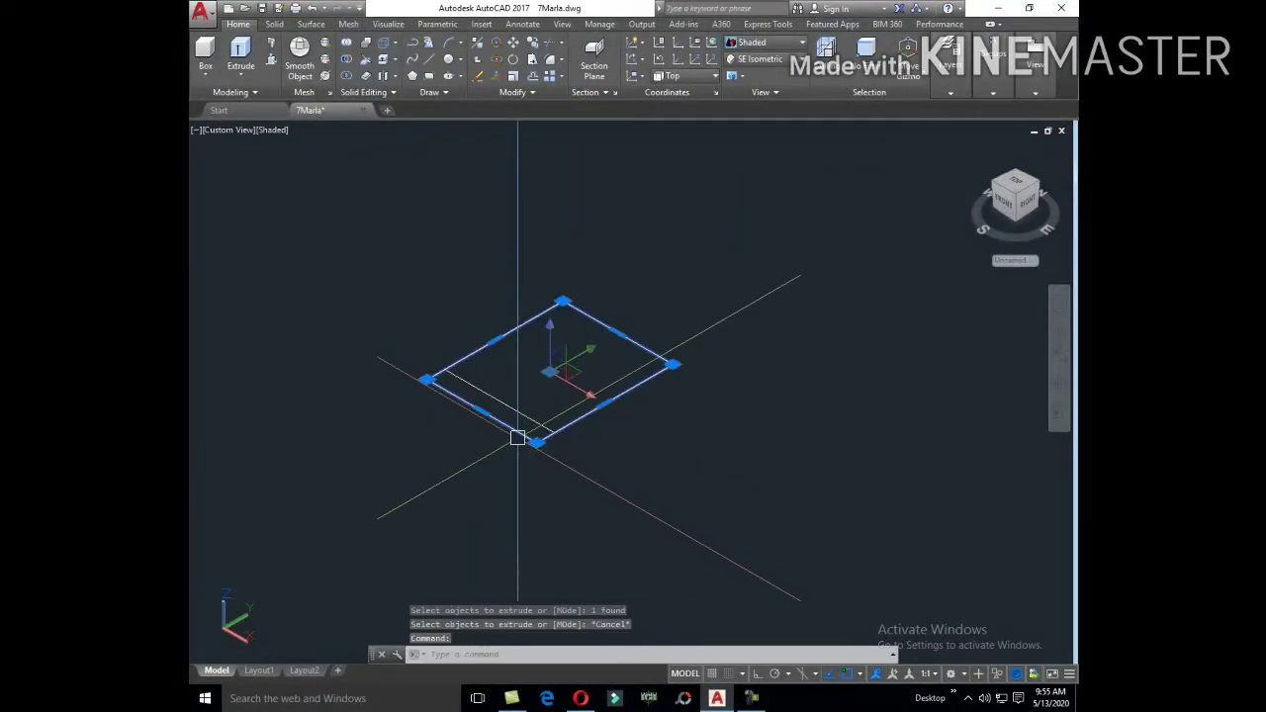
{"action": "key", "text": "Delete"}
{"action": "key", "text": "Escape"}
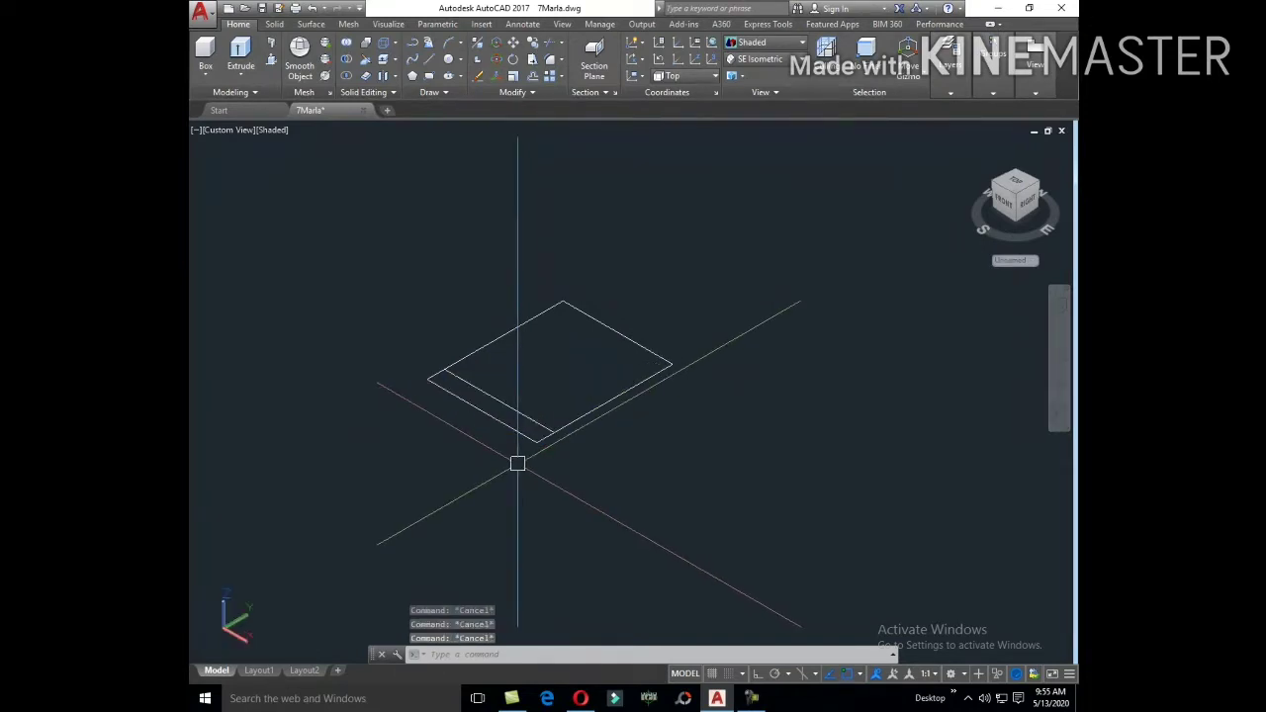
{"action": "type", "text": "EXT"}
Step: Extrude the thin front strip to a height of 10
{"action": "key", "text": "Return"}
{"action": "left_click", "coordinate": [529, 440]}
{"action": "right_click", "coordinate": [508, 457]}
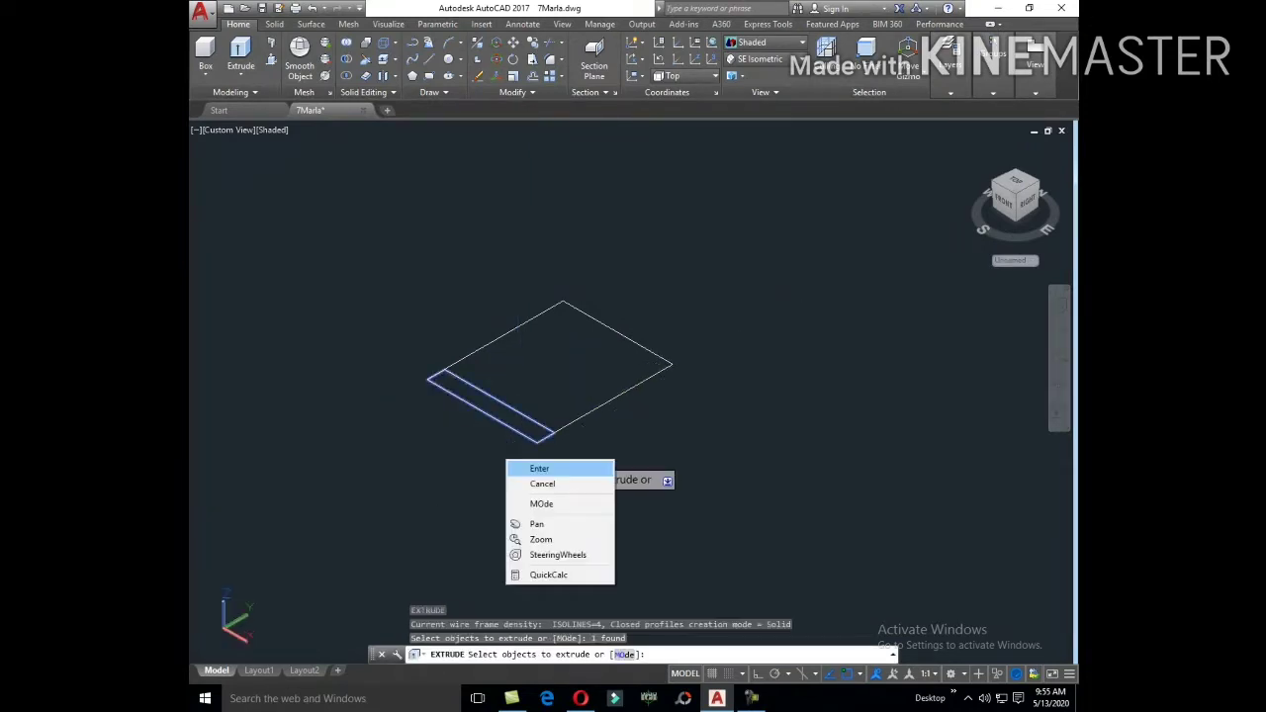
{"action": "left_click", "coordinate": [534, 467]}
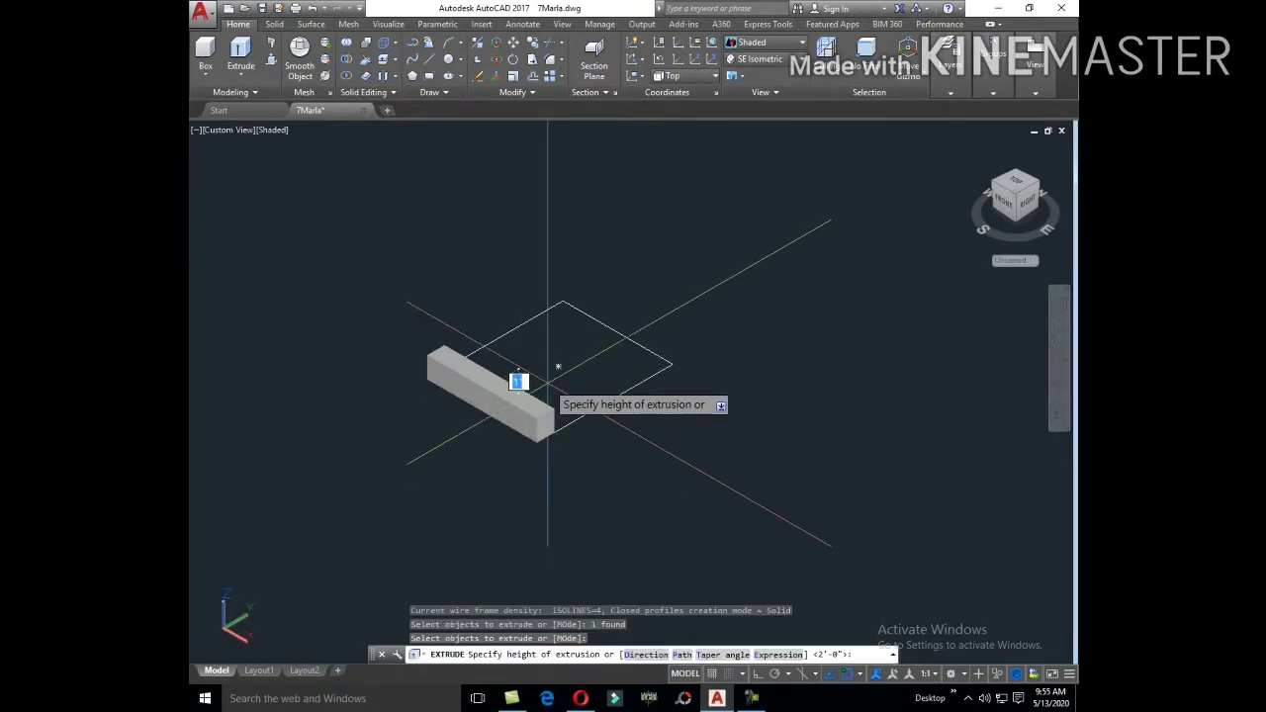
{"action": "key", "text": "Return"}
{"action": "type", "text": "EX"}
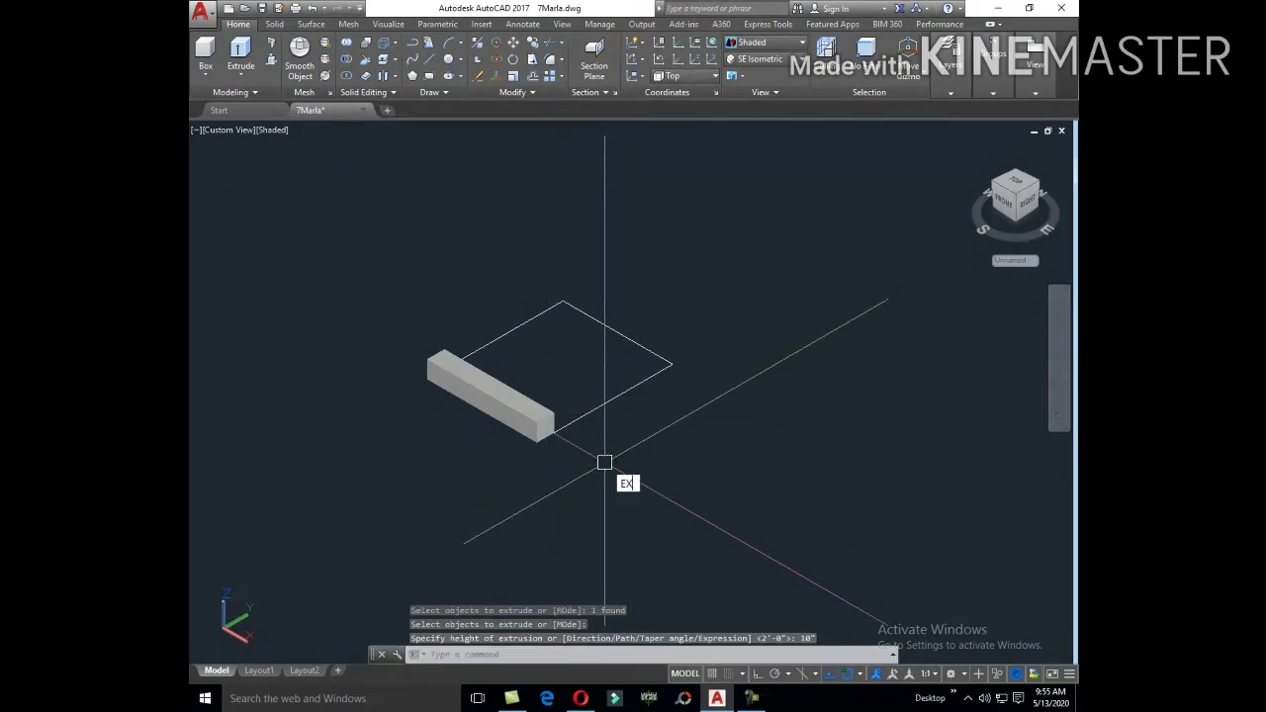
Step: Extrude the platform rectangle to a height of 20
{"action": "key", "text": "Return"}
{"action": "left_click", "coordinate": [607, 398]}
{"action": "right_click", "coordinate": [584, 370]}
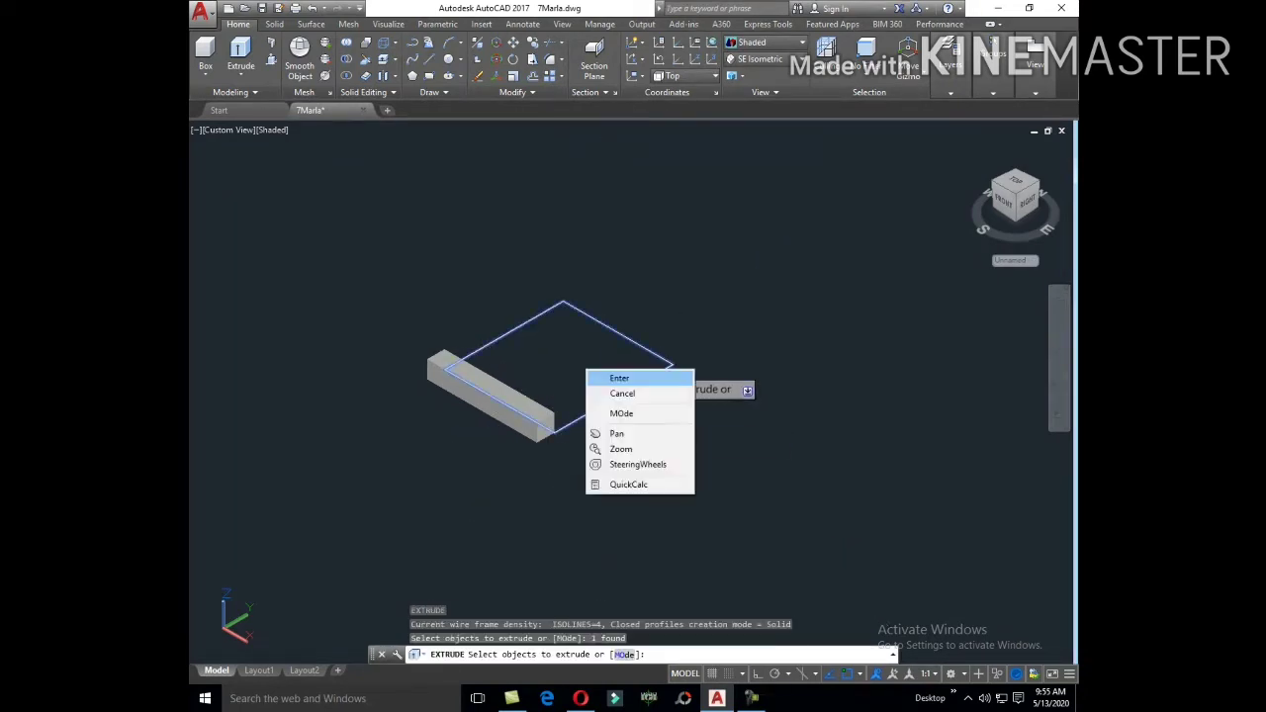
{"action": "left_click", "coordinate": [613, 376]}
{"action": "type", "text": "20"}
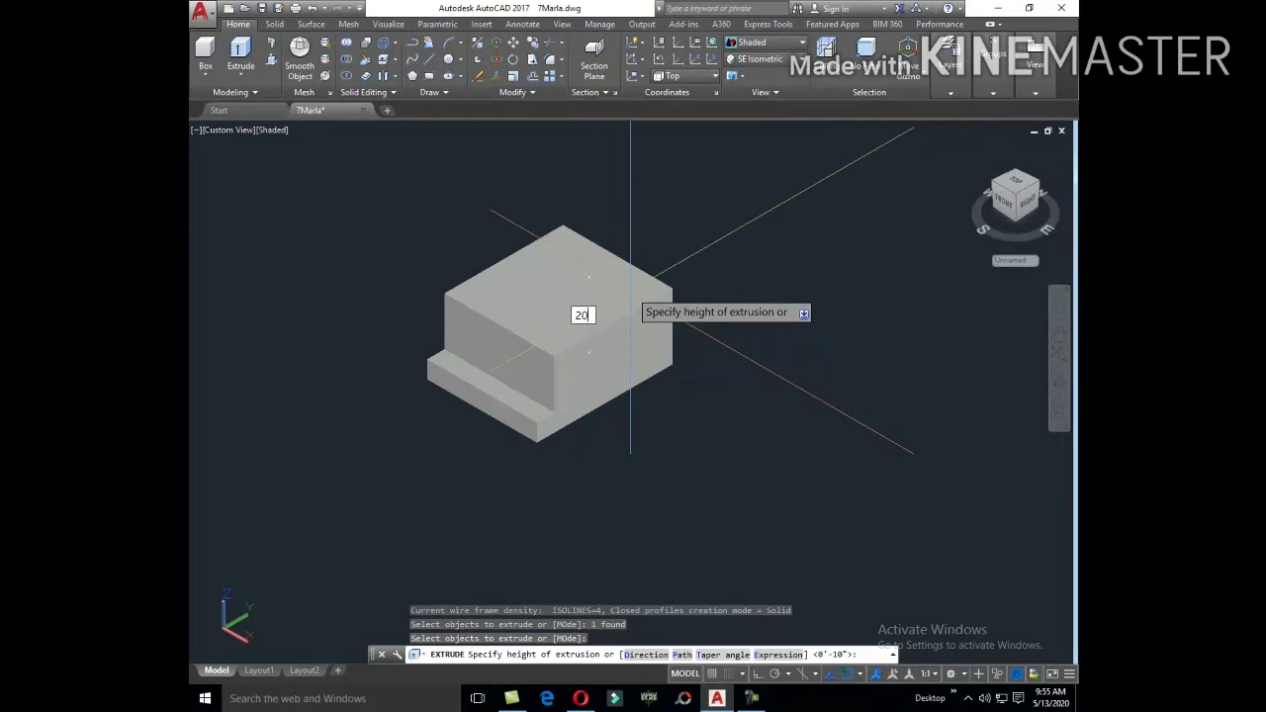
{"action": "key", "text": "Return"}
{"action": "left_click", "coordinate": [558, 374]}
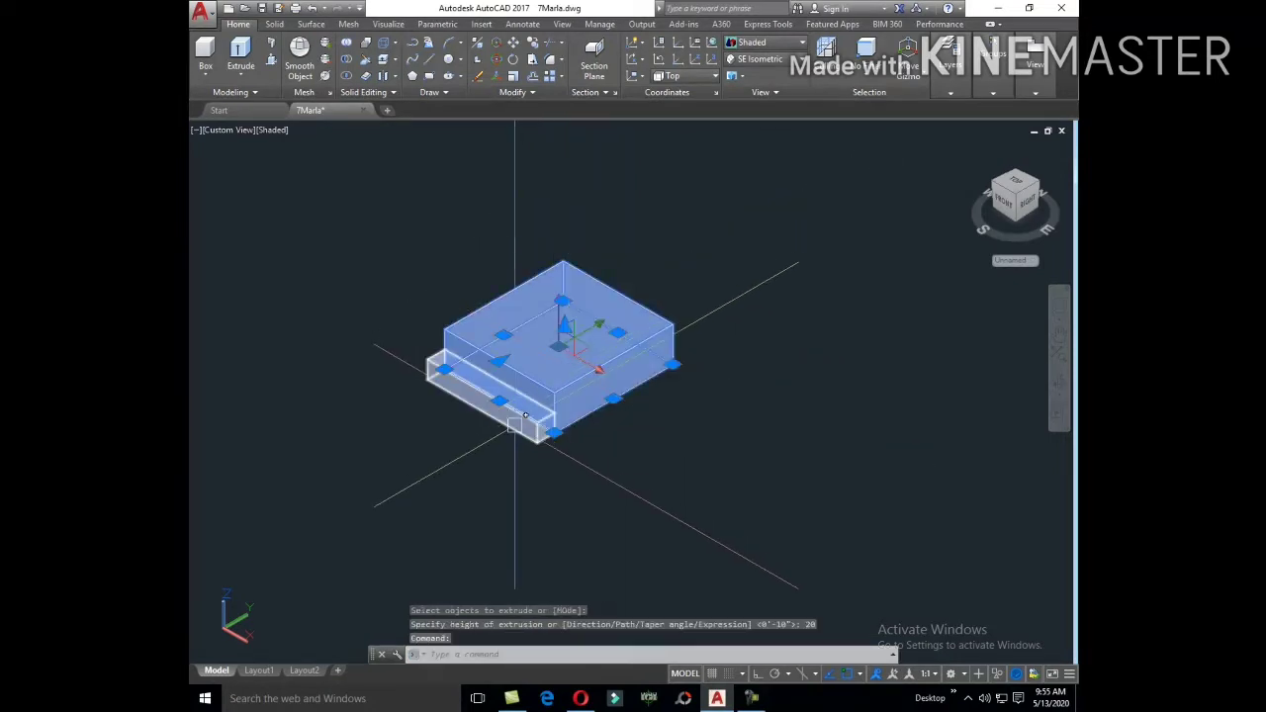
Step: Start moving the step solids from a base point on the step, then cancel that attempt
{"action": "type", "text": "m"}
{"action": "key", "text": "Return"}
{"action": "scroll", "coordinate": [632, 435], "scroll_direction": "down", "scroll_amount": 5}
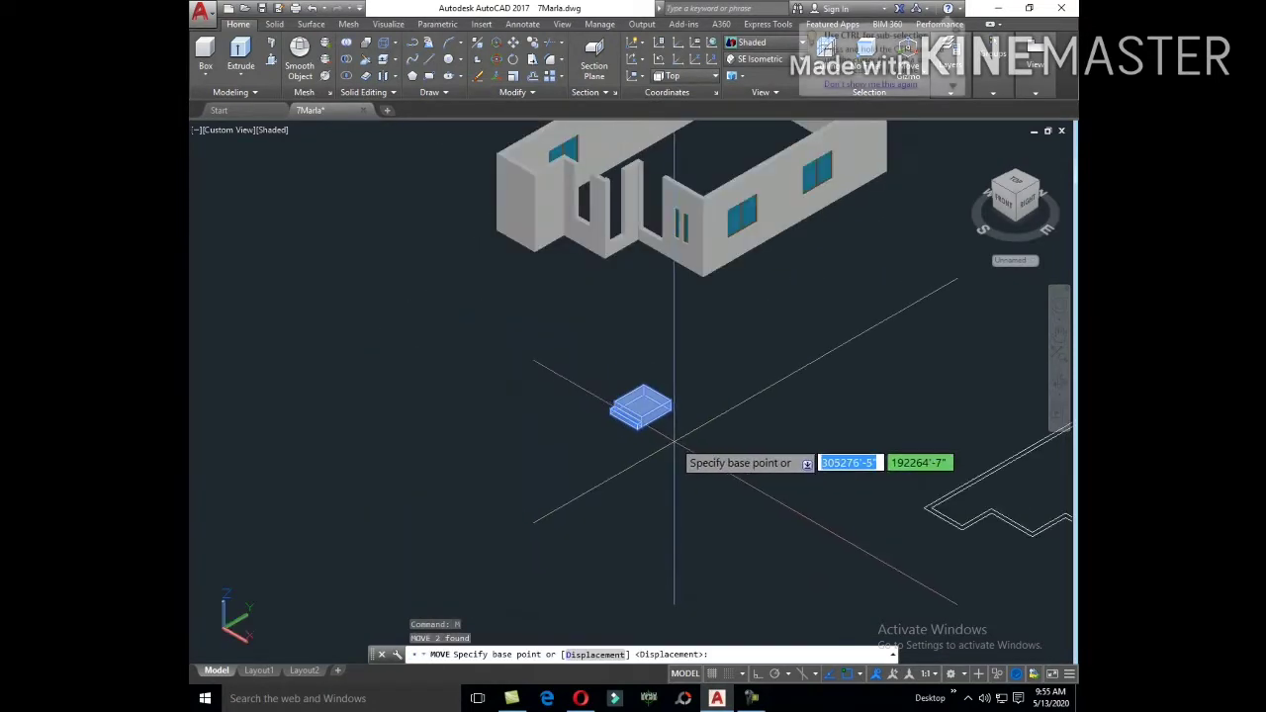
{"action": "scroll", "coordinate": [603, 396], "scroll_direction": "up", "scroll_amount": 5}
{"action": "left_click", "coordinate": [598, 358]}
{"action": "scroll", "coordinate": [597, 358], "scroll_direction": "down", "scroll_amount": 3}
{"action": "scroll", "coordinate": [598, 358], "scroll_direction": "down", "scroll_amount": 3}
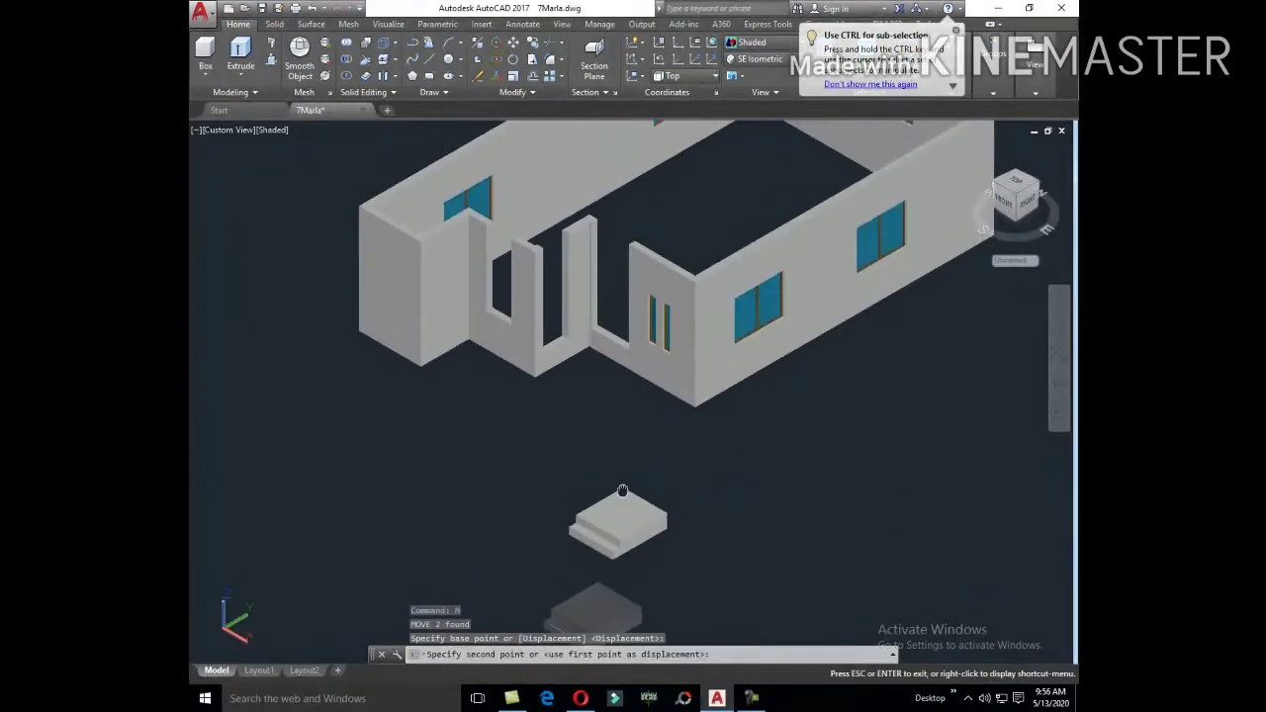
{"action": "scroll", "coordinate": [606, 366], "scroll_direction": "up", "scroll_amount": 6}
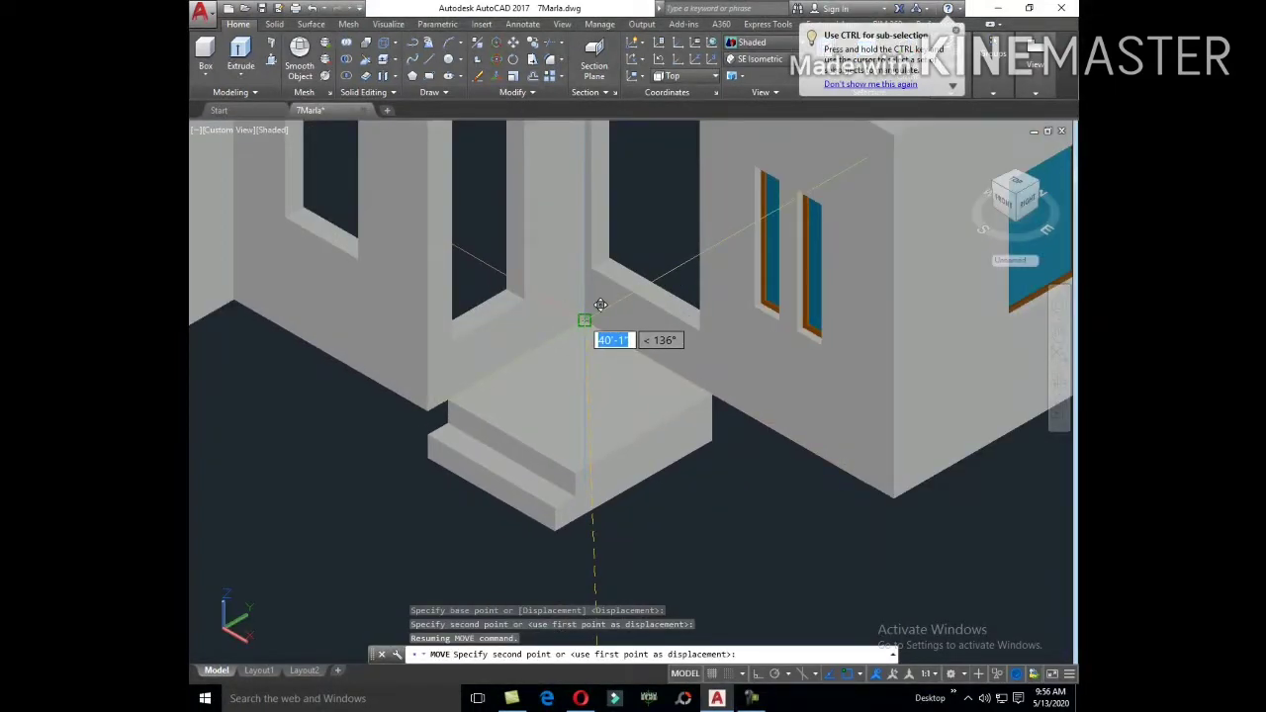
{"action": "key", "text": "Escape"}
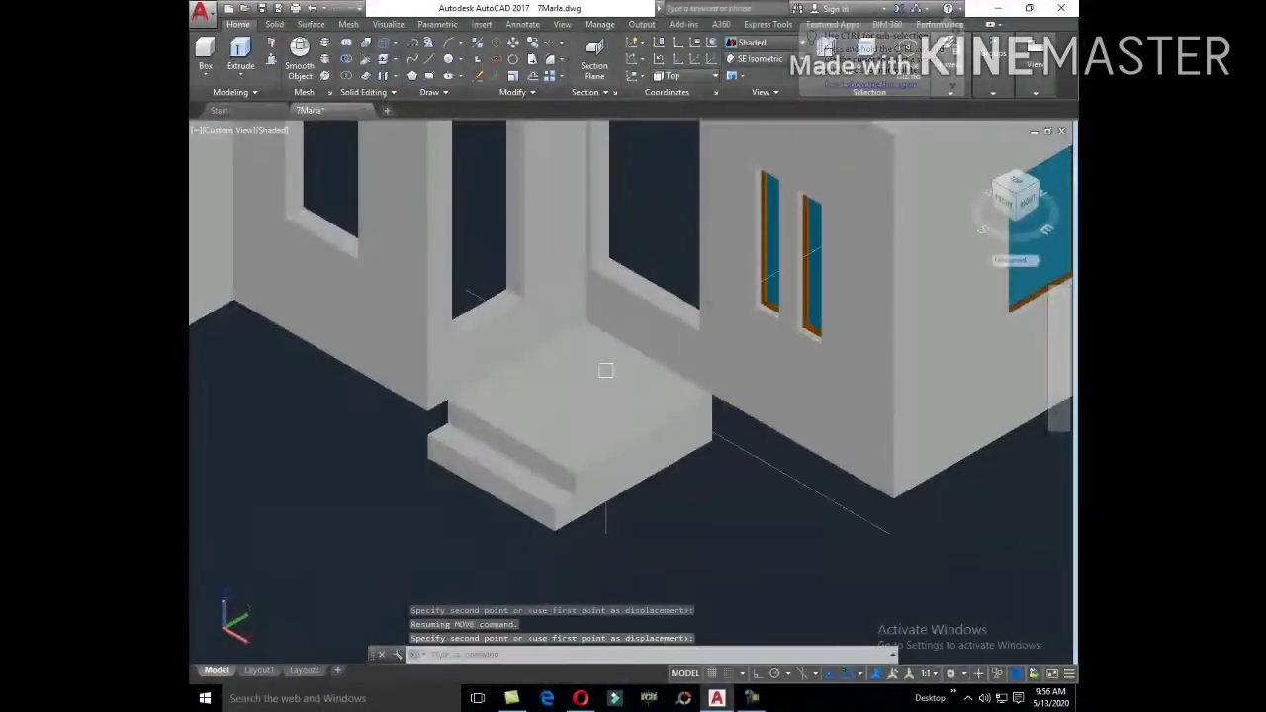
Step: Reselect the two-tier step and move it against the house wall at the front door
{"action": "left_click", "coordinate": [619, 526]}
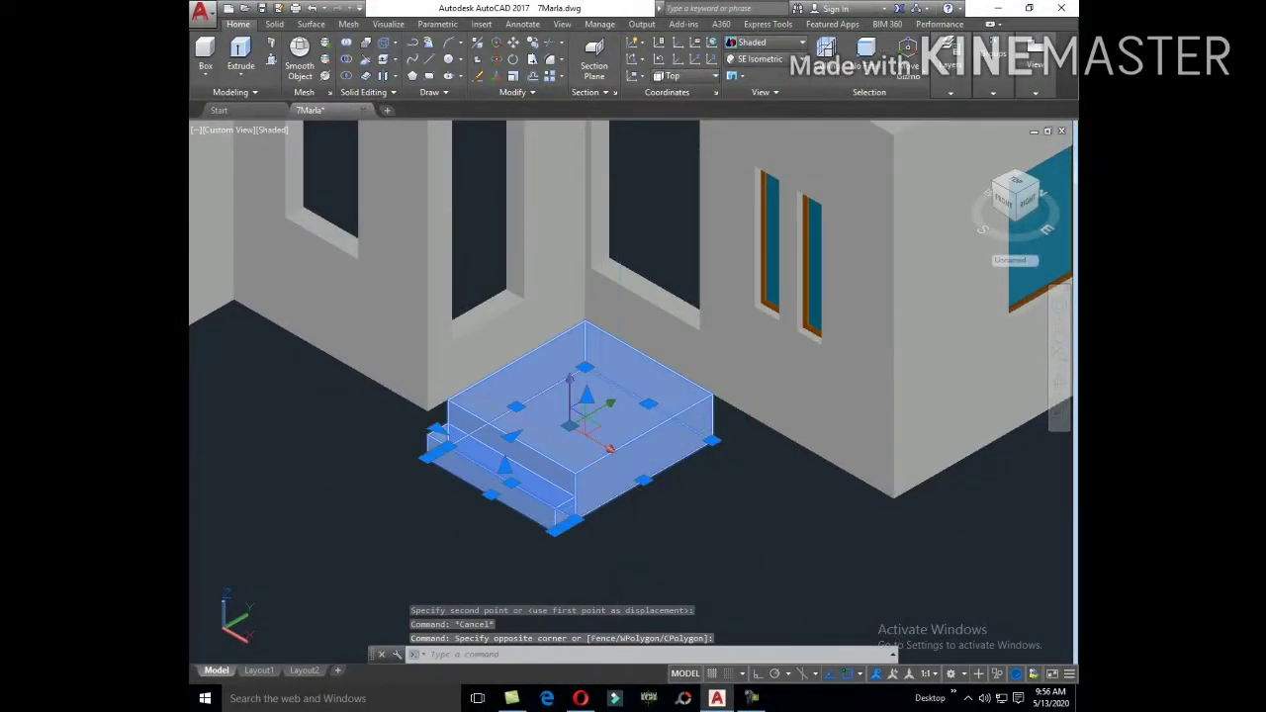
{"action": "type", "text": "m"}
{"action": "key", "text": "Return"}
{"action": "scroll", "coordinate": [578, 371], "scroll_direction": "up", "scroll_amount": 3}
{"action": "left_click", "coordinate": [569, 365]}
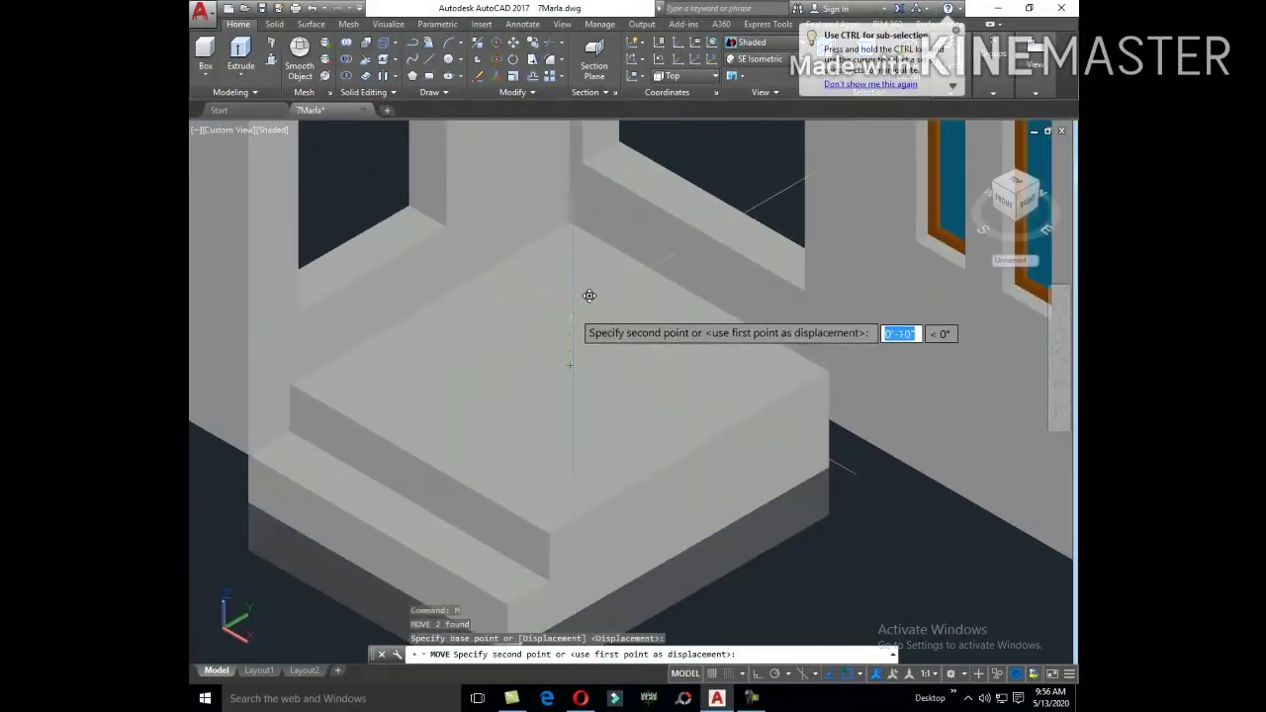
{"action": "left_click", "coordinate": [584, 254]}
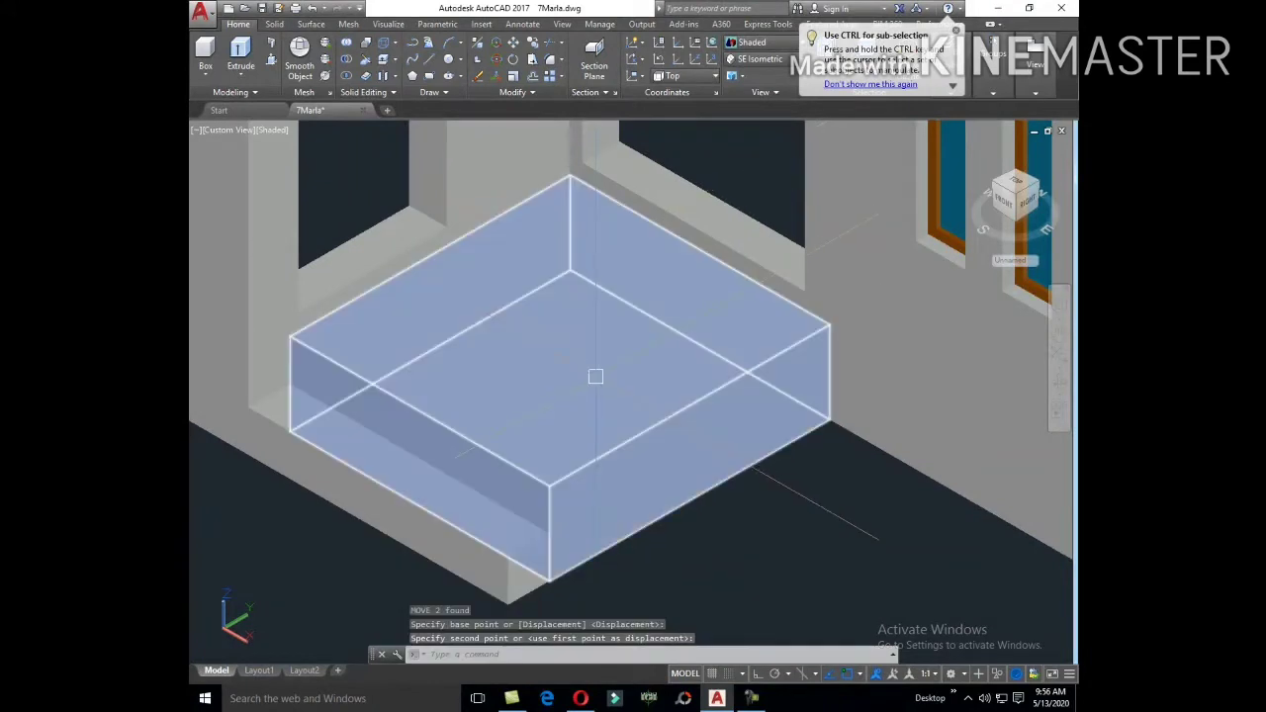
{"action": "scroll", "coordinate": [657, 458], "scroll_direction": "down", "scroll_amount": 5}
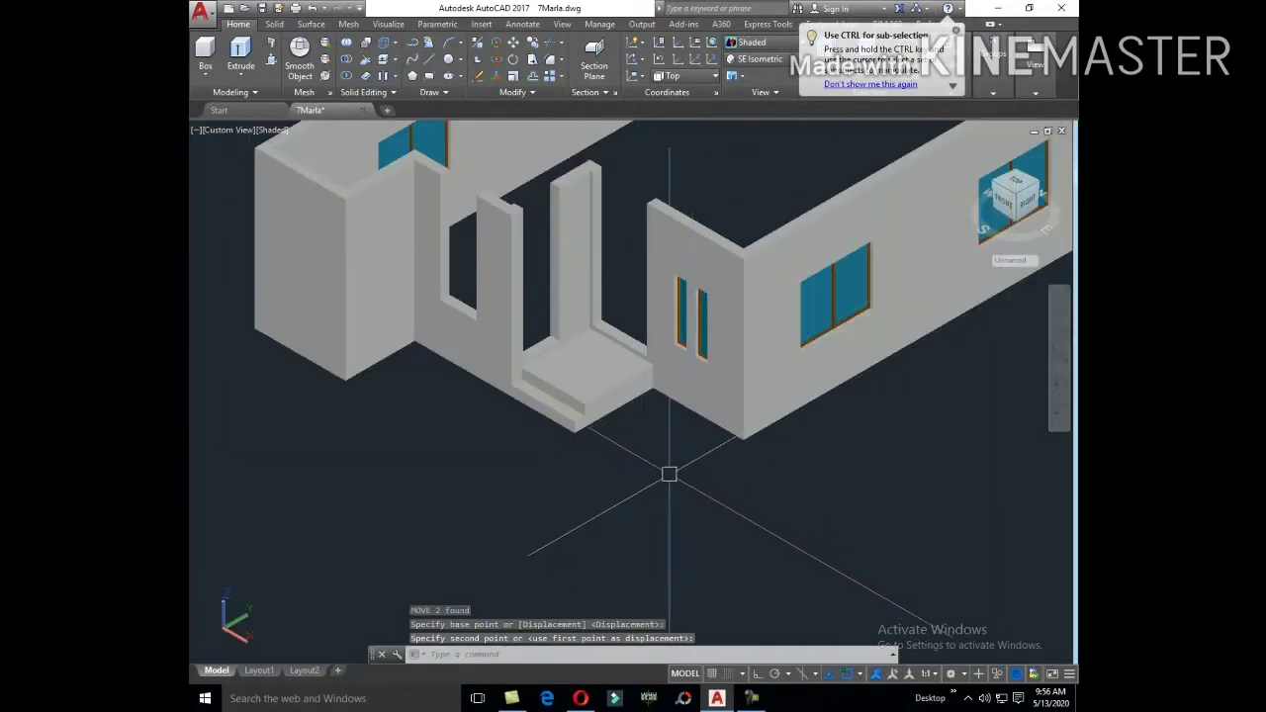
{"action": "scroll", "coordinate": [633, 456], "scroll_direction": "down", "scroll_amount": 4}
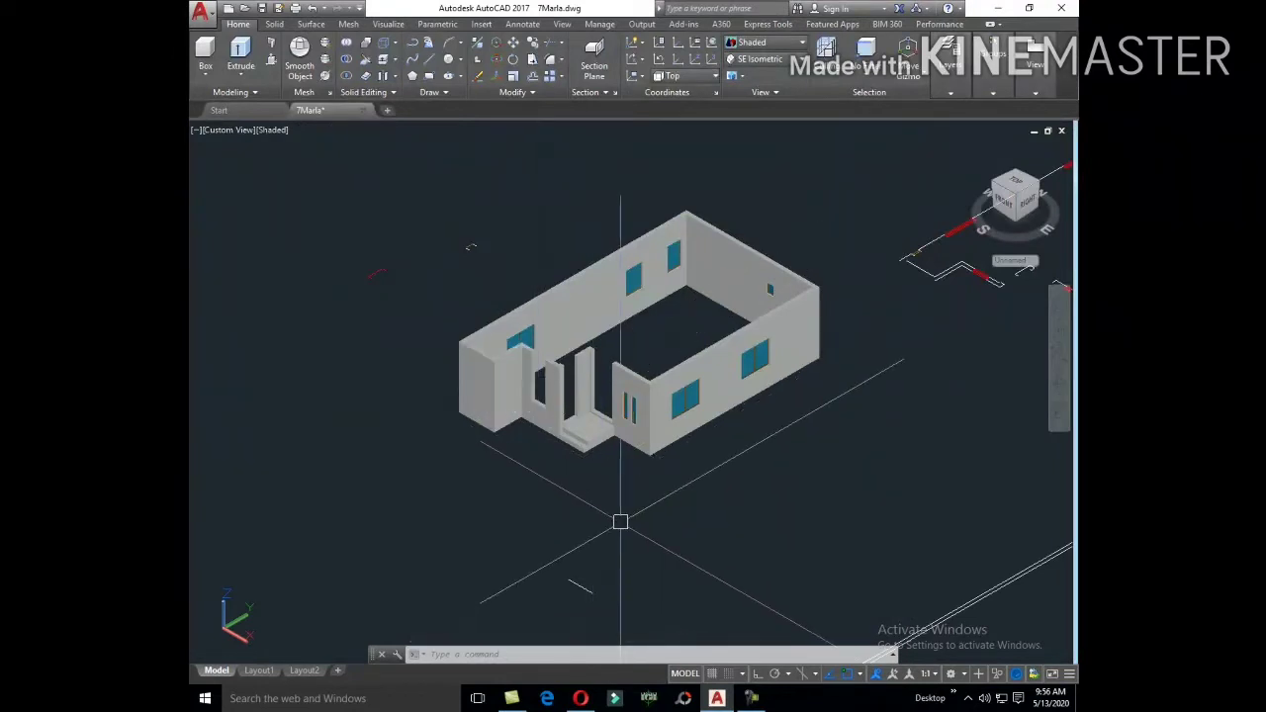
Step: Box-select the first stray object near the house model and erase it
{"action": "scroll", "coordinate": [620, 522], "scroll_direction": "down", "scroll_amount": 5}
{"action": "left_click", "coordinate": [678, 569]}
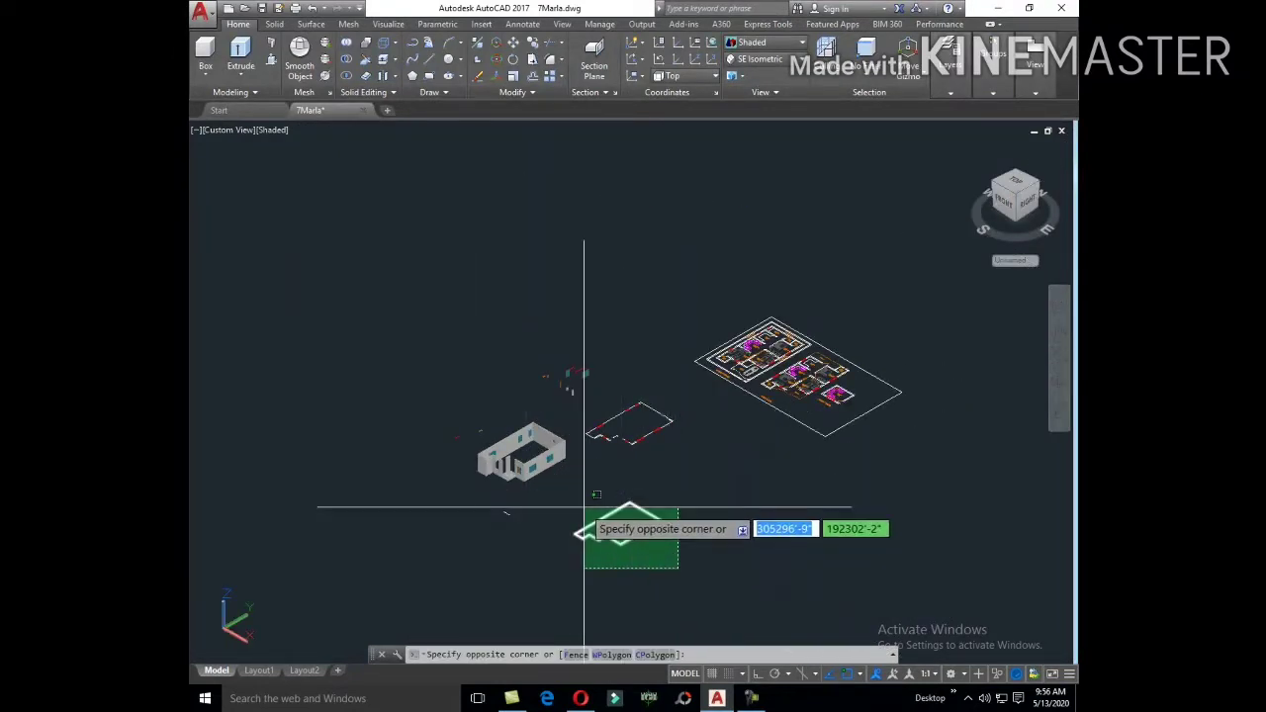
{"action": "left_click", "coordinate": [584, 507]}
{"action": "scroll", "coordinate": [508, 529], "scroll_direction": "up", "scroll_amount": 3}
{"action": "left_click", "coordinate": [508, 495]}
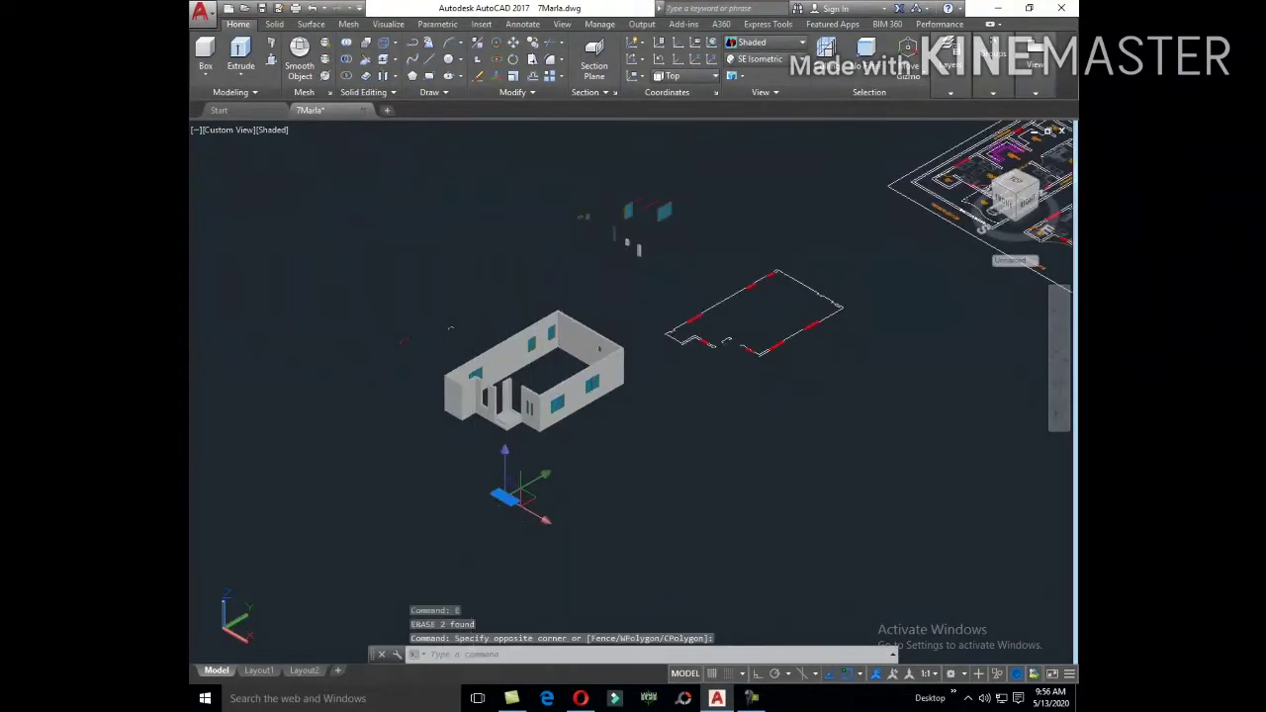
{"action": "type", "text": "E"}
{"action": "key", "text": "Return"}
Step: Erase the remaining leftover linework with a crossing window, then zoom into the floor plan
{"action": "scroll", "coordinate": [643, 511], "scroll_direction": "up", "scroll_amount": 2}
{"action": "left_click", "coordinate": [871, 521]}
{"action": "left_click", "coordinate": [646, 390]}
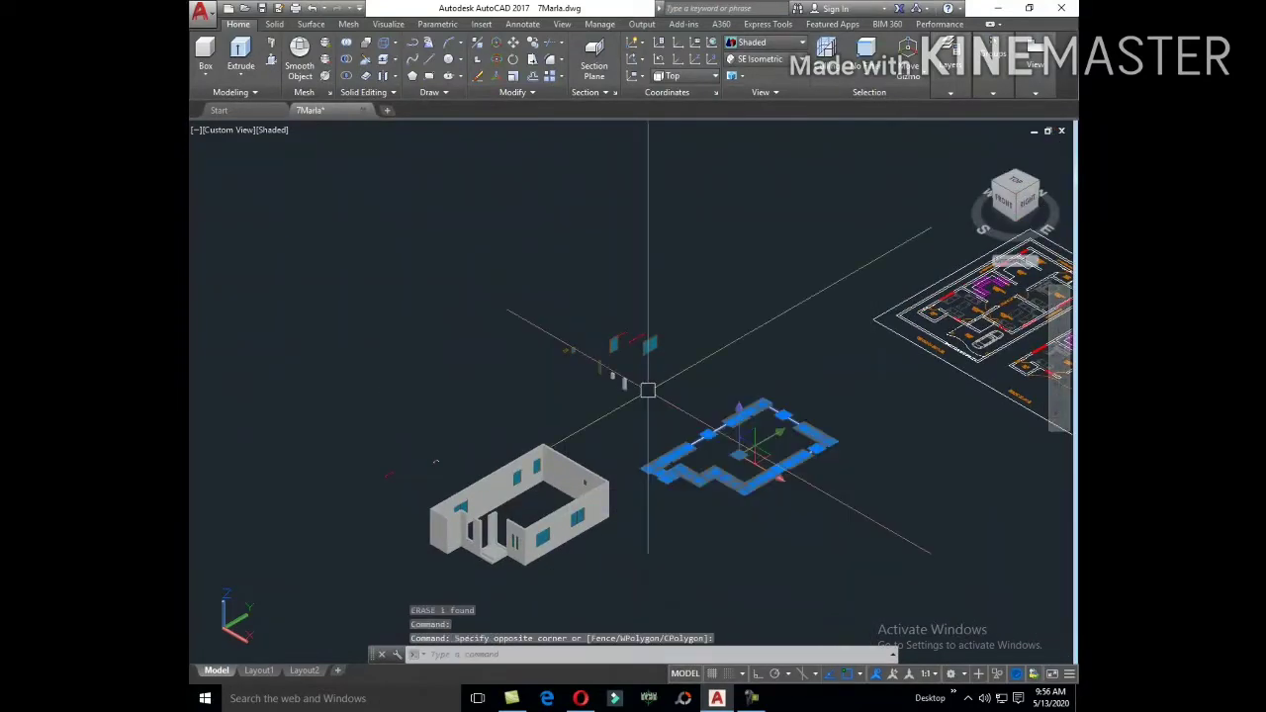
{"action": "type", "text": "E"}
{"action": "key", "text": "Return"}
{"action": "left_click", "coordinate": [847, 454]}
{"action": "key", "text": "Escape"}
{"action": "key", "text": "Escape"}
{"action": "scroll", "coordinate": [405, 481], "scroll_direction": "down", "scroll_amount": 3}
{"action": "scroll", "coordinate": [485, 424], "scroll_direction": "up", "scroll_amount": 4}
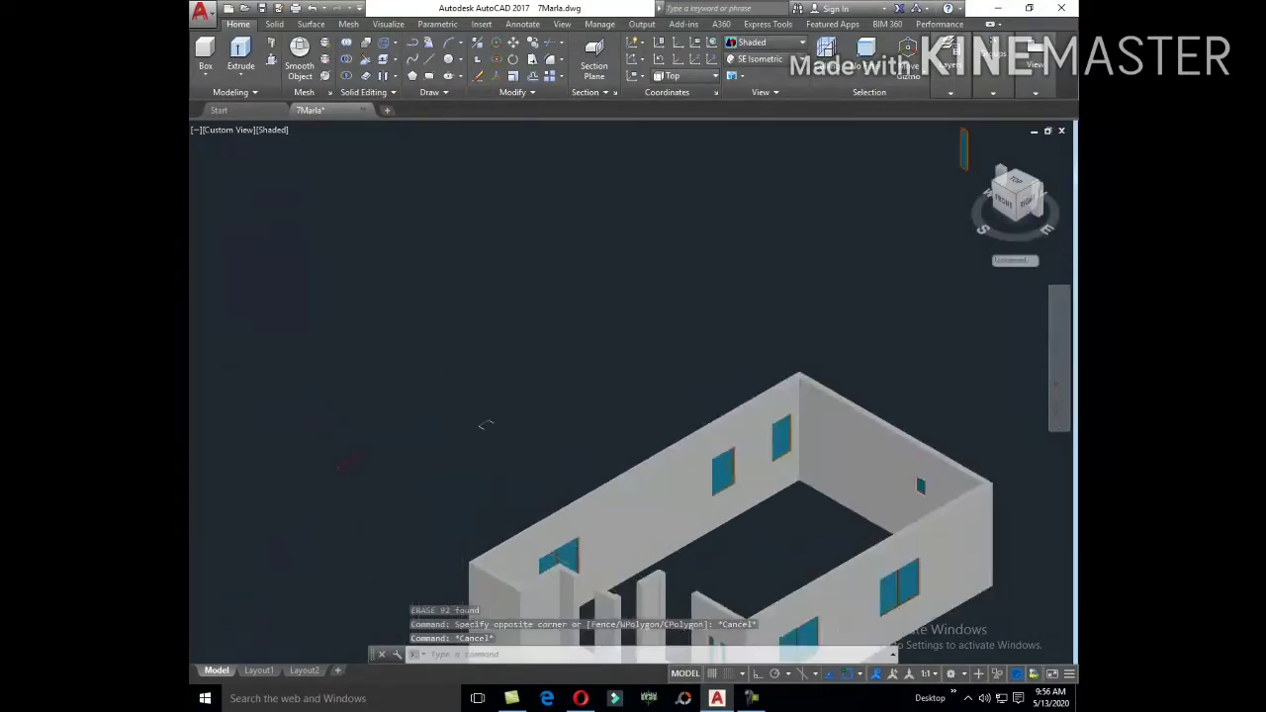
{"action": "scroll", "coordinate": [782, 395], "scroll_direction": "down", "scroll_amount": 4}
{"action": "scroll", "coordinate": [709, 450], "scroll_direction": "up", "scroll_amount": 2}
{"action": "scroll", "coordinate": [709, 450], "scroll_direction": "up", "scroll_amount": 5}
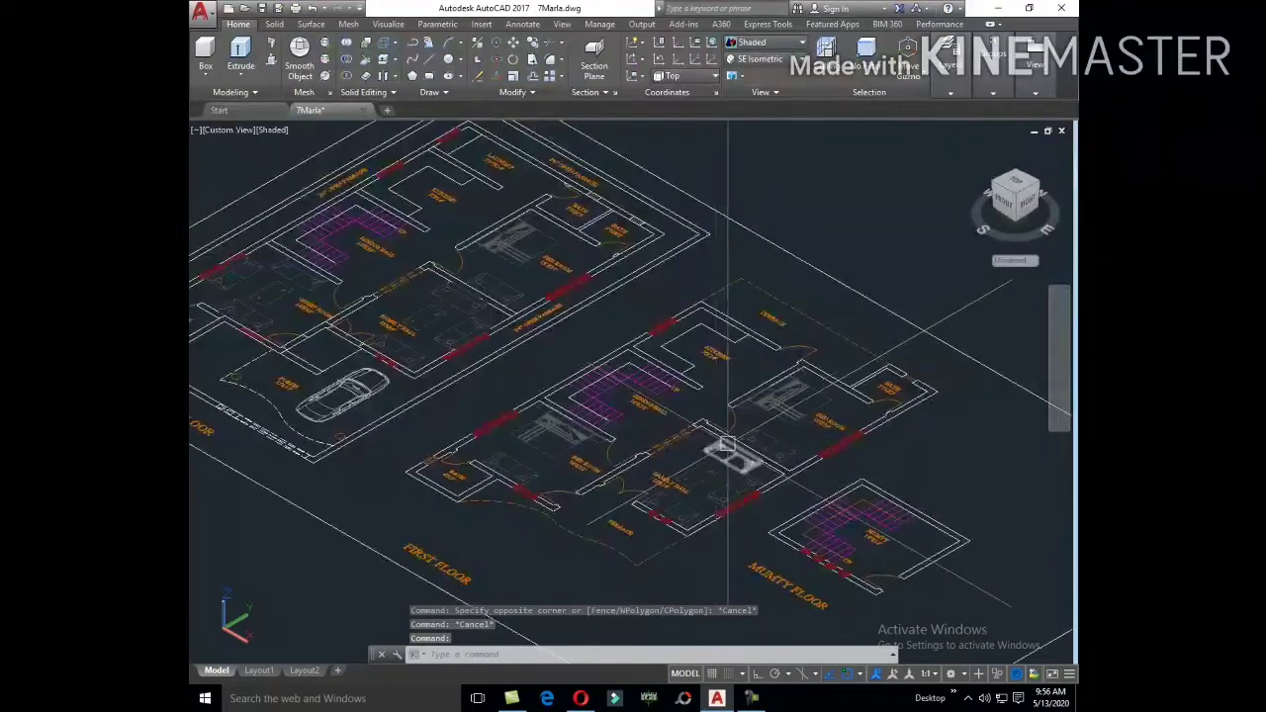
{"action": "type", "text": "pl"}
{"action": "key", "text": "Return"}
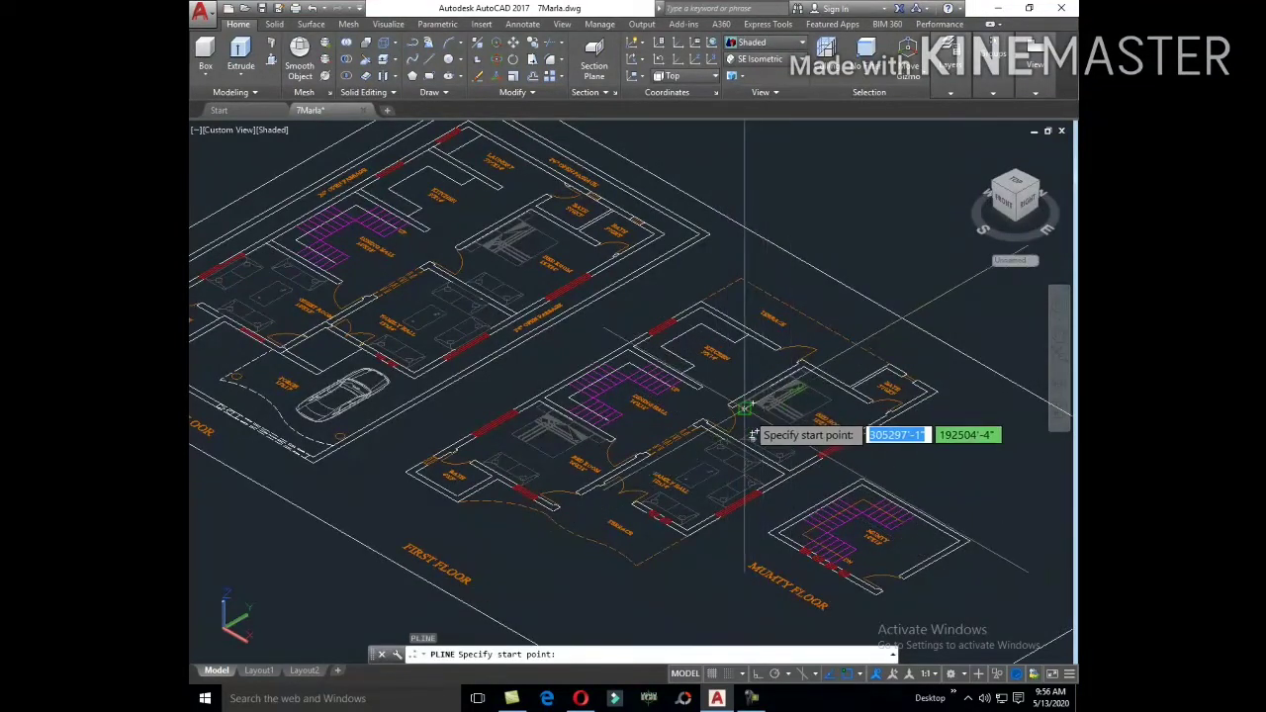
{"action": "key", "text": "Escape"}
{"action": "scroll", "coordinate": [735, 420], "scroll_direction": "up", "scroll_amount": 3}
{"action": "scroll", "coordinate": [686, 369], "scroll_direction": "up", "scroll_amount": 2}
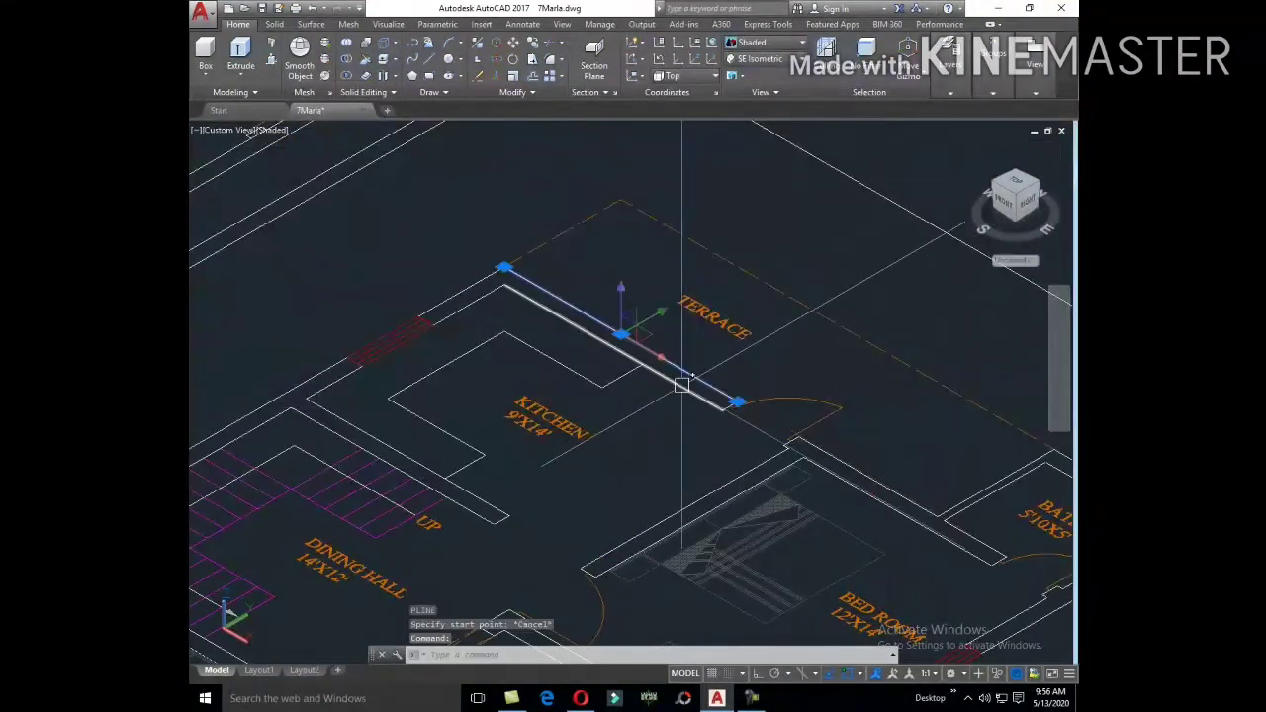
{"action": "left_click", "coordinate": [681, 384]}
{"action": "middle_click_drag", "start_coordinate": [471, 297], "coordinate": [708, 349]}
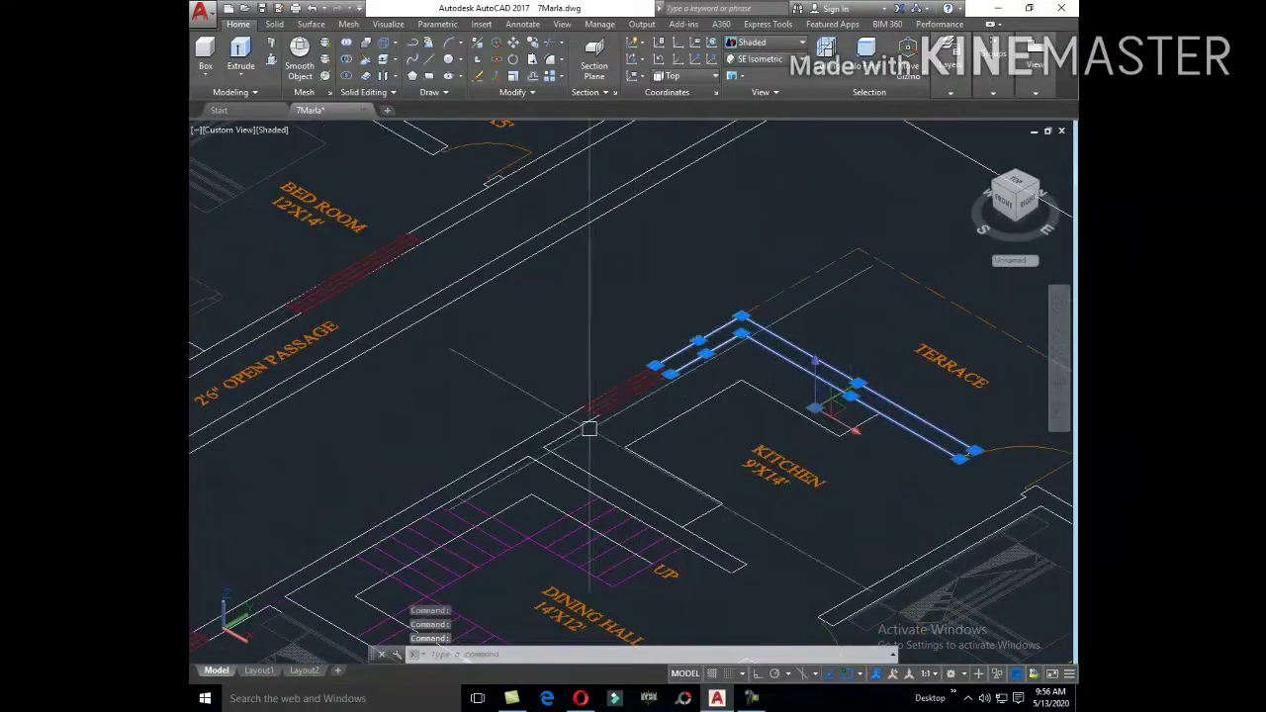
{"action": "scroll", "coordinate": [588, 428], "scroll_direction": "up", "scroll_amount": 3}
{"action": "left_click", "coordinate": [536, 237]}
{"action": "left_click", "coordinate": [797, 435]}
{"action": "middle_click_drag", "start_coordinate": [616, 480], "coordinate": [768, 363]}
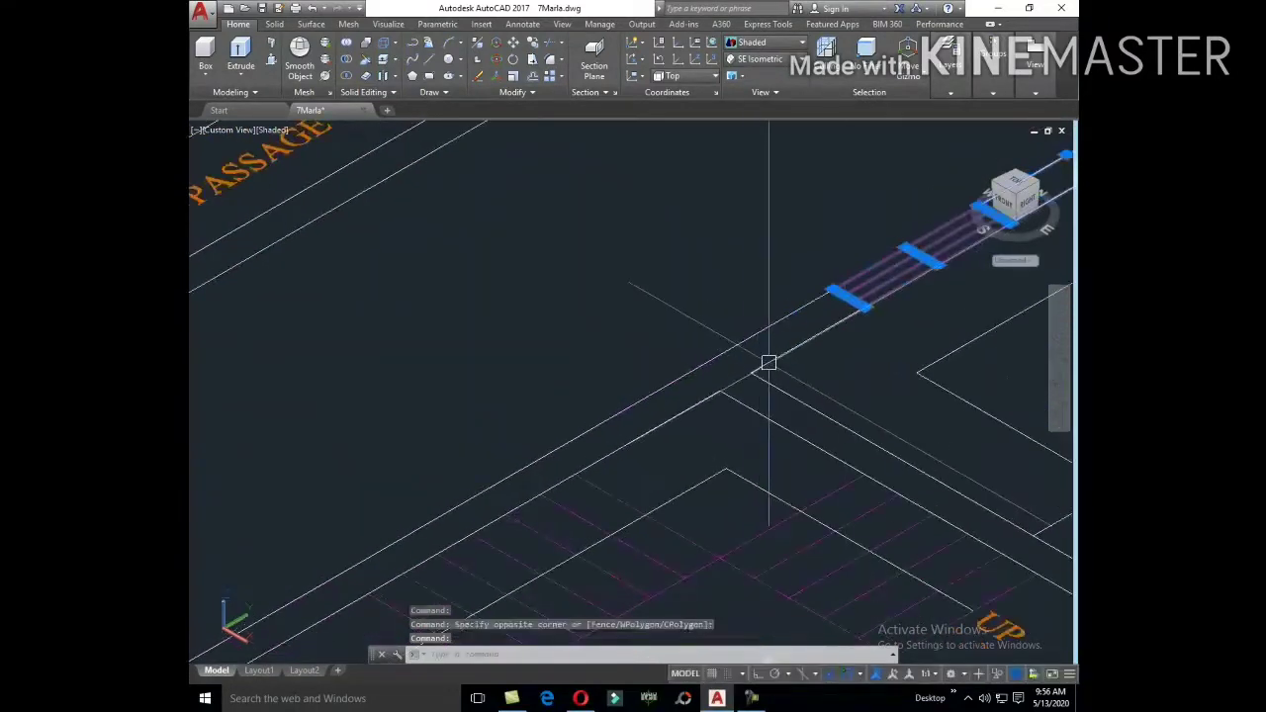
{"action": "left_click", "coordinate": [768, 363]}
{"action": "scroll", "coordinate": [782, 295], "scroll_direction": "down", "scroll_amount": 2}
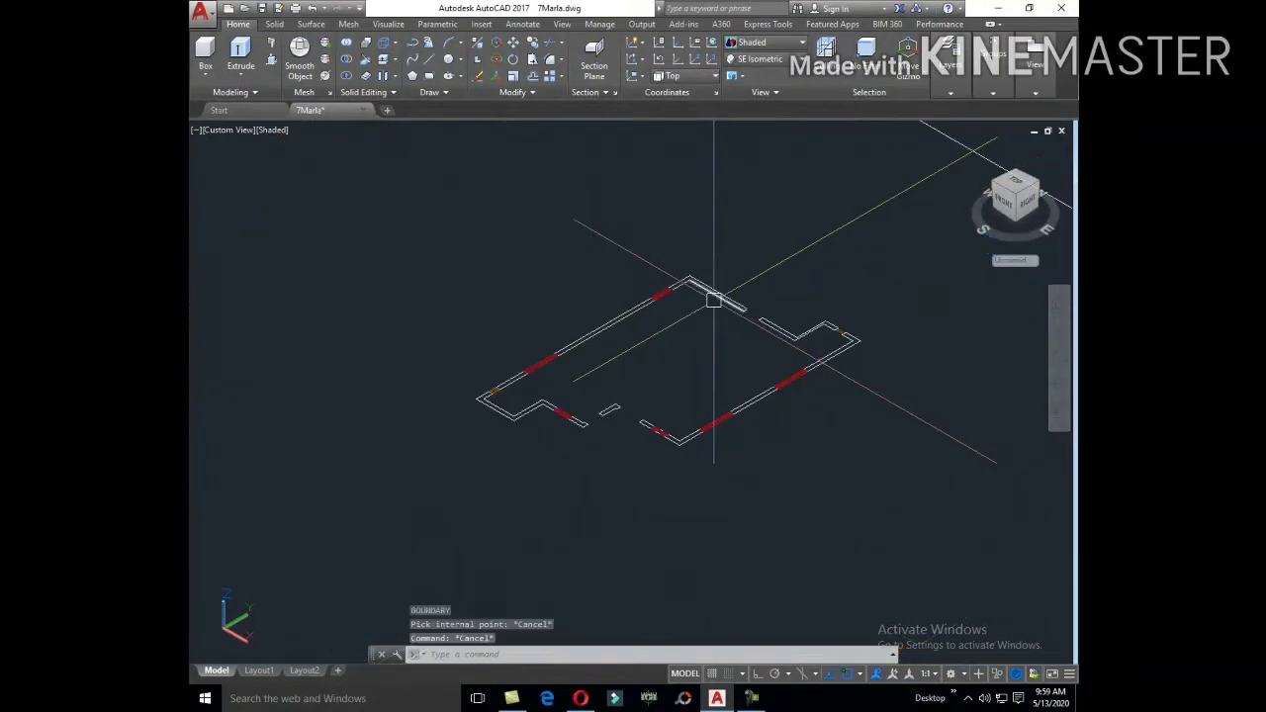
{"action": "scroll", "coordinate": [548, 470], "scroll_direction": "down", "scroll_amount": 4}
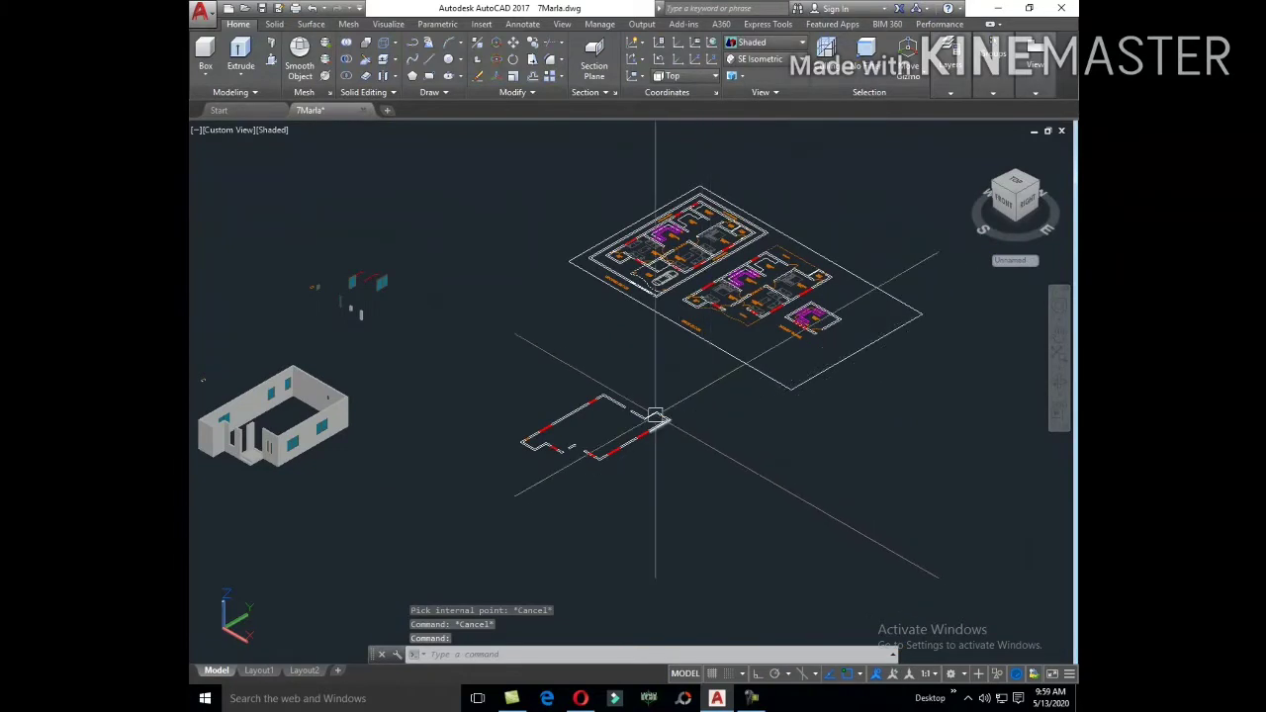
Step: Run BOUNDARY inside the upper and right-side wall pieces, dismissing the boundary error messages
{"action": "scroll", "coordinate": [655, 416], "scroll_direction": "up", "scroll_amount": 3}
{"action": "type", "text": "O"}
{"action": "key", "text": "Return"}
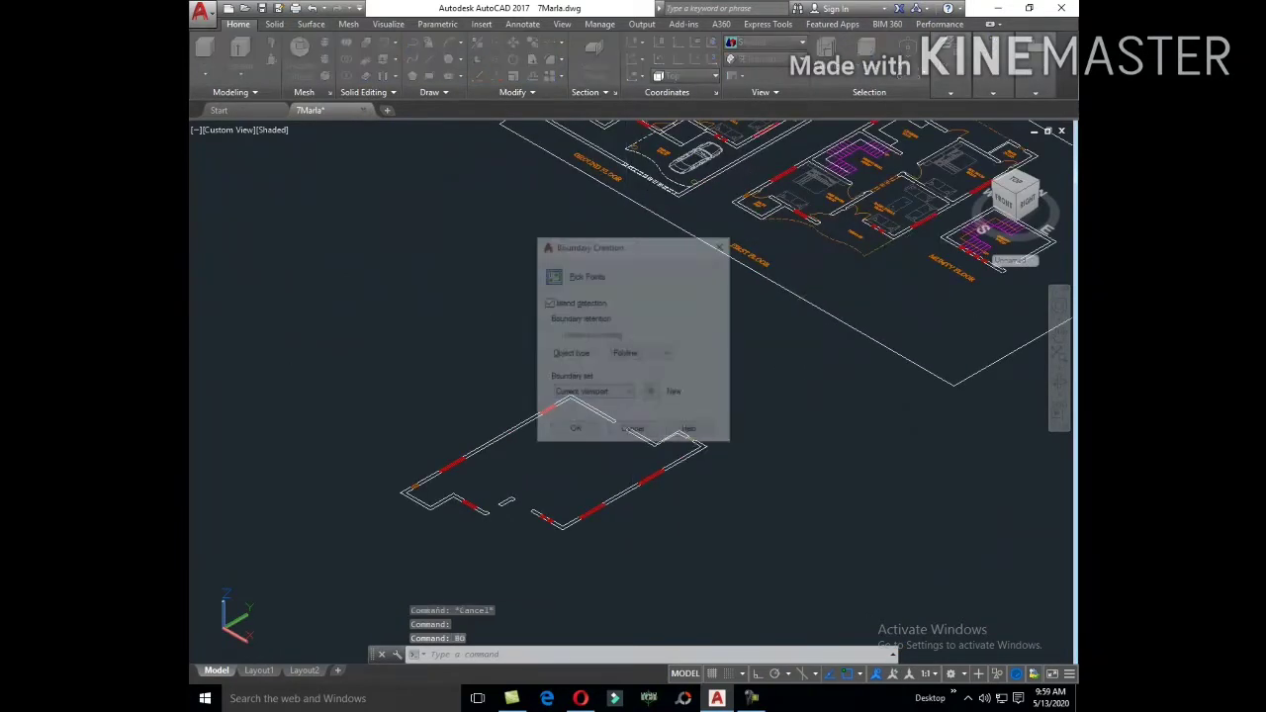
{"action": "left_click", "coordinate": [552, 275]}
{"action": "scroll", "coordinate": [435, 514], "scroll_direction": "up", "scroll_amount": 2}
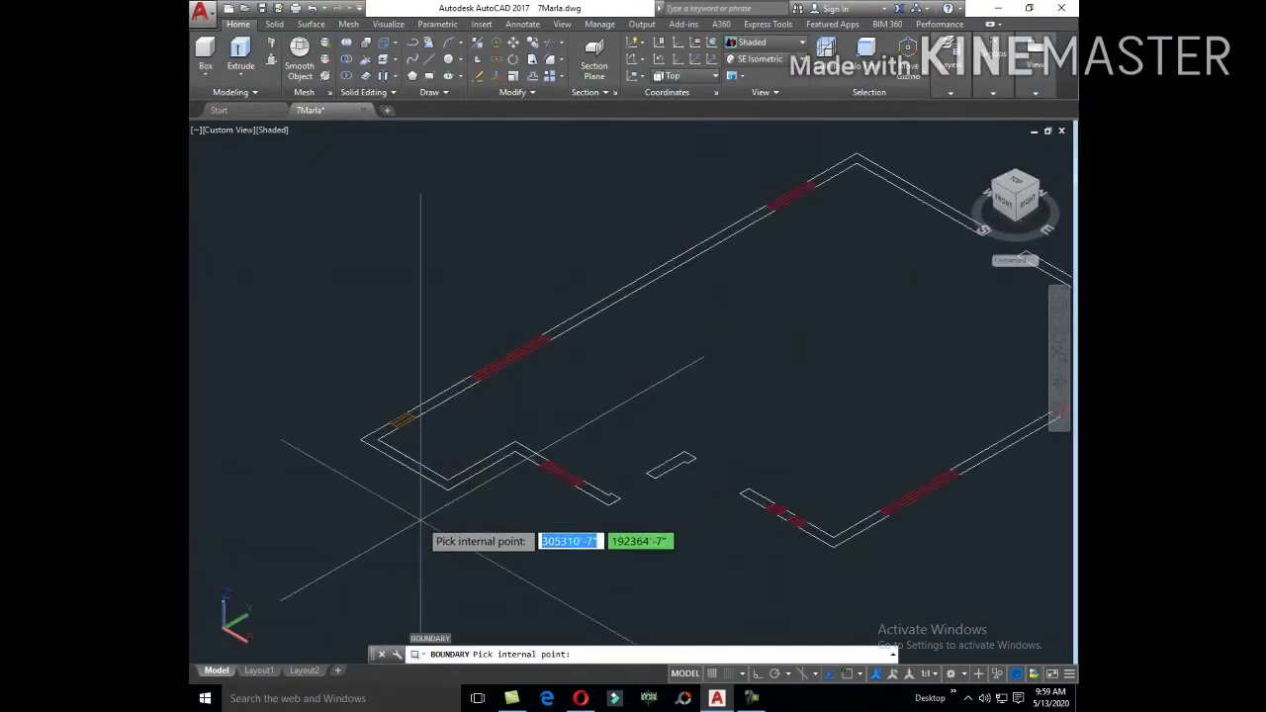
{"action": "scroll", "coordinate": [430, 464], "scroll_direction": "up", "scroll_amount": 2}
{"action": "scroll", "coordinate": [429, 457], "scroll_direction": "up", "scroll_amount": 2}
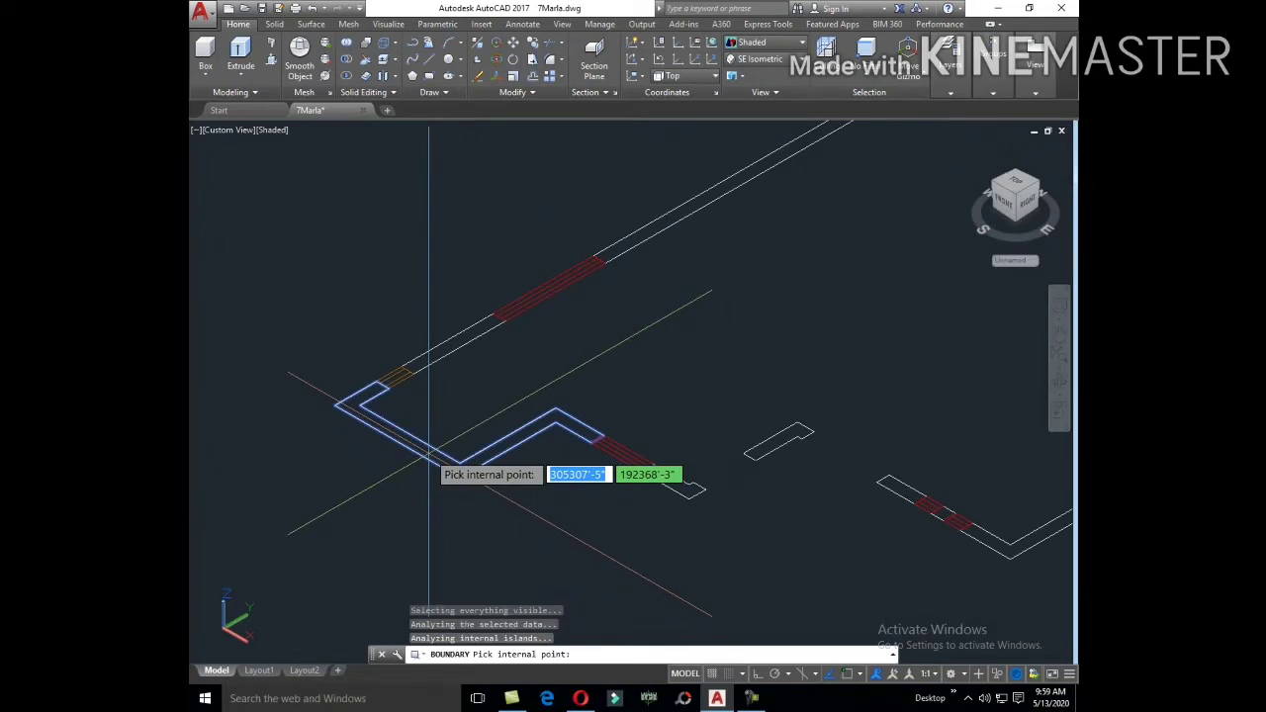
{"action": "left_click", "coordinate": [455, 344]}
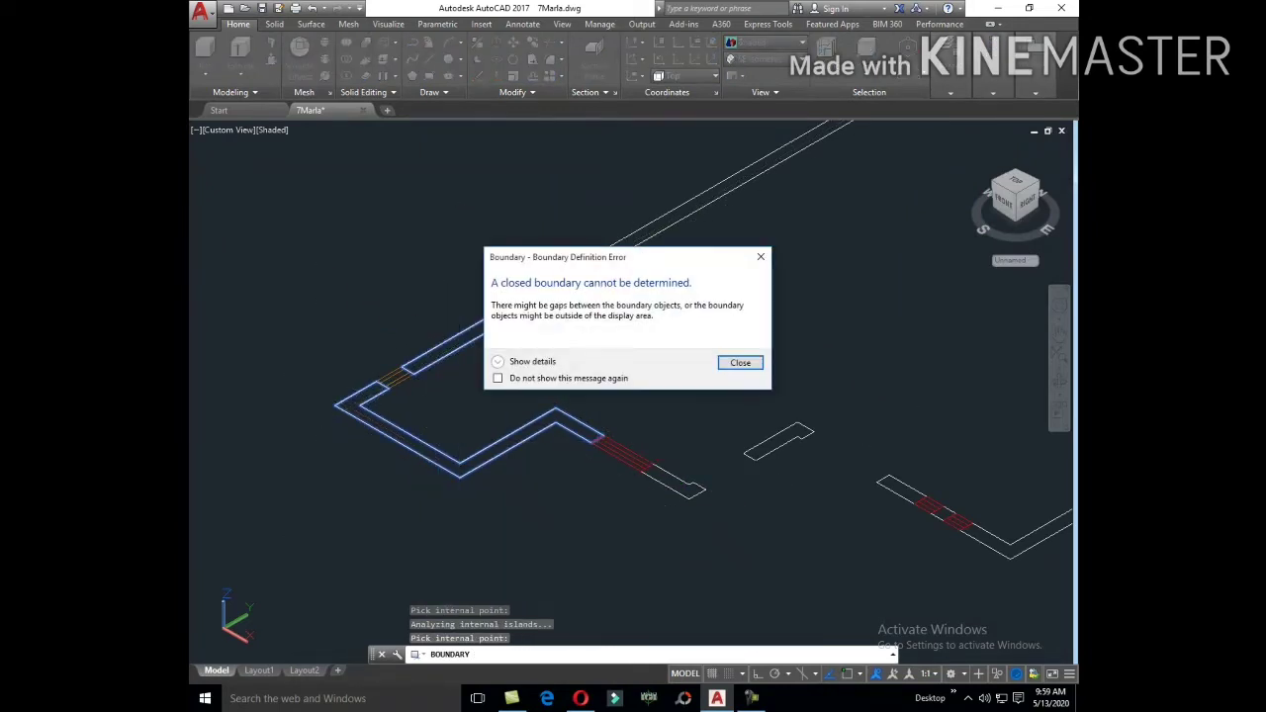
{"action": "left_click", "coordinate": [736, 362]}
{"action": "scroll", "coordinate": [697, 435], "scroll_direction": "down", "scroll_amount": 4}
{"action": "left_click", "coordinate": [700, 437]}
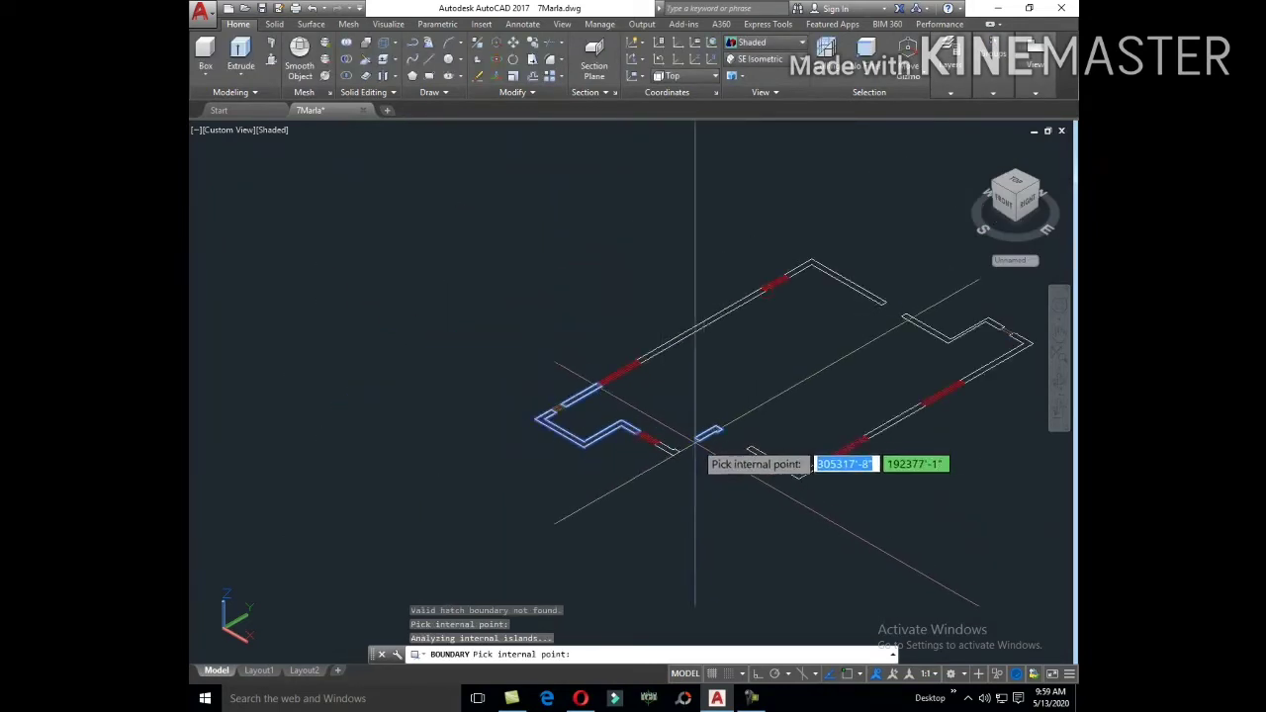
{"action": "left_click", "coordinate": [759, 455]}
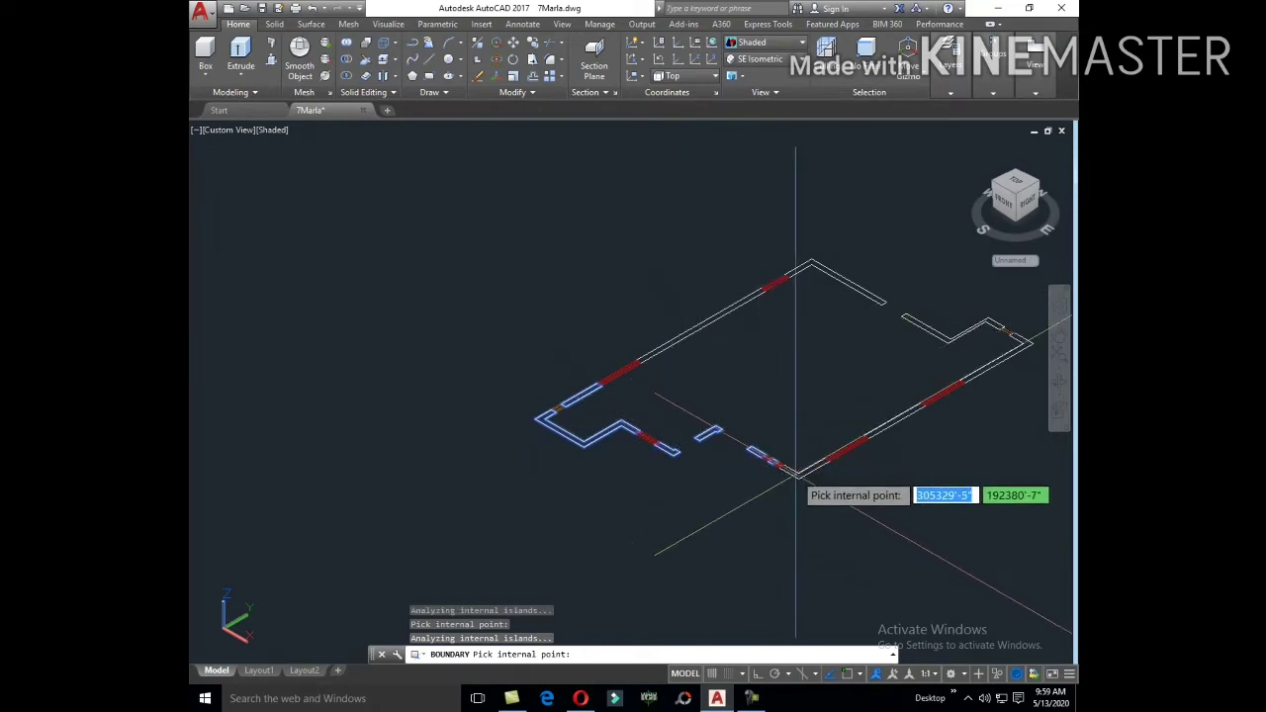
{"action": "left_click", "coordinate": [796, 472]}
{"action": "left_click", "coordinate": [740, 362]}
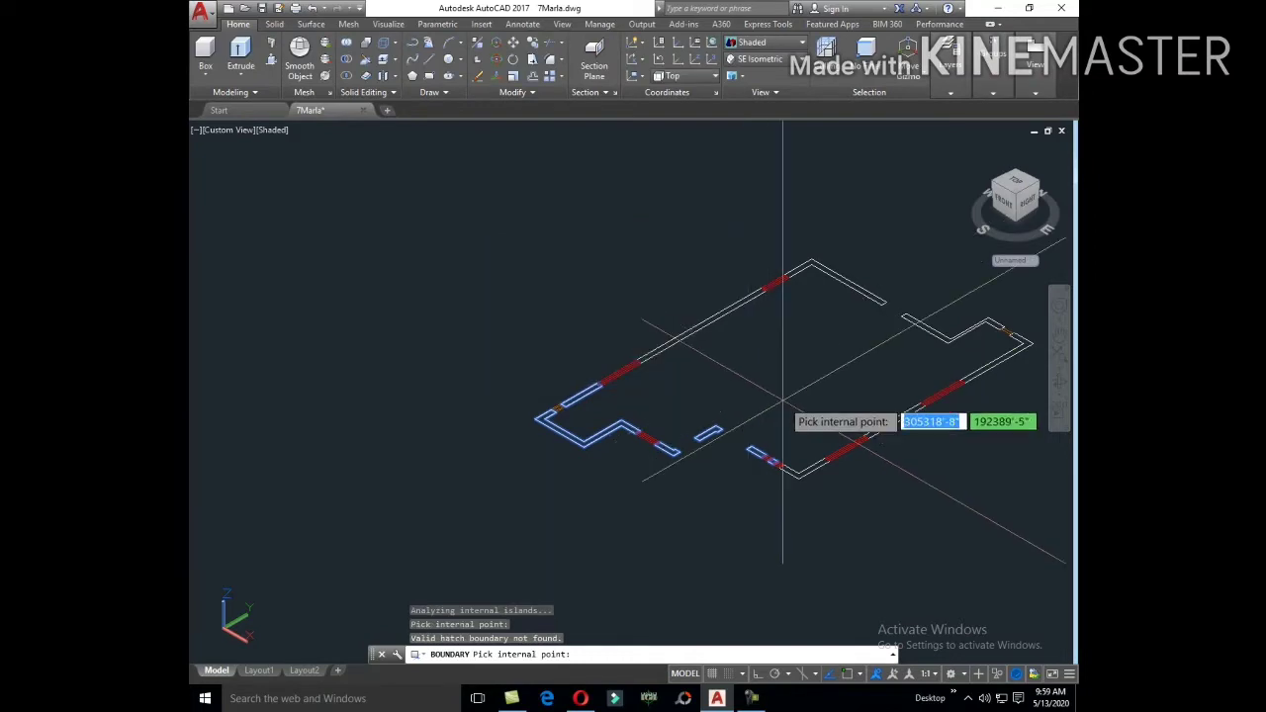
{"action": "key", "text": "Return"}
{"action": "type", "text": "BO"}
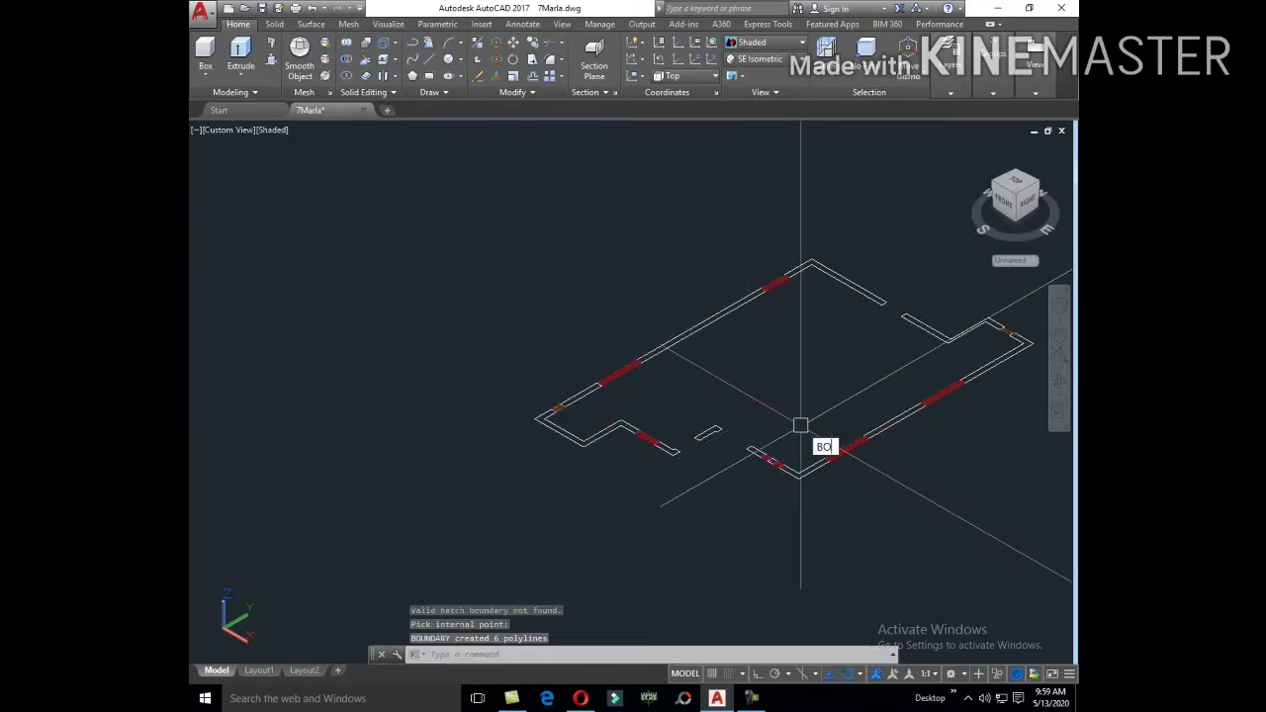
Step: Repeat BOUNDARY for the lower corner, lower-right and upper wall areas
{"action": "key", "text": "Return"}
{"action": "left_click", "coordinate": [576, 430]}
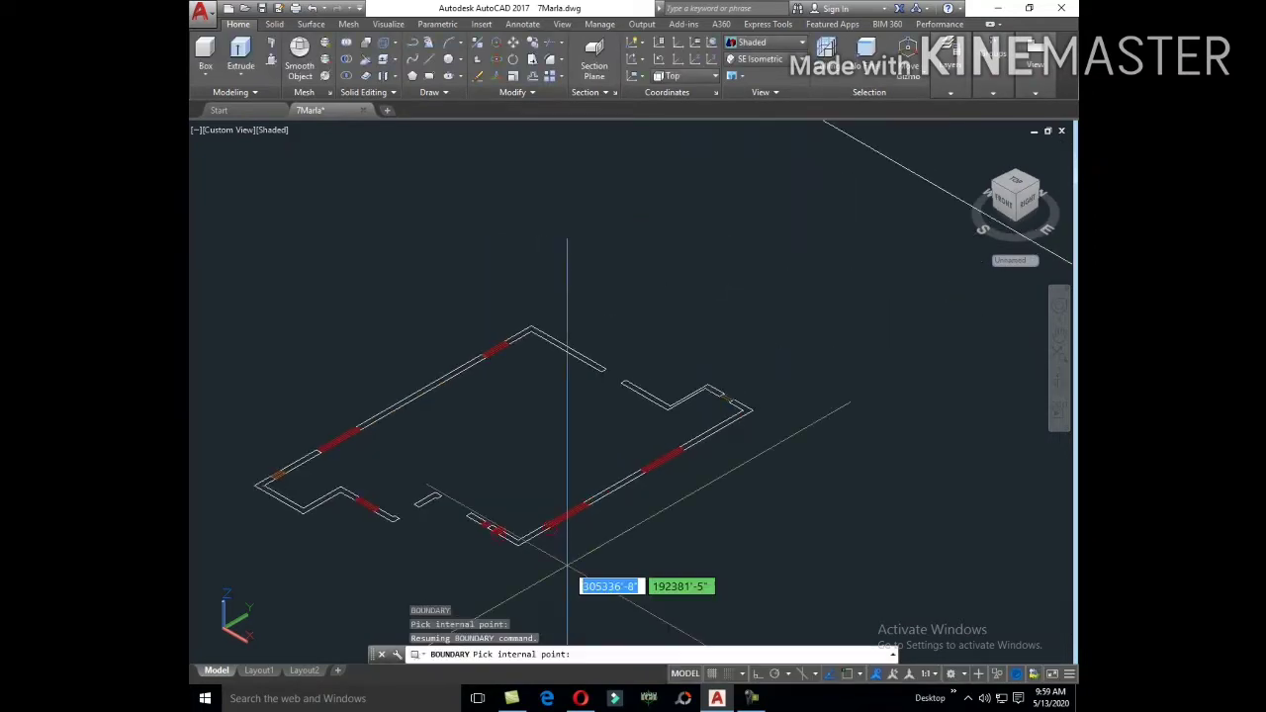
{"action": "left_click", "coordinate": [534, 537]}
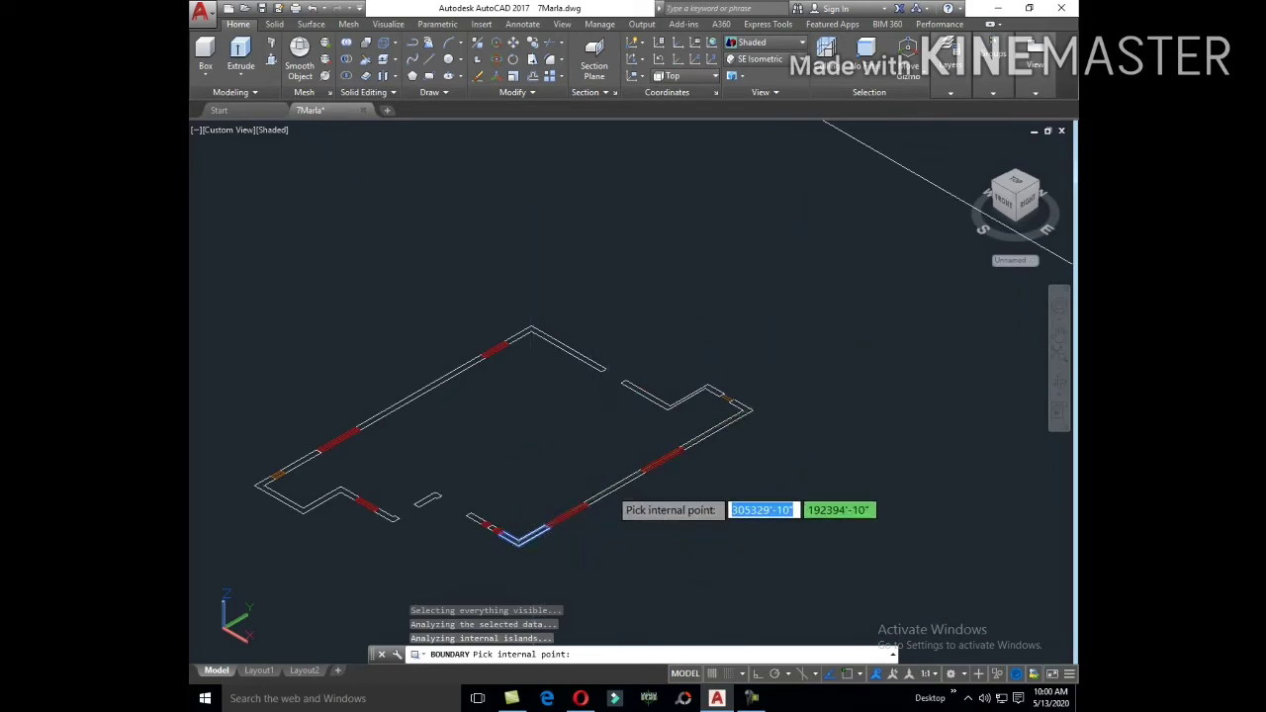
{"action": "left_click", "coordinate": [710, 435]}
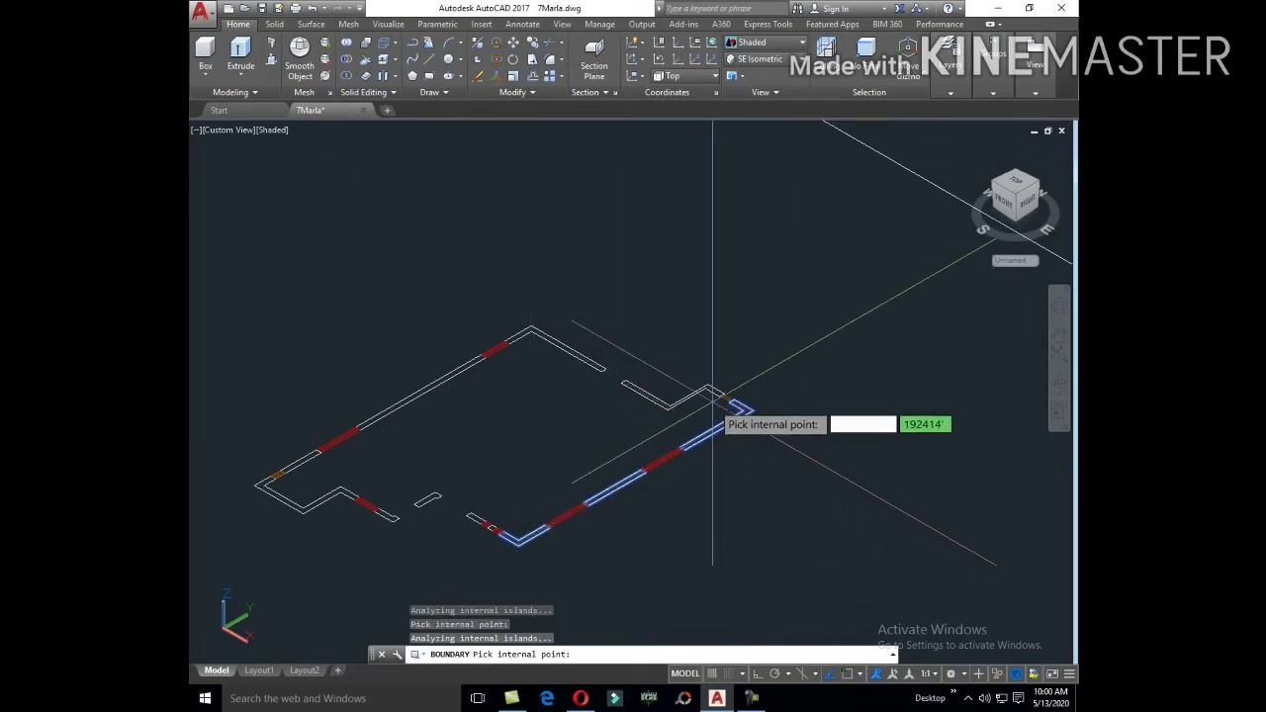
{"action": "left_click", "coordinate": [584, 370]}
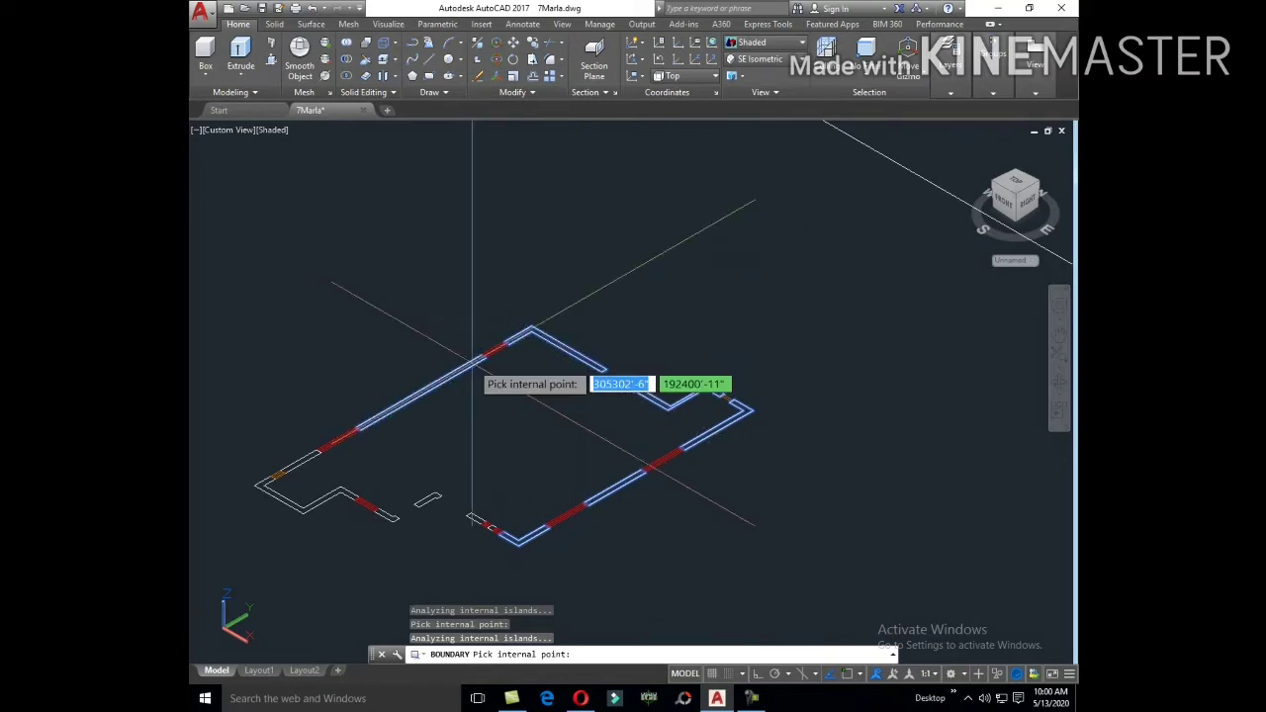
{"action": "key", "text": "Return"}
Step: Erase the extra wall line and the stray line near the door gap
{"action": "type", "text": "e"}
{"action": "key", "text": "Return"}
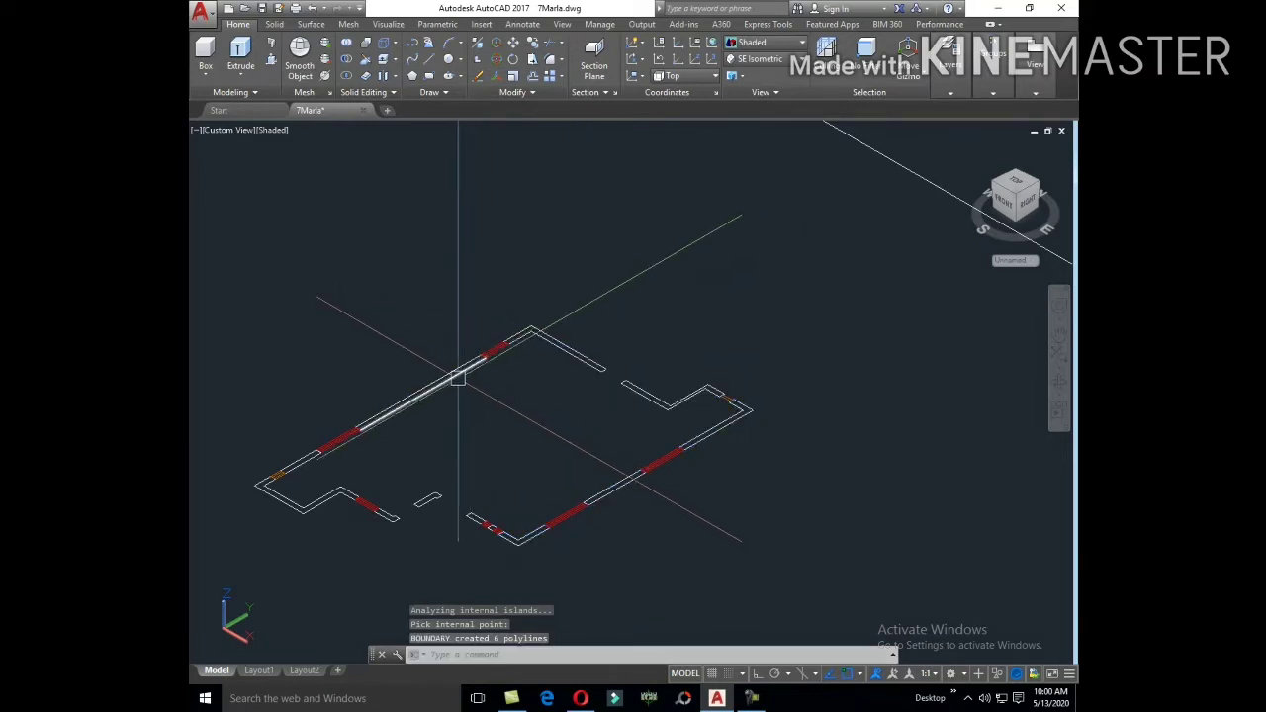
{"action": "left_click", "coordinate": [452, 370]}
{"action": "key", "text": "Return"}
{"action": "key", "text": "Escape"}
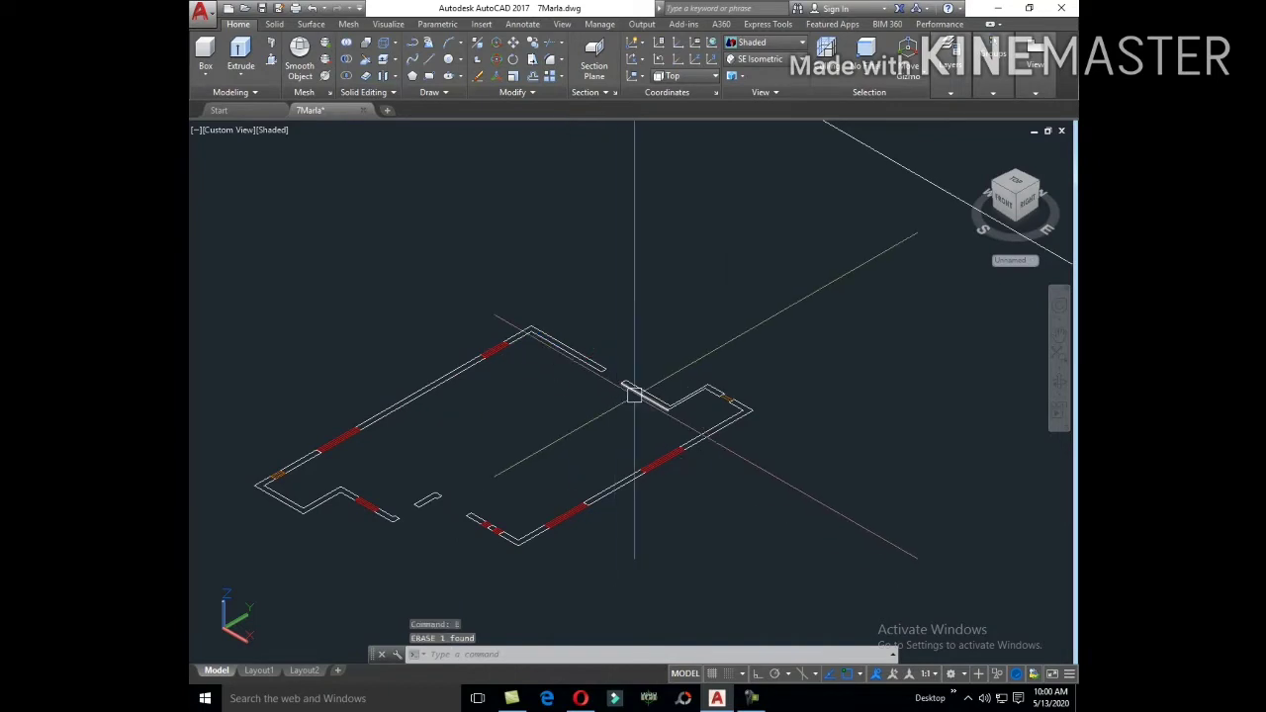
{"action": "scroll", "coordinate": [696, 409], "scroll_direction": "up", "scroll_amount": 3}
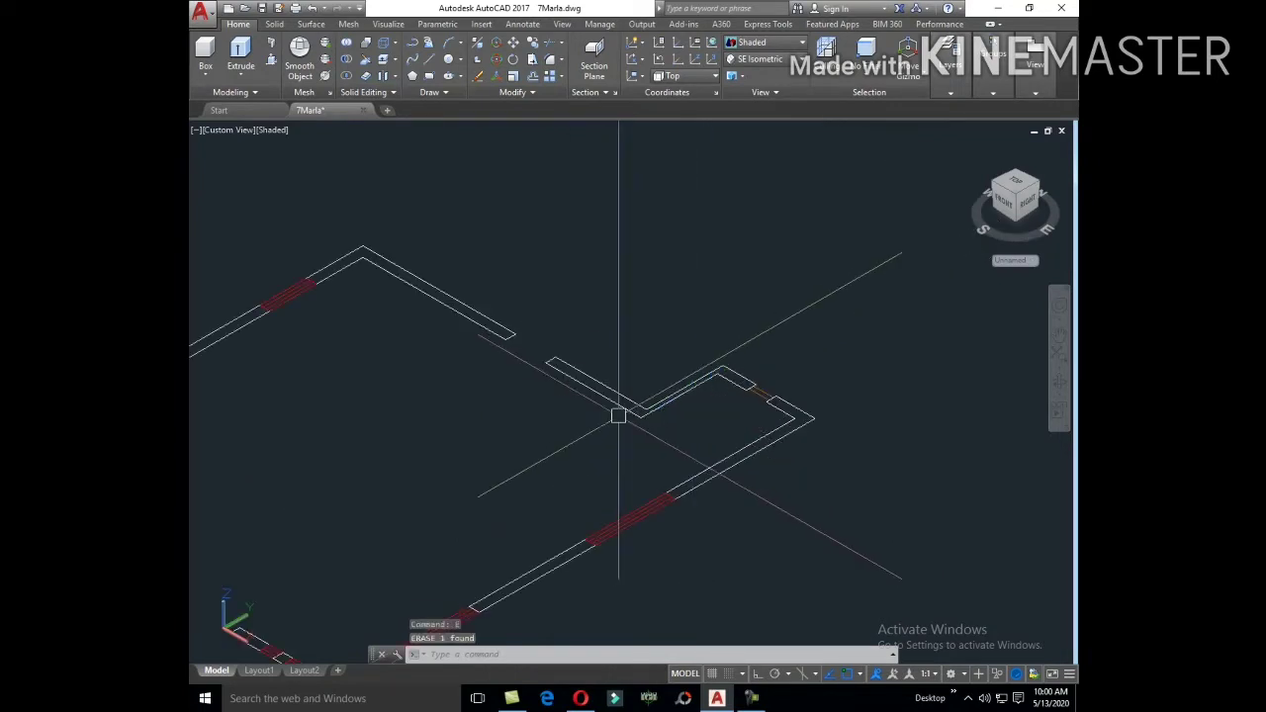
{"action": "left_click", "coordinate": [781, 434]}
{"action": "key", "text": "Escape"}
{"action": "middle_click_drag", "start_coordinate": [576, 557], "coordinate": [722, 316]}
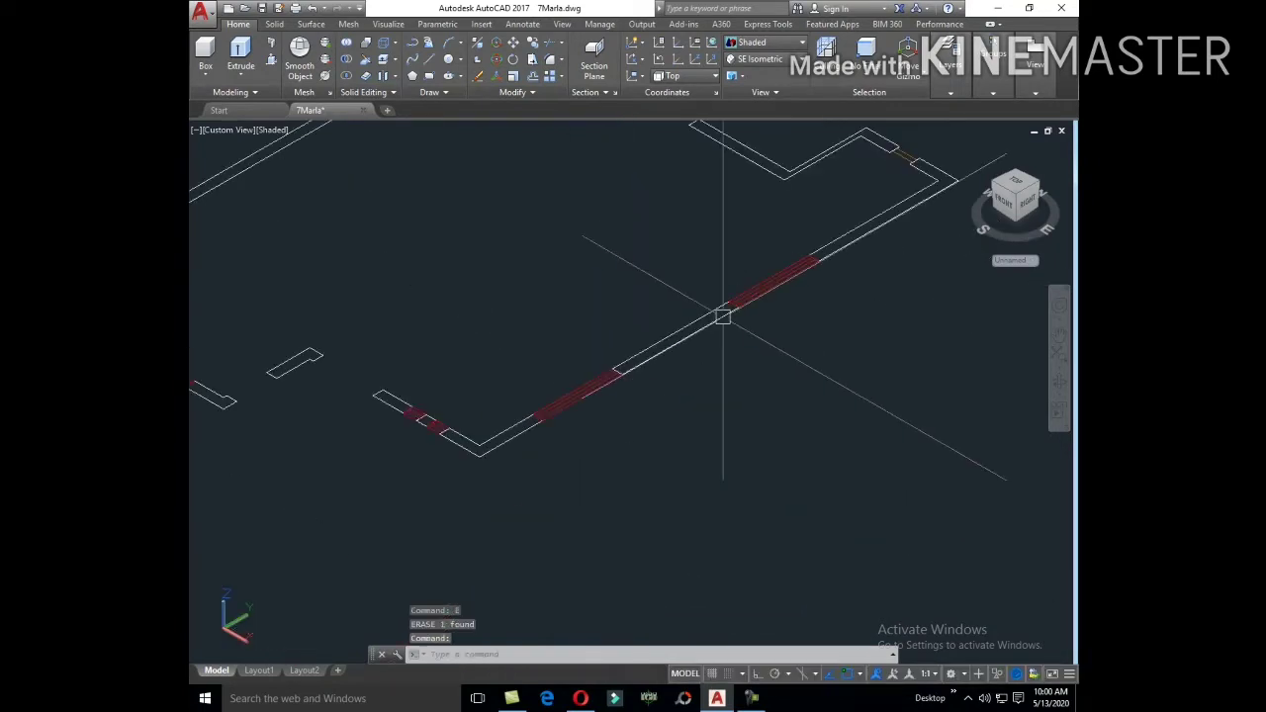
{"action": "key", "text": "Escape"}
{"action": "left_click", "coordinate": [508, 432]}
{"action": "type", "text": "e"}
{"action": "key", "text": "Return"}
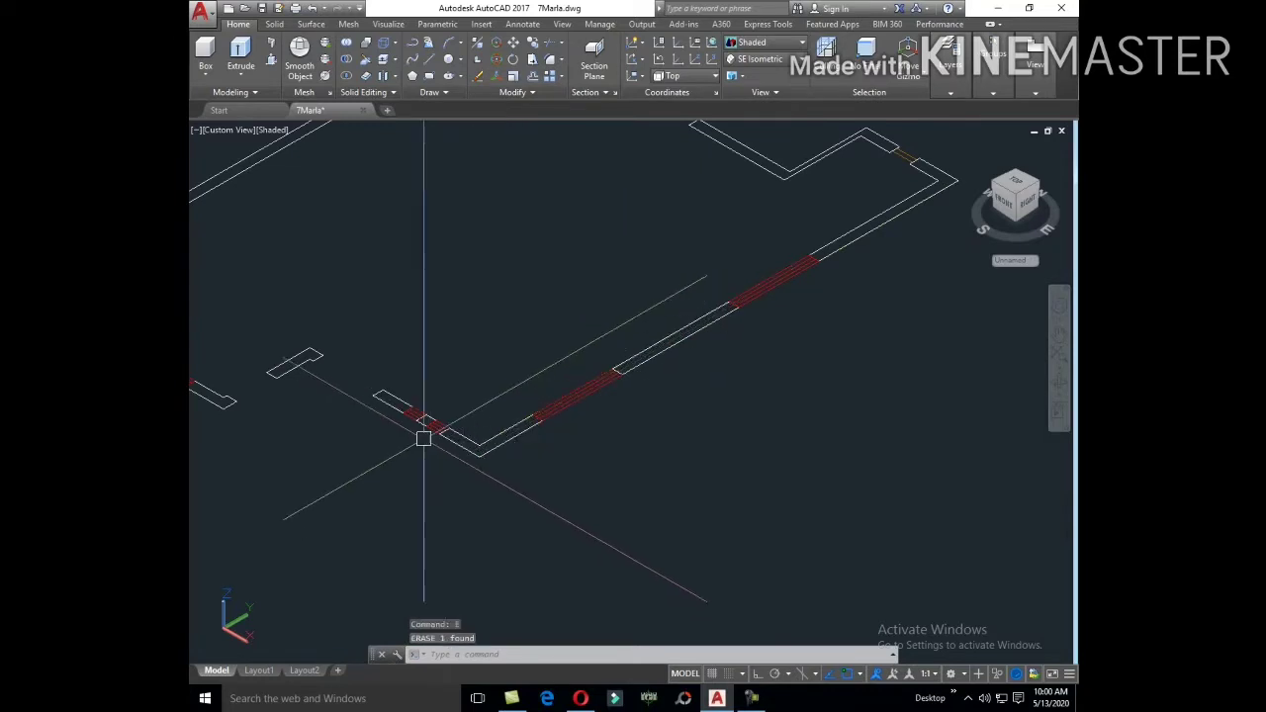
Step: Delete the small leftover wall pieces beside the door gap
{"action": "middle_click_drag", "start_coordinate": [420, 430], "coordinate": [342, 389]}
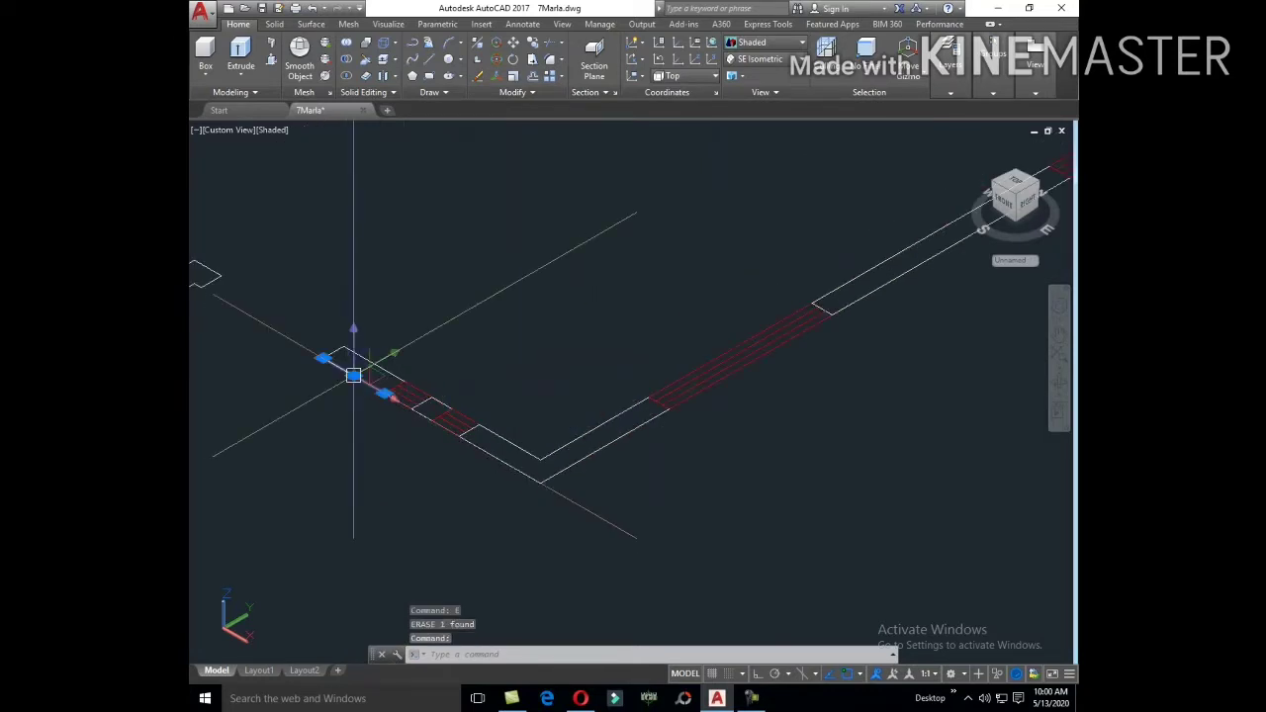
{"action": "scroll", "coordinate": [513, 422], "scroll_direction": "down", "scroll_amount": 1}
{"action": "left_click", "coordinate": [373, 373]}
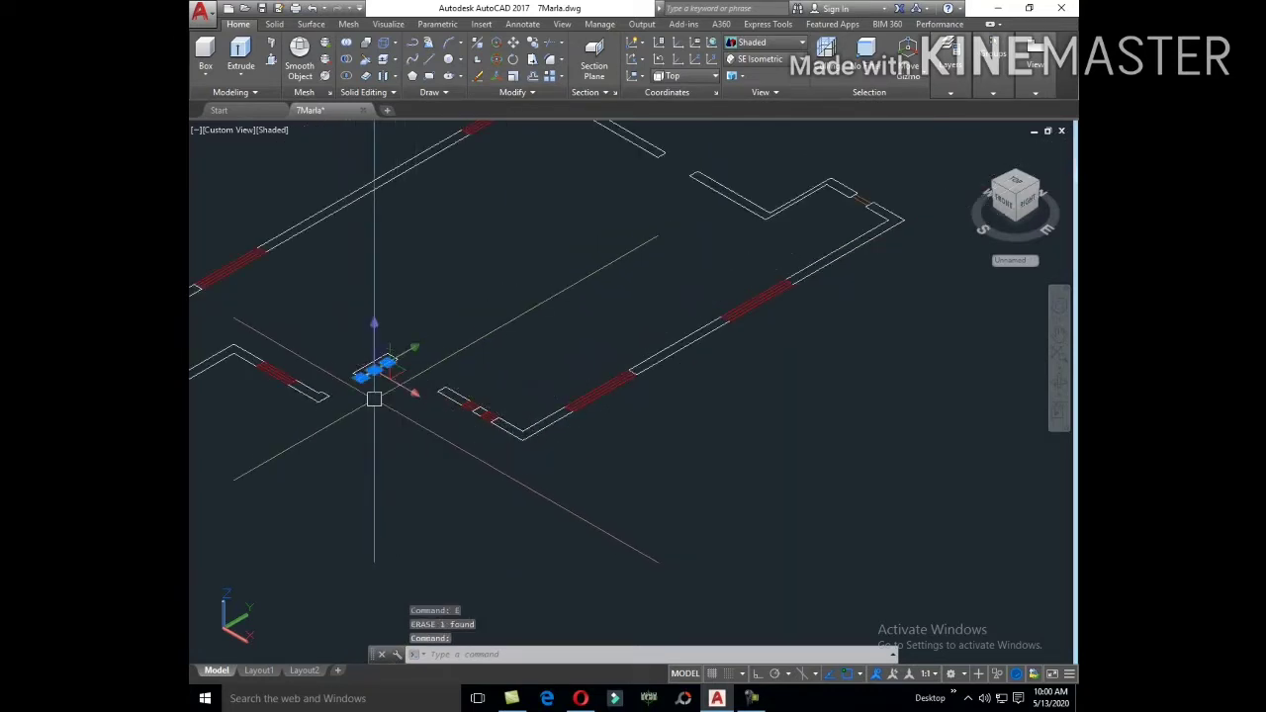
{"action": "mouse_move", "coordinate": [373, 388]}
{"action": "middle_mouse_down"}
{"action": "mouse_move", "coordinate": [590, 444]}
{"action": "mouse_move", "coordinate": [579, 399]}
{"action": "middle_mouse_up"}
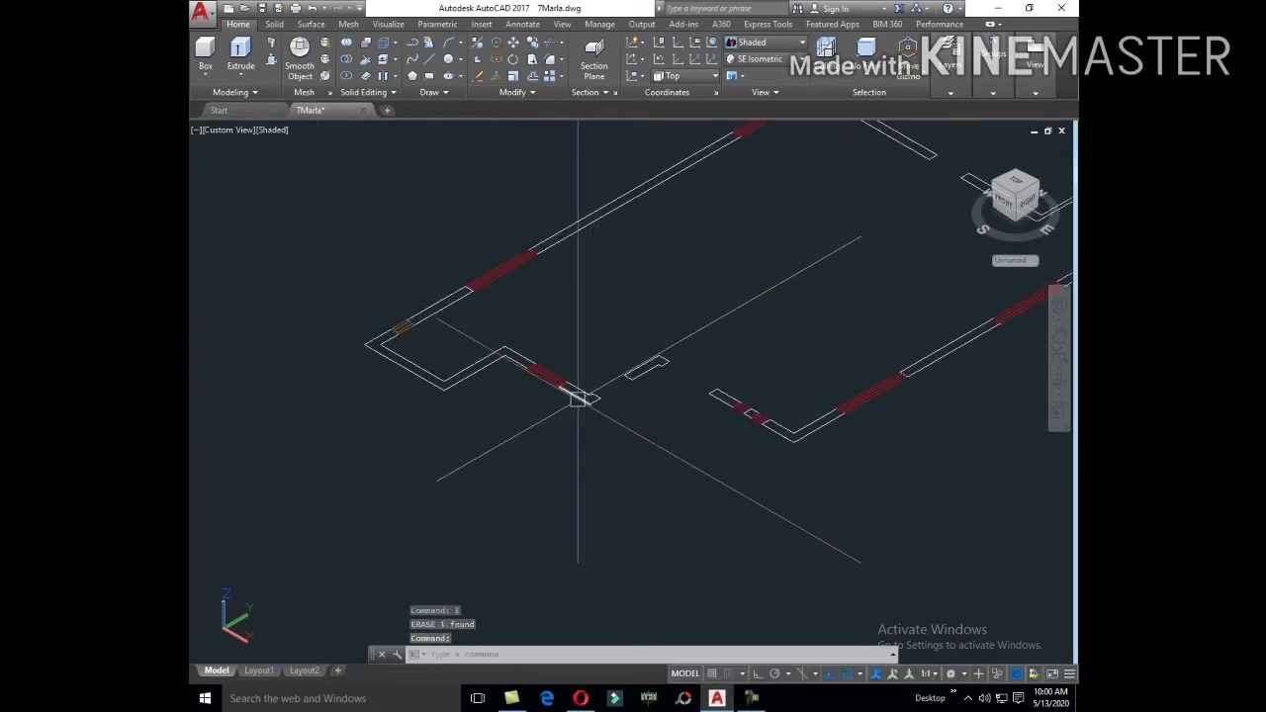
{"action": "type", "text": "E"}
{"action": "key", "text": "Return"}
{"action": "left_click", "coordinate": [514, 356]}
{"action": "type", "text": "e"}
{"action": "key", "text": "Return"}
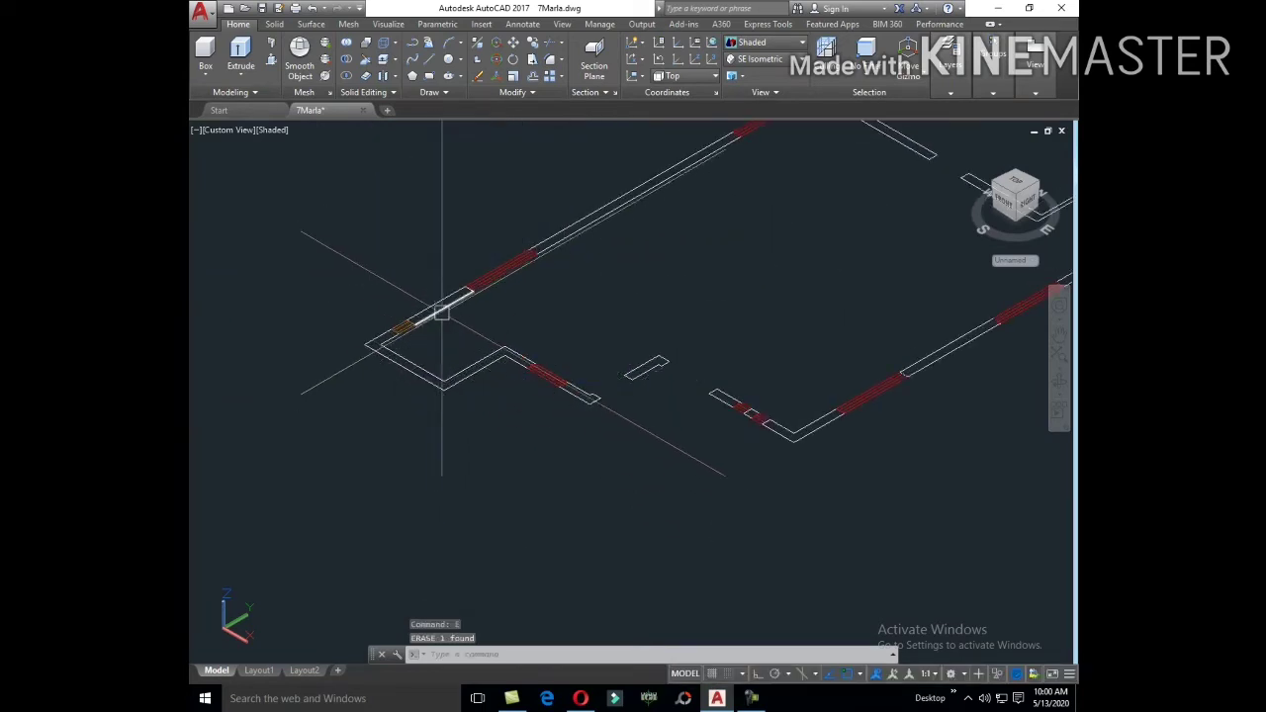
{"action": "key", "text": "Return"}
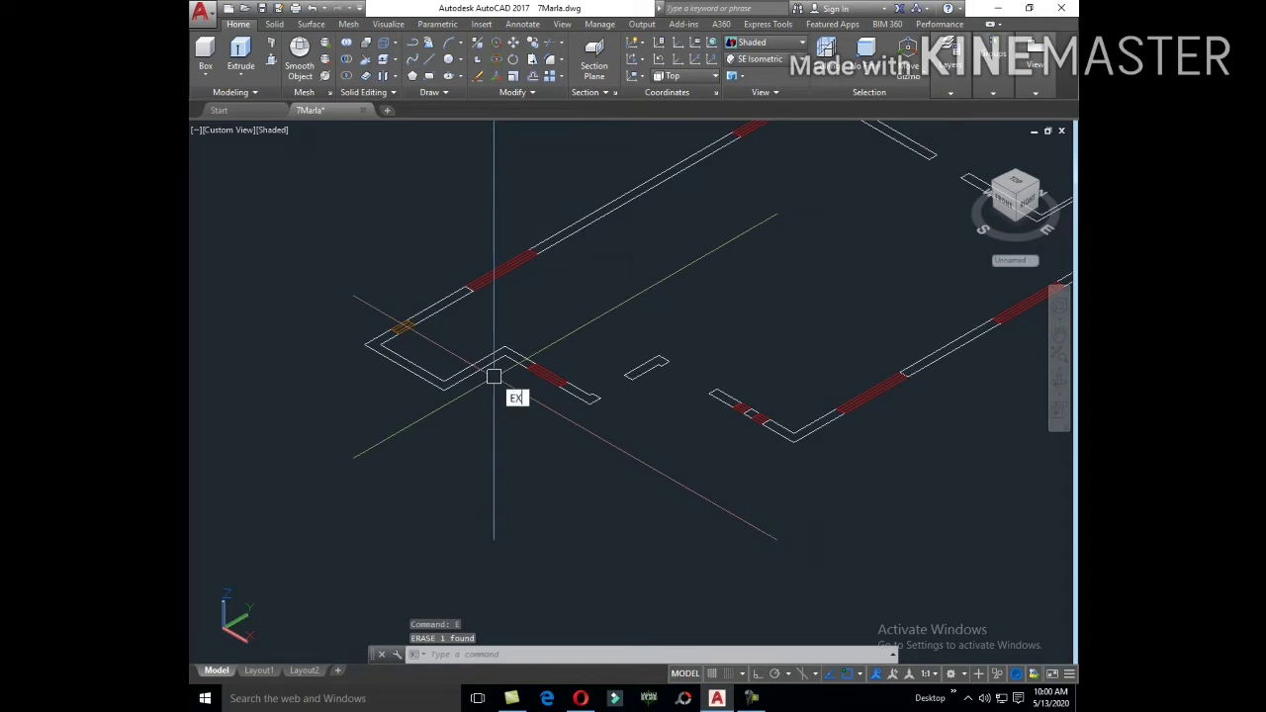
Step: Start EXTRUDE and select the first wall outlines, including the small wall rectangles
{"action": "key", "text": "Return"}
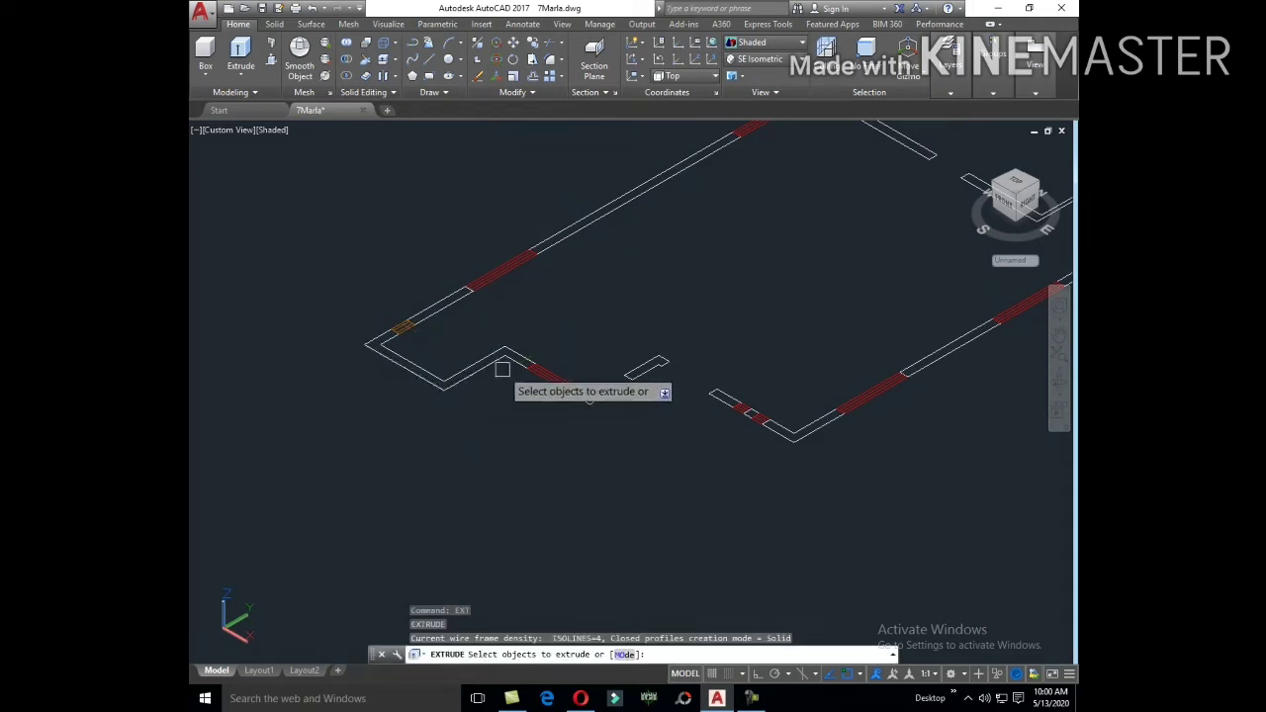
{"action": "scroll", "coordinate": [502, 369], "scroll_direction": "up", "scroll_amount": 3}
{"action": "left_click", "coordinate": [515, 357]}
{"action": "left_click", "coordinate": [397, 237]}
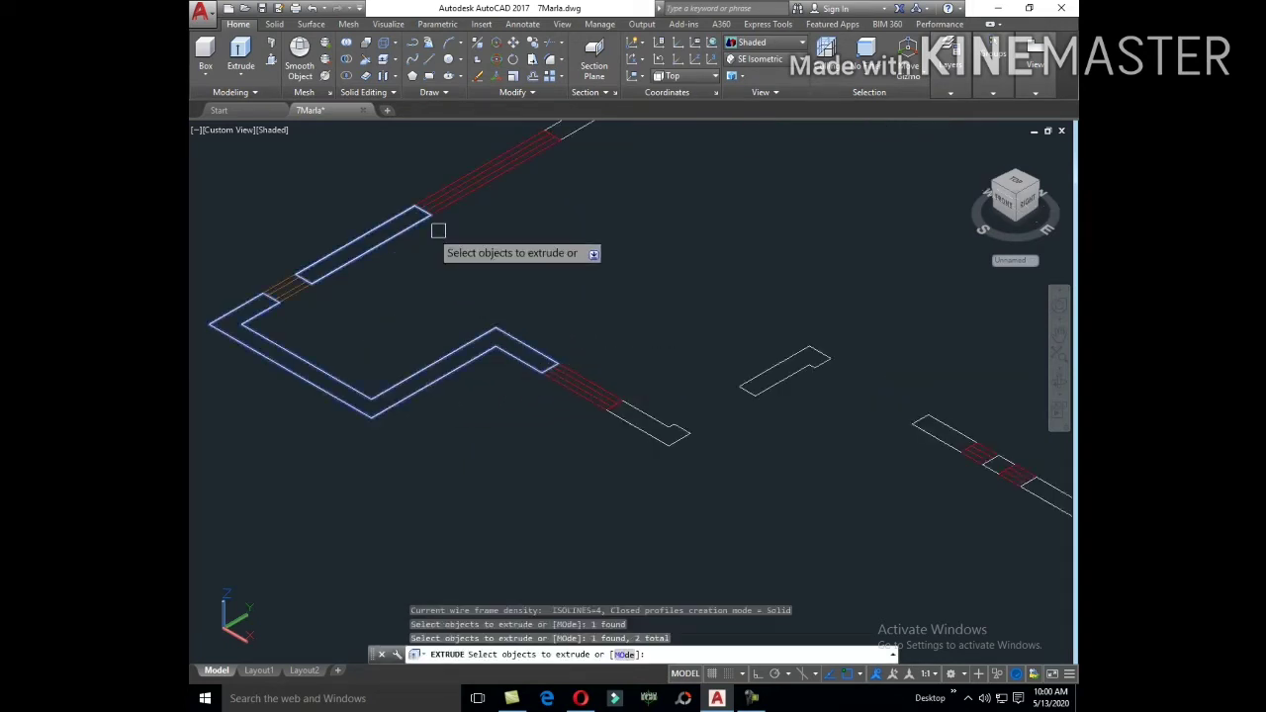
{"action": "left_click", "coordinate": [668, 438]}
{"action": "left_click", "coordinate": [767, 385]}
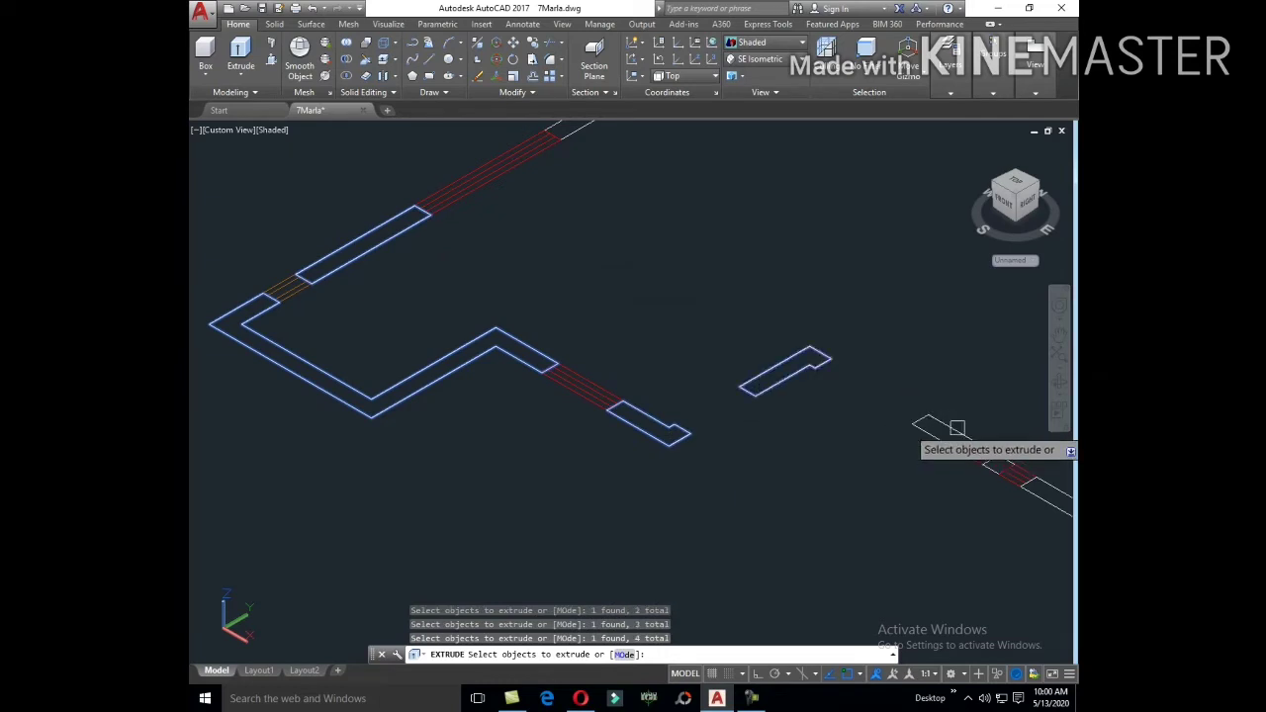
{"action": "left_click", "coordinate": [942, 440]}
{"action": "middle_click_drag", "start_coordinate": [929, 516], "coordinate": [680, 371]}
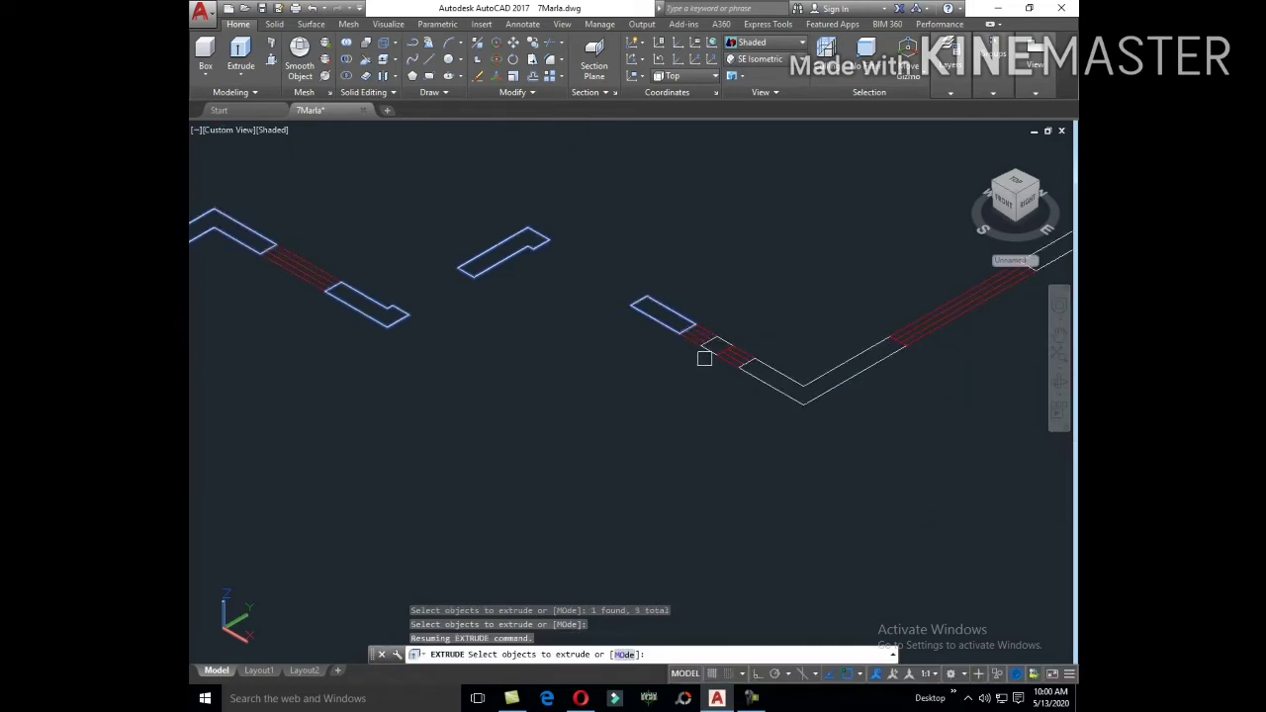
{"action": "left_click", "coordinate": [704, 358]}
{"action": "left_click", "coordinate": [782, 396]}
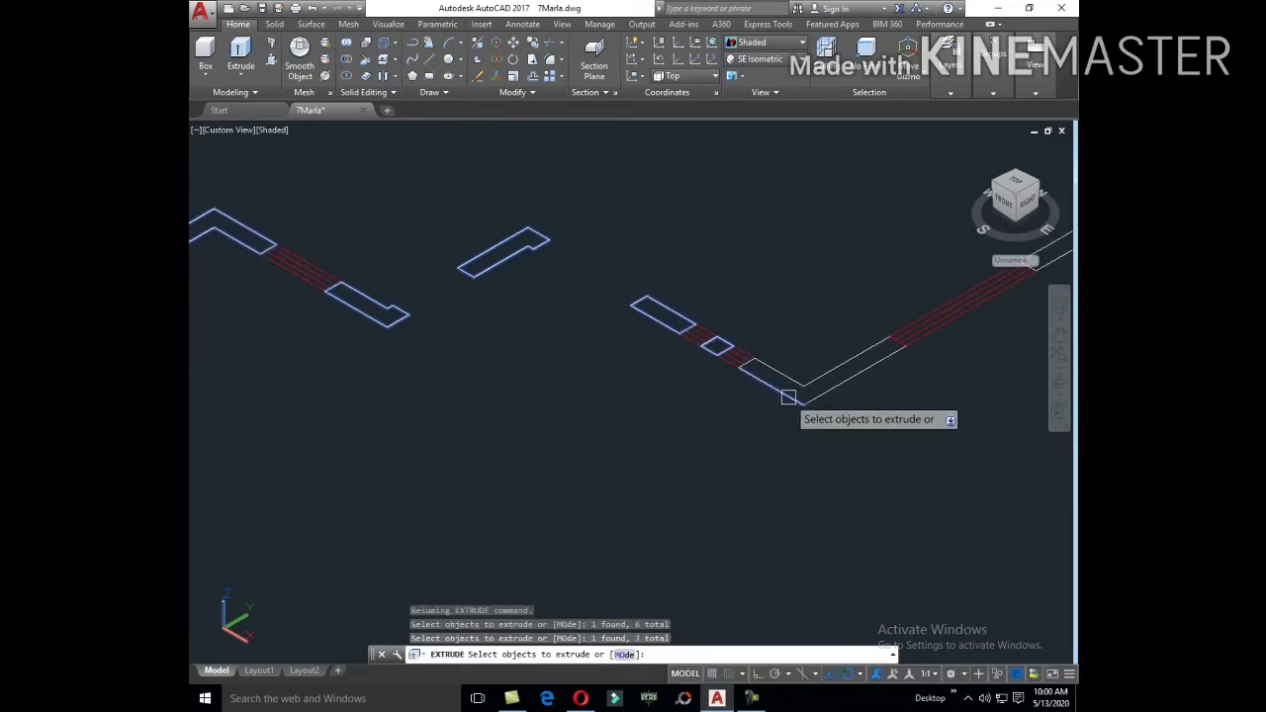
Step: Swap out the wrongly picked wall, add the zigzag and long left walls, and finish selecting
{"action": "scroll", "coordinate": [788, 398], "scroll_direction": "up", "scroll_amount": 5}
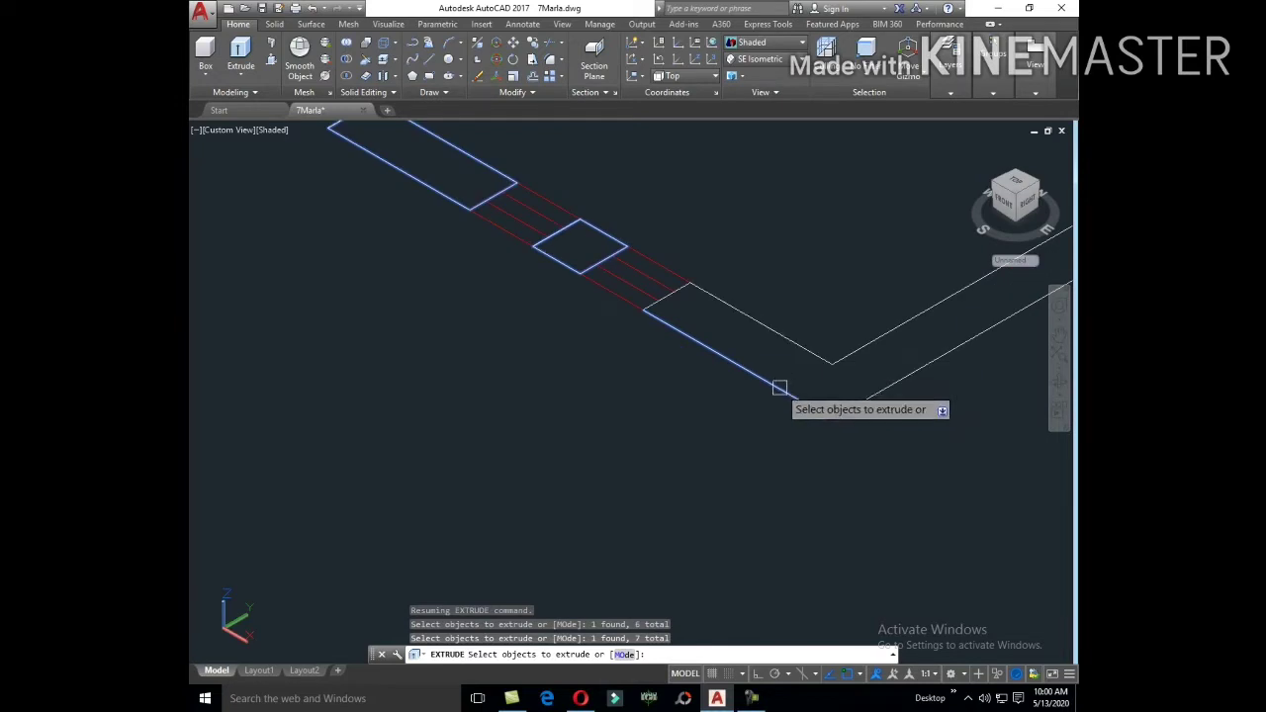
{"action": "left_click", "coordinate": [780, 387], "text": "shift"}
{"action": "left_click", "coordinate": [867, 401]}
{"action": "scroll", "coordinate": [777, 444], "scroll_direction": "down", "scroll_amount": 5}
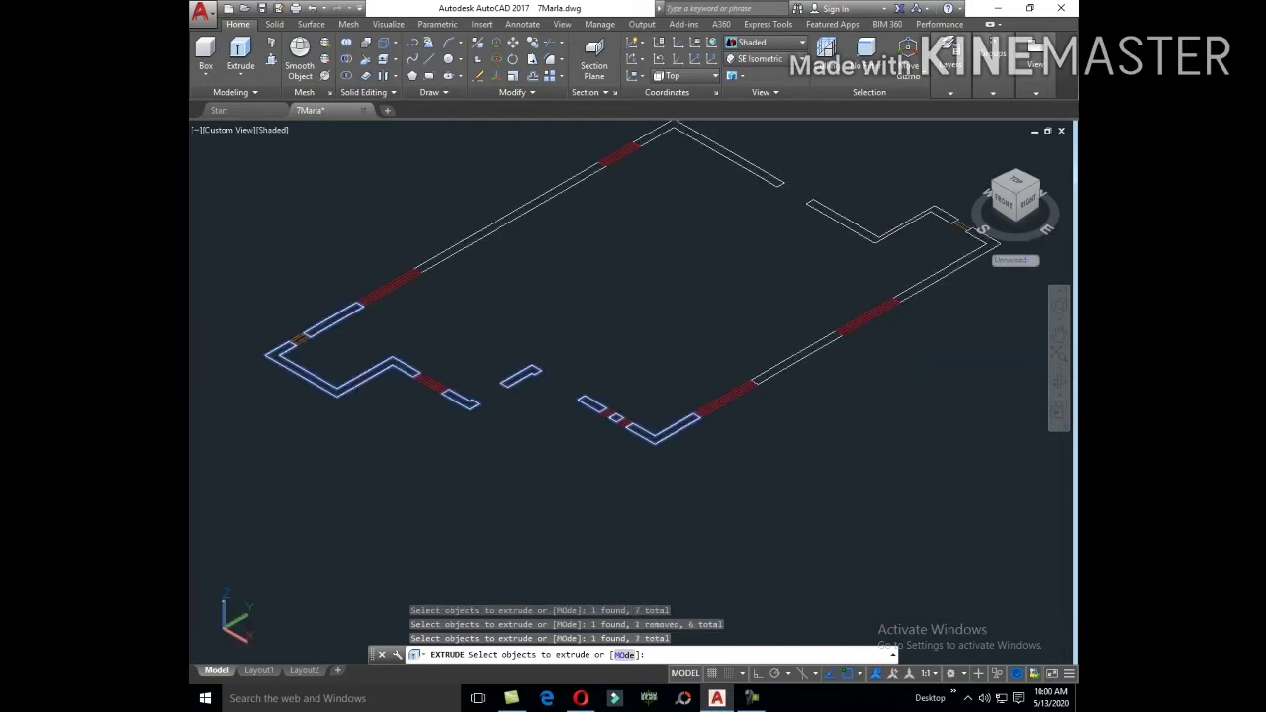
{"action": "middle_click_drag", "start_coordinate": [816, 375], "coordinate": [663, 463]}
{"action": "left_click", "coordinate": [658, 450]}
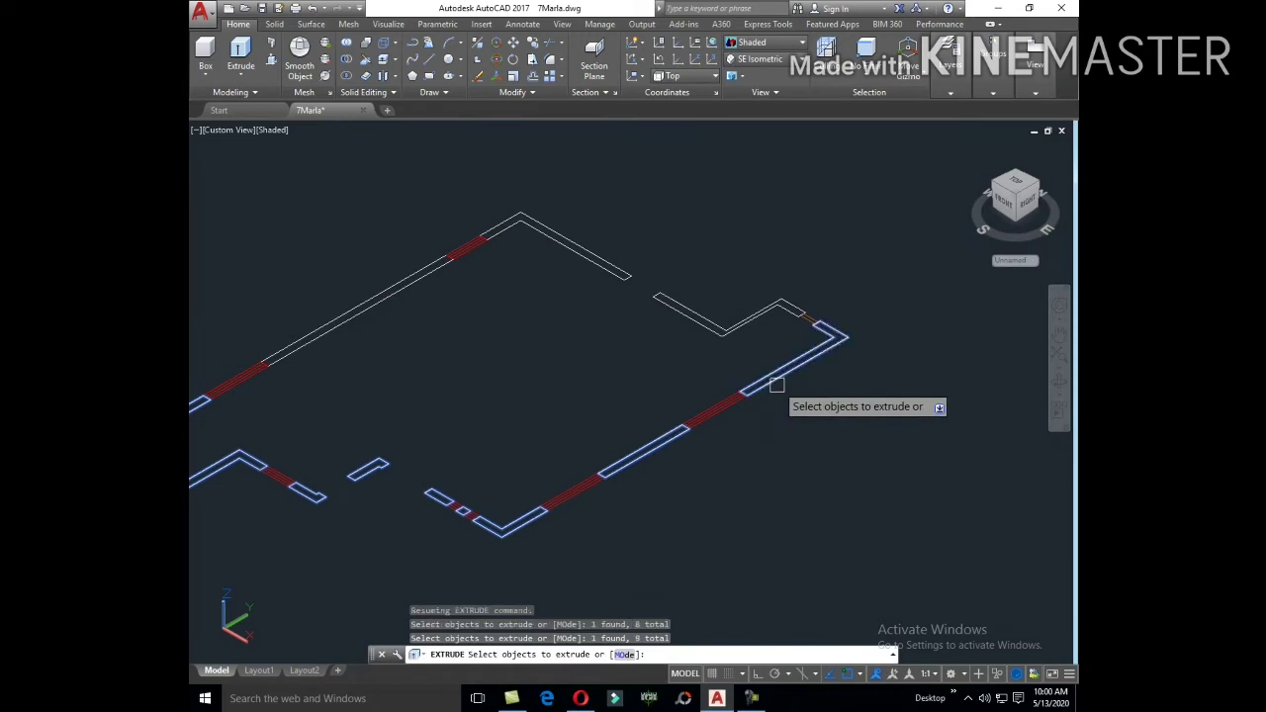
{"action": "scroll", "coordinate": [786, 306], "scroll_direction": "up", "scroll_amount": 3}
{"action": "scroll", "coordinate": [789, 302], "scroll_direction": "up", "scroll_amount": 2}
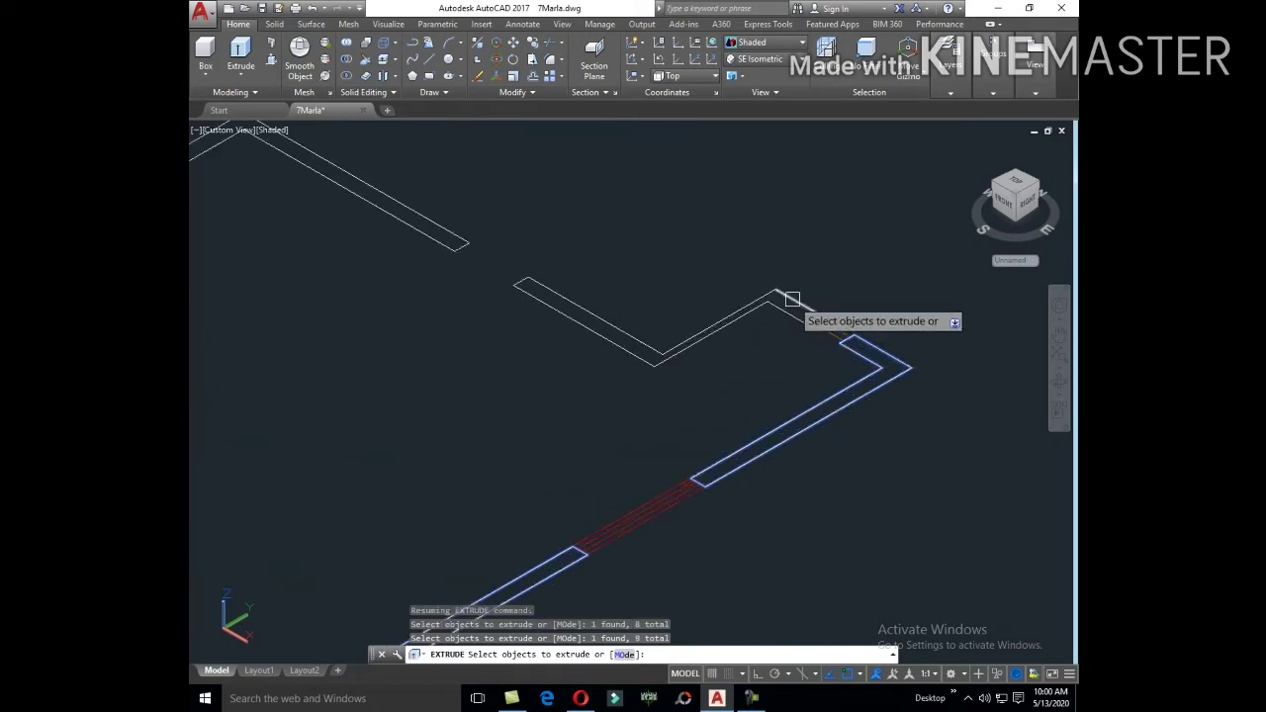
{"action": "left_click", "coordinate": [702, 328]}
{"action": "middle_click_drag", "start_coordinate": [409, 293], "coordinate": [691, 368]}
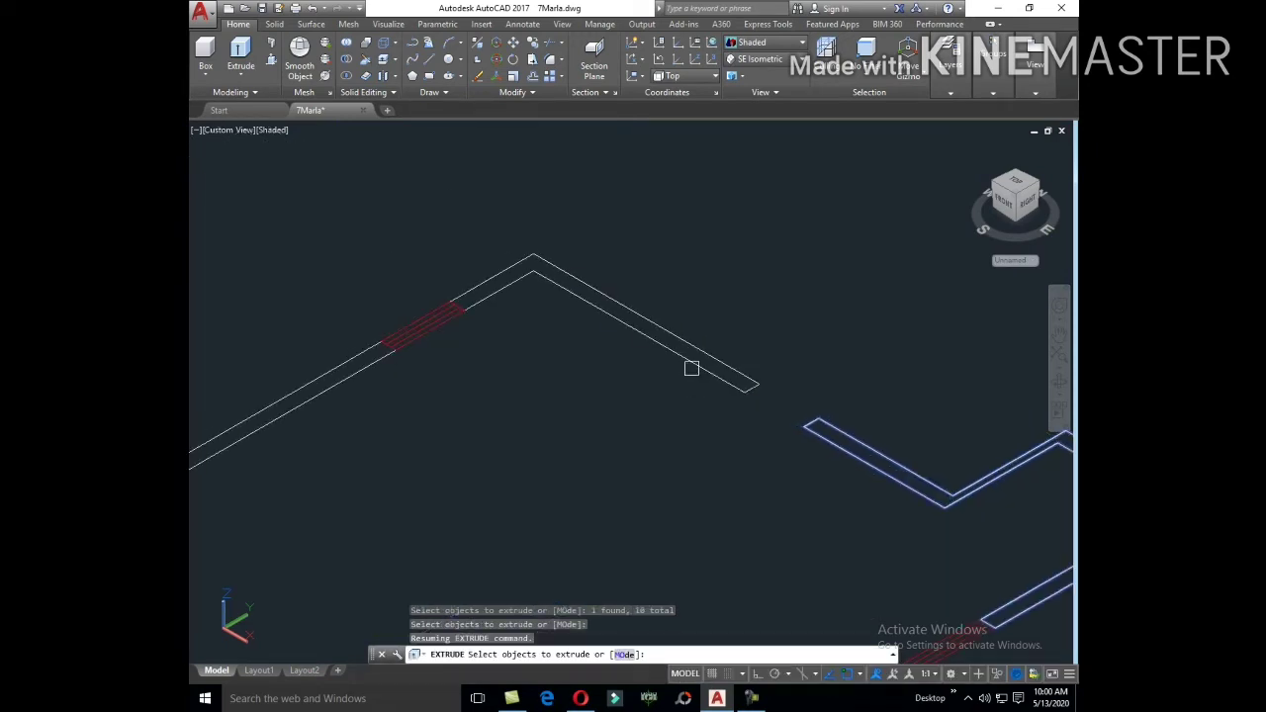
{"action": "left_click", "coordinate": [374, 357]}
{"action": "middle_click_drag", "start_coordinate": [359, 418], "coordinate": [734, 319]}
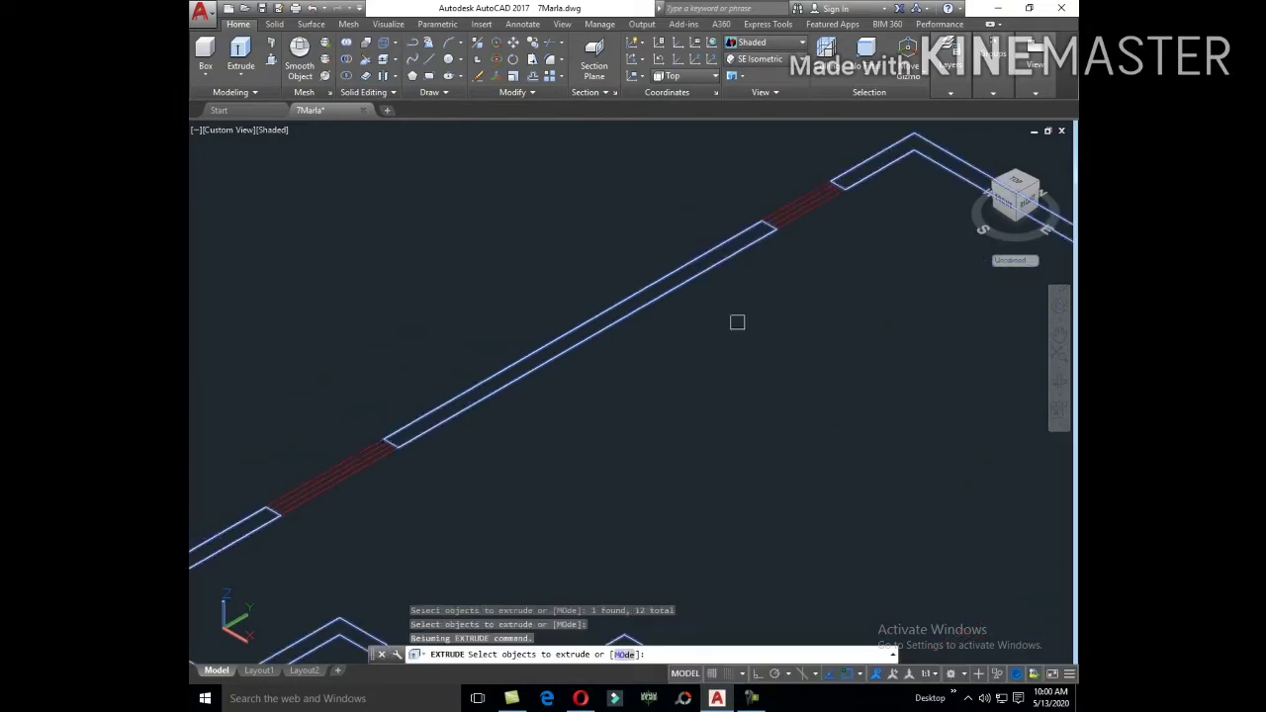
{"action": "scroll", "coordinate": [704, 367], "scroll_direction": "down", "scroll_amount": 3}
{"action": "right_click", "coordinate": [704, 367]}
{"action": "left_click", "coordinate": [739, 378]}
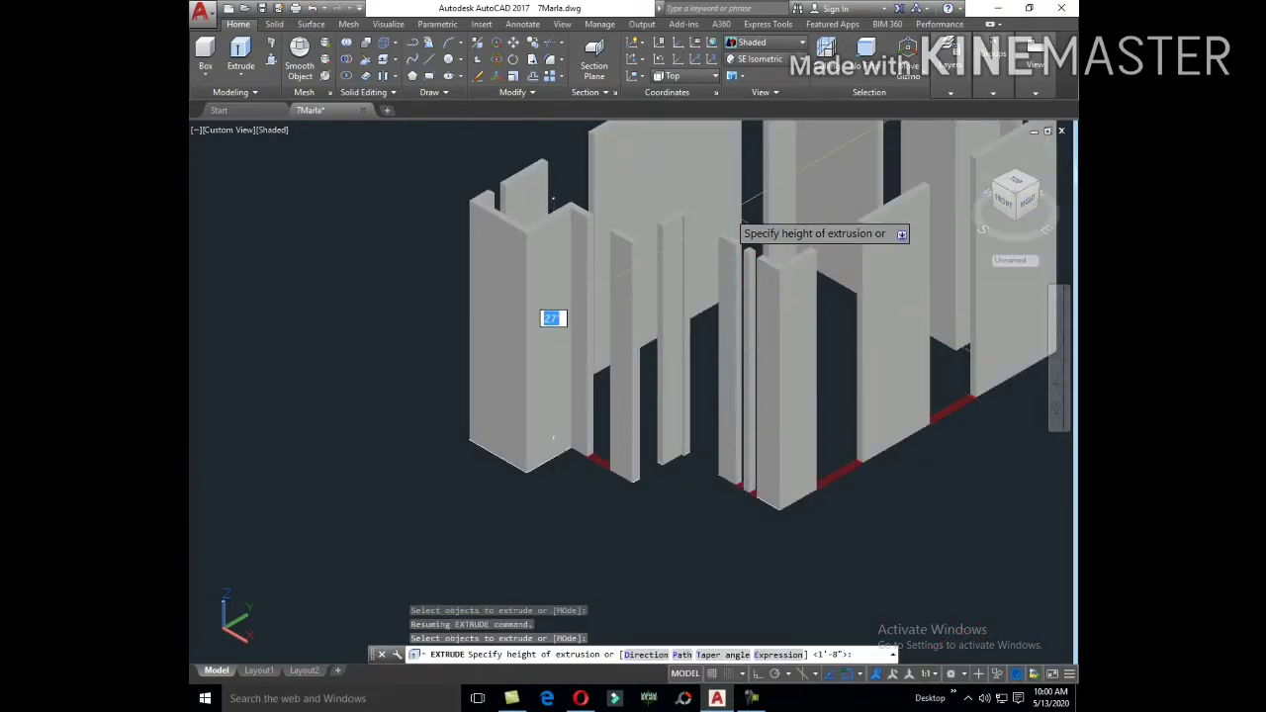
Step: Commit the 11-unit wall height and inspect the extruded wall pieces
{"action": "key", "text": "Return"}
{"action": "scroll", "coordinate": [692, 388], "scroll_direction": "down", "scroll_amount": 2}
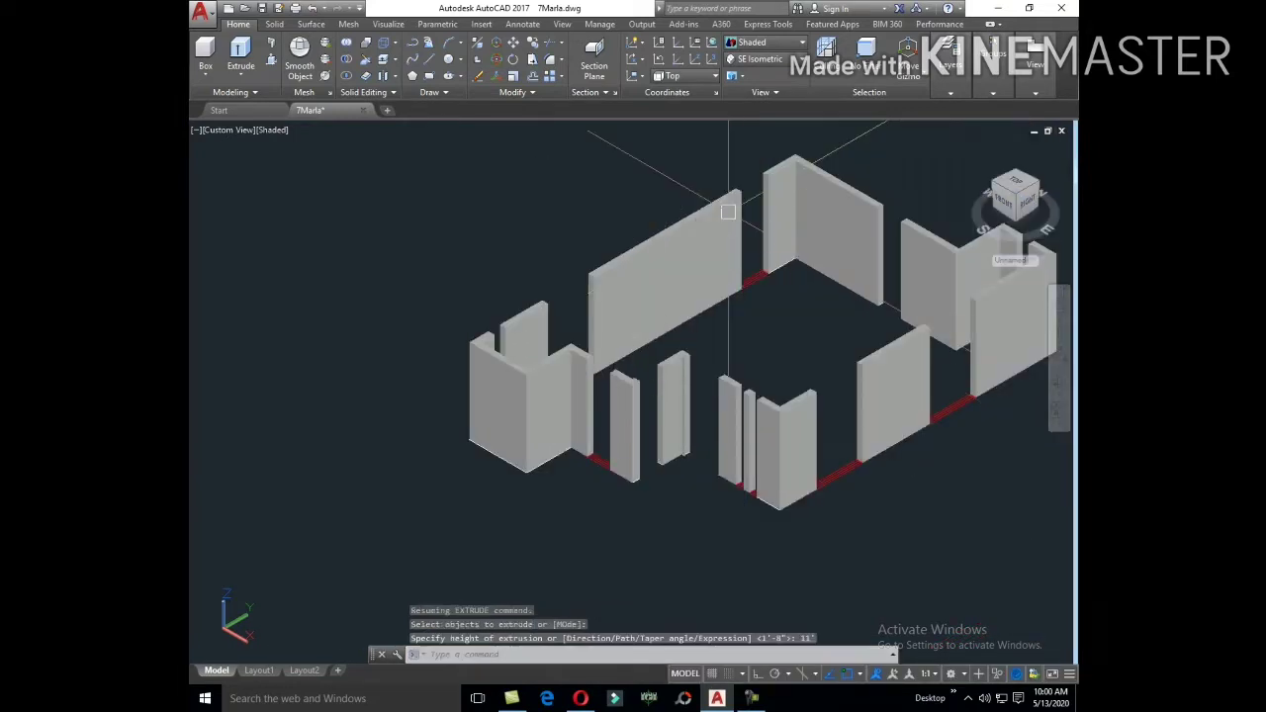
{"action": "scroll", "coordinate": [692, 388], "scroll_direction": "down", "scroll_amount": 3}
{"action": "scroll", "coordinate": [702, 361], "scroll_direction": "up", "scroll_amount": 3}
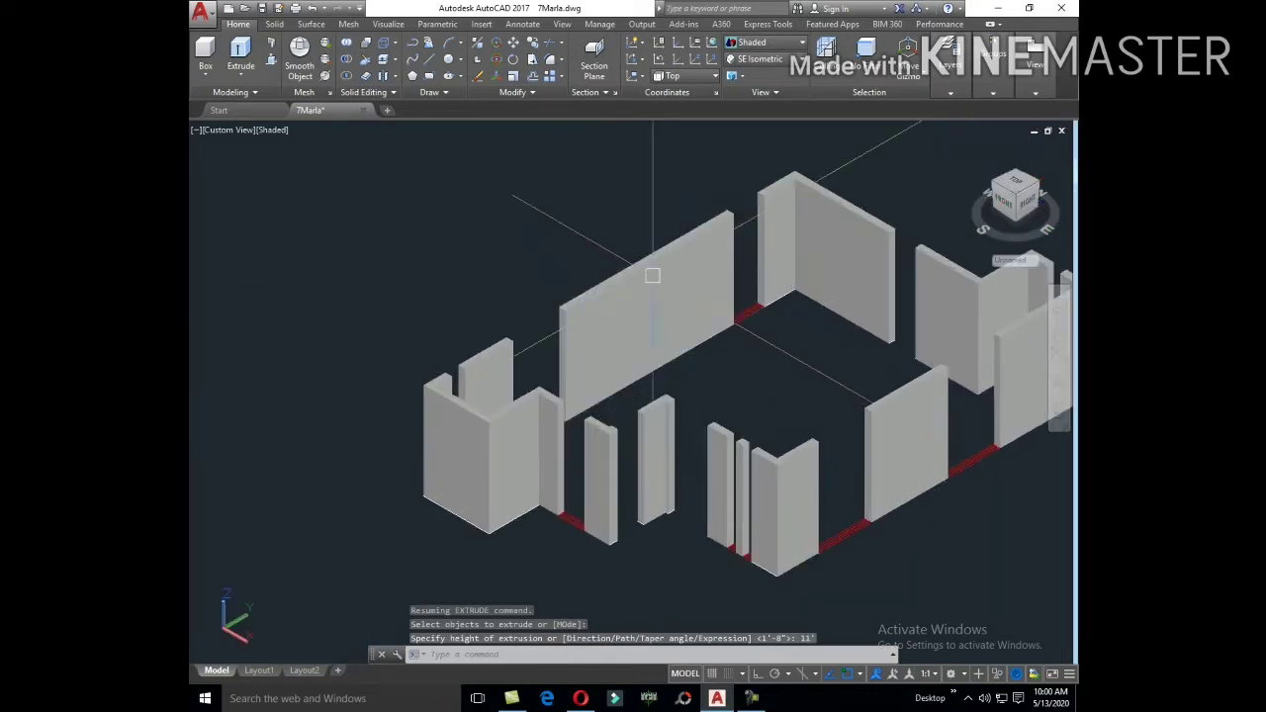
{"action": "left_click", "coordinate": [643, 297]}
{"action": "left_click", "coordinate": [470, 401]}
{"action": "left_click", "coordinate": [503, 409]}
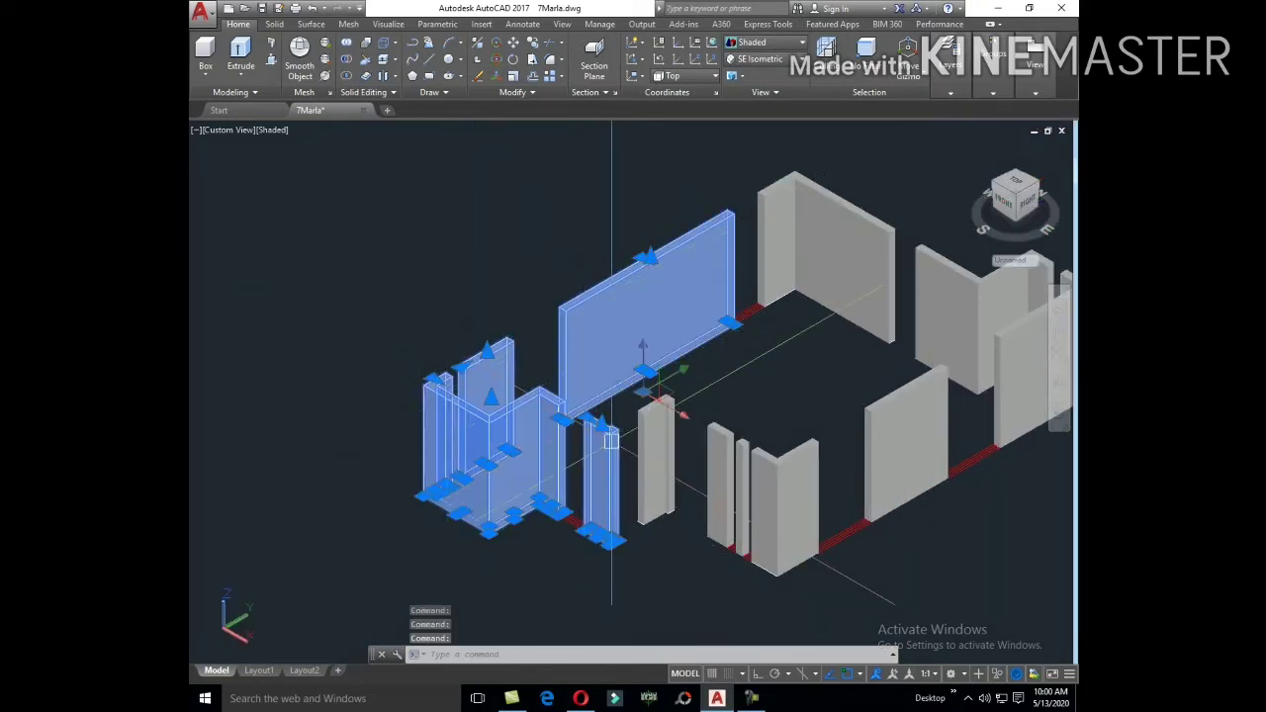
{"action": "key", "text": "Escape"}
Step: Zoom out and pan over to the ground-floor plan
{"action": "scroll", "coordinate": [720, 427], "scroll_direction": "down", "scroll_amount": 3}
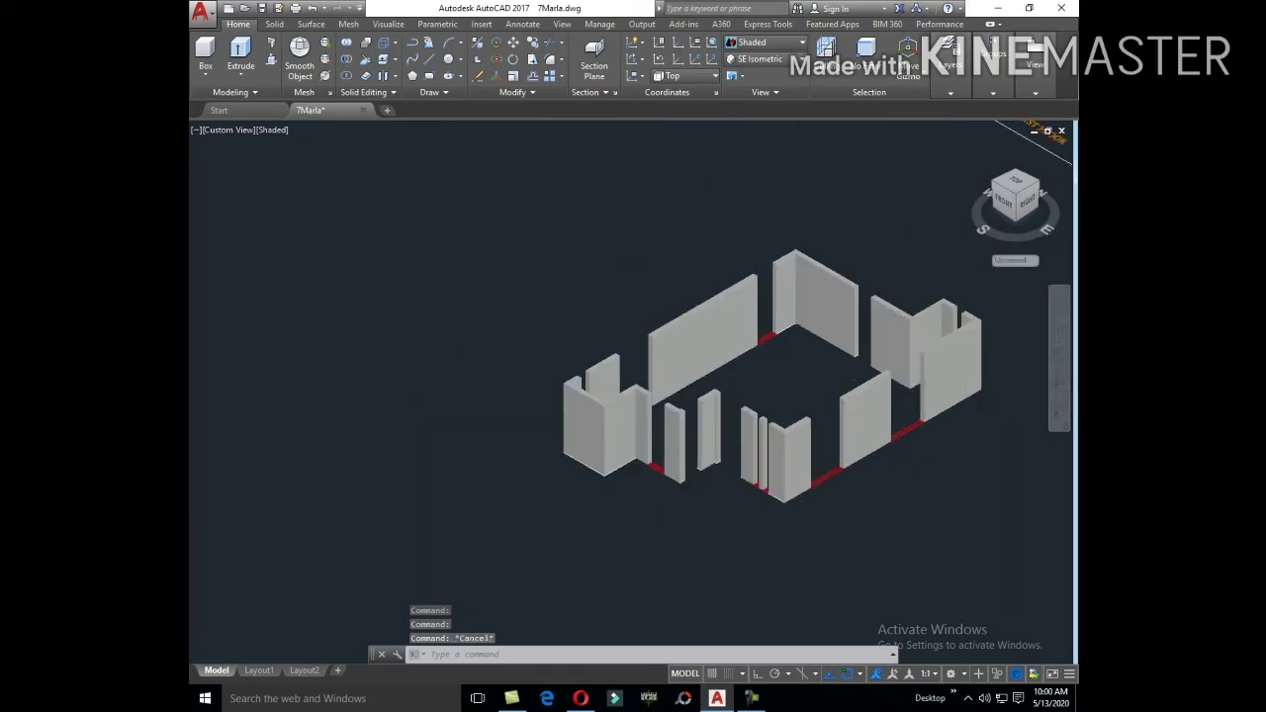
{"action": "scroll", "coordinate": [486, 423], "scroll_direction": "down", "scroll_amount": 3}
{"action": "mouse_move", "coordinate": [761, 279]}
{"action": "middle_mouse_down"}
{"action": "mouse_move", "coordinate": [570, 474]}
{"action": "mouse_move", "coordinate": [758, 375]}
{"action": "middle_mouse_up"}
{"action": "scroll", "coordinate": [571, 475], "scroll_direction": "up", "scroll_amount": 4}
Step: Start a polyline at the outer corner, undo a misplaced vertex, and add one near BATH
{"action": "type", "text": "l"}
{"action": "key", "text": "Return"}
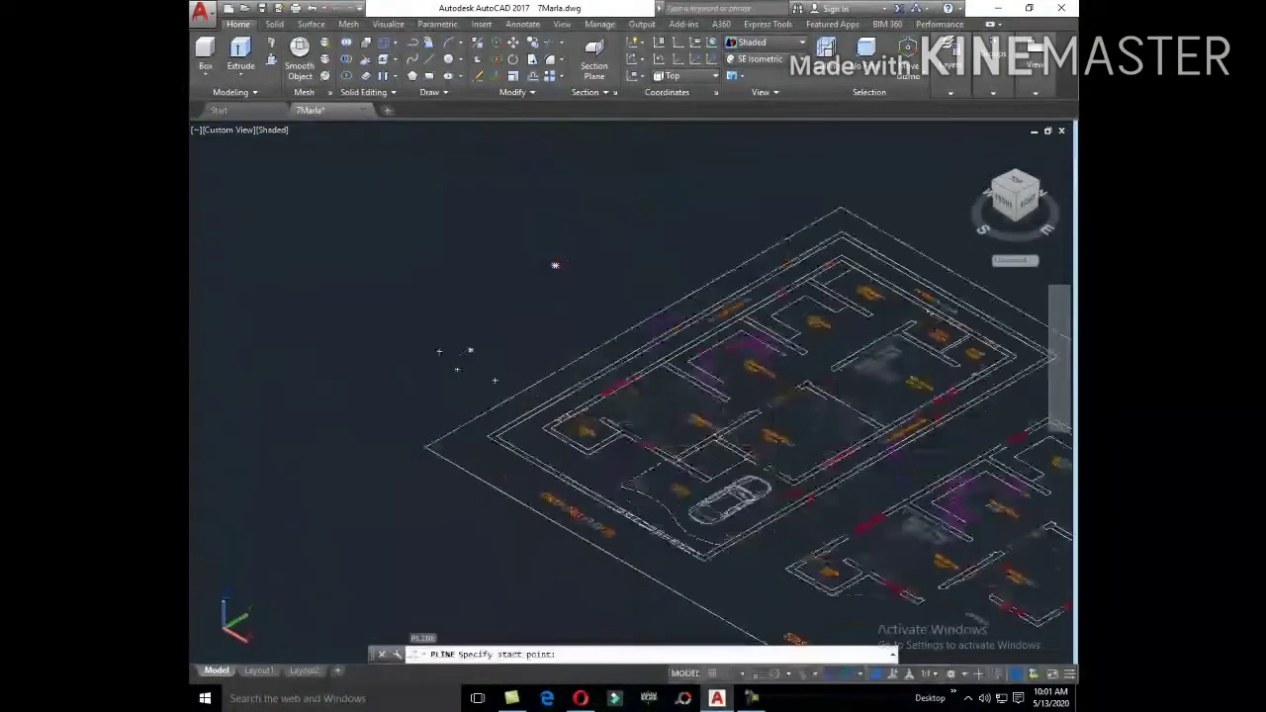
{"action": "scroll", "coordinate": [830, 271], "scroll_direction": "up", "scroll_amount": 2}
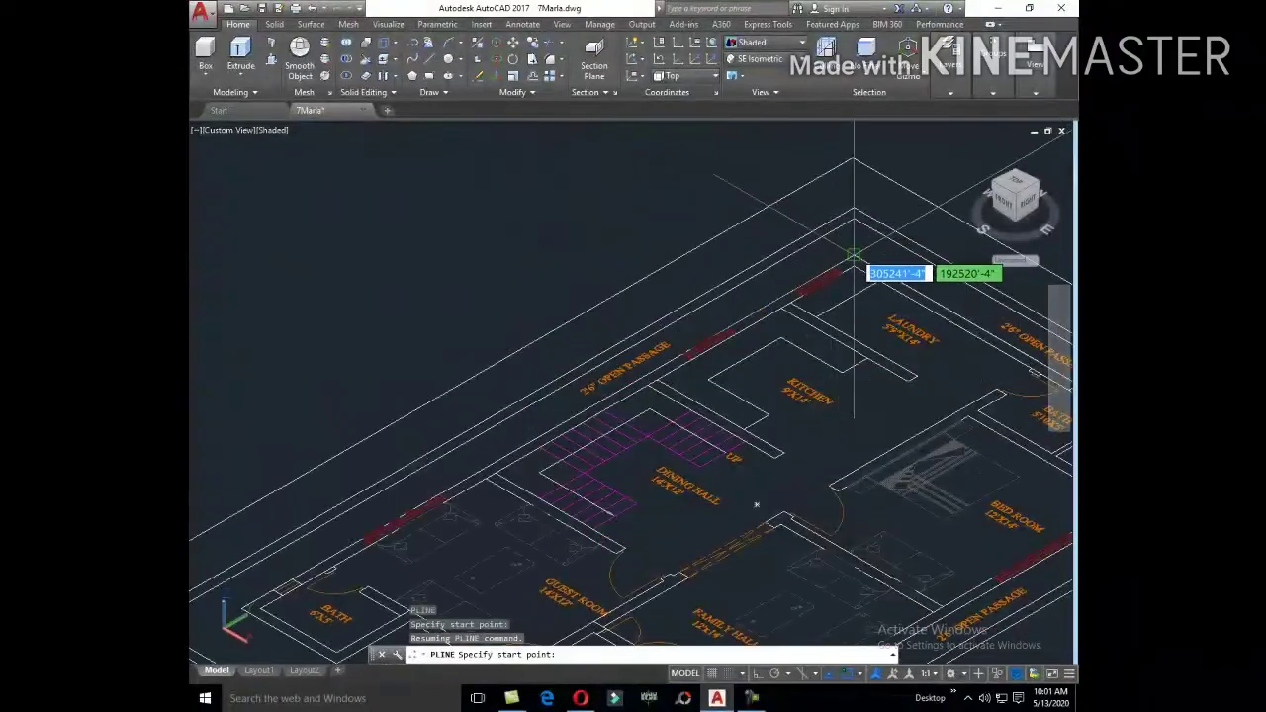
{"action": "left_click", "coordinate": [853, 256]}
{"action": "middle_click_drag", "start_coordinate": [560, 358], "coordinate": [867, 163]}
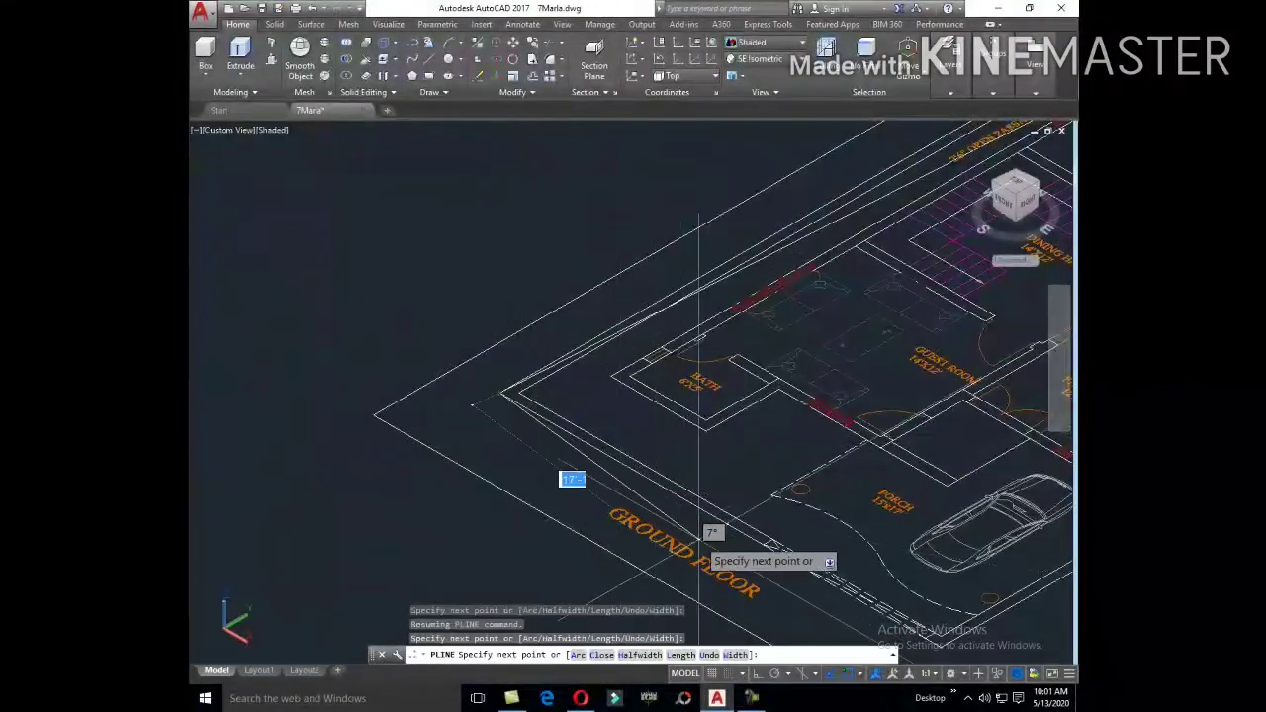
{"action": "type", "text": "u"}
{"action": "key", "text": "Return"}
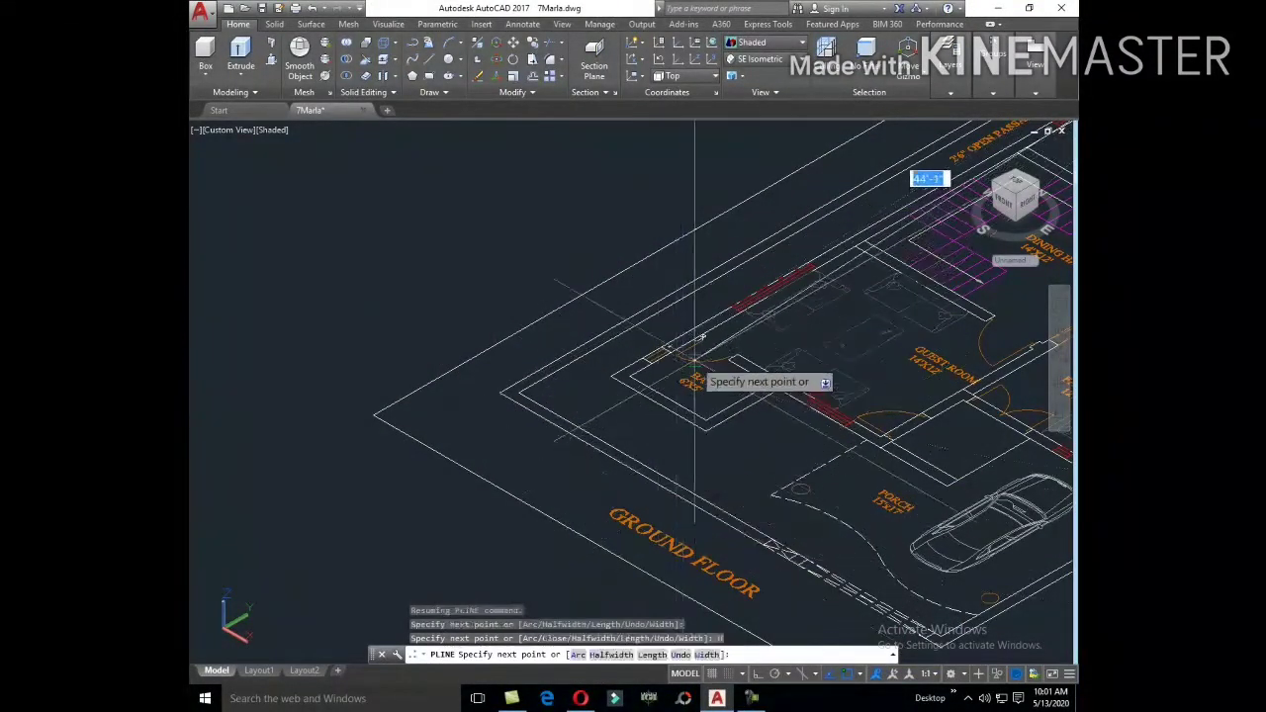
{"action": "middle_click_drag", "start_coordinate": [729, 368], "coordinate": [375, 556]}
{"action": "middle_click_drag", "start_coordinate": [524, 534], "coordinate": [468, 414]}
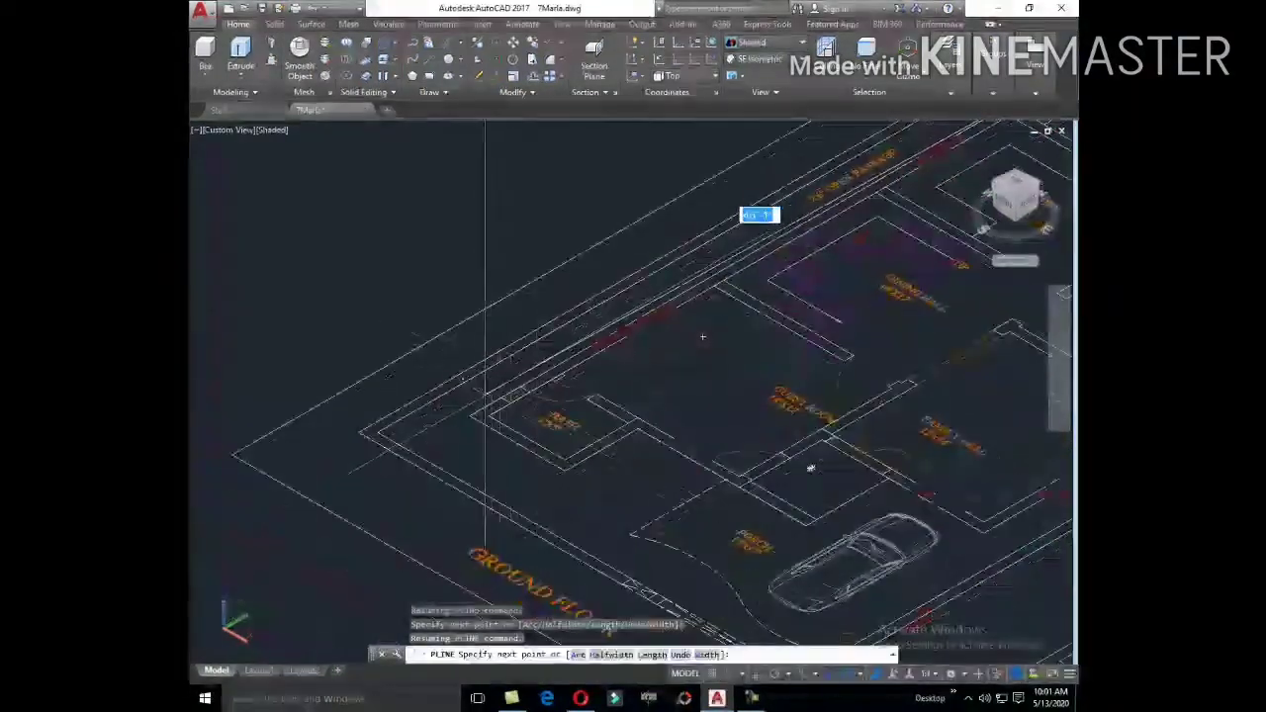
{"action": "scroll", "coordinate": [440, 427], "scroll_direction": "up", "scroll_amount": 2}
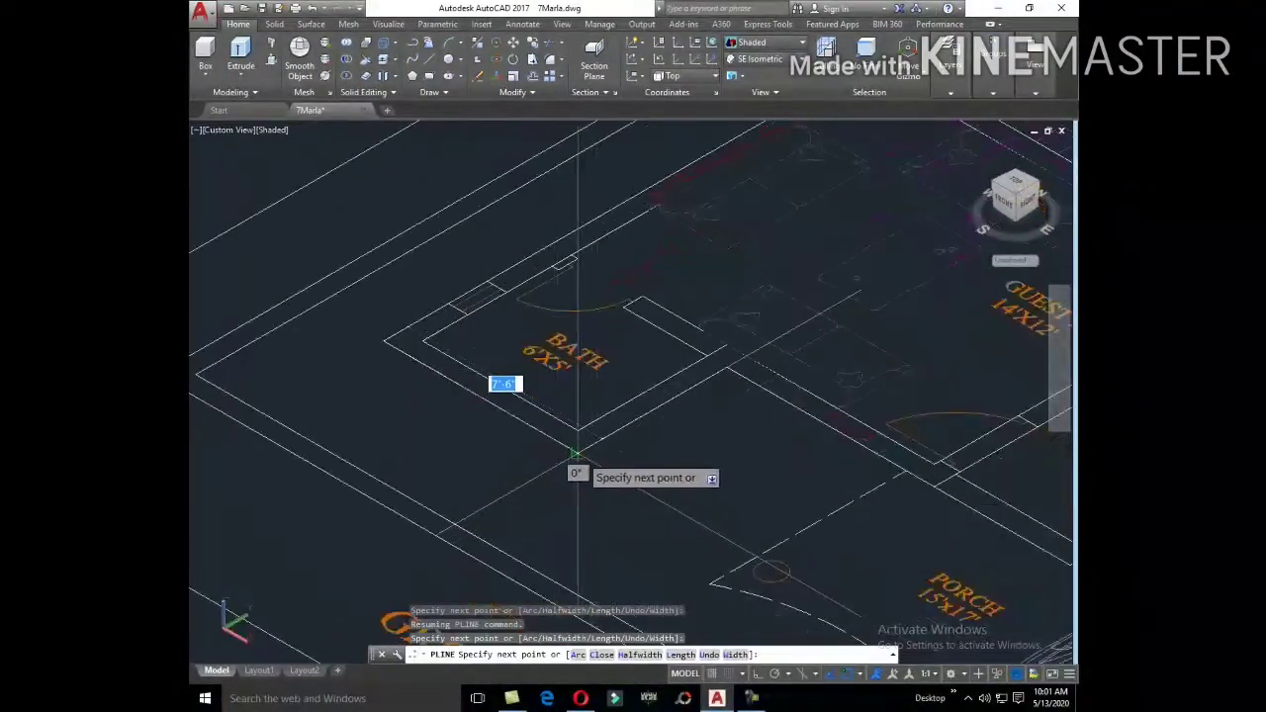
{"action": "left_click", "coordinate": [582, 450]}
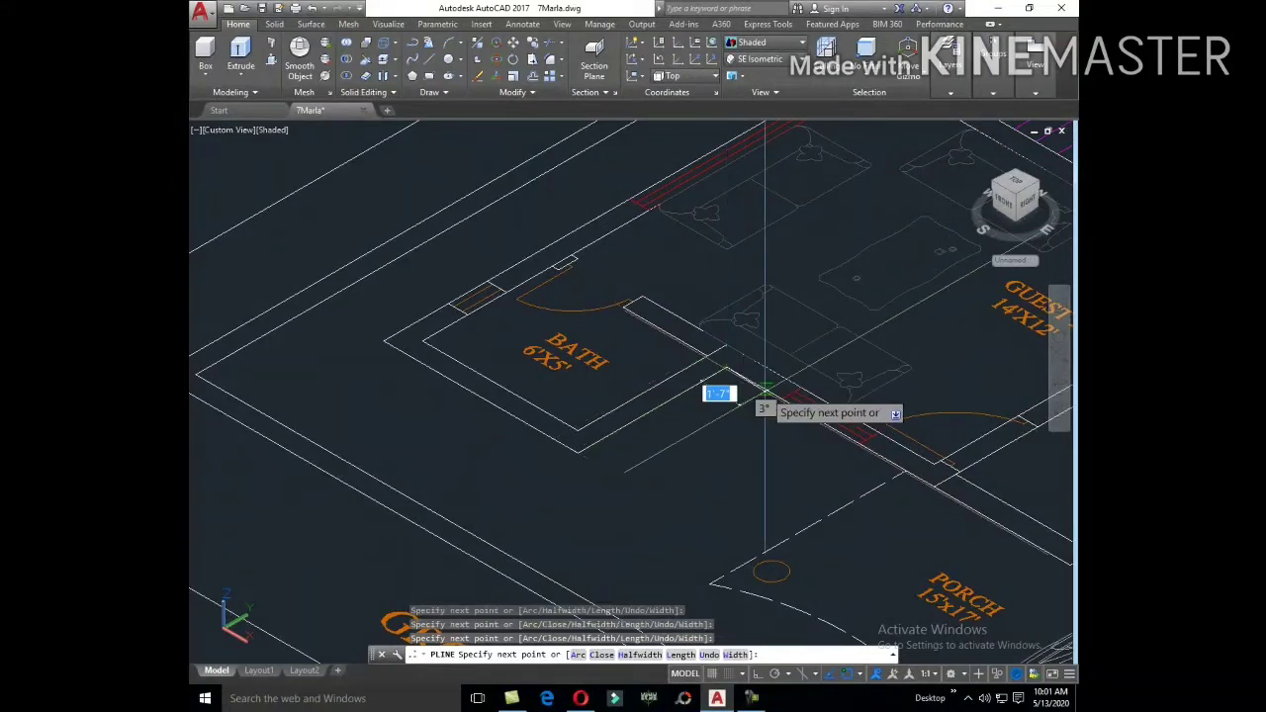
Step: Trace past the GUEST ROOM, PORCH and kitchen walls, then end the outline
{"action": "scroll", "coordinate": [764, 394], "scroll_direction": "up", "scroll_amount": 2}
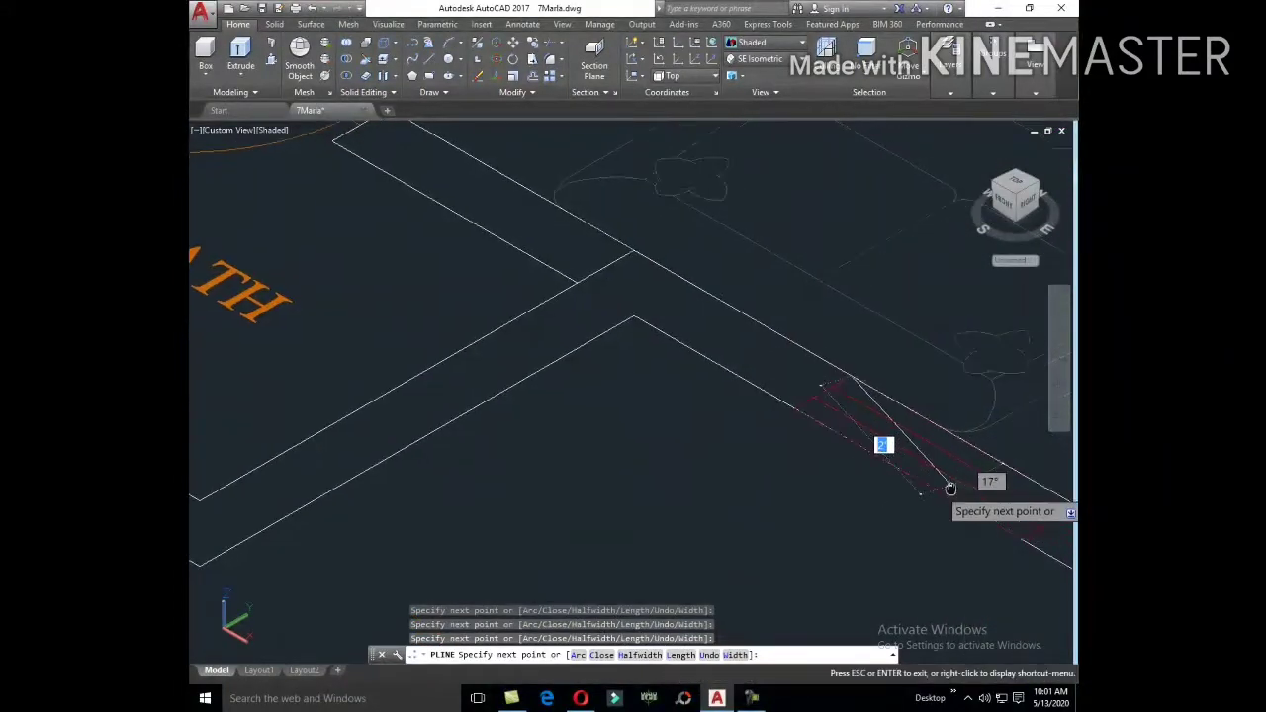
{"action": "middle_click_drag", "start_coordinate": [979, 467], "coordinate": [621, 376], "text": "shift"}
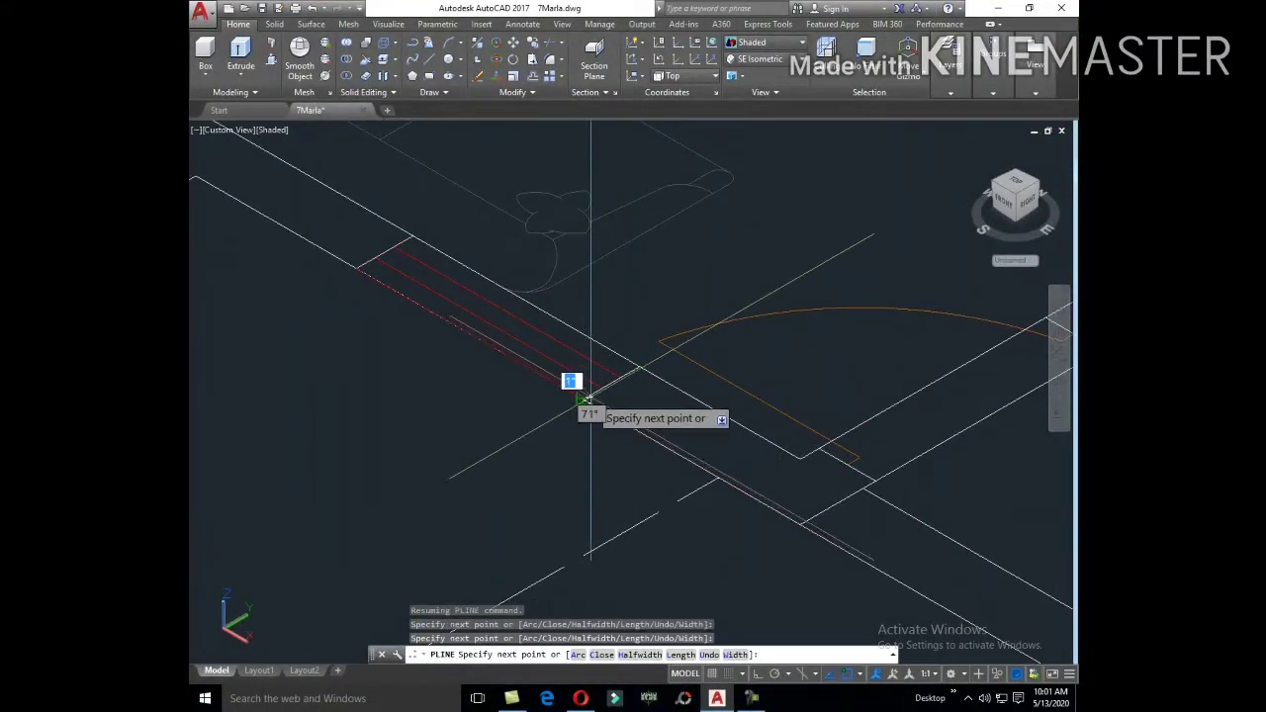
{"action": "scroll", "coordinate": [590, 398], "scroll_direction": "down", "scroll_amount": 2}
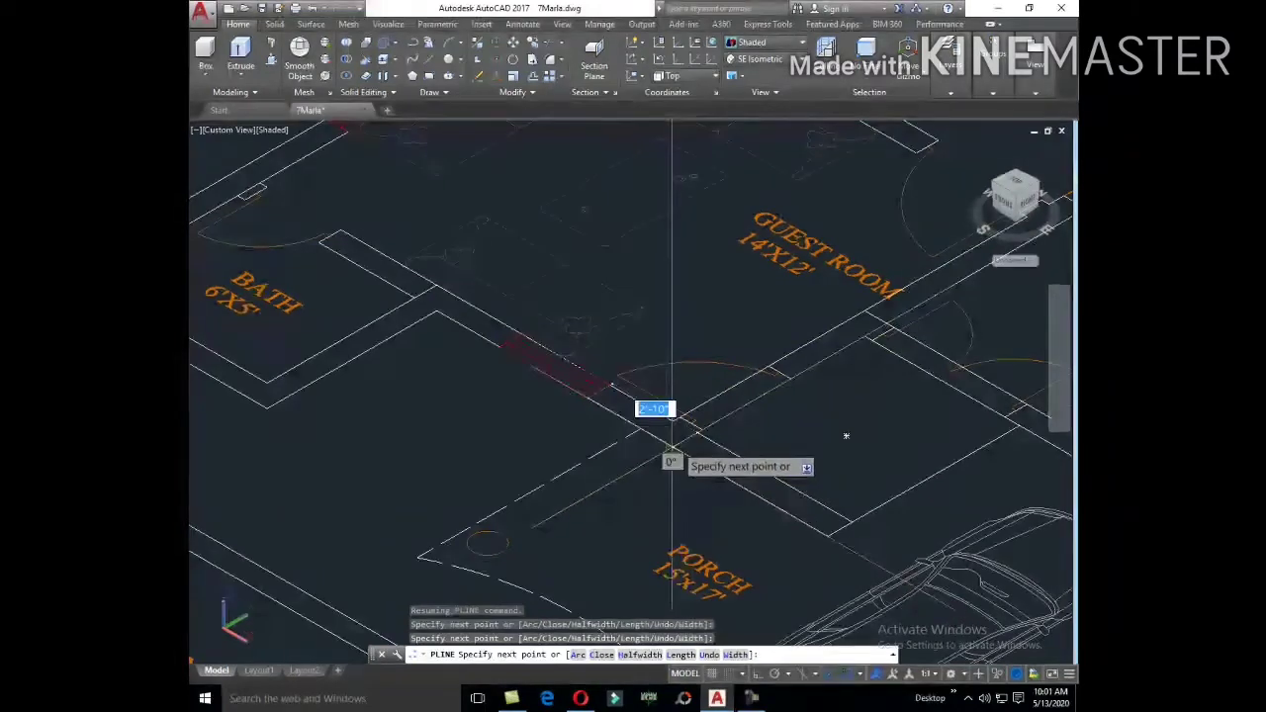
{"action": "middle_click_drag", "start_coordinate": [672, 447], "coordinate": [677, 401]}
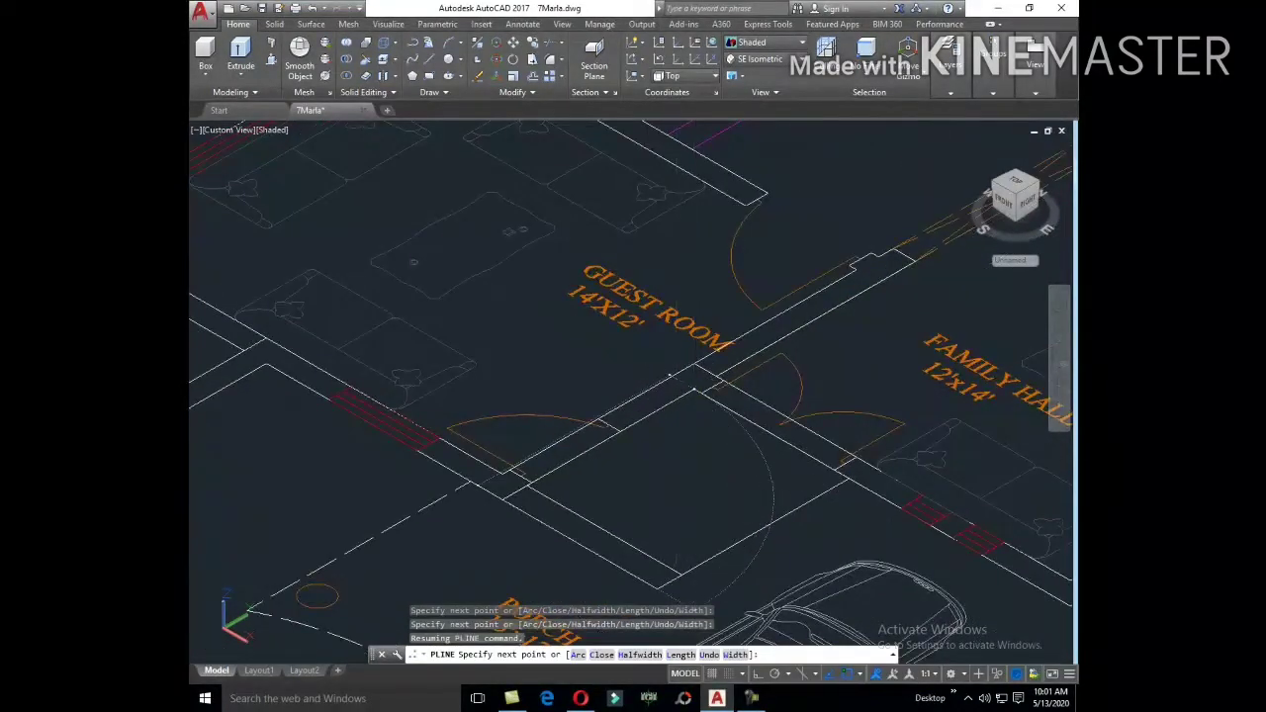
{"action": "middle_click_drag", "start_coordinate": [797, 494], "coordinate": [588, 429]}
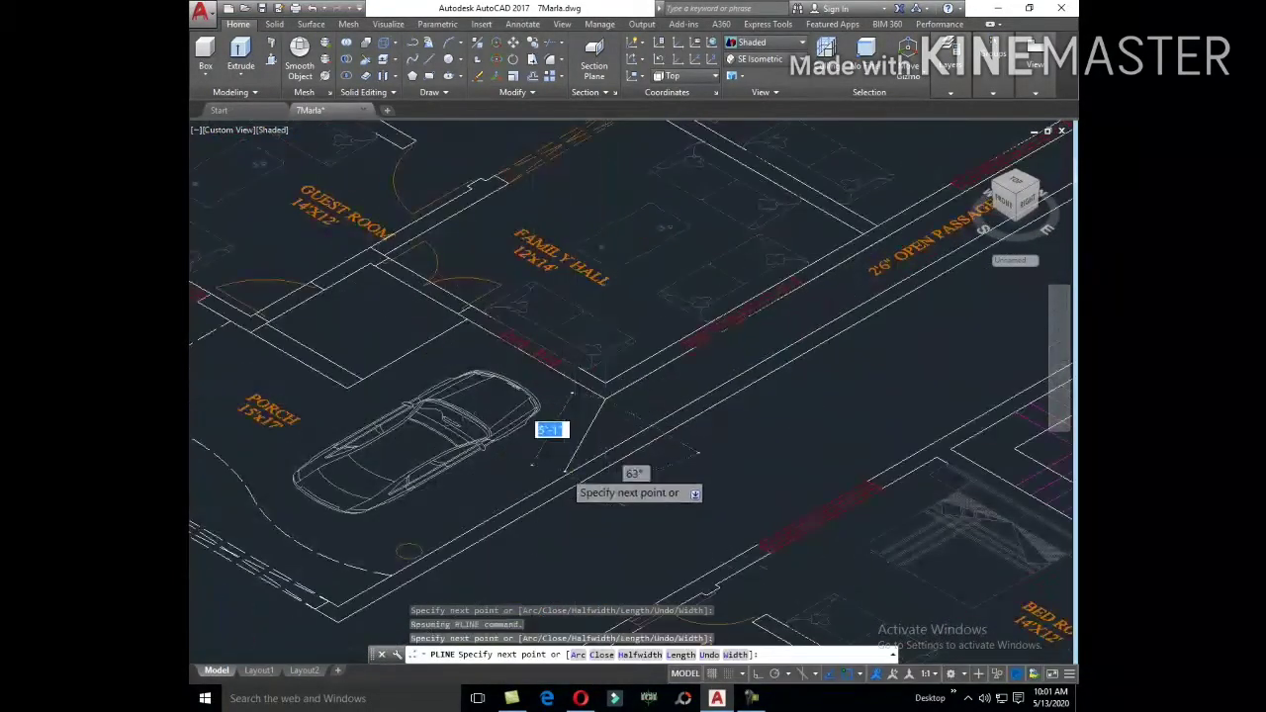
{"action": "scroll", "coordinate": [613, 400], "scroll_direction": "down", "scroll_amount": 5}
{"action": "scroll", "coordinate": [652, 425], "scroll_direction": "up", "scroll_amount": 6}
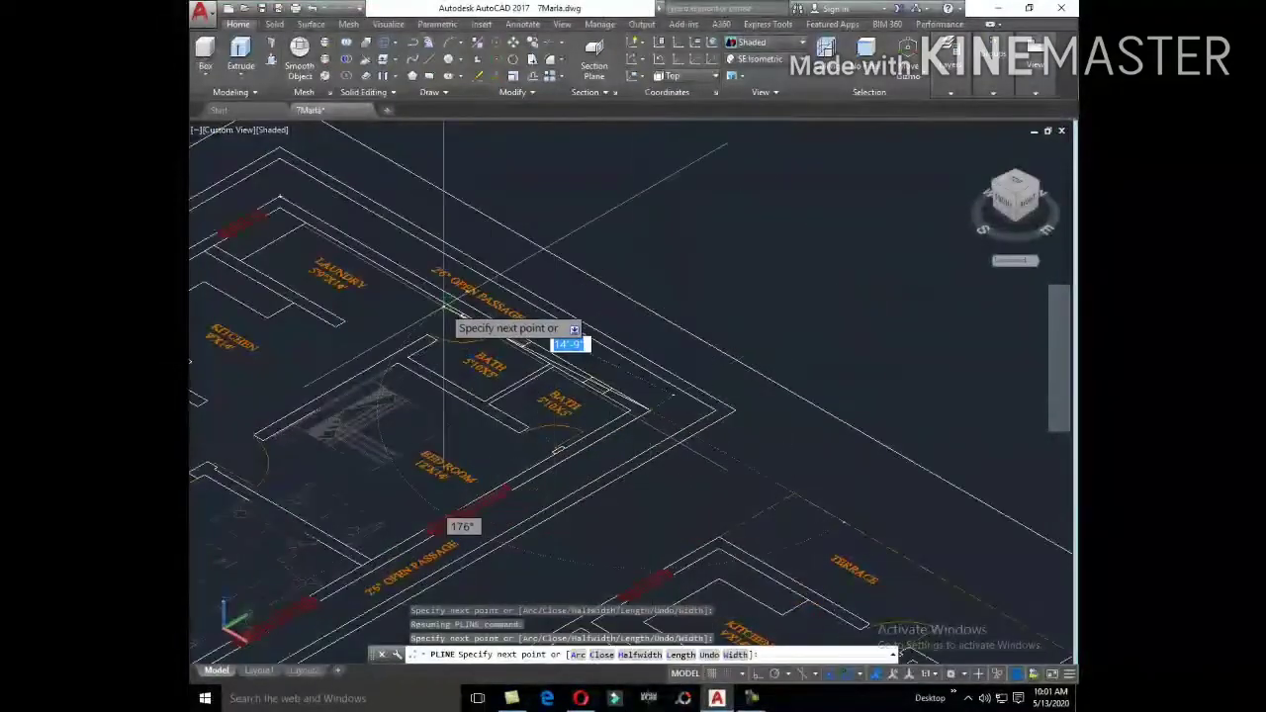
{"action": "middle_click_drag", "start_coordinate": [443, 315], "coordinate": [709, 420]}
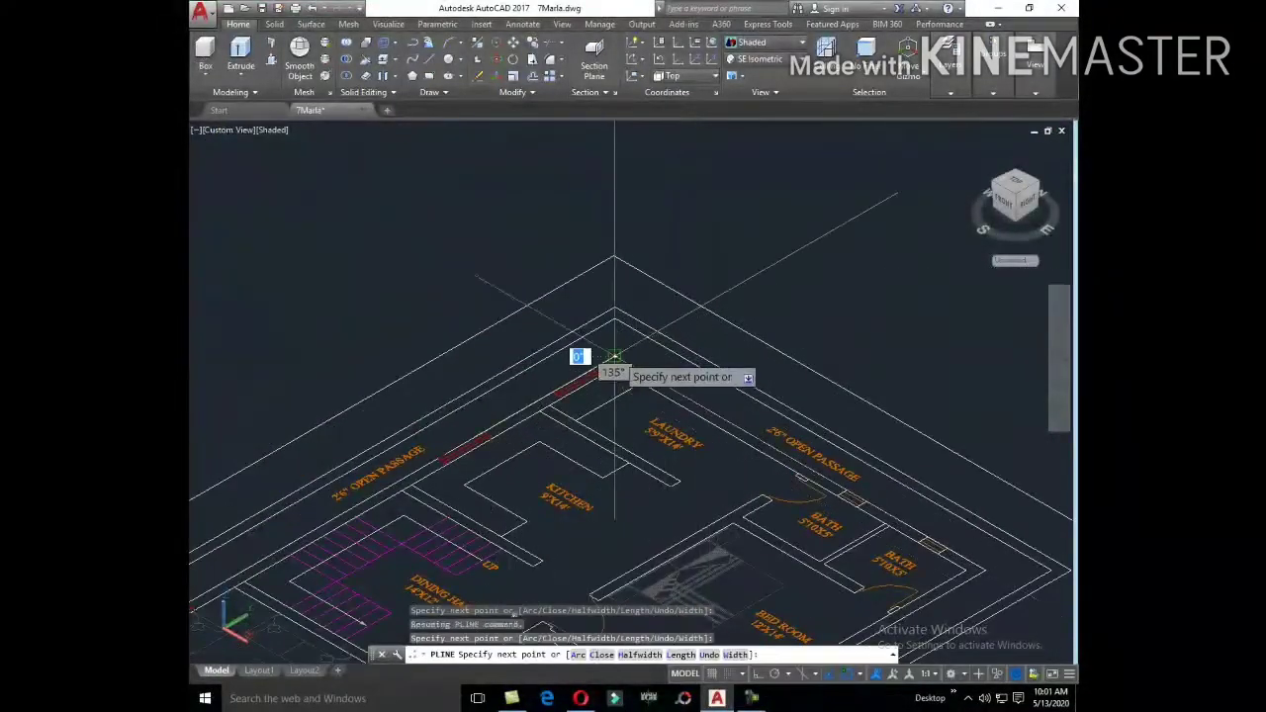
{"action": "key", "text": "Escape"}
{"action": "scroll", "coordinate": [603, 375], "scroll_direction": "down", "scroll_amount": 5}
{"action": "scroll", "coordinate": [687, 535], "scroll_direction": "up", "scroll_amount": 1}
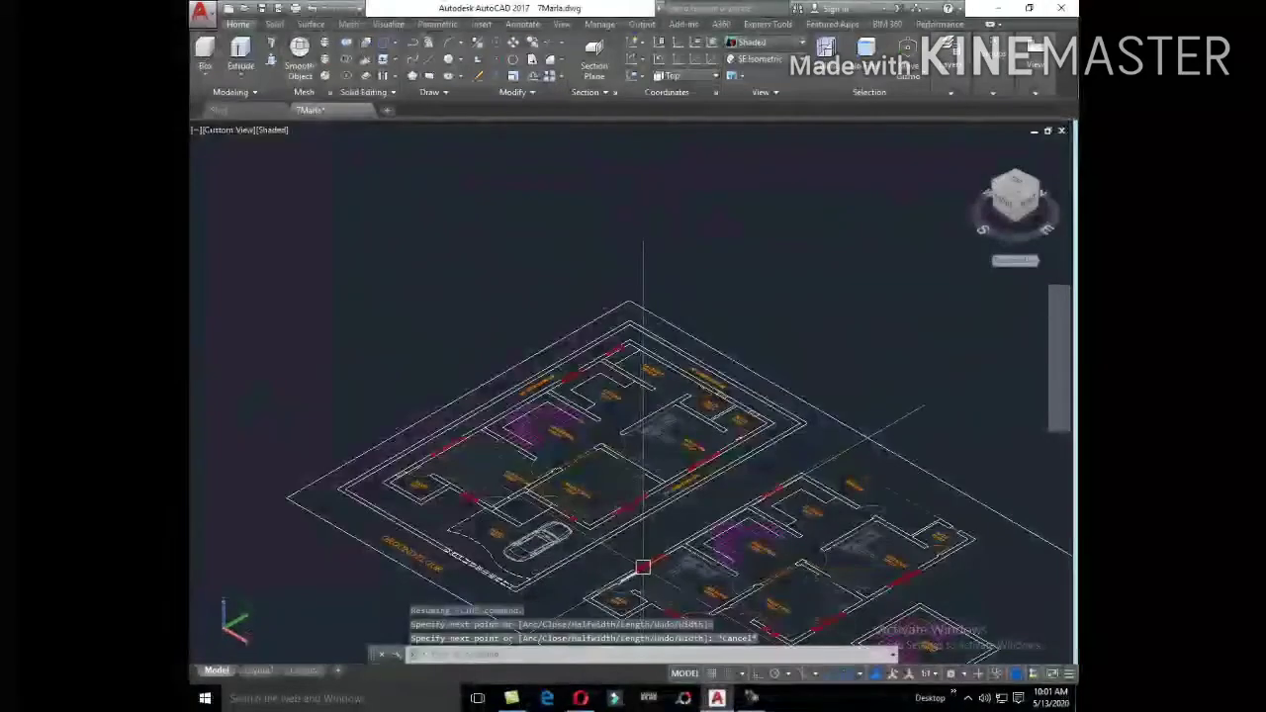
{"action": "scroll", "coordinate": [581, 575], "scroll_direction": "up", "scroll_amount": 3}
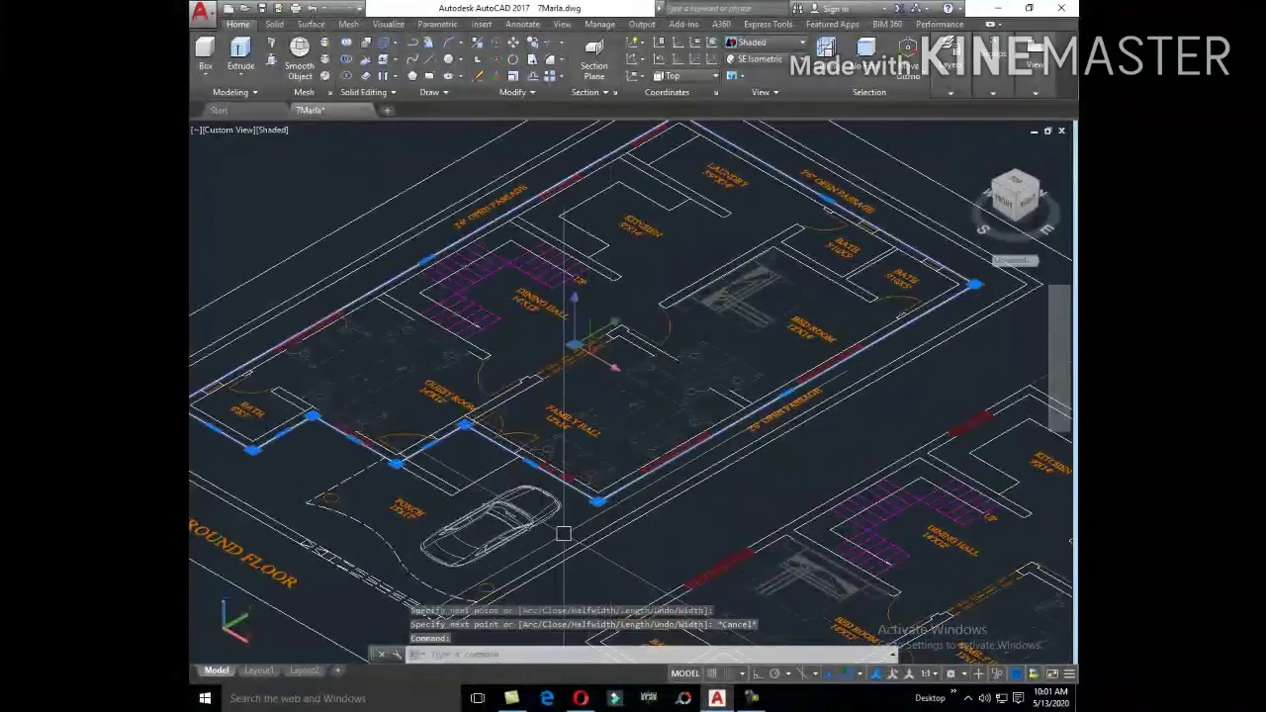
{"action": "type", "text": "C"}
Step: Copy the traced outline from its corner to open space beside the wall model
{"action": "key", "text": "Return"}
{"action": "scroll", "coordinate": [583, 537], "scroll_direction": "up", "scroll_amount": 3}
{"action": "left_click", "coordinate": [601, 500]}
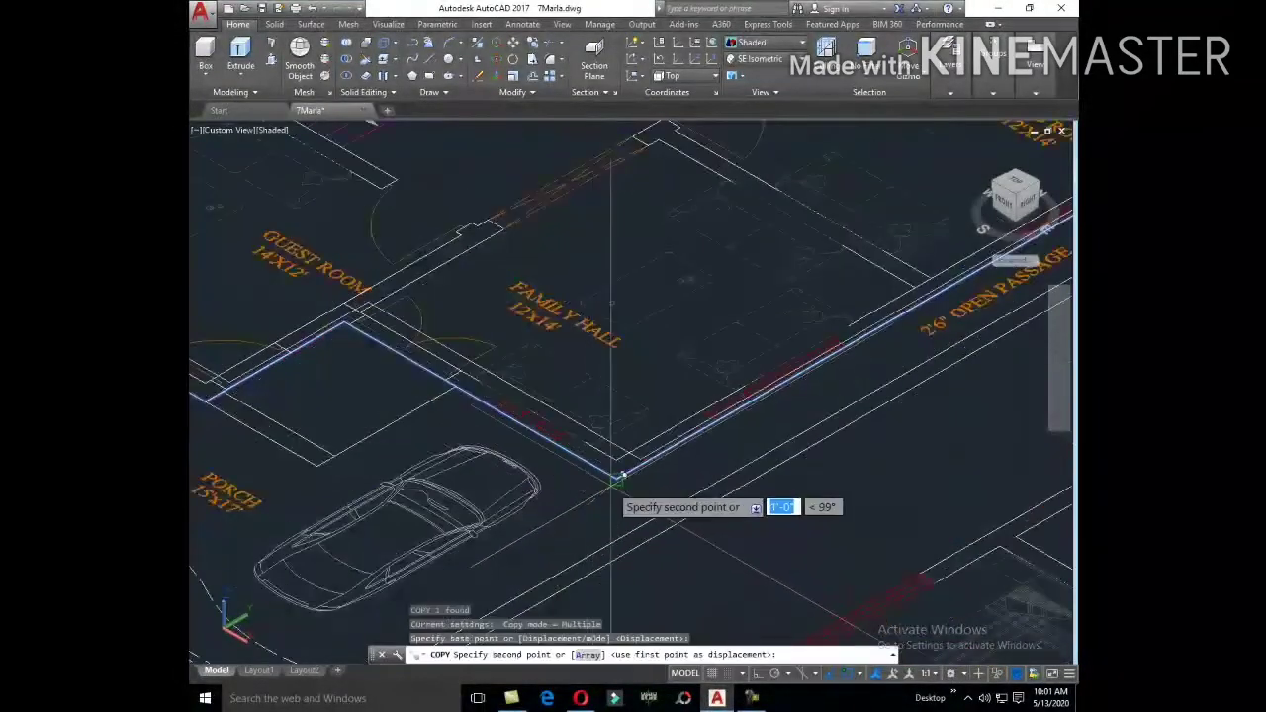
{"action": "scroll", "coordinate": [717, 435], "scroll_direction": "down", "scroll_amount": 5}
{"action": "scroll", "coordinate": [717, 435], "scroll_direction": "down", "scroll_amount": 6}
{"action": "scroll", "coordinate": [732, 549], "scroll_direction": "up", "scroll_amount": 3}
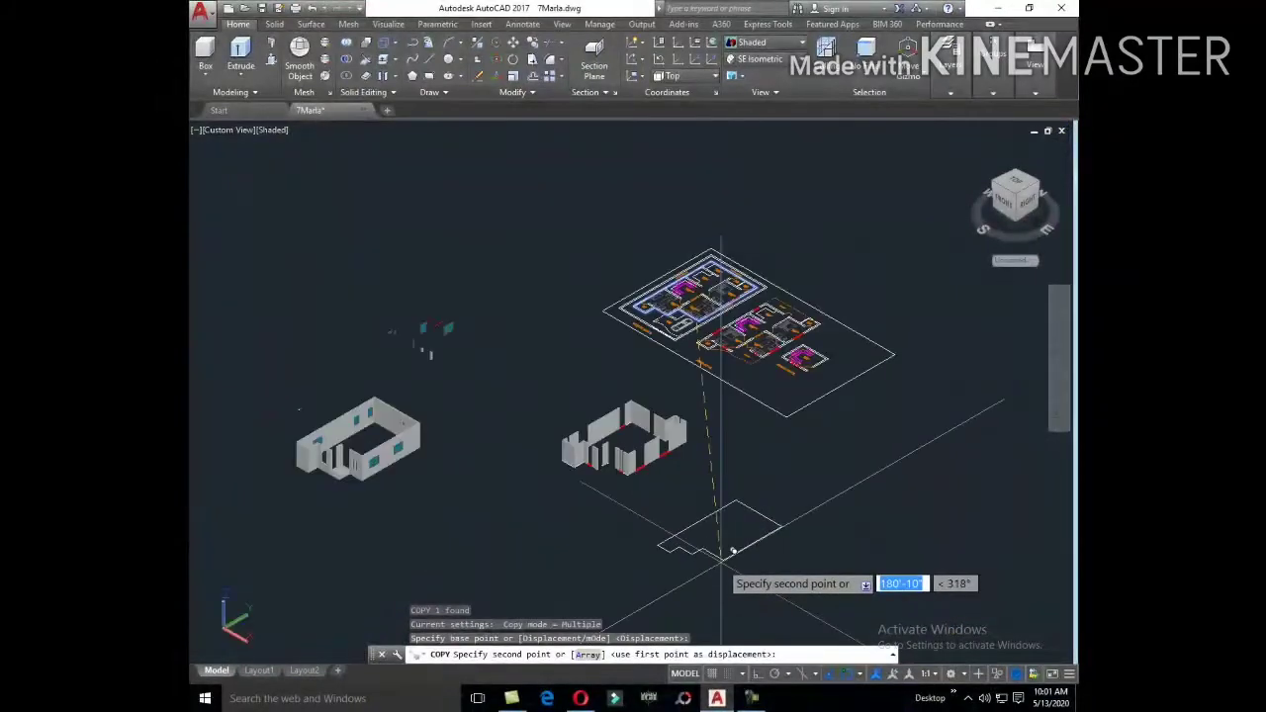
{"action": "scroll", "coordinate": [732, 548], "scroll_direction": "up", "scroll_amount": 2}
{"action": "left_click", "coordinate": [721, 539]}
{"action": "key", "text": "Escape"}
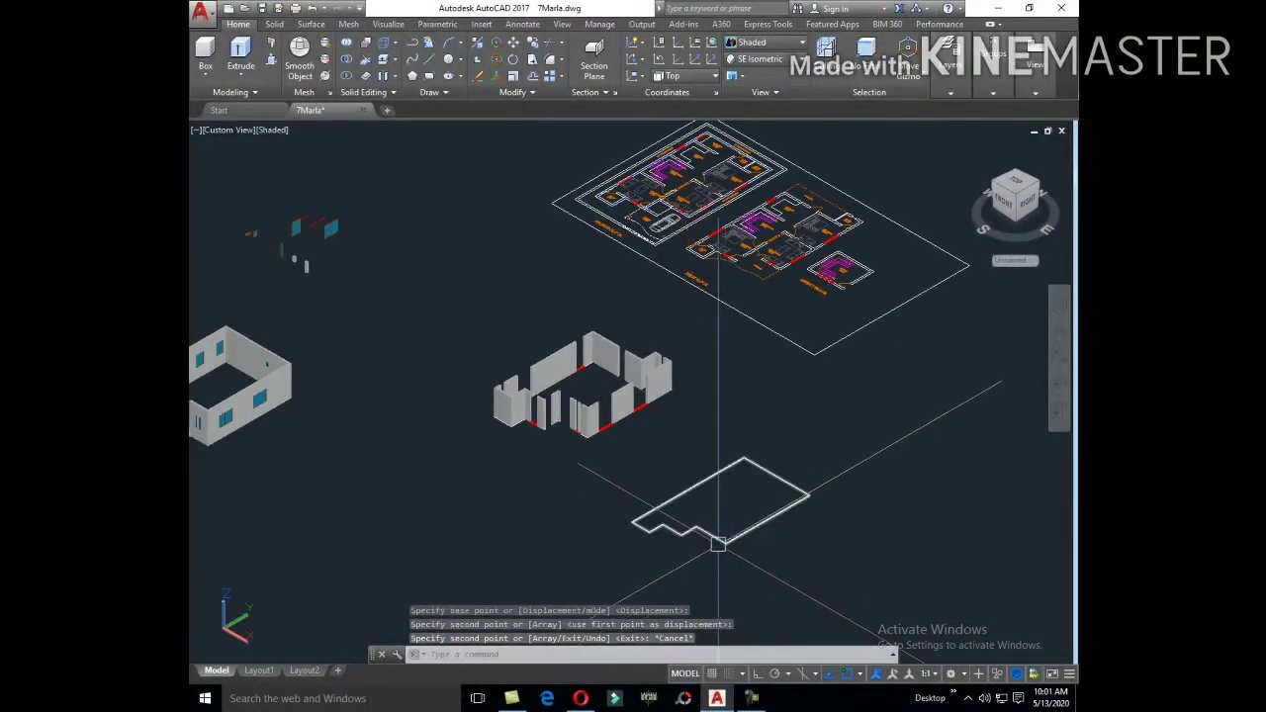
{"action": "type", "text": "EX"}
Step: Extrude the copied outline 6" into a roof slab and select it for moving
{"action": "key", "text": "Return"}
{"action": "left_click", "coordinate": [729, 535]}
{"action": "right_click", "coordinate": [742, 516]}
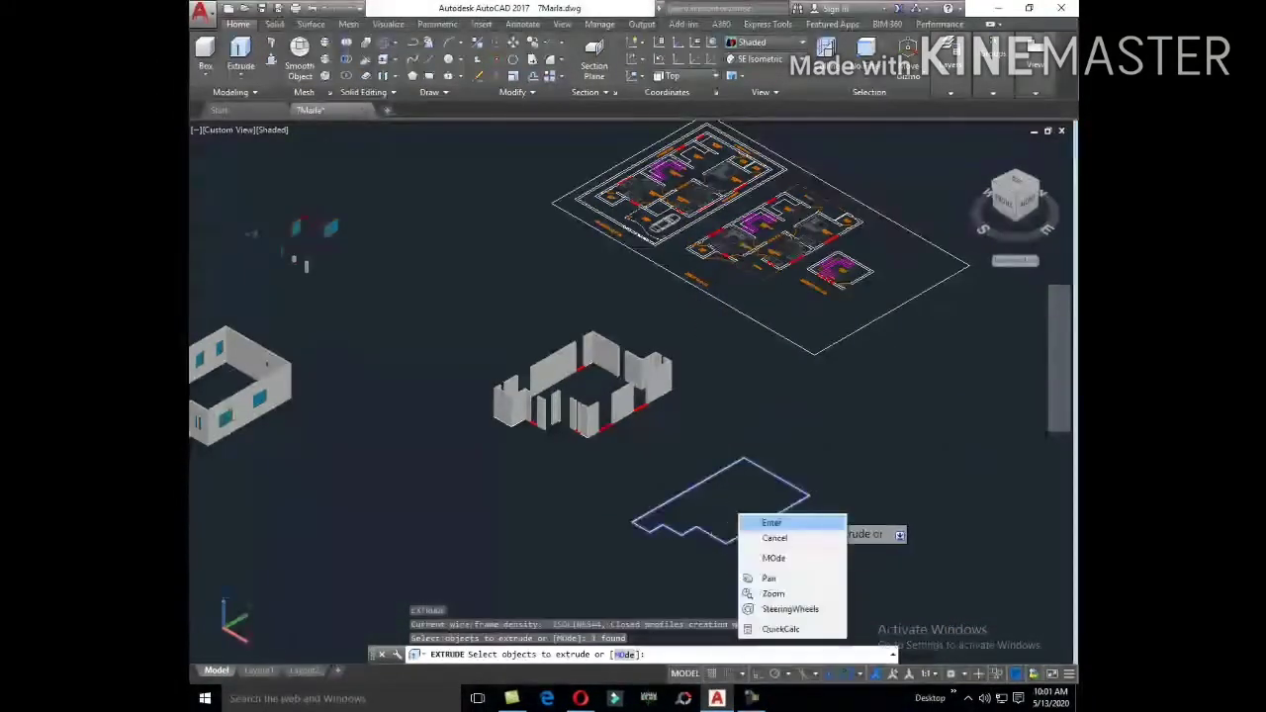
{"action": "left_click", "coordinate": [763, 522]}
{"action": "type", "text": "6'"}
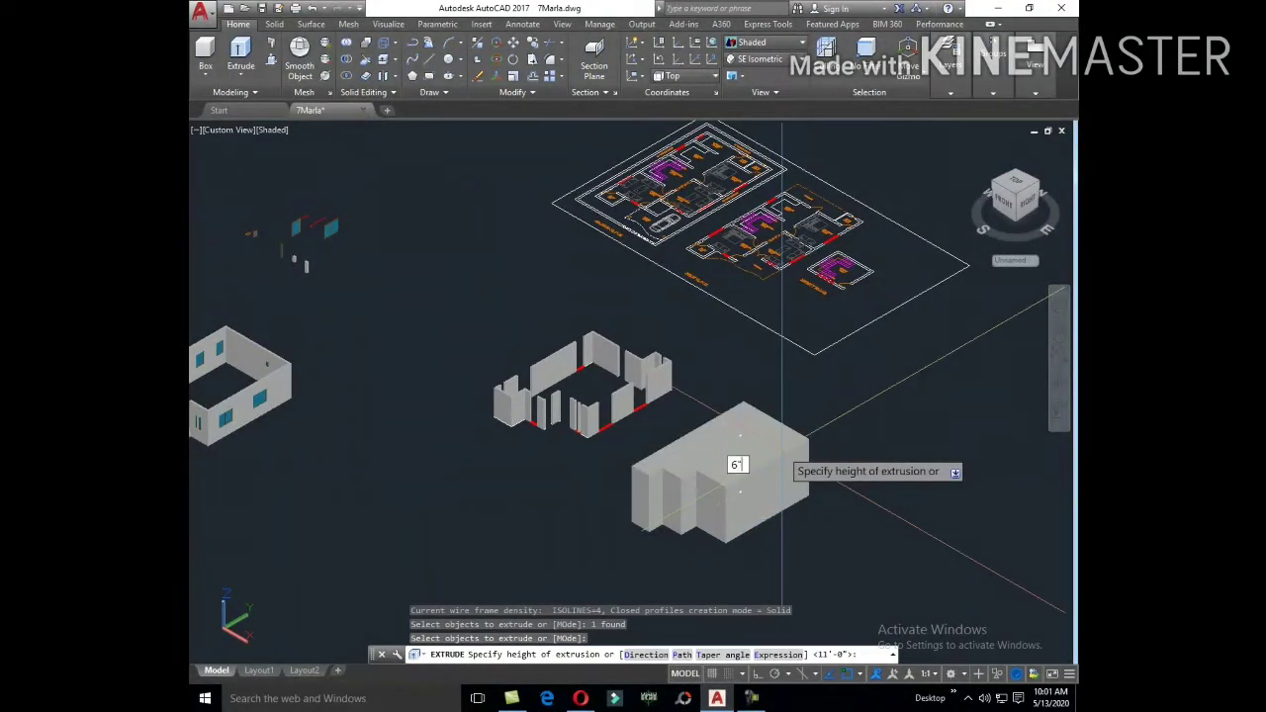
{"action": "key", "text": "Return"}
{"action": "left_click", "coordinate": [737, 505]}
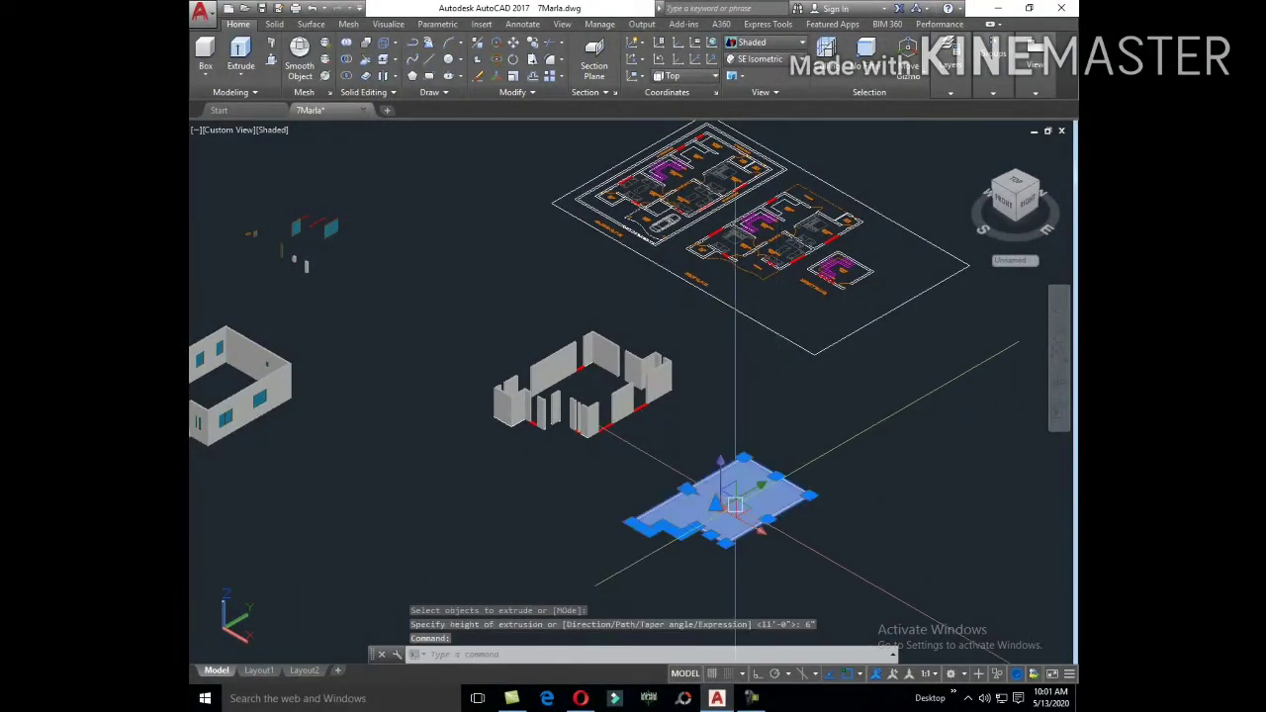
{"action": "type", "text": "M"}
{"action": "key", "text": "Return"}
{"action": "scroll", "coordinate": [638, 569], "scroll_direction": "up", "scroll_amount": 3}
Step: Move the slab from its corner onto the wall corner
{"action": "scroll", "coordinate": [627, 475], "scroll_direction": "up", "scroll_amount": 2}
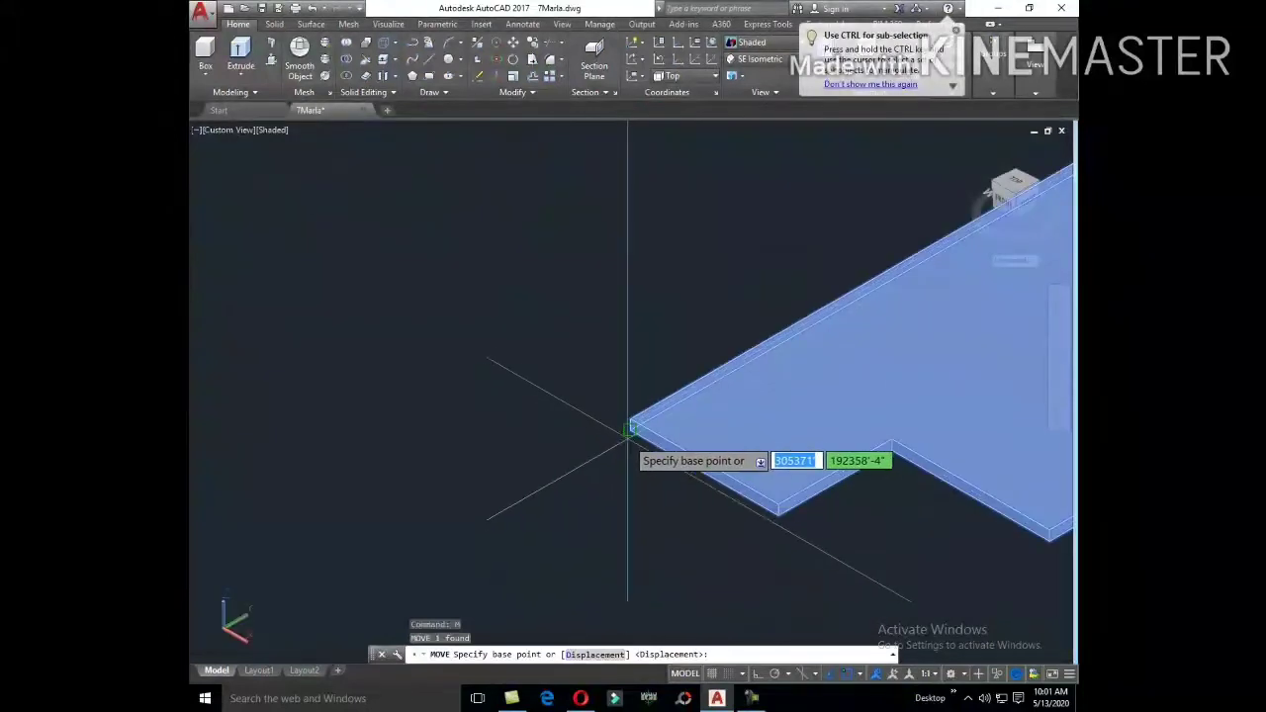
{"action": "scroll", "coordinate": [626, 429], "scroll_direction": "up", "scroll_amount": 2}
{"action": "left_click", "coordinate": [629, 427]}
{"action": "scroll", "coordinate": [632, 416], "scroll_direction": "down", "scroll_amount": 5}
{"action": "middle_click_drag", "start_coordinate": [616, 404], "coordinate": [786, 523]}
{"action": "scroll", "coordinate": [622, 382], "scroll_direction": "up", "scroll_amount": 6}
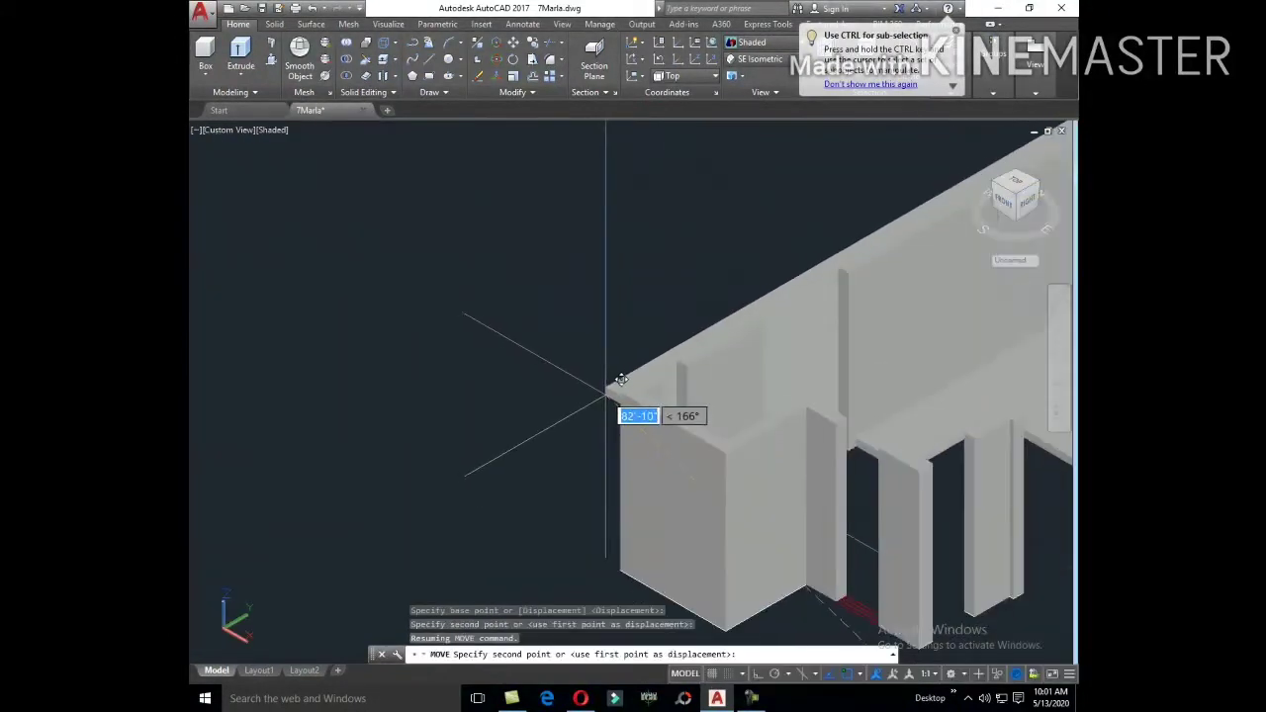
{"action": "left_click", "coordinate": [622, 393]}
Step: Select the slab on the walls and zoom around to check its placement
{"action": "scroll", "coordinate": [692, 445], "scroll_direction": "down", "scroll_amount": 3}
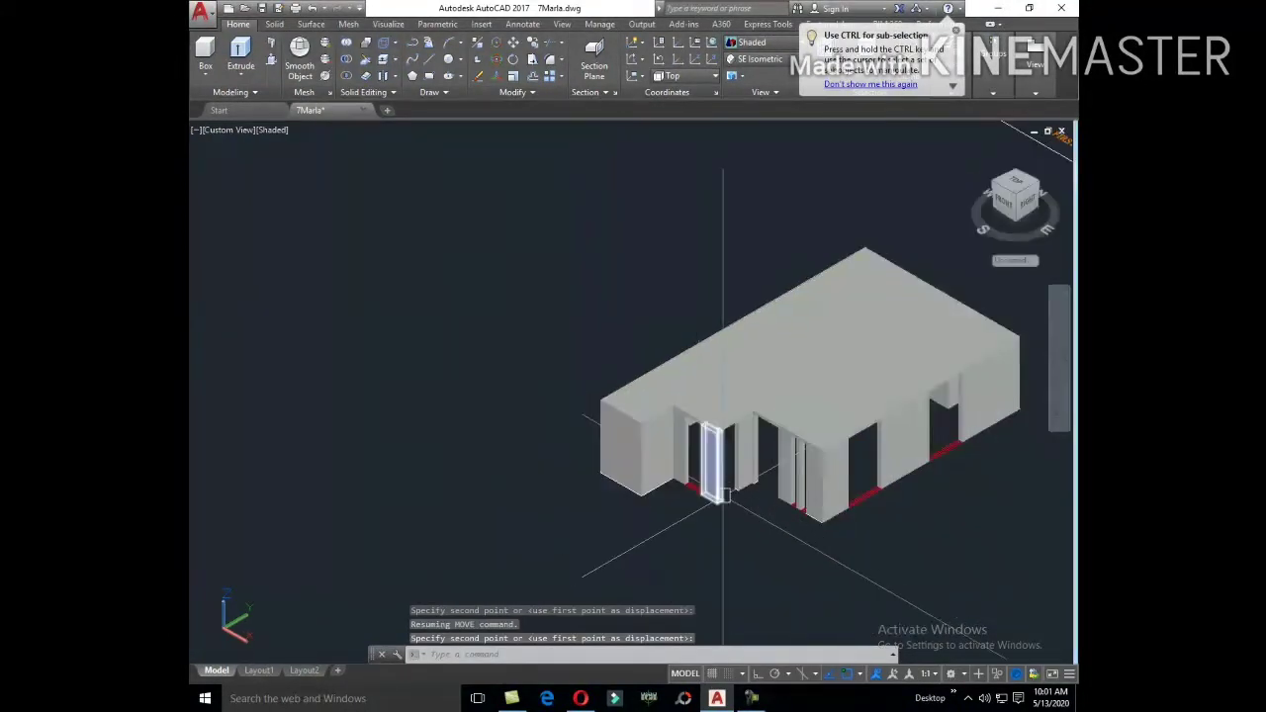
{"action": "scroll", "coordinate": [723, 494], "scroll_direction": "up", "scroll_amount": 3}
{"action": "scroll", "coordinate": [731, 446], "scroll_direction": "up", "scroll_amount": 2}
{"action": "left_click", "coordinate": [723, 497]}
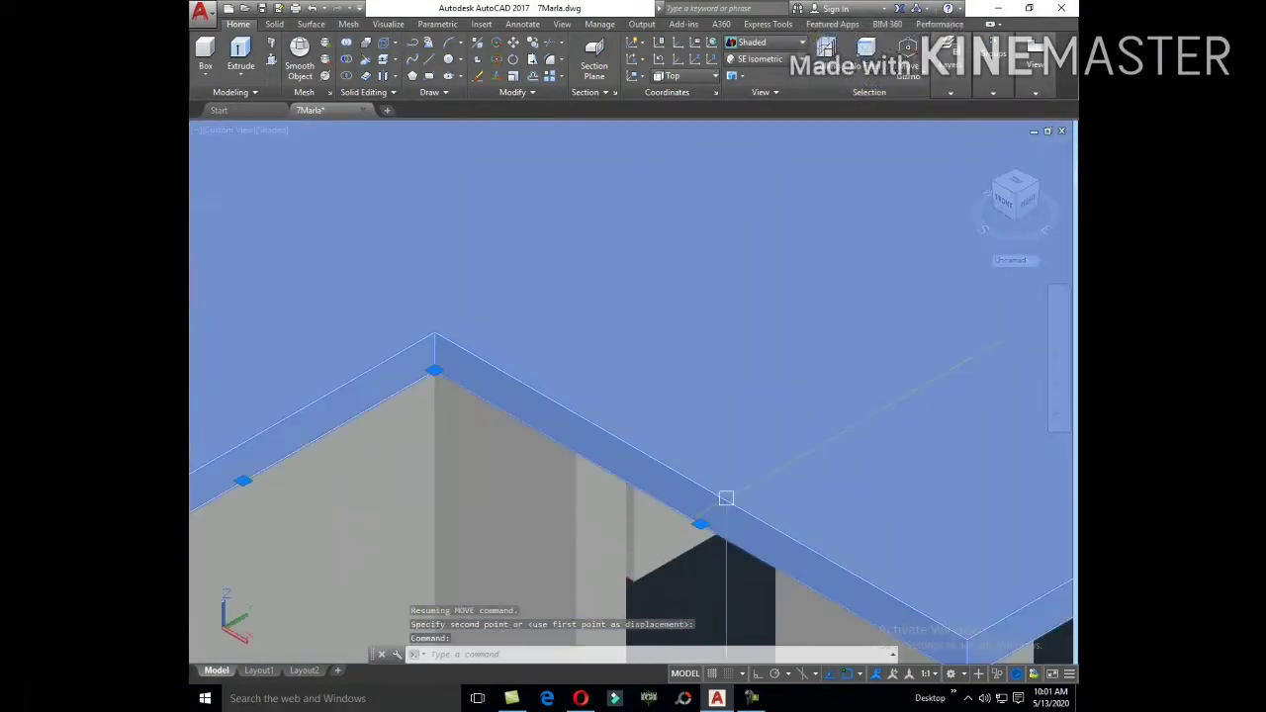
{"action": "scroll", "coordinate": [721, 421], "scroll_direction": "down", "scroll_amount": 3}
{"action": "scroll", "coordinate": [721, 422], "scroll_direction": "up", "scroll_amount": 1}
{"action": "scroll", "coordinate": [629, 441], "scroll_direction": "up", "scroll_amount": 4}
{"action": "scroll", "coordinate": [629, 441], "scroll_direction": "up", "scroll_amount": 2}
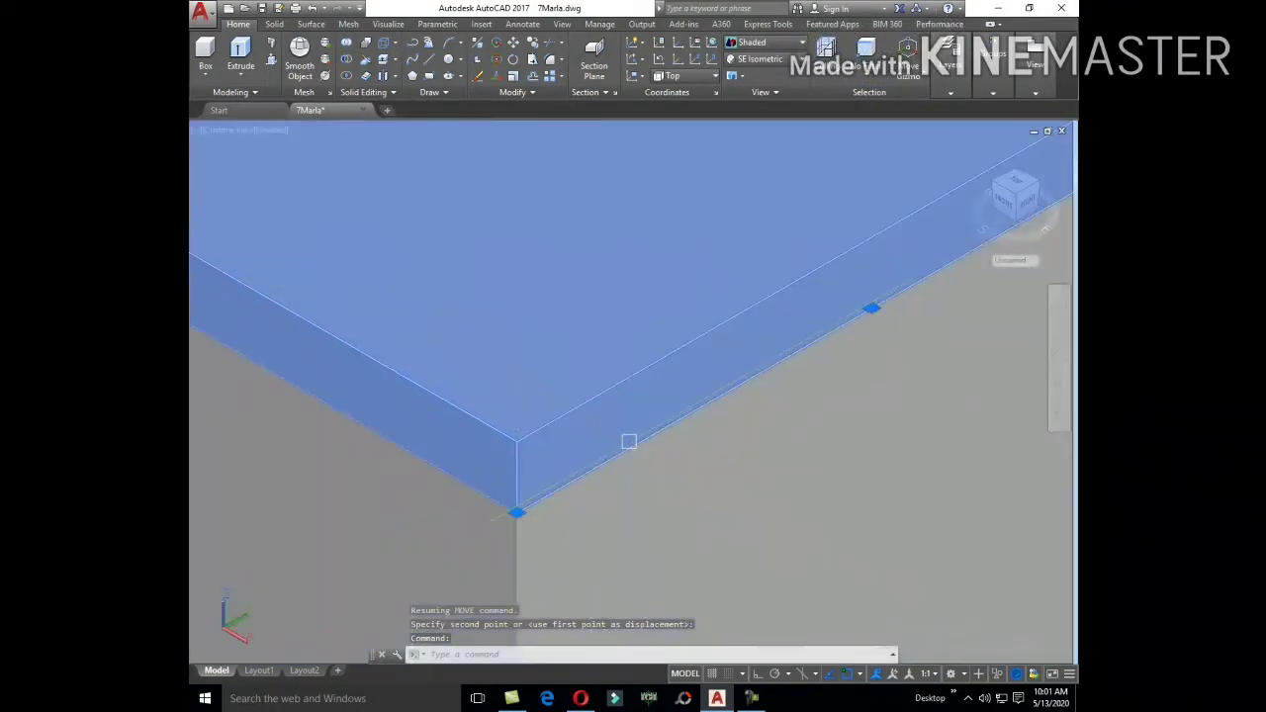
{"action": "scroll", "coordinate": [629, 441], "scroll_direction": "down", "scroll_amount": 3}
{"action": "scroll", "coordinate": [737, 504], "scroll_direction": "down", "scroll_amount": 4}
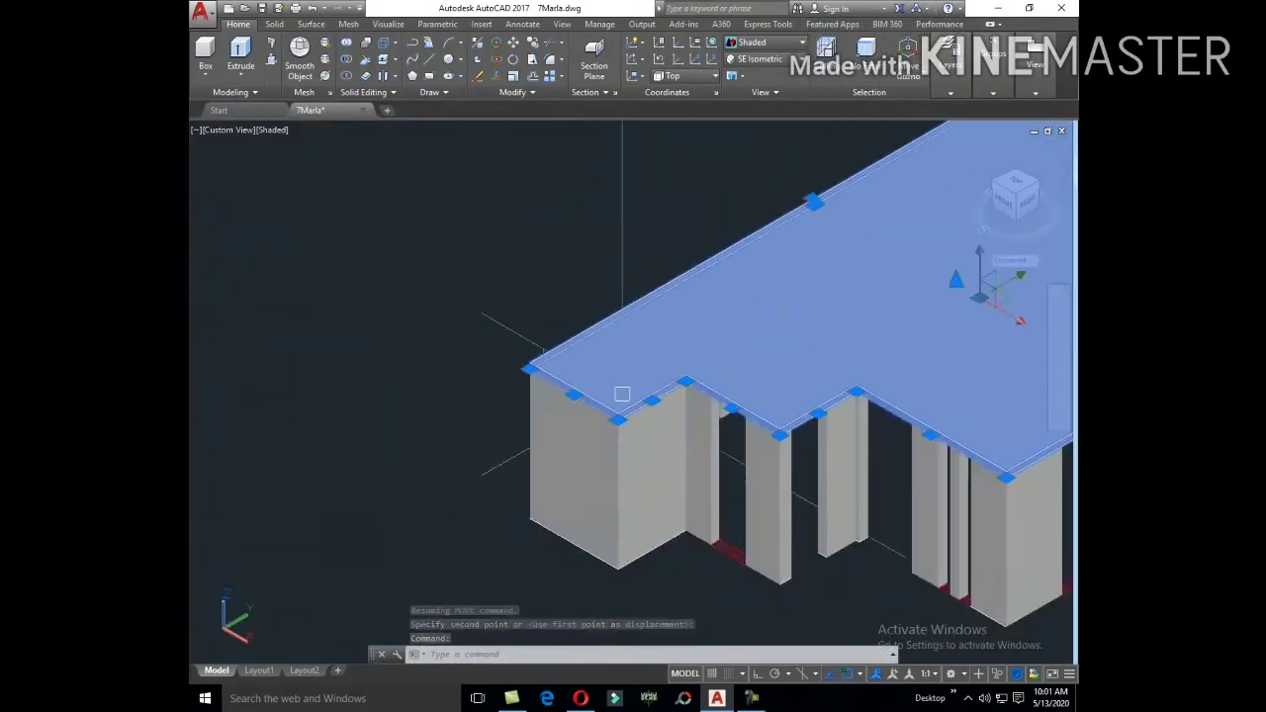
{"action": "scroll", "coordinate": [876, 395], "scroll_direction": "up", "scroll_amount": 5}
{"action": "key", "text": "Escape"}
Step: Lift the slab from its ridge corner onto the wall tops, then switch to 2D Wireframe
{"action": "left_click", "coordinate": [882, 386]}
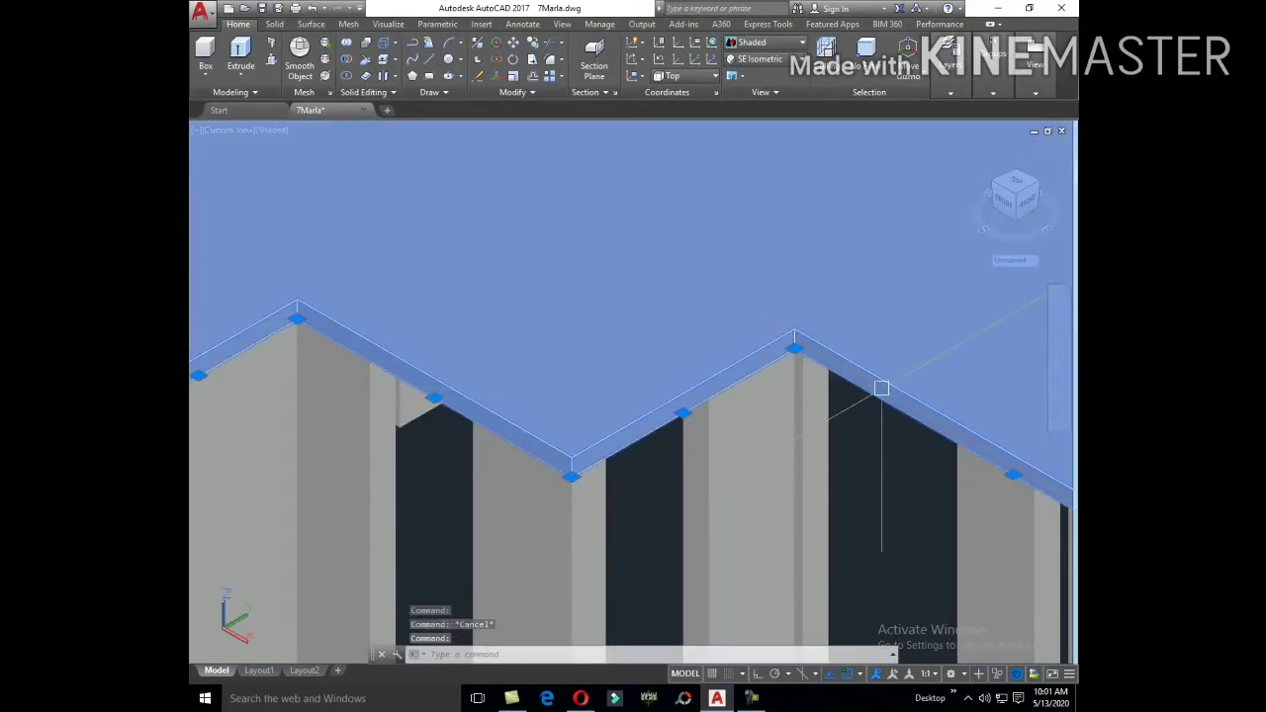
{"action": "type", "text": "m"}
{"action": "key", "text": "Return"}
{"action": "scroll", "coordinate": [840, 376], "scroll_direction": "up", "scroll_amount": 3}
{"action": "scroll", "coordinate": [693, 297], "scroll_direction": "up", "scroll_amount": 2}
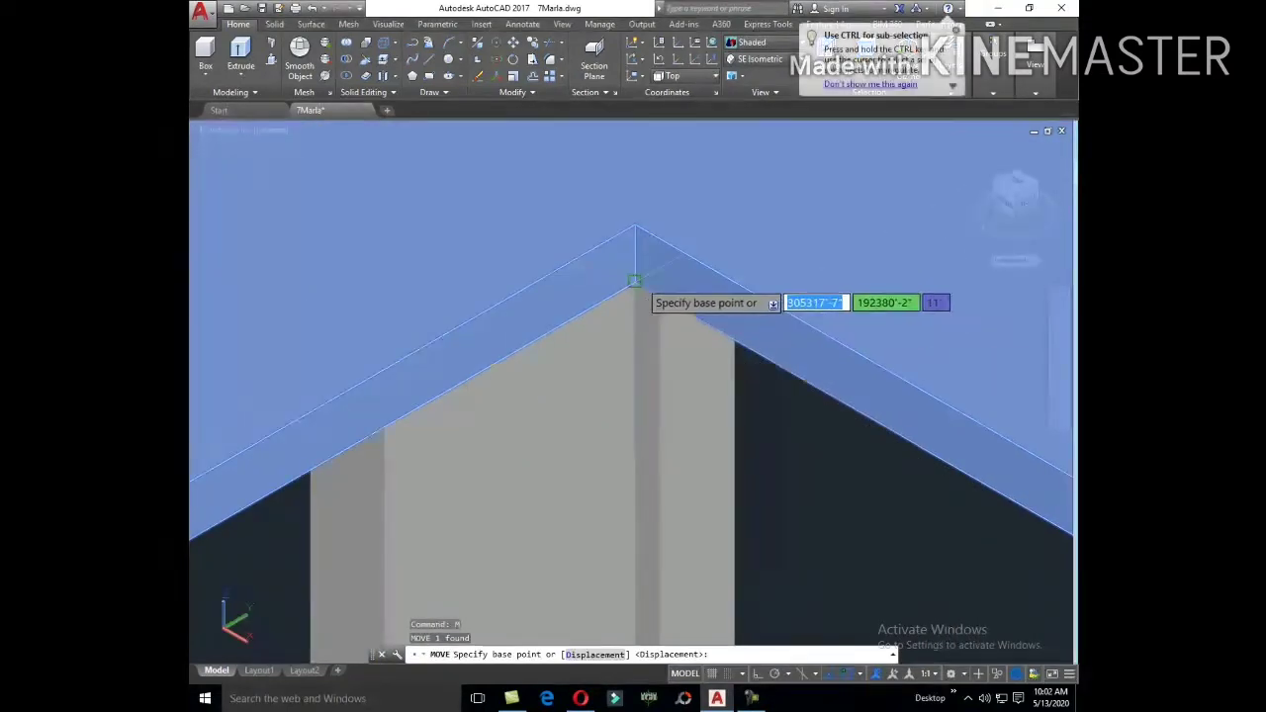
{"action": "left_click", "coordinate": [634, 270]}
{"action": "left_click", "coordinate": [643, 210]}
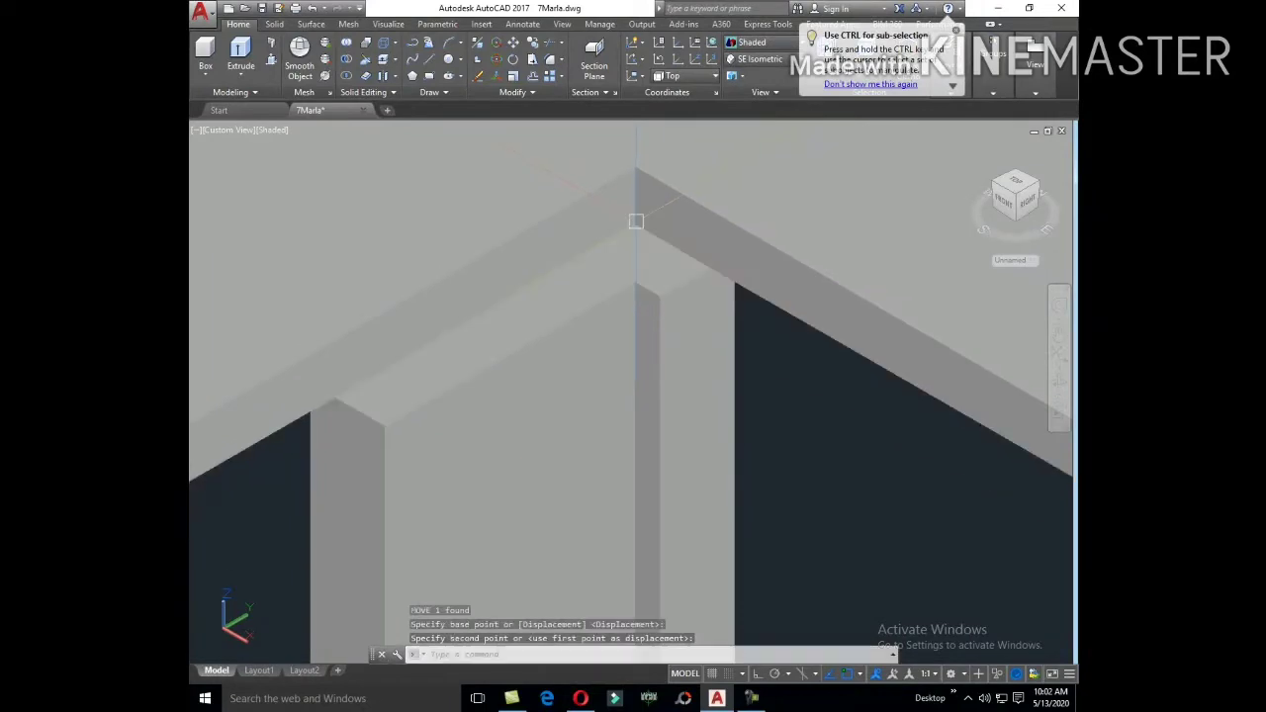
{"action": "scroll", "coordinate": [758, 343], "scroll_direction": "down", "scroll_amount": 2}
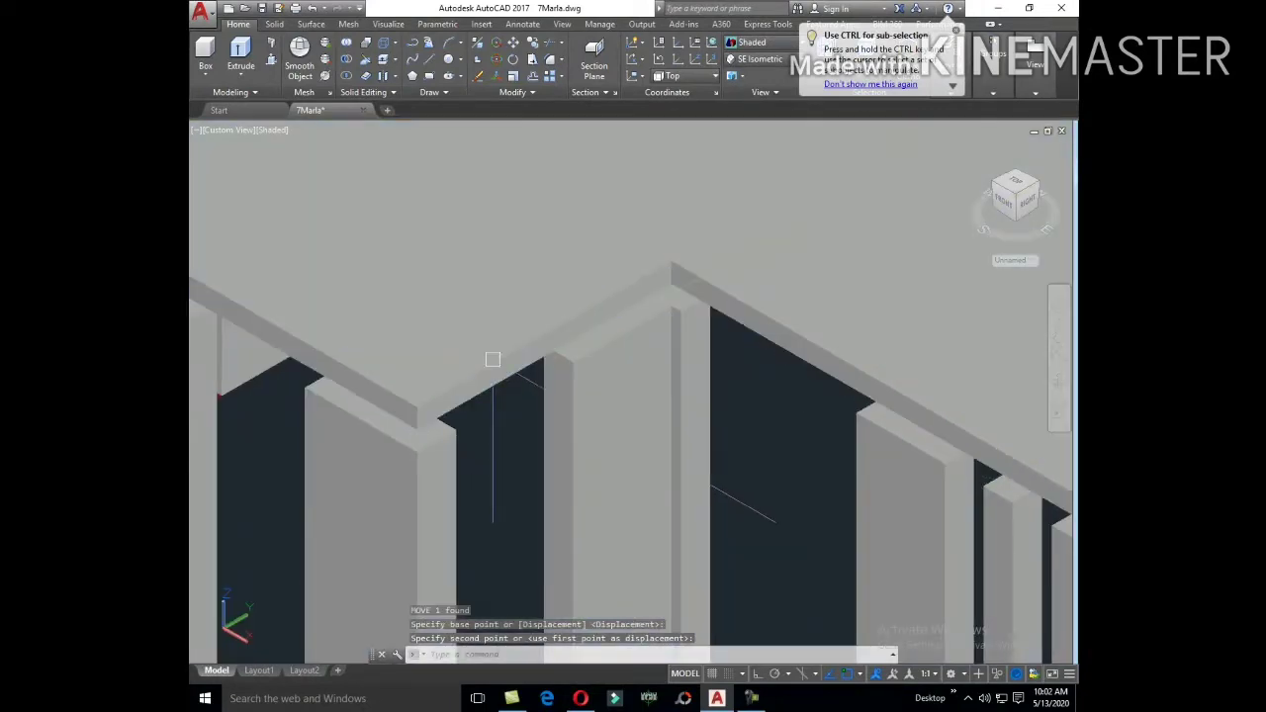
{"action": "key", "text": "Escape"}
{"action": "left_click", "coordinate": [761, 42]}
{"action": "left_click", "coordinate": [753, 69]}
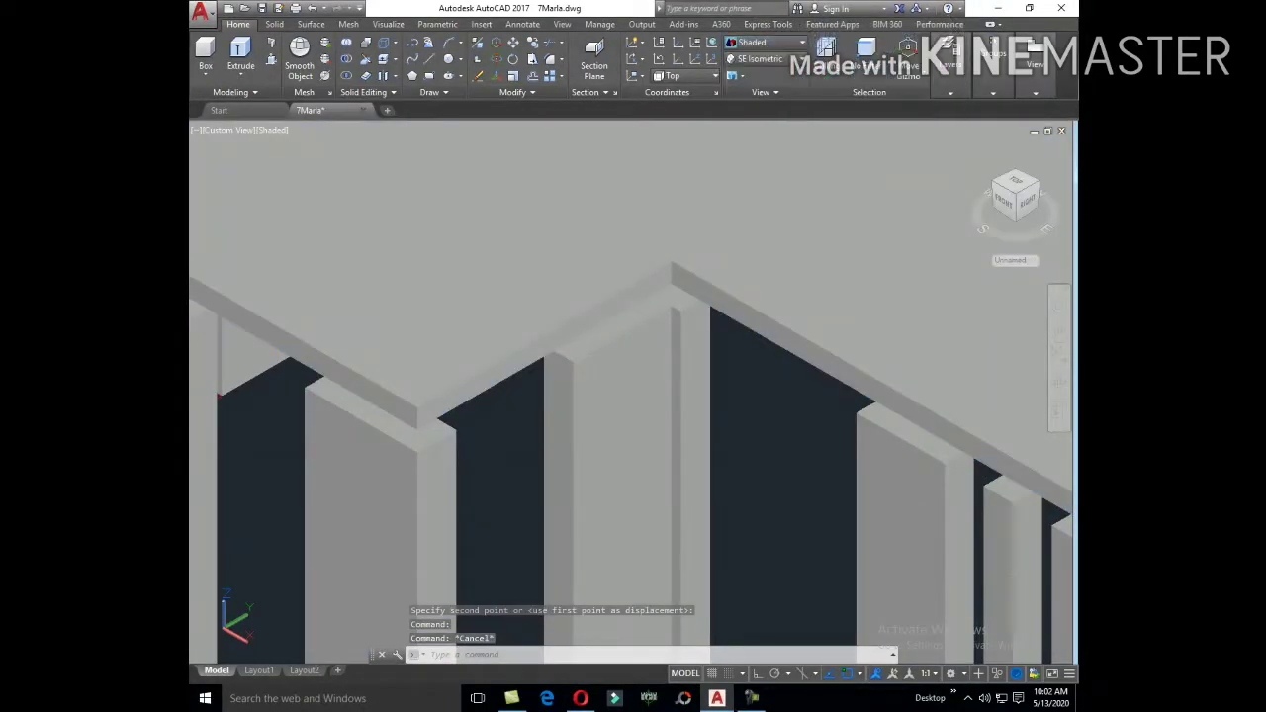
Step: Move the roof slab in wireframe from its corner to a new position
{"action": "left_click", "coordinate": [499, 359]}
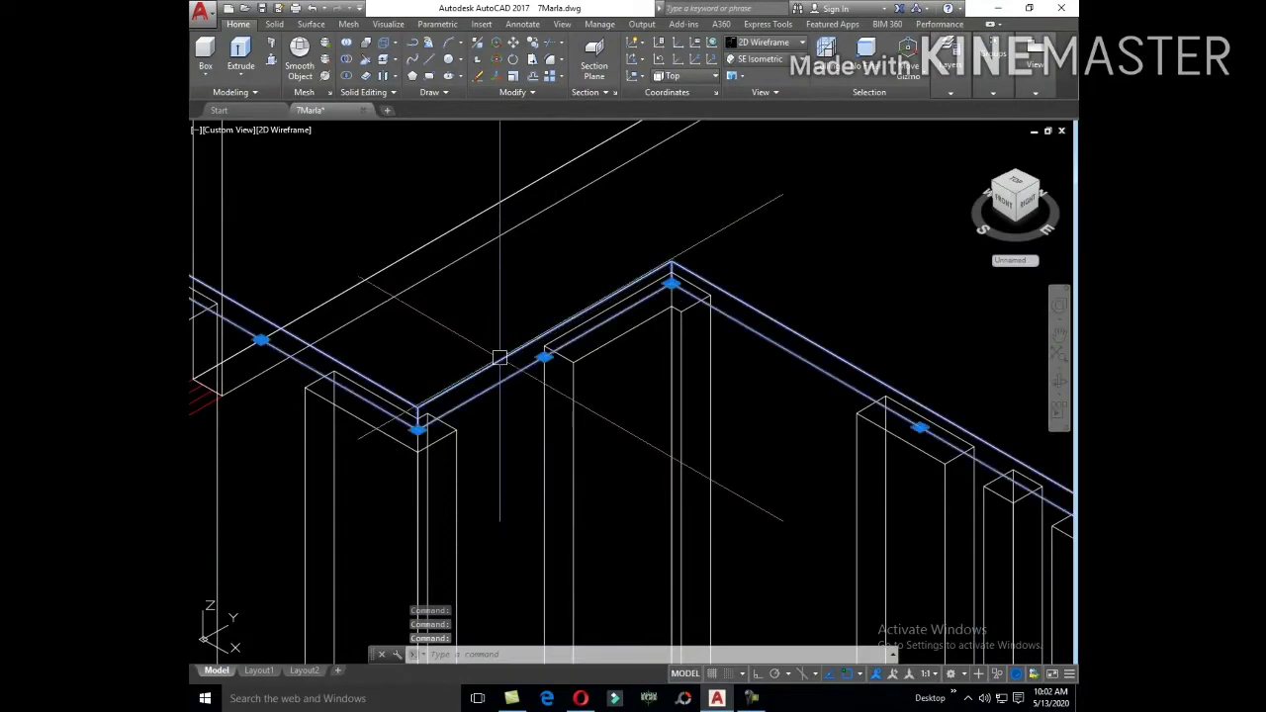
{"action": "scroll", "coordinate": [571, 398], "scroll_direction": "down", "scroll_amount": 3}
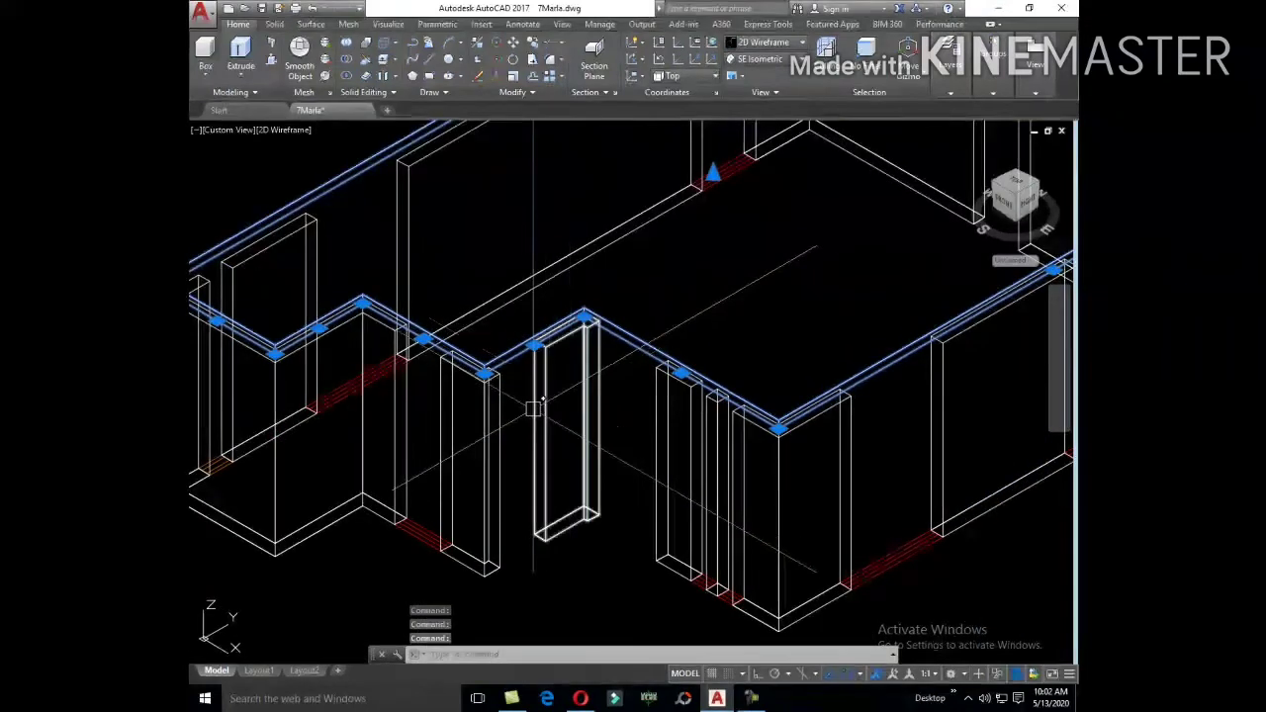
{"action": "type", "text": "m"}
{"action": "key", "text": "Return"}
{"action": "scroll", "coordinate": [568, 425], "scroll_direction": "up", "scroll_amount": 5}
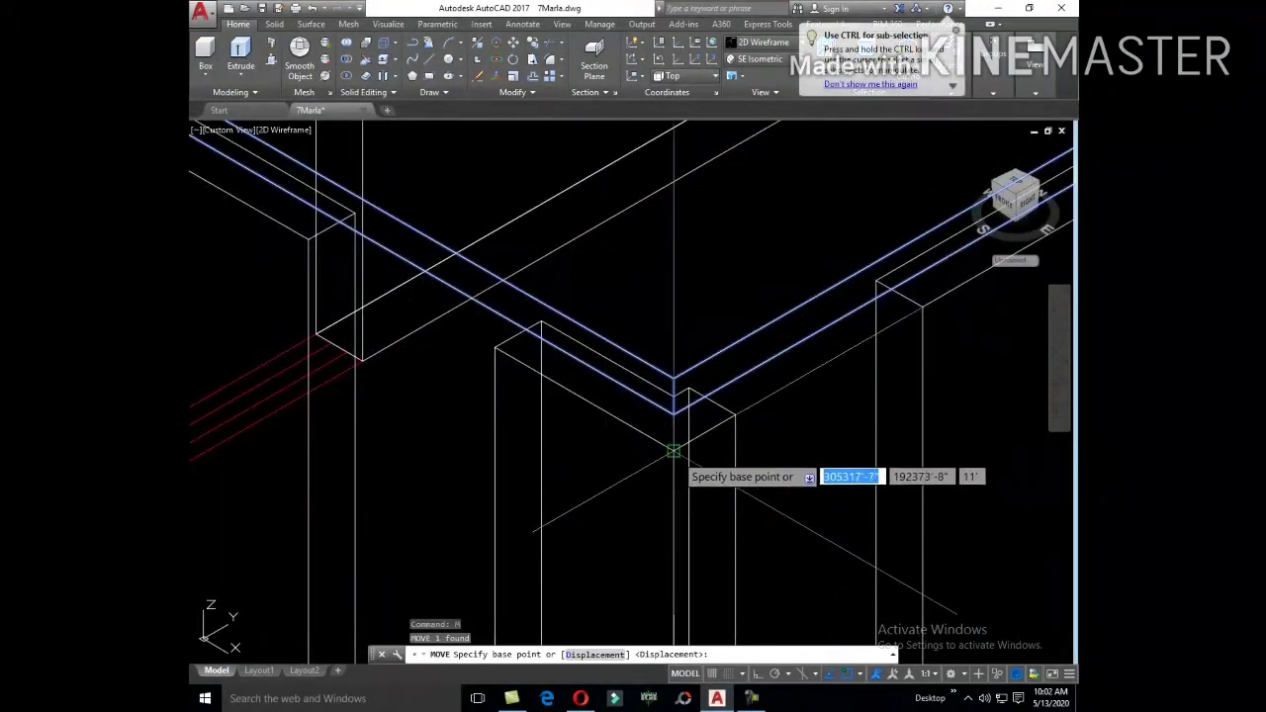
{"action": "left_click", "coordinate": [672, 415]}
{"action": "scroll", "coordinate": [673, 415], "scroll_direction": "down", "scroll_amount": 3}
{"action": "scroll", "coordinate": [597, 388], "scroll_direction": "down", "scroll_amount": 3}
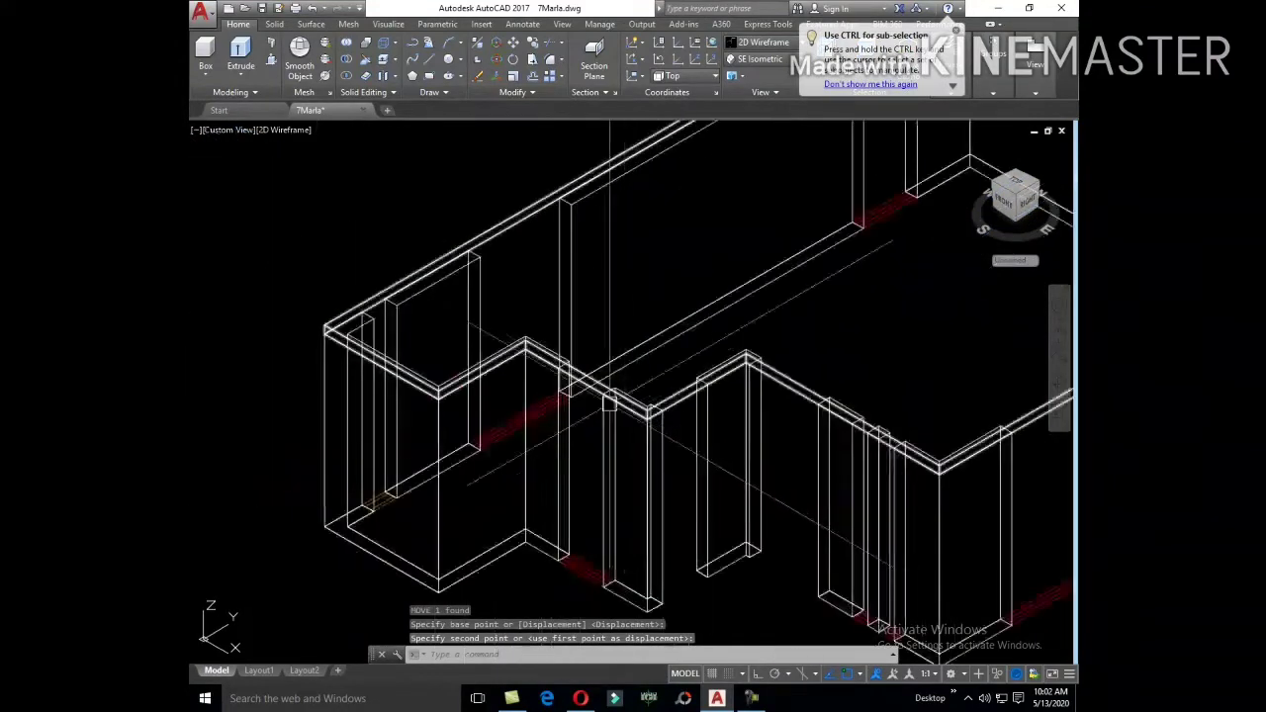
{"action": "left_click", "coordinate": [596, 388]}
Step: Erase the roof slab, then undo that last change with U
{"action": "key", "text": "Delete"}
{"action": "scroll", "coordinate": [597, 387], "scroll_direction": "down", "scroll_amount": 2}
{"action": "scroll", "coordinate": [673, 436], "scroll_direction": "down", "scroll_amount": 3}
{"action": "scroll", "coordinate": [734, 478], "scroll_direction": "down", "scroll_amount": 2}
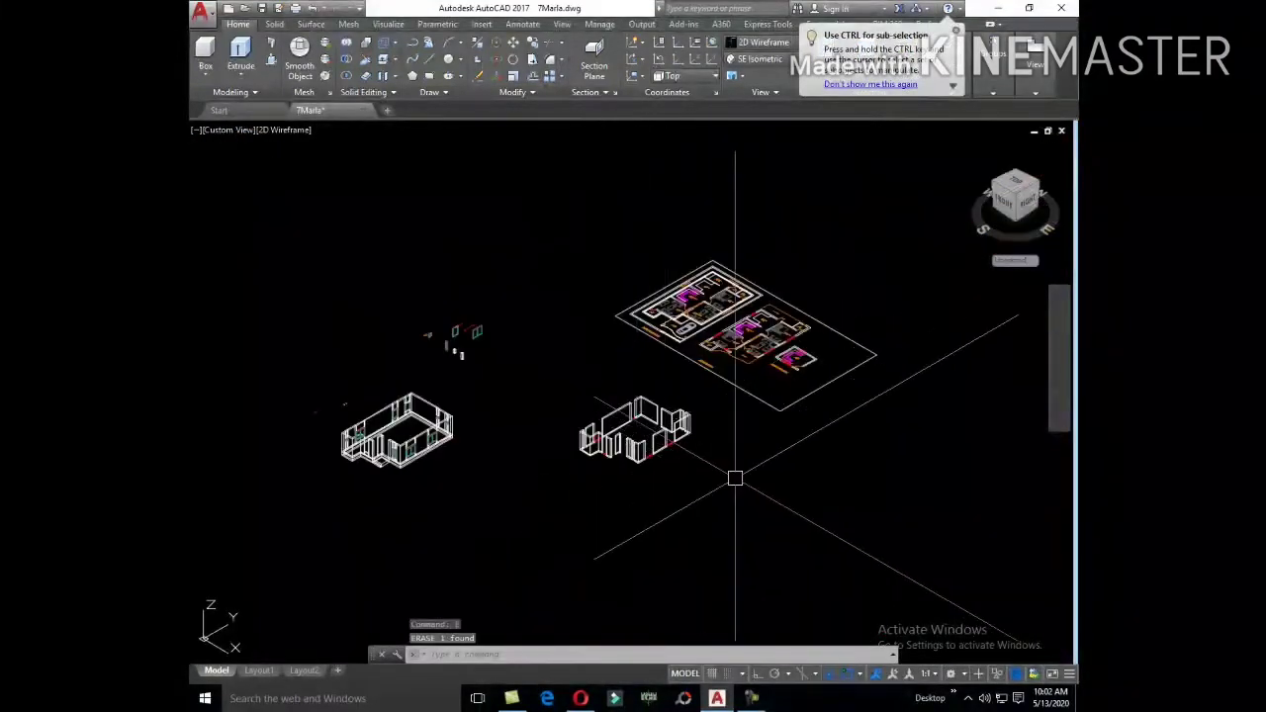
{"action": "scroll", "coordinate": [731, 479], "scroll_direction": "up", "scroll_amount": 5}
{"action": "type", "text": "u"}
{"action": "scroll", "coordinate": [730, 479], "scroll_direction": "up", "scroll_amount": 2}
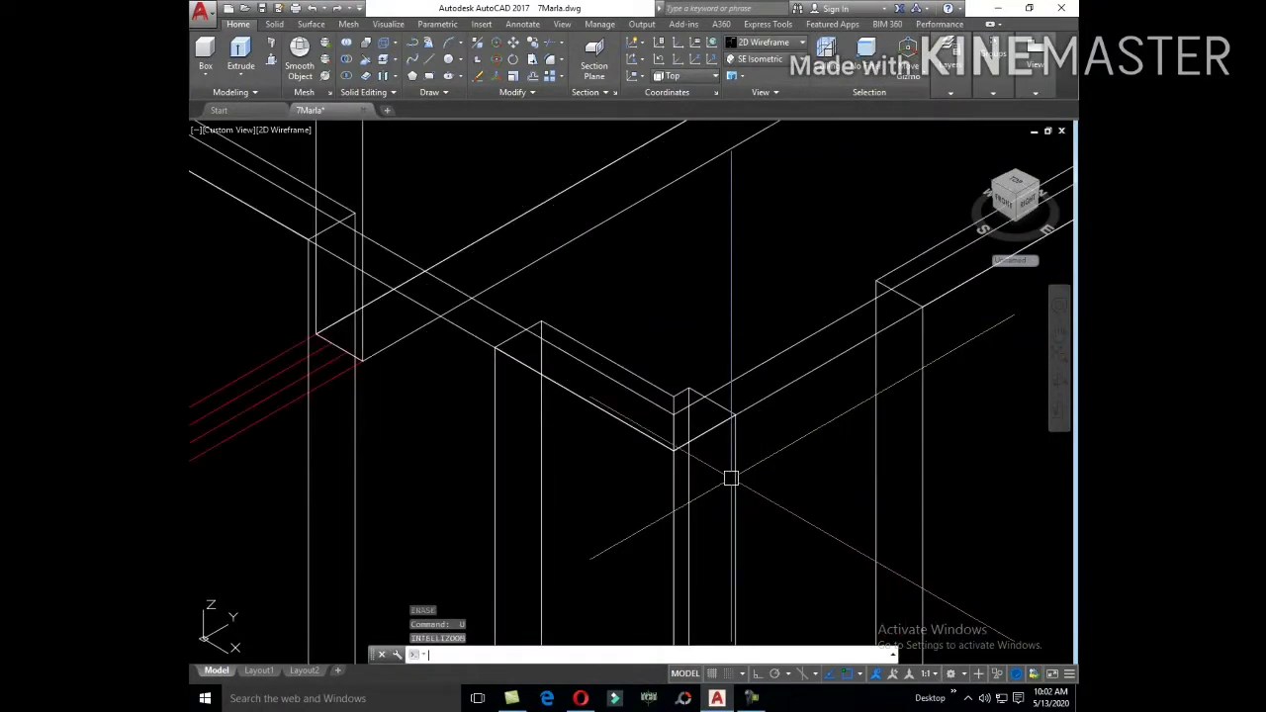
{"action": "key", "text": "Return"}
Step: Undo again to remove the extrusion, leaving the flat copied outline
{"action": "scroll", "coordinate": [731, 478], "scroll_direction": "up", "scroll_amount": 2}
{"action": "scroll", "coordinate": [731, 478], "scroll_direction": "up", "scroll_amount": 1}
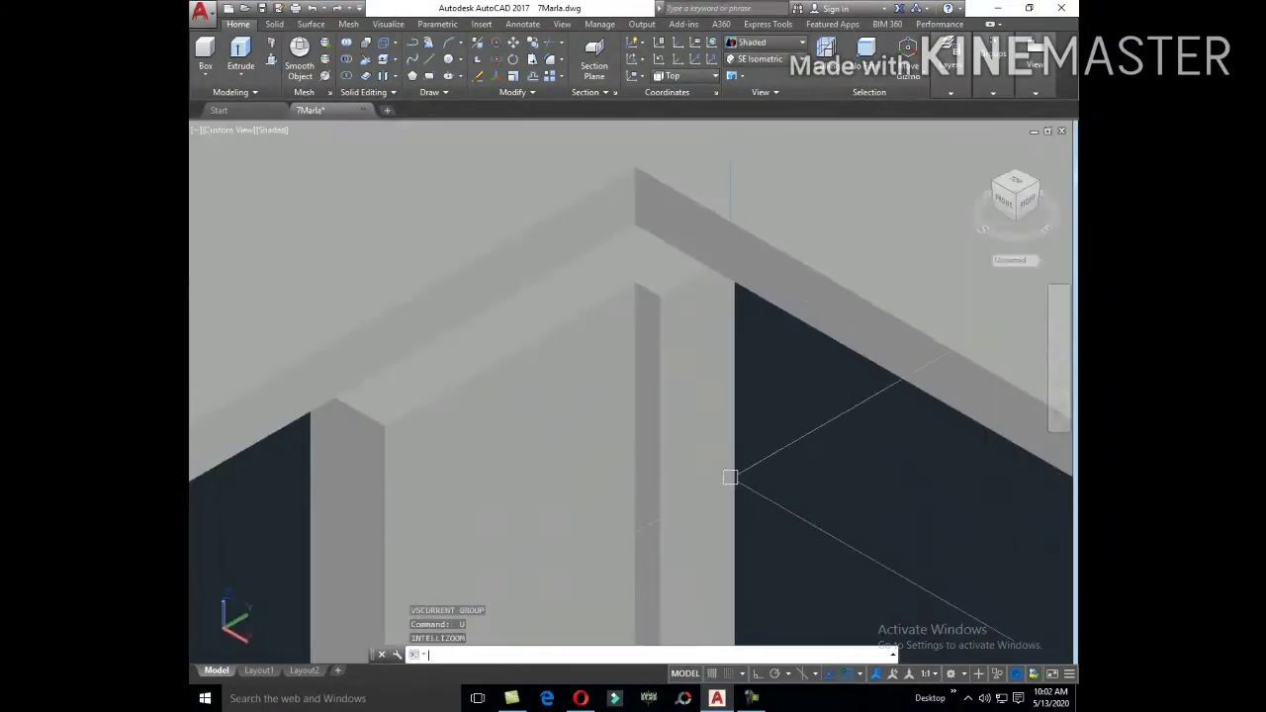
{"action": "scroll", "coordinate": [730, 478], "scroll_direction": "up", "scroll_amount": 1}
{"action": "scroll", "coordinate": [730, 478], "scroll_direction": "down", "scroll_amount": 3}
{"action": "scroll", "coordinate": [730, 478], "scroll_direction": "down", "scroll_amount": 3}
{"action": "type", "text": "u"}
{"action": "key", "text": "Return"}
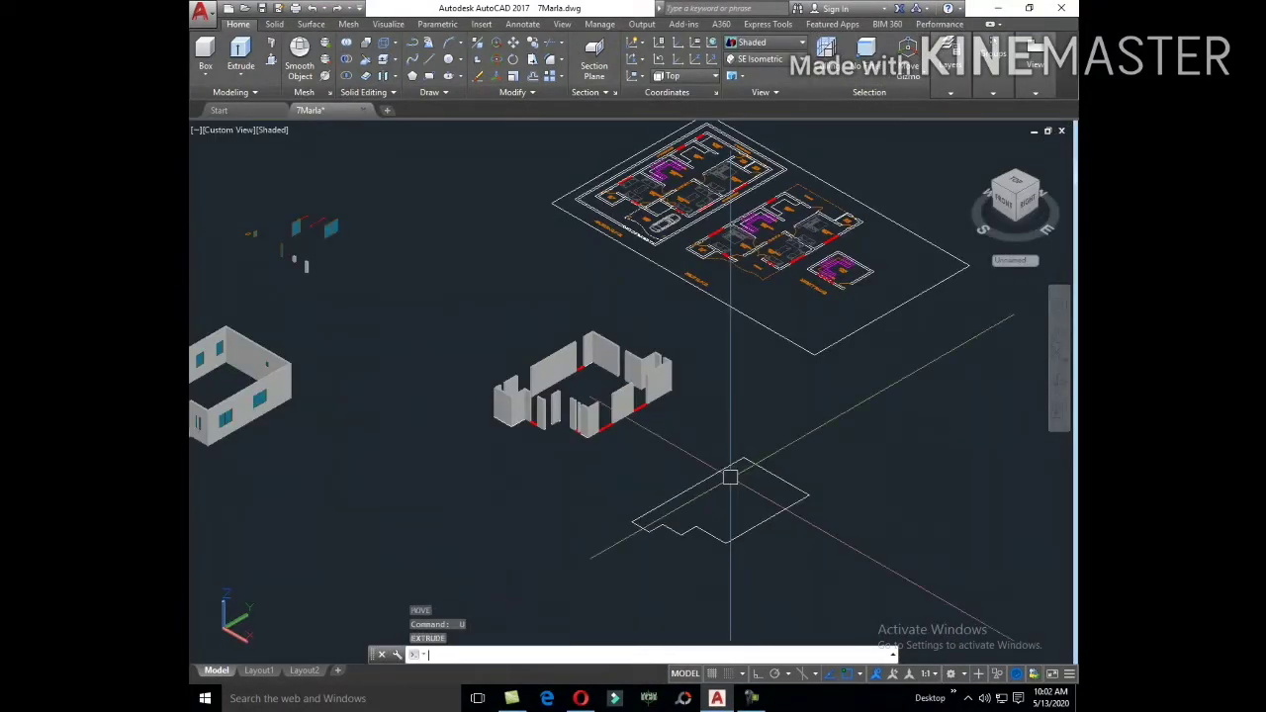
{"action": "scroll", "coordinate": [699, 516], "scroll_direction": "up", "scroll_amount": 5}
{"action": "scroll", "coordinate": [754, 480], "scroll_direction": "down", "scroll_amount": 5}
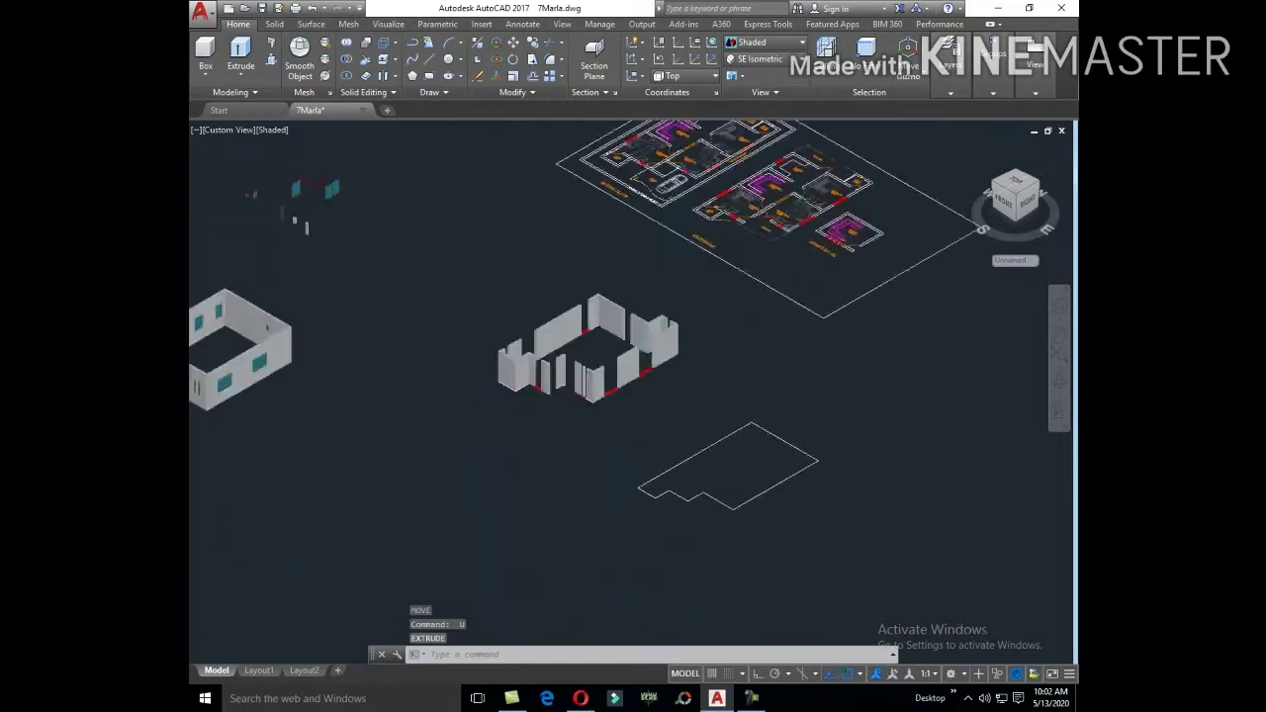
{"action": "scroll", "coordinate": [708, 321], "scroll_direction": "down", "scroll_amount": 1}
{"action": "scroll", "coordinate": [708, 321], "scroll_direction": "up", "scroll_amount": 5}
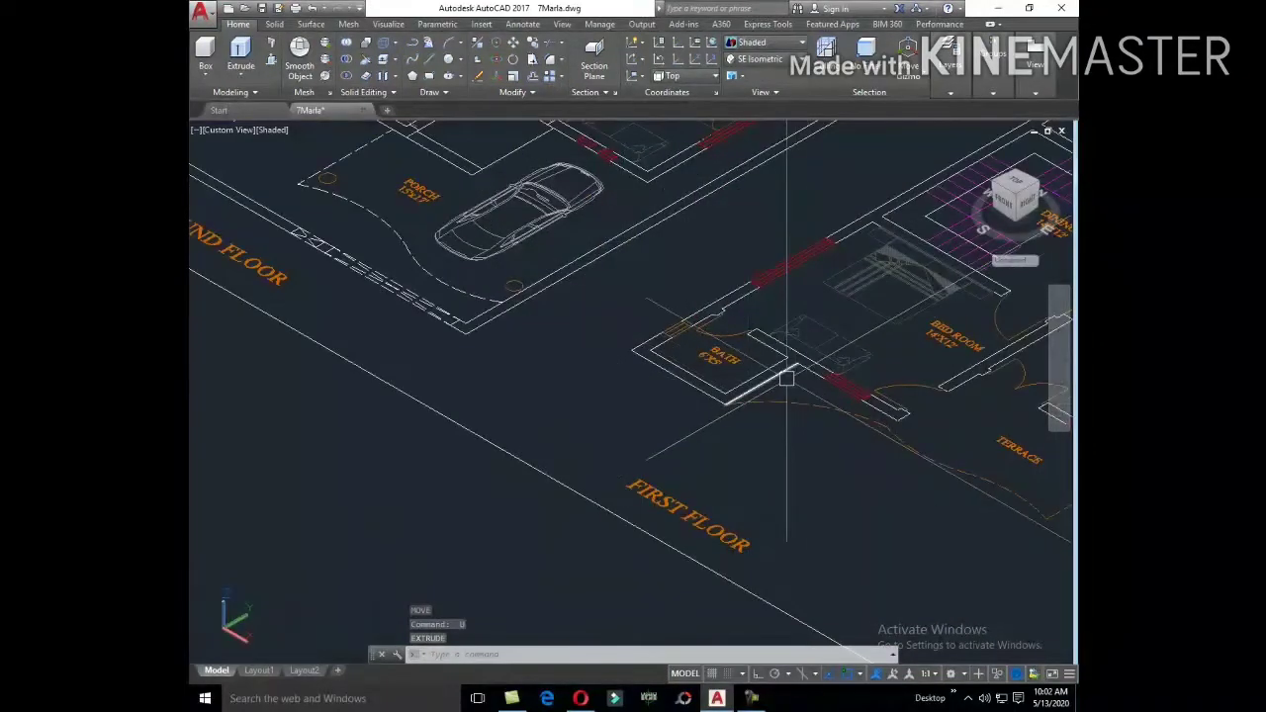
{"action": "scroll", "coordinate": [812, 378], "scroll_direction": "up", "scroll_amount": 3}
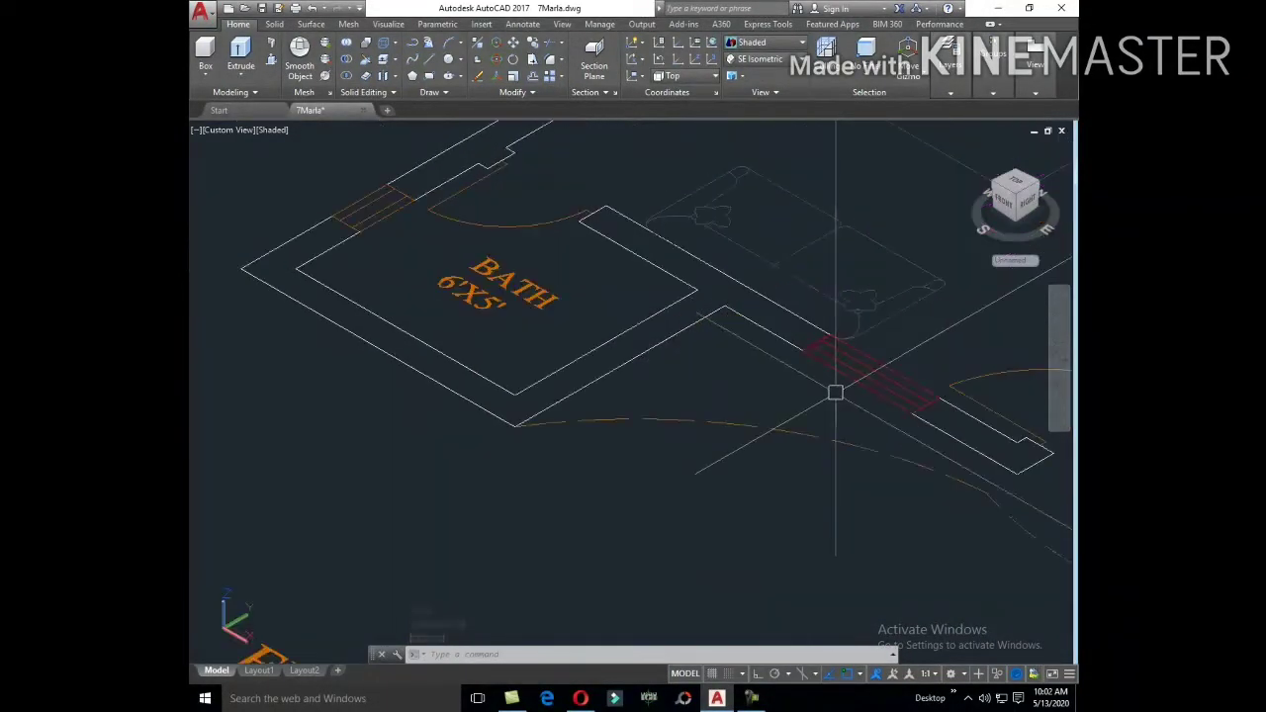
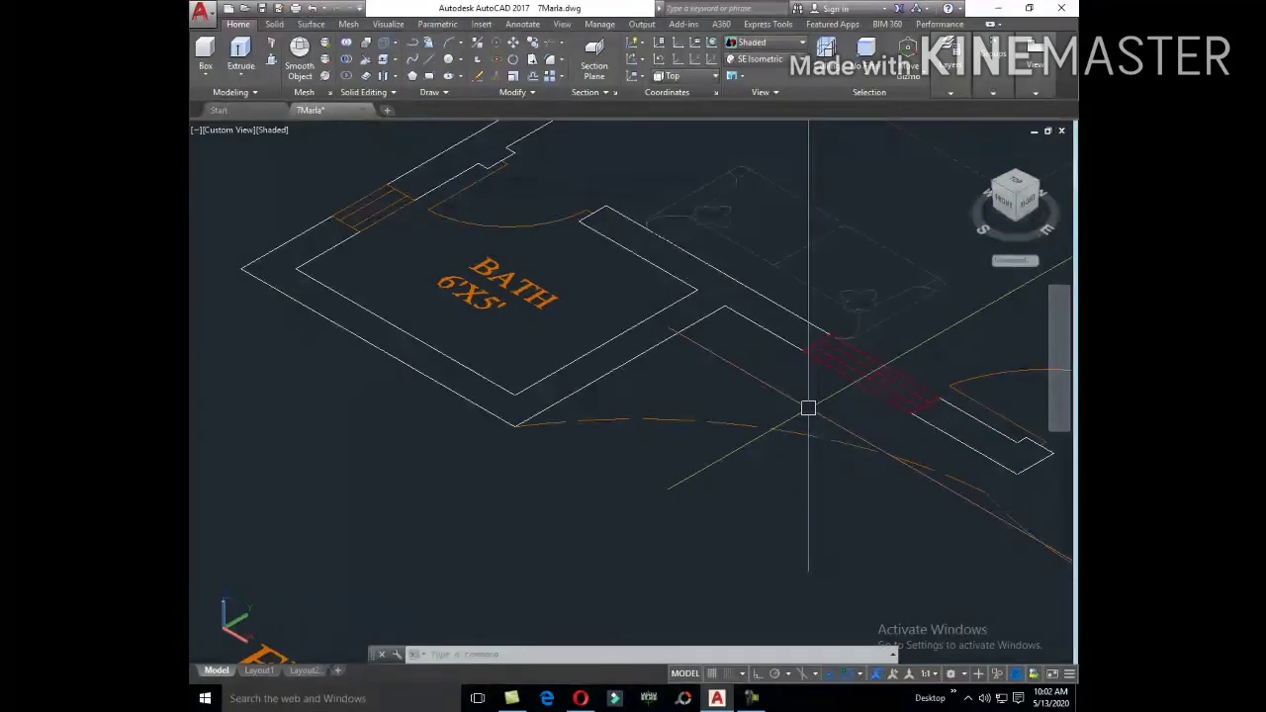
Step: Start a polyline at the wall endpoint, cancel it, and erase the stray polyline
{"action": "key", "text": "Return"}
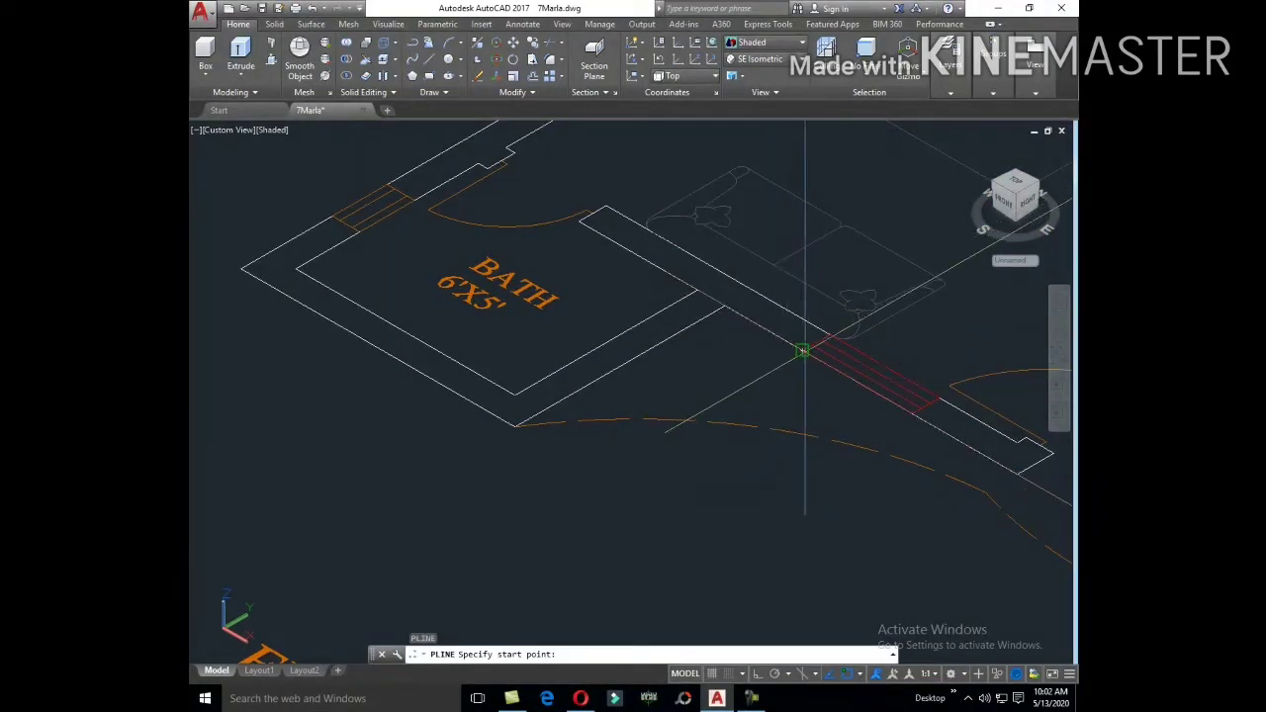
{"action": "left_click", "coordinate": [803, 350]}
{"action": "scroll", "coordinate": [828, 338], "scroll_direction": "up", "scroll_amount": 3}
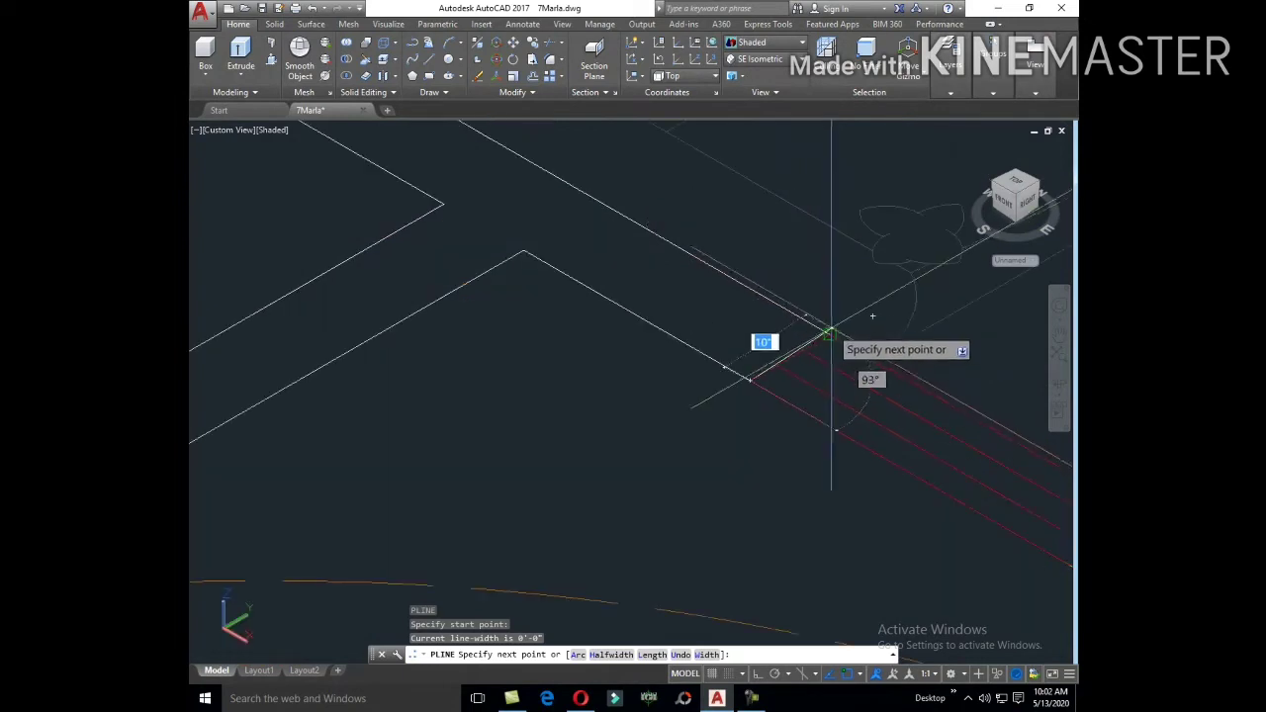
{"action": "left_click", "coordinate": [828, 338]}
{"action": "scroll", "coordinate": [828, 339], "scroll_direction": "down", "scroll_amount": 3}
{"action": "scroll", "coordinate": [890, 376], "scroll_direction": "down", "scroll_amount": 2}
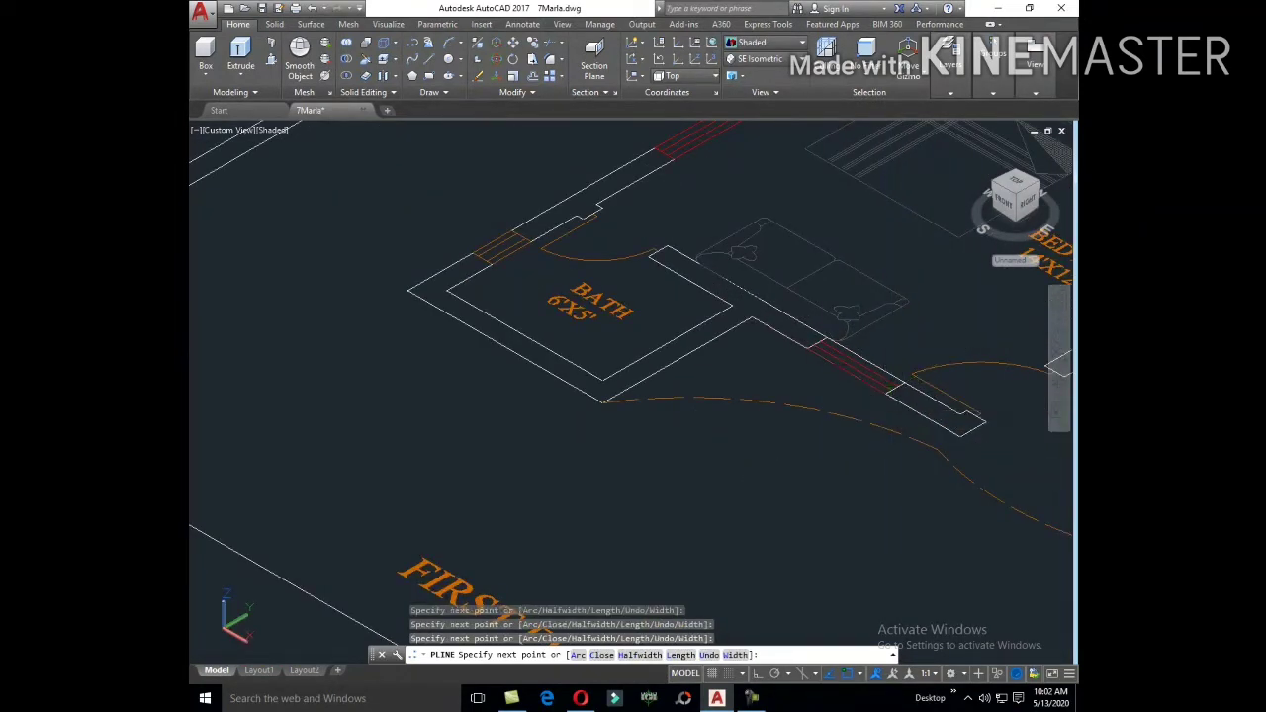
{"action": "key", "text": "Escape"}
{"action": "scroll", "coordinate": [894, 367], "scroll_direction": "up", "scroll_amount": 3}
{"action": "type", "text": "e"}
{"action": "key", "text": "Return"}
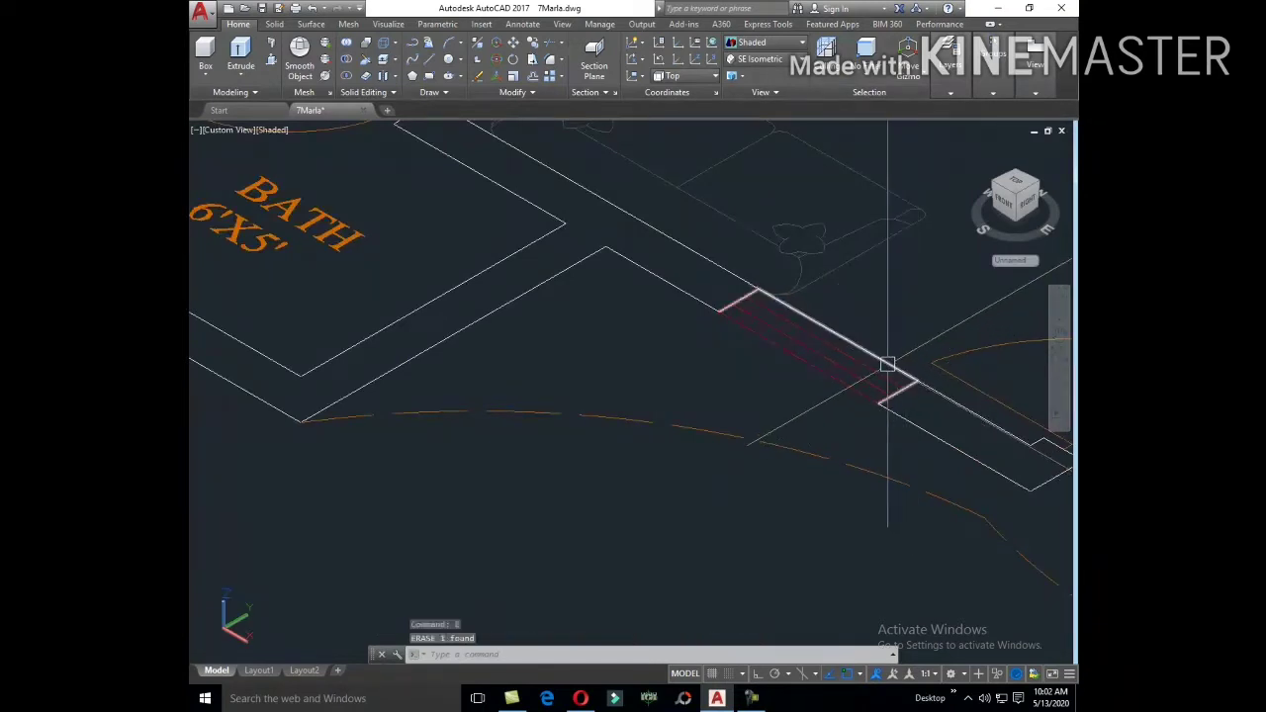
Step: Copy the doorway edge line onto the slab outline's endpoint to form a notch
{"action": "key", "text": "Return"}
{"action": "left_click", "coordinate": [879, 403]}
{"action": "scroll", "coordinate": [885, 386], "scroll_direction": "down", "scroll_amount": 3}
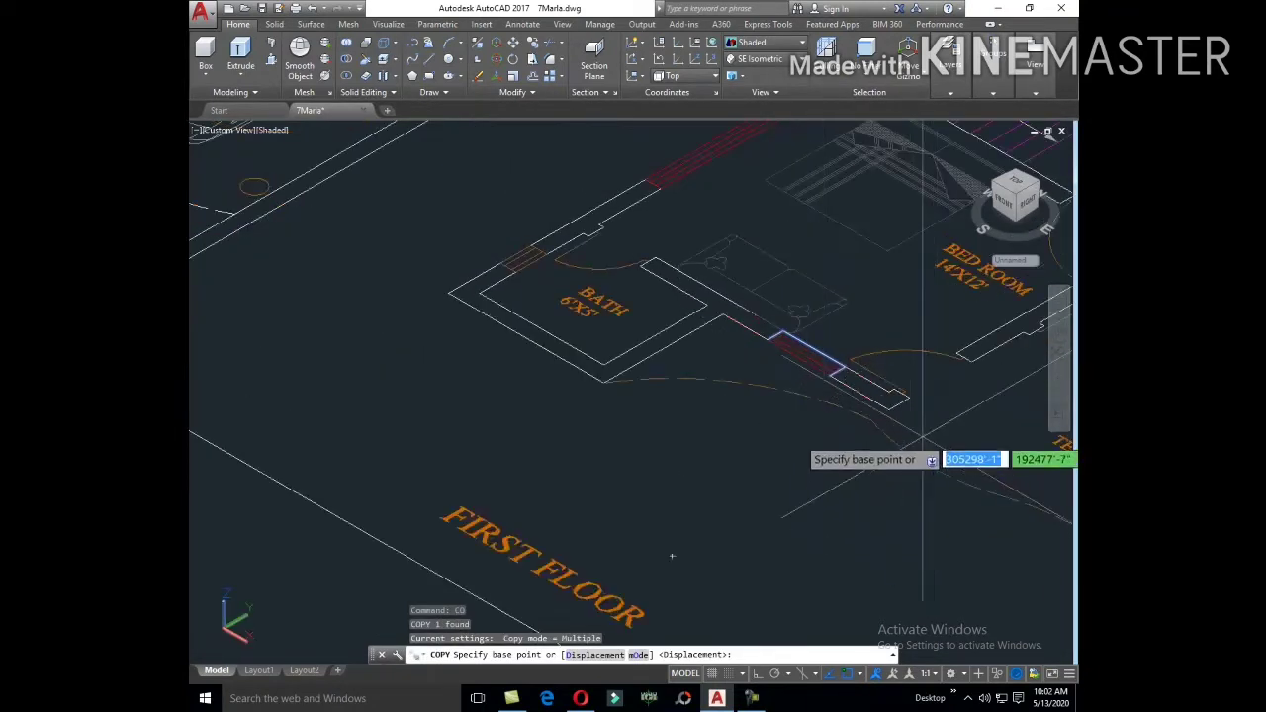
{"action": "scroll", "coordinate": [873, 305], "scroll_direction": "down", "scroll_amount": 5}
{"action": "scroll", "coordinate": [850, 564], "scroll_direction": "up", "scroll_amount": 3}
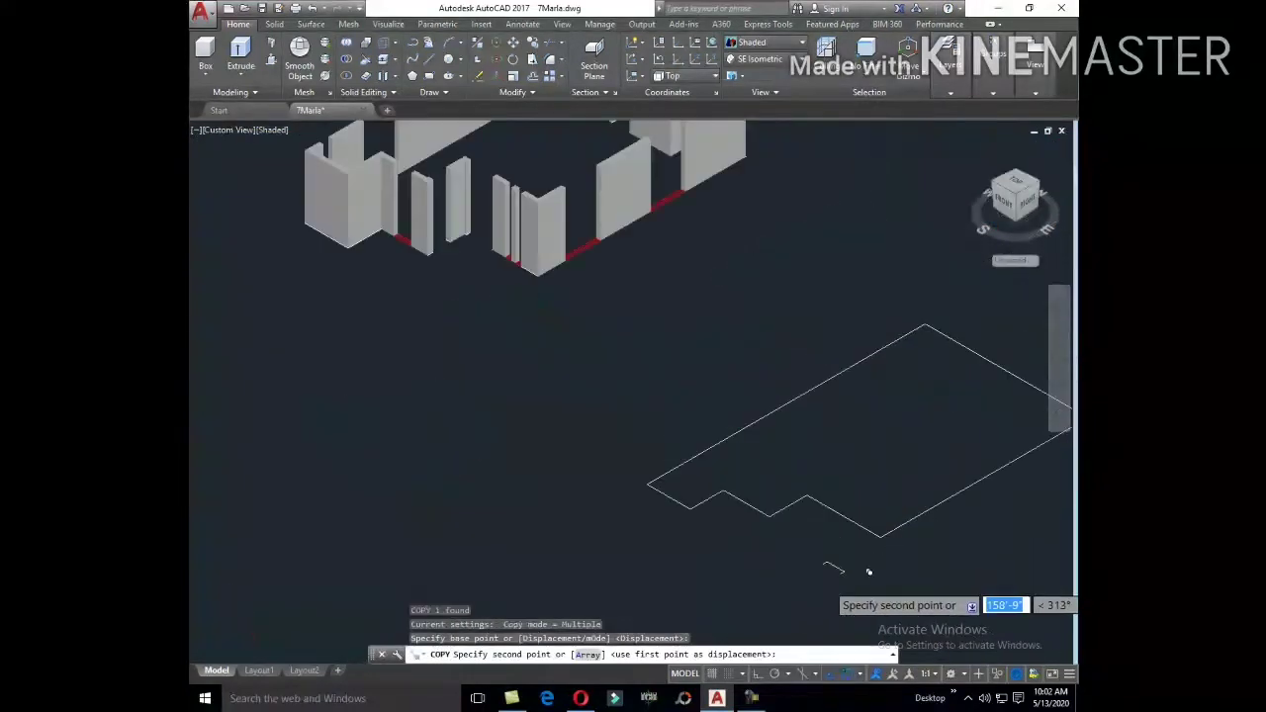
{"action": "scroll", "coordinate": [890, 529], "scroll_direction": "up", "scroll_amount": 2}
{"action": "scroll", "coordinate": [896, 505], "scroll_direction": "up", "scroll_amount": 2}
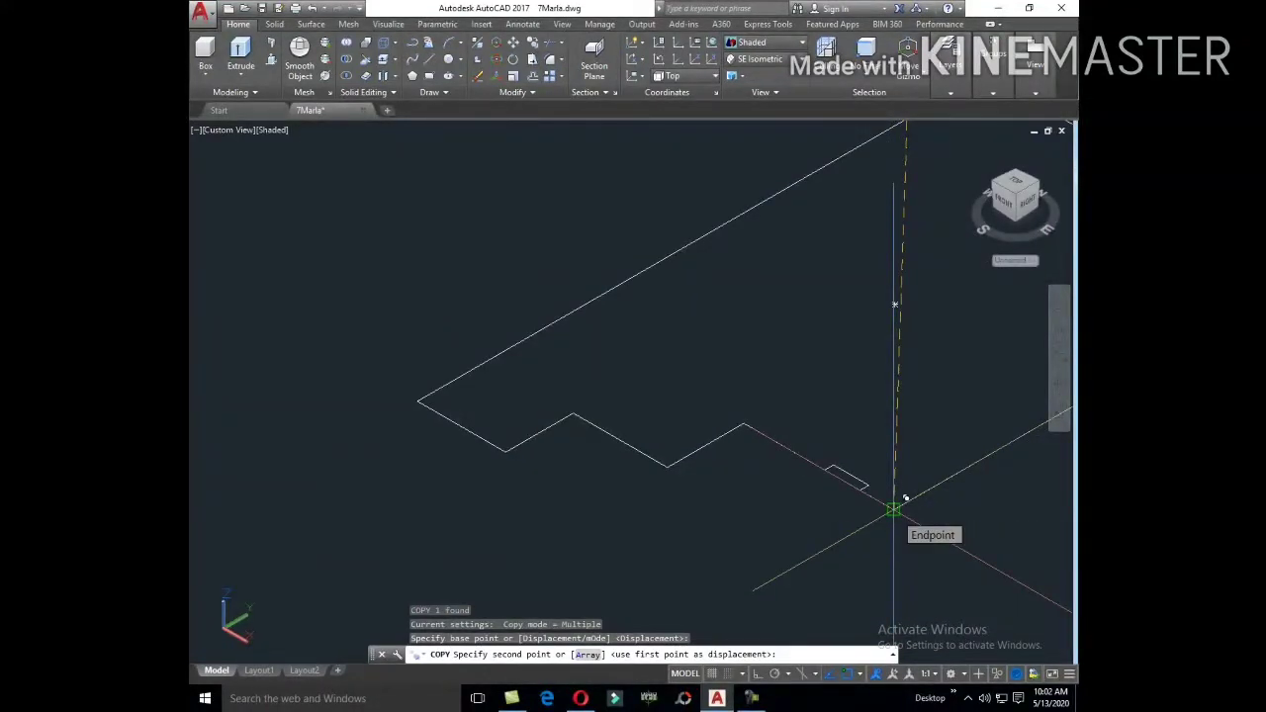
{"action": "scroll", "coordinate": [893, 509], "scroll_direction": "down", "scroll_amount": 3}
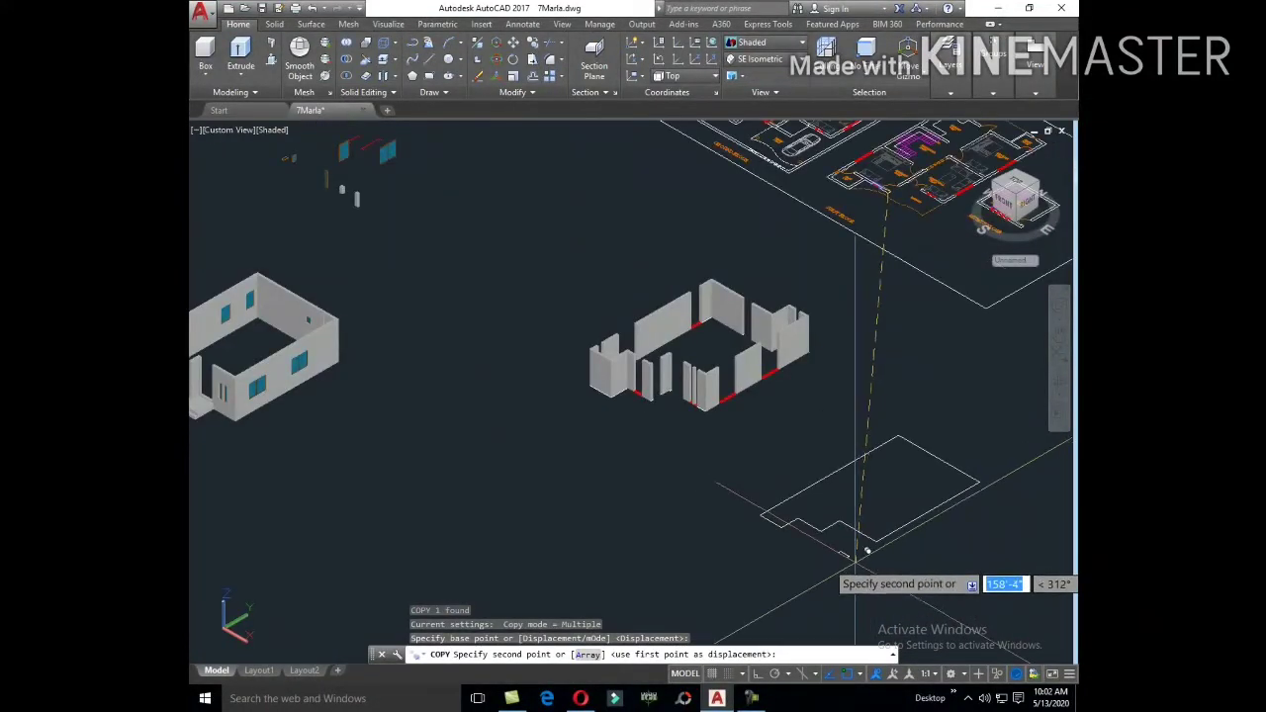
{"action": "key", "text": "Escape"}
{"action": "scroll", "coordinate": [816, 529], "scroll_direction": "up", "scroll_amount": 2}
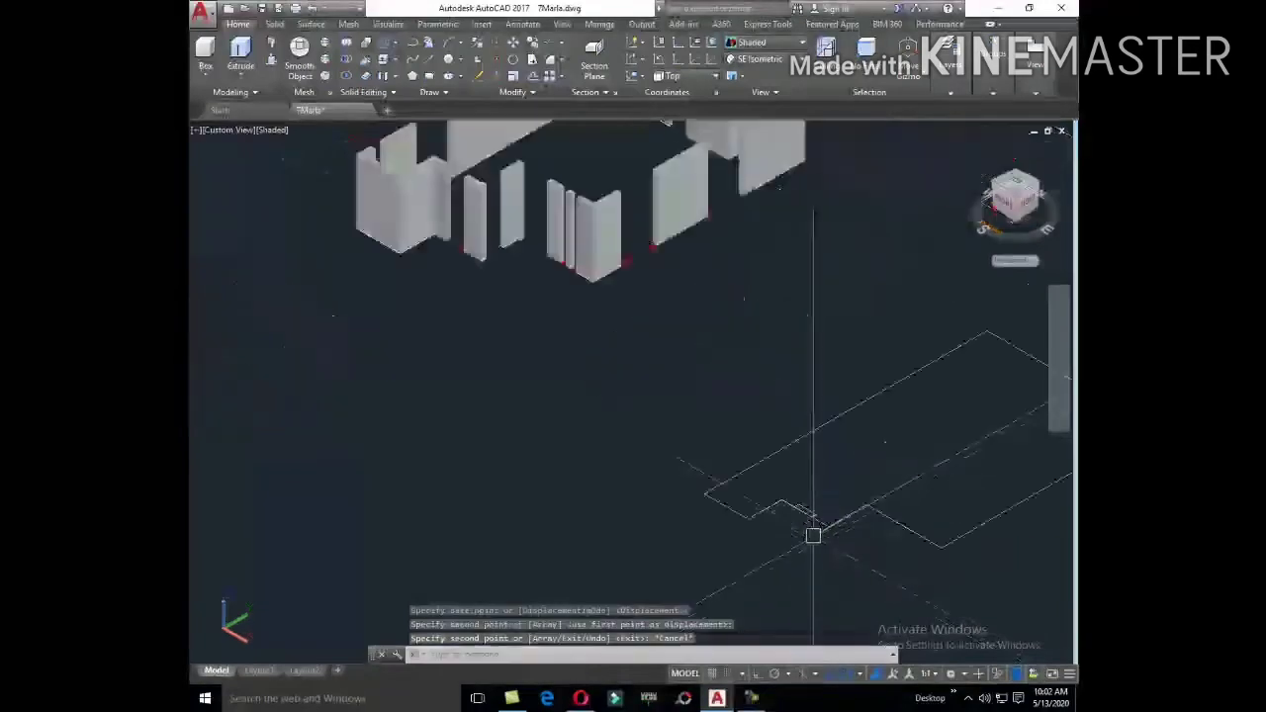
{"action": "scroll", "coordinate": [799, 510], "scroll_direction": "up", "scroll_amount": 2}
{"action": "scroll", "coordinate": [794, 514], "scroll_direction": "up", "scroll_amount": 1}
Step: Trim away the line inside the doorway notch with TR
{"action": "type", "text": "tr"}
{"action": "key", "text": "Return"}
{"action": "key", "text": "Return"}
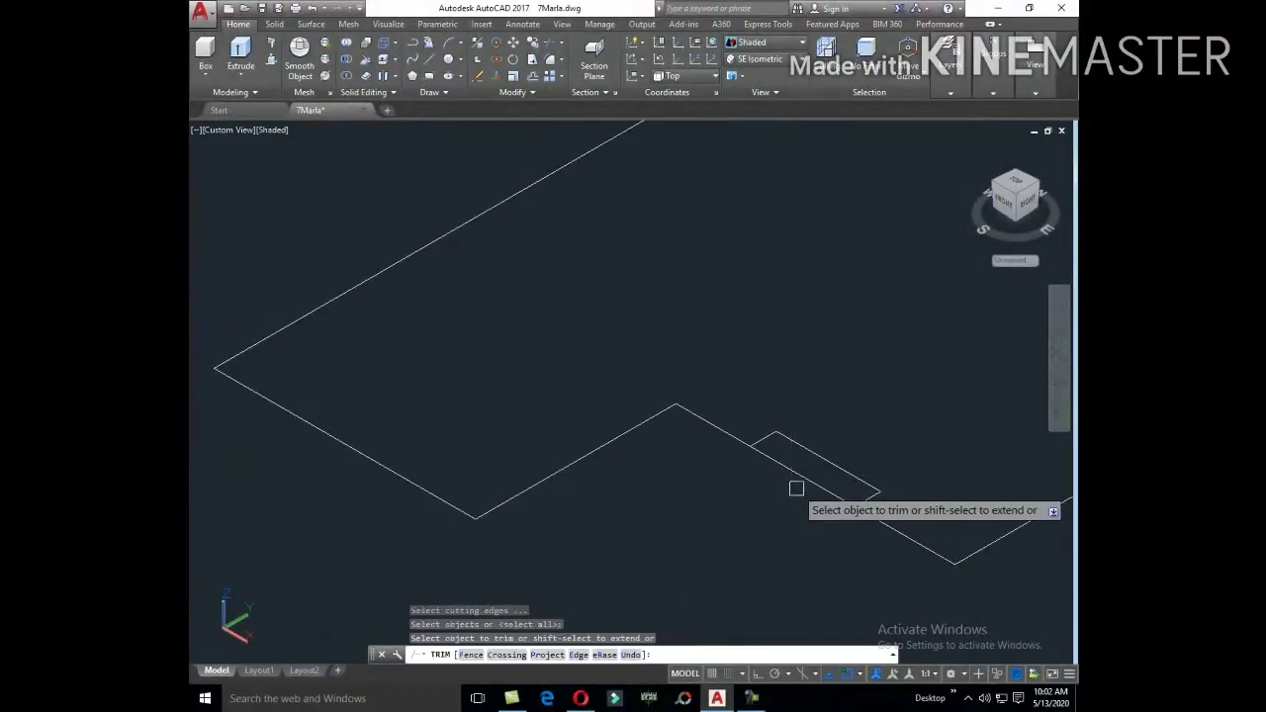
{"action": "left_click", "coordinate": [799, 475]}
{"action": "key", "text": "Escape"}
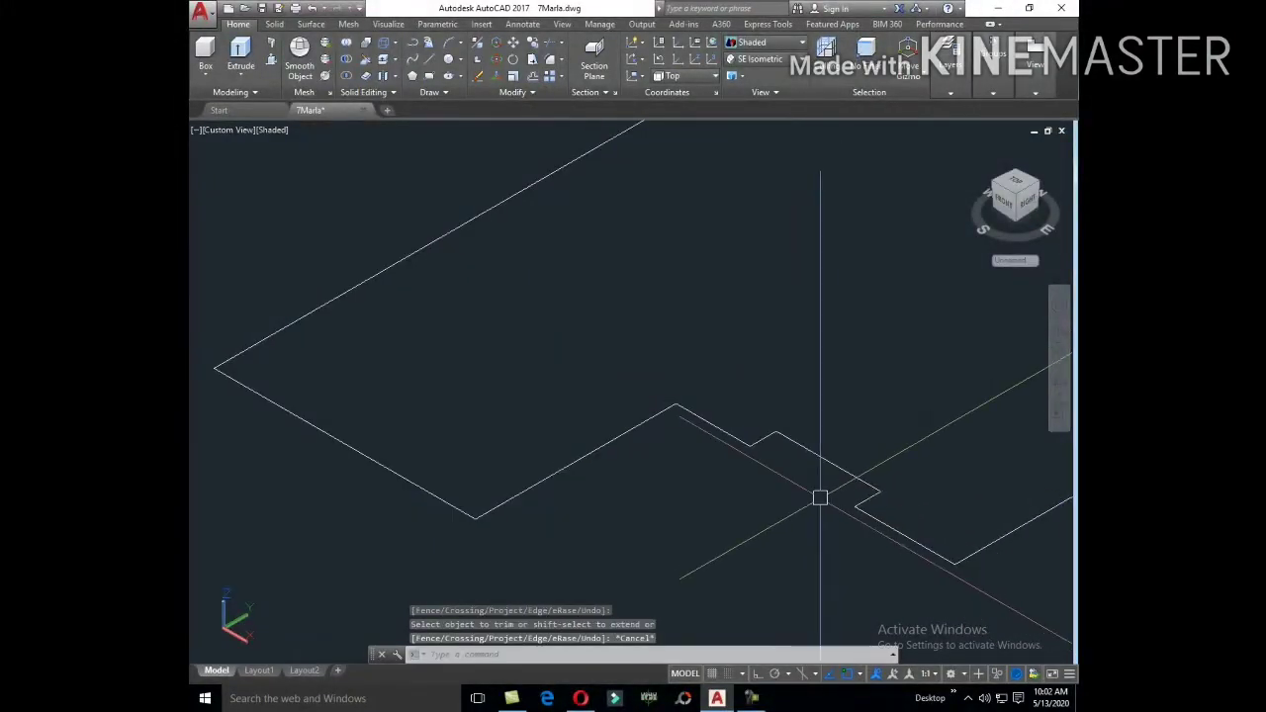
Step: Join the slab outline's six edges into a single polyline
{"action": "type", "text": "Jo"}
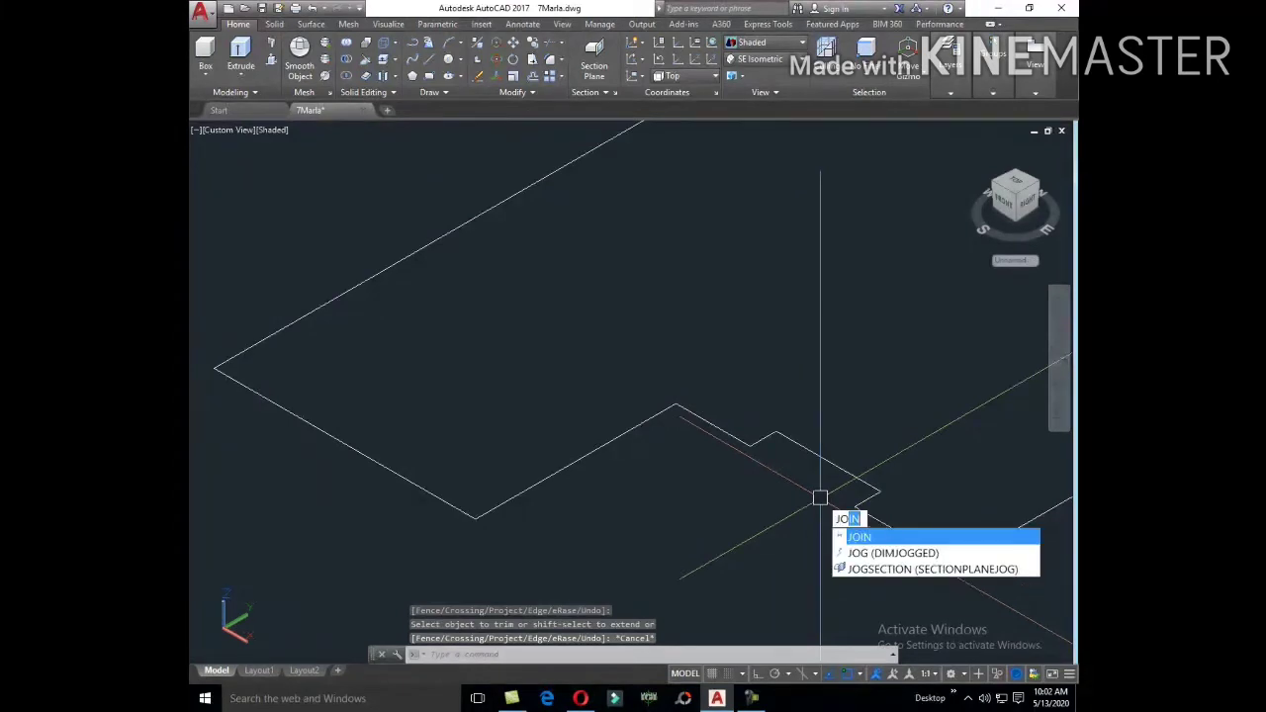
{"action": "key", "text": "Return"}
{"action": "left_click", "coordinate": [896, 529]}
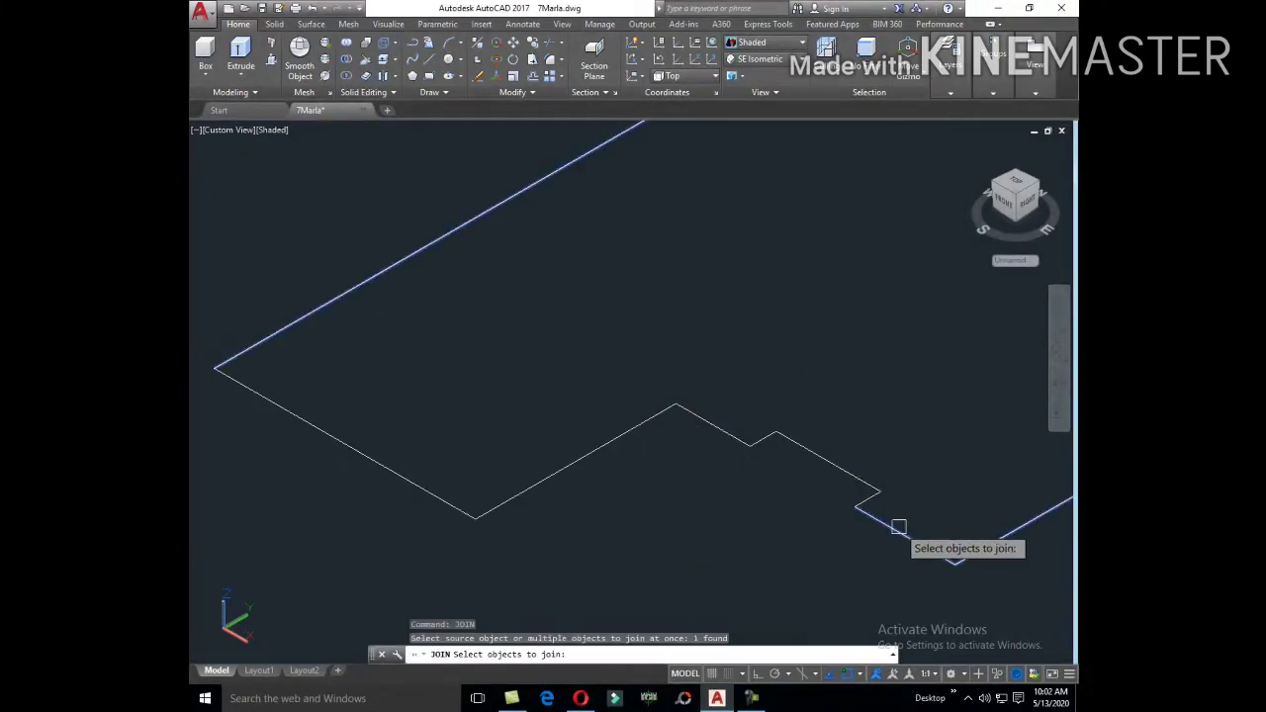
{"action": "scroll", "coordinate": [632, 501], "scroll_direction": "down", "scroll_amount": 4}
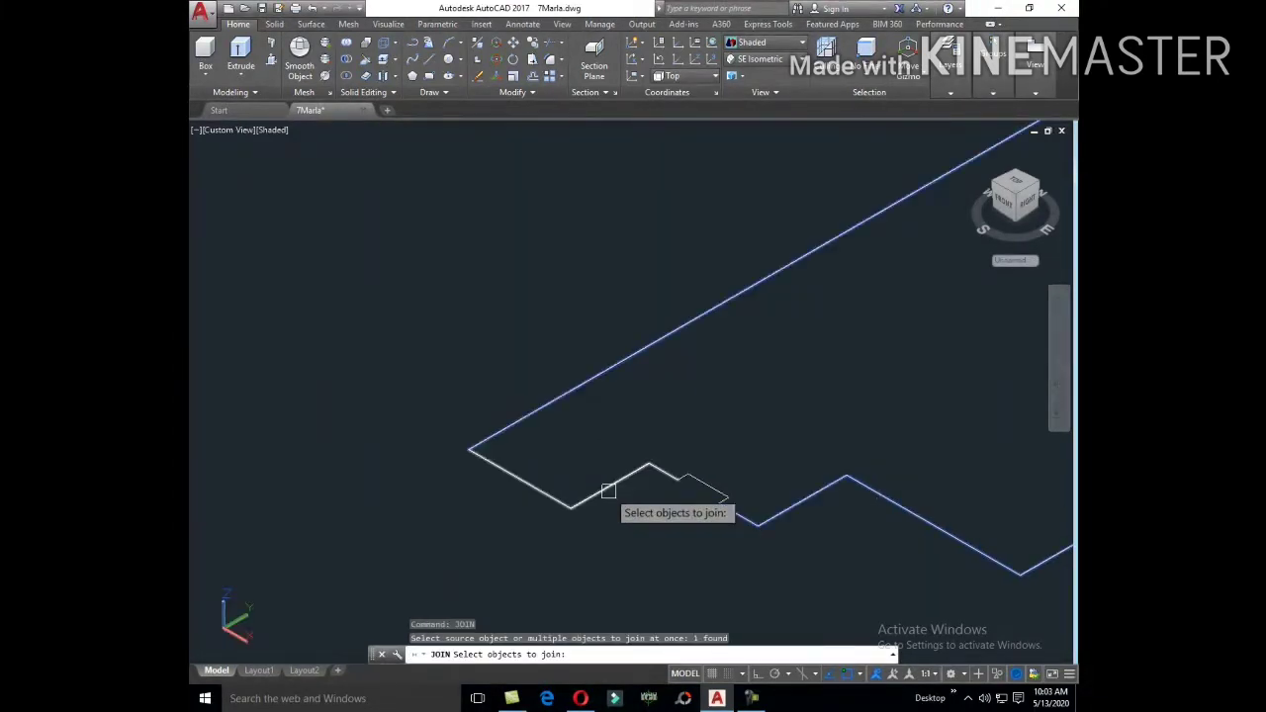
{"action": "left_click", "coordinate": [608, 490]}
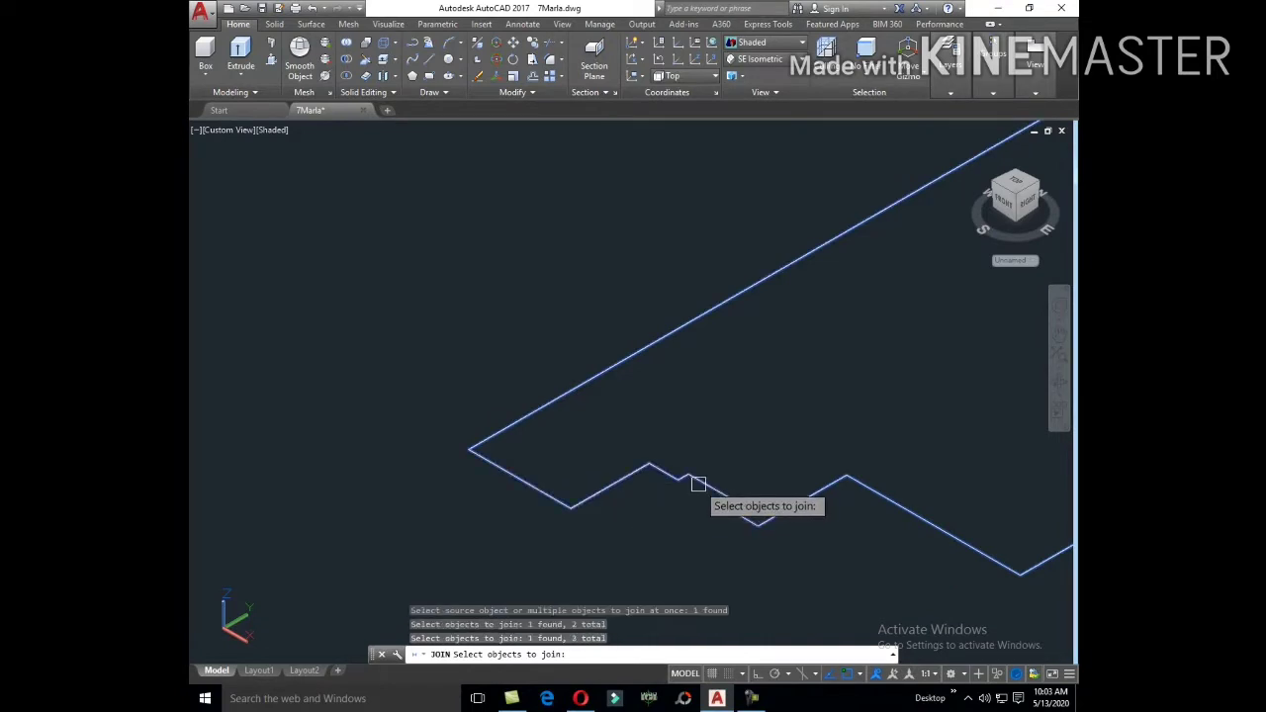
{"action": "key", "text": "Return"}
{"action": "left_click", "coordinate": [706, 486]}
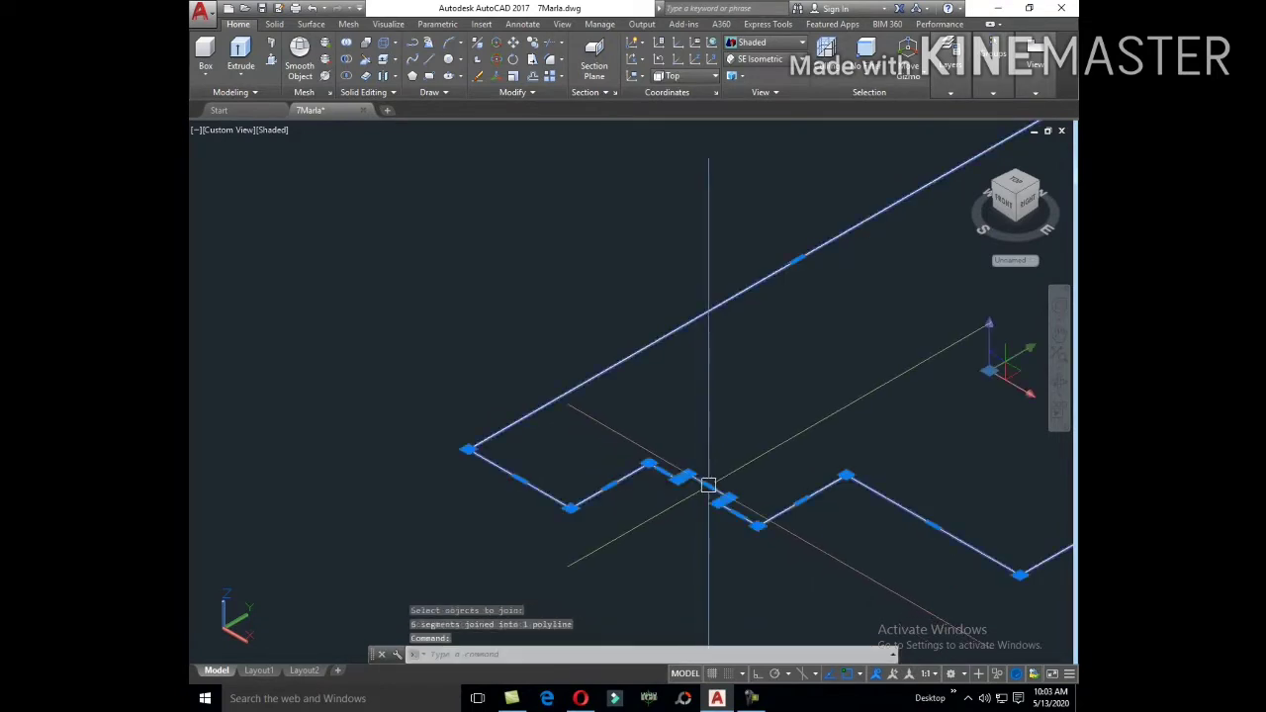
{"action": "scroll", "coordinate": [706, 486], "scroll_direction": "down", "scroll_amount": 5}
{"action": "key", "text": "Escape"}
{"action": "type", "text": "EX"}
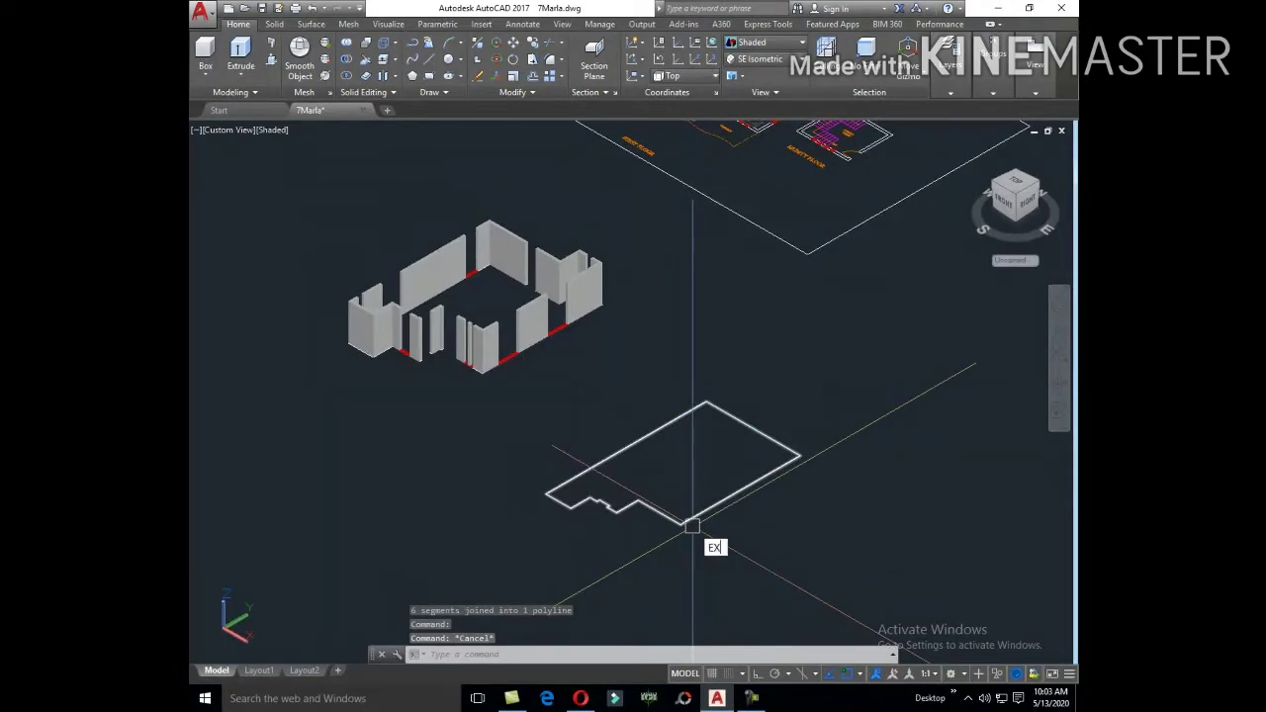
Step: Try extruding the joined slab outline, which fails because the curve is open
{"action": "type", "text": "T"}
{"action": "key", "text": "Return"}
{"action": "left_click", "coordinate": [693, 517]}
{"action": "key", "text": "Return"}
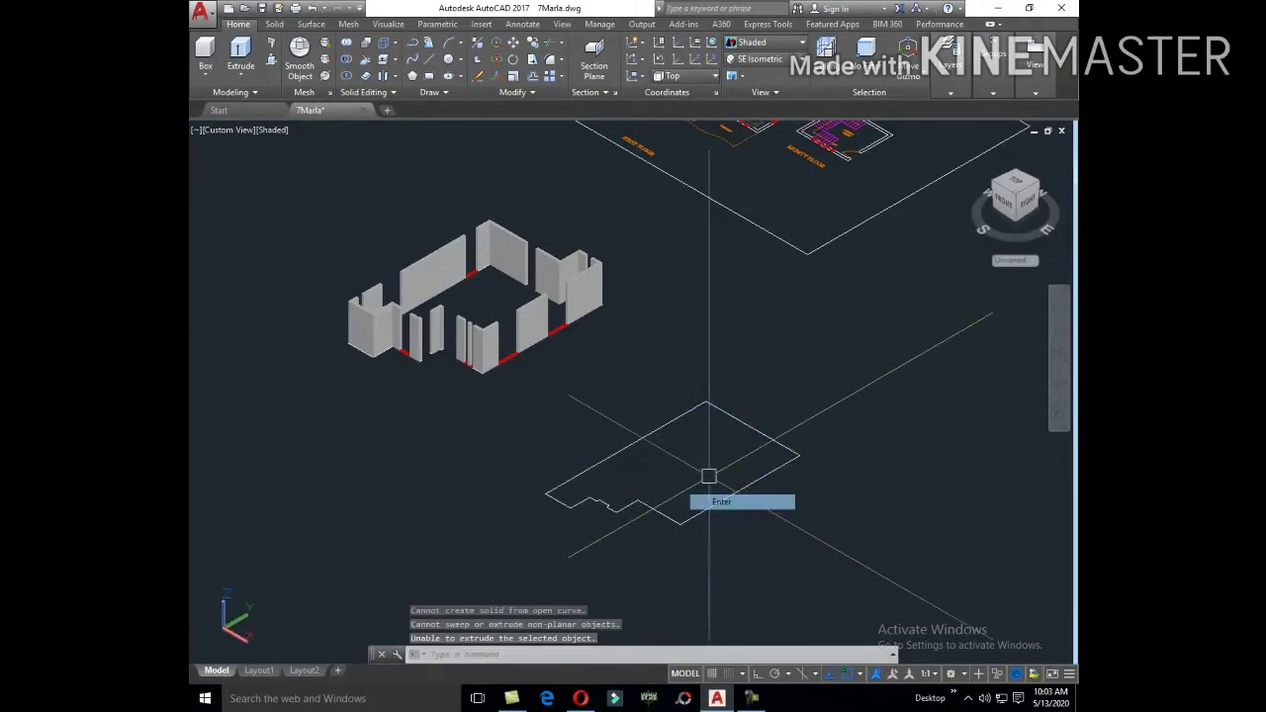
{"action": "key", "text": "Escape"}
{"action": "left_click", "coordinate": [685, 526]}
{"action": "type", "text": "EX"}
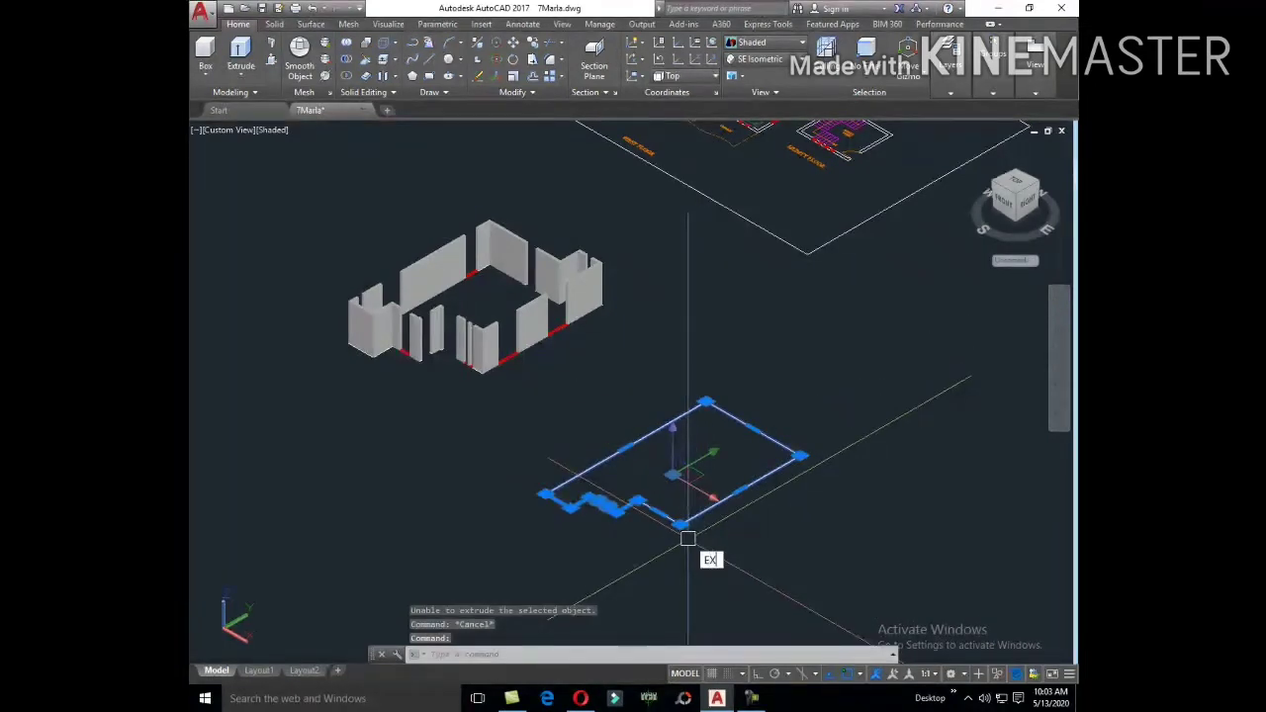
{"action": "type", "text": "T"}
{"action": "key", "text": "Return"}
{"action": "left_click", "coordinate": [694, 518]}
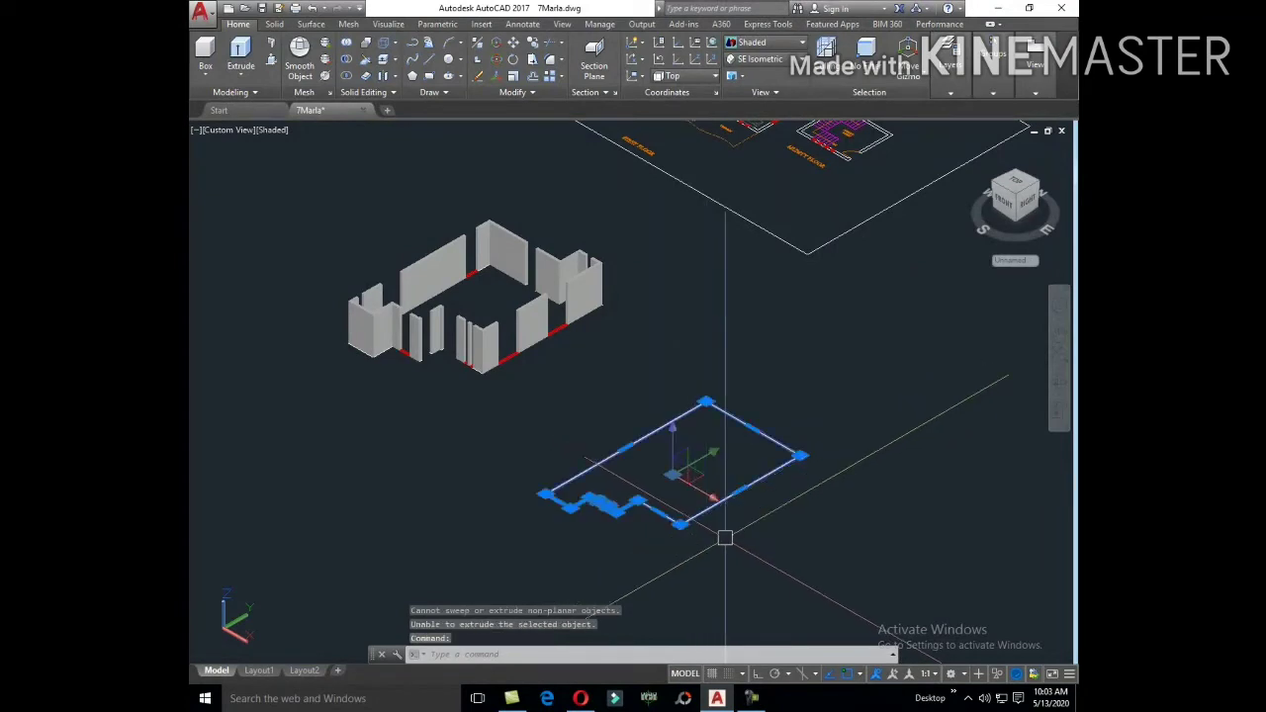
{"action": "scroll", "coordinate": [643, 514], "scroll_direction": "down", "scroll_amount": 5}
Step: Cancel a stray move and retry extruding the slab outline
{"action": "type", "text": "m"}
{"action": "key", "text": "Return"}
{"action": "left_click", "coordinate": [656, 515]}
{"action": "key", "text": "Escape"}
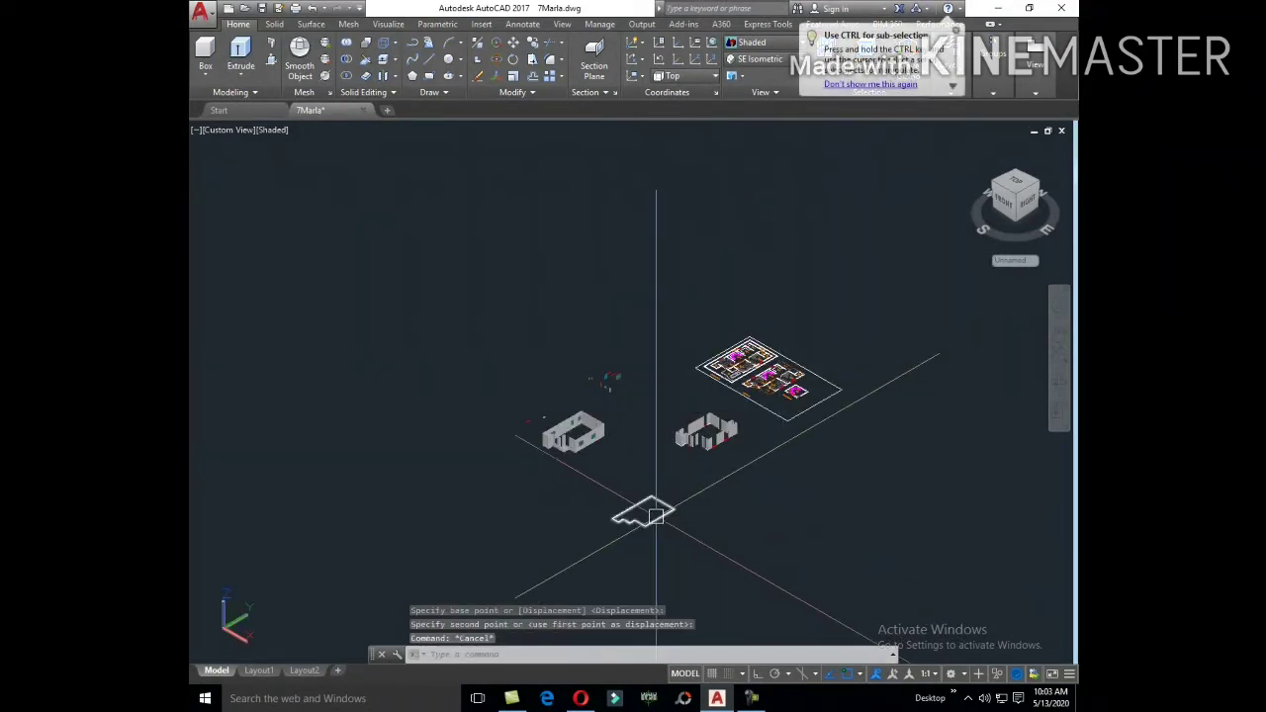
{"action": "type", "text": "EXT"}
{"action": "key", "text": "Return"}
{"action": "left_click", "coordinate": [642, 512]}
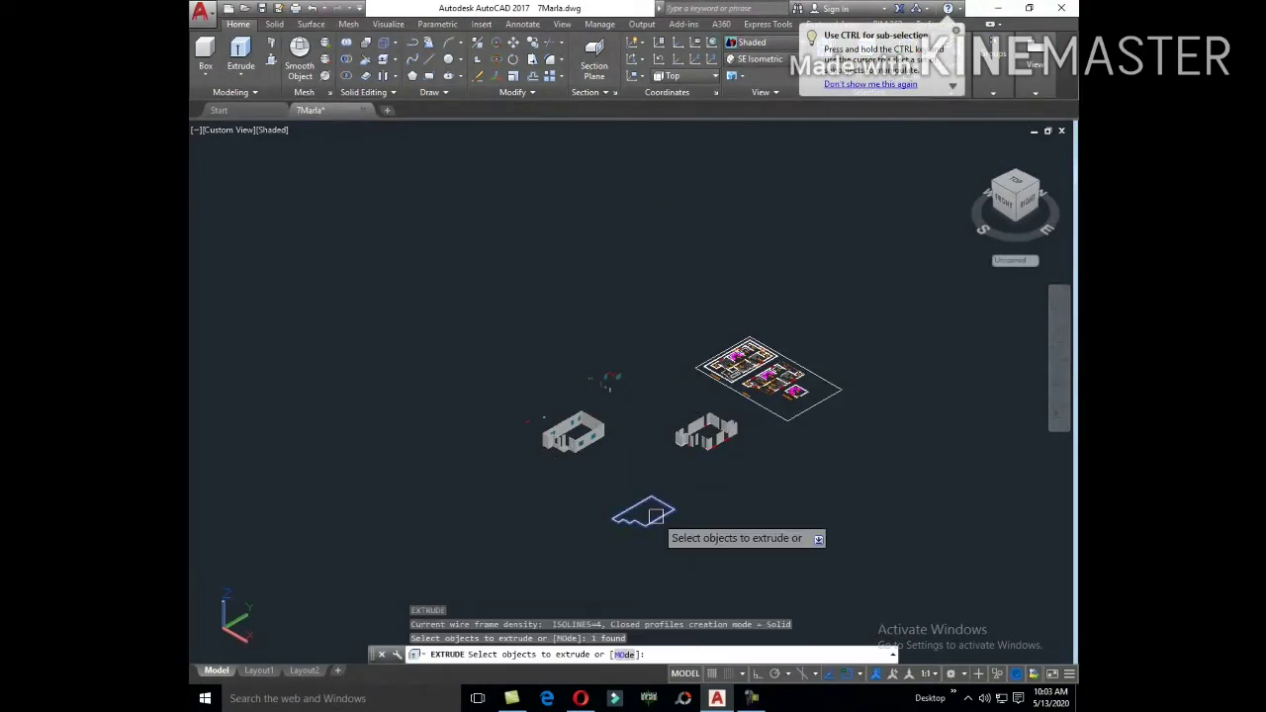
{"action": "right_click", "coordinate": [656, 516]}
{"action": "left_click", "coordinate": [689, 526]}
{"action": "scroll", "coordinate": [683, 507], "scroll_direction": "up", "scroll_amount": 5}
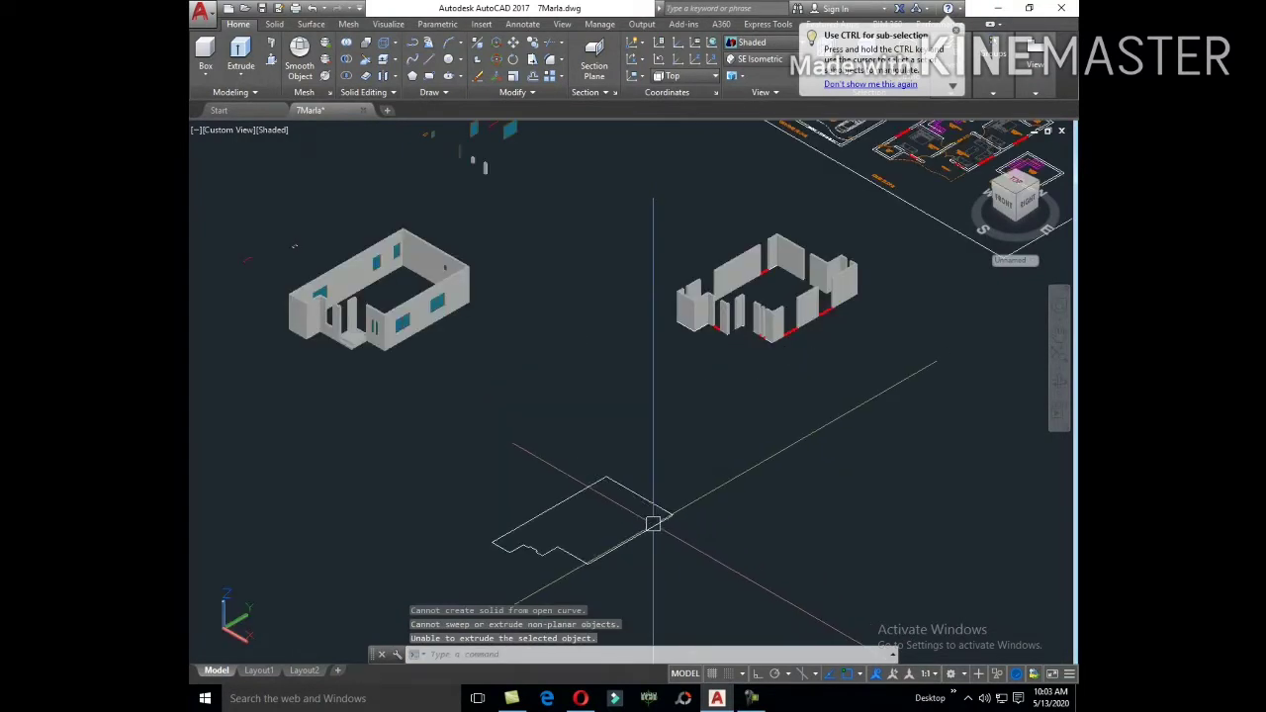
Step: Create a closed boundary polyline with BO by picking a point inside the outline
{"action": "type", "text": "bo"}
{"action": "key", "text": "Return"}
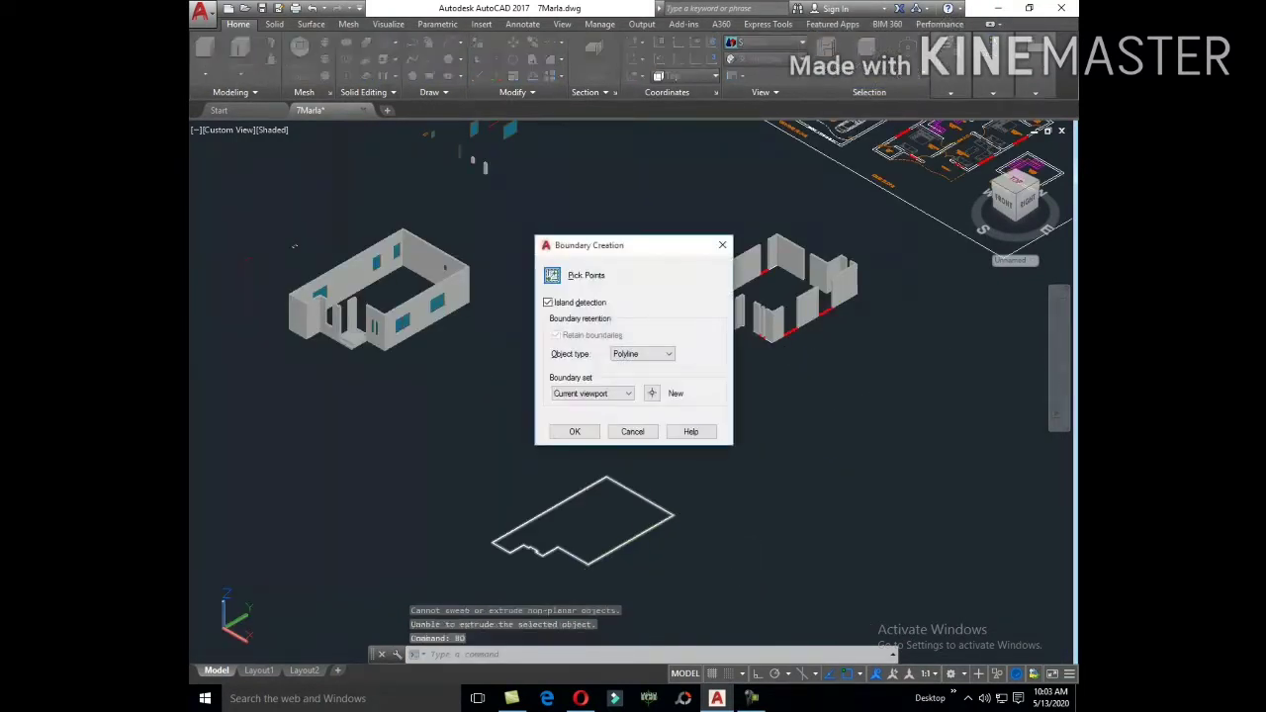
{"action": "left_click", "coordinate": [554, 275]}
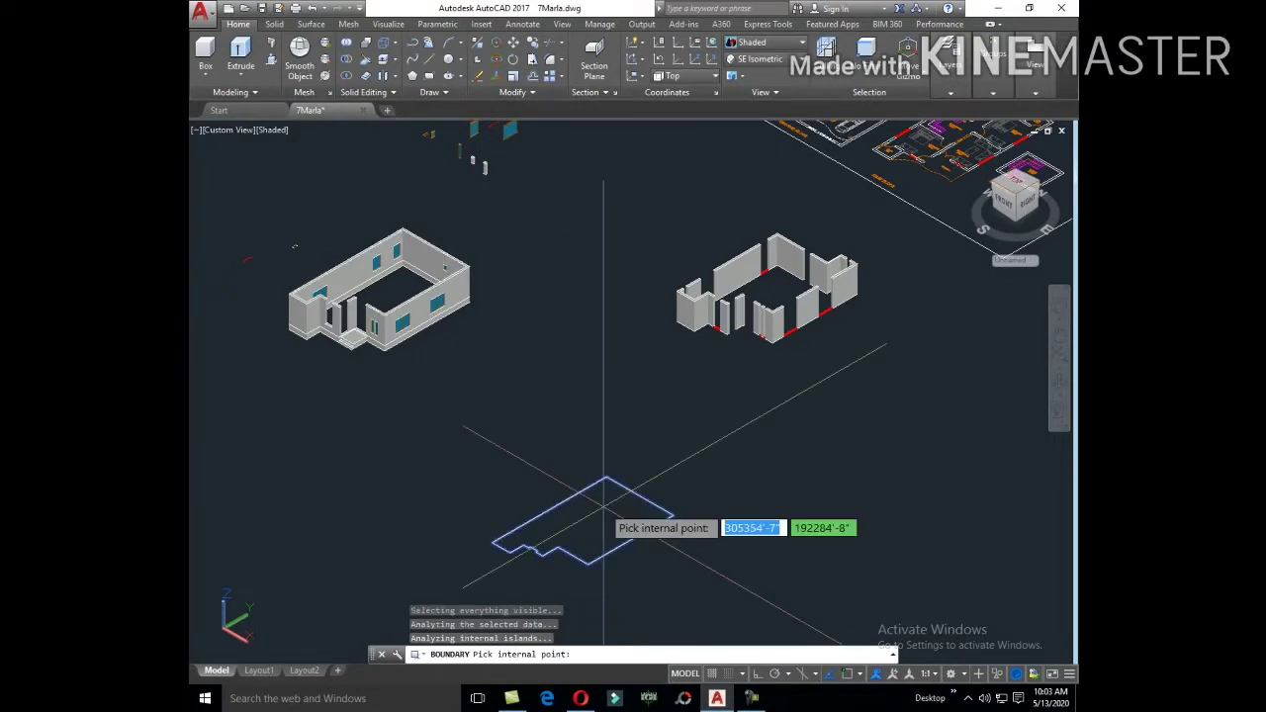
{"action": "key", "text": "Return"}
{"action": "type", "text": "EX"}
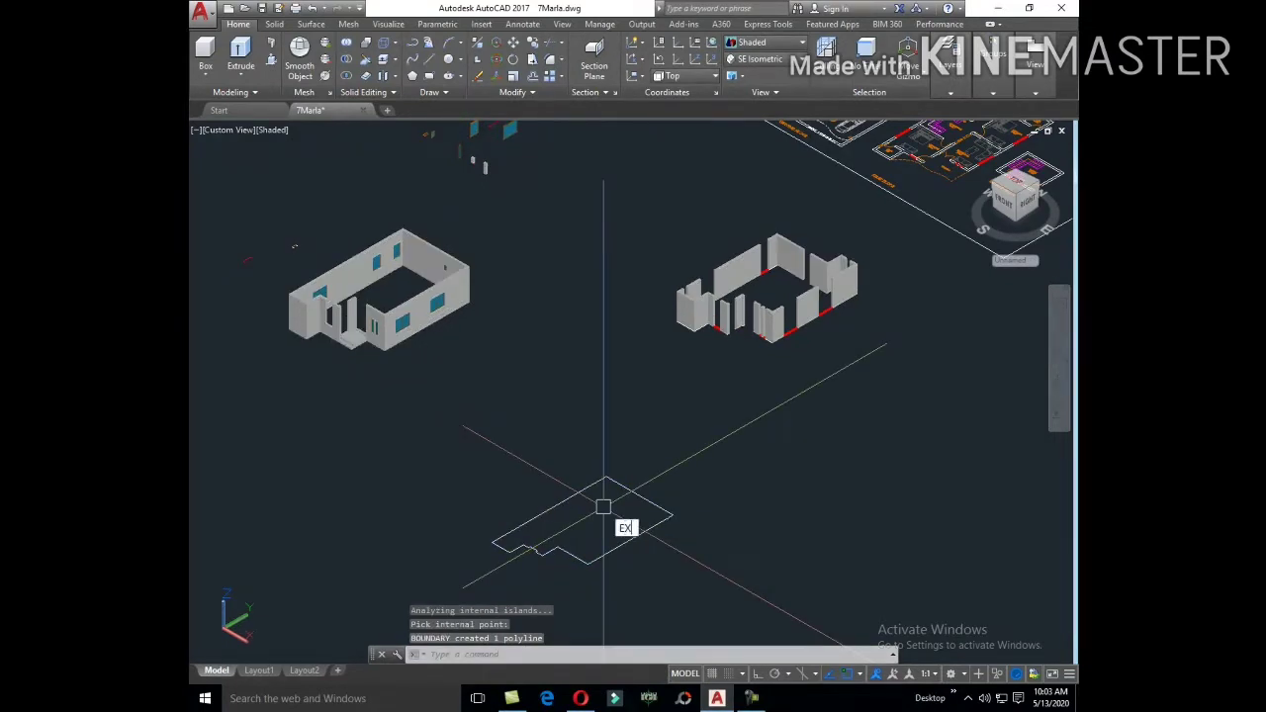
Step: Attempt to extrude the new boundary outline
{"action": "key", "text": "Return"}
{"action": "left_click", "coordinate": [589, 496]}
{"action": "right_click", "coordinate": [586, 501]}
{"action": "left_click", "coordinate": [615, 508]}
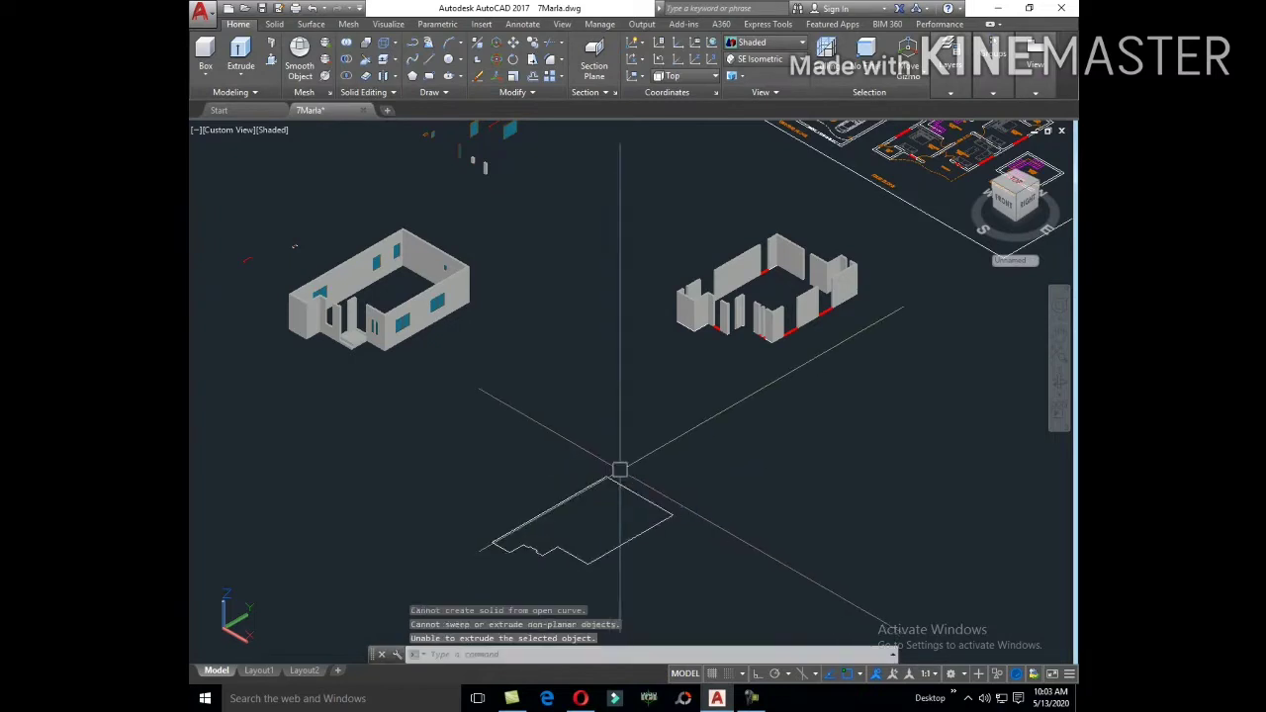
{"action": "left_click", "coordinate": [549, 558]}
{"action": "scroll", "coordinate": [545, 580], "scroll_direction": "up", "scroll_amount": 5}
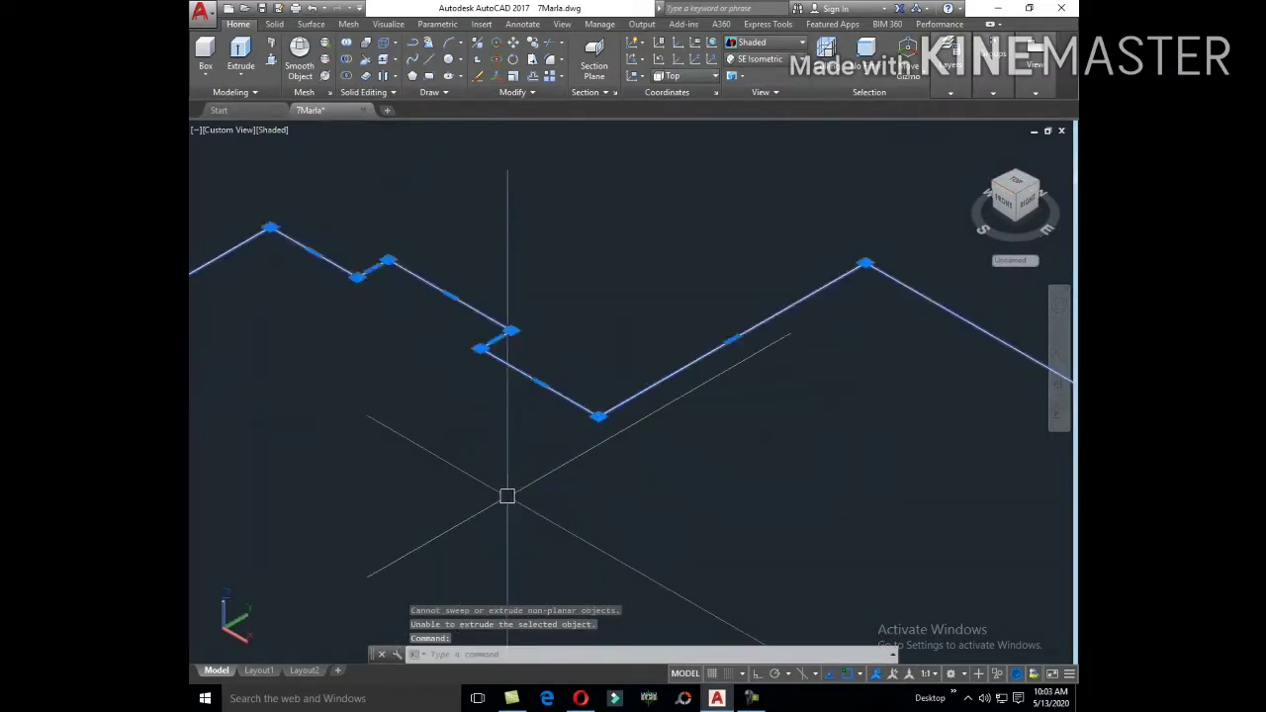
{"action": "key", "text": "Escape"}
{"action": "type", "text": "EXT"}
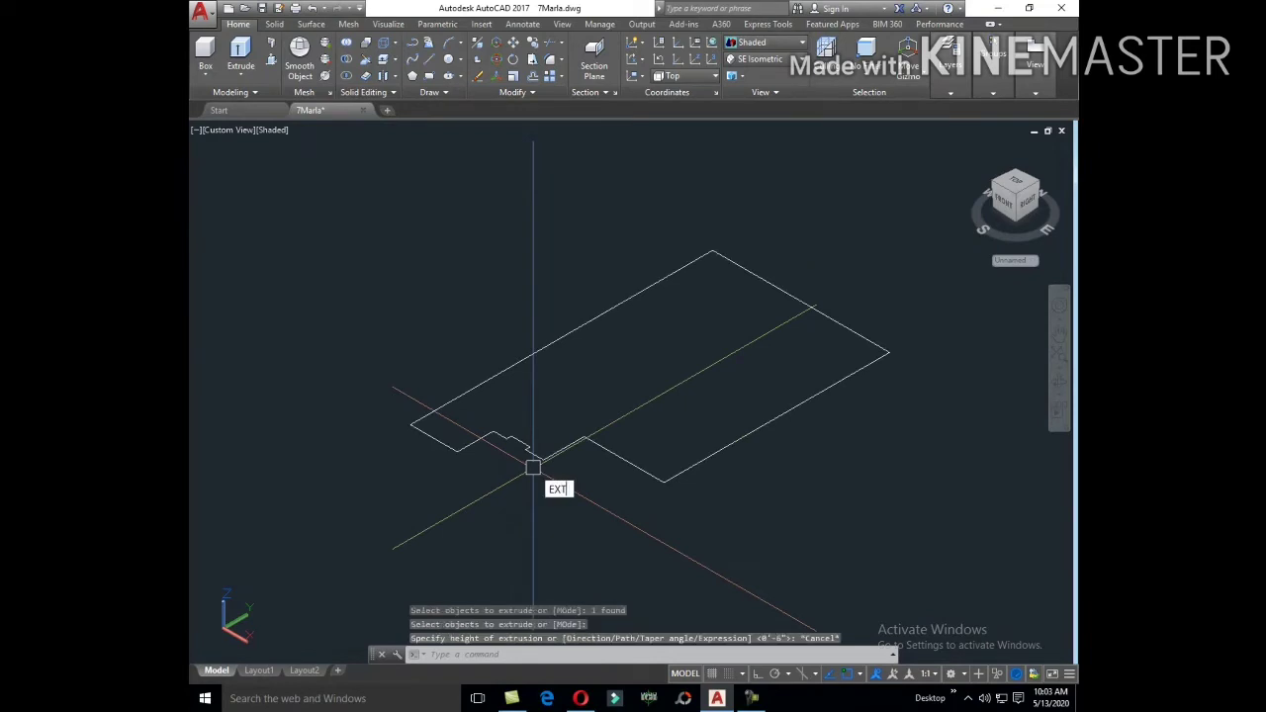
Step: Extrude the house outline 6" into a solid floor slab and select it
{"action": "key", "text": "Return"}
{"action": "left_click", "coordinate": [537, 458]}
{"action": "right_click", "coordinate": [536, 494]}
{"action": "left_click", "coordinate": [553, 500]}
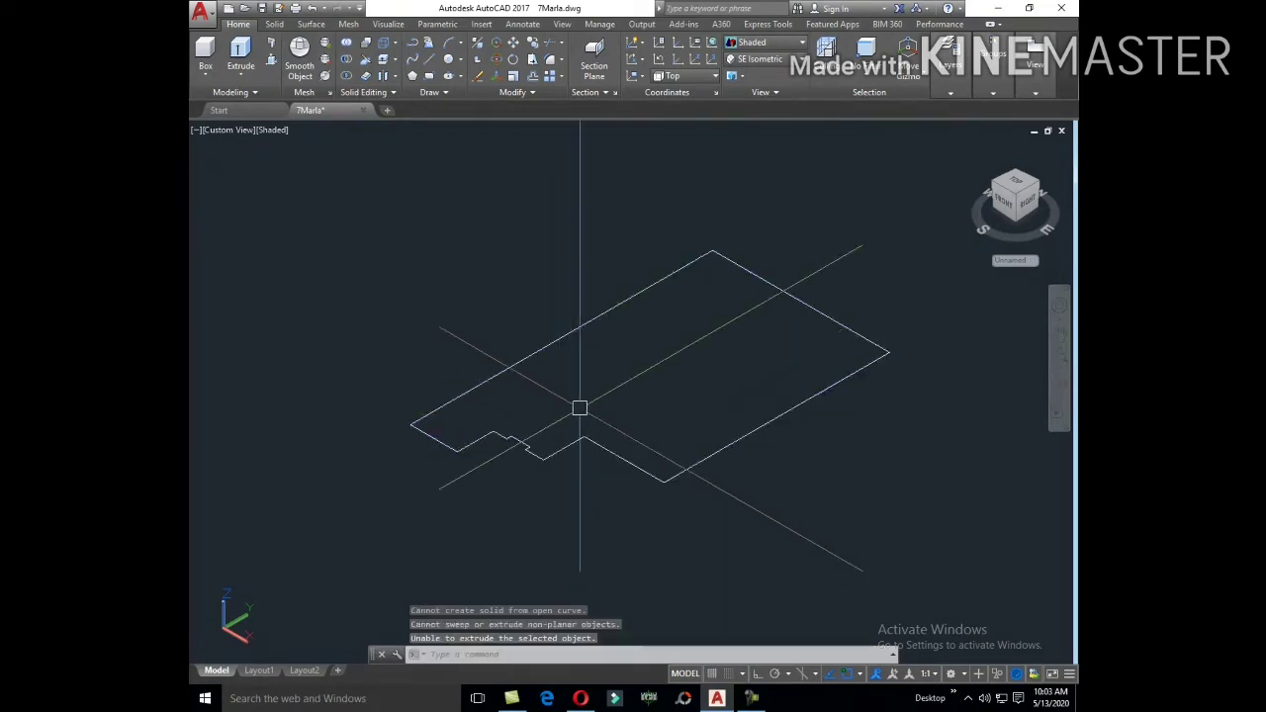
{"action": "left_click", "coordinate": [556, 447]}
{"action": "type", "text": "EXT"}
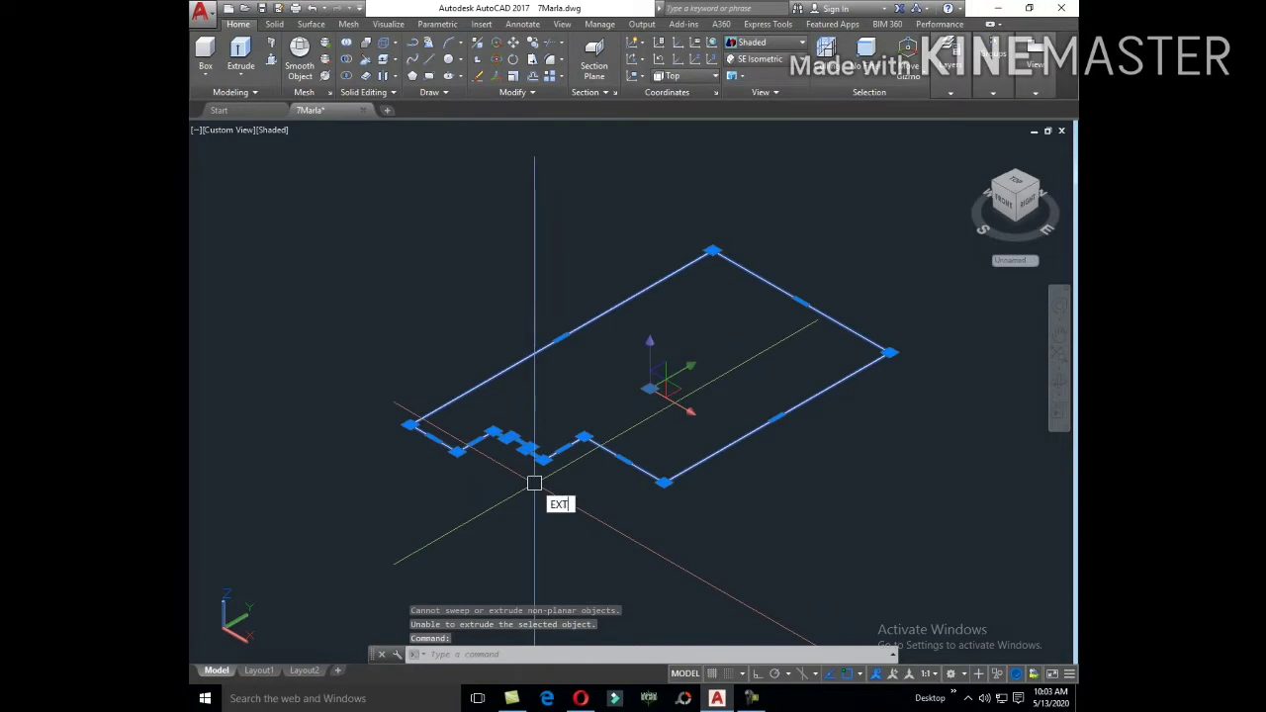
{"action": "key", "text": "Return"}
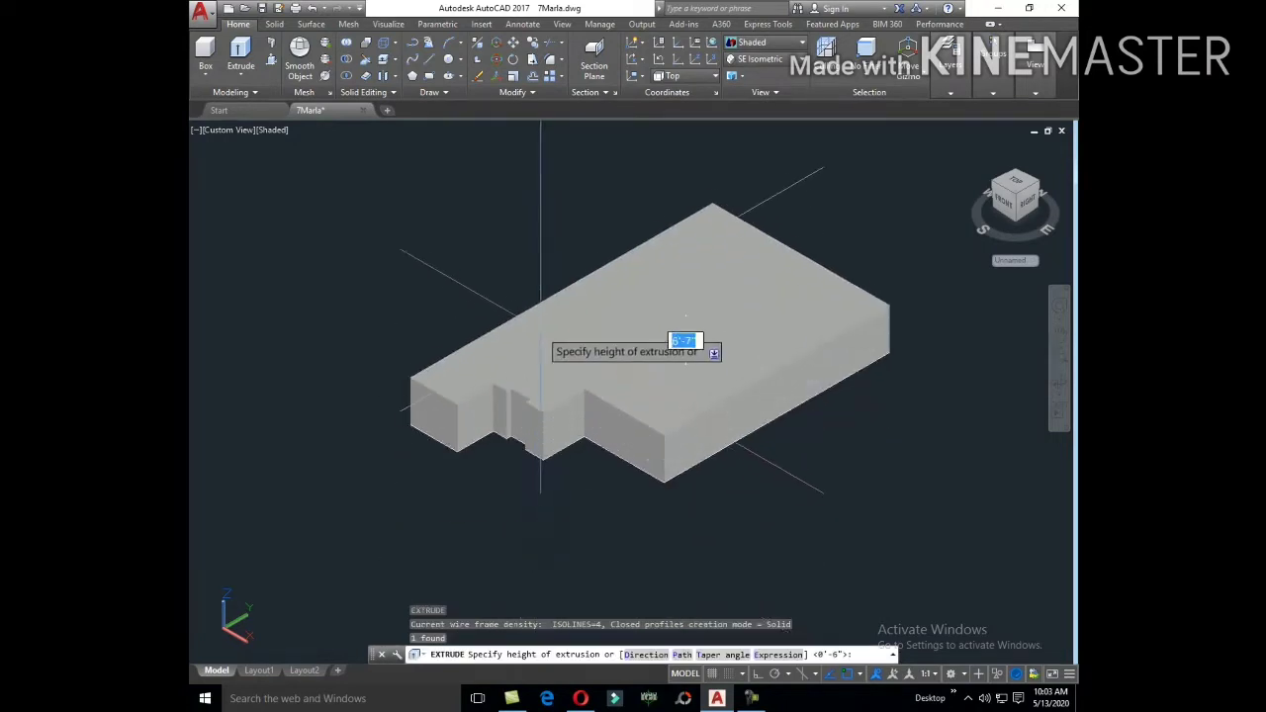
{"action": "key", "text": "Return"}
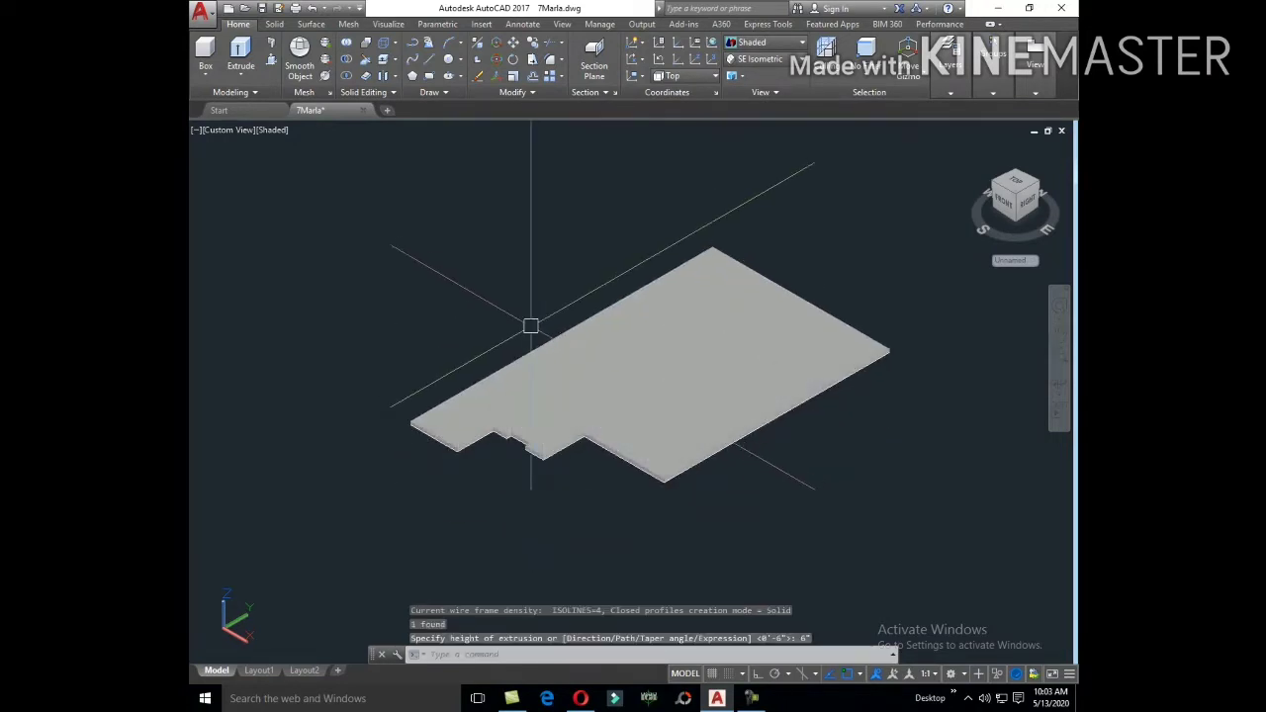
{"action": "left_click", "coordinate": [528, 417]}
Step: Move the slab from its corner base point onto the ground-floor walls
{"action": "key", "text": "Return"}
{"action": "scroll", "coordinate": [528, 417], "scroll_direction": "up", "scroll_amount": 3}
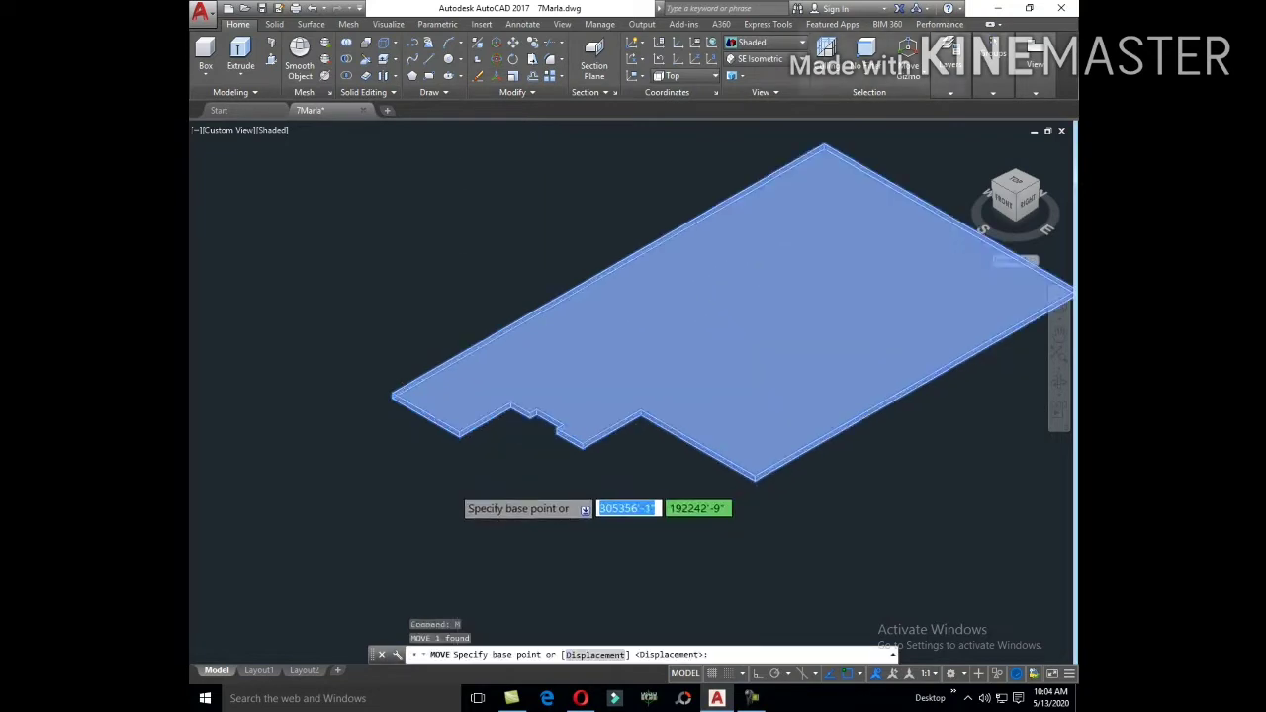
{"action": "scroll", "coordinate": [472, 340], "scroll_direction": "up", "scroll_amount": 3}
{"action": "left_click", "coordinate": [472, 339]}
{"action": "scroll", "coordinate": [547, 435], "scroll_direction": "down", "scroll_amount": 5}
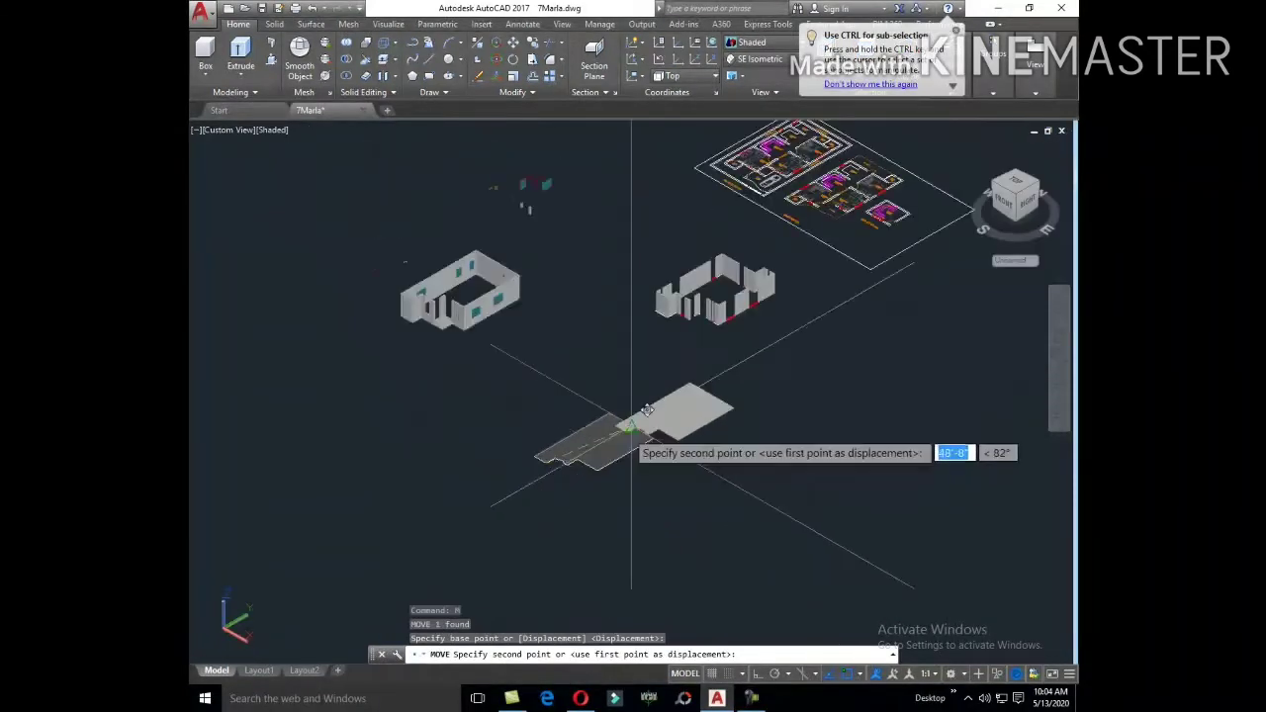
{"action": "scroll", "coordinate": [502, 297], "scroll_direction": "up", "scroll_amount": 2}
{"action": "scroll", "coordinate": [420, 286], "scroll_direction": "up", "scroll_amount": 4}
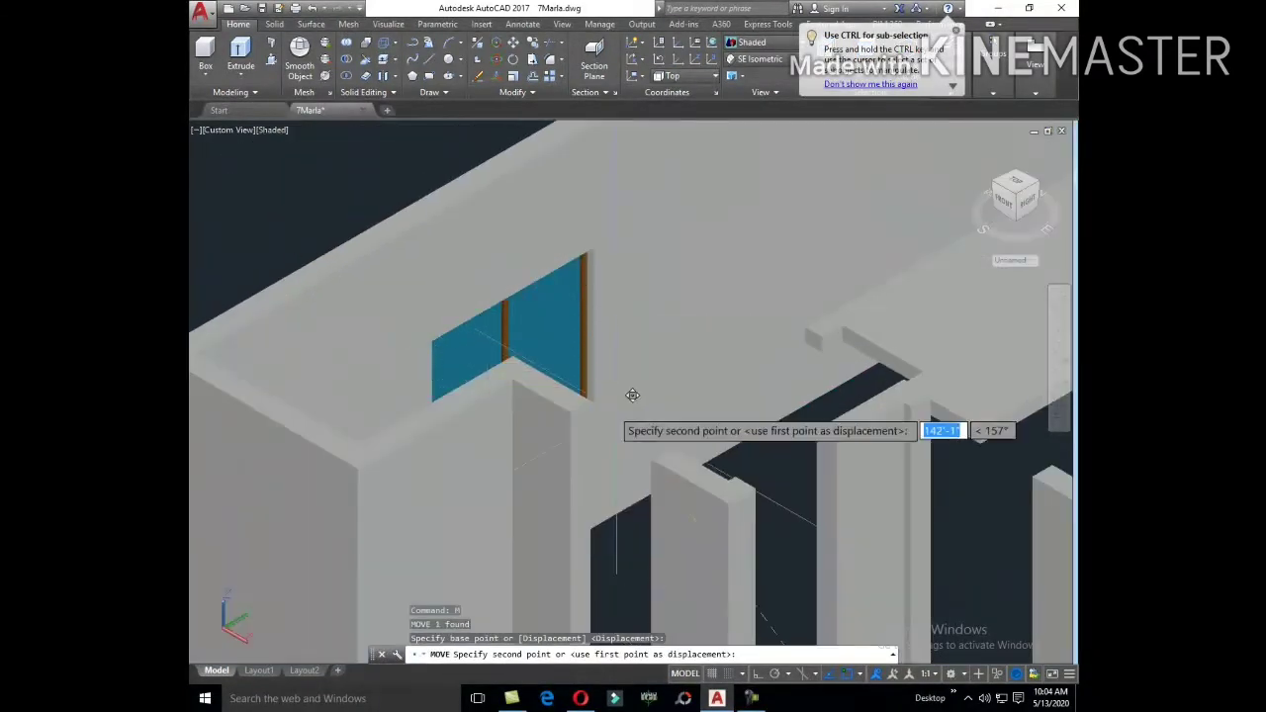
{"action": "scroll", "coordinate": [372, 452], "scroll_direction": "down", "scroll_amount": 2}
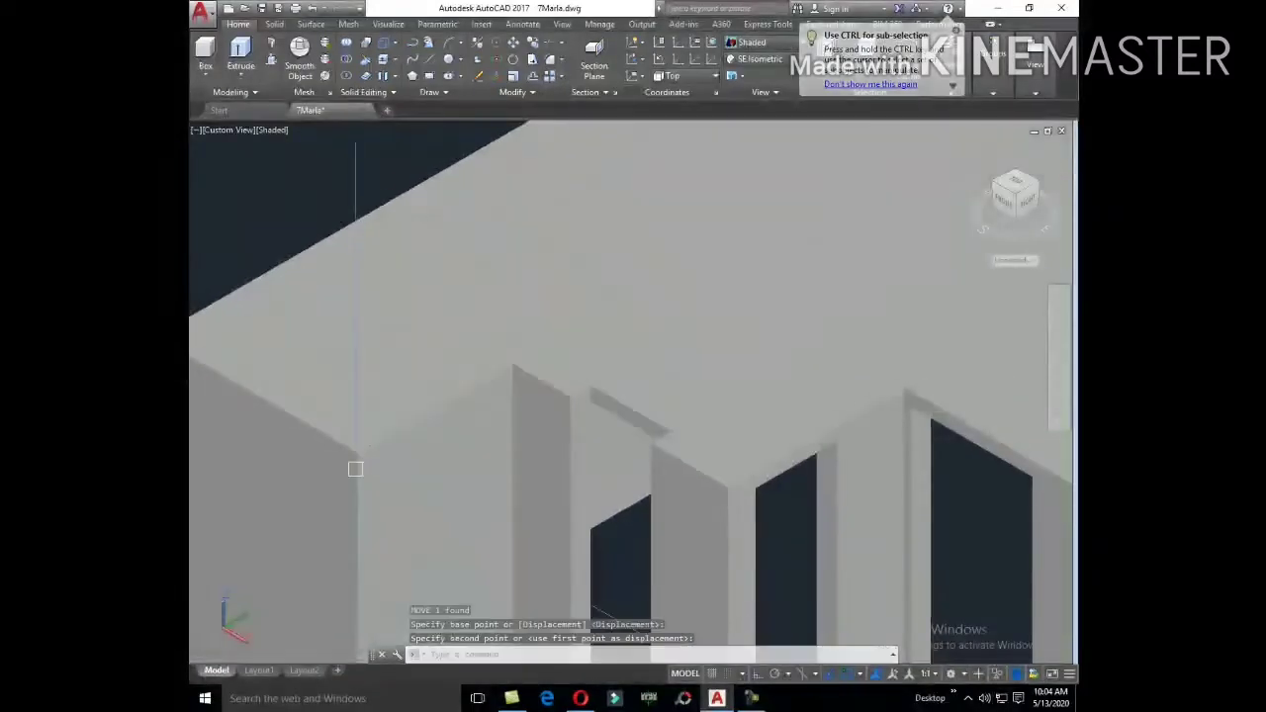
{"action": "scroll", "coordinate": [356, 464], "scroll_direction": "down", "scroll_amount": 4}
{"action": "scroll", "coordinate": [425, 322], "scroll_direction": "down", "scroll_amount": 5}
{"action": "scroll", "coordinate": [704, 435], "scroll_direction": "up", "scroll_amount": 4}
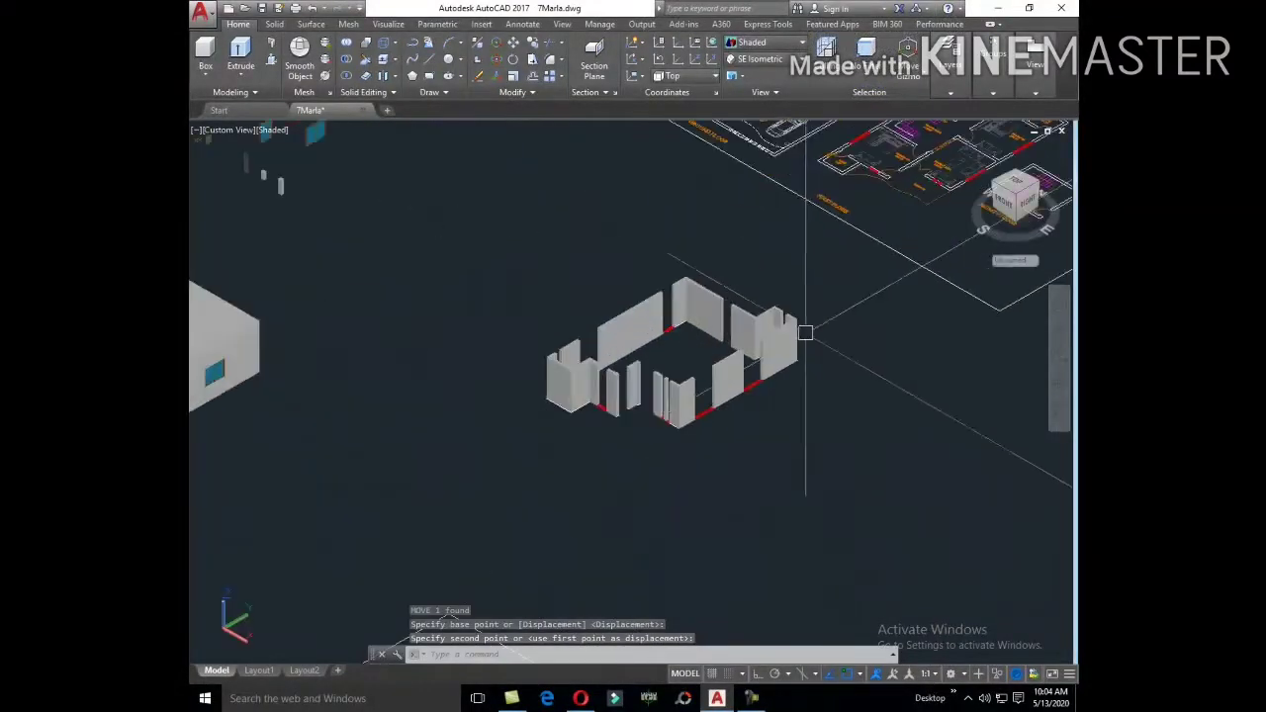
{"action": "left_click", "coordinate": [796, 336]}
Step: Select the upper-floor wall groups and the remaining grey walls
{"action": "scroll", "coordinate": [781, 346], "scroll_direction": "up", "scroll_amount": 3}
{"action": "left_click", "coordinate": [537, 277]}
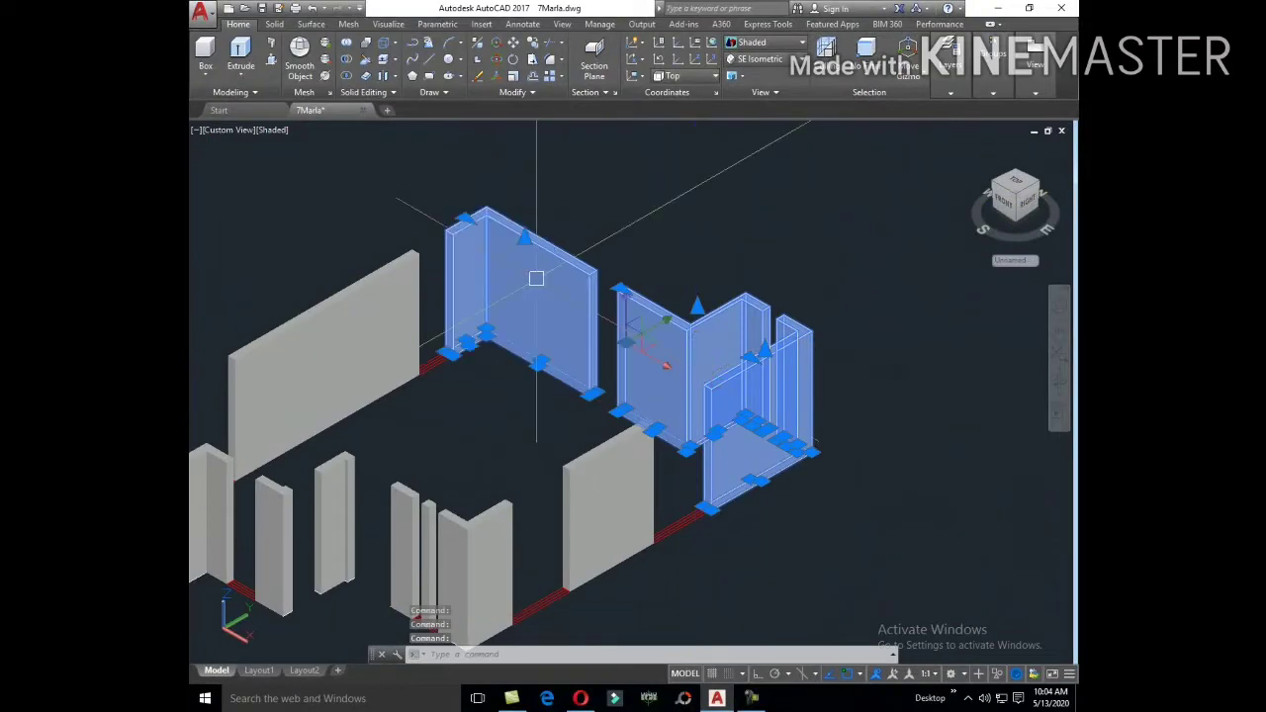
{"action": "left_click", "coordinate": [367, 287]}
{"action": "scroll", "coordinate": [415, 326], "scroll_direction": "down", "scroll_amount": 4}
{"action": "scroll", "coordinate": [388, 312], "scroll_direction": "up", "scroll_amount": 5}
{"action": "left_click", "coordinate": [388, 311]}
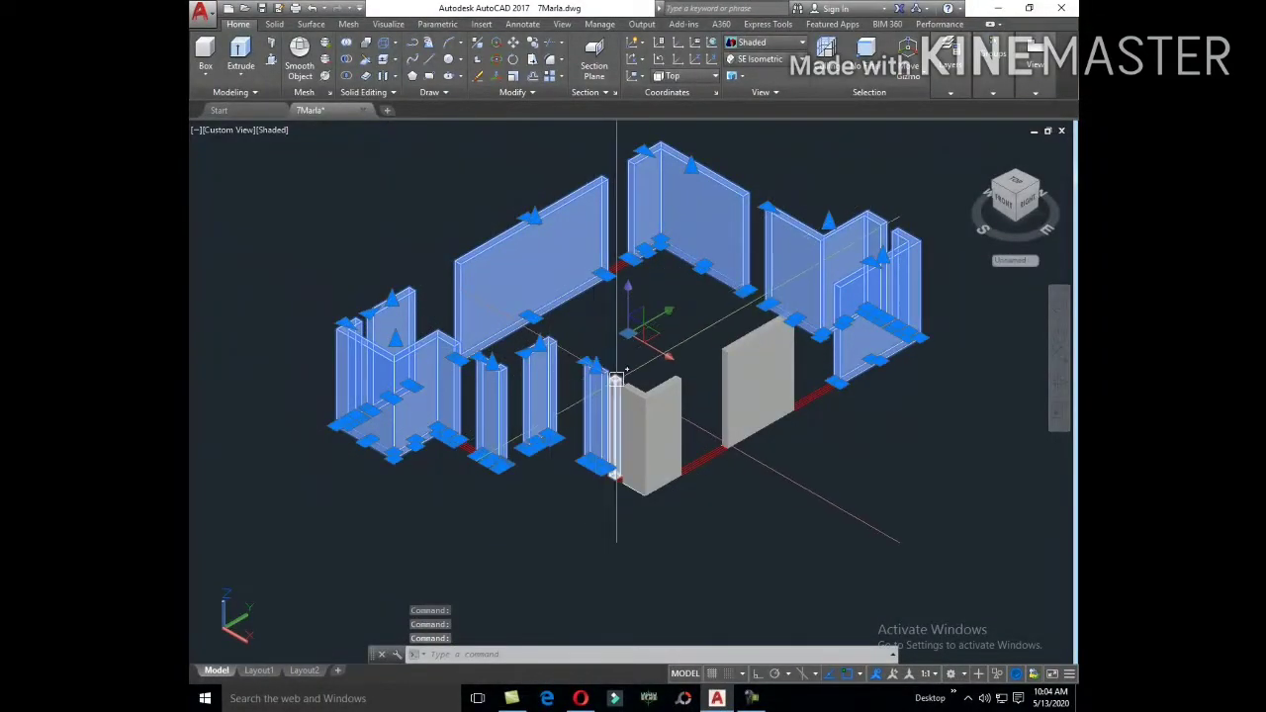
{"action": "scroll", "coordinate": [615, 381], "scroll_direction": "up", "scroll_amount": 3}
{"action": "left_click", "coordinate": [686, 415]}
{"action": "left_click", "coordinate": [835, 395]}
{"action": "scroll", "coordinate": [787, 437], "scroll_direction": "down", "scroll_amount": 4}
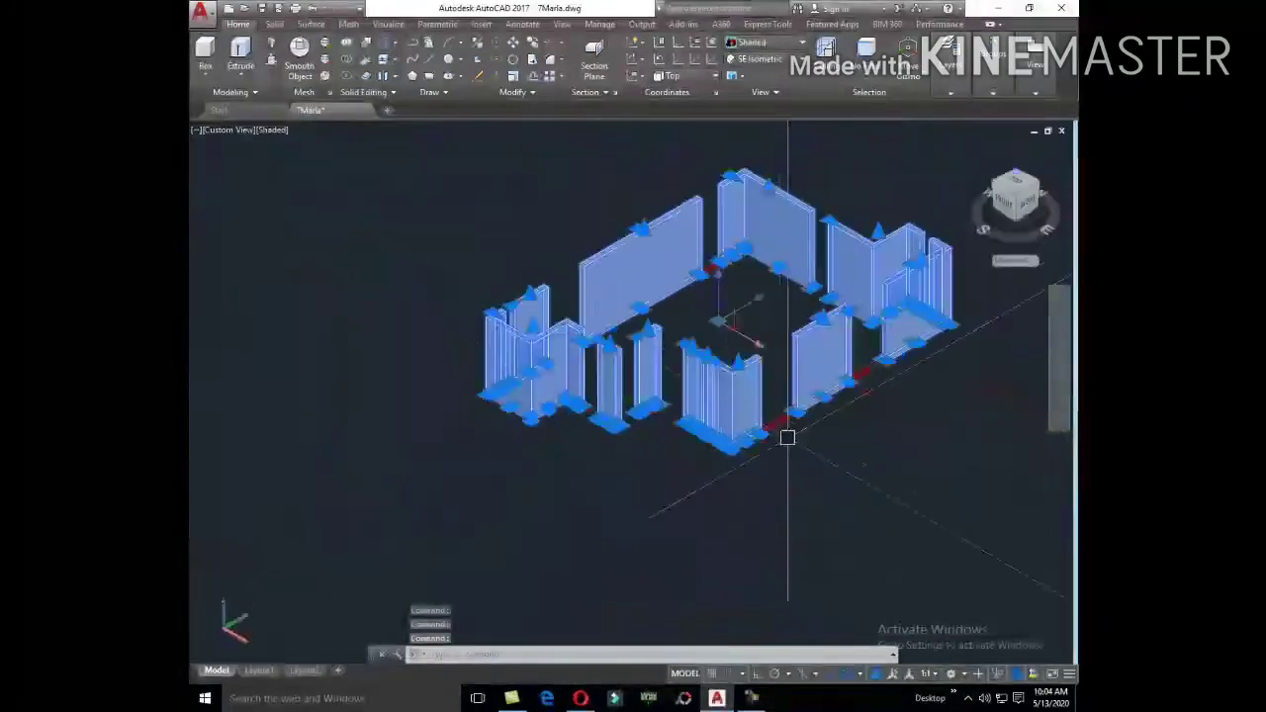
{"action": "type", "text": "M"}
Step: Move the selected walls from a corner point onto the top of the slab
{"action": "key", "text": "Return"}
{"action": "scroll", "coordinate": [544, 481], "scroll_direction": "up", "scroll_amount": 3}
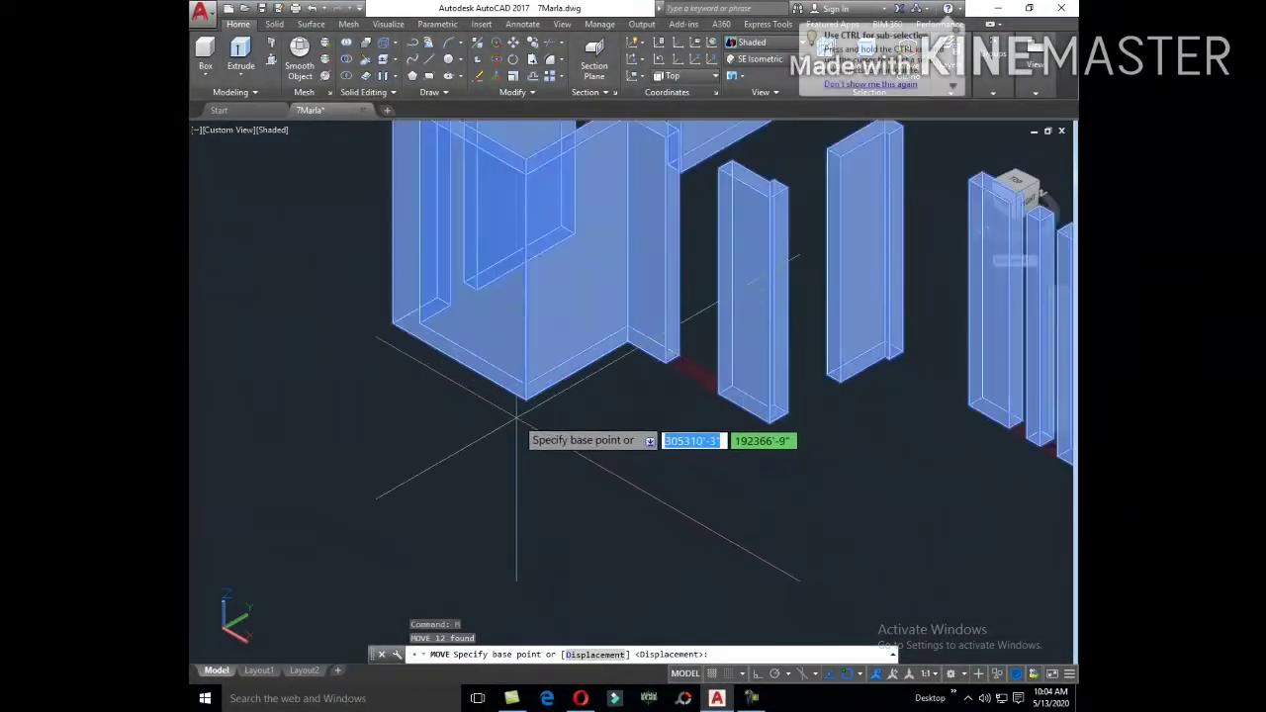
{"action": "left_click", "coordinate": [527, 393]}
{"action": "scroll", "coordinate": [664, 456], "scroll_direction": "down", "scroll_amount": 5}
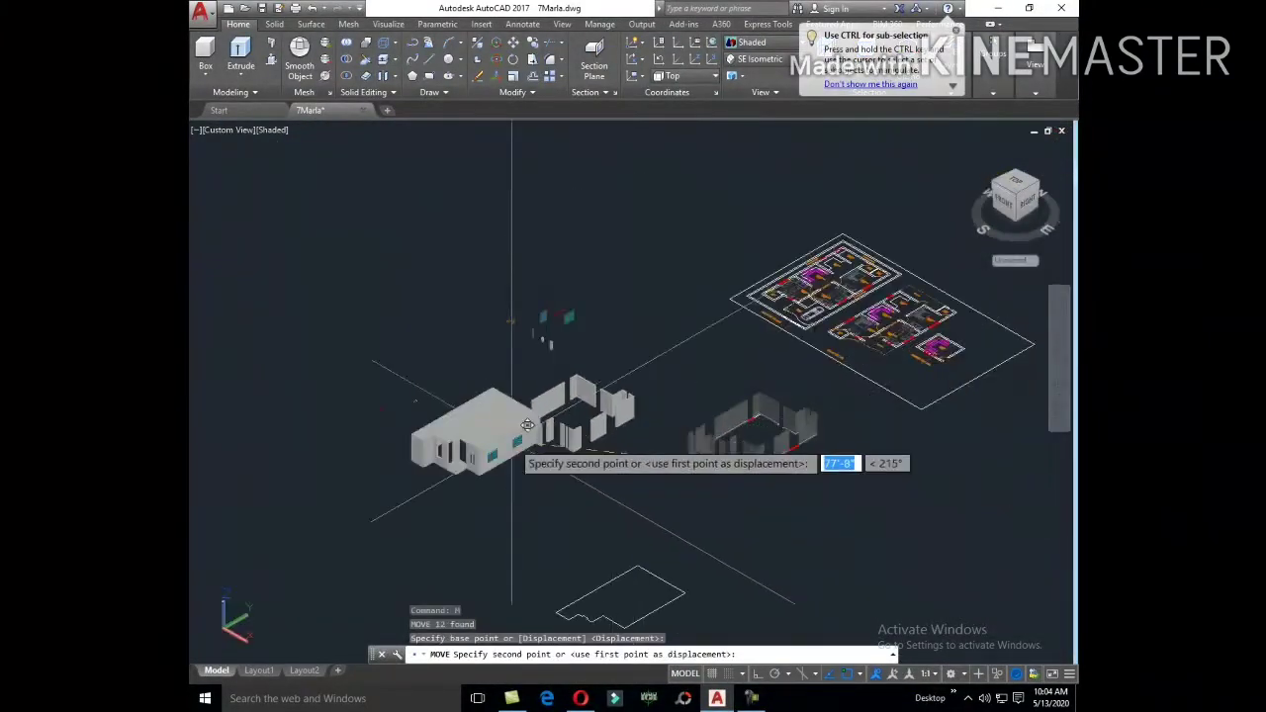
{"action": "scroll", "coordinate": [524, 455], "scroll_direction": "up", "scroll_amount": 3}
{"action": "middle_click_drag", "start_coordinate": [425, 443], "coordinate": [370, 428]}
{"action": "key", "text": "Escape"}
{"action": "scroll", "coordinate": [409, 391], "scroll_direction": "up", "scroll_amount": 5}
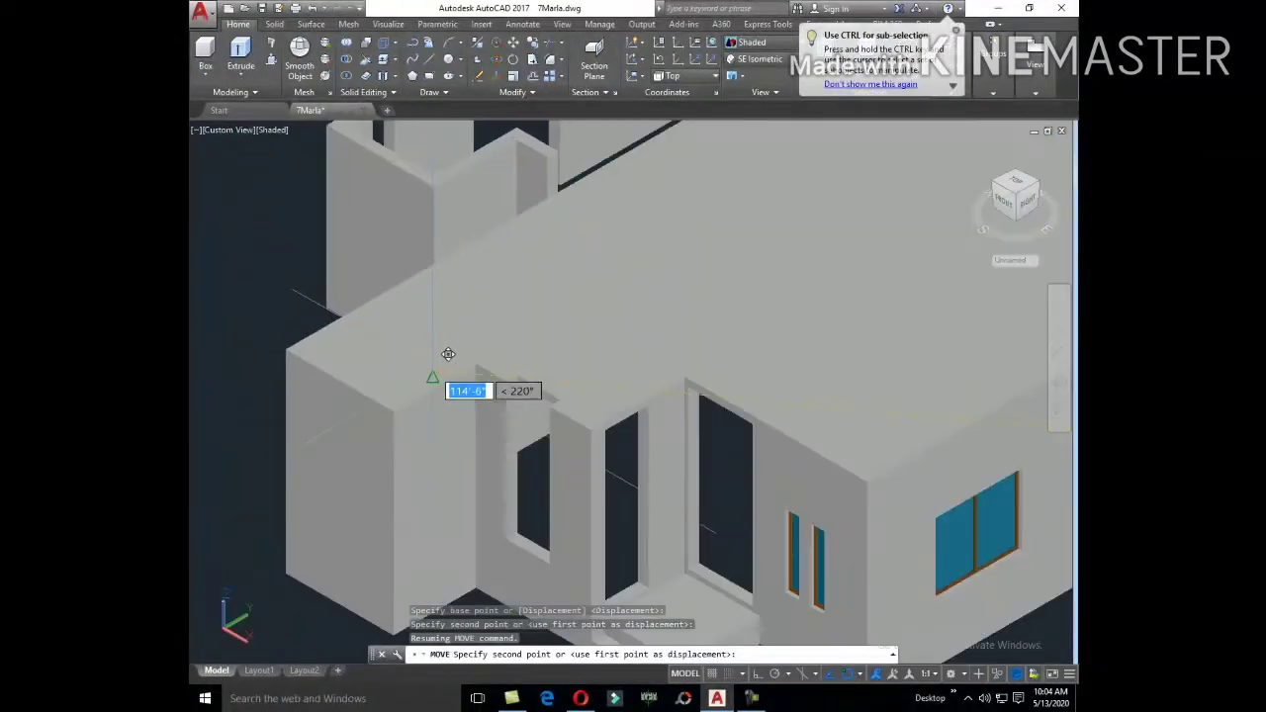
{"action": "left_click", "coordinate": [410, 391]}
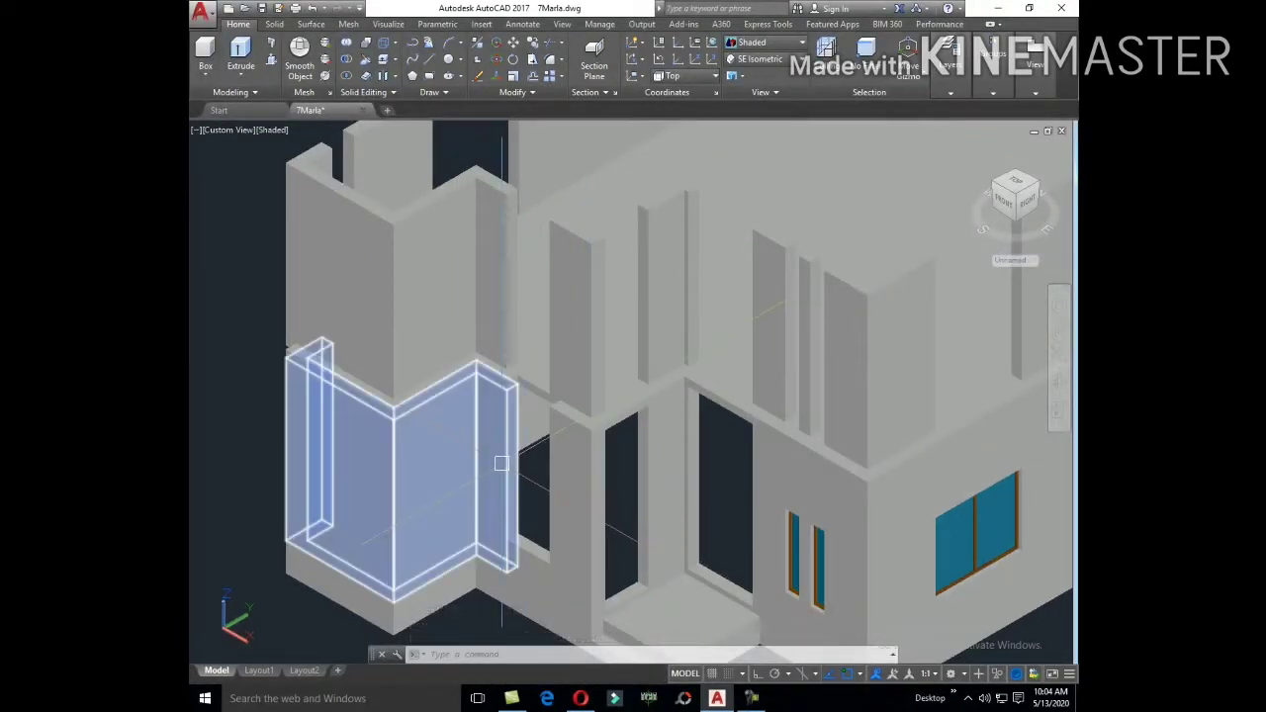
{"action": "mouse_move", "coordinate": [501, 463]}
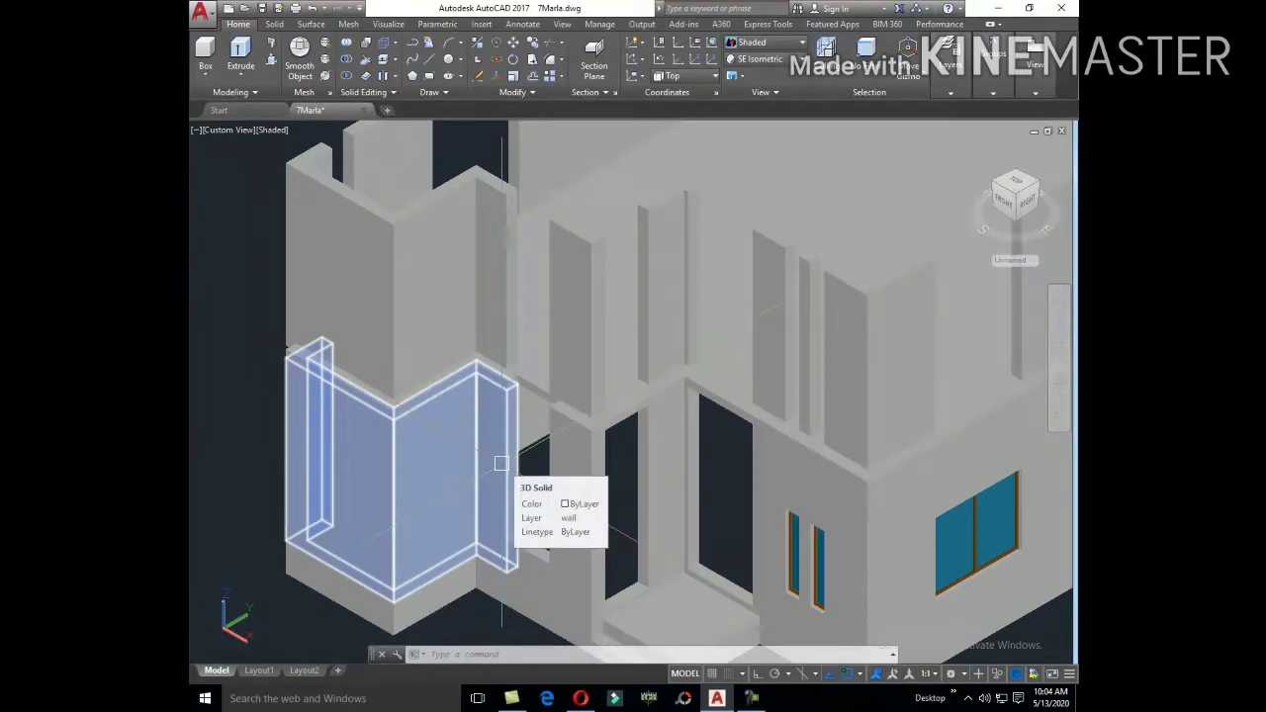
Step: Switch to Wireframe visual style, then undo back to the separate walls
{"action": "scroll", "coordinate": [645, 456], "scroll_direction": "down", "scroll_amount": 2}
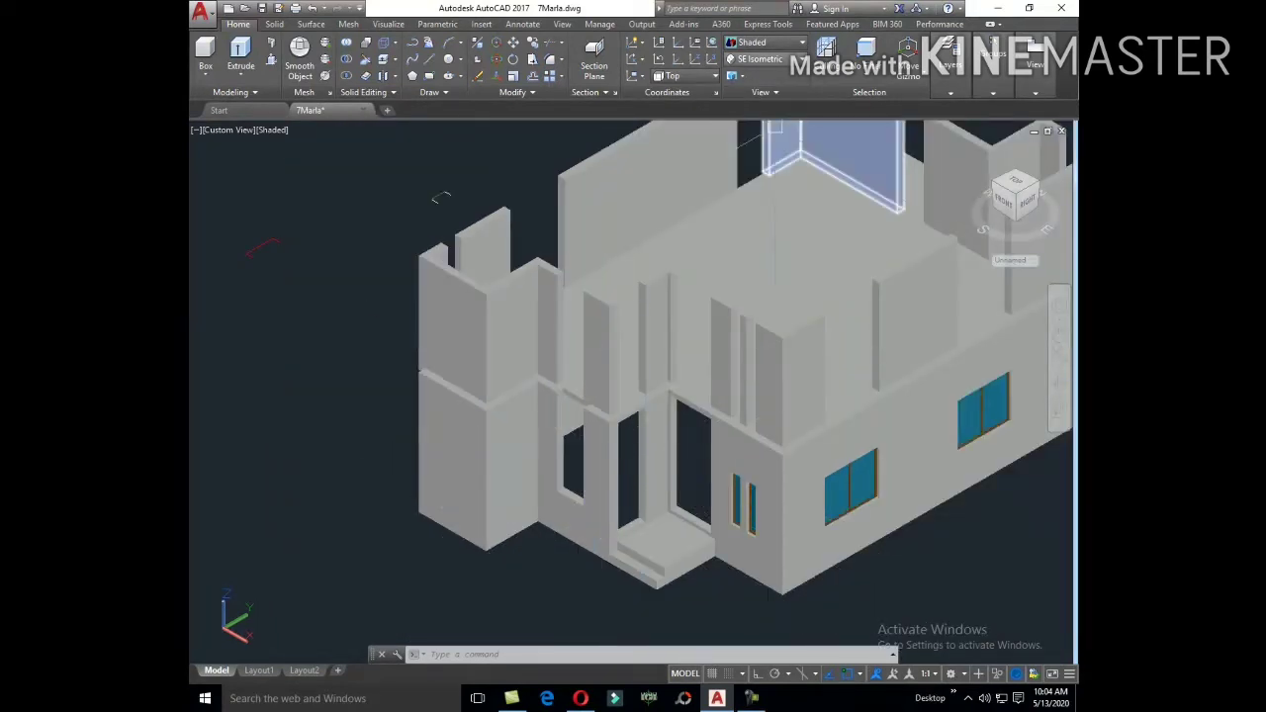
{"action": "left_click", "coordinate": [767, 43]}
{"action": "left_click", "coordinate": [758, 94]}
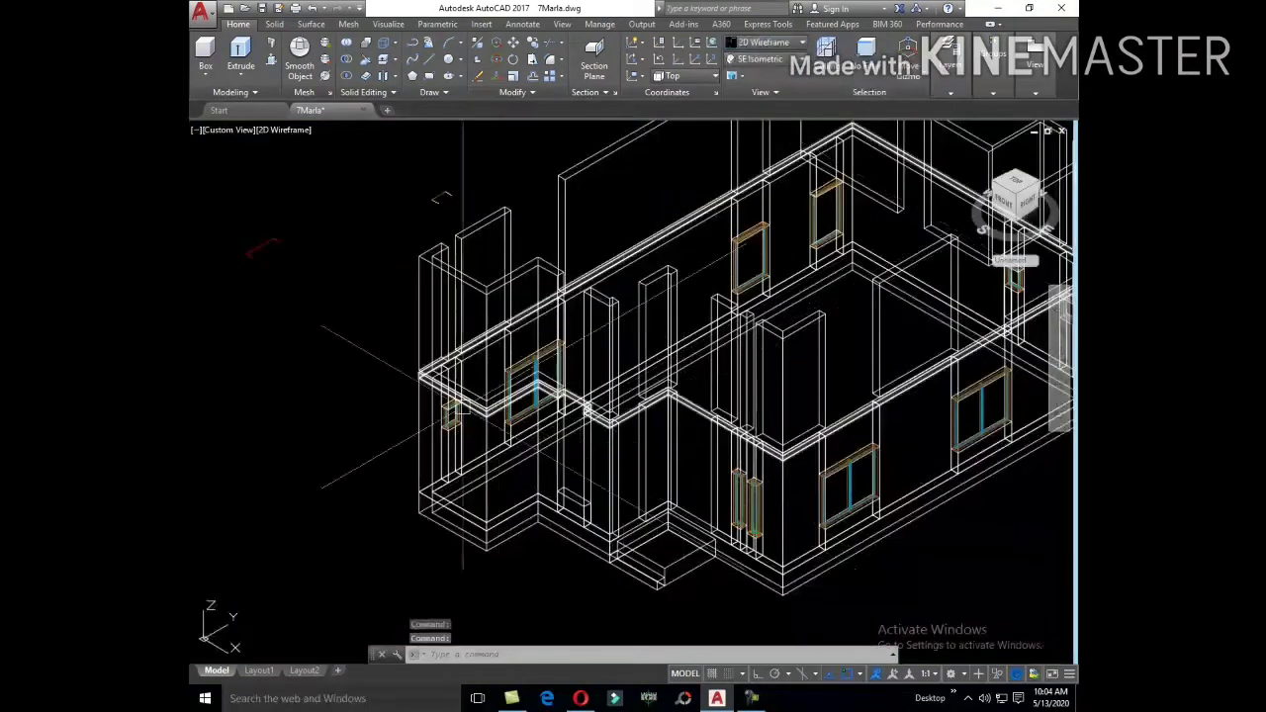
{"action": "scroll", "coordinate": [427, 386], "scroll_direction": "up", "scroll_amount": 5}
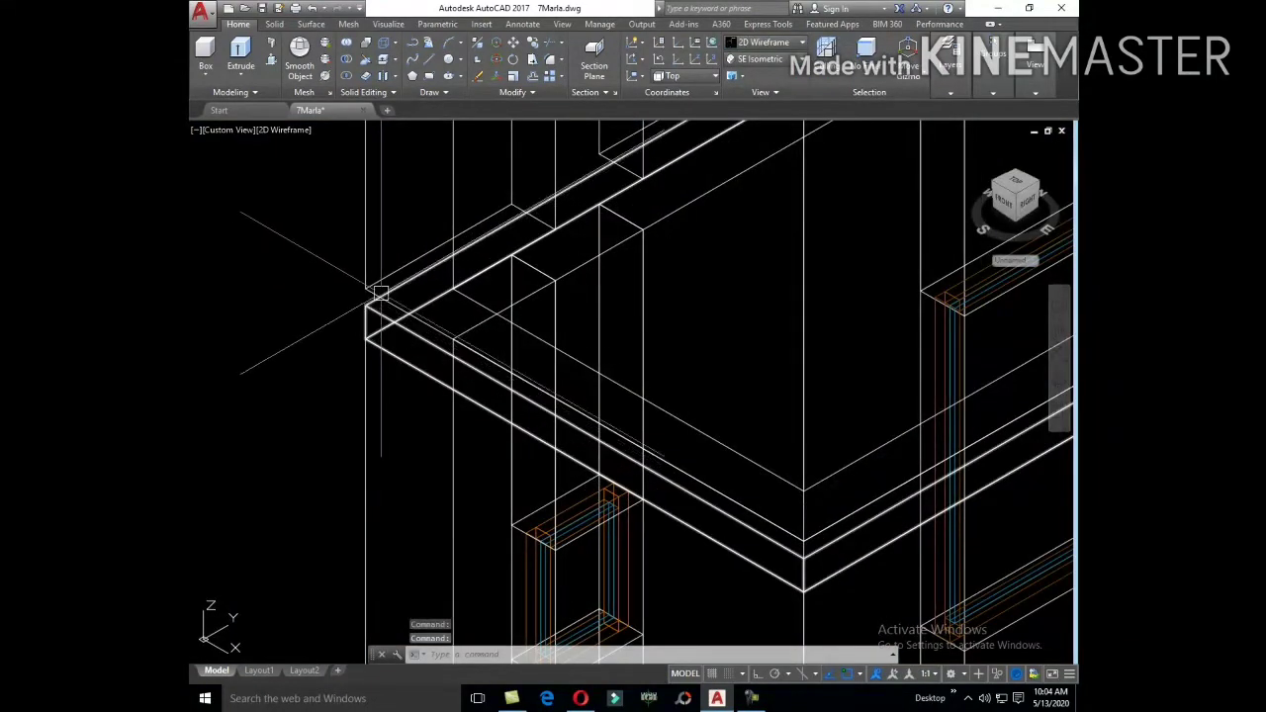
{"action": "key", "text": "ctrl+z"}
{"action": "key", "text": "ctrl+z"}
{"action": "key", "text": "ctrl+z"}
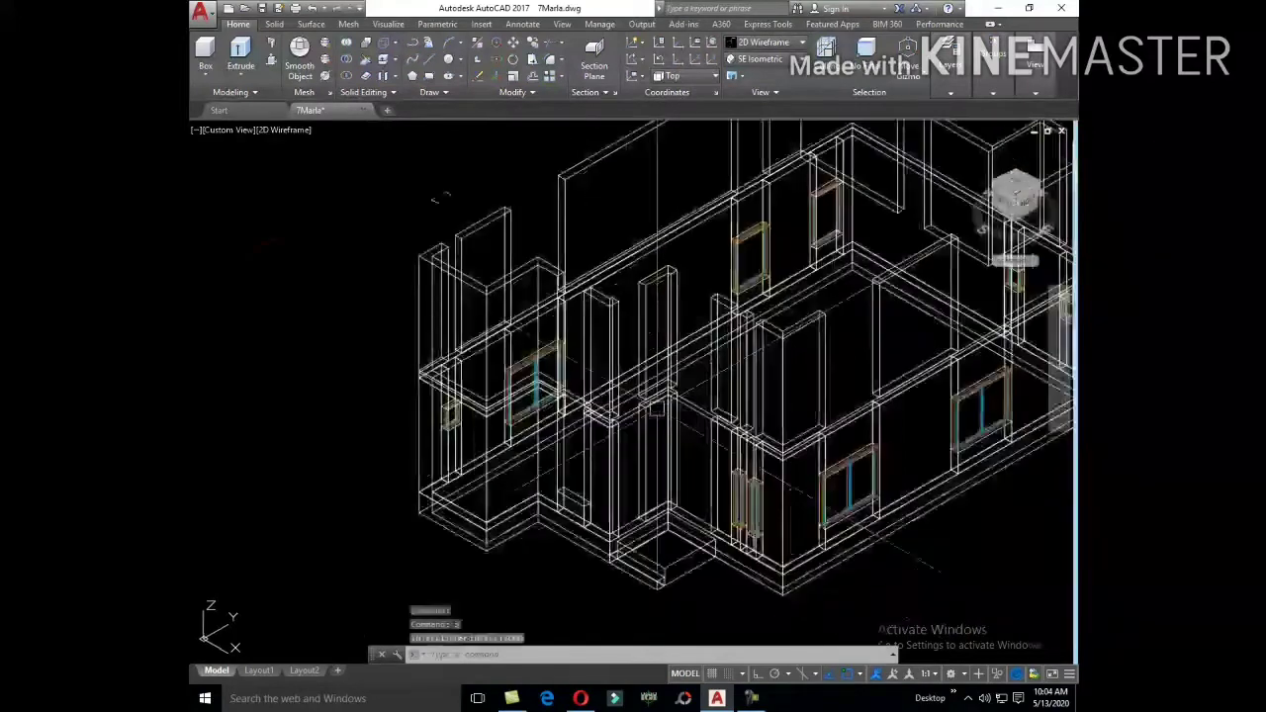
{"action": "key", "text": "ctrl+z"}
{"action": "key", "text": "ctrl+z"}
{"action": "key", "text": "ctrl+z"}
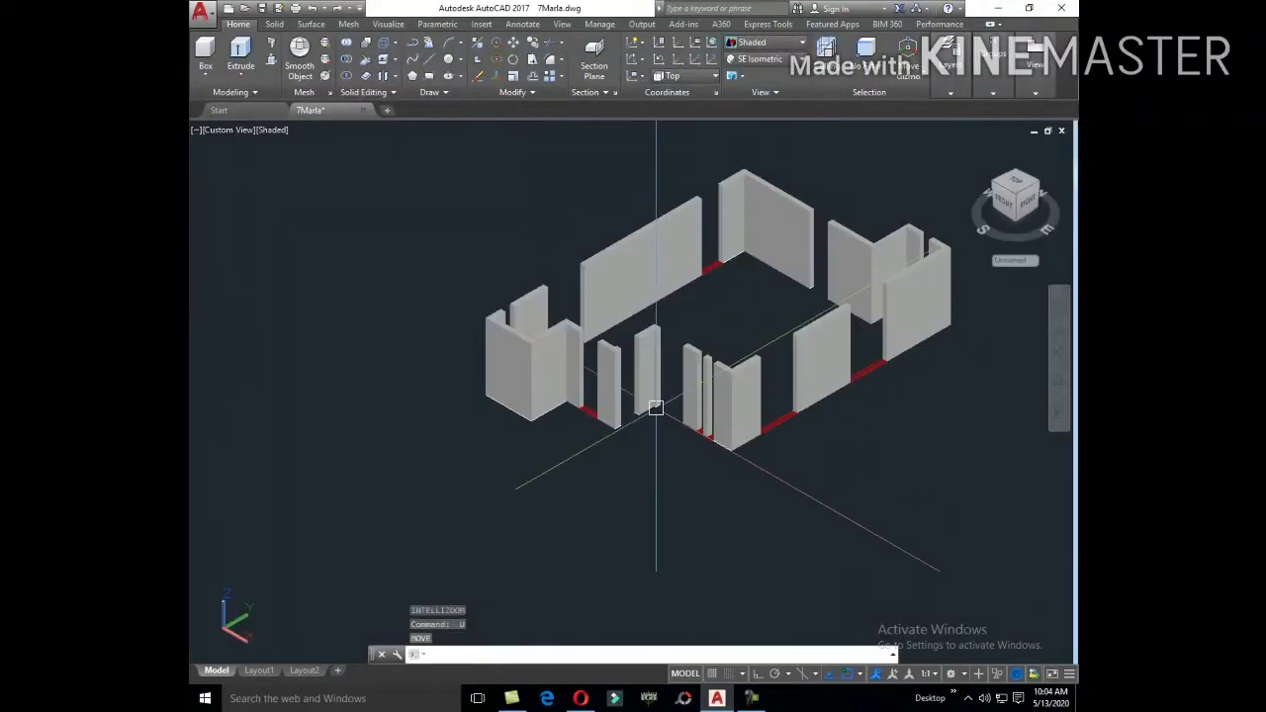
Step: Select all twelve upper-storey wall pieces, including front, back and L-shaped walls
{"action": "left_click", "coordinate": [730, 396]}
{"action": "left_click", "coordinate": [703, 353]}
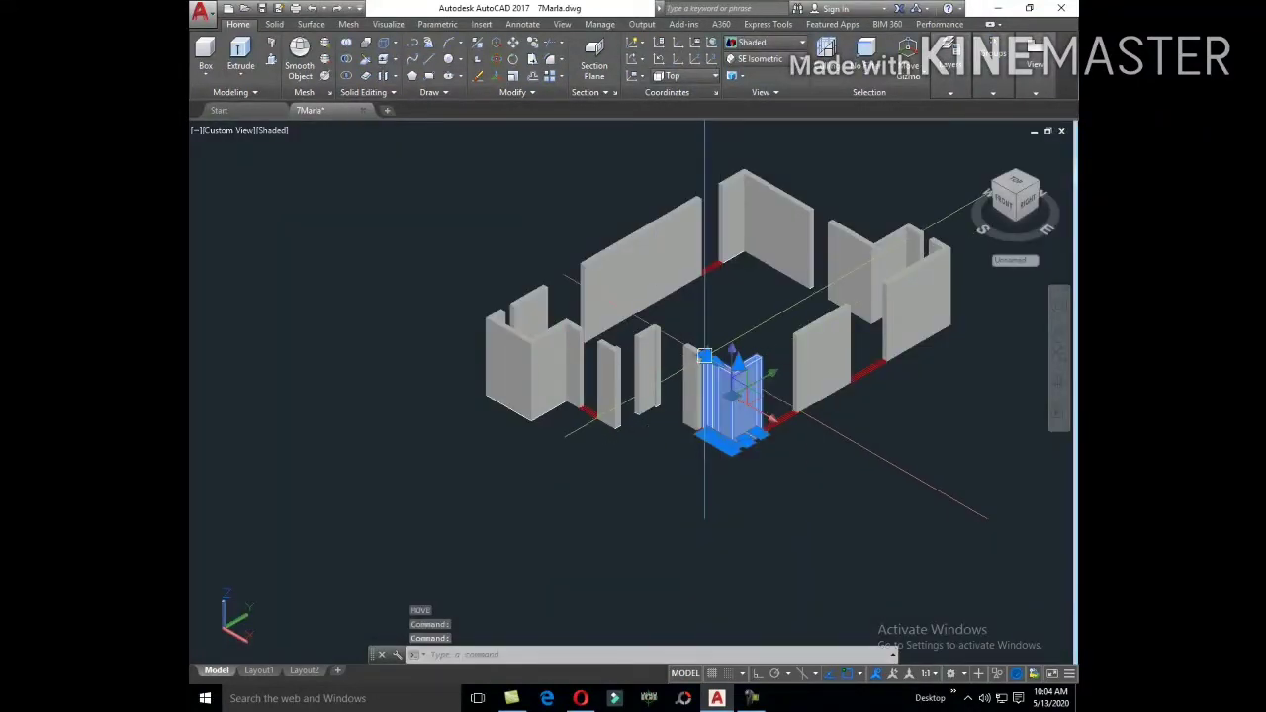
{"action": "left_click", "coordinate": [629, 336]}
{"action": "left_click", "coordinate": [539, 342]}
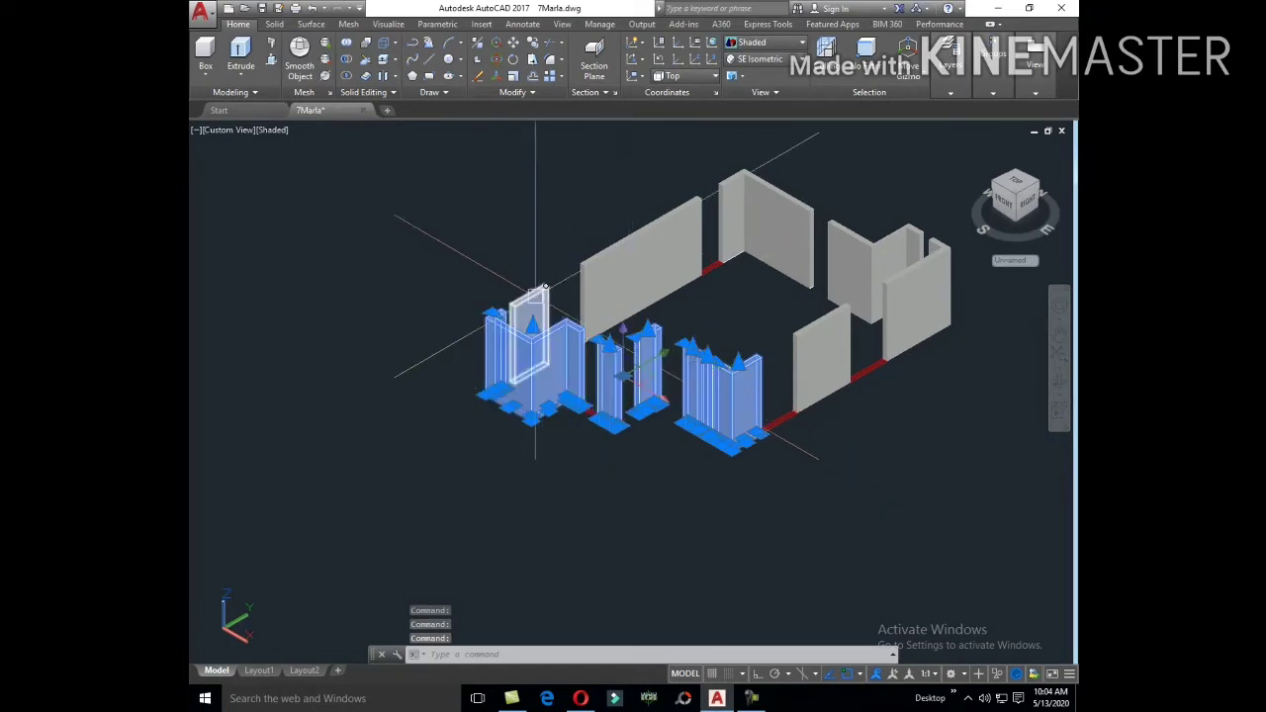
{"action": "left_click", "coordinate": [643, 257]}
{"action": "left_click", "coordinate": [766, 228]}
{"action": "left_click", "coordinate": [831, 230]}
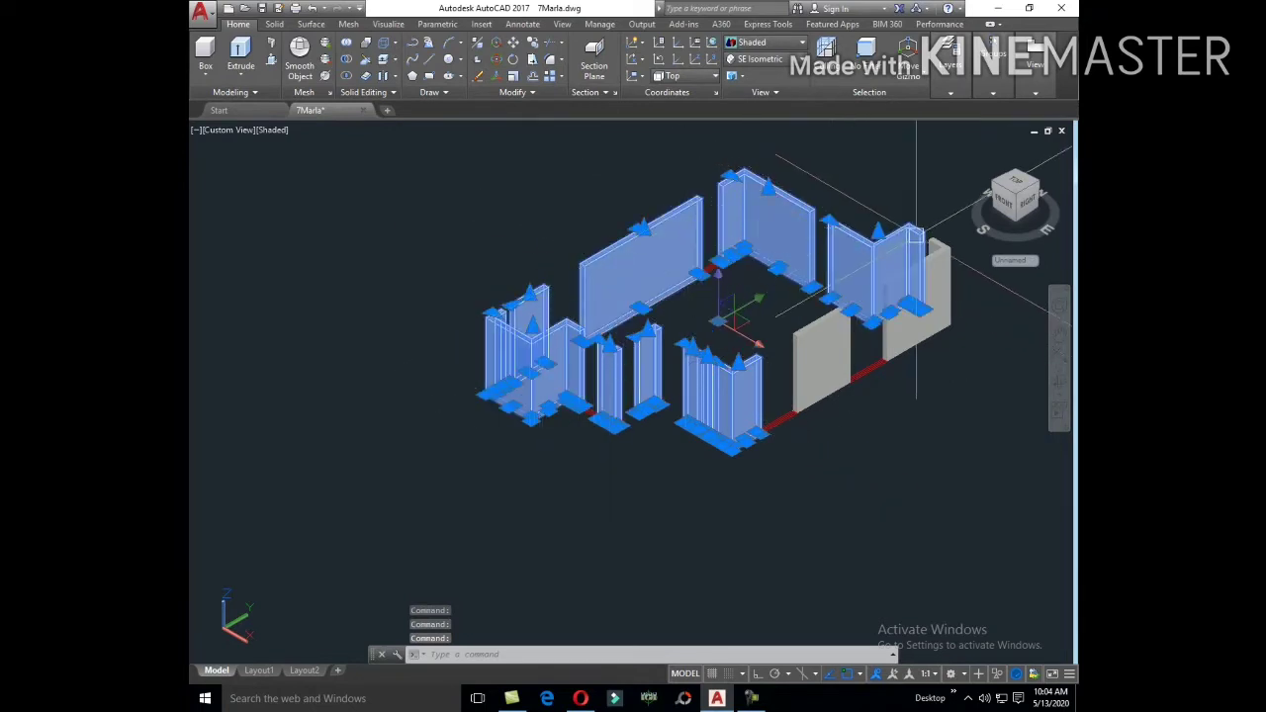
{"action": "left_click", "coordinate": [937, 252]}
{"action": "left_click", "coordinate": [805, 334]}
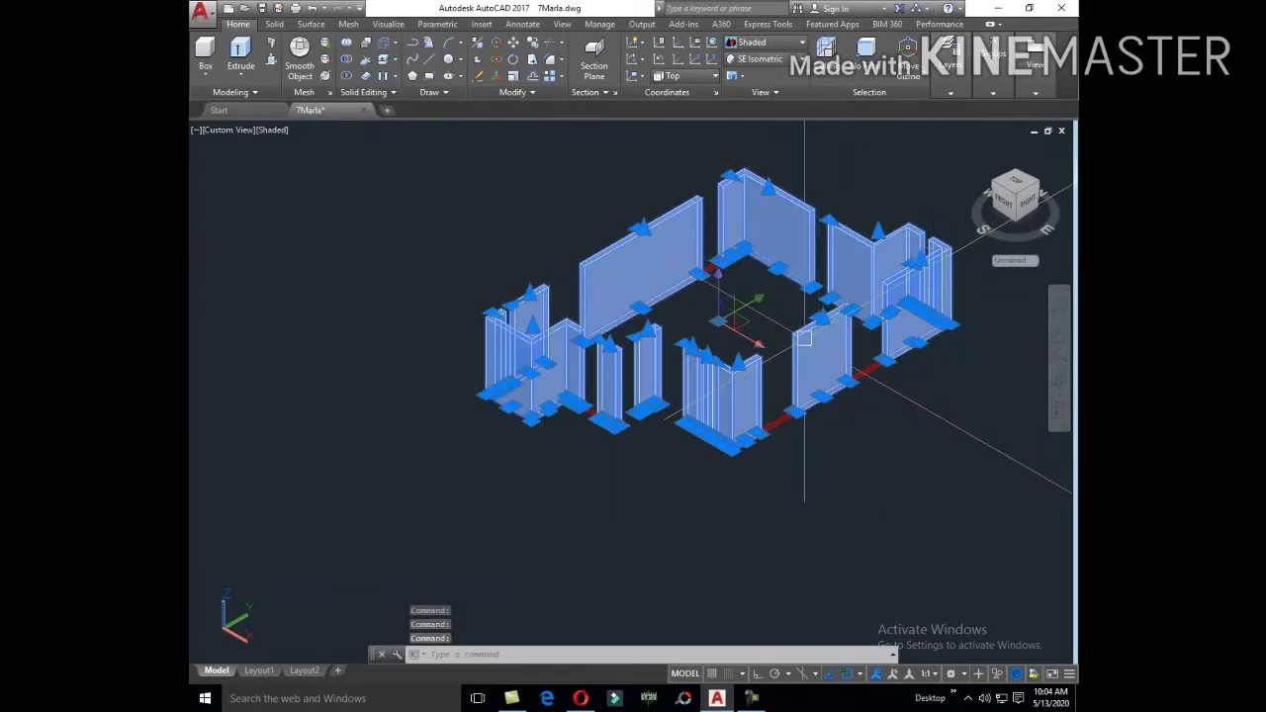
Step: Move the twelve selected walls from a base point over onto the house model
{"action": "type", "text": "m"}
{"action": "key", "text": "Return"}
{"action": "scroll", "coordinate": [607, 424], "scroll_direction": "up", "scroll_amount": 5}
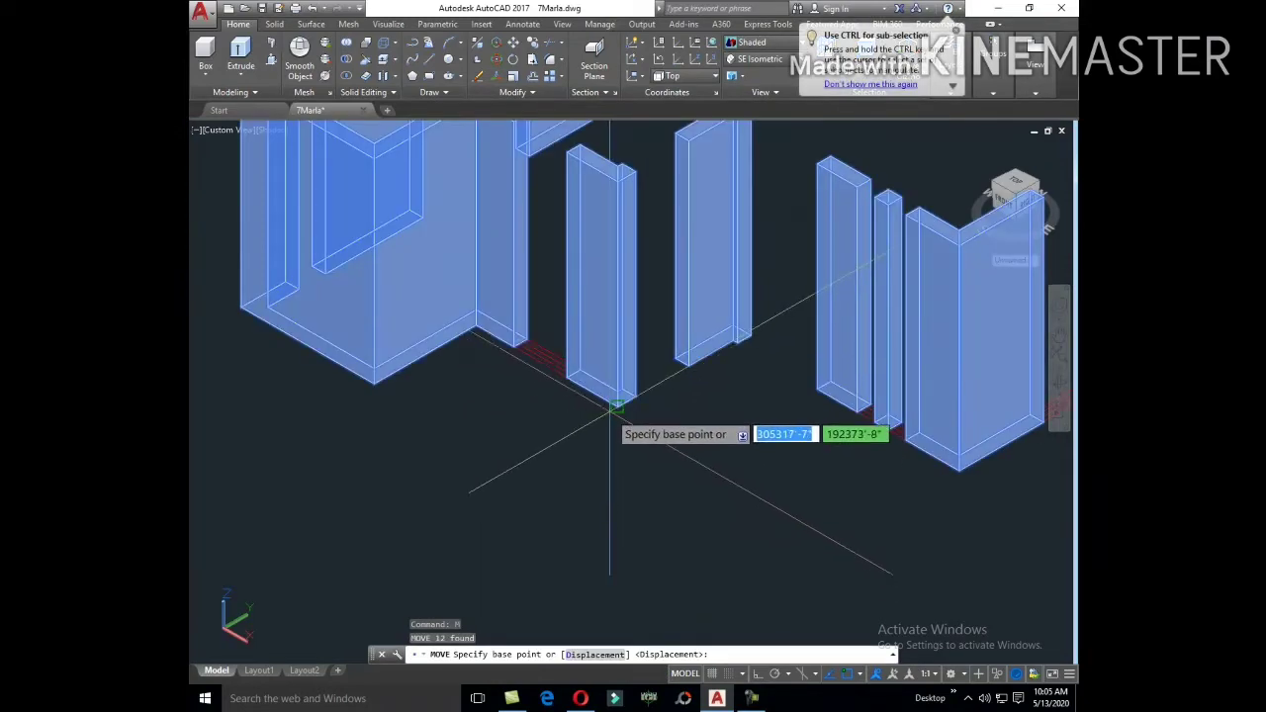
{"action": "scroll", "coordinate": [649, 396], "scroll_direction": "up", "scroll_amount": 3}
{"action": "left_click", "coordinate": [650, 395]}
{"action": "scroll", "coordinate": [650, 415], "scroll_direction": "down", "scroll_amount": 6}
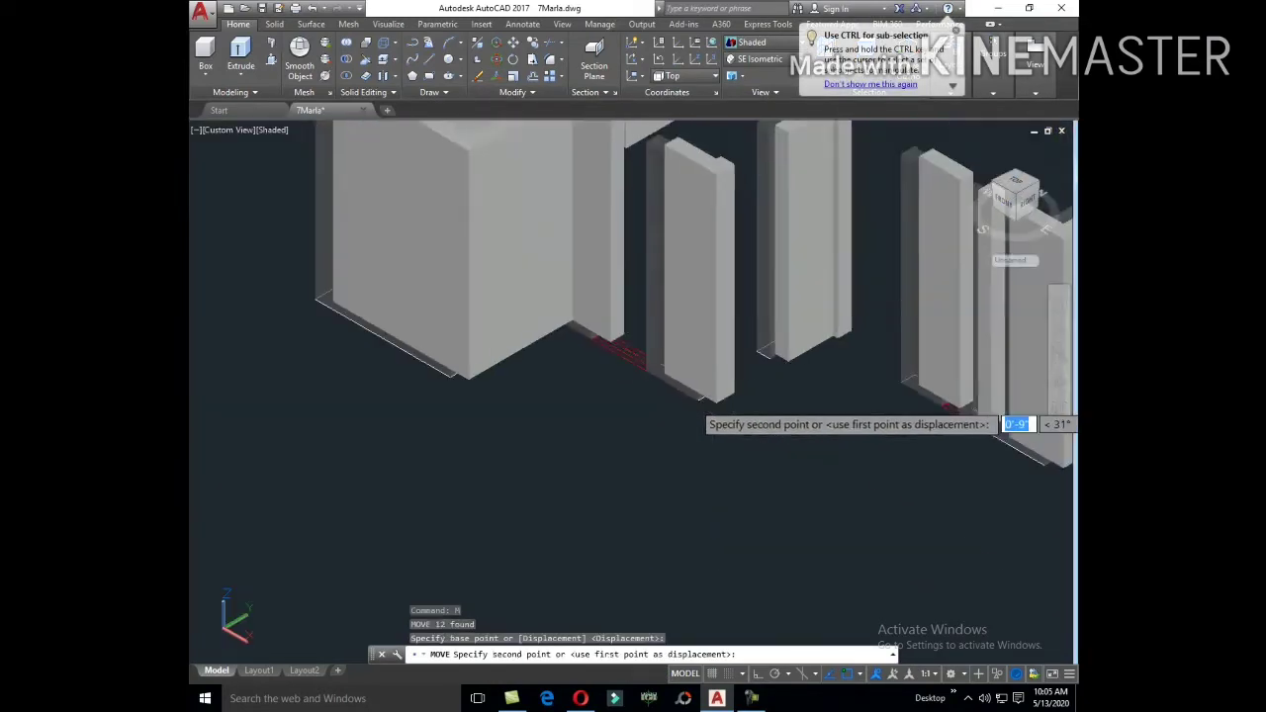
{"action": "scroll", "coordinate": [904, 438], "scroll_direction": "down", "scroll_amount": 3}
{"action": "scroll", "coordinate": [763, 444], "scroll_direction": "down", "scroll_amount": 2}
{"action": "scroll", "coordinate": [537, 390], "scroll_direction": "up", "scroll_amount": 3}
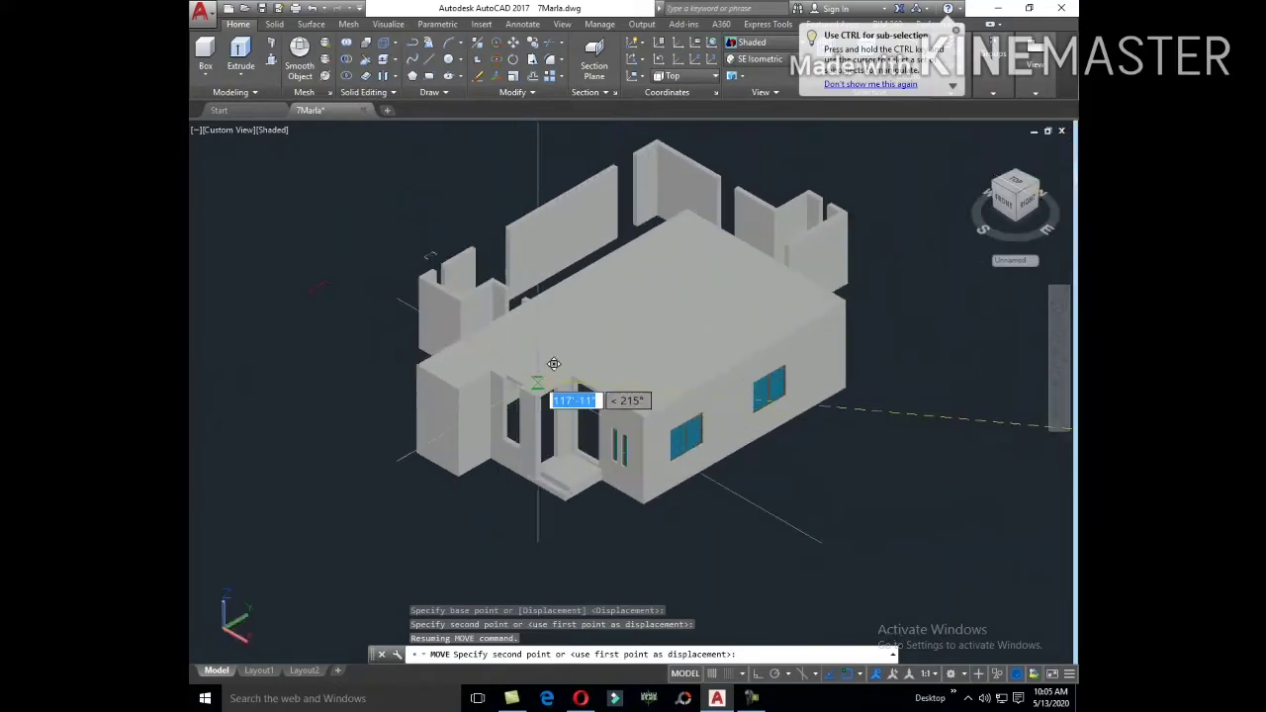
{"action": "scroll", "coordinate": [554, 365], "scroll_direction": "up", "scroll_amount": 6}
{"action": "scroll", "coordinate": [540, 441], "scroll_direction": "up", "scroll_amount": 3}
{"action": "scroll", "coordinate": [609, 291], "scroll_direction": "up", "scroll_amount": 3}
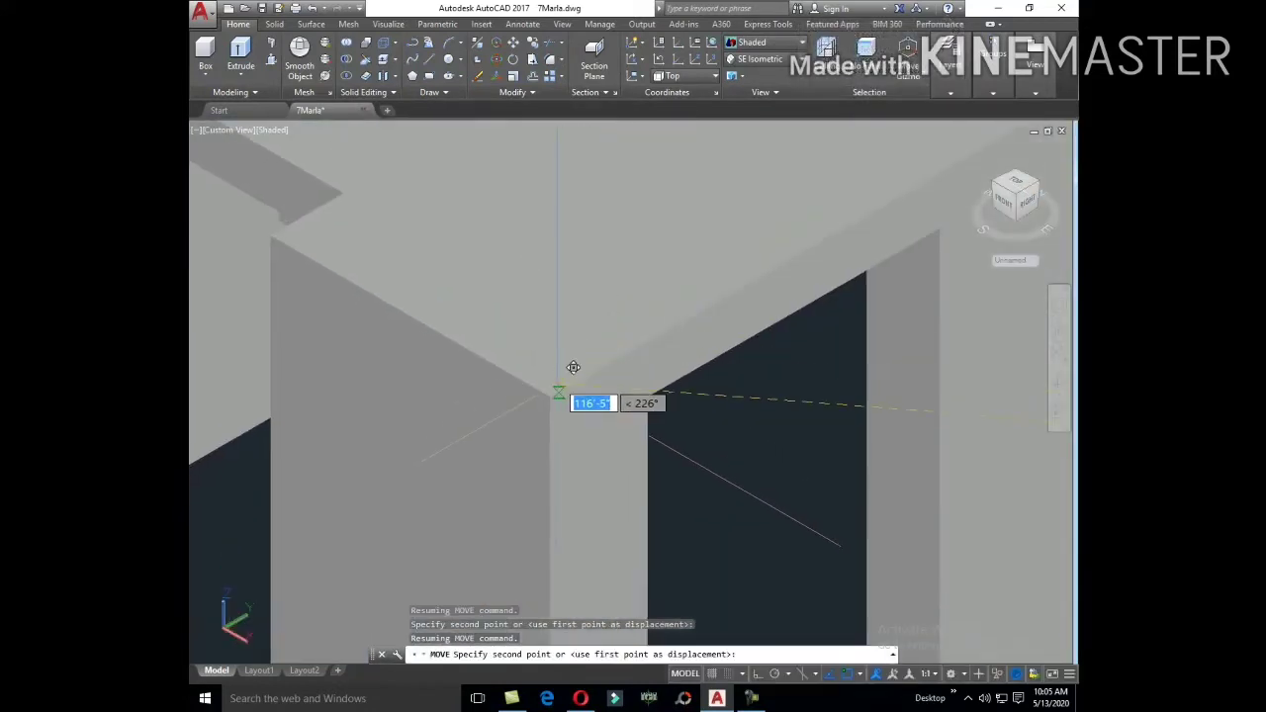
{"action": "scroll", "coordinate": [554, 394], "scroll_direction": "down", "scroll_amount": 2}
{"action": "scroll", "coordinate": [672, 295], "scroll_direction": "down", "scroll_amount": 2}
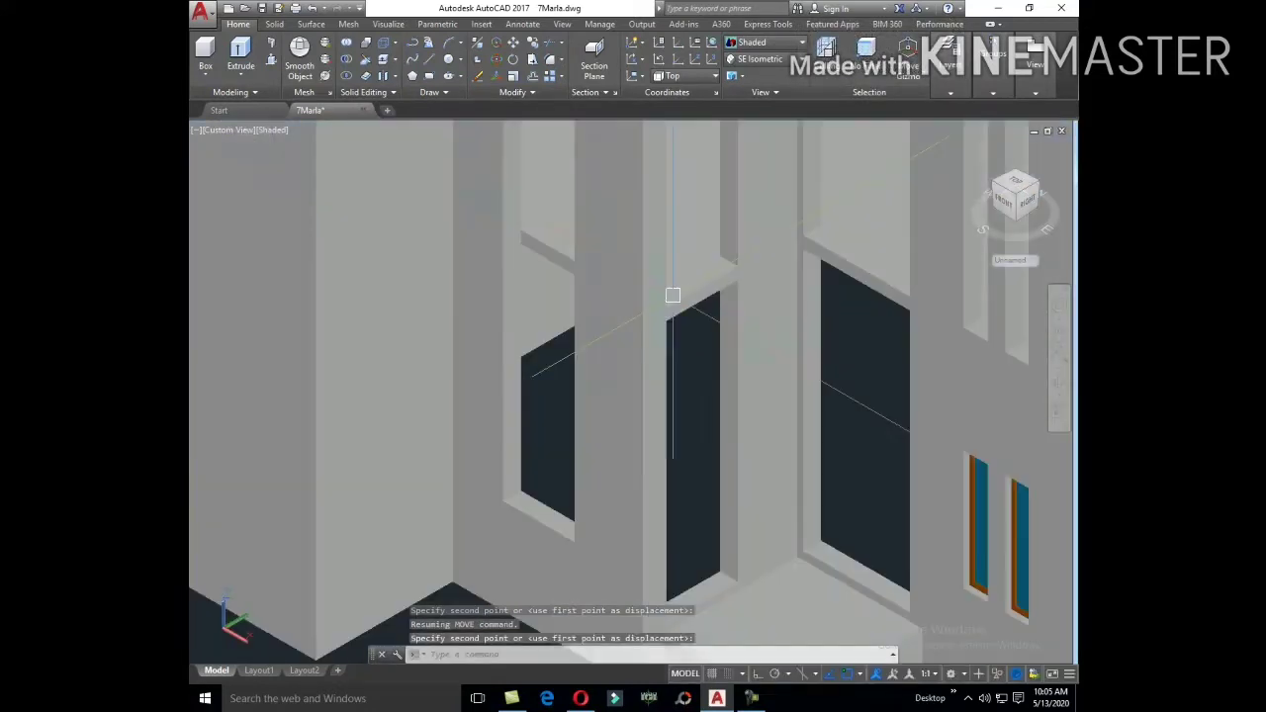
{"action": "scroll", "coordinate": [713, 350], "scroll_direction": "down", "scroll_amount": 4}
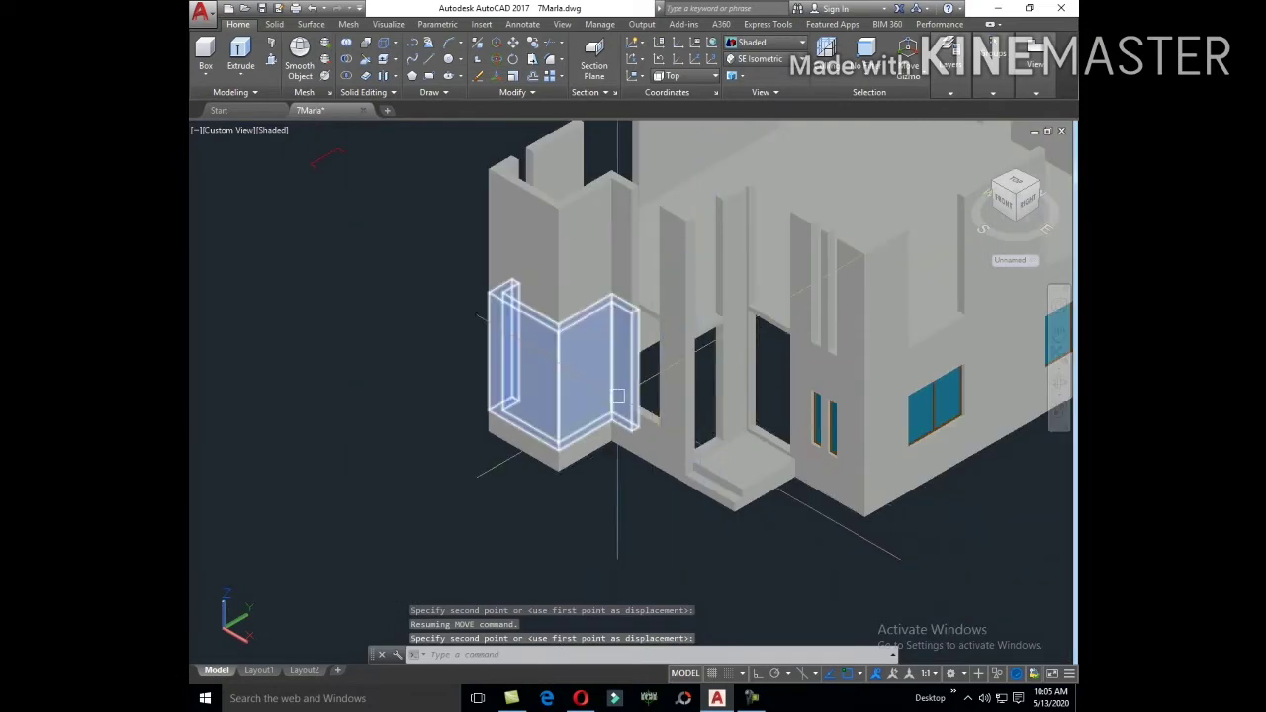
Step: Place the moved window assembly into the wall opening
{"action": "scroll", "coordinate": [623, 425], "scroll_direction": "down", "scroll_amount": 4}
{"action": "scroll", "coordinate": [717, 424], "scroll_direction": "up", "scroll_amount": 4}
{"action": "scroll", "coordinate": [680, 399], "scroll_direction": "up", "scroll_amount": 3}
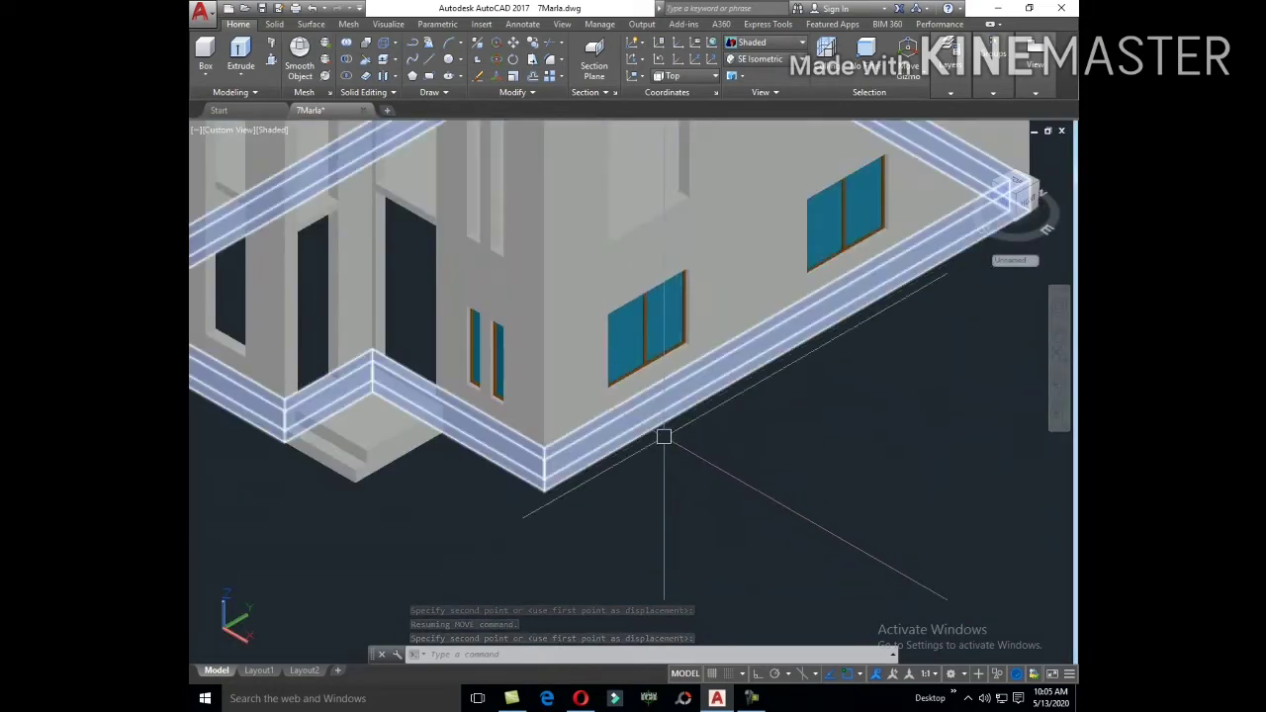
{"action": "left_click", "coordinate": [652, 384]}
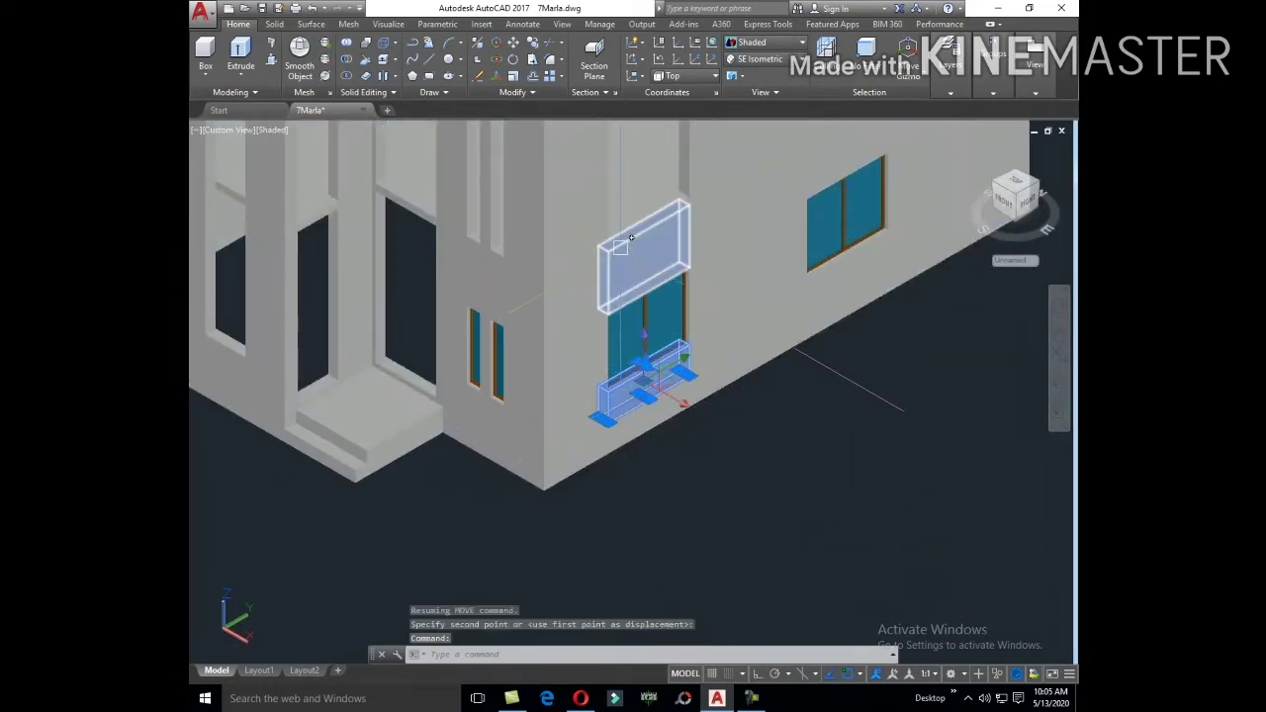
Step: Add the second window assembly to the selection
{"action": "scroll", "coordinate": [626, 287], "scroll_direction": "up", "scroll_amount": 3}
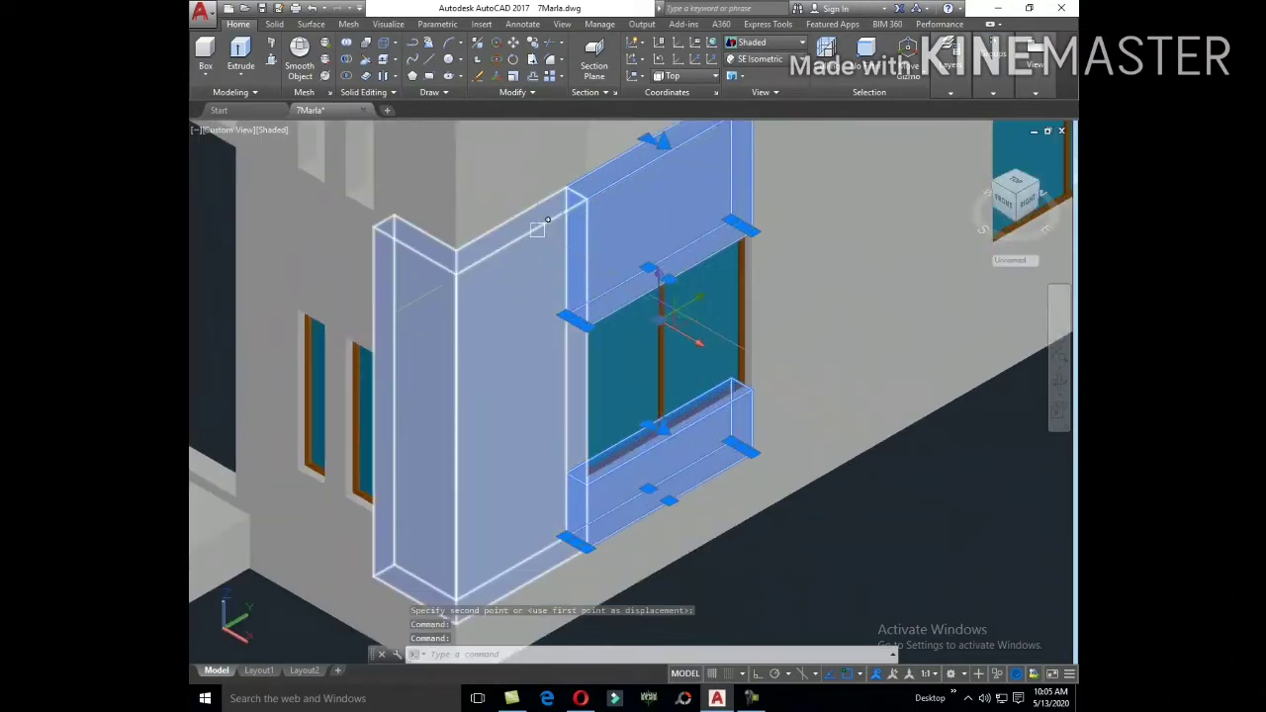
{"action": "scroll", "coordinate": [661, 353], "scroll_direction": "down", "scroll_amount": 3}
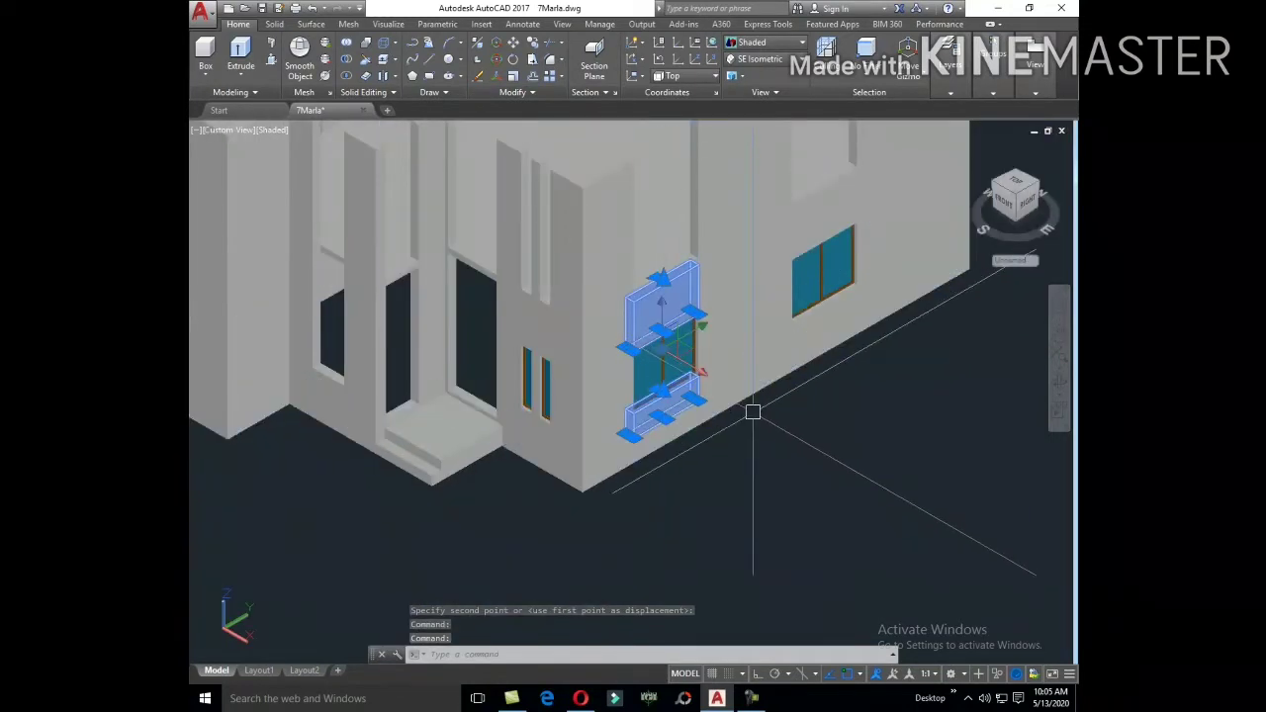
{"action": "left_click", "coordinate": [826, 237]}
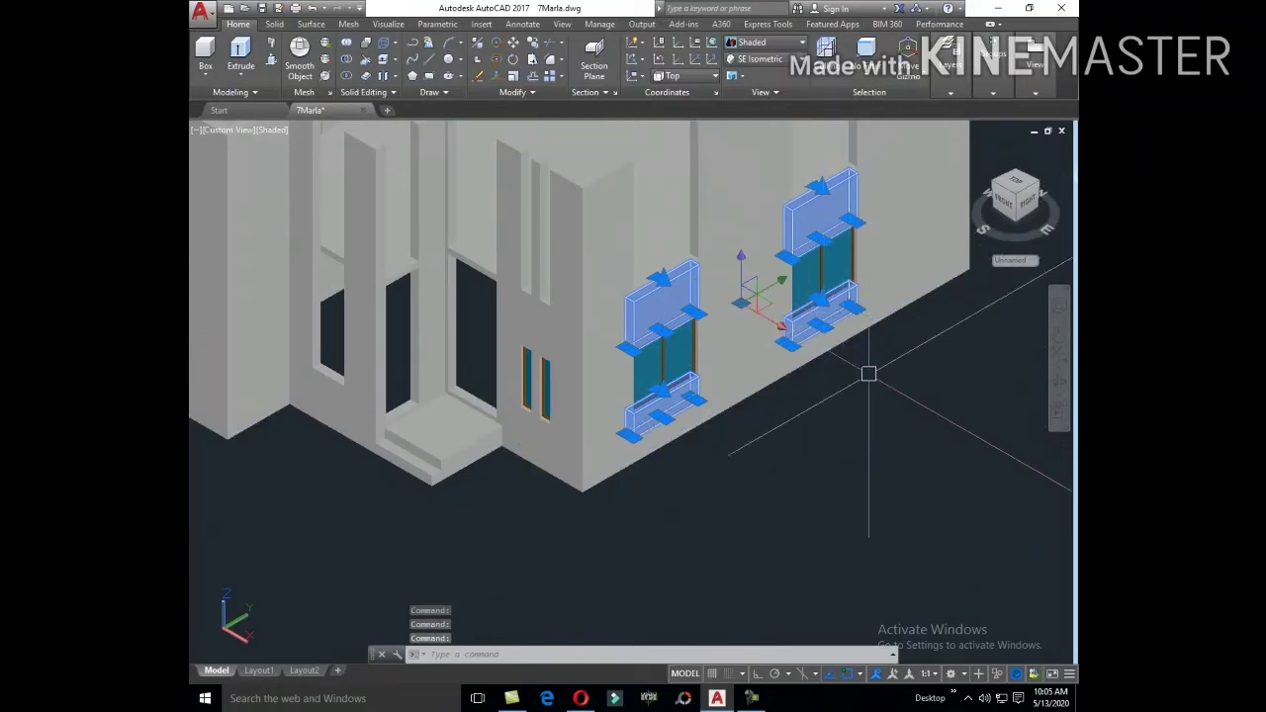
{"action": "scroll", "coordinate": [868, 374], "scroll_direction": "down", "scroll_amount": 2}
{"action": "scroll", "coordinate": [523, 449], "scroll_direction": "up", "scroll_amount": 2}
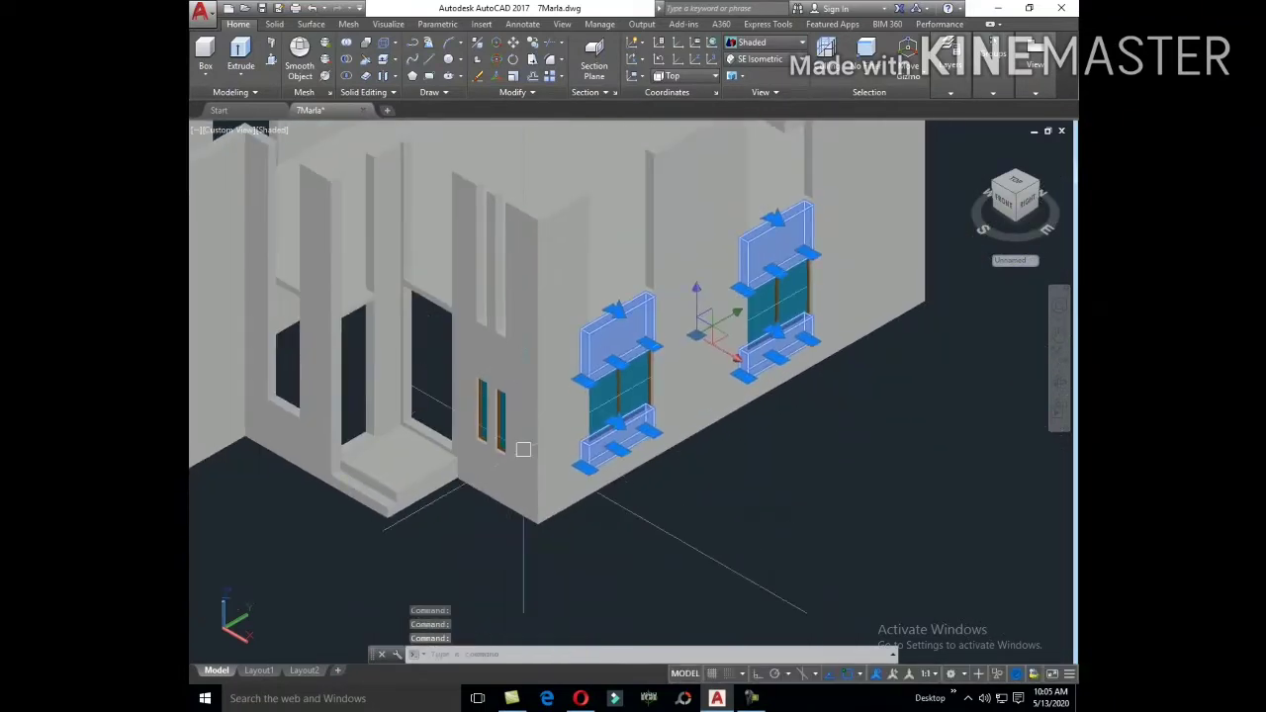
{"action": "scroll", "coordinate": [523, 450], "scroll_direction": "up", "scroll_amount": 3}
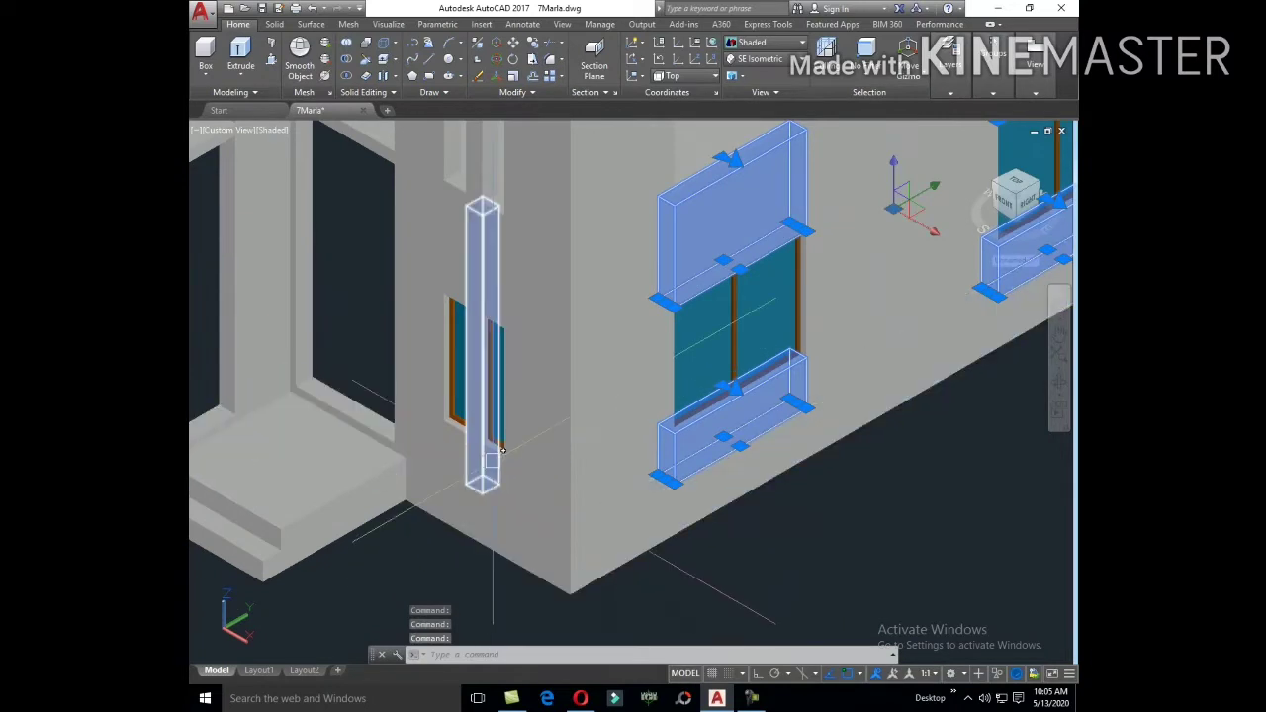
{"action": "scroll", "coordinate": [501, 450], "scroll_direction": "up", "scroll_amount": 2}
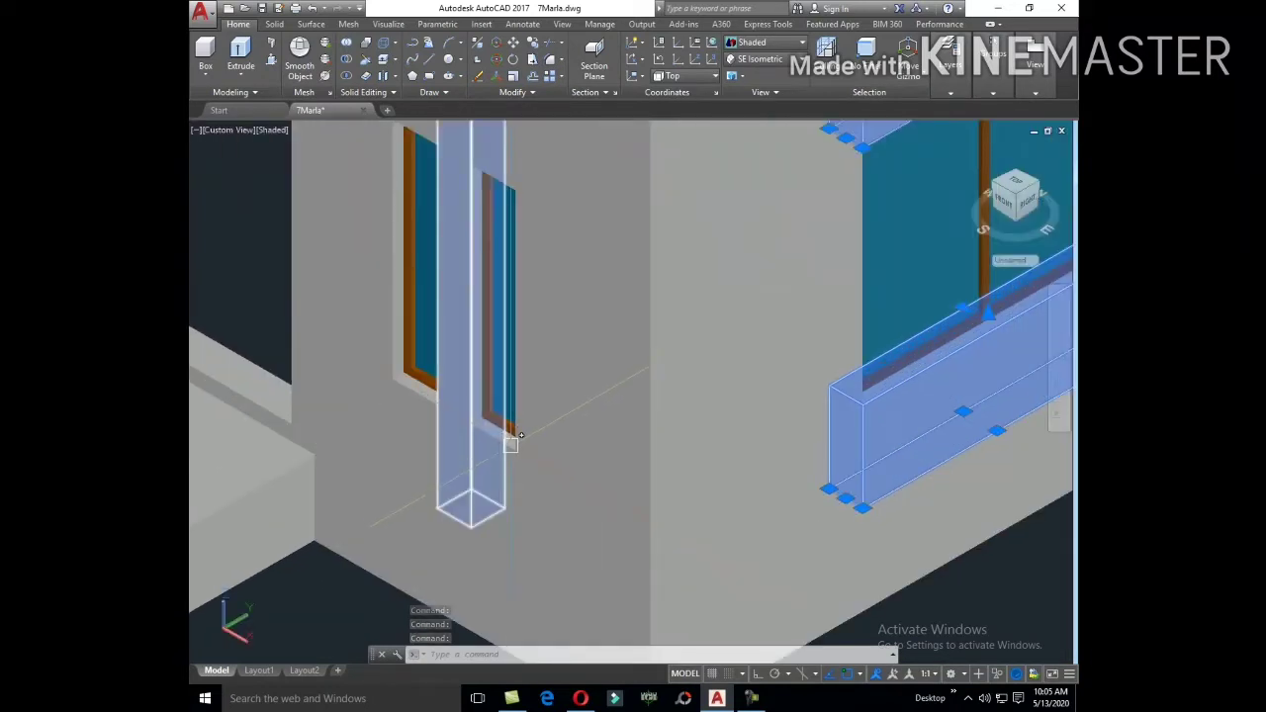
{"action": "scroll", "coordinate": [510, 444], "scroll_direction": "up", "scroll_amount": 3}
{"action": "scroll", "coordinate": [511, 343], "scroll_direction": "down", "scroll_amount": 2}
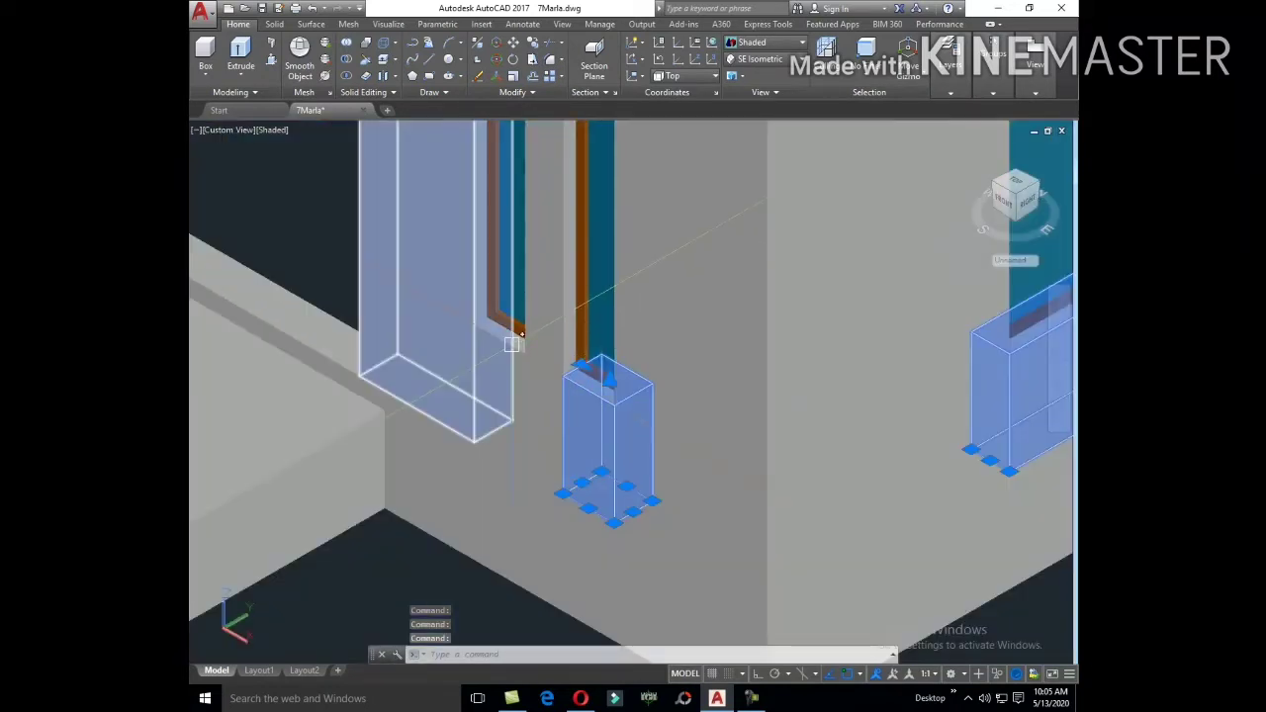
{"action": "scroll", "coordinate": [510, 343], "scroll_direction": "up", "scroll_amount": 2}
{"action": "scroll", "coordinate": [554, 316], "scroll_direction": "down", "scroll_amount": 3}
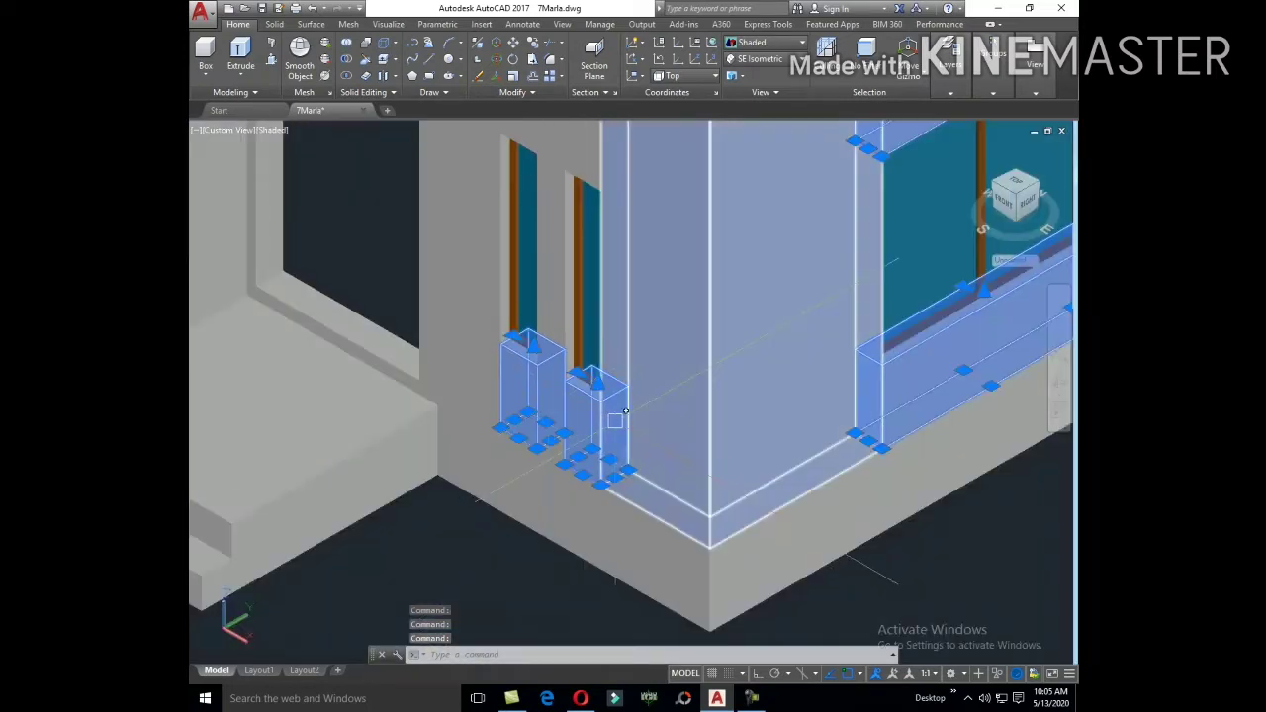
{"action": "middle_click_drag", "start_coordinate": [583, 296], "coordinate": [601, 281]}
{"action": "scroll", "coordinate": [601, 281], "scroll_direction": "up", "scroll_amount": 5}
{"action": "key", "text": "Escape"}
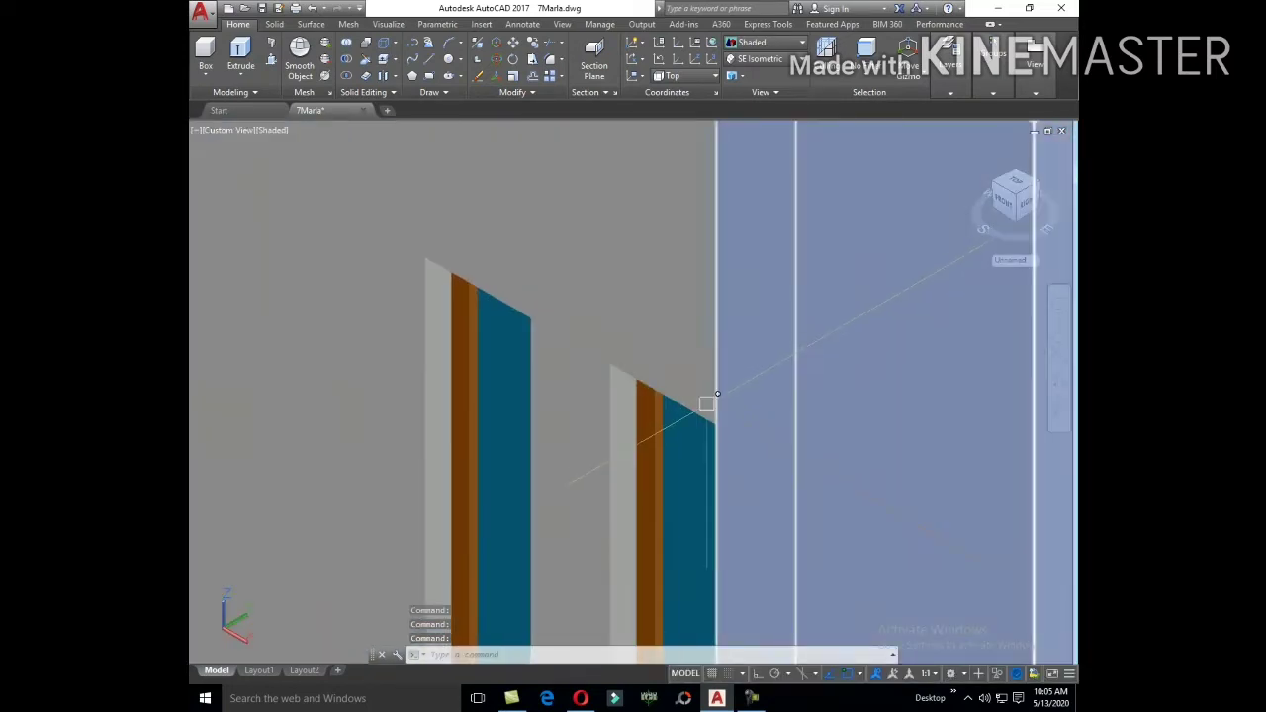
{"action": "scroll", "coordinate": [661, 398], "scroll_direction": "down", "scroll_amount": 1}
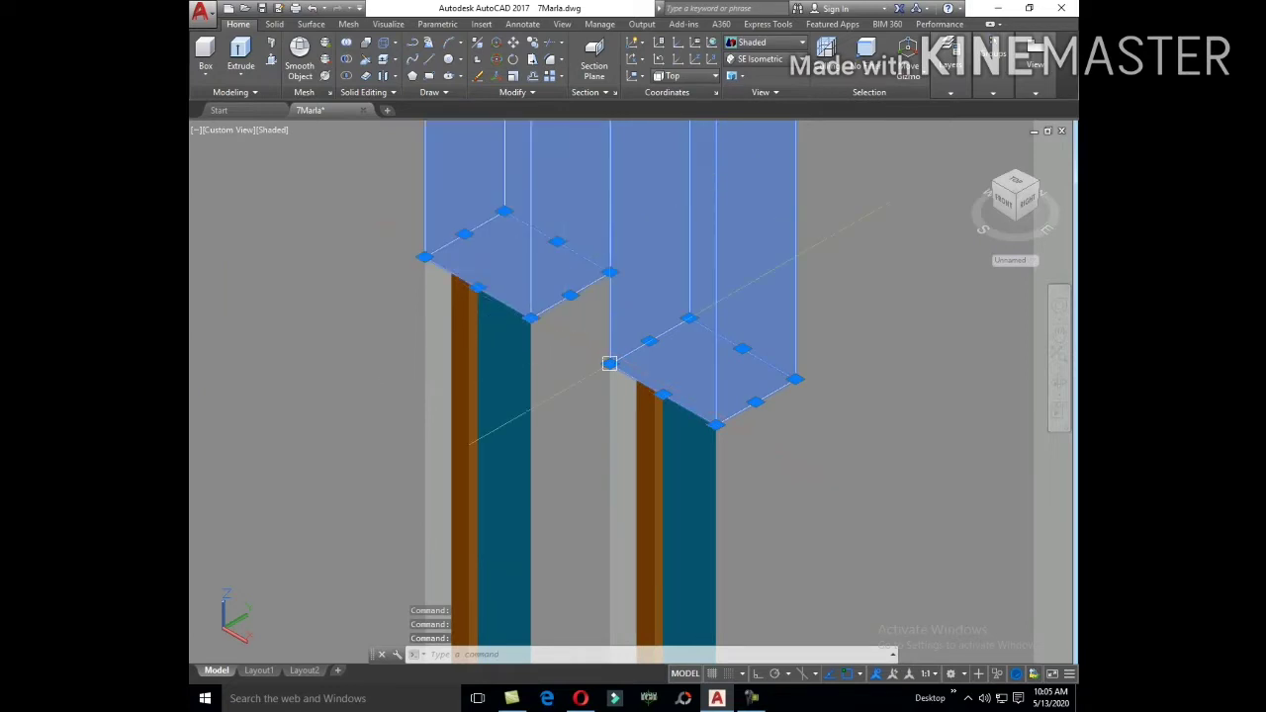
{"action": "scroll", "coordinate": [660, 398], "scroll_direction": "down", "scroll_amount": 2}
{"action": "scroll", "coordinate": [661, 398], "scroll_direction": "down", "scroll_amount": 5}
Step: Copy the window assemblies with sills and lintels from the sill corner onto the upper-storey walls
{"action": "type", "text": "co"}
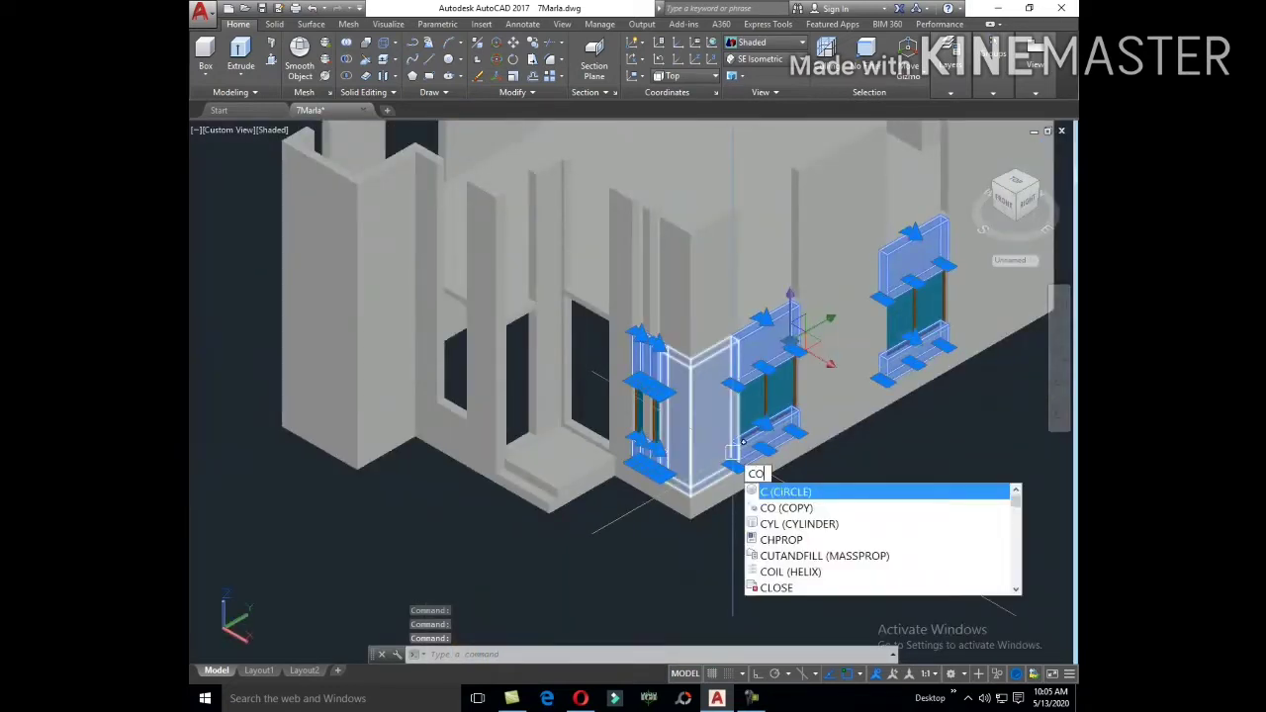
{"action": "key", "text": "Return"}
{"action": "scroll", "coordinate": [856, 427], "scroll_direction": "up", "scroll_amount": 3}
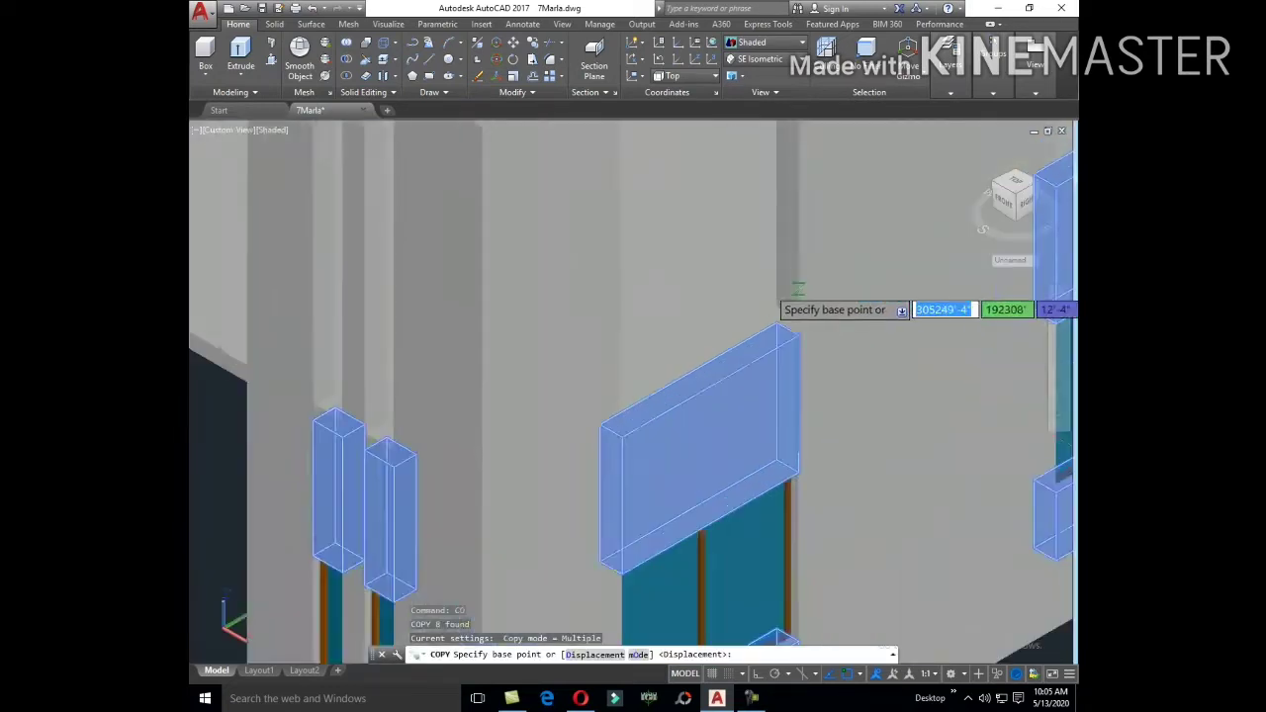
{"action": "scroll", "coordinate": [791, 314], "scroll_direction": "up", "scroll_amount": 3}
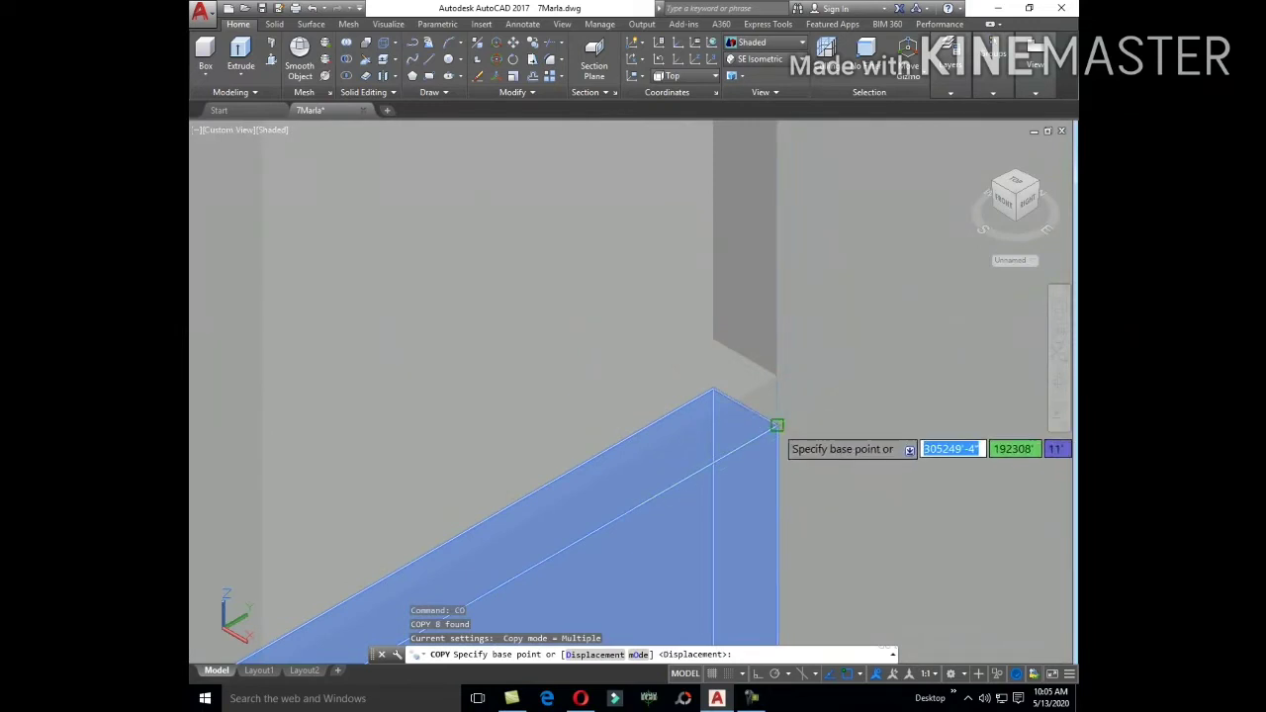
{"action": "left_click", "coordinate": [776, 425]}
{"action": "scroll", "coordinate": [769, 469], "scroll_direction": "down", "scroll_amount": 3}
{"action": "scroll", "coordinate": [766, 465], "scroll_direction": "down", "scroll_amount": 3}
{"action": "scroll", "coordinate": [768, 425], "scroll_direction": "up", "scroll_amount": 5}
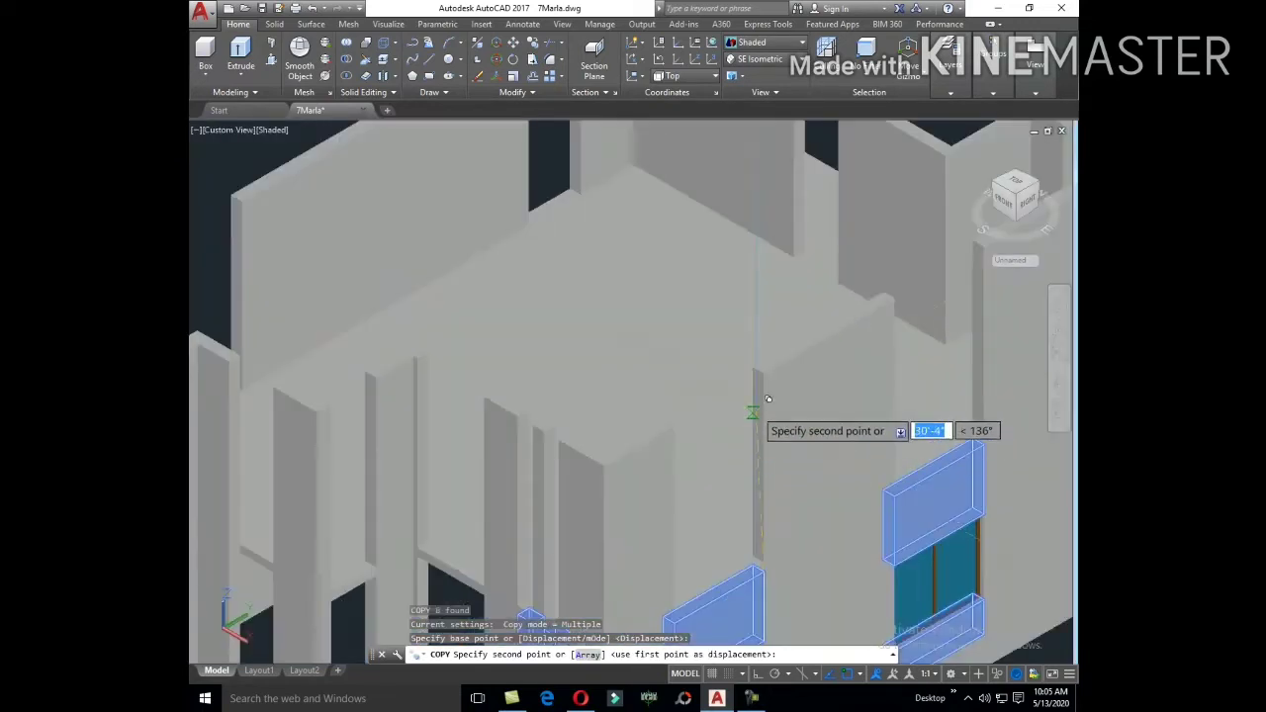
{"action": "left_click", "coordinate": [773, 363]}
{"action": "scroll", "coordinate": [762, 373], "scroll_direction": "down", "scroll_amount": 5}
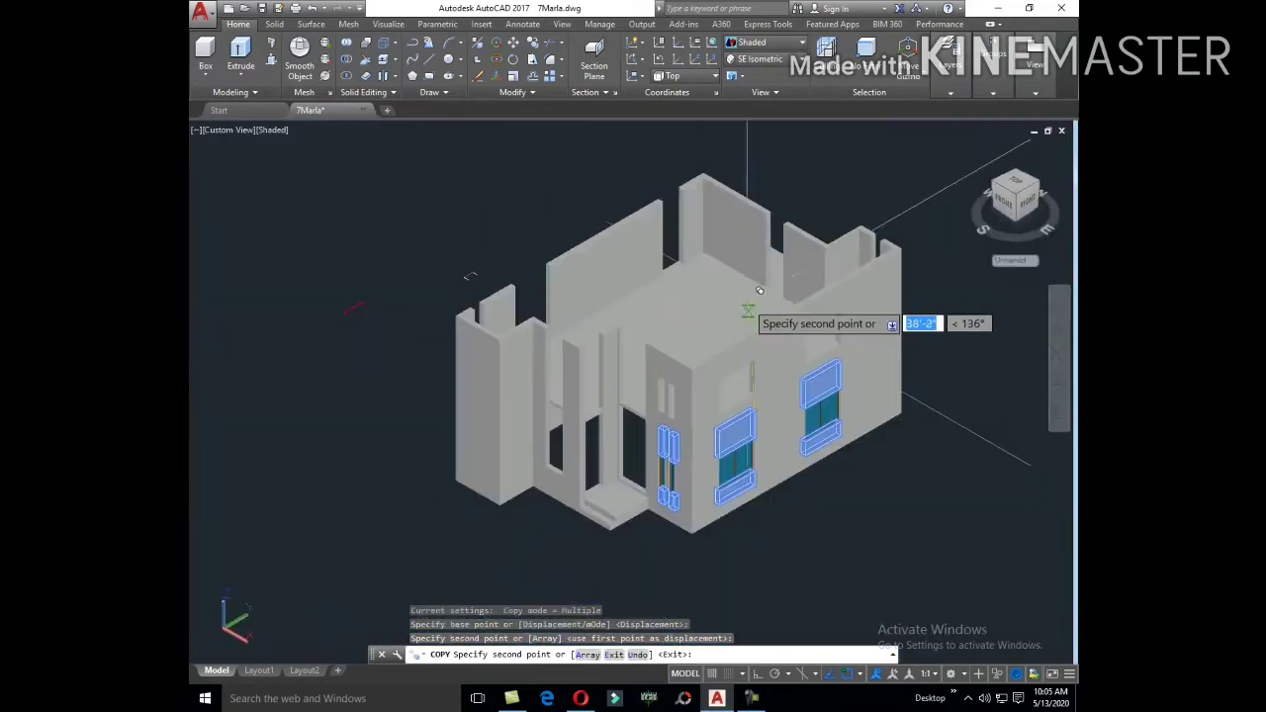
{"action": "key", "text": "Escape"}
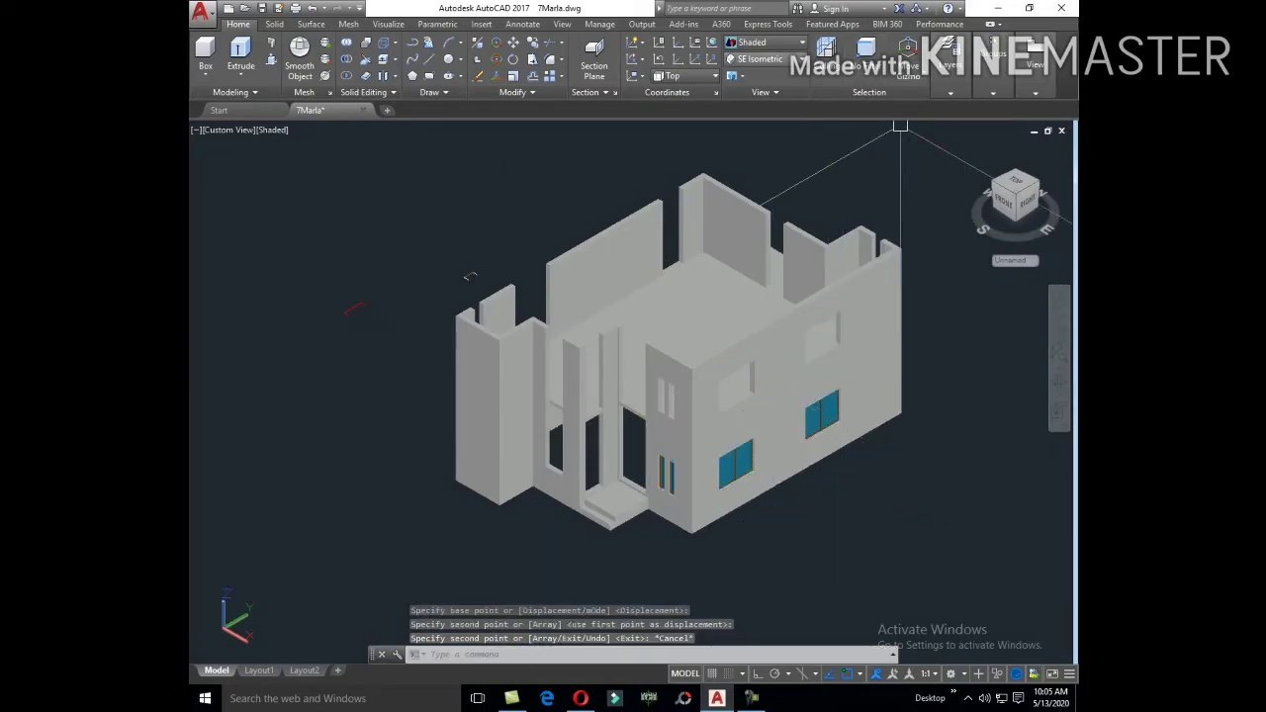
{"action": "left_click", "coordinate": [763, 42]}
Step: Switch to 2D Wireframe and select the six frame pieces, excluding the upper window frame
{"action": "left_click", "coordinate": [753, 72]}
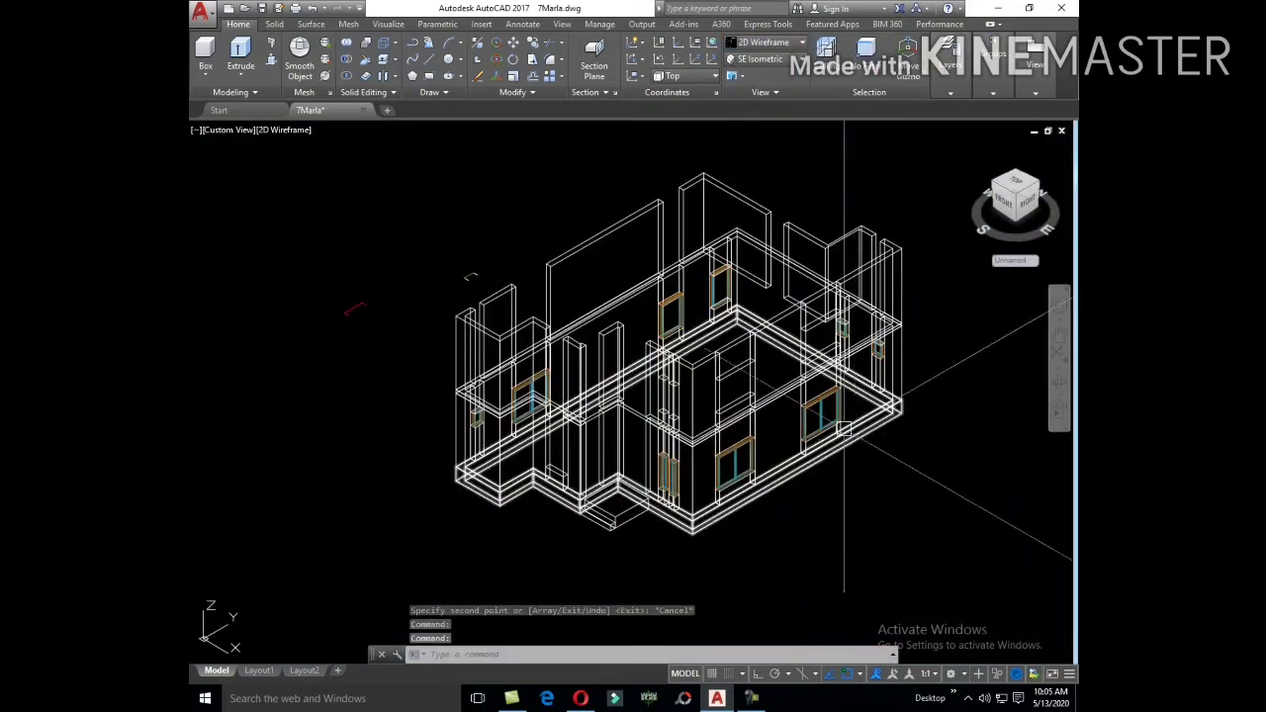
{"action": "scroll", "coordinate": [643, 322], "scroll_direction": "up", "scroll_amount": 5}
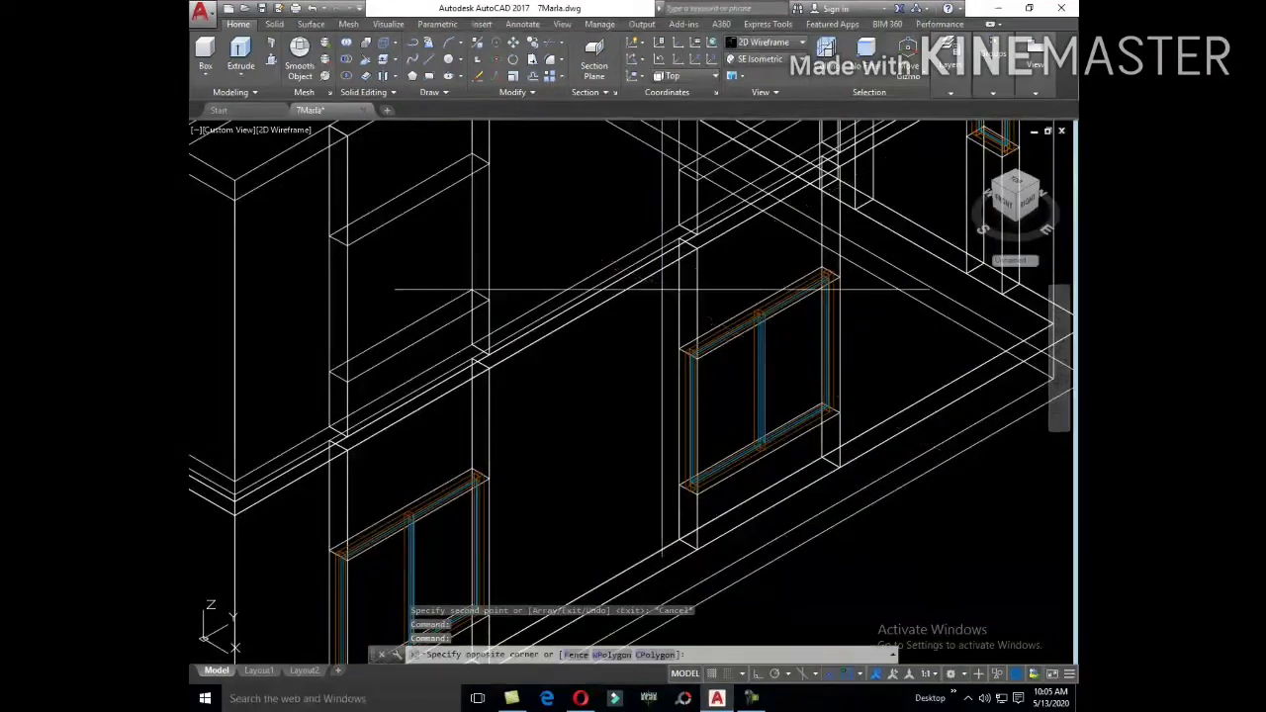
{"action": "left_click", "coordinate": [661, 294]}
{"action": "left_click", "coordinate": [848, 515]}
{"action": "scroll", "coordinate": [830, 420], "scroll_direction": "up", "scroll_amount": 5}
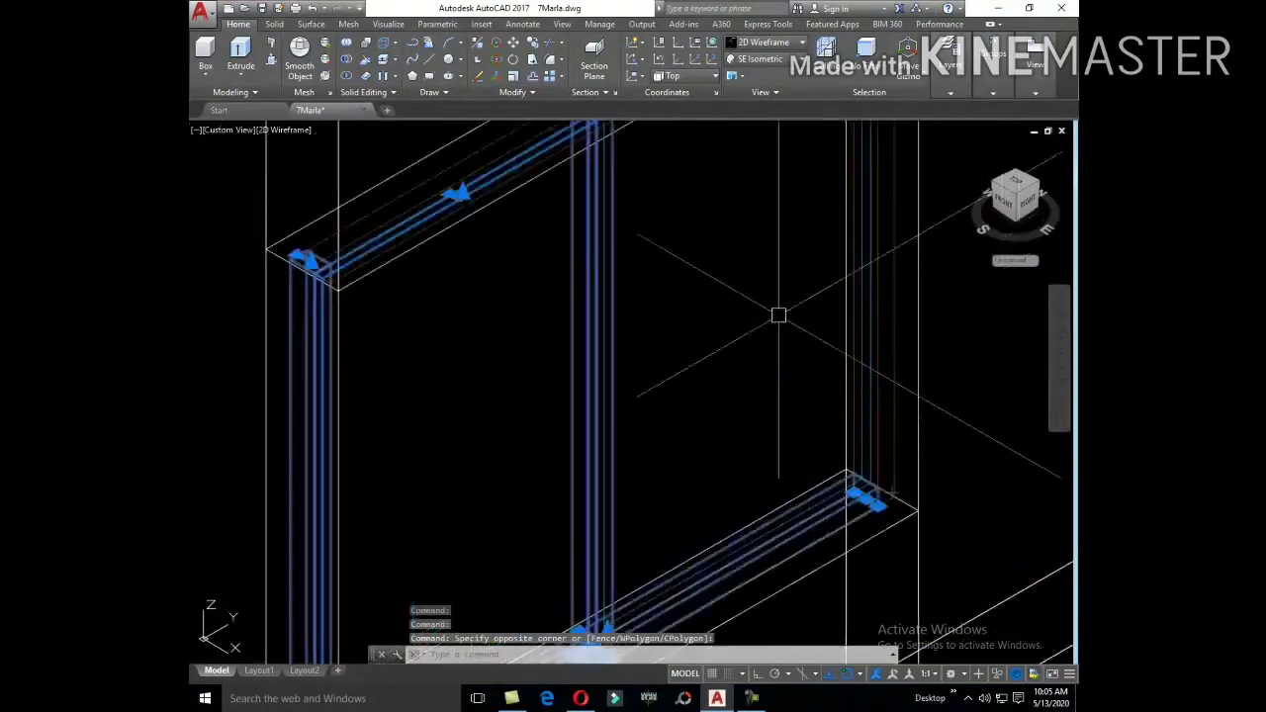
{"action": "scroll", "coordinate": [794, 475], "scroll_direction": "down", "scroll_amount": 5}
{"action": "scroll", "coordinate": [743, 407], "scroll_direction": "up", "scroll_amount": 1}
{"action": "left_click", "coordinate": [686, 410]}
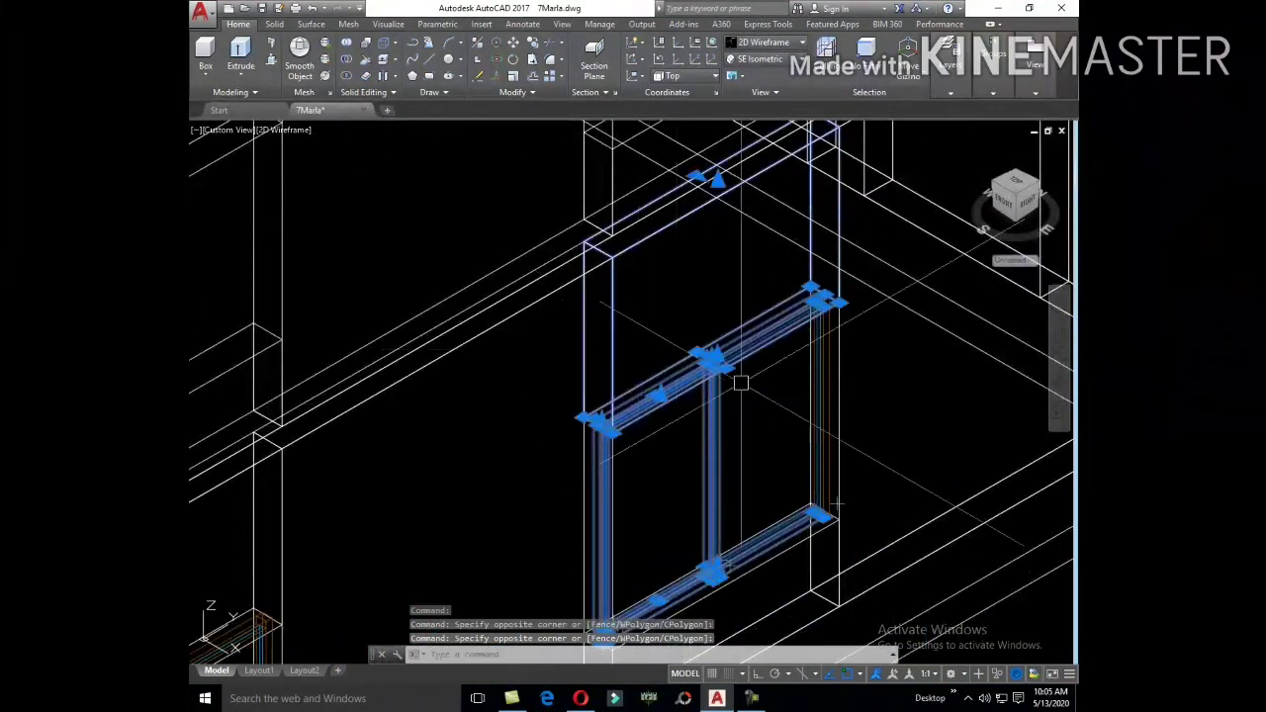
{"action": "left_click", "coordinate": [781, 282]}
{"action": "left_click", "coordinate": [866, 538]}
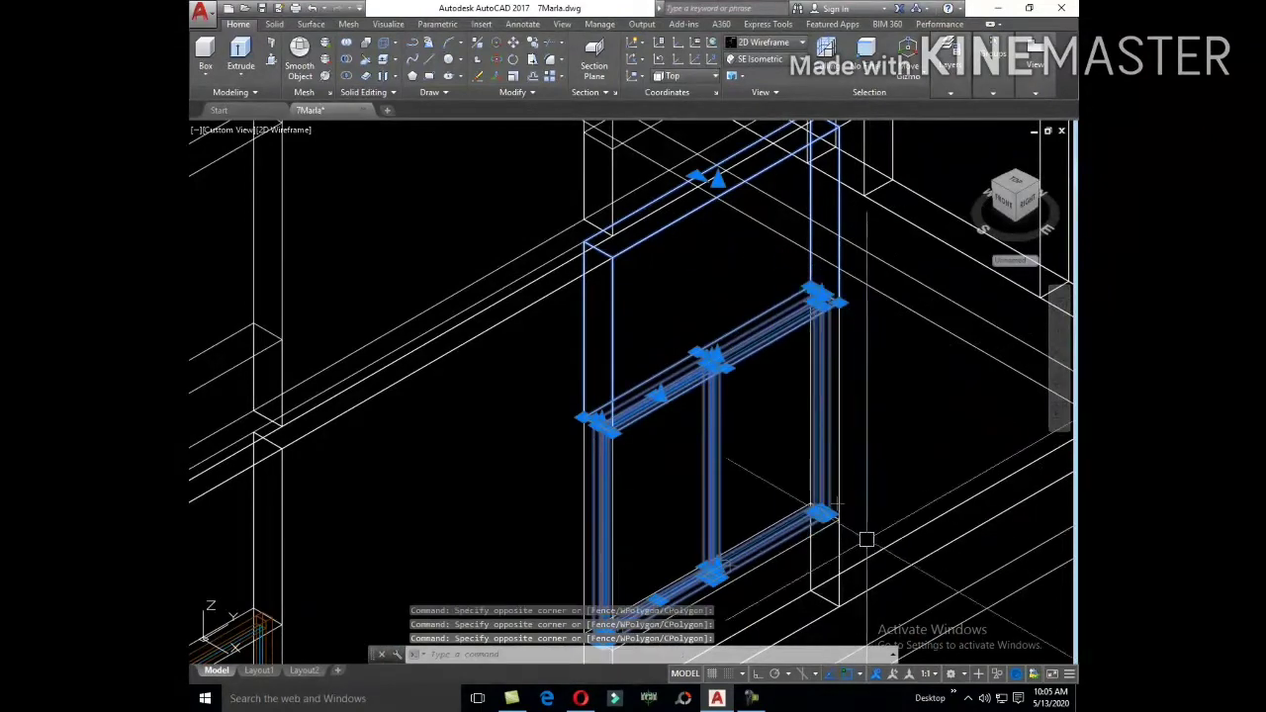
{"action": "left_click", "coordinate": [612, 338], "text": "shift"}
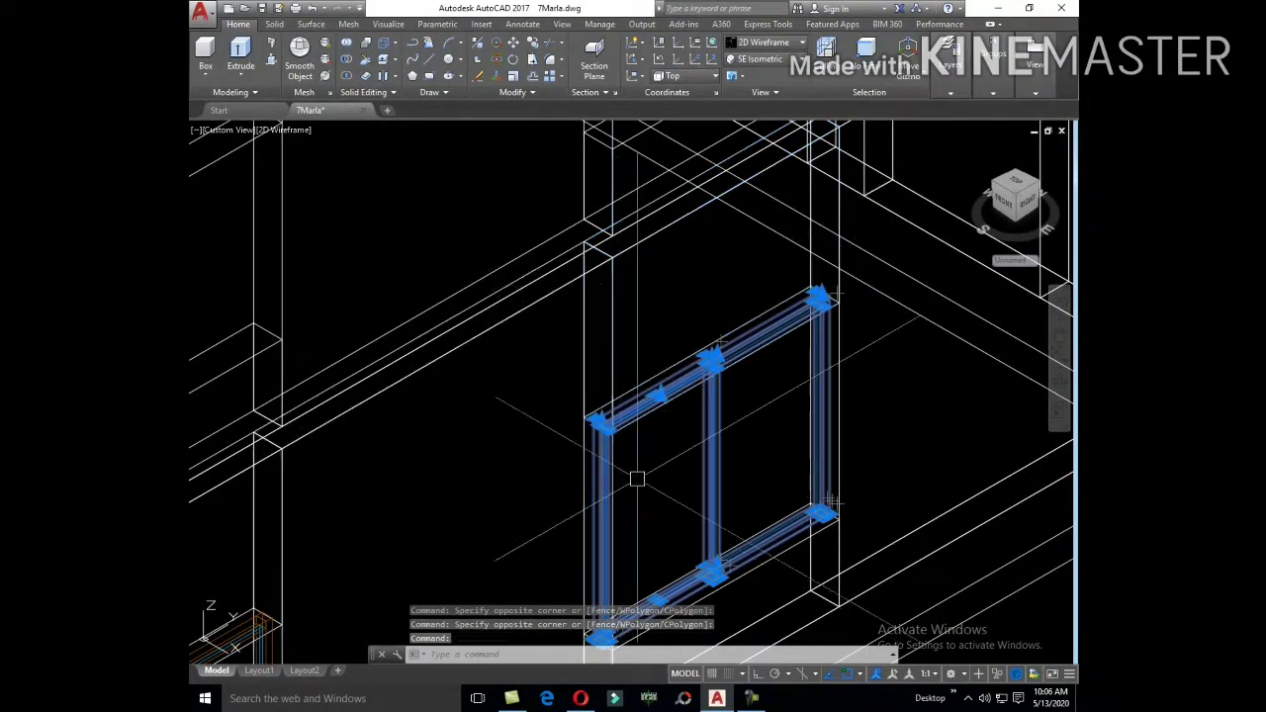
Step: Start copying the six frame pieces from the frame corner, then cancel the copy
{"action": "type", "text": "co"}
{"action": "key", "text": "Return"}
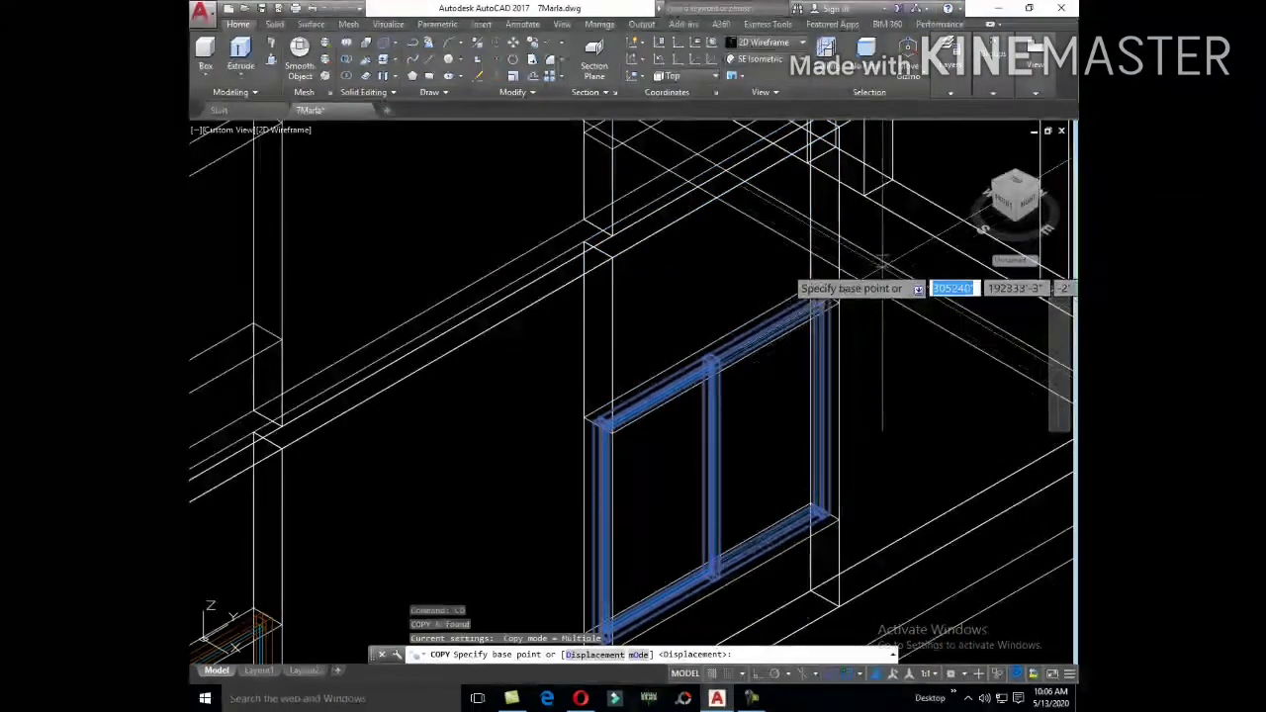
{"action": "scroll", "coordinate": [749, 325], "scroll_direction": "up", "scroll_amount": 3}
{"action": "left_click", "coordinate": [708, 341]}
{"action": "scroll", "coordinate": [763, 423], "scroll_direction": "down", "scroll_amount": 2}
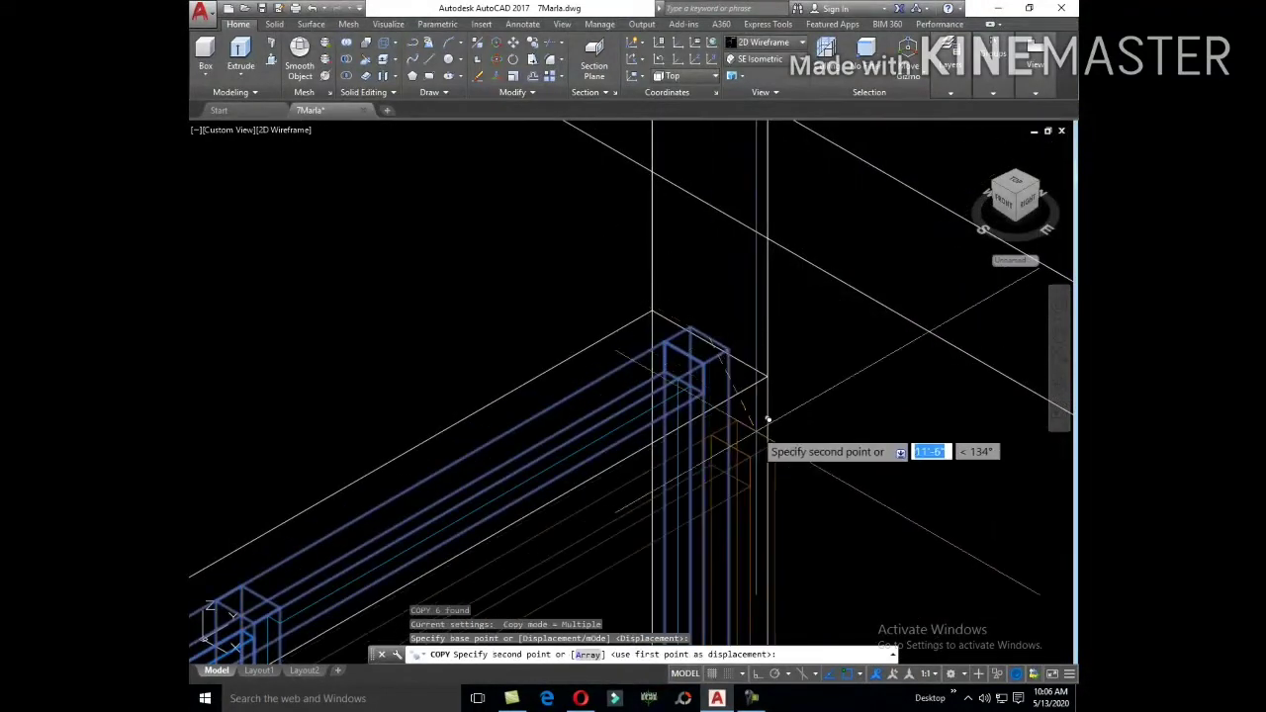
{"action": "scroll", "coordinate": [762, 425], "scroll_direction": "down", "scroll_amount": 3}
{"action": "scroll", "coordinate": [767, 438], "scroll_direction": "up", "scroll_amount": 2}
{"action": "scroll", "coordinate": [768, 438], "scroll_direction": "up", "scroll_amount": 3}
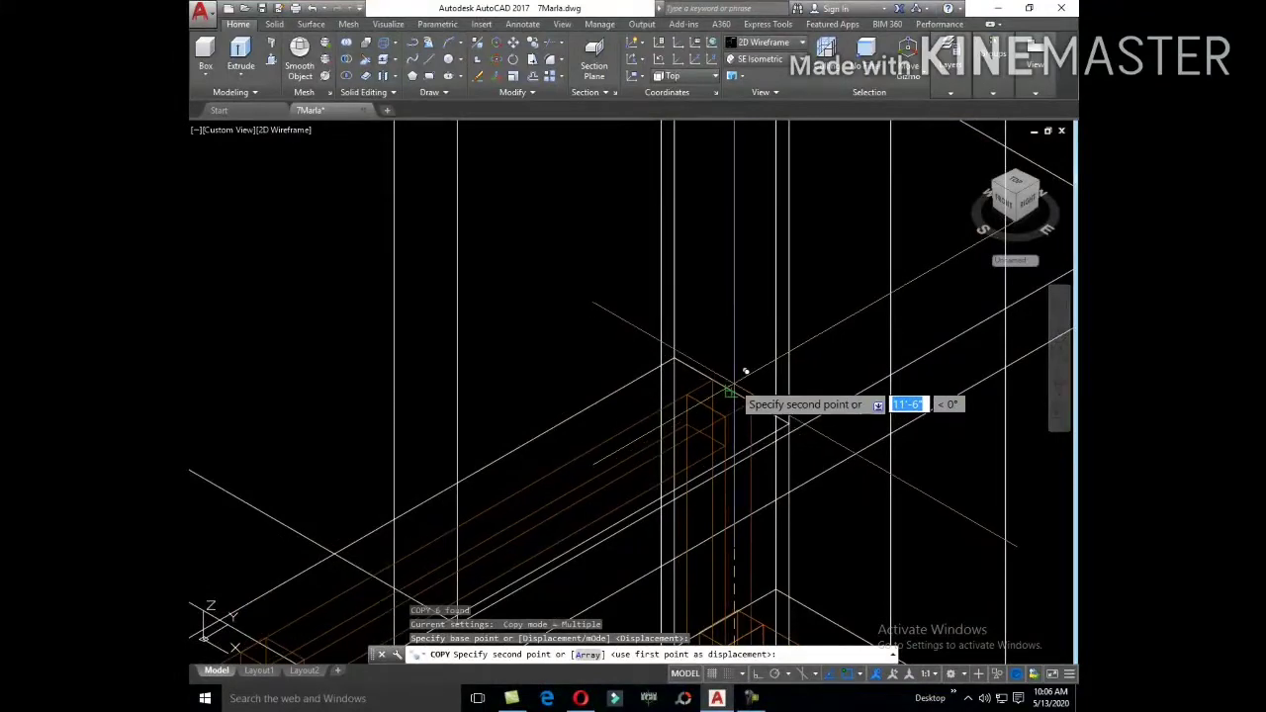
{"action": "middle_click_drag", "start_coordinate": [745, 372], "coordinate": [743, 379]}
{"action": "scroll", "coordinate": [743, 379], "scroll_direction": "up", "scroll_amount": 2}
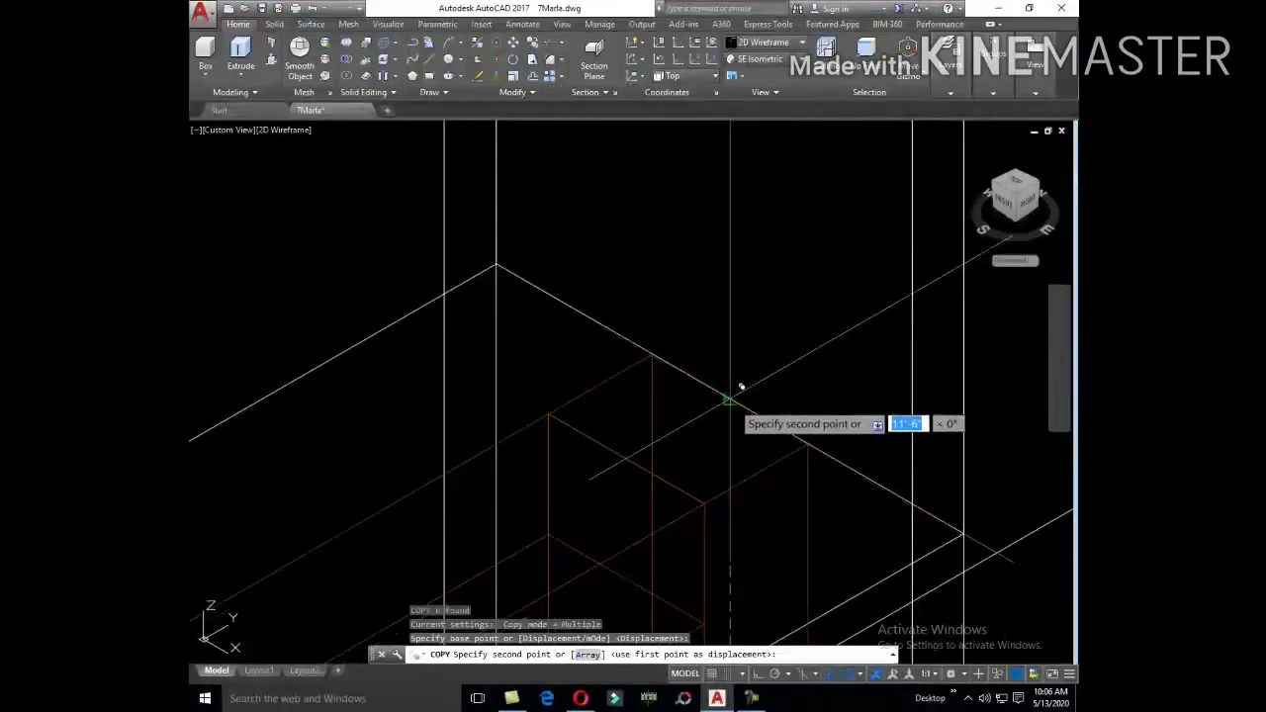
{"action": "scroll", "coordinate": [752, 366], "scroll_direction": "down", "scroll_amount": 2}
{"action": "scroll", "coordinate": [781, 311], "scroll_direction": "down", "scroll_amount": 3}
{"action": "scroll", "coordinate": [800, 292], "scroll_direction": "down", "scroll_amount": 3}
{"action": "scroll", "coordinate": [660, 373], "scroll_direction": "up", "scroll_amount": 1}
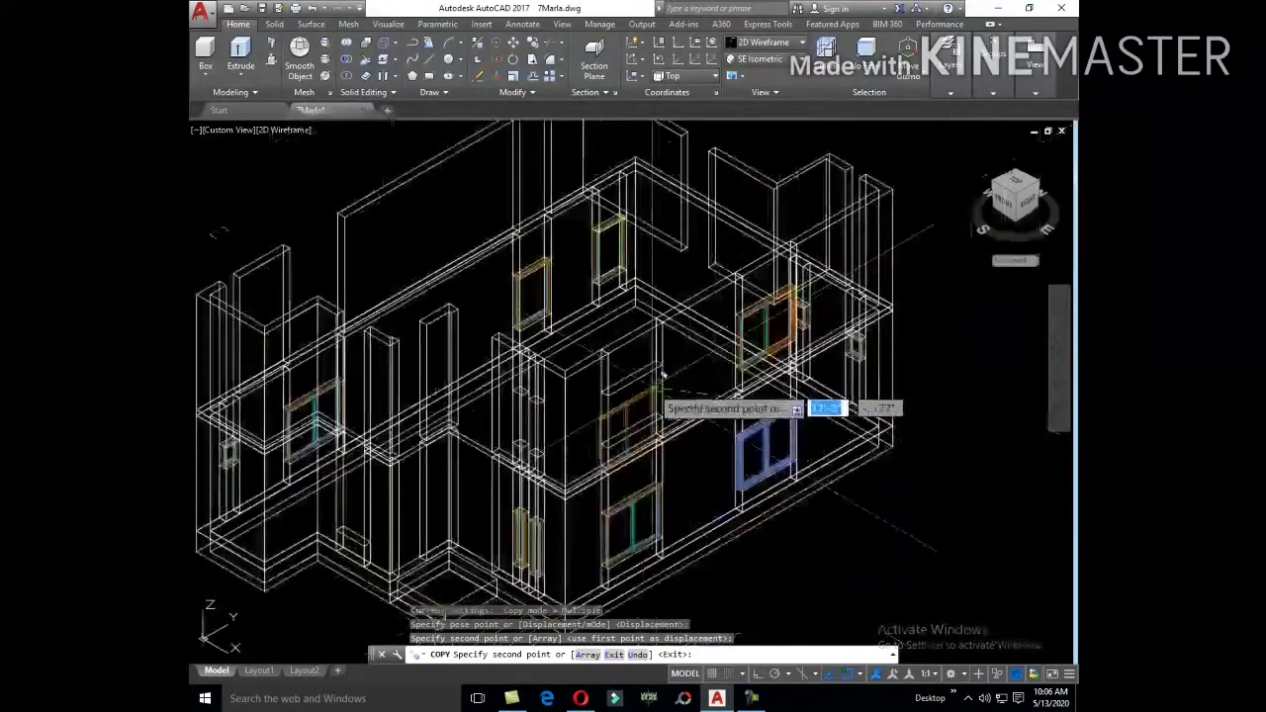
{"action": "scroll", "coordinate": [695, 279], "scroll_direction": "up", "scroll_amount": 3}
{"action": "scroll", "coordinate": [739, 166], "scroll_direction": "up", "scroll_amount": 2}
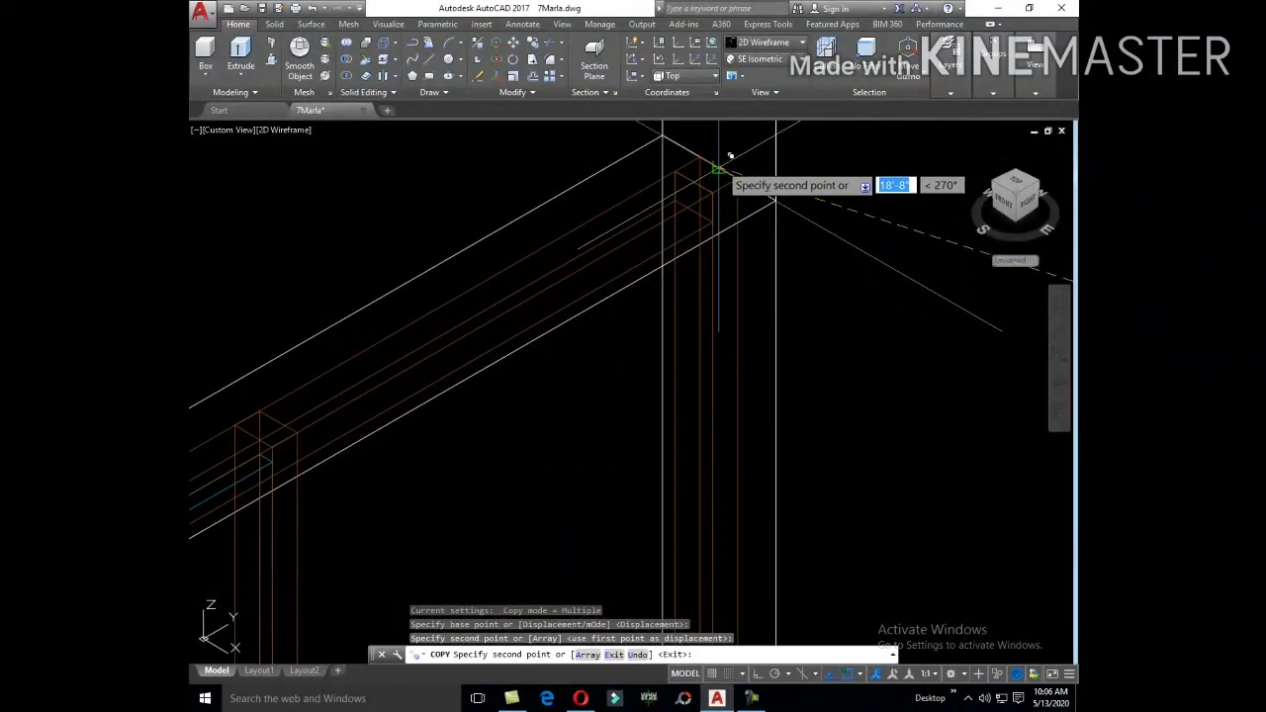
{"action": "scroll", "coordinate": [737, 158], "scroll_direction": "down", "scroll_amount": 3}
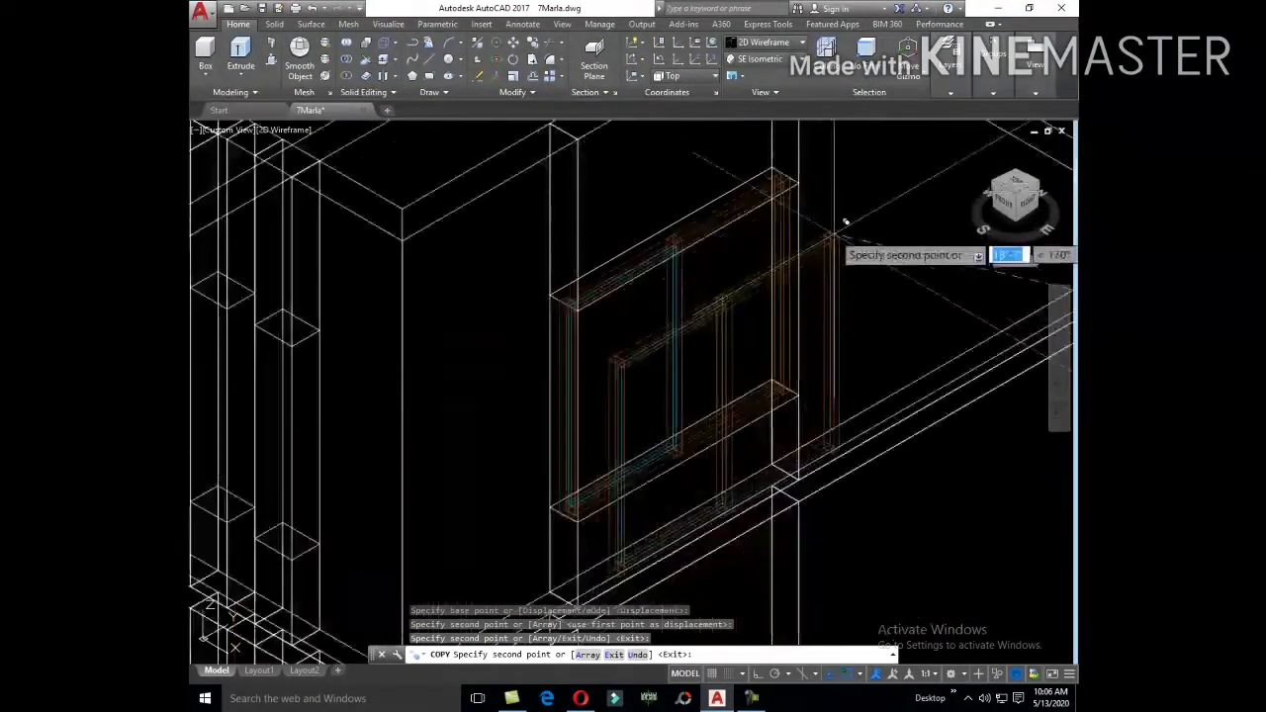
{"action": "scroll", "coordinate": [841, 217], "scroll_direction": "down", "scroll_amount": 2}
{"action": "key", "text": "Escape"}
Step: Copy the narrow five-piece frame from its top corner to the neighbouring frame's corner
{"action": "scroll", "coordinate": [687, 415], "scroll_direction": "up", "scroll_amount": 3}
{"action": "scroll", "coordinate": [588, 230], "scroll_direction": "up", "scroll_amount": 2}
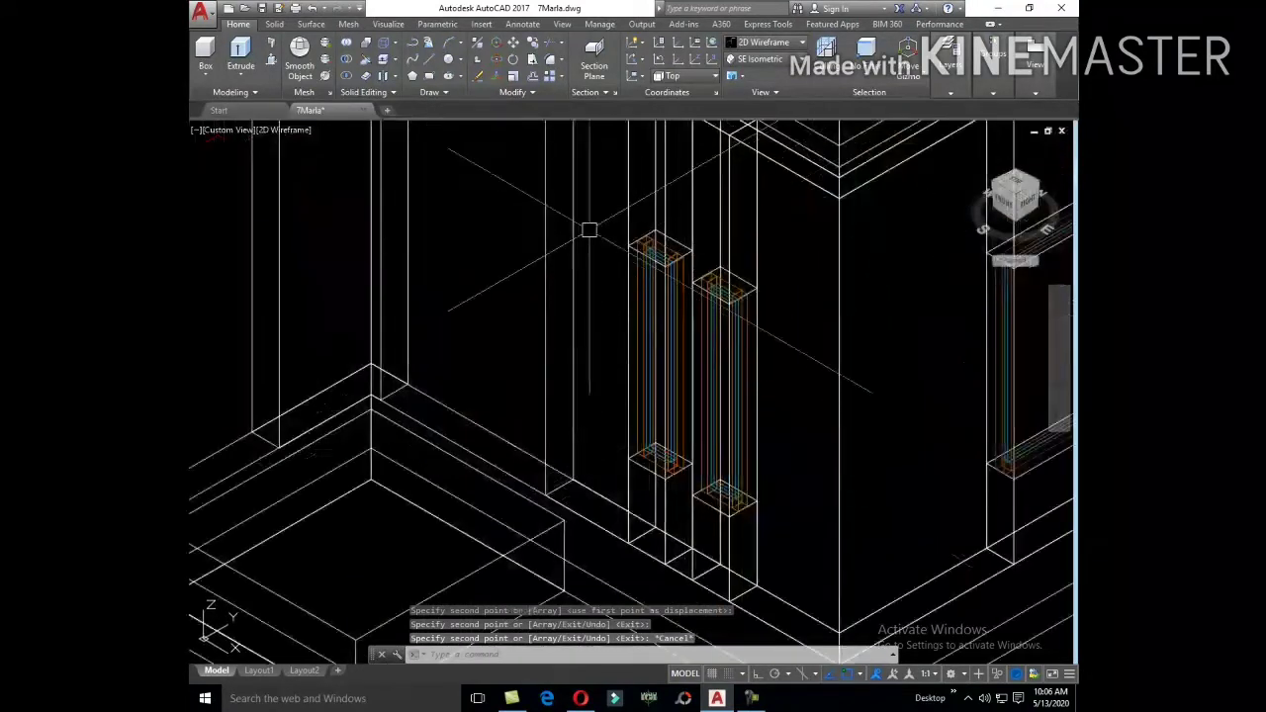
{"action": "left_click", "coordinate": [601, 208]}
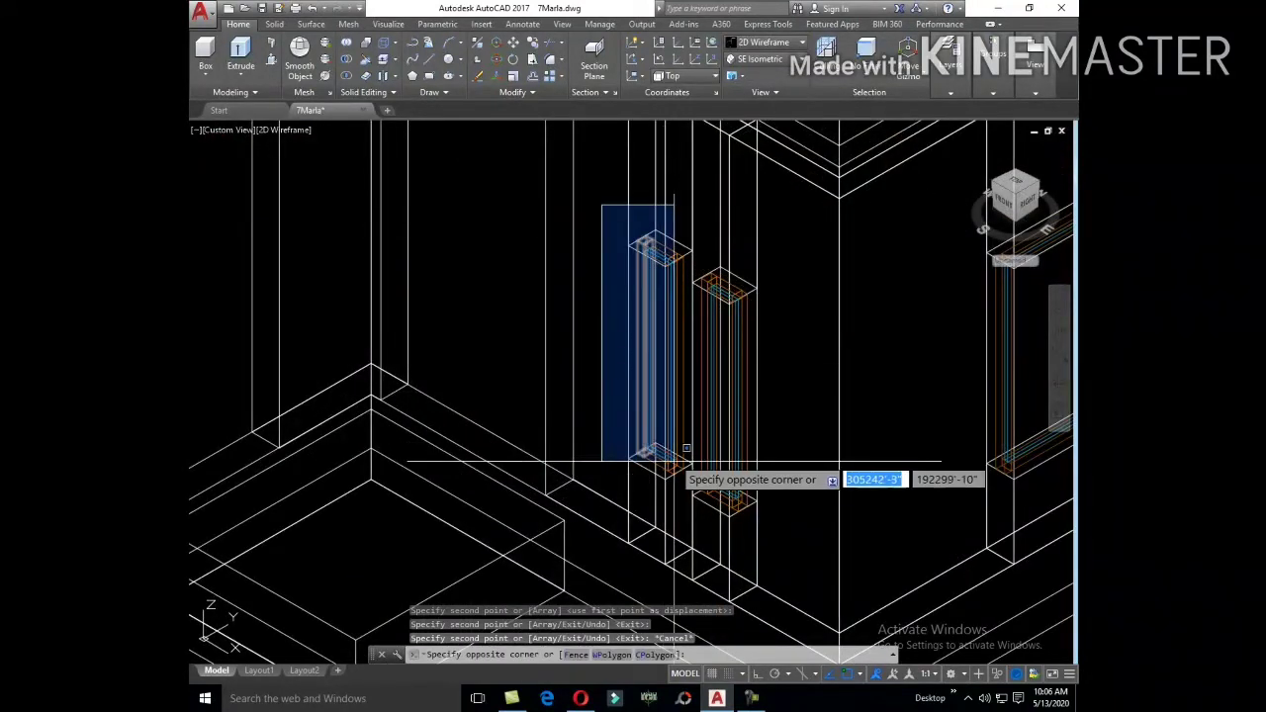
{"action": "left_click", "coordinate": [684, 522]}
{"action": "type", "text": "C"}
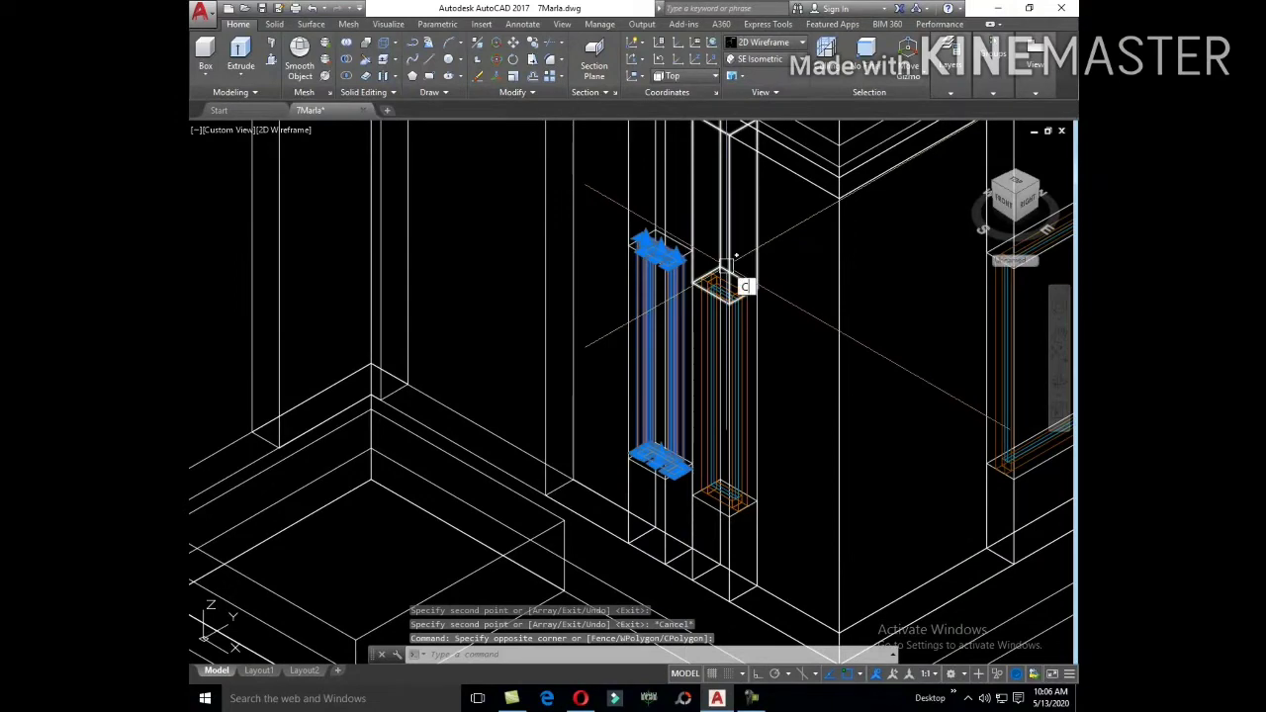
{"action": "type", "text": "o"}
{"action": "key", "text": "Return"}
{"action": "scroll", "coordinate": [667, 231], "scroll_direction": "up", "scroll_amount": 2}
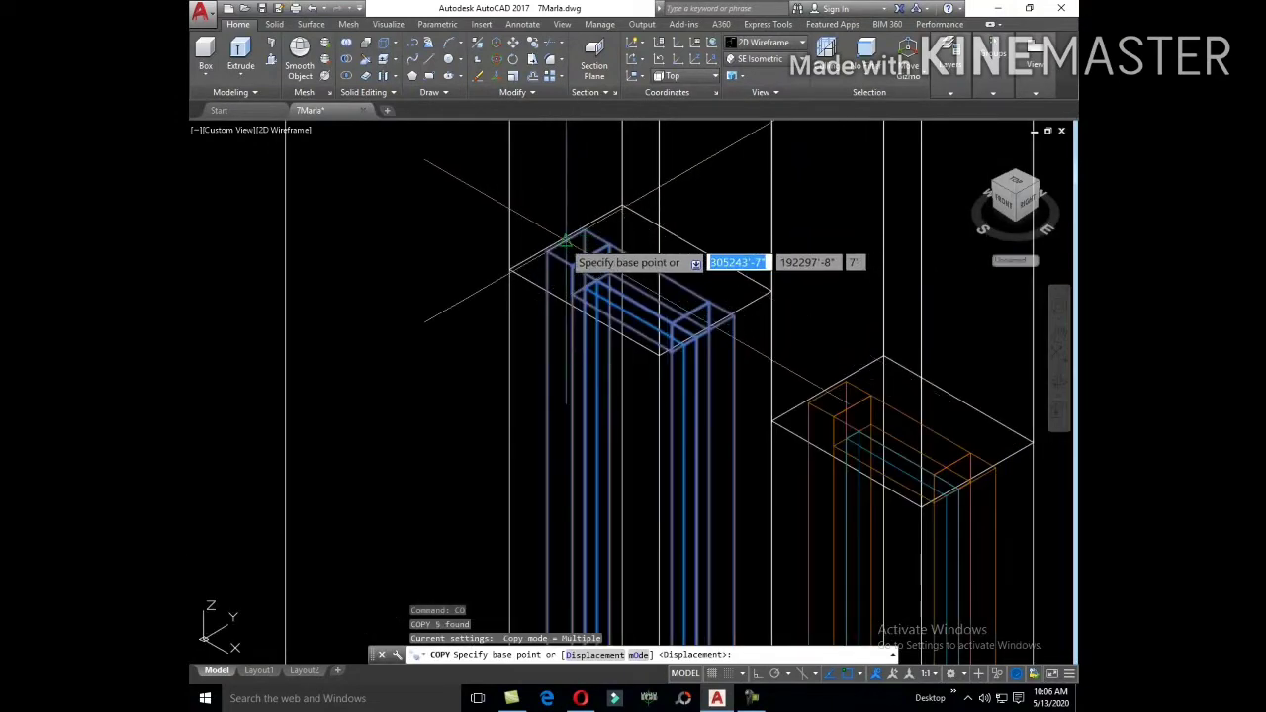
{"action": "left_click", "coordinate": [564, 240]}
{"action": "scroll", "coordinate": [669, 395], "scroll_direction": "down", "scroll_amount": 3}
{"action": "scroll", "coordinate": [658, 428], "scroll_direction": "up", "scroll_amount": 3}
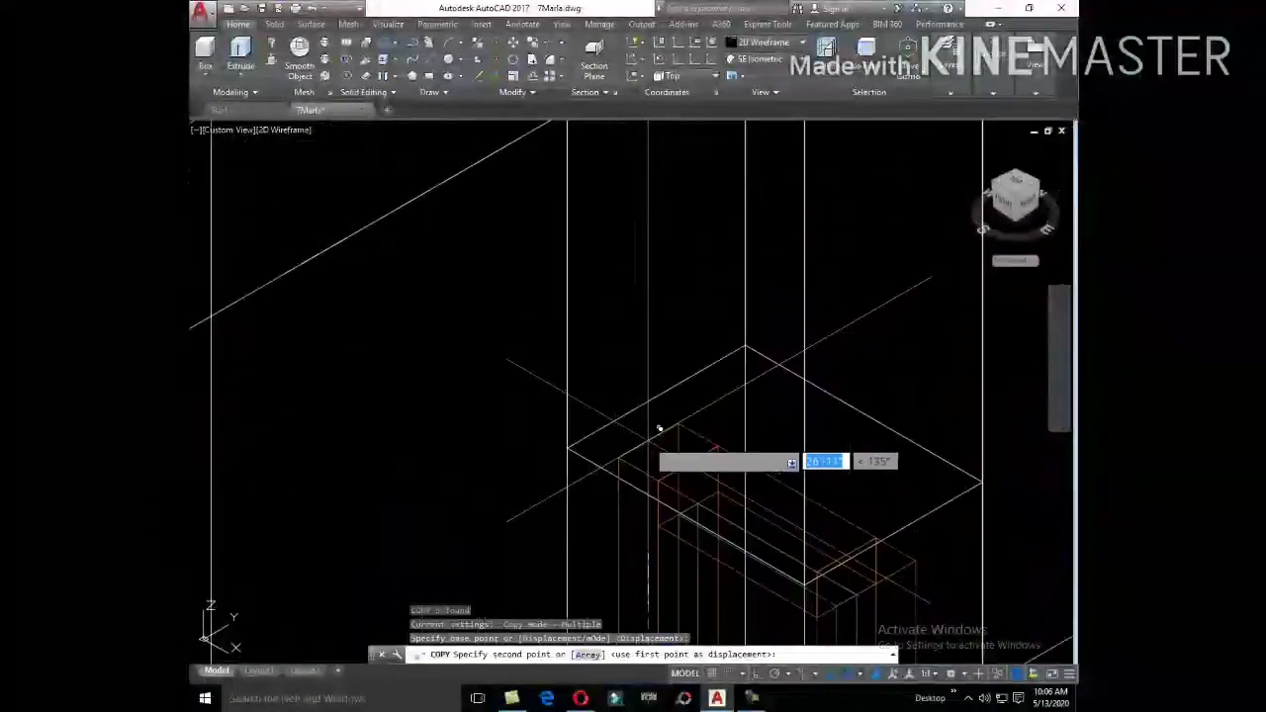
{"action": "left_click", "coordinate": [670, 362]}
{"action": "scroll", "coordinate": [670, 362], "scroll_direction": "down", "scroll_amount": 3}
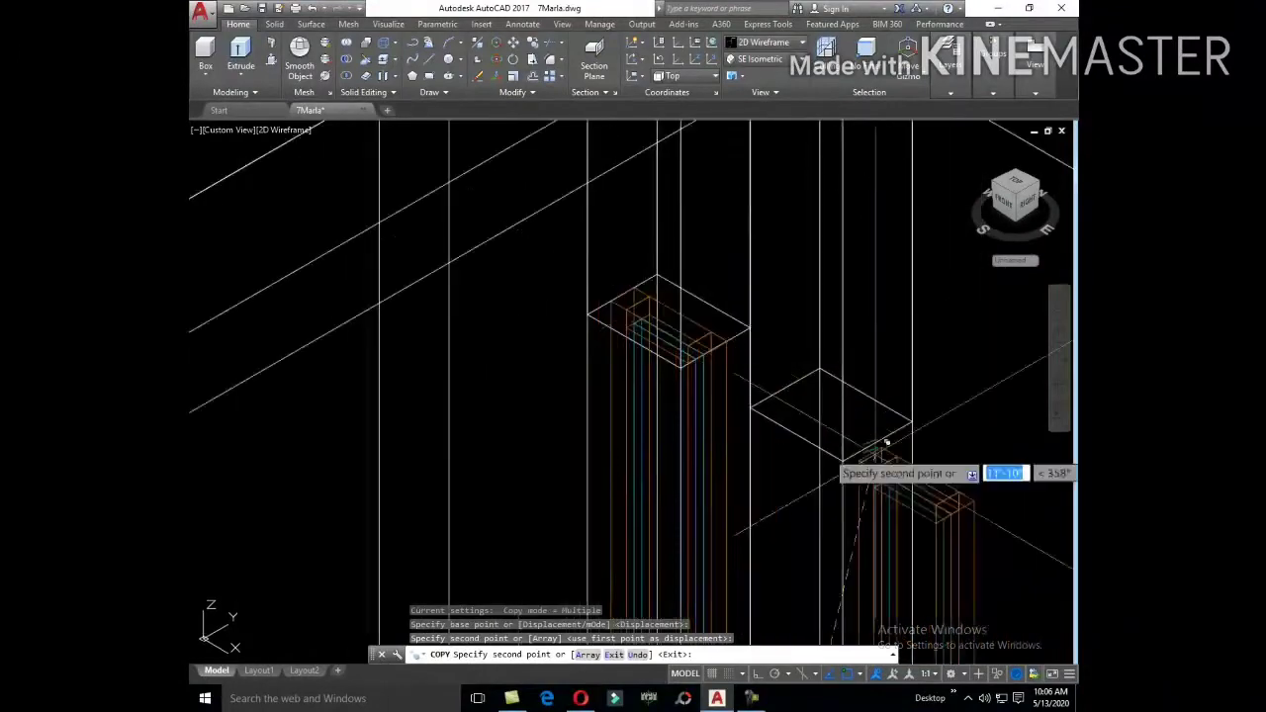
{"action": "scroll", "coordinate": [886, 442], "scroll_direction": "up", "scroll_amount": 3}
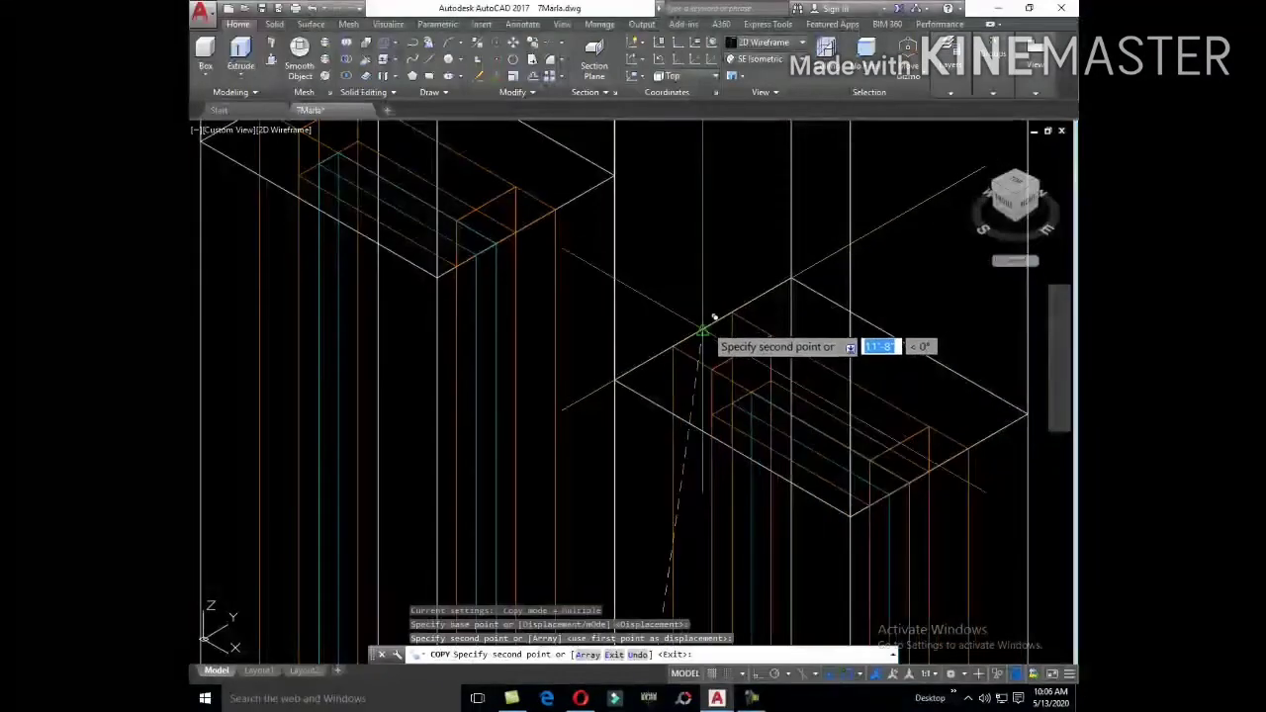
{"action": "scroll", "coordinate": [830, 282], "scroll_direction": "down", "scroll_amount": 3}
{"action": "key", "text": "Escape"}
Step: Reposition the selected frame objects with MOVE (M) from a corner base point
{"action": "scroll", "coordinate": [791, 396], "scroll_direction": "down", "scroll_amount": 3}
{"action": "scroll", "coordinate": [773, 406], "scroll_direction": "up", "scroll_amount": 3}
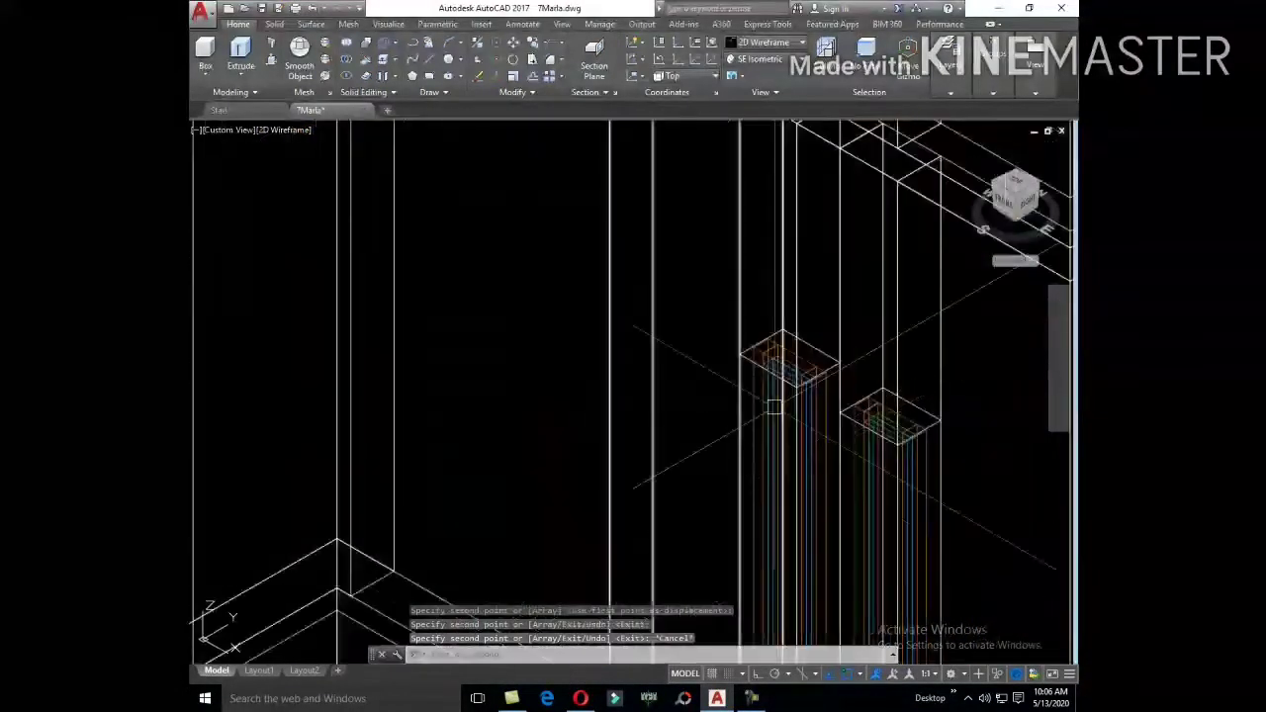
{"action": "scroll", "coordinate": [804, 509], "scroll_direction": "down", "scroll_amount": 2}
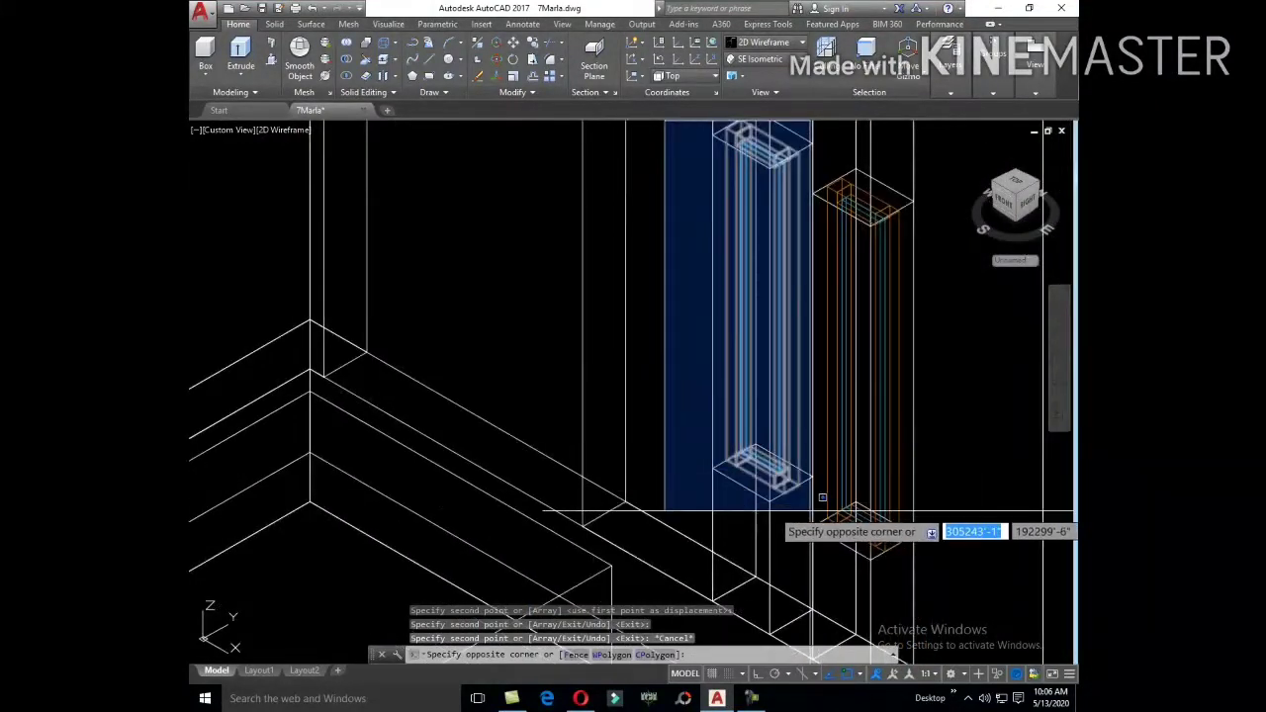
{"action": "left_click", "coordinate": [775, 491]}
{"action": "scroll", "coordinate": [775, 492], "scroll_direction": "up", "scroll_amount": 2}
{"action": "type", "text": "m"}
{"action": "key", "text": "Return"}
{"action": "scroll", "coordinate": [791, 355], "scroll_direction": "up", "scroll_amount": 2}
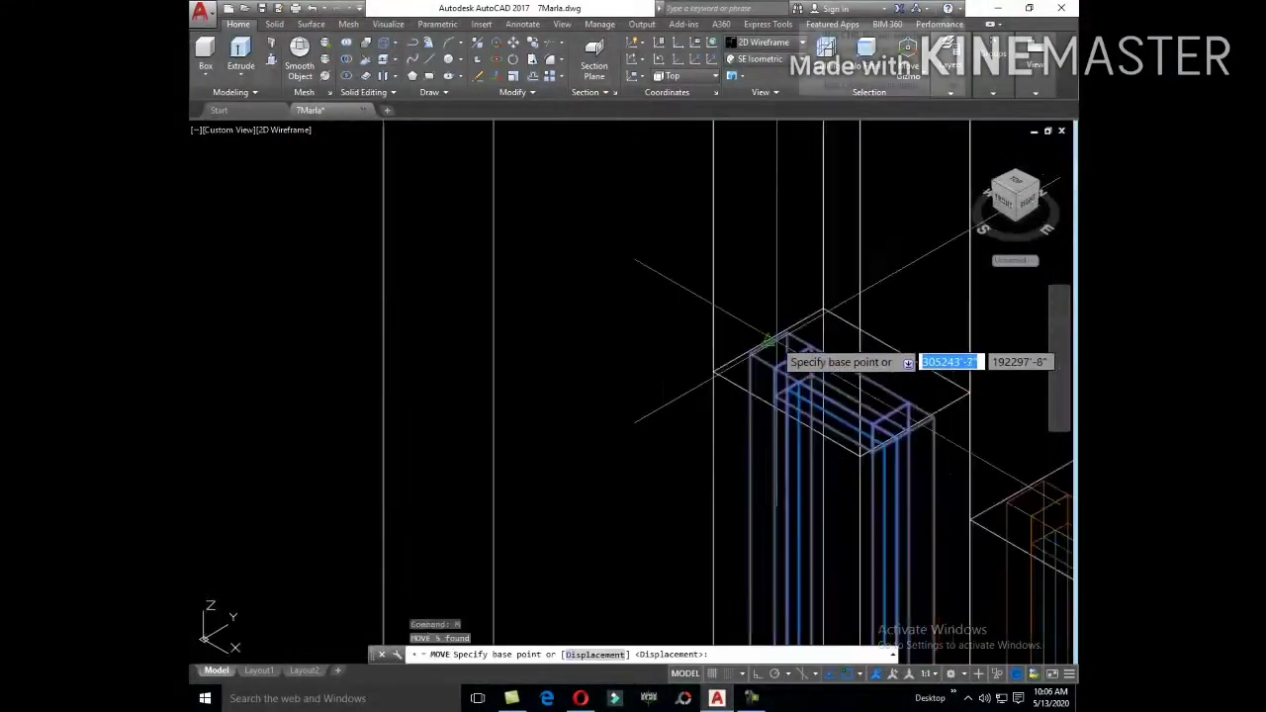
{"action": "scroll", "coordinate": [776, 341], "scroll_direction": "up", "scroll_amount": 3}
{"action": "scroll", "coordinate": [702, 351], "scroll_direction": "up", "scroll_amount": 2}
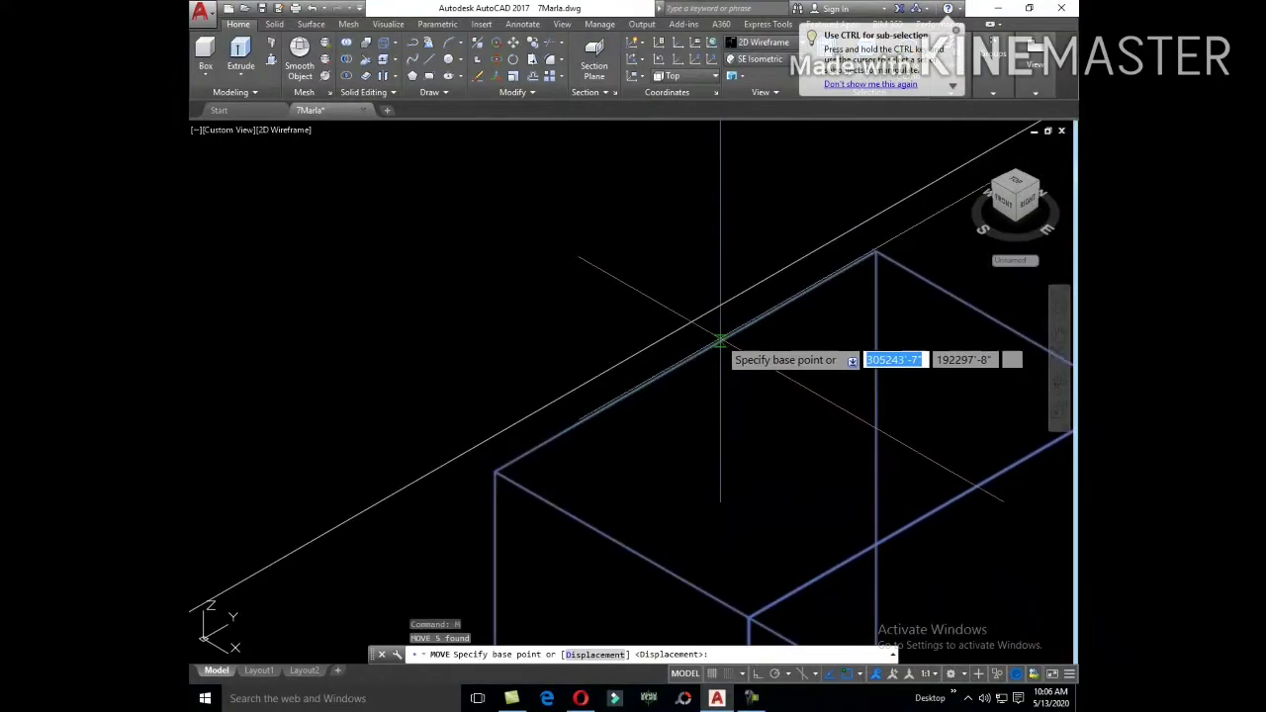
{"action": "scroll", "coordinate": [758, 319], "scroll_direction": "down", "scroll_amount": 2}
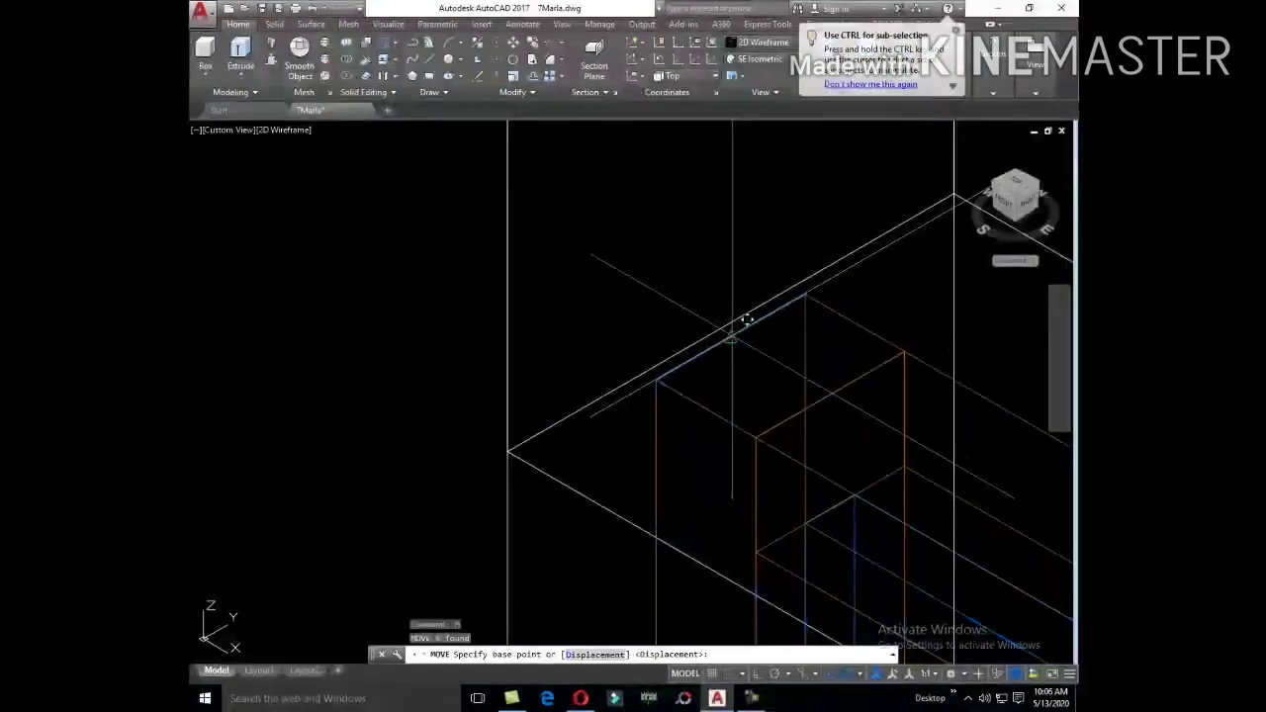
{"action": "left_click", "coordinate": [743, 314]}
{"action": "scroll", "coordinate": [662, 342], "scroll_direction": "down", "scroll_amount": 2}
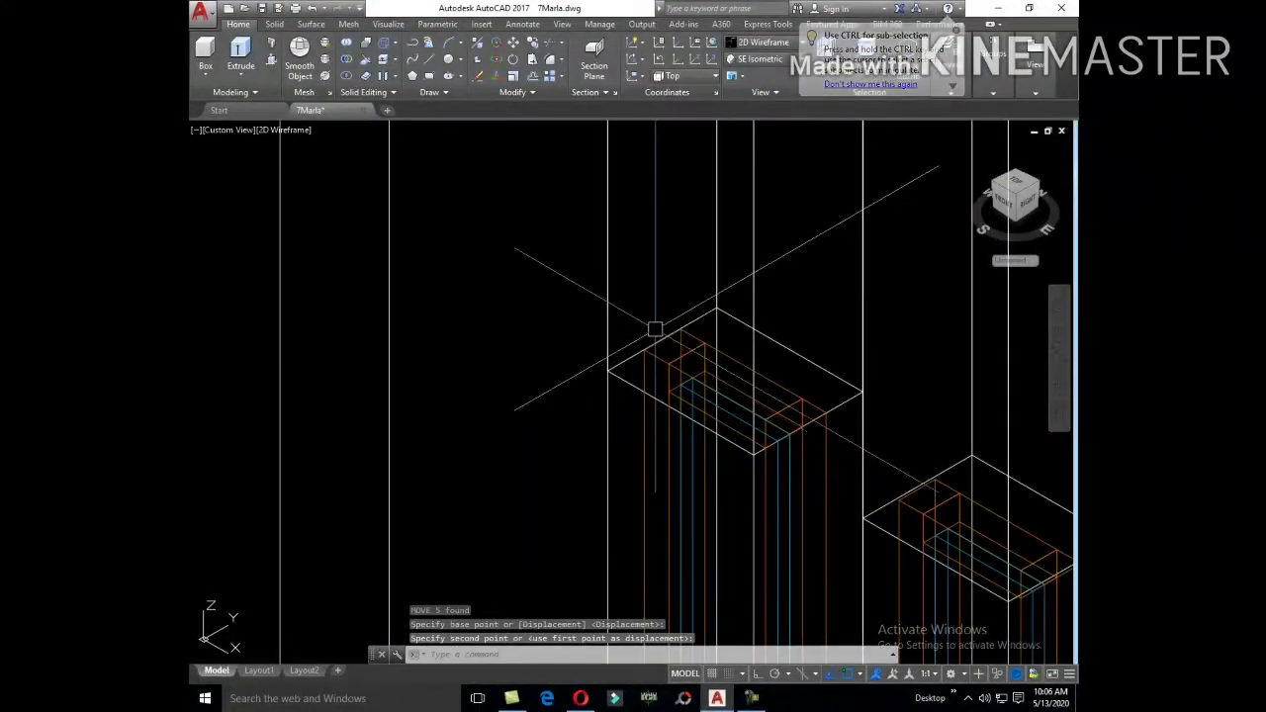
{"action": "scroll", "coordinate": [683, 346], "scroll_direction": "down", "scroll_amount": 3}
{"action": "scroll", "coordinate": [729, 352], "scroll_direction": "up", "scroll_amount": 5}
{"action": "scroll", "coordinate": [732, 346], "scroll_direction": "down", "scroll_amount": 4}
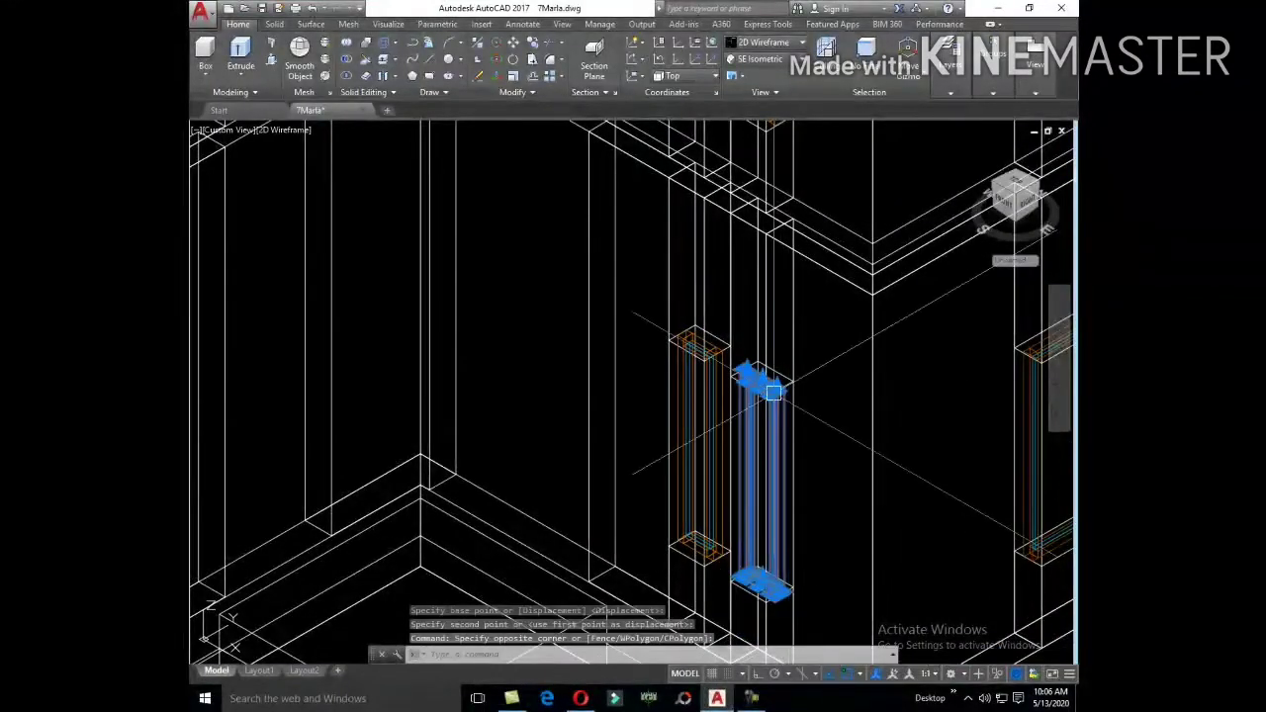
Step: Copy the repositioned frame from its corner into the next wall opening
{"action": "type", "text": "Co"}
{"action": "key", "text": "Return"}
{"action": "scroll", "coordinate": [749, 396], "scroll_direction": "up", "scroll_amount": 3}
{"action": "scroll", "coordinate": [722, 435], "scroll_direction": "up", "scroll_amount": 2}
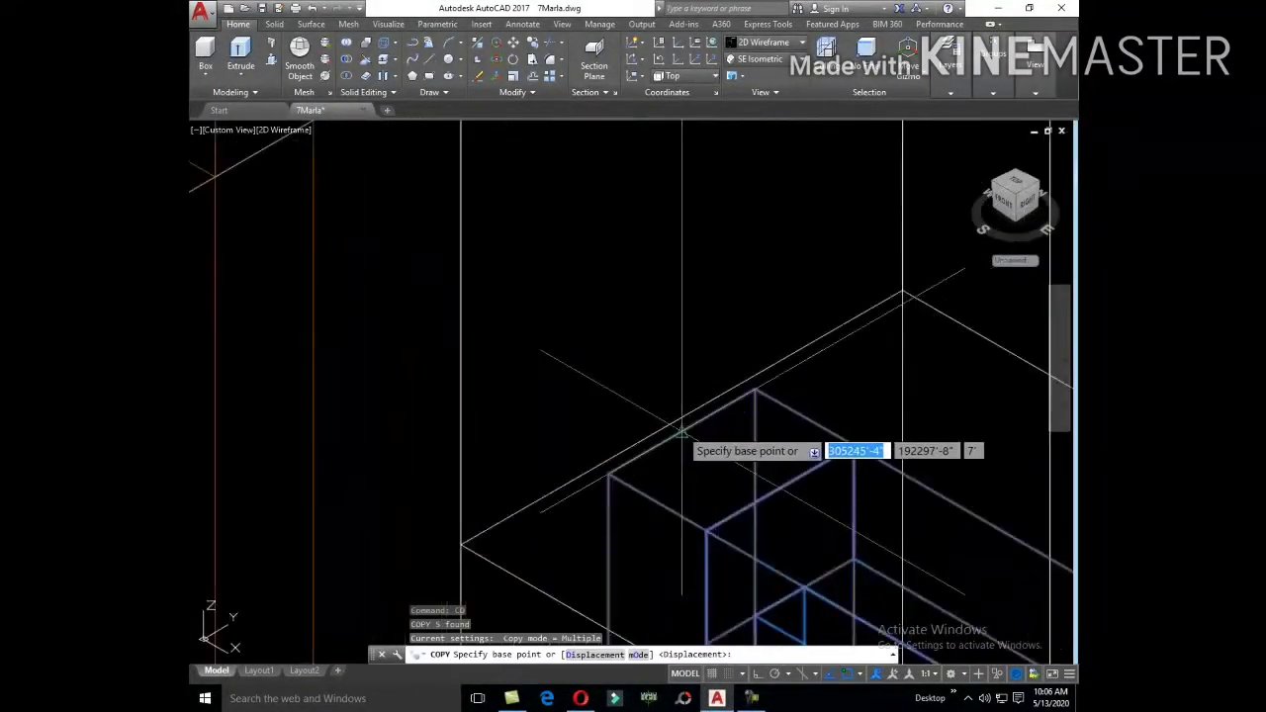
{"action": "left_click", "coordinate": [706, 404]}
{"action": "scroll", "coordinate": [718, 388], "scroll_direction": "down", "scroll_amount": 2}
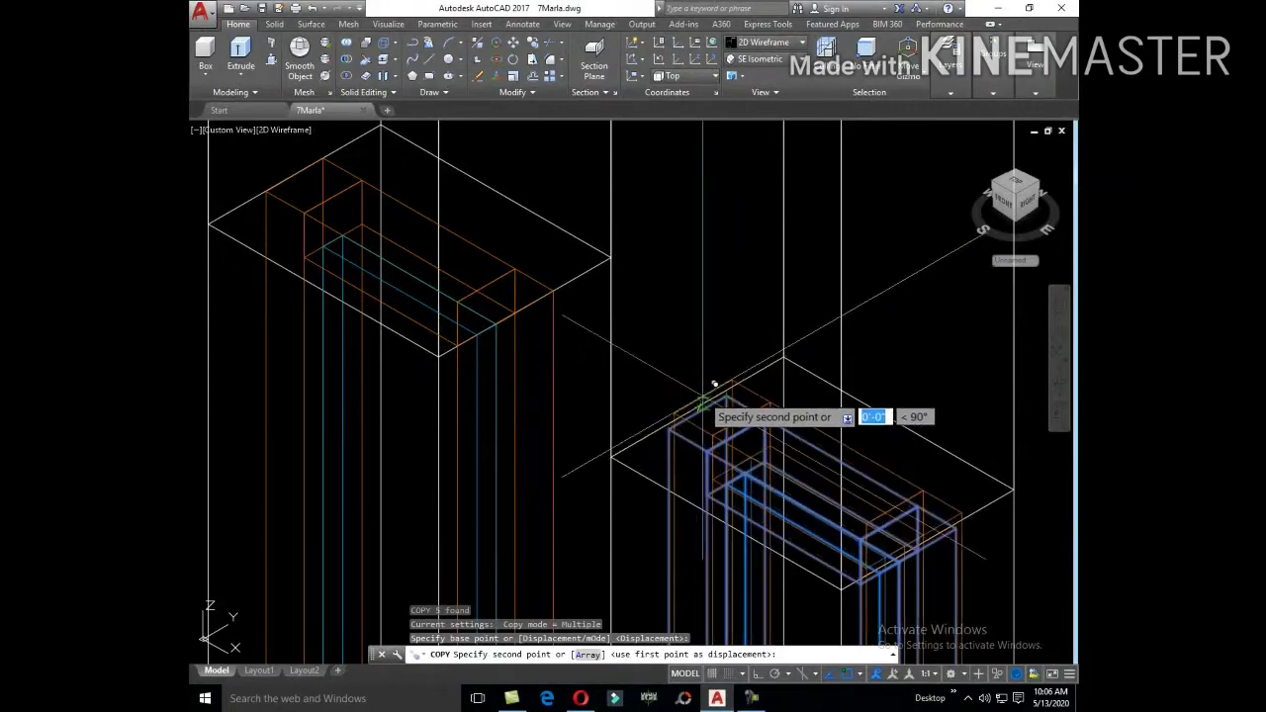
{"action": "scroll", "coordinate": [704, 403], "scroll_direction": "up", "scroll_amount": 2}
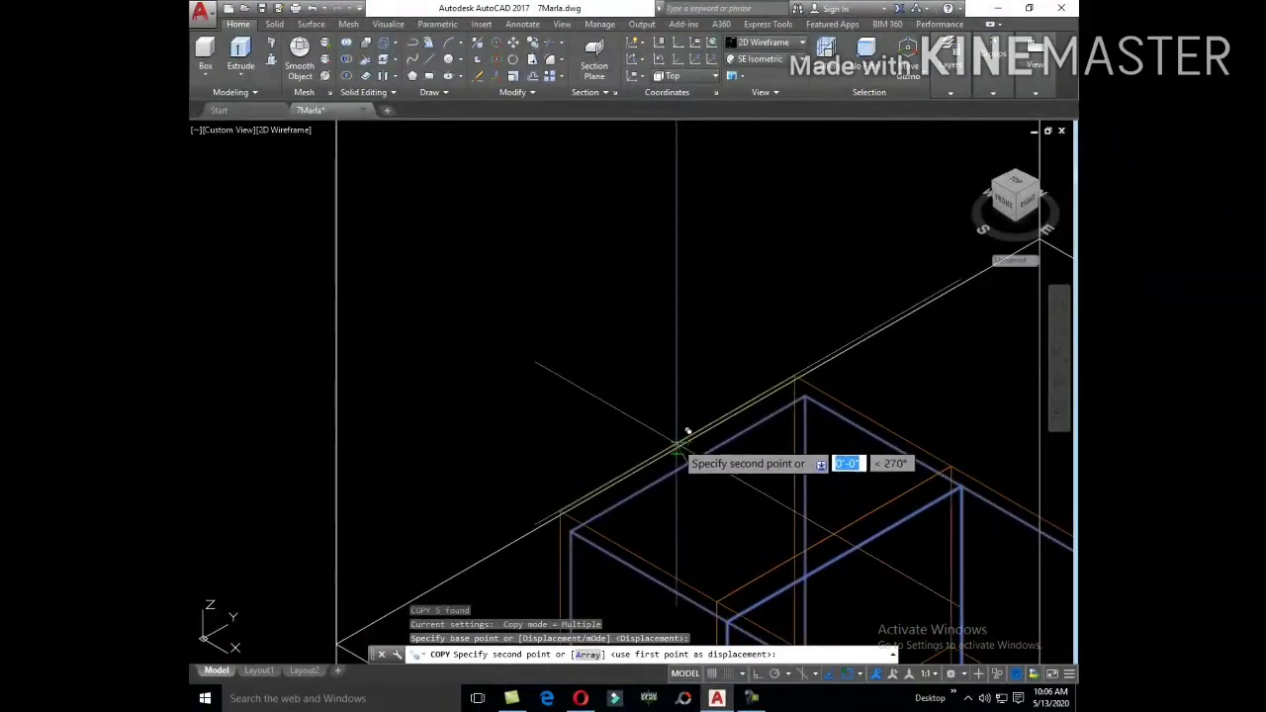
{"action": "left_click", "coordinate": [692, 435]}
{"action": "key", "text": "Escape"}
{"action": "scroll", "coordinate": [780, 341], "scroll_direction": "down", "scroll_amount": 2}
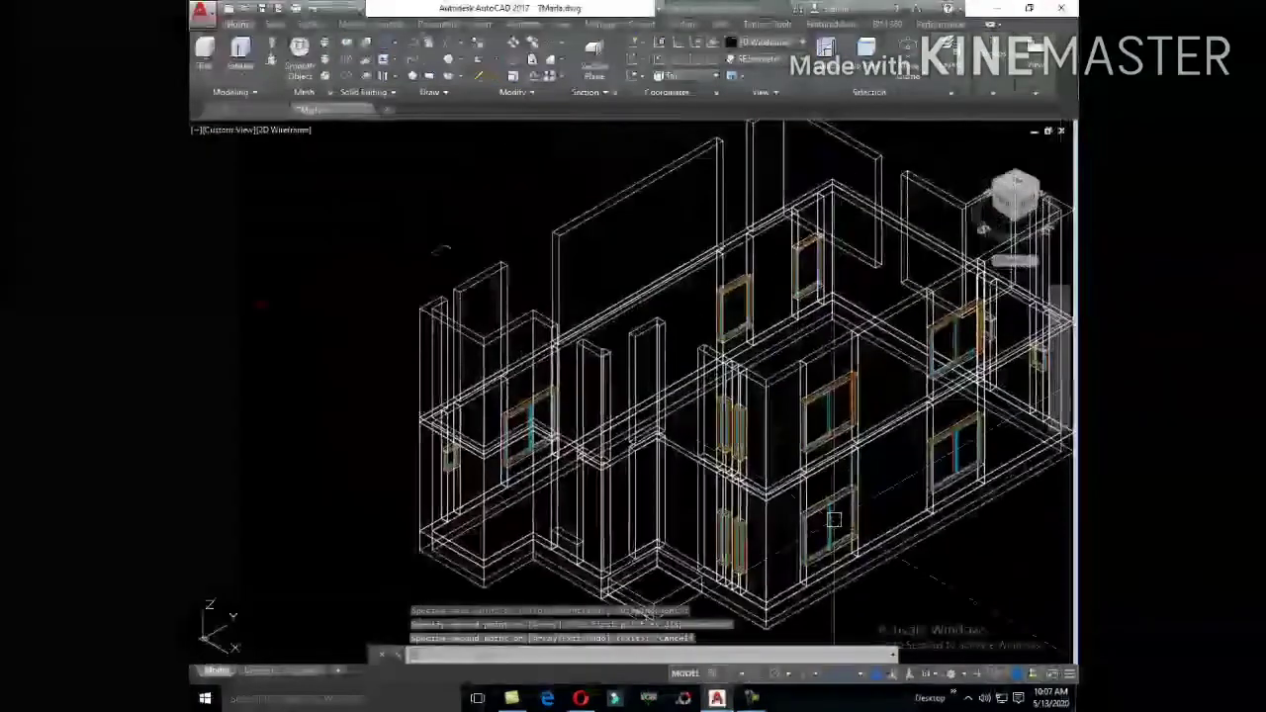
Step: Copy the selected window frames from the building corner base point into the neighbouring opening
{"action": "scroll", "coordinate": [838, 470], "scroll_direction": "up", "scroll_amount": 2}
{"action": "scroll", "coordinate": [692, 435], "scroll_direction": "up", "scroll_amount": 2}
{"action": "scroll", "coordinate": [554, 405], "scroll_direction": "up", "scroll_amount": 2}
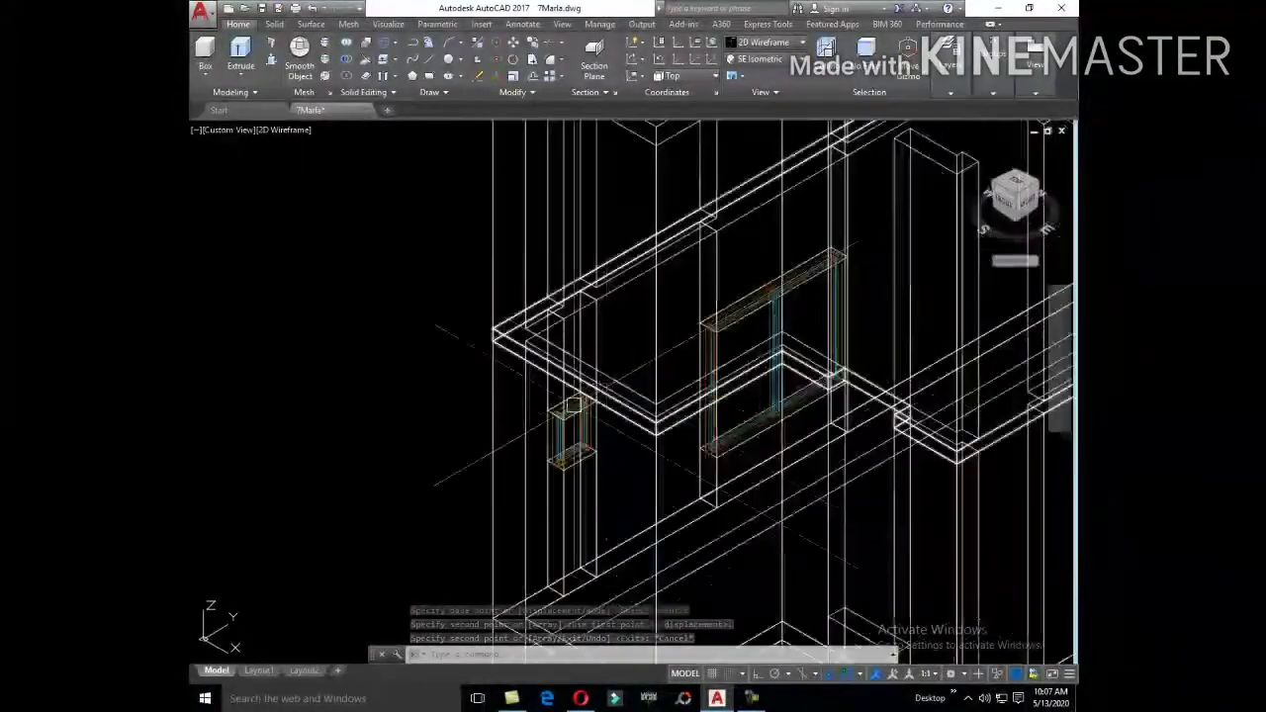
{"action": "scroll", "coordinate": [532, 393], "scroll_direction": "up", "scroll_amount": 2}
{"action": "scroll", "coordinate": [554, 393], "scroll_direction": "down", "scroll_amount": 2}
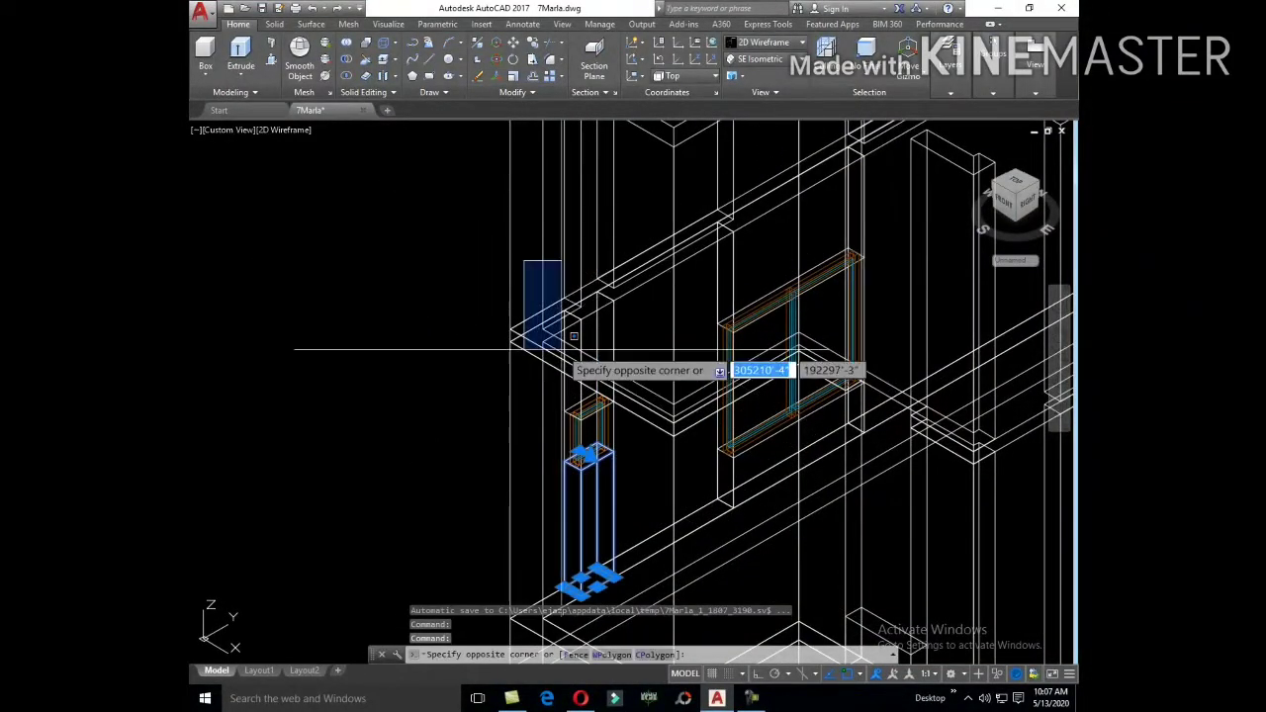
{"action": "left_click", "coordinate": [647, 563]}
{"action": "middle_click_drag", "start_coordinate": [615, 437], "coordinate": [491, 507]}
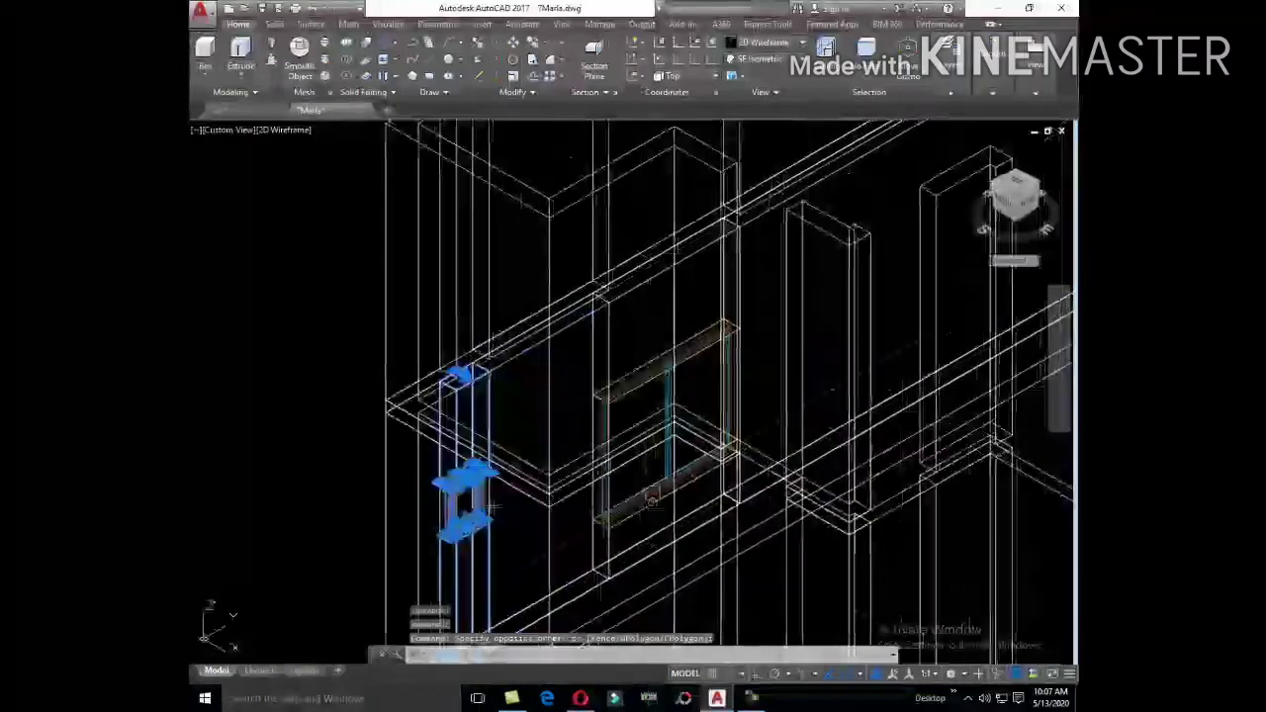
{"action": "scroll", "coordinate": [611, 361], "scroll_direction": "down", "scroll_amount": 5}
{"action": "scroll", "coordinate": [624, 384], "scroll_direction": "up", "scroll_amount": 5}
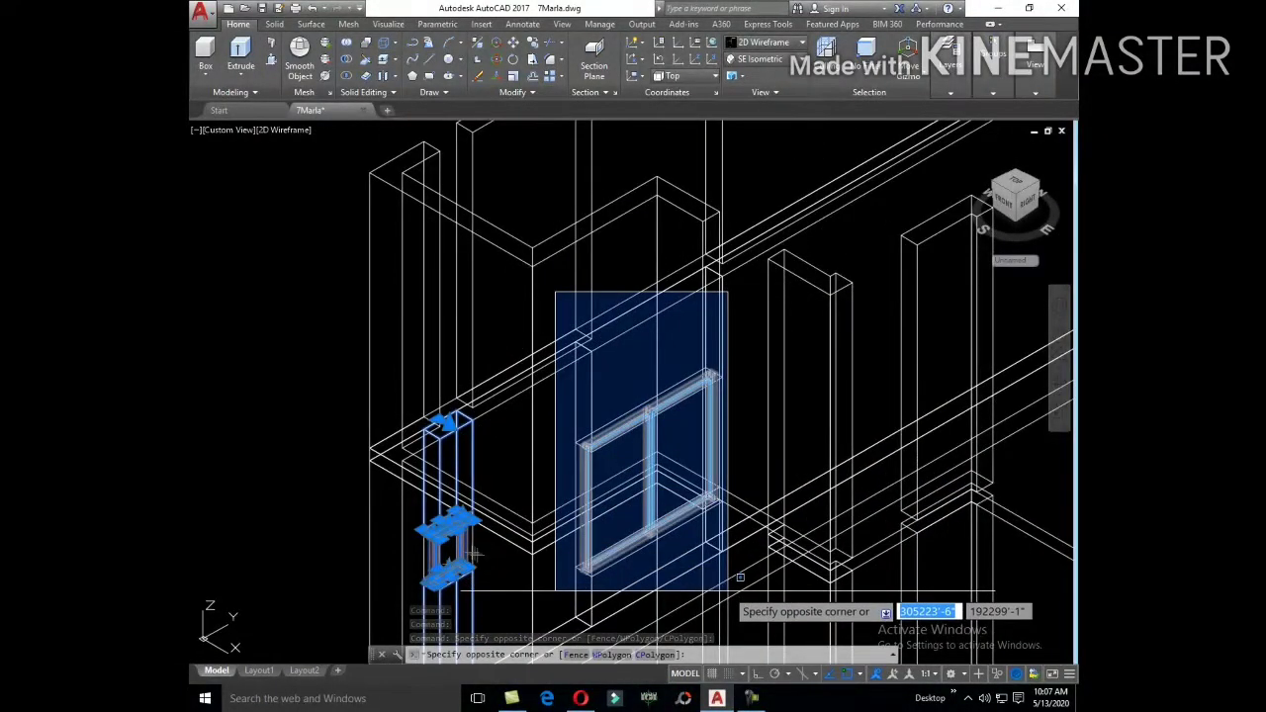
{"action": "scroll", "coordinate": [726, 590], "scroll_direction": "down", "scroll_amount": 5}
{"action": "scroll", "coordinate": [682, 475], "scroll_direction": "down", "scroll_amount": 2}
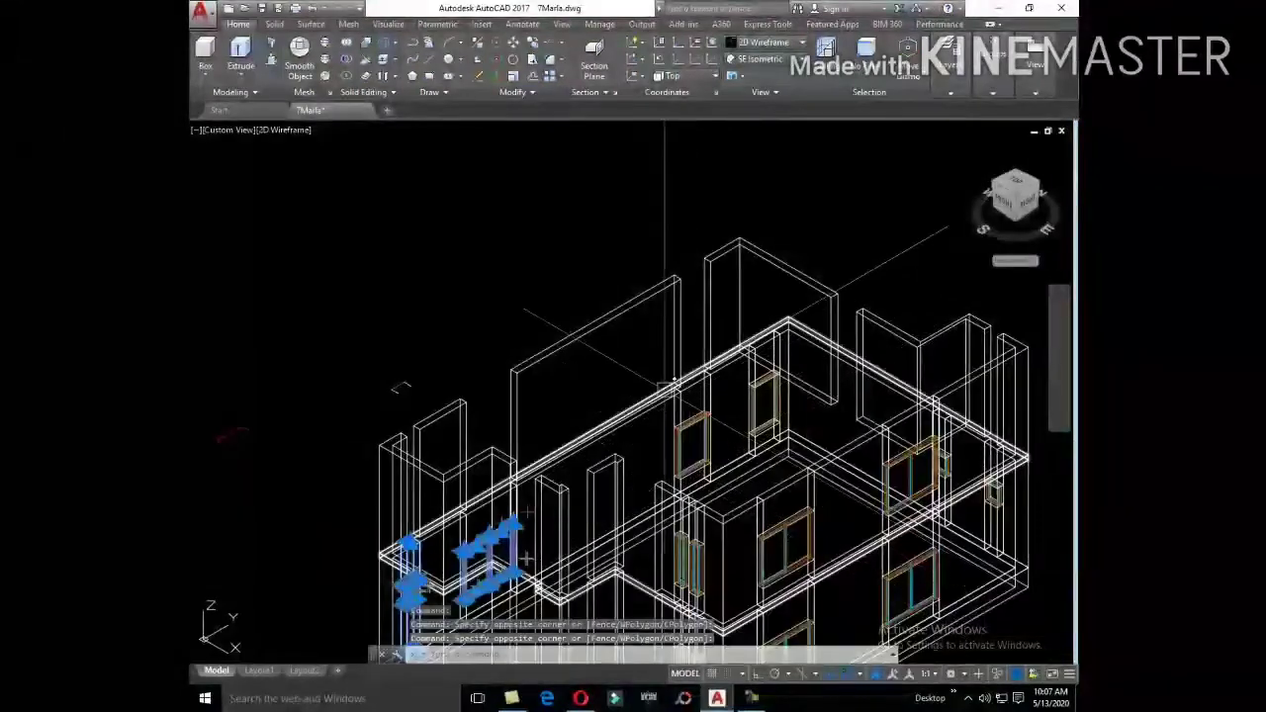
{"action": "left_click", "coordinate": [738, 515]}
{"action": "scroll", "coordinate": [693, 474], "scroll_direction": "up", "scroll_amount": 3}
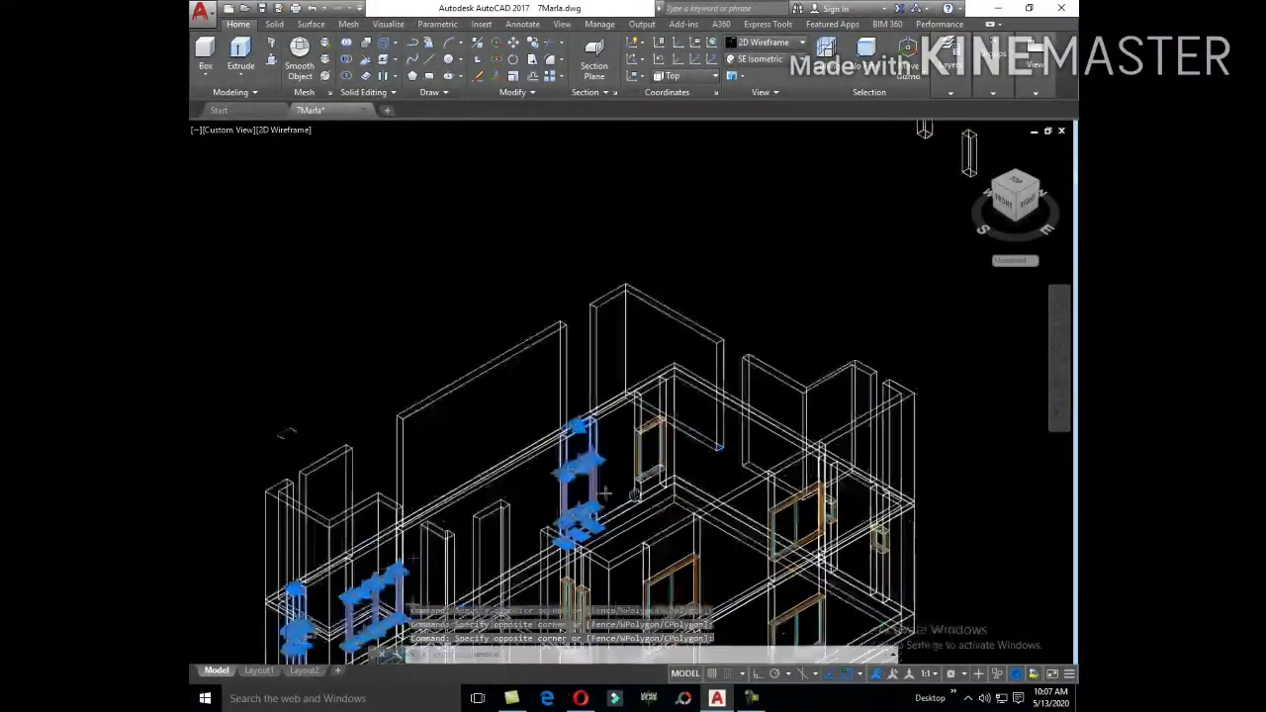
{"action": "scroll", "coordinate": [633, 396], "scroll_direction": "up", "scroll_amount": 3}
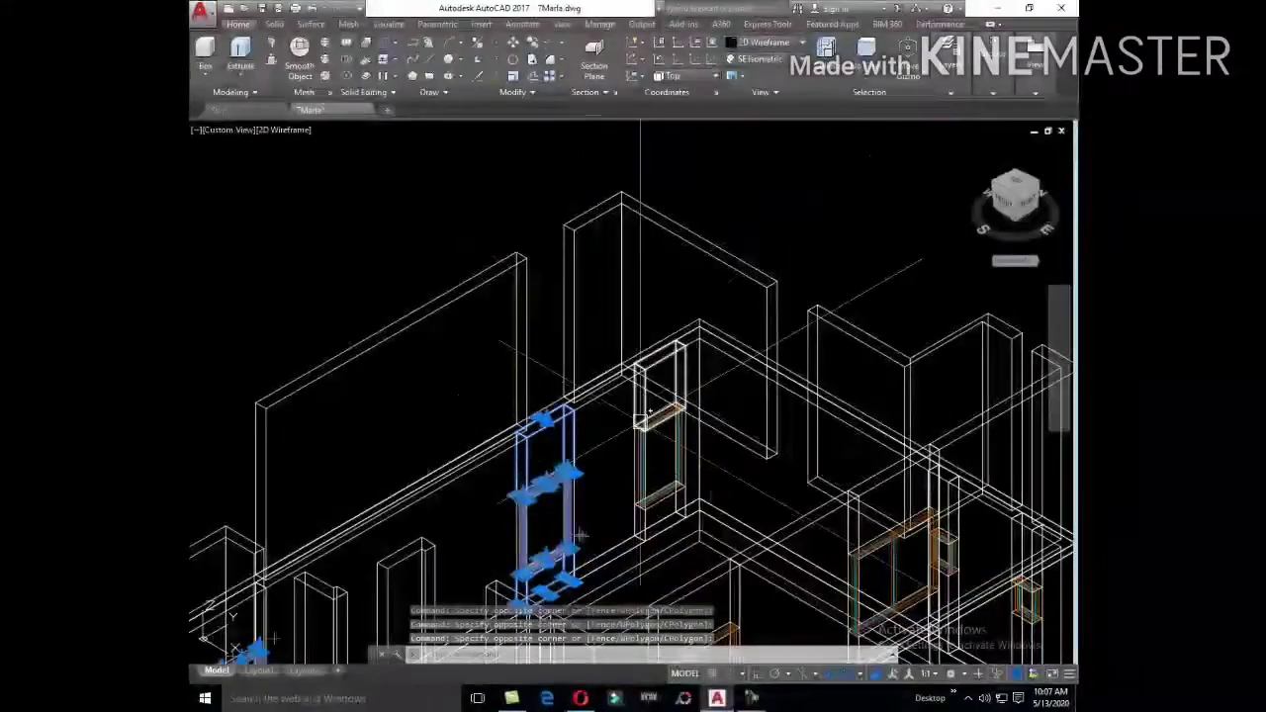
{"action": "scroll", "coordinate": [697, 474], "scroll_direction": "down", "scroll_amount": 4}
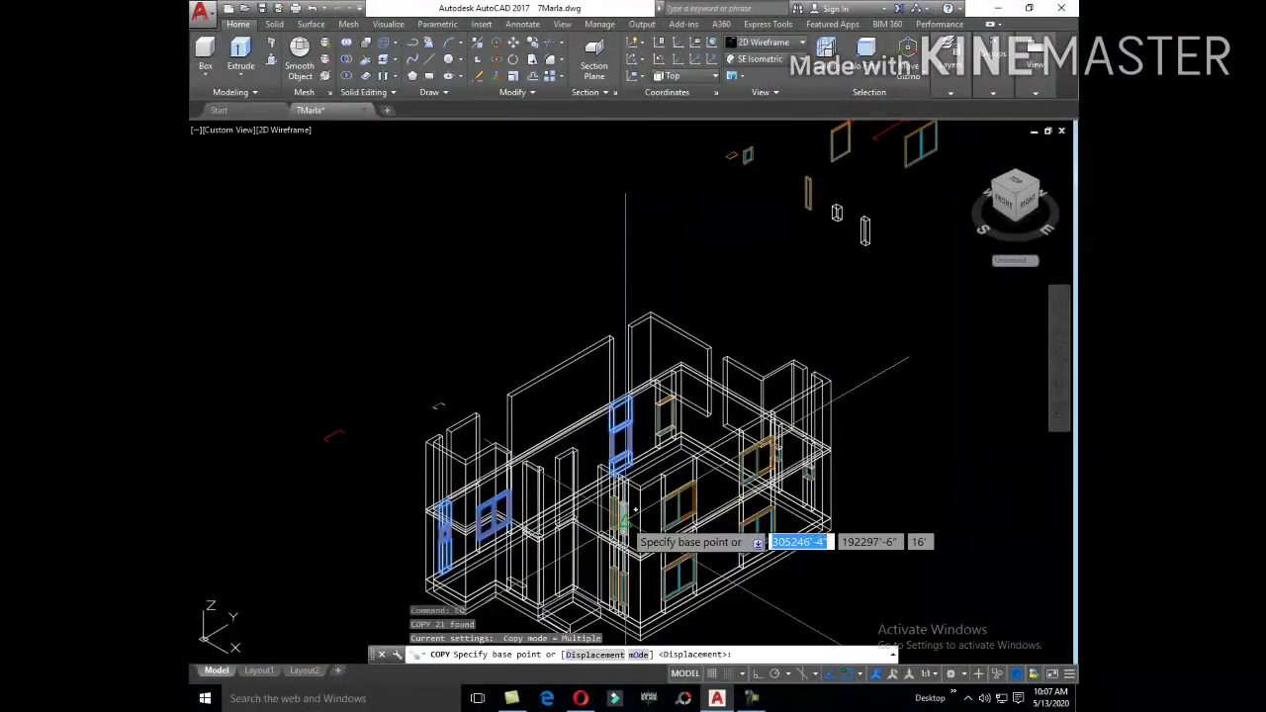
{"action": "scroll", "coordinate": [619, 410], "scroll_direction": "up", "scroll_amount": 6}
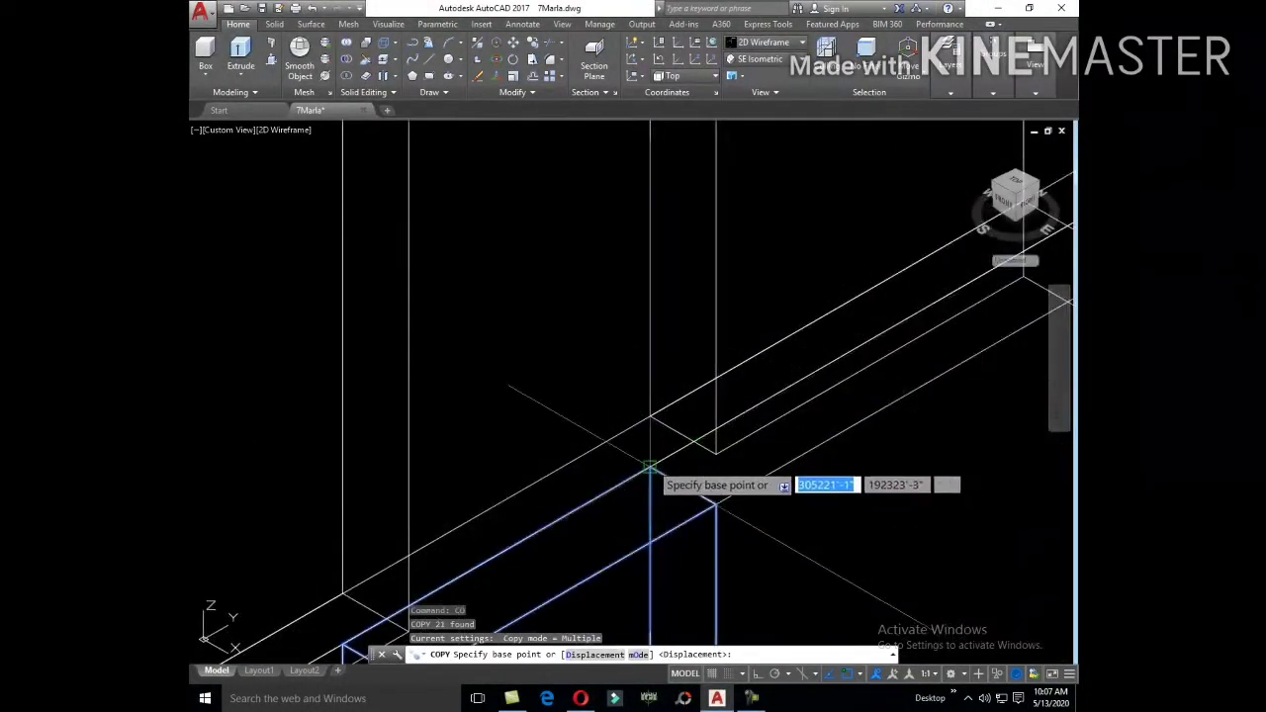
{"action": "left_click", "coordinate": [649, 465]}
{"action": "scroll", "coordinate": [662, 515], "scroll_direction": "down", "scroll_amount": 3}
{"action": "scroll", "coordinate": [663, 302], "scroll_direction": "up", "scroll_amount": 3}
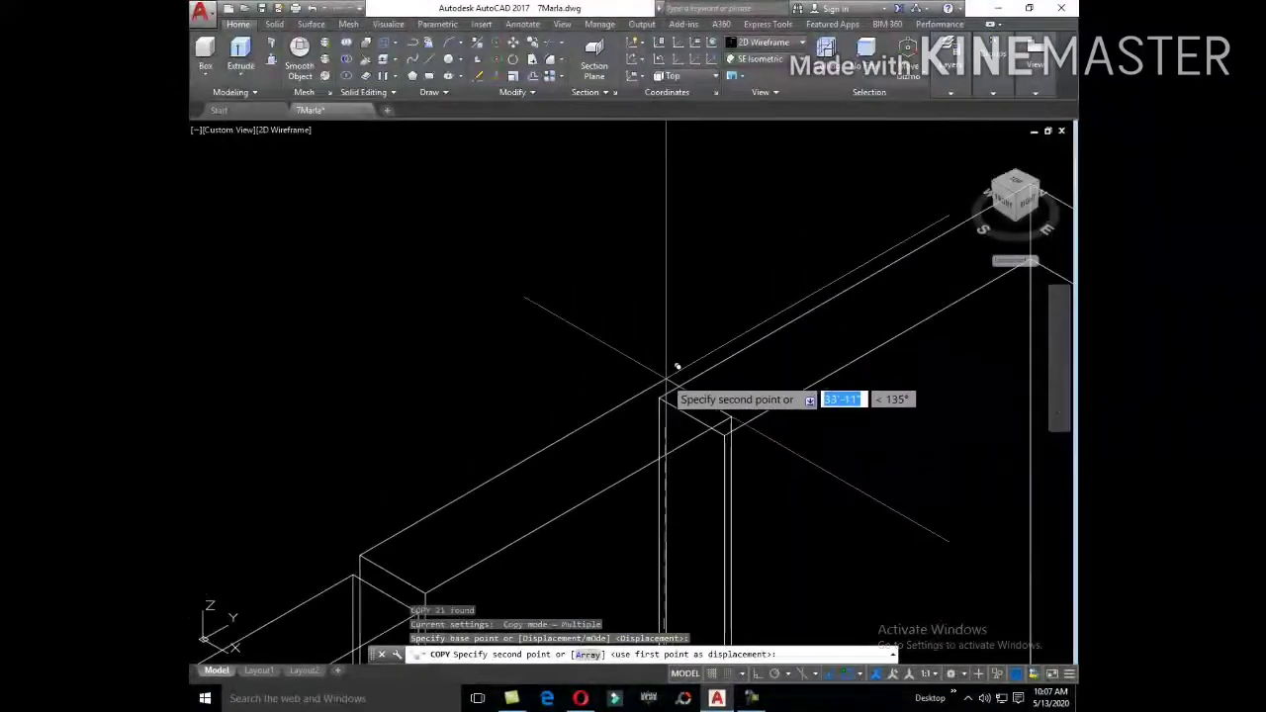
{"action": "scroll", "coordinate": [721, 269], "scroll_direction": "down", "scroll_amount": 3}
{"action": "scroll", "coordinate": [721, 277], "scroll_direction": "down", "scroll_amount": 2}
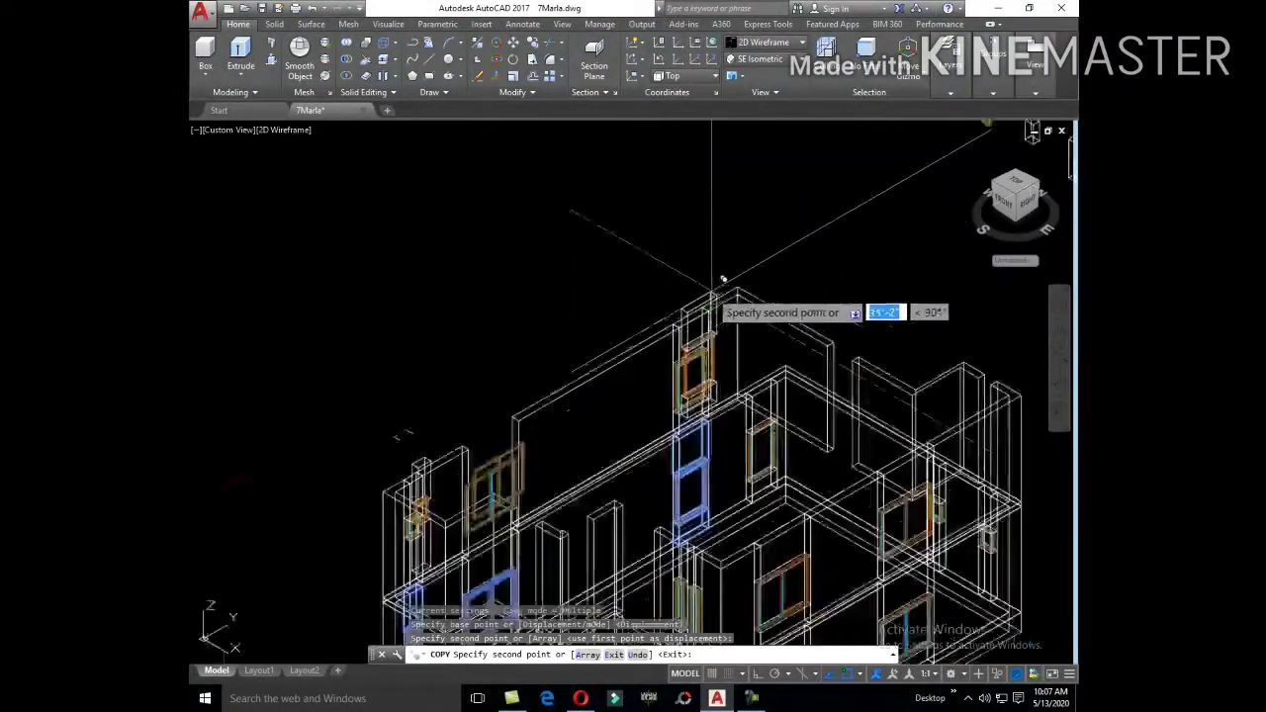
{"action": "key", "text": "Escape"}
Step: Copy the window panel with CO into the adjacent window opening
{"action": "scroll", "coordinate": [353, 546], "scroll_direction": "up", "scroll_amount": 3}
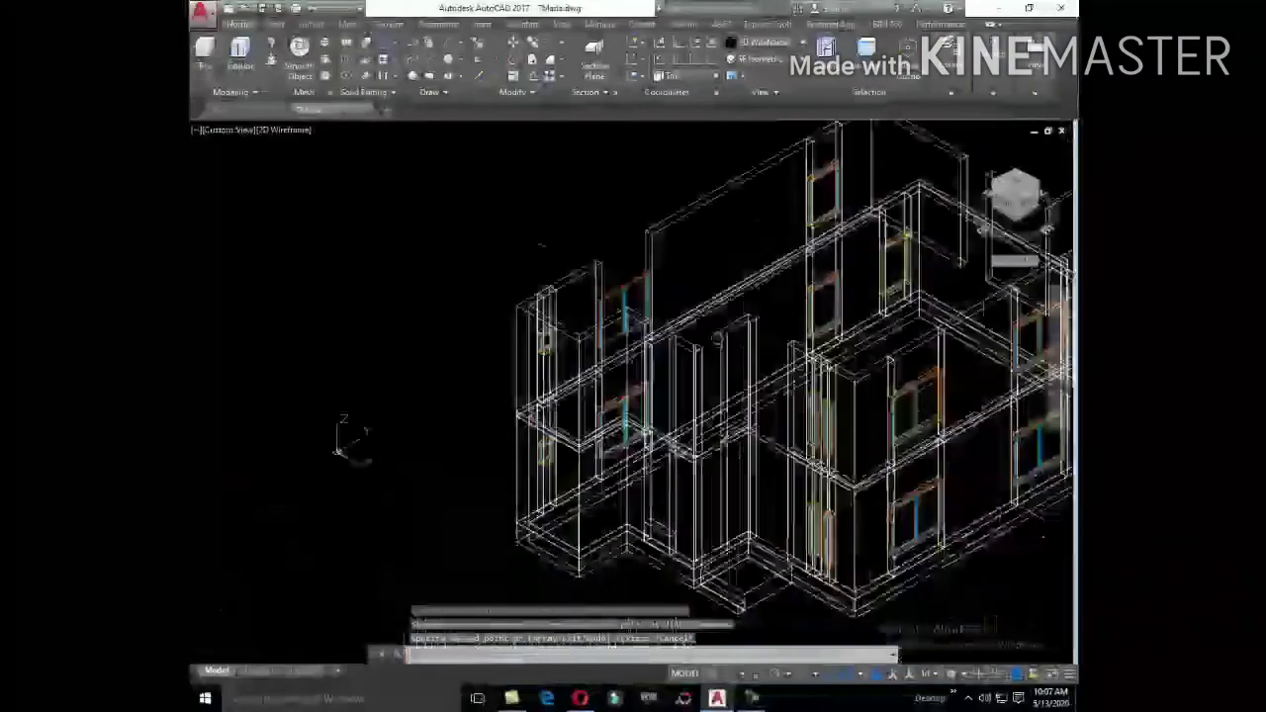
{"action": "scroll", "coordinate": [601, 494], "scroll_direction": "up", "scroll_amount": 4}
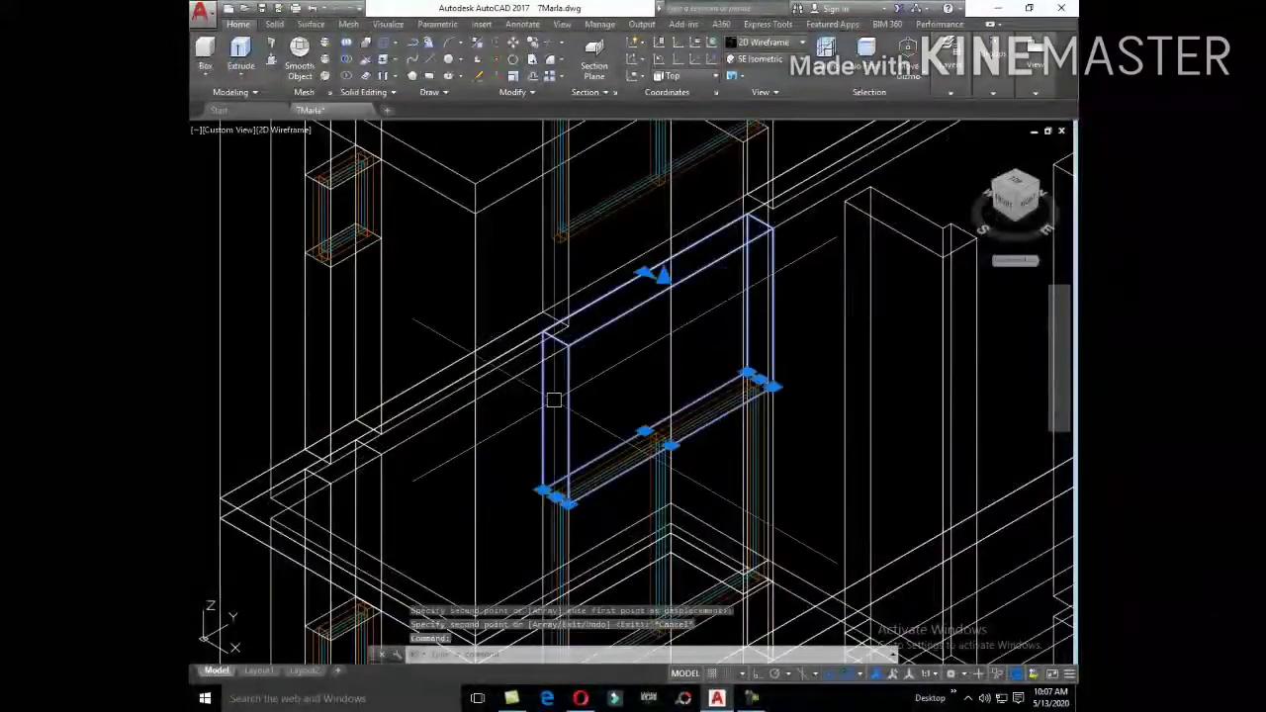
{"action": "type", "text": "co"}
{"action": "key", "text": "Return"}
{"action": "scroll", "coordinate": [633, 415], "scroll_direction": "down", "scroll_amount": 2}
{"action": "scroll", "coordinate": [643, 376], "scroll_direction": "up", "scroll_amount": 3}
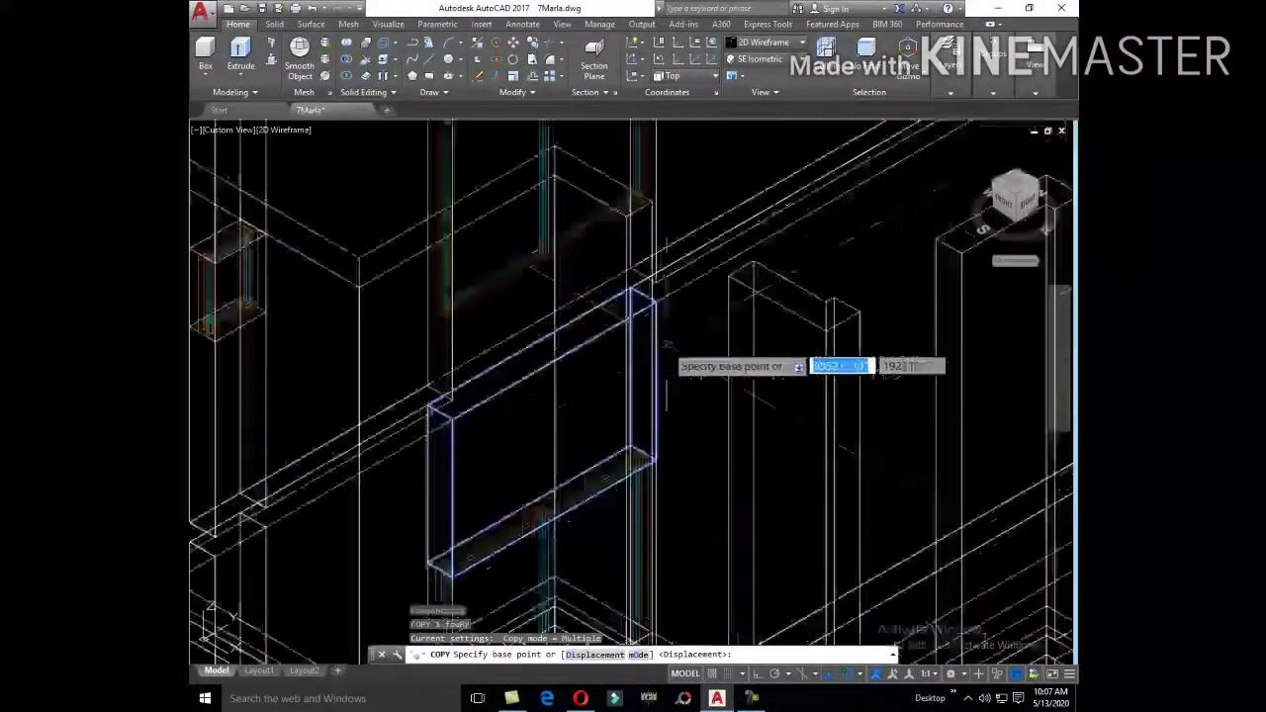
{"action": "scroll", "coordinate": [625, 255], "scroll_direction": "up", "scroll_amount": 3}
{"action": "scroll", "coordinate": [625, 248], "scroll_direction": "down", "scroll_amount": 1}
{"action": "left_click", "coordinate": [588, 253]}
{"action": "scroll", "coordinate": [588, 252], "scroll_direction": "down", "scroll_amount": 3}
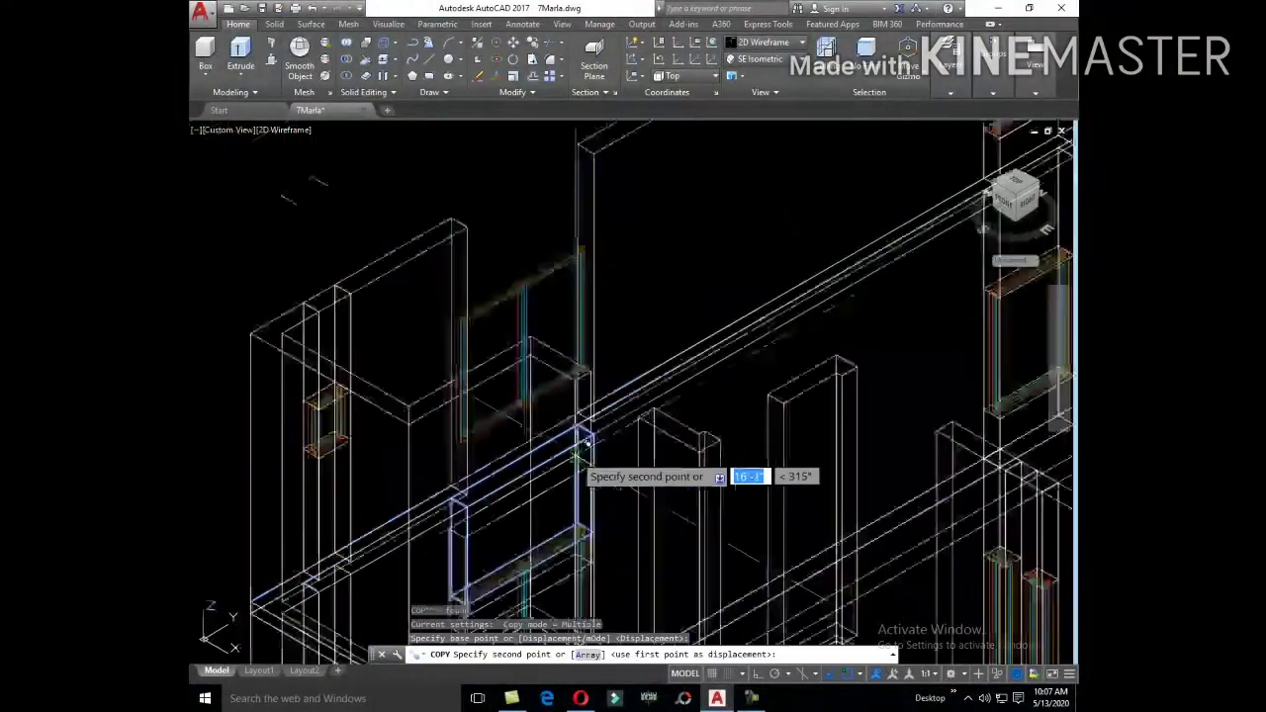
{"action": "scroll", "coordinate": [649, 486], "scroll_direction": "up", "scroll_amount": 3}
{"action": "scroll", "coordinate": [649, 486], "scroll_direction": "down", "scroll_amount": 2}
{"action": "left_click", "coordinate": [611, 314]}
{"action": "key", "text": "Escape"}
Step: Window-select the leftover stray object and erase it
{"action": "scroll", "coordinate": [611, 314], "scroll_direction": "down", "scroll_amount": 4}
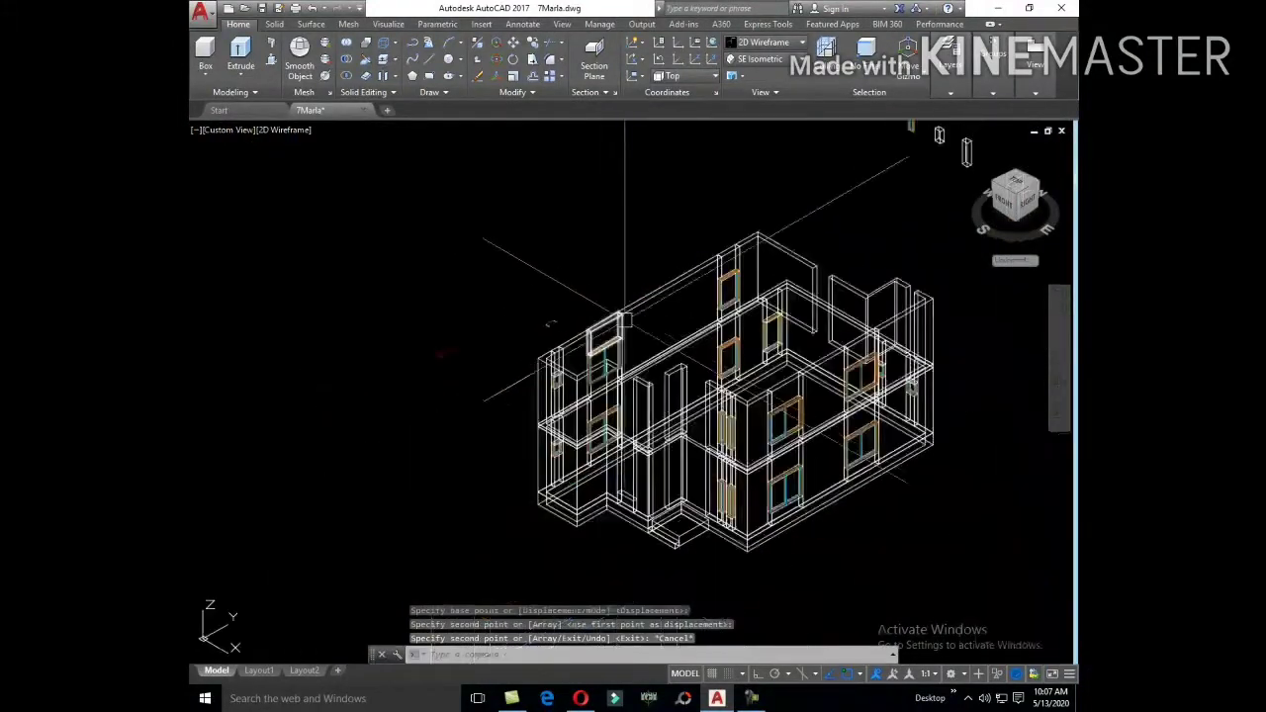
{"action": "scroll", "coordinate": [559, 336], "scroll_direction": "up", "scroll_amount": 4}
{"action": "left_click", "coordinate": [551, 305]}
{"action": "left_click", "coordinate": [444, 240]}
{"action": "type", "text": "e"}
{"action": "key", "text": "Return"}
{"action": "scroll", "coordinate": [446, 367], "scroll_direction": "down", "scroll_amount": 3}
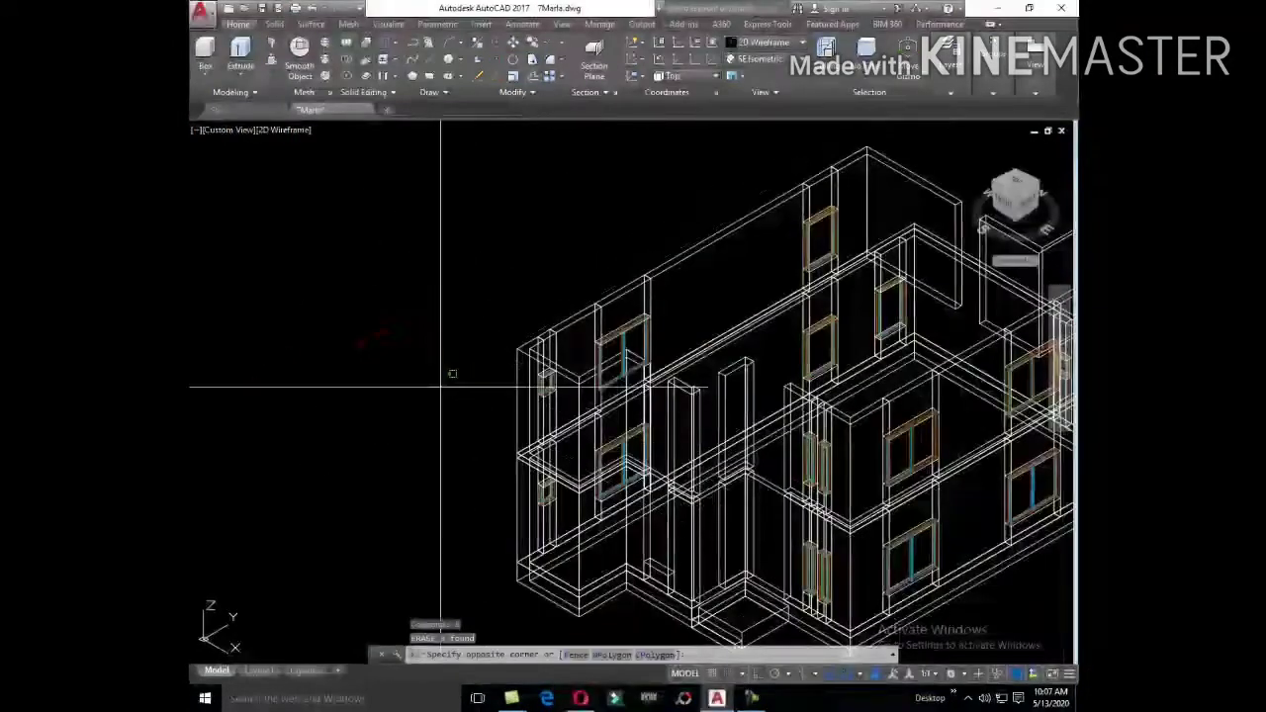
{"action": "left_click", "coordinate": [766, 42]}
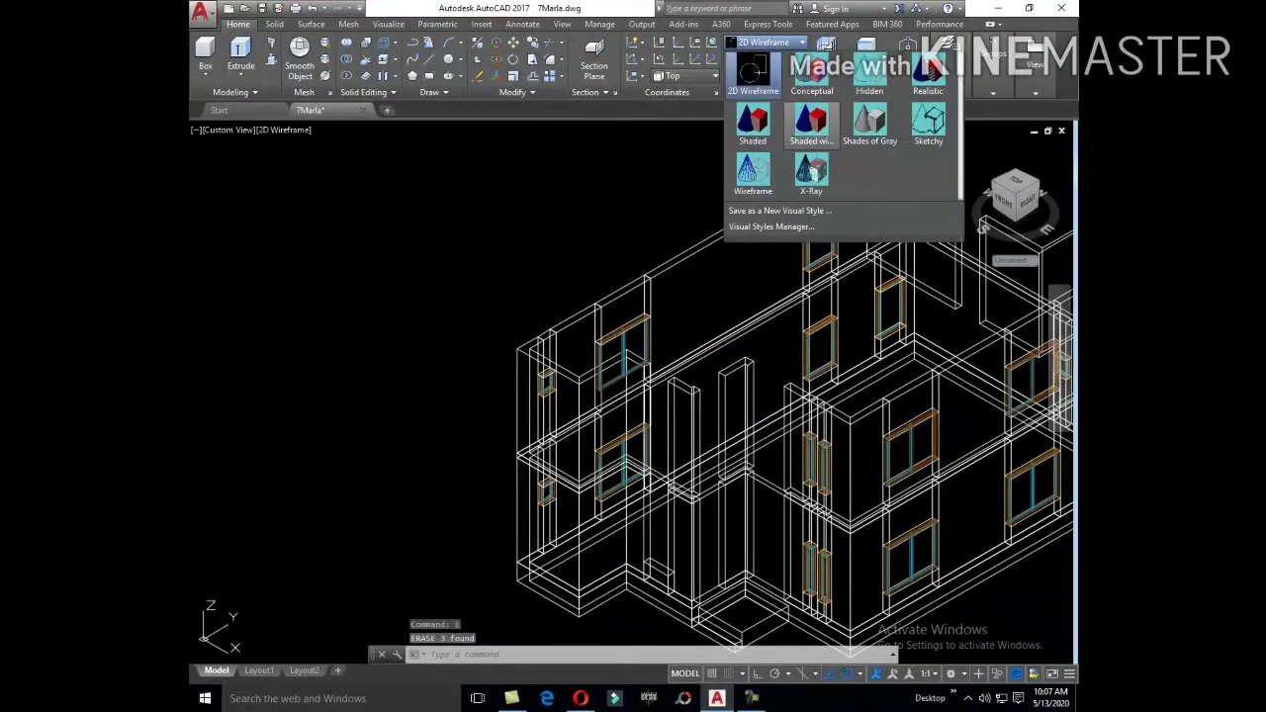
Step: Switch the house to the Shaded visual style, showing grey walls and blue glazing
{"action": "left_click", "coordinate": [753, 121]}
{"action": "scroll", "coordinate": [571, 318], "scroll_direction": "down", "scroll_amount": 3}
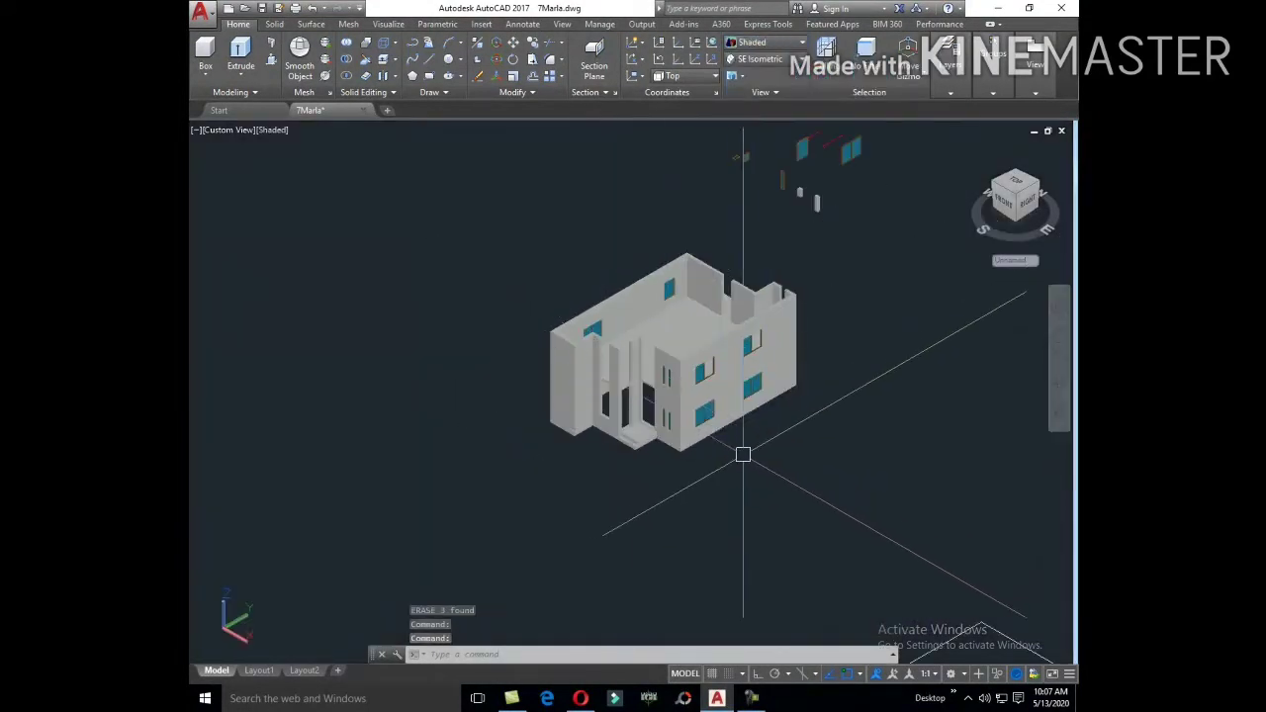
{"action": "scroll", "coordinate": [701, 465], "scroll_direction": "up", "scroll_amount": 3}
{"action": "scroll", "coordinate": [683, 480], "scroll_direction": "up", "scroll_amount": 2}
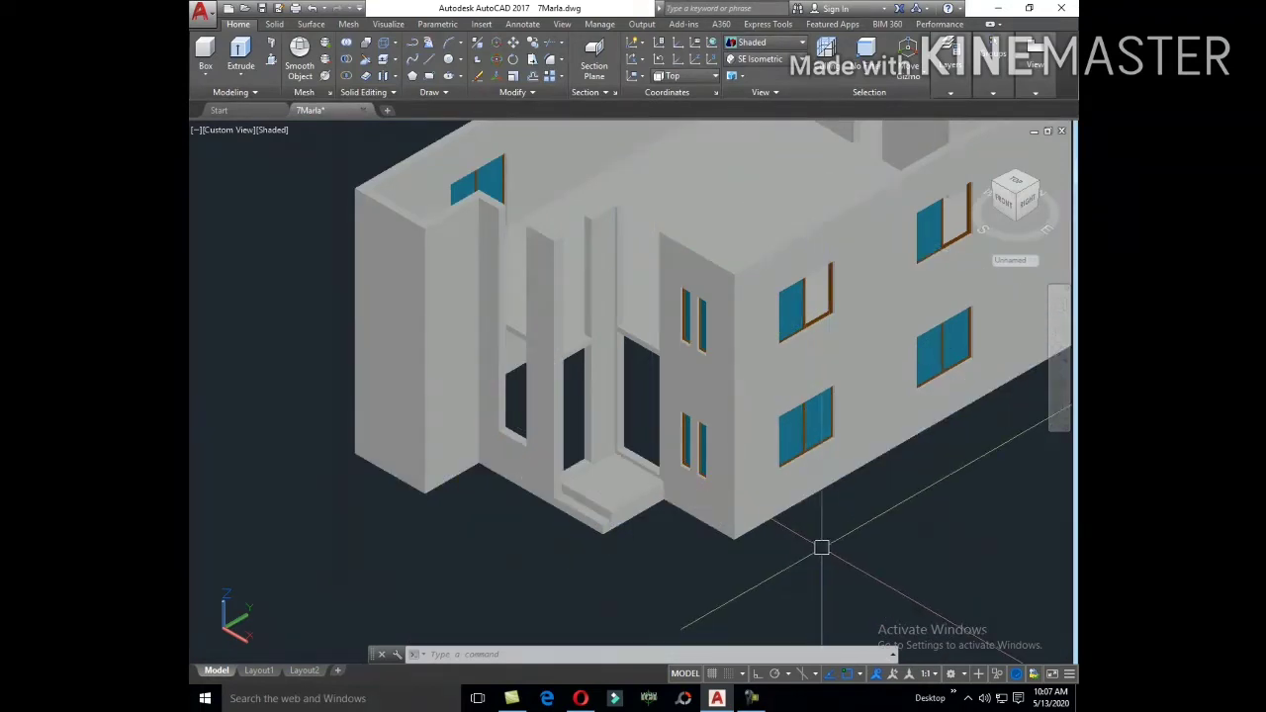
{"action": "scroll", "coordinate": [750, 524], "scroll_direction": "down", "scroll_amount": 2}
{"action": "middle_click_drag", "start_coordinate": [876, 420], "coordinate": [816, 489]}
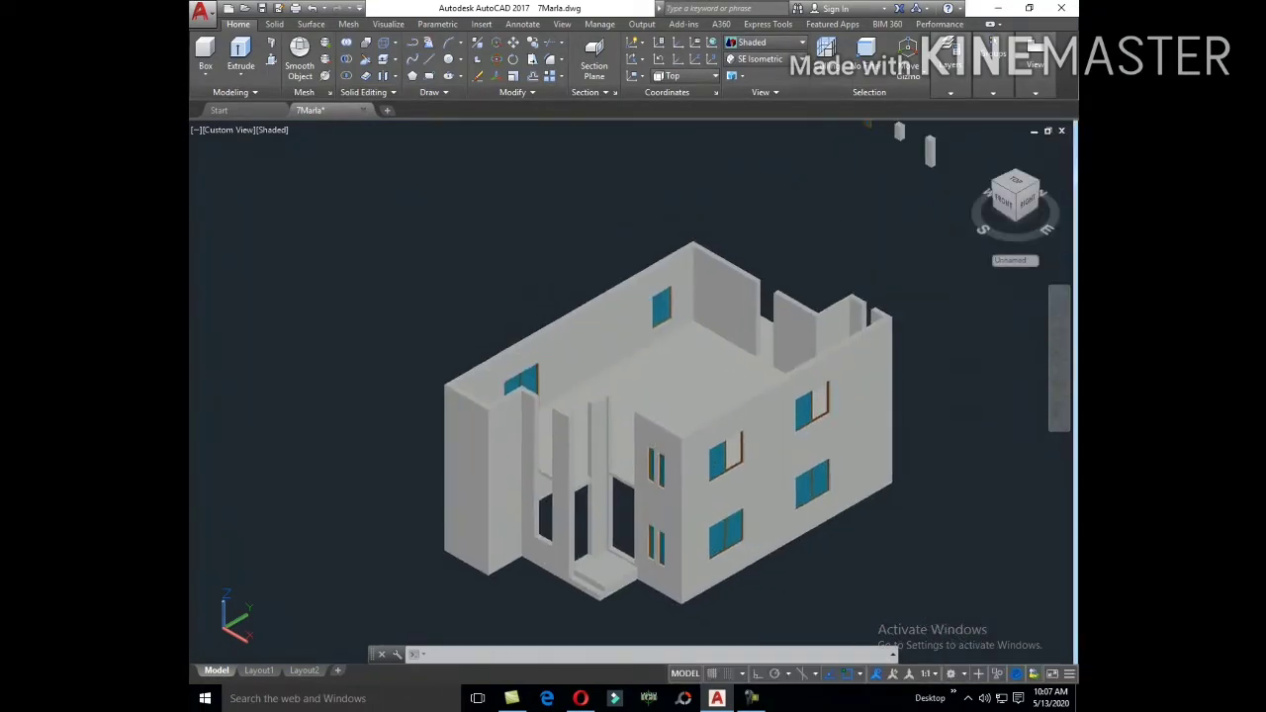
{"action": "scroll", "coordinate": [786, 547], "scroll_direction": "up", "scroll_amount": 5}
Step: Copy the glass pane from its lower-right corner into the next window's corner
{"action": "scroll", "coordinate": [682, 478], "scroll_direction": "down", "scroll_amount": 2}
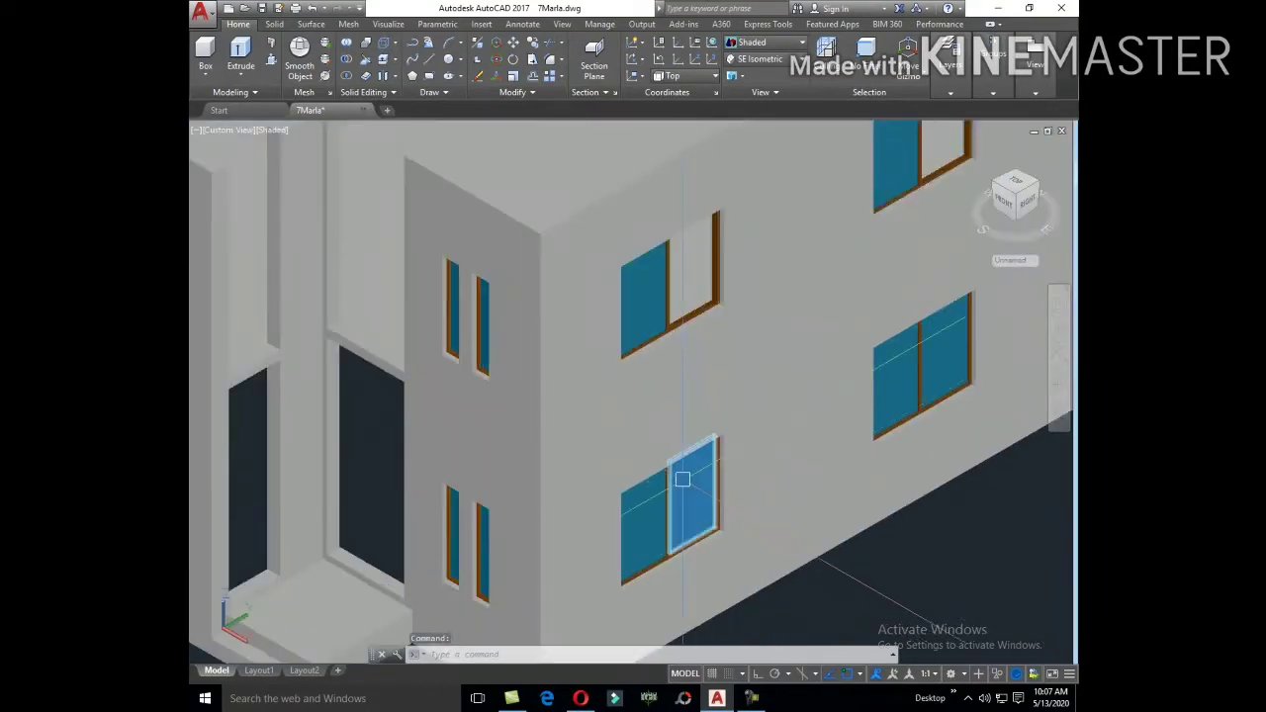
{"action": "type", "text": "o"}
{"action": "key", "text": "Return"}
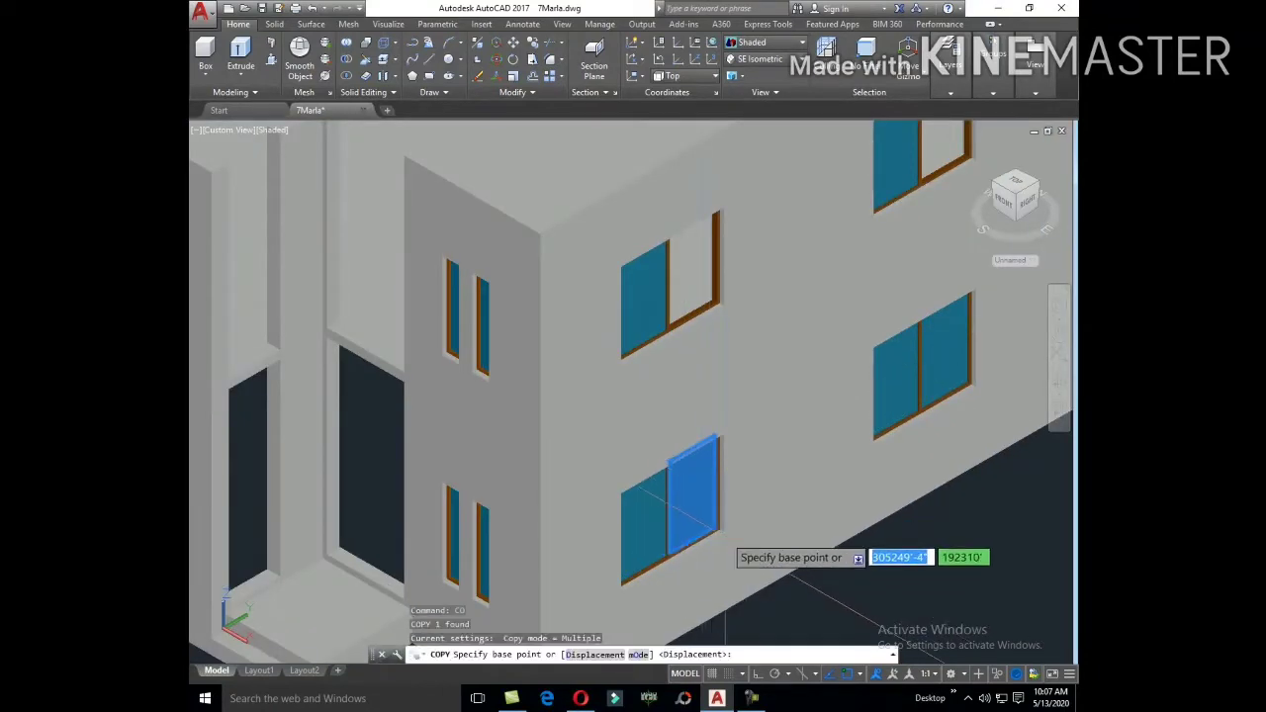
{"action": "scroll", "coordinate": [718, 542], "scroll_direction": "up", "scroll_amount": 4}
{"action": "scroll", "coordinate": [718, 515], "scroll_direction": "up", "scroll_amount": 3}
{"action": "scroll", "coordinate": [692, 515], "scroll_direction": "up", "scroll_amount": 2}
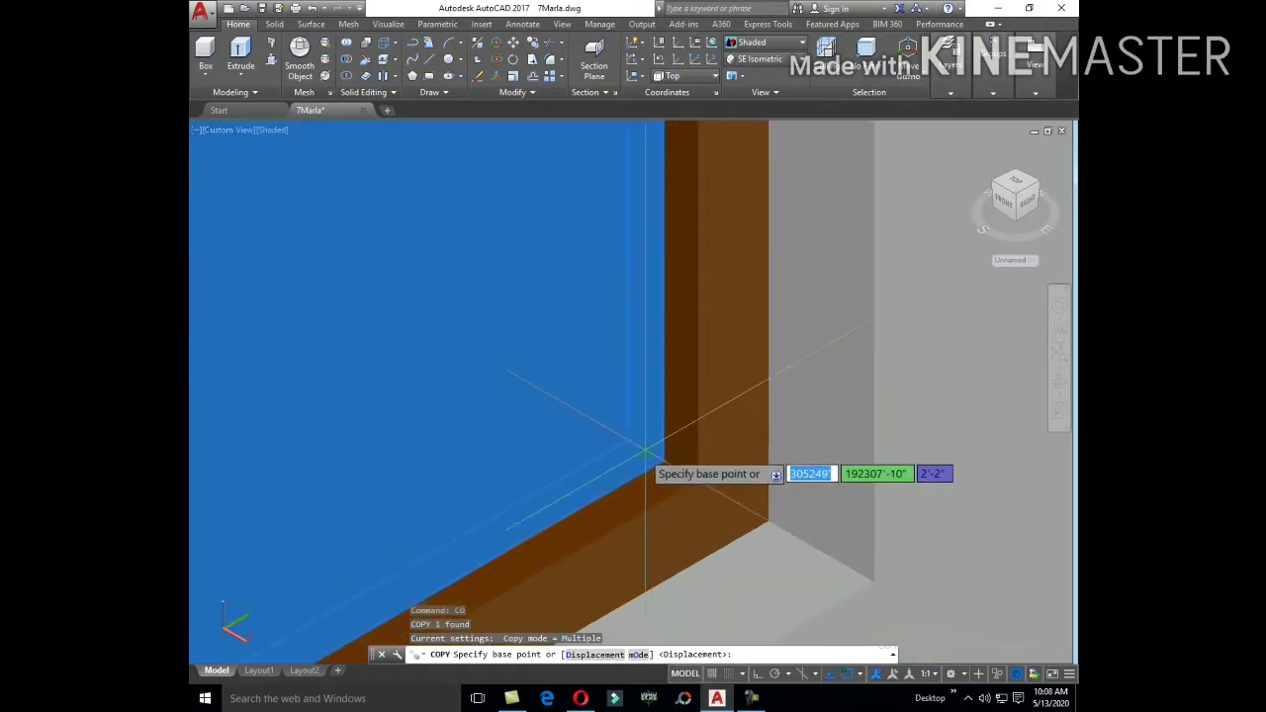
{"action": "left_click", "coordinate": [645, 453]}
{"action": "scroll", "coordinate": [706, 537], "scroll_direction": "down", "scroll_amount": 3}
{"action": "scroll", "coordinate": [701, 396], "scroll_direction": "down", "scroll_amount": 3}
{"action": "scroll", "coordinate": [700, 474], "scroll_direction": "up", "scroll_amount": 2}
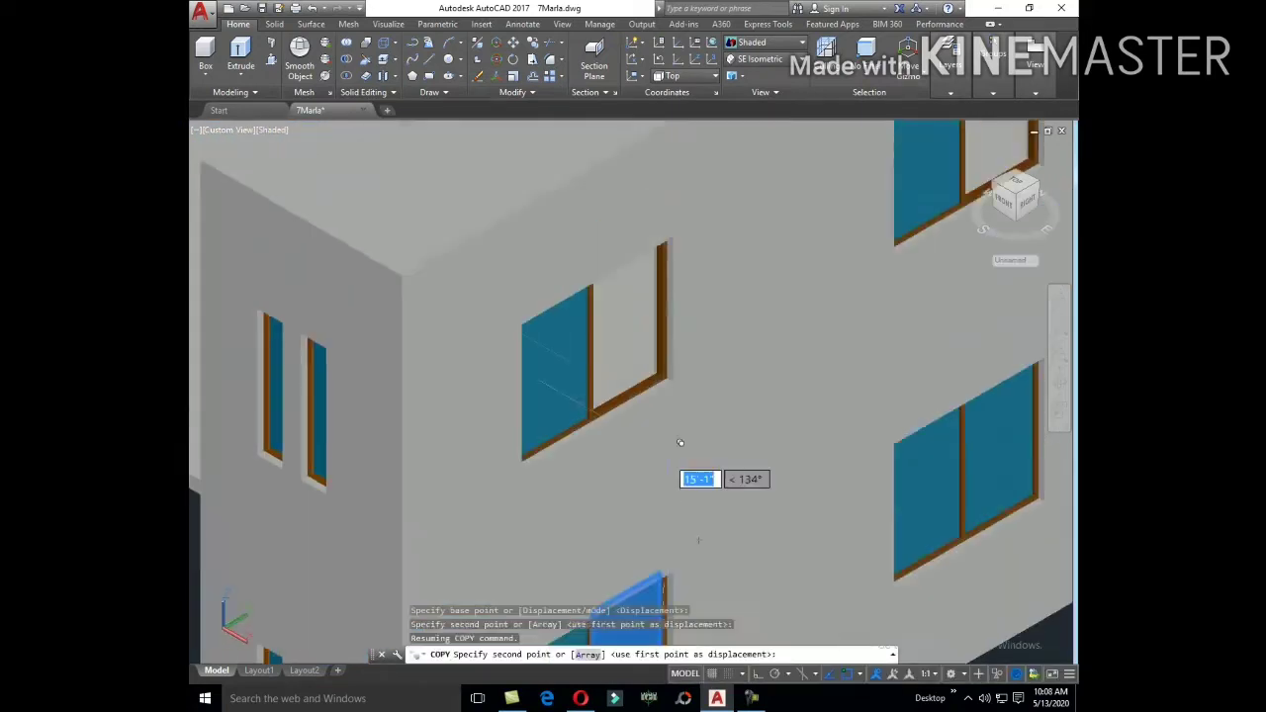
{"action": "scroll", "coordinate": [660, 279], "scroll_direction": "up", "scroll_amount": 3}
{"action": "scroll", "coordinate": [659, 280], "scroll_direction": "up", "scroll_amount": 3}
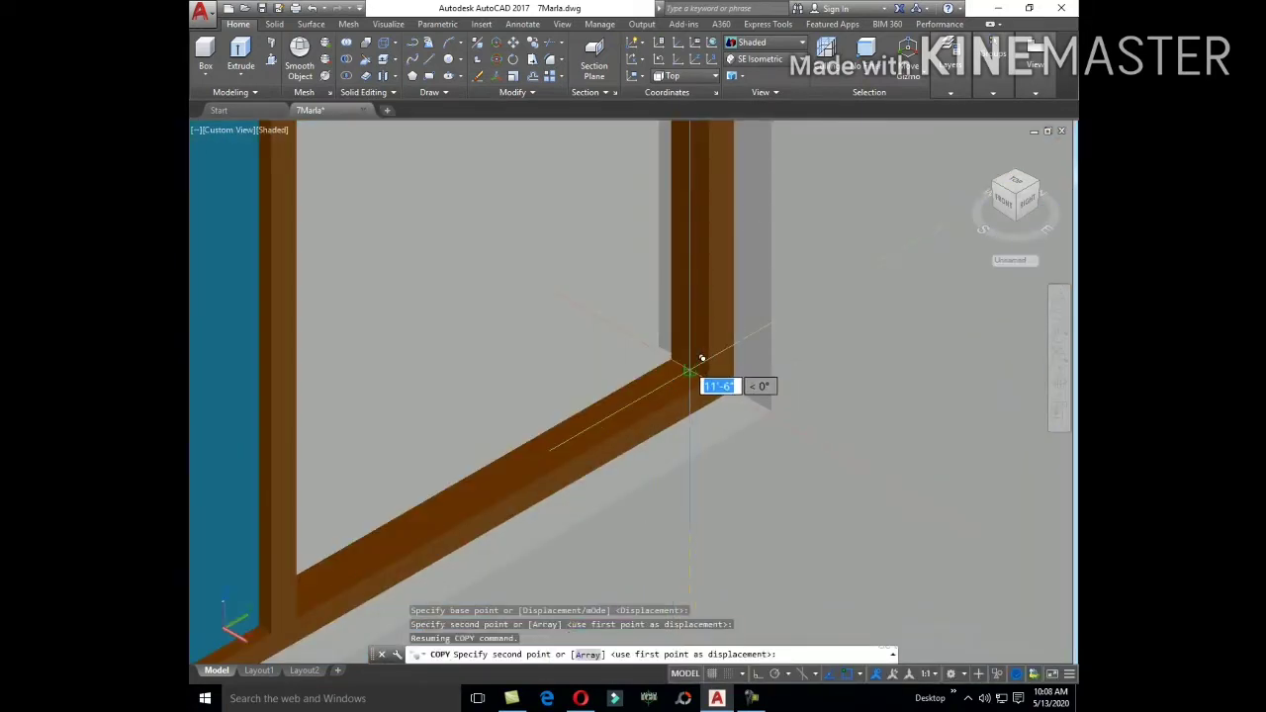
{"action": "scroll", "coordinate": [700, 354], "scroll_direction": "up", "scroll_amount": 2}
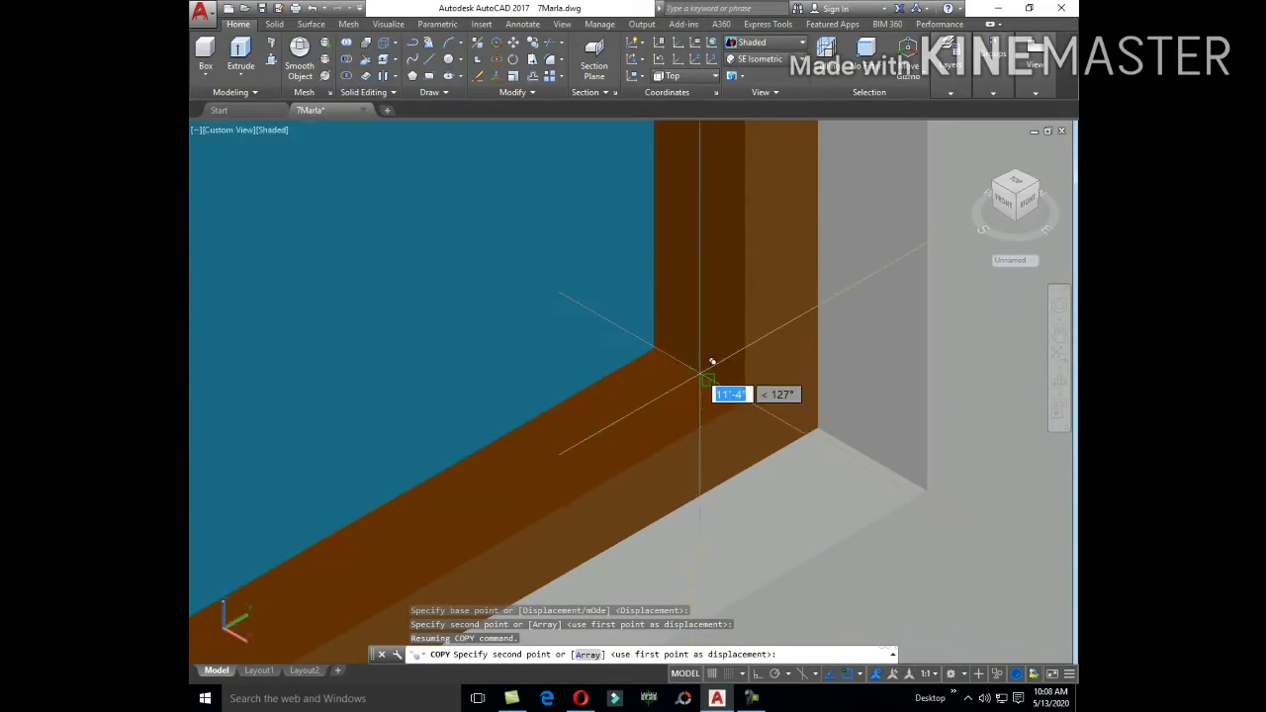
{"action": "scroll", "coordinate": [698, 366], "scroll_direction": "down", "scroll_amount": 4}
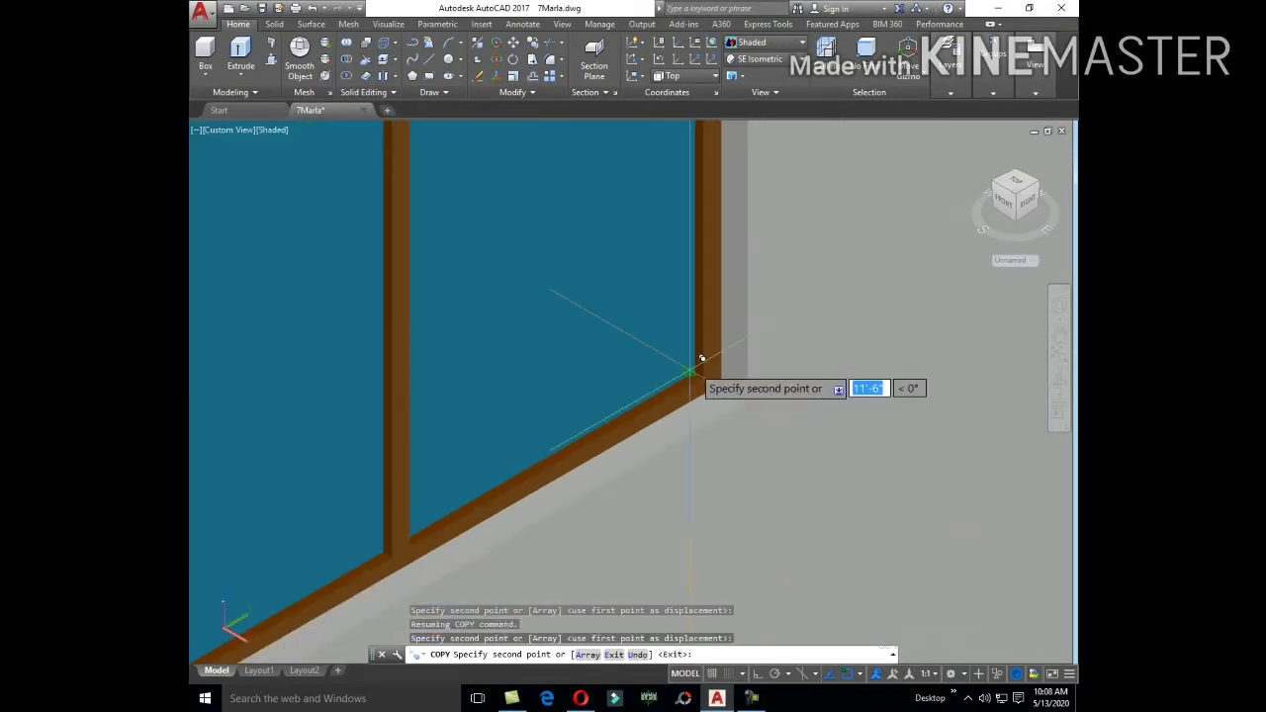
{"action": "left_click", "coordinate": [703, 361]}
{"action": "key", "text": "Escape"}
{"action": "scroll", "coordinate": [693, 453], "scroll_direction": "down", "scroll_amount": 5}
{"action": "scroll", "coordinate": [759, 459], "scroll_direction": "down", "scroll_amount": 3}
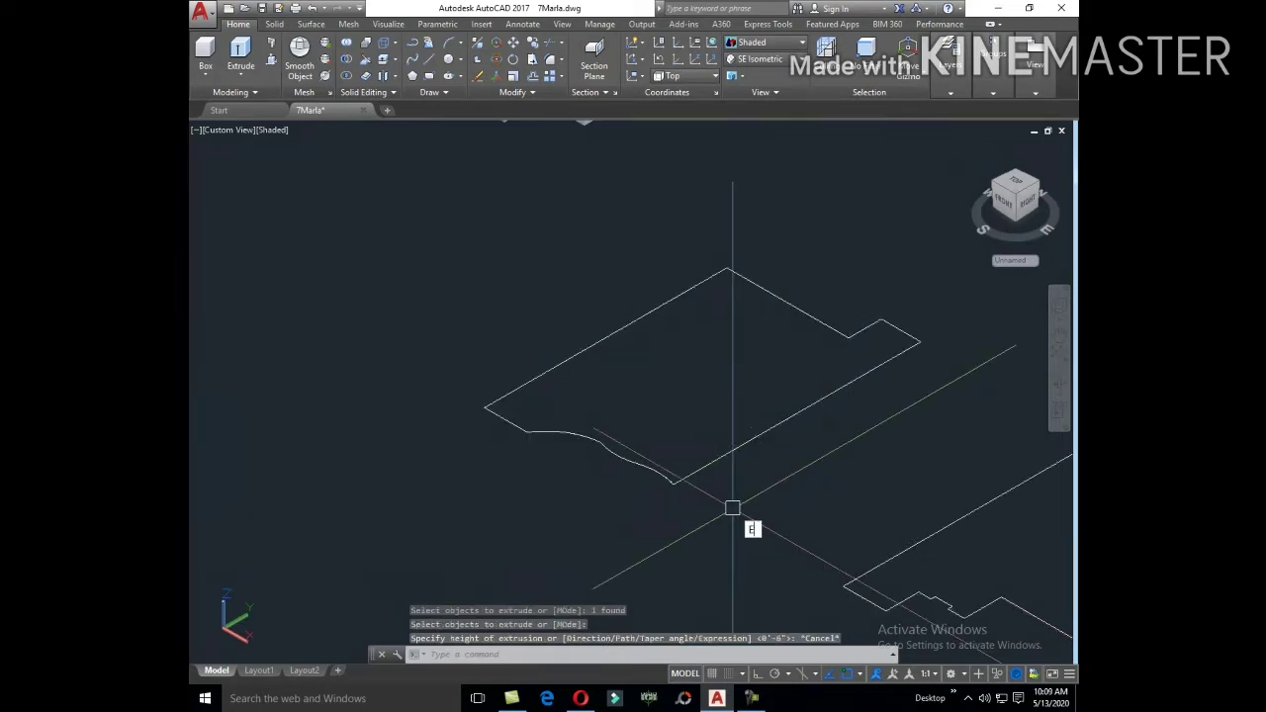
Step: Extrude the floor outline to a height of 6 into a slab solid
{"action": "type", "text": "xt"}
{"action": "key", "text": "Return"}
{"action": "left_click", "coordinate": [661, 475]}
{"action": "right_click", "coordinate": [687, 442]}
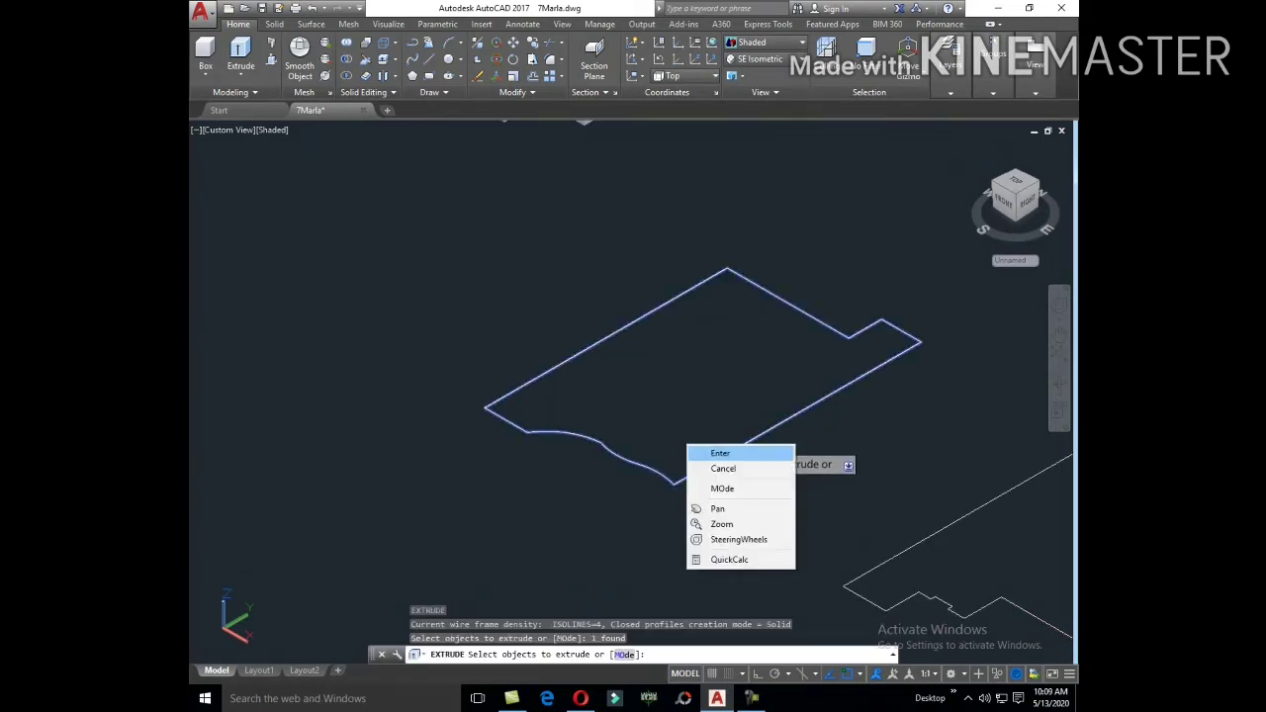
{"action": "left_click", "coordinate": [726, 451]}
{"action": "type", "text": "6"}
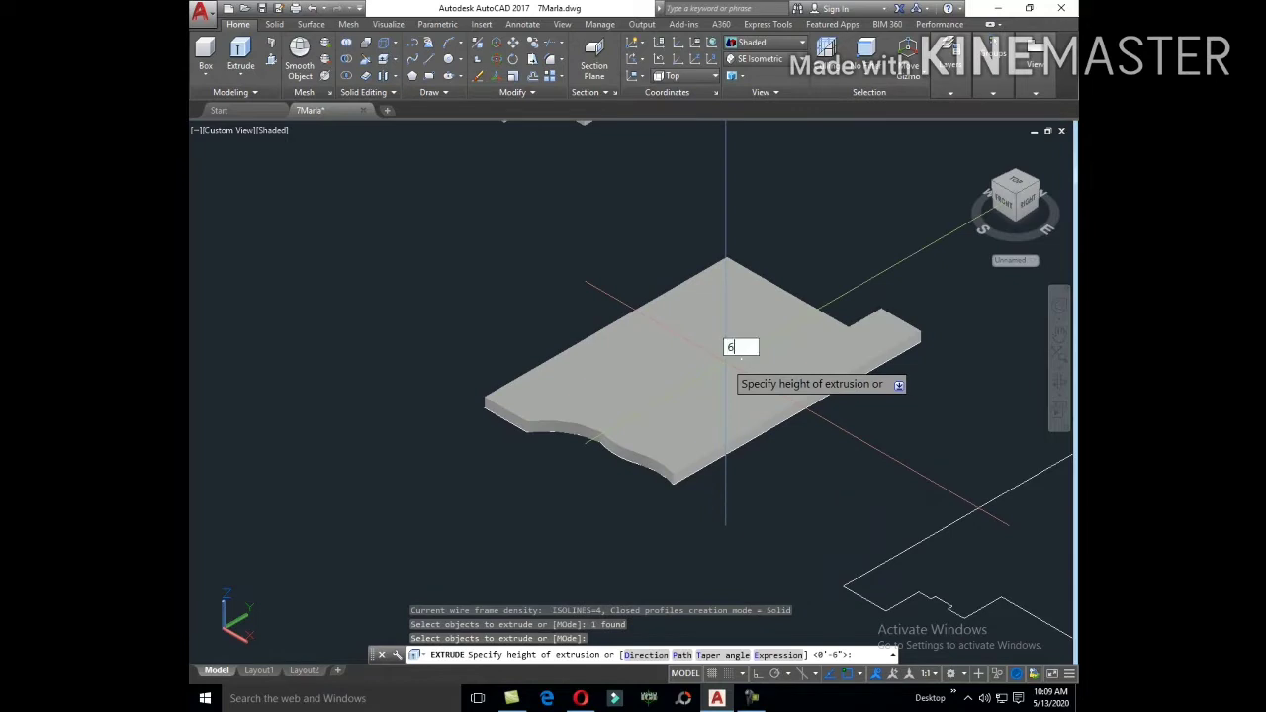
{"action": "key", "text": "Return"}
{"action": "left_click", "coordinate": [712, 381]}
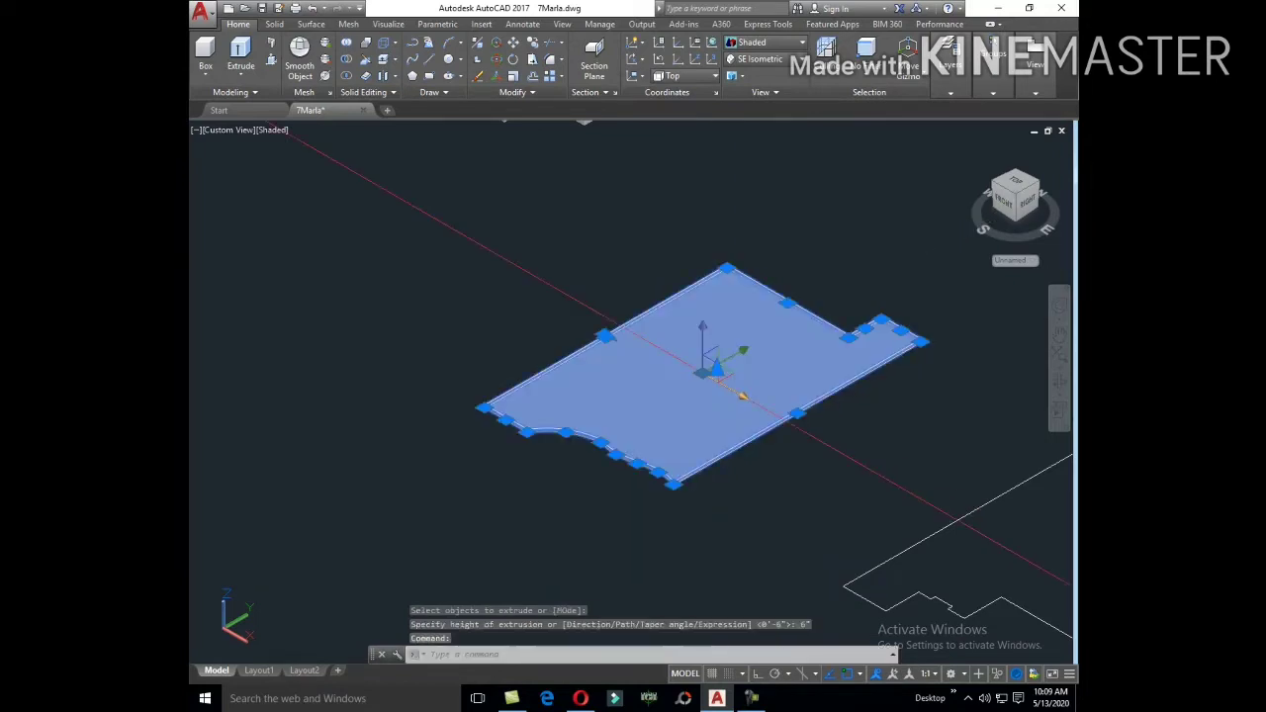
Step: Move the 6" slab from its corner onto the matching top corner of the upper-storey walls
{"action": "type", "text": "m"}
{"action": "key", "text": "Return"}
{"action": "scroll", "coordinate": [667, 452], "scroll_direction": "up", "scroll_amount": 5}
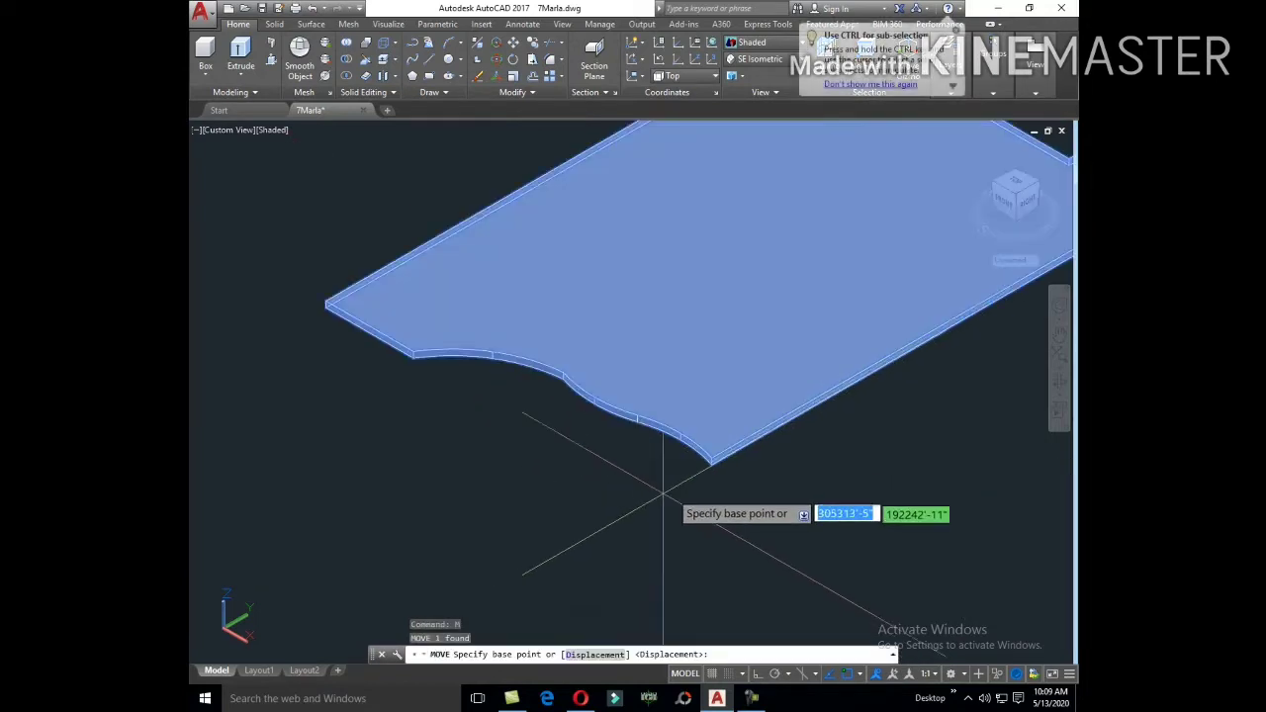
{"action": "left_click", "coordinate": [712, 460]}
{"action": "scroll", "coordinate": [697, 534], "scroll_direction": "up", "scroll_amount": 3}
{"action": "scroll", "coordinate": [712, 519], "scroll_direction": "down", "scroll_amount": 5}
{"action": "scroll", "coordinate": [672, 394], "scroll_direction": "up", "scroll_amount": 3}
{"action": "scroll", "coordinate": [676, 359], "scroll_direction": "up", "scroll_amount": 2}
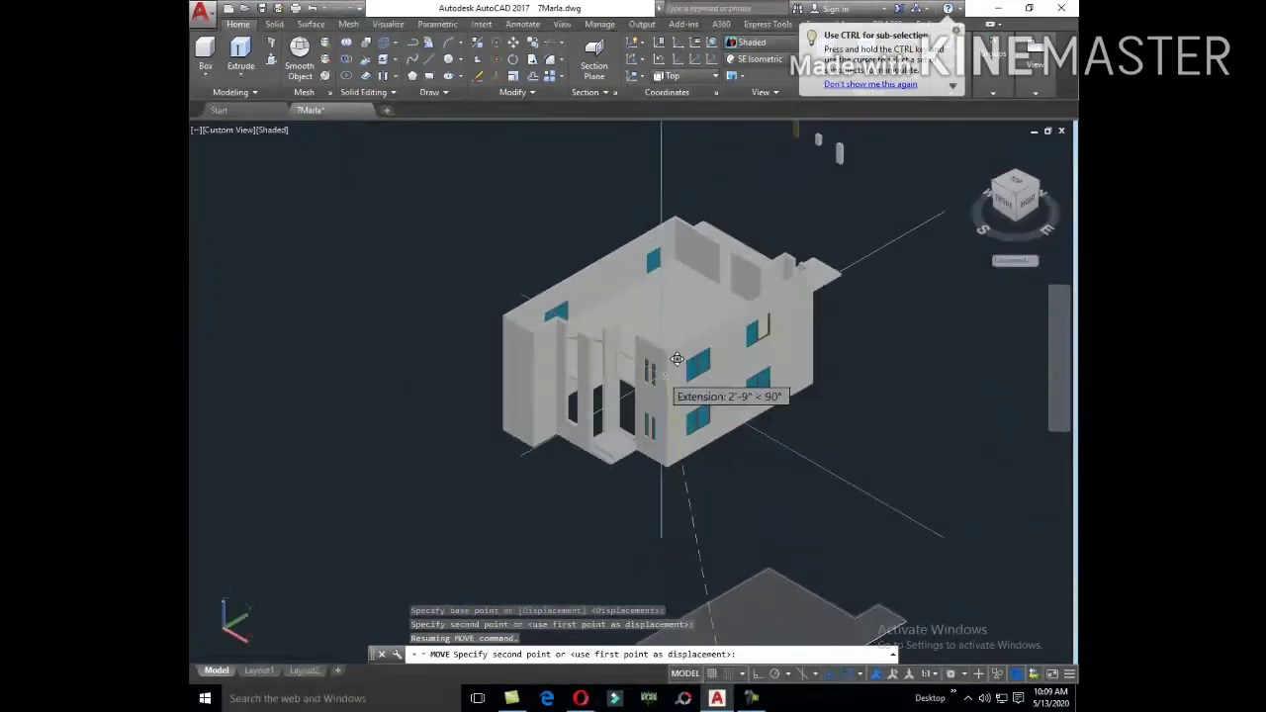
{"action": "scroll", "coordinate": [677, 359], "scroll_direction": "down", "scroll_amount": 5}
{"action": "key", "text": "Escape"}
{"action": "key", "text": "space"}
{"action": "left_click", "coordinate": [719, 553]}
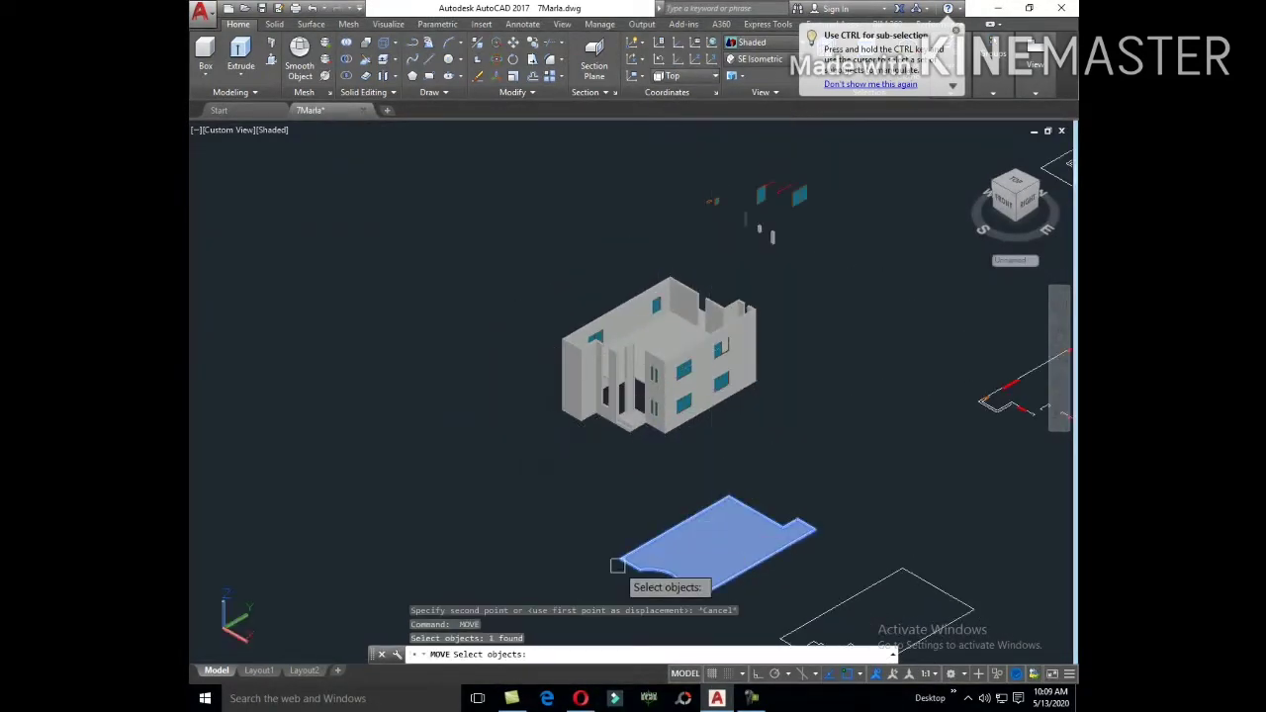
{"action": "key", "text": "Return"}
{"action": "scroll", "coordinate": [615, 561], "scroll_direction": "up", "scroll_amount": 5}
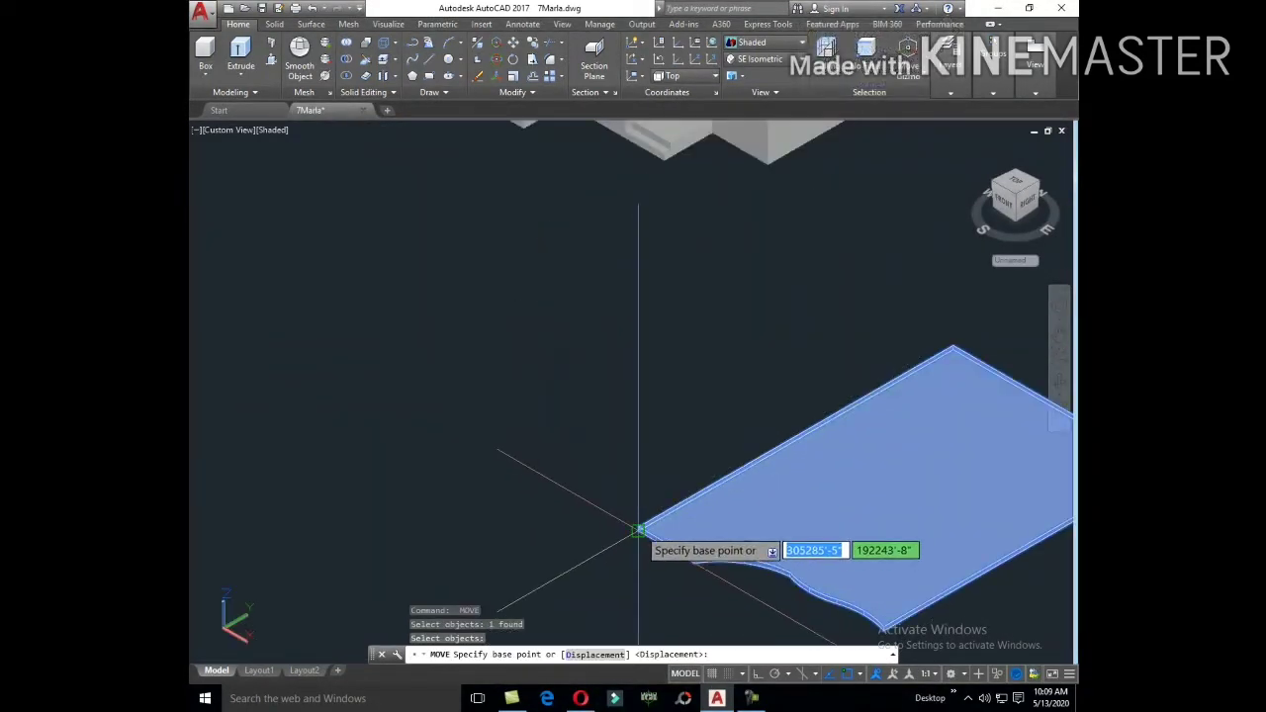
{"action": "left_click", "coordinate": [638, 531]}
{"action": "scroll", "coordinate": [640, 521], "scroll_direction": "down", "scroll_amount": 3}
{"action": "scroll", "coordinate": [655, 504], "scroll_direction": "down", "scroll_amount": 3}
{"action": "scroll", "coordinate": [630, 274], "scroll_direction": "up", "scroll_amount": 5}
{"action": "scroll", "coordinate": [643, 204], "scroll_direction": "up", "scroll_amount": 2}
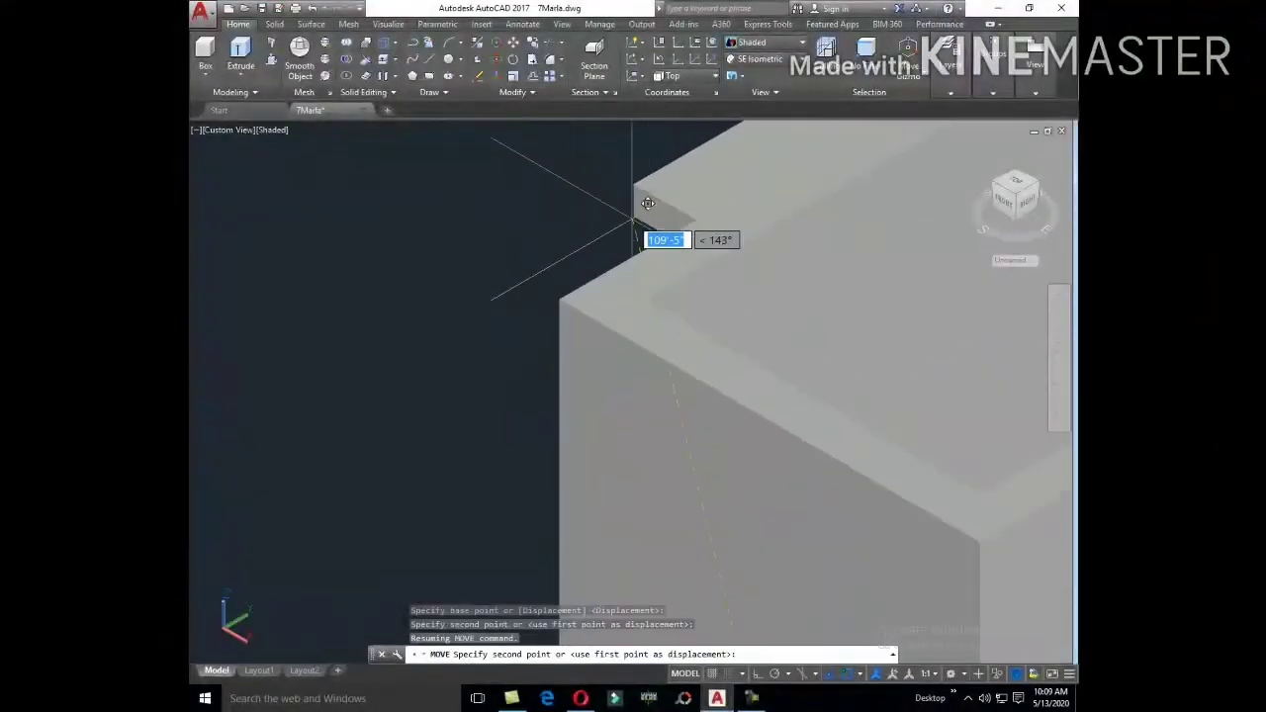
{"action": "left_click", "coordinate": [565, 281]}
{"action": "scroll", "coordinate": [523, 251], "scroll_direction": "down", "scroll_amount": 5}
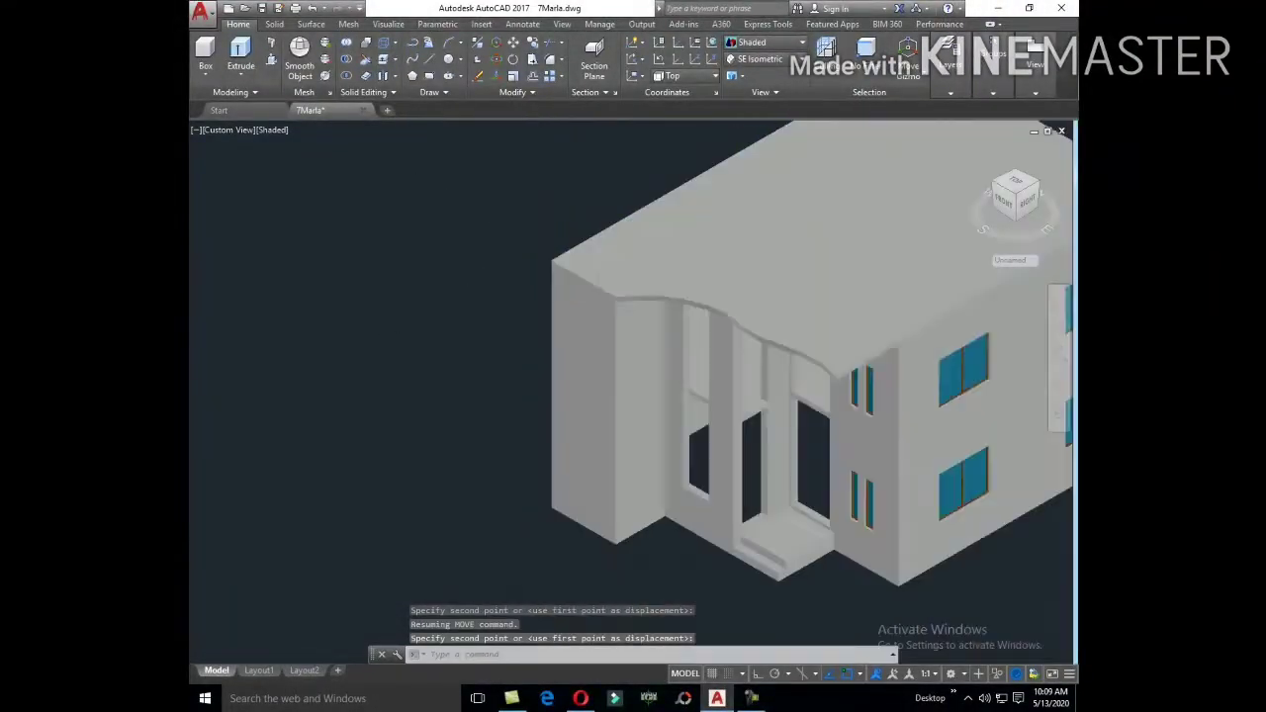
{"action": "scroll", "coordinate": [835, 505], "scroll_direction": "down", "scroll_amount": 2}
{"action": "scroll", "coordinate": [836, 505], "scroll_direction": "up", "scroll_amount": 2}
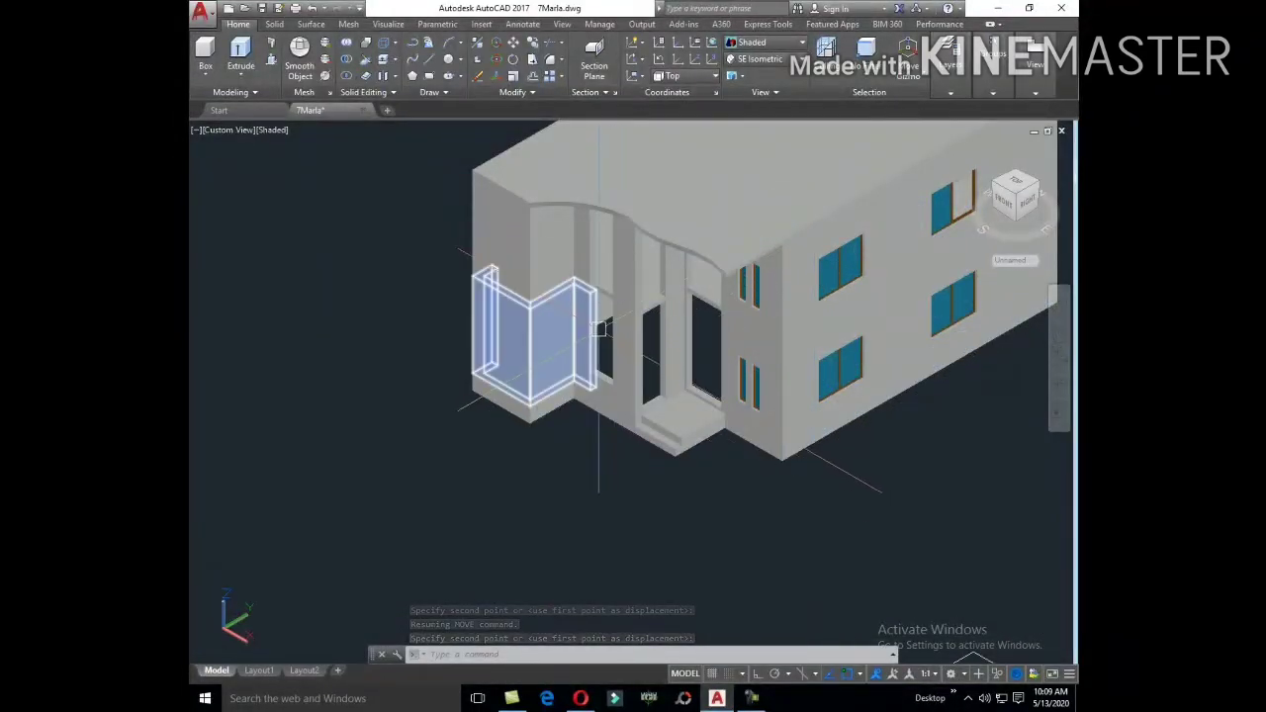
{"action": "scroll", "coordinate": [598, 347], "scroll_direction": "down", "scroll_amount": 6}
Step: Copy the red striped element to an empty spot away from the plan
{"action": "left_click", "coordinate": [799, 446]}
{"action": "scroll", "coordinate": [778, 461], "scroll_direction": "up", "scroll_amount": 2}
{"action": "scroll", "coordinate": [737, 433], "scroll_direction": "up", "scroll_amount": 5}
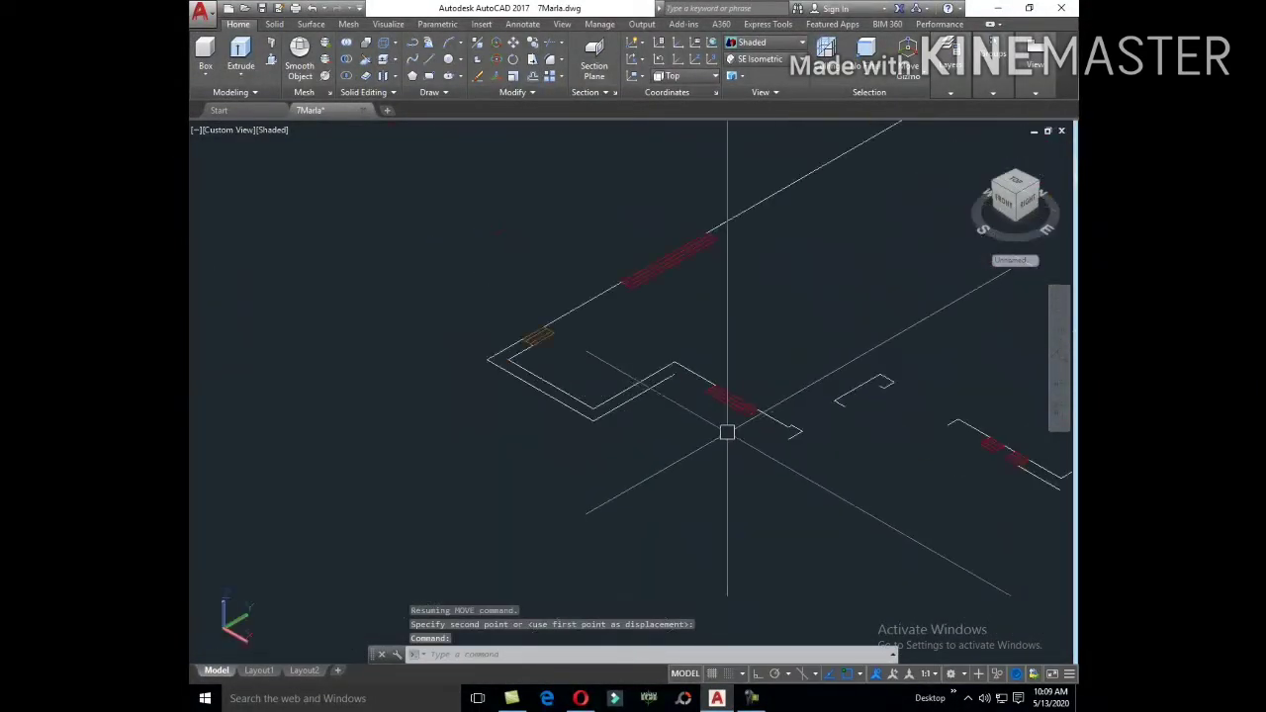
{"action": "scroll", "coordinate": [729, 431], "scroll_direction": "up", "scroll_amount": 2}
{"action": "left_click", "coordinate": [781, 405]}
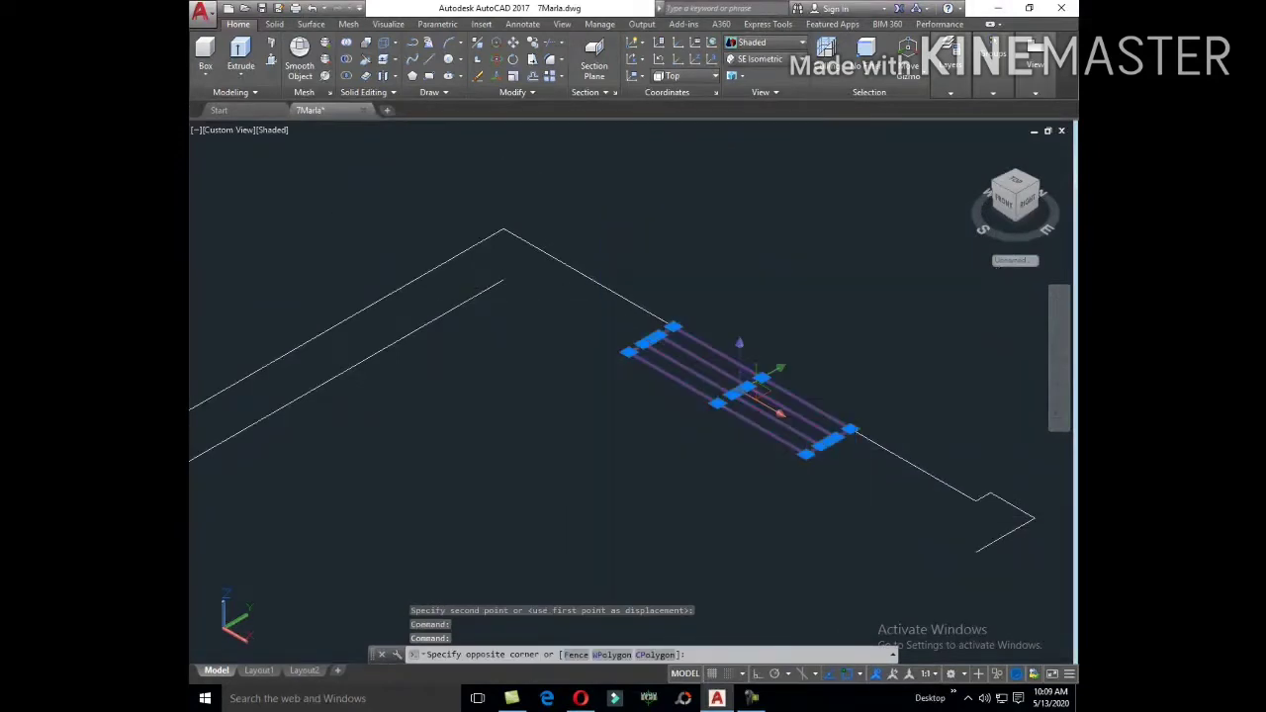
{"action": "left_click", "coordinate": [840, 501]}
{"action": "key", "text": "Return"}
{"action": "left_click", "coordinate": [856, 485]}
{"action": "scroll", "coordinate": [912, 327], "scroll_direction": "down", "scroll_amount": 3}
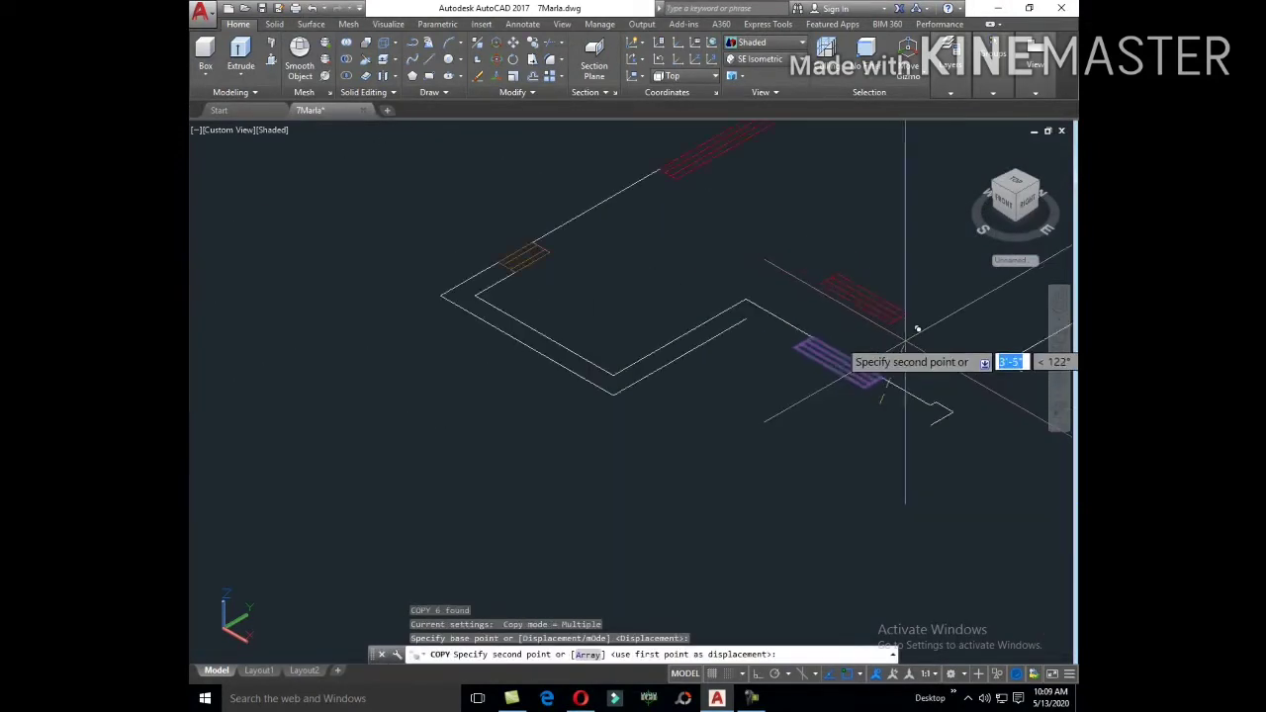
{"action": "scroll", "coordinate": [607, 480], "scroll_direction": "down", "scroll_amount": 3}
{"action": "scroll", "coordinate": [796, 374], "scroll_direction": "down", "scroll_amount": 2}
{"action": "scroll", "coordinate": [692, 376], "scroll_direction": "up", "scroll_amount": 2}
{"action": "scroll", "coordinate": [642, 386], "scroll_direction": "up", "scroll_amount": 2}
{"action": "left_click", "coordinate": [627, 389]}
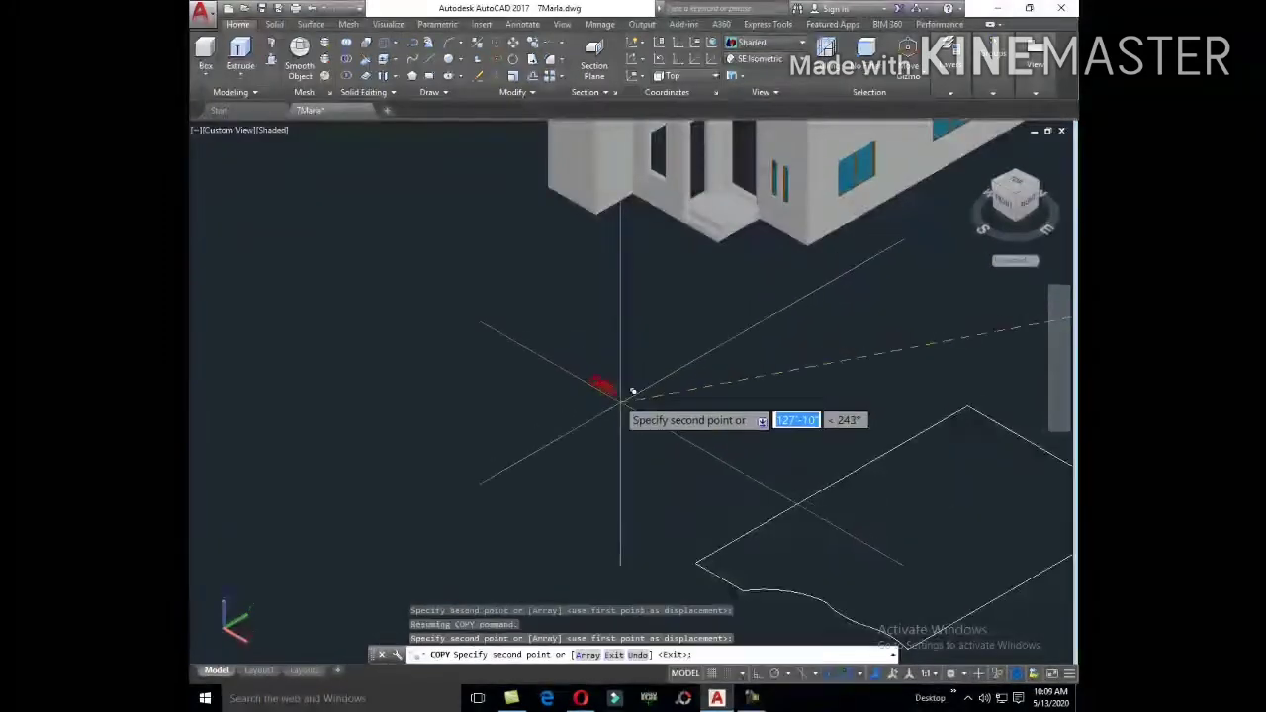
{"action": "key", "text": "Escape"}
Step: Offset the rail line by 2 to form the parallel rail edge
{"action": "scroll", "coordinate": [668, 450], "scroll_direction": "up", "scroll_amount": 3}
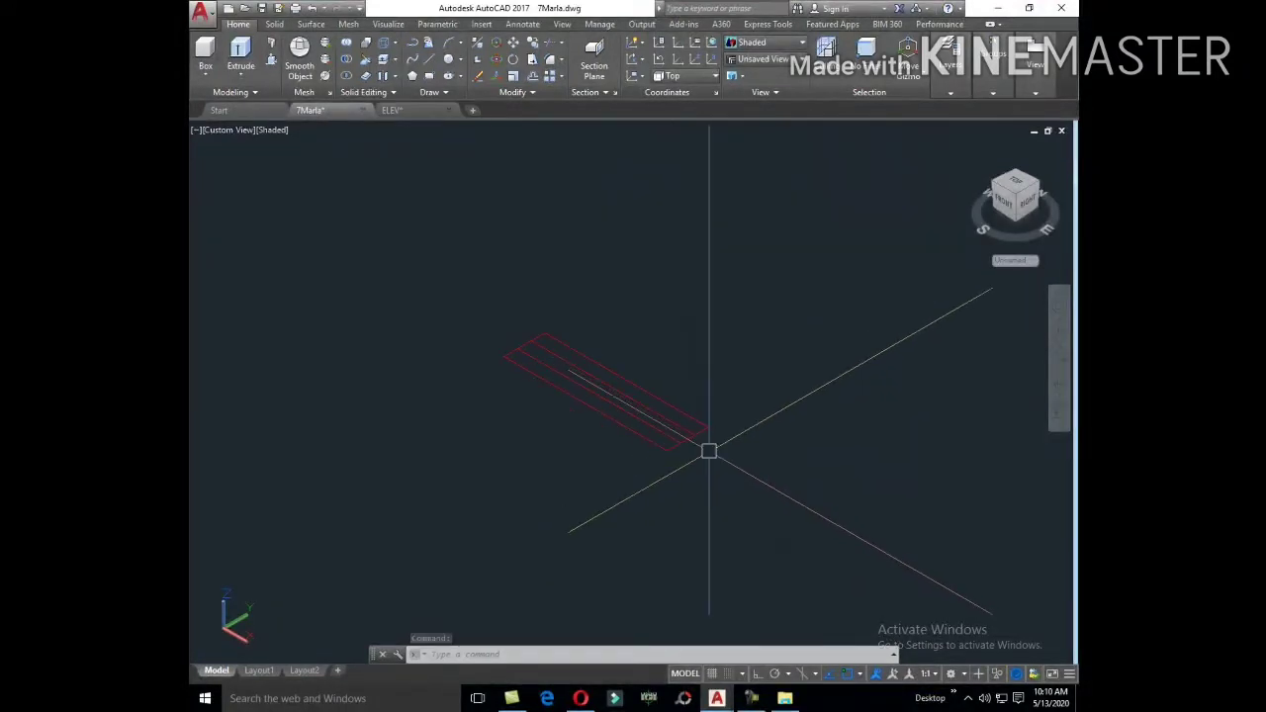
{"action": "type", "text": "O"}
{"action": "key", "text": "Return"}
{"action": "type", "text": "2"}
{"action": "key", "text": "Return"}
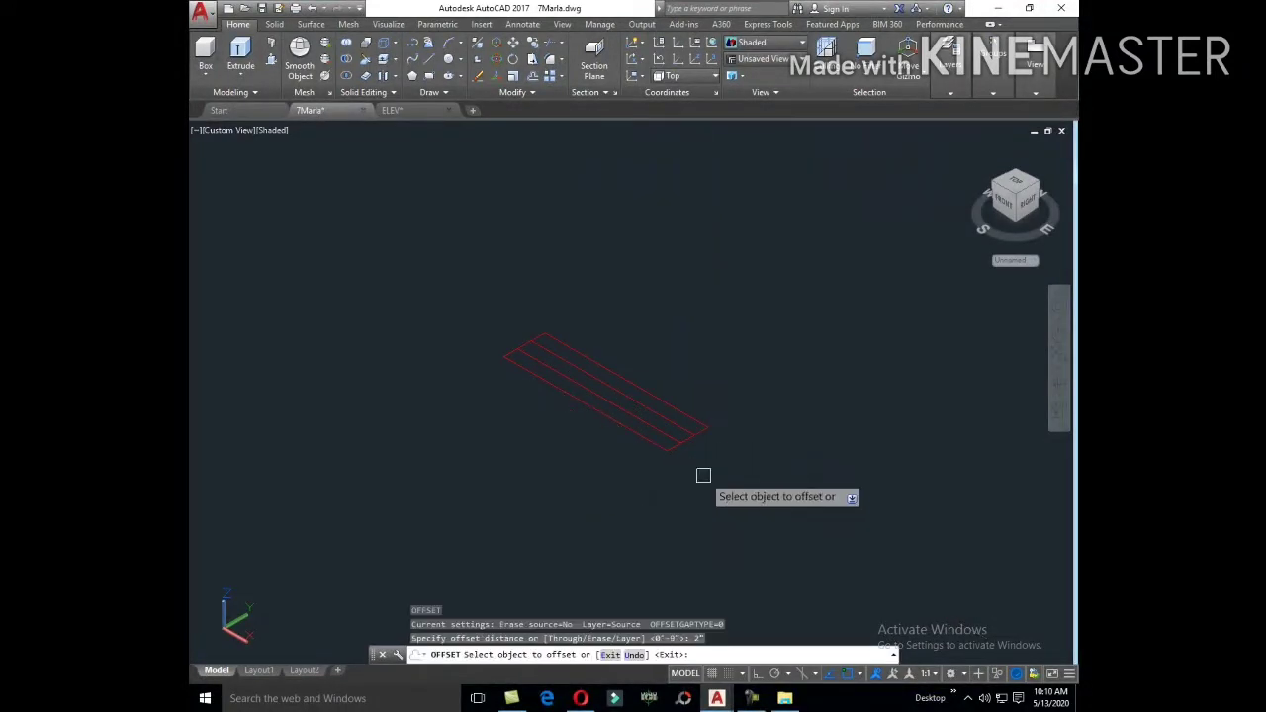
{"action": "left_click", "coordinate": [678, 422]}
{"action": "left_click", "coordinate": [692, 440]}
{"action": "middle_click_drag", "start_coordinate": [554, 346], "coordinate": [946, 580]}
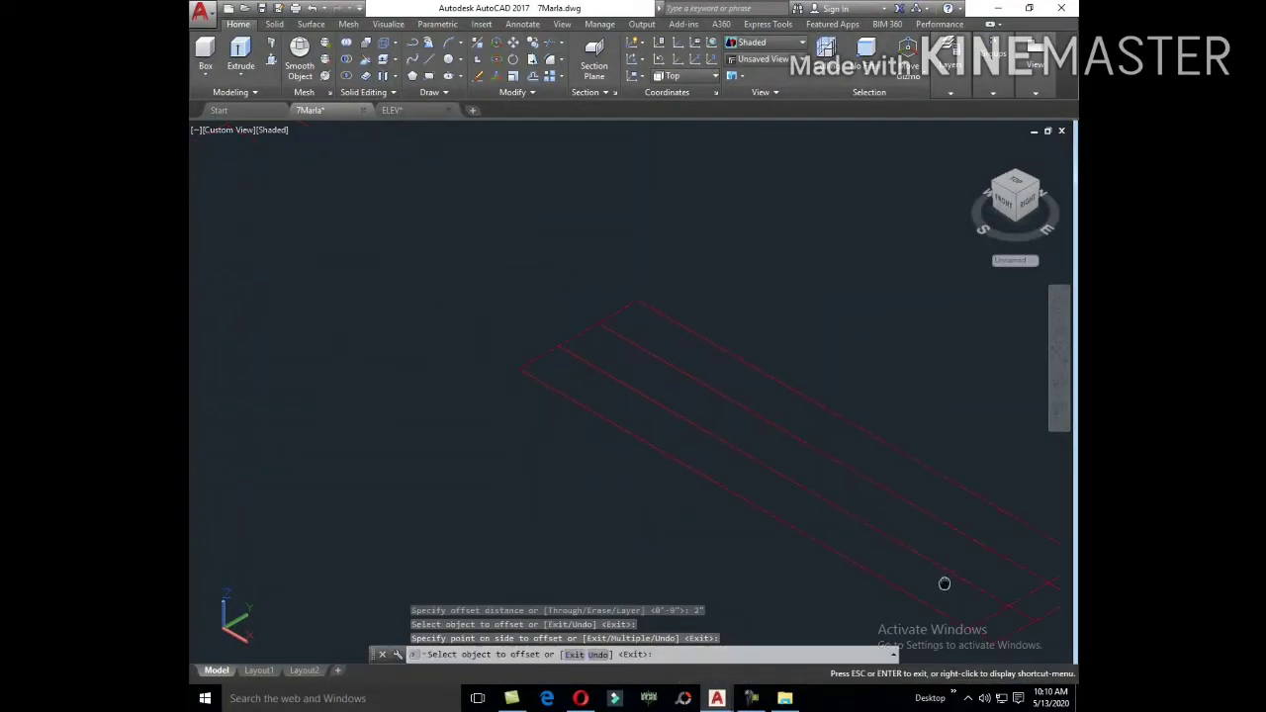
{"action": "key", "text": "Escape"}
{"action": "type", "text": "BO"}
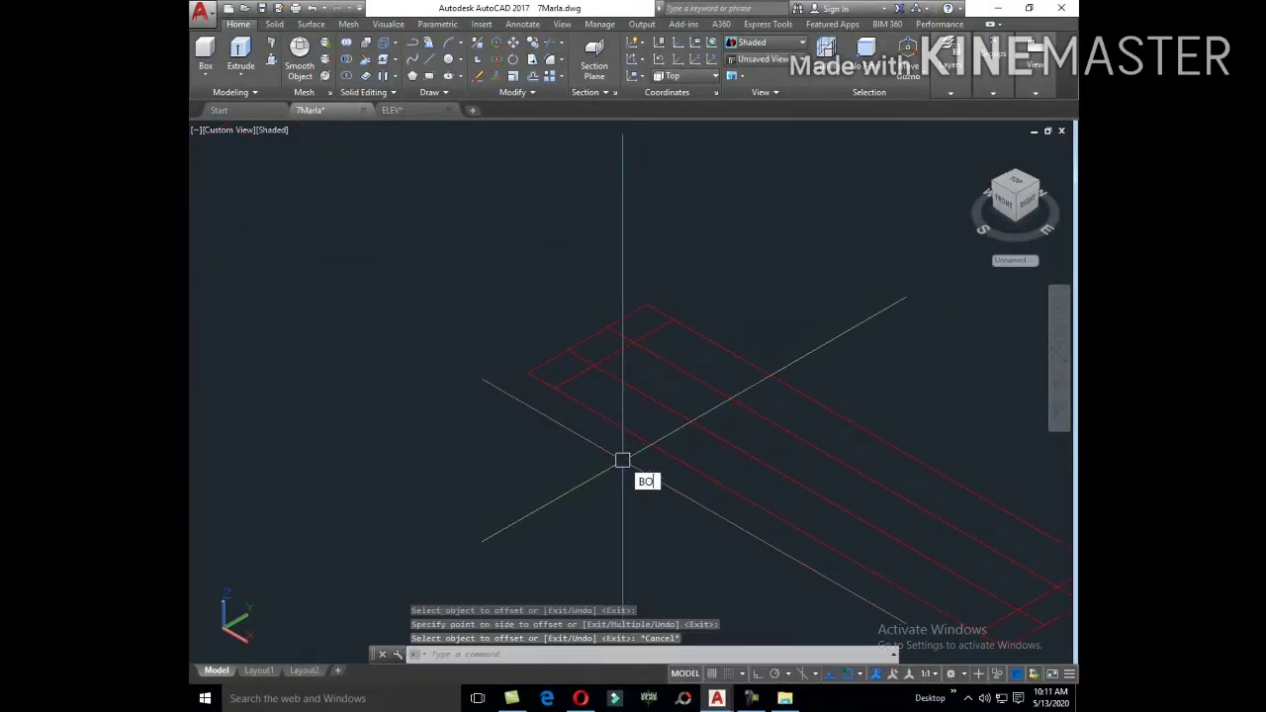
Step: Create boundary polylines inside the two square post ends and the long rail strip
{"action": "key", "text": "Return"}
{"action": "left_click", "coordinate": [552, 276]}
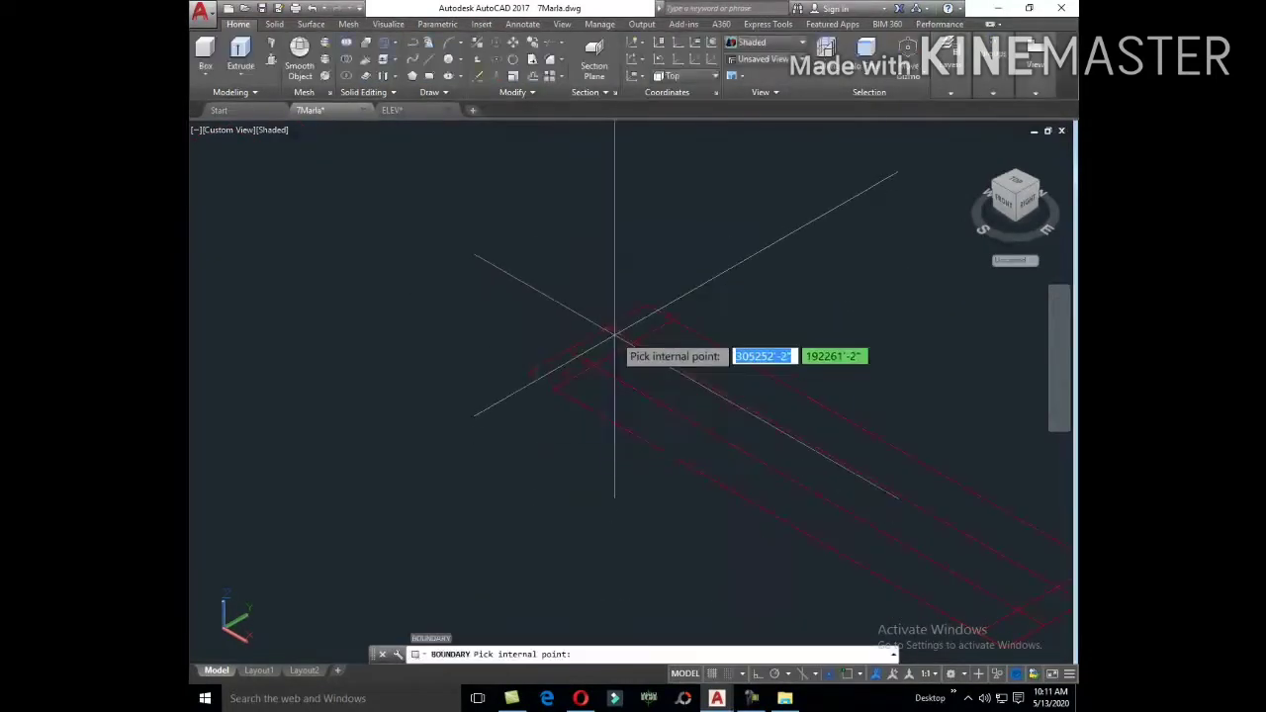
{"action": "scroll", "coordinate": [623, 346], "scroll_direction": "down", "scroll_amount": 3}
{"action": "scroll", "coordinate": [759, 476], "scroll_direction": "up", "scroll_amount": 3}
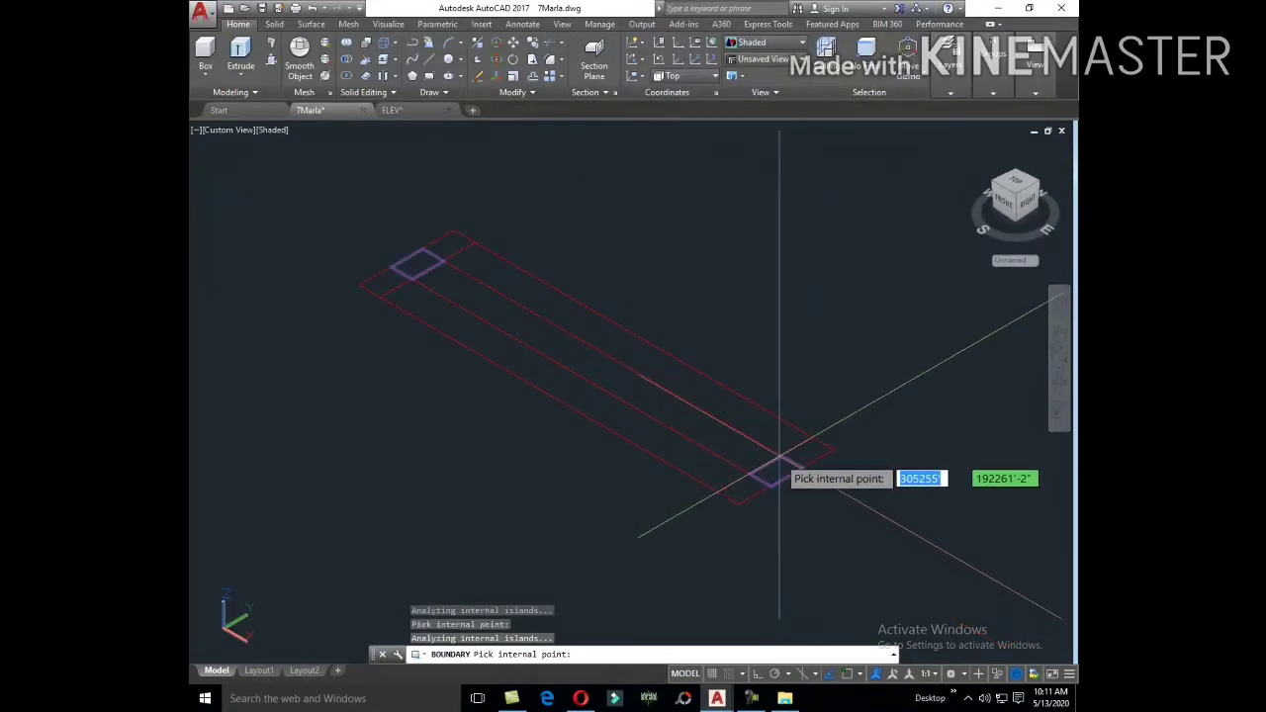
{"action": "key", "text": "Return"}
{"action": "type", "text": "BO"}
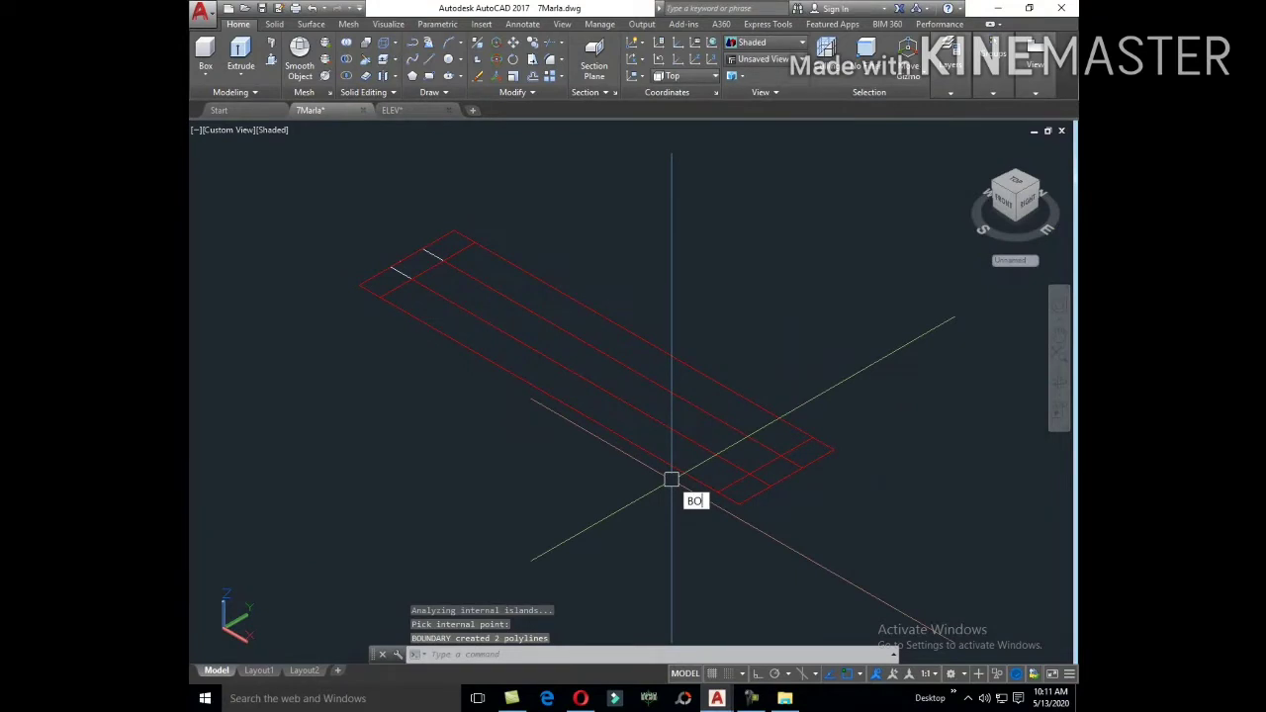
{"action": "key", "text": "Return"}
{"action": "key", "text": "Return"}
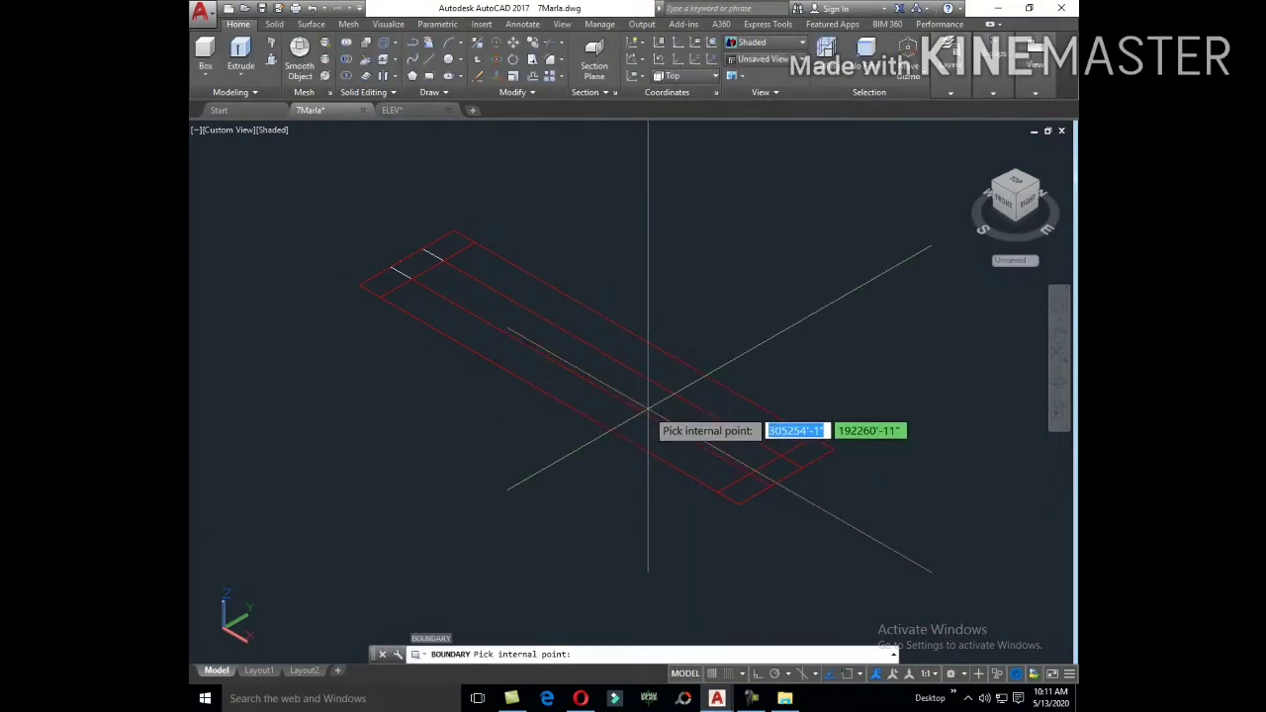
{"action": "left_click", "coordinate": [762, 424]}
{"action": "key", "text": "Return"}
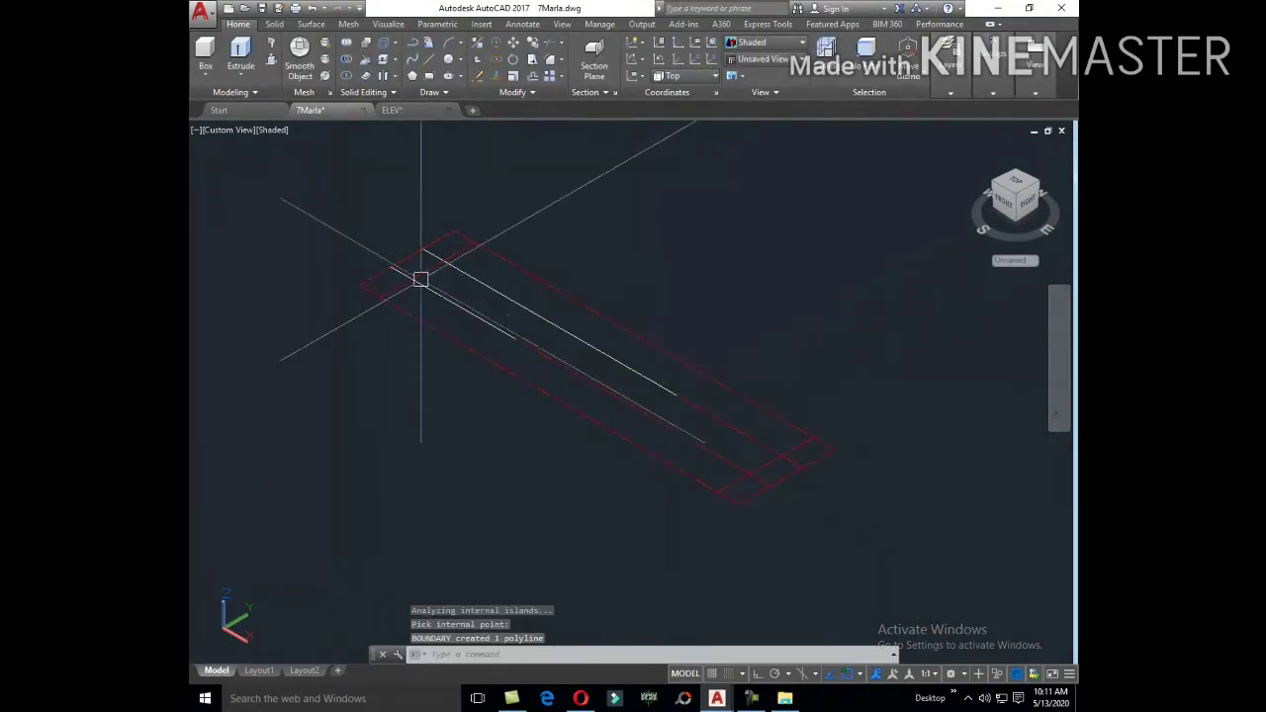
{"action": "type", "text": "Ext"}
{"action": "key", "text": "Return"}
Step: Erase the stray long object lying beside the square post profiles
{"action": "scroll", "coordinate": [396, 267], "scroll_direction": "up", "scroll_amount": 2}
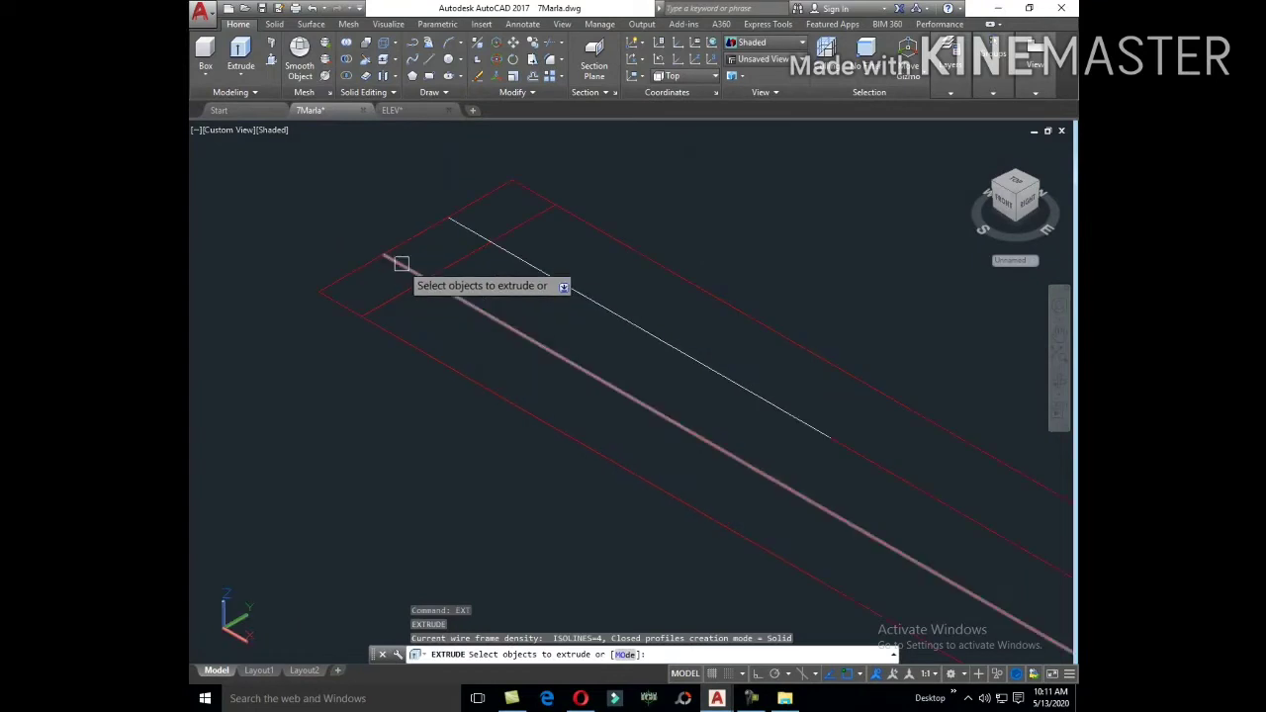
{"action": "scroll", "coordinate": [450, 228], "scroll_direction": "up", "scroll_amount": 2}
{"action": "left_click", "coordinate": [460, 225]}
{"action": "scroll", "coordinate": [557, 317], "scroll_direction": "down", "scroll_amount": 3}
{"action": "key", "text": "Escape"}
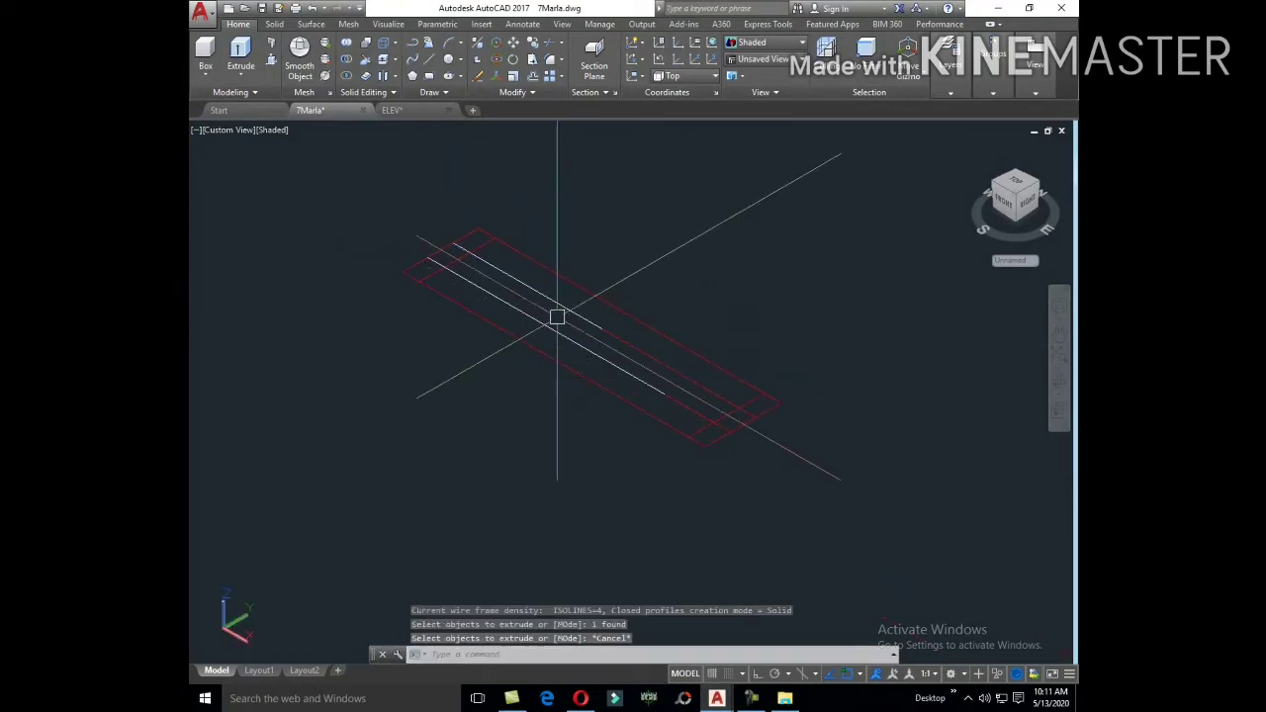
{"action": "left_click", "coordinate": [559, 300]}
{"action": "type", "text": "e"}
{"action": "key", "text": "Return"}
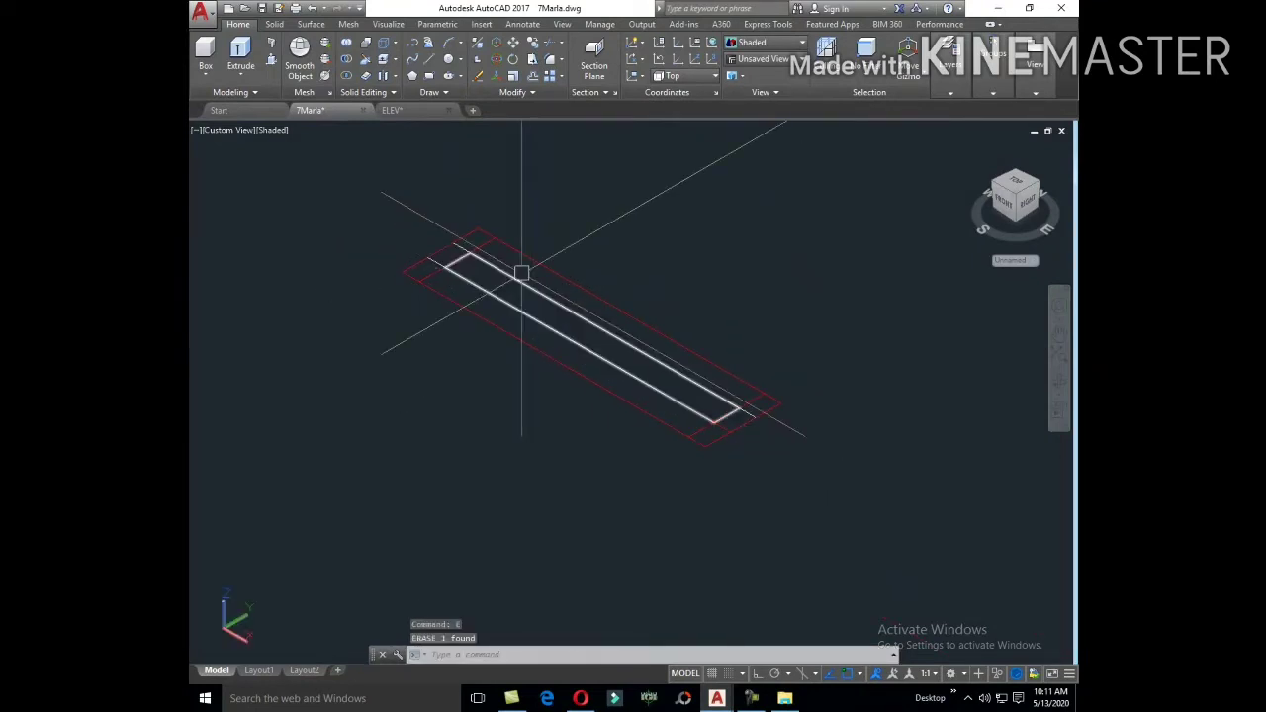
{"action": "type", "text": "EXT"}
Step: Extrude the two square post profiles into 17' tall posts
{"action": "key", "text": "Return"}
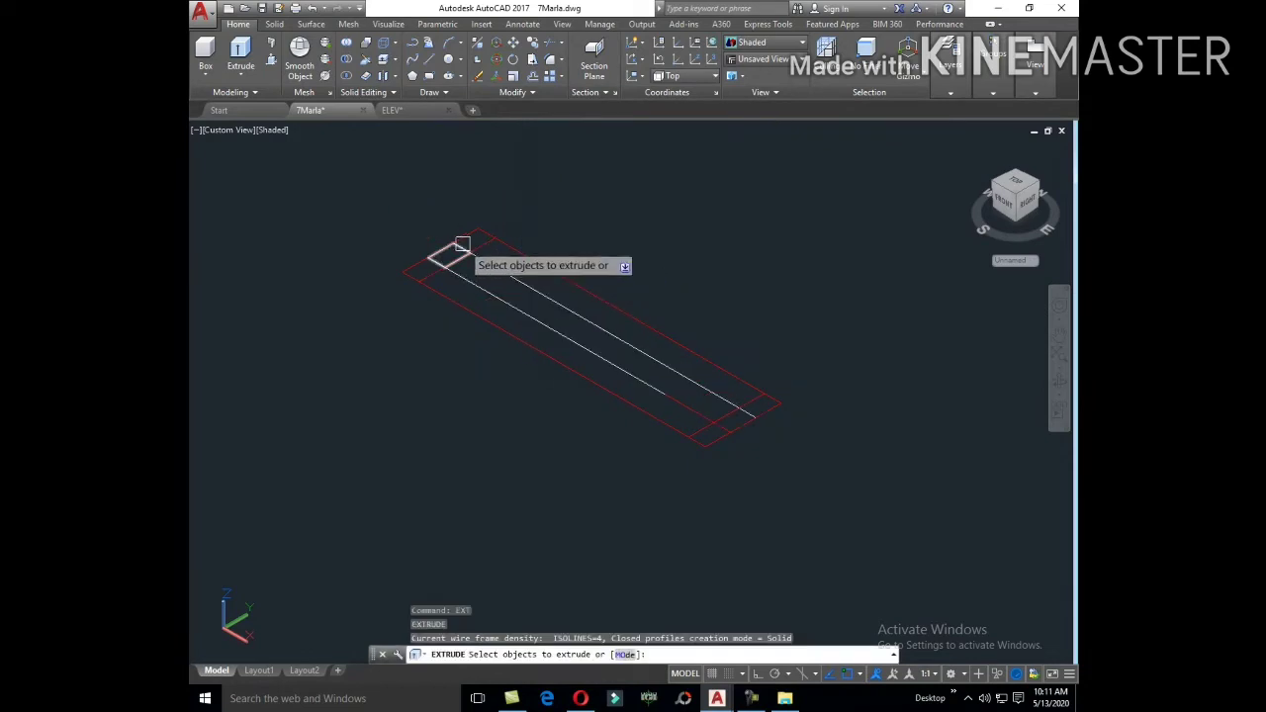
{"action": "left_click", "coordinate": [460, 244]}
{"action": "scroll", "coordinate": [692, 395], "scroll_direction": "up", "scroll_amount": 3}
{"action": "left_click", "coordinate": [726, 432]}
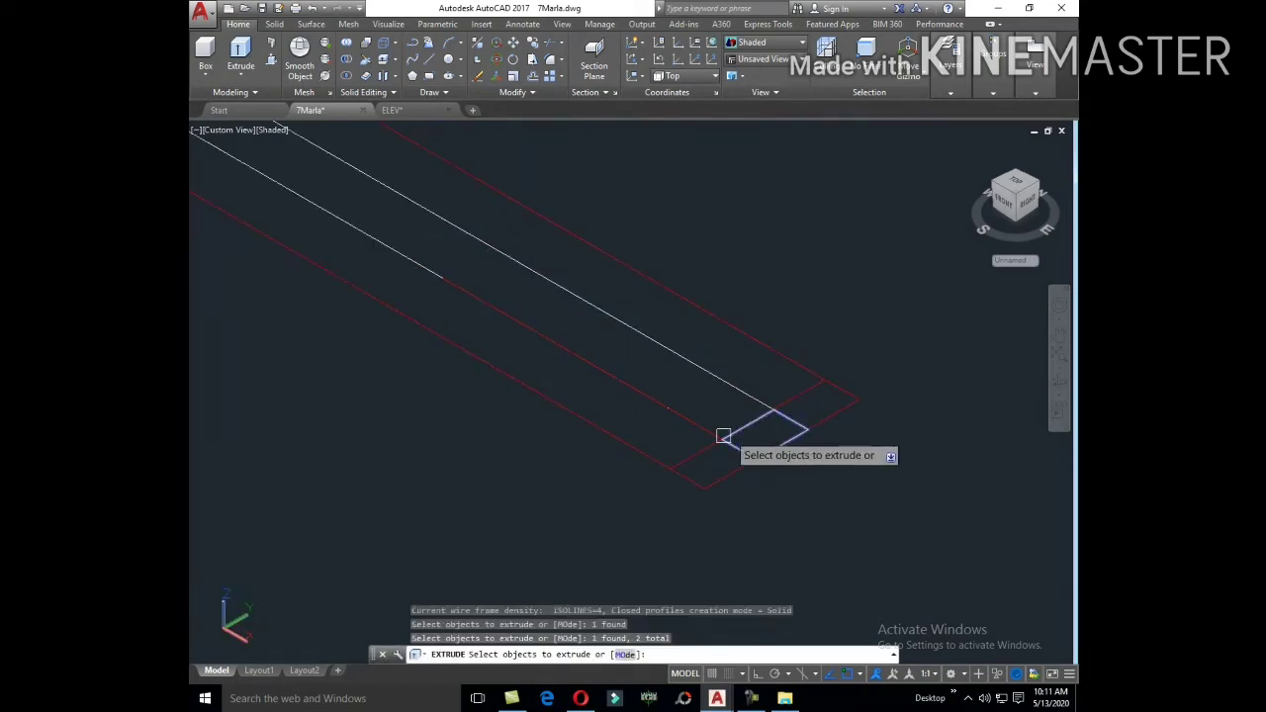
{"action": "right_click", "coordinate": [683, 456]}
{"action": "left_click", "coordinate": [716, 465]}
{"action": "scroll", "coordinate": [534, 287], "scroll_direction": "down", "scroll_amount": 3}
{"action": "scroll", "coordinate": [692, 287], "scroll_direction": "down", "scroll_amount": 2}
{"action": "type", "text": "17'"}
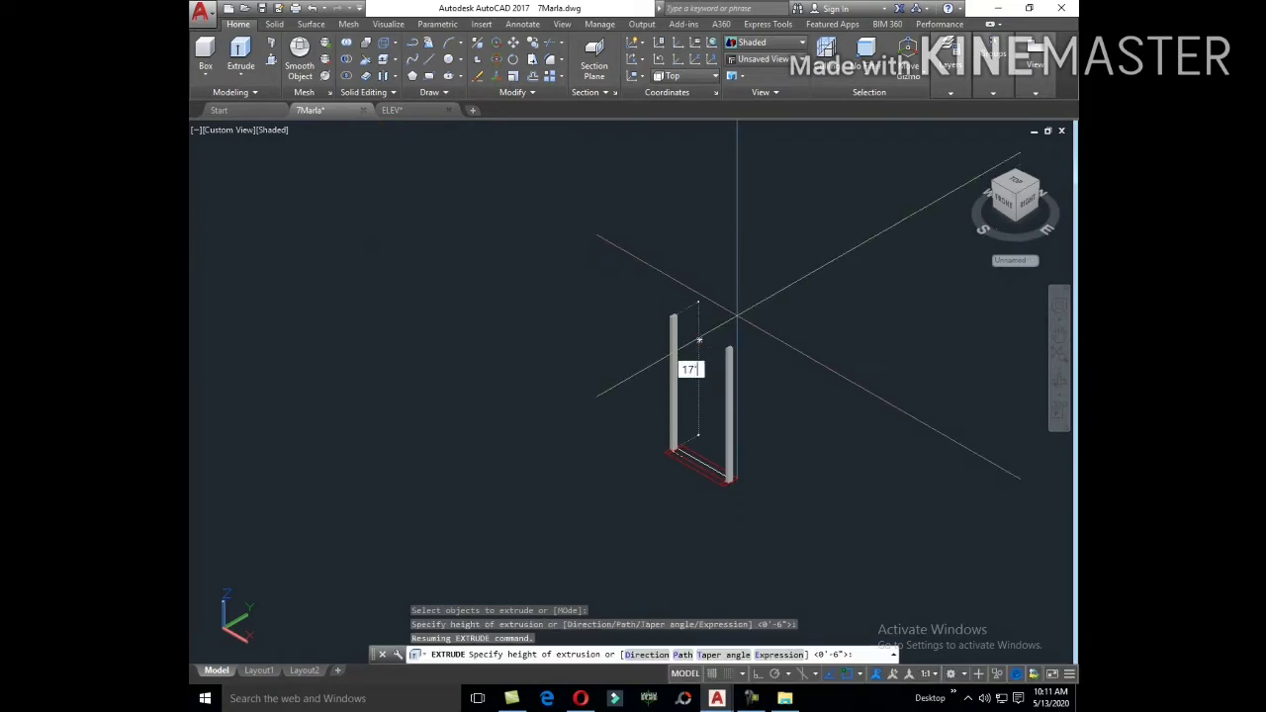
{"action": "key", "text": "Return"}
Step: Erase the unwanted beam and extrude the rail strip 2" thick
{"action": "scroll", "coordinate": [687, 469], "scroll_direction": "up", "scroll_amount": 4}
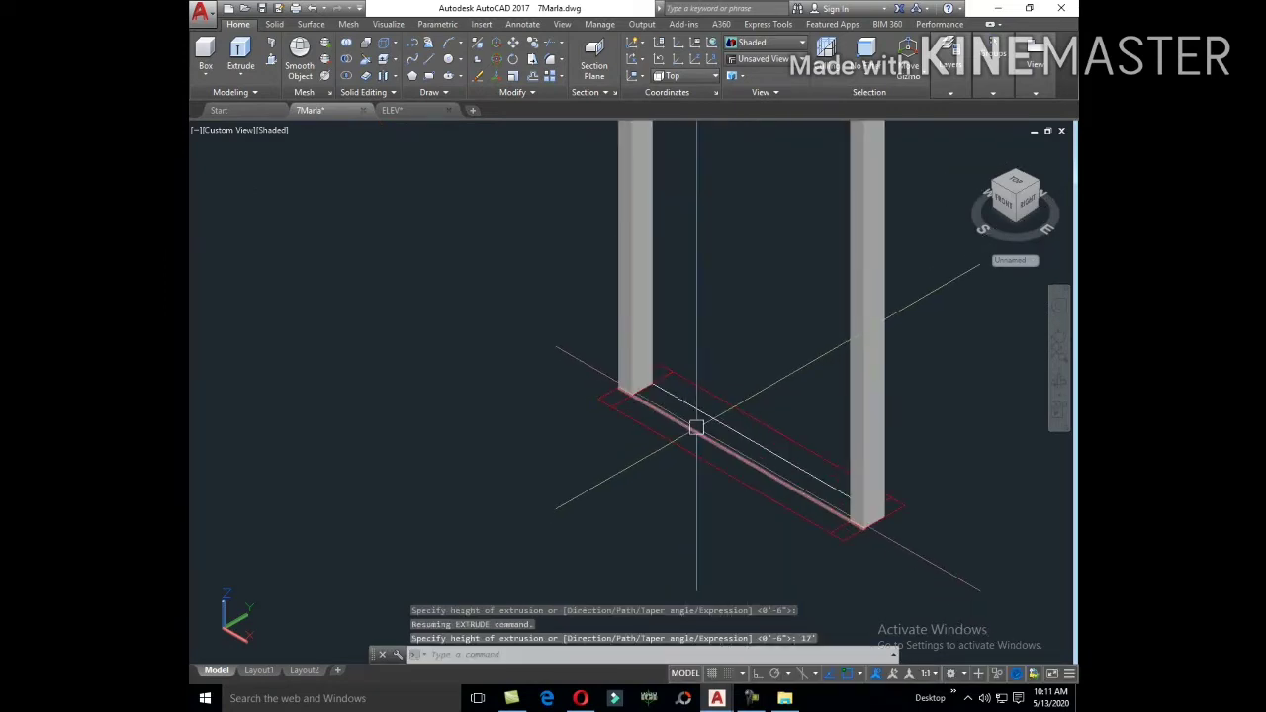
{"action": "left_click", "coordinate": [696, 427]}
{"action": "type", "text": "e"}
{"action": "key", "text": "Return"}
{"action": "key", "text": "Return"}
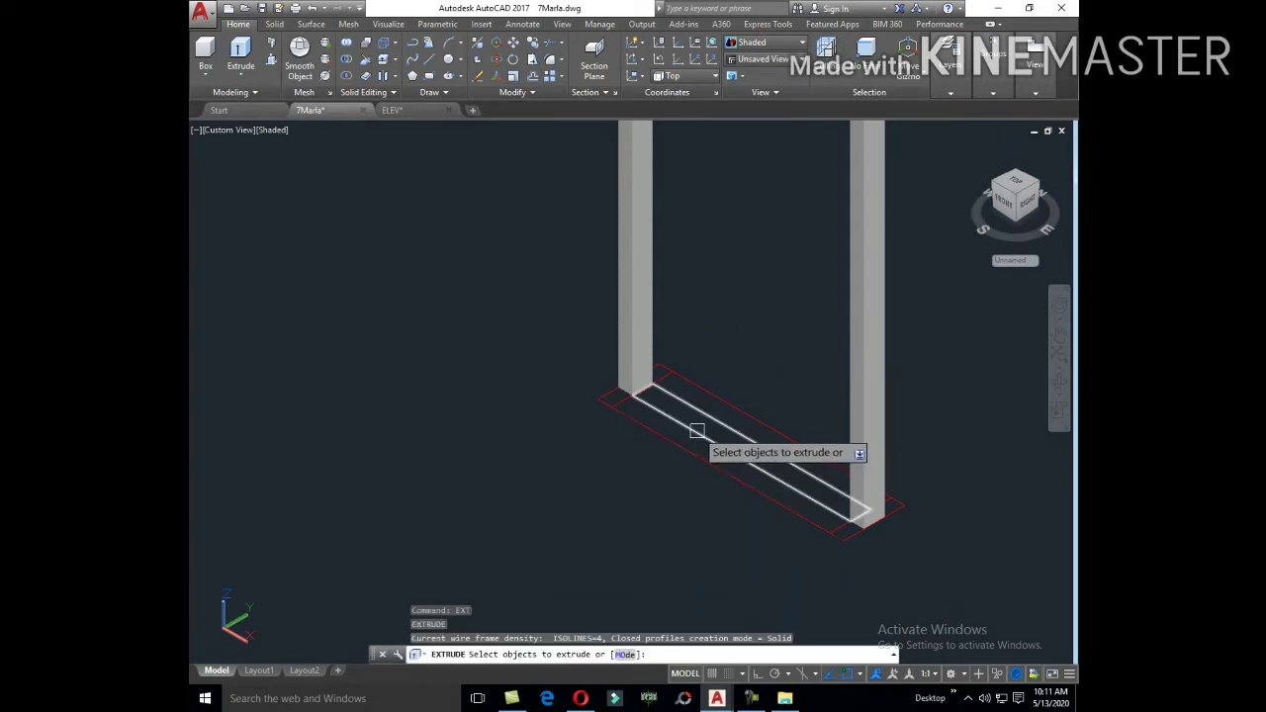
{"action": "left_click", "coordinate": [695, 431]}
{"action": "right_click", "coordinate": [699, 435]}
{"action": "left_click", "coordinate": [732, 441]}
{"action": "type", "text": "2"}
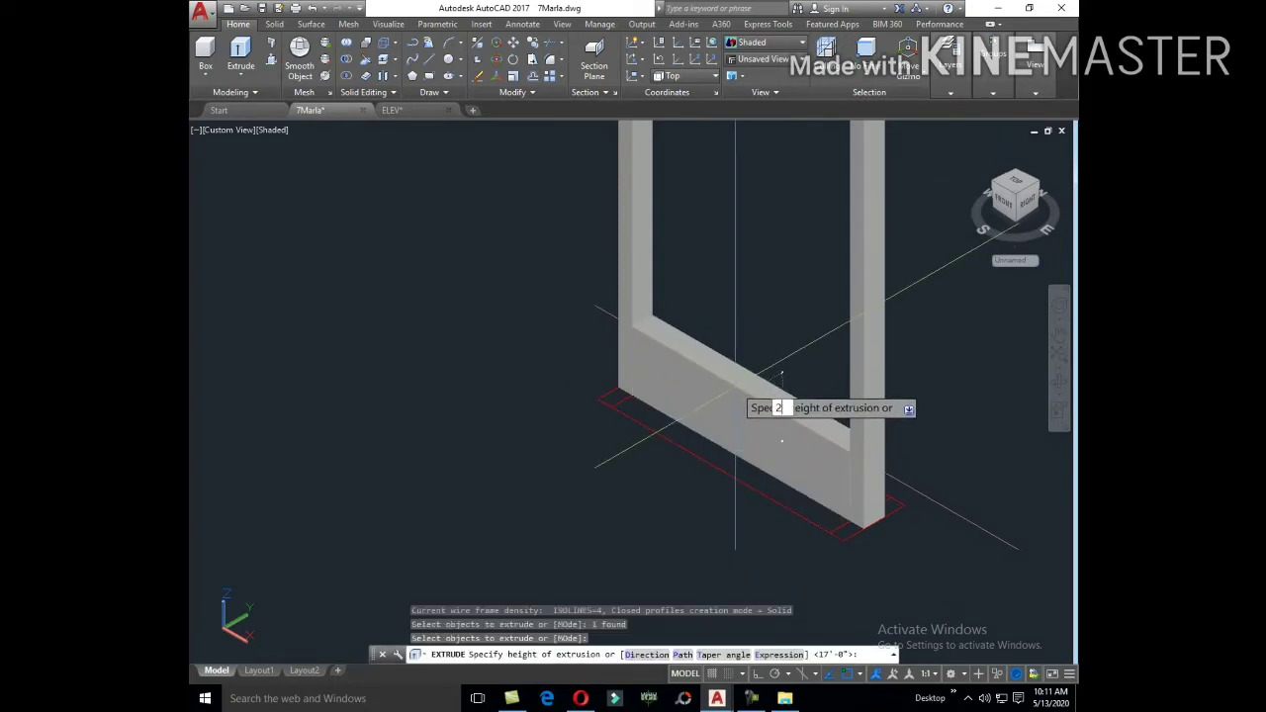
{"action": "type", "text": "\""}
{"action": "key", "text": "Return"}
Step: Start copying the rail from its end point, then cancel the copy
{"action": "left_click", "coordinate": [696, 439]}
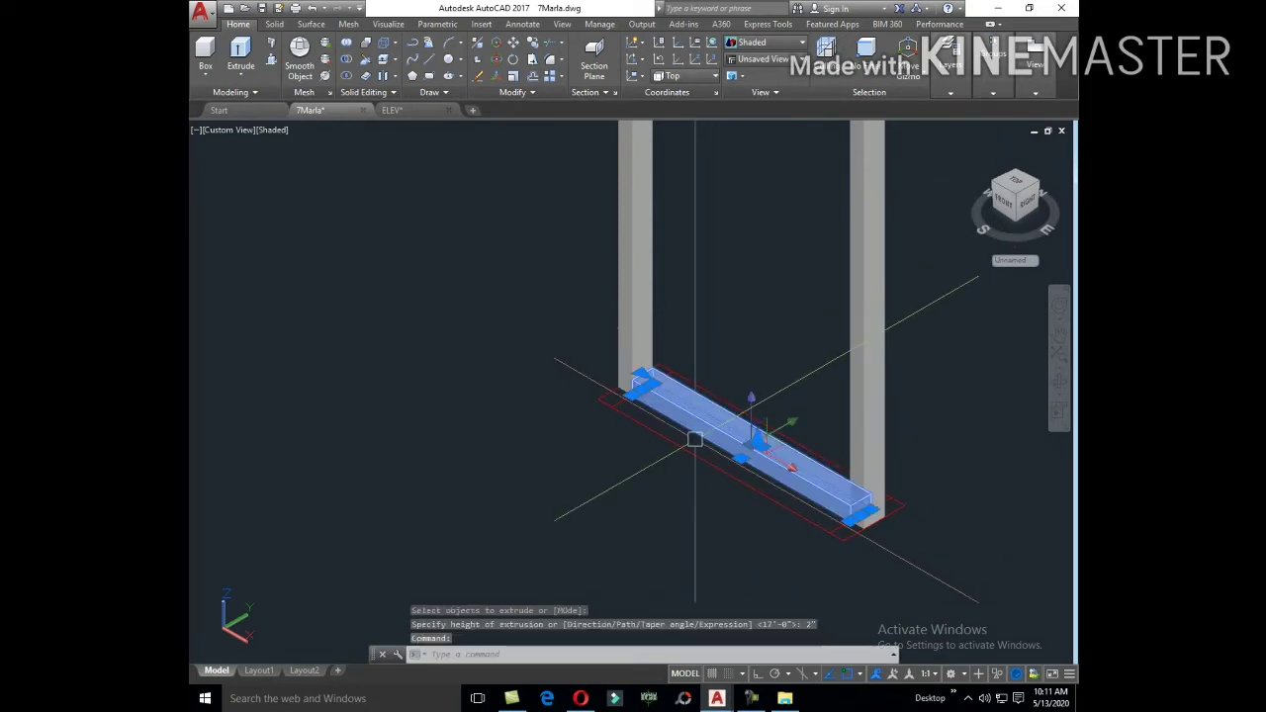
{"action": "type", "text": "Co"}
{"action": "key", "text": "Return"}
{"action": "scroll", "coordinate": [672, 416], "scroll_direction": "up", "scroll_amount": 4}
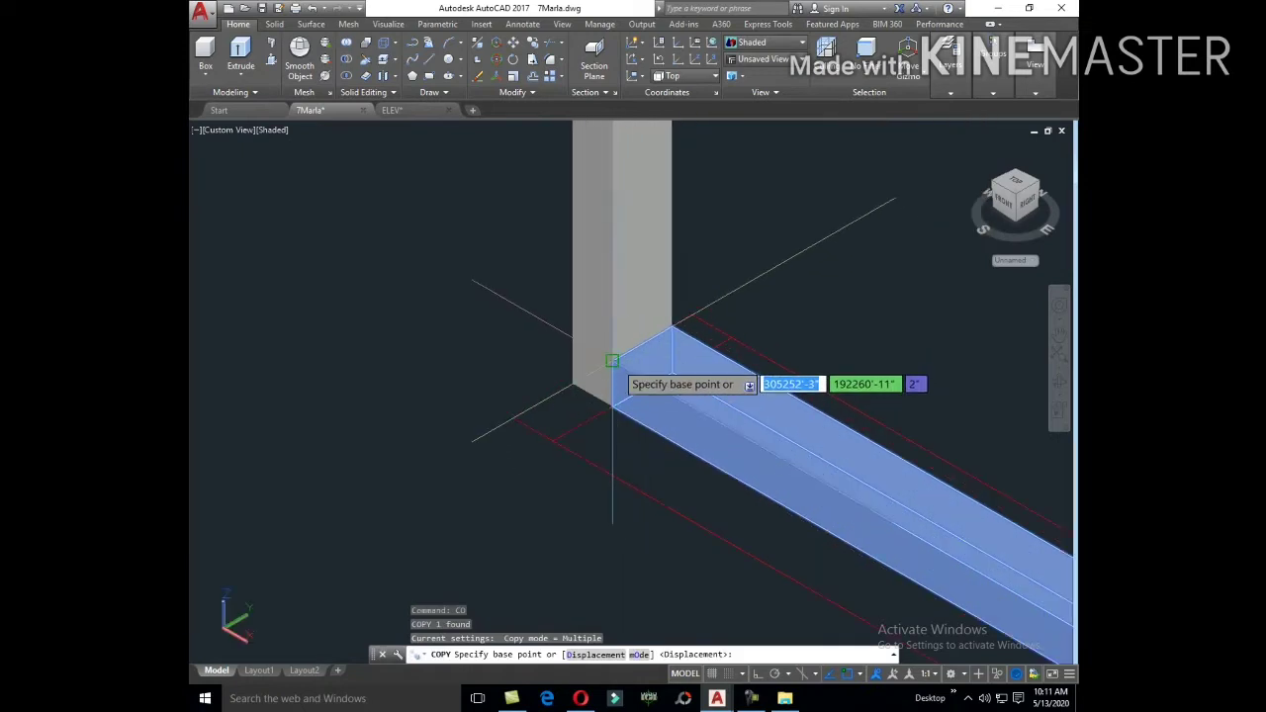
{"action": "left_click", "coordinate": [612, 361]}
{"action": "scroll", "coordinate": [644, 503], "scroll_direction": "down", "scroll_amount": 5}
{"action": "scroll", "coordinate": [644, 425], "scroll_direction": "up", "scroll_amount": 2}
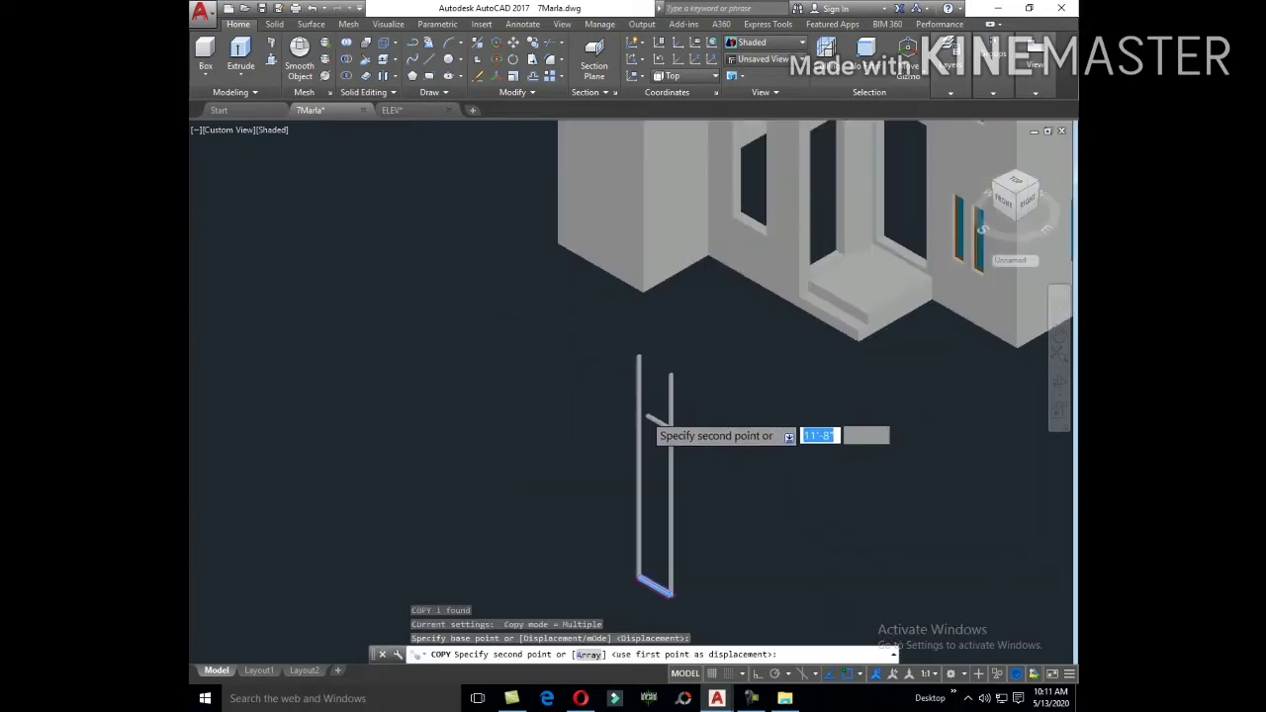
{"action": "scroll", "coordinate": [649, 316], "scroll_direction": "up", "scroll_amount": 2}
{"action": "scroll", "coordinate": [639, 270], "scroll_direction": "up", "scroll_amount": 3}
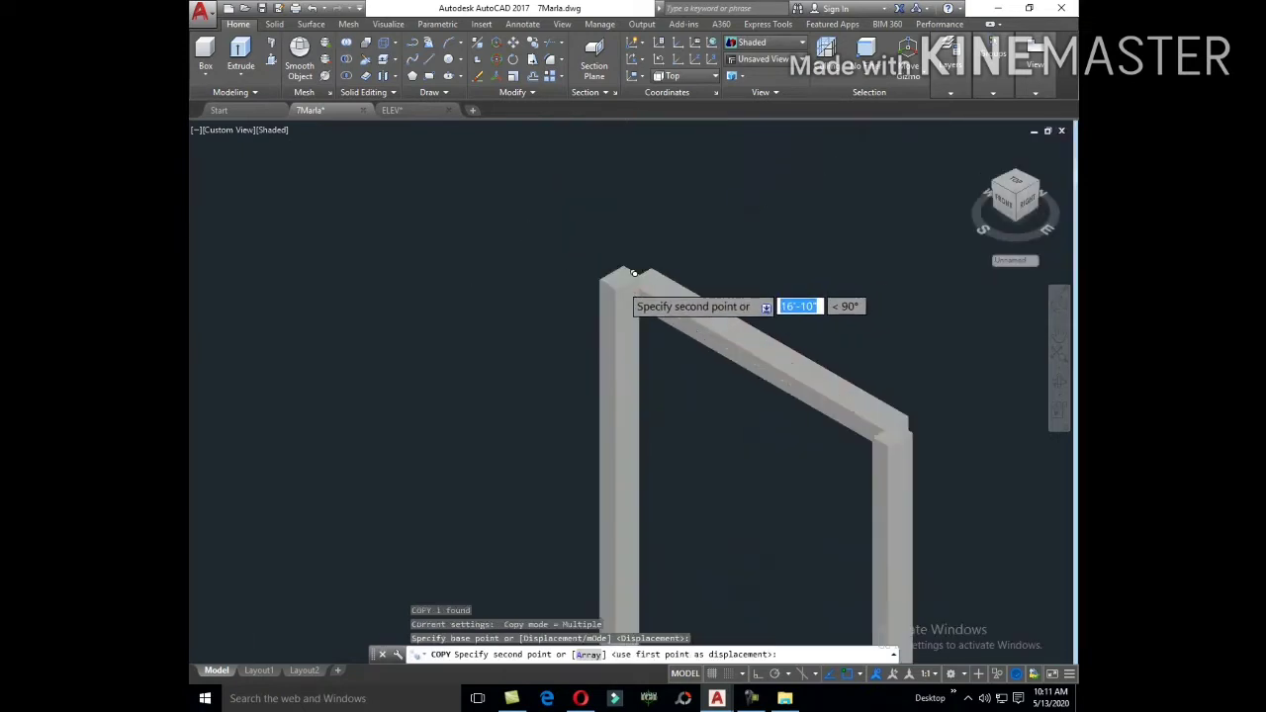
{"action": "scroll", "coordinate": [621, 281], "scroll_direction": "down", "scroll_amount": 3}
{"action": "key", "text": "Escape"}
{"action": "scroll", "coordinate": [801, 349], "scroll_direction": "down", "scroll_amount": 3}
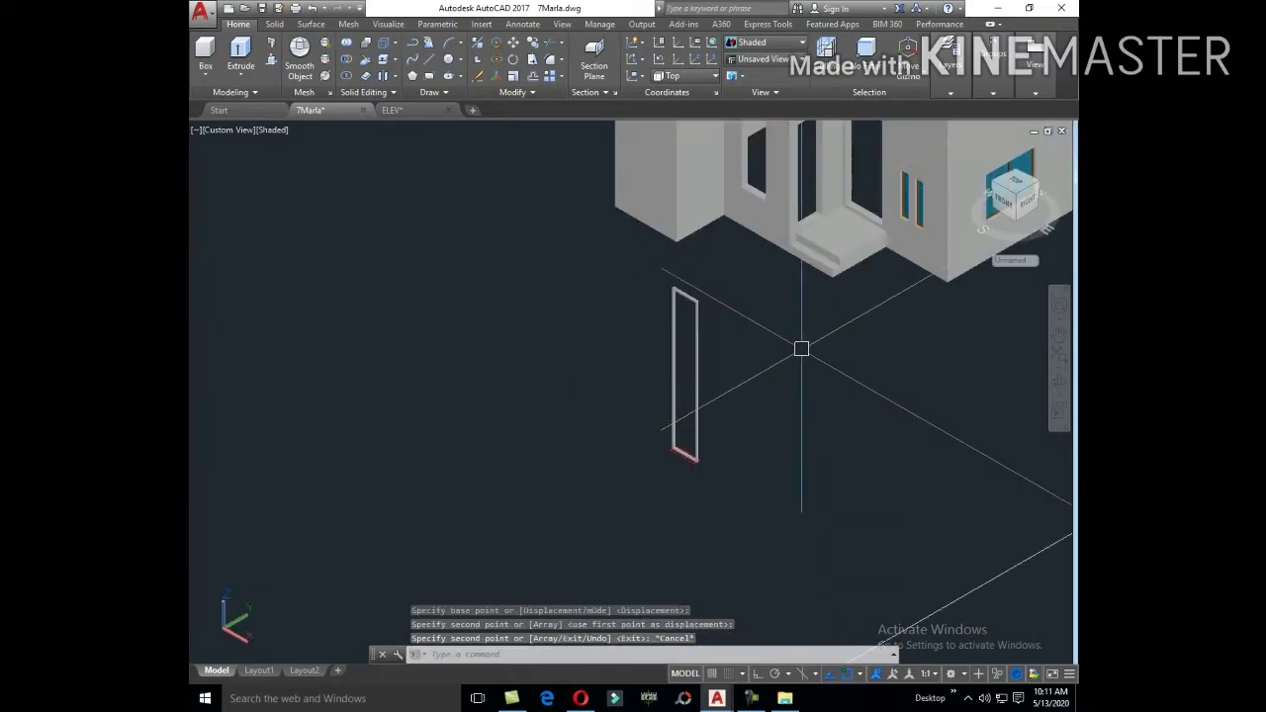
{"action": "scroll", "coordinate": [798, 349], "scroll_direction": "down", "scroll_amount": 2}
{"action": "type", "text": "ma"}
{"action": "key", "text": "Return"}
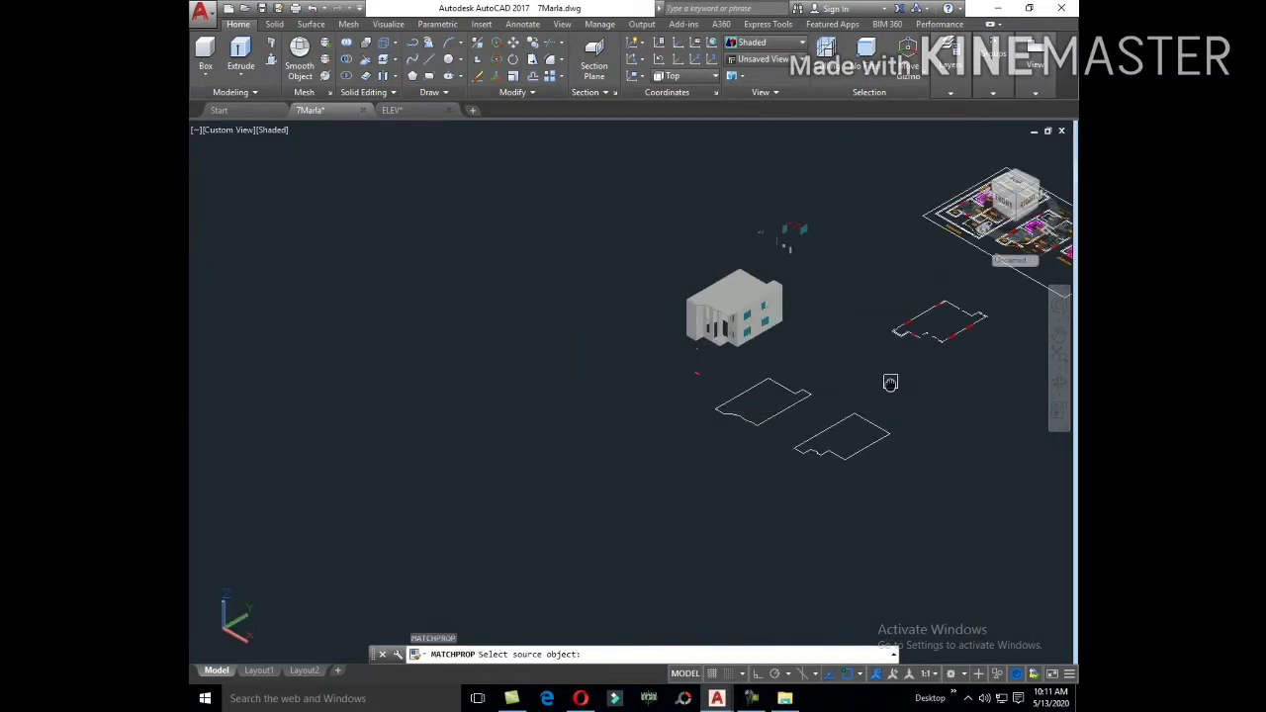
Step: Match a window frame's orange properties onto the two 17' posts and the 2" rail
{"action": "middle_click_drag", "start_coordinate": [890, 383], "coordinate": [646, 446]}
{"action": "scroll", "coordinate": [526, 418], "scroll_direction": "up", "scroll_amount": 3}
{"action": "scroll", "coordinate": [616, 424], "scroll_direction": "up", "scroll_amount": 3}
{"action": "scroll", "coordinate": [615, 420], "scroll_direction": "up", "scroll_amount": 3}
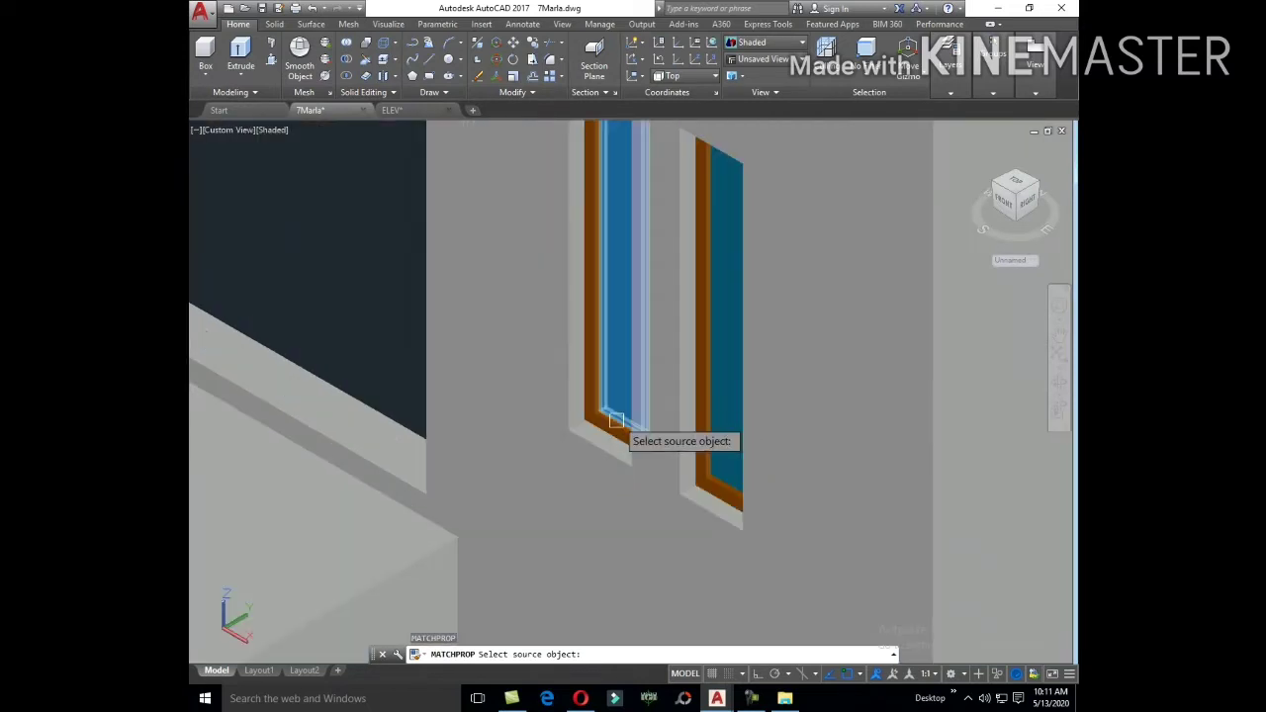
{"action": "scroll", "coordinate": [611, 423], "scroll_direction": "up", "scroll_amount": 2}
{"action": "left_click", "coordinate": [602, 427]}
{"action": "scroll", "coordinate": [692, 346], "scroll_direction": "down", "scroll_amount": 3}
{"action": "scroll", "coordinate": [669, 395], "scroll_direction": "down", "scroll_amount": 3}
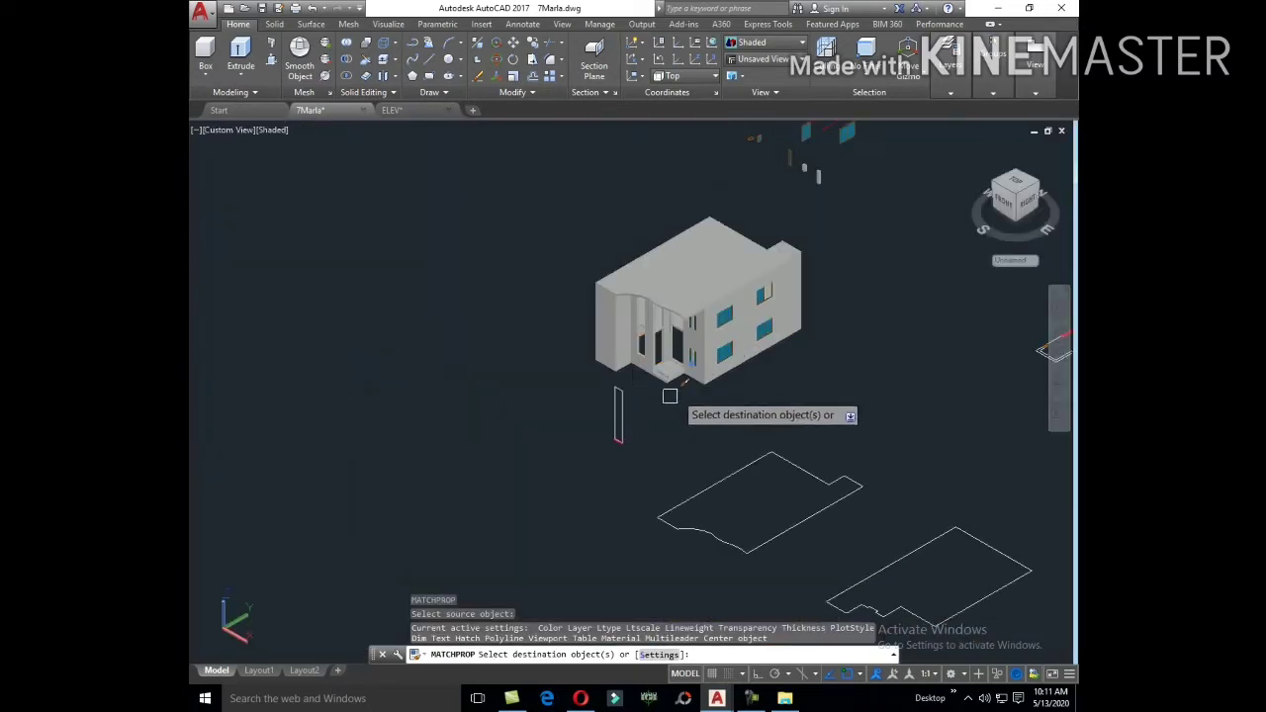
{"action": "scroll", "coordinate": [670, 395], "scroll_direction": "up", "scroll_amount": 3}
{"action": "left_click", "coordinate": [642, 384]}
{"action": "scroll", "coordinate": [583, 396], "scroll_direction": "up", "scroll_amount": 3}
{"action": "scroll", "coordinate": [603, 469], "scroll_direction": "up", "scroll_amount": 2}
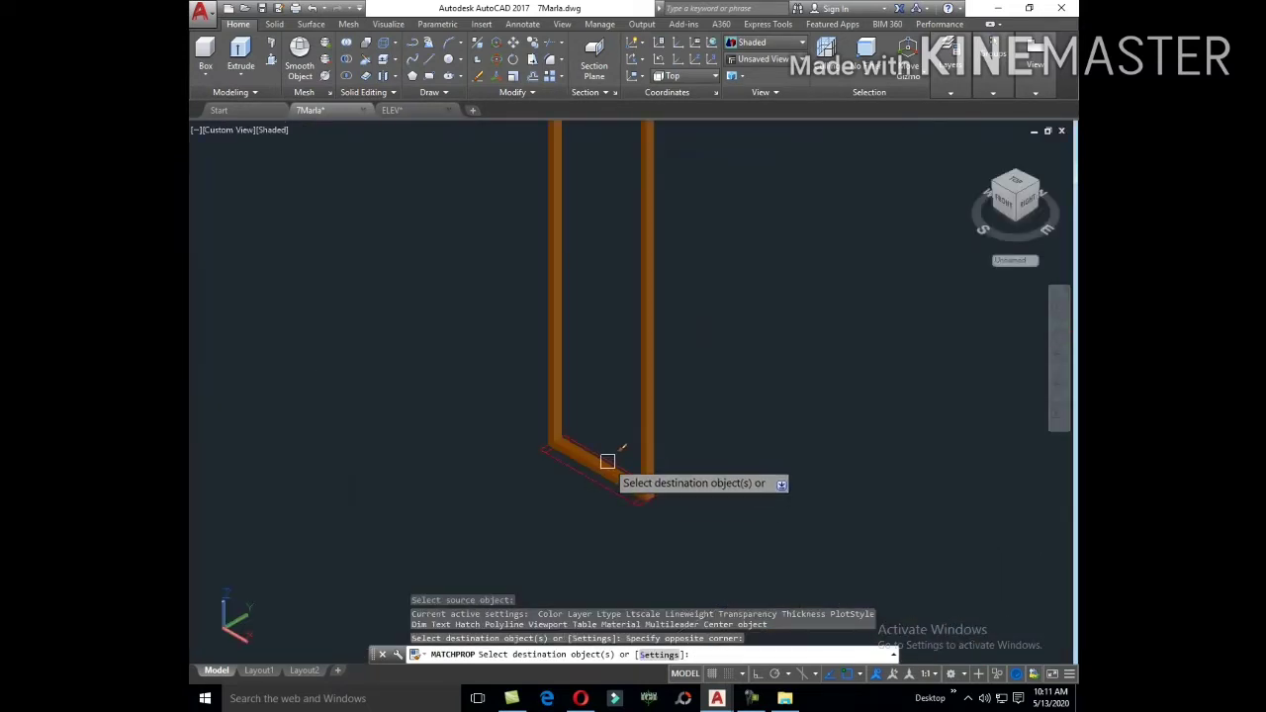
{"action": "scroll", "coordinate": [643, 464], "scroll_direction": "down", "scroll_amount": 3}
{"action": "scroll", "coordinate": [650, 466], "scroll_direction": "down", "scroll_amount": 3}
{"action": "key", "text": "Escape"}
{"action": "left_click", "coordinate": [649, 466]}
{"action": "left_click", "coordinate": [670, 319]}
{"action": "scroll", "coordinate": [633, 296], "scroll_direction": "up", "scroll_amount": 3}
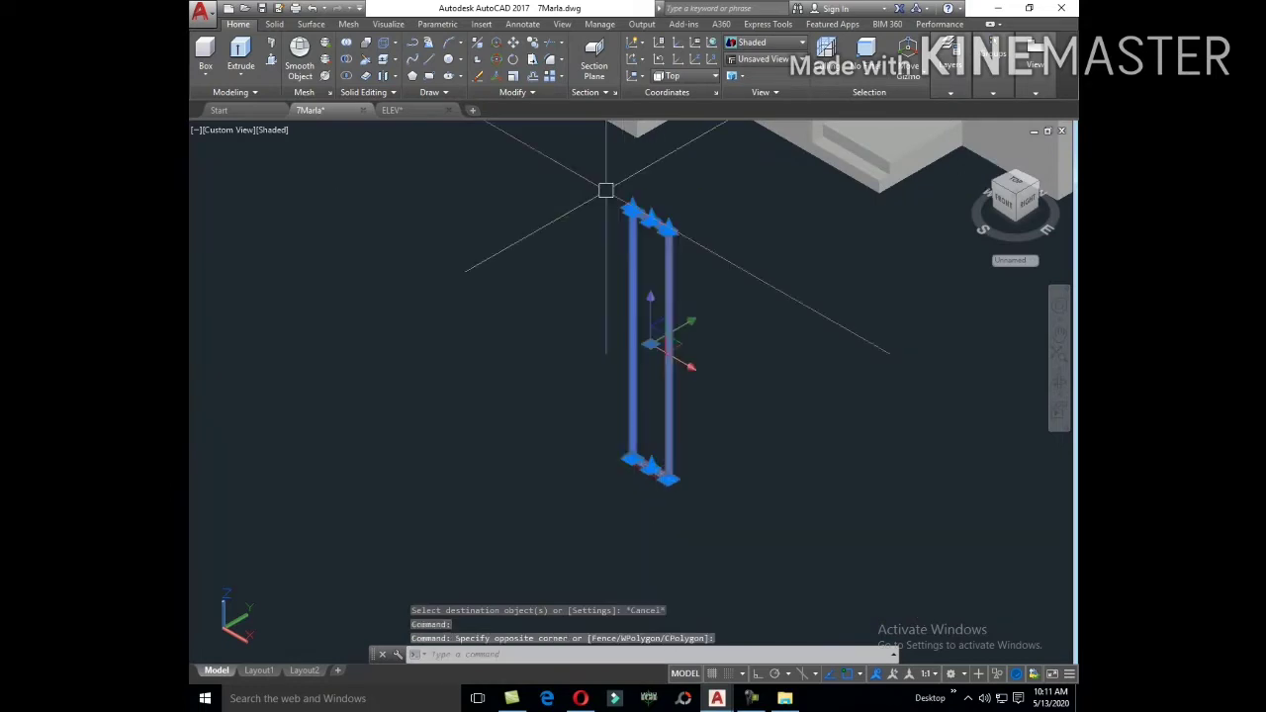
Step: Start moving the railing parts, then draw a line inside the red strip outline
{"action": "type", "text": "m"}
{"action": "key", "text": "Return"}
{"action": "left_click", "coordinate": [650, 465]}
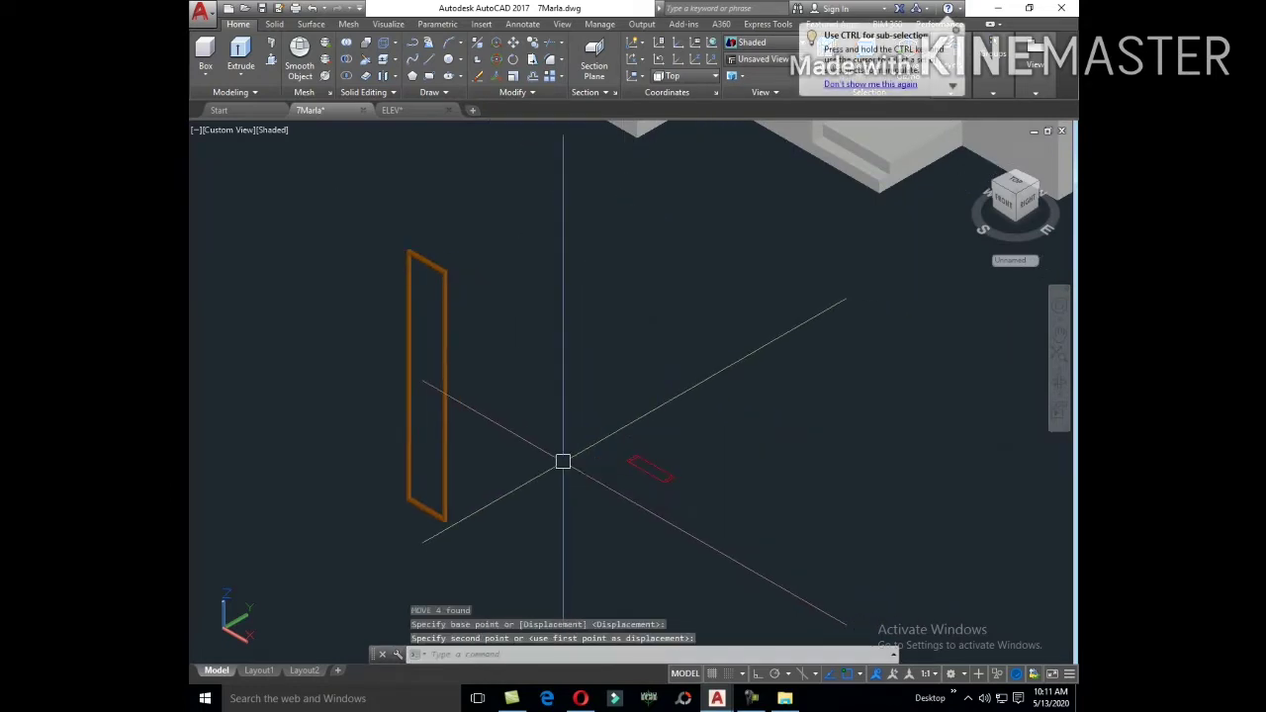
{"action": "scroll", "coordinate": [665, 489], "scroll_direction": "up", "scroll_amount": 5}
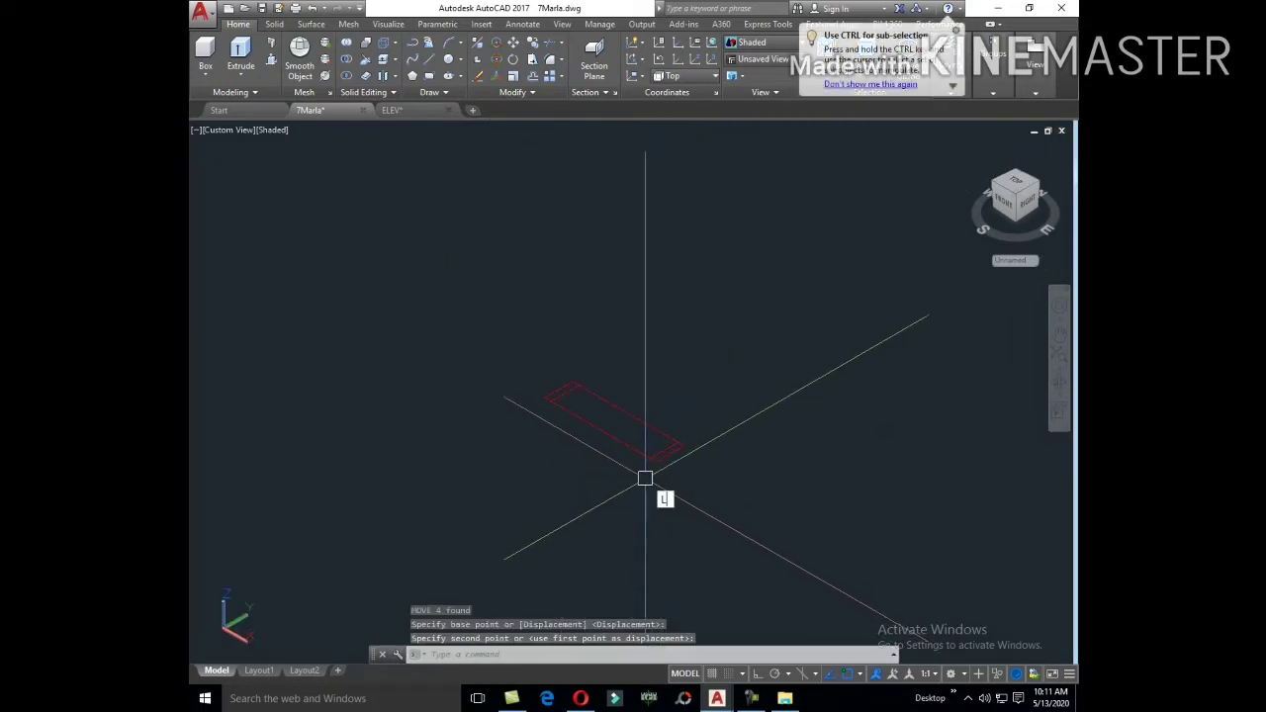
{"action": "key", "text": "Return"}
{"action": "left_click", "coordinate": [589, 380]}
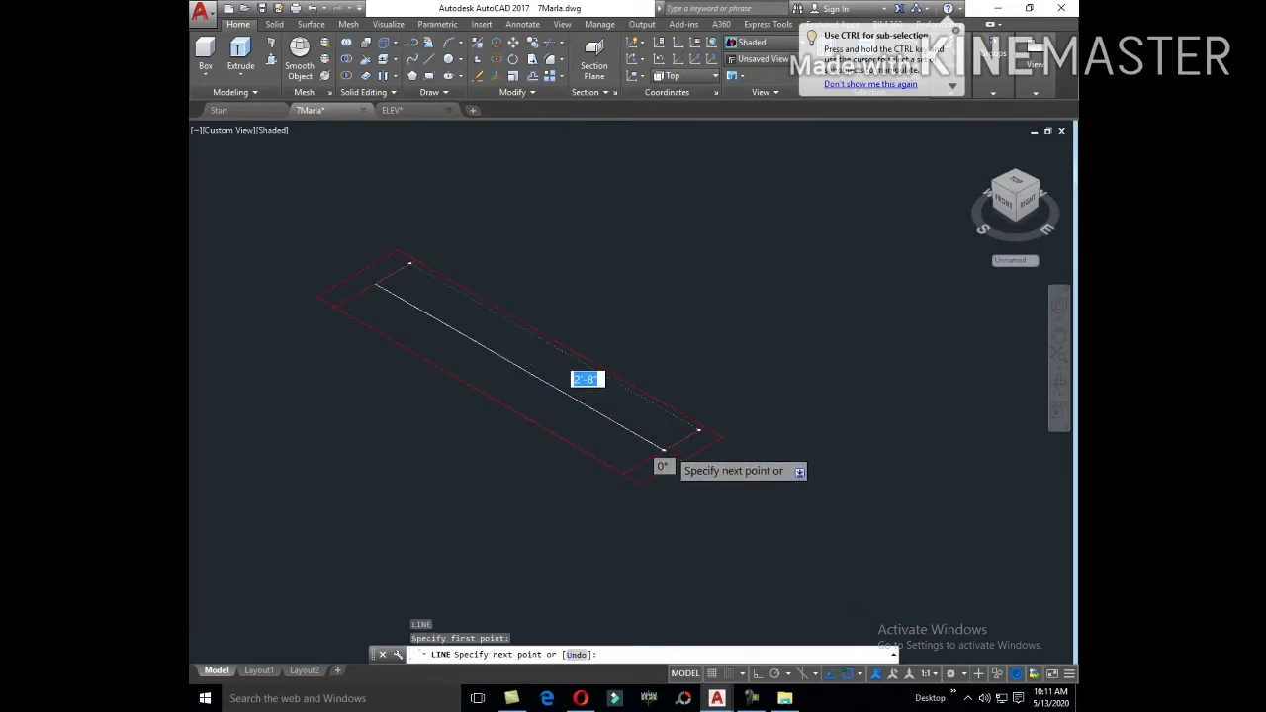
{"action": "left_click", "coordinate": [663, 454]}
{"action": "key", "text": "Return"}
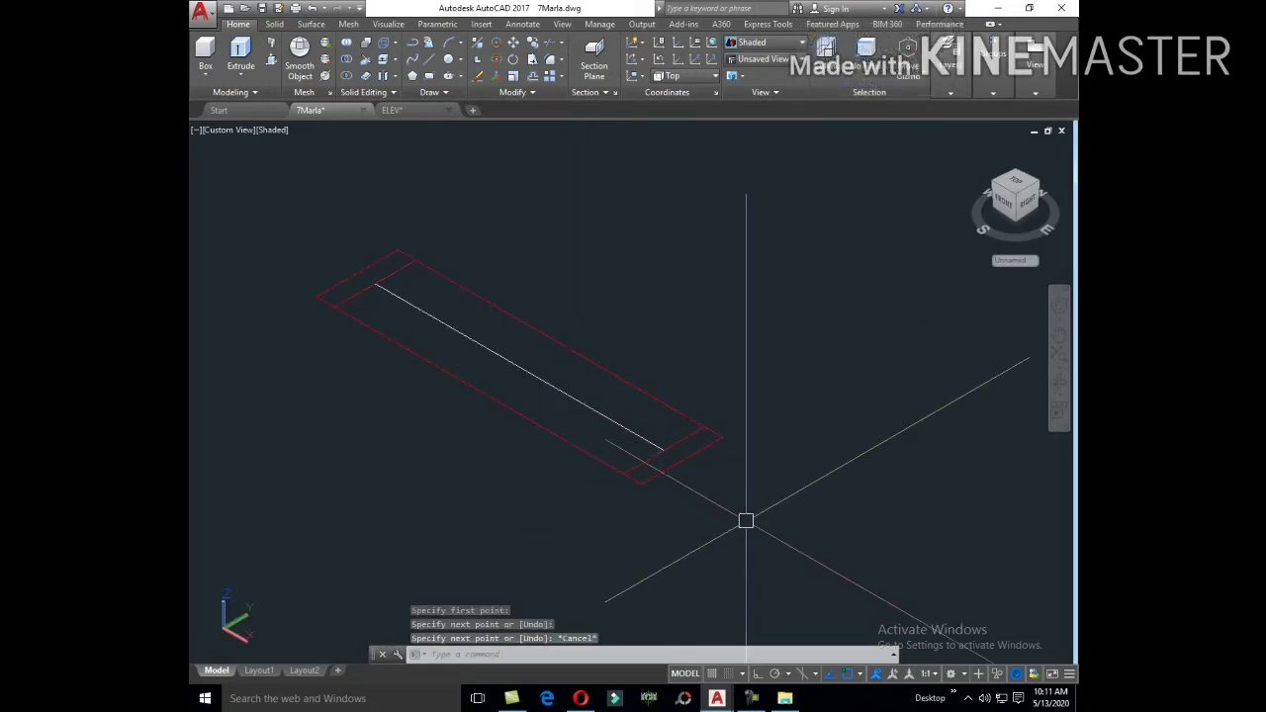
Step: Offset the line into two parallel copies and erase the surplus copy
{"action": "type", "text": "o"}
{"action": "key", "text": "Return"}
{"action": "key", "text": "Return"}
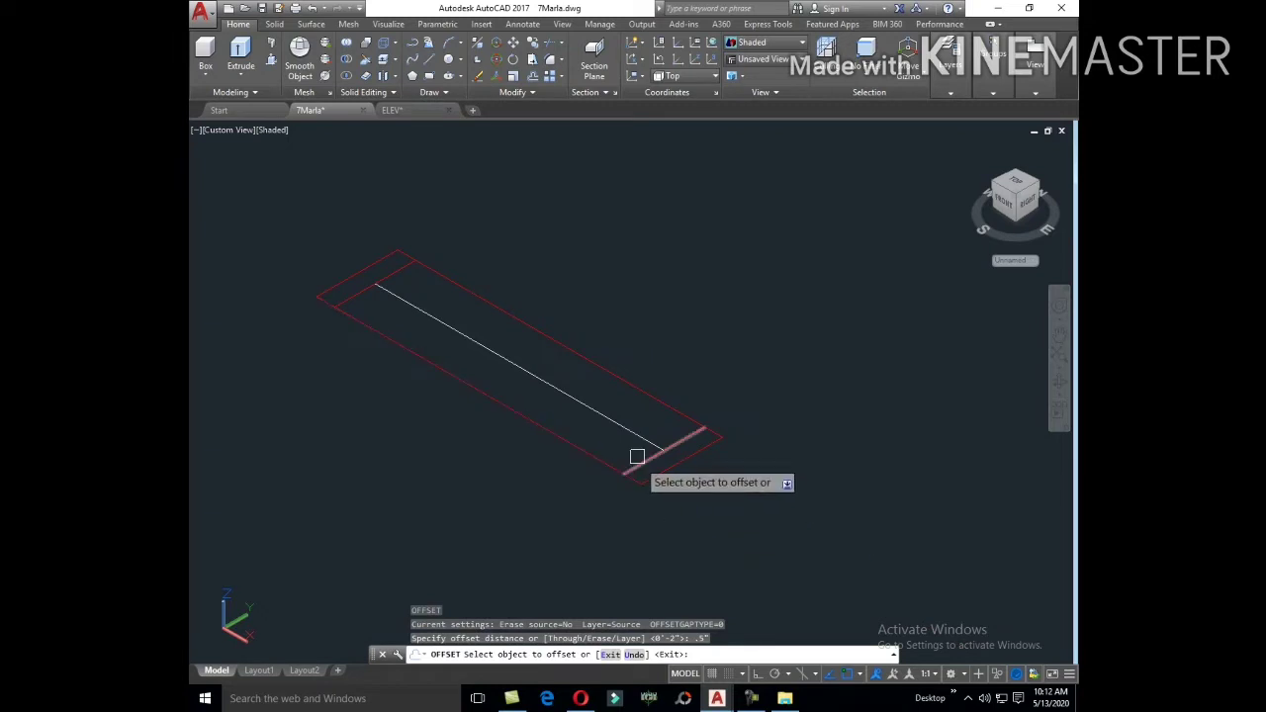
{"action": "left_click", "coordinate": [637, 456]}
{"action": "left_click", "coordinate": [623, 432]}
{"action": "left_click", "coordinate": [633, 437]}
{"action": "left_click", "coordinate": [642, 438]}
{"action": "key", "text": "Escape"}
{"action": "scroll", "coordinate": [620, 446], "scroll_direction": "up", "scroll_amount": 3}
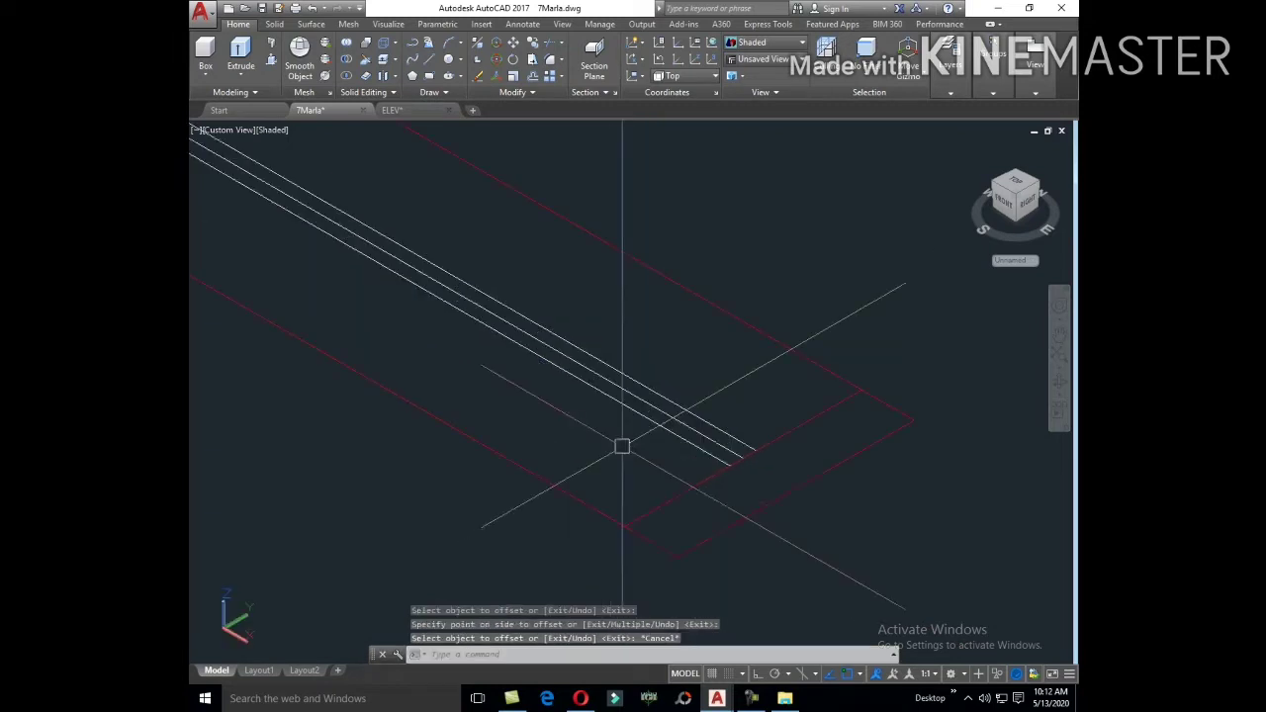
{"action": "left_click", "coordinate": [633, 413]}
{"action": "type", "text": "e"}
{"action": "key", "text": "Return"}
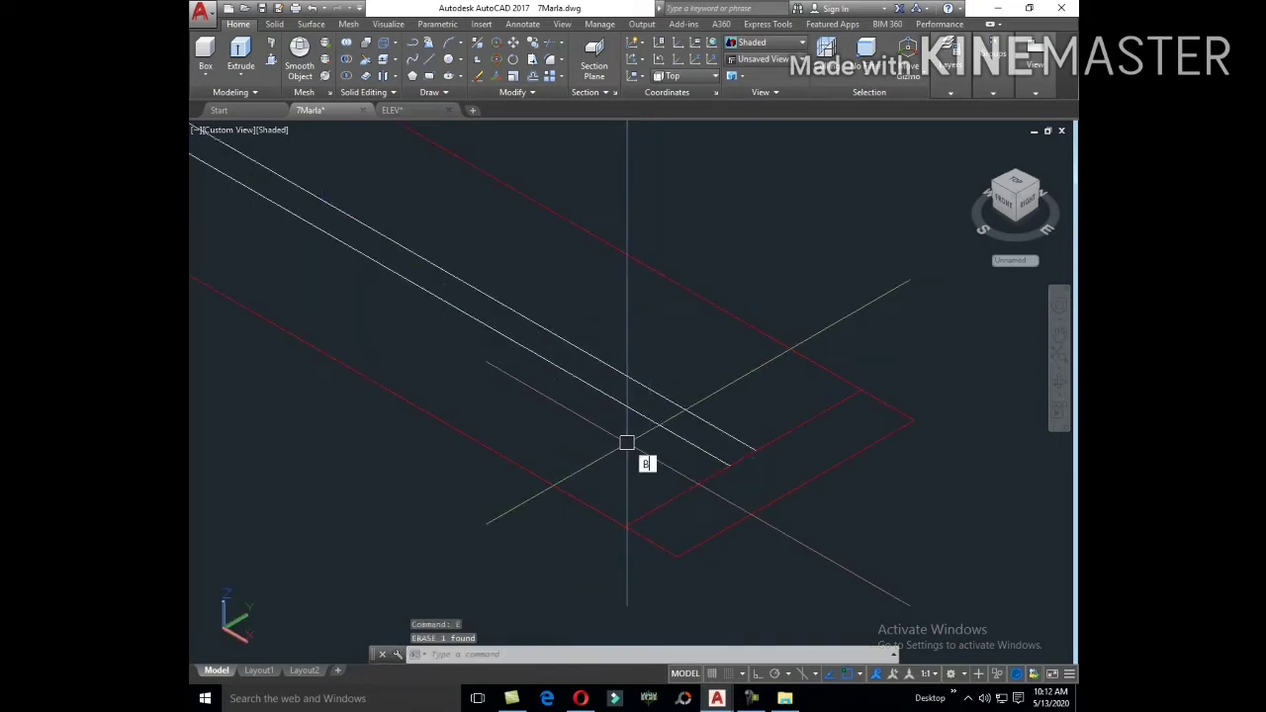
{"action": "key", "text": "Return"}
Step: Create a boundary polyline between the parallel lines and erase the leftover line
{"action": "left_click", "coordinate": [553, 276]}
{"action": "scroll", "coordinate": [571, 397], "scroll_direction": "down", "scroll_amount": 2}
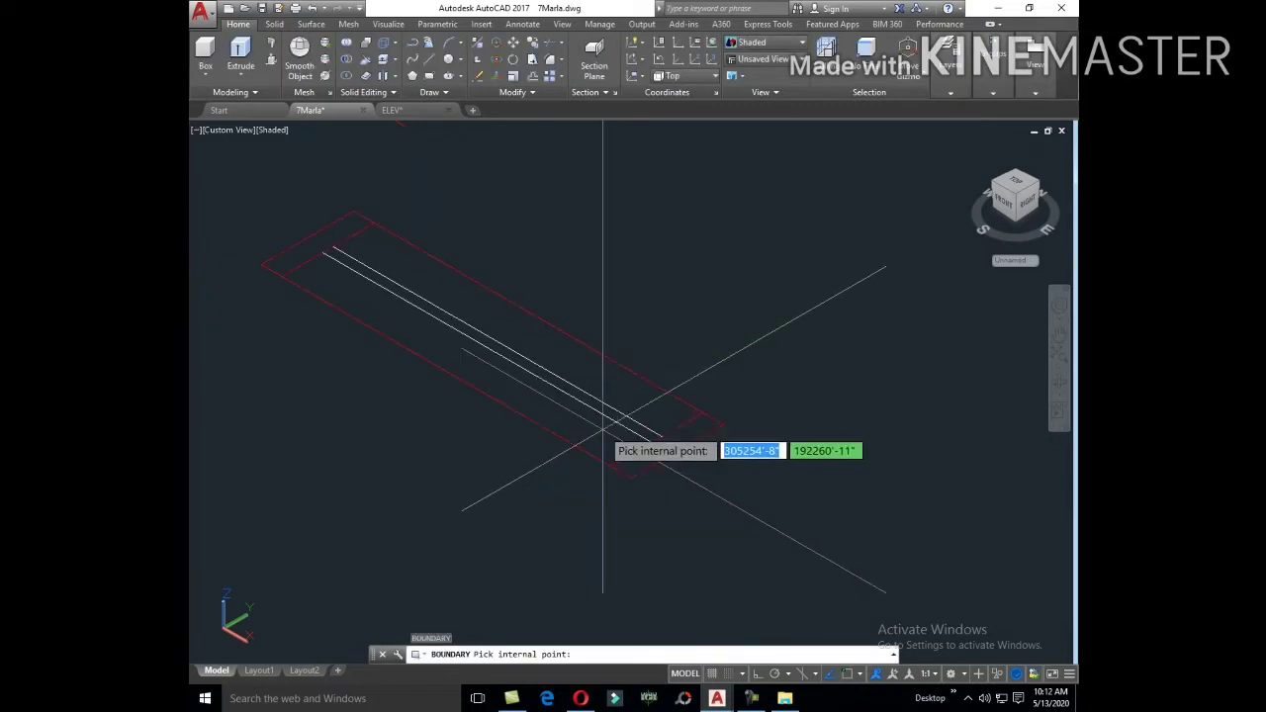
{"action": "left_click", "coordinate": [571, 397]}
{"action": "key", "text": "Return"}
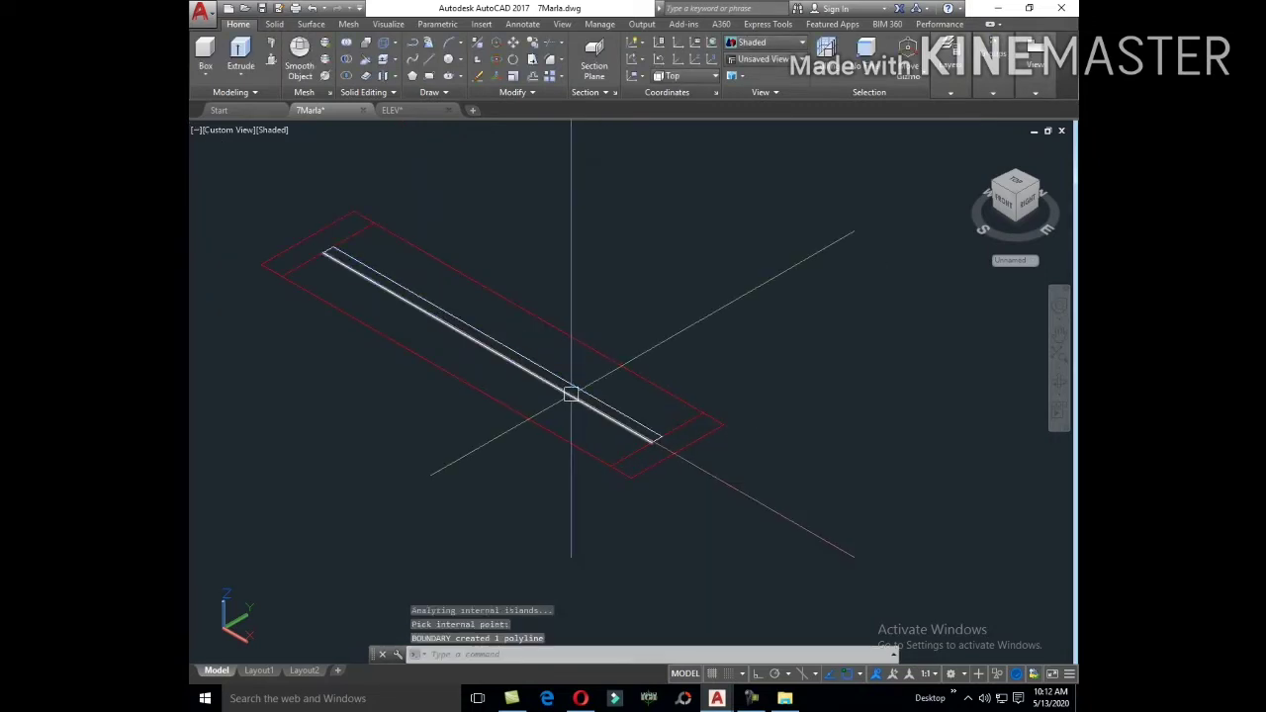
{"action": "left_click", "coordinate": [569, 399]}
{"action": "type", "text": "e"}
{"action": "key", "text": "Return"}
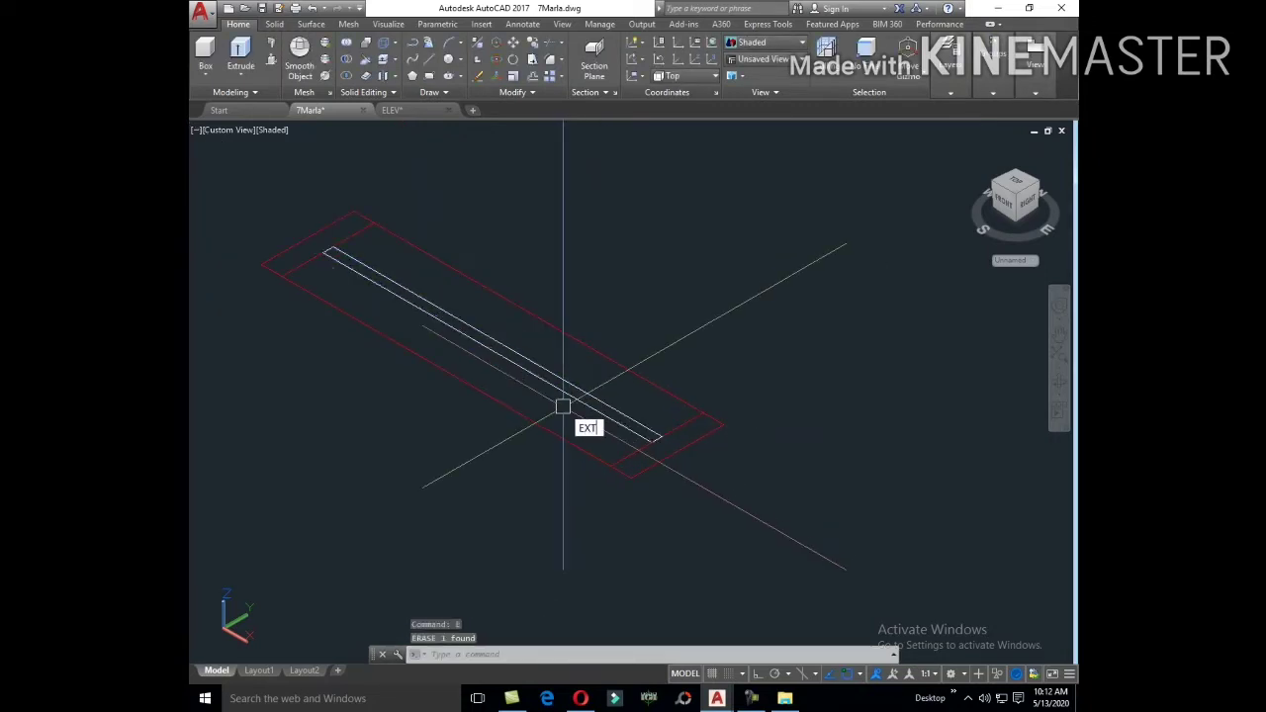
Step: Extrude the boundary outline to a height of 8 as a thin panel
{"action": "key", "text": "Return"}
{"action": "left_click", "coordinate": [560, 395]}
{"action": "right_click", "coordinate": [560, 395]}
{"action": "left_click", "coordinate": [607, 406]}
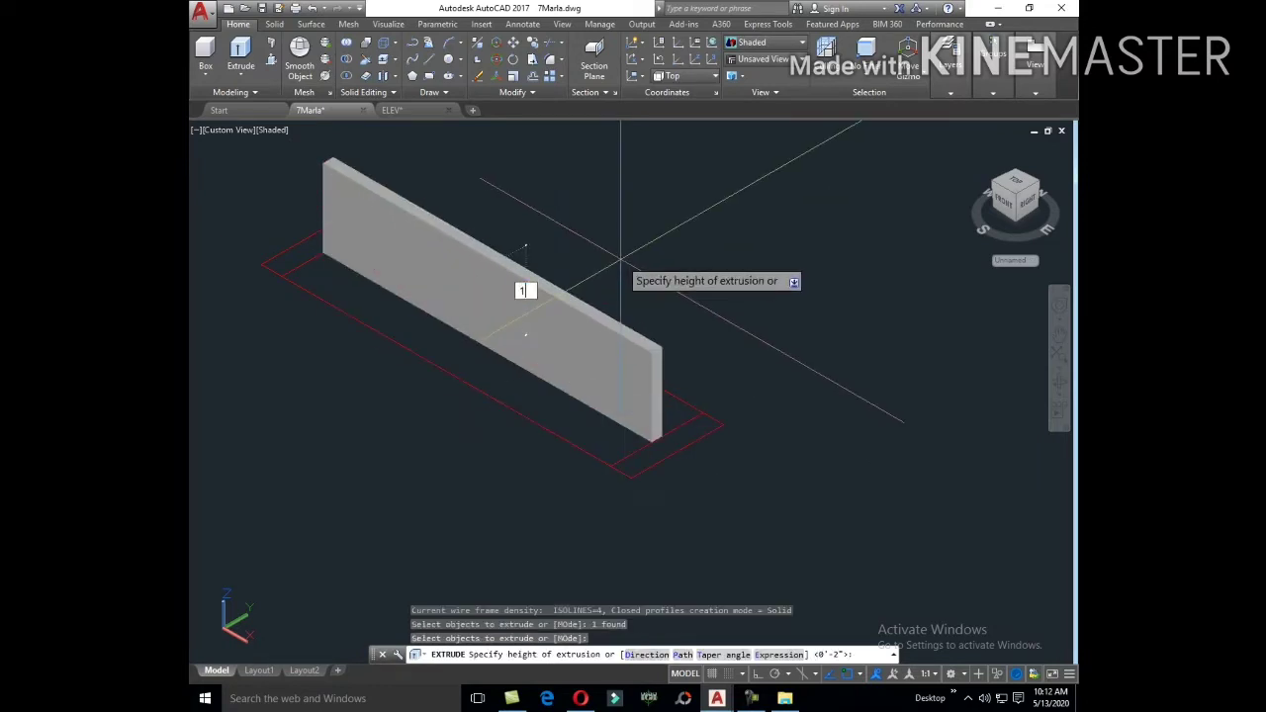
{"action": "scroll", "coordinate": [620, 259], "scroll_direction": "up", "scroll_amount": 3}
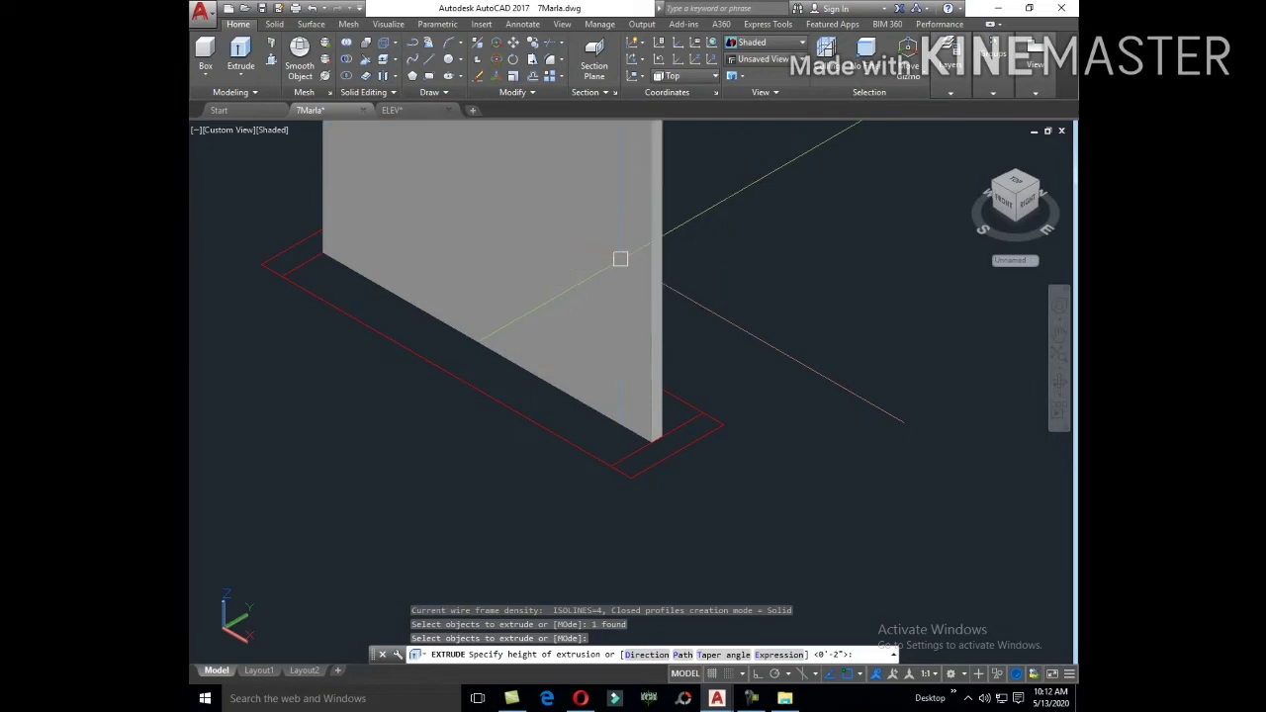
{"action": "type", "text": "8"}
{"action": "key", "text": "Return"}
Step: Match the window glass's blue properties onto the new panel
{"action": "type", "text": "a"}
{"action": "key", "text": "Return"}
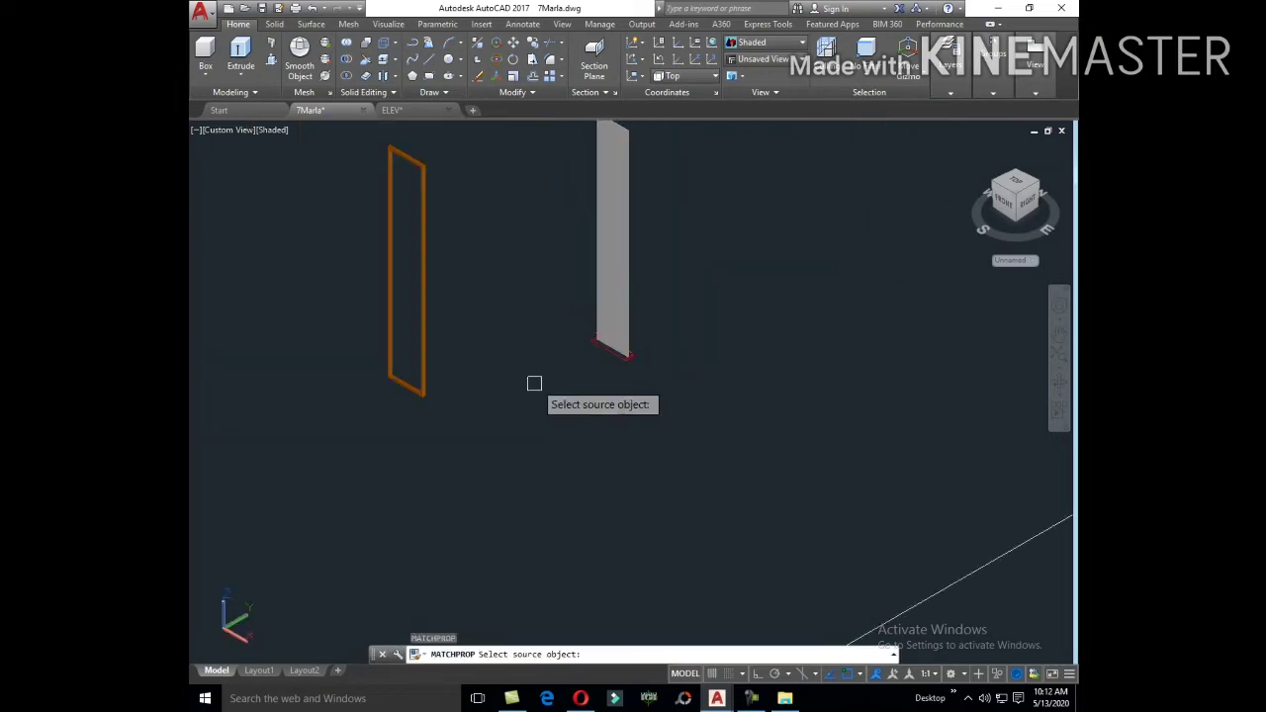
{"action": "scroll", "coordinate": [658, 322], "scroll_direction": "down", "scroll_amount": 5}
{"action": "scroll", "coordinate": [636, 330], "scroll_direction": "up", "scroll_amount": 5}
{"action": "scroll", "coordinate": [532, 338], "scroll_direction": "up", "scroll_amount": 3}
{"action": "left_click", "coordinate": [531, 338]}
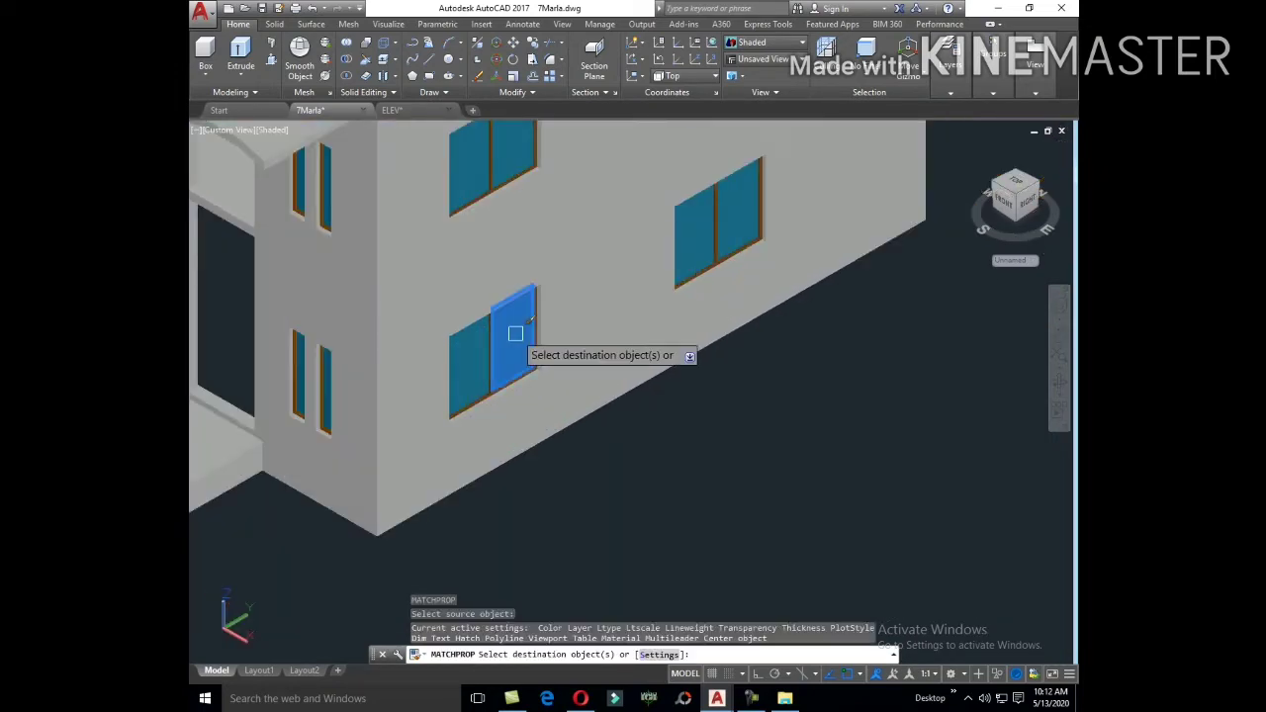
{"action": "scroll", "coordinate": [553, 306], "scroll_direction": "down", "scroll_amount": 4}
{"action": "key", "text": "Escape"}
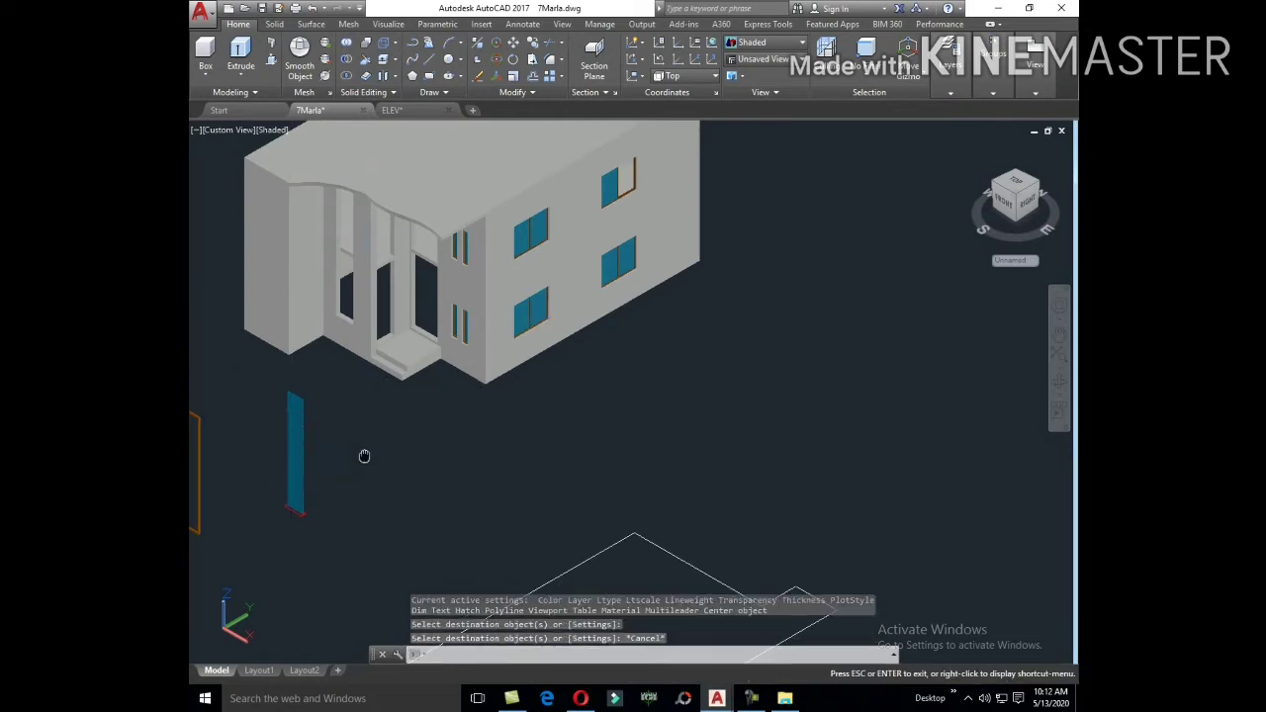
Step: Move the blue glass panel into the corner of the post-and-rail frame
{"action": "middle_click_drag", "start_coordinate": [362, 452], "coordinate": [489, 416]}
{"action": "left_click", "coordinate": [429, 412]}
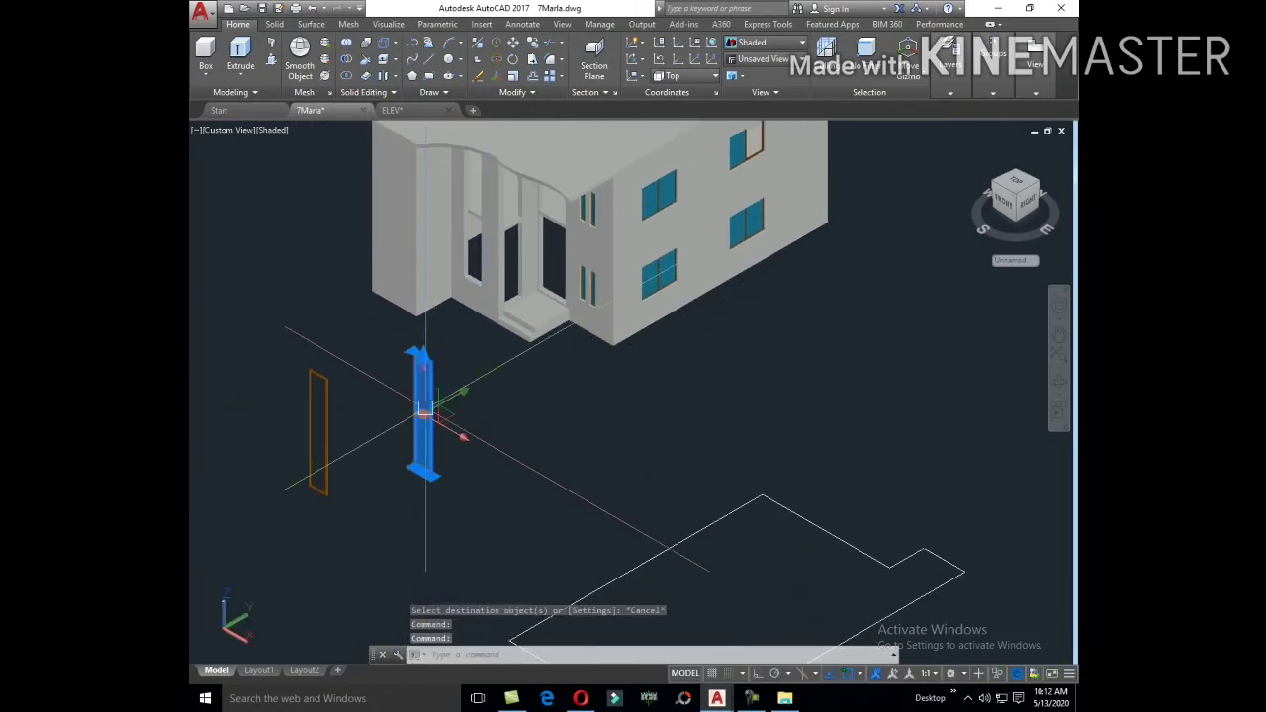
{"action": "type", "text": "C"}
{"action": "key", "text": "BackSpace"}
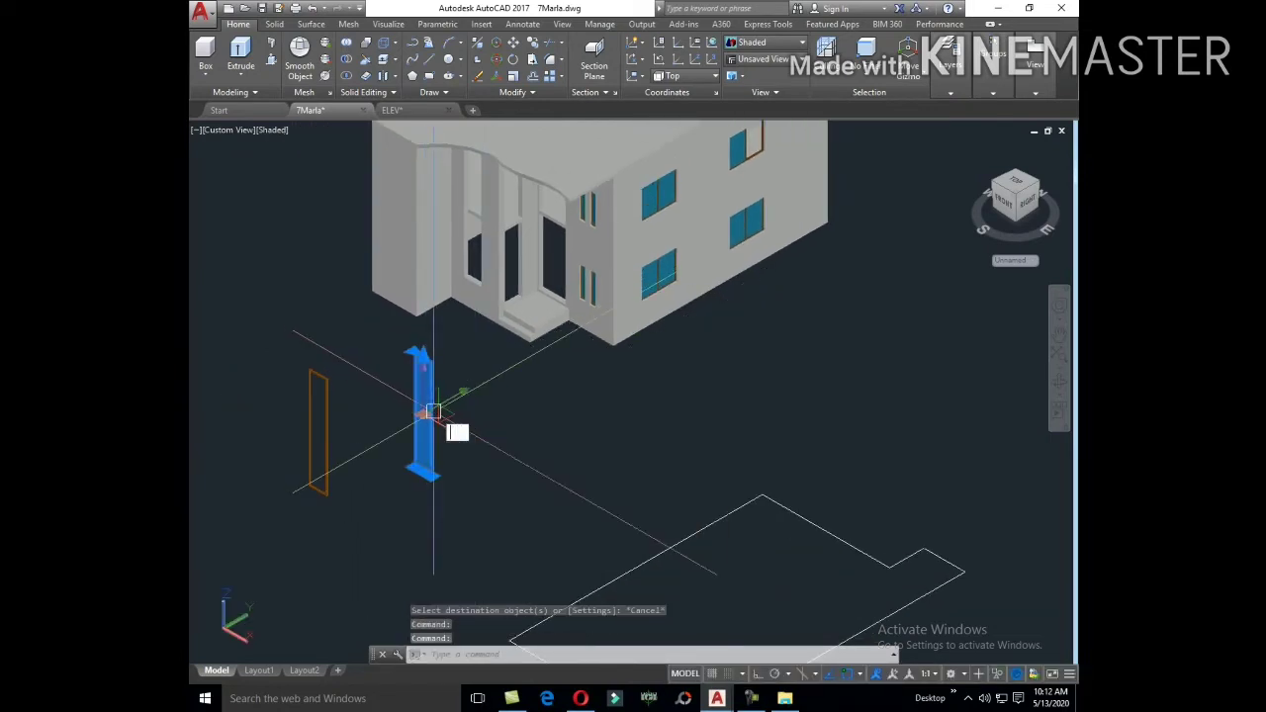
{"action": "type", "text": "m"}
{"action": "key", "text": "Return"}
{"action": "scroll", "coordinate": [425, 446], "scroll_direction": "up", "scroll_amount": 3}
{"action": "scroll", "coordinate": [419, 486], "scroll_direction": "up", "scroll_amount": 3}
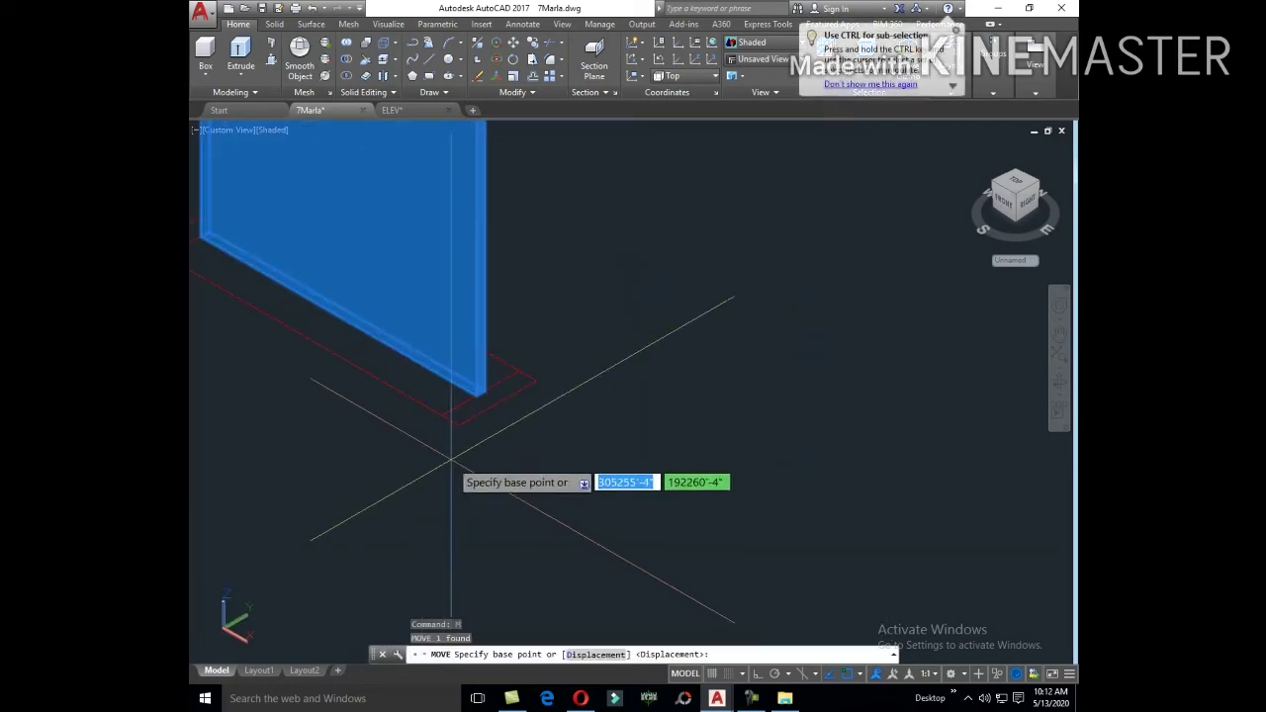
{"action": "scroll", "coordinate": [451, 461], "scroll_direction": "up", "scroll_amount": 2}
{"action": "left_click", "coordinate": [504, 374]}
{"action": "scroll", "coordinate": [579, 330], "scroll_direction": "down", "scroll_amount": 3}
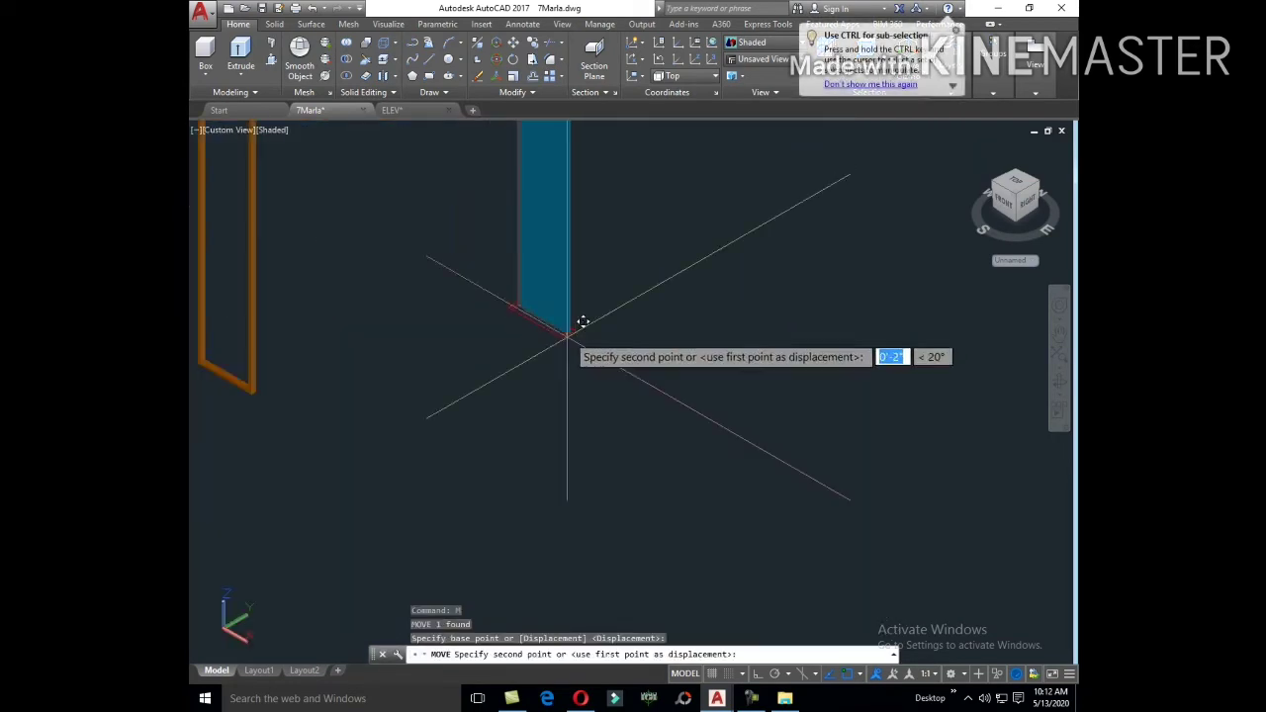
{"action": "middle_click_drag", "start_coordinate": [328, 404], "coordinate": [477, 369]}
{"action": "scroll", "coordinate": [477, 370], "scroll_direction": "up", "scroll_amount": 5}
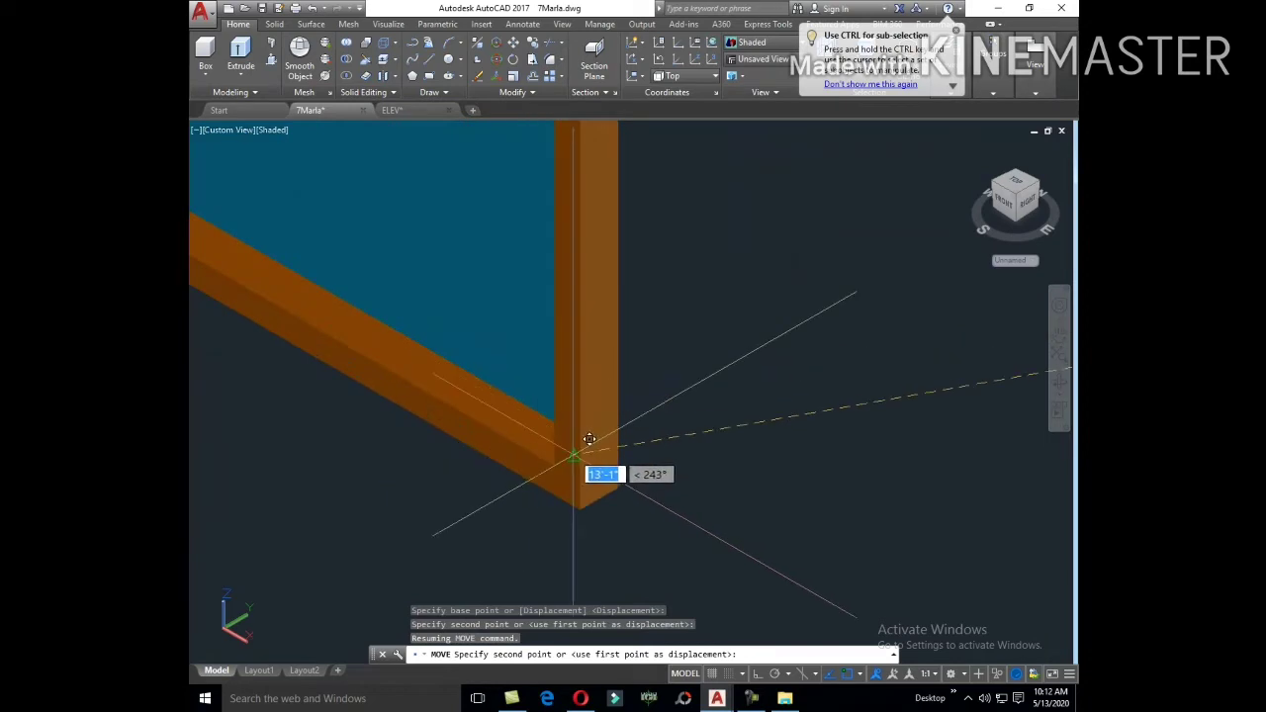
{"action": "left_click", "coordinate": [571, 455]}
{"action": "scroll", "coordinate": [571, 455], "scroll_direction": "down", "scroll_amount": 5}
{"action": "scroll", "coordinate": [633, 461], "scroll_direction": "down", "scroll_amount": 3}
Step: Move the framed panel together into the window opening at the wall corner
{"action": "left_click", "coordinate": [650, 474]}
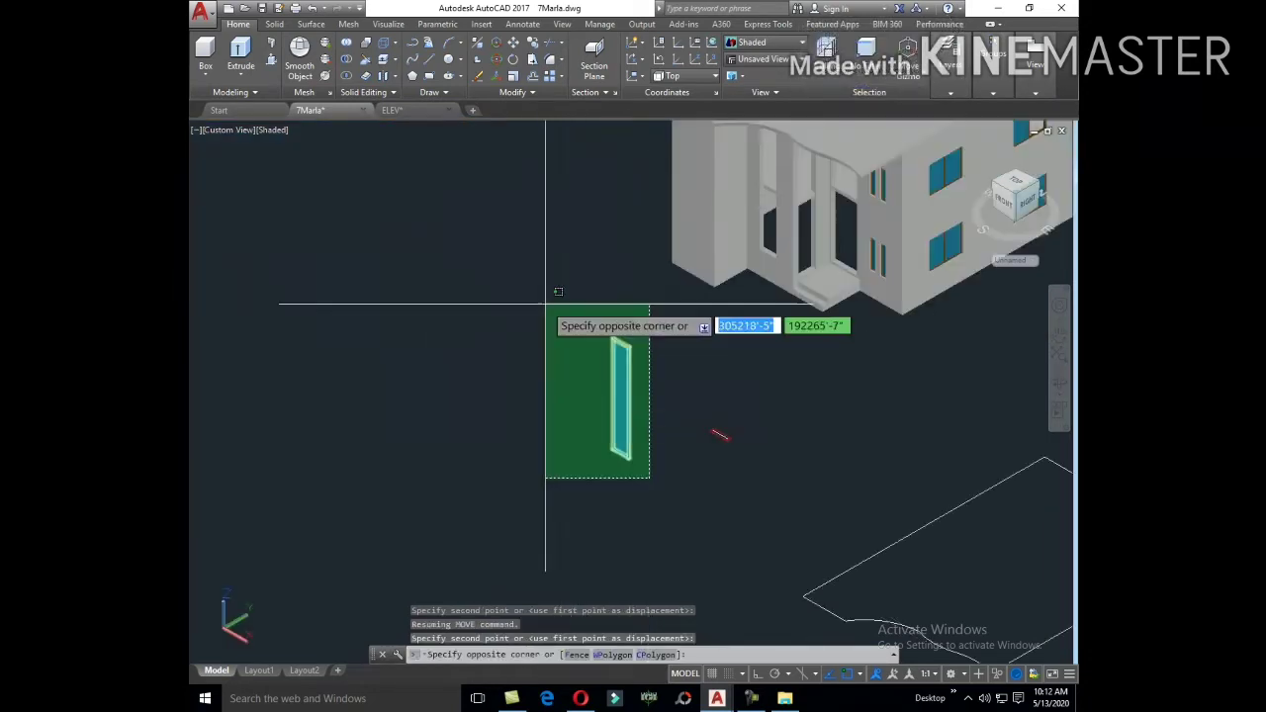
{"action": "left_click", "coordinate": [553, 291]}
{"action": "type", "text": "m"}
{"action": "key", "text": "Return"}
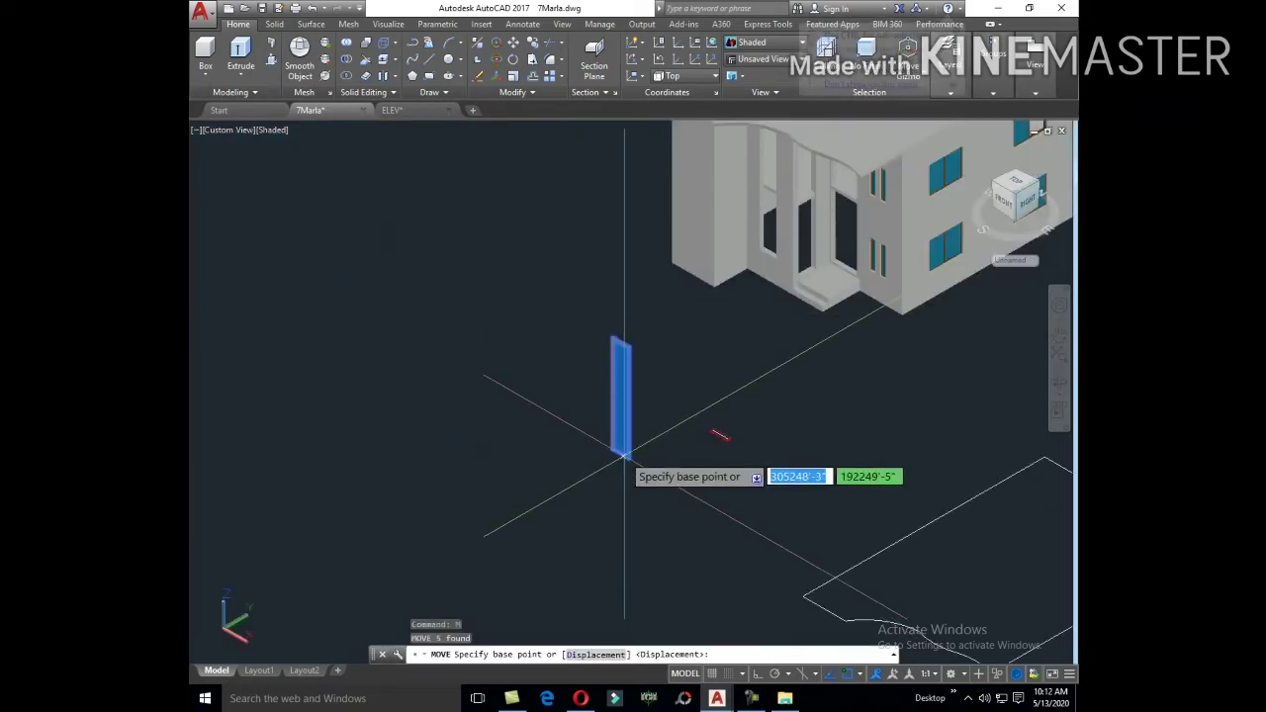
{"action": "scroll", "coordinate": [622, 466], "scroll_direction": "up", "scroll_amount": 5}
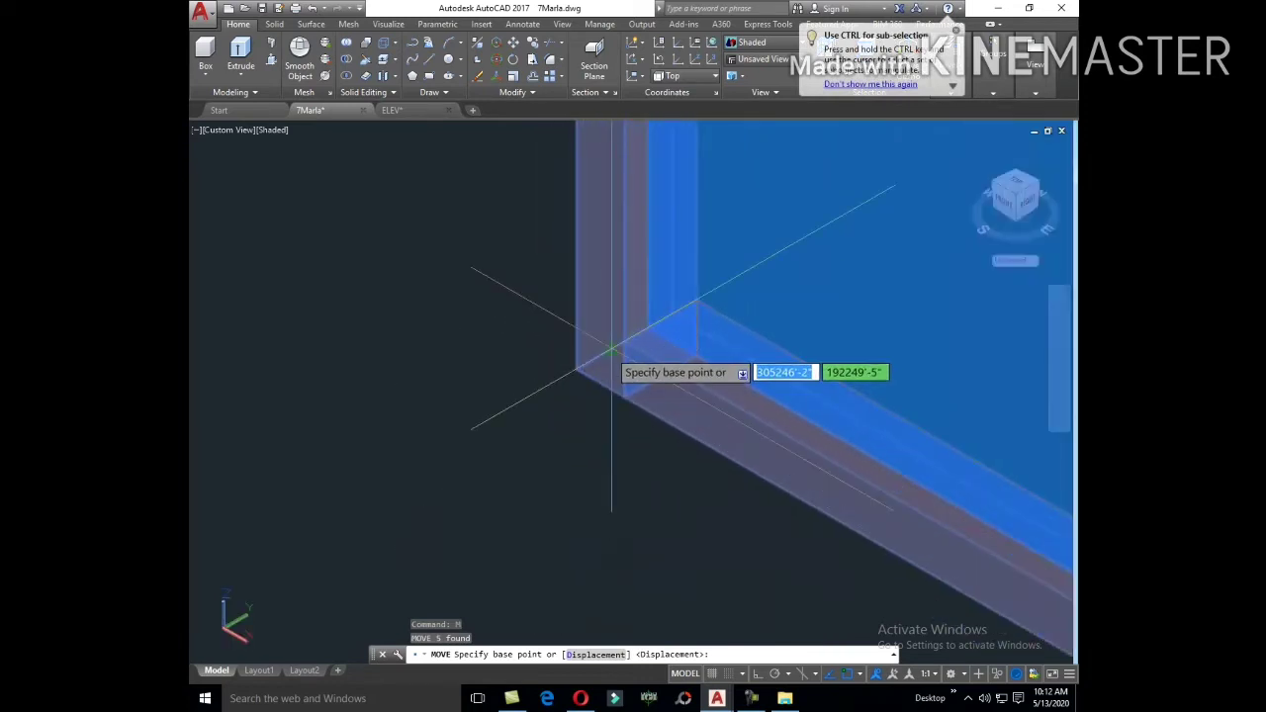
{"action": "left_click", "coordinate": [593, 366]}
{"action": "scroll", "coordinate": [607, 444], "scroll_direction": "down", "scroll_amount": 5}
{"action": "scroll", "coordinate": [719, 476], "scroll_direction": "up", "scroll_amount": 1}
{"action": "scroll", "coordinate": [719, 475], "scroll_direction": "up", "scroll_amount": 3}
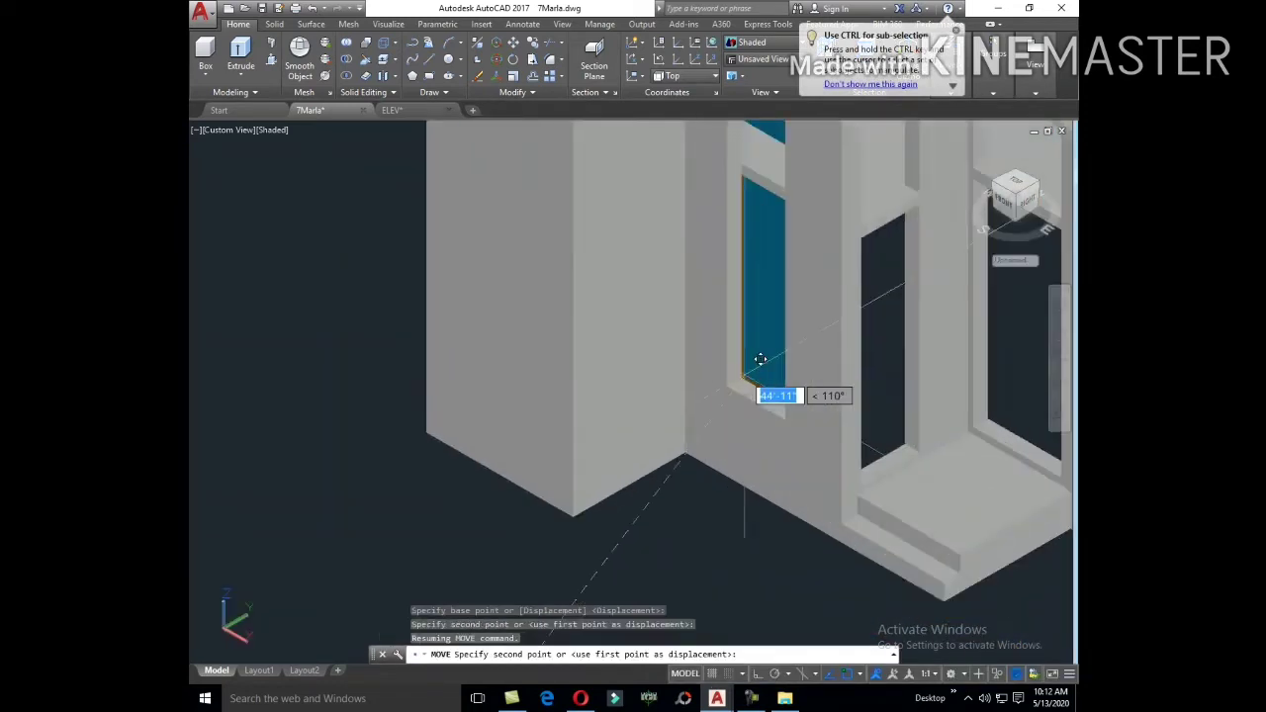
{"action": "scroll", "coordinate": [757, 362], "scroll_direction": "up", "scroll_amount": 3}
{"action": "scroll", "coordinate": [758, 468], "scroll_direction": "down", "scroll_amount": 2}
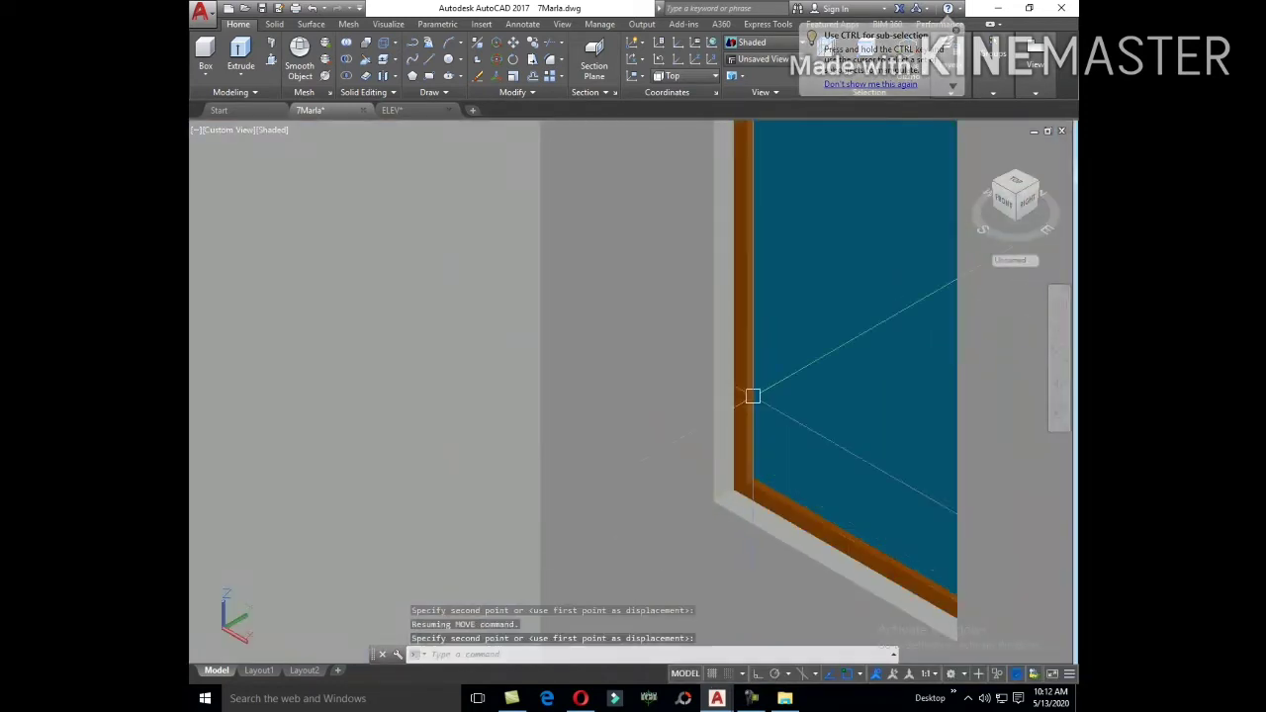
{"action": "scroll", "coordinate": [751, 392], "scroll_direction": "down", "scroll_amount": 2}
{"action": "scroll", "coordinate": [761, 524], "scroll_direction": "down", "scroll_amount": 2}
{"action": "scroll", "coordinate": [761, 524], "scroll_direction": "up", "scroll_amount": 3}
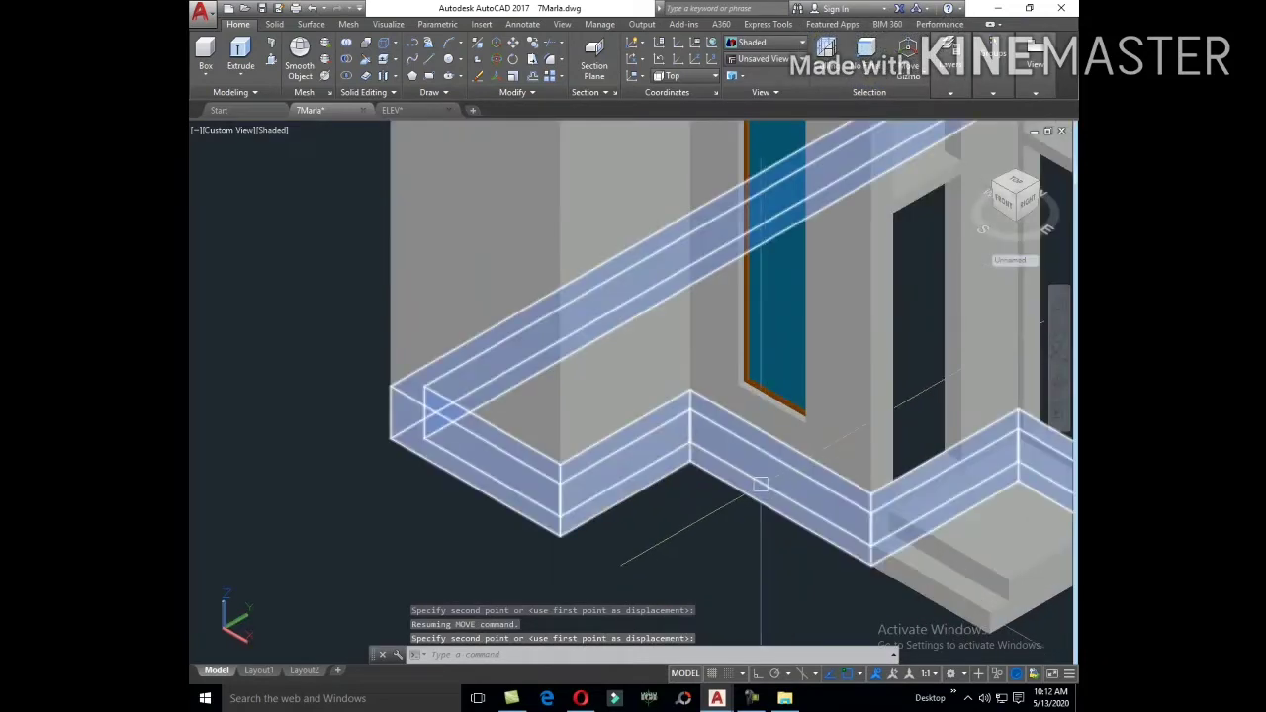
{"action": "scroll", "coordinate": [731, 514], "scroll_direction": "up", "scroll_amount": 2}
{"action": "left_click", "coordinate": [678, 508]}
{"action": "type", "text": "c"}
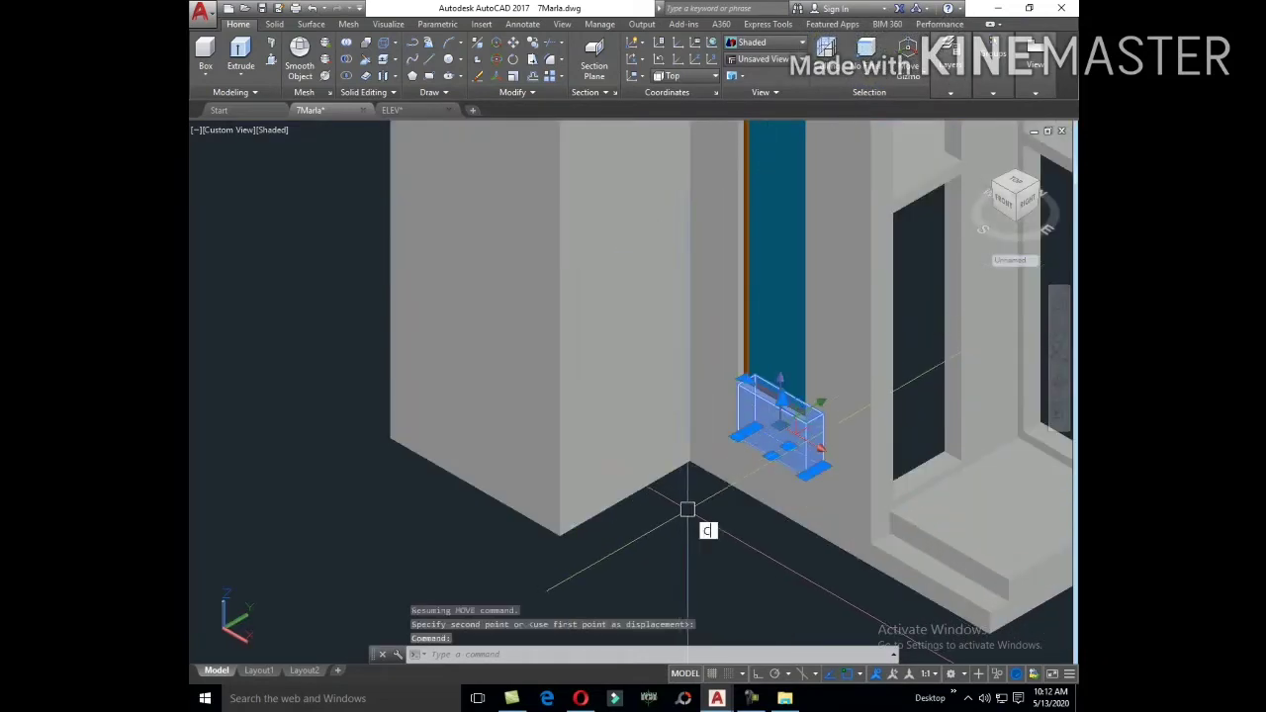
Step: Start copying the selected piece, then cancel the copy and deselect it
{"action": "key", "text": "Return"}
{"action": "left_click", "coordinate": [753, 447]}
{"action": "scroll", "coordinate": [777, 435], "scroll_direction": "down", "scroll_amount": 3}
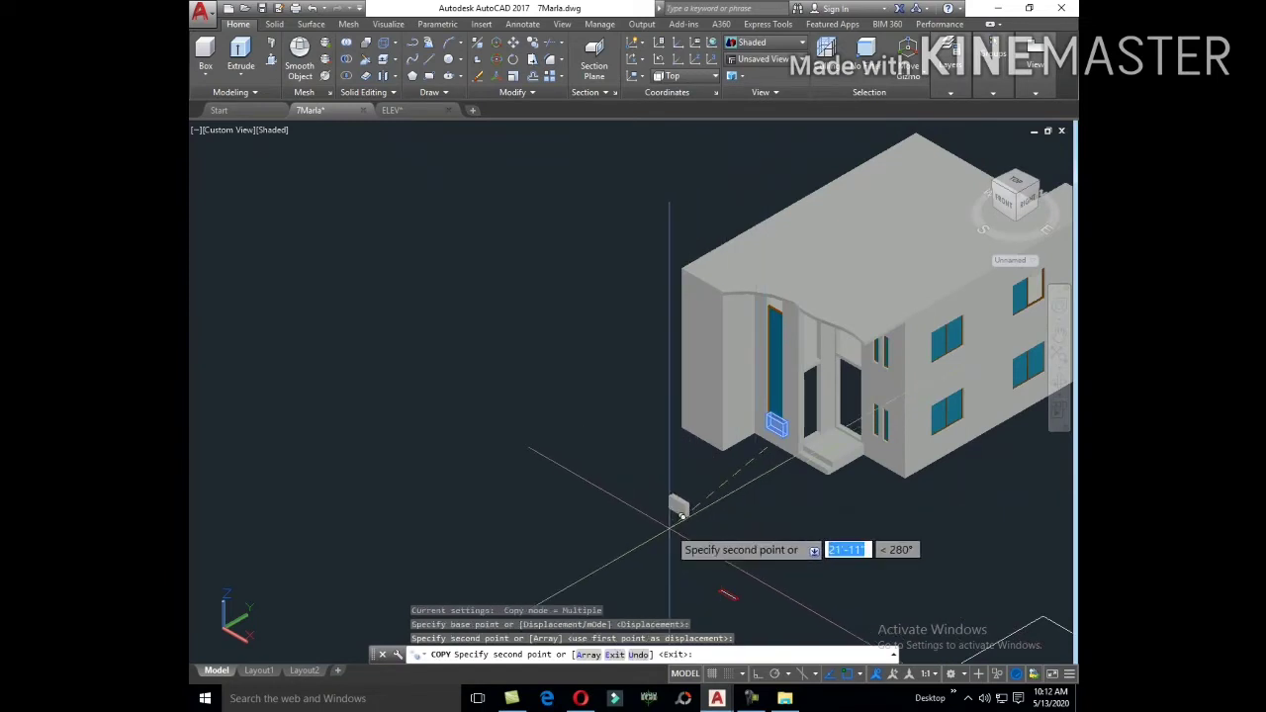
{"action": "key", "text": "Escape"}
{"action": "scroll", "coordinate": [681, 515], "scroll_direction": "up", "scroll_amount": 4}
{"action": "scroll", "coordinate": [668, 512], "scroll_direction": "down", "scroll_amount": 3}
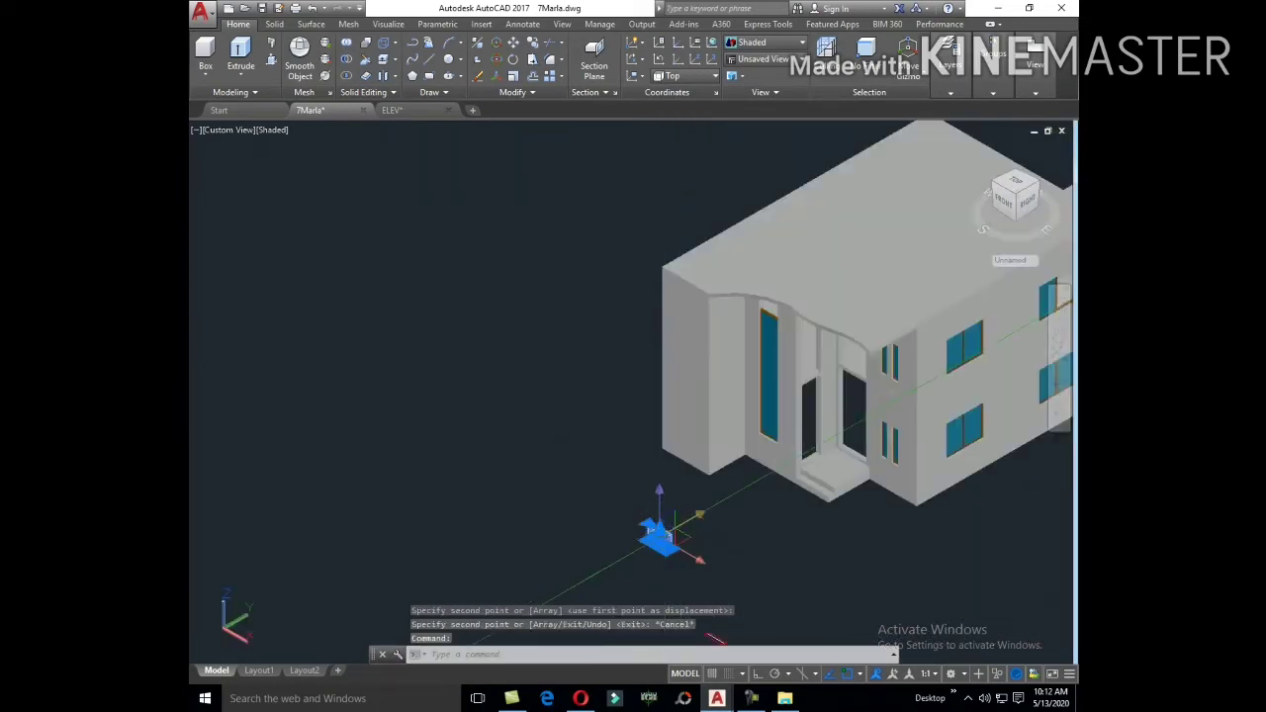
{"action": "scroll", "coordinate": [662, 522], "scroll_direction": "up", "scroll_amount": 4}
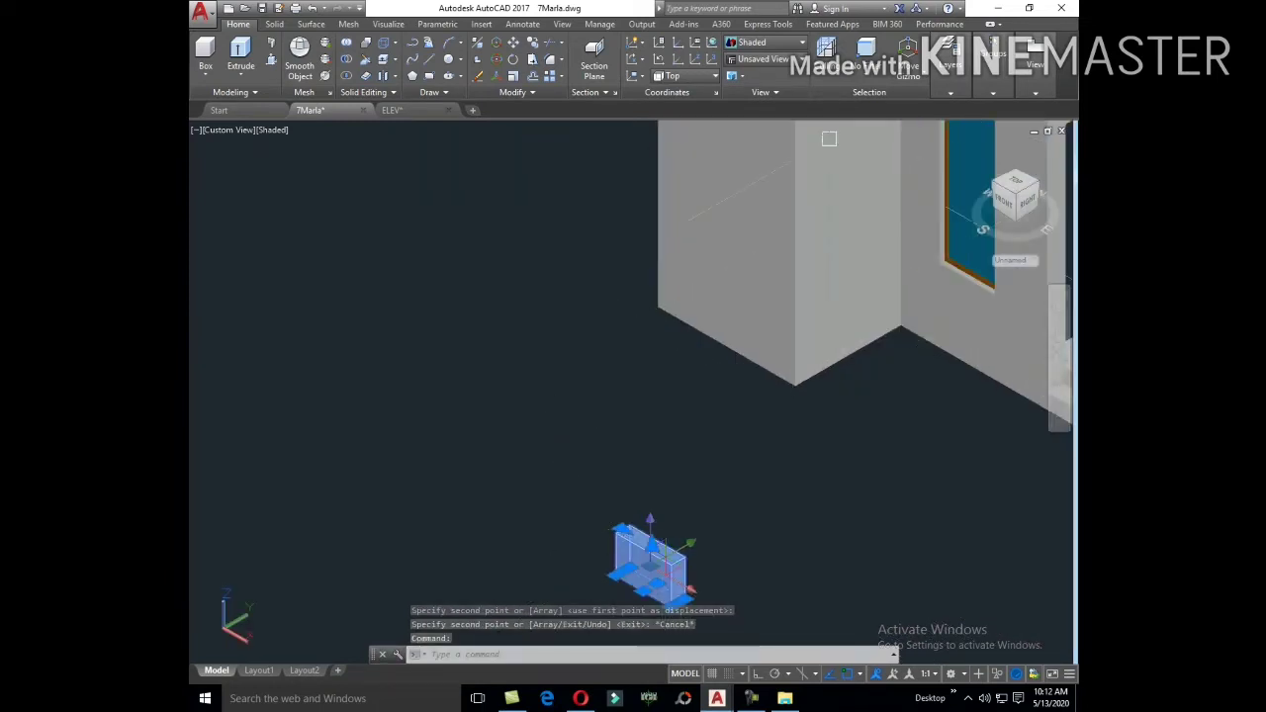
{"action": "key", "text": "Escape"}
Step: Switch the model's visual style to 2D Wireframe
{"action": "left_click", "coordinate": [763, 41]}
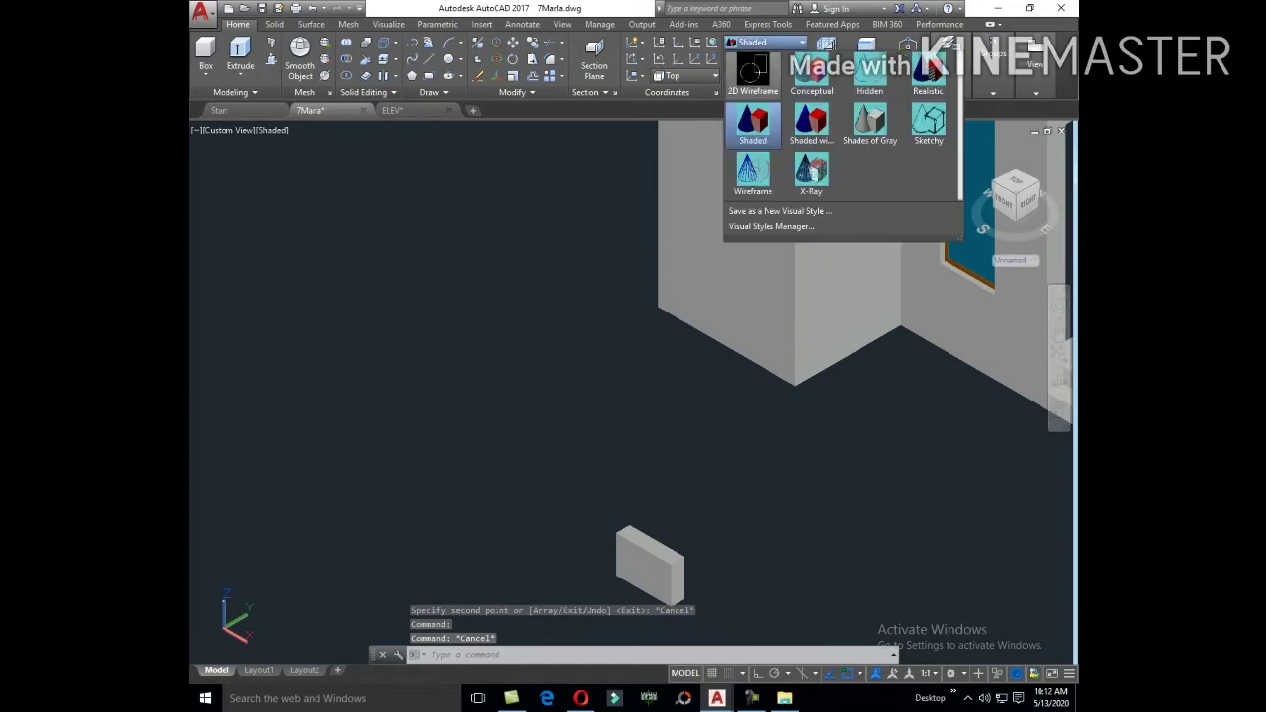
{"action": "left_click", "coordinate": [748, 79]}
{"action": "scroll", "coordinate": [669, 512], "scroll_direction": "down", "scroll_amount": 3}
{"action": "scroll", "coordinate": [786, 400], "scroll_direction": "up", "scroll_amount": 3}
{"action": "scroll", "coordinate": [796, 375], "scroll_direction": "up", "scroll_amount": 2}
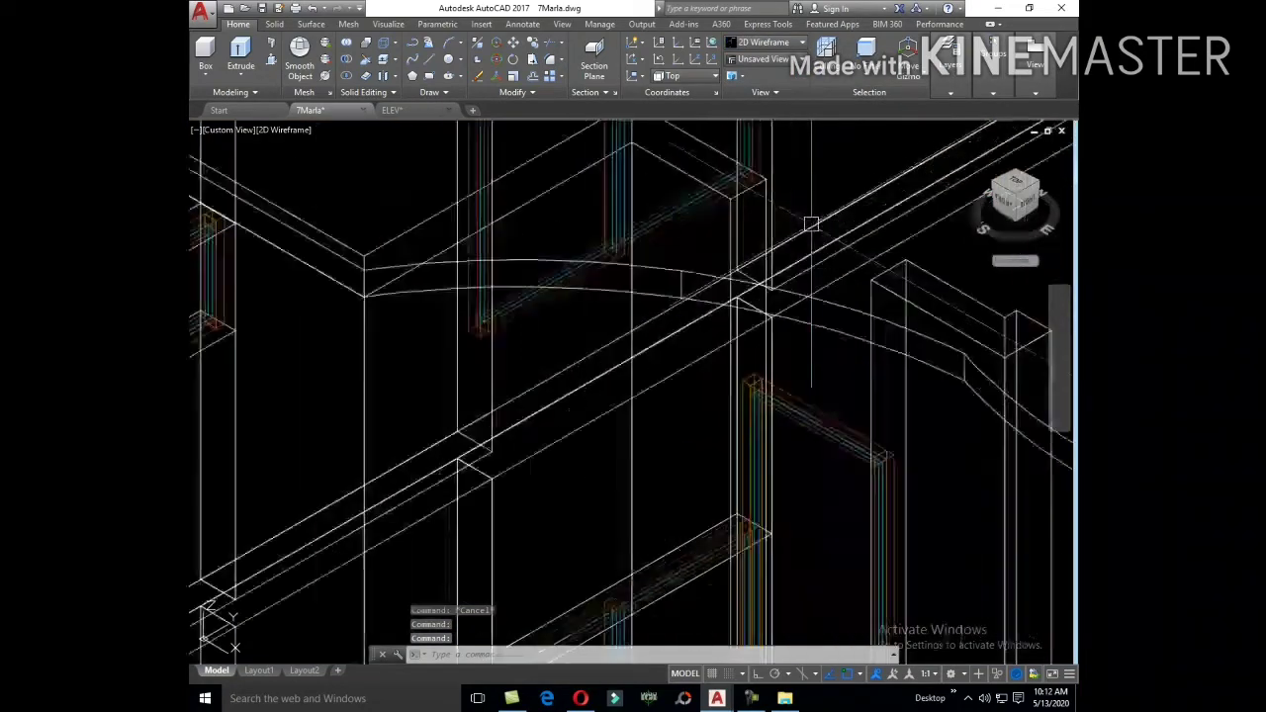
{"action": "scroll", "coordinate": [802, 348], "scroll_direction": "up", "scroll_amount": 2}
Step: Use DIST between two points on the house to read a 3'-6" vertical height
{"action": "type", "text": "DIST"}
{"action": "key", "text": "Return"}
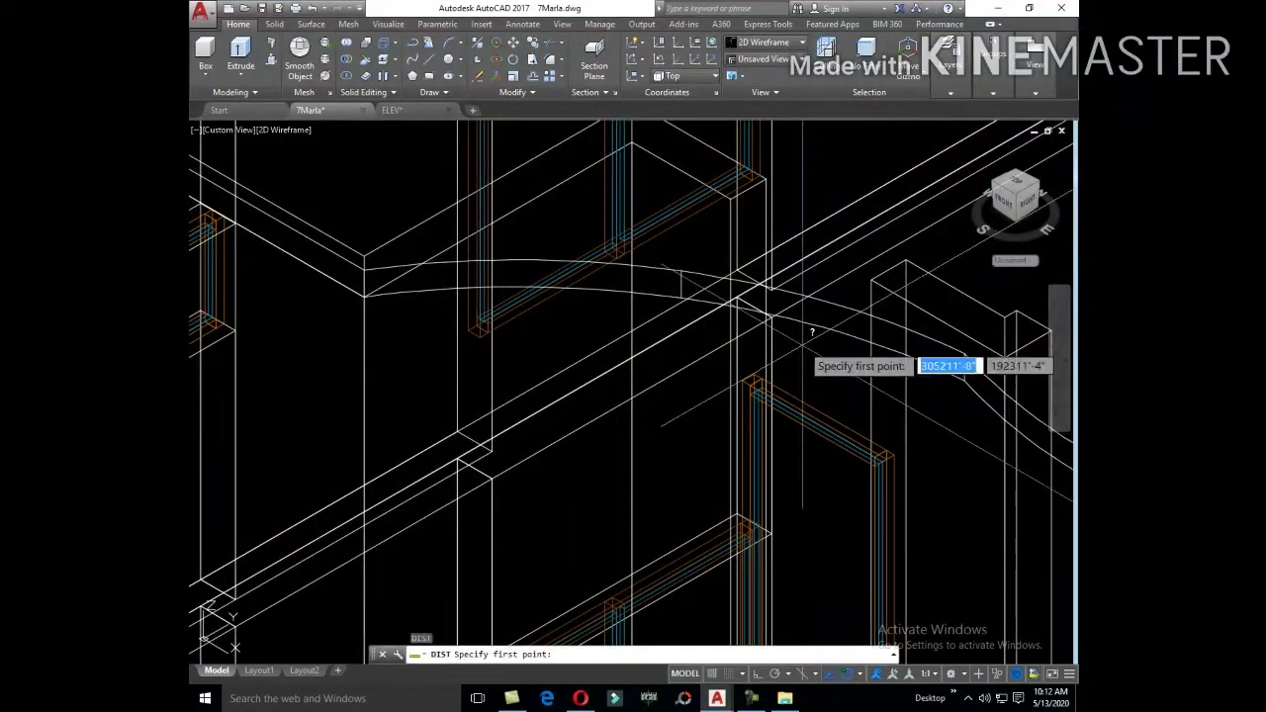
{"action": "scroll", "coordinate": [791, 358], "scroll_direction": "up", "scroll_amount": 4}
{"action": "left_click", "coordinate": [670, 474]}
{"action": "scroll", "coordinate": [671, 475], "scroll_direction": "down", "scroll_amount": 3}
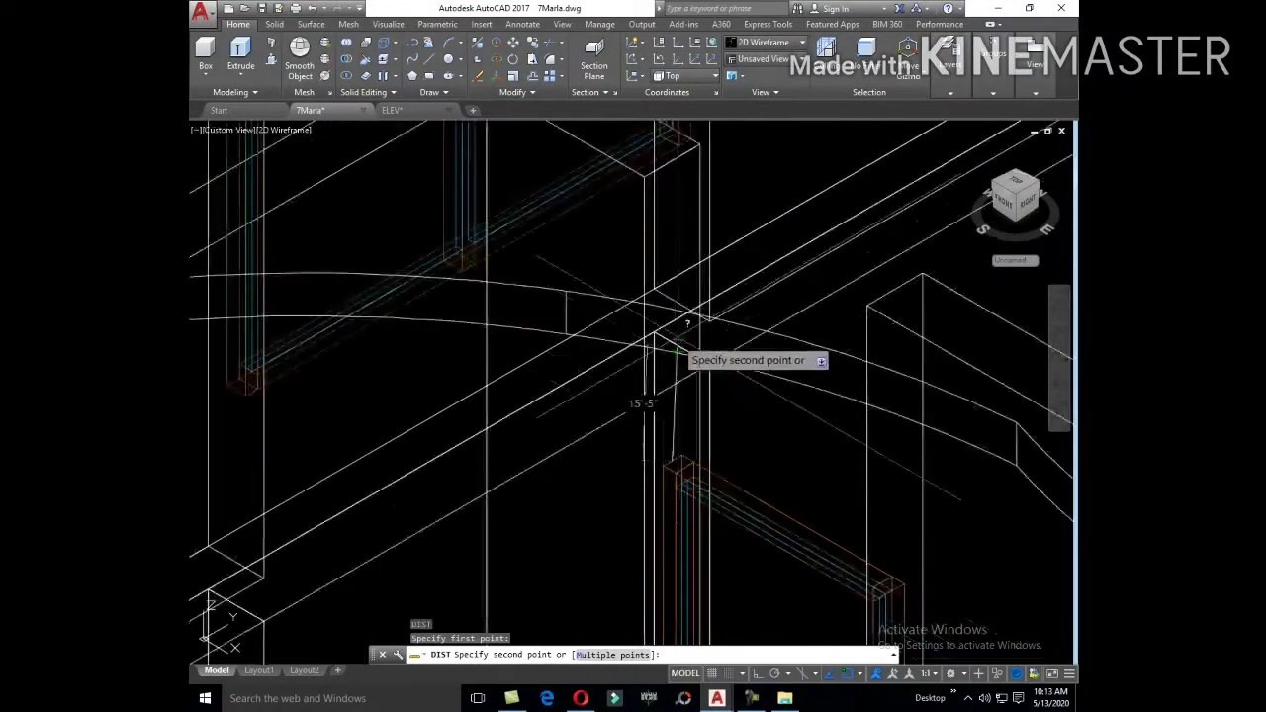
{"action": "scroll", "coordinate": [687, 252], "scroll_direction": "up", "scroll_amount": 2}
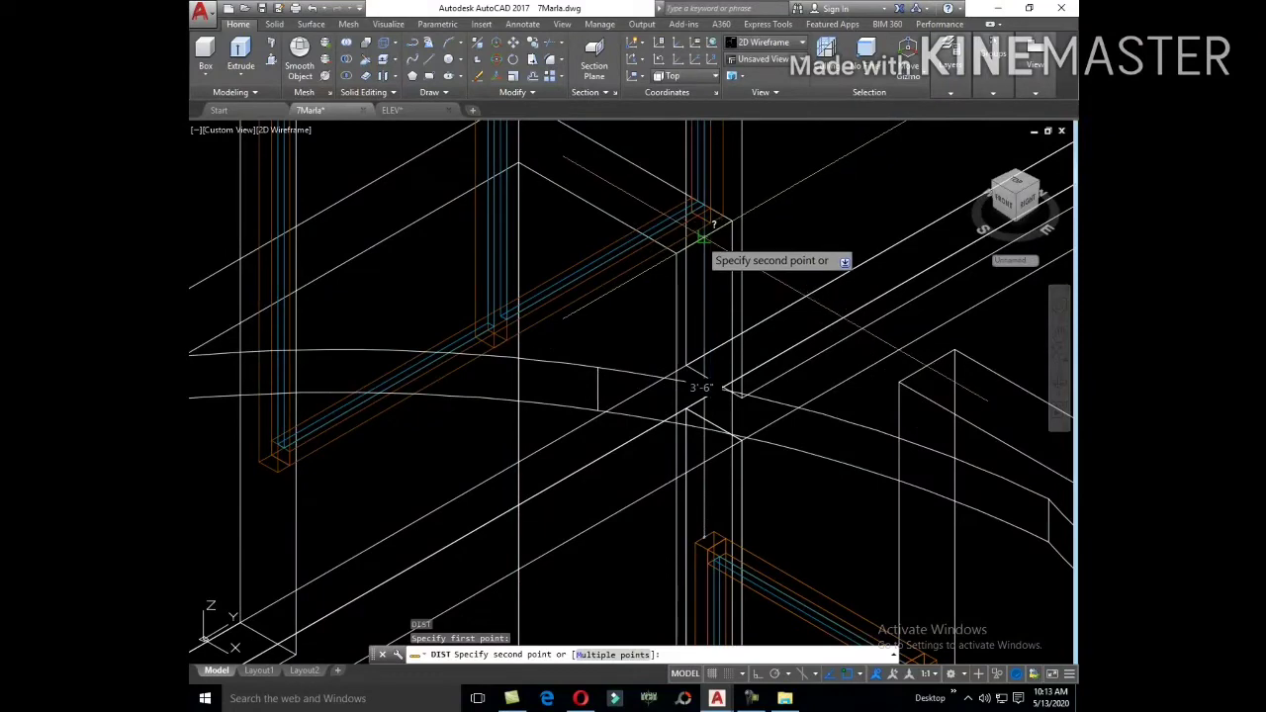
{"action": "left_click", "coordinate": [700, 238]}
{"action": "scroll", "coordinate": [853, 428], "scroll_direction": "down", "scroll_amount": 5}
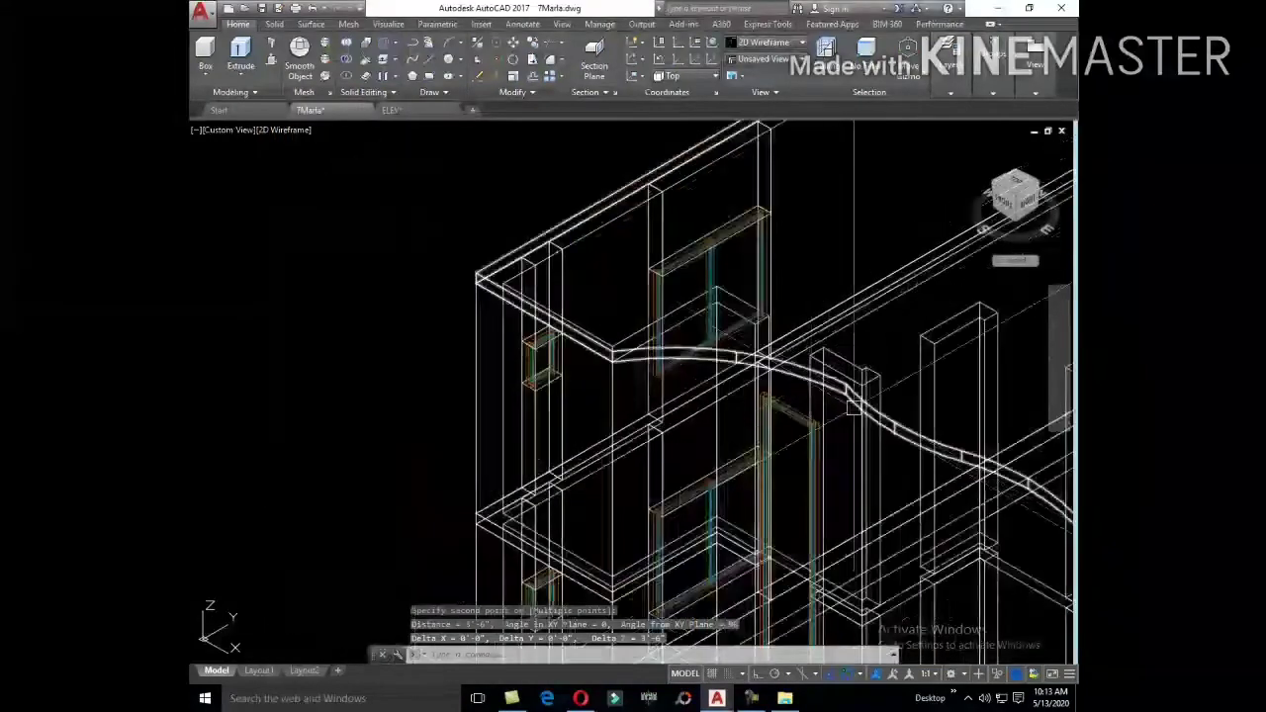
{"action": "scroll", "coordinate": [853, 427], "scroll_direction": "up", "scroll_amount": 3}
{"action": "scroll", "coordinate": [847, 364], "scroll_direction": "down", "scroll_amount": 3}
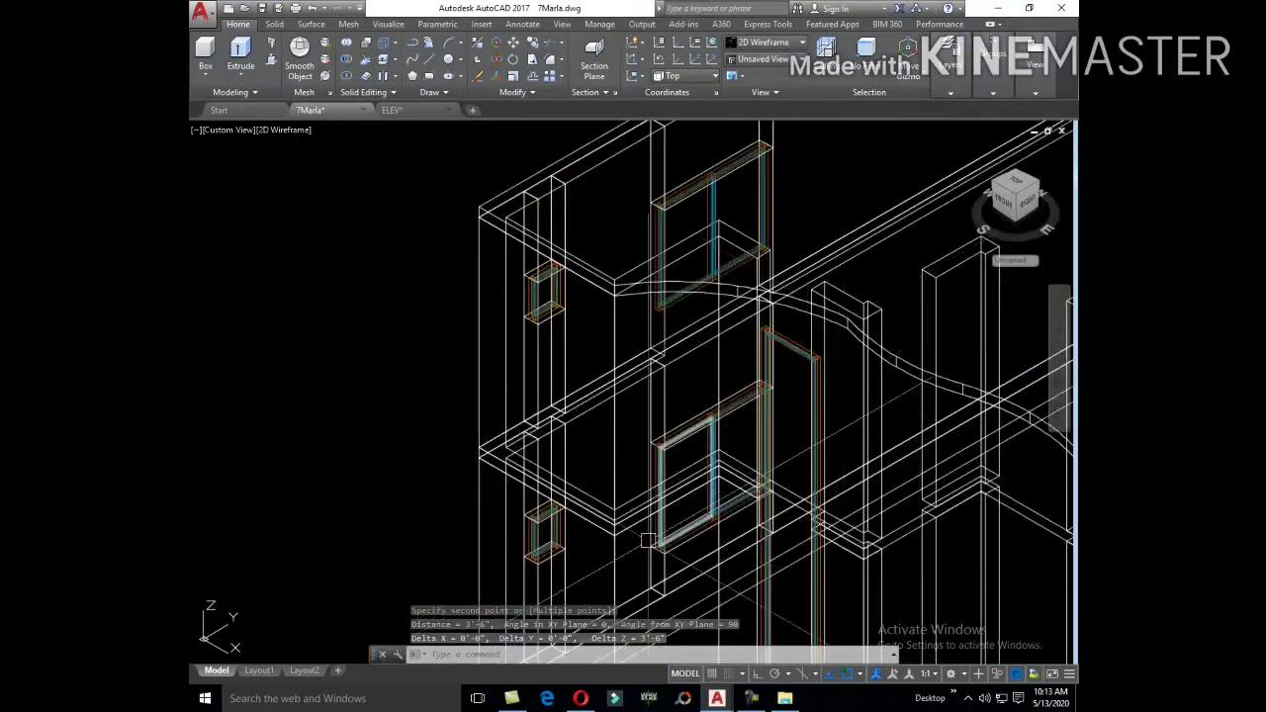
{"action": "scroll", "coordinate": [745, 302], "scroll_direction": "down", "scroll_amount": 3}
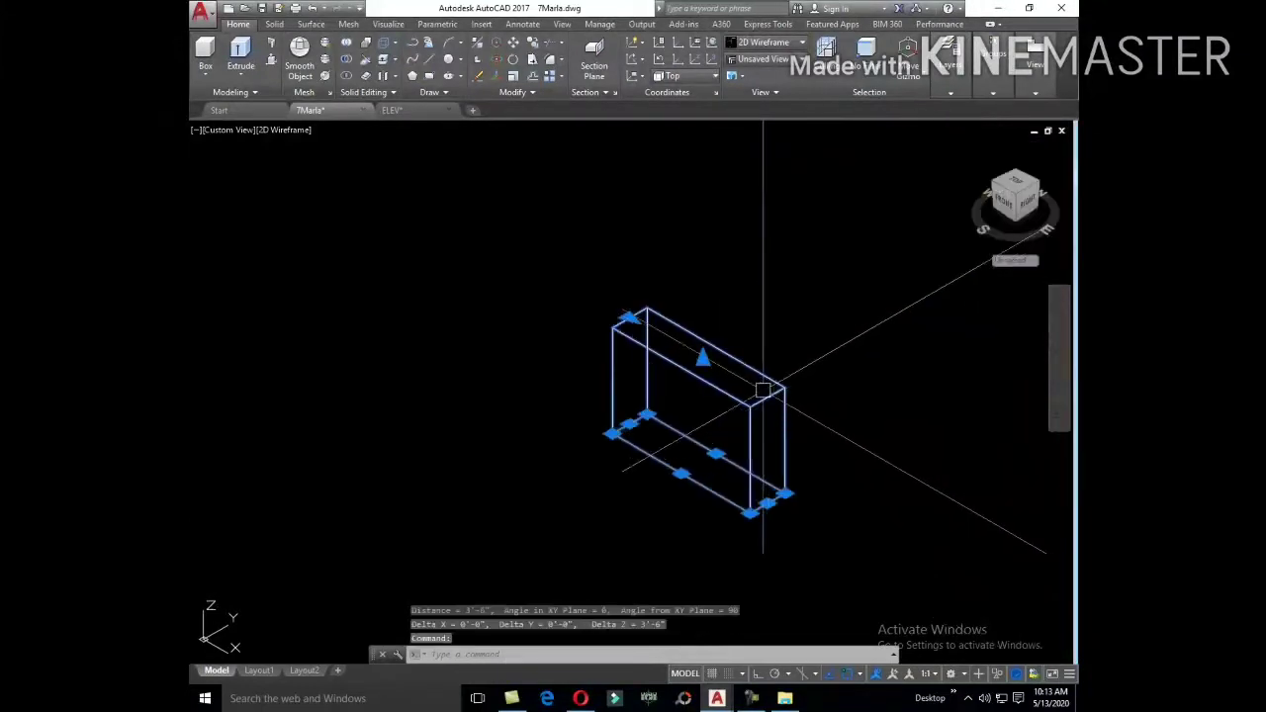
Step: Raise the box's top grip so the box stands 3'6" tall
{"action": "scroll", "coordinate": [672, 346], "scroll_direction": "up", "scroll_amount": 2}
{"action": "middle_click_drag", "start_coordinate": [672, 343], "coordinate": [689, 400]}
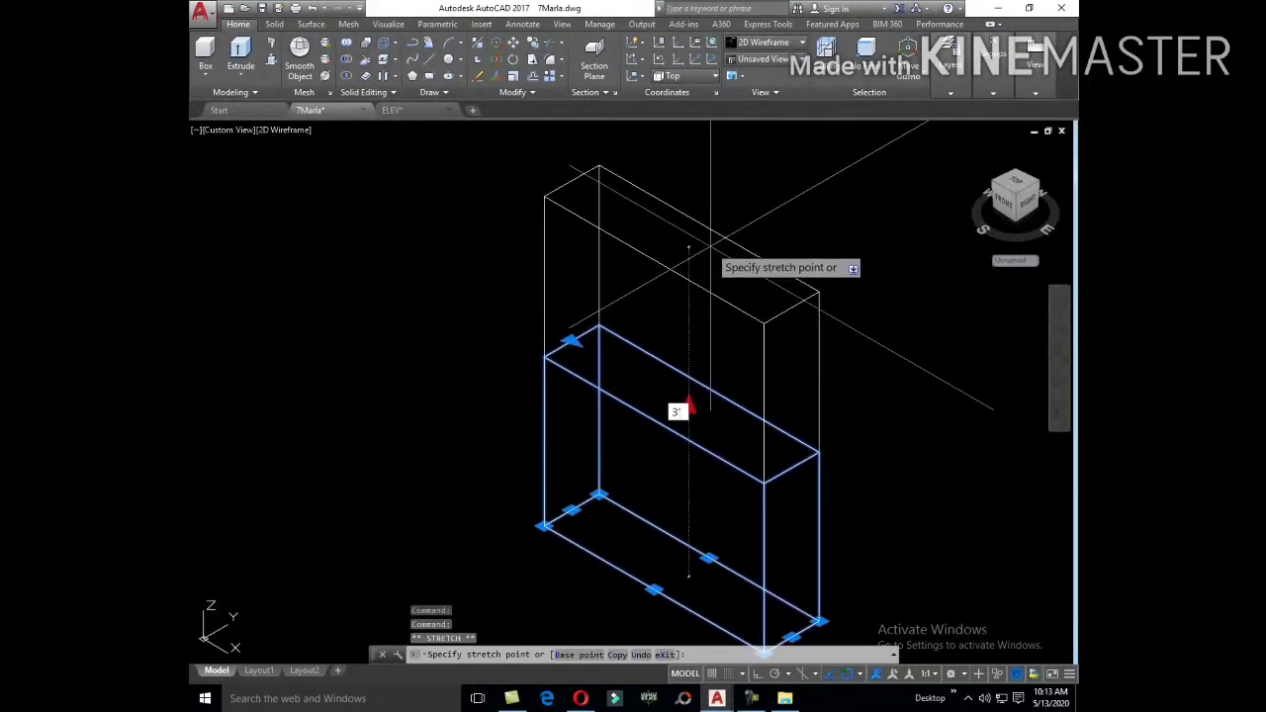
{"action": "type", "text": "6"}
{"action": "key", "text": "Return"}
{"action": "scroll", "coordinate": [710, 247], "scroll_direction": "down", "scroll_amount": 3}
{"action": "key", "text": "Escape"}
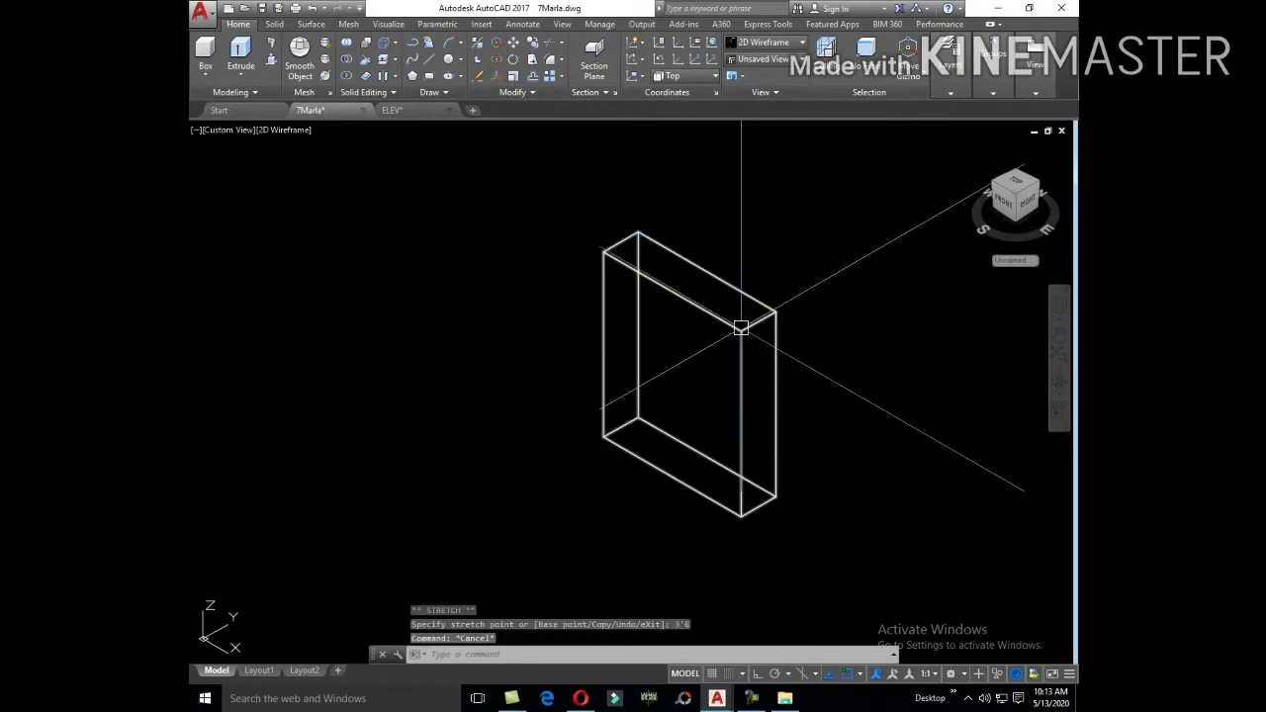
Step: Move the box from its top corner onto the house corner point
{"action": "key", "text": "Return"}
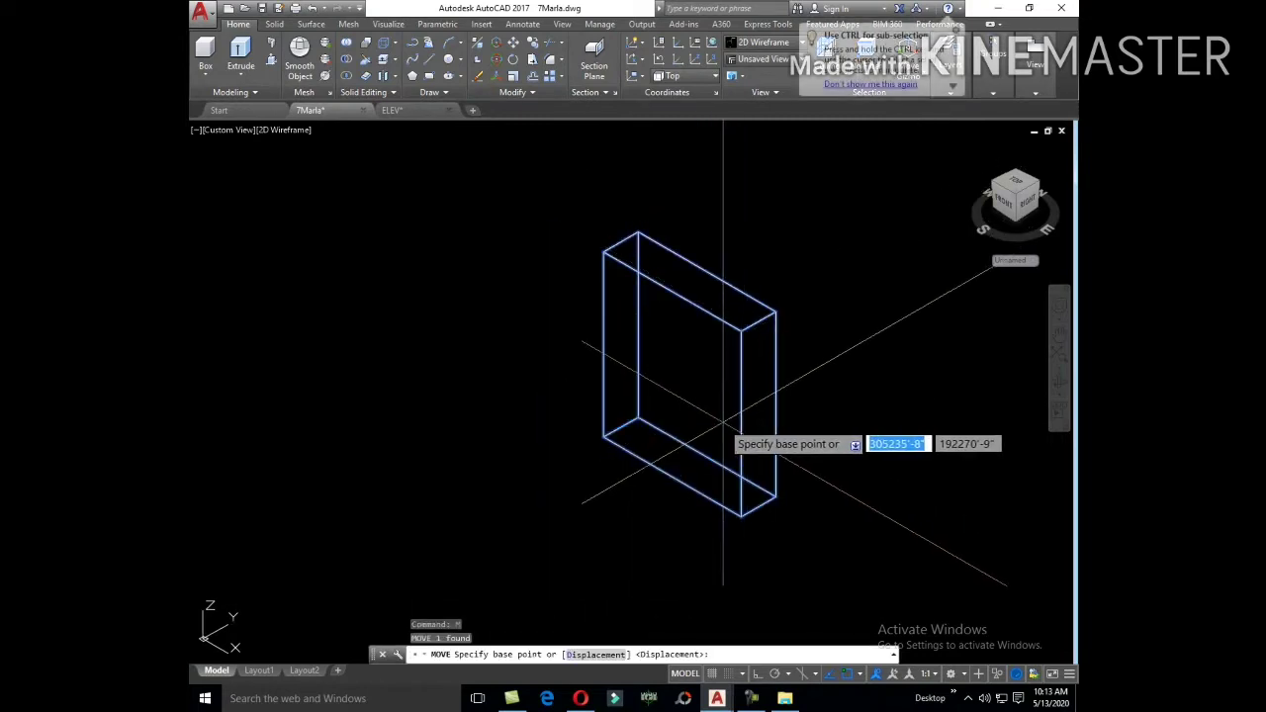
{"action": "left_click", "coordinate": [638, 234]}
{"action": "scroll", "coordinate": [870, 336], "scroll_direction": "up", "scroll_amount": 3}
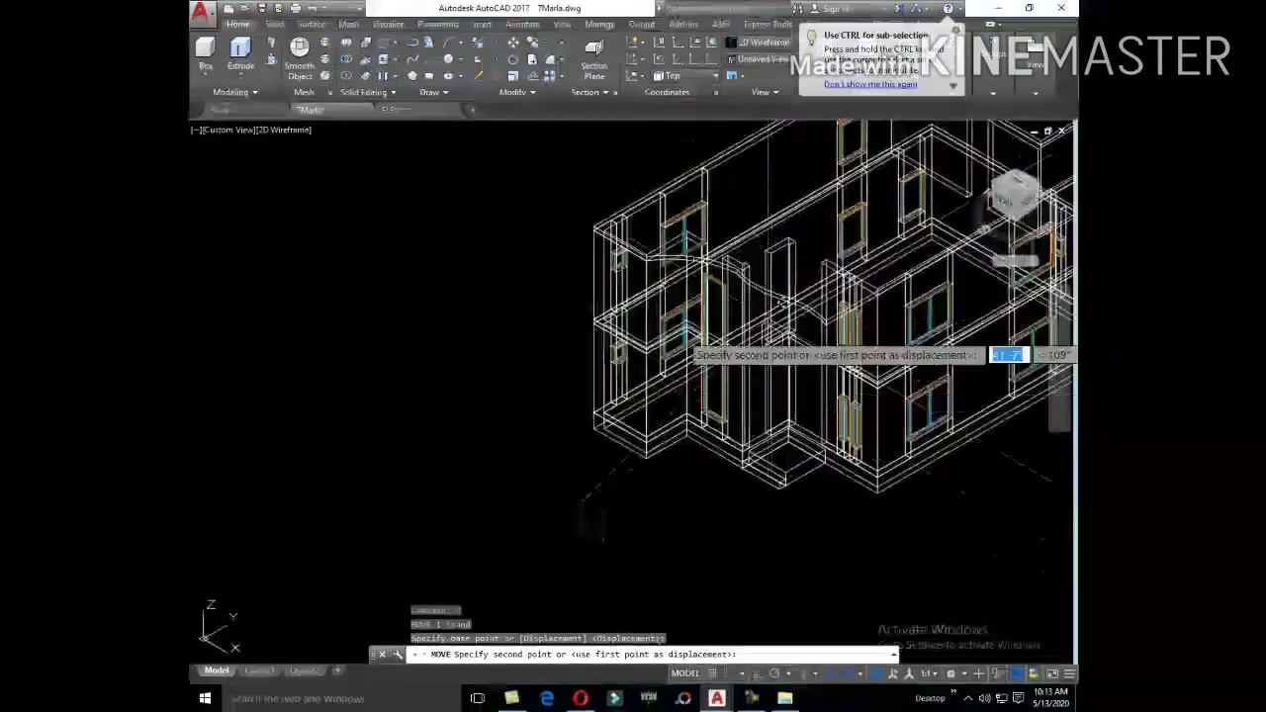
{"action": "scroll", "coordinate": [850, 297], "scroll_direction": "up", "scroll_amount": 3}
{"action": "scroll", "coordinate": [771, 198], "scroll_direction": "up", "scroll_amount": 3}
{"action": "scroll", "coordinate": [702, 149], "scroll_direction": "up", "scroll_amount": 2}
{"action": "middle_click_drag", "start_coordinate": [702, 141], "coordinate": [728, 283]}
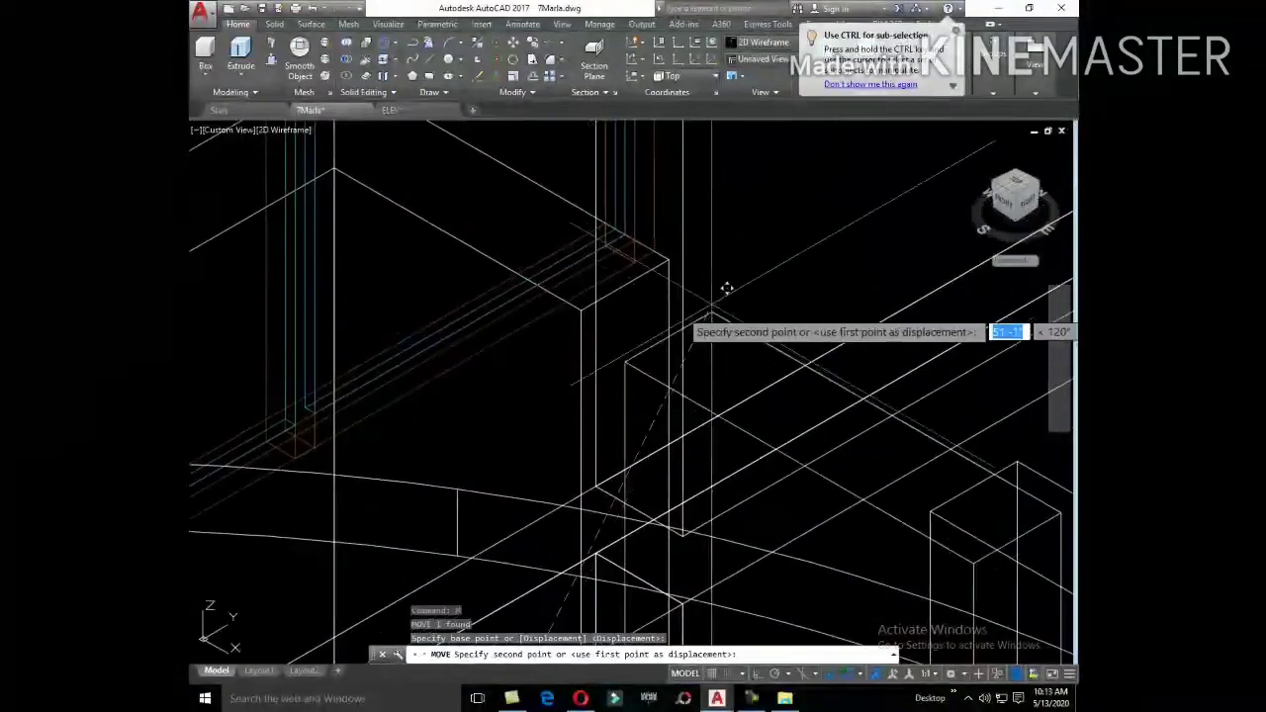
{"action": "left_click", "coordinate": [683, 243]}
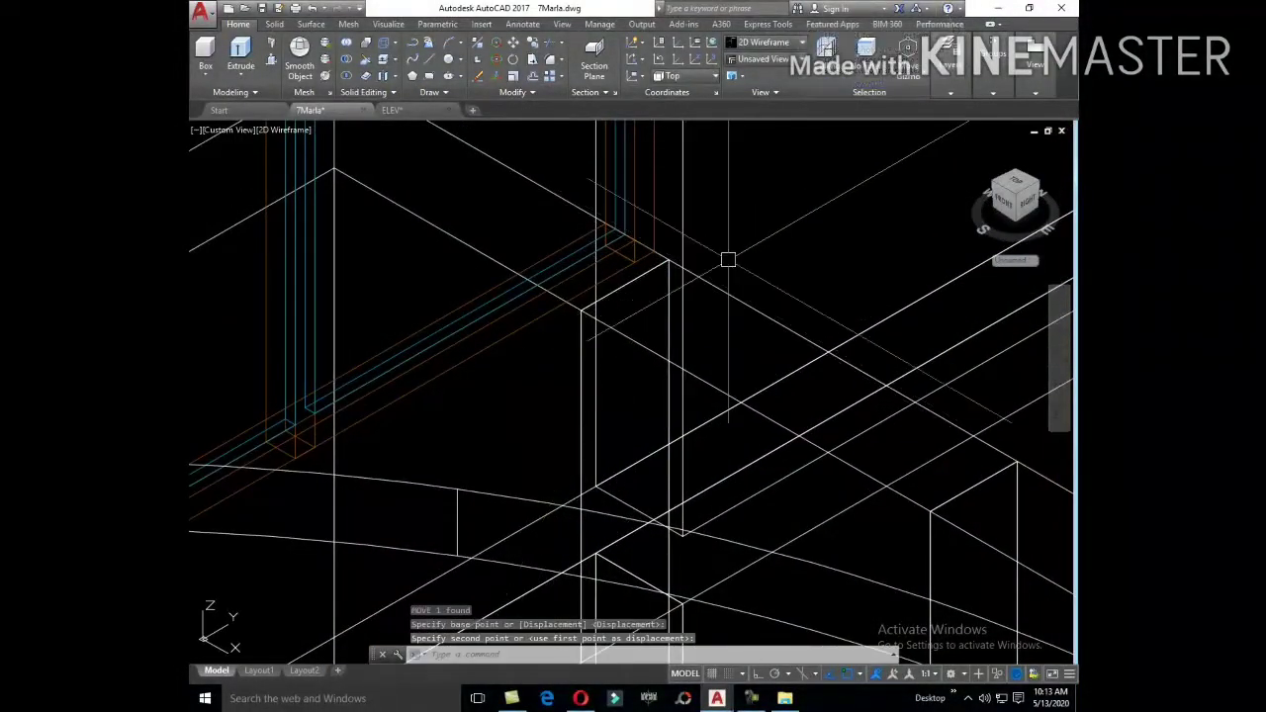
{"action": "scroll", "coordinate": [726, 260], "scroll_direction": "down", "scroll_amount": 3}
{"action": "scroll", "coordinate": [841, 264], "scroll_direction": "down", "scroll_amount": 5}
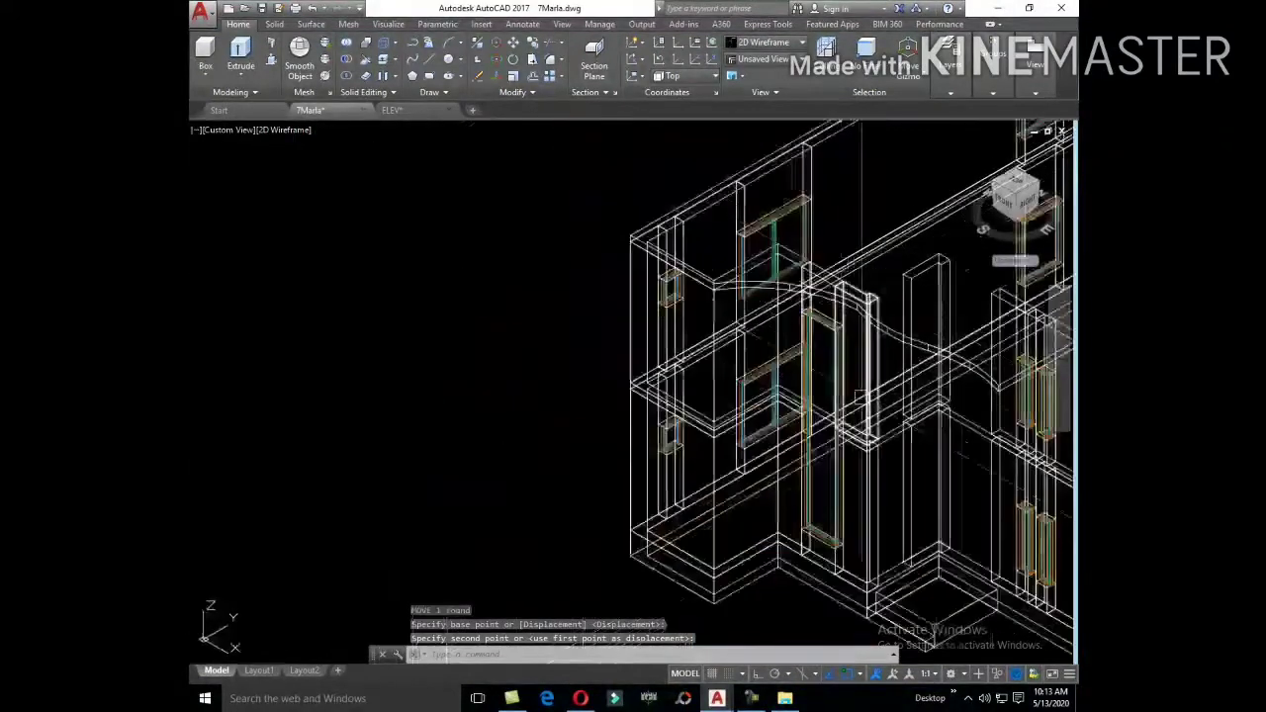
{"action": "scroll", "coordinate": [757, 336], "scroll_direction": "down", "scroll_amount": 2}
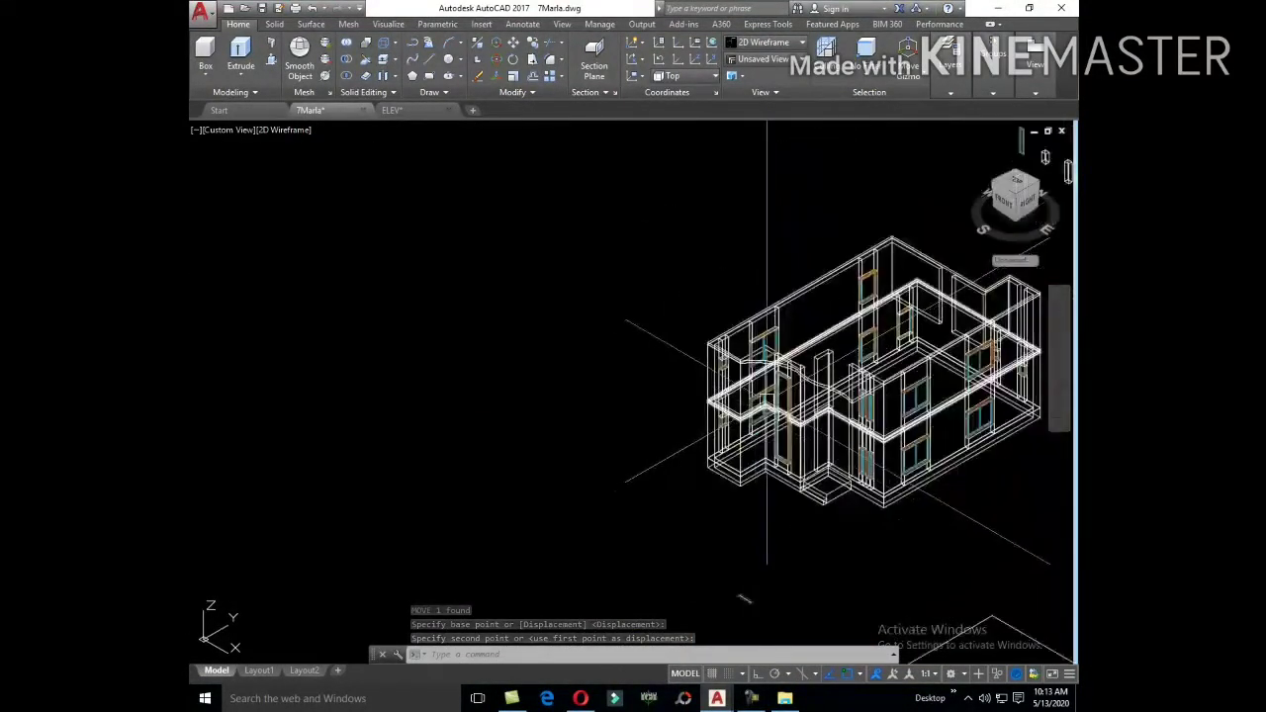
Step: Window-select the leftover object and delete it
{"action": "left_click", "coordinate": [756, 592]}
{"action": "left_click", "coordinate": [722, 584]}
{"action": "key", "text": "Delete"}
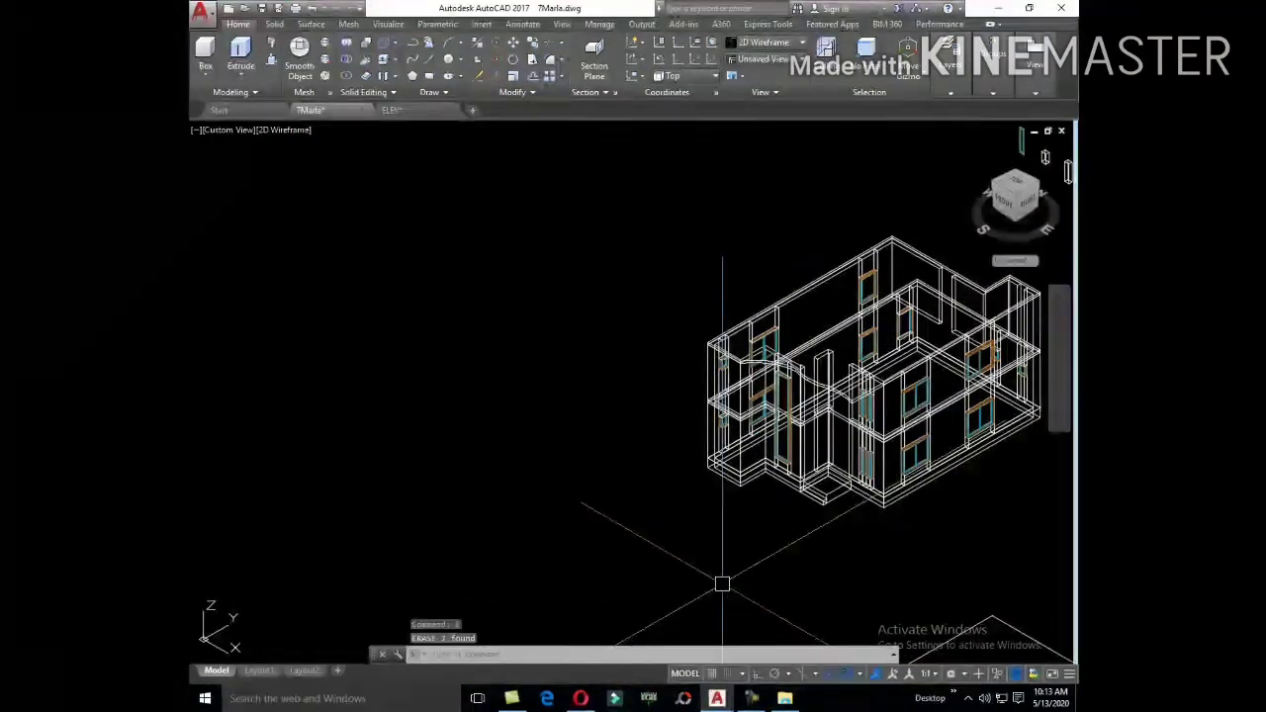
{"action": "middle_click_drag", "start_coordinate": [788, 570], "coordinate": [585, 544]}
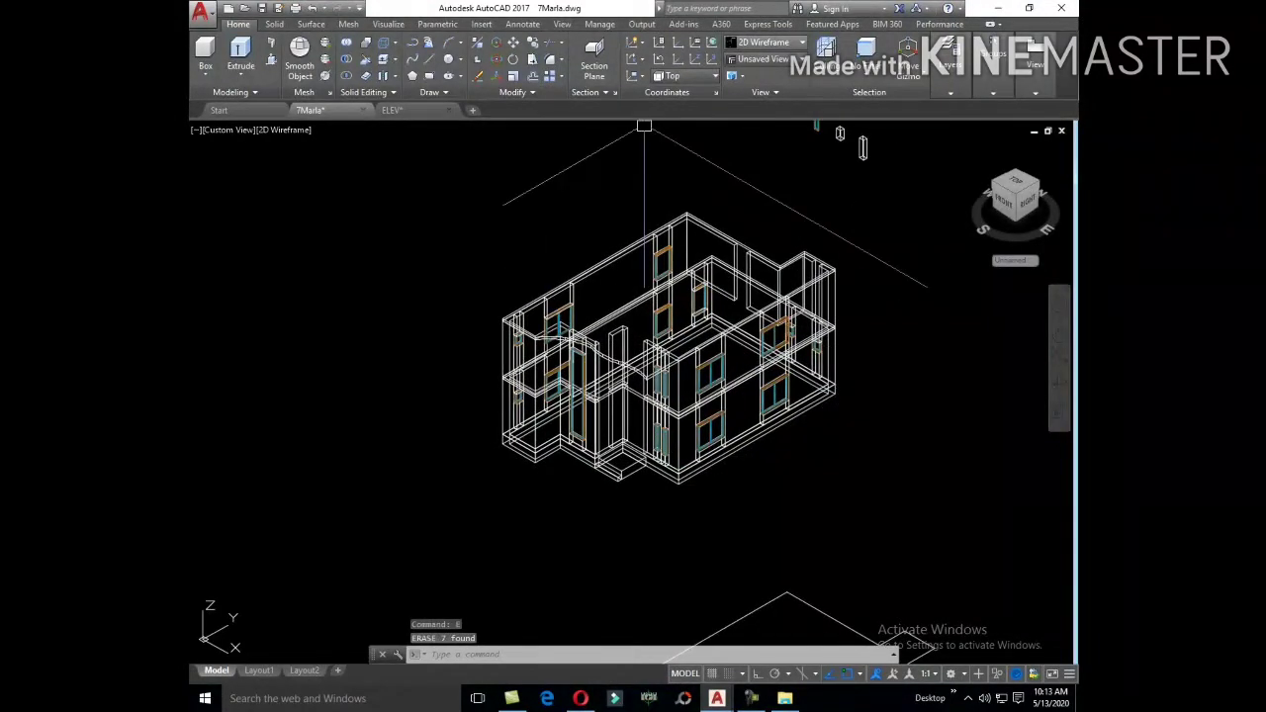
Step: Switch the viewport to the Shaded visual style and frame the porch plan
{"action": "left_click", "coordinate": [766, 41]}
{"action": "left_click", "coordinate": [753, 123]}
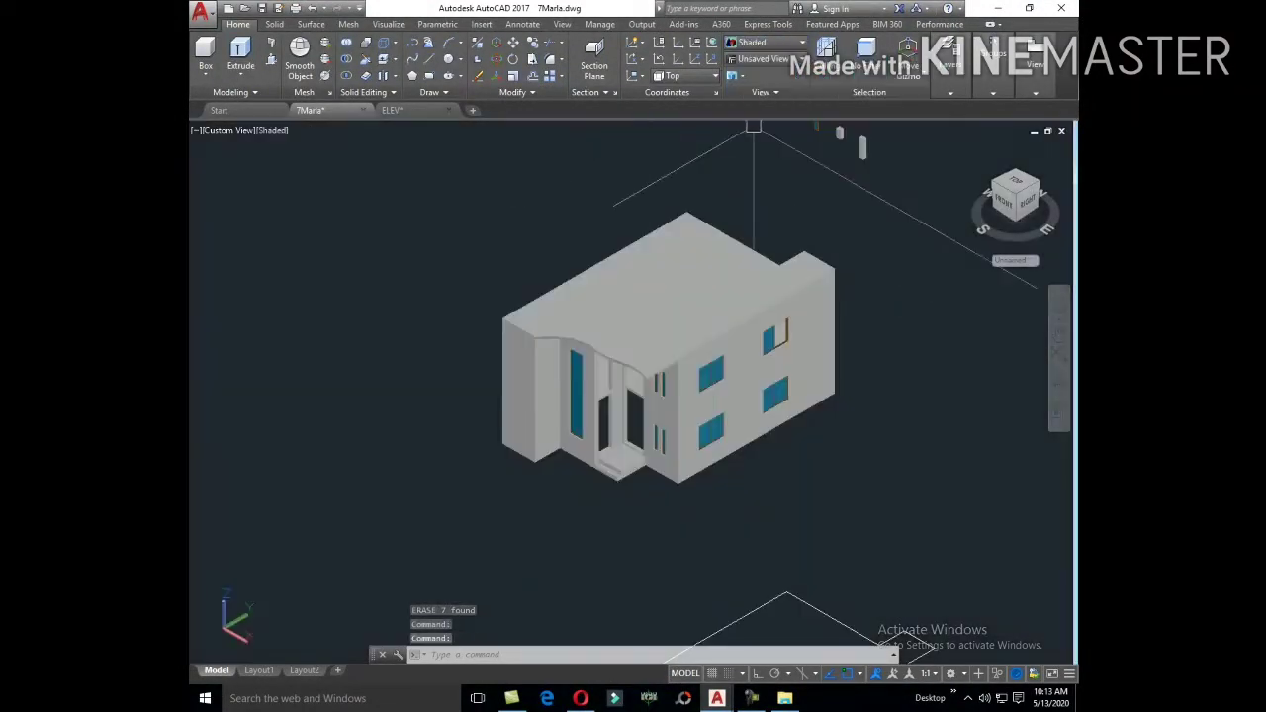
{"action": "scroll", "coordinate": [645, 501], "scroll_direction": "up", "scroll_amount": 4}
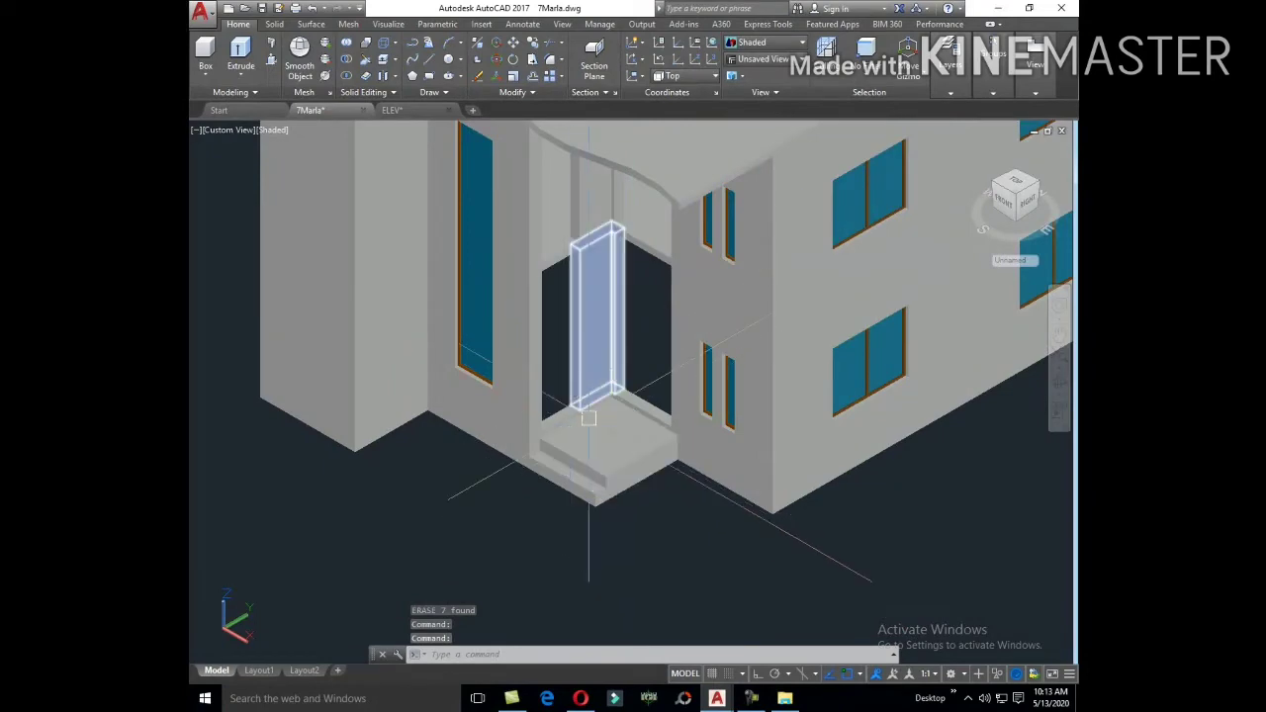
{"action": "scroll", "coordinate": [588, 417], "scroll_direction": "down", "scroll_amount": 5}
{"action": "scroll", "coordinate": [607, 480], "scroll_direction": "down", "scroll_amount": 2}
{"action": "scroll", "coordinate": [748, 424], "scroll_direction": "up", "scroll_amount": 2}
{"action": "scroll", "coordinate": [694, 326], "scroll_direction": "up", "scroll_amount": 5}
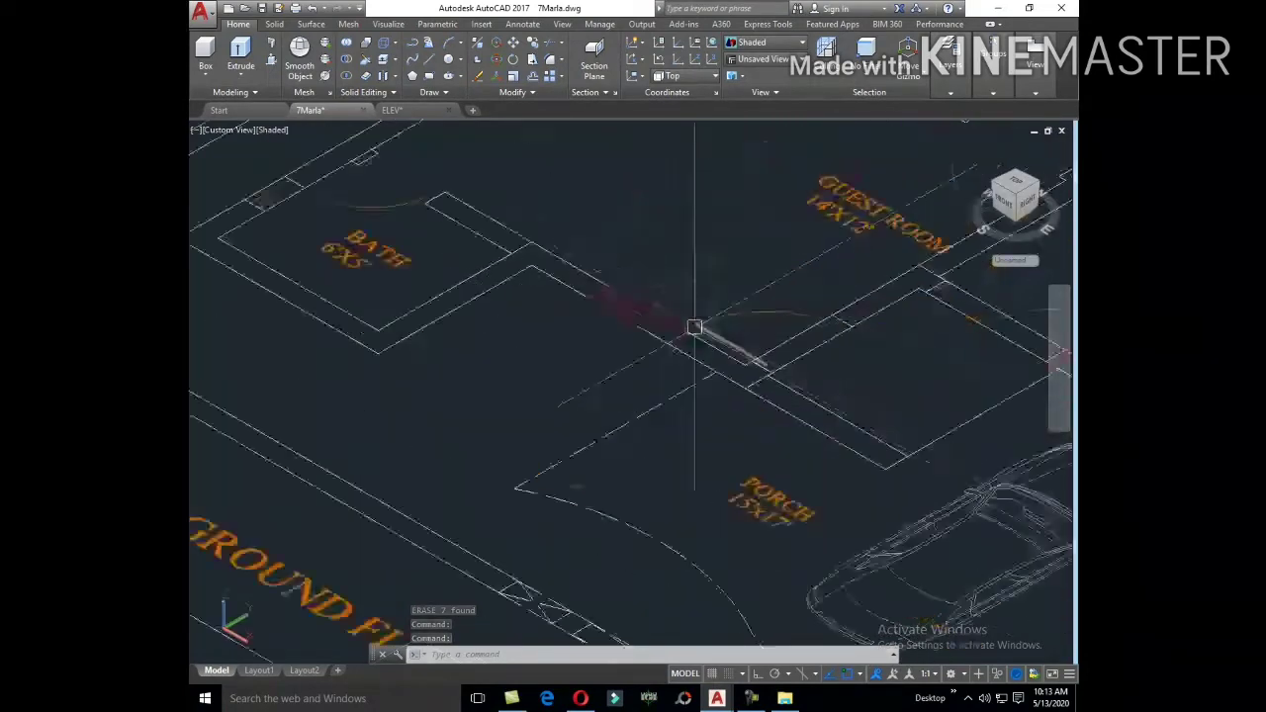
{"action": "middle_click_drag", "start_coordinate": [695, 327], "coordinate": [597, 441]}
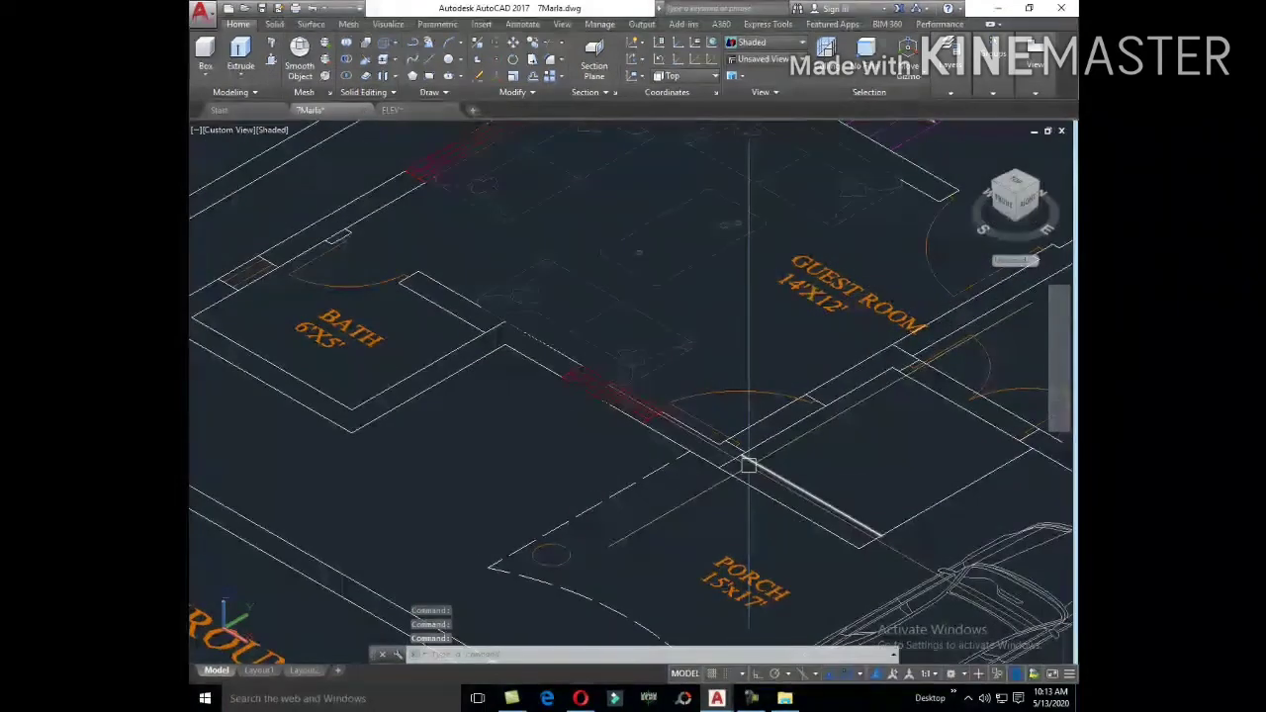
Step: Draw a line from the porch edge across the wall strip, then select it with the adjacent short line
{"action": "type", "text": "l"}
{"action": "key", "text": "Return"}
{"action": "scroll", "coordinate": [732, 464], "scroll_direction": "up", "scroll_amount": 2}
{"action": "left_click", "coordinate": [702, 450]}
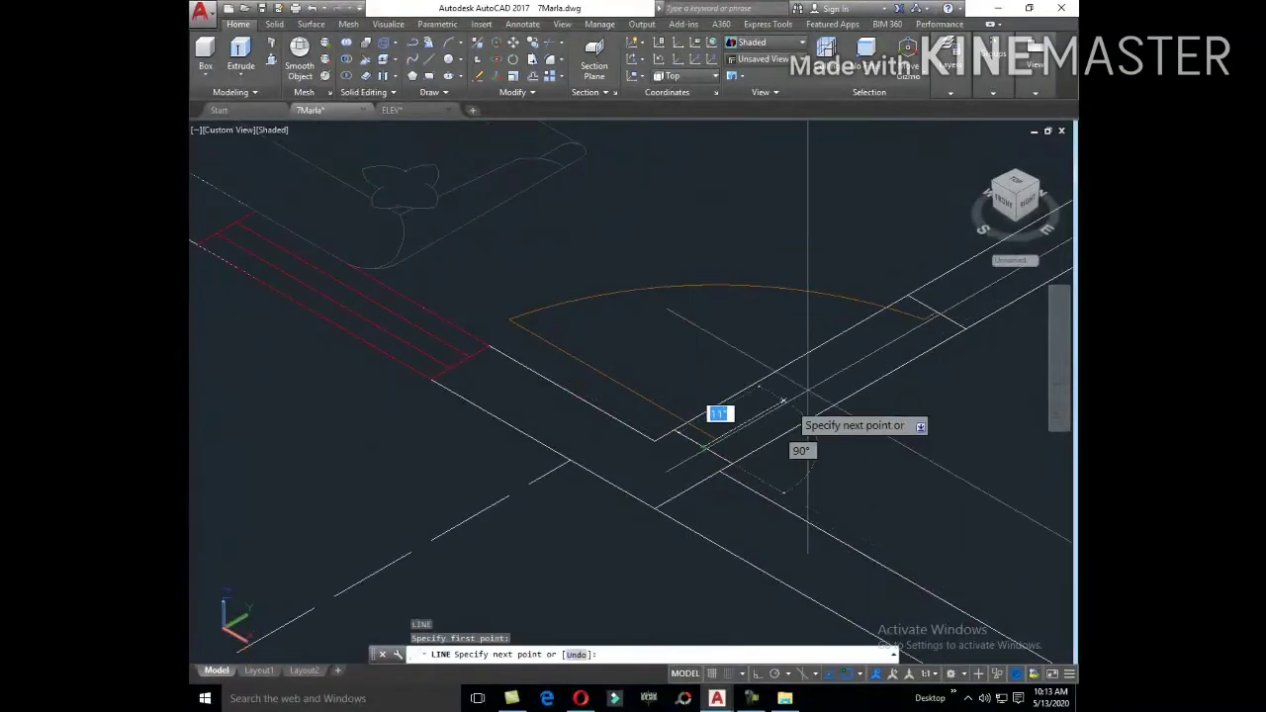
{"action": "left_click", "coordinate": [936, 313]}
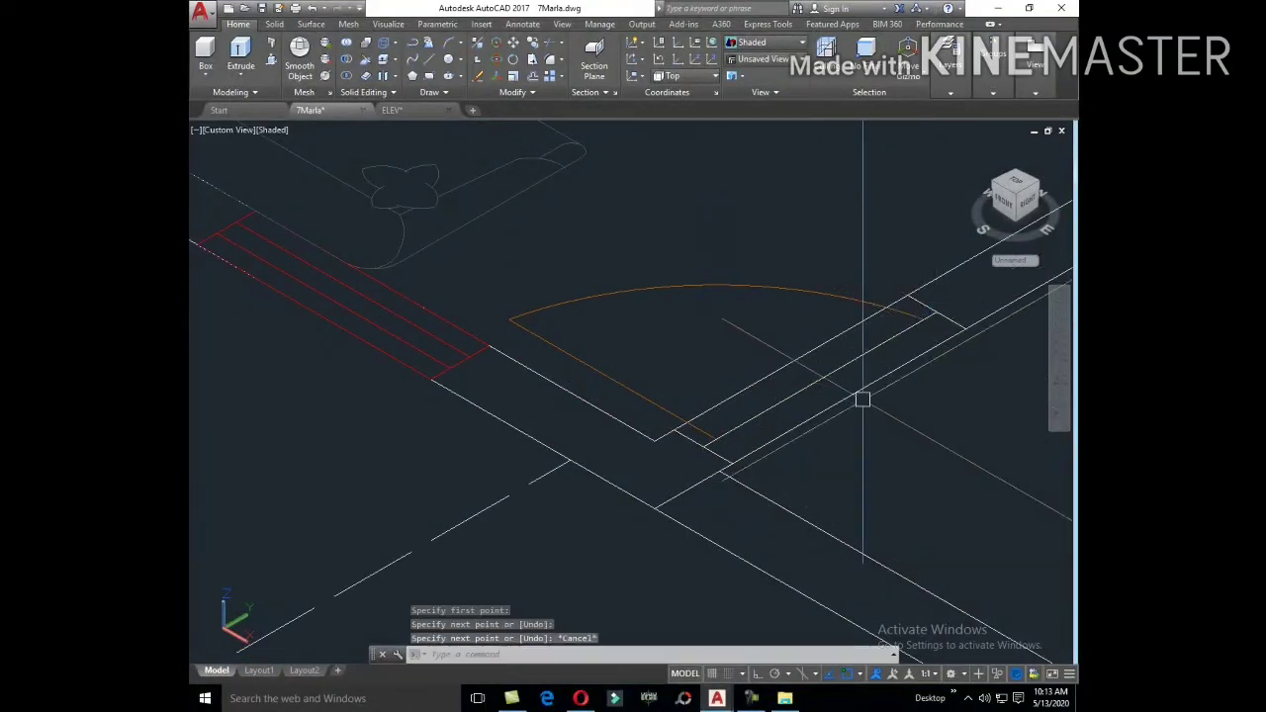
{"action": "key", "text": "Escape"}
{"action": "left_click", "coordinate": [857, 358]}
{"action": "left_click", "coordinate": [949, 320]}
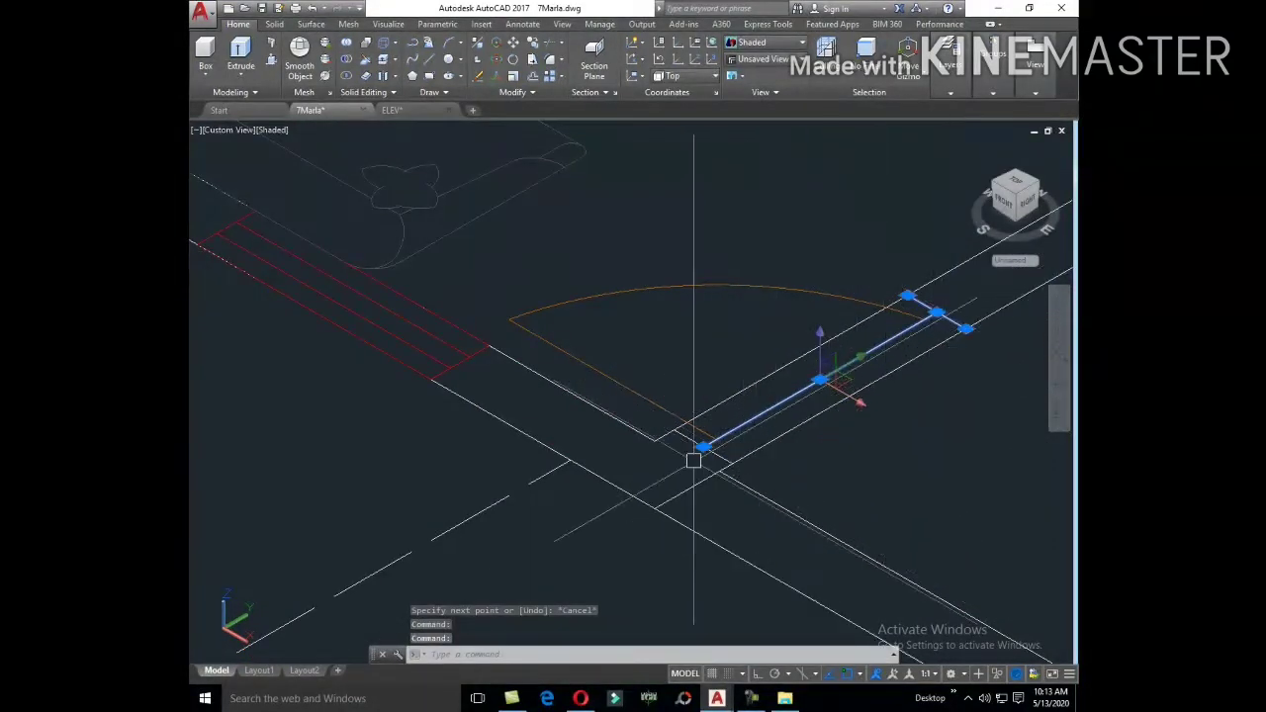
Step: Copy the selected lines out into open space
{"action": "scroll", "coordinate": [693, 460], "scroll_direction": "up", "scroll_amount": 2}
{"action": "key", "text": "Return"}
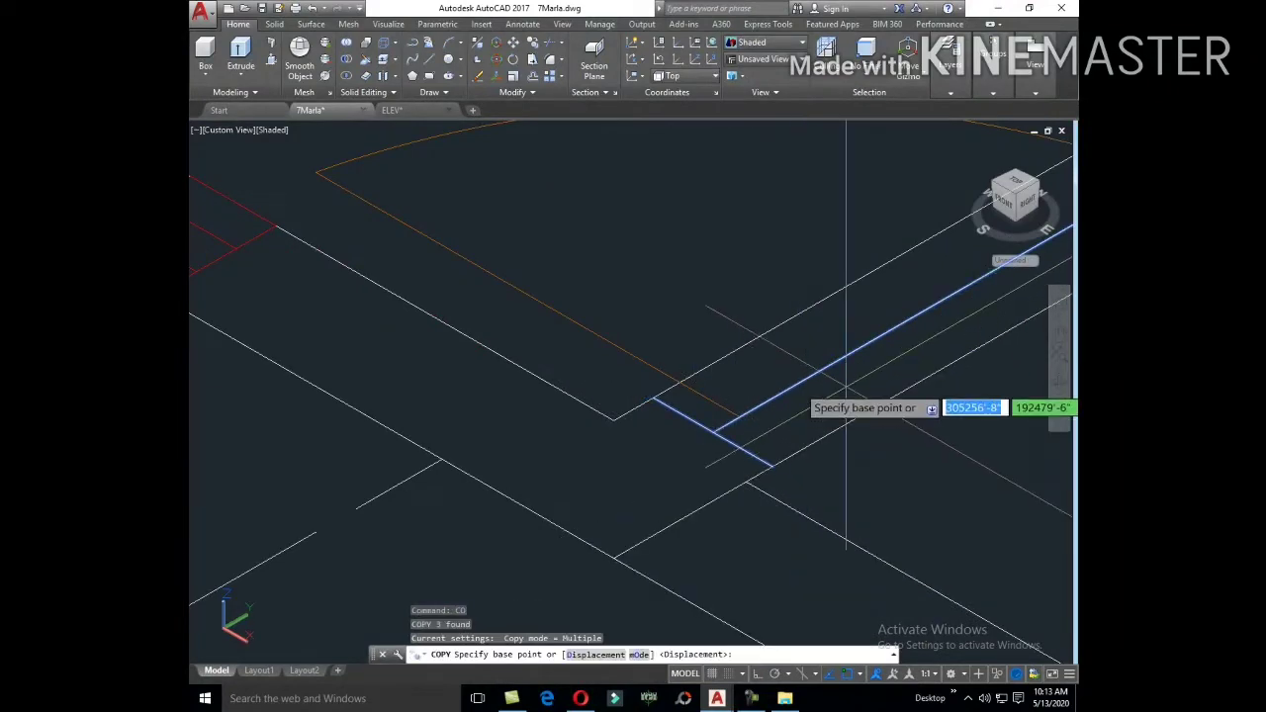
{"action": "left_click", "coordinate": [794, 384]}
{"action": "scroll", "coordinate": [821, 401], "scroll_direction": "down", "scroll_amount": 3}
{"action": "scroll", "coordinate": [567, 549], "scroll_direction": "down", "scroll_amount": 2}
{"action": "scroll", "coordinate": [566, 548], "scroll_direction": "up", "scroll_amount": 3}
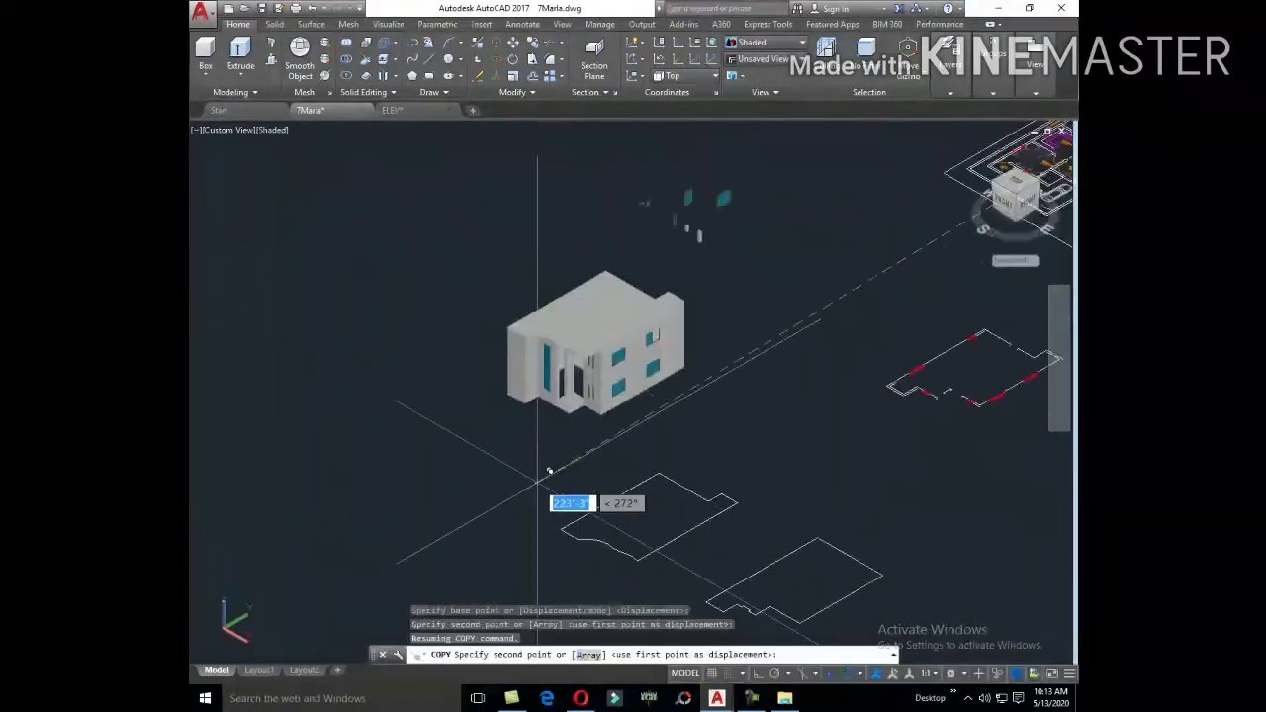
{"action": "scroll", "coordinate": [554, 499], "scroll_direction": "up", "scroll_amount": 3}
{"action": "left_click", "coordinate": [509, 496]}
{"action": "key", "text": "Escape"}
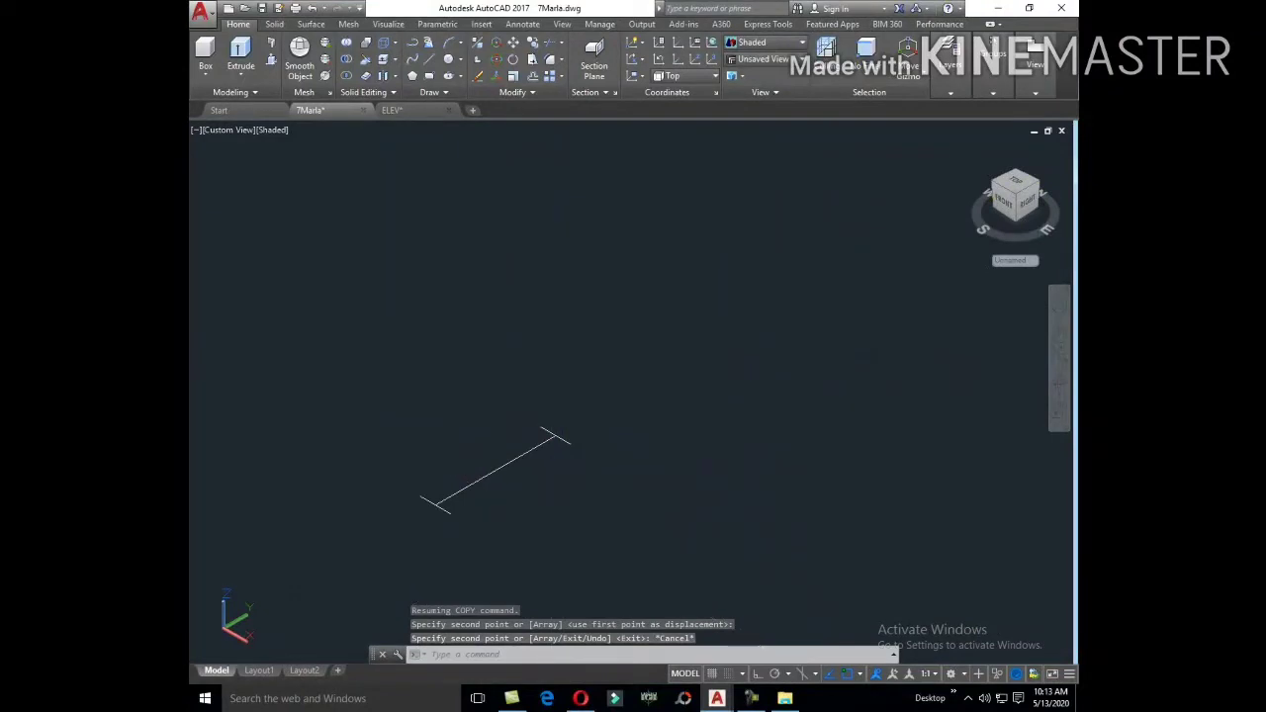
Step: Offset the top and lower tick lines by 2" to one side
{"action": "type", "text": "o"}
{"action": "key", "text": "Return"}
{"action": "type", "text": "2"}
{"action": "key", "text": "Return"}
{"action": "scroll", "coordinate": [550, 480], "scroll_direction": "up", "scroll_amount": 3}
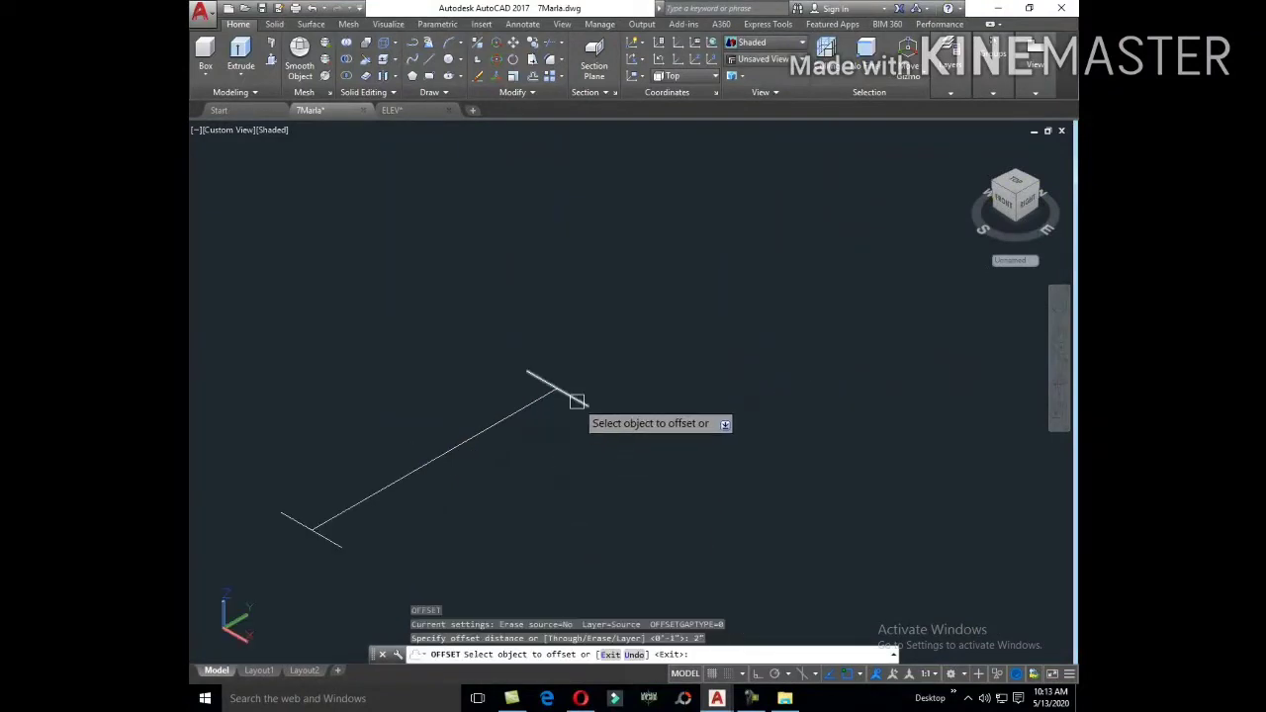
{"action": "left_click", "coordinate": [580, 399]}
{"action": "left_click", "coordinate": [516, 459]}
{"action": "left_click", "coordinate": [313, 547]}
{"action": "left_click", "coordinate": [345, 540]}
{"action": "key", "text": "Return"}
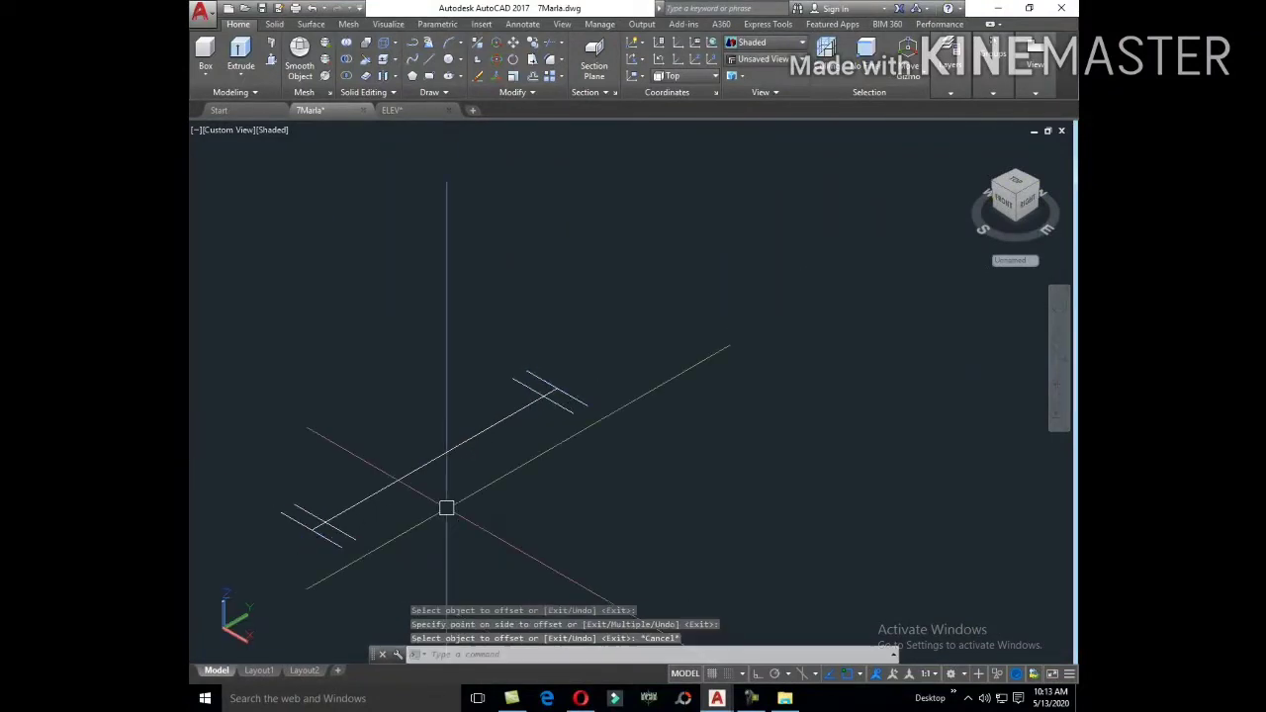
Step: Offset the main line to one side
{"action": "key", "text": "Return"}
{"action": "key", "text": "Return"}
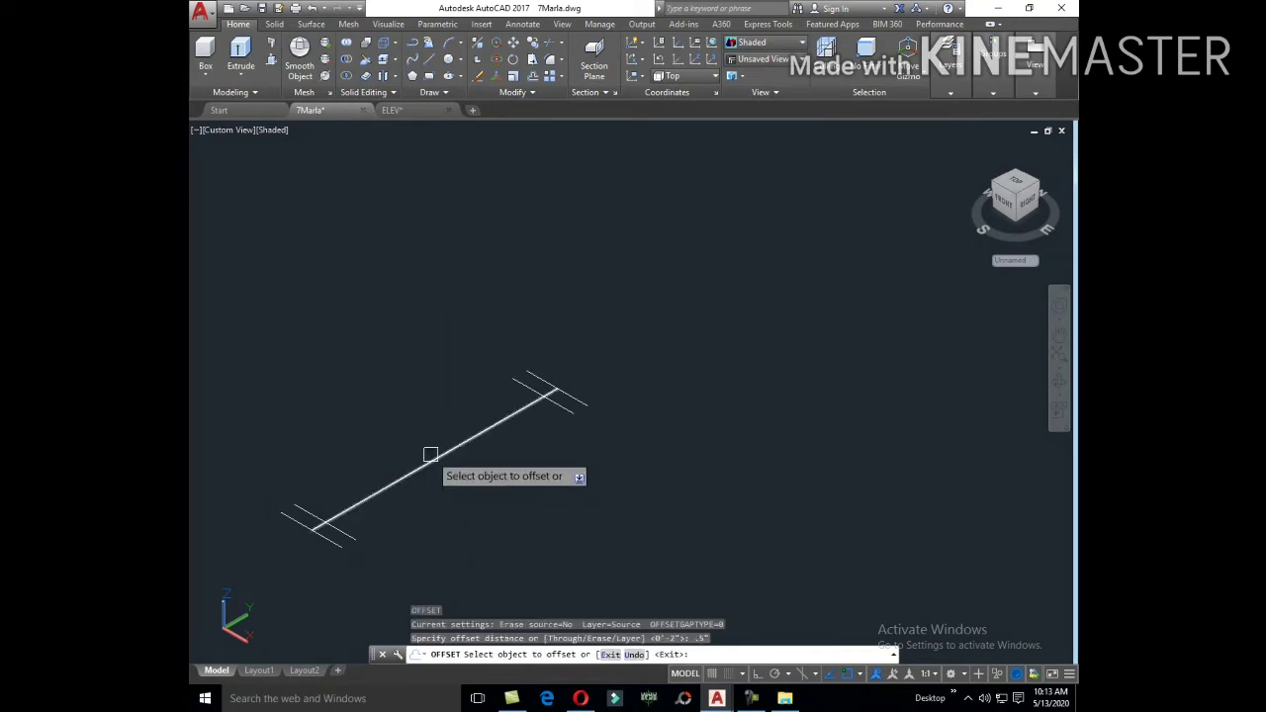
{"action": "scroll", "coordinate": [435, 457], "scroll_direction": "up", "scroll_amount": 2}
{"action": "scroll", "coordinate": [455, 469], "scroll_direction": "up", "scroll_amount": 1}
{"action": "left_click", "coordinate": [441, 449]}
{"action": "left_click", "coordinate": [546, 504]}
{"action": "key", "text": "Escape"}
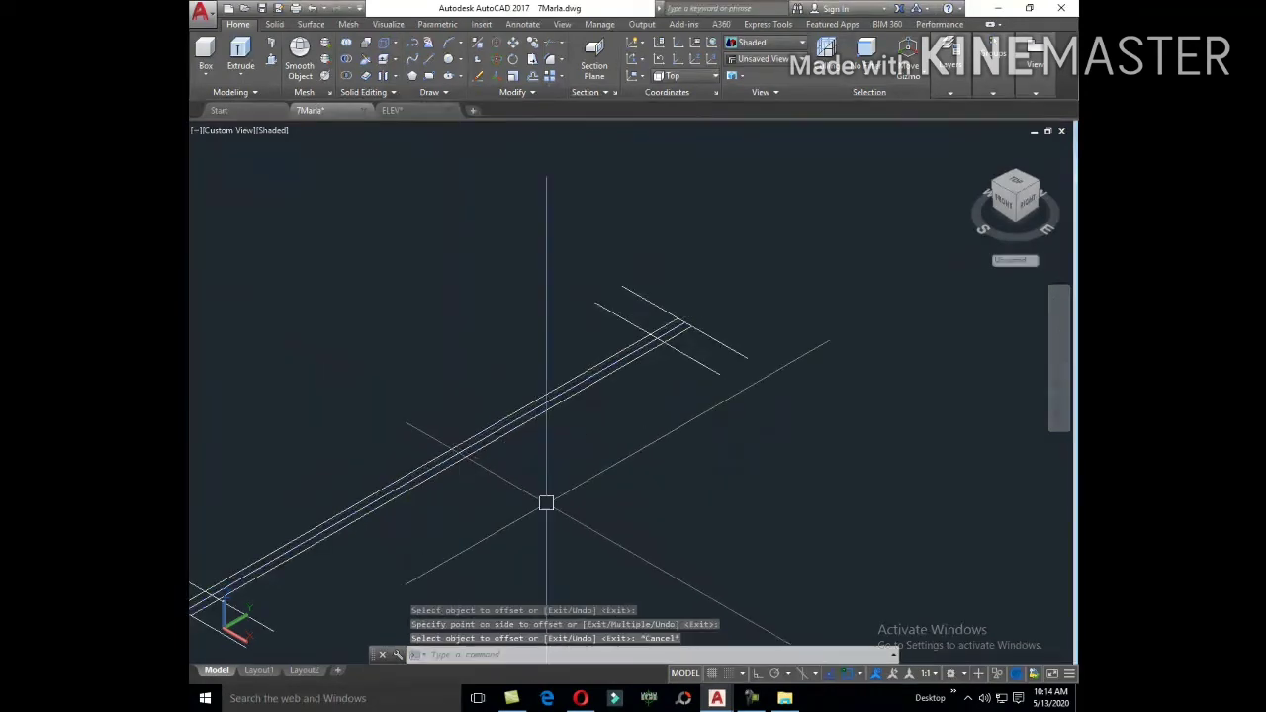
{"action": "type", "text": "O"}
Step: Try a 1" offset again, then cancel it and a mistyped EW command
{"action": "key", "text": "Return"}
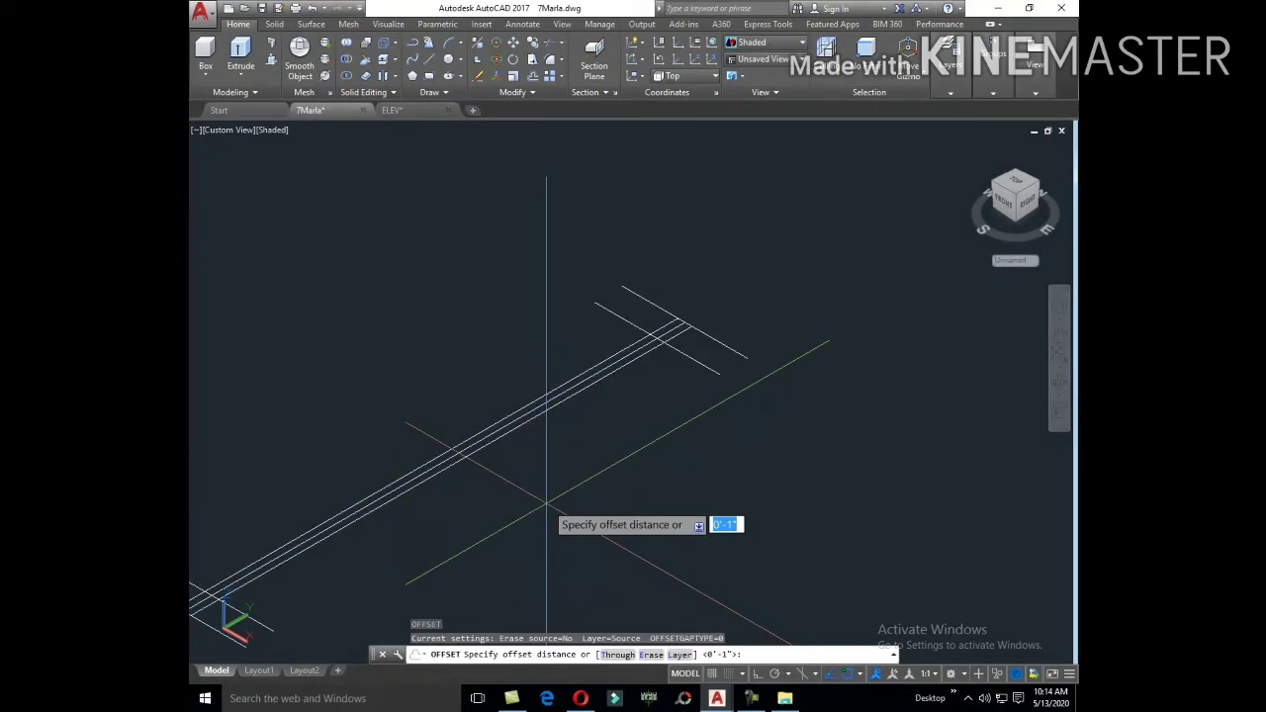
{"action": "type", "text": "1"}
{"action": "key", "text": "Return"}
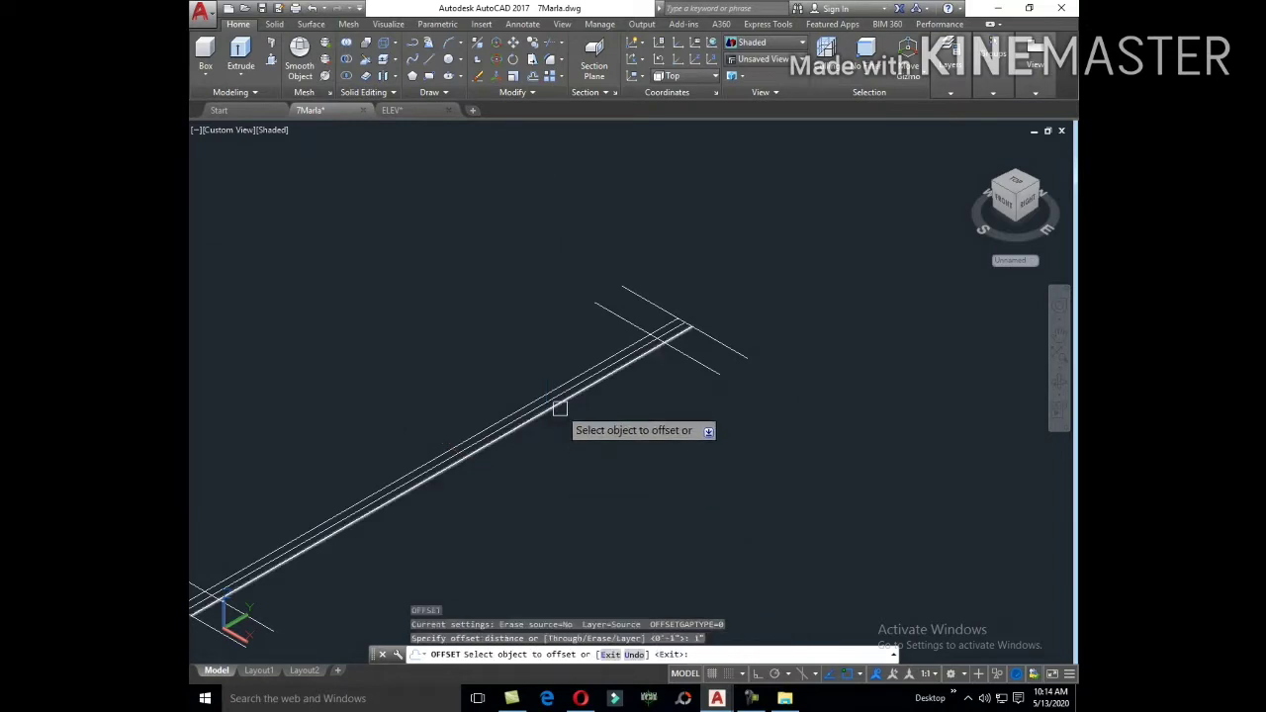
{"action": "key", "text": "Escape"}
{"action": "type", "text": "E"}
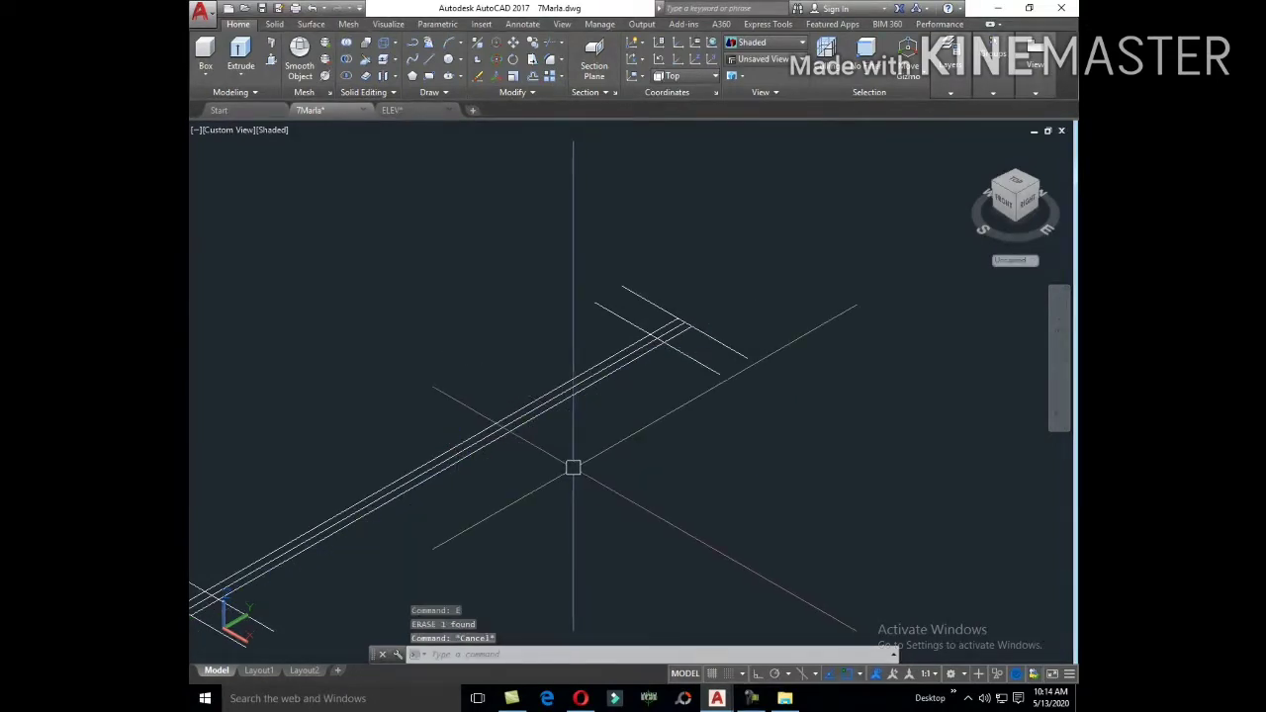
{"action": "type", "text": "o"}
{"action": "key", "text": "Return"}
{"action": "key", "text": "Return"}
{"action": "scroll", "coordinate": [553, 445], "scroll_direction": "up", "scroll_amount": 5}
{"action": "scroll", "coordinate": [543, 415], "scroll_direction": "up", "scroll_amount": 2}
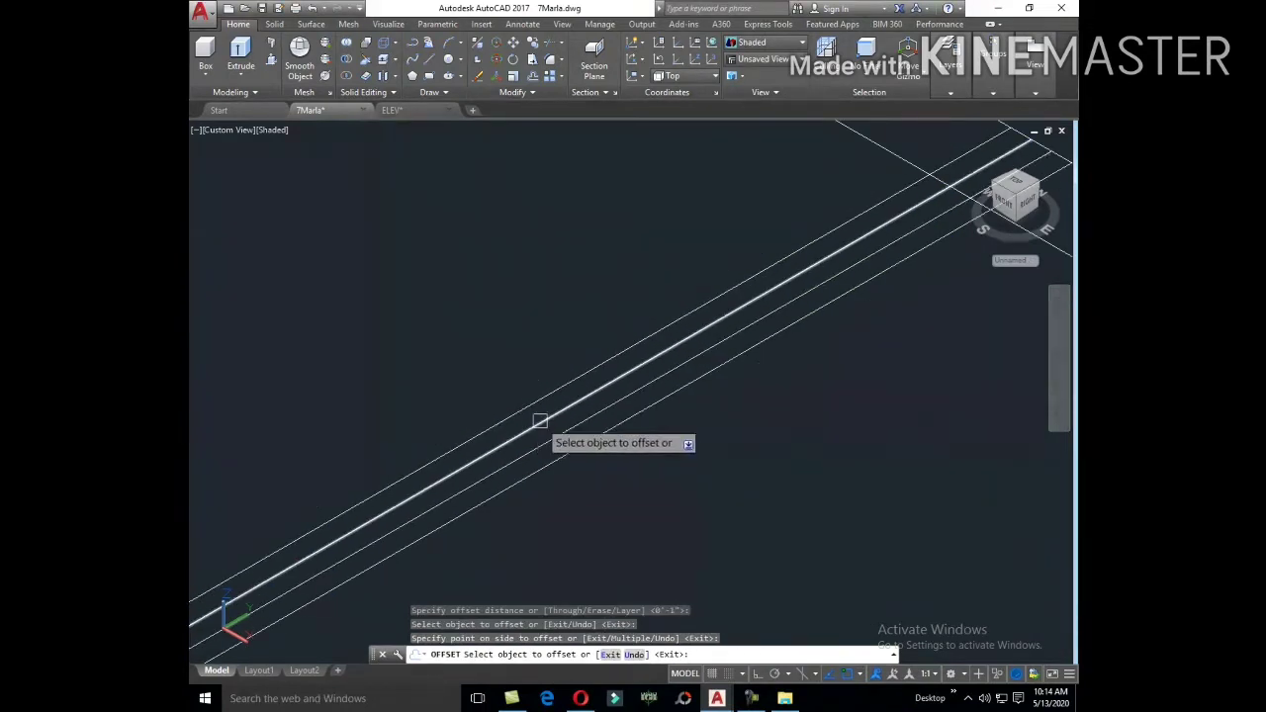
{"action": "key", "text": "Escape"}
{"action": "type", "text": "ew"}
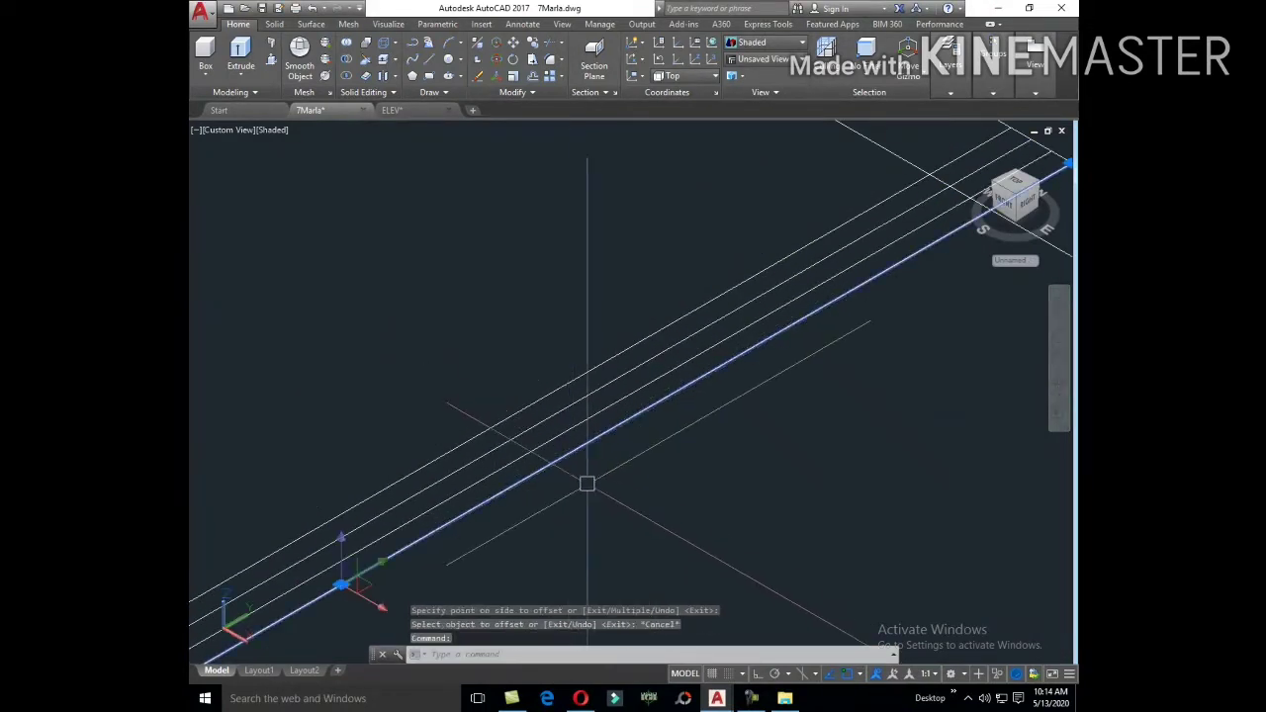
{"action": "key", "text": "Return"}
{"action": "key", "text": "Escape"}
{"action": "key", "text": "Escape"}
Step: Erase the stray line
{"action": "type", "text": "e"}
{"action": "key", "text": "Return"}
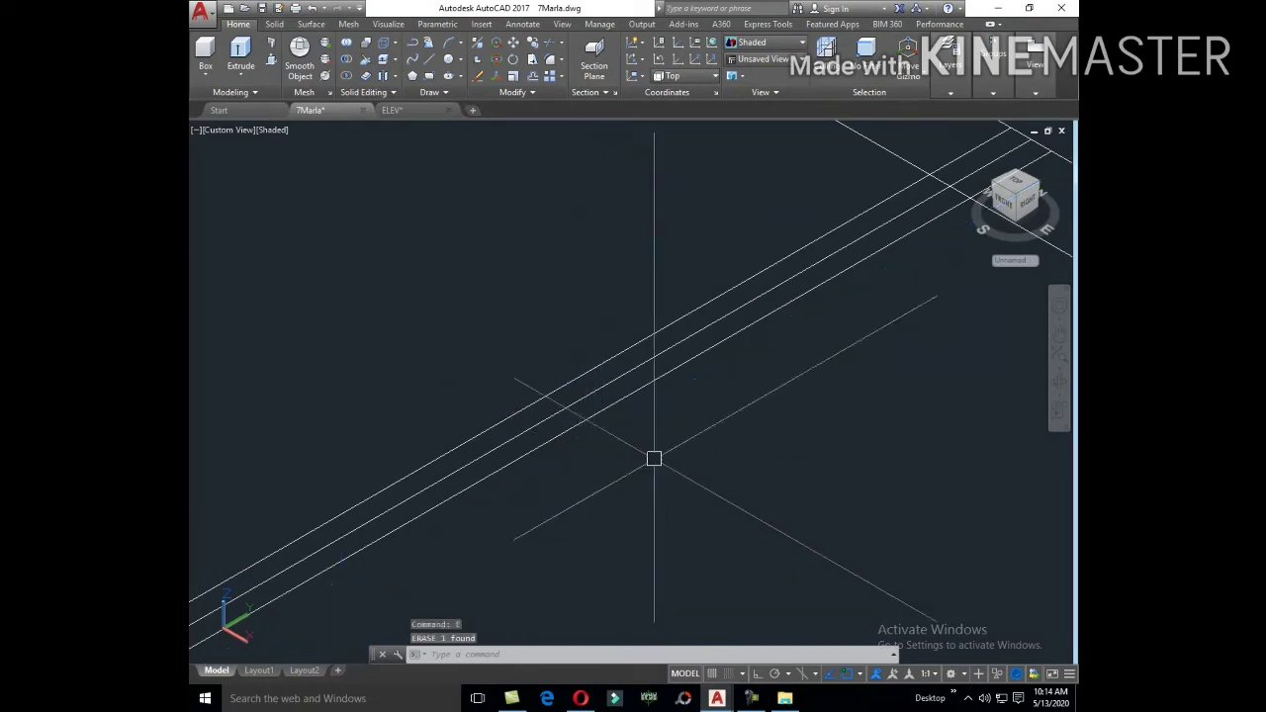
{"action": "scroll", "coordinate": [659, 458], "scroll_direction": "down", "scroll_amount": 2}
{"action": "left_click", "coordinate": [729, 337]}
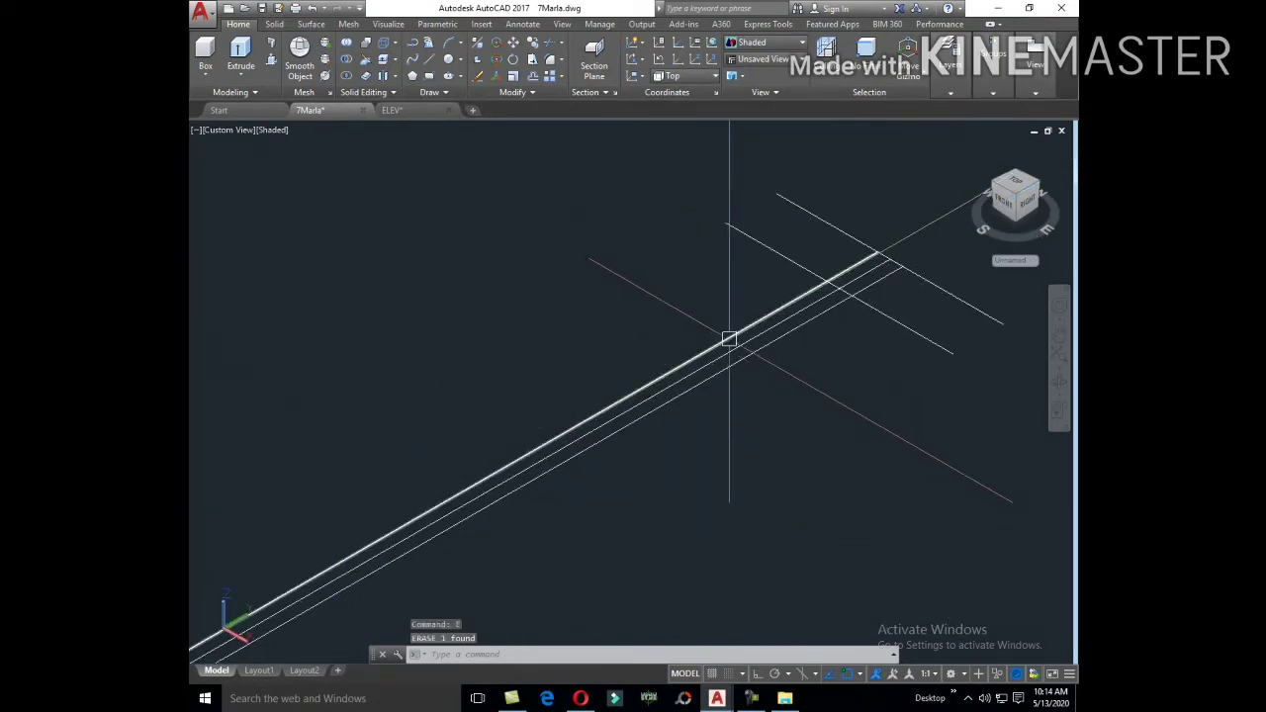
{"action": "type", "text": "O"}
Step: Offset one line to add a parallel copy below the line bundle
{"action": "key", "text": "Return"}
{"action": "key", "text": "Return"}
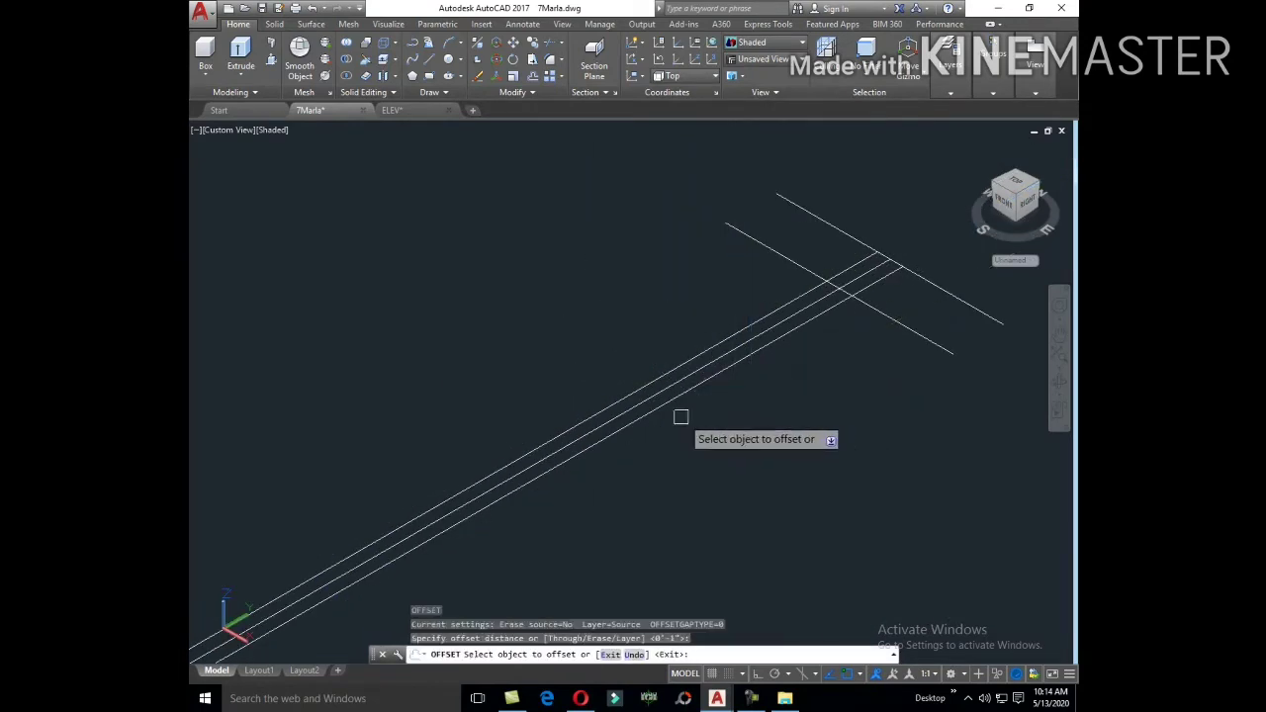
{"action": "left_click", "coordinate": [740, 384]}
{"action": "left_click", "coordinate": [695, 452]}
{"action": "key", "text": "Escape"}
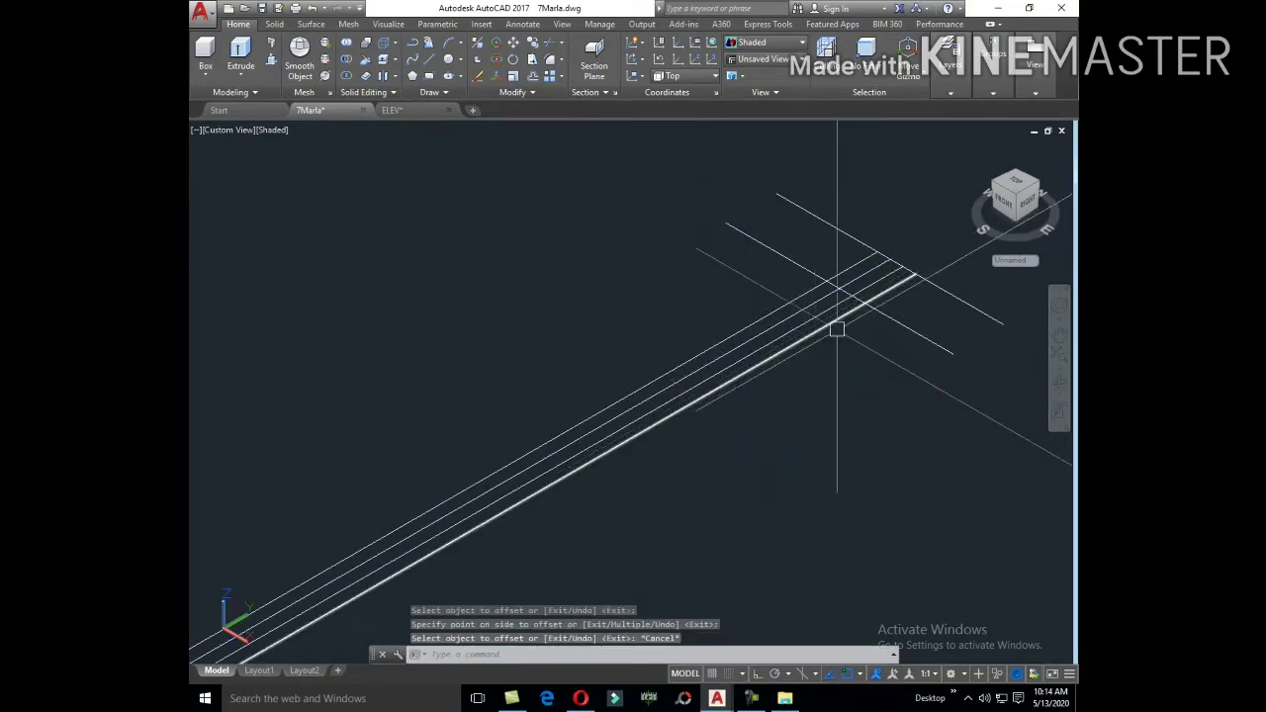
{"action": "scroll", "coordinate": [836, 329], "scroll_direction": "up", "scroll_amount": 2}
{"action": "scroll", "coordinate": [820, 429], "scroll_direction": "up", "scroll_amount": 2}
{"action": "type", "text": "tr"}
{"action": "key", "text": "Return"}
{"action": "key", "text": "Return"}
Step: Cross-select the lines to trim, then cancel the TRIM command
{"action": "scroll", "coordinate": [807, 456], "scroll_direction": "up", "scroll_amount": 2}
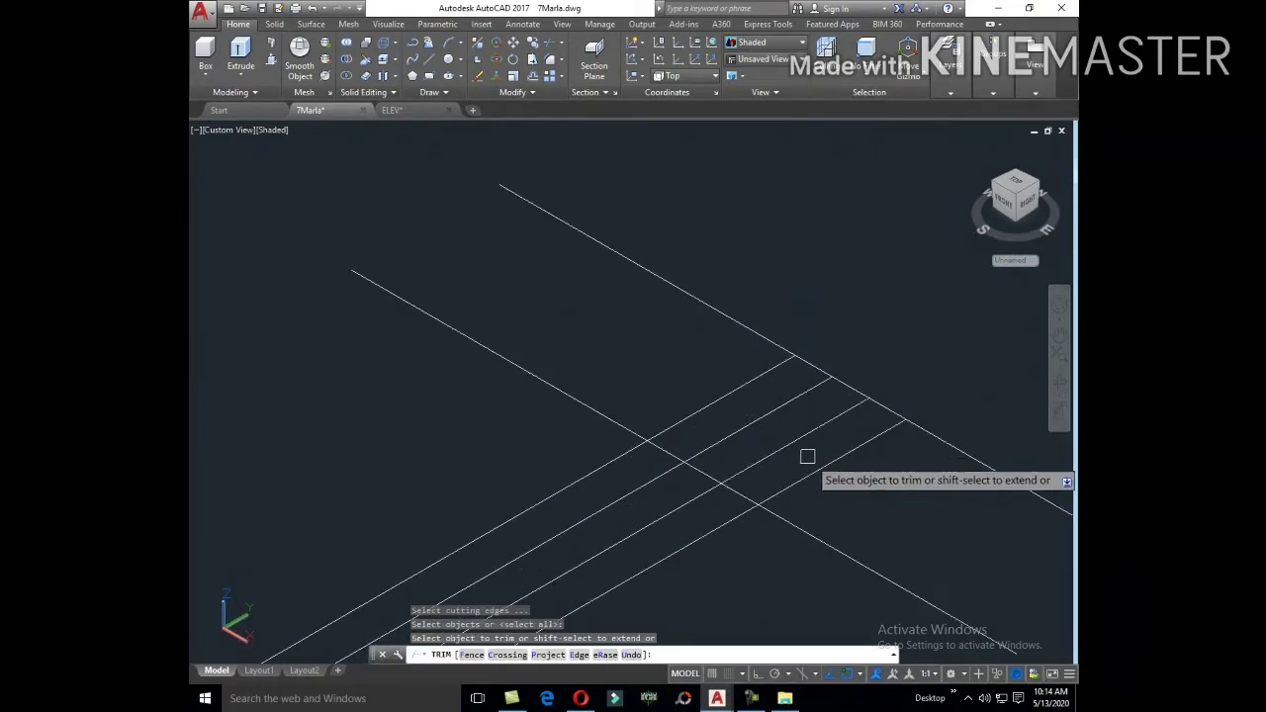
{"action": "left_click", "coordinate": [804, 426]}
{"action": "scroll", "coordinate": [791, 367], "scroll_direction": "down", "scroll_amount": 3}
{"action": "middle_click_drag", "start_coordinate": [791, 367], "coordinate": [499, 530]}
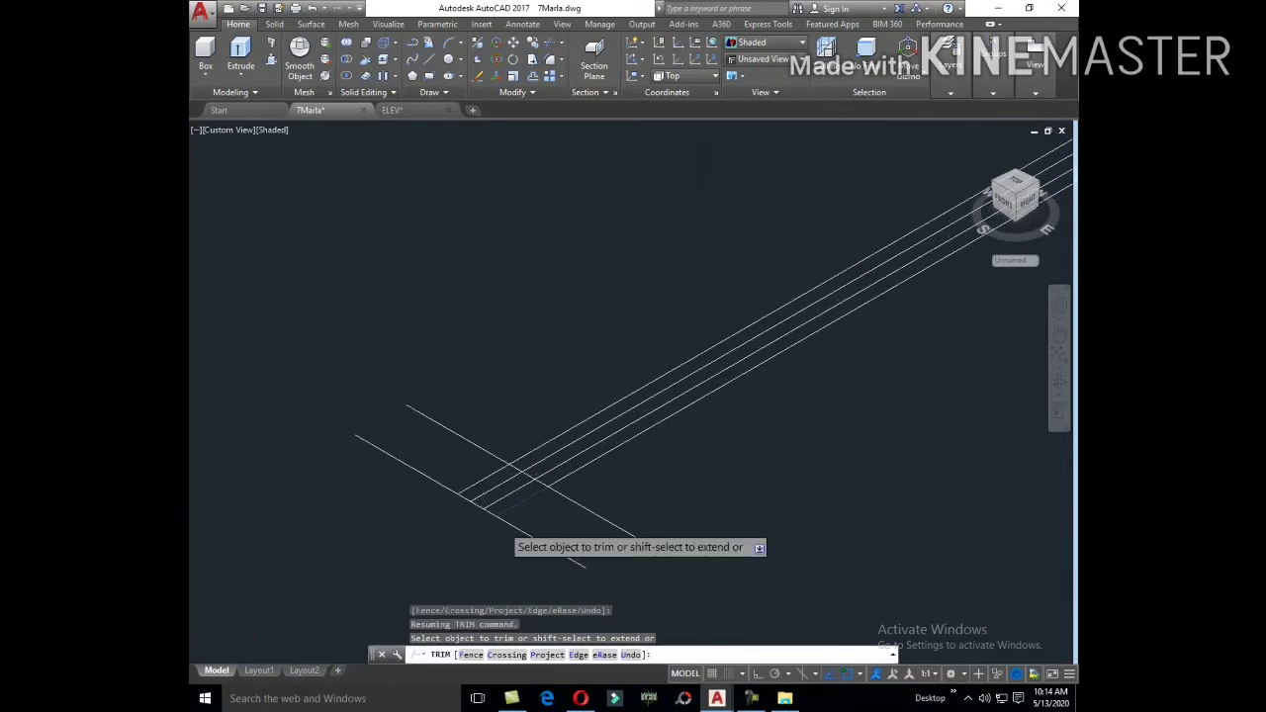
{"action": "scroll", "coordinate": [499, 530], "scroll_direction": "up", "scroll_amount": 3}
{"action": "scroll", "coordinate": [621, 472], "scroll_direction": "down", "scroll_amount": 3}
{"action": "key", "text": "Escape"}
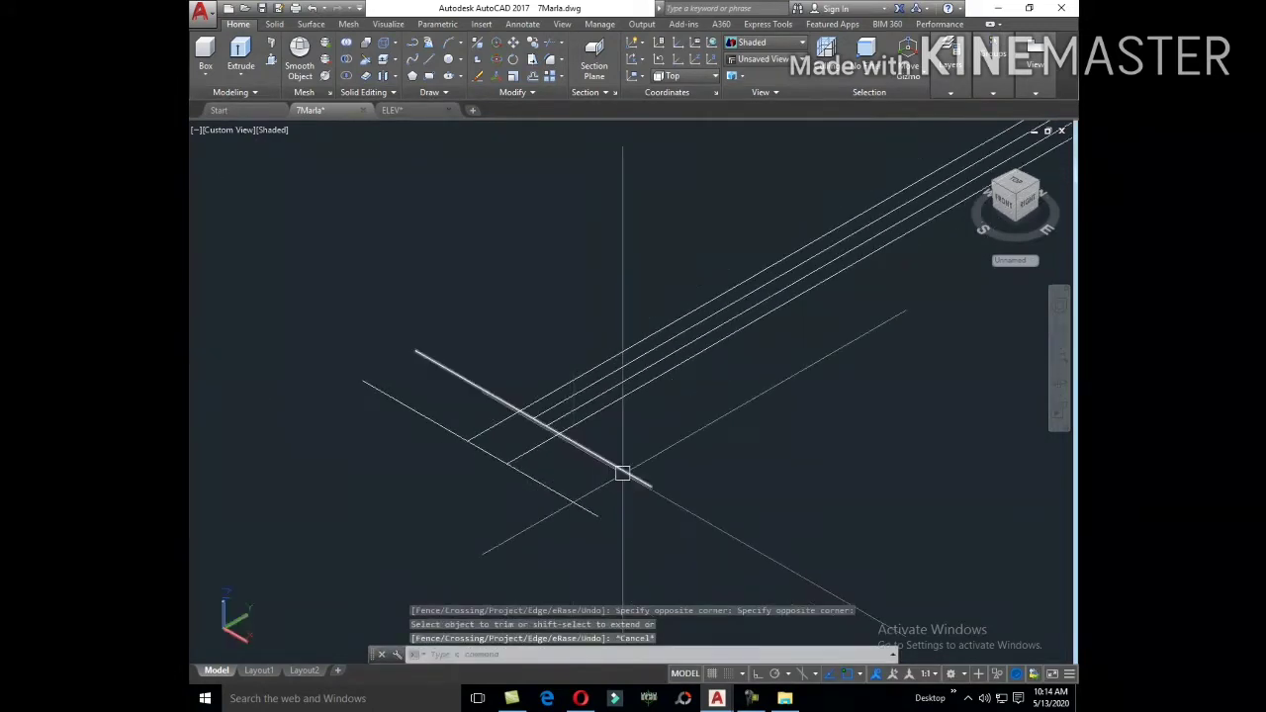
{"action": "type", "text": "BO"}
Step: Create a boundary polyline by picking inside the first small post area
{"action": "key", "text": "Return"}
{"action": "left_click", "coordinate": [553, 275]}
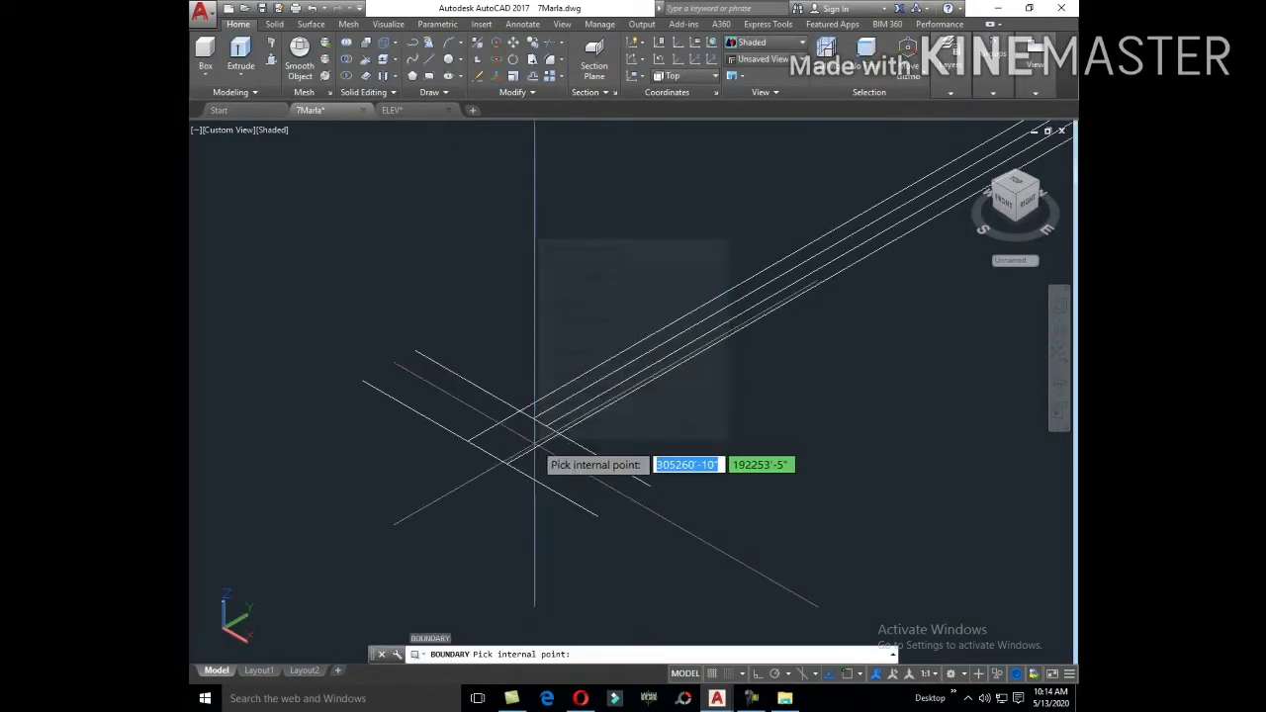
{"action": "left_click", "coordinate": [511, 461]}
{"action": "scroll", "coordinate": [778, 418], "scroll_direction": "down", "scroll_amount": 3}
{"action": "scroll", "coordinate": [670, 395], "scroll_direction": "up", "scroll_amount": 2}
{"action": "scroll", "coordinate": [584, 432], "scroll_direction": "up", "scroll_amount": 1}
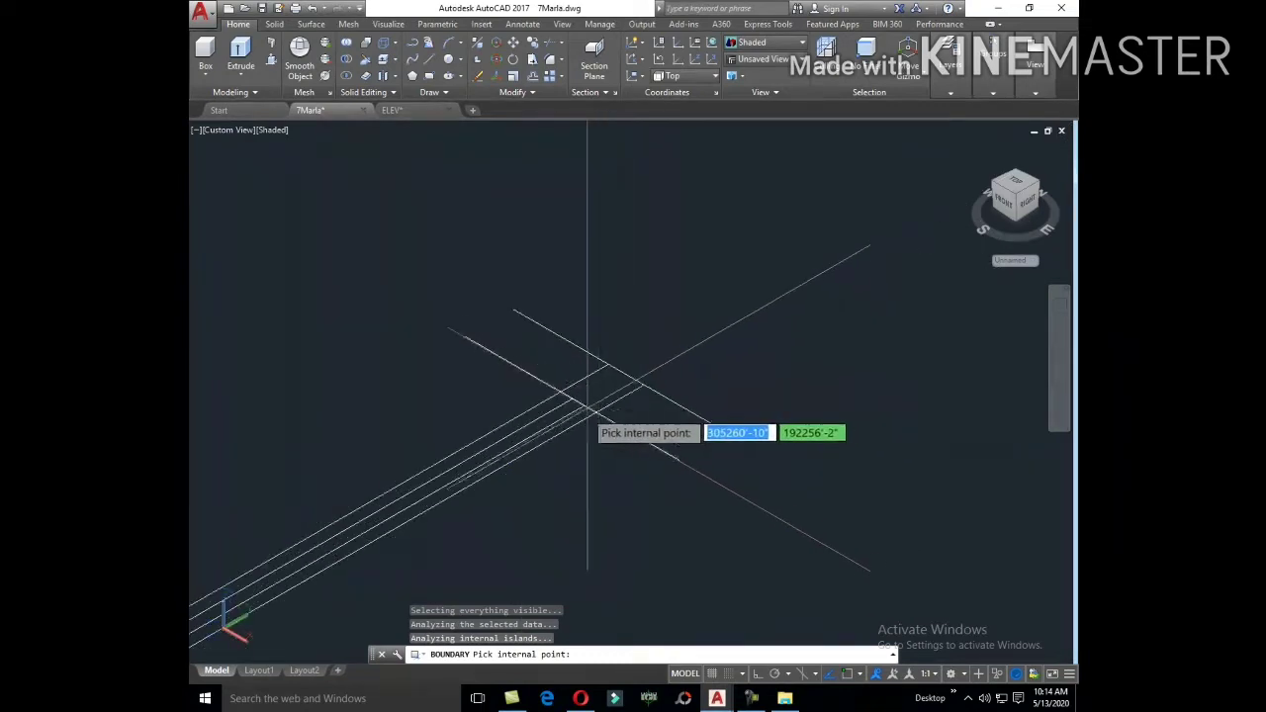
{"action": "scroll", "coordinate": [593, 415], "scroll_direction": "up", "scroll_amount": 1}
{"action": "left_click", "coordinate": [739, 362]}
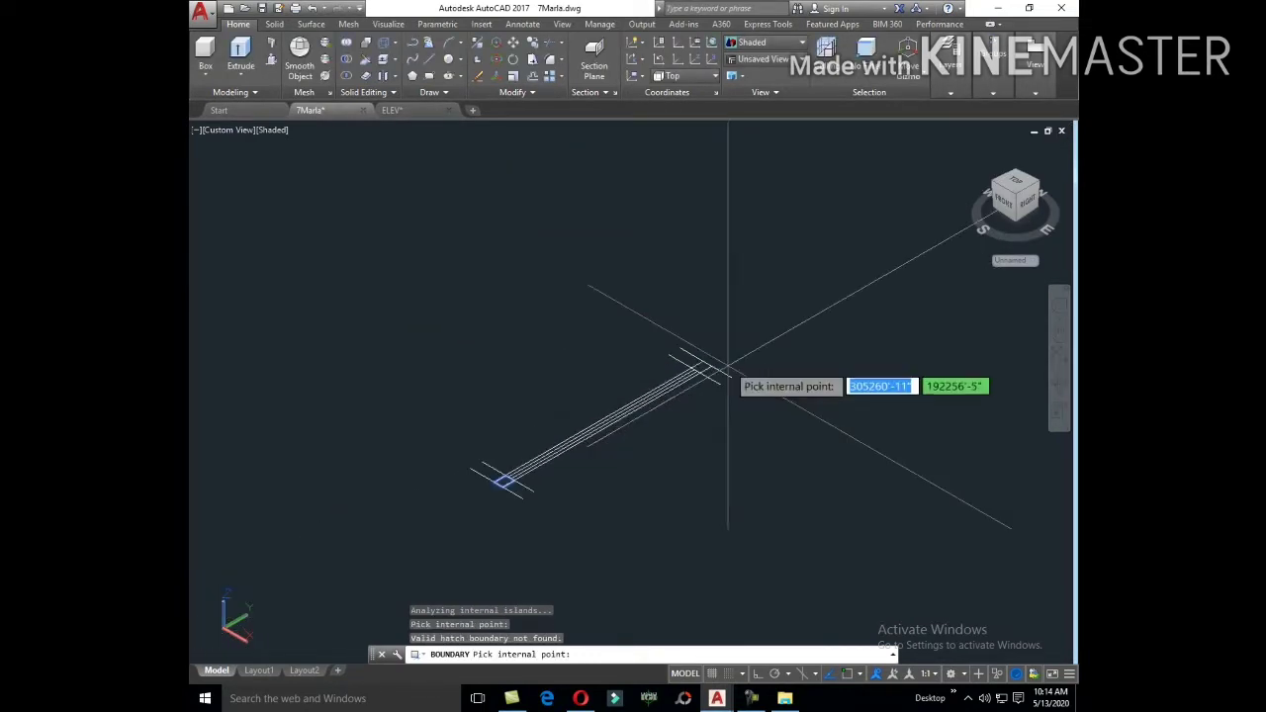
{"action": "scroll", "coordinate": [706, 367], "scroll_direction": "down", "scroll_amount": 2}
{"action": "left_click", "coordinate": [706, 367]}
{"action": "left_click", "coordinate": [739, 362]}
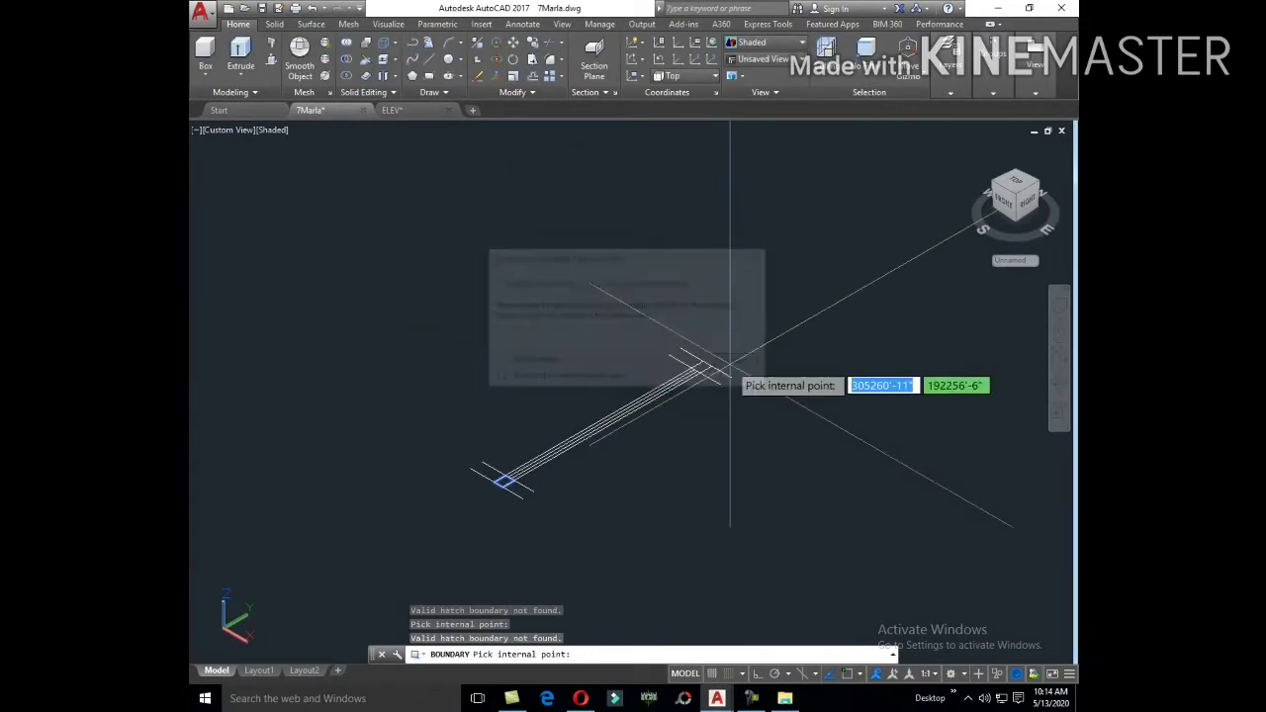
{"action": "key", "text": "Return"}
{"action": "type", "text": "BO"}
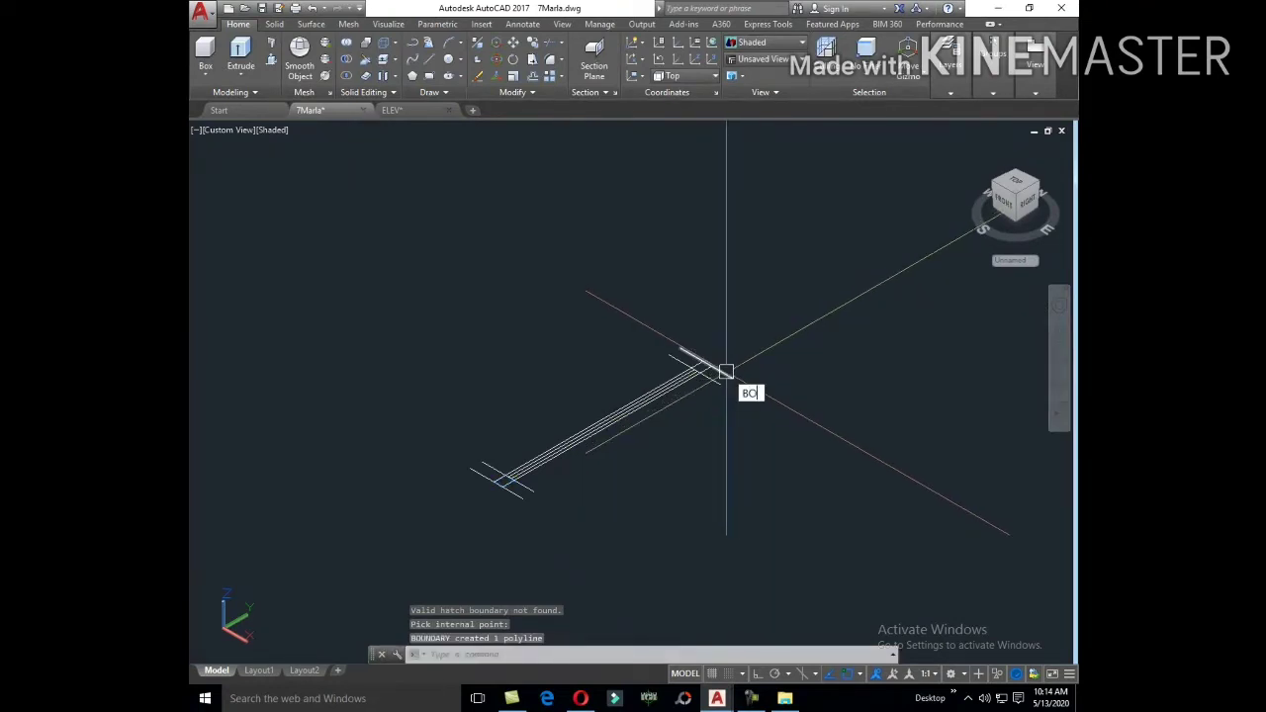
Step: Create another boundary polyline, then try the far-end post area and cancel
{"action": "key", "text": "Return"}
{"action": "left_click", "coordinate": [552, 274]}
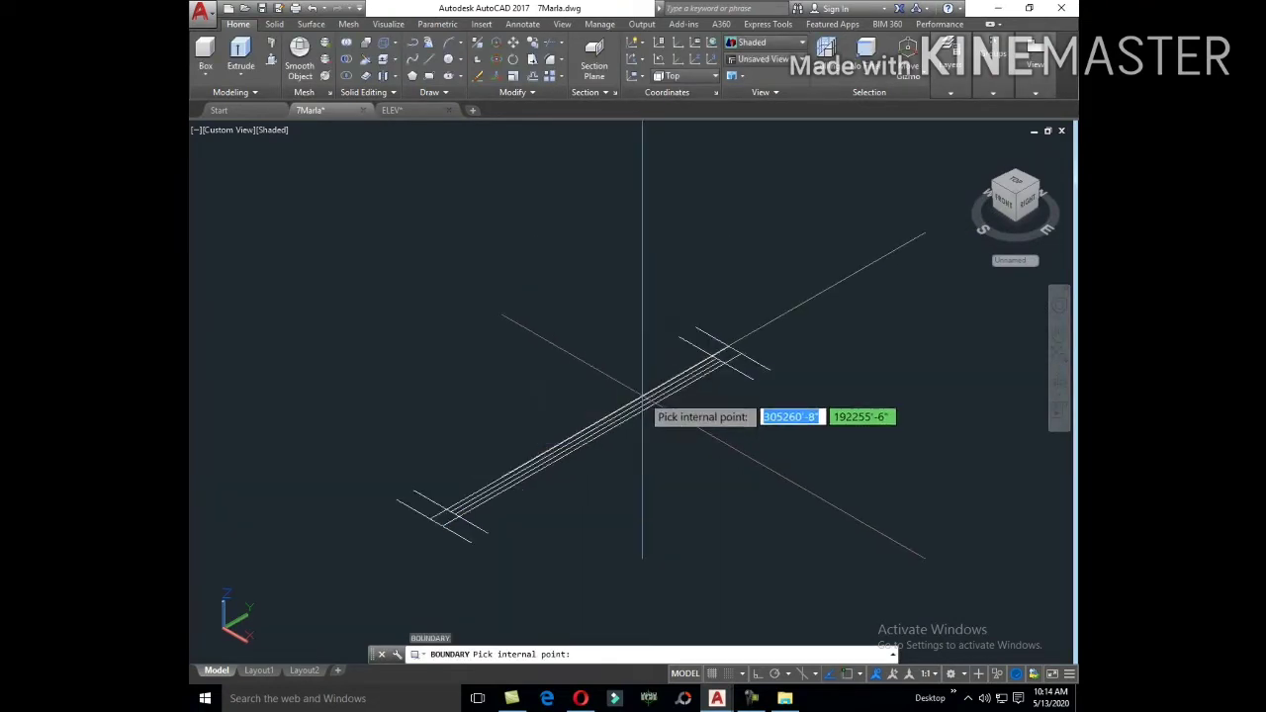
{"action": "key", "text": "Return"}
{"action": "scroll", "coordinate": [704, 364], "scroll_direction": "up", "scroll_amount": 3}
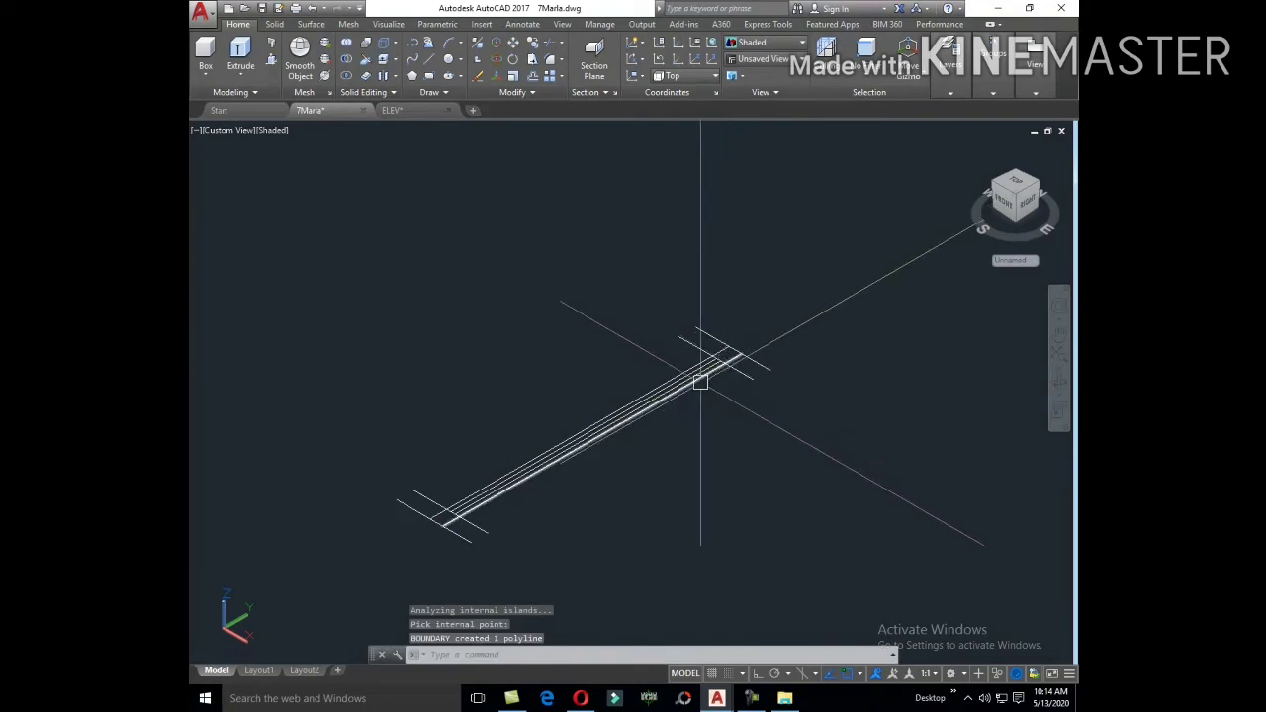
{"action": "type", "text": "BO"}
{"action": "key", "text": "Return"}
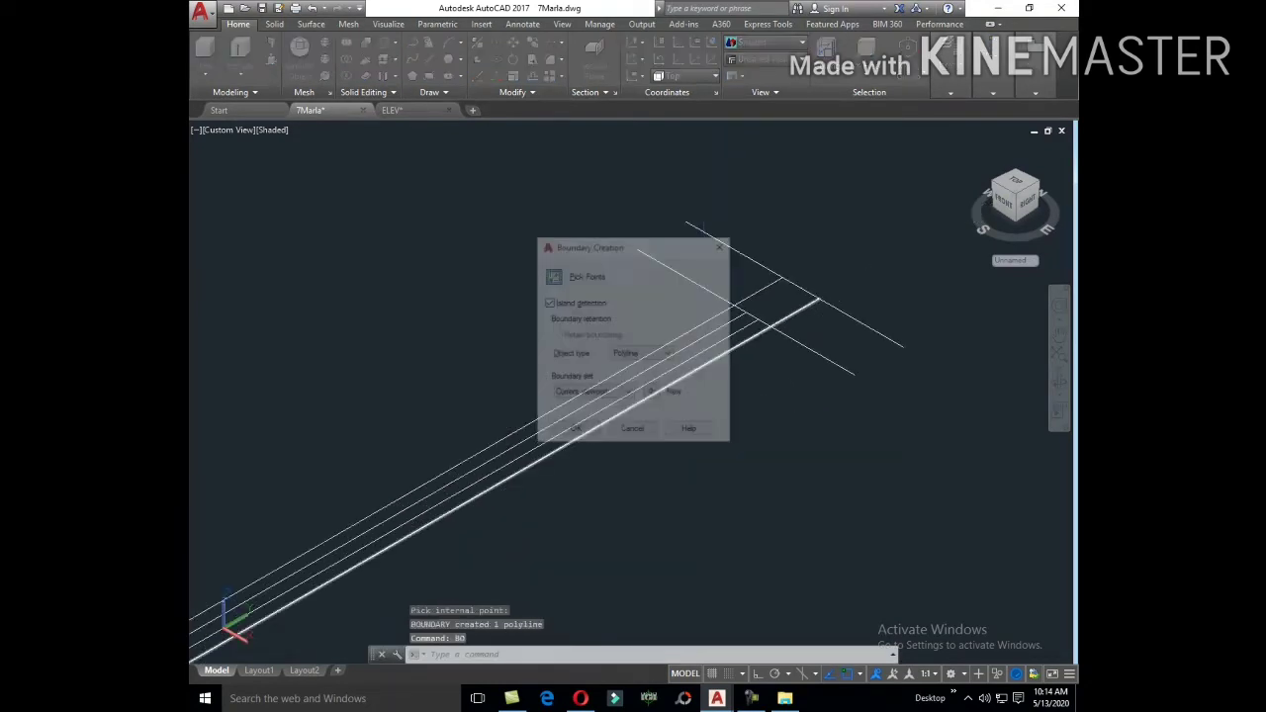
{"action": "left_click", "coordinate": [574, 431]}
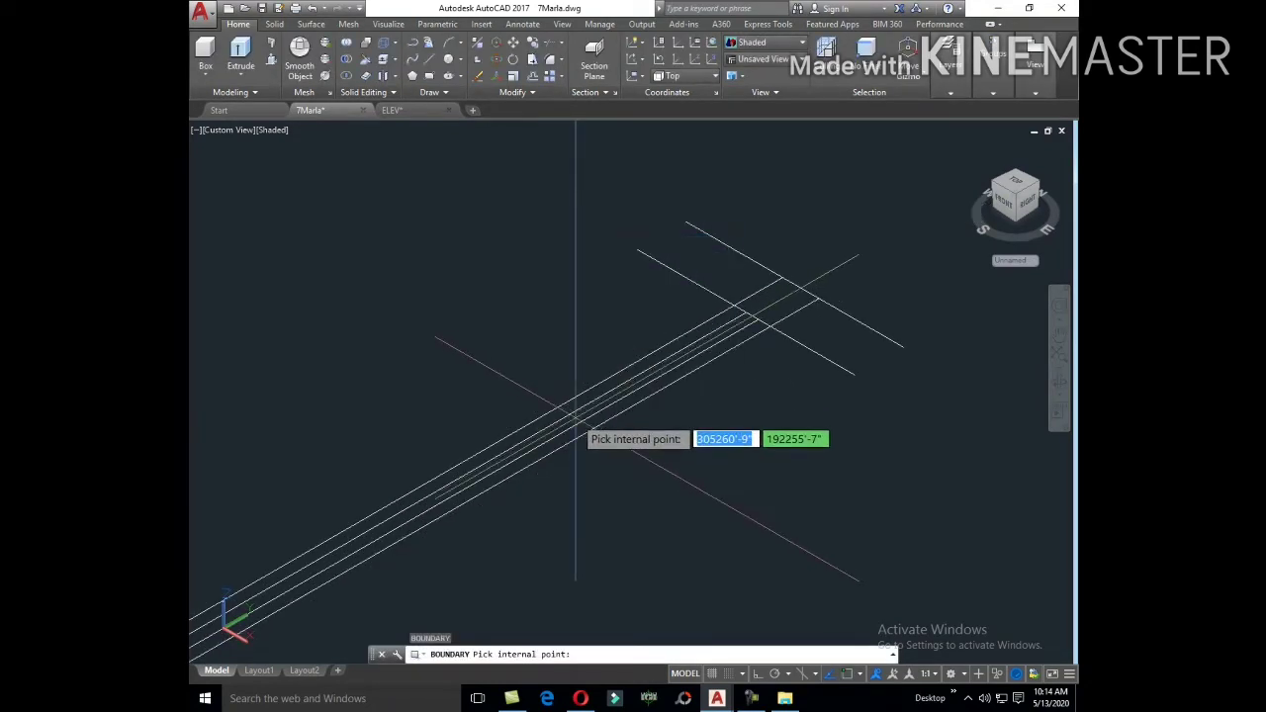
{"action": "left_click", "coordinate": [579, 432]}
{"action": "left_click", "coordinate": [740, 361]}
{"action": "key", "text": "Escape"}
{"action": "key", "text": "Escape"}
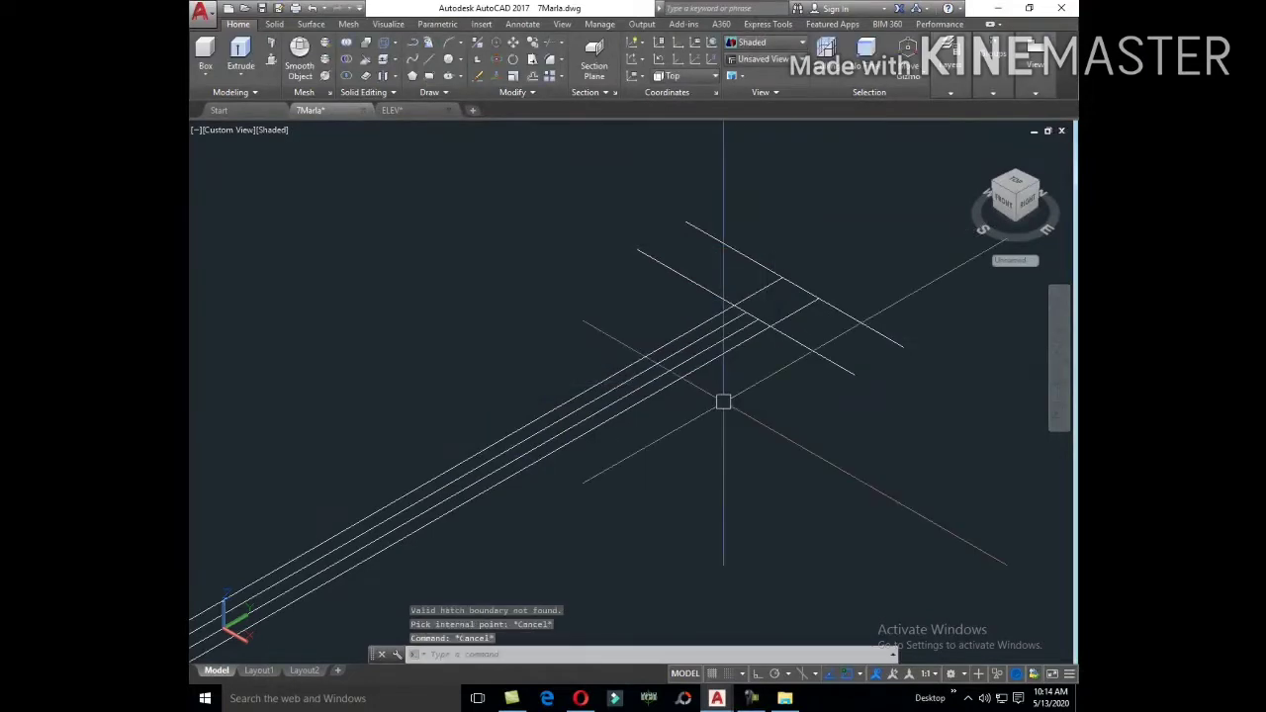
Step: Rerun BOUNDARY with B to create the remaining post outline
{"action": "scroll", "coordinate": [723, 402], "scroll_direction": "down", "scroll_amount": 2}
{"action": "type", "text": "BO"}
{"action": "key", "text": "Return"}
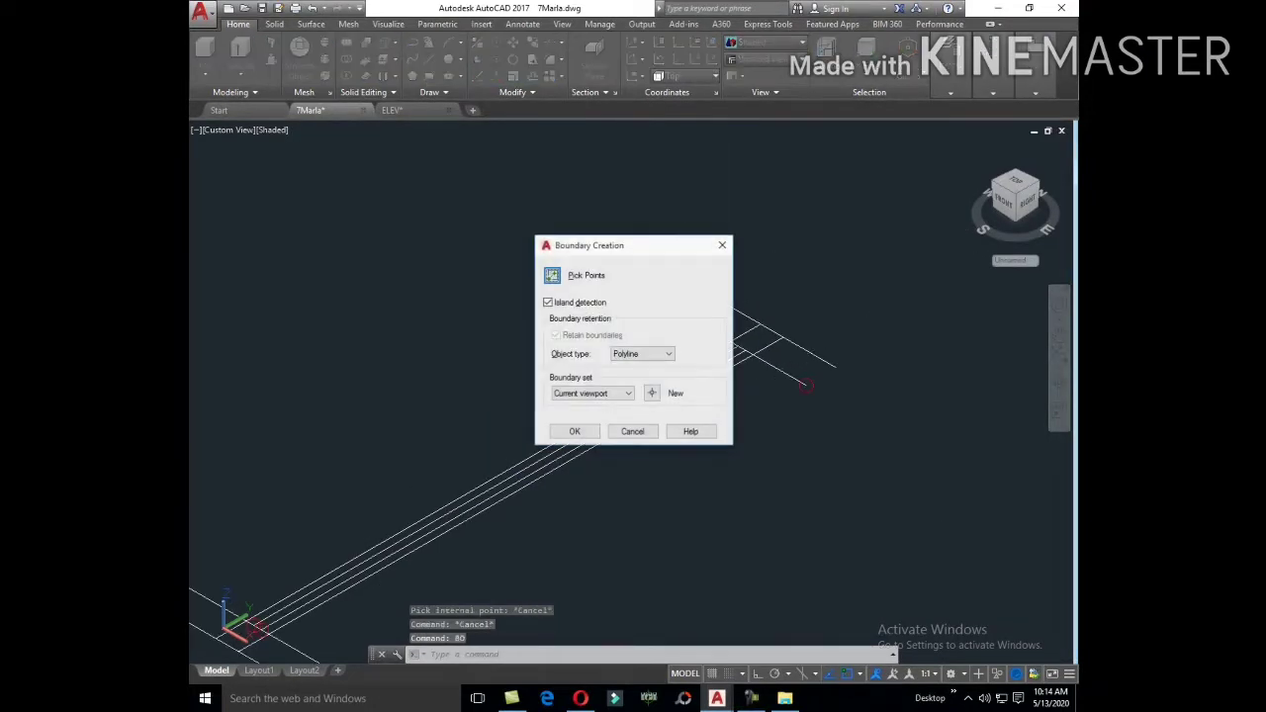
{"action": "left_click", "coordinate": [551, 275]}
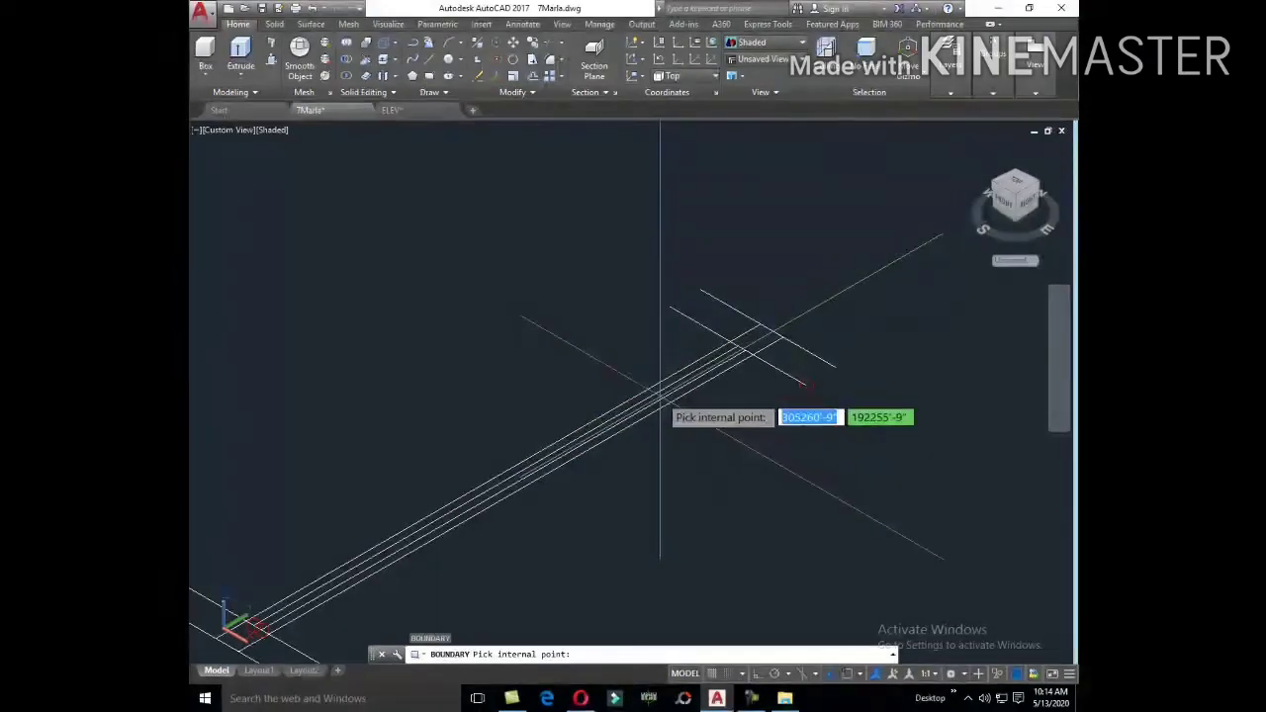
{"action": "key", "text": "Return"}
{"action": "type", "text": "EXT"}
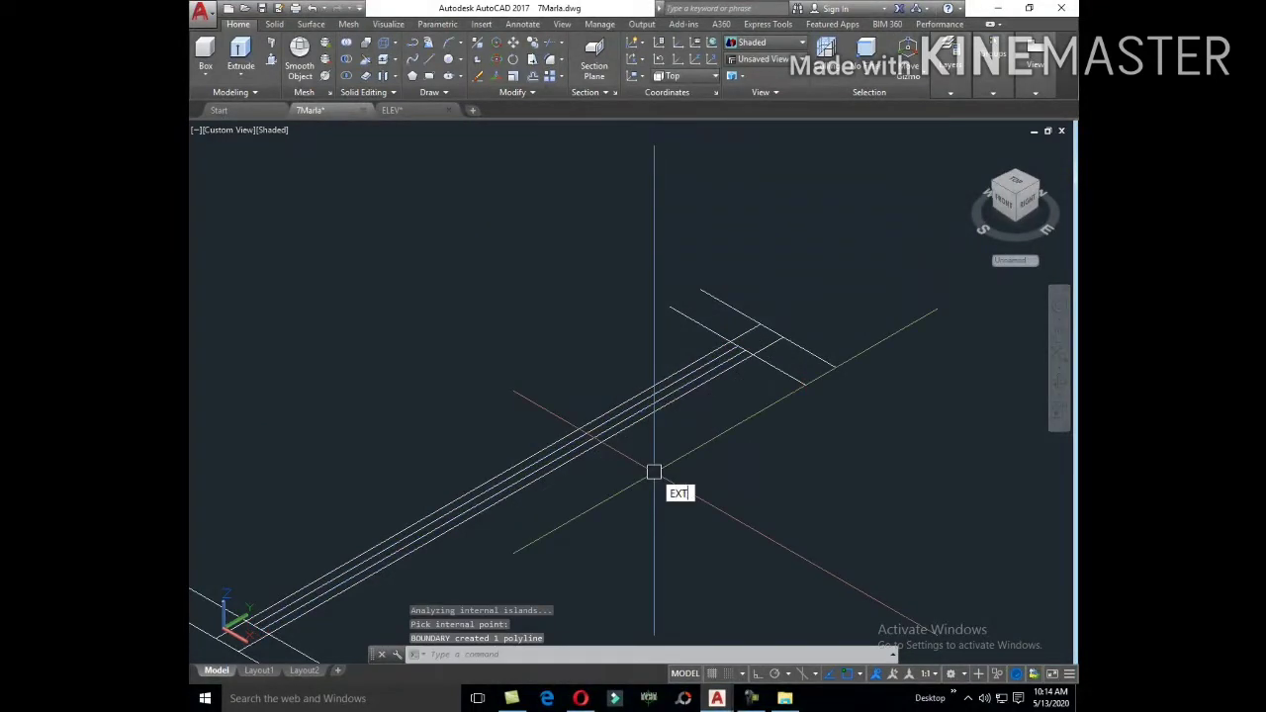
Step: Begin extruding the near post outline, then cancel the extrusion
{"action": "key", "text": "Return"}
{"action": "middle_click_drag", "start_coordinate": [654, 471], "coordinate": [541, 471]}
{"action": "left_click", "coordinate": [534, 423]}
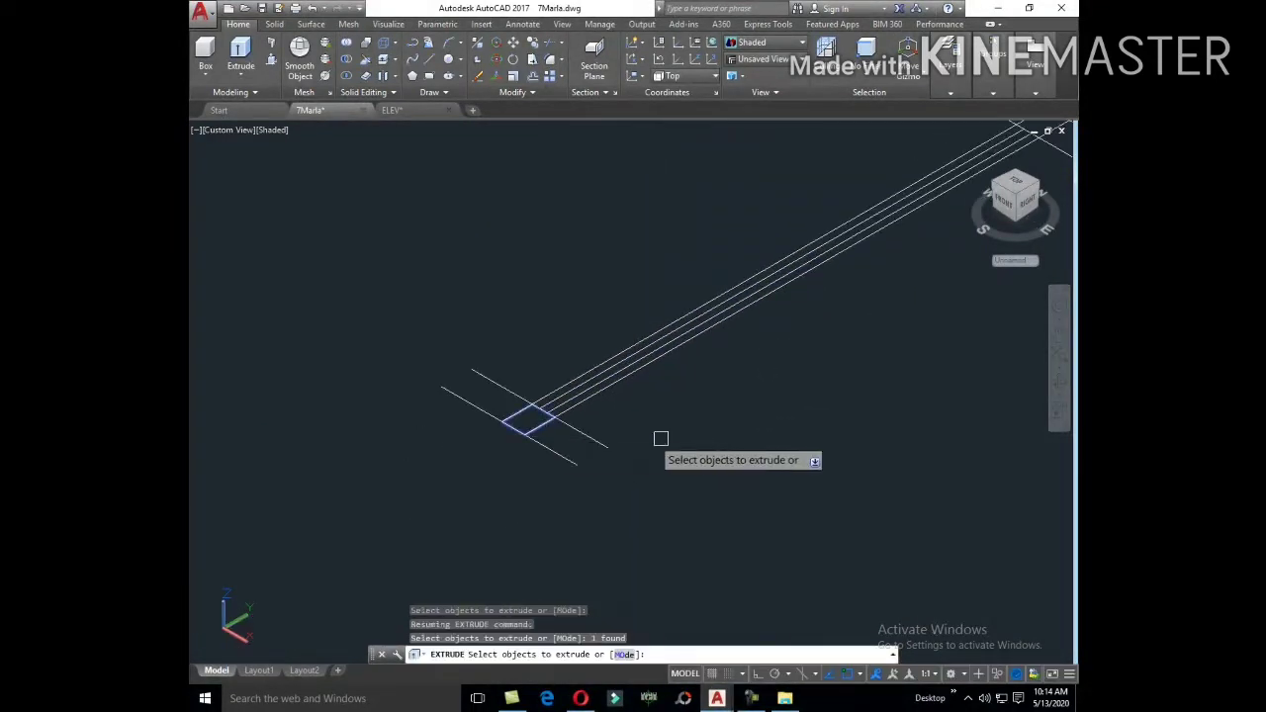
{"action": "right_click", "coordinate": [661, 439]}
{"action": "left_click", "coordinate": [692, 447]}
{"action": "middle_click_drag", "start_coordinate": [666, 268], "coordinate": [675, 406]}
{"action": "scroll", "coordinate": [675, 404], "scroll_direction": "down", "scroll_amount": 3}
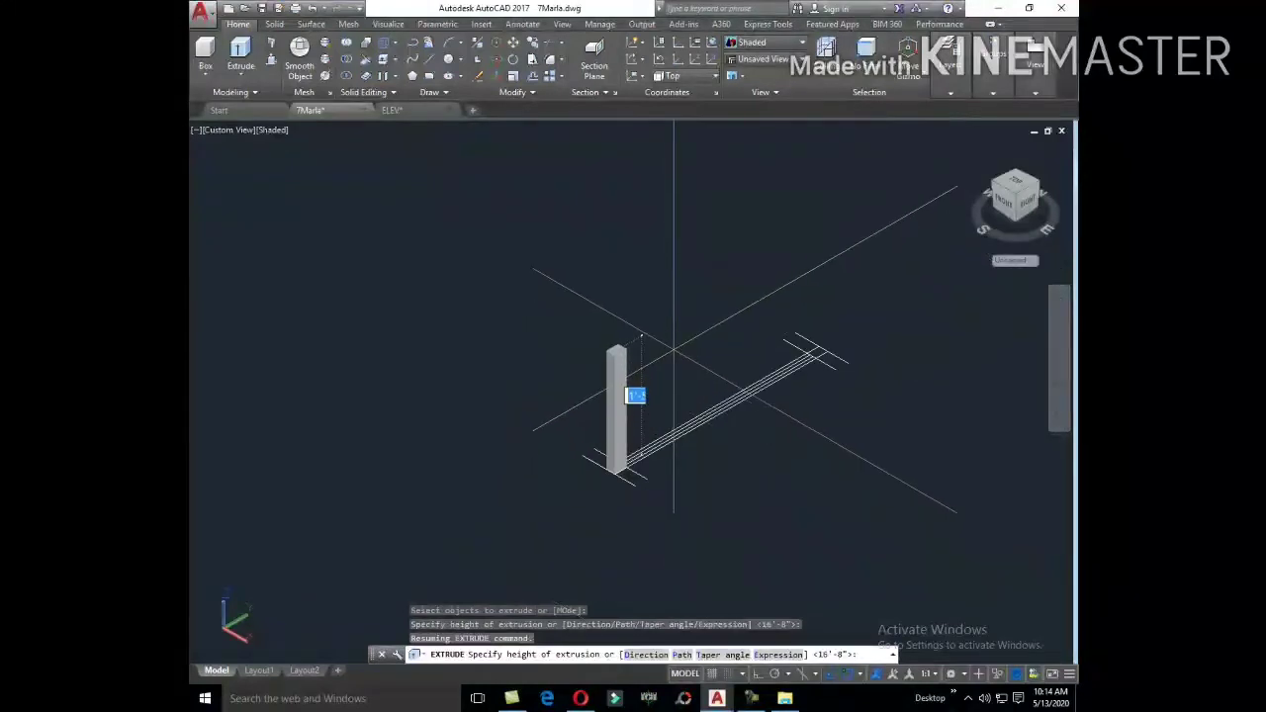
{"action": "key", "text": "Escape"}
{"action": "type", "text": "EXT"}
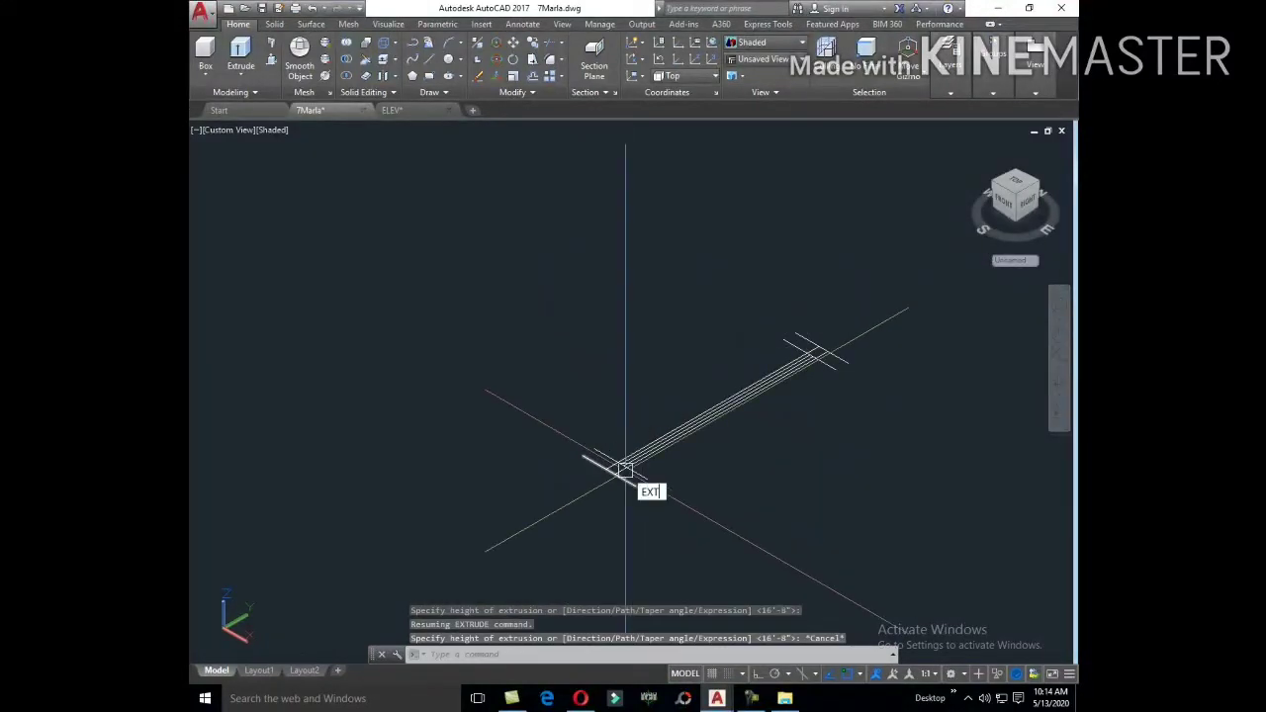
Step: Extrude both post outlines into 7' tall solid posts
{"action": "key", "text": "Return"}
{"action": "scroll", "coordinate": [613, 465], "scroll_direction": "up", "scroll_amount": 3}
{"action": "left_click", "coordinate": [607, 458]}
{"action": "scroll", "coordinate": [706, 452], "scroll_direction": "down", "scroll_amount": 3}
{"action": "middle_click_drag", "start_coordinate": [706, 452], "coordinate": [842, 336]}
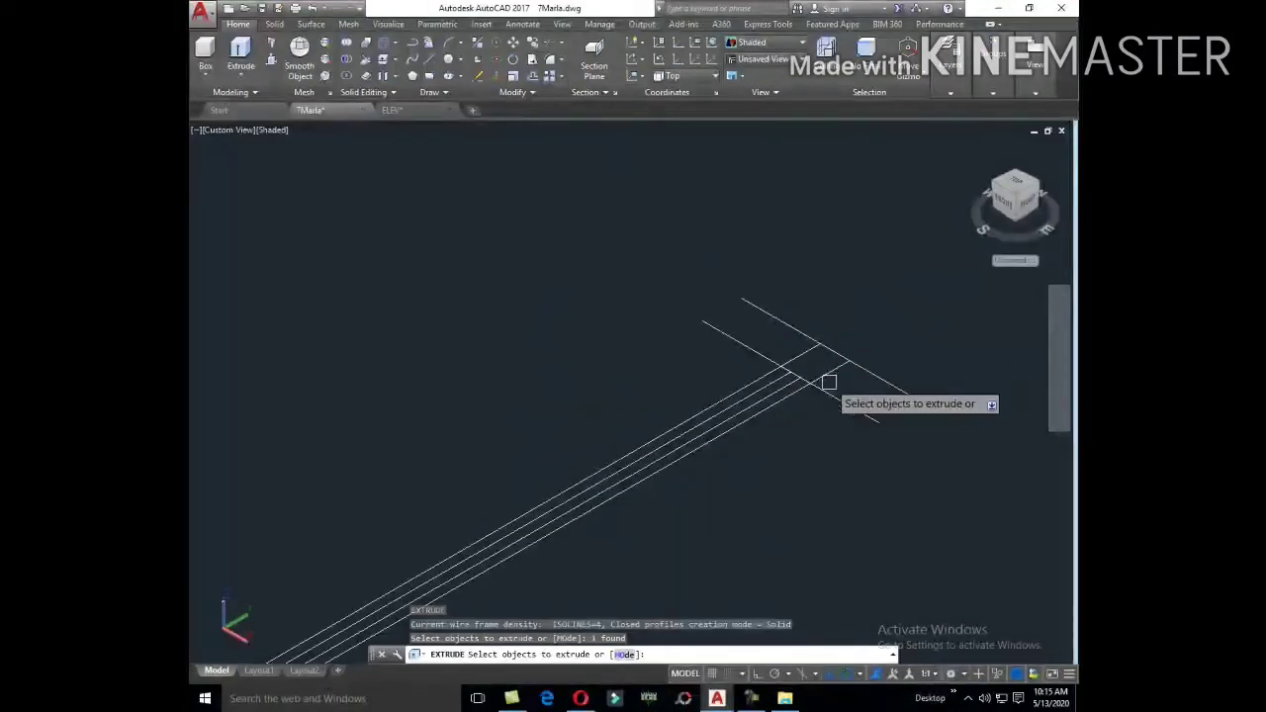
{"action": "left_click", "coordinate": [828, 372]}
{"action": "right_click", "coordinate": [753, 413]}
{"action": "left_click", "coordinate": [785, 420]}
{"action": "scroll", "coordinate": [773, 417], "scroll_direction": "down", "scroll_amount": 5}
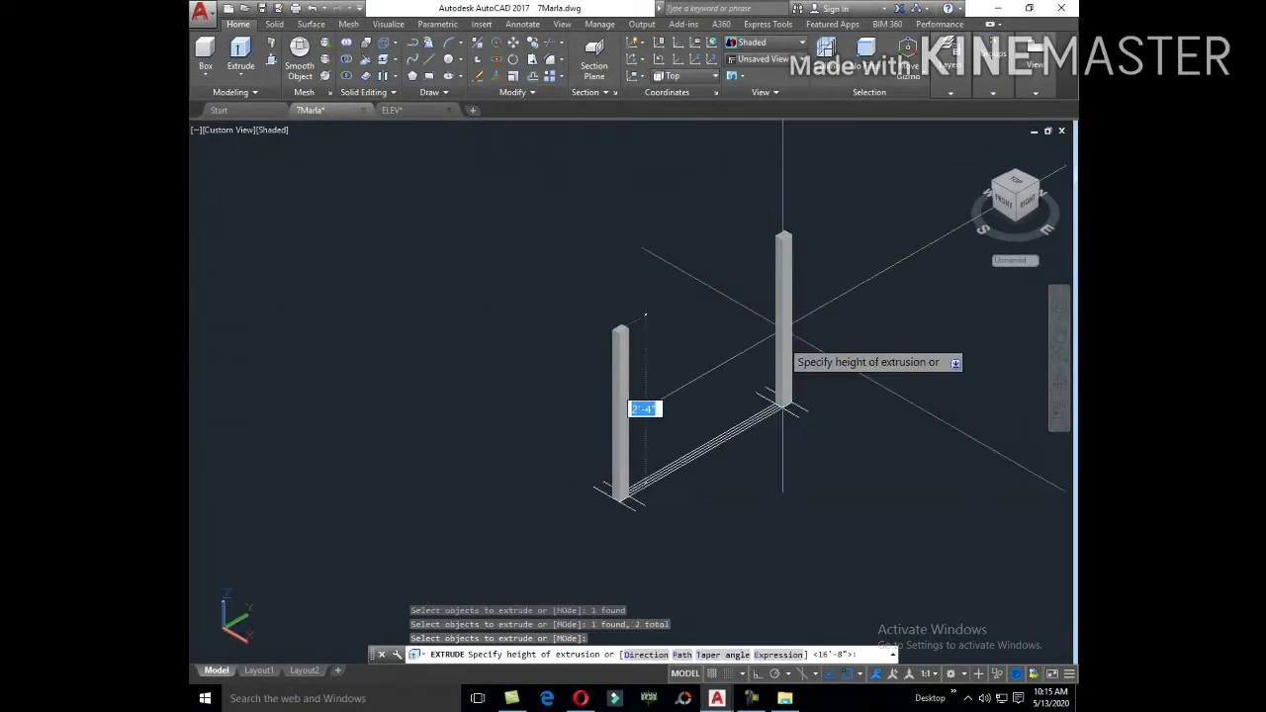
{"action": "key", "text": "Return"}
{"action": "type", "text": "EXT"}
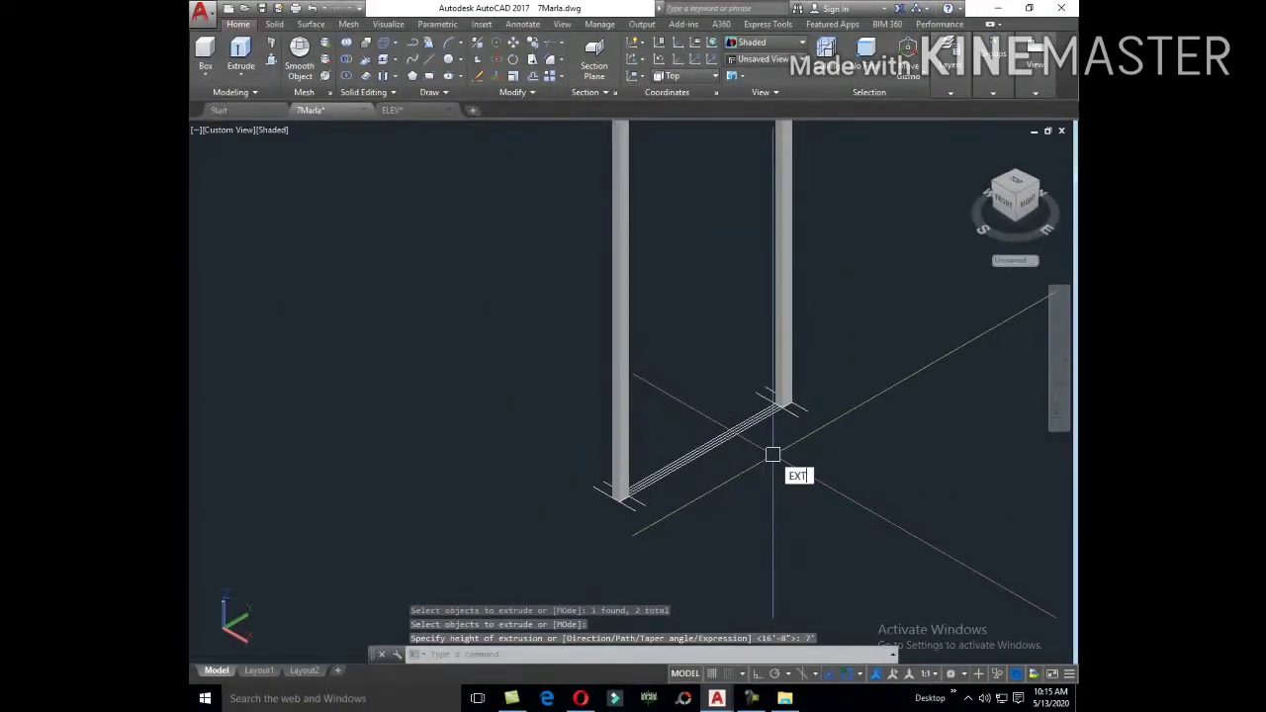
Step: Cancel the new extrusion and erase the extra line
{"action": "key", "text": "Return"}
{"action": "scroll", "coordinate": [744, 435], "scroll_direction": "up", "scroll_amount": 3}
{"action": "scroll", "coordinate": [785, 402], "scroll_direction": "up", "scroll_amount": 2}
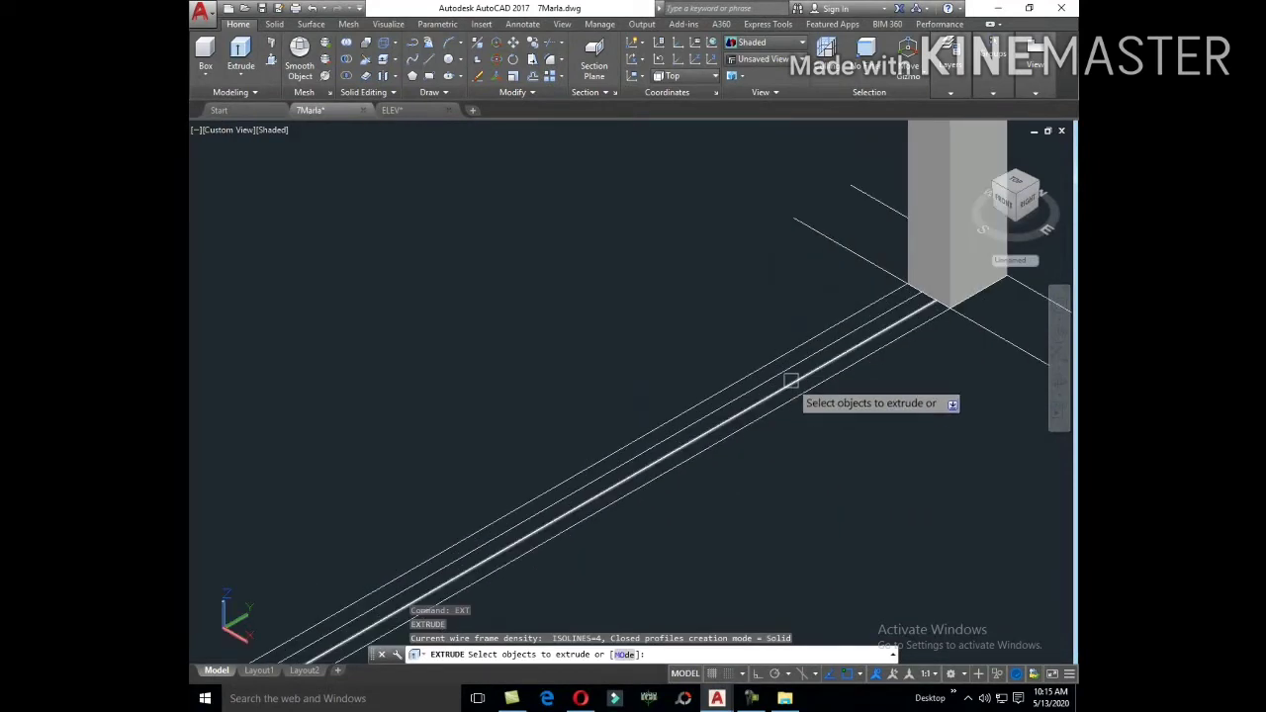
{"action": "key", "text": "Escape"}
{"action": "left_click", "coordinate": [783, 384]}
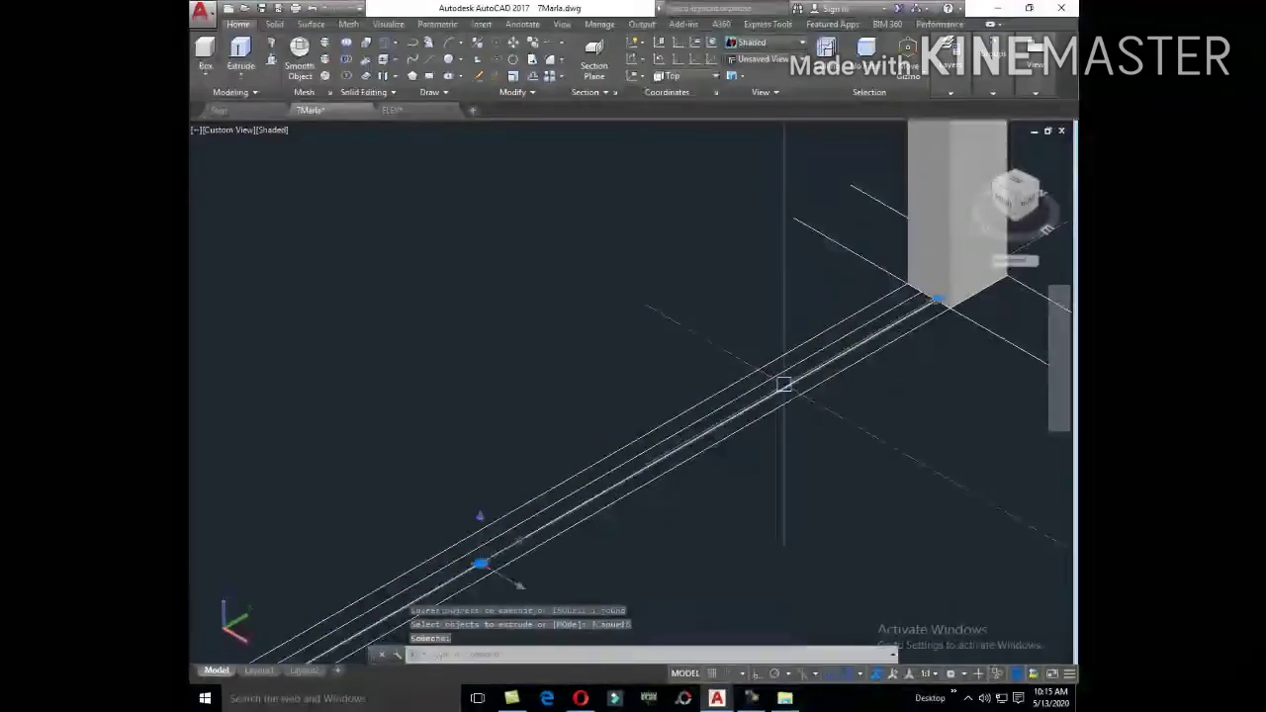
{"action": "type", "text": "E"}
{"action": "key", "text": "Return"}
Step: Start EXTRUDE on the long rail outline and confirm its selection
{"action": "type", "text": "E"}
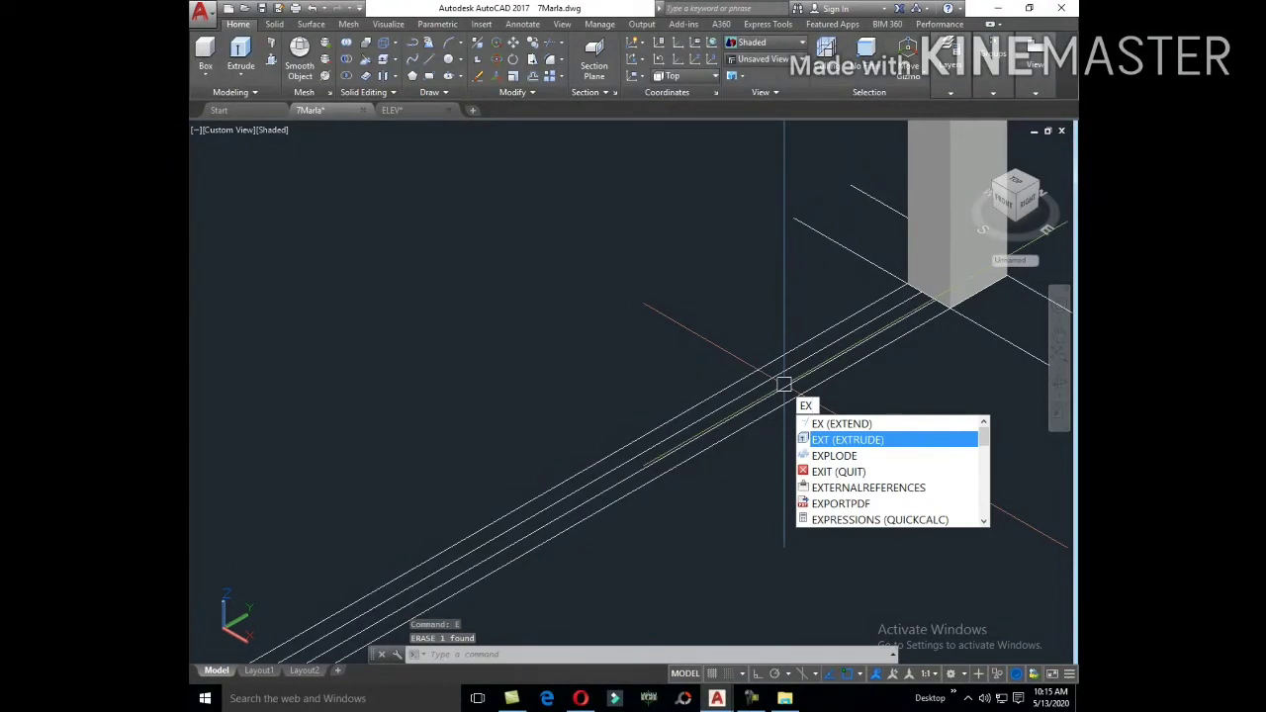
{"action": "type", "text": "T"}
{"action": "key", "text": "BackSpace"}
{"action": "key", "text": "Return"}
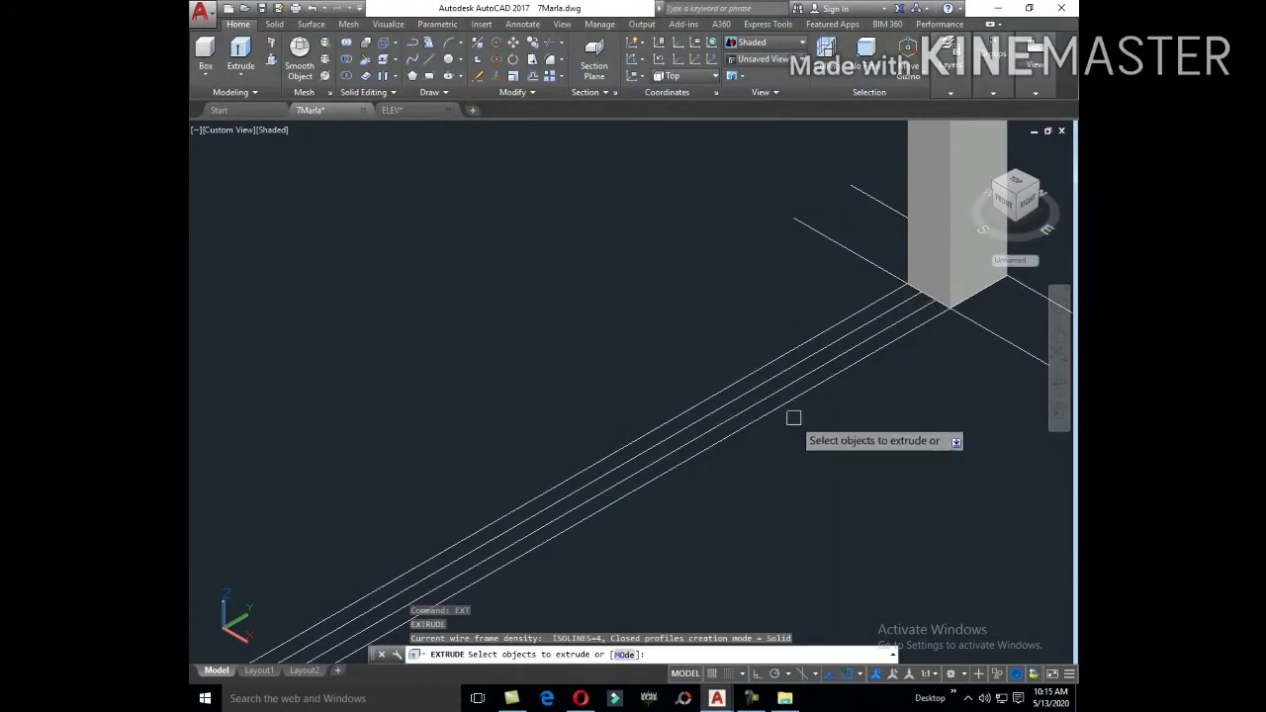
{"action": "left_click", "coordinate": [769, 396]}
{"action": "right_click", "coordinate": [776, 394]}
{"action": "left_click", "coordinate": [809, 401]}
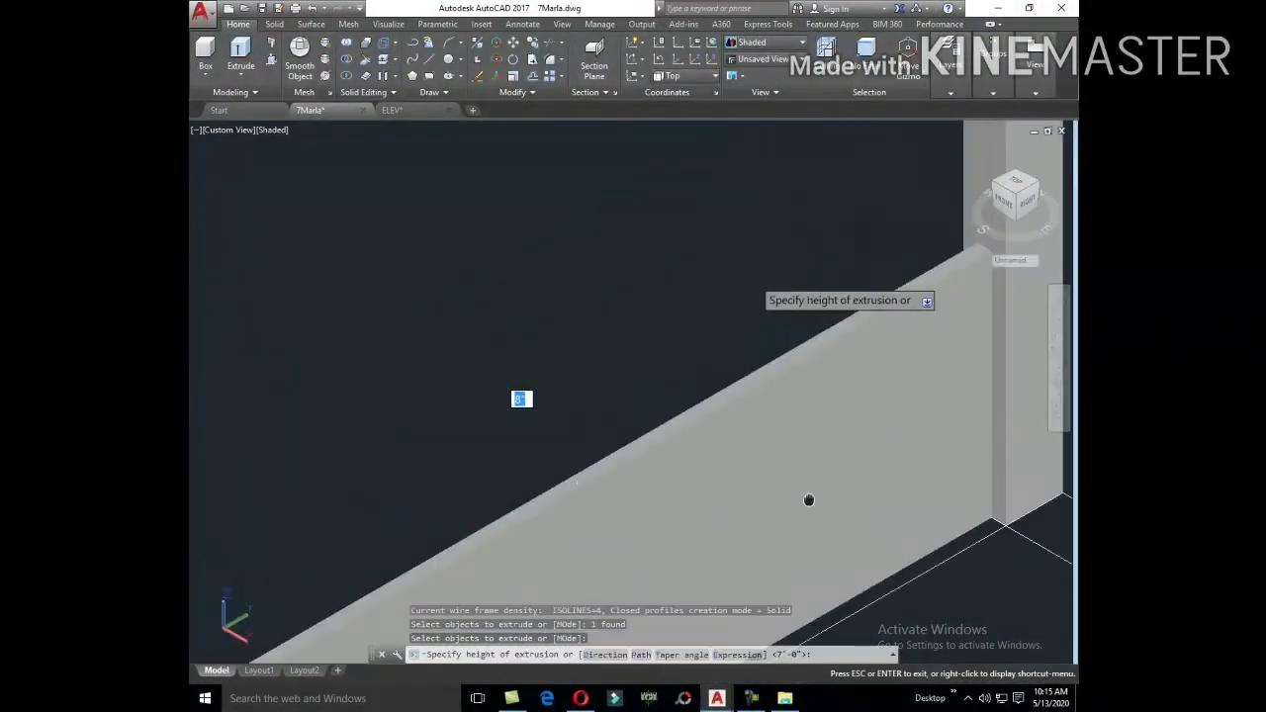
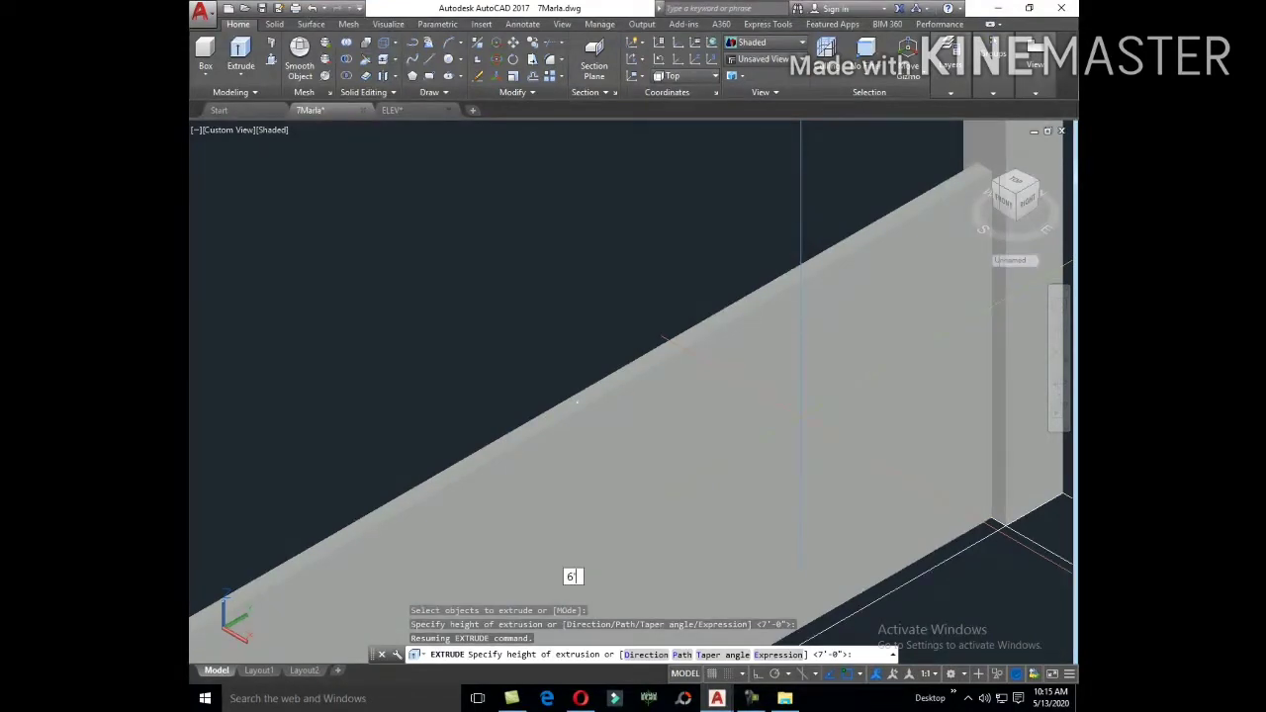
Step: Finish the panel extrusion at 6'10" high and erase the leftover object
{"action": "key", "text": "Return"}
{"action": "scroll", "coordinate": [801, 415], "scroll_direction": "down", "scroll_amount": 2}
{"action": "scroll", "coordinate": [801, 415], "scroll_direction": "down", "scroll_amount": 2}
{"action": "scroll", "coordinate": [805, 425], "scroll_direction": "down", "scroll_amount": 2}
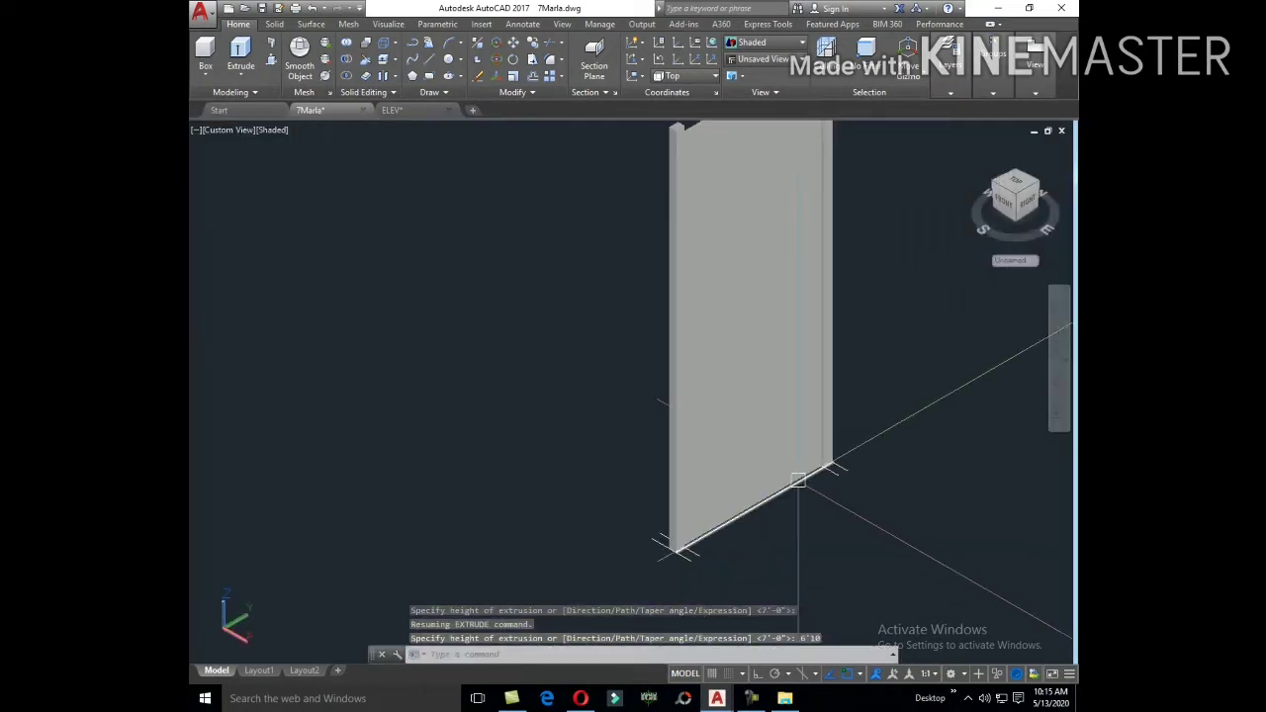
{"action": "scroll", "coordinate": [815, 439], "scroll_direction": "down", "scroll_amount": 1}
{"action": "left_click", "coordinate": [805, 293]}
{"action": "left_click", "coordinate": [669, 227]}
{"action": "type", "text": "M"}
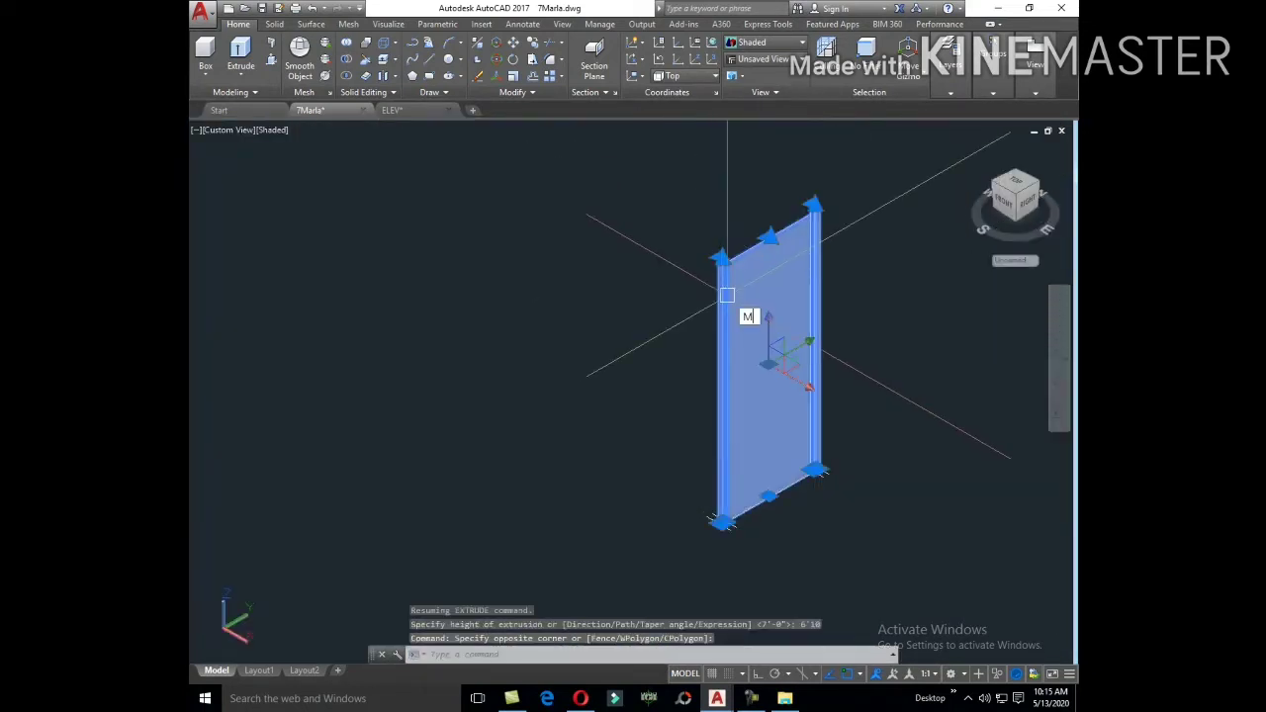
{"action": "key", "text": "Return"}
{"action": "left_click", "coordinate": [836, 500]}
{"action": "scroll", "coordinate": [729, 508], "scroll_direction": "up", "scroll_amount": 3}
{"action": "scroll", "coordinate": [877, 481], "scroll_direction": "up", "scroll_amount": 3}
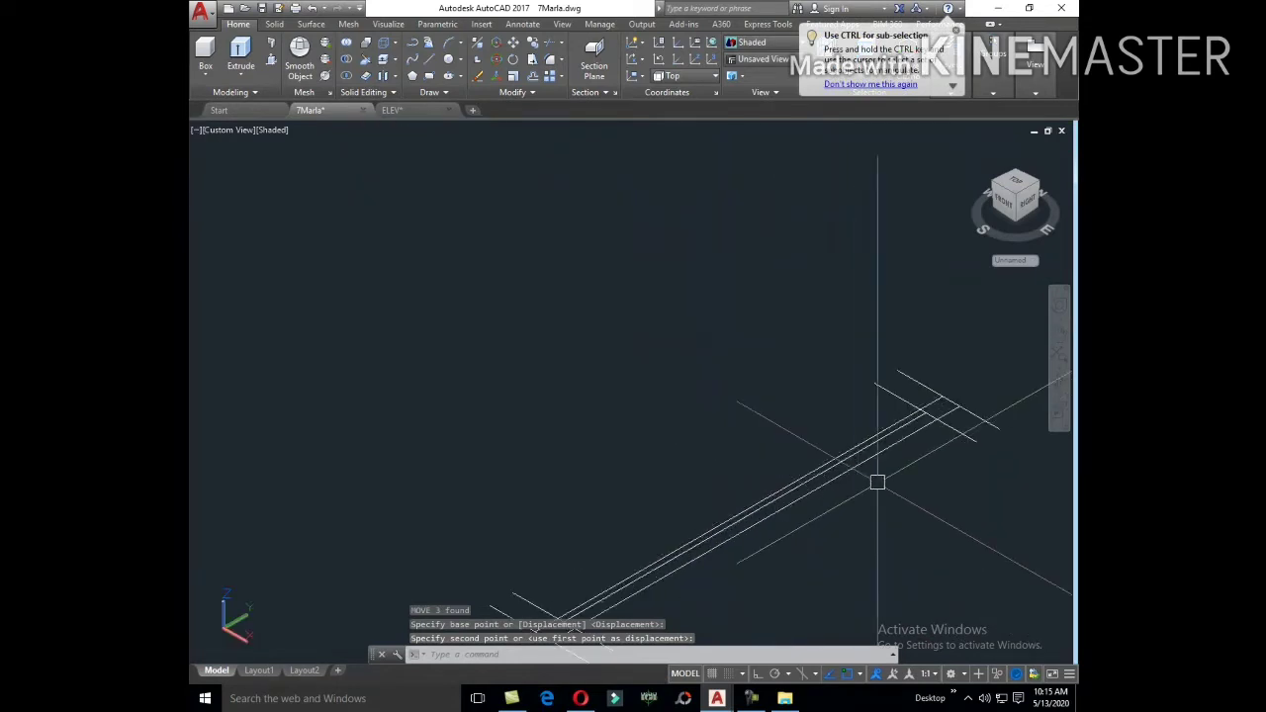
{"action": "key", "text": "Escape"}
{"action": "type", "text": "e"}
{"action": "key", "text": "Return"}
{"action": "scroll", "coordinate": [820, 467], "scroll_direction": "down", "scroll_amount": 2}
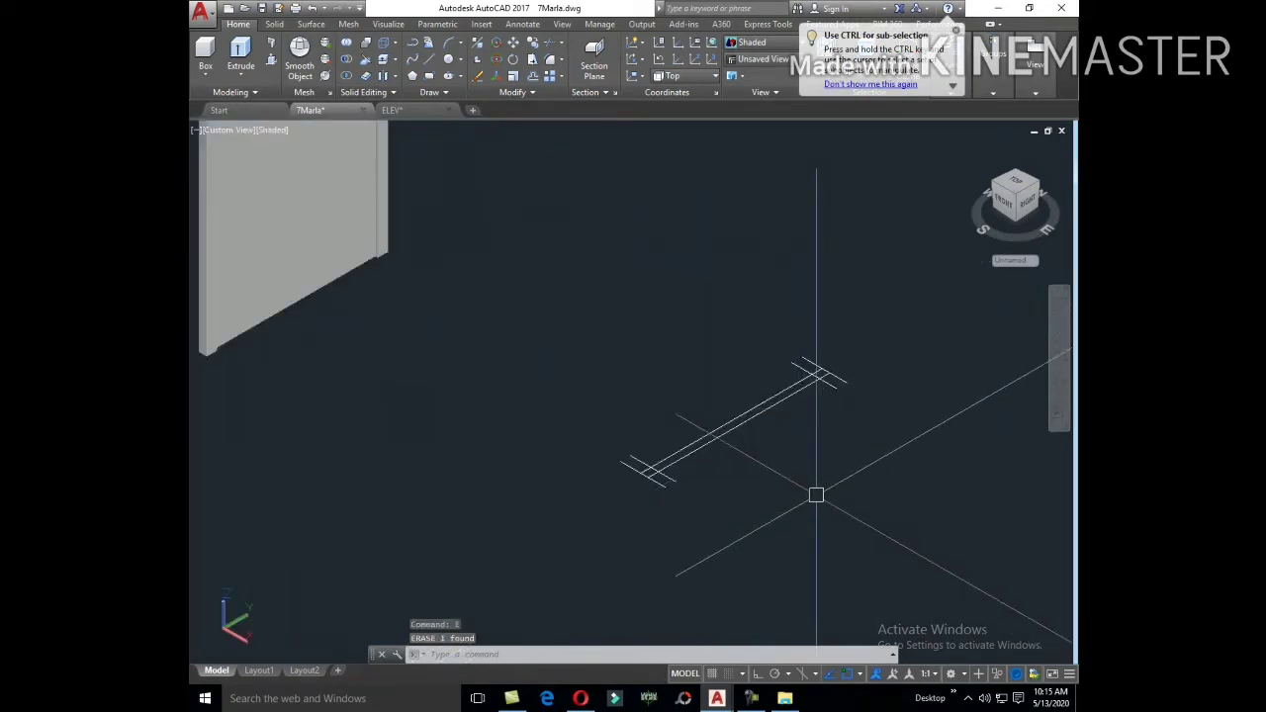
{"action": "type", "text": "B"}
Step: Create a boundary polyline between the parallel lines and erase an unneeded object
{"action": "key", "text": "Return"}
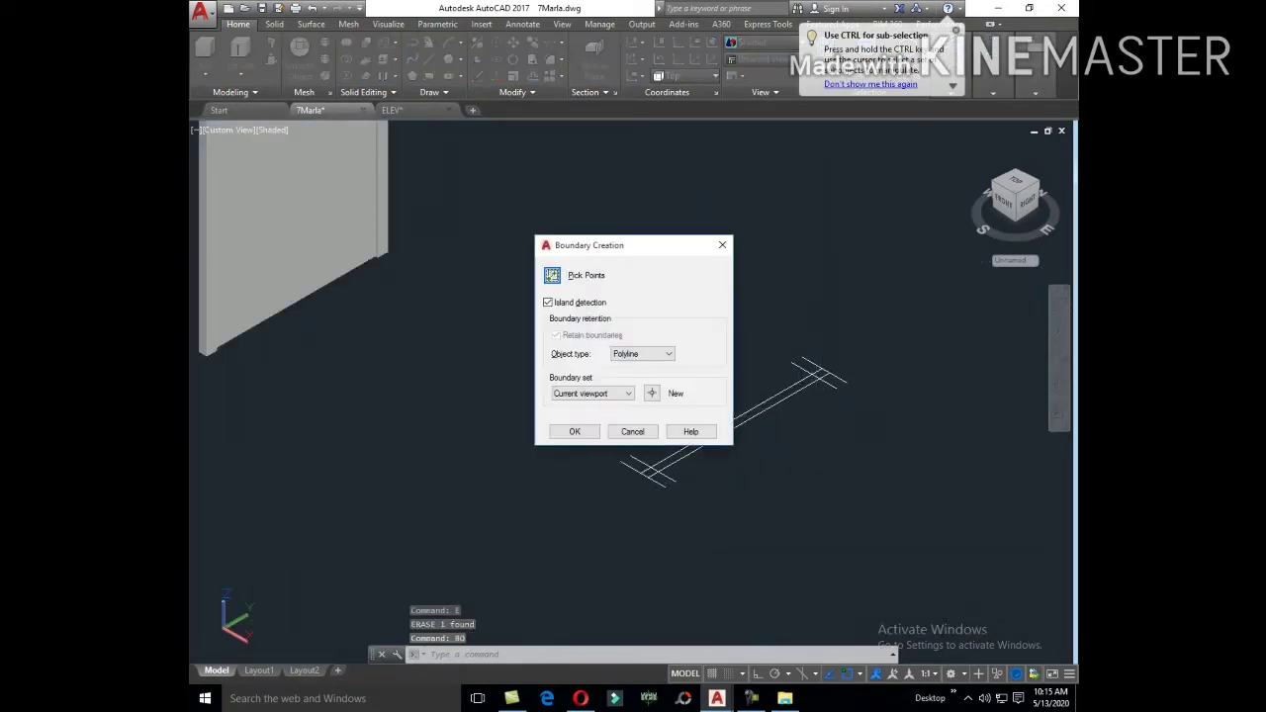
{"action": "left_click", "coordinate": [574, 430]}
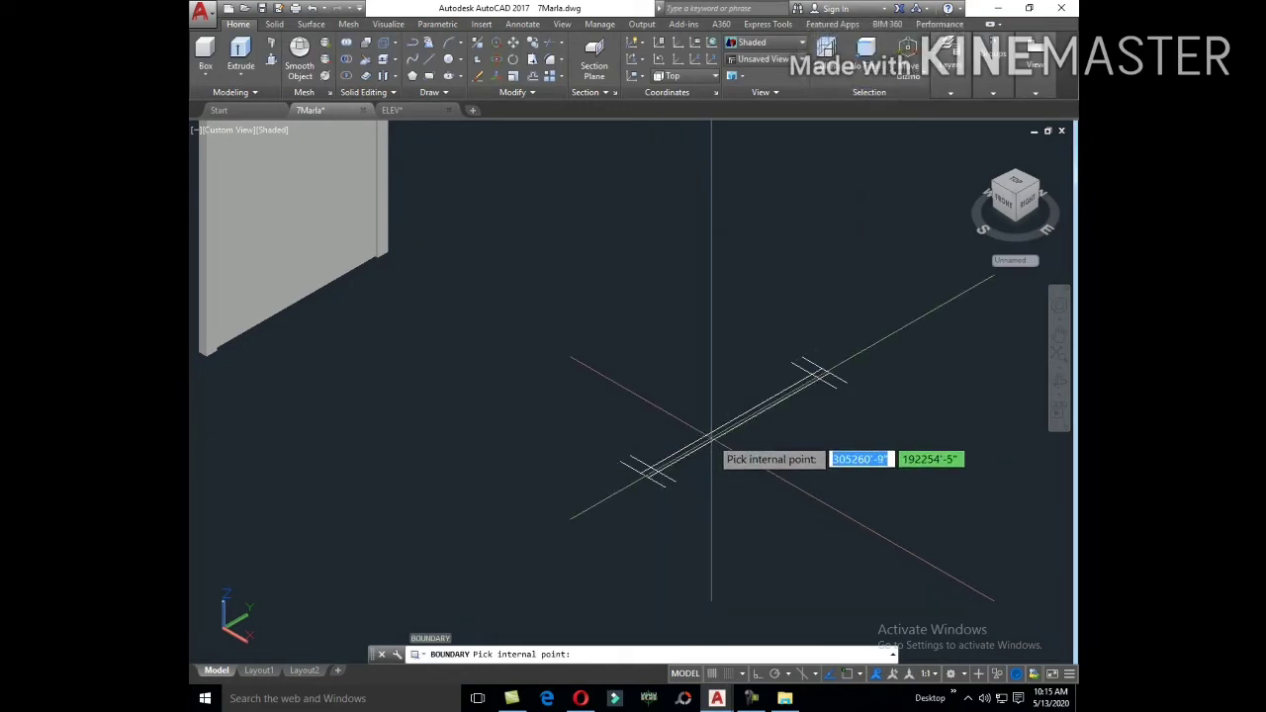
{"action": "left_click", "coordinate": [711, 437]}
{"action": "key", "text": "Return"}
{"action": "type", "text": "EXT"}
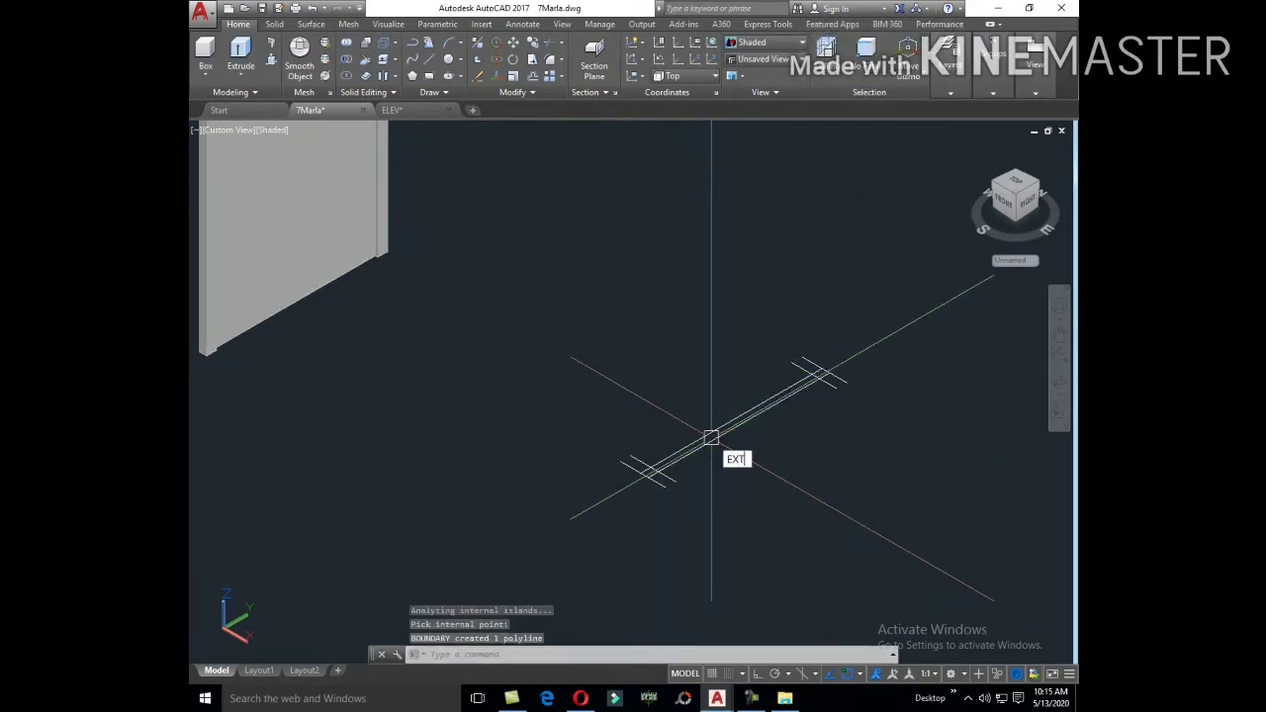
{"action": "key", "text": "Return"}
{"action": "type", "text": "e"}
{"action": "key", "text": "Return"}
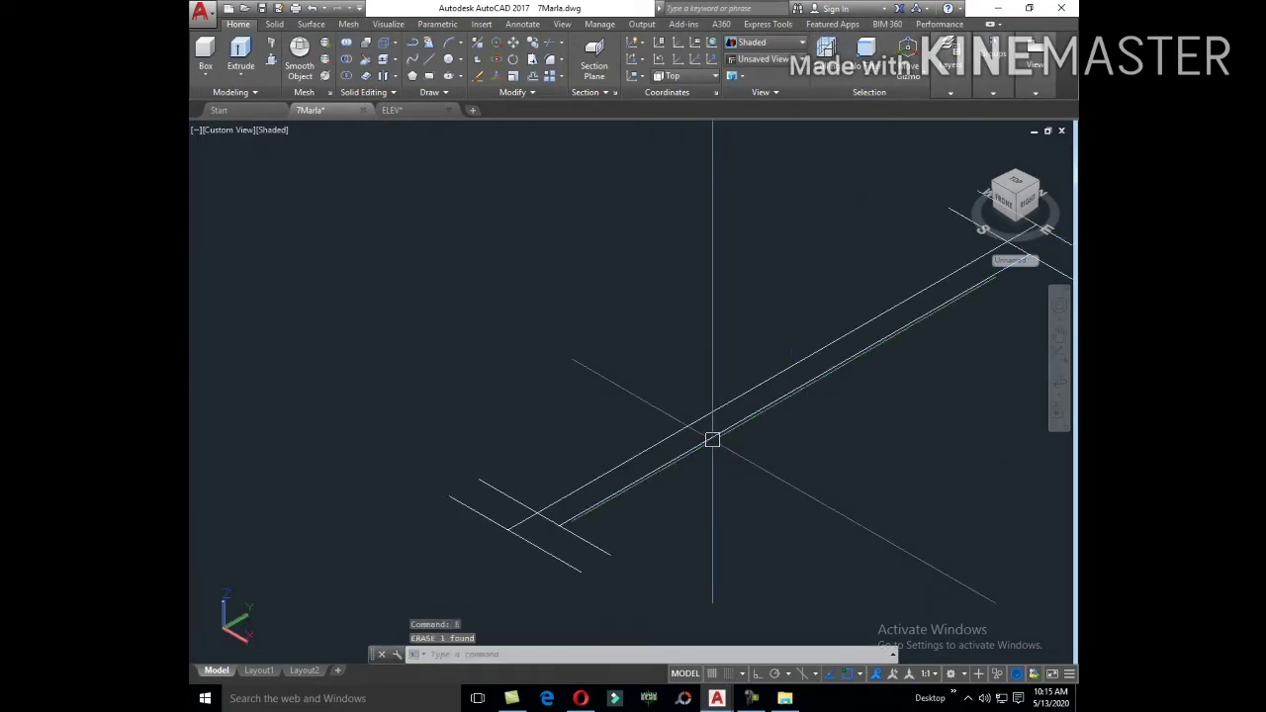
Step: Extrude the boundary outline 2" into a thin strip
{"action": "type", "text": "t"}
{"action": "key", "text": "Return"}
{"action": "left_click", "coordinate": [712, 443]}
{"action": "right_click", "coordinate": [722, 477]}
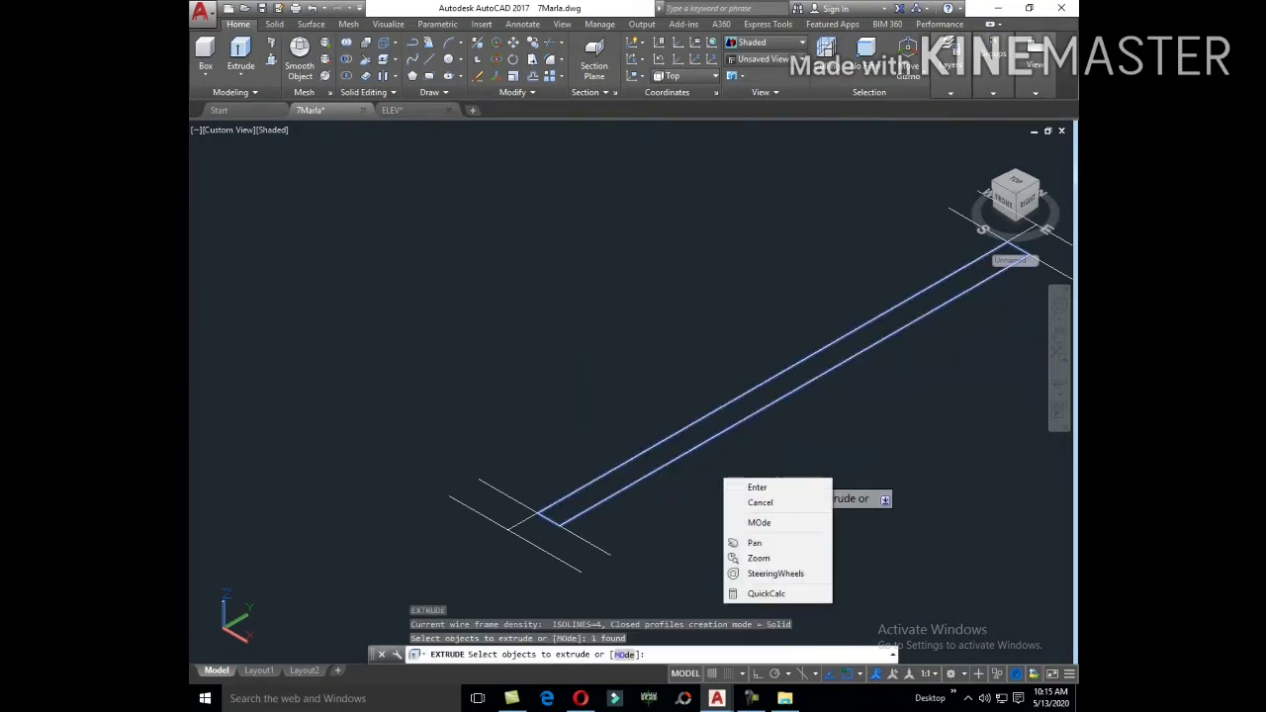
{"action": "left_click", "coordinate": [756, 486]}
{"action": "type", "text": "2"}
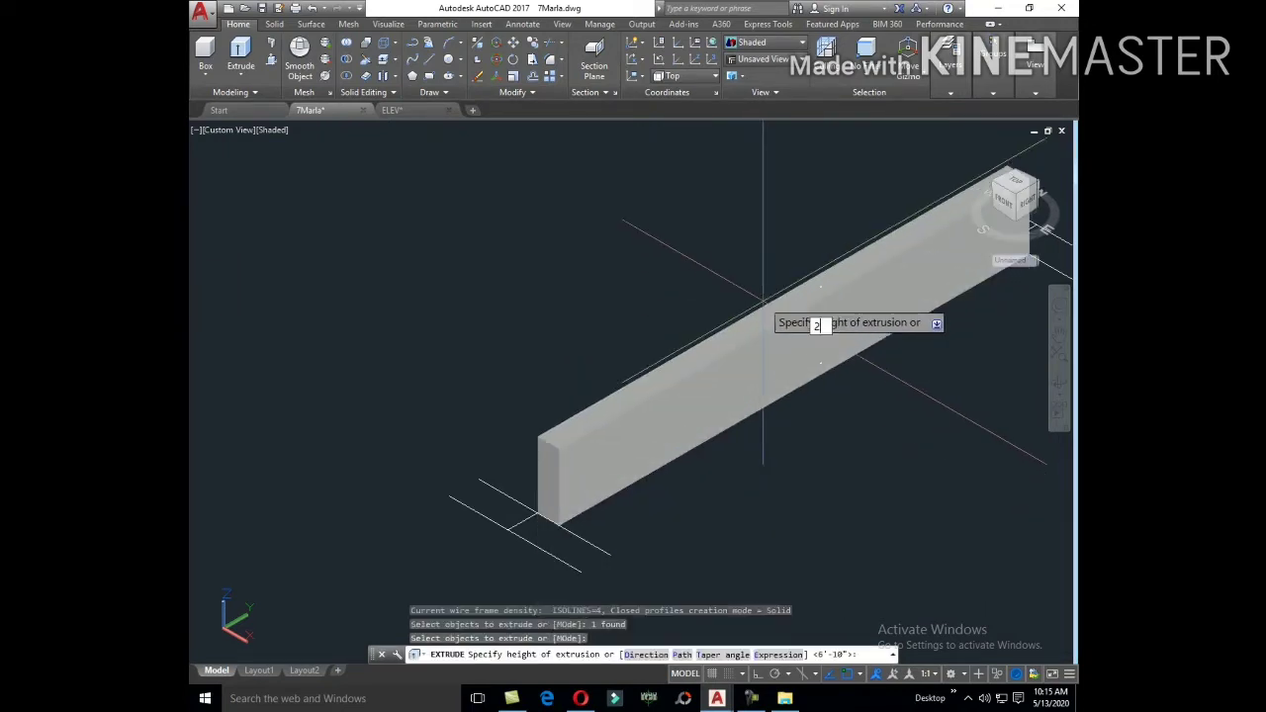
{"action": "key", "text": "Return"}
Step: Move the strip from its corner onto the panel's top corner
{"action": "scroll", "coordinate": [737, 327], "scroll_direction": "down", "scroll_amount": 2}
{"action": "left_click", "coordinate": [718, 353]}
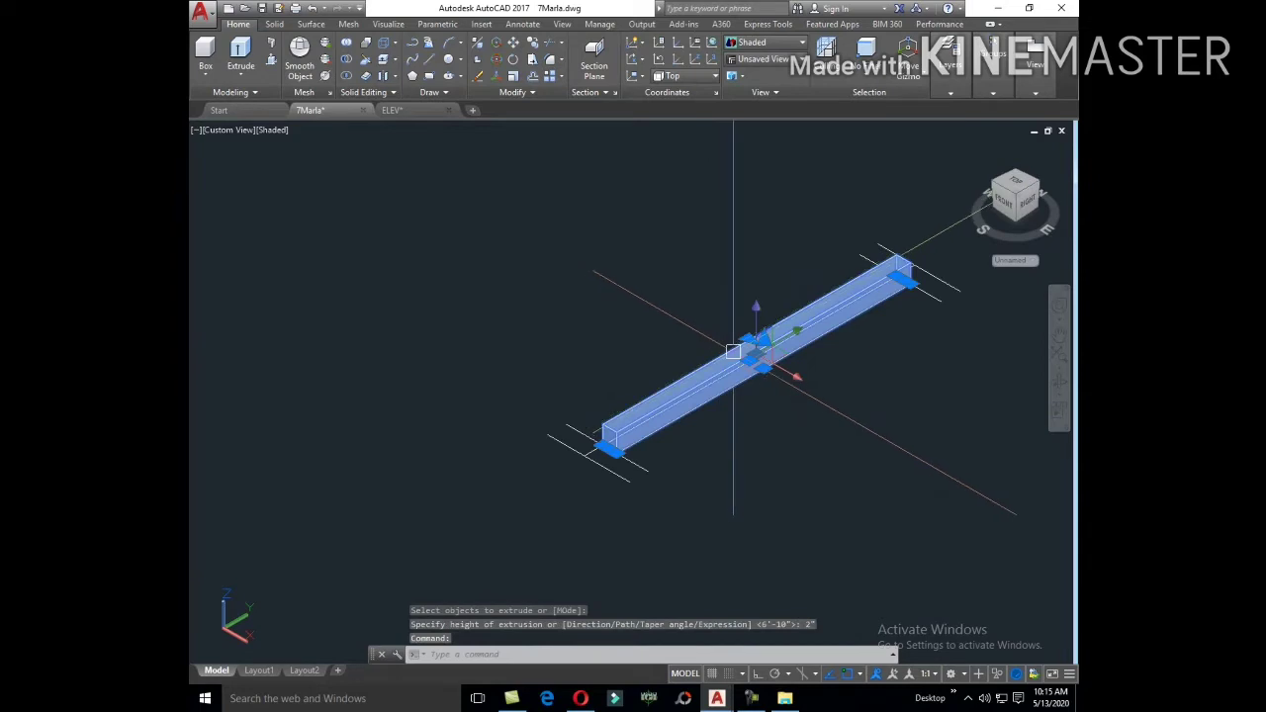
{"action": "type", "text": "m"}
{"action": "key", "text": "Return"}
{"action": "scroll", "coordinate": [603, 440], "scroll_direction": "up", "scroll_amount": 3}
{"action": "left_click", "coordinate": [601, 438]}
{"action": "scroll", "coordinate": [664, 382], "scroll_direction": "down", "scroll_amount": 3}
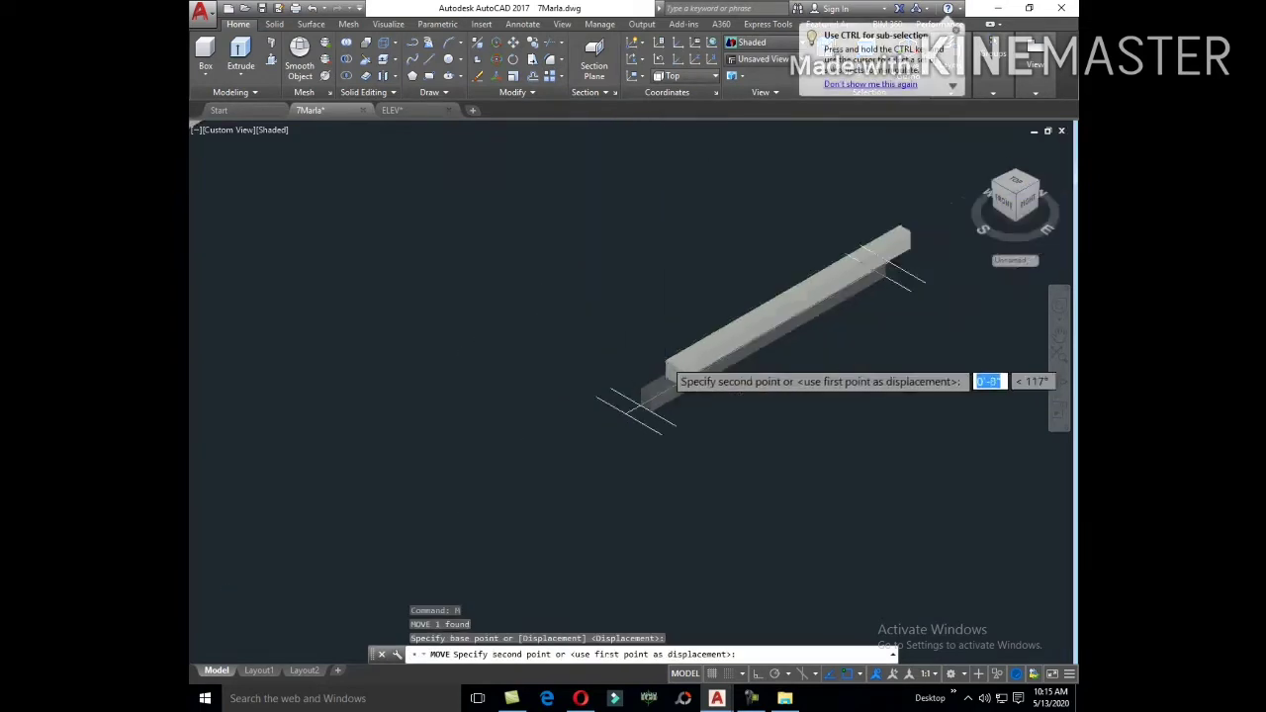
{"action": "middle_click_drag", "start_coordinate": [668, 382], "coordinate": [554, 297], "text": "shift"}
{"action": "scroll", "coordinate": [537, 231], "scroll_direction": "up", "scroll_amount": 3}
{"action": "middle_click_drag", "start_coordinate": [537, 232], "coordinate": [678, 425], "text": "shift"}
{"action": "scroll", "coordinate": [689, 296], "scroll_direction": "up", "scroll_amount": 3}
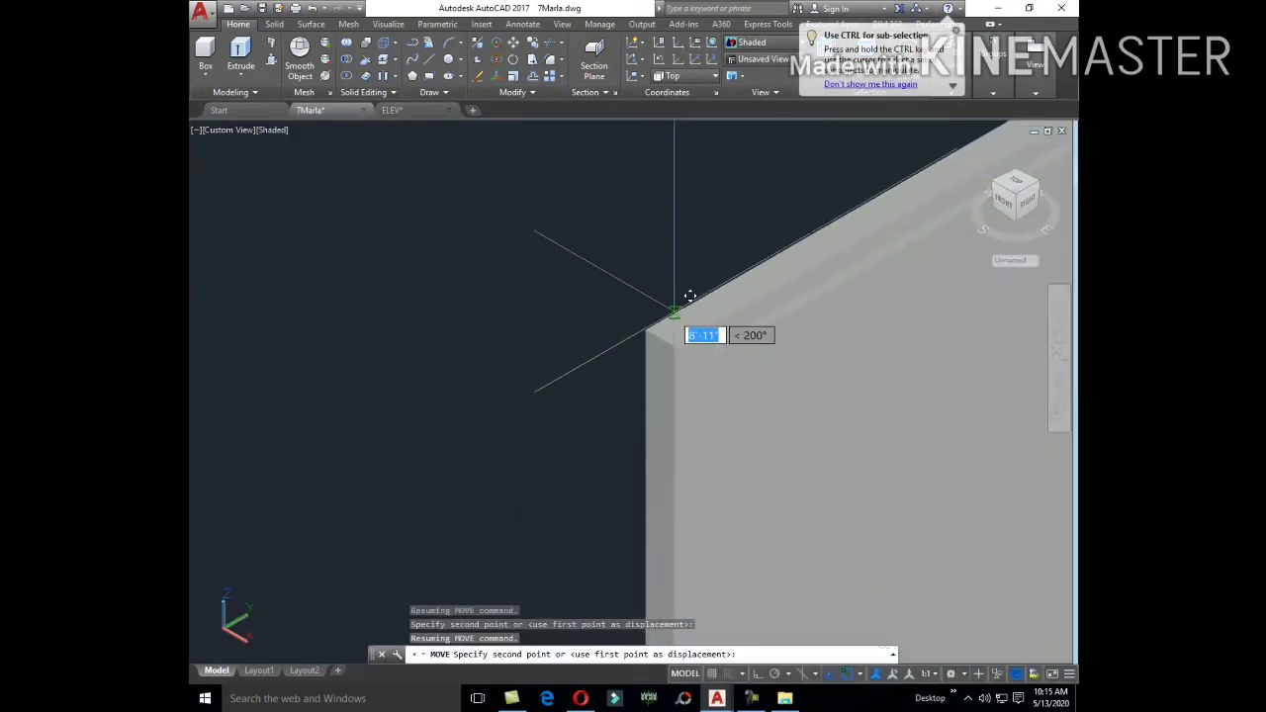
{"action": "left_click", "coordinate": [698, 292]}
{"action": "scroll", "coordinate": [682, 306], "scroll_direction": "down", "scroll_amount": 3}
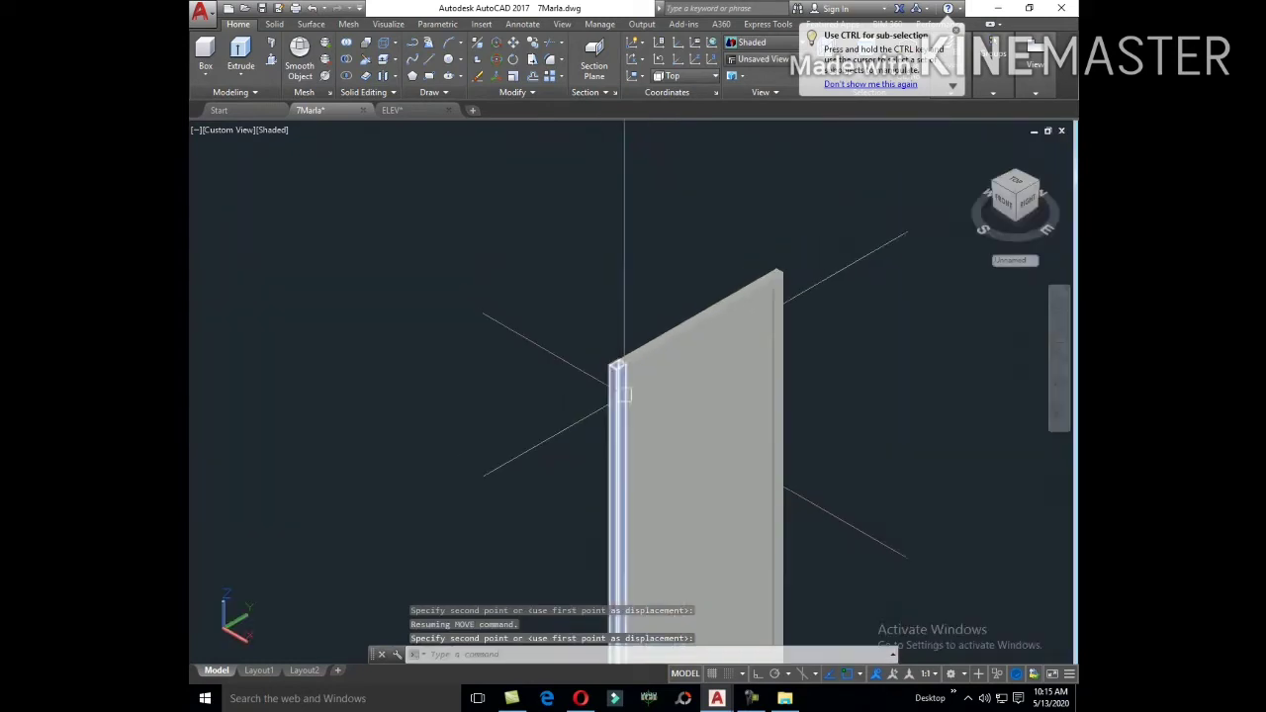
{"action": "scroll", "coordinate": [683, 376], "scroll_direction": "down", "scroll_amount": 2}
{"action": "scroll", "coordinate": [689, 346], "scroll_direction": "up", "scroll_amount": 5}
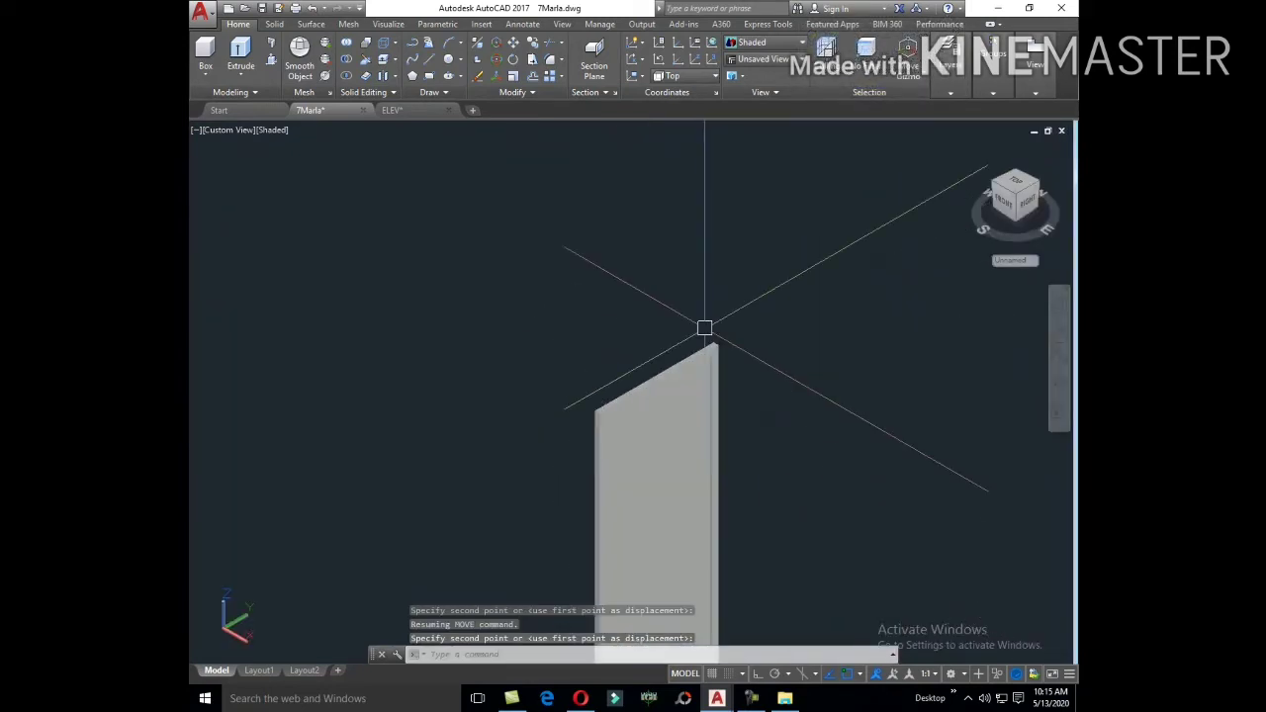
{"action": "type", "text": "MA"}
Step: Match the panel's top strip to the window sill's orange finish
{"action": "key", "text": "Return"}
{"action": "scroll", "coordinate": [565, 424], "scroll_direction": "down", "scroll_amount": 4}
{"action": "scroll", "coordinate": [777, 359], "scroll_direction": "up", "scroll_amount": 1}
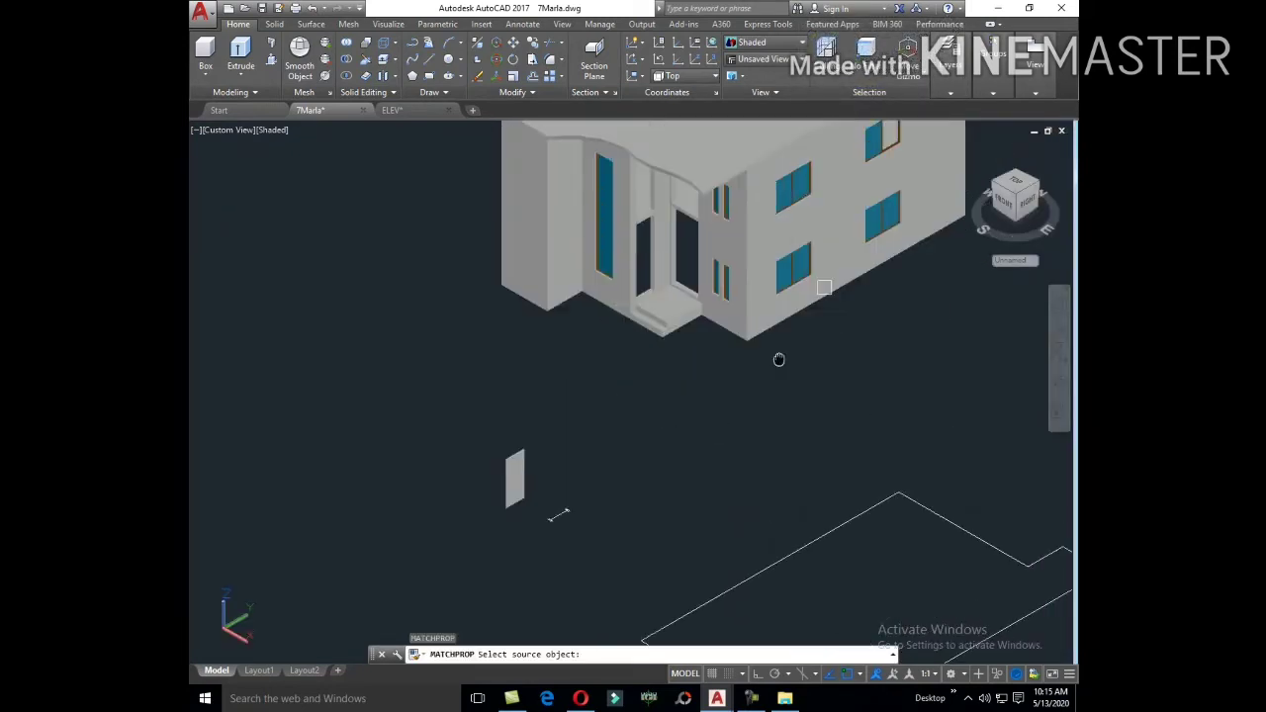
{"action": "scroll", "coordinate": [762, 345], "scroll_direction": "up", "scroll_amount": 1}
{"action": "scroll", "coordinate": [816, 362], "scroll_direction": "up", "scroll_amount": 3}
{"action": "scroll", "coordinate": [781, 296], "scroll_direction": "up", "scroll_amount": 2}
{"action": "left_click", "coordinate": [762, 274]}
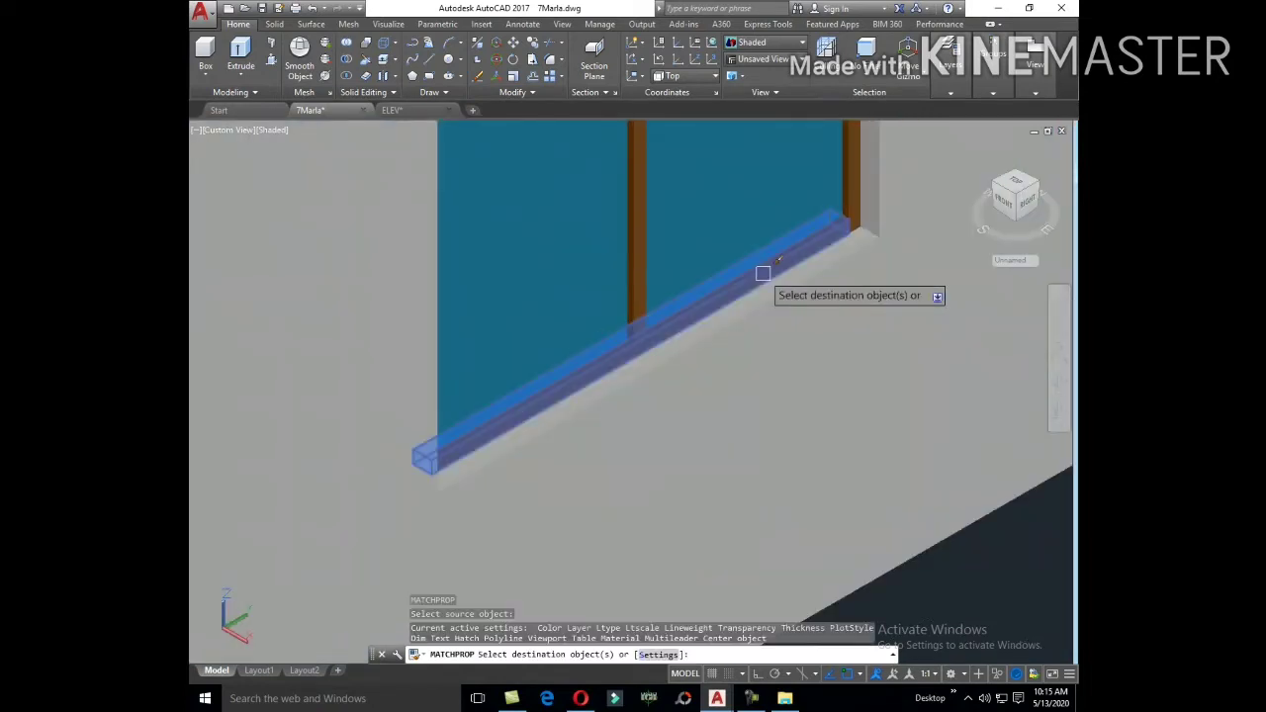
{"action": "scroll", "coordinate": [763, 274], "scroll_direction": "down", "scroll_amount": 5}
{"action": "scroll", "coordinate": [848, 268], "scroll_direction": "down", "scroll_amount": 3}
{"action": "scroll", "coordinate": [871, 257], "scroll_direction": "up", "scroll_amount": 5}
{"action": "scroll", "coordinate": [689, 402], "scroll_direction": "down", "scroll_amount": 1}
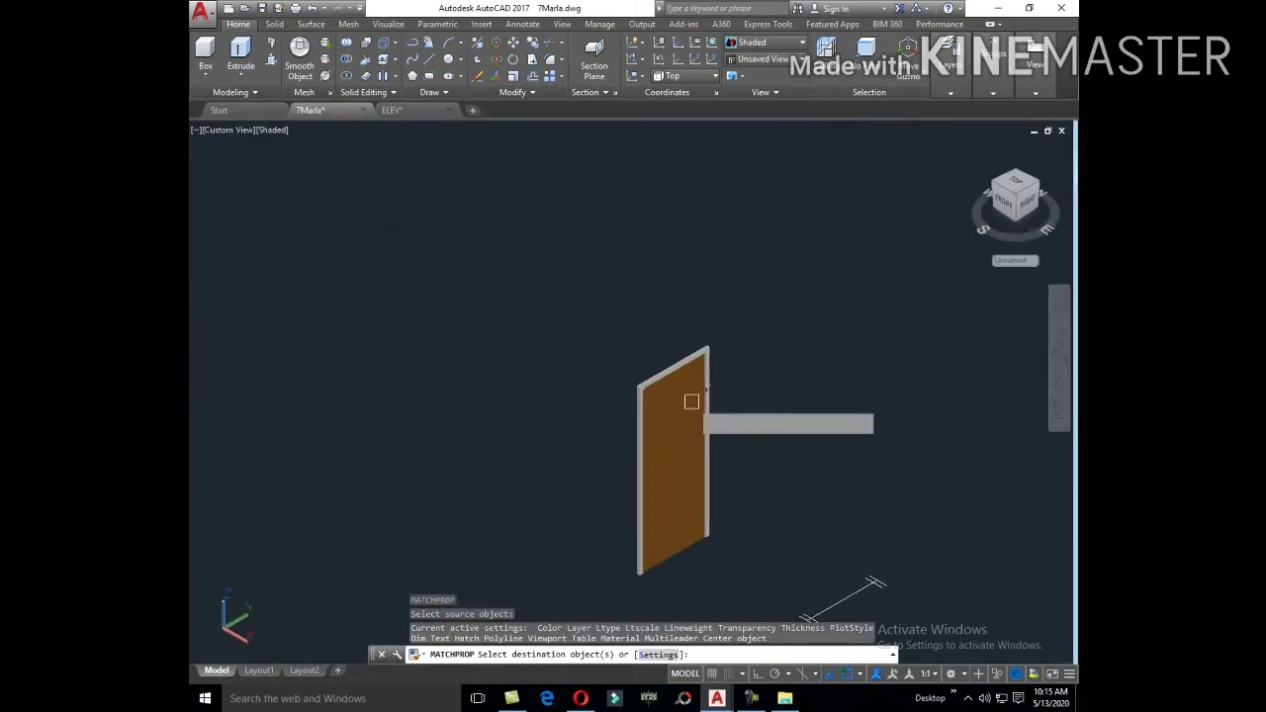
{"action": "scroll", "coordinate": [799, 293], "scroll_direction": "up", "scroll_amount": 3}
{"action": "scroll", "coordinate": [791, 267], "scroll_direction": "up", "scroll_amount": 2}
{"action": "left_click", "coordinate": [766, 255]}
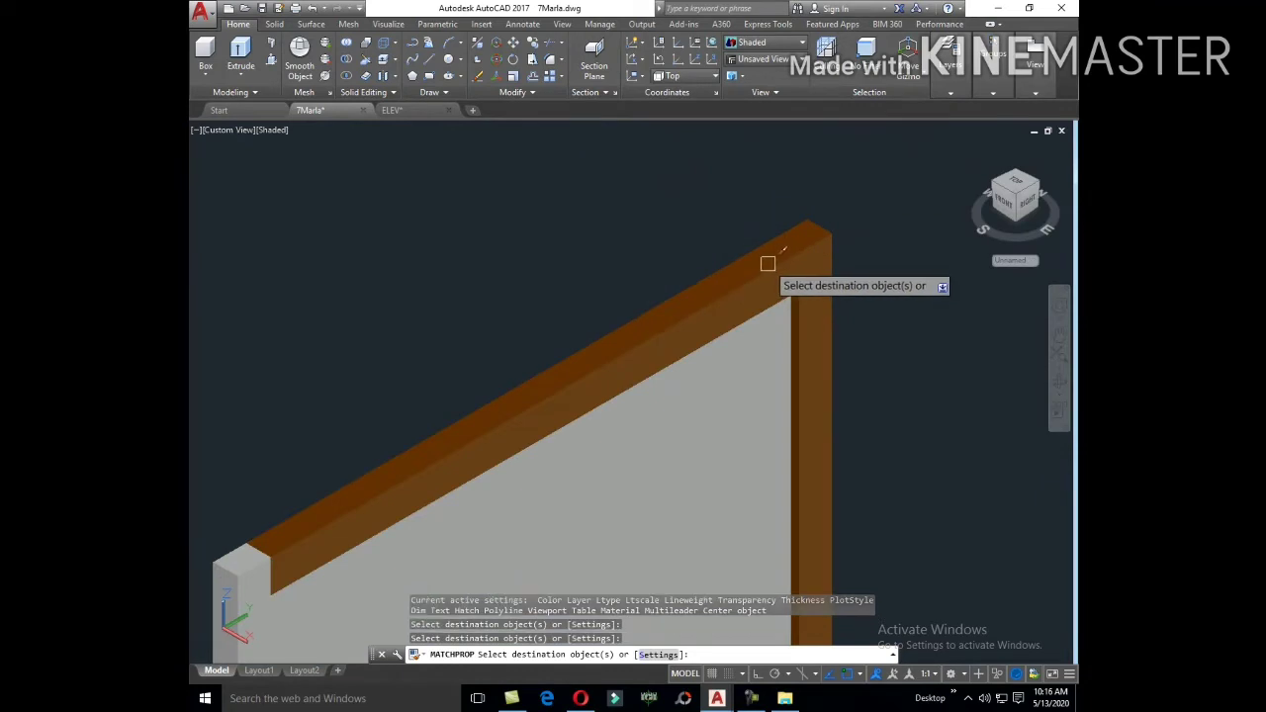
{"action": "scroll", "coordinate": [528, 401], "scroll_direction": "down", "scroll_amount": 3}
{"action": "scroll", "coordinate": [487, 389], "scroll_direction": "down", "scroll_amount": 1}
{"action": "key", "text": "Escape"}
{"action": "scroll", "coordinate": [564, 344], "scroll_direction": "down", "scroll_amount": 3}
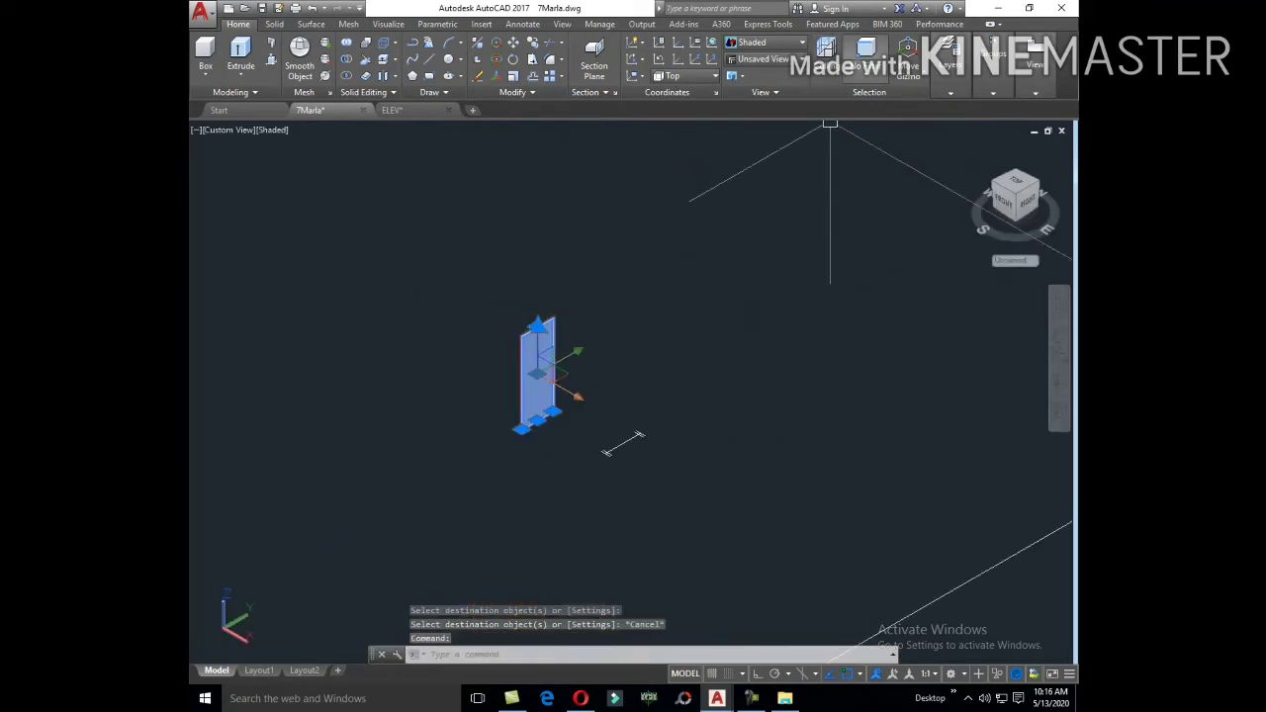
Step: Put the selected panel on the door layer
{"action": "left_click", "coordinate": [949, 59]}
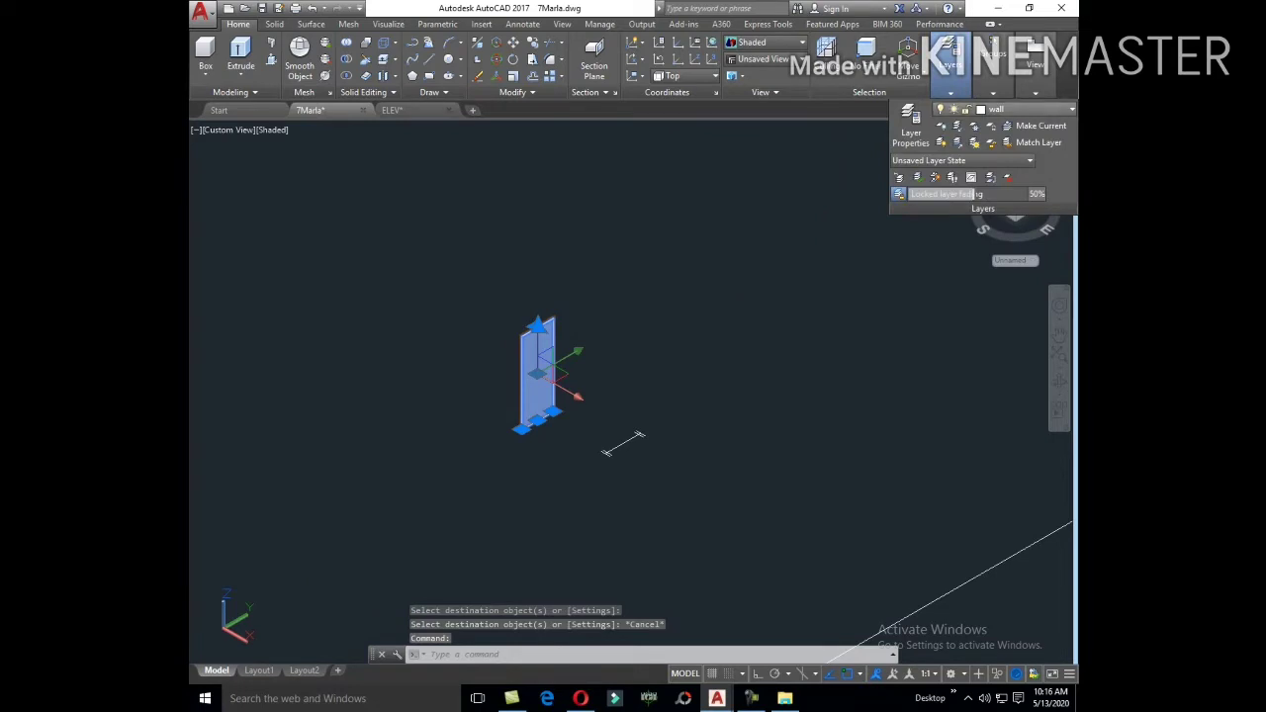
{"action": "left_click", "coordinate": [1008, 108]}
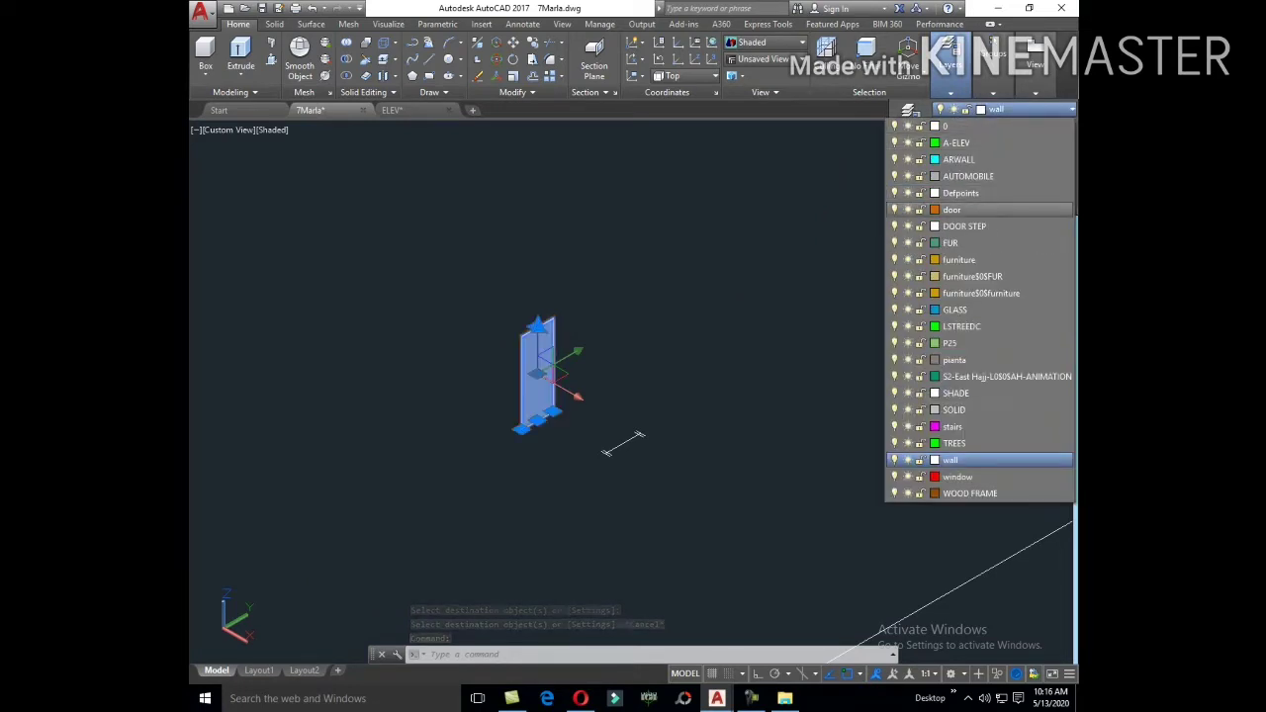
{"action": "left_click", "coordinate": [951, 210]}
{"action": "mouse_move", "coordinate": [551, 382]}
{"action": "middle_mouse_down", "text": "shift"}
{"action": "mouse_move", "coordinate": [641, 333]}
{"action": "mouse_move", "coordinate": [537, 256]}
{"action": "middle_mouse_up", "text": "shift"}
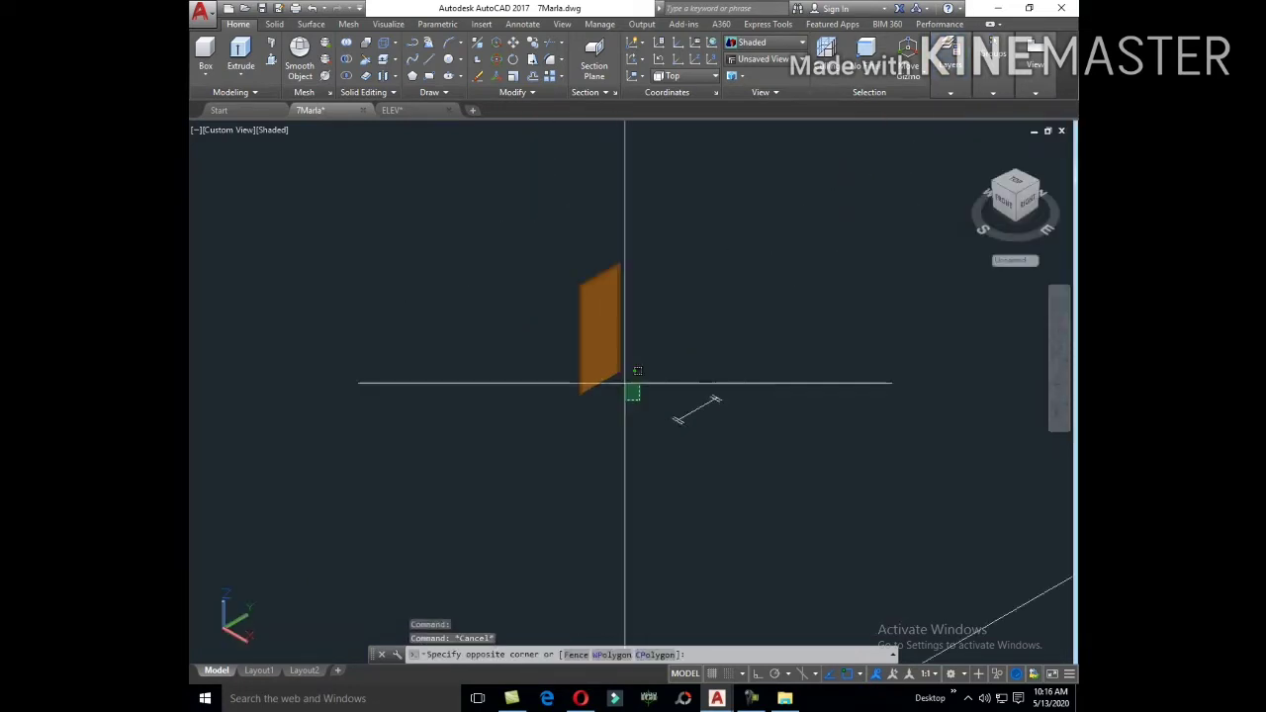
Step: Begin moving the four door panel pieces, then cancel and clear a mistyped command
{"action": "left_click", "coordinate": [537, 255]}
{"action": "key", "text": "Return"}
{"action": "scroll", "coordinate": [593, 359], "scroll_direction": "up", "scroll_amount": 3}
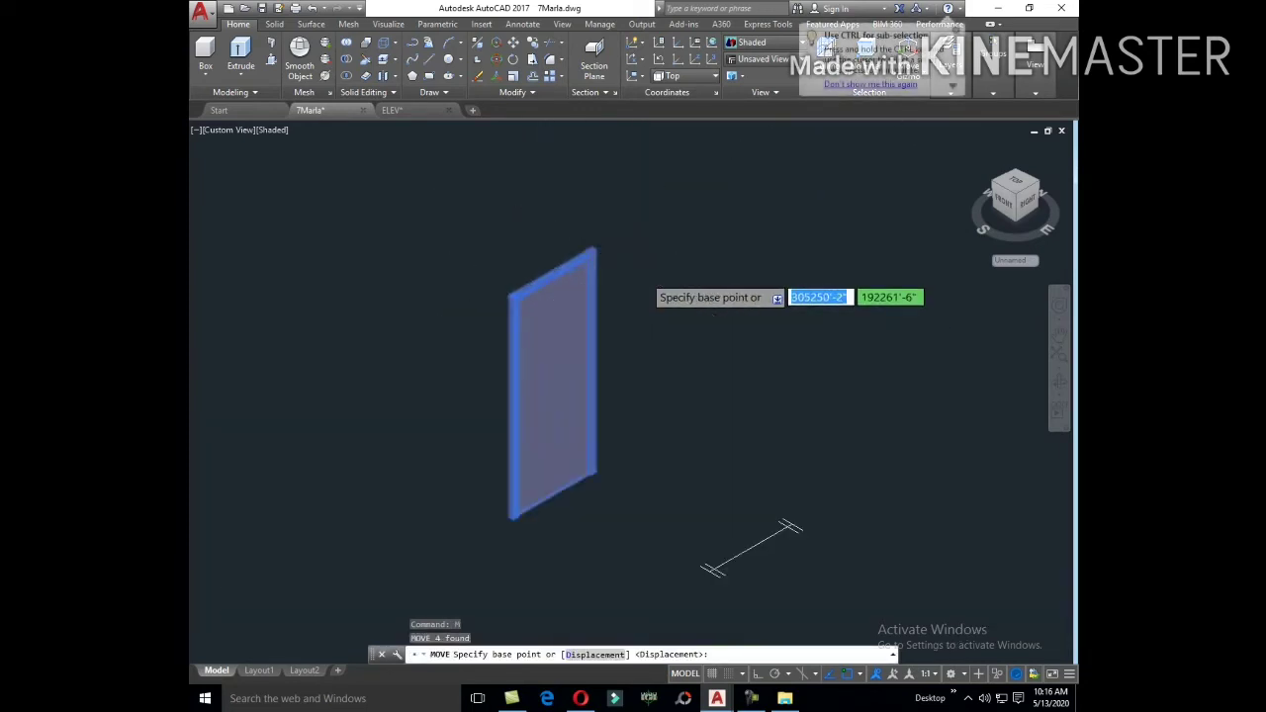
{"action": "scroll", "coordinate": [568, 238], "scroll_direction": "up", "scroll_amount": 2}
{"action": "scroll", "coordinate": [572, 237], "scroll_direction": "up", "scroll_amount": 2}
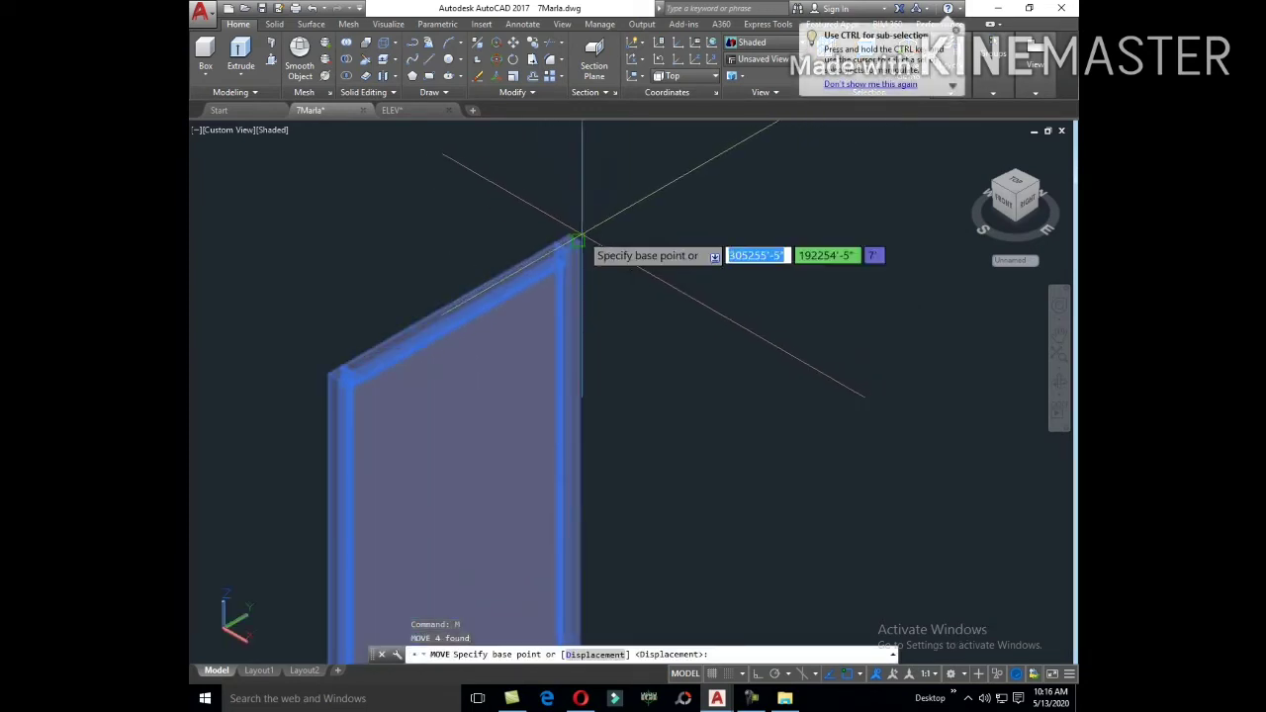
{"action": "scroll", "coordinate": [573, 241], "scroll_direction": "up", "scroll_amount": 2}
{"action": "left_click", "coordinate": [573, 241]}
{"action": "scroll", "coordinate": [594, 326], "scroll_direction": "down", "scroll_amount": 3}
{"action": "scroll", "coordinate": [593, 367], "scroll_direction": "down", "scroll_amount": 2}
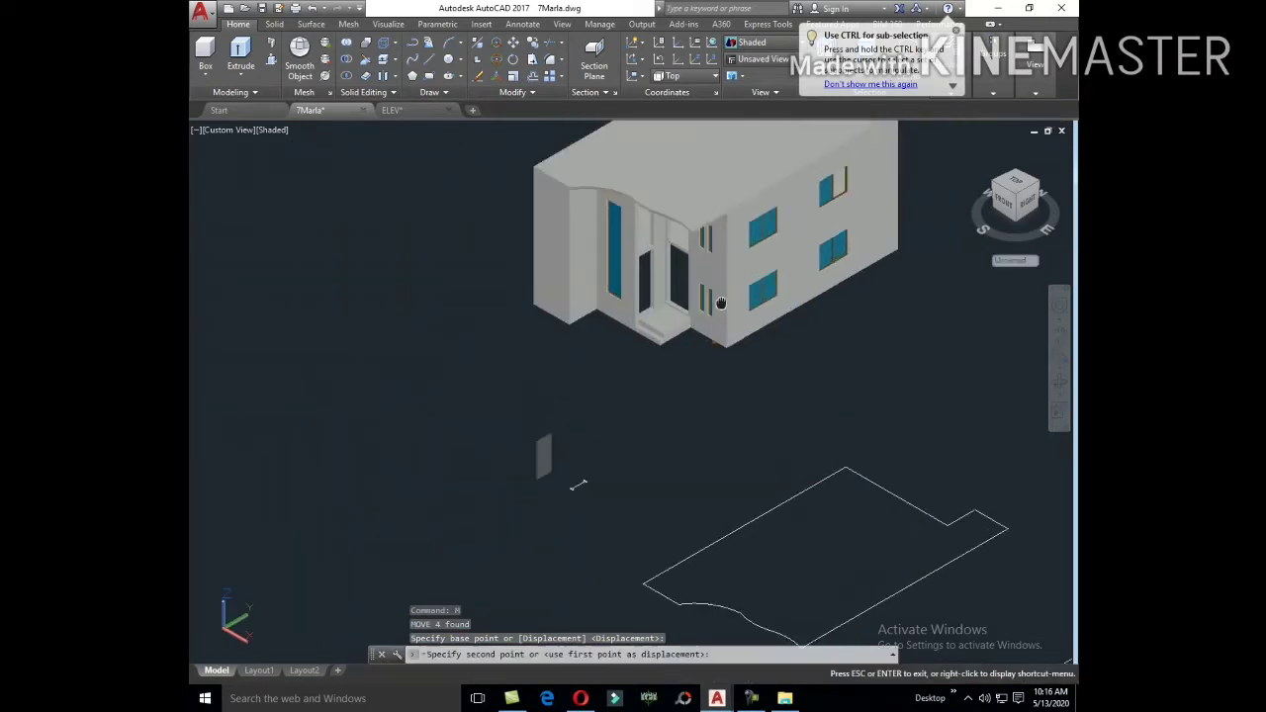
{"action": "scroll", "coordinate": [636, 359], "scroll_direction": "up", "scroll_amount": 3}
{"action": "scroll", "coordinate": [635, 329], "scroll_direction": "up", "scroll_amount": 2}
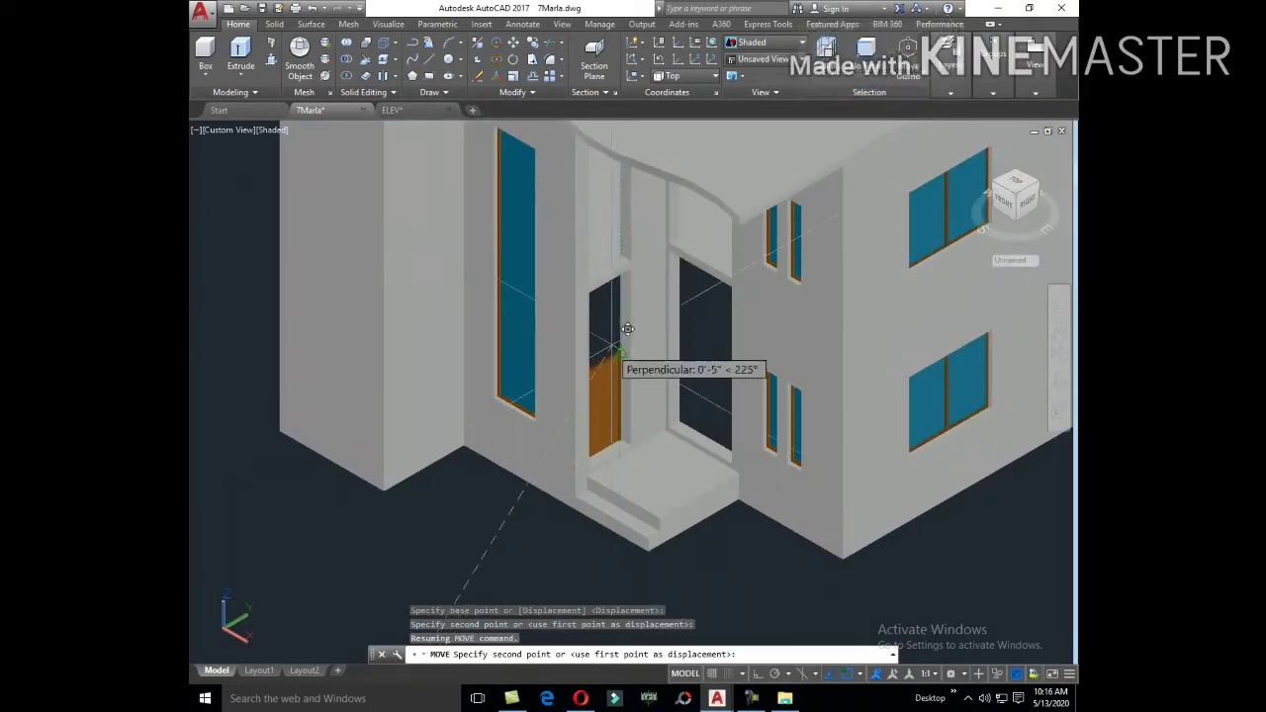
{"action": "scroll", "coordinate": [633, 356], "scroll_direction": "down", "scroll_amount": 4}
{"action": "key", "text": "Escape"}
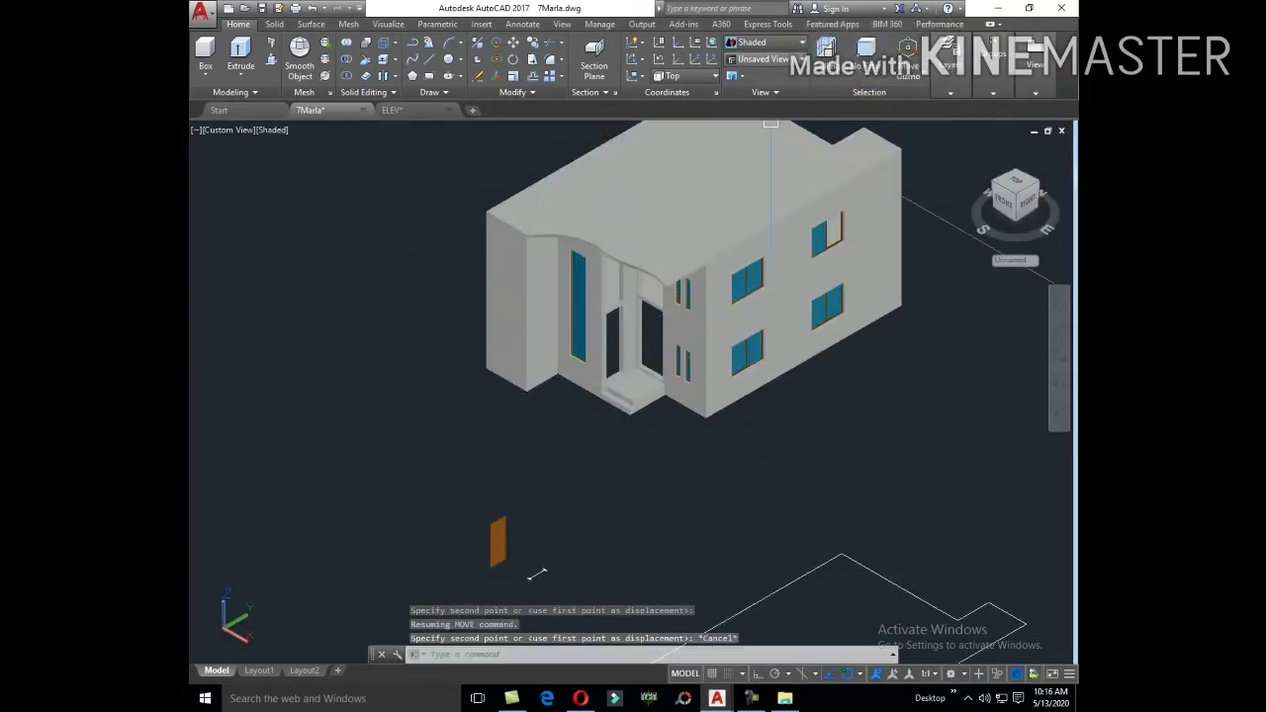
{"action": "key", "text": "Escape"}
{"action": "key", "text": "Escape"}
{"action": "key", "text": "Escape"}
{"action": "scroll", "coordinate": [534, 441], "scroll_direction": "up", "scroll_amount": 3}
{"action": "type", "text": "m"}
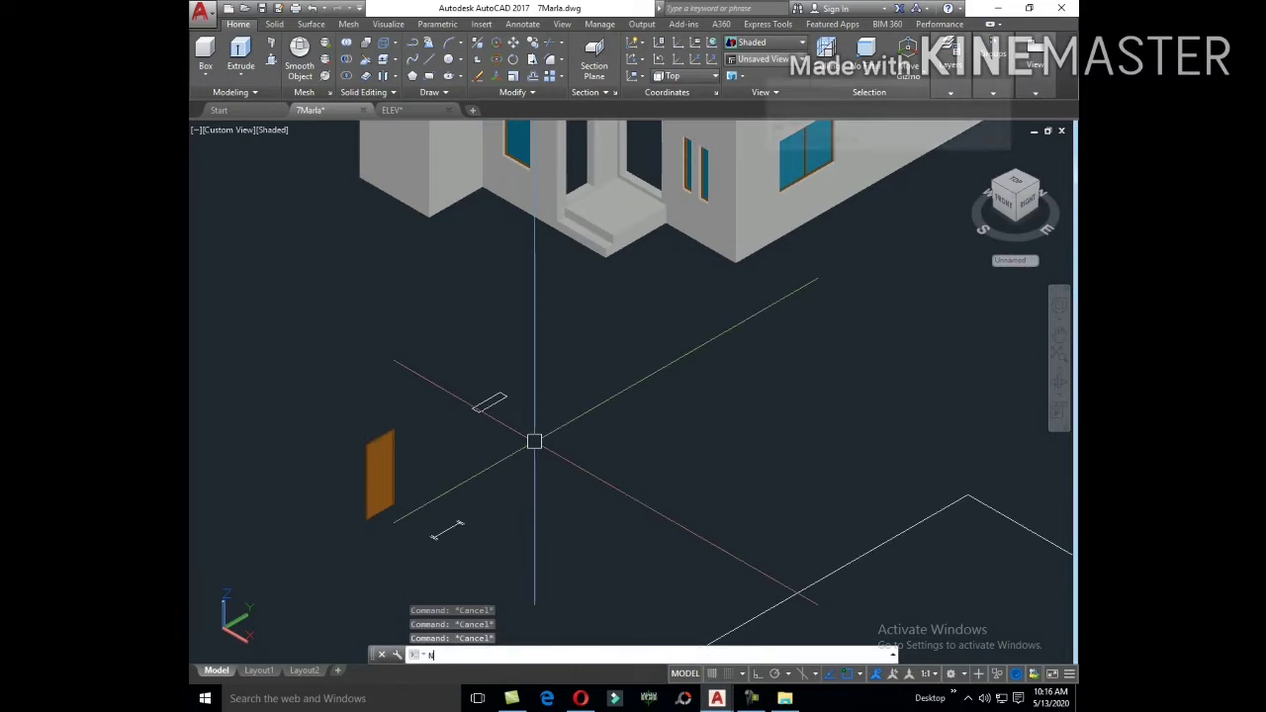
{"action": "type", "text": "s"}
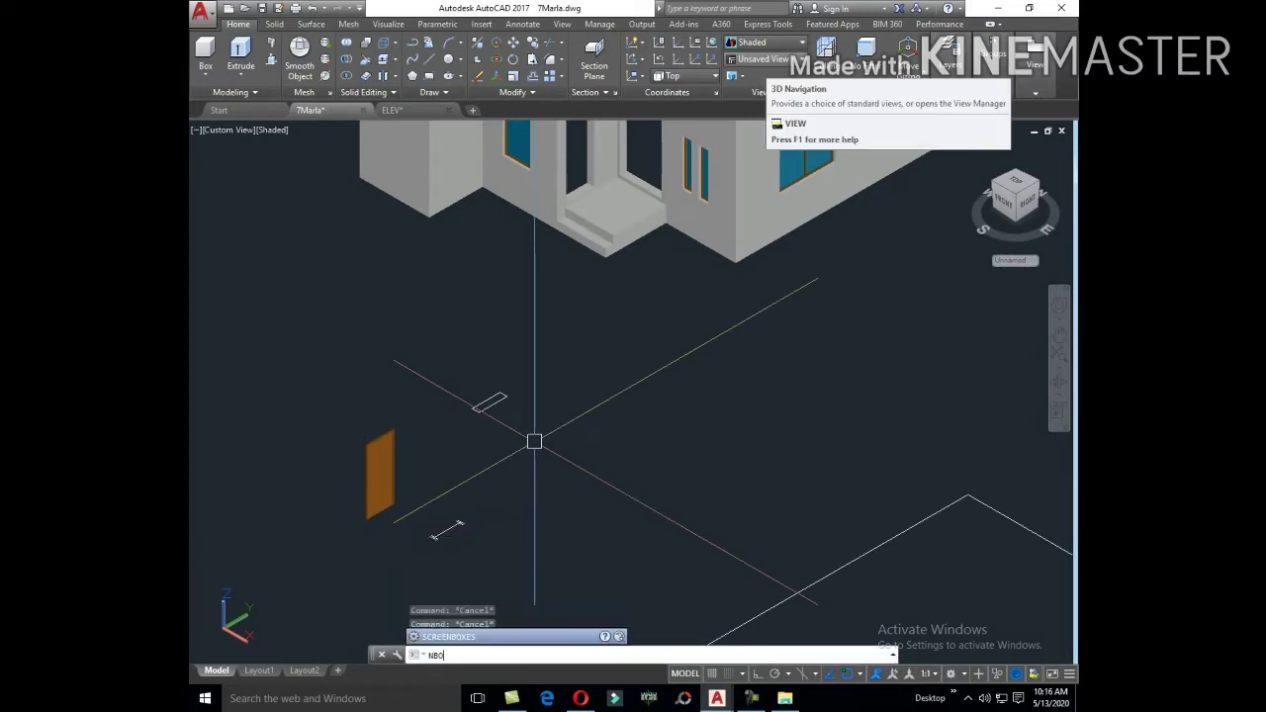
{"action": "key", "text": "Return"}
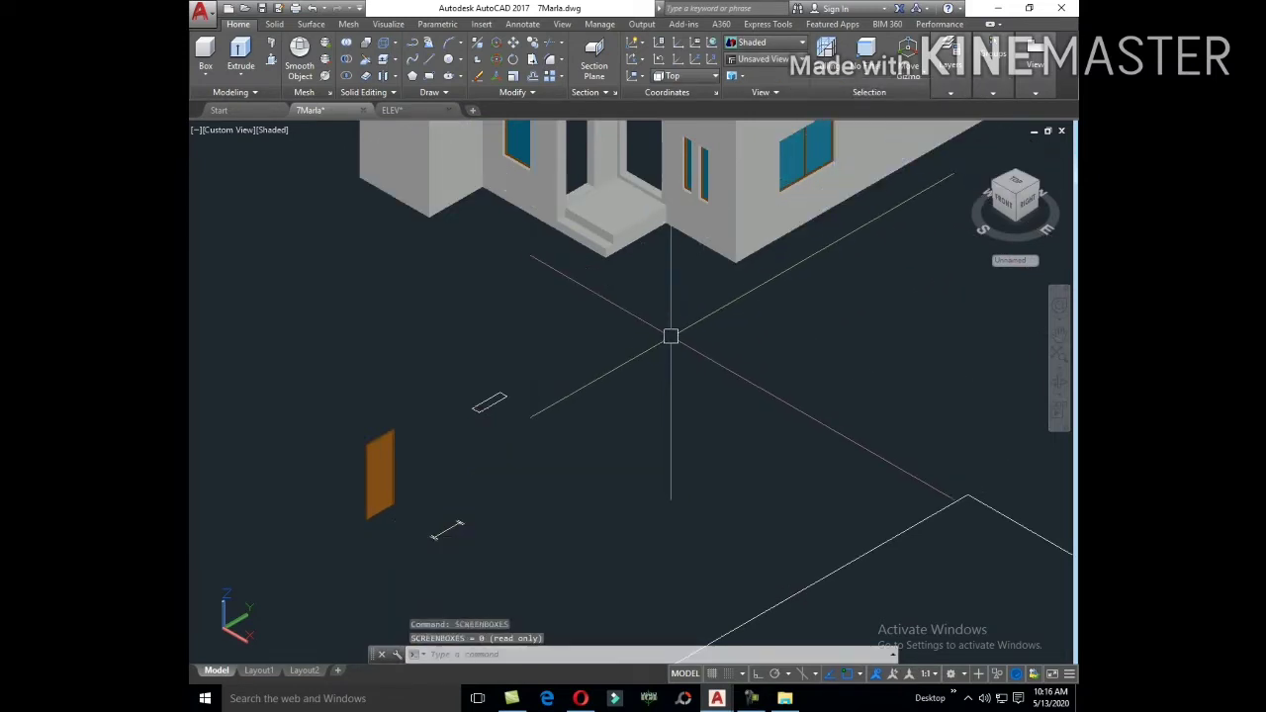
{"action": "type", "text": "B"}
{"action": "key", "text": "Escape"}
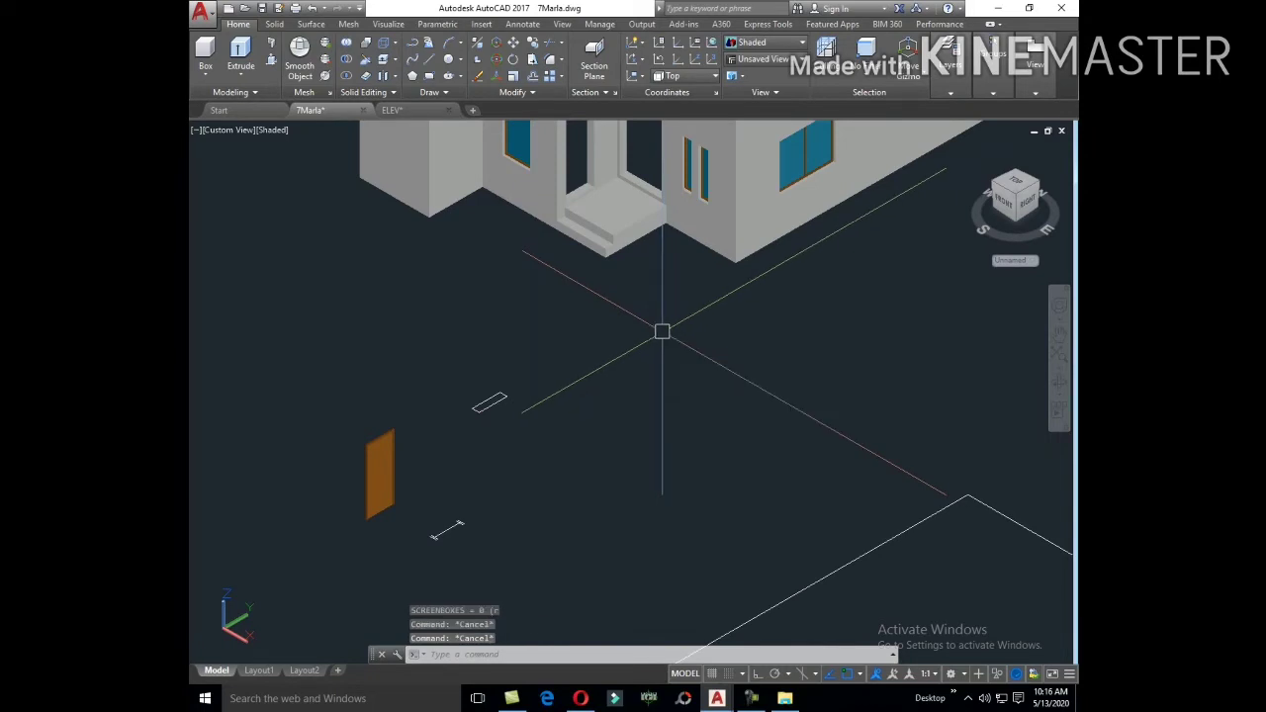
Step: Create a boundary outline from a point inside the small rectangle
{"action": "type", "text": "bo"}
{"action": "key", "text": "Return"}
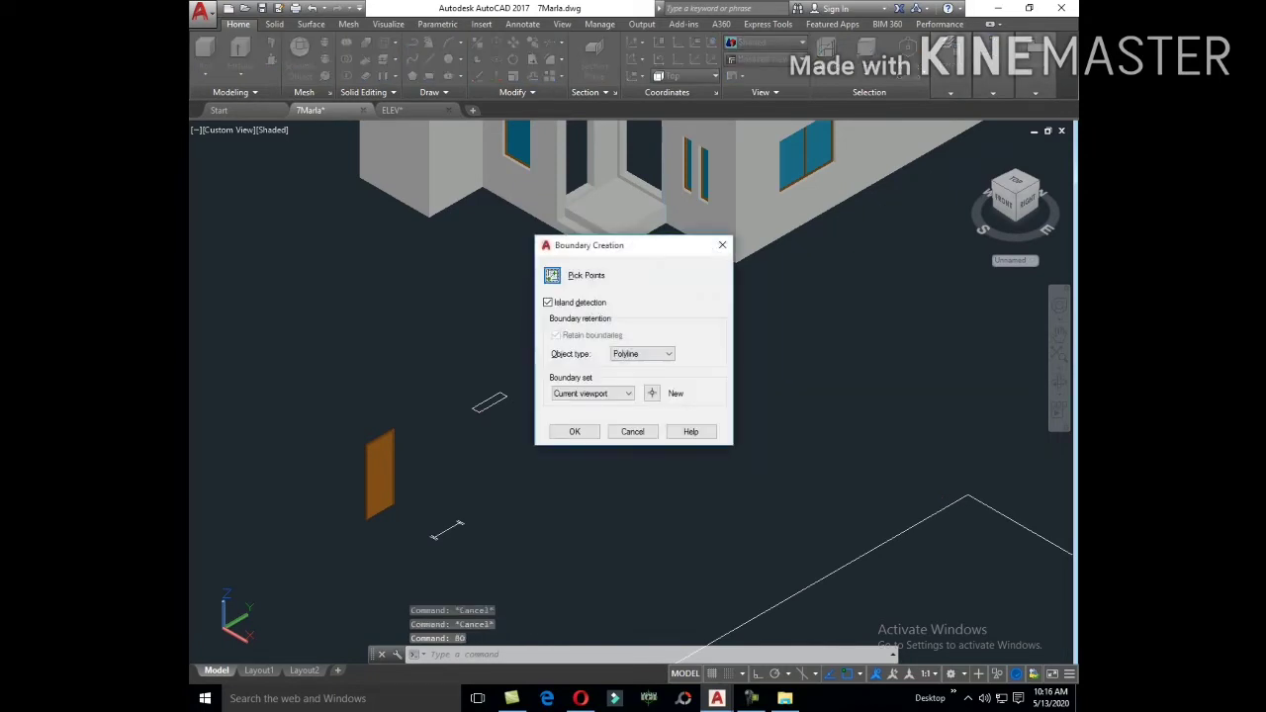
{"action": "left_click", "coordinate": [552, 275]}
{"action": "left_click", "coordinate": [495, 403]}
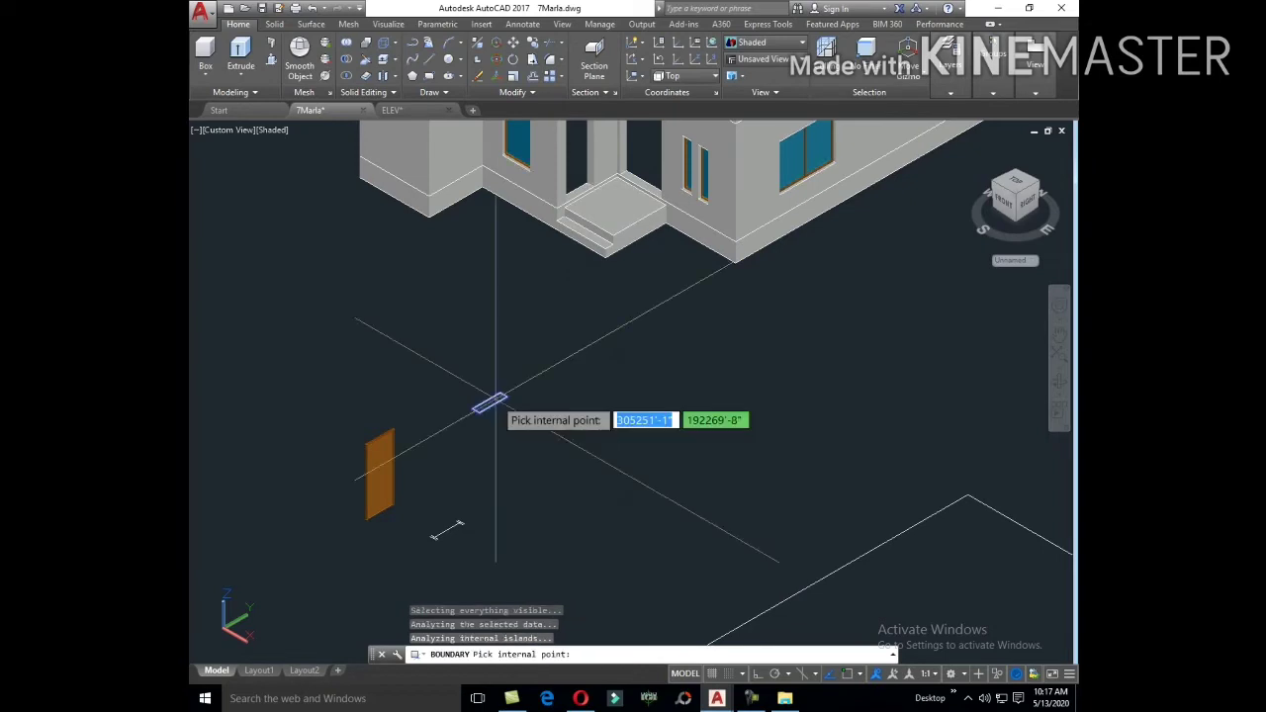
{"action": "key", "text": "Return"}
{"action": "type", "text": "EX"}
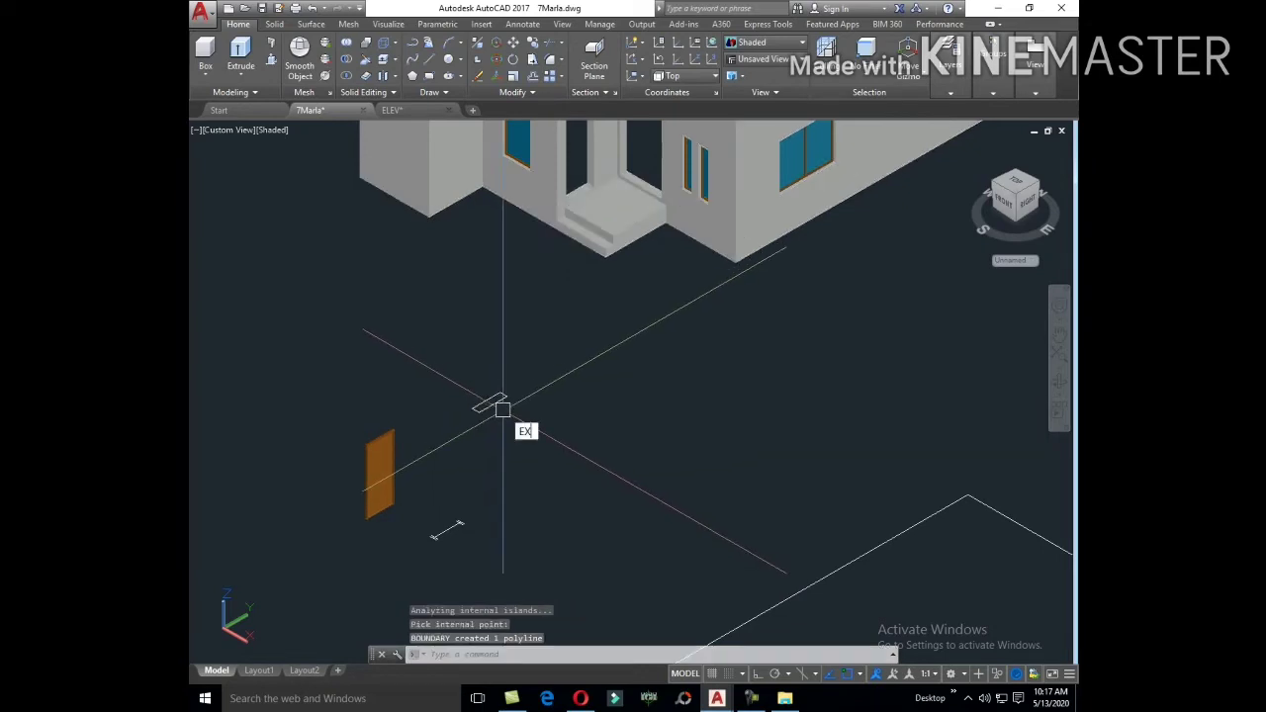
Step: Extrude the rectangle outline 4 units into a solid
{"action": "type", "text": "t"}
{"action": "key", "text": "Return"}
{"action": "right_click", "coordinate": [546, 426]}
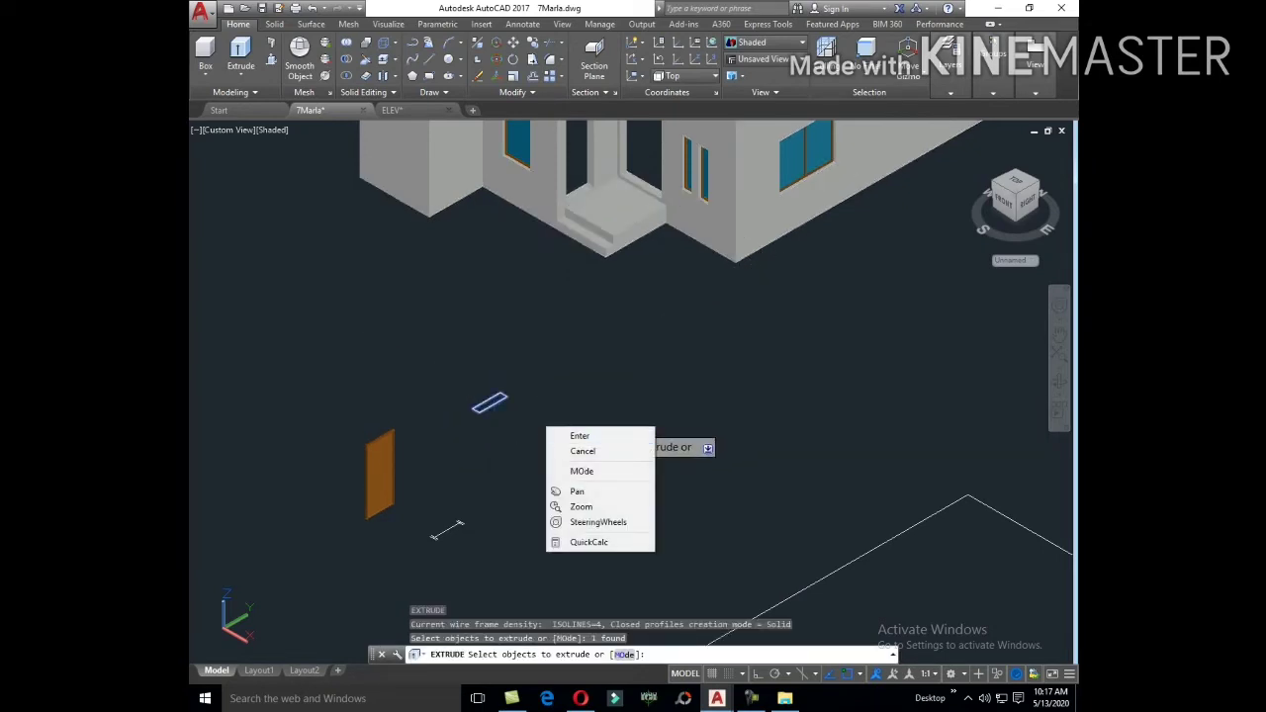
{"action": "left_click", "coordinate": [579, 435]}
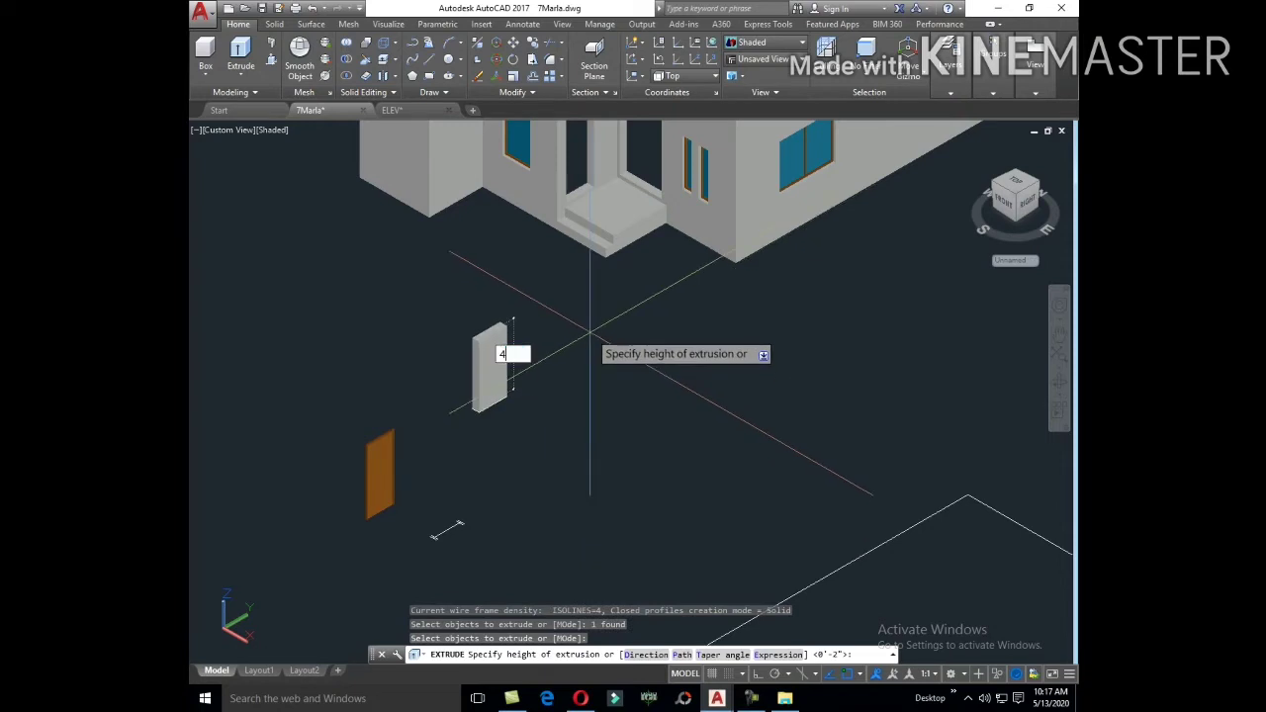
{"action": "type", "text": "4"}
{"action": "key", "text": "Return"}
{"action": "type", "text": "M"}
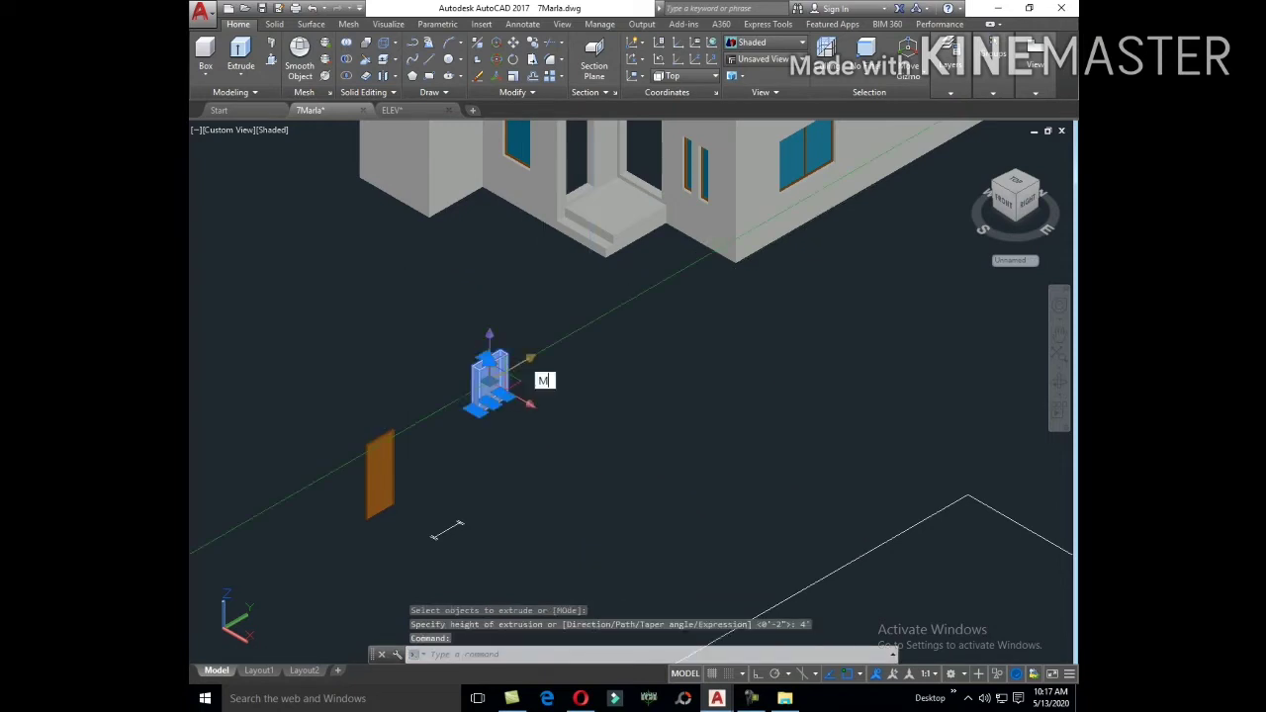
Step: Move the new 4-unit solid to its new position
{"action": "key", "text": "Return"}
{"action": "scroll", "coordinate": [554, 364], "scroll_direction": "down", "scroll_amount": 2}
{"action": "scroll", "coordinate": [534, 356], "scroll_direction": "up", "scroll_amount": 4}
{"action": "scroll", "coordinate": [494, 371], "scroll_direction": "up", "scroll_amount": 3}
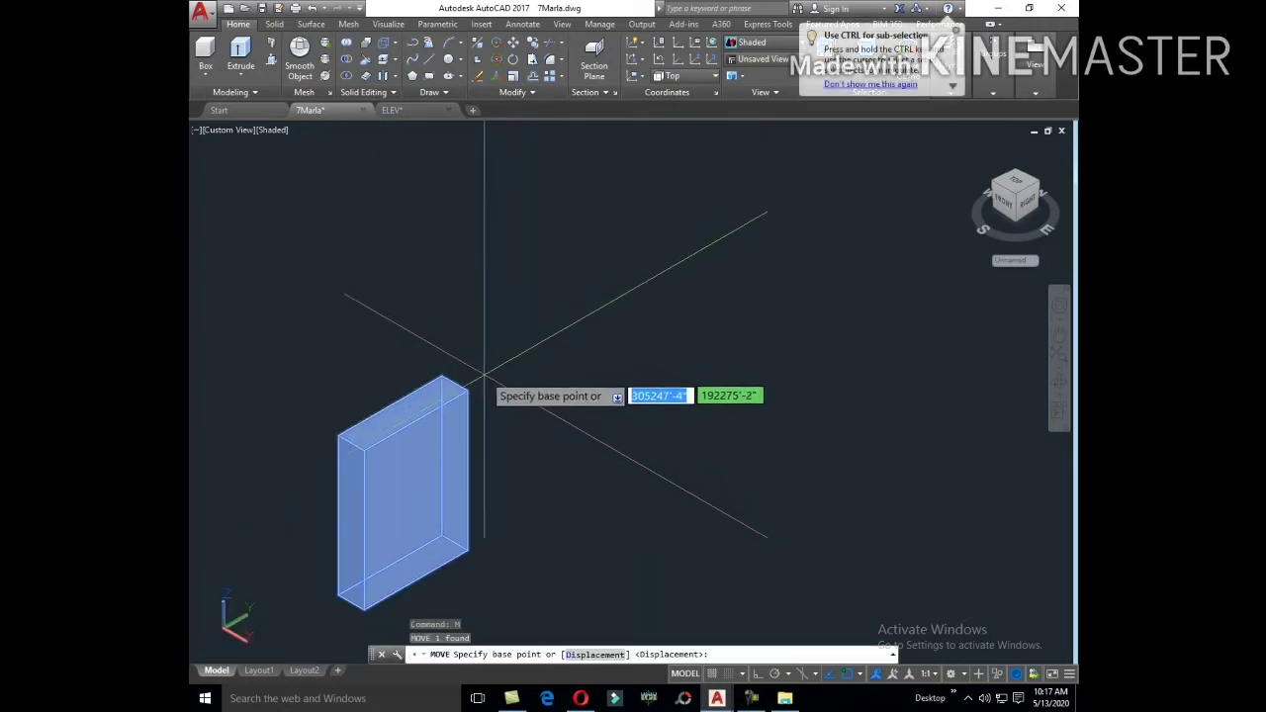
{"action": "left_click", "coordinate": [452, 398]}
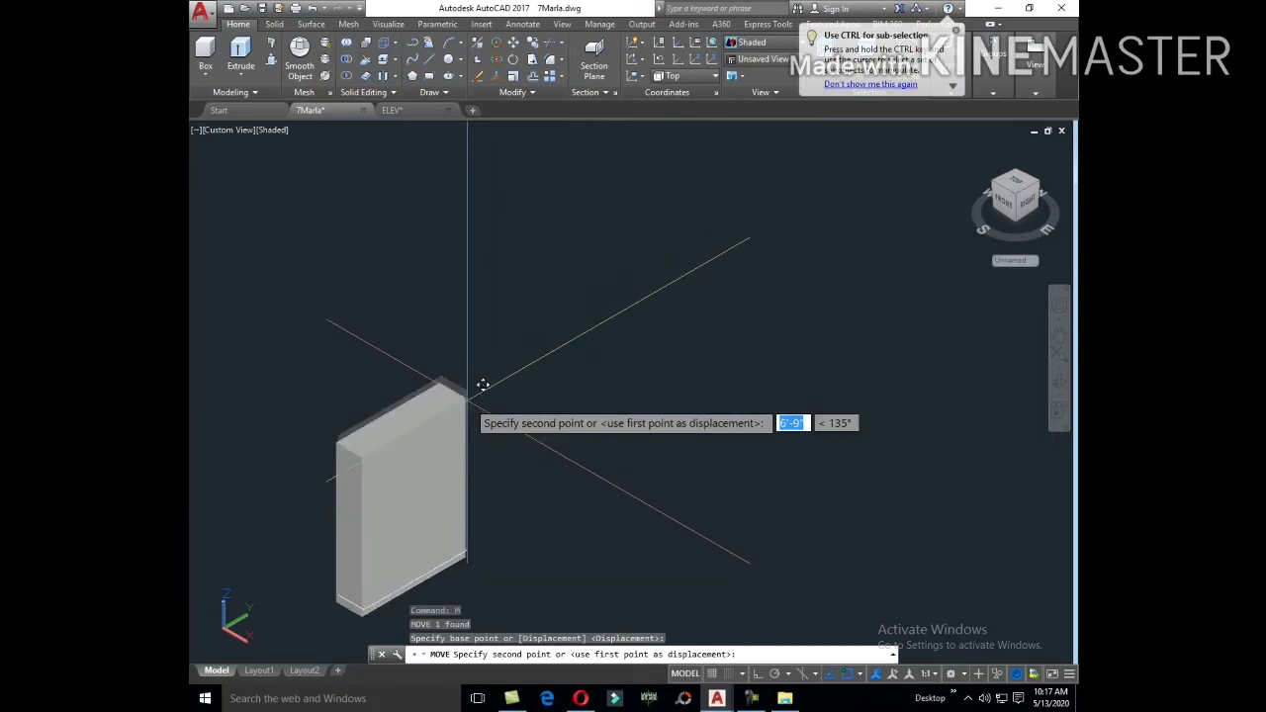
{"action": "scroll", "coordinate": [480, 386], "scroll_direction": "down", "scroll_amount": 3}
{"action": "scroll", "coordinate": [583, 292], "scroll_direction": "up", "scroll_amount": 2}
{"action": "scroll", "coordinate": [583, 293], "scroll_direction": "up", "scroll_amount": 2}
{"action": "scroll", "coordinate": [553, 260], "scroll_direction": "up", "scroll_amount": 2}
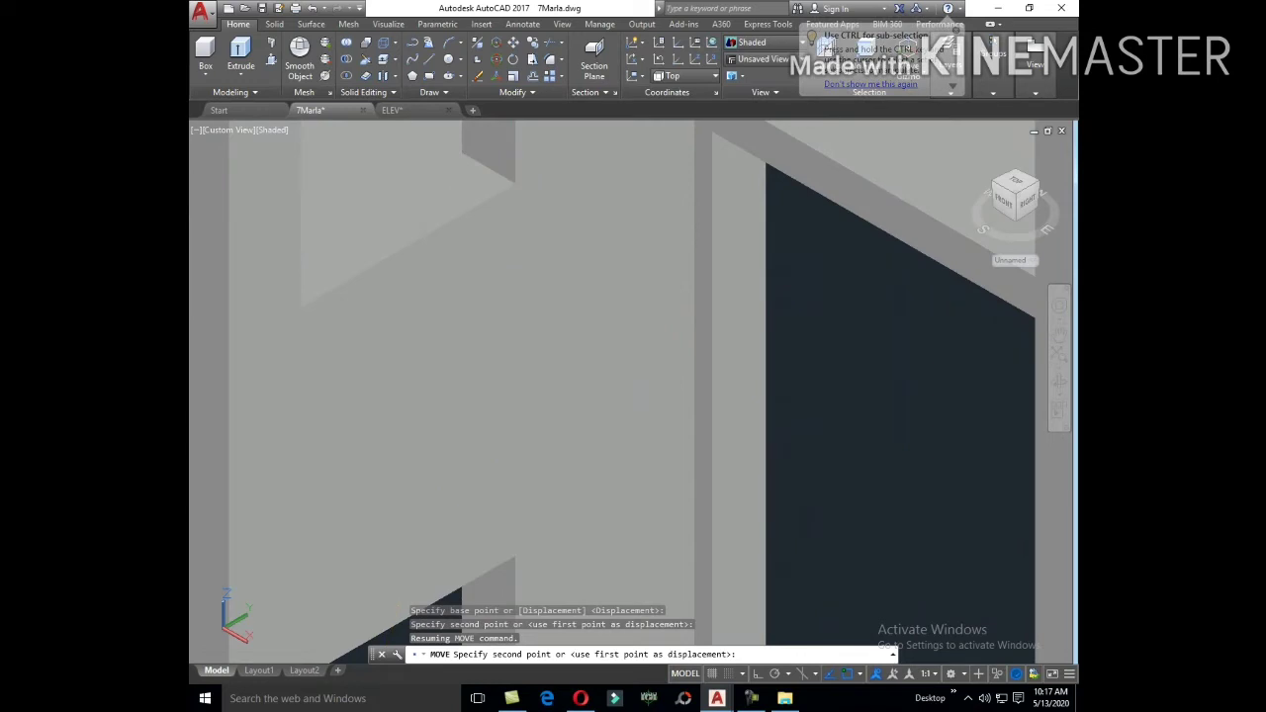
{"action": "scroll", "coordinate": [576, 350], "scroll_direction": "down", "scroll_amount": 5}
{"action": "left_click", "coordinate": [491, 452]}
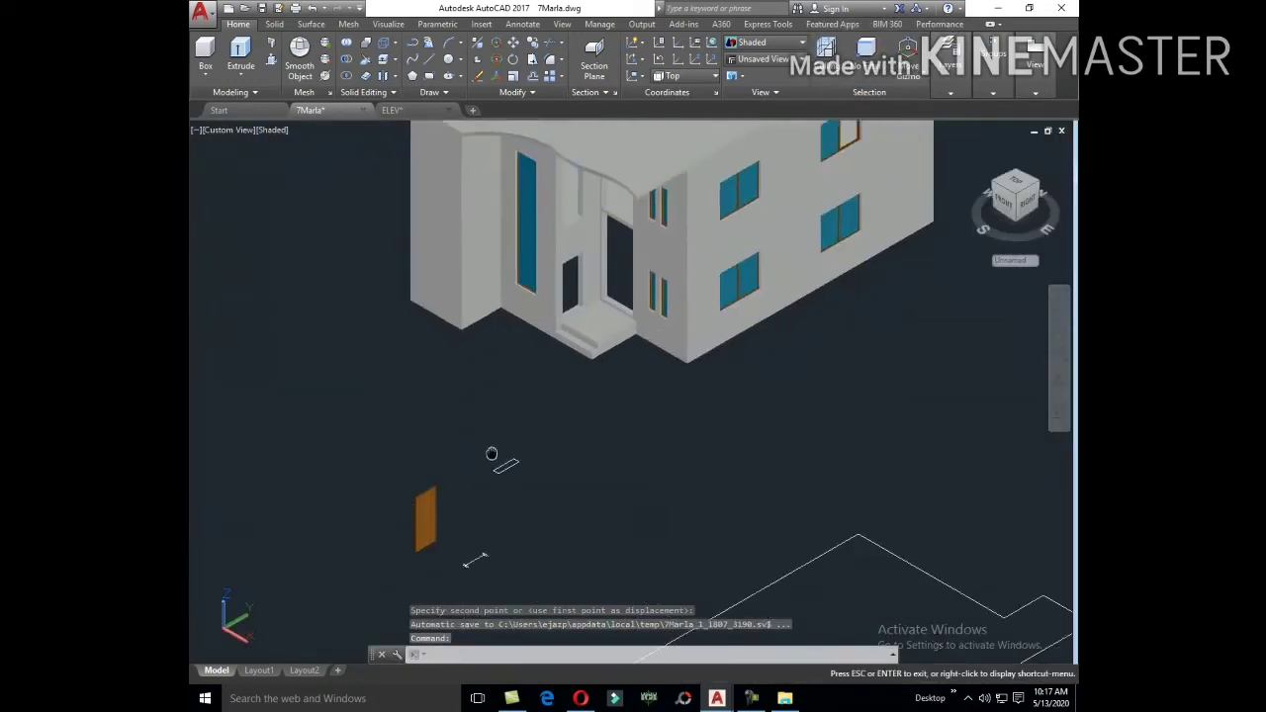
Step: Move the door by its top corner into the house's front entrance corner
{"action": "scroll", "coordinate": [488, 427], "scroll_direction": "up", "scroll_amount": 3}
{"action": "left_click", "coordinate": [321, 336]}
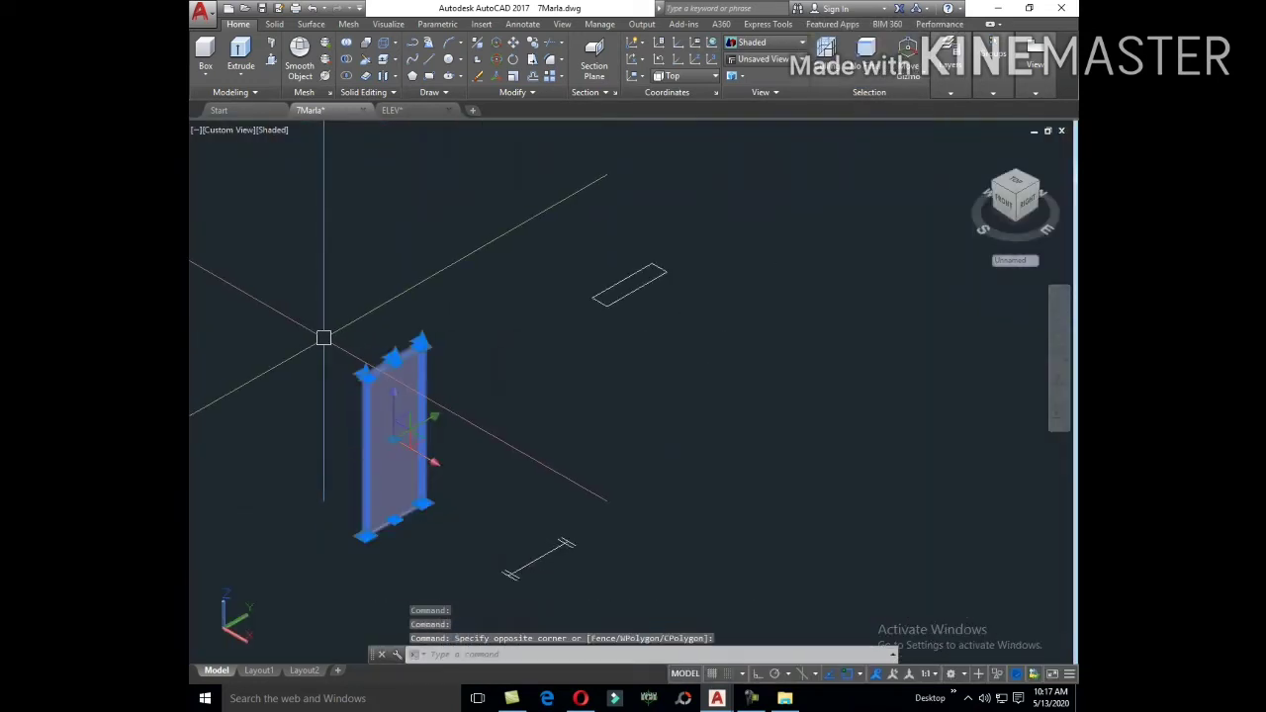
{"action": "key", "text": "Escape"}
{"action": "left_click", "coordinate": [444, 444]}
{"action": "left_click", "coordinate": [345, 322]}
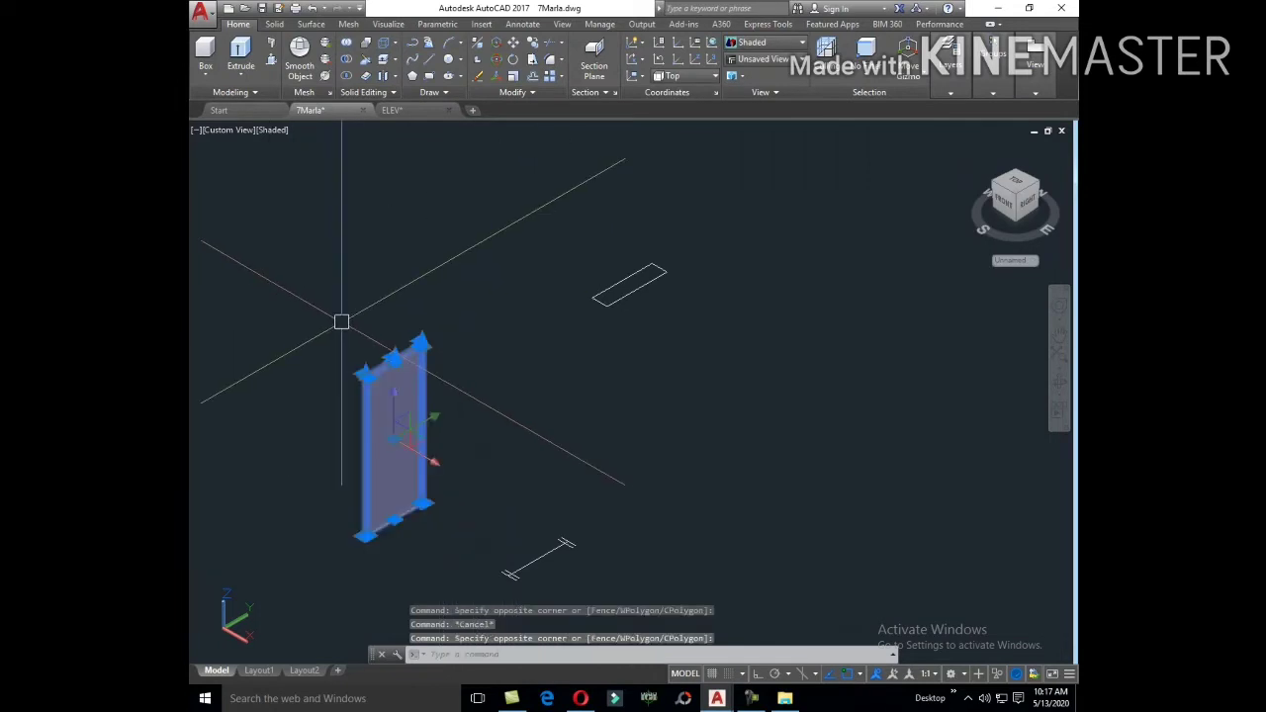
{"action": "type", "text": "m"}
{"action": "key", "text": "Return"}
{"action": "scroll", "coordinate": [410, 375], "scroll_direction": "up", "scroll_amount": 4}
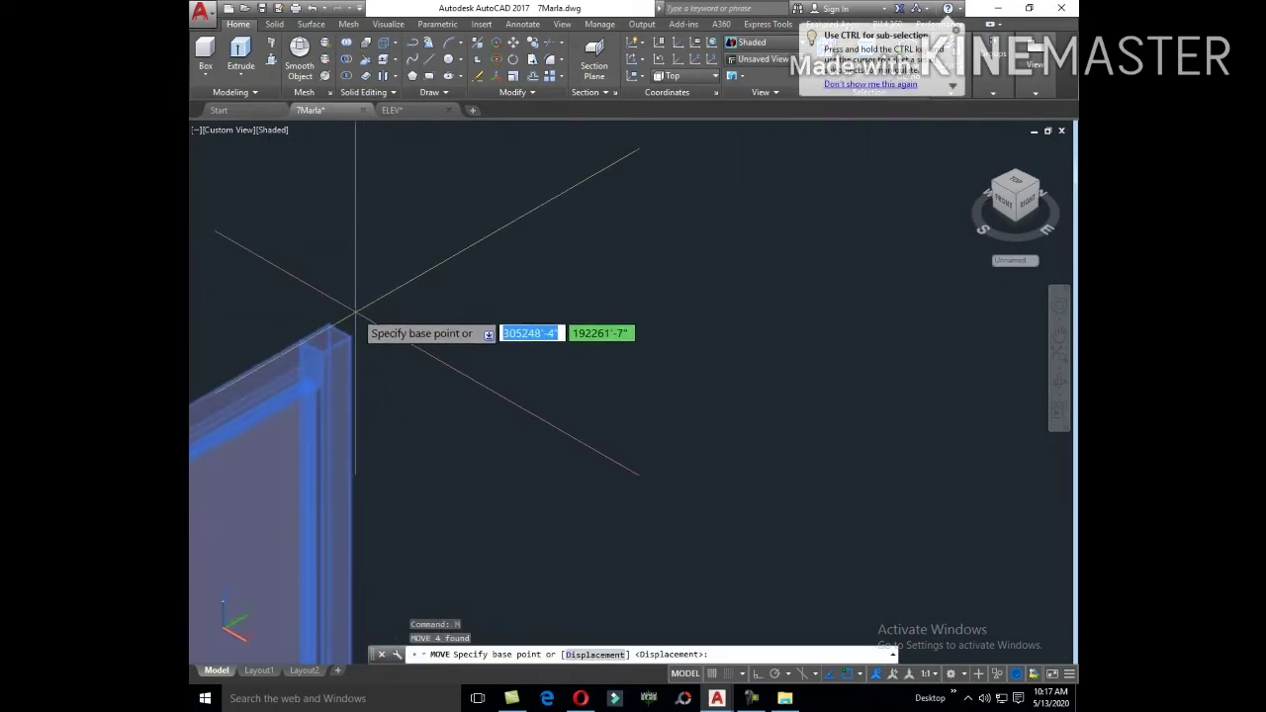
{"action": "left_click", "coordinate": [339, 329]}
{"action": "scroll", "coordinate": [400, 362], "scroll_direction": "down", "scroll_amount": 3}
{"action": "middle_click_drag", "start_coordinate": [400, 362], "coordinate": [504, 465]}
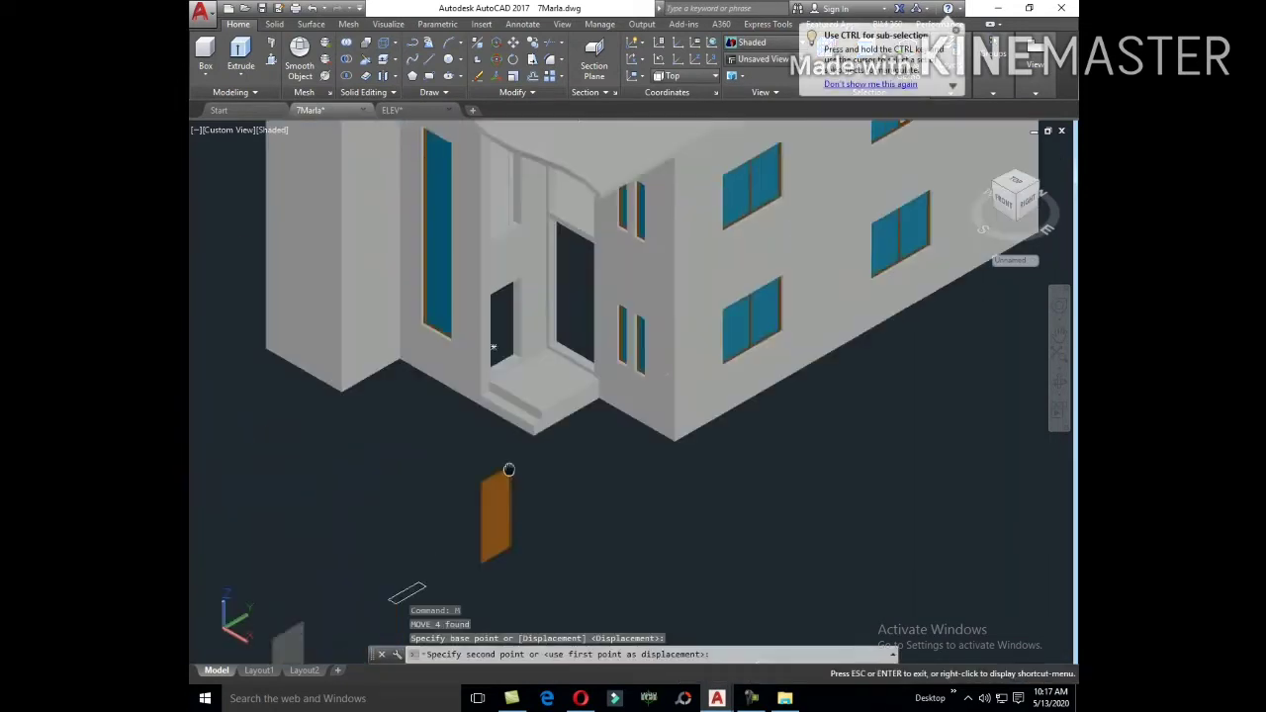
{"action": "scroll", "coordinate": [517, 309], "scroll_direction": "up", "scroll_amount": 5}
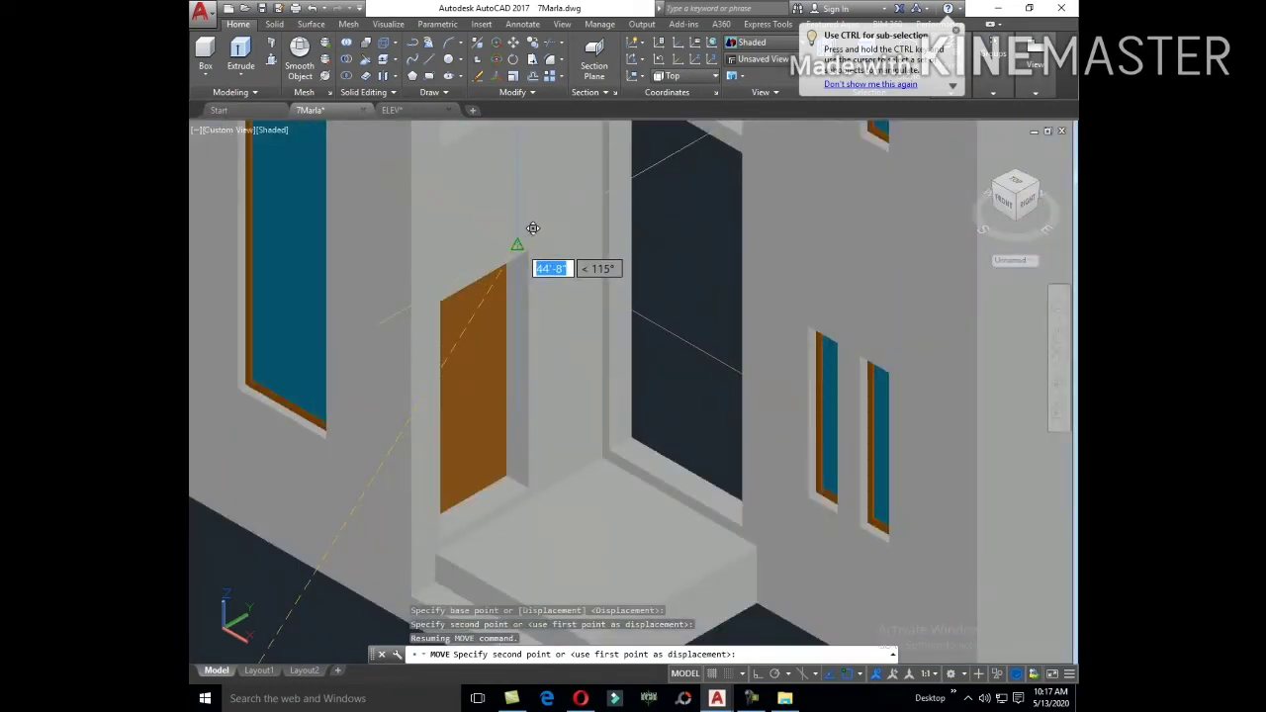
{"action": "scroll", "coordinate": [533, 228], "scroll_direction": "up", "scroll_amount": 5}
{"action": "left_click", "coordinate": [521, 247]}
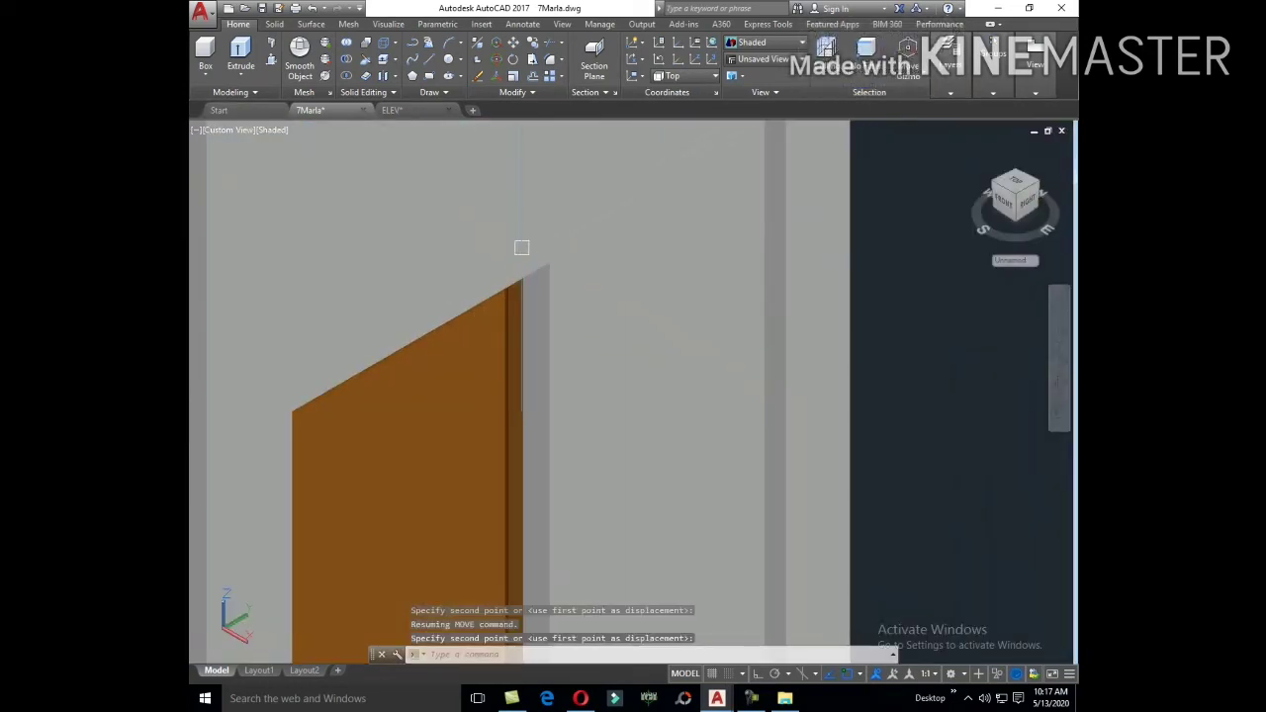
{"action": "scroll", "coordinate": [522, 247], "scroll_direction": "down", "scroll_amount": 5}
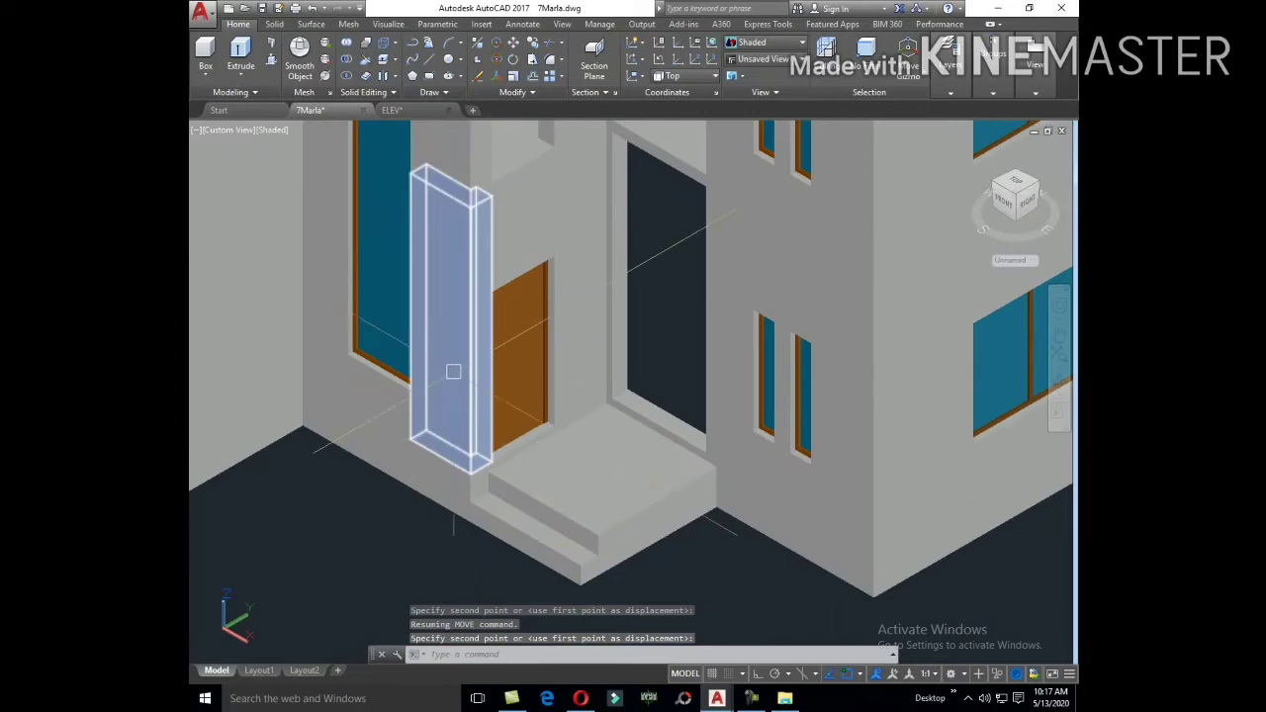
{"action": "scroll", "coordinate": [559, 309], "scroll_direction": "down", "scroll_amount": 3}
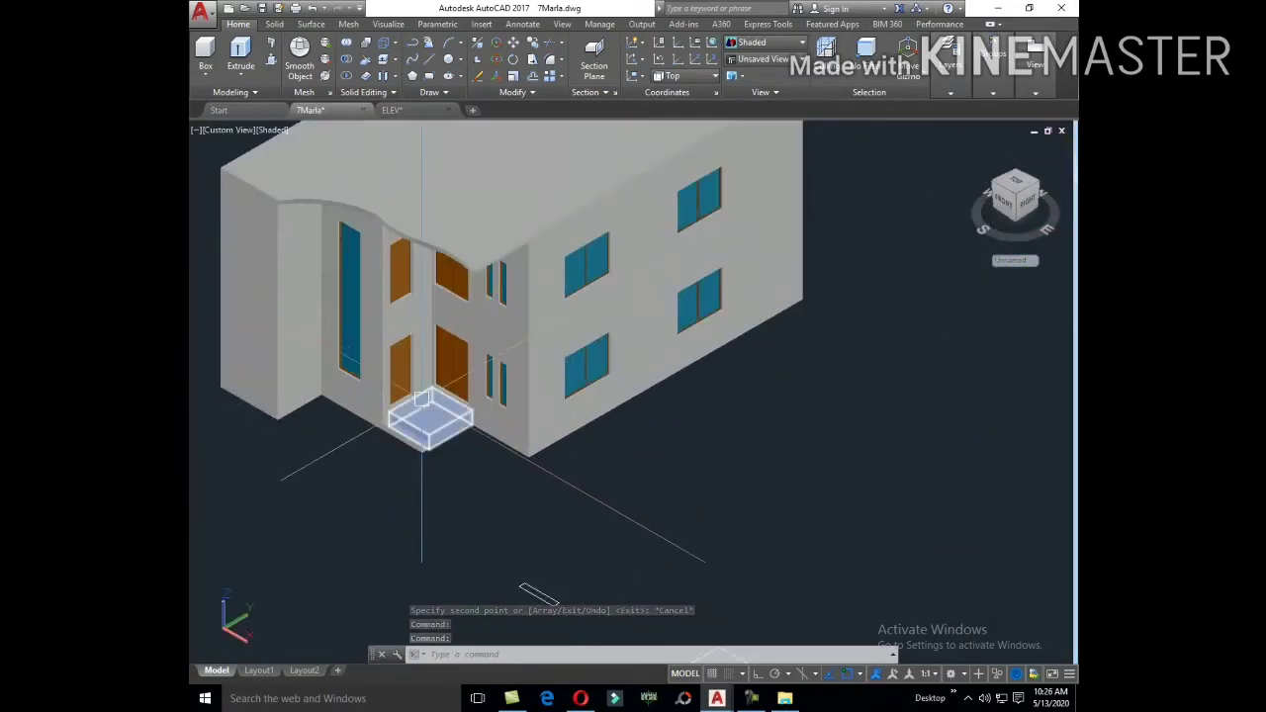
{"action": "middle_click_drag", "start_coordinate": [423, 399], "coordinate": [514, 480]}
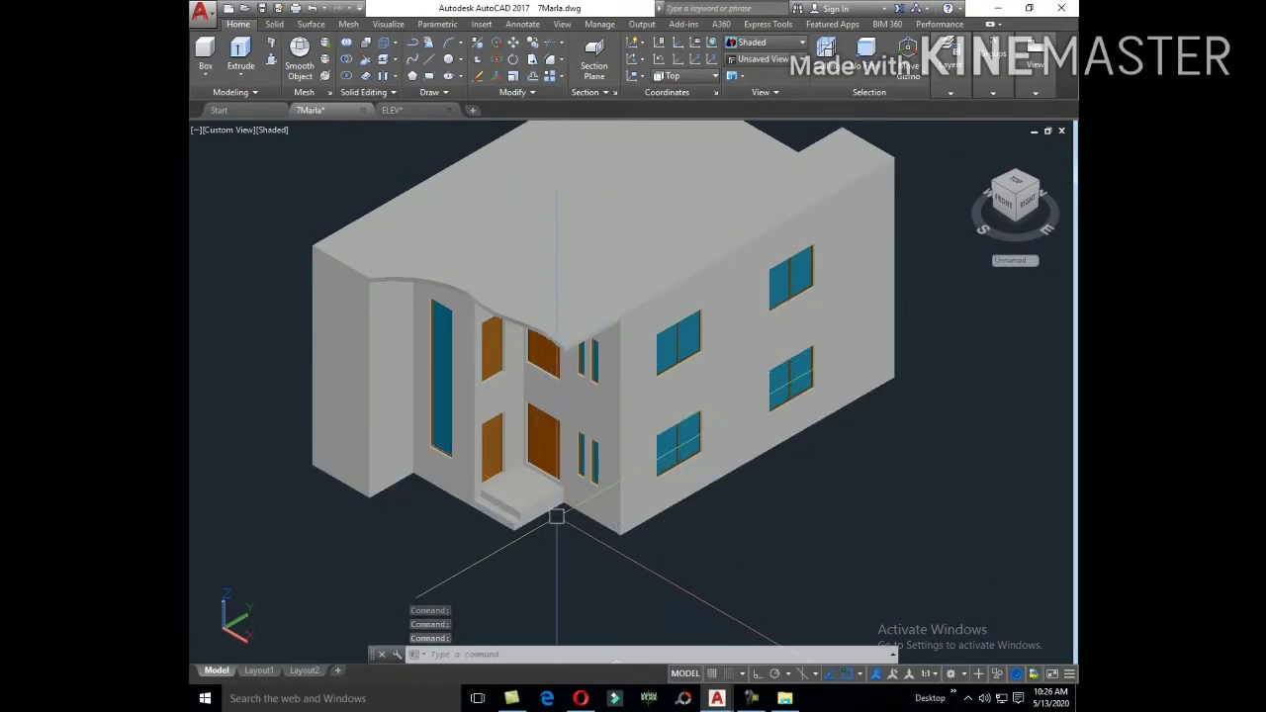
{"action": "scroll", "coordinate": [557, 516], "scroll_direction": "down", "scroll_amount": 5}
Step: Pan to the floor plans and inspect the porch edge outline
{"action": "middle_click_drag", "start_coordinate": [763, 412], "coordinate": [593, 525]}
{"action": "scroll", "coordinate": [701, 471], "scroll_direction": "up", "scroll_amount": 2}
{"action": "scroll", "coordinate": [681, 466], "scroll_direction": "up", "scroll_amount": 4}
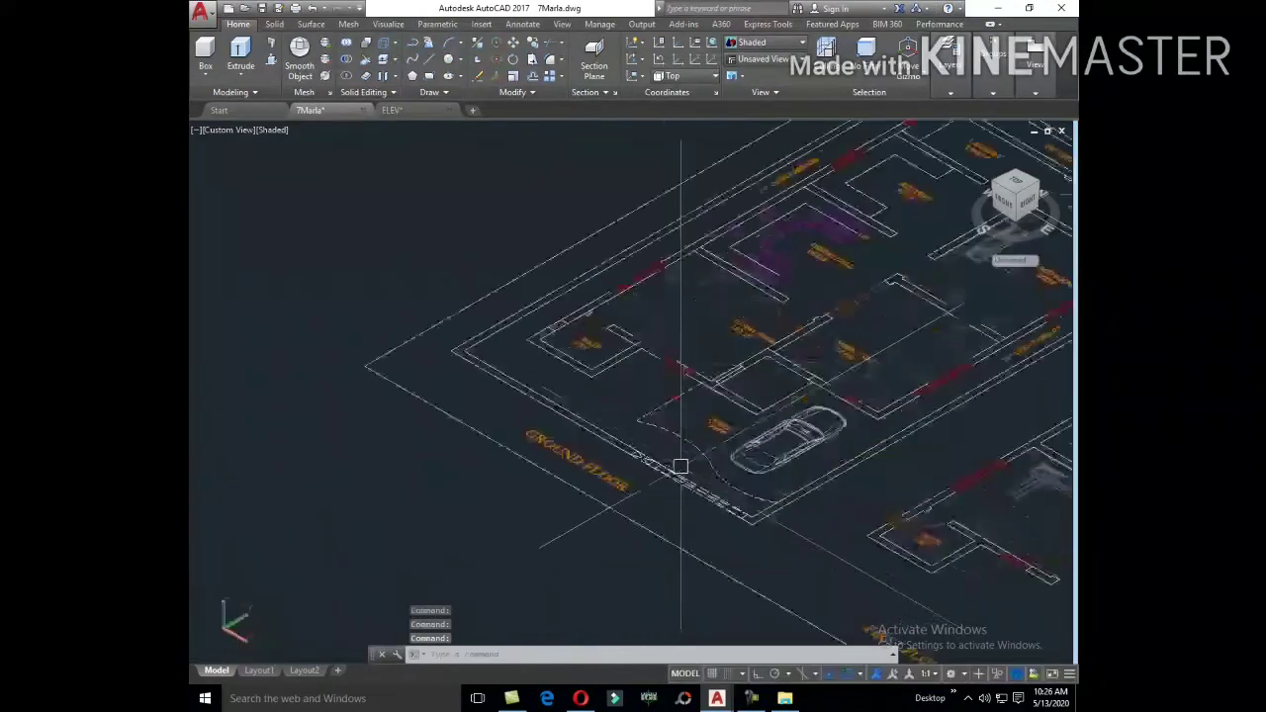
{"action": "scroll", "coordinate": [680, 466], "scroll_direction": "up", "scroll_amount": 3}
{"action": "left_click", "coordinate": [676, 368]}
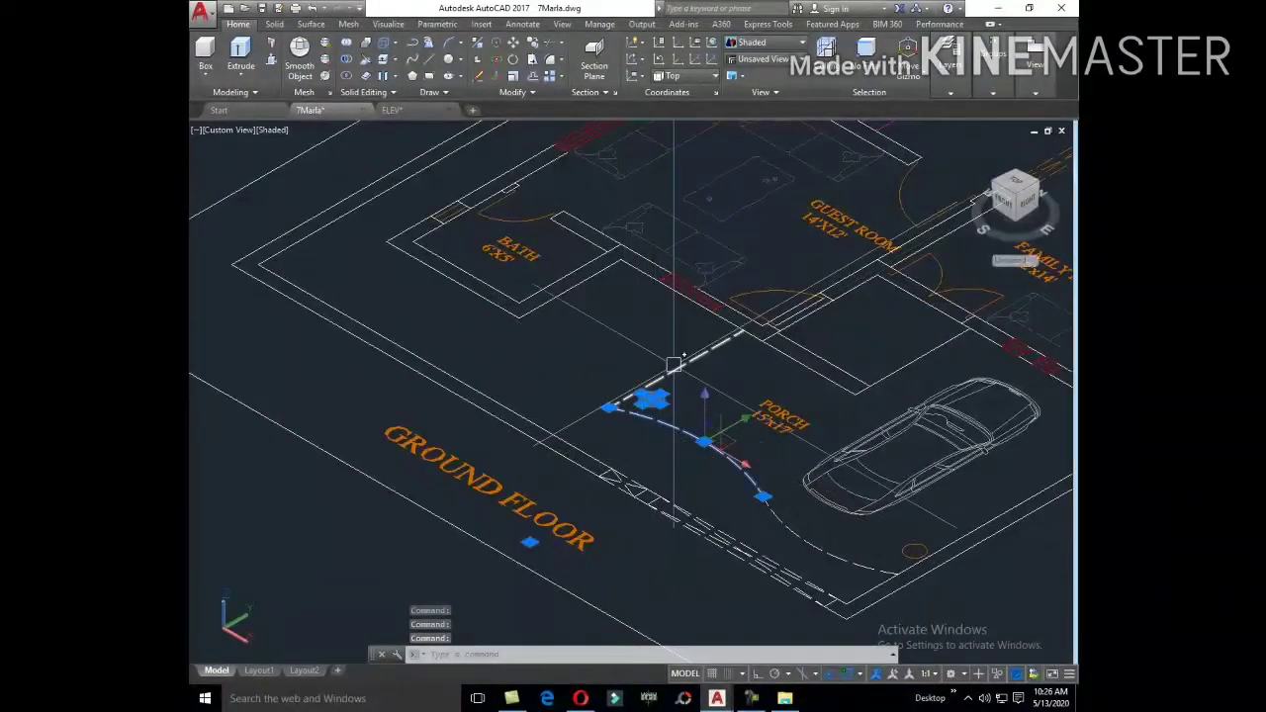
{"action": "scroll", "coordinate": [936, 574], "scroll_direction": "down", "scroll_amount": 2}
{"action": "scroll", "coordinate": [797, 500], "scroll_direction": "up", "scroll_amount": 2}
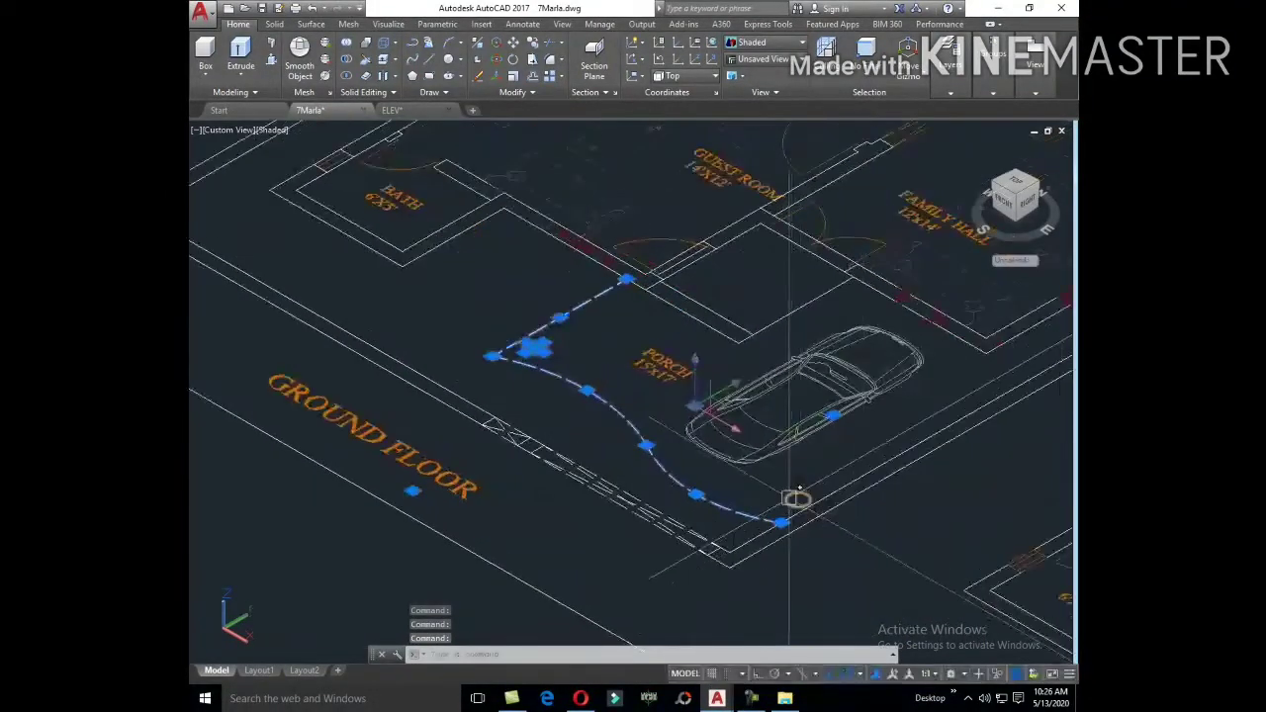
{"action": "key", "text": "Escape"}
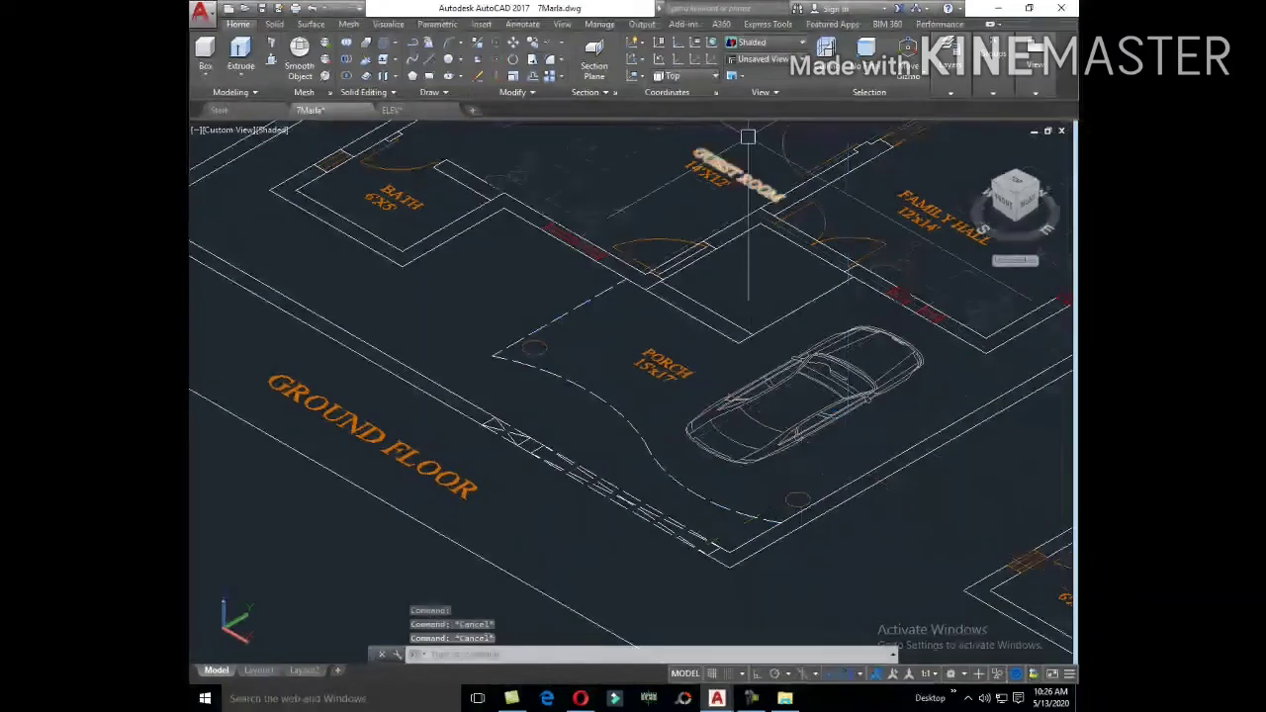
Step: Switch to the Top view, centre on the porch area, and start a rectangle
{"action": "left_click", "coordinate": [766, 58]}
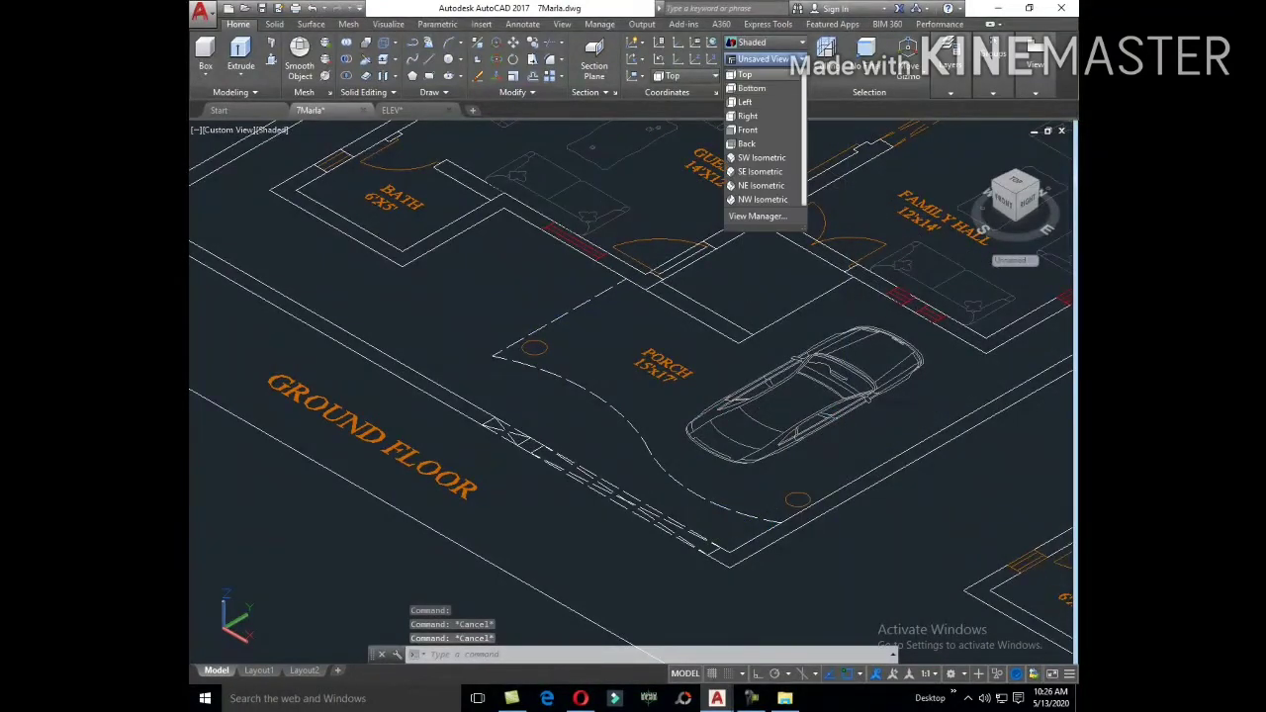
{"action": "left_click", "coordinate": [745, 74]}
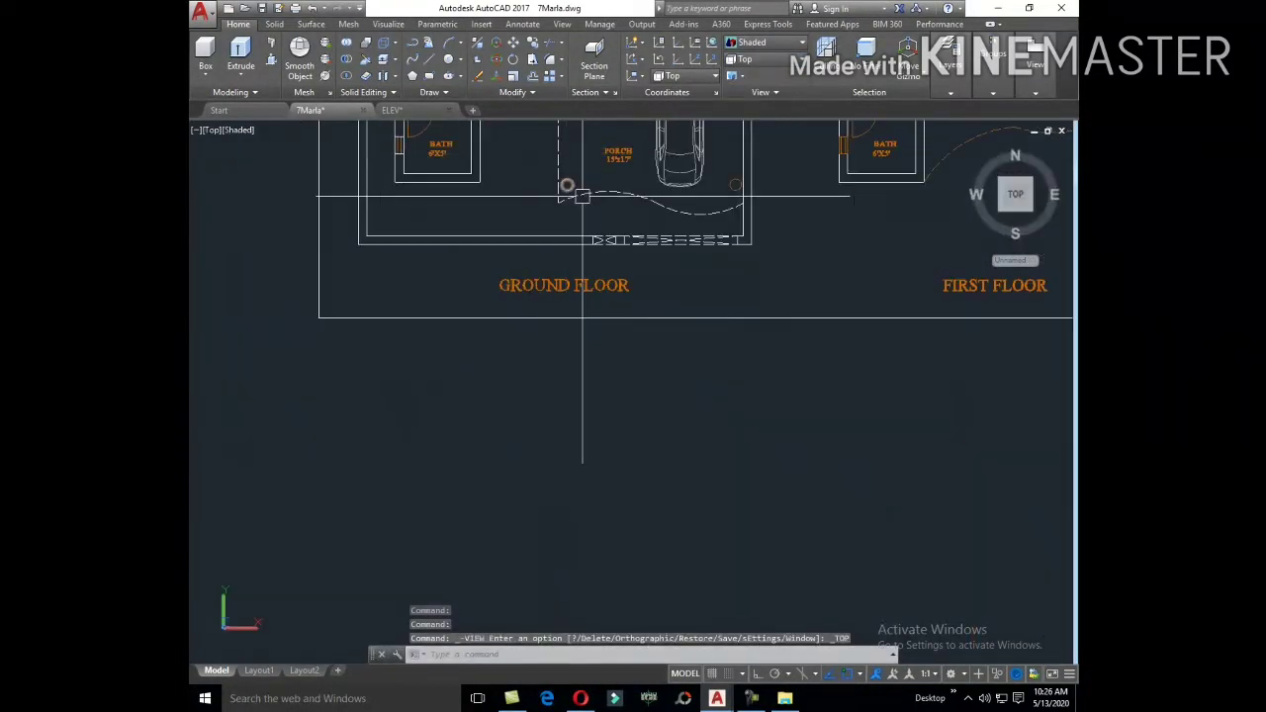
{"action": "scroll", "coordinate": [581, 195], "scroll_direction": "up", "scroll_amount": 3}
{"action": "middle_click_drag", "start_coordinate": [581, 195], "coordinate": [623, 375]}
{"action": "type", "text": "l"}
{"action": "key", "text": "Return"}
{"action": "key", "text": "Escape"}
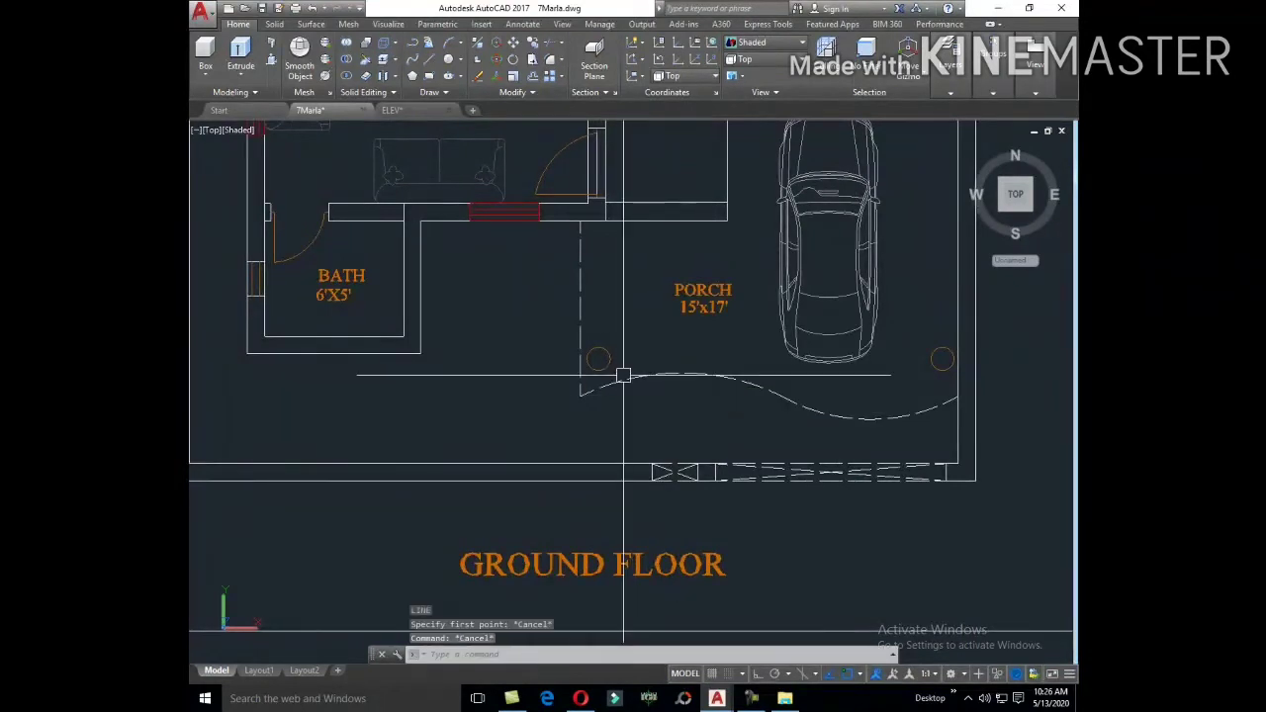
{"action": "key", "text": "Return"}
{"action": "scroll", "coordinate": [623, 375], "scroll_direction": "up", "scroll_amount": 4}
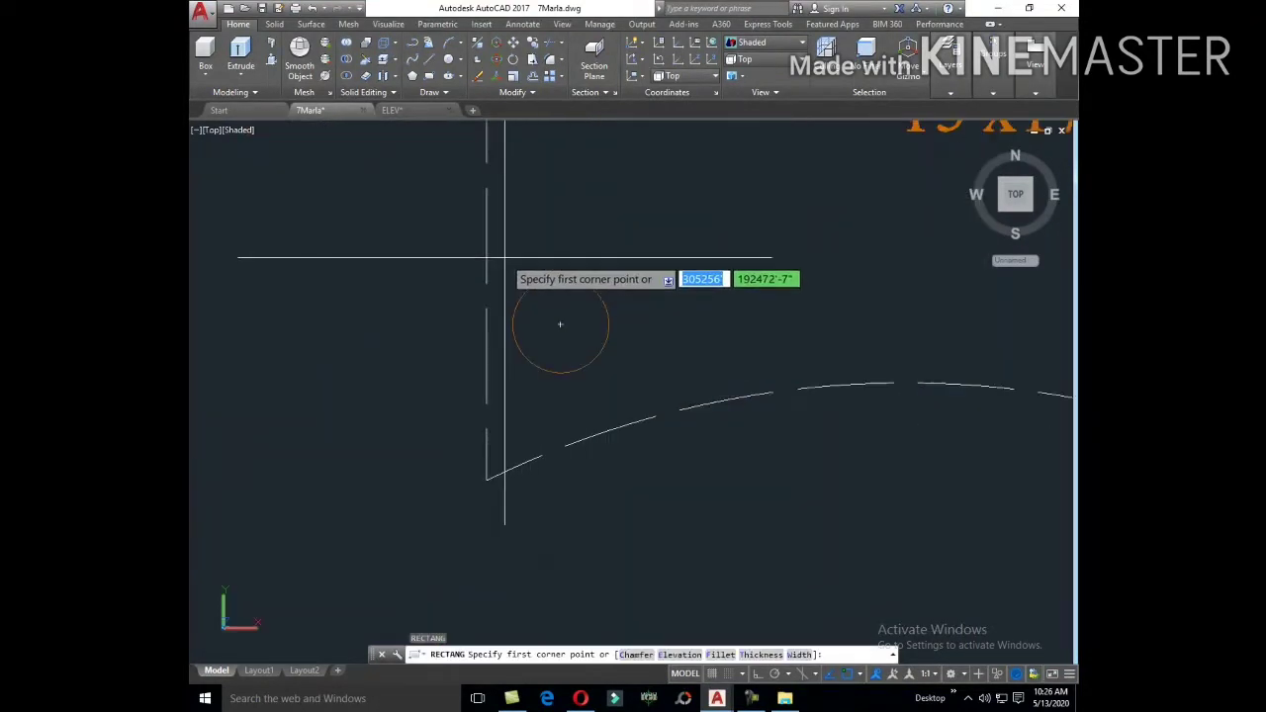
Step: Draw the square pedestal outline around the porch column with a corner-to-corner helper diagonal
{"action": "left_click", "coordinate": [501, 255]}
{"action": "left_click", "coordinate": [623, 384]}
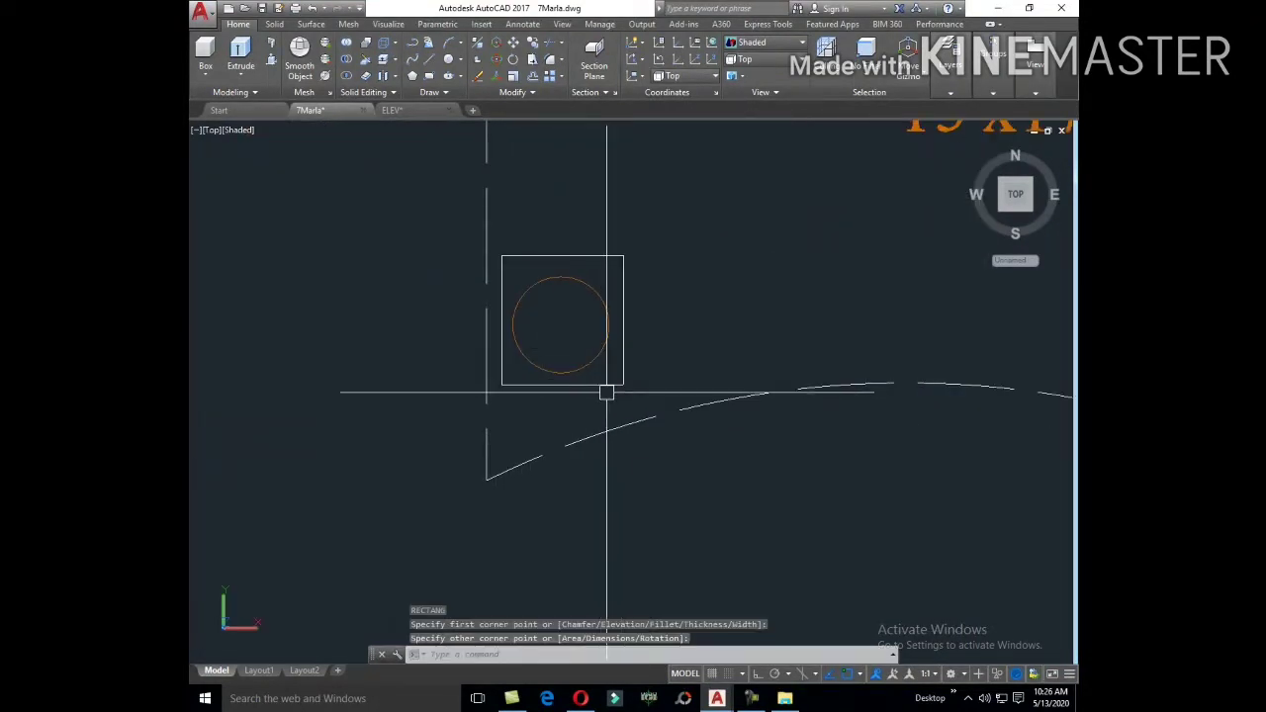
{"action": "type", "text": "l"}
{"action": "key", "text": "Return"}
{"action": "left_click", "coordinate": [501, 255]}
{"action": "left_click", "coordinate": [623, 384]}
{"action": "key", "text": "Escape"}
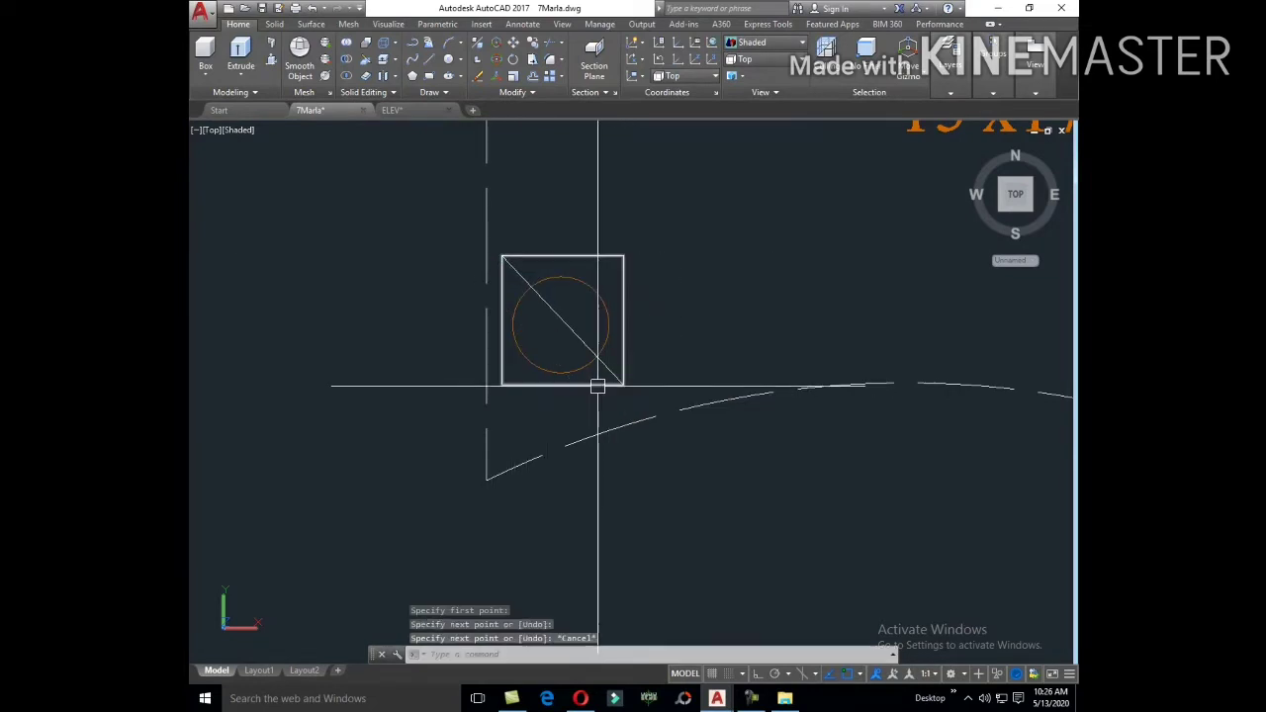
Step: Move the square and diagonal from the diagonal's midpoint to the column circle's centre
{"action": "left_click", "coordinate": [622, 391]}
{"action": "left_click", "coordinate": [606, 376]}
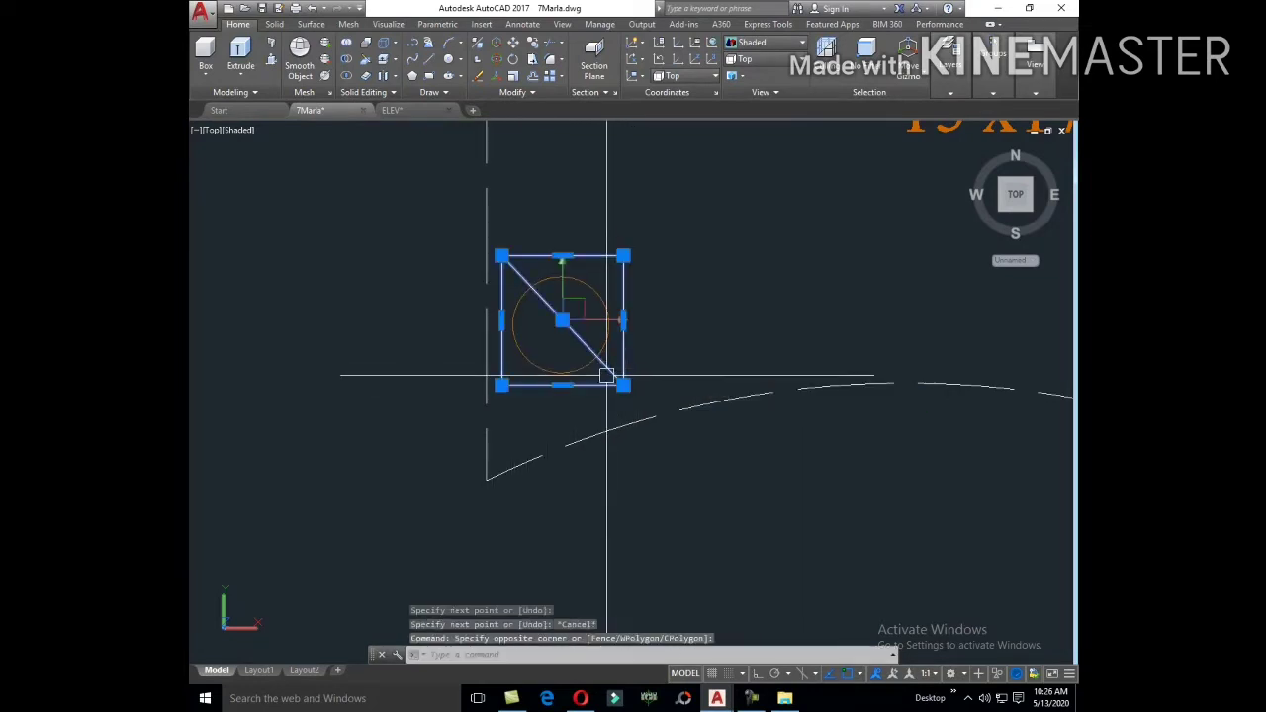
{"action": "type", "text": "M"}
{"action": "key", "text": "Return"}
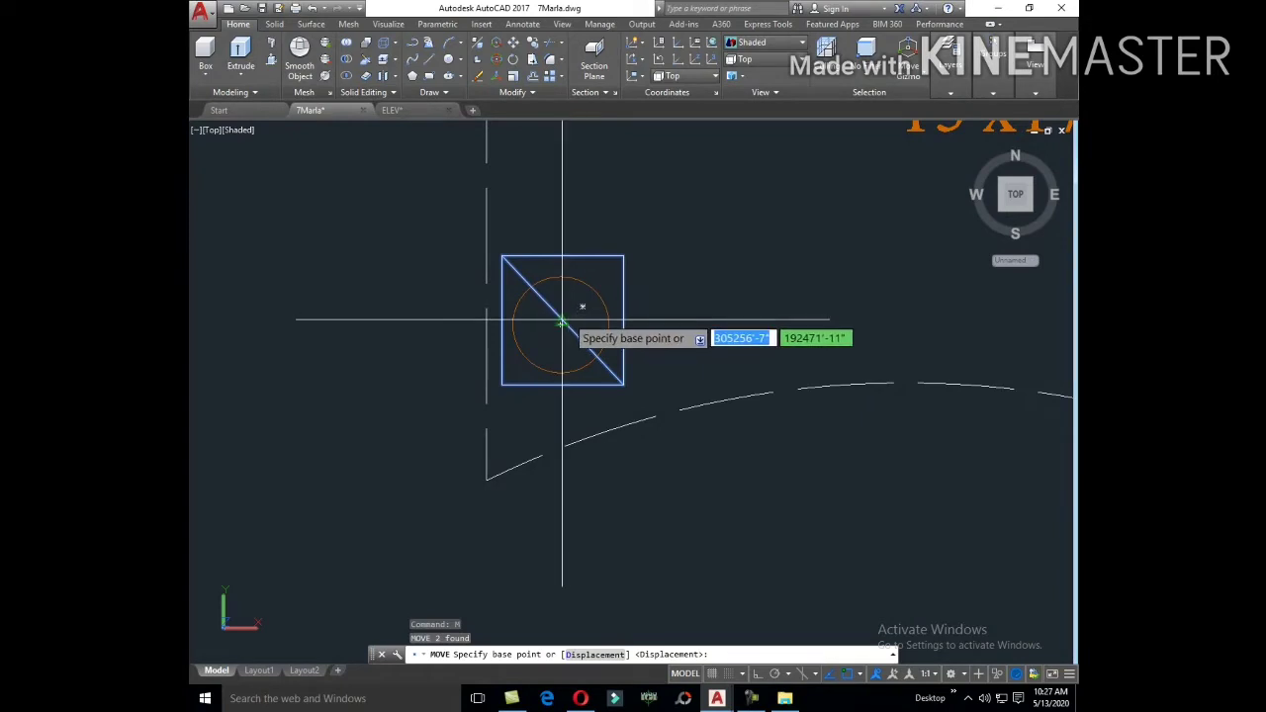
{"action": "left_click", "coordinate": [561, 320]}
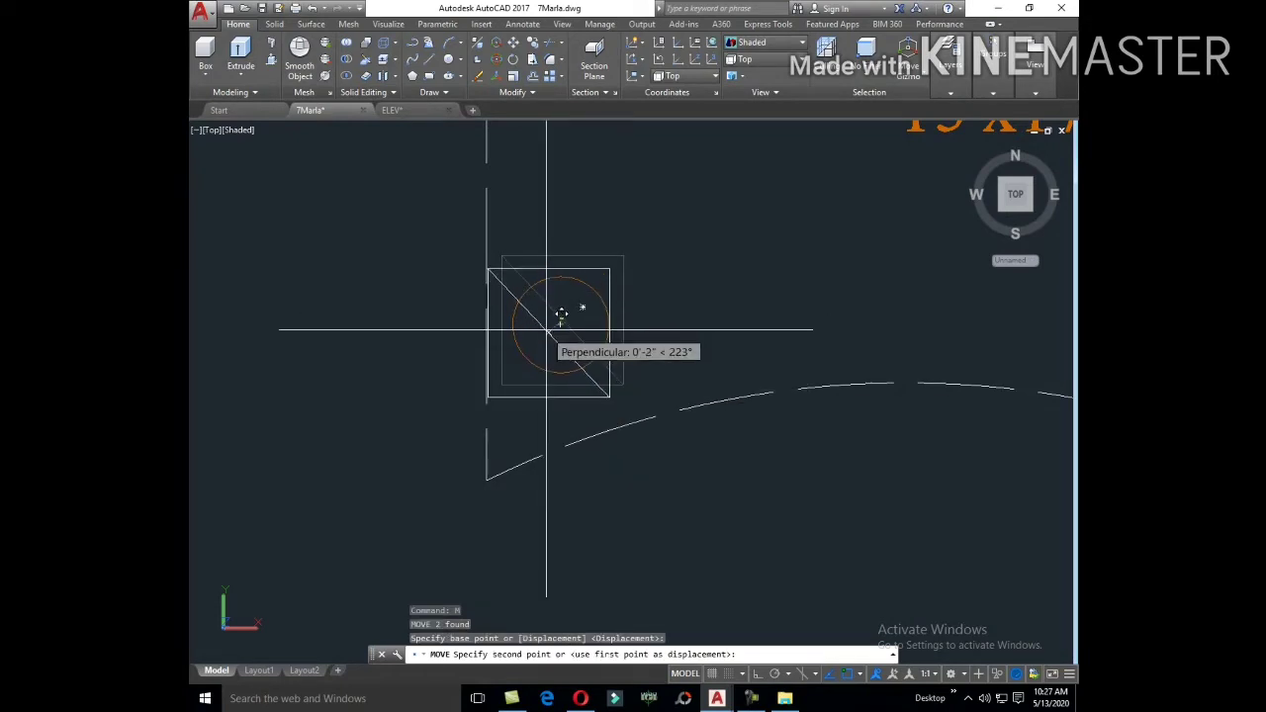
{"action": "left_click", "coordinate": [555, 322]}
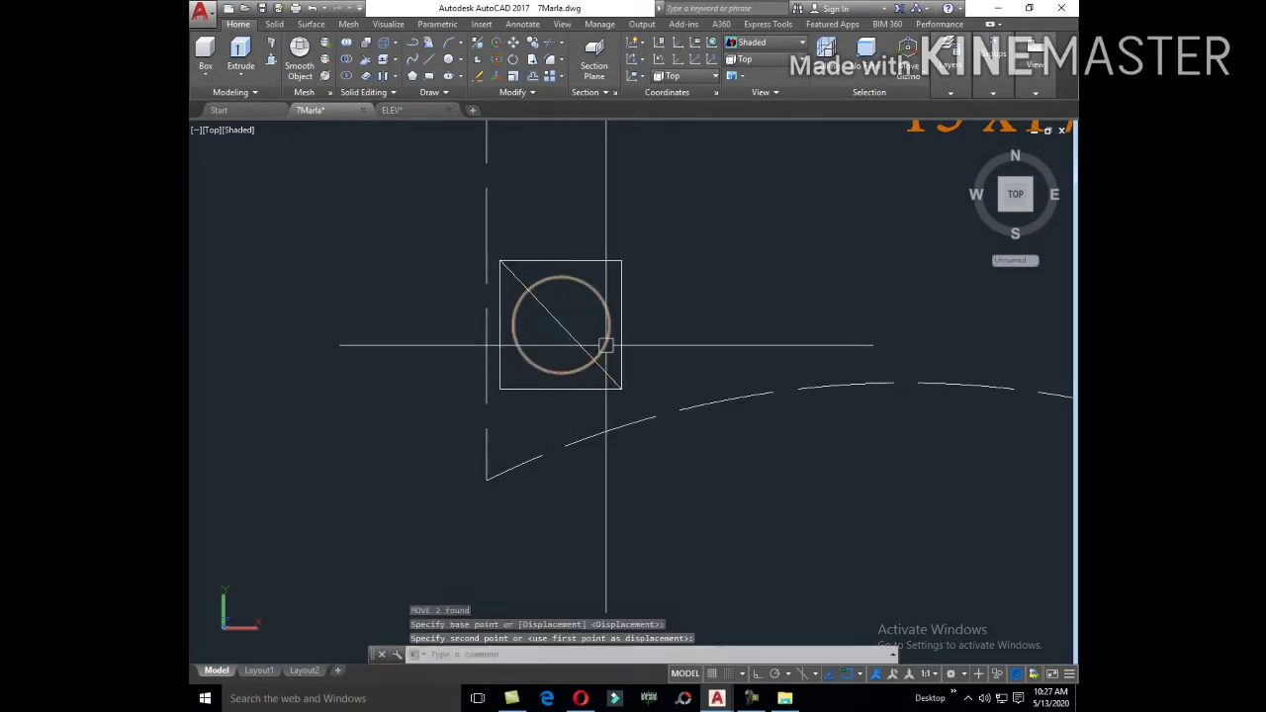
Step: Erase the helper diagonal, then select the pedestal square and column for copying
{"action": "left_click", "coordinate": [563, 327]}
{"action": "type", "text": "e"}
{"action": "key", "text": "Return"}
{"action": "left_click", "coordinate": [587, 387]}
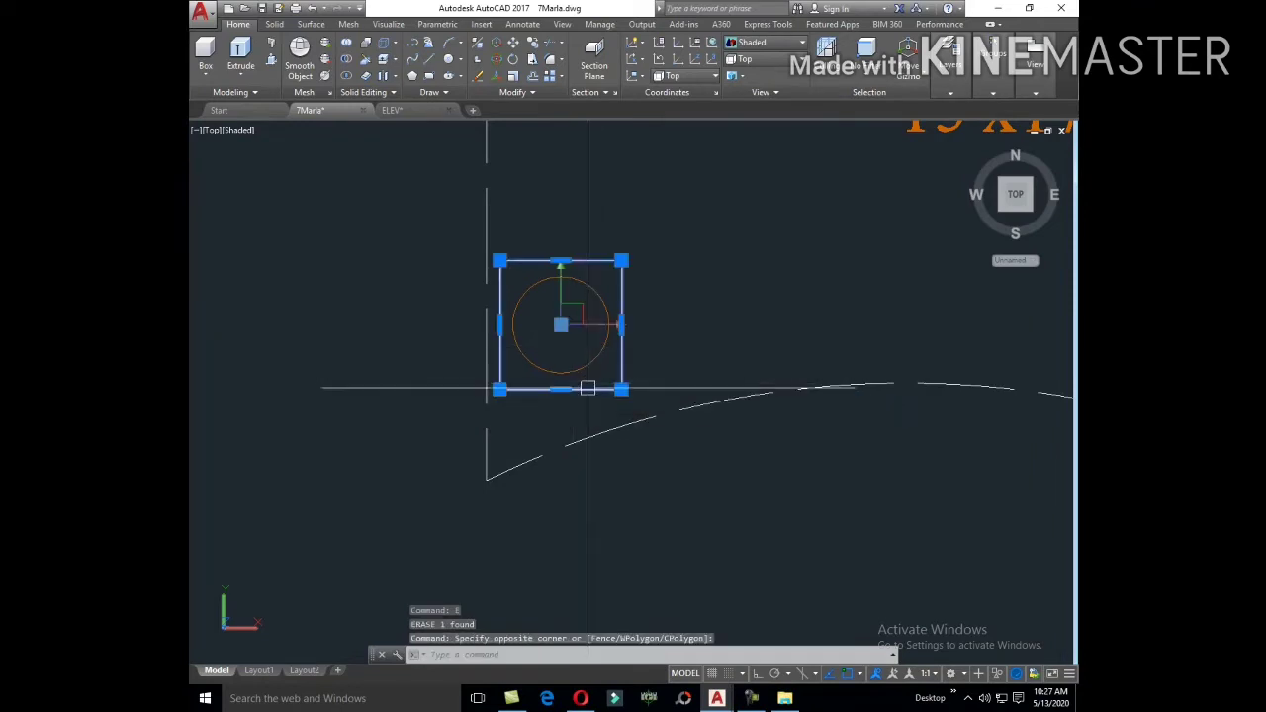
{"action": "type", "text": "o"}
{"action": "key", "text": "Return"}
Step: Pick the column centre as a copy base point, then abandon the copy
{"action": "left_click", "coordinate": [561, 324]}
{"action": "scroll", "coordinate": [564, 353], "scroll_direction": "down", "scroll_amount": 3}
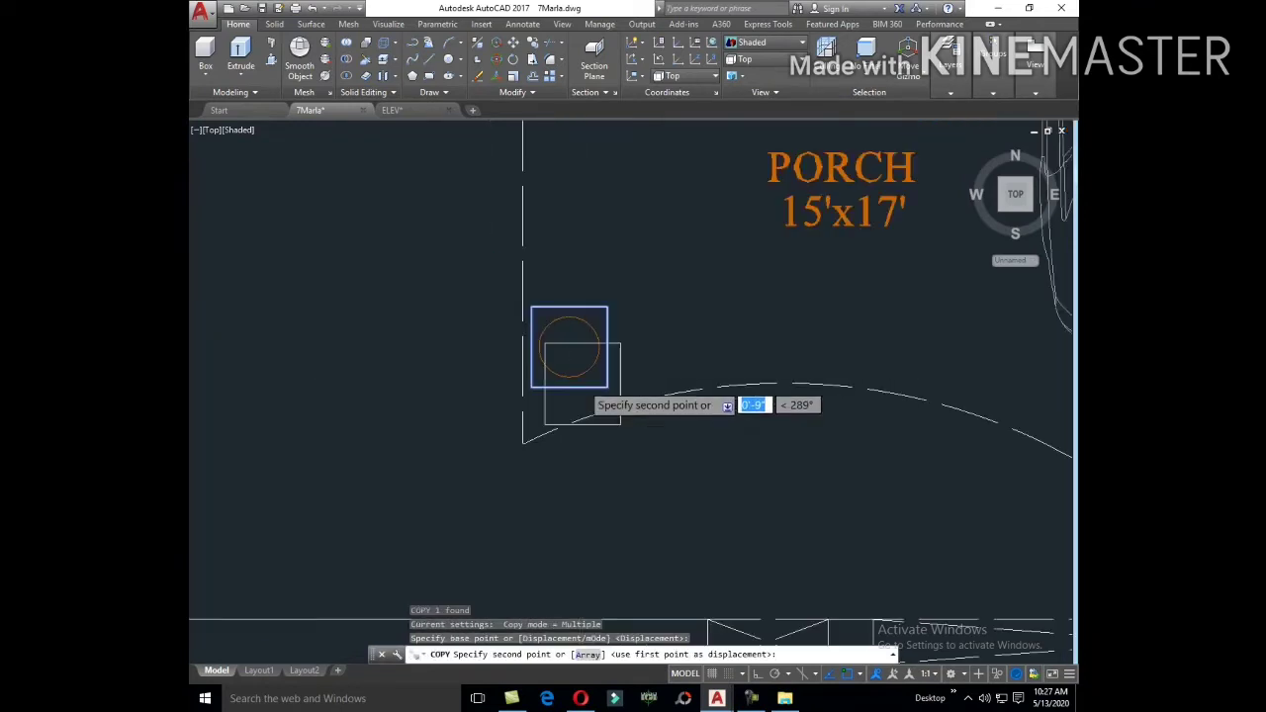
{"action": "scroll", "coordinate": [582, 491], "scroll_direction": "down", "scroll_amount": 2}
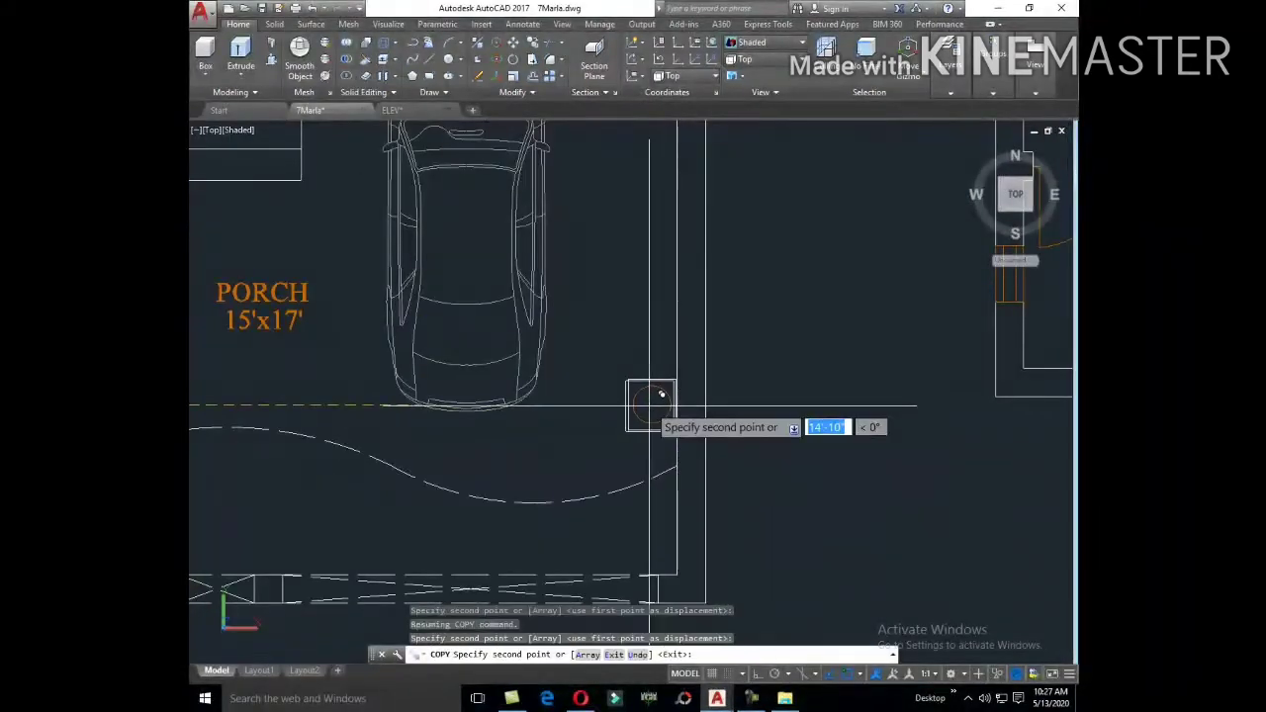
{"action": "key", "text": "Escape"}
Step: Select the pedestal, column, dashed porch arc and left porch edge line
{"action": "left_click", "coordinate": [654, 371]}
{"action": "scroll", "coordinate": [692, 356], "scroll_direction": "down", "scroll_amount": 3}
{"action": "left_click", "coordinate": [618, 412]}
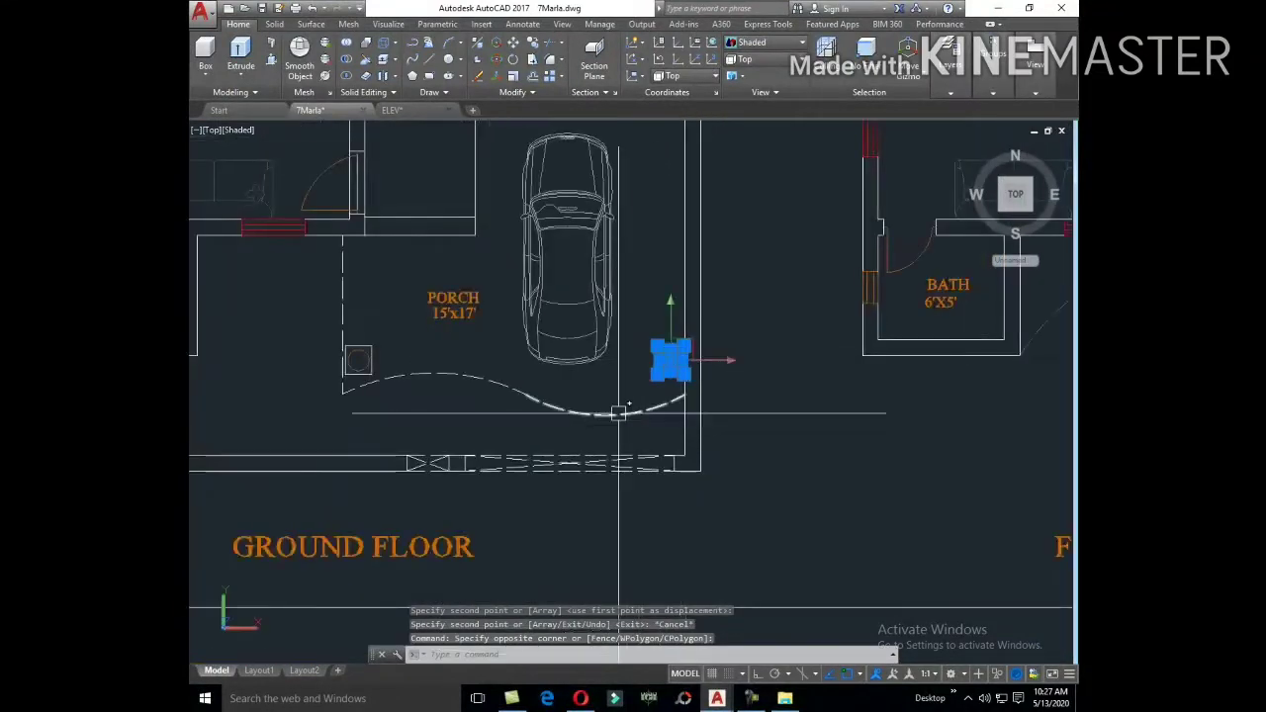
{"action": "left_click", "coordinate": [450, 370]}
{"action": "left_click", "coordinate": [336, 308]}
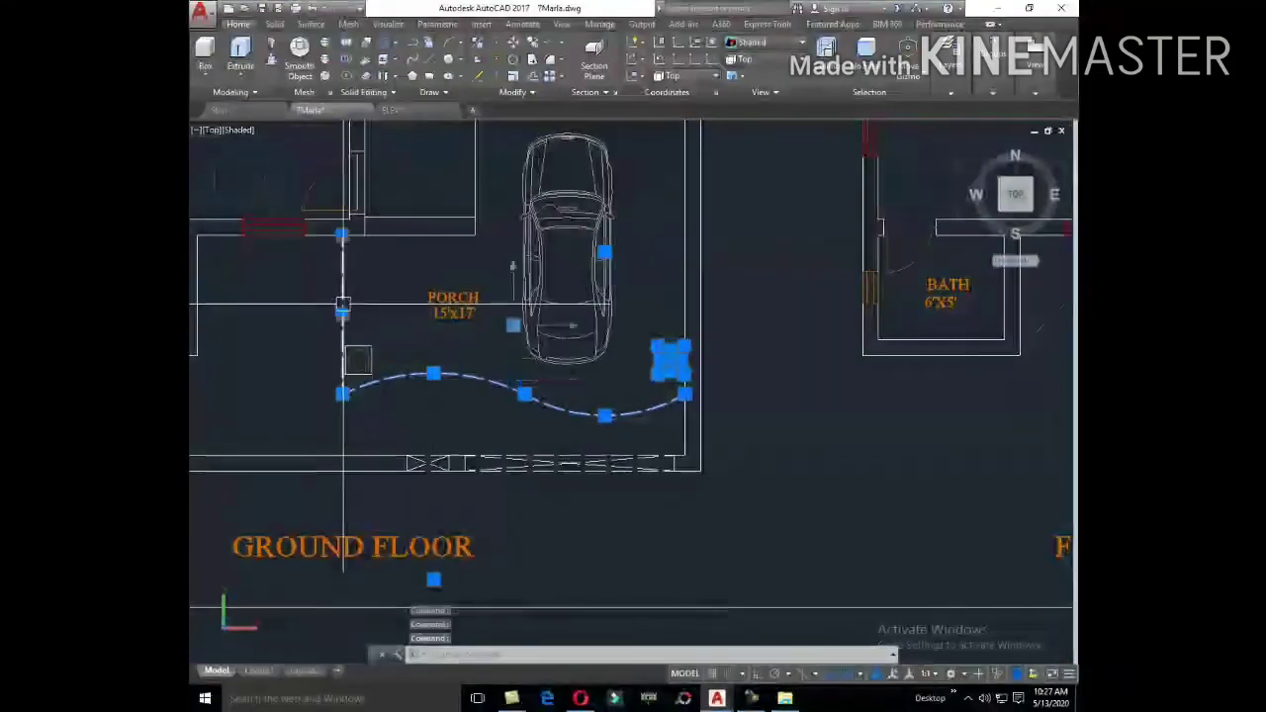
{"action": "scroll", "coordinate": [348, 257], "scroll_direction": "up", "scroll_amount": 3}
{"action": "scroll", "coordinate": [413, 294], "scroll_direction": "down", "scroll_amount": 3}
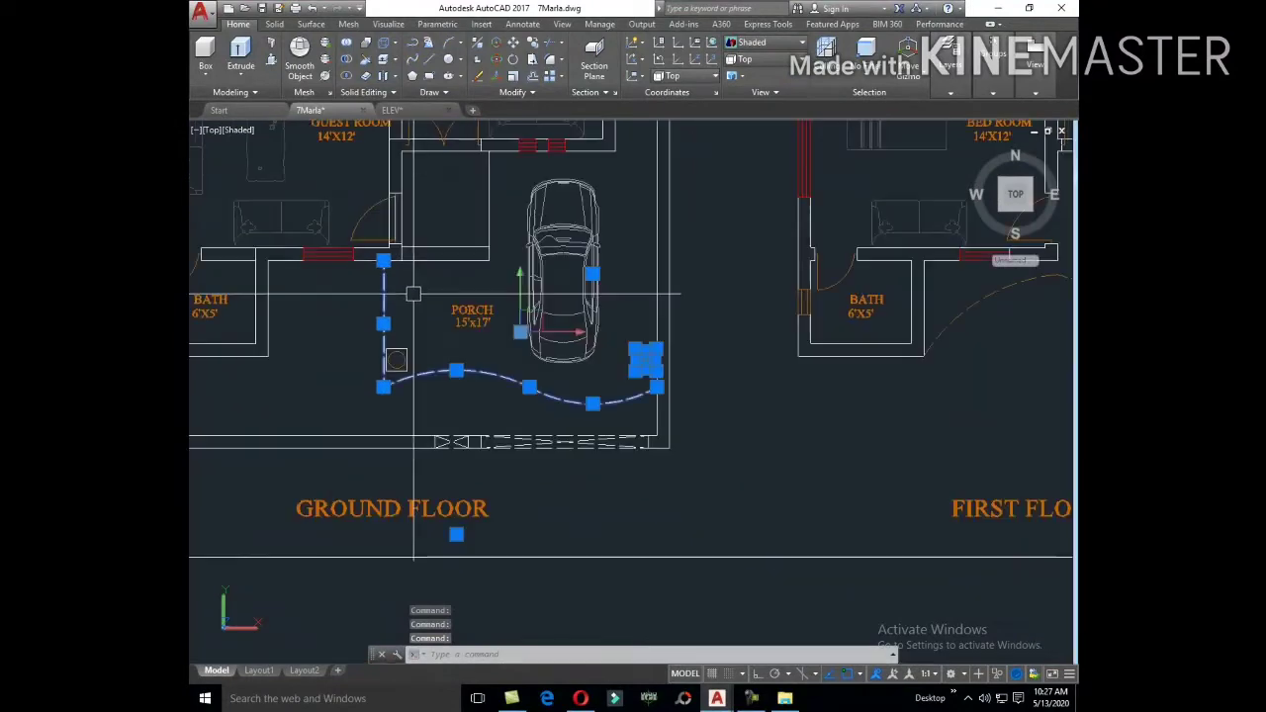
{"action": "type", "text": "C"}
Step: Start copying the selected porch elements from a base point, then cancel and zoom around the plan
{"action": "key", "text": "Return"}
{"action": "left_click", "coordinate": [506, 326]}
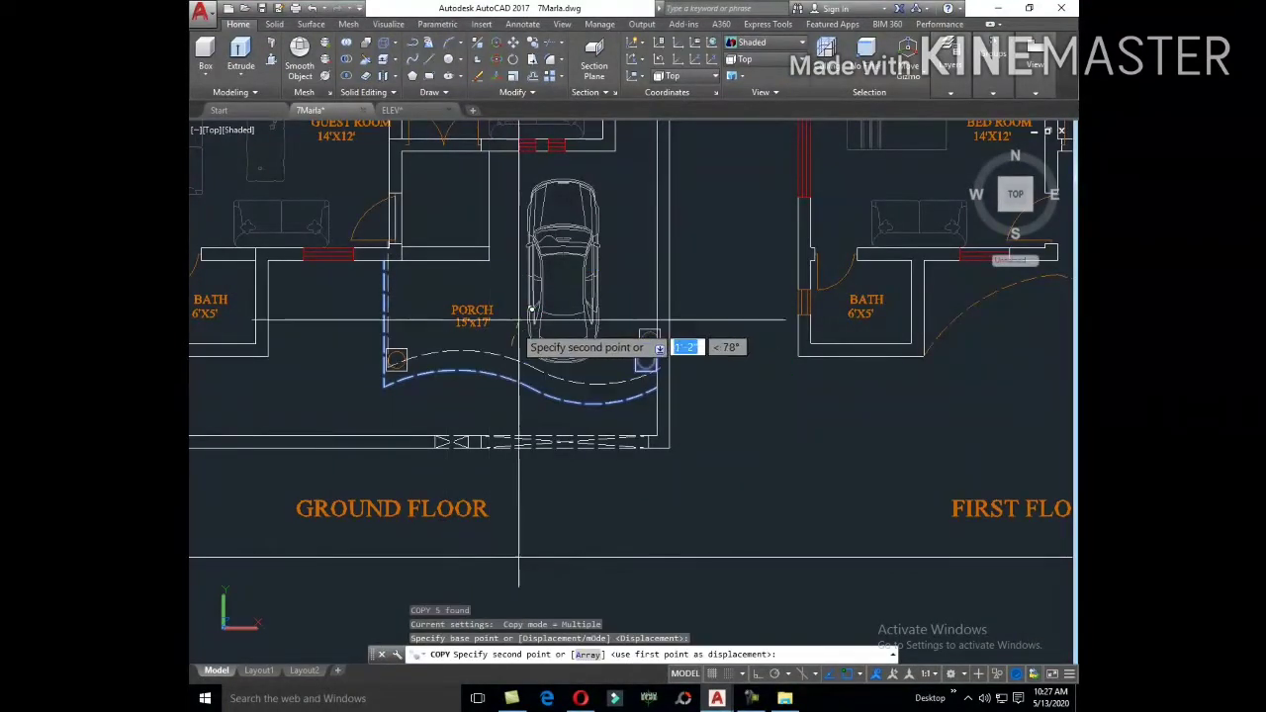
{"action": "scroll", "coordinate": [575, 269], "scroll_direction": "down", "scroll_amount": 5}
{"action": "scroll", "coordinate": [577, 269], "scroll_direction": "down", "scroll_amount": 3}
{"action": "scroll", "coordinate": [649, 508], "scroll_direction": "up", "scroll_amount": 5}
{"action": "scroll", "coordinate": [481, 162], "scroll_direction": "up", "scroll_amount": 3}
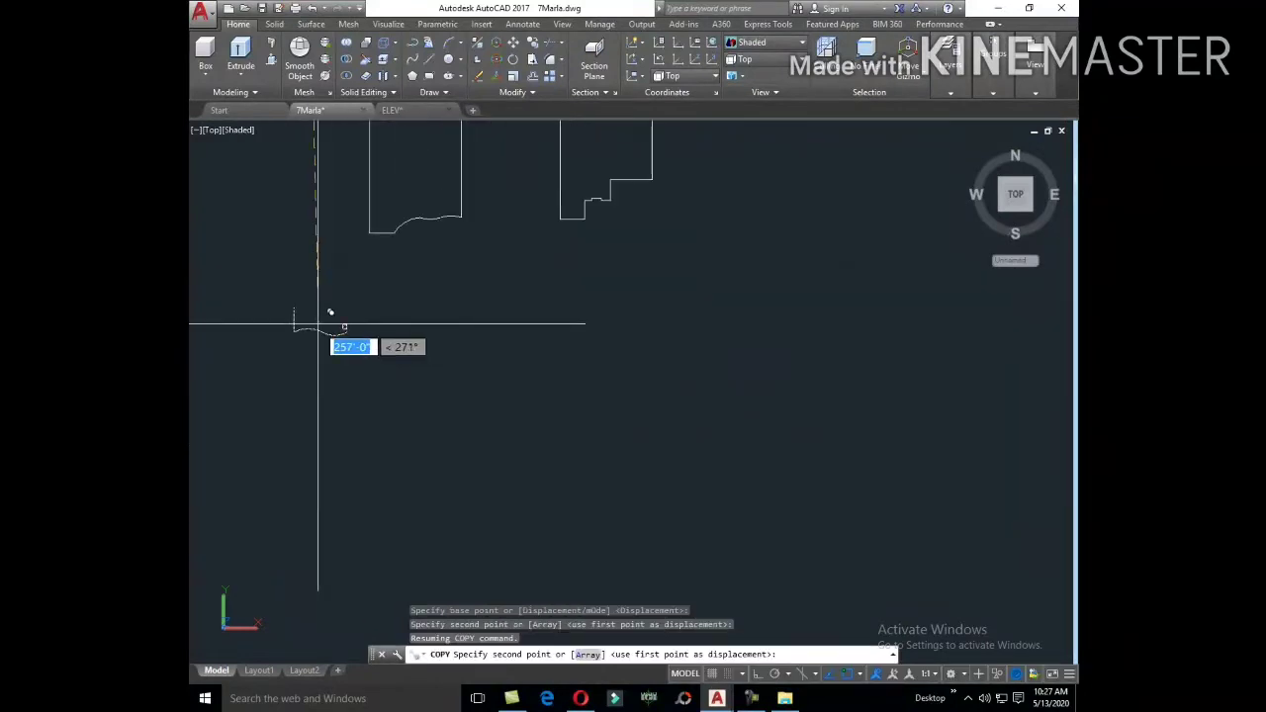
{"action": "key", "text": "Escape"}
{"action": "scroll", "coordinate": [429, 227], "scroll_direction": "down", "scroll_amount": 3}
{"action": "scroll", "coordinate": [504, 350], "scroll_direction": "down", "scroll_amount": 3}
{"action": "scroll", "coordinate": [395, 307], "scroll_direction": "up", "scroll_amount": 3}
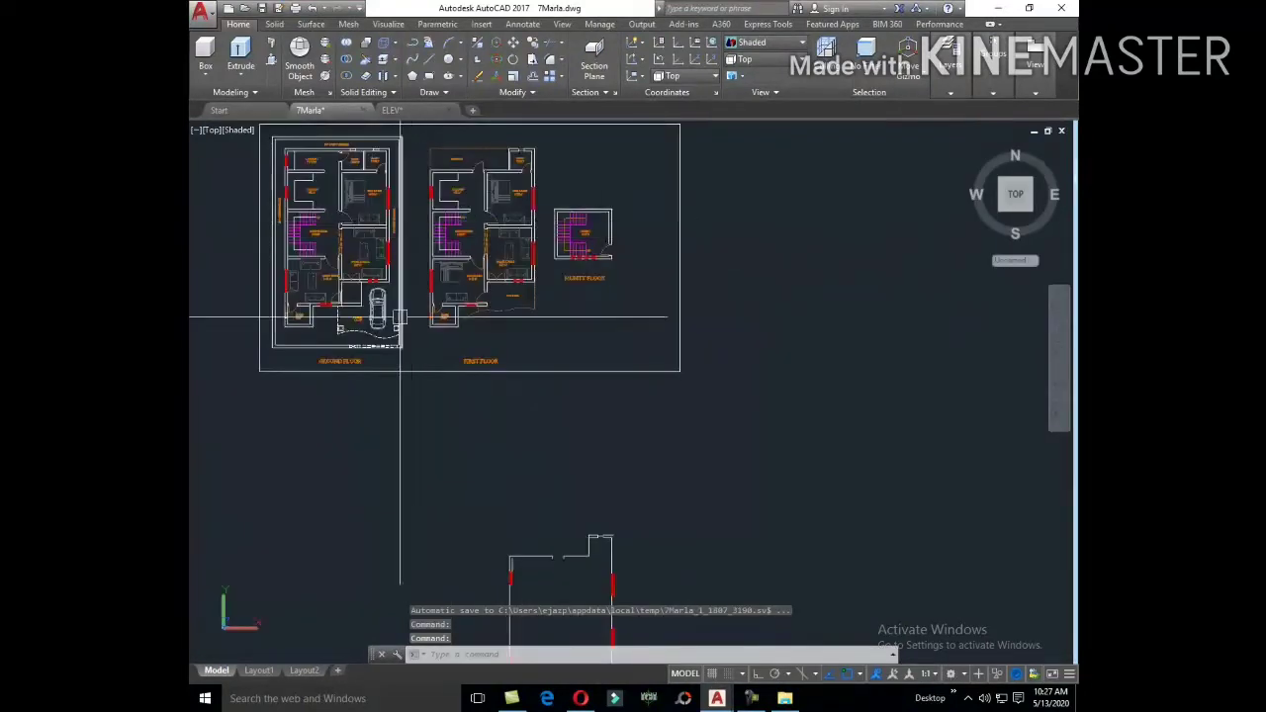
{"action": "scroll", "coordinate": [395, 308], "scroll_direction": "up", "scroll_amount": 3}
{"action": "scroll", "coordinate": [389, 345], "scroll_direction": "up", "scroll_amount": 4}
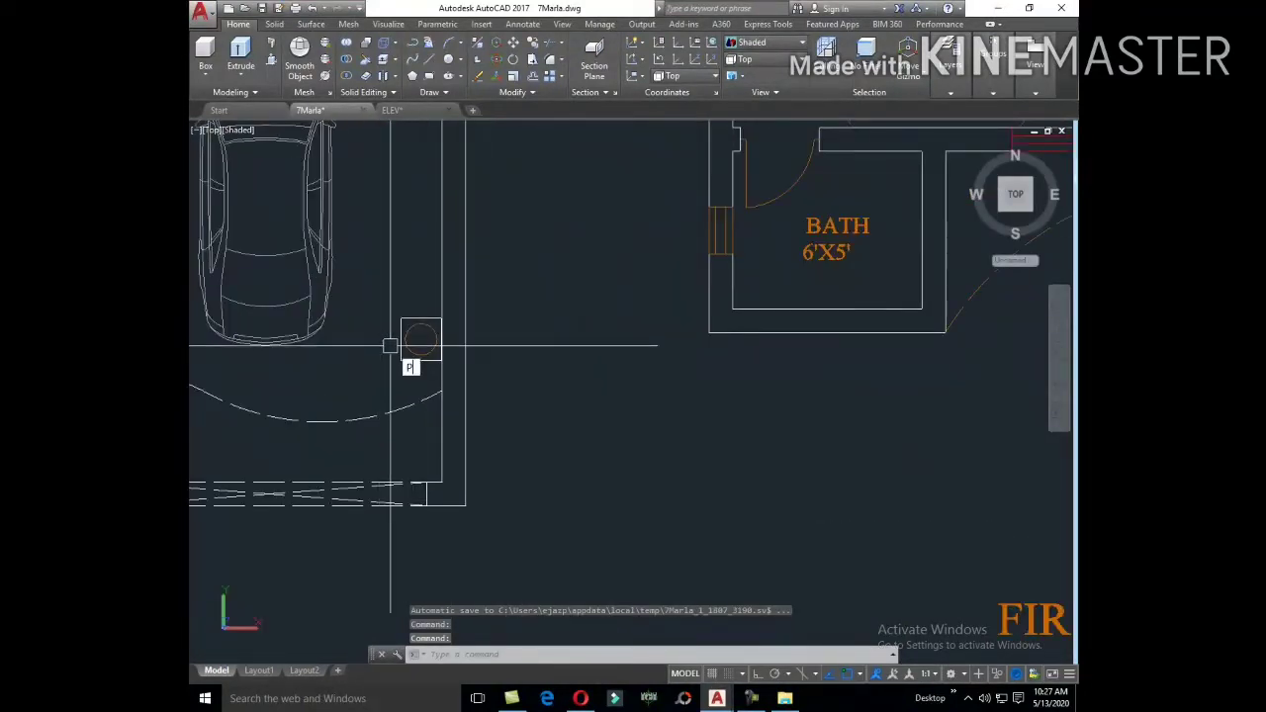
{"action": "type", "text": "l"}
{"action": "key", "text": "Return"}
Step: With Ortho on, run a polyline from the right porch column to the family hall wall
{"action": "left_click", "coordinate": [419, 346]}
{"action": "scroll", "coordinate": [425, 336], "scroll_direction": "down", "scroll_amount": 2}
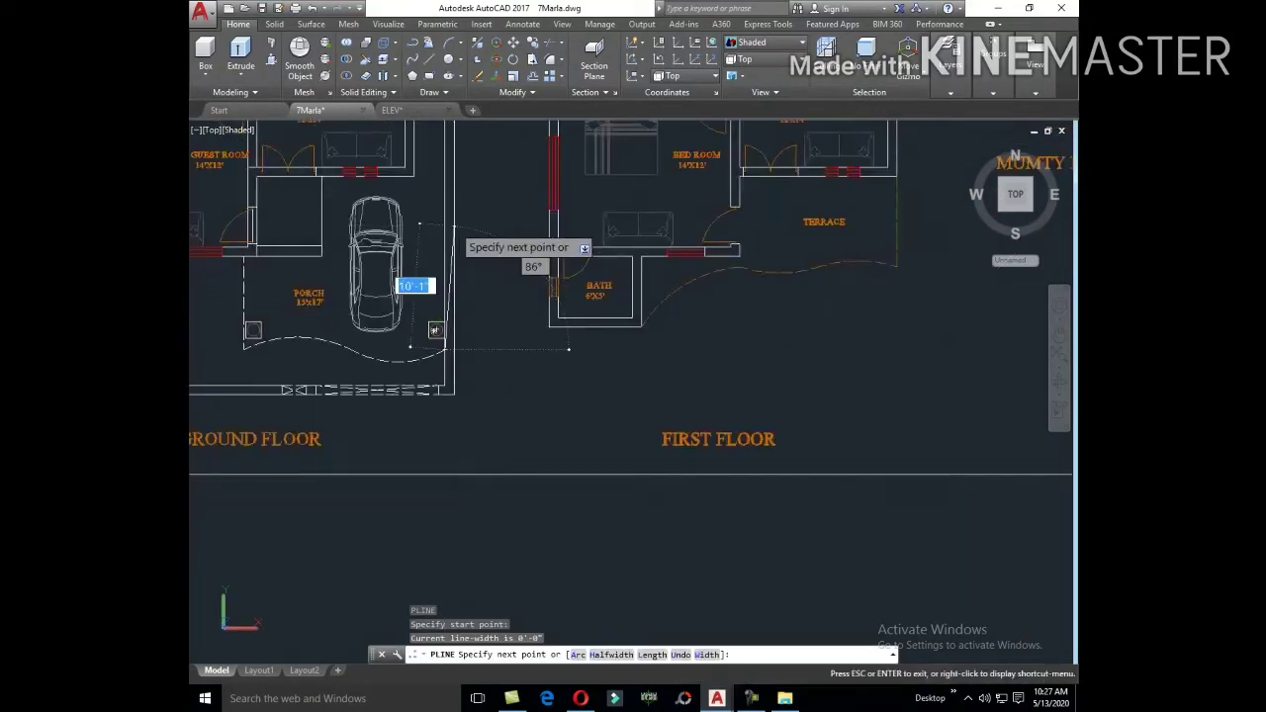
{"action": "middle_click_drag", "start_coordinate": [456, 231], "coordinate": [502, 323]}
{"action": "scroll", "coordinate": [494, 297], "scroll_direction": "up", "scroll_amount": 2}
{"action": "key", "text": "F8"}
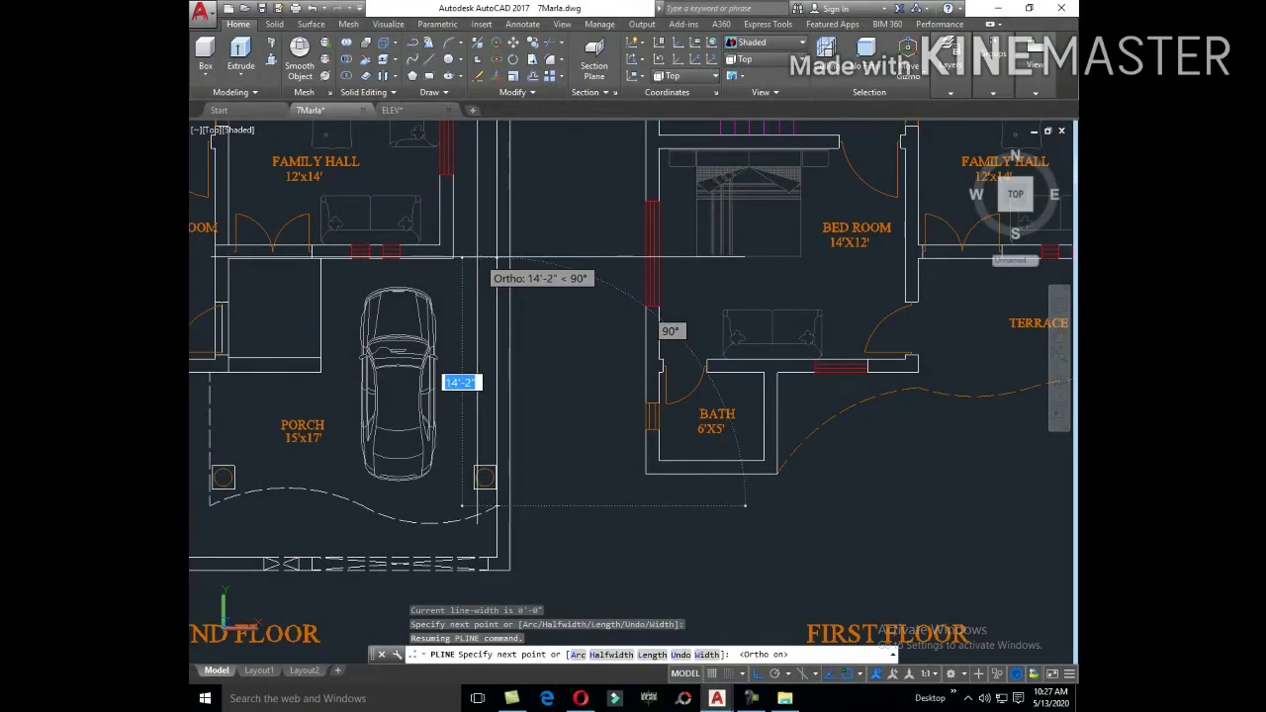
{"action": "left_click", "coordinate": [462, 257]}
{"action": "scroll", "coordinate": [453, 376], "scroll_direction": "up", "scroll_amount": 2}
{"action": "scroll", "coordinate": [448, 385], "scroll_direction": "up", "scroll_amount": 3}
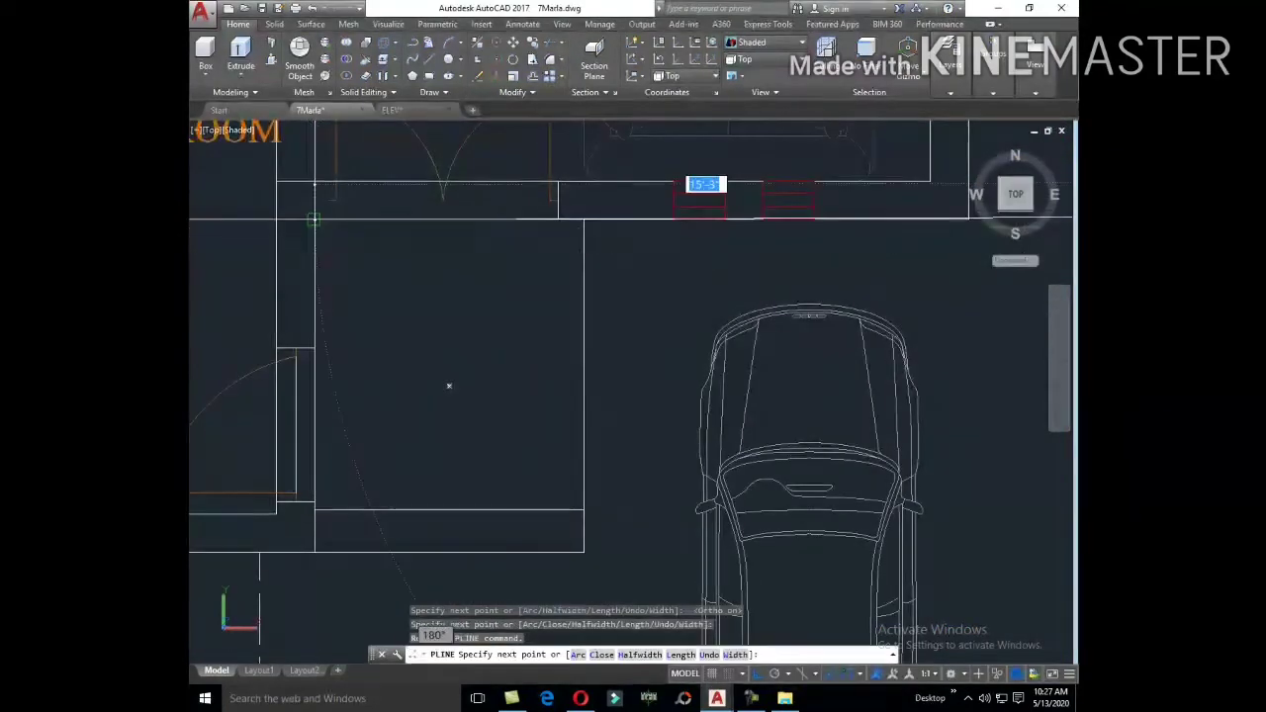
{"action": "scroll", "coordinate": [375, 321], "scroll_direction": "down", "scroll_amount": 3}
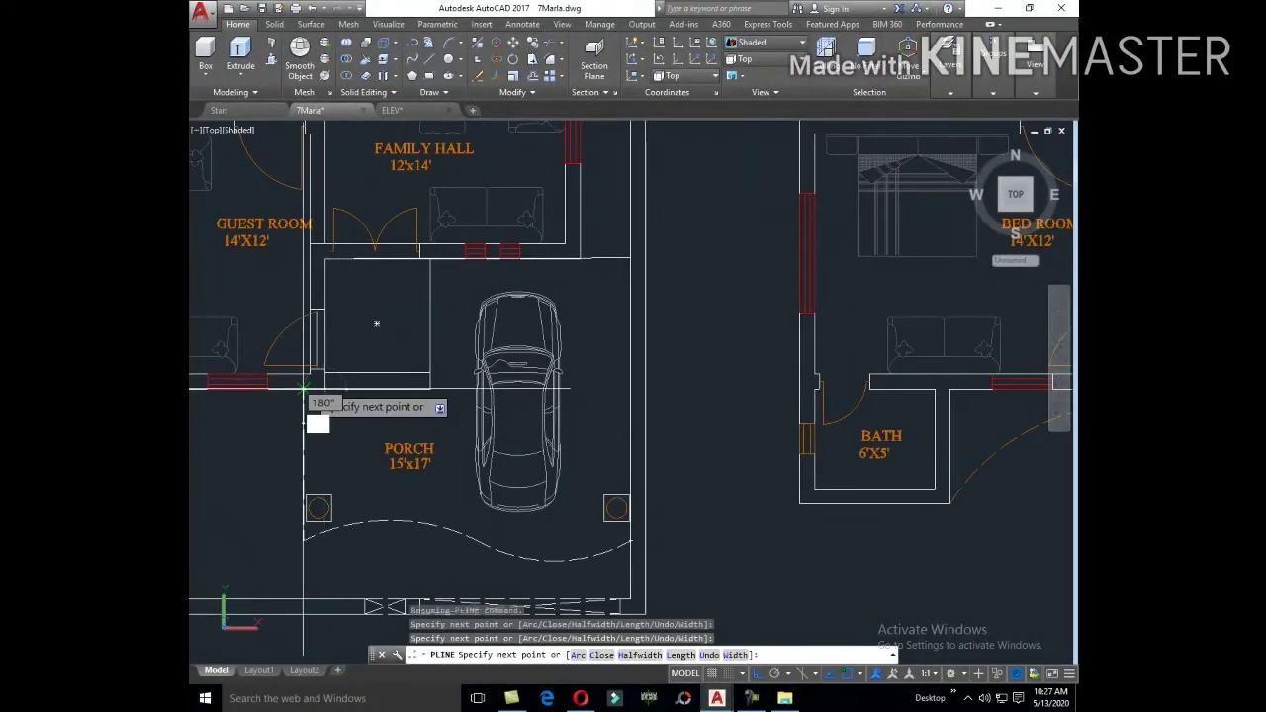
{"action": "key", "text": "Escape"}
Step: Start a line at the wall corner, then end it
{"action": "scroll", "coordinate": [668, 258], "scroll_direction": "up", "scroll_amount": 5}
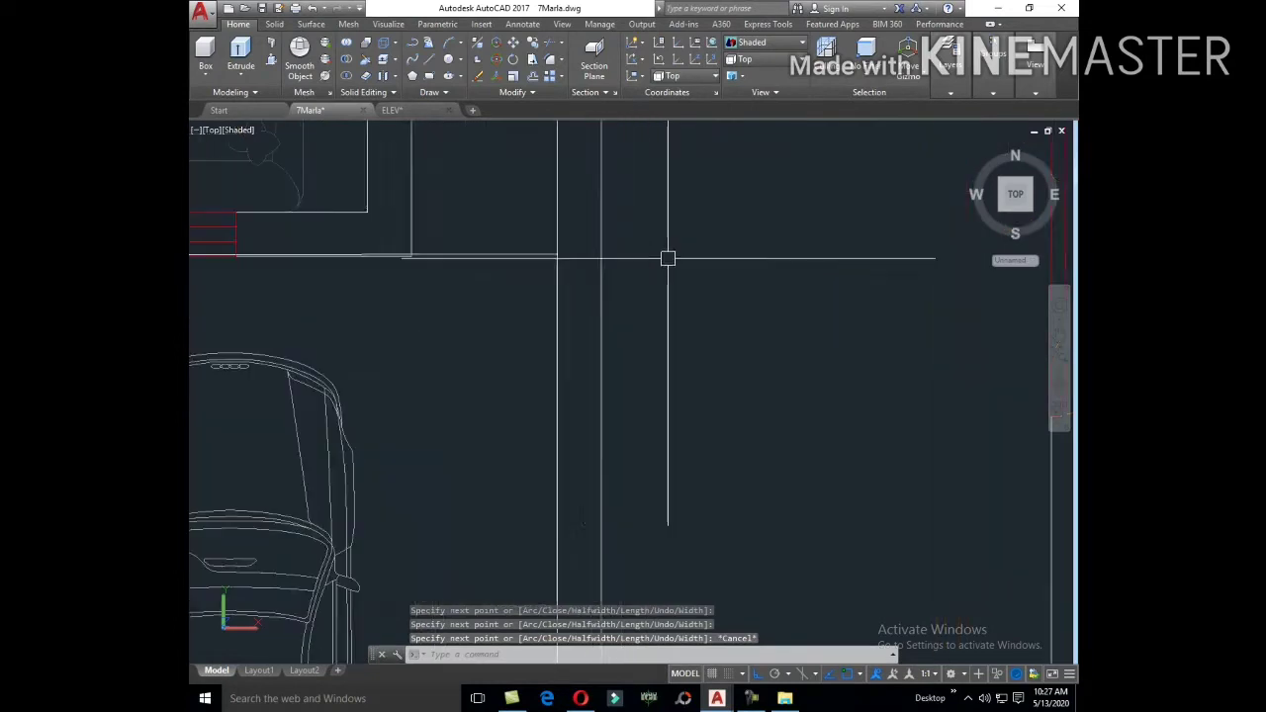
{"action": "scroll", "coordinate": [637, 259], "scroll_direction": "up", "scroll_amount": 3}
{"action": "type", "text": "l"}
{"action": "key", "text": "Return"}
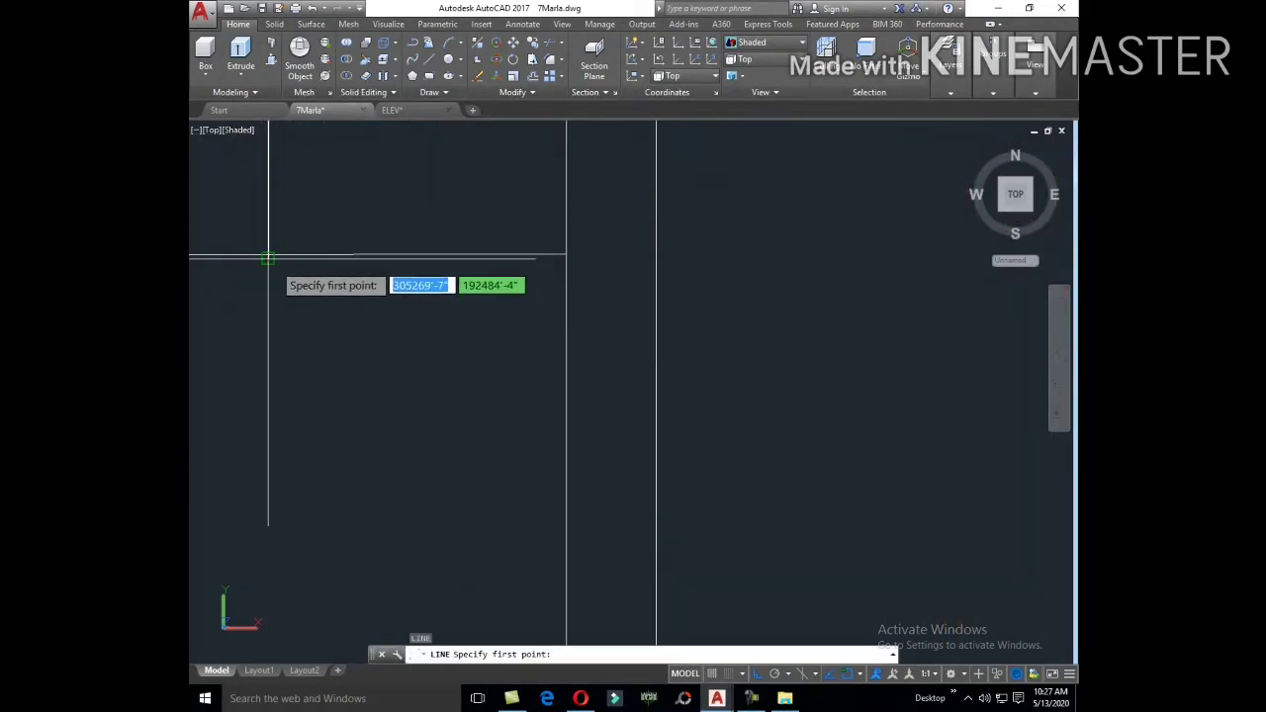
{"action": "left_click", "coordinate": [297, 259]}
{"action": "key", "text": "Escape"}
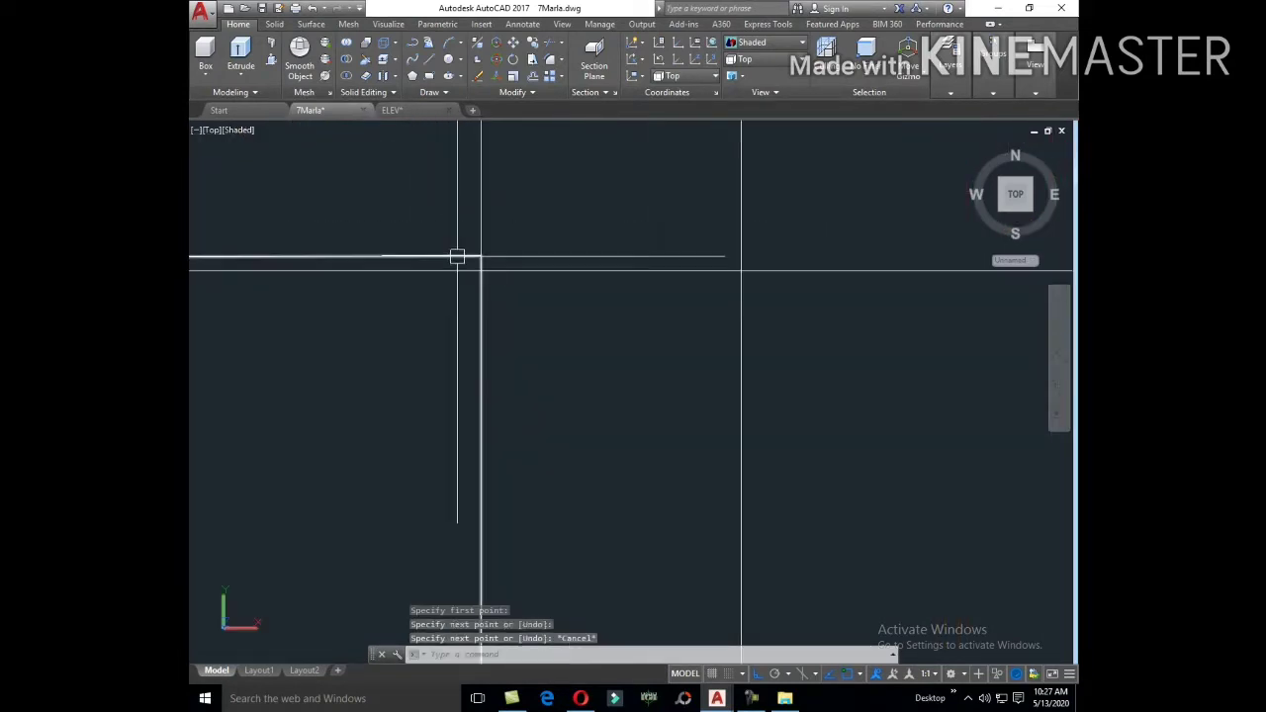
Step: Select the stray wall line and erase it
{"action": "left_click", "coordinate": [481, 257]}
{"action": "left_click", "coordinate": [480, 258]}
{"action": "key", "text": "Escape"}
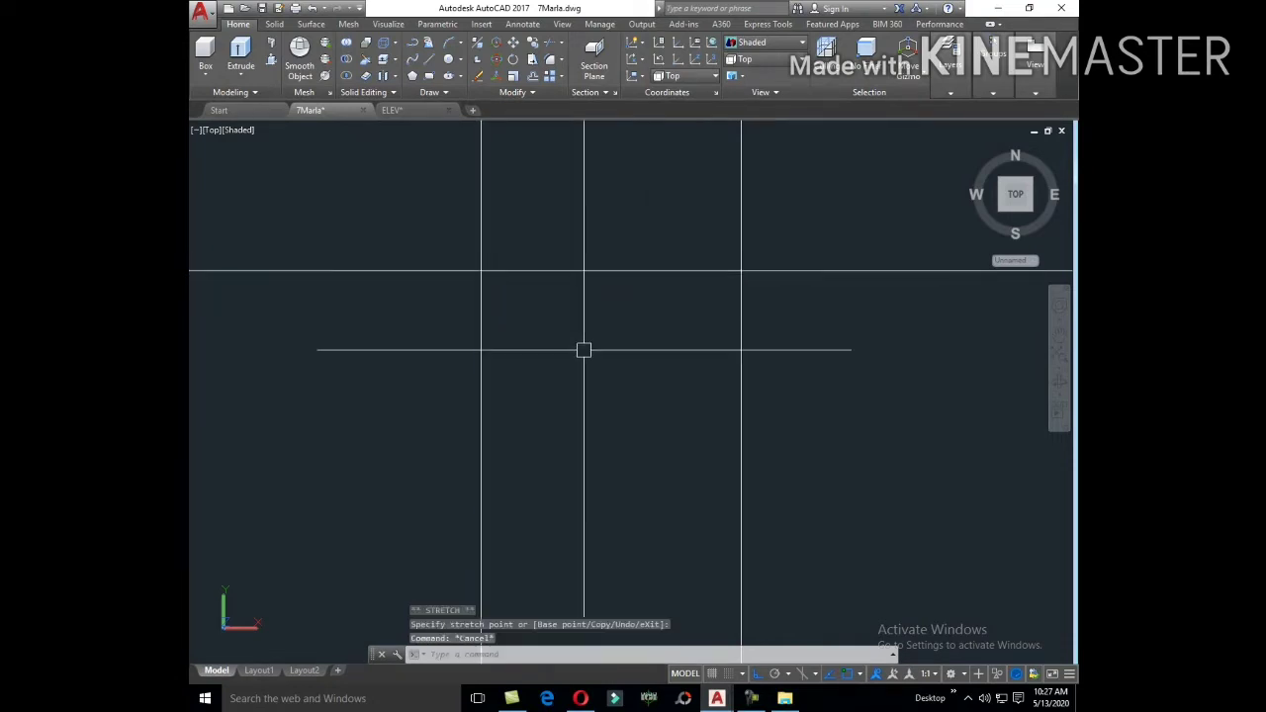
{"action": "middle_click_drag", "start_coordinate": [582, 347], "coordinate": [597, 320]}
{"action": "type", "text": "e"}
{"action": "key", "text": "Return"}
{"action": "scroll", "coordinate": [631, 257], "scroll_direction": "down", "scroll_amount": 5}
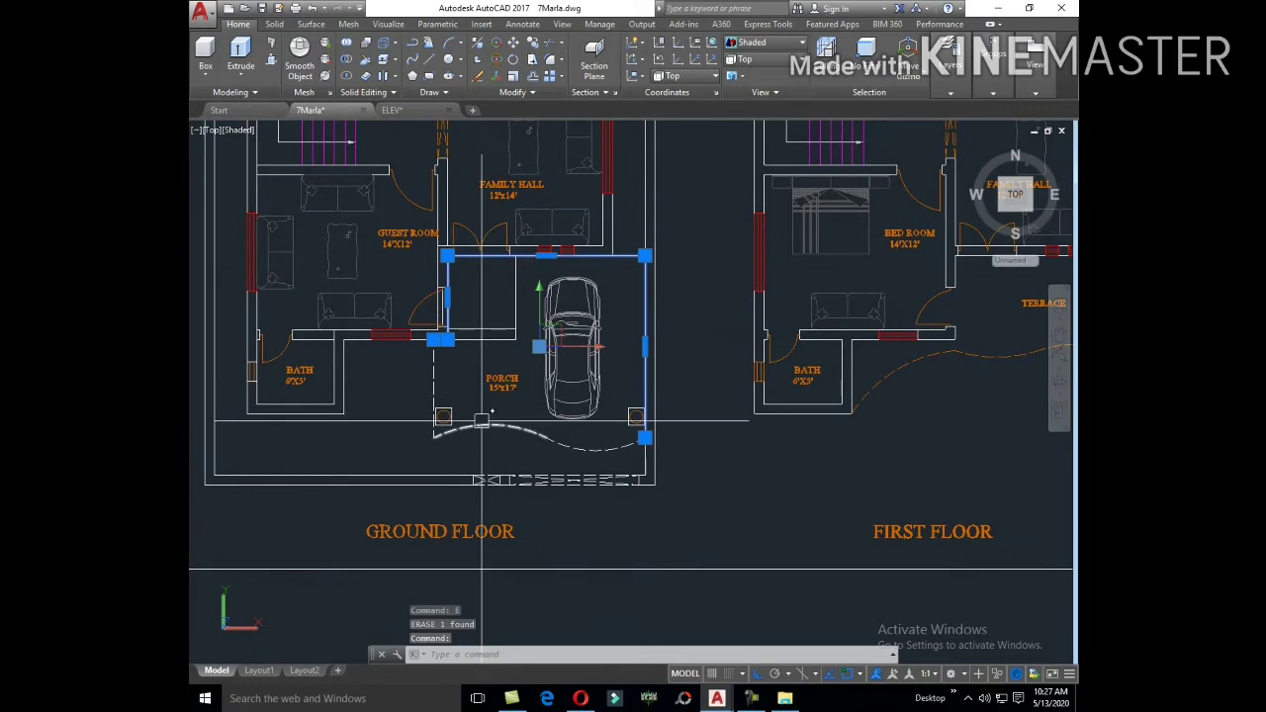
Step: Copy the porch outline from the porch onto the building outline
{"action": "type", "text": "o"}
{"action": "key", "text": "Return"}
{"action": "scroll", "coordinate": [489, 464], "scroll_direction": "up", "scroll_amount": 3}
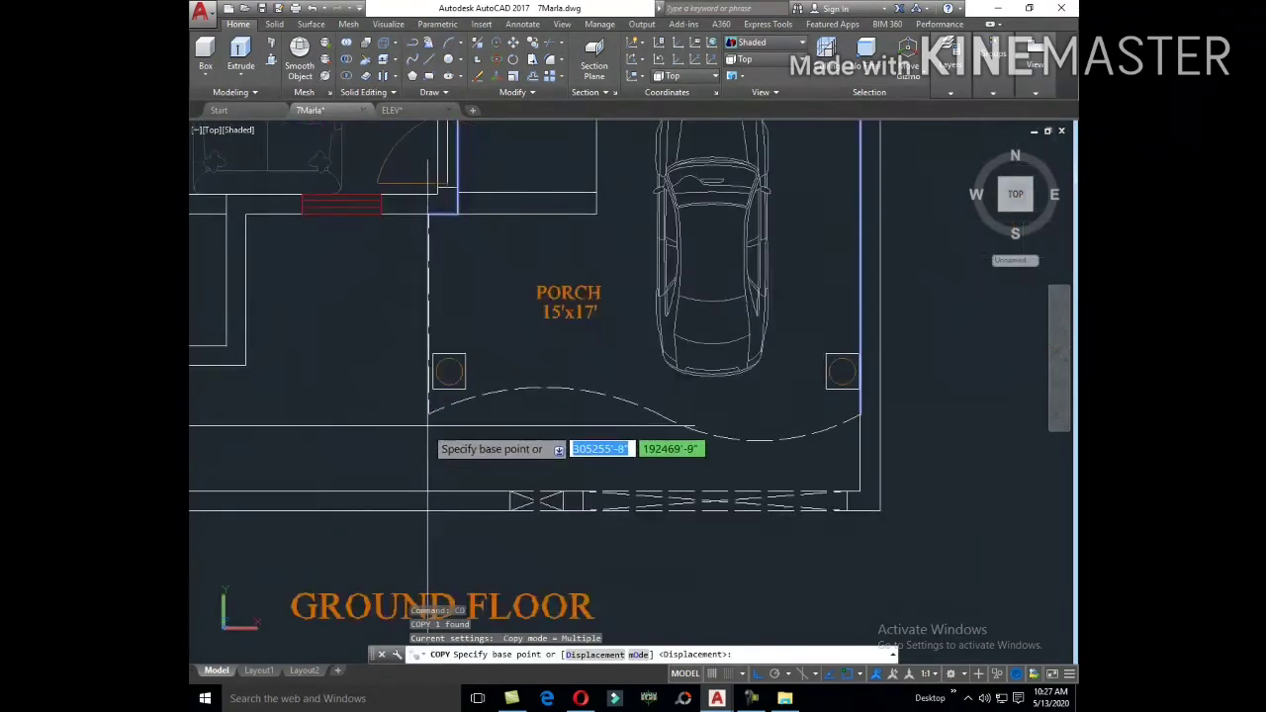
{"action": "scroll", "coordinate": [435, 425], "scroll_direction": "up", "scroll_amount": 2}
{"action": "left_click", "coordinate": [435, 406]}
{"action": "scroll", "coordinate": [440, 406], "scroll_direction": "down", "scroll_amount": 3}
{"action": "scroll", "coordinate": [579, 274], "scroll_direction": "down", "scroll_amount": 3}
{"action": "middle_click_drag", "start_coordinate": [607, 461], "coordinate": [615, 491]}
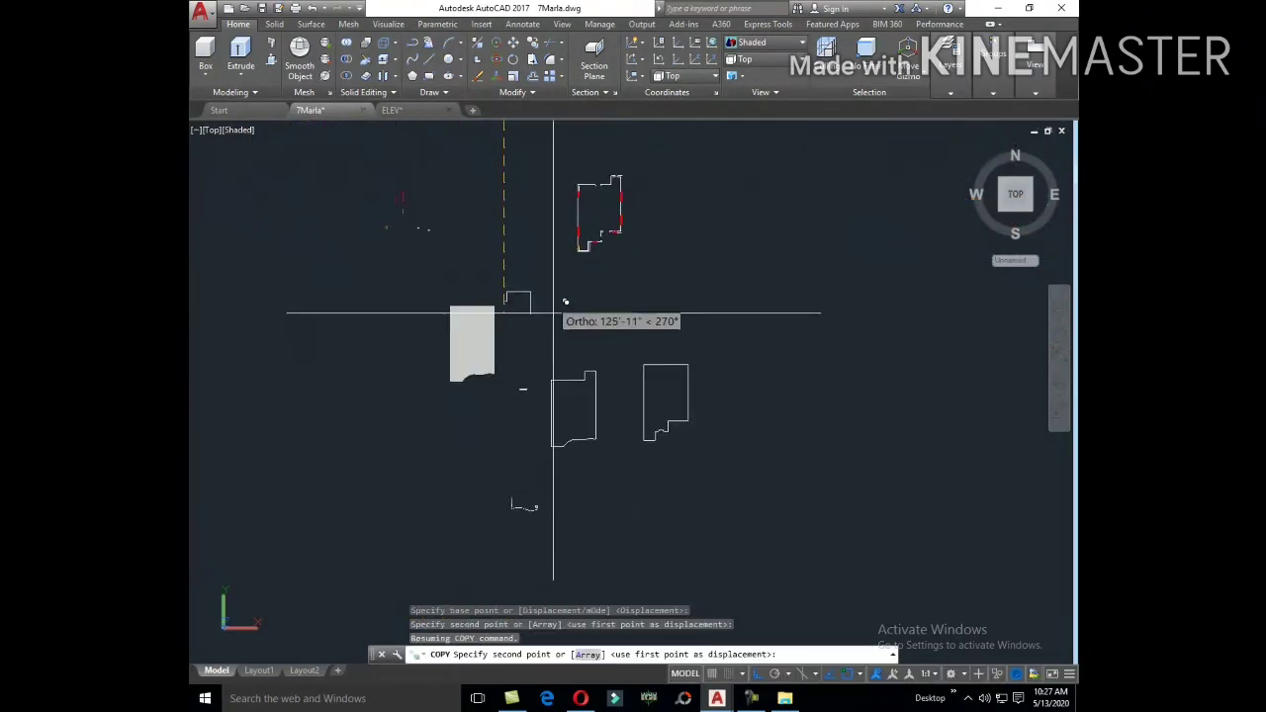
{"action": "scroll", "coordinate": [534, 396], "scroll_direction": "up", "scroll_amount": 2}
{"action": "scroll", "coordinate": [514, 361], "scroll_direction": "up", "scroll_amount": 3}
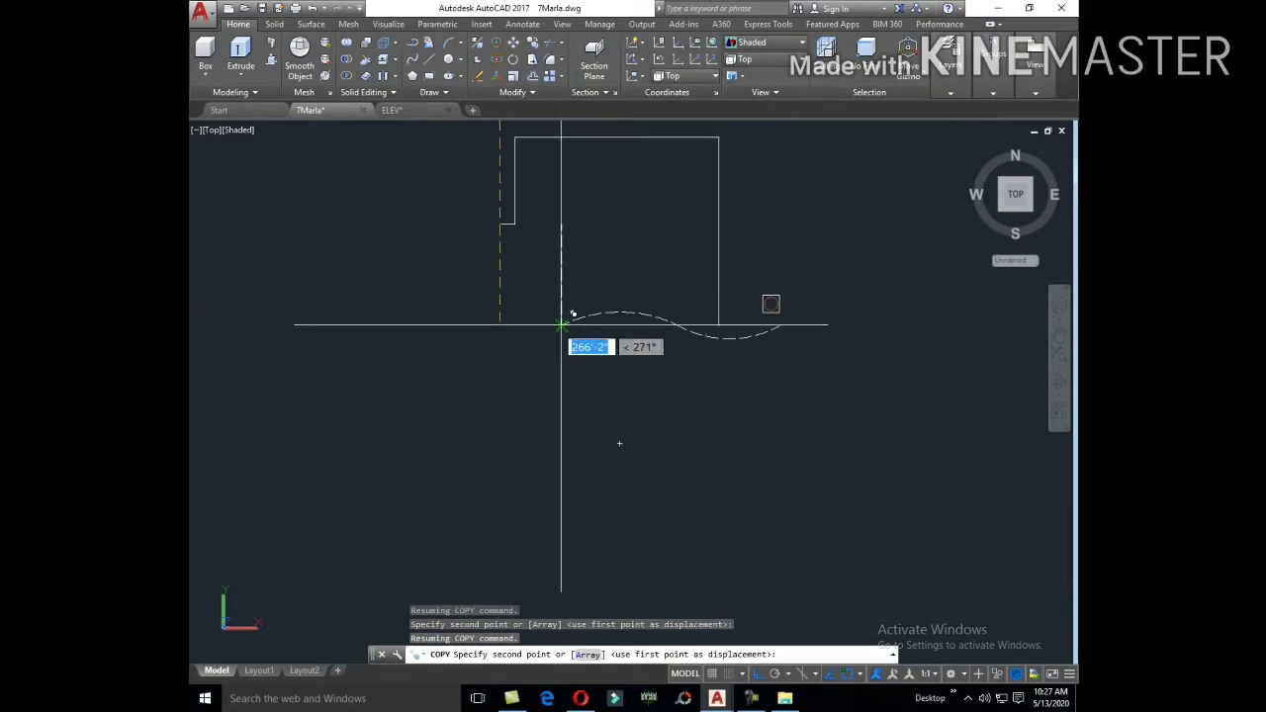
{"action": "left_click", "coordinate": [561, 325]}
{"action": "key", "text": "Escape"}
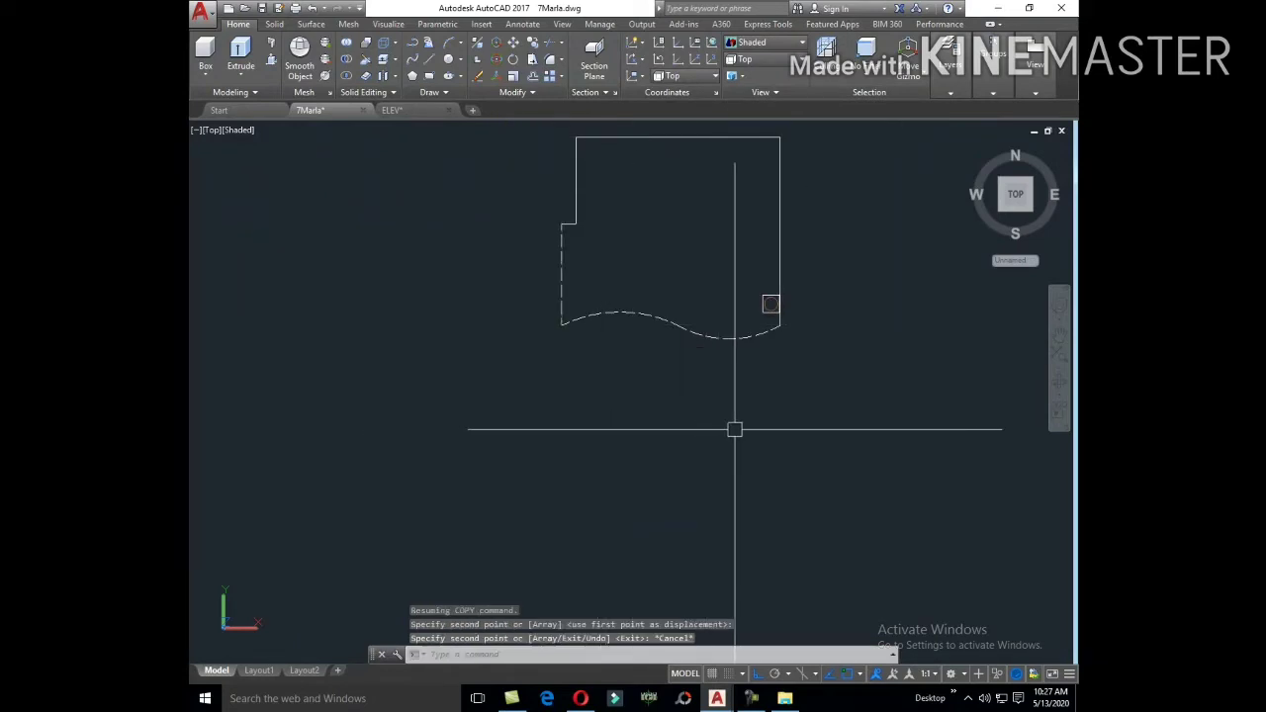
{"action": "type", "text": "C"}
Step: Copy the column square to the porch's other front corner, then switch to SE Isometric view
{"action": "key", "text": "Return"}
{"action": "scroll", "coordinate": [583, 393], "scroll_direction": "down", "scroll_amount": 3}
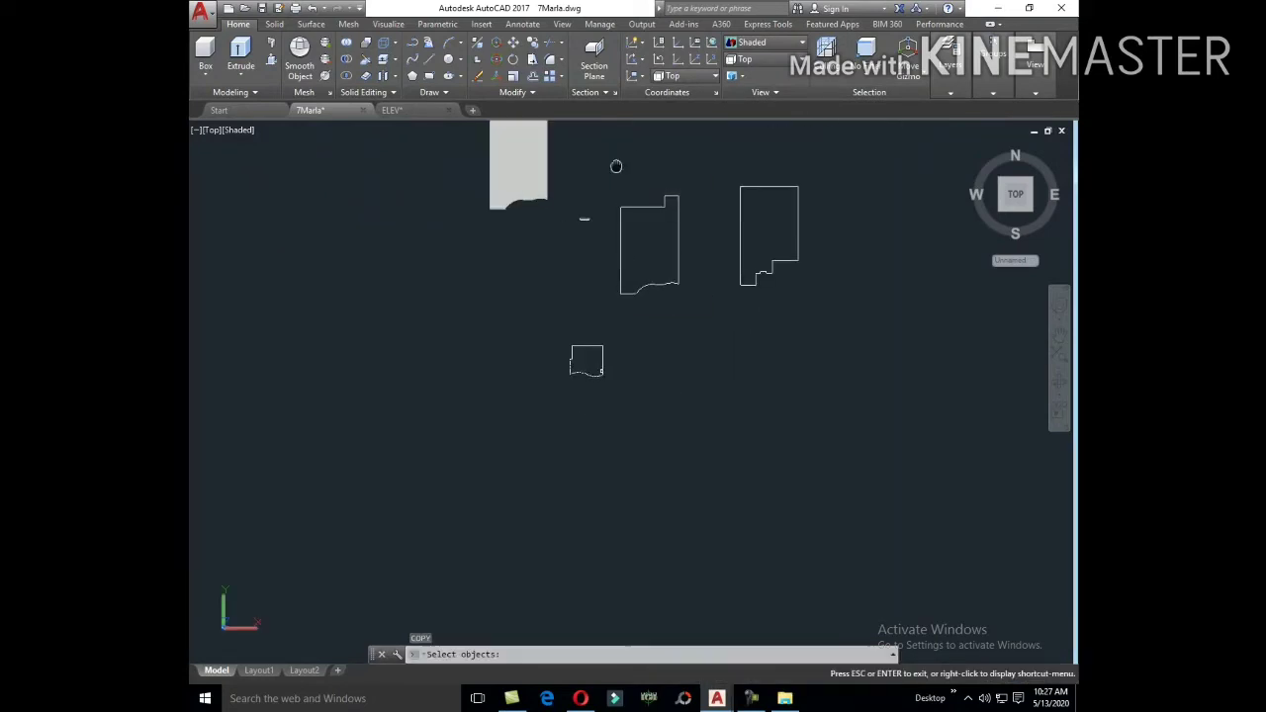
{"action": "middle_click_drag", "start_coordinate": [616, 164], "coordinate": [637, 412]}
{"action": "scroll", "coordinate": [603, 341], "scroll_direction": "up", "scroll_amount": 5}
{"action": "scroll", "coordinate": [594, 336], "scroll_direction": "up", "scroll_amount": 5}
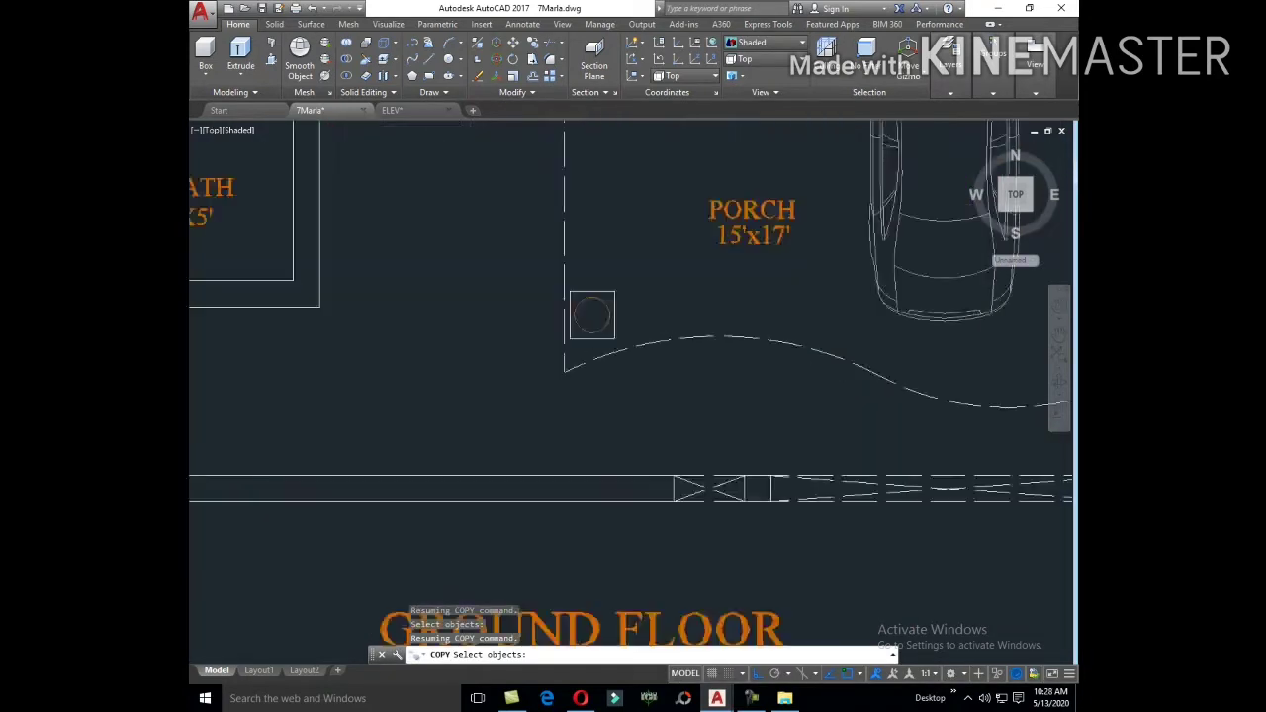
{"action": "scroll", "coordinate": [593, 336], "scroll_direction": "up", "scroll_amount": 2}
{"action": "key", "text": "Return"}
{"action": "scroll", "coordinate": [596, 317], "scroll_direction": "down", "scroll_amount": 3}
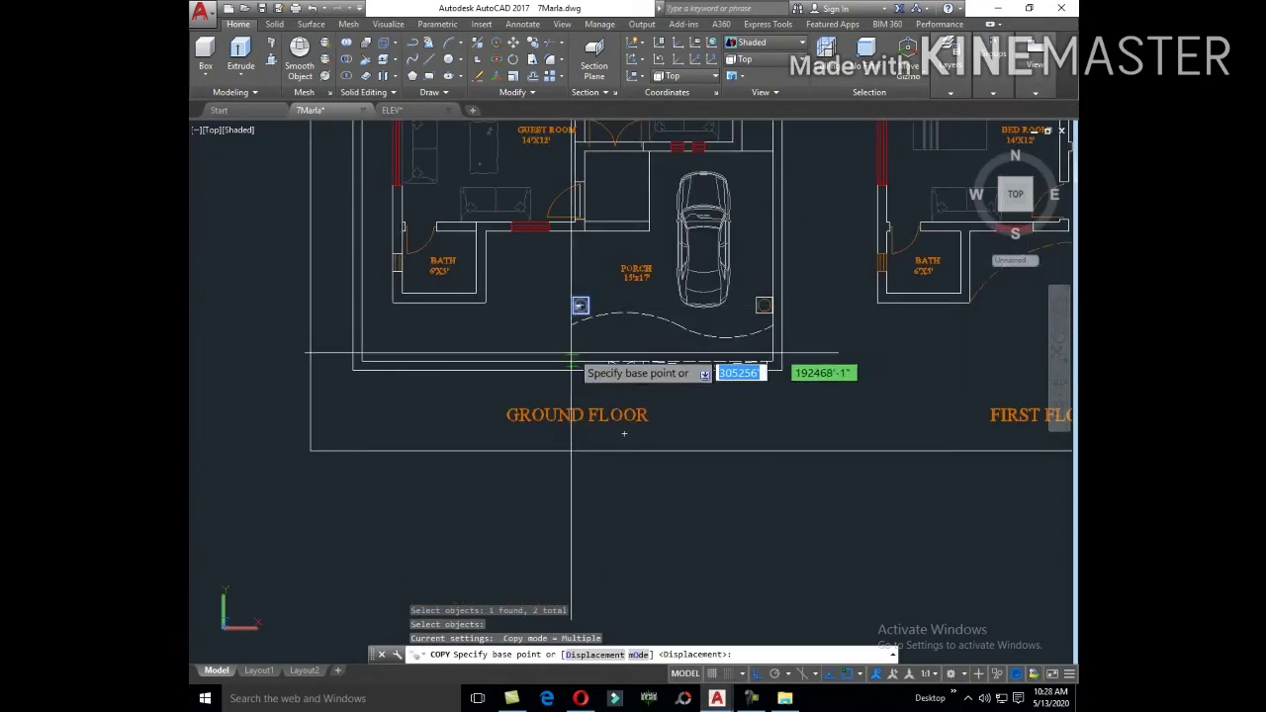
{"action": "left_click", "coordinate": [579, 303]}
{"action": "scroll", "coordinate": [616, 326], "scroll_direction": "down", "scroll_amount": 4}
{"action": "scroll", "coordinate": [594, 228], "scroll_direction": "up", "scroll_amount": 3}
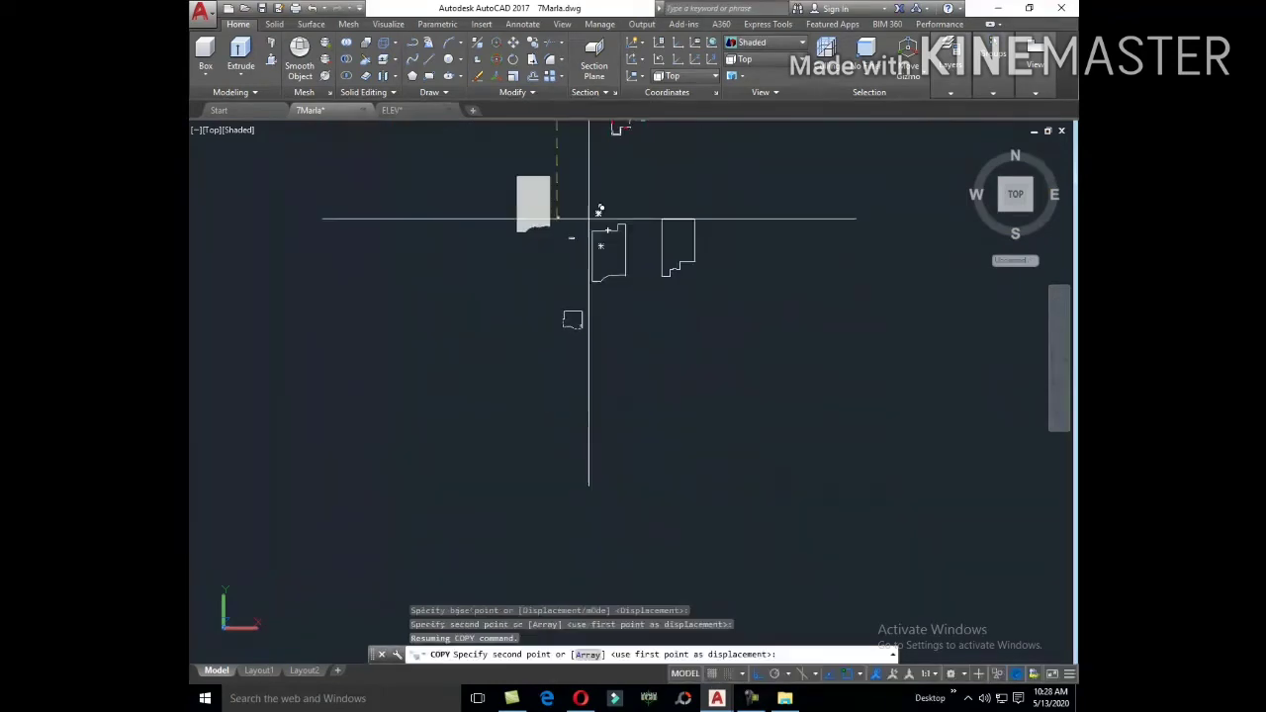
{"action": "scroll", "coordinate": [568, 327], "scroll_direction": "up", "scroll_amount": 3}
{"action": "scroll", "coordinate": [509, 356], "scroll_direction": "up", "scroll_amount": 2}
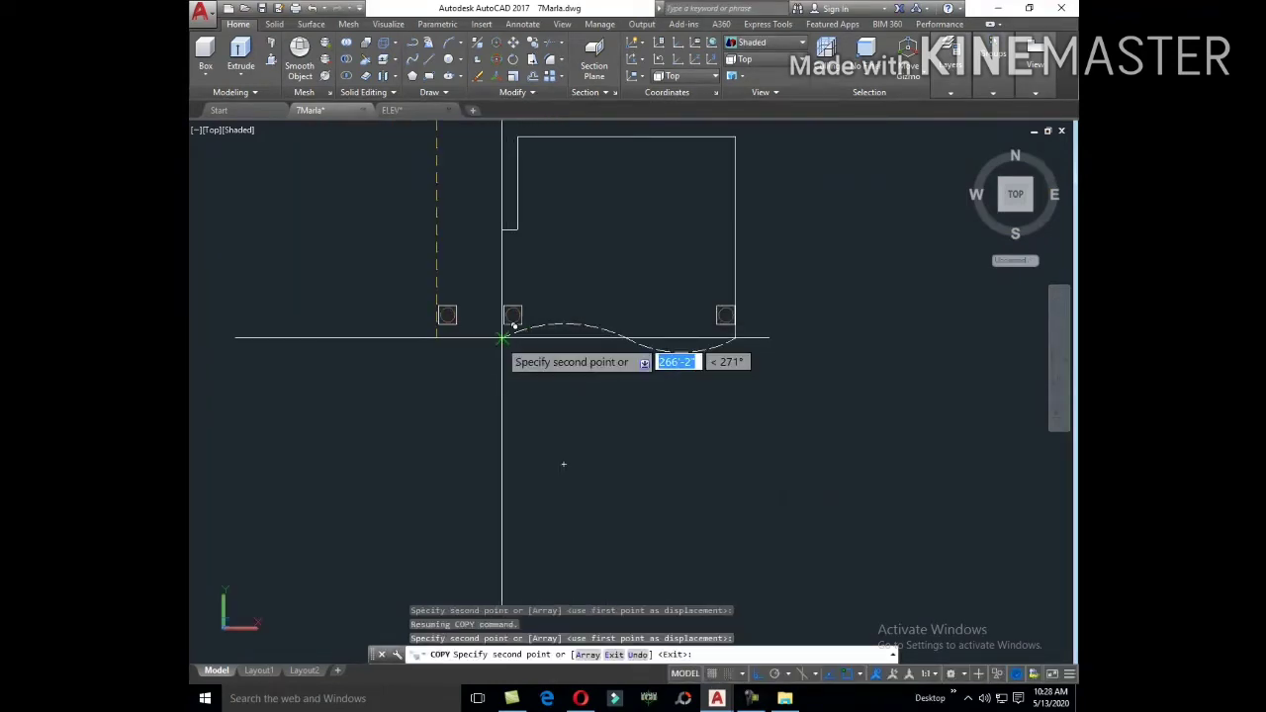
{"action": "left_click", "coordinate": [503, 336]}
{"action": "key", "text": "Escape"}
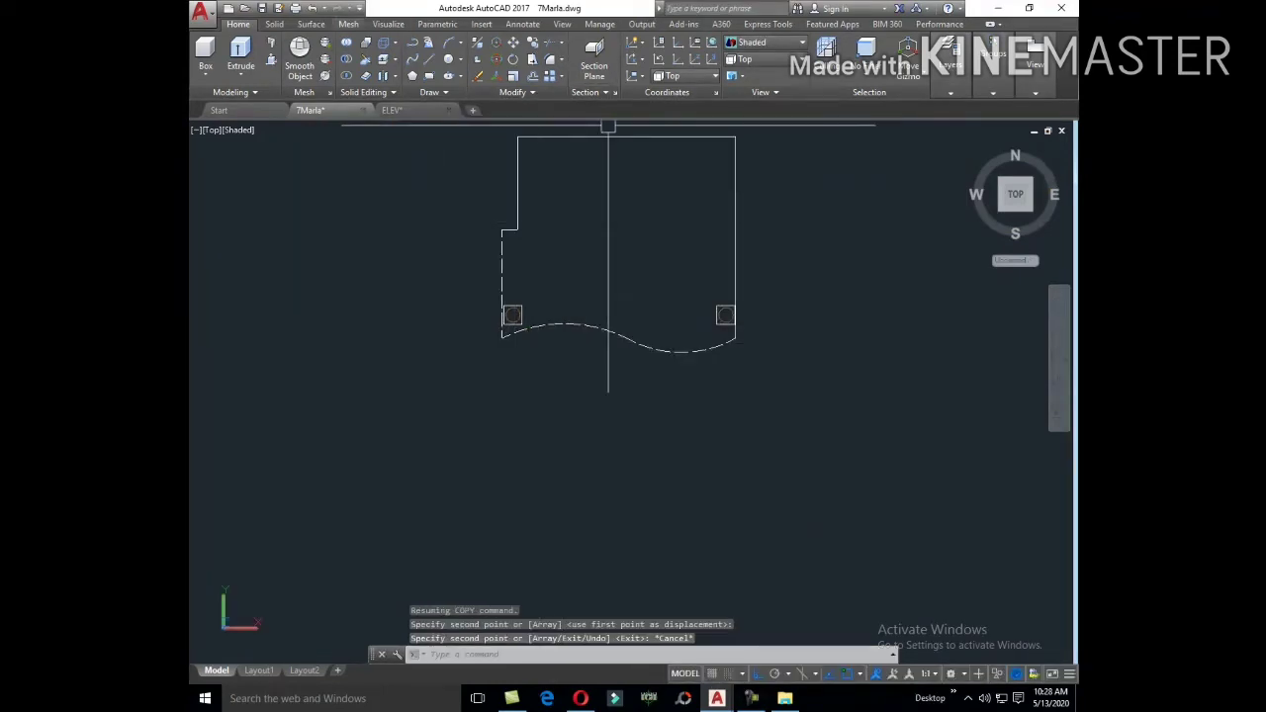
{"action": "left_click", "coordinate": [763, 58]}
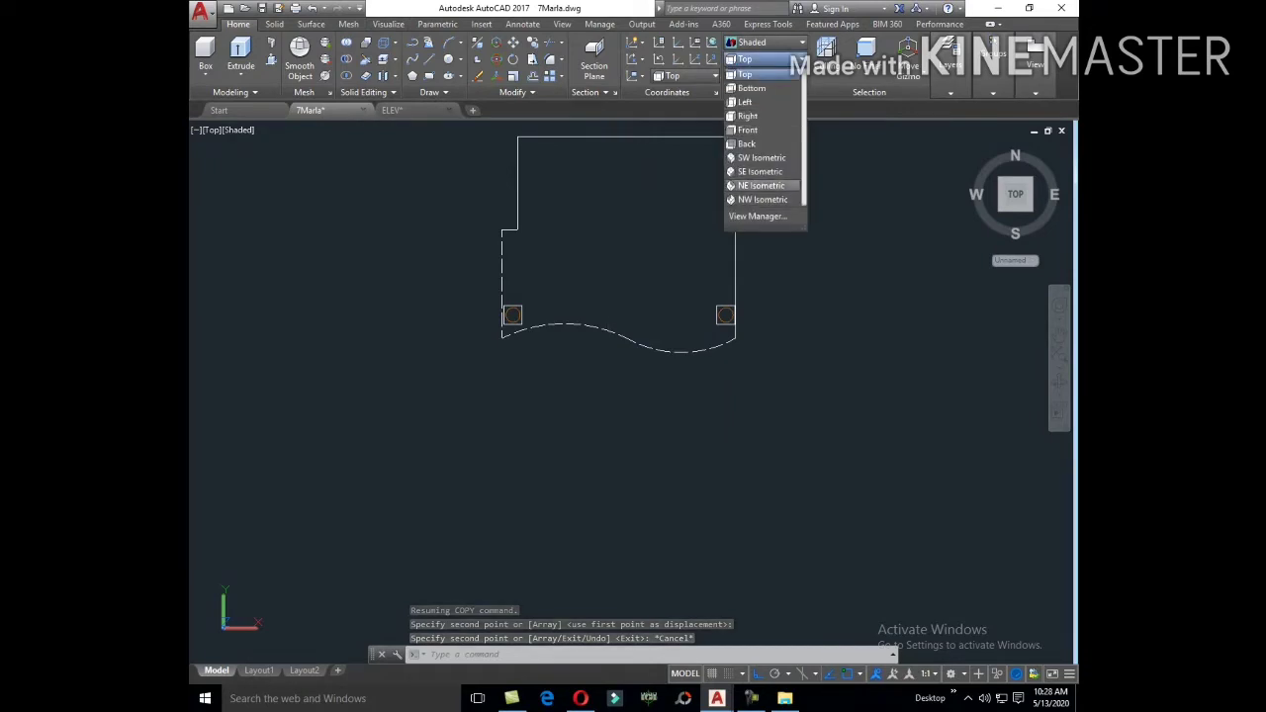
{"action": "left_click", "coordinate": [757, 171]}
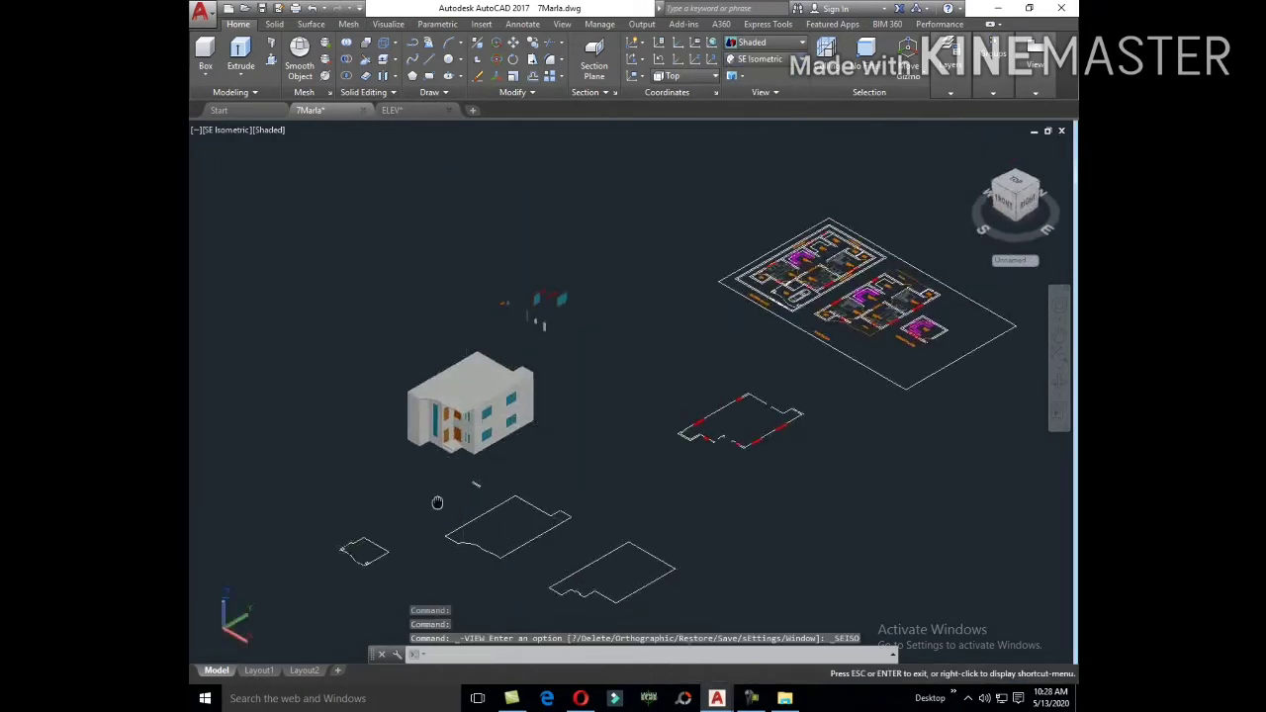
Step: Close boundary creation unused, then copy the porch outline directly below the original
{"action": "scroll", "coordinate": [432, 429], "scroll_direction": "up", "scroll_amount": 10}
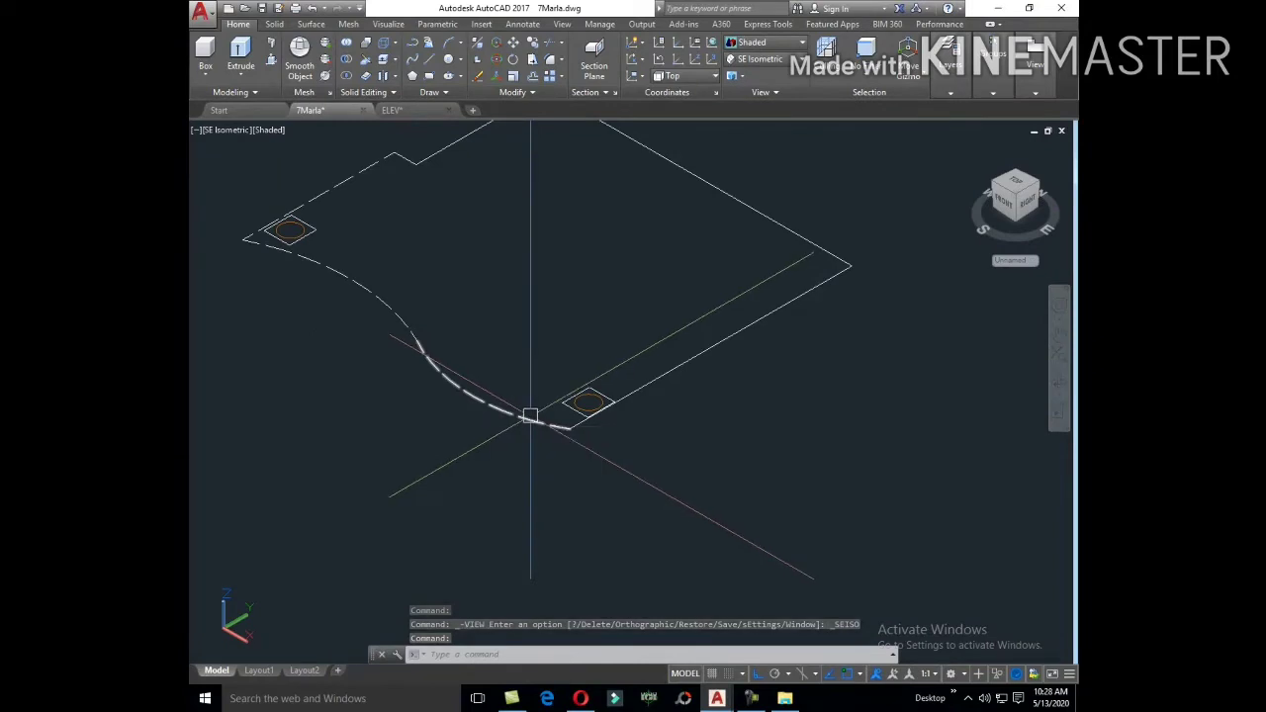
{"action": "type", "text": "Bo"}
{"action": "key", "text": "Return"}
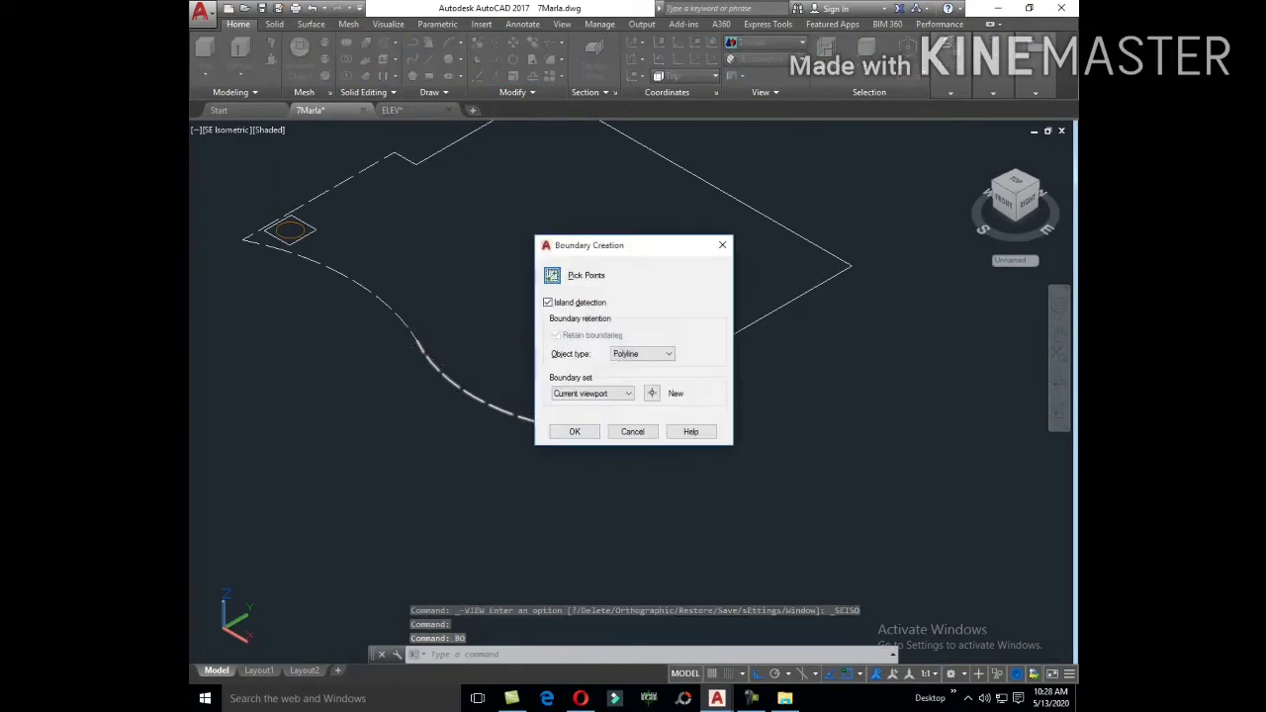
{"action": "left_click", "coordinate": [632, 431]}
{"action": "left_click", "coordinate": [661, 375]}
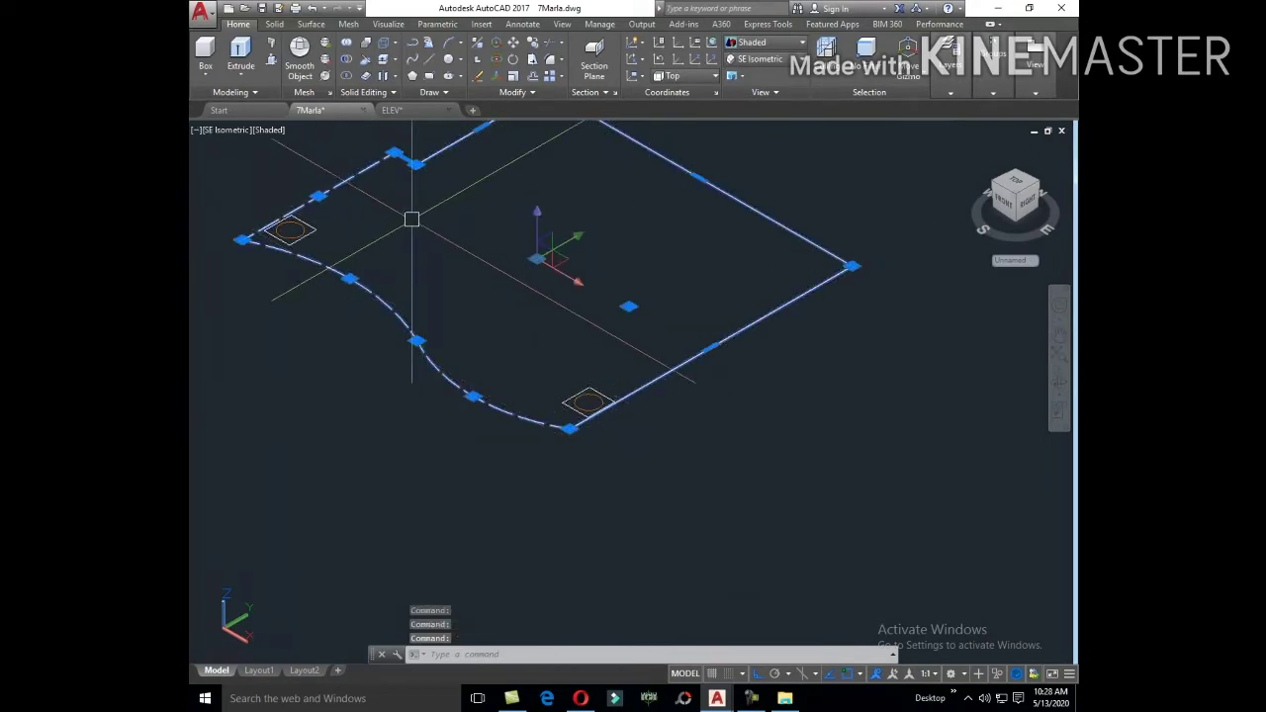
{"action": "type", "text": "CO"}
{"action": "key", "text": "Return"}
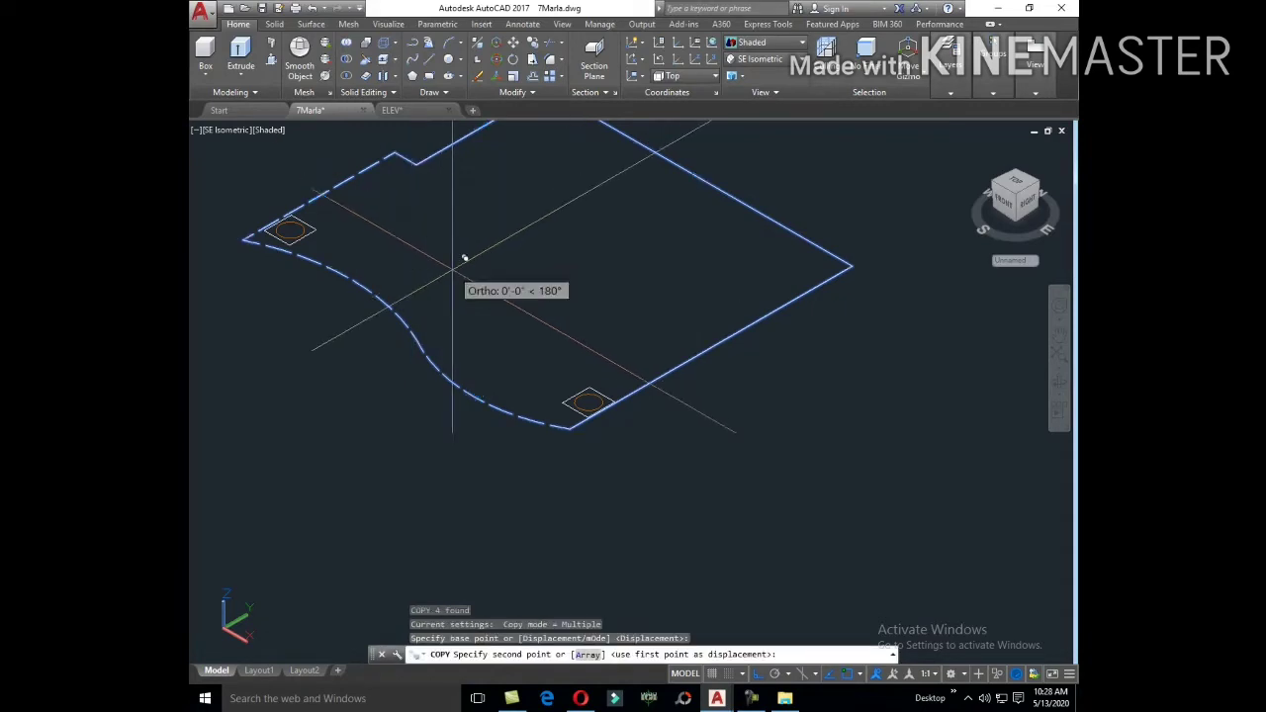
{"action": "scroll", "coordinate": [463, 255], "scroll_direction": "down", "scroll_amount": 3}
{"action": "left_click", "coordinate": [525, 283]}
{"action": "left_click", "coordinate": [579, 410]}
{"action": "key", "text": "Escape"}
{"action": "type", "text": "BO"}
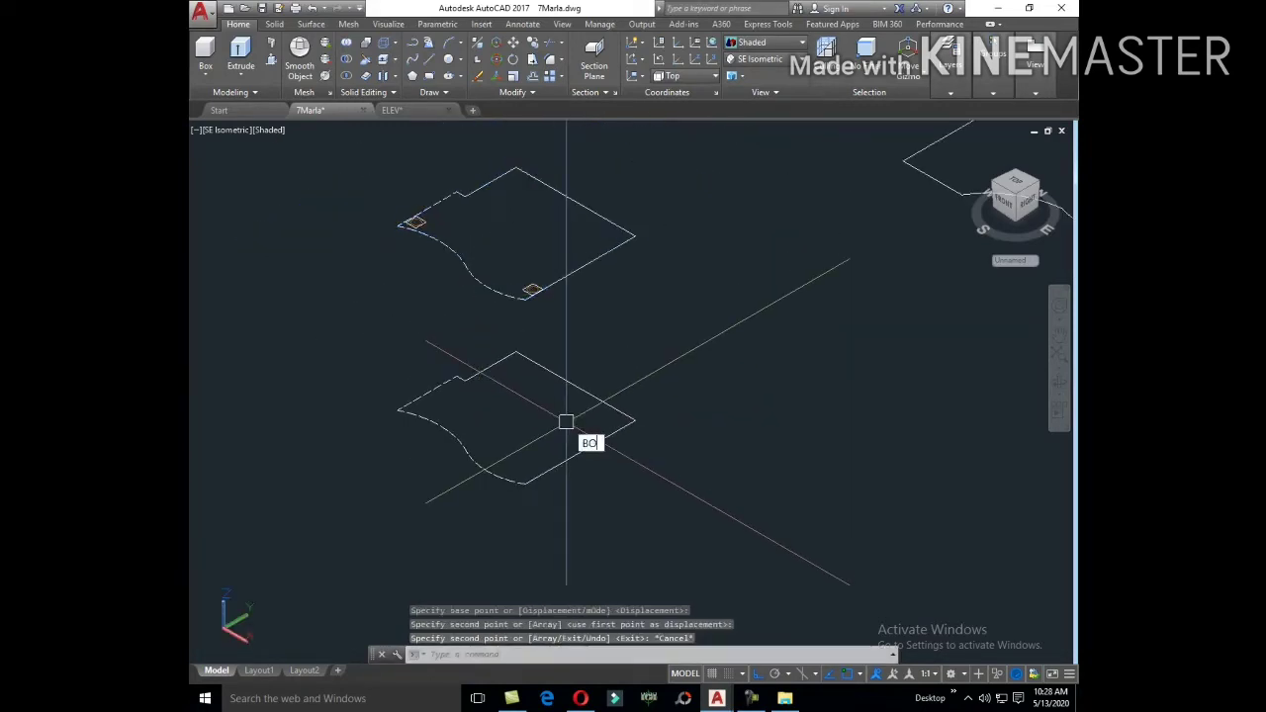
Step: Try creating a boundary inside the copied outline, which fails with an error
{"action": "key", "text": "Return"}
{"action": "left_click", "coordinate": [551, 274]}
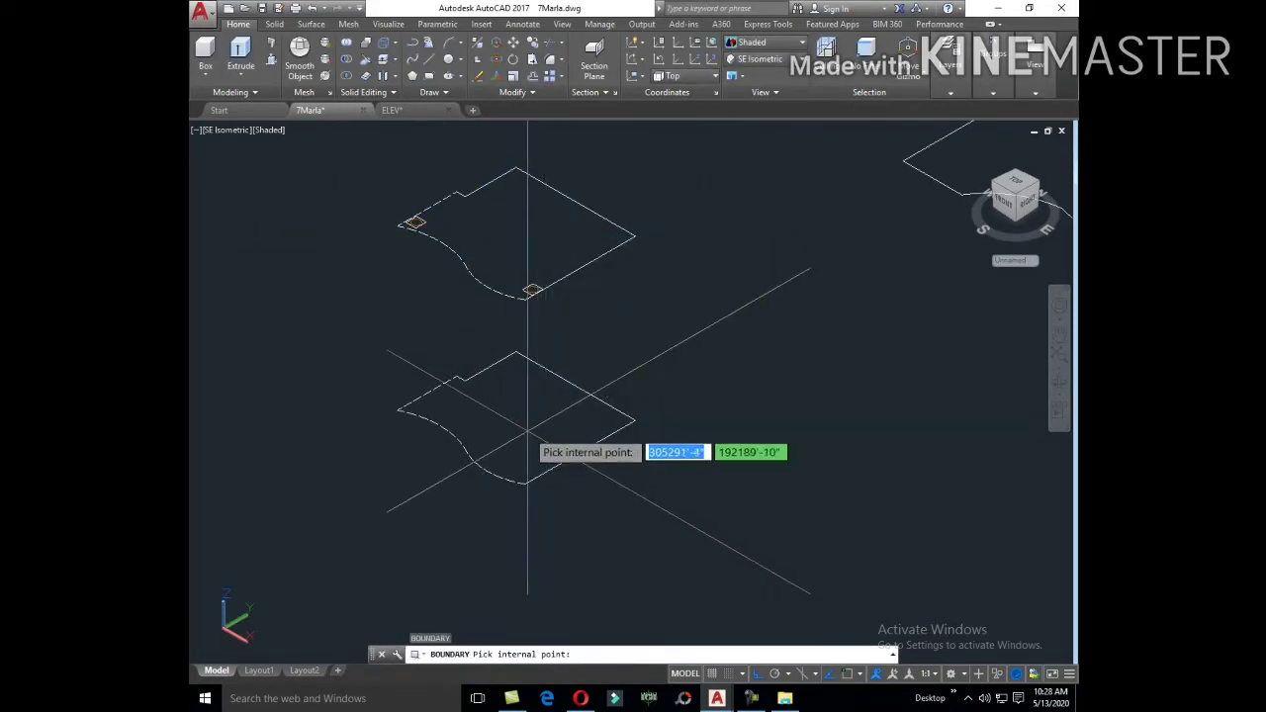
{"action": "left_click", "coordinate": [527, 447]}
{"action": "left_click", "coordinate": [740, 362]}
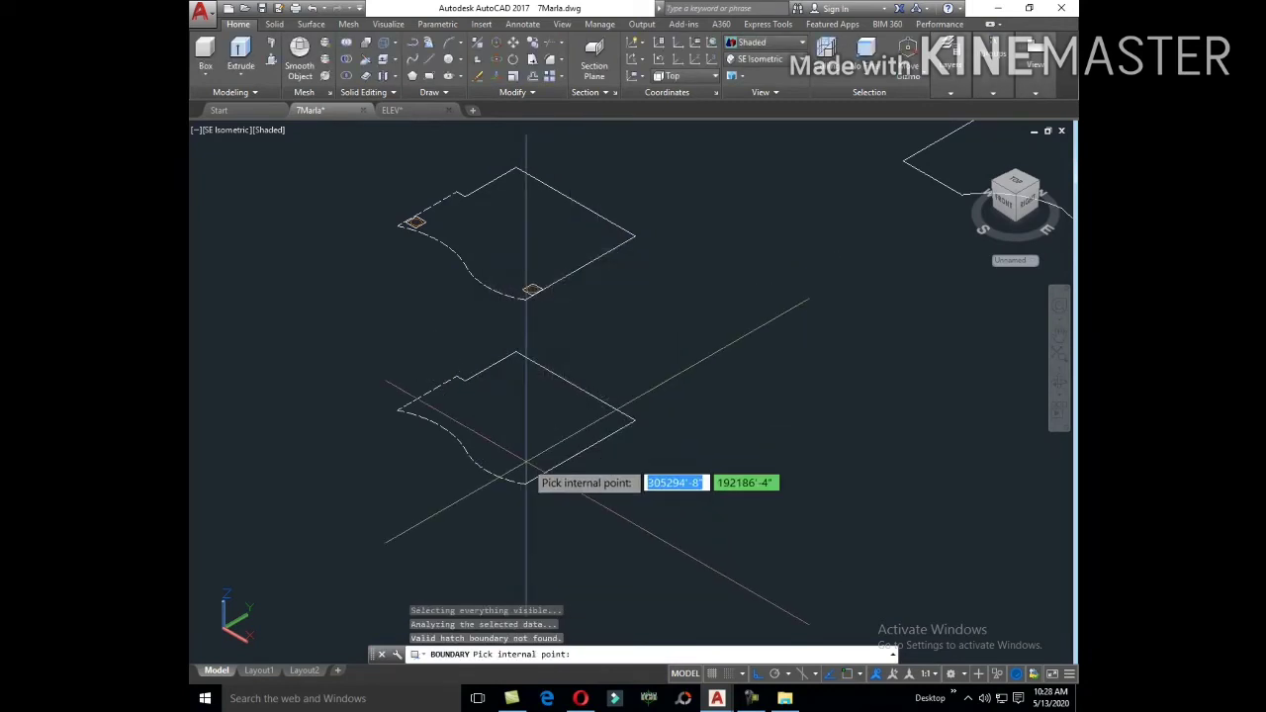
{"action": "key", "text": "Escape"}
{"action": "key", "text": "Escape"}
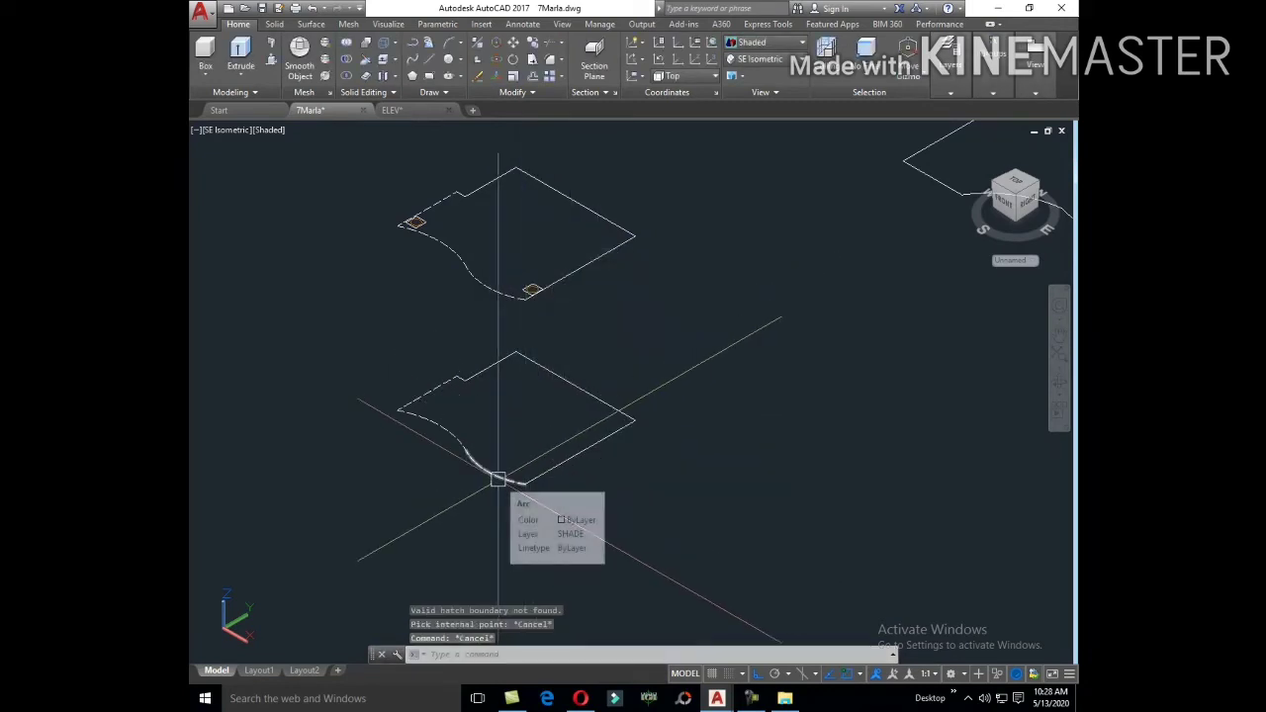
{"action": "type", "text": "MA"}
Step: Match properties onto the copied porch outline to give it continuous lines
{"action": "key", "text": "Return"}
{"action": "left_click", "coordinate": [534, 476]}
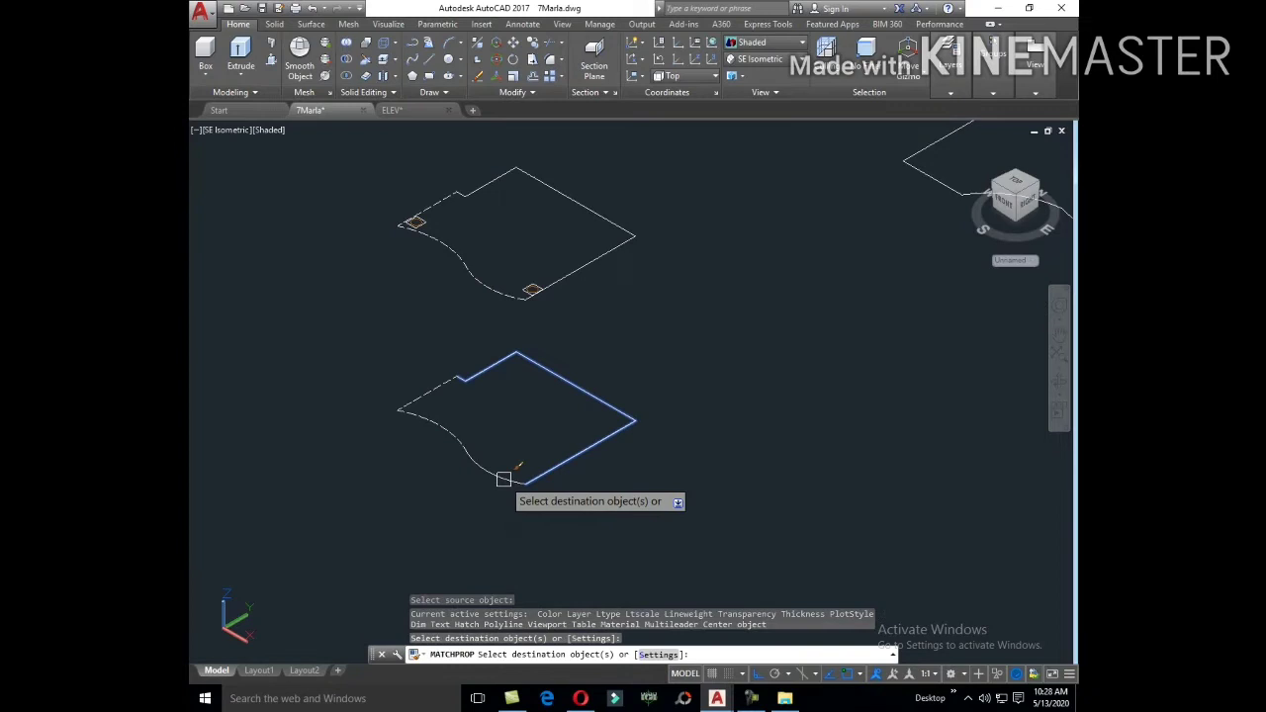
{"action": "left_click", "coordinate": [440, 395]}
{"action": "key", "text": "Escape"}
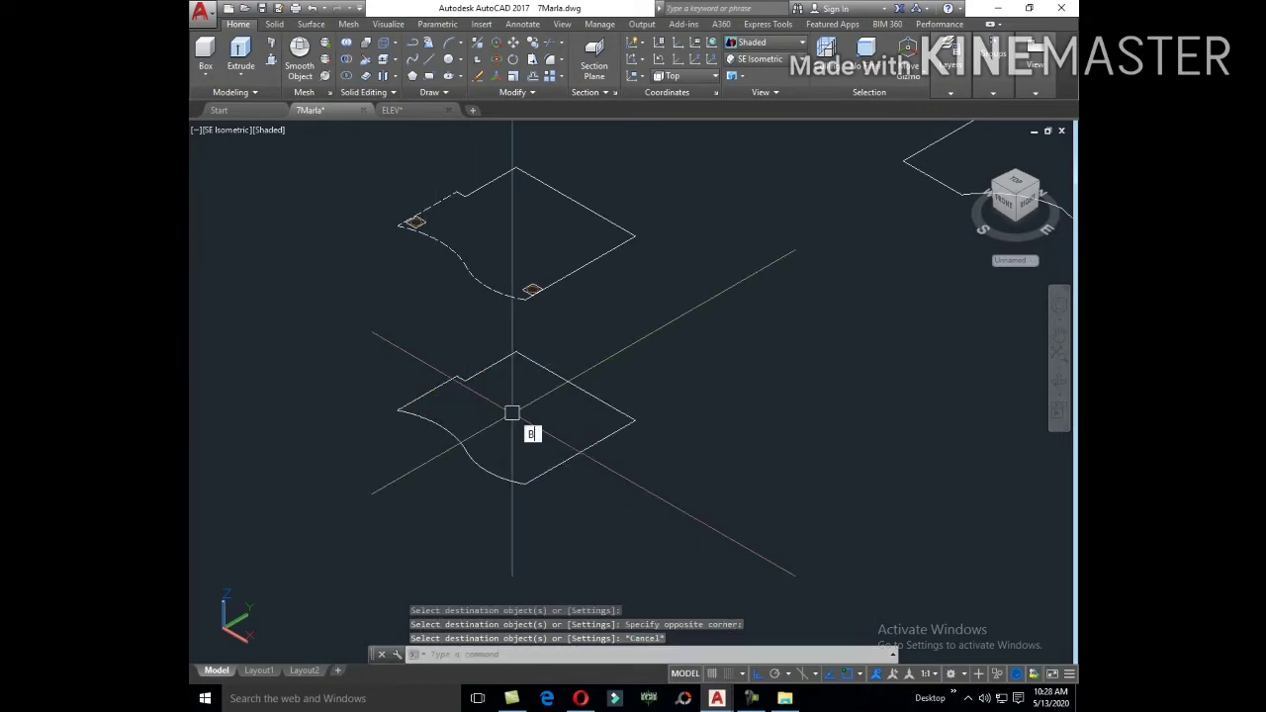
Step: Retry BOUNDARY inside the copied outline; it fails again
{"action": "type", "text": "bo"}
{"action": "key", "text": "Return"}
{"action": "left_click", "coordinate": [574, 275]}
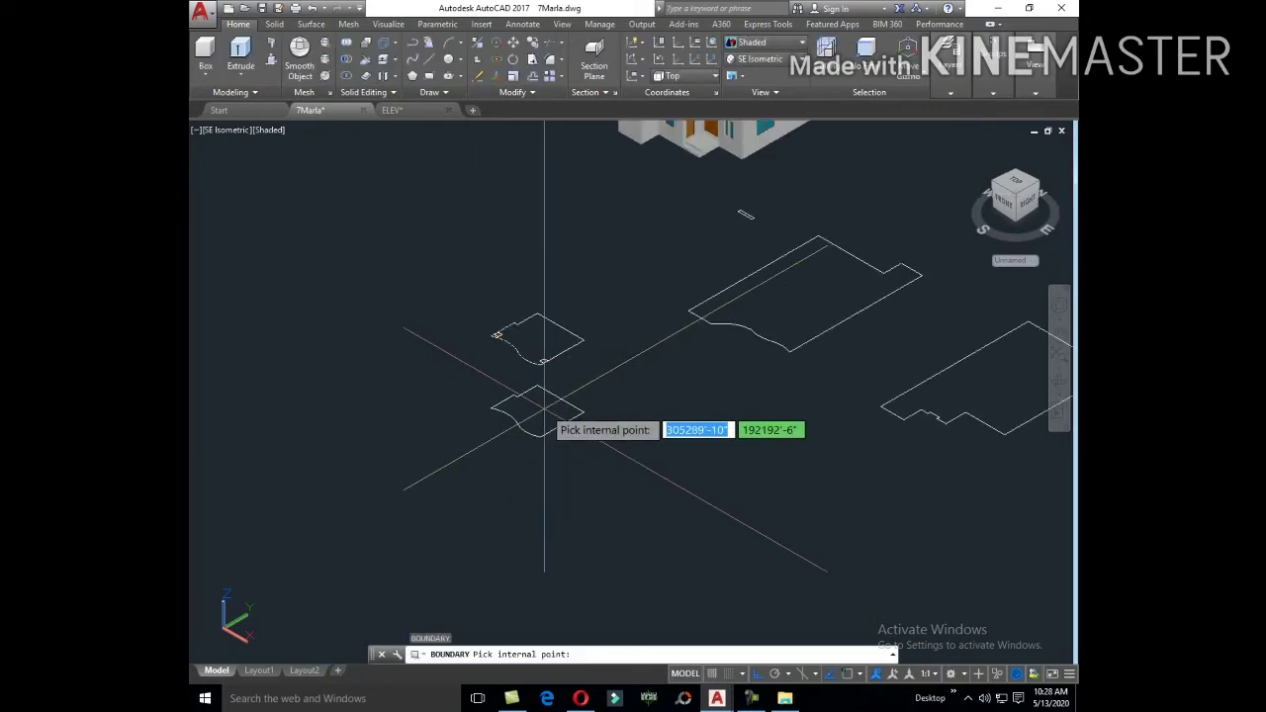
{"action": "left_click", "coordinate": [514, 395]}
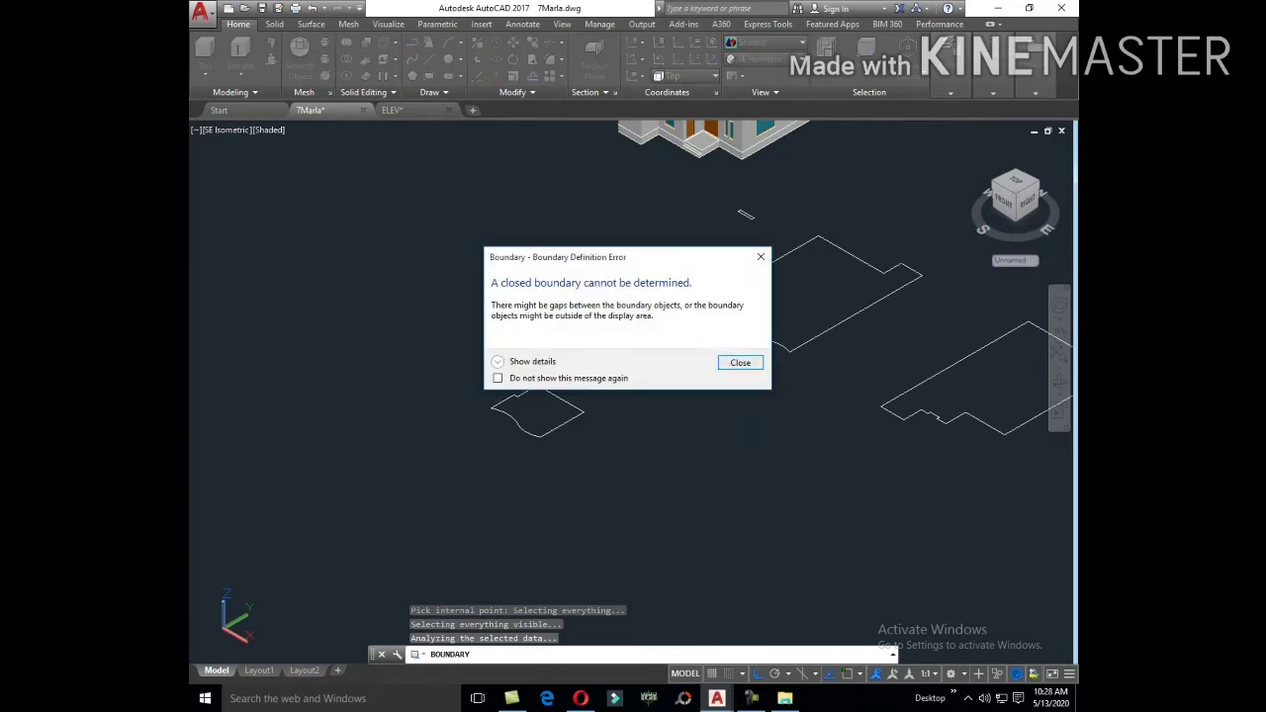
{"action": "key", "text": "Return"}
{"action": "scroll", "coordinate": [568, 413], "scroll_direction": "up", "scroll_amount": 3}
{"action": "key", "text": "Escape"}
{"action": "key", "text": "Escape"}
{"action": "key", "text": "Escape"}
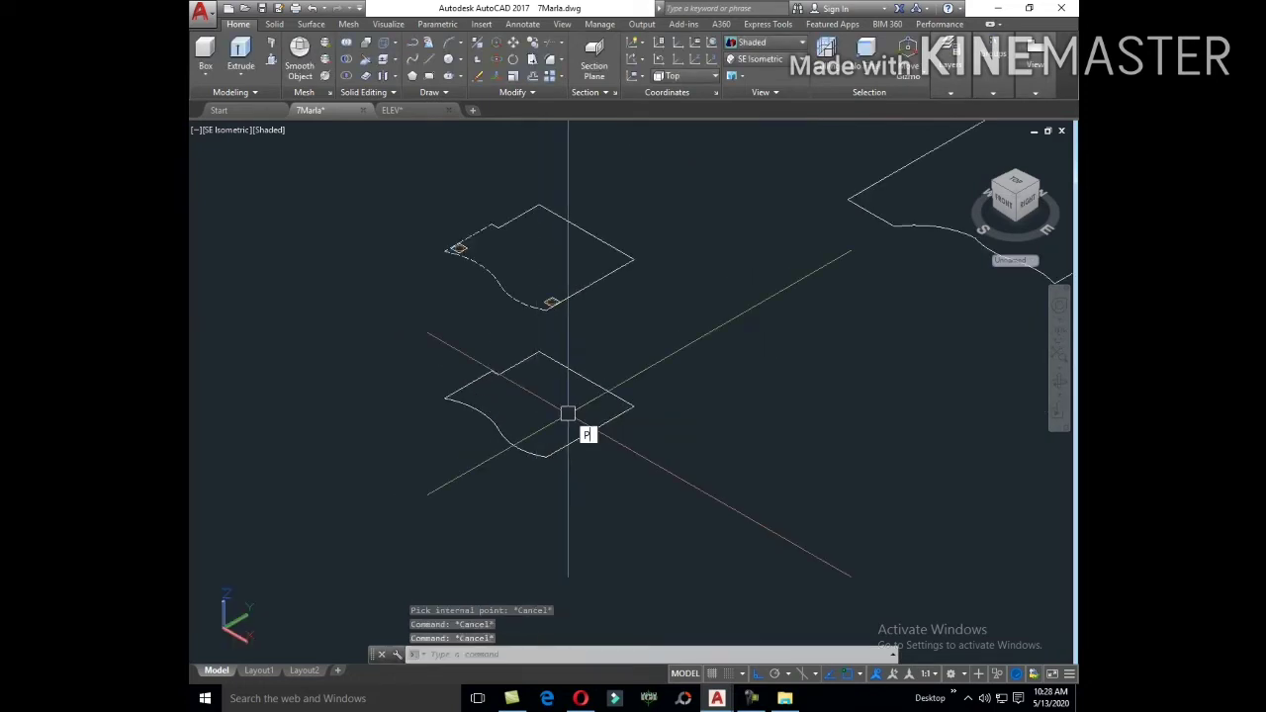
{"action": "type", "text": "l"}
{"action": "key", "text": "Return"}
Step: Trace the porch outline as a polyline with straight sides and two arcs along the curved edge
{"action": "scroll", "coordinate": [553, 436], "scroll_direction": "up", "scroll_amount": 4}
{"action": "left_click", "coordinate": [521, 497]}
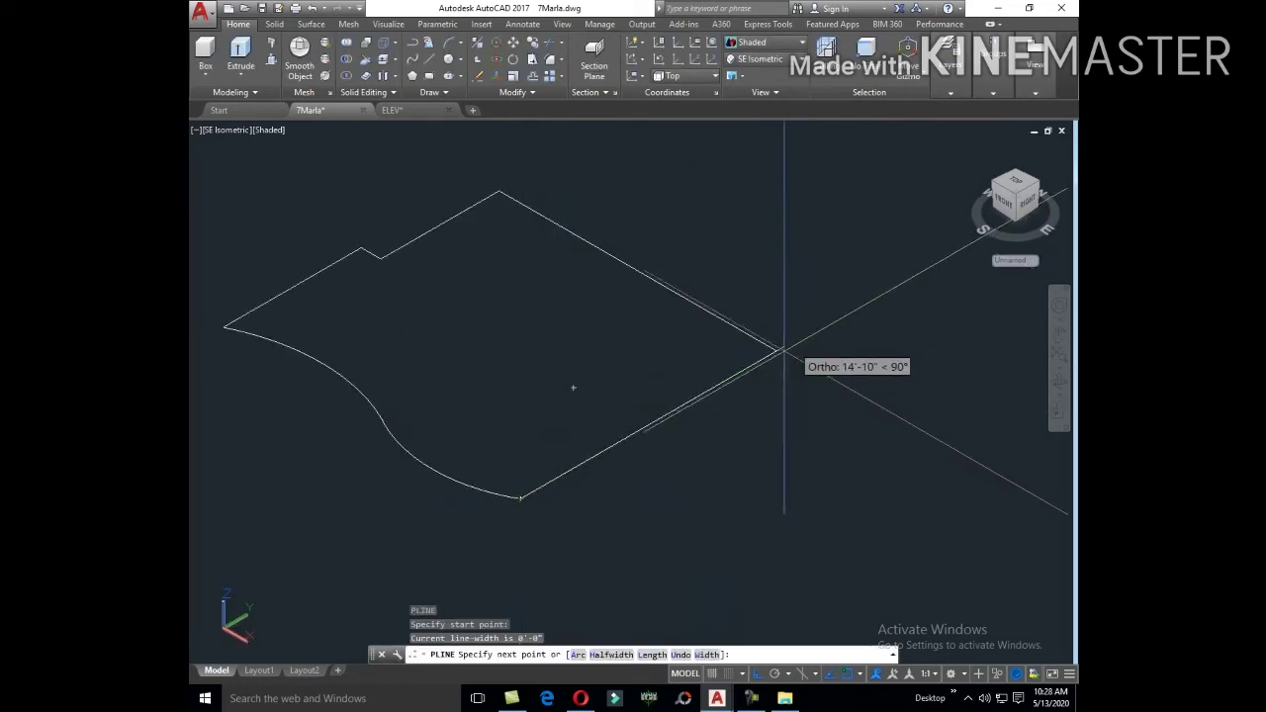
{"action": "left_click", "coordinate": [777, 351]}
{"action": "left_click", "coordinate": [500, 192]}
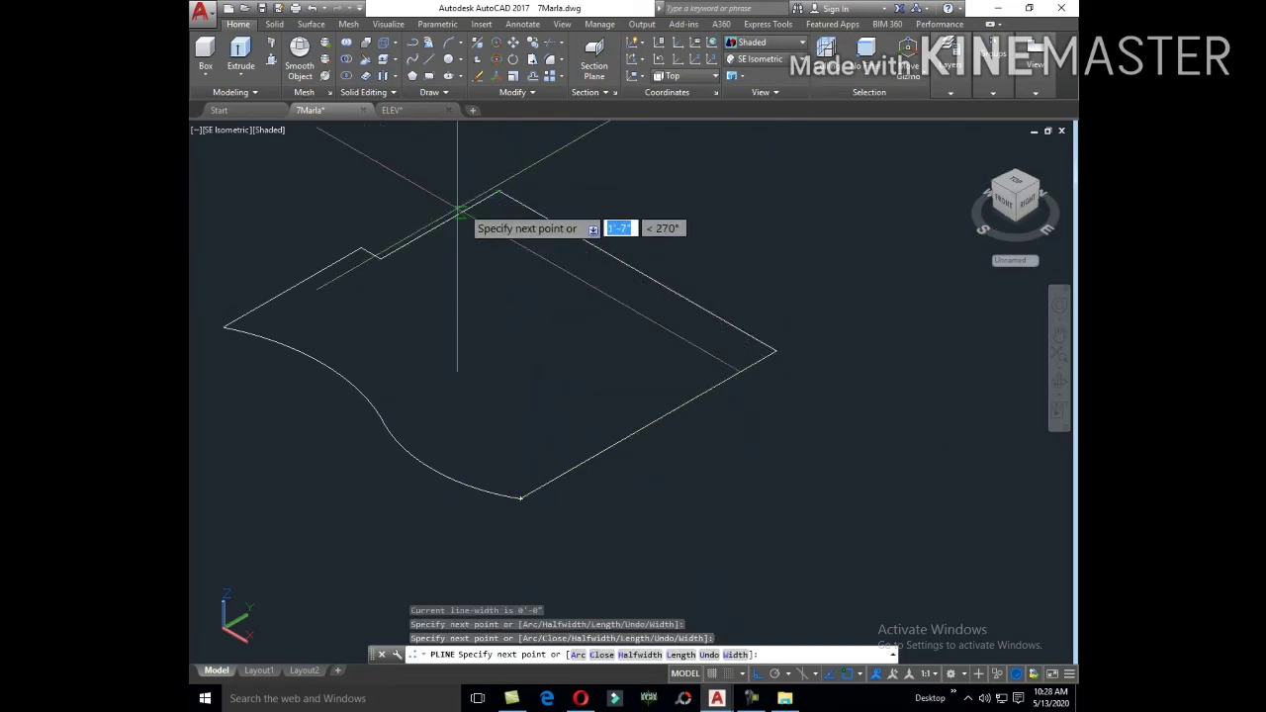
{"action": "middle_click_drag", "start_coordinate": [348, 248], "coordinate": [554, 220]}
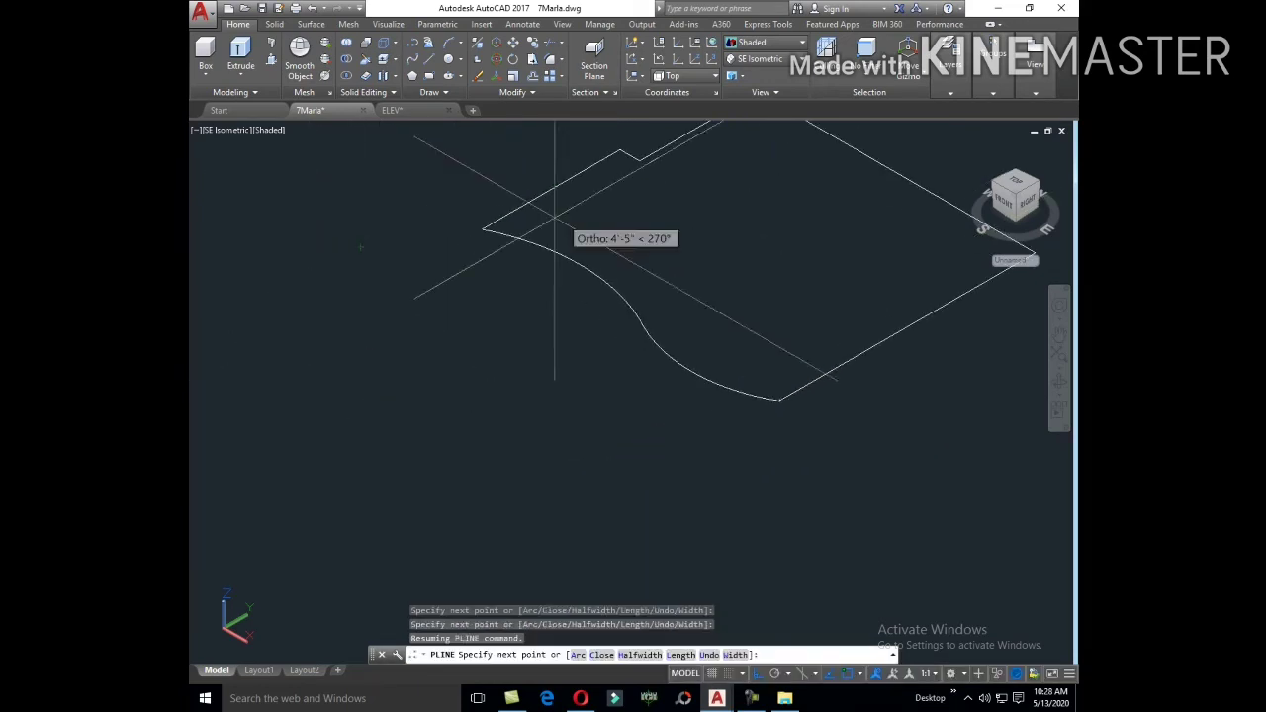
{"action": "left_click", "coordinate": [483, 230]}
{"action": "type", "text": "A"}
{"action": "key", "text": "Return"}
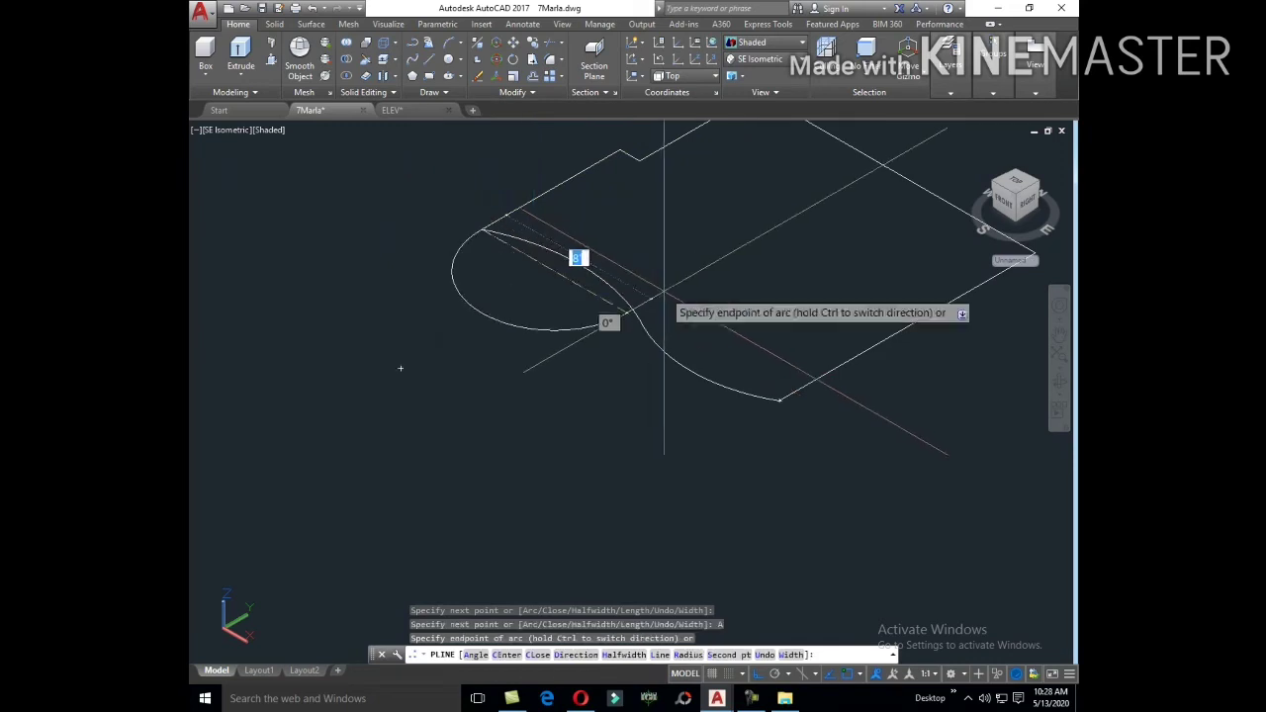
{"action": "left_click", "coordinate": [640, 321]}
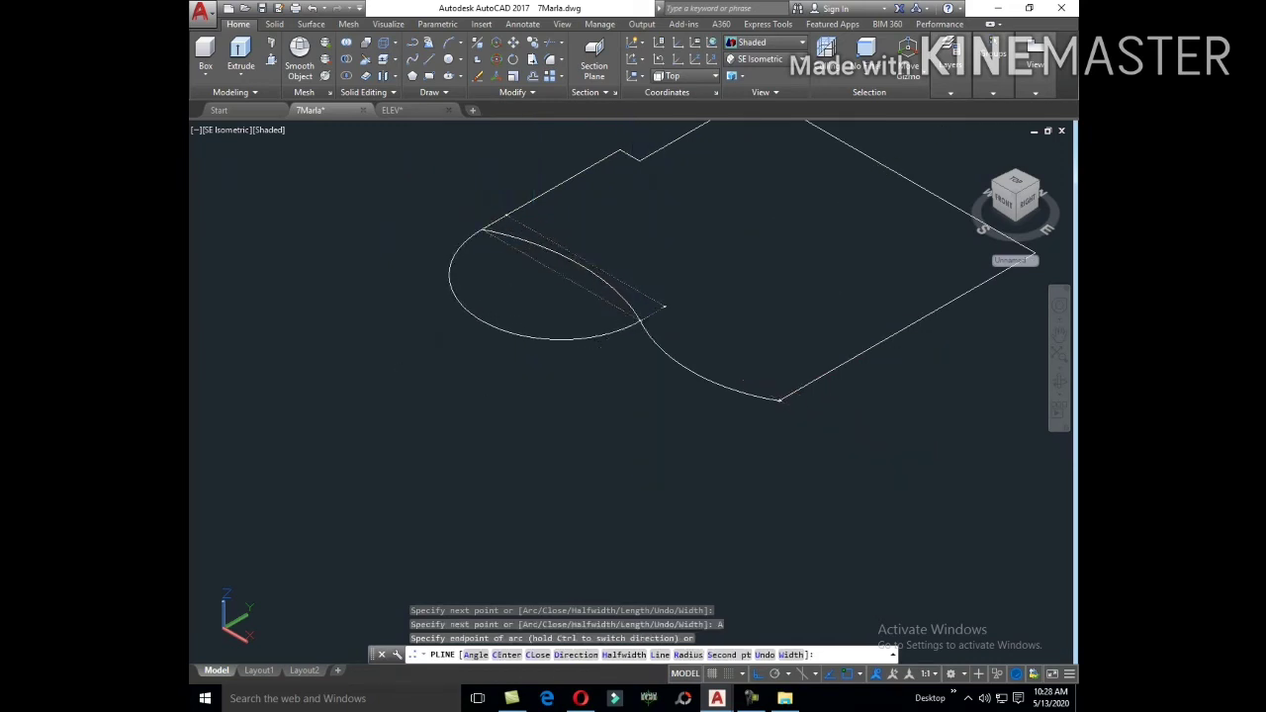
{"action": "left_click", "coordinate": [778, 400]}
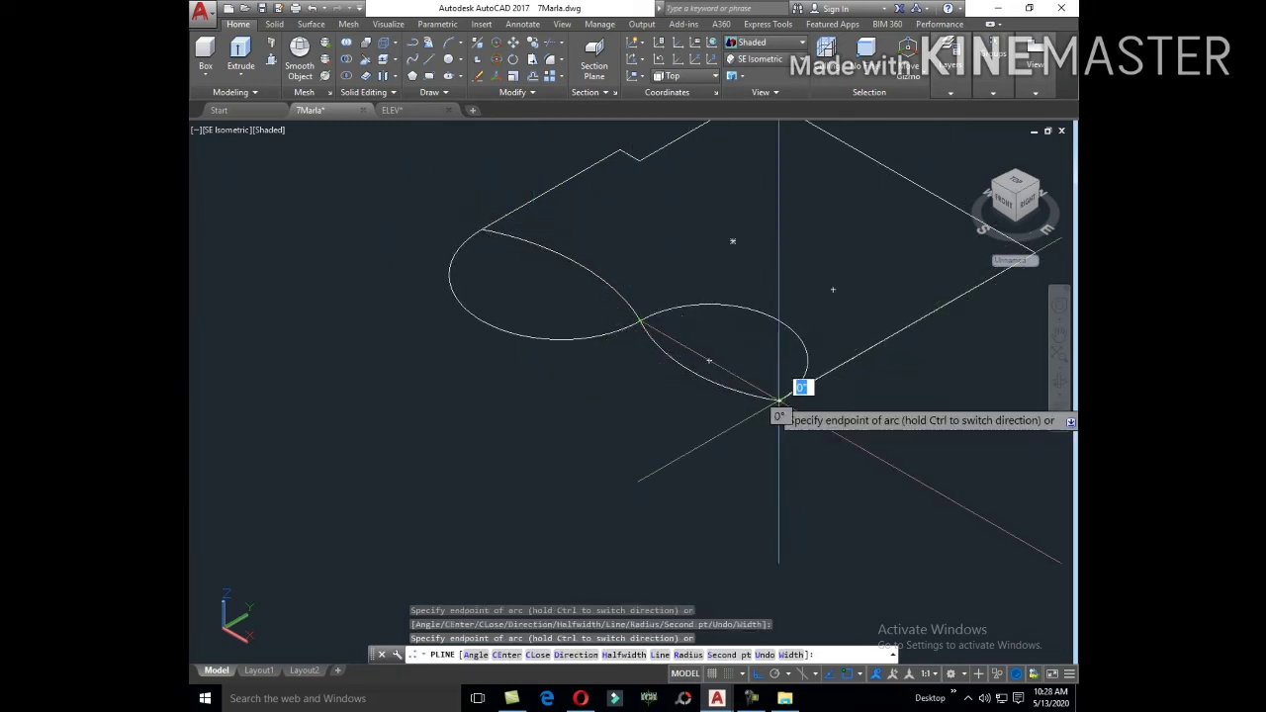
{"action": "key", "text": "Return"}
Step: Reshape the polyline's first arc so it follows the curved porch edge
{"action": "left_click", "coordinate": [781, 326]}
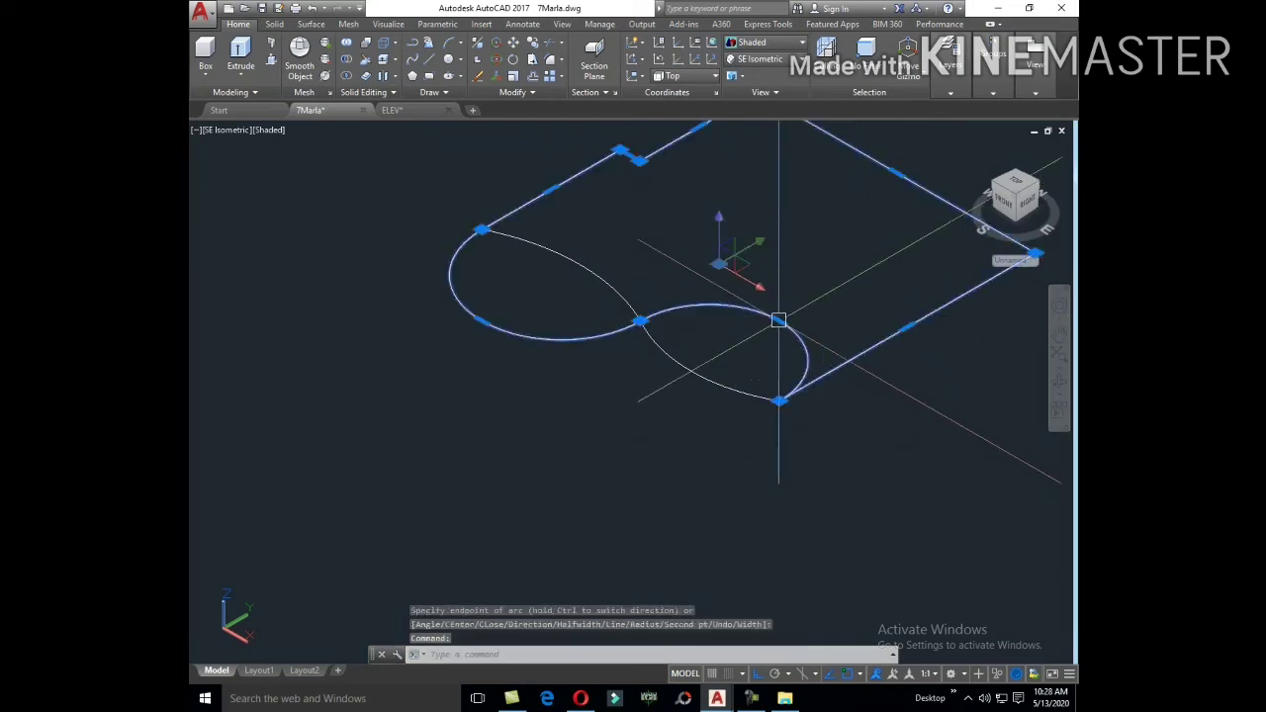
{"action": "left_click", "coordinate": [778, 321]}
{"action": "key", "text": "Escape"}
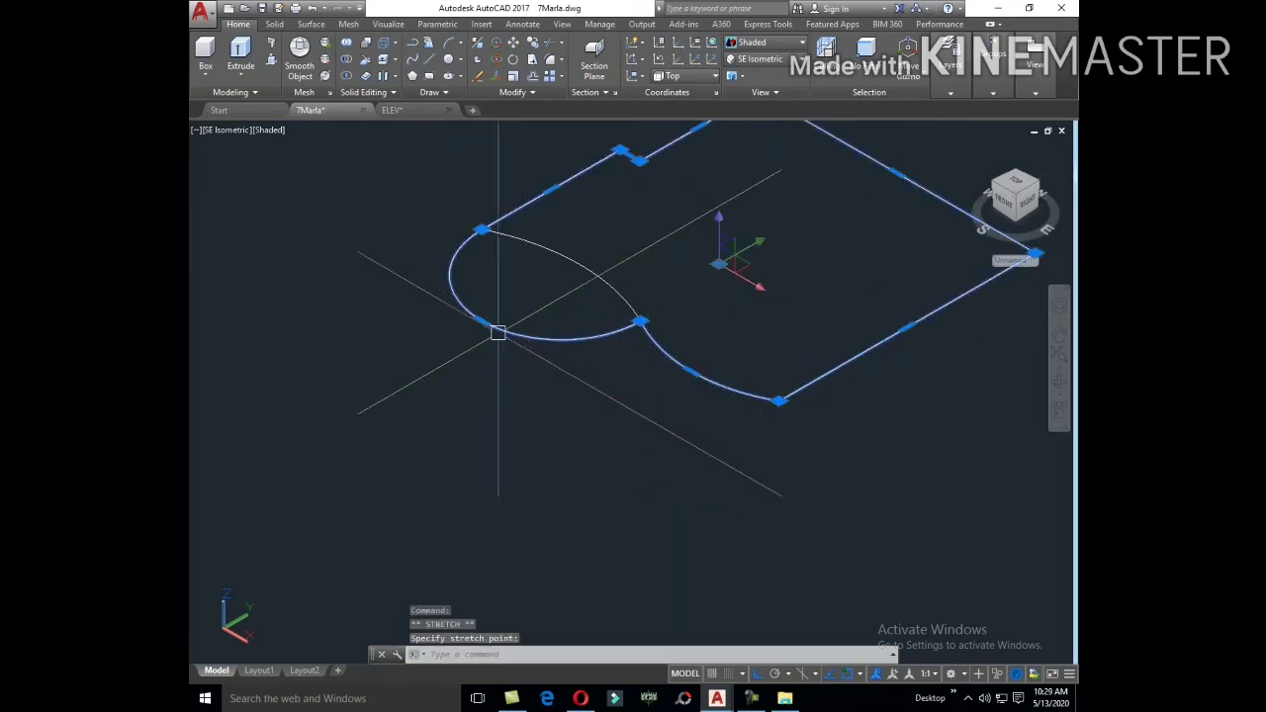
{"action": "left_click", "coordinate": [481, 320]}
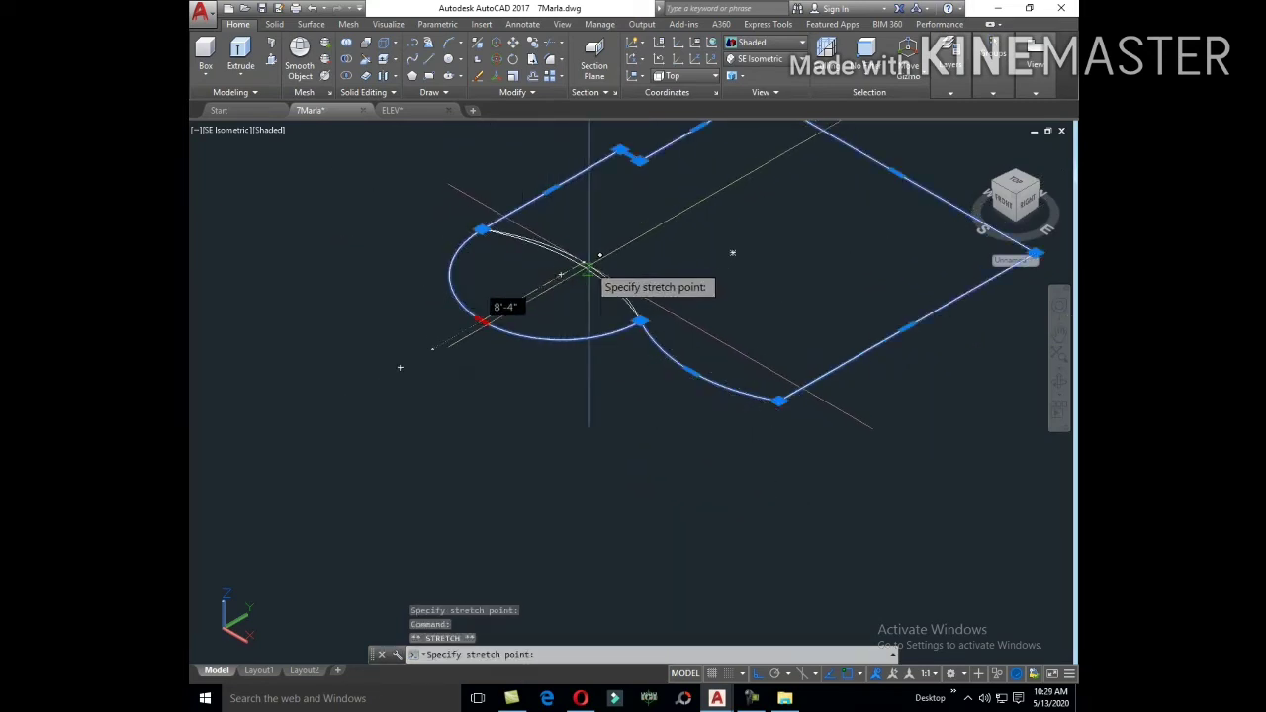
{"action": "left_click", "coordinate": [584, 263]}
Step: Copy the porch outline to a spot beside the original
{"action": "scroll", "coordinate": [716, 381], "scroll_direction": "down", "scroll_amount": 4}
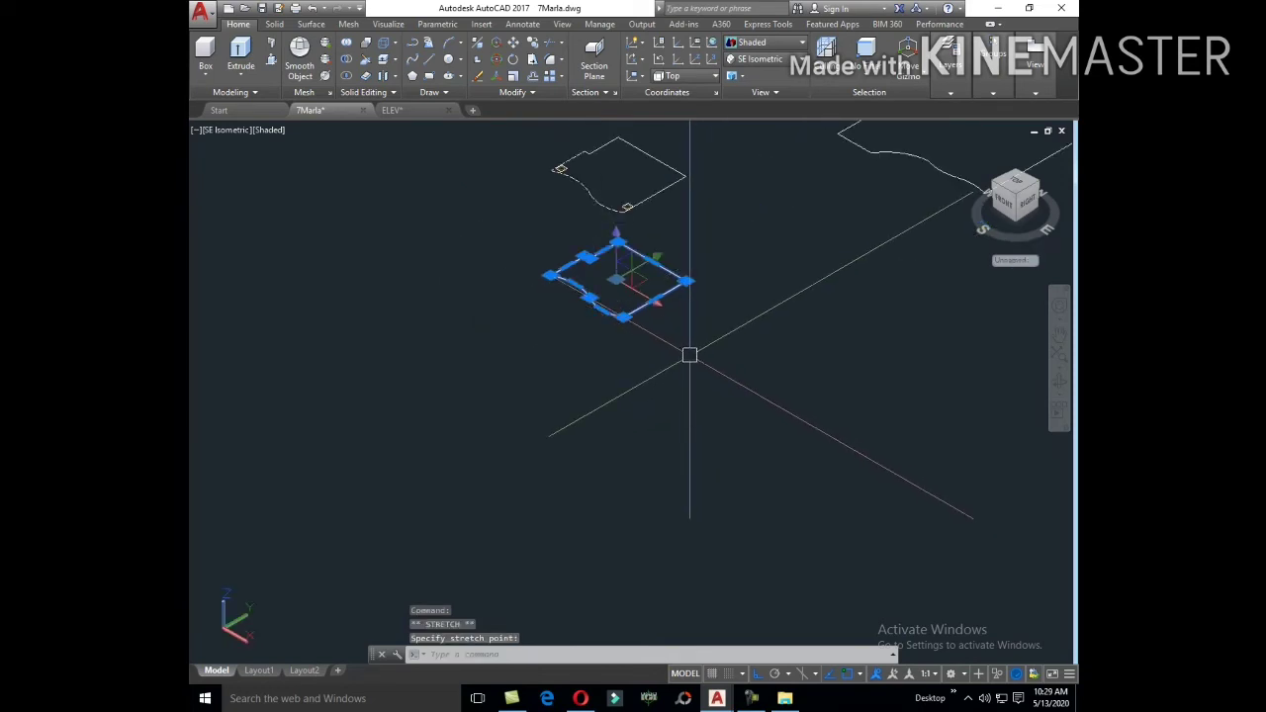
{"action": "type", "text": "M"}
{"action": "left_click", "coordinate": [689, 354]}
{"action": "left_click", "coordinate": [812, 399]}
{"action": "key", "text": "Escape"}
{"action": "type", "text": "EX"}
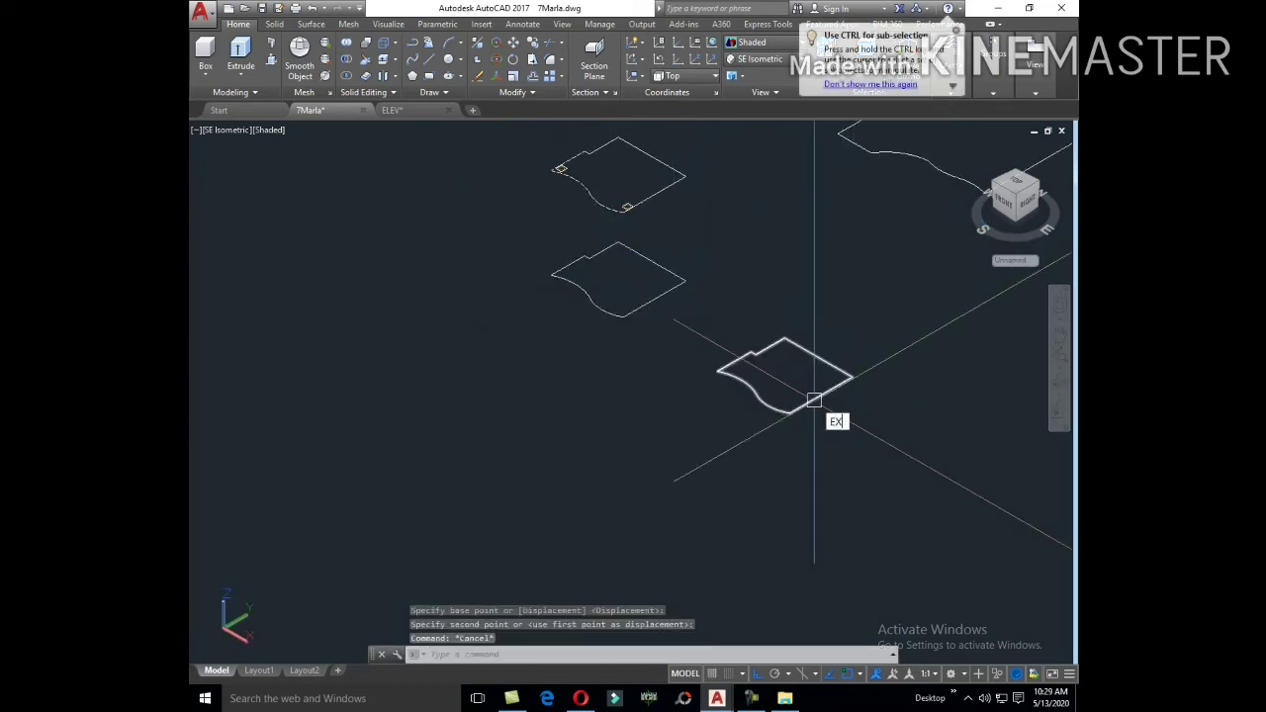
Step: Extrude the copied porch outline 6" into a solid slab
{"action": "key", "text": "Return"}
{"action": "left_click", "coordinate": [813, 400]}
{"action": "right_click", "coordinate": [811, 401]}
{"action": "left_click", "coordinate": [847, 410]}
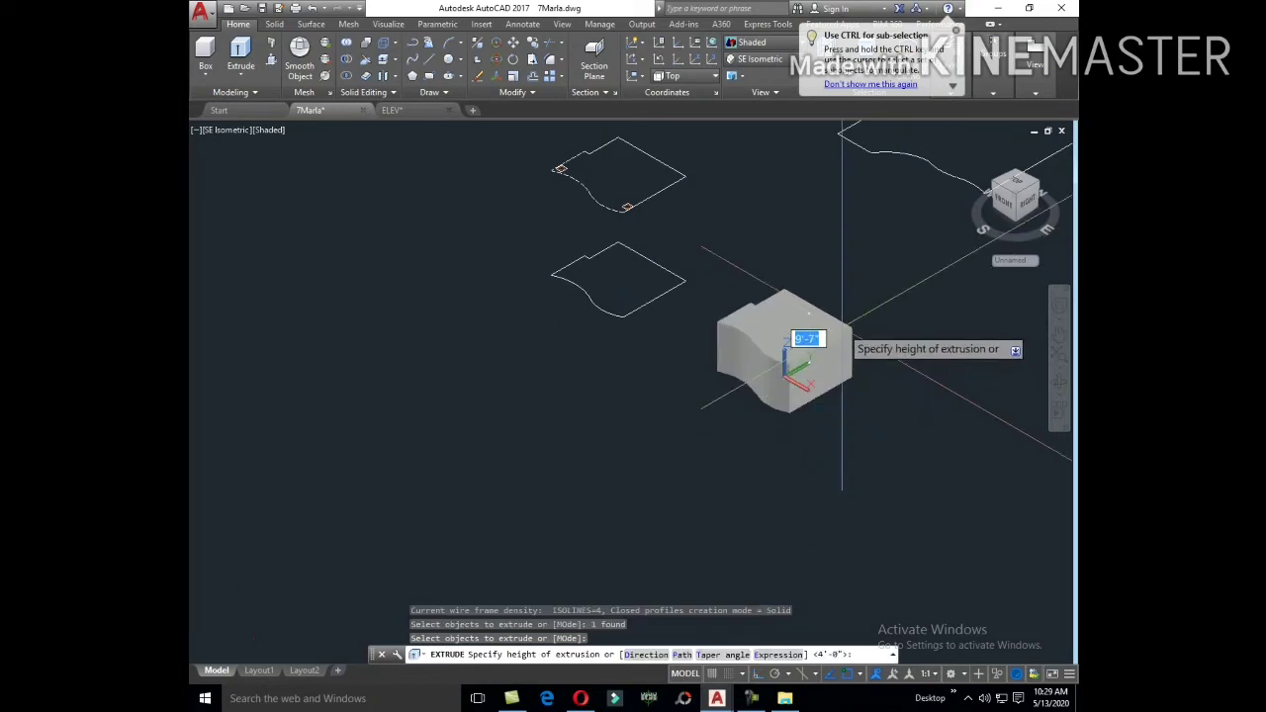
{"action": "key", "text": "Return"}
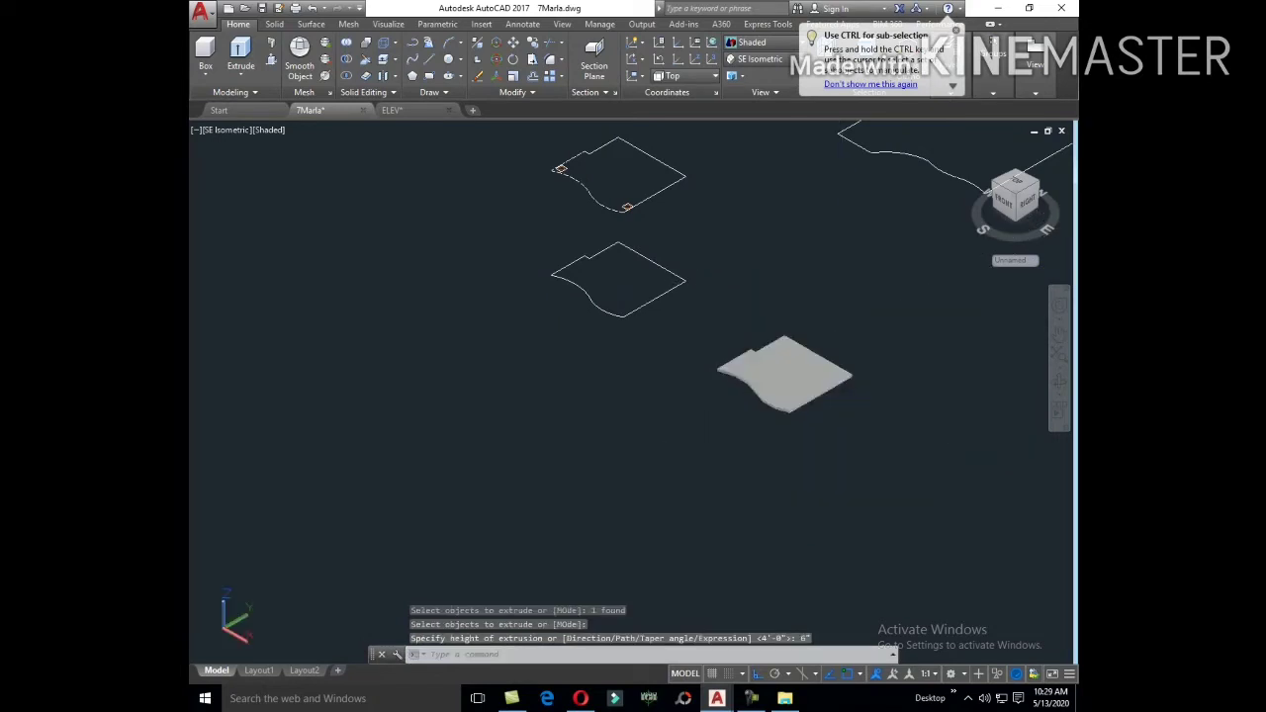
{"action": "left_click", "coordinate": [786, 374]}
{"action": "key", "text": "Escape"}
{"action": "key", "text": "Escape"}
Step: Create boundary outlines from the square pedestal regions
{"action": "middle_click_drag", "start_coordinate": [690, 217], "coordinate": [848, 405]}
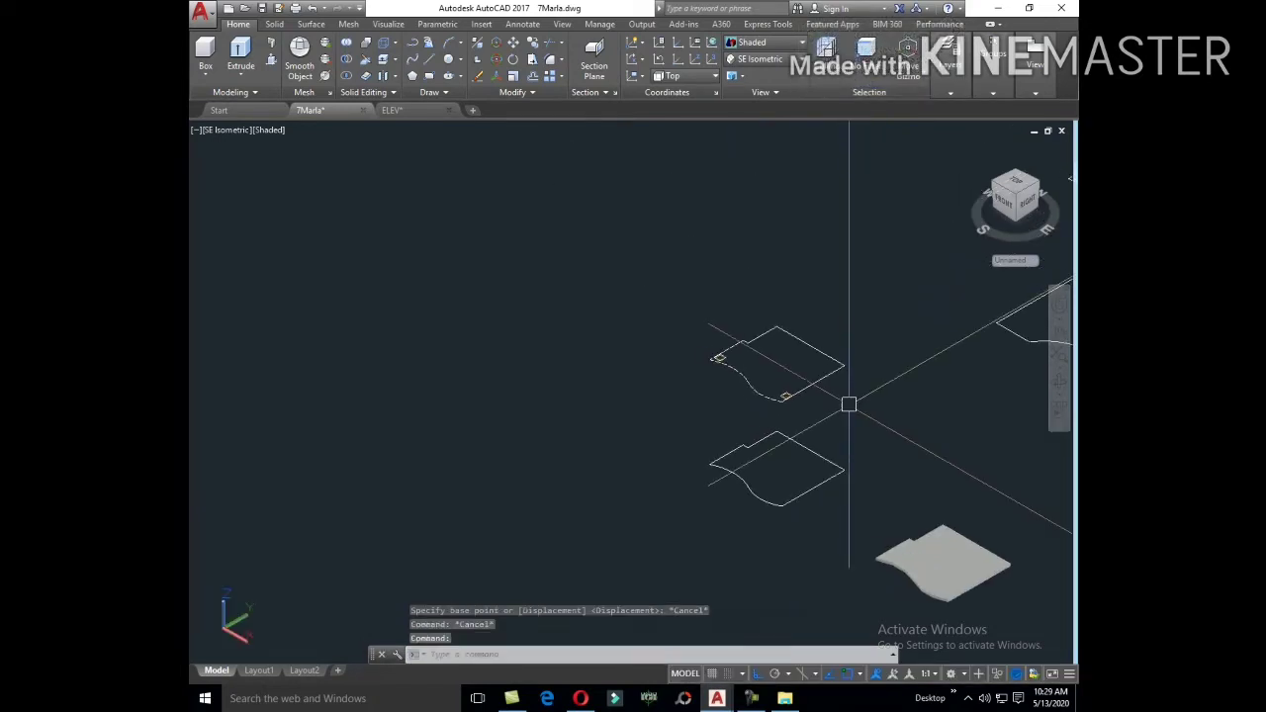
{"action": "type", "text": "BO"}
{"action": "key", "text": "Return"}
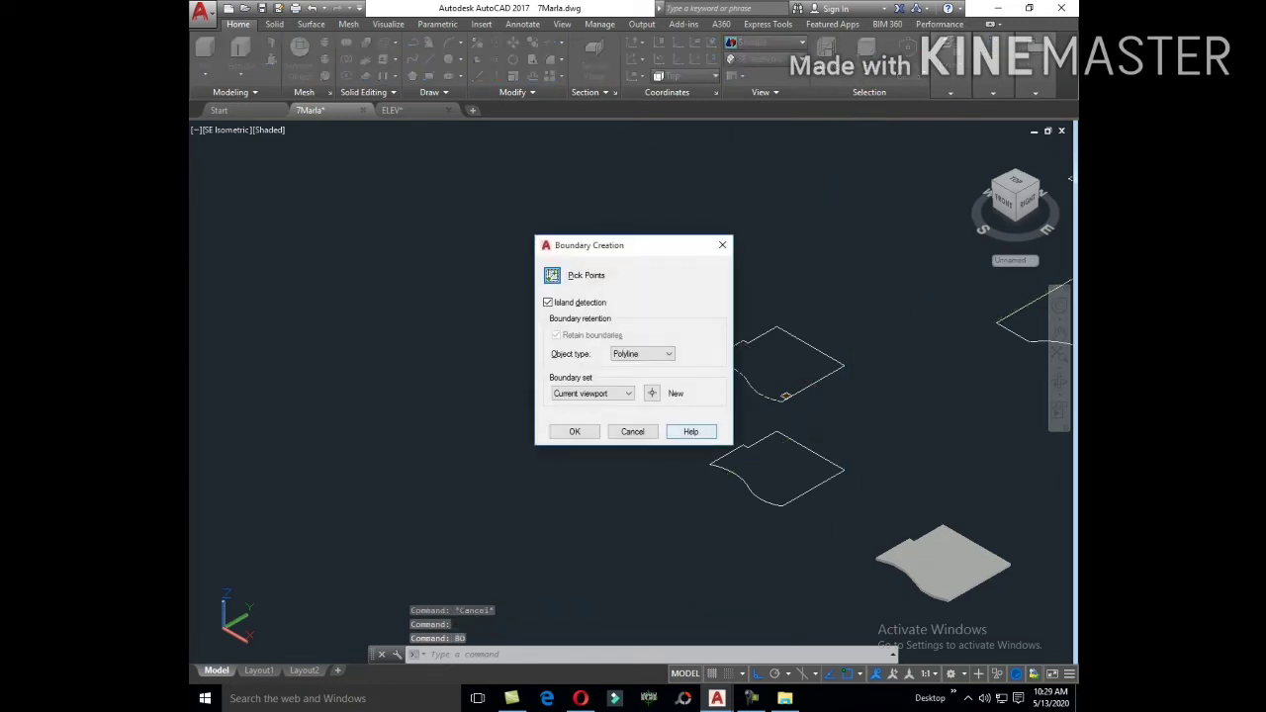
{"action": "left_click", "coordinate": [551, 275]}
{"action": "scroll", "coordinate": [722, 314], "scroll_direction": "up", "scroll_amount": 4}
{"action": "scroll", "coordinate": [723, 315], "scroll_direction": "up", "scroll_amount": 2}
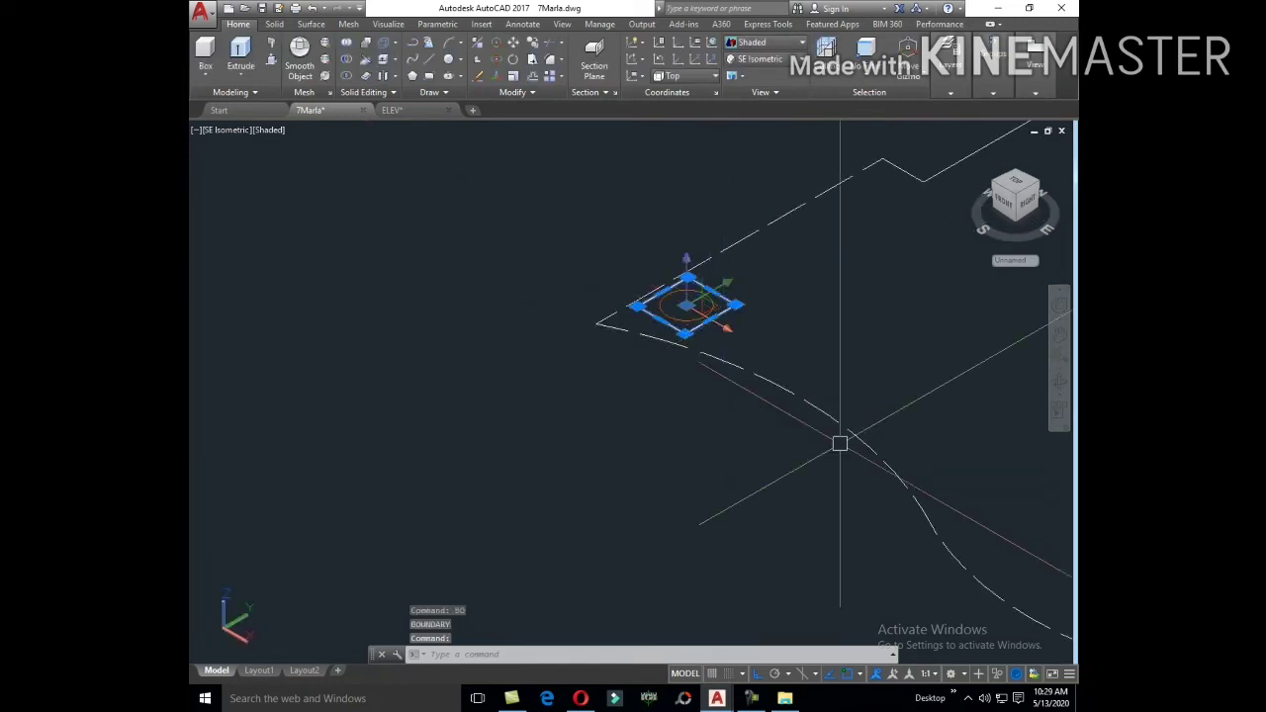
{"action": "scroll", "coordinate": [860, 455], "scroll_direction": "down", "scroll_amount": 2}
{"action": "scroll", "coordinate": [878, 446], "scroll_direction": "up", "scroll_amount": 3}
{"action": "left_click", "coordinate": [887, 446]}
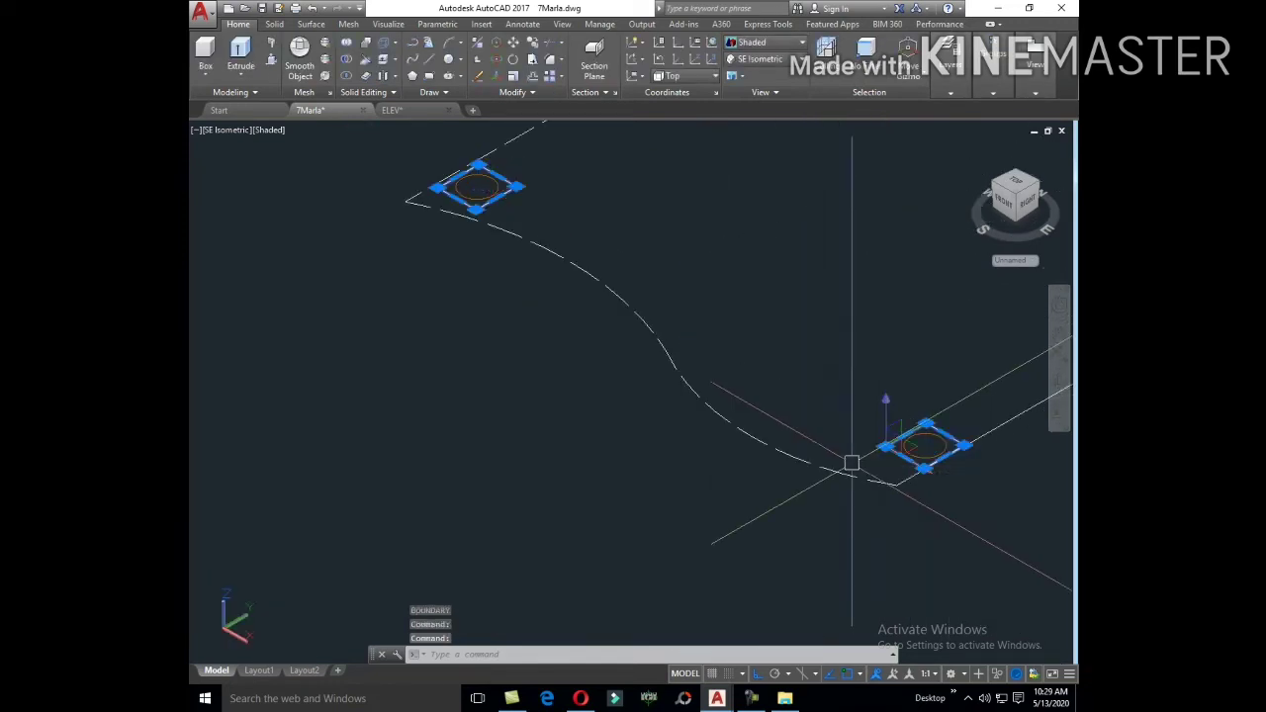
Step: Copy the two square outlines to a new location
{"action": "type", "text": "Co"}
{"action": "key", "text": "Return"}
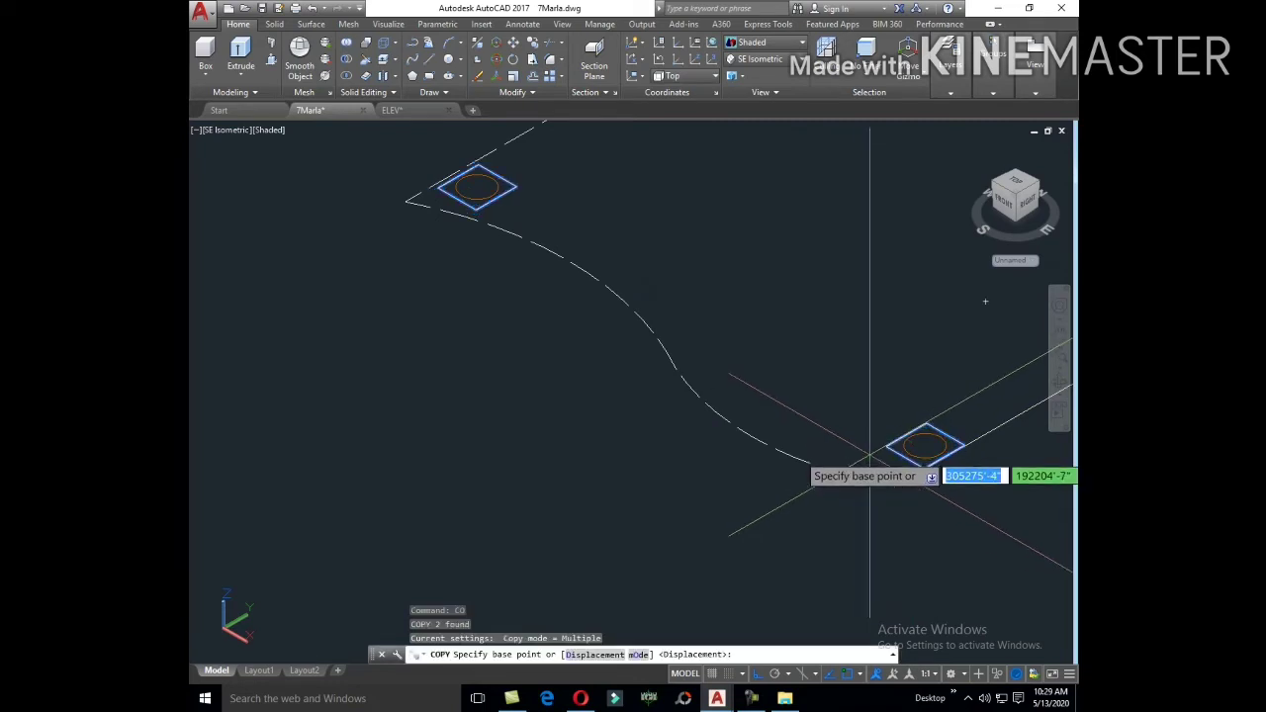
{"action": "left_click", "coordinate": [871, 457]}
{"action": "scroll", "coordinate": [875, 436], "scroll_direction": "down", "scroll_amount": 2}
{"action": "left_click", "coordinate": [764, 495]}
{"action": "key", "text": "Escape"}
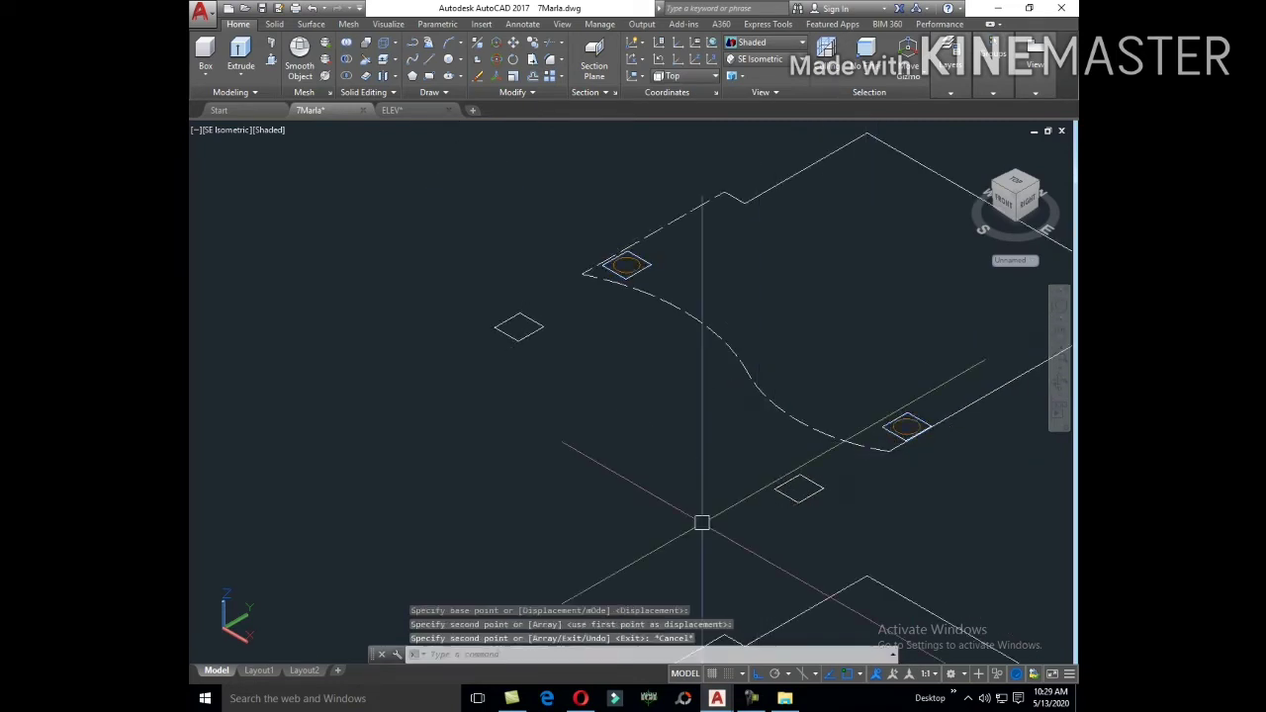
Step: Extrude the two copied squares 2' into pedestals
{"action": "left_click", "coordinate": [537, 331]}
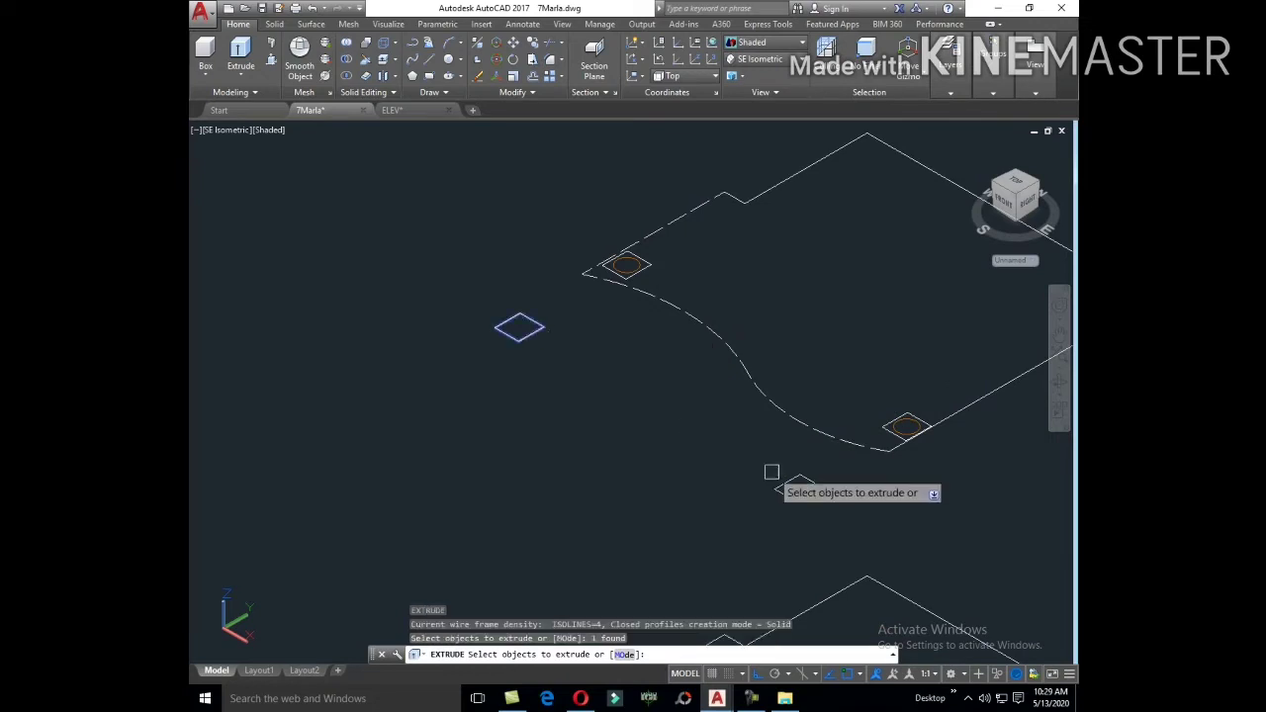
{"action": "left_click", "coordinate": [787, 481]}
{"action": "right_click", "coordinate": [725, 496]}
{"action": "left_click", "coordinate": [759, 505]}
{"action": "type", "text": "2"}
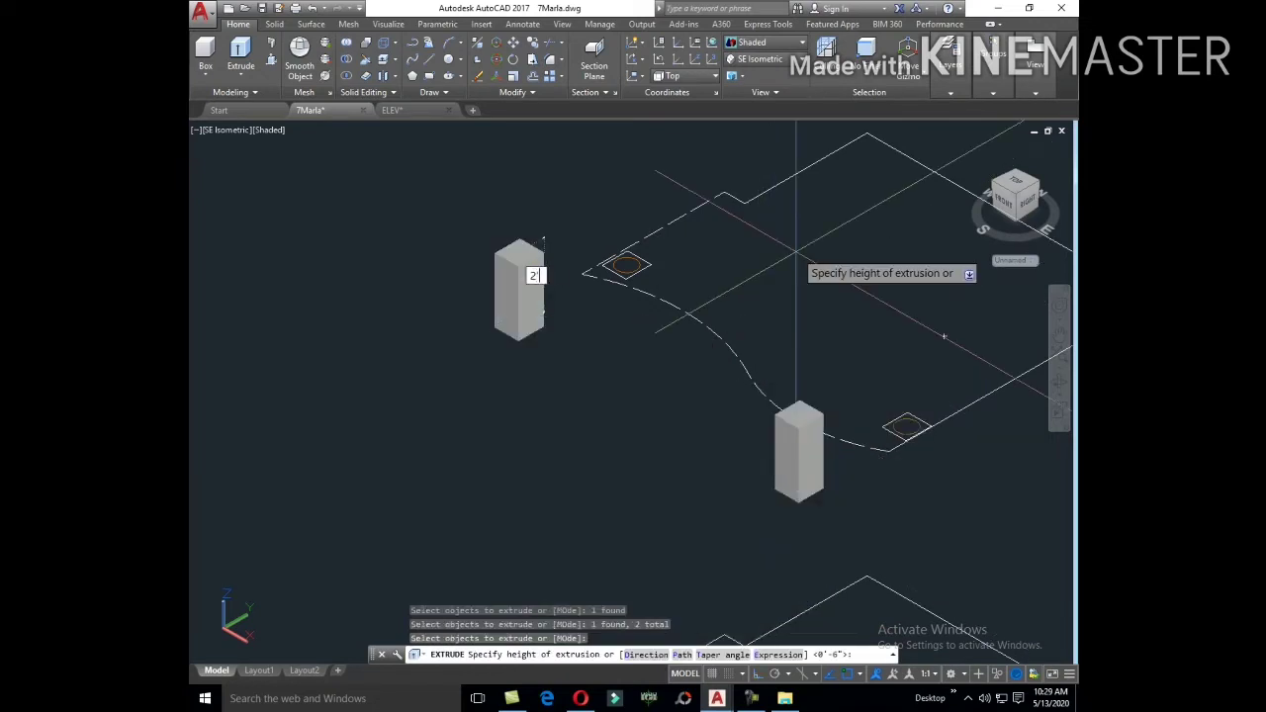
{"action": "key", "text": "Return"}
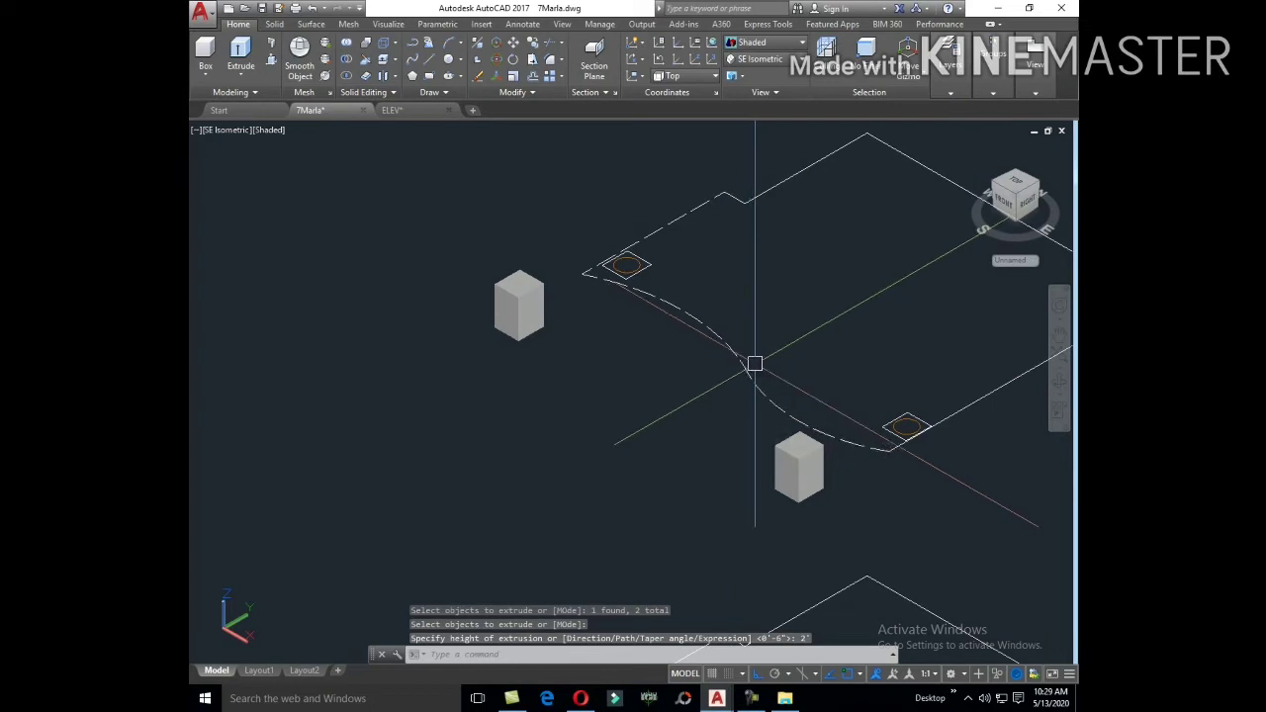
Step: Copy the square outlines again for the small blocks
{"action": "scroll", "coordinate": [658, 262], "scroll_direction": "up", "scroll_amount": 3}
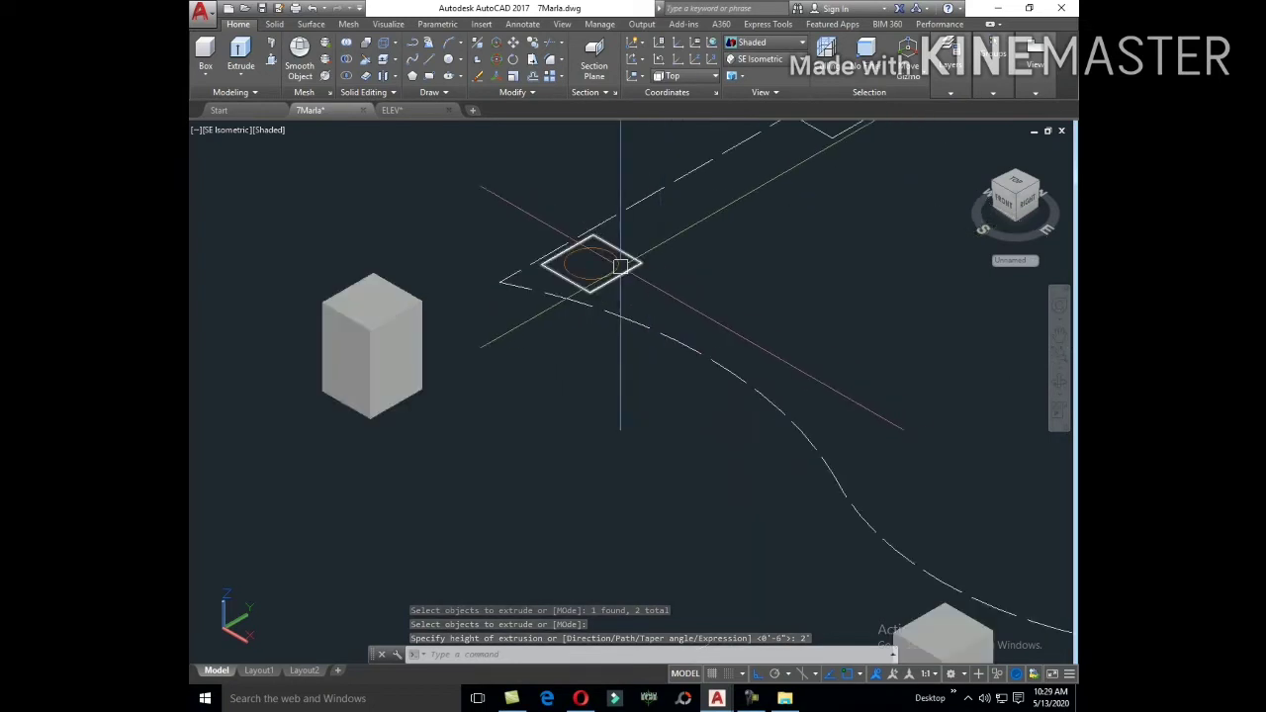
{"action": "left_click", "coordinate": [591, 265]}
{"action": "scroll", "coordinate": [607, 291], "scroll_direction": "down", "scroll_amount": 3}
{"action": "scroll", "coordinate": [807, 396], "scroll_direction": "up", "scroll_amount": 3}
{"action": "left_click", "coordinate": [807, 392]}
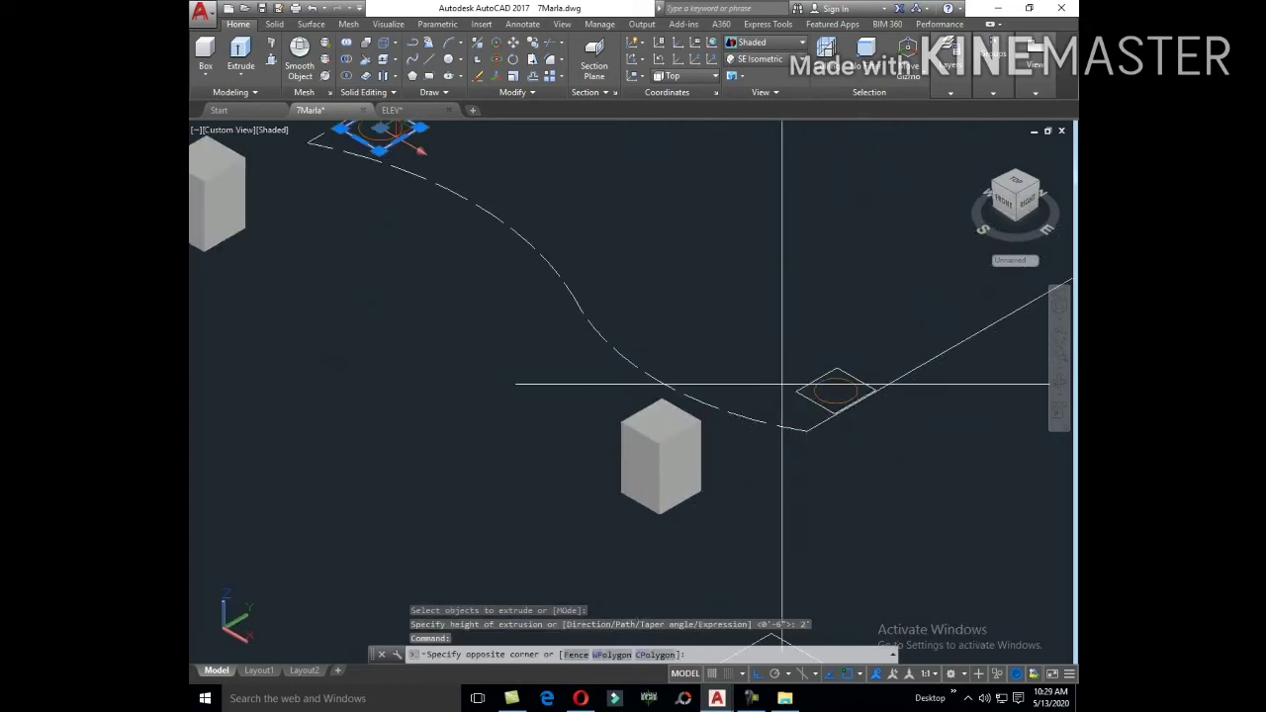
{"action": "left_click", "coordinate": [784, 415]}
{"action": "type", "text": "o"}
{"action": "key", "text": "Return"}
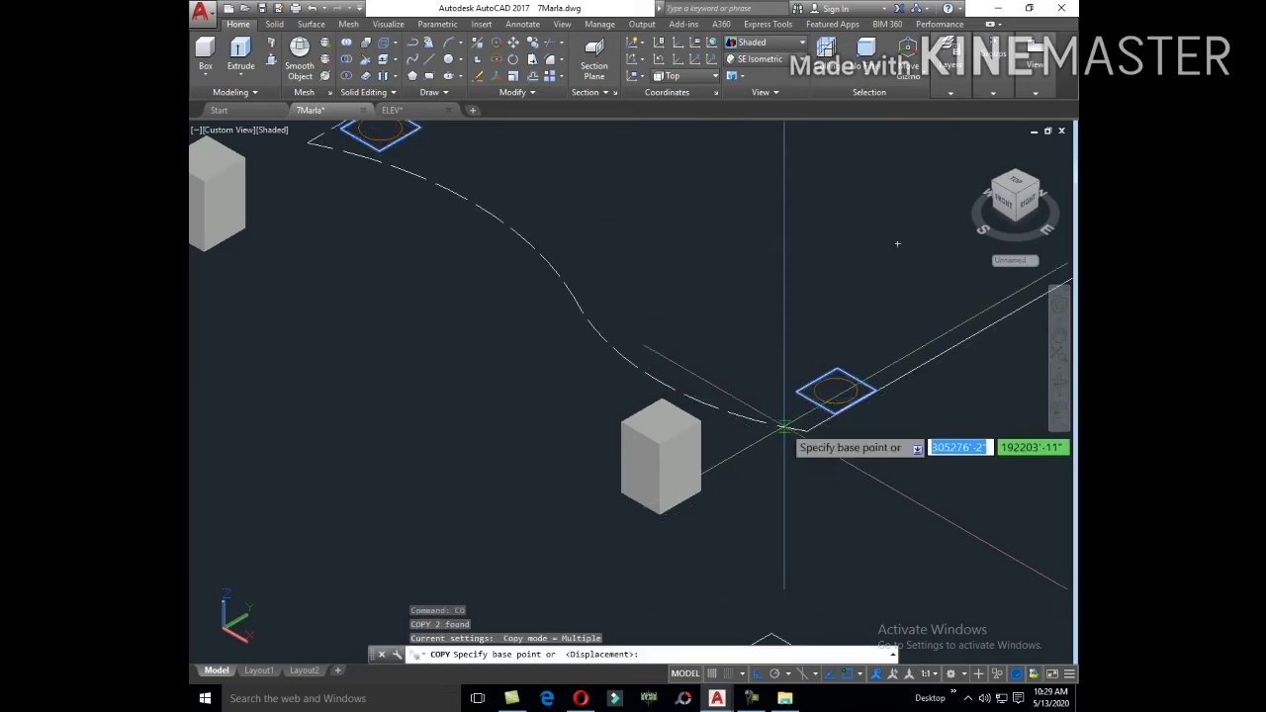
{"action": "left_click", "coordinate": [785, 424]}
{"action": "scroll", "coordinate": [784, 364], "scroll_direction": "down", "scroll_amount": 3}
{"action": "key", "text": "Escape"}
{"action": "type", "text": "EXT"}
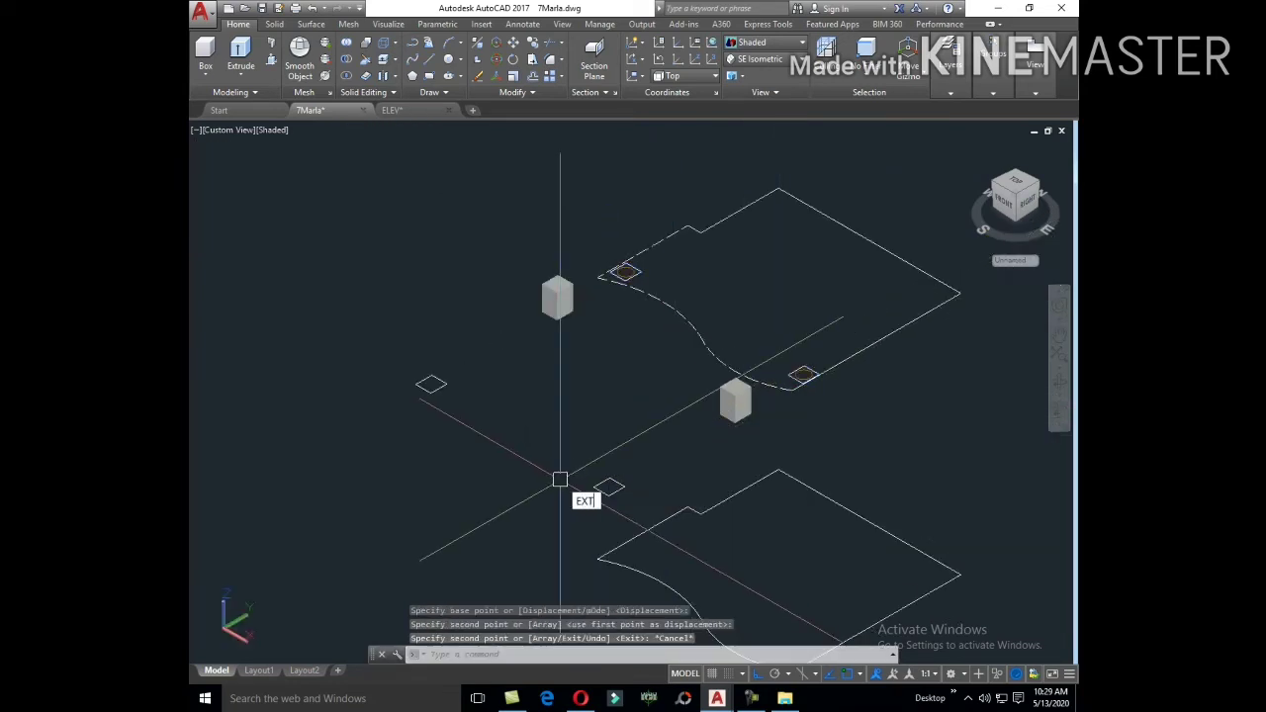
Step: Extrude the two new squares 9" into small blocks
{"action": "key", "text": "Return"}
{"action": "left_click", "coordinate": [610, 485]}
{"action": "left_click", "coordinate": [431, 384]}
{"action": "right_click", "coordinate": [486, 447]}
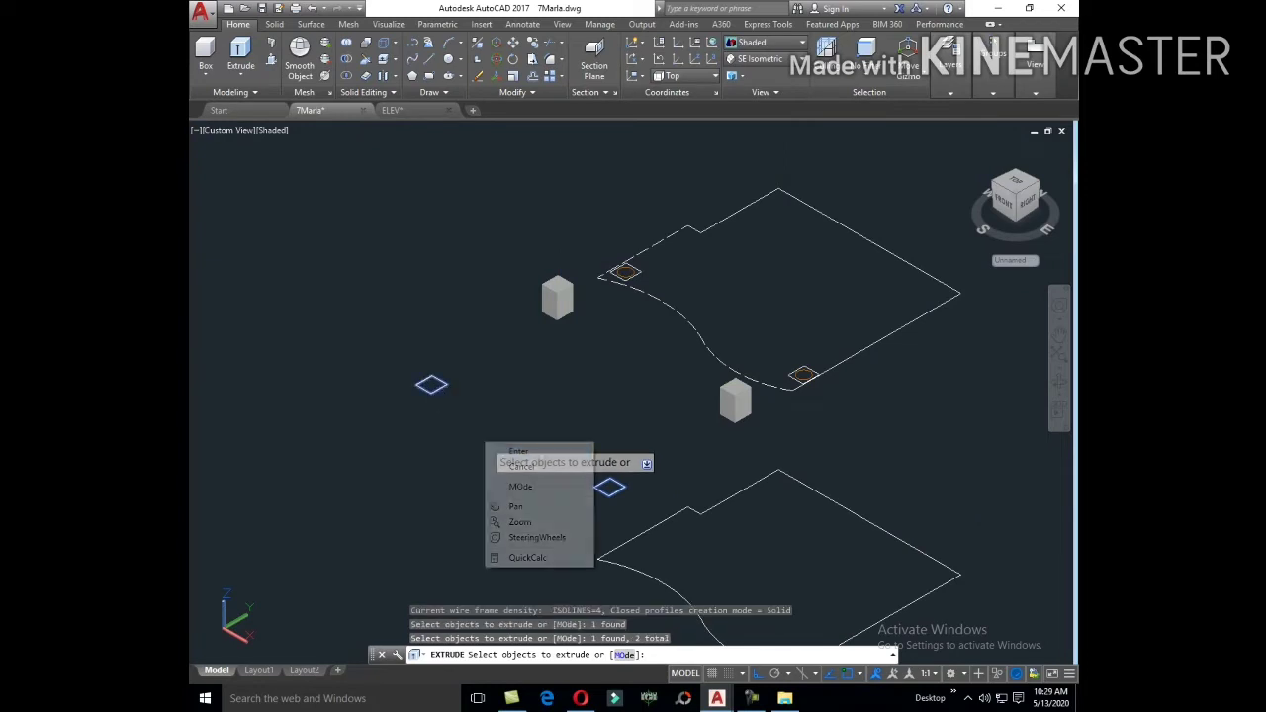
{"action": "left_click", "coordinate": [518, 451]}
{"action": "type", "text": "9'"}
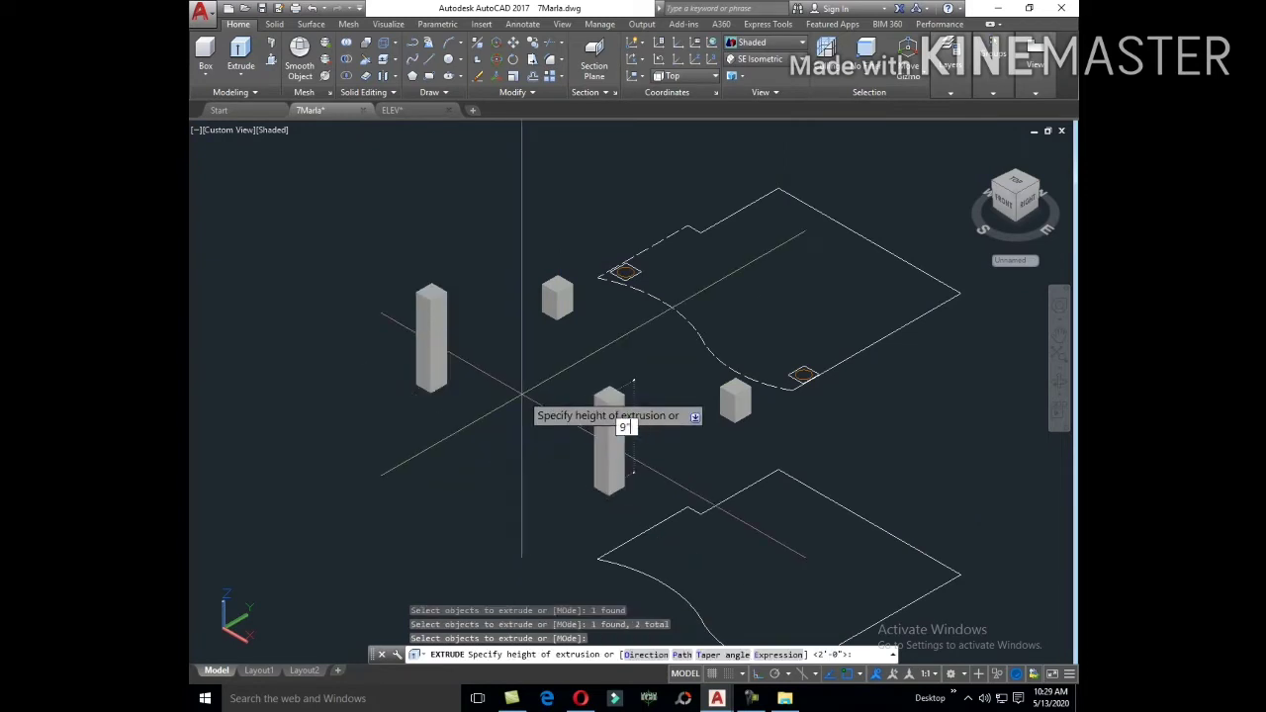
{"action": "key", "text": "Return"}
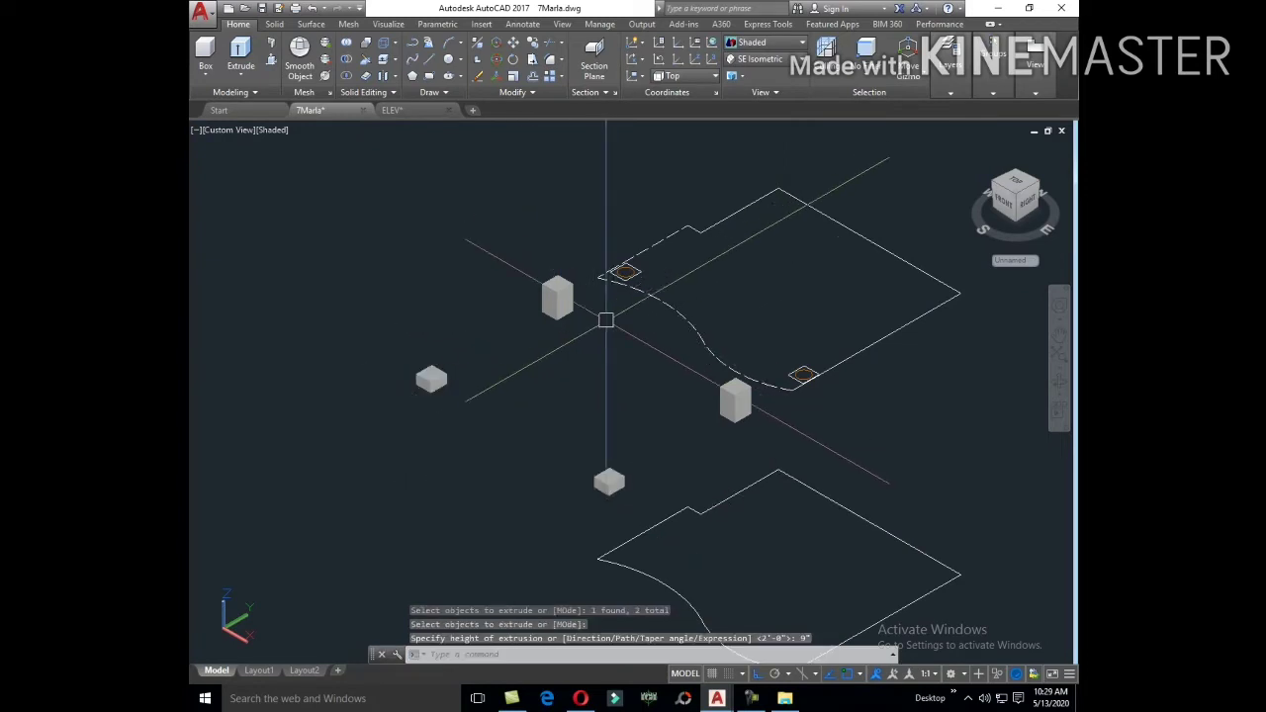
Step: Extrude both circle outlines 7'10" into round porch columns
{"action": "middle_click_drag", "start_coordinate": [605, 351], "coordinate": [485, 409]}
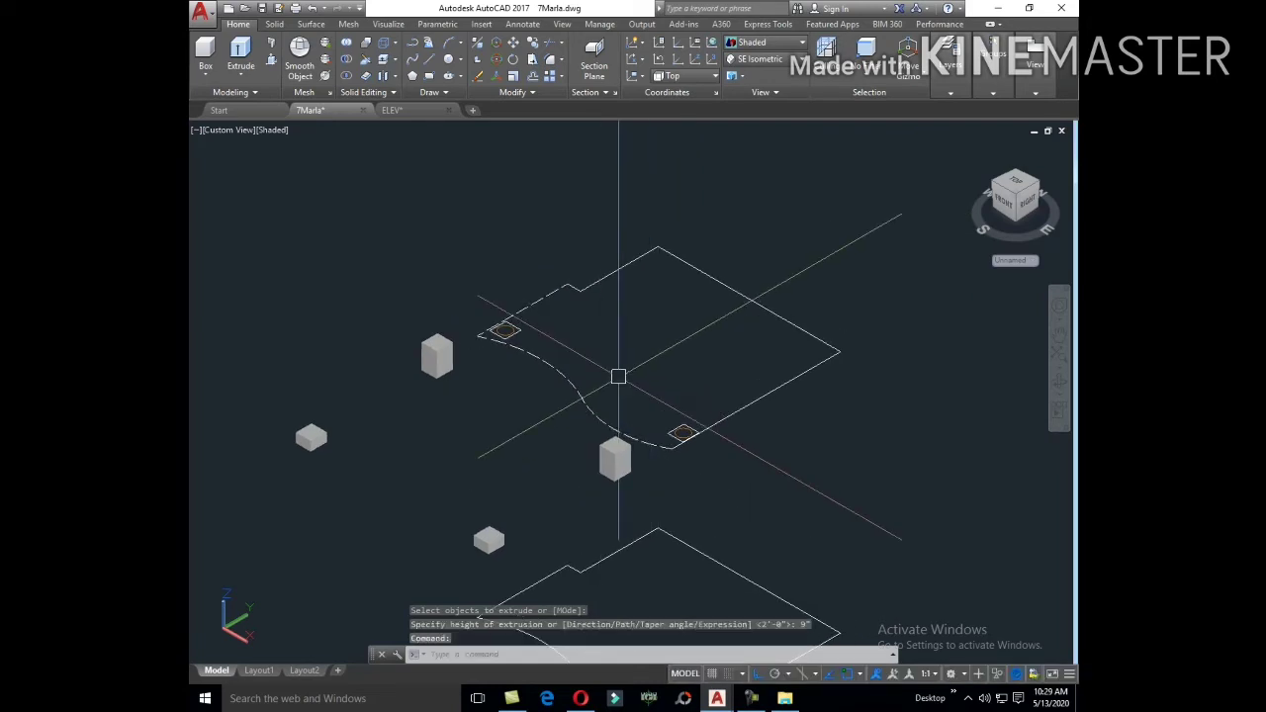
{"action": "middle_click_drag", "start_coordinate": [618, 377], "coordinate": [618, 374], "text": "shift"}
{"action": "middle_click_drag", "start_coordinate": [821, 336], "coordinate": [727, 431]}
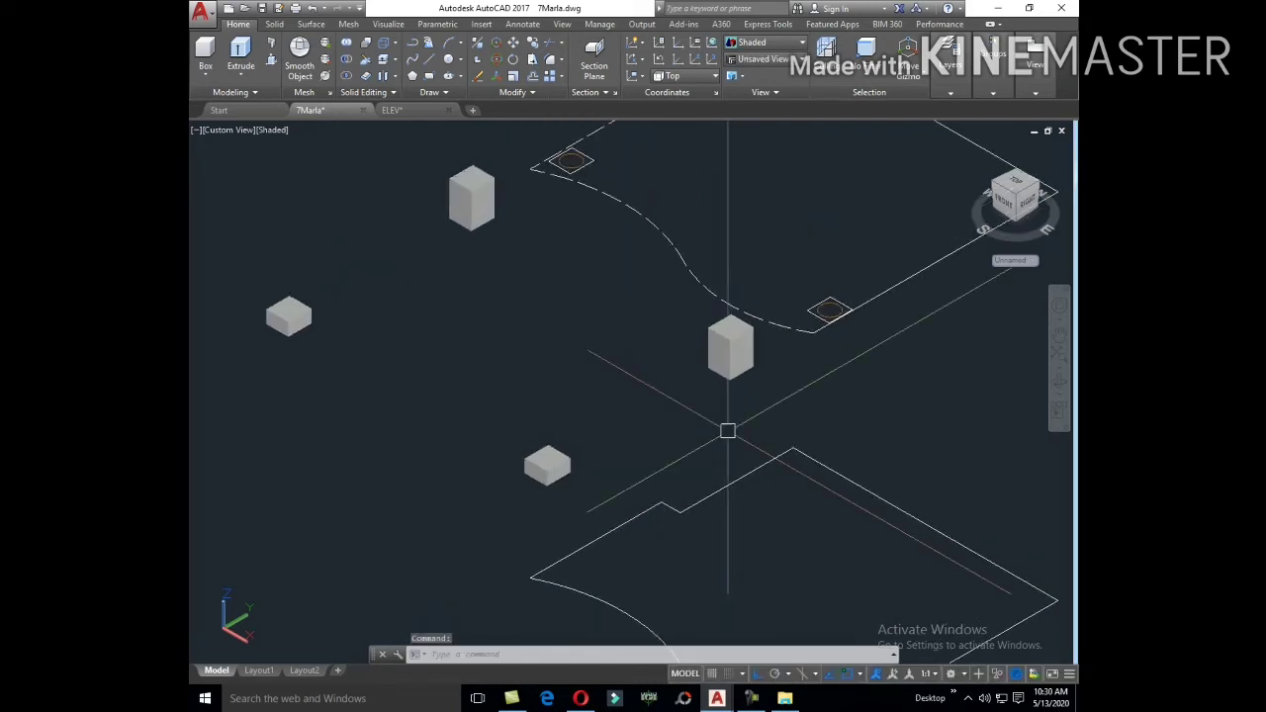
{"action": "type", "text": "EXT"}
{"action": "key", "text": "Return"}
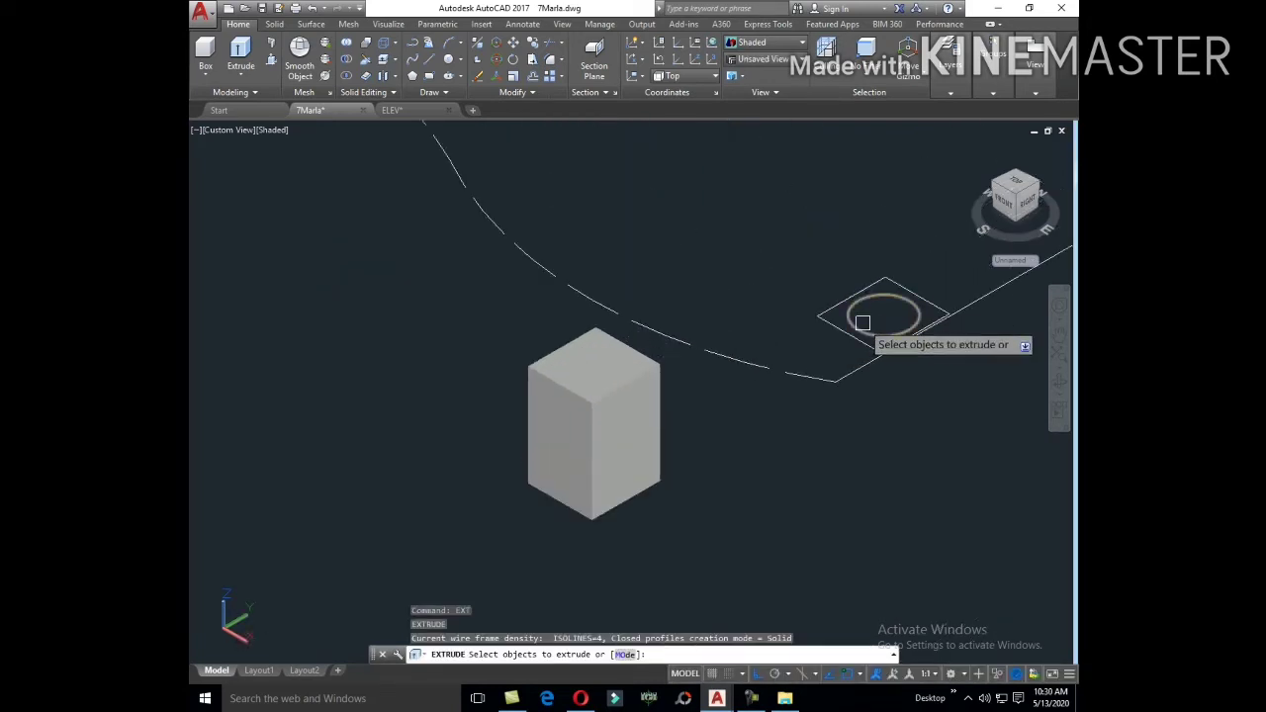
{"action": "left_click", "coordinate": [848, 319]}
{"action": "scroll", "coordinate": [533, 170], "scroll_direction": "up", "scroll_amount": 2}
{"action": "left_click", "coordinate": [550, 175]}
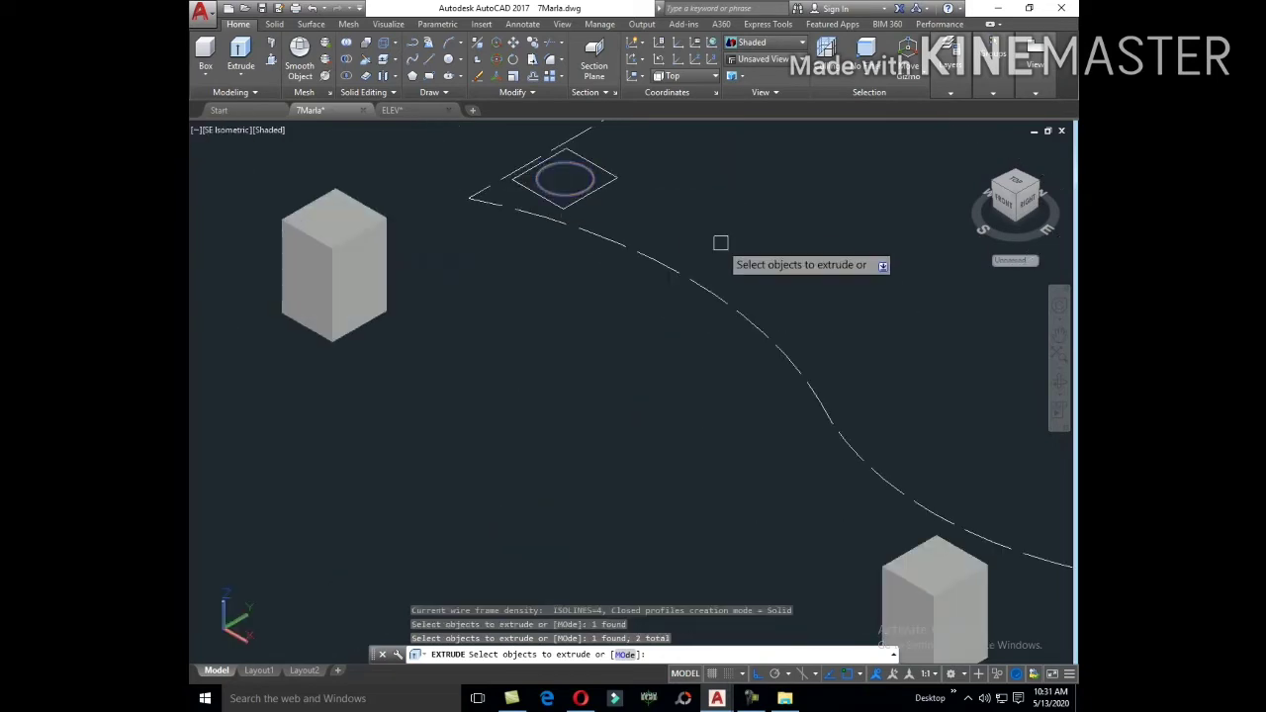
{"action": "right_click", "coordinate": [721, 246]}
{"action": "left_click", "coordinate": [754, 254]}
{"action": "middle_click_drag", "start_coordinate": [773, 267], "coordinate": [728, 429]}
{"action": "type", "text": "7'10"}
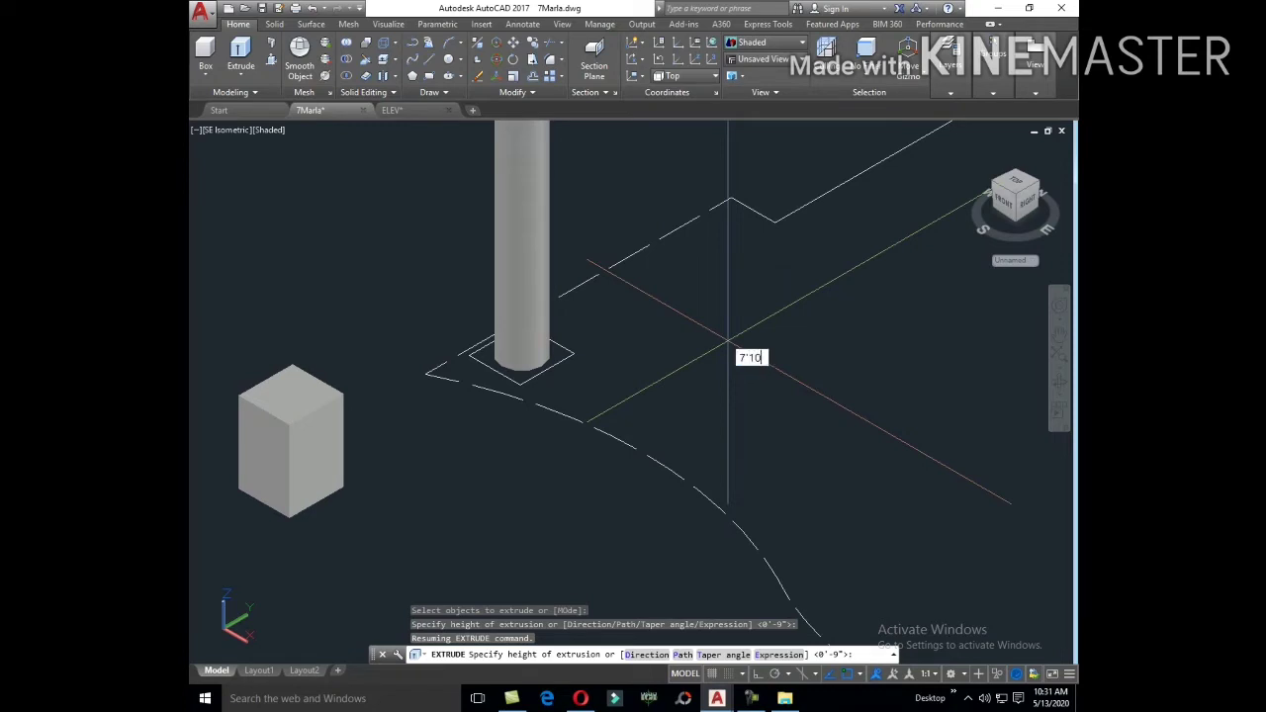
{"action": "key", "text": "Return"}
{"action": "scroll", "coordinate": [701, 371], "scroll_direction": "down", "scroll_amount": 3}
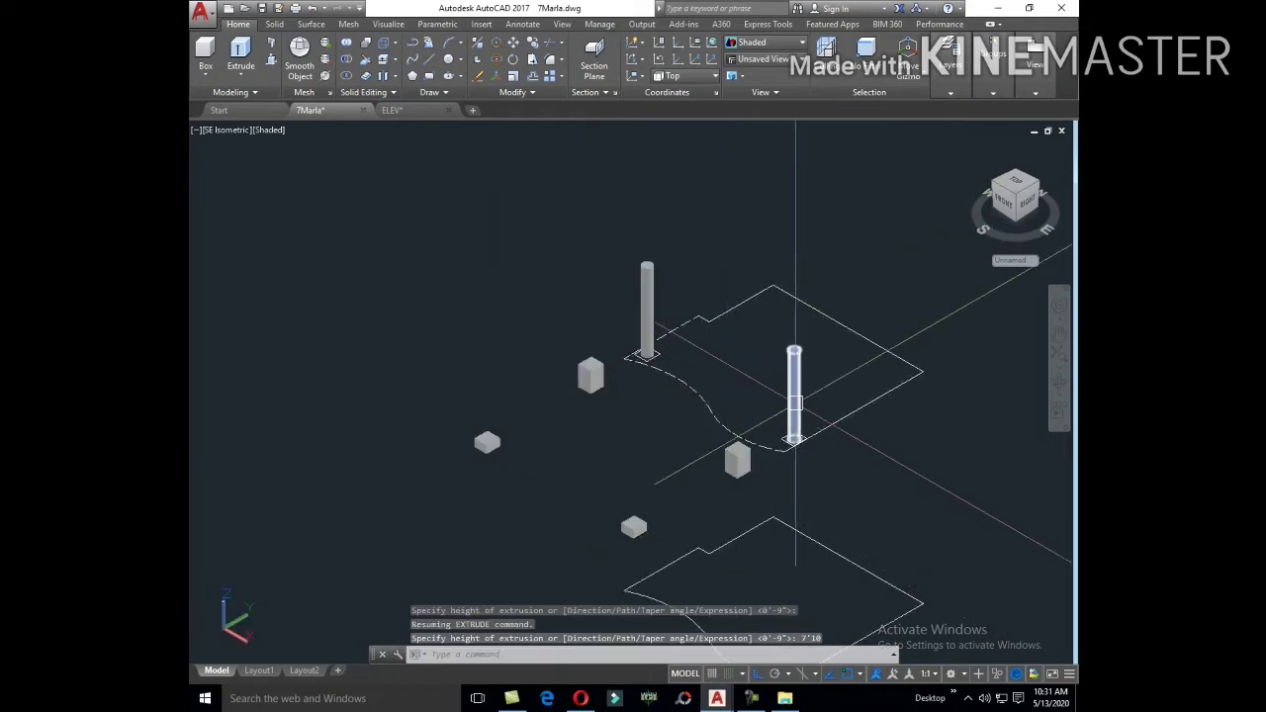
Step: Move the two 2' pedestals so they sit under the columns
{"action": "left_click", "coordinate": [792, 397]}
{"action": "key", "text": "Escape"}
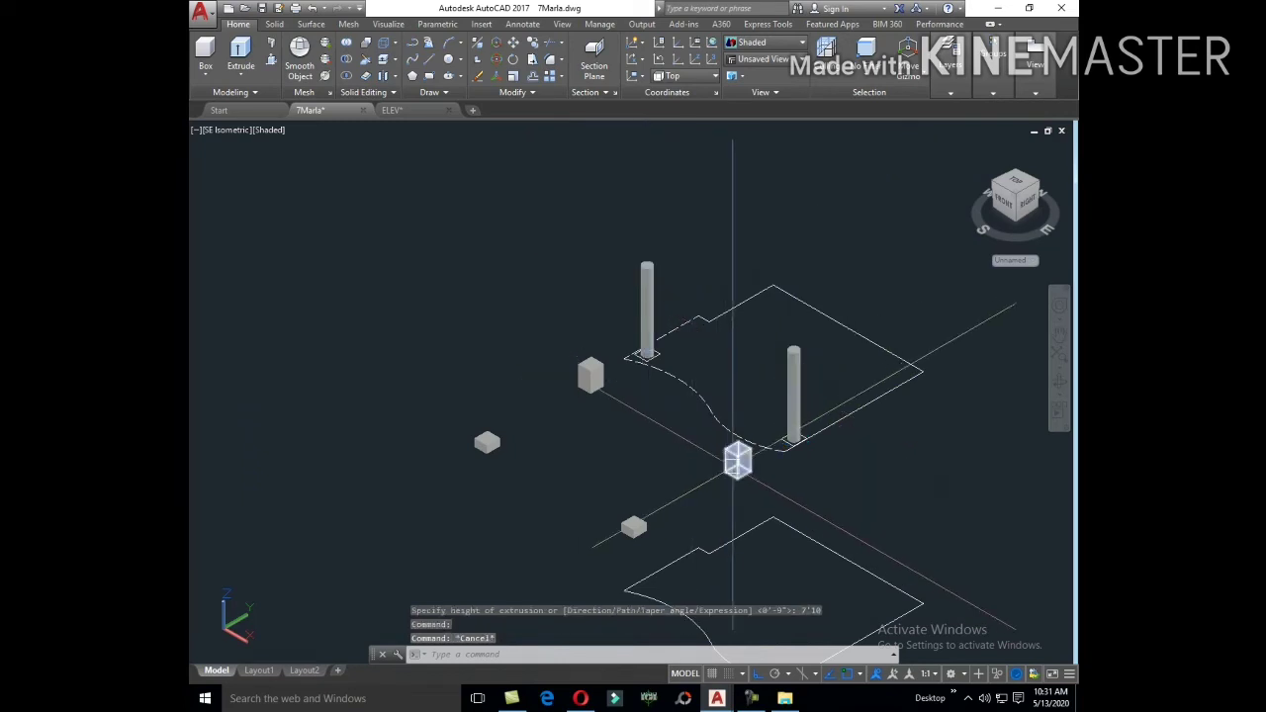
{"action": "left_click", "coordinate": [737, 458]}
{"action": "left_click", "coordinate": [590, 374]}
{"action": "key", "text": "Return"}
{"action": "scroll", "coordinate": [619, 396], "scroll_direction": "up", "scroll_amount": 2}
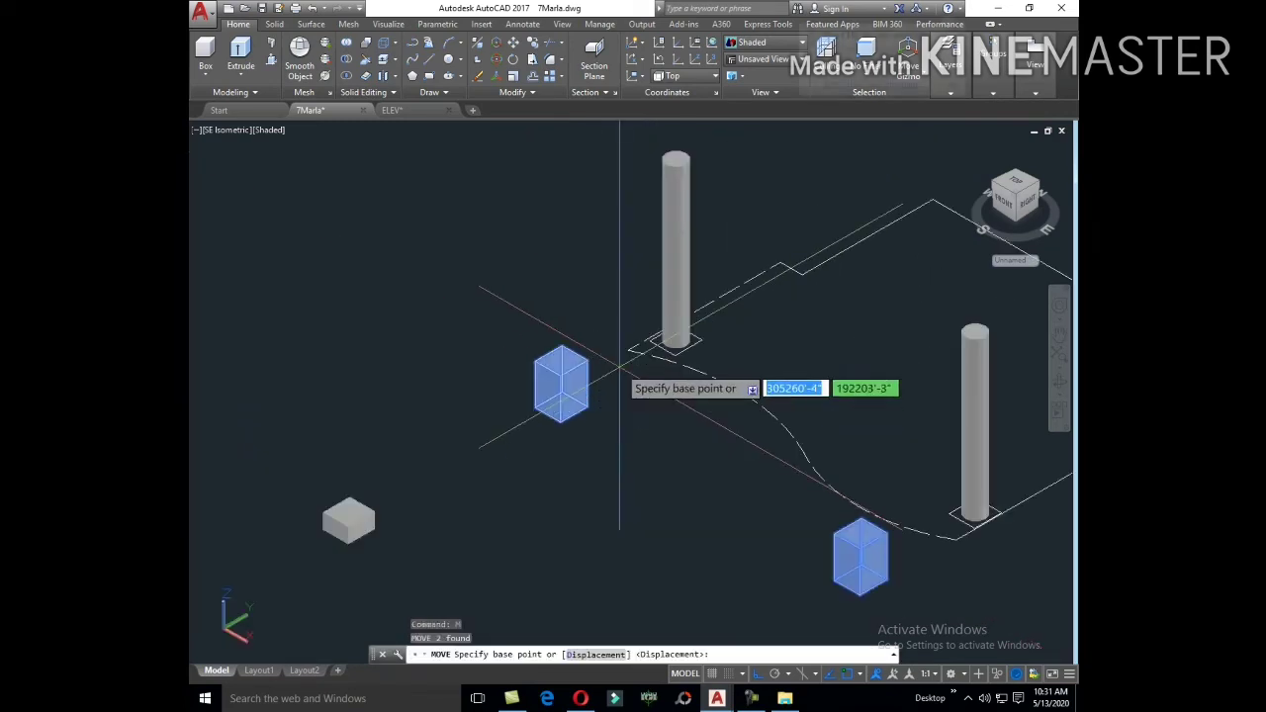
{"action": "scroll", "coordinate": [576, 389], "scroll_direction": "up", "scroll_amount": 2}
{"action": "left_click", "coordinate": [534, 379]}
{"action": "scroll", "coordinate": [667, 400], "scroll_direction": "up", "scroll_amount": 2}
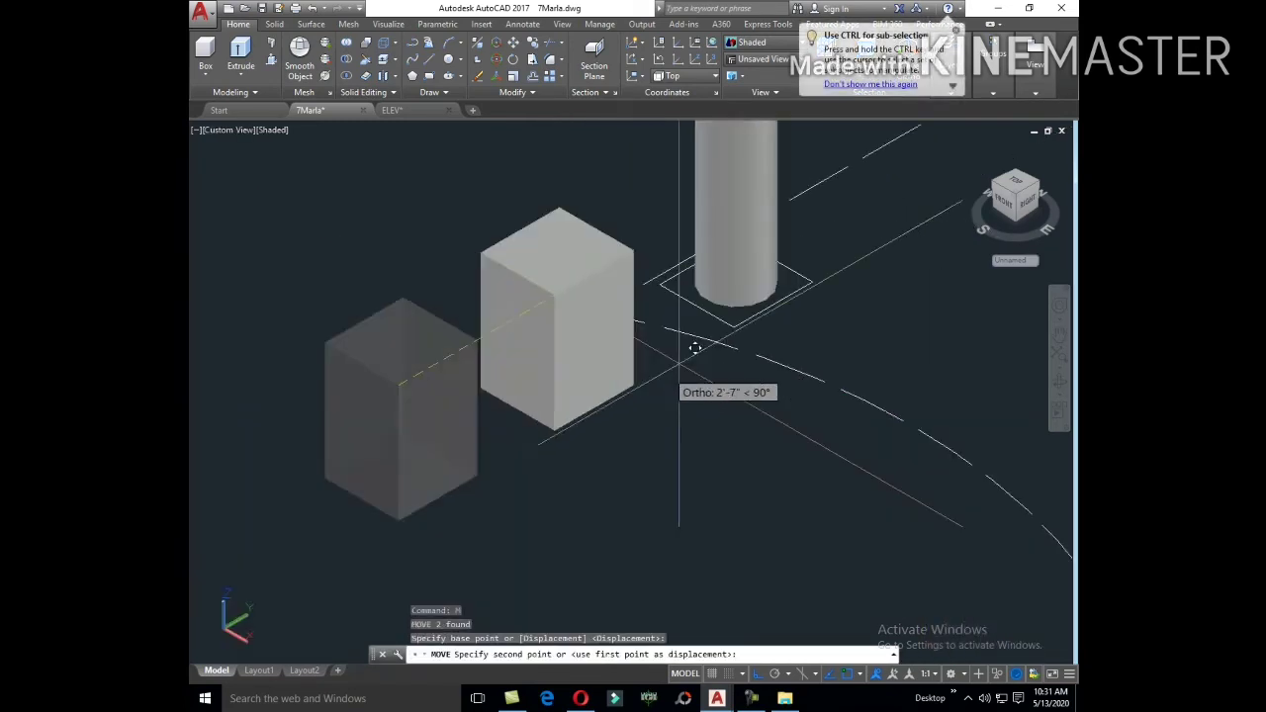
{"action": "left_click", "coordinate": [727, 362]}
{"action": "scroll", "coordinate": [694, 412], "scroll_direction": "up", "scroll_amount": 1}
{"action": "scroll", "coordinate": [694, 411], "scroll_direction": "down", "scroll_amount": 3}
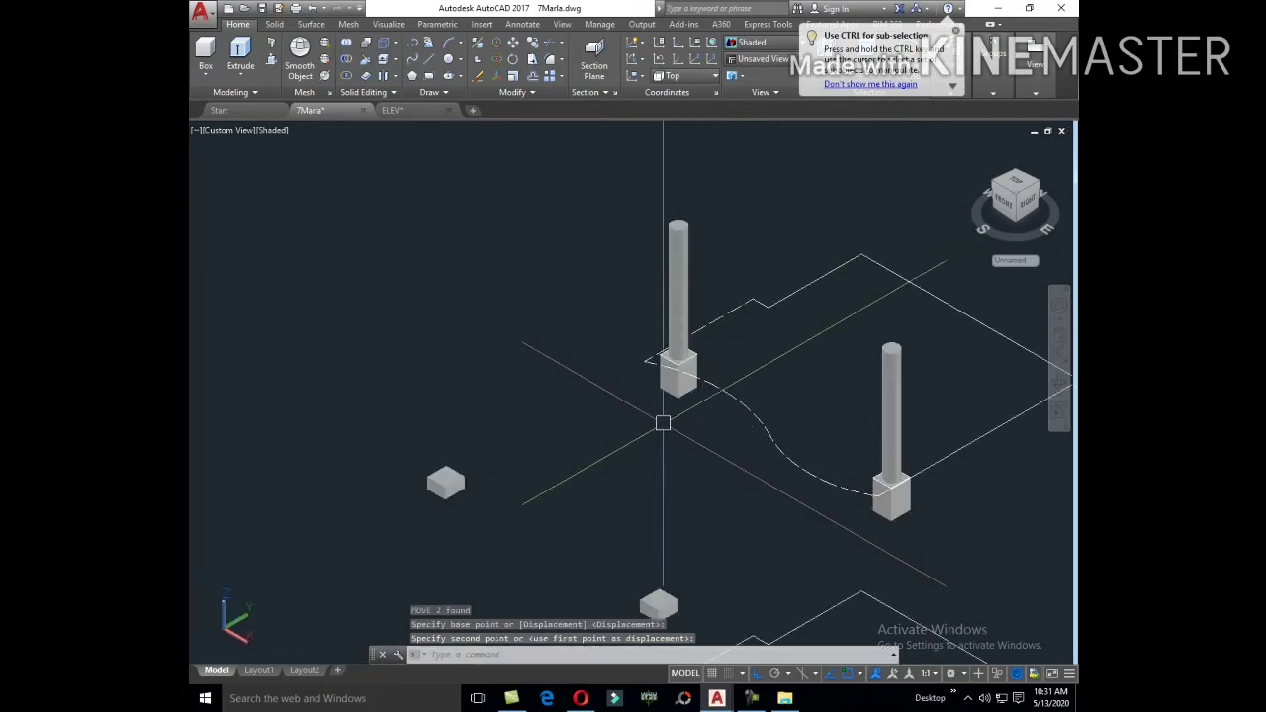
{"action": "scroll", "coordinate": [662, 421], "scroll_direction": "down", "scroll_amount": 2}
Step: Move the two 9" cubes onto the column tops with Ortho turned off
{"action": "left_click", "coordinate": [527, 460]}
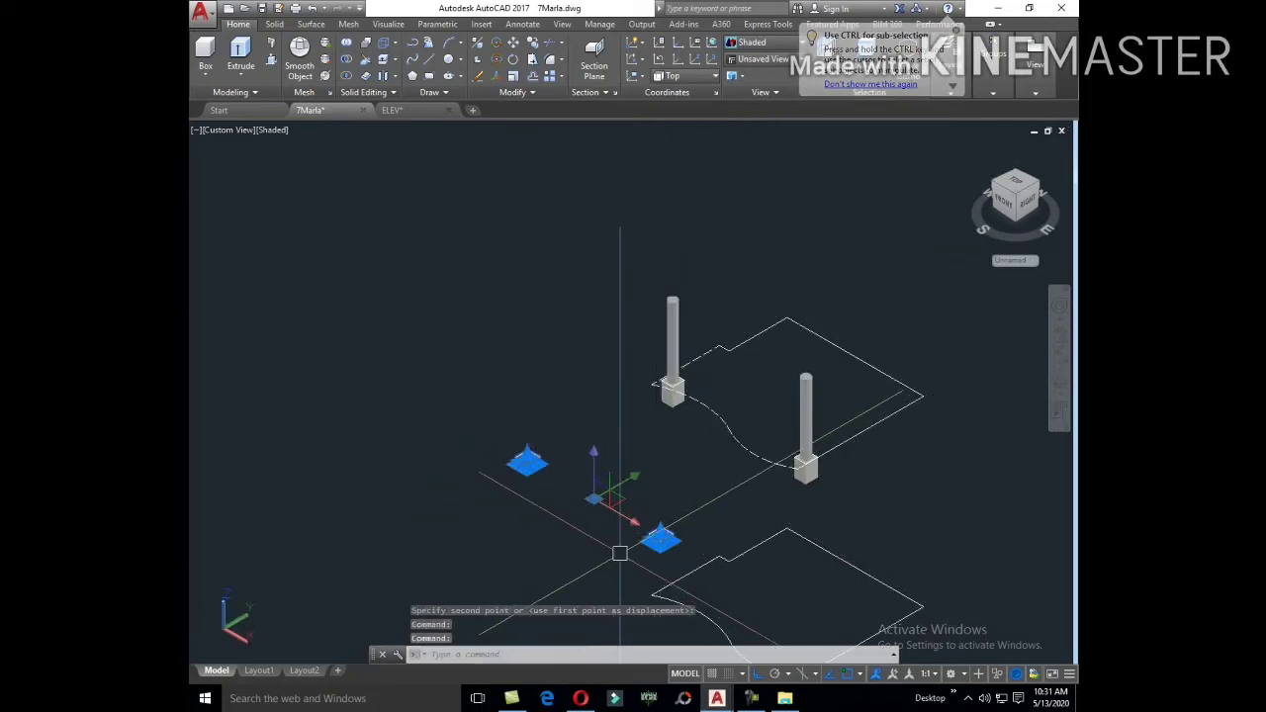
{"action": "type", "text": "m"}
{"action": "key", "text": "Return"}
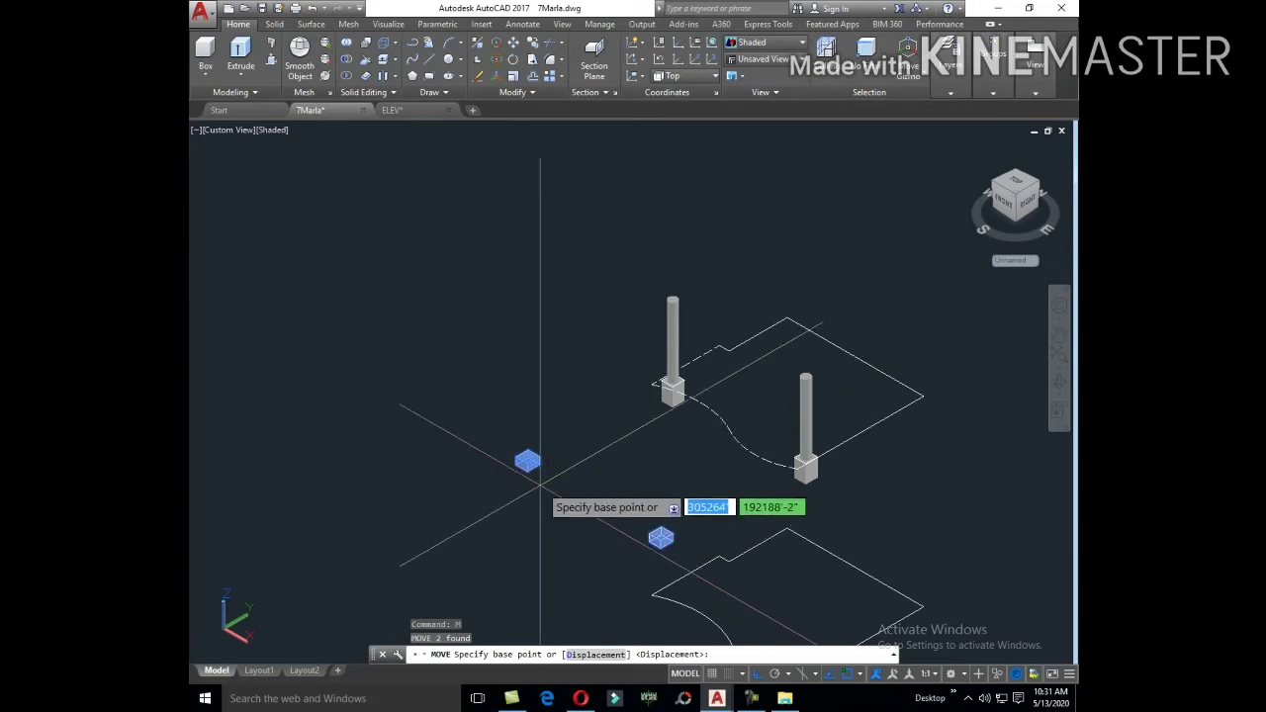
{"action": "left_click", "coordinate": [527, 460]}
{"action": "scroll", "coordinate": [714, 262], "scroll_direction": "up", "scroll_amount": 3}
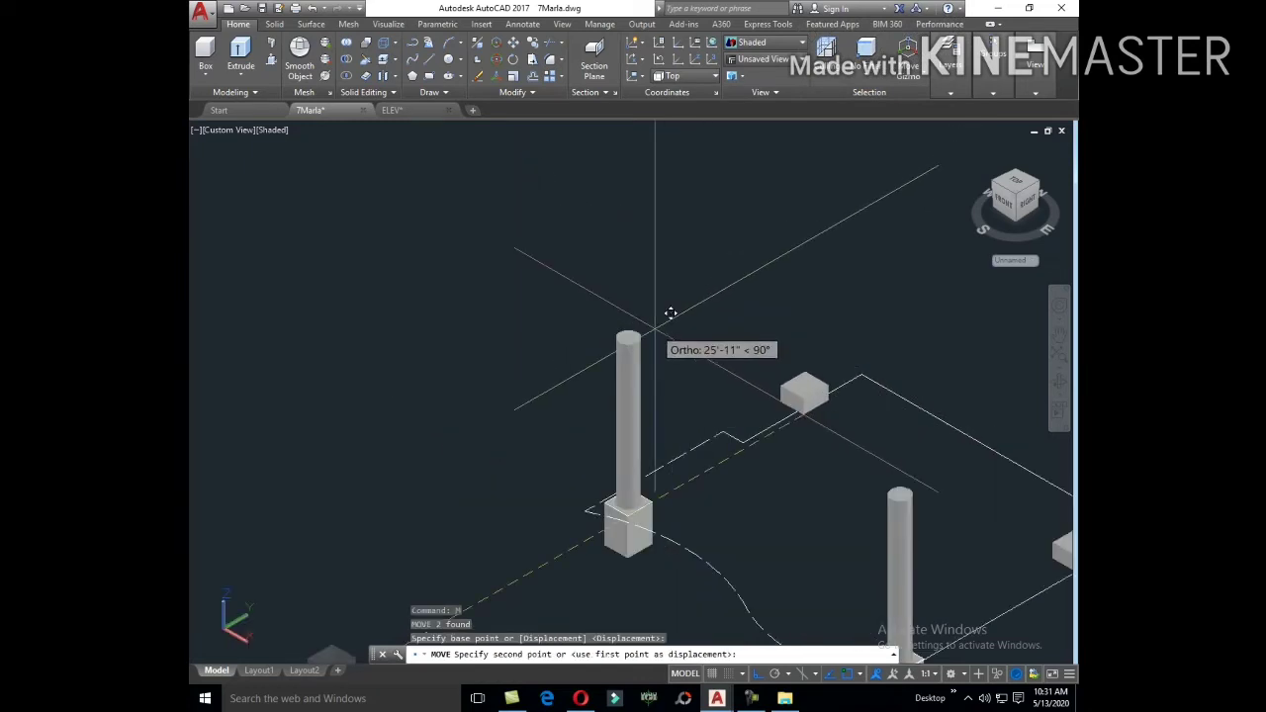
{"action": "key", "text": "F8"}
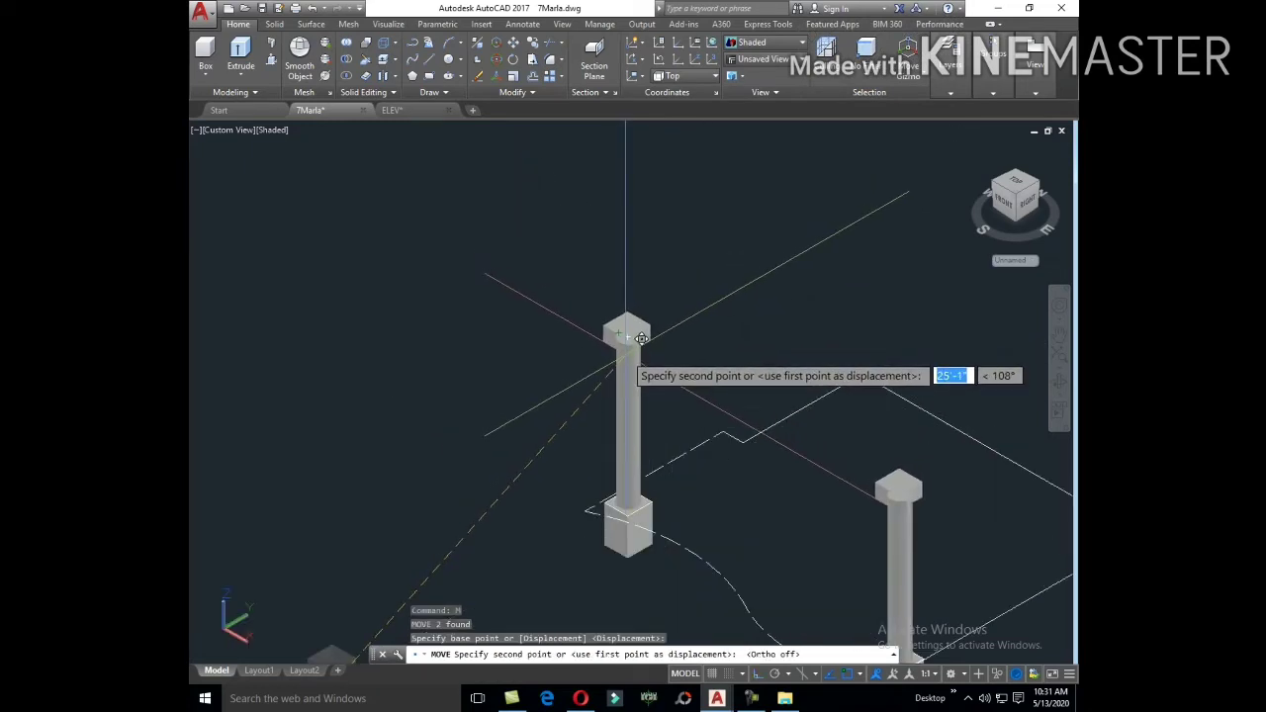
{"action": "left_click", "coordinate": [644, 337]}
{"action": "scroll", "coordinate": [840, 375], "scroll_direction": "down", "scroll_amount": 2}
{"action": "scroll", "coordinate": [848, 396], "scroll_direction": "up", "scroll_amount": 5}
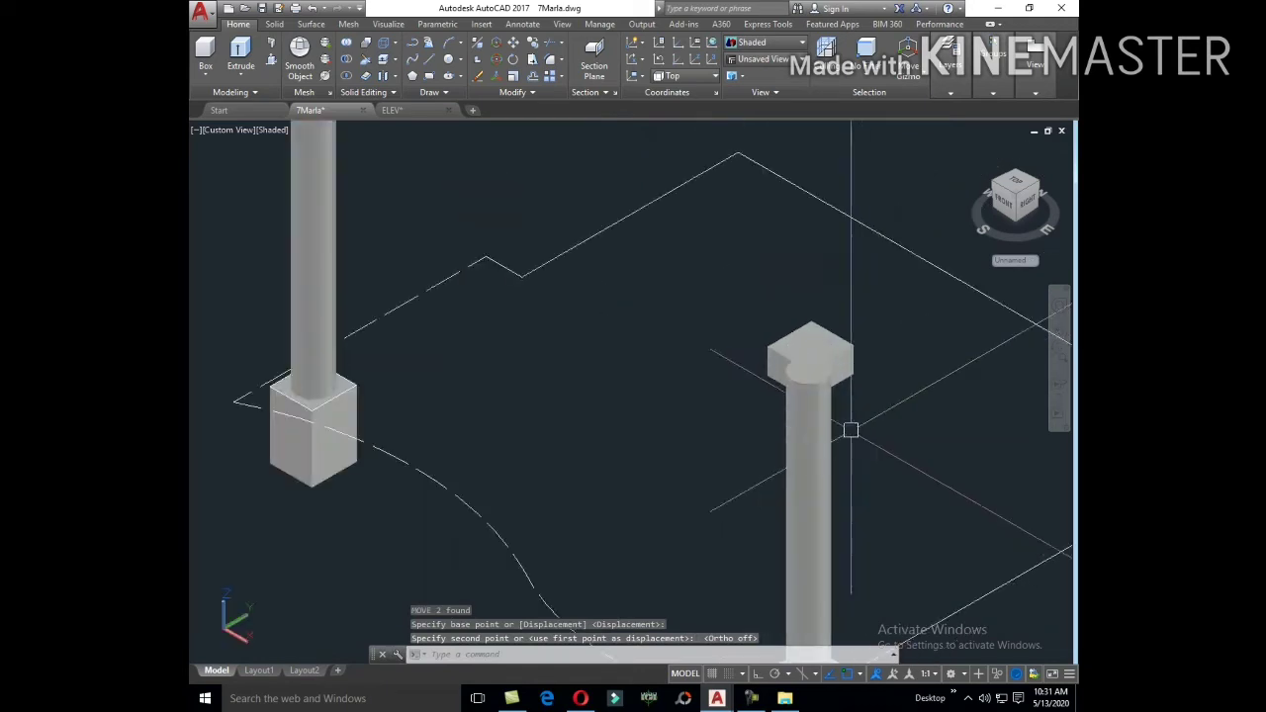
{"action": "middle_click_drag", "start_coordinate": [485, 255], "coordinate": [644, 320]}
{"action": "key", "text": "Escape"}
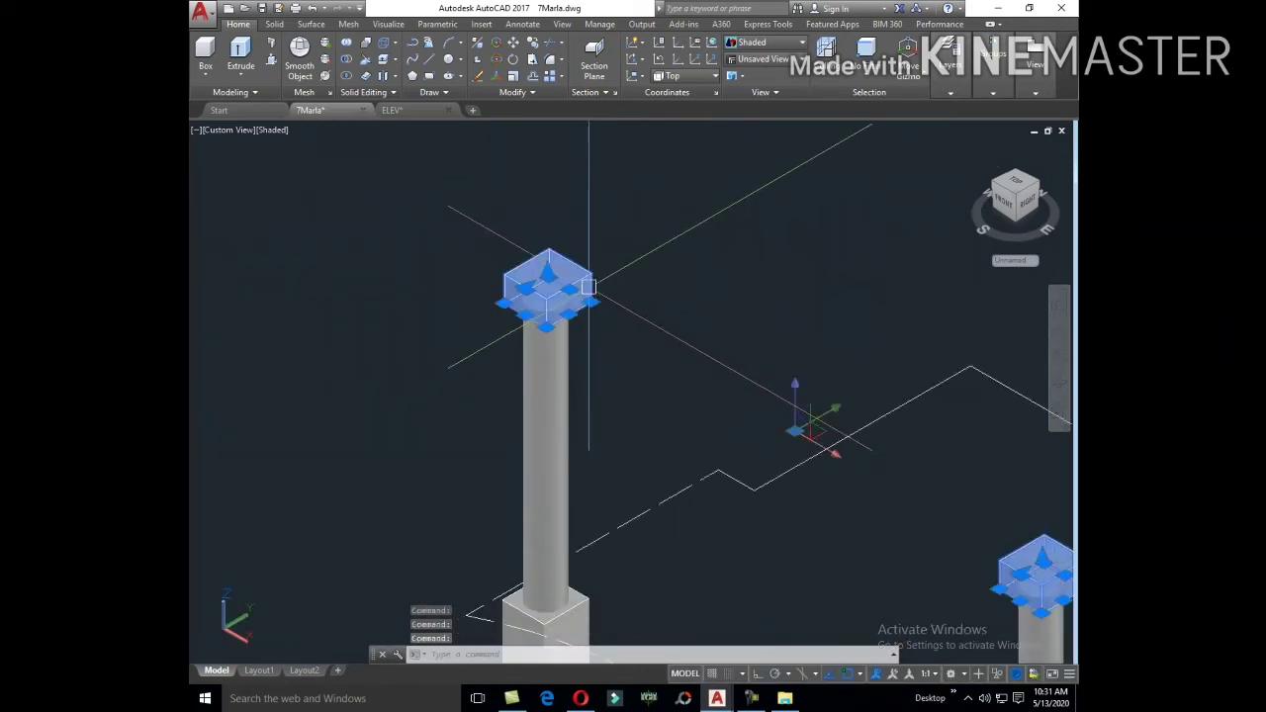
{"action": "key", "text": "Escape"}
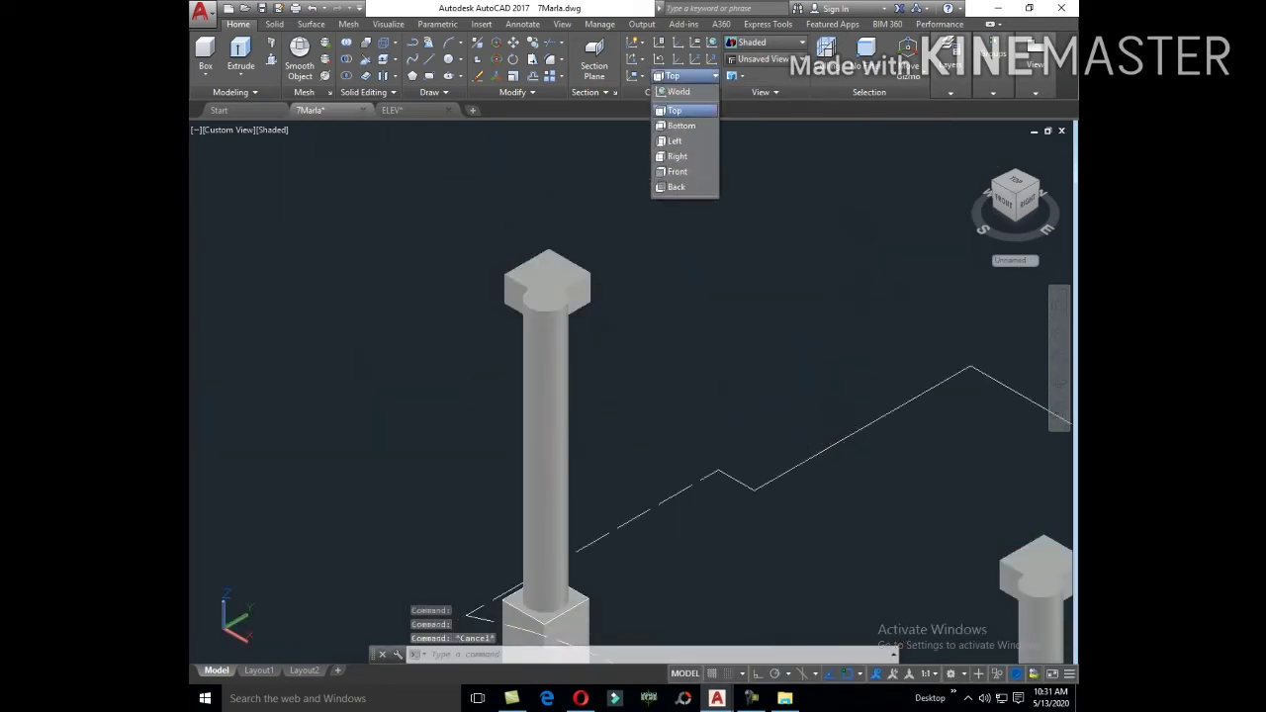
Step: In Top view, move both small blocks into line with the outline corner
{"action": "left_click", "coordinate": [682, 109]}
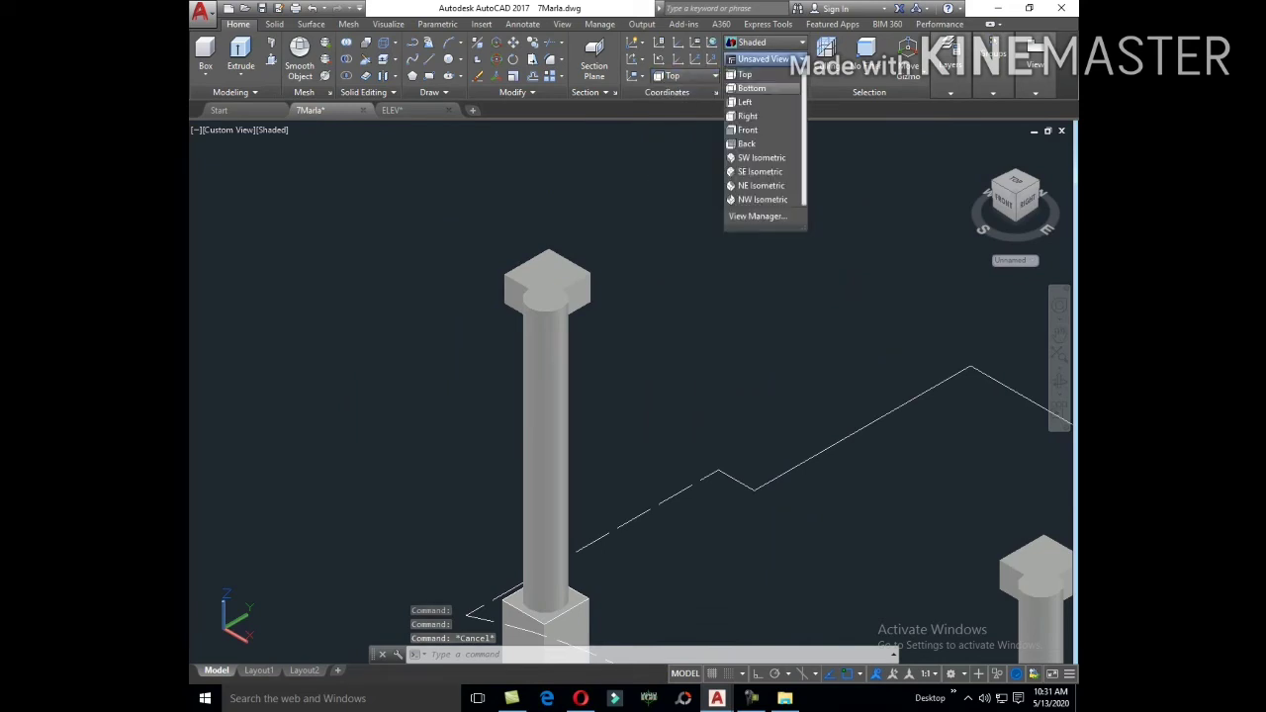
{"action": "left_click", "coordinate": [761, 74]}
{"action": "scroll", "coordinate": [633, 475], "scroll_direction": "up", "scroll_amount": 3}
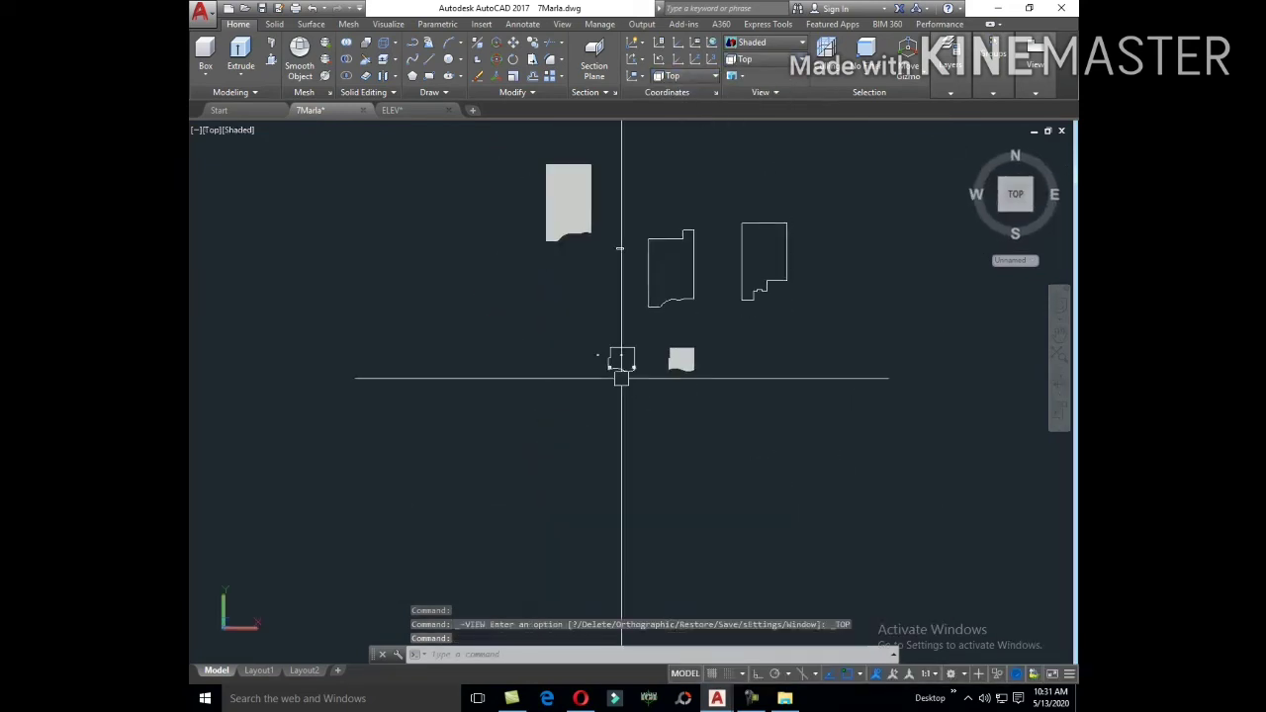
{"action": "left_click", "coordinate": [644, 305]}
{"action": "scroll", "coordinate": [642, 293], "scroll_direction": "up", "scroll_amount": 2}
{"action": "left_click", "coordinate": [437, 288]}
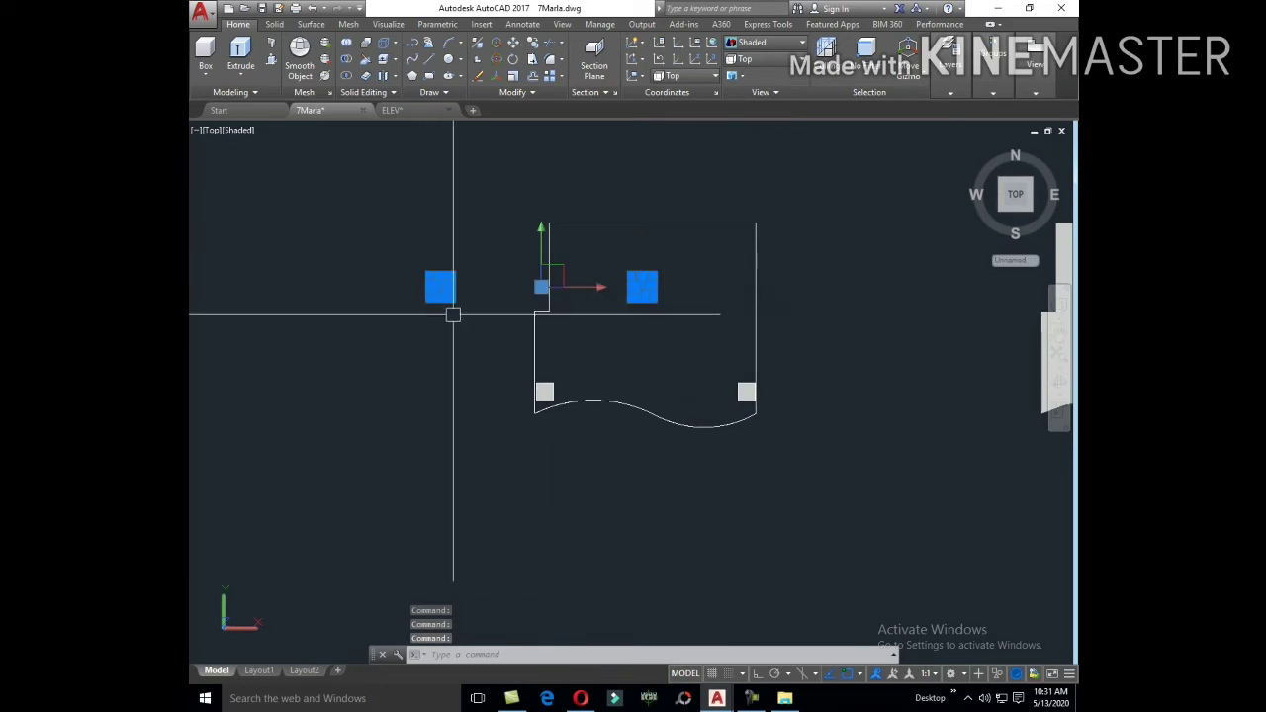
{"action": "type", "text": "M"}
{"action": "key", "text": "Return"}
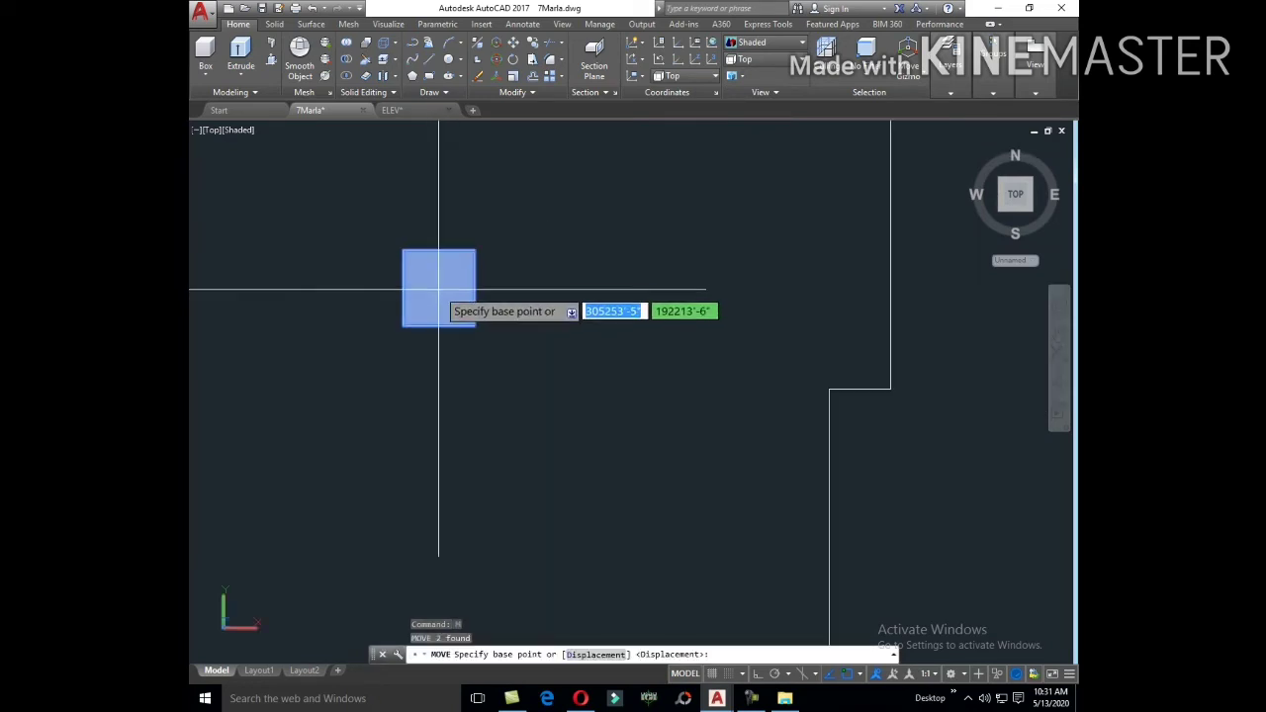
{"action": "left_click", "coordinate": [466, 288]}
{"action": "scroll", "coordinate": [520, 373], "scroll_direction": "up", "scroll_amount": 3}
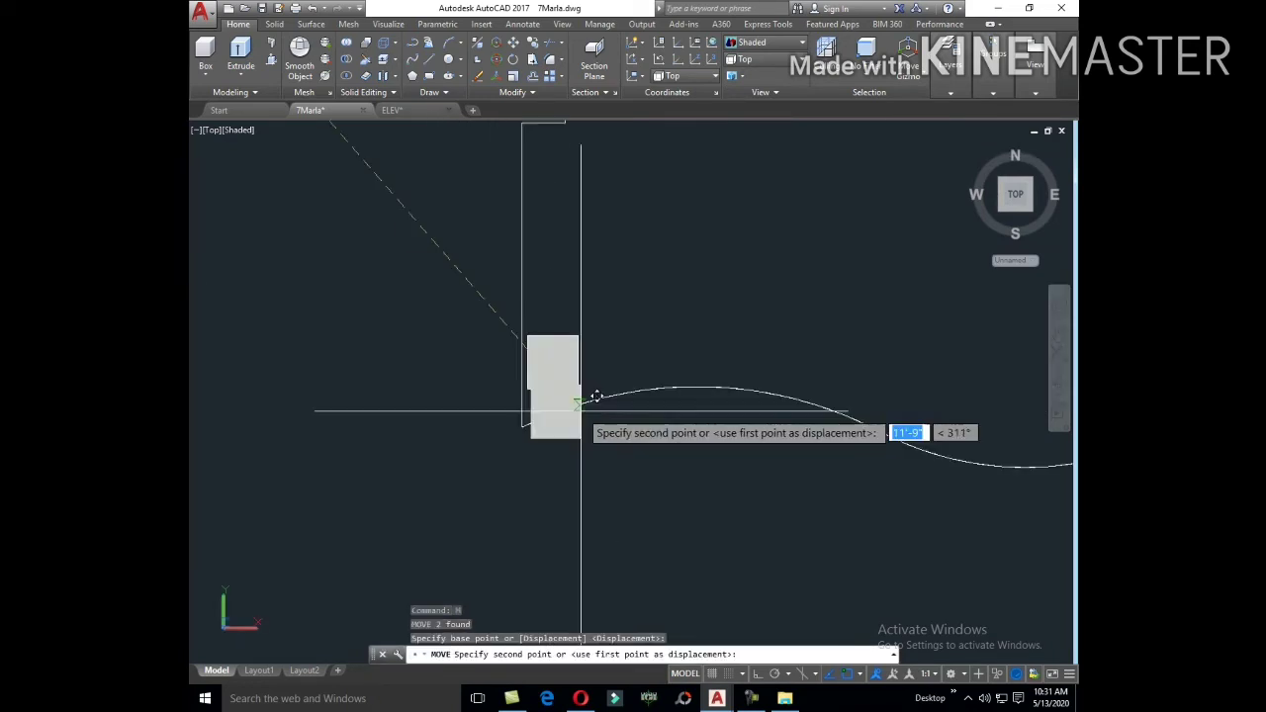
{"action": "left_click", "coordinate": [579, 365]}
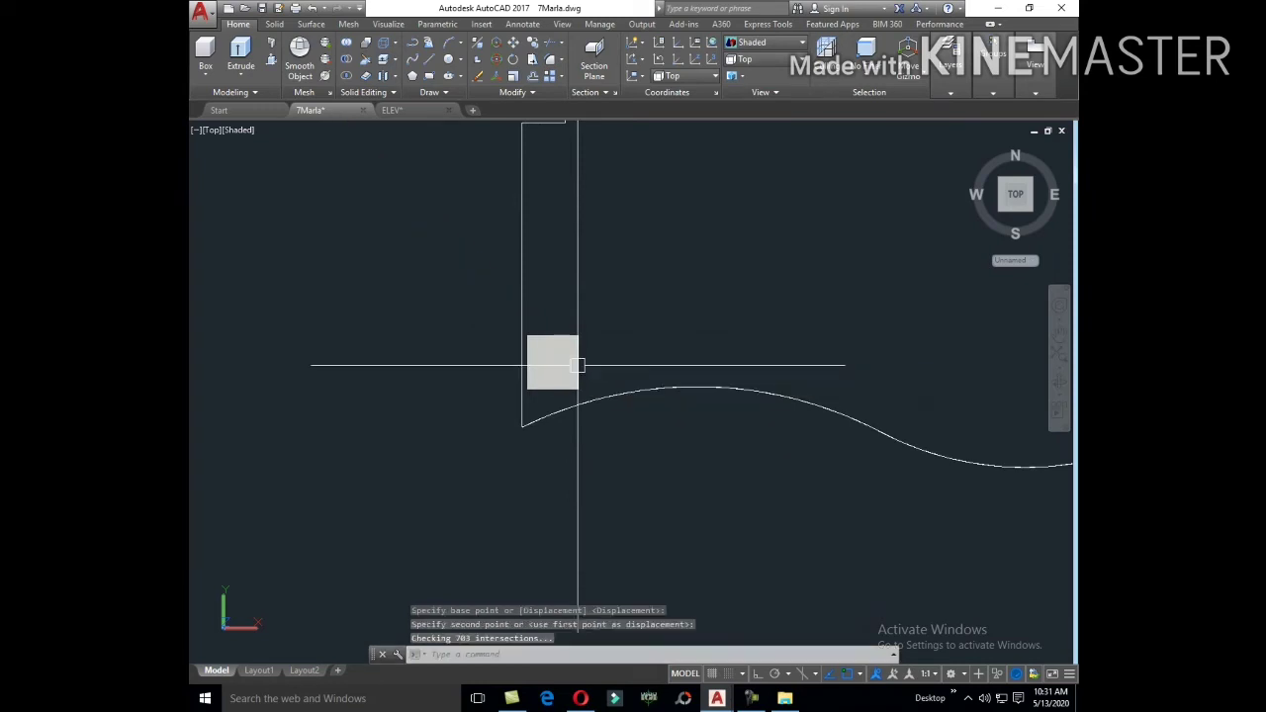
{"action": "scroll", "coordinate": [632, 328], "scroll_direction": "down", "scroll_amount": 3}
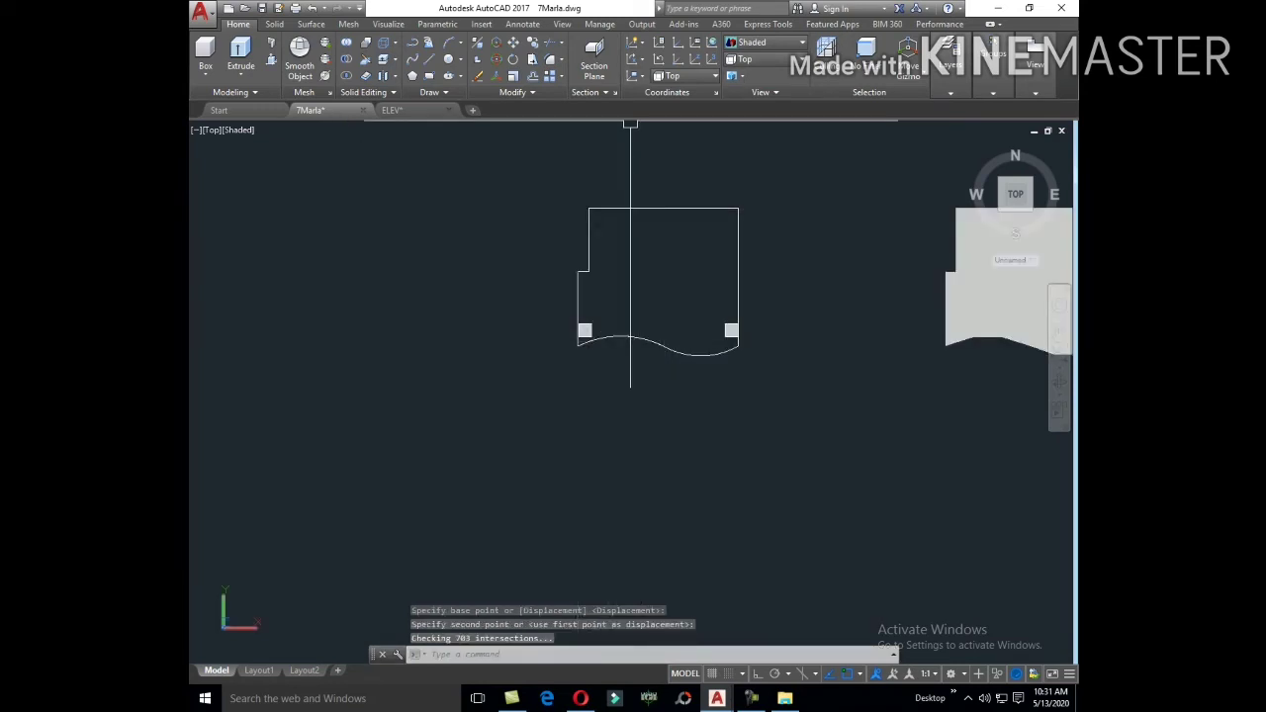
Step: Switch the view to SE Isometric
{"action": "left_click", "coordinate": [764, 58]}
{"action": "left_click", "coordinate": [760, 171]}
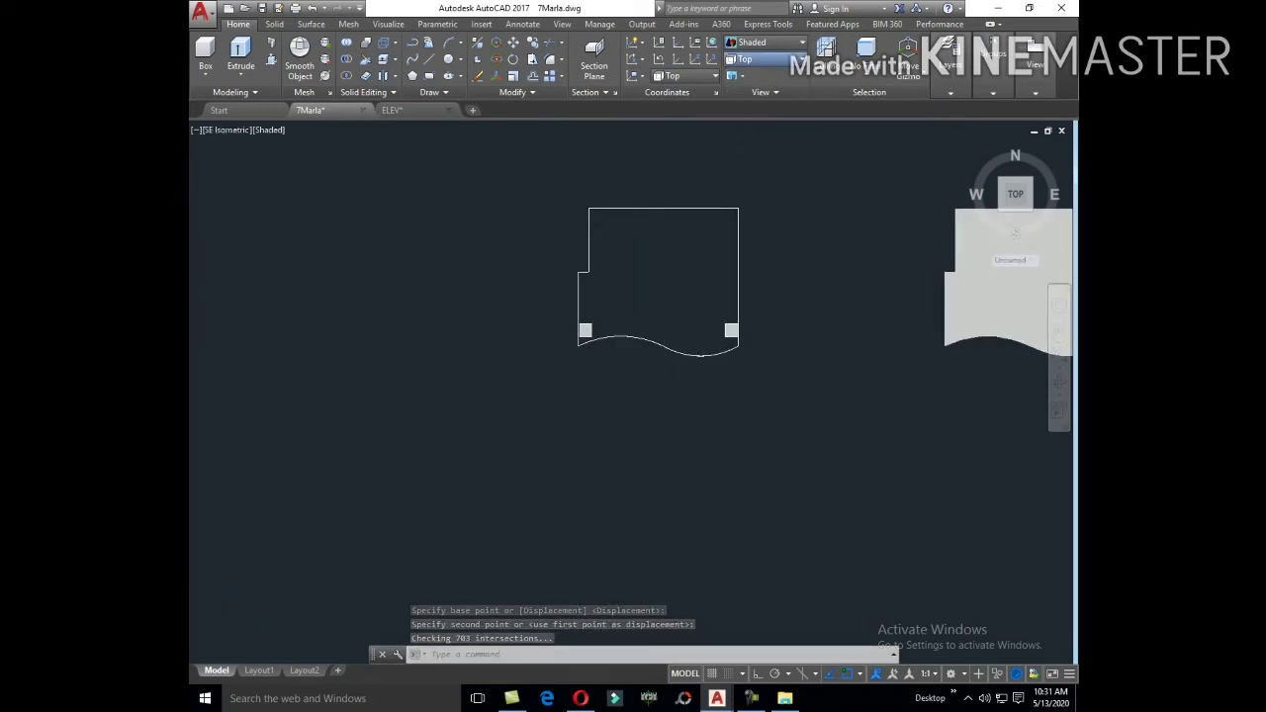
{"action": "scroll", "coordinate": [395, 528], "scroll_direction": "up", "scroll_amount": 5}
{"action": "scroll", "coordinate": [395, 528], "scroll_direction": "up", "scroll_amount": 5}
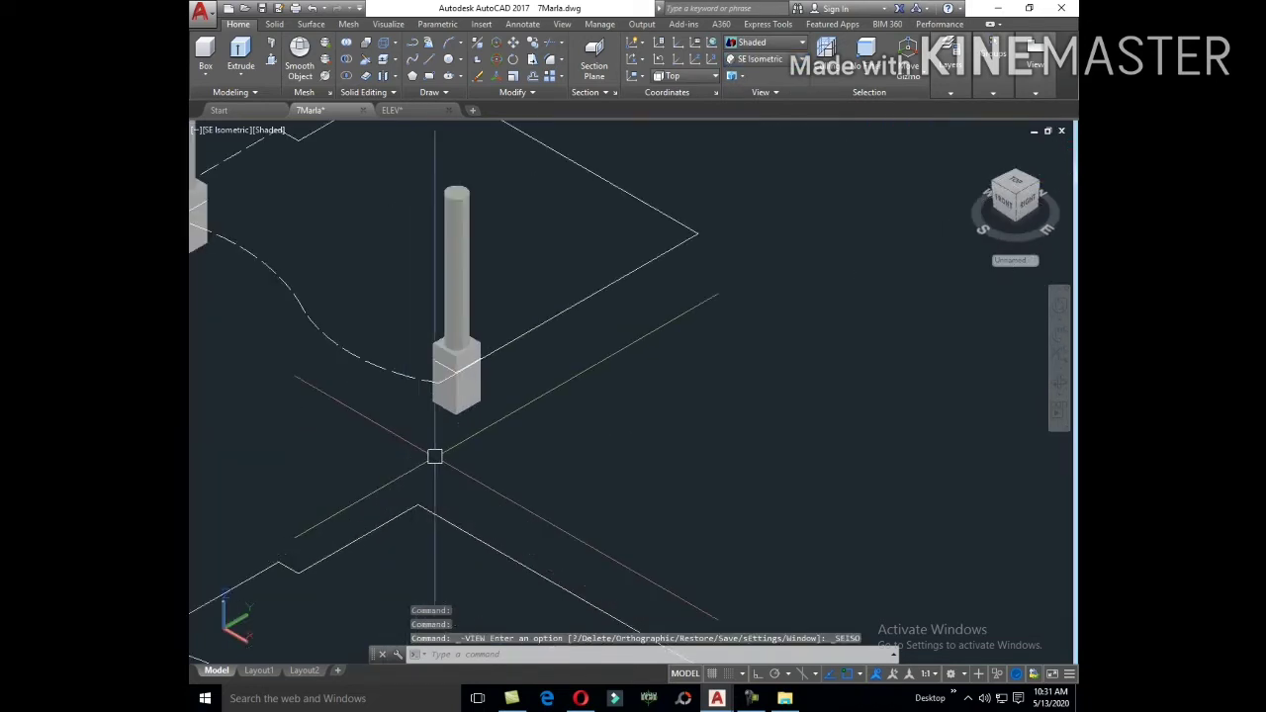
{"action": "scroll", "coordinate": [435, 454], "scroll_direction": "up", "scroll_amount": 2}
Step: Raise both cap blocks 7'10" vertically with Ortho on
{"action": "left_click", "coordinate": [496, 307]}
{"action": "scroll", "coordinate": [531, 389], "scroll_direction": "down", "scroll_amount": 4}
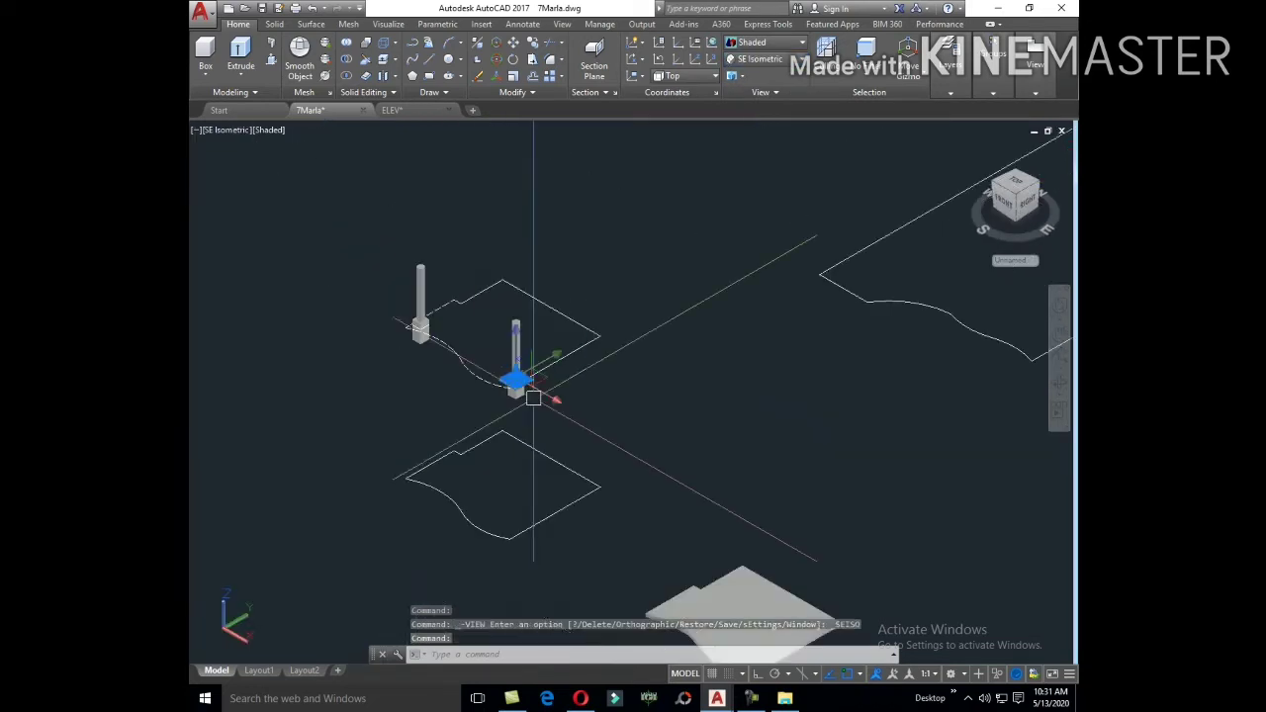
{"action": "scroll", "coordinate": [390, 347], "scroll_direction": "up", "scroll_amount": 3}
{"action": "scroll", "coordinate": [509, 241], "scroll_direction": "up", "scroll_amount": 3}
{"action": "left_click", "coordinate": [501, 252]}
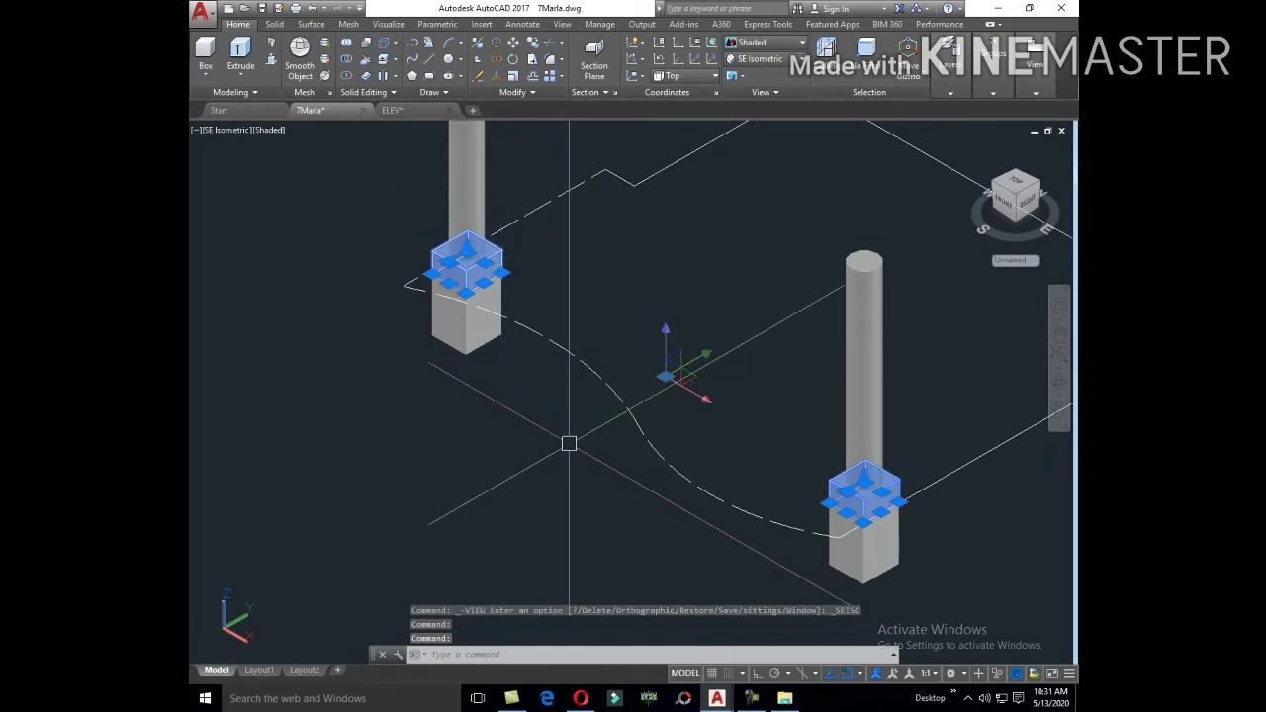
{"action": "type", "text": "M"}
{"action": "key", "text": "Return"}
{"action": "scroll", "coordinate": [565, 508], "scroll_direction": "down", "scroll_amount": 2}
{"action": "left_click", "coordinate": [554, 464]}
{"action": "scroll", "coordinate": [560, 444], "scroll_direction": "up", "scroll_amount": 2}
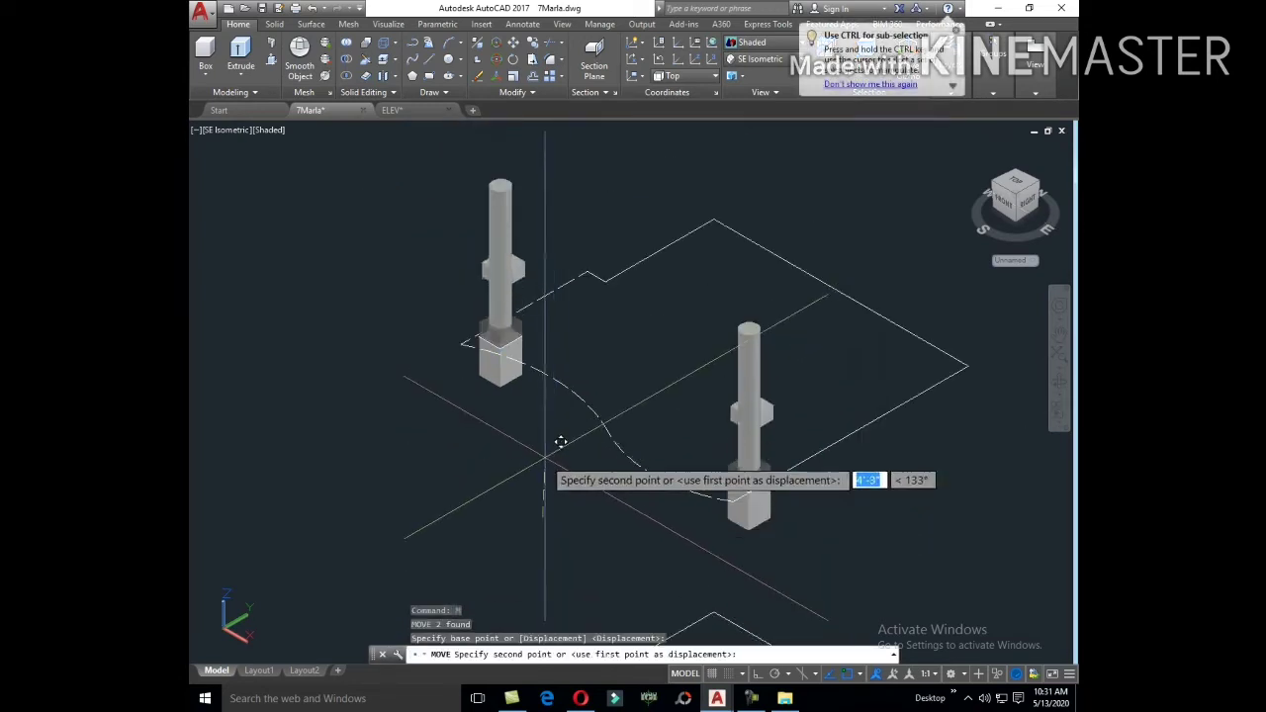
{"action": "scroll", "coordinate": [564, 418], "scroll_direction": "up", "scroll_amount": 2}
{"action": "key", "text": "F8"}
{"action": "type", "text": "7'1"}
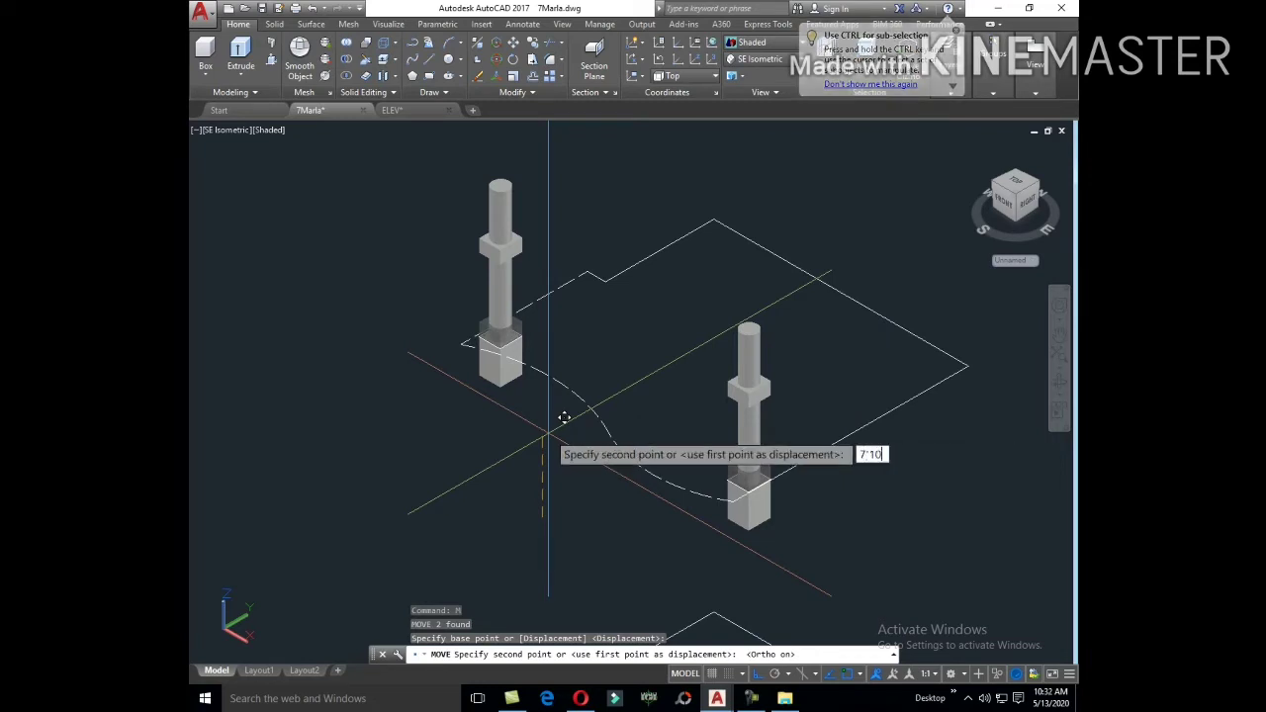
{"action": "type", "text": "0"}
{"action": "key", "text": "Return"}
{"action": "scroll", "coordinate": [570, 422], "scroll_direction": "down", "scroll_amount": 2}
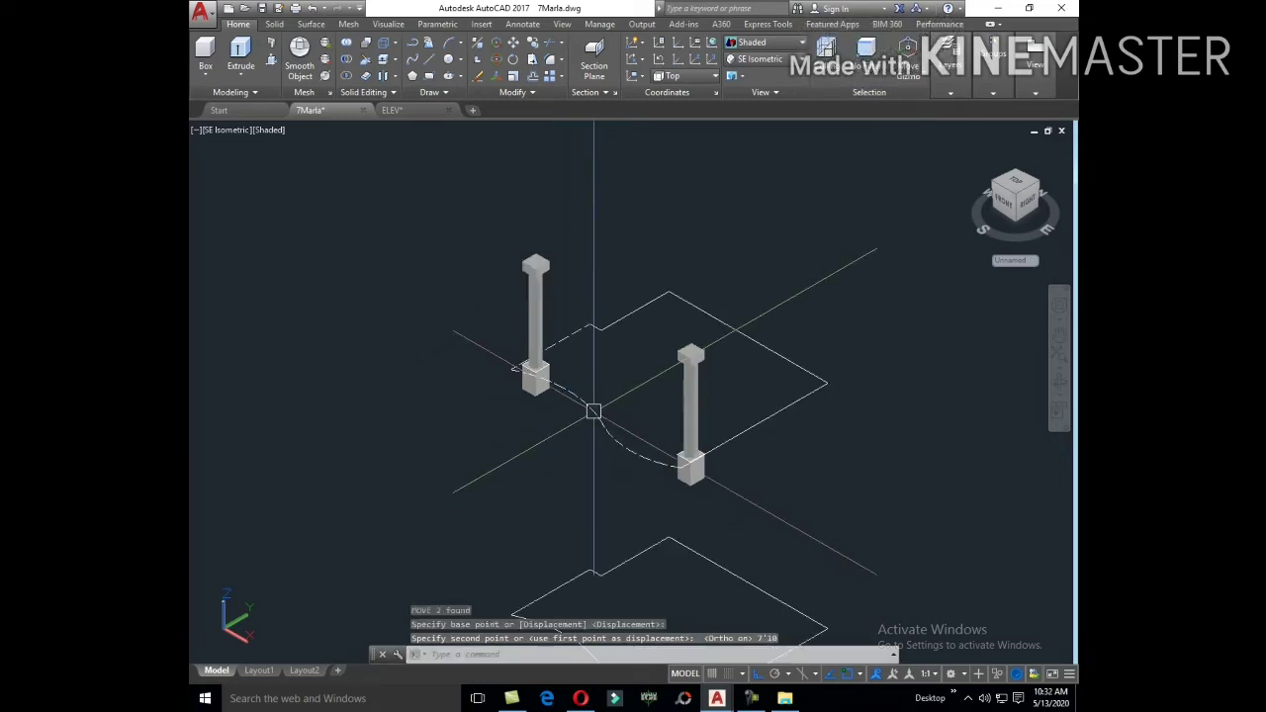
{"action": "scroll", "coordinate": [673, 464], "scroll_direction": "down", "scroll_amount": 2}
{"action": "scroll", "coordinate": [737, 504], "scroll_direction": "down", "scroll_amount": 2}
Step: Select the porch slab and begin moving it from a base point, then cancel
{"action": "scroll", "coordinate": [771, 572], "scroll_direction": "up", "scroll_amount": 4}
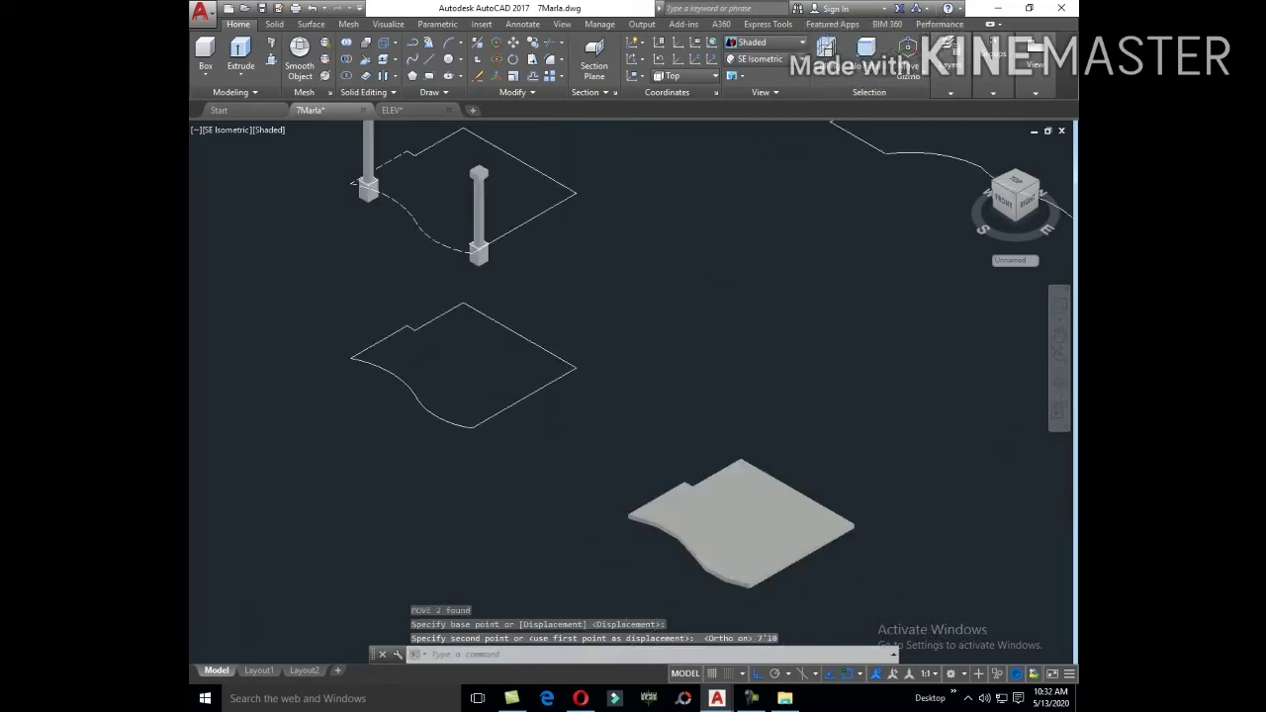
{"action": "left_click", "coordinate": [730, 515]}
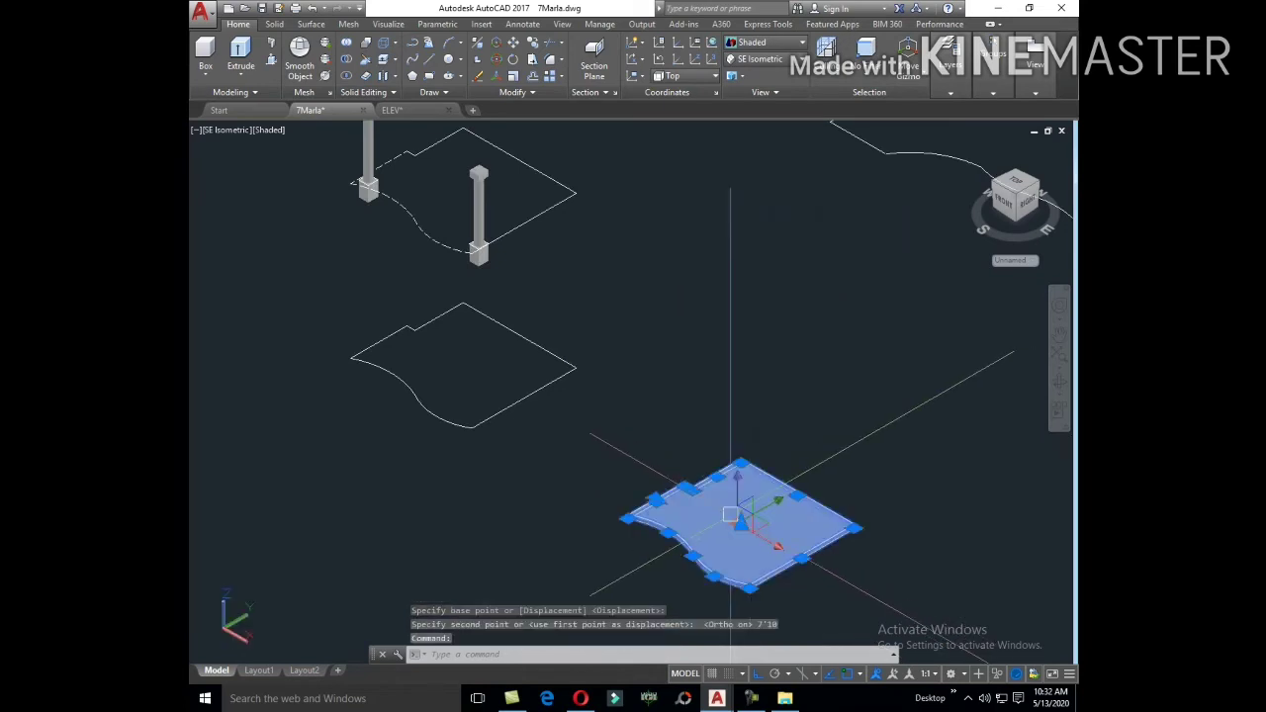
{"action": "type", "text": "M"}
{"action": "key", "text": "Return"}
{"action": "scroll", "coordinate": [729, 514], "scroll_direction": "up", "scroll_amount": 3}
{"action": "left_click", "coordinate": [648, 470]}
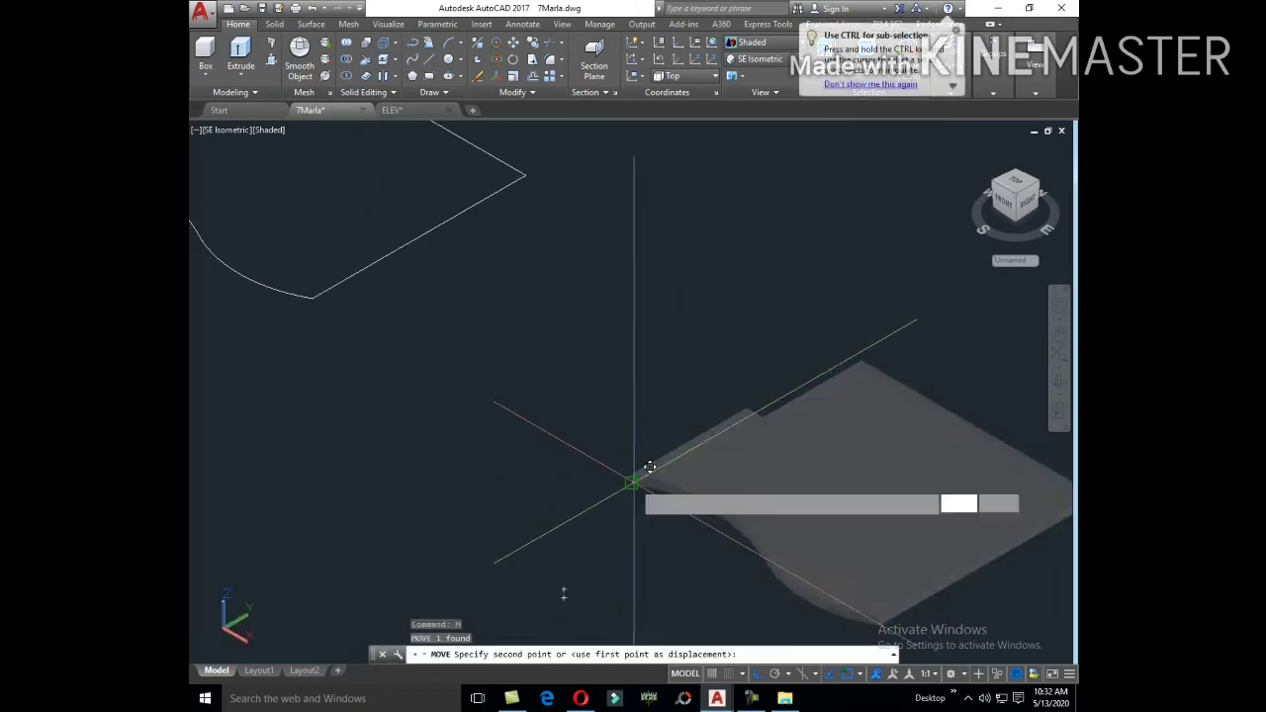
{"action": "scroll", "coordinate": [701, 464], "scroll_direction": "down", "scroll_amount": 4}
{"action": "scroll", "coordinate": [642, 465], "scroll_direction": "up", "scroll_amount": 4}
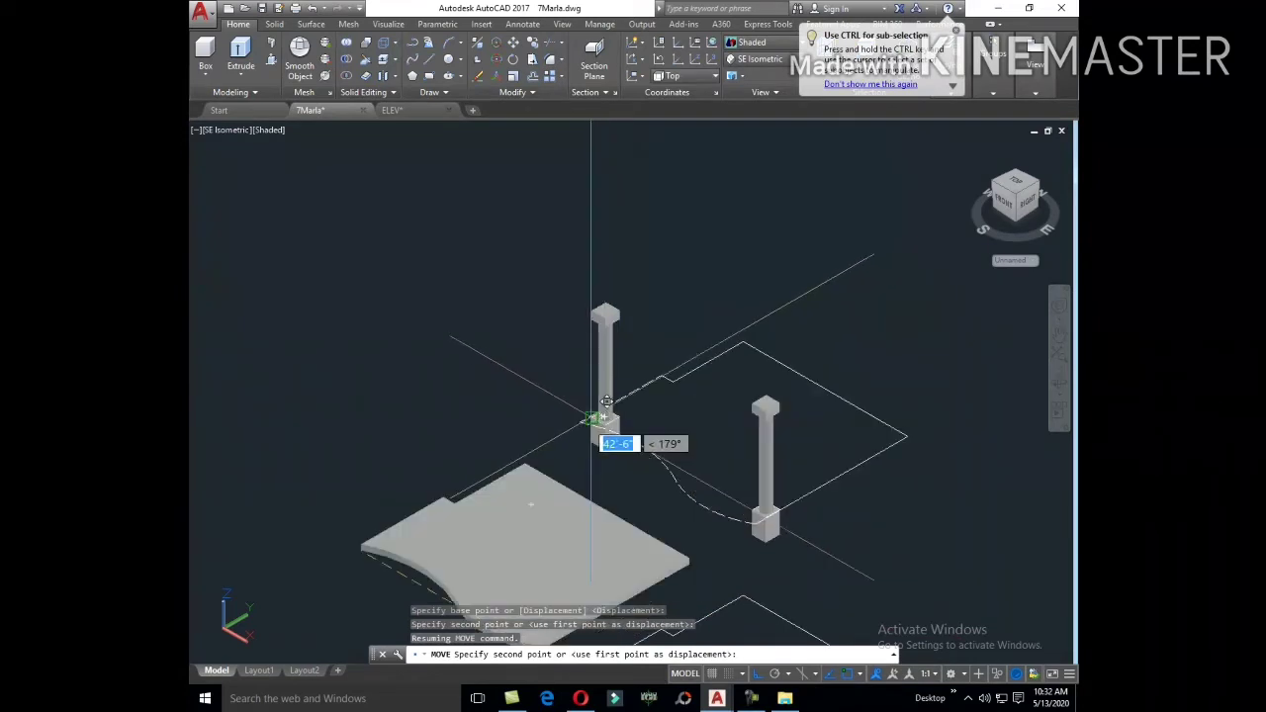
{"action": "key", "text": "Escape"}
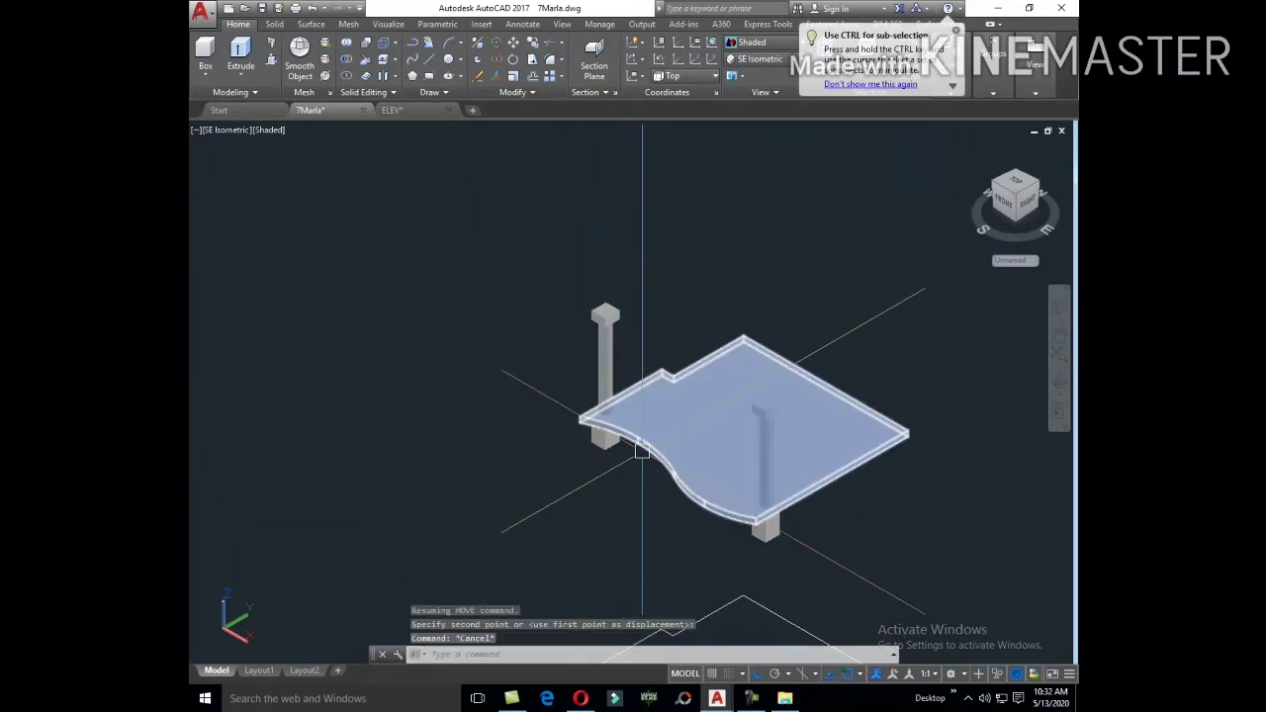
Step: Move the slab with M from its bottom edge midpoint onto the column tops
{"action": "type", "text": "m"}
{"action": "key", "text": "Return"}
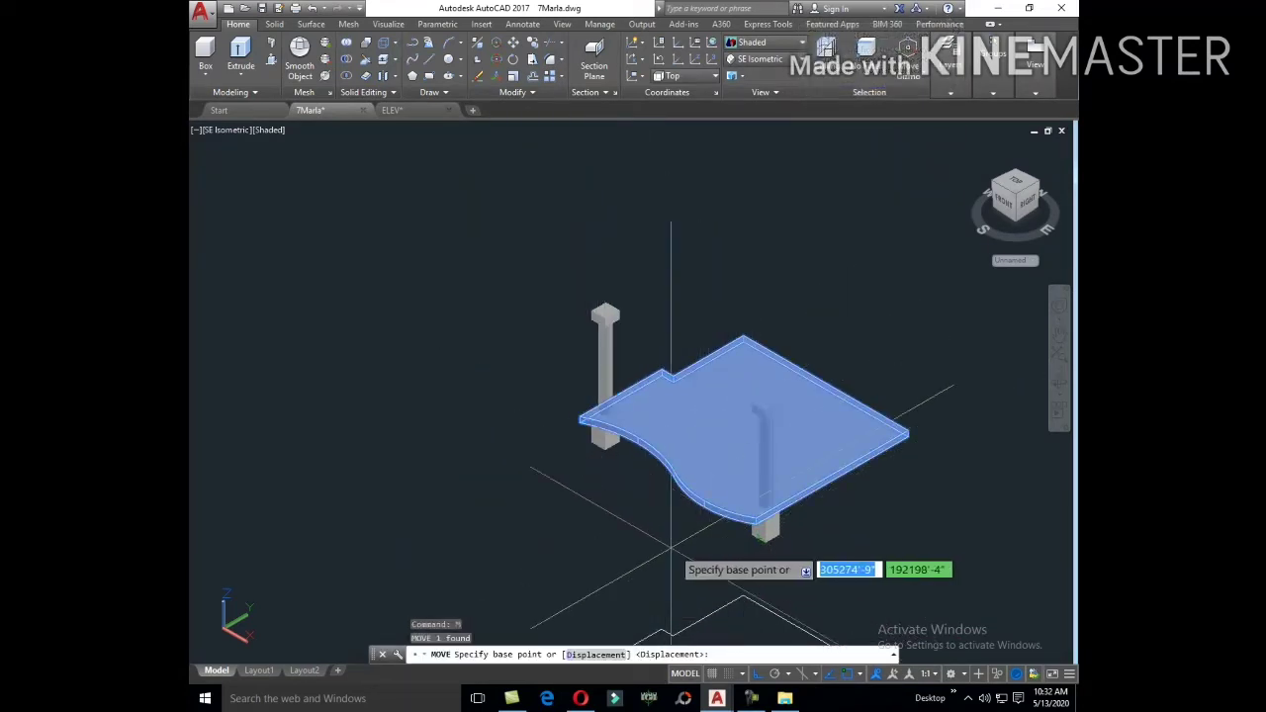
{"action": "scroll", "coordinate": [567, 445], "scroll_direction": "up", "scroll_amount": 2}
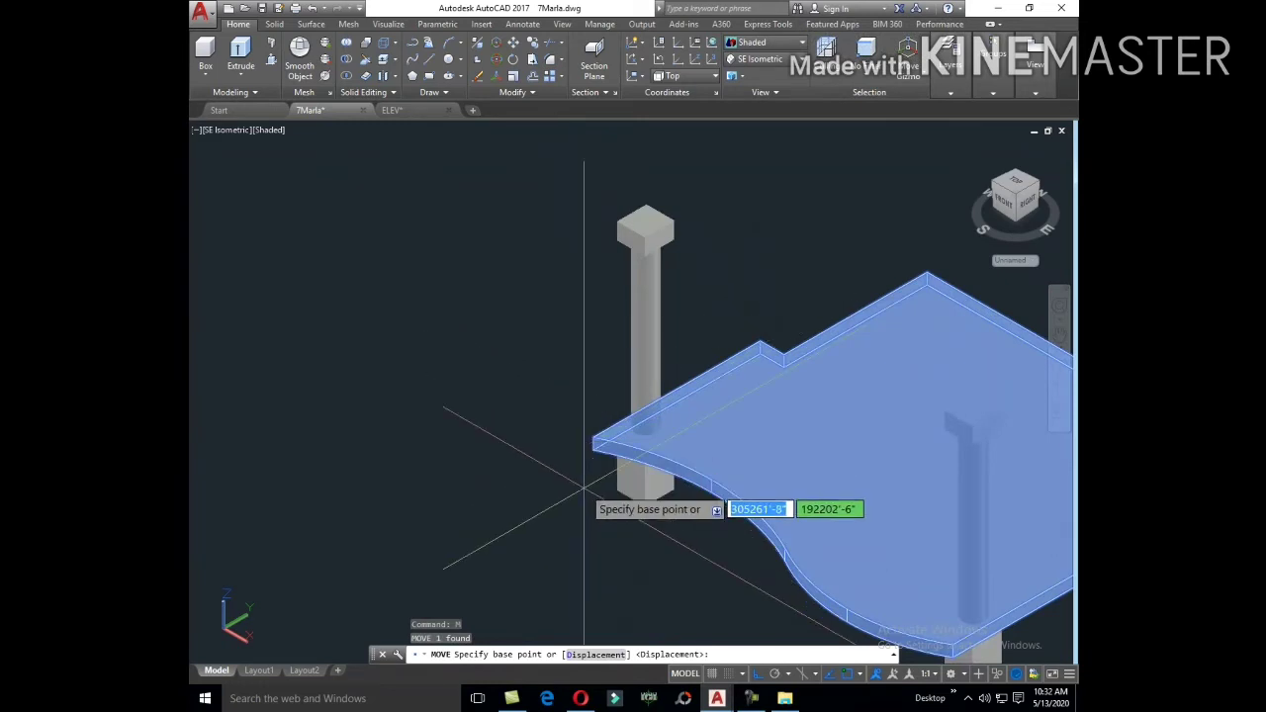
{"action": "scroll", "coordinate": [583, 490], "scroll_direction": "down", "scroll_amount": 3}
{"action": "middle_click_drag", "start_coordinate": [587, 525], "coordinate": [630, 339]}
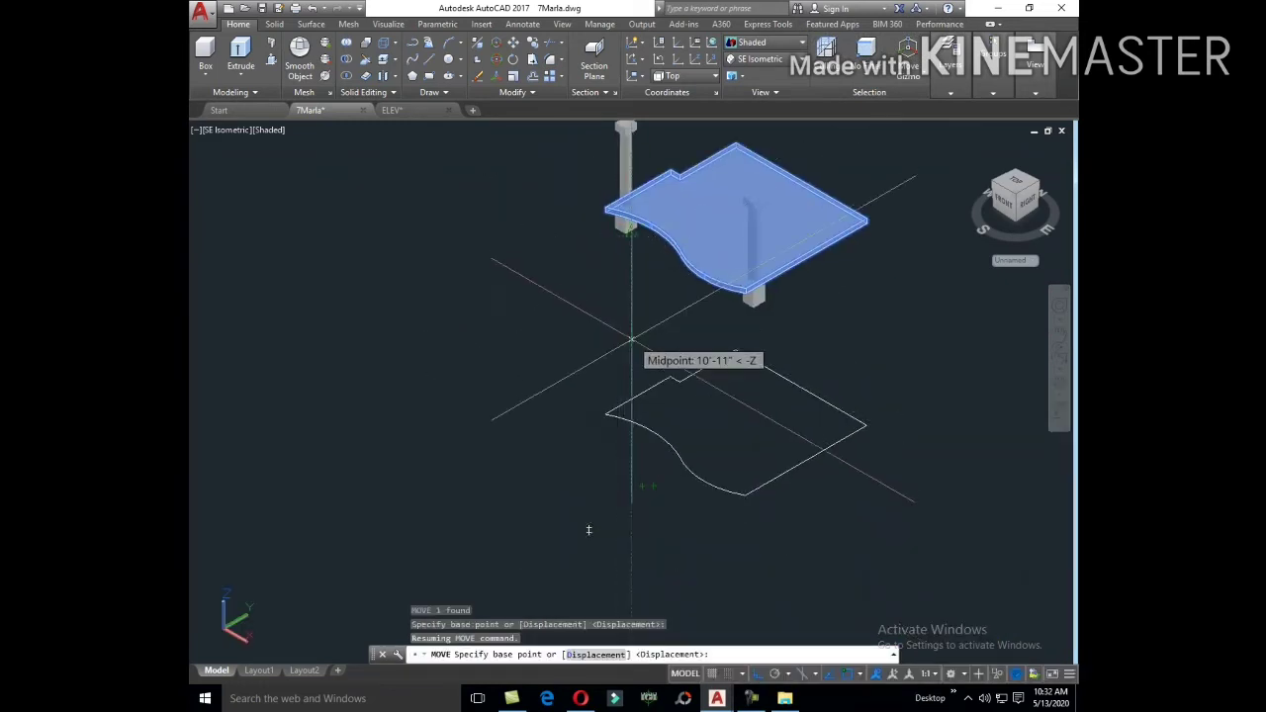
{"action": "left_click", "coordinate": [593, 354]}
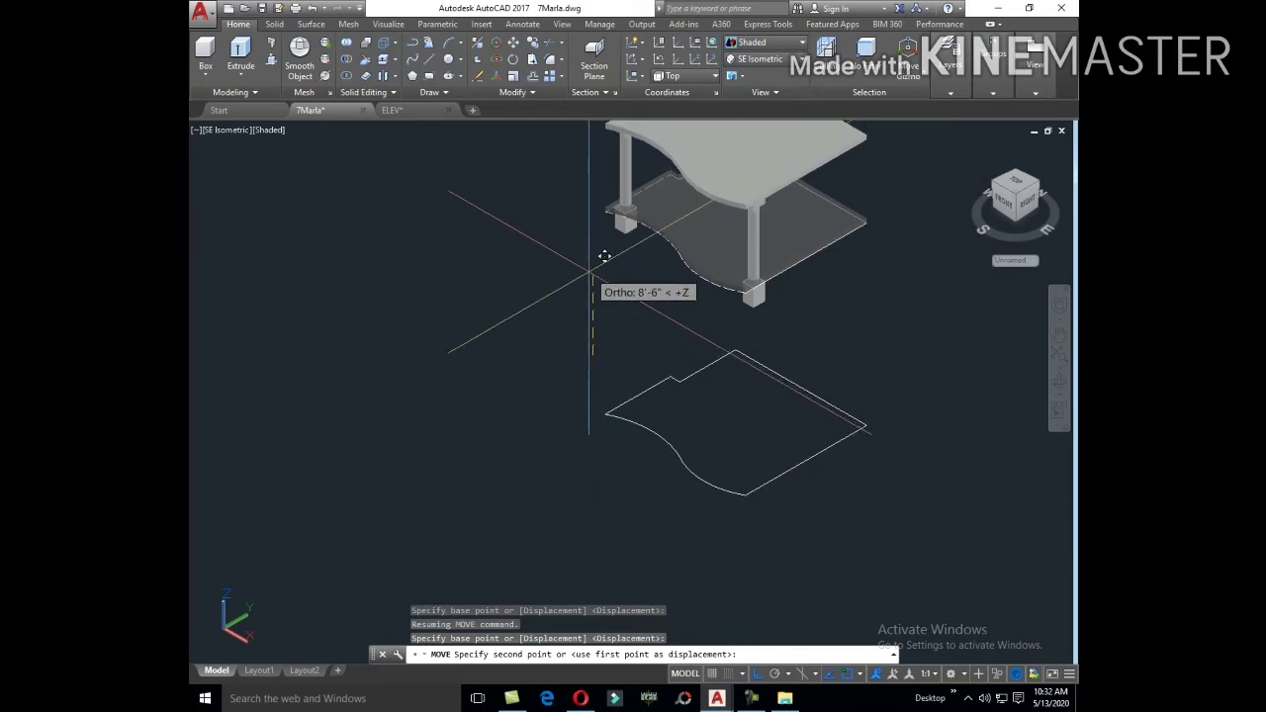
{"action": "left_click", "coordinate": [604, 256]}
{"action": "middle_click_drag", "start_coordinate": [585, 271], "coordinate": [780, 375]}
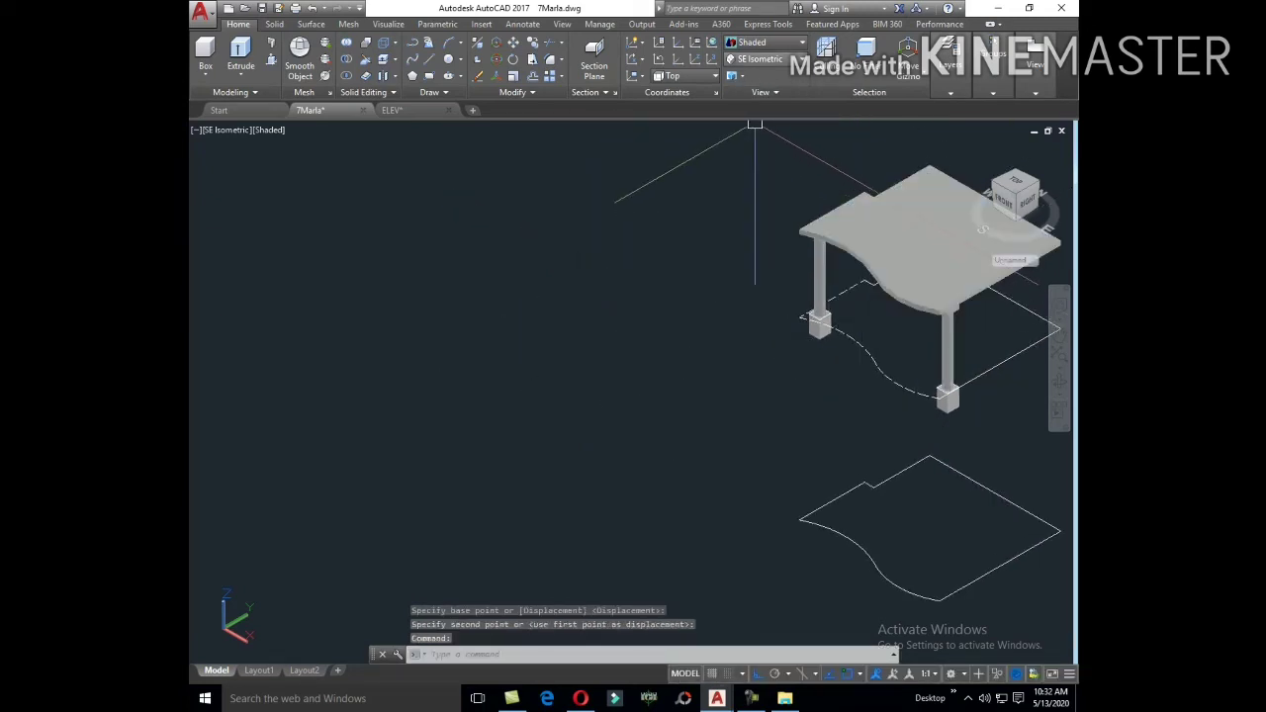
{"action": "left_click", "coordinate": [761, 58]}
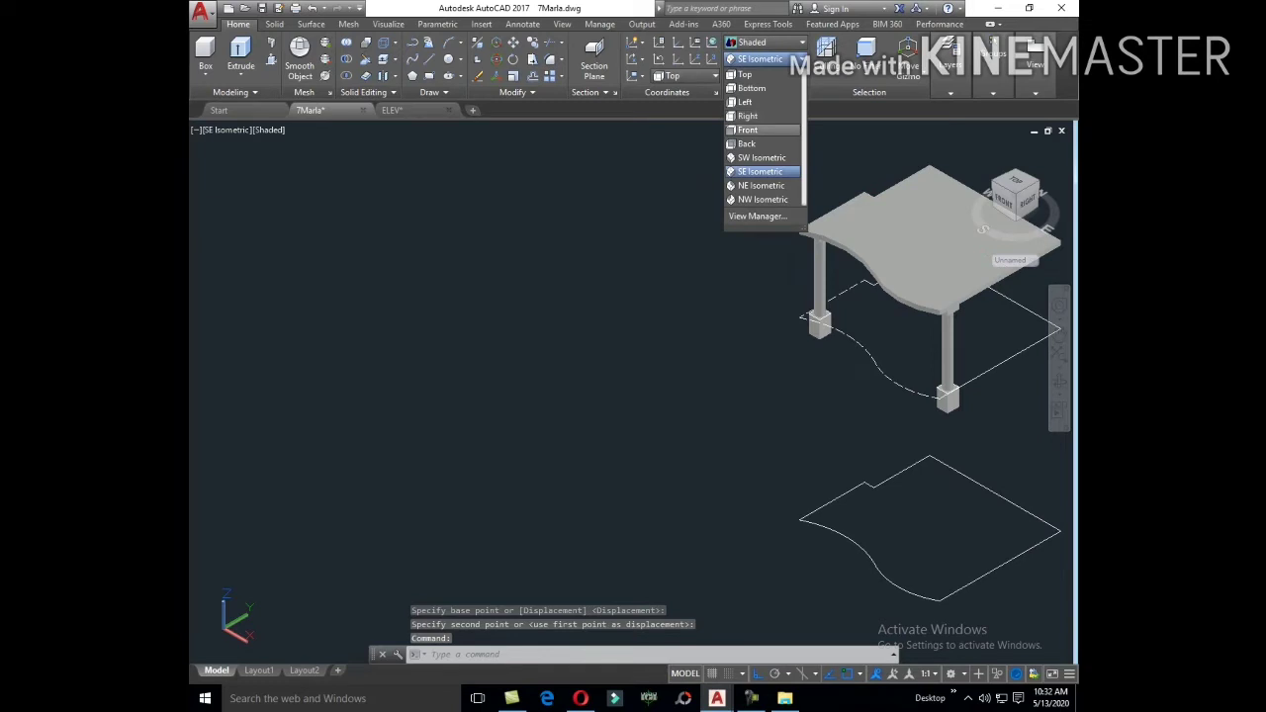
{"action": "left_click", "coordinate": [748, 129]}
{"action": "scroll", "coordinate": [554, 339], "scroll_direction": "up", "scroll_amount": 3}
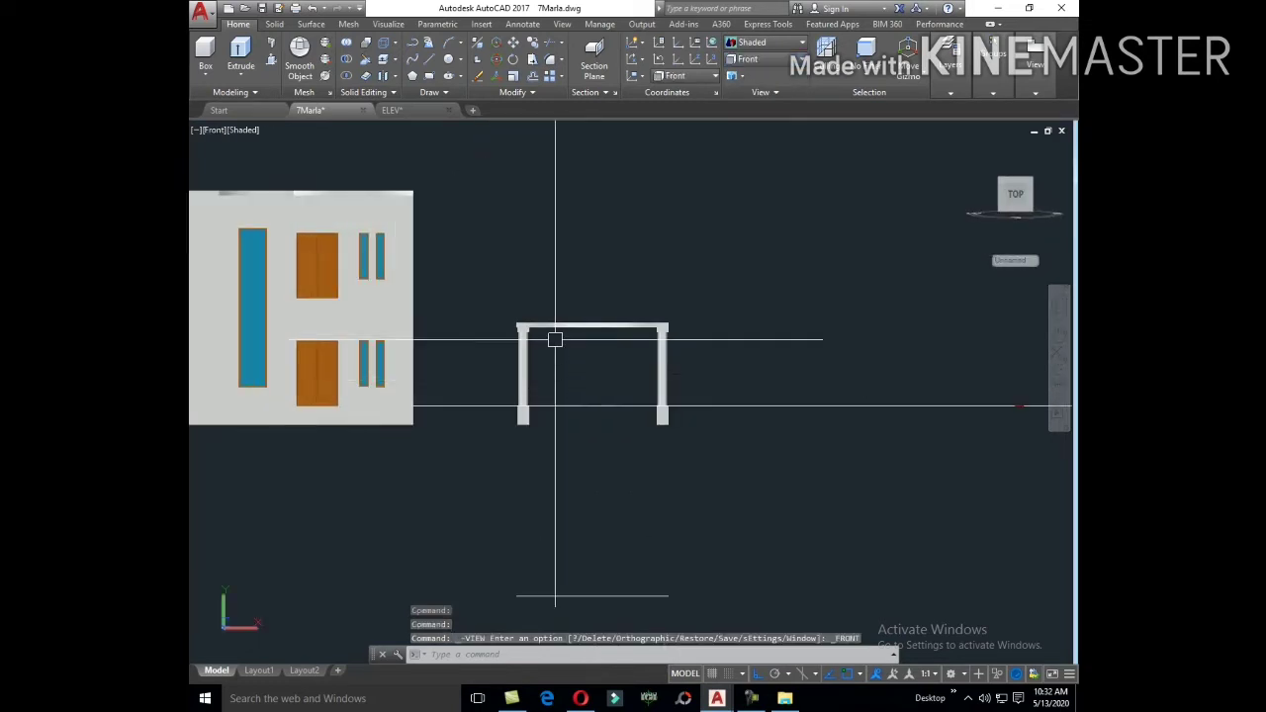
{"action": "scroll", "coordinate": [507, 338], "scroll_direction": "up", "scroll_amount": 5}
{"action": "scroll", "coordinate": [507, 339], "scroll_direction": "up", "scroll_amount": 2}
{"action": "left_click", "coordinate": [461, 314]}
{"action": "scroll", "coordinate": [461, 317], "scroll_direction": "up", "scroll_amount": 5}
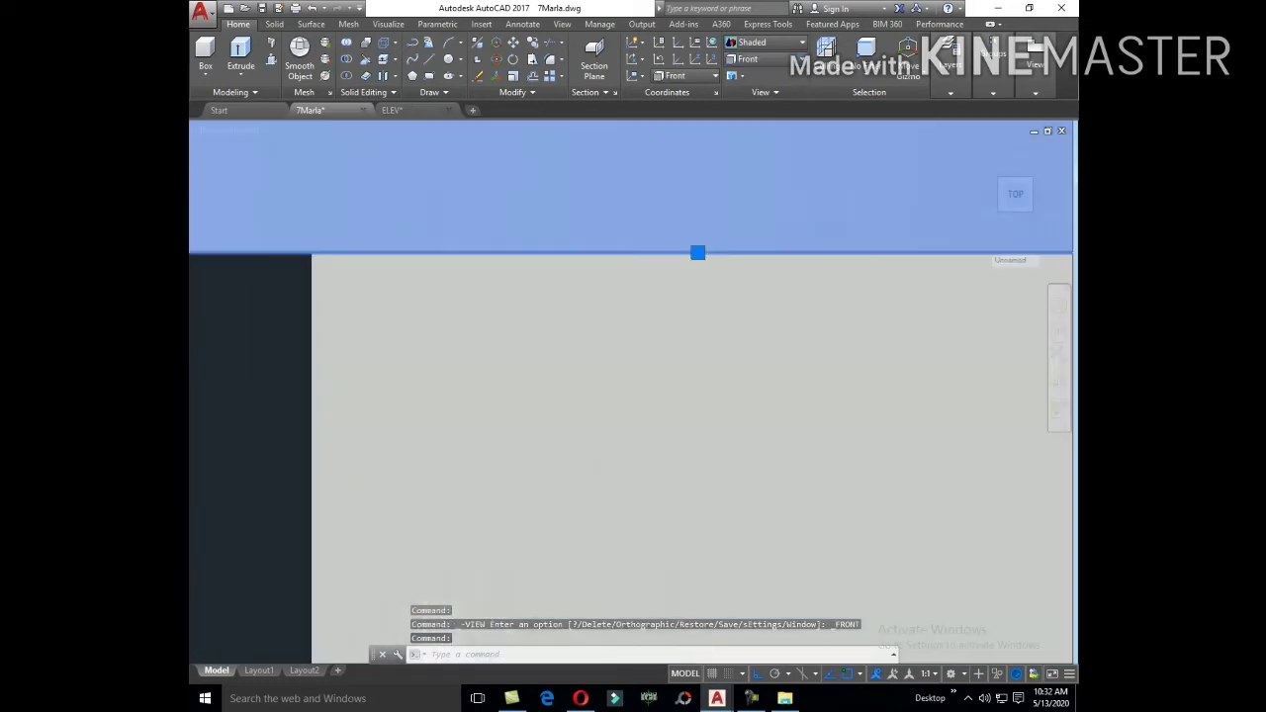
{"action": "scroll", "coordinate": [295, 317], "scroll_direction": "down", "scroll_amount": 3}
{"action": "scroll", "coordinate": [472, 325], "scroll_direction": "down", "scroll_amount": 4}
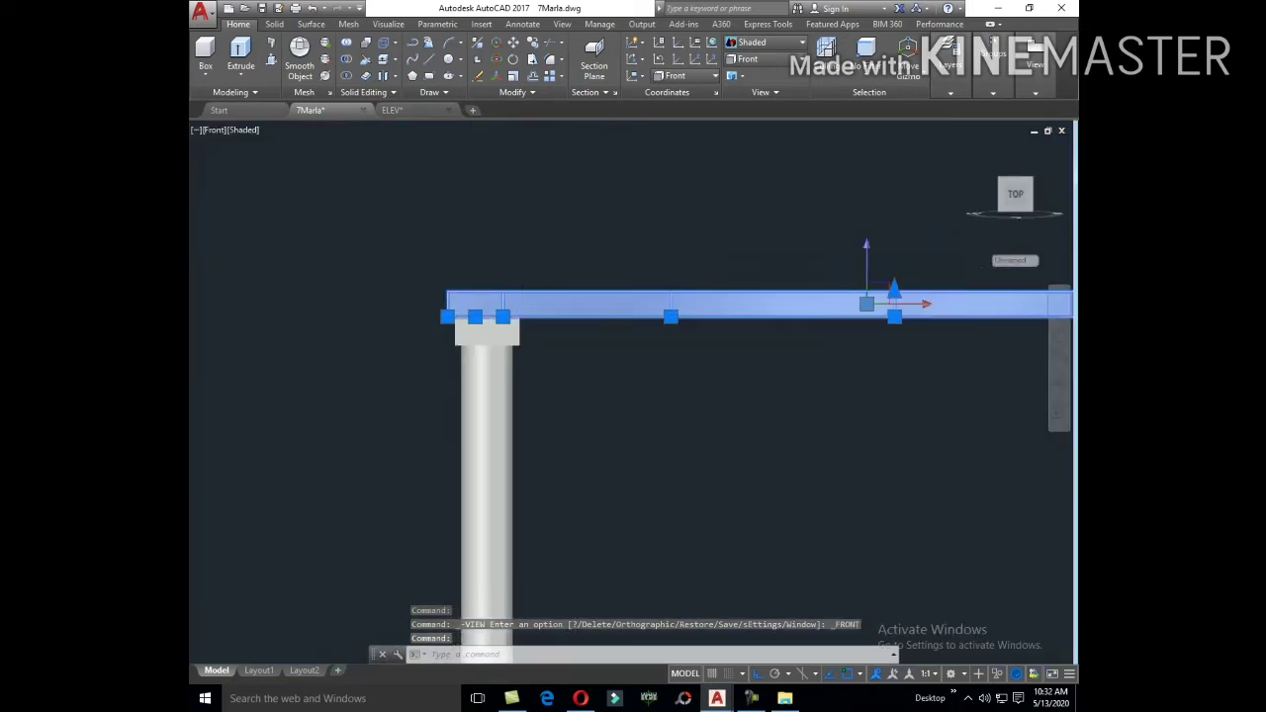
{"action": "key", "text": "Escape"}
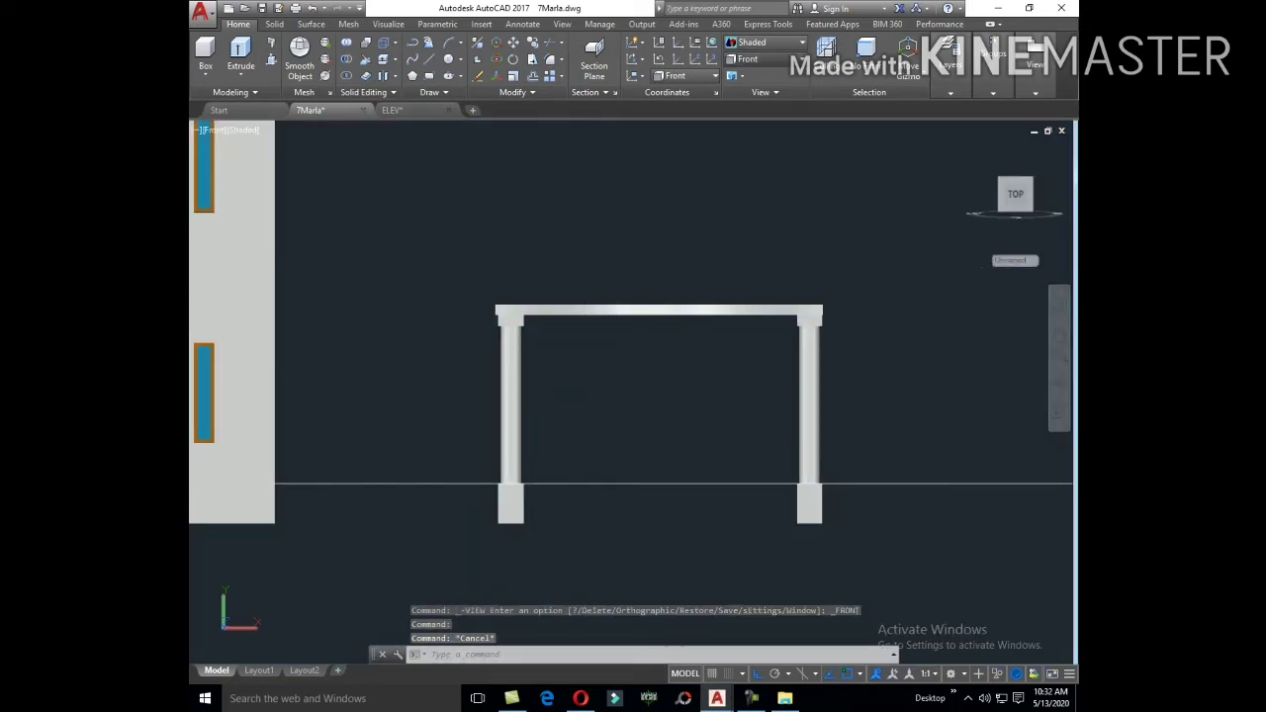
{"action": "left_click", "coordinate": [766, 58]}
{"action": "left_click", "coordinate": [759, 171]}
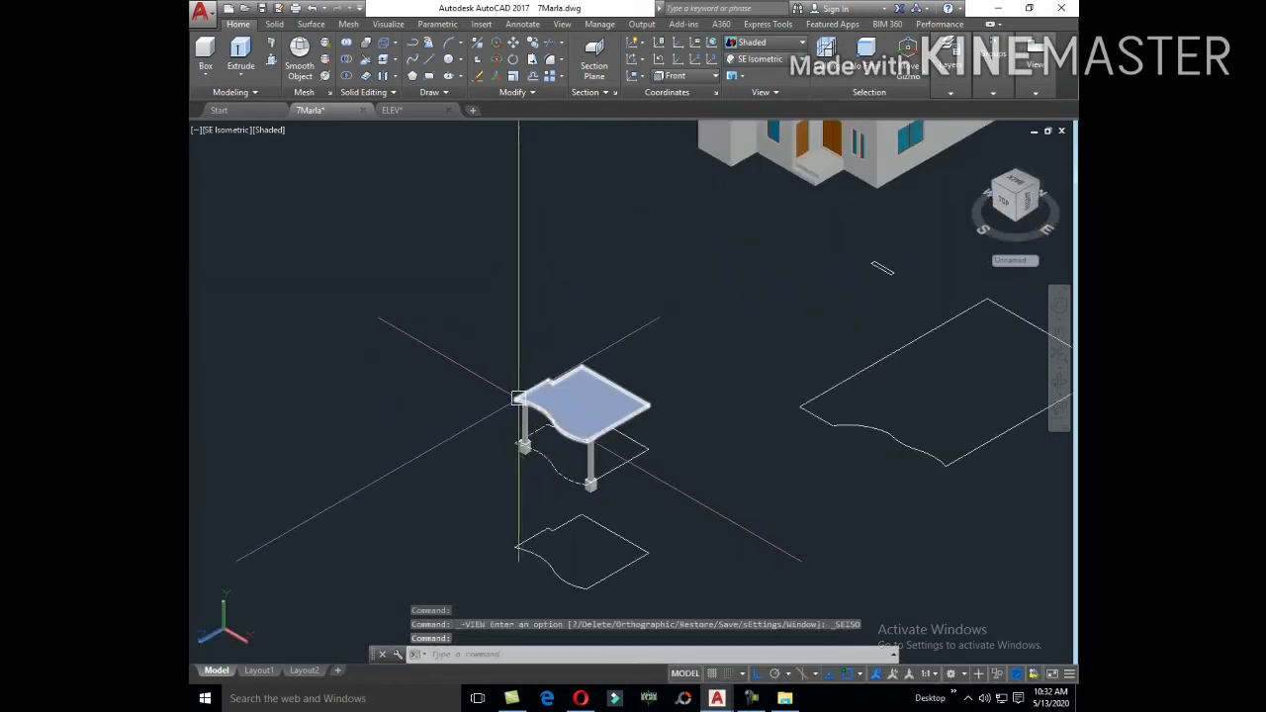
{"action": "scroll", "coordinate": [590, 499], "scroll_direction": "up", "scroll_amount": 3}
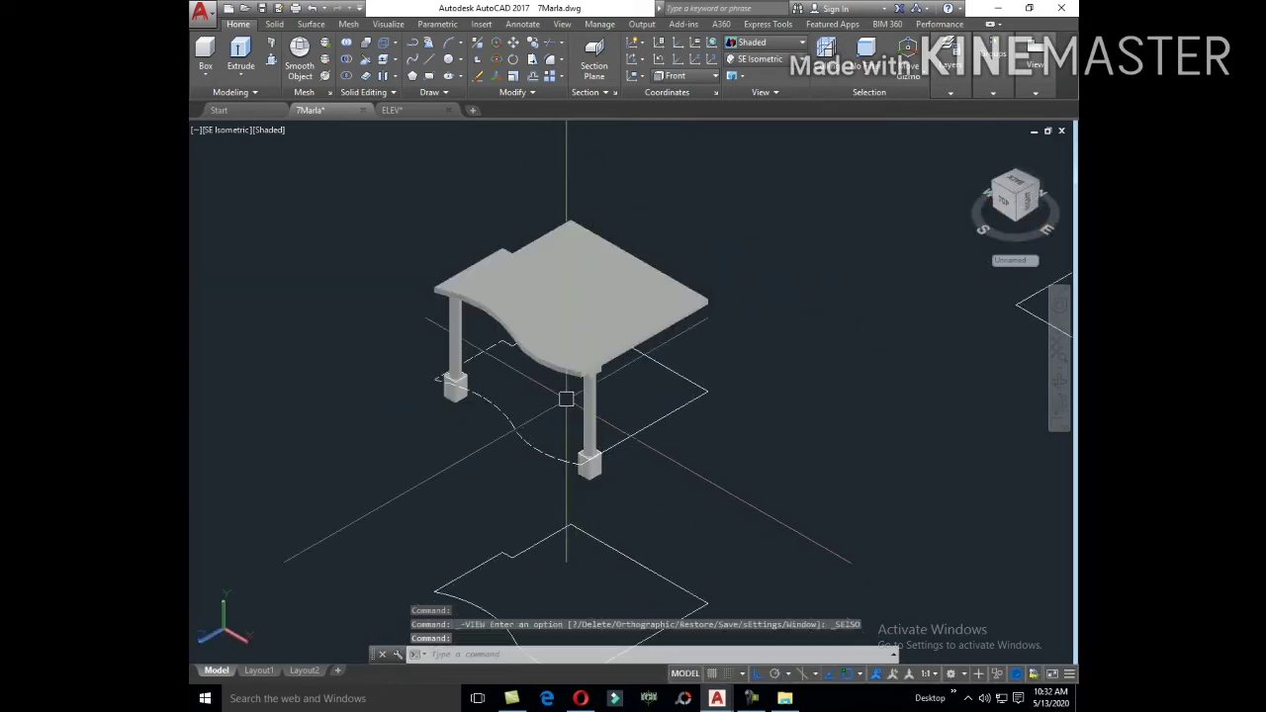
{"action": "left_click", "coordinate": [590, 464]}
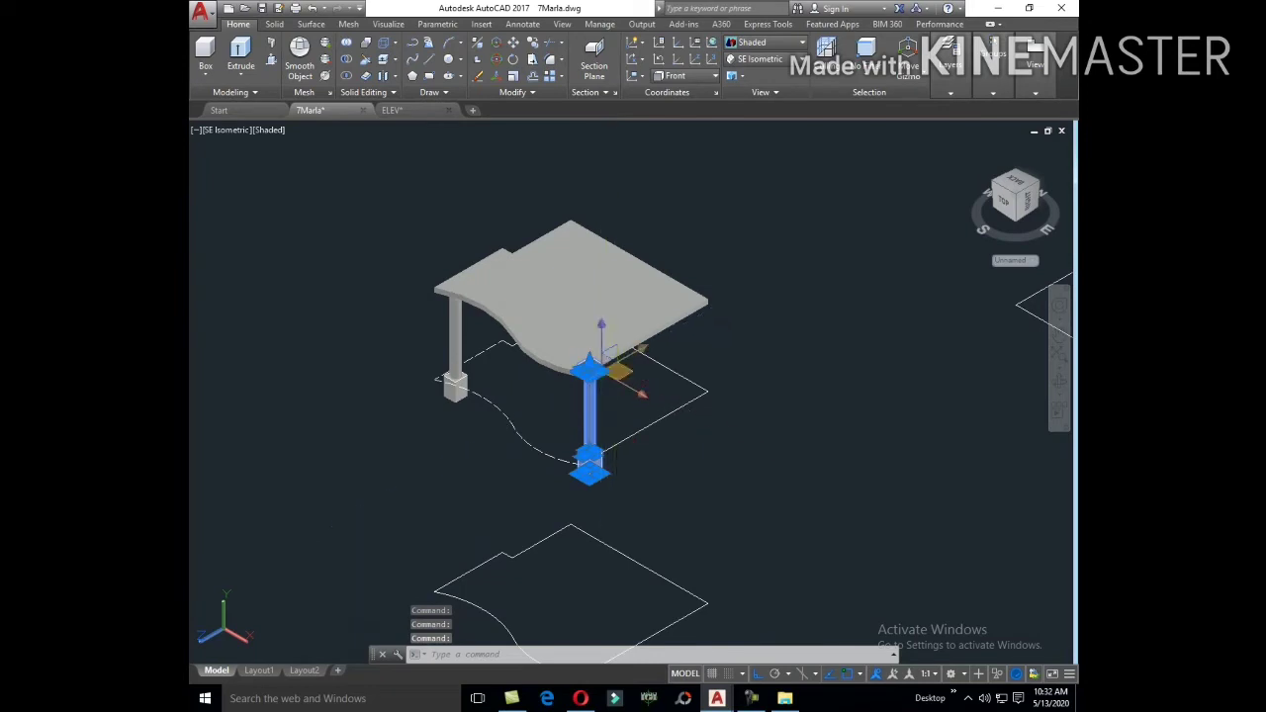
{"action": "left_click", "coordinate": [579, 326]}
{"action": "scroll", "coordinate": [406, 385], "scroll_direction": "up", "scroll_amount": 5}
{"action": "left_click", "coordinate": [569, 411]}
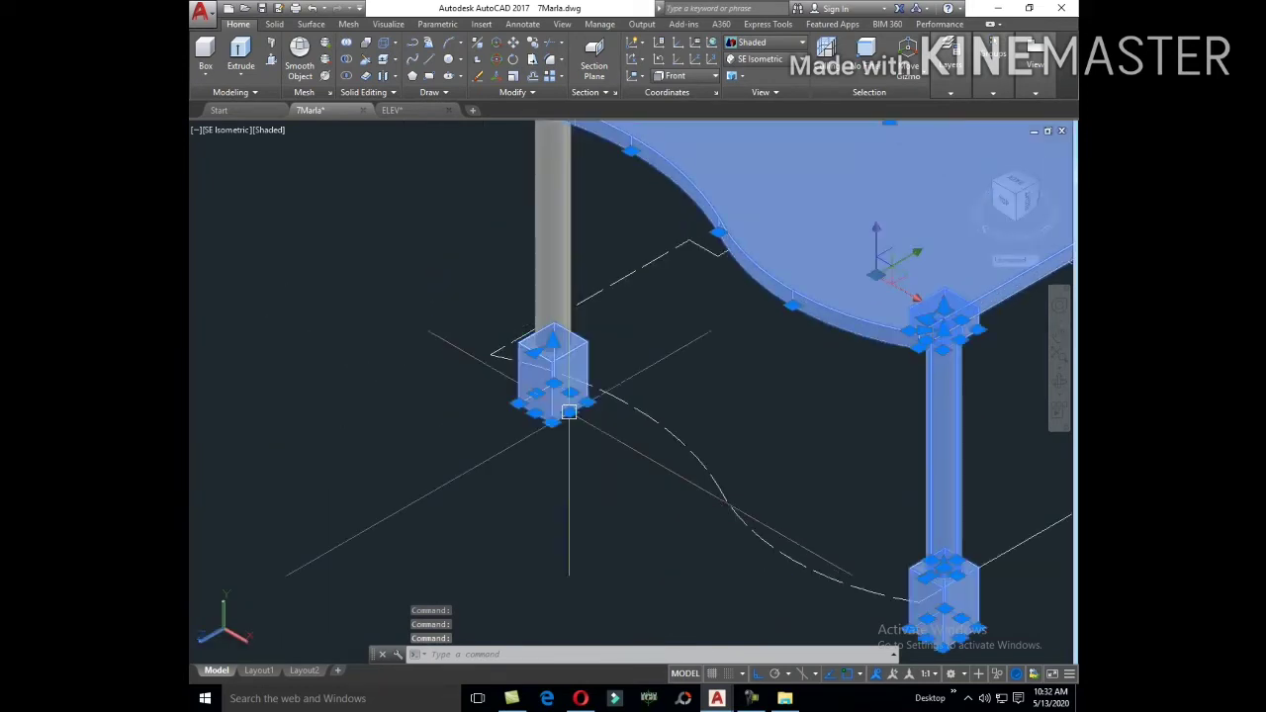
{"action": "scroll", "coordinate": [569, 411], "scroll_direction": "down", "scroll_amount": 5}
{"action": "left_click", "coordinate": [522, 262]}
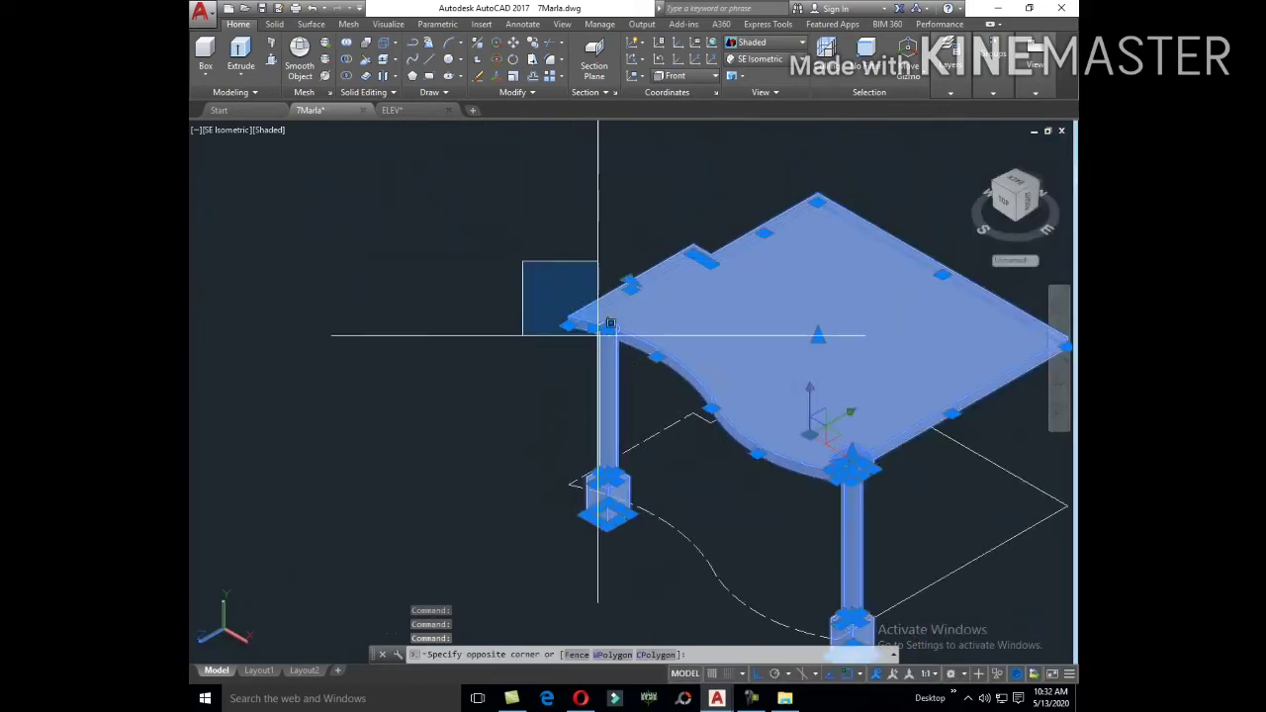
{"action": "left_click", "coordinate": [598, 335]}
{"action": "type", "text": "m"}
{"action": "key", "text": "Return"}
{"action": "left_click", "coordinate": [697, 395]}
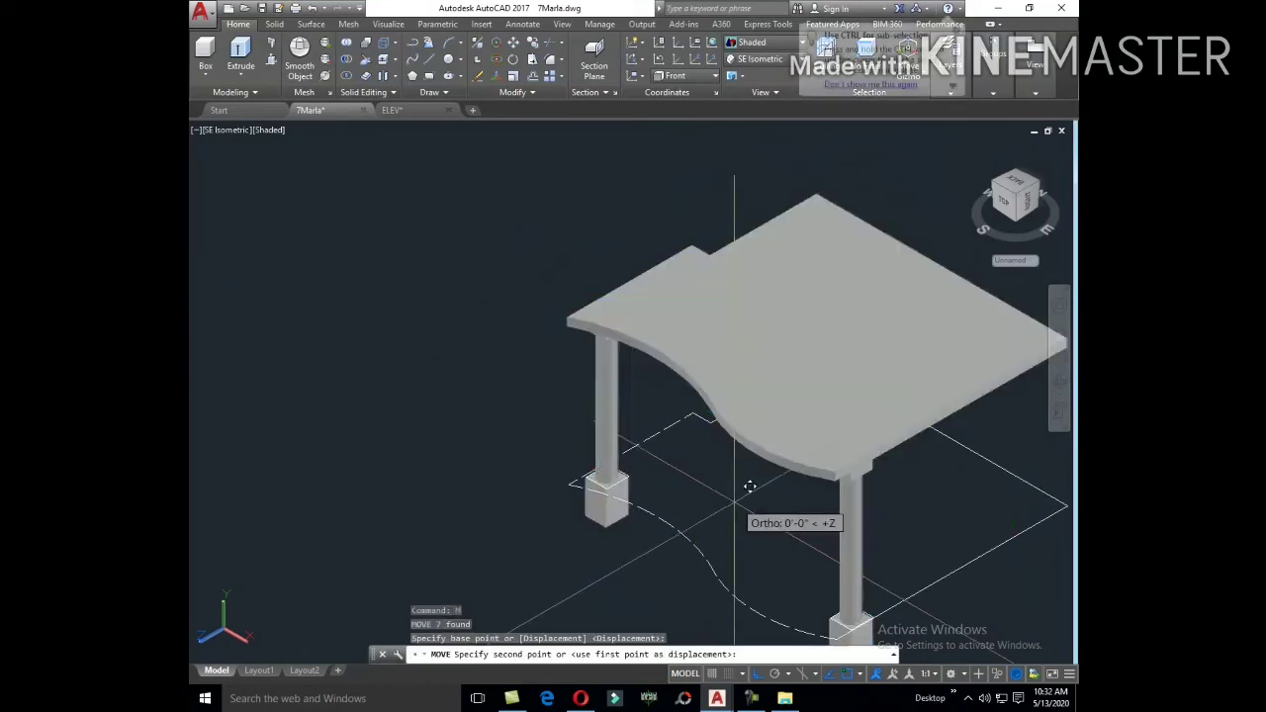
{"action": "scroll", "coordinate": [709, 472], "scroll_direction": "down", "scroll_amount": 3}
{"action": "scroll", "coordinate": [651, 460], "scroll_direction": "up", "scroll_amount": 2}
{"action": "middle_click_drag", "start_coordinate": [764, 382], "coordinate": [640, 471]}
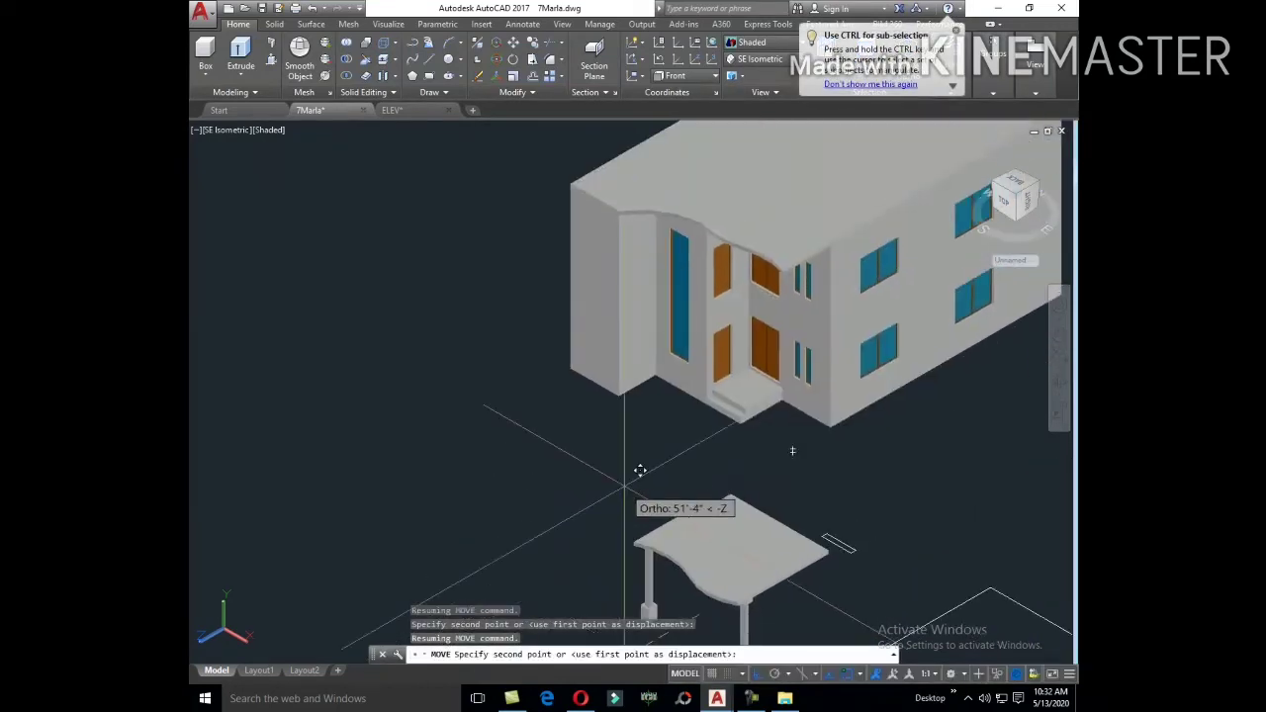
{"action": "key", "text": "F8"}
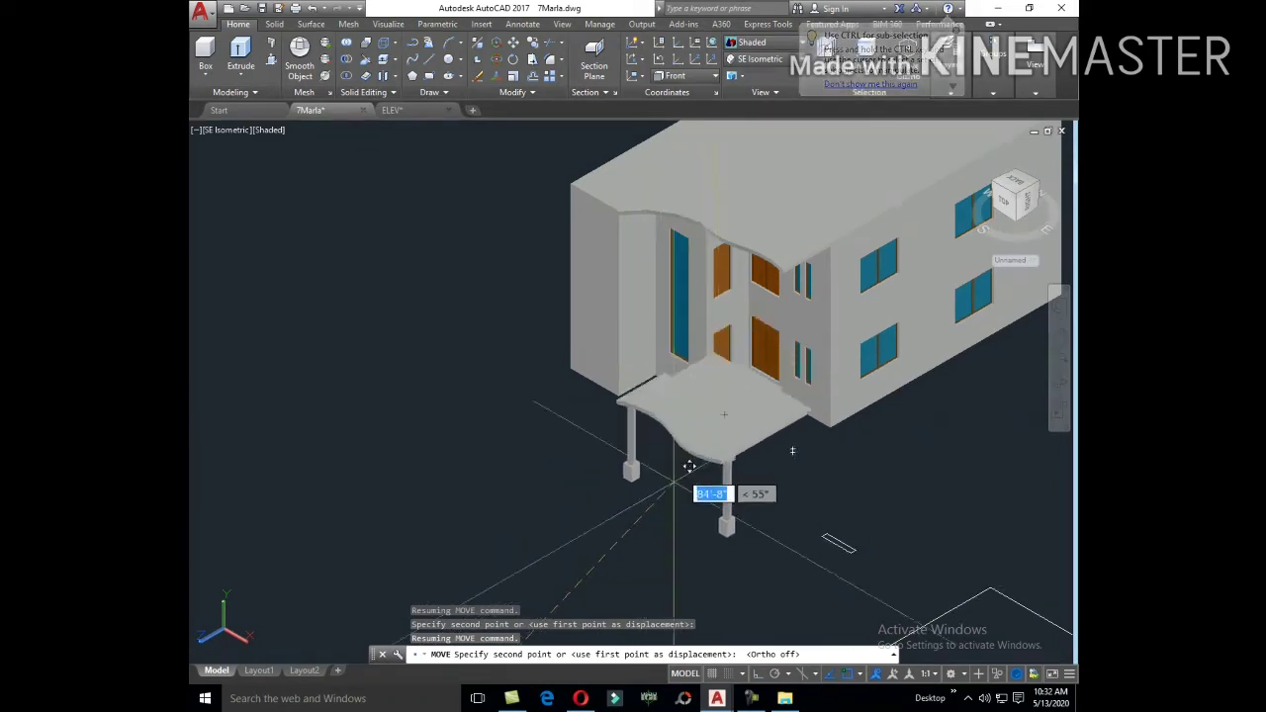
{"action": "key", "text": "Escape"}
{"action": "type", "text": "co"}
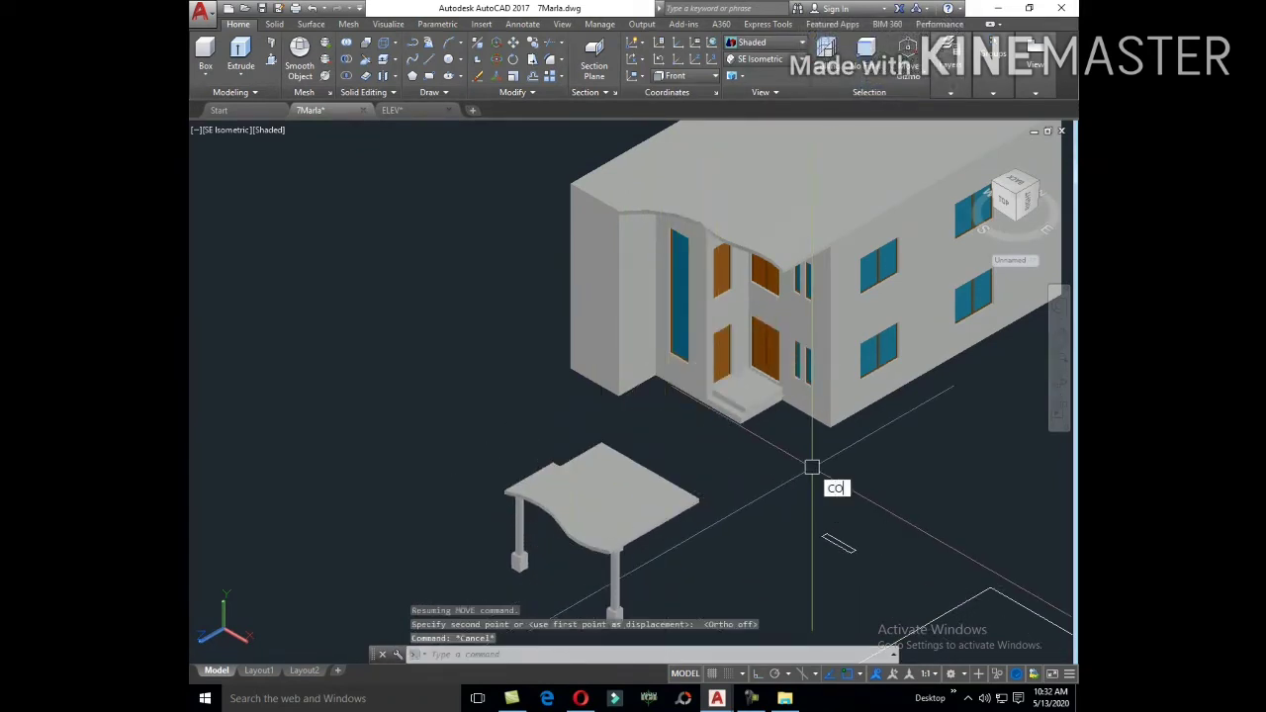
{"action": "key", "text": "Return"}
{"action": "scroll", "coordinate": [811, 467], "scroll_direction": "down", "scroll_amount": 4}
{"action": "left_click", "coordinate": [784, 491]}
{"action": "key", "text": "Return"}
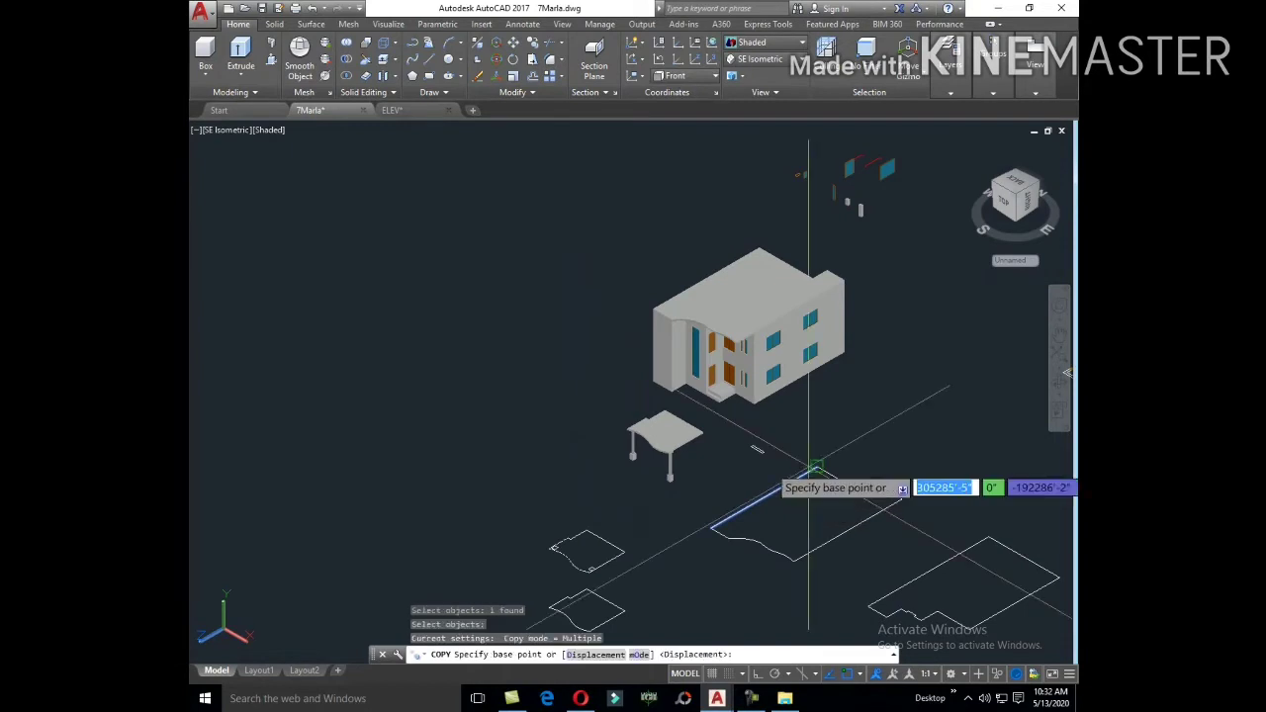
{"action": "left_click", "coordinate": [817, 467]}
{"action": "scroll", "coordinate": [771, 428], "scroll_direction": "up", "scroll_amount": 5}
{"action": "left_click", "coordinate": [720, 363]}
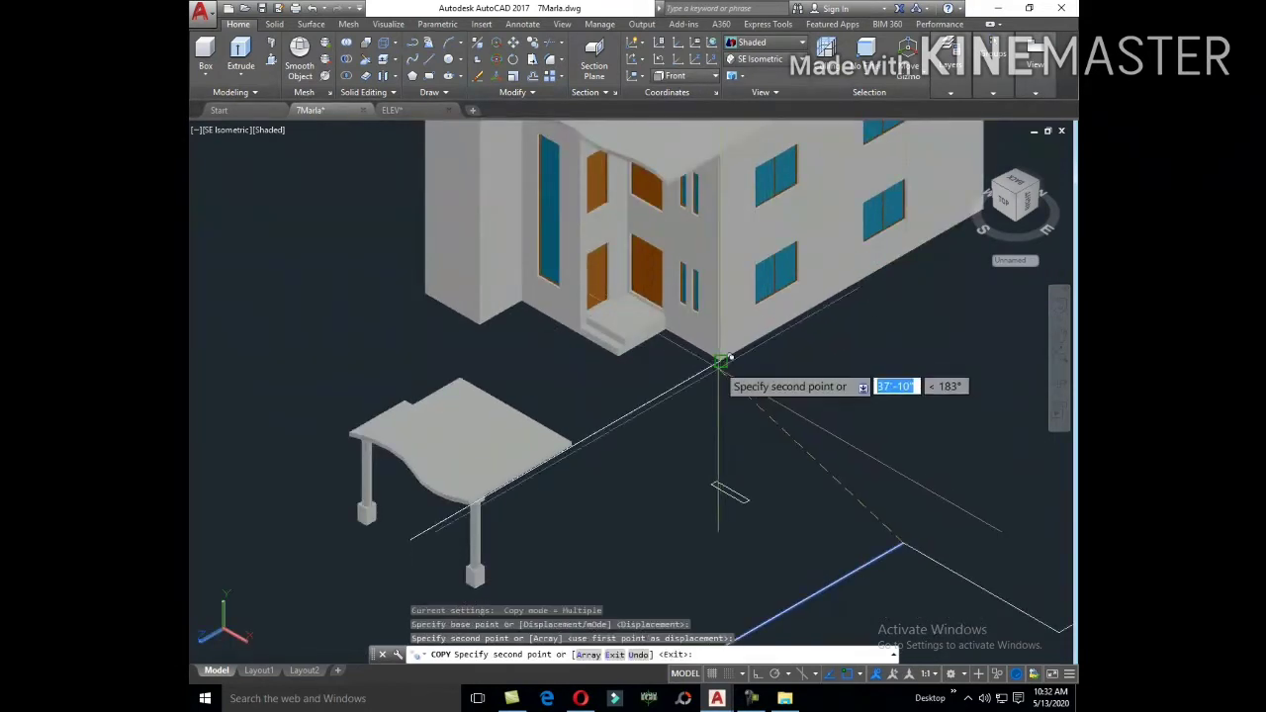
{"action": "key", "text": "Escape"}
{"action": "scroll", "coordinate": [718, 412], "scroll_direction": "down", "scroll_amount": 4}
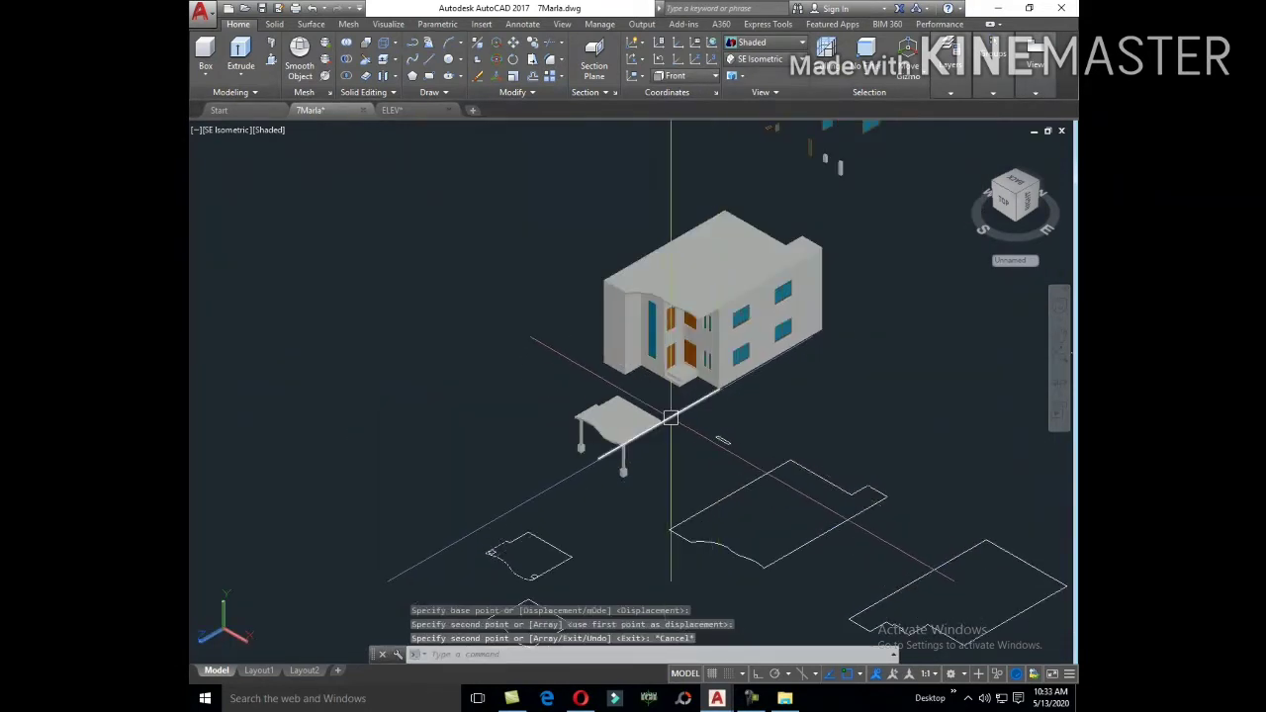
{"action": "left_click", "coordinate": [671, 419]}
{"action": "key", "text": "Delete"}
{"action": "scroll", "coordinate": [692, 376], "scroll_direction": "down", "scroll_amount": 4}
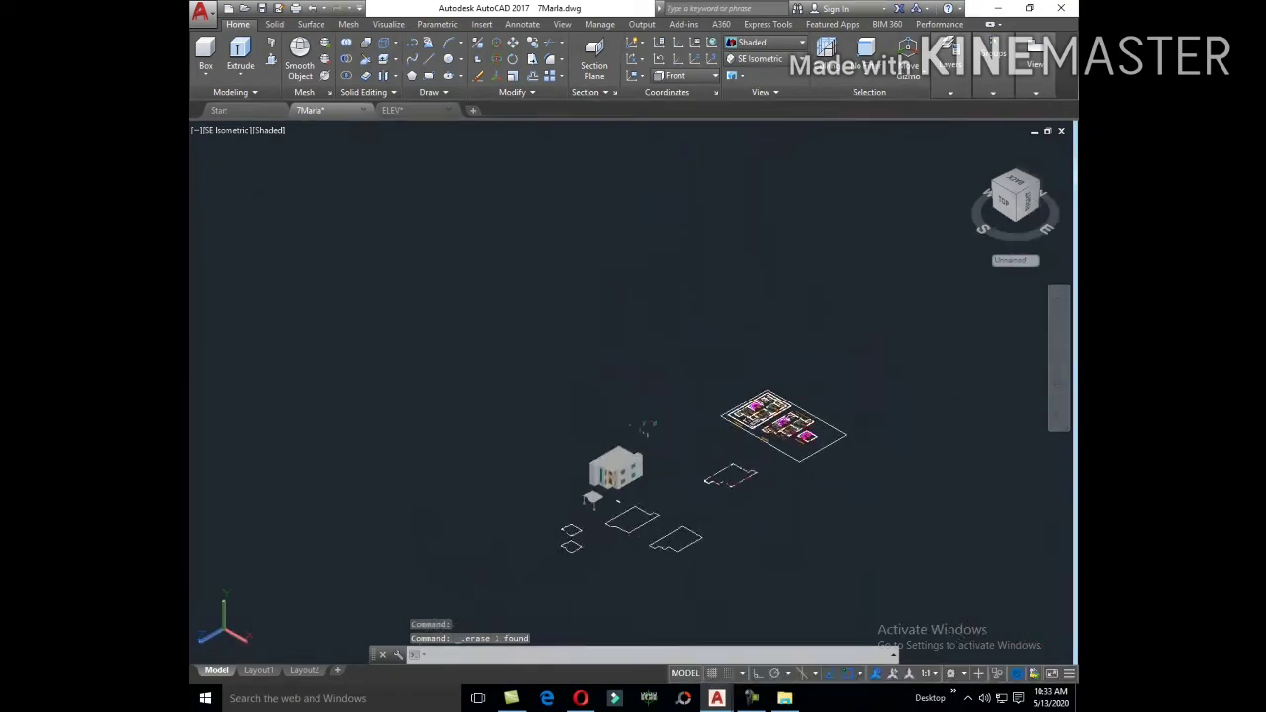
Step: Zoom into the plan and window-select the porch column marker
{"action": "scroll", "coordinate": [758, 419], "scroll_direction": "up", "scroll_amount": 3}
{"action": "scroll", "coordinate": [844, 334], "scroll_direction": "up", "scroll_amount": 3}
{"action": "scroll", "coordinate": [843, 334], "scroll_direction": "up", "scroll_amount": 3}
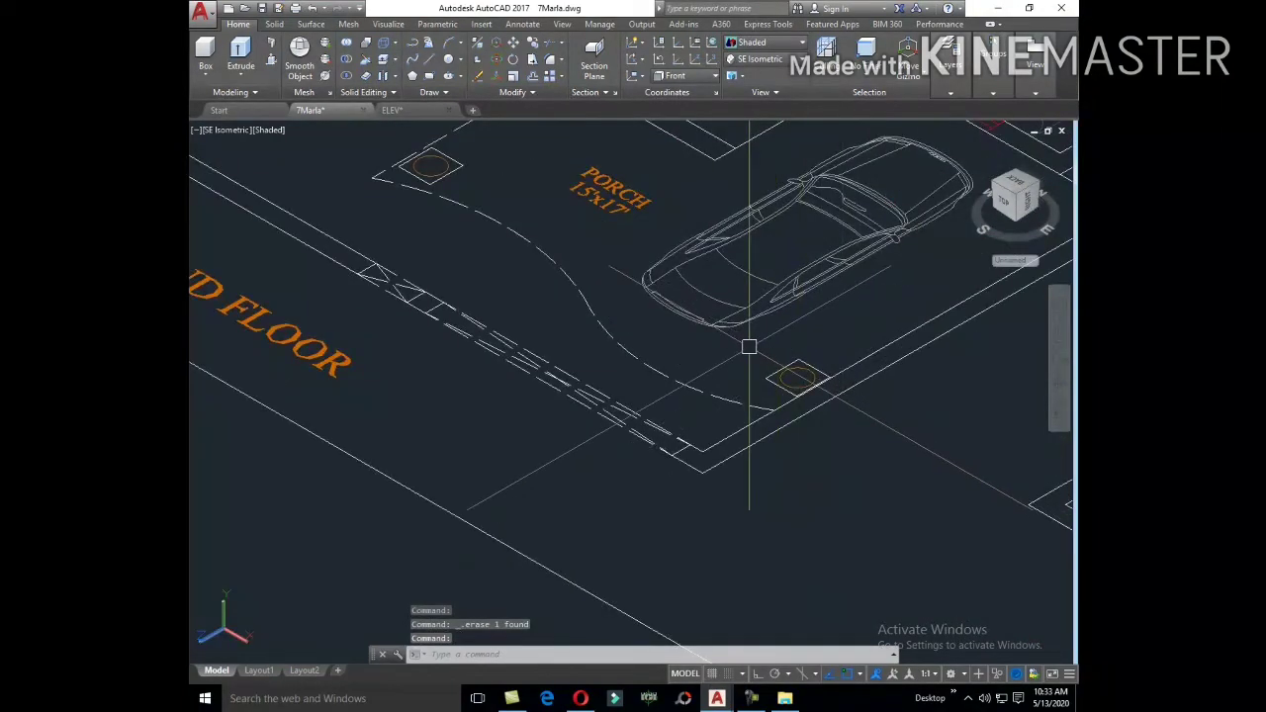
{"action": "left_click", "coordinate": [749, 346]}
{"action": "left_click", "coordinate": [837, 399]}
{"action": "type", "text": "co"}
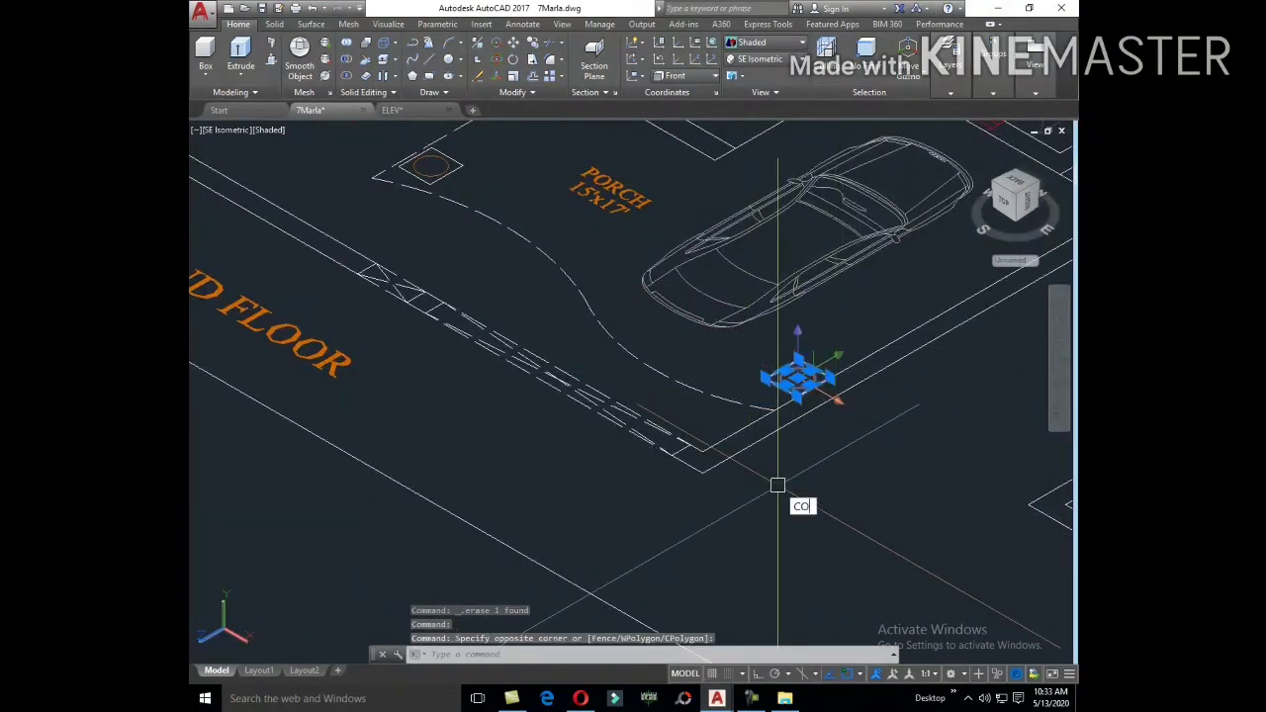
Step: Copy the column marker onto the front corner of the 3D house
{"action": "key", "text": "Return"}
{"action": "scroll", "coordinate": [839, 438], "scroll_direction": "down", "scroll_amount": 1}
{"action": "scroll", "coordinate": [692, 495], "scroll_direction": "down", "scroll_amount": 2}
{"action": "scroll", "coordinate": [729, 424], "scroll_direction": "down", "scroll_amount": 1}
{"action": "scroll", "coordinate": [710, 377], "scroll_direction": "up", "scroll_amount": 2}
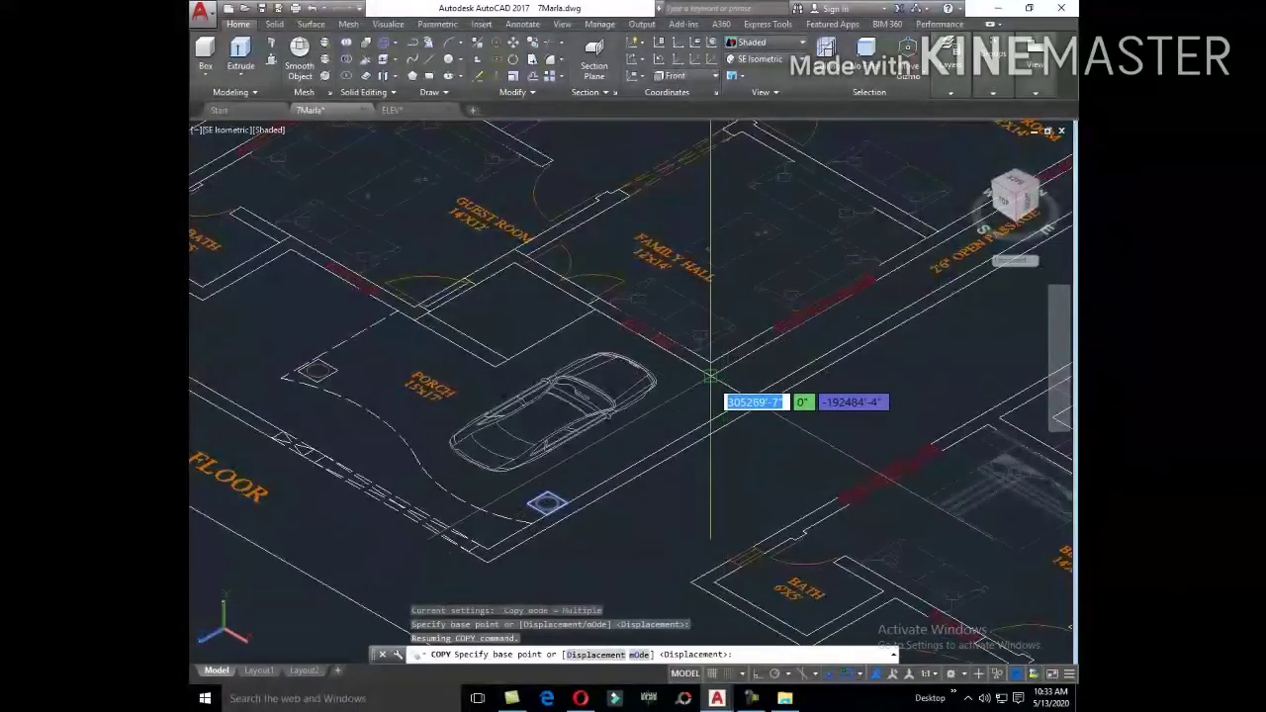
{"action": "left_click", "coordinate": [710, 377]}
{"action": "scroll", "coordinate": [757, 376], "scroll_direction": "down", "scroll_amount": 3}
{"action": "scroll", "coordinate": [656, 455], "scroll_direction": "down", "scroll_amount": 1}
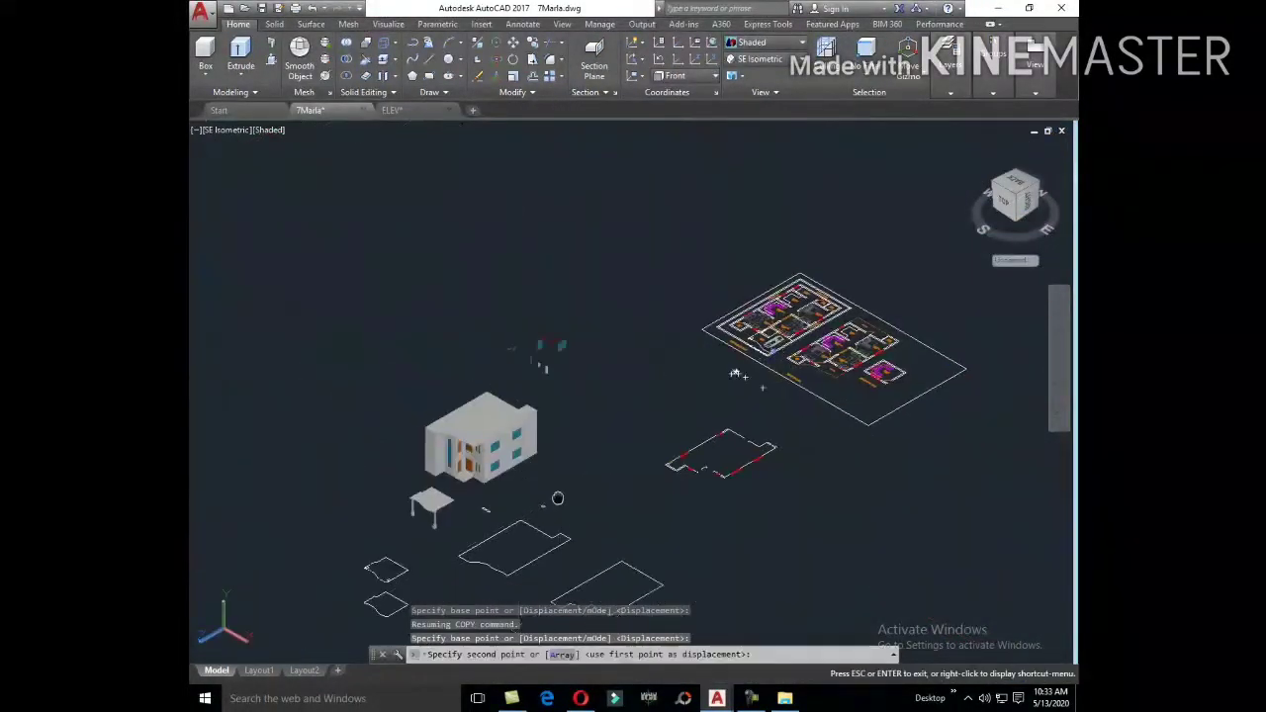
{"action": "scroll", "coordinate": [551, 450], "scroll_direction": "up", "scroll_amount": 4}
{"action": "scroll", "coordinate": [552, 450], "scroll_direction": "up", "scroll_amount": 2}
{"action": "left_click", "coordinate": [622, 395]}
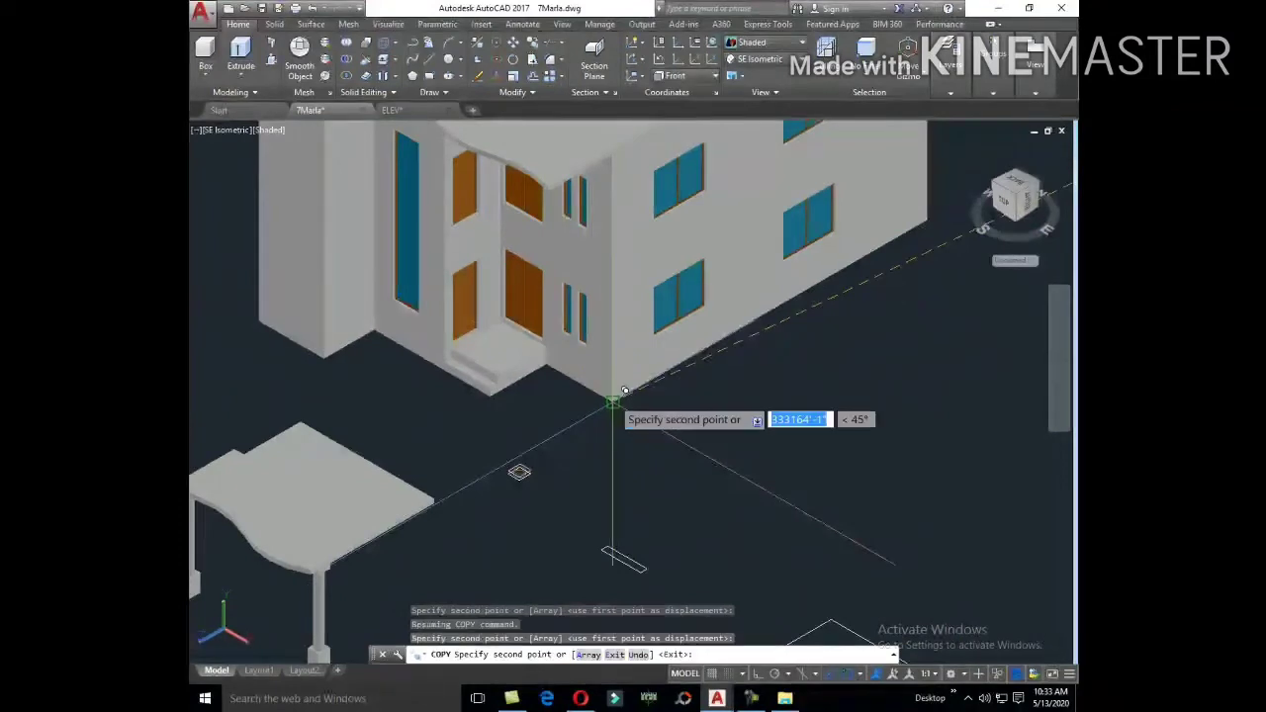
{"action": "key", "text": "Escape"}
{"action": "scroll", "coordinate": [579, 474], "scroll_direction": "down", "scroll_amount": 1}
{"action": "left_click", "coordinate": [508, 565]}
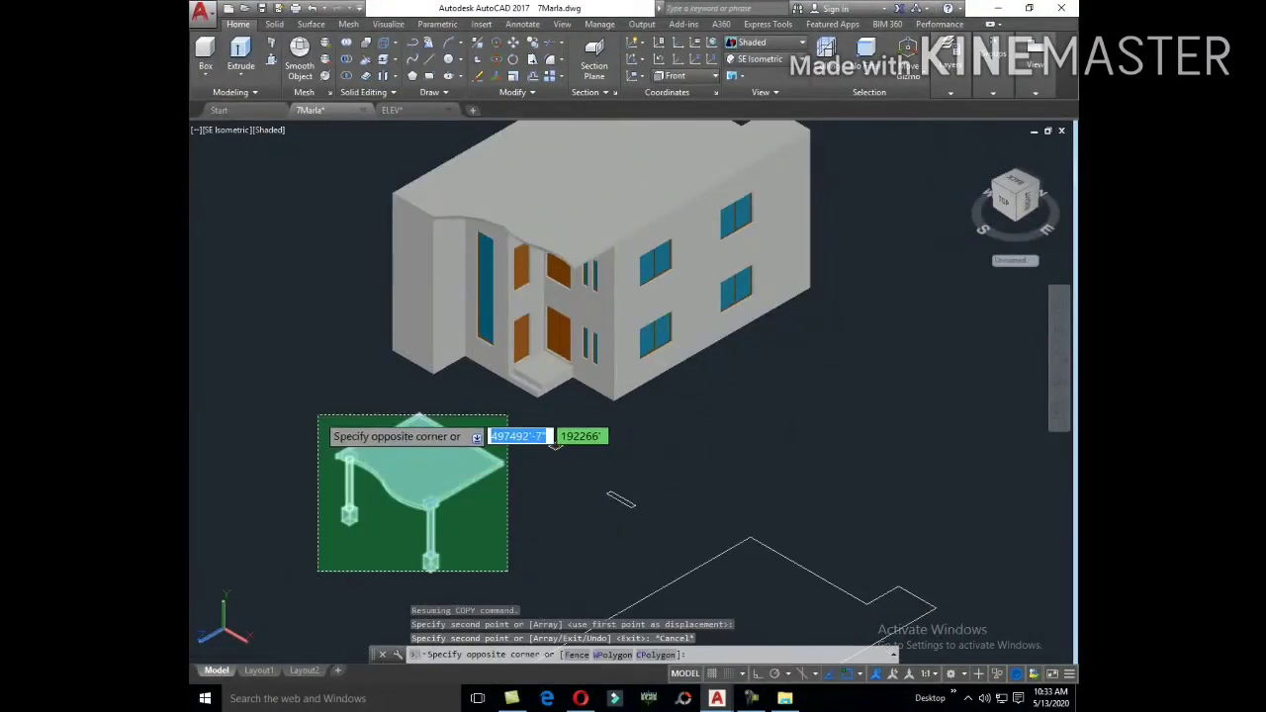
Step: Select the porch slab and columns, start moving them from the column base, then cancel
{"action": "left_click", "coordinate": [344, 425]}
{"action": "key", "text": "m"}
{"action": "key", "text": "Return"}
{"action": "scroll", "coordinate": [534, 405], "scroll_direction": "down", "scroll_amount": 1}
{"action": "scroll", "coordinate": [494, 401], "scroll_direction": "up", "scroll_amount": 5}
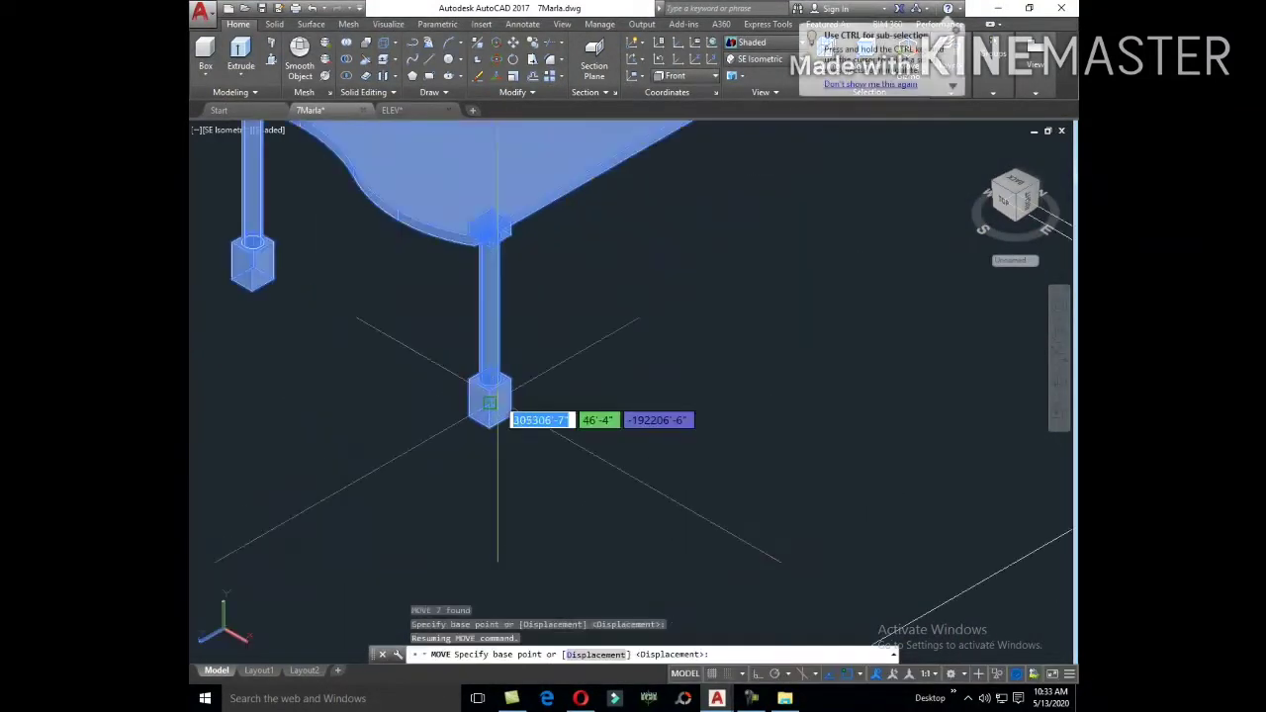
{"action": "left_click", "coordinate": [503, 412]}
{"action": "scroll", "coordinate": [678, 260], "scroll_direction": "down", "scroll_amount": 2}
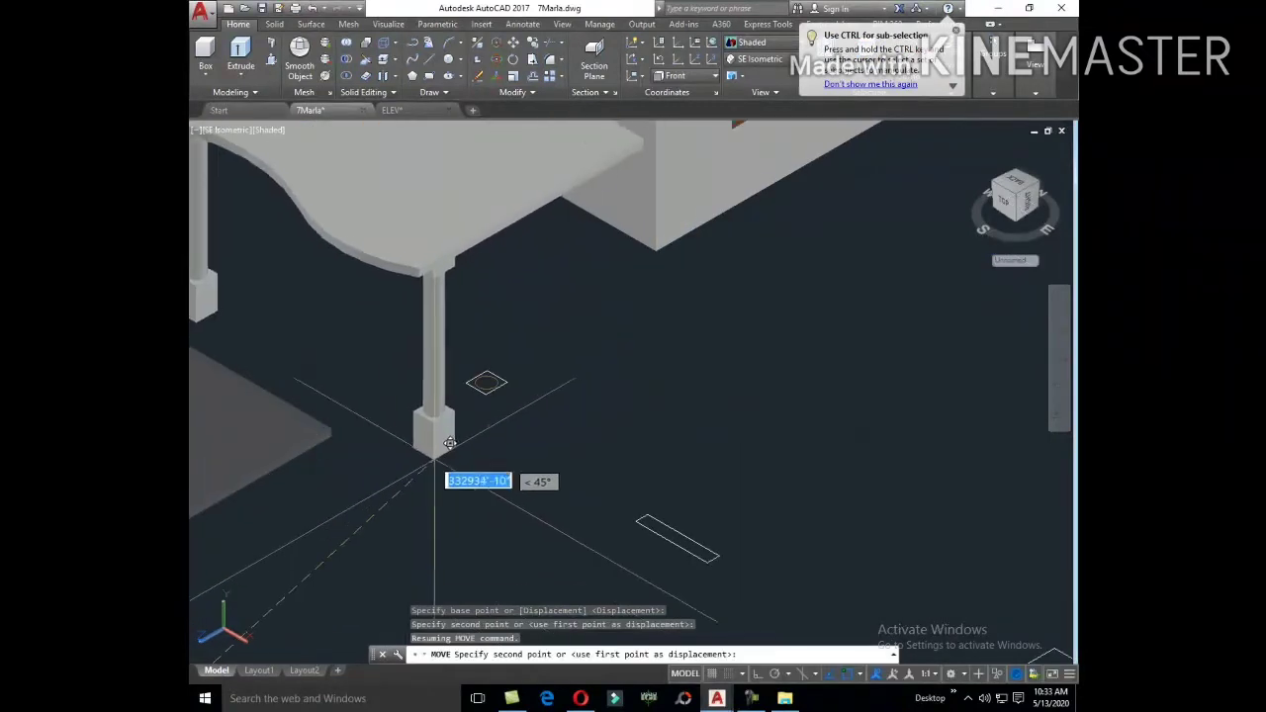
{"action": "scroll", "coordinate": [474, 368], "scroll_direction": "up", "scroll_amount": 1}
{"action": "scroll", "coordinate": [498, 388], "scroll_direction": "up", "scroll_amount": 5}
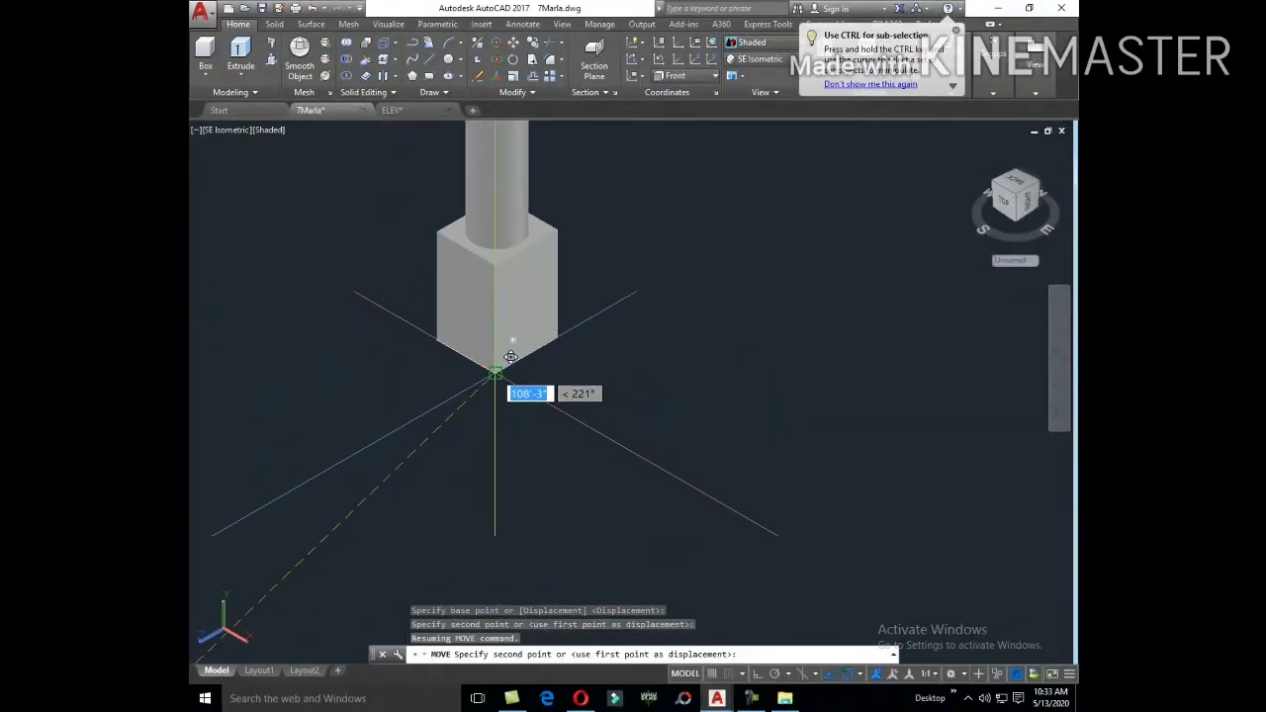
{"action": "key", "text": "Escape"}
Step: Erase the stray marker box below the column and recentre the house
{"action": "left_click", "coordinate": [527, 348]}
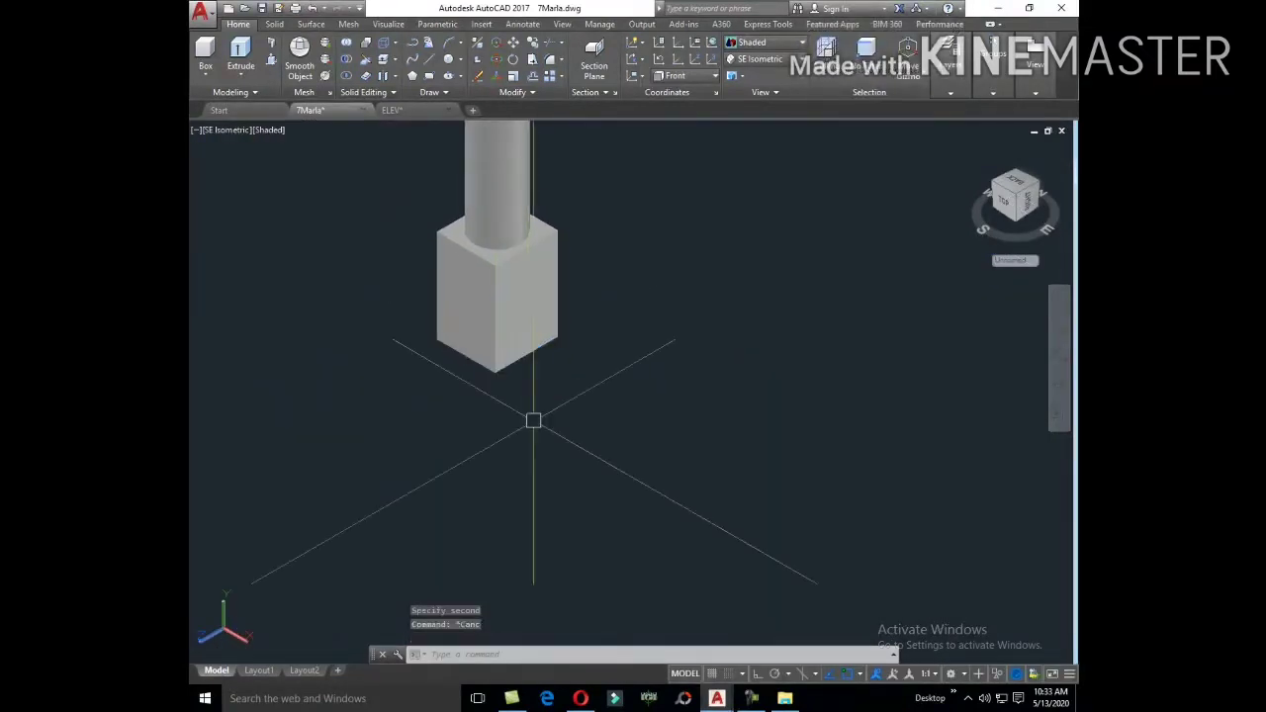
{"action": "type", "text": "e"}
{"action": "key", "text": "Return"}
{"action": "scroll", "coordinate": [692, 475], "scroll_direction": "down", "scroll_amount": 5}
{"action": "middle_click_drag", "start_coordinate": [557, 460], "coordinate": [695, 491]}
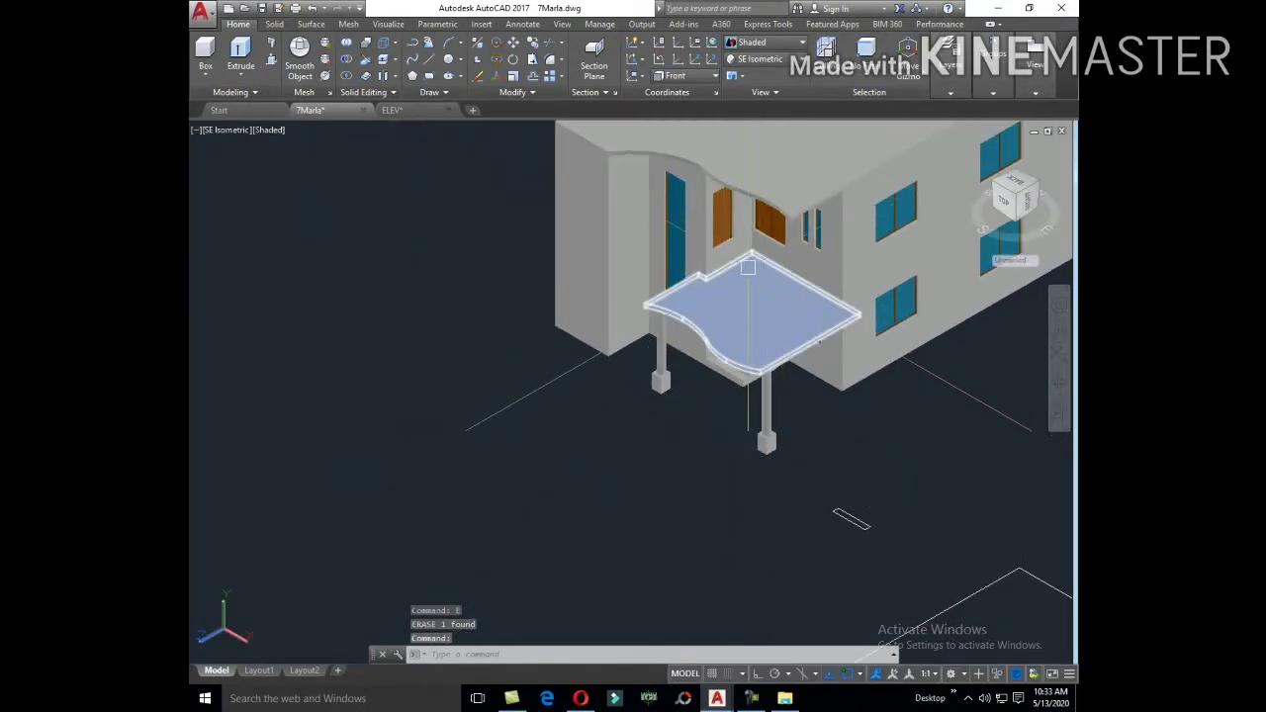
{"action": "scroll", "coordinate": [722, 277], "scroll_direction": "up", "scroll_amount": 2}
{"action": "scroll", "coordinate": [736, 272], "scroll_direction": "up", "scroll_amount": 2}
Step: Select the porch slab, then pan until the railing outlines below the house show
{"action": "left_click", "coordinate": [747, 339]}
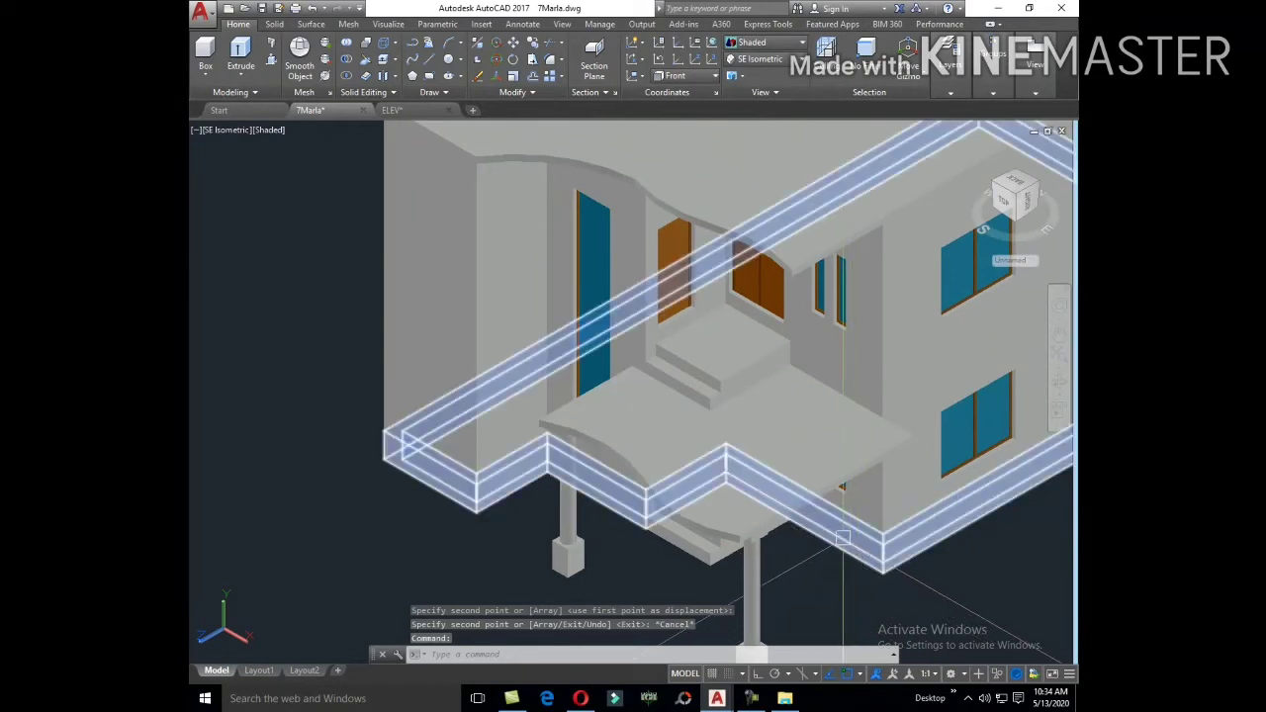
{"action": "scroll", "coordinate": [872, 458], "scroll_direction": "down", "scroll_amount": 3}
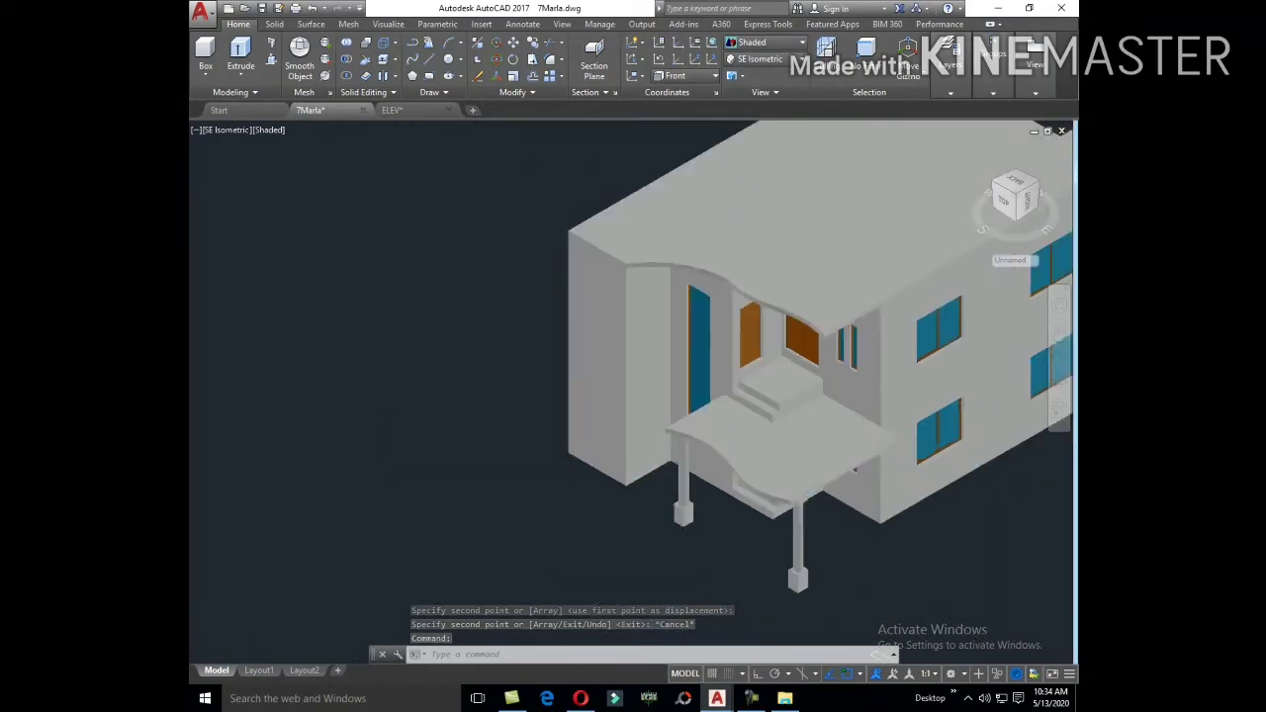
{"action": "scroll", "coordinate": [878, 534], "scroll_direction": "down", "scroll_amount": 2}
{"action": "middle_click_drag", "start_coordinate": [881, 560], "coordinate": [768, 389]}
{"action": "middle_click_drag", "start_coordinate": [640, 473], "coordinate": [805, 307]}
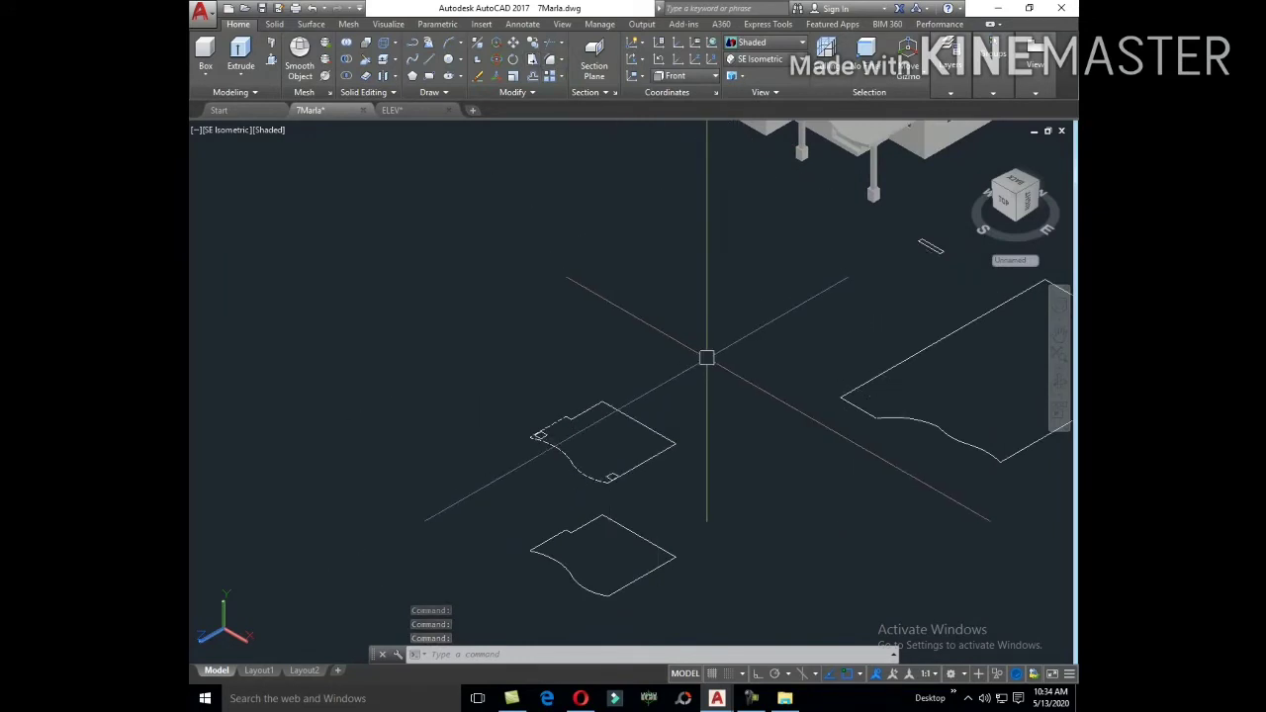
Step: Draw a 2"-radius cylinder at the railing outline corner, extruded 3'6" straight up
{"action": "type", "text": "yl"}
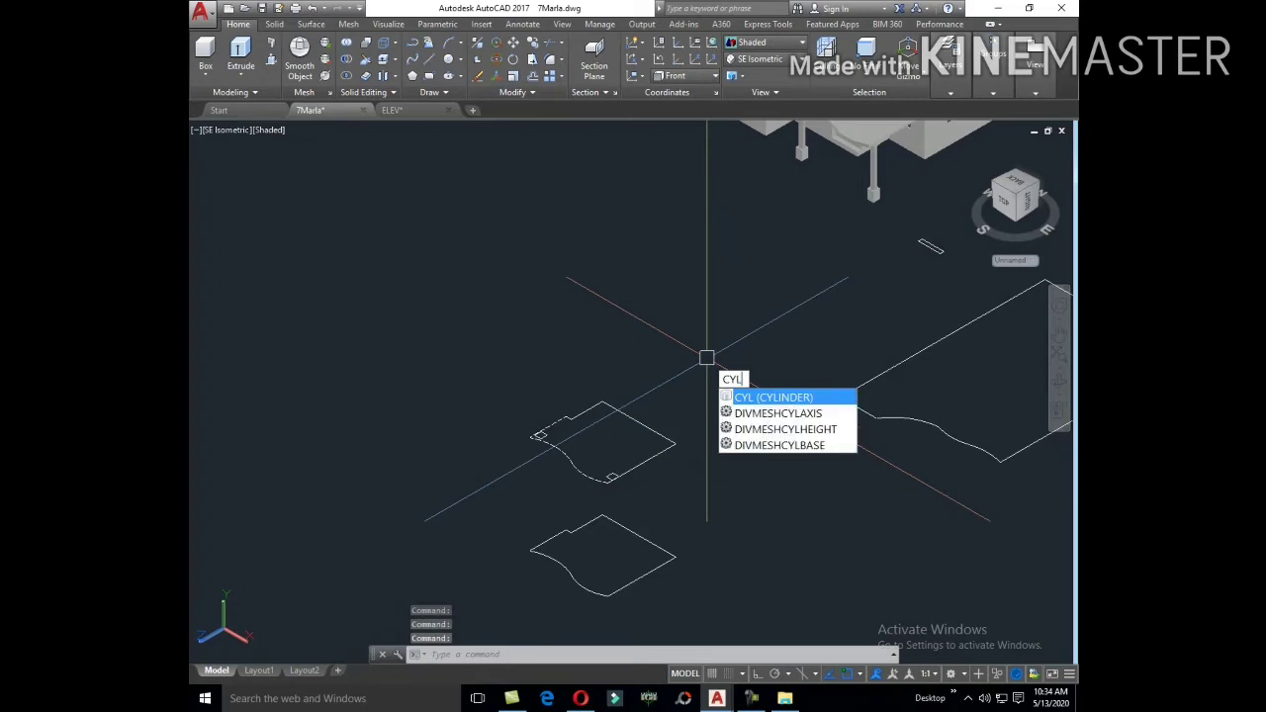
{"action": "key", "text": "Return"}
{"action": "scroll", "coordinate": [673, 574], "scroll_direction": "up", "scroll_amount": 3}
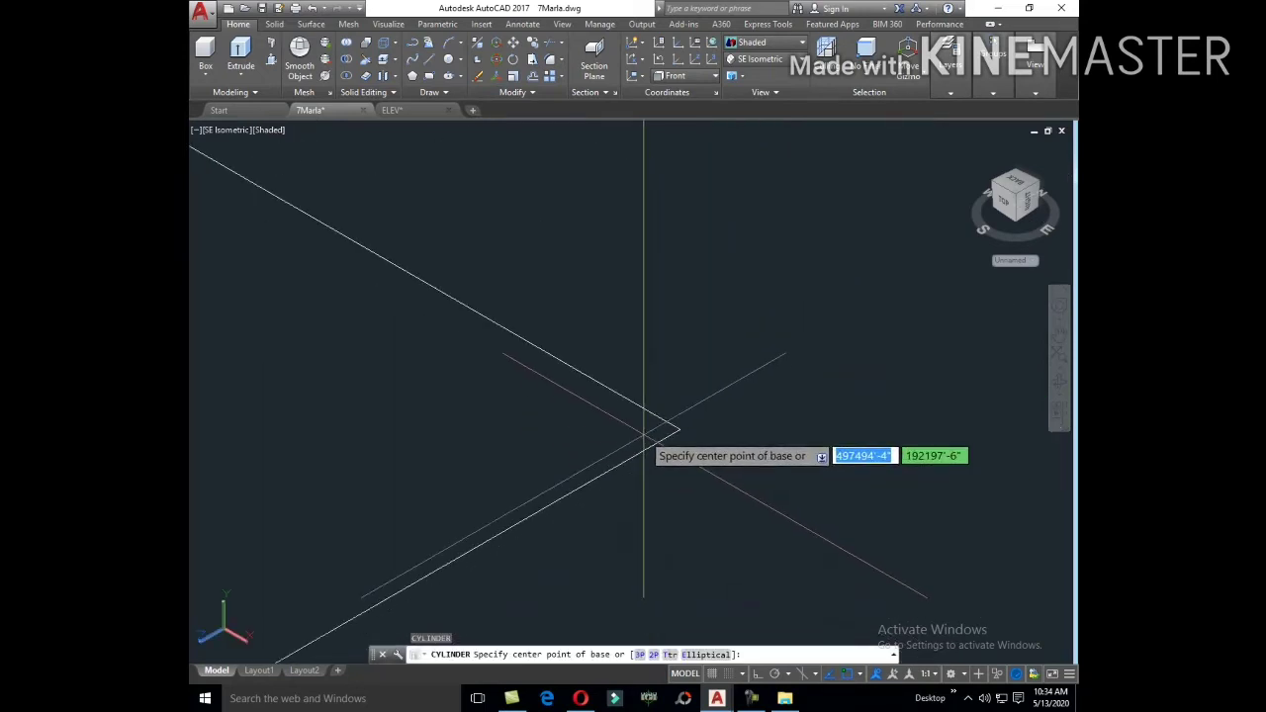
{"action": "middle_click_drag", "start_coordinate": [673, 573], "coordinate": [654, 436], "text": "shift"}
{"action": "left_click", "coordinate": [653, 436]}
{"action": "scroll", "coordinate": [655, 443], "scroll_direction": "up", "scroll_amount": 2}
{"action": "type", "text": "2\""}
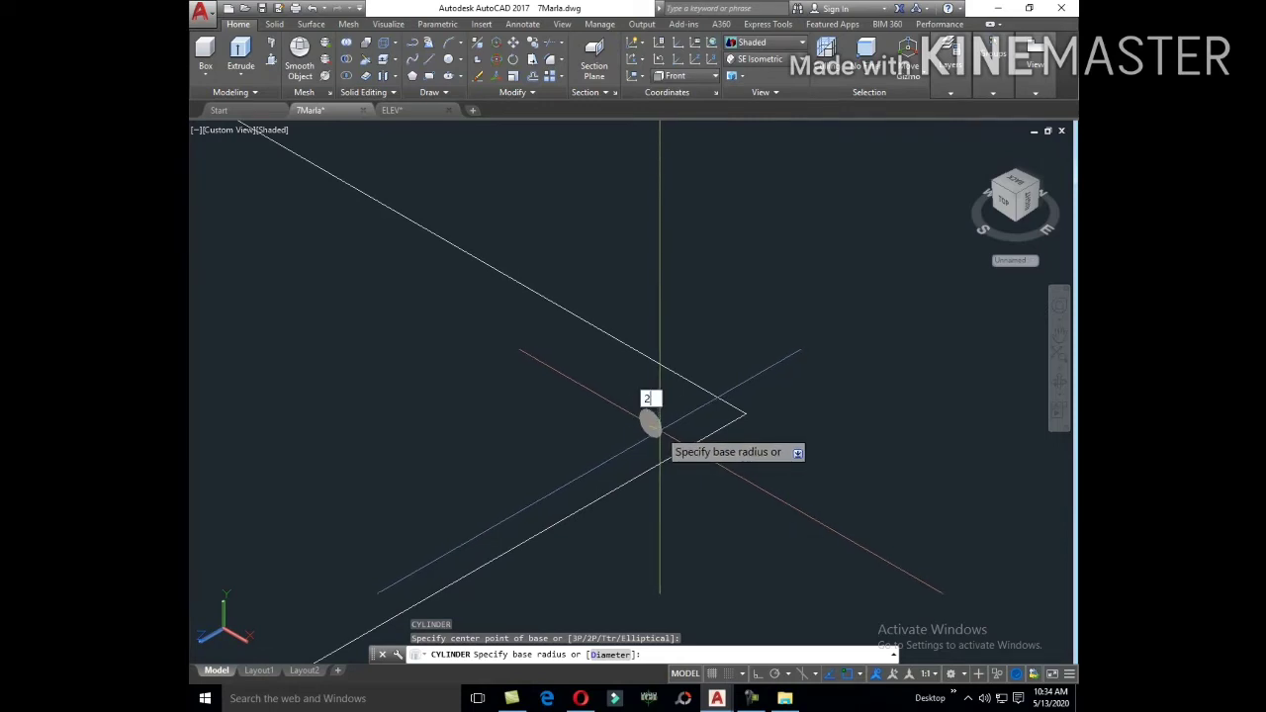
{"action": "key", "text": "Return"}
{"action": "type", "text": "A"}
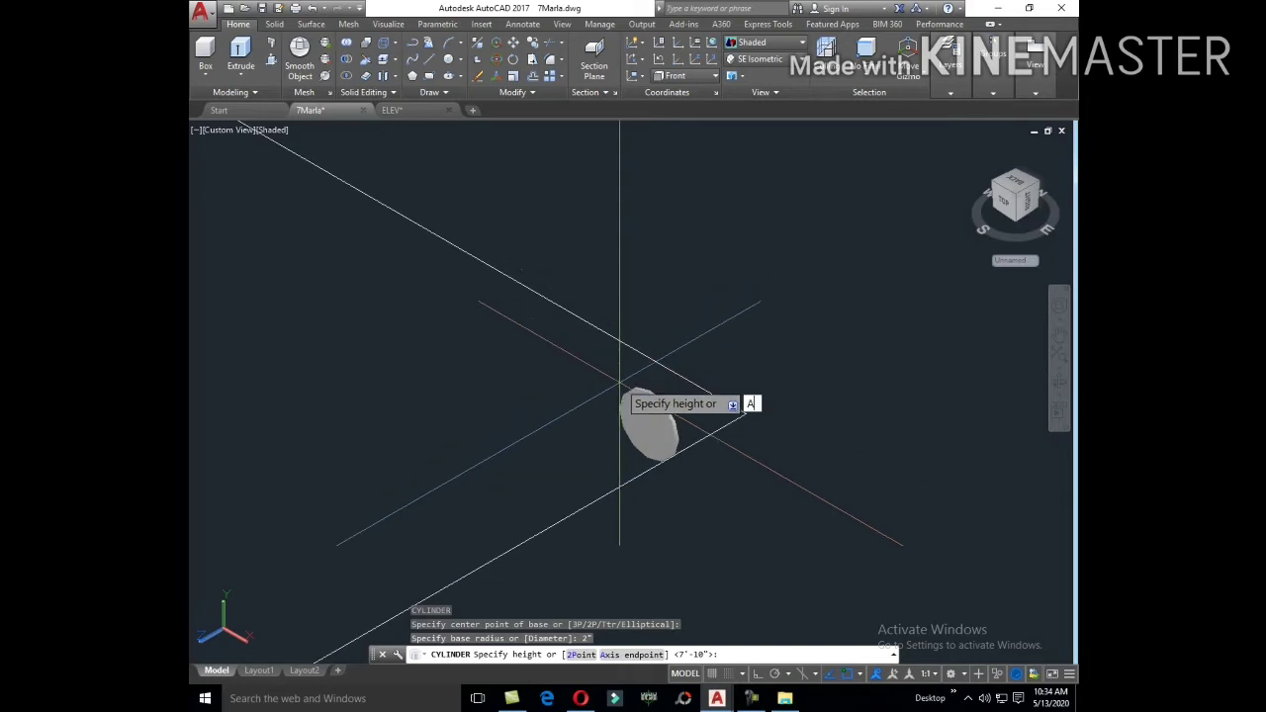
{"action": "key", "text": "Return"}
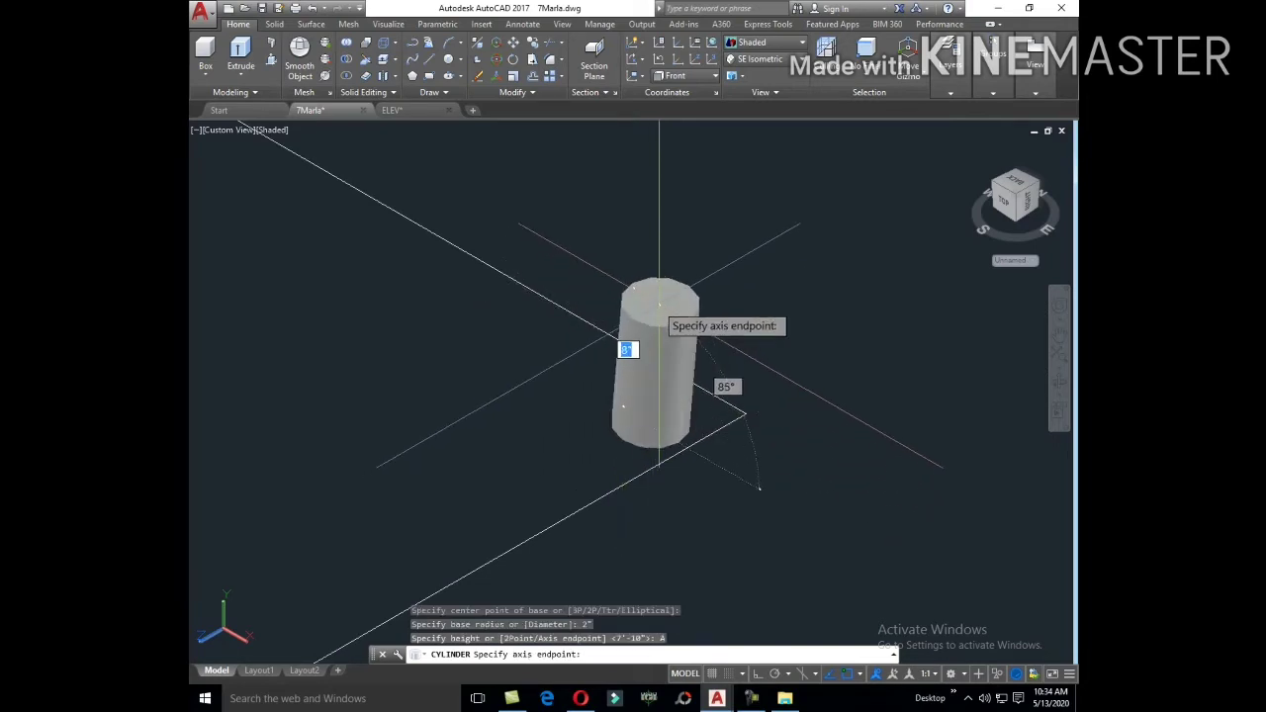
{"action": "key", "text": "F8"}
{"action": "type", "text": "3"}
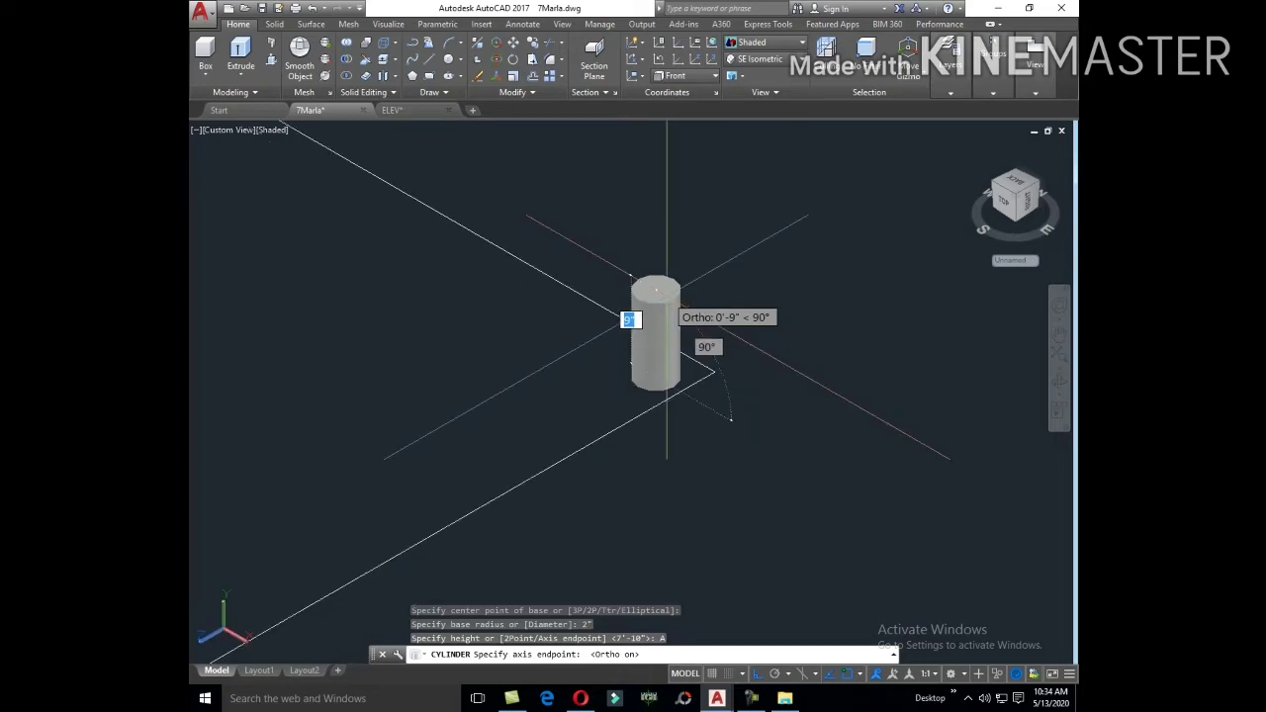
{"action": "type", "text": "6"}
{"action": "key", "text": "Return"}
{"action": "scroll", "coordinate": [704, 327], "scroll_direction": "down", "scroll_amount": 3}
Step: Copy the new cylinder once from the outline corner, 2 units away
{"action": "left_click", "coordinate": [697, 353]}
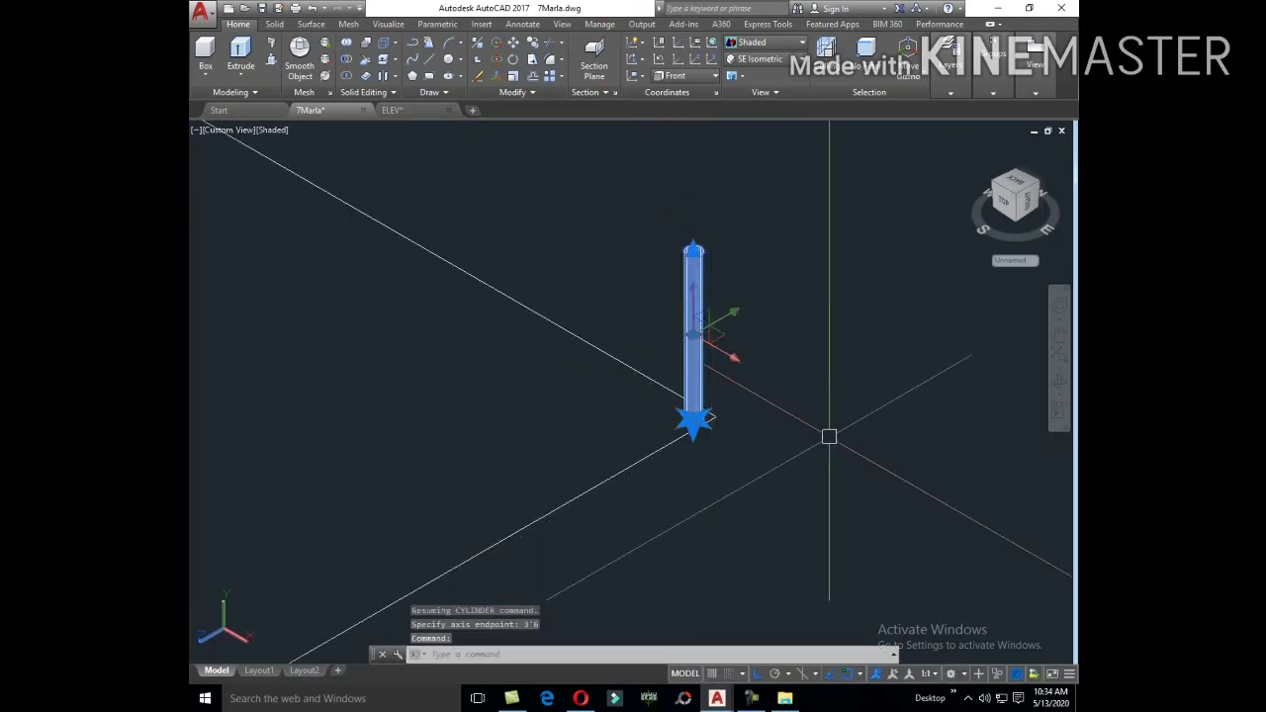
{"action": "type", "text": "co"}
{"action": "key", "text": "Return"}
{"action": "scroll", "coordinate": [702, 420], "scroll_direction": "up", "scroll_amount": 2}
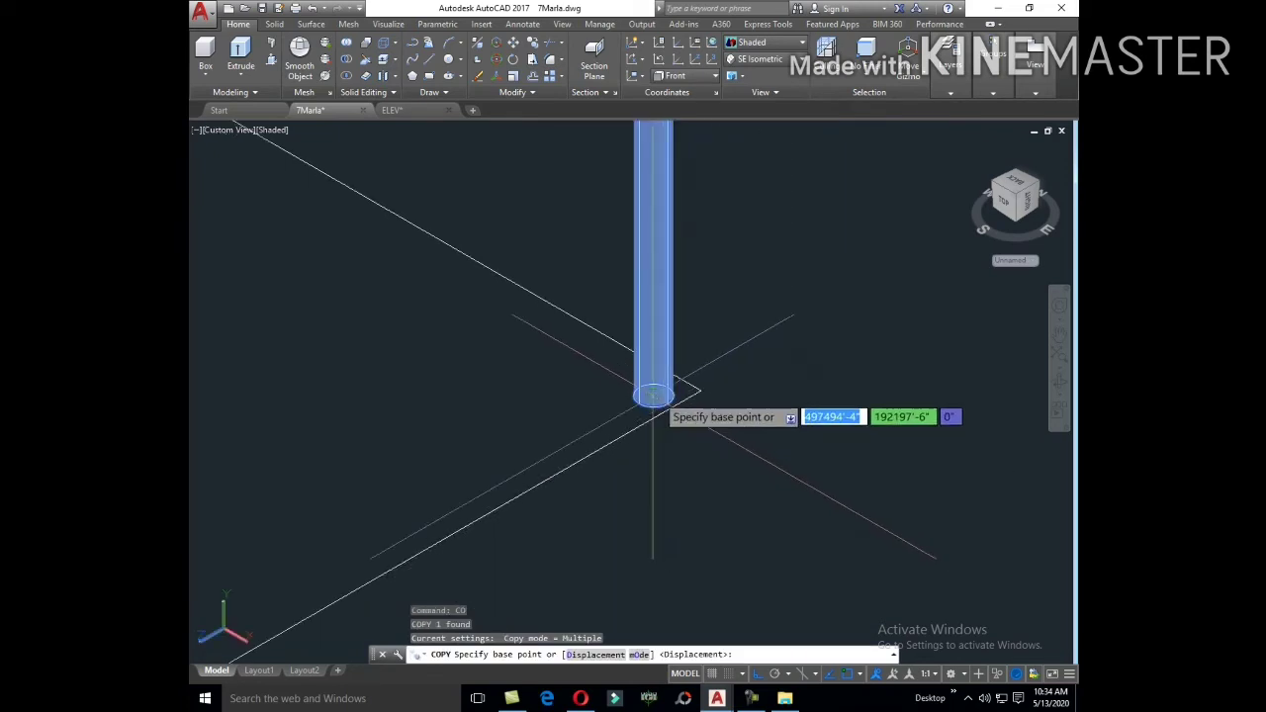
{"action": "left_click", "coordinate": [700, 390]}
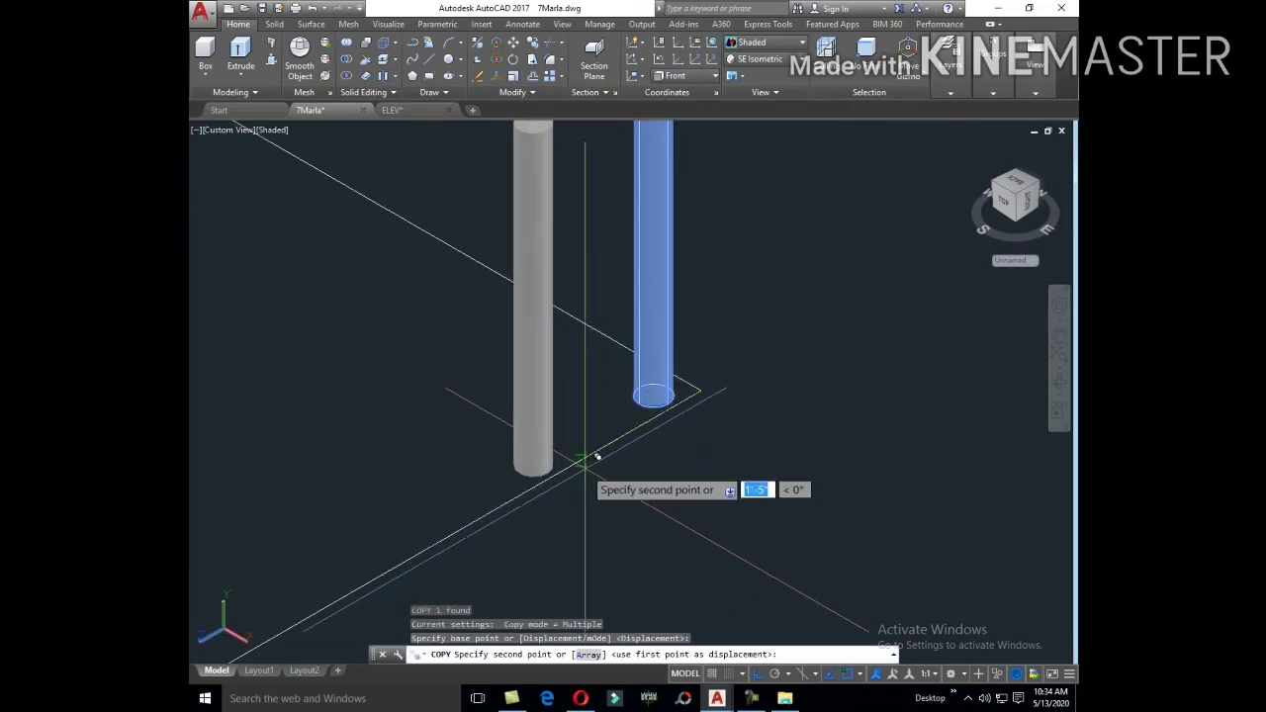
{"action": "key", "text": "Return"}
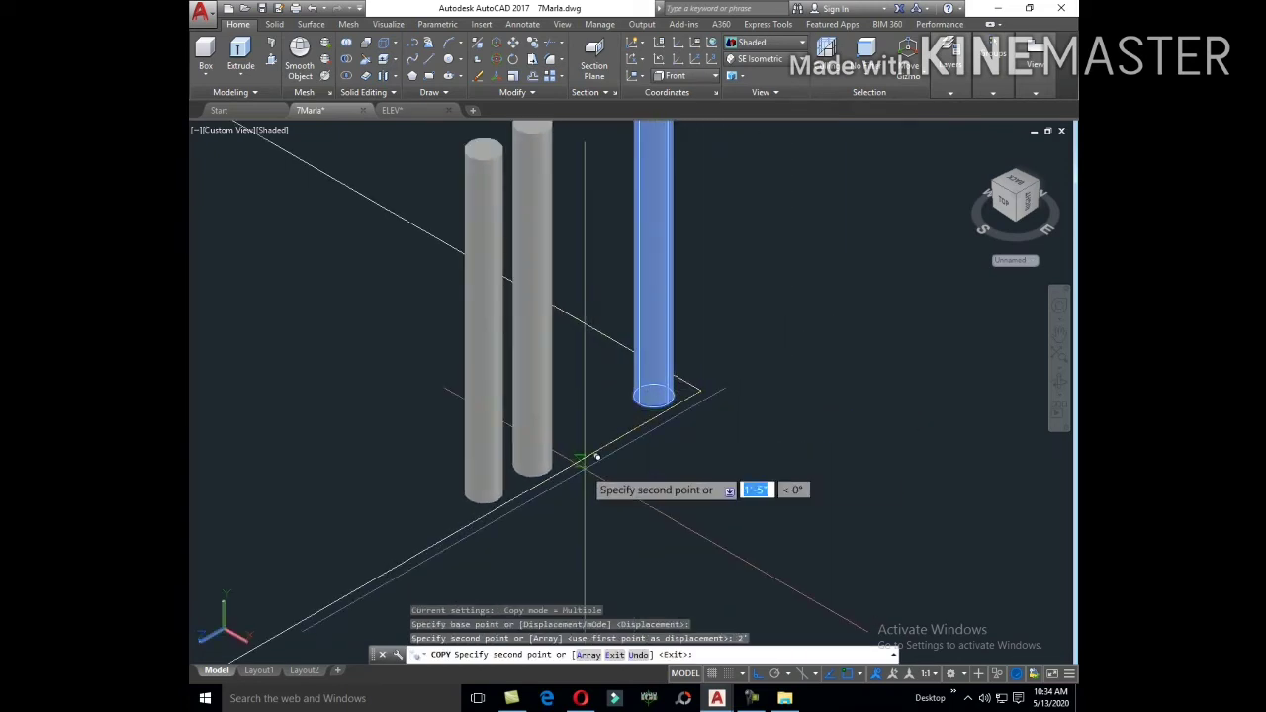
{"action": "key", "text": "Escape"}
Step: Copy a cylinder to four spots along the outline's straight edge
{"action": "scroll", "coordinate": [686, 466], "scroll_direction": "down", "scroll_amount": 3}
{"action": "scroll", "coordinate": [607, 415], "scroll_direction": "up", "scroll_amount": 2}
{"action": "left_click", "coordinate": [607, 415]}
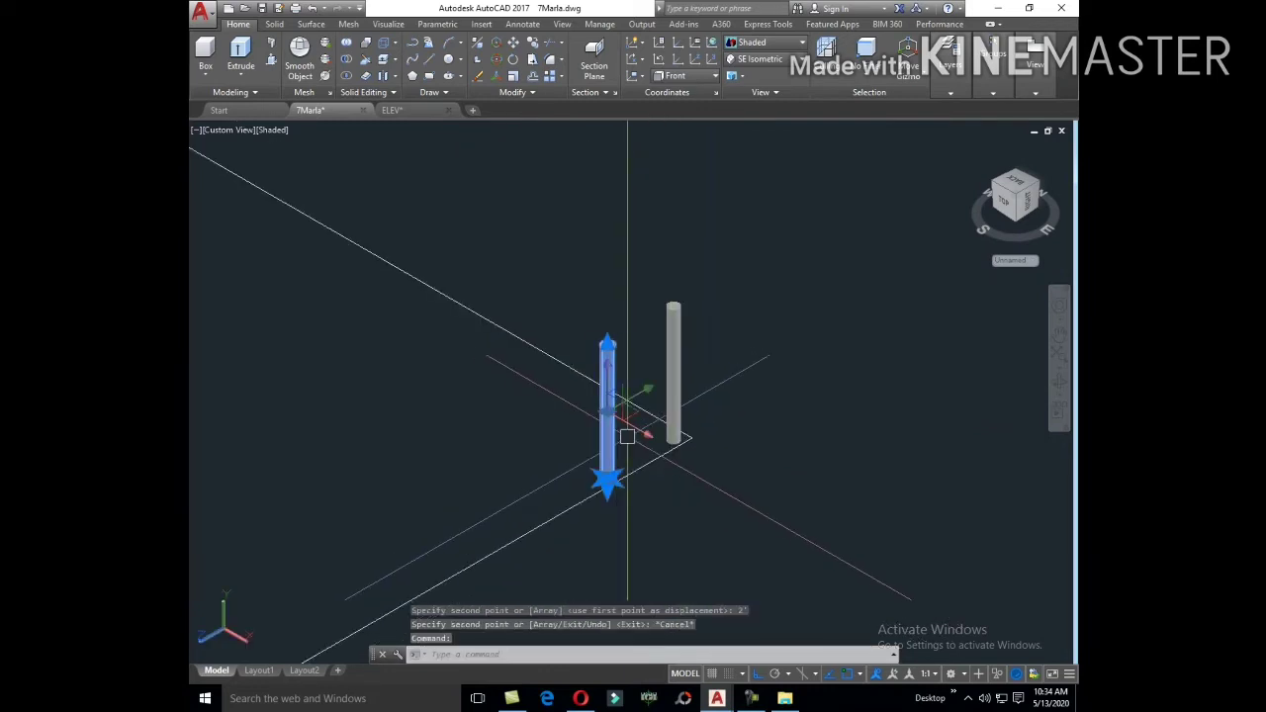
{"action": "type", "text": "co"}
{"action": "key", "text": "Return"}
{"action": "scroll", "coordinate": [648, 460], "scroll_direction": "up", "scroll_amount": 3}
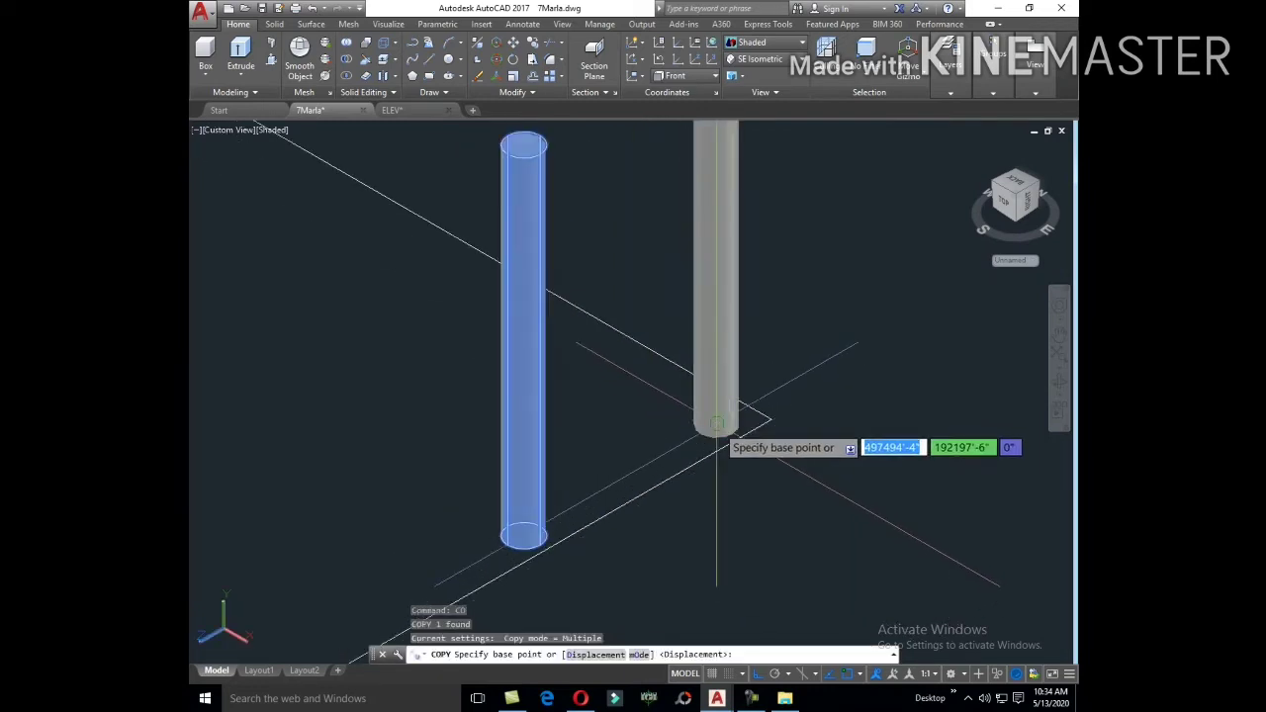
{"action": "left_click", "coordinate": [715, 422]}
{"action": "middle_click_drag", "start_coordinate": [527, 560], "coordinate": [612, 470]}
{"action": "left_click", "coordinate": [536, 514]}
{"action": "middle_click_drag", "start_coordinate": [426, 546], "coordinate": [723, 367]}
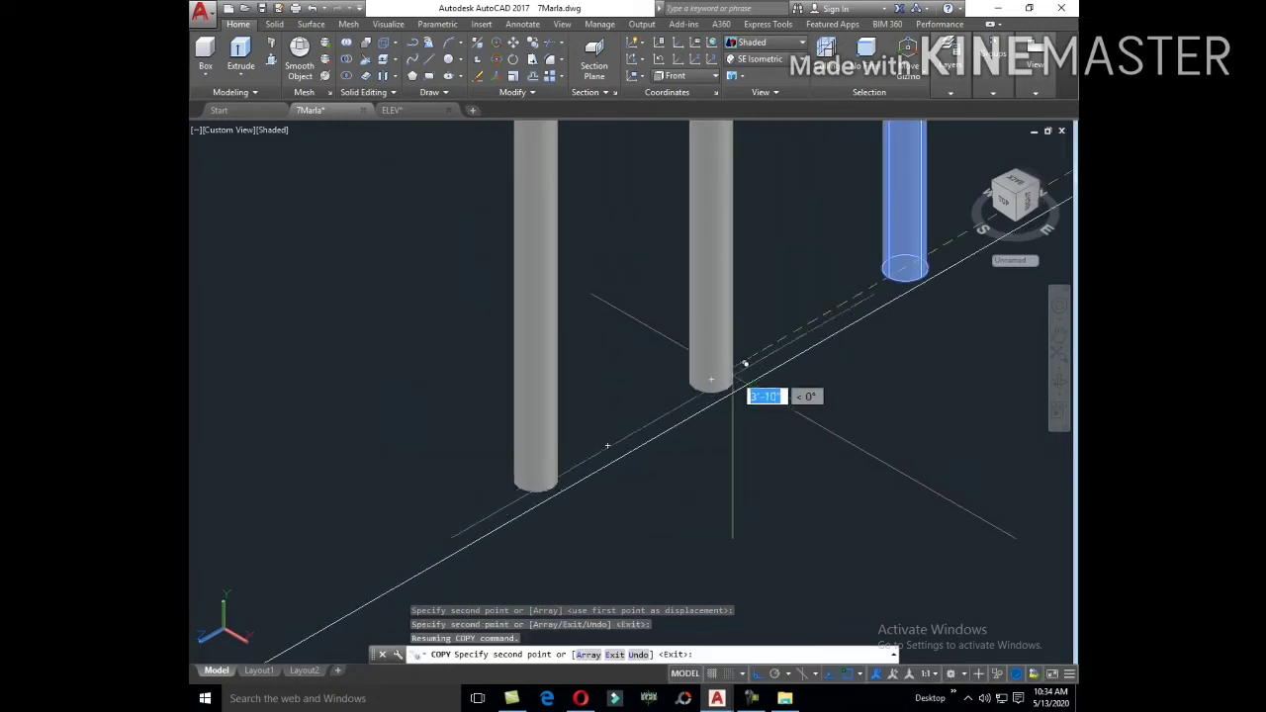
{"action": "left_click", "coordinate": [508, 478]}
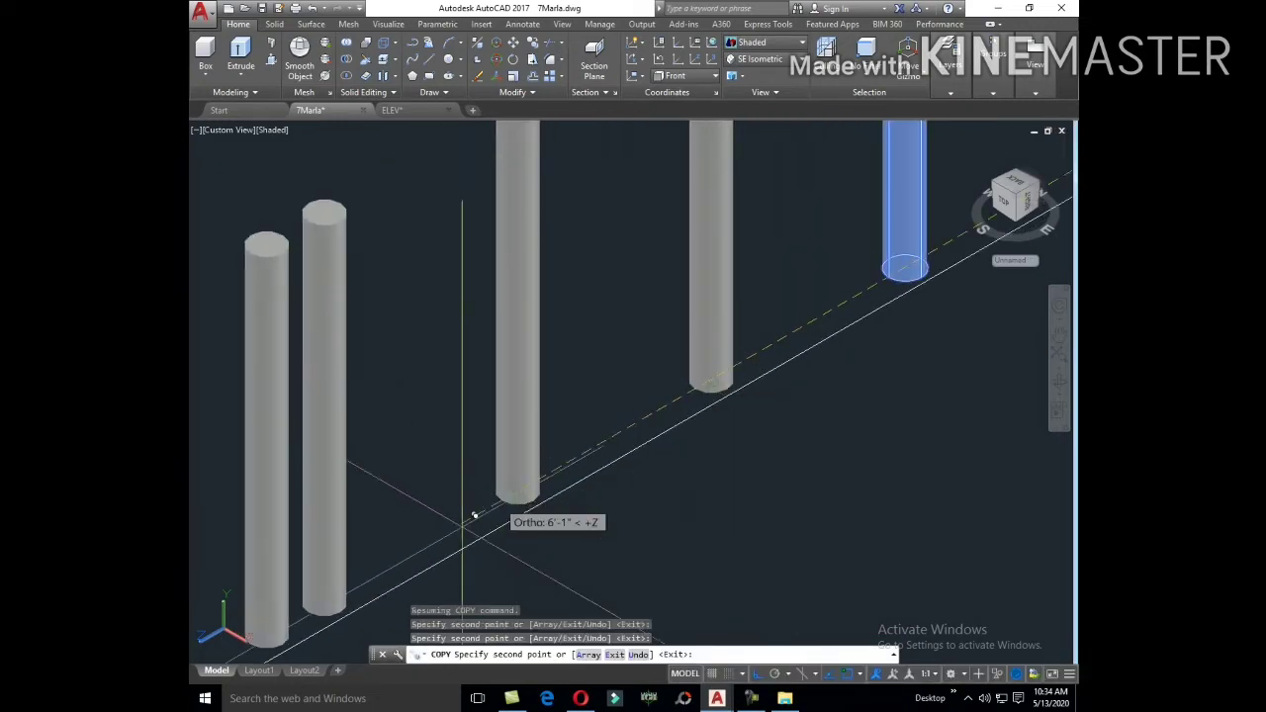
{"action": "middle_click_drag", "start_coordinate": [434, 537], "coordinate": [800, 265]}
{"action": "left_click", "coordinate": [703, 319]}
{"action": "scroll", "coordinate": [703, 312], "scroll_direction": "down", "scroll_amount": 4}
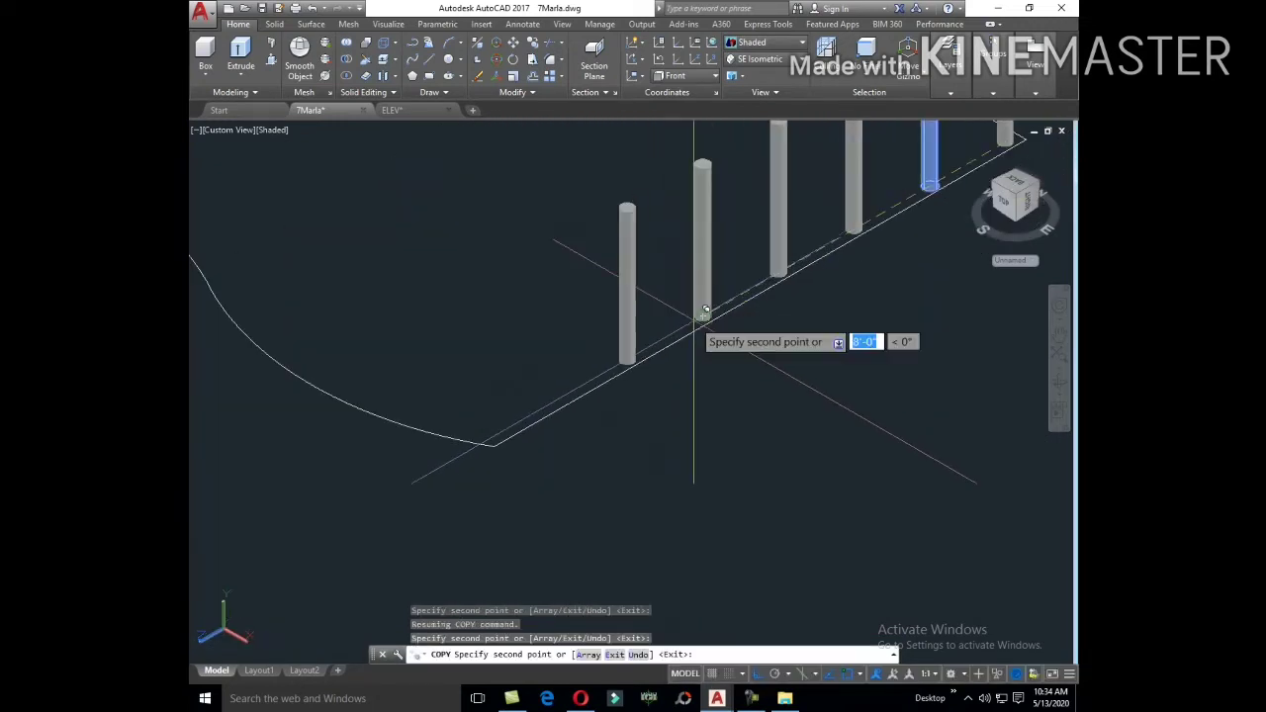
{"action": "scroll", "coordinate": [639, 343], "scroll_direction": "up", "scroll_amount": 3}
{"action": "left_click", "coordinate": [639, 348]}
{"action": "scroll", "coordinate": [639, 348], "scroll_direction": "down", "scroll_amount": 2}
{"action": "scroll", "coordinate": [603, 362], "scroll_direction": "down", "scroll_amount": 2}
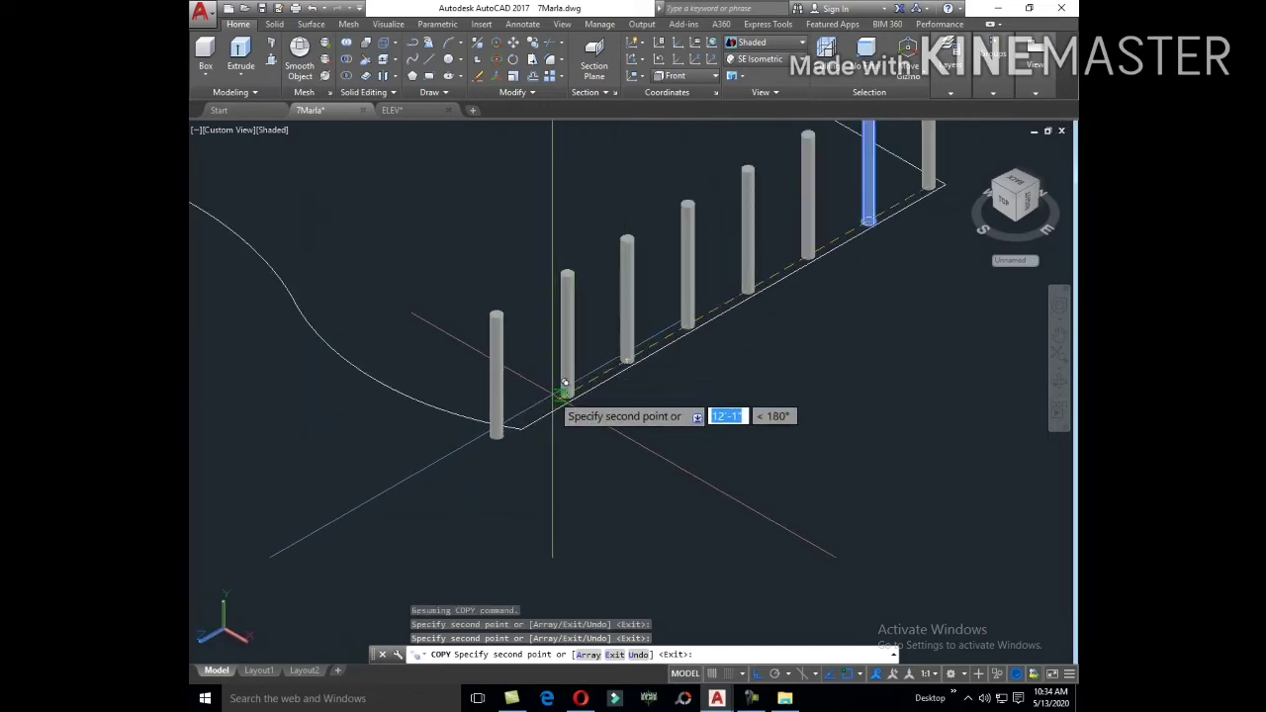
{"action": "key", "text": "F8"}
{"action": "key", "text": "Escape"}
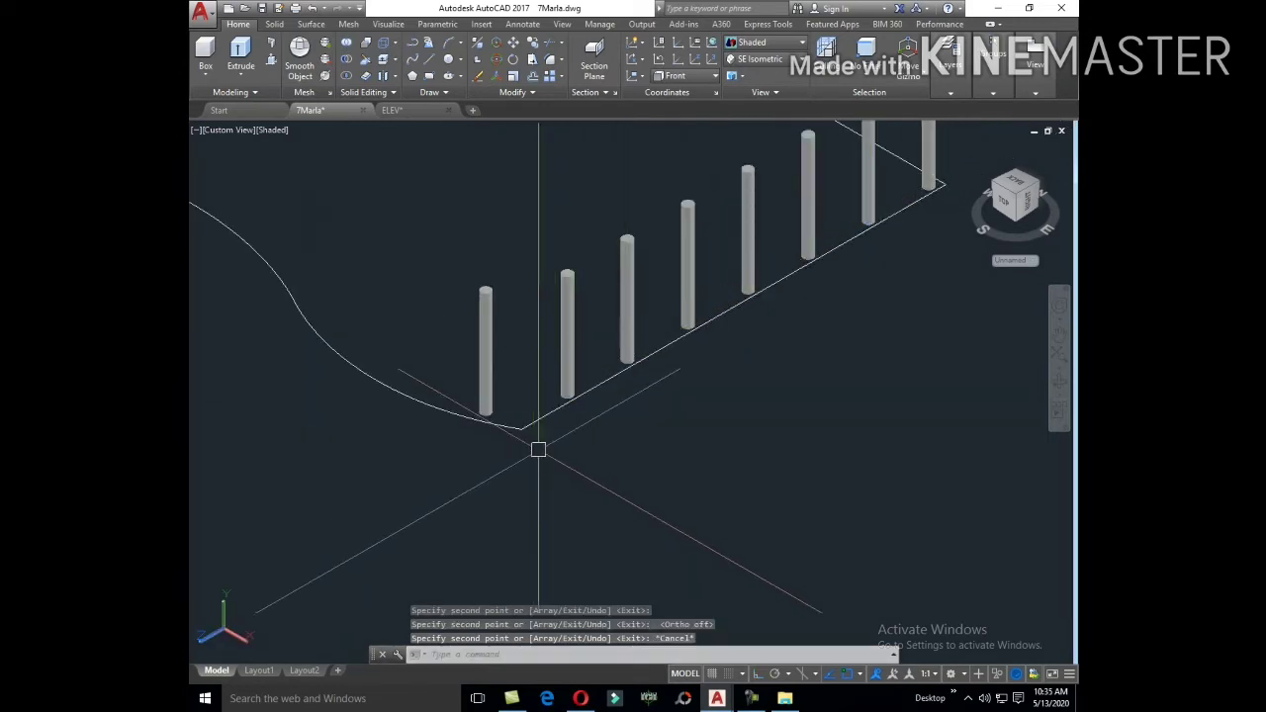
Step: Copy the cylinder to four more spots along the curved edge, then switch to Top view
{"action": "type", "text": "co"}
{"action": "key", "text": "Return"}
{"action": "key", "text": "Return"}
{"action": "scroll", "coordinate": [492, 415], "scroll_direction": "up", "scroll_amount": 3}
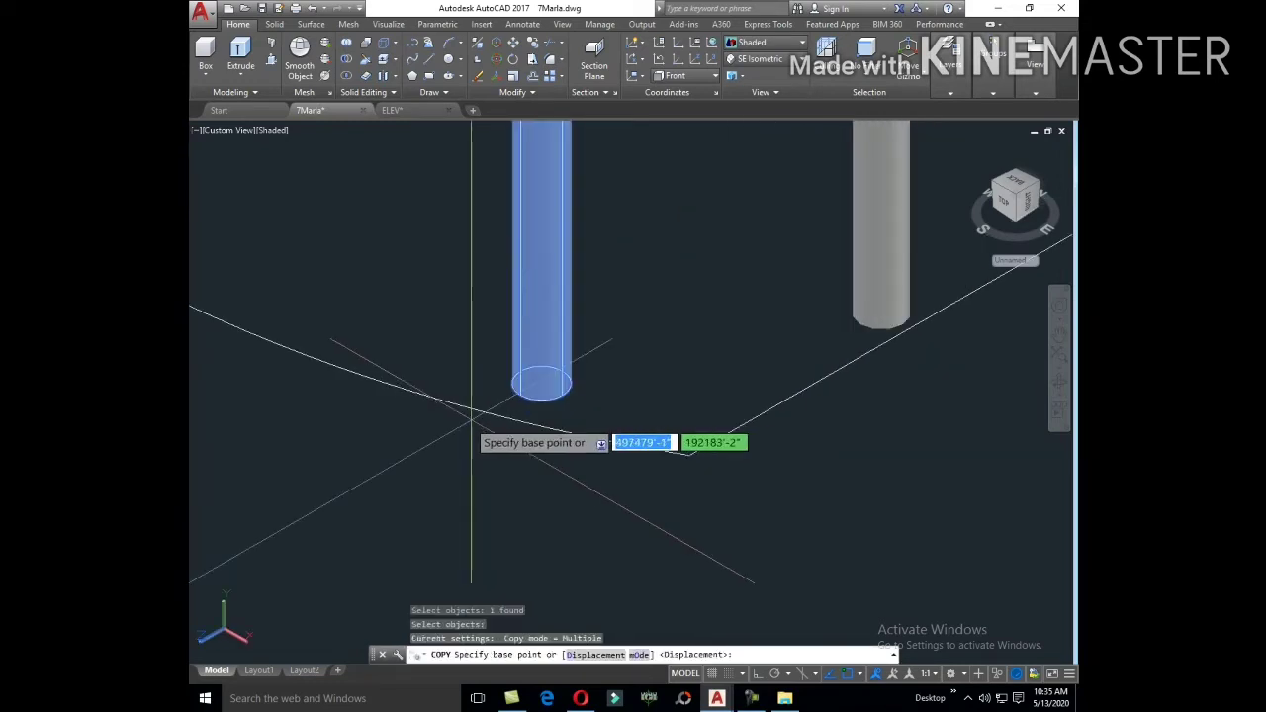
{"action": "left_click", "coordinate": [537, 379]}
{"action": "scroll", "coordinate": [468, 329], "scroll_direction": "down", "scroll_amount": 3}
{"action": "middle_click_drag", "start_coordinate": [469, 328], "coordinate": [653, 437]}
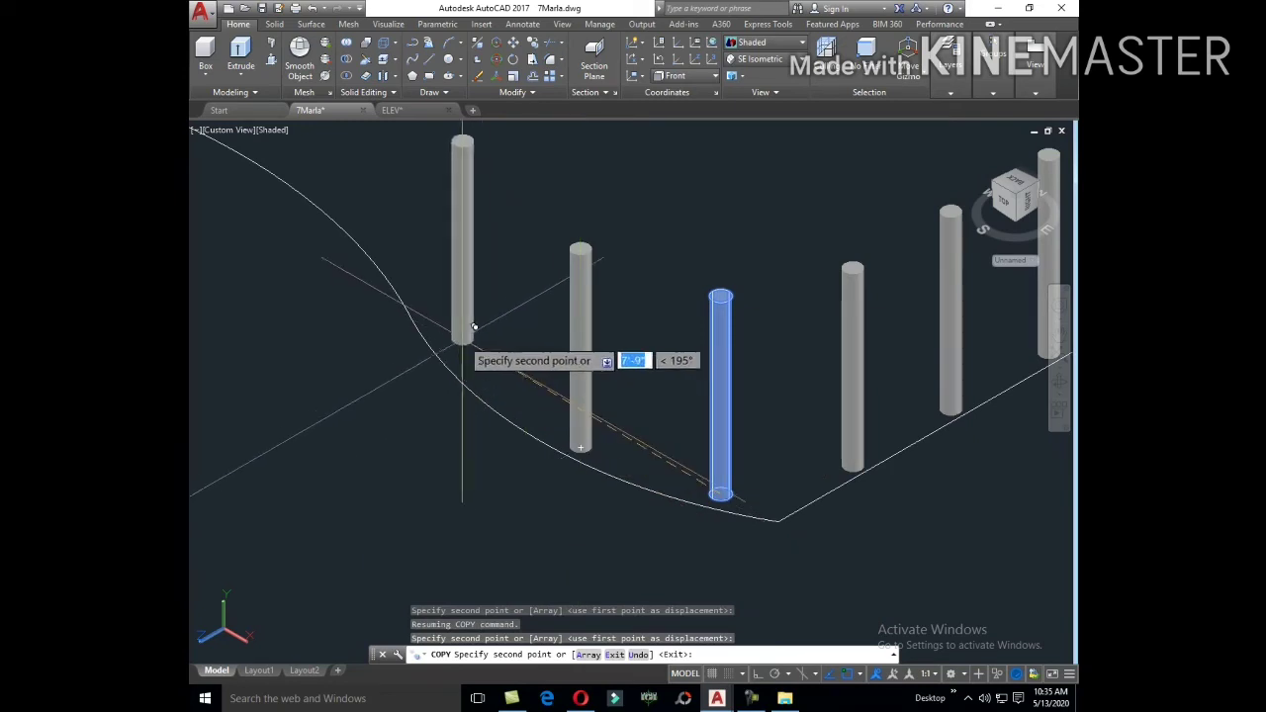
{"action": "left_click", "coordinate": [445, 329]}
{"action": "middle_click_drag", "start_coordinate": [420, 259], "coordinate": [605, 455]}
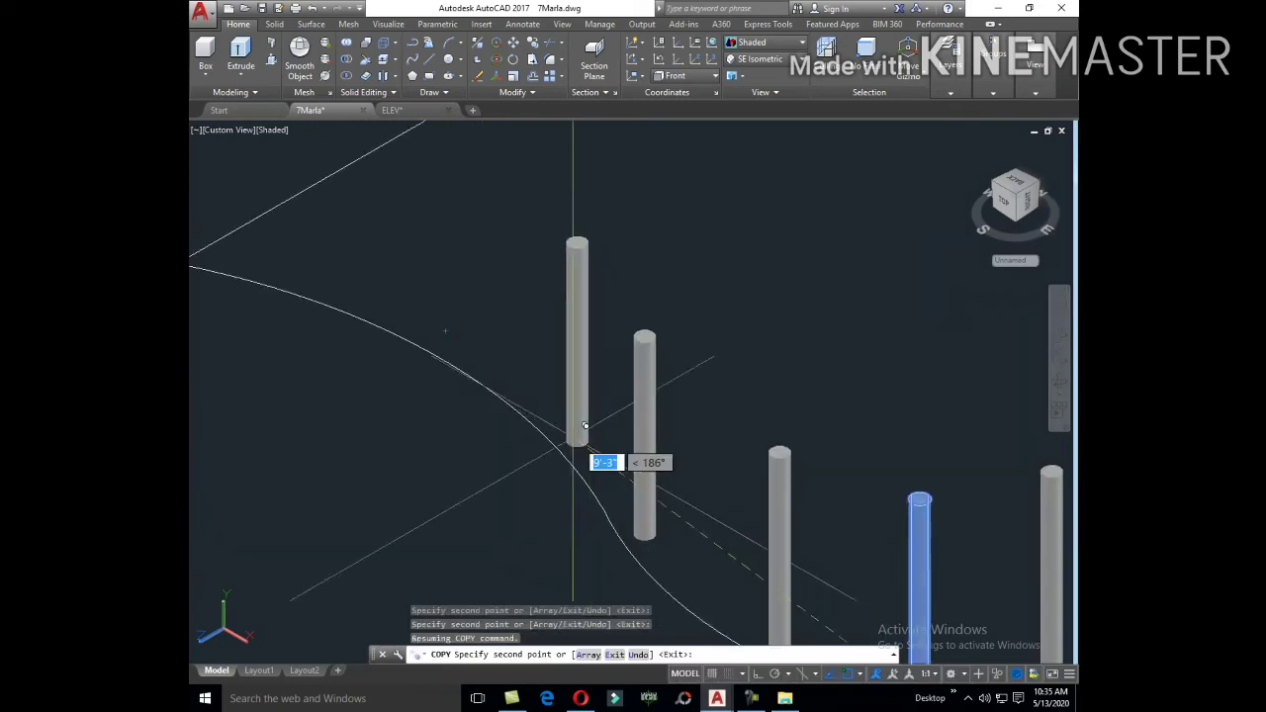
{"action": "left_click", "coordinate": [551, 418]}
{"action": "middle_click_drag", "start_coordinate": [428, 311], "coordinate": [589, 440]}
{"action": "left_click", "coordinate": [584, 440]}
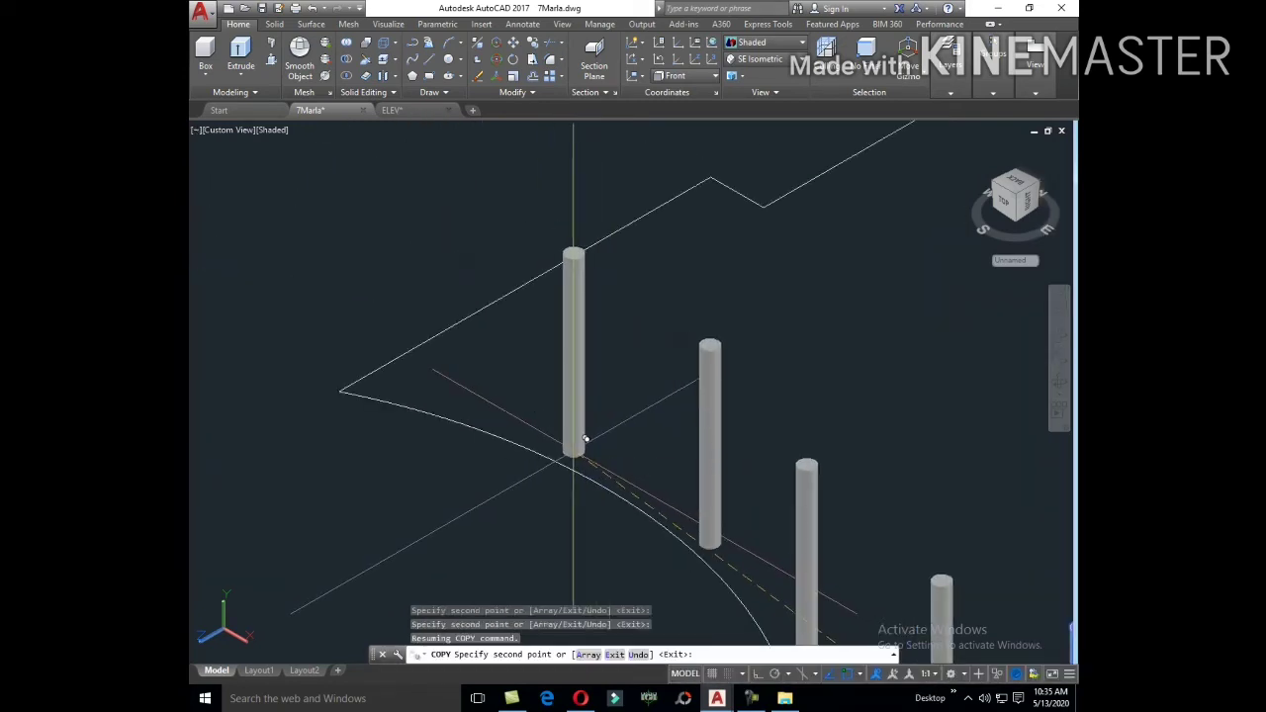
{"action": "left_click", "coordinate": [422, 380]}
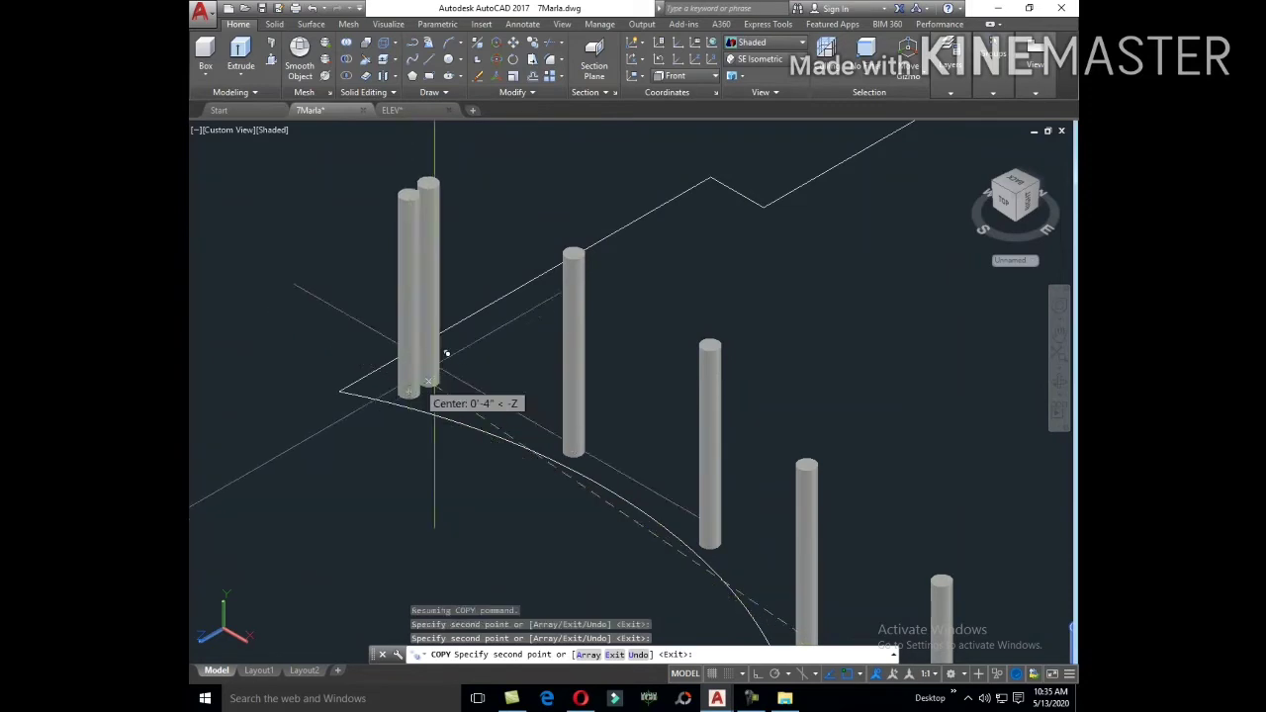
{"action": "key", "text": "Escape"}
{"action": "scroll", "coordinate": [564, 326], "scroll_direction": "down", "scroll_amount": 2}
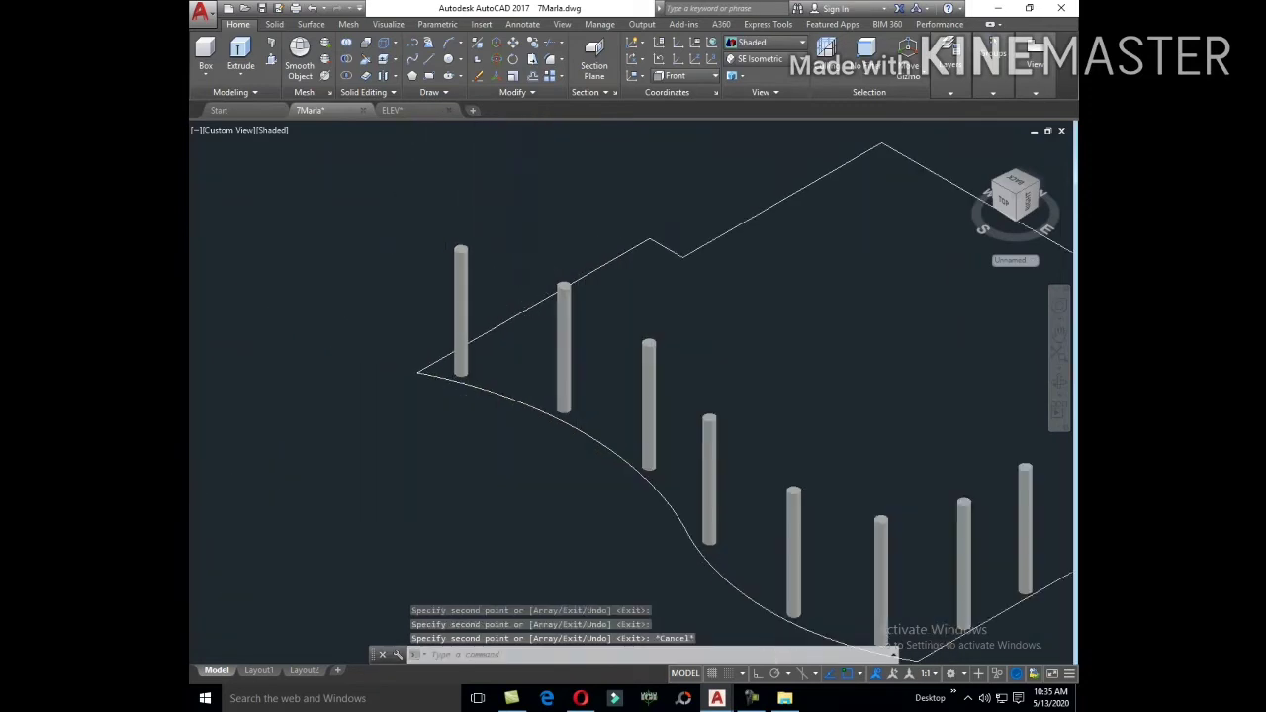
{"action": "scroll", "coordinate": [607, 406], "scroll_direction": "down", "scroll_amount": 3}
{"action": "left_click", "coordinate": [756, 58]}
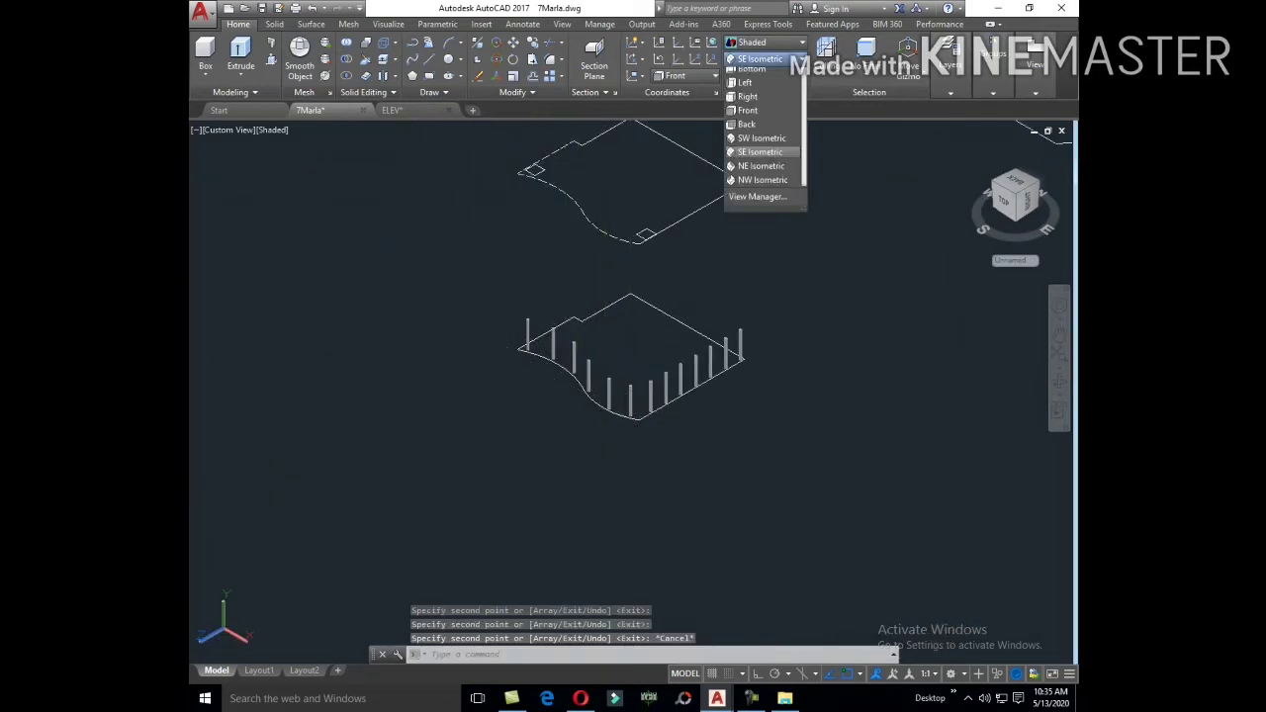
{"action": "left_click", "coordinate": [756, 75]}
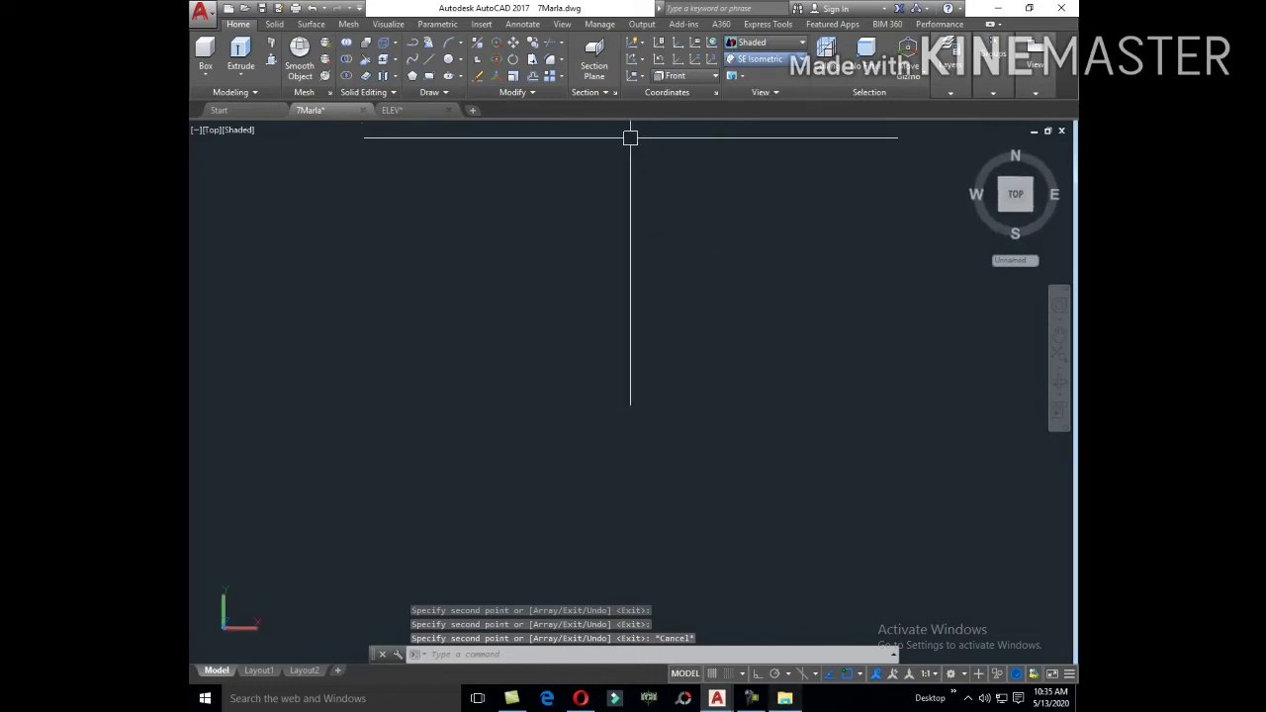
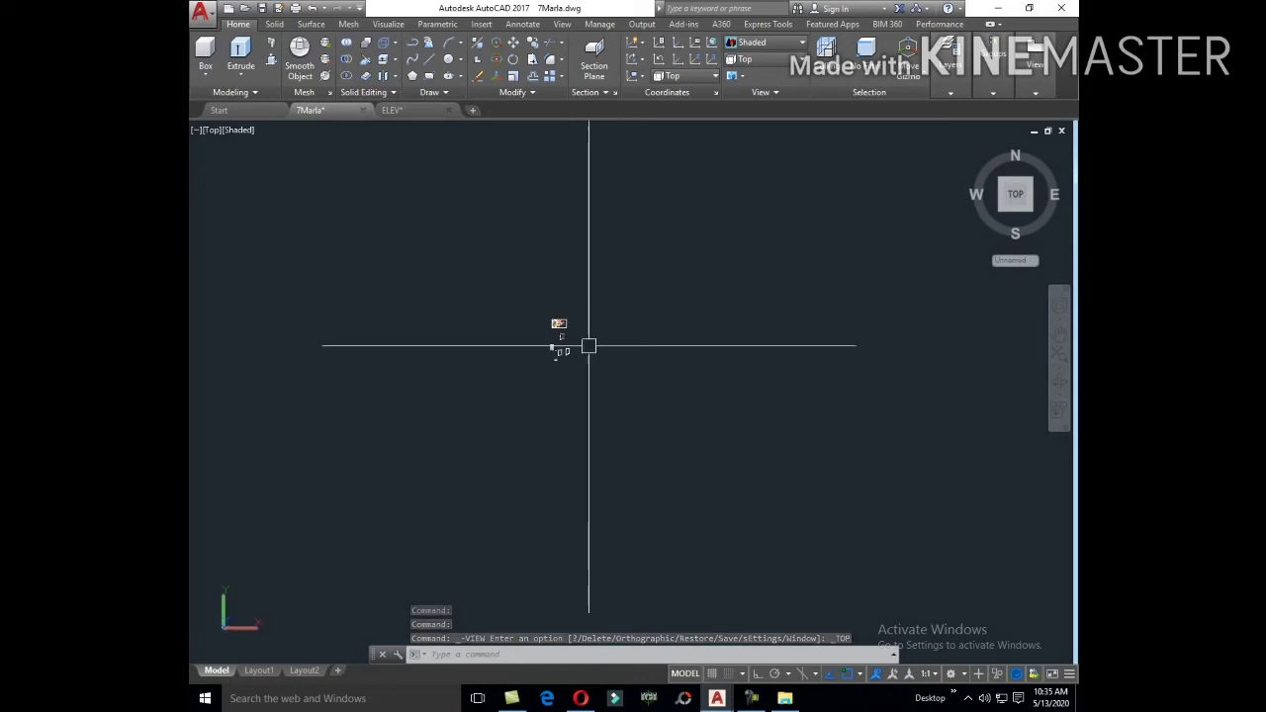
Step: Bring the other plan outlines into view, then switch to the SE Isometric view
{"action": "scroll", "coordinate": [588, 346], "scroll_direction": "down", "scroll_amount": 5}
{"action": "scroll", "coordinate": [588, 346], "scroll_direction": "up", "scroll_amount": 3}
{"action": "scroll", "coordinate": [588, 346], "scroll_direction": "up", "scroll_amount": 2}
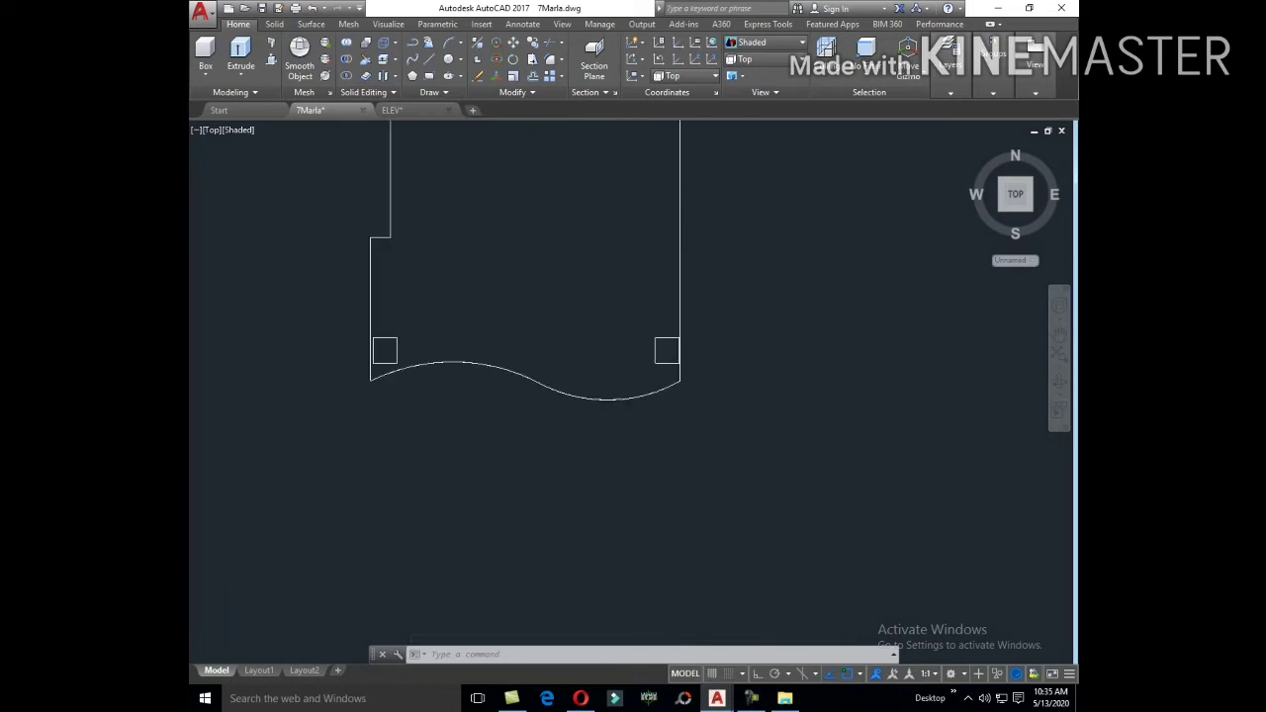
{"action": "scroll", "coordinate": [616, 429], "scroll_direction": "up", "scroll_amount": 1}
{"action": "scroll", "coordinate": [598, 415], "scroll_direction": "down", "scroll_amount": 4}
{"action": "middle_click_drag", "start_coordinate": [911, 265], "coordinate": [588, 418]}
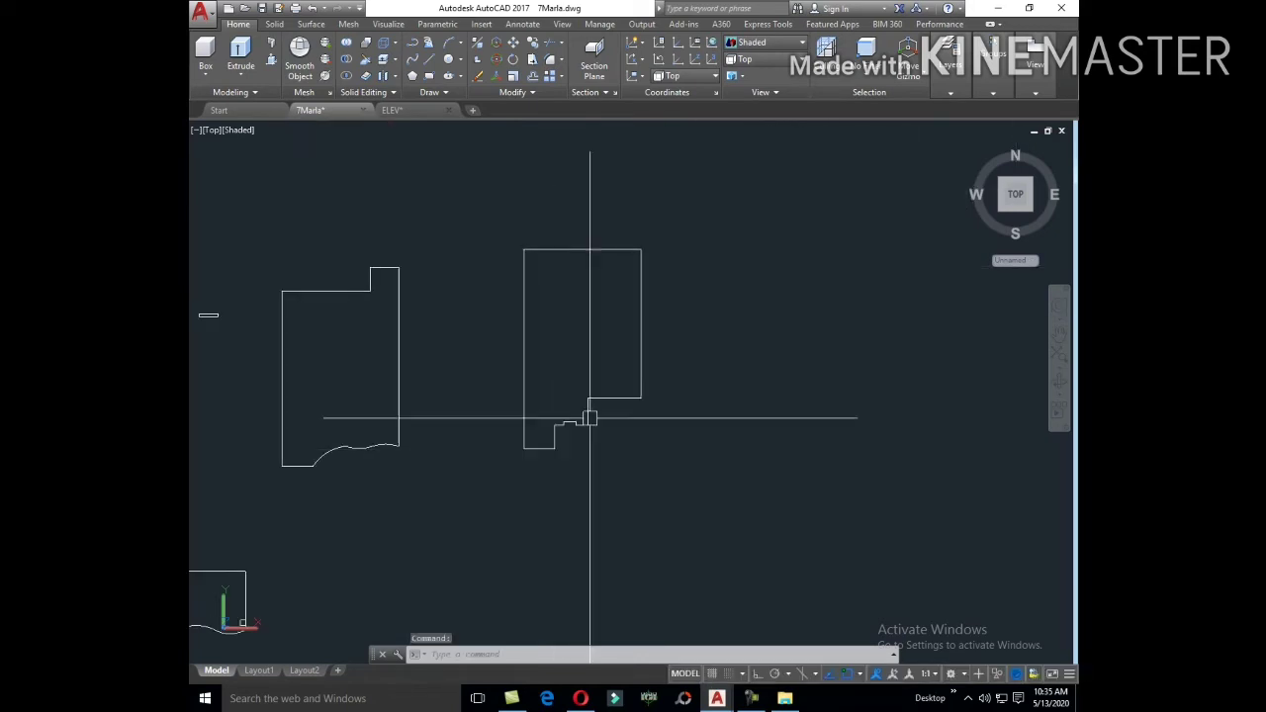
{"action": "scroll", "coordinate": [613, 398], "scroll_direction": "down", "scroll_amount": 3}
{"action": "scroll", "coordinate": [593, 409], "scroll_direction": "down", "scroll_amount": 4}
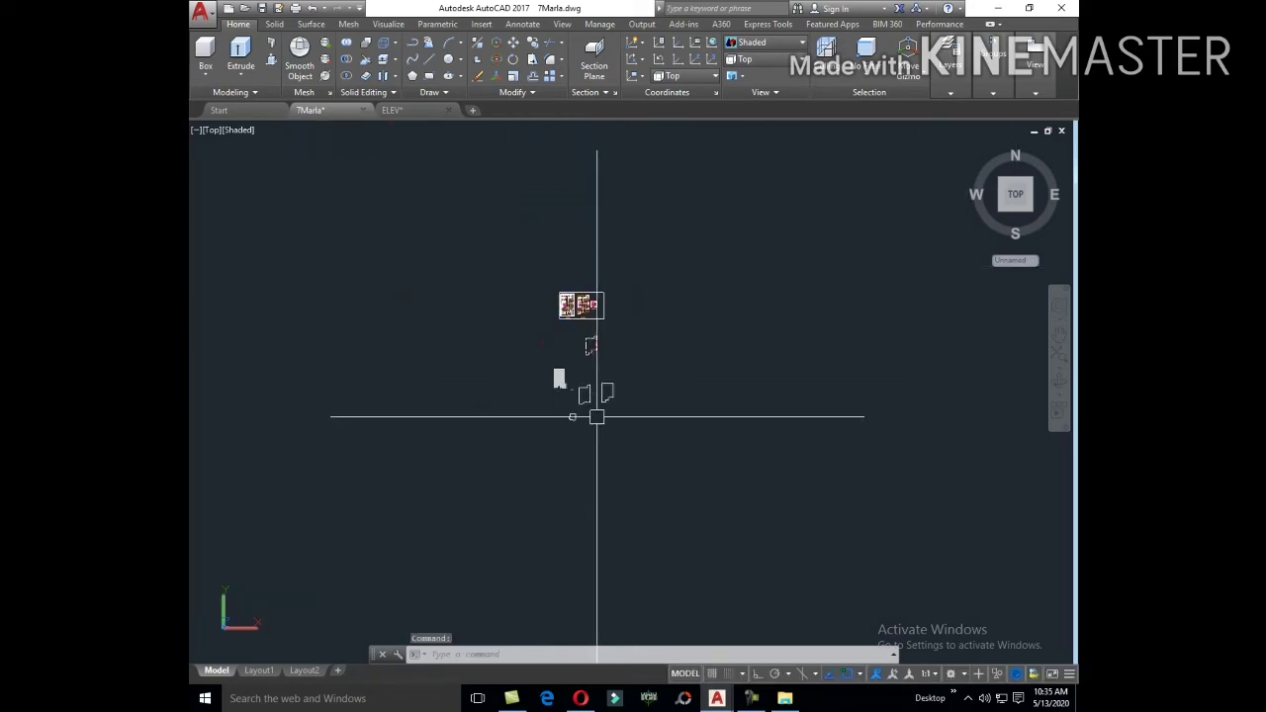
{"action": "scroll", "coordinate": [571, 415], "scroll_direction": "up", "scroll_amount": 4}
{"action": "scroll", "coordinate": [571, 418], "scroll_direction": "up", "scroll_amount": 4}
{"action": "scroll", "coordinate": [570, 418], "scroll_direction": "up", "scroll_amount": 5}
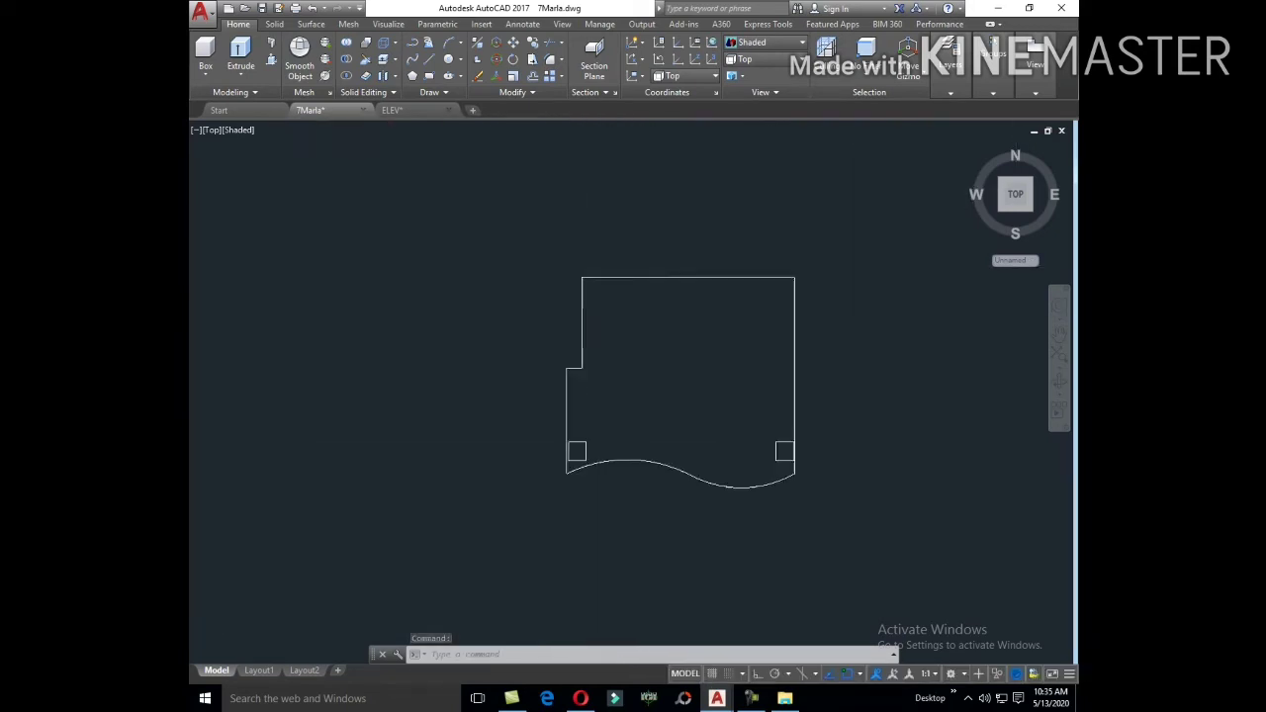
{"action": "scroll", "coordinate": [617, 472], "scroll_direction": "up", "scroll_amount": 3}
{"action": "scroll", "coordinate": [739, 468], "scroll_direction": "down", "scroll_amount": 2}
{"action": "scroll", "coordinate": [693, 451], "scroll_direction": "down", "scroll_amount": 2}
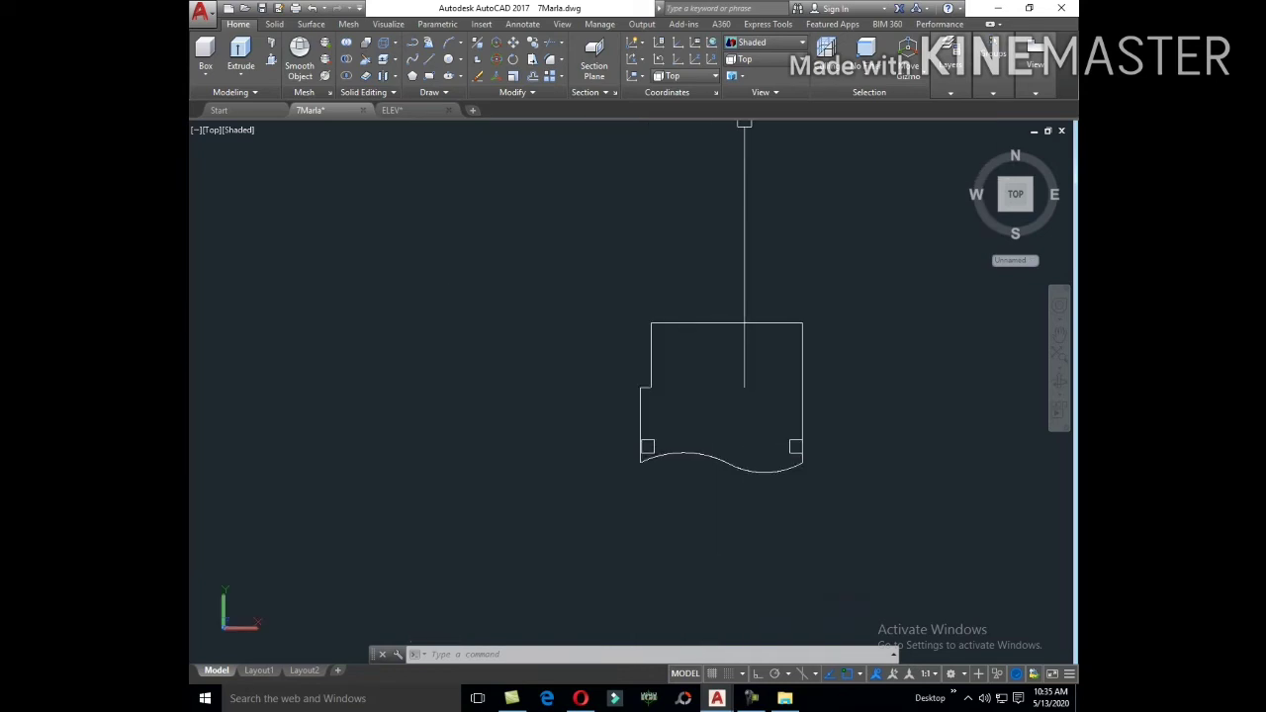
{"action": "left_click", "coordinate": [761, 59]}
{"action": "left_click", "coordinate": [759, 171]}
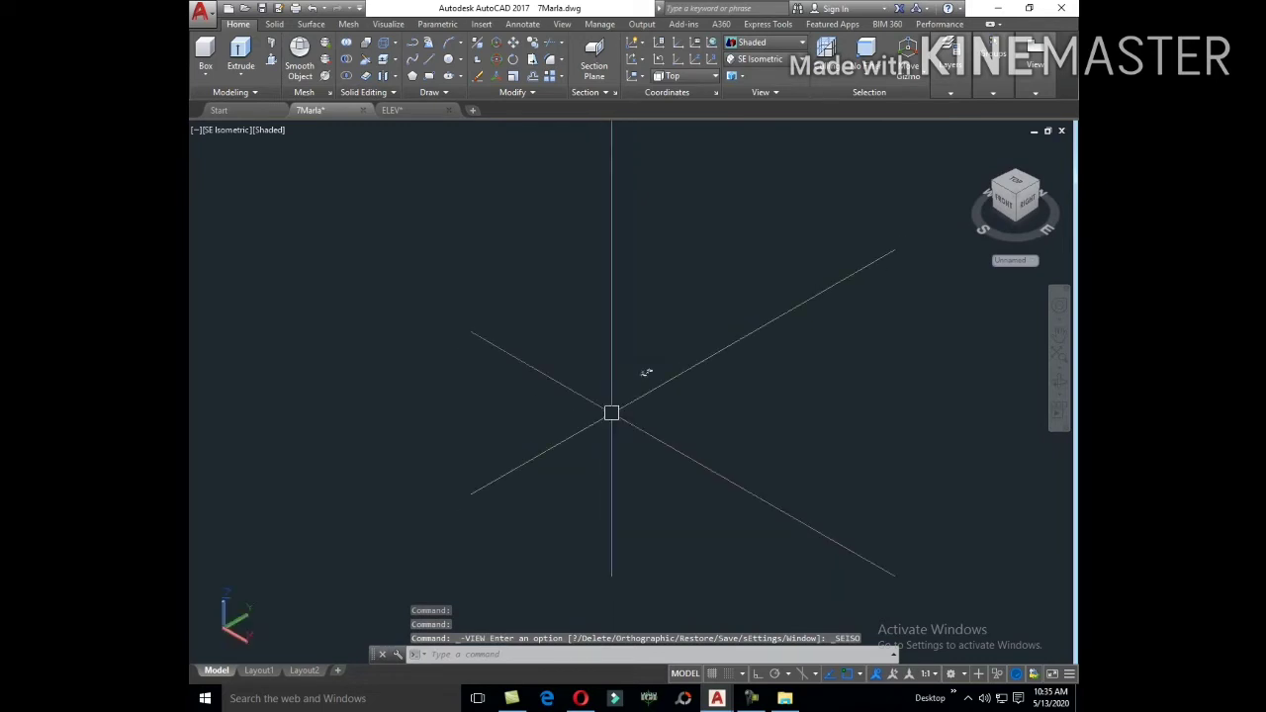
Step: Crossing-select the 17 railing posts and start moving them from a base point
{"action": "scroll", "coordinate": [641, 375], "scroll_direction": "up", "scroll_amount": 3}
{"action": "scroll", "coordinate": [618, 374], "scroll_direction": "up", "scroll_amount": 3}
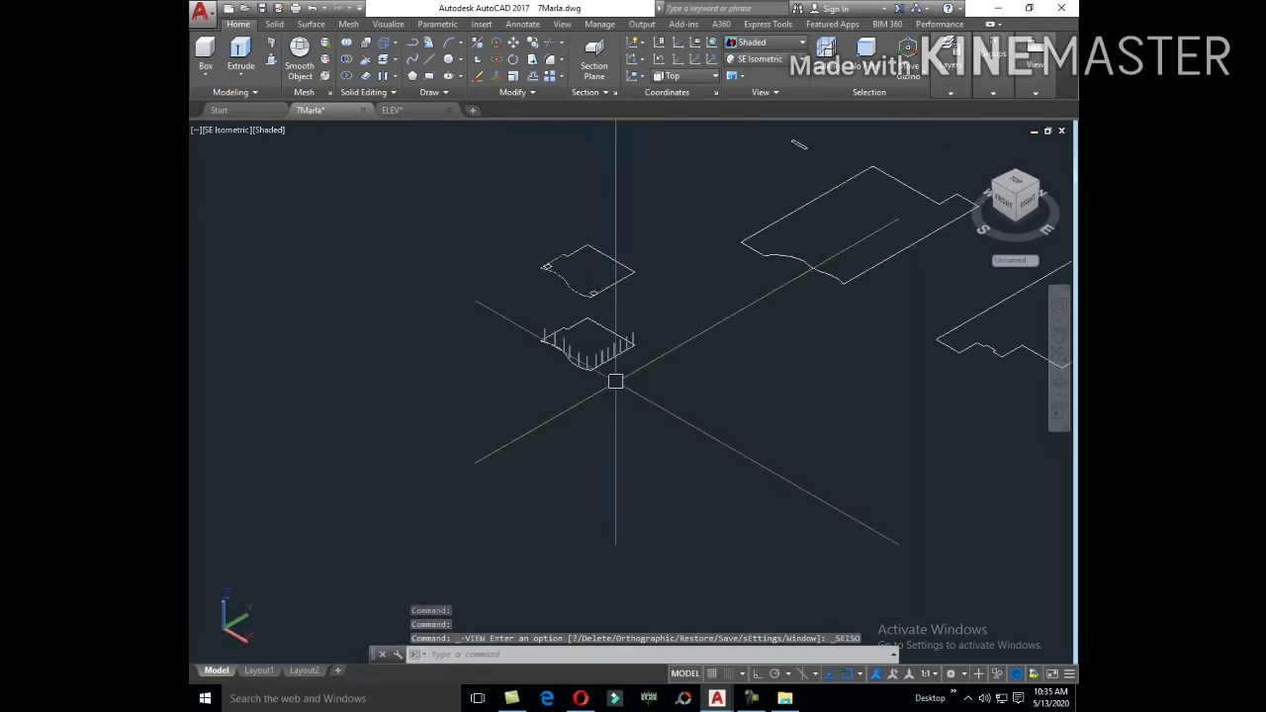
{"action": "left_click", "coordinate": [677, 390]}
{"action": "left_click", "coordinate": [529, 313]}
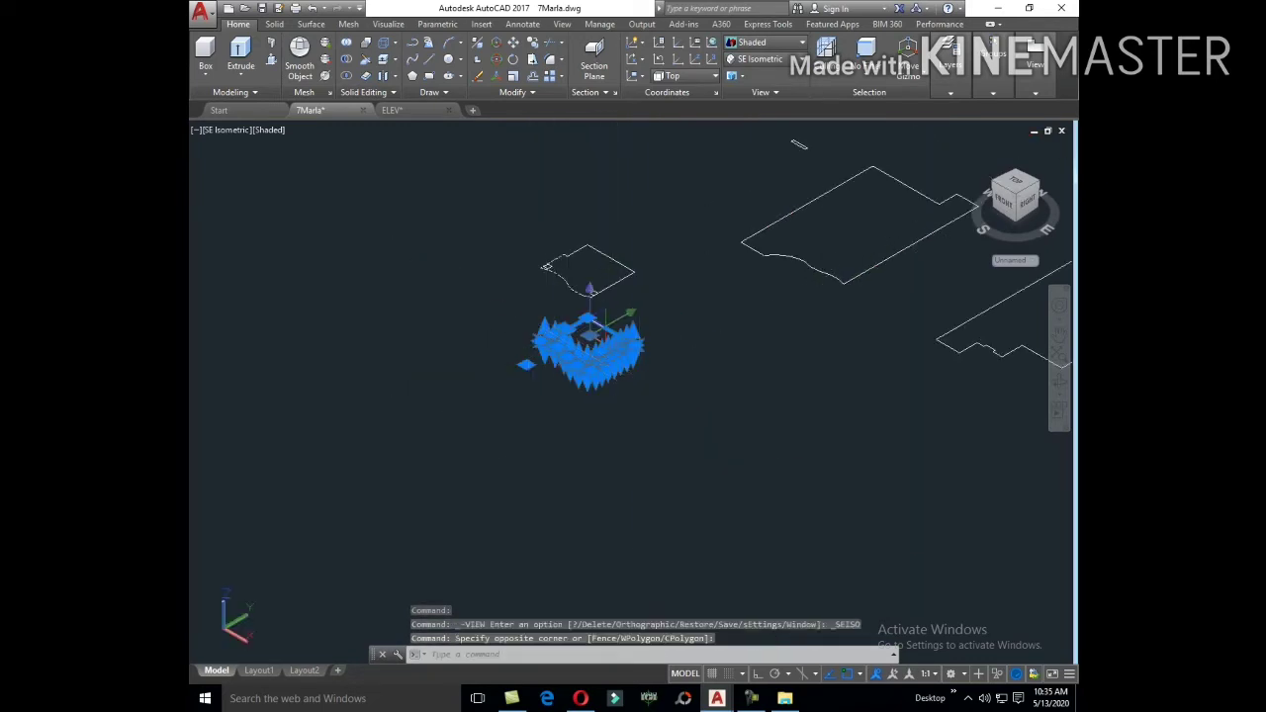
{"action": "type", "text": "m"}
{"action": "key", "text": "Return"}
{"action": "left_click", "coordinate": [580, 361]}
Step: Return to the Top view of the plans
{"action": "scroll", "coordinate": [645, 381], "scroll_direction": "down", "scroll_amount": 5}
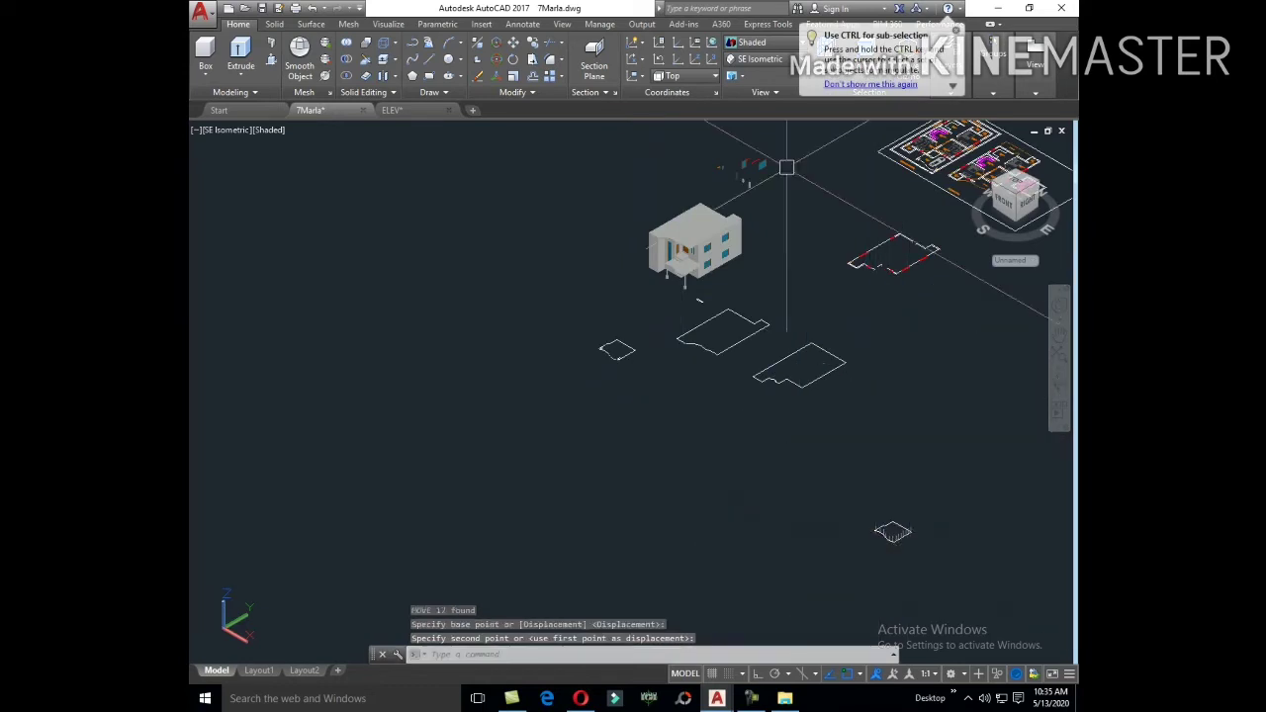
{"action": "left_click", "coordinate": [757, 58]}
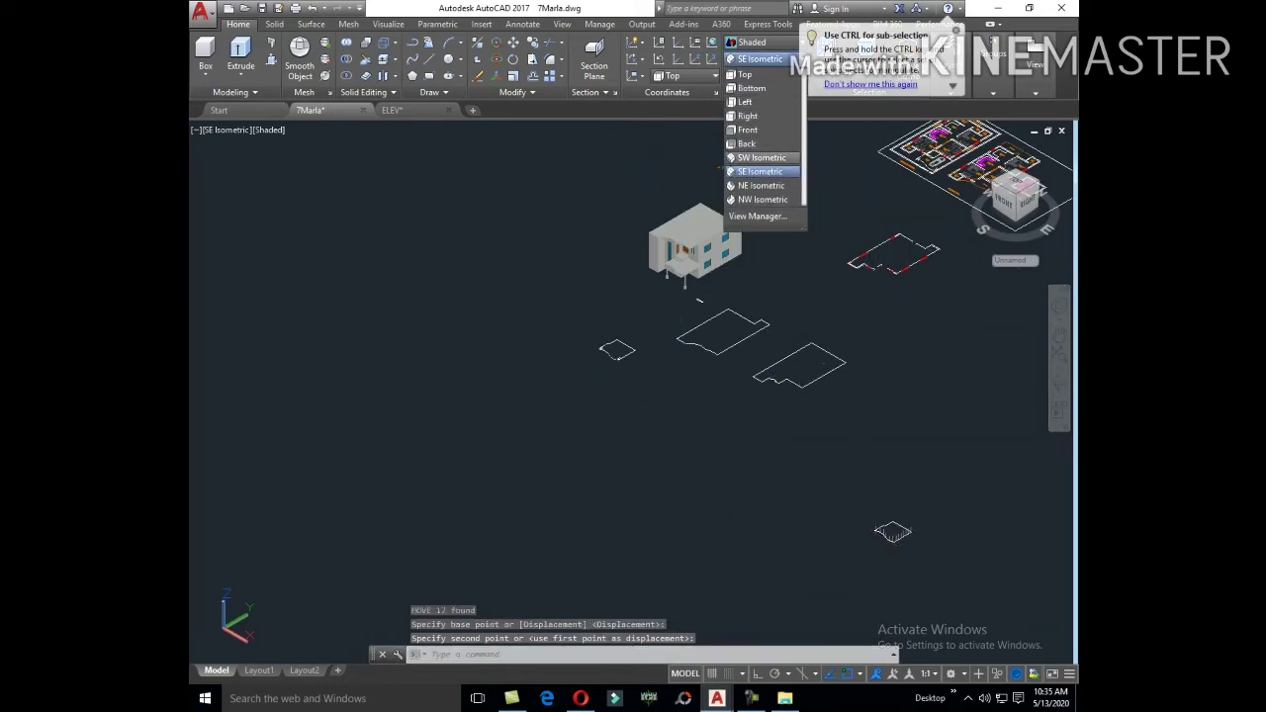
{"action": "left_click", "coordinate": [744, 74]}
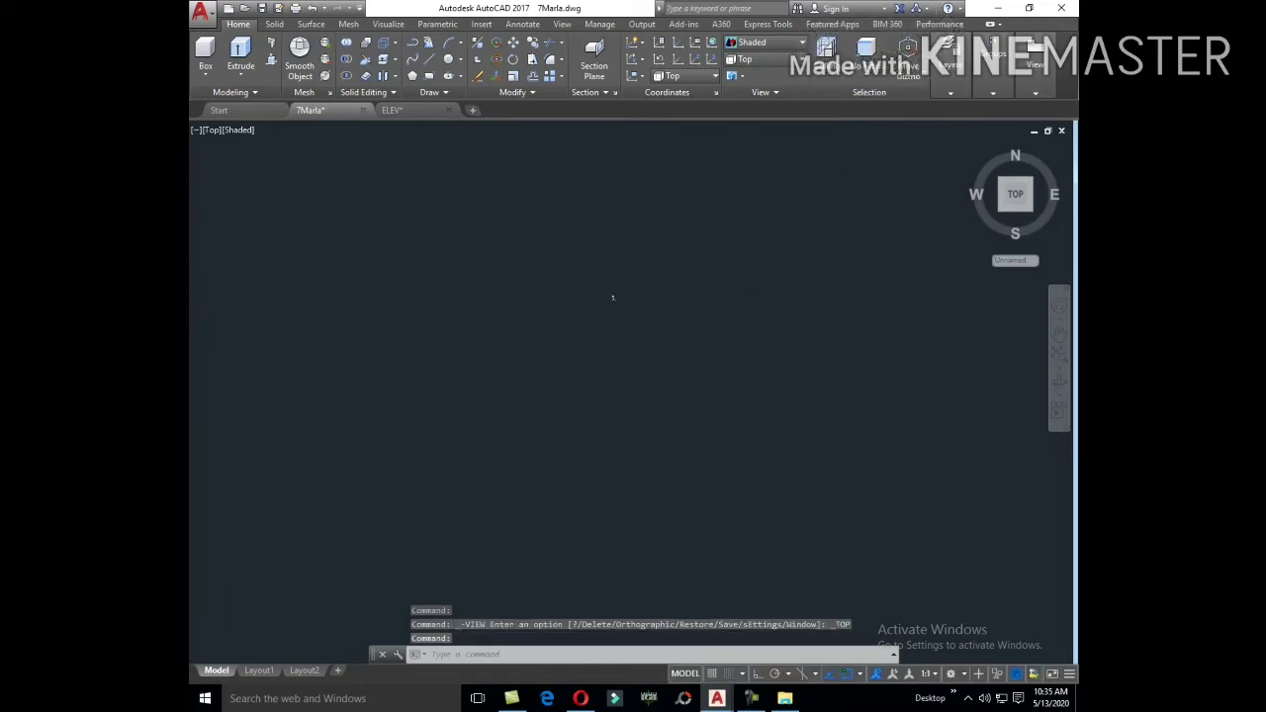
Step: Zoom in on the small outline with the curved front edge and view it in SE Isometric
{"action": "scroll", "coordinate": [661, 257], "scroll_direction": "up", "scroll_amount": 2}
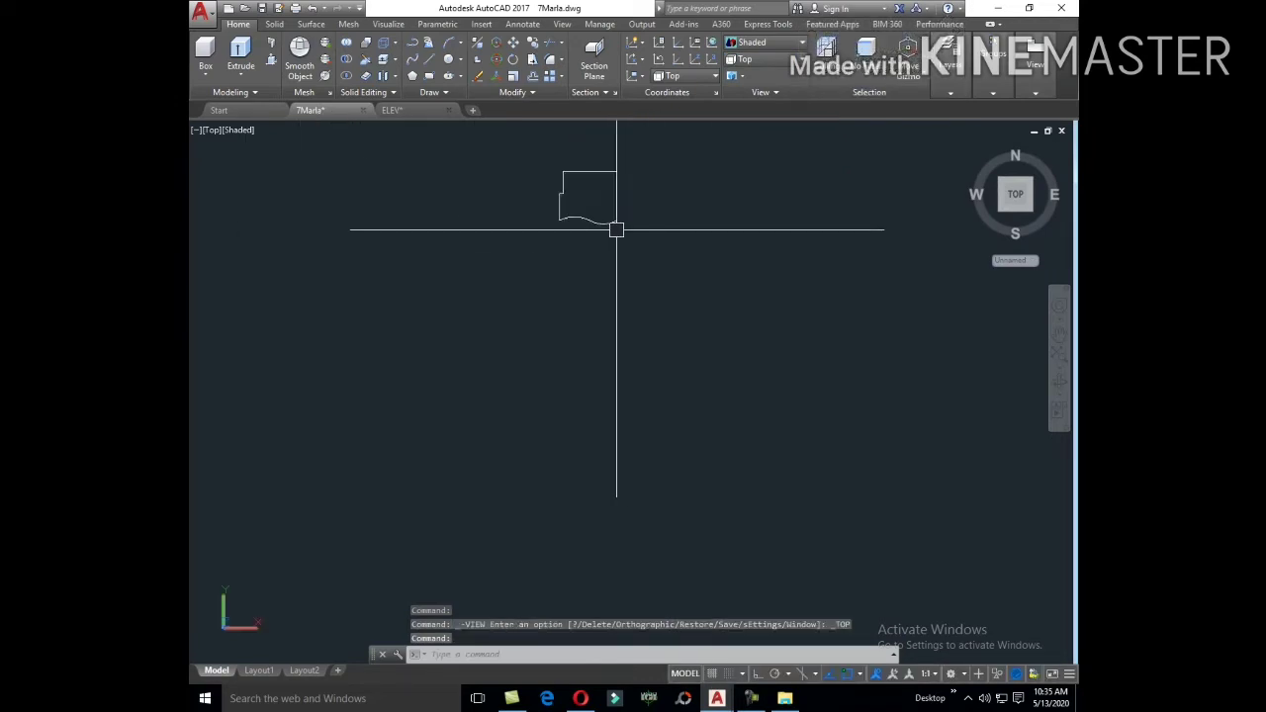
{"action": "scroll", "coordinate": [616, 226], "scroll_direction": "up", "scroll_amount": 3}
{"action": "scroll", "coordinate": [694, 425], "scroll_direction": "down", "scroll_amount": 4}
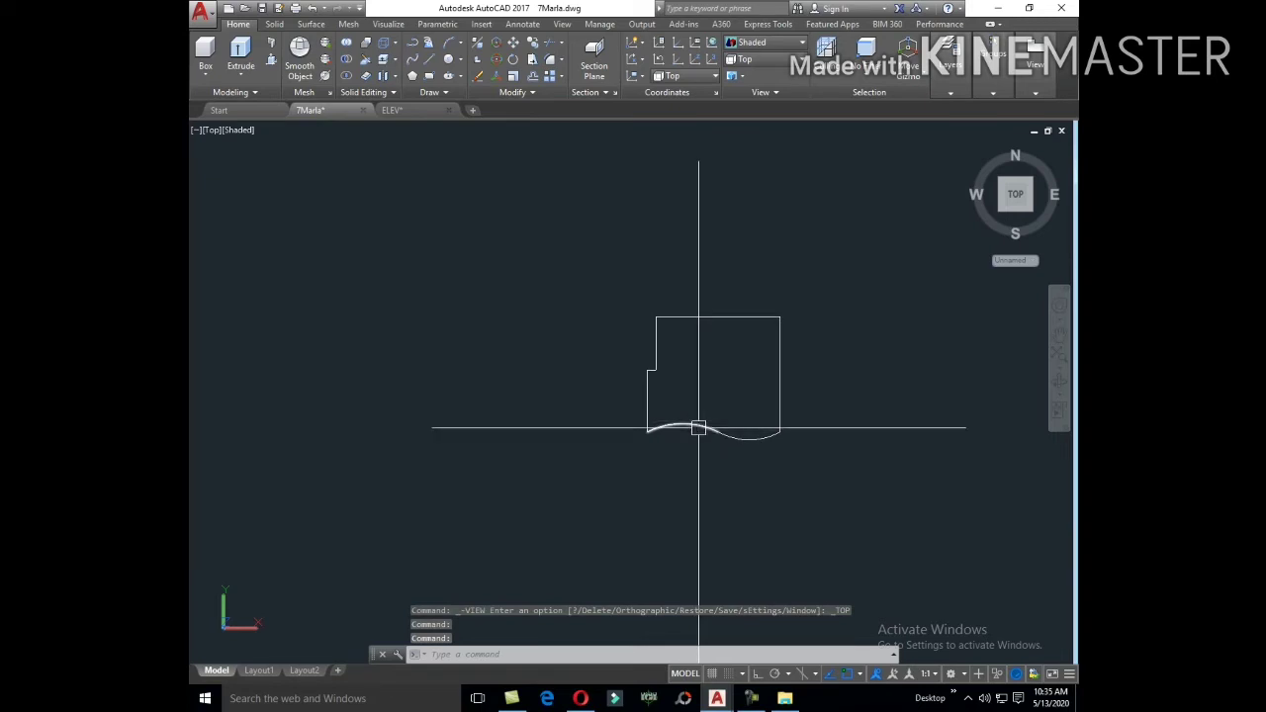
{"action": "scroll", "coordinate": [745, 405], "scroll_direction": "down", "scroll_amount": 4}
{"action": "scroll", "coordinate": [575, 438], "scroll_direction": "up", "scroll_amount": 4}
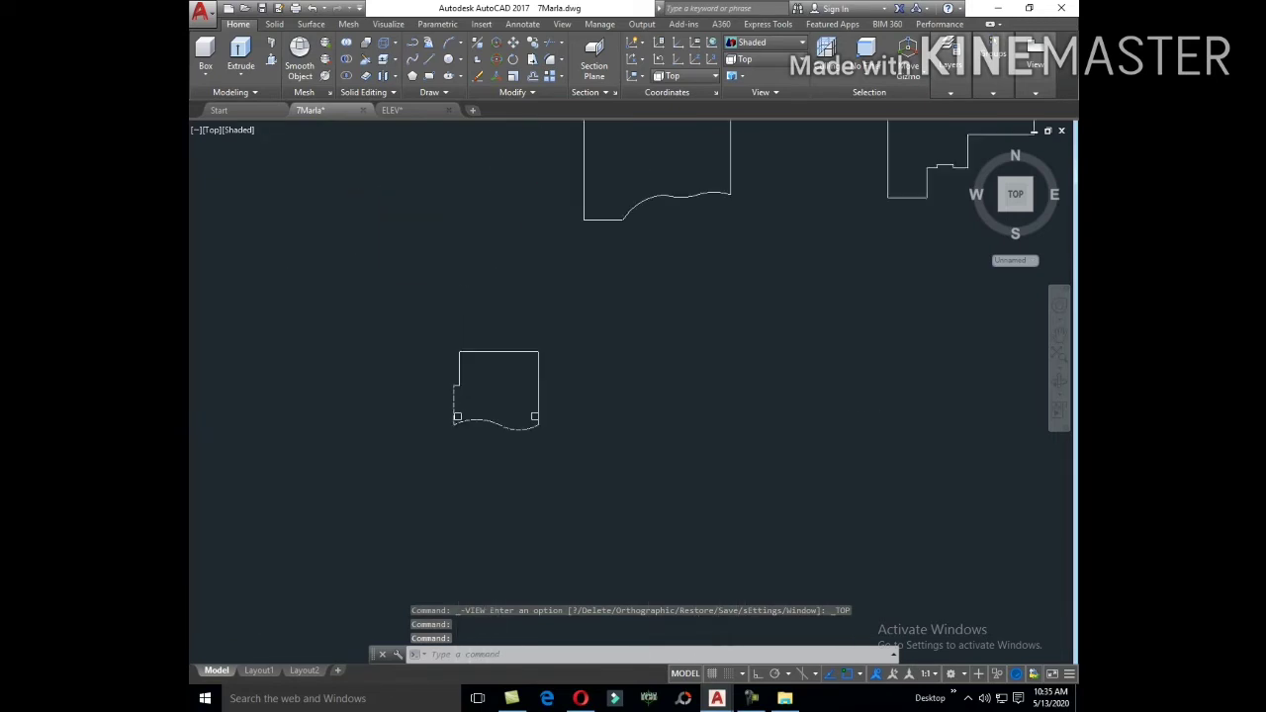
{"action": "scroll", "coordinate": [451, 410], "scroll_direction": "up", "scroll_amount": 2}
{"action": "scroll", "coordinate": [611, 410], "scroll_direction": "down", "scroll_amount": 4}
{"action": "scroll", "coordinate": [624, 405], "scroll_direction": "down", "scroll_amount": 5}
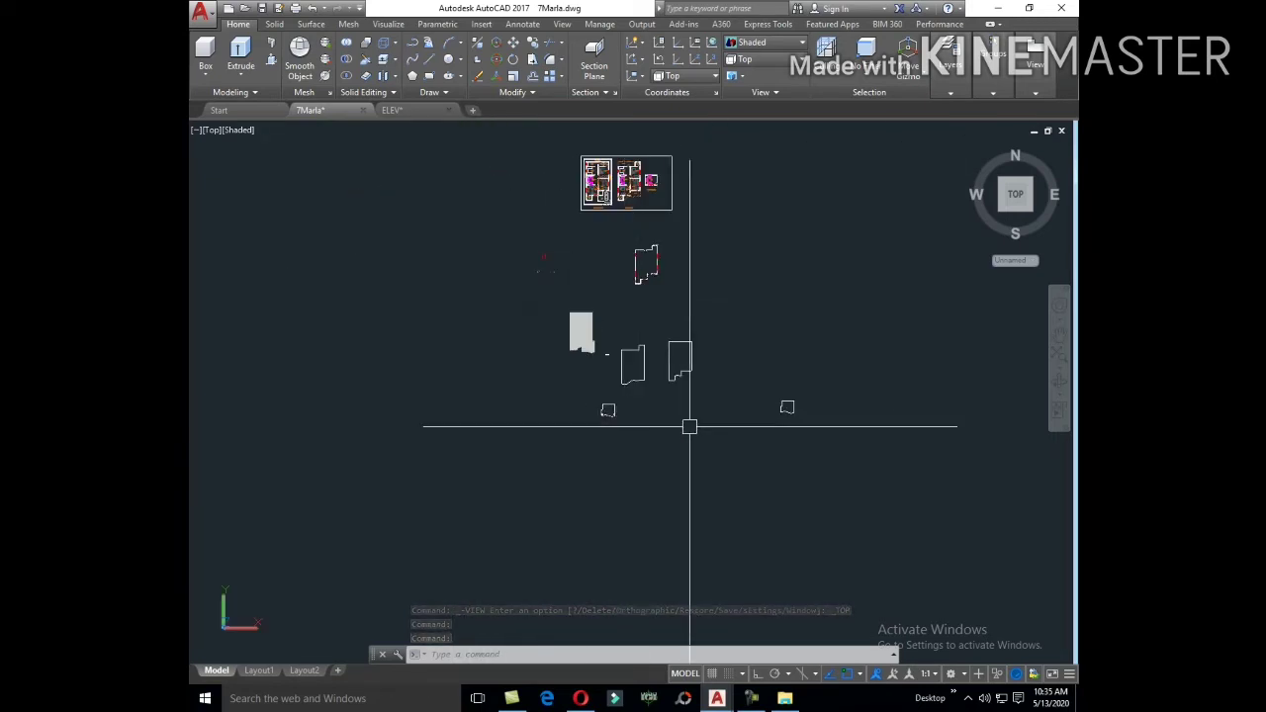
{"action": "scroll", "coordinate": [785, 426], "scroll_direction": "up", "scroll_amount": 3}
{"action": "scroll", "coordinate": [789, 390], "scroll_direction": "up", "scroll_amount": 4}
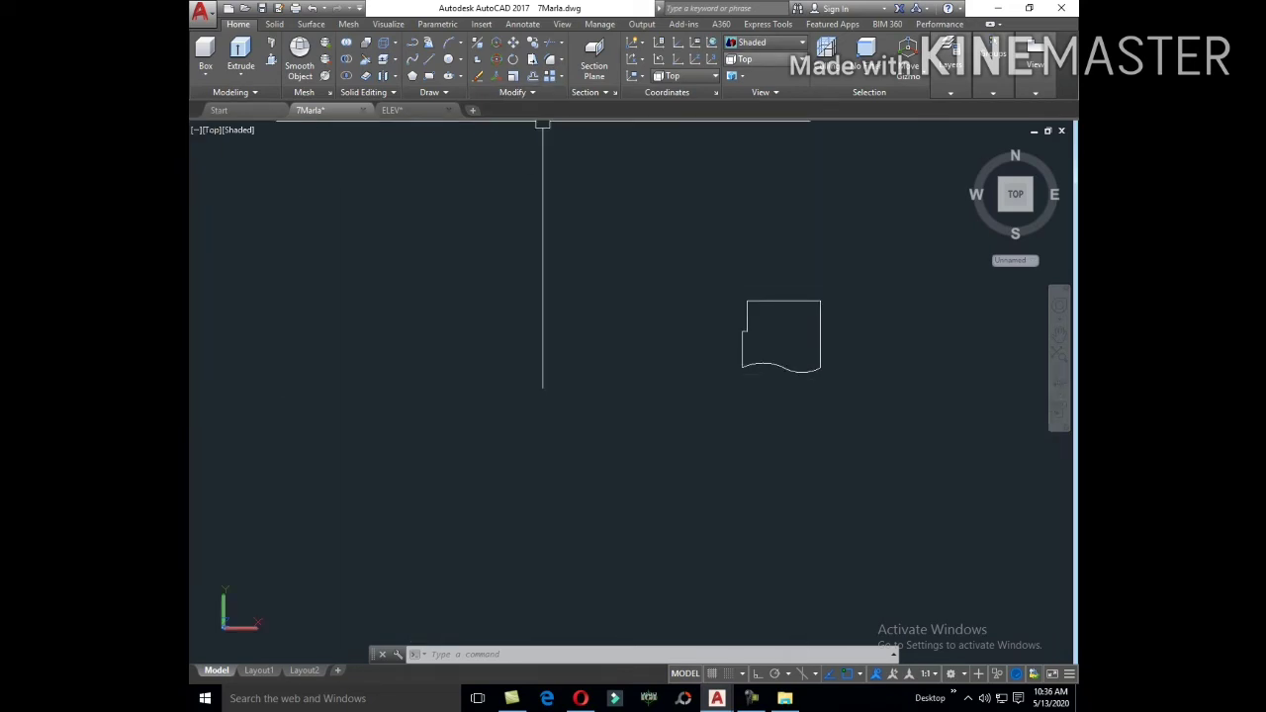
{"action": "left_click", "coordinate": [771, 58]}
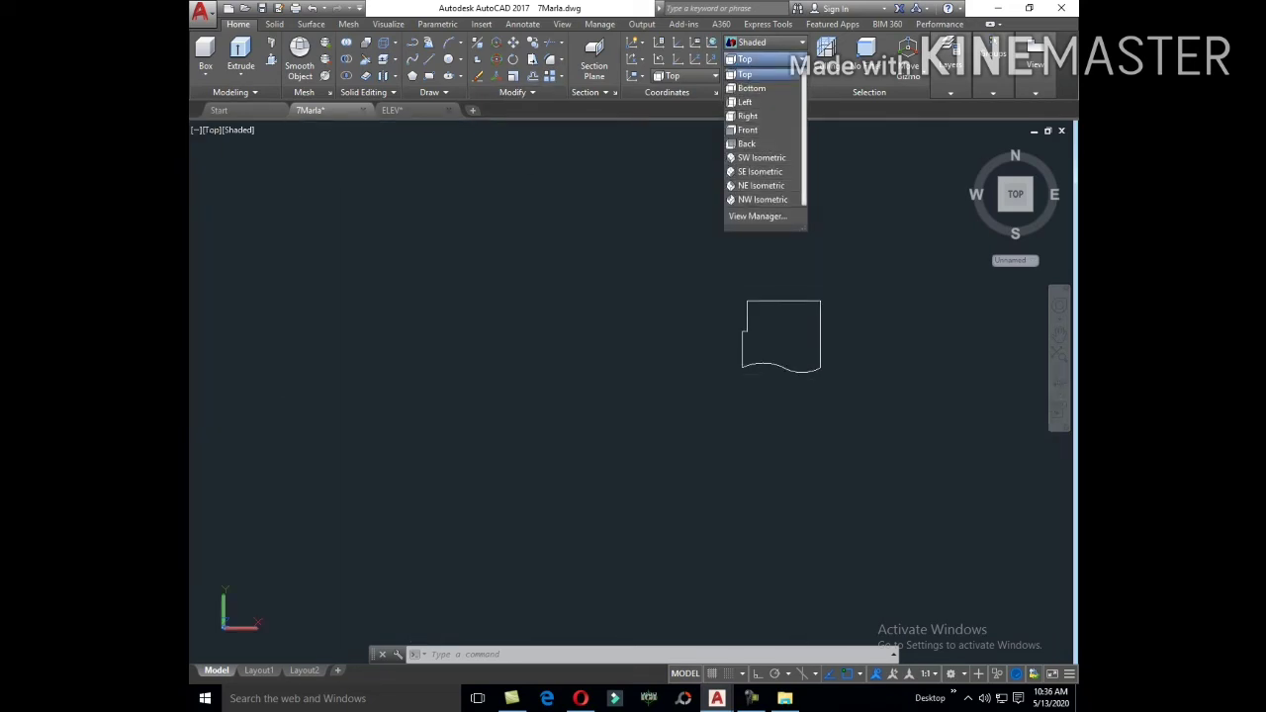
{"action": "left_click", "coordinate": [759, 171]}
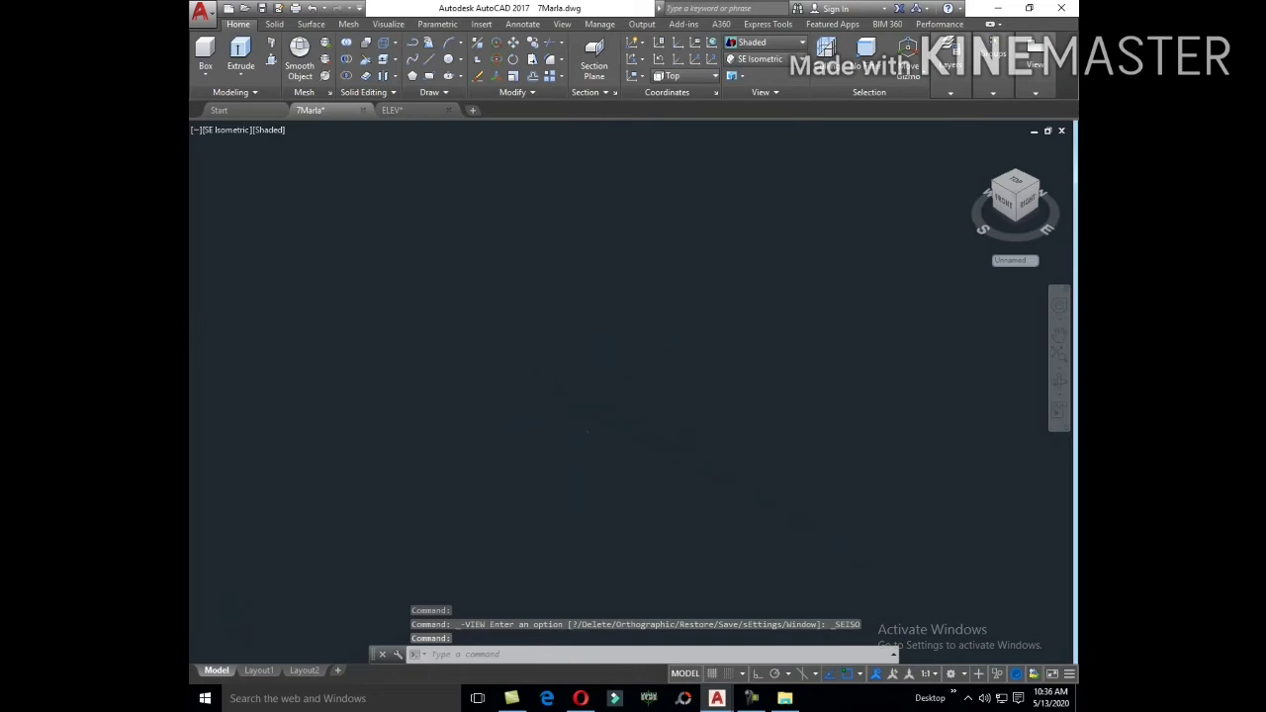
Step: Orbit and pan to centre the railing posts, then start and cancel a column copy
{"action": "middle_click_drag", "start_coordinate": [603, 481], "coordinate": [595, 425], "text": "shift"}
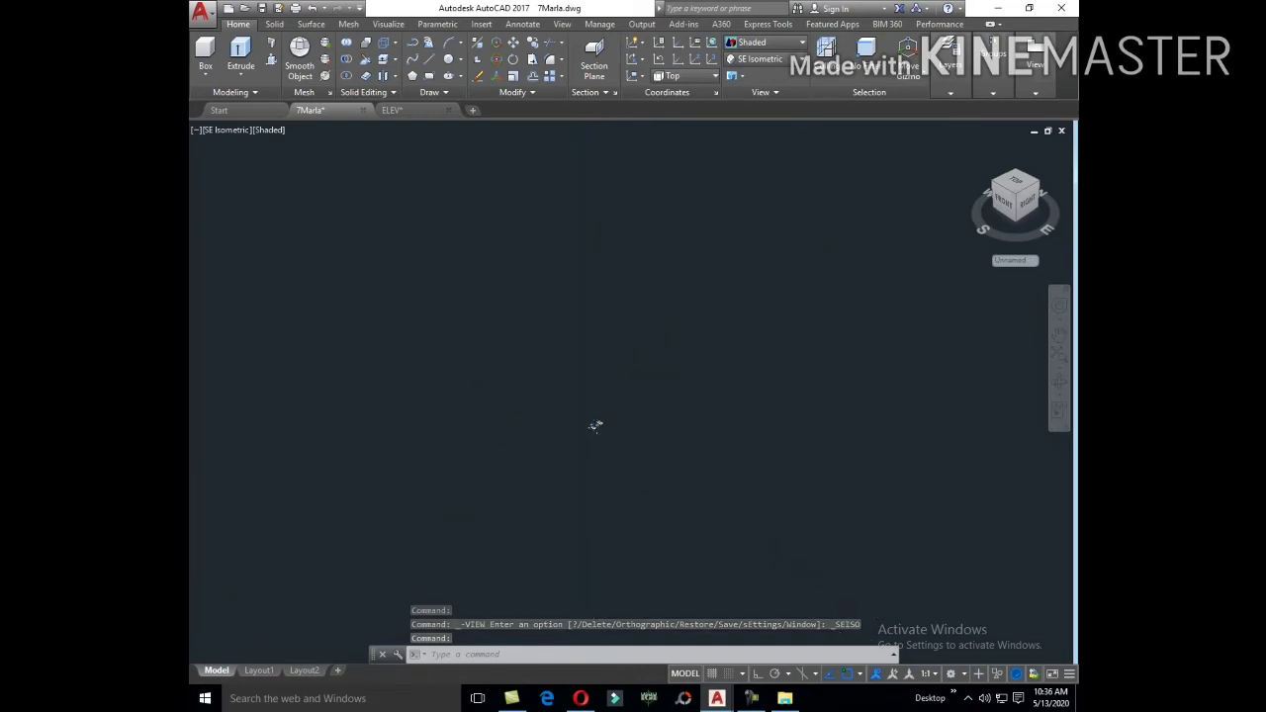
{"action": "scroll", "coordinate": [634, 418], "scroll_direction": "up", "scroll_amount": 5}
{"action": "scroll", "coordinate": [655, 422], "scroll_direction": "up", "scroll_amount": 4}
{"action": "scroll", "coordinate": [693, 387], "scroll_direction": "up", "scroll_amount": 3}
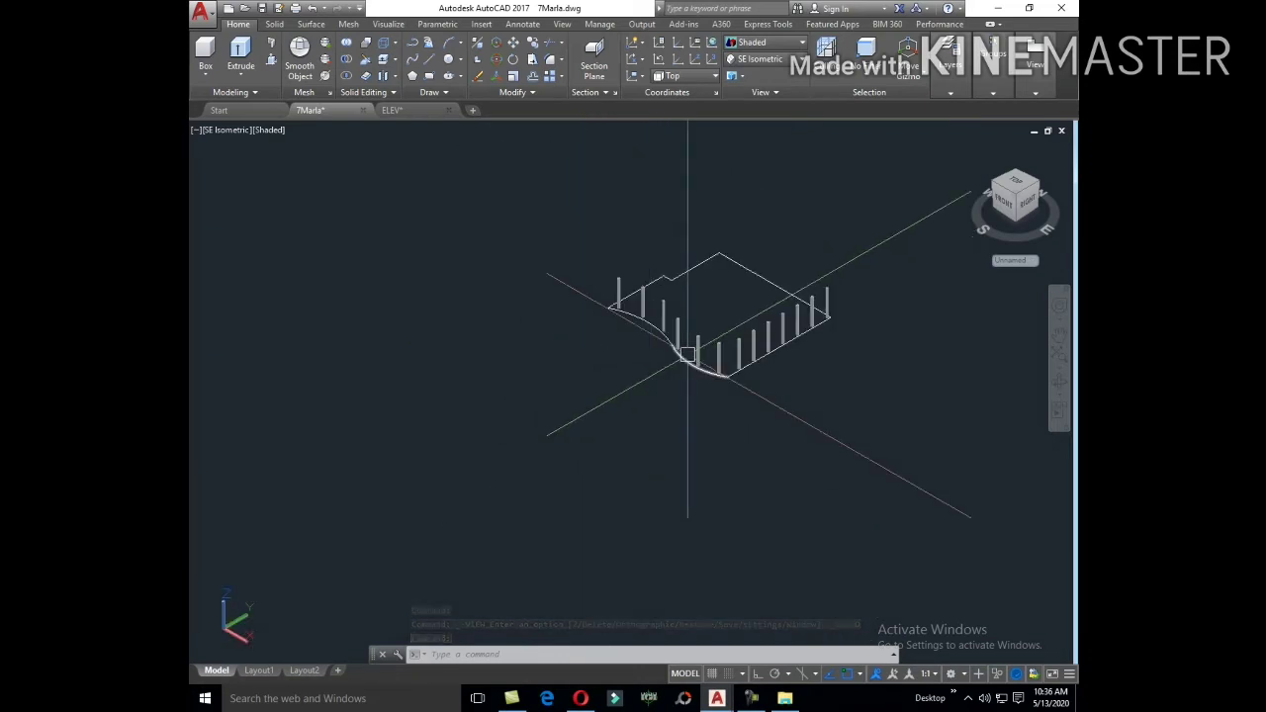
{"action": "scroll", "coordinate": [607, 339], "scroll_direction": "up", "scroll_amount": 2}
{"action": "middle_click_drag", "start_coordinate": [614, 352], "coordinate": [658, 434]}
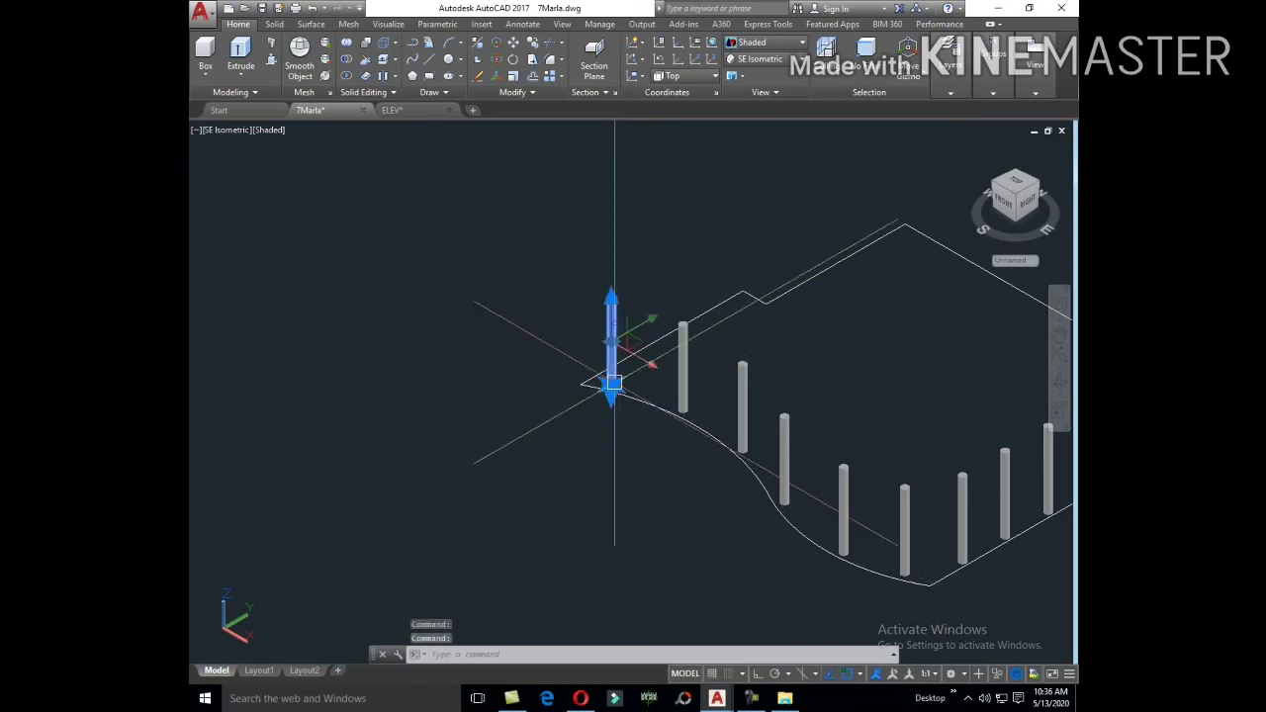
{"action": "type", "text": "CO"}
{"action": "key", "text": "Return"}
{"action": "scroll", "coordinate": [619, 407], "scroll_direction": "up", "scroll_amount": 4}
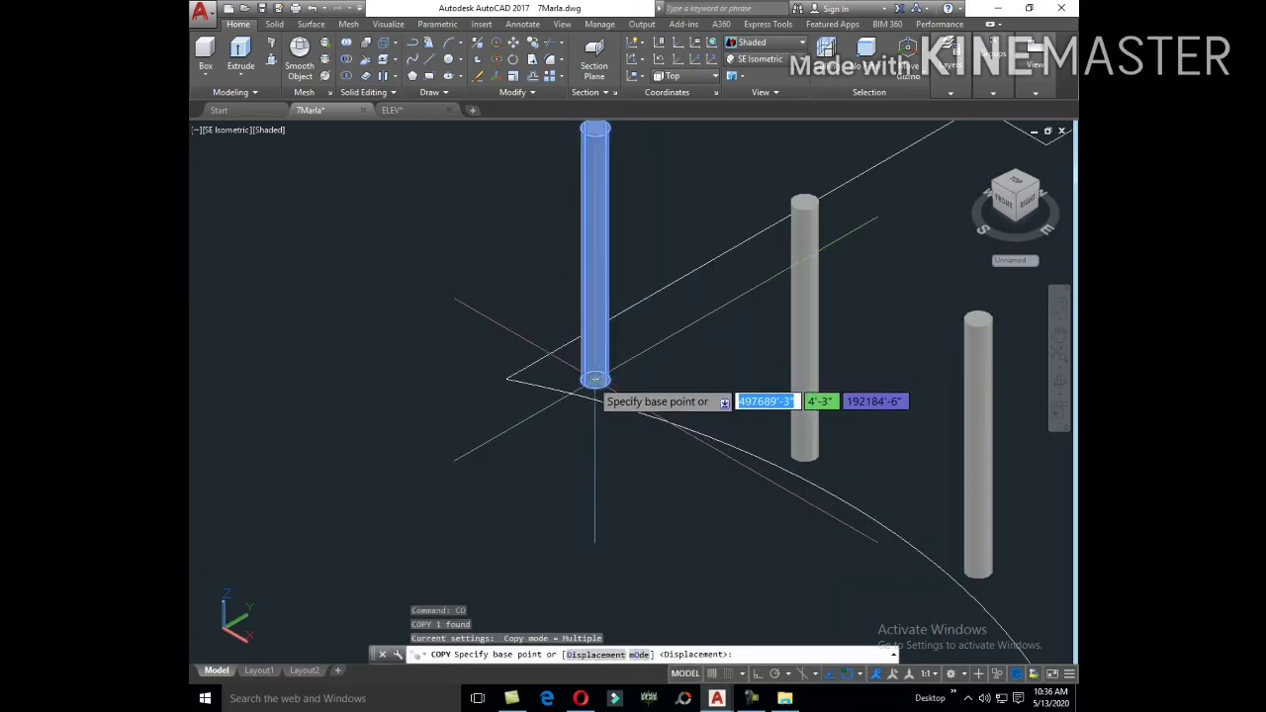
{"action": "left_click", "coordinate": [594, 380]}
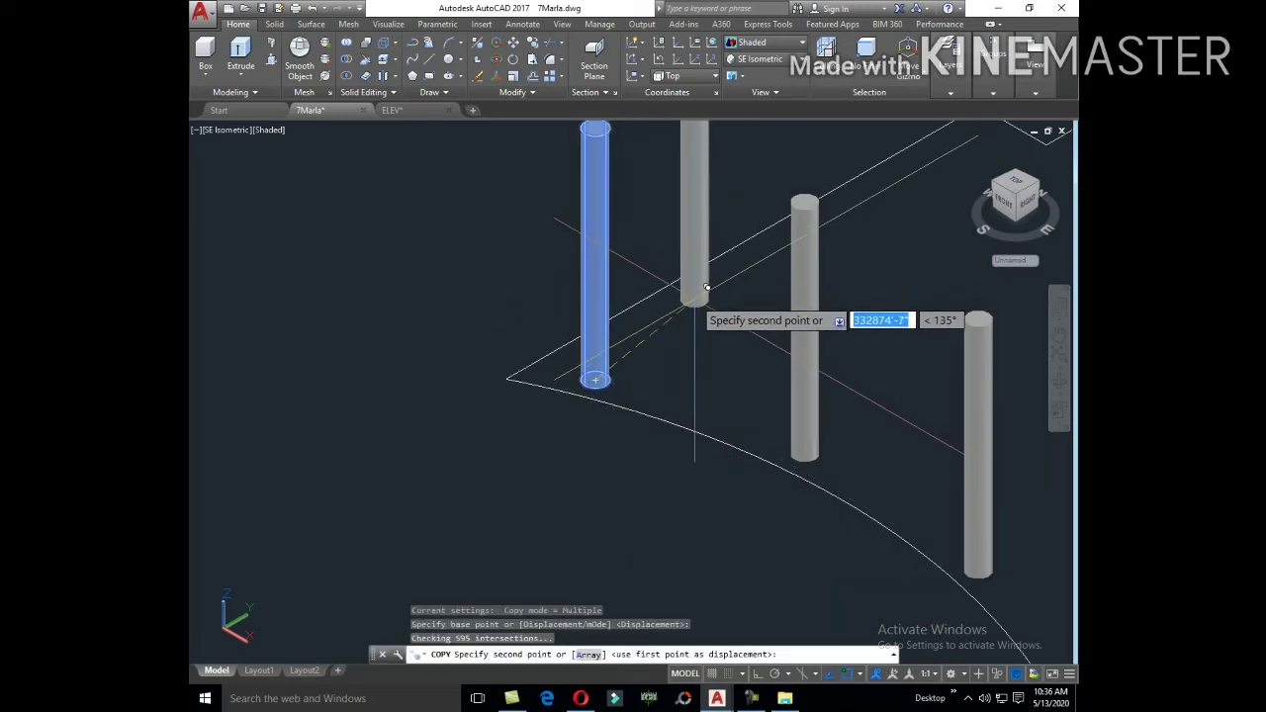
{"action": "key", "text": "Escape"}
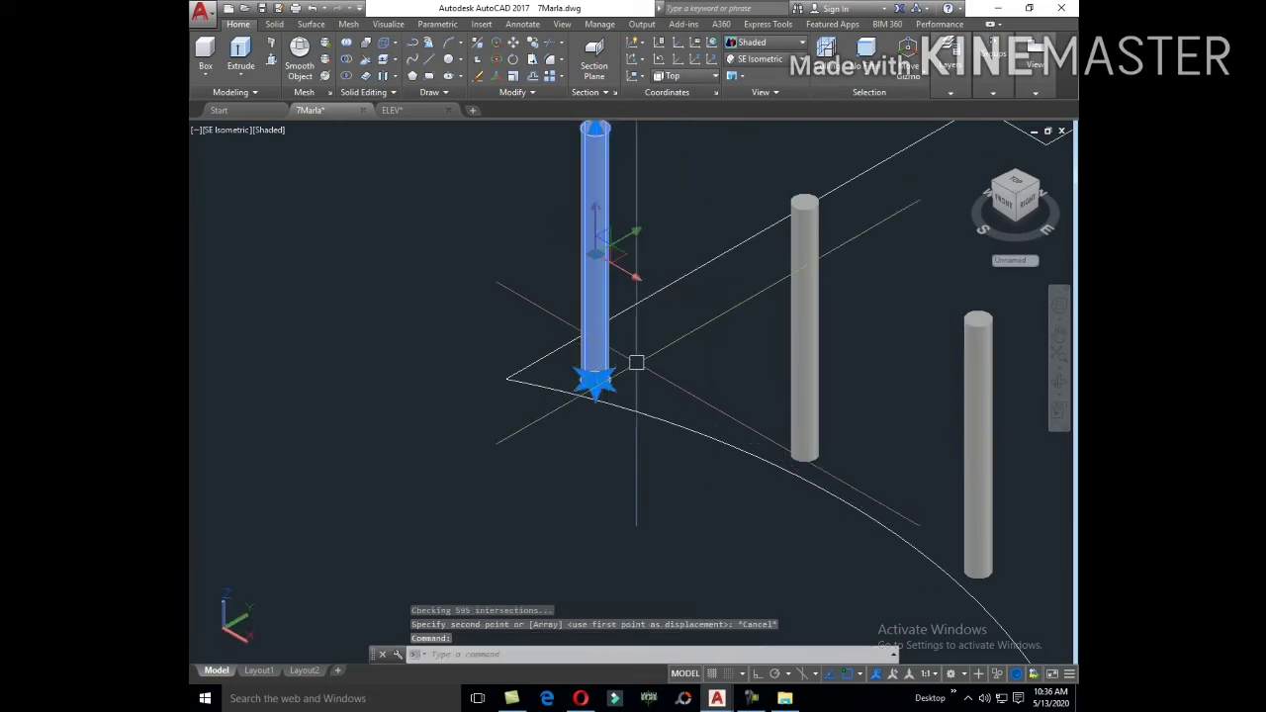
{"action": "type", "text": "M"}
Step: Move the selected column onto the slab edge corner
{"action": "key", "text": "Return"}
{"action": "scroll", "coordinate": [633, 367], "scroll_direction": "up", "scroll_amount": 3}
{"action": "left_click", "coordinate": [563, 392]}
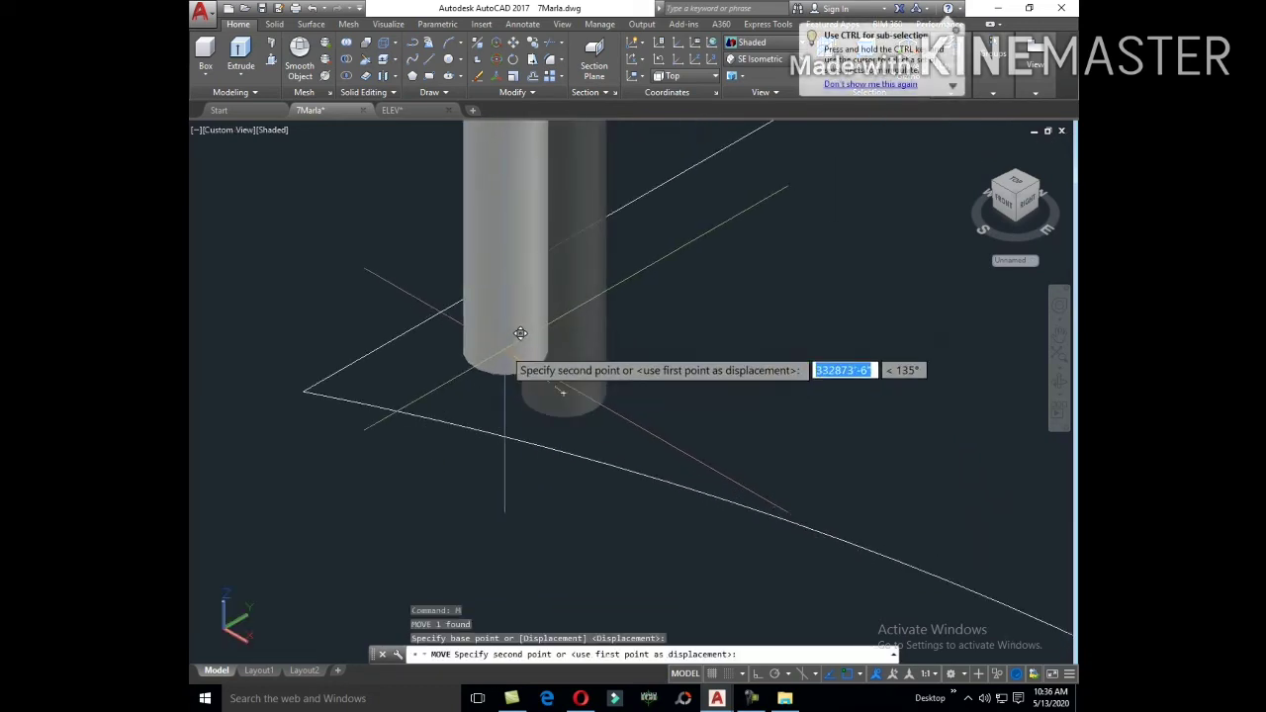
{"action": "scroll", "coordinate": [515, 331], "scroll_direction": "down", "scroll_amount": 3}
{"action": "left_click", "coordinate": [551, 372]}
{"action": "type", "text": "C"}
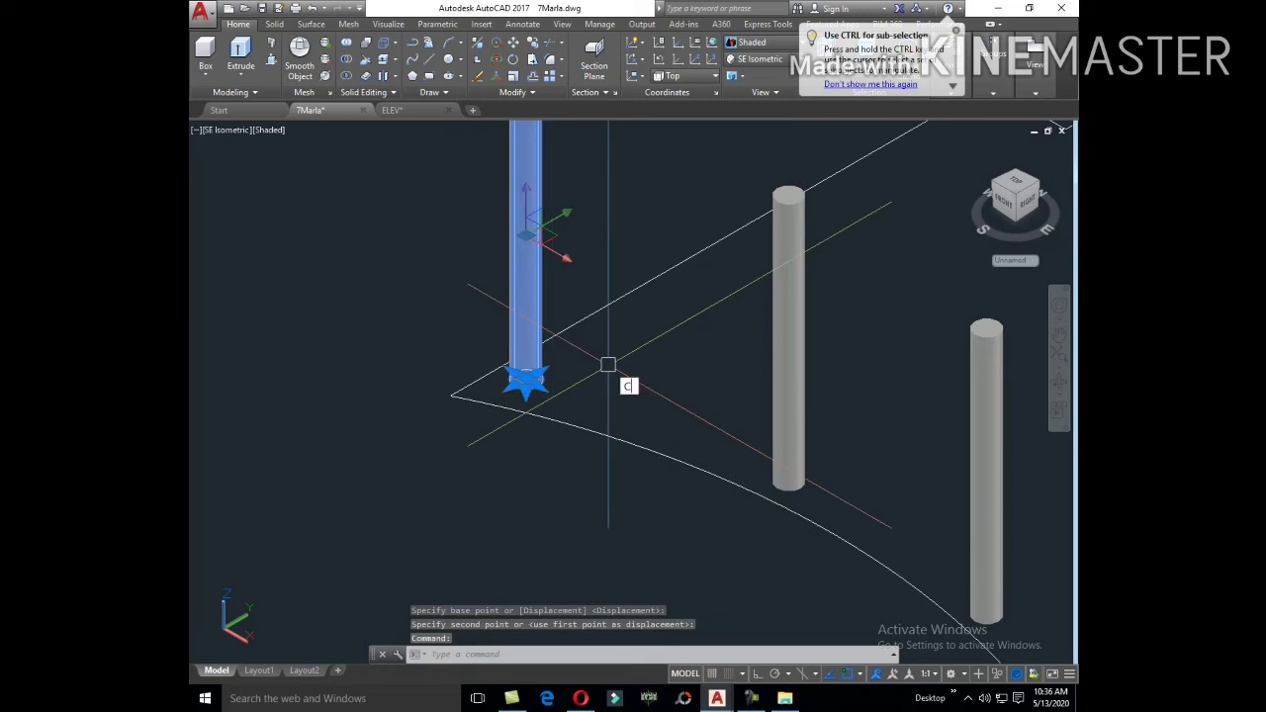
Step: Copy the corner column a distance of 2 from the slab corner
{"action": "key", "text": "Return"}
{"action": "left_click", "coordinate": [526, 379]}
{"action": "key", "text": "Escape"}
{"action": "key", "text": "Return"}
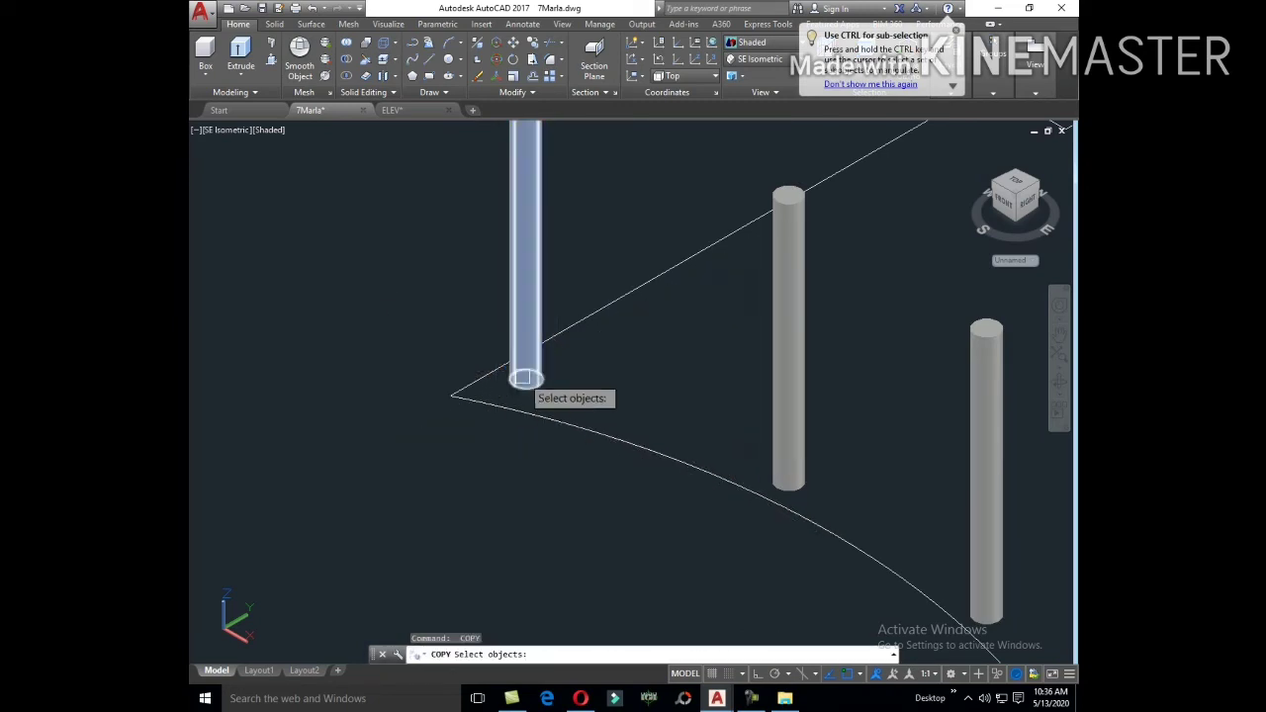
{"action": "left_click", "coordinate": [525, 378]}
{"action": "key", "text": "Return"}
{"action": "left_click", "coordinate": [451, 394]}
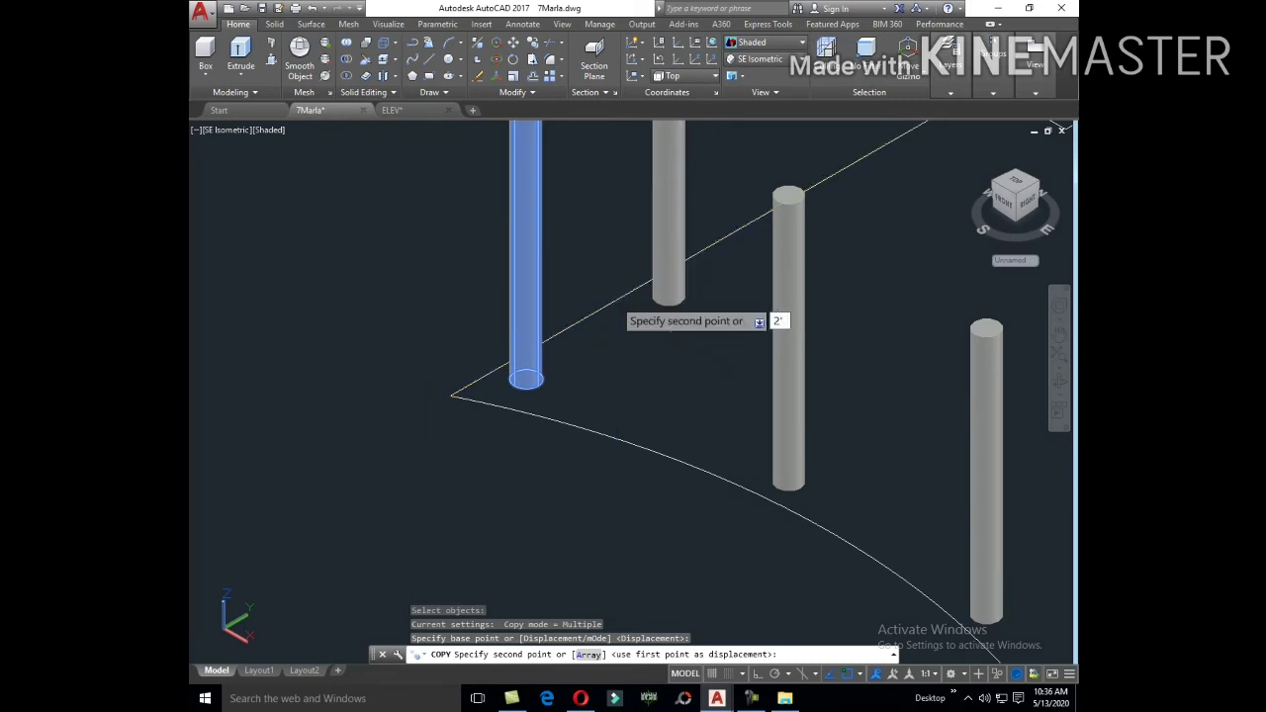
{"action": "type", "text": "2"}
{"action": "key", "text": "Return"}
{"action": "key", "text": "Escape"}
Step: Copy another column from its base to a new position along the slab edge
{"action": "mouse_move", "coordinate": [650, 320]}
{"action": "middle_mouse_down", "text": "shift"}
{"action": "mouse_move", "coordinate": [642, 333]}
{"action": "mouse_move", "coordinate": [681, 314]}
{"action": "middle_mouse_up", "text": "shift"}
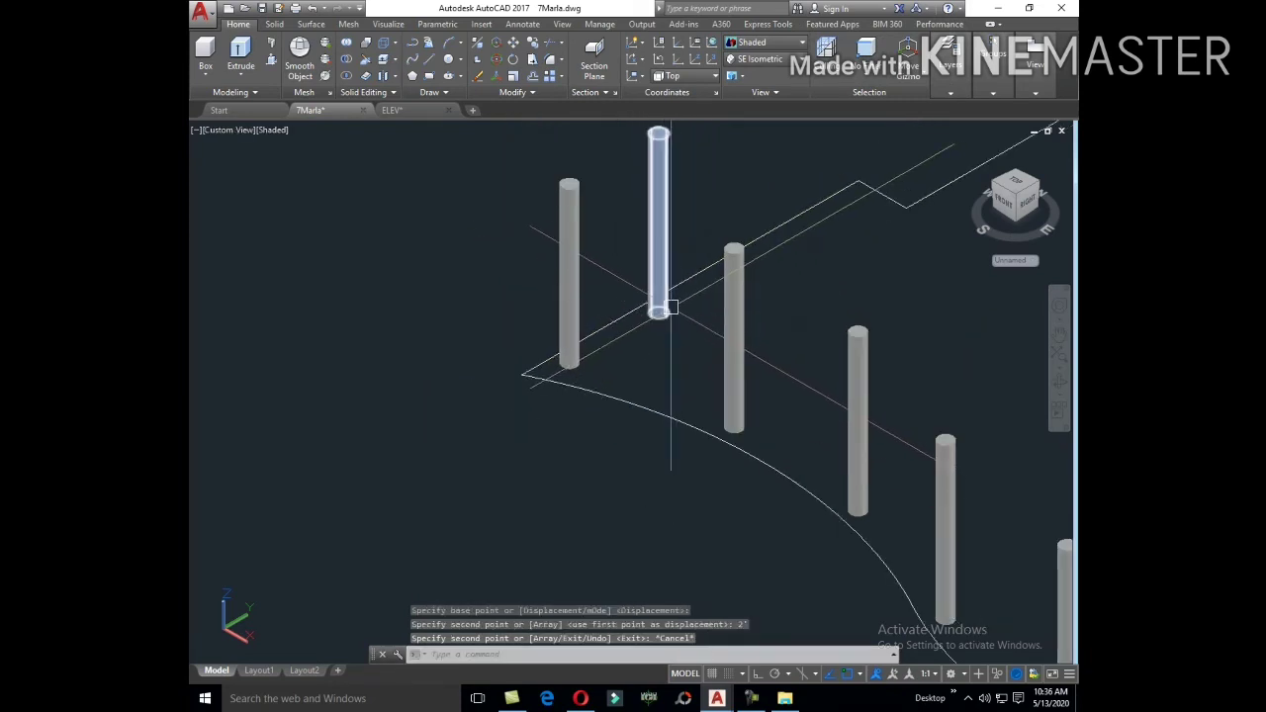
{"action": "left_click", "coordinate": [681, 313]}
{"action": "type", "text": "c"}
{"action": "key", "text": "Return"}
{"action": "scroll", "coordinate": [681, 302], "scroll_direction": "up", "scroll_amount": 3}
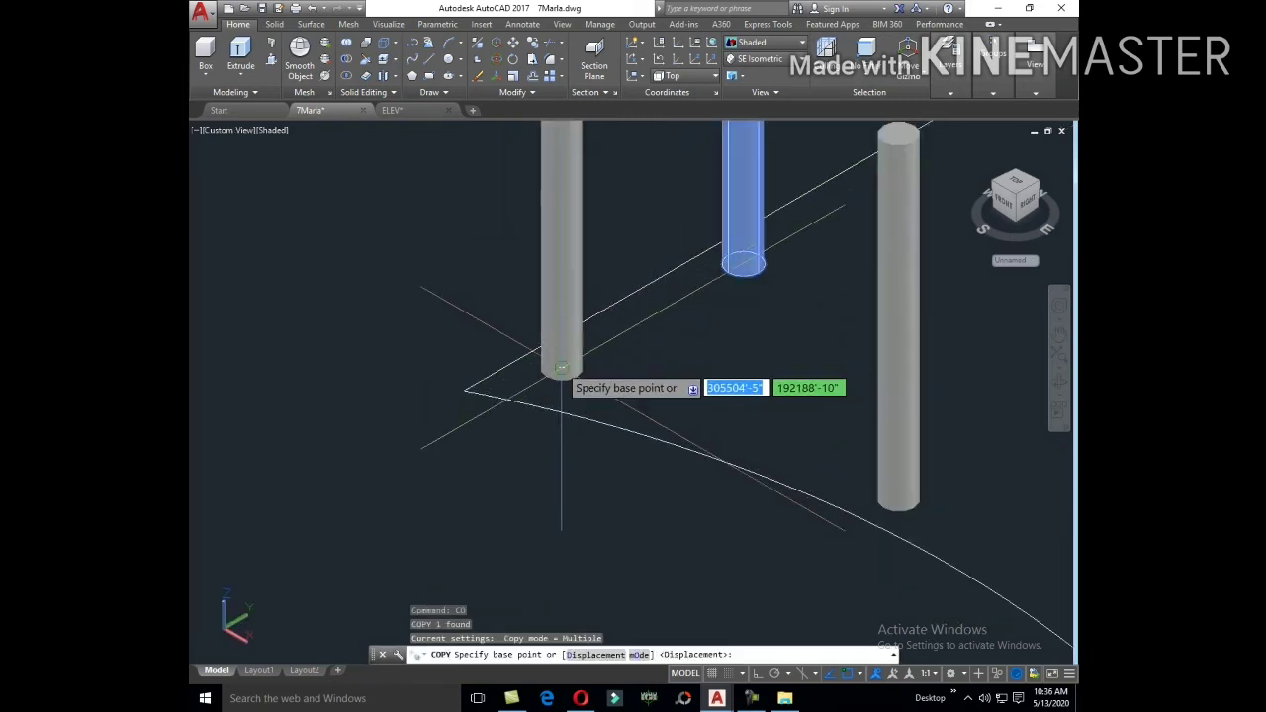
{"action": "left_click", "coordinate": [741, 264]}
{"action": "left_click", "coordinate": [754, 253]}
{"action": "middle_click_drag", "start_coordinate": [792, 252], "coordinate": [554, 415]}
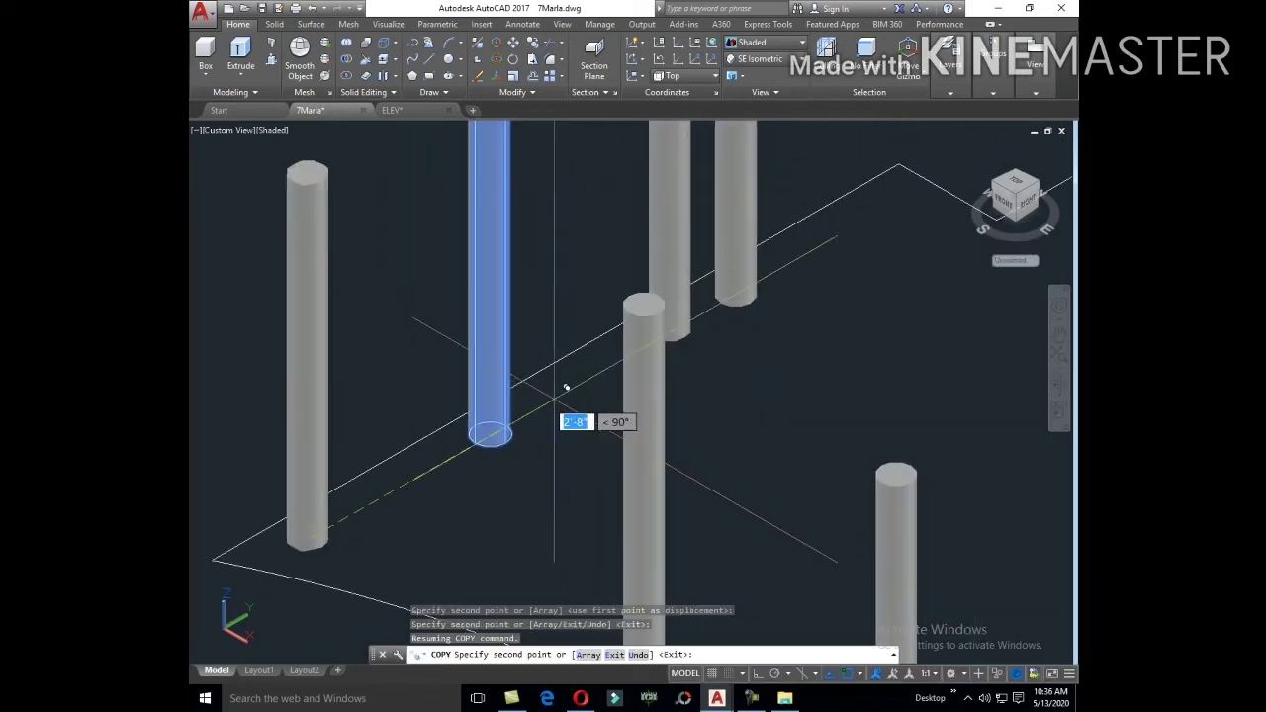
{"action": "key", "text": "Escape"}
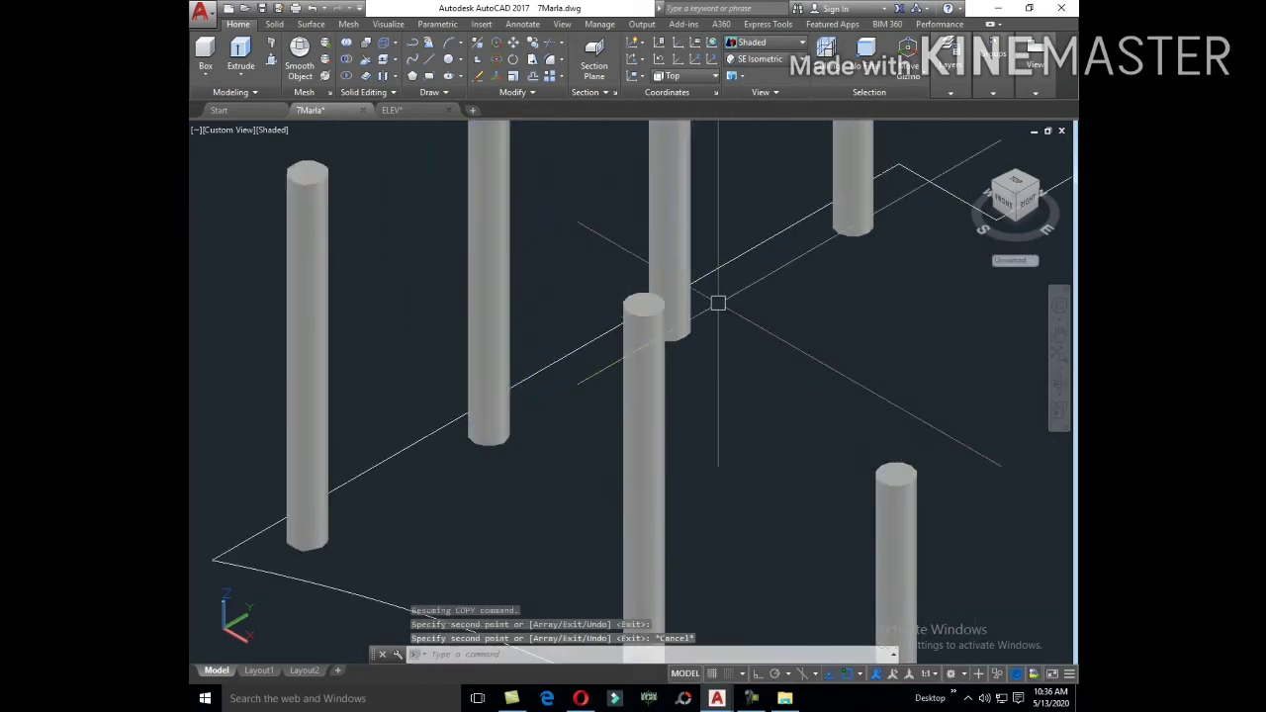
Step: Zoom out to view the whole set of columns
{"action": "scroll", "coordinate": [718, 302], "scroll_direction": "down", "scroll_amount": 5}
{"action": "scroll", "coordinate": [725, 350], "scroll_direction": "down", "scroll_amount": 2}
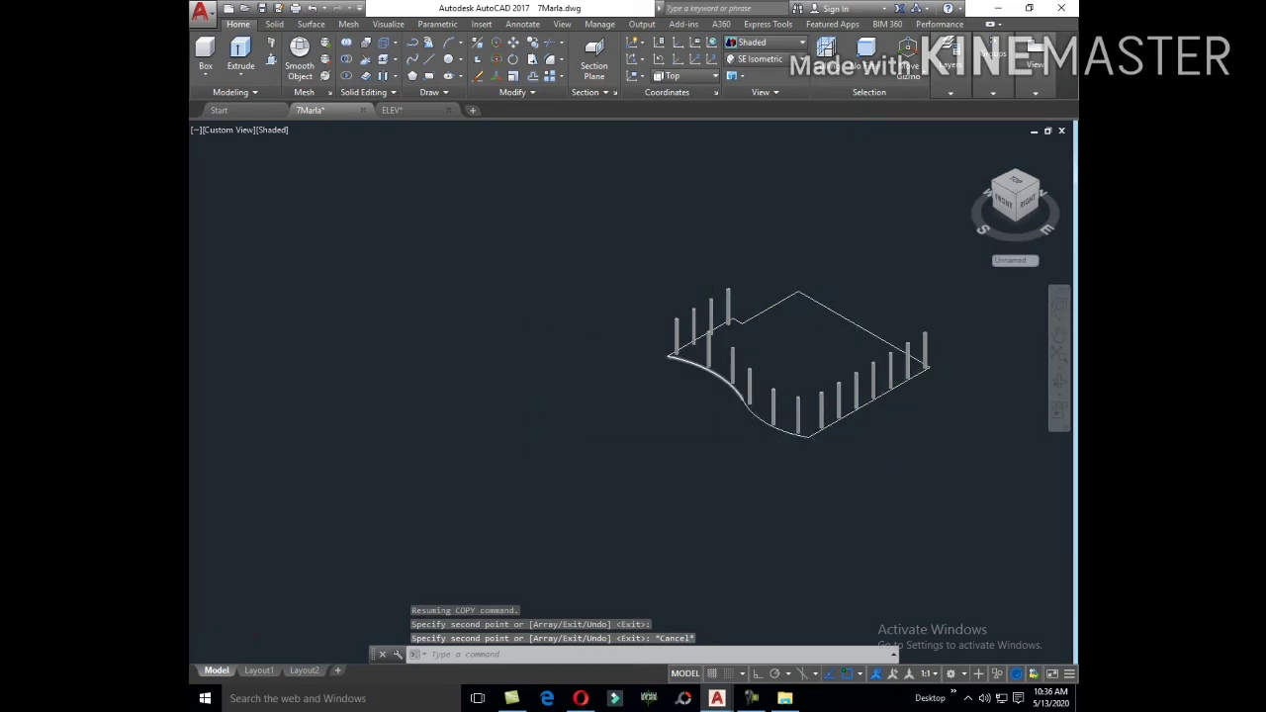
{"action": "scroll", "coordinate": [726, 415], "scroll_direction": "up", "scroll_amount": 5}
{"action": "scroll", "coordinate": [681, 395], "scroll_direction": "down", "scroll_amount": 6}
{"action": "type", "text": "c"}
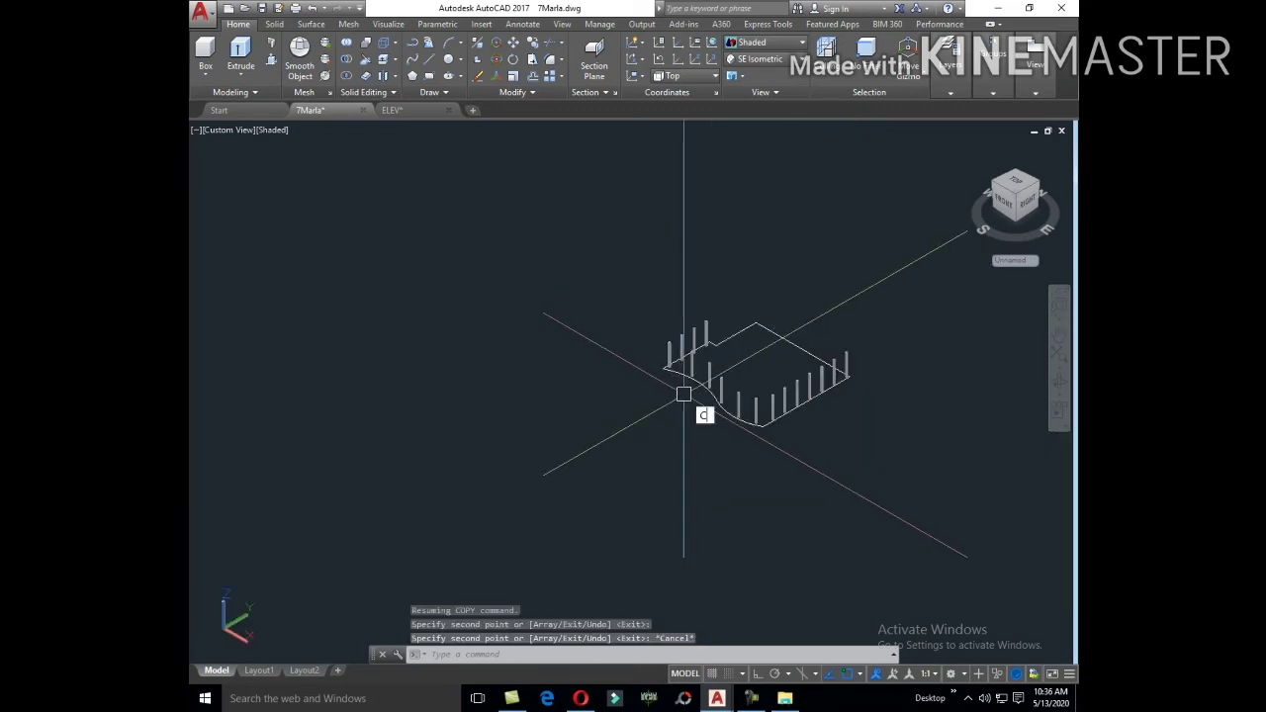
{"action": "key", "text": "Return"}
{"action": "scroll", "coordinate": [775, 430], "scroll_direction": "up", "scroll_amount": 5}
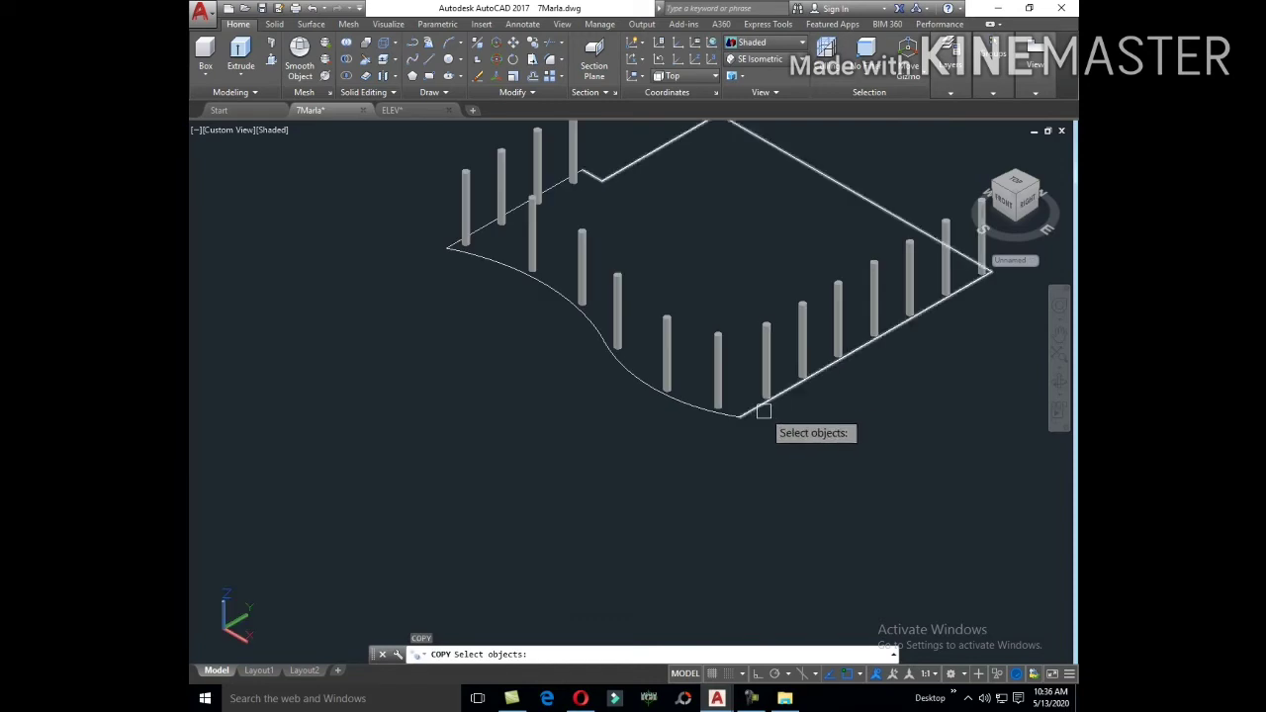
{"action": "key", "text": "Escape"}
{"action": "type", "text": "PL"}
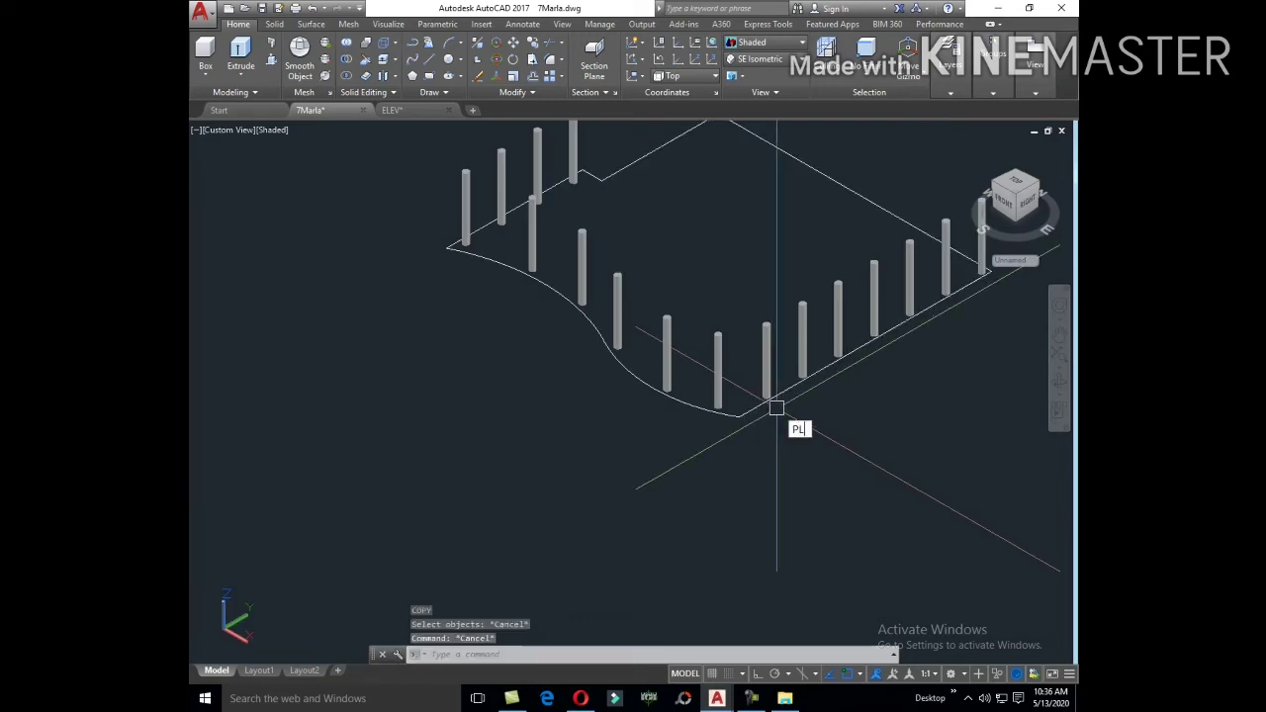
Step: Draw a polyline from the edge's right end to the corner, then an arc along the curve
{"action": "key", "text": "Return"}
{"action": "scroll", "coordinate": [776, 409], "scroll_direction": "down", "scroll_amount": 3}
{"action": "left_click", "coordinate": [898, 336]}
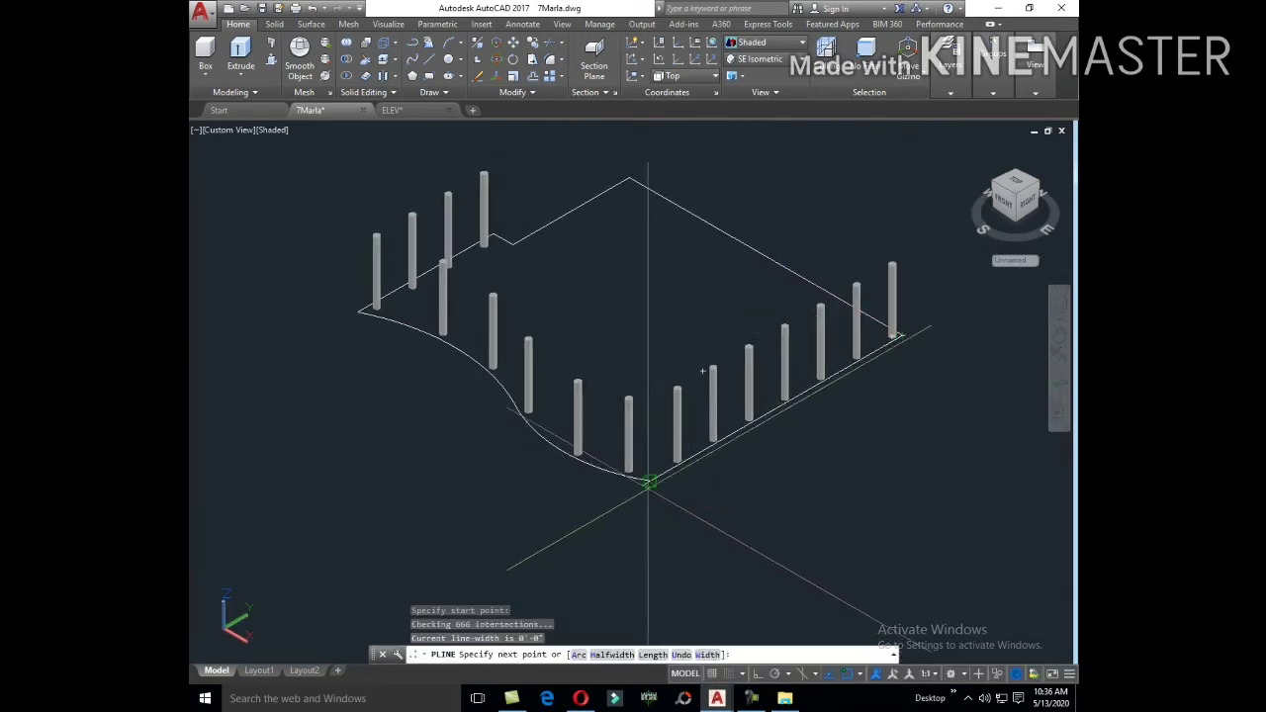
{"action": "left_click", "coordinate": [648, 482]}
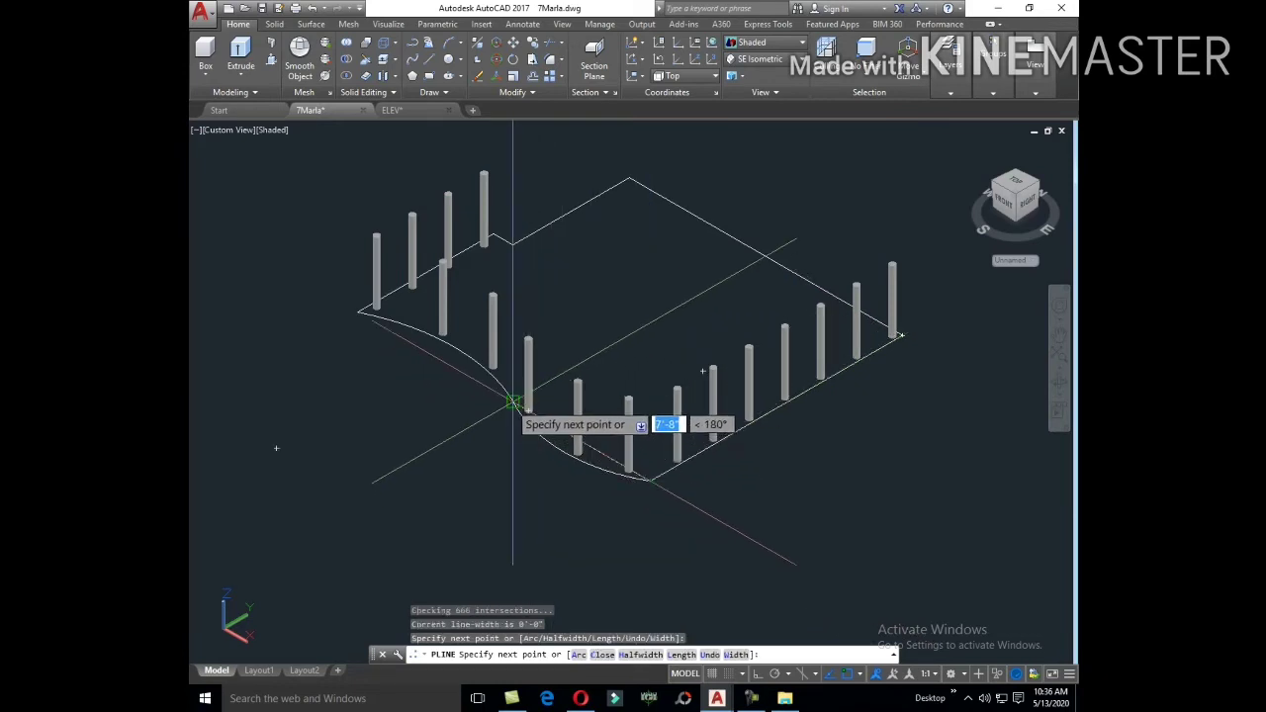
{"action": "type", "text": "A"}
{"action": "key", "text": "Return"}
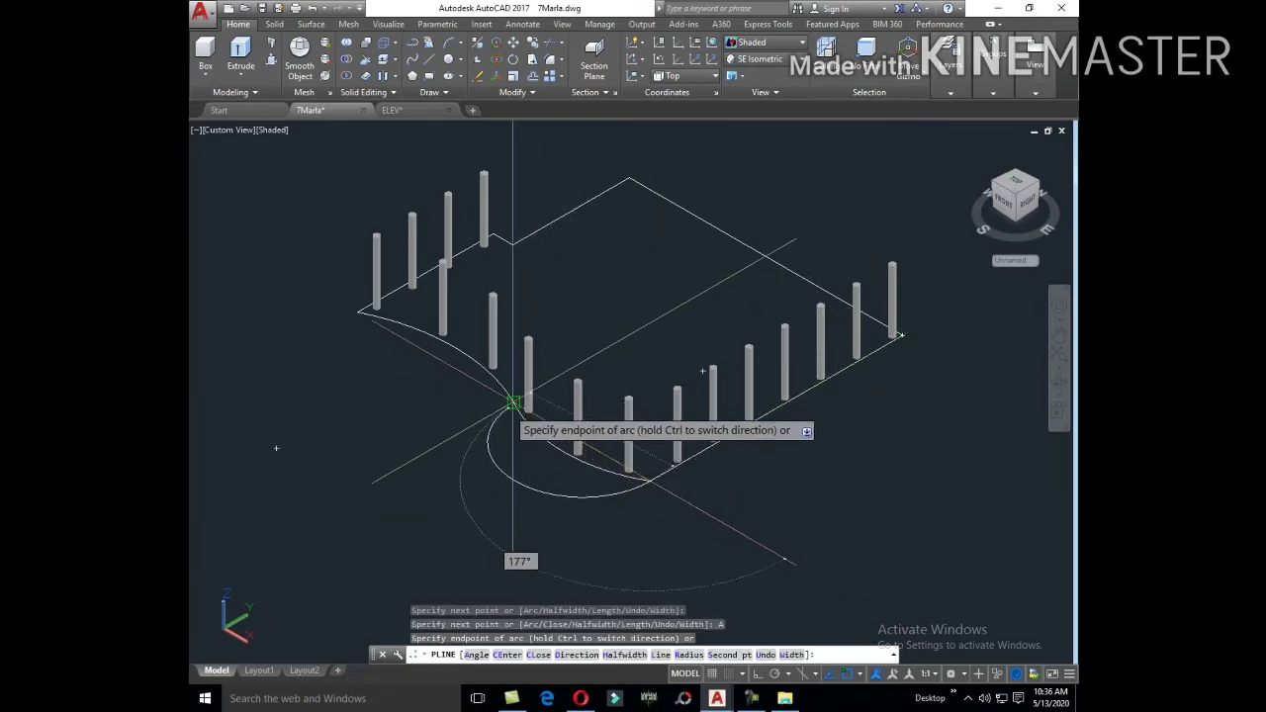
{"action": "middle_click_drag", "start_coordinate": [511, 402], "coordinate": [482, 395], "text": "shift"}
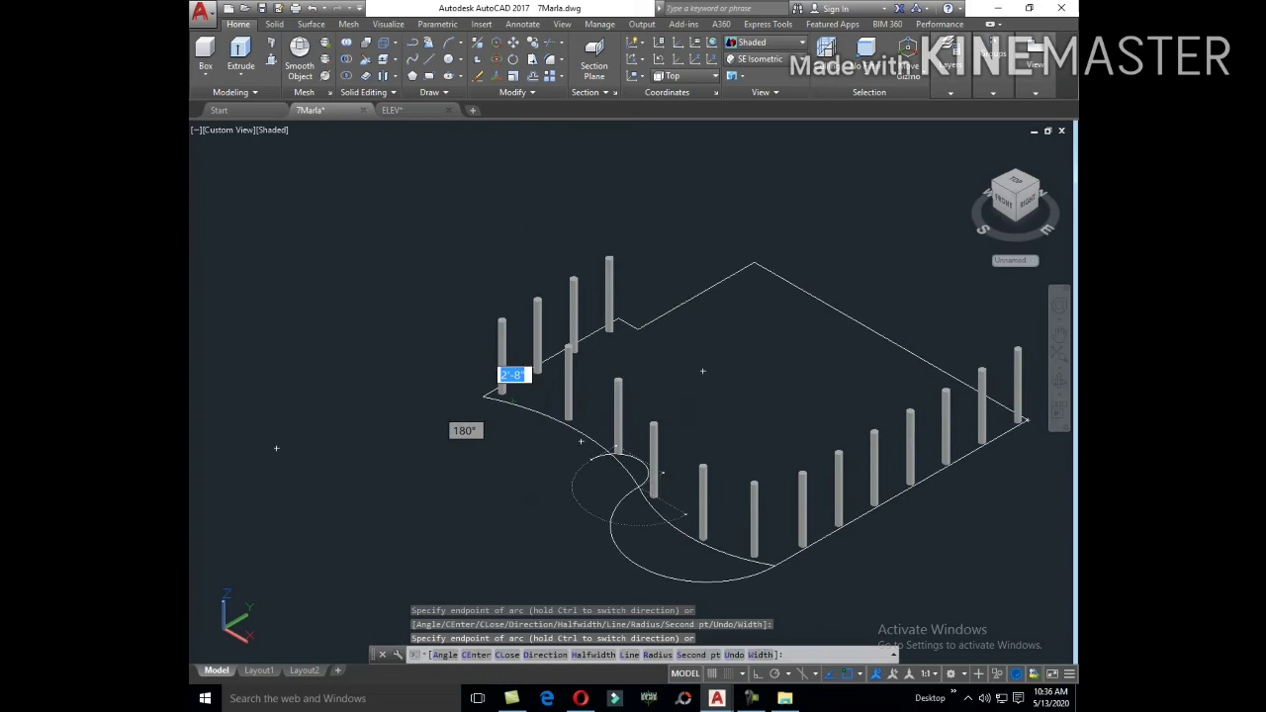
{"action": "left_click", "coordinate": [481, 395]}
{"action": "type", "text": "L"}
{"action": "key", "text": "Return"}
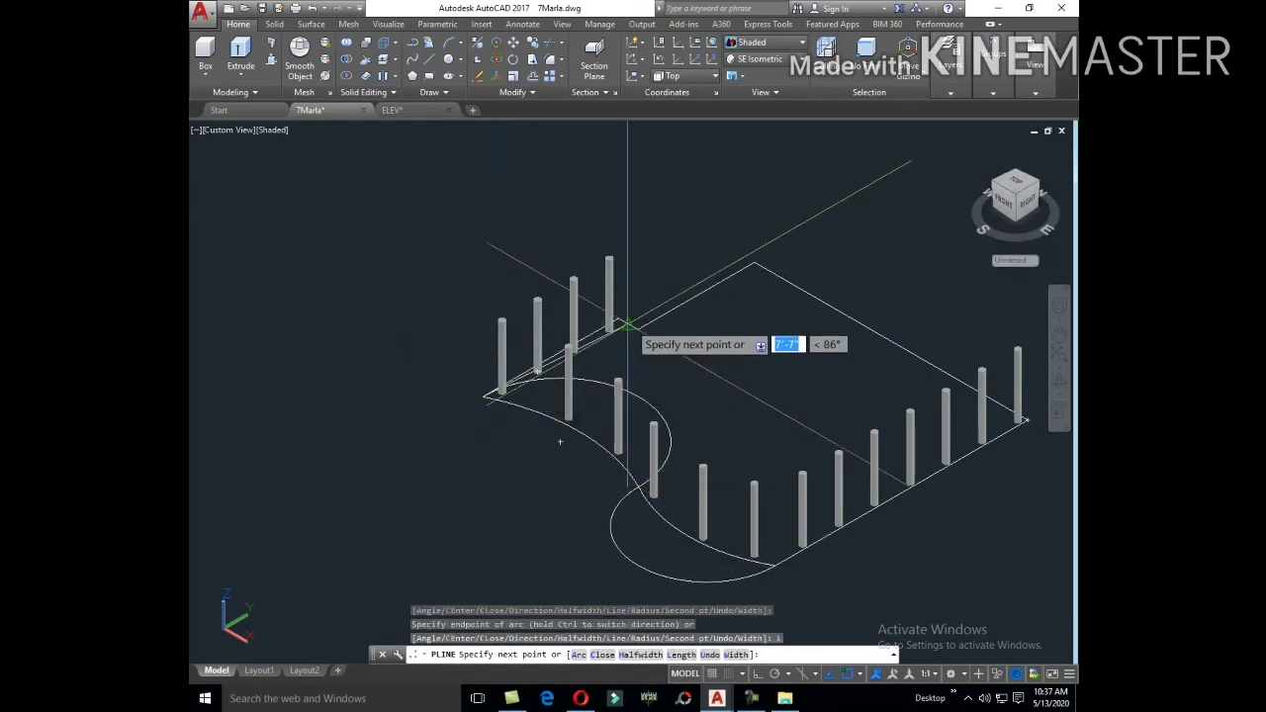
{"action": "key", "text": "Escape"}
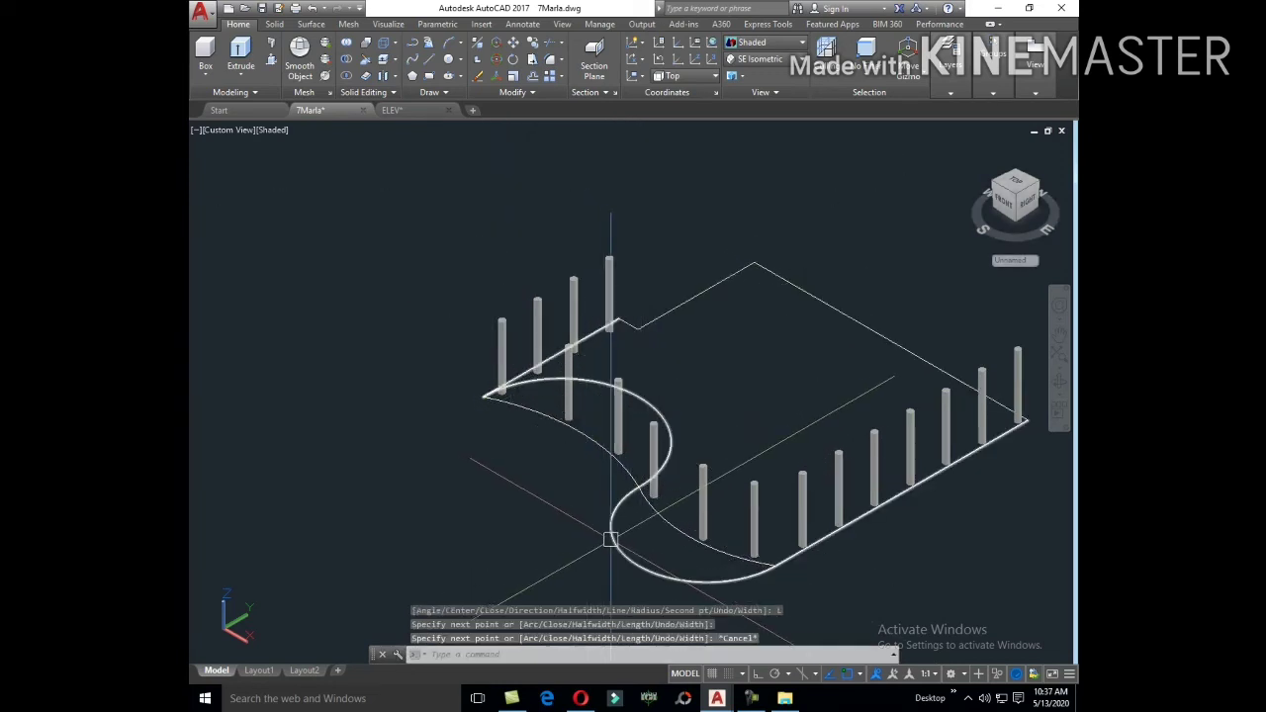
Step: Grip-stretch the arc's midpoint so it follows the curved slab edge
{"action": "left_click", "coordinate": [610, 529]}
{"action": "left_click", "coordinate": [638, 566]}
{"action": "left_click", "coordinate": [689, 537]}
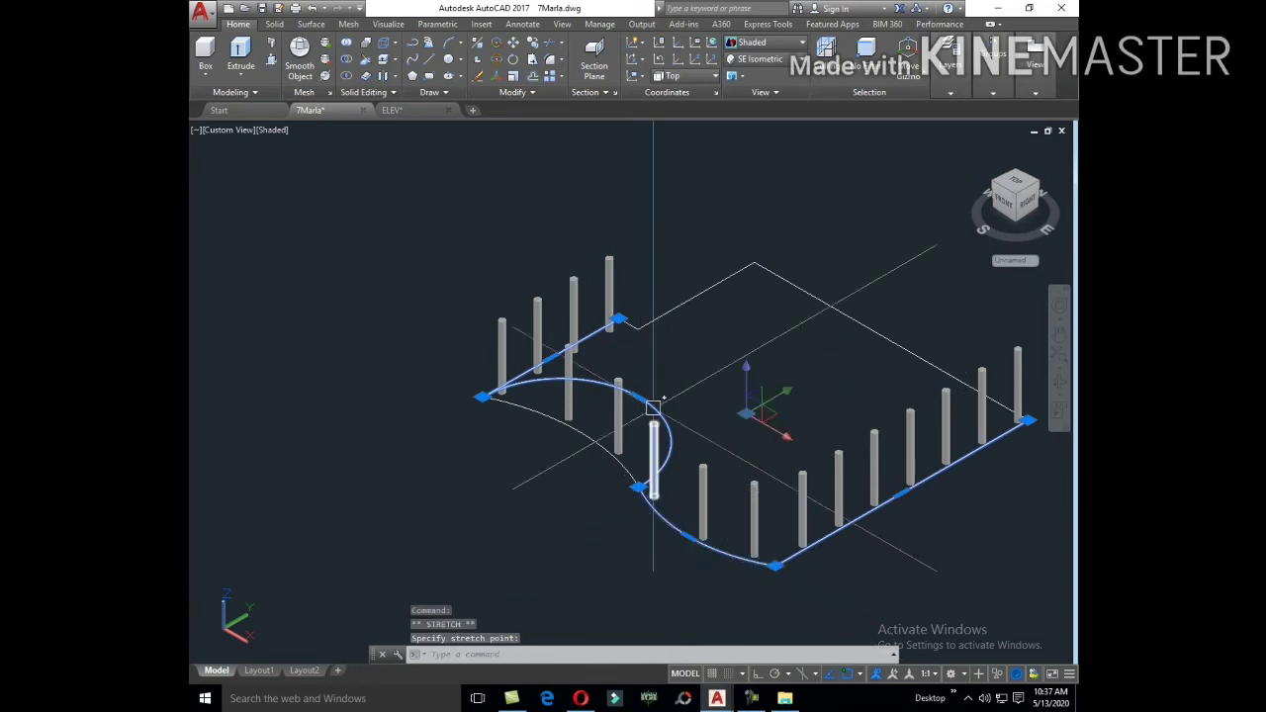
{"action": "key", "text": "Escape"}
Step: Select the edge polyline and start copying it from a base point
{"action": "left_click", "coordinate": [579, 433], "text": "ctrl"}
{"action": "type", "text": "m"}
{"action": "key", "text": "Return"}
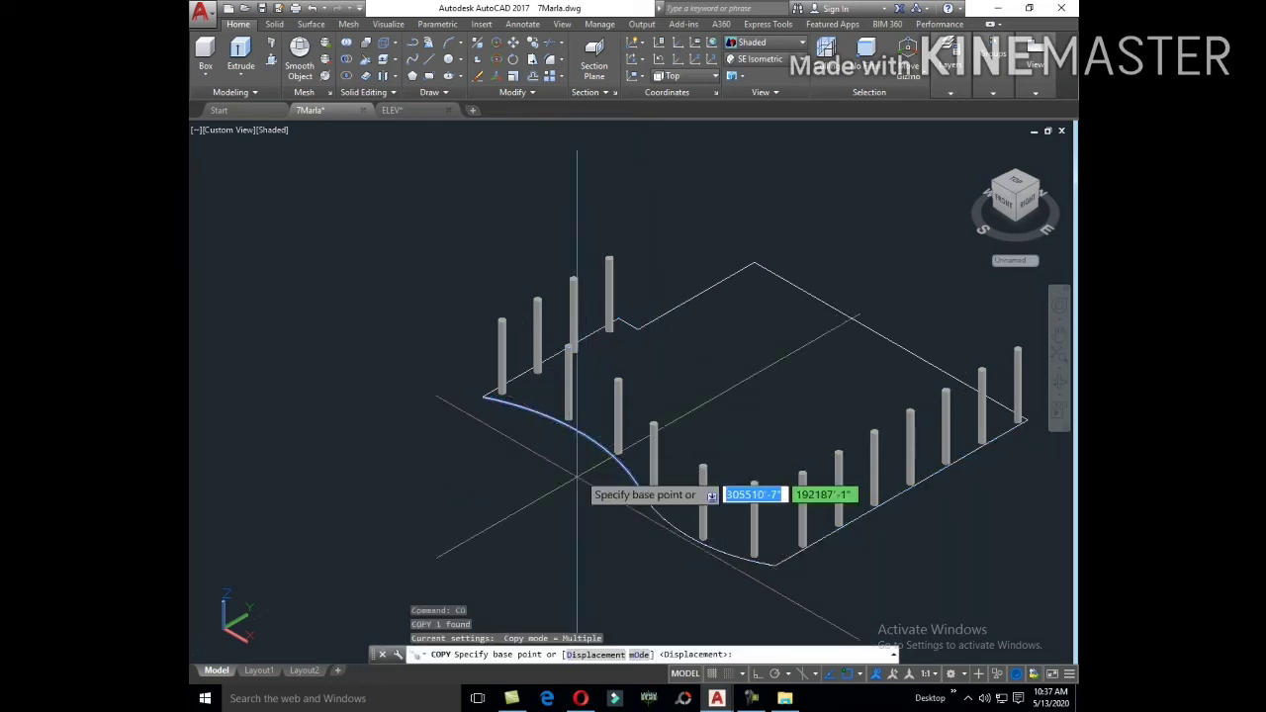
{"action": "key", "text": "Escape"}
{"action": "left_click", "coordinate": [591, 445]}
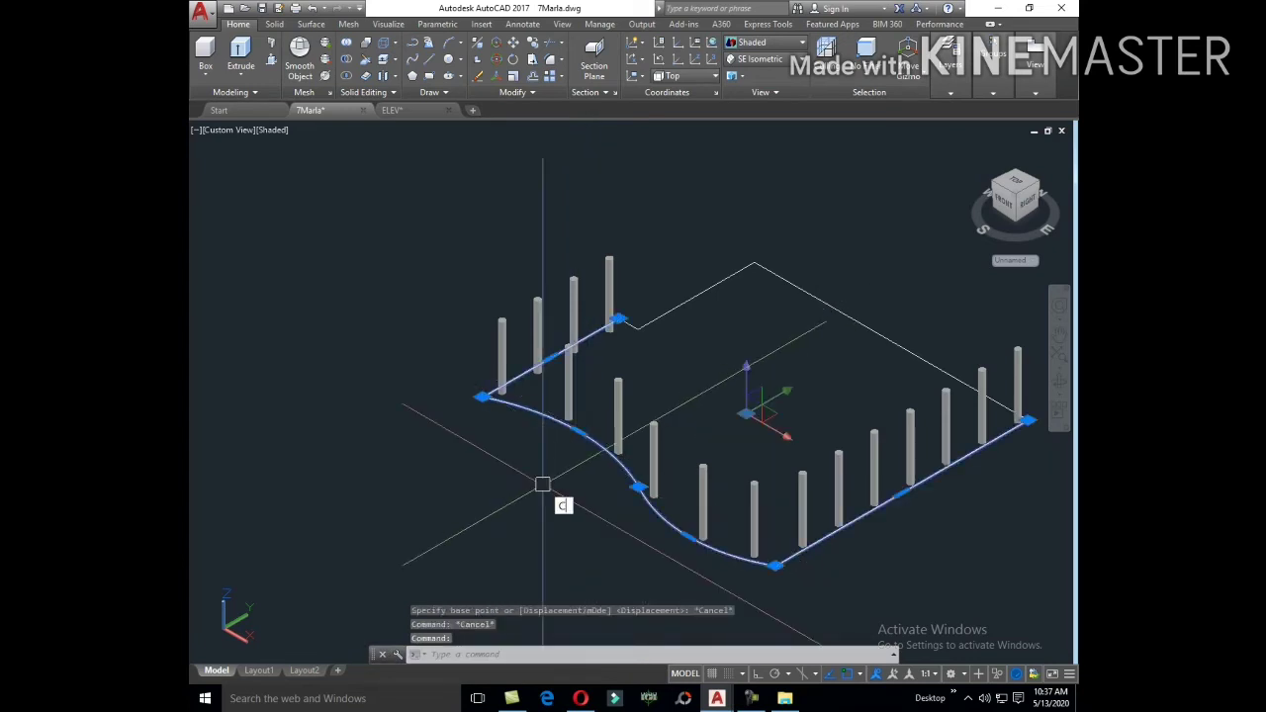
{"action": "type", "text": "o"}
{"action": "key", "text": "Return"}
{"action": "left_click", "coordinate": [542, 484]}
Step: Place the polyline copy away from the model
{"action": "scroll", "coordinate": [707, 458], "scroll_direction": "down", "scroll_amount": 4}
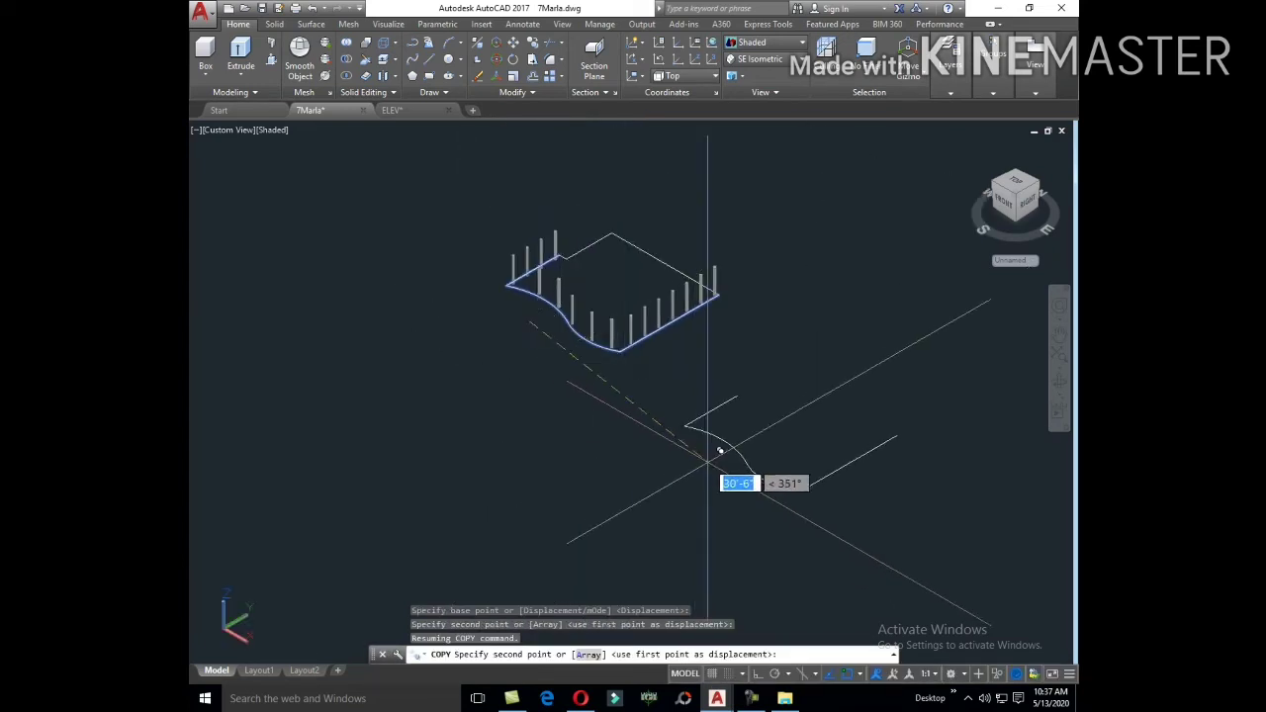
{"action": "middle_click_drag", "start_coordinate": [707, 458], "coordinate": [559, 455]}
{"action": "key", "text": "Escape"}
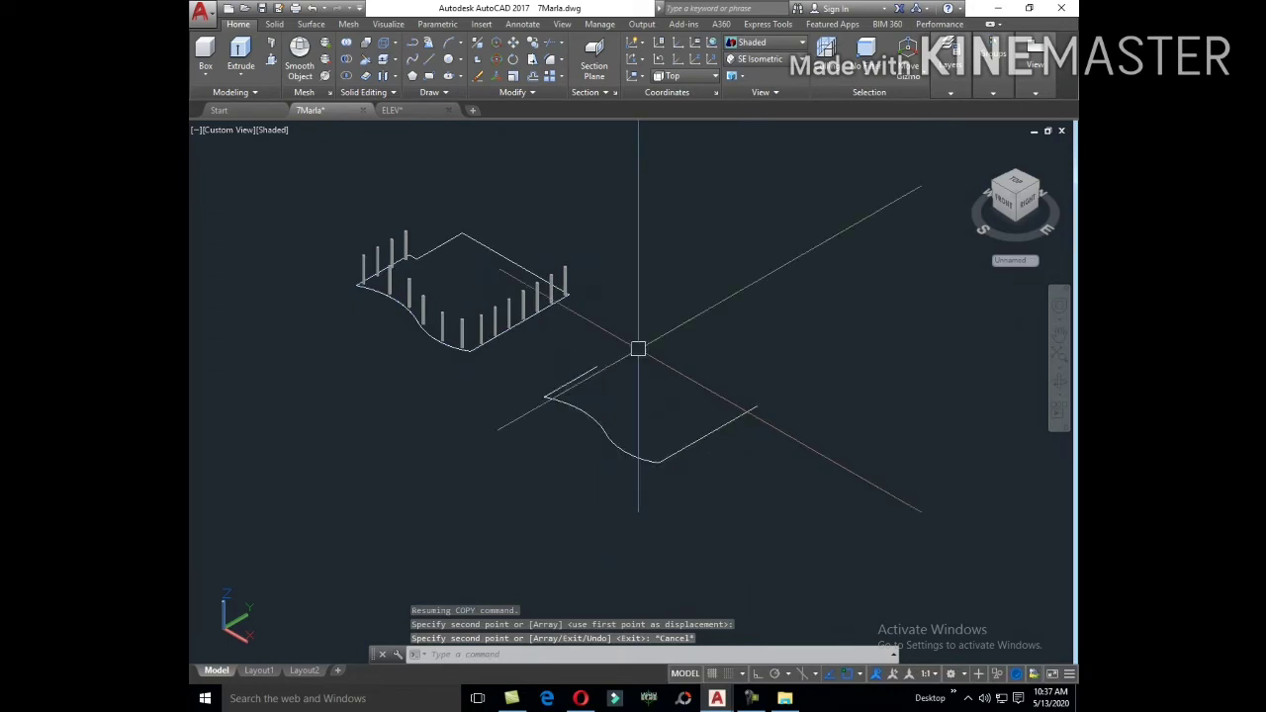
Step: Draw a circle of radius 3 in empty space
{"action": "type", "text": "c"}
{"action": "key", "text": "Return"}
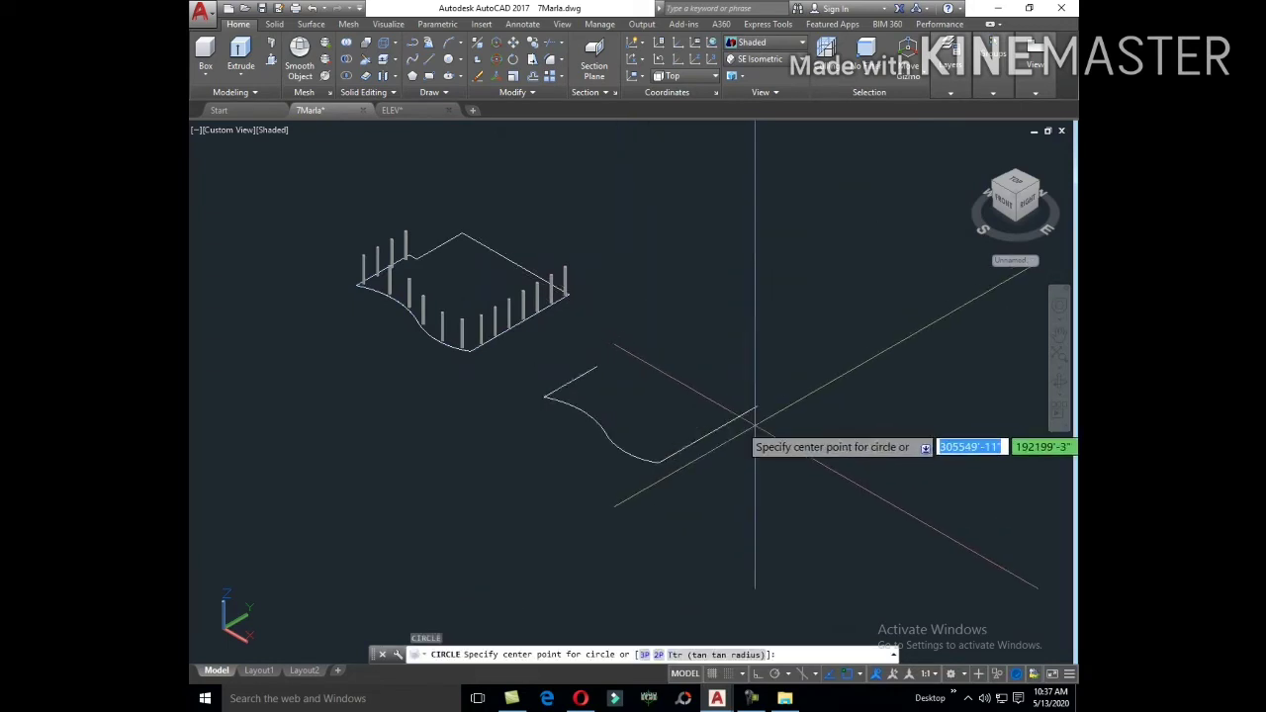
{"action": "scroll", "coordinate": [754, 425], "scroll_direction": "up", "scroll_amount": 3}
{"action": "left_click", "coordinate": [768, 425]}
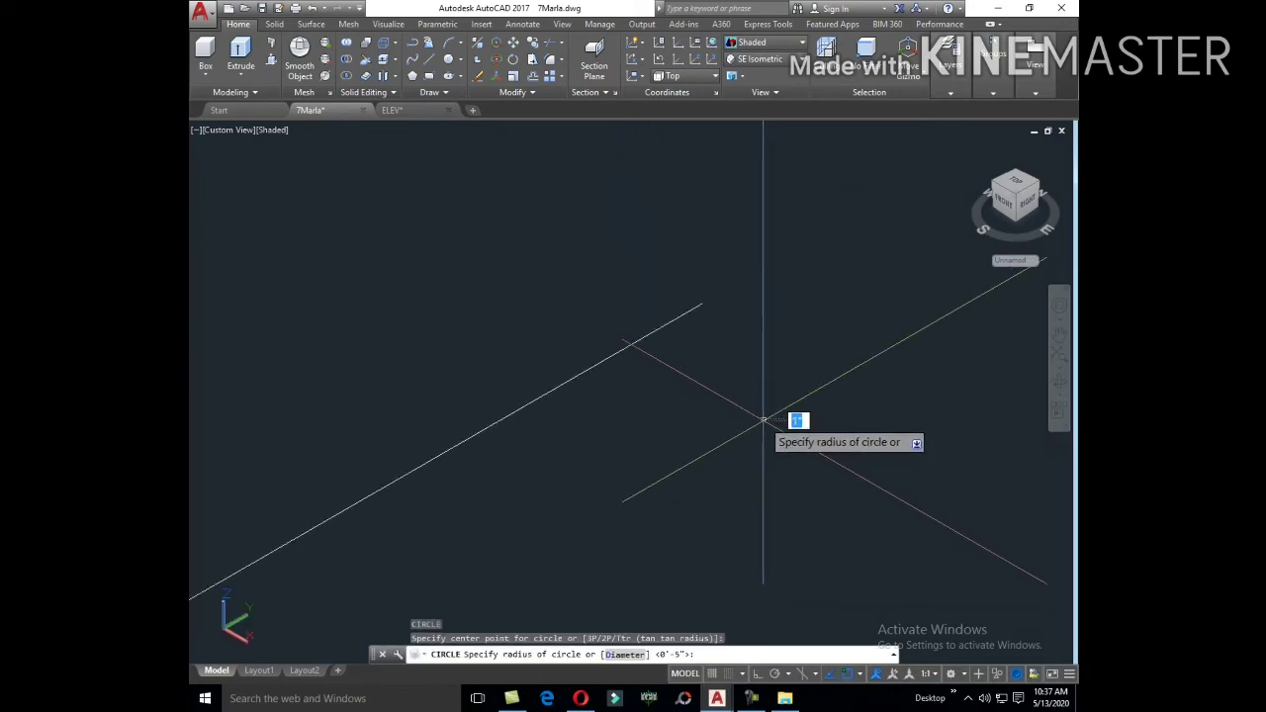
{"action": "type", "text": "3\""}
{"action": "key", "text": "Return"}
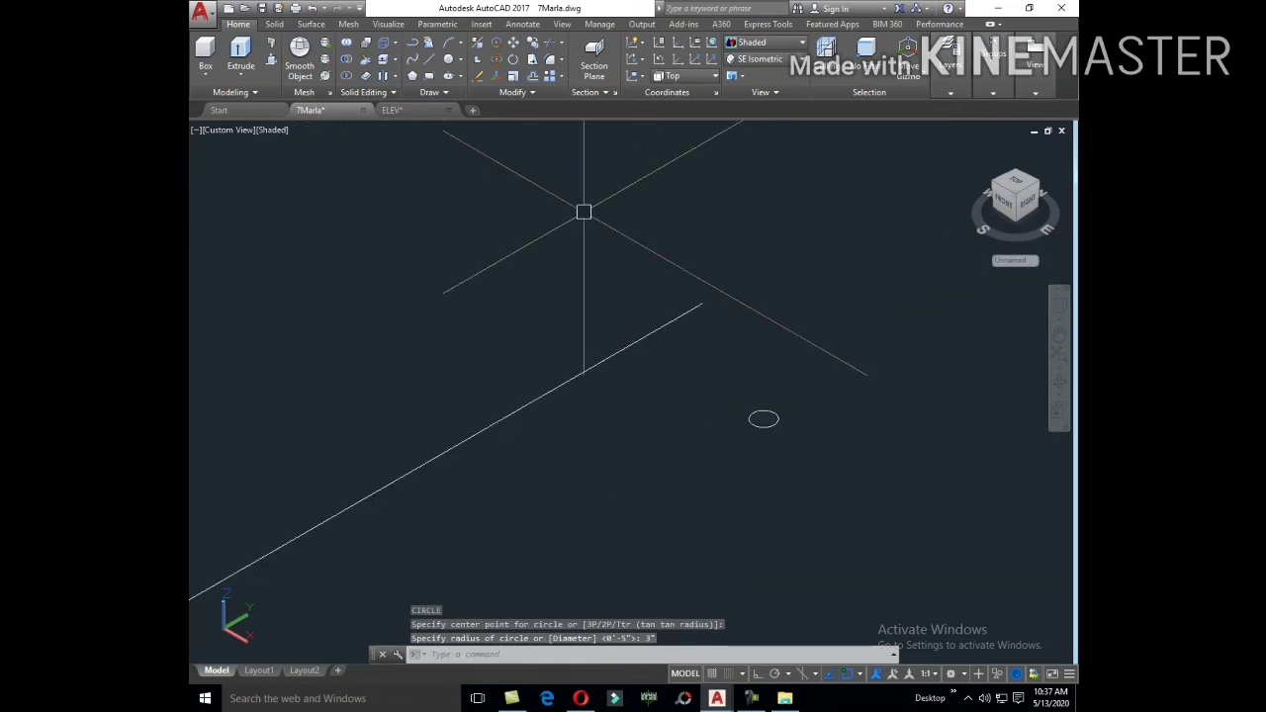
Step: Sweep the radius-3 circle along the copied edge polyline to form the handrail
{"action": "left_click", "coordinate": [311, 24]}
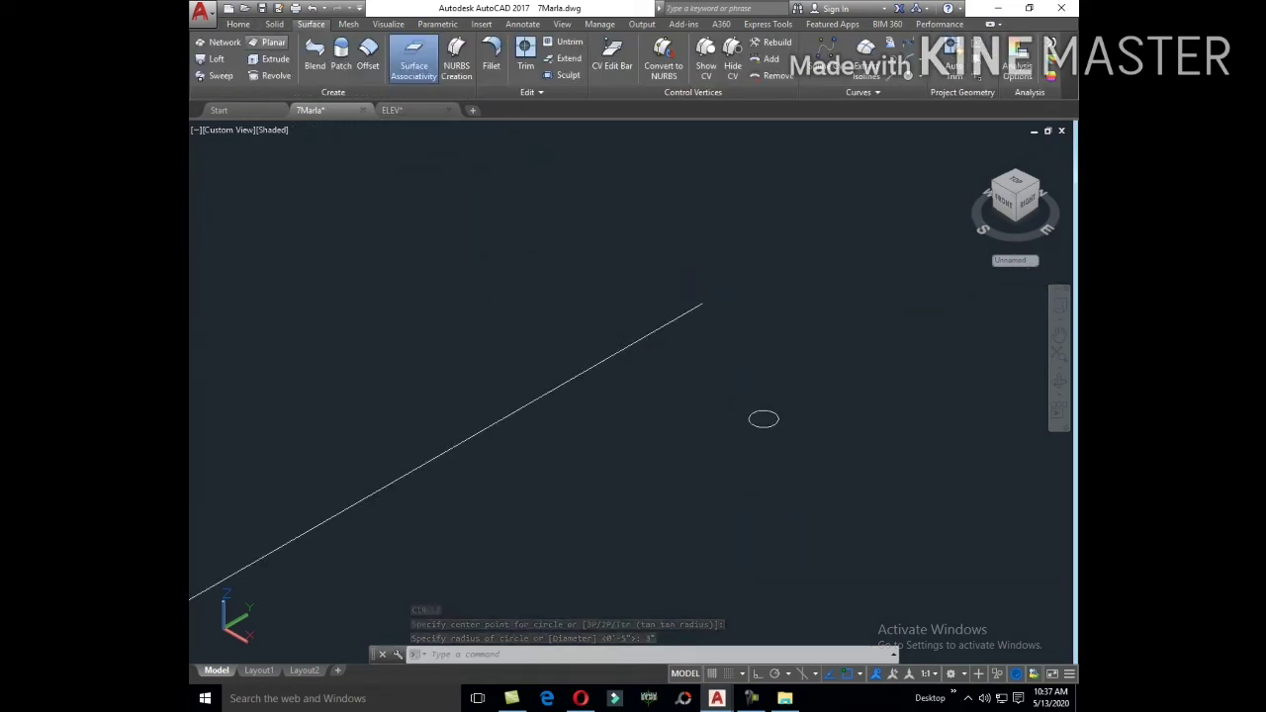
{"action": "left_click", "coordinate": [781, 421]}
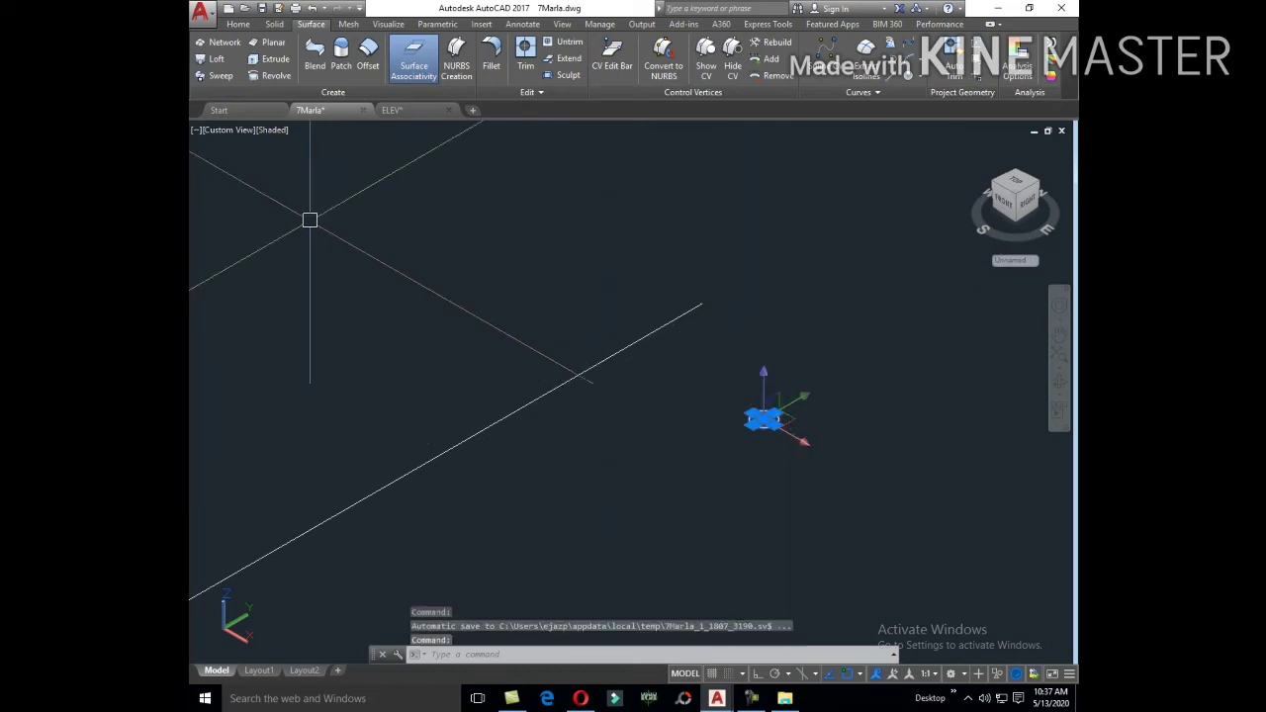
{"action": "left_click", "coordinate": [220, 75]}
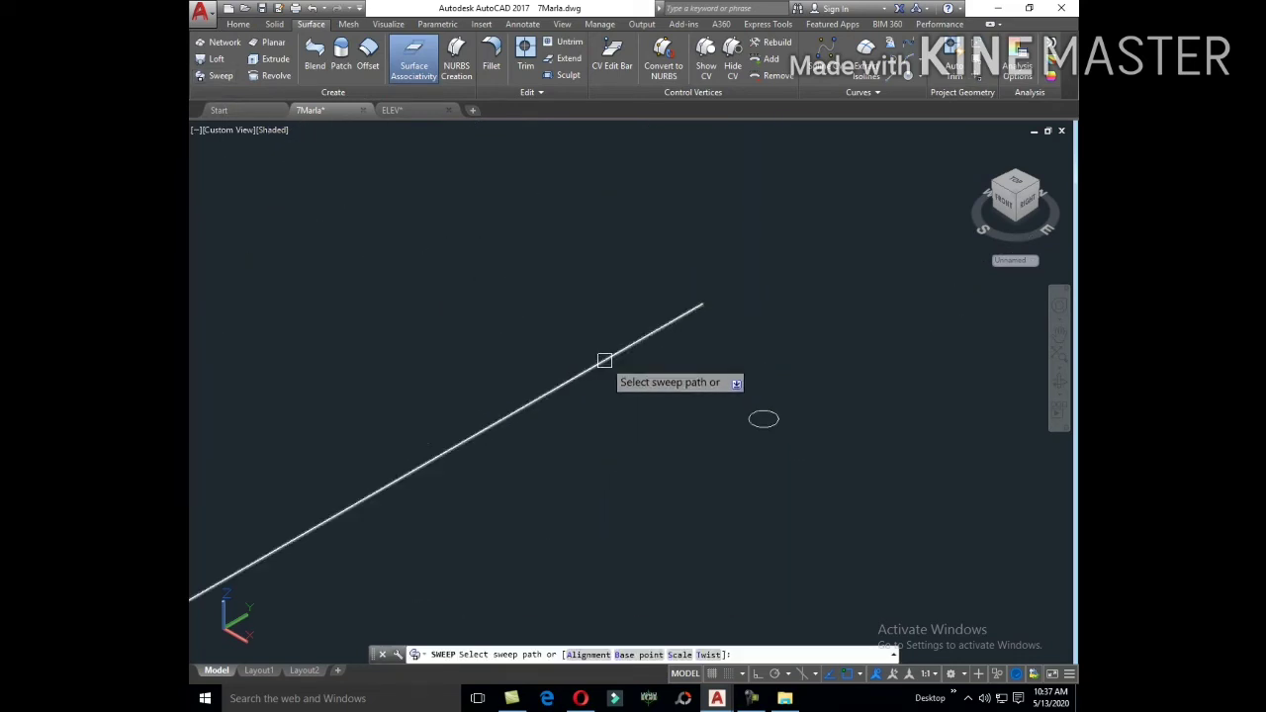
{"action": "scroll", "coordinate": [692, 233], "scroll_direction": "down", "scroll_amount": 3}
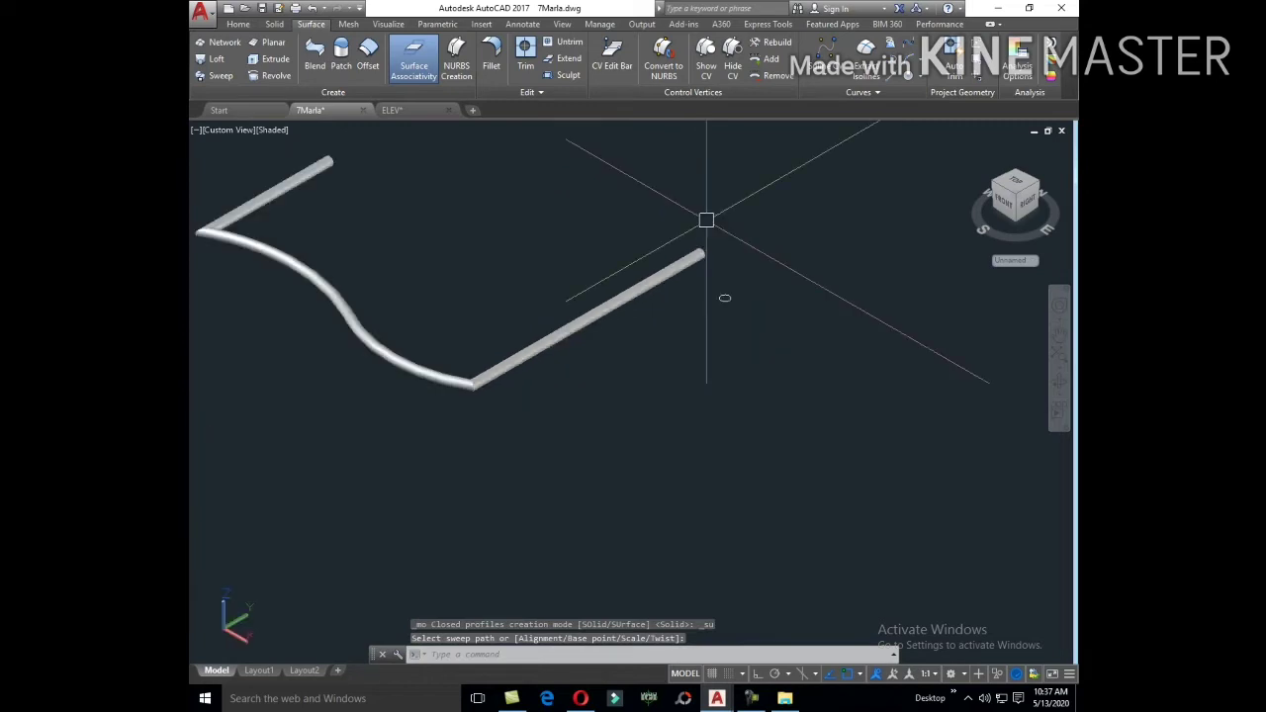
{"action": "left_click", "coordinate": [641, 275]}
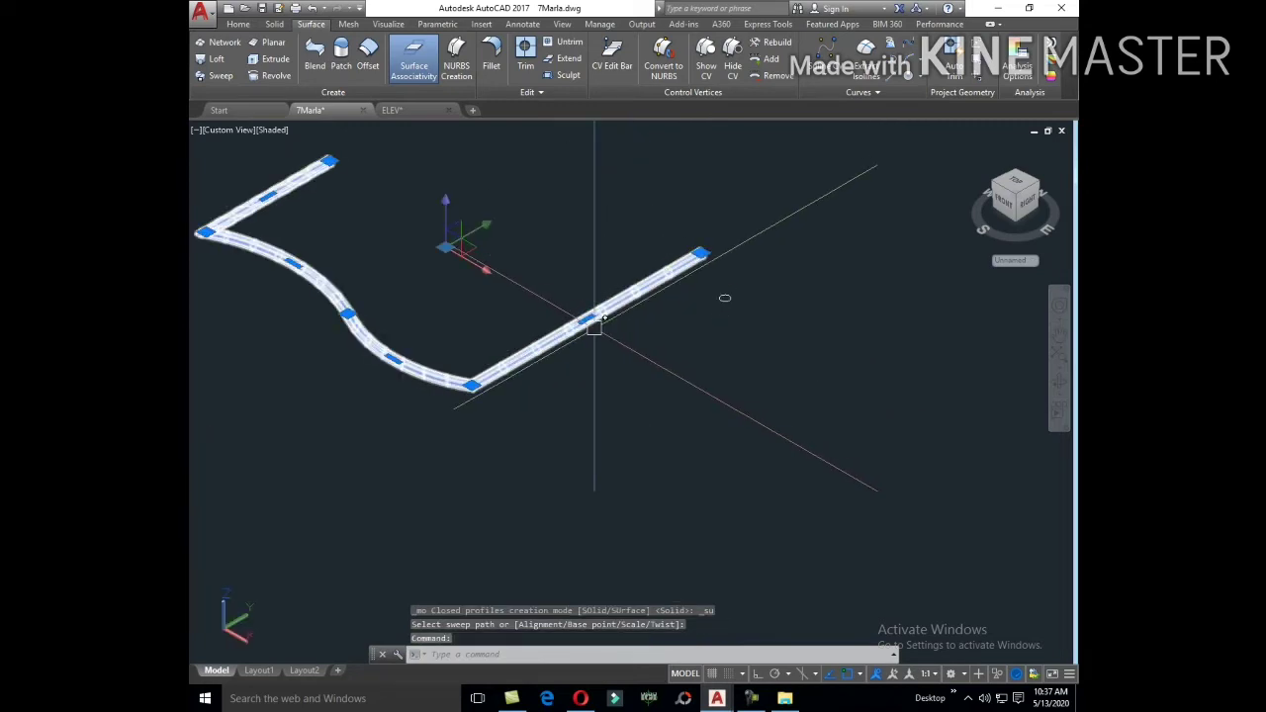
{"action": "scroll", "coordinate": [653, 358], "scroll_direction": "down", "scroll_amount": 3}
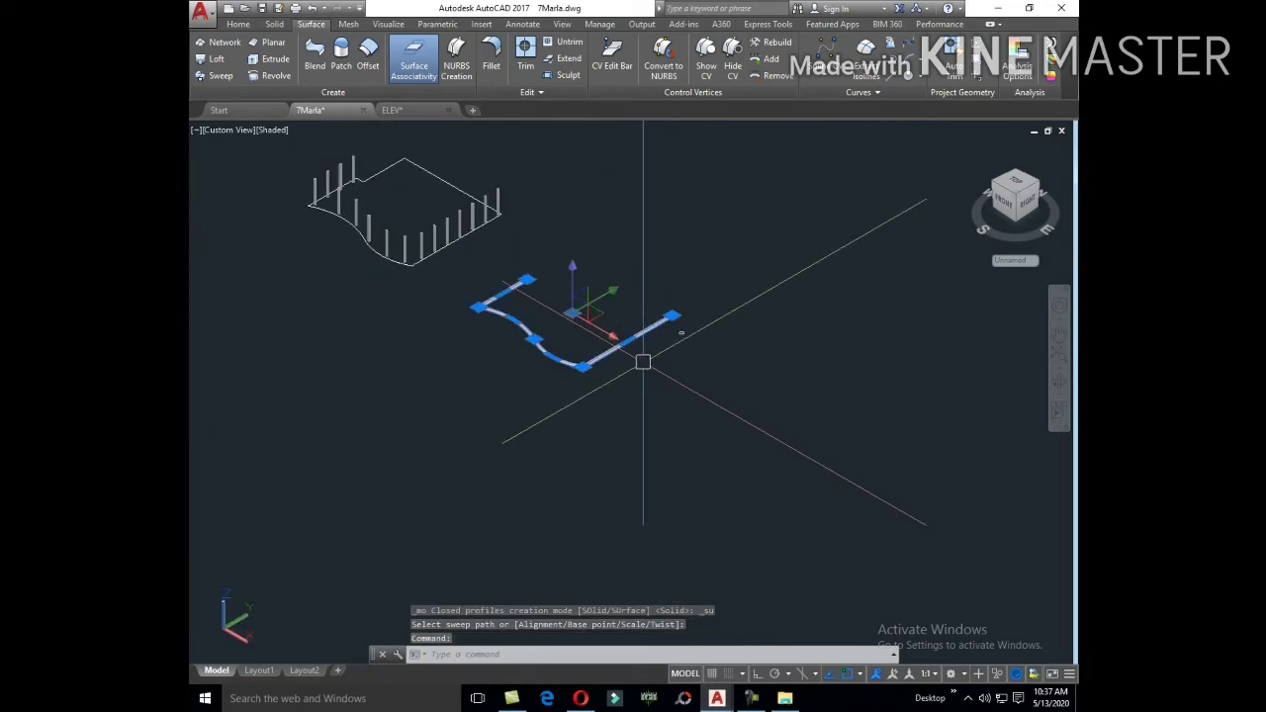
Step: Copy the curved handrail pipe onto a column top as a trial fit
{"action": "type", "text": "co"}
{"action": "key", "text": "Return"}
{"action": "scroll", "coordinate": [664, 367], "scroll_direction": "up", "scroll_amount": 4}
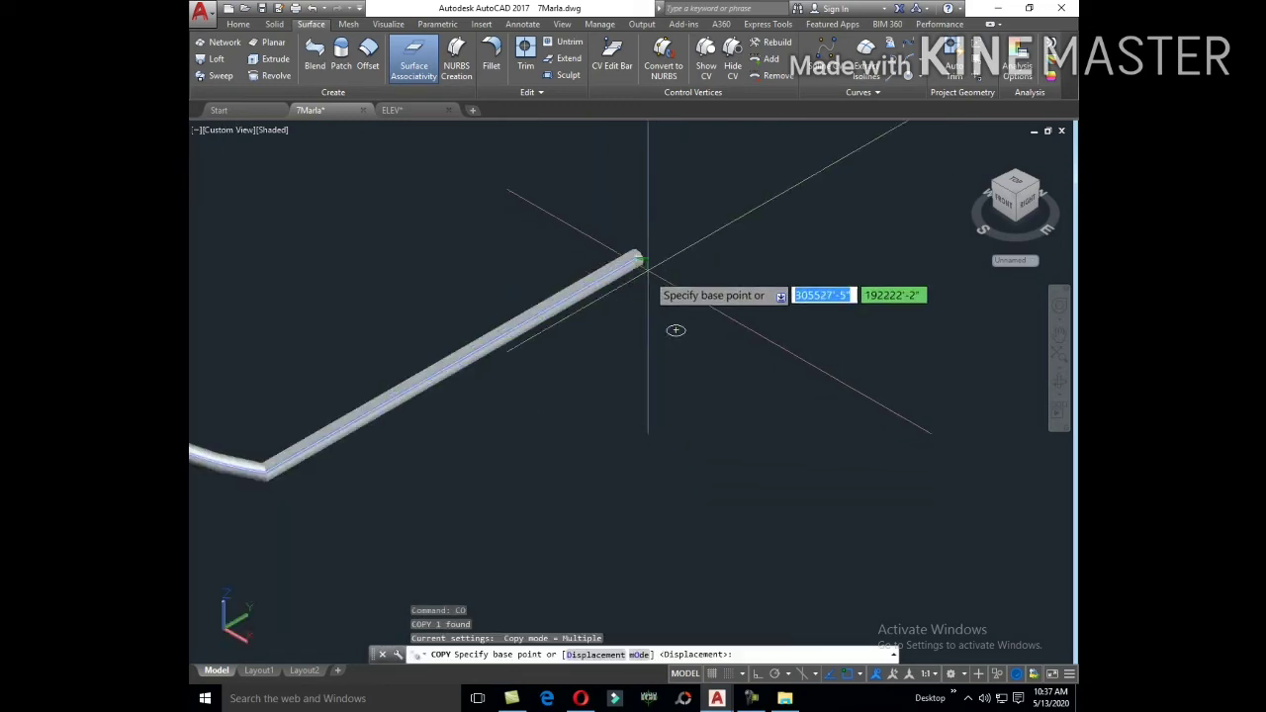
{"action": "left_click", "coordinate": [637, 259]}
{"action": "scroll", "coordinate": [593, 237], "scroll_direction": "down", "scroll_amount": 4}
{"action": "scroll", "coordinate": [550, 353], "scroll_direction": "down", "scroll_amount": 2}
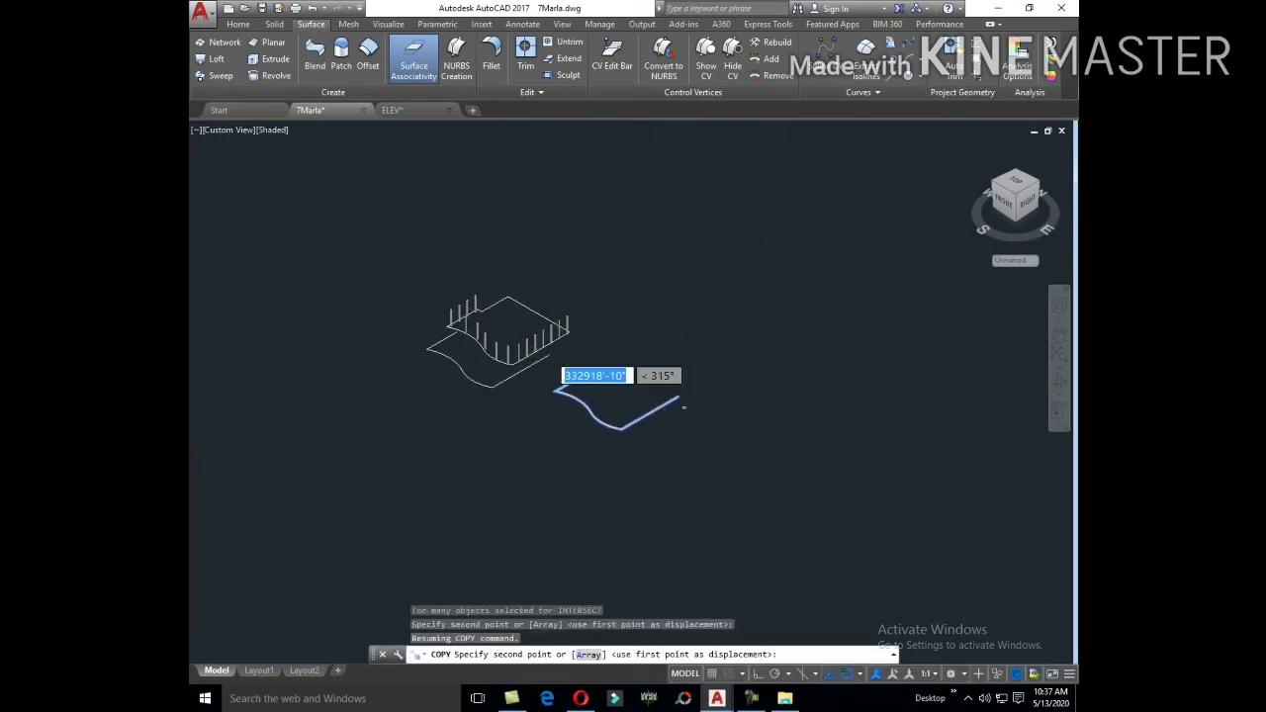
{"action": "scroll", "coordinate": [617, 211], "scroll_direction": "up", "scroll_amount": 4}
{"action": "scroll", "coordinate": [593, 252], "scroll_direction": "up", "scroll_amount": 2}
{"action": "left_click", "coordinate": [595, 259]}
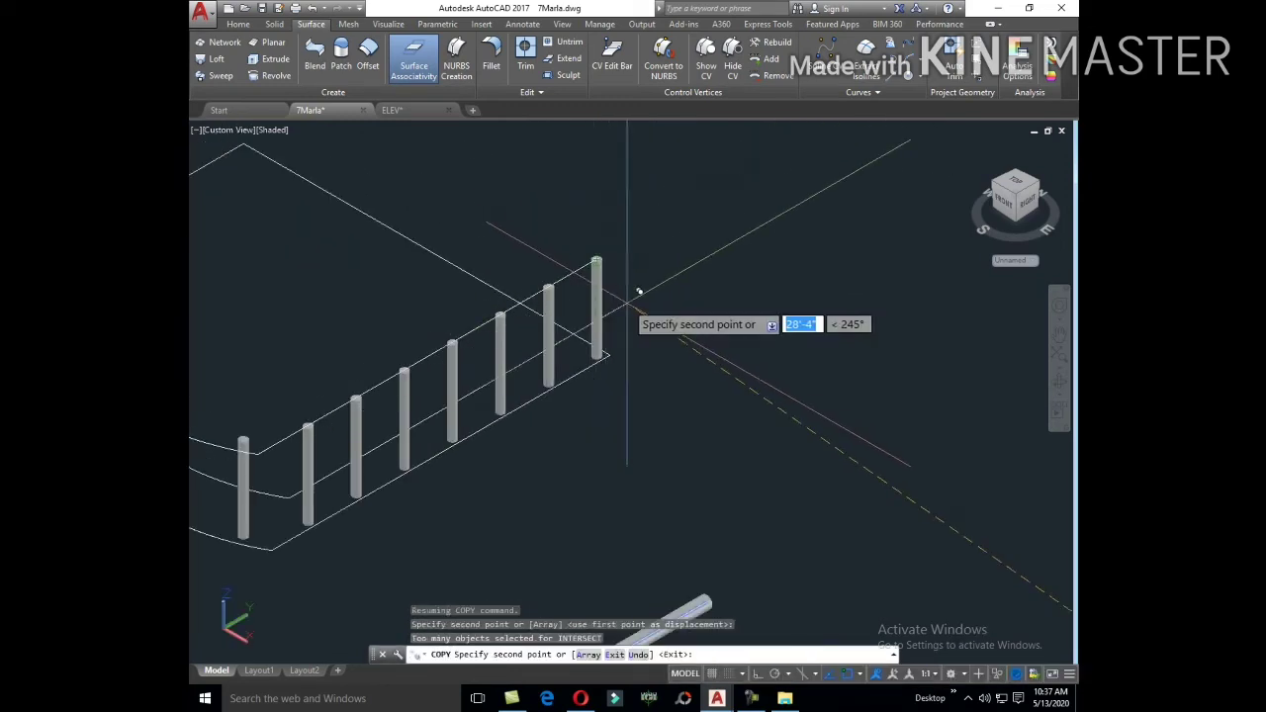
{"action": "scroll", "coordinate": [626, 260], "scroll_direction": "down", "scroll_amount": 3}
{"action": "scroll", "coordinate": [627, 283], "scroll_direction": "up", "scroll_amount": 3}
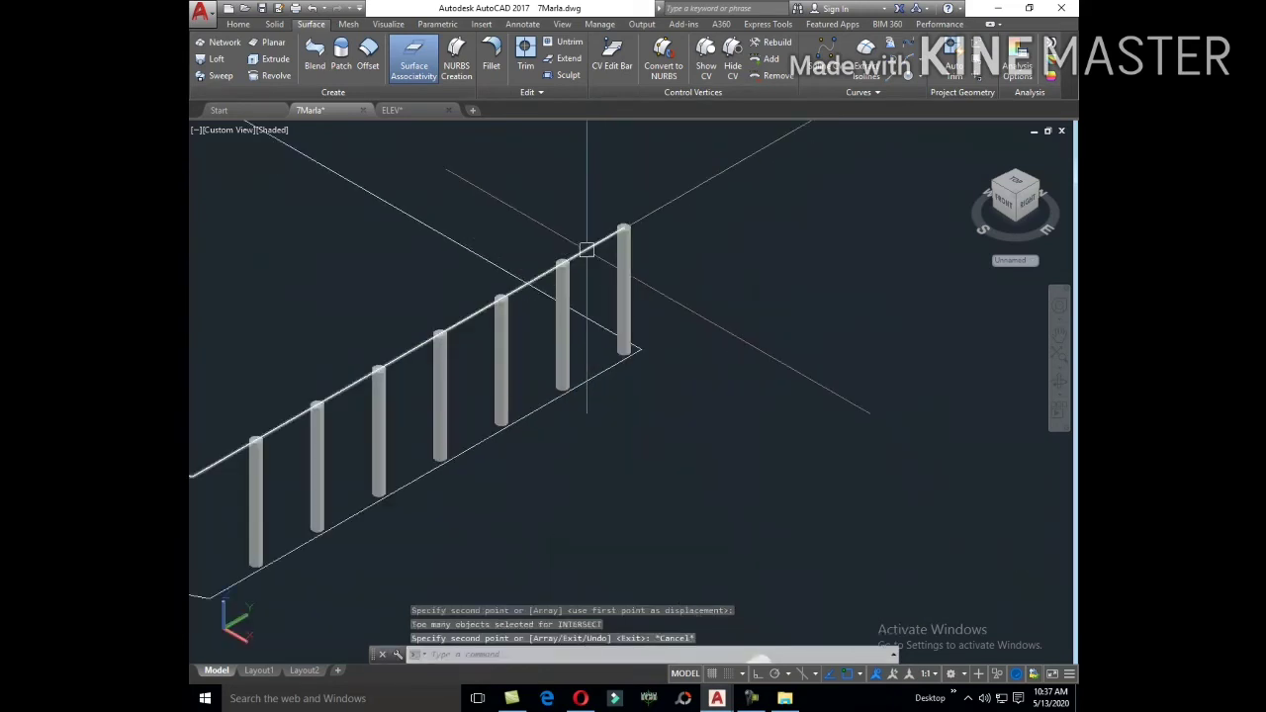
{"action": "key", "text": "Escape"}
Step: Erase the extra pipe copy and move the curved pipe to a new position
{"action": "type", "text": "e"}
{"action": "key", "text": "Return"}
{"action": "scroll", "coordinate": [675, 375], "scroll_direction": "down", "scroll_amount": 3}
{"action": "key", "text": "Return"}
{"action": "left_click", "coordinate": [708, 392]}
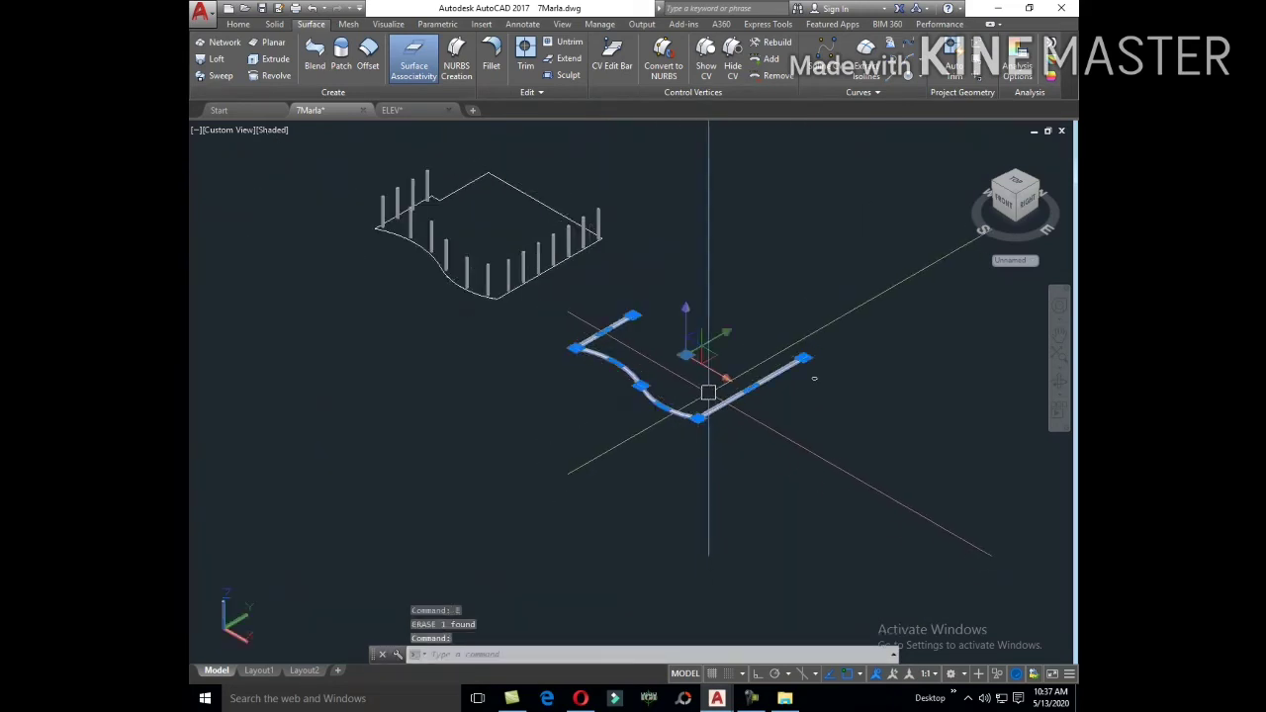
{"action": "left_click", "coordinate": [755, 473]}
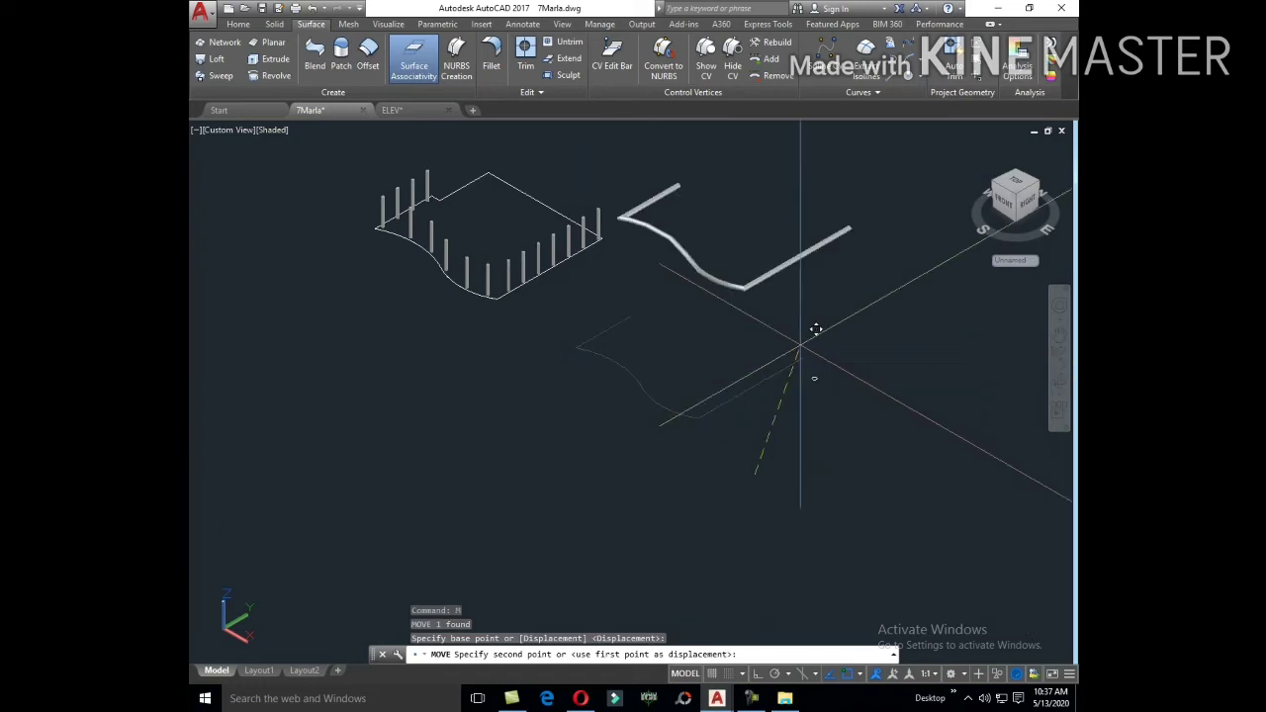
{"action": "left_click", "coordinate": [783, 347]}
{"action": "key", "text": "Escape"}
Step: Try another copy of the moved pipe from its end, then erase the unwanted copy
{"action": "left_click", "coordinate": [768, 281]}
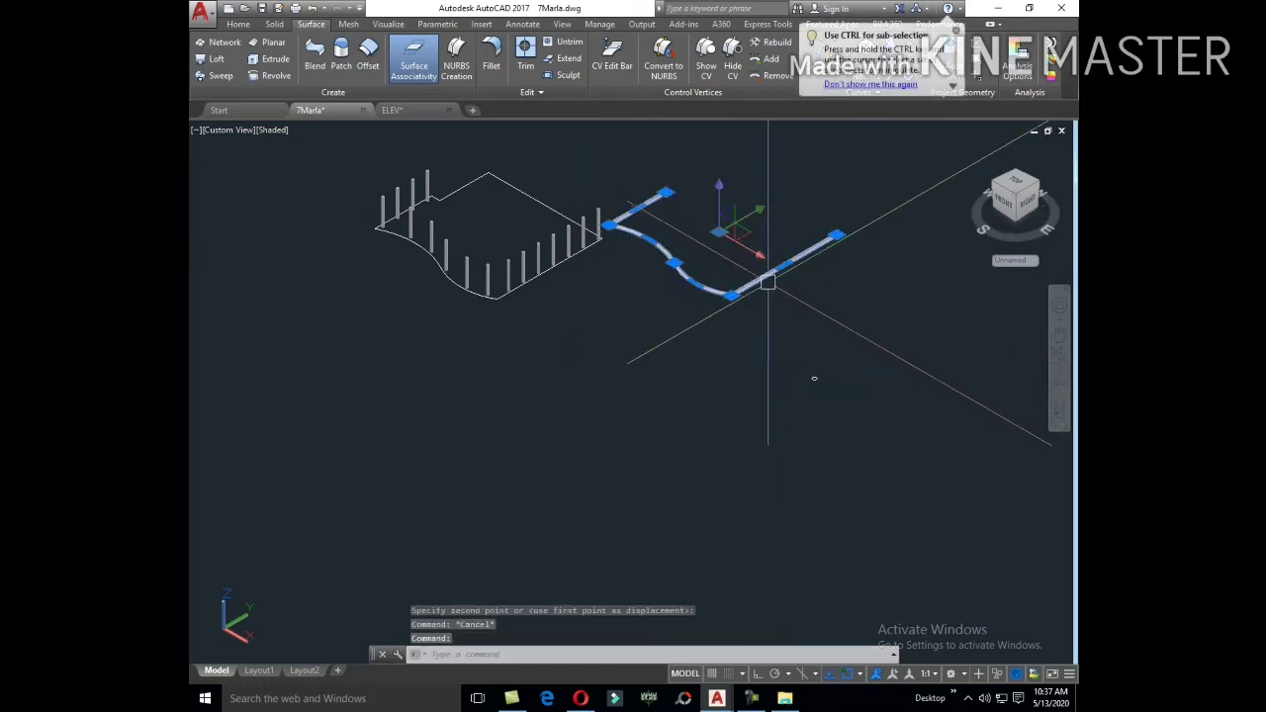
{"action": "type", "text": "co"}
{"action": "key", "text": "Return"}
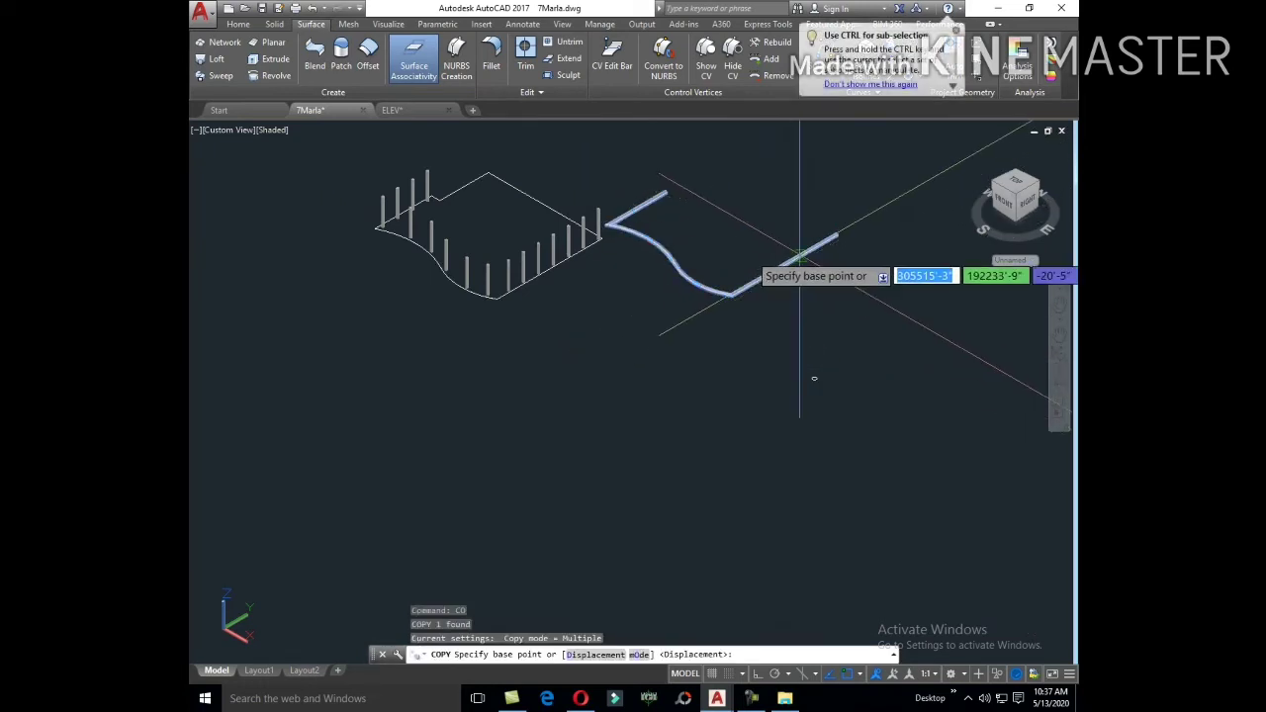
{"action": "scroll", "coordinate": [796, 277], "scroll_direction": "up", "scroll_amount": 5}
{"action": "left_click", "coordinate": [906, 196]}
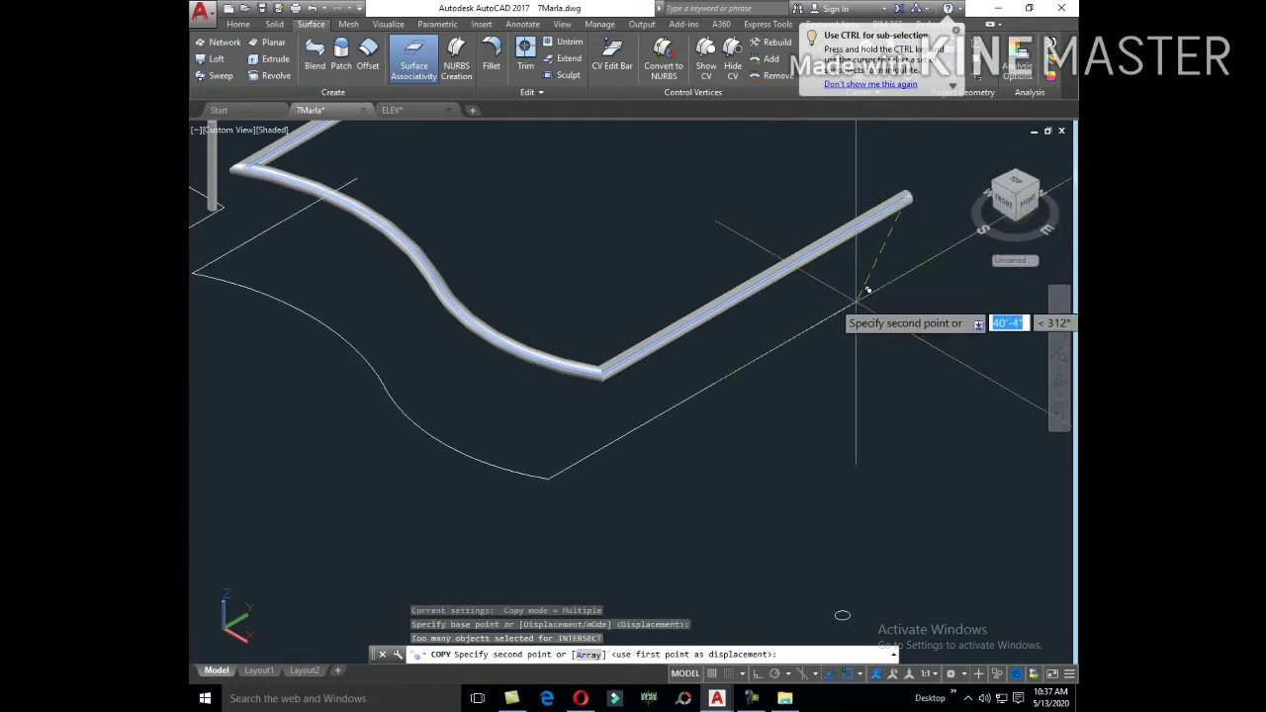
{"action": "scroll", "coordinate": [865, 282], "scroll_direction": "down", "scroll_amount": 3}
{"action": "key", "text": "Escape"}
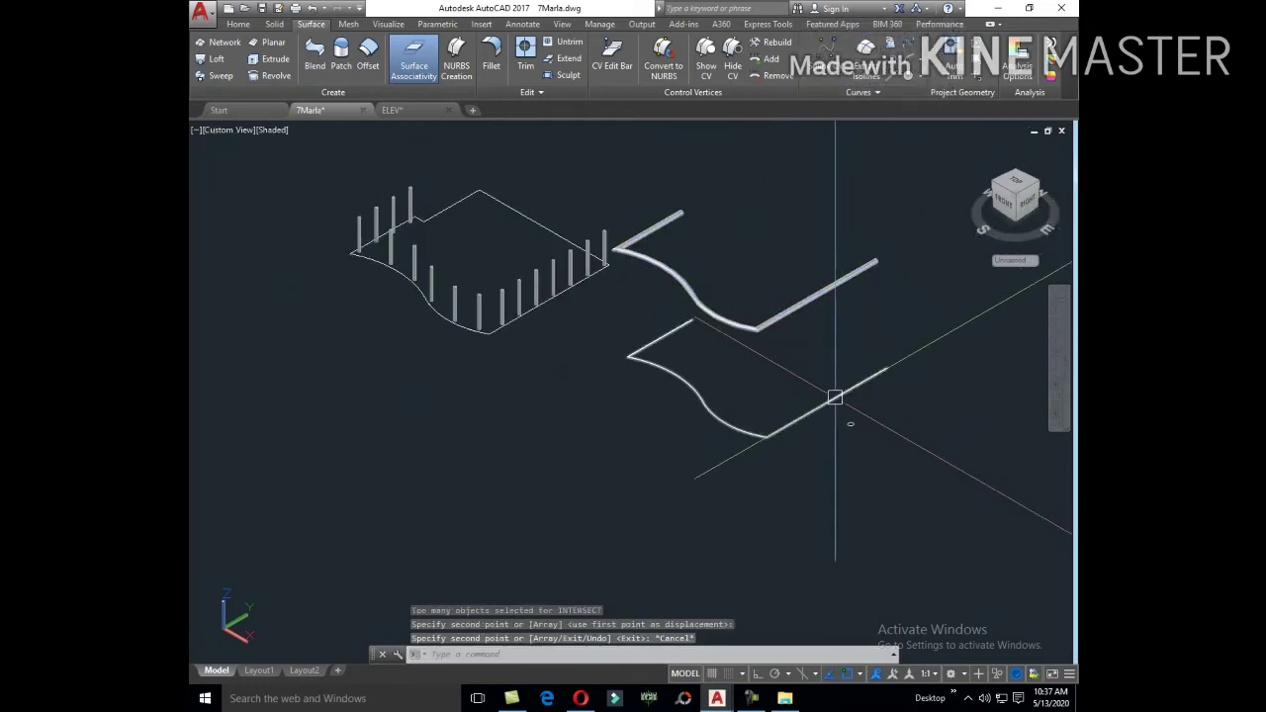
{"action": "left_click", "coordinate": [836, 398]}
{"action": "type", "text": "e"}
{"action": "key", "text": "Return"}
Step: Copy the whole curved pipe from its end onto the post tops
{"action": "left_click", "coordinate": [831, 289]}
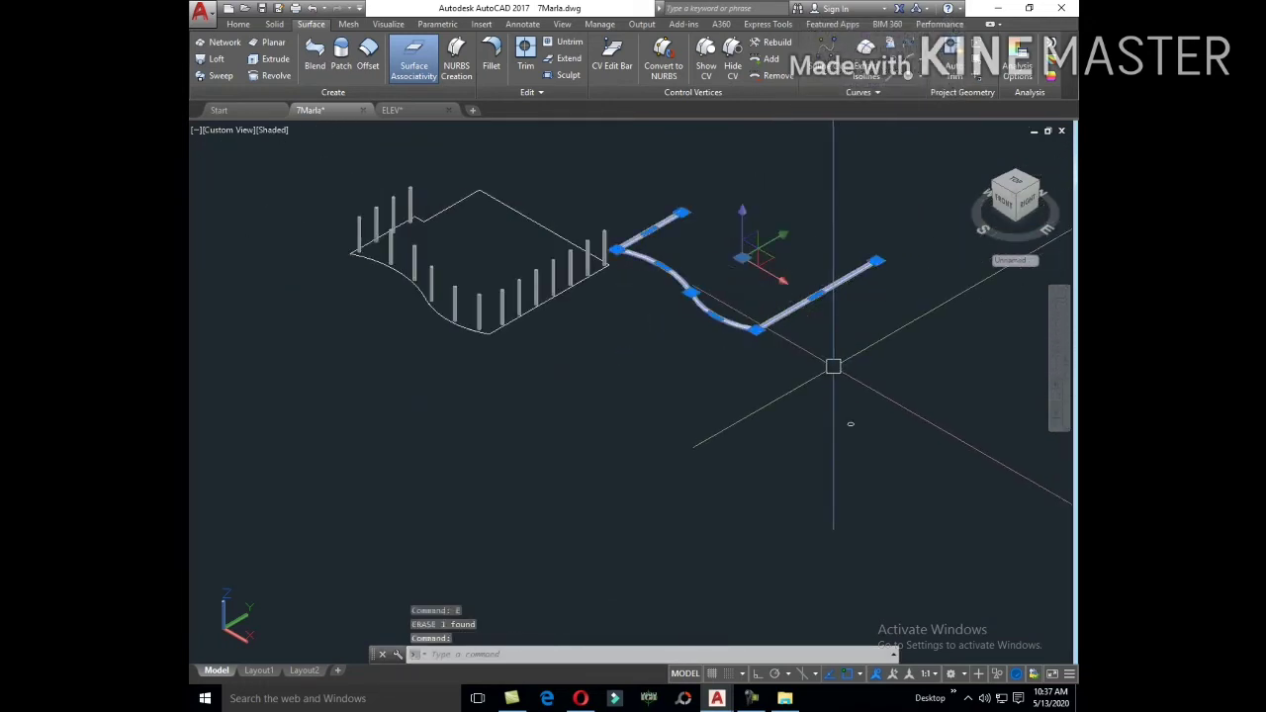
{"action": "left_click", "coordinate": [846, 288]}
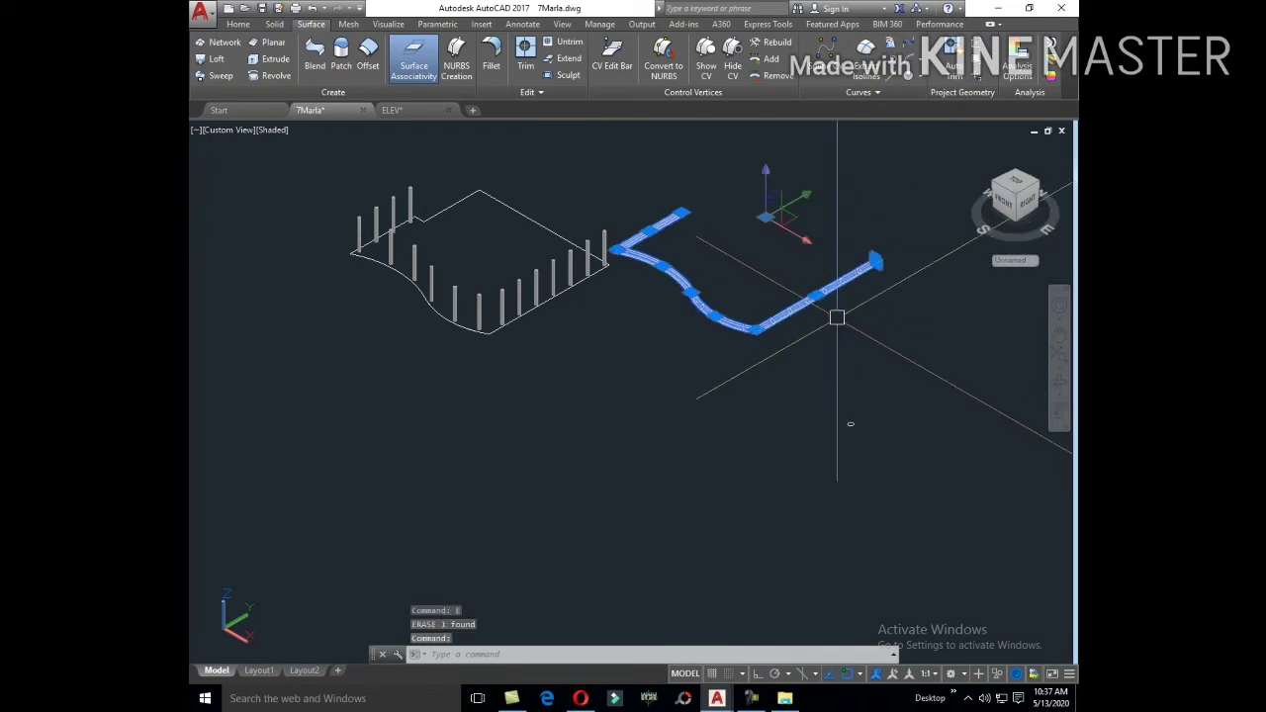
{"action": "type", "text": "CO"}
{"action": "key", "text": "Return"}
{"action": "scroll", "coordinate": [844, 326], "scroll_direction": "up", "scroll_amount": 5}
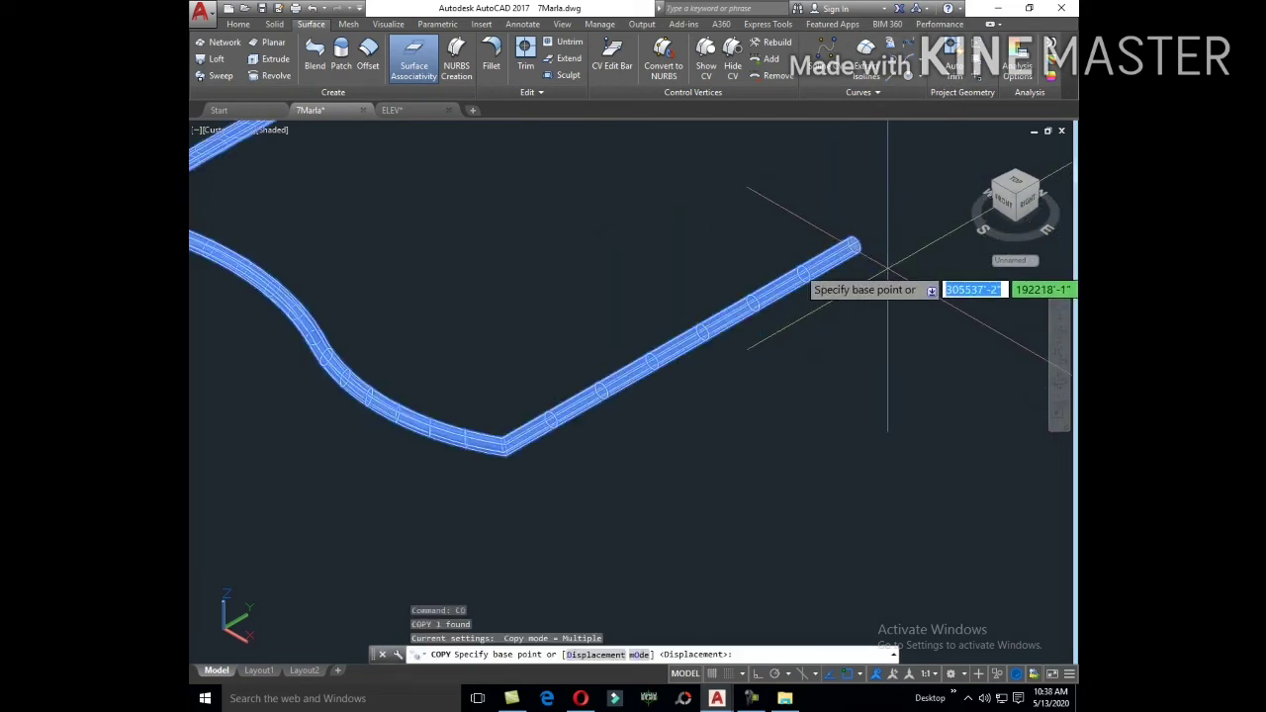
{"action": "scroll", "coordinate": [858, 245], "scroll_direction": "up", "scroll_amount": 2}
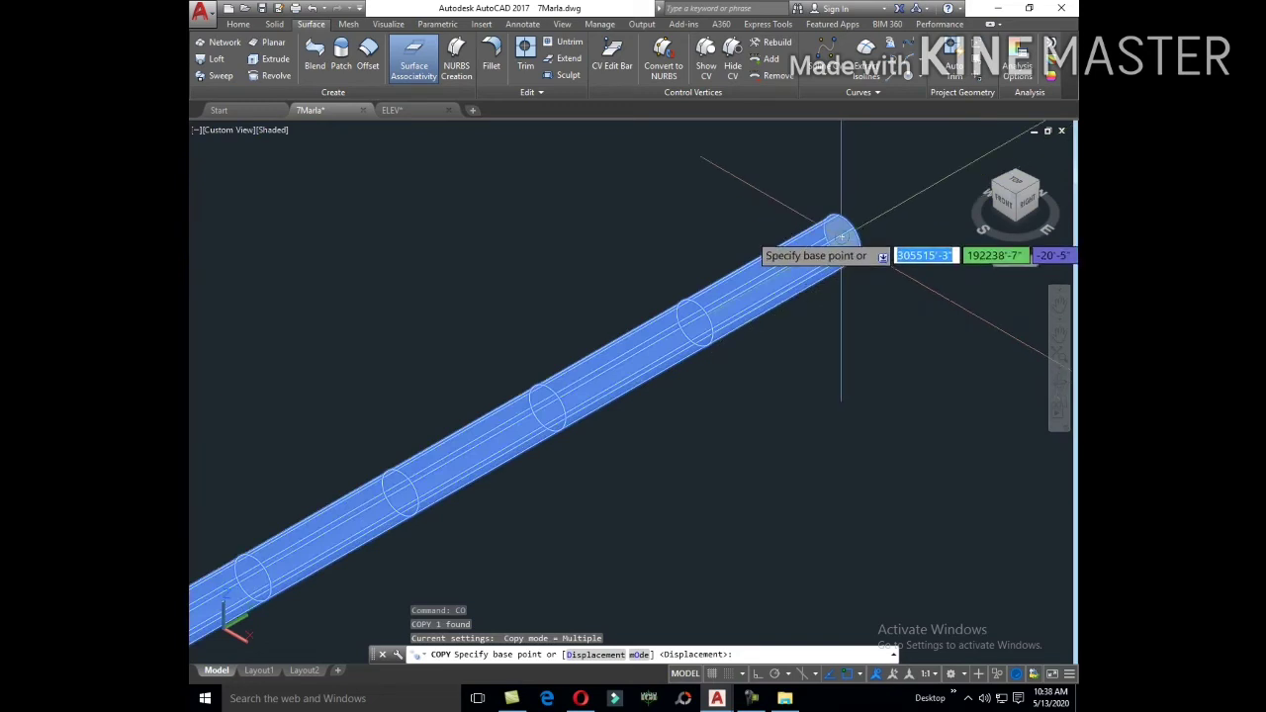
{"action": "left_click", "coordinate": [860, 252]}
{"action": "scroll", "coordinate": [789, 339], "scroll_direction": "down", "scroll_amount": 6}
{"action": "scroll", "coordinate": [692, 263], "scroll_direction": "up", "scroll_amount": 3}
{"action": "scroll", "coordinate": [861, 254], "scroll_direction": "up", "scroll_amount": 3}
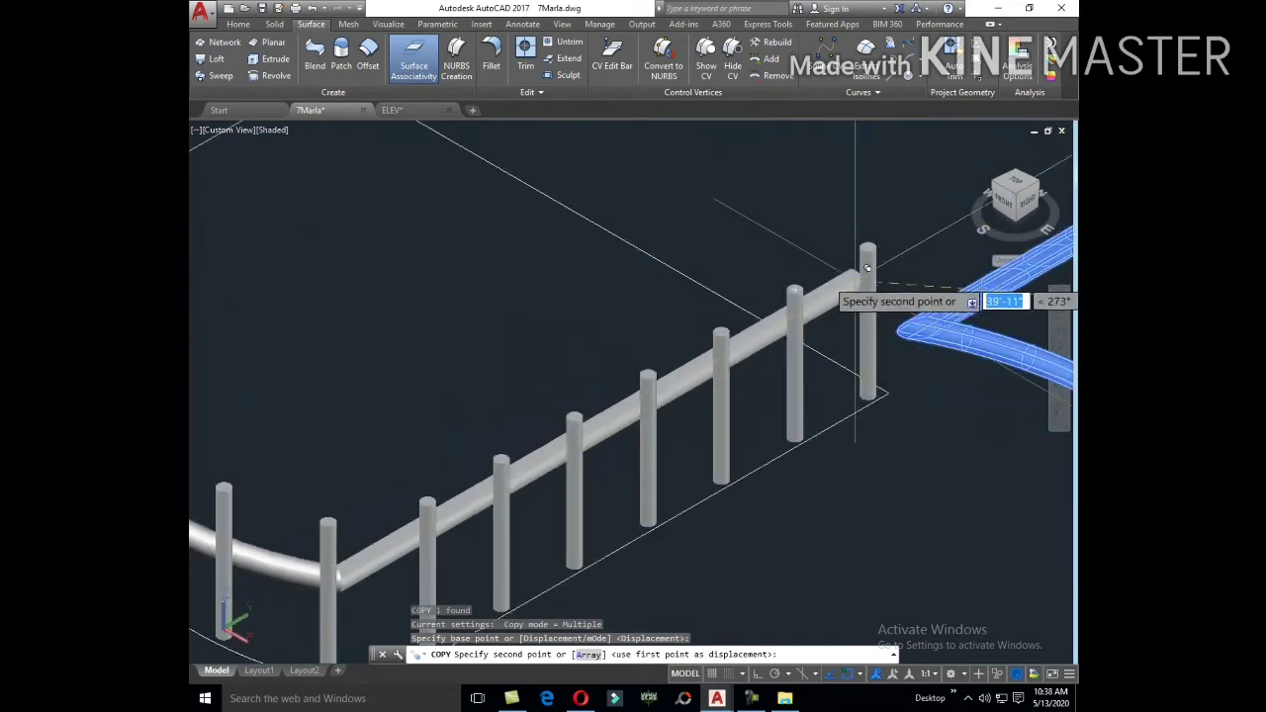
{"action": "left_click", "coordinate": [868, 242]}
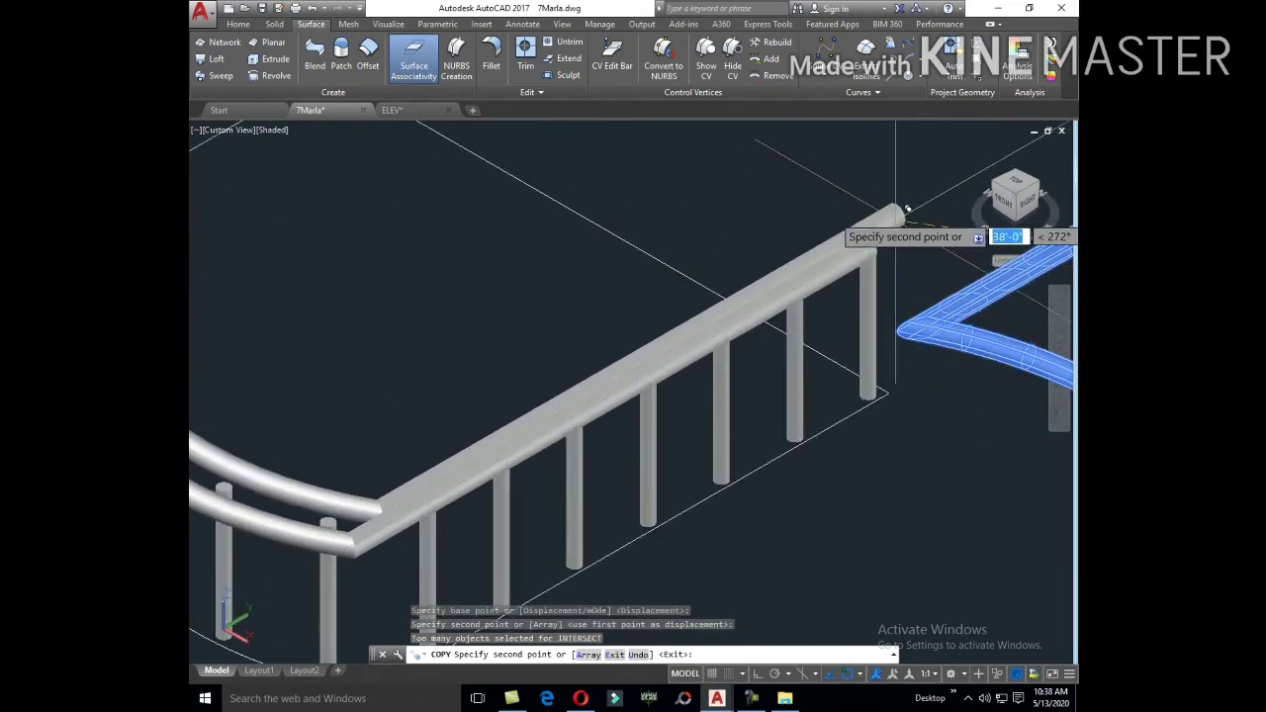
{"action": "key", "text": "Escape"}
Step: Delete the misplaced rail from the posts, leaving the bare posts
{"action": "scroll", "coordinate": [892, 303], "scroll_direction": "down", "scroll_amount": 4}
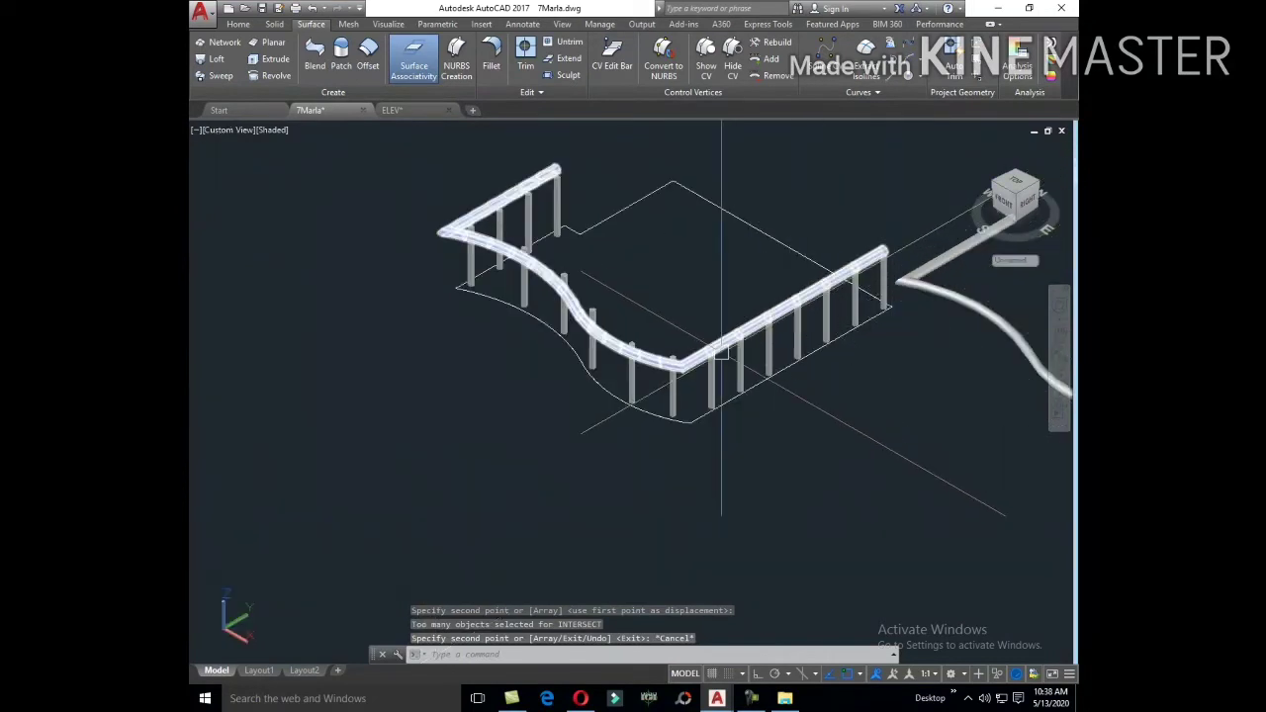
{"action": "scroll", "coordinate": [622, 315], "scroll_direction": "down", "scroll_amount": 3}
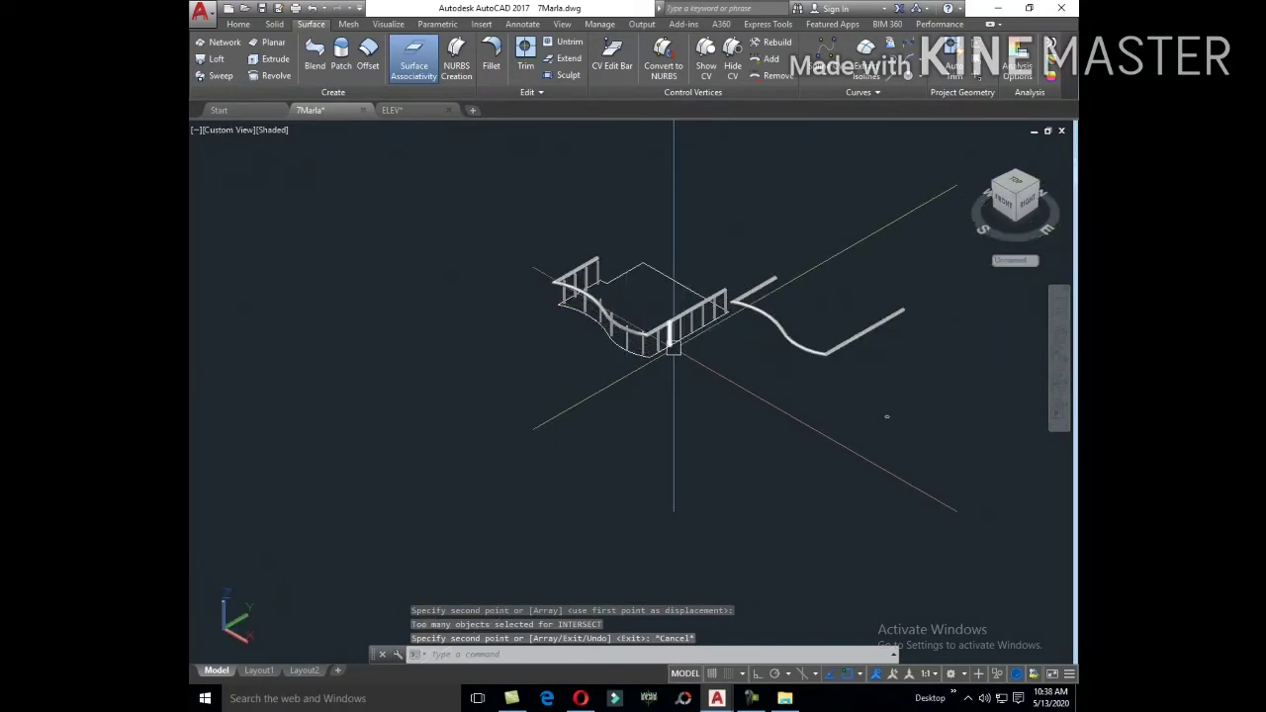
{"action": "scroll", "coordinate": [672, 344], "scroll_direction": "up", "scroll_amount": 2}
{"action": "scroll", "coordinate": [667, 333], "scroll_direction": "up", "scroll_amount": 3}
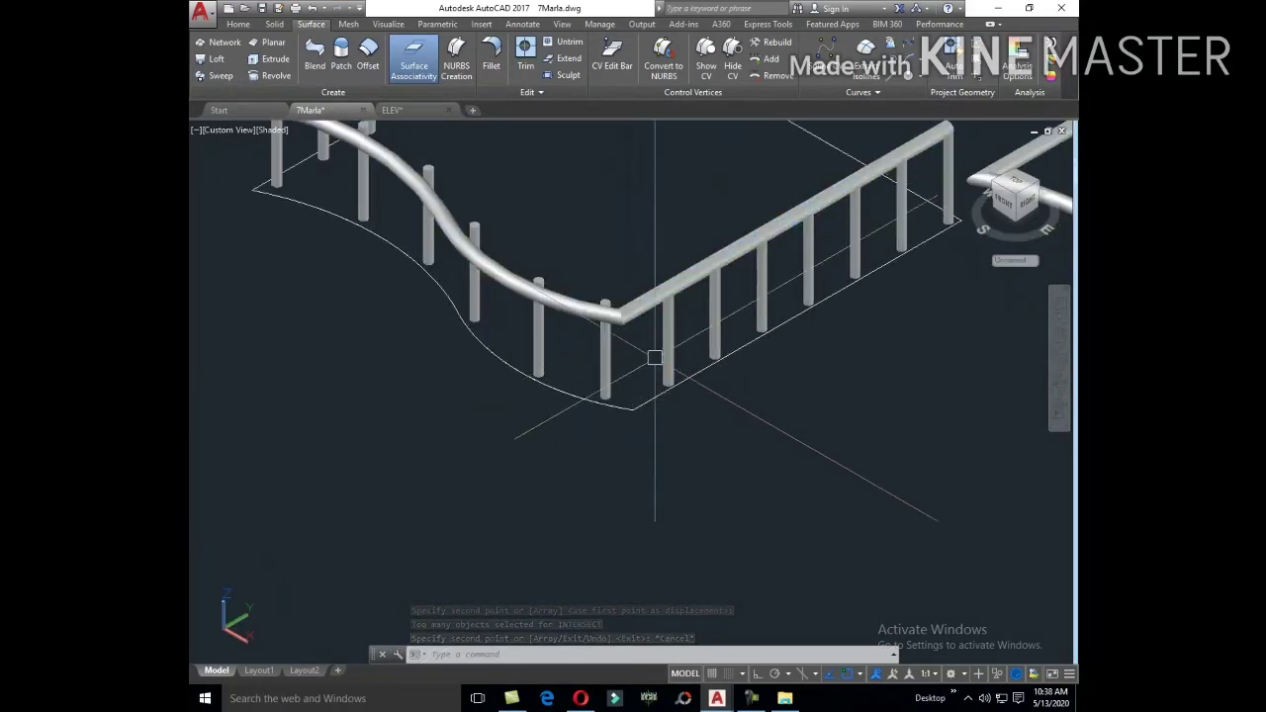
{"action": "left_click", "coordinate": [642, 326]}
{"action": "key", "text": "Delete"}
{"action": "scroll", "coordinate": [678, 381], "scroll_direction": "down", "scroll_amount": 2}
{"action": "scroll", "coordinate": [832, 374], "scroll_direction": "down", "scroll_amount": 2}
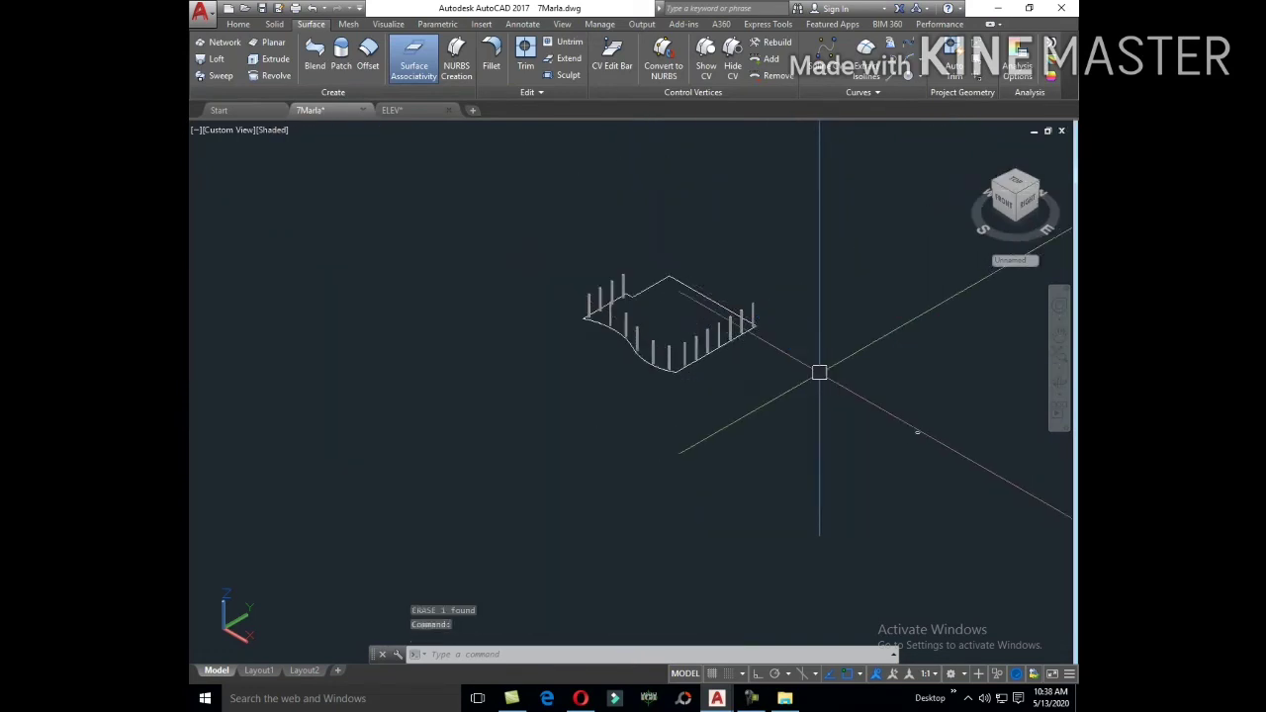
{"action": "type", "text": "PL"}
Step: Trace a polyline through the post tops, then cancel the sweep attempt
{"action": "key", "text": "Return"}
{"action": "scroll", "coordinate": [791, 341], "scroll_direction": "up", "scroll_amount": 3}
{"action": "scroll", "coordinate": [742, 286], "scroll_direction": "up", "scroll_amount": 3}
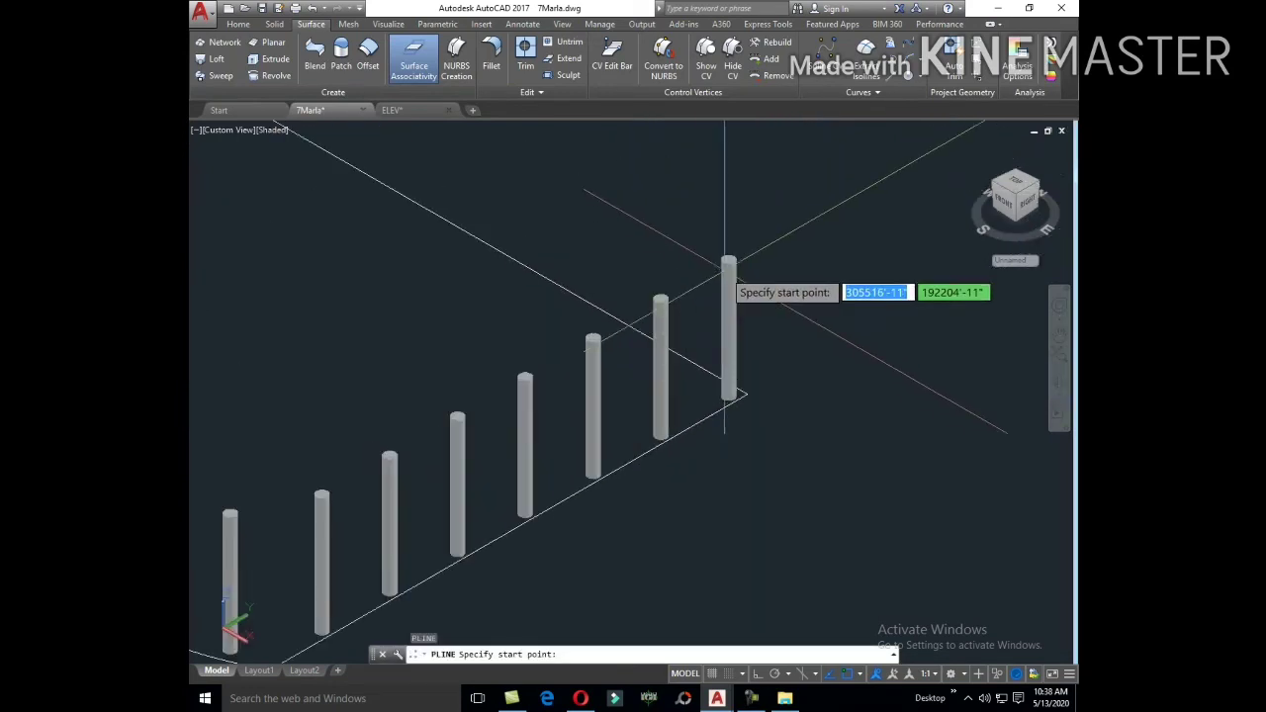
{"action": "left_click", "coordinate": [728, 260]}
{"action": "left_click", "coordinate": [660, 299]}
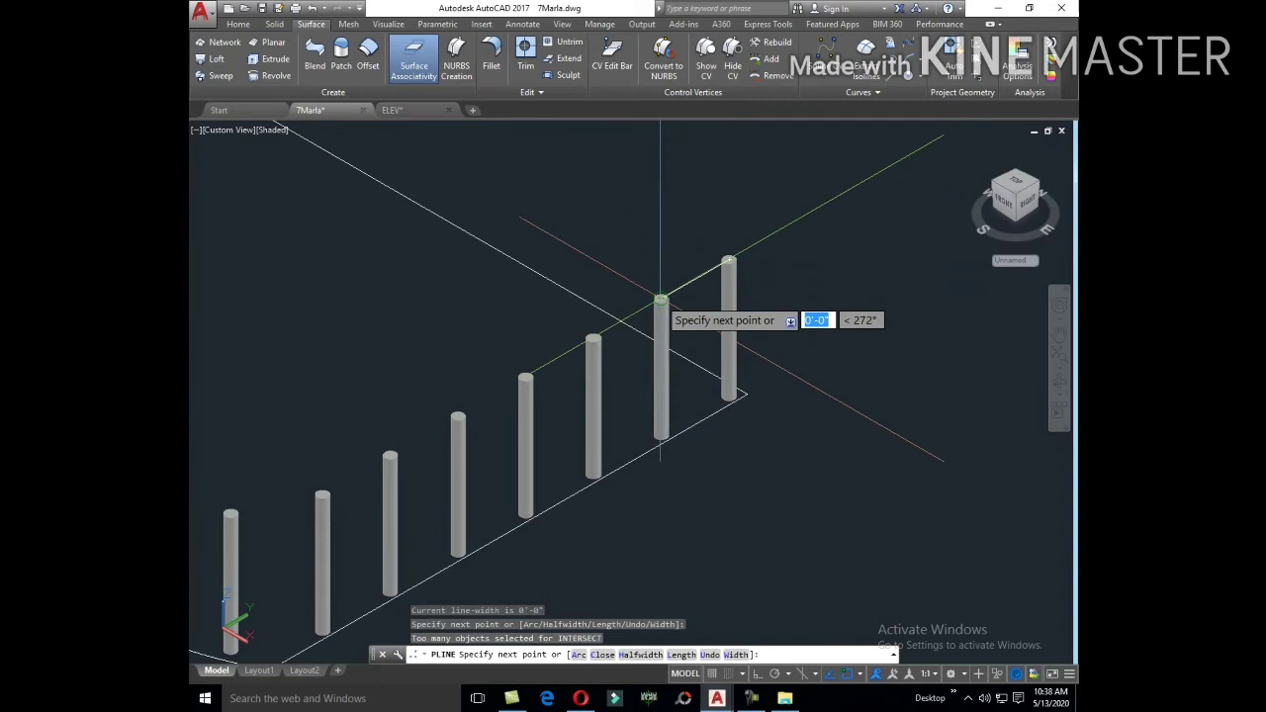
{"action": "left_click", "coordinate": [592, 340]}
{"action": "scroll", "coordinate": [592, 339], "scroll_direction": "up", "scroll_amount": 3}
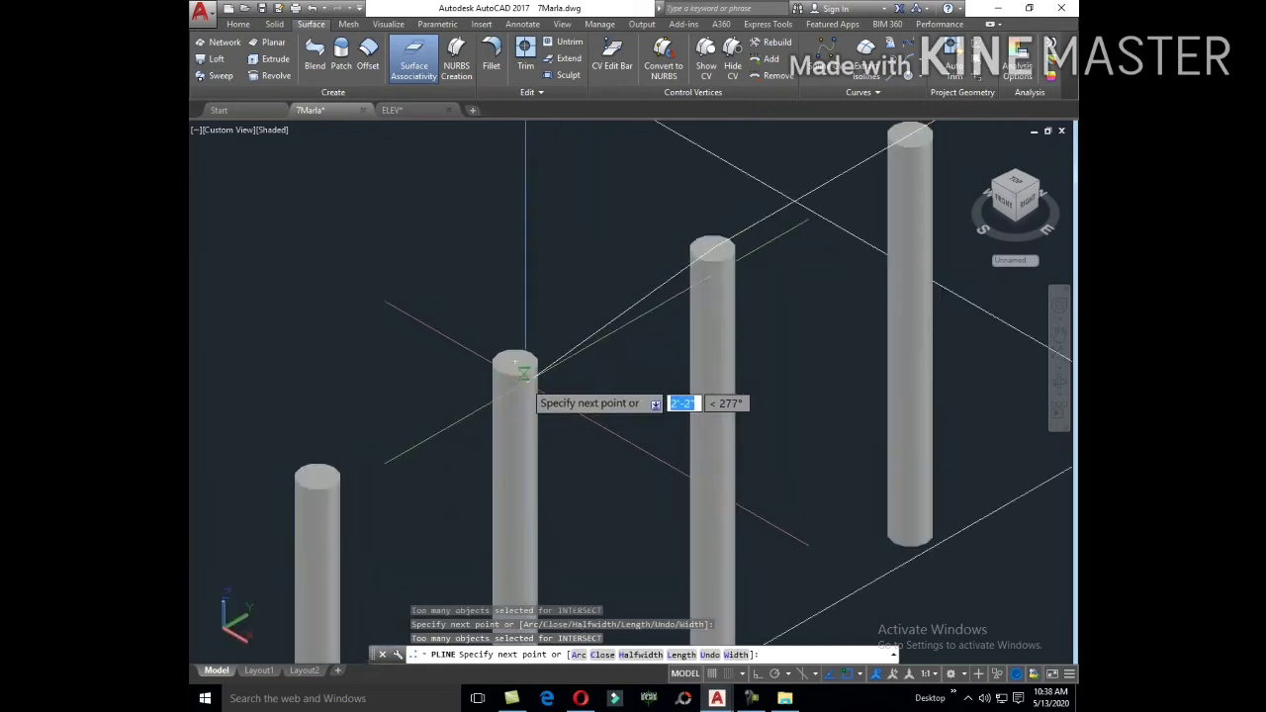
{"action": "middle_click_drag", "start_coordinate": [731, 237], "coordinate": [770, 195]}
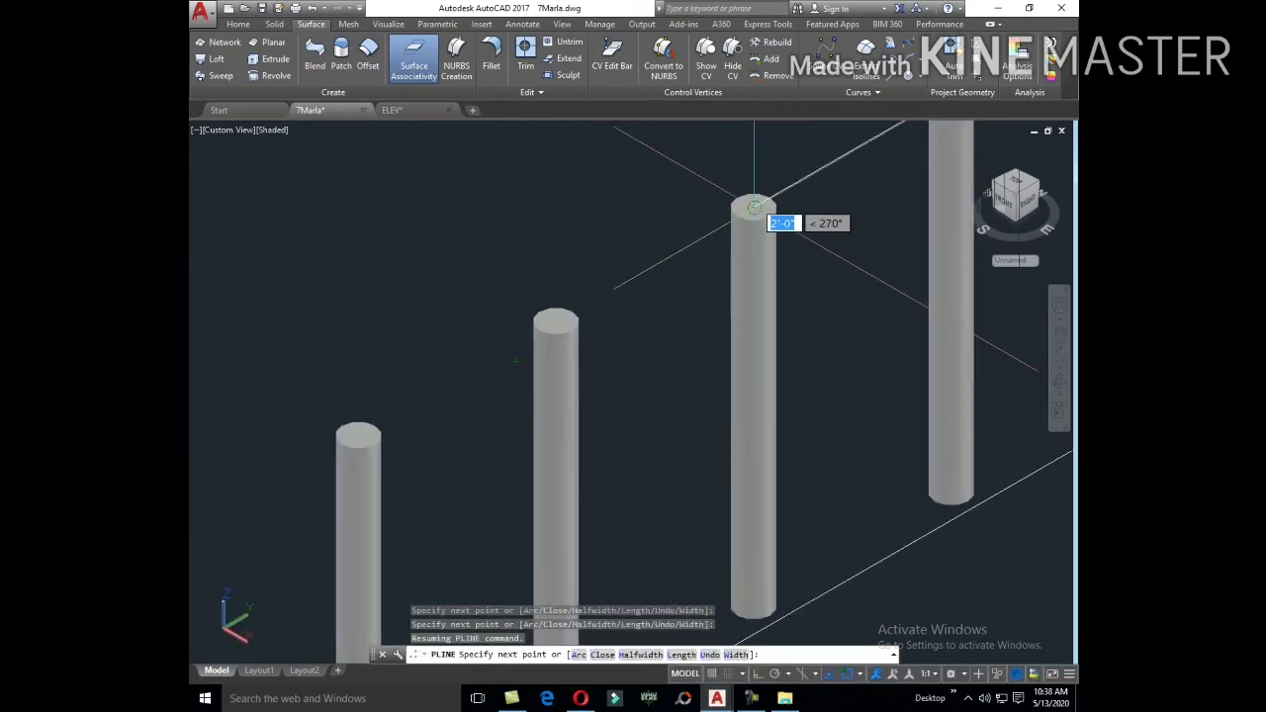
{"action": "left_click", "coordinate": [770, 197]}
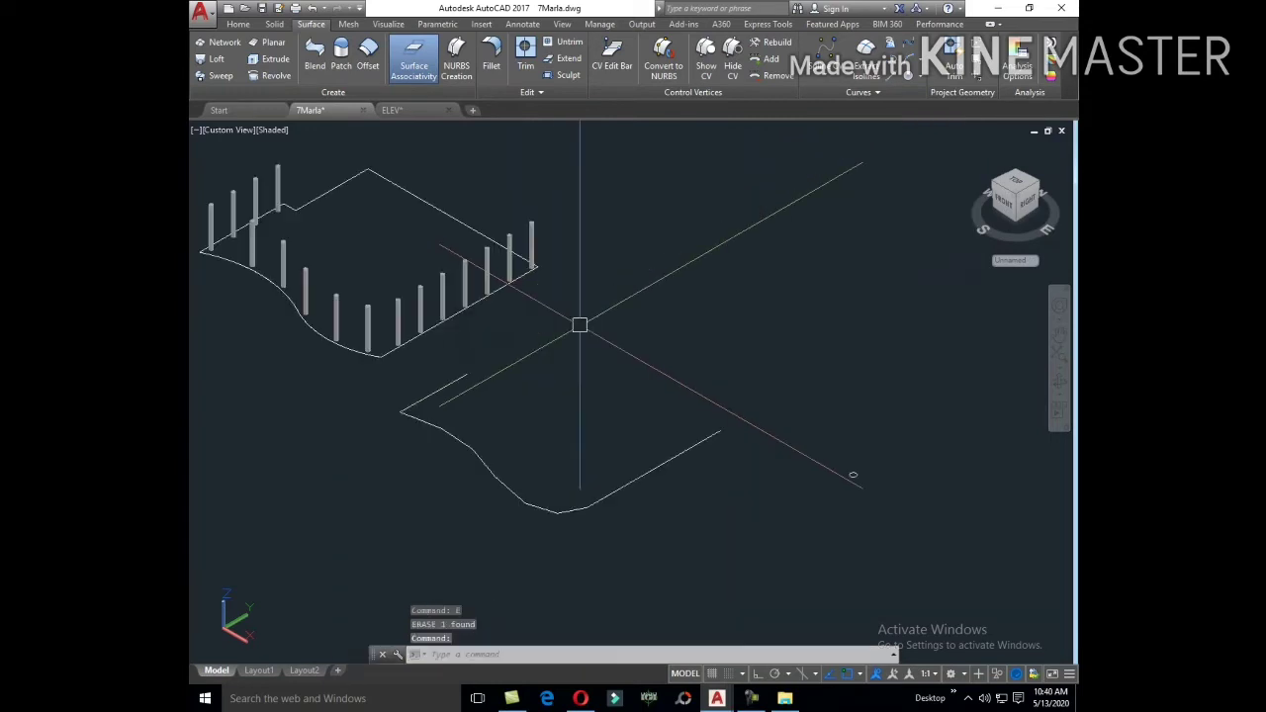
{"action": "scroll", "coordinate": [712, 438], "scroll_direction": "up", "scroll_amount": 2}
{"action": "scroll", "coordinate": [713, 392], "scroll_direction": "up", "scroll_amount": 2}
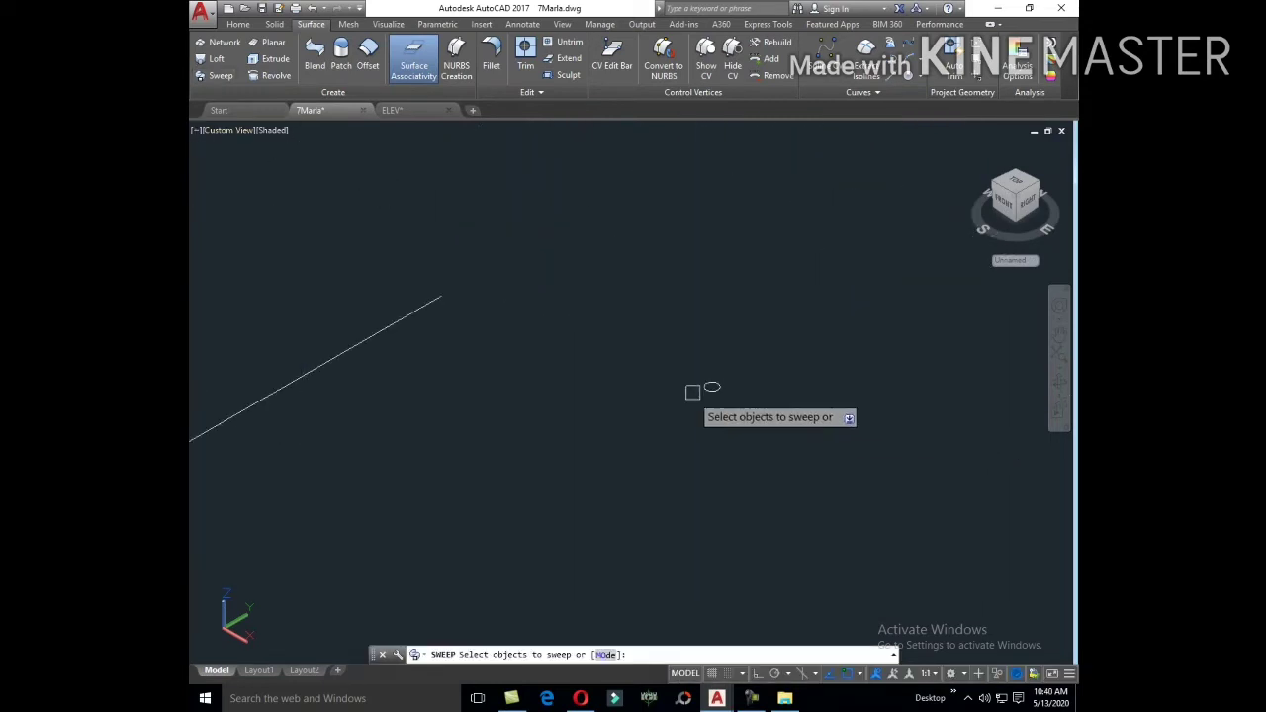
{"action": "left_click", "coordinate": [415, 328]}
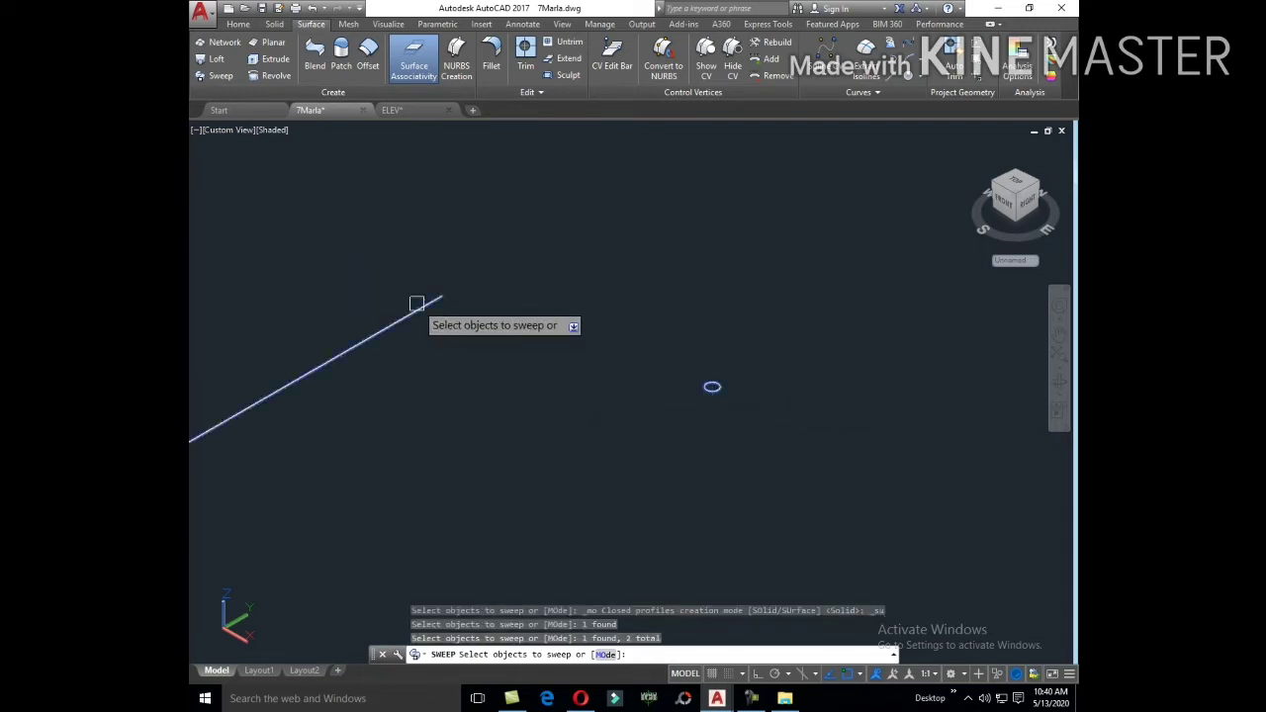
{"action": "key", "text": "Escape"}
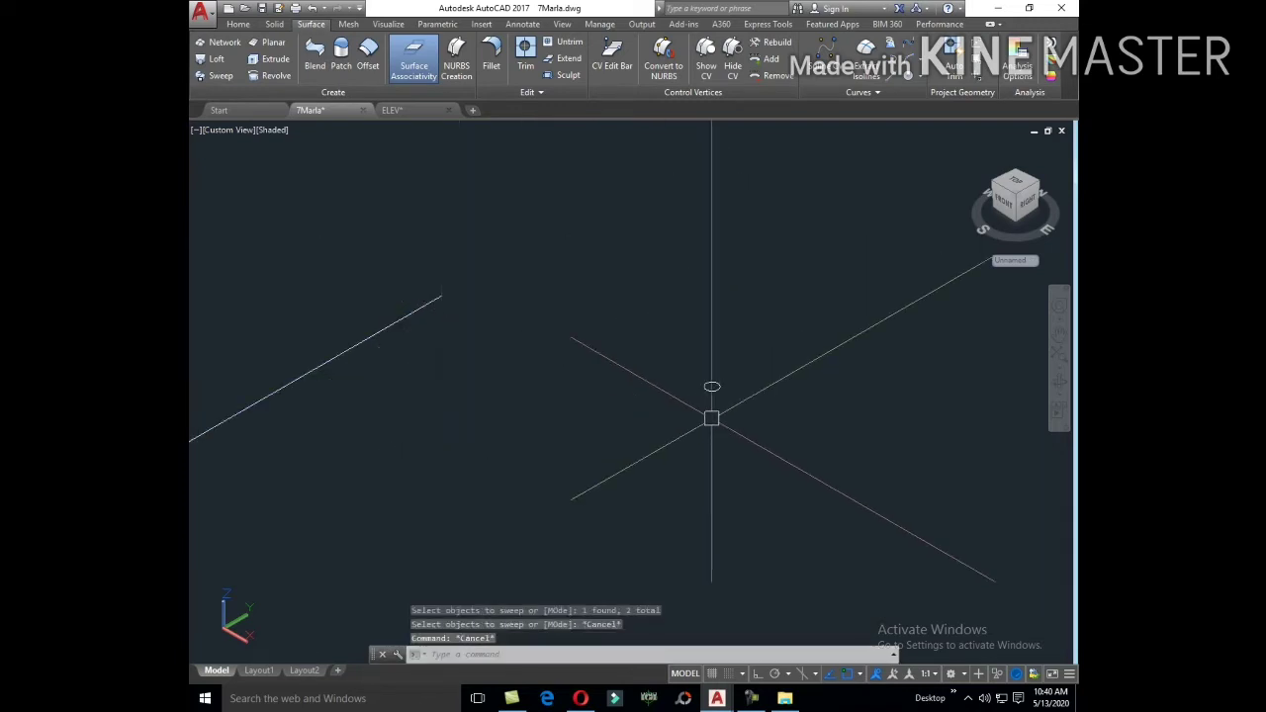
Step: Sweep the small circle profile along the curved path to form the tubular rail
{"action": "left_click", "coordinate": [712, 386]}
{"action": "left_click", "coordinate": [220, 75]}
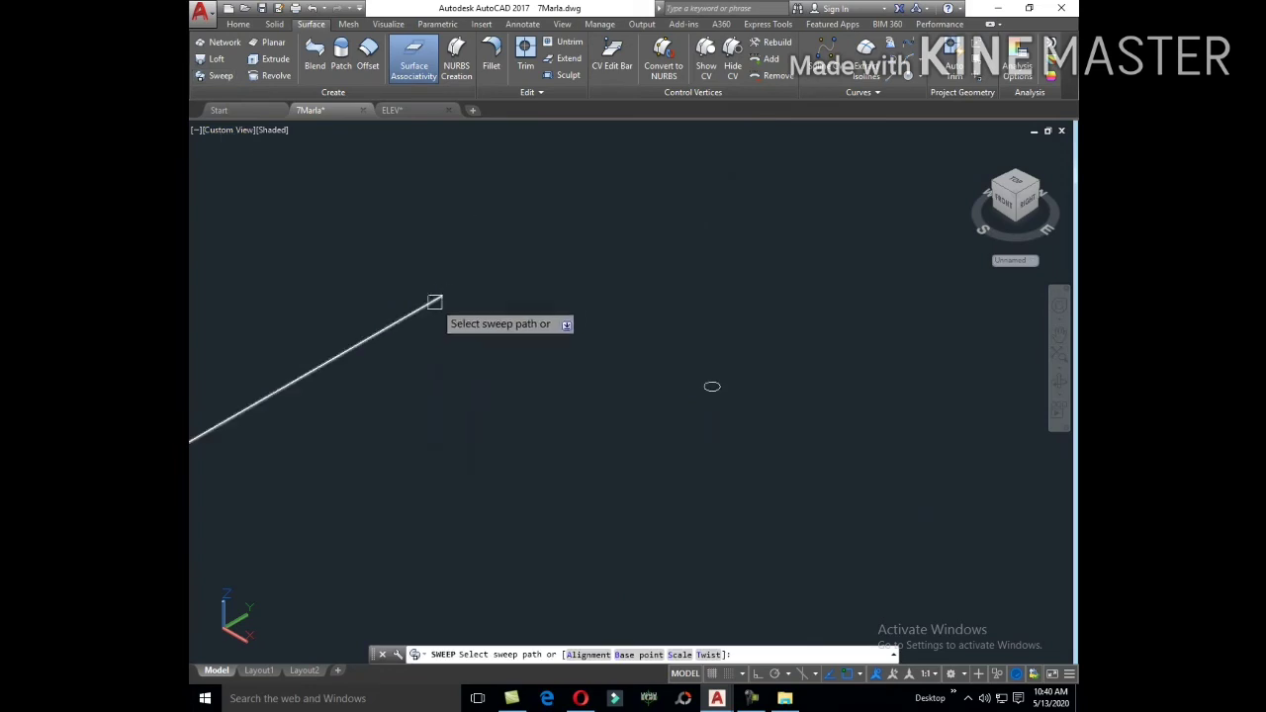
{"action": "scroll", "coordinate": [537, 334], "scroll_direction": "down", "scroll_amount": 2}
{"action": "scroll", "coordinate": [571, 362], "scroll_direction": "up", "scroll_amount": 2}
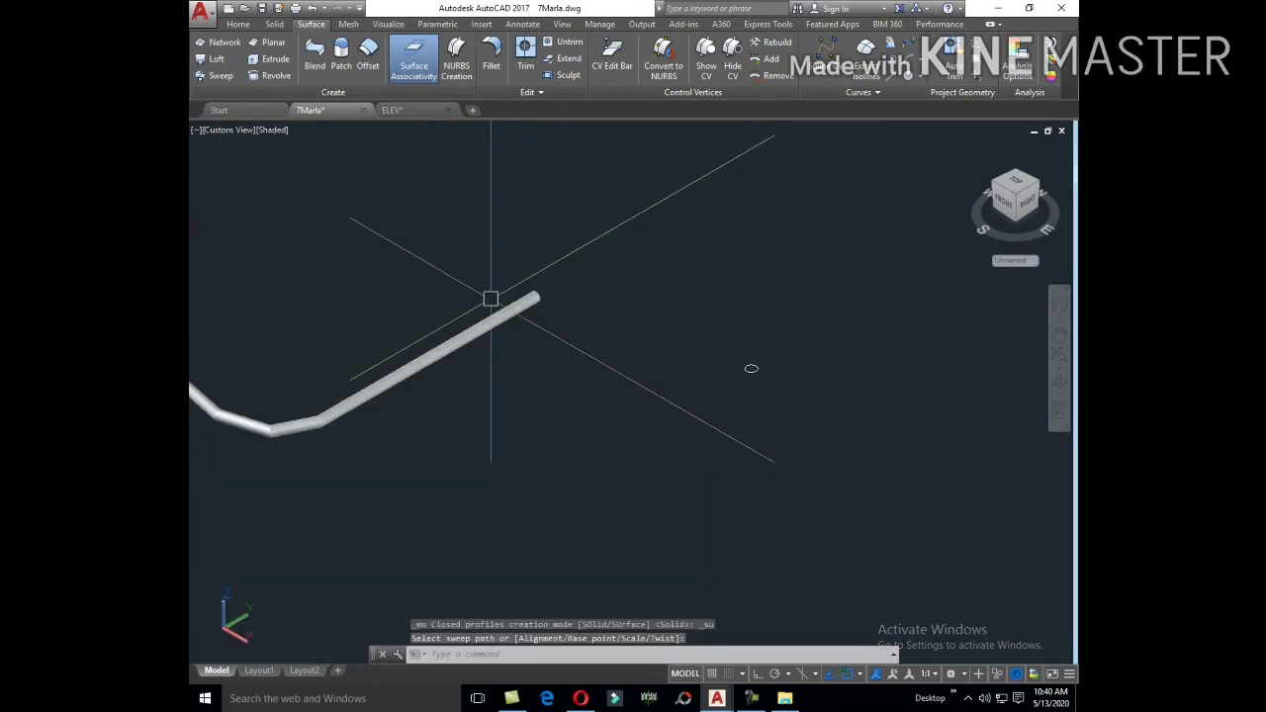
{"action": "left_click", "coordinate": [493, 311]}
Step: Move the swept rail to a trial location near the posts
{"action": "type", "text": "m"}
{"action": "key", "text": "Return"}
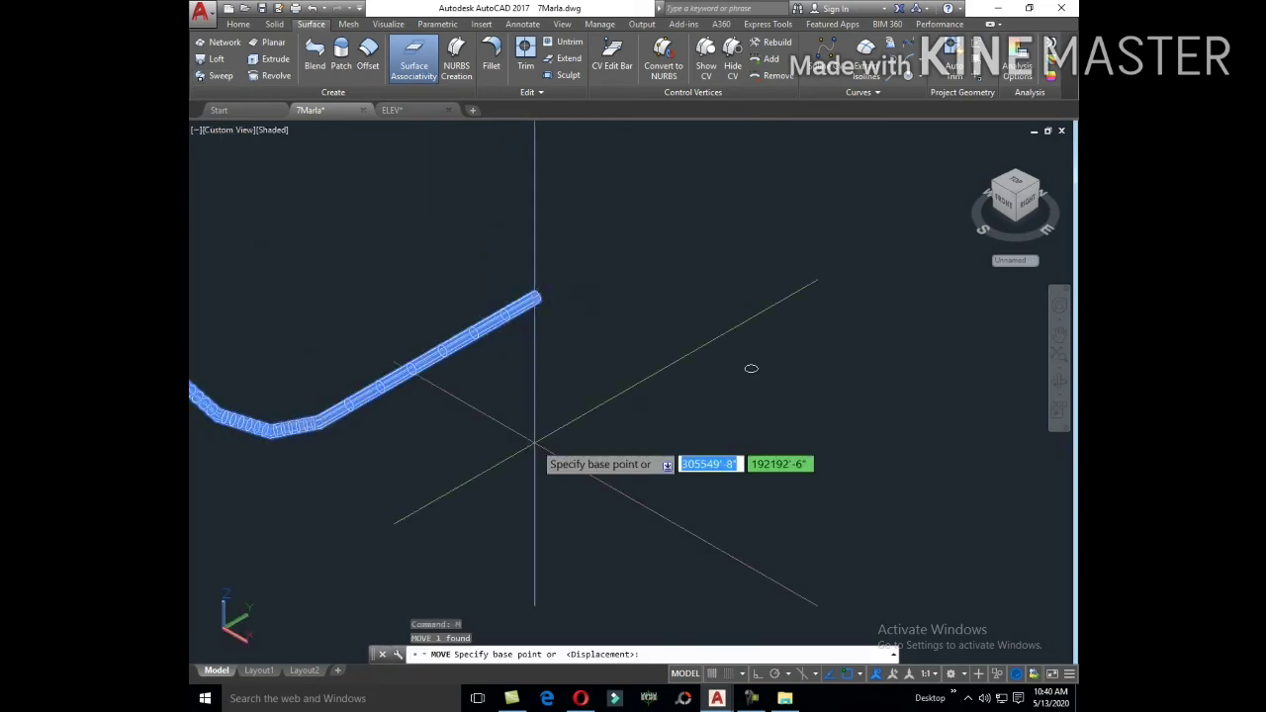
{"action": "left_click", "coordinate": [535, 443]}
{"action": "left_click", "coordinate": [539, 315]}
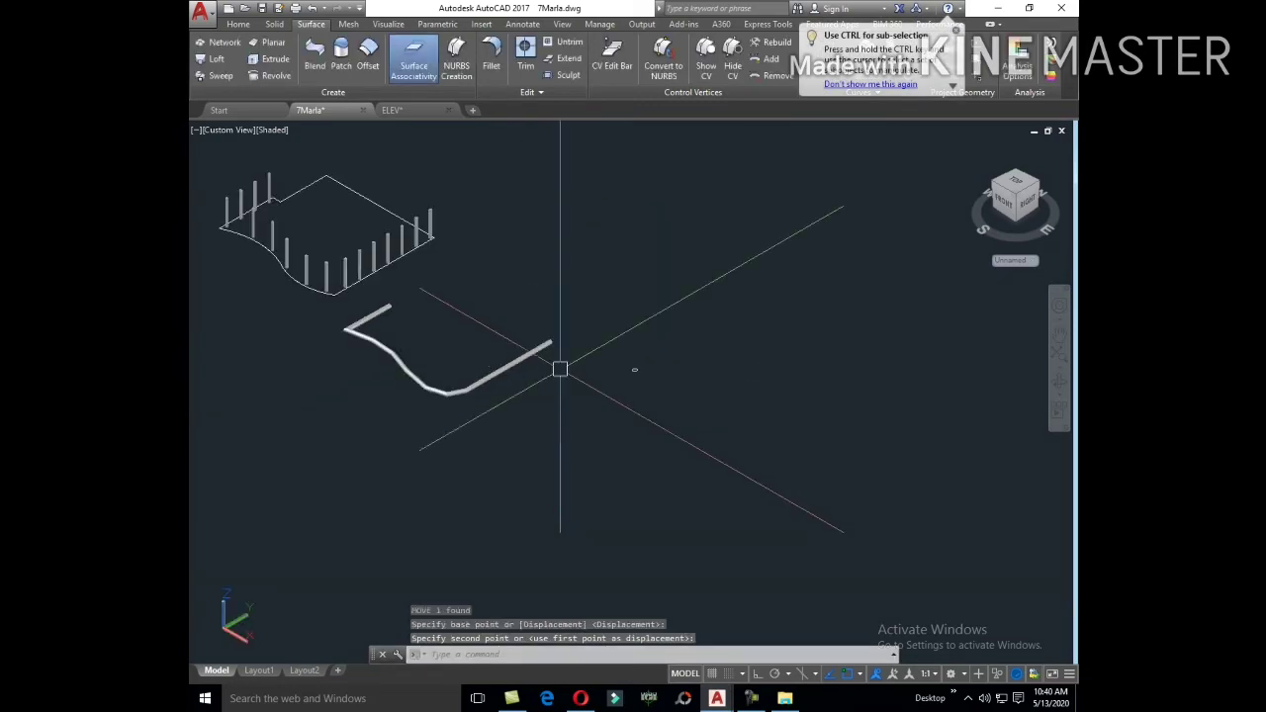
{"action": "left_click", "coordinate": [526, 326]}
{"action": "type", "text": "M"}
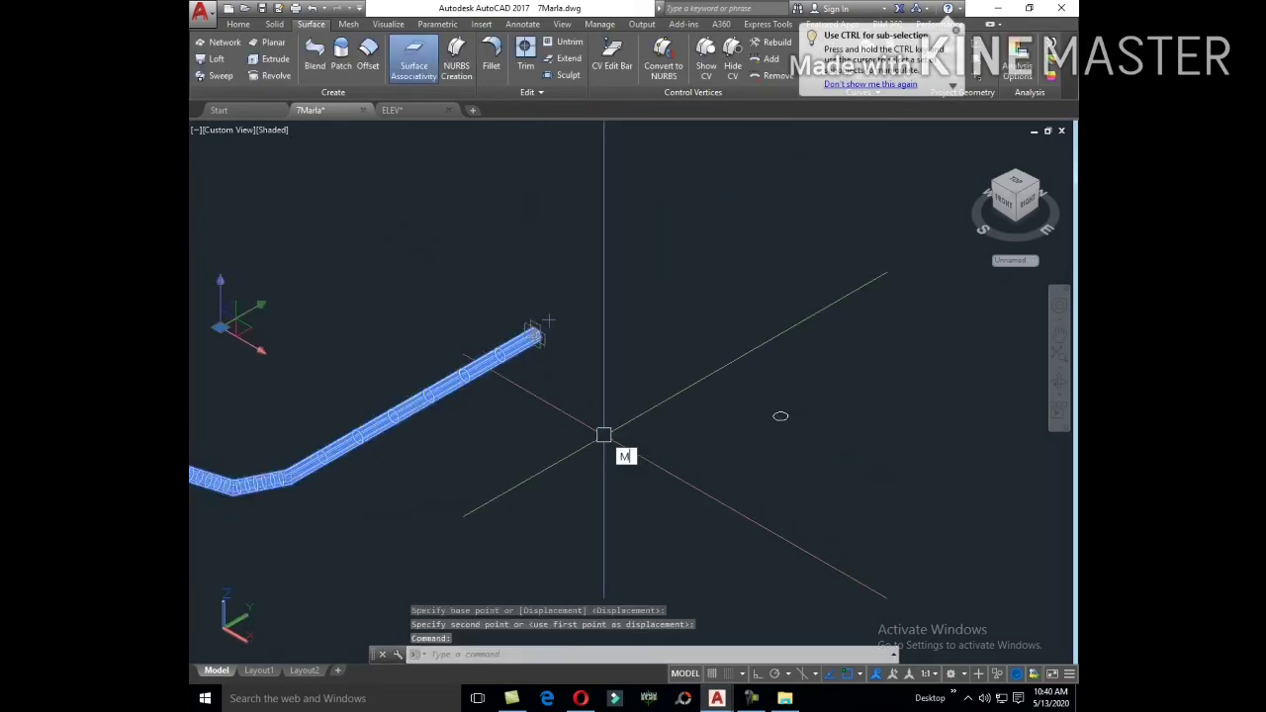
{"action": "key", "text": "Return"}
{"action": "left_click", "coordinate": [525, 419]}
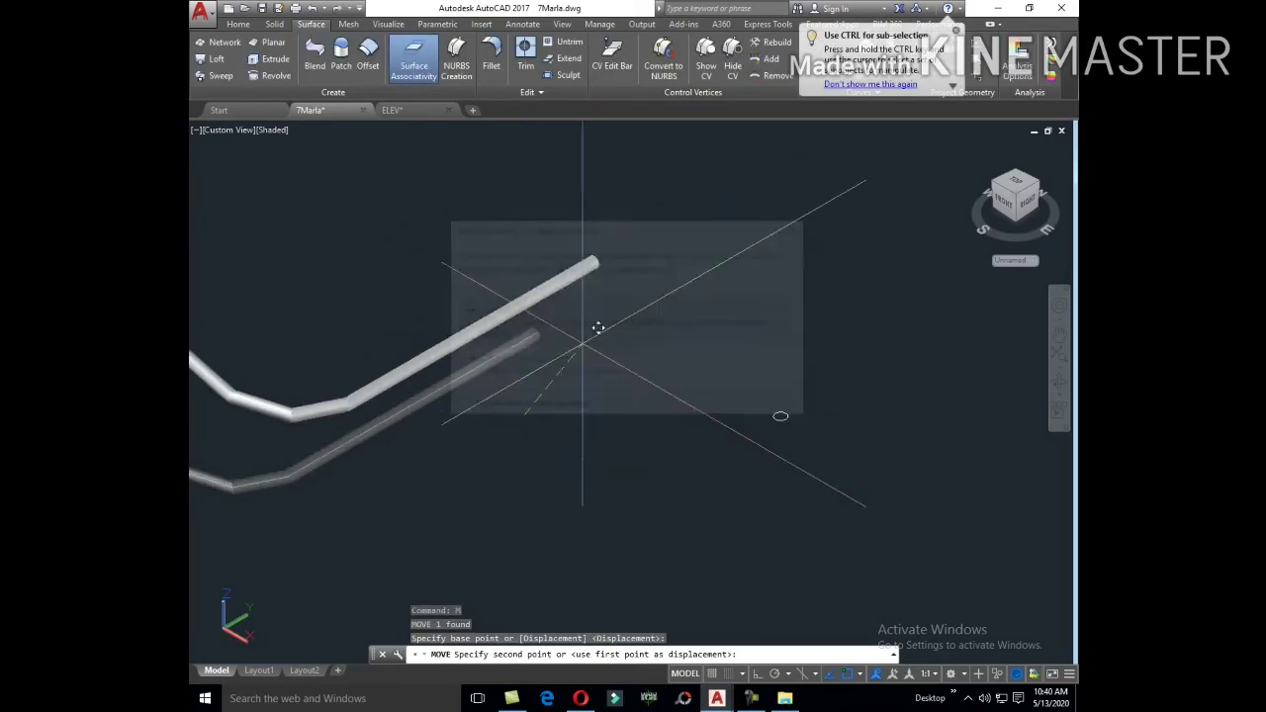
{"action": "key", "text": "Escape"}
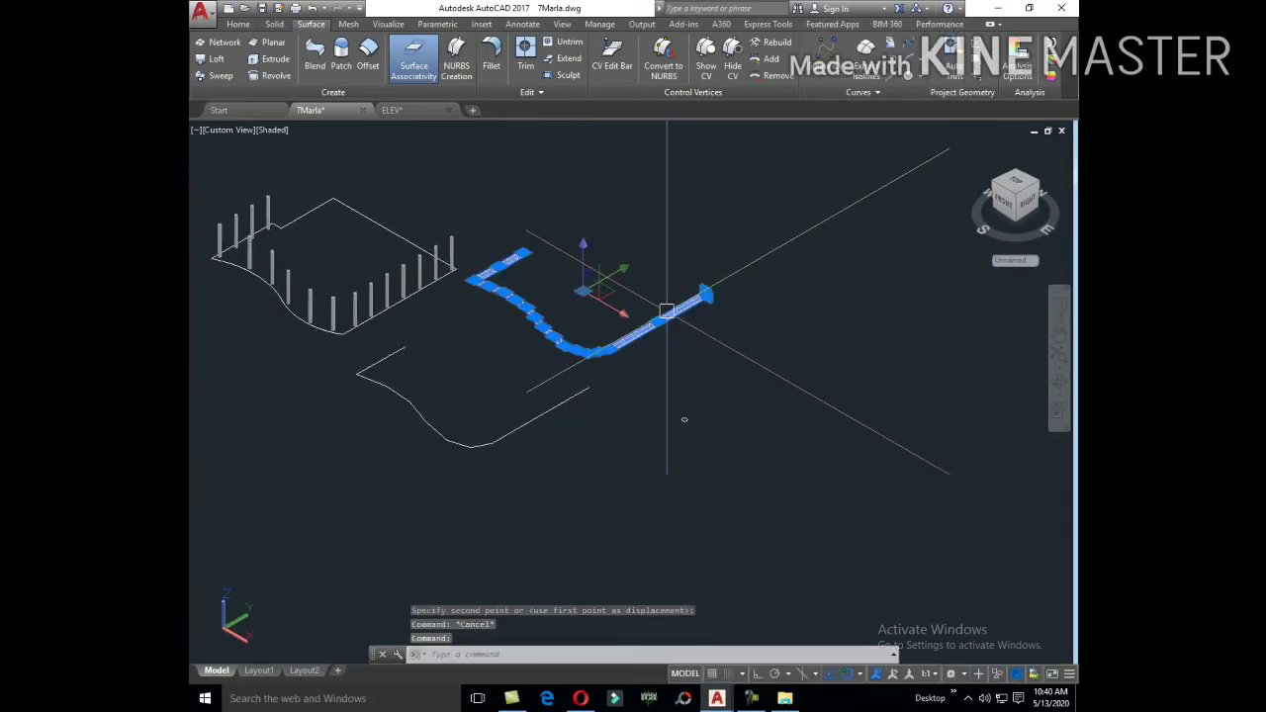
Step: Move the rail by its end onto the top centre of the end post
{"action": "type", "text": "m"}
{"action": "key", "text": "Return"}
{"action": "scroll", "coordinate": [668, 313], "scroll_direction": "up", "scroll_amount": 3}
{"action": "scroll", "coordinate": [669, 287], "scroll_direction": "up", "scroll_amount": 3}
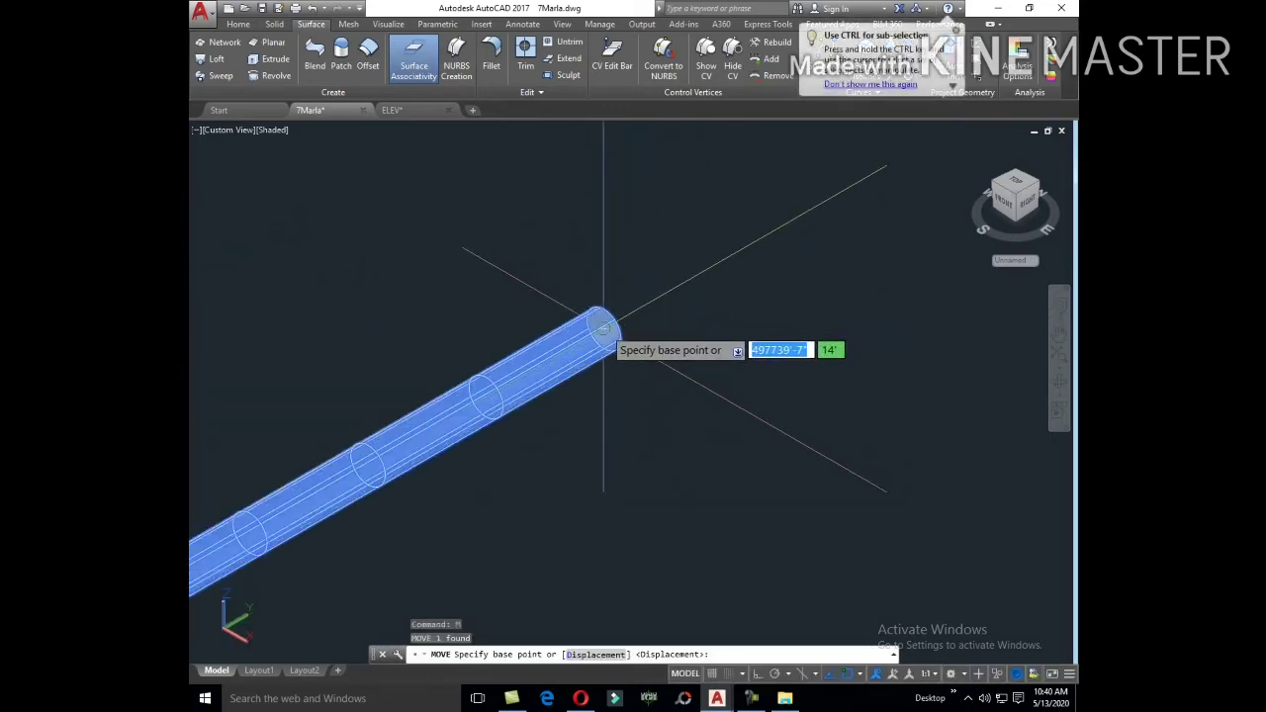
{"action": "left_click", "coordinate": [641, 304]}
{"action": "scroll", "coordinate": [653, 301], "scroll_direction": "down", "scroll_amount": 5}
{"action": "scroll", "coordinate": [550, 283], "scroll_direction": "up", "scroll_amount": 2}
{"action": "scroll", "coordinate": [726, 248], "scroll_direction": "up", "scroll_amount": 3}
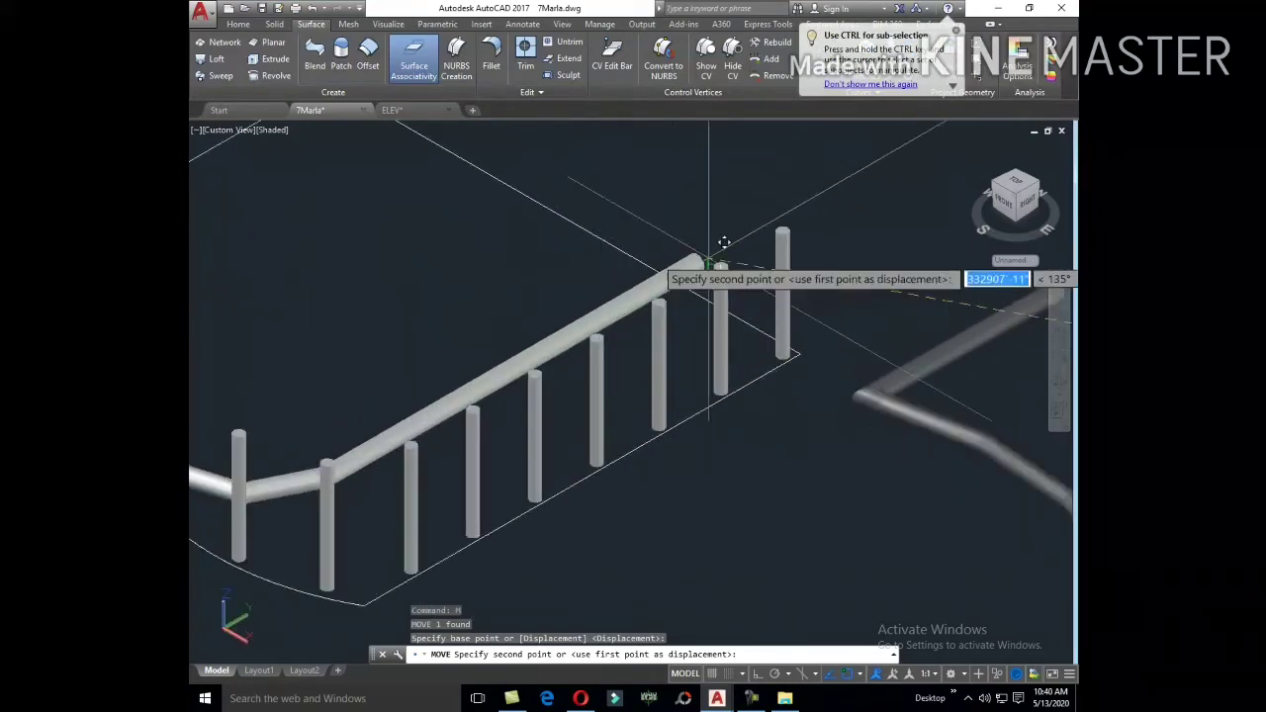
{"action": "scroll", "coordinate": [802, 215], "scroll_direction": "up", "scroll_amount": 2}
{"action": "scroll", "coordinate": [802, 216], "scroll_direction": "up", "scroll_amount": 2}
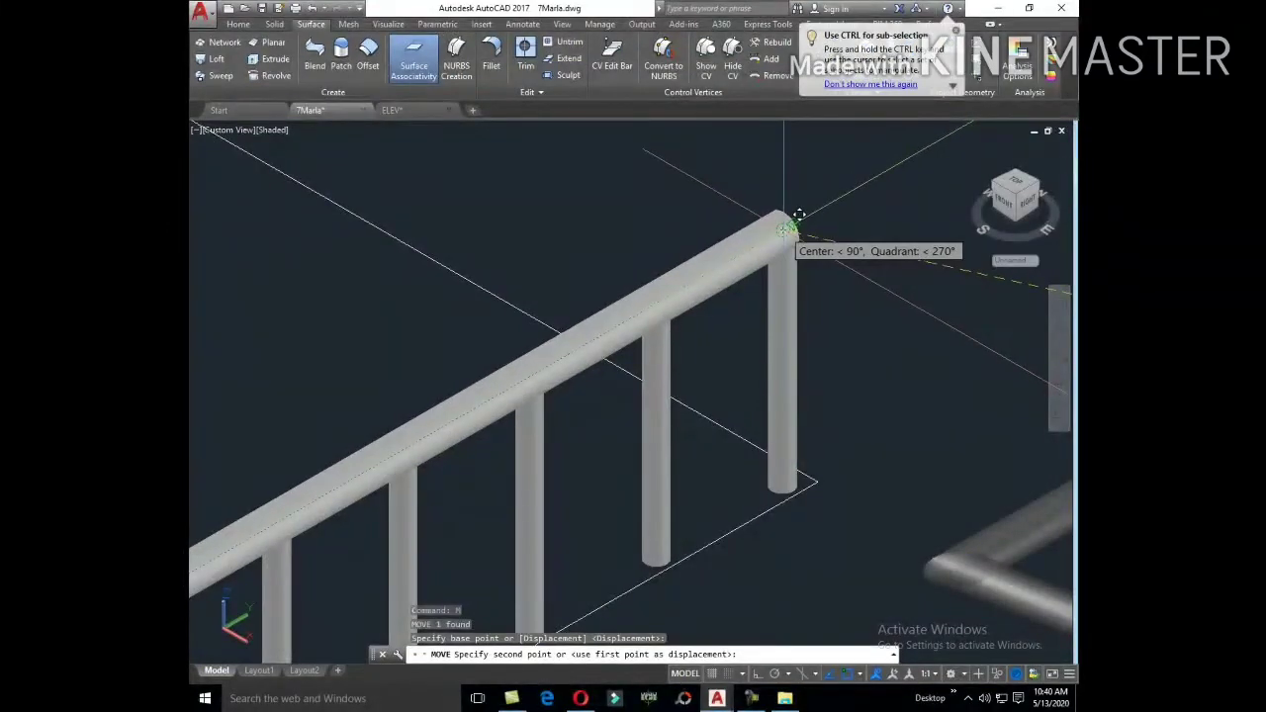
{"action": "left_click", "coordinate": [798, 216]}
{"action": "scroll", "coordinate": [791, 228], "scroll_direction": "down", "scroll_amount": 4}
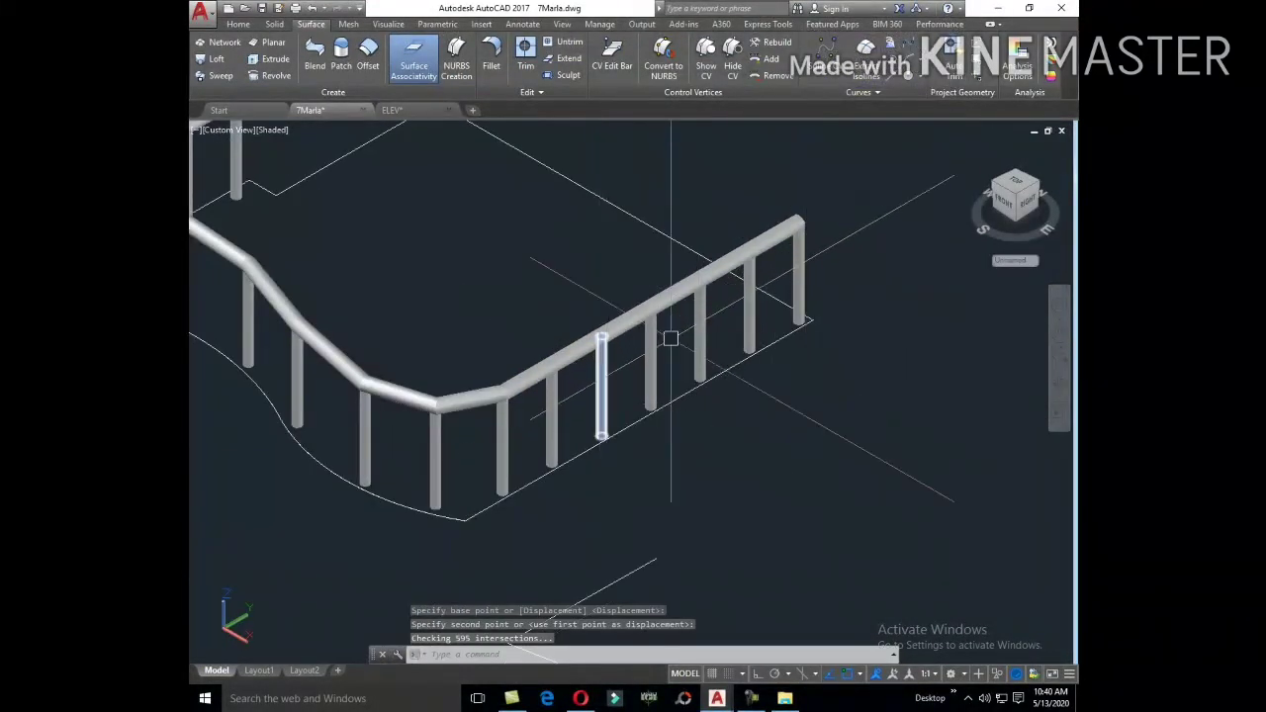
{"action": "scroll", "coordinate": [670, 338], "scroll_direction": "down", "scroll_amount": 3}
{"action": "scroll", "coordinate": [692, 376], "scroll_direction": "up", "scroll_amount": 3}
{"action": "left_click", "coordinate": [692, 255]}
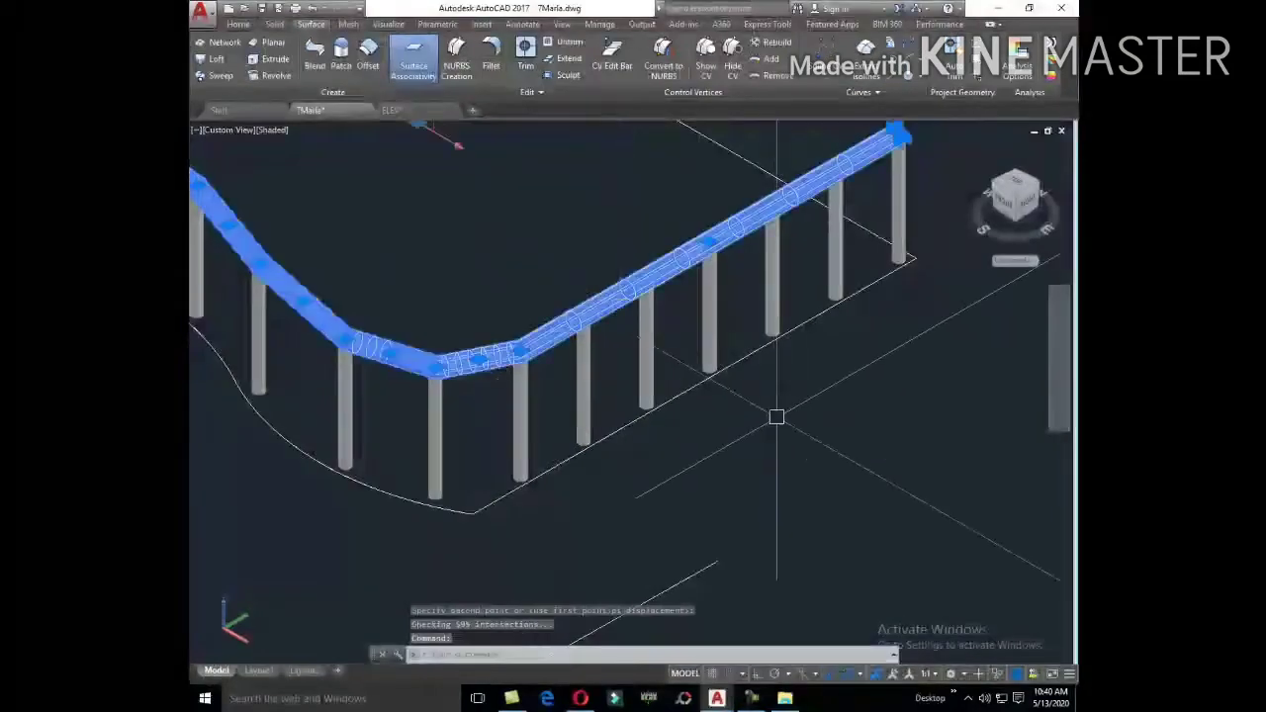
{"action": "type", "text": "CO"}
Step: Copy the top rail 1'-11" straight down with Ortho on to form a middle rail
{"action": "key", "text": "Return"}
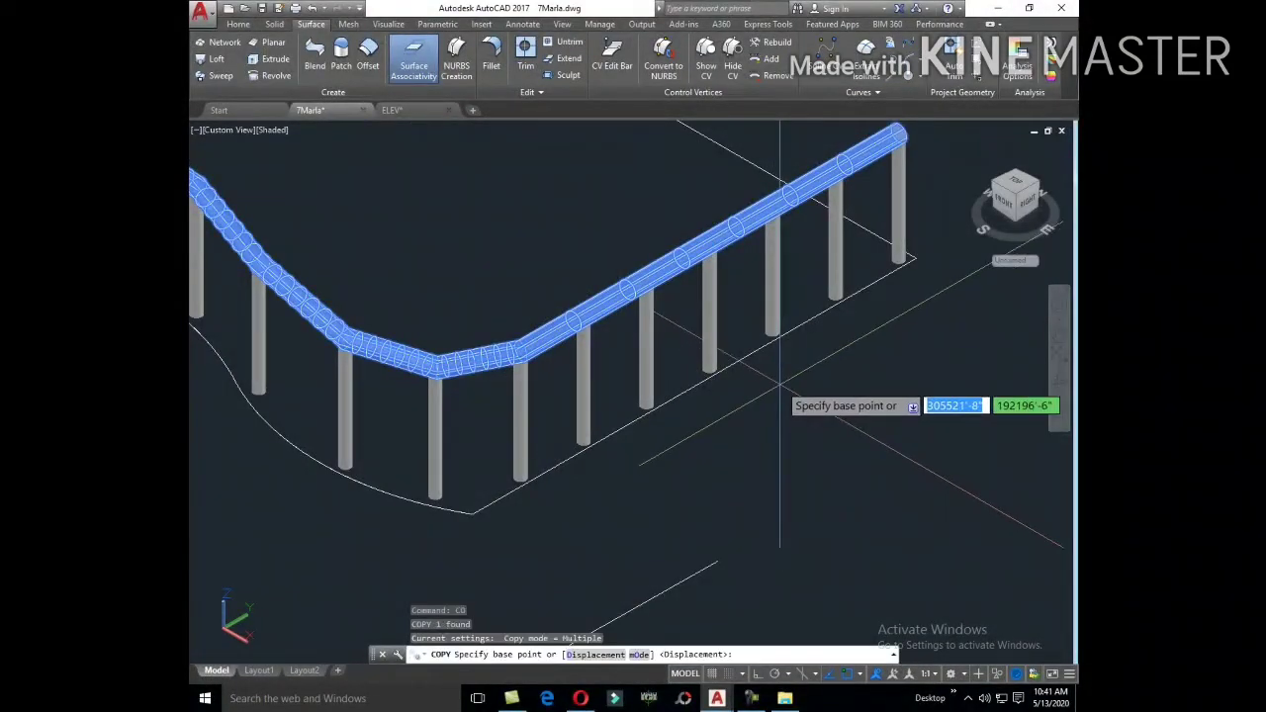
{"action": "left_click", "coordinate": [789, 390]}
{"action": "key", "text": "F8"}
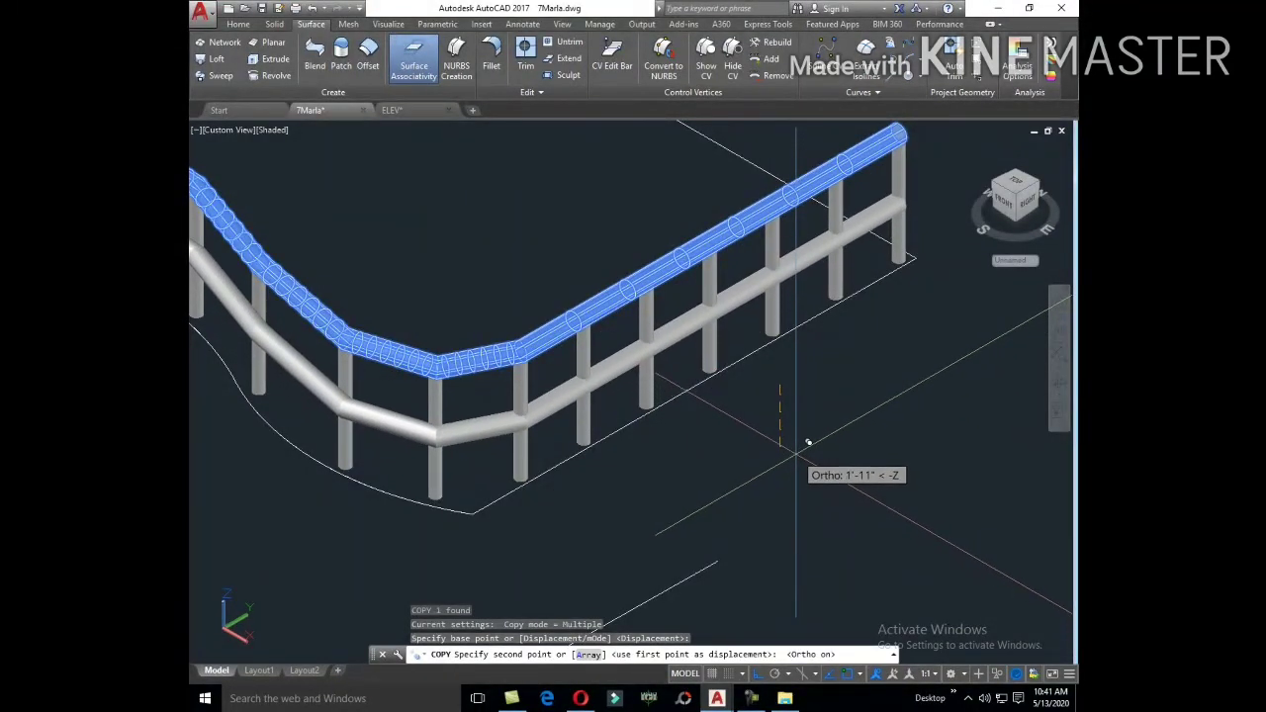
{"action": "left_click", "coordinate": [808, 441]}
{"action": "key", "text": "Escape"}
{"action": "scroll", "coordinate": [840, 428], "scroll_direction": "down", "scroll_amount": 5}
{"action": "scroll", "coordinate": [780, 374], "scroll_direction": "up", "scroll_amount": 5}
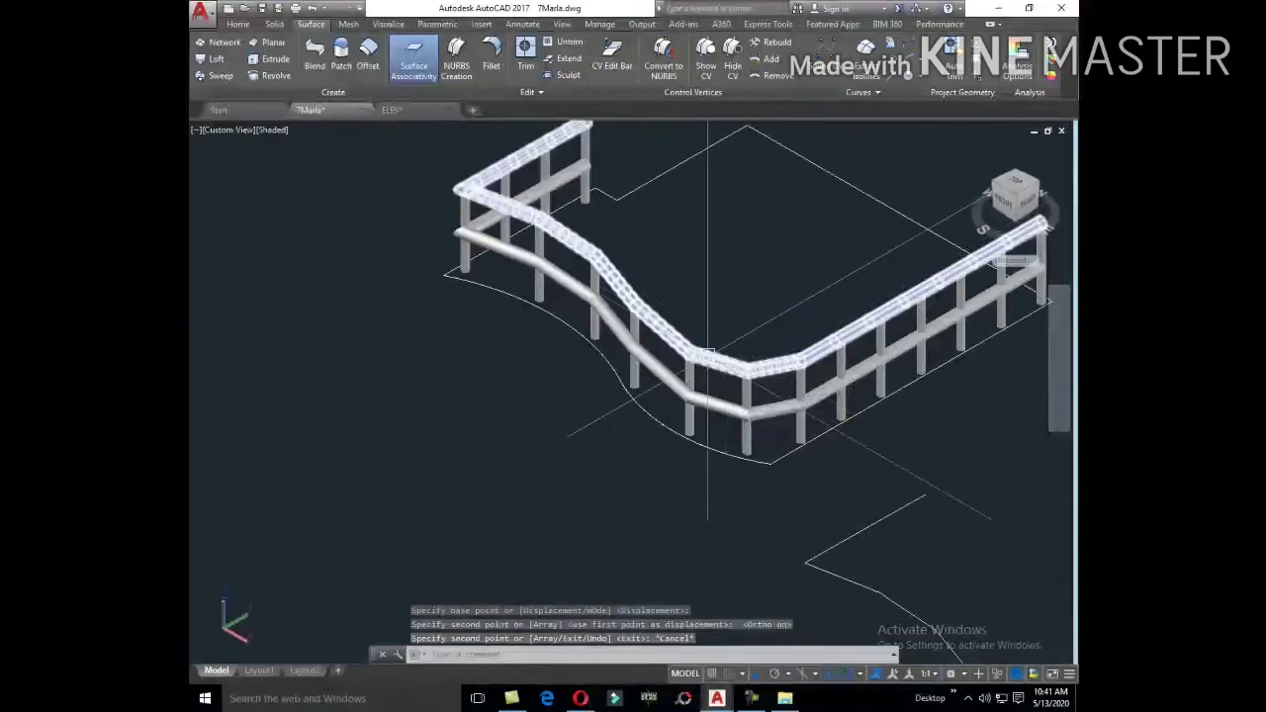
{"action": "scroll", "coordinate": [720, 297], "scroll_direction": "down", "scroll_amount": 1}
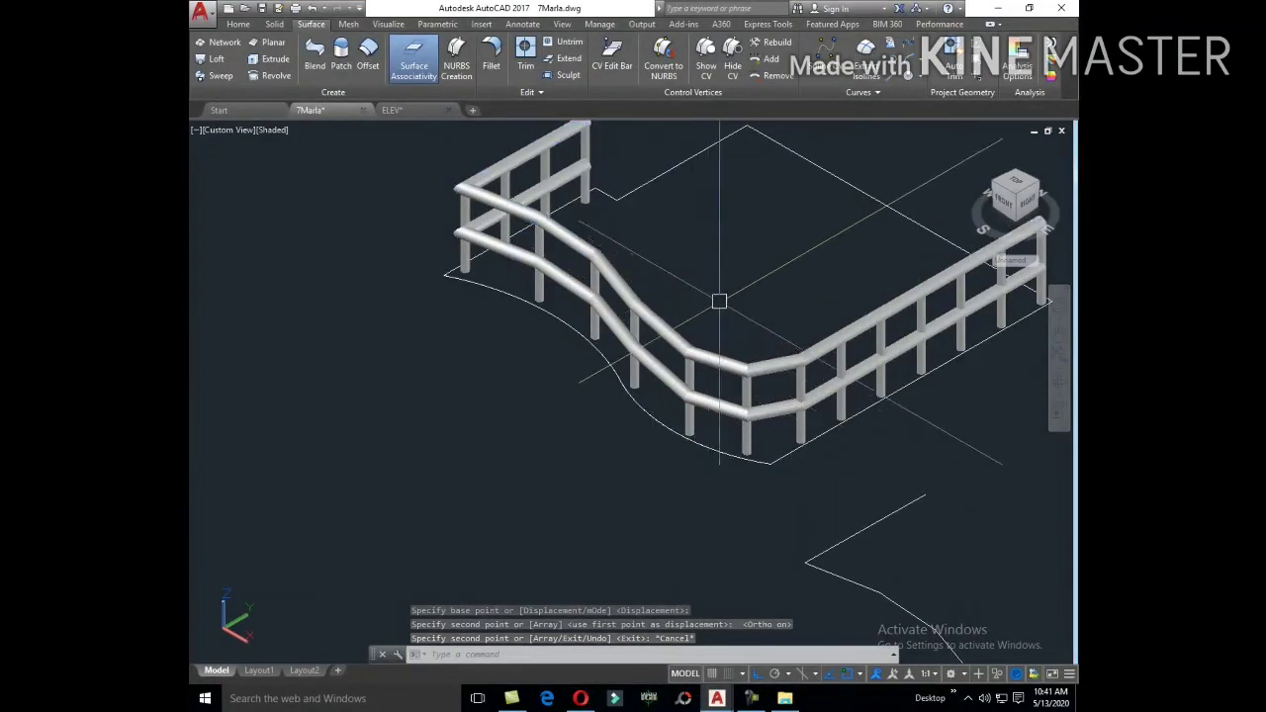
{"action": "scroll", "coordinate": [825, 419], "scroll_direction": "down", "scroll_amount": 3}
{"action": "middle_click_drag", "start_coordinate": [841, 418], "coordinate": [673, 448]}
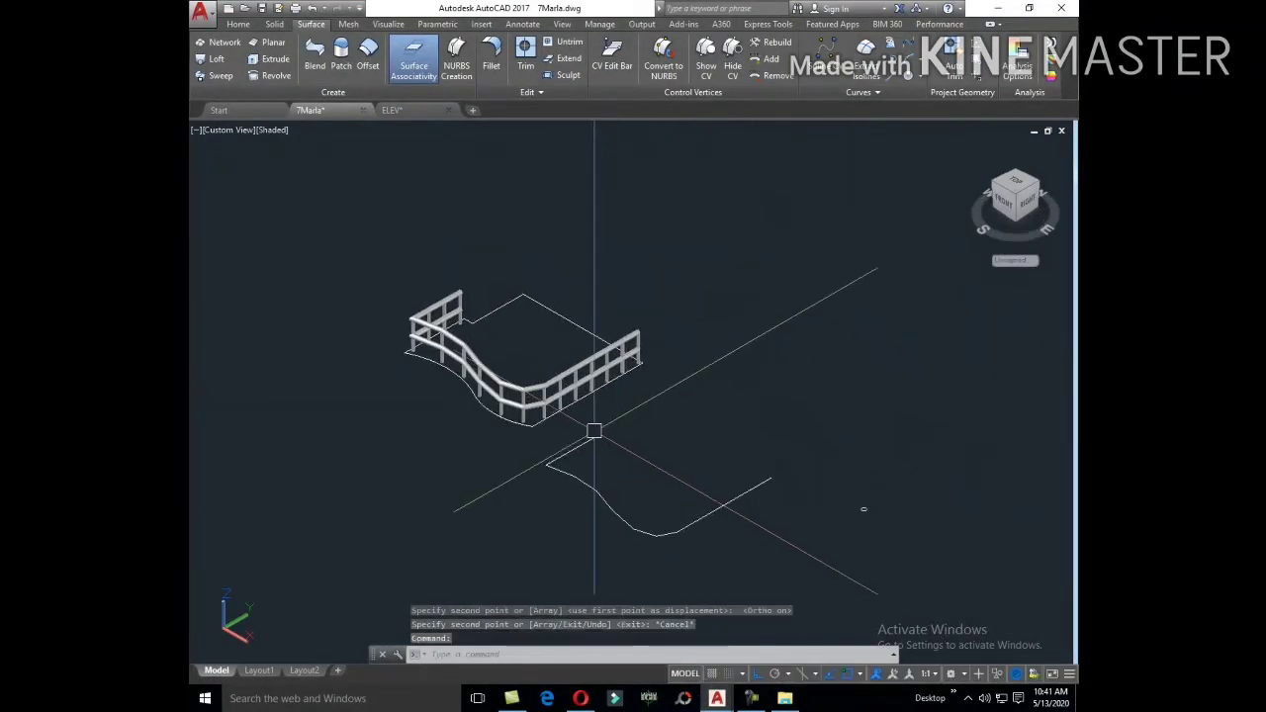
{"action": "scroll", "coordinate": [706, 417], "scroll_direction": "down", "scroll_amount": 5}
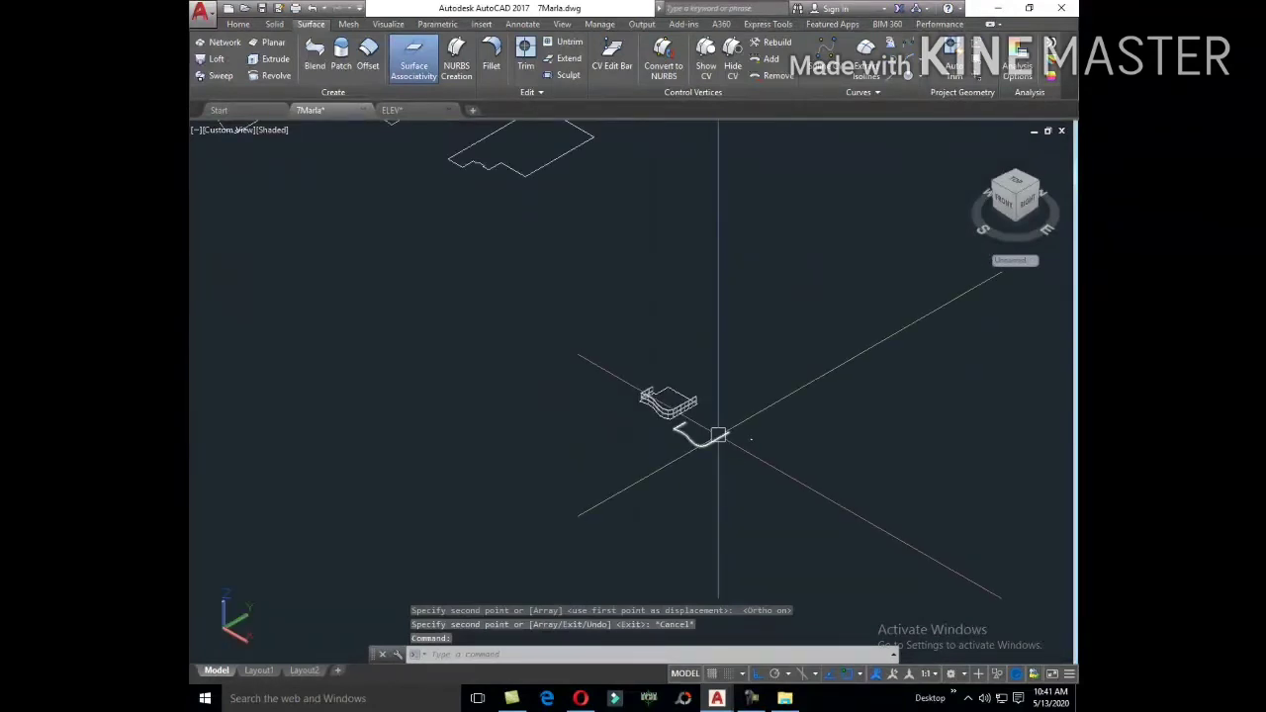
{"action": "scroll", "coordinate": [718, 435], "scroll_direction": "down", "scroll_amount": 3}
{"action": "scroll", "coordinate": [718, 433], "scroll_direction": "up", "scroll_amount": 3}
{"action": "scroll", "coordinate": [693, 420], "scroll_direction": "up", "scroll_amount": 4}
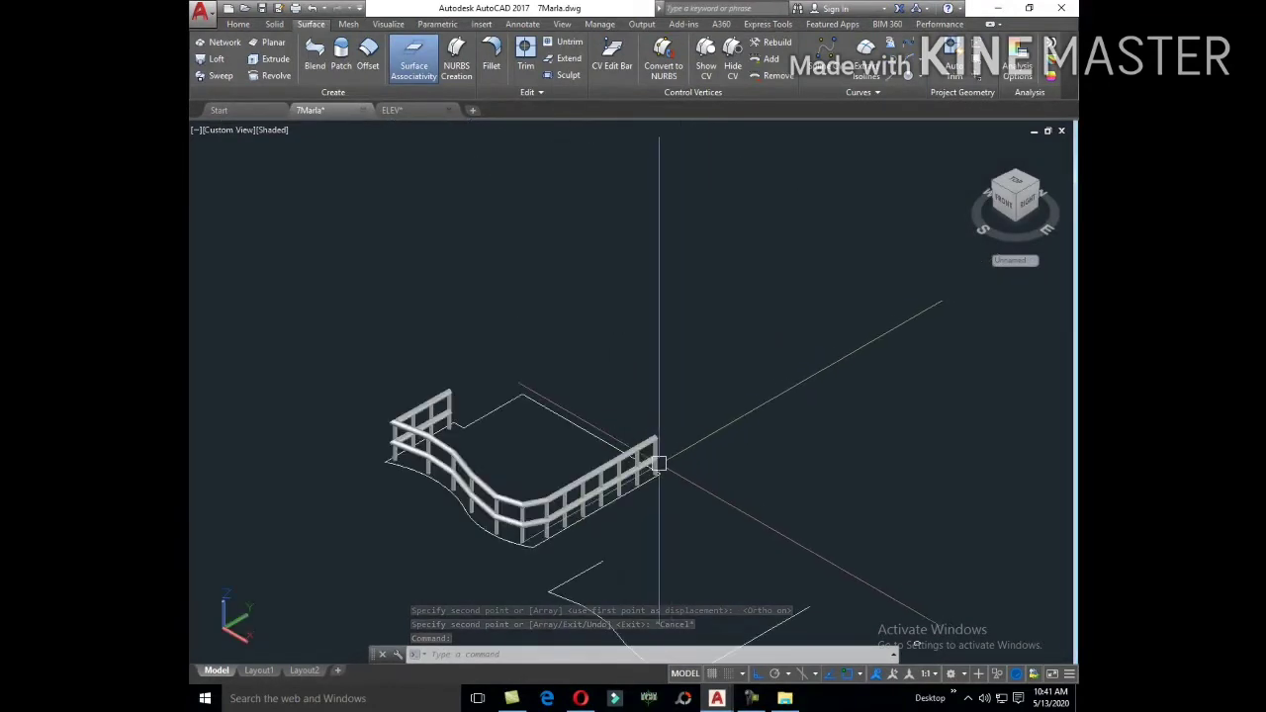
Step: Window-select the whole railing, including all posts and both rails
{"action": "left_click", "coordinate": [410, 274]}
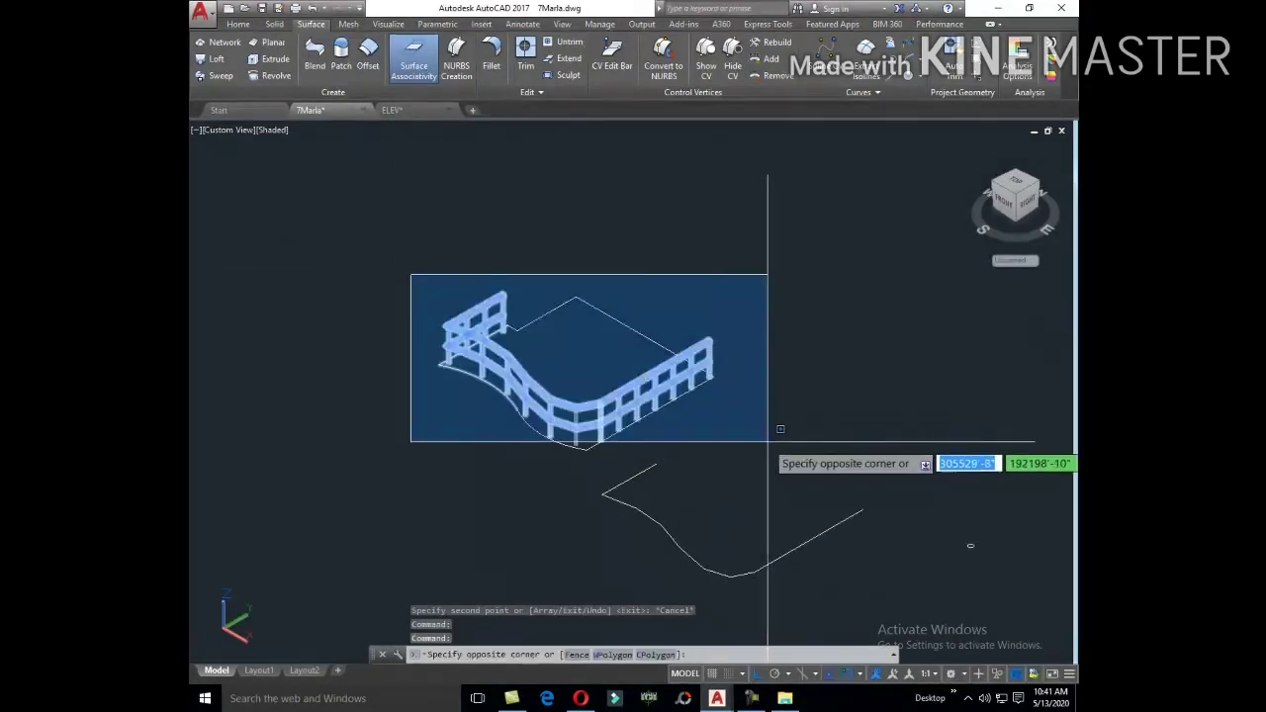
{"action": "left_click", "coordinate": [734, 438]}
{"action": "scroll", "coordinate": [603, 427], "scroll_direction": "up", "scroll_amount": 3}
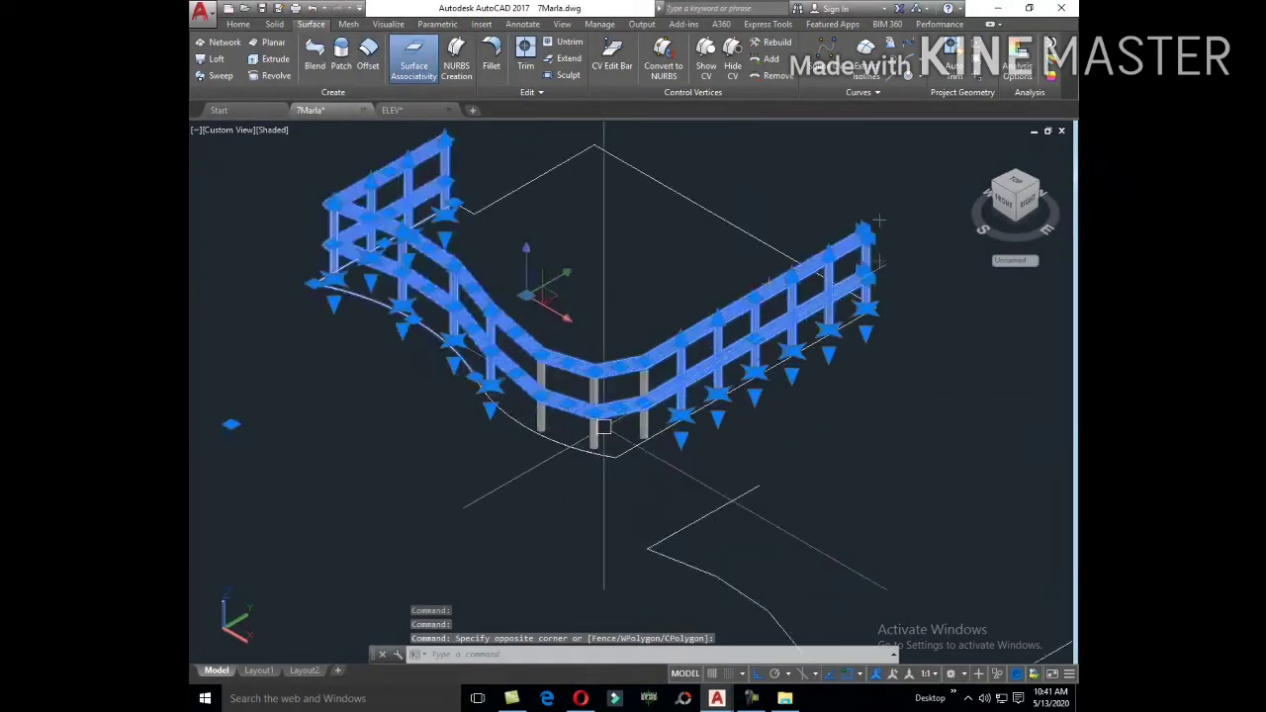
{"action": "left_click", "coordinate": [636, 426]}
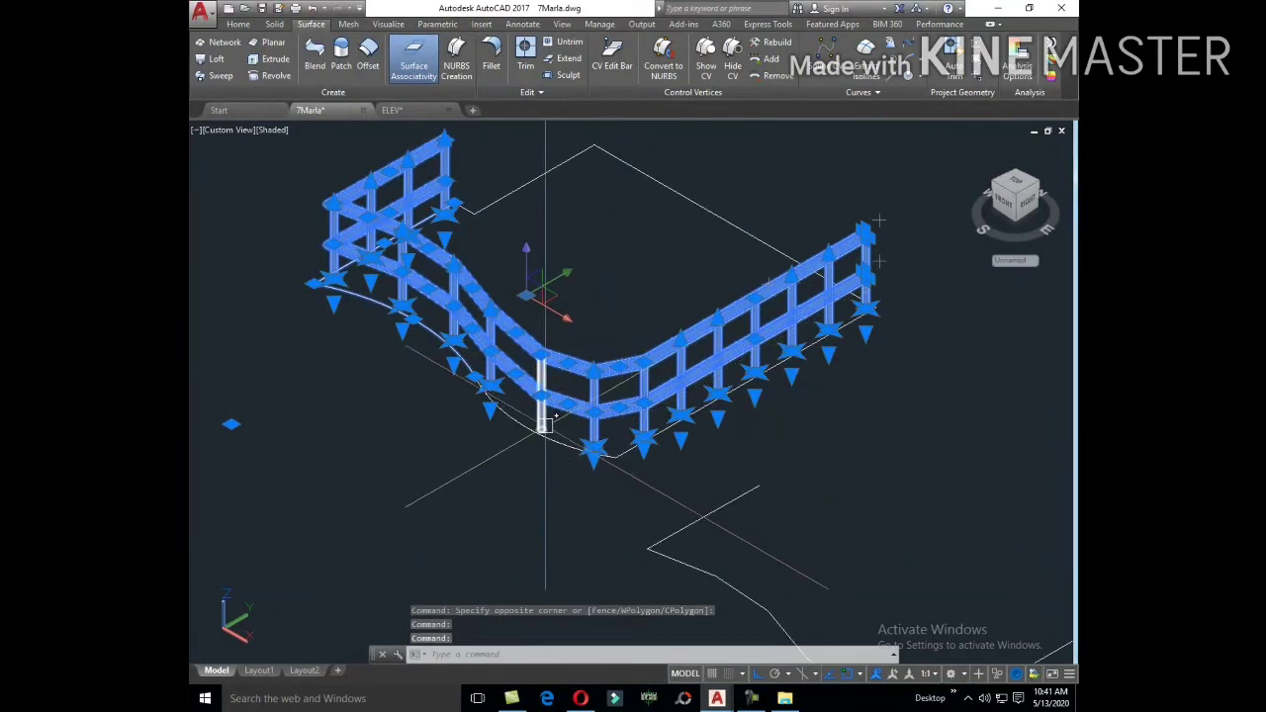
{"action": "scroll", "coordinate": [511, 457], "scroll_direction": "up", "scroll_amount": 3}
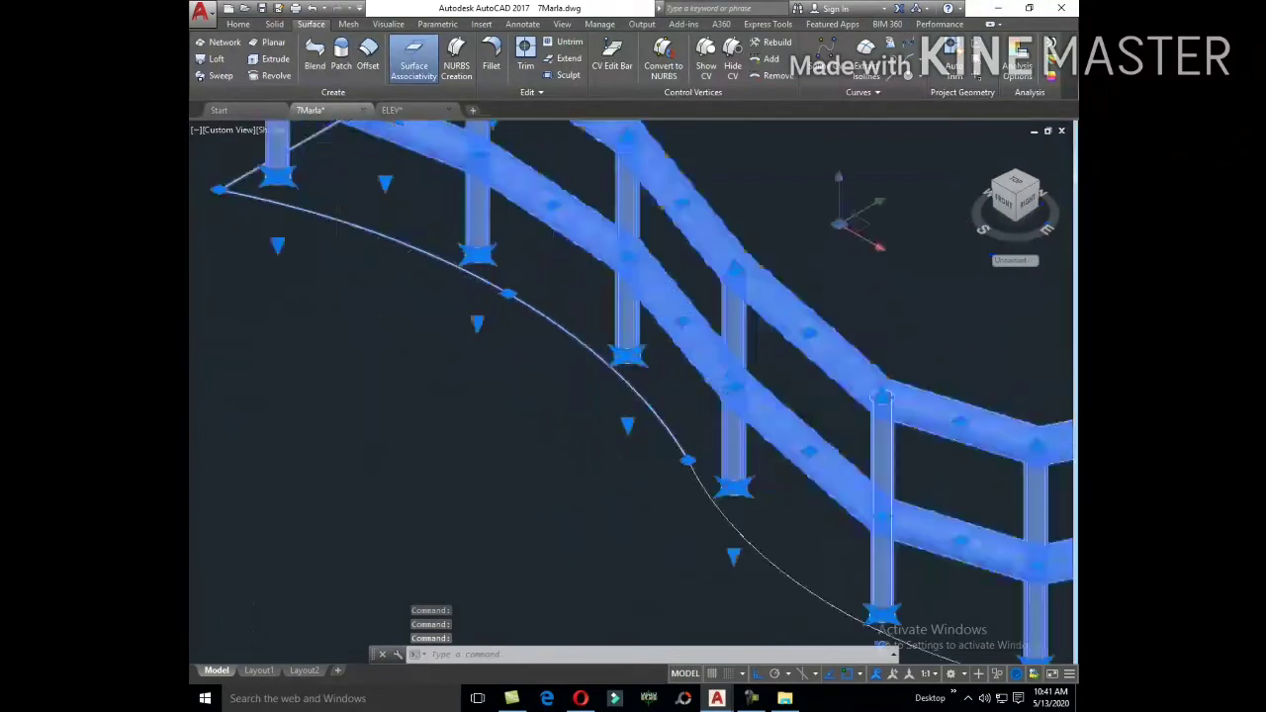
{"action": "scroll", "coordinate": [496, 350], "scroll_direction": "down", "scroll_amount": 2}
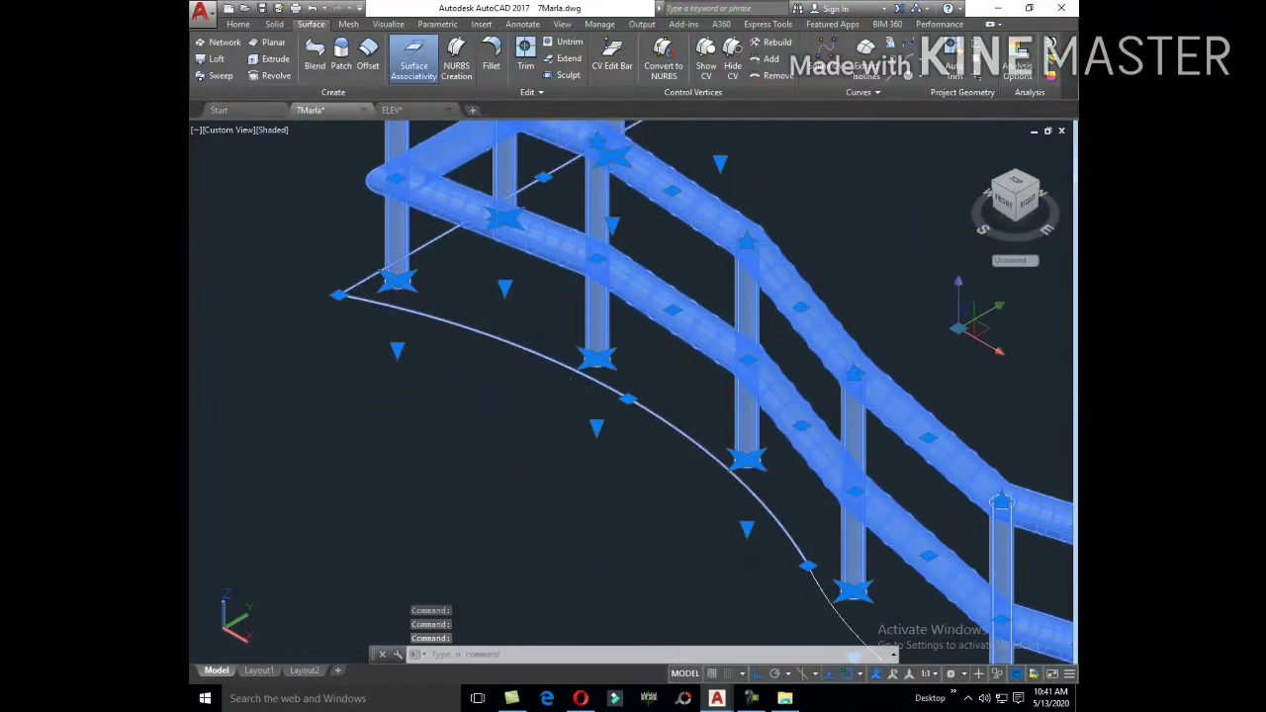
{"action": "scroll", "coordinate": [488, 326], "scroll_direction": "down", "scroll_amount": 2}
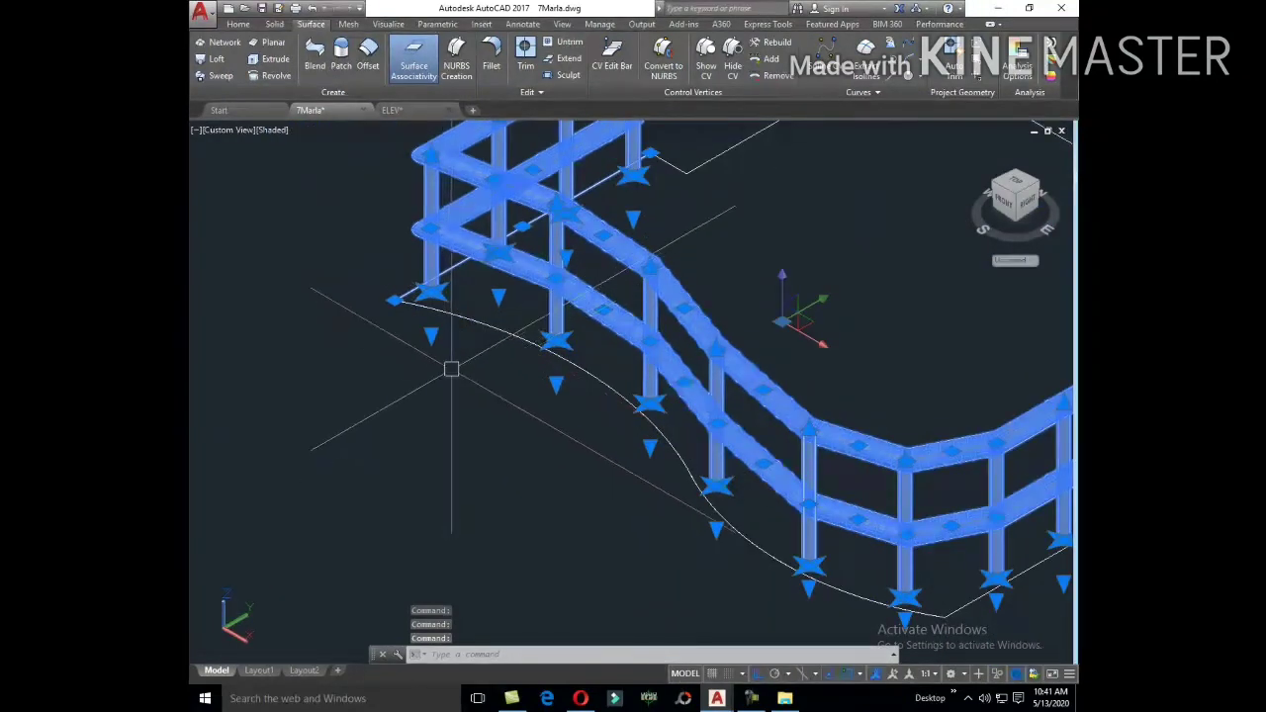
{"action": "scroll", "coordinate": [451, 369], "scroll_direction": "down", "scroll_amount": 5}
Step: Copy the railing from its top end onto the porch balcony's curved edge
{"action": "type", "text": "o"}
{"action": "key", "text": "Return"}
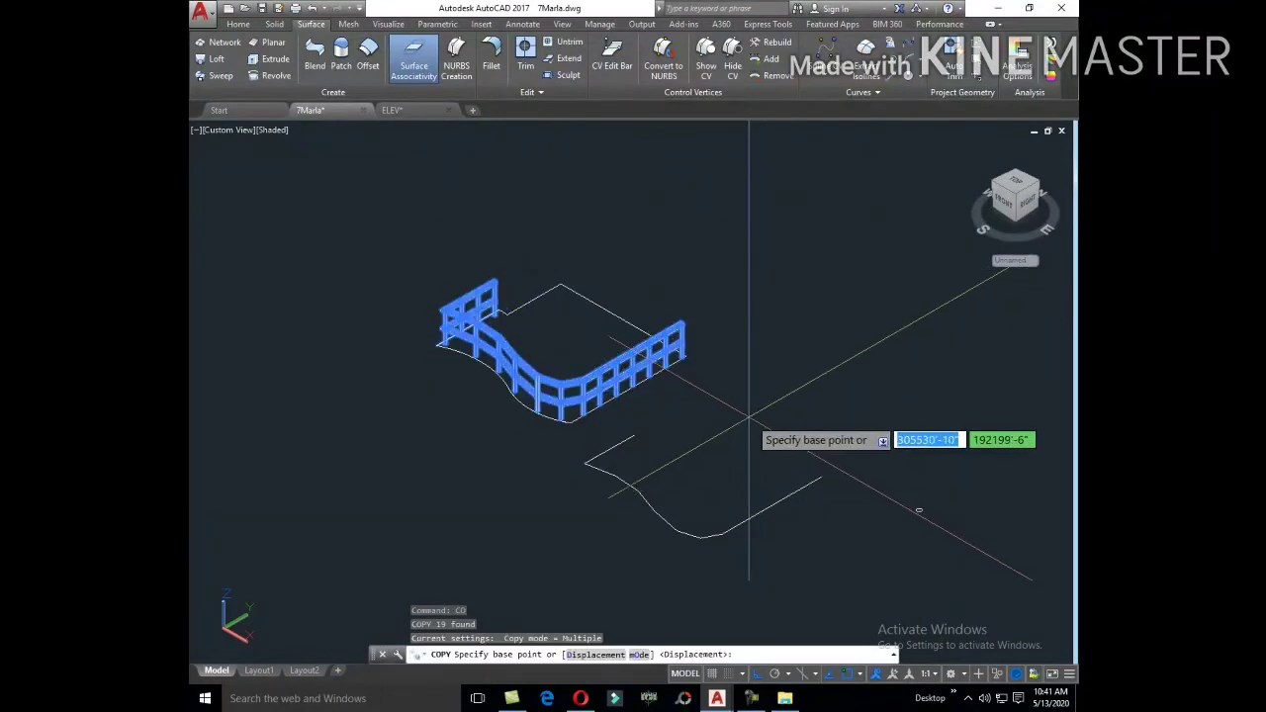
{"action": "scroll", "coordinate": [732, 415], "scroll_direction": "up", "scroll_amount": 3}
{"action": "scroll", "coordinate": [682, 351], "scroll_direction": "up", "scroll_amount": 2}
{"action": "left_click", "coordinate": [655, 318]}
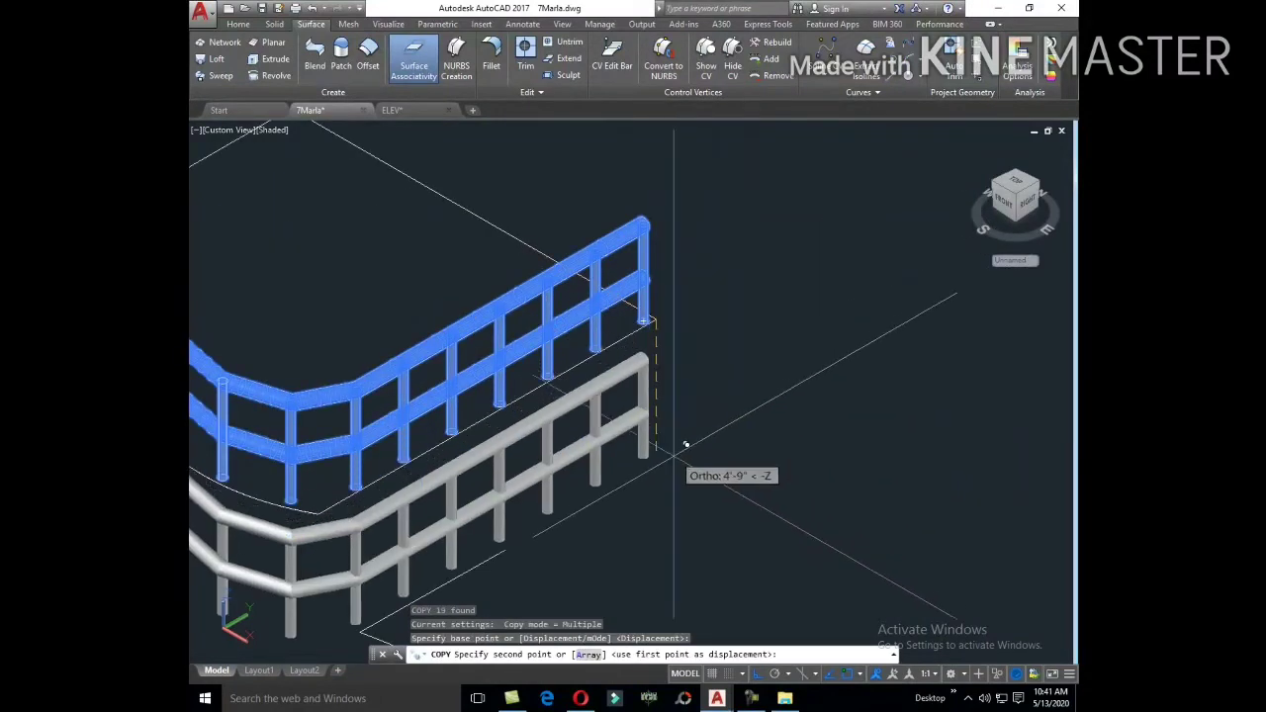
{"action": "scroll", "coordinate": [678, 438], "scroll_direction": "down", "scroll_amount": 5}
{"action": "middle_click_drag", "start_coordinate": [622, 438], "coordinate": [613, 514]}
{"action": "scroll", "coordinate": [580, 418], "scroll_direction": "up", "scroll_amount": 3}
{"action": "scroll", "coordinate": [579, 405], "scroll_direction": "up", "scroll_amount": 4}
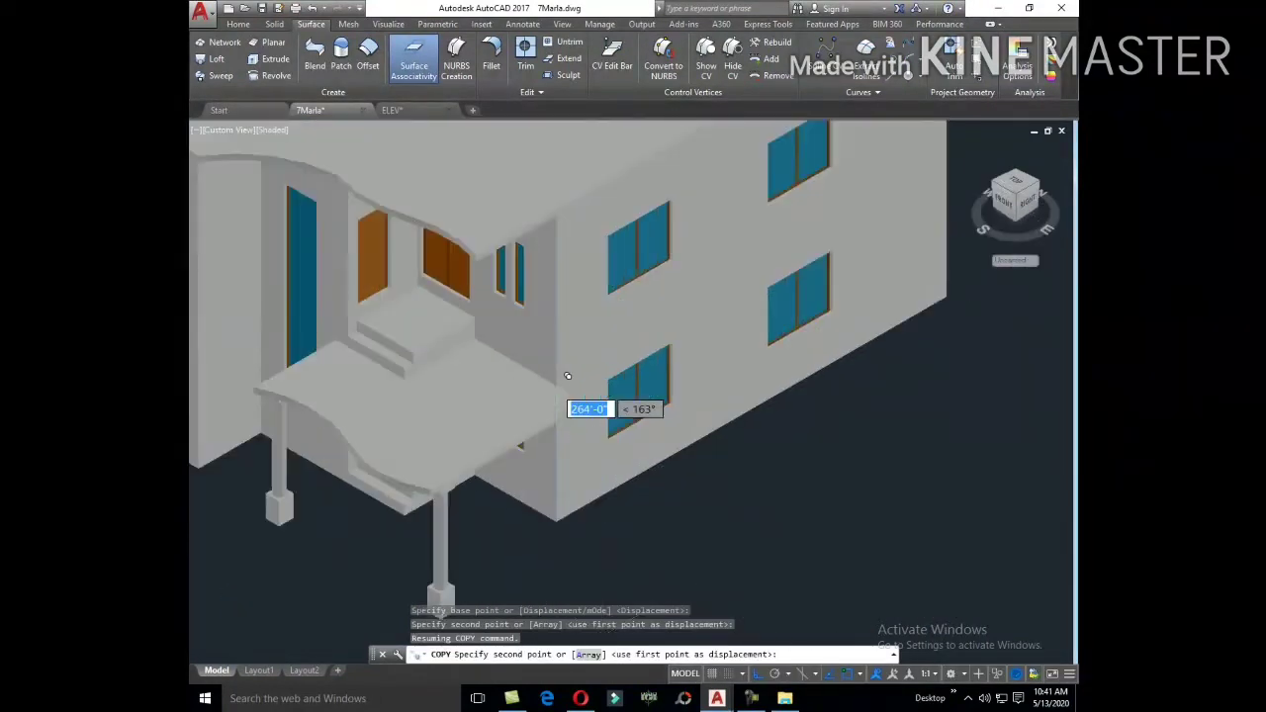
{"action": "scroll", "coordinate": [580, 416], "scroll_direction": "up", "scroll_amount": 2}
{"action": "scroll", "coordinate": [570, 385], "scroll_direction": "up", "scroll_amount": 3}
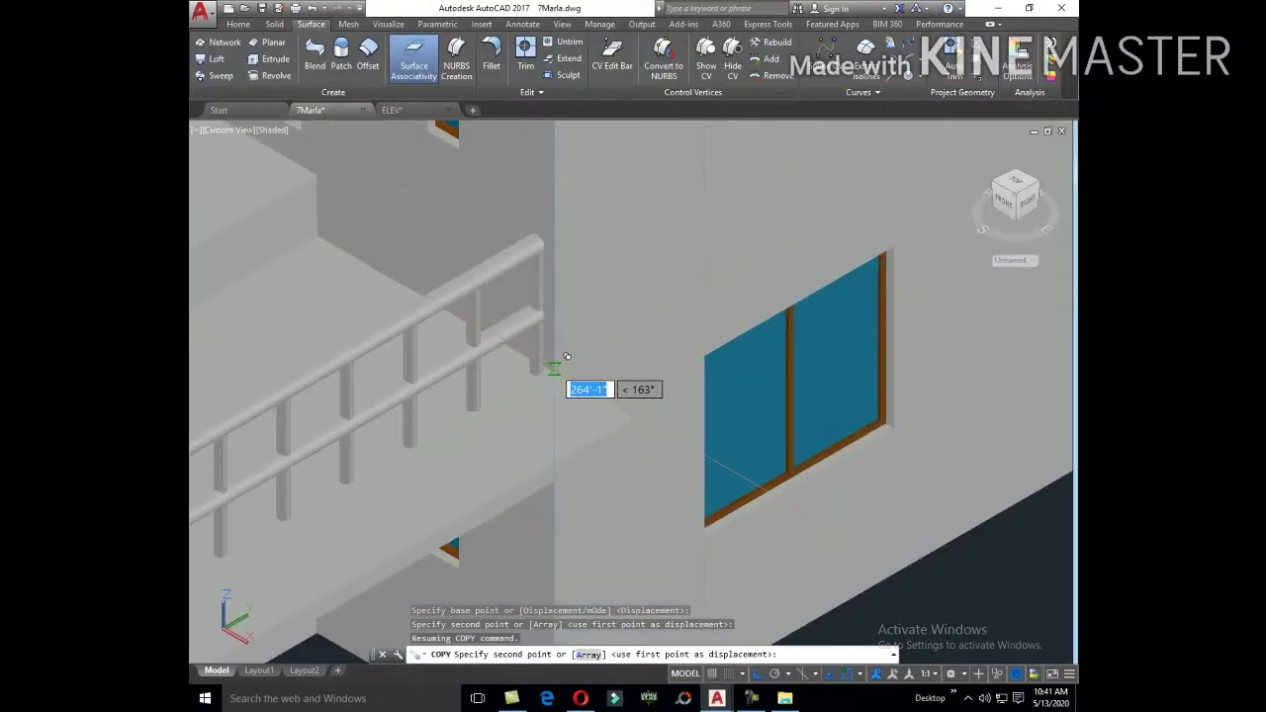
{"action": "scroll", "coordinate": [567, 366], "scroll_direction": "up", "scroll_amount": 3}
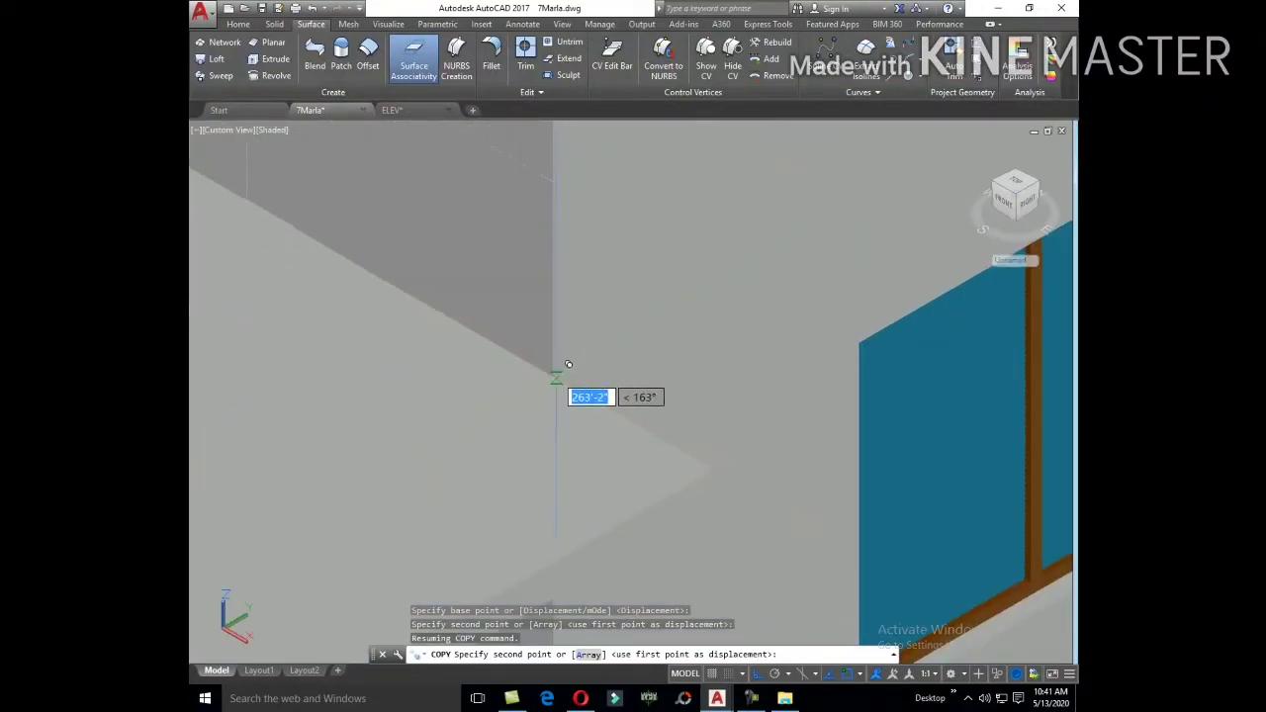
{"action": "scroll", "coordinate": [563, 364], "scroll_direction": "down", "scroll_amount": 5}
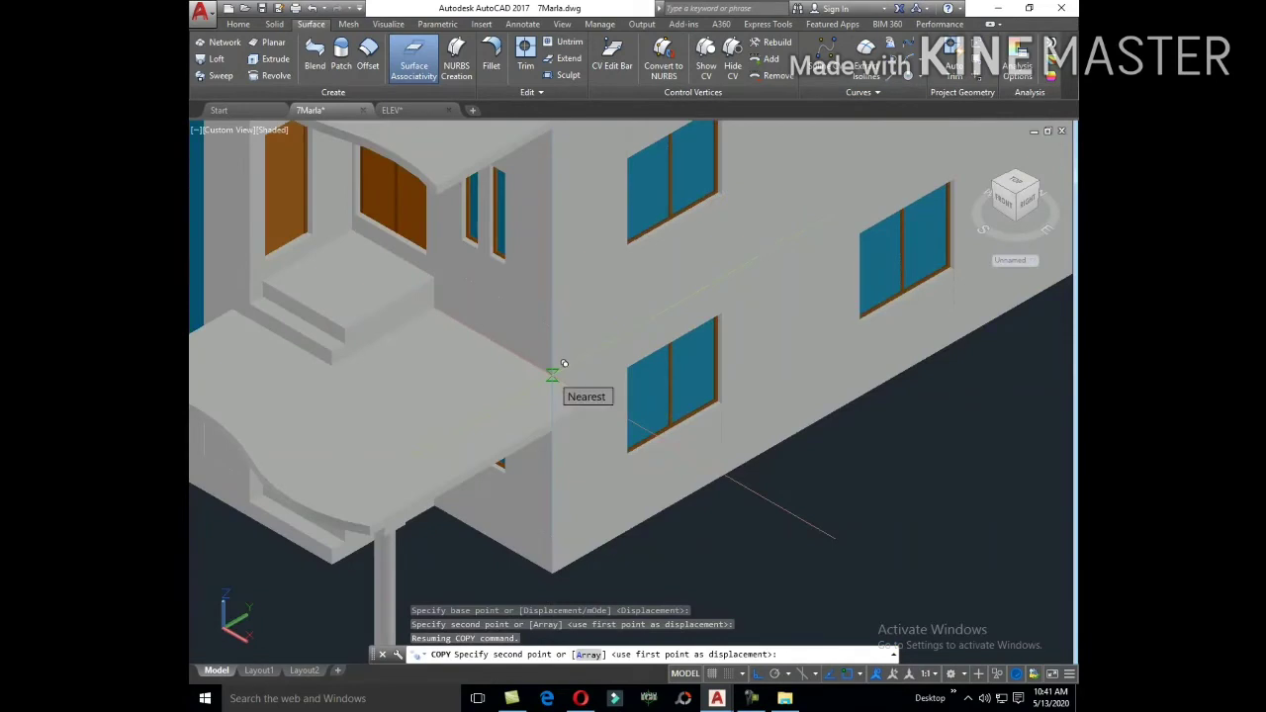
{"action": "scroll", "coordinate": [564, 364], "scroll_direction": "down", "scroll_amount": 3}
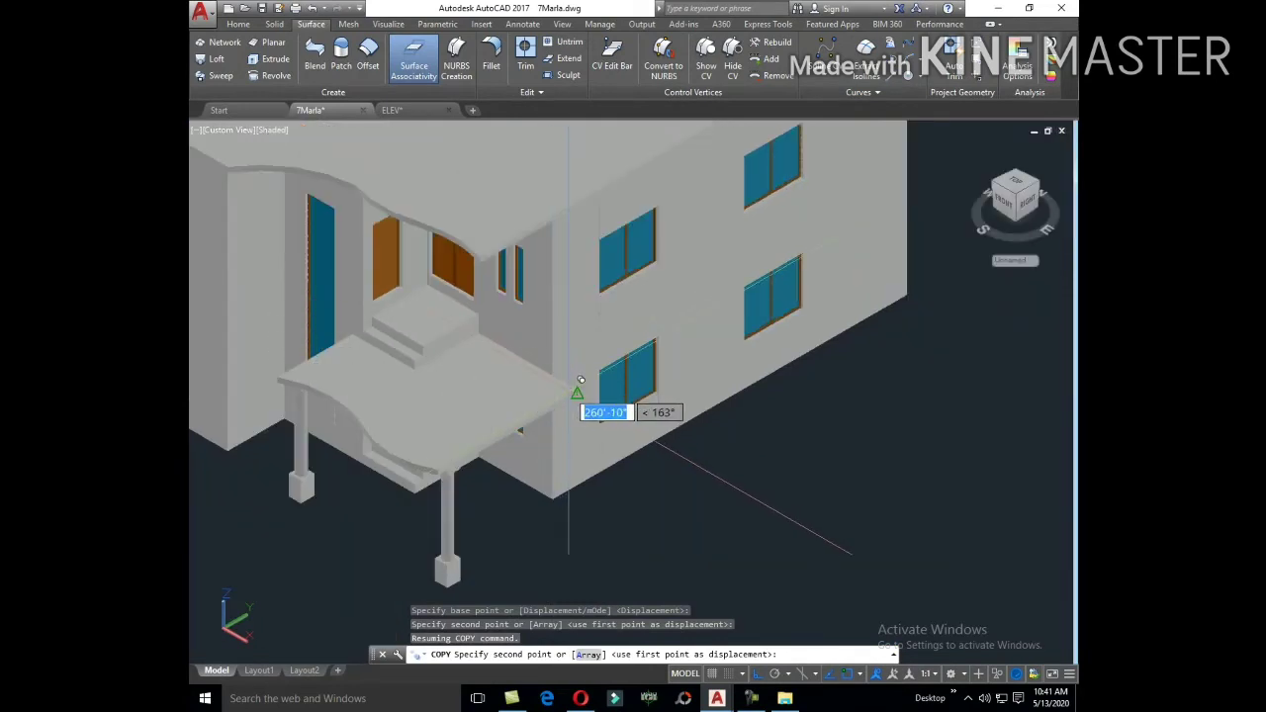
{"action": "scroll", "coordinate": [580, 378], "scroll_direction": "up", "scroll_amount": 5}
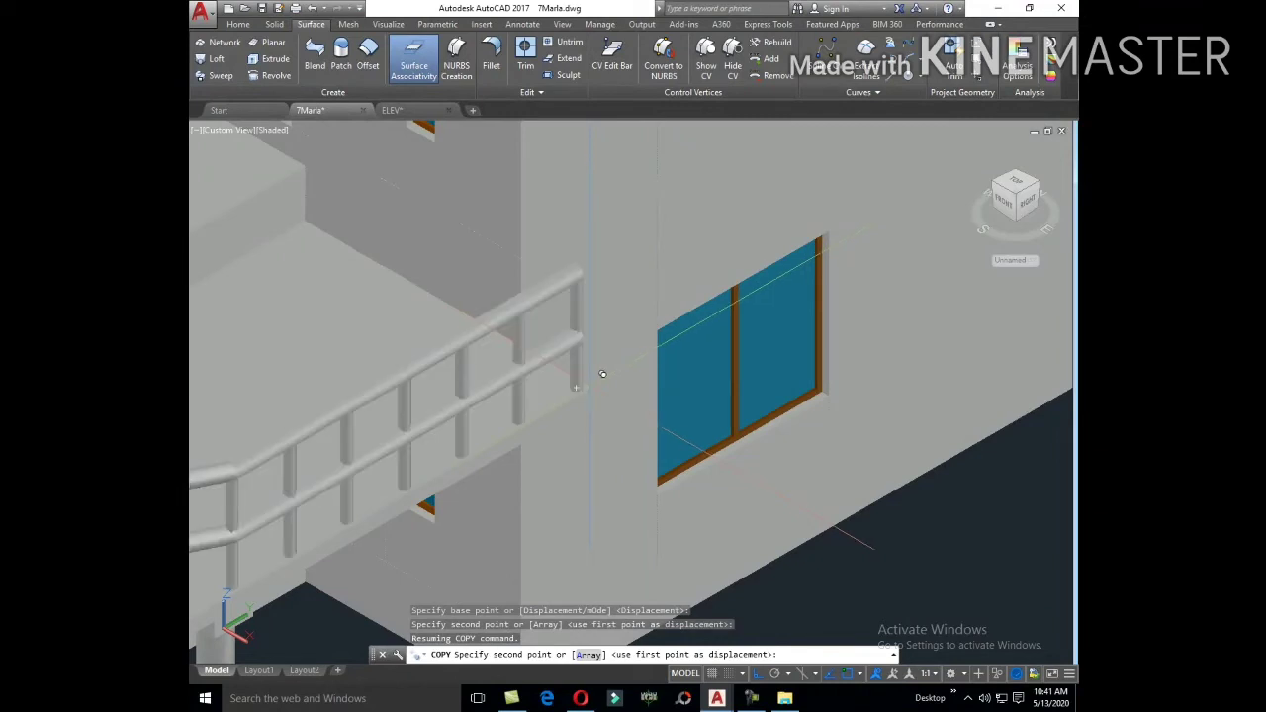
{"action": "scroll", "coordinate": [604, 376], "scroll_direction": "down", "scroll_amount": 2}
{"action": "scroll", "coordinate": [623, 415], "scroll_direction": "down", "scroll_amount": 2}
{"action": "key", "text": "Escape"}
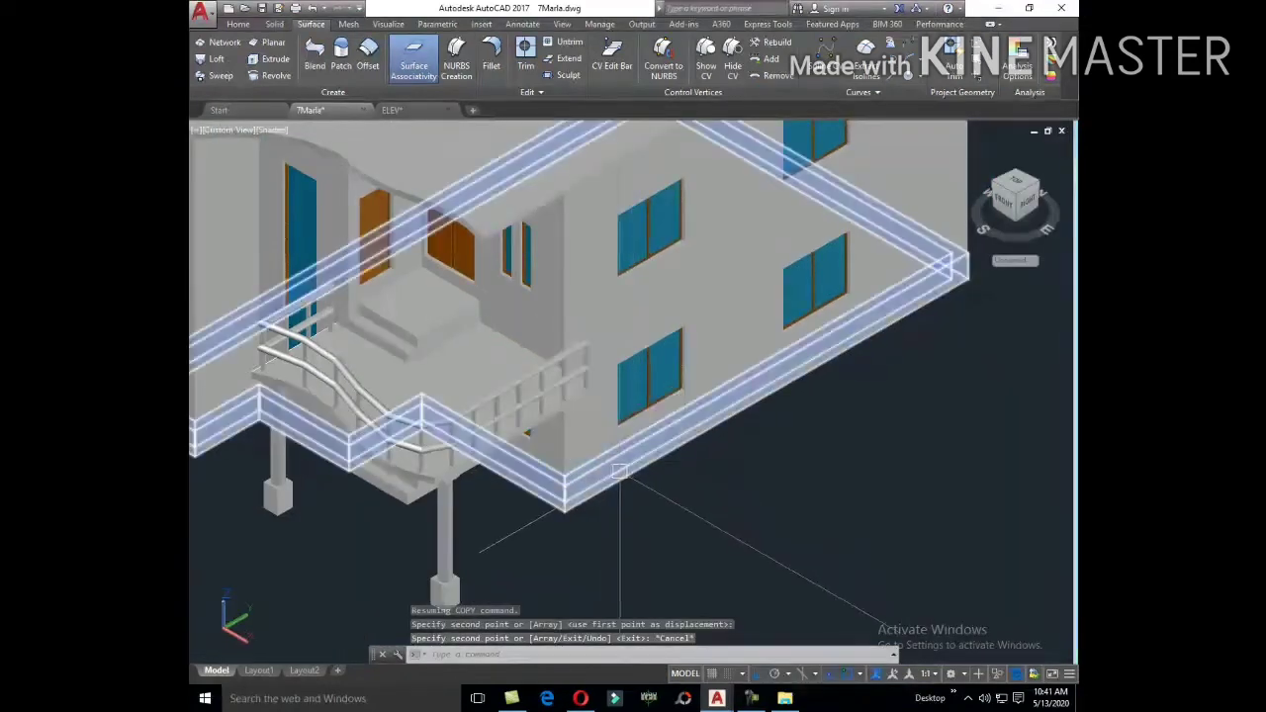
Step: Select the copied railing, its two posts and the lower rail tube, checking it from another side
{"action": "scroll", "coordinate": [528, 484], "scroll_direction": "up", "scroll_amount": 2}
{"action": "left_click", "coordinate": [593, 395]}
{"action": "scroll", "coordinate": [593, 395], "scroll_direction": "up", "scroll_amount": 3}
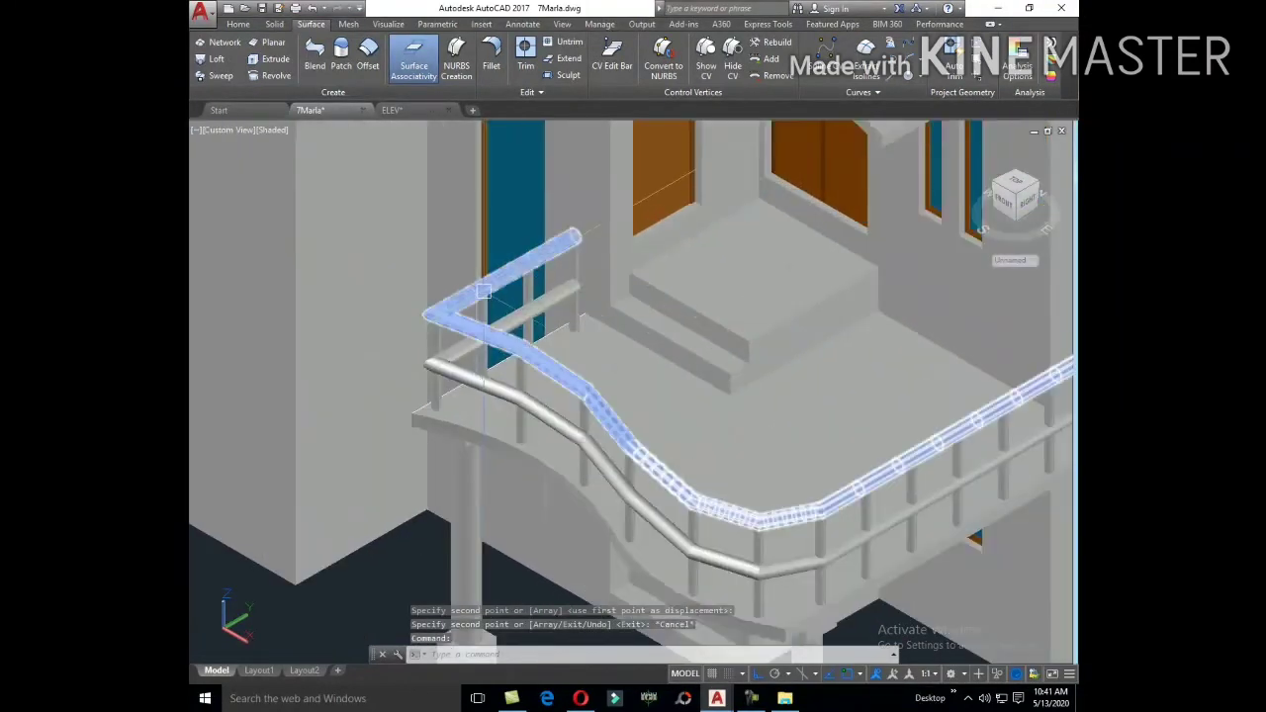
{"action": "scroll", "coordinate": [427, 338], "scroll_direction": "up", "scroll_amount": 2}
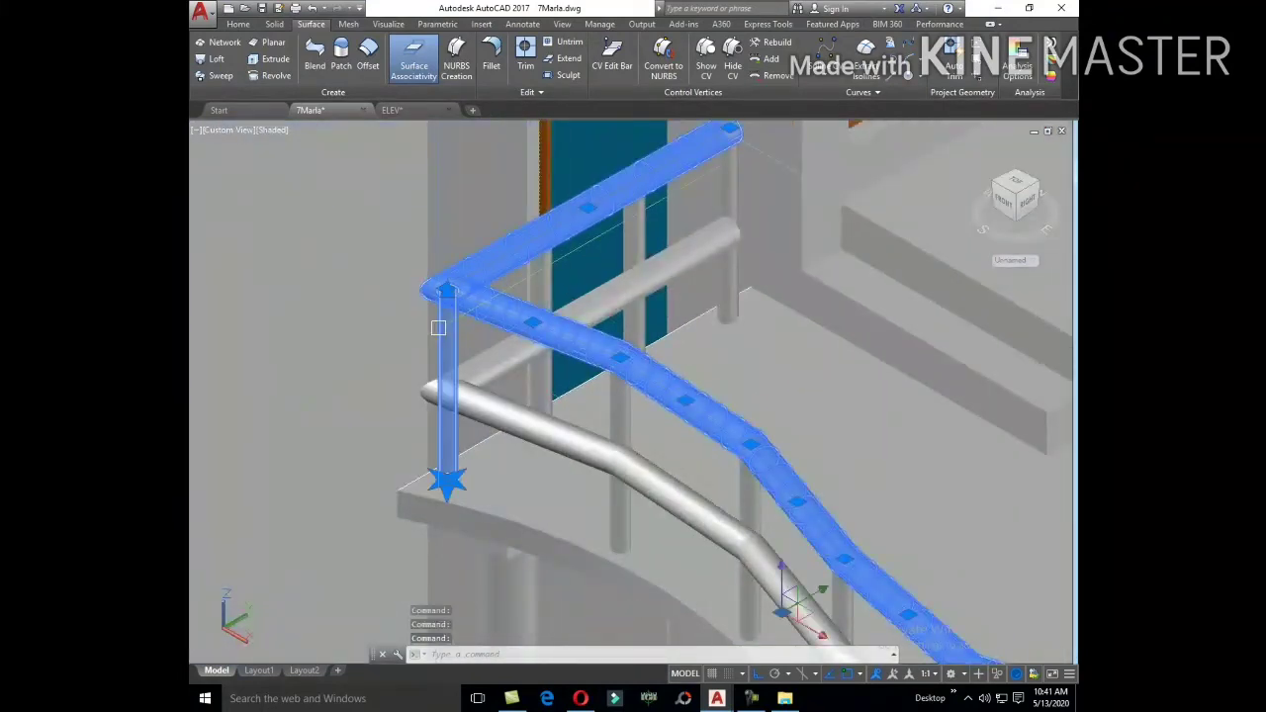
{"action": "left_click", "coordinate": [640, 235]}
{"action": "left_click", "coordinate": [729, 237]}
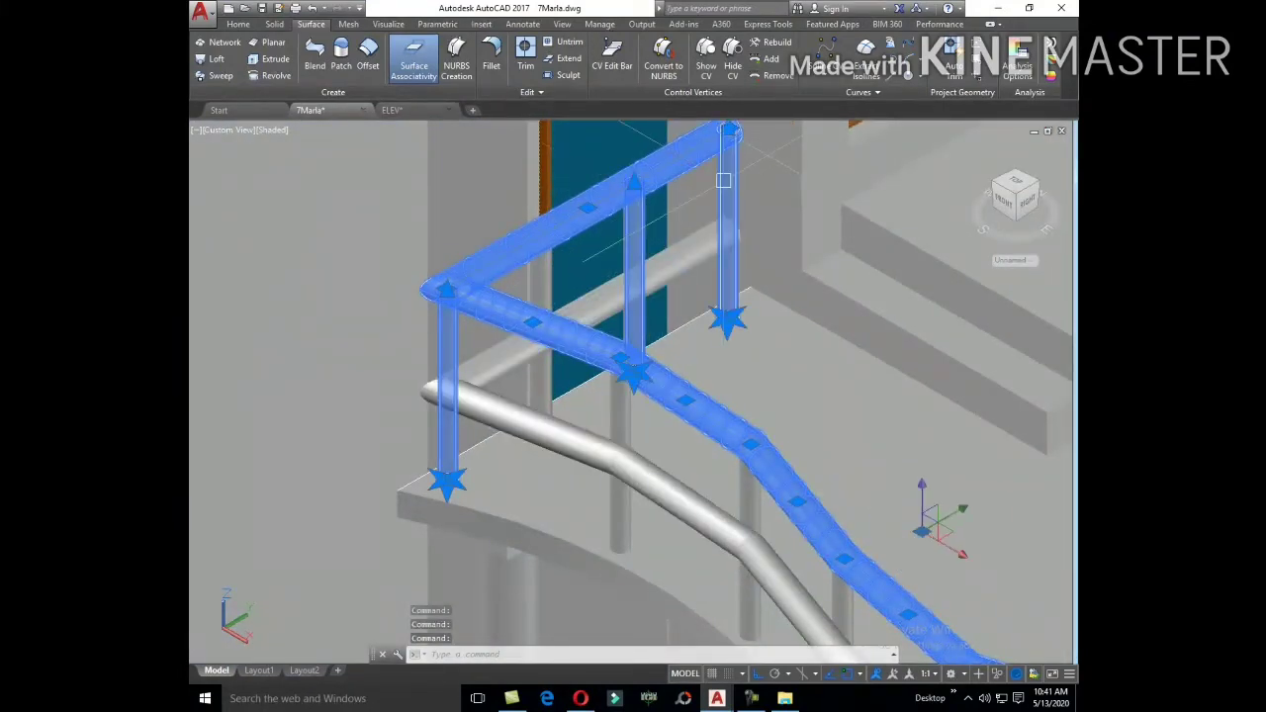
{"action": "left_click", "coordinate": [680, 274]}
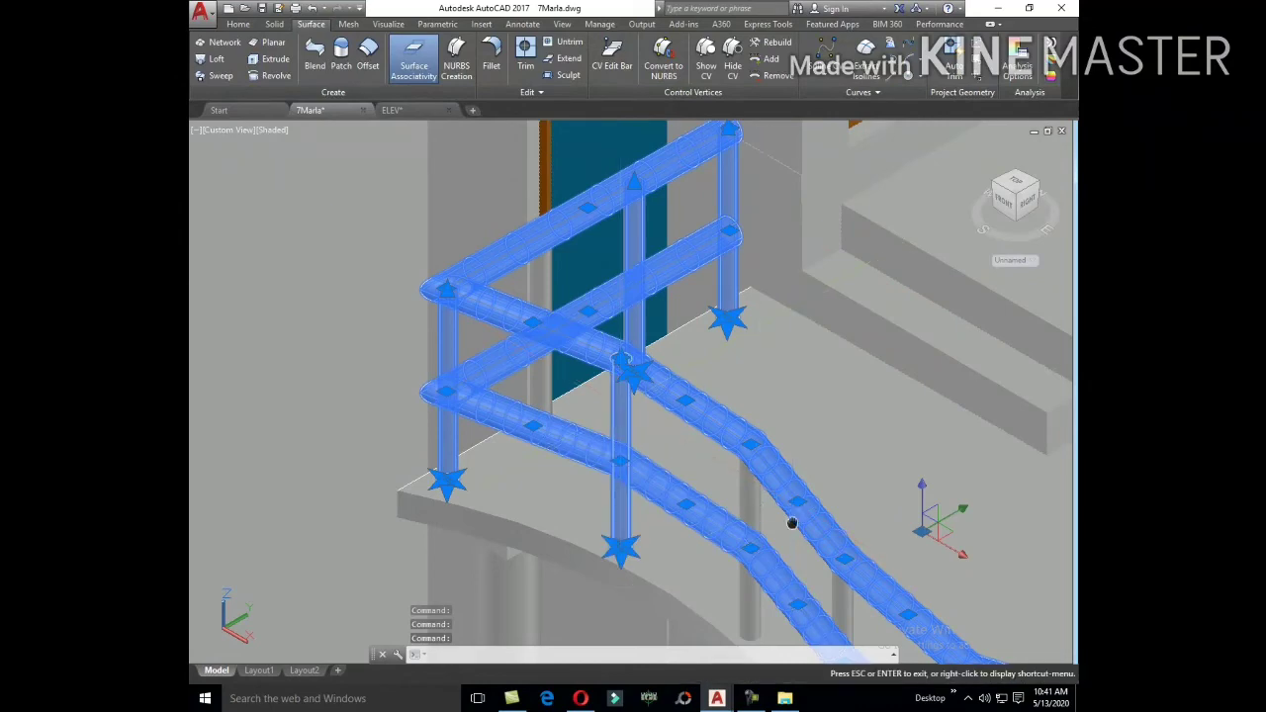
{"action": "scroll", "coordinate": [712, 474], "scroll_direction": "up", "scroll_amount": 3}
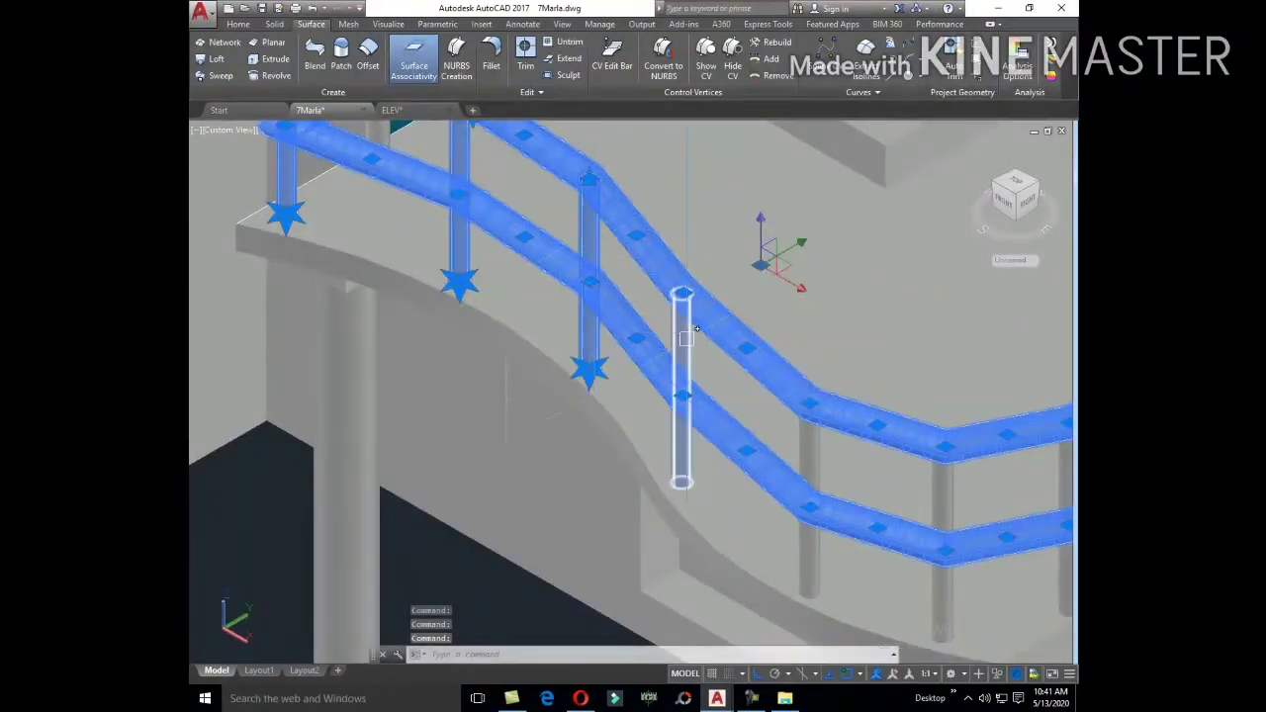
{"action": "middle_click_drag", "start_coordinate": [759, 445], "coordinate": [614, 309], "text": "shift"}
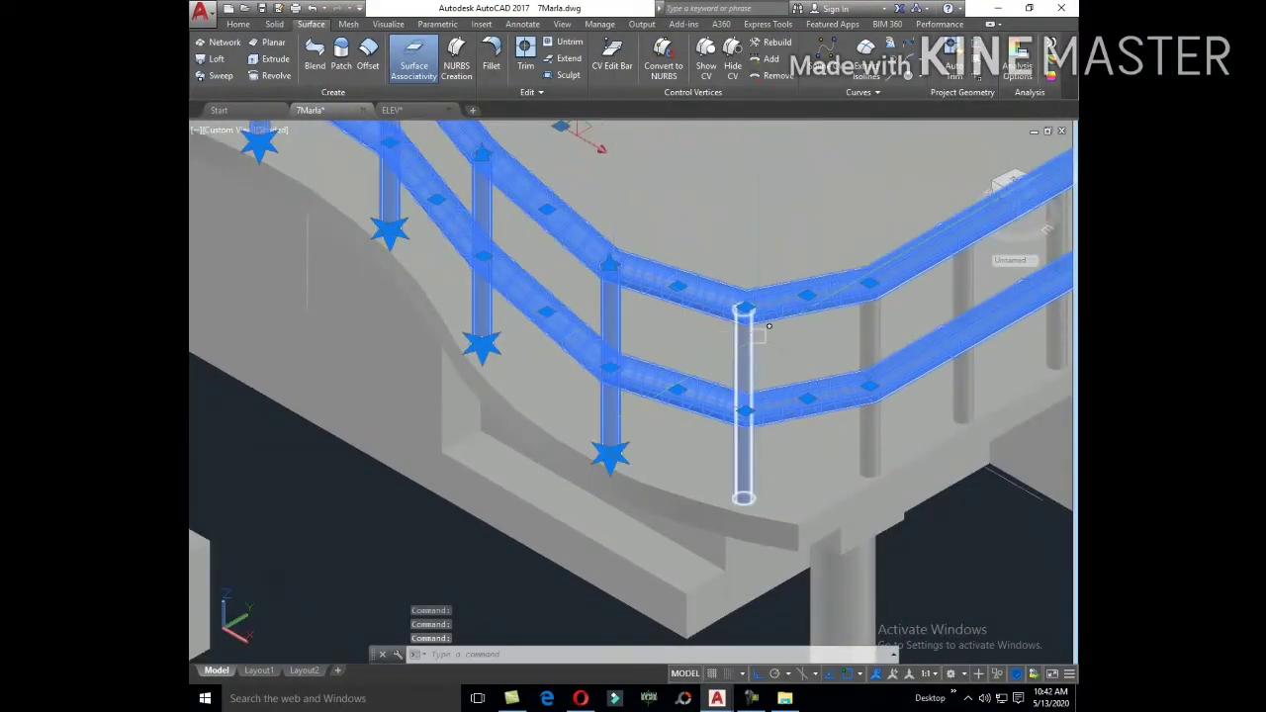
{"action": "scroll", "coordinate": [890, 323], "scroll_direction": "down", "scroll_amount": 2}
{"action": "middle_click_drag", "start_coordinate": [979, 367], "coordinate": [446, 389]}
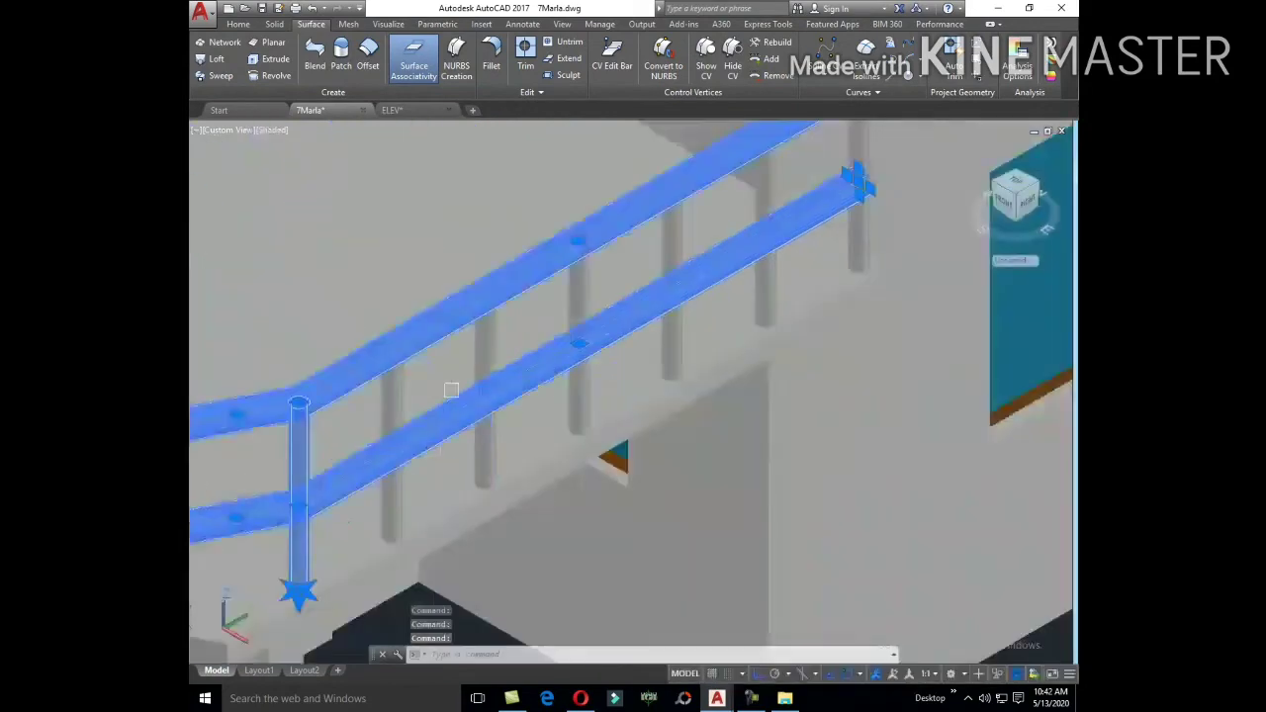
{"action": "scroll", "coordinate": [445, 389], "scroll_direction": "up", "scroll_amount": 1}
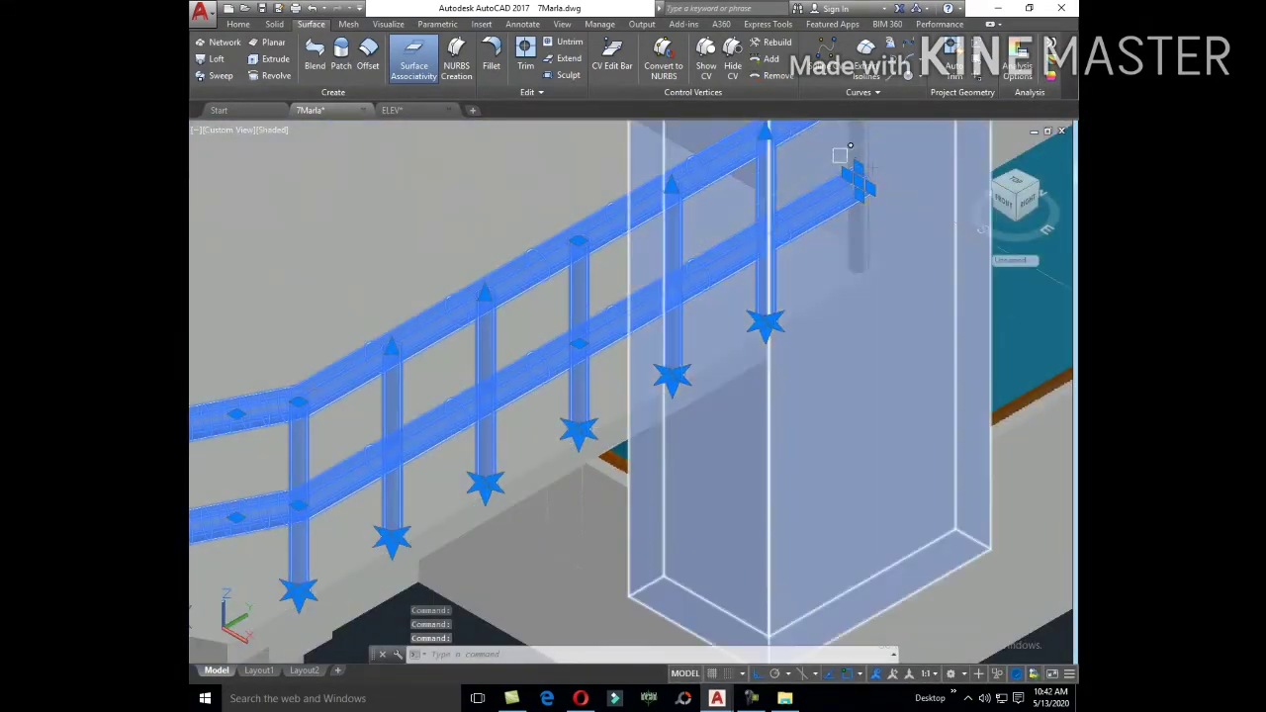
{"action": "scroll", "coordinate": [726, 274], "scroll_direction": "down", "scroll_amount": 4}
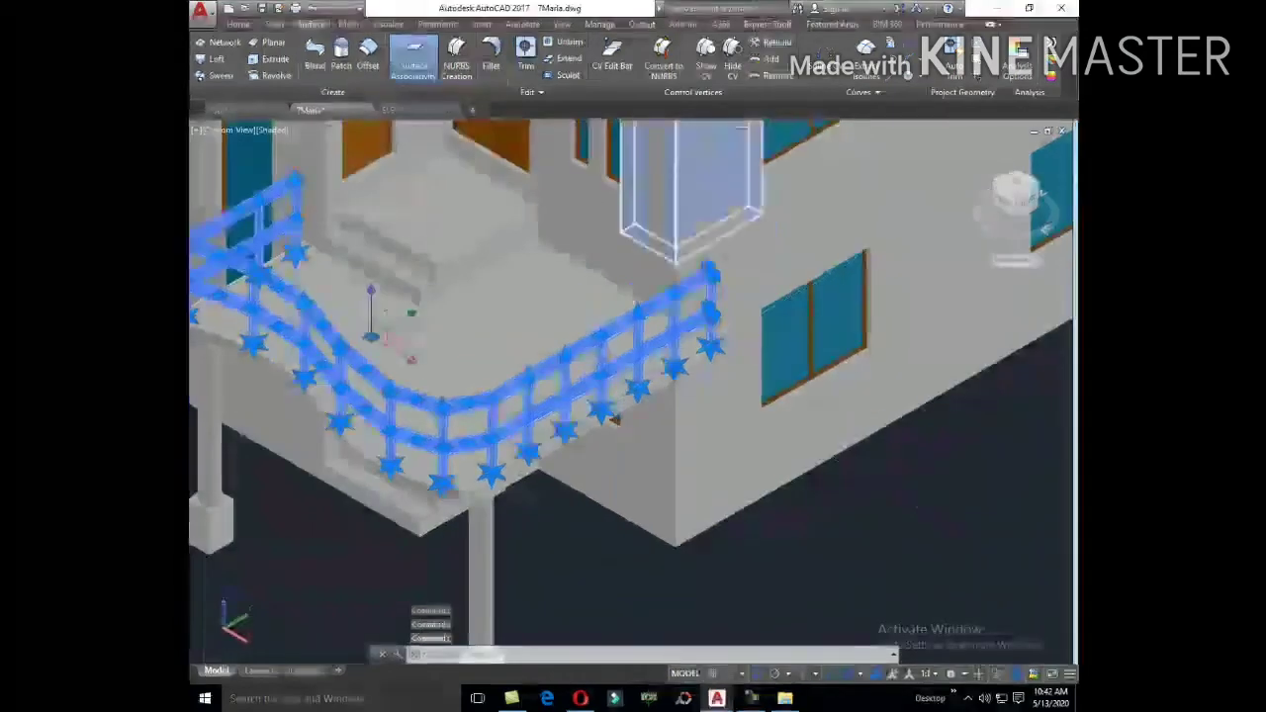
{"action": "scroll", "coordinate": [949, 60], "scroll_direction": "up", "scroll_amount": 2}
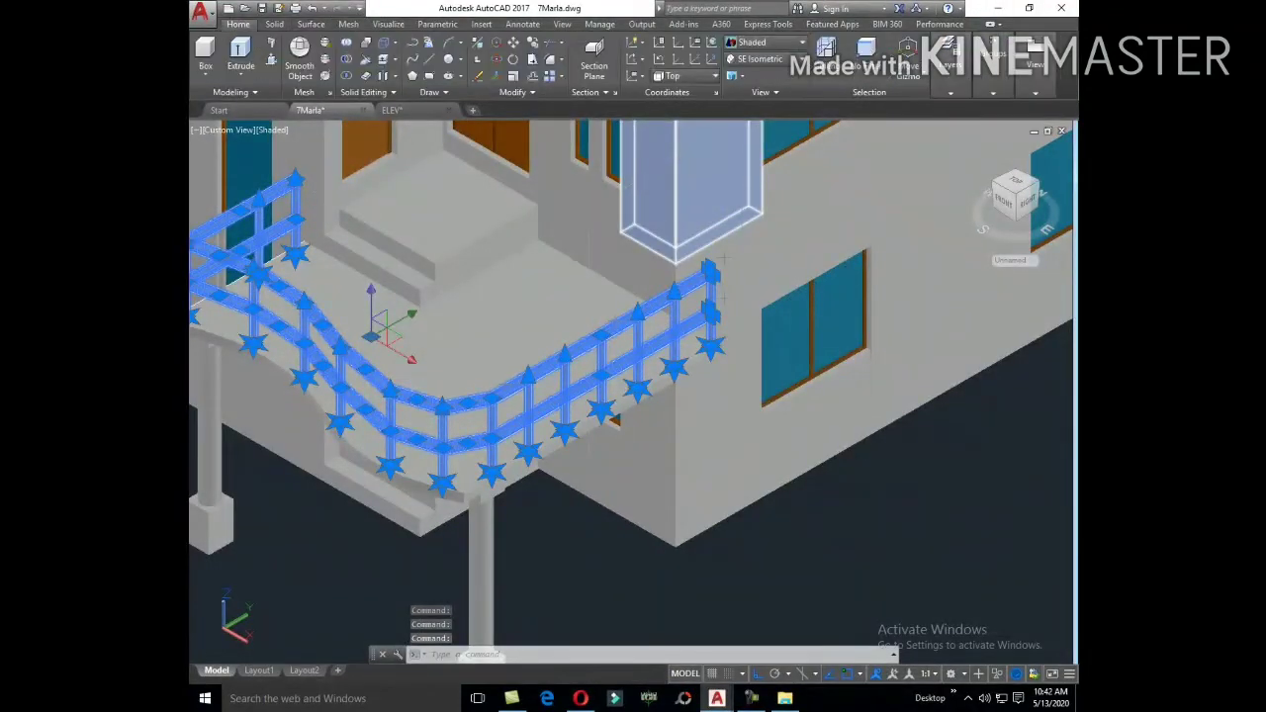
Step: Assign the selected railing to the AUTOMOBILE layer and clear the selection
{"action": "left_click", "coordinate": [1028, 109]}
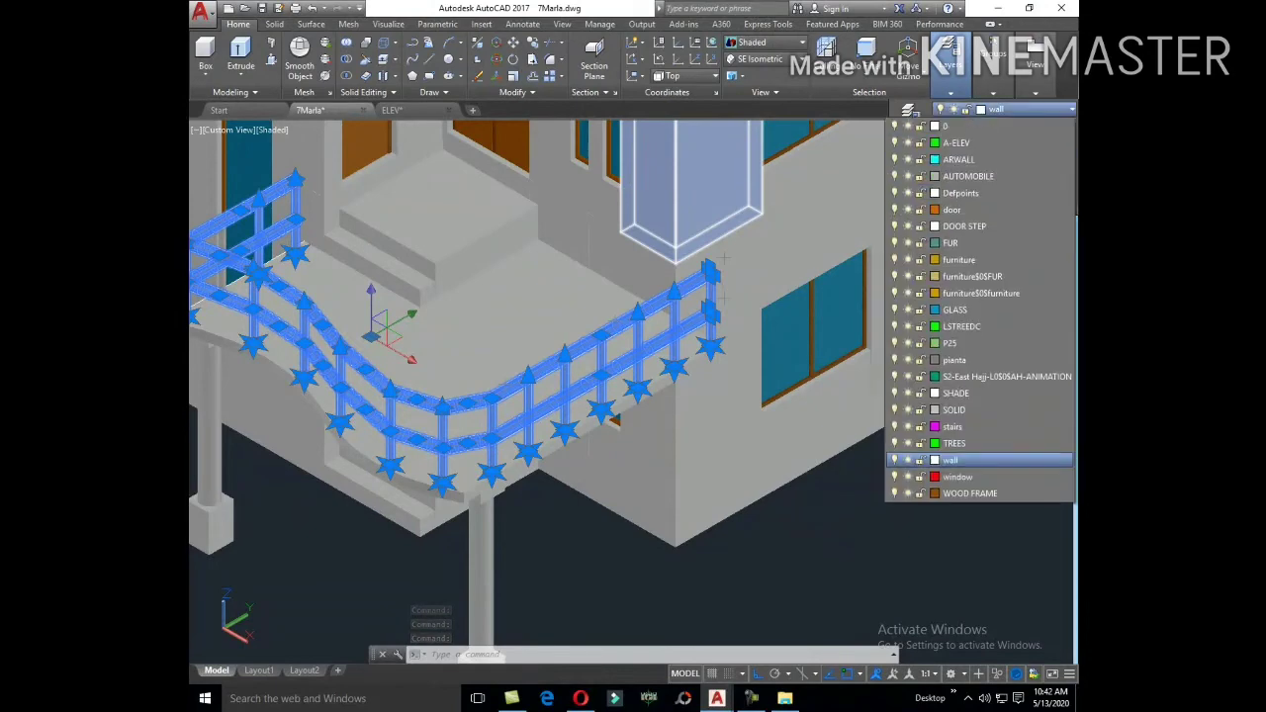
{"action": "left_click", "coordinate": [949, 460]}
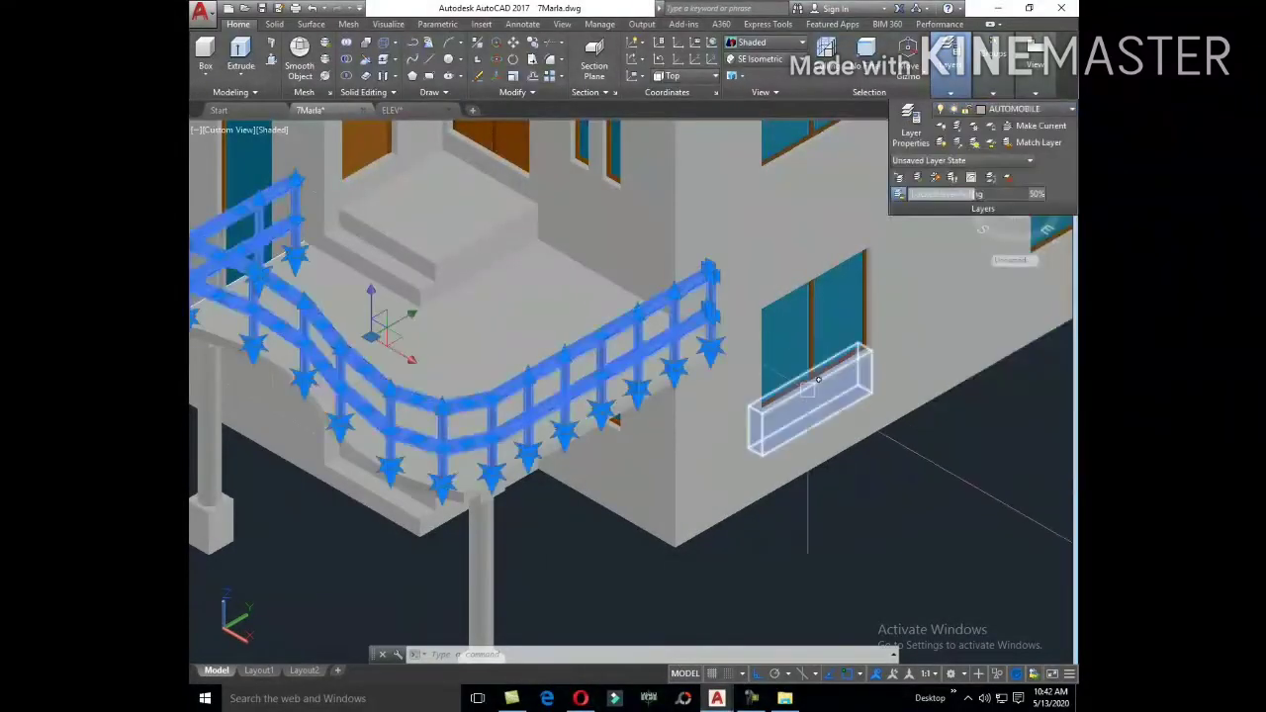
{"action": "key", "text": "Escape"}
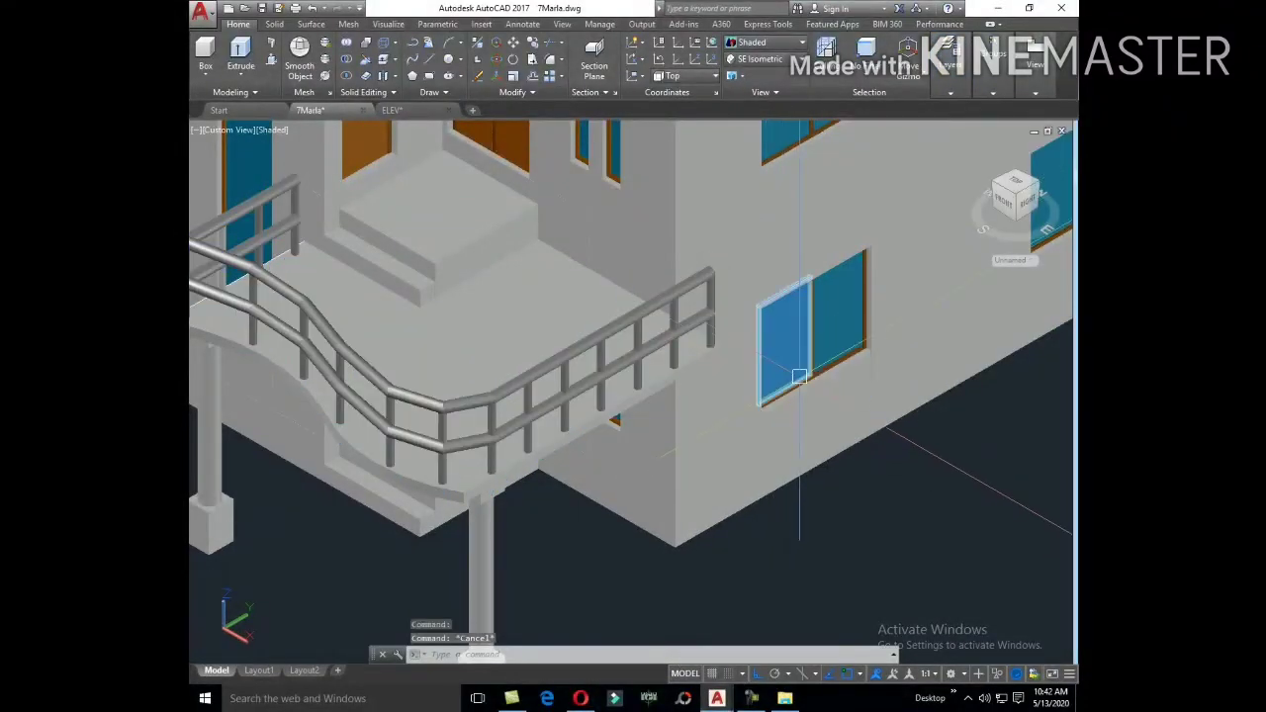
{"action": "scroll", "coordinate": [785, 295], "scroll_direction": "down", "scroll_amount": 4}
Step: Erase the small rectangle below the building
{"action": "left_click", "coordinate": [750, 524]}
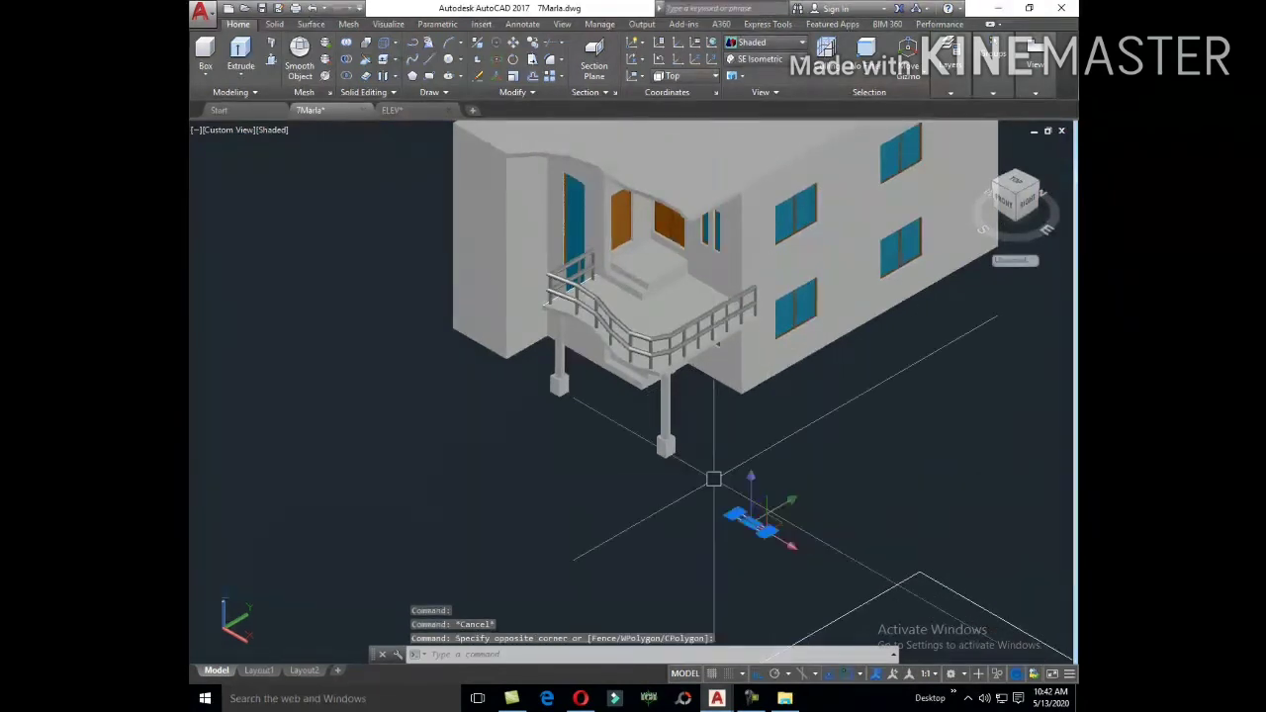
{"action": "type", "text": "e"}
{"action": "key", "text": "Return"}
{"action": "scroll", "coordinate": [805, 393], "scroll_direction": "down", "scroll_amount": 3}
Step: Erase the 16 plan outlines with a crossing selection, then undo to restore them
{"action": "left_click", "coordinate": [995, 550]}
{"action": "left_click", "coordinate": [559, 415]}
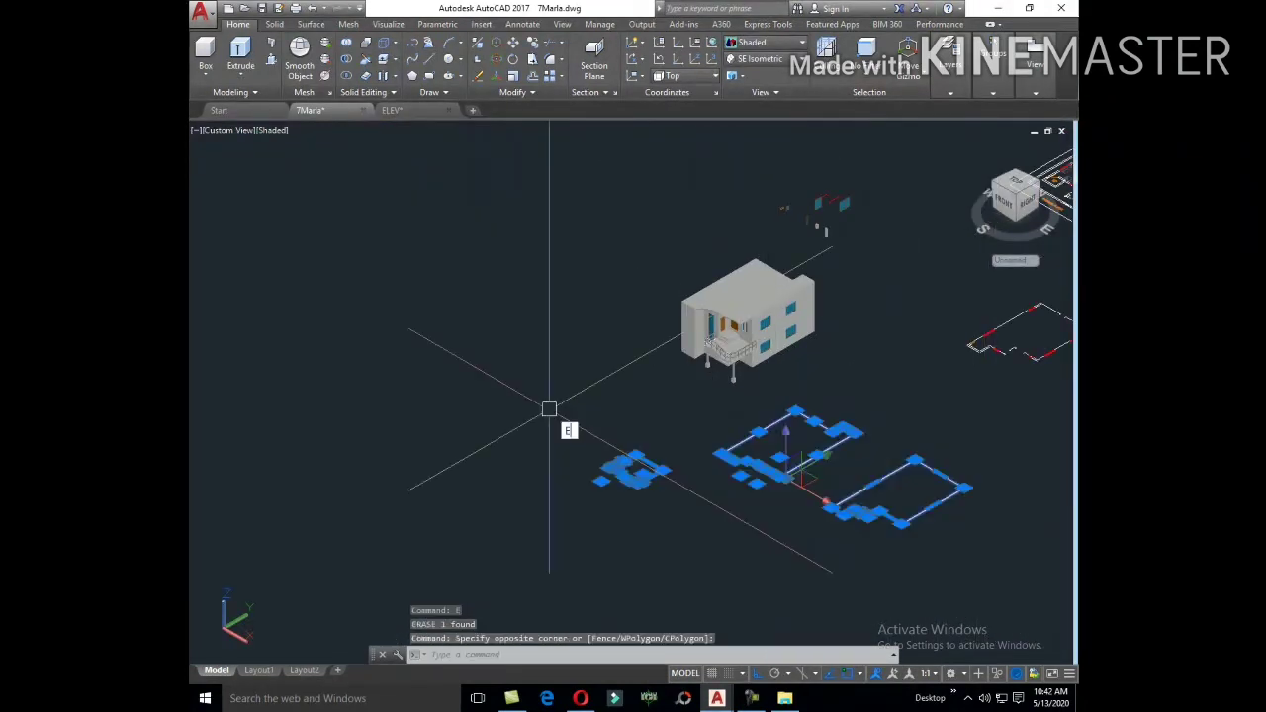
{"action": "type", "text": "e"}
{"action": "key", "text": "Return"}
{"action": "scroll", "coordinate": [711, 365], "scroll_direction": "up", "scroll_amount": 3}
{"action": "scroll", "coordinate": [678, 373], "scroll_direction": "up", "scroll_amount": 3}
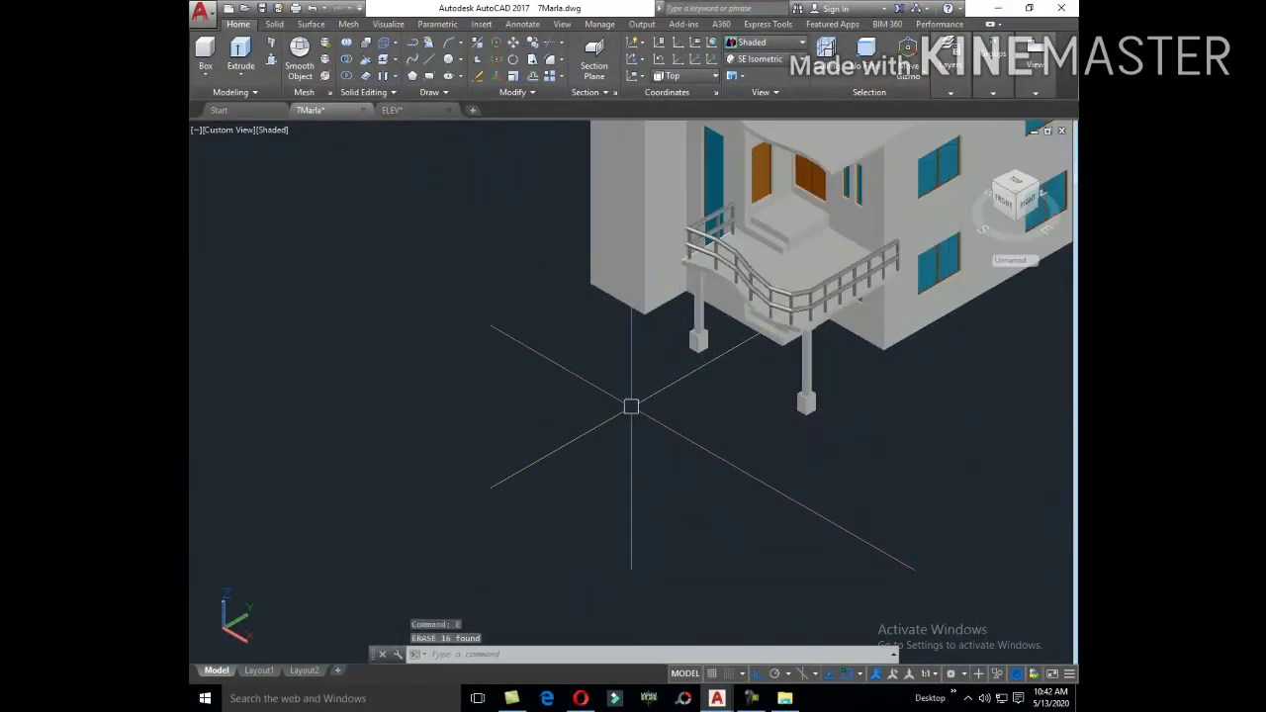
{"action": "type", "text": "u"}
{"action": "key", "text": "Return"}
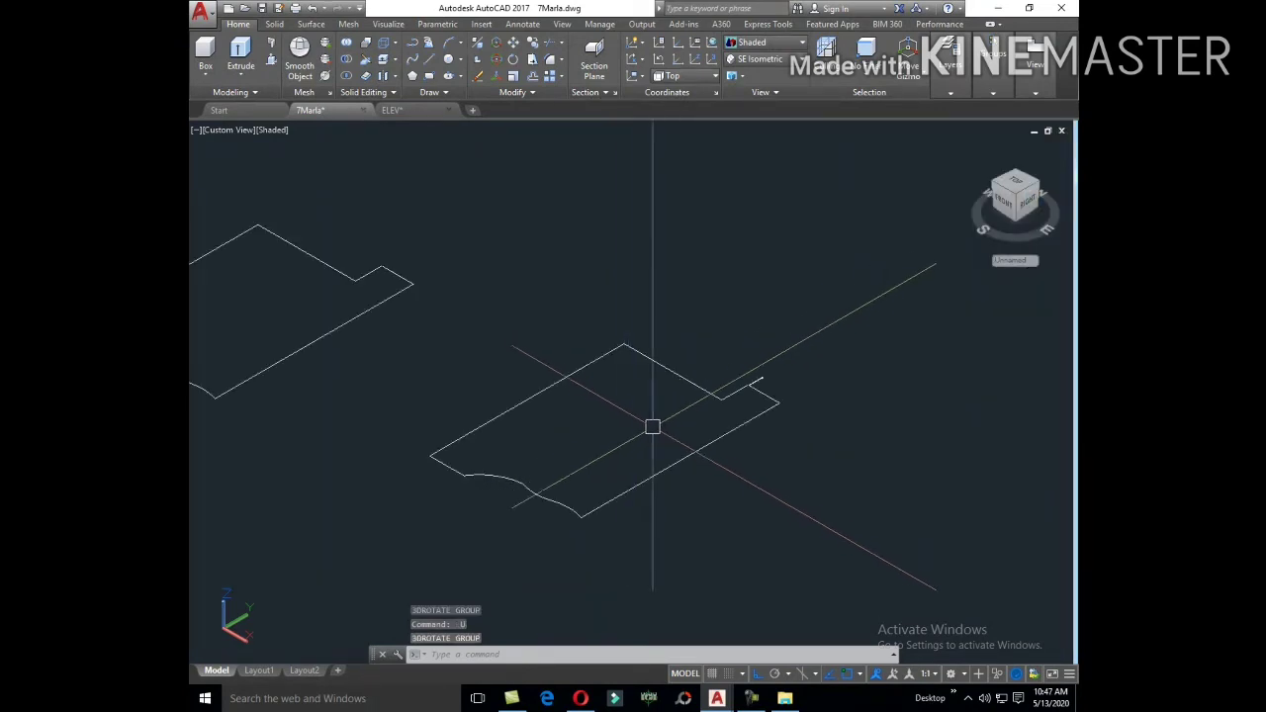
Step: Zoom in on the roof-slab outline polyline and start a new polyline at its corner
{"action": "scroll", "coordinate": [489, 287], "scroll_direction": "up", "scroll_amount": 3}
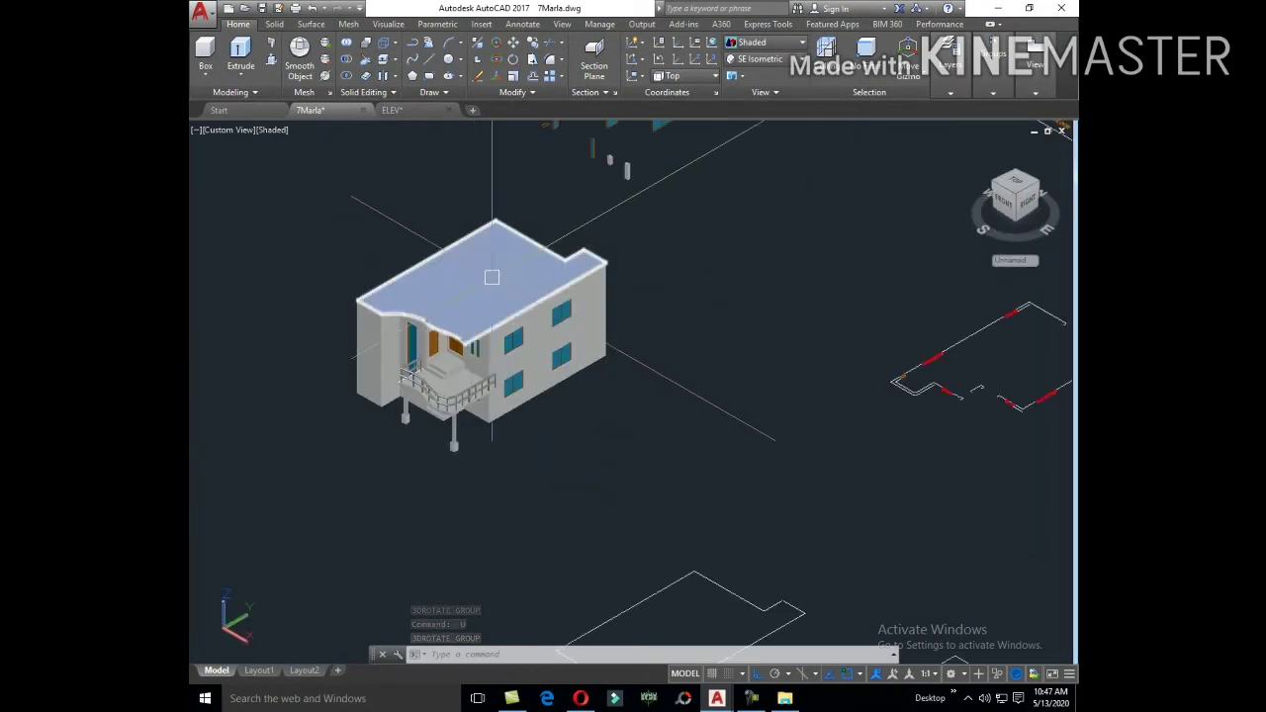
{"action": "scroll", "coordinate": [509, 326], "scroll_direction": "down", "scroll_amount": 2}
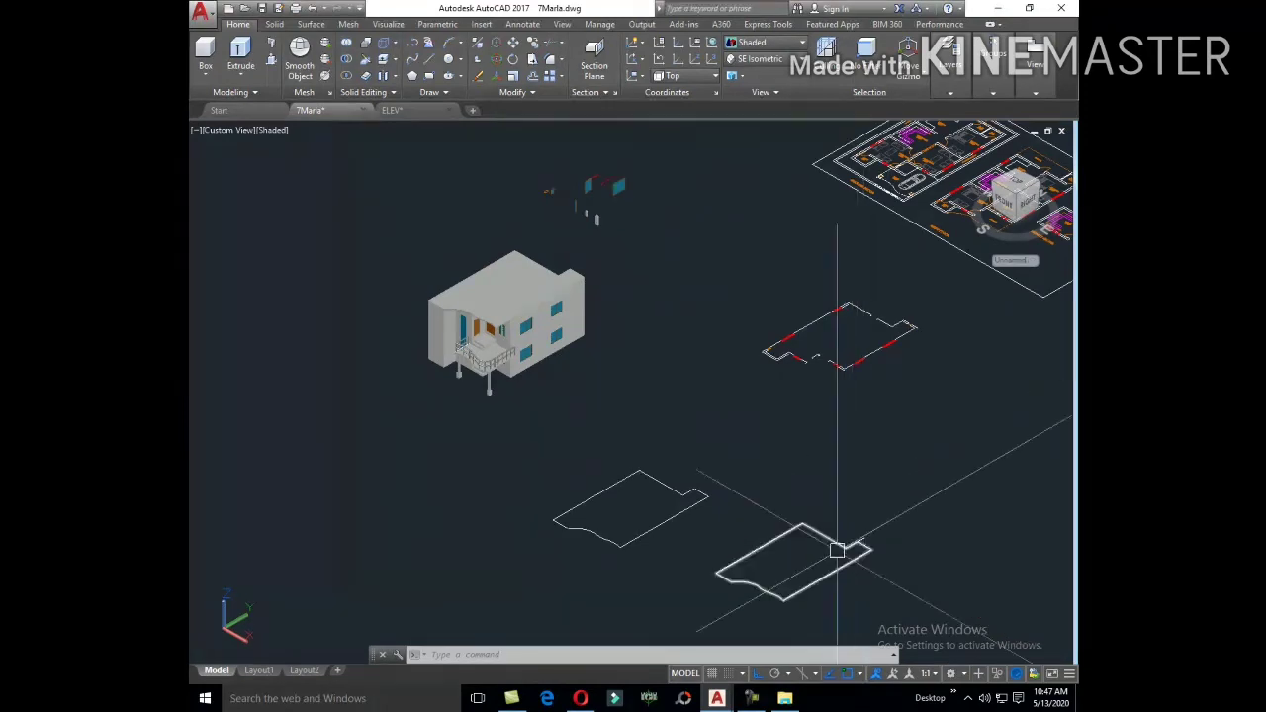
{"action": "scroll", "coordinate": [843, 543], "scroll_direction": "up", "scroll_amount": 2}
{"action": "scroll", "coordinate": [850, 509], "scroll_direction": "up", "scroll_amount": 3}
{"action": "scroll", "coordinate": [845, 475], "scroll_direction": "up", "scroll_amount": 2}
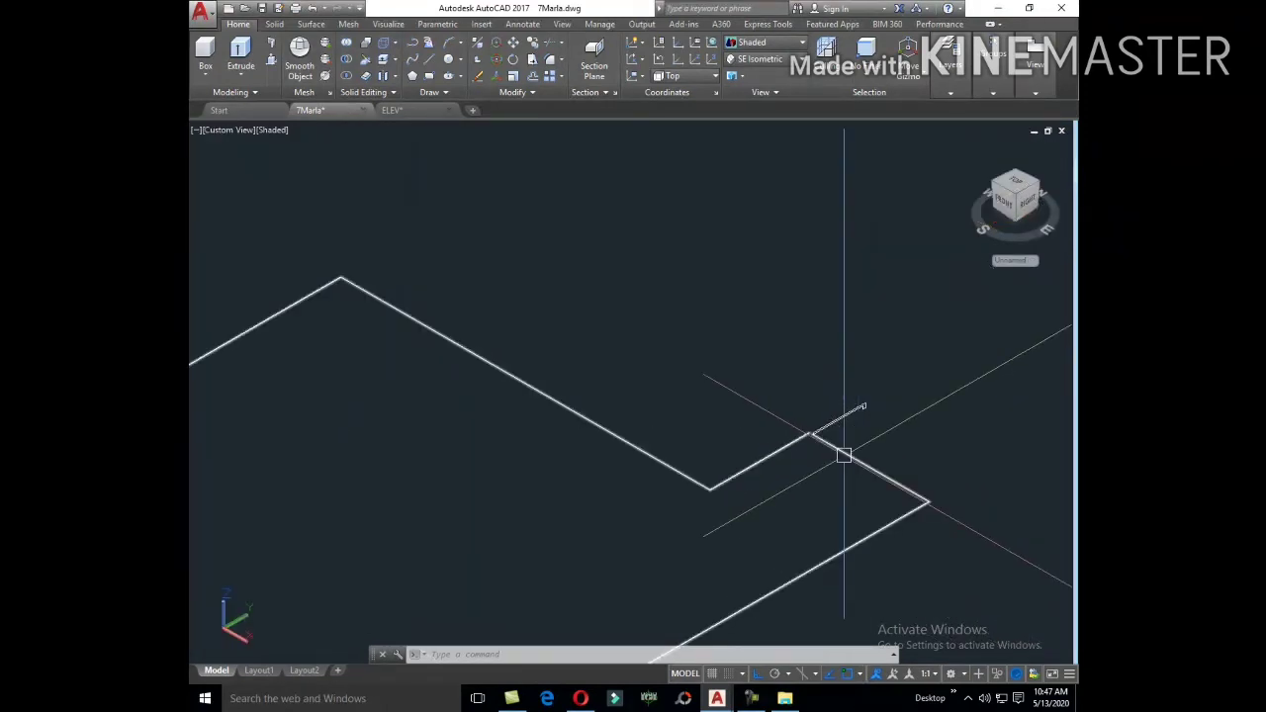
{"action": "left_click", "coordinate": [844, 455]}
{"action": "scroll", "coordinate": [791, 436], "scroll_direction": "down", "scroll_amount": 5}
{"action": "scroll", "coordinate": [802, 438], "scroll_direction": "down", "scroll_amount": 1}
{"action": "scroll", "coordinate": [774, 313], "scroll_direction": "down", "scroll_amount": 1}
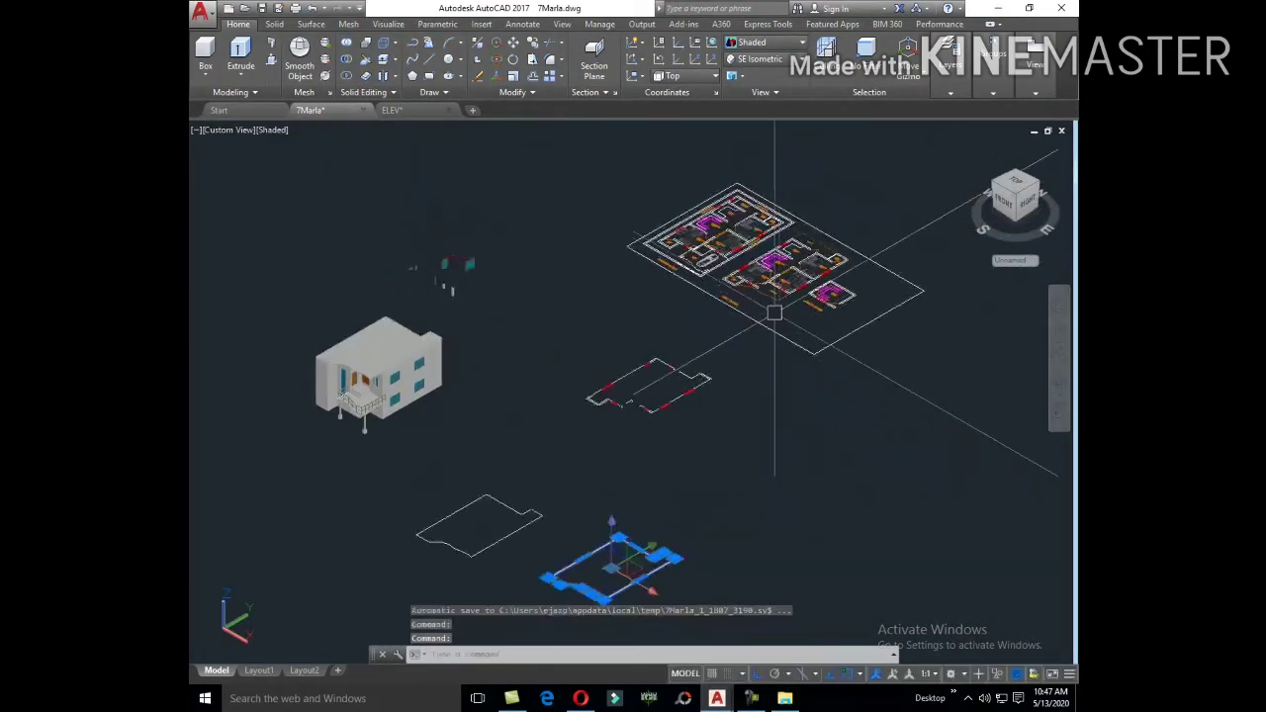
{"action": "scroll", "coordinate": [775, 312], "scroll_direction": "up", "scroll_amount": 2}
{"action": "key", "text": "Escape"}
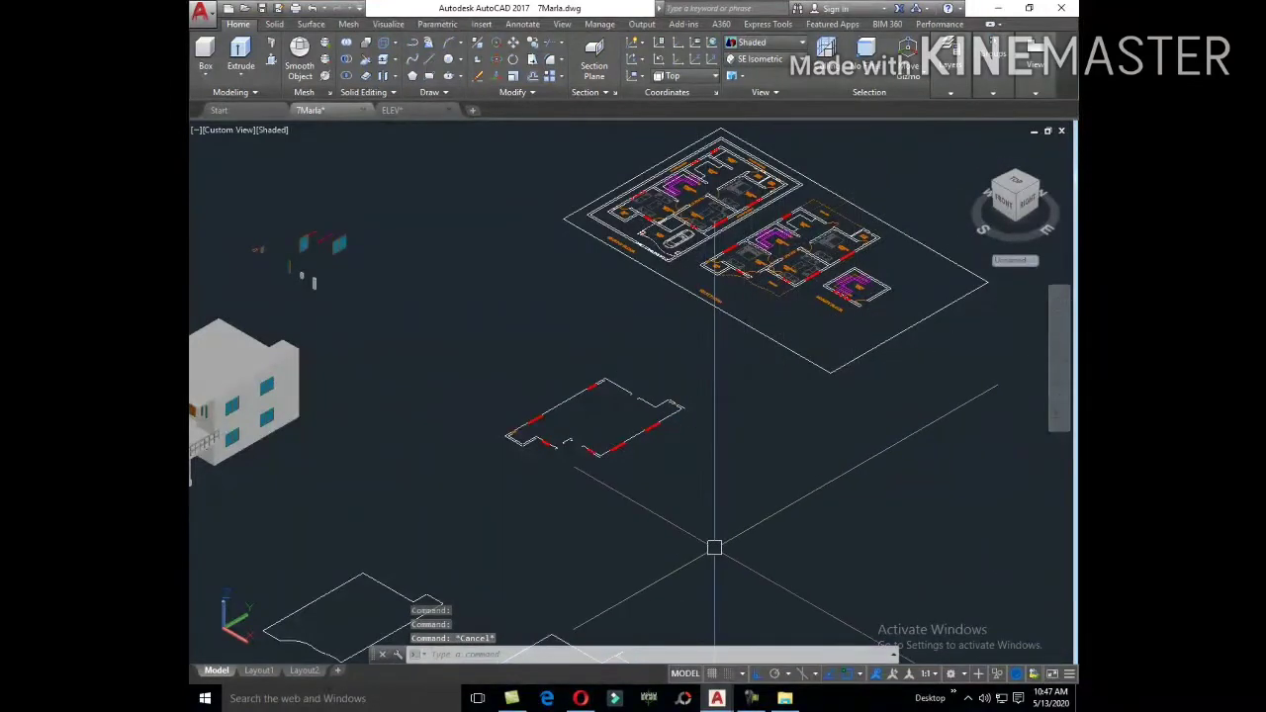
{"action": "scroll", "coordinate": [797, 398], "scroll_direction": "up", "scroll_amount": 2}
{"action": "scroll", "coordinate": [777, 297], "scroll_direction": "up", "scroll_amount": 2}
{"action": "scroll", "coordinate": [748, 336], "scroll_direction": "up", "scroll_amount": 1}
{"action": "scroll", "coordinate": [748, 337], "scroll_direction": "up", "scroll_amount": 3}
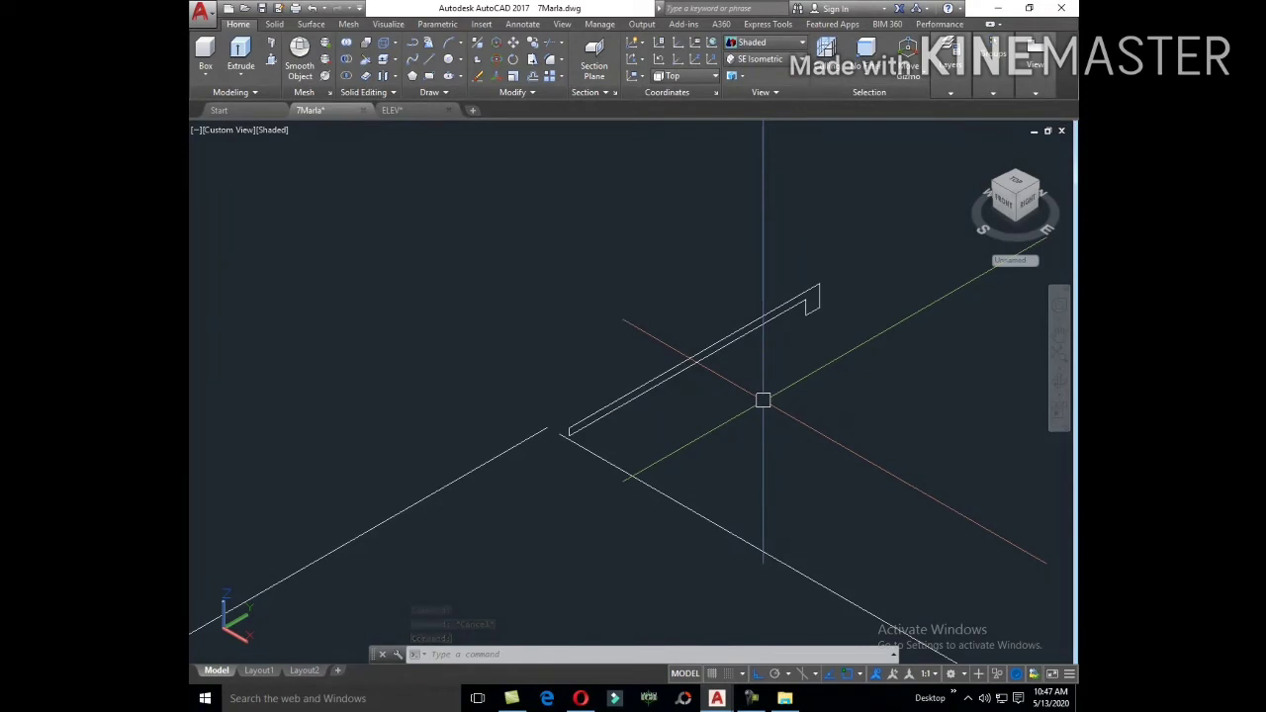
{"action": "type", "text": "PL"}
{"action": "key", "text": "Return"}
{"action": "scroll", "coordinate": [762, 402], "scroll_direction": "up", "scroll_amount": 3}
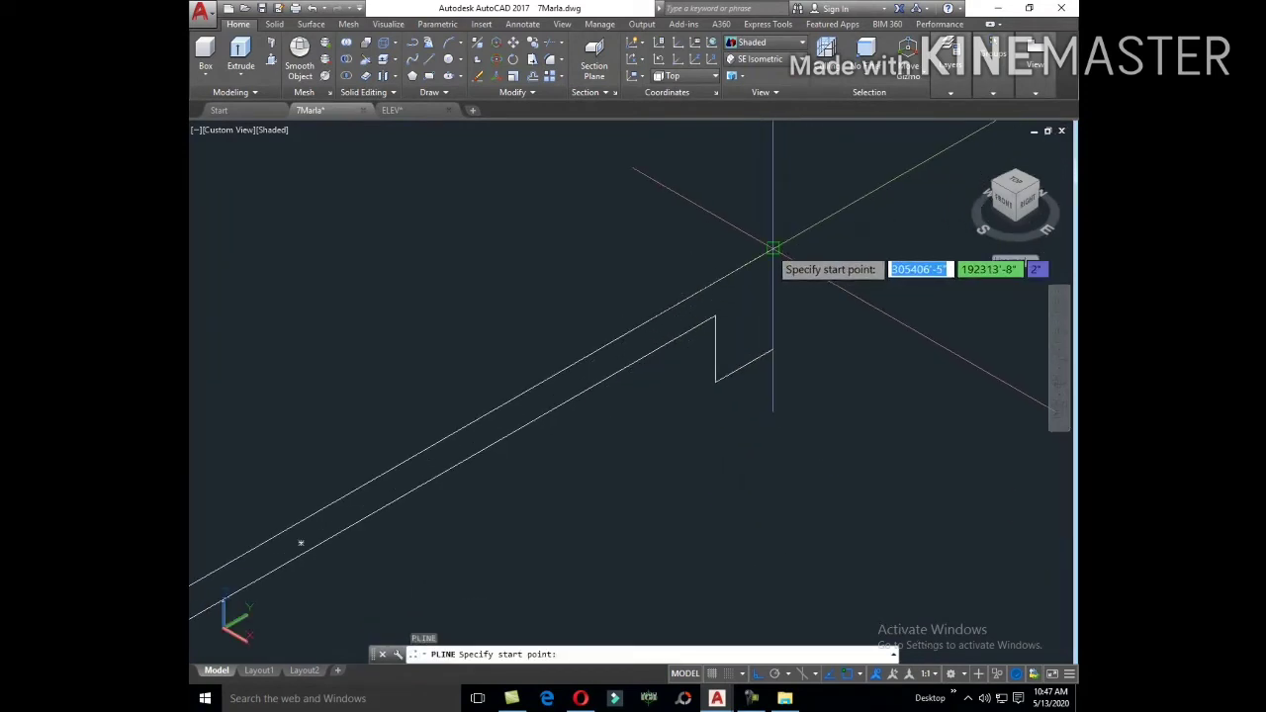
Step: Draw the notched profile polyline from the outline's apex down its vertical edges, with ortho off
{"action": "left_click", "coordinate": [774, 249]}
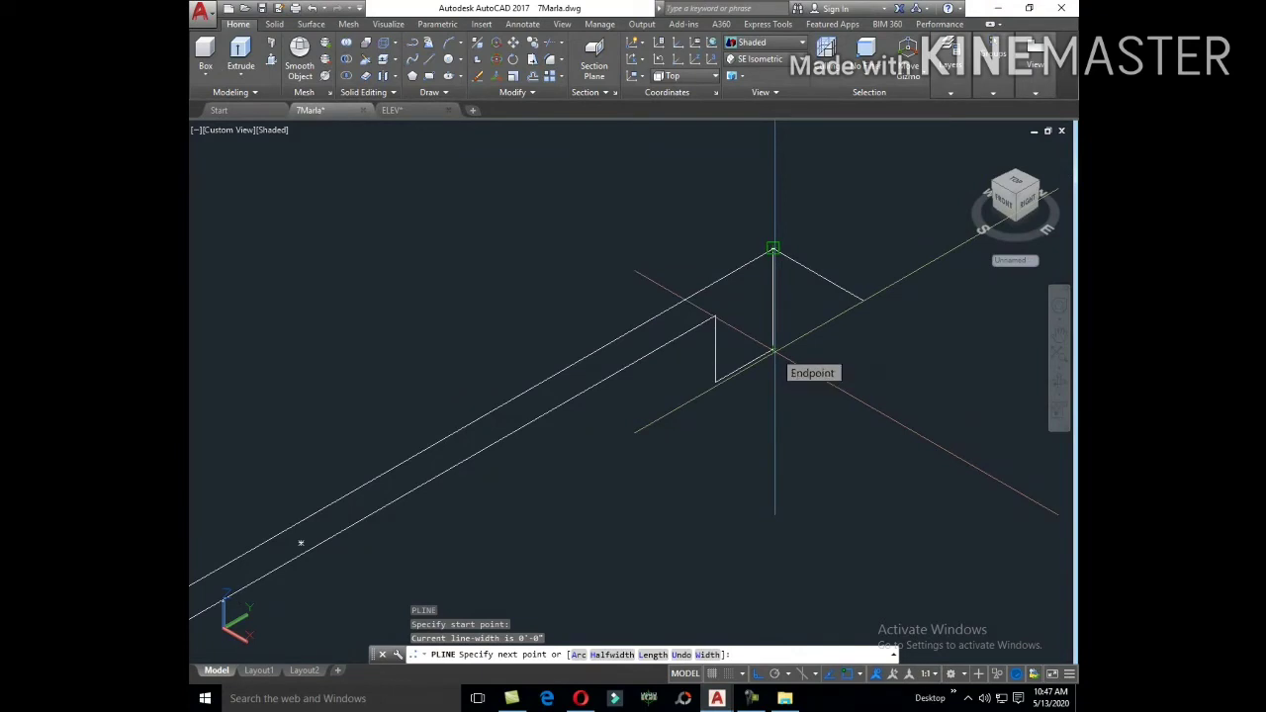
{"action": "key", "text": "F8"}
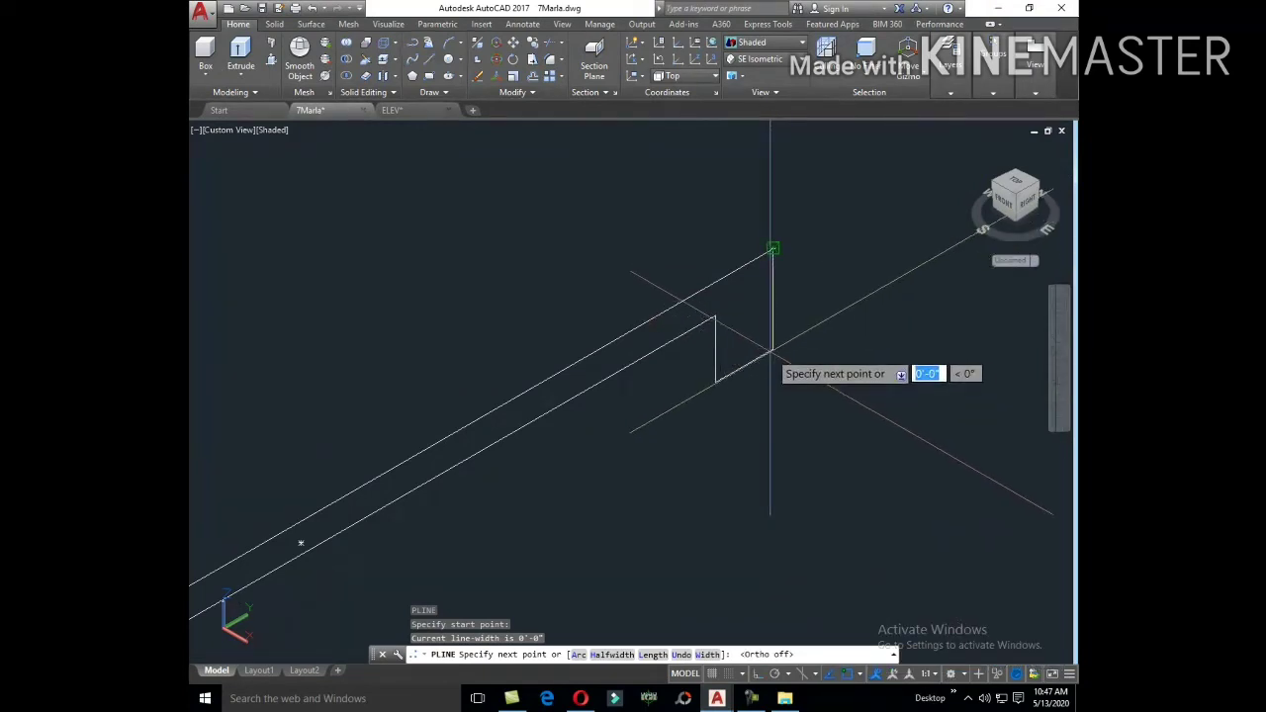
{"action": "left_click", "coordinate": [772, 351]}
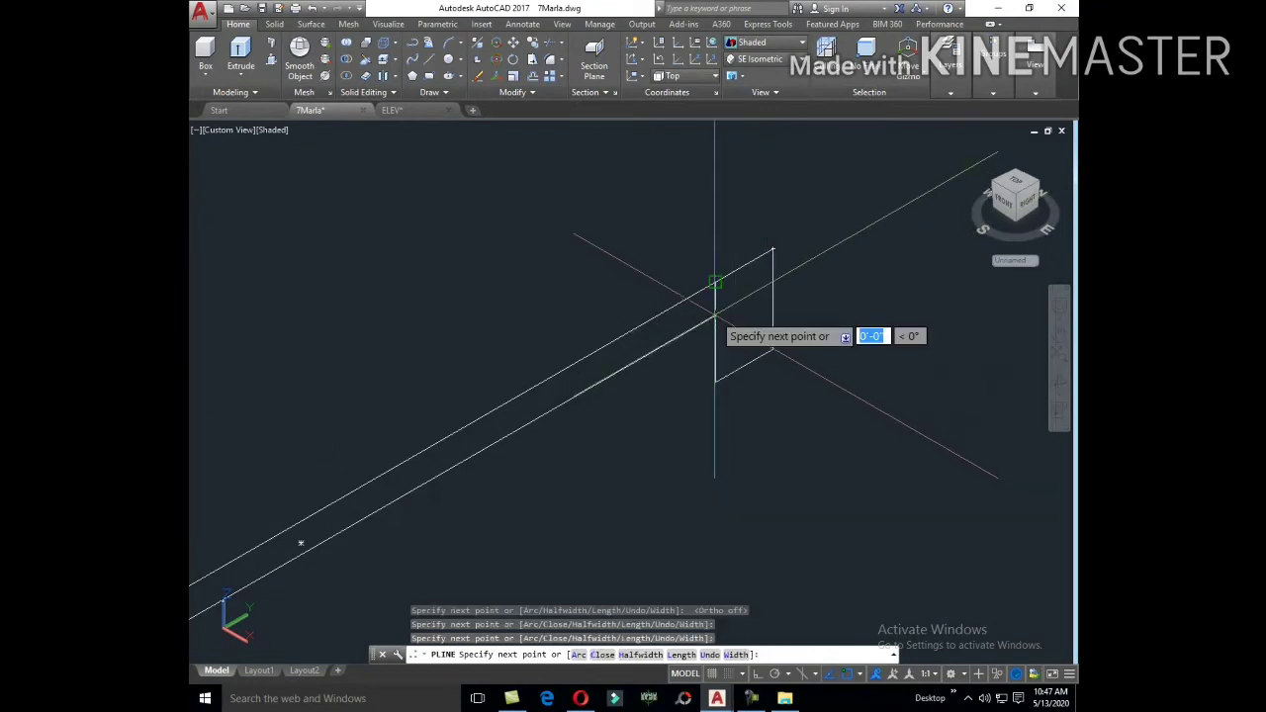
{"action": "left_click", "coordinate": [717, 382]}
{"action": "key", "text": "Escape"}
{"action": "key", "text": "Escape"}
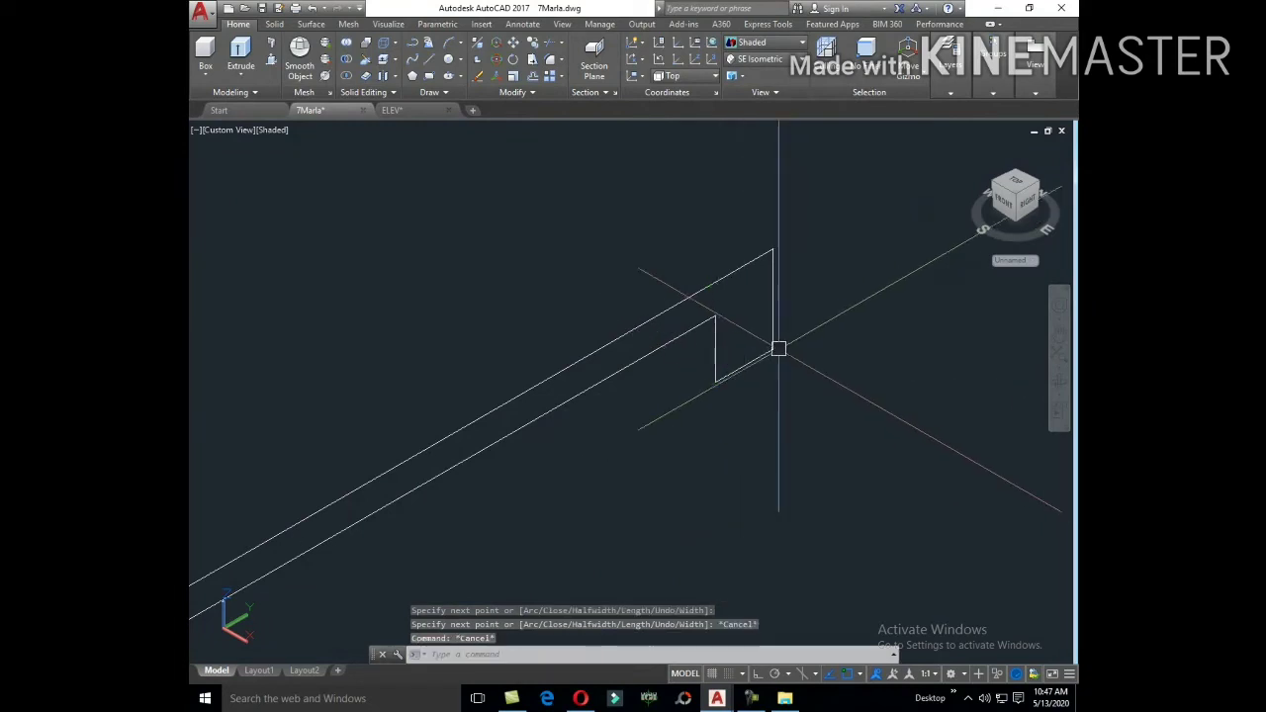
Step: Explode the cornice profile polyline into separate lines, abandoning a trial copy
{"action": "scroll", "coordinate": [772, 296], "scroll_direction": "down", "scroll_amount": 3}
{"action": "left_click", "coordinate": [772, 297]}
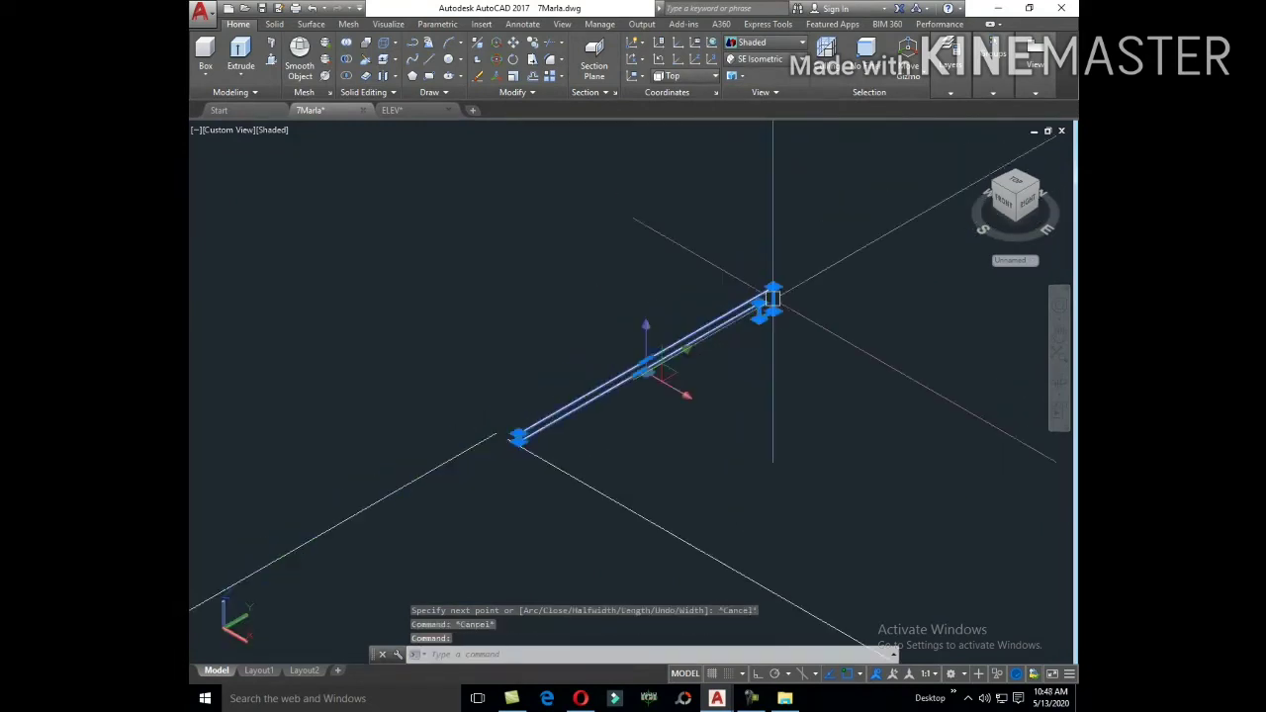
{"action": "type", "text": "X"}
{"action": "key", "text": "Return"}
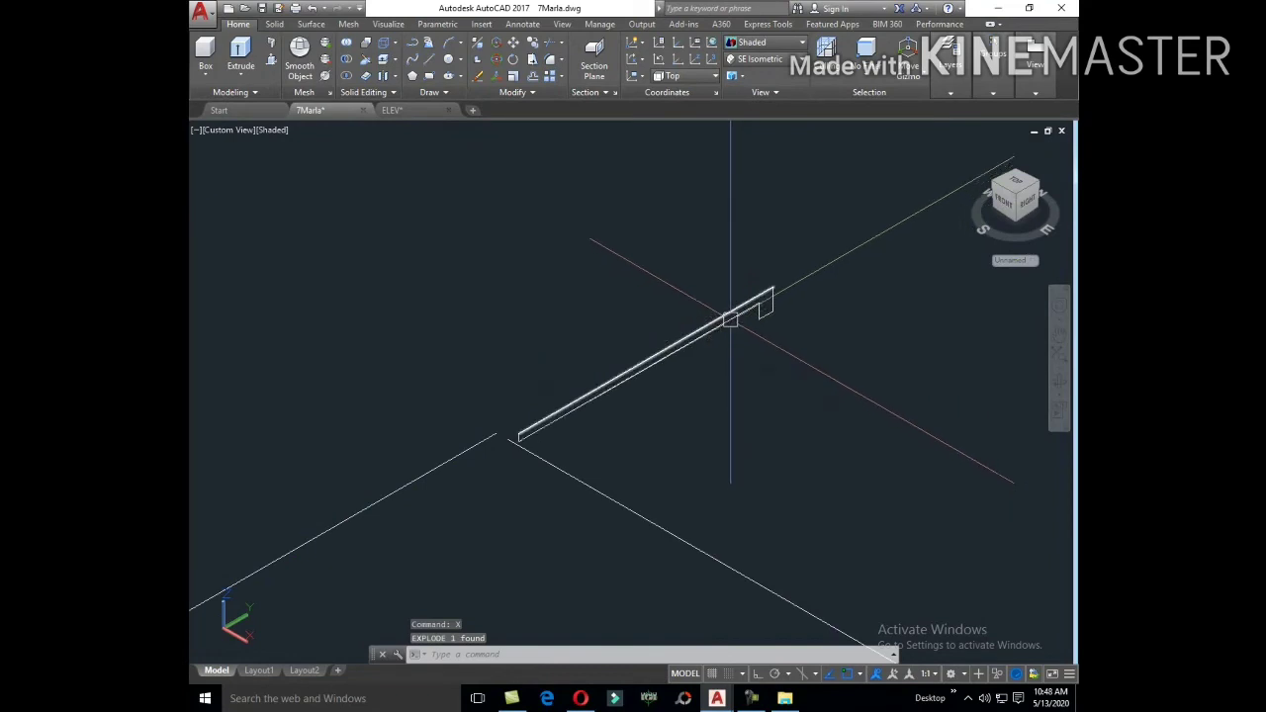
{"action": "type", "text": "CO"}
{"action": "key", "text": "Return"}
{"action": "scroll", "coordinate": [783, 338], "scroll_direction": "up", "scroll_amount": 3}
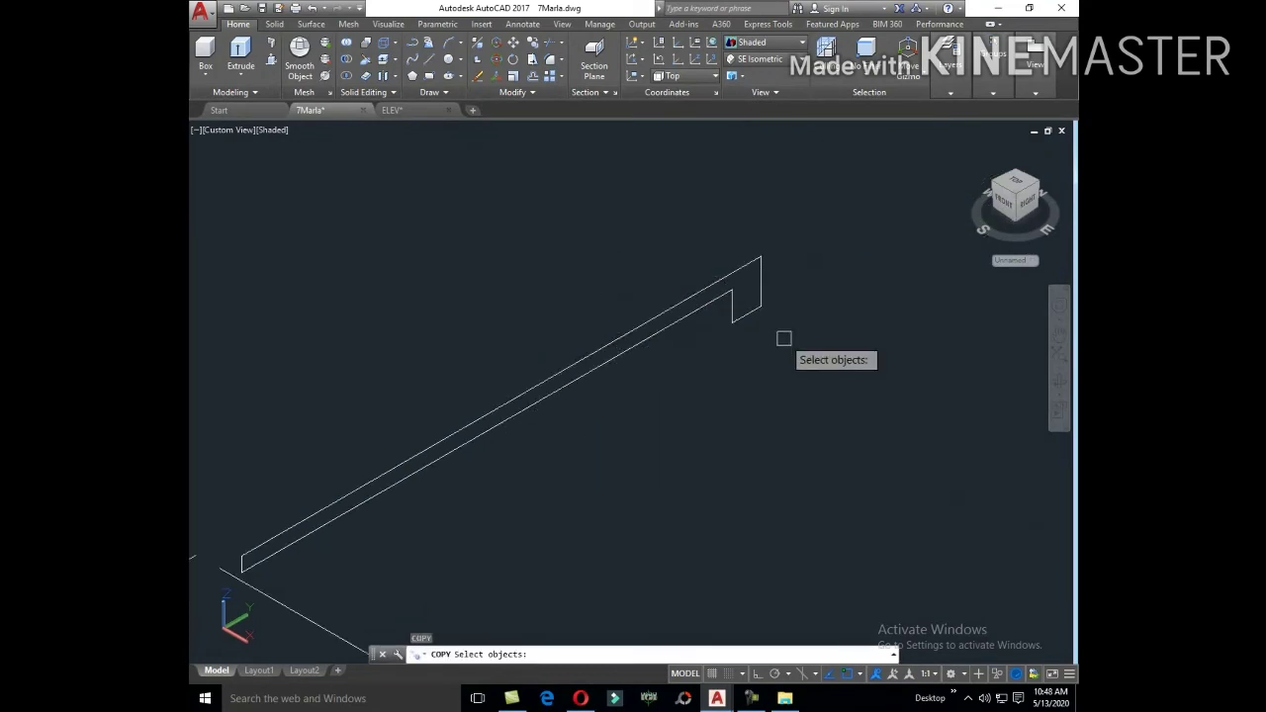
{"action": "key", "text": "Return"}
{"action": "left_click", "coordinate": [760, 261]}
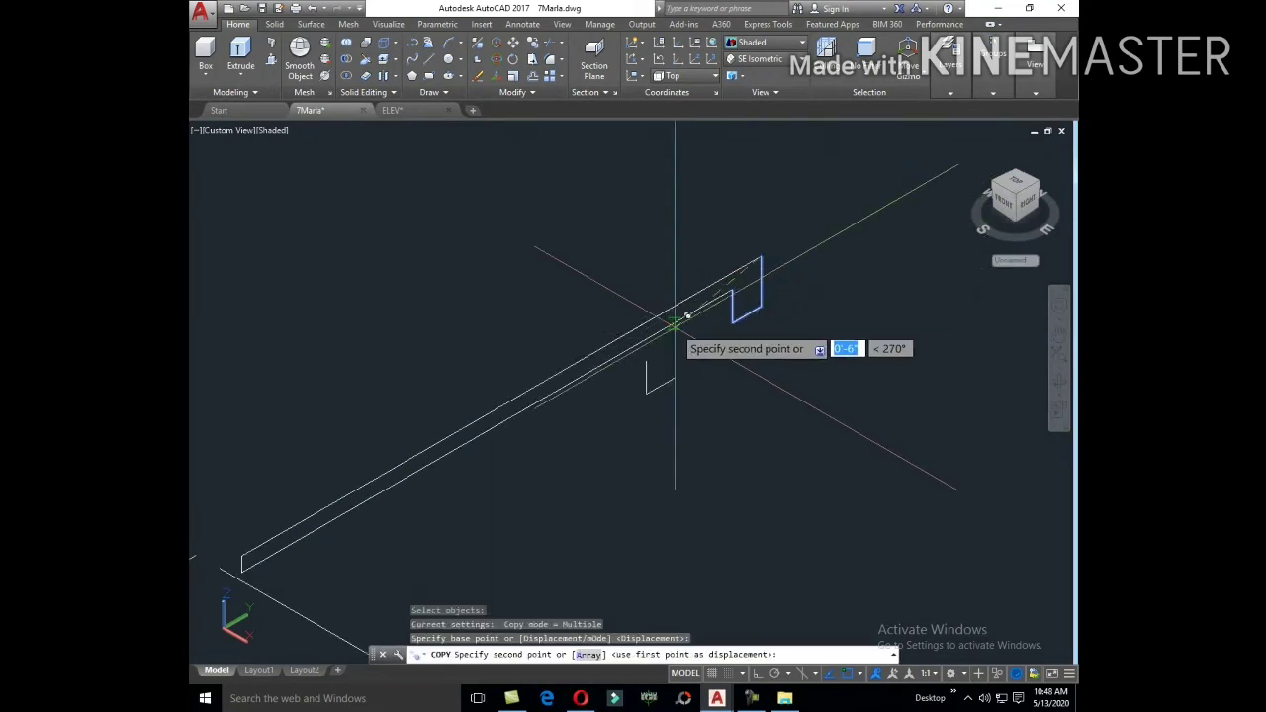
{"action": "key", "text": "Escape"}
Step: Window-select the small vertical notch lines and move them to their new position
{"action": "left_click", "coordinate": [706, 399]}
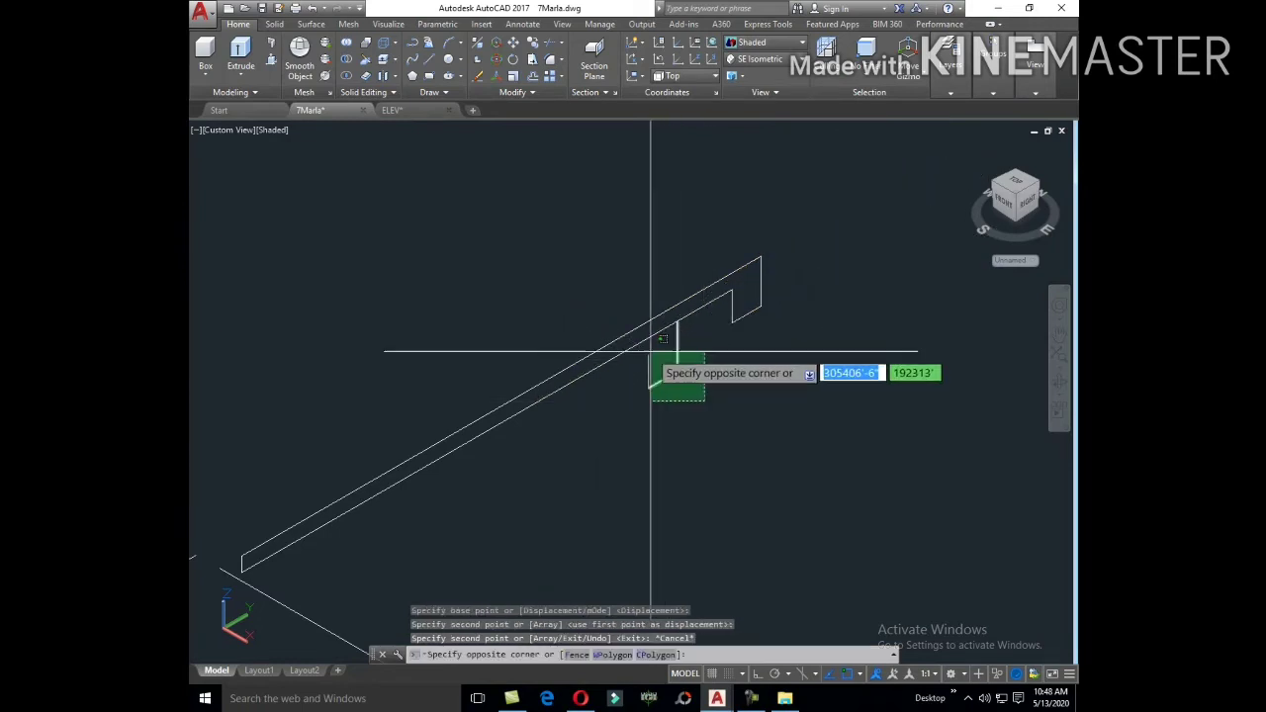
{"action": "left_click", "coordinate": [648, 354]}
{"action": "key", "text": "Return"}
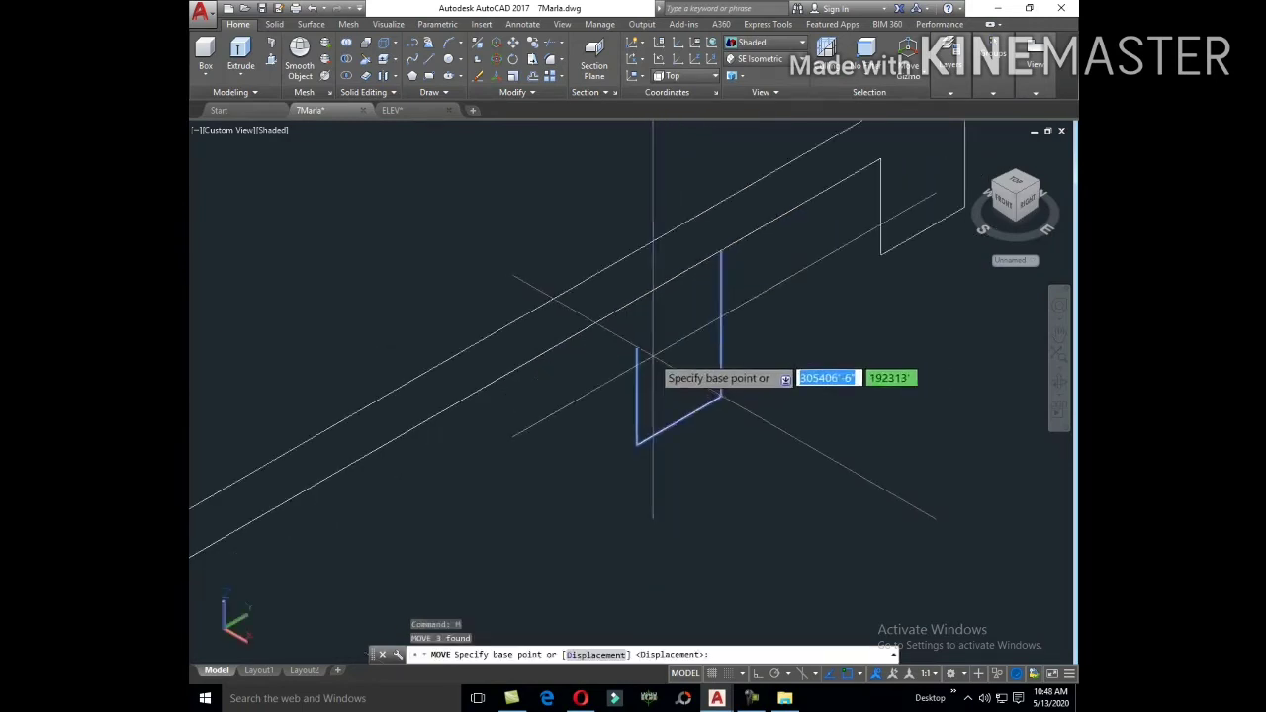
{"action": "left_click", "coordinate": [634, 299]}
{"action": "left_click", "coordinate": [651, 284]}
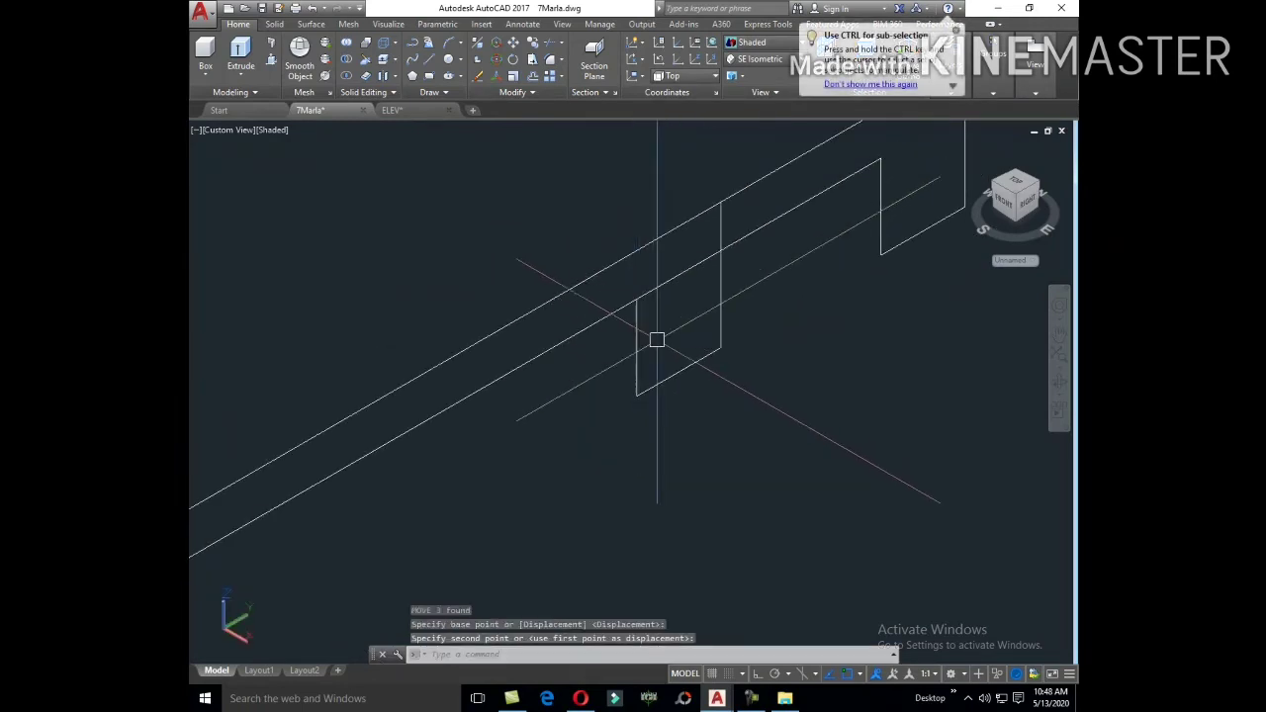
Step: Trim an excess piece from the overlapping lines and check the long lower edge line
{"action": "type", "text": "tr"}
{"action": "key", "text": "Return"}
{"action": "key", "text": "Return"}
{"action": "left_click", "coordinate": [687, 262]}
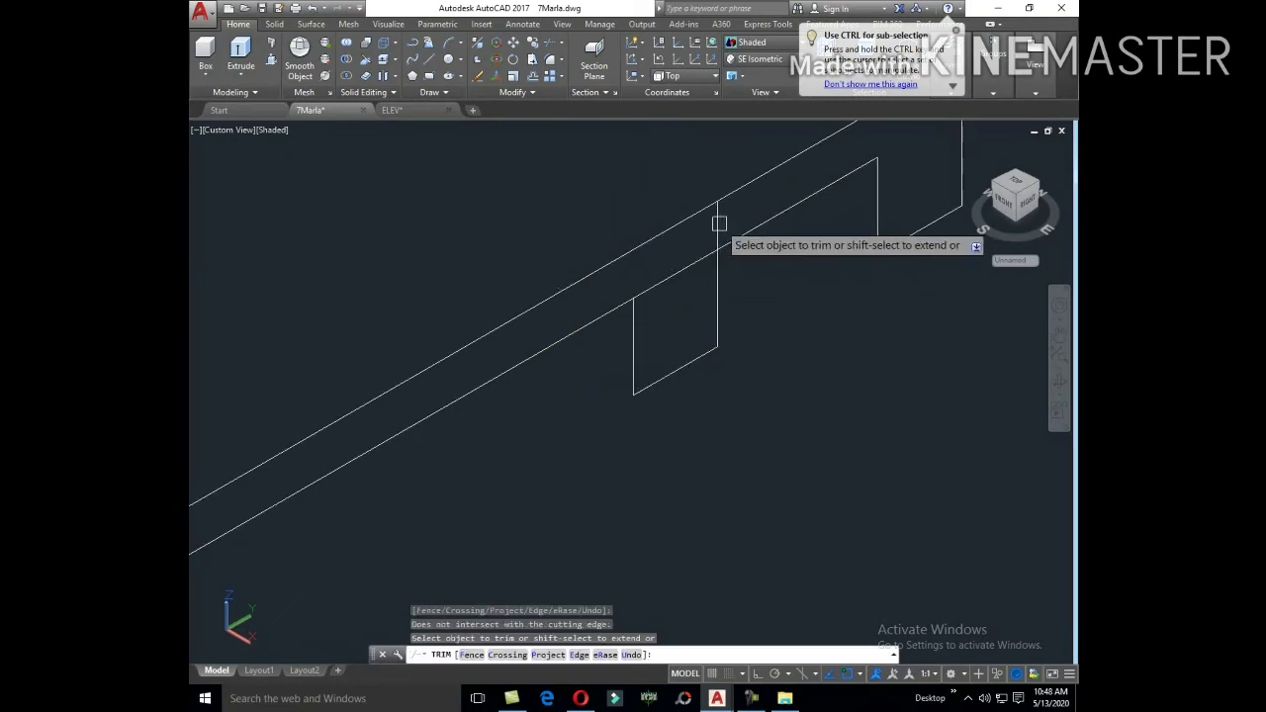
{"action": "key", "text": "Escape"}
{"action": "left_click", "coordinate": [692, 268]}
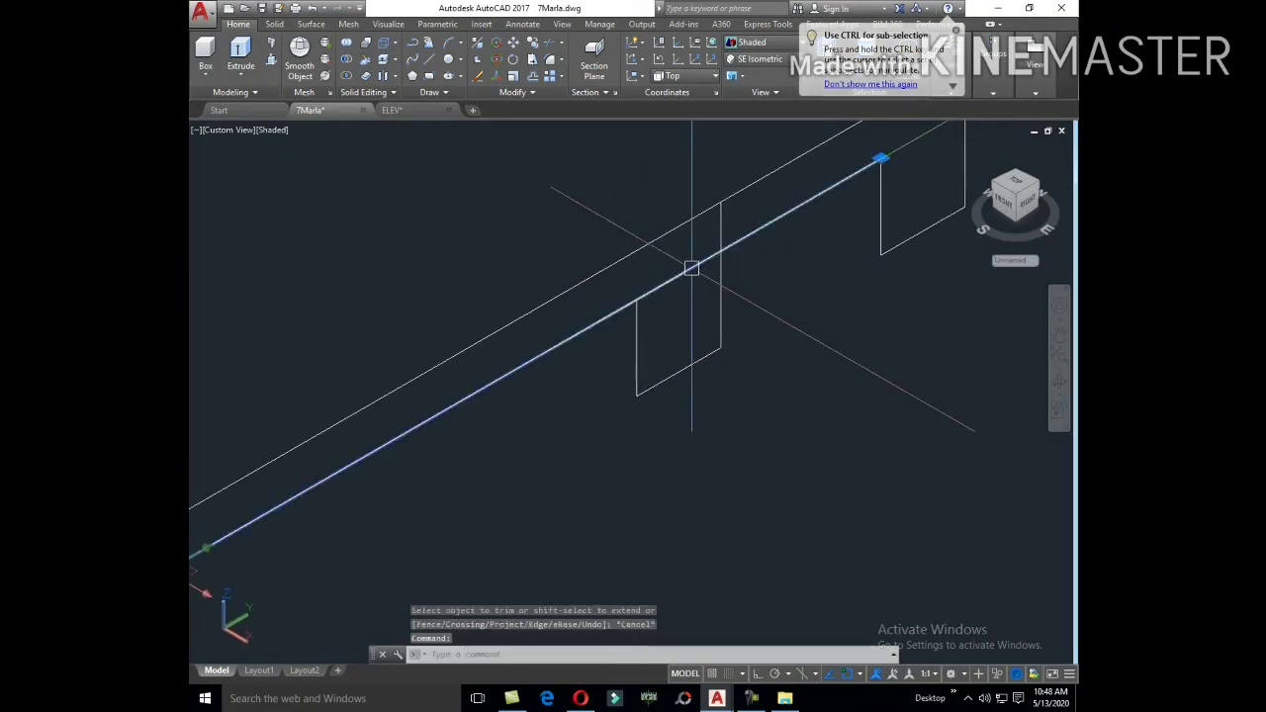
{"action": "scroll", "coordinate": [692, 305], "scroll_direction": "down", "scroll_amount": 2}
{"action": "left_click", "coordinate": [768, 254]}
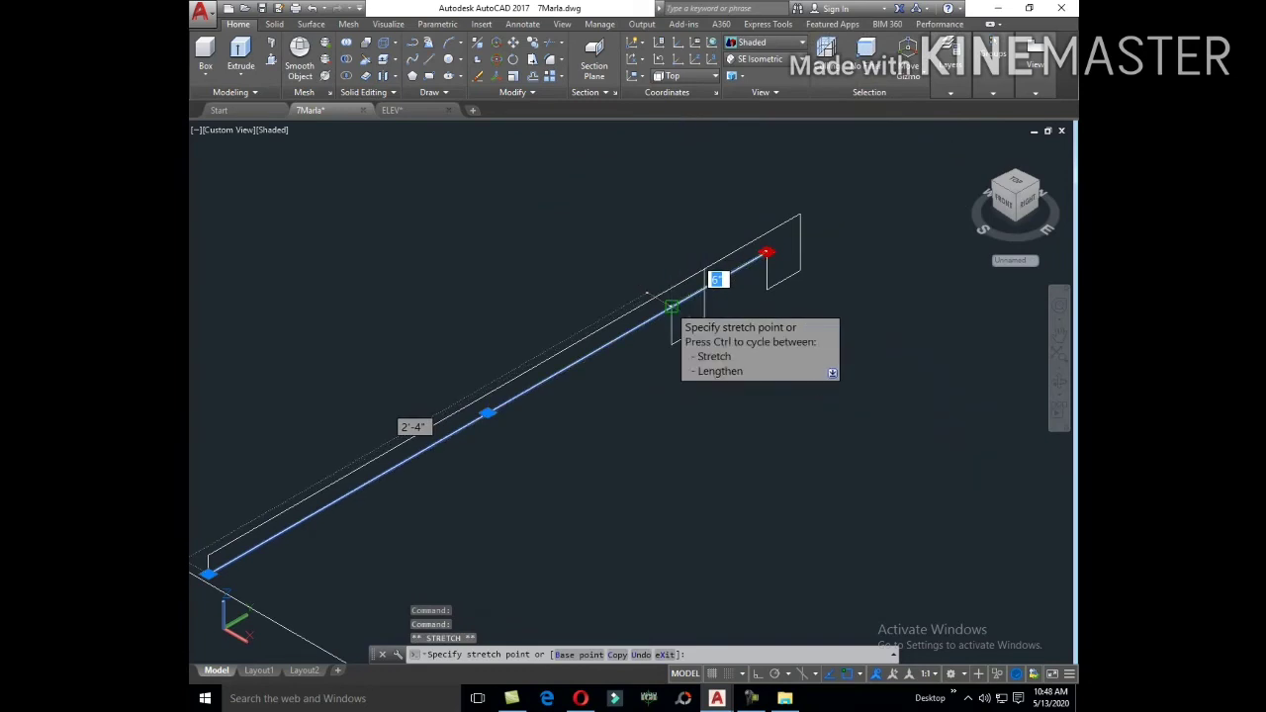
{"action": "key", "text": "Escape"}
{"action": "scroll", "coordinate": [658, 404], "scroll_direction": "up", "scroll_amount": 3}
Step: Start a line at the profile corner, then cancel it
{"action": "type", "text": "l"}
{"action": "key", "text": "Return"}
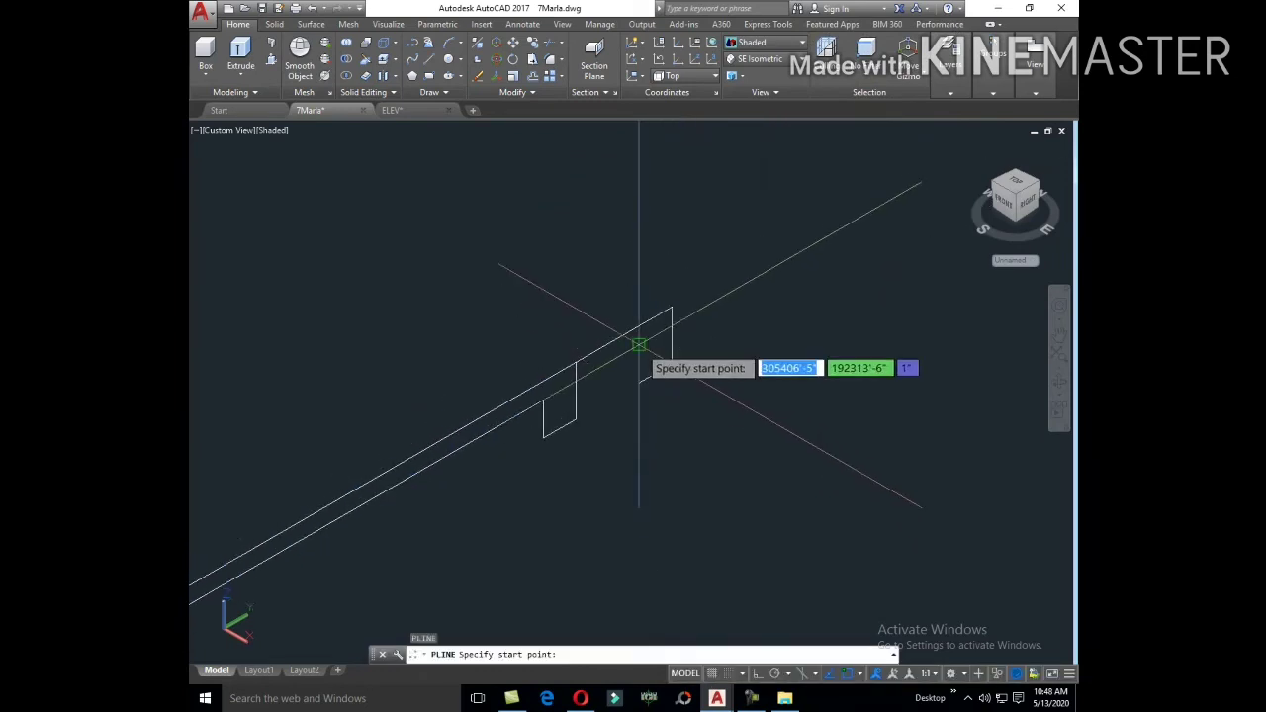
{"action": "left_click", "coordinate": [638, 348]}
{"action": "key", "text": "Escape"}
Step: Trim at the notch using all objects as cutting edges and check the short vertical notch line
{"action": "type", "text": "tr"}
{"action": "key", "text": "Return"}
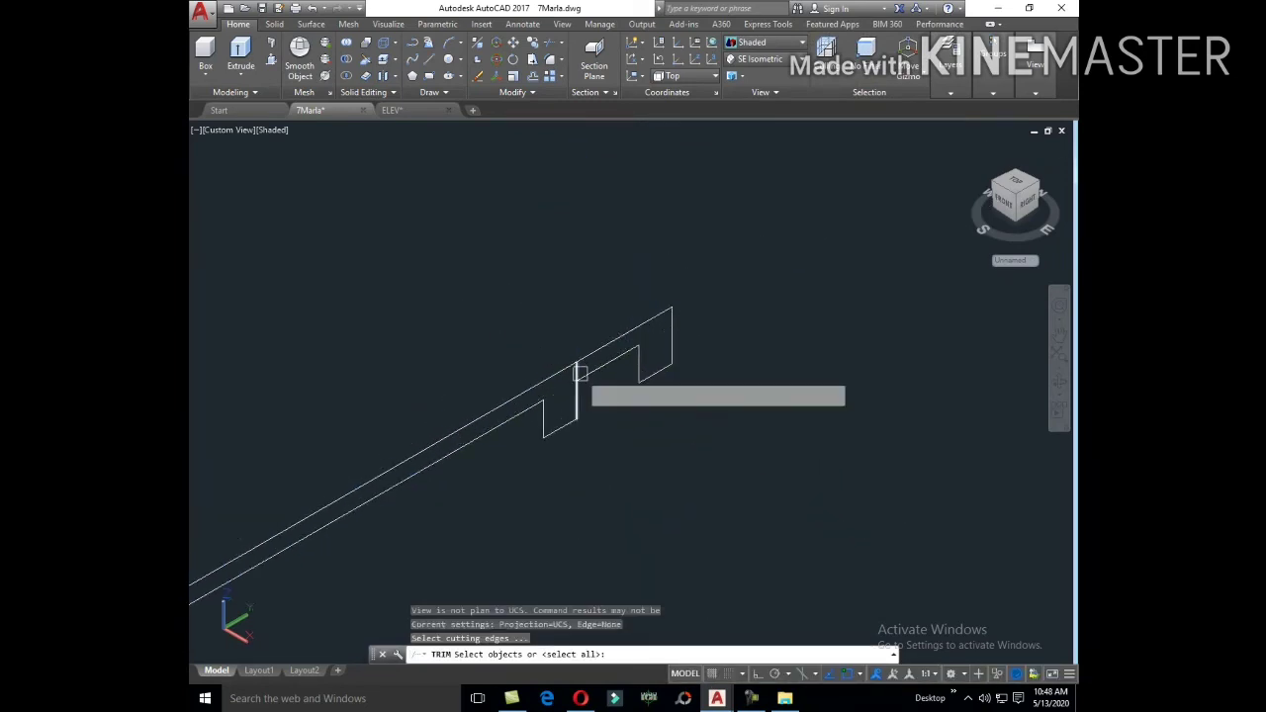
{"action": "scroll", "coordinate": [580, 373], "scroll_direction": "up", "scroll_amount": 2}
{"action": "key", "text": "Return"}
{"action": "key", "text": "Escape"}
{"action": "left_click", "coordinate": [570, 369]}
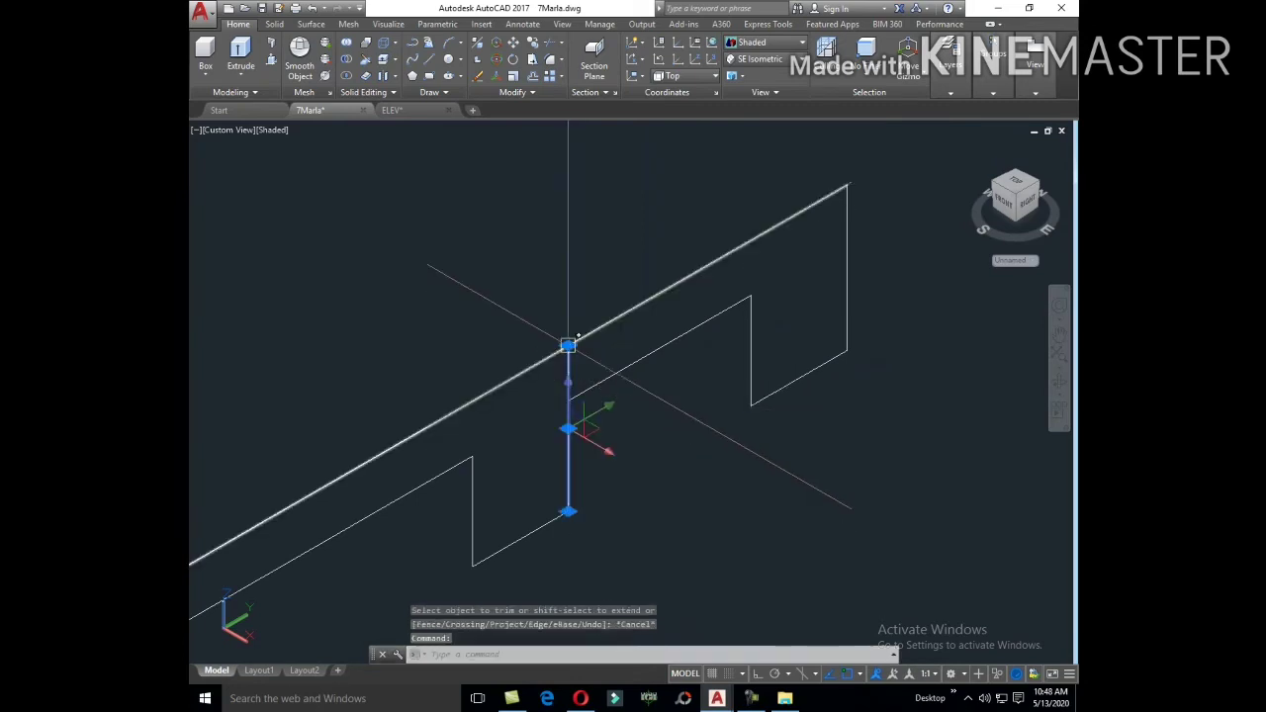
{"action": "left_click", "coordinate": [567, 346]}
{"action": "key", "text": "Escape"}
{"action": "scroll", "coordinate": [679, 374], "scroll_direction": "down", "scroll_amount": 3}
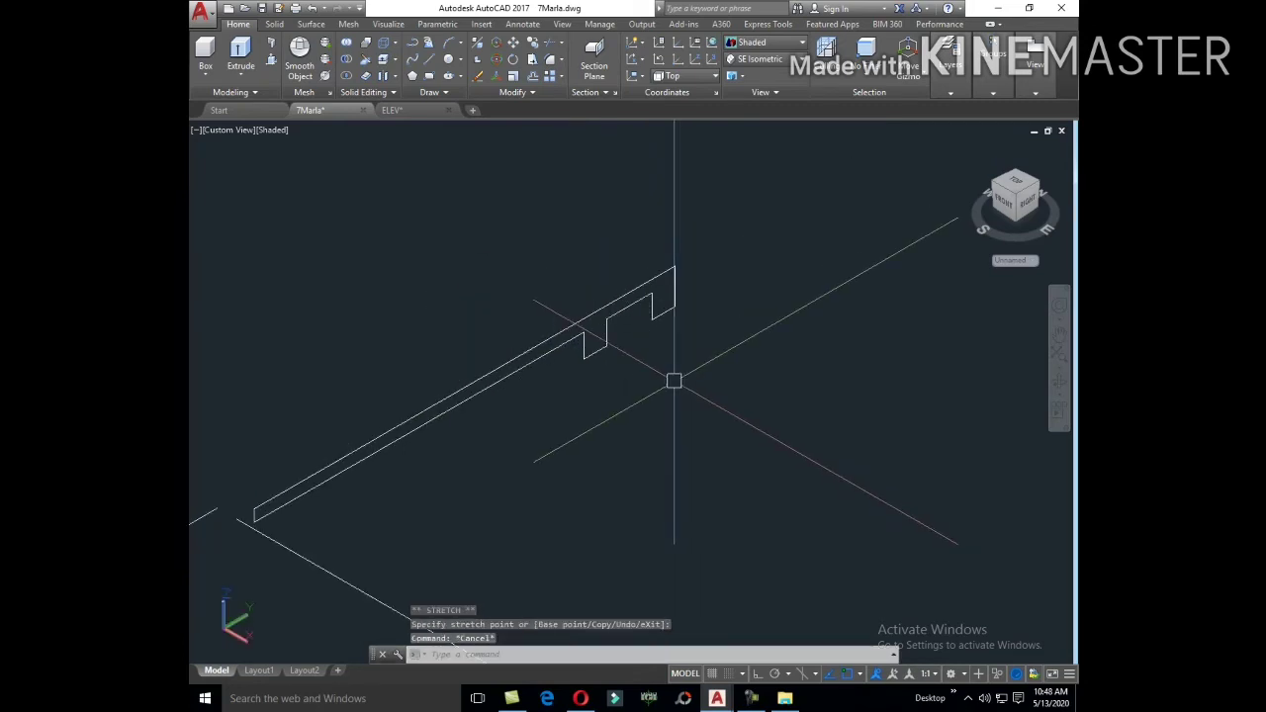
{"action": "type", "text": "PL"}
{"action": "key", "text": "Return"}
Step: Start a polyline at the slab edge endpoint with ortho on, then cancel it
{"action": "scroll", "coordinate": [350, 495], "scroll_direction": "up", "scroll_amount": 4}
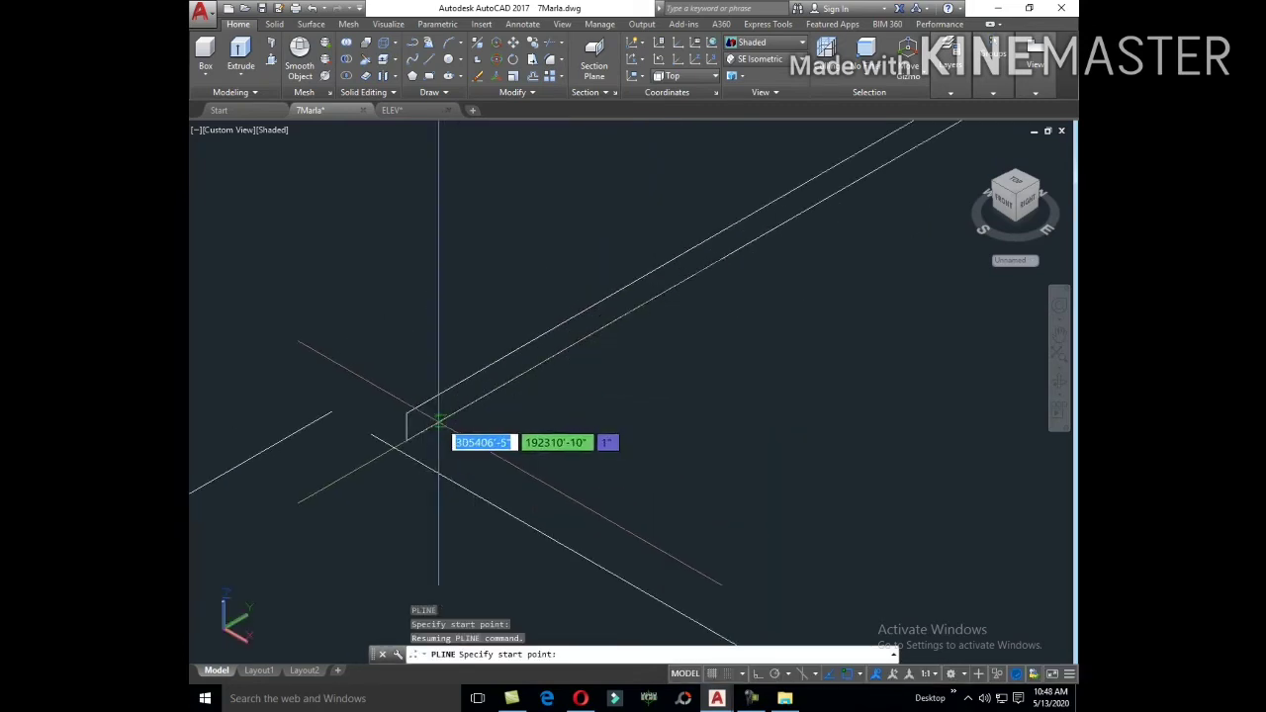
{"action": "left_click", "coordinate": [404, 435]}
{"action": "left_click", "coordinate": [406, 439]}
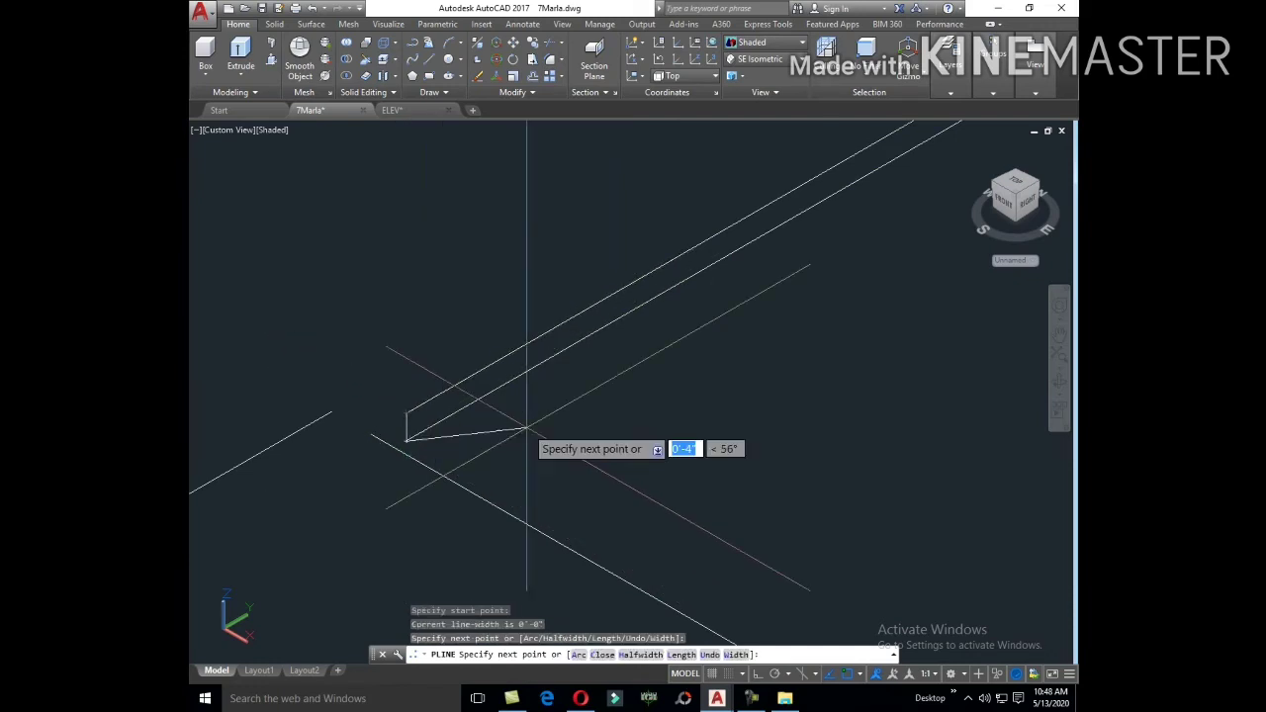
{"action": "scroll", "coordinate": [526, 430], "scroll_direction": "up", "scroll_amount": 2}
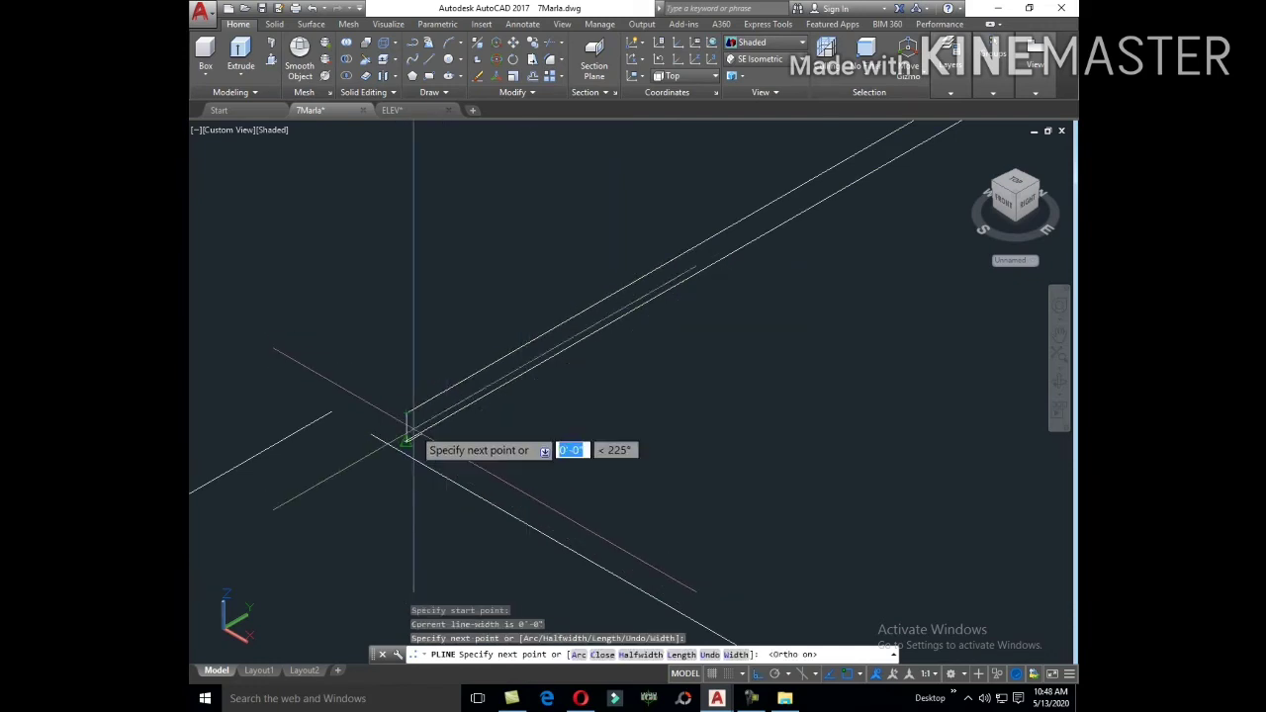
{"action": "key", "text": "F8"}
{"action": "scroll", "coordinate": [406, 395], "scroll_direction": "down", "scroll_amount": 3}
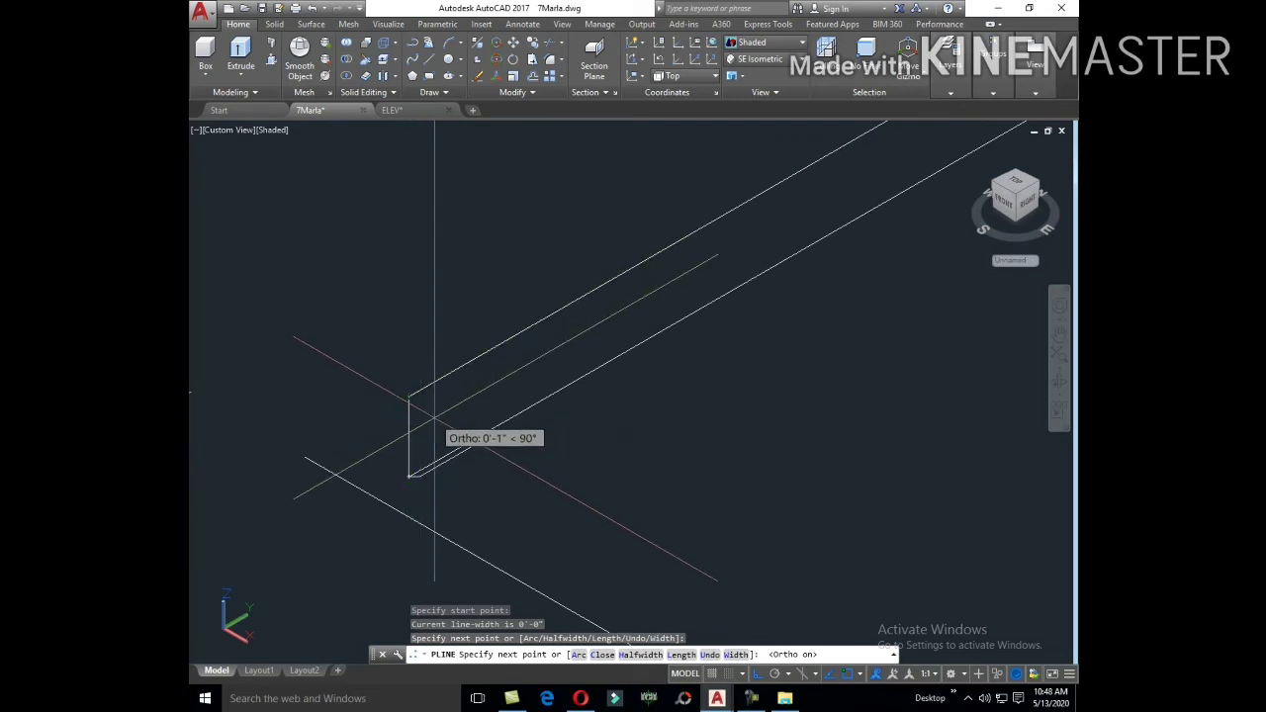
{"action": "middle_click_drag", "start_coordinate": [438, 425], "coordinate": [517, 470]}
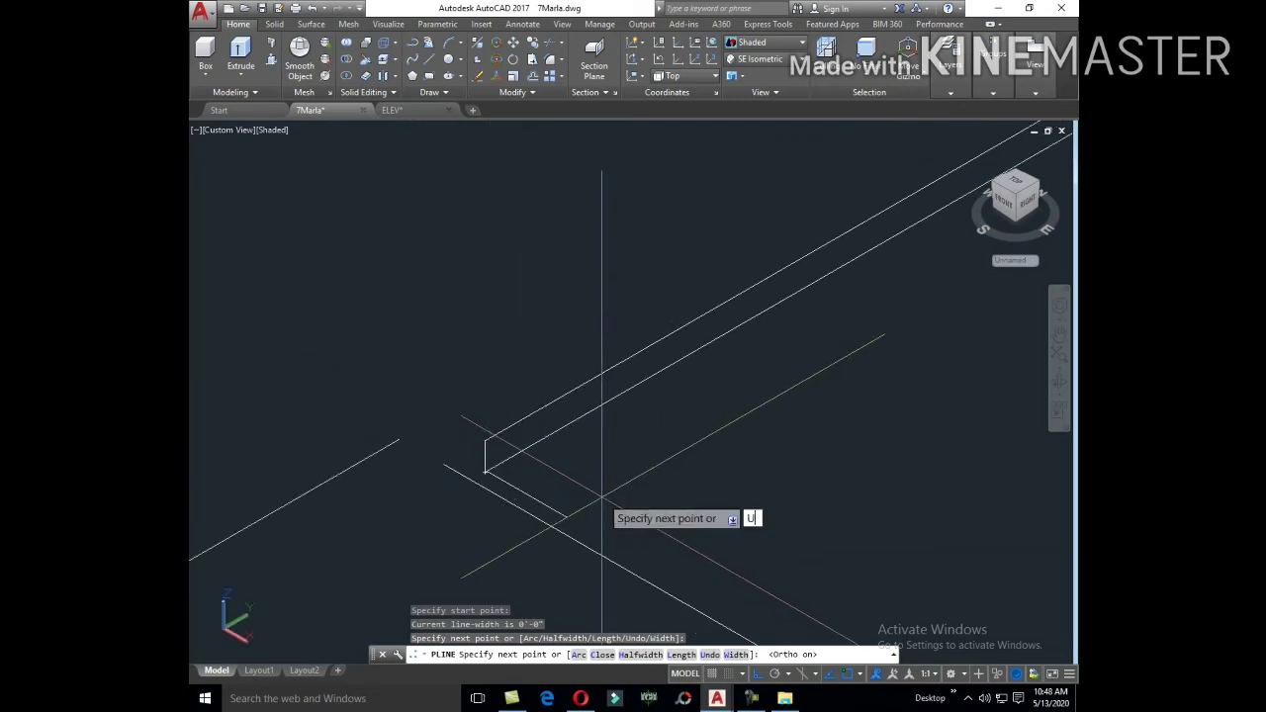
{"action": "key", "text": "Escape"}
{"action": "key", "text": "Escape"}
Step: Window-select the stepped profile and erase it with E
{"action": "scroll", "coordinate": [584, 452], "scroll_direction": "down", "scroll_amount": 2}
{"action": "scroll", "coordinate": [831, 379], "scroll_direction": "up", "scroll_amount": 2}
{"action": "left_click_drag", "start_coordinate": [821, 416], "coordinate": [672, 267]}
{"action": "type", "text": "e"}
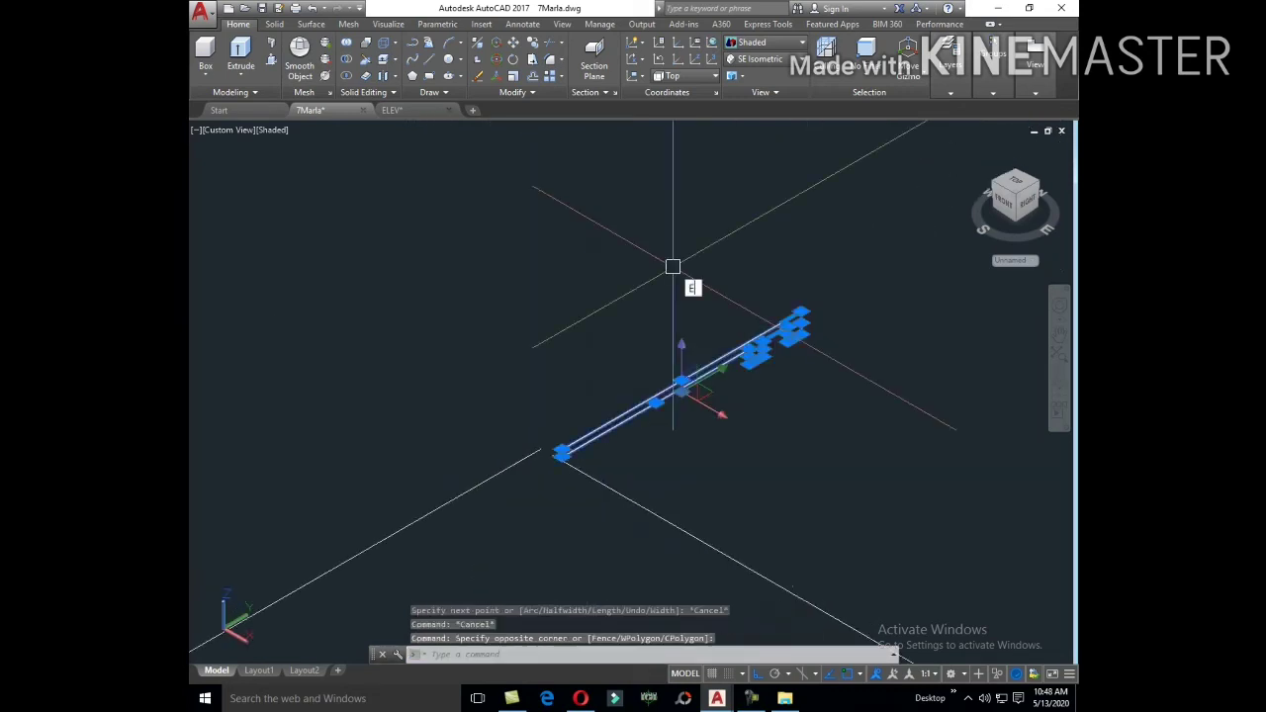
{"action": "key", "text": "Return"}
{"action": "key", "text": "Escape"}
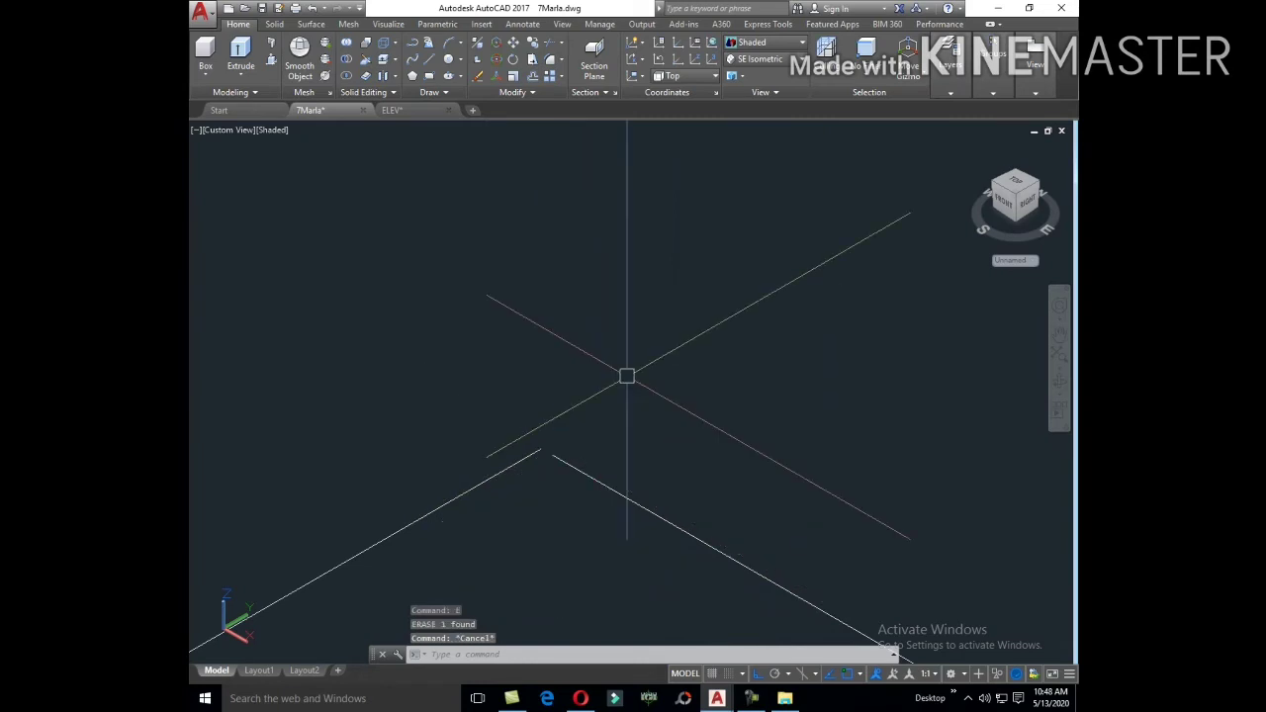
Step: Start the profile polyline with 3', 3', 2', 2' and 6' segments
{"action": "type", "text": "pl"}
{"action": "key", "text": "Return"}
{"action": "left_click", "coordinate": [567, 446]}
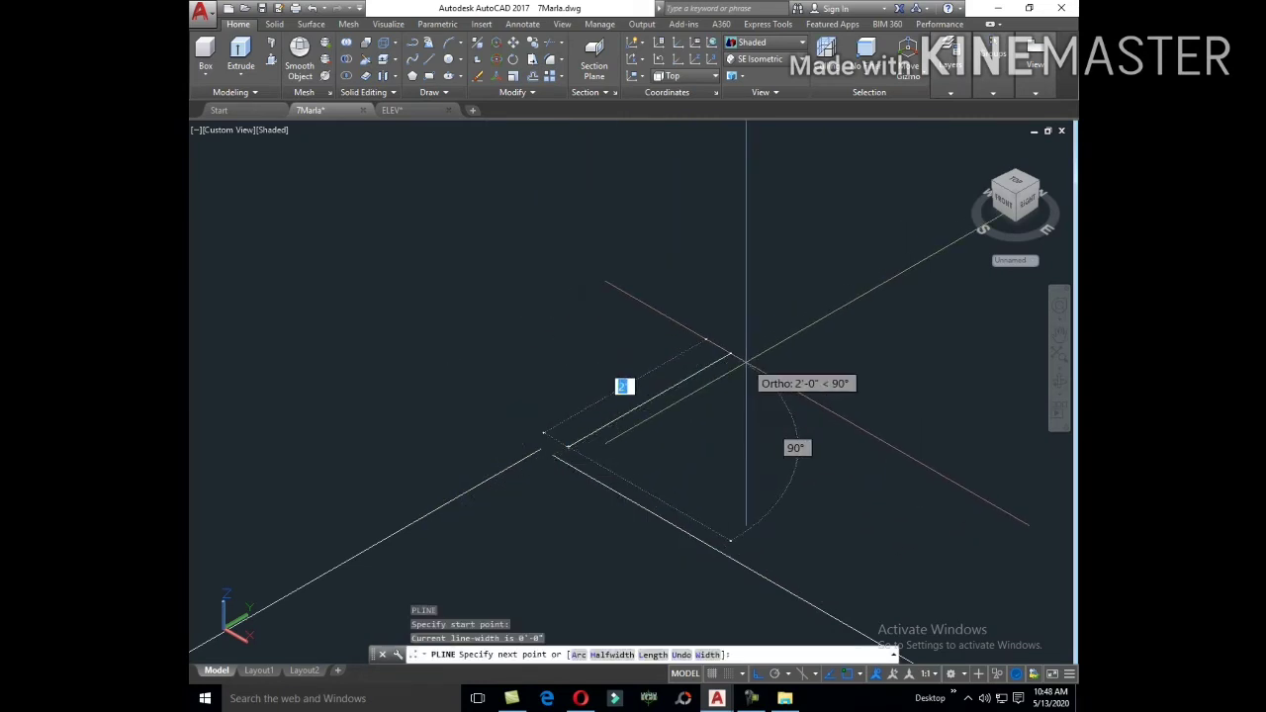
{"action": "key", "text": "Return"}
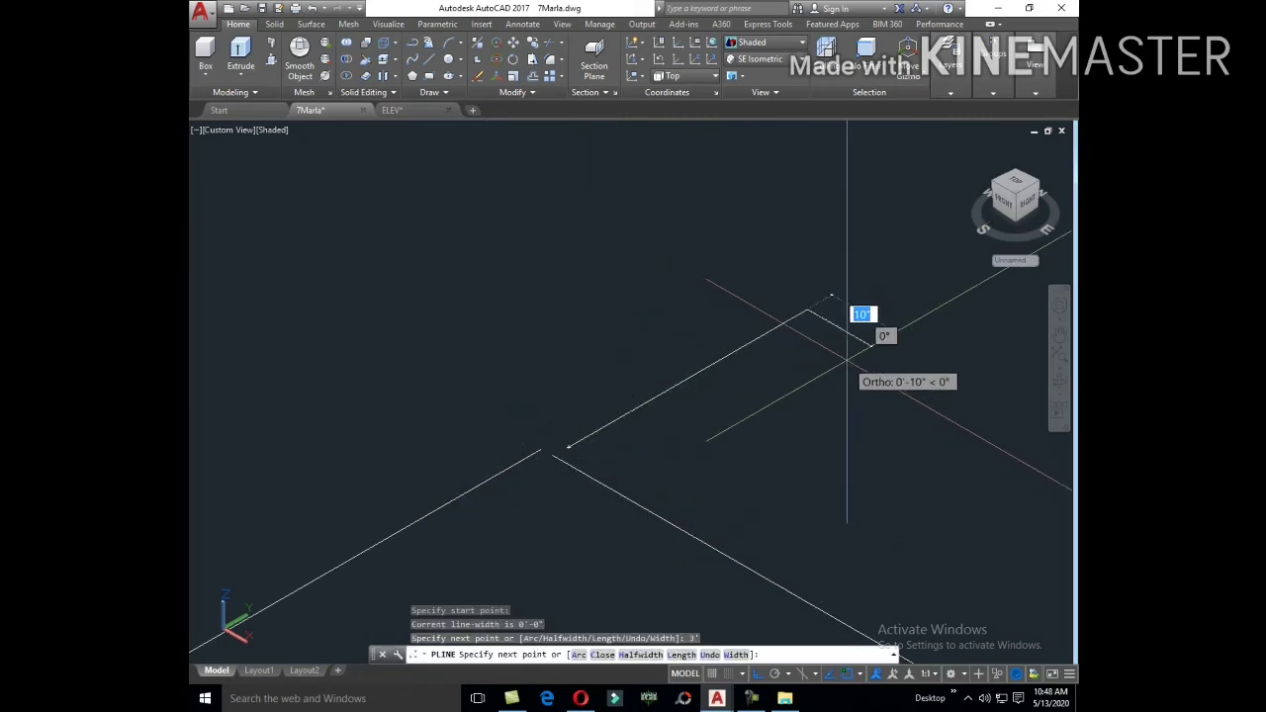
{"action": "key", "text": "Return"}
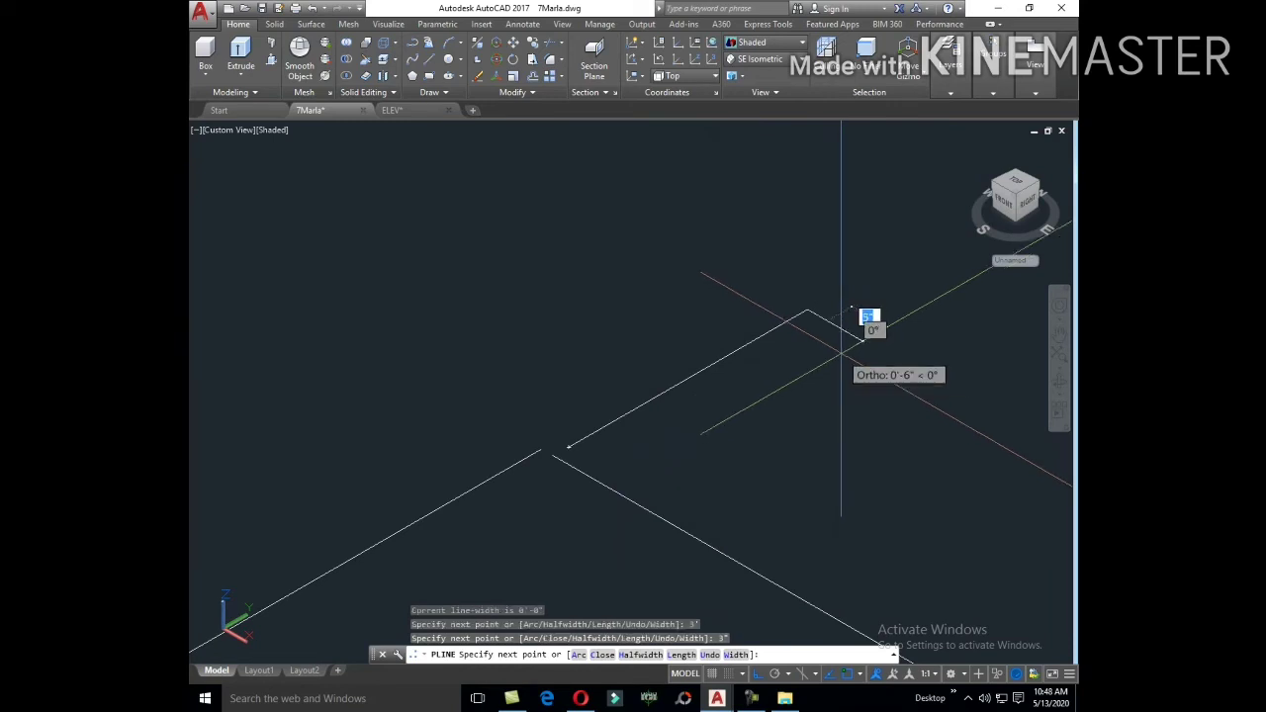
{"action": "scroll", "coordinate": [826, 342], "scroll_direction": "up", "scroll_amount": 3}
{"action": "type", "text": "'"}
{"action": "key", "text": "Return"}
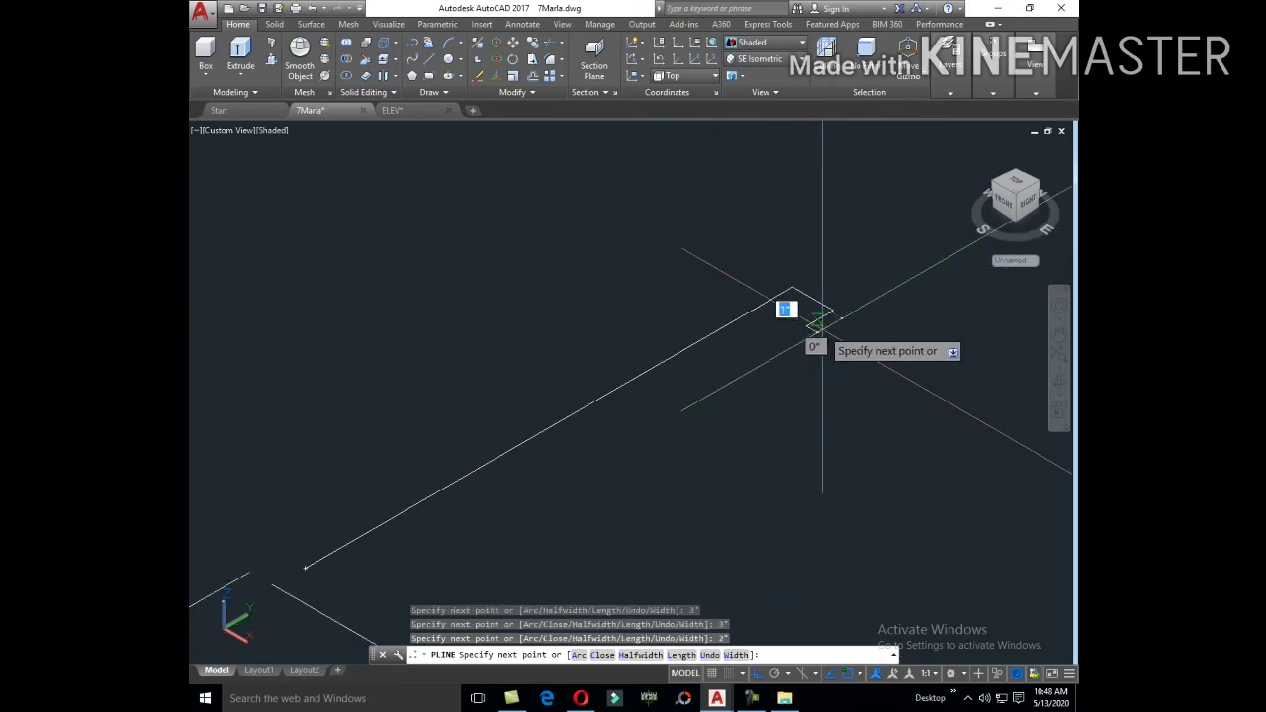
{"action": "scroll", "coordinate": [791, 310], "scroll_direction": "up", "scroll_amount": 1}
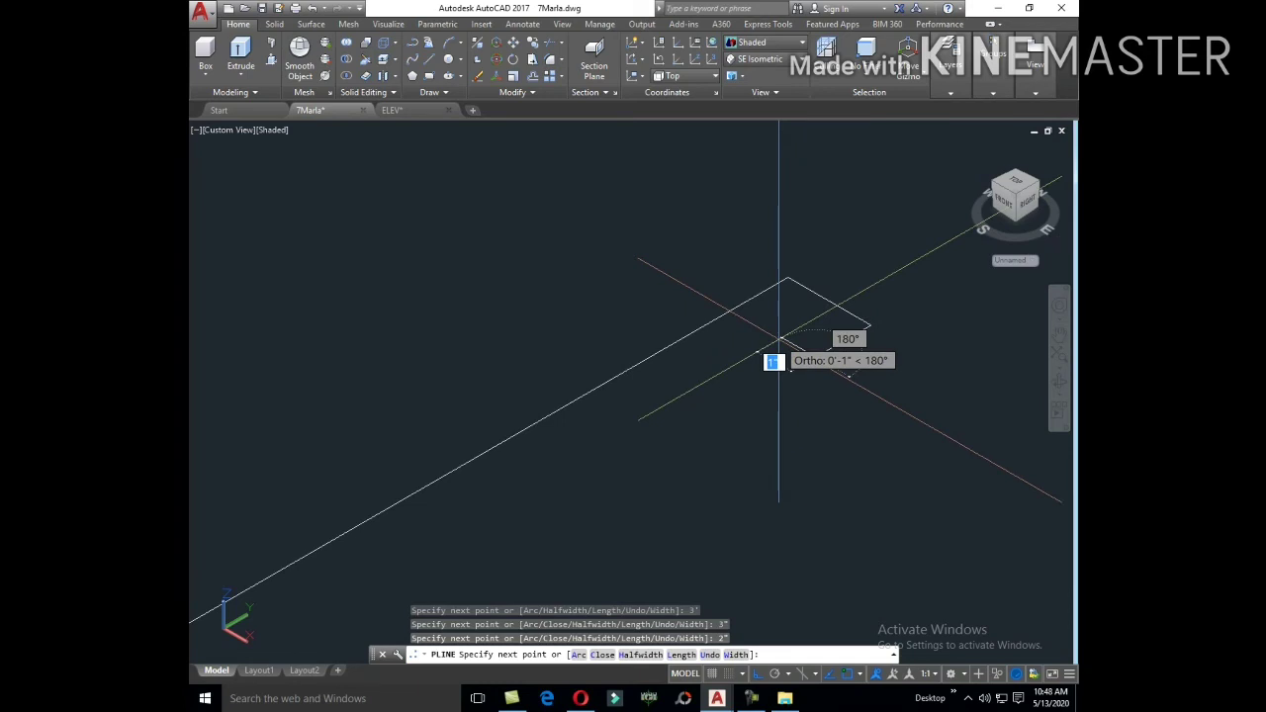
{"action": "type", "text": "2'"}
{"action": "key", "text": "Return"}
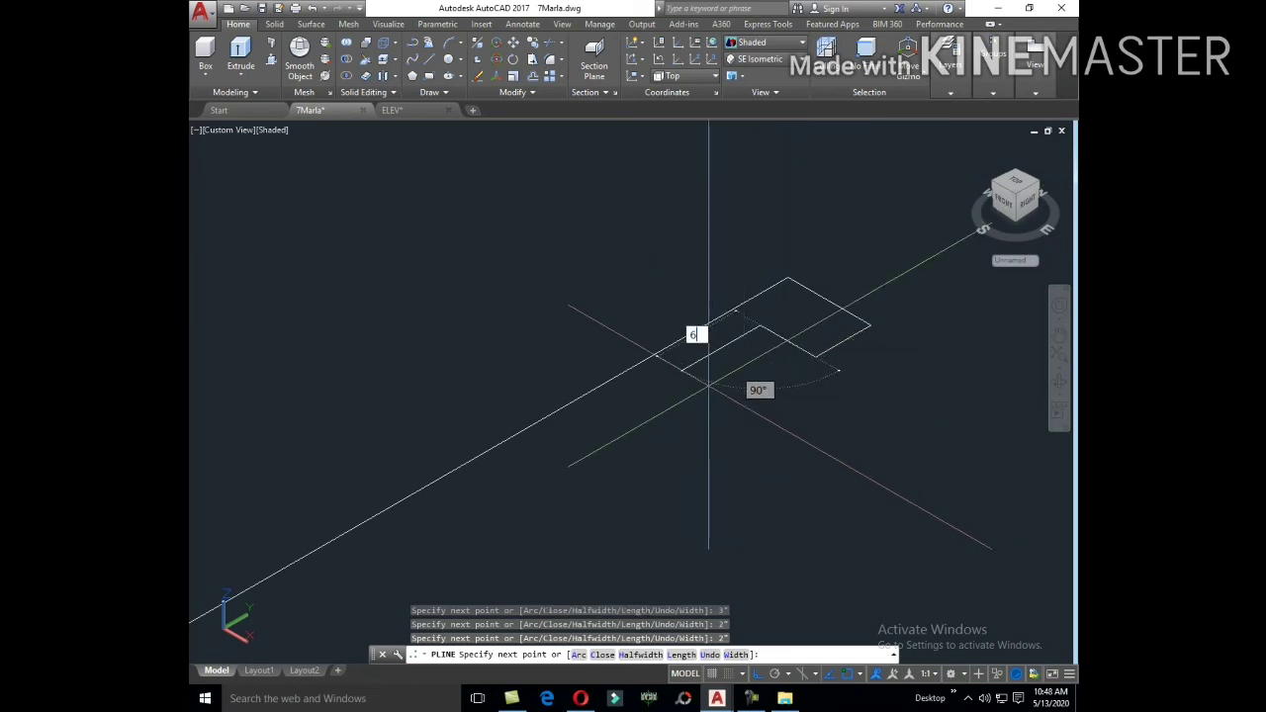
{"action": "type", "text": "'"}
{"action": "key", "text": "Return"}
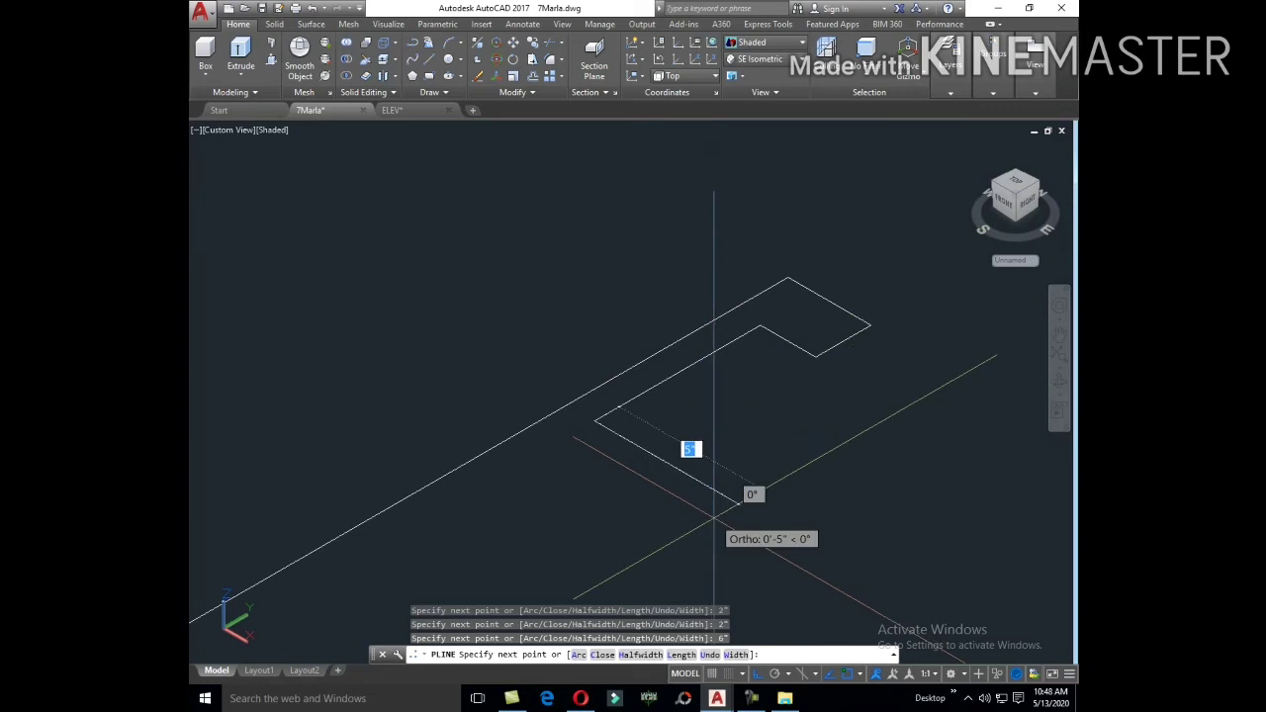
Step: Undo a mistaken 3' segment and continue with 2' and 2" segments
{"action": "type", "text": "3'"}
{"action": "key", "text": "Return"}
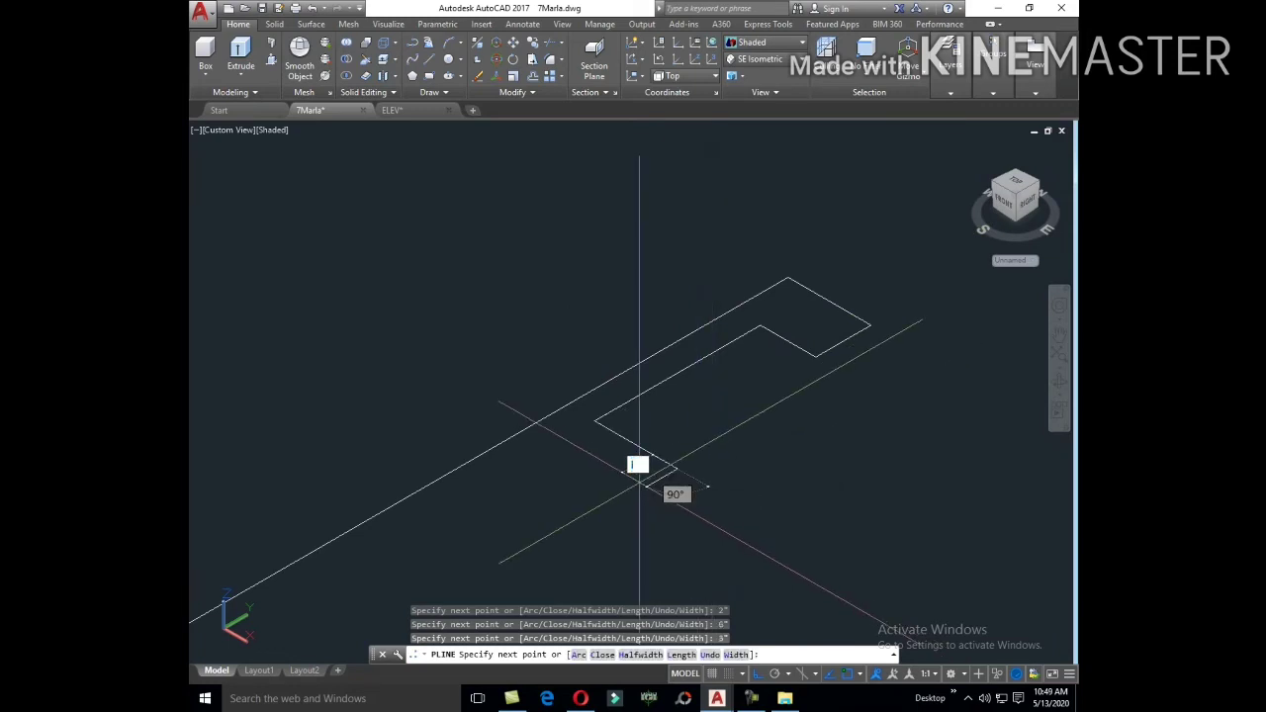
{"action": "type", "text": "u"}
{"action": "key", "text": "Return"}
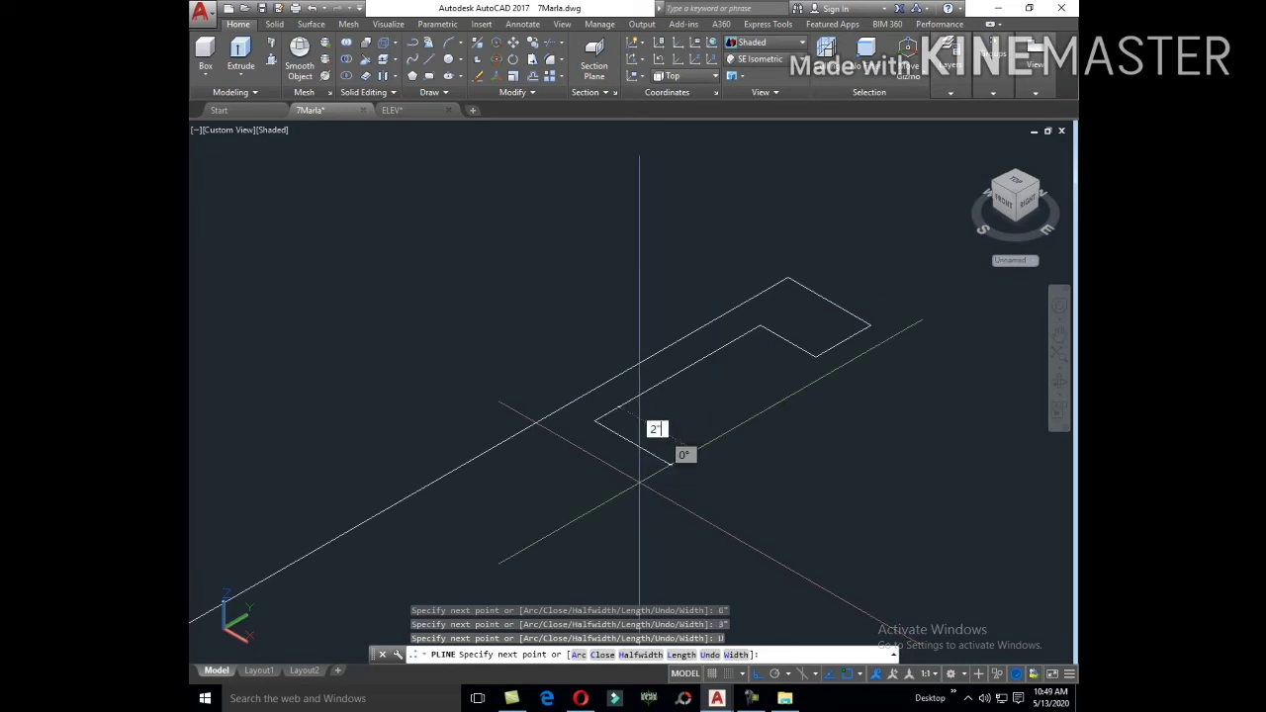
{"action": "key", "text": "Return"}
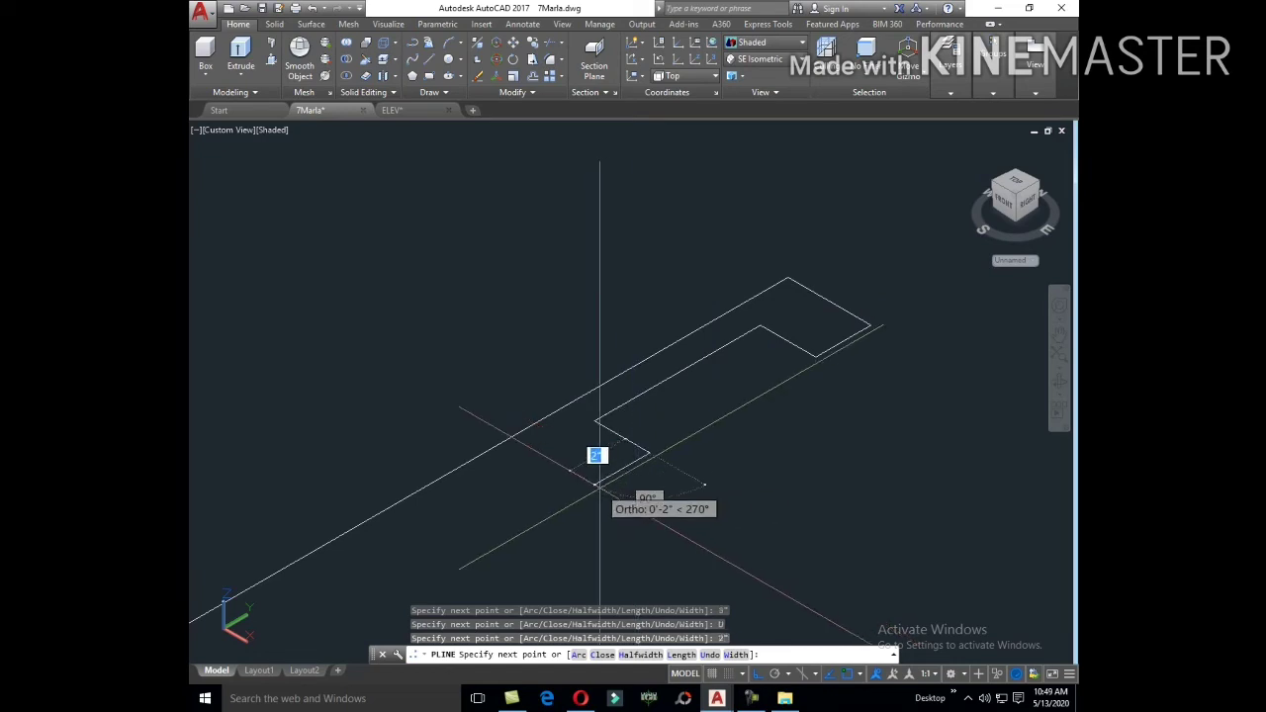
{"action": "middle_click_drag", "start_coordinate": [522, 478], "coordinate": [646, 383]}
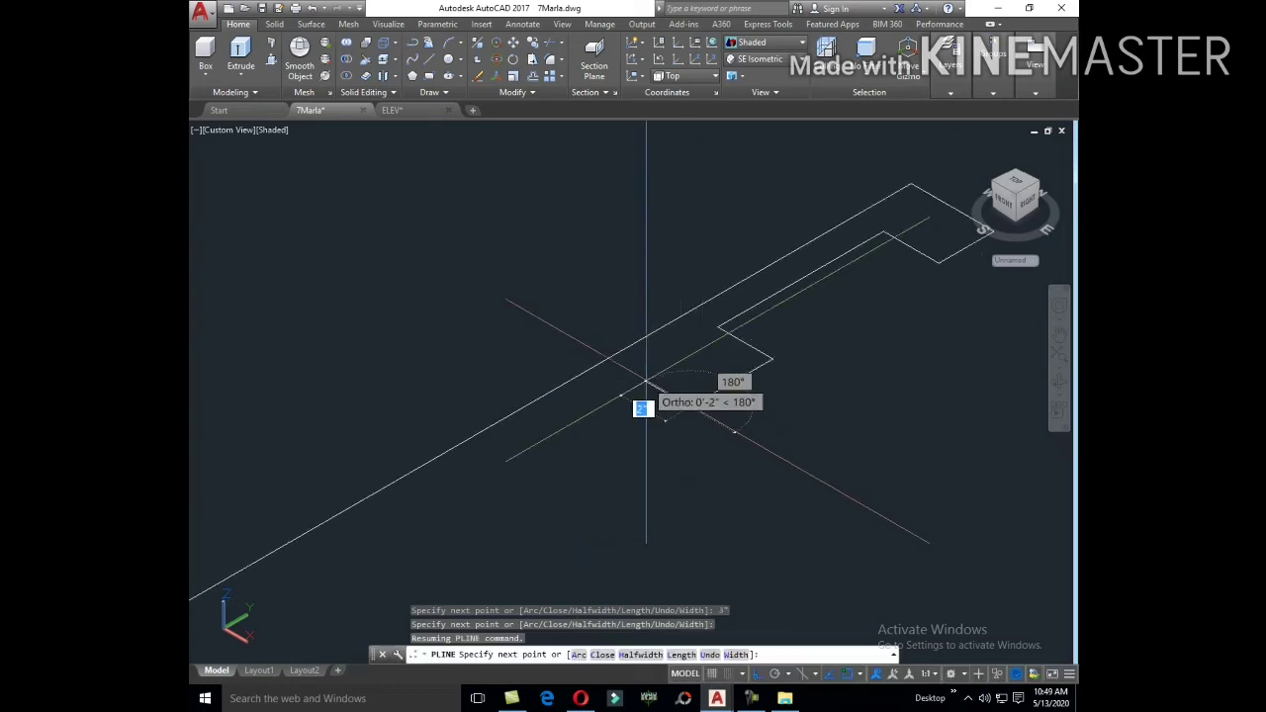
{"action": "type", "text": "2"}
{"action": "key", "text": "Return"}
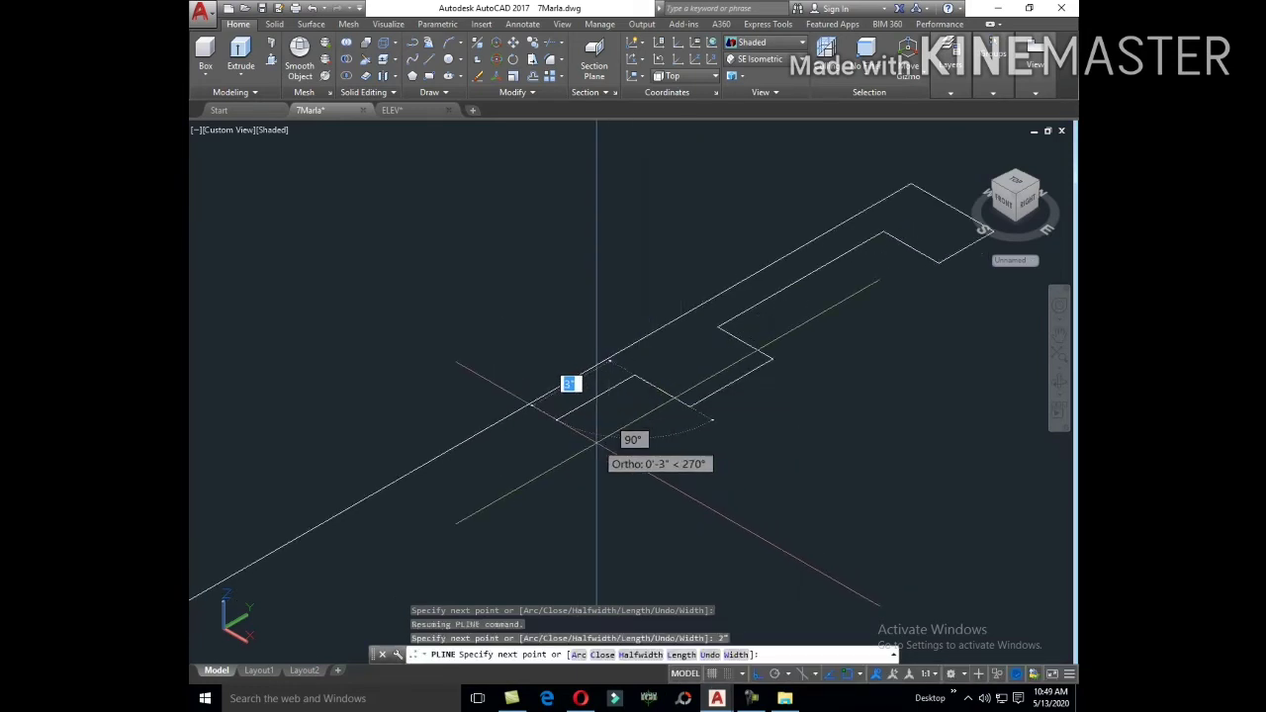
Step: Try an arc for the curved section, undo it, then switch arc mode and back to lines
{"action": "type", "text": "a"}
{"action": "key", "text": "Return"}
{"action": "middle_click_drag", "start_coordinate": [486, 480], "coordinate": [576, 427]}
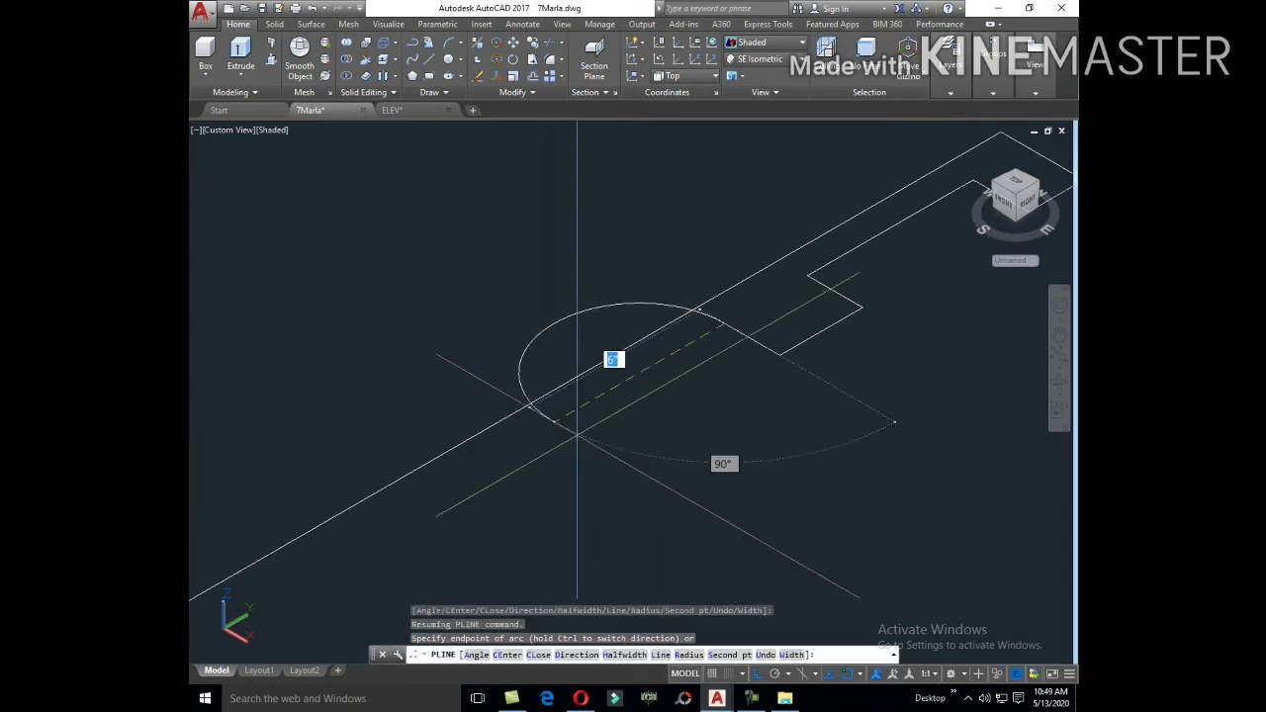
{"action": "key", "text": "Return"}
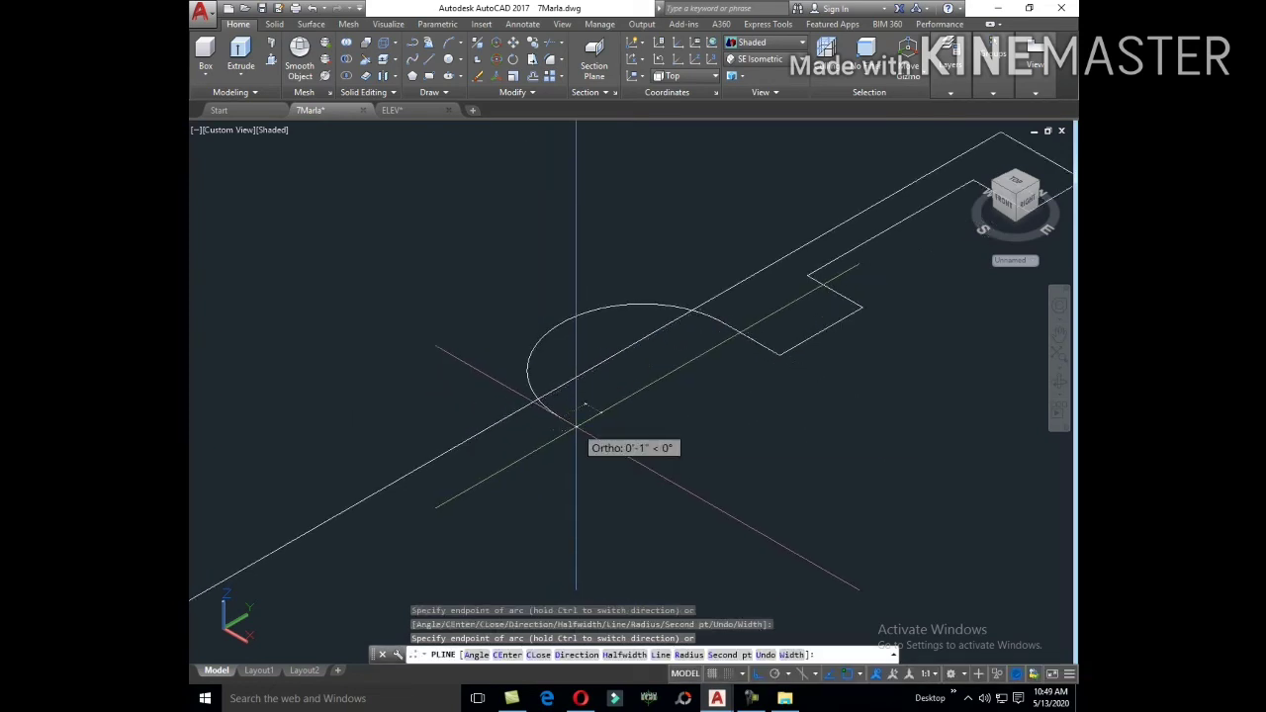
{"action": "type", "text": "U"}
{"action": "key", "text": "Return"}
{"action": "middle_click_drag", "start_coordinate": [571, 379], "coordinate": [591, 392]}
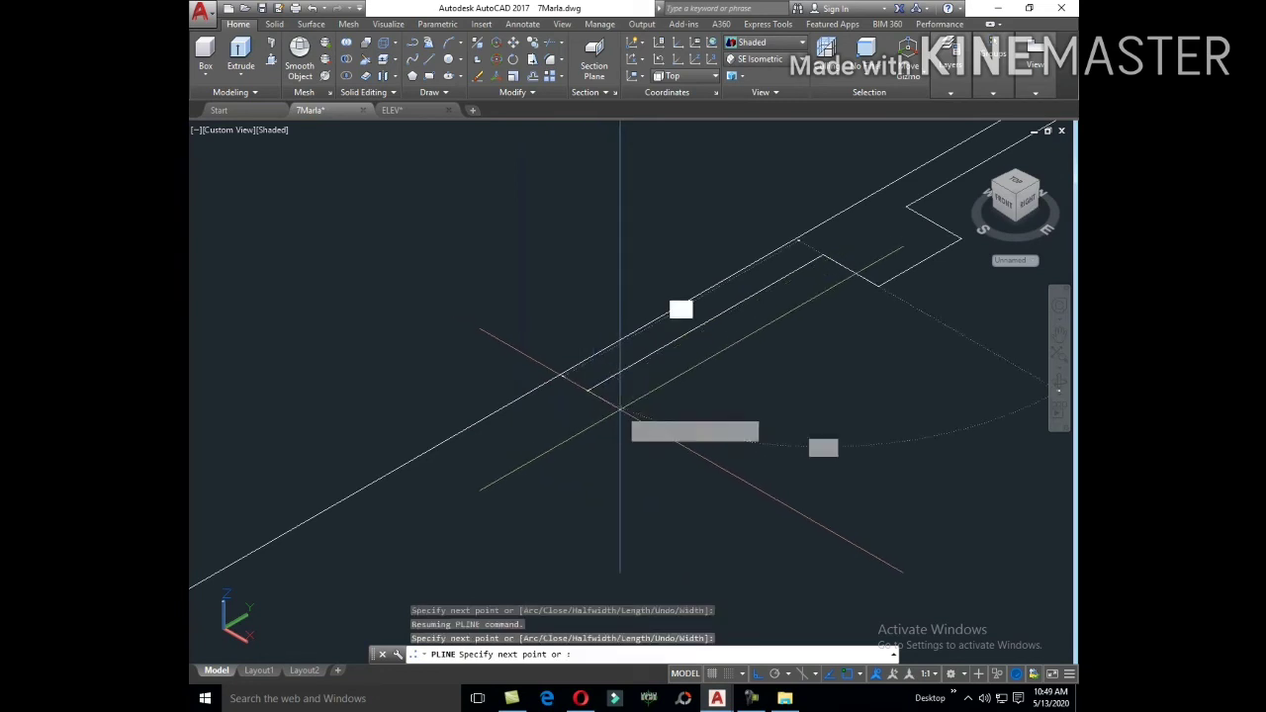
{"action": "type", "text": "a"}
{"action": "key", "text": "Return"}
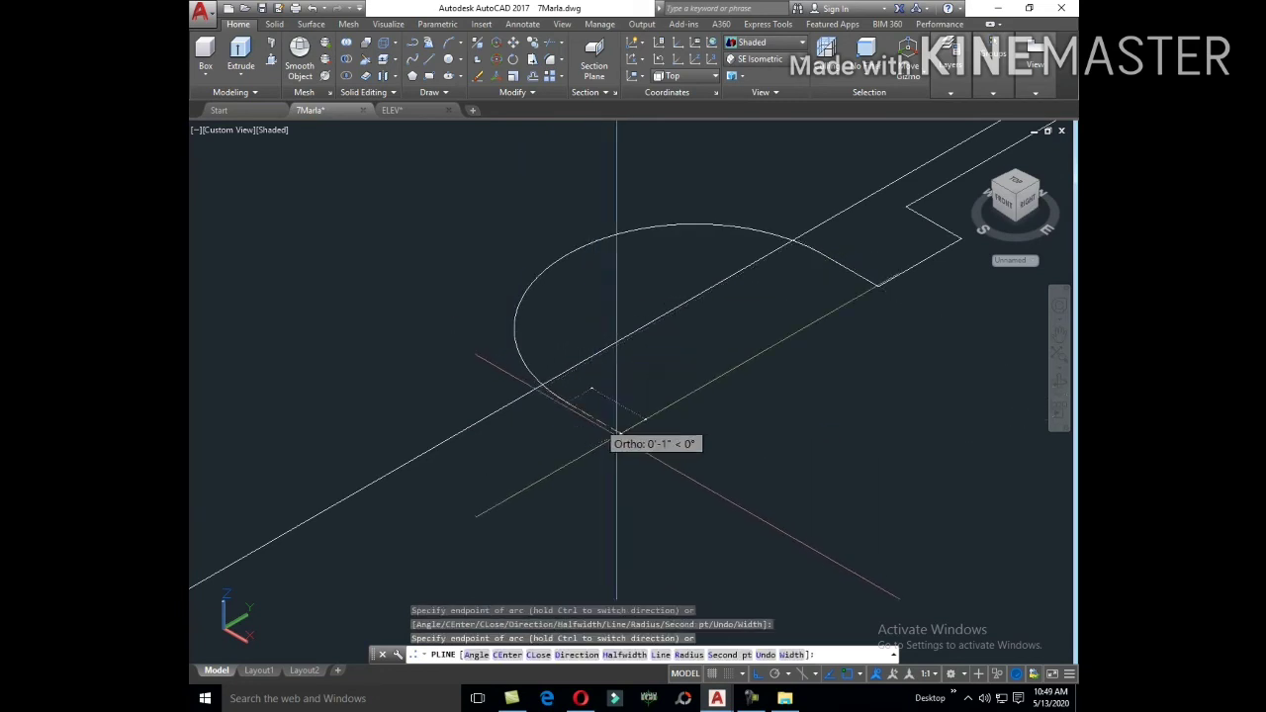
{"action": "type", "text": "l"}
{"action": "key", "text": "Return"}
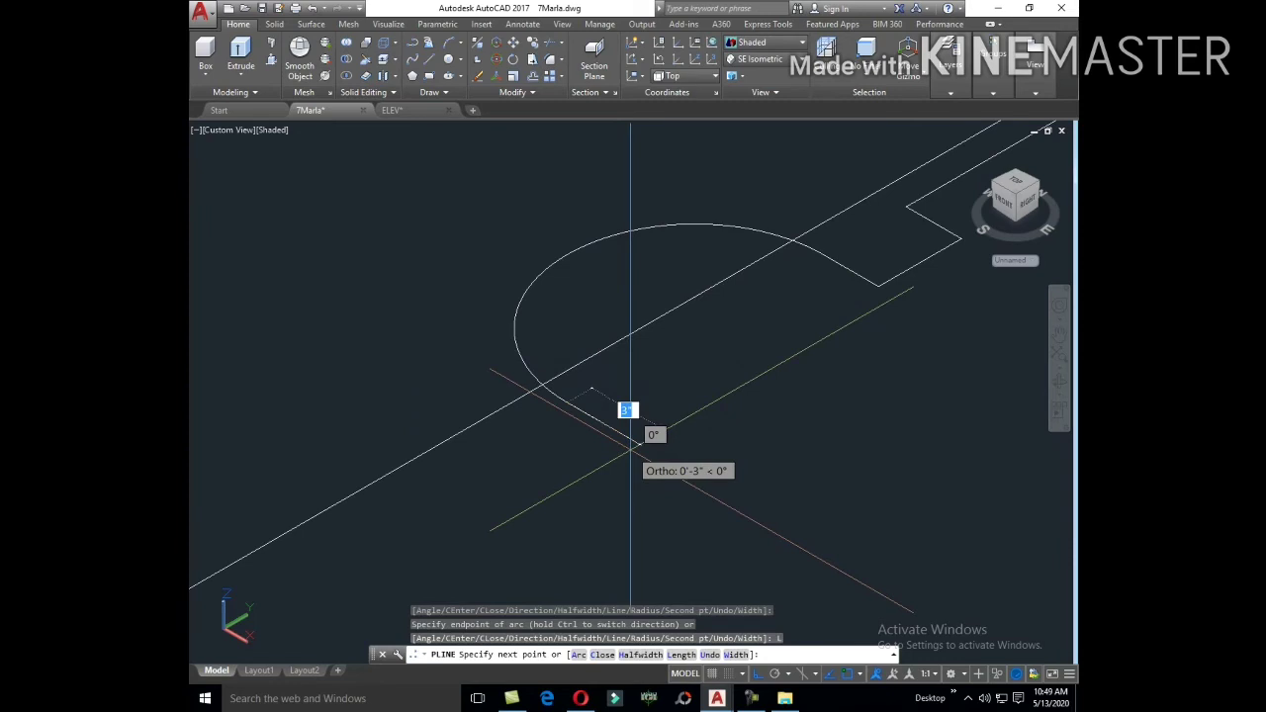
Step: Add the 3", 2" and 3" steps and finish with the 1'-2" end segment
{"action": "key", "text": "Return"}
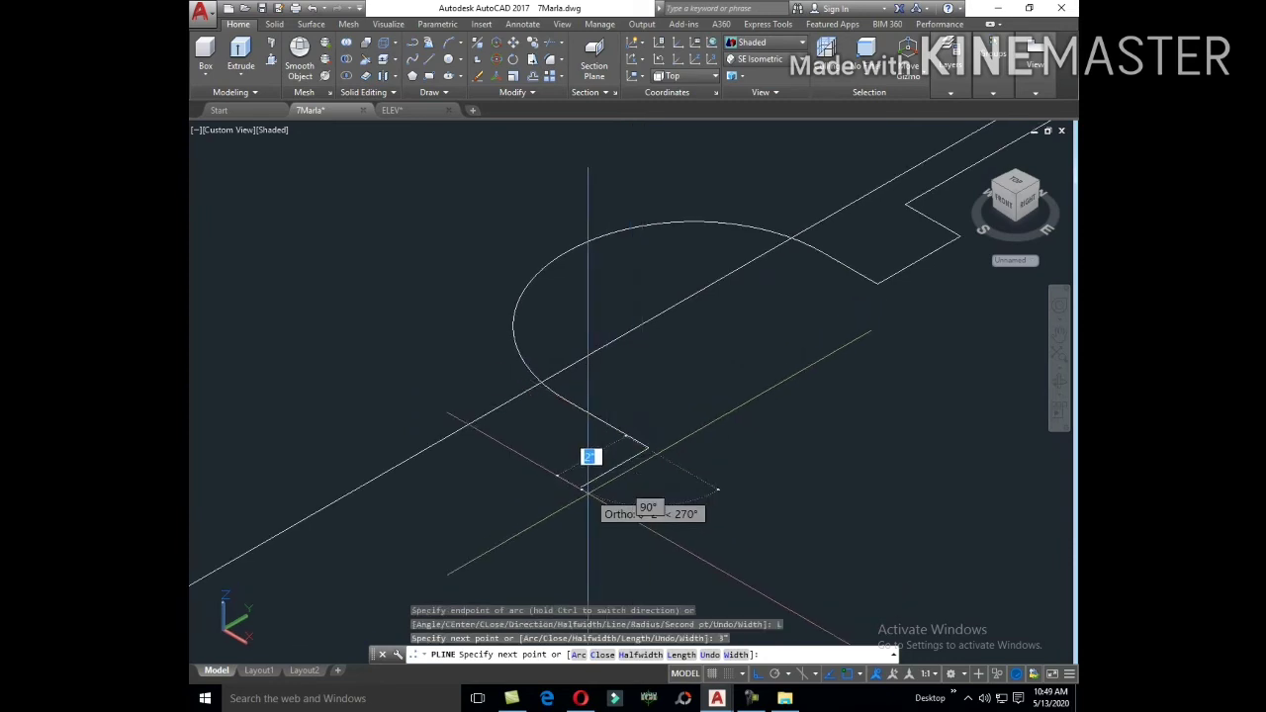
{"action": "key", "text": "Return"}
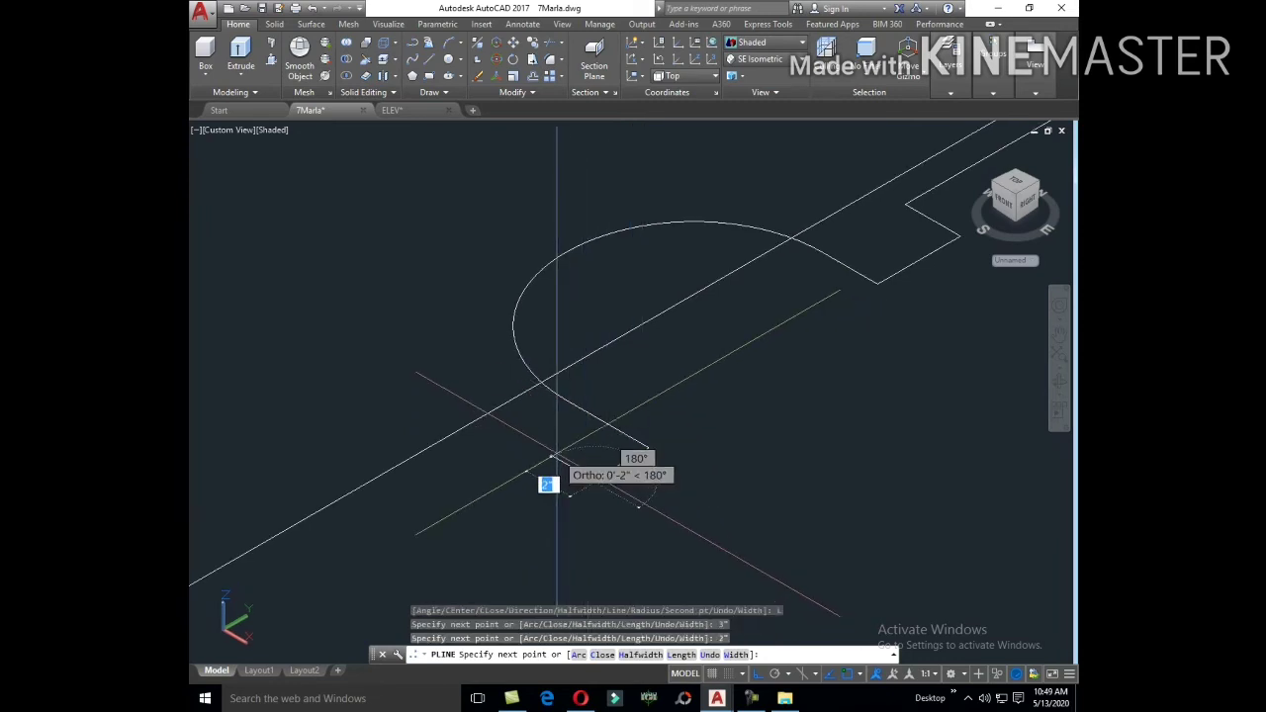
{"action": "type", "text": "3"}
{"action": "key", "text": "Return"}
{"action": "scroll", "coordinate": [556, 429], "scroll_direction": "down", "scroll_amount": 2}
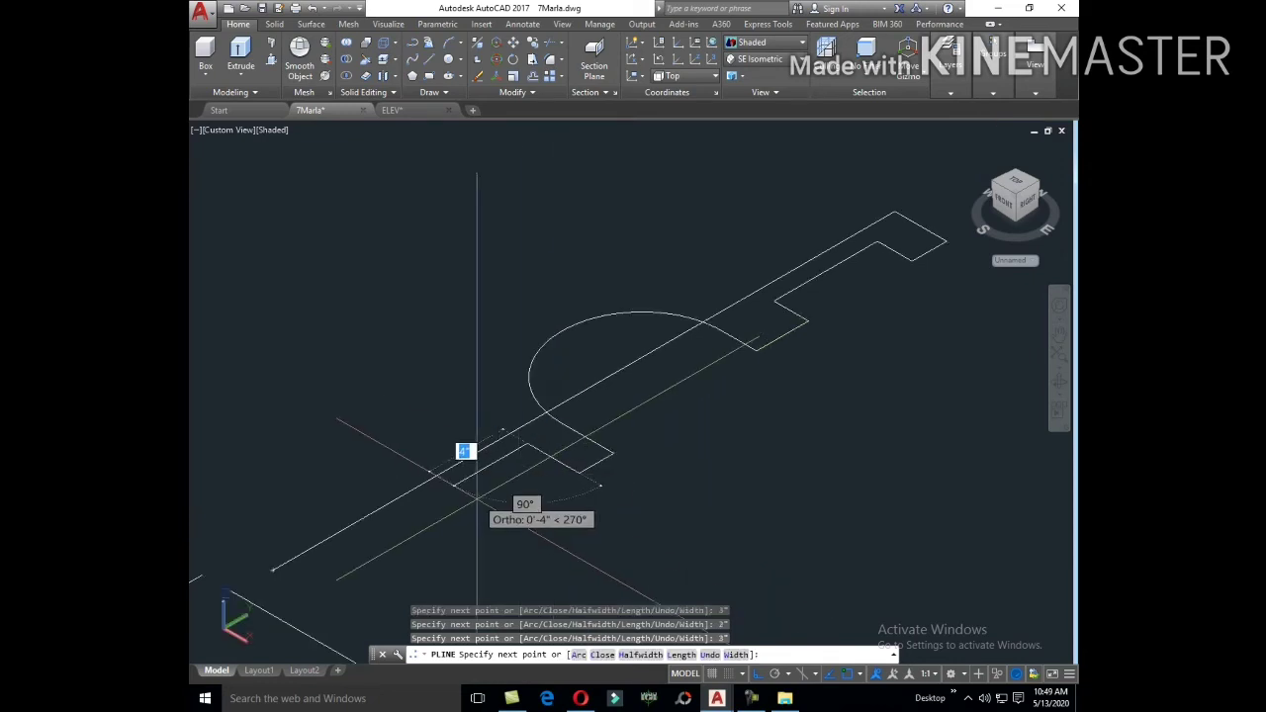
{"action": "middle_click_drag", "start_coordinate": [466, 446], "coordinate": [656, 382]}
{"action": "scroll", "coordinate": [502, 499], "scroll_direction": "up", "scroll_amount": 2}
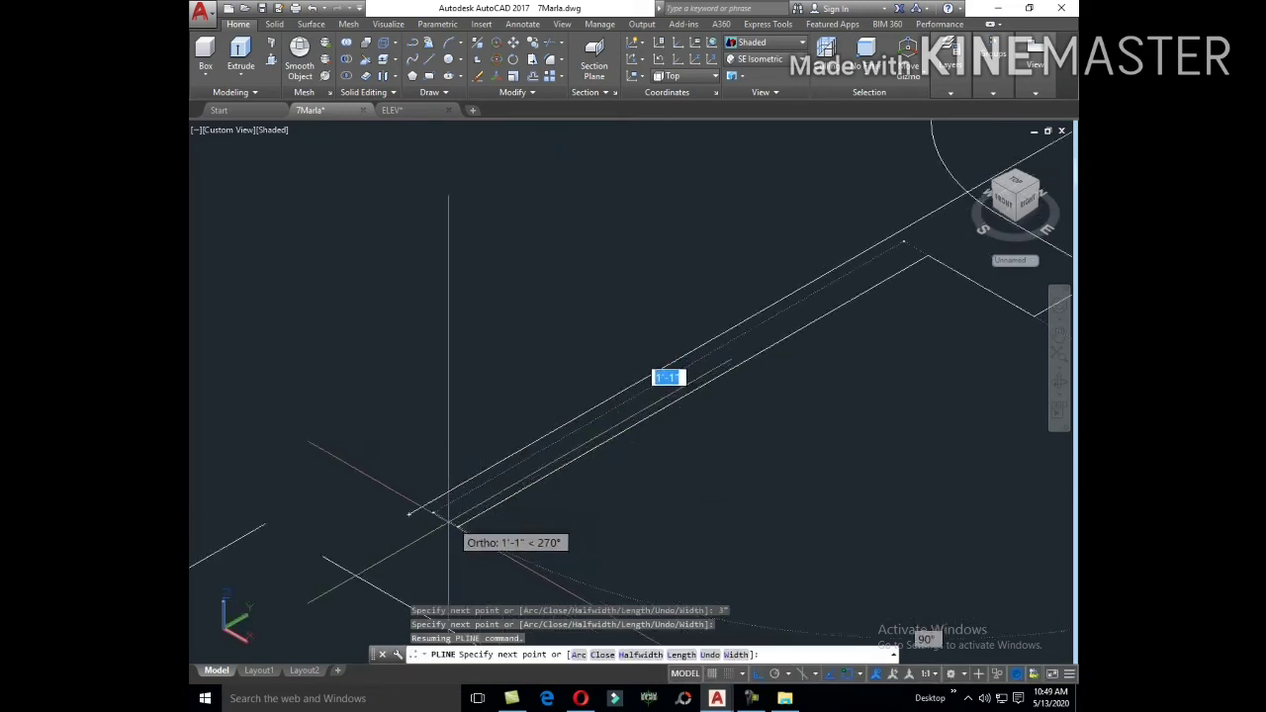
{"action": "left_click", "coordinate": [426, 524]}
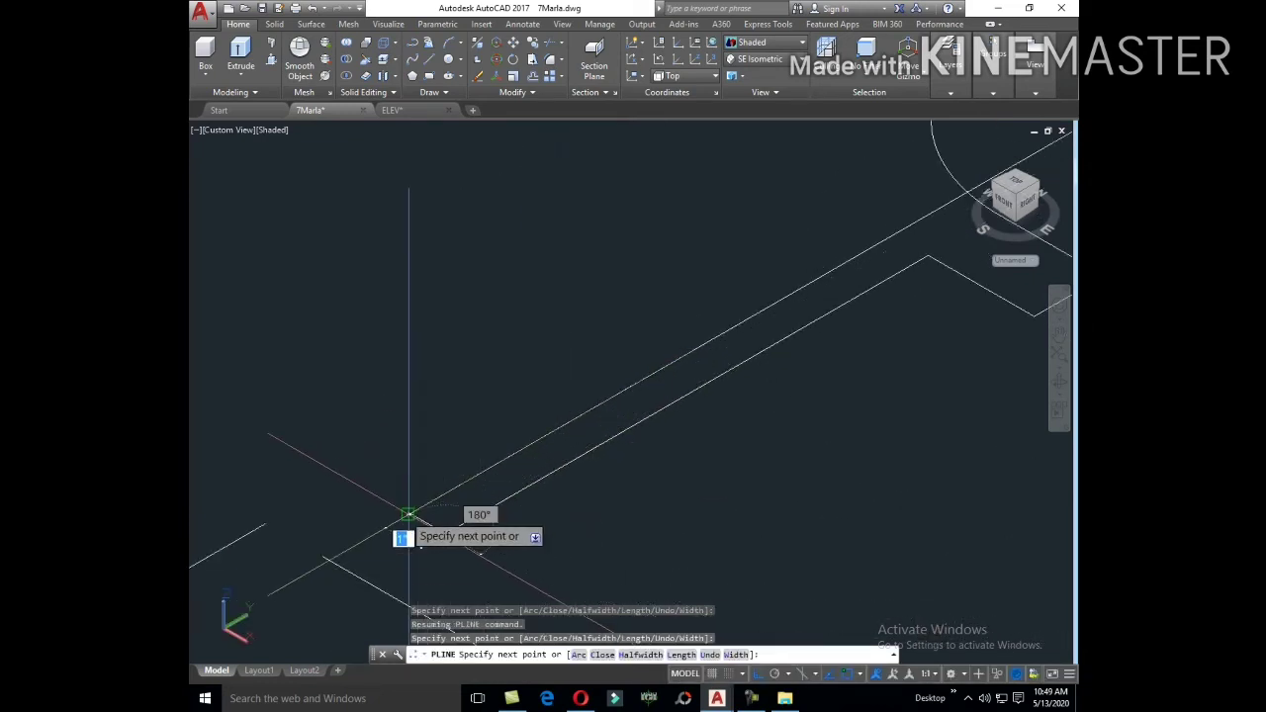
{"action": "key", "text": "Return"}
Step: Select the finished profile, cancel an accidental grip stretch, and fit the profile in view
{"action": "scroll", "coordinate": [406, 468], "scroll_direction": "down", "scroll_amount": 3}
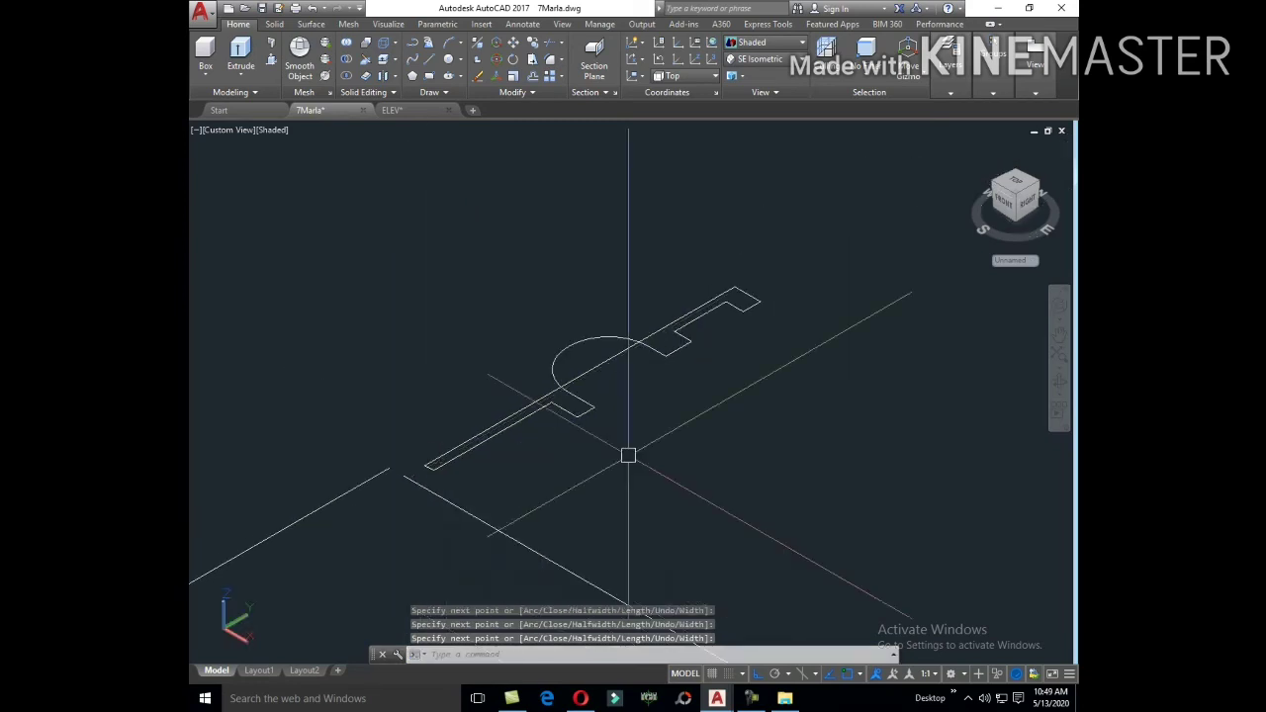
{"action": "scroll", "coordinate": [662, 366], "scroll_direction": "up", "scroll_amount": 2}
{"action": "left_click", "coordinate": [659, 344]}
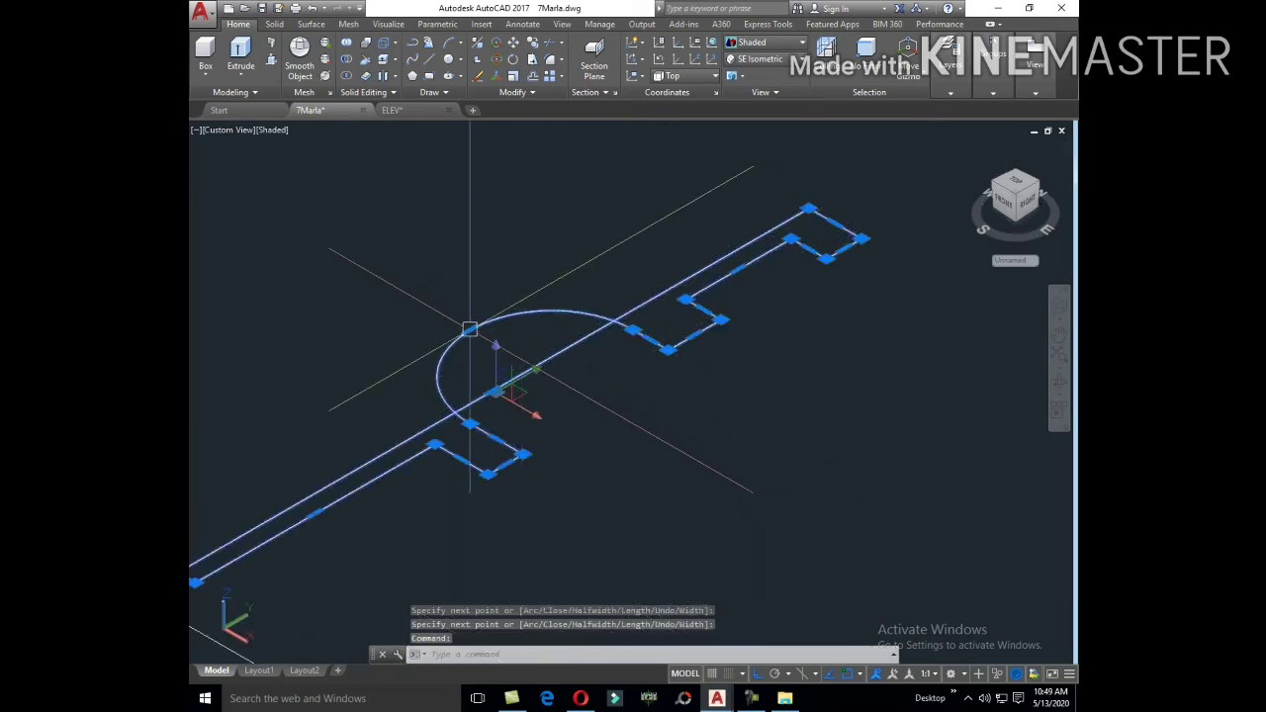
{"action": "left_click", "coordinate": [475, 333]}
{"action": "scroll", "coordinate": [535, 374], "scroll_direction": "up", "scroll_amount": 3}
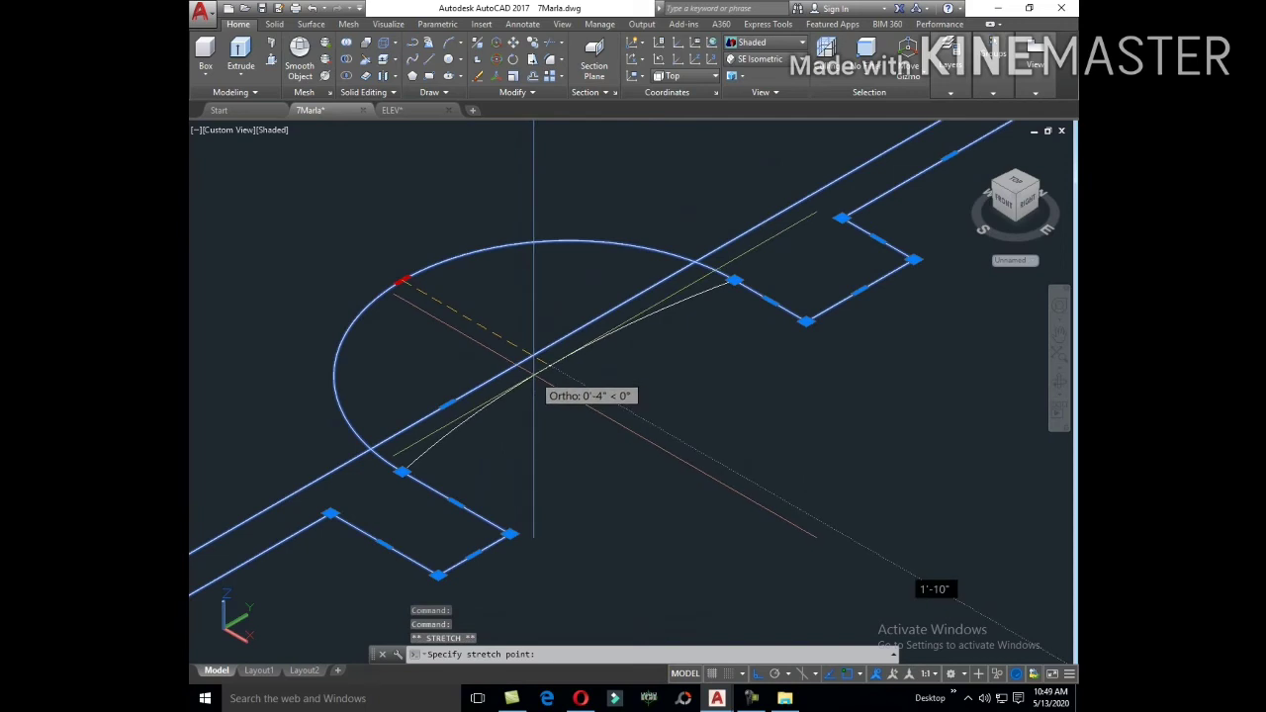
{"action": "scroll", "coordinate": [535, 374], "scroll_direction": "down", "scroll_amount": 3}
{"action": "scroll", "coordinate": [732, 436], "scroll_direction": "down", "scroll_amount": 2}
{"action": "key", "text": "Escape"}
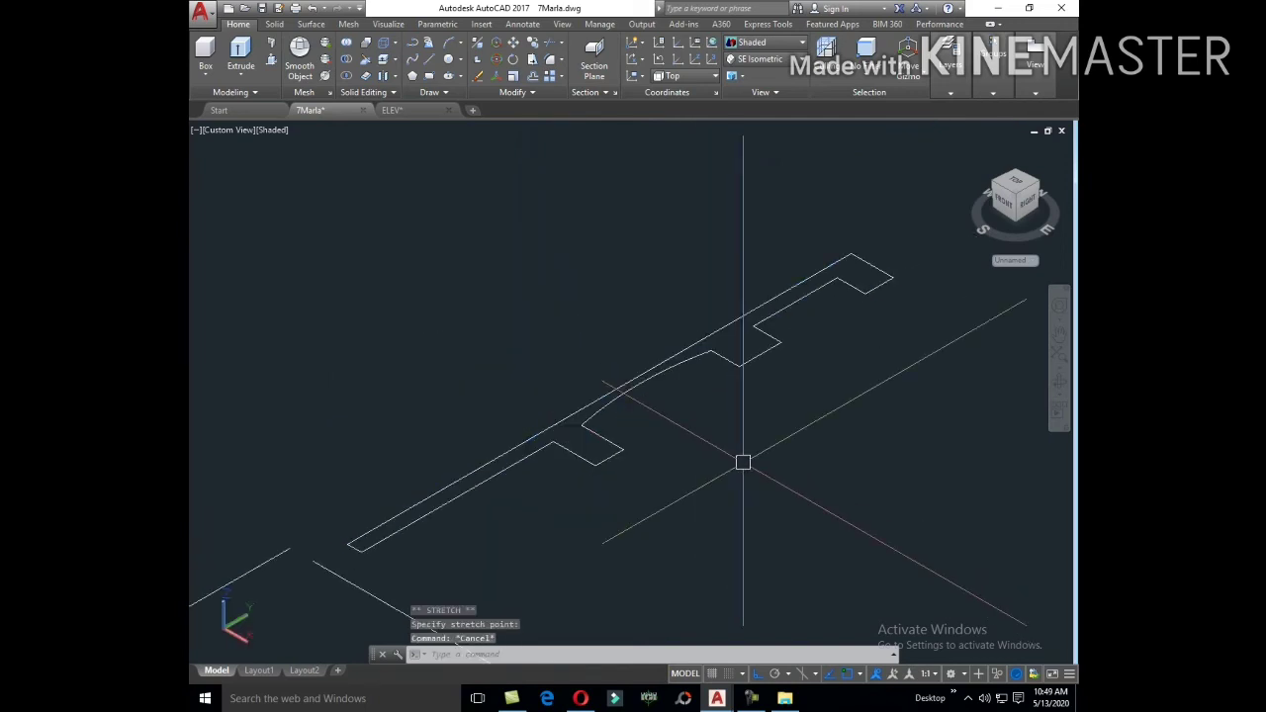
{"action": "left_click", "coordinate": [740, 366]}
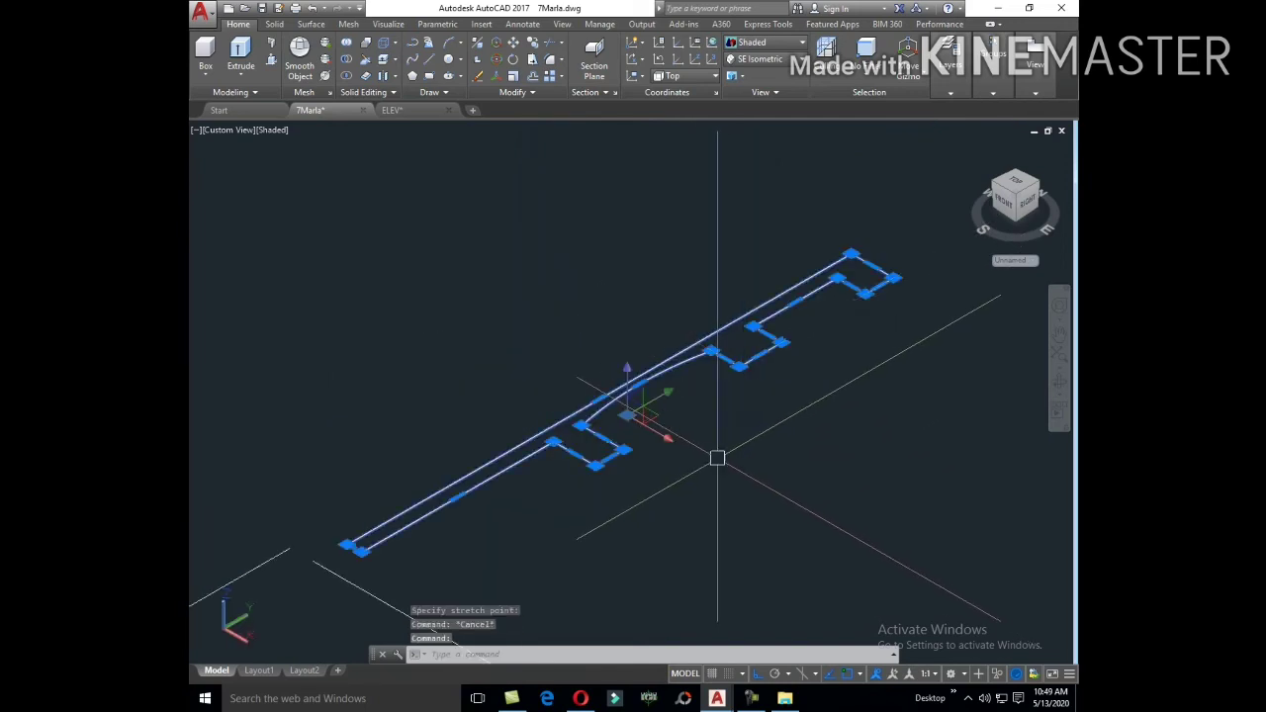
{"action": "middle_click_drag", "start_coordinate": [594, 519], "coordinate": [853, 359]}
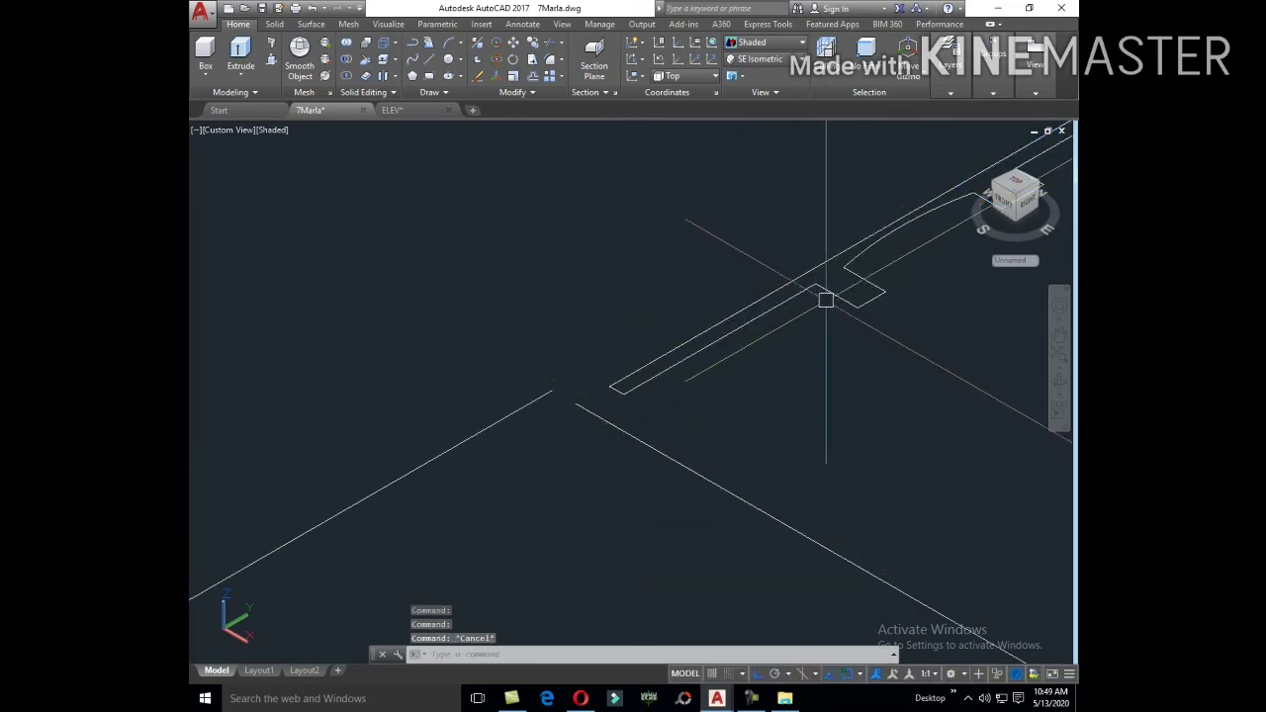
{"action": "scroll", "coordinate": [768, 390], "scroll_direction": "down", "scroll_amount": 1}
{"action": "middle_click_drag", "start_coordinate": [769, 390], "coordinate": [653, 416]}
{"action": "scroll", "coordinate": [652, 415], "scroll_direction": "down", "scroll_amount": 1}
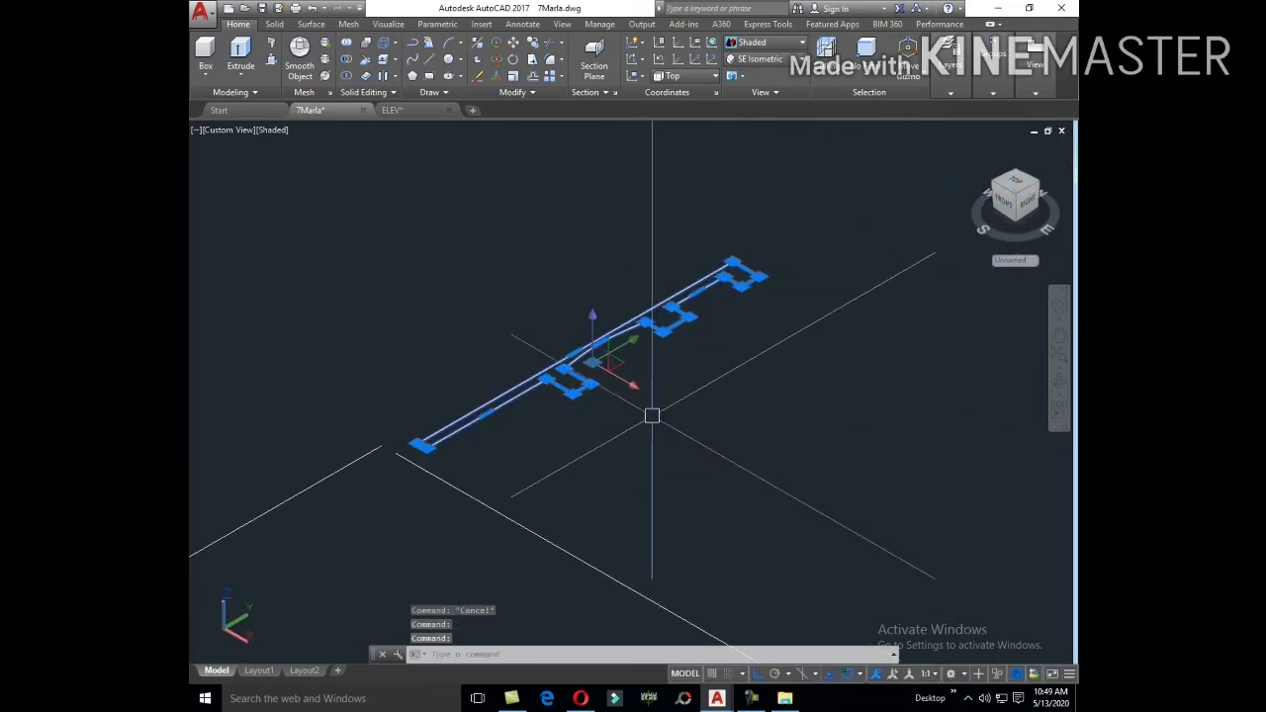
Step: Rotate the profile 90° with 3DROTATE so it stands upright
{"action": "type", "text": "3r"}
{"action": "key", "text": "Return"}
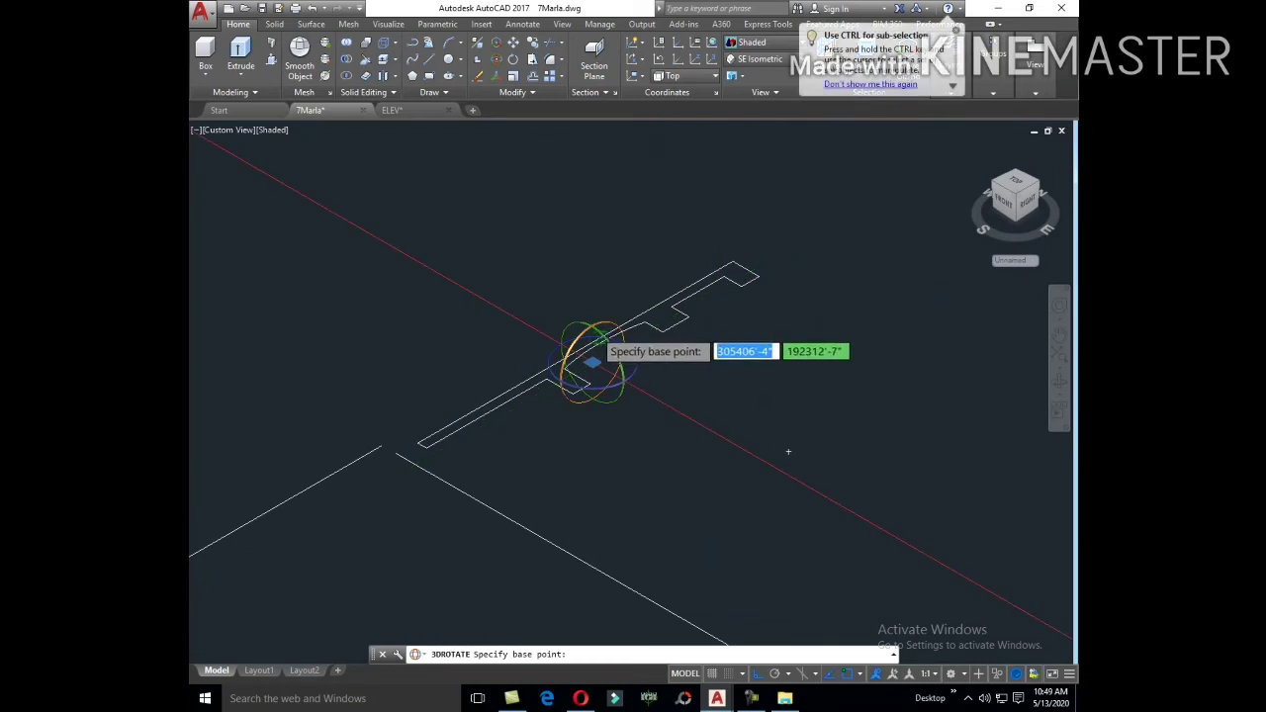
{"action": "left_click", "coordinate": [591, 362]}
{"action": "key", "text": "space"}
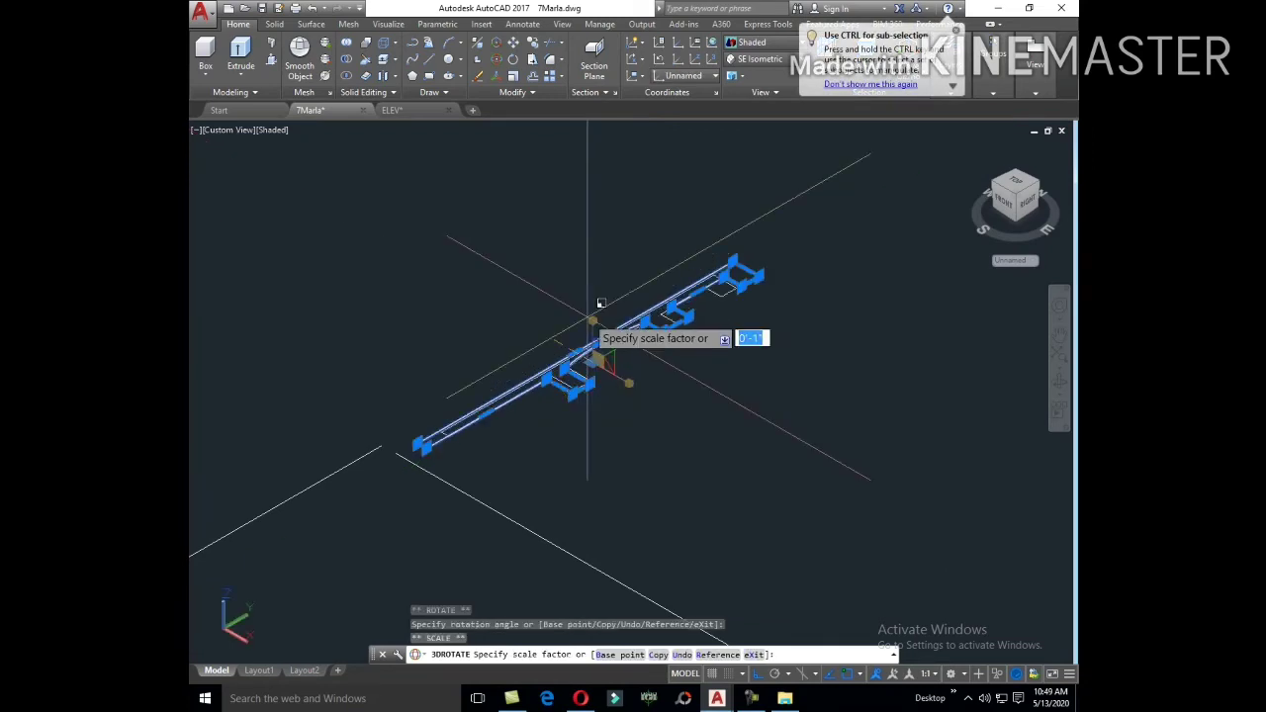
{"action": "key", "text": "Escape"}
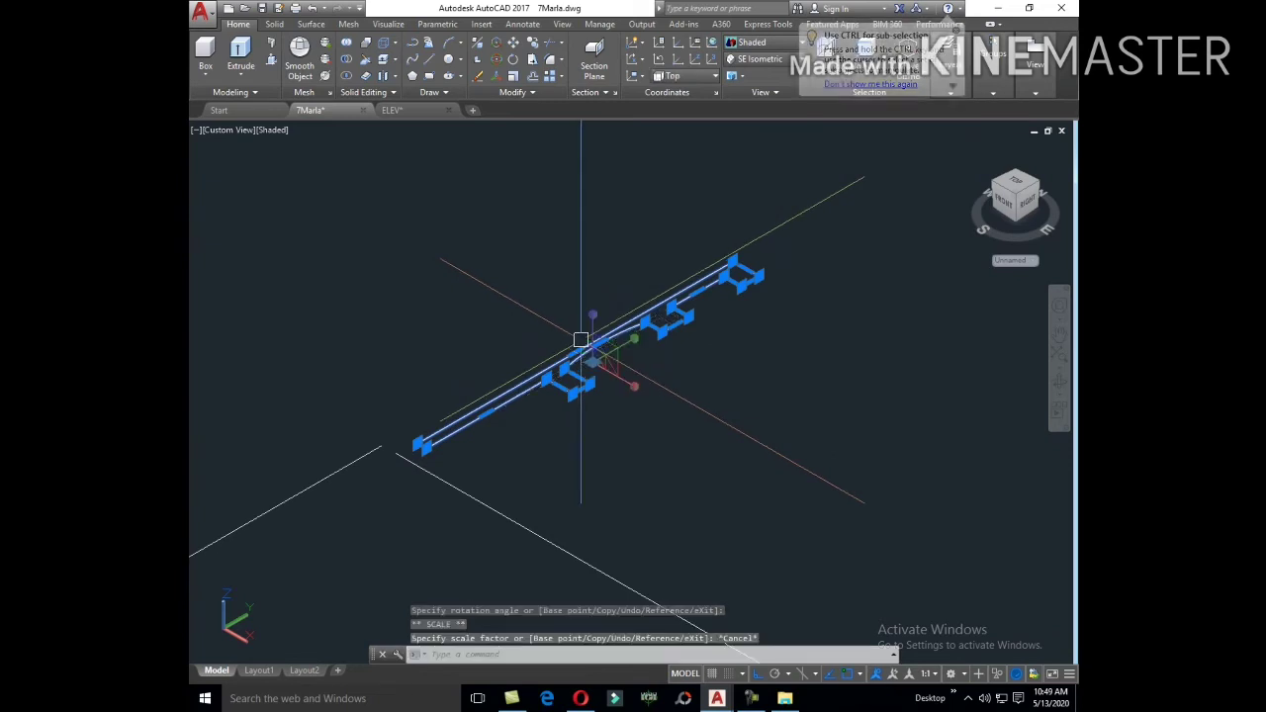
{"action": "left_click", "coordinate": [497, 59]}
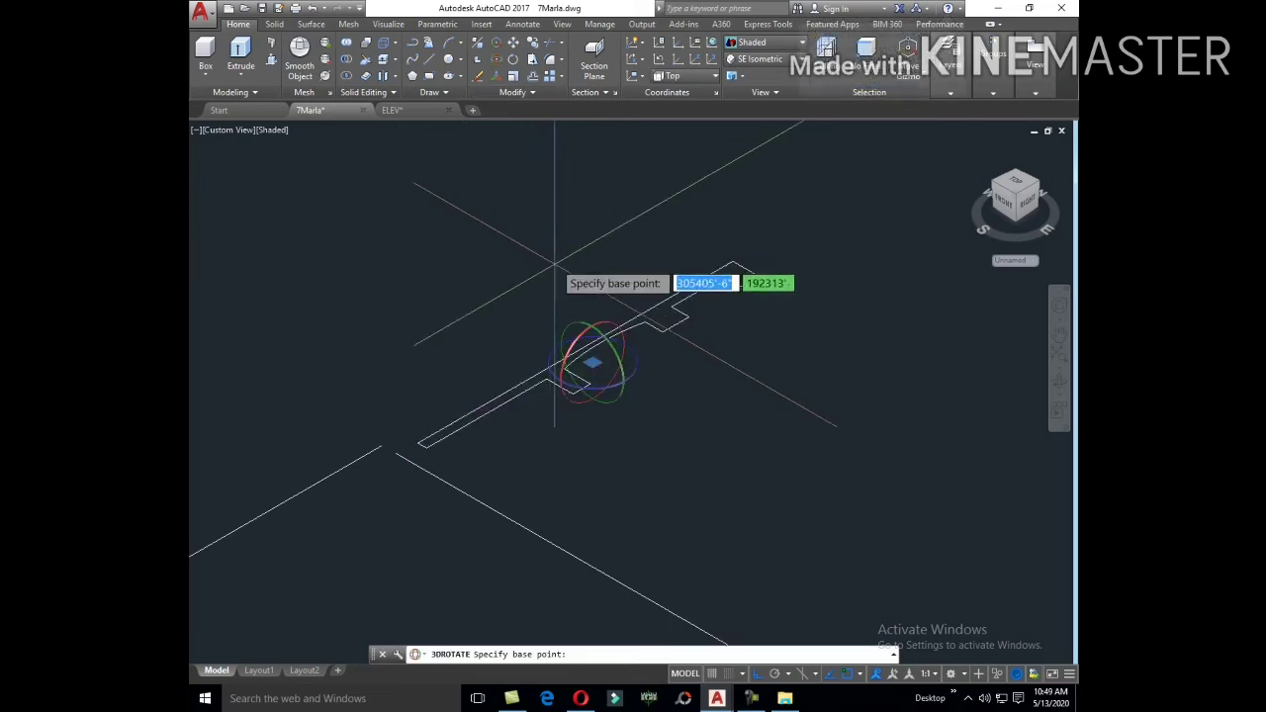
{"action": "left_click", "coordinate": [592, 362]}
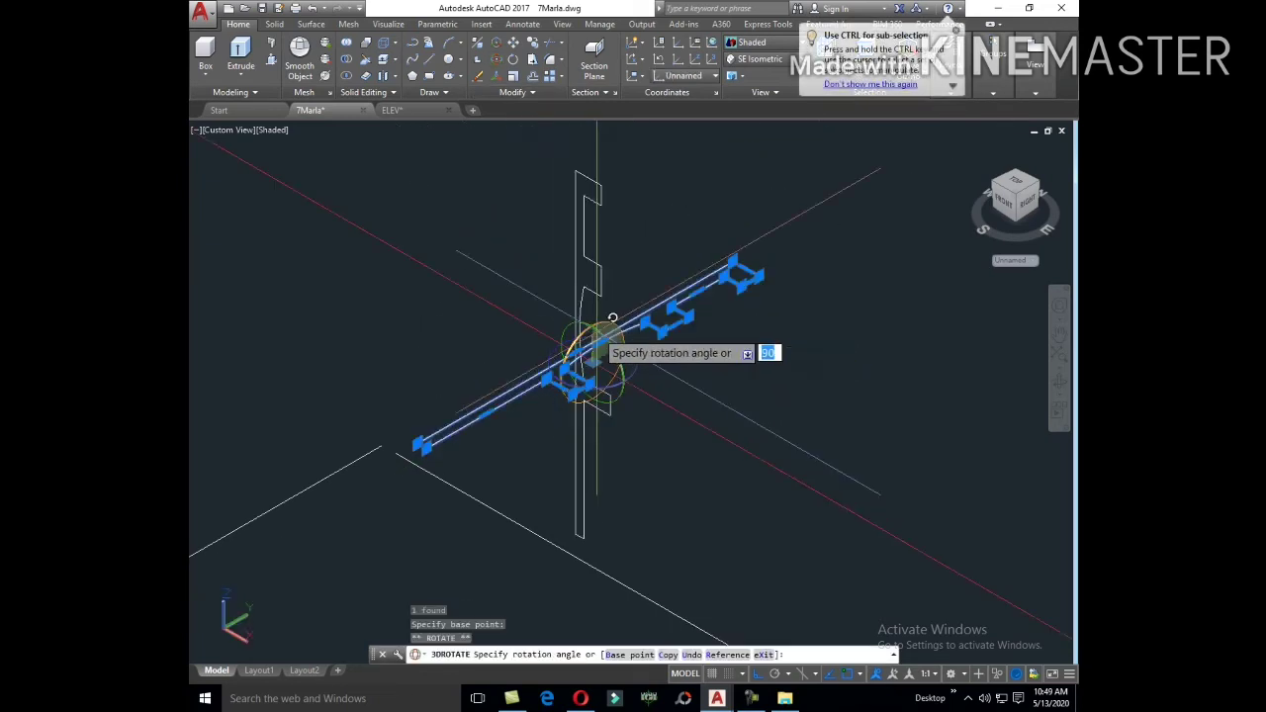
{"action": "key", "text": "Return"}
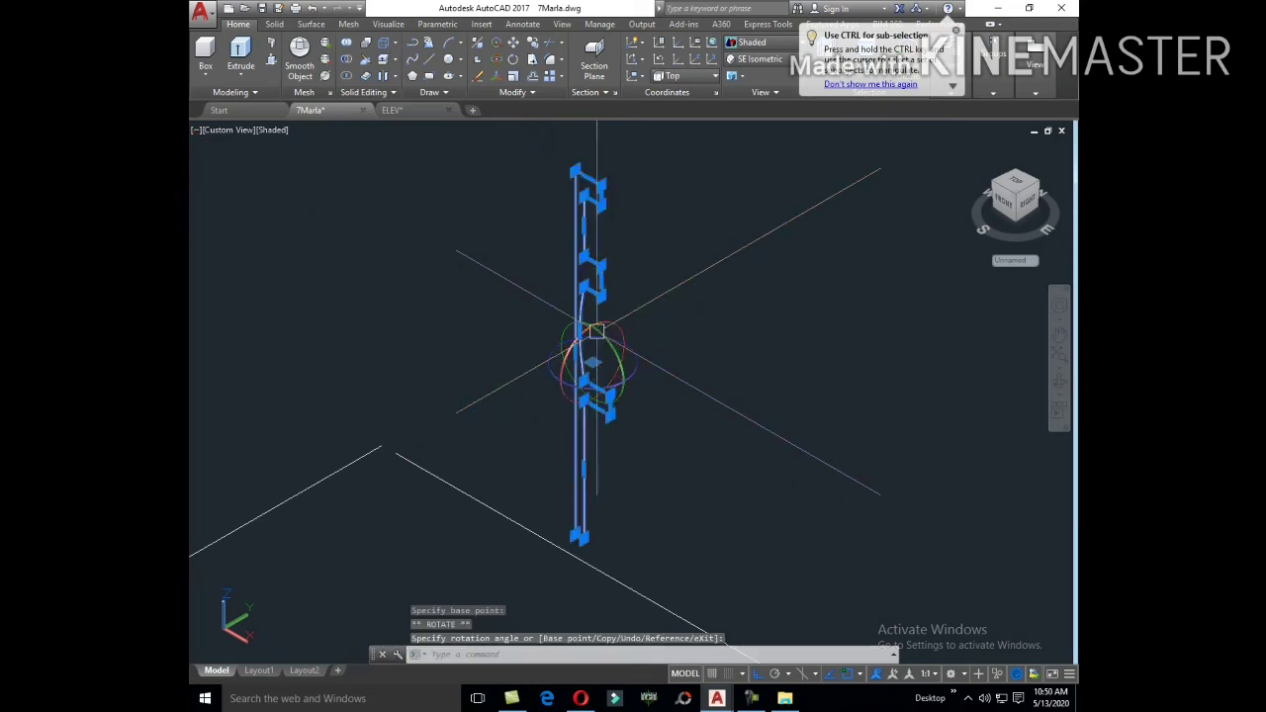
{"action": "key", "text": "Escape"}
Step: Reselect the upright profile and retry the 3D rotation to align it
{"action": "left_click", "coordinate": [609, 414]}
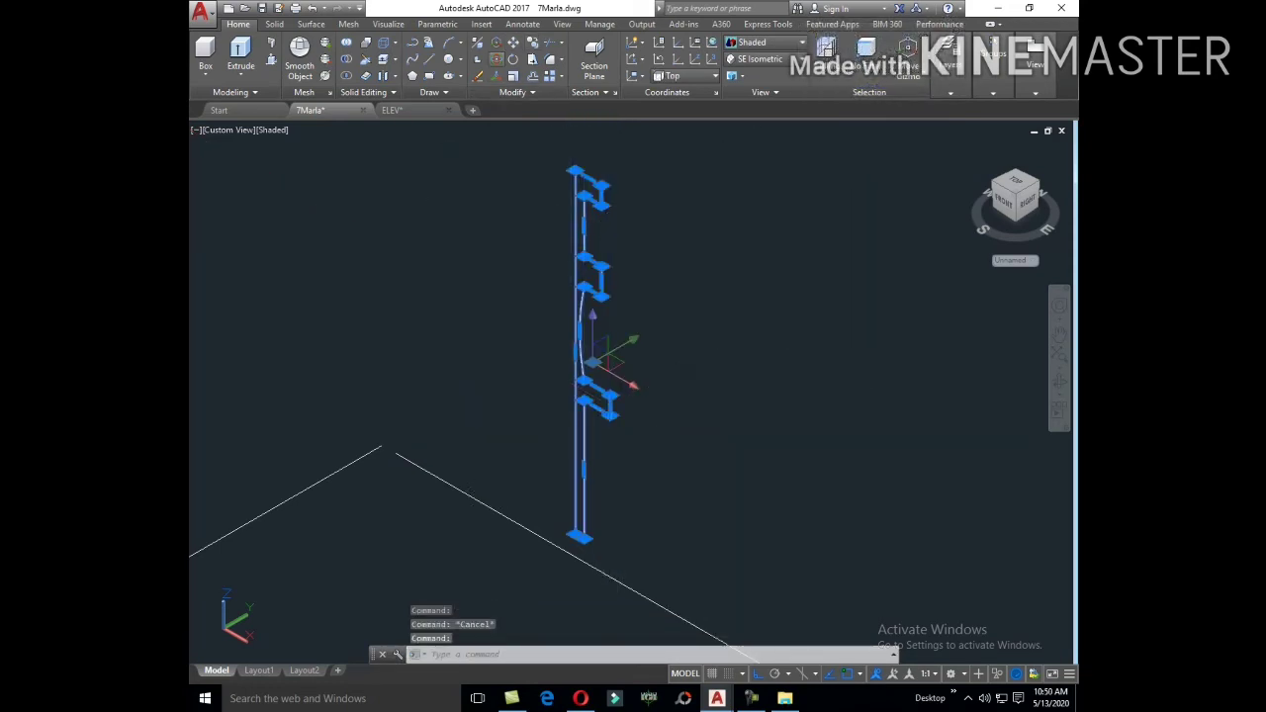
{"action": "key", "text": "Return"}
{"action": "left_click", "coordinate": [593, 362]}
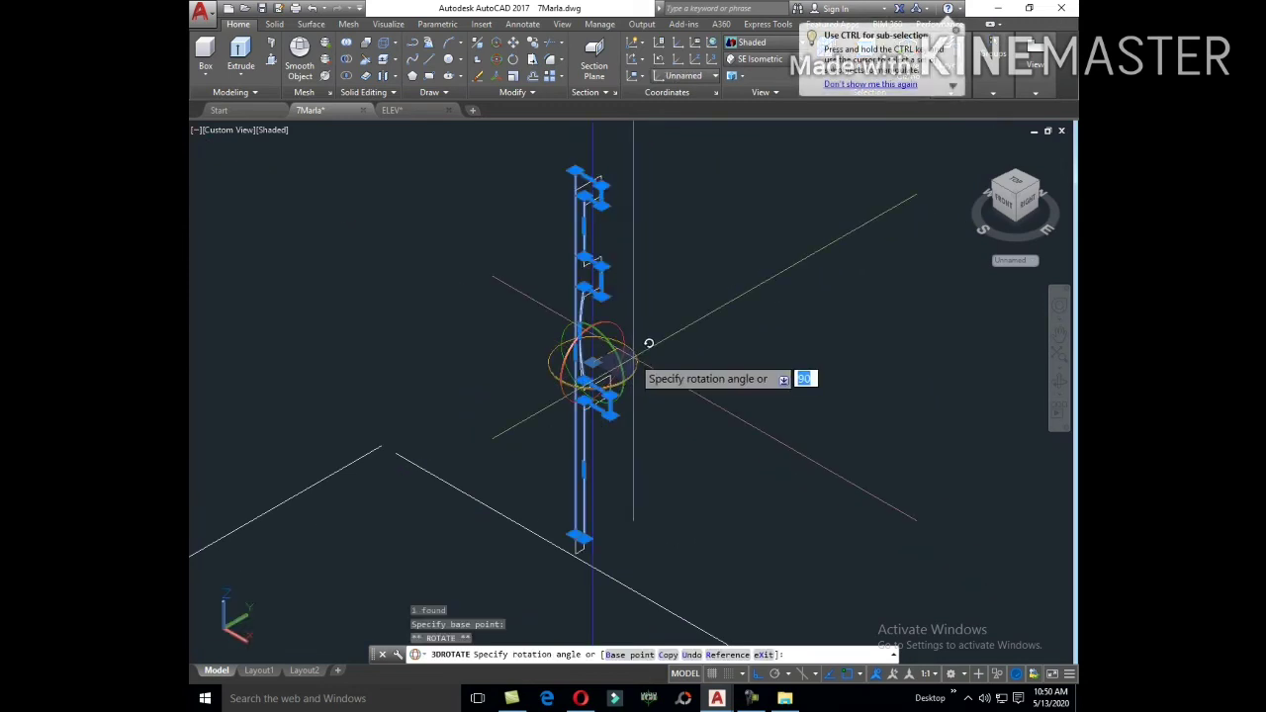
{"action": "key", "text": "space"}
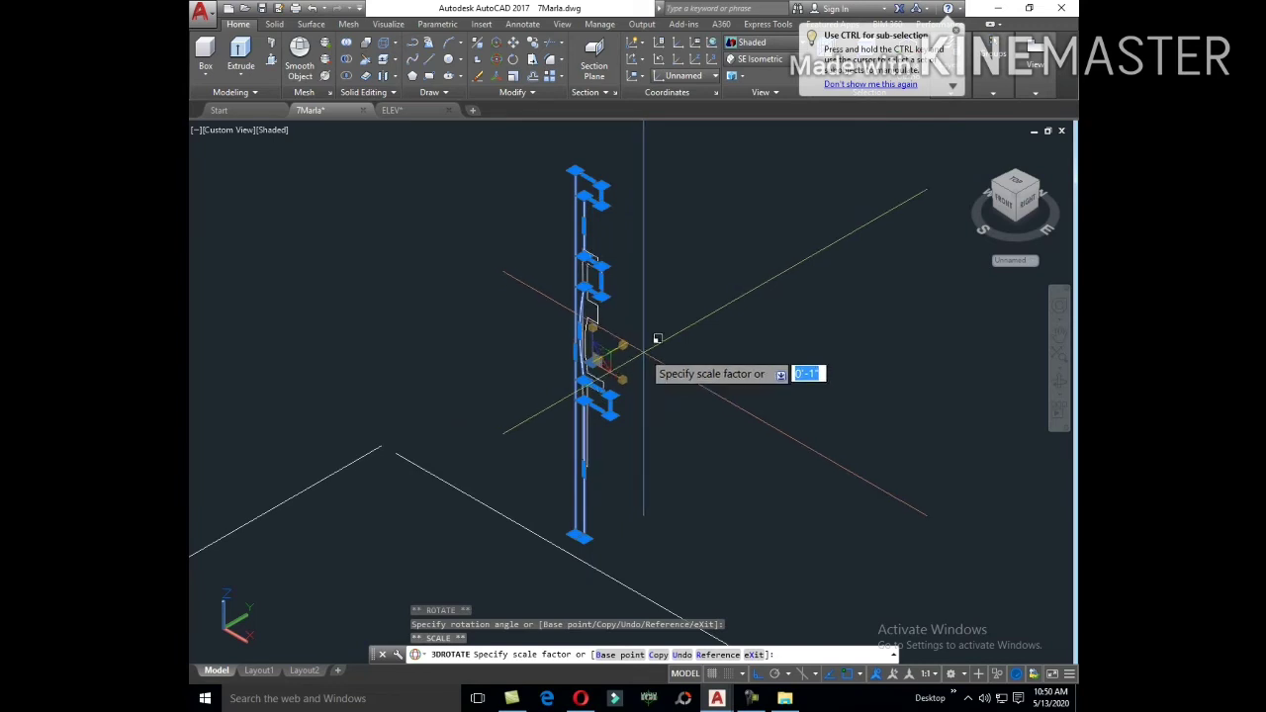
{"action": "key", "text": "Escape"}
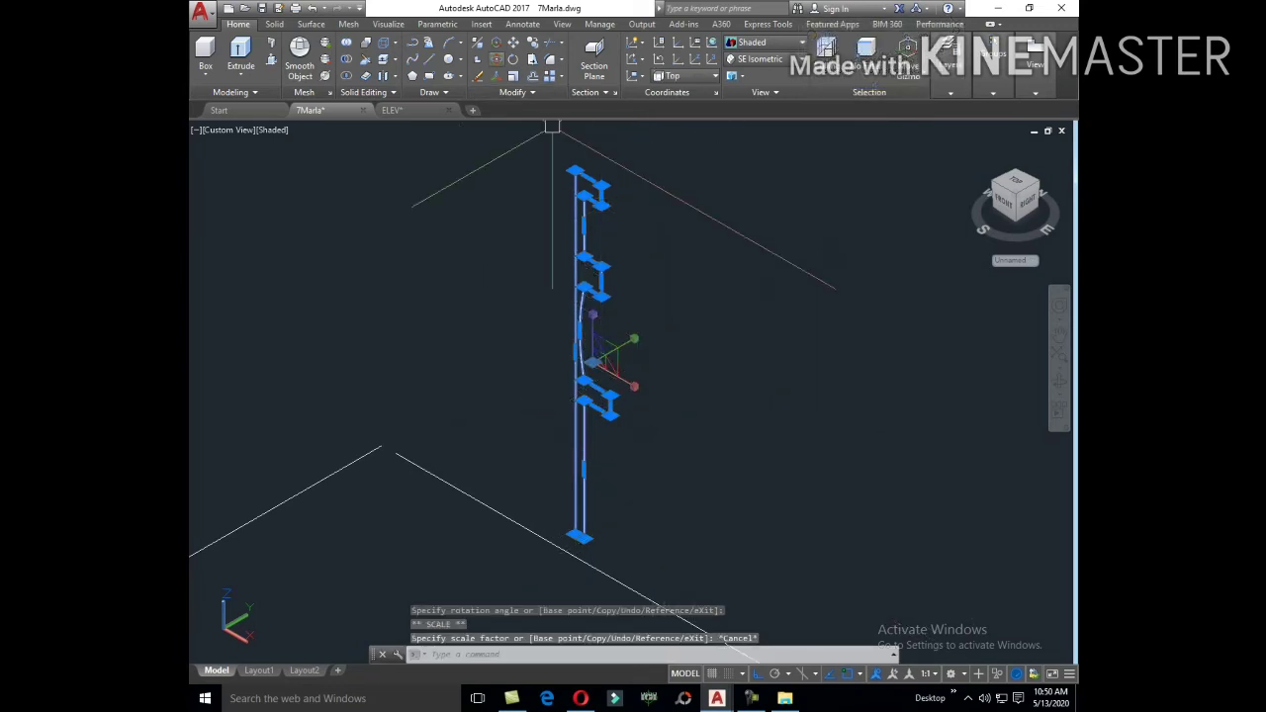
{"action": "key", "text": "Return"}
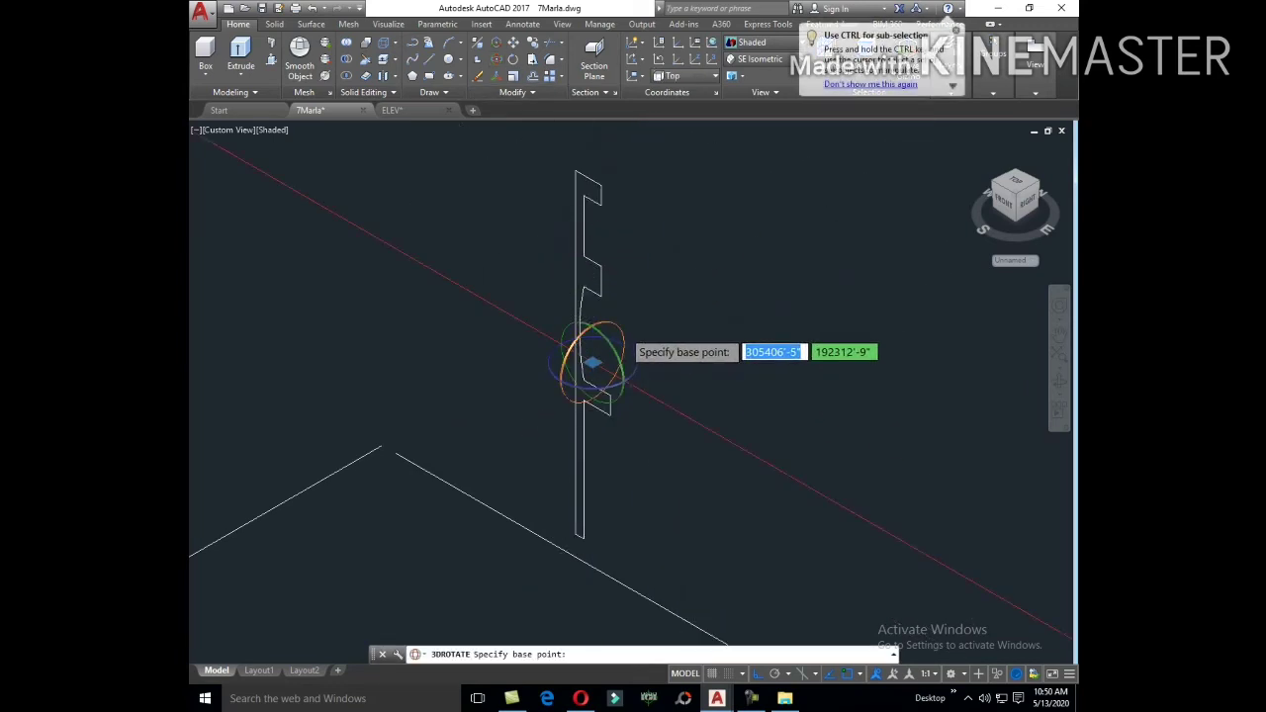
{"action": "left_click", "coordinate": [623, 331]}
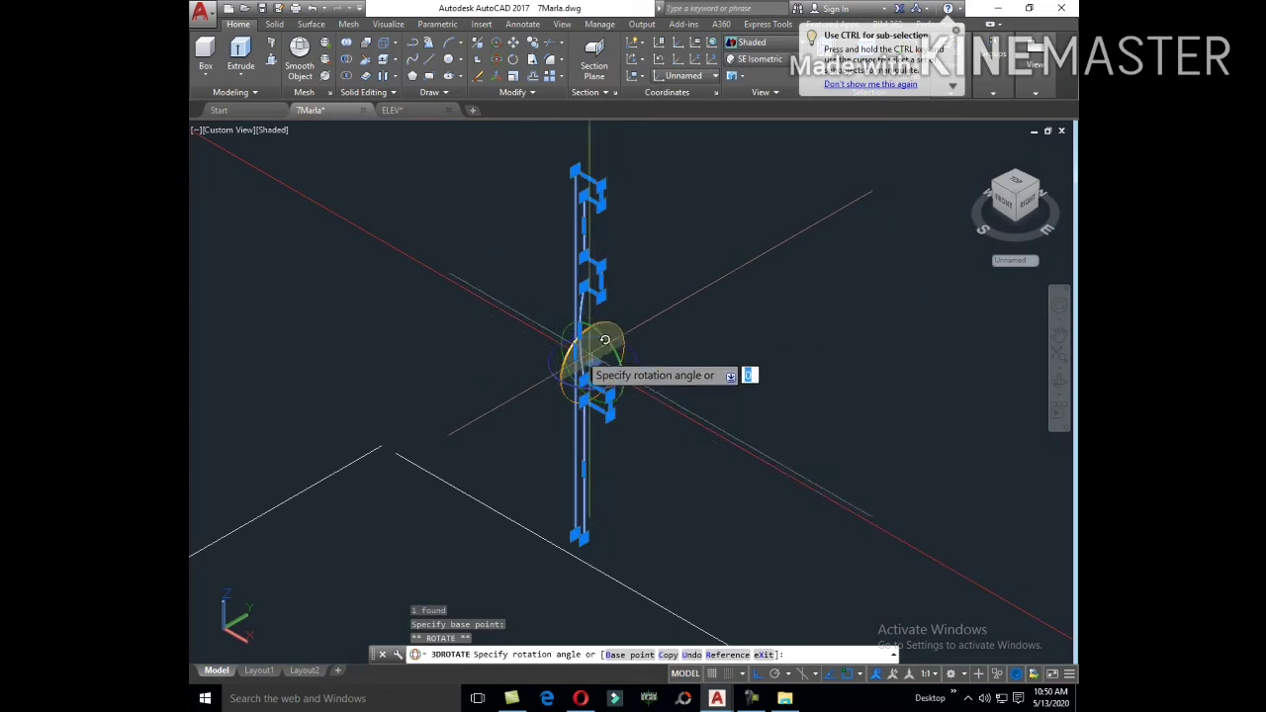
{"action": "key", "text": "Escape"}
{"action": "key", "text": "Escape"}
{"action": "left_click", "coordinate": [611, 322]}
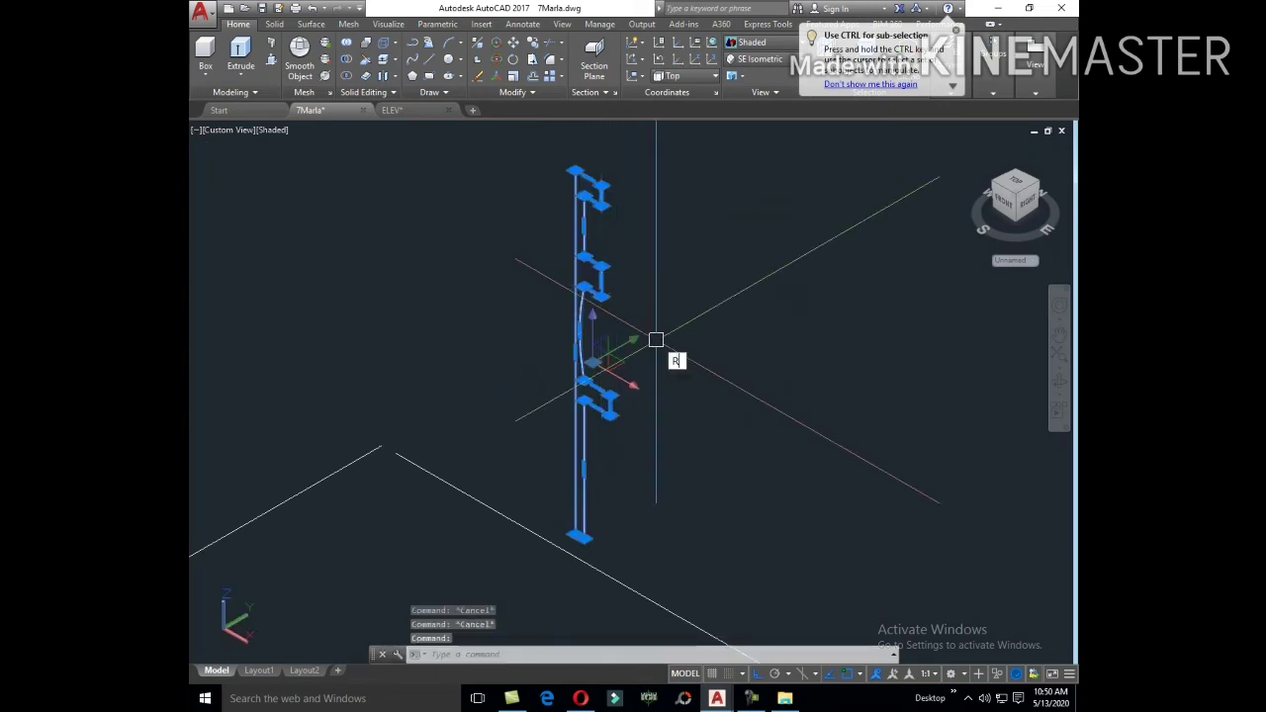
{"action": "key", "text": "Return"}
{"action": "left_click", "coordinate": [629, 420]}
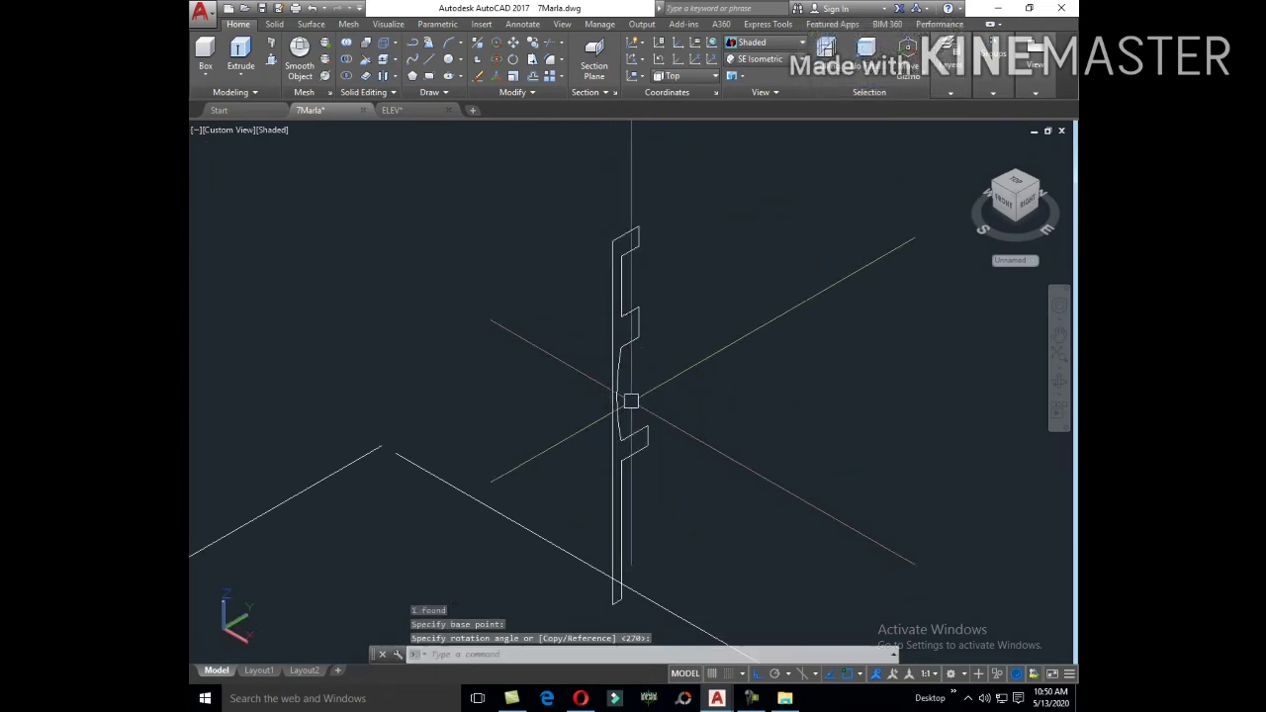
{"action": "key", "text": "Escape"}
Step: Move the profile from its base point onto the roof-slab outline corner
{"action": "type", "text": "m"}
{"action": "key", "text": "Return"}
{"action": "mouse_move", "coordinate": [649, 438]}
{"action": "middle_mouse_down"}
{"action": "mouse_move", "coordinate": [664, 367]}
{"action": "mouse_move", "coordinate": [429, 263]}
{"action": "middle_mouse_up"}
{"action": "left_click", "coordinate": [628, 420]}
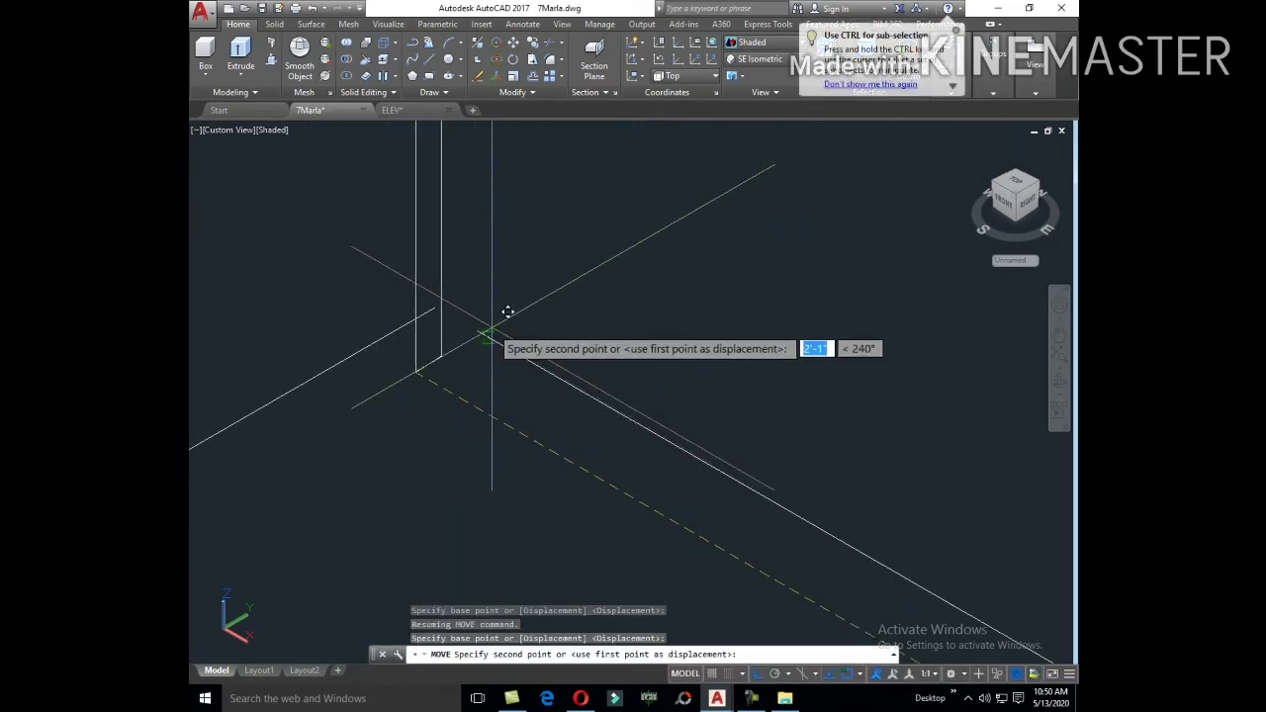
{"action": "left_click", "coordinate": [477, 330]}
{"action": "middle_click_drag", "start_coordinate": [495, 326], "coordinate": [564, 310]}
{"action": "type", "text": "EXT"}
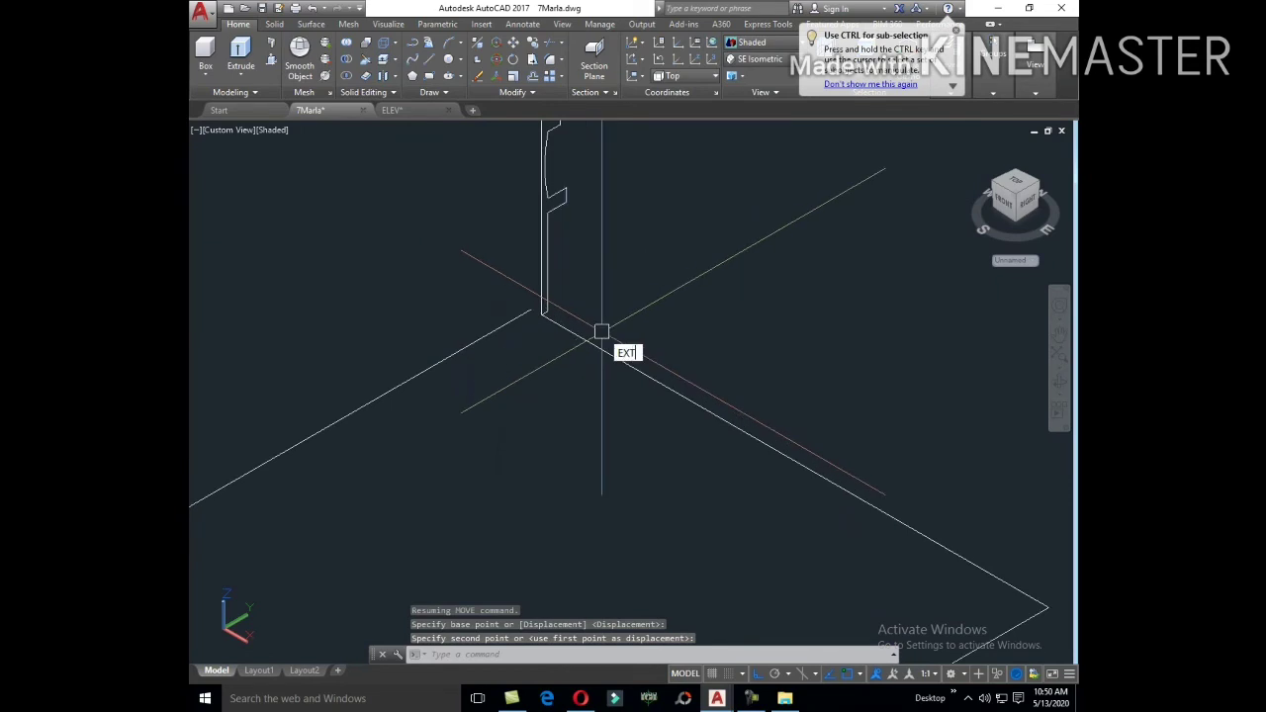
Step: Extrude the stepped profile along the roof-slab outline path to form the cornice solid
{"action": "key", "text": "Return"}
{"action": "left_click", "coordinate": [549, 277]}
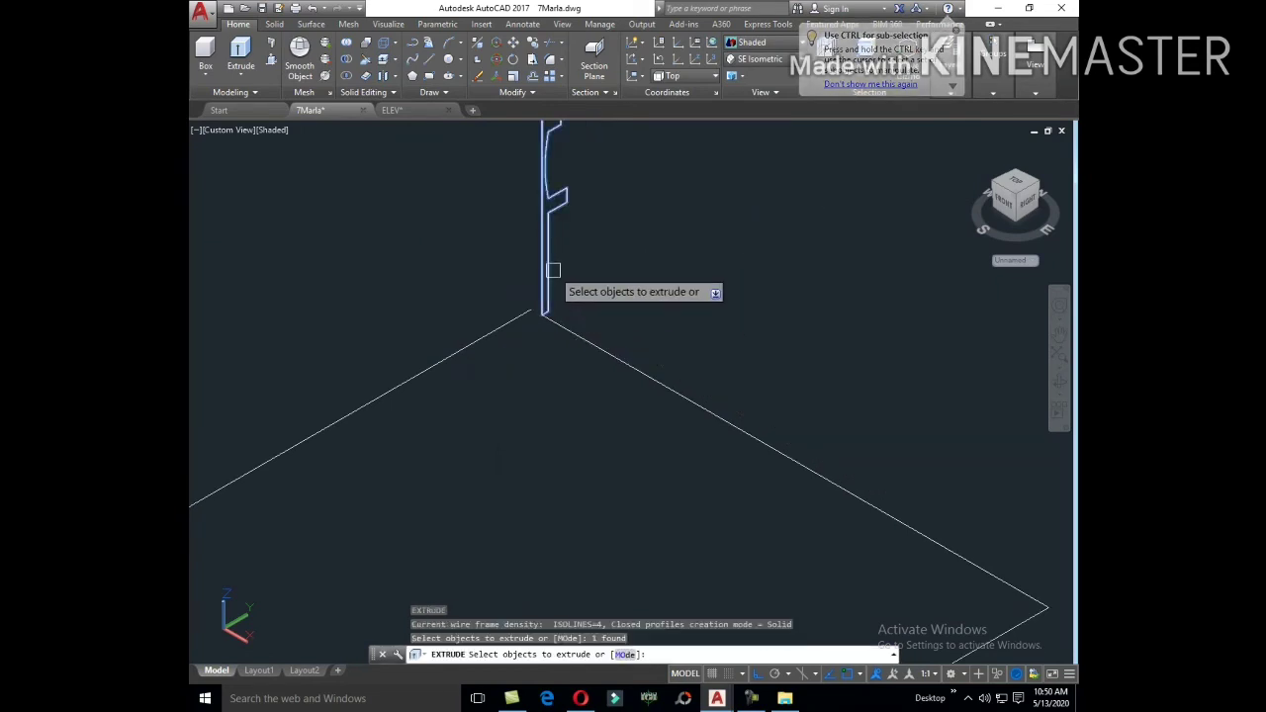
{"action": "right_click", "coordinate": [585, 275]}
{"action": "left_click", "coordinate": [616, 283]}
{"action": "type", "text": "P"}
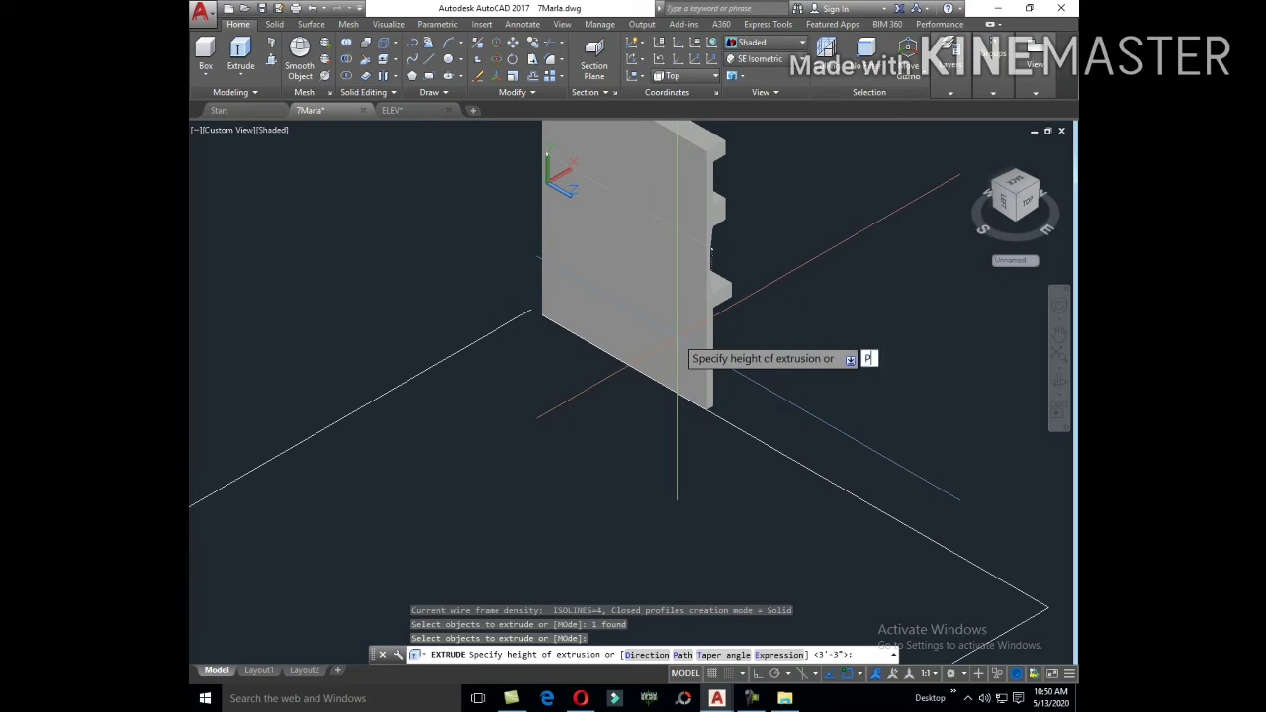
{"action": "key", "text": "Return"}
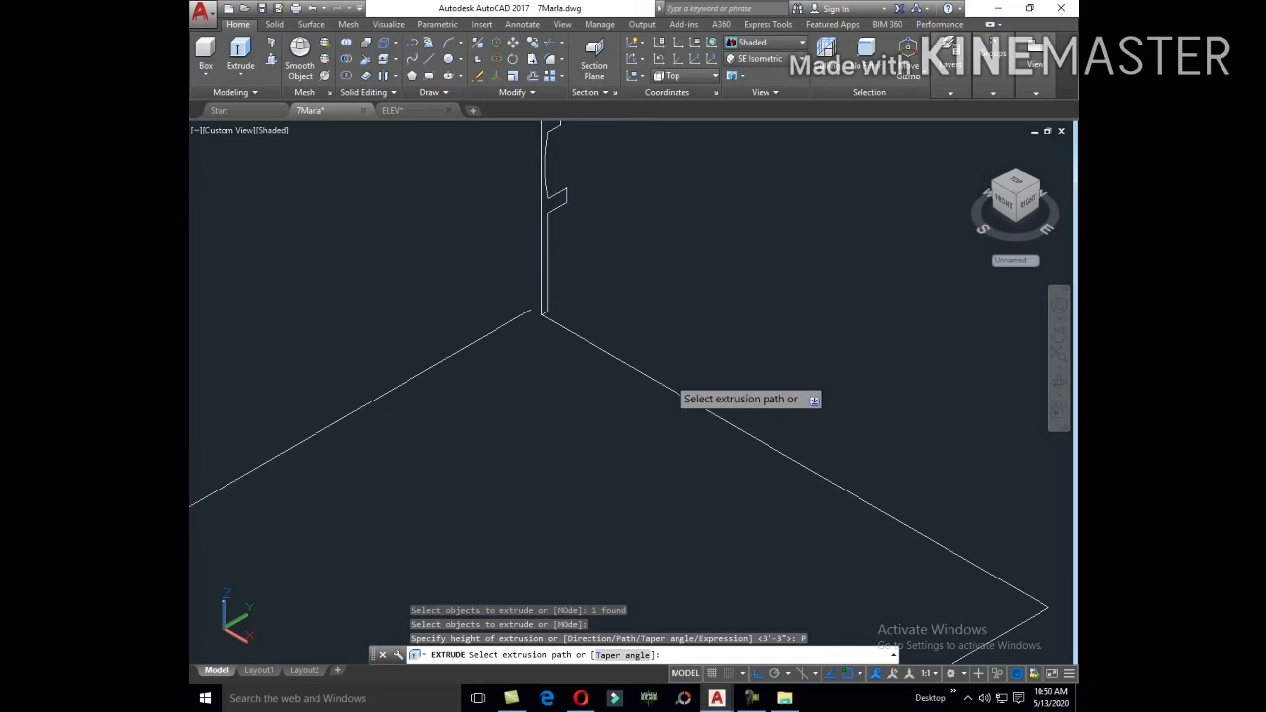
{"action": "left_click", "coordinate": [665, 385]}
{"action": "scroll", "coordinate": [639, 358], "scroll_direction": "down", "scroll_amount": 5}
{"action": "scroll", "coordinate": [797, 243], "scroll_direction": "down", "scroll_amount": 3}
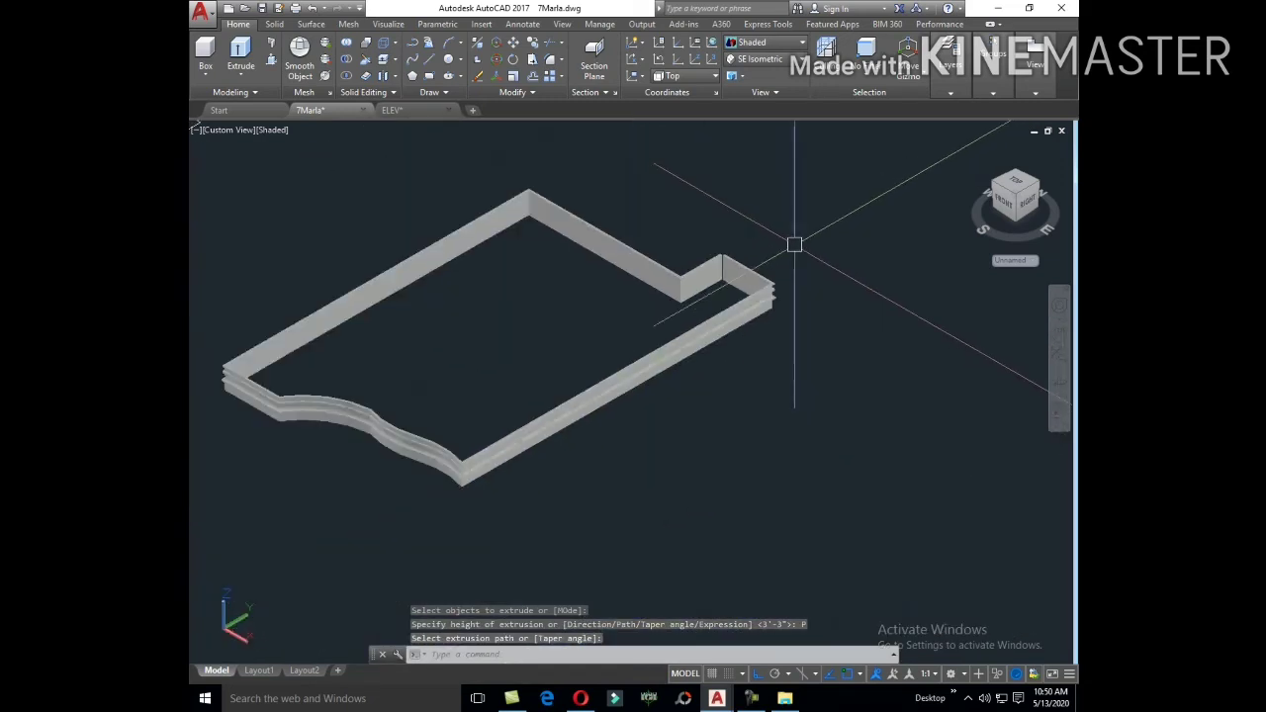
{"action": "scroll", "coordinate": [379, 497], "scroll_direction": "up", "scroll_amount": 5}
{"action": "left_click", "coordinate": [326, 348]}
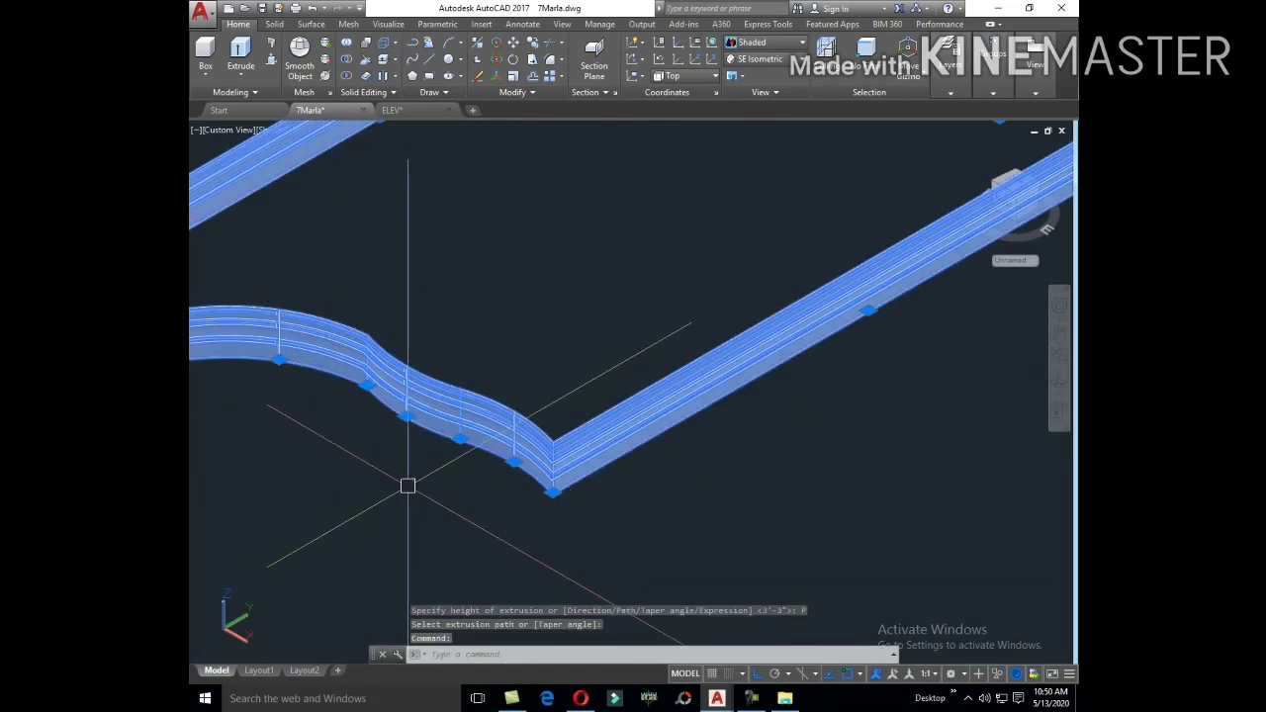
{"action": "type", "text": "M"}
Step: Move the extruded cornice from its corner onto the house's curved roof edge
{"action": "key", "text": "Return"}
{"action": "scroll", "coordinate": [481, 395], "scroll_direction": "up", "scroll_amount": 3}
{"action": "scroll", "coordinate": [458, 346], "scroll_direction": "up", "scroll_amount": 2}
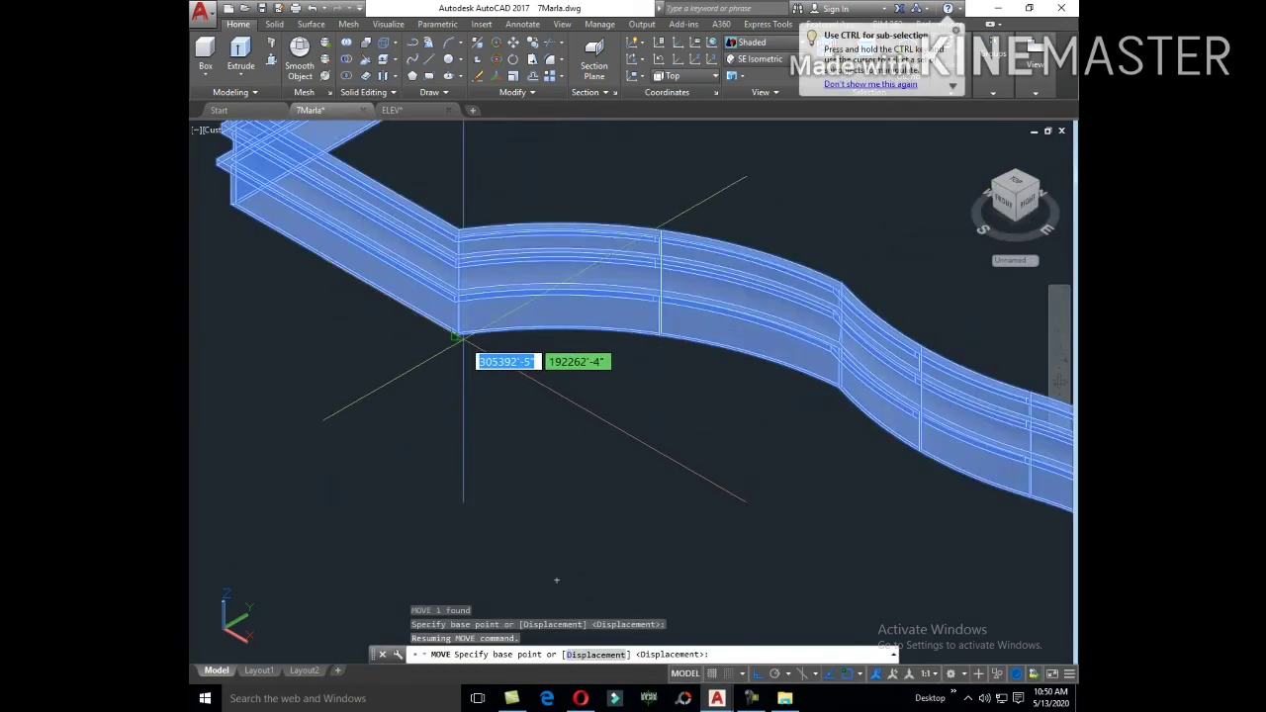
{"action": "scroll", "coordinate": [458, 331], "scroll_direction": "up", "scroll_amount": 2}
{"action": "left_click", "coordinate": [453, 344]}
{"action": "scroll", "coordinate": [584, 359], "scroll_direction": "down", "scroll_amount": 4}
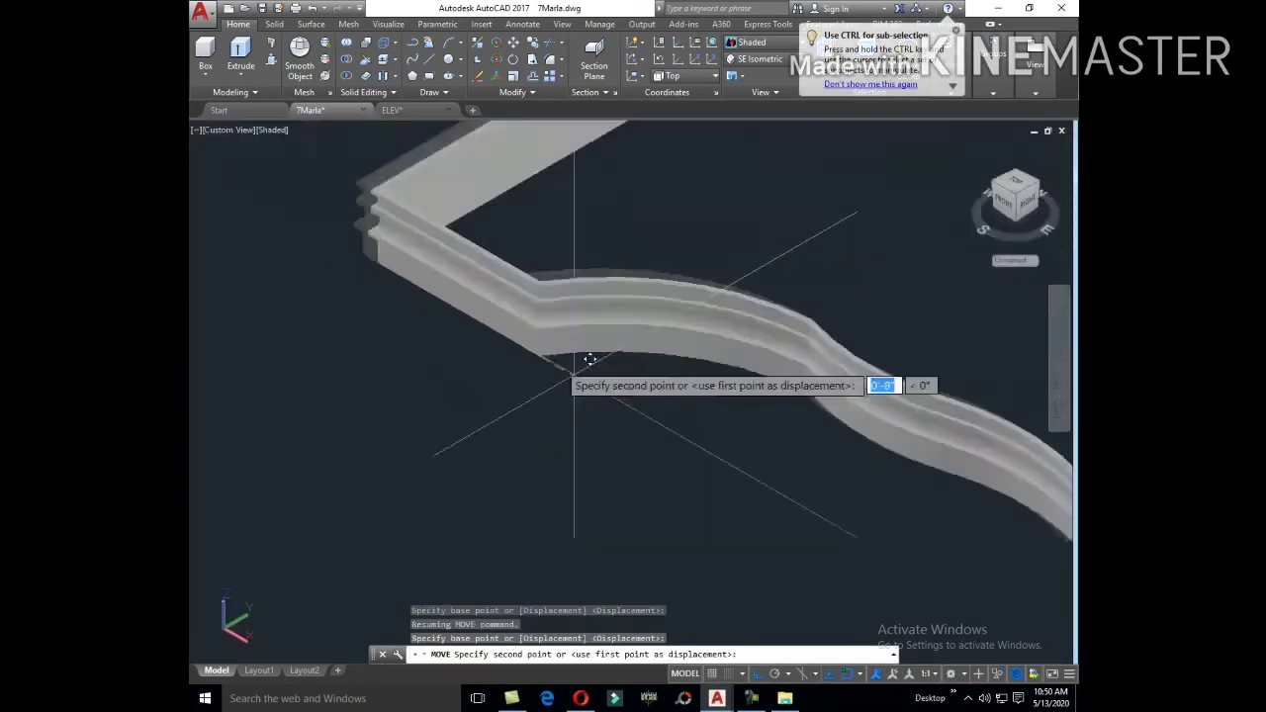
{"action": "scroll", "coordinate": [610, 395], "scroll_direction": "down", "scroll_amount": 2}
{"action": "scroll", "coordinate": [610, 395], "scroll_direction": "down", "scroll_amount": 4}
{"action": "scroll", "coordinate": [409, 316], "scroll_direction": "up", "scroll_amount": 2}
{"action": "scroll", "coordinate": [423, 333], "scroll_direction": "down", "scroll_amount": 3}
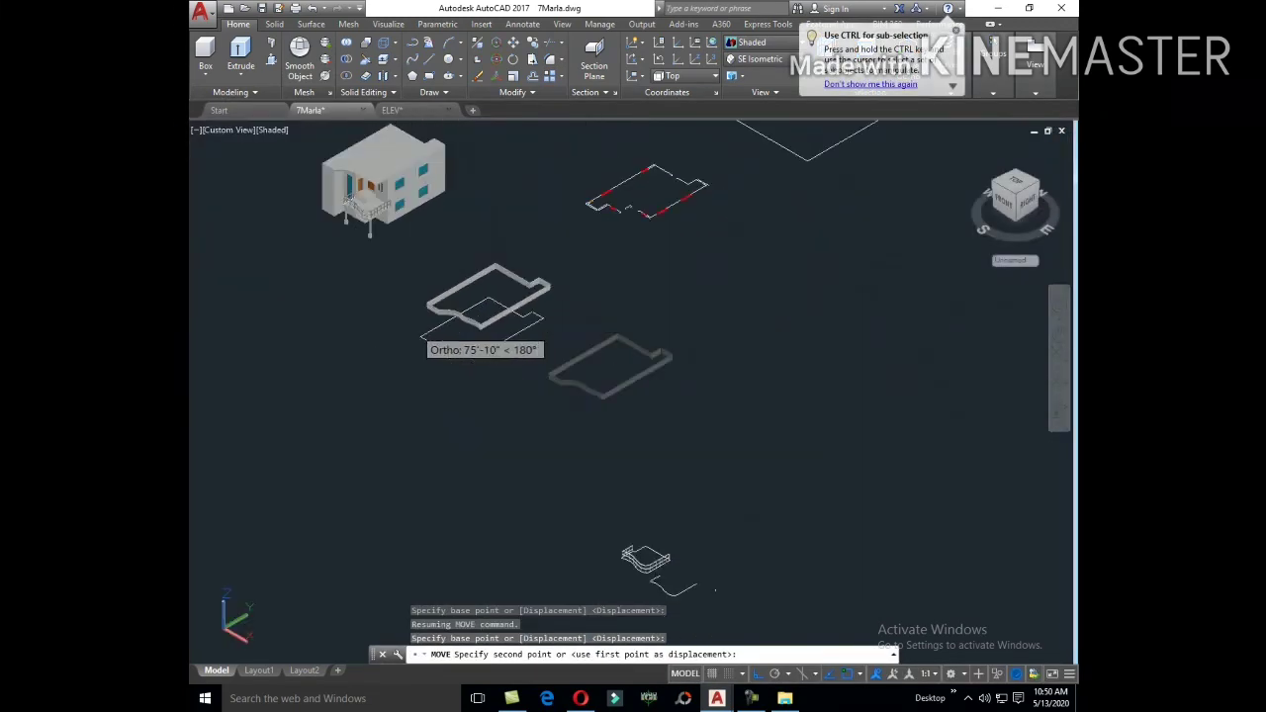
{"action": "middle_click_drag", "start_coordinate": [425, 329], "coordinate": [522, 426]}
{"action": "scroll", "coordinate": [489, 297], "scroll_direction": "up", "scroll_amount": 3}
{"action": "scroll", "coordinate": [472, 267], "scroll_direction": "up", "scroll_amount": 5}
{"action": "scroll", "coordinate": [471, 262], "scroll_direction": "up", "scroll_amount": 1}
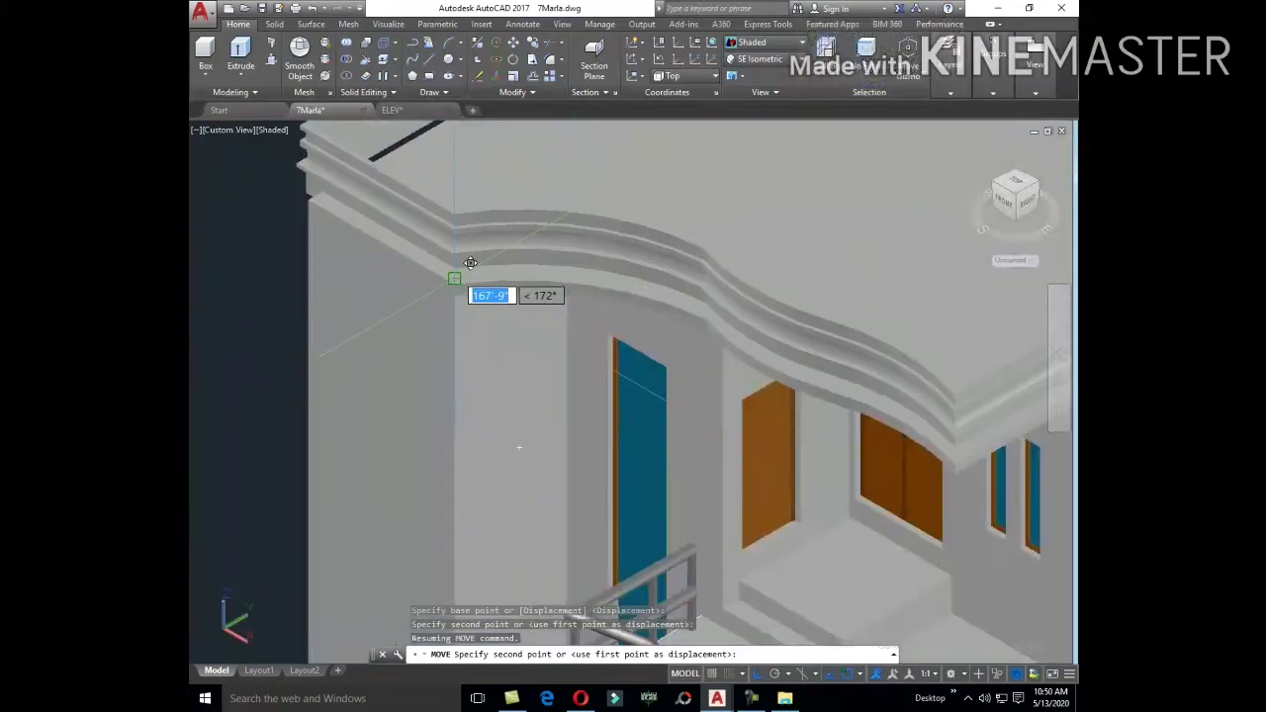
{"action": "scroll", "coordinate": [470, 262], "scroll_direction": "up", "scroll_amount": 2}
{"action": "left_click", "coordinate": [463, 281]}
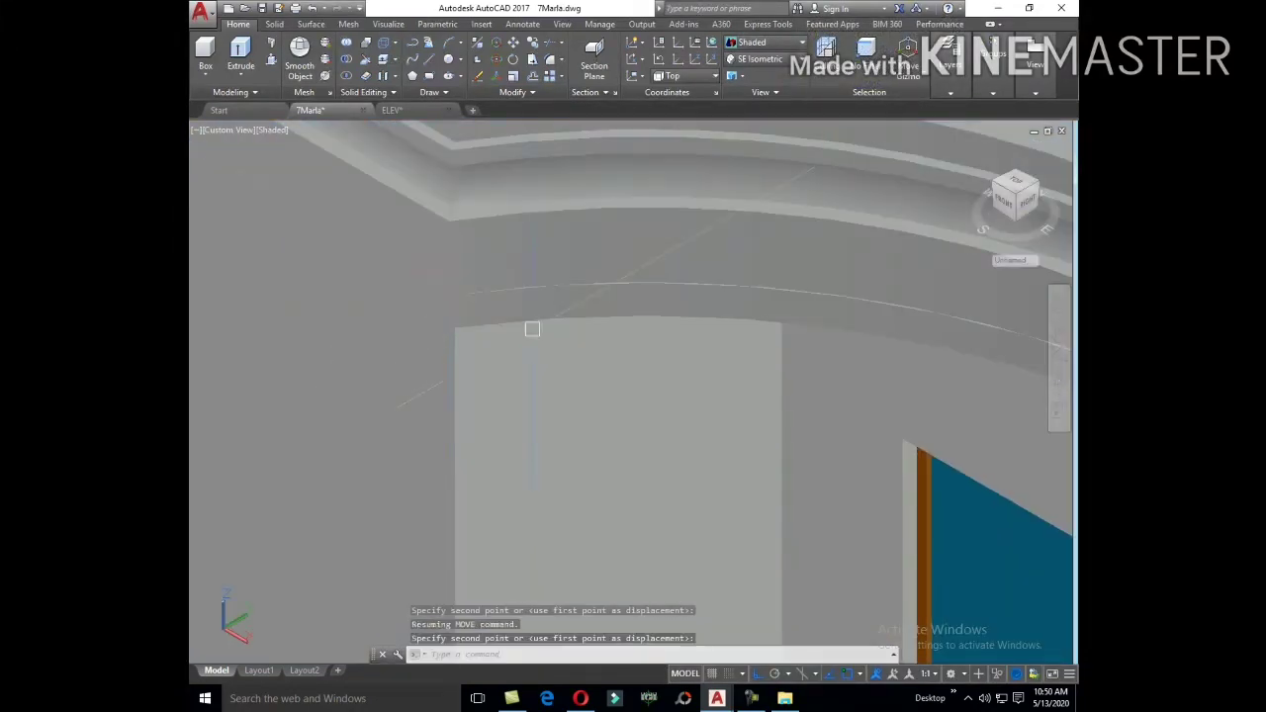
{"action": "scroll", "coordinate": [531, 329], "scroll_direction": "down", "scroll_amount": 5}
{"action": "scroll", "coordinate": [695, 497], "scroll_direction": "down", "scroll_amount": 4}
{"action": "scroll", "coordinate": [777, 198], "scroll_direction": "up", "scroll_amount": 6}
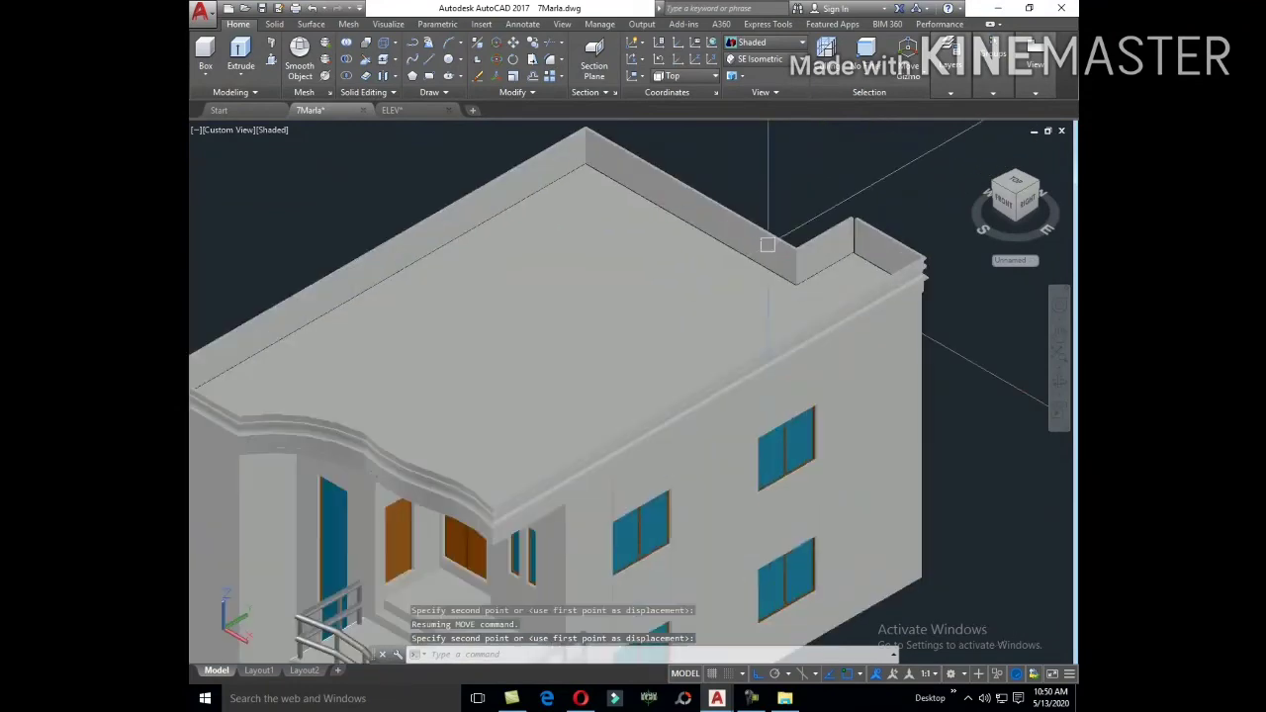
Step: Move the roof-edge piece to the roof corner
{"action": "left_click", "coordinate": [782, 241]}
{"action": "type", "text": "m"}
{"action": "key", "text": "Return"}
{"action": "scroll", "coordinate": [842, 274], "scroll_direction": "up", "scroll_amount": 3}
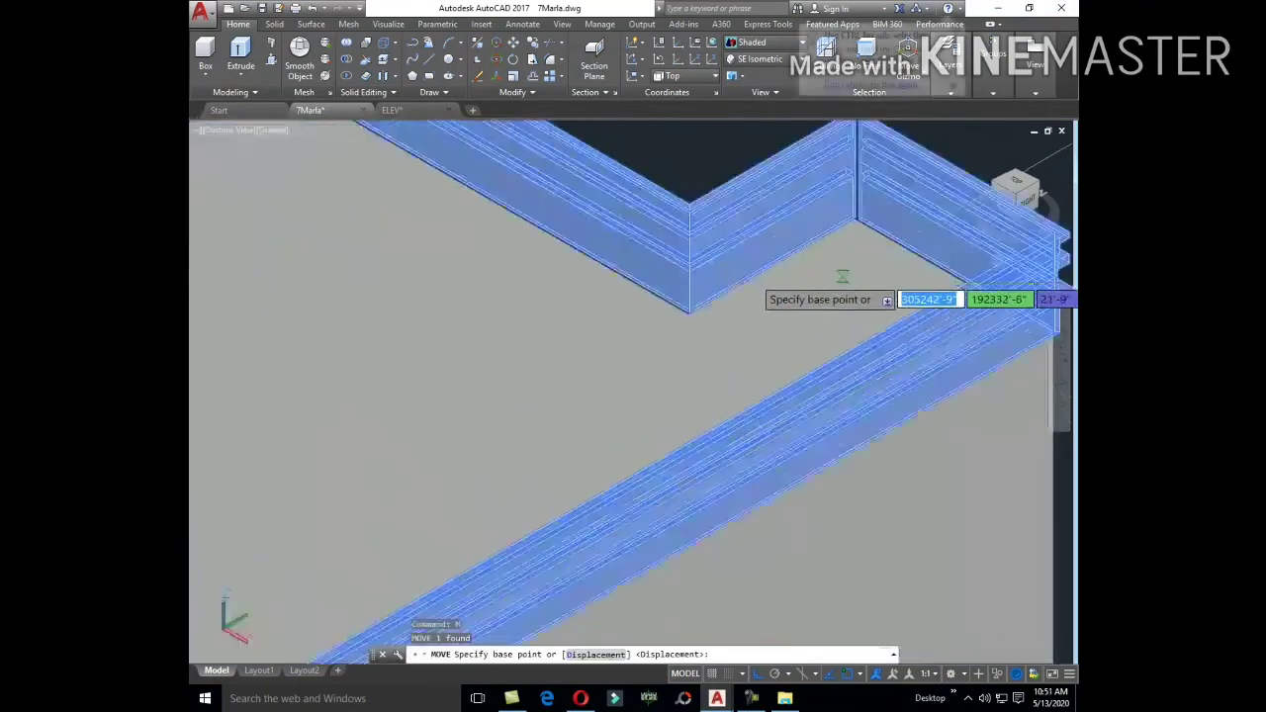
{"action": "scroll", "coordinate": [604, 347], "scroll_direction": "up", "scroll_amount": 3}
{"action": "scroll", "coordinate": [543, 336], "scroll_direction": "up", "scroll_amount": 2}
{"action": "left_click", "coordinate": [543, 330]}
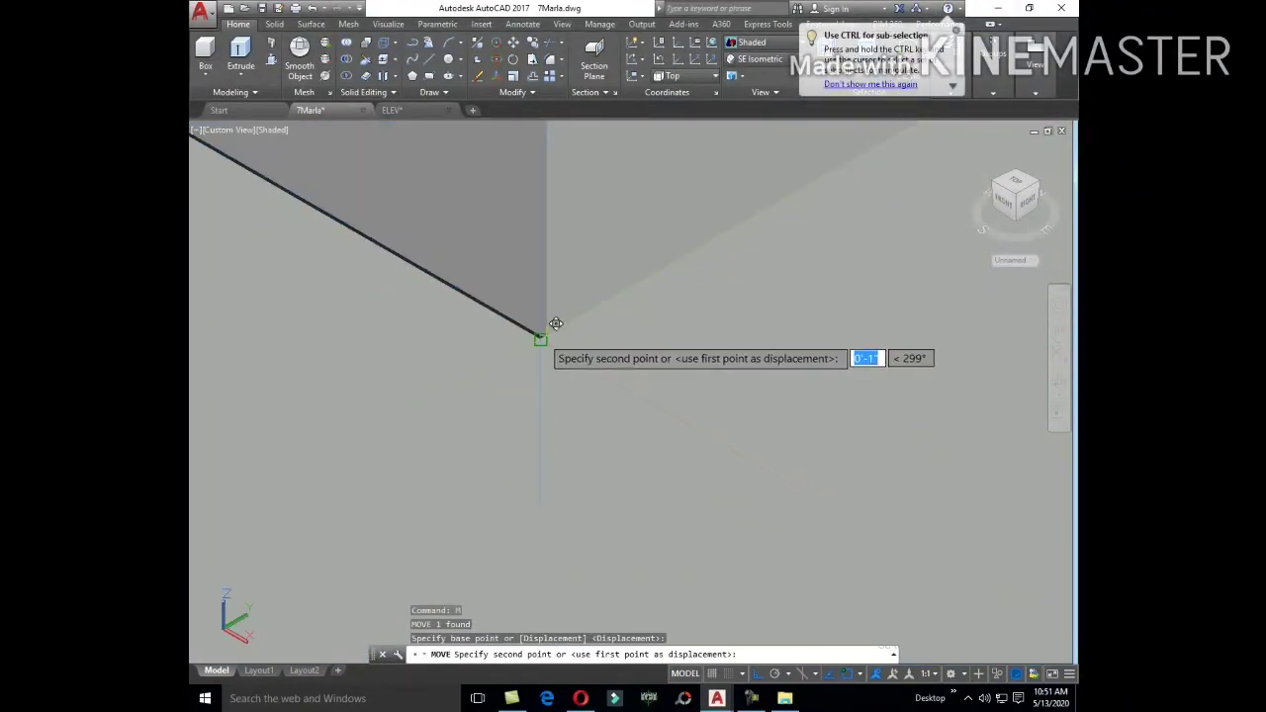
{"action": "left_click", "coordinate": [537, 333]}
Step: Window-select the 88 leftover construction pieces near the porch and delete them
{"action": "scroll", "coordinate": [633, 262], "scroll_direction": "down", "scroll_amount": 3}
{"action": "scroll", "coordinate": [668, 247], "scroll_direction": "down", "scroll_amount": 3}
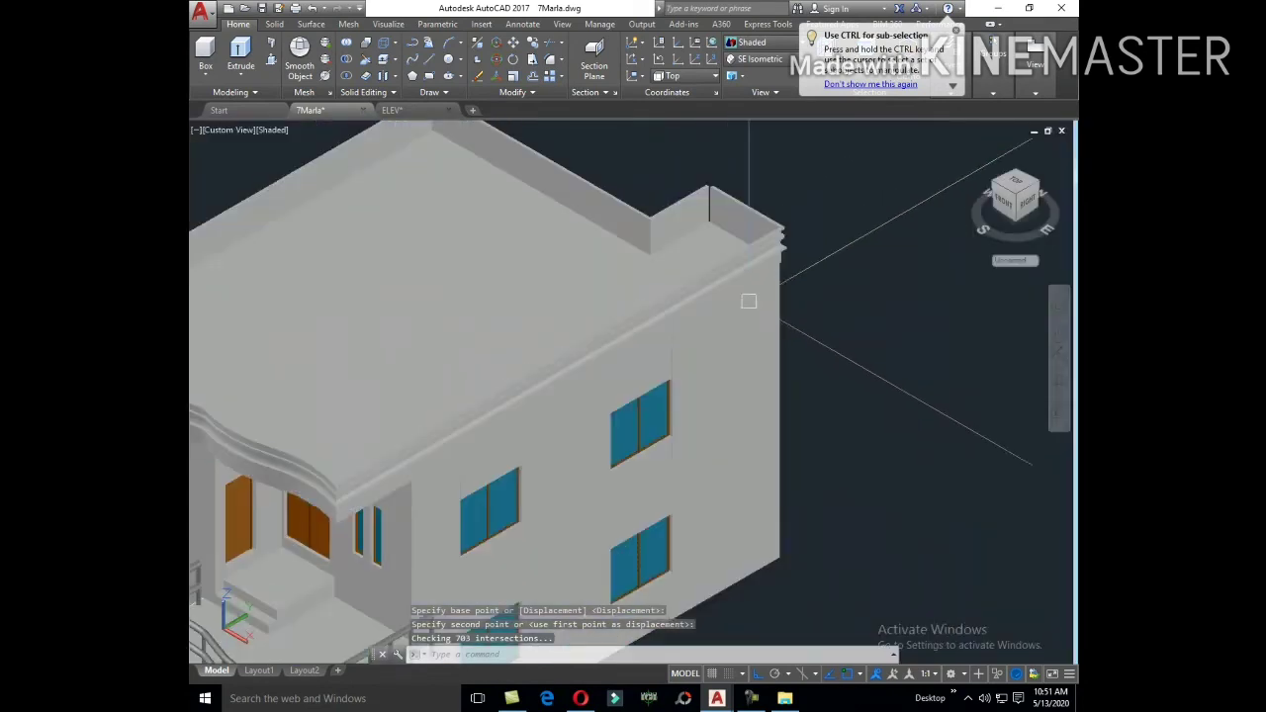
{"action": "scroll", "coordinate": [749, 297], "scroll_direction": "down", "scroll_amount": 2}
{"action": "scroll", "coordinate": [652, 282], "scroll_direction": "down", "scroll_amount": 3}
{"action": "scroll", "coordinate": [617, 280], "scroll_direction": "up", "scroll_amount": 6}
{"action": "scroll", "coordinate": [617, 280], "scroll_direction": "down", "scroll_amount": 5}
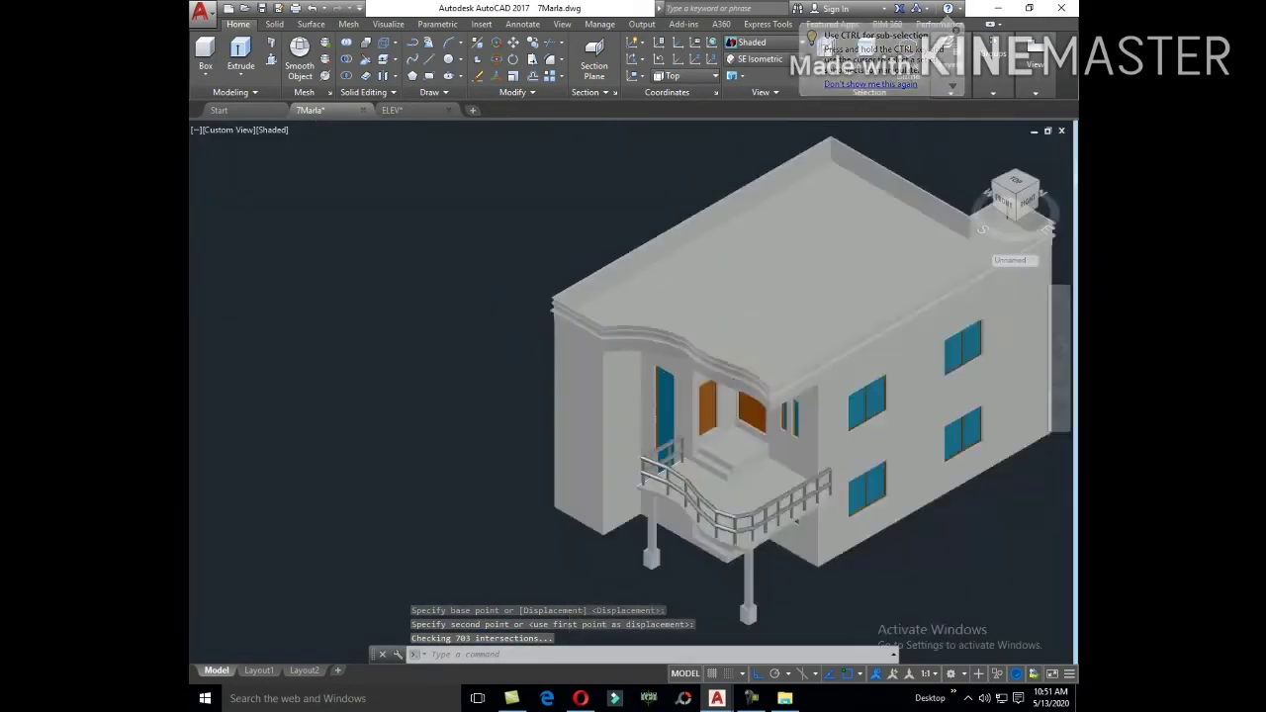
{"action": "scroll", "coordinate": [801, 355], "scroll_direction": "down", "scroll_amount": 3}
{"action": "scroll", "coordinate": [801, 356], "scroll_direction": "up", "scroll_amount": 1}
{"action": "scroll", "coordinate": [386, 387], "scroll_direction": "up", "scroll_amount": 4}
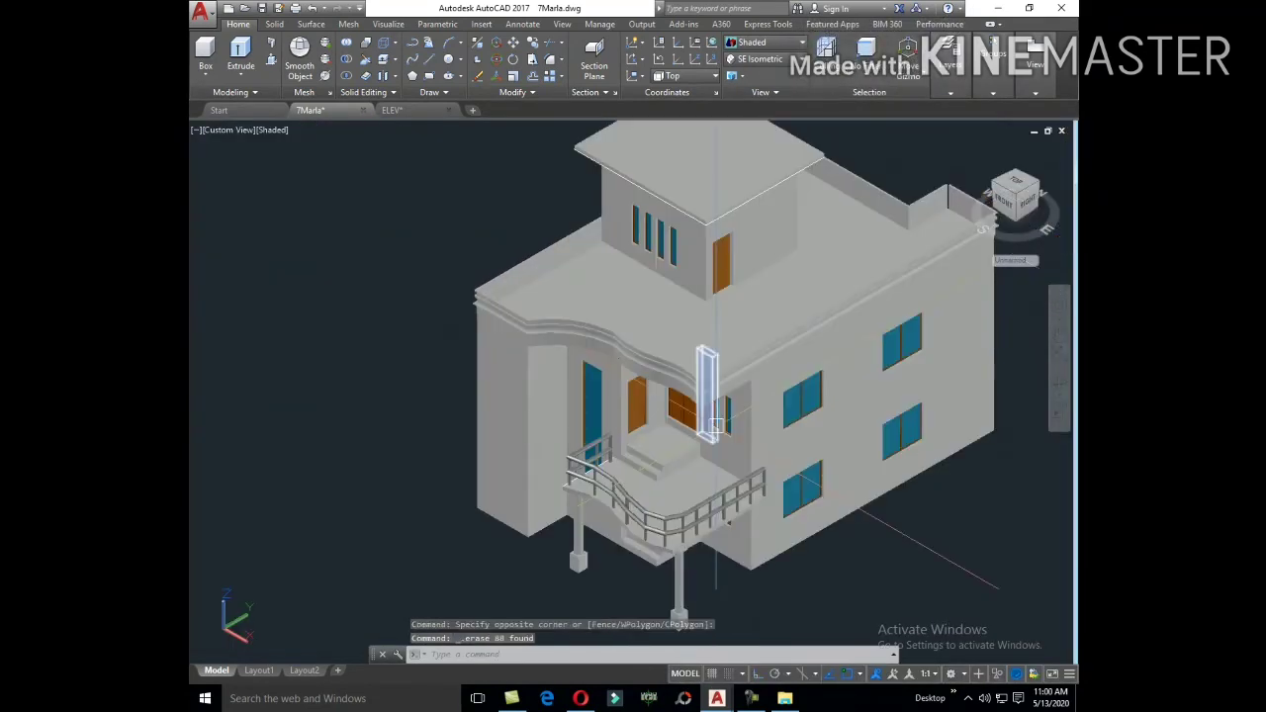
{"action": "left_click_drag", "start_coordinate": [445, 207], "coordinate": [971, 544]}
{"action": "key", "text": "Delete"}
{"action": "middle_click_drag", "start_coordinate": [972, 538], "coordinate": [898, 545]}
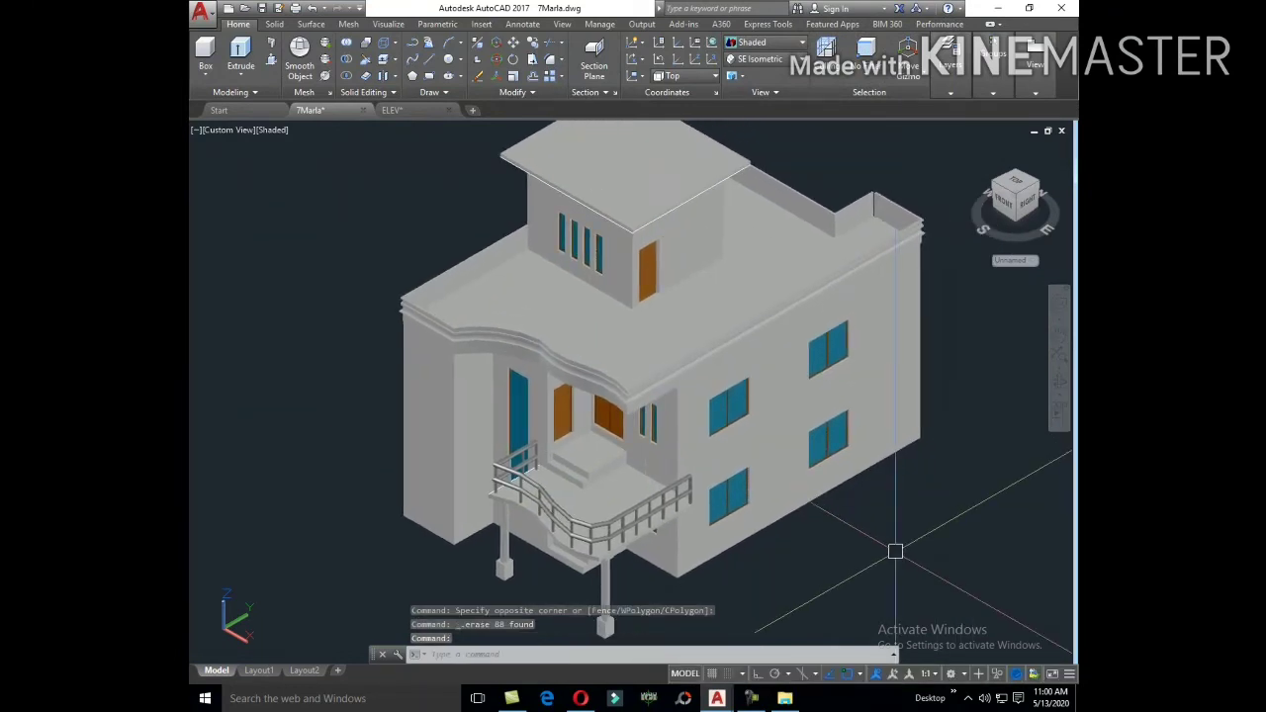
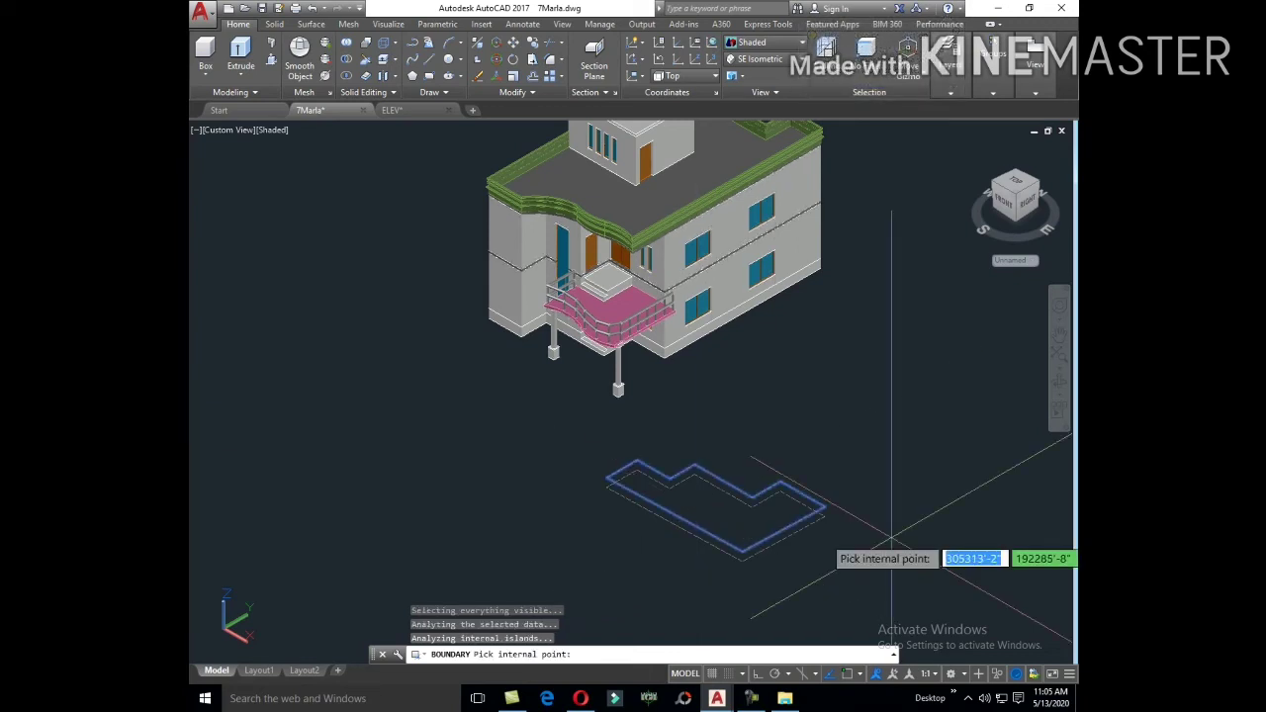
Step: Finish the boundary outline and erase the duplicate boundary polyline
{"action": "key", "text": "Return"}
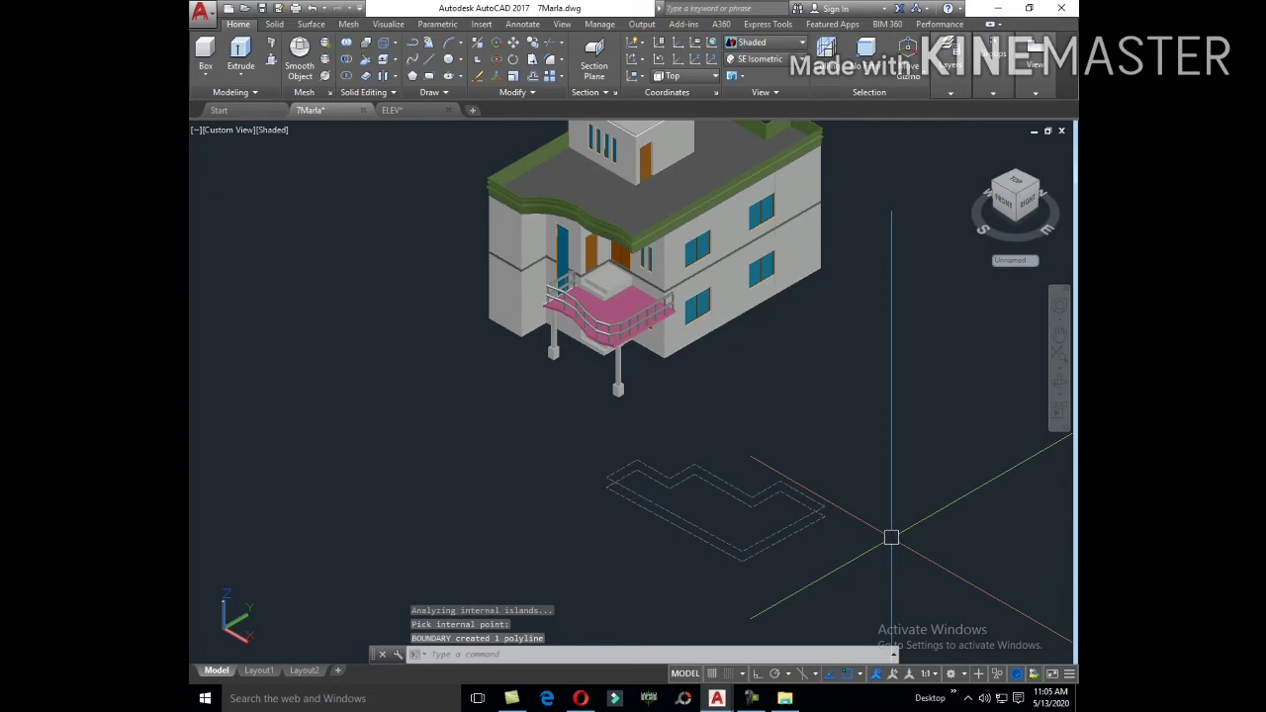
{"action": "scroll", "coordinate": [701, 523], "scroll_direction": "up", "scroll_amount": 3}
{"action": "left_click", "coordinate": [701, 523]}
{"action": "type", "text": "E"}
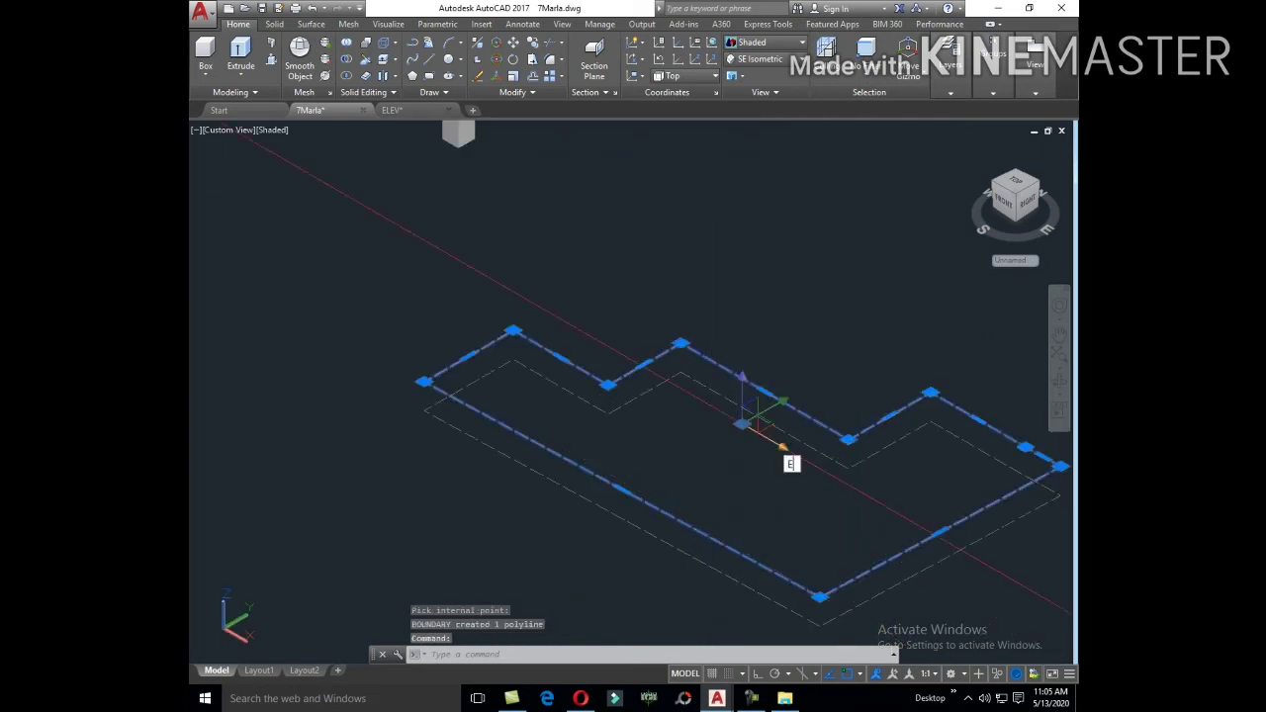
{"action": "key", "text": "Return"}
Step: Extrude the L-shaped outline 3" into a thin base slab and select it
{"action": "type", "text": "xt"}
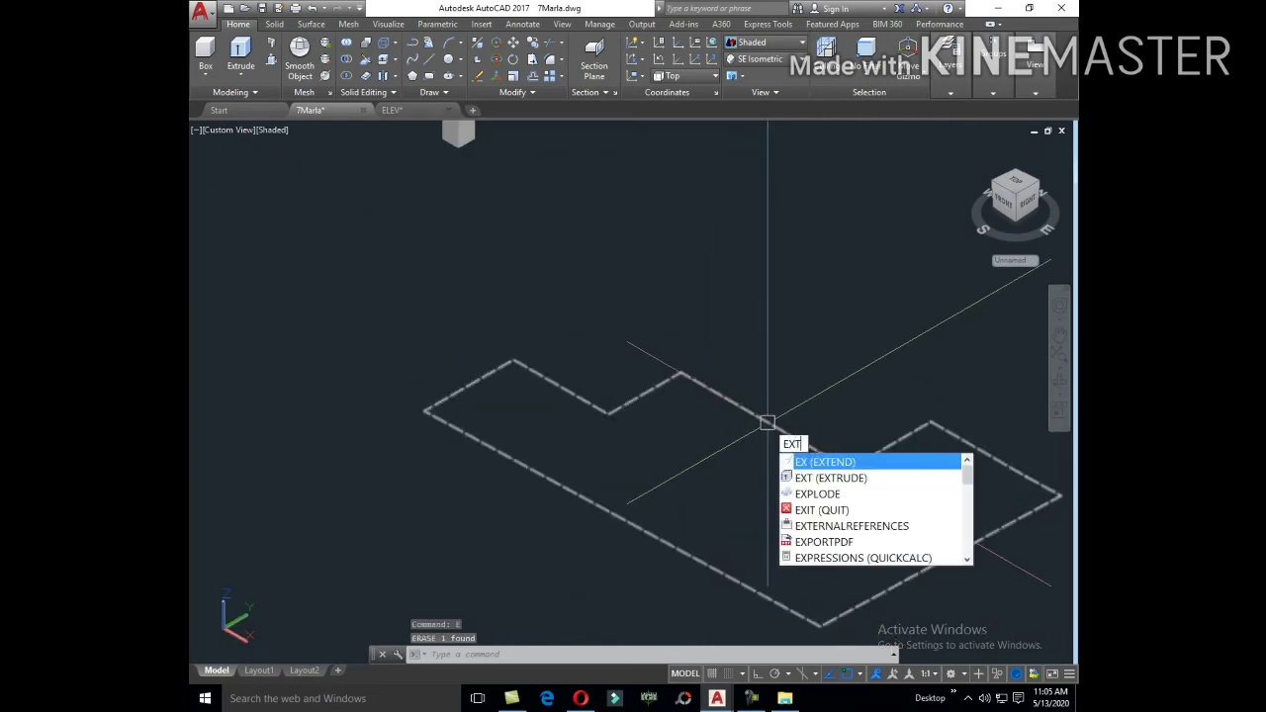
{"action": "key", "text": "Return"}
{"action": "left_click", "coordinate": [753, 433]}
{"action": "right_click", "coordinate": [741, 452]}
{"action": "left_click", "coordinate": [769, 462]}
{"action": "type", "text": "3'"}
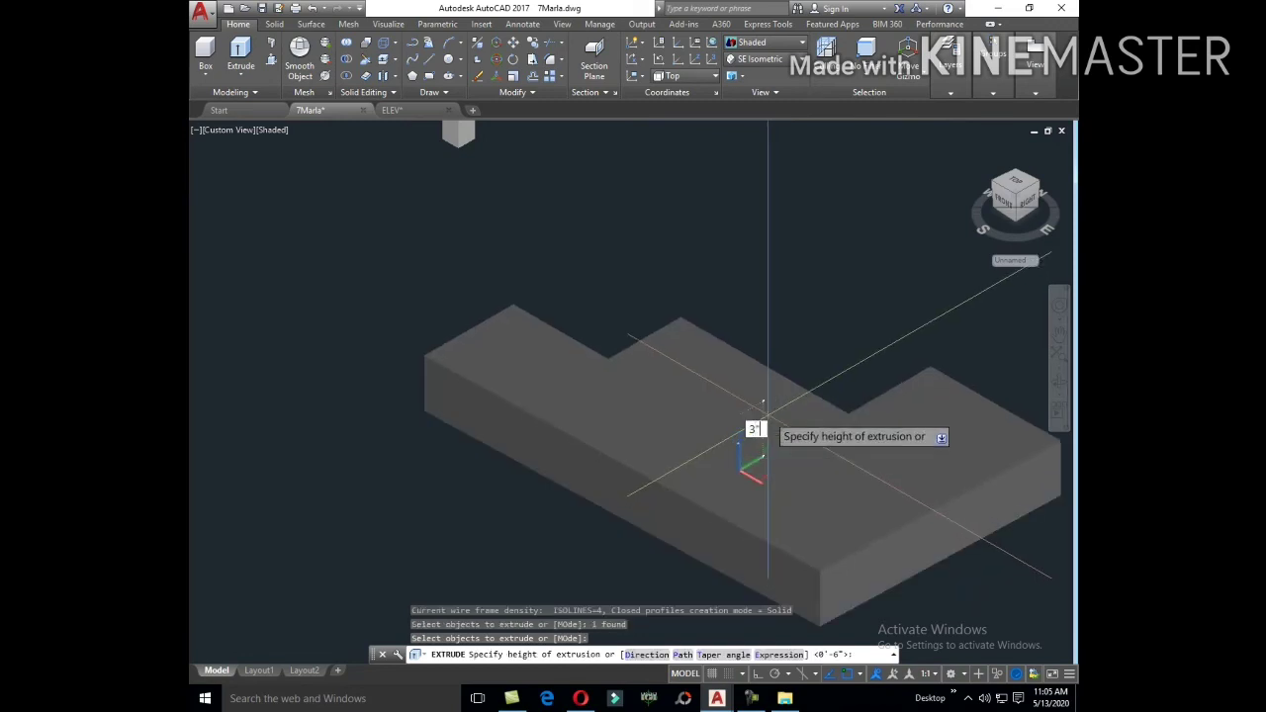
{"action": "key", "text": "Return"}
{"action": "left_click", "coordinate": [766, 415]}
Step: Assign the slab to the LSTREEDC layer and check that layer's 86 green colour
{"action": "left_click", "coordinate": [949, 64]}
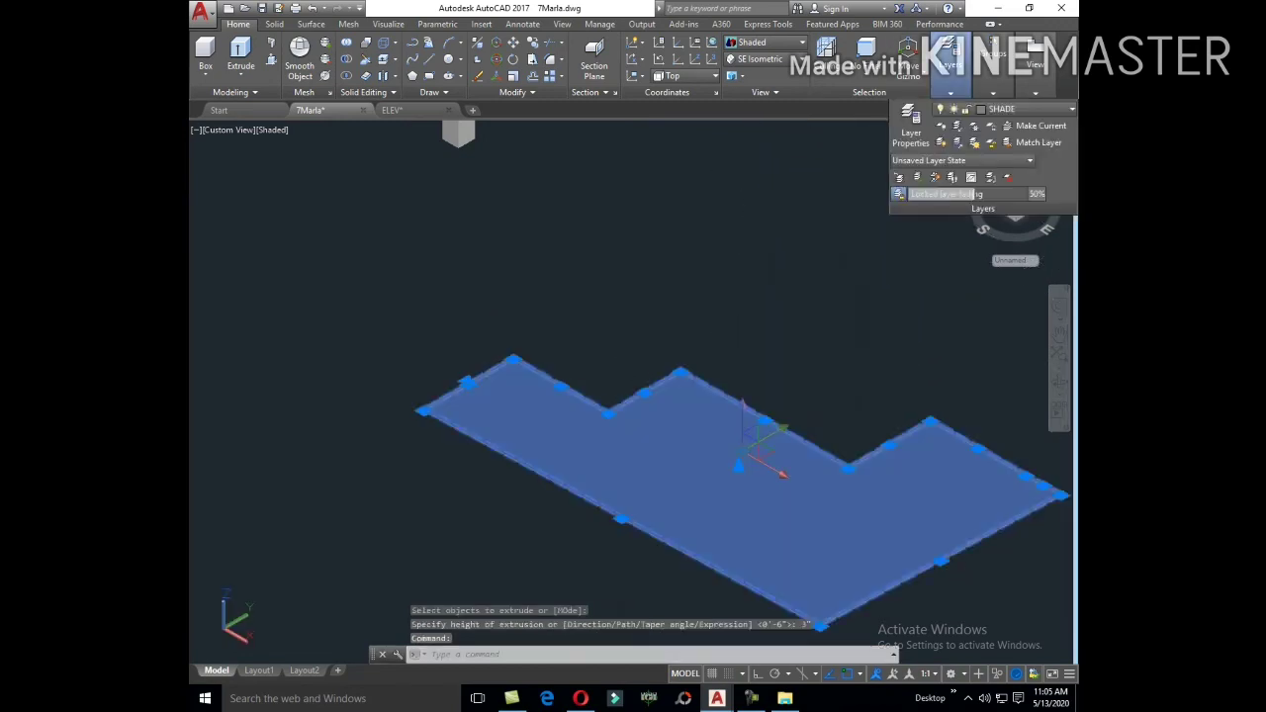
{"action": "left_click", "coordinate": [1001, 109]}
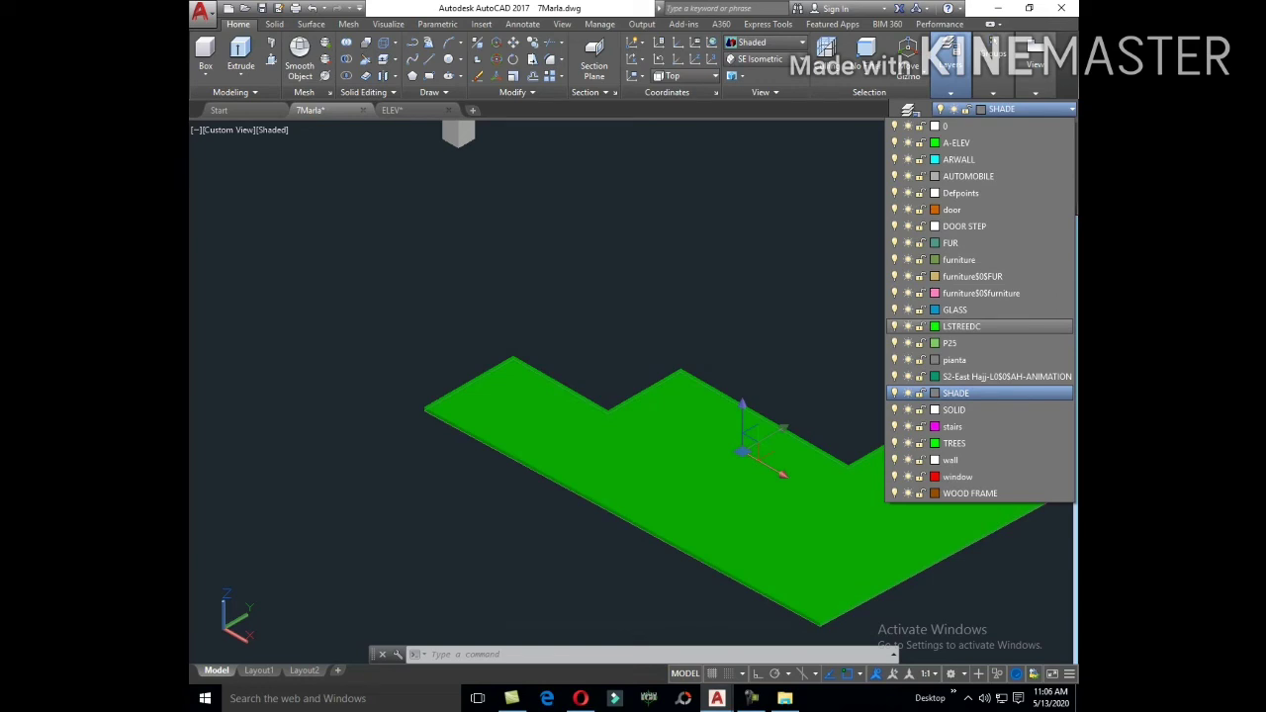
{"action": "left_click", "coordinate": [962, 326]}
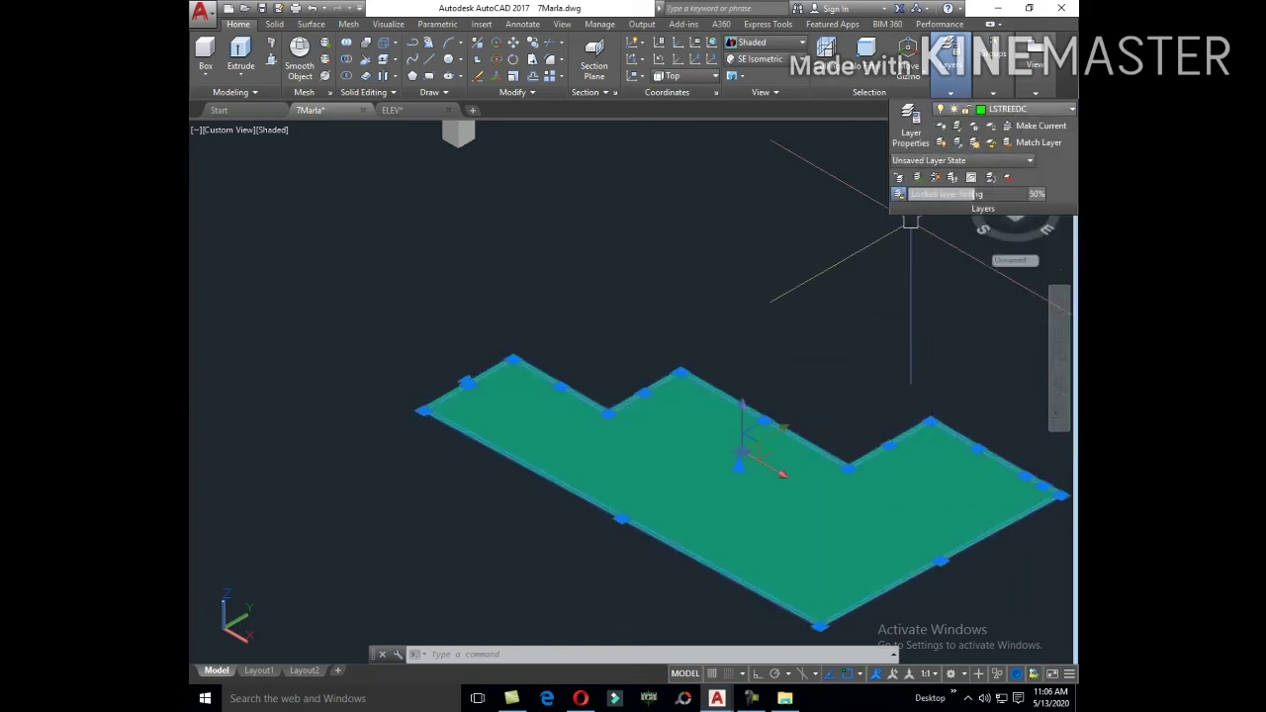
{"action": "left_click", "coordinate": [1004, 109]}
{"action": "left_click", "coordinate": [1004, 109]}
{"action": "left_click", "coordinate": [1004, 109]}
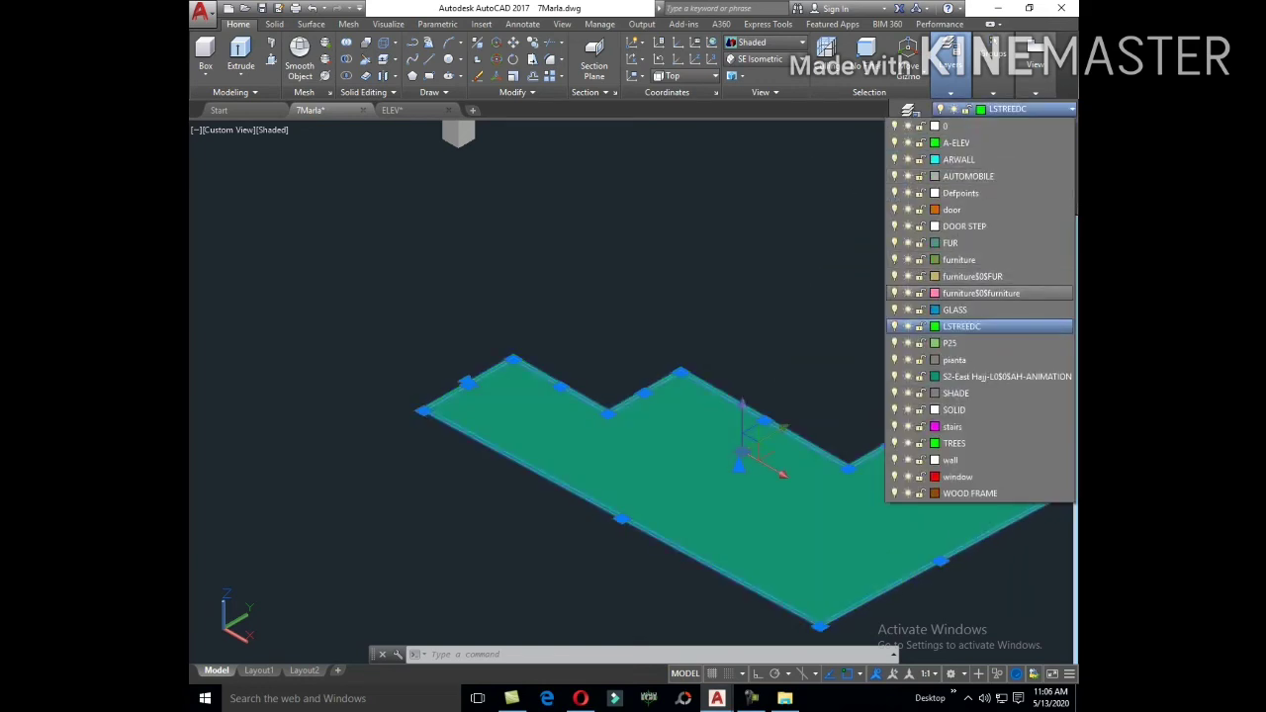
{"action": "left_click", "coordinate": [934, 309]}
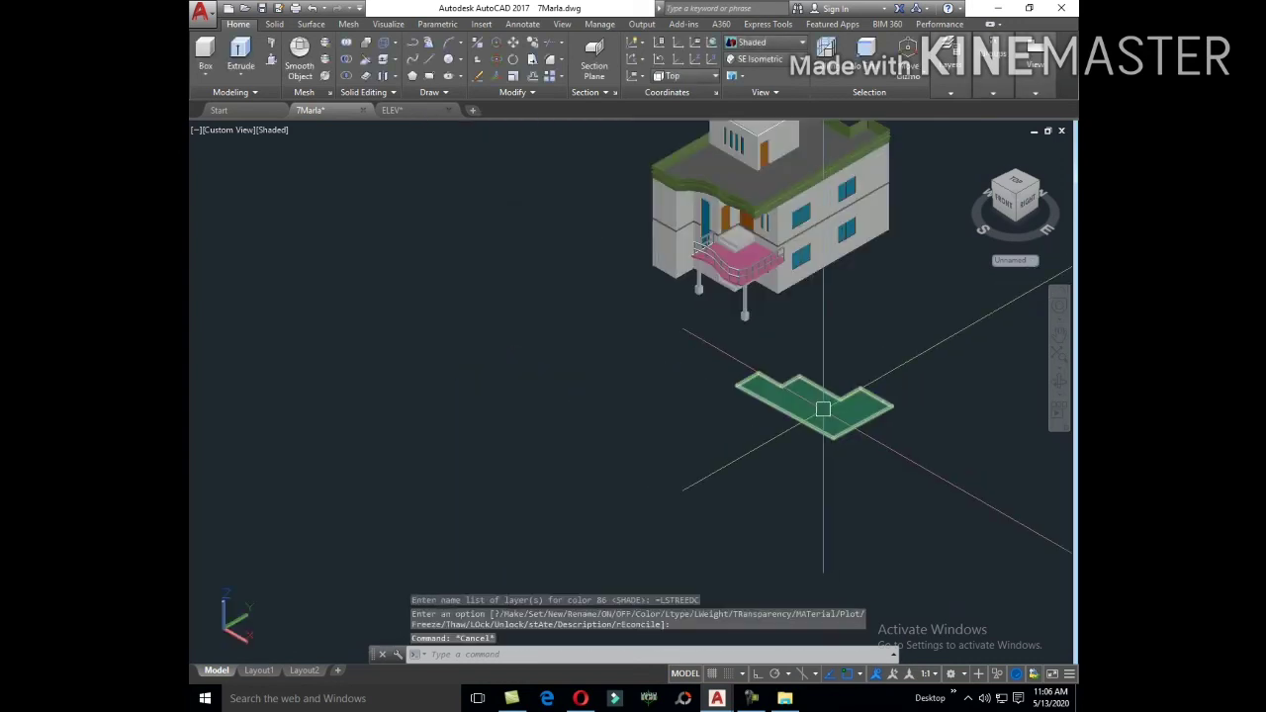
{"action": "type", "text": "M"}
Step: Move the slab so its corner lands on the building corner under the balcony
{"action": "key", "text": "Return"}
{"action": "scroll", "coordinate": [896, 406], "scroll_direction": "up", "scroll_amount": 5}
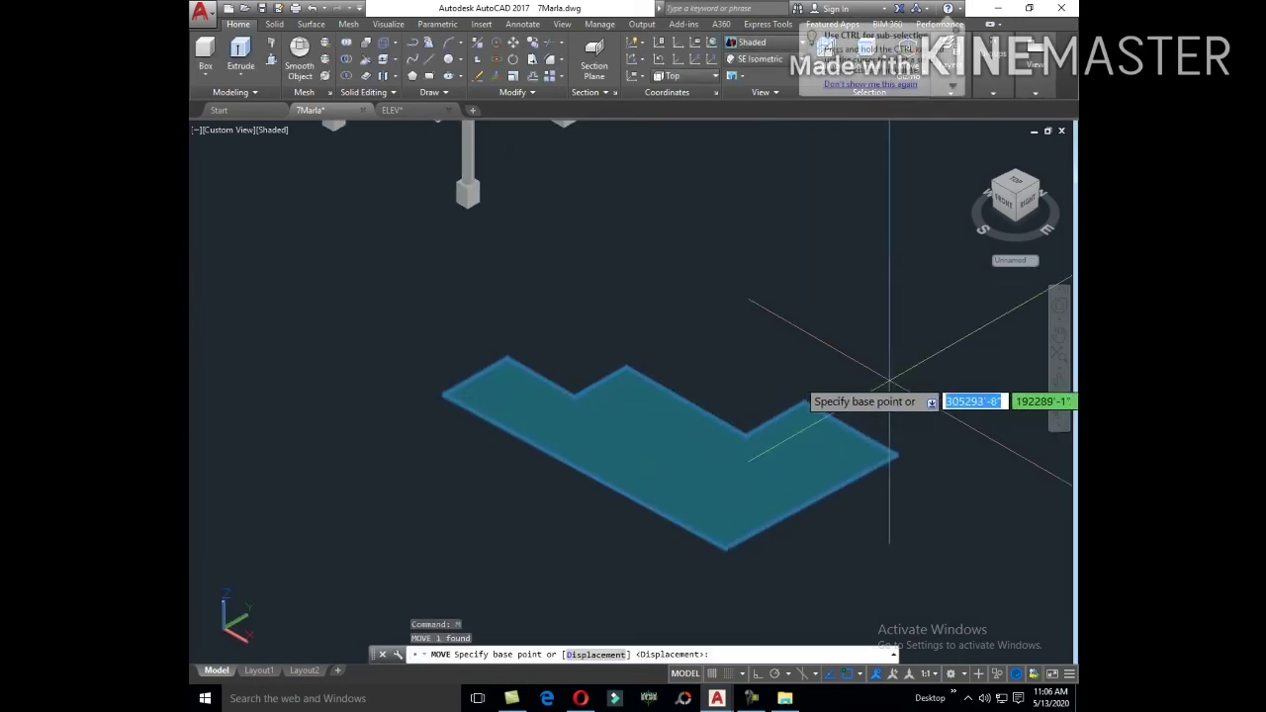
{"action": "scroll", "coordinate": [896, 457], "scroll_direction": "down", "scroll_amount": 4}
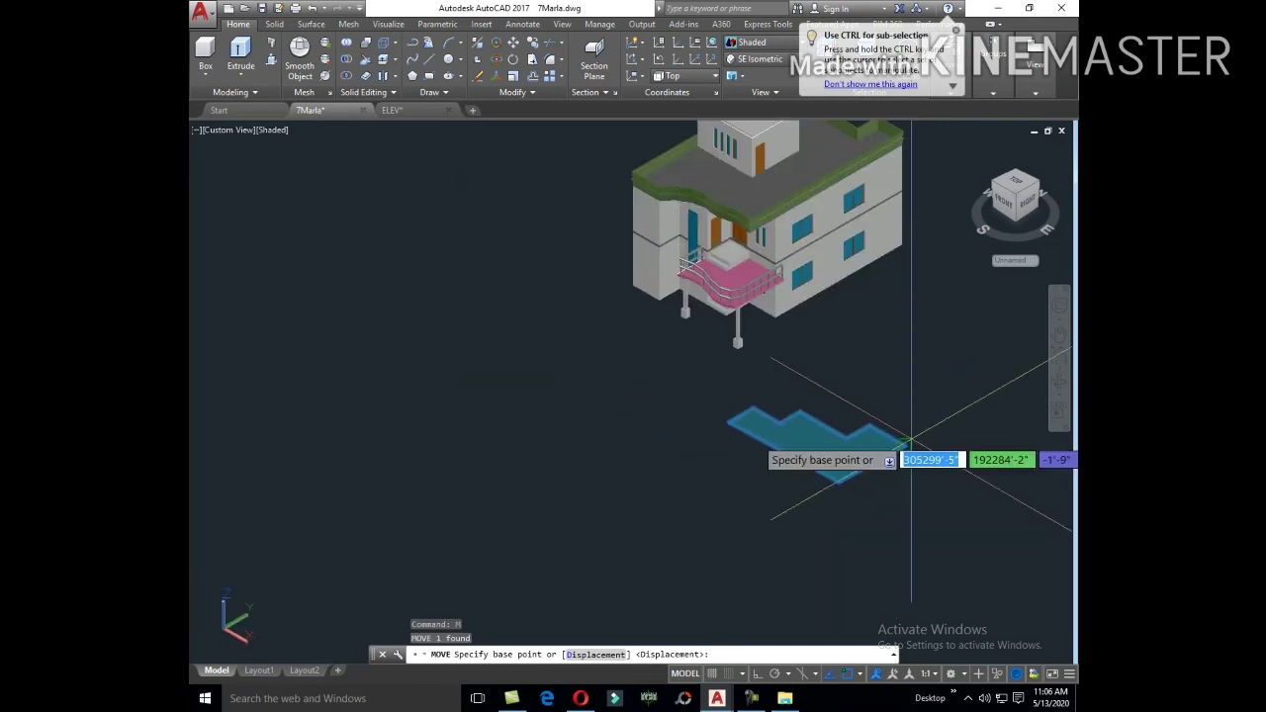
{"action": "scroll", "coordinate": [802, 485], "scroll_direction": "up", "scroll_amount": 5}
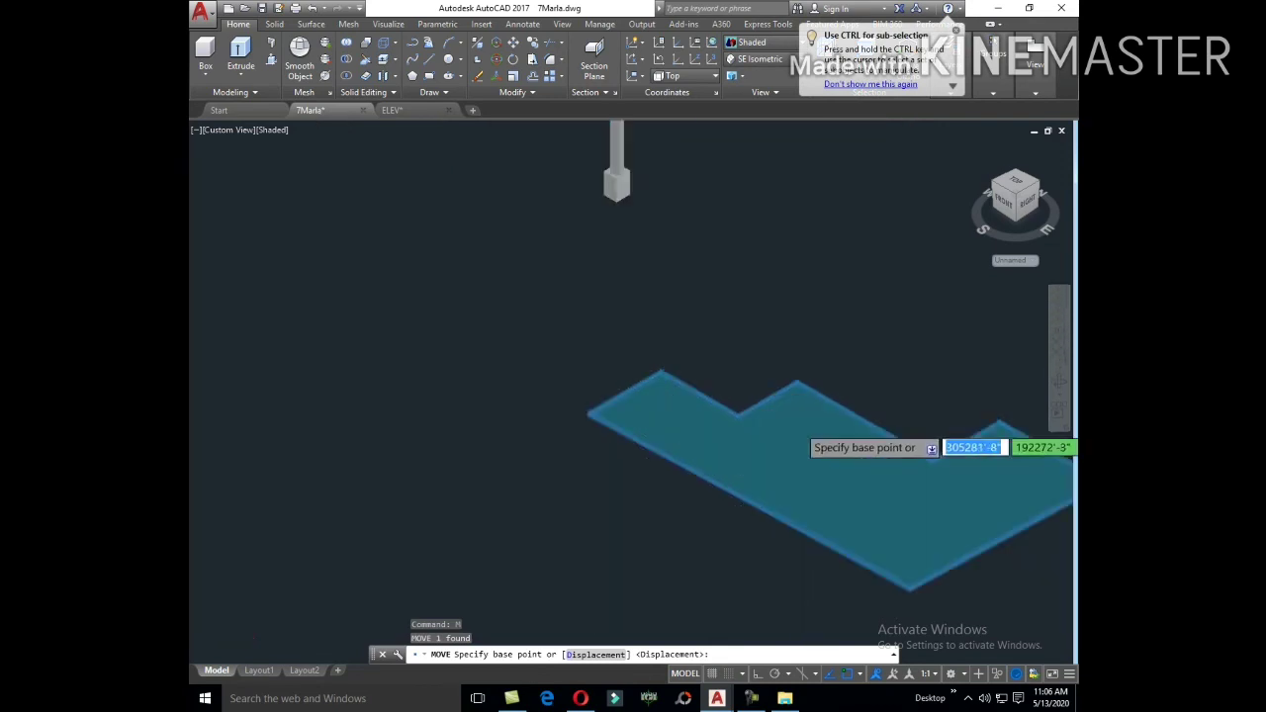
{"action": "scroll", "coordinate": [695, 446], "scroll_direction": "up", "scroll_amount": 3}
{"action": "left_click", "coordinate": [697, 445]}
{"action": "scroll", "coordinate": [712, 435], "scroll_direction": "down", "scroll_amount": 5}
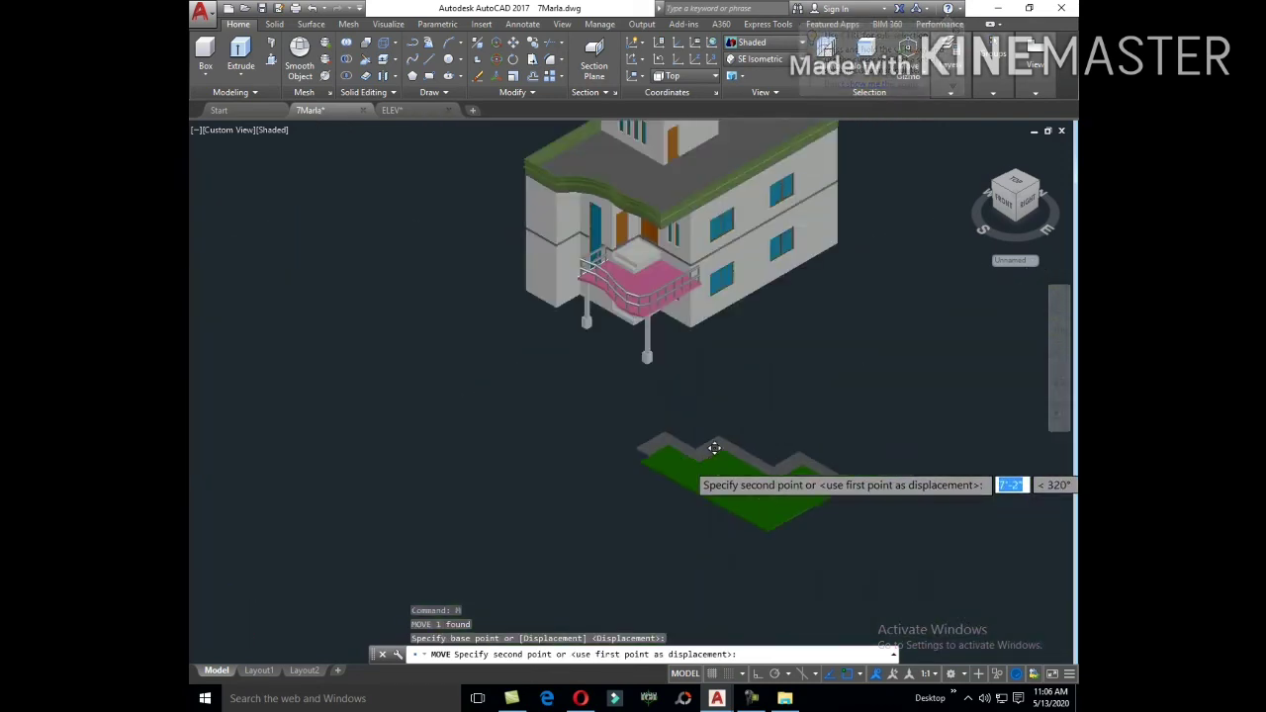
{"action": "scroll", "coordinate": [692, 445], "scroll_direction": "down", "scroll_amount": 2}
{"action": "scroll", "coordinate": [650, 438], "scroll_direction": "up", "scroll_amount": 5}
{"action": "scroll", "coordinate": [623, 408], "scroll_direction": "up", "scroll_amount": 3}
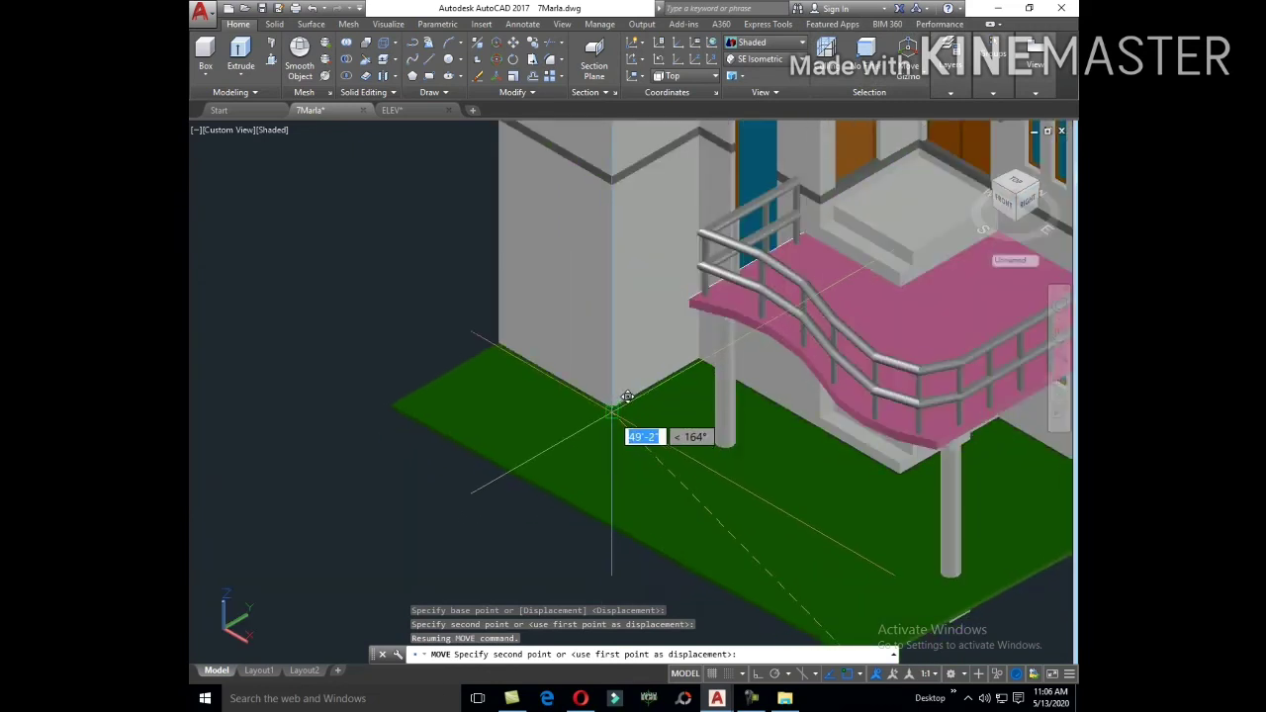
{"action": "left_click", "coordinate": [622, 406]}
{"action": "scroll", "coordinate": [698, 362], "scroll_direction": "down", "scroll_amount": 2}
{"action": "left_click", "coordinate": [774, 551]}
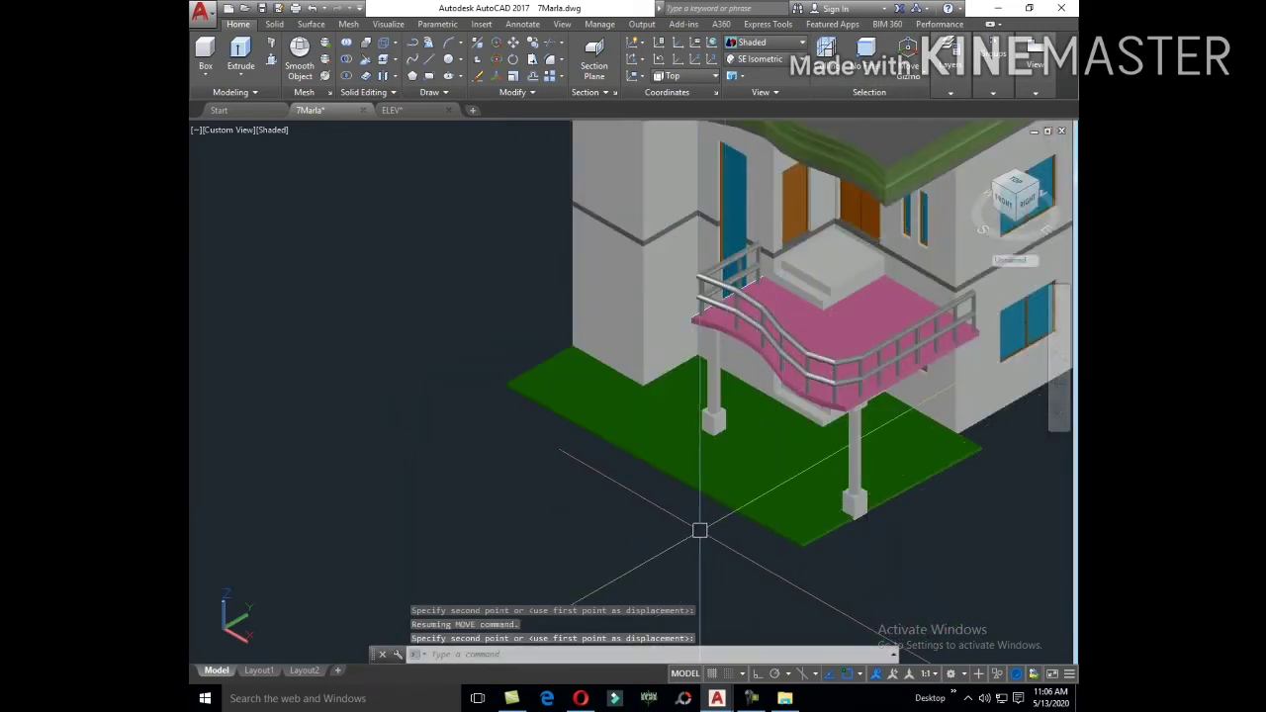
Step: Select the placed slab and try stretching its outer edge, then cancel
{"action": "scroll", "coordinate": [841, 534], "scroll_direction": "up", "scroll_amount": 3}
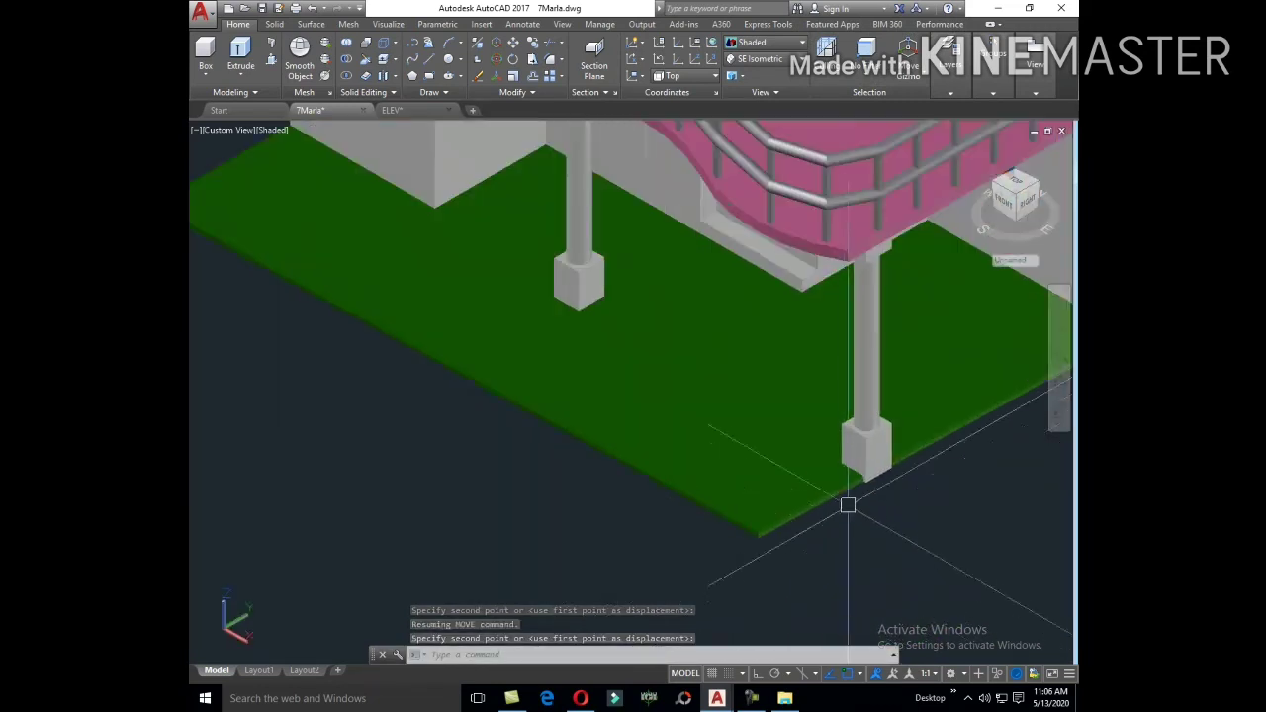
{"action": "left_click", "coordinate": [847, 504]}
{"action": "middle_click_drag", "start_coordinate": [898, 508], "coordinate": [707, 524]}
{"action": "left_click", "coordinate": [709, 449]}
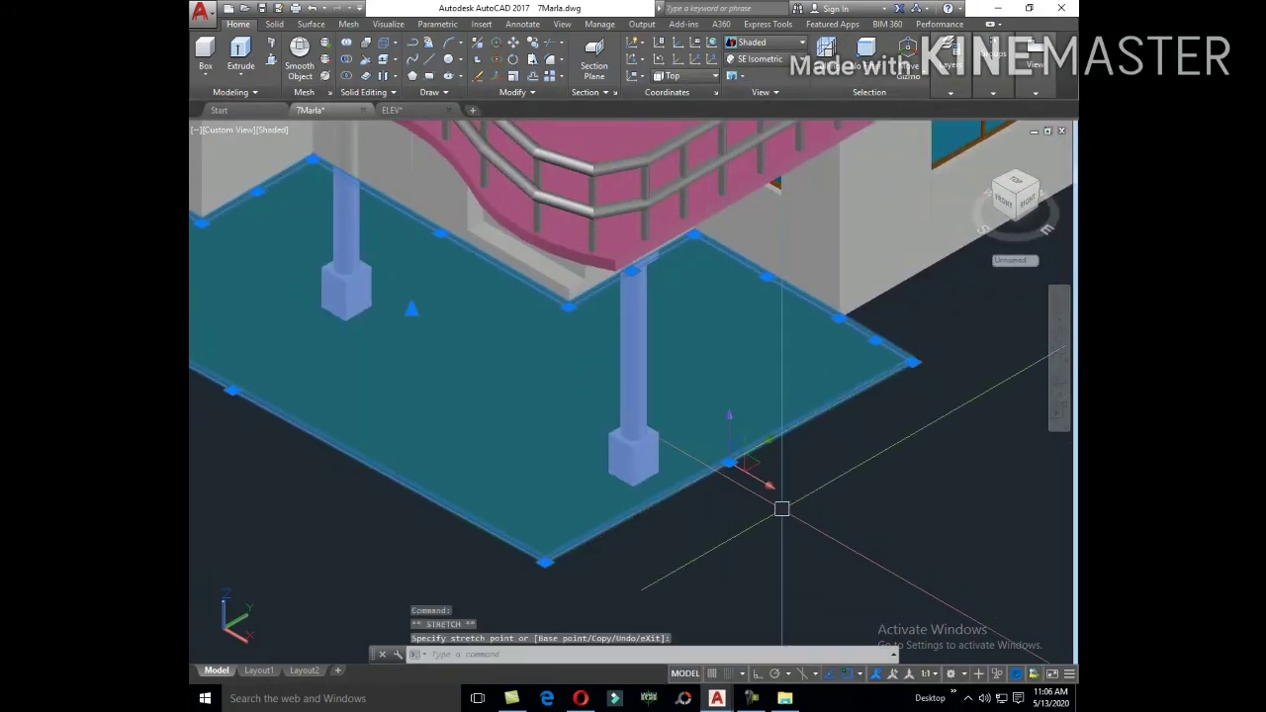
{"action": "key", "text": "Escape"}
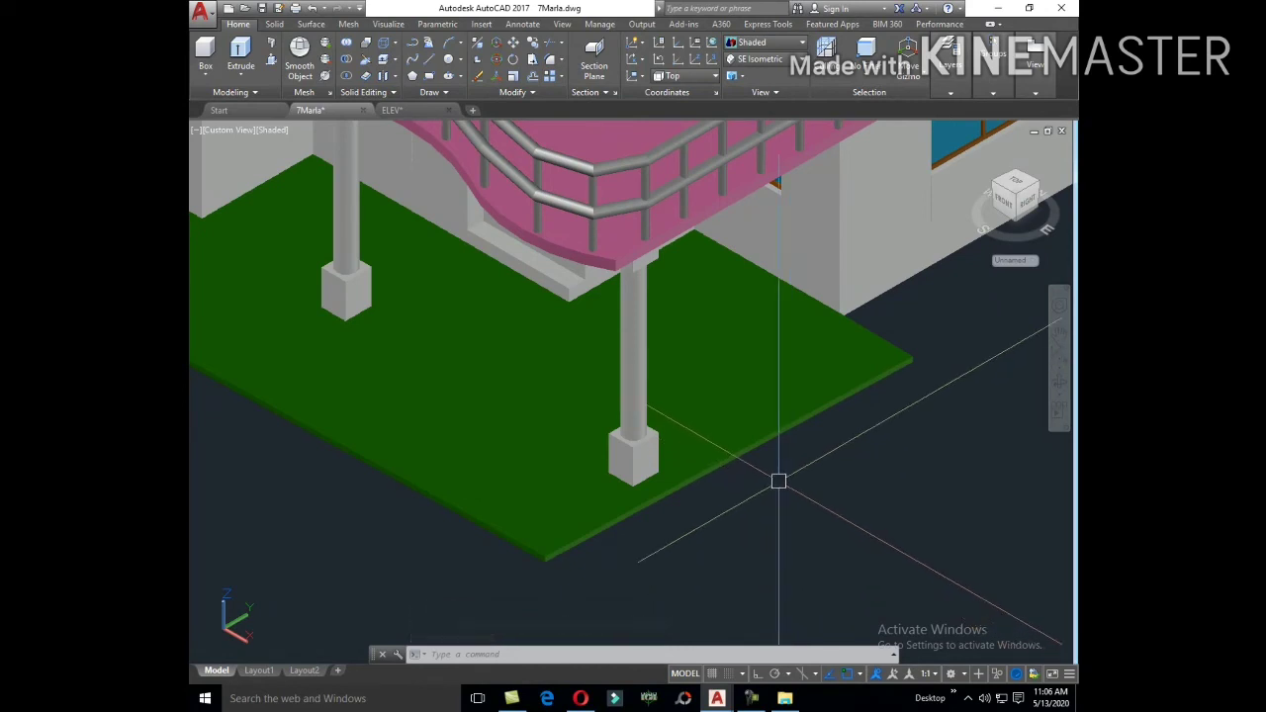
Step: Select the green slab and try a corner grip stretch, then cancel it
{"action": "left_click", "coordinate": [745, 336]}
{"action": "middle_click_drag", "start_coordinate": [745, 333], "coordinate": [782, 451]}
{"action": "scroll", "coordinate": [782, 451], "scroll_direction": "up", "scroll_amount": 3}
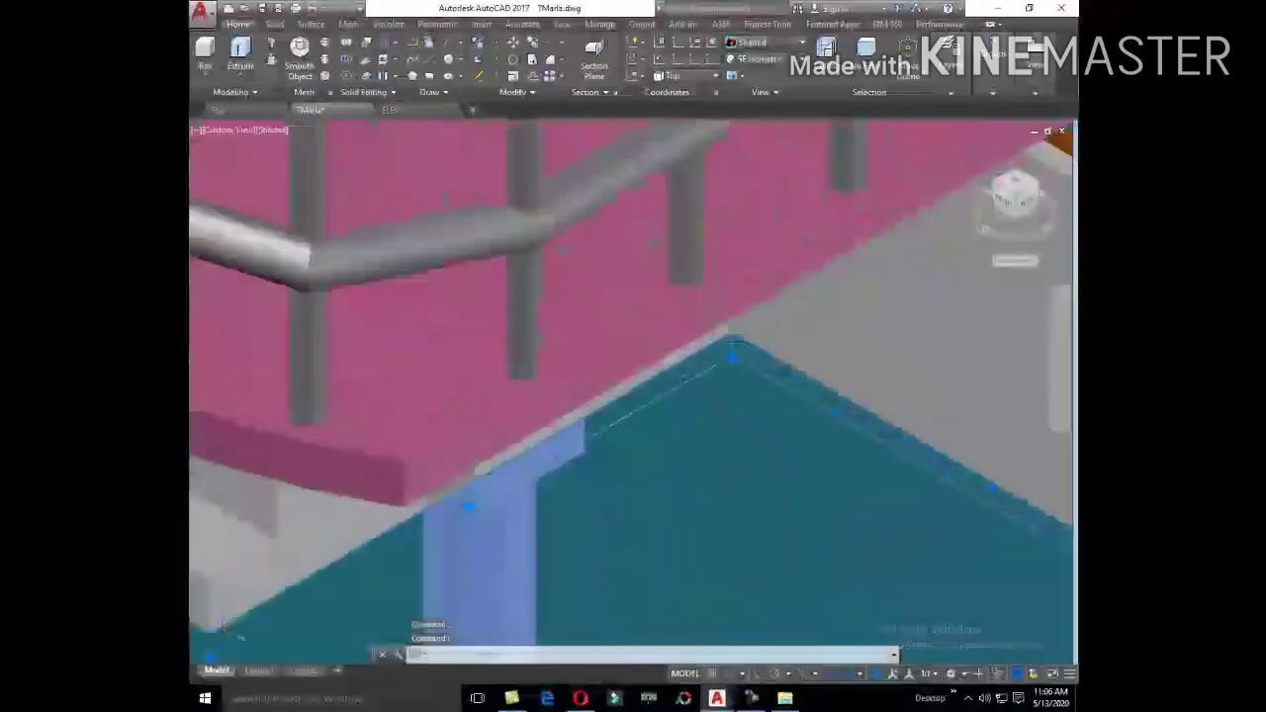
{"action": "scroll", "coordinate": [741, 392], "scroll_direction": "up", "scroll_amount": 2}
{"action": "left_click", "coordinate": [732, 354]}
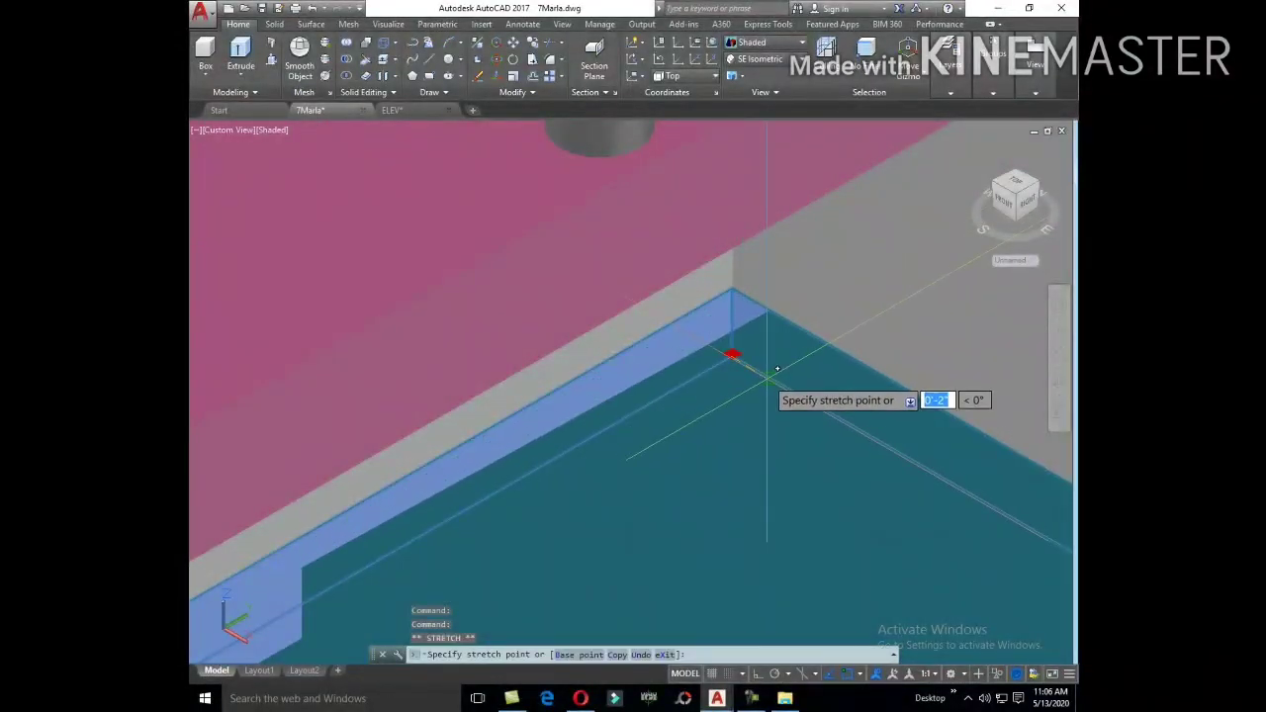
{"action": "scroll", "coordinate": [758, 392], "scroll_direction": "down", "scroll_amount": 1}
{"action": "scroll", "coordinate": [745, 353], "scroll_direction": "down", "scroll_amount": 2}
{"action": "scroll", "coordinate": [825, 461], "scroll_direction": "down", "scroll_amount": 3}
{"action": "key", "text": "Escape"}
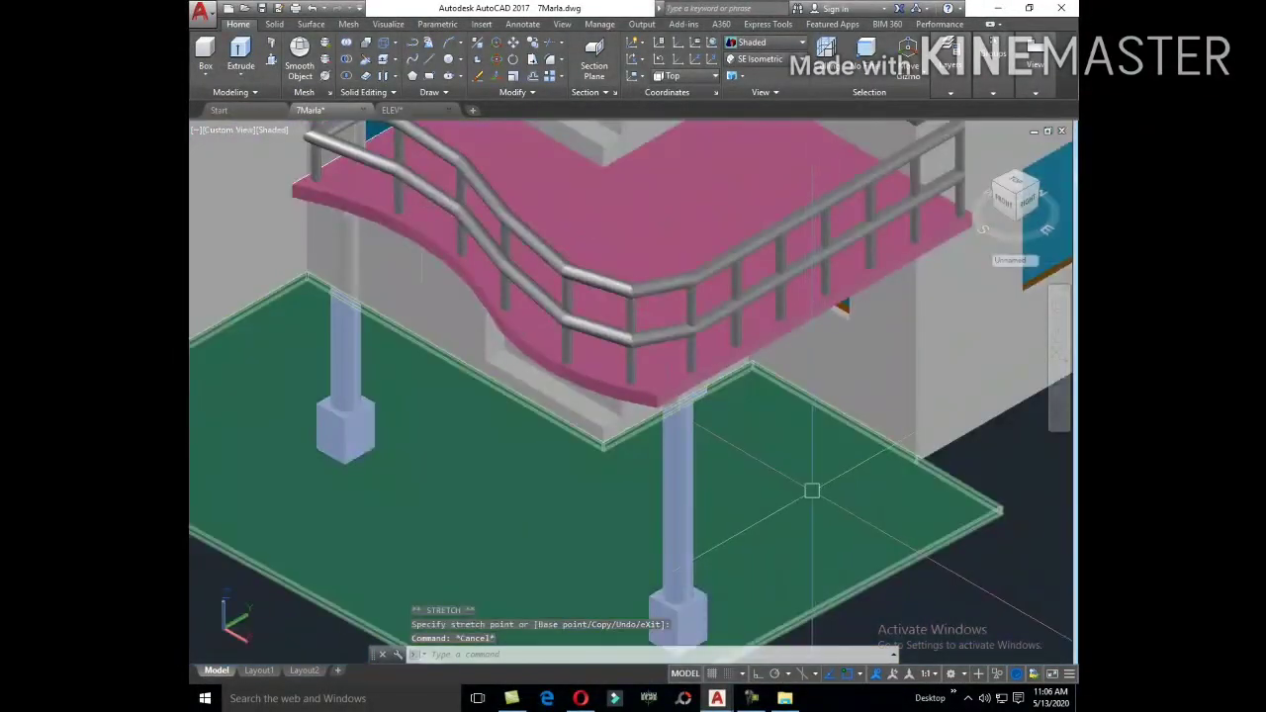
{"action": "scroll", "coordinate": [805, 444], "scroll_direction": "down", "scroll_amount": 2}
{"action": "scroll", "coordinate": [834, 502], "scroll_direction": "down", "scroll_amount": 1}
{"action": "scroll", "coordinate": [833, 502], "scroll_direction": "up", "scroll_amount": 5}
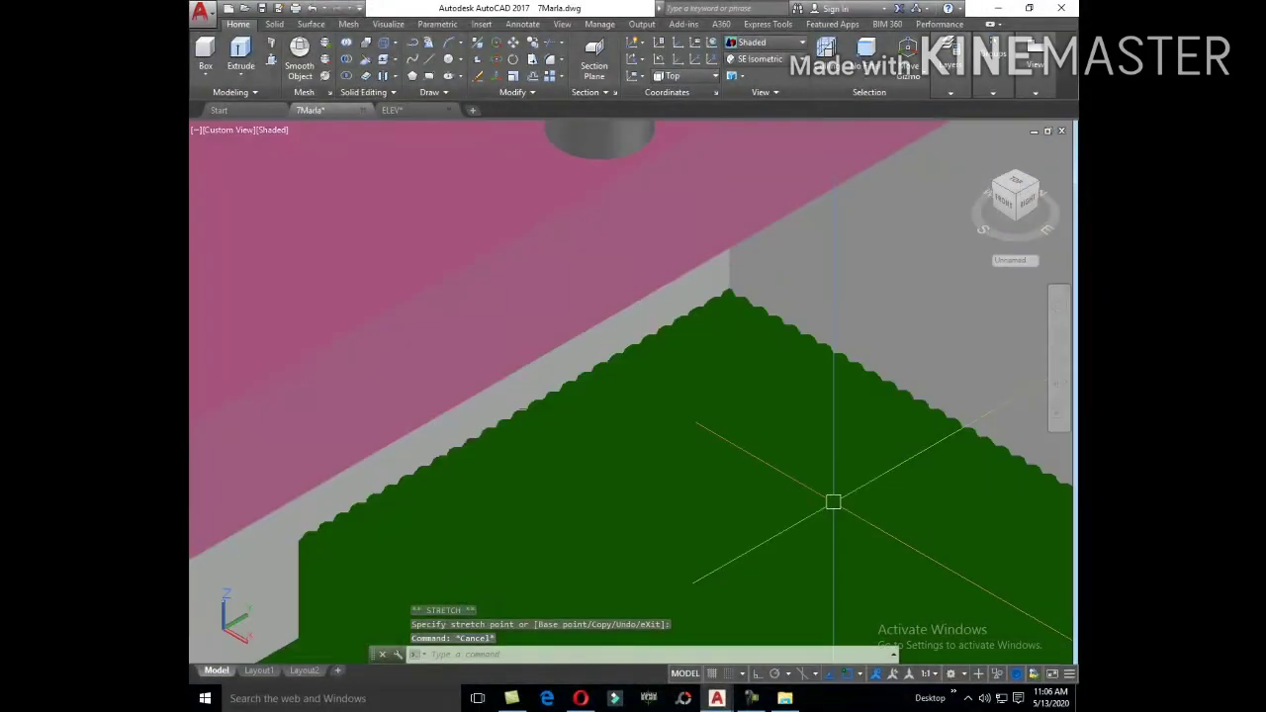
Step: Undo twice so the slab returns to its original spot
{"action": "key", "text": "ctrl+z"}
{"action": "key", "text": "ctrl+z"}
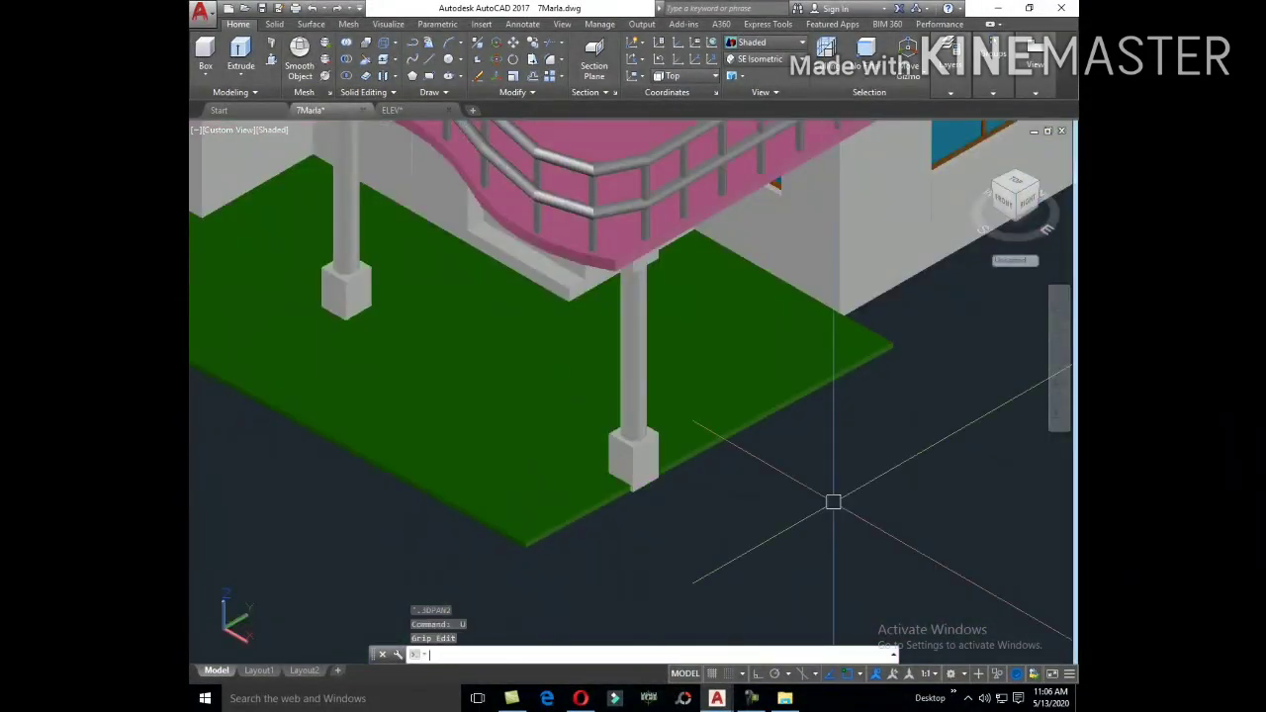
{"action": "key", "text": "ctrl+z"}
{"action": "key", "text": "ctrl+z"}
{"action": "key", "text": "ctrl+z"}
{"action": "key", "text": "ctrl+z"}
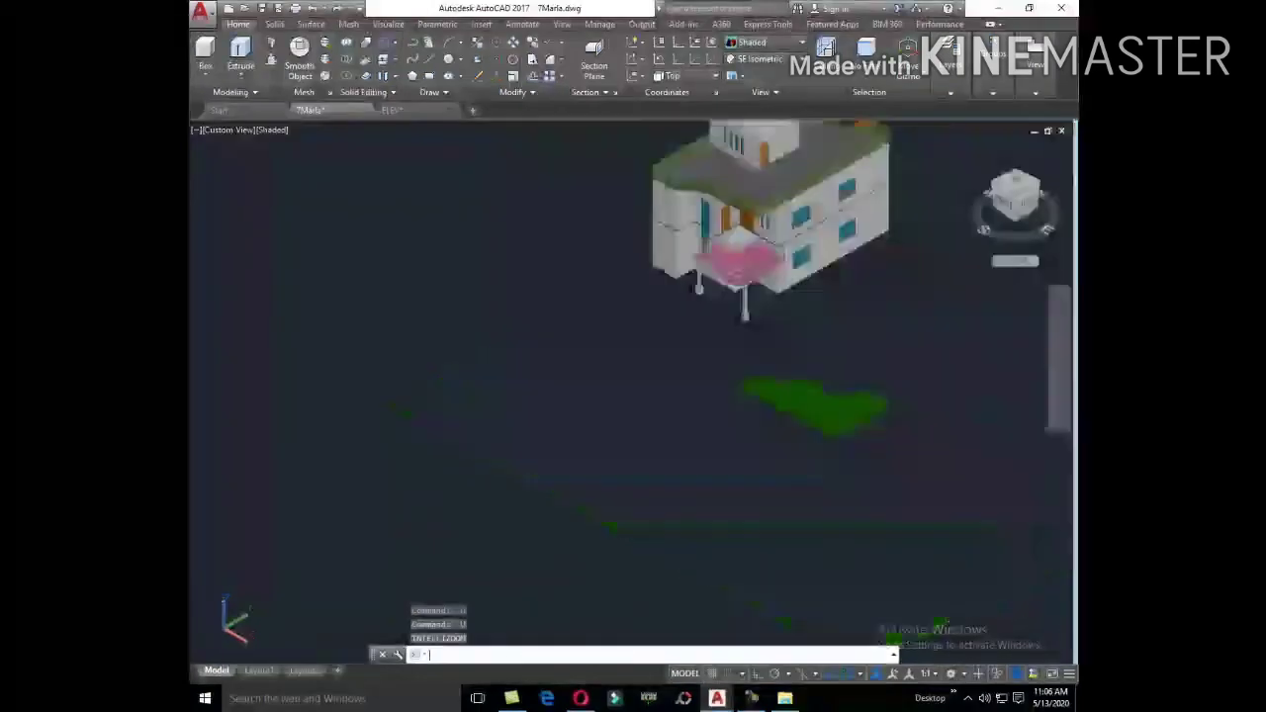
{"action": "scroll", "coordinate": [791, 361], "scroll_direction": "up", "scroll_amount": 4}
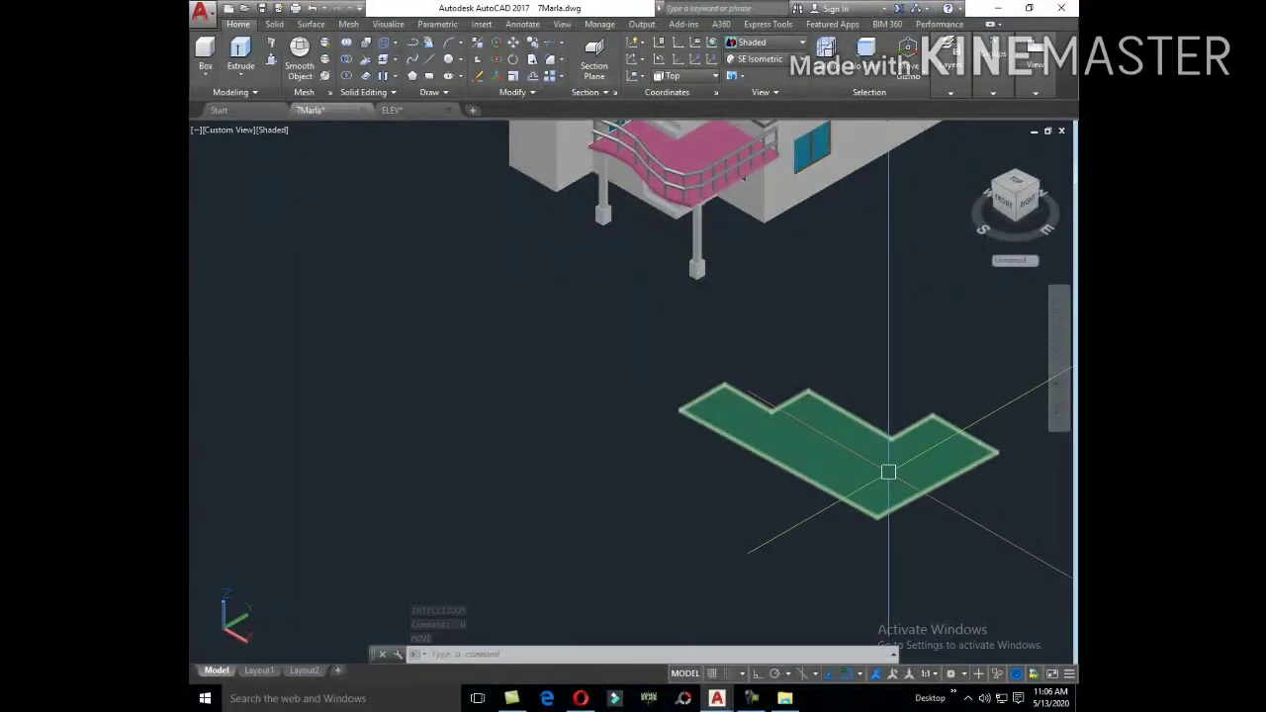
Step: Undo the layer change, property change and extrusion, leaving the flat outline
{"action": "type", "text": "u"}
{"action": "key", "text": "Return"}
{"action": "type", "text": "u"}
{"action": "key", "text": "Return"}
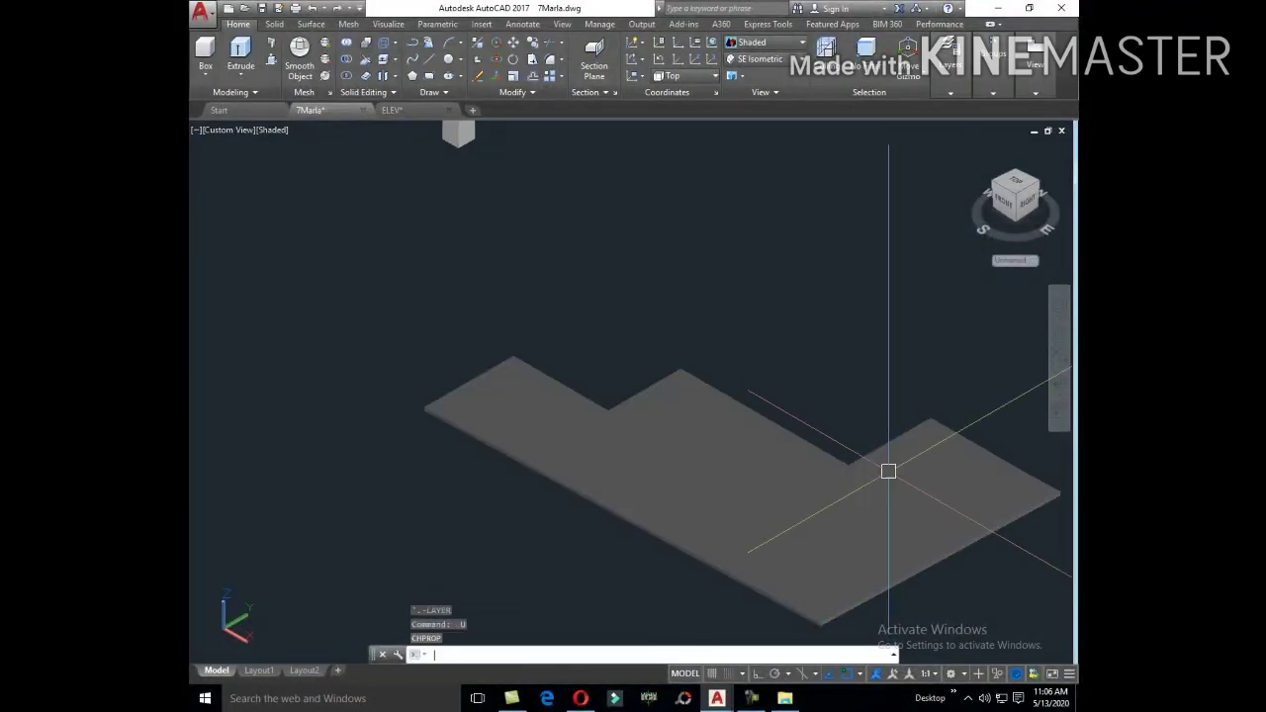
{"action": "type", "text": "u"}
{"action": "key", "text": "Return"}
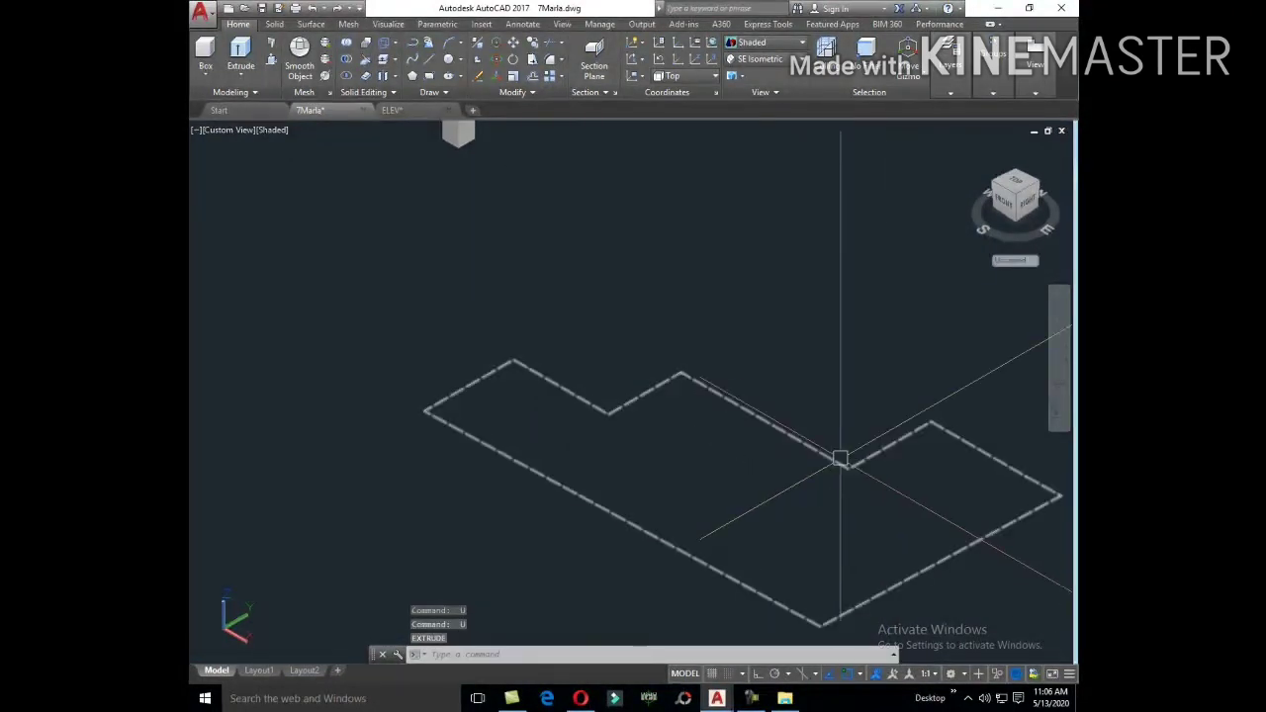
Step: Draw a dividing line from the outline's inner corner to its opposite edge
{"action": "type", "text": "Pl"}
{"action": "key", "text": "Return"}
{"action": "left_click", "coordinate": [848, 469]}
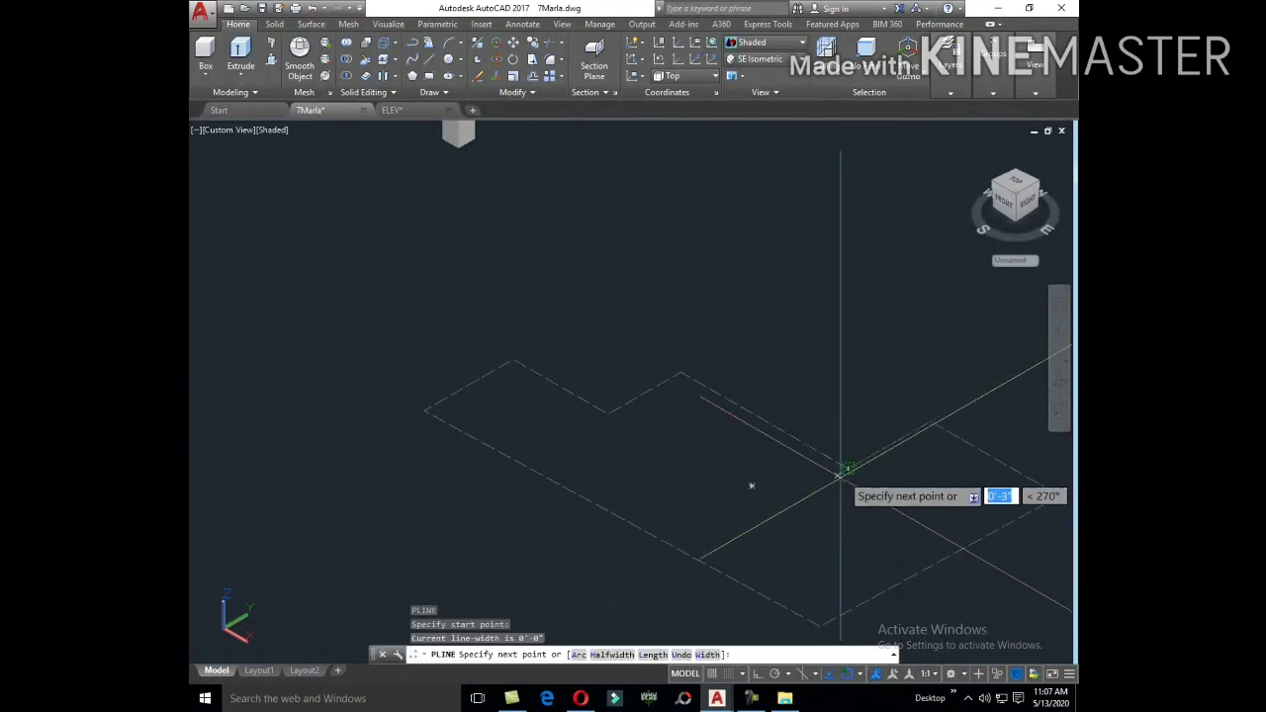
{"action": "left_click", "coordinate": [698, 562]}
{"action": "key", "text": "Escape"}
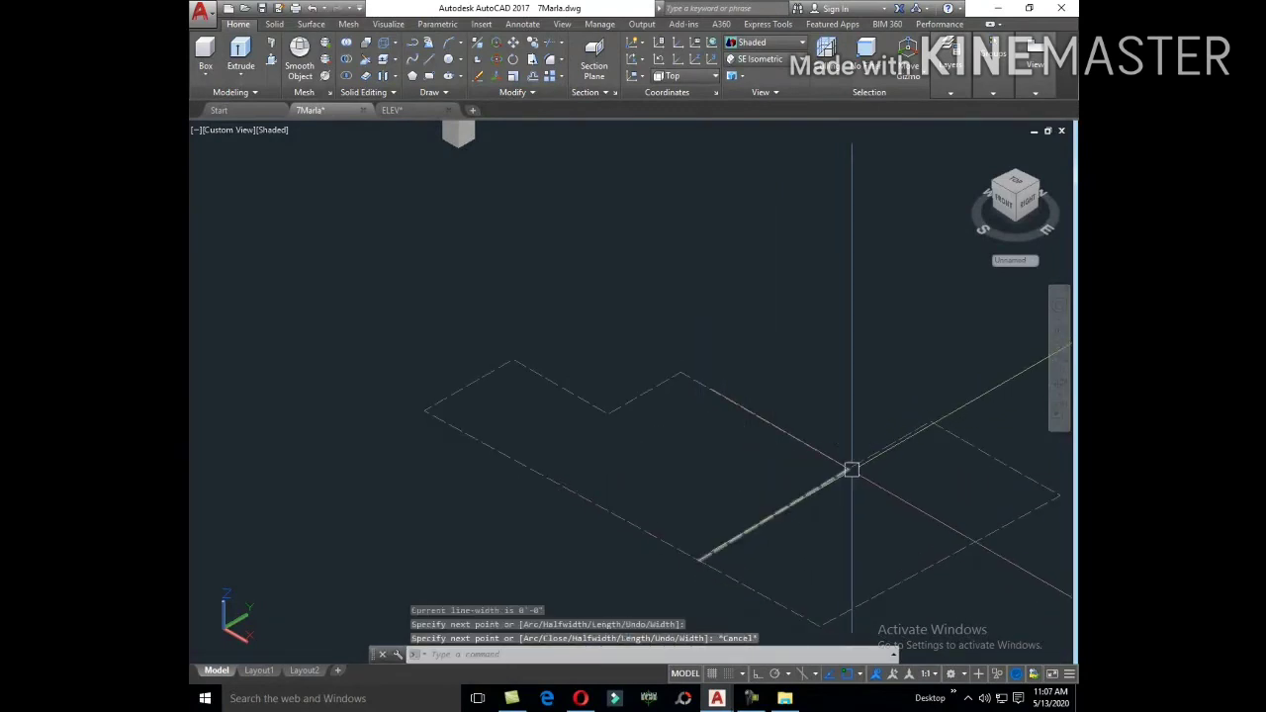
Step: Start TRIM and then EXTEND, cancelling both
{"action": "type", "text": "tr"}
{"action": "key", "text": "Return"}
{"action": "key", "text": "Return"}
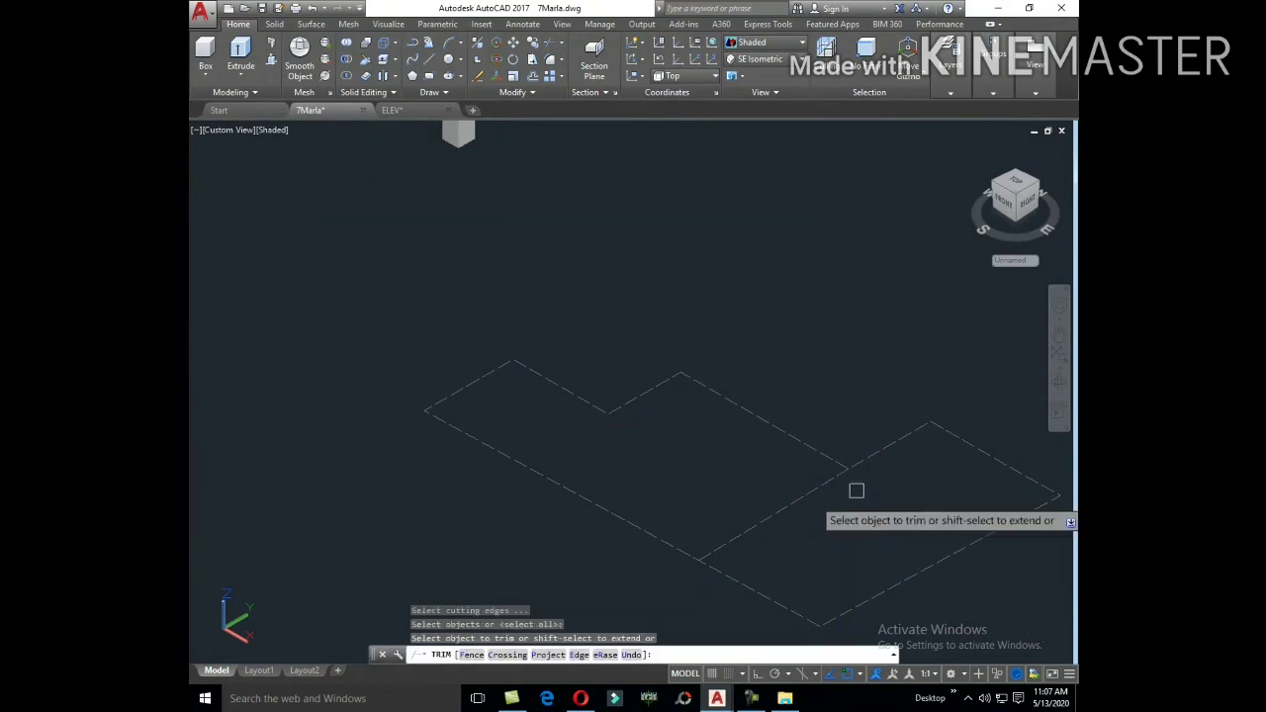
{"action": "key", "text": "Escape"}
{"action": "key", "text": "Return"}
{"action": "key", "text": "Return"}
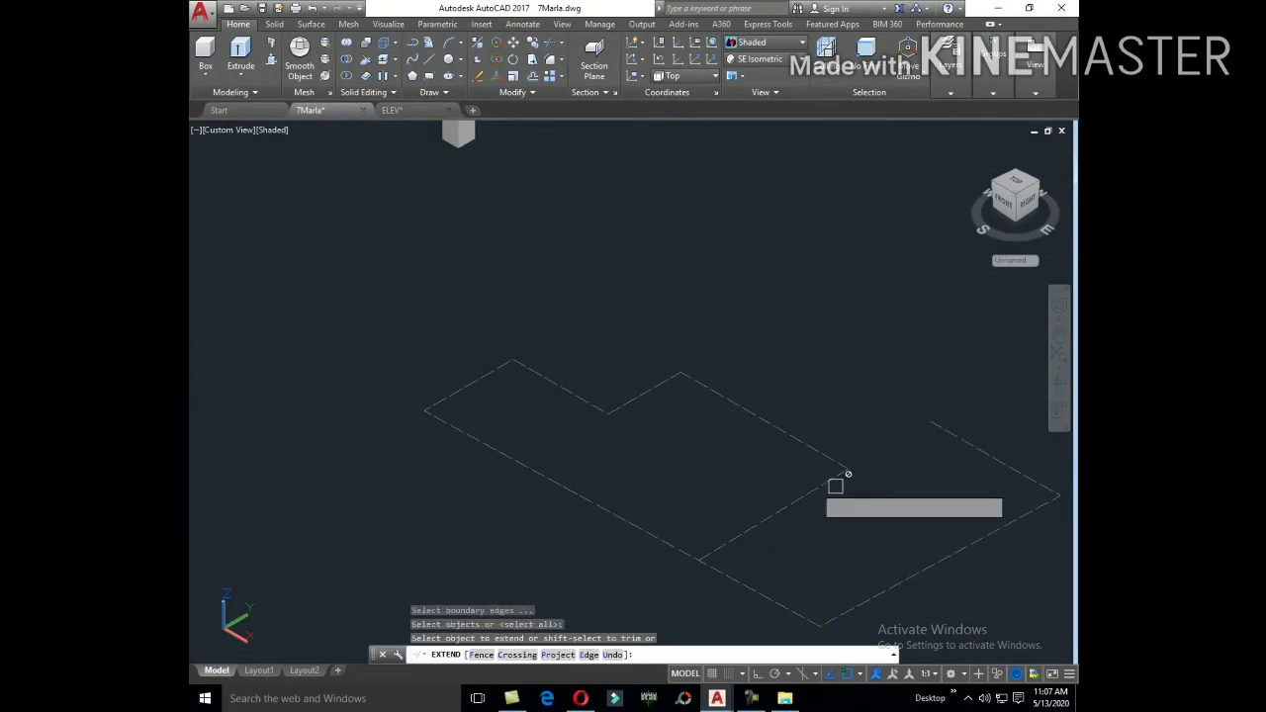
{"action": "key", "text": "Escape"}
Step: Grip-stretch the construction line's endpoint and bring up Boundary Creation with BO
{"action": "left_click", "coordinate": [833, 479]}
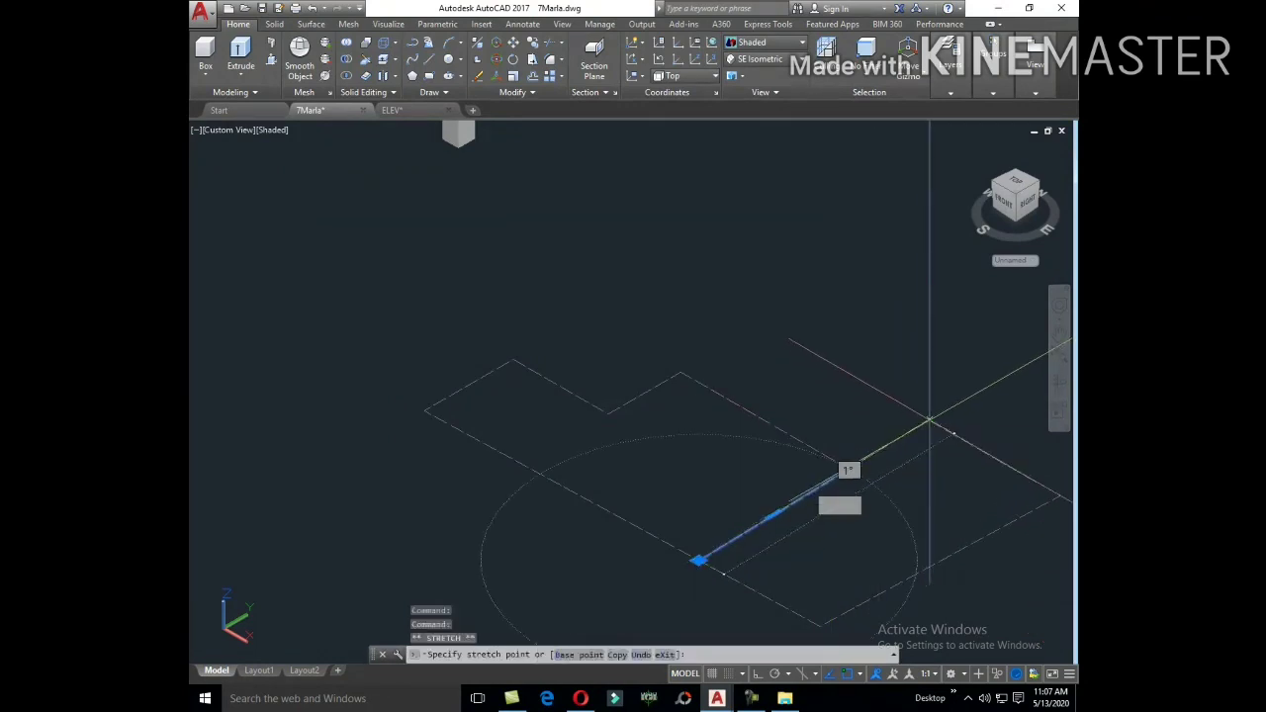
{"action": "left_click", "coordinate": [848, 468]}
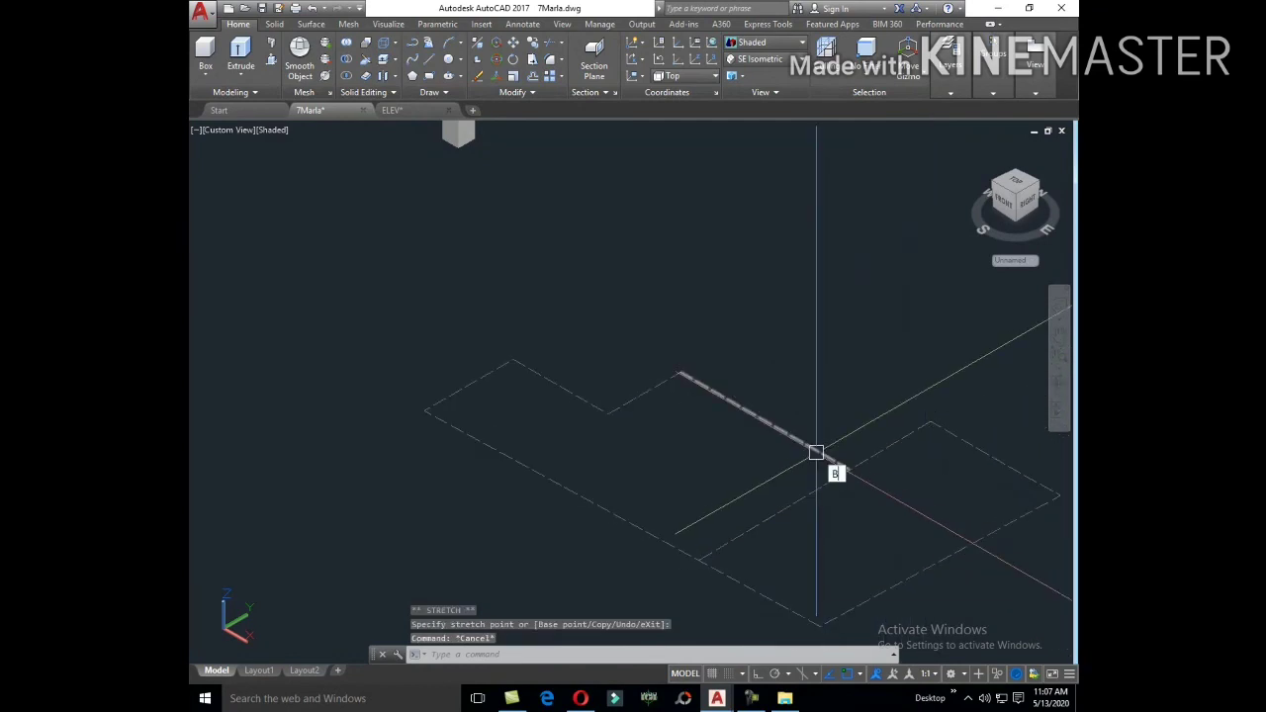
{"action": "type", "text": "o"}
{"action": "key", "text": "Return"}
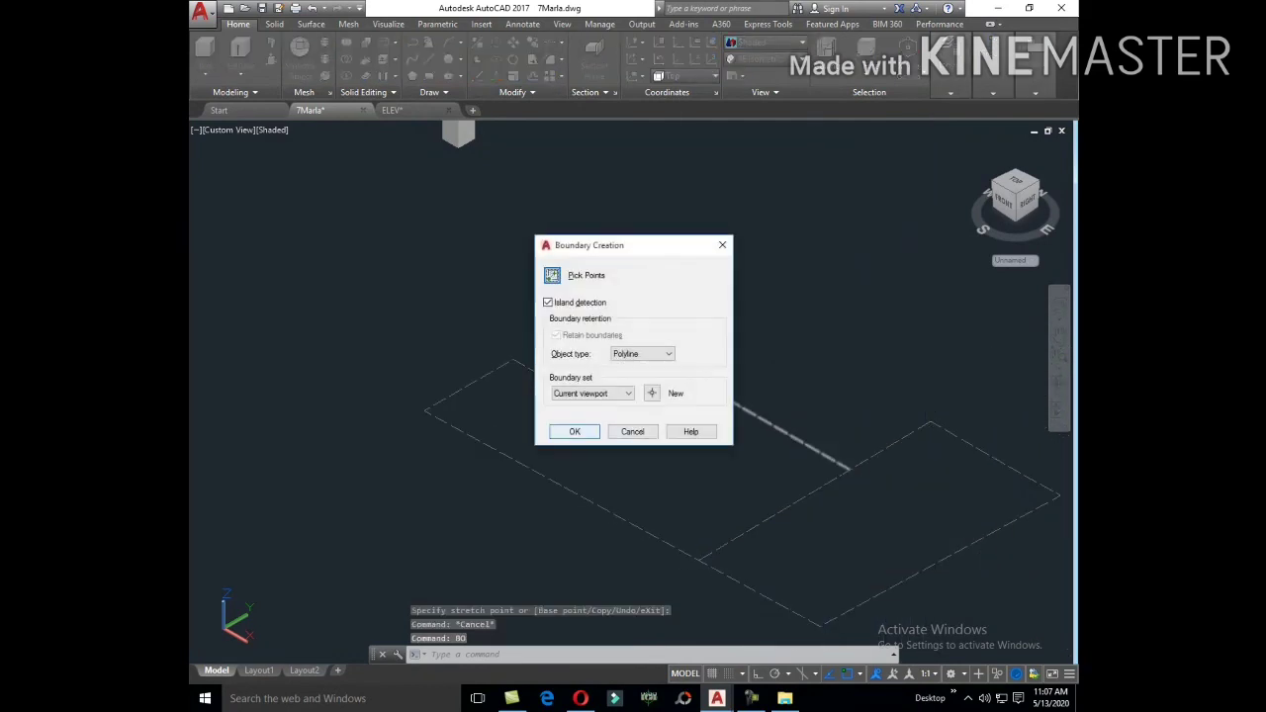
Step: Pick inside the small rectangle, dismiss the error, and create its closed boundary polyline
{"action": "left_click", "coordinate": [551, 275]}
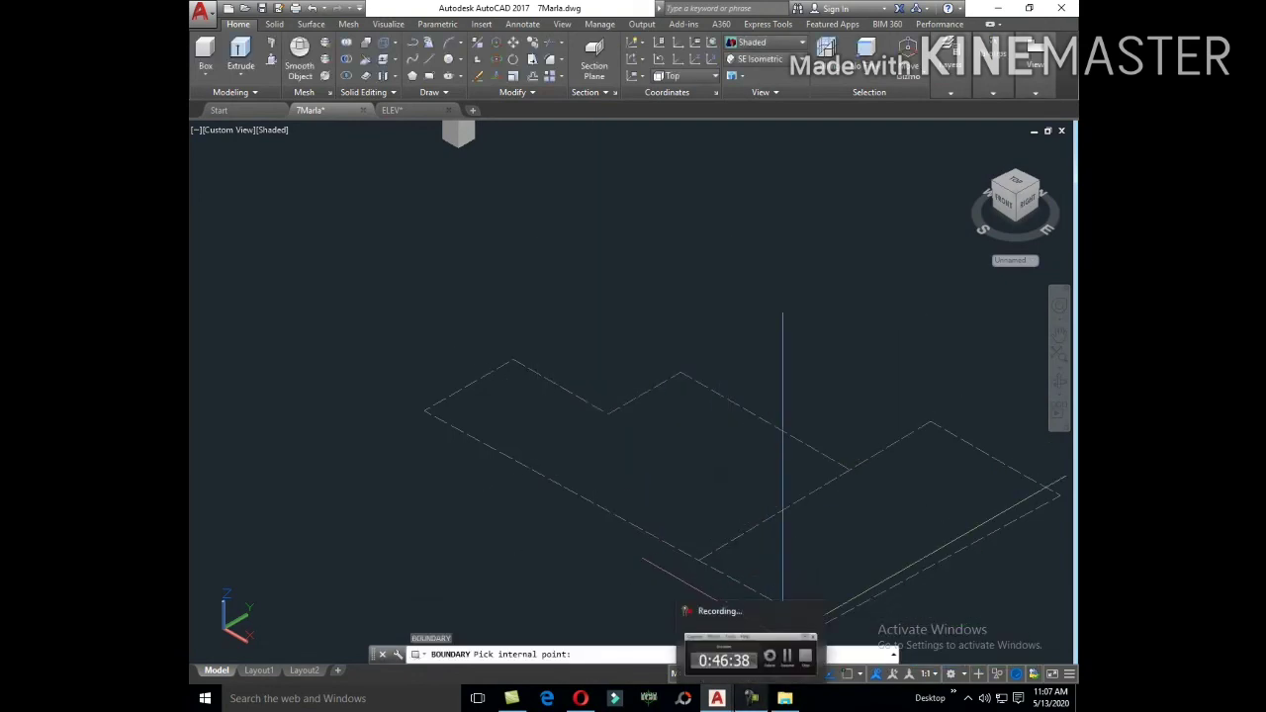
{"action": "left_click", "coordinate": [713, 462]}
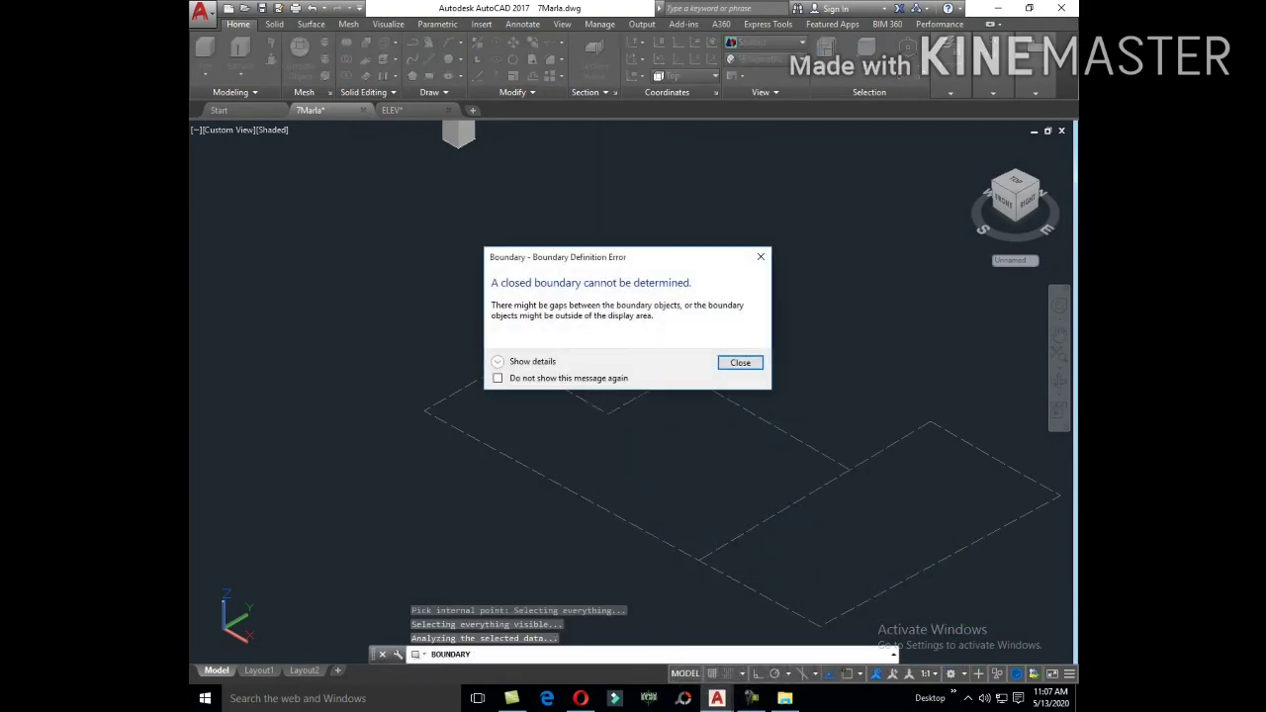
{"action": "left_click", "coordinate": [739, 362]}
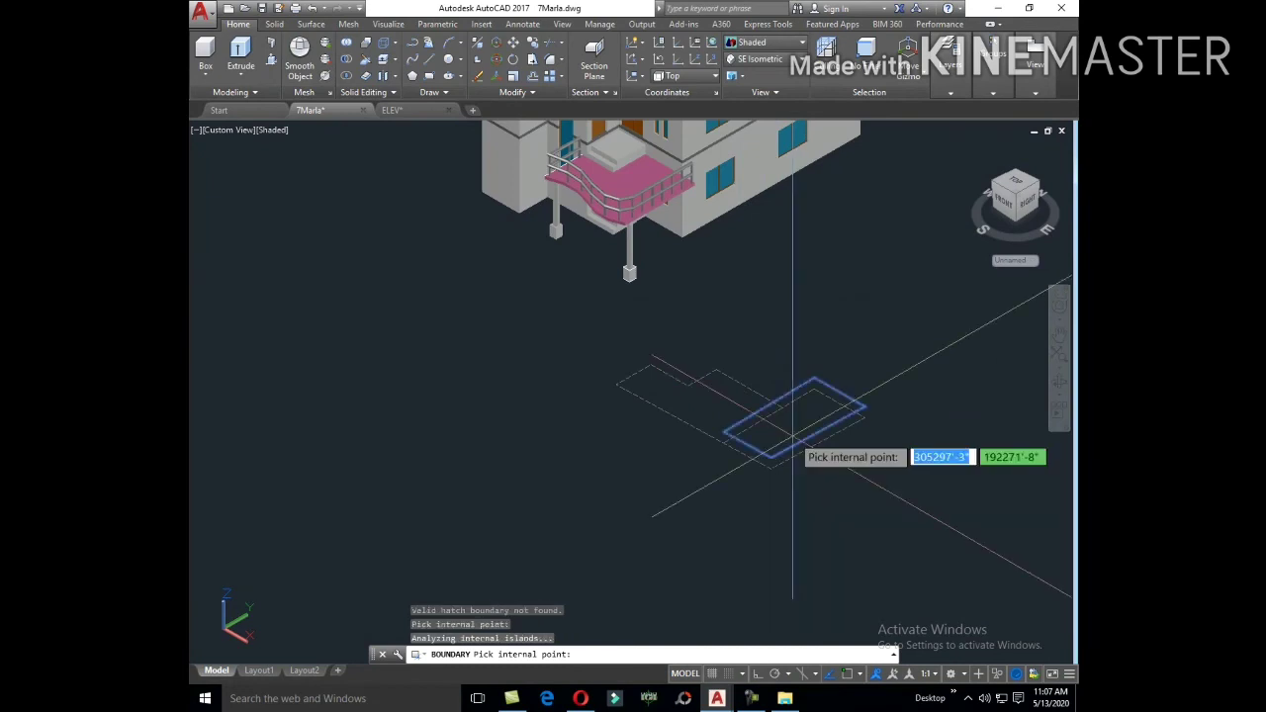
{"action": "key", "text": "Return"}
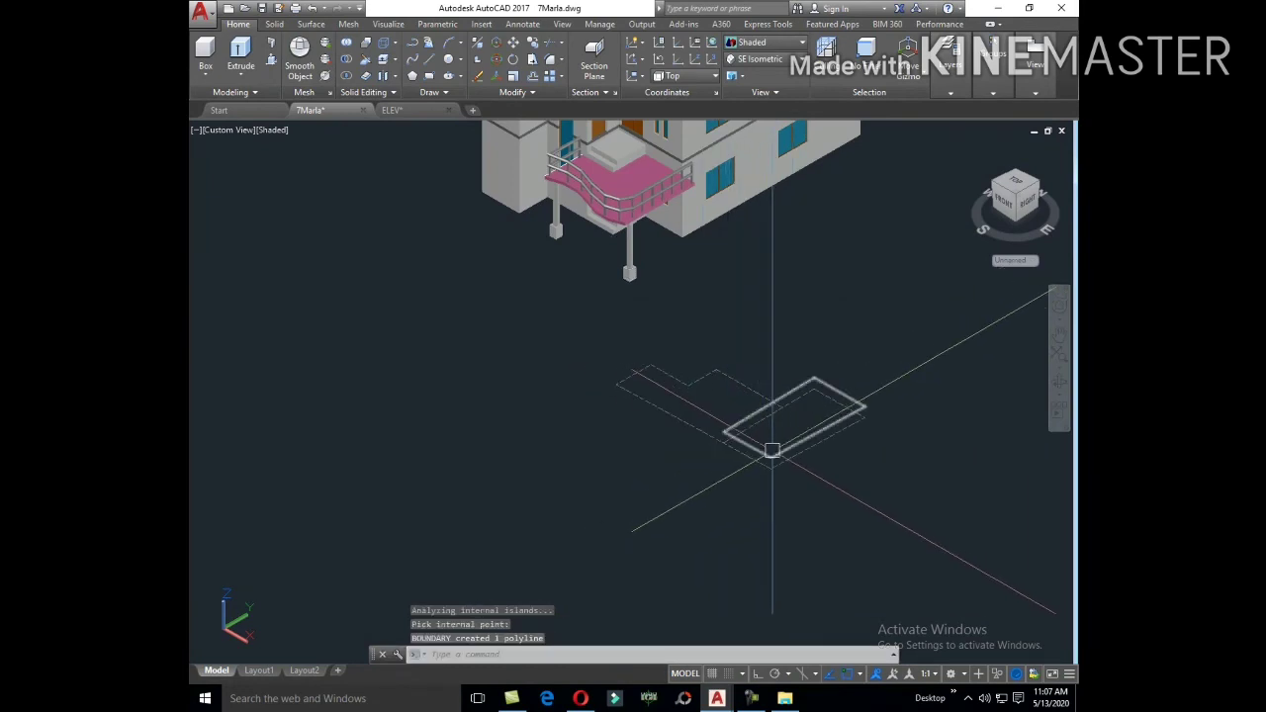
{"action": "left_click", "coordinate": [771, 450]}
Step: Move the traced rectangle off to the lower right
{"action": "key", "text": "Return"}
{"action": "left_click", "coordinate": [859, 474]}
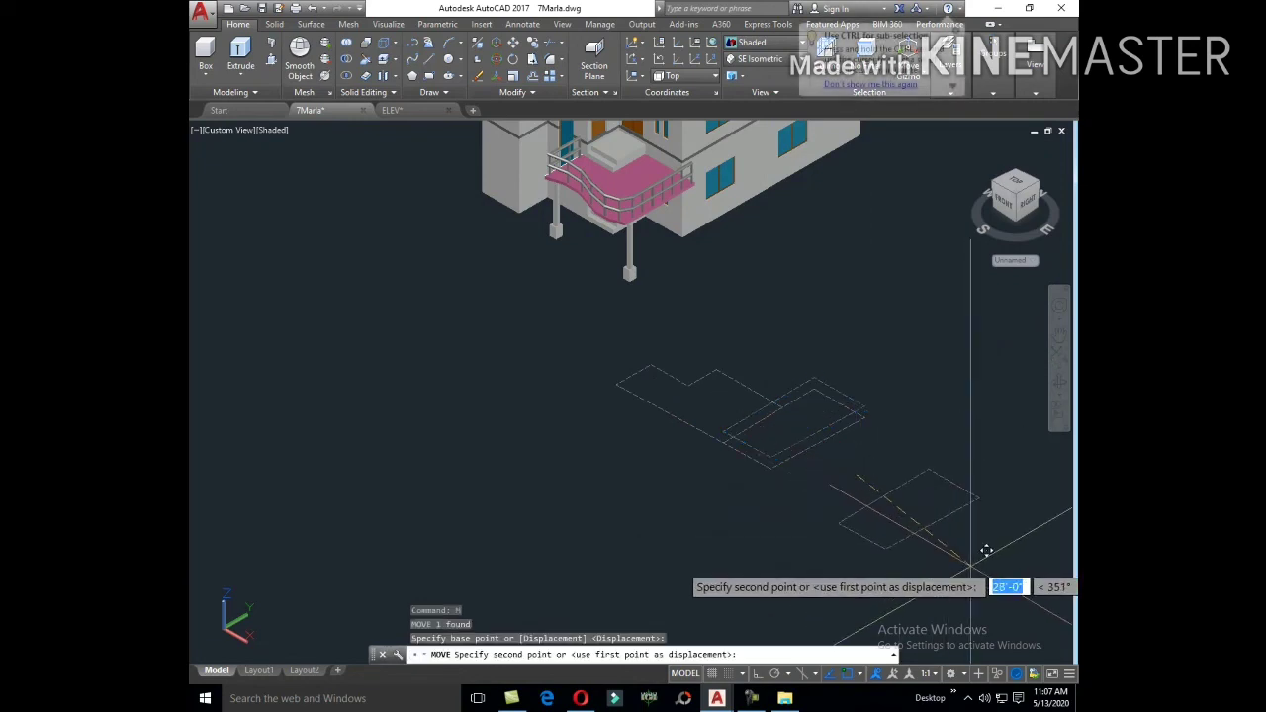
{"action": "left_click", "coordinate": [979, 559]}
{"action": "key", "text": "Escape"}
Step: Erase the stray line segment of the outline
{"action": "left_click", "coordinate": [810, 451]}
{"action": "key", "text": "Escape"}
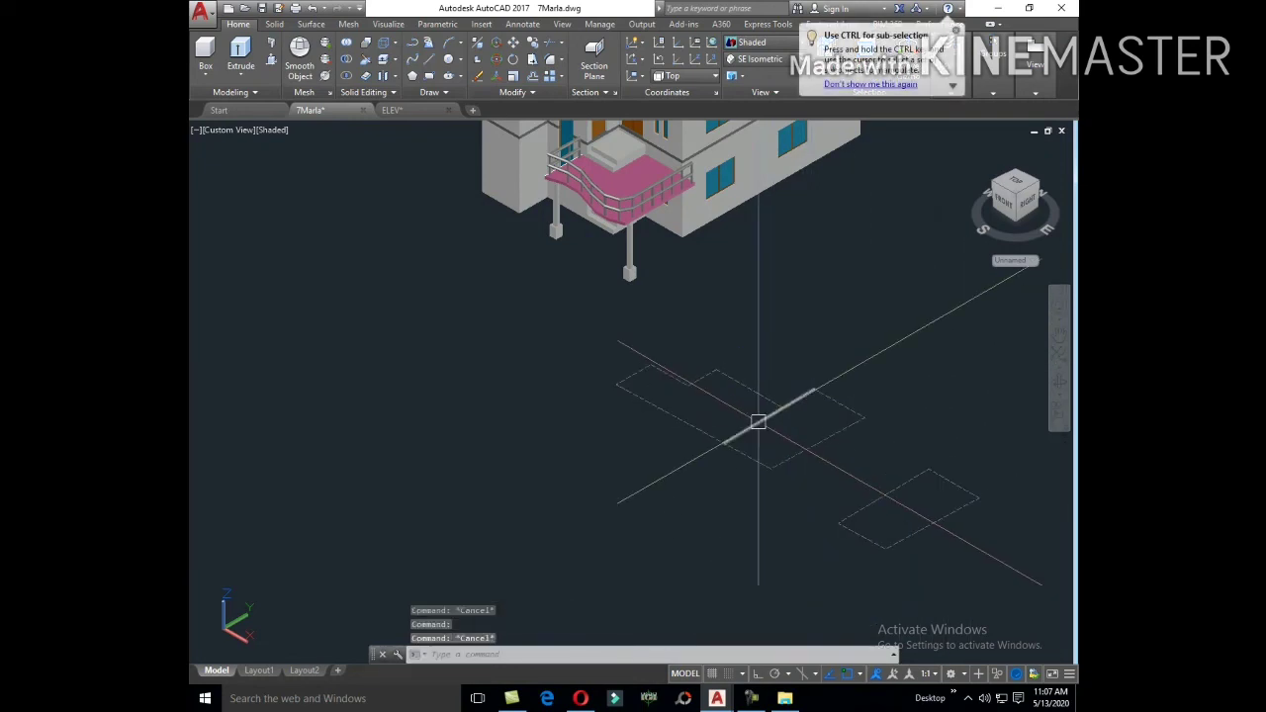
{"action": "type", "text": "e"}
{"action": "key", "text": "Return"}
{"action": "left_click", "coordinate": [760, 399]}
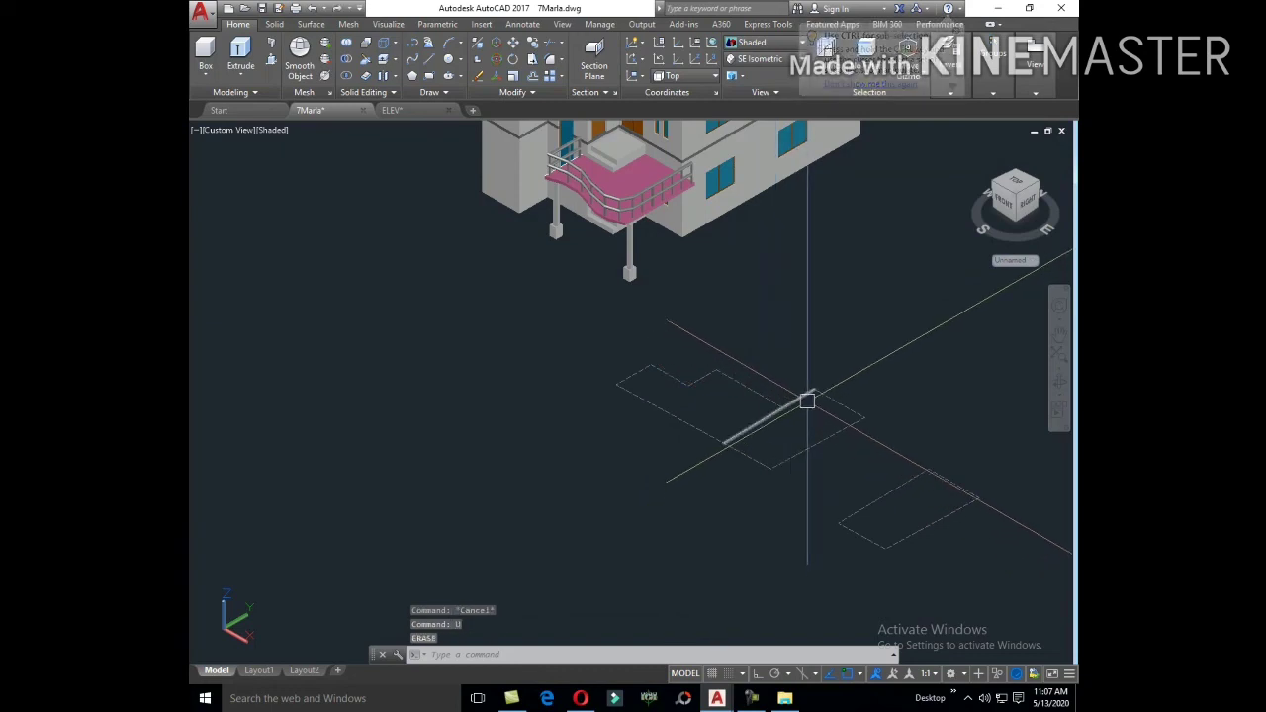
Step: Trim the overhanging lower-left and corner edge pieces of the outline
{"action": "type", "text": "tr"}
{"action": "key", "text": "Return"}
{"action": "key", "text": "Return"}
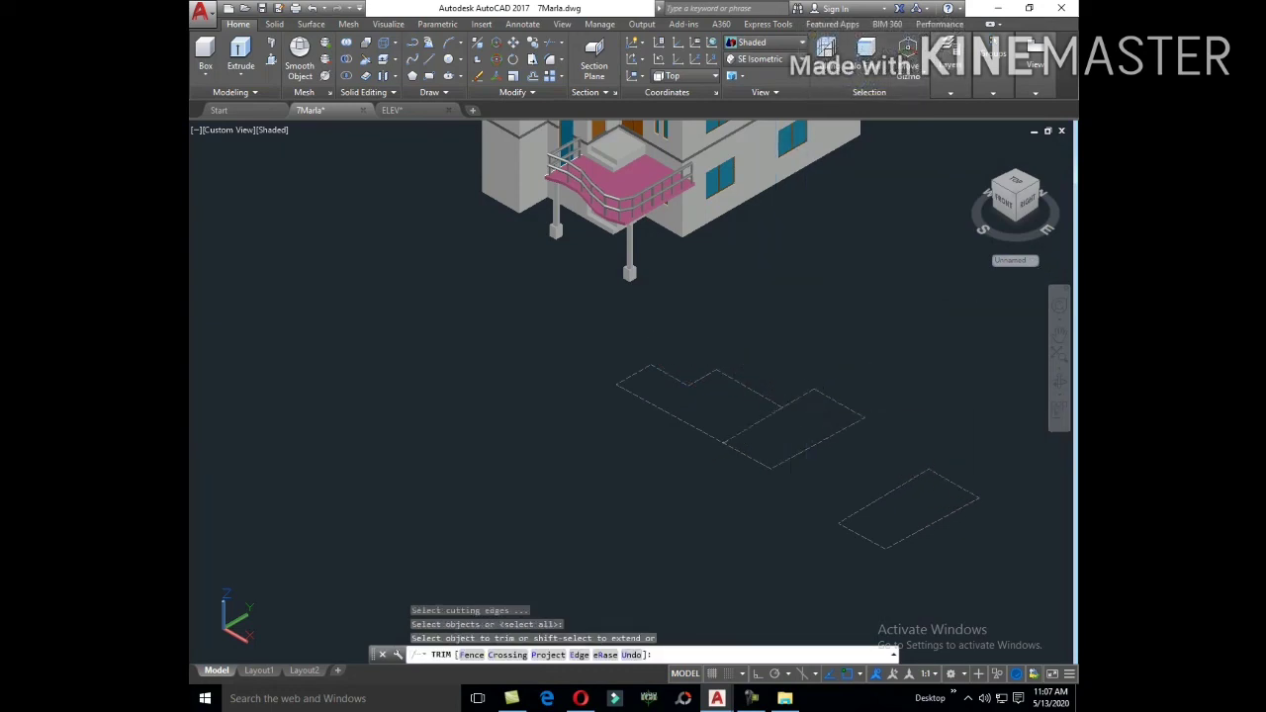
{"action": "left_click", "coordinate": [756, 460]}
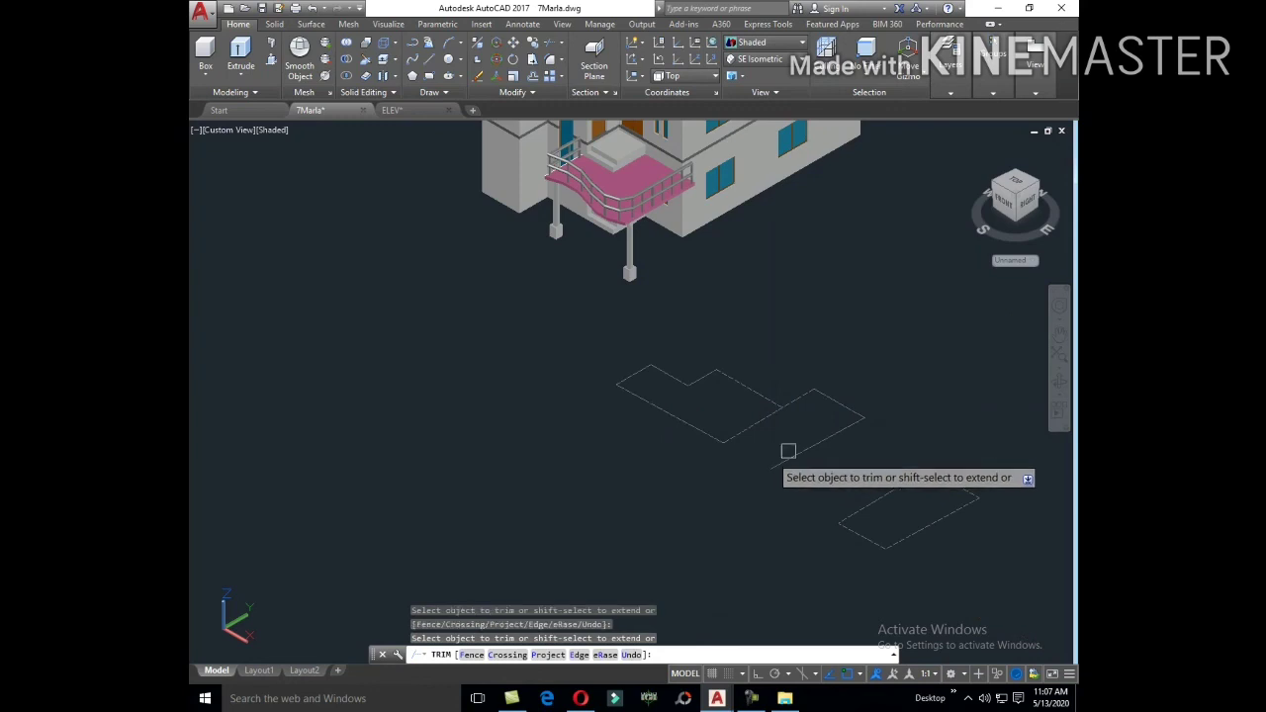
{"action": "left_click", "coordinate": [842, 402]}
{"action": "key", "text": "Escape"}
Step: Select an outline edge and try grip-stretching its end, then cancel
{"action": "left_click", "coordinate": [797, 393]}
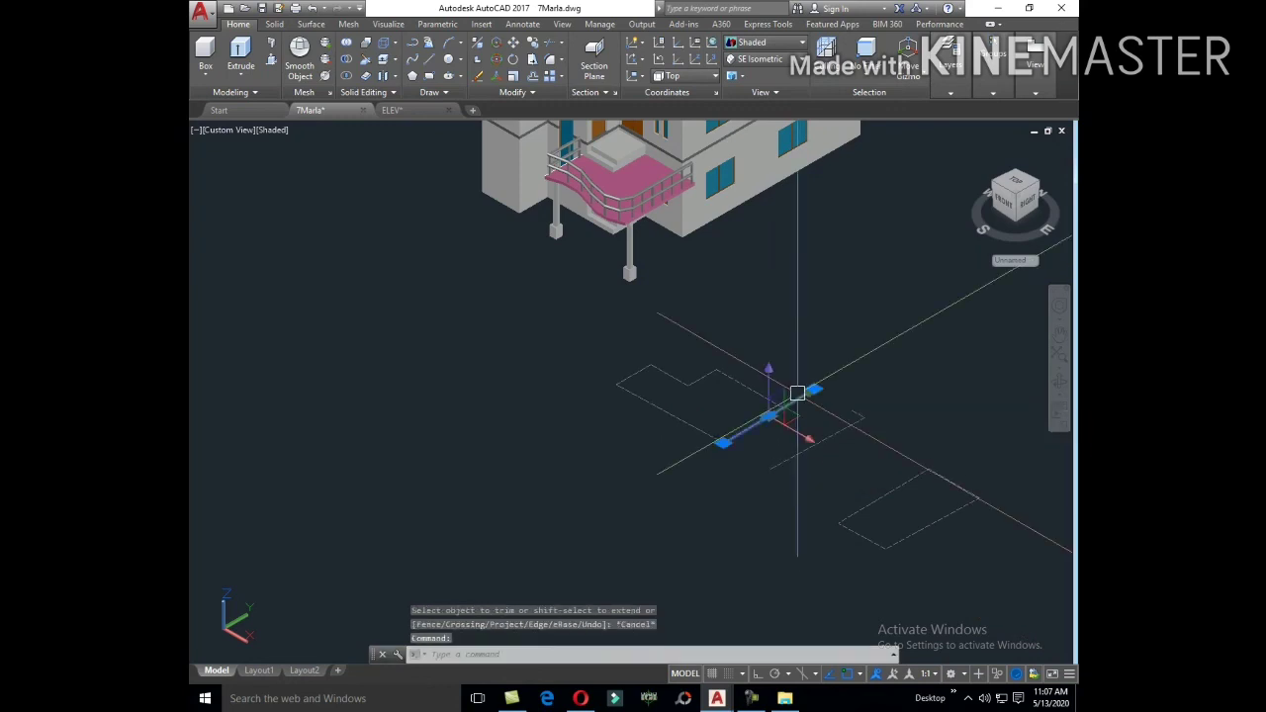
{"action": "scroll", "coordinate": [806, 369], "scroll_direction": "up", "scroll_amount": 4}
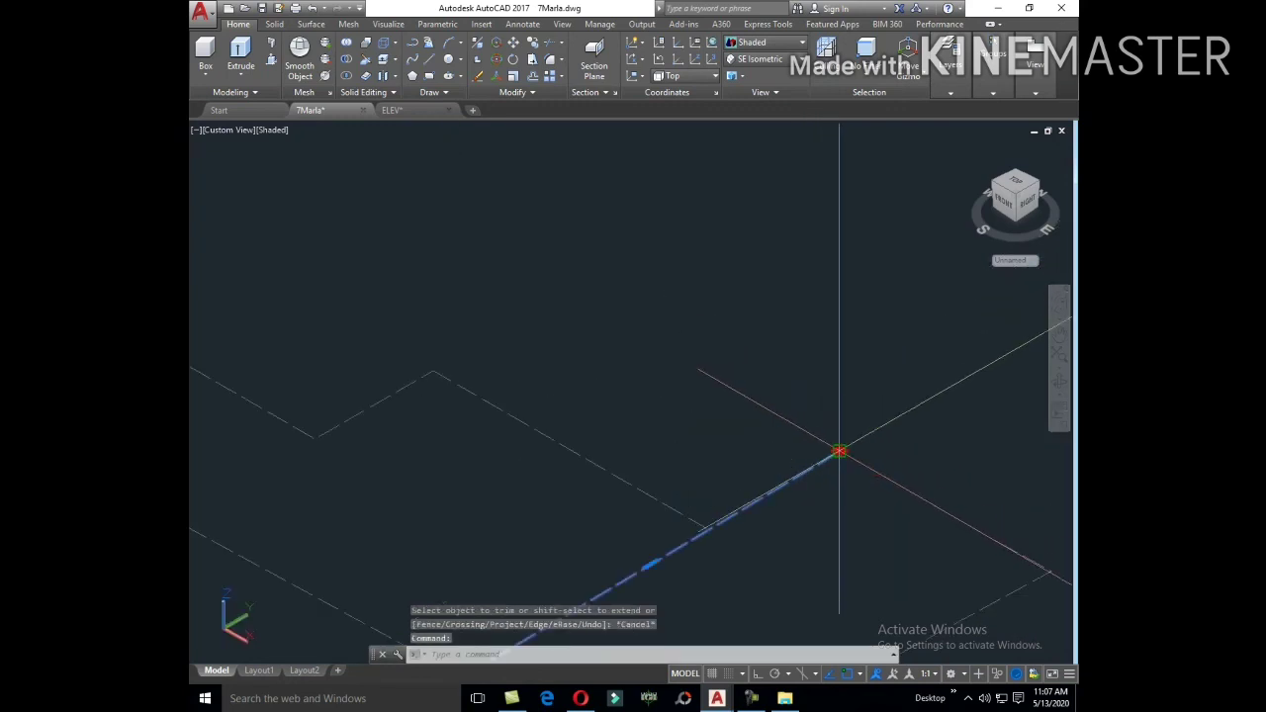
{"action": "left_click", "coordinate": [838, 446]}
{"action": "key", "text": "Escape"}
{"action": "scroll", "coordinate": [791, 416], "scroll_direction": "down", "scroll_amount": 4}
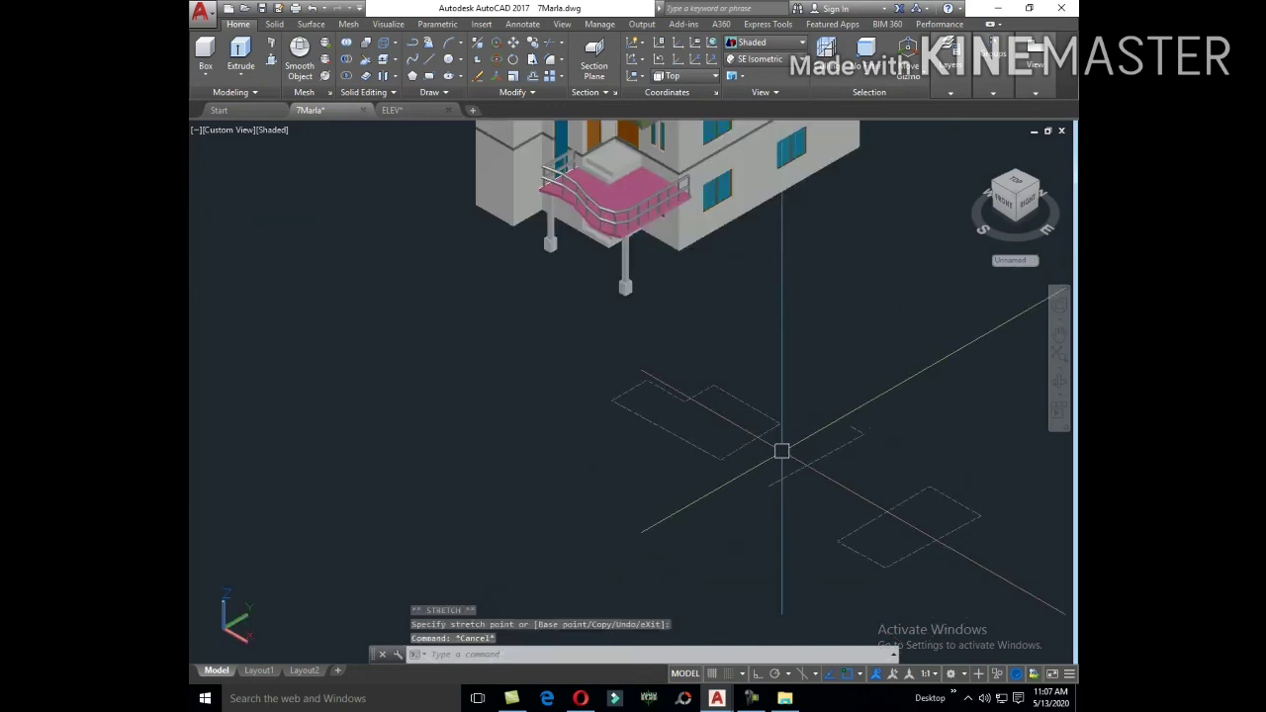
{"action": "type", "text": "PL"}
{"action": "key", "text": "Return"}
{"action": "scroll", "coordinate": [692, 475], "scroll_direction": "up", "scroll_amount": 3}
Step: Trace a polyline through the L-shaped outline's corners, undoing the last wrong segment
{"action": "left_click", "coordinate": [642, 502]}
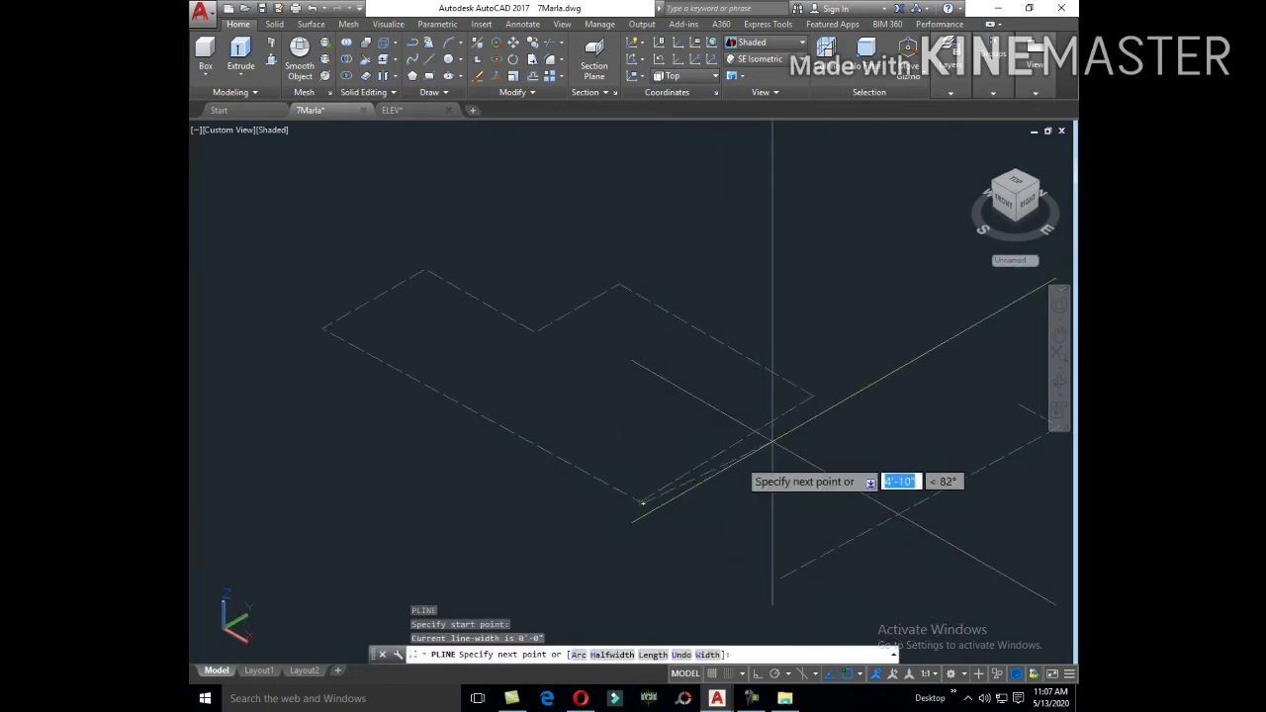
{"action": "key", "text": "Escape"}
{"action": "key", "text": "space"}
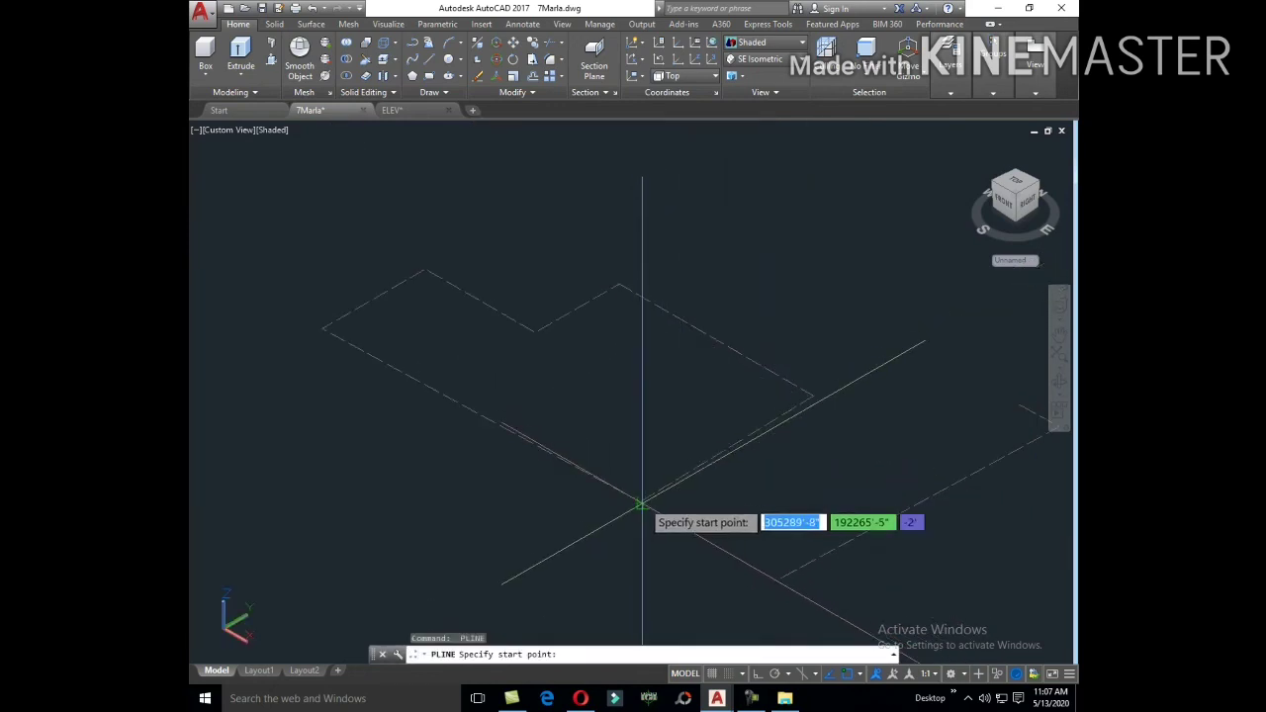
{"action": "left_click", "coordinate": [642, 502]}
{"action": "left_click", "coordinate": [813, 395]}
{"action": "left_click", "coordinate": [621, 284]}
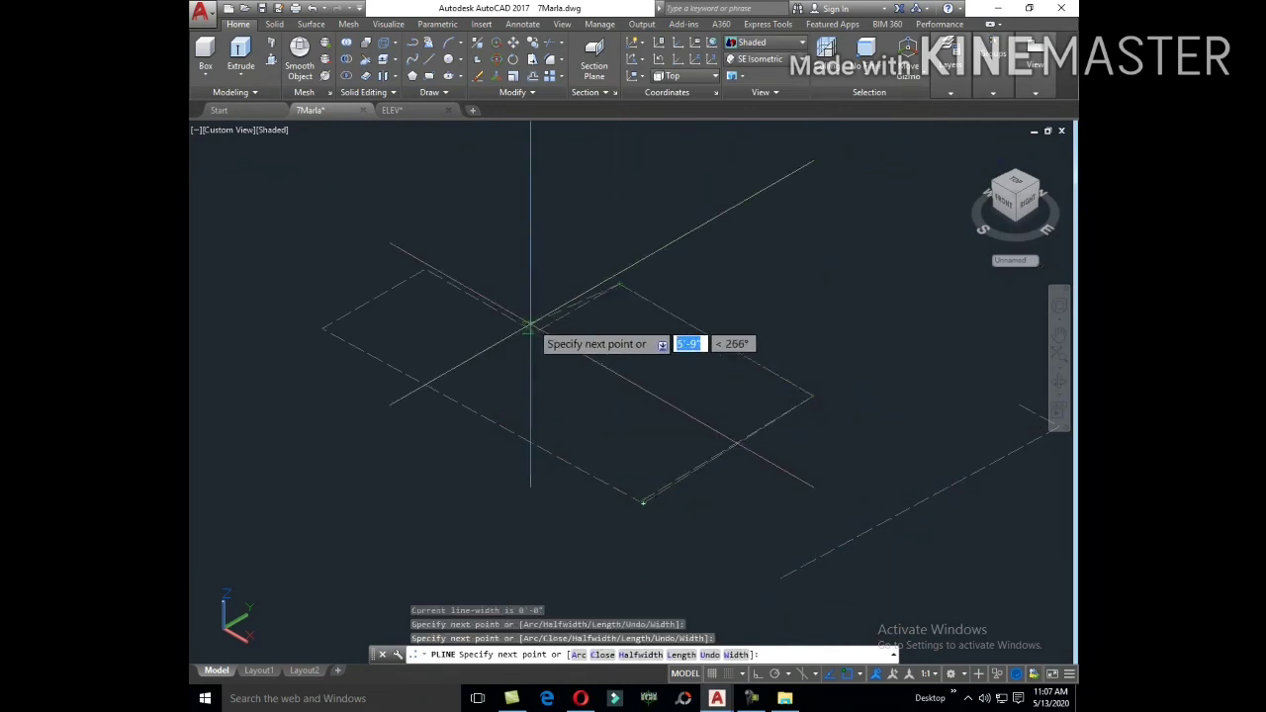
{"action": "left_click", "coordinate": [534, 332]}
{"action": "left_click", "coordinate": [426, 268]}
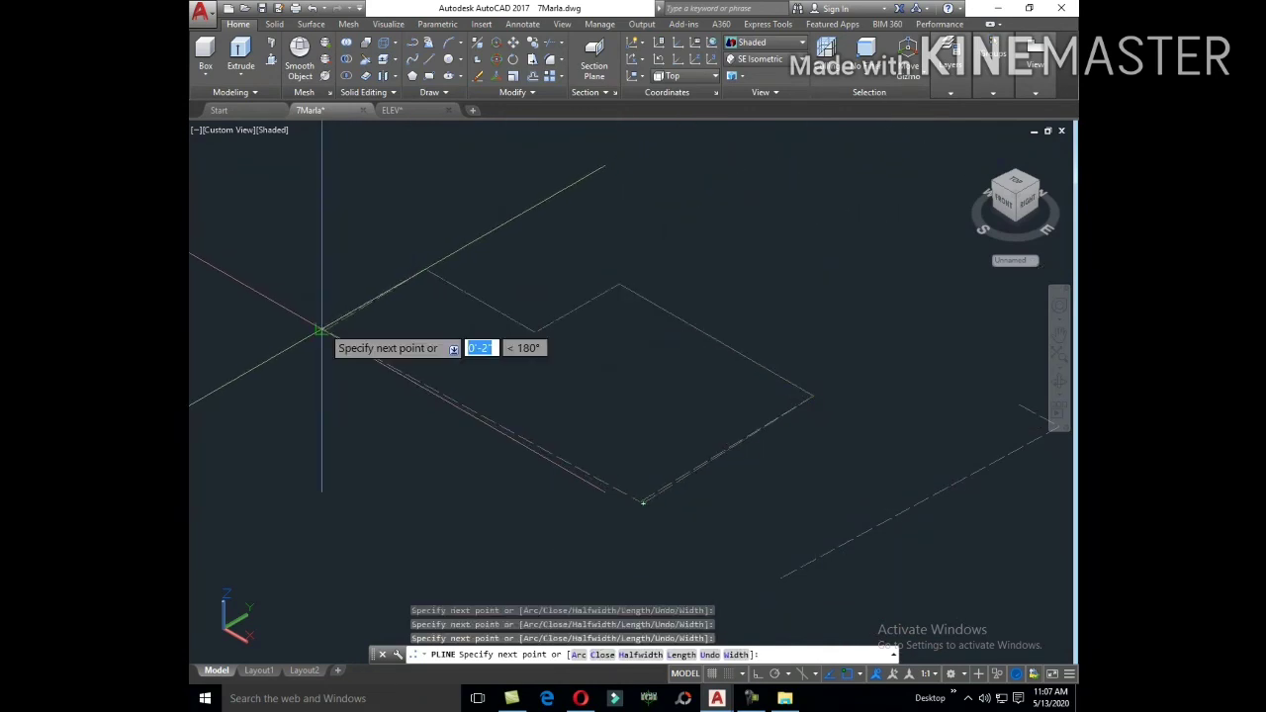
{"action": "left_click", "coordinate": [321, 328]}
{"action": "type", "text": "u"}
{"action": "key", "text": "Return"}
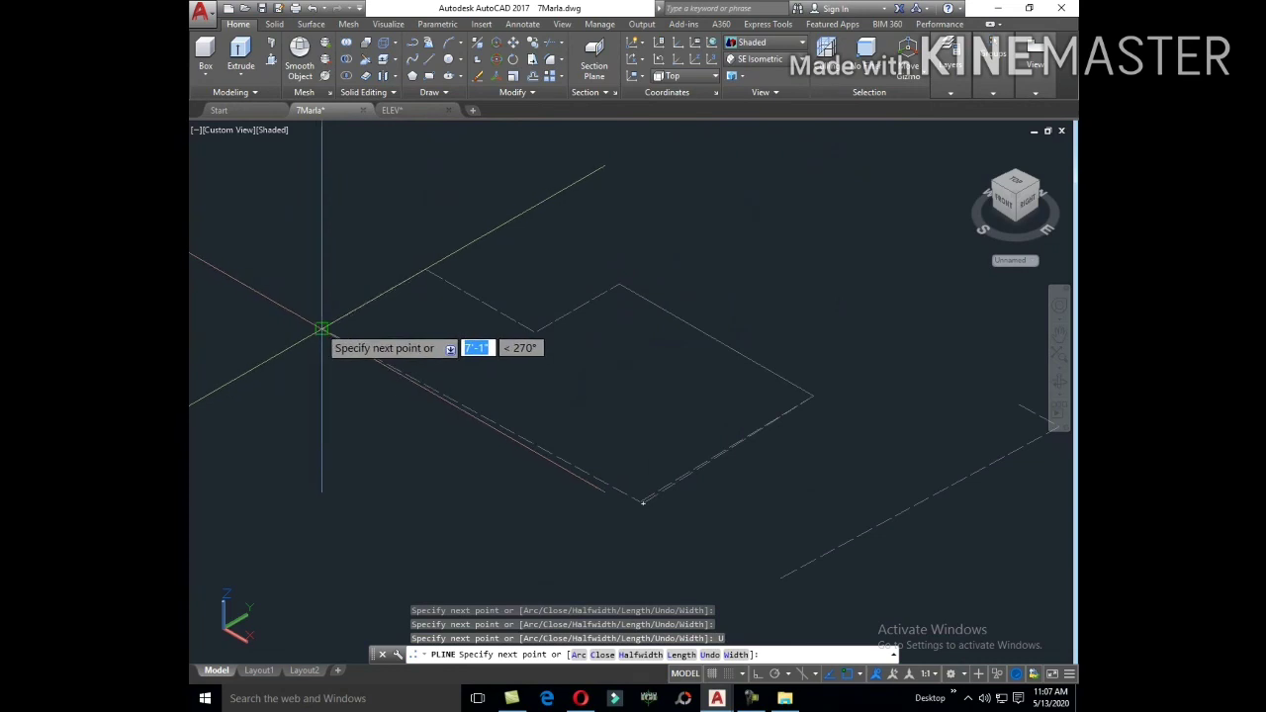
{"action": "key", "text": "Escape"}
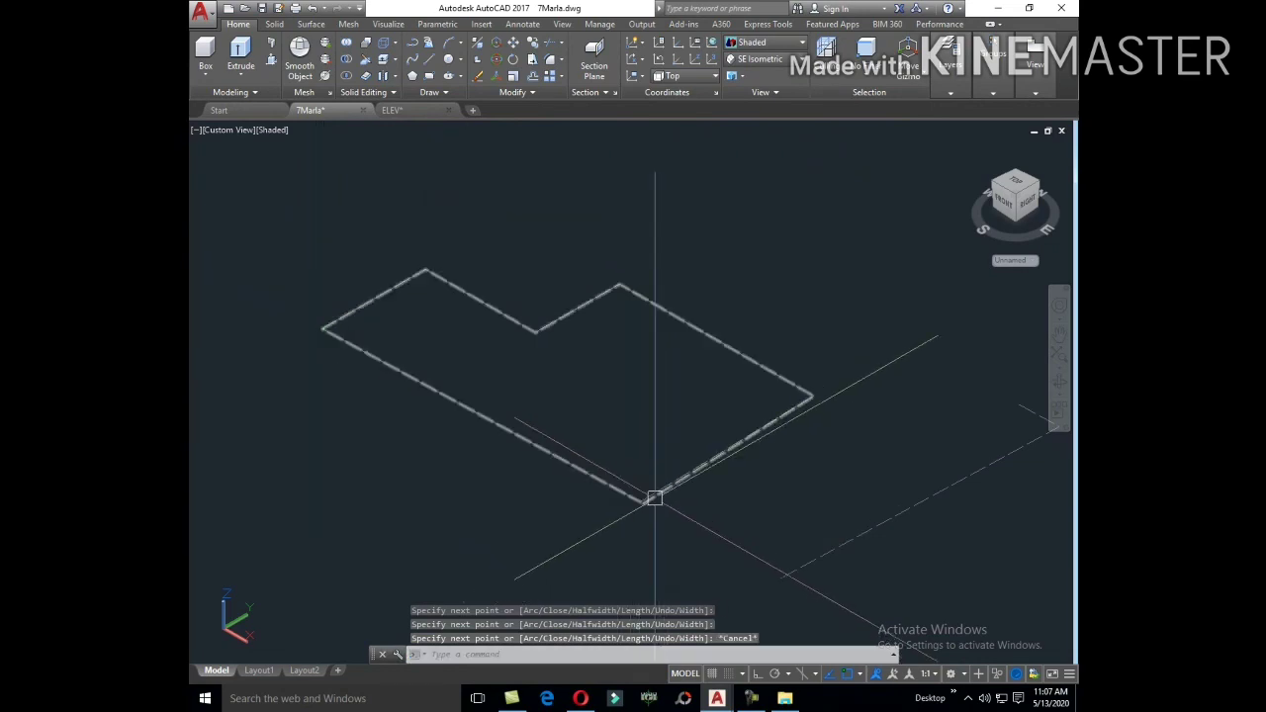
Step: Nudge one corner of the traced polyline slightly left
{"action": "scroll", "coordinate": [608, 512], "scroll_direction": "up", "scroll_amount": 3}
{"action": "left_click", "coordinate": [603, 513]}
{"action": "left_click", "coordinate": [603, 512]}
{"action": "left_click", "coordinate": [593, 511]}
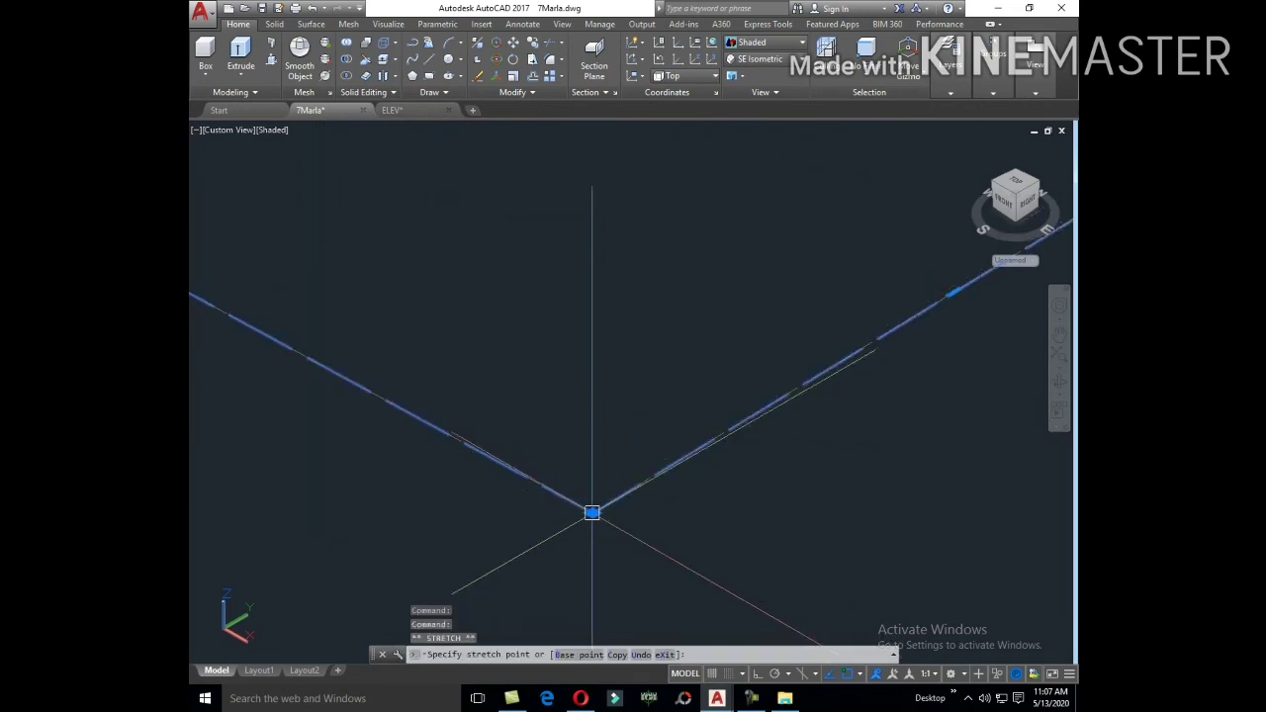
{"action": "key", "text": "Escape"}
Step: Select the traced polyline and start a MOVE, then cancel and deselect
{"action": "scroll", "coordinate": [574, 428], "scroll_direction": "down", "scroll_amount": 3}
{"action": "left_click", "coordinate": [669, 452]}
{"action": "type", "text": "m"}
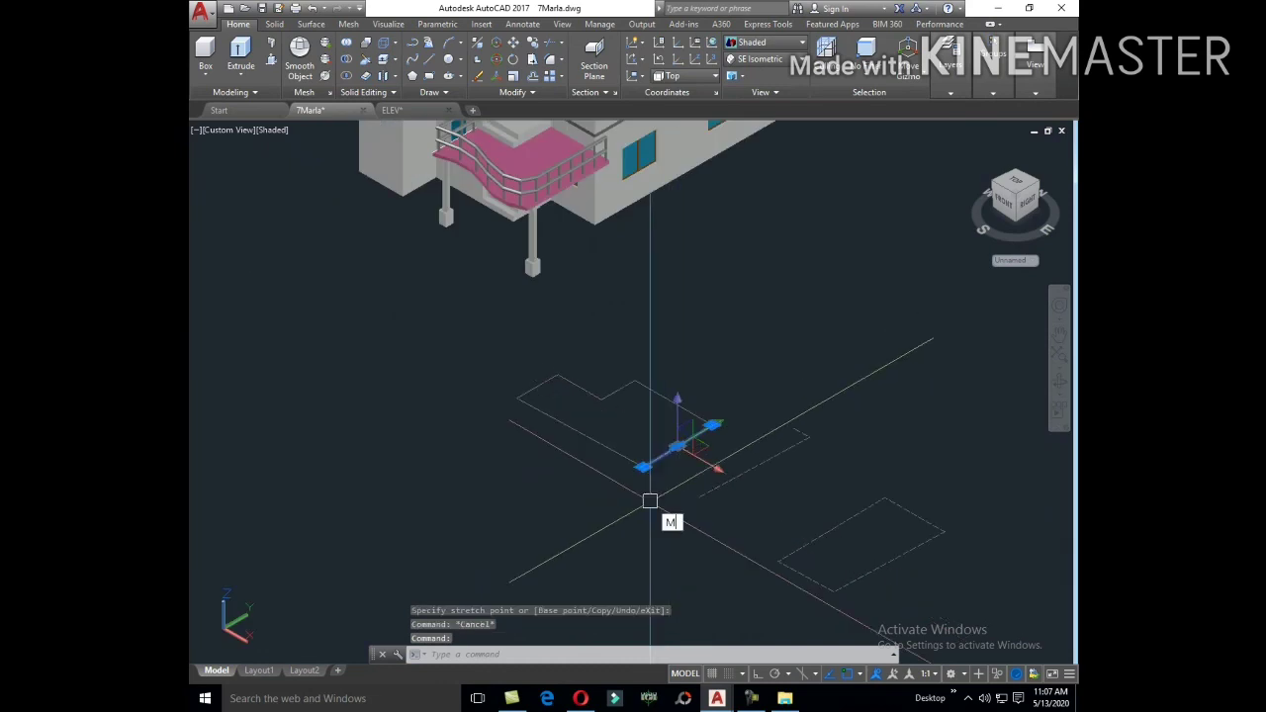
{"action": "key", "text": "Return"}
{"action": "left_click", "coordinate": [649, 503]}
{"action": "scroll", "coordinate": [665, 492], "scroll_direction": "down", "scroll_amount": 1}
{"action": "key", "text": "Escape"}
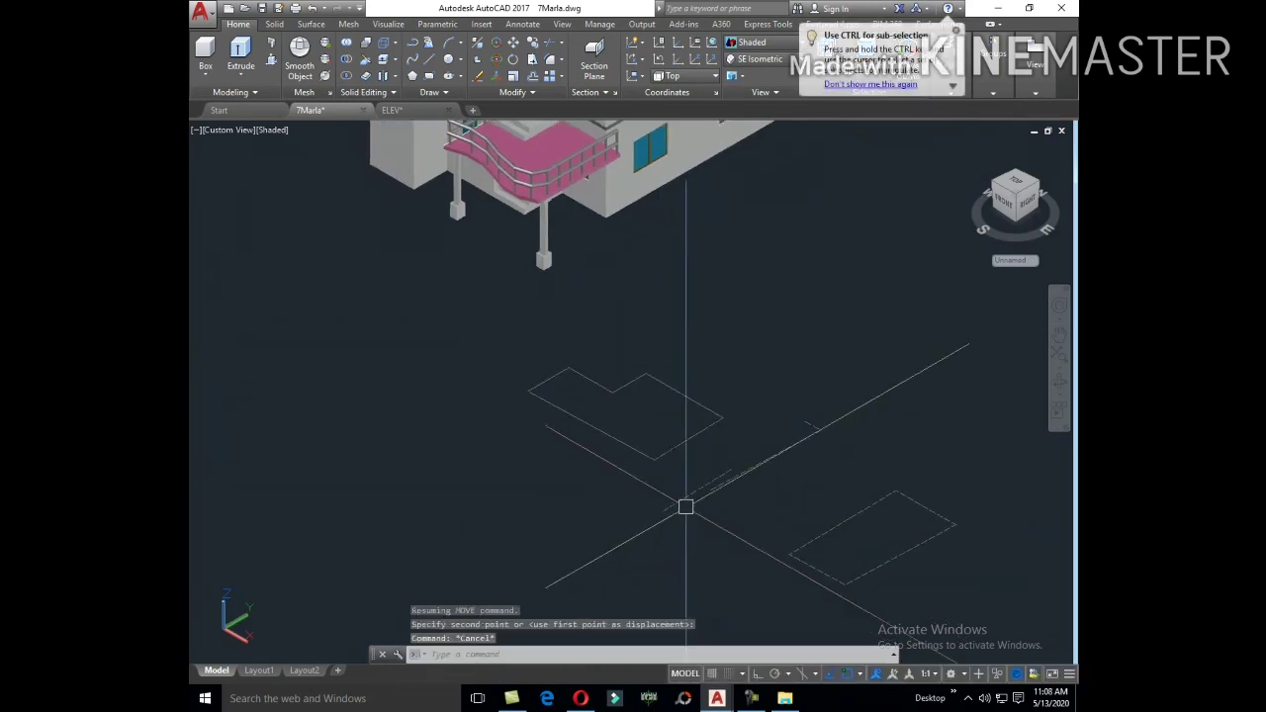
{"action": "left_click", "coordinate": [676, 448]}
{"action": "key", "text": "Escape"}
{"action": "type", "text": "EXT"}
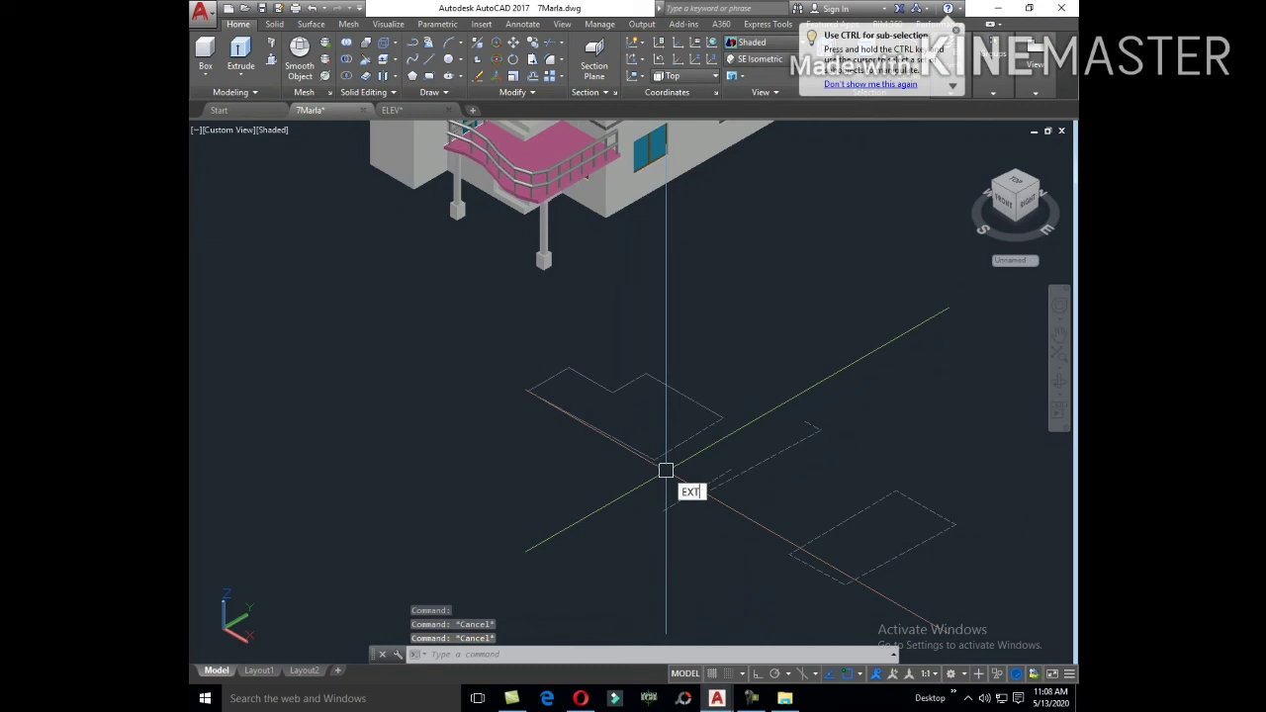
Step: Extrude the L-shaped polyline to a 3-inch-thick slab
{"action": "key", "text": "Return"}
{"action": "left_click", "coordinate": [668, 449]}
{"action": "right_click", "coordinate": [667, 437]}
{"action": "left_click", "coordinate": [692, 442]}
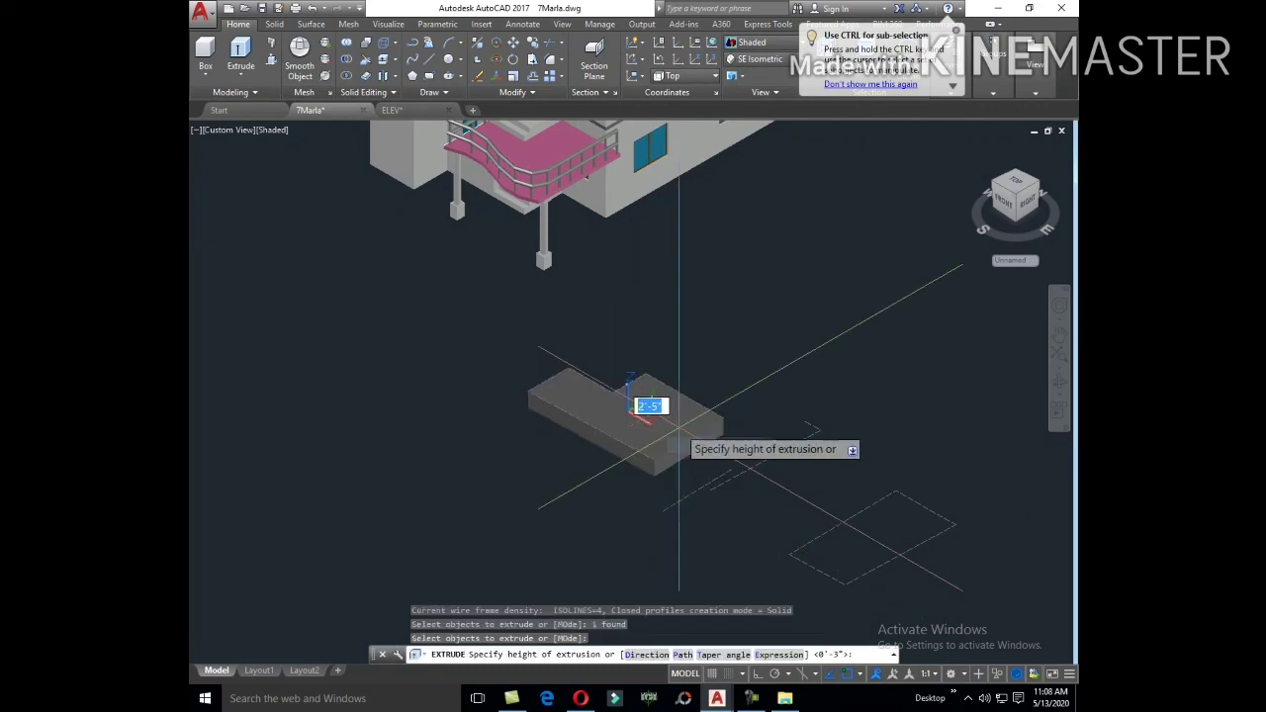
{"action": "type", "text": "3"}
{"action": "key", "text": "Return"}
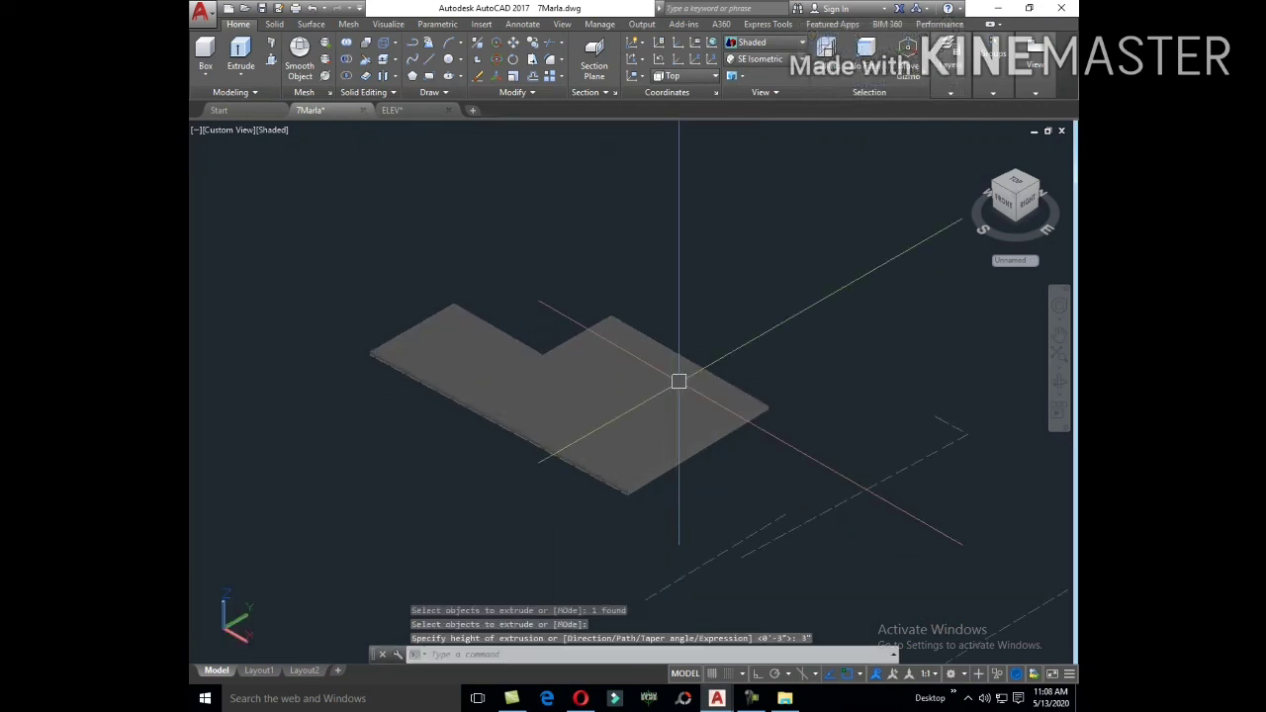
Step: Move the slab from its corner to the house's ground corner beside the balcony
{"action": "left_click", "coordinate": [638, 381]}
{"action": "type", "text": "m"}
{"action": "key", "text": "Return"}
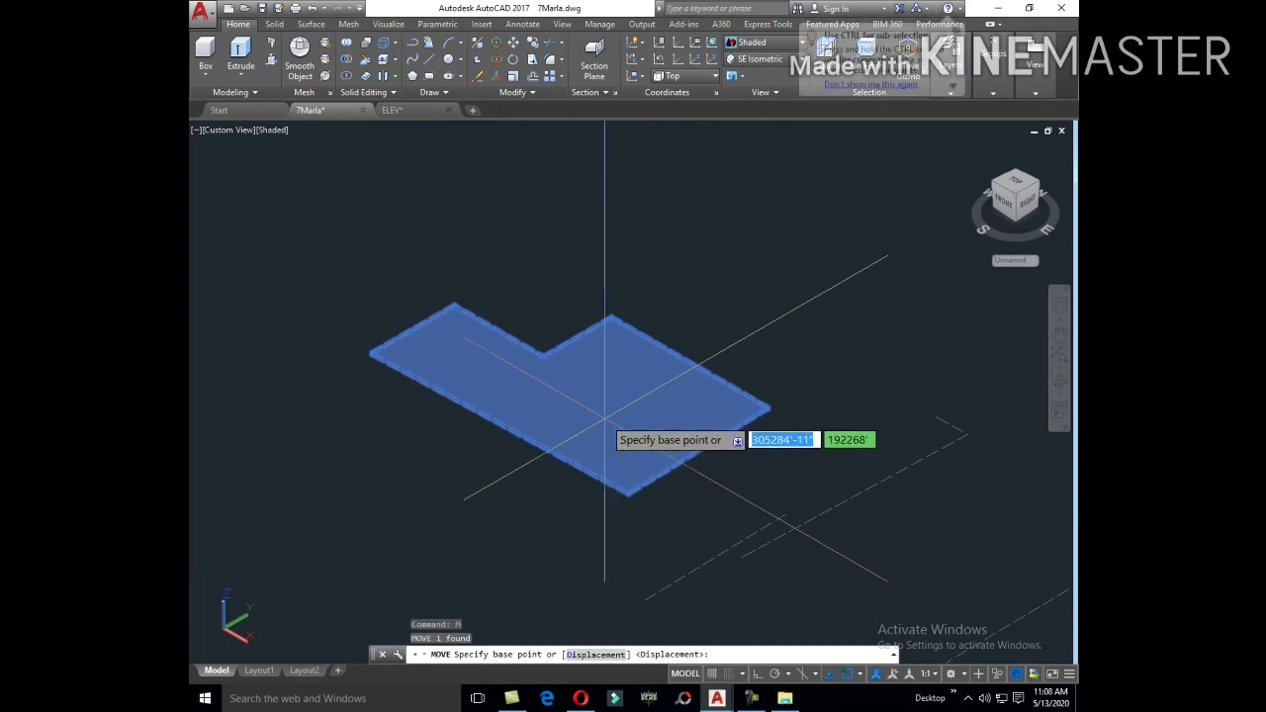
{"action": "scroll", "coordinate": [554, 395], "scroll_direction": "up", "scroll_amount": 5}
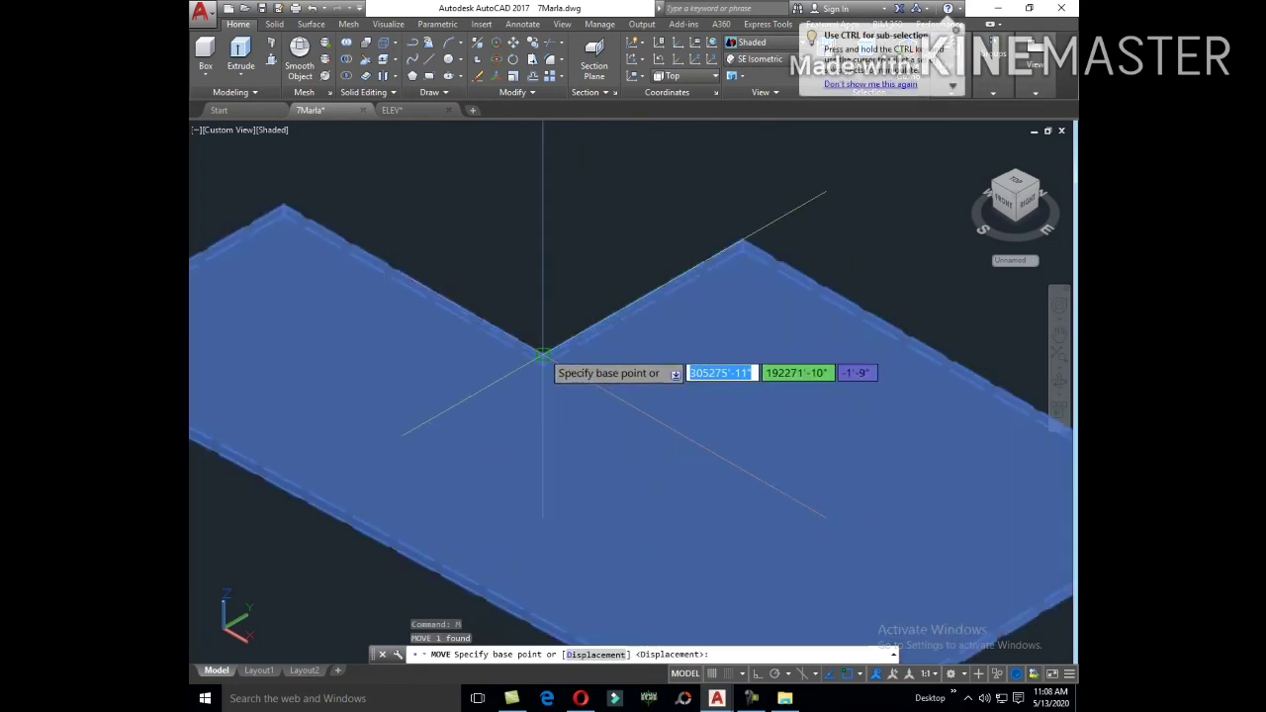
{"action": "left_click", "coordinate": [283, 209]}
{"action": "scroll", "coordinate": [438, 360], "scroll_direction": "down", "scroll_amount": 5}
{"action": "middle_click_drag", "start_coordinate": [363, 225], "coordinate": [479, 442]}
{"action": "scroll", "coordinate": [480, 442], "scroll_direction": "up", "scroll_amount": 3}
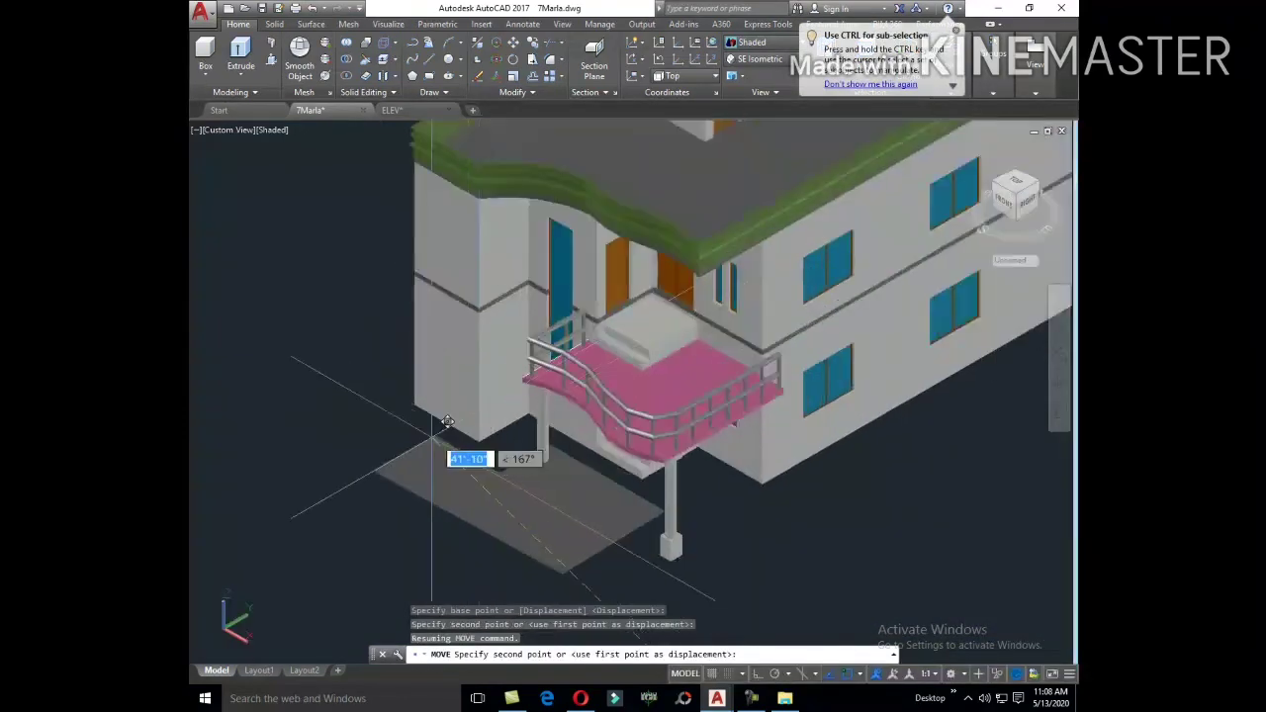
{"action": "scroll", "coordinate": [435, 406], "scroll_direction": "up", "scroll_amount": 2}
{"action": "key", "text": "Escape"}
{"action": "scroll", "coordinate": [395, 369], "scroll_direction": "down", "scroll_amount": 4}
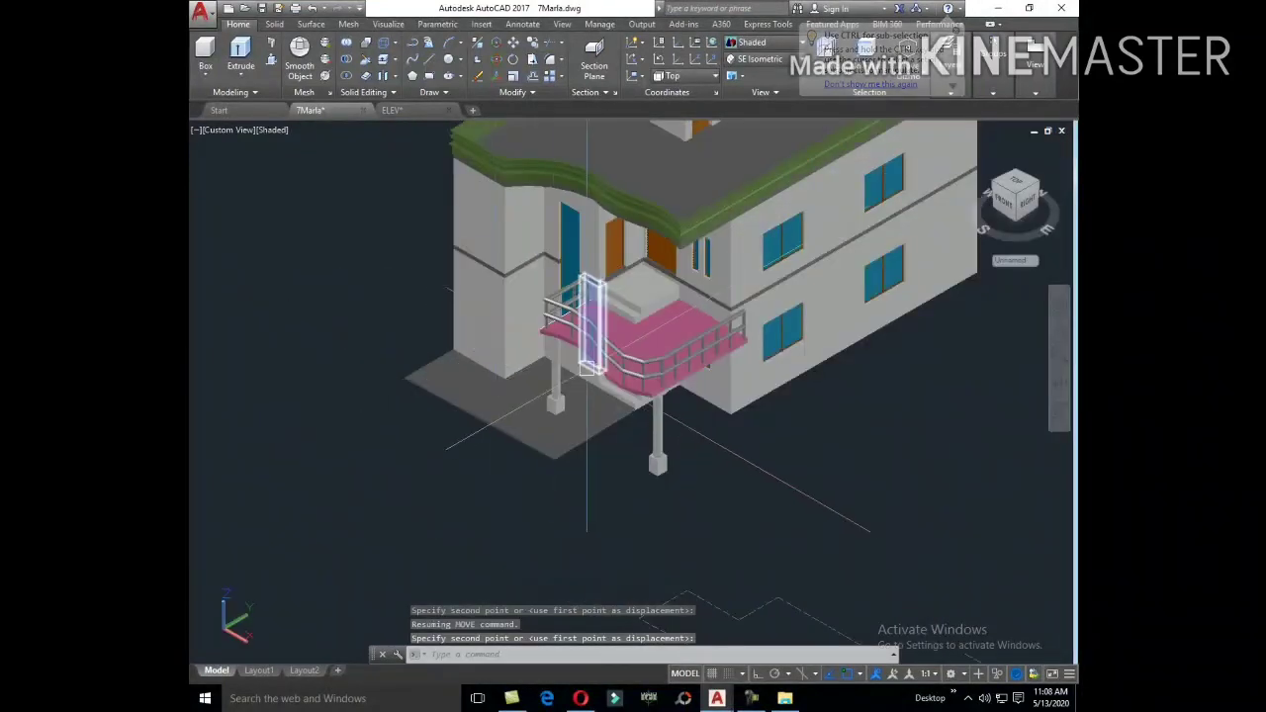
{"action": "scroll", "coordinate": [757, 531], "scroll_direction": "down", "scroll_amount": 2}
{"action": "scroll", "coordinate": [781, 543], "scroll_direction": "up", "scroll_amount": 2}
{"action": "scroll", "coordinate": [781, 527], "scroll_direction": "up", "scroll_amount": 1}
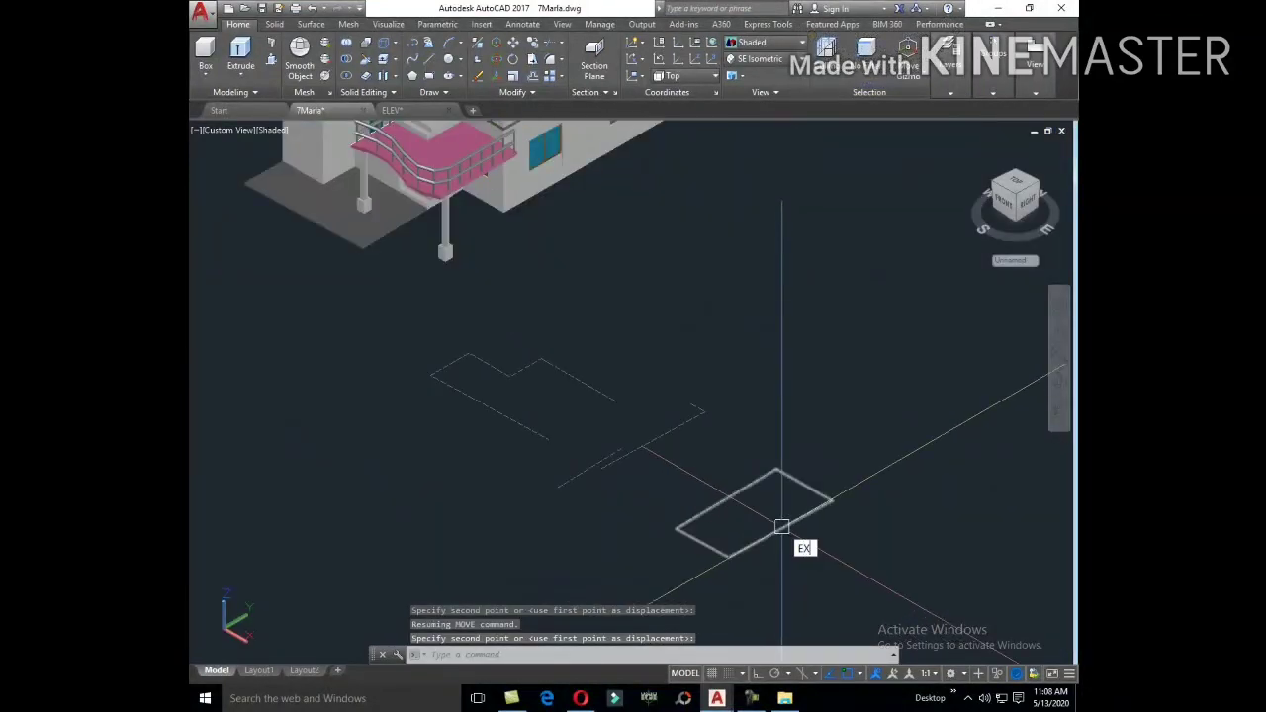
Step: Abandon a premature extrusion and copy the sloped line to the lower-right endpoint
{"action": "type", "text": "t"}
{"action": "key", "text": "Return"}
{"action": "key", "text": "Escape"}
{"action": "scroll", "coordinate": [805, 529], "scroll_direction": "up", "scroll_amount": 2}
{"action": "scroll", "coordinate": [731, 548], "scroll_direction": "up", "scroll_amount": 1}
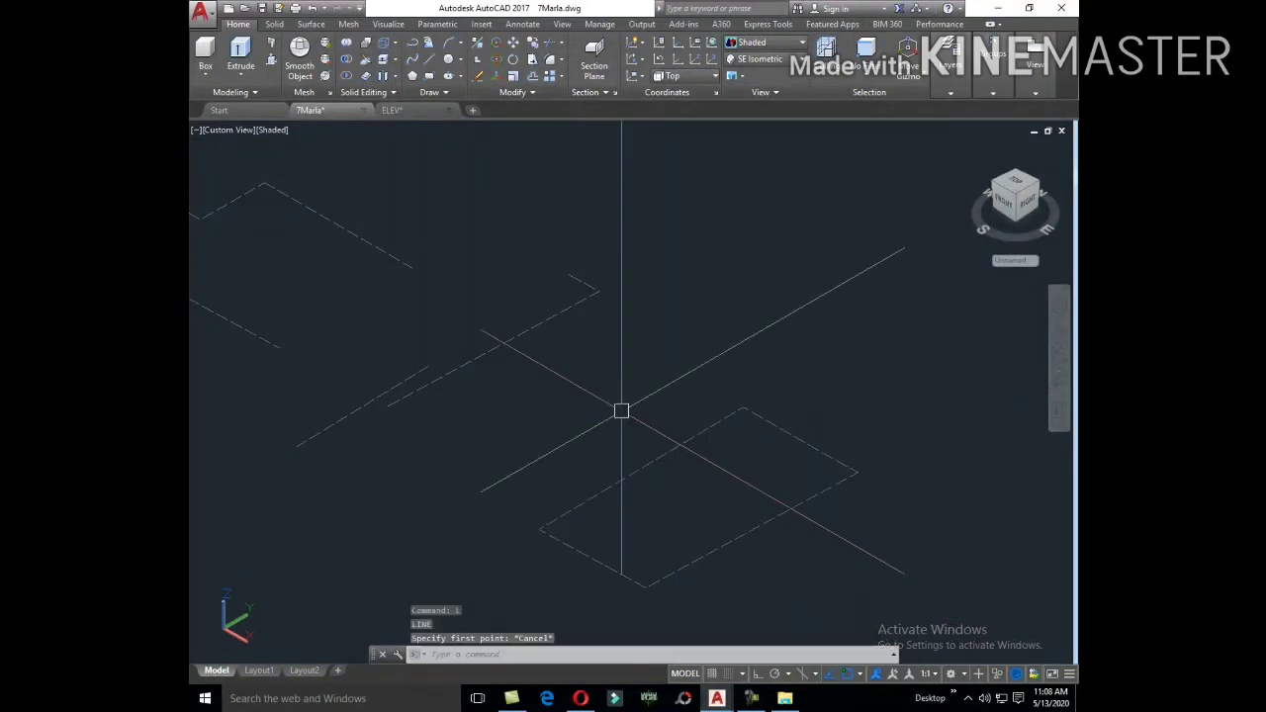
{"action": "type", "text": "co"}
{"action": "key", "text": "Return"}
{"action": "left_click", "coordinate": [558, 324]}
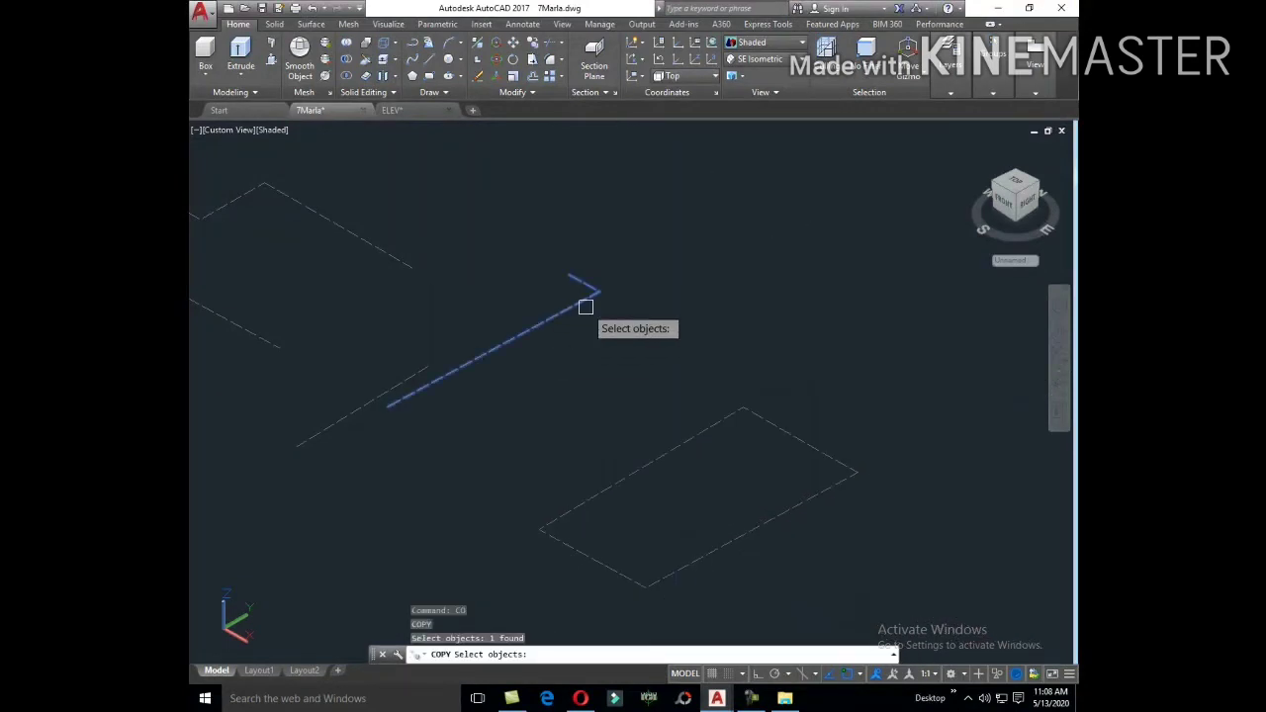
{"action": "key", "text": "Return"}
{"action": "left_click", "coordinate": [599, 291]}
{"action": "left_click", "coordinate": [858, 472]}
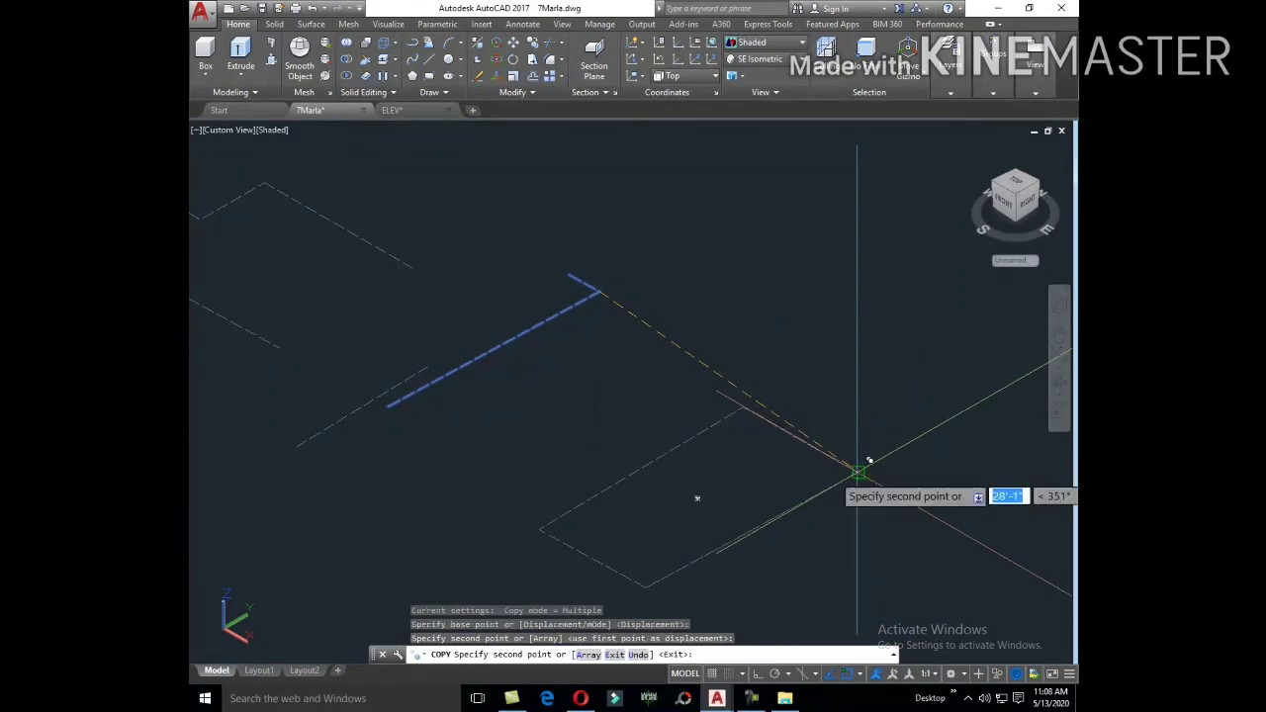
{"action": "key", "text": "Escape"}
Step: Erase the unwanted line and draw a new line from the copied line's endpoint
{"action": "left_click", "coordinate": [841, 487]}
{"action": "type", "text": "e"}
{"action": "key", "text": "Return"}
{"action": "type", "text": "l"}
{"action": "key", "text": "Return"}
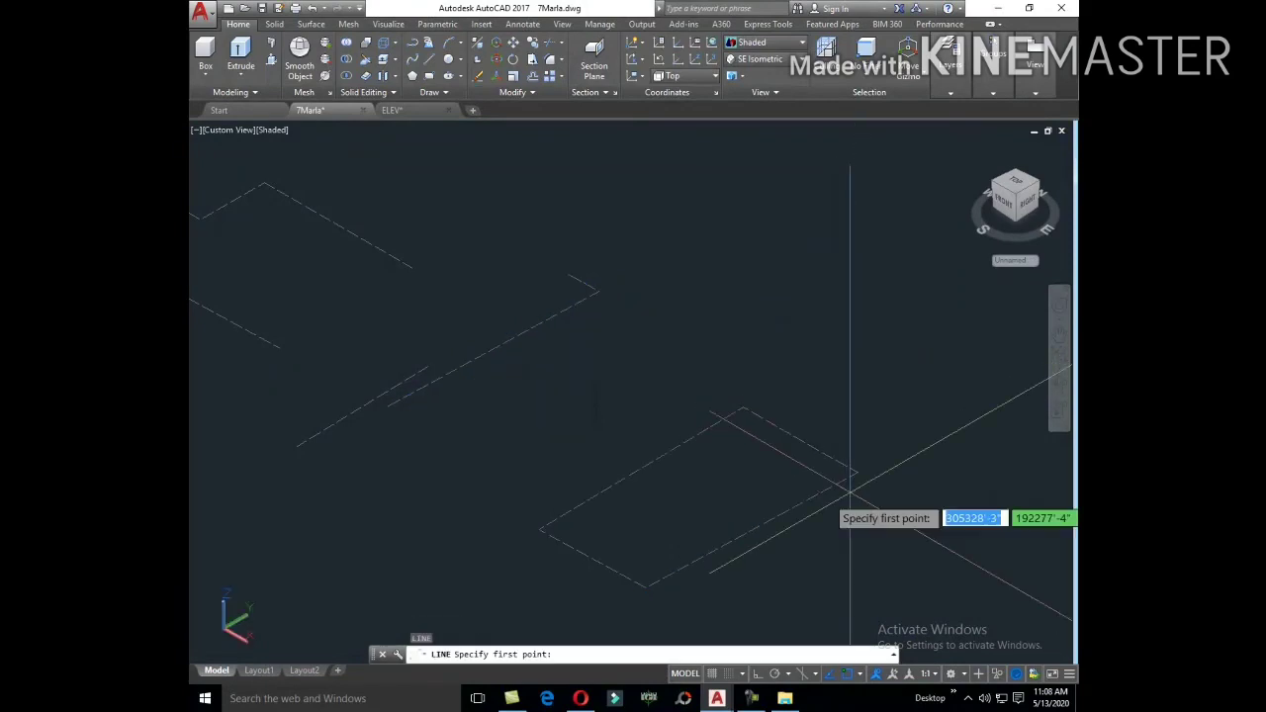
{"action": "left_click", "coordinate": [859, 471]}
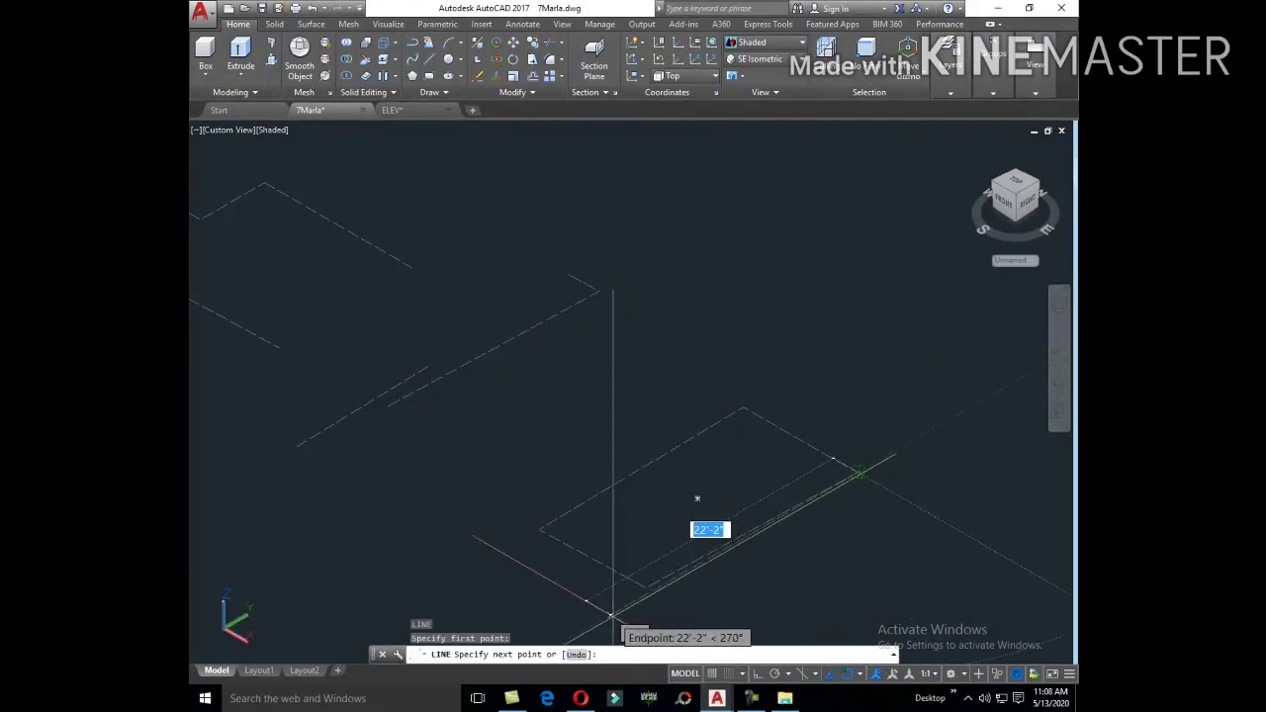
{"action": "left_click", "coordinate": [617, 620]}
{"action": "key", "text": "Escape"}
Step: Grip-stretch the dashed rectangle's corner into place
{"action": "scroll", "coordinate": [601, 576], "scroll_direction": "up", "scroll_amount": 3}
{"action": "left_click", "coordinate": [588, 582]}
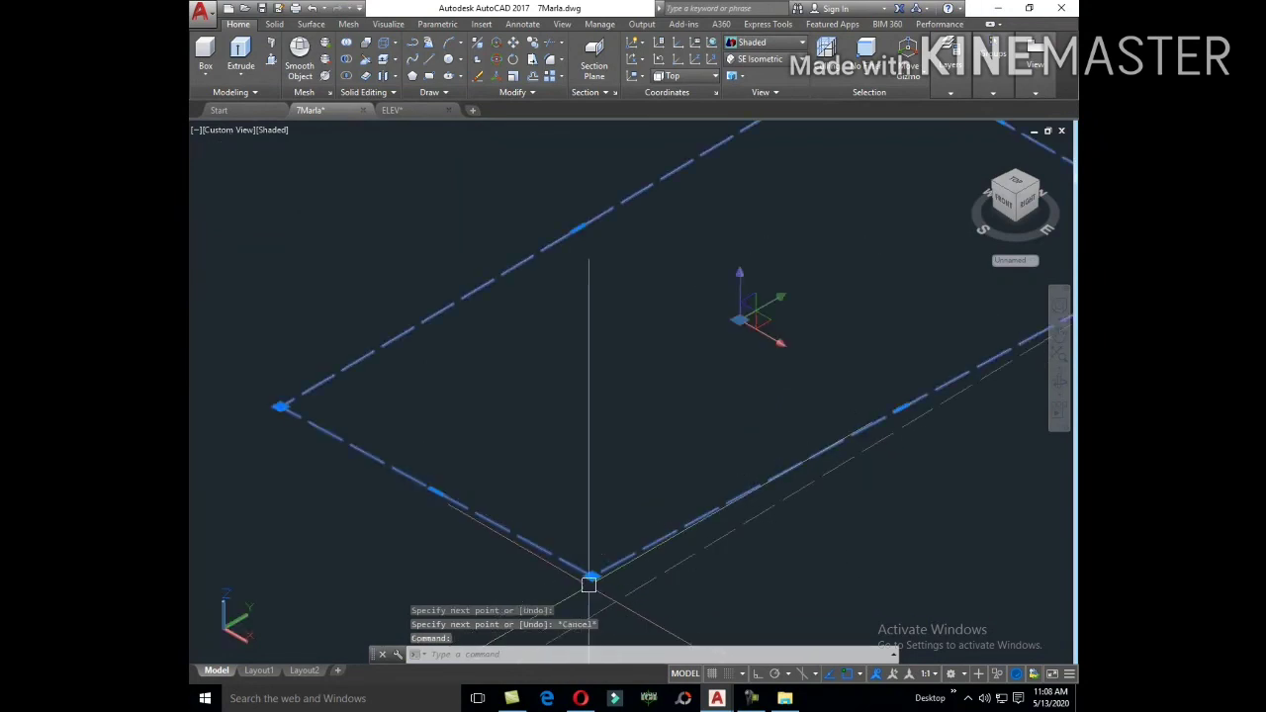
{"action": "left_click", "coordinate": [591, 575]}
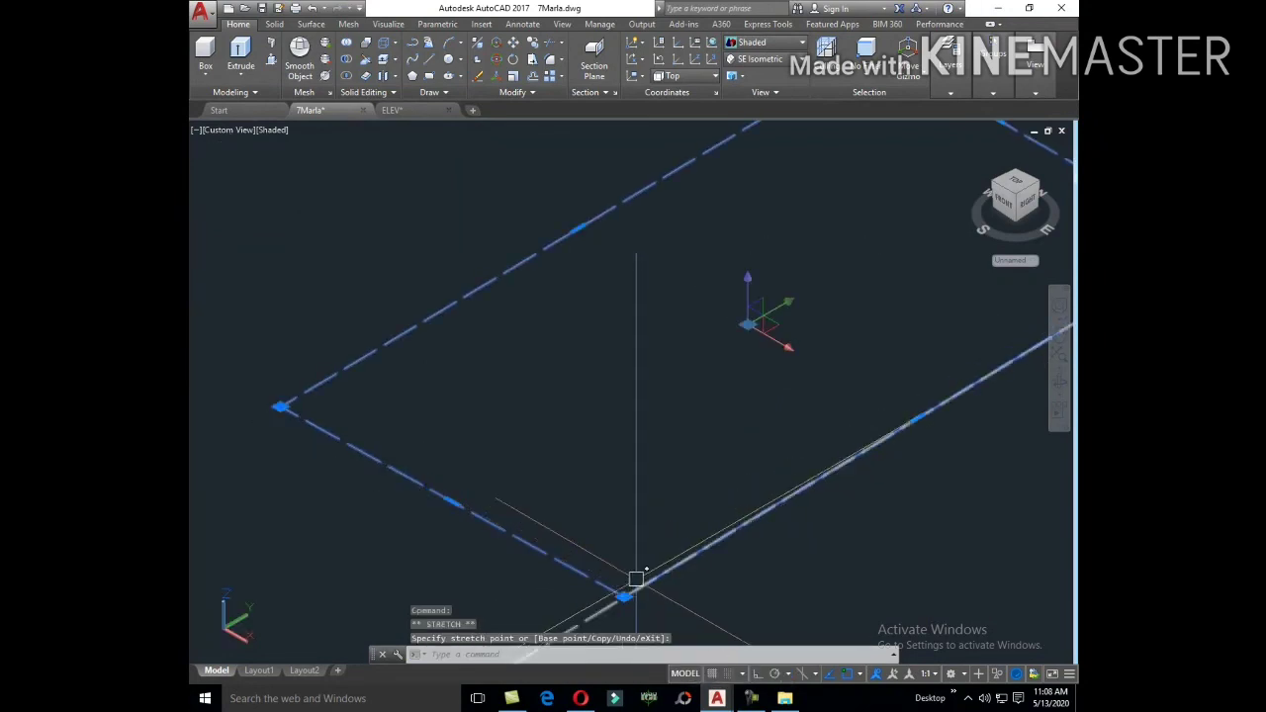
{"action": "scroll", "coordinate": [672, 569], "scroll_direction": "down", "scroll_amount": 2}
Step: Erase the long stray line next to the rectangle outline and begin extruding
{"action": "left_click", "coordinate": [619, 598]}
{"action": "type", "text": "e"}
{"action": "key", "text": "Return"}
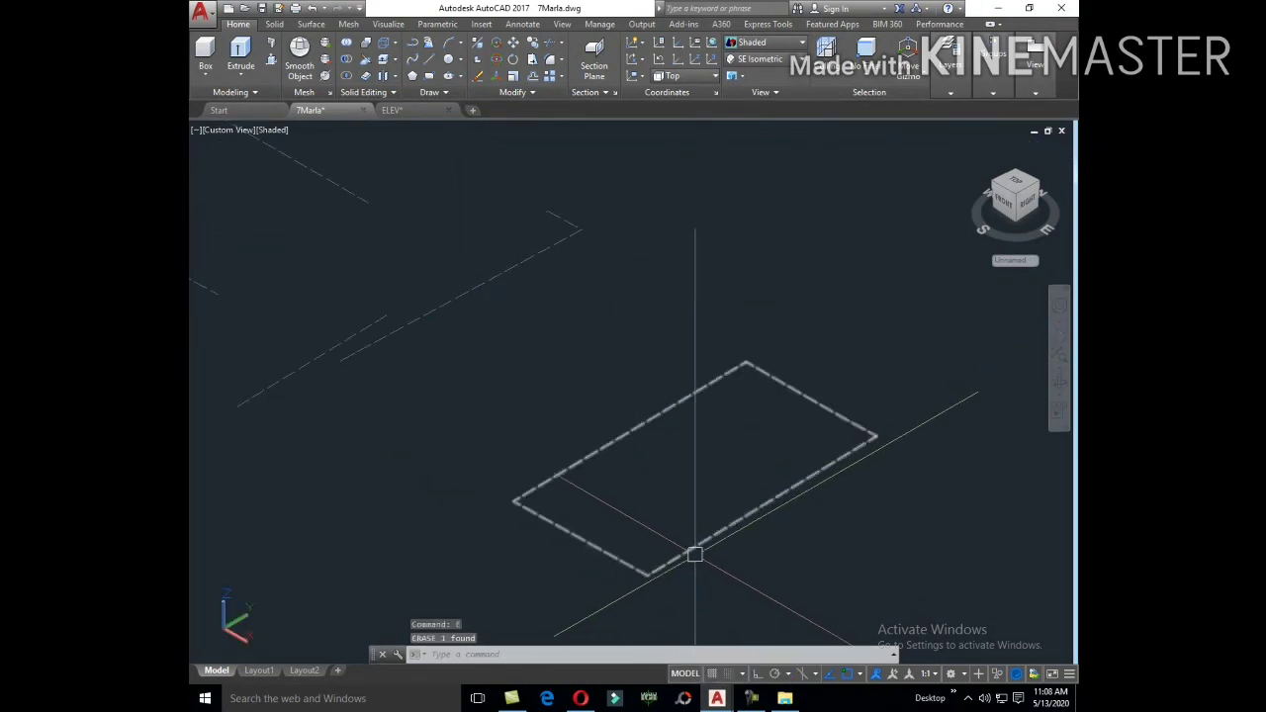
{"action": "left_click", "coordinate": [647, 575]}
{"action": "scroll", "coordinate": [647, 575], "scroll_direction": "up", "scroll_amount": 3}
{"action": "scroll", "coordinate": [669, 548], "scroll_direction": "down", "scroll_amount": 1}
{"action": "key", "text": "Escape"}
{"action": "scroll", "coordinate": [672, 524], "scroll_direction": "down", "scroll_amount": 1}
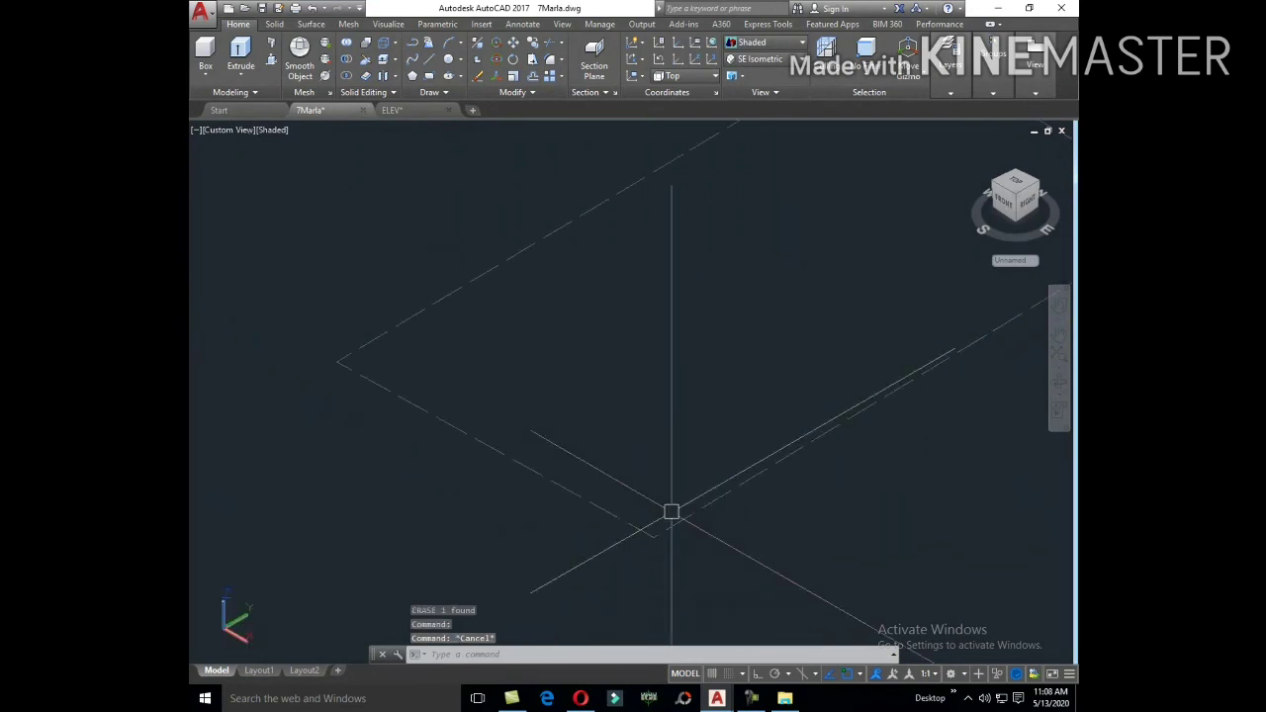
{"action": "scroll", "coordinate": [687, 534], "scroll_direction": "down", "scroll_amount": 1}
{"action": "key", "text": "Return"}
Step: Extrude the rectangle 3 inches into a thin slab
{"action": "left_click", "coordinate": [689, 518]}
{"action": "right_click", "coordinate": [700, 495]}
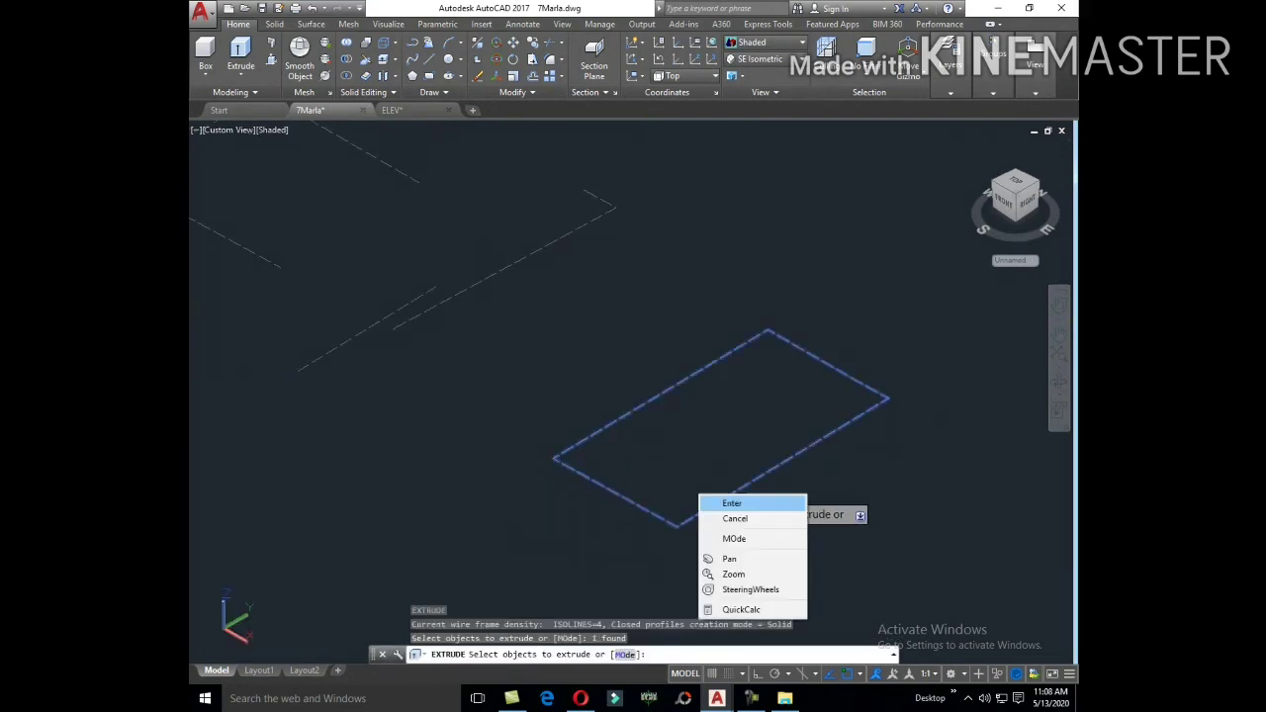
{"action": "left_click", "coordinate": [727, 500]}
{"action": "type", "text": "3"}
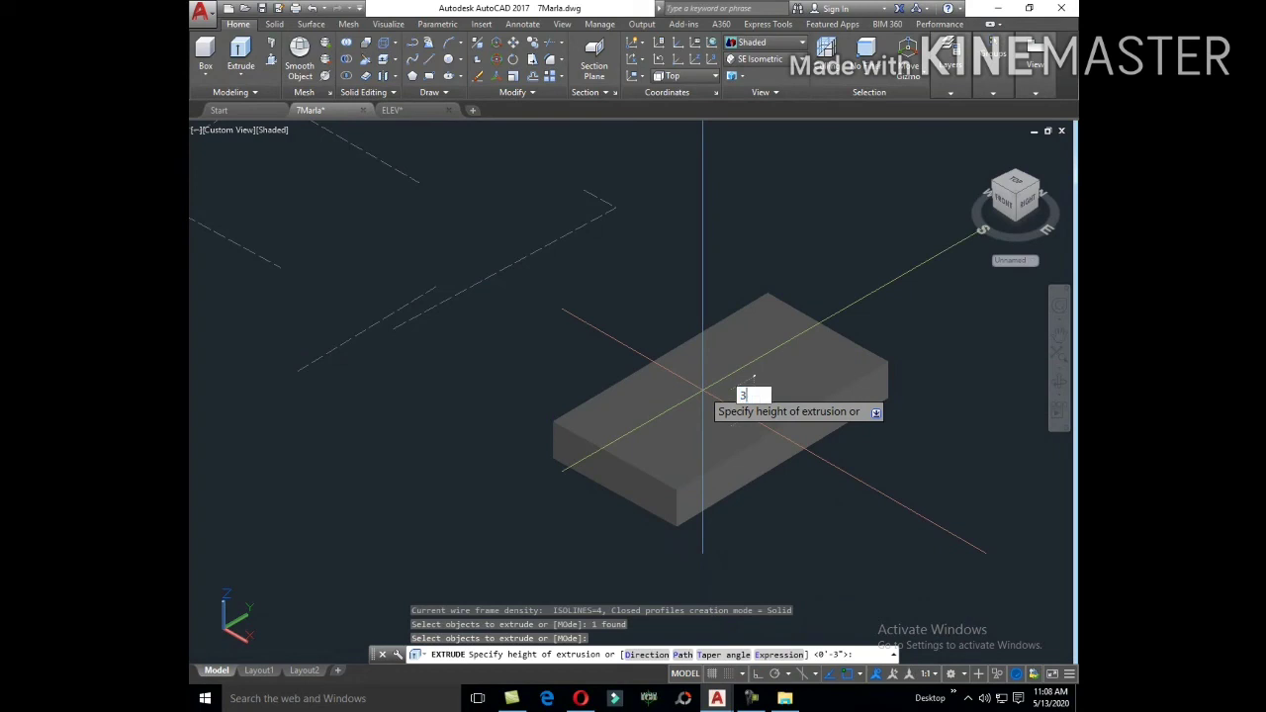
{"action": "key", "text": "Return"}
Step: Put the slab on layer P25 and set that layer's colour to 33 (brown)
{"action": "left_click", "coordinate": [713, 397]}
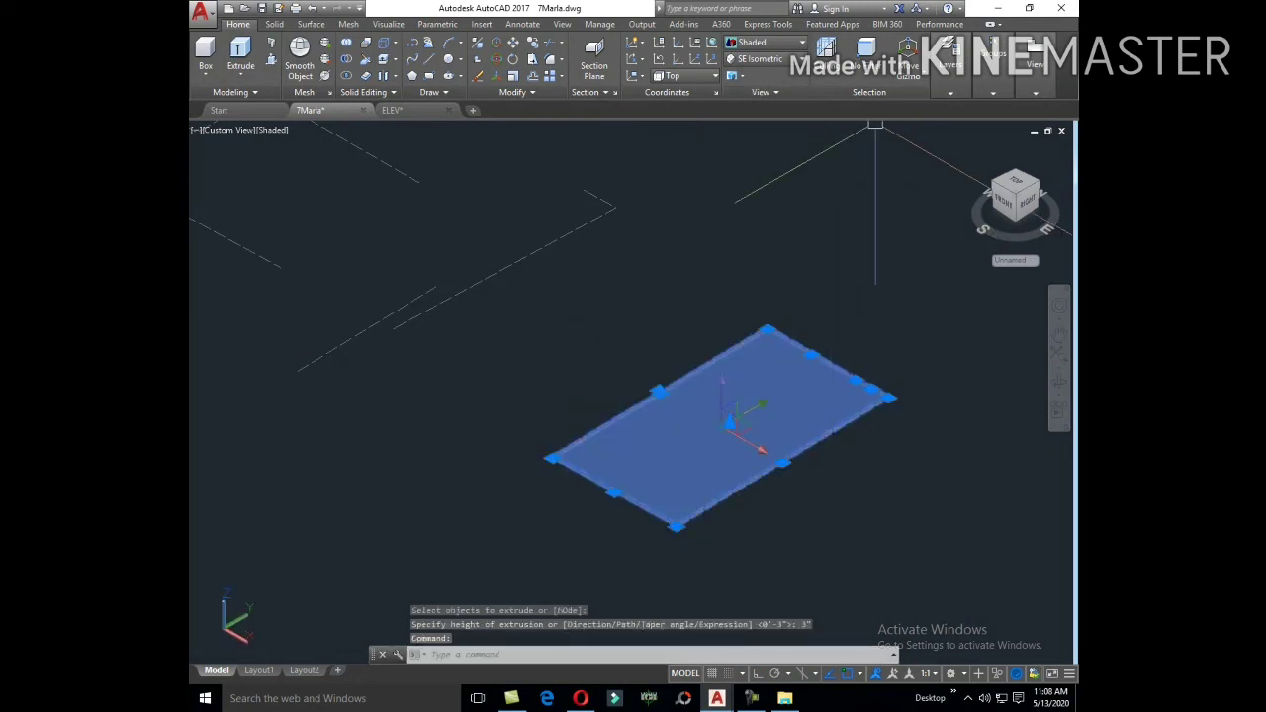
{"action": "left_click", "coordinate": [949, 62]}
{"action": "left_click", "coordinate": [1001, 109]}
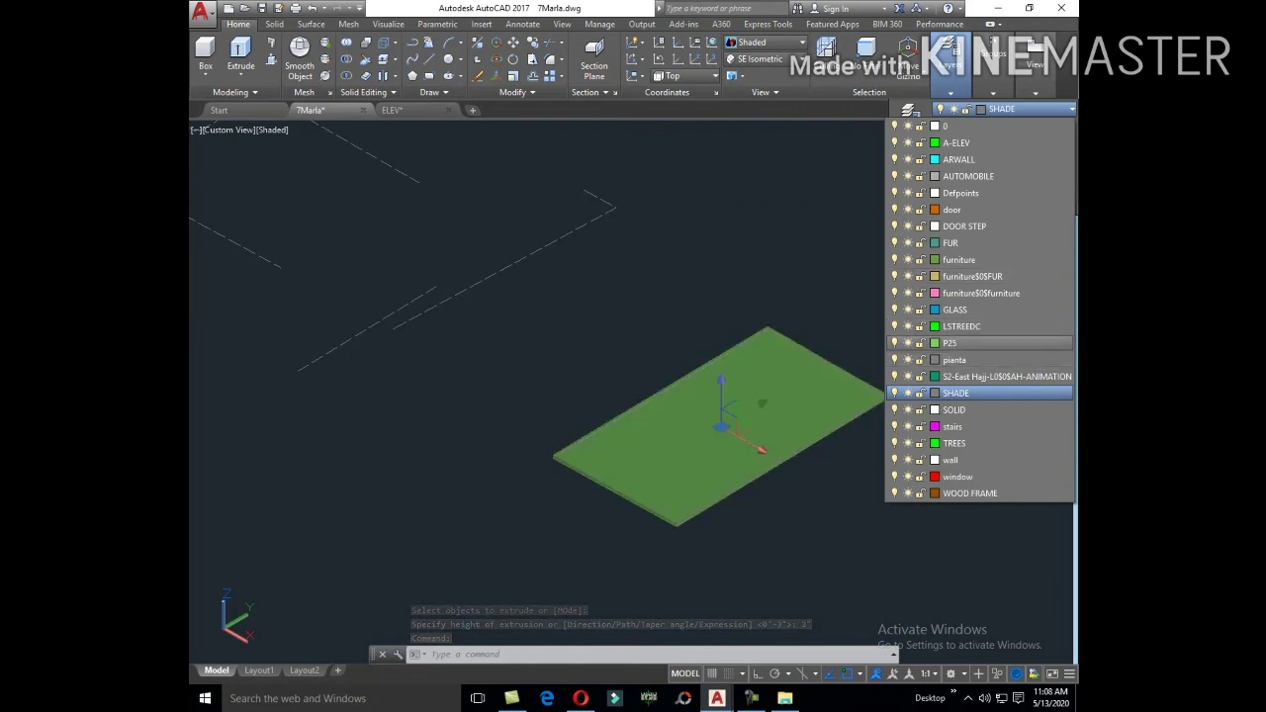
{"action": "left_click", "coordinate": [949, 336]}
{"action": "left_click", "coordinate": [949, 65]}
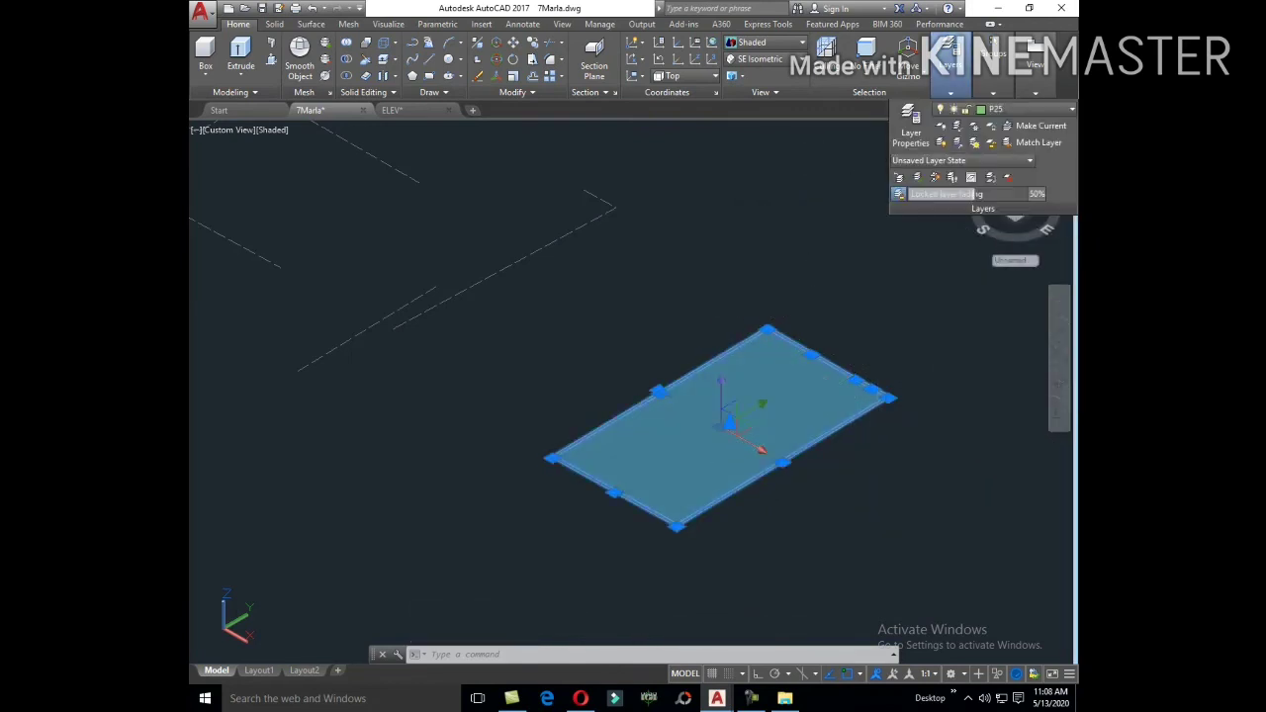
{"action": "left_click", "coordinate": [1004, 109]}
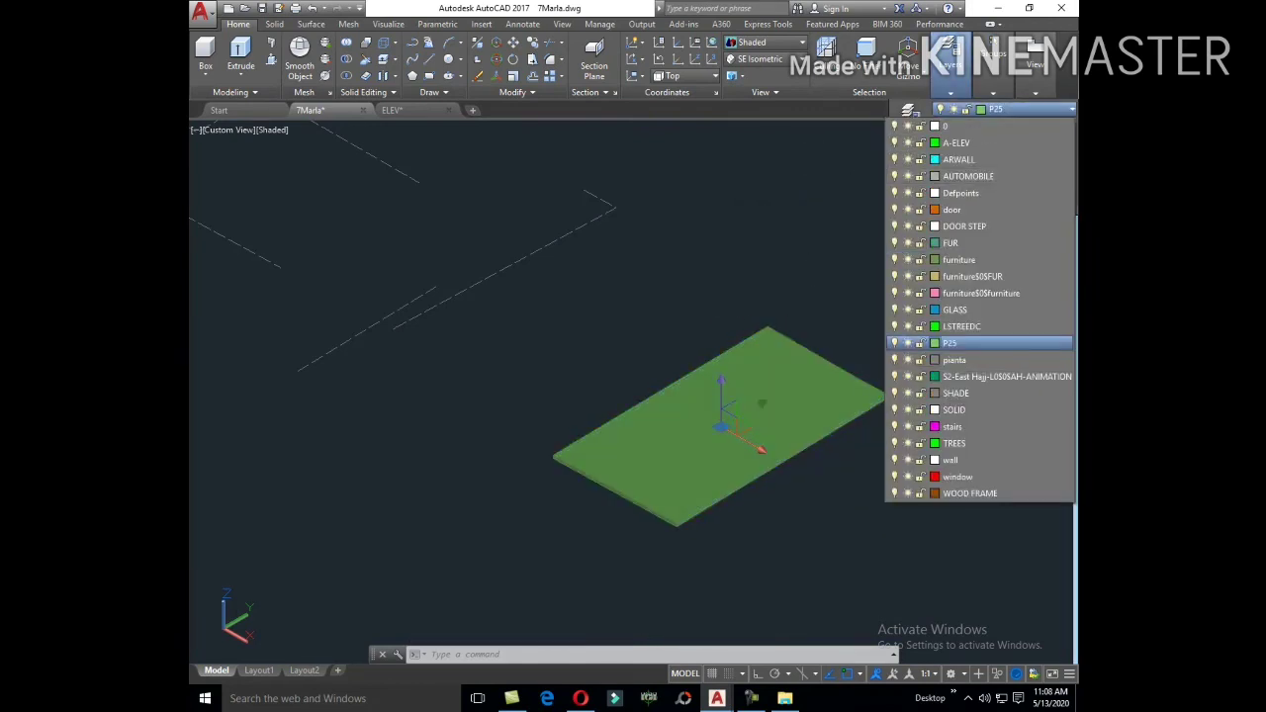
{"action": "left_click", "coordinate": [934, 343]}
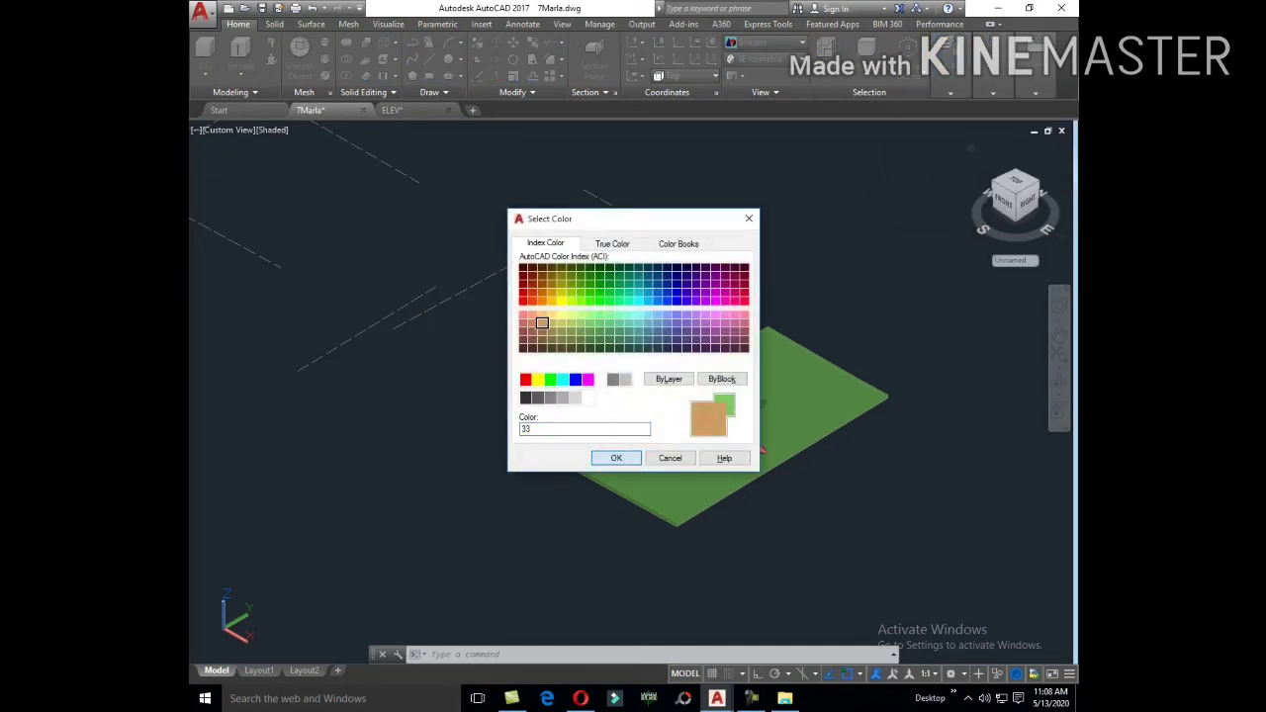
{"action": "left_click", "coordinate": [615, 458]}
{"action": "key", "text": "Escape"}
{"action": "scroll", "coordinate": [875, 470], "scroll_direction": "down", "scroll_amount": 3}
Step: Move the L-shaped slab onto layer LSTREEDC and set that layer's colour to green 94
{"action": "scroll", "coordinate": [642, 370], "scroll_direction": "up", "scroll_amount": 1}
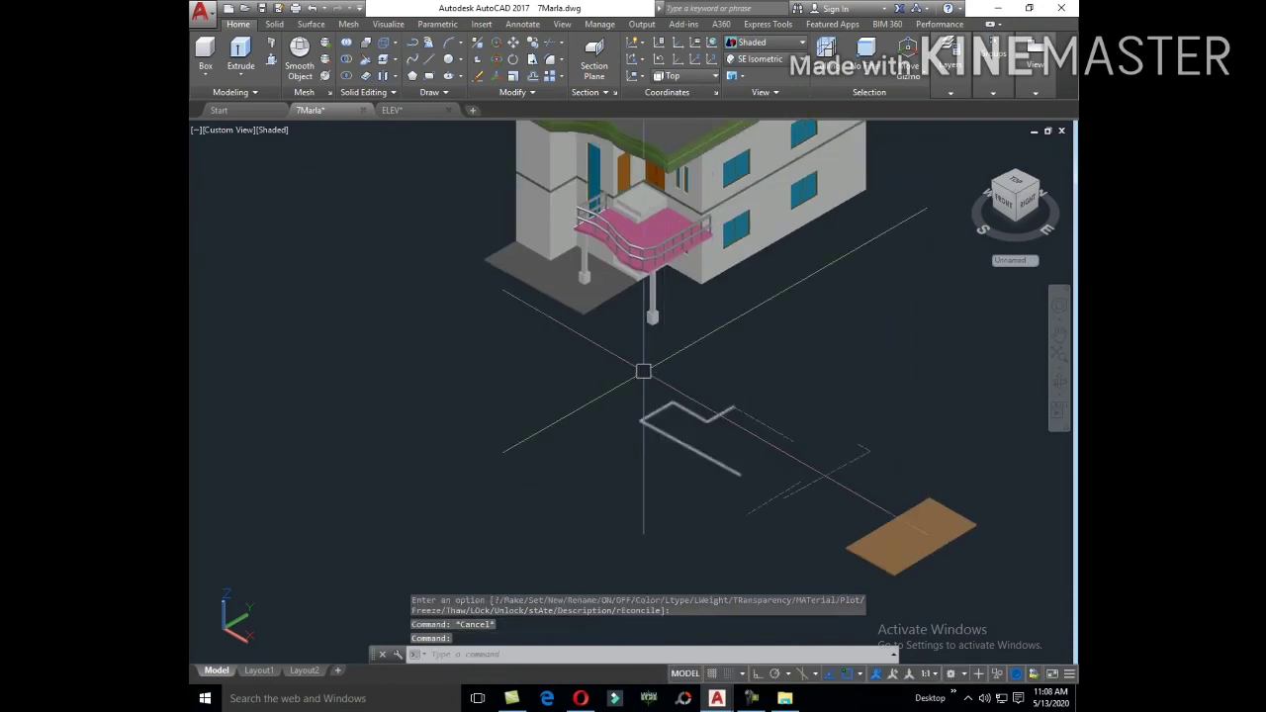
{"action": "left_click", "coordinate": [554, 277]}
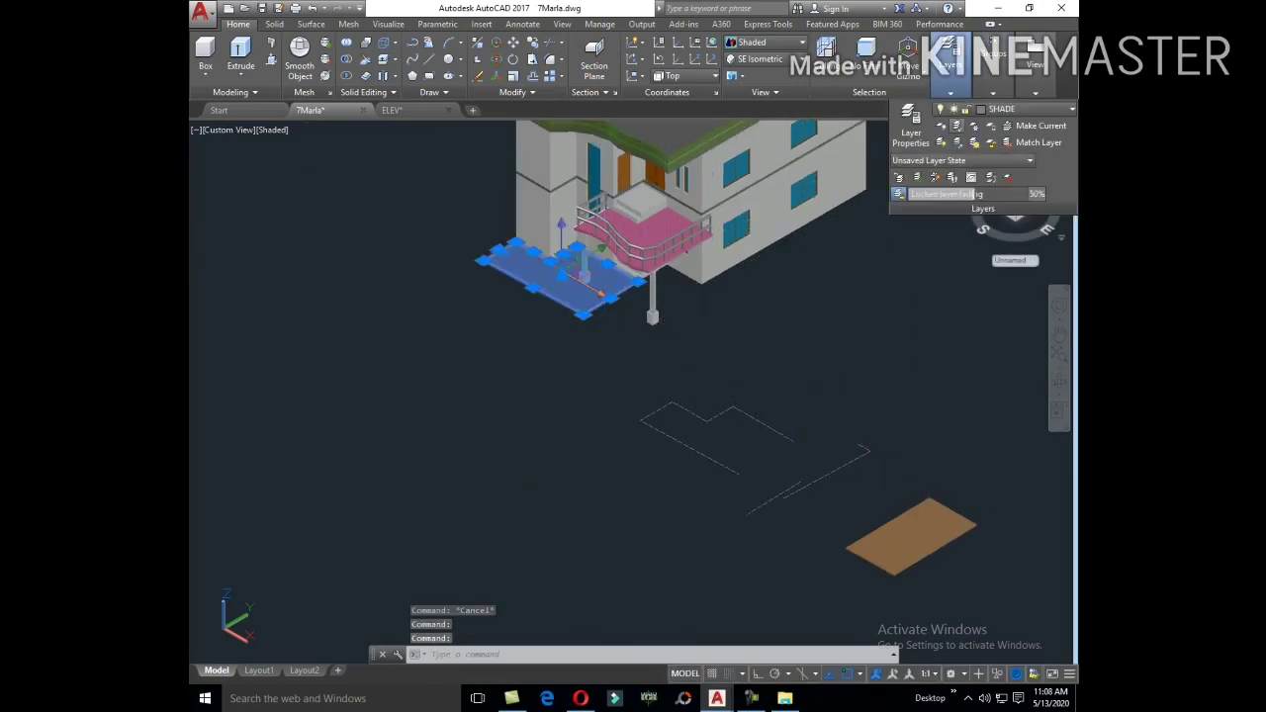
{"action": "left_click", "coordinate": [1029, 109]}
{"action": "left_click", "coordinate": [949, 385]}
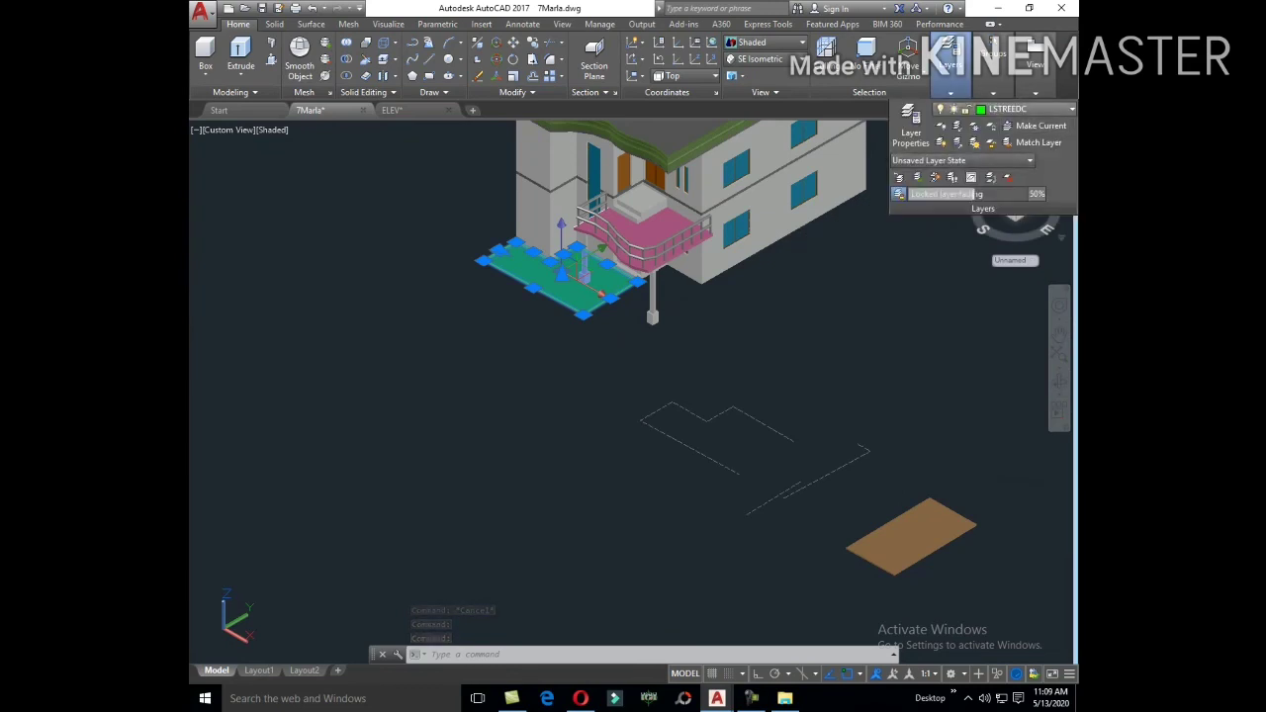
{"action": "left_click", "coordinate": [1028, 109]}
{"action": "left_click", "coordinate": [941, 326]}
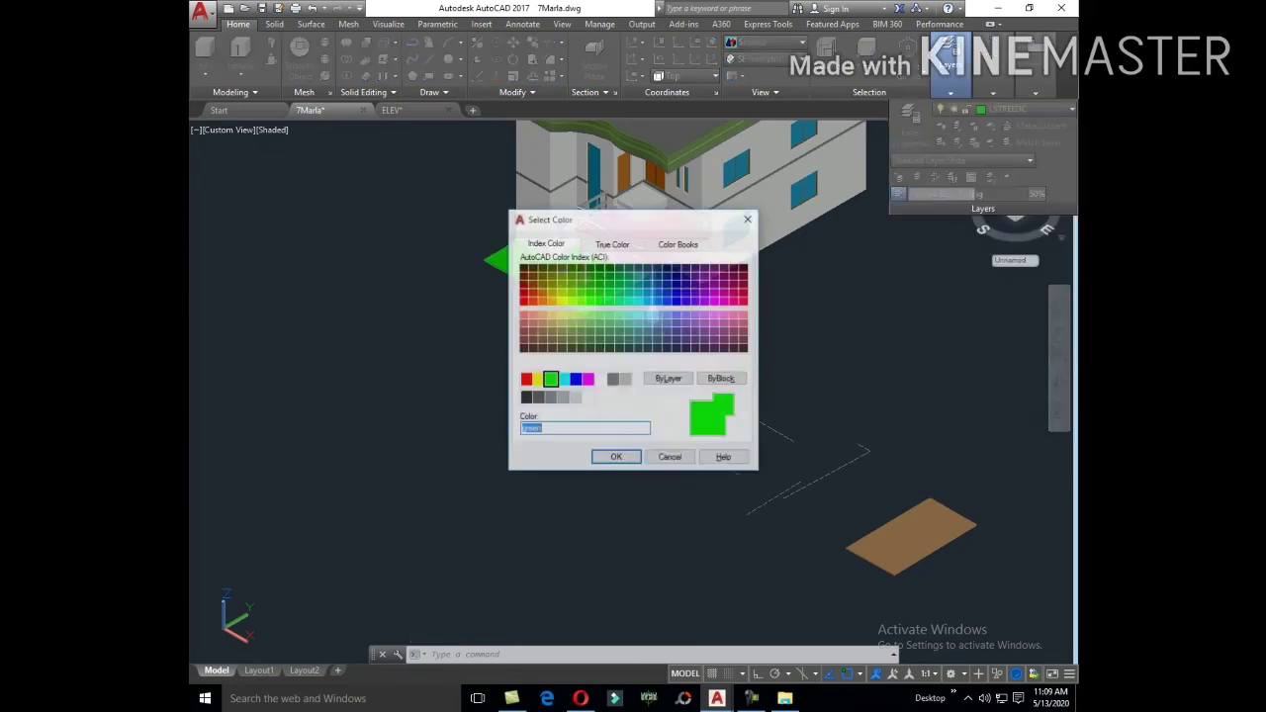
{"action": "left_click", "coordinate": [598, 284]}
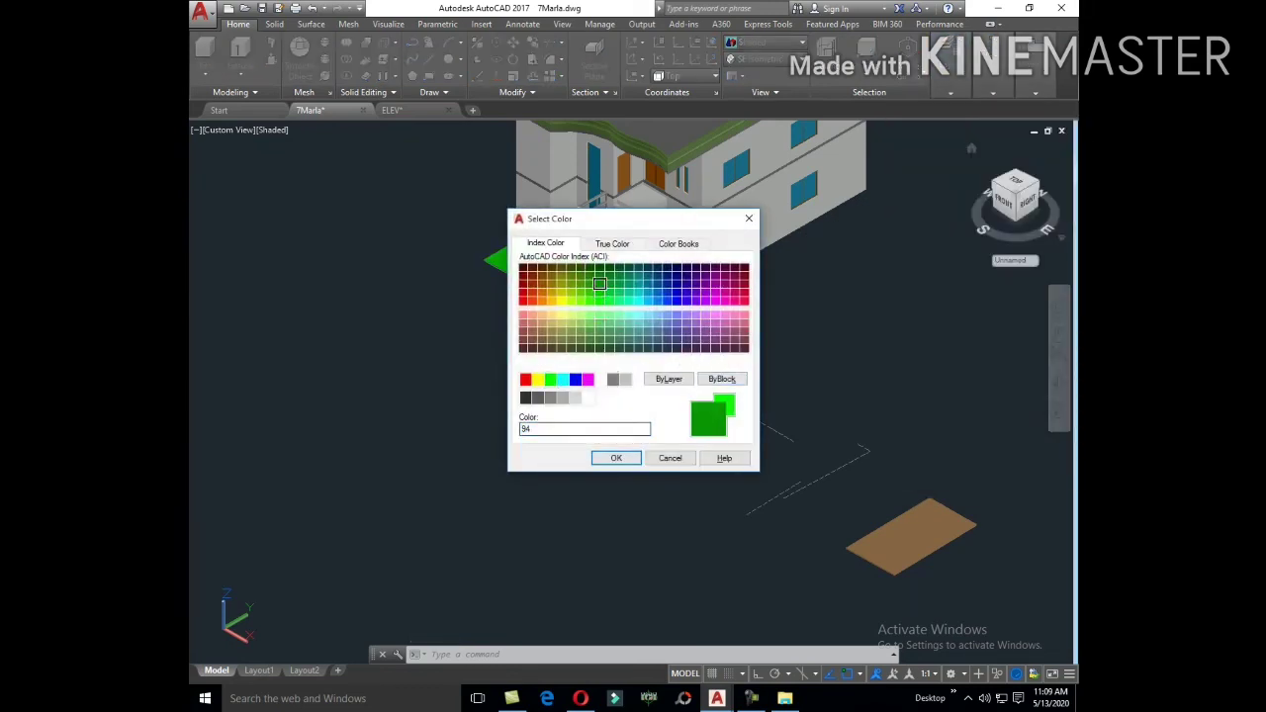
{"action": "left_click", "coordinate": [615, 457]}
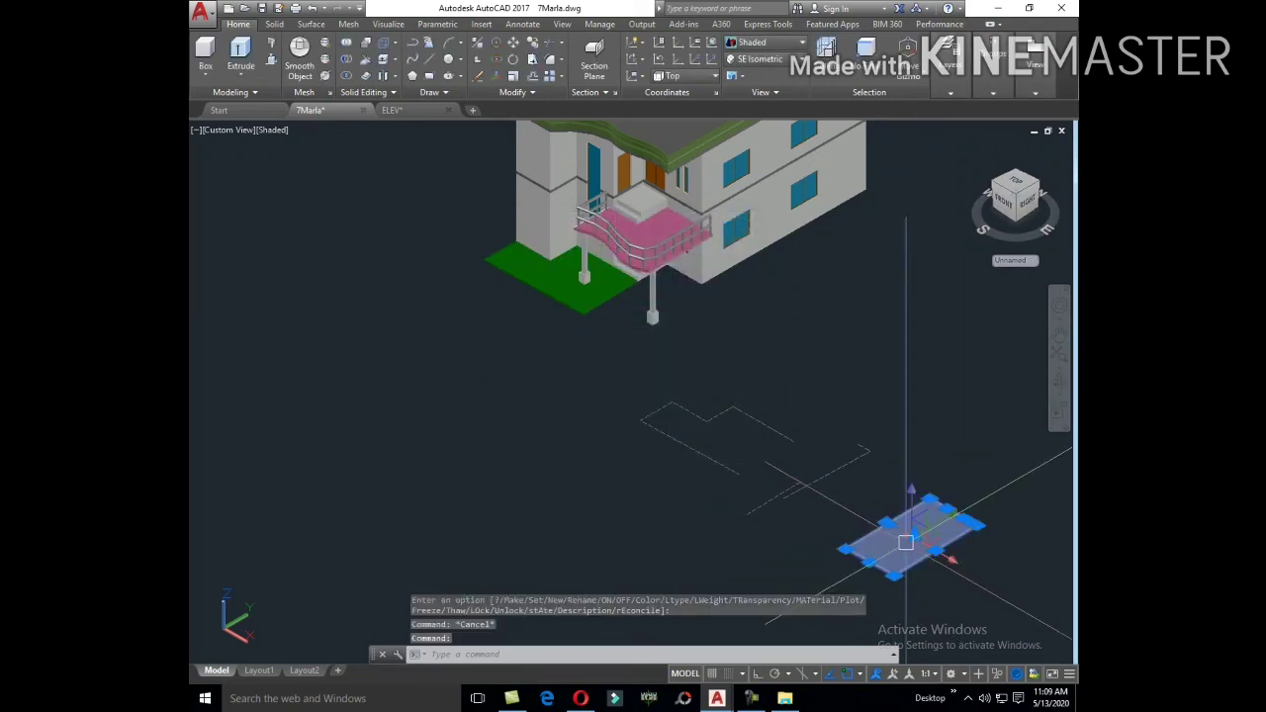
{"action": "type", "text": "M"}
Step: Move the tan rectangular slab by its corner to sit under the balcony beside the green slab
{"action": "key", "text": "Return"}
{"action": "scroll", "coordinate": [870, 524], "scroll_direction": "up", "scroll_amount": 3}
{"action": "scroll", "coordinate": [801, 495], "scroll_direction": "up", "scroll_amount": 2}
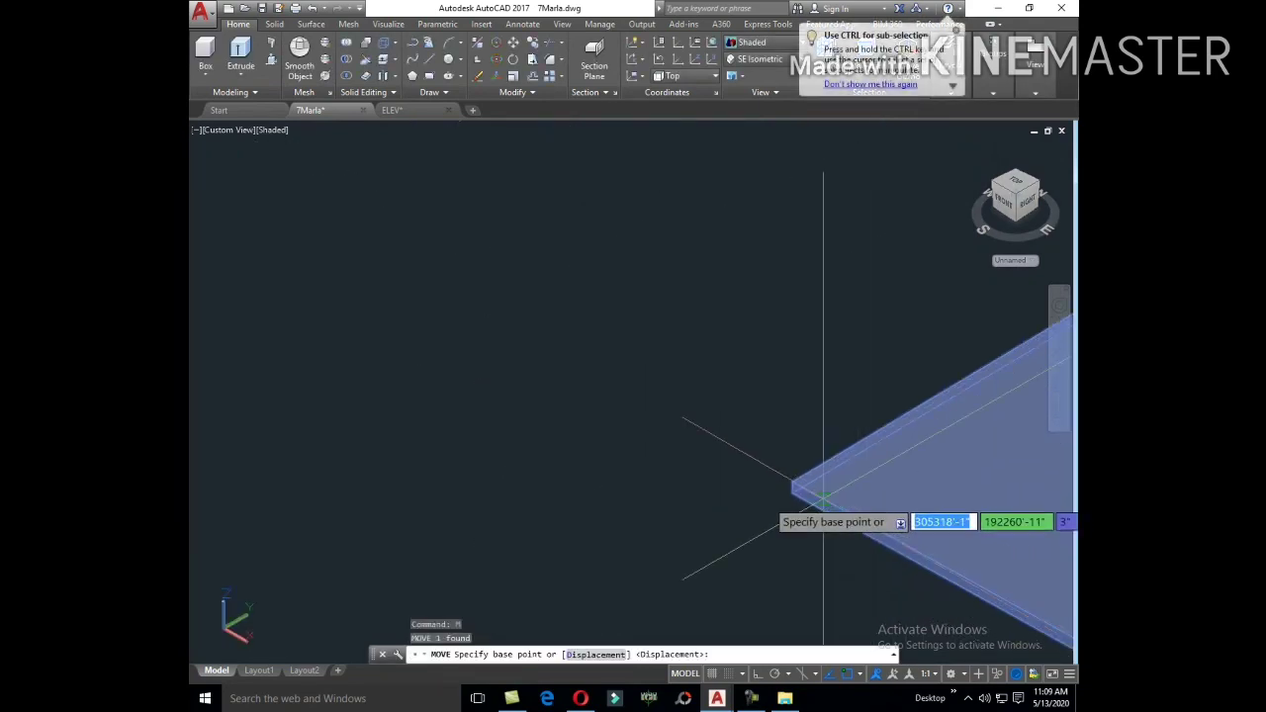
{"action": "left_click", "coordinate": [791, 483]}
{"action": "scroll", "coordinate": [698, 350], "scroll_direction": "down", "scroll_amount": 5}
{"action": "scroll", "coordinate": [734, 429], "scroll_direction": "up", "scroll_amount": 3}
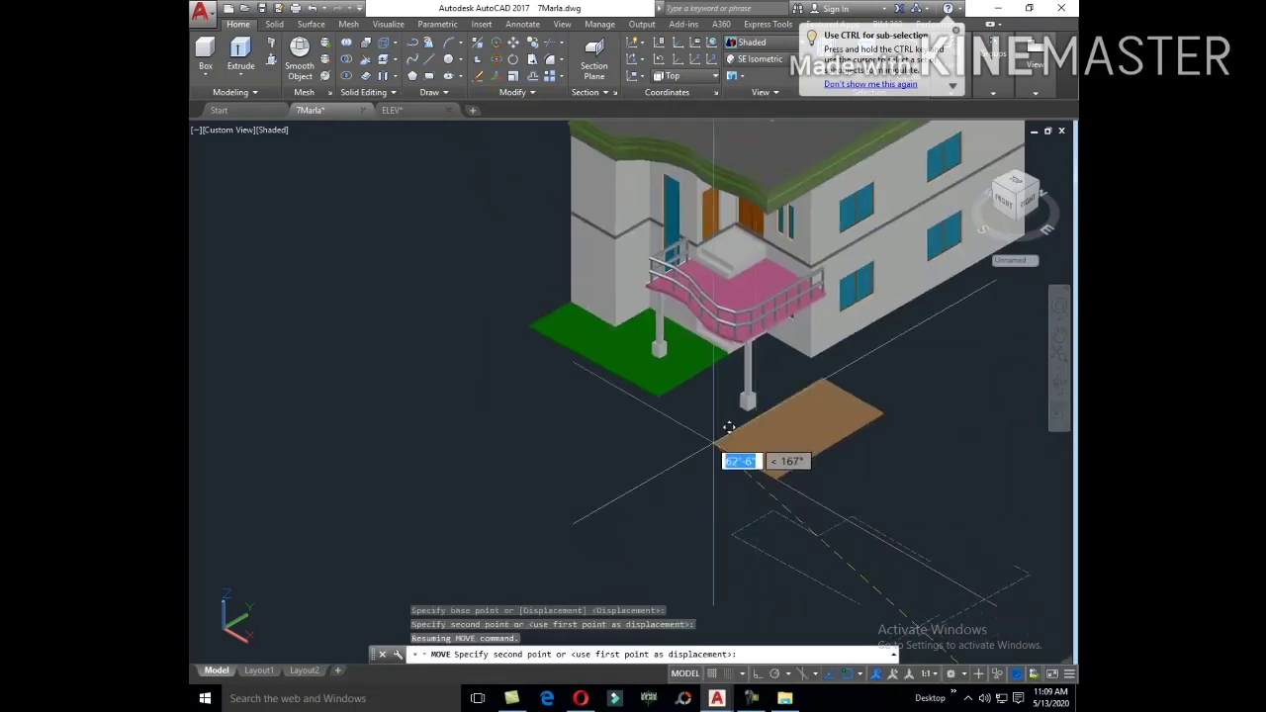
{"action": "scroll", "coordinate": [651, 369], "scroll_direction": "up", "scroll_amount": 3}
{"action": "key", "text": "Escape"}
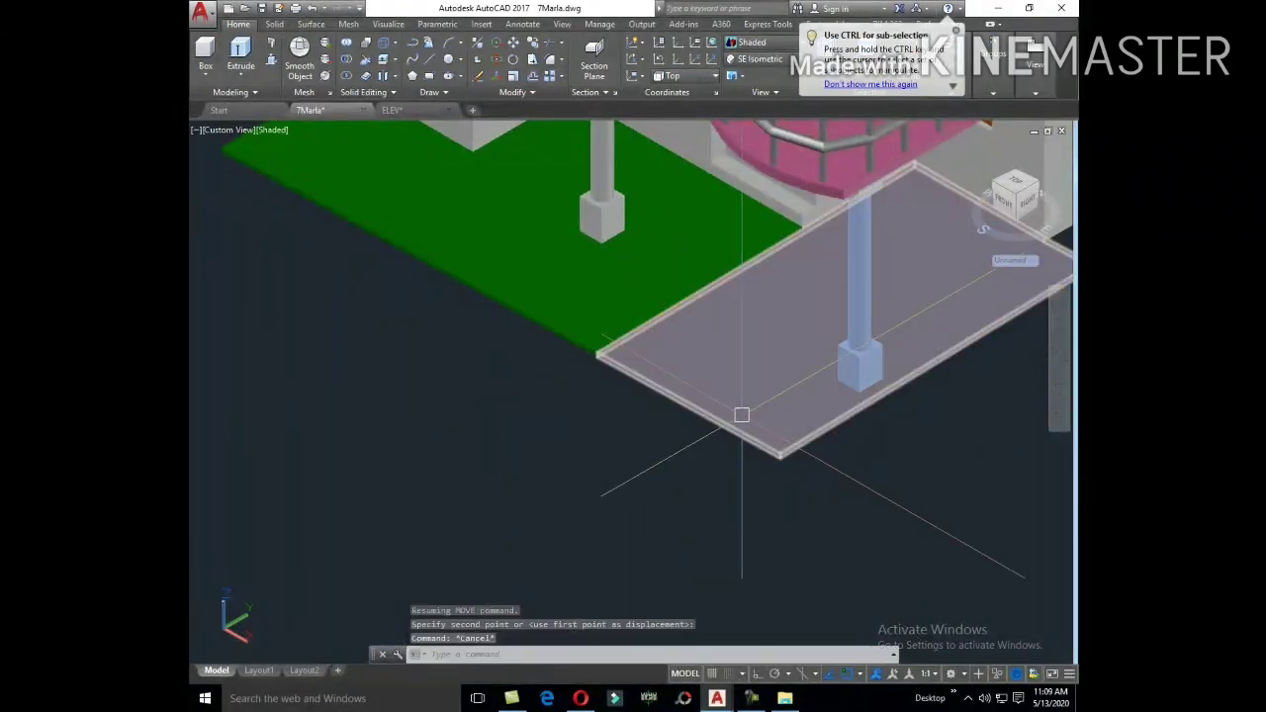
{"action": "scroll", "coordinate": [741, 438], "scroll_direction": "down", "scroll_amount": 4}
{"action": "scroll", "coordinate": [916, 429], "scroll_direction": "down", "scroll_amount": 3}
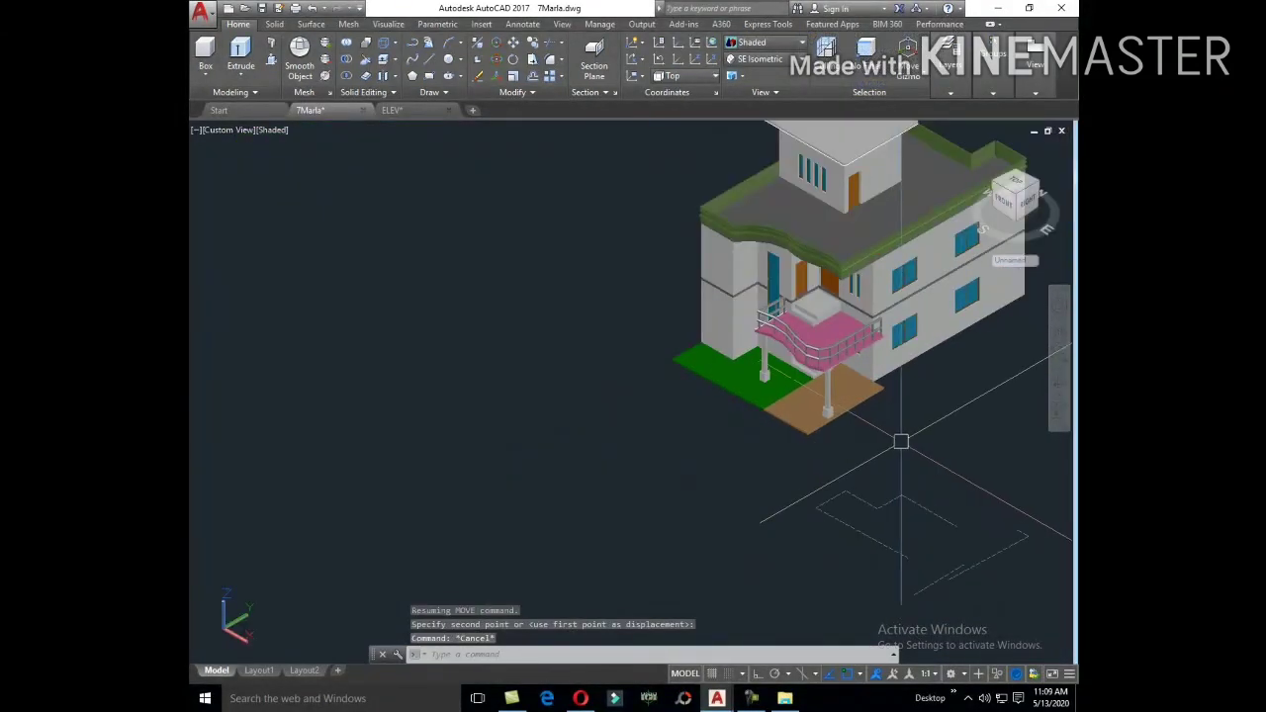
{"action": "middle_click_drag", "start_coordinate": [899, 438], "coordinate": [770, 498]}
{"action": "scroll", "coordinate": [777, 495], "scroll_direction": "up", "scroll_amount": 2}
Step: Window-select and delete the old slab outline below the house
{"action": "scroll", "coordinate": [833, 466], "scroll_direction": "up", "scroll_amount": 2}
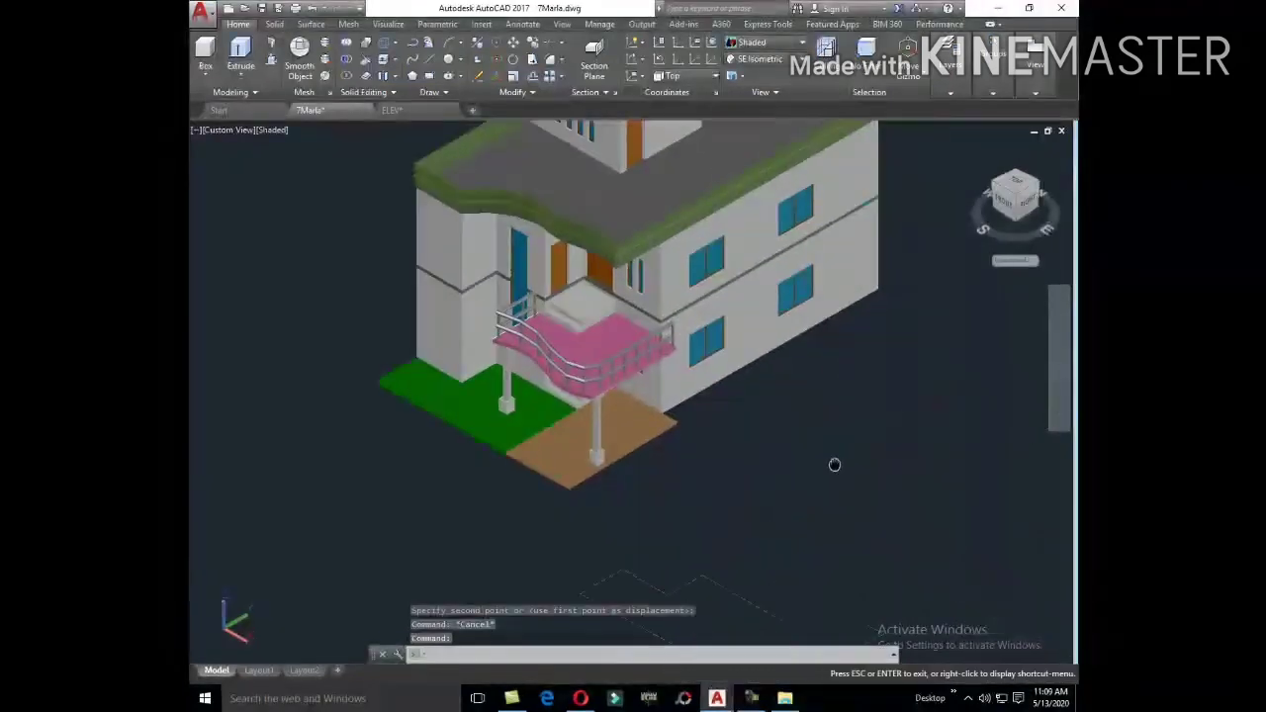
{"action": "scroll", "coordinate": [777, 390], "scroll_direction": "down", "scroll_amount": 5}
{"action": "left_click", "coordinate": [836, 503]}
{"action": "left_click", "coordinate": [664, 412]}
{"action": "key", "text": "Delete"}
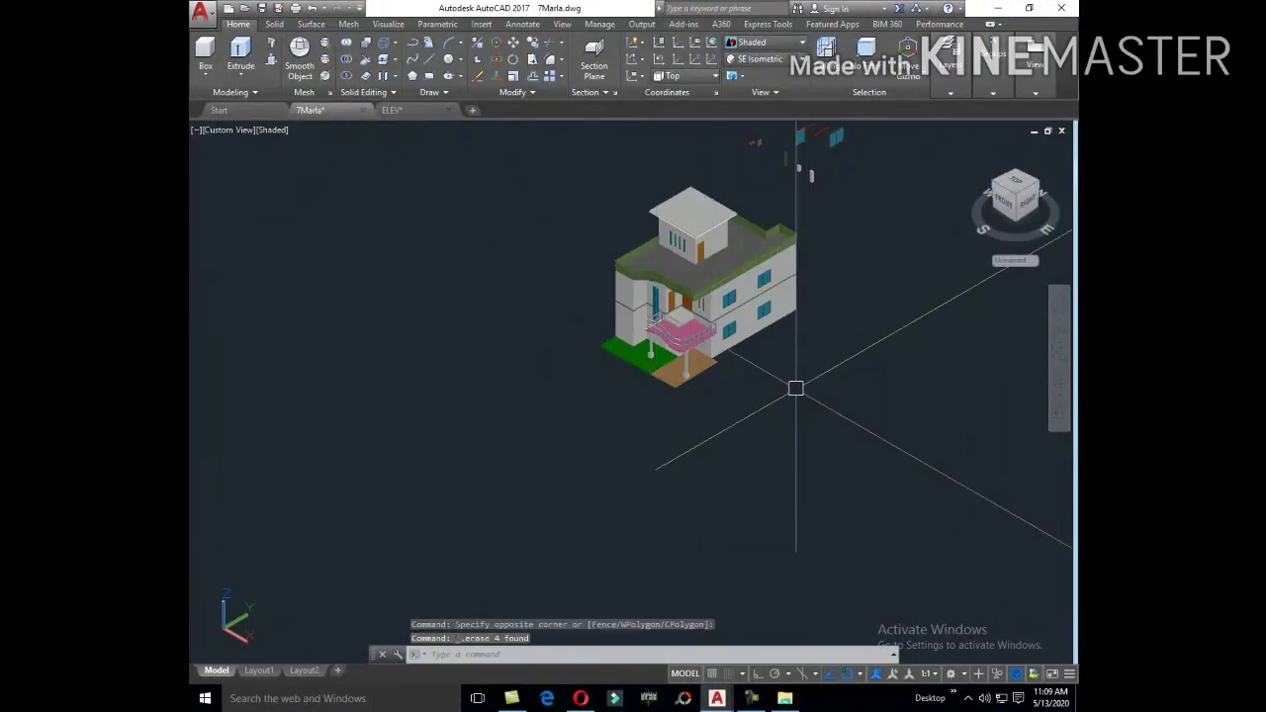
Step: Window-select and erase the leftover construction objects above the house
{"action": "middle_click_drag", "start_coordinate": [794, 385], "coordinate": [755, 483]}
{"action": "left_click", "coordinate": [845, 292]}
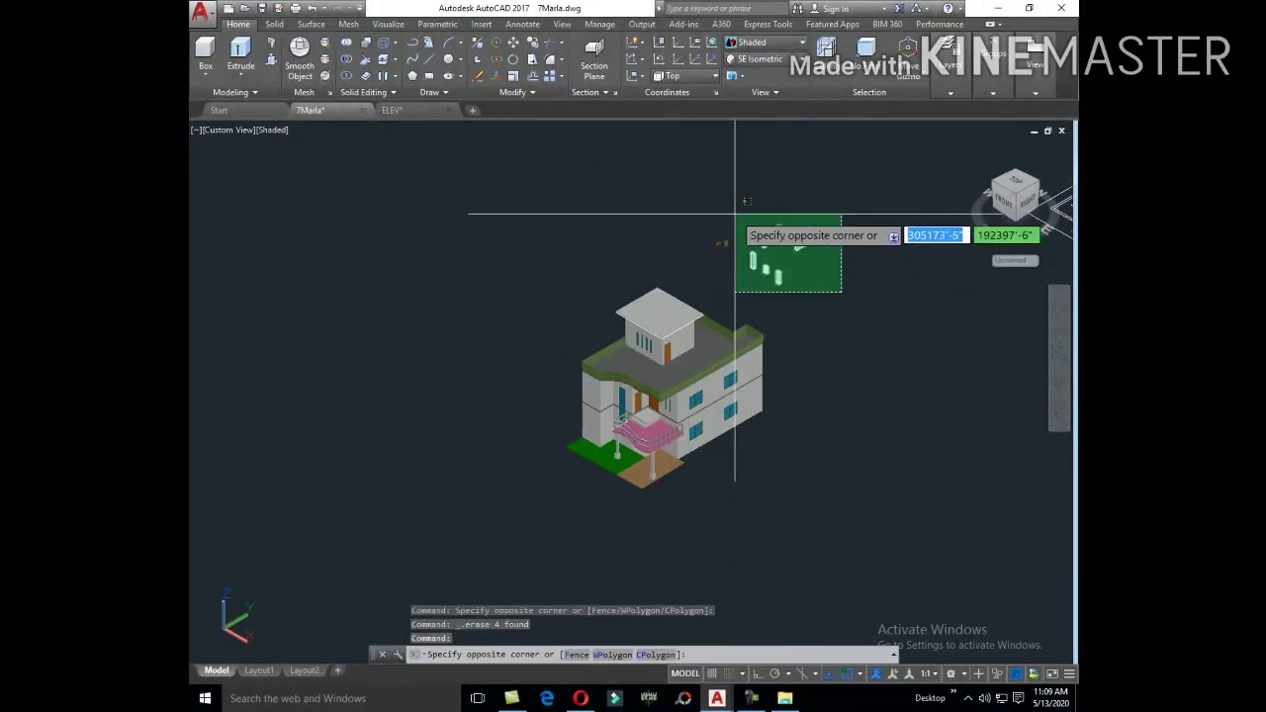
{"action": "left_click", "coordinate": [707, 193]}
{"action": "type", "text": "E"}
{"action": "key", "text": "Return"}
{"action": "scroll", "coordinate": [682, 465], "scroll_direction": "up", "scroll_amount": 3}
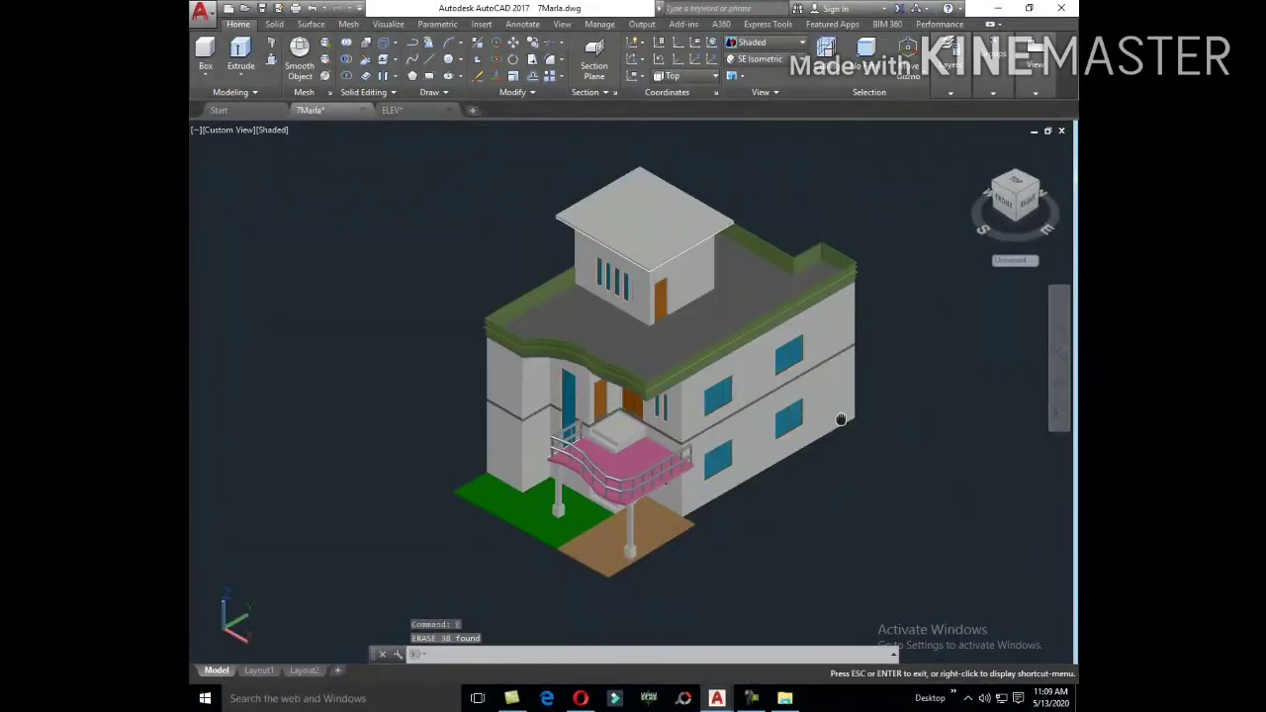